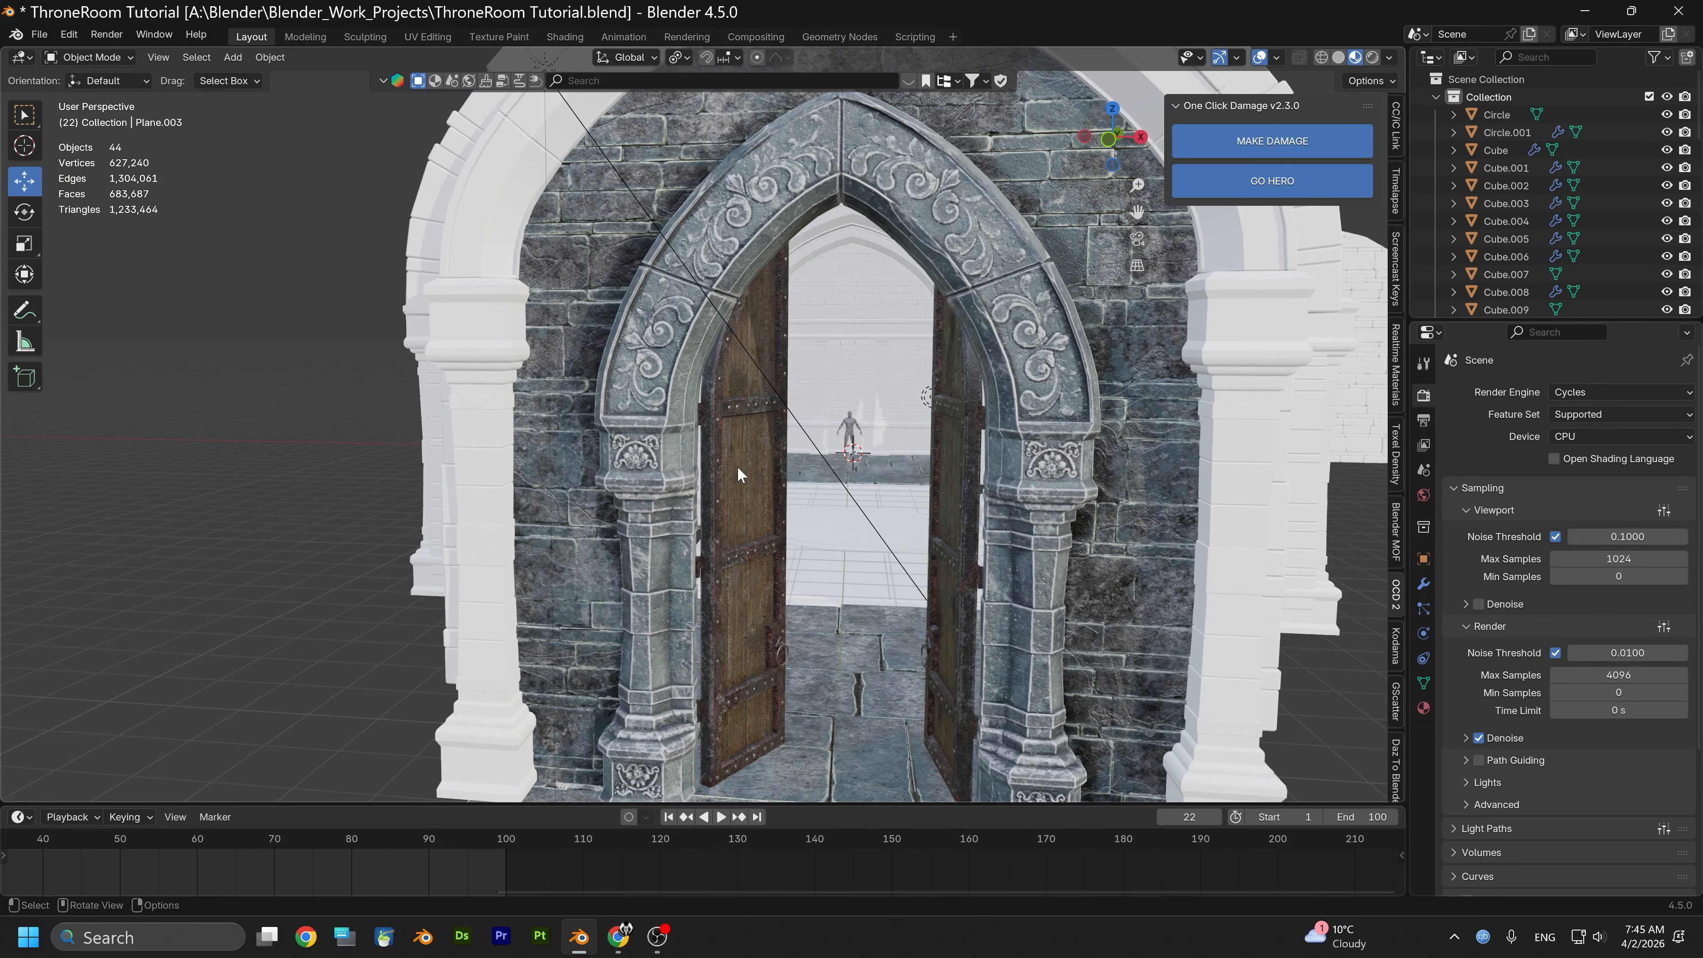
Select the stone wall object surrounding the open wooden doors in the throne room scene
scroll(757, 507, up, 3)
middle_drag(757, 508, 763, 516)
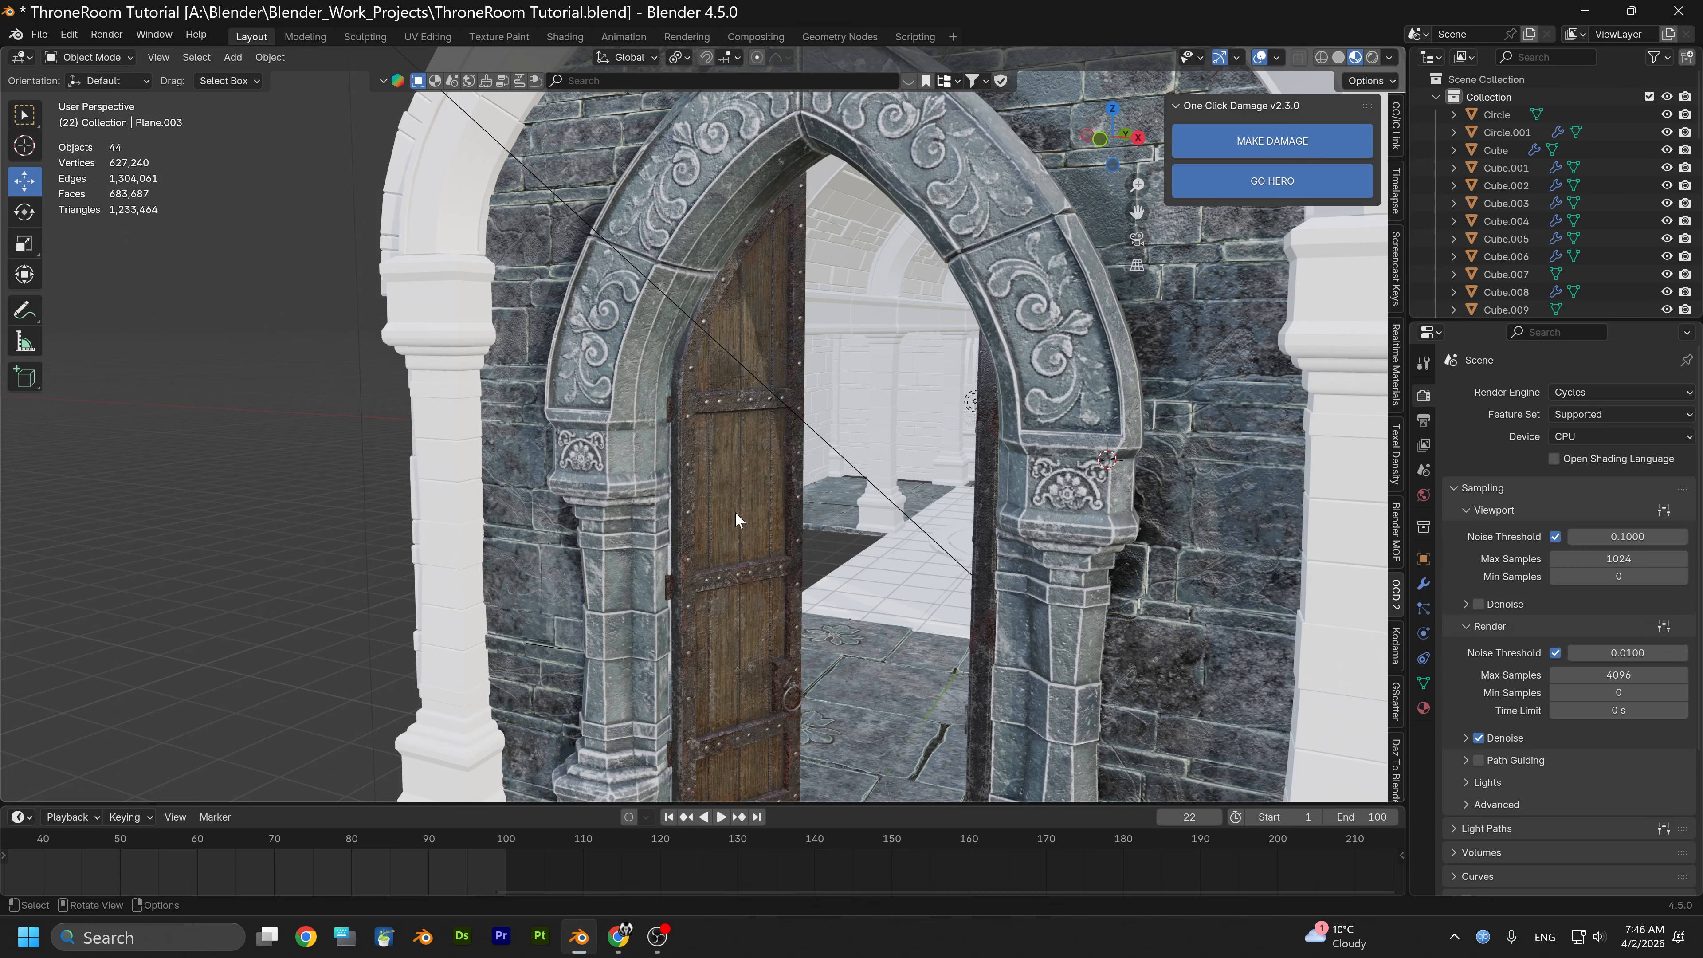
middle_drag(741, 513, 786, 526)
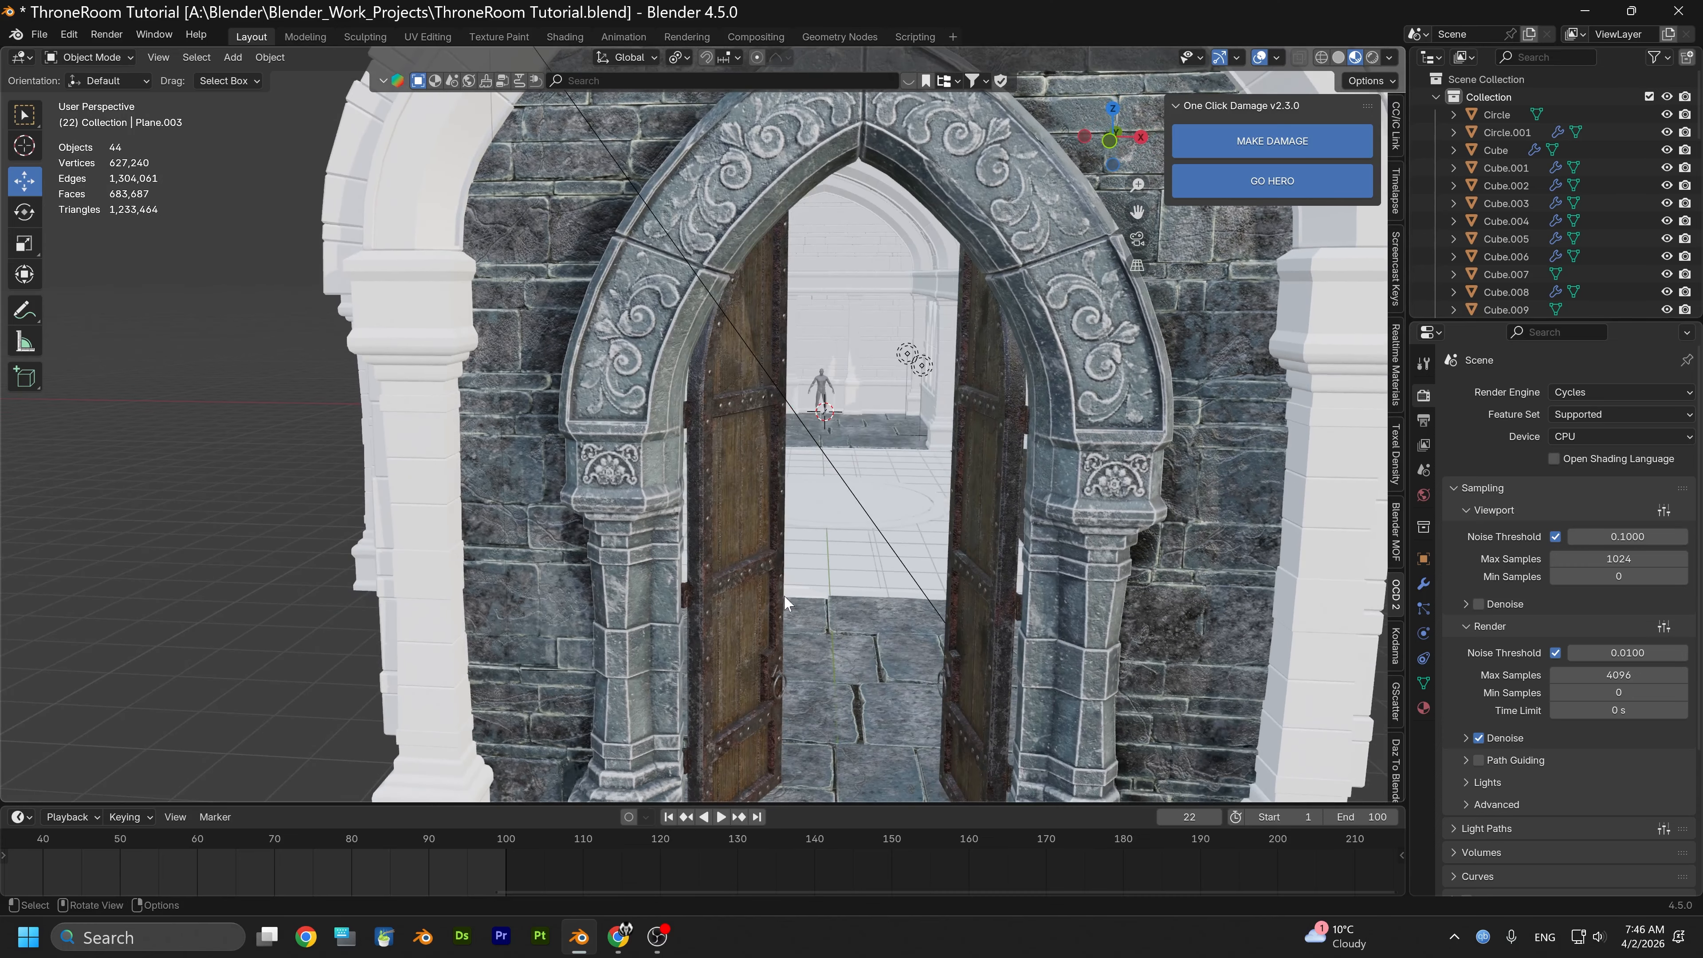
scroll(790, 594, down, 6)
scroll(789, 592, up, 5)
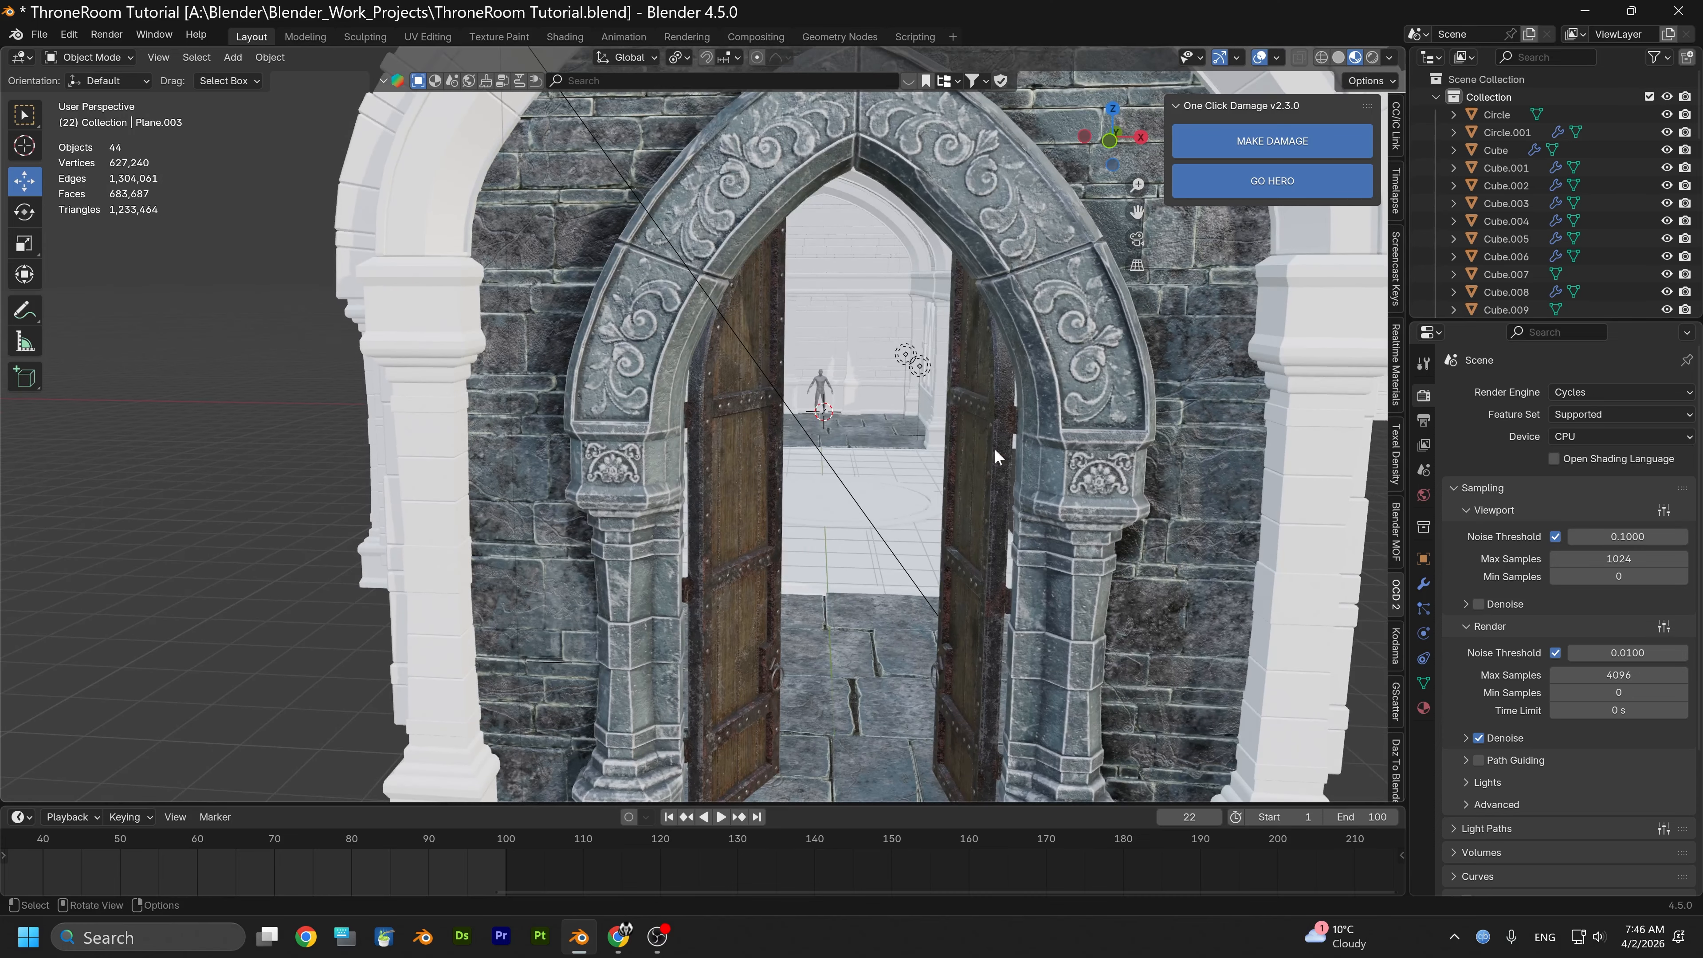
click(1084, 364)
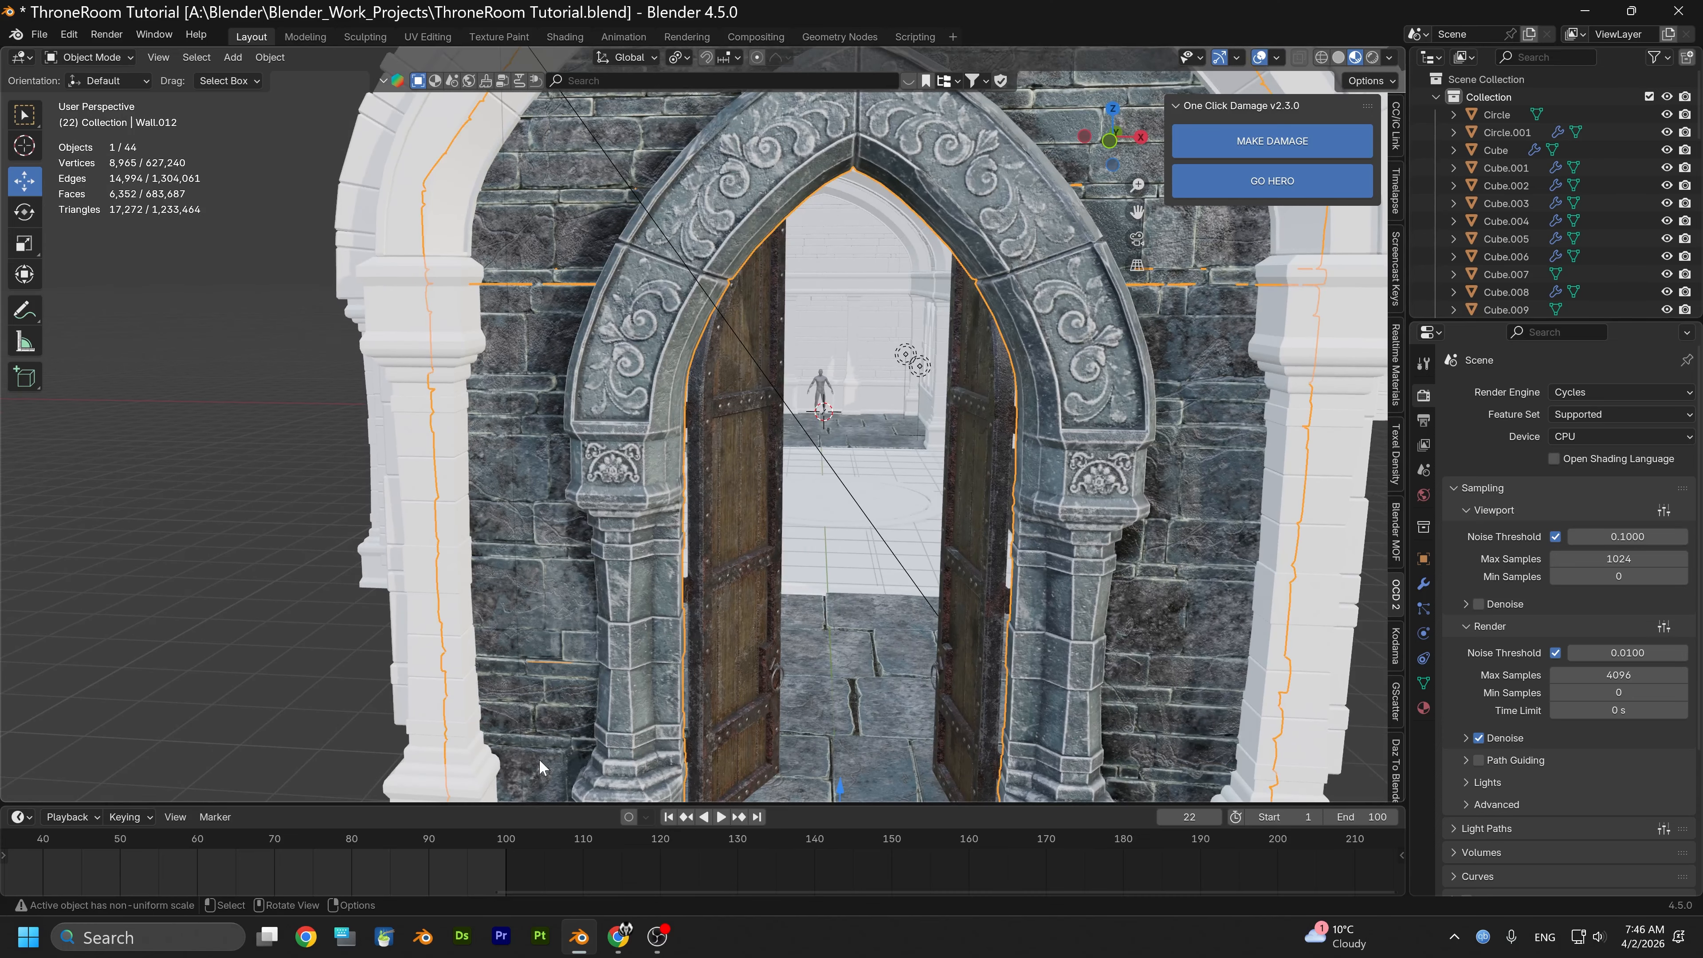
Launch a second Blender instance and return to the ThroneRoom Tutorial window
right_click(569, 945)
click(545, 820)
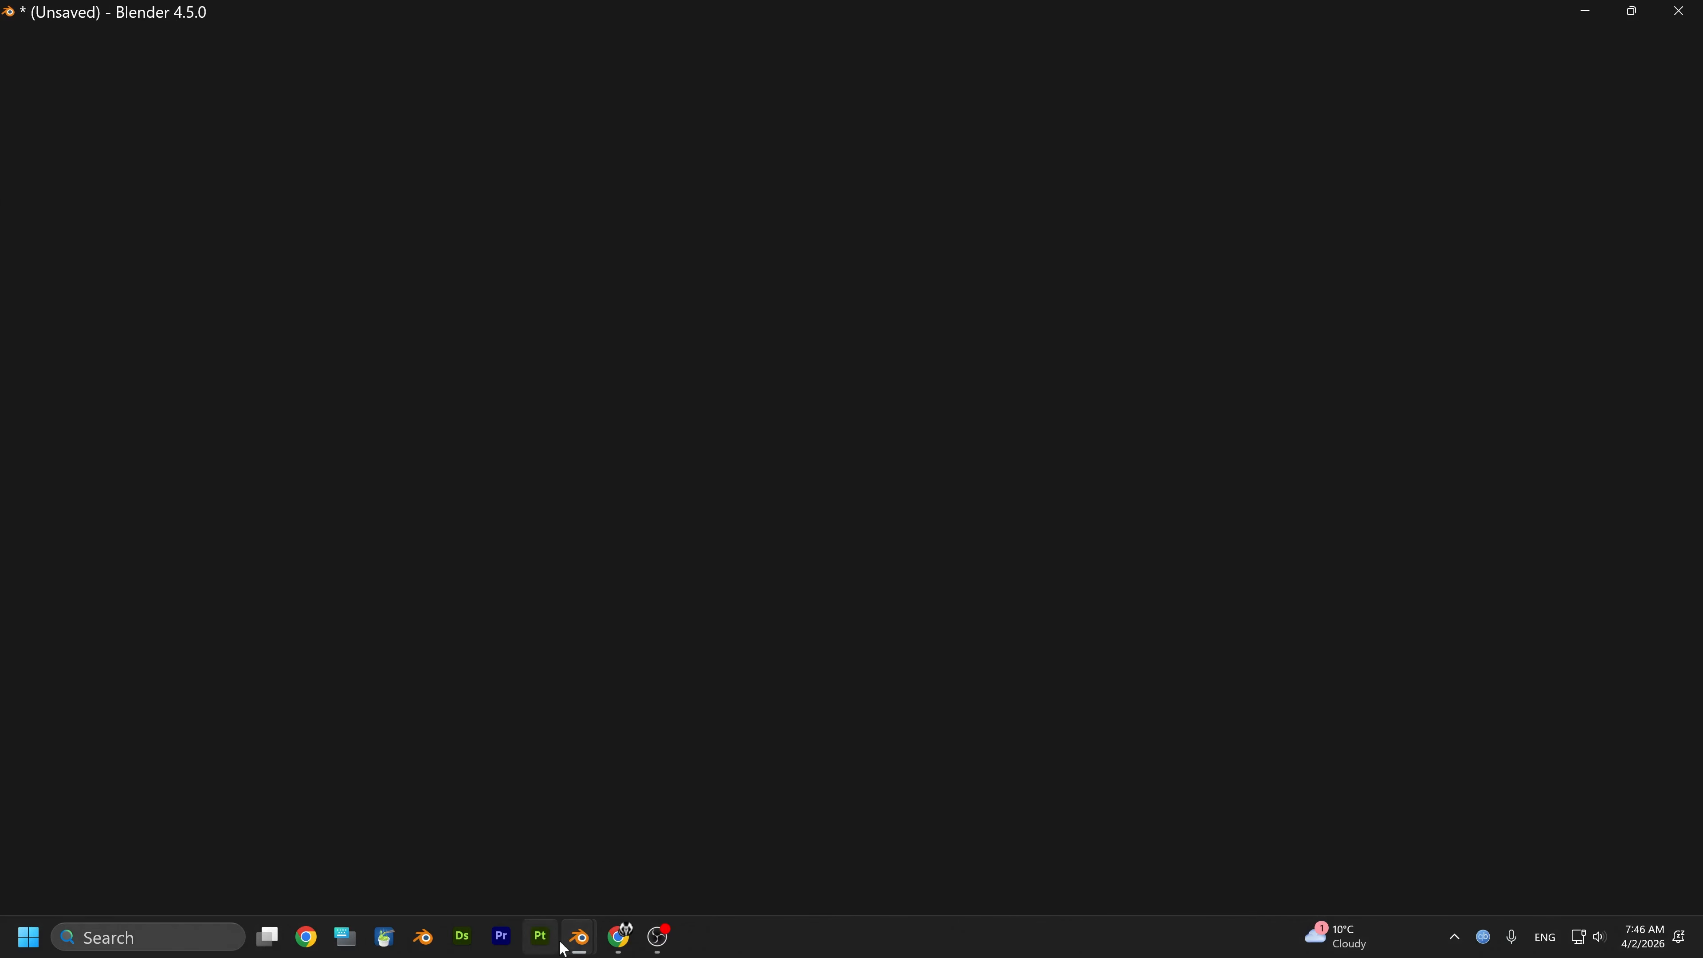
mouse_move(579, 935)
click(495, 835)
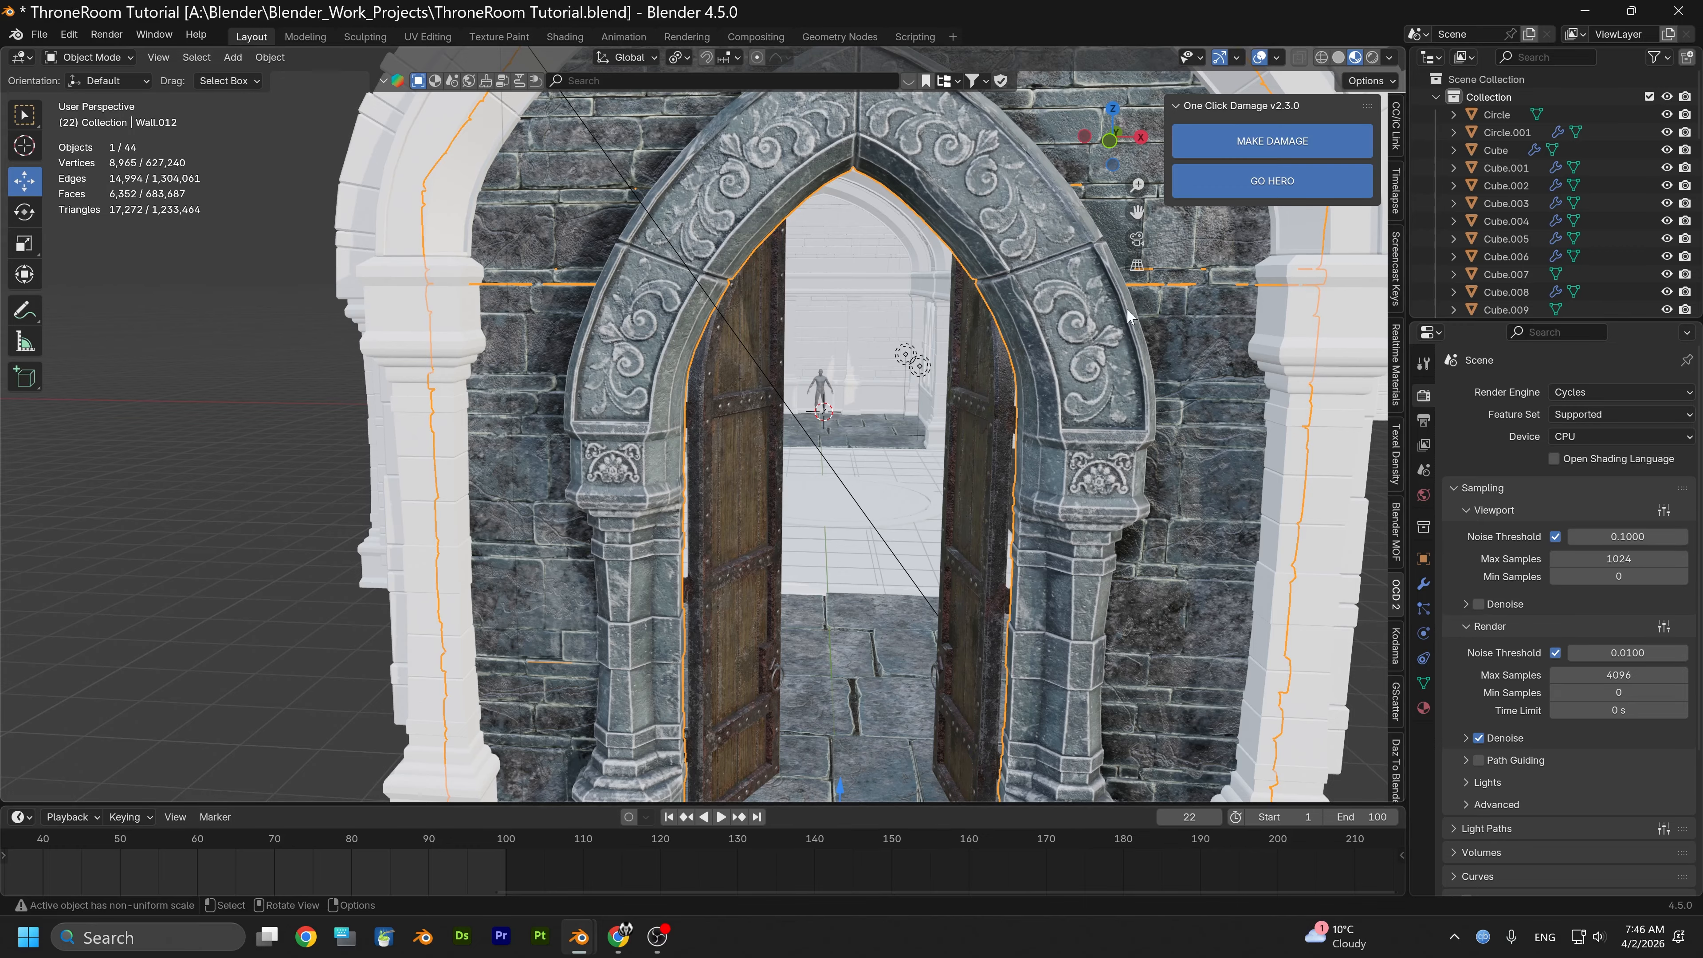
Copy the selected doorway wall object to the clipboard
scroll(990, 401, down, 1)
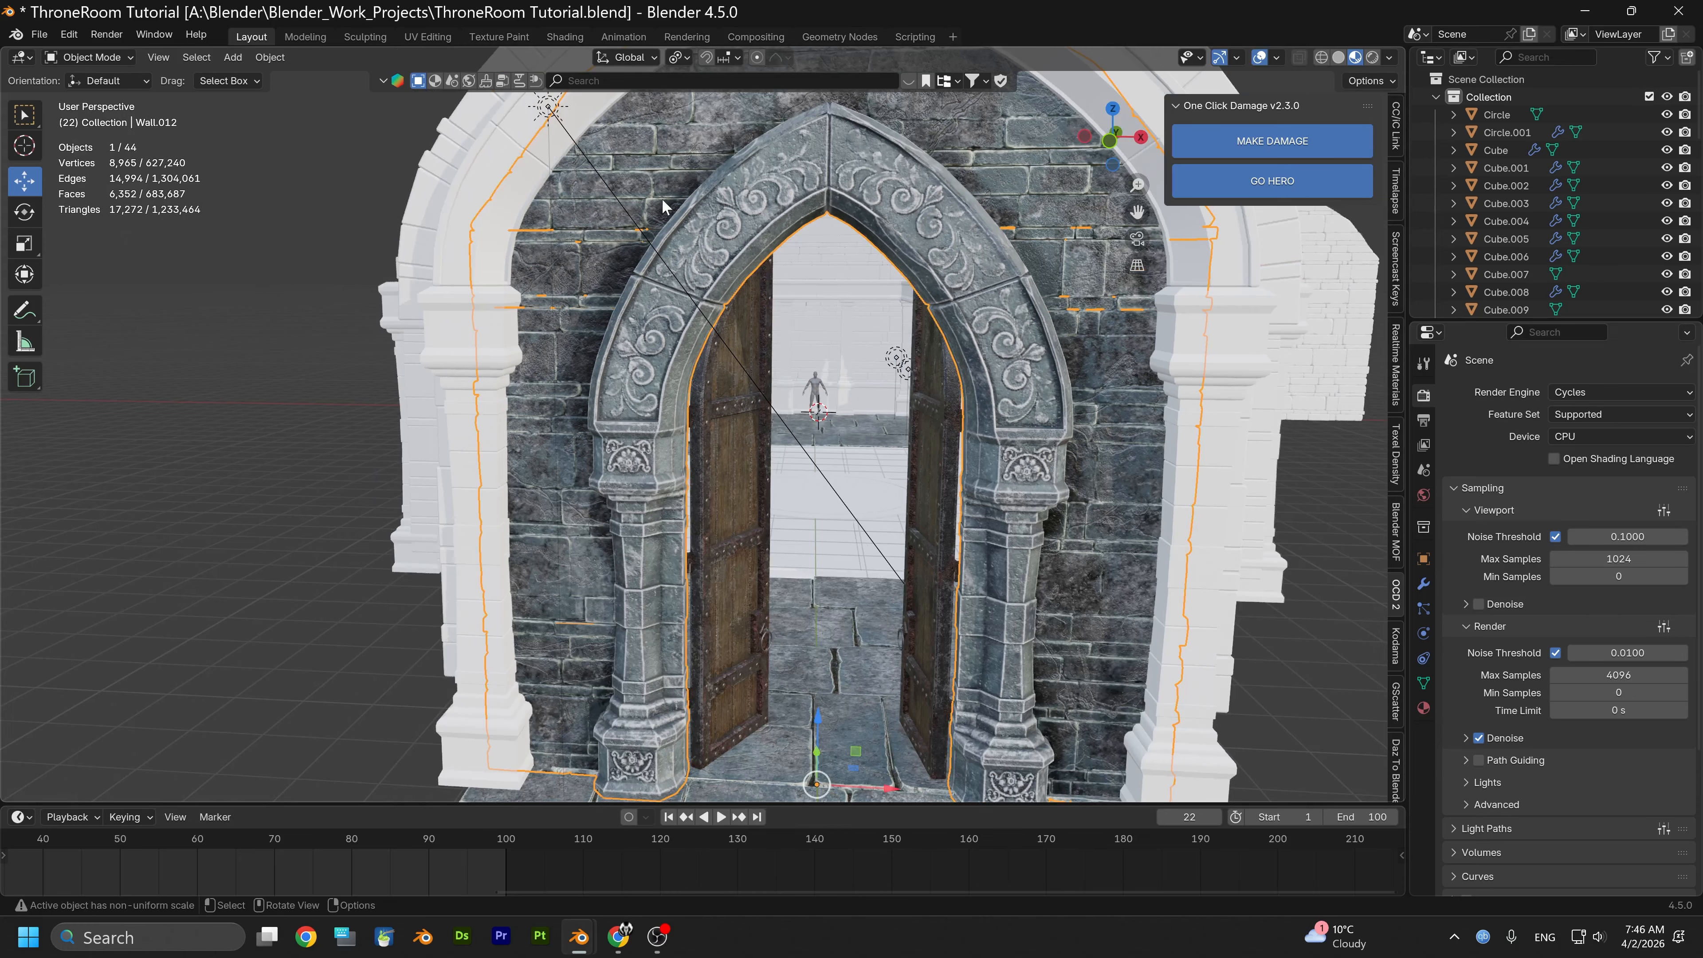
scroll(882, 446, down, 2)
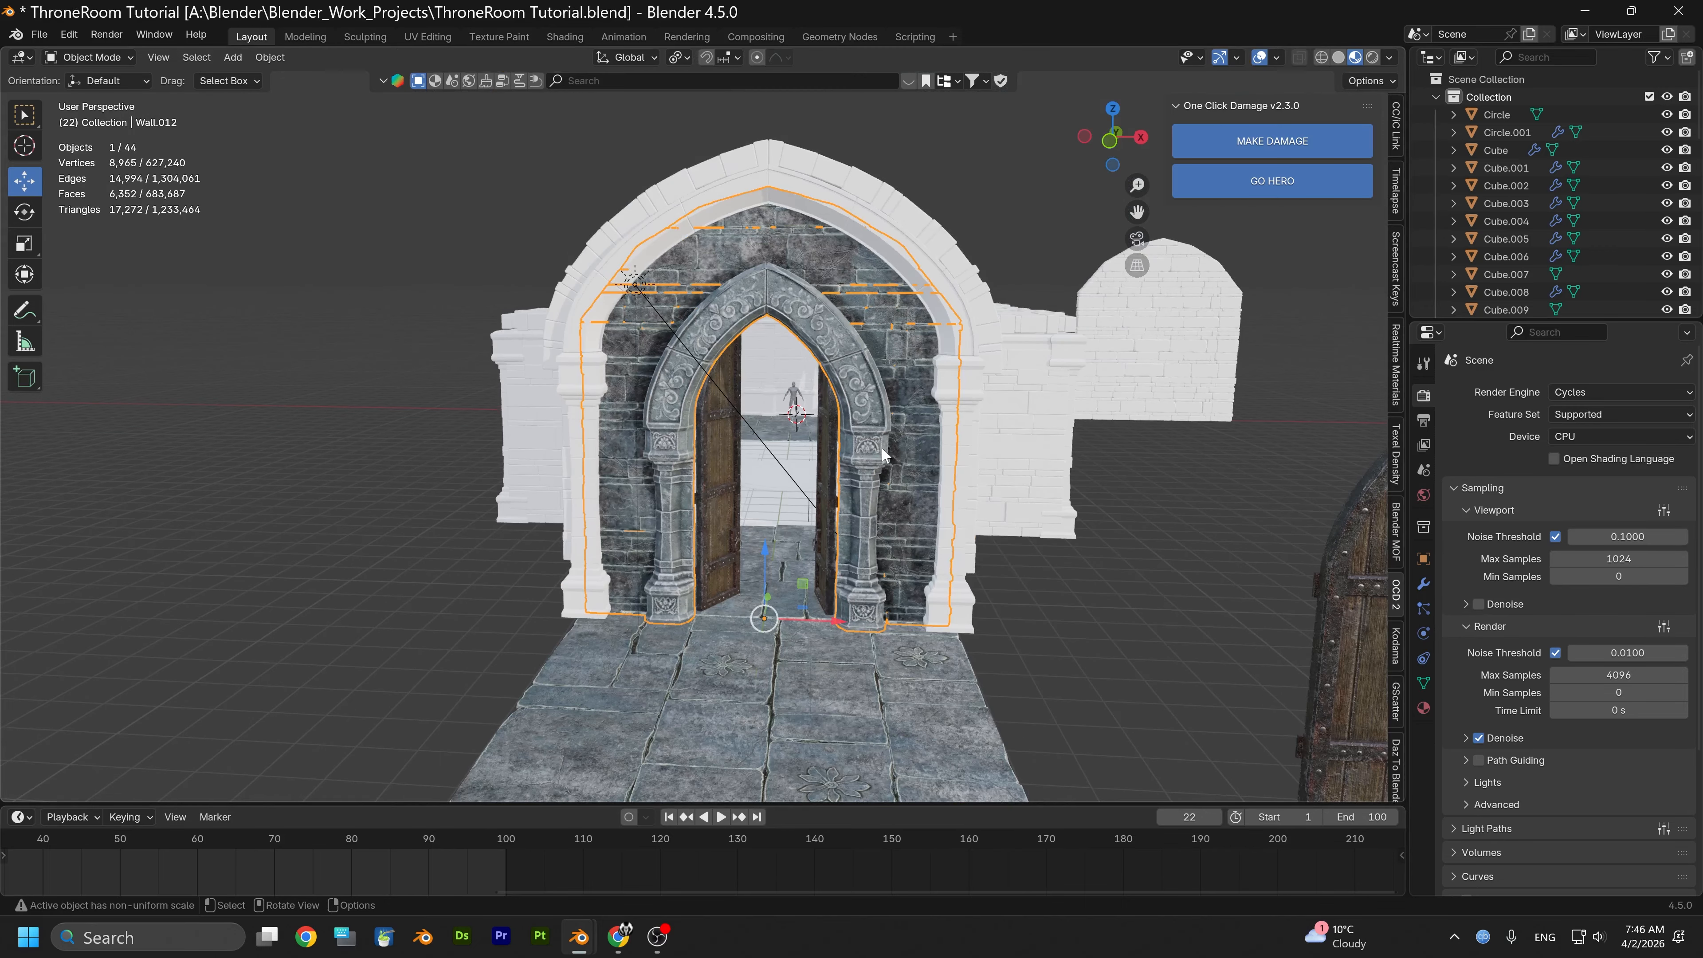
middle_drag(881, 446, 562, 393)
scroll(608, 427, up, 1)
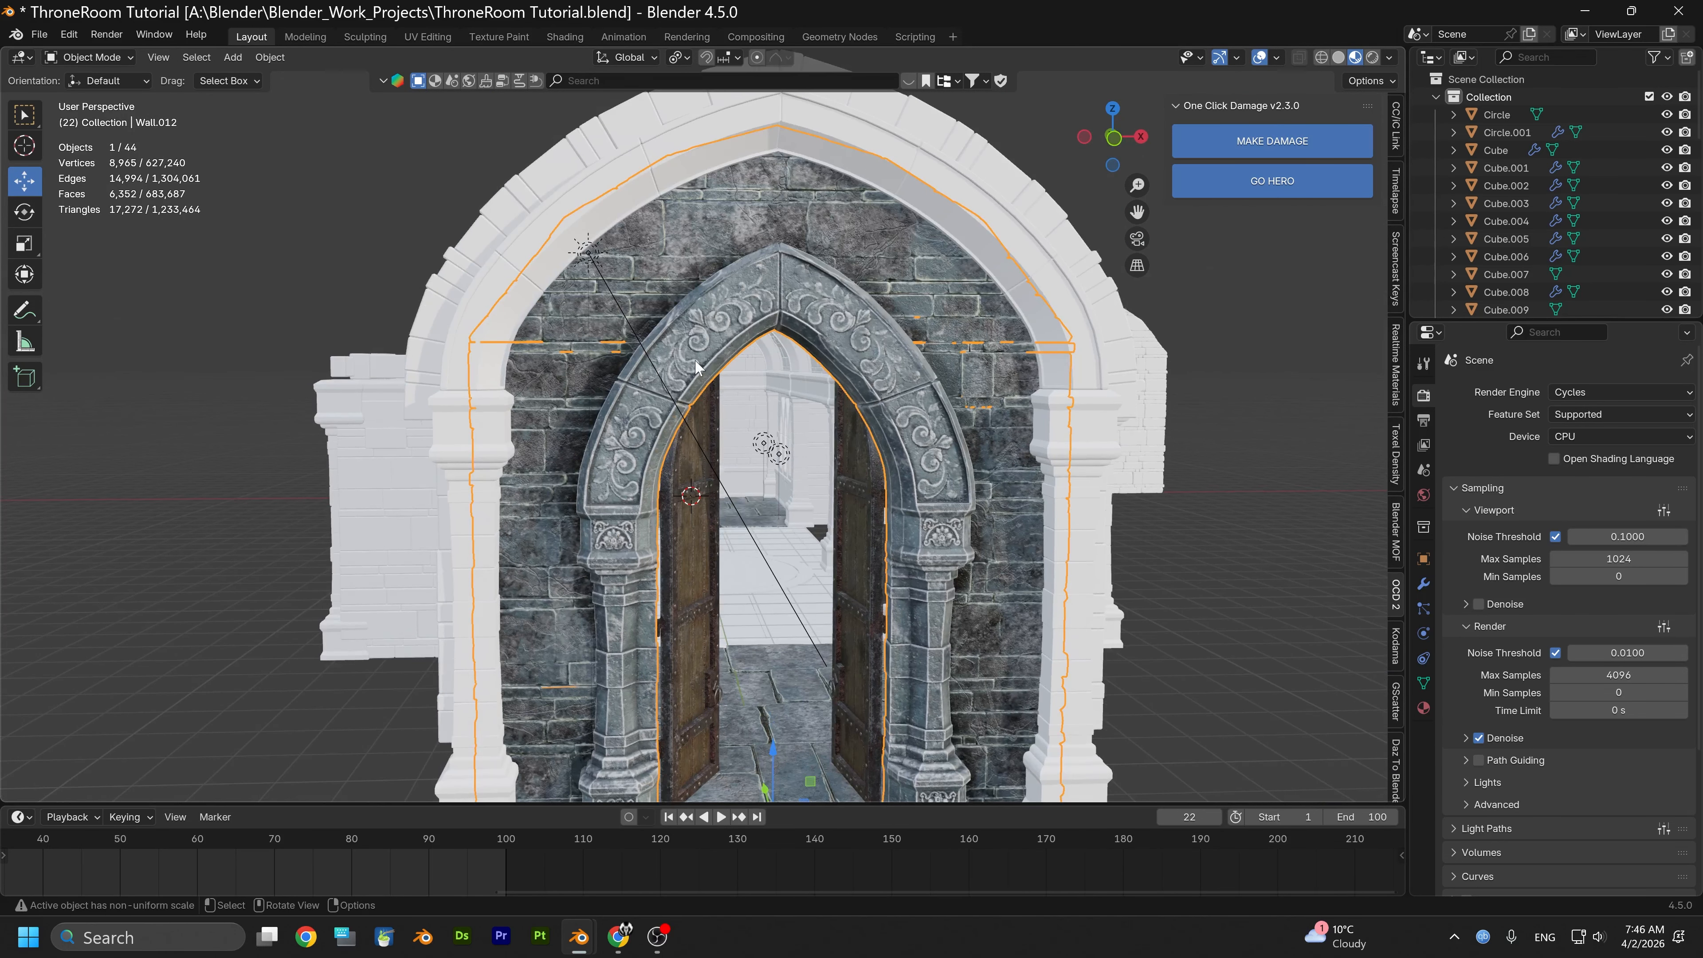
key(ctrl+c)
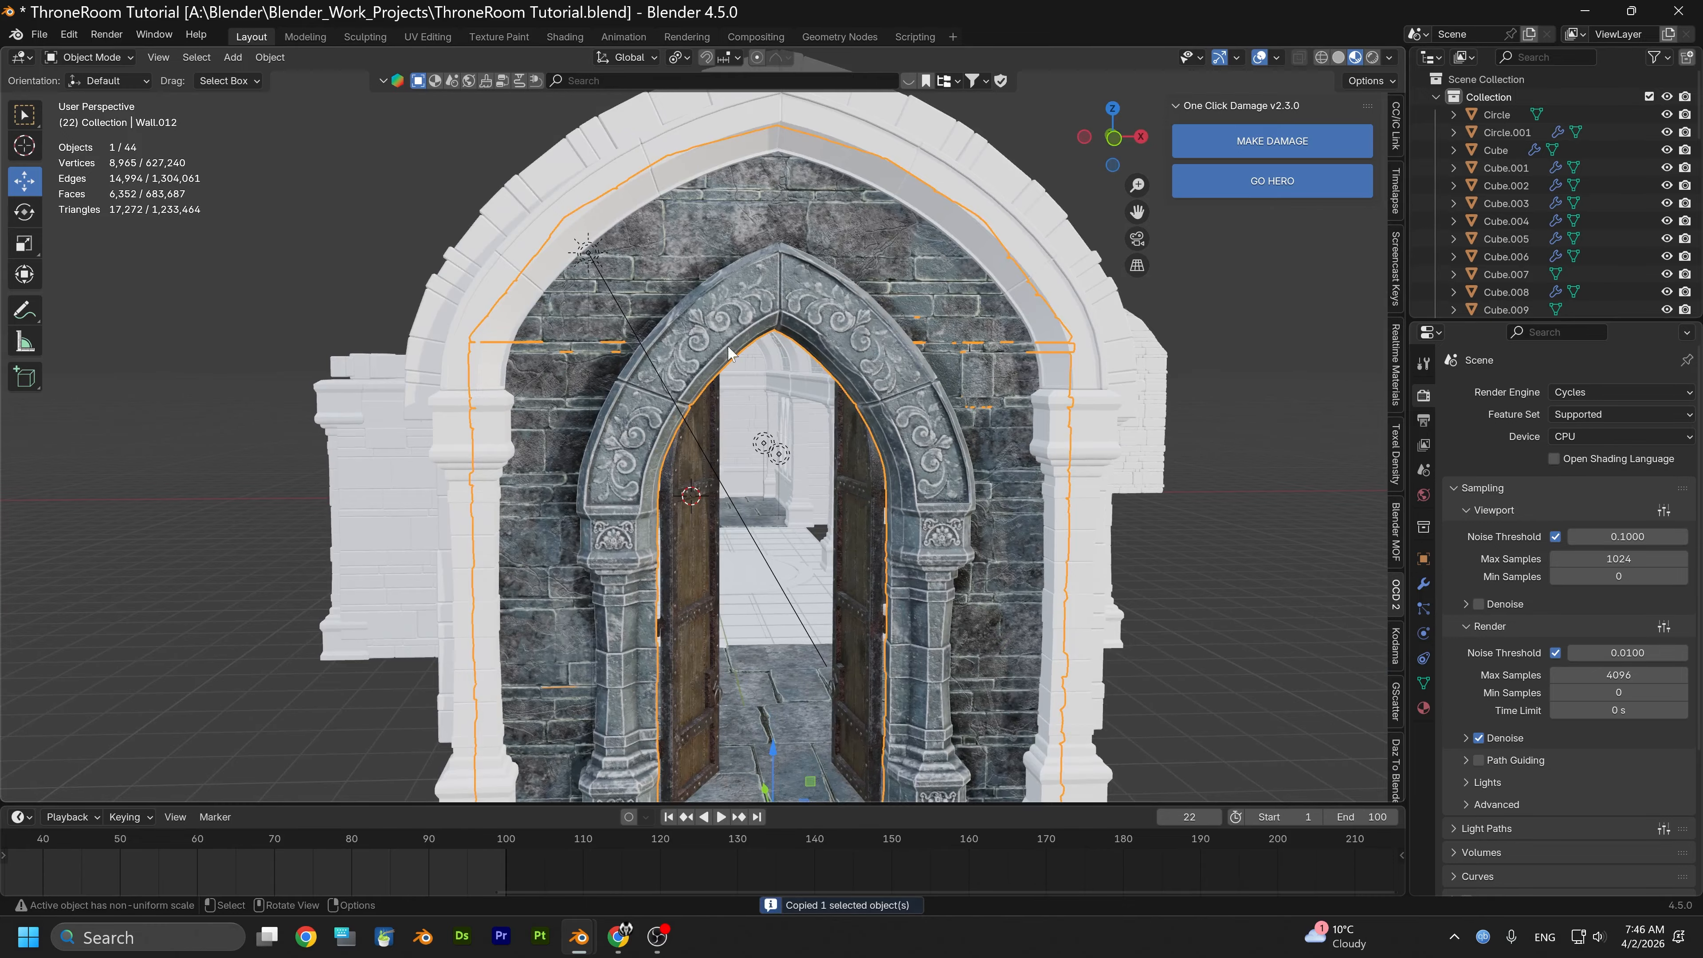
Switch to the new unsaved Blender window, dismiss the splash screen and delete the default camera, cube and light
mouse_move(579, 937)
click(640, 852)
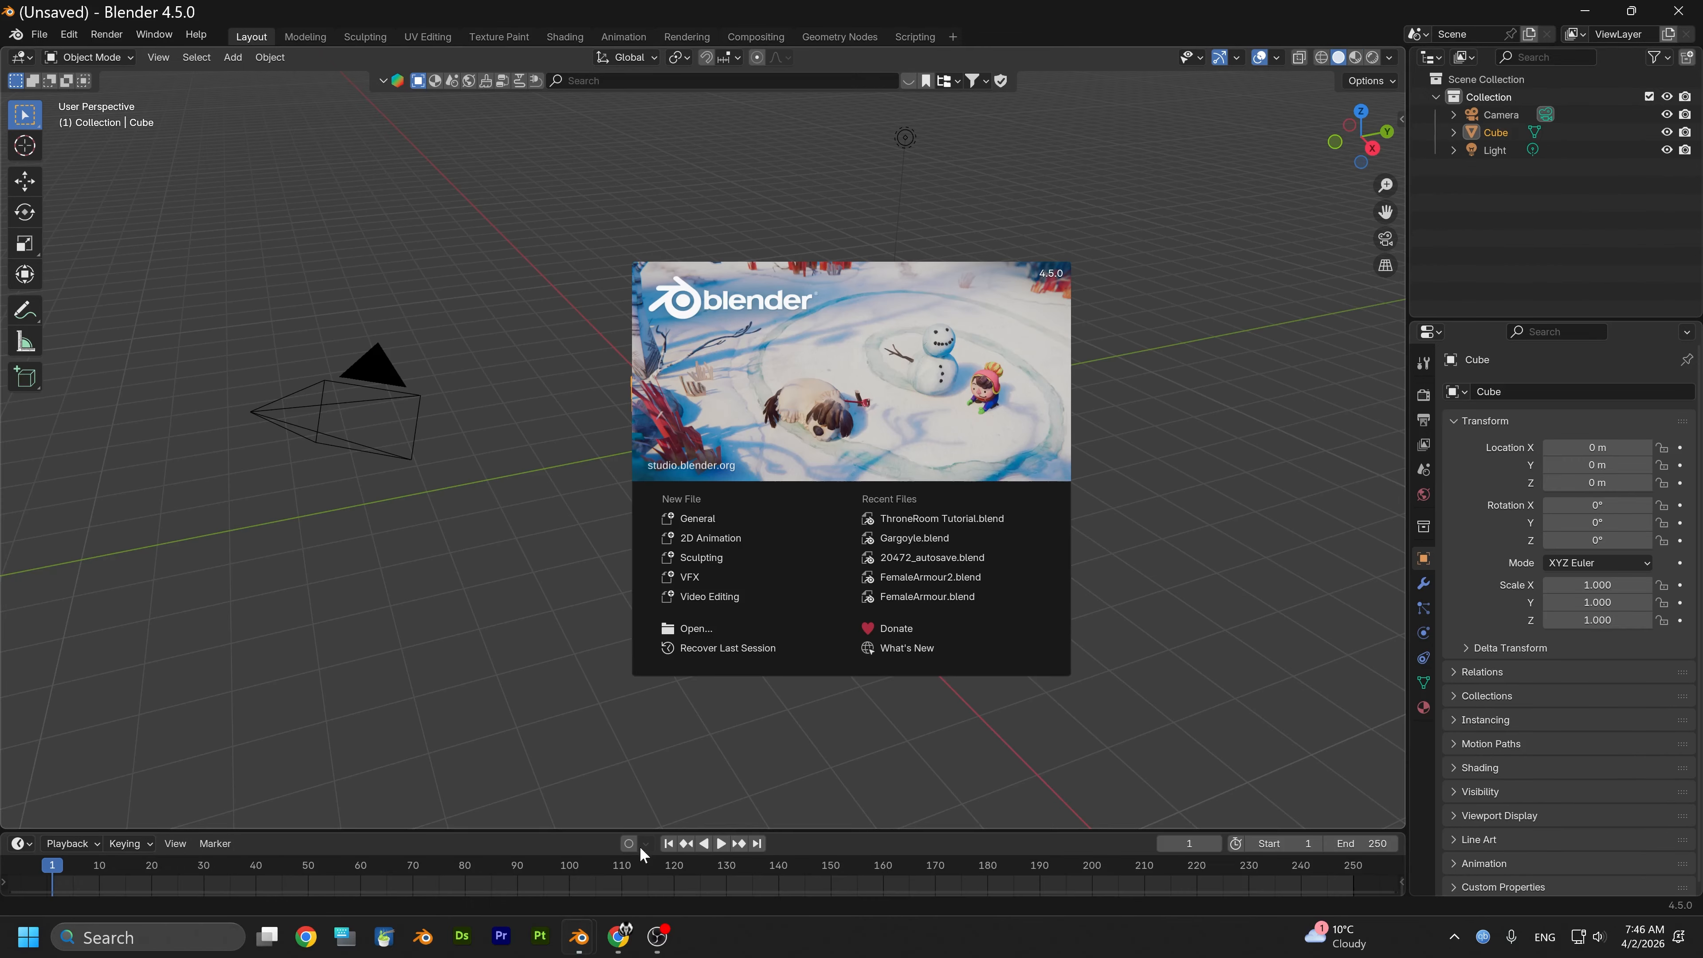
click(1121, 584)
key(a)
key(s)
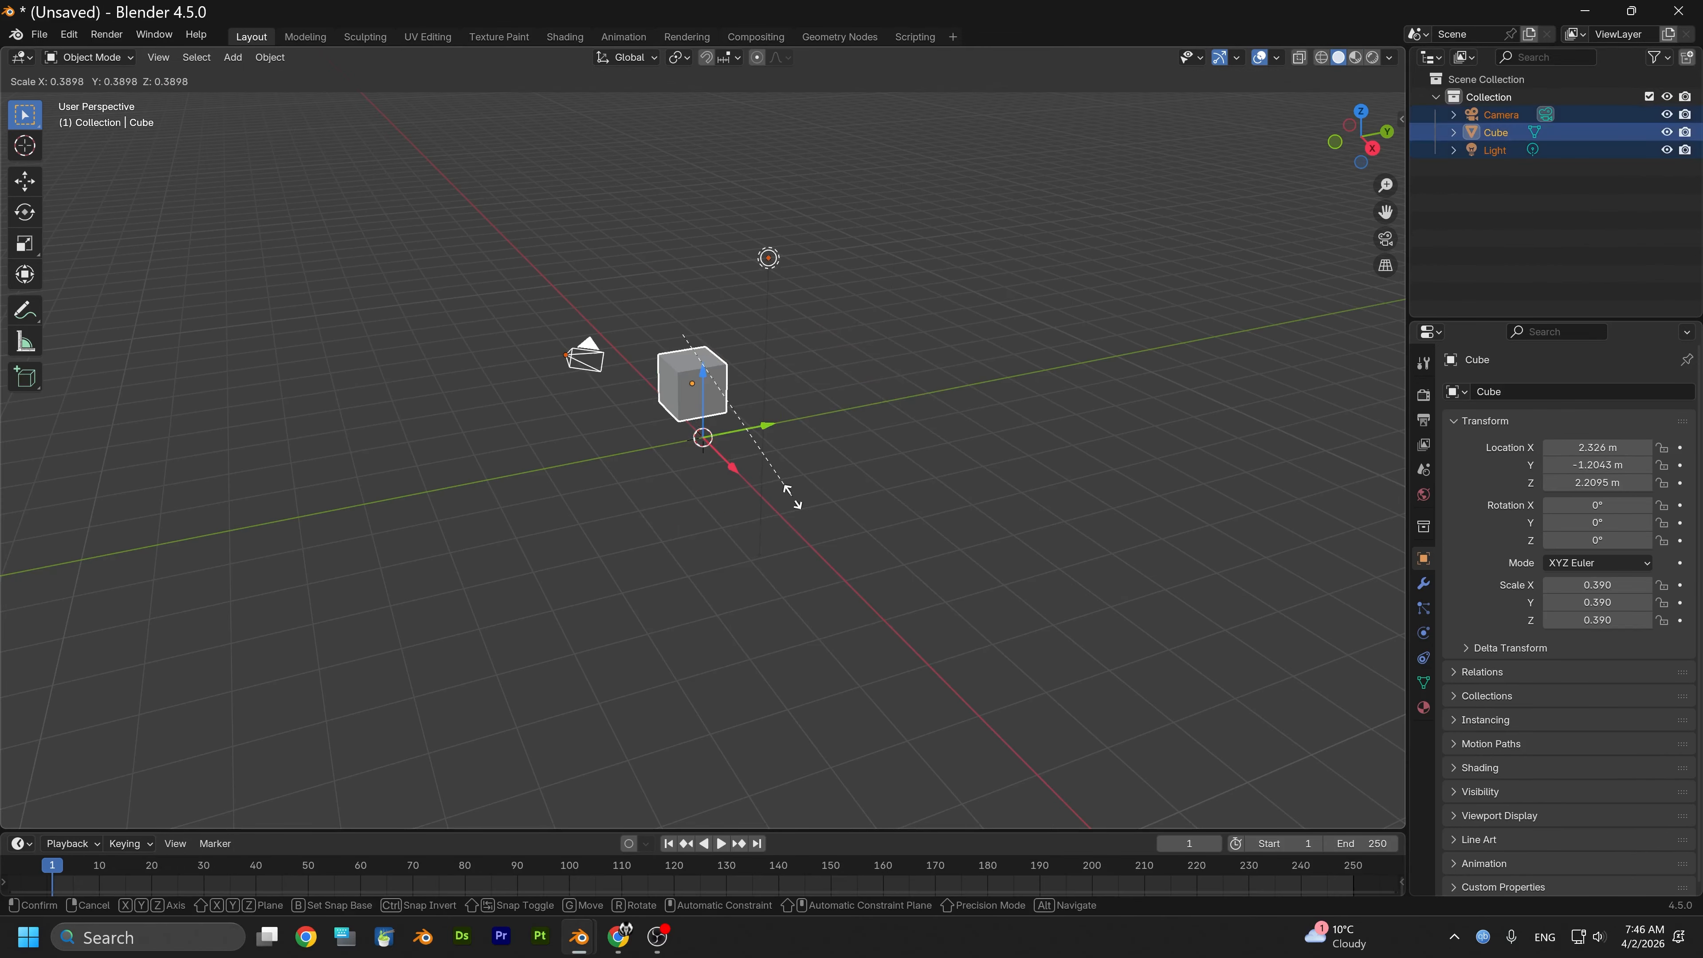
key(Escape)
right_click(688, 477)
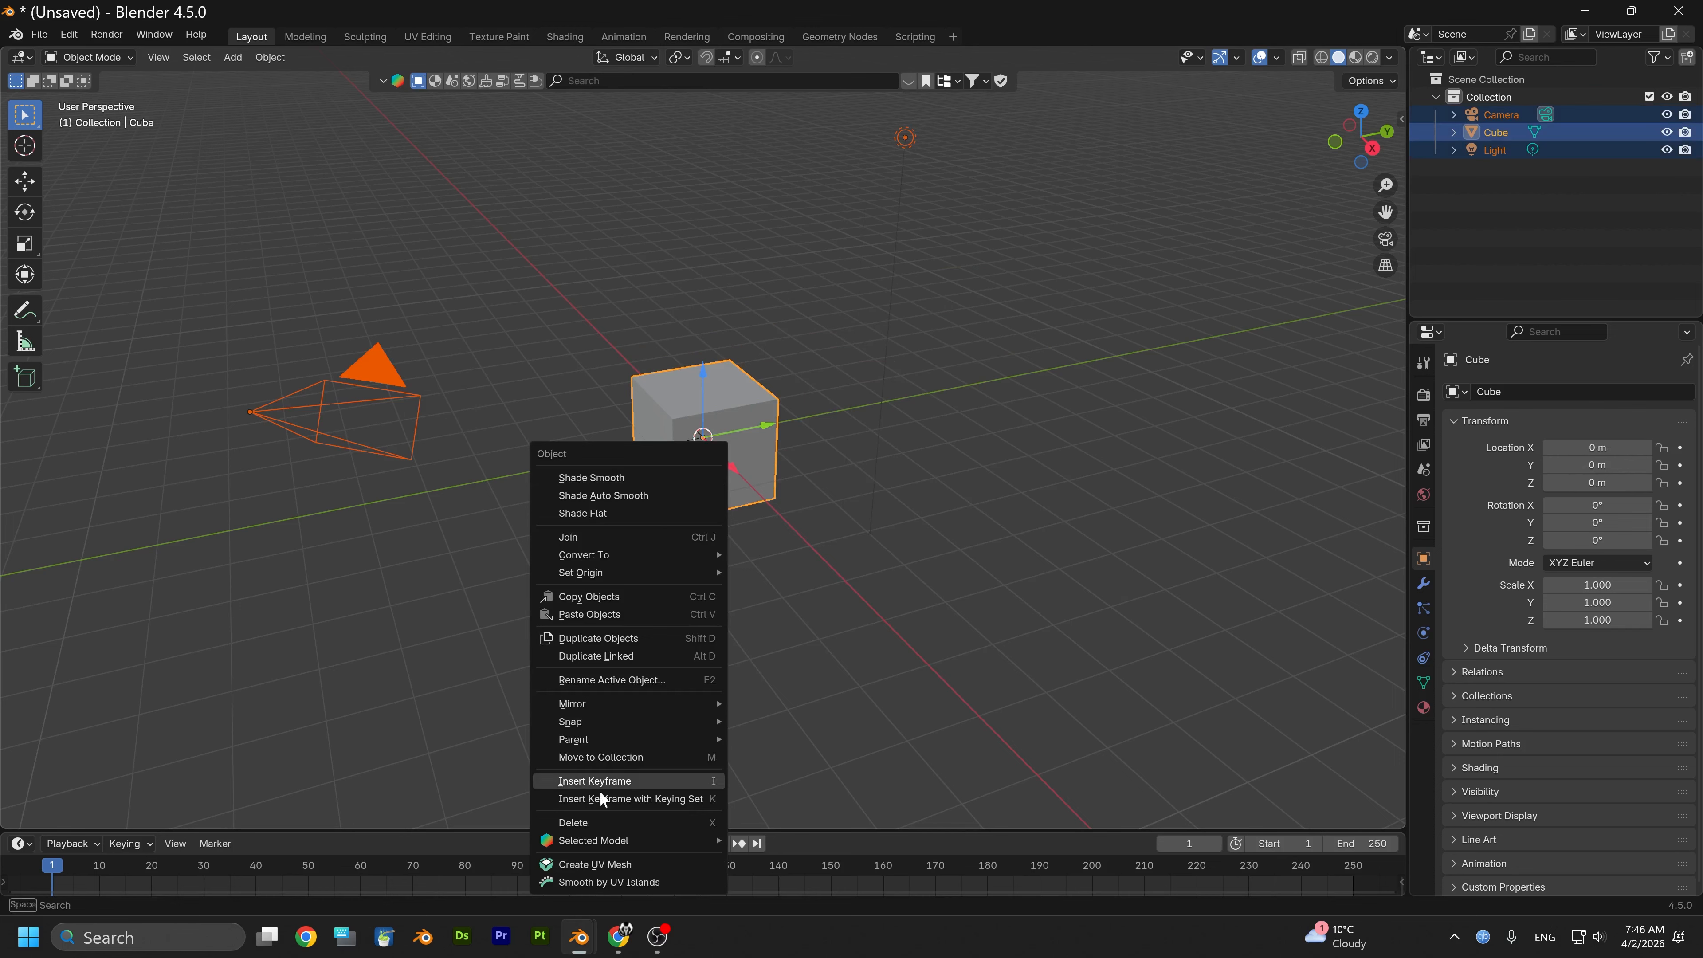
click(600, 822)
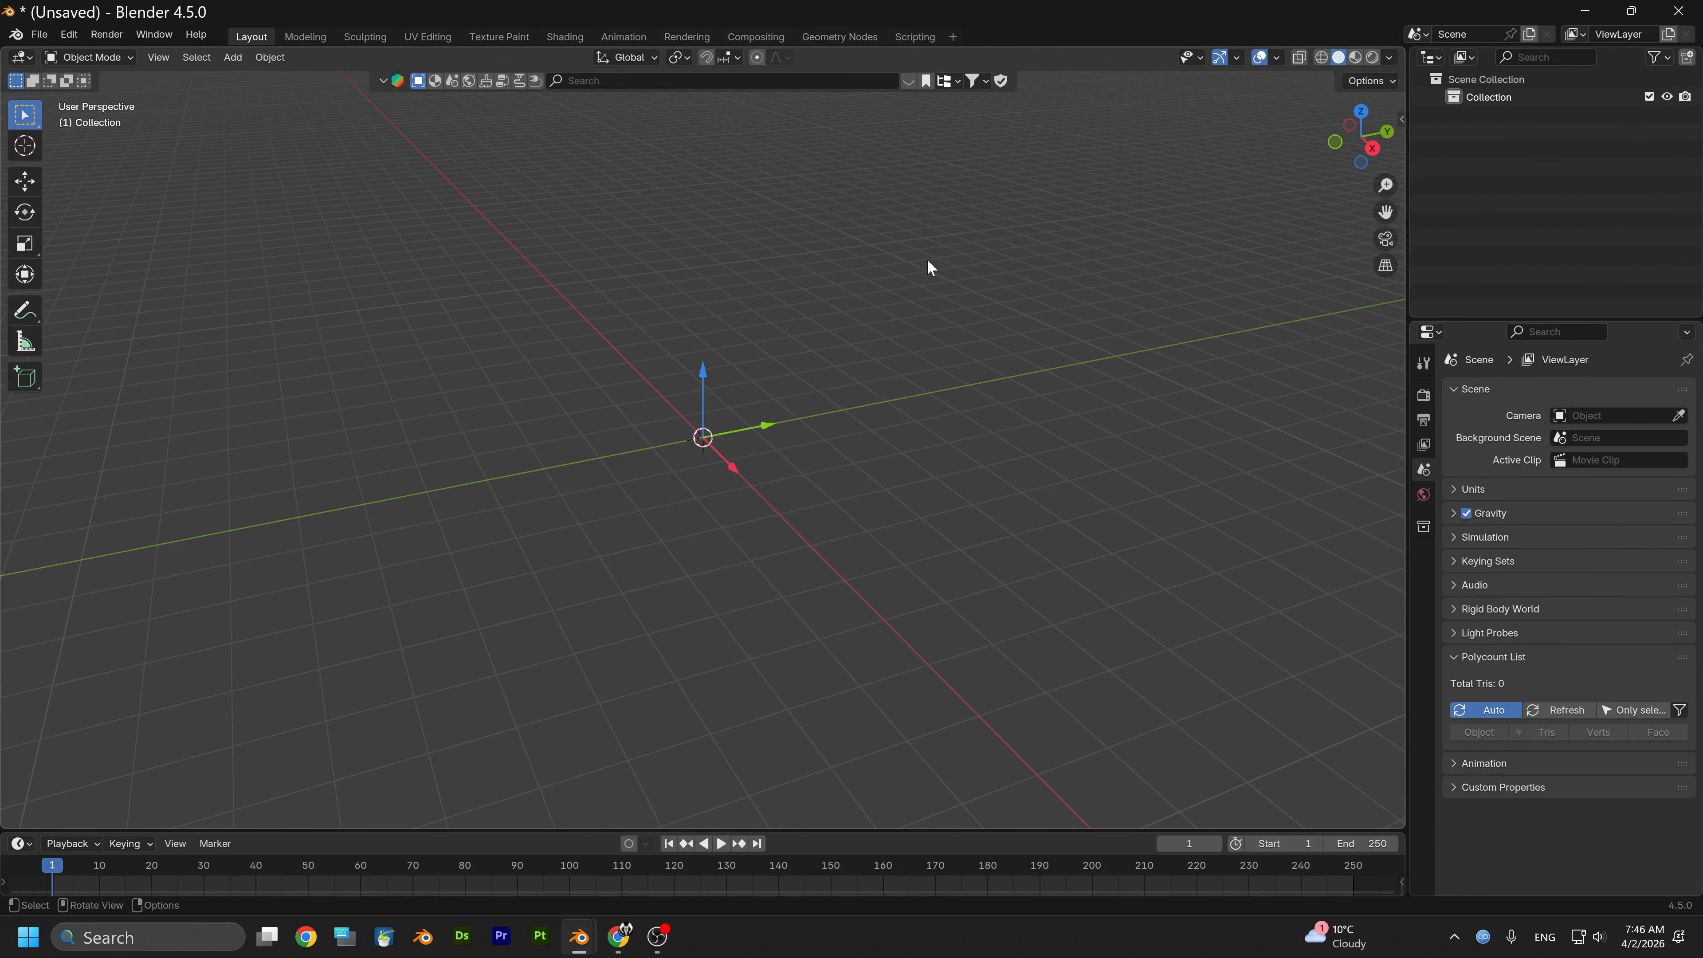
Paste the copied wall into the empty scene, bring it into view and make it the active object
key(ctrl+v)
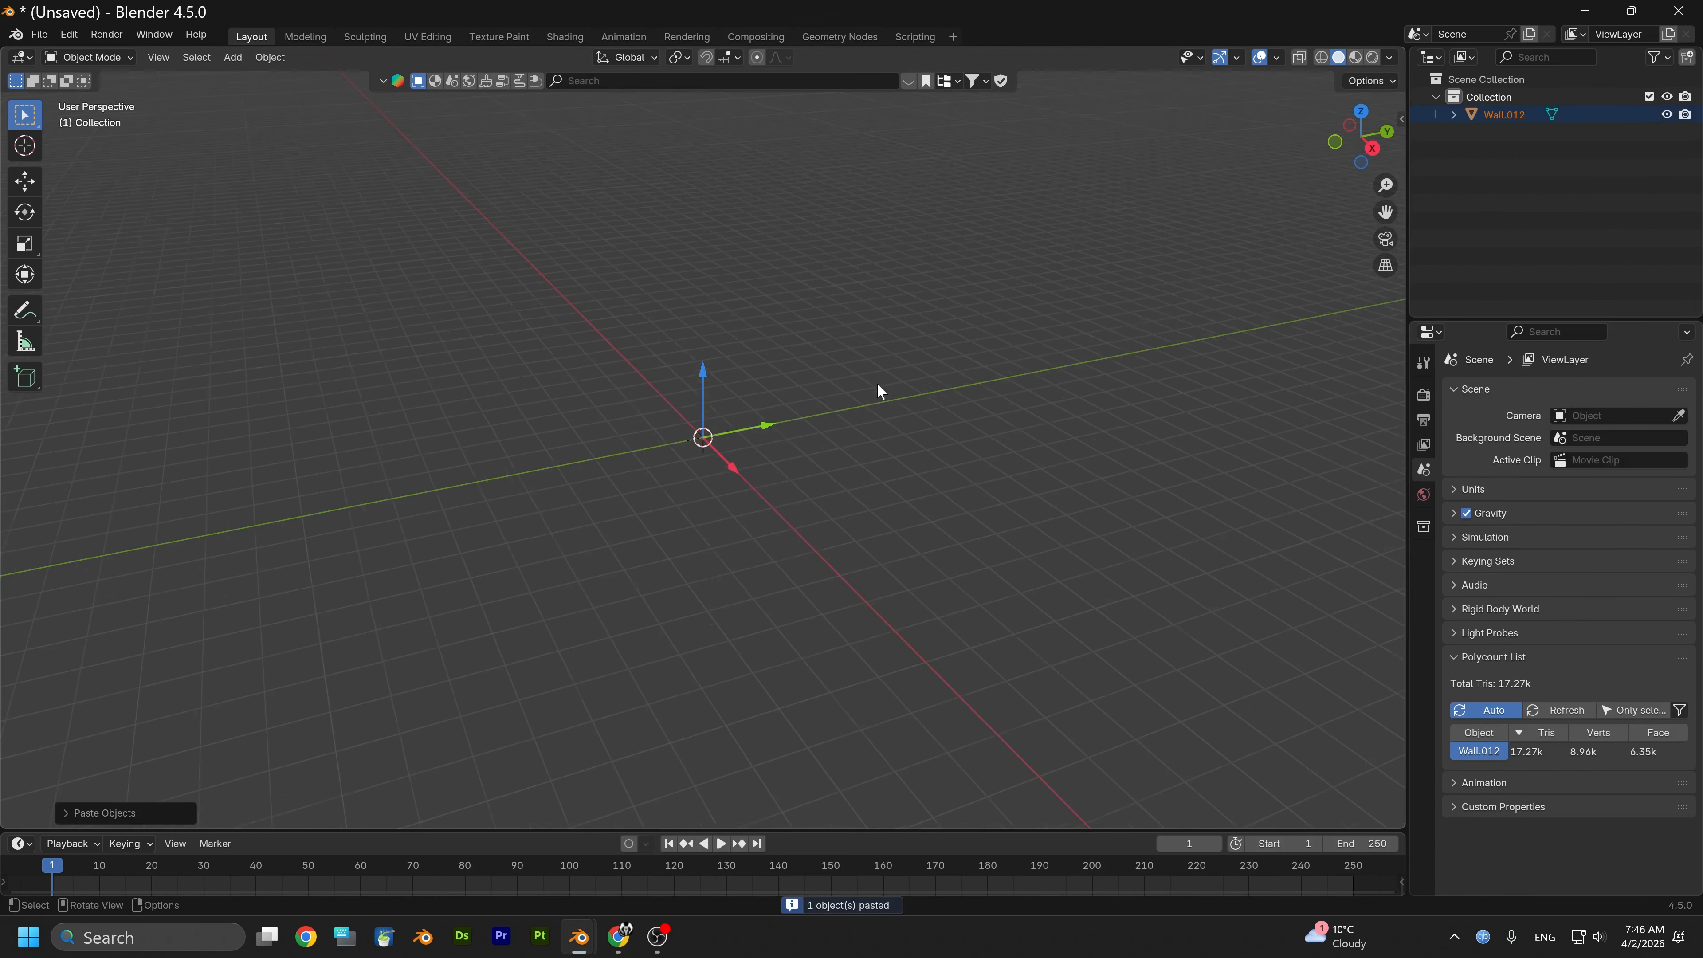
key(KP_Decimal)
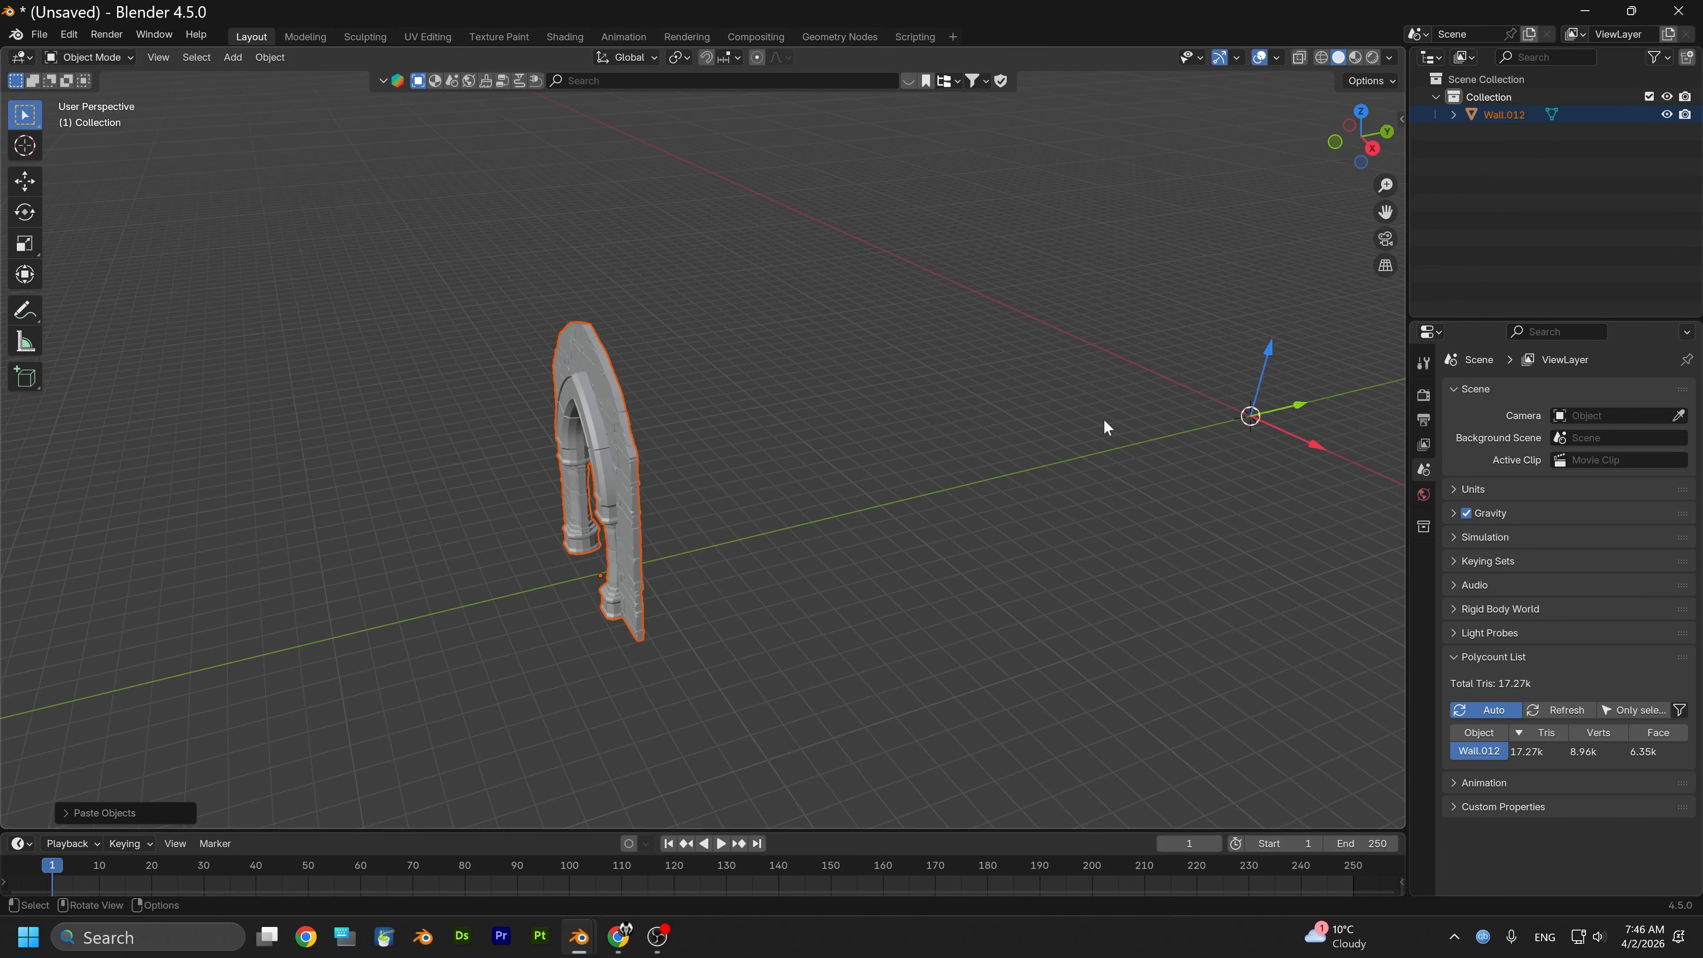
right_click(606, 438)
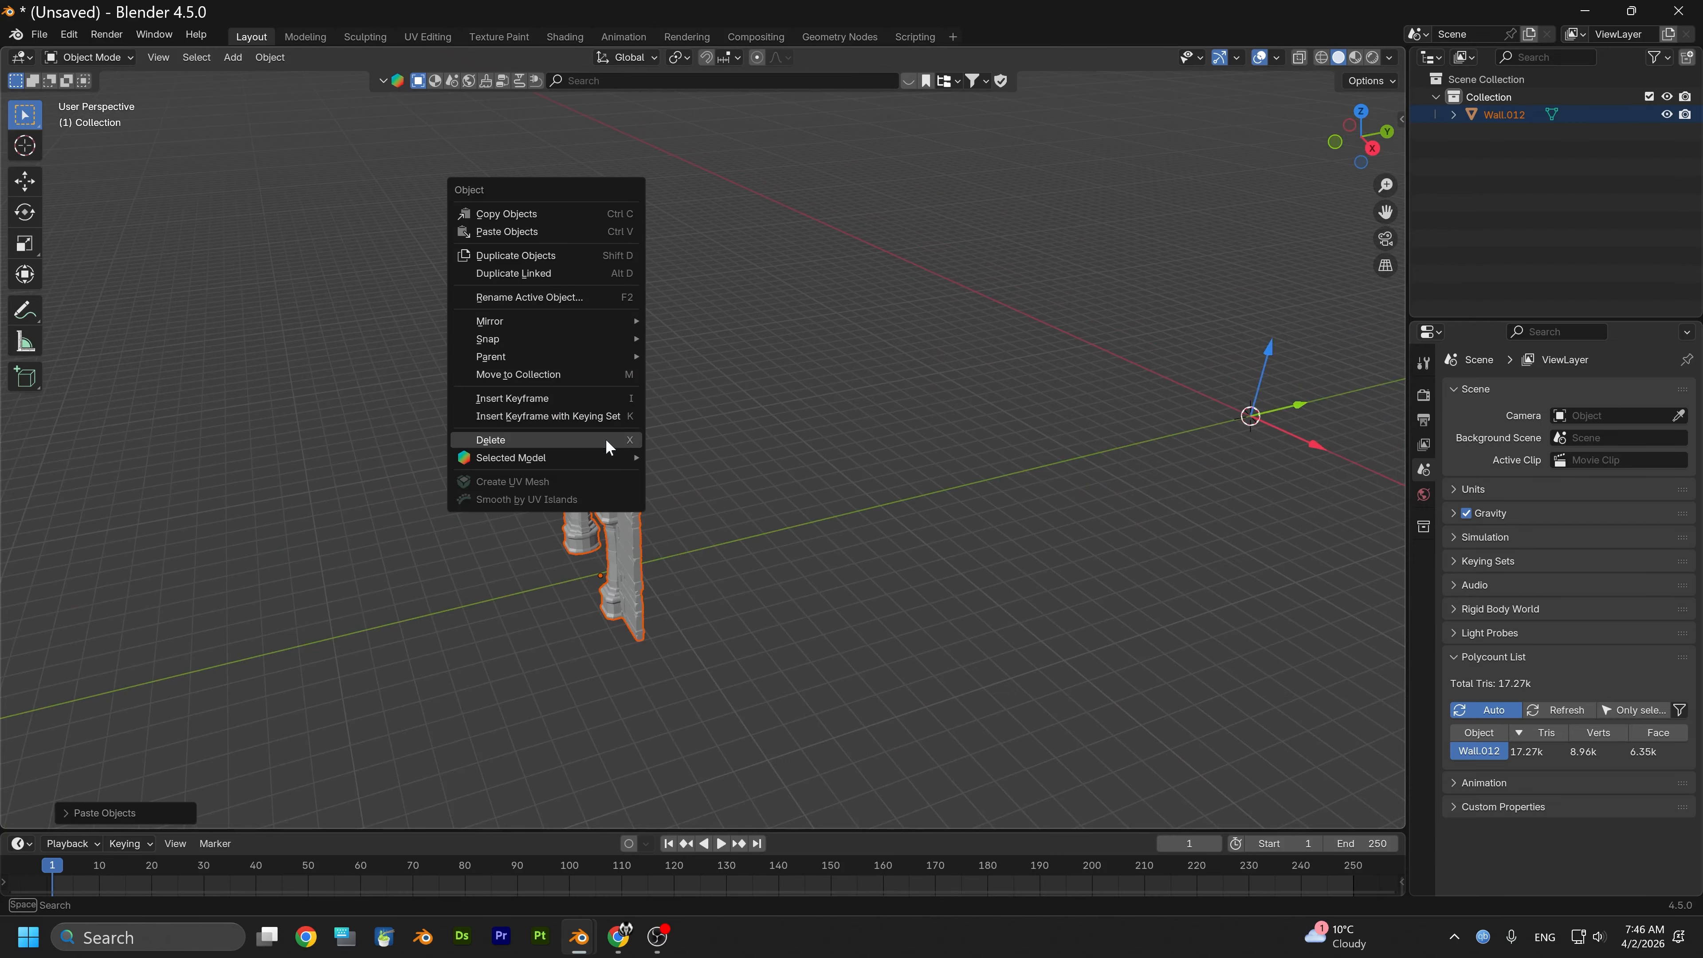
click(950, 450)
click(617, 429)
Set the wall's origin to its geometry and apply all of its transforms
right_click(618, 433)
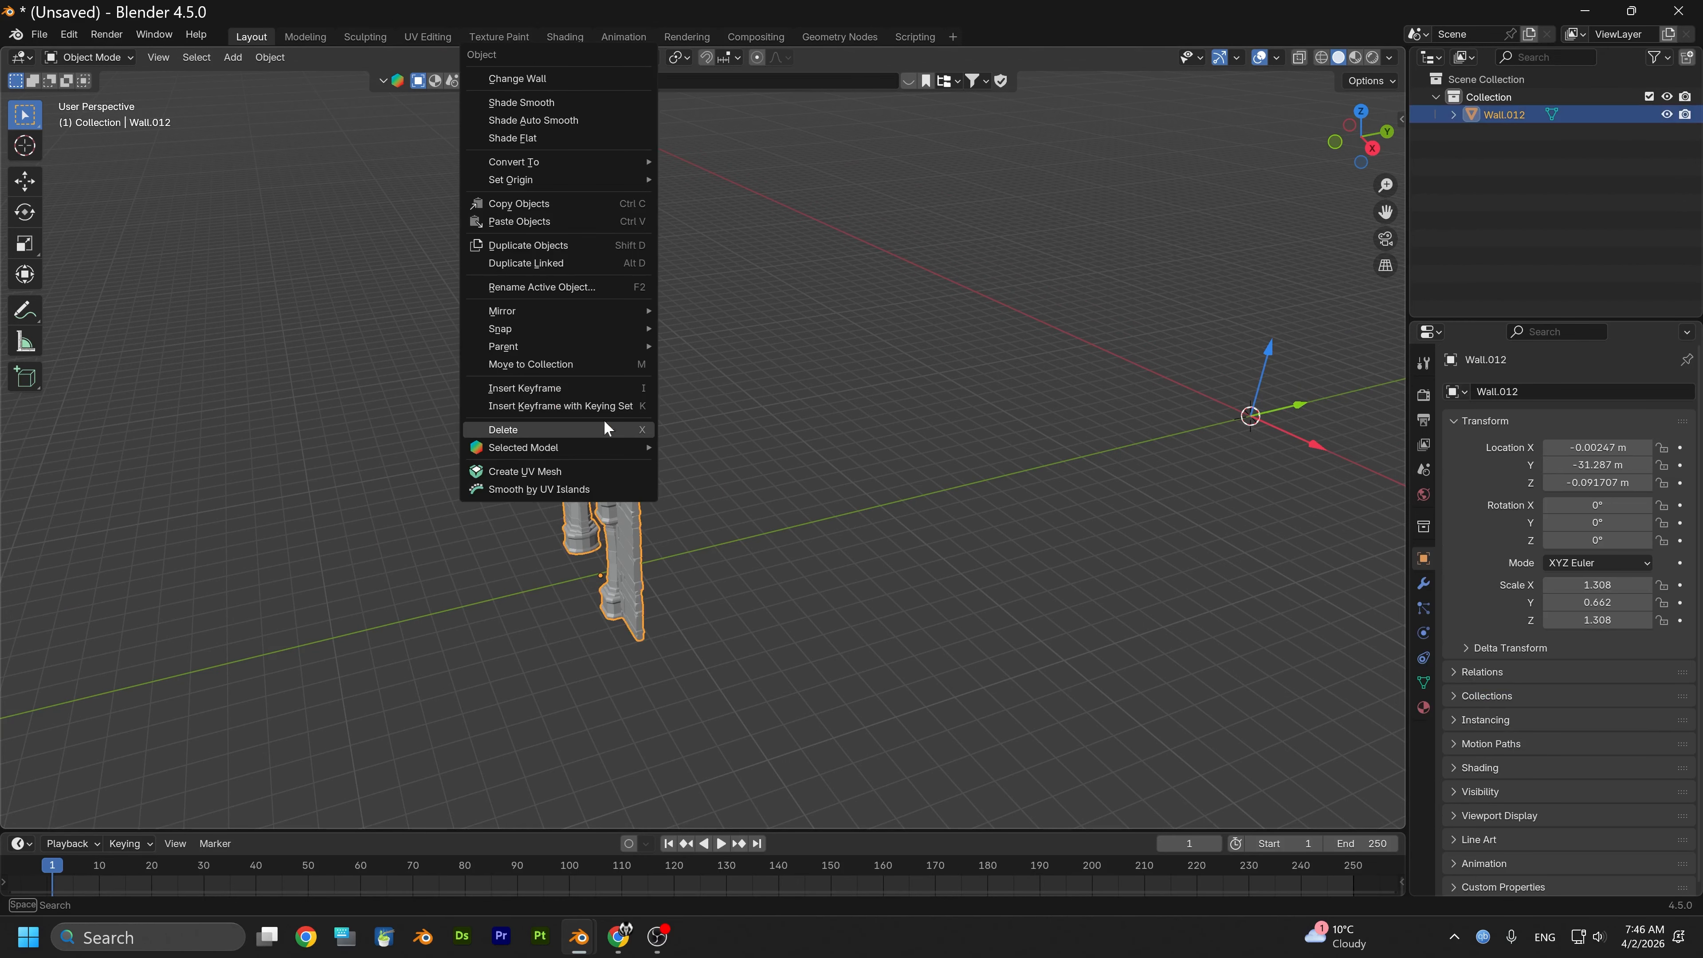
mouse_move(540, 180)
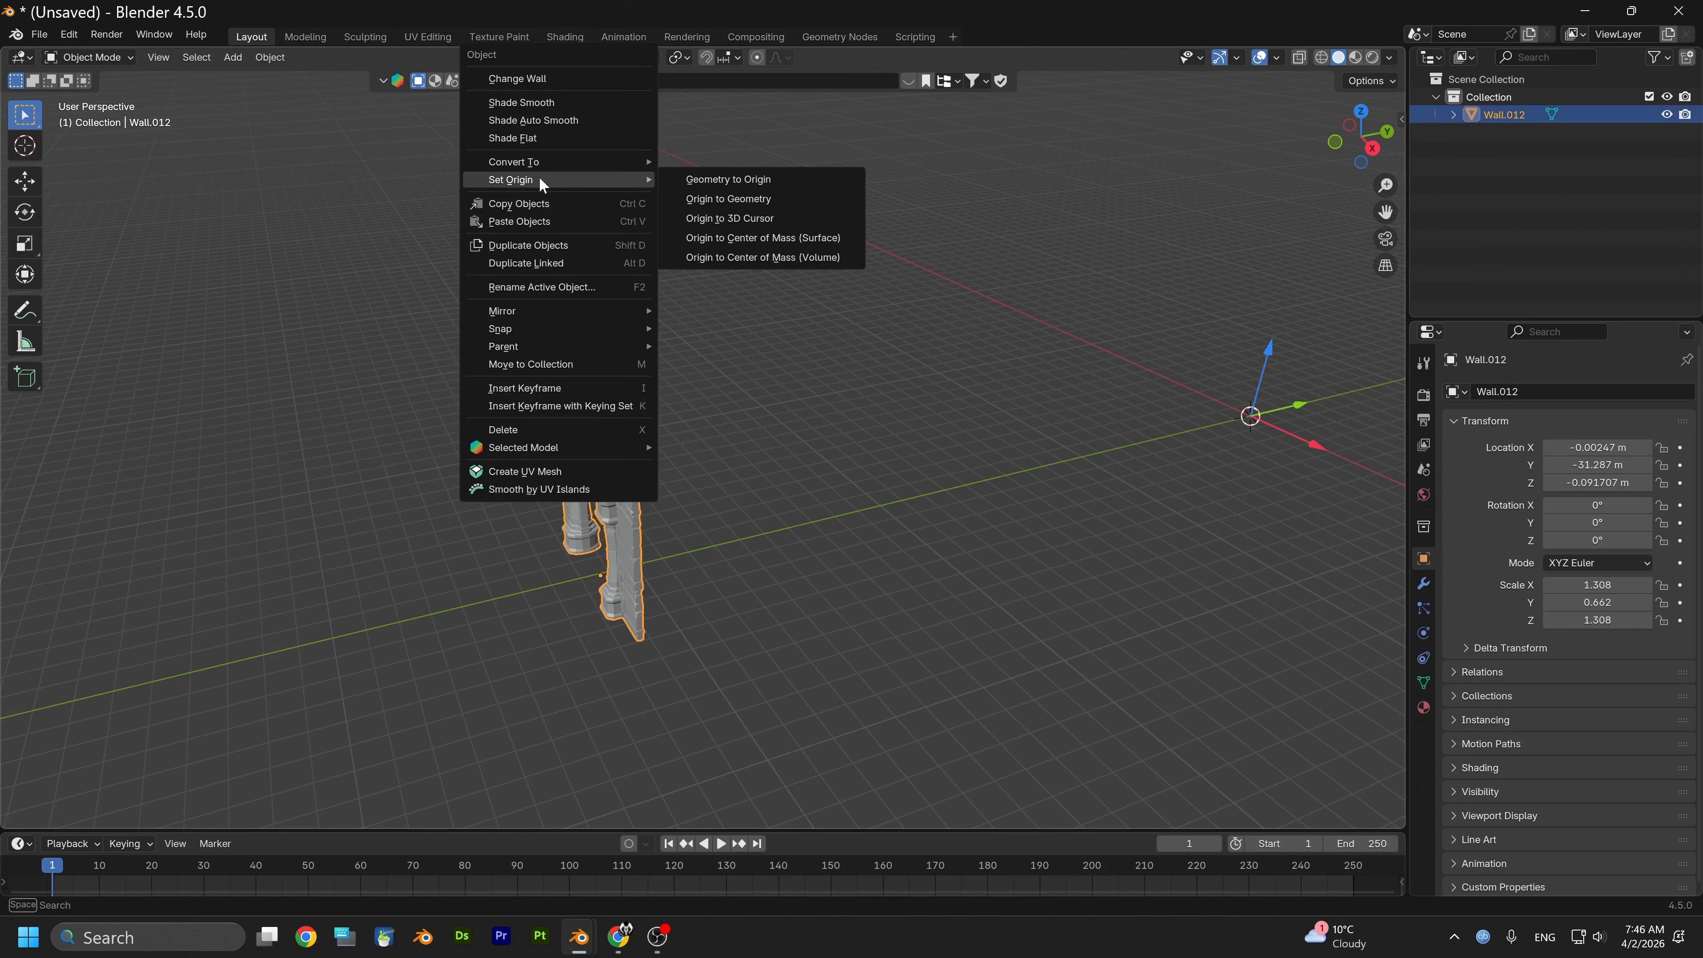
click(766, 197)
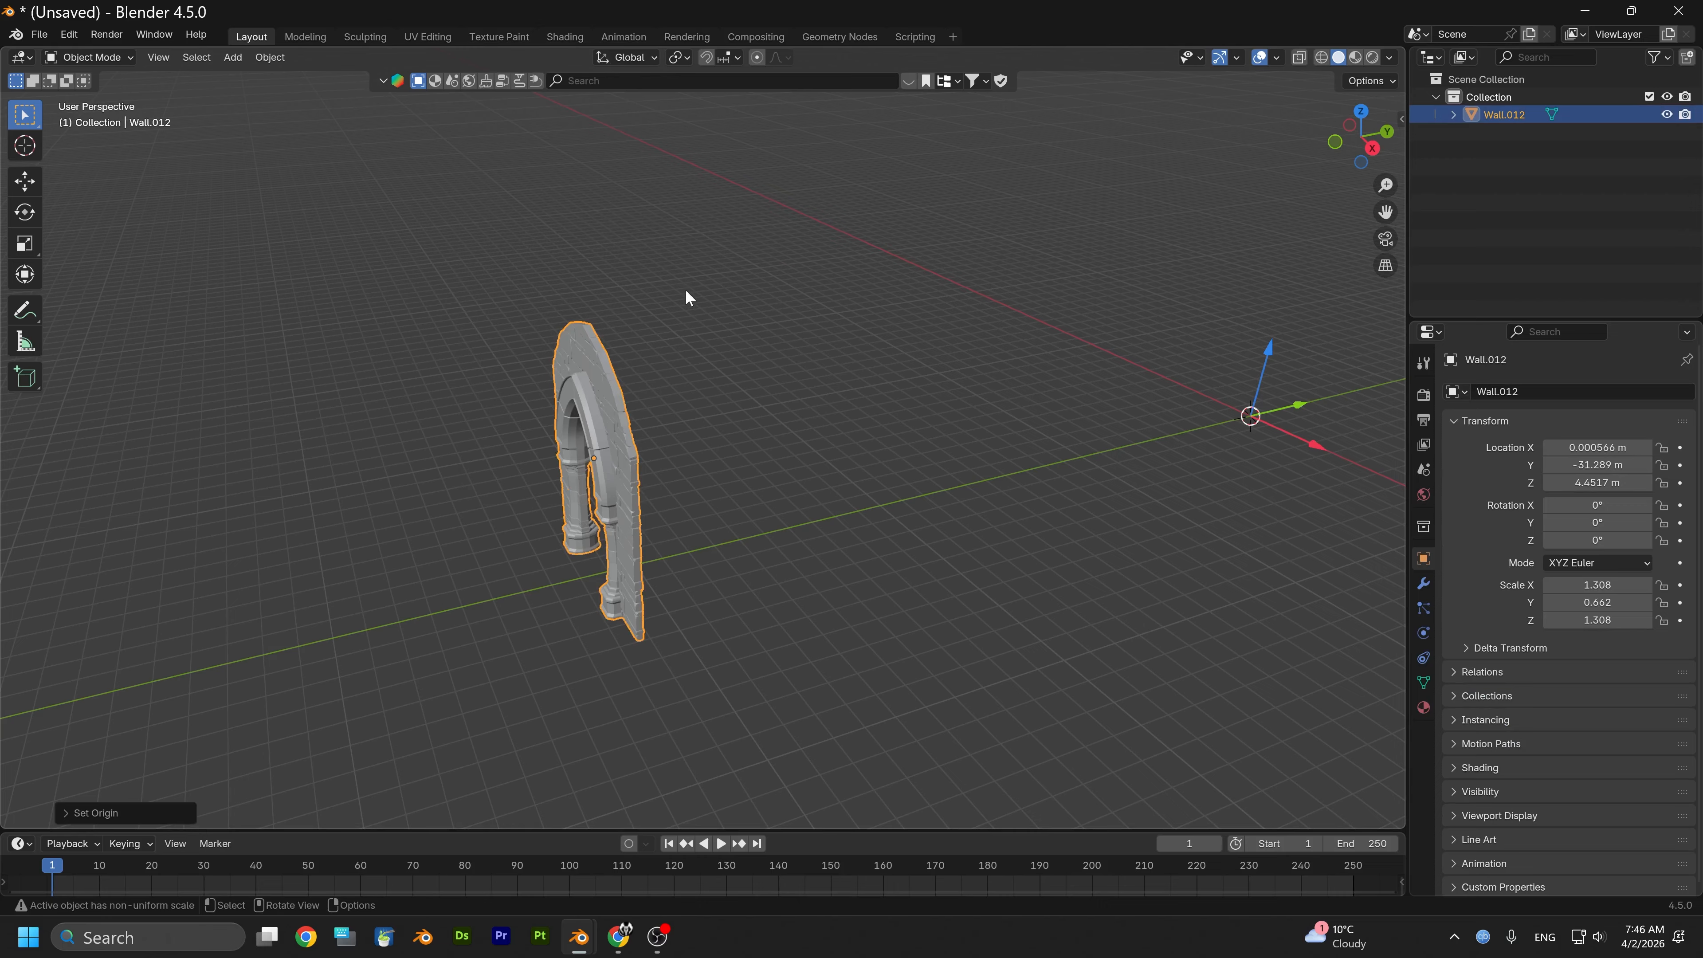
key(ctrl+a)
click(638, 362)
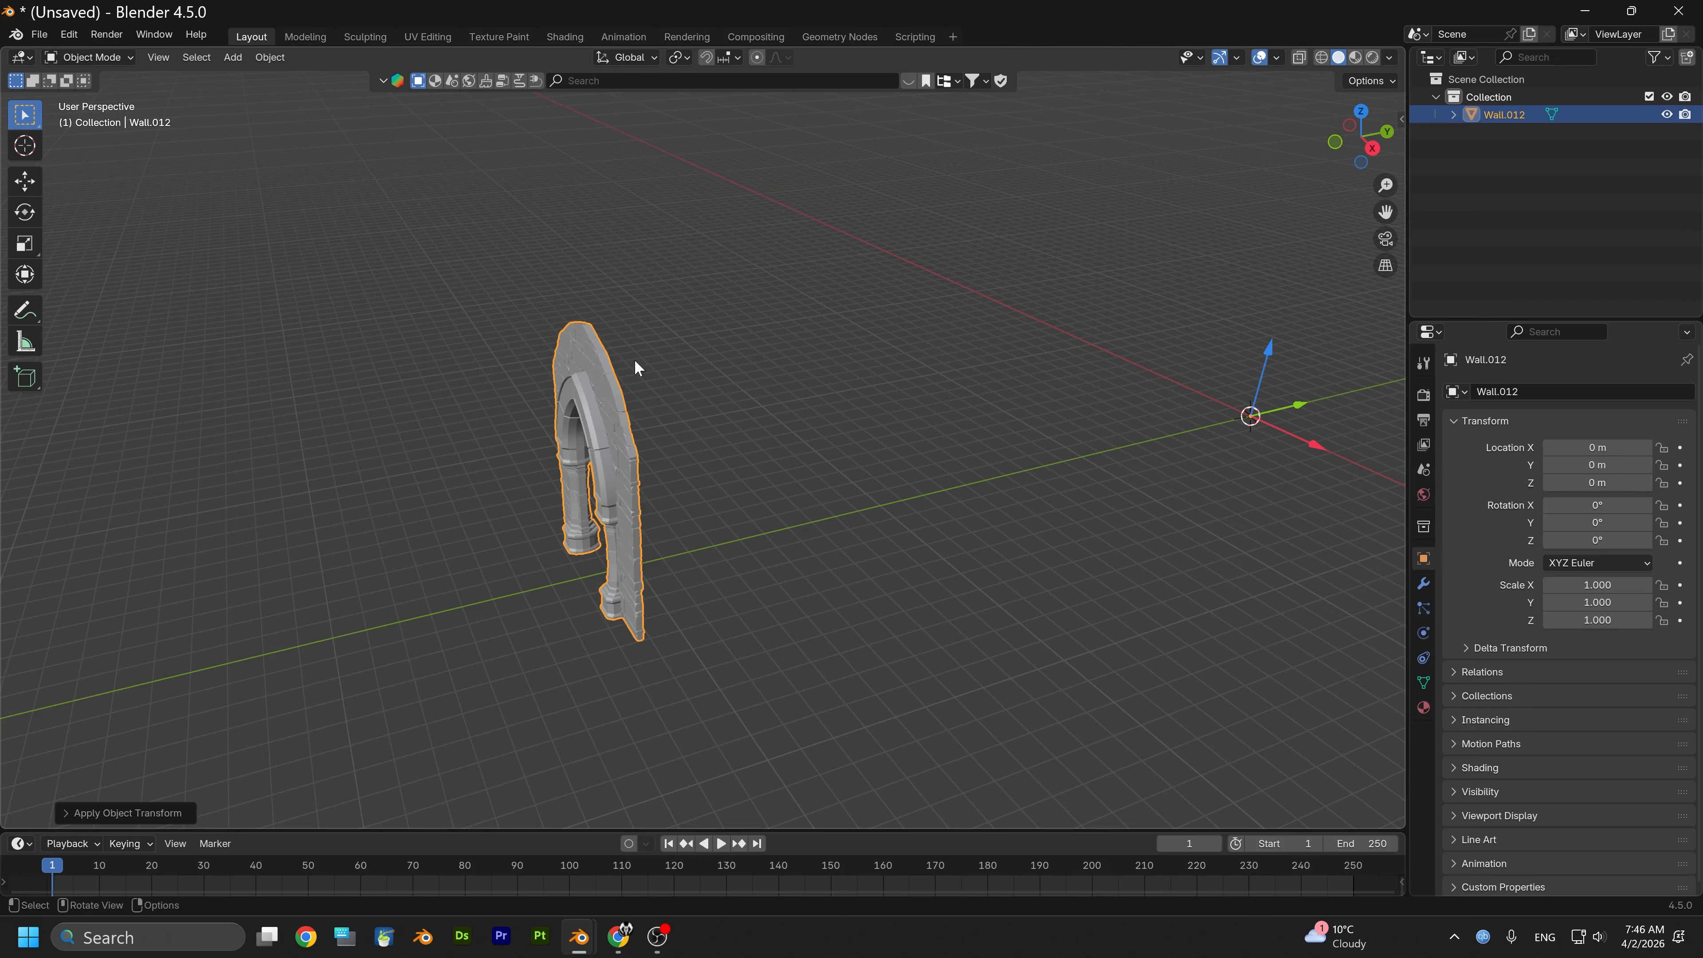
Move the wall's origin back to the centre of its geometry after the applied transforms
right_click(627, 444)
mouse_move(617, 446)
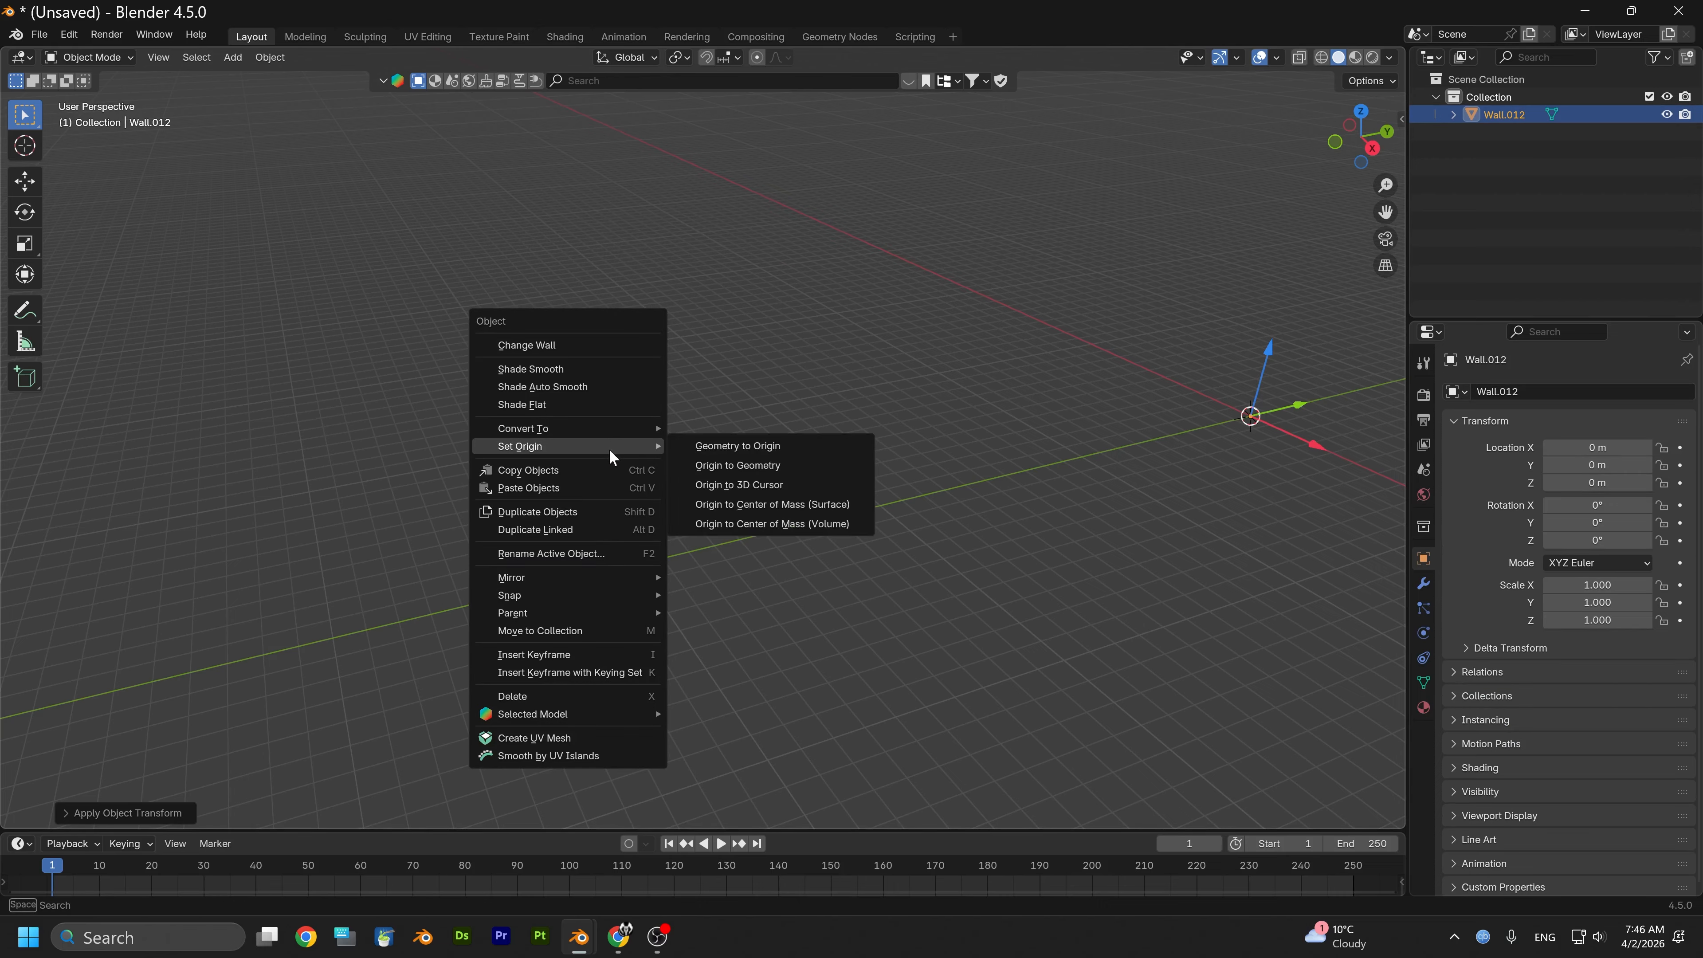
click(749, 466)
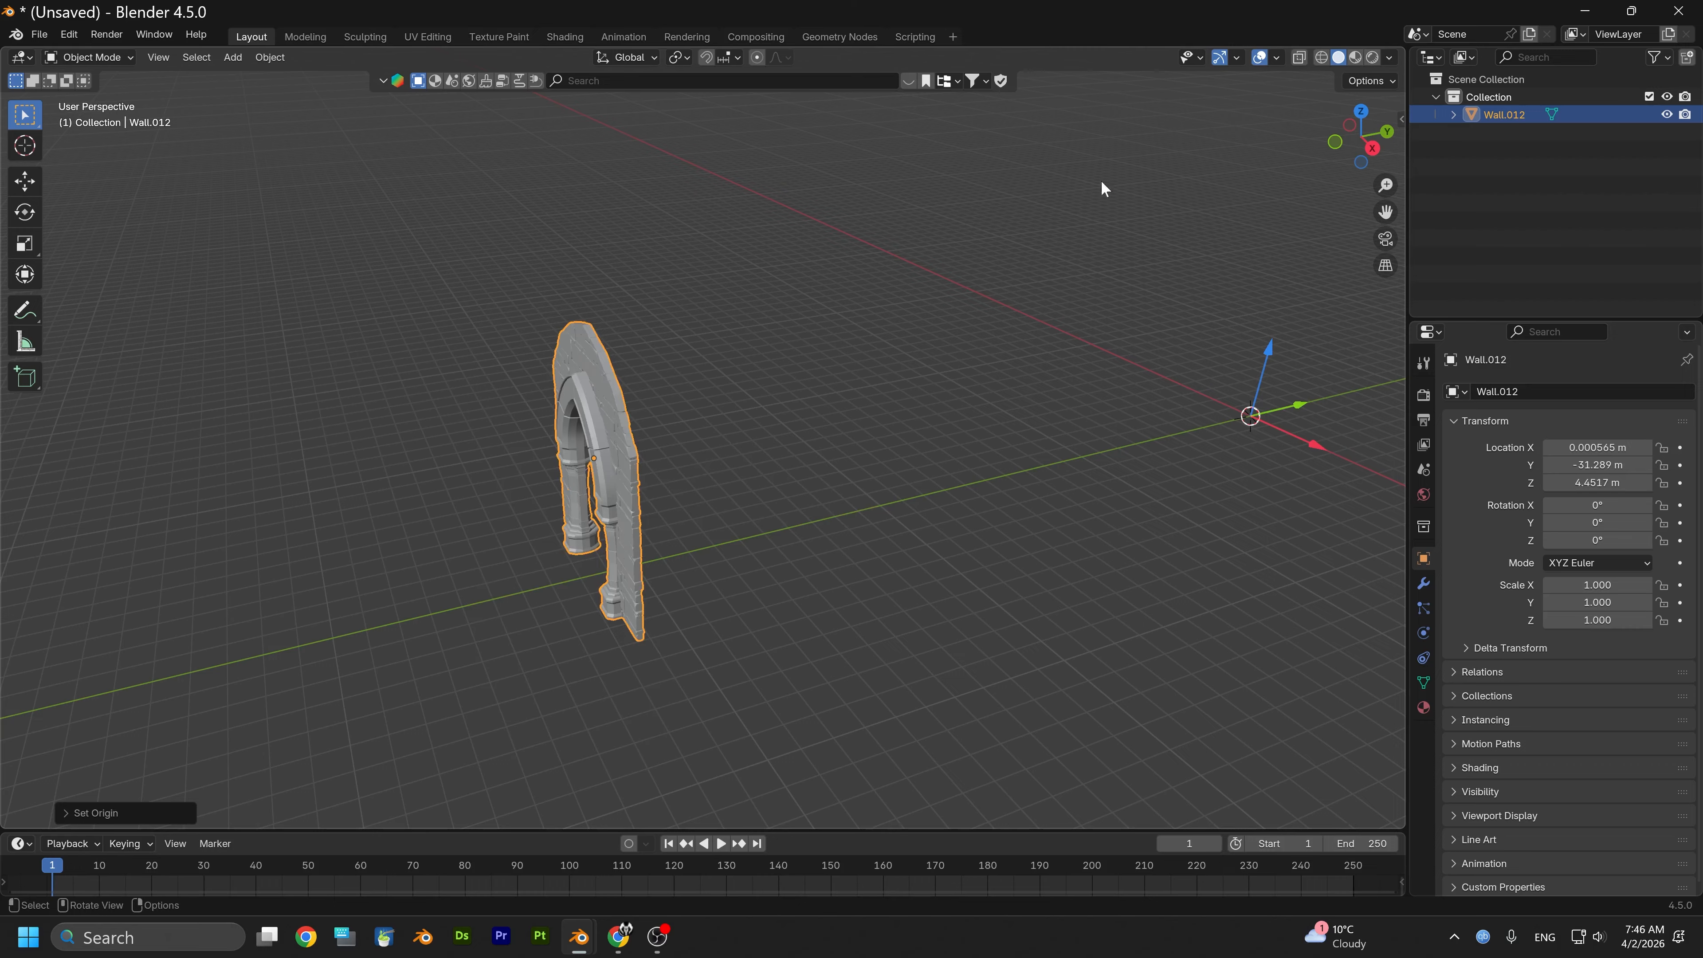
Turn off the 3D cursor's axes gizmo in the viewport
click(1237, 58)
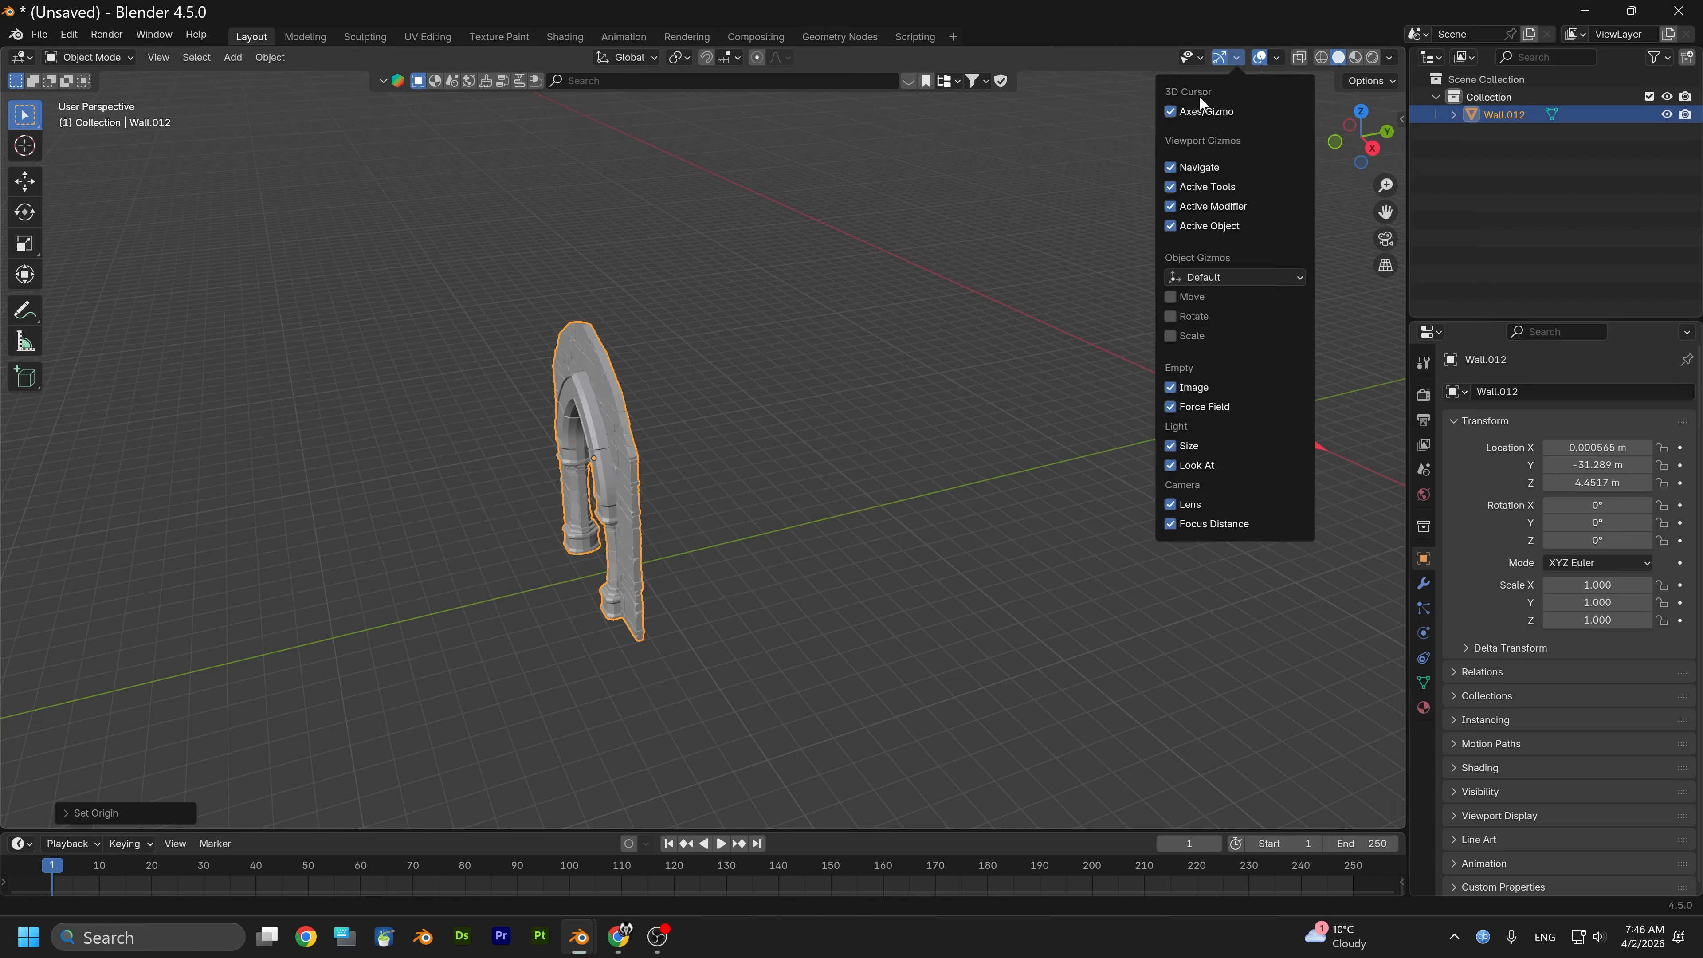
click(1169, 115)
click(631, 477)
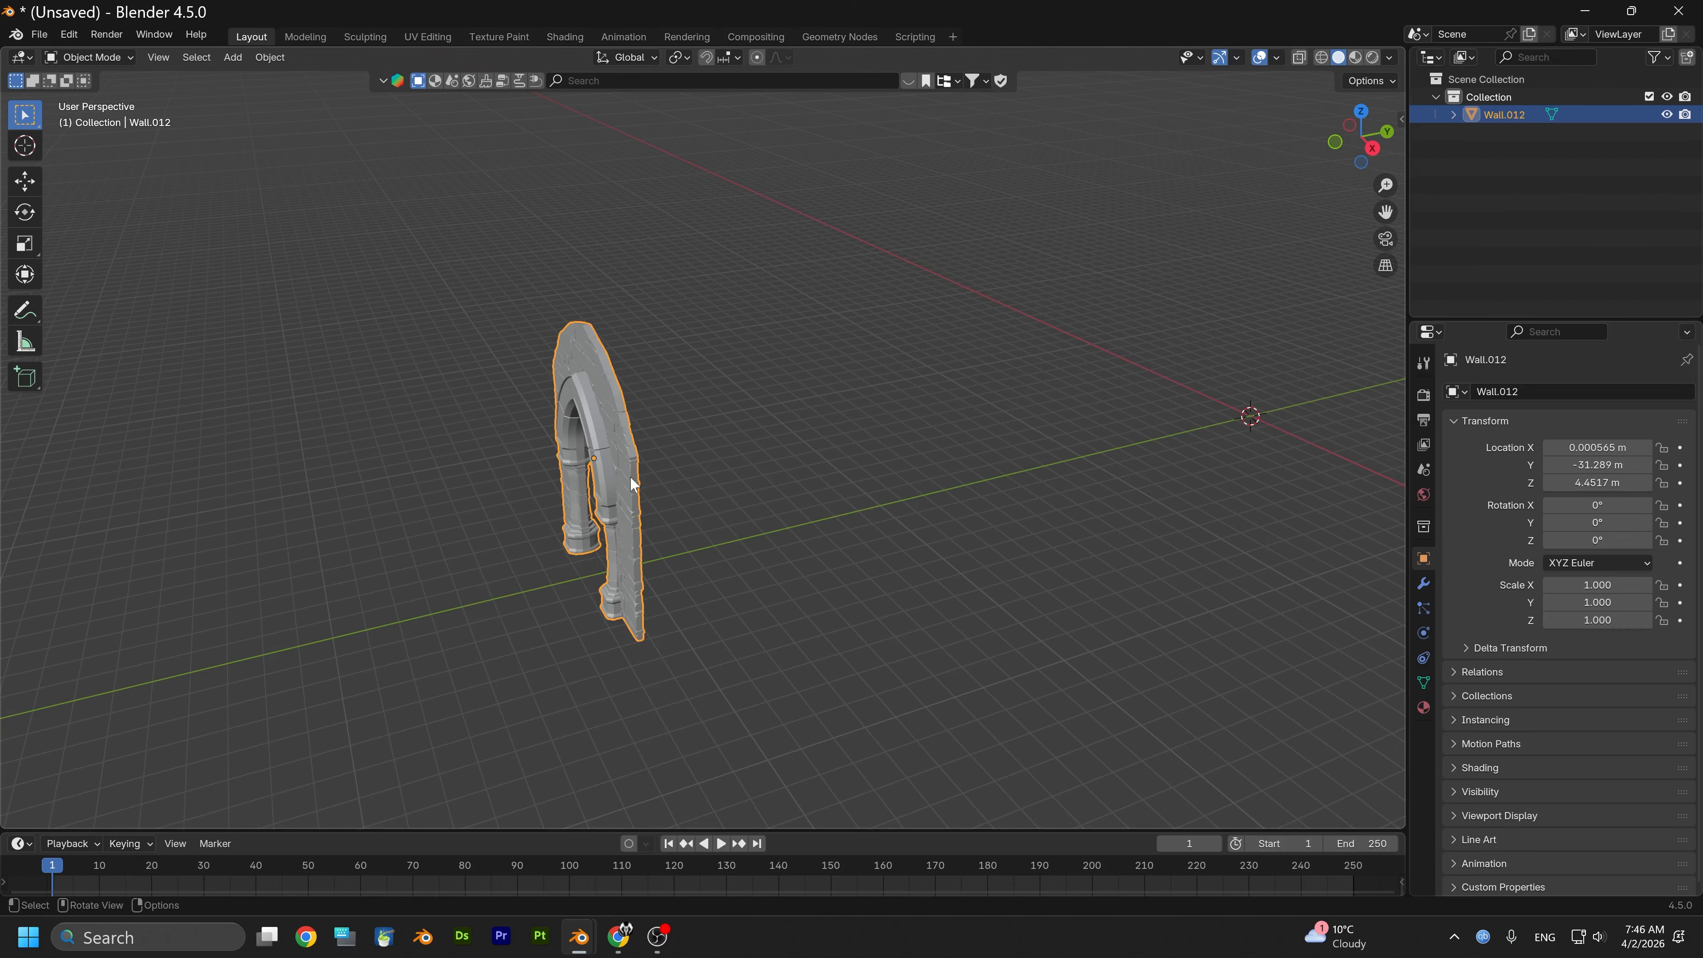
Activate the Move tool and snap the wall to the 3D cursor at the world origin
key(shift+space)
click(576, 509)
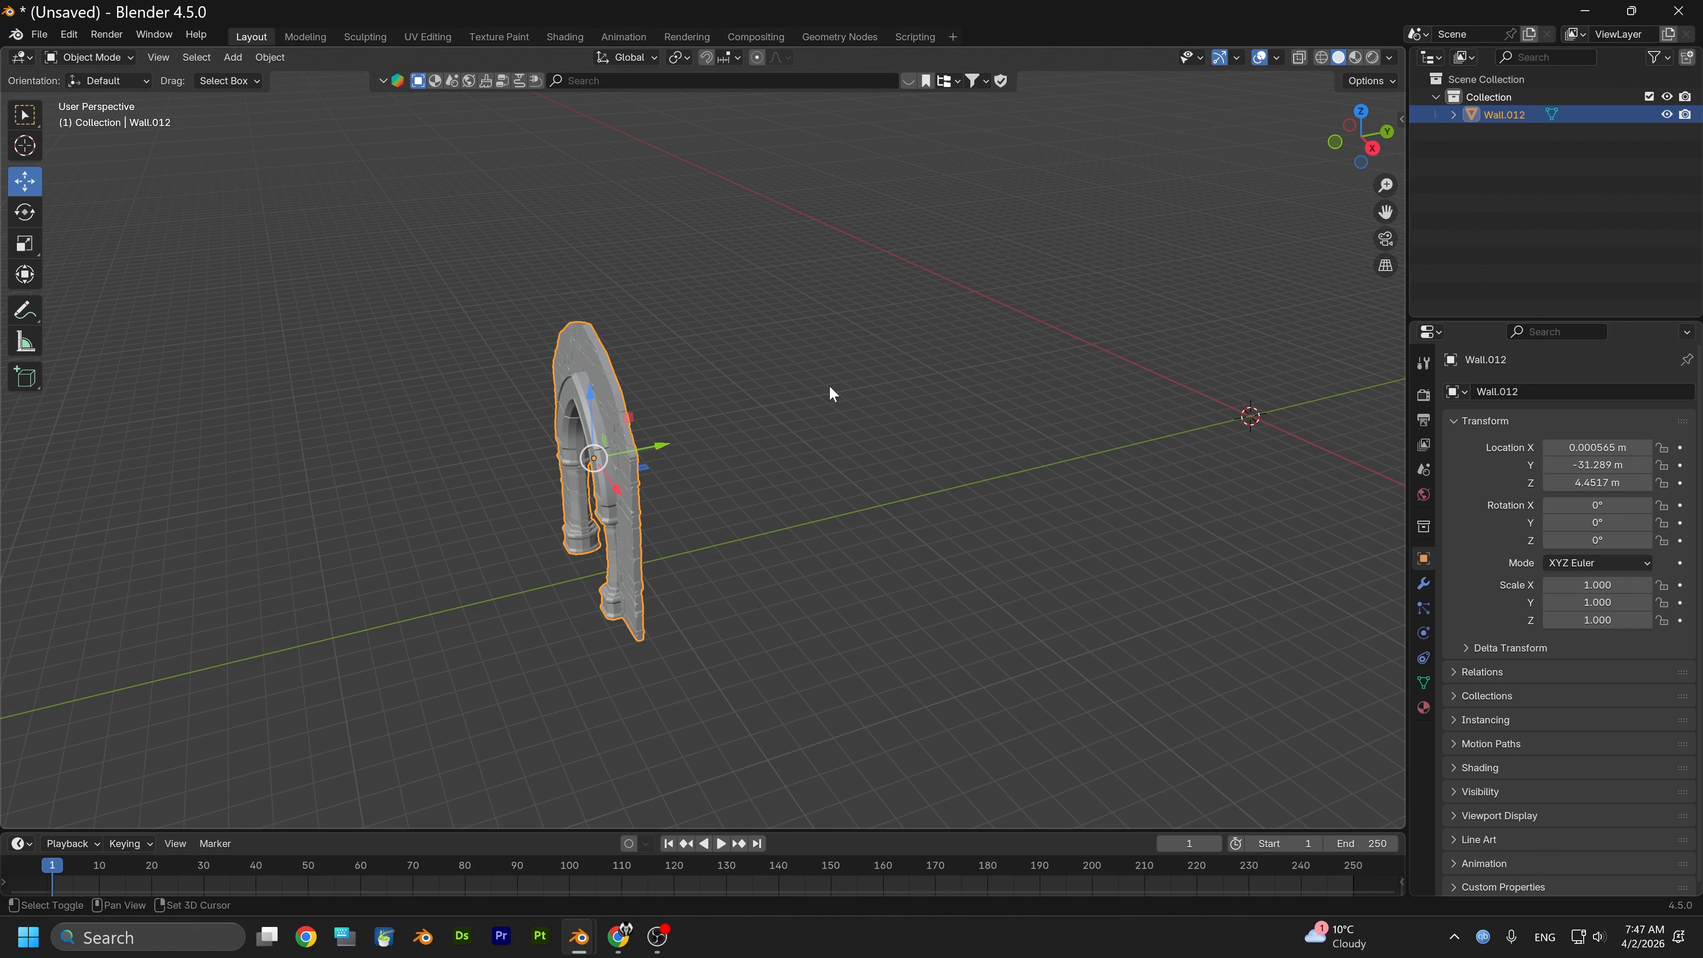
key(shift+s)
click(832, 287)
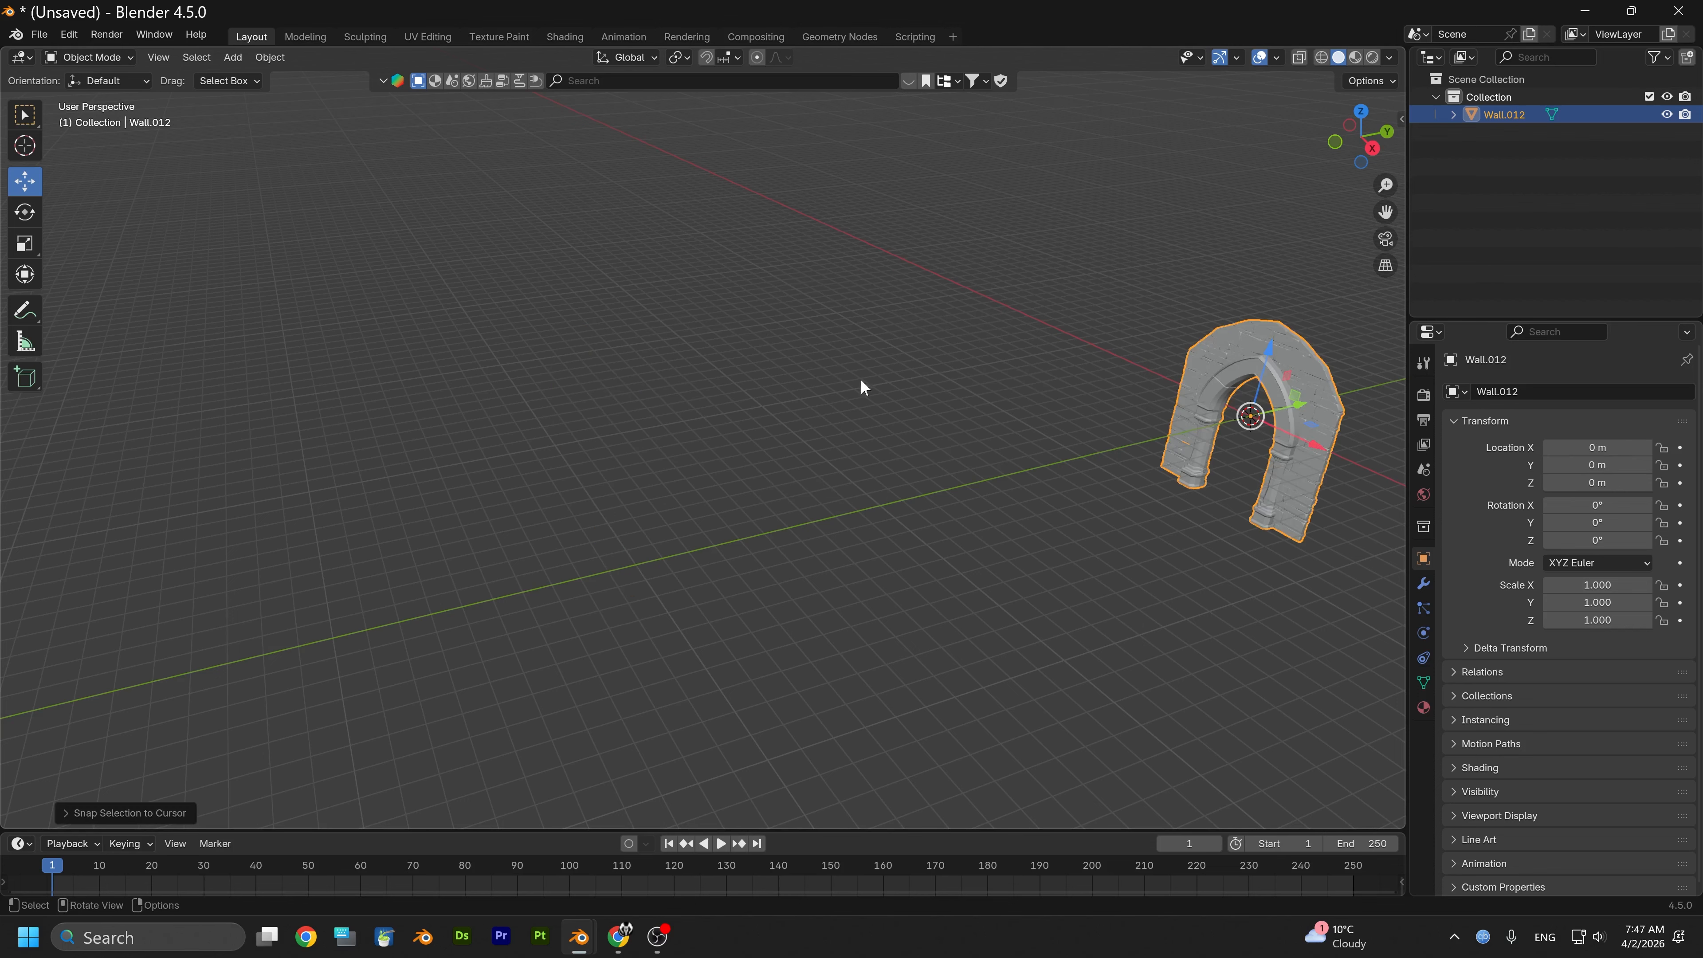
In the front view, raise the wall along Z to about 4.57 m so its base sits on the ground line
click(1338, 139)
scroll(912, 434, up, 4)
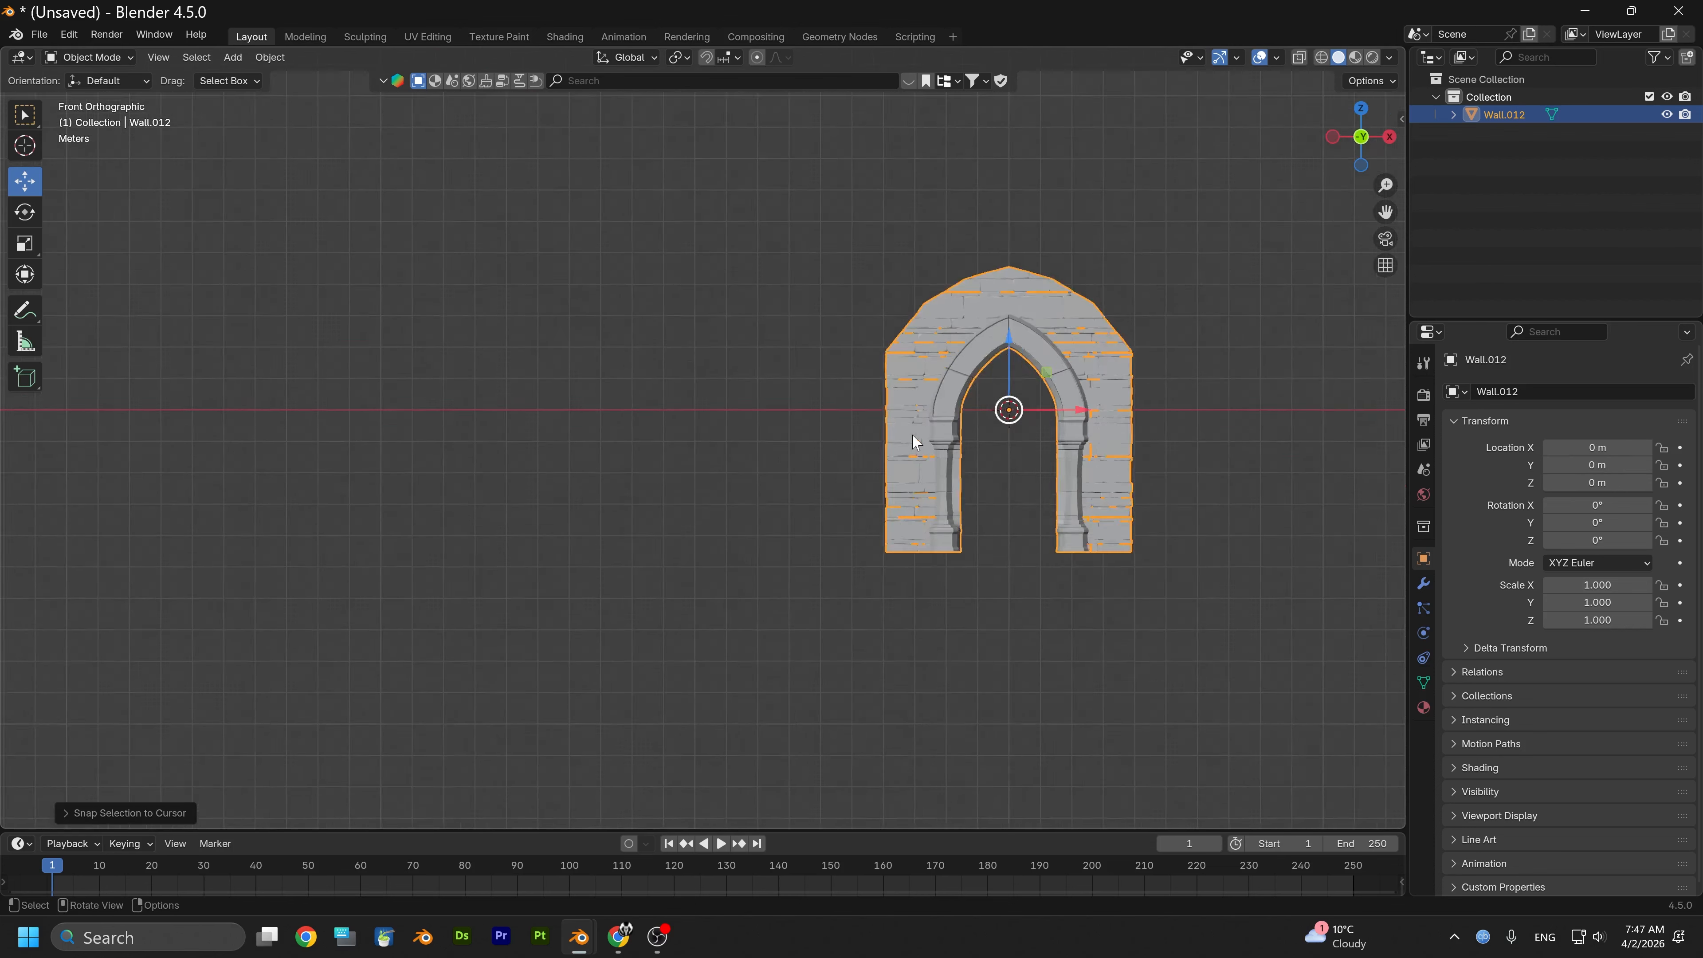
shift+middle_drag(1094, 402, 713, 436)
scroll(802, 396, up, 5)
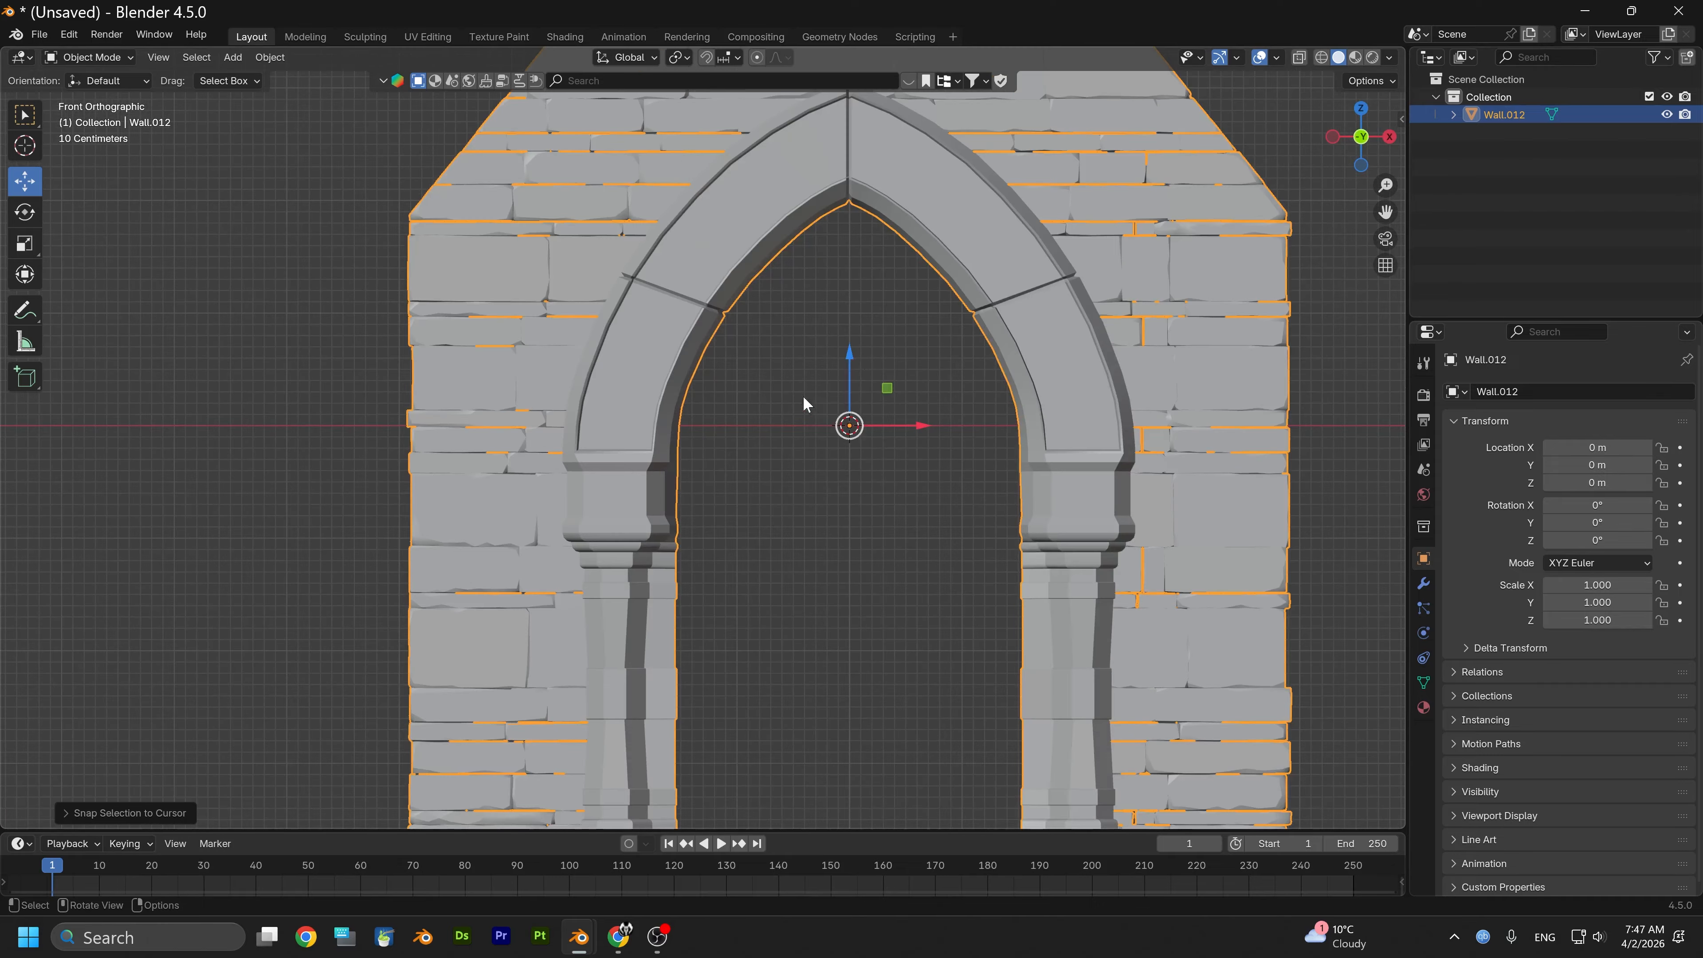
drag(856, 375, 851, 101)
scroll(805, 293, down, 3)
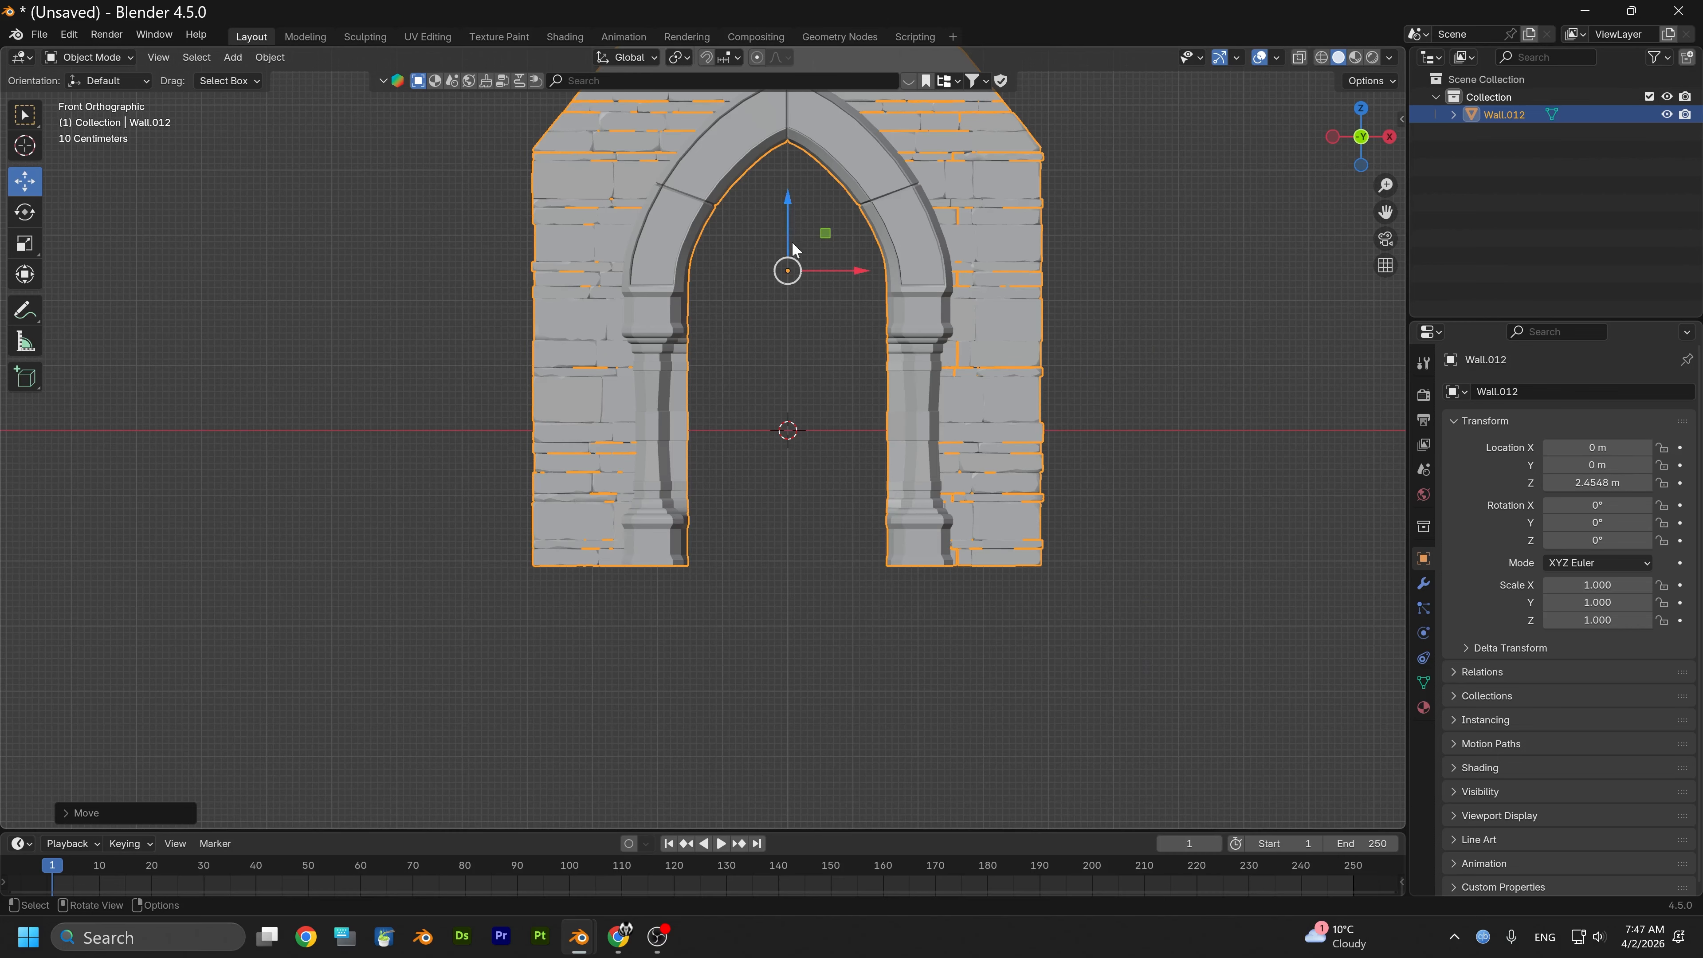
drag(787, 226, 754, 82)
scroll(781, 302, up, 3)
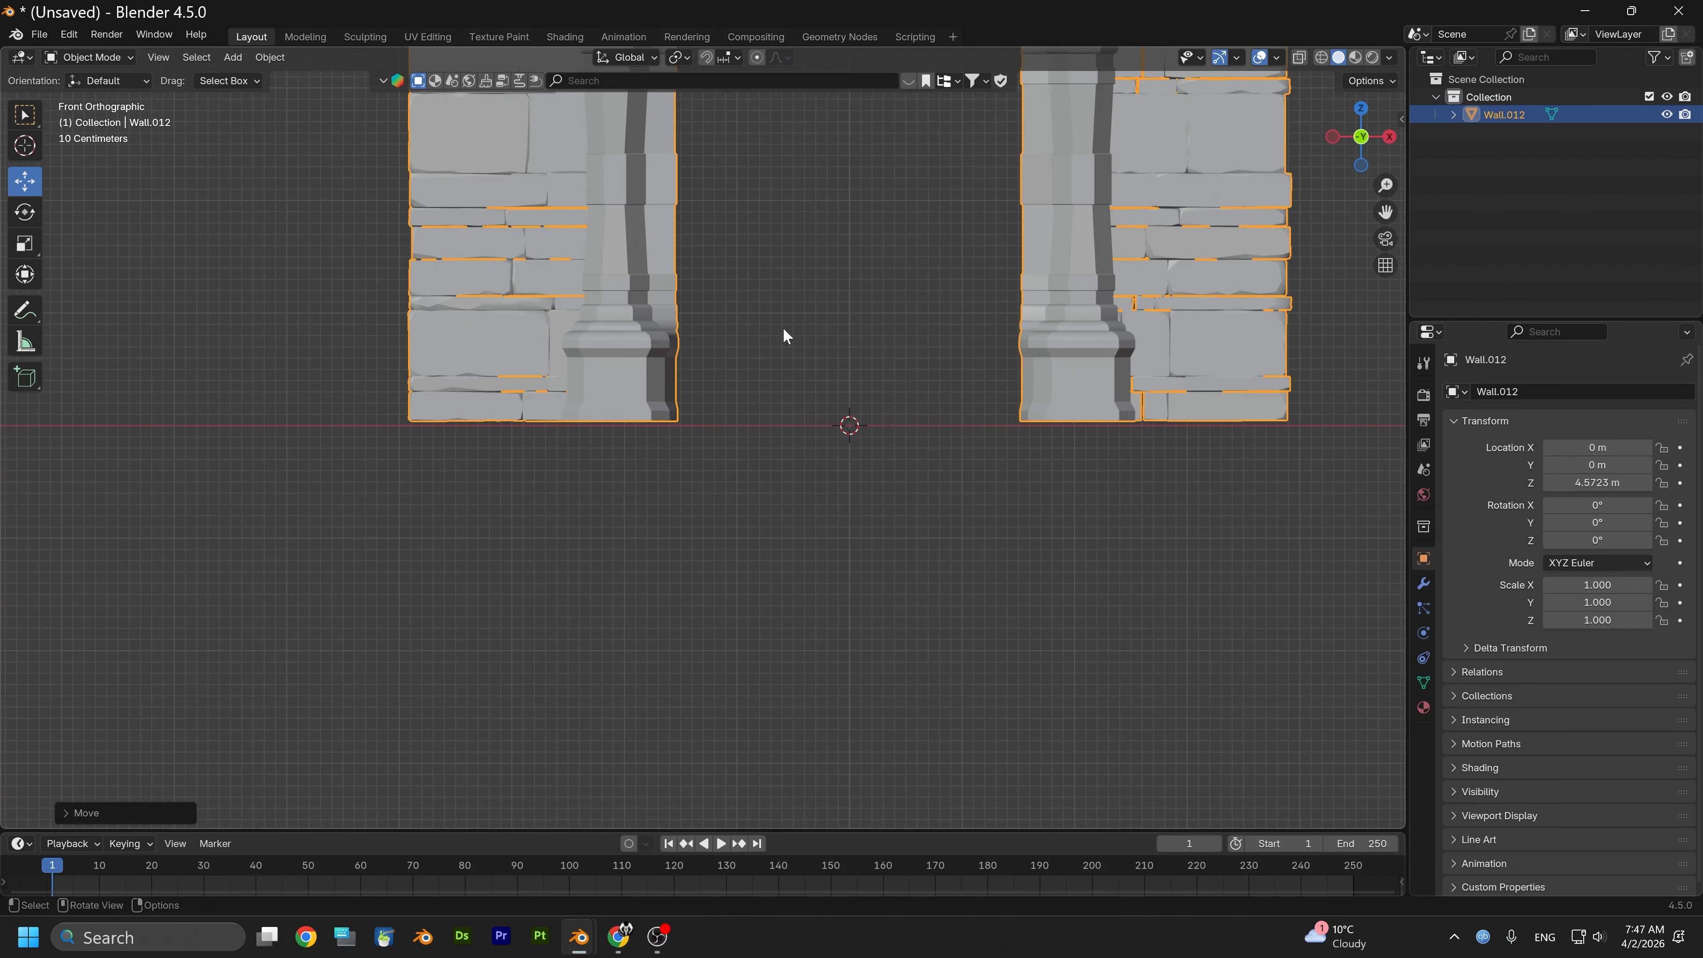
shift+middle_drag(783, 328, 835, 683)
scroll(829, 617, down, 2)
shift+middle_drag(829, 621, 776, 646)
scroll(772, 582, down, 3)
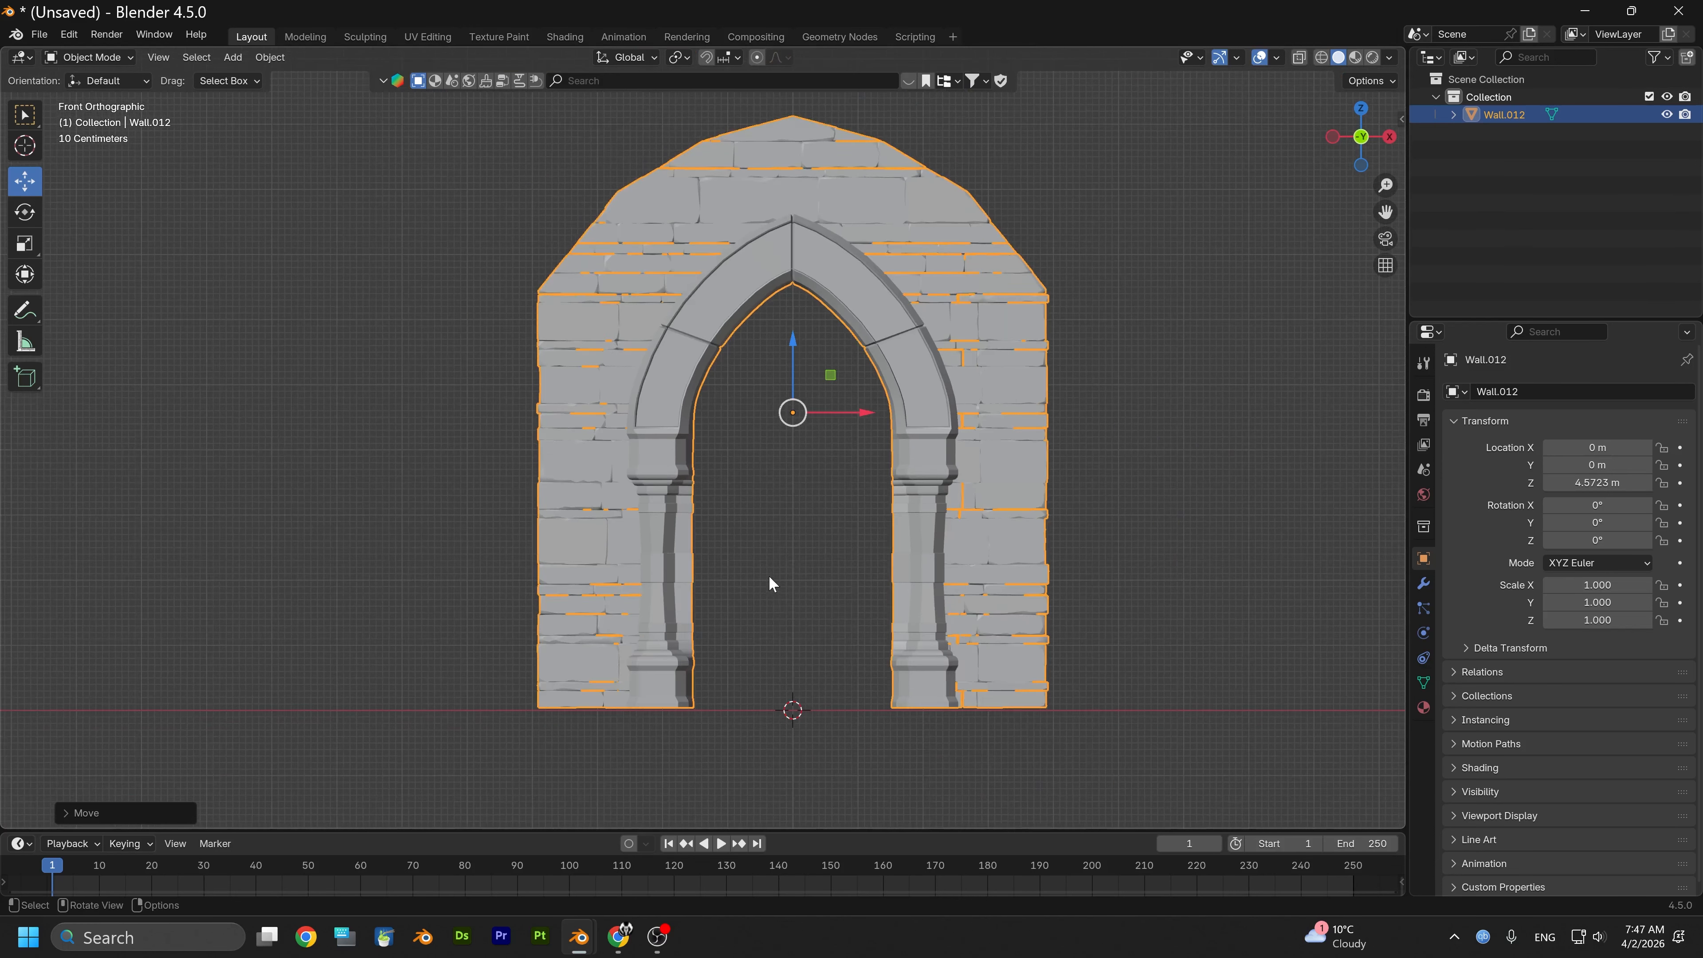
Turn on the Screencast Keys display for the viewport
click(1401, 120)
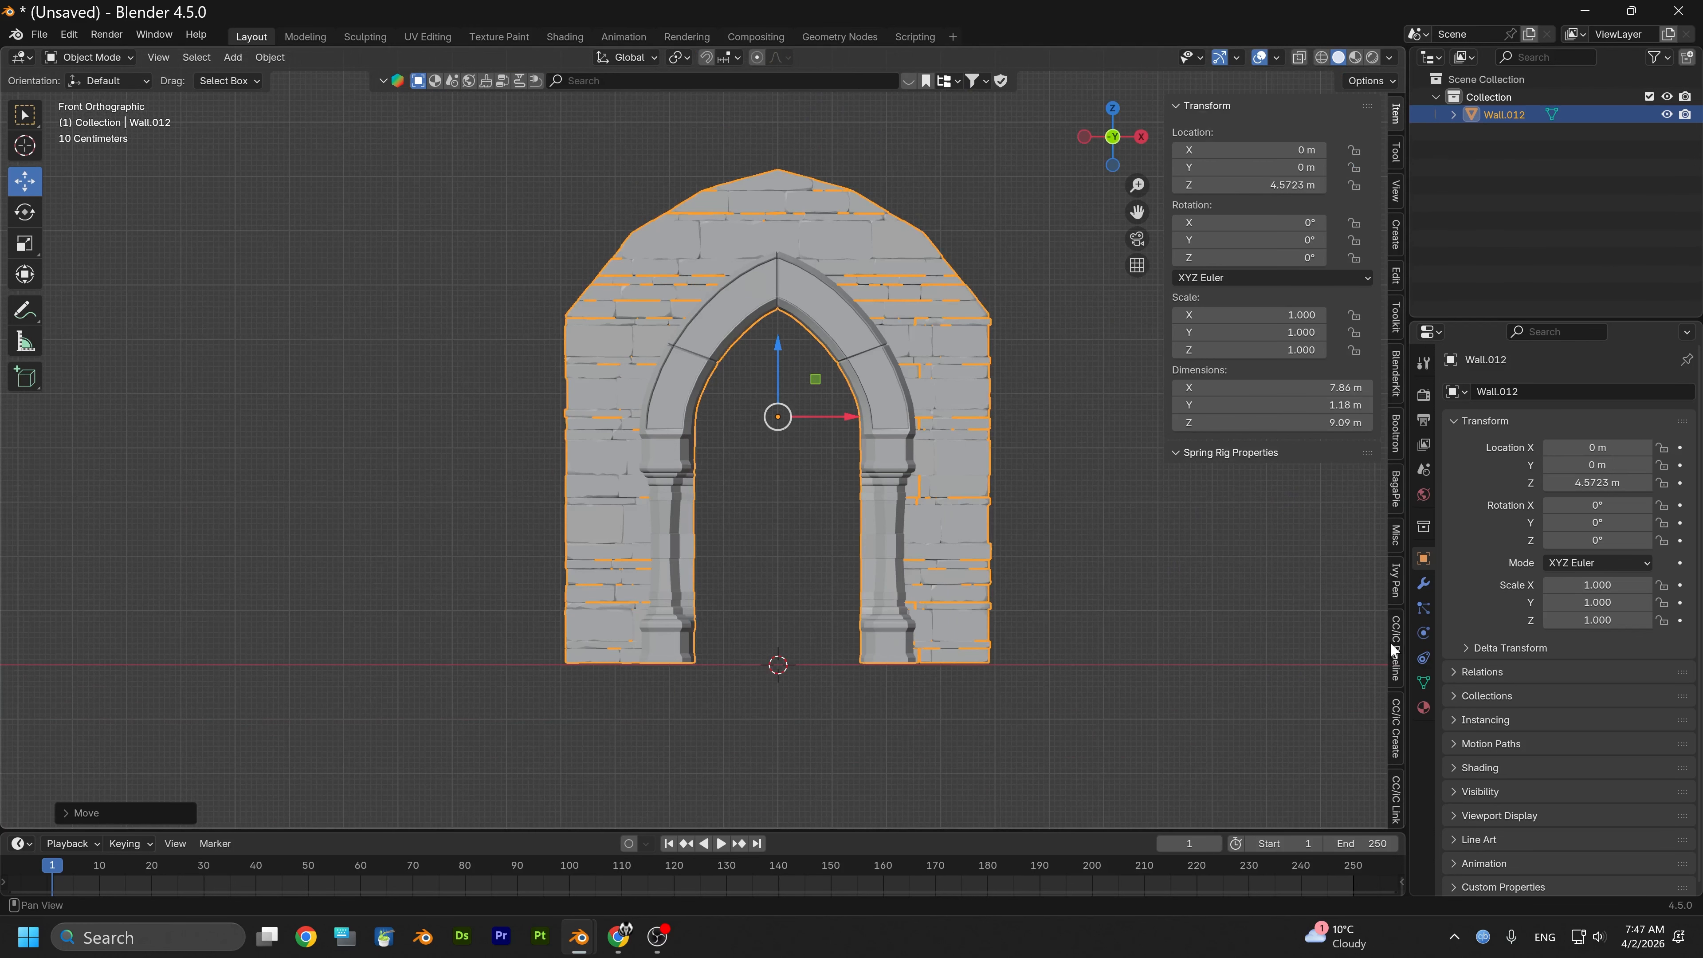
scroll(1400, 703, down, 8)
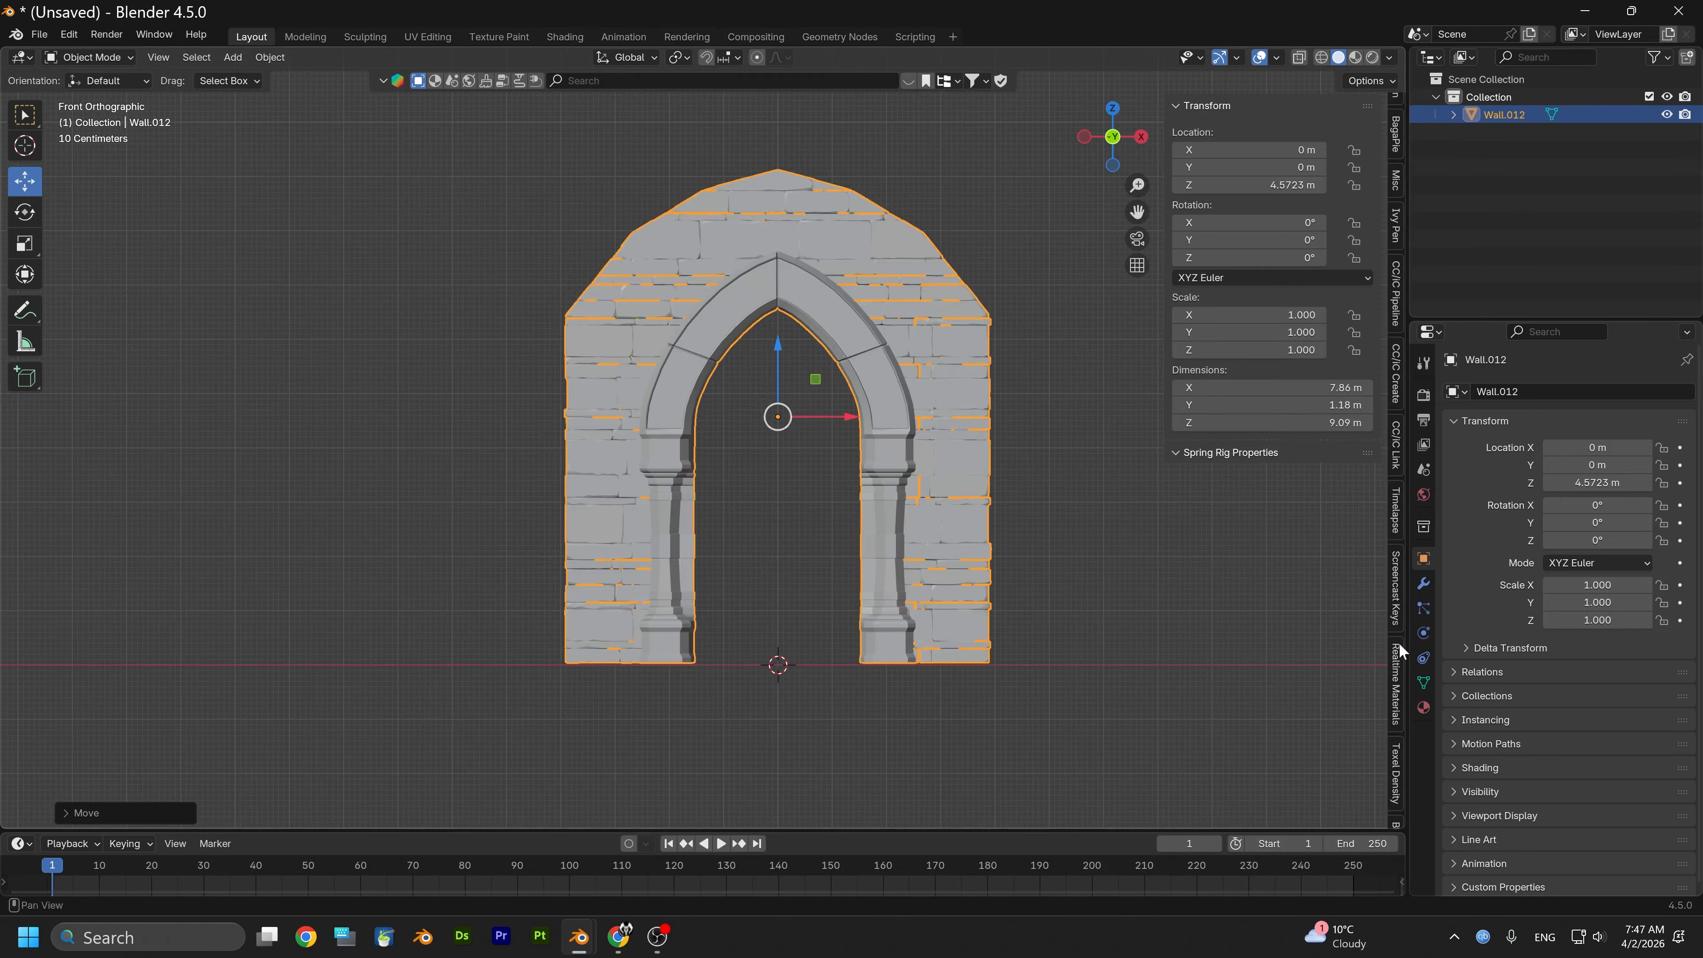
click(1397, 600)
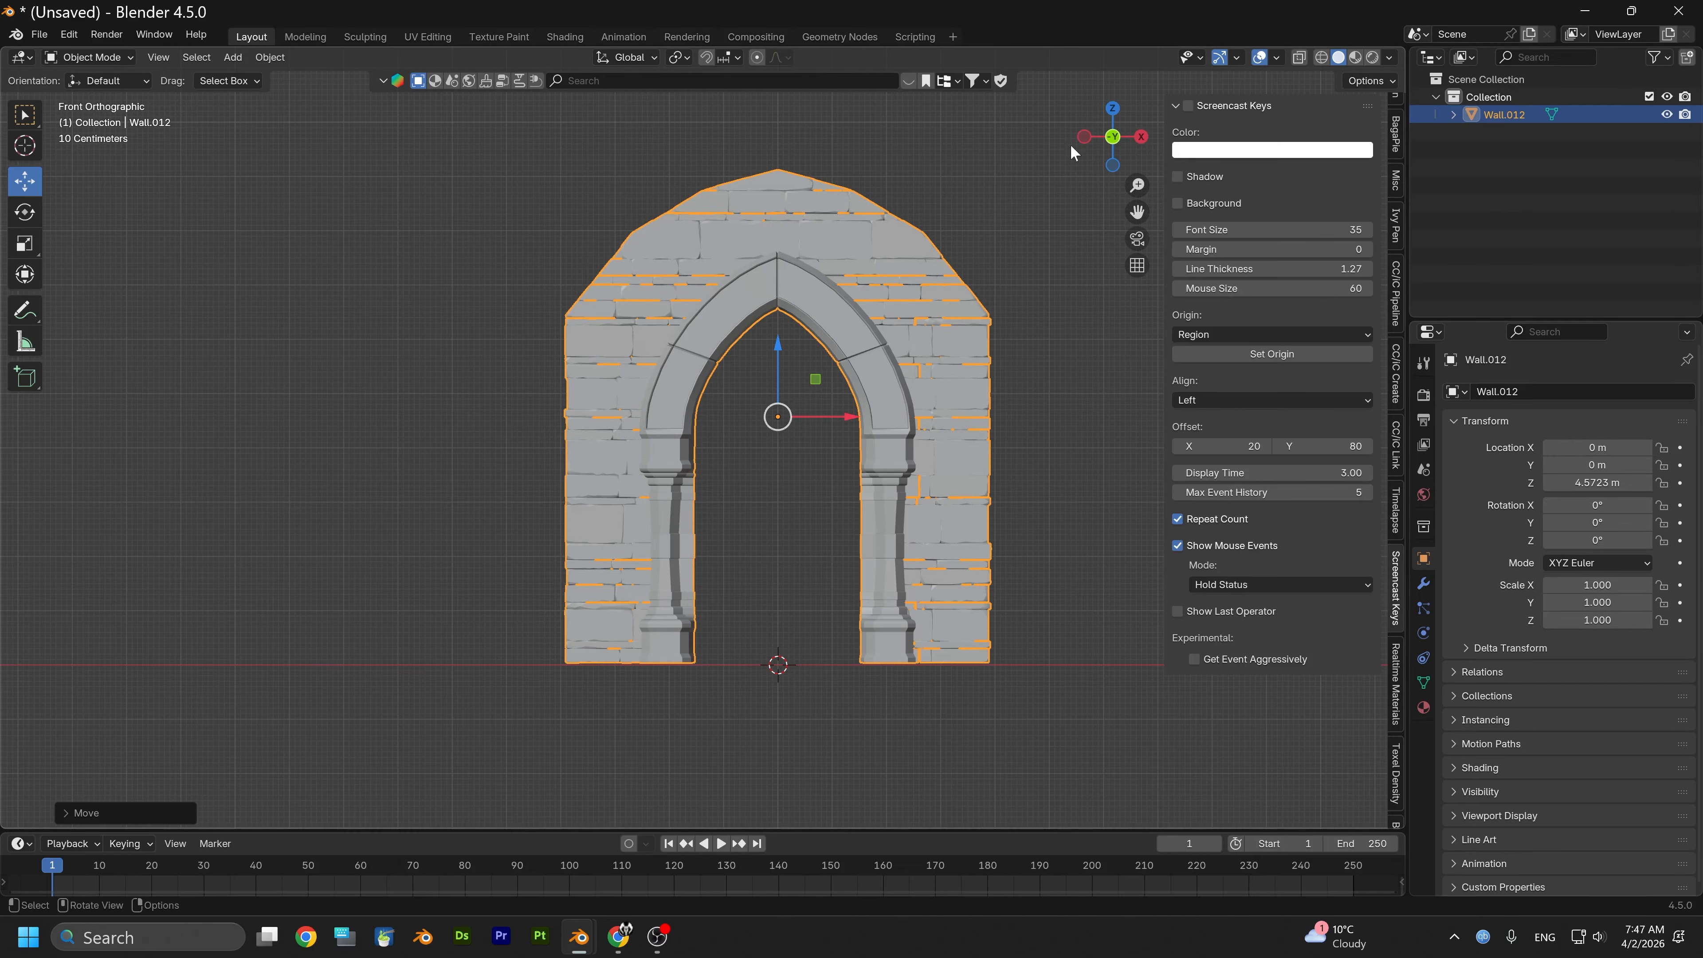
click(1186, 106)
Select the arched wall again and enter Edit Mode to show its mesh around the column
click(381, 432)
scroll(408, 490, up, 3)
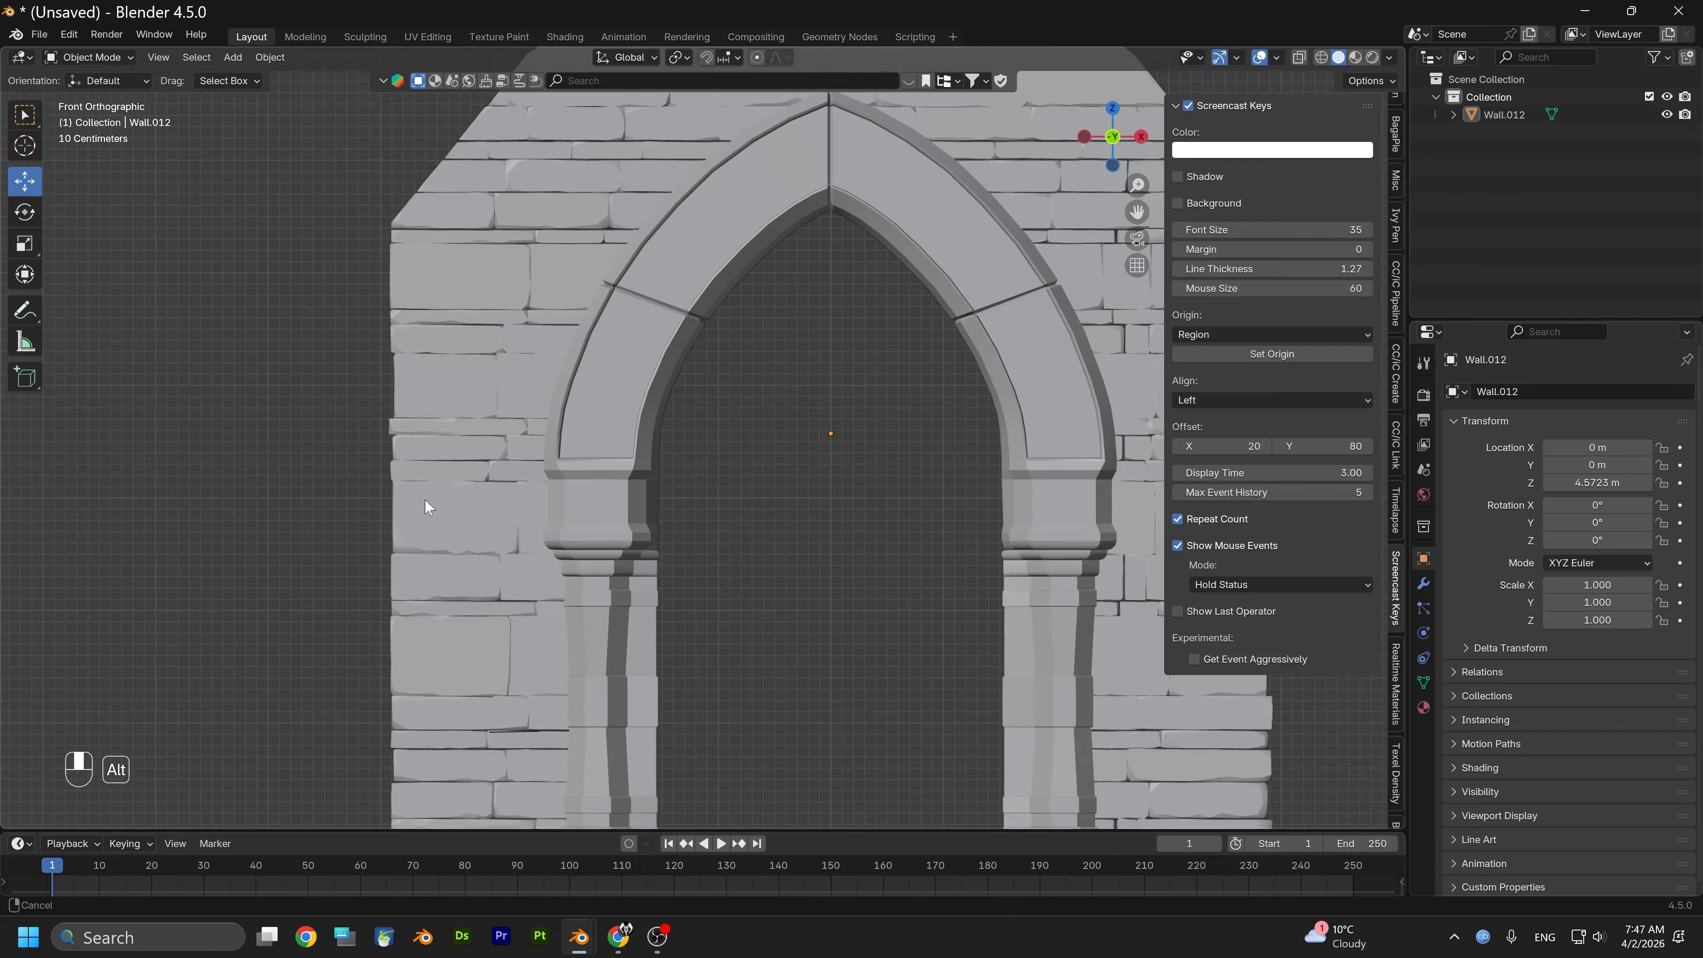
scroll(489, 454, down, 3)
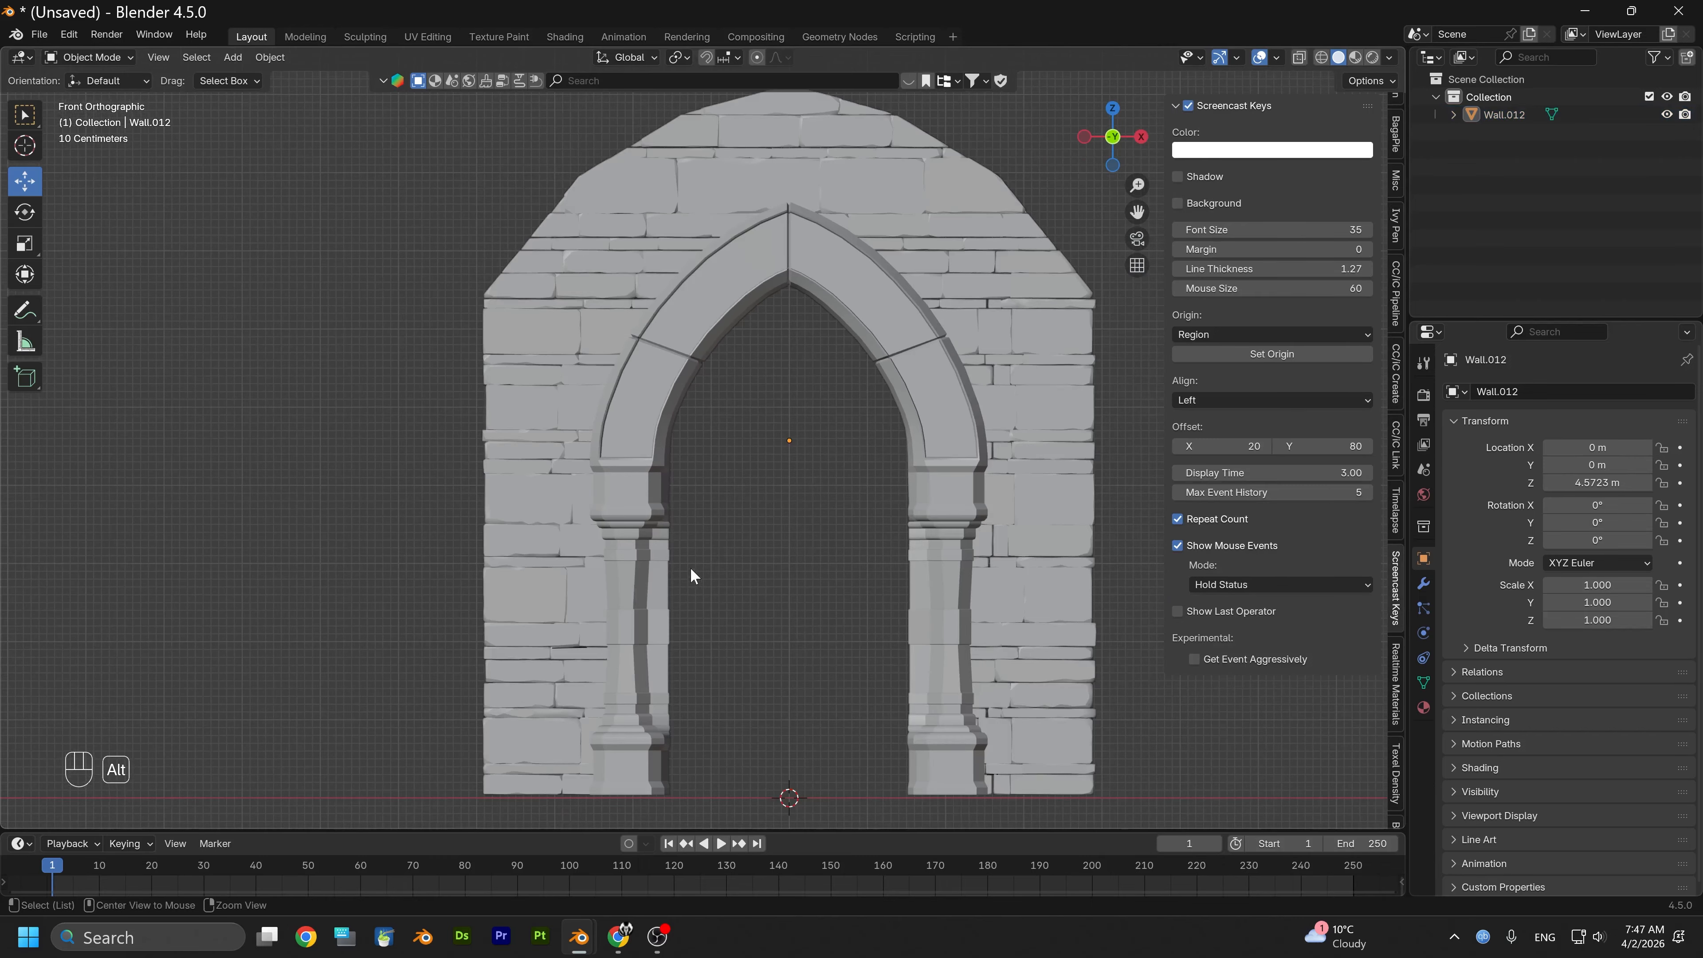
scroll(690, 566, up, 1)
middle_drag(718, 506, 596, 515)
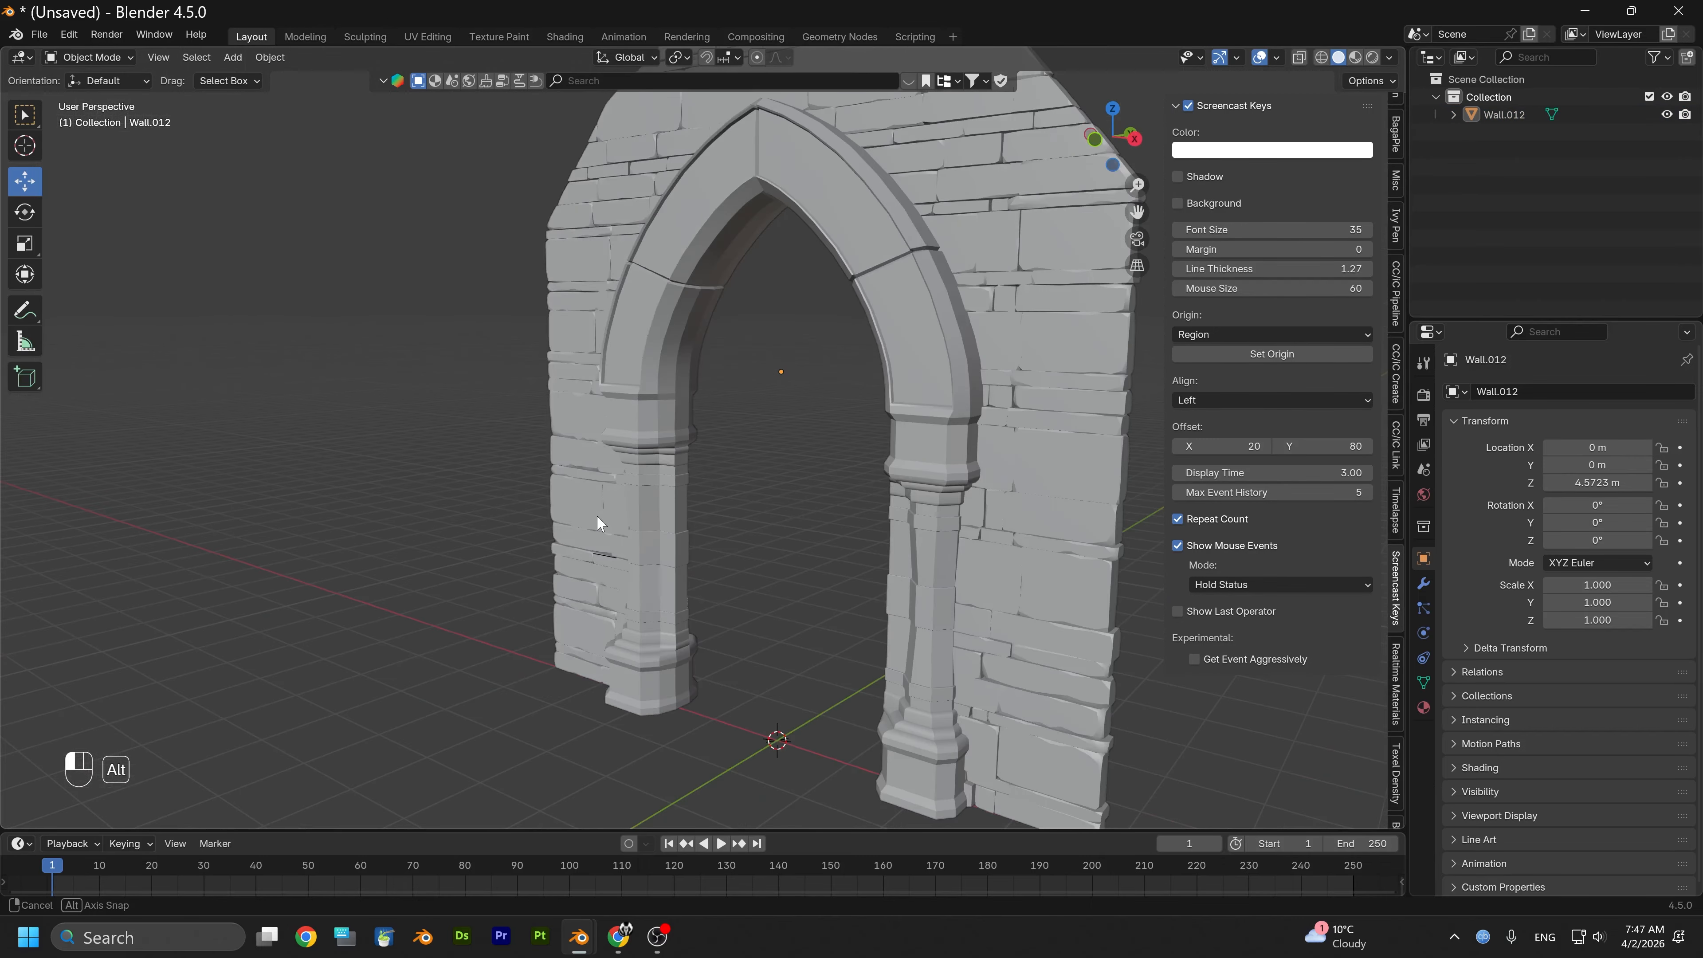
scroll(597, 516, up, 4)
scroll(657, 569, up, 1)
alt+middle_drag(697, 564, 630, 518)
click(619, 478)
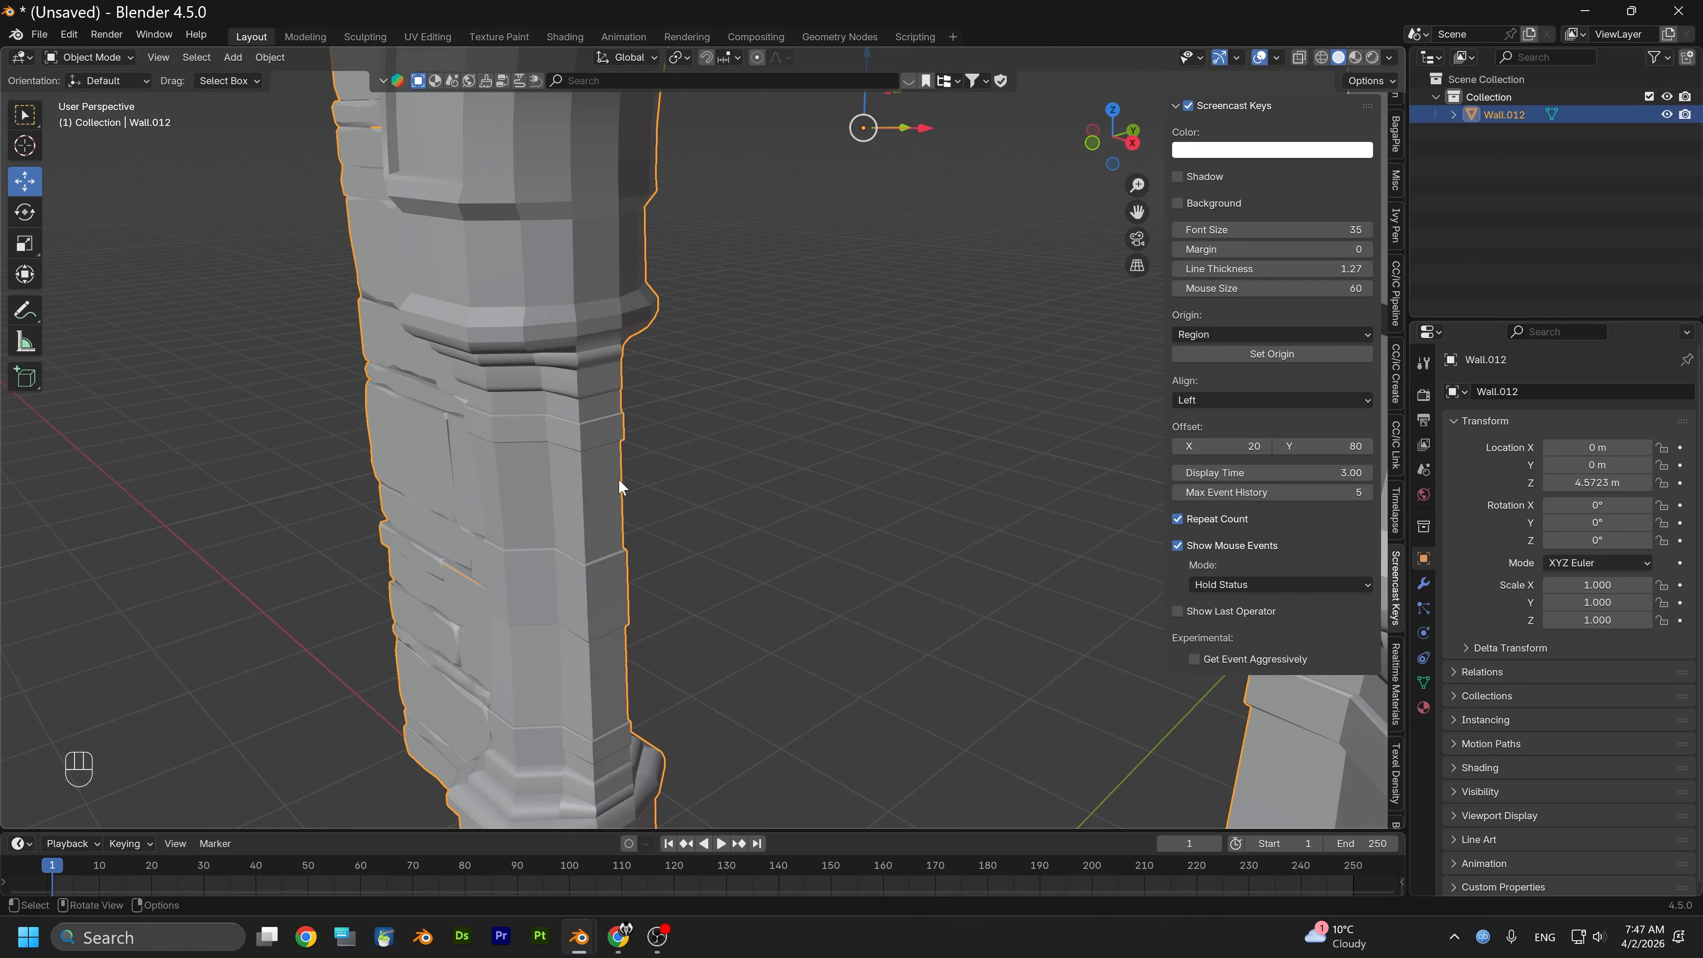
click(91, 57)
click(105, 97)
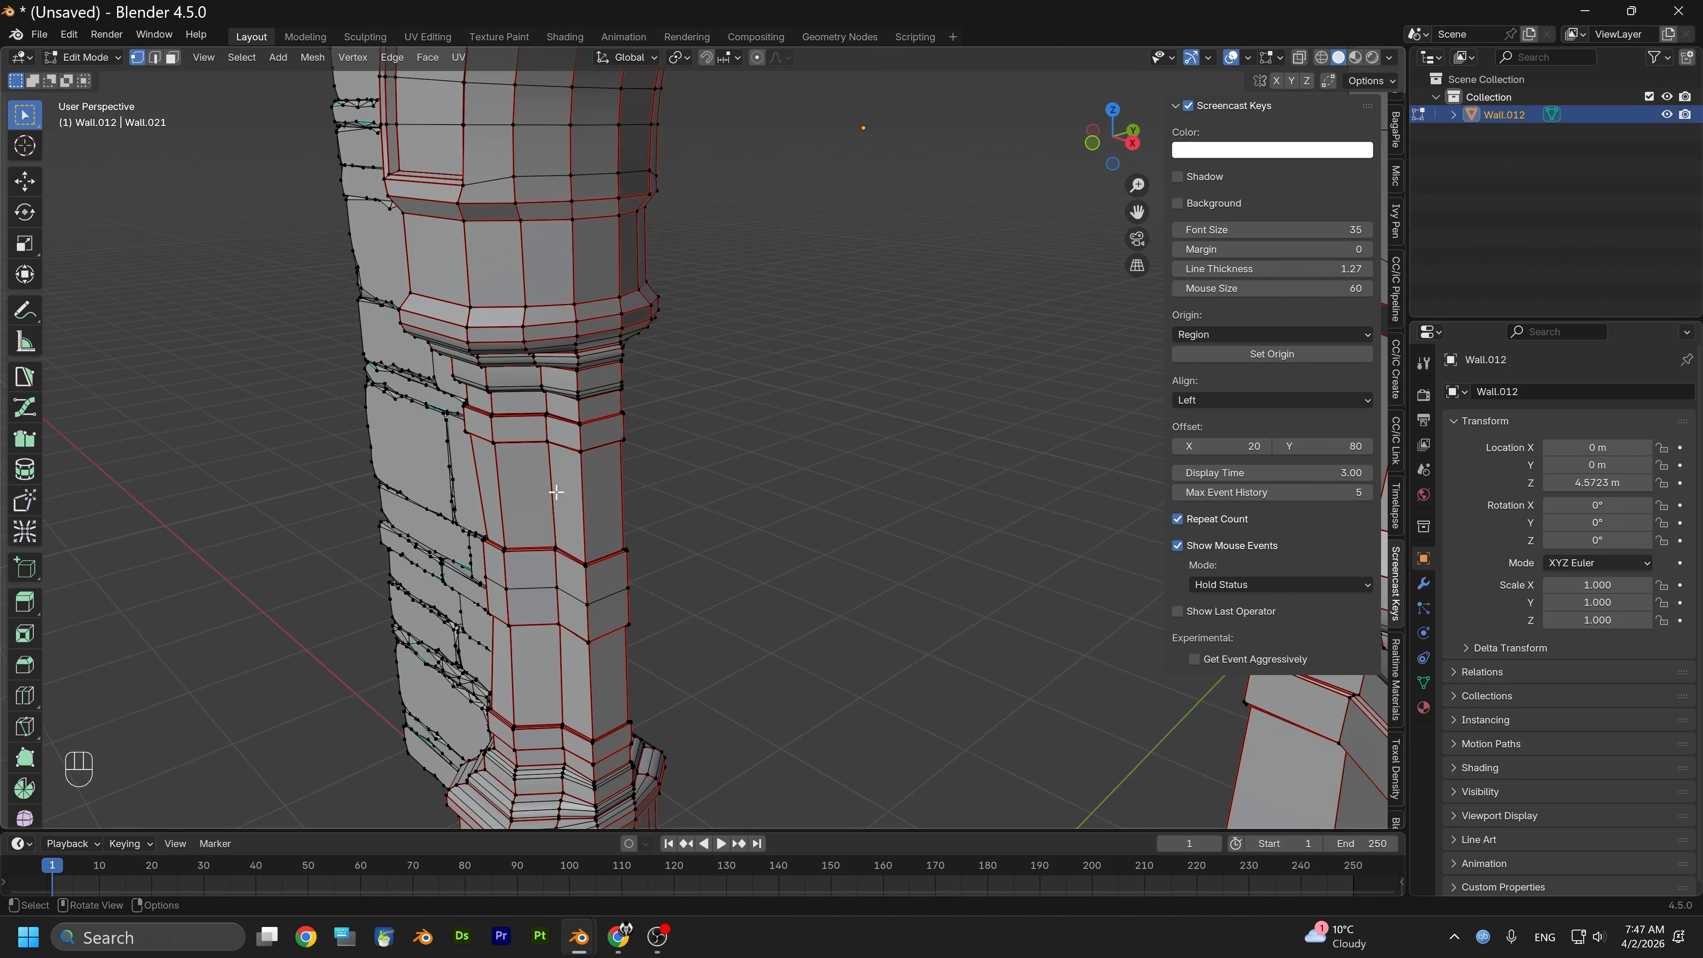
Examine the mesh edges of the arch and columns up close and from the front, and return to Object Mode
alt+middle_drag(565, 339, 703, 331)
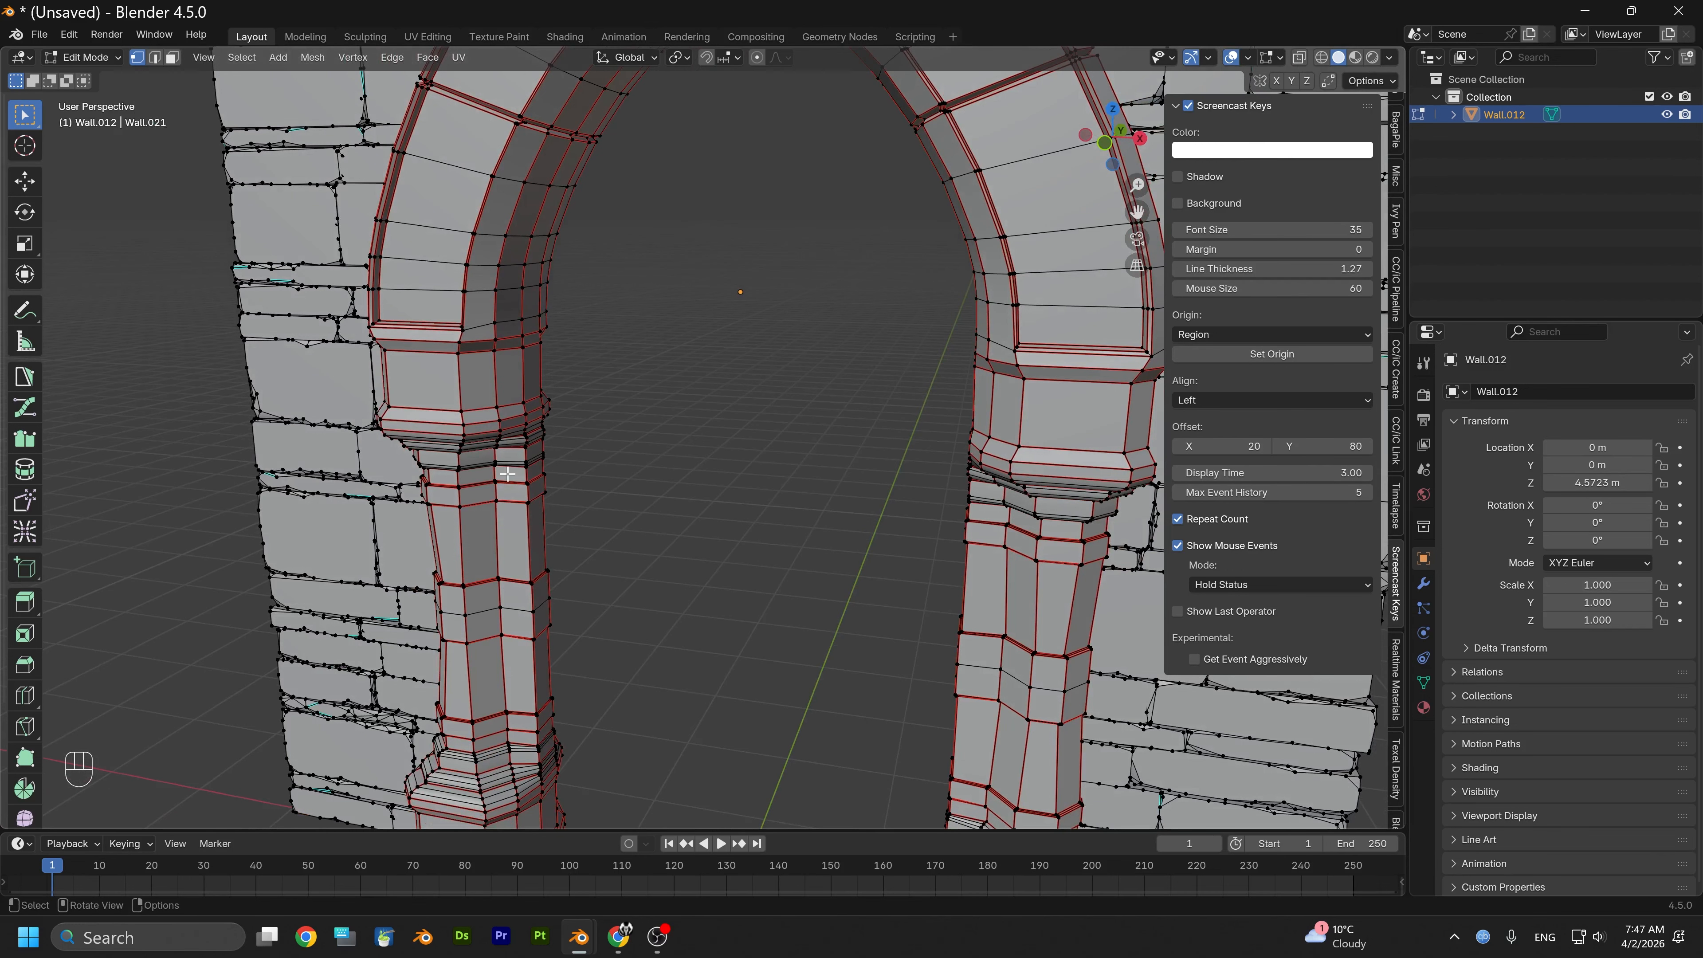
scroll(541, 281, up, 1)
shift+middle_drag(547, 190, 566, 399)
scroll(564, 382, up, 3)
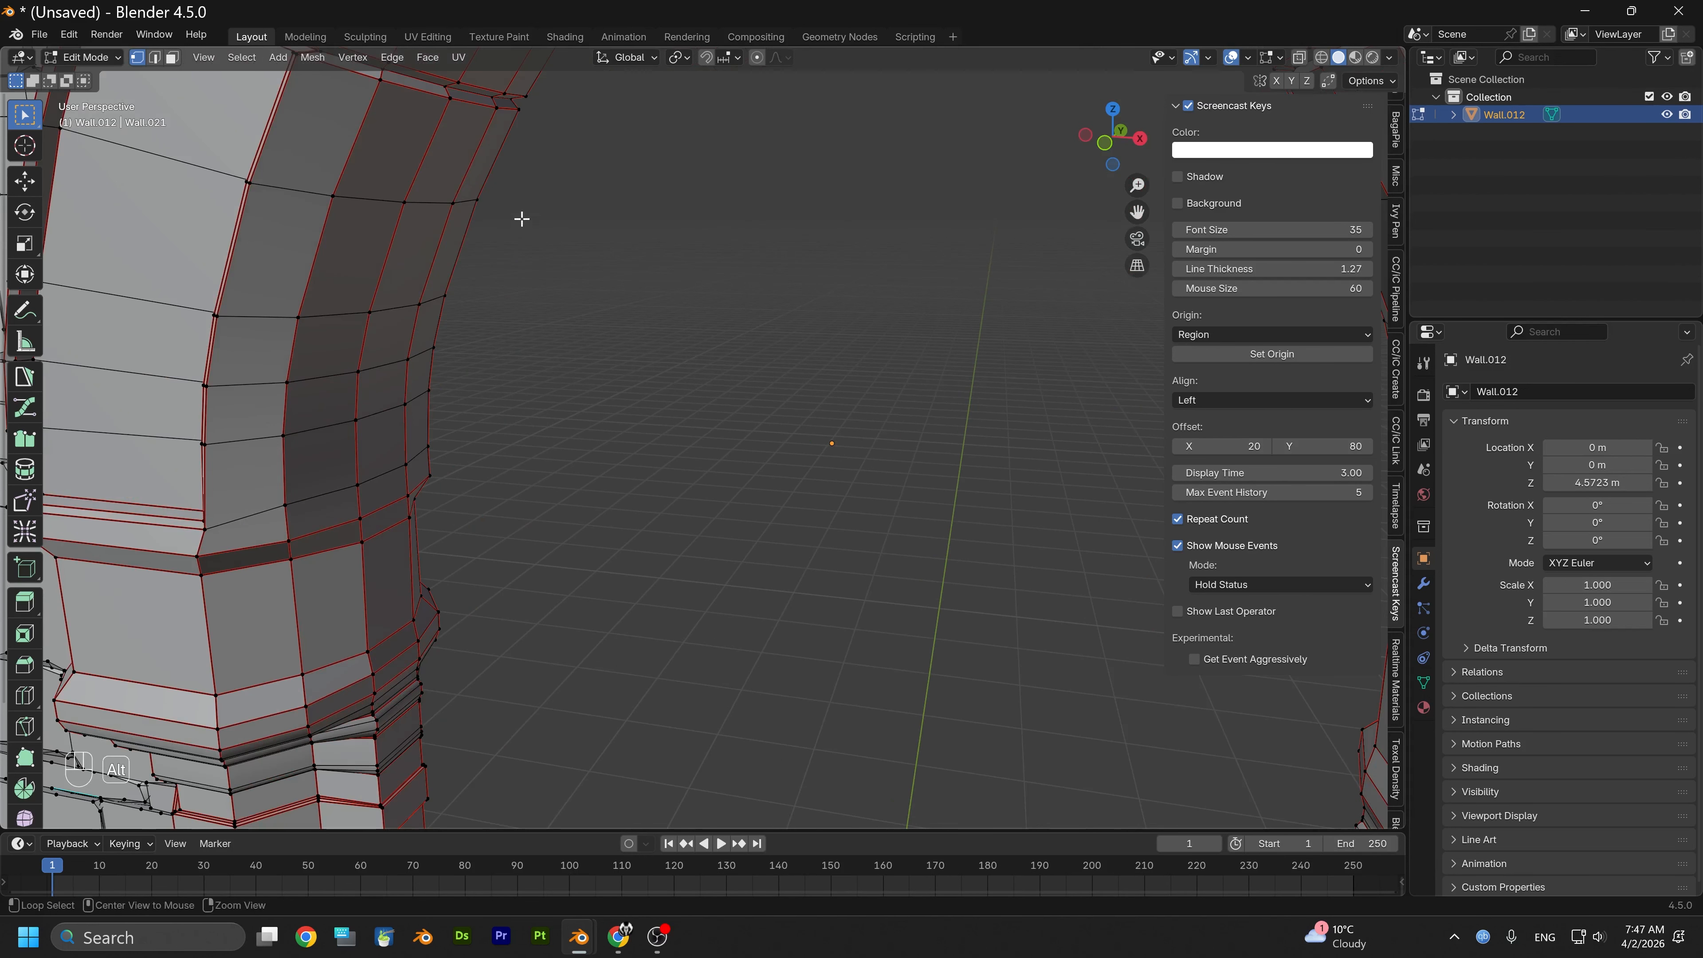
shift+middle_drag(521, 217, 568, 378)
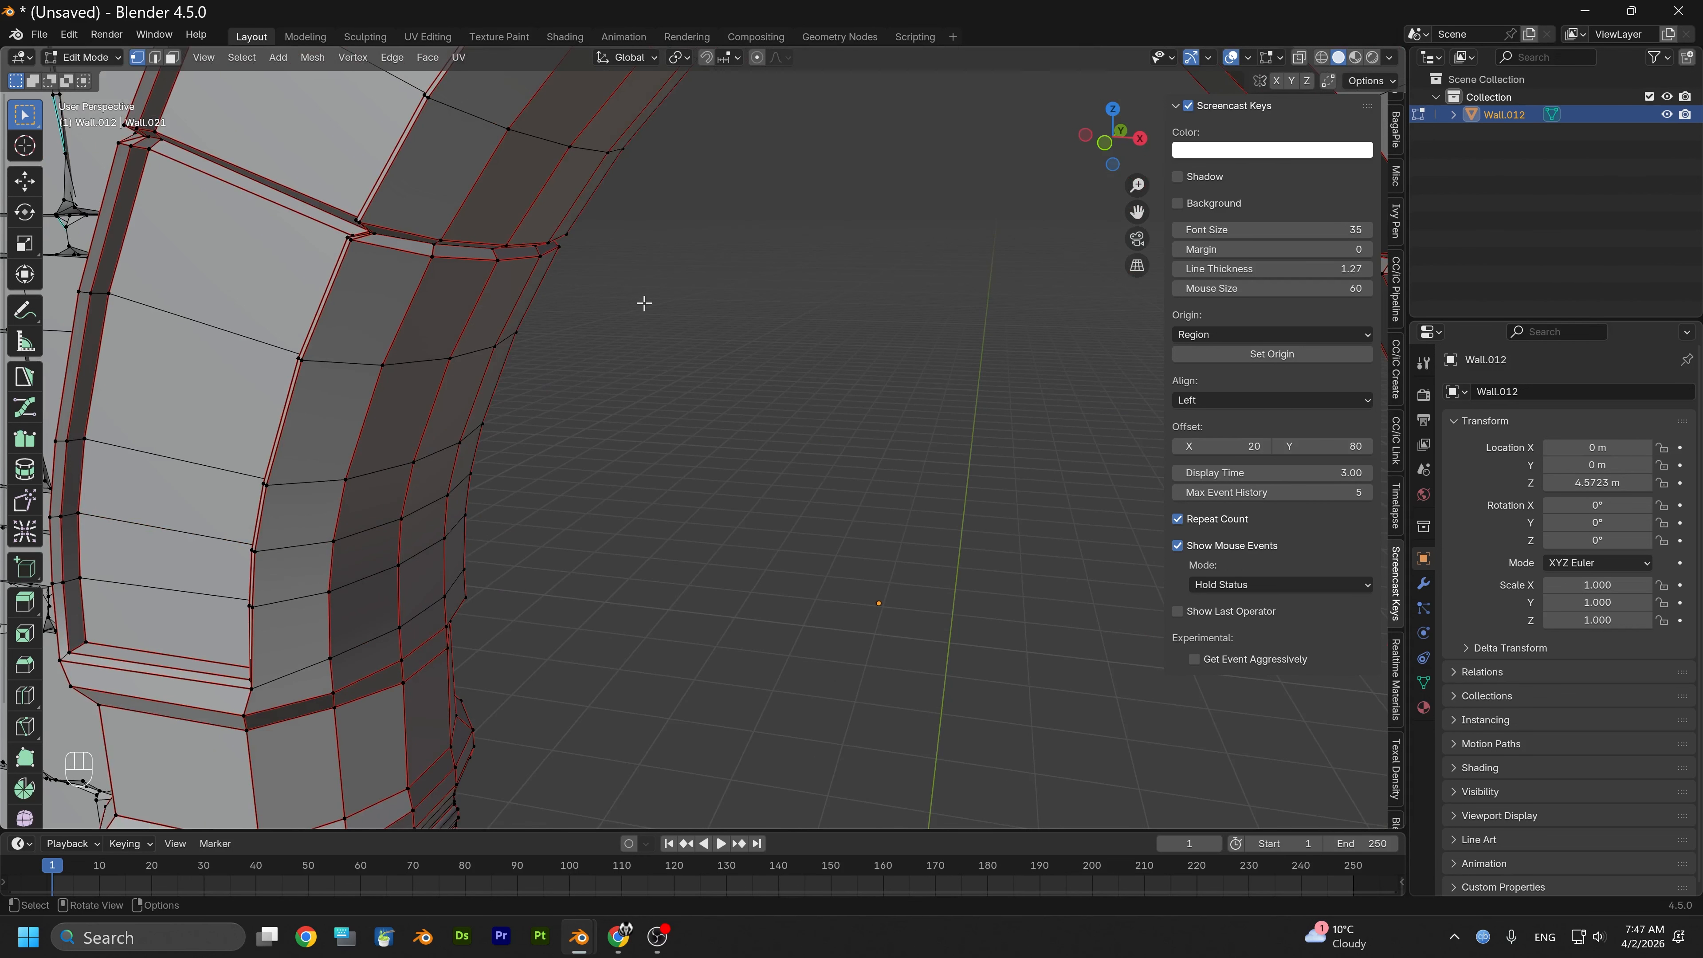
scroll(642, 300, down, 5)
click(1106, 144)
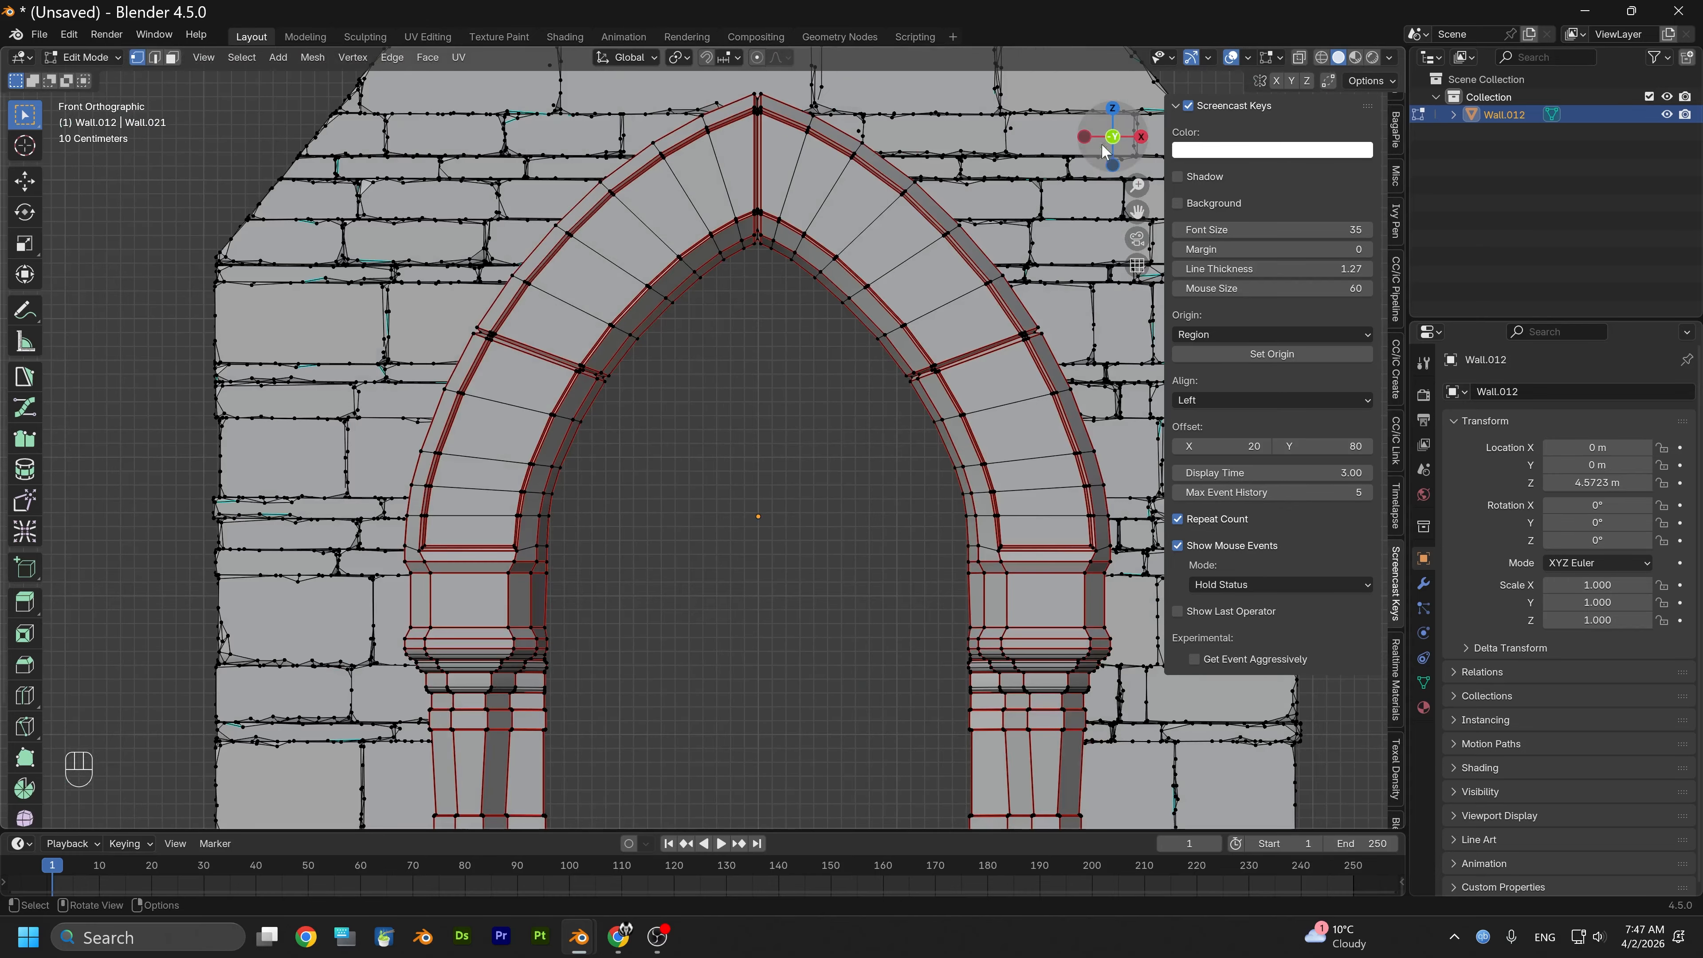
shift+middle_drag(742, 426, 787, 297)
scroll(781, 334, down, 2)
scroll(742, 355, down, 1)
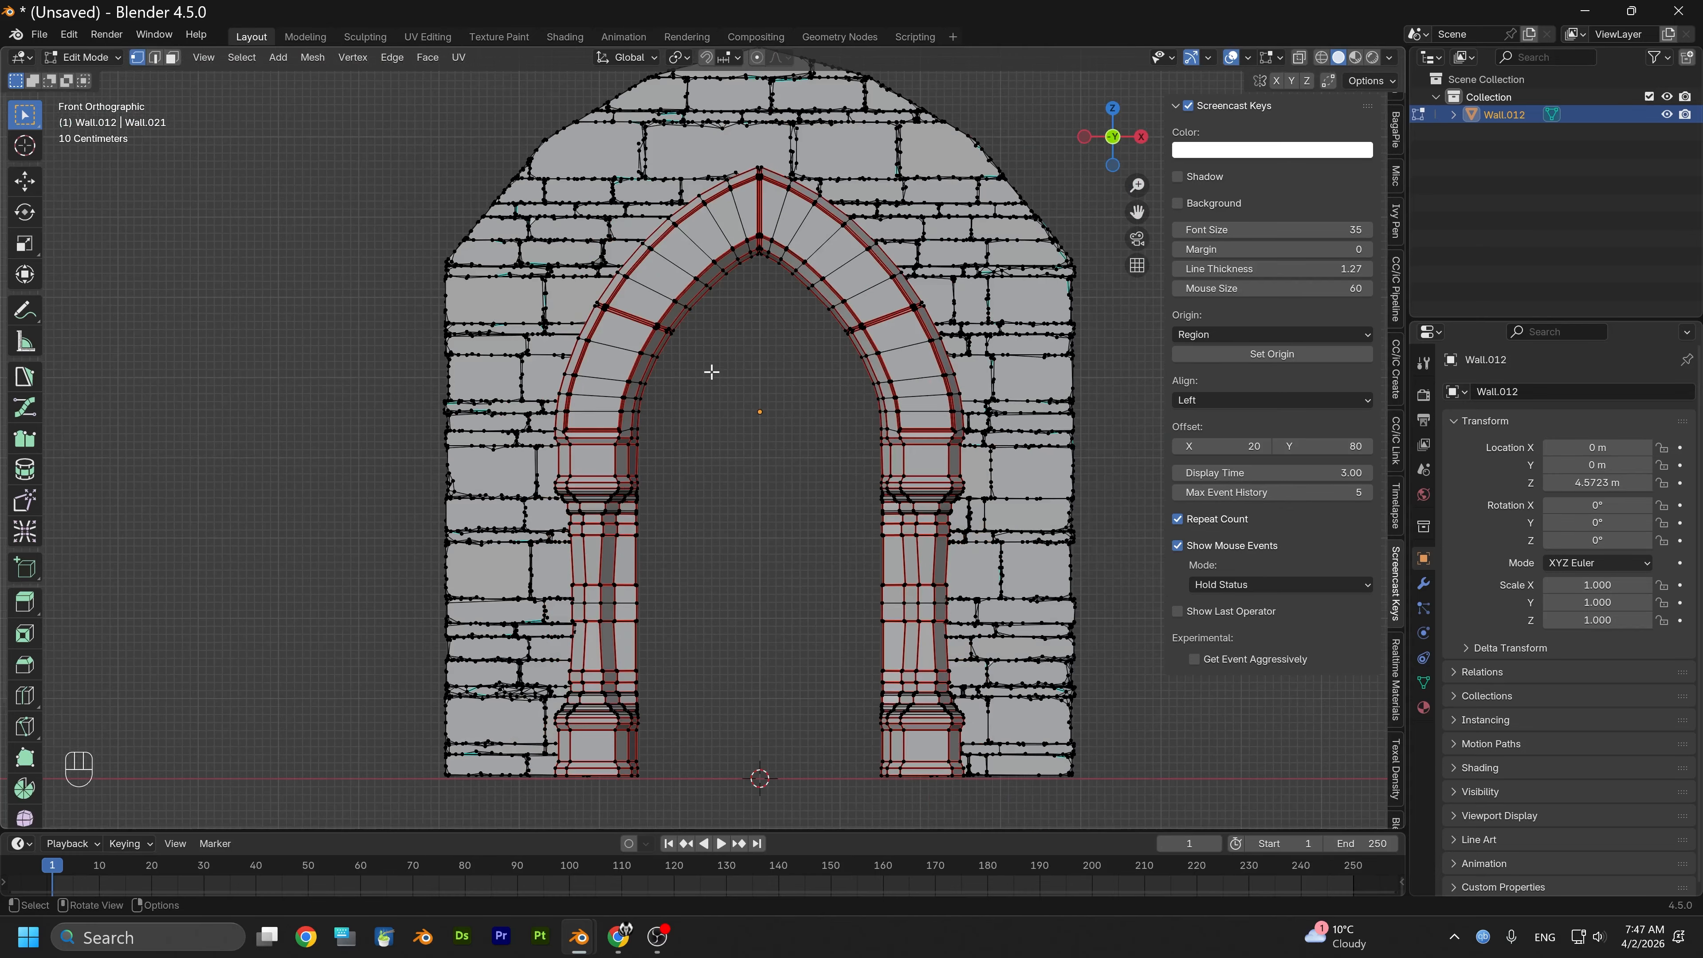
click(81, 58)
click(95, 57)
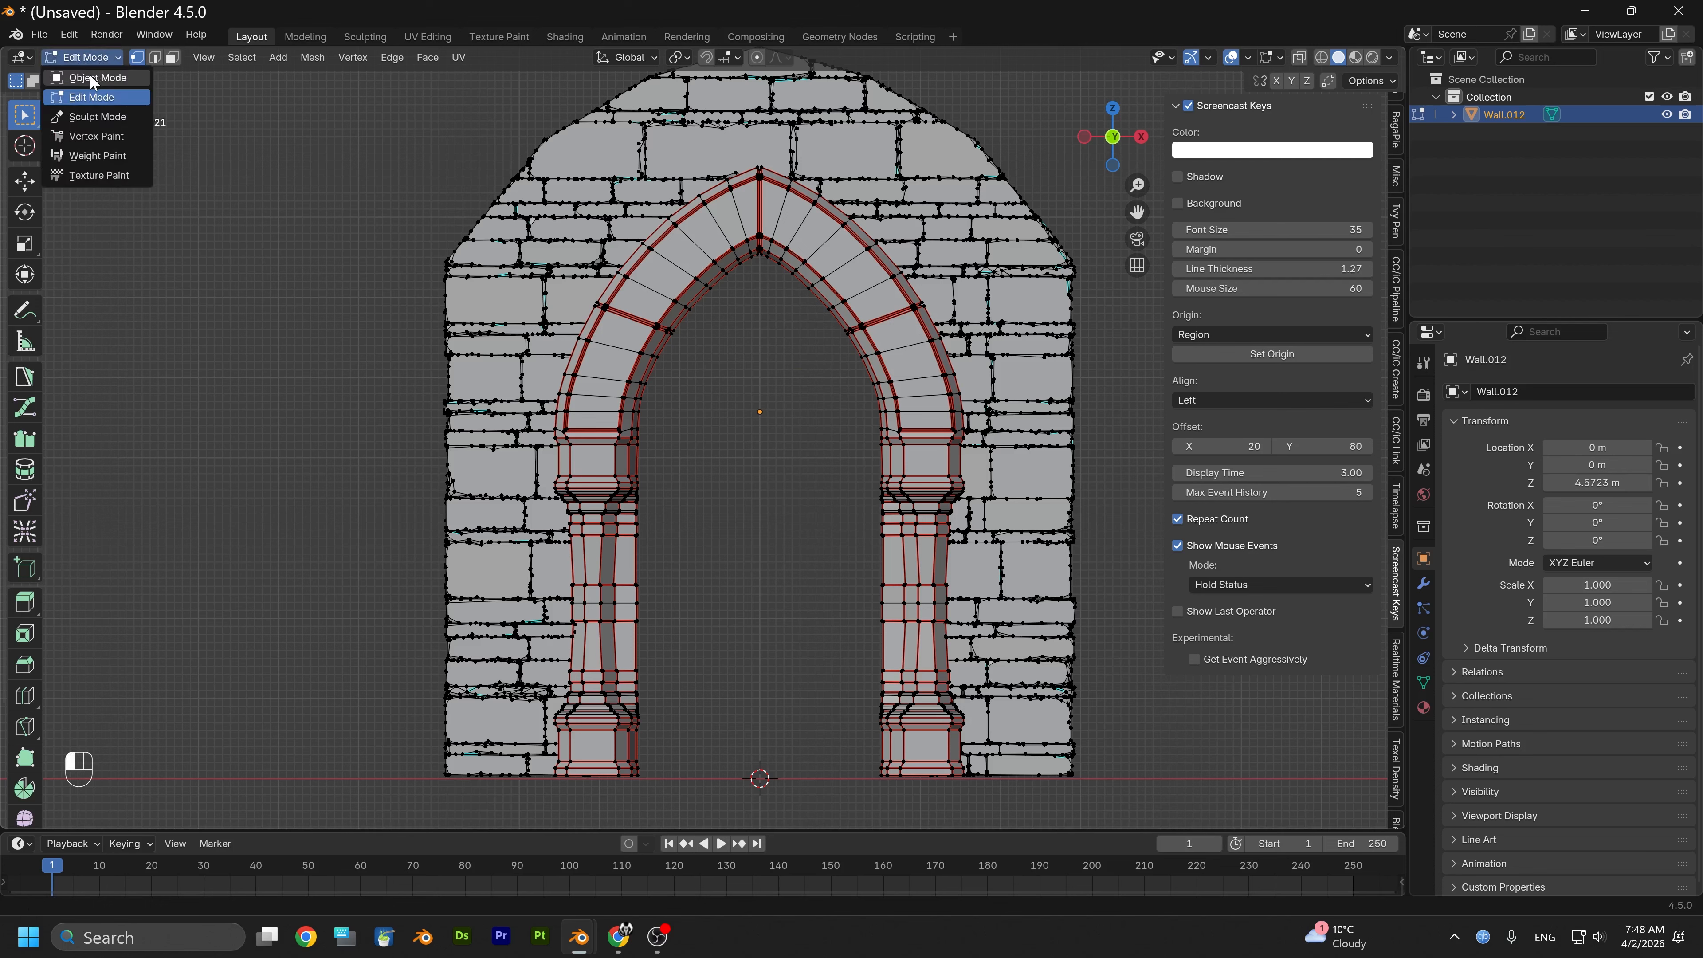
click(90, 73)
Snap the 3D cursor to the selected wall, and return the cursor to the world origin
key(shift)
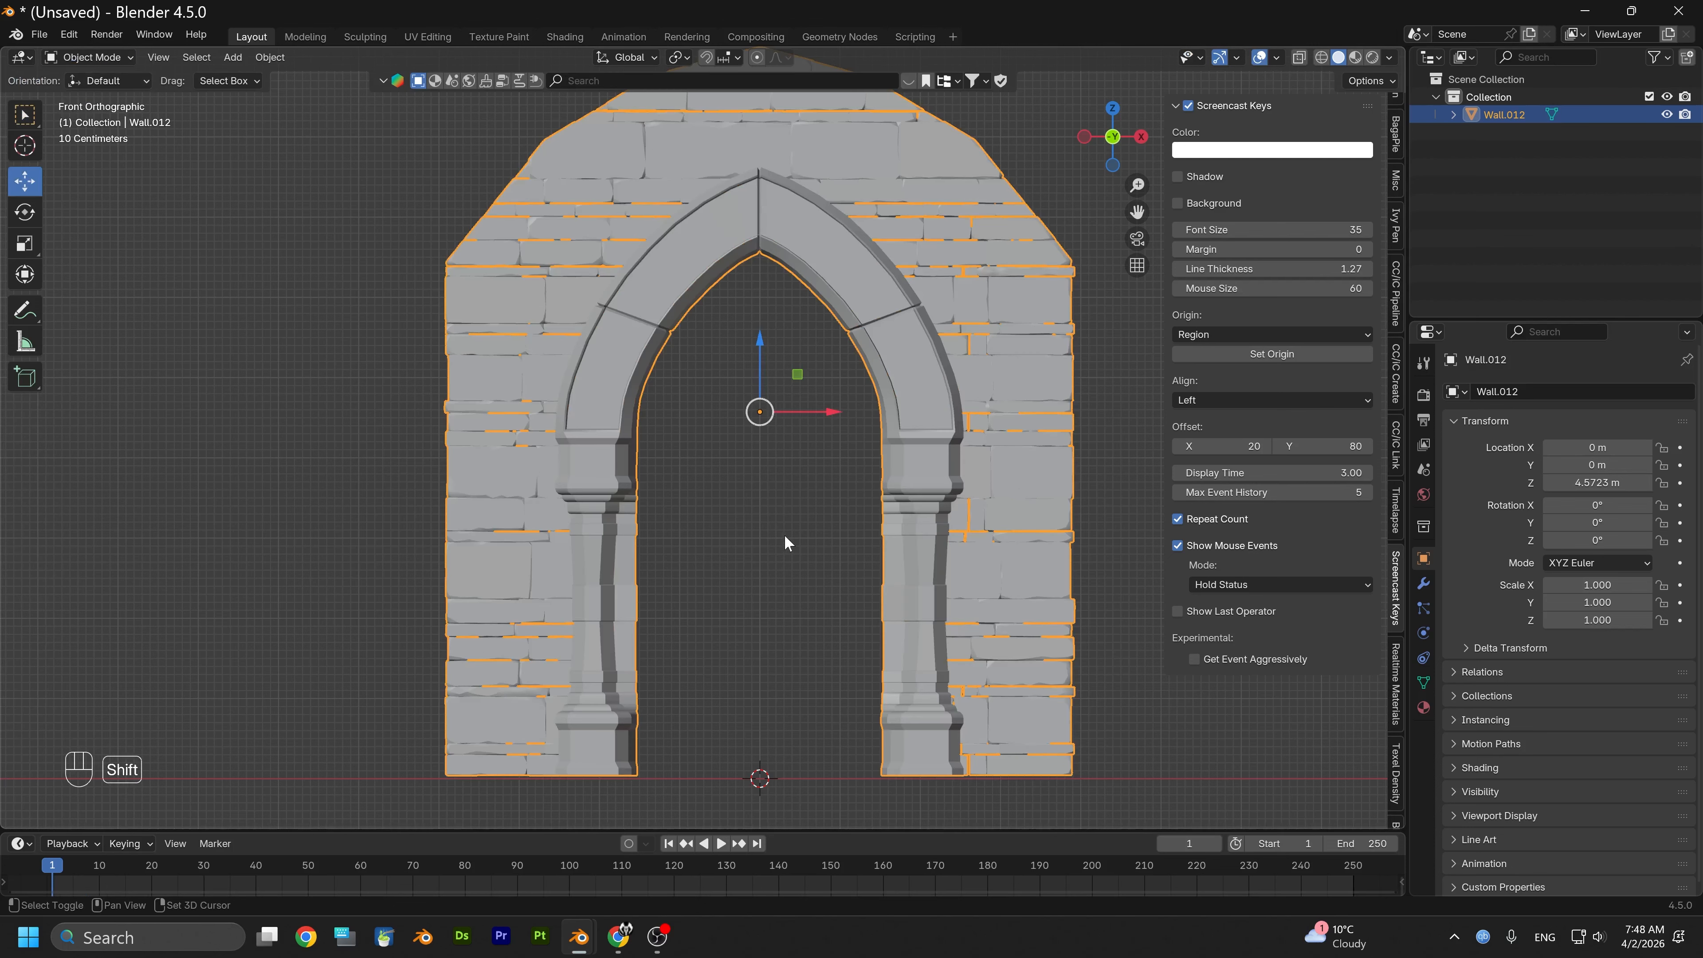
key(shift+s)
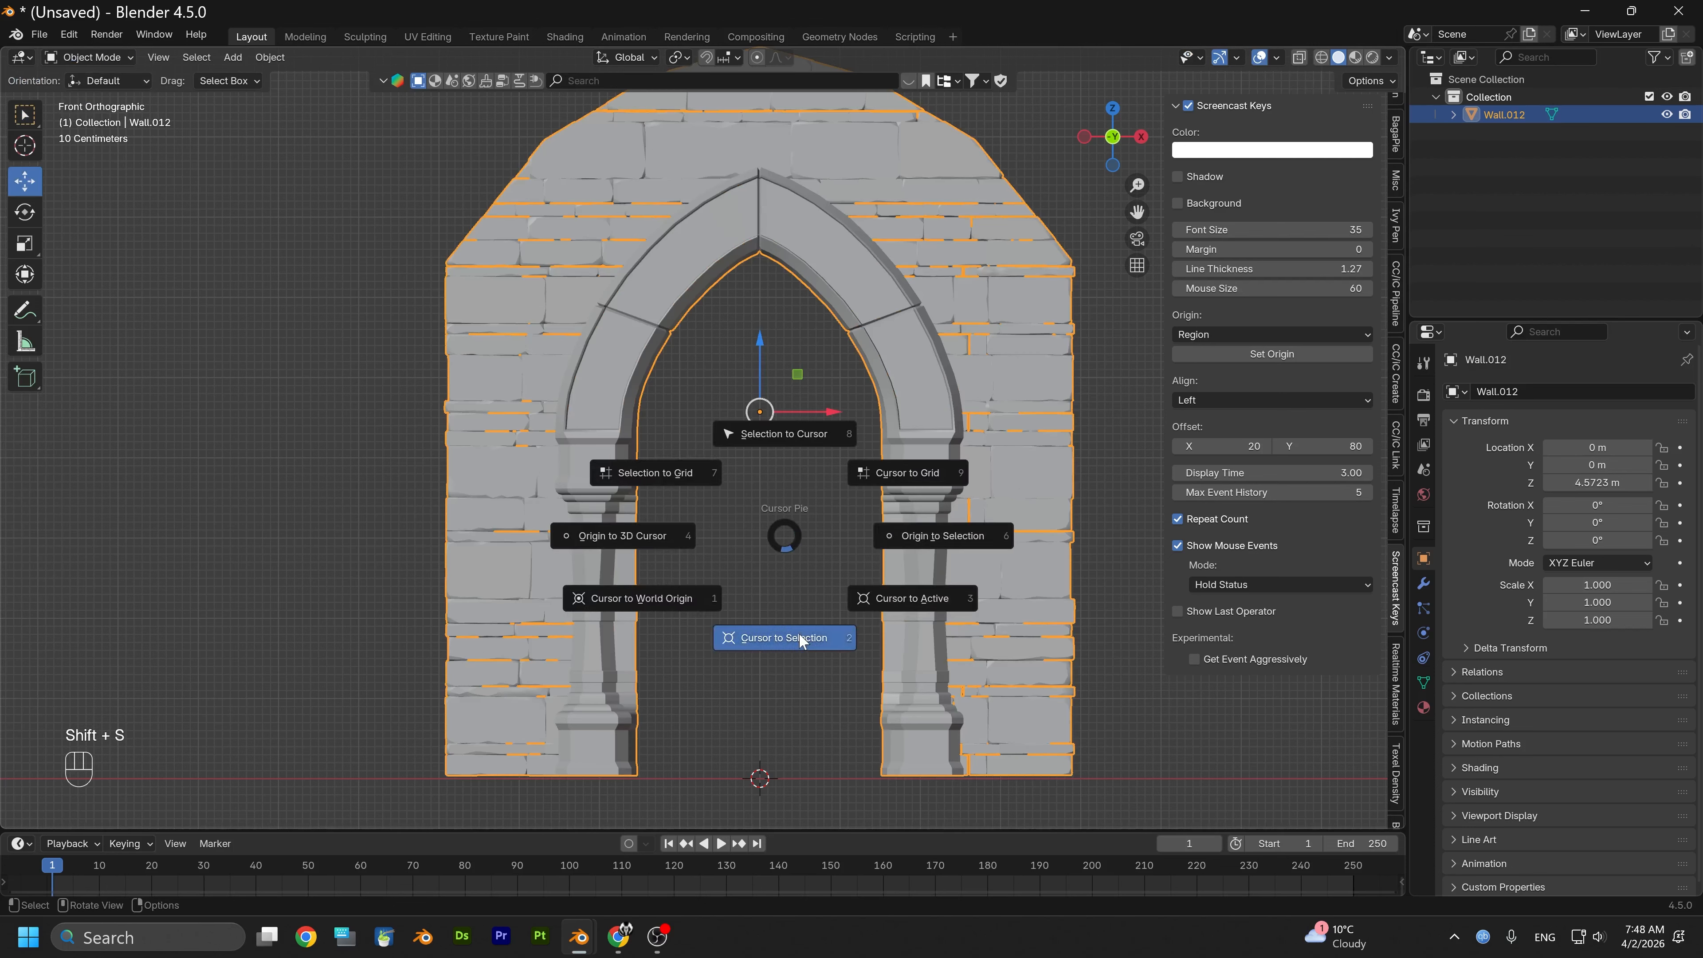
click(785, 638)
key(shift)
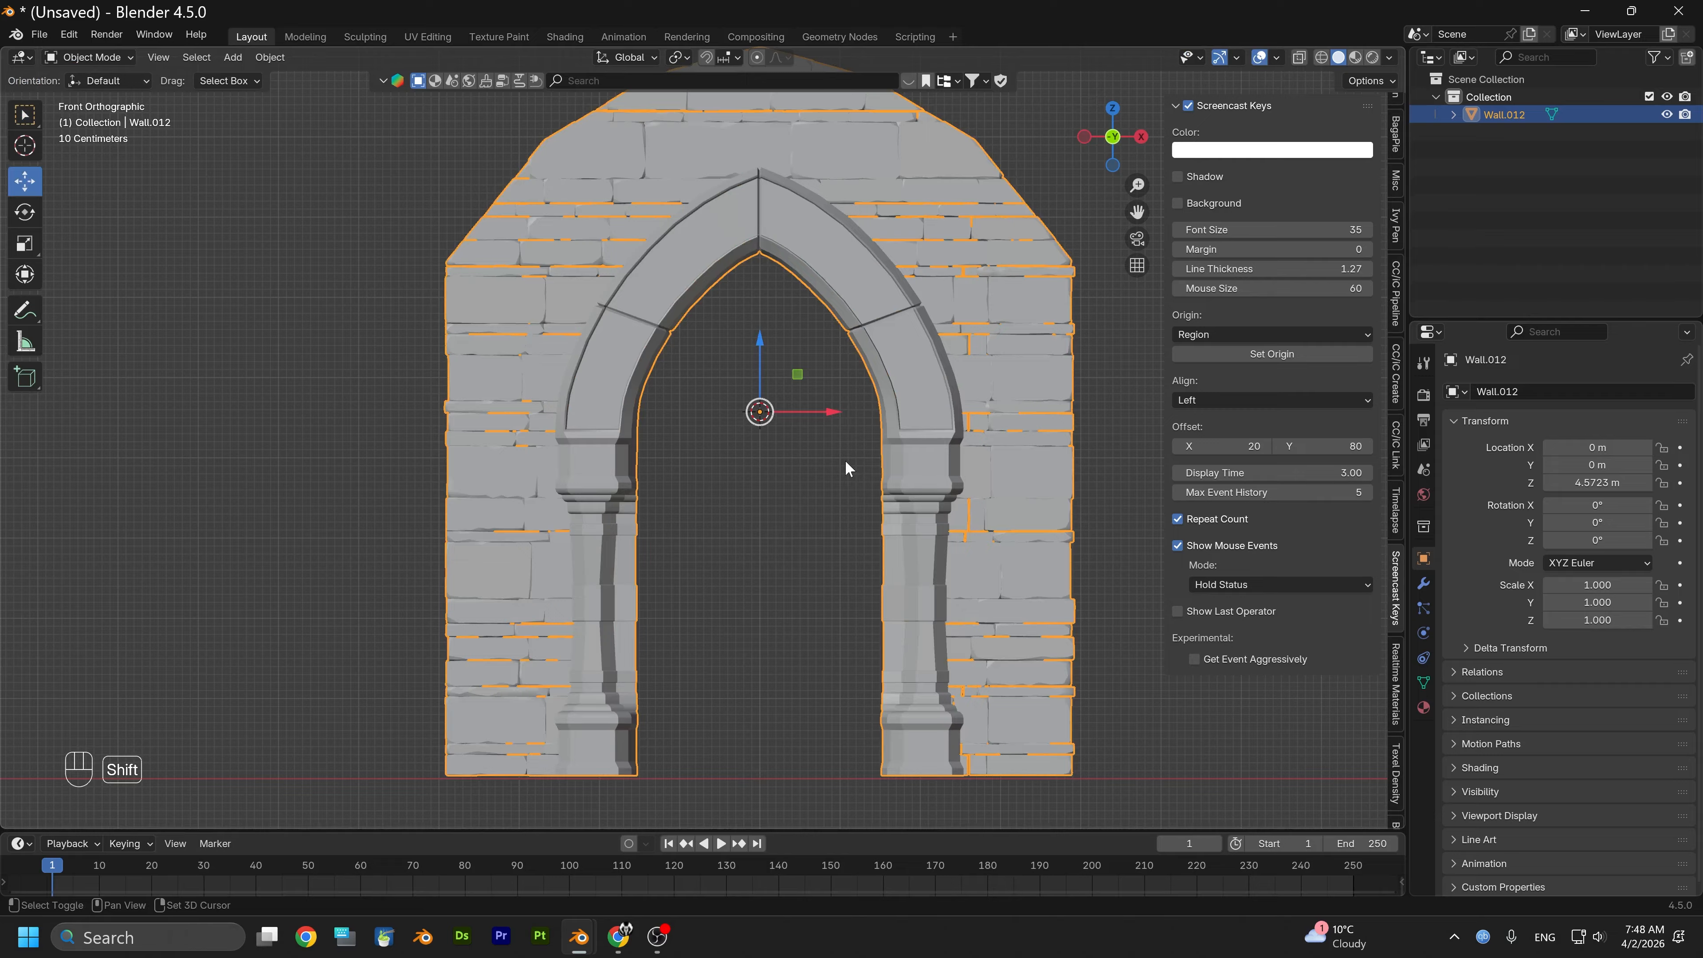
key(shift+a)
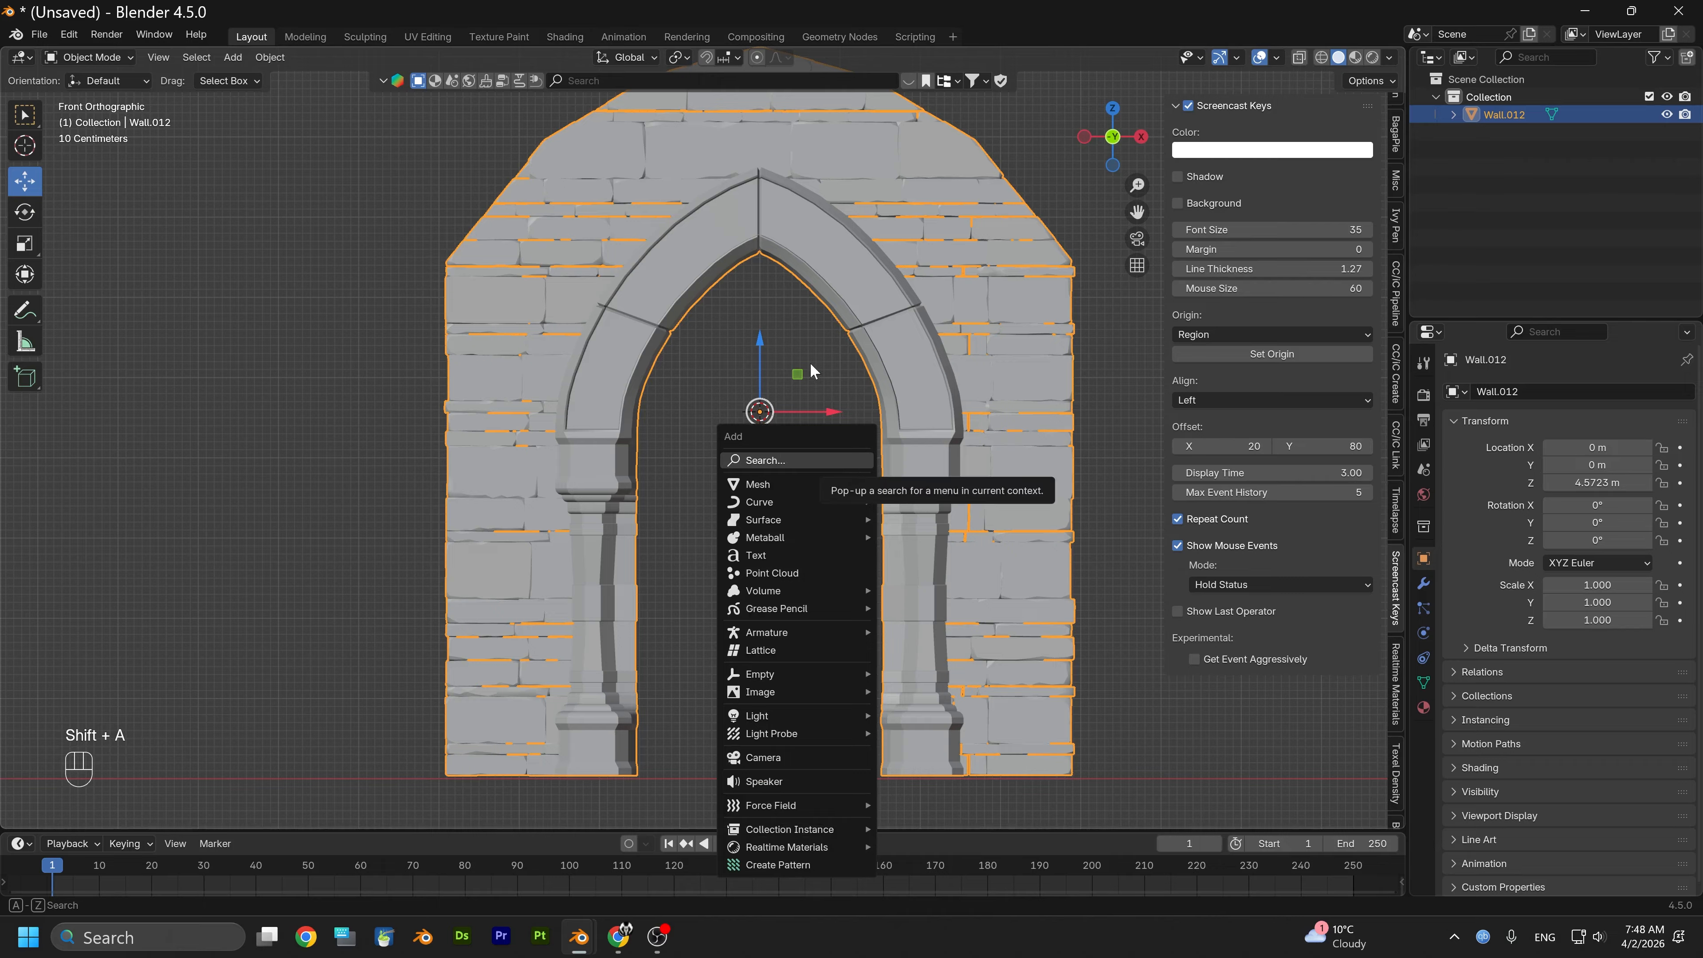
key(shift+s)
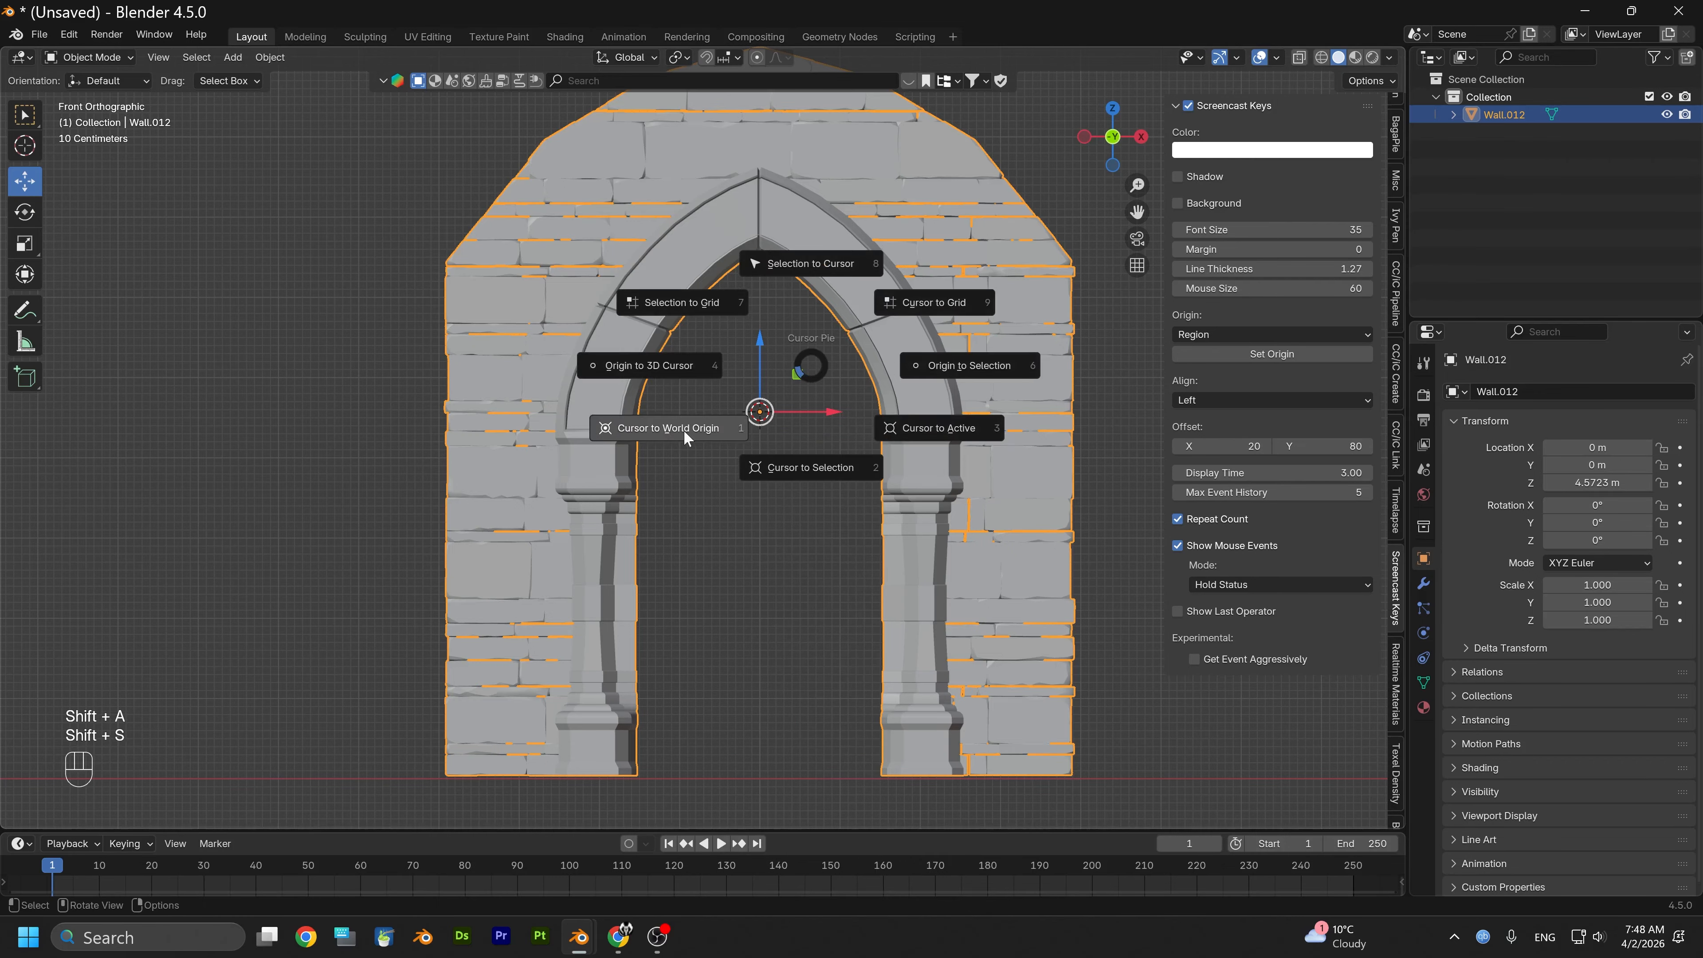
click(754, 493)
Add a mesh plane at the world origin
key(shift+a)
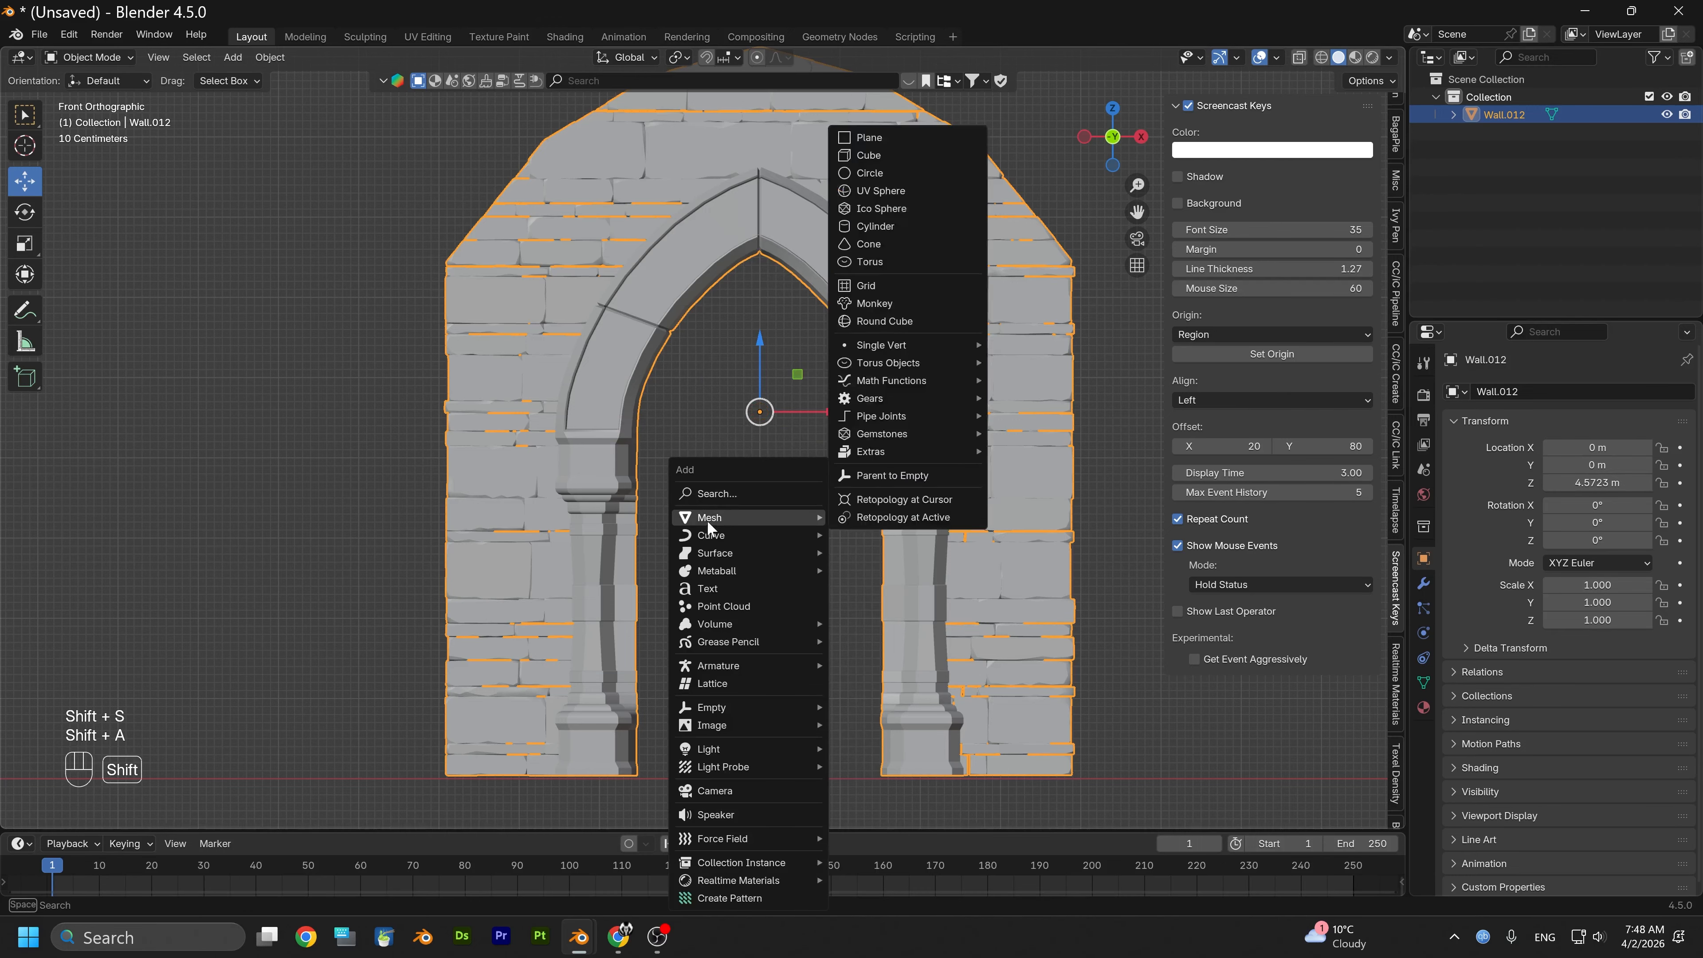
key(shift+a)
mouse_move(642, 542)
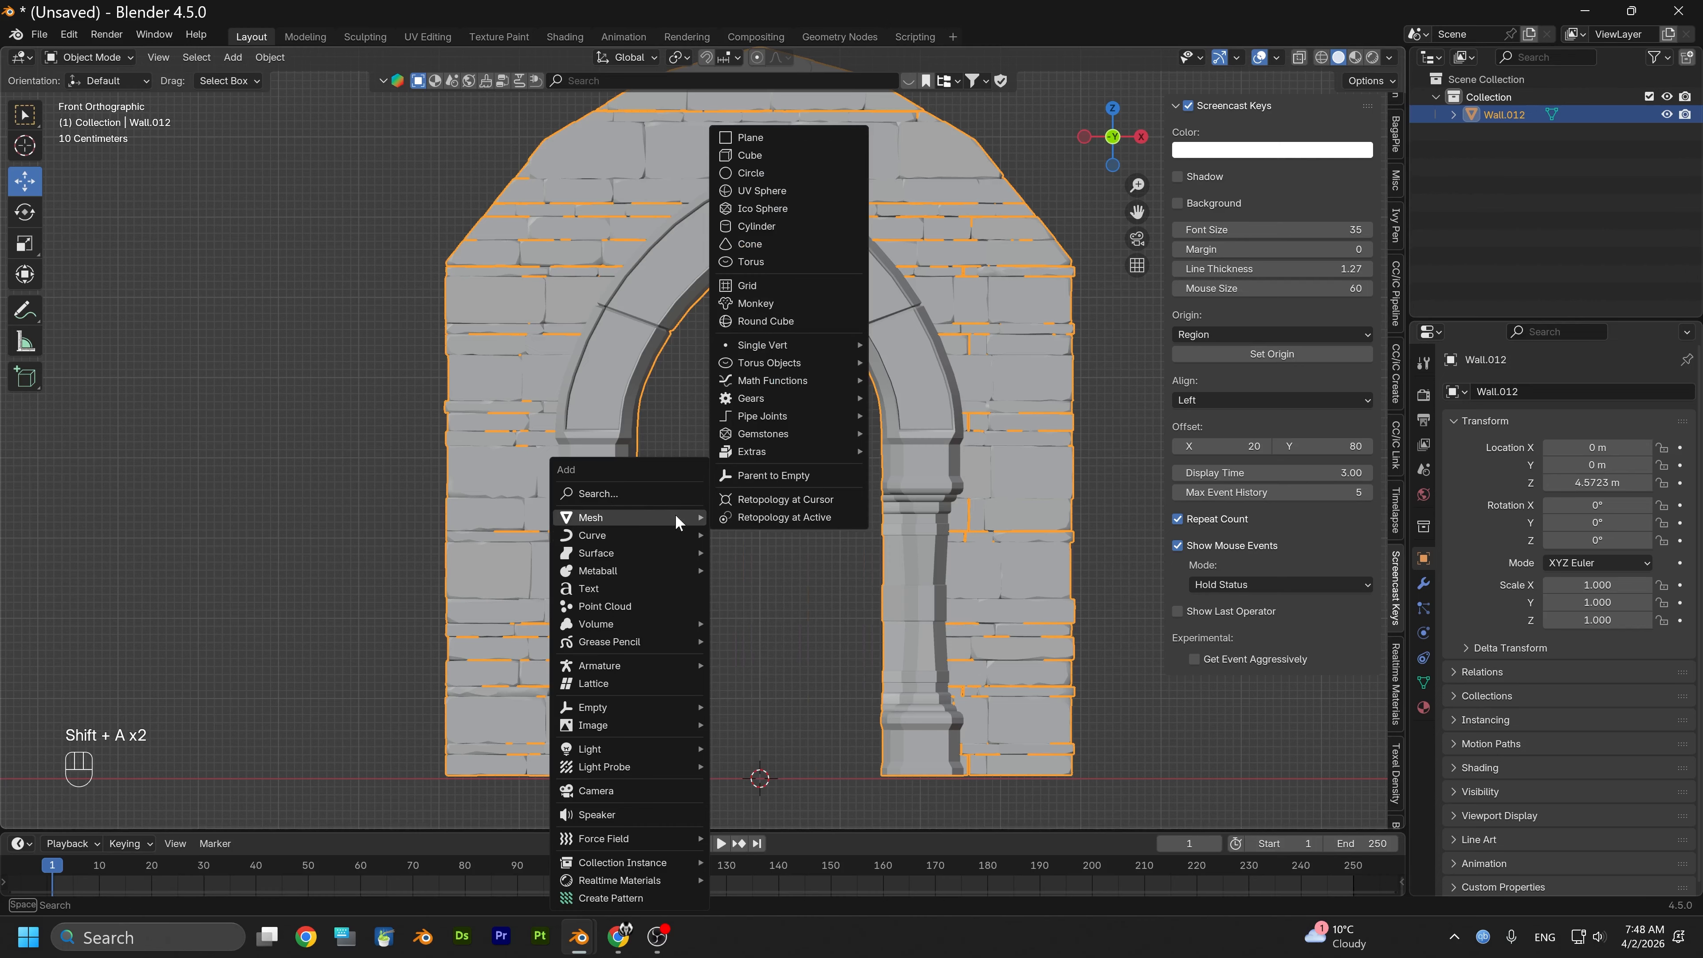
click(775, 141)
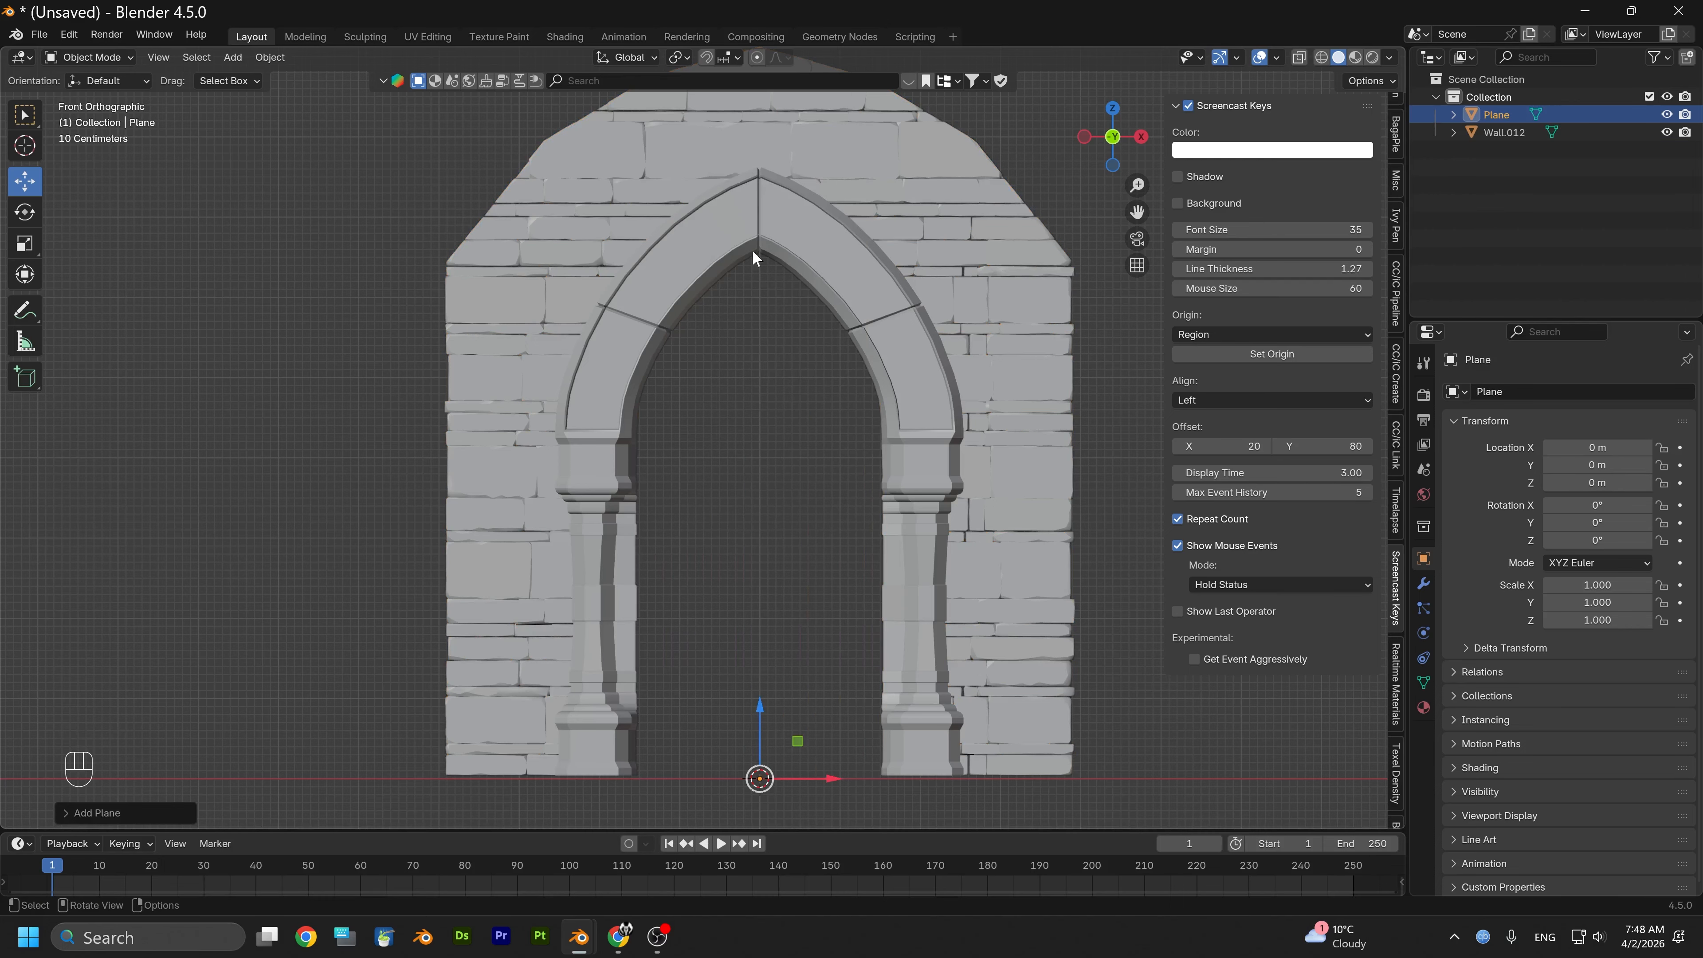
Rotate the plane 90° about the X axis so it stands upright in the doorway
key(r)
key(x)
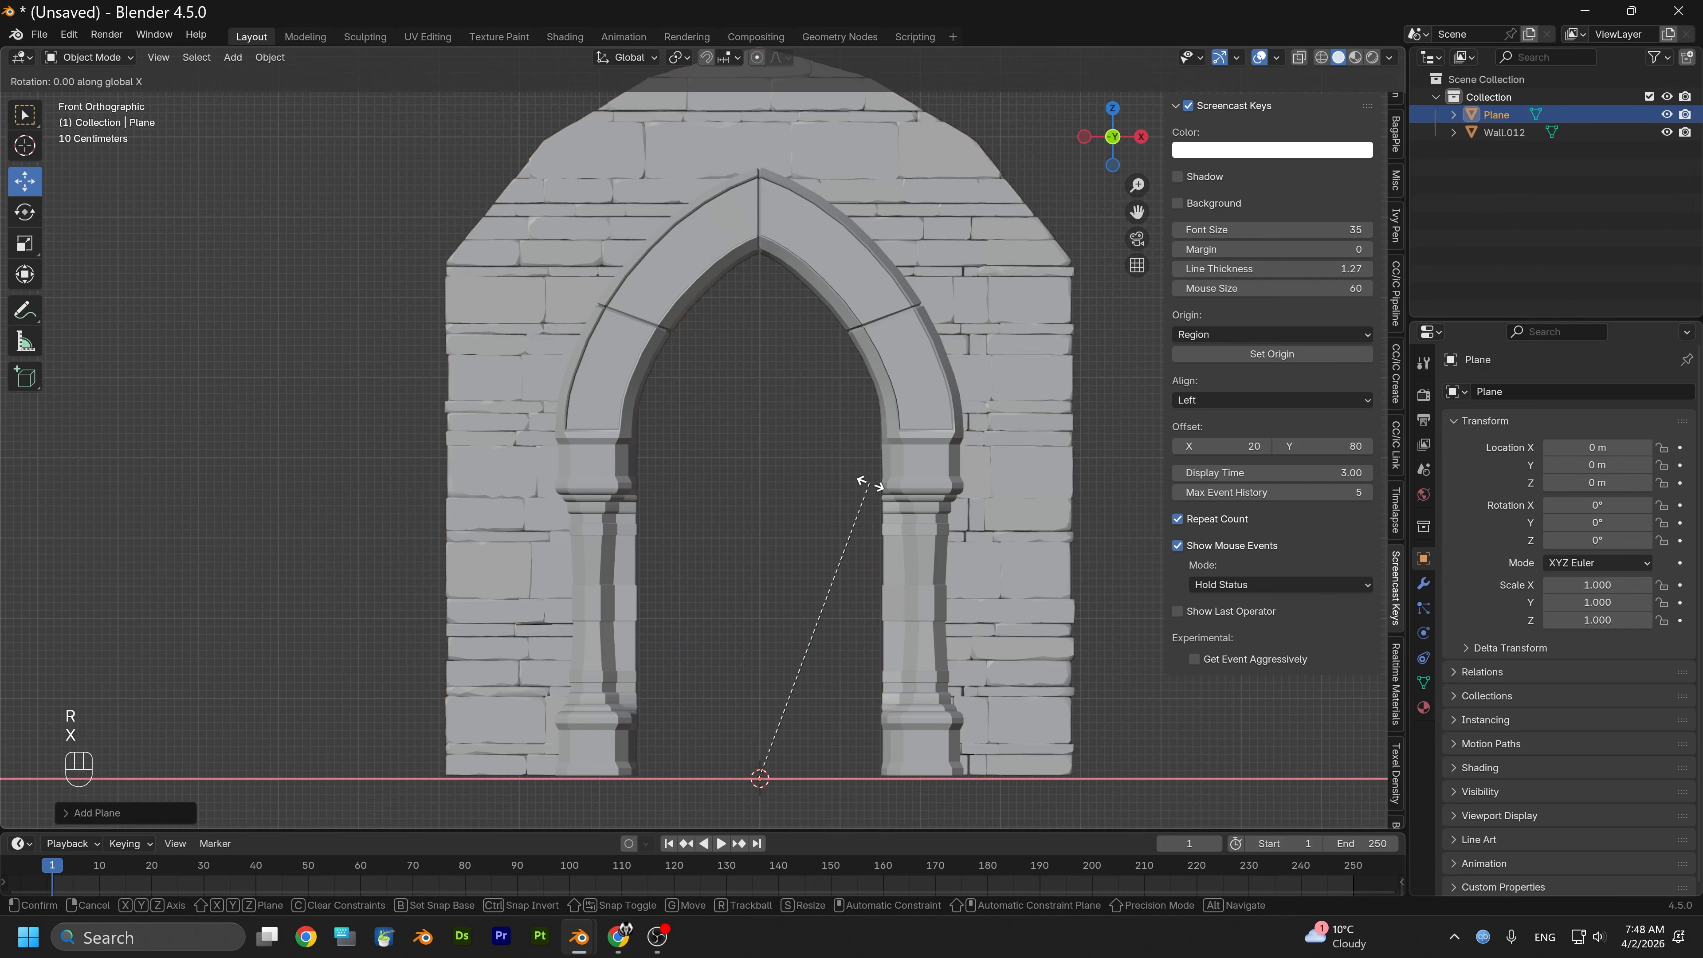
key(9)
key(0)
click(816, 646)
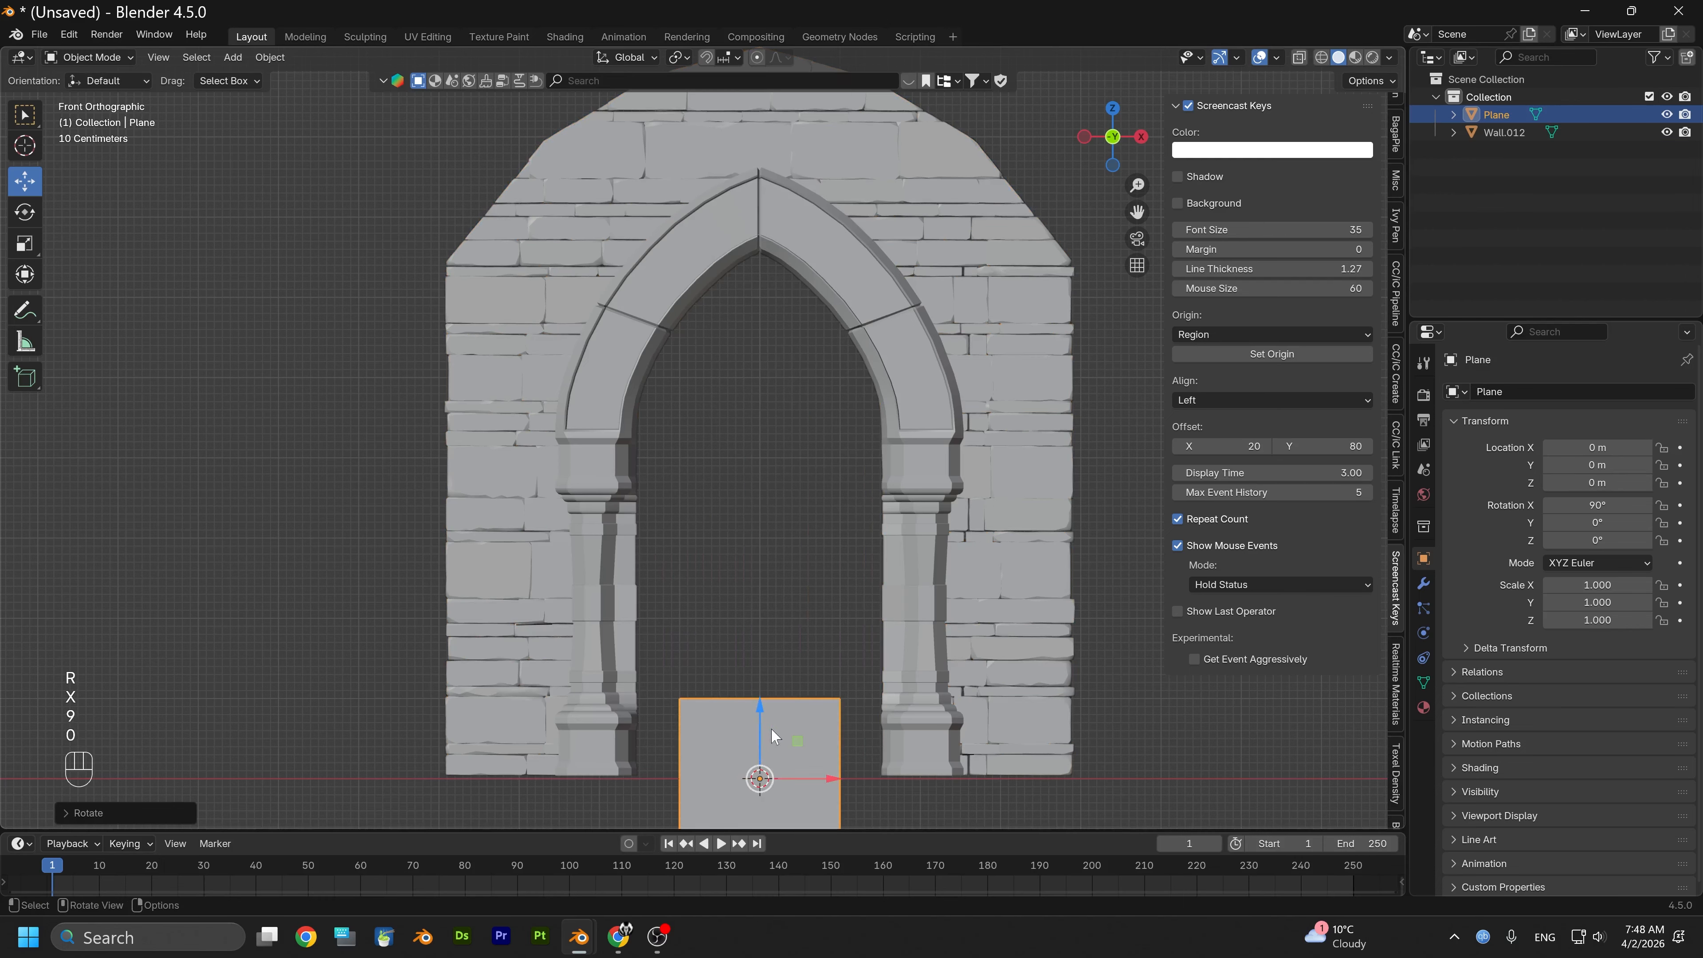
Raise the plane along Z to about 2.27 m and scale it along global Z by about 2.26
drag(772, 736, 755, 544)
key(s)
key(z)
key(z)
key(z)
key(z)
key(z)
key(z)
key(z)
key(z)
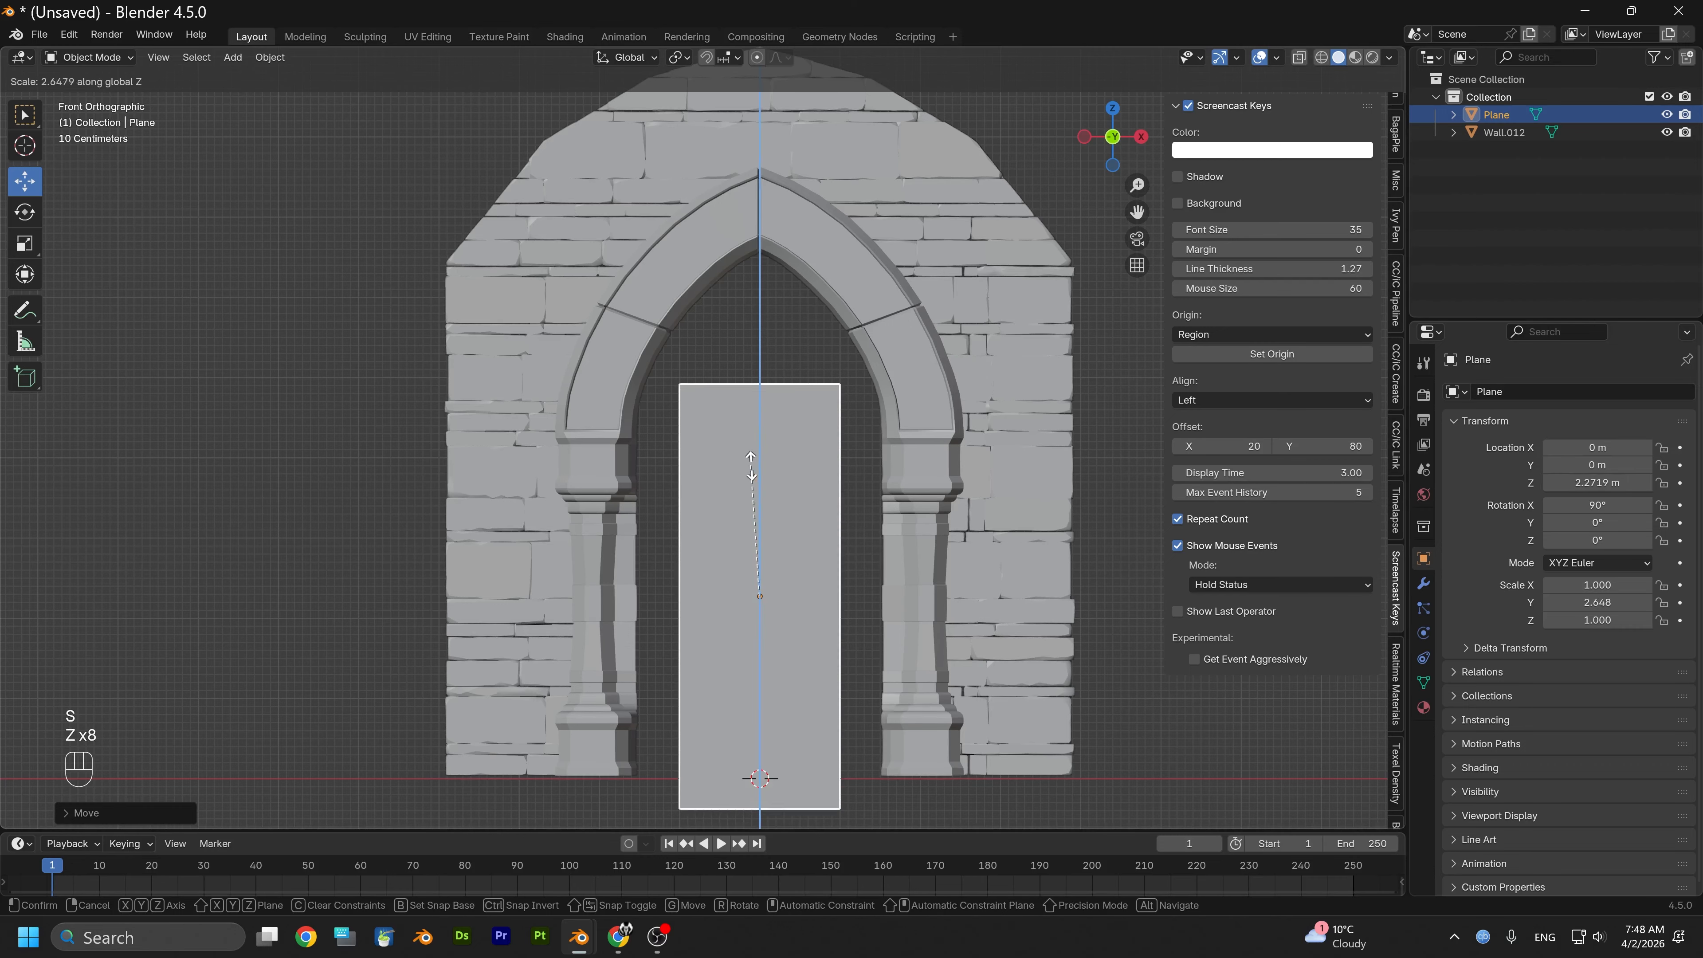
key(z)
key(z)
key(z)
key(z)
key(z)
key(z)
key(z)
key(z)
key(z)
key(z)
key(z)
key(z)
key(z)
key(z)
key(z)
key(z)
key(z)
key(z)
key(z)
key(z)
click(748, 484)
Scale the plane along global X by about 1.49 so it spans the gap between the columns
key(s)
key(x)
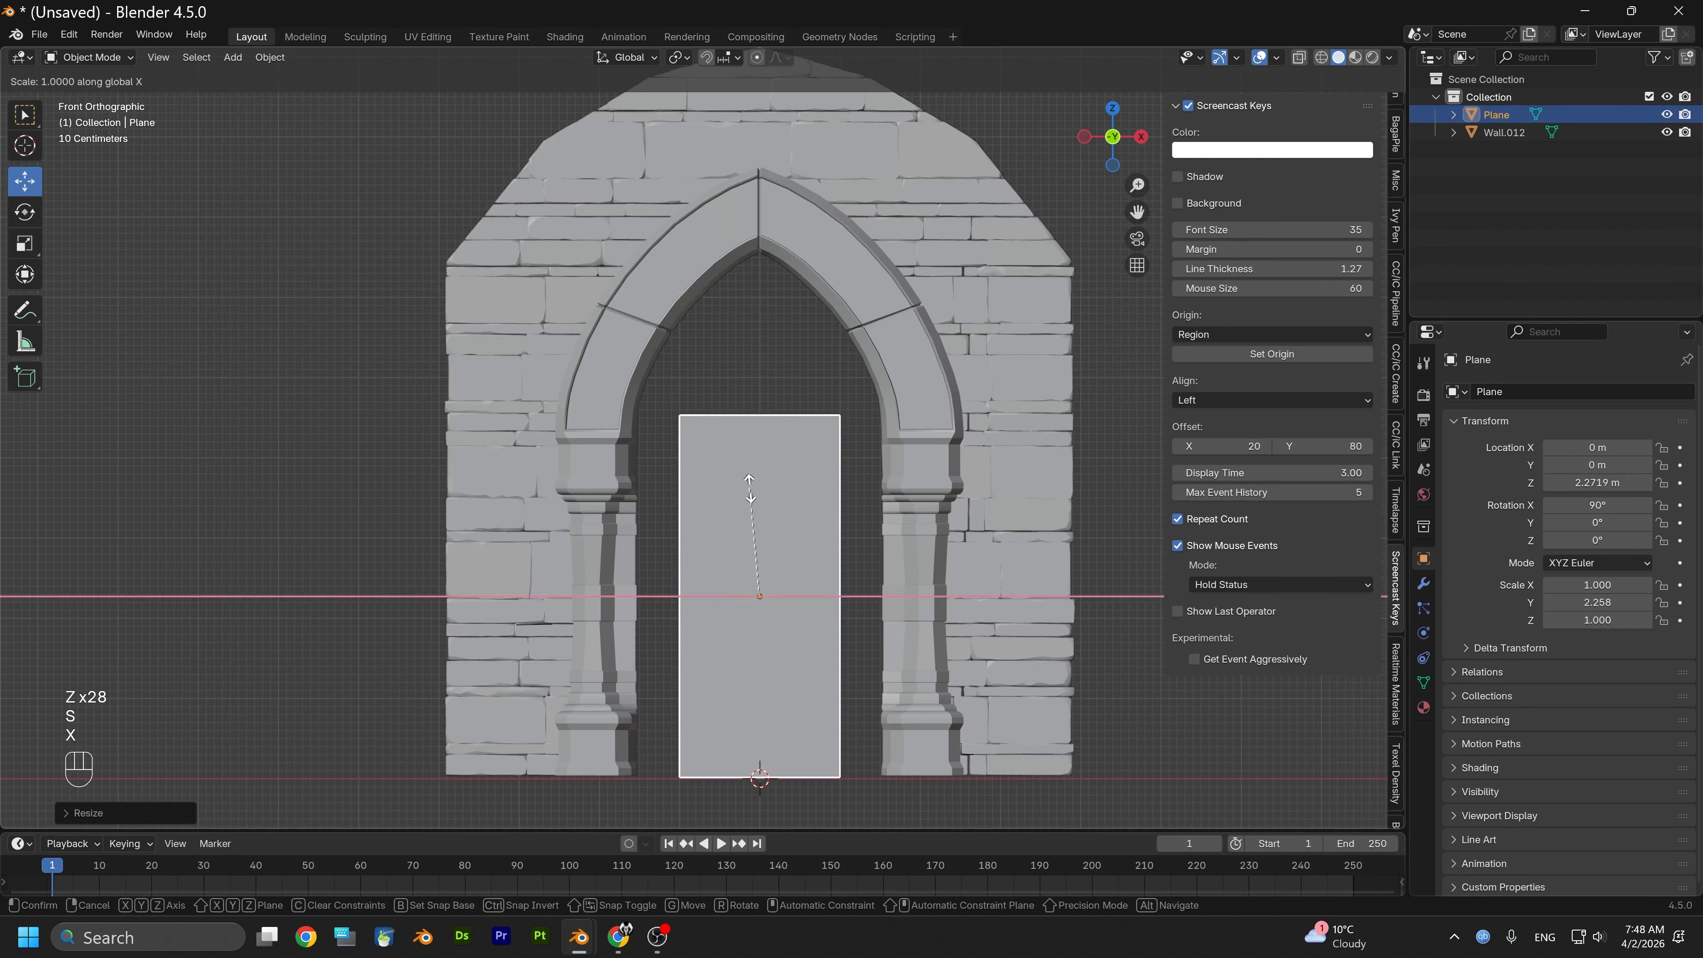
key(x)
key(x)
key(x)
key(x)
key(x)
key(x)
key(x)
key(x)
key(x)
key(x)
key(x)
key(x)
key(x)
key(x)
key(x)
key(x)
key(x)
key(x)
key(x)
key(x)
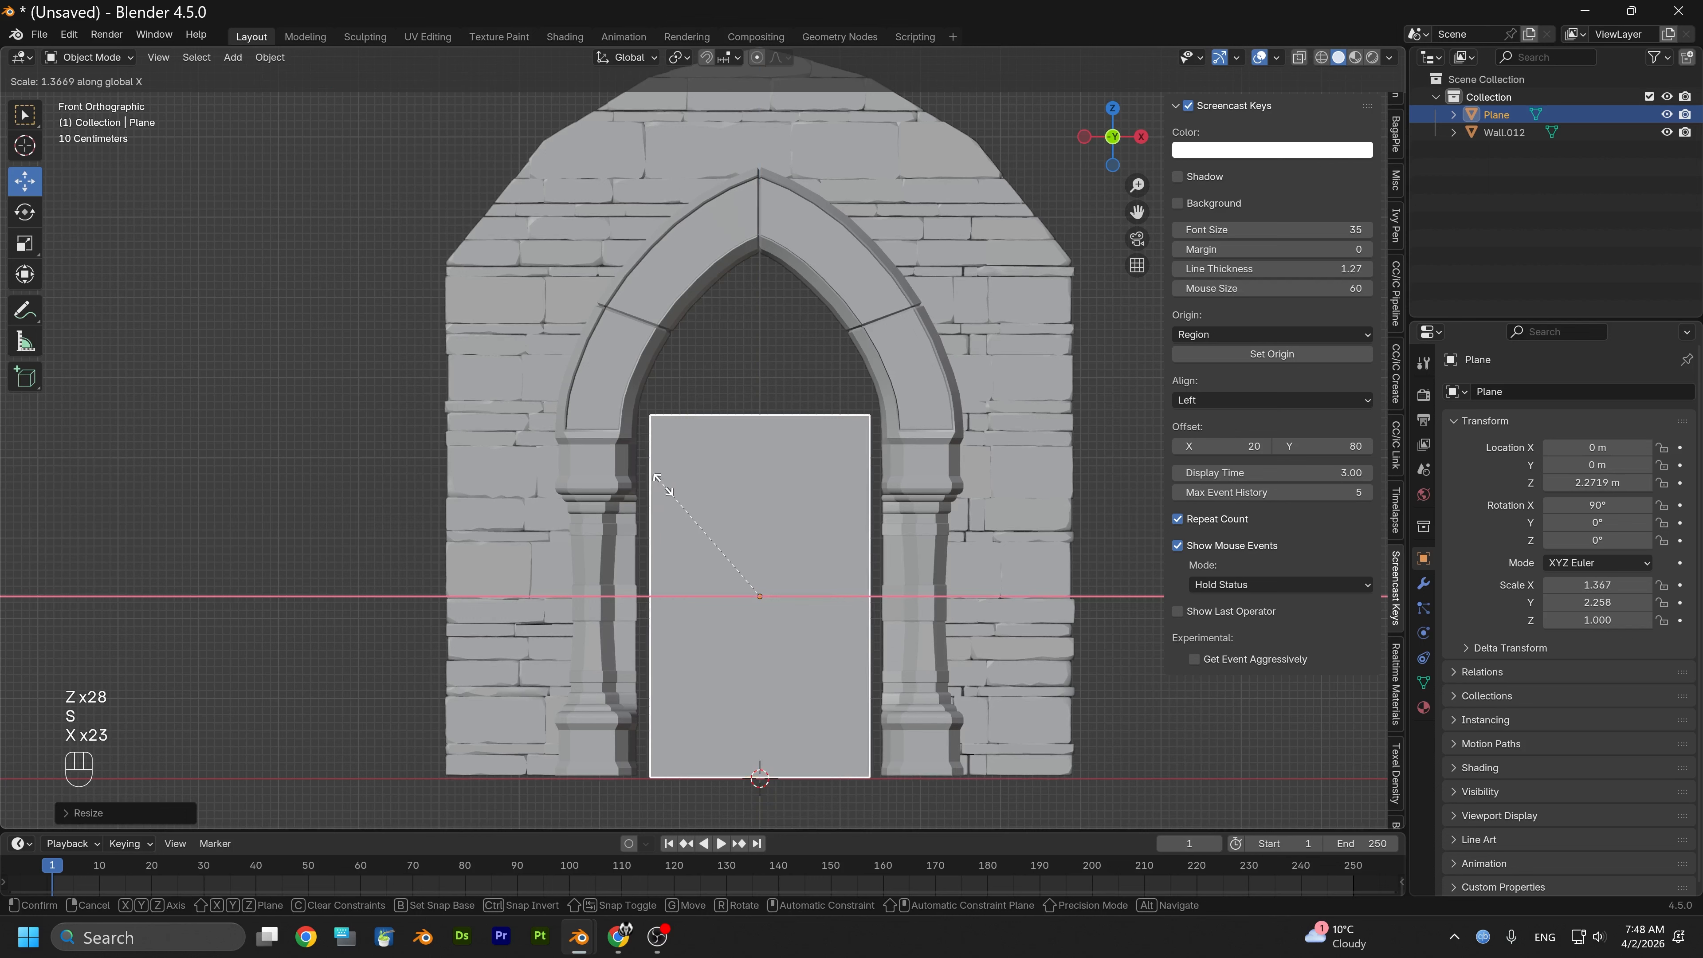
key(x)
key(x)
key(x)
key(x)
key(x)
key(x)
key(x)
key(x)
key(x)
key(x)
key(x)
key(x)
key(x)
key(x)
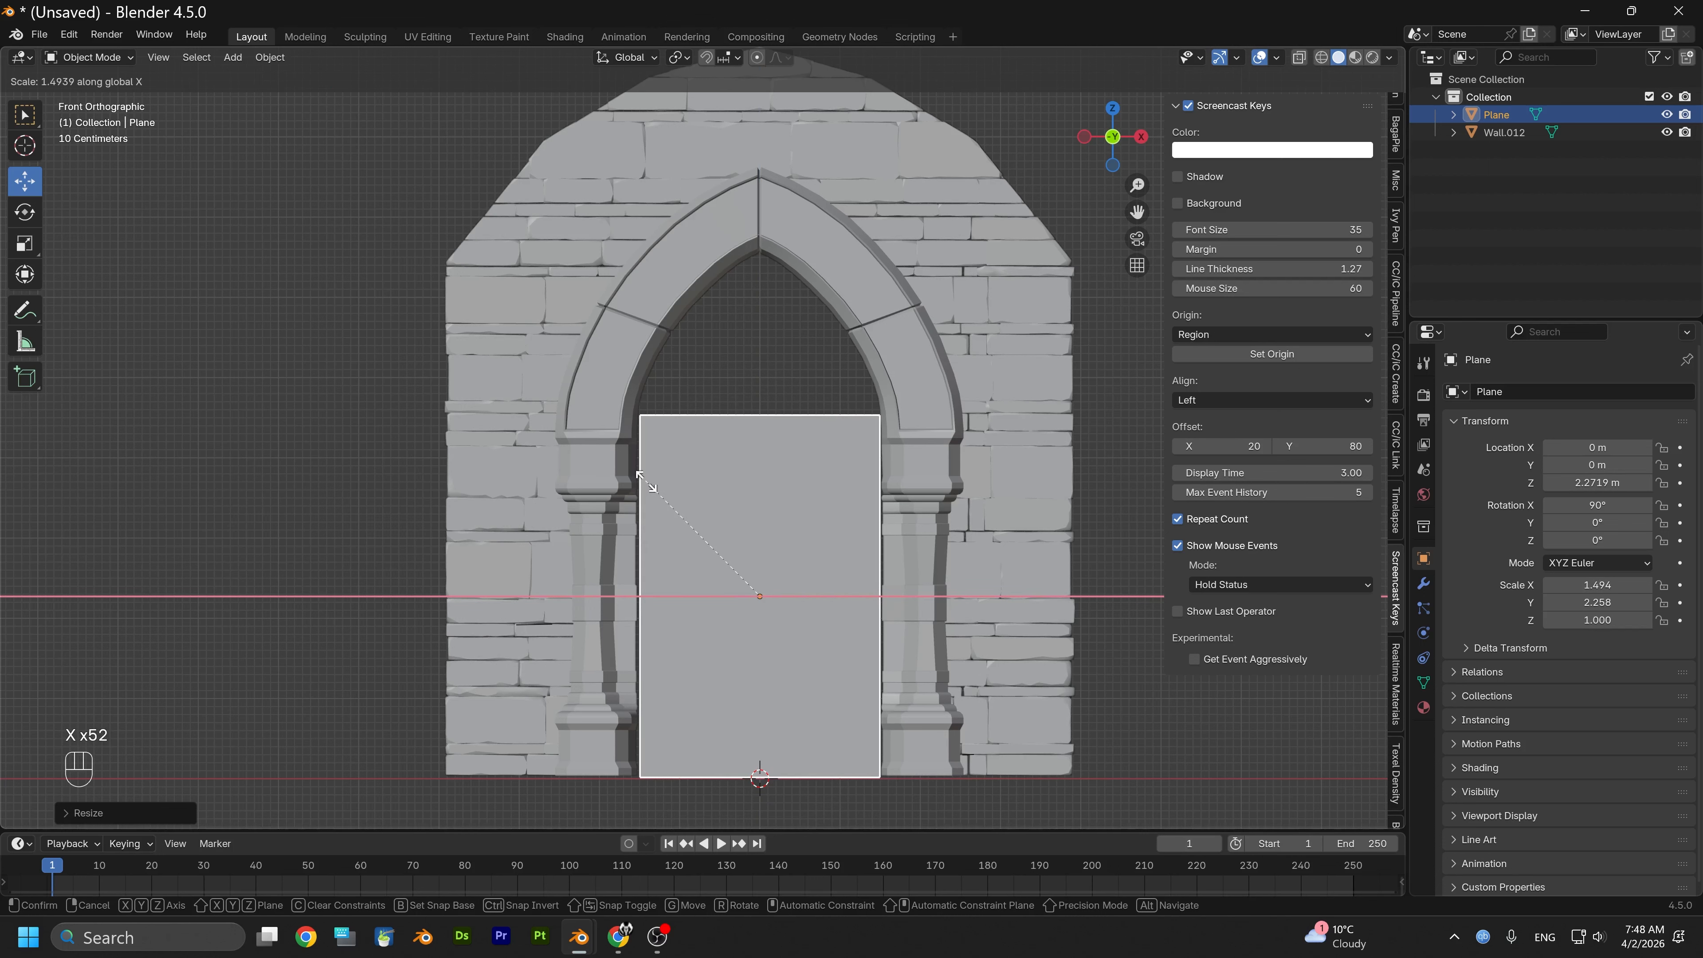
key(x)
key(x)
key(x)
key(x)
key(x)
key(x)
click(645, 484)
Raise the plane slightly along Z to about 2.31 m so its lower edge aligns with the wall's base
scroll(711, 524, up, 3)
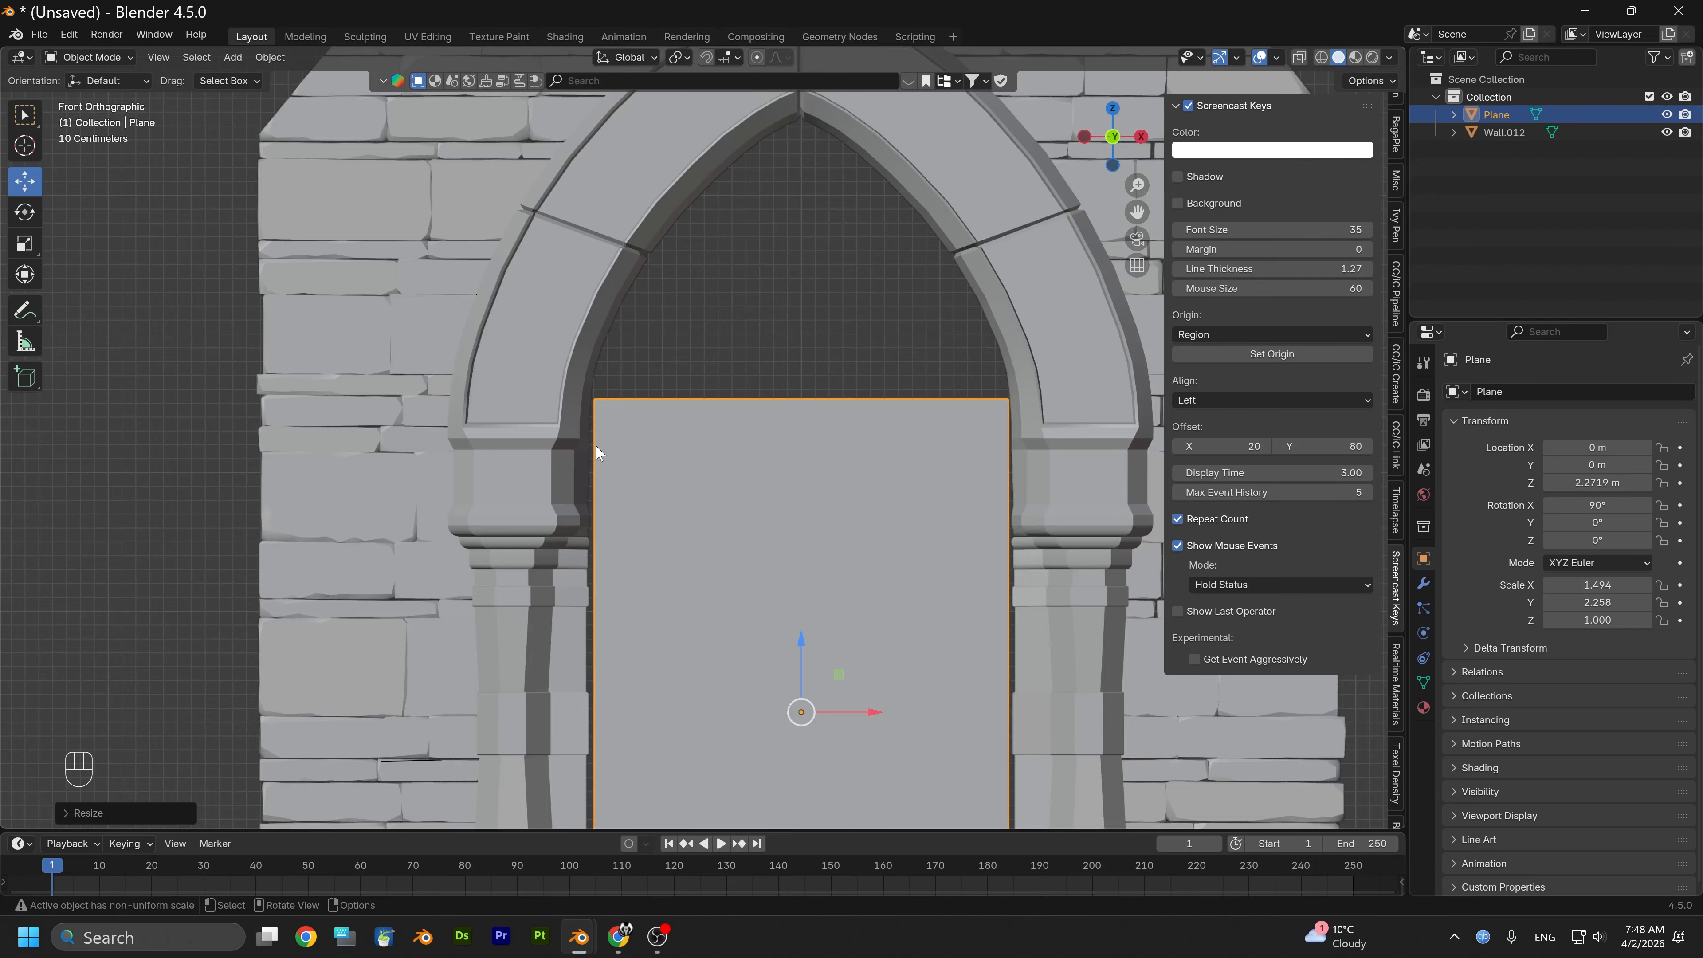
scroll(684, 437, down, 4)
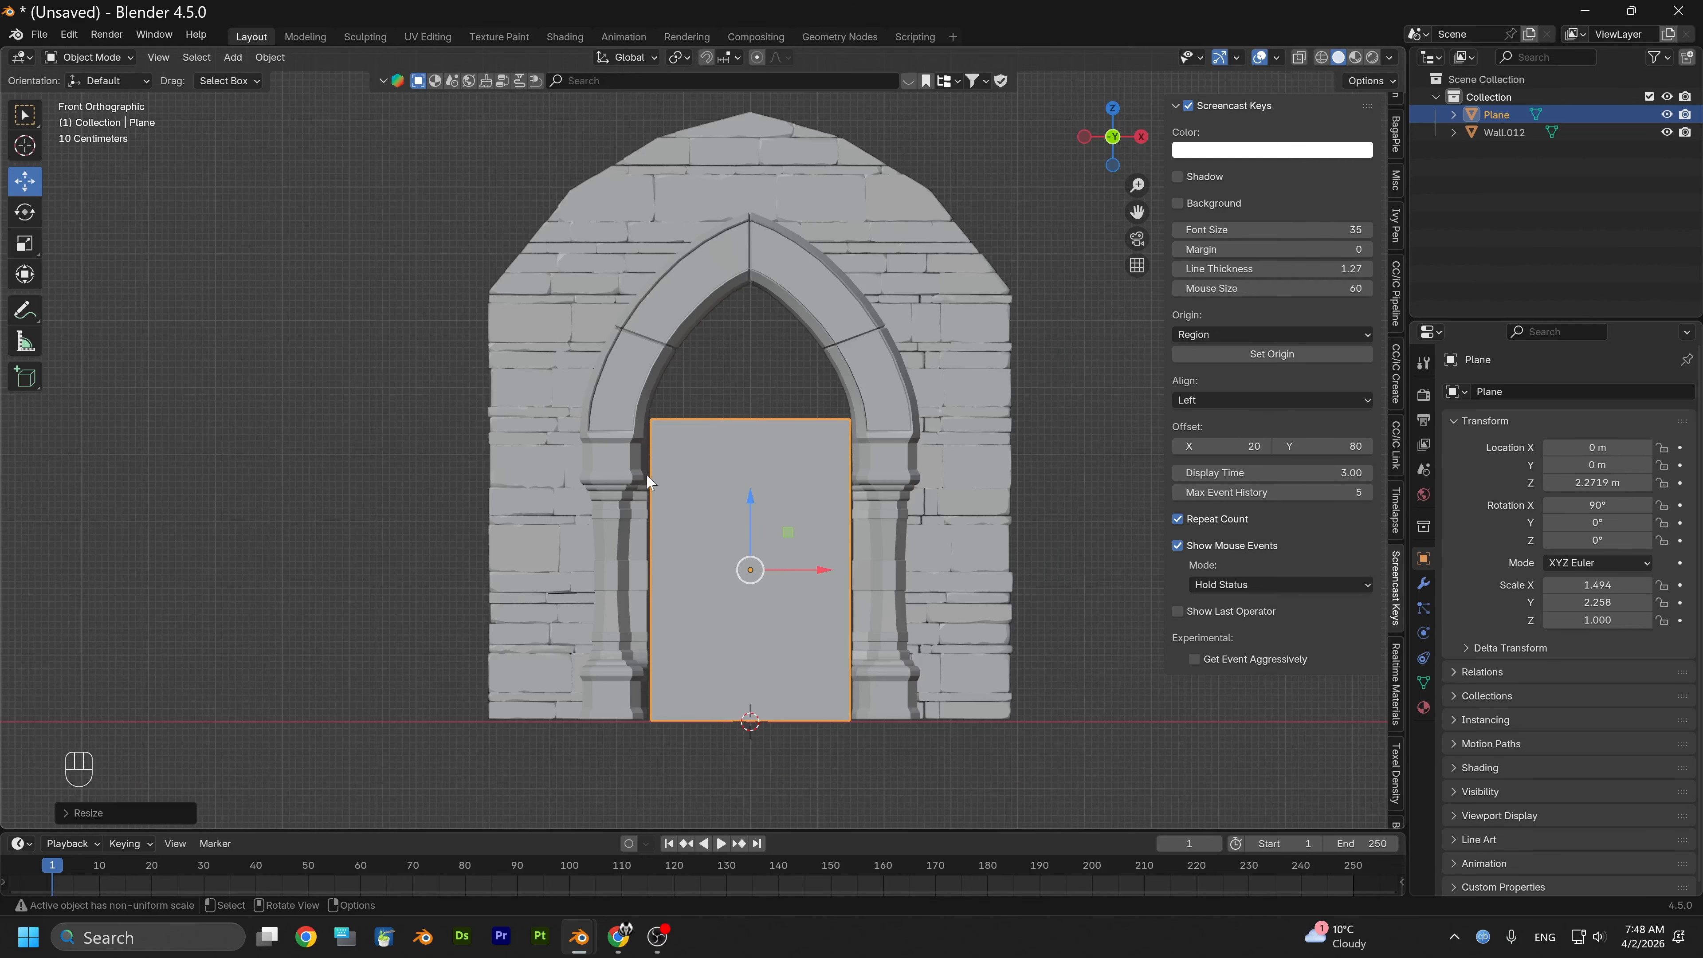
scroll(646, 473, up, 1)
drag(761, 537, 761, 532)
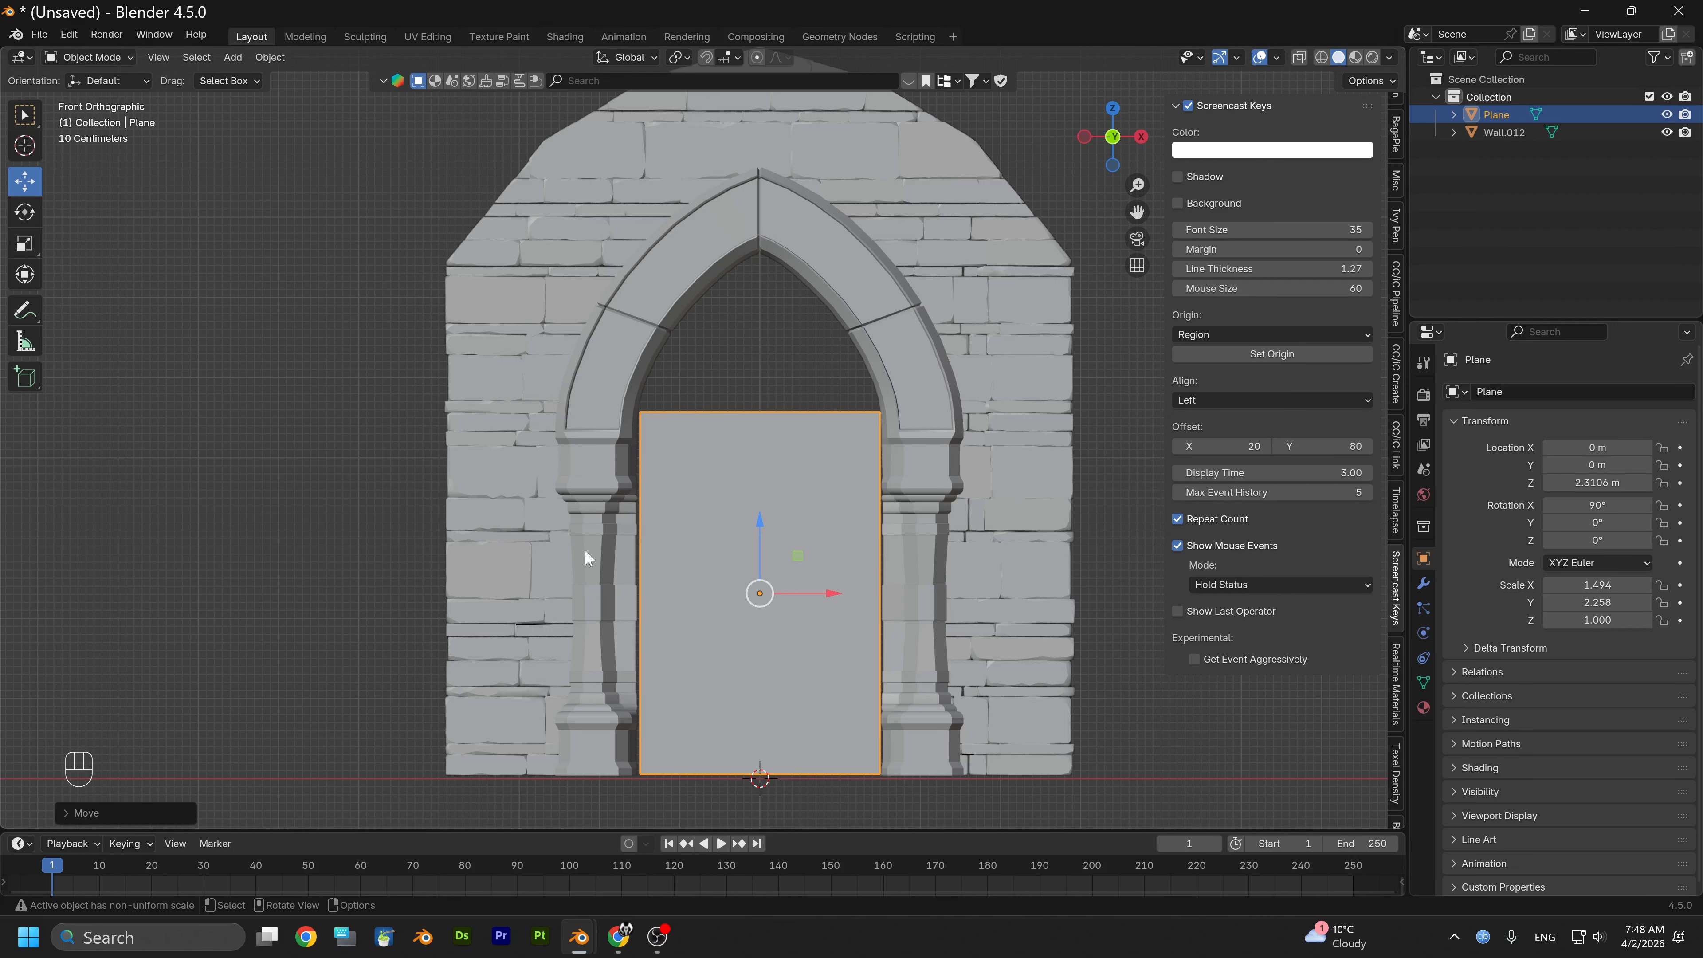
Enter Edit Mode on the plane and lower its two top vertices along global Z by about 0.37 m
click(94, 60)
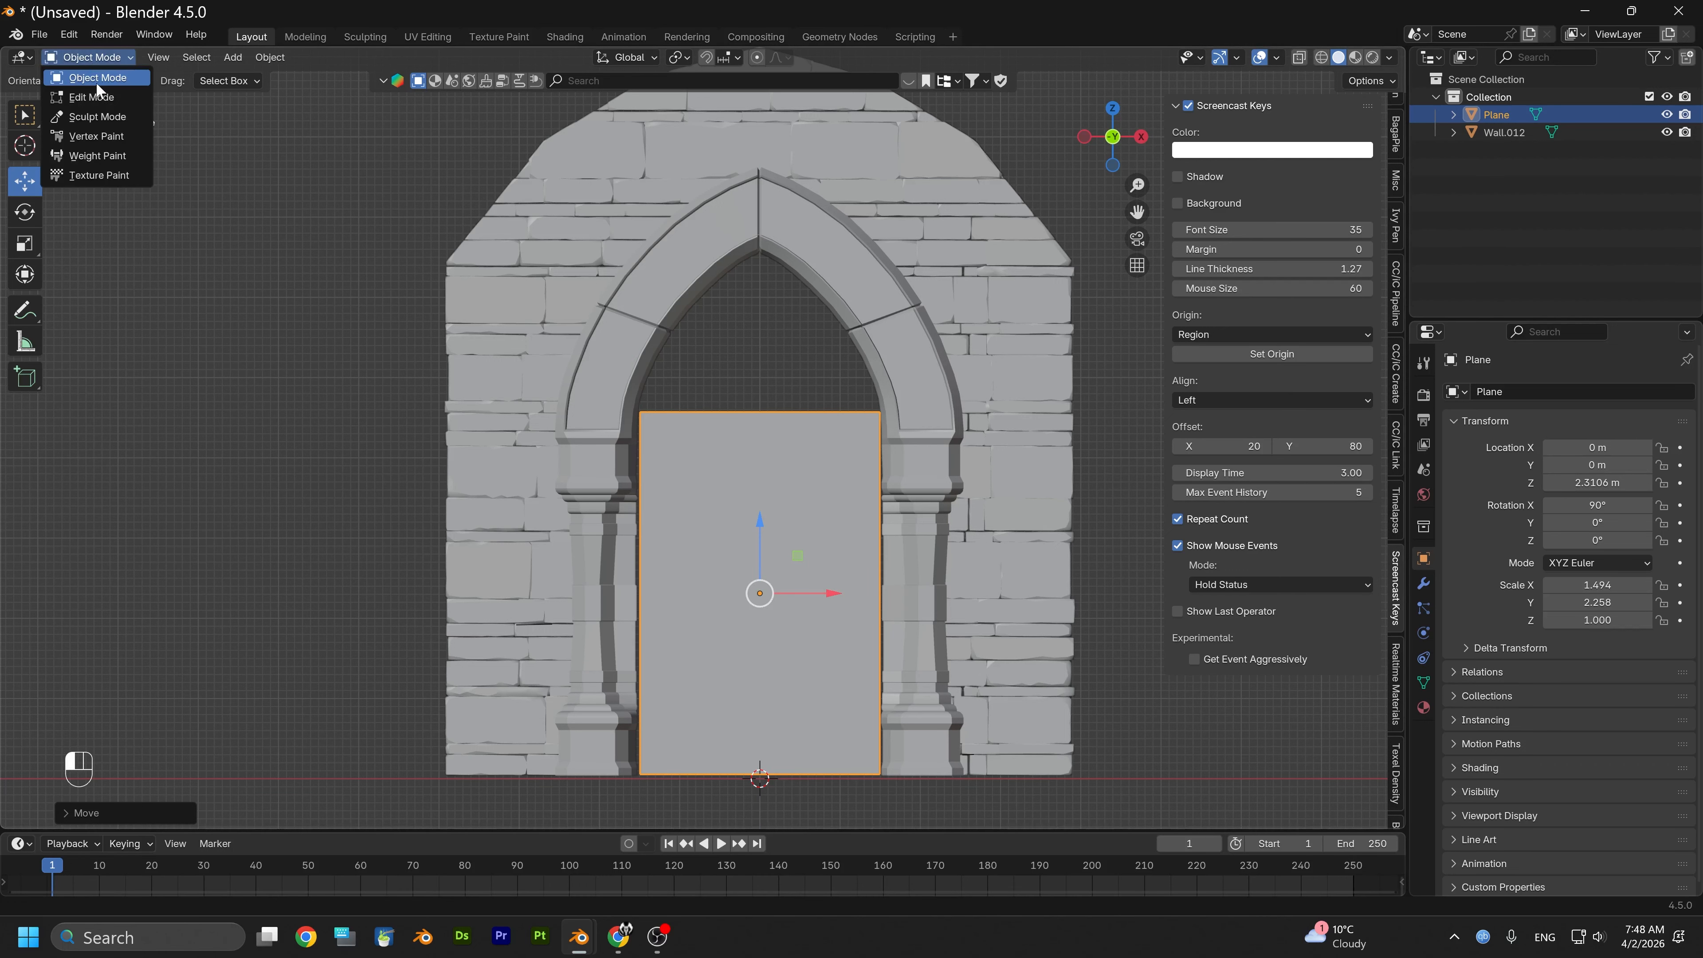
click(96, 81)
scroll(481, 386, up, 4)
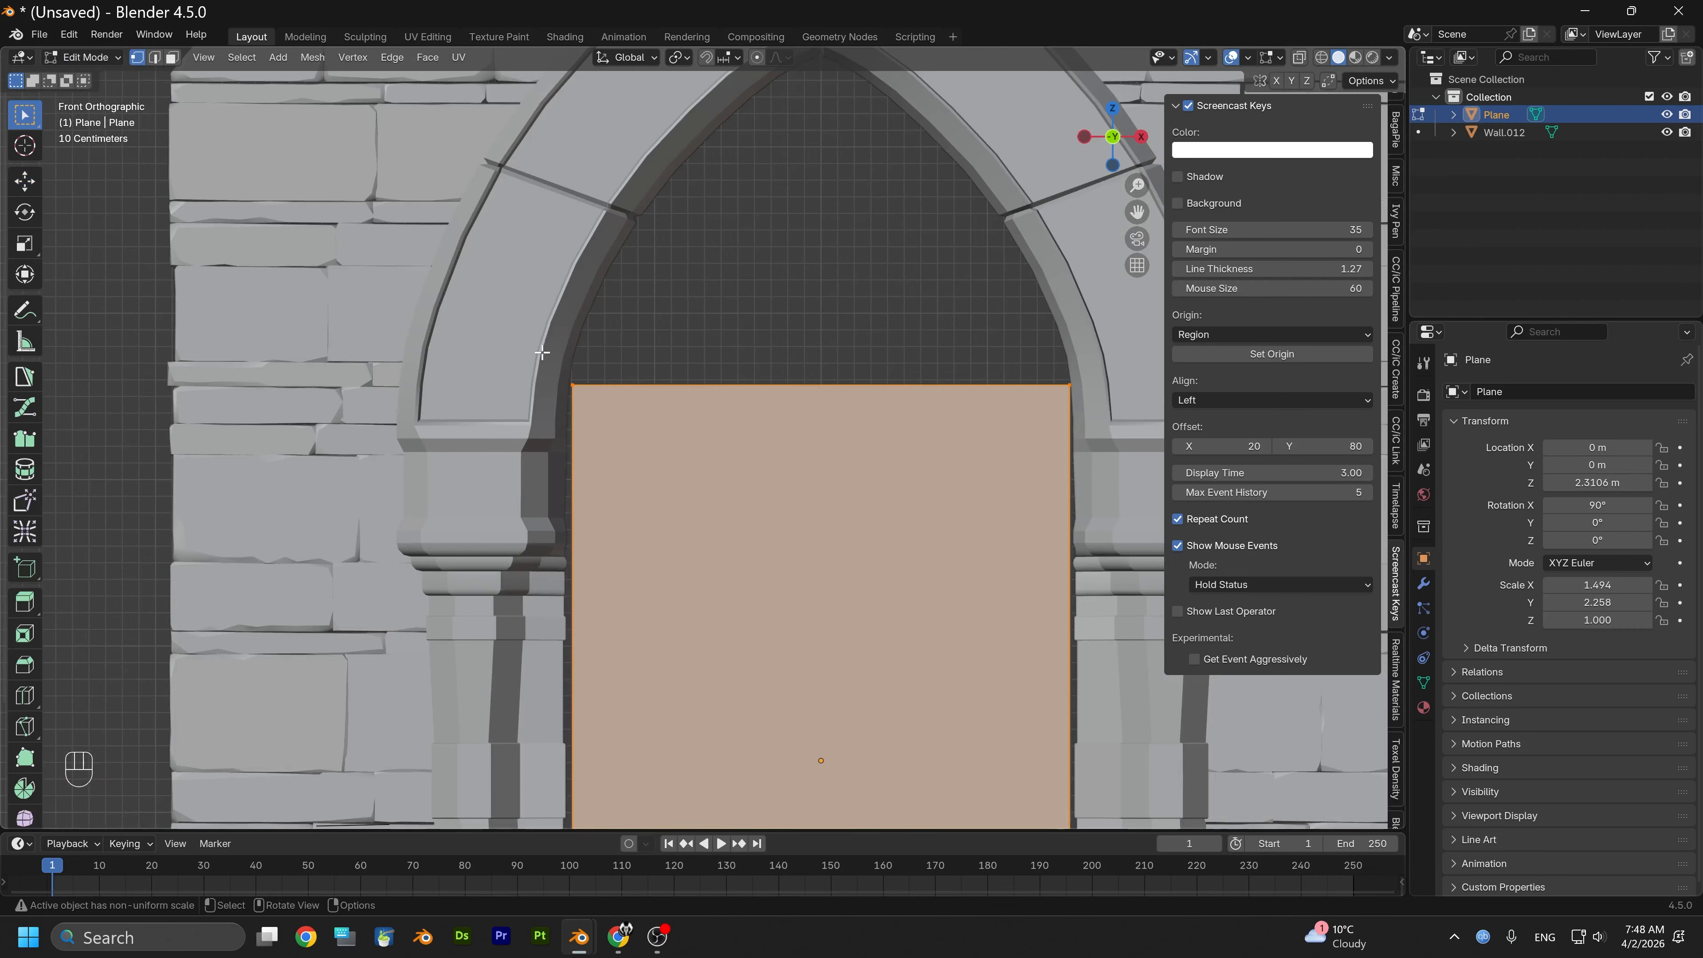
click(570, 382)
shift+click(1057, 386)
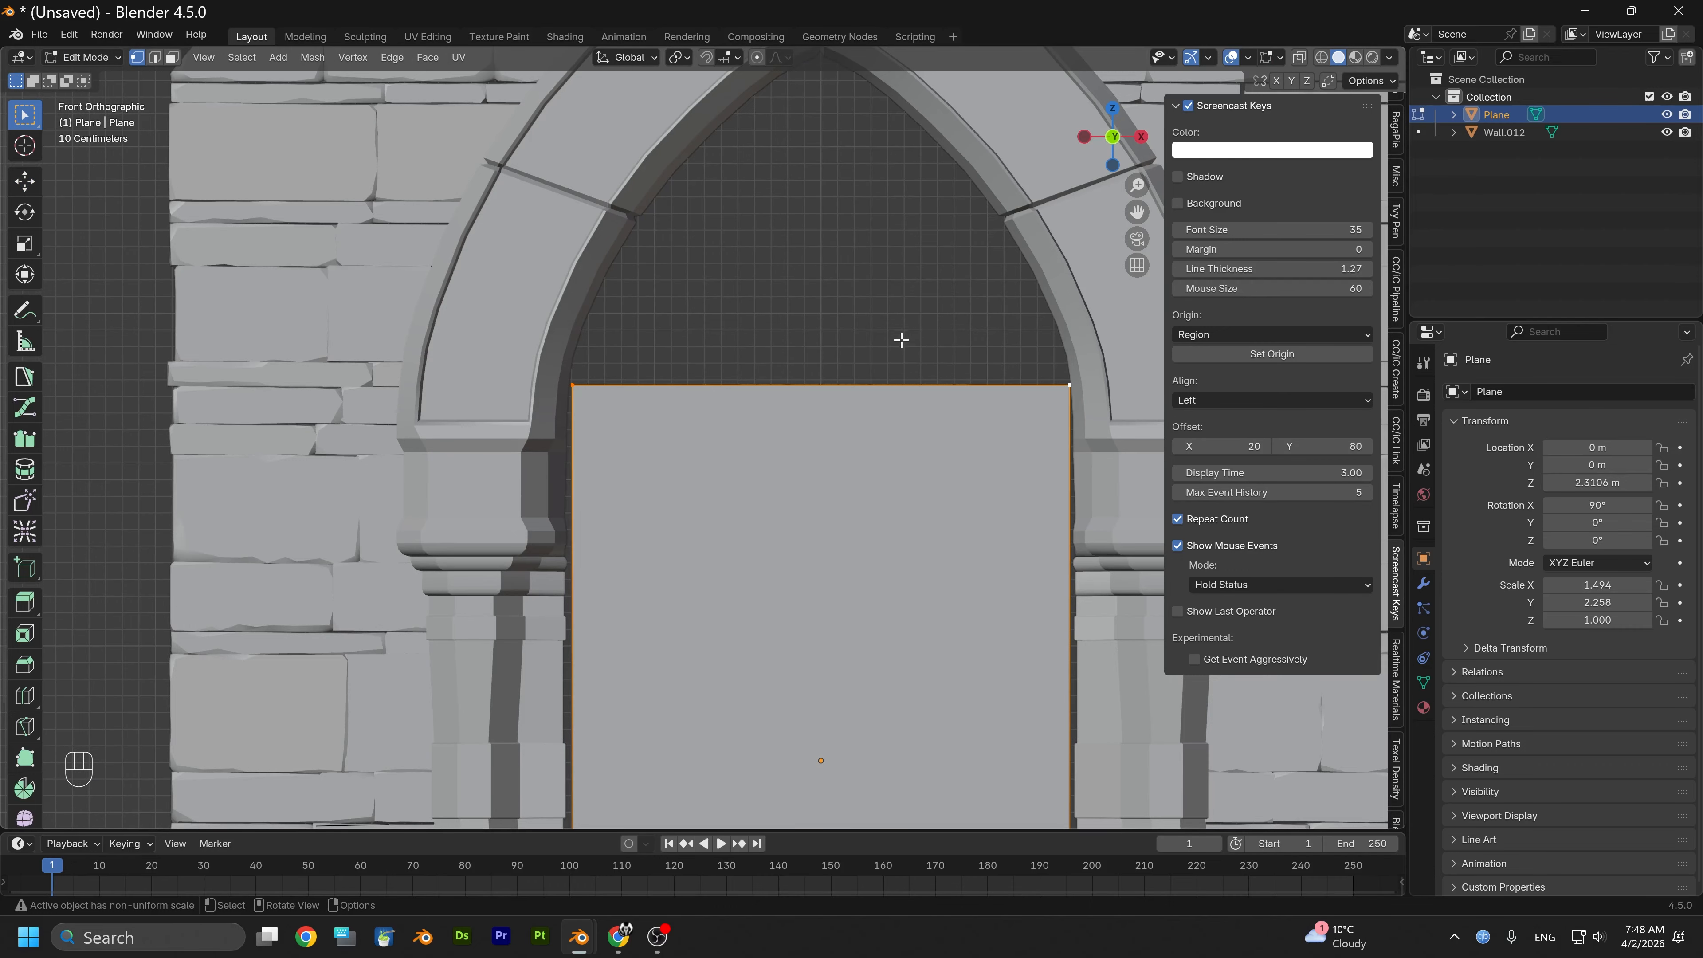
key(shift+space)
click(785, 360)
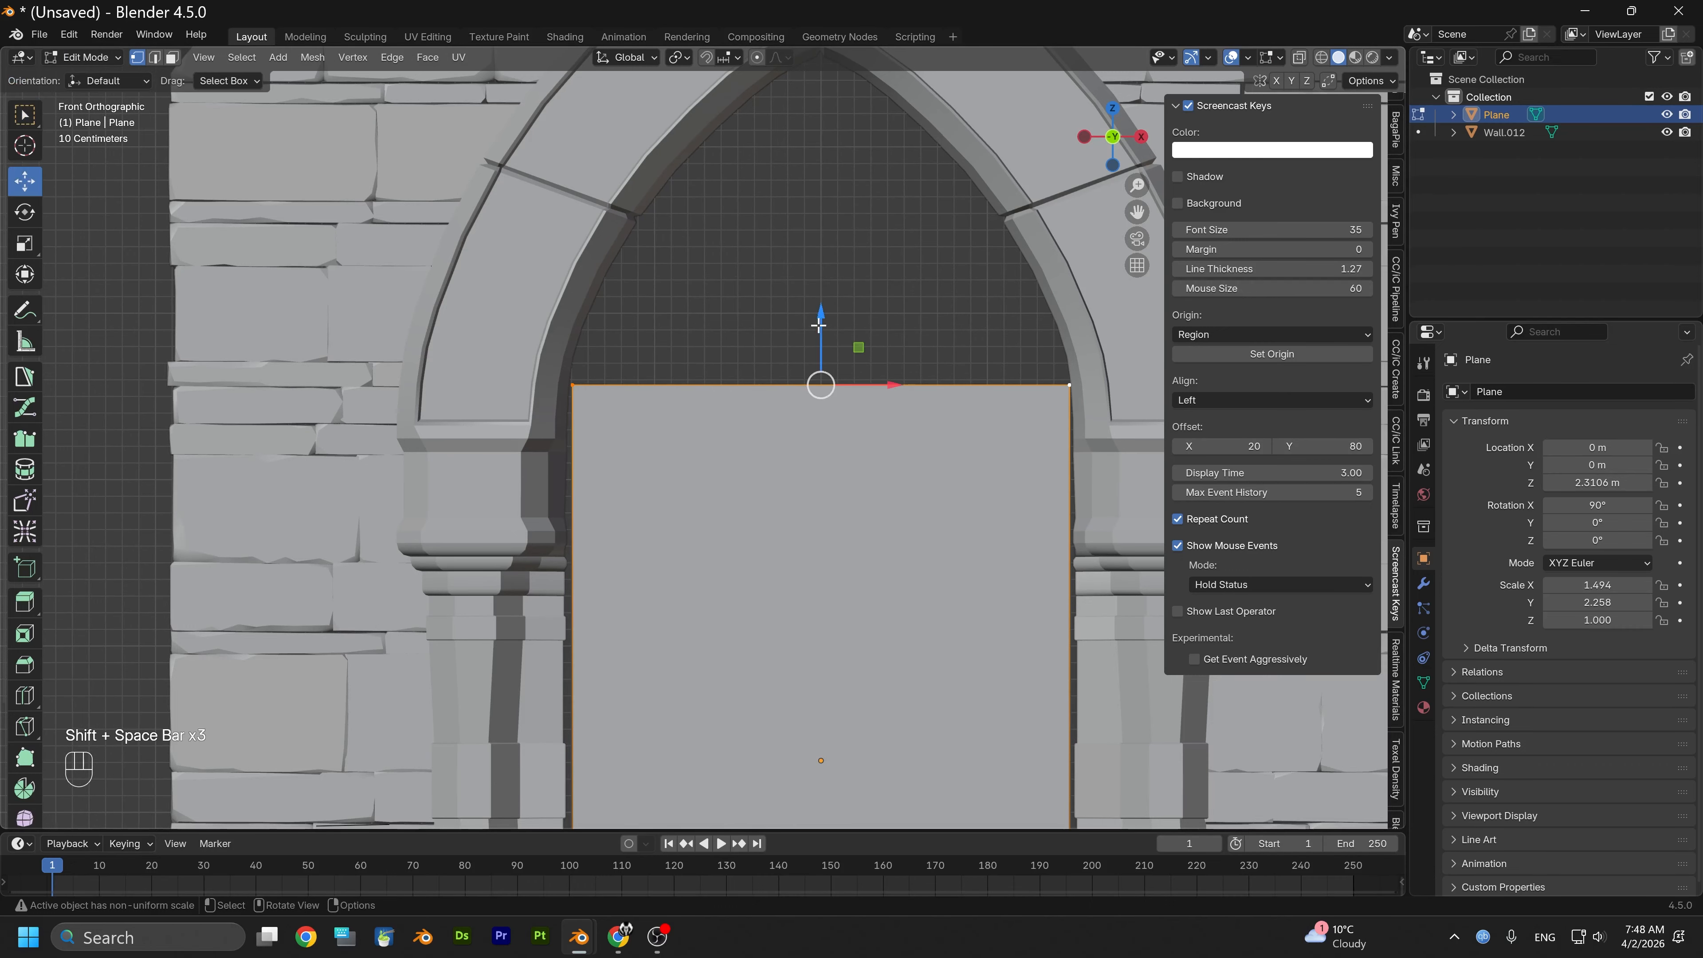
drag(818, 328, 809, 390)
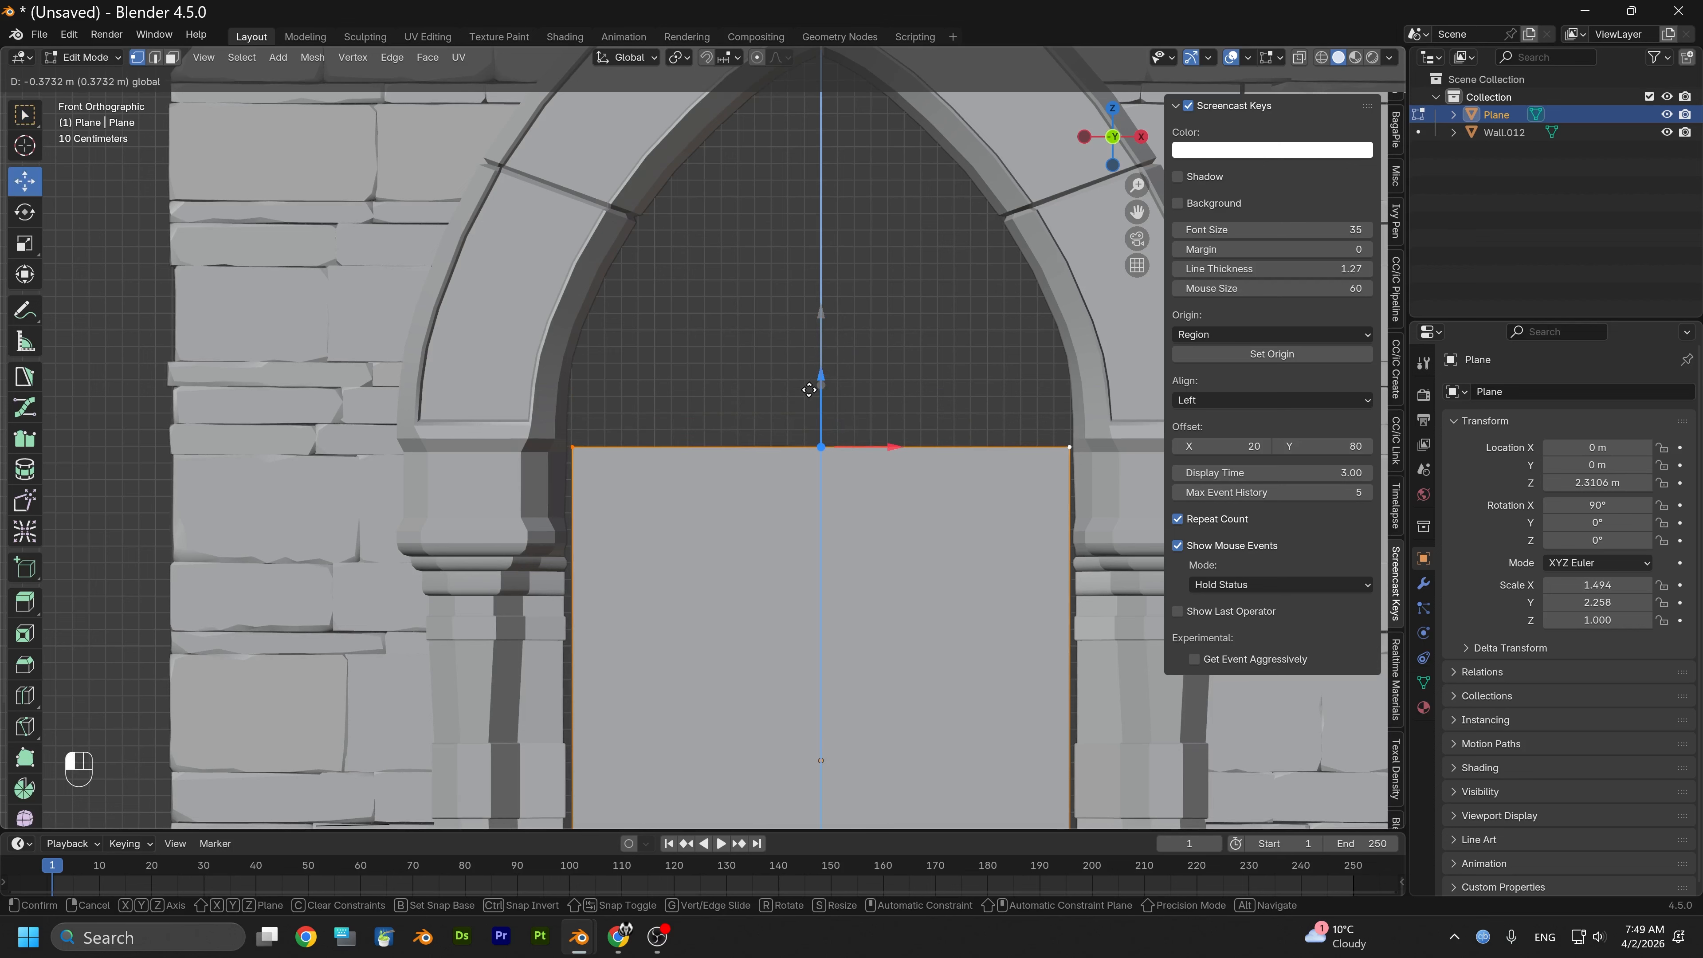
drag(809, 390, 808, 390)
scroll(779, 362, down, 1)
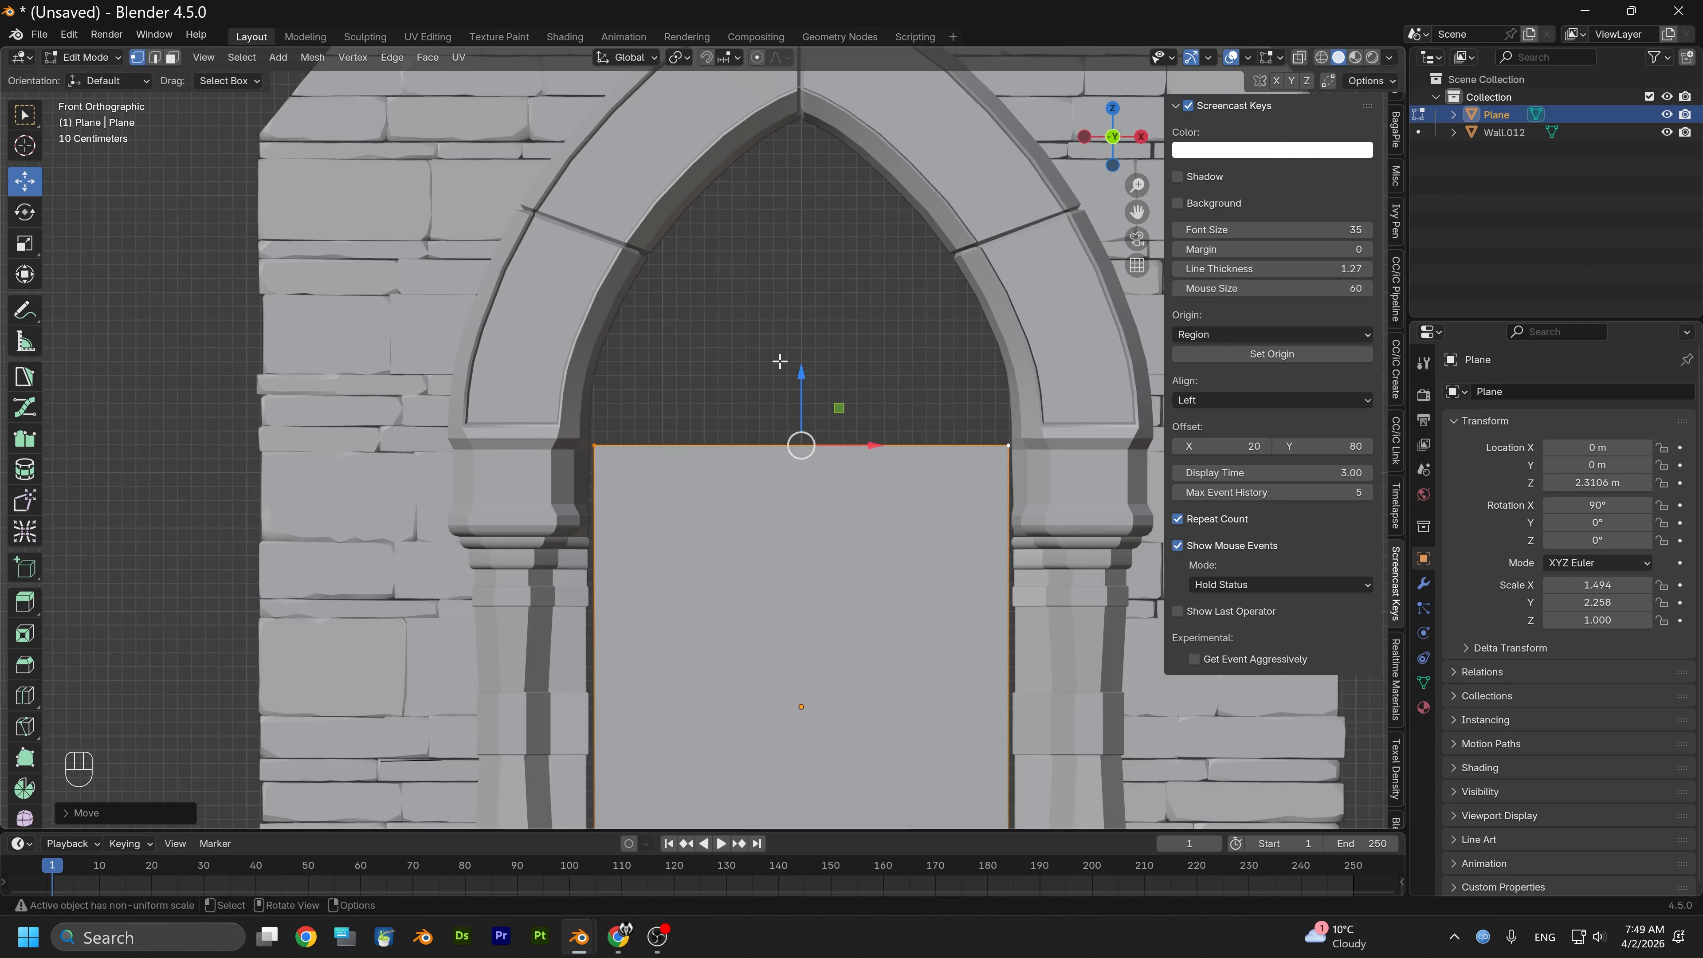
Add one vertical loop cut through the exact centre of the plane
alt+middle_drag(776, 334, 762, 171)
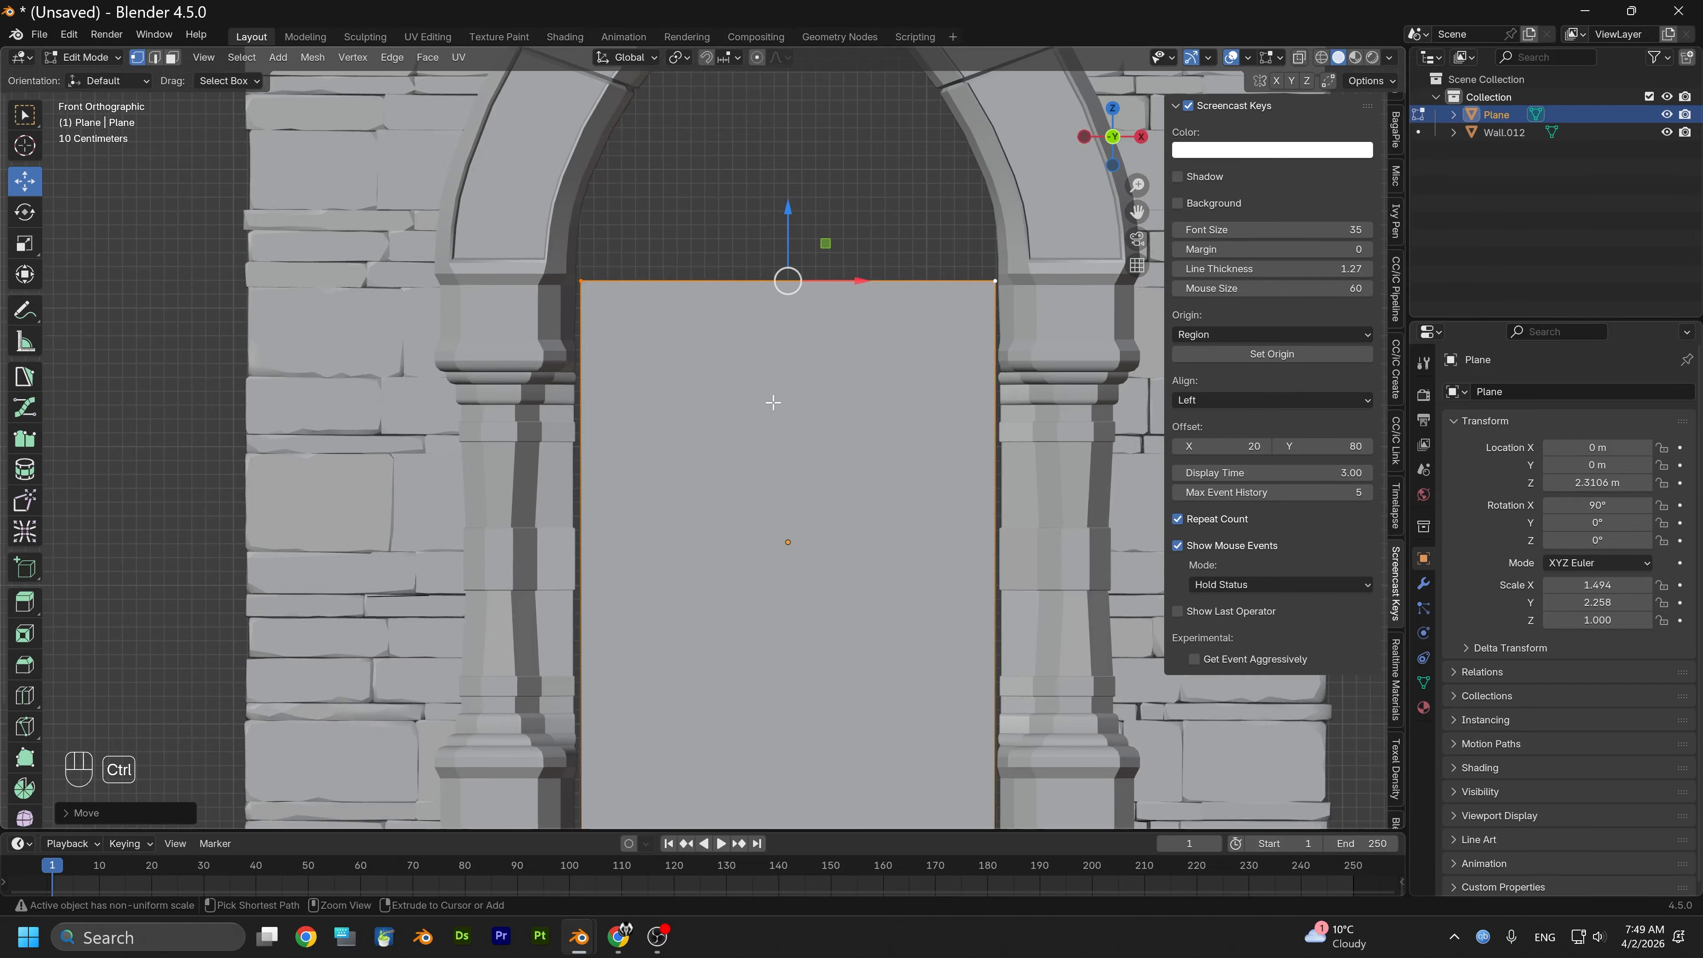
key(ctrl+r)
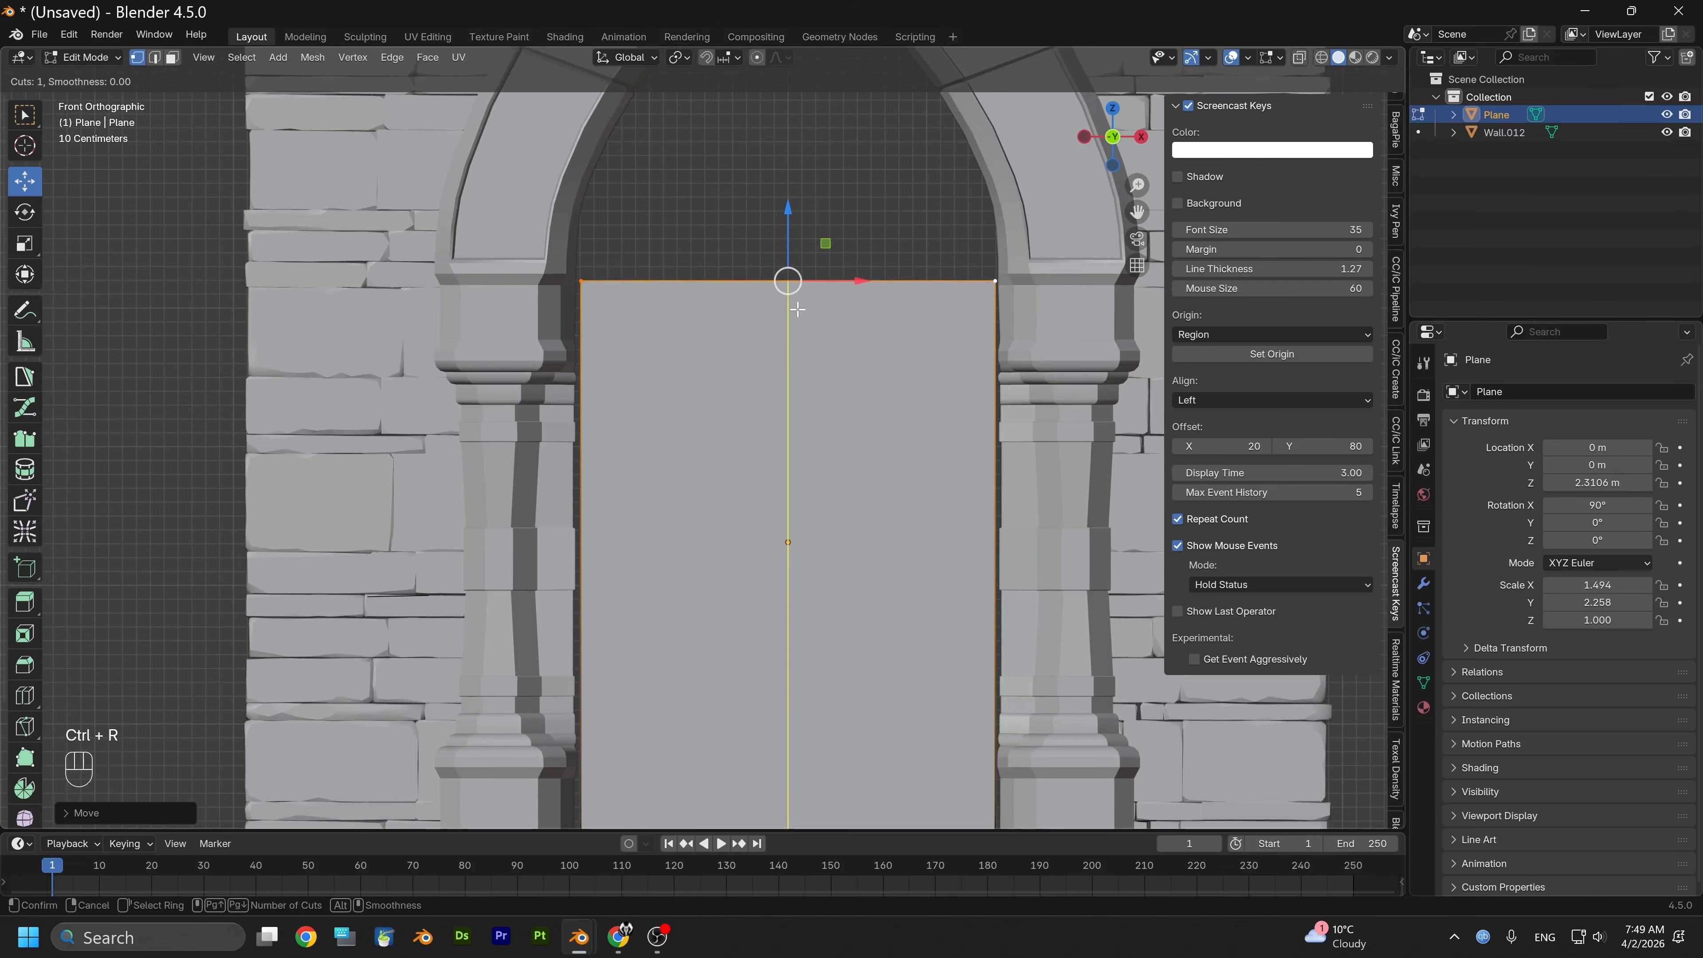
click(797, 308)
right_click(778, 309)
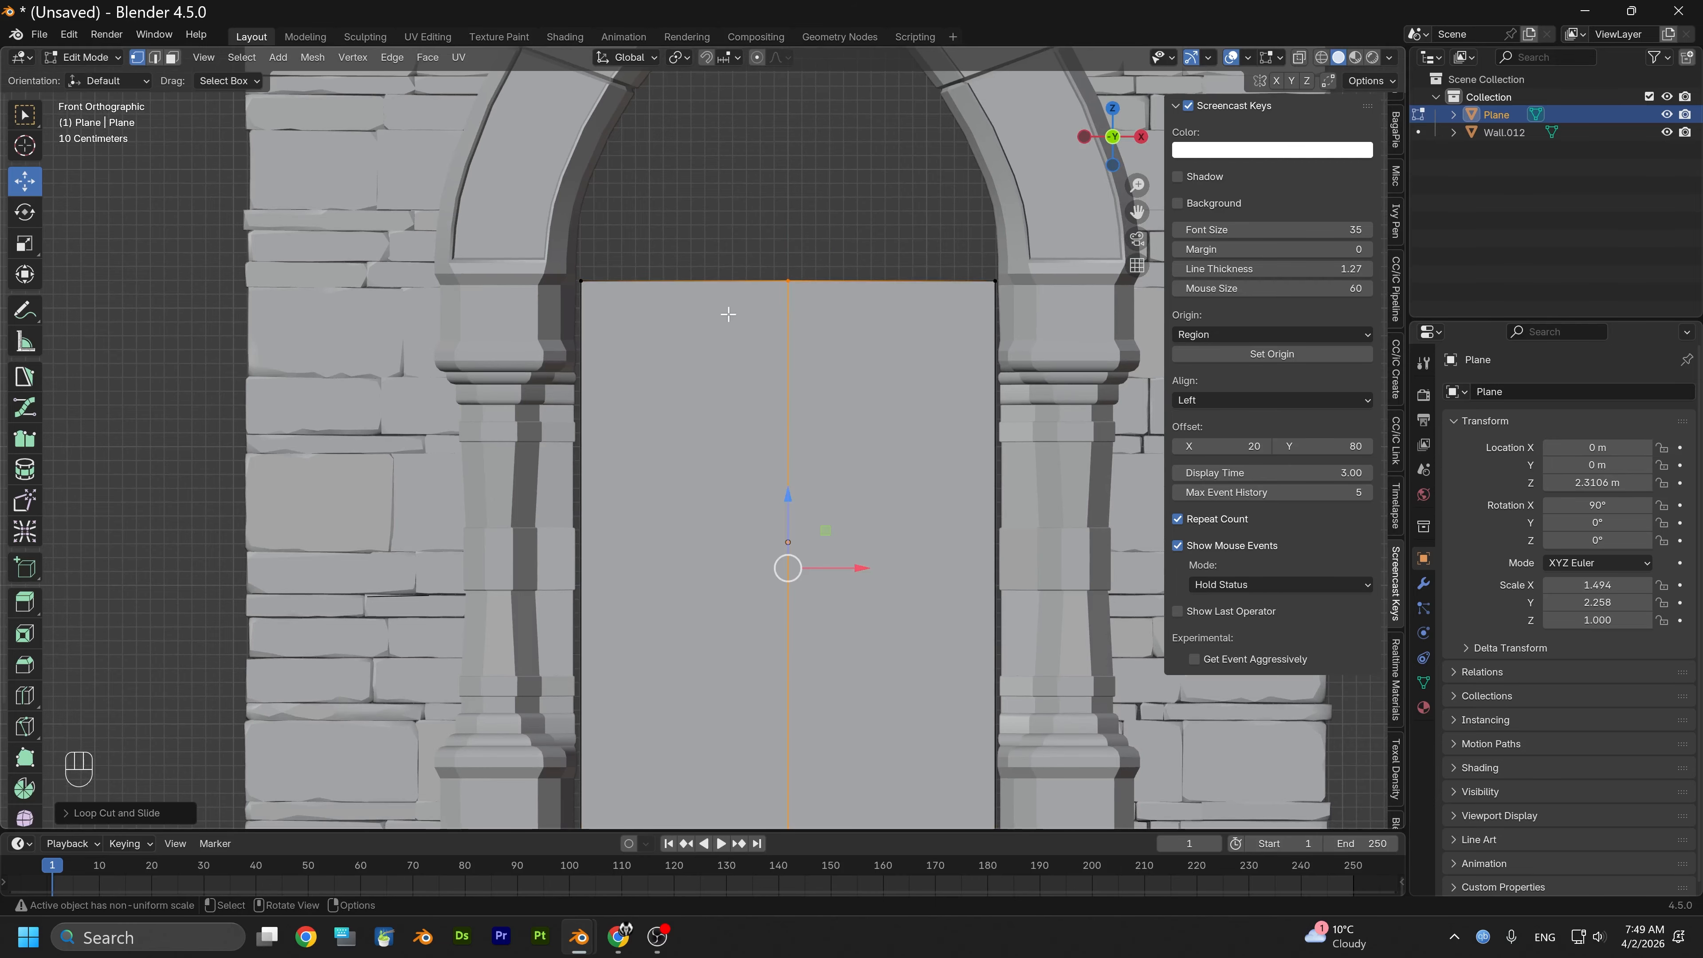
Delete the vertices along the plane's right-hand side so only the left half of the door remains
scroll(917, 345, down, 2)
drag(938, 250, 868, 802)
right_click(913, 743)
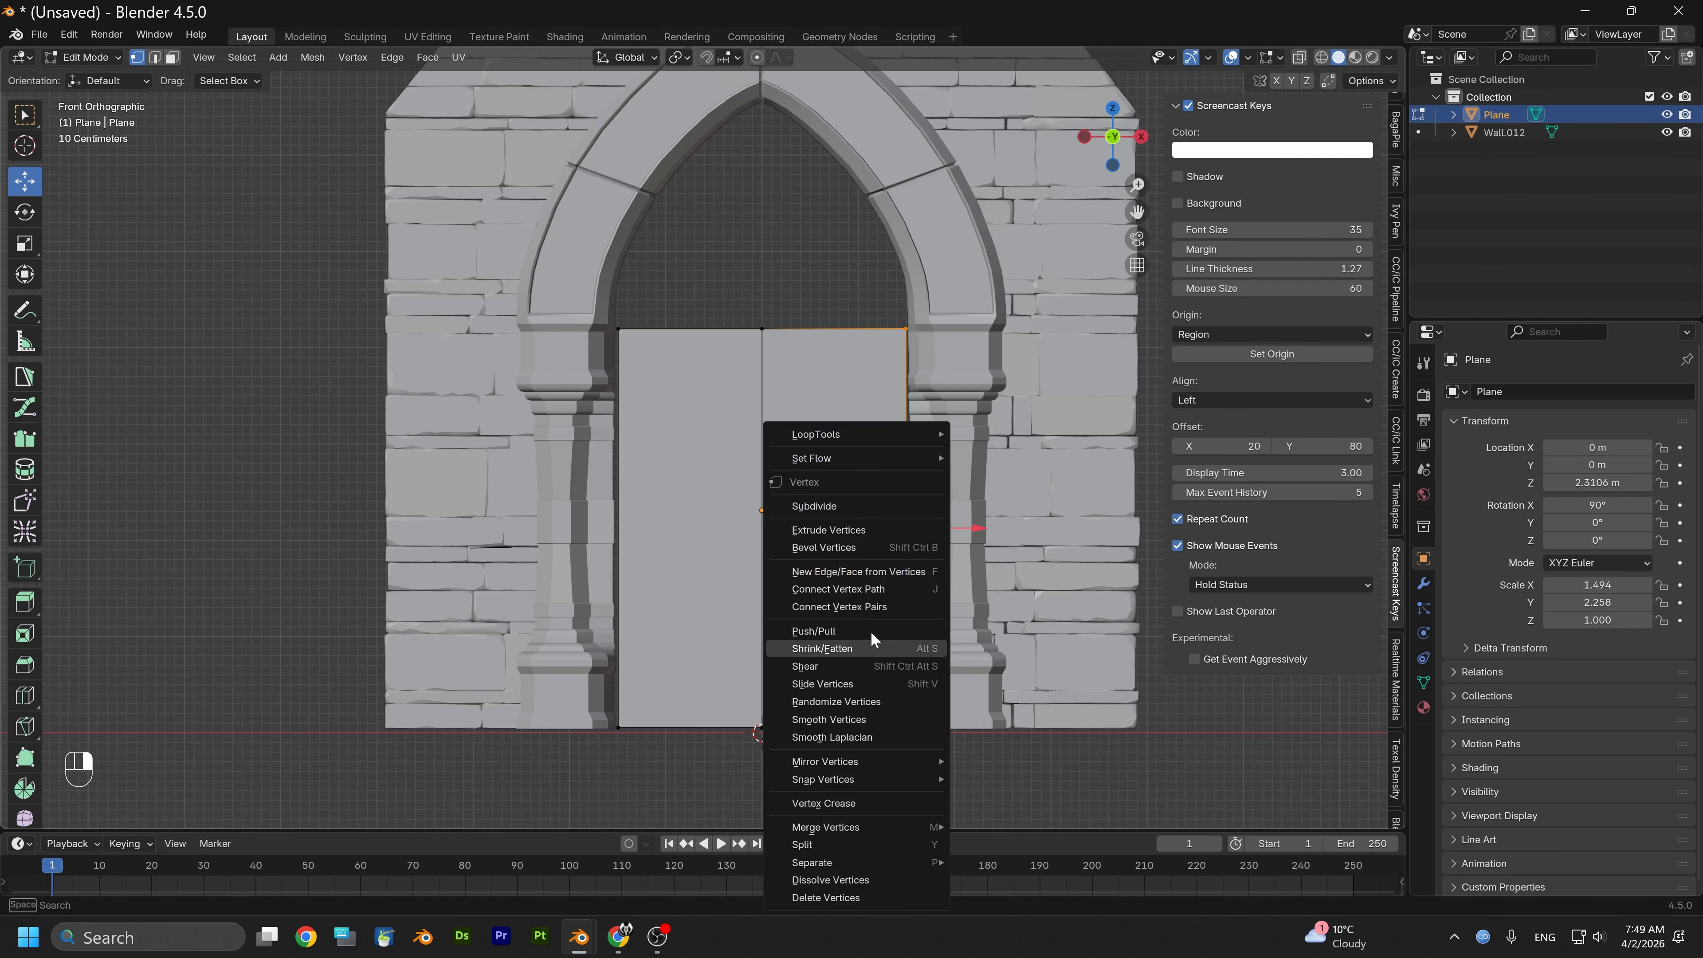
click(833, 896)
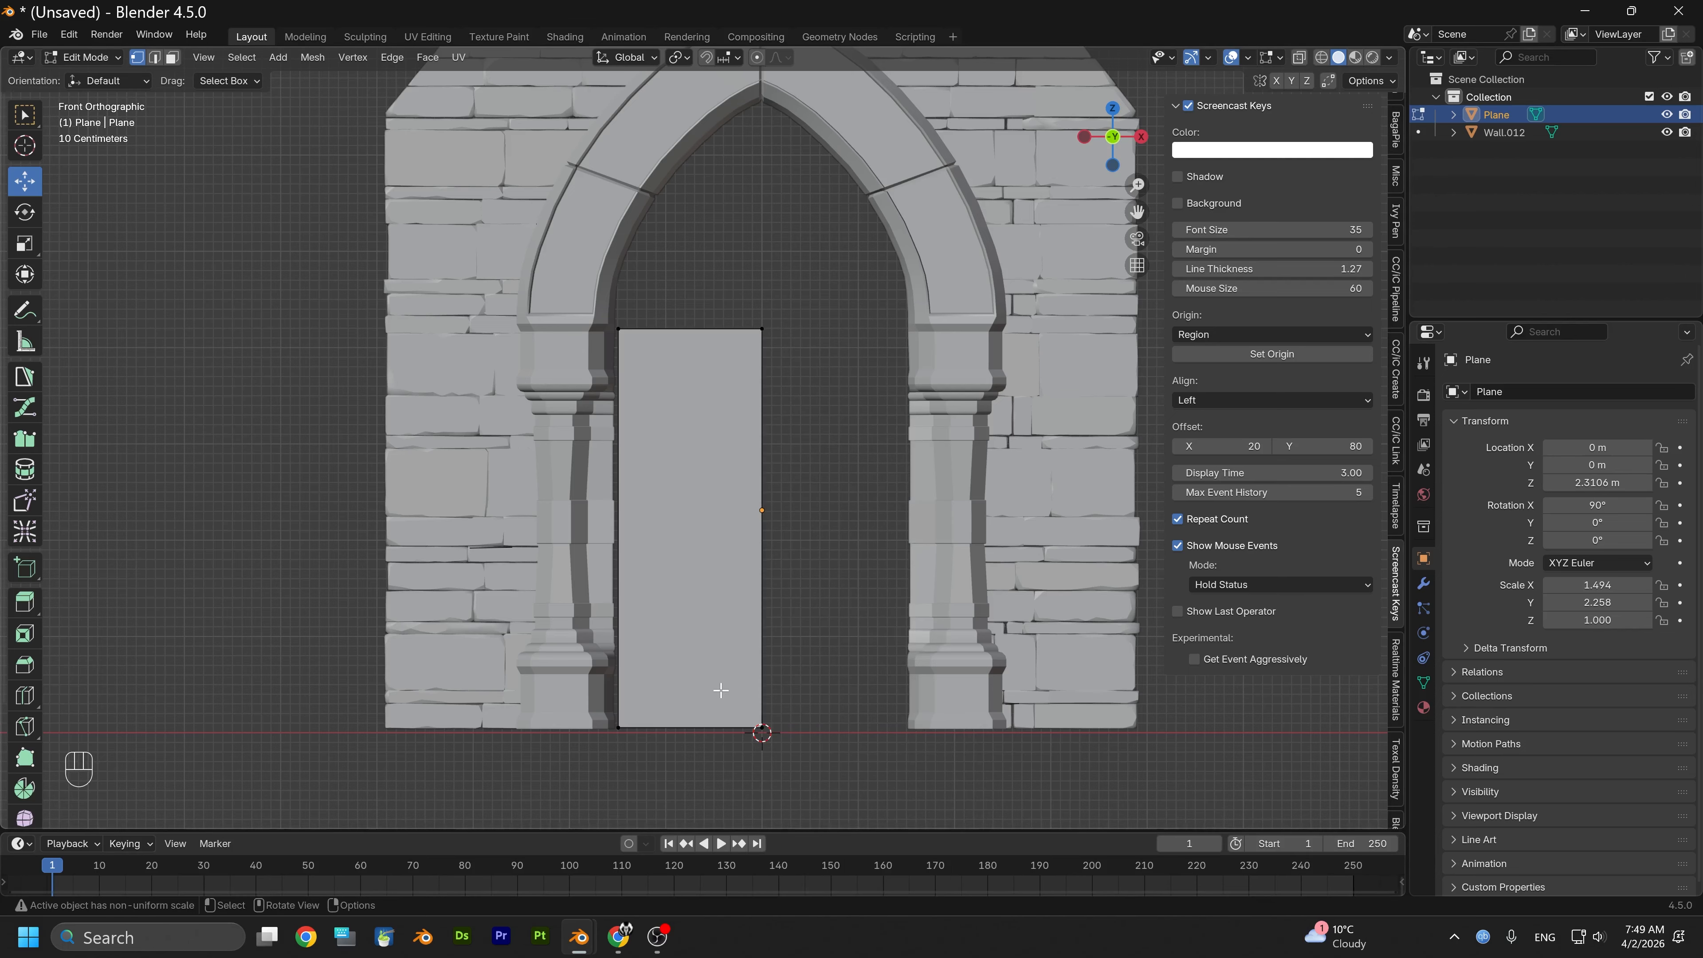
Add three evenly spaced vertical loop cuts to the remaining half, dividing it into four planks, and clear the selection
scroll(721, 691, up, 4)
scroll(717, 502, down, 1)
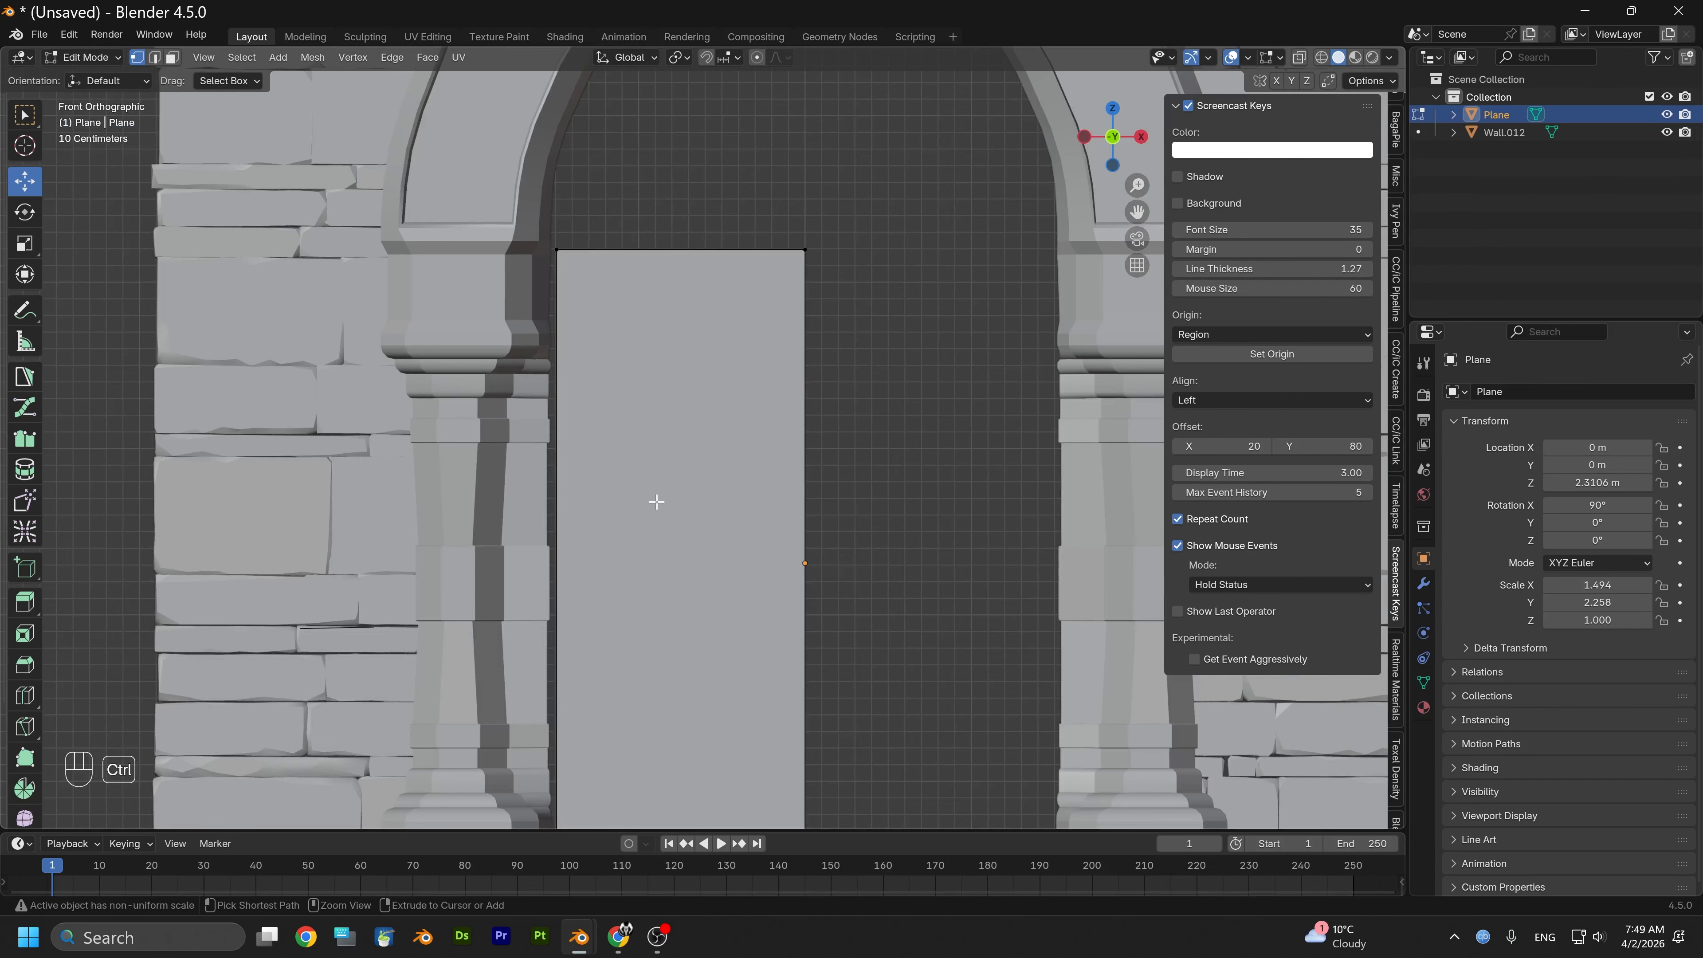
key(ctrl+r)
scroll(744, 262, up, 2)
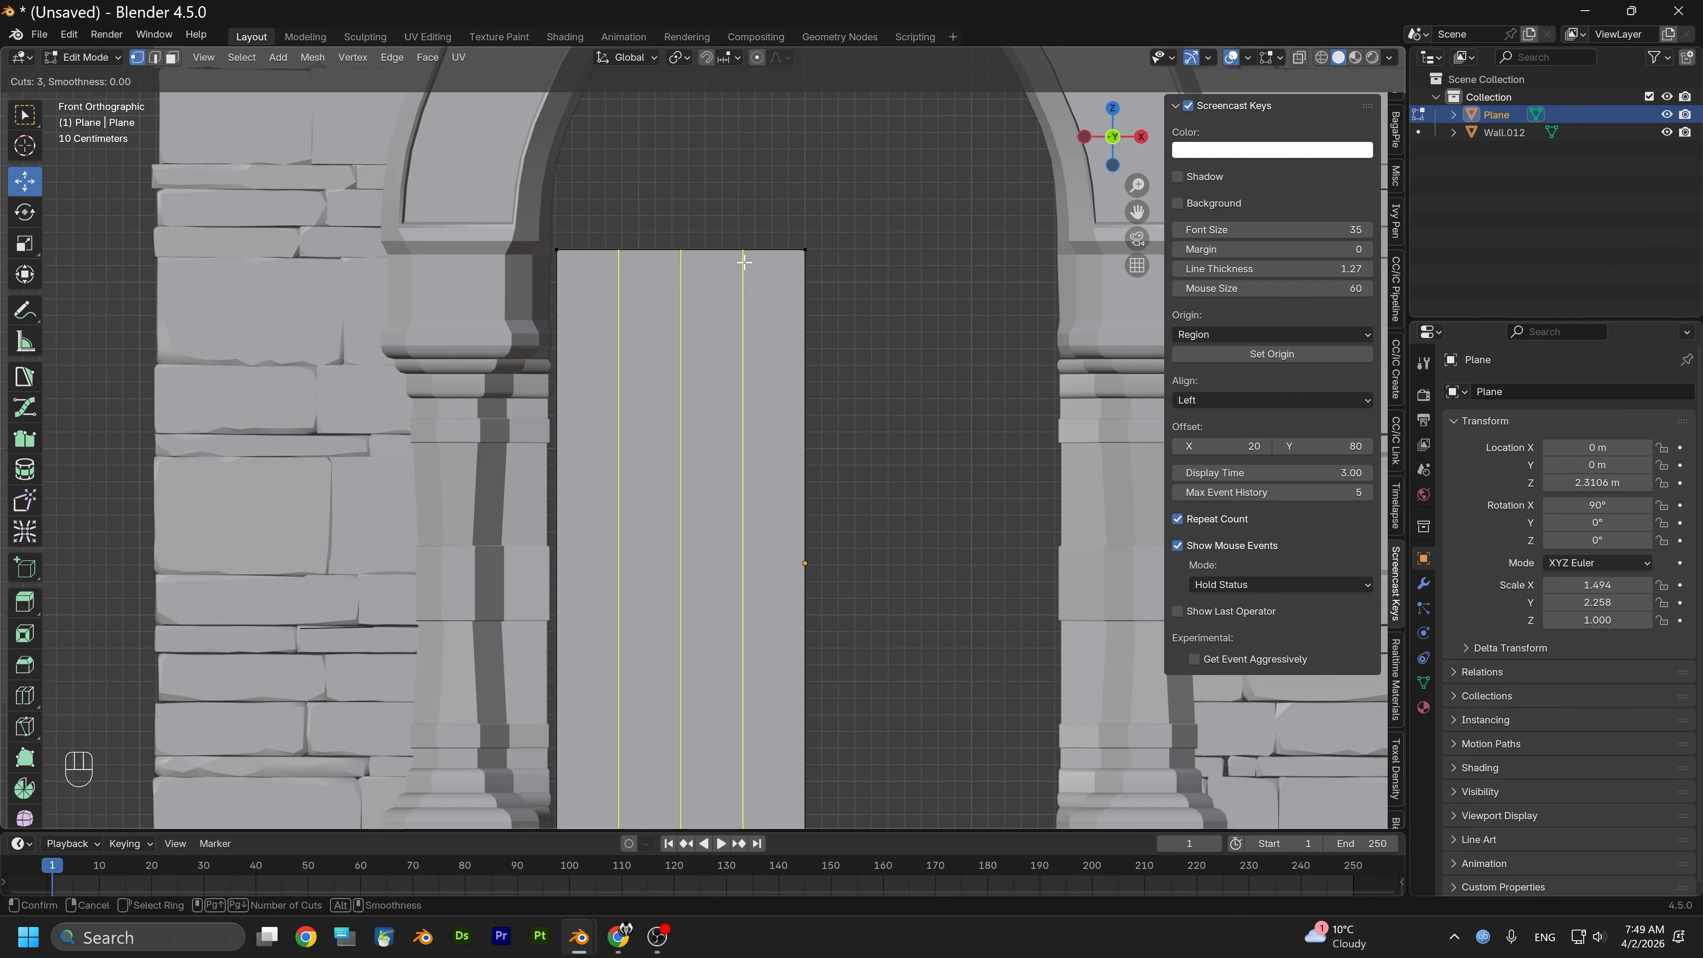
scroll(744, 261, down, 1)
scroll(744, 261, up, 1)
click(744, 262)
click(743, 261)
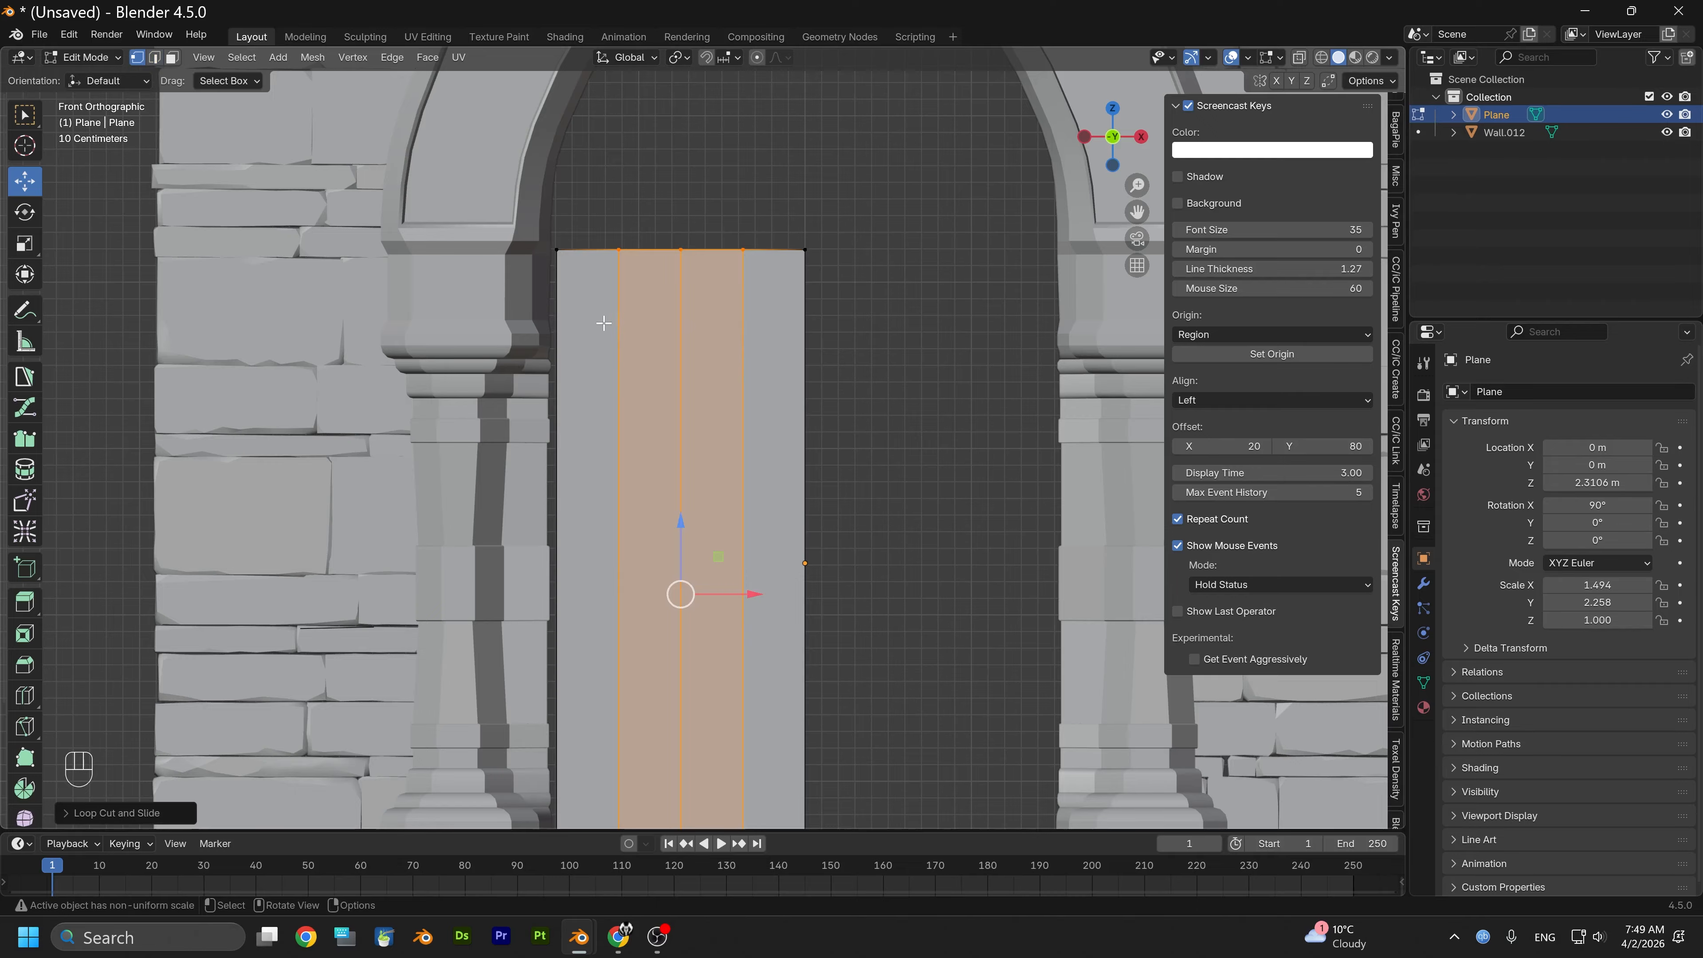
scroll(706, 578, down, 2)
scroll(697, 564, up, 2)
click(875, 196)
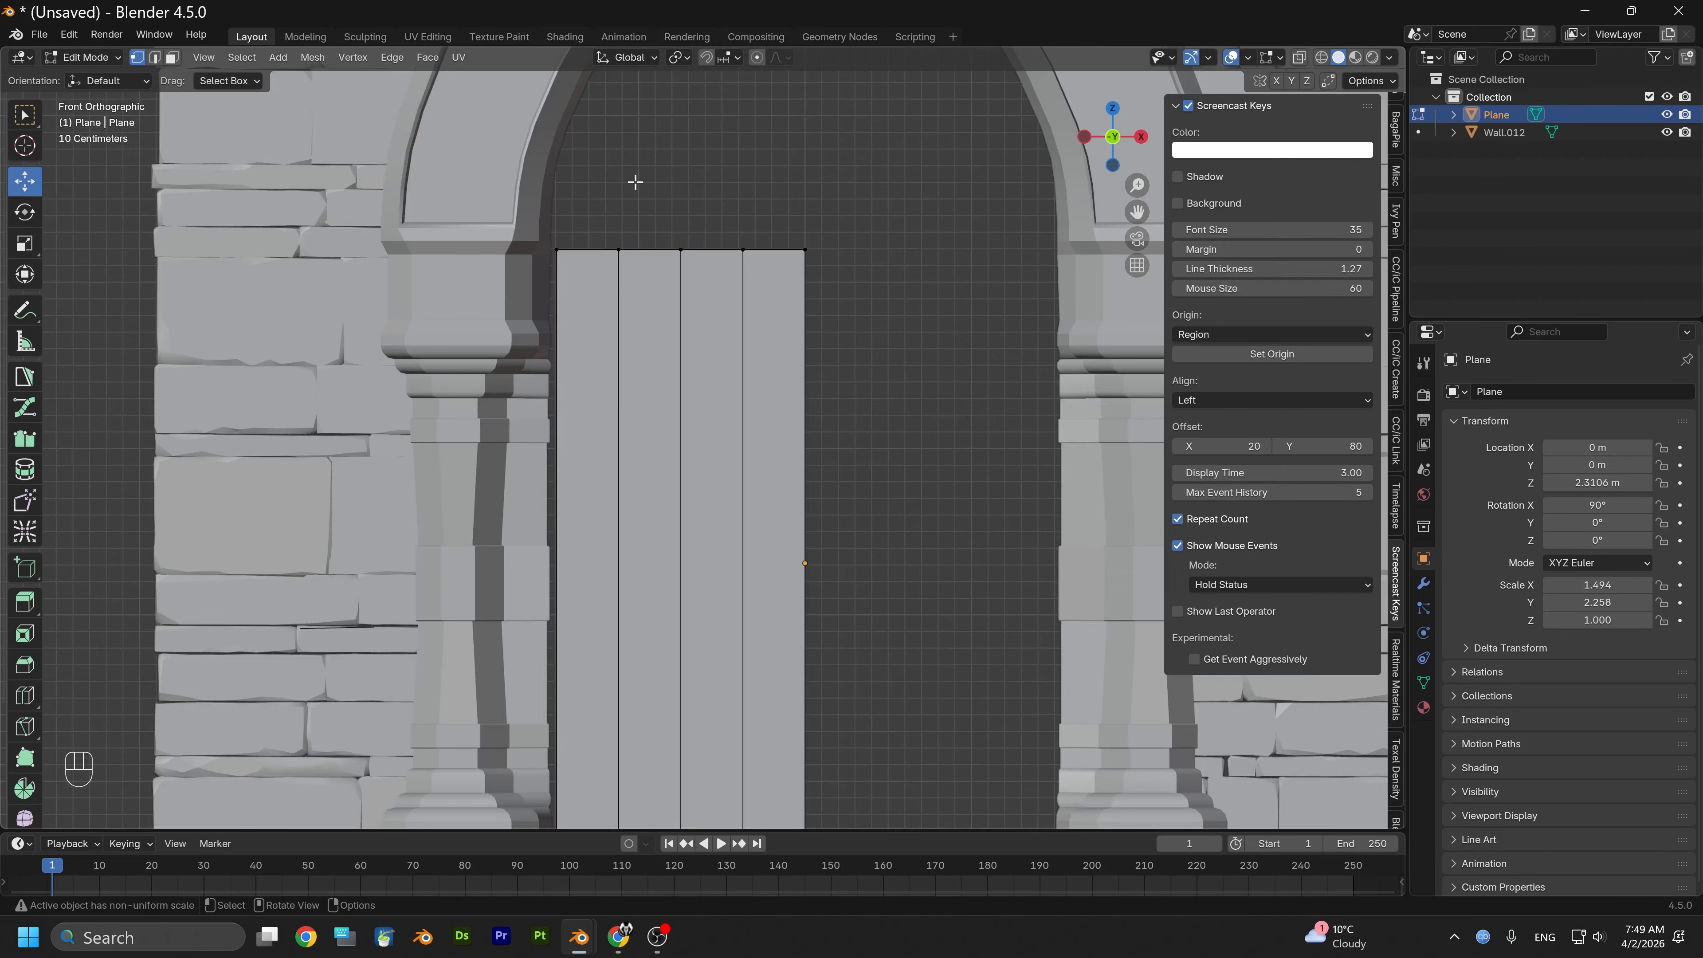
Switch to edge selection, select the four top edges of the half door and extrude them upward
click(155, 59)
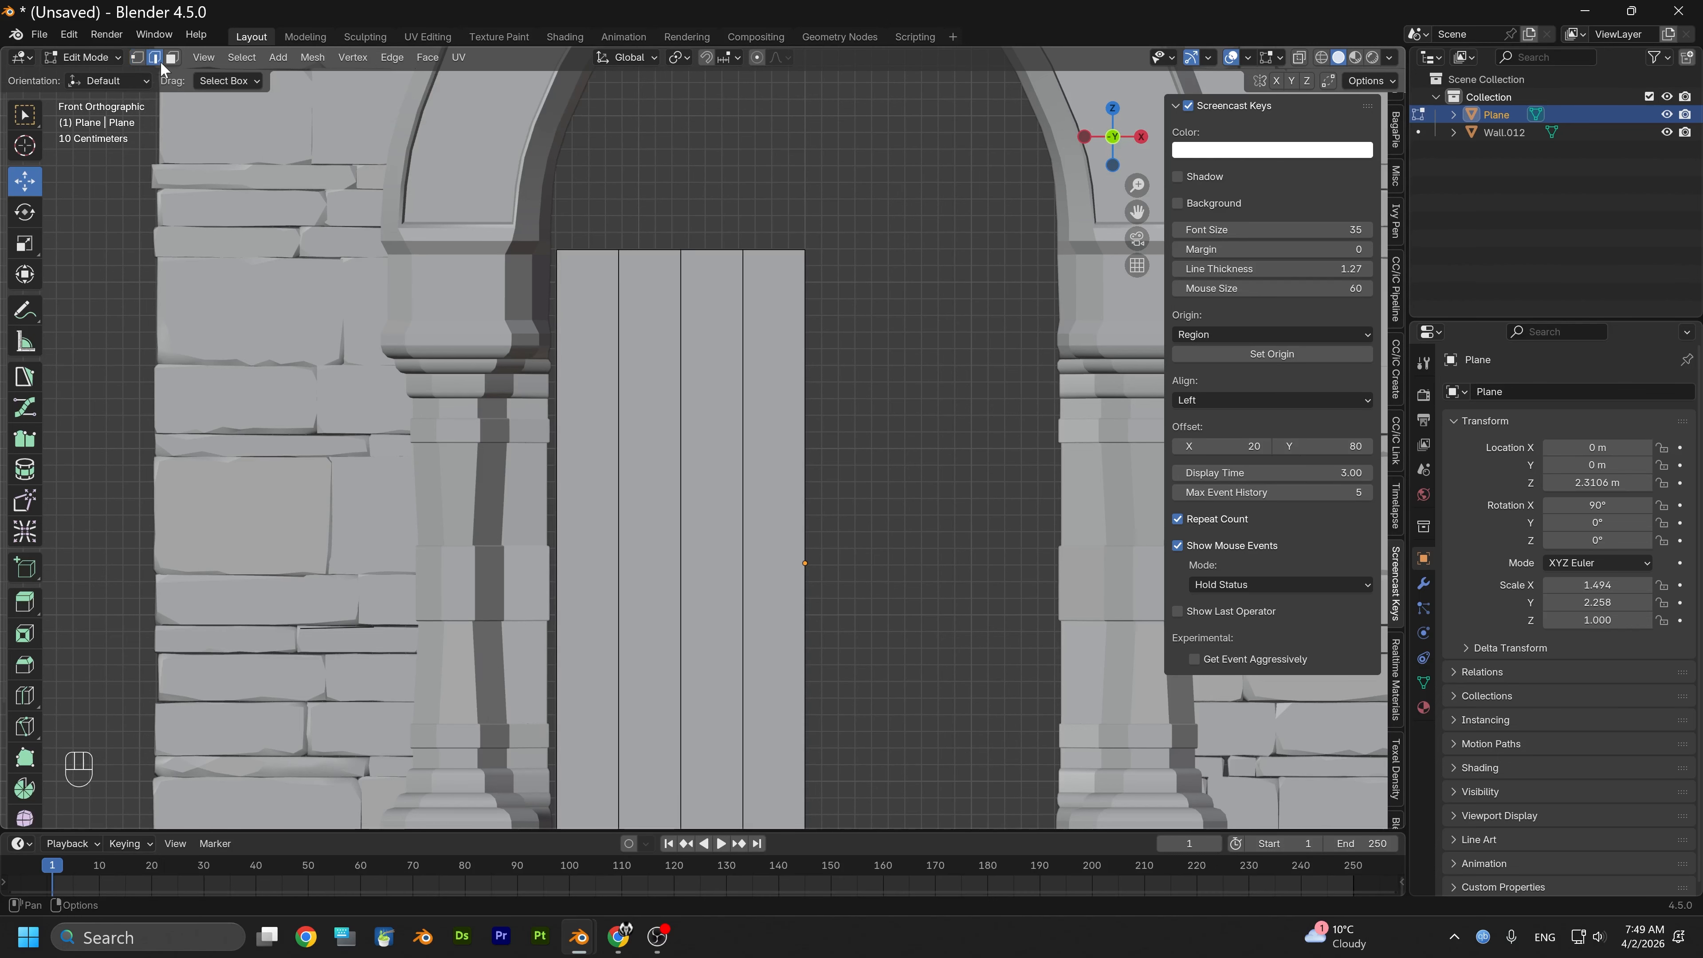
shift+click(587, 250)
shift+click(638, 251)
shift+click(714, 251)
shift+click(771, 251)
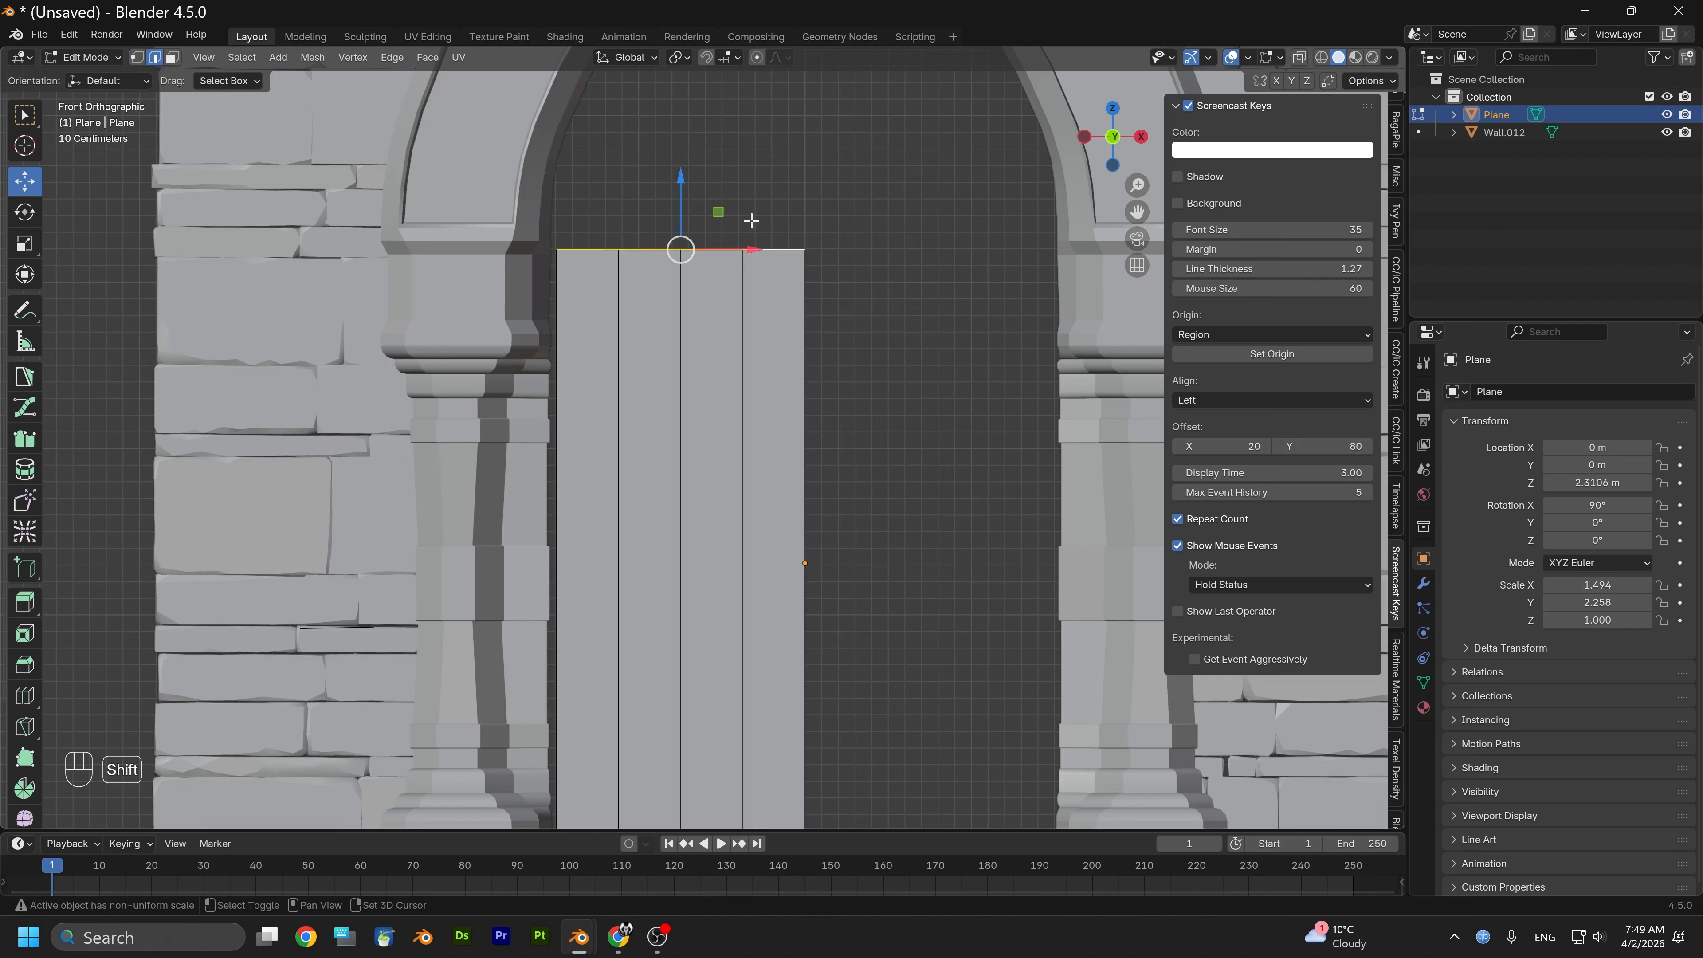
key(e)
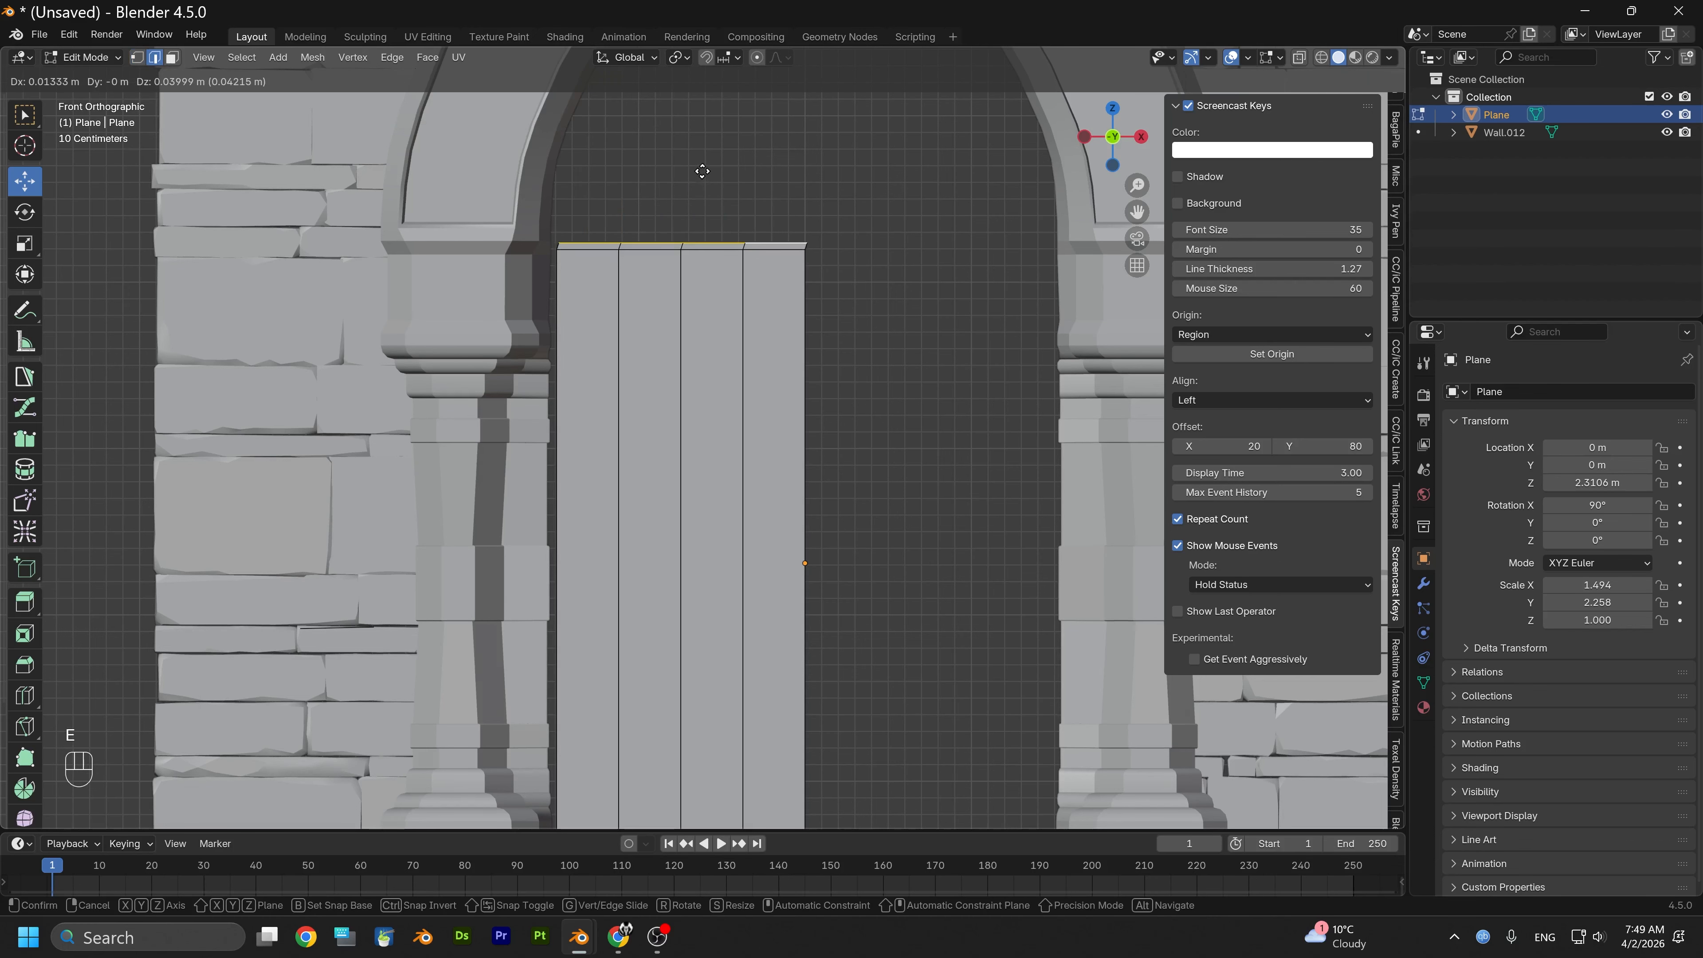
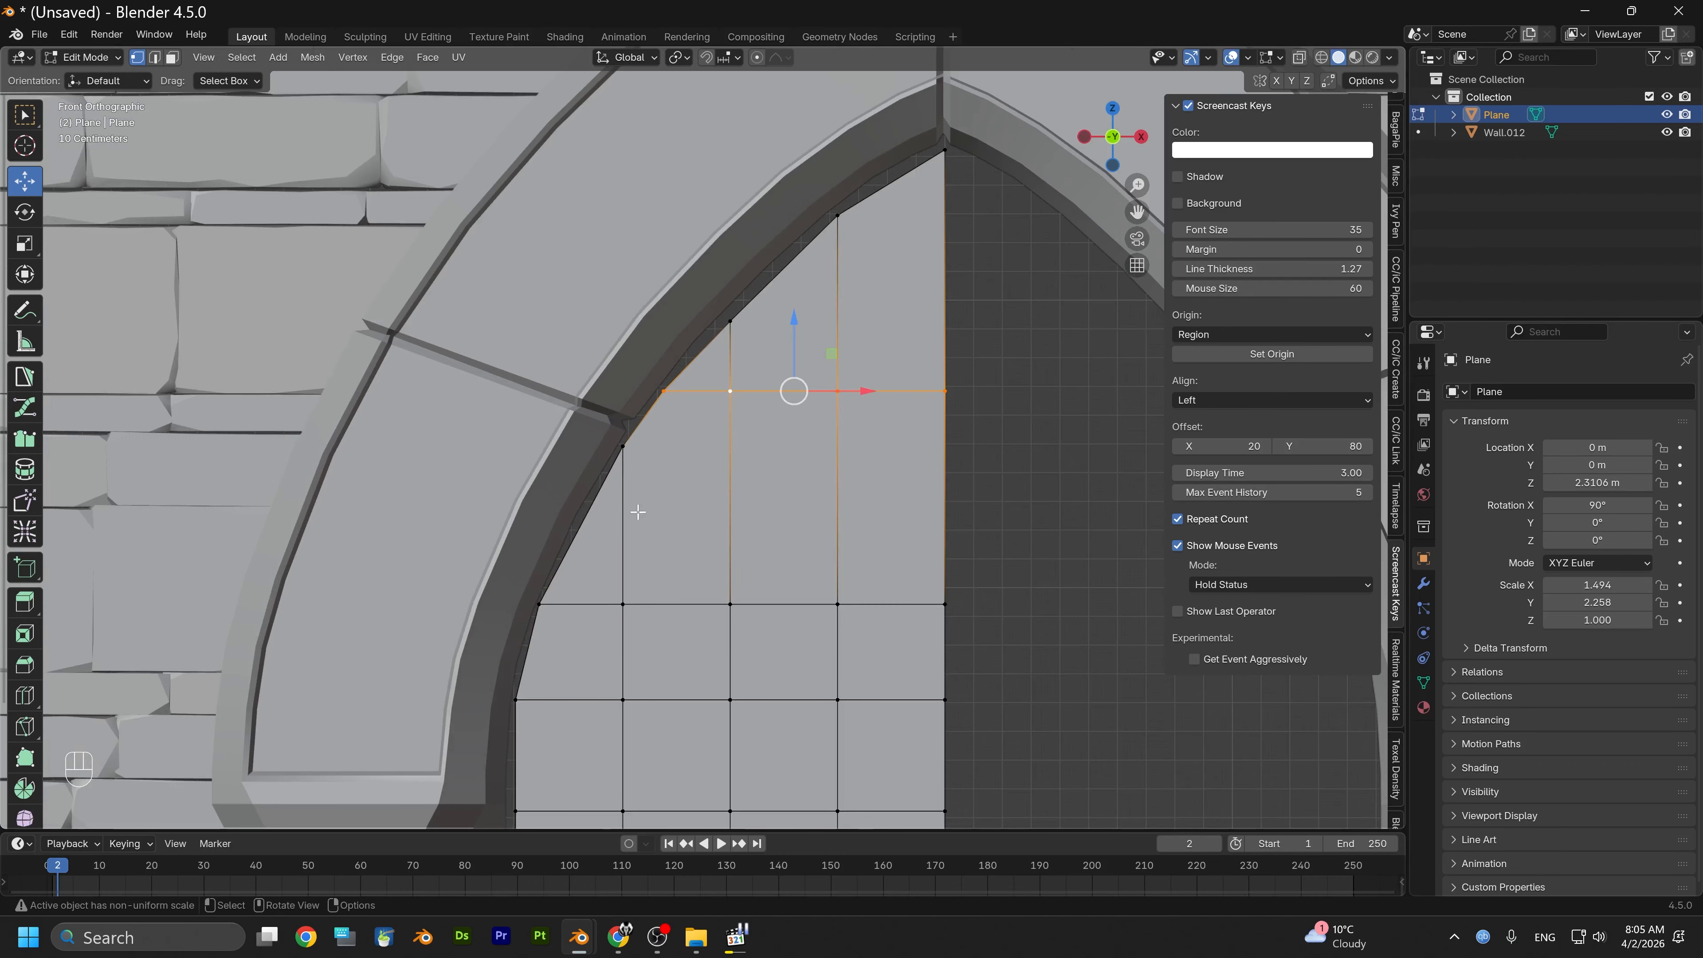
Add the half door's outer border to the selection, covering the arched side, the base and the vertical centre edge
scroll(753, 333, down, 3)
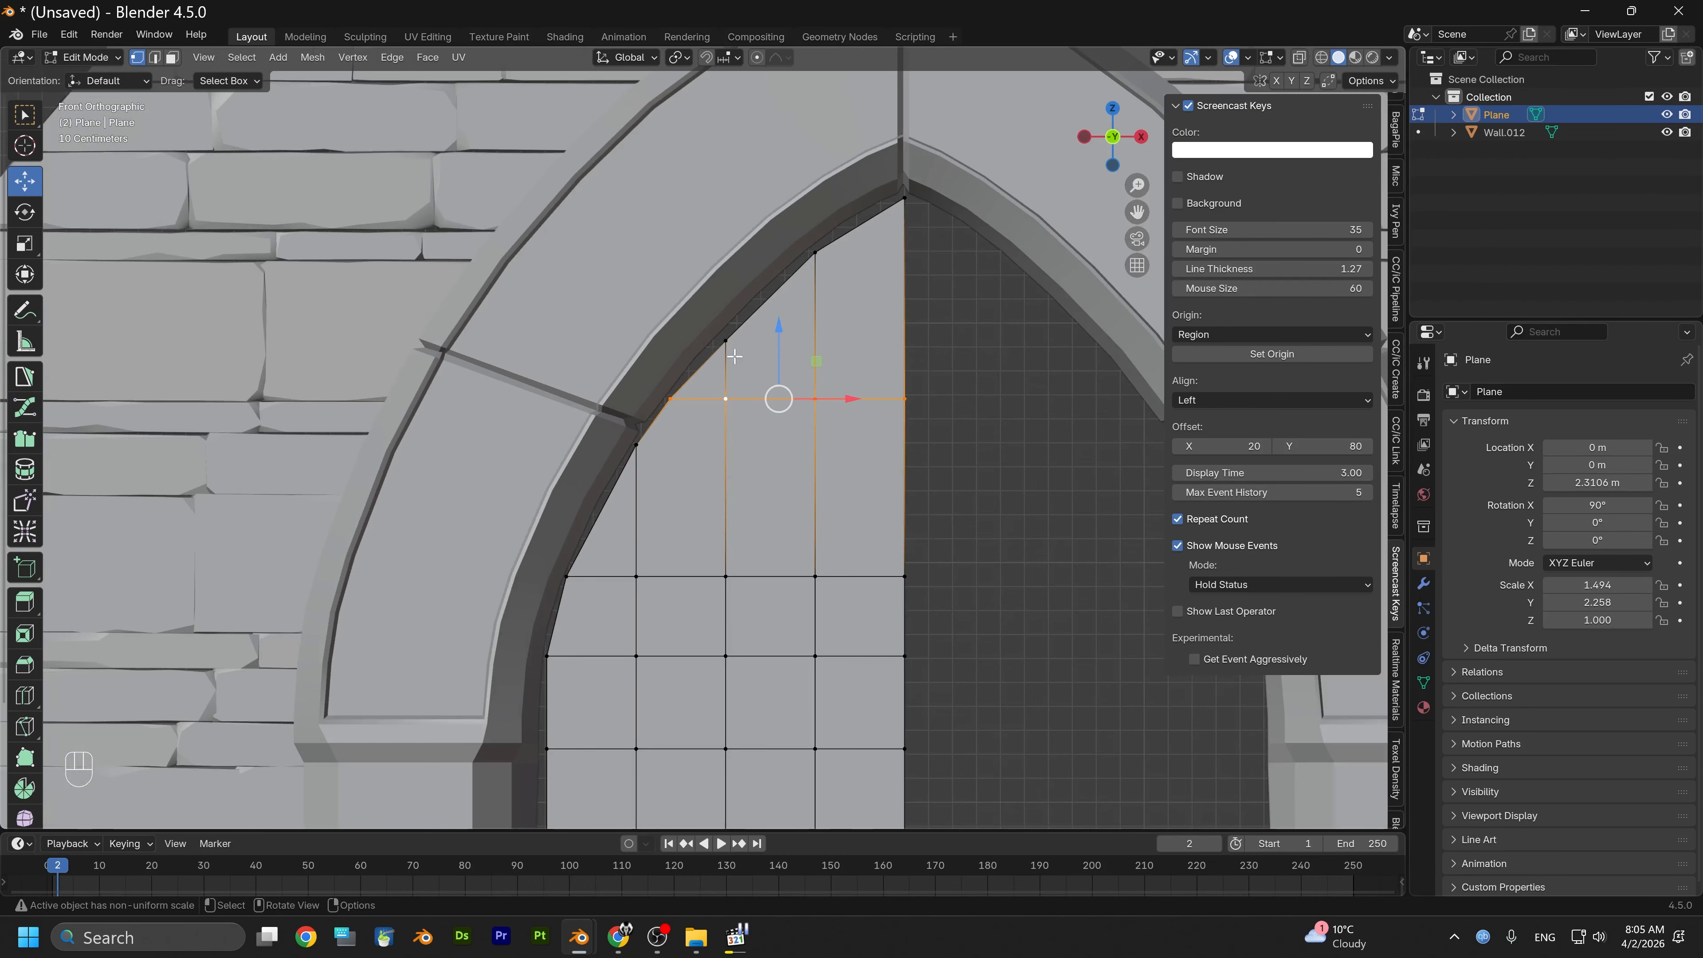
scroll(720, 370, up, 4)
scroll(758, 341, down, 1)
shift+middle_drag(681, 417, 706, 207)
shift+middle_drag(689, 353, 660, 505)
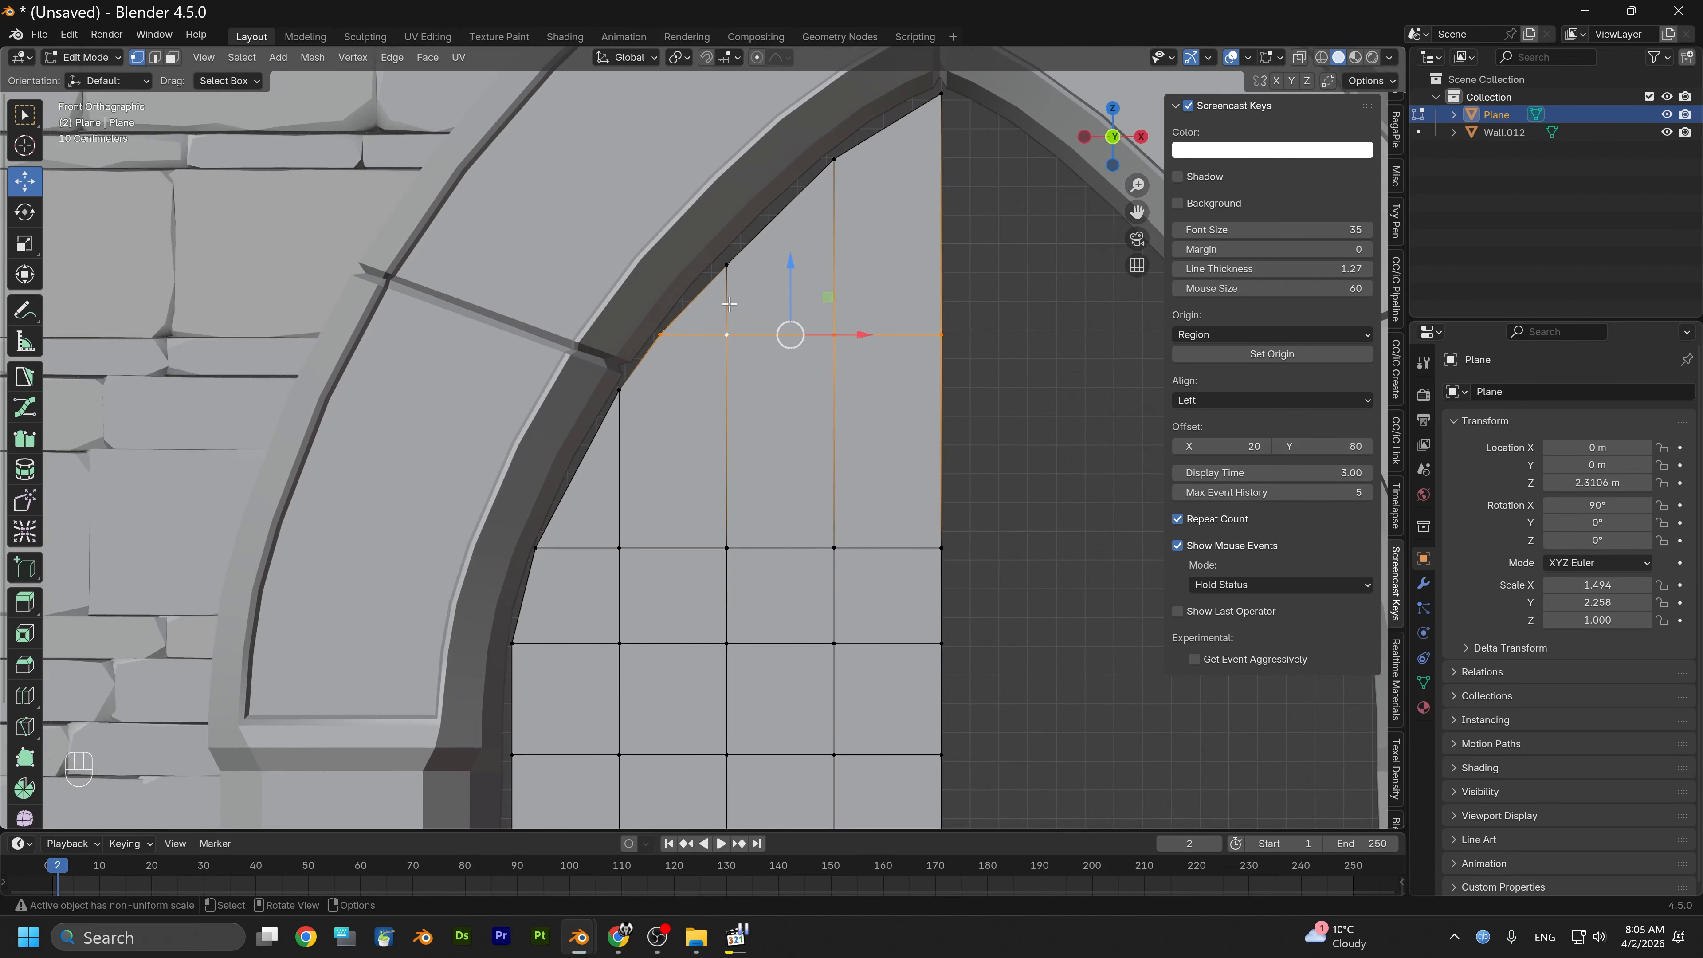
scroll(782, 245, up, 2)
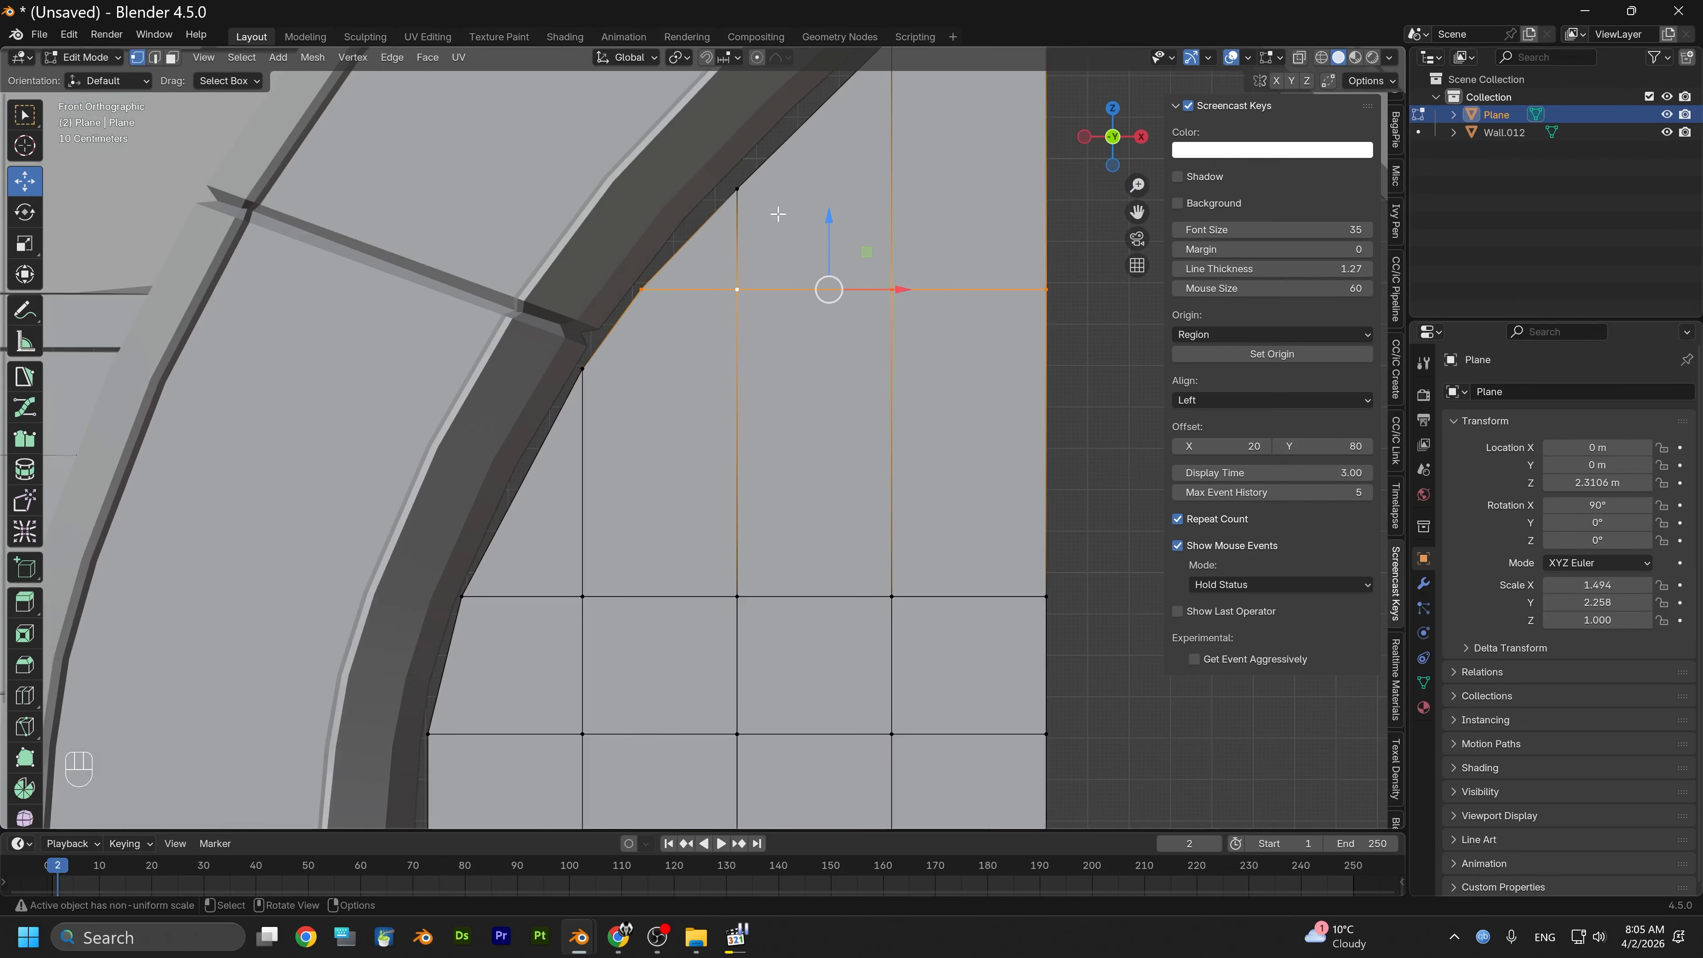
shift+middle_drag(778, 213, 783, 297)
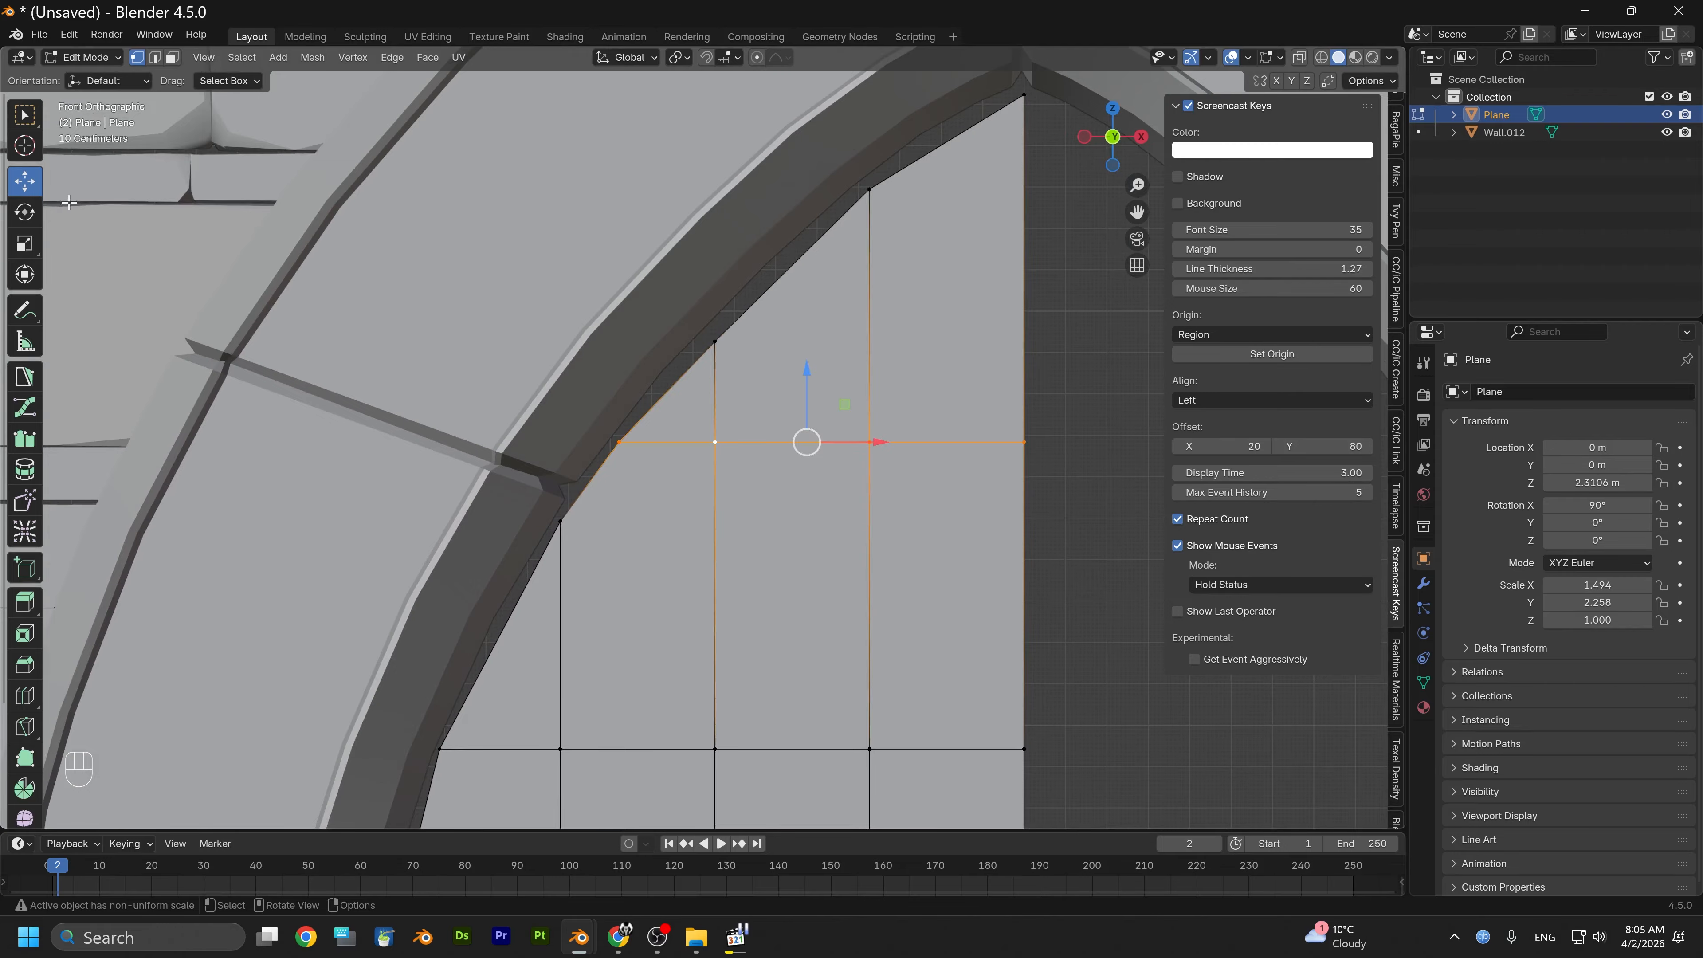
alt+shift+click(599, 460)
scroll(563, 506, down, 2)
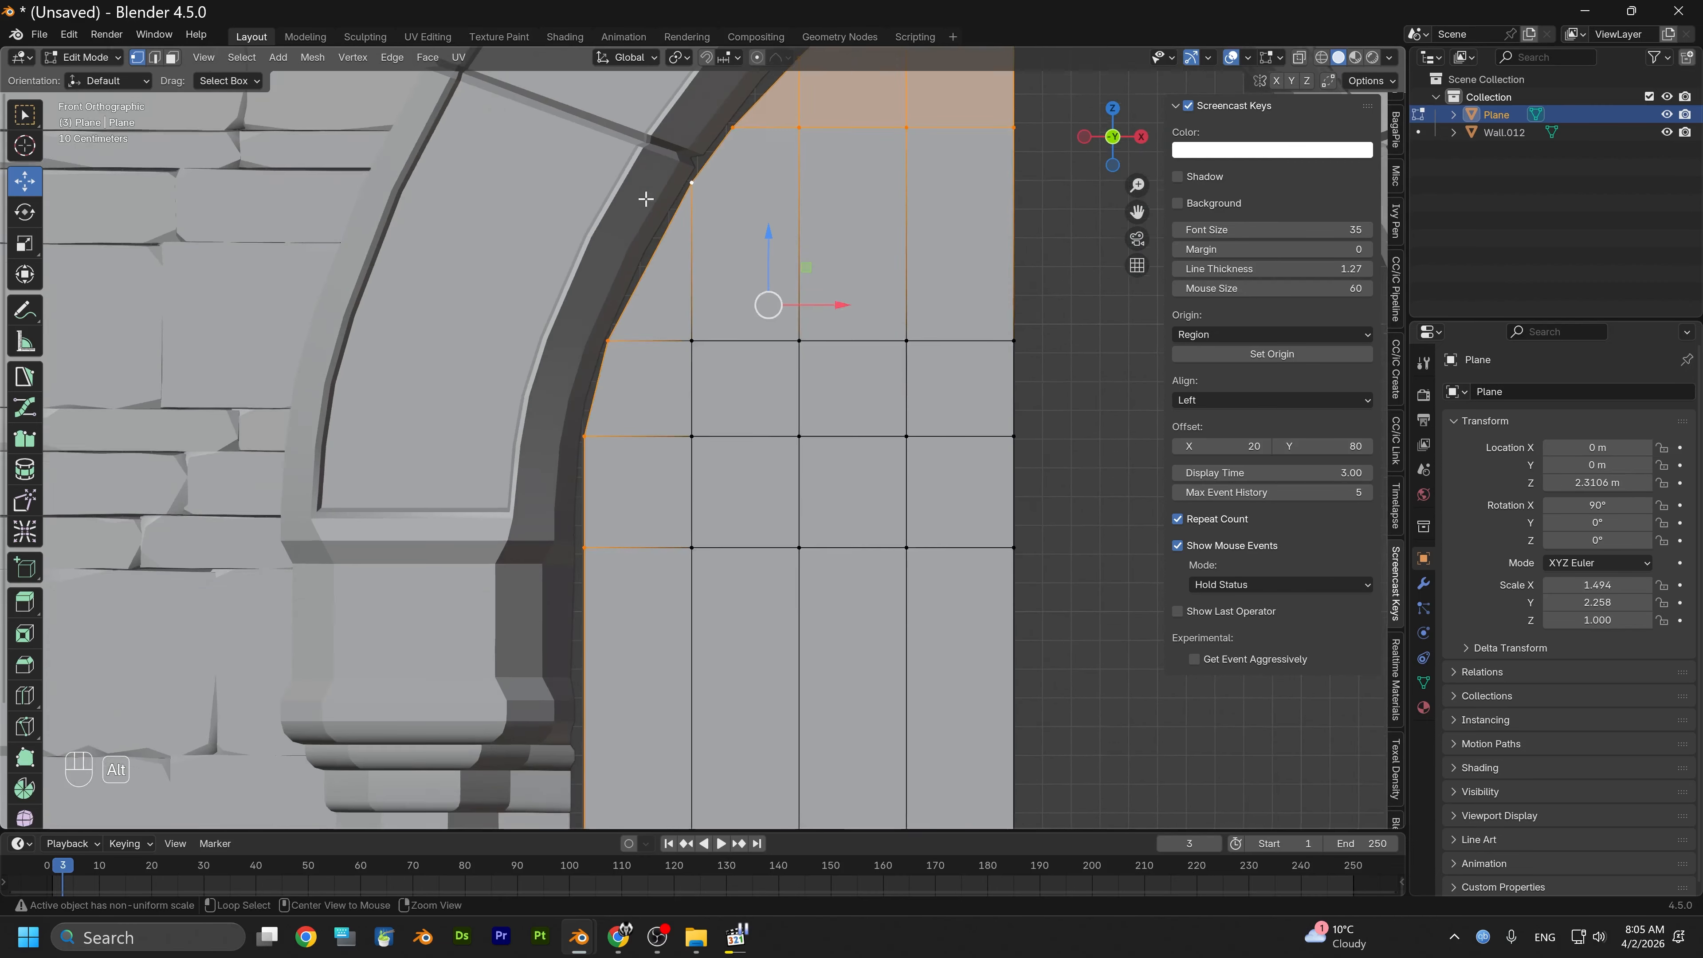
scroll(645, 198, down, 6)
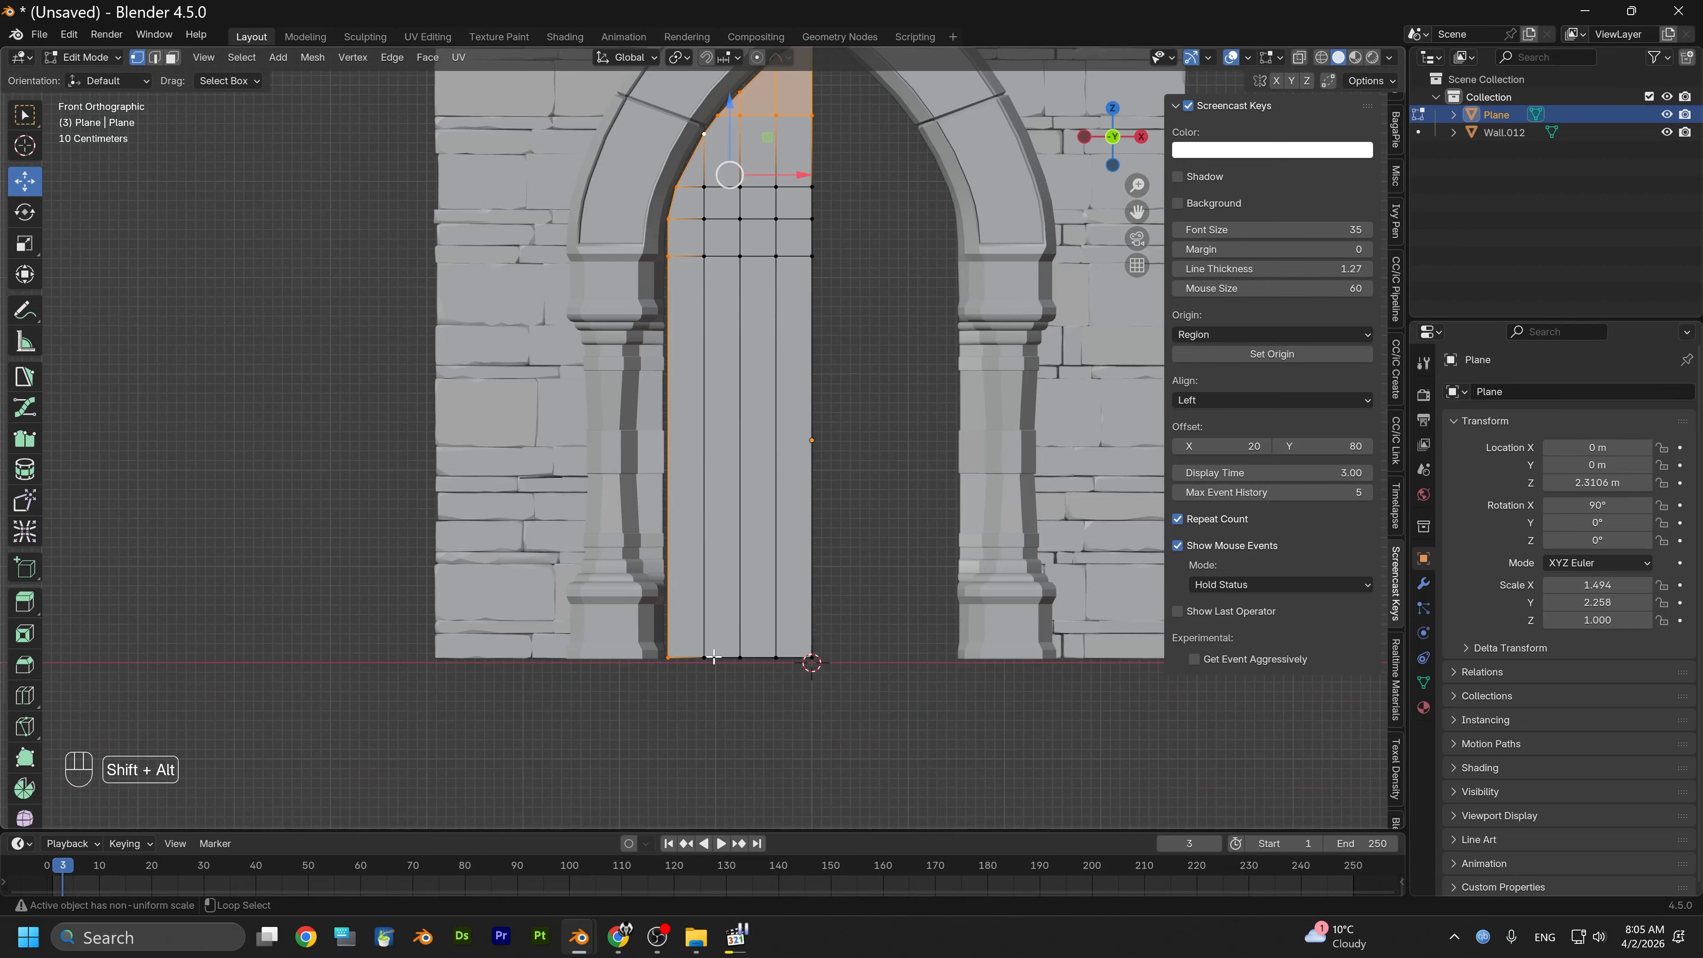
alt+shift+click(714, 658)
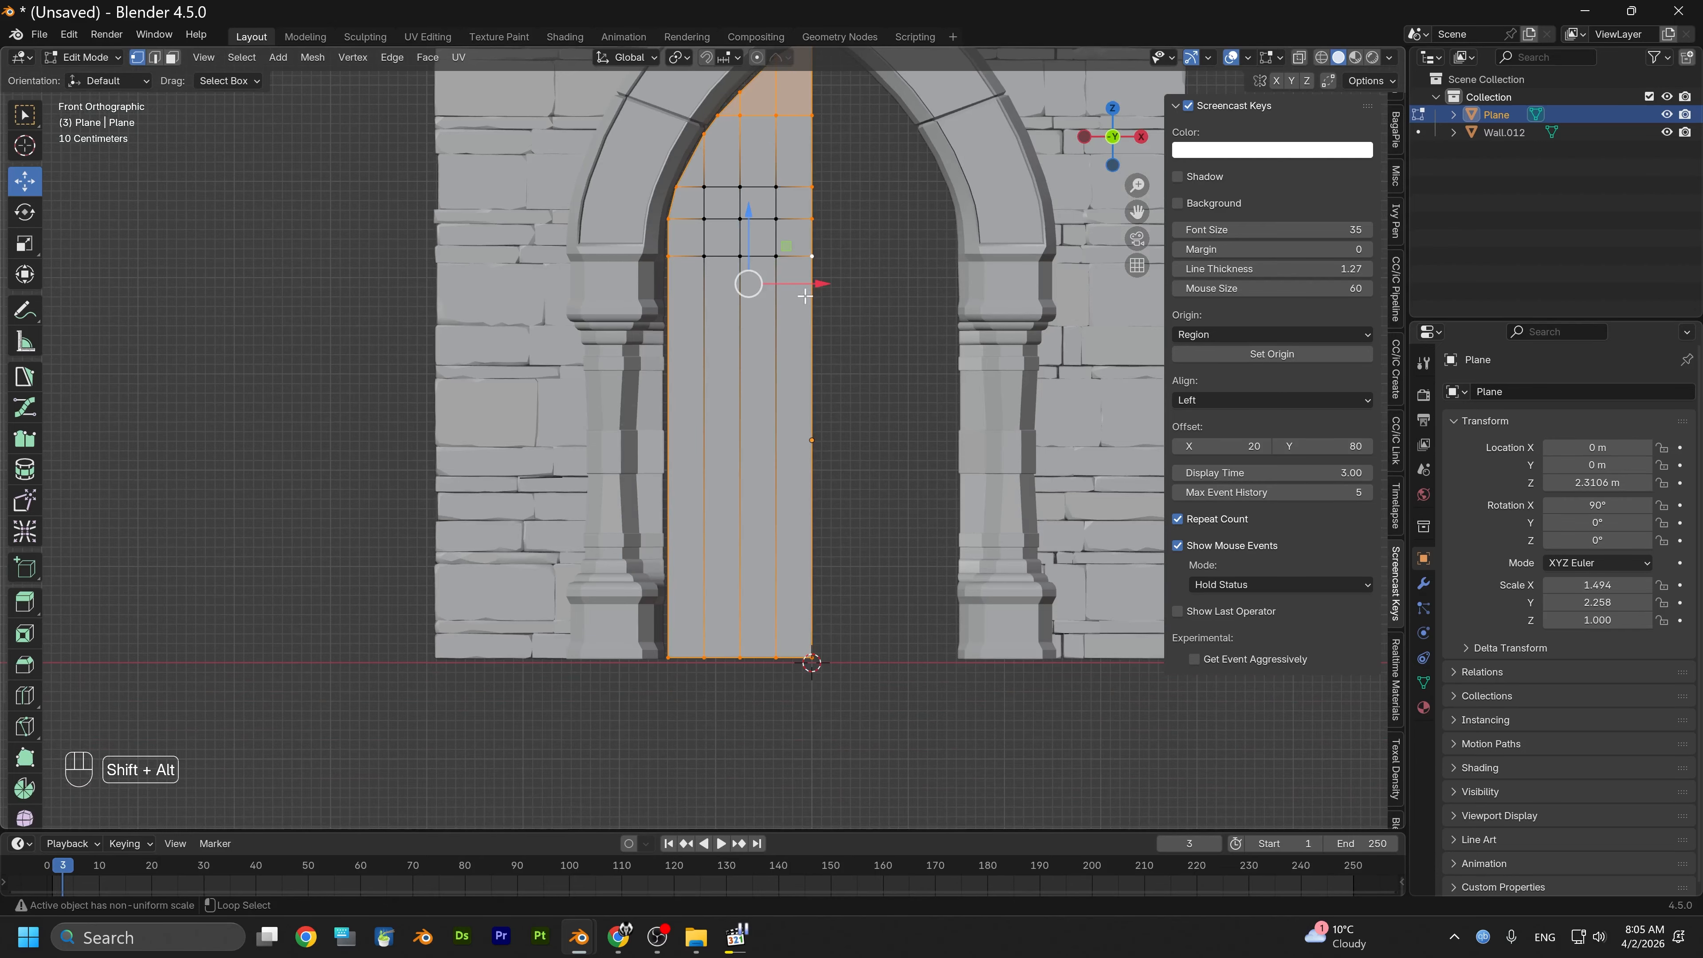
Deselect the two interior vertices on the uppermost horizontal row, leaving only the half door's outline selected
scroll(808, 295, up, 4)
shift+middle_drag(797, 315, 719, 708)
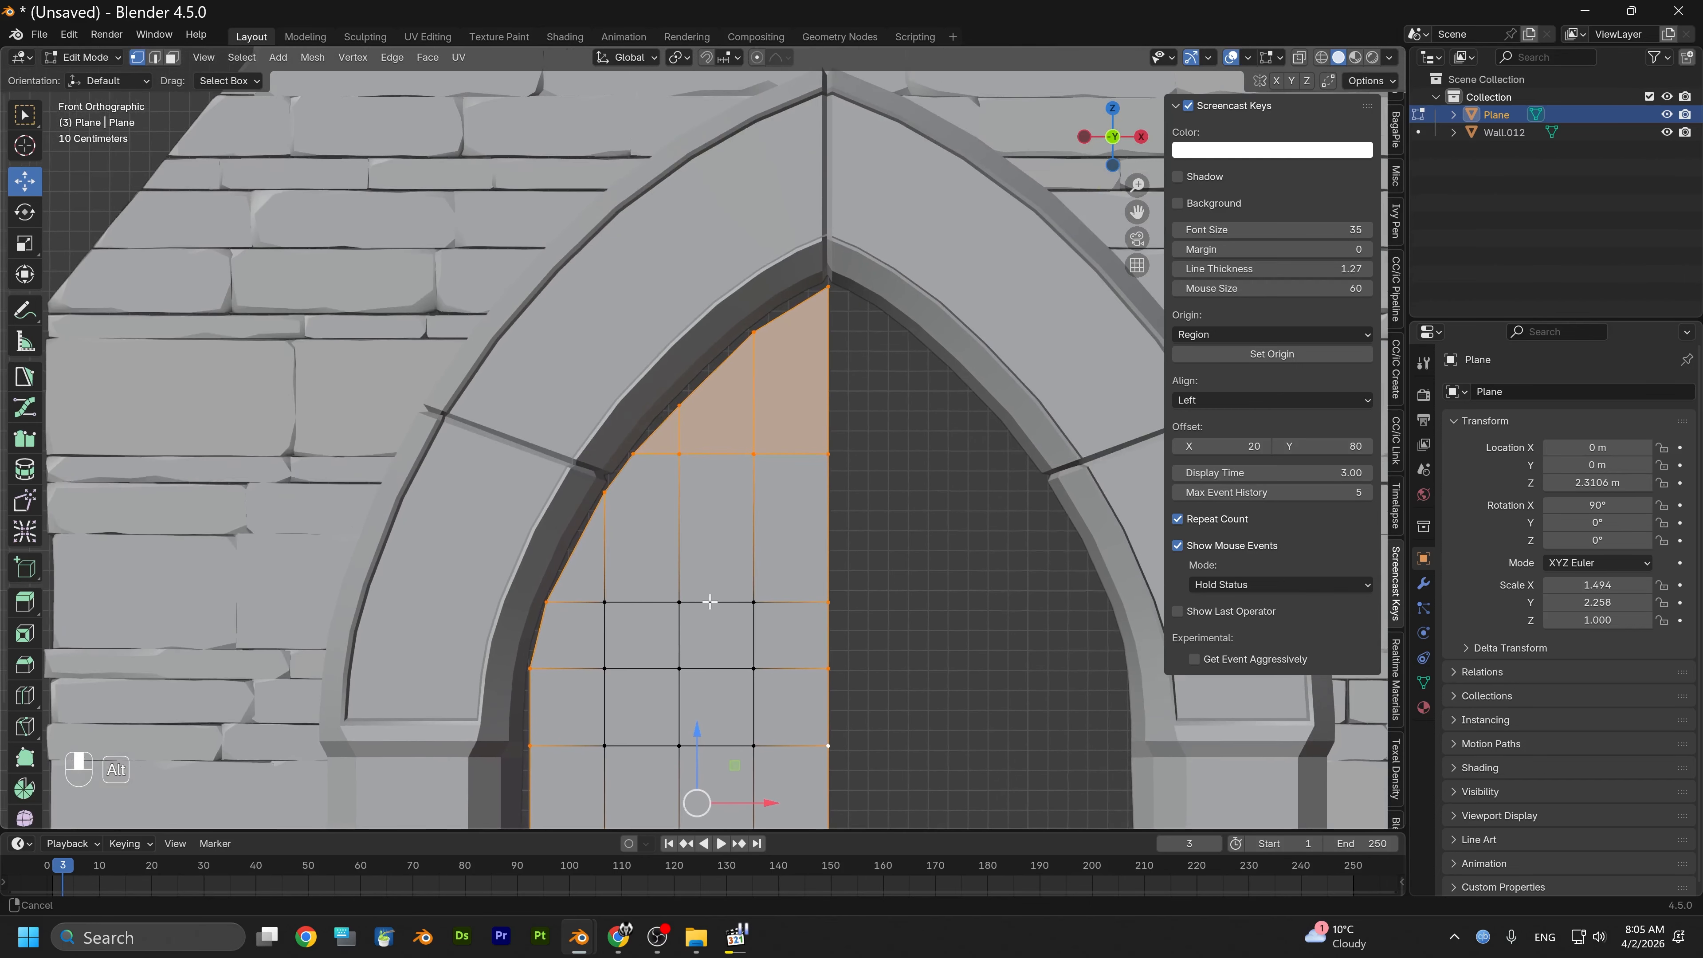
shift+click(738, 457)
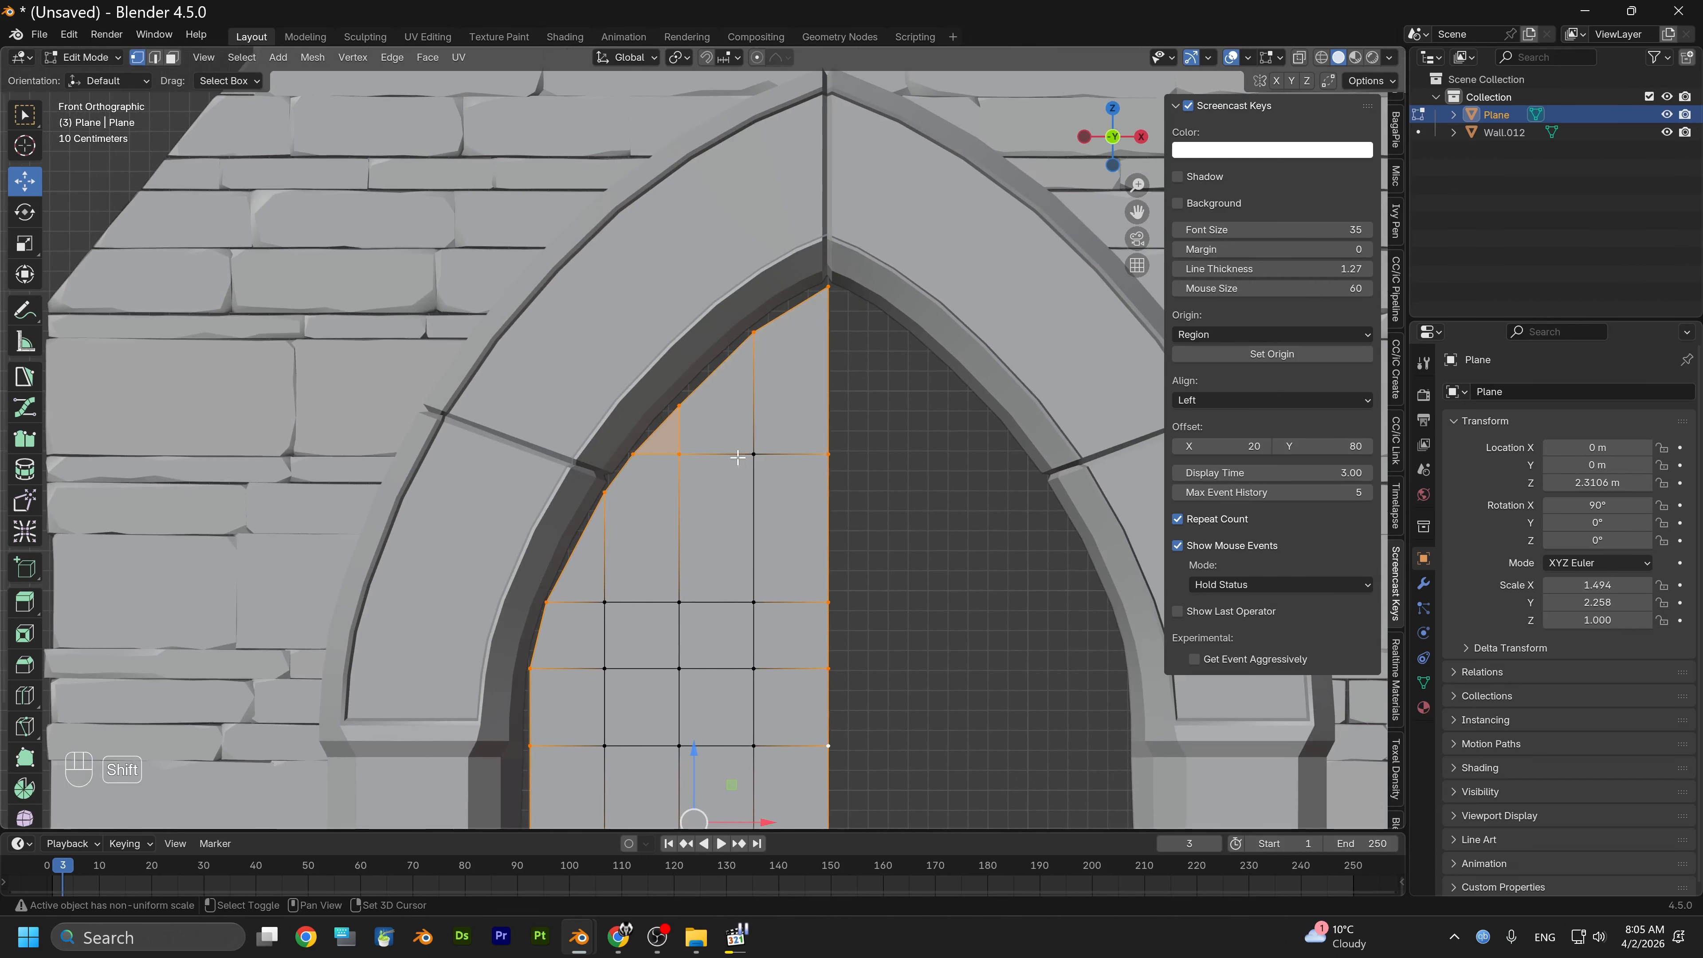
shift+click(679, 454)
Duplicate the selected outline in place and separate the selection into its own object
scroll(678, 455, down, 4)
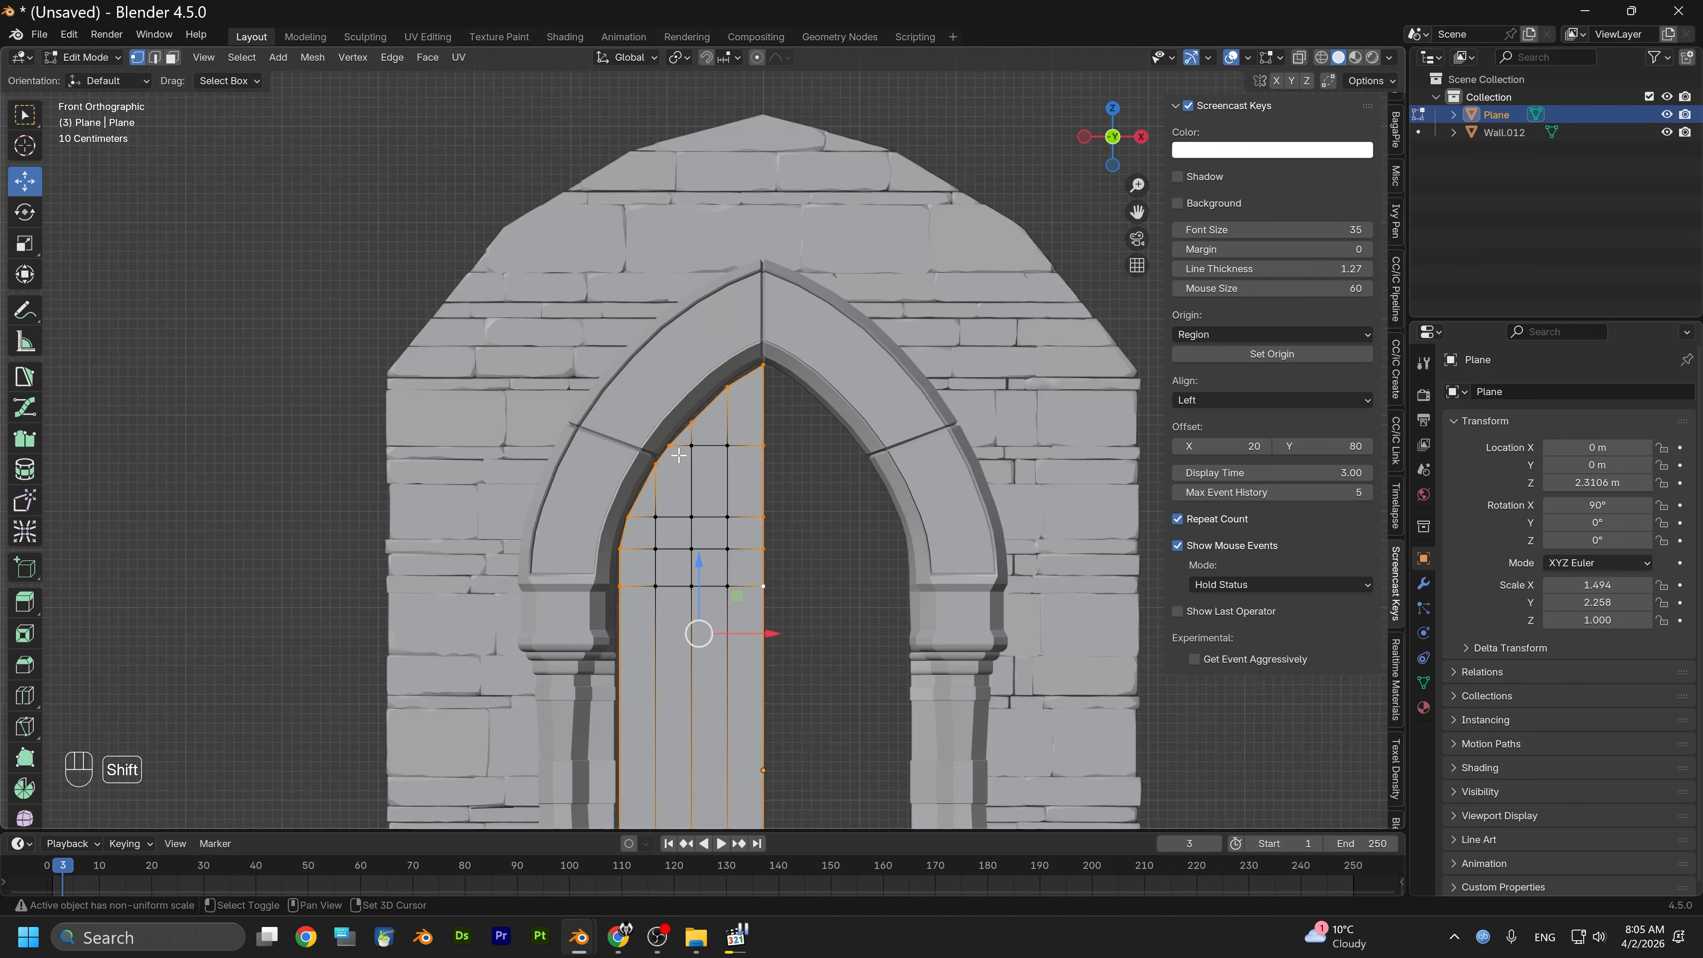
key(shift+d)
right_click(679, 454)
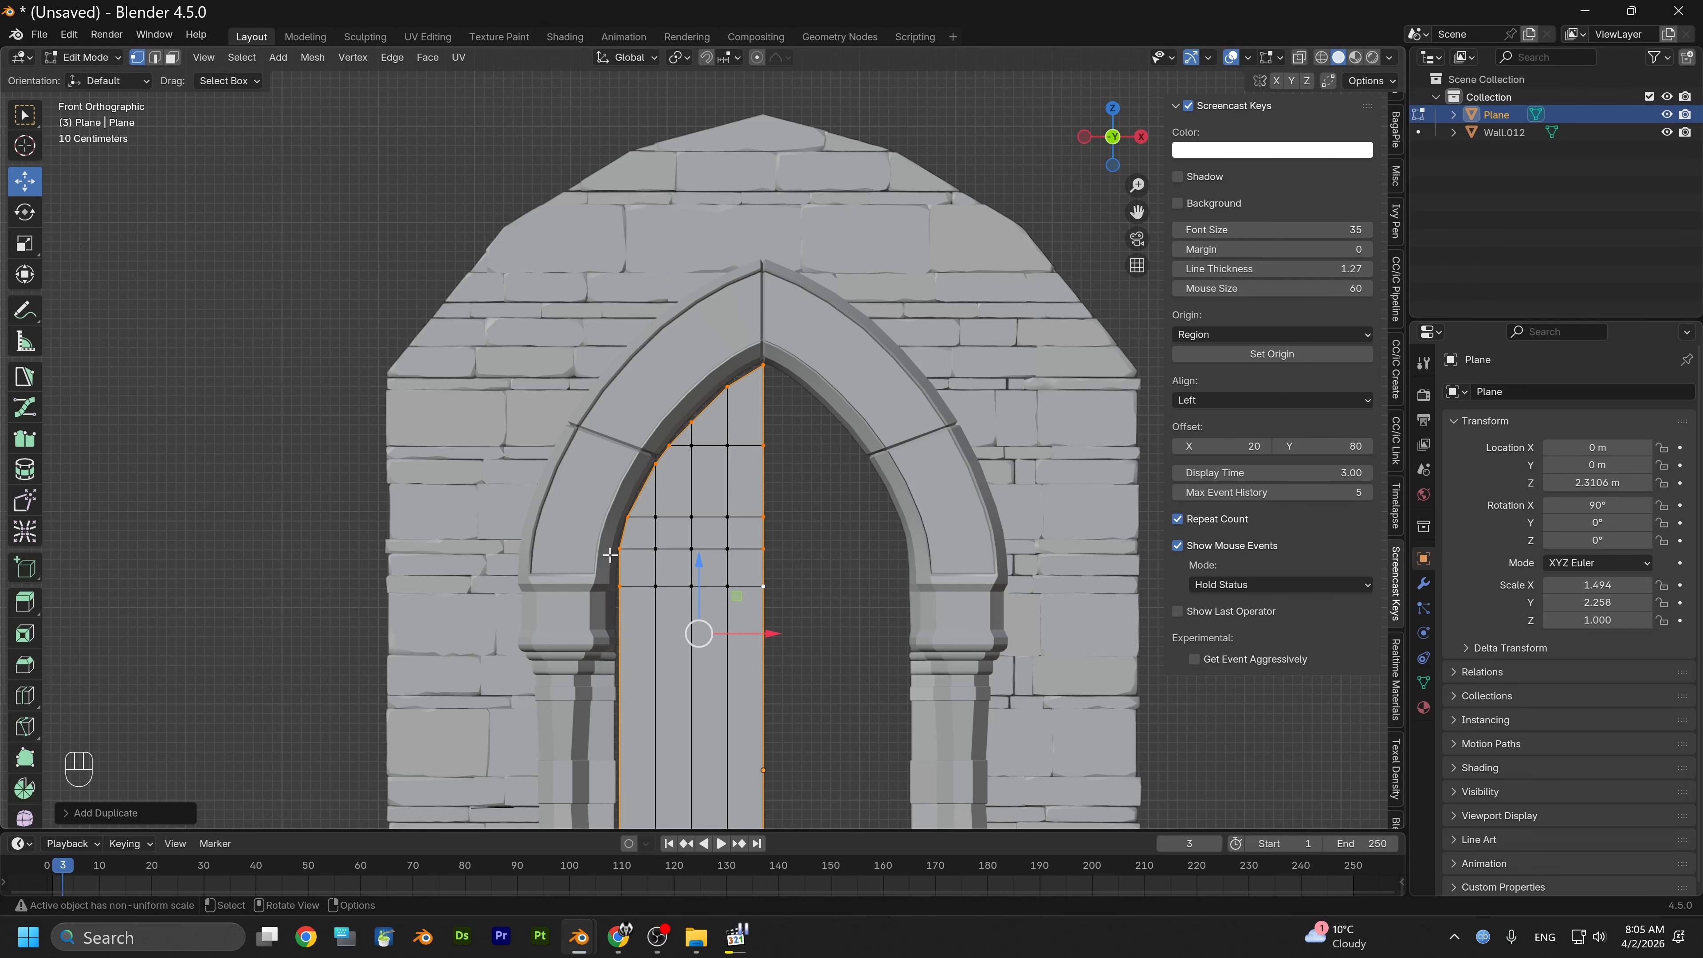
key(ctrl+d)
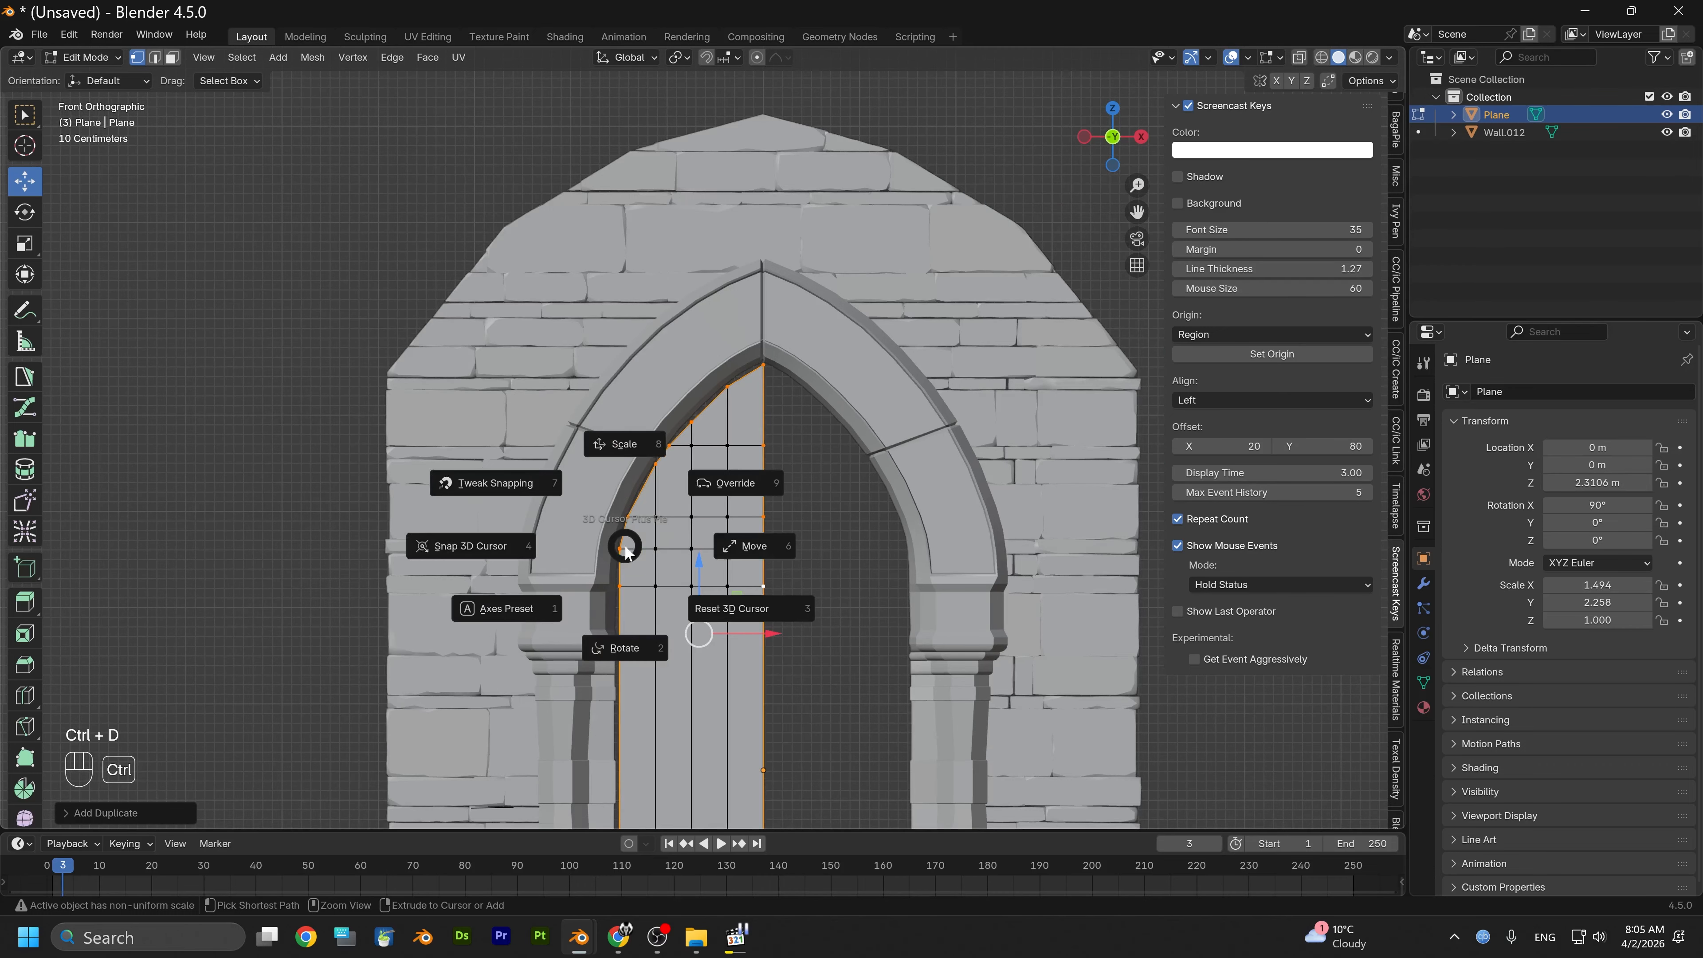
right_click(665, 640)
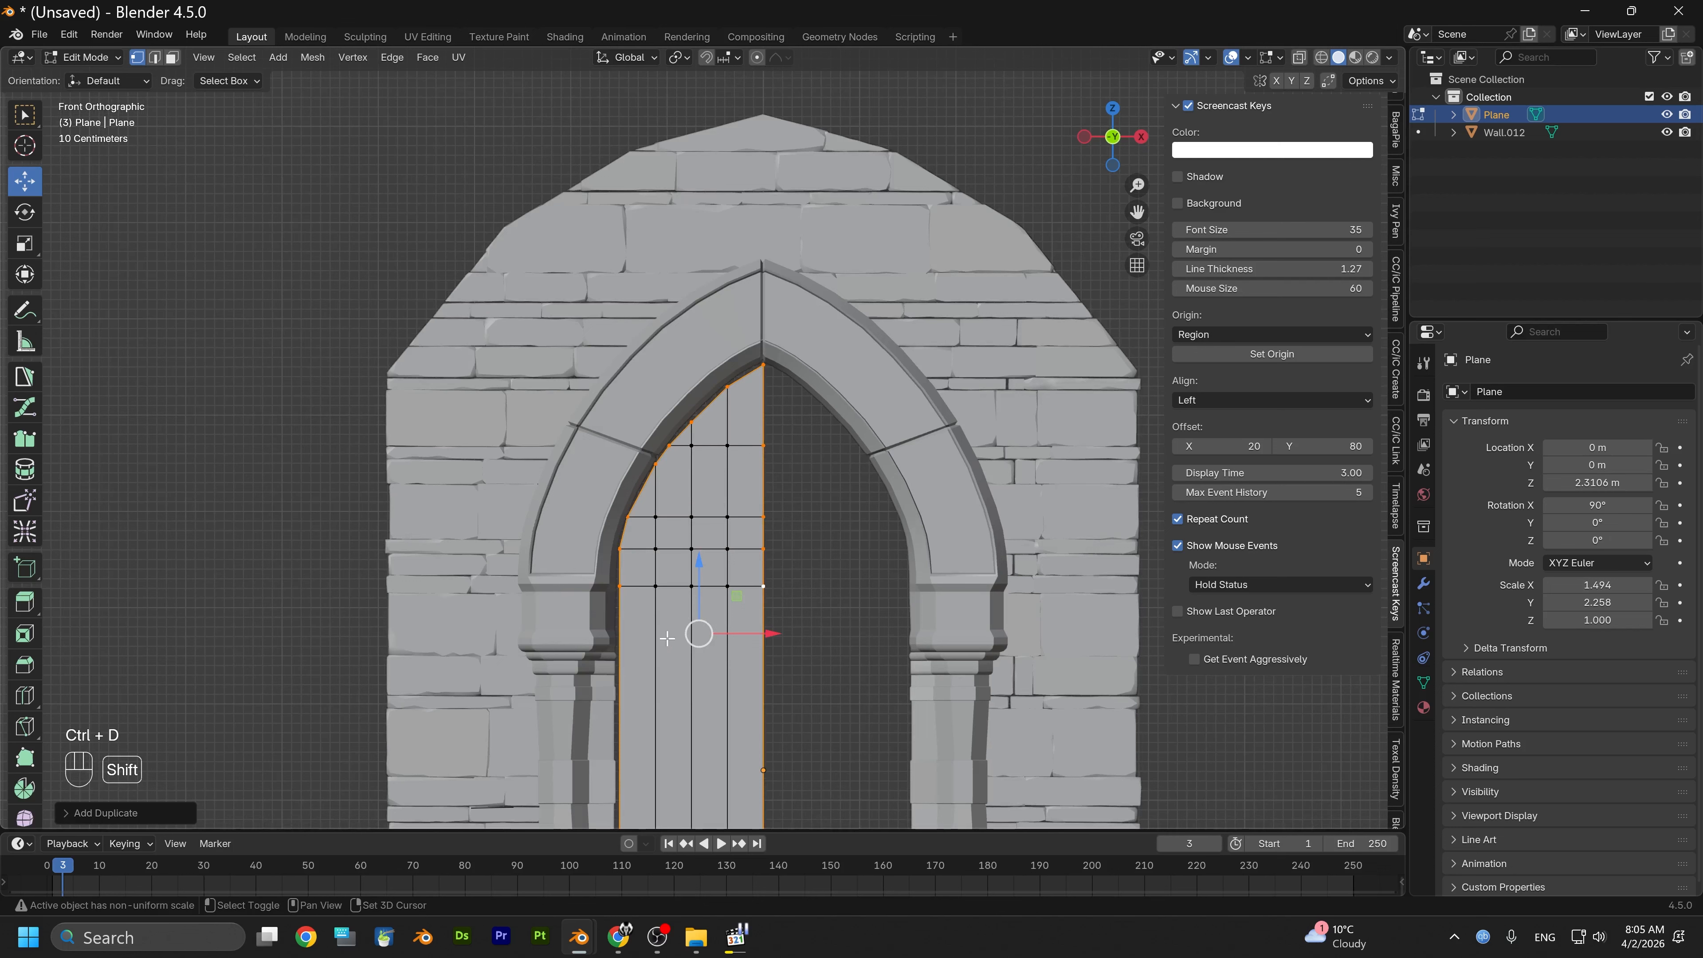
right_click(666, 638)
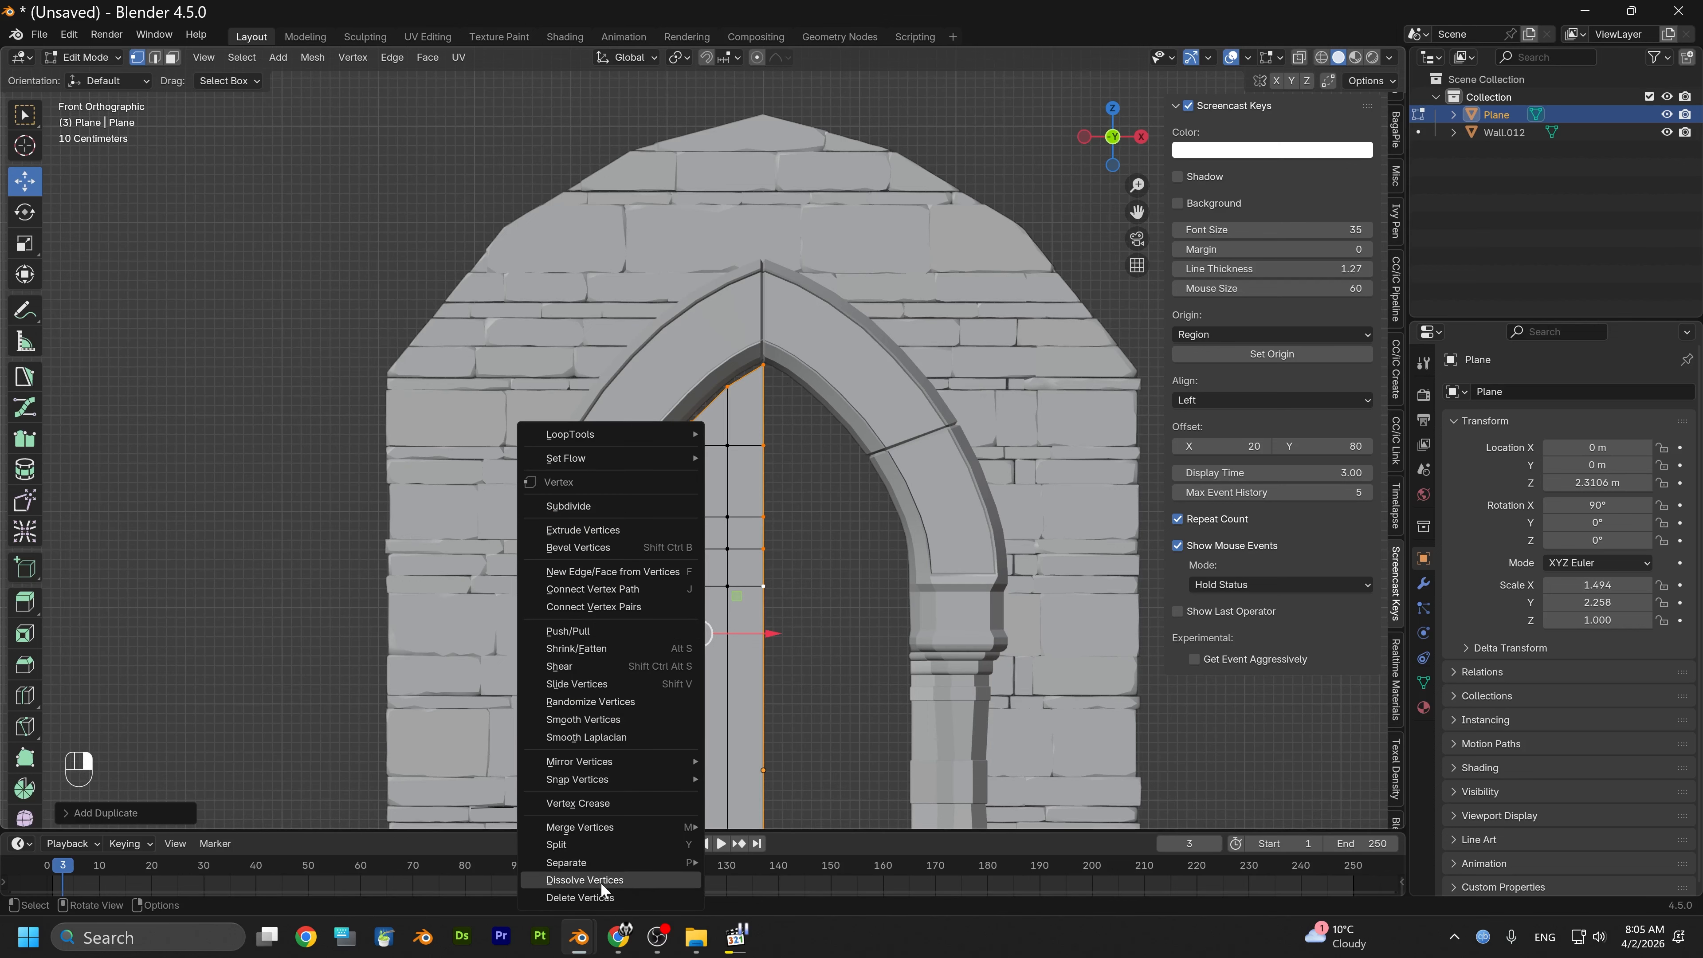
mouse_move(599, 862)
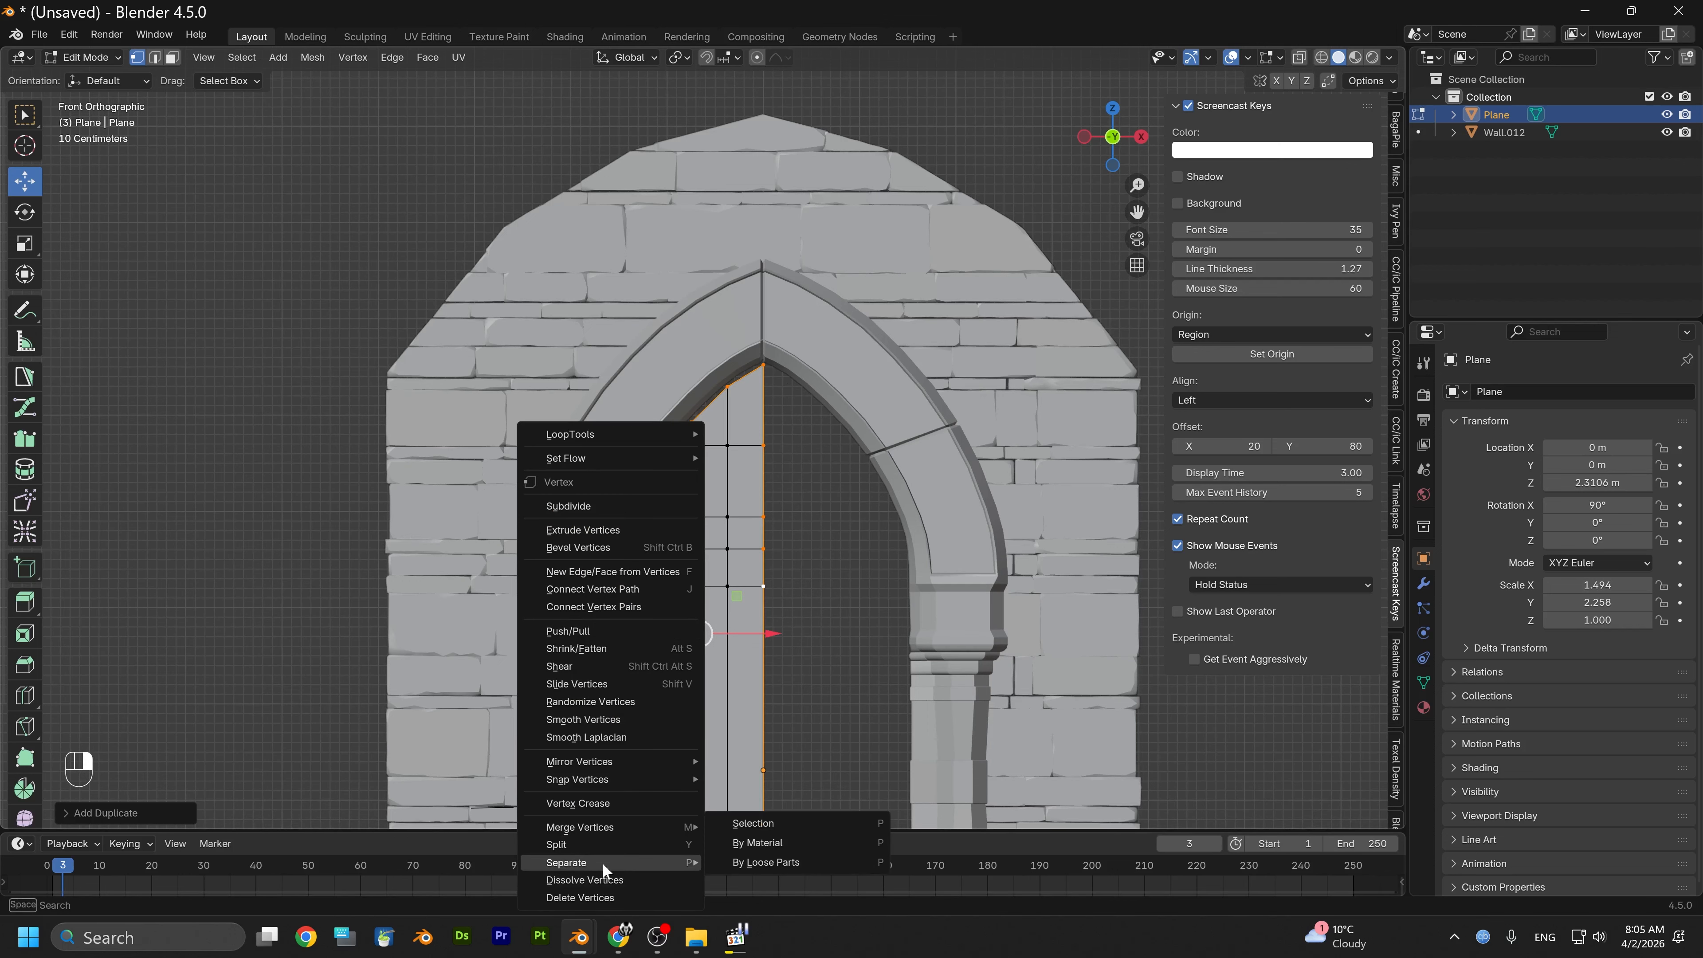
click(781, 828)
scroll(674, 691, up, 2)
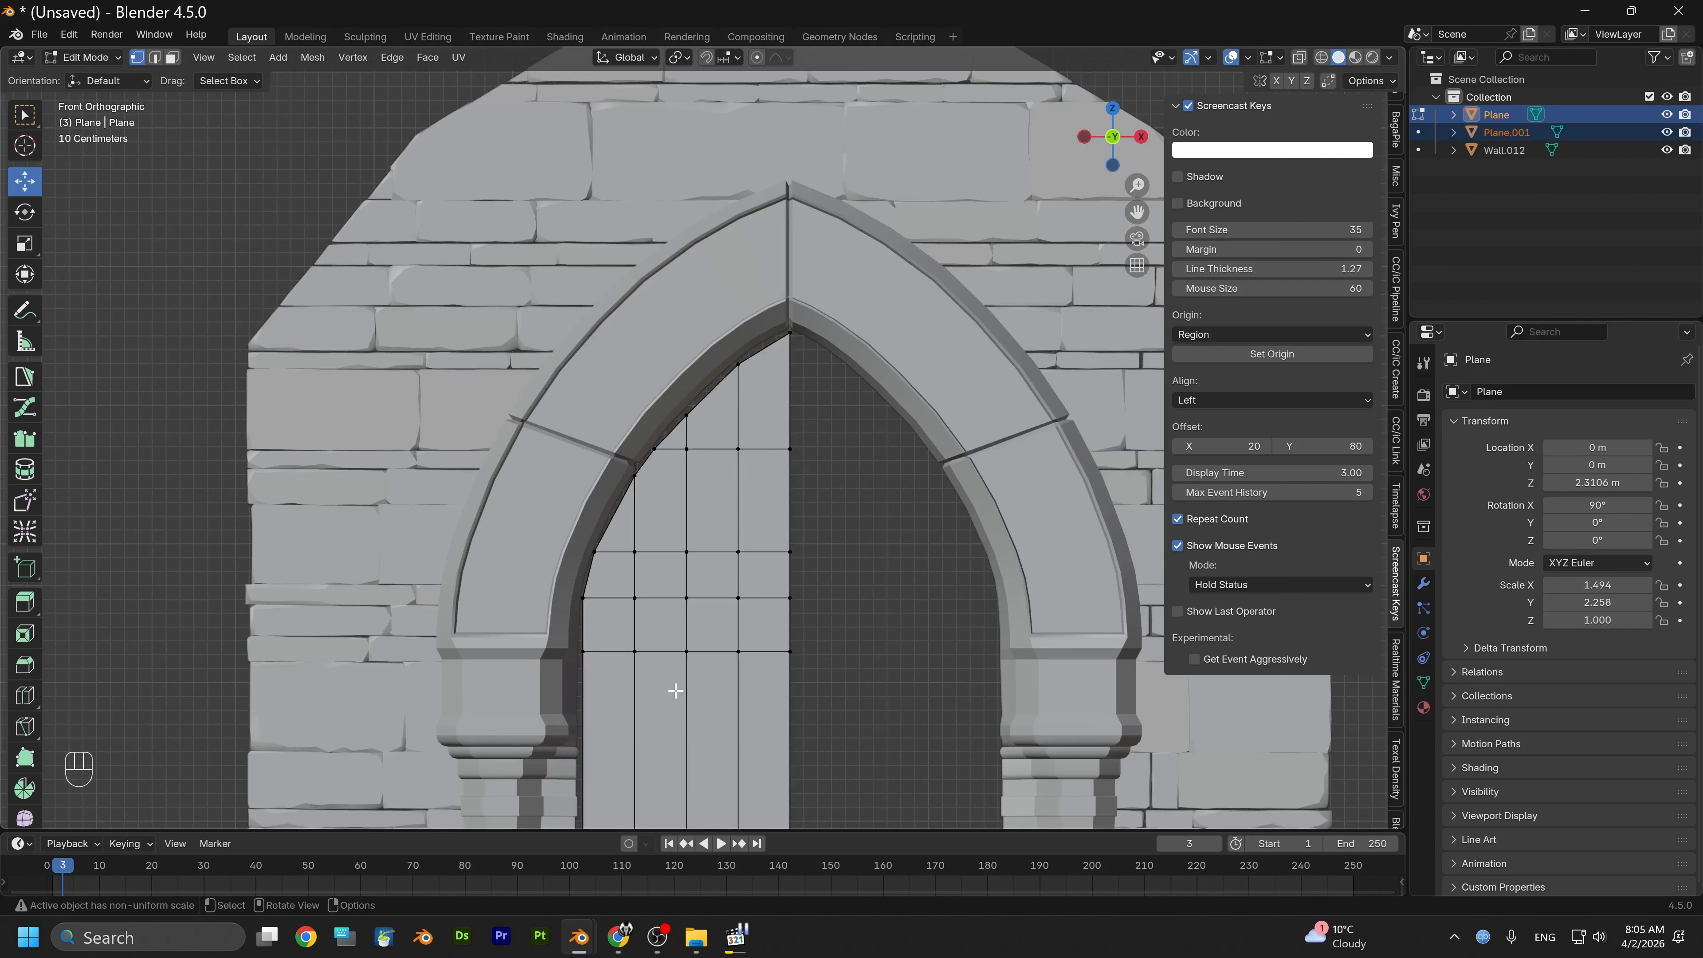
Return to object mode and hide the solid half-door panel so only its separated outline remains in the doorway
click(100, 59)
click(99, 69)
click(668, 571)
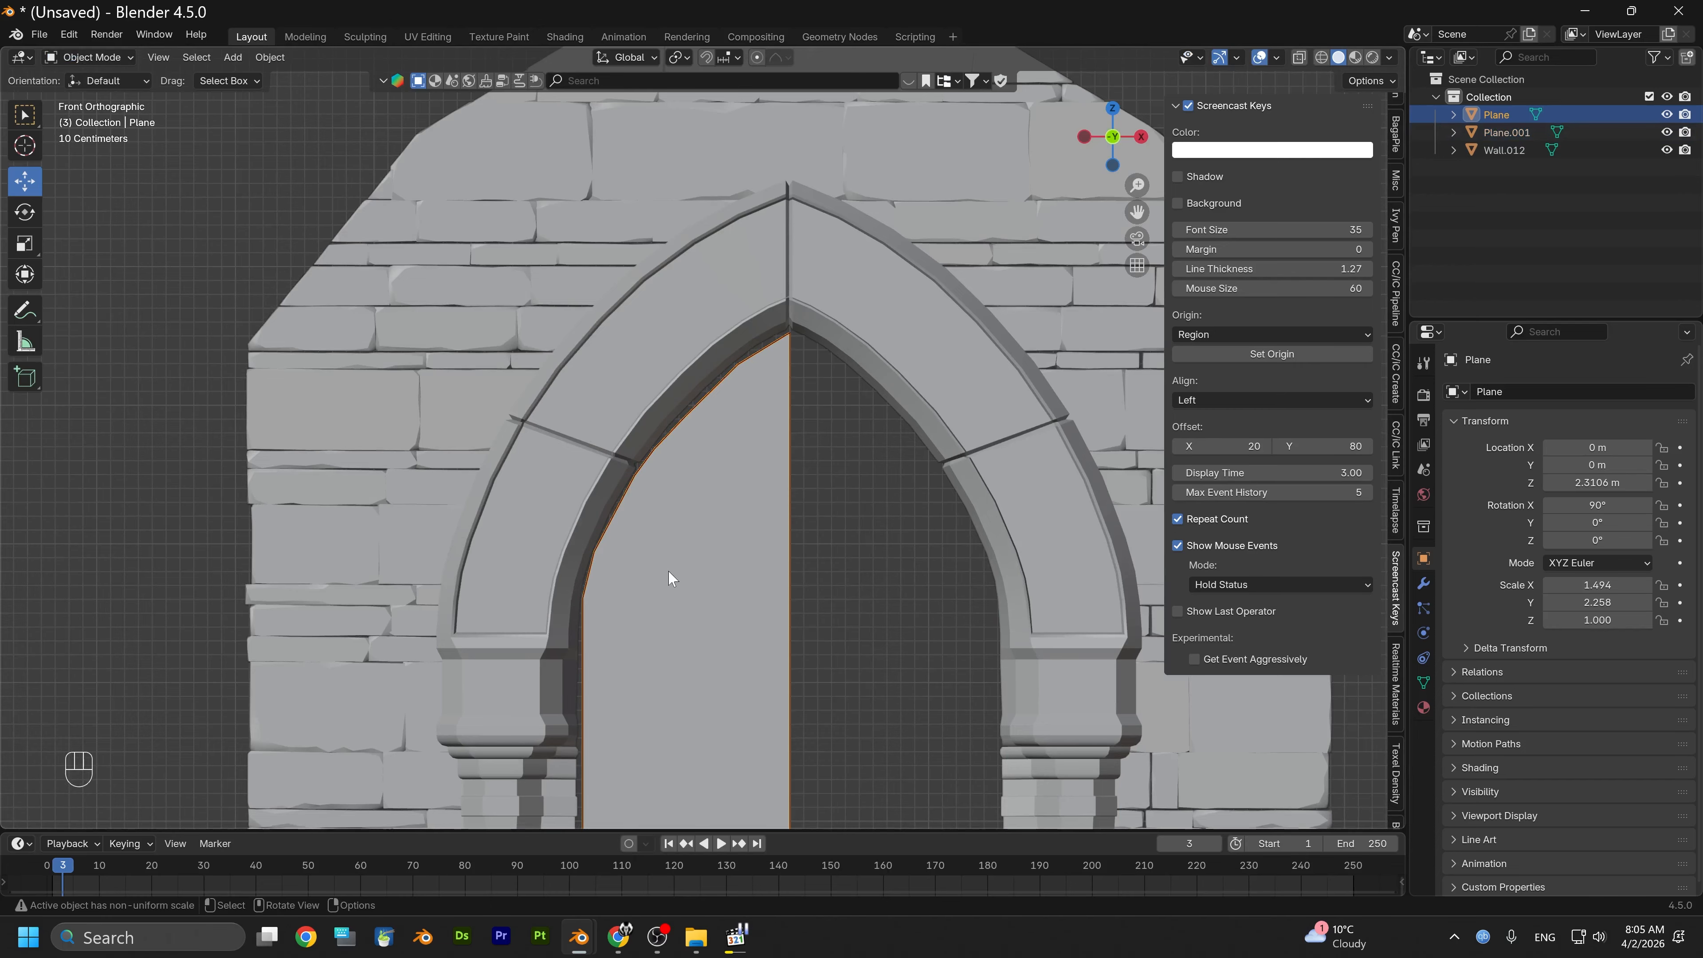
key(h)
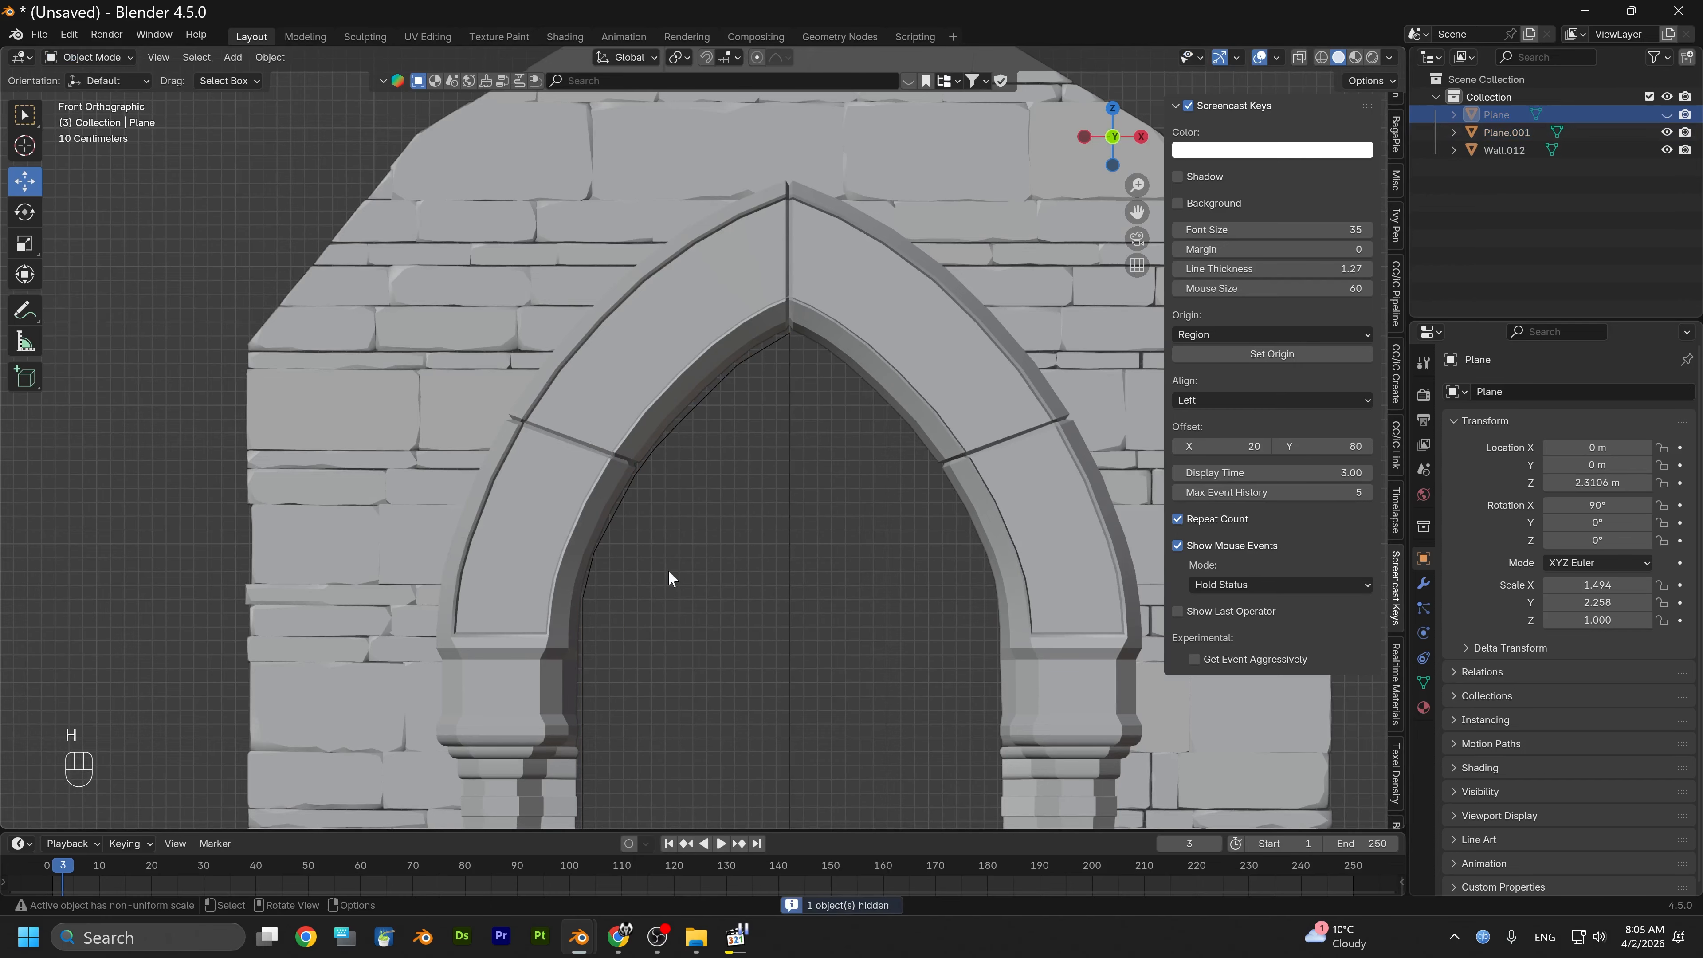
Select the separated outline object and enter edit mode on it
click(792, 393)
scroll(748, 466, up, 3)
alt+middle_drag(714, 572, 794, 420)
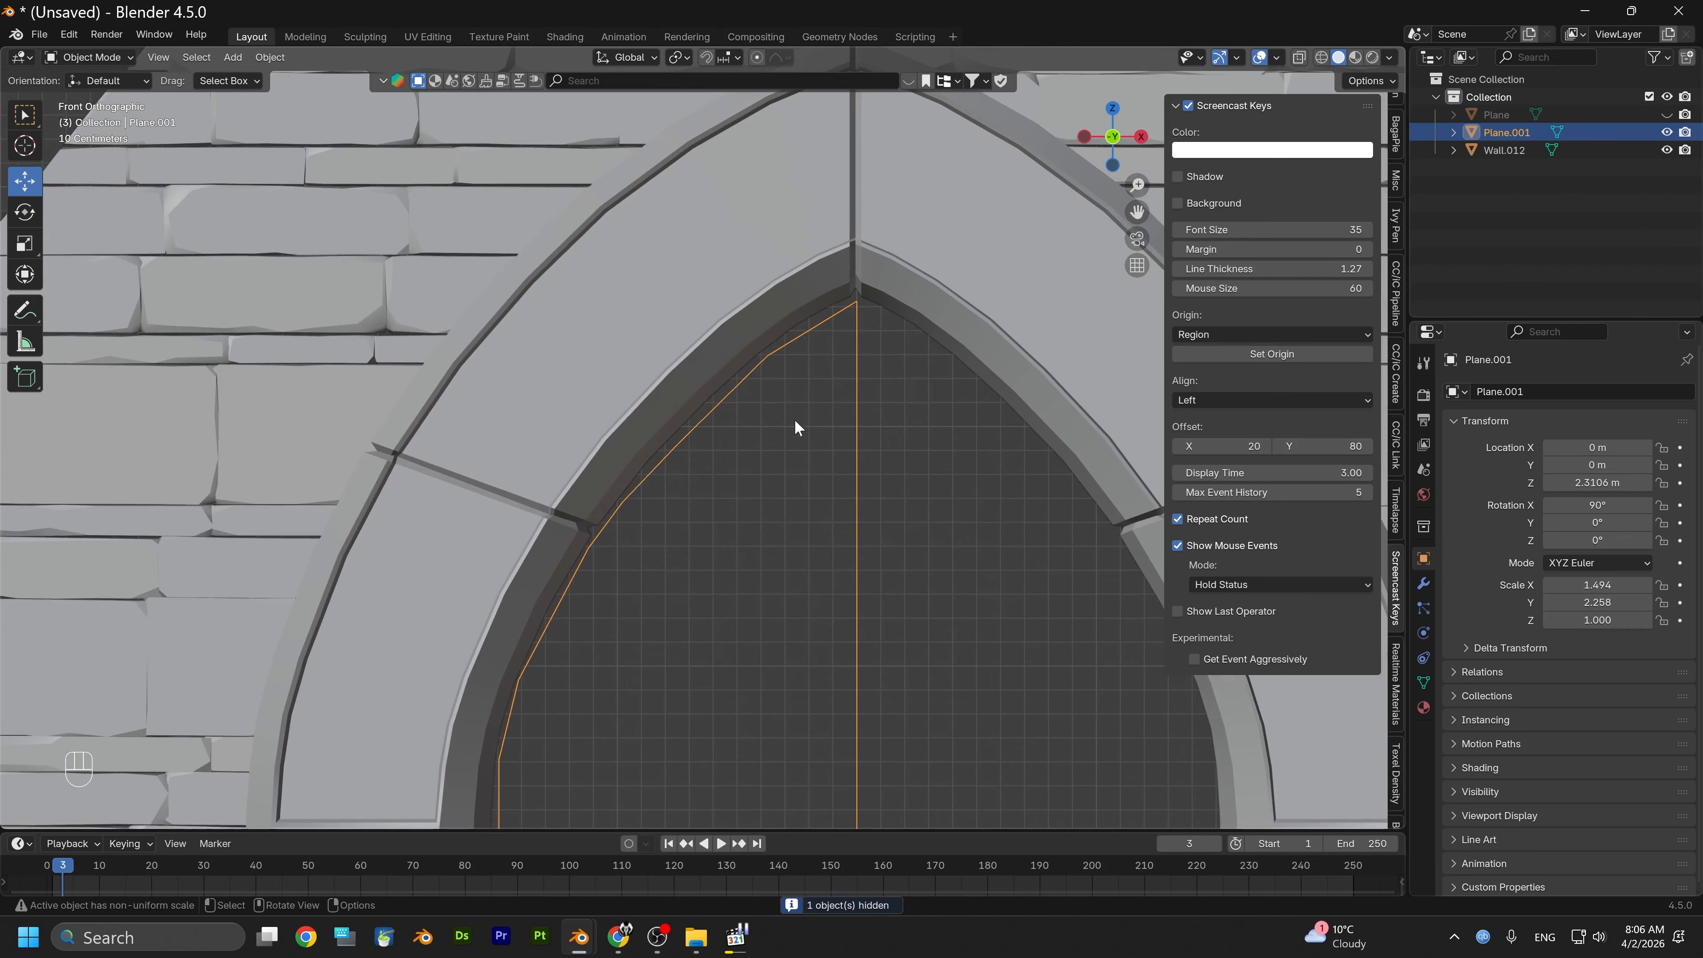
click(117, 59)
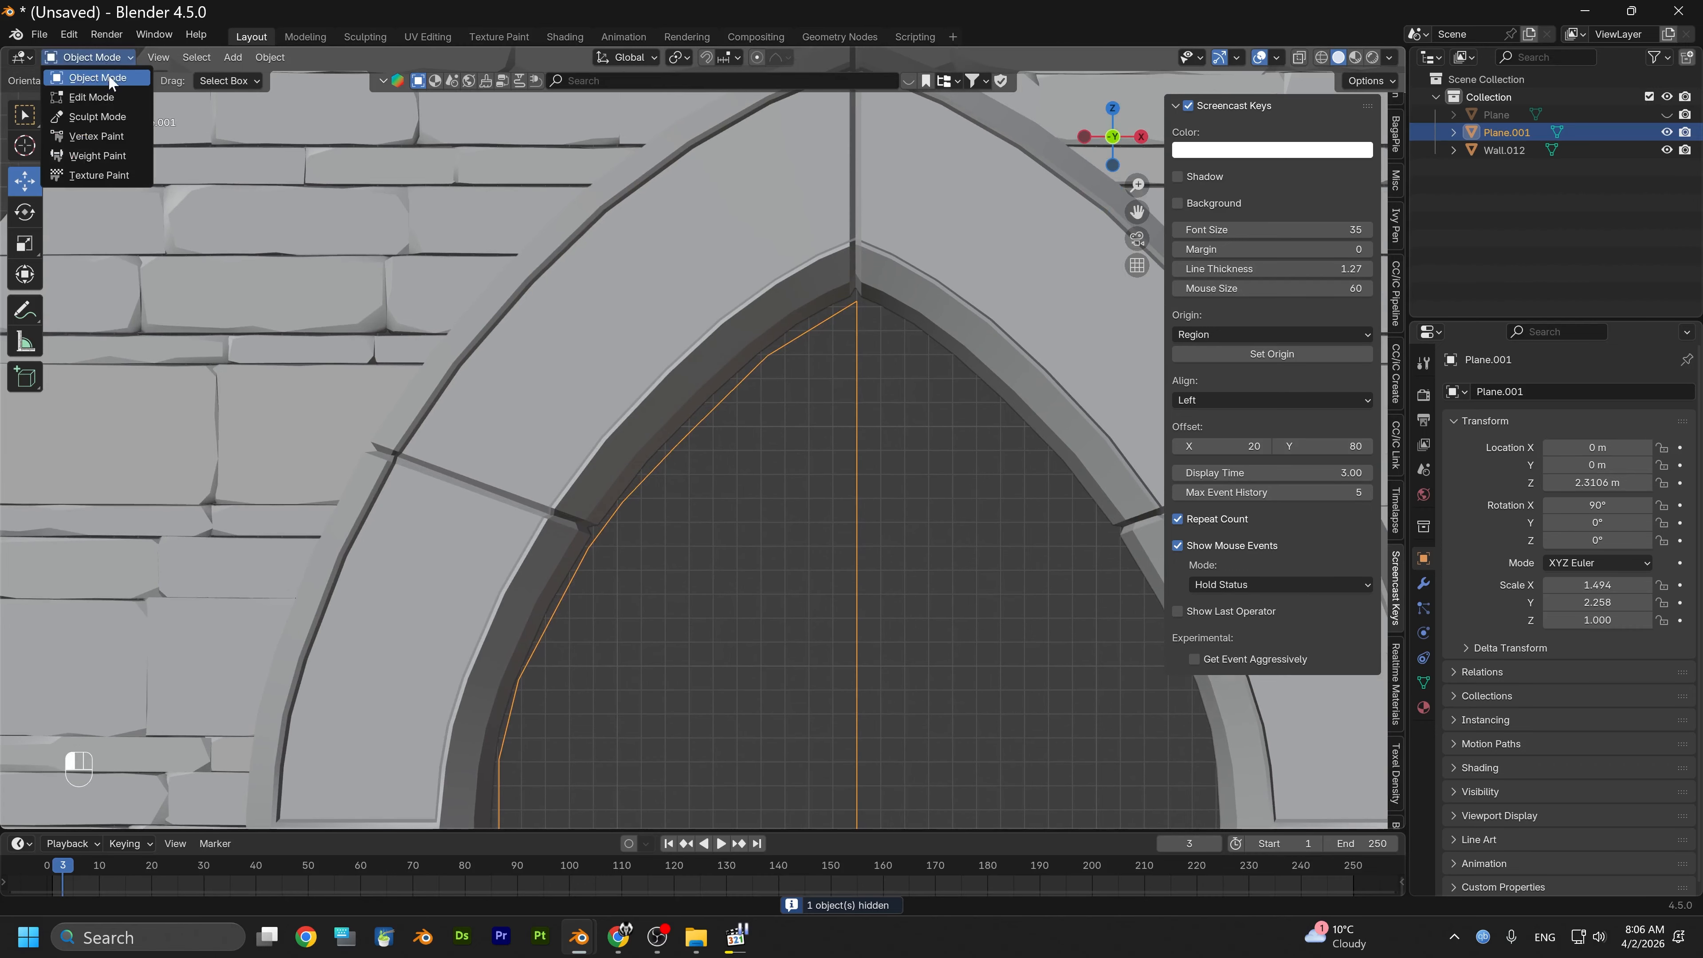
click(94, 94)
scroll(673, 452, up, 2)
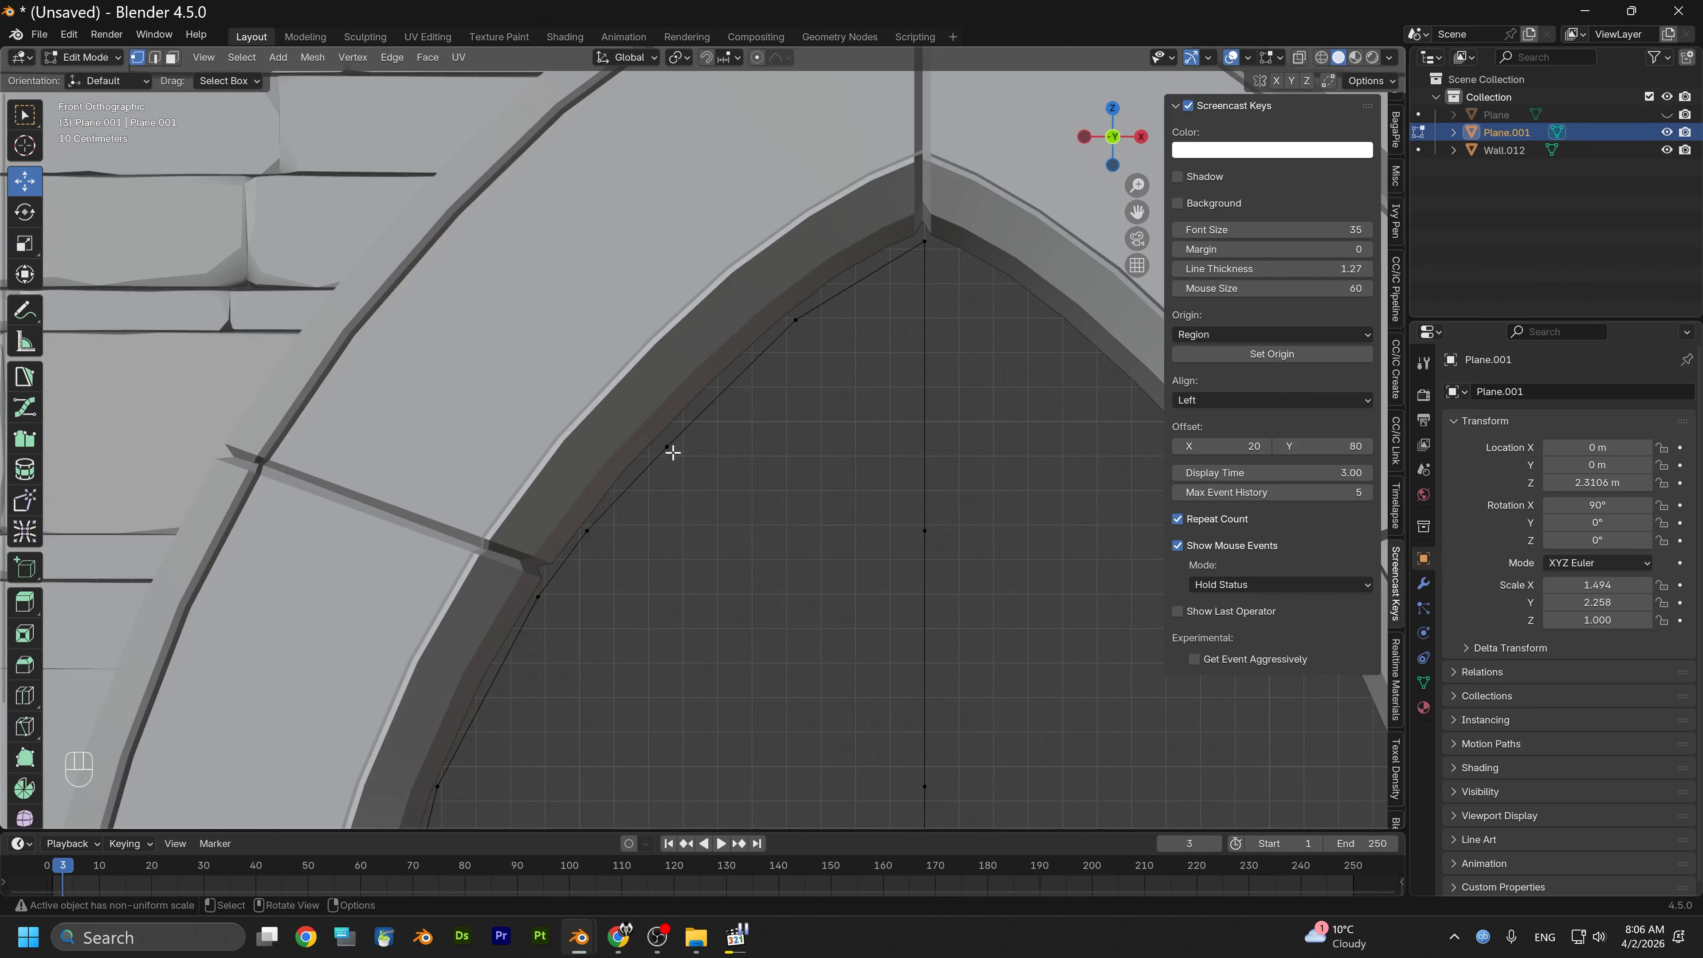
Select the peak vertex and the two adjacent vertices on the outline's curved side, then subdivide the edges between them
click(681, 429)
shift+click(791, 324)
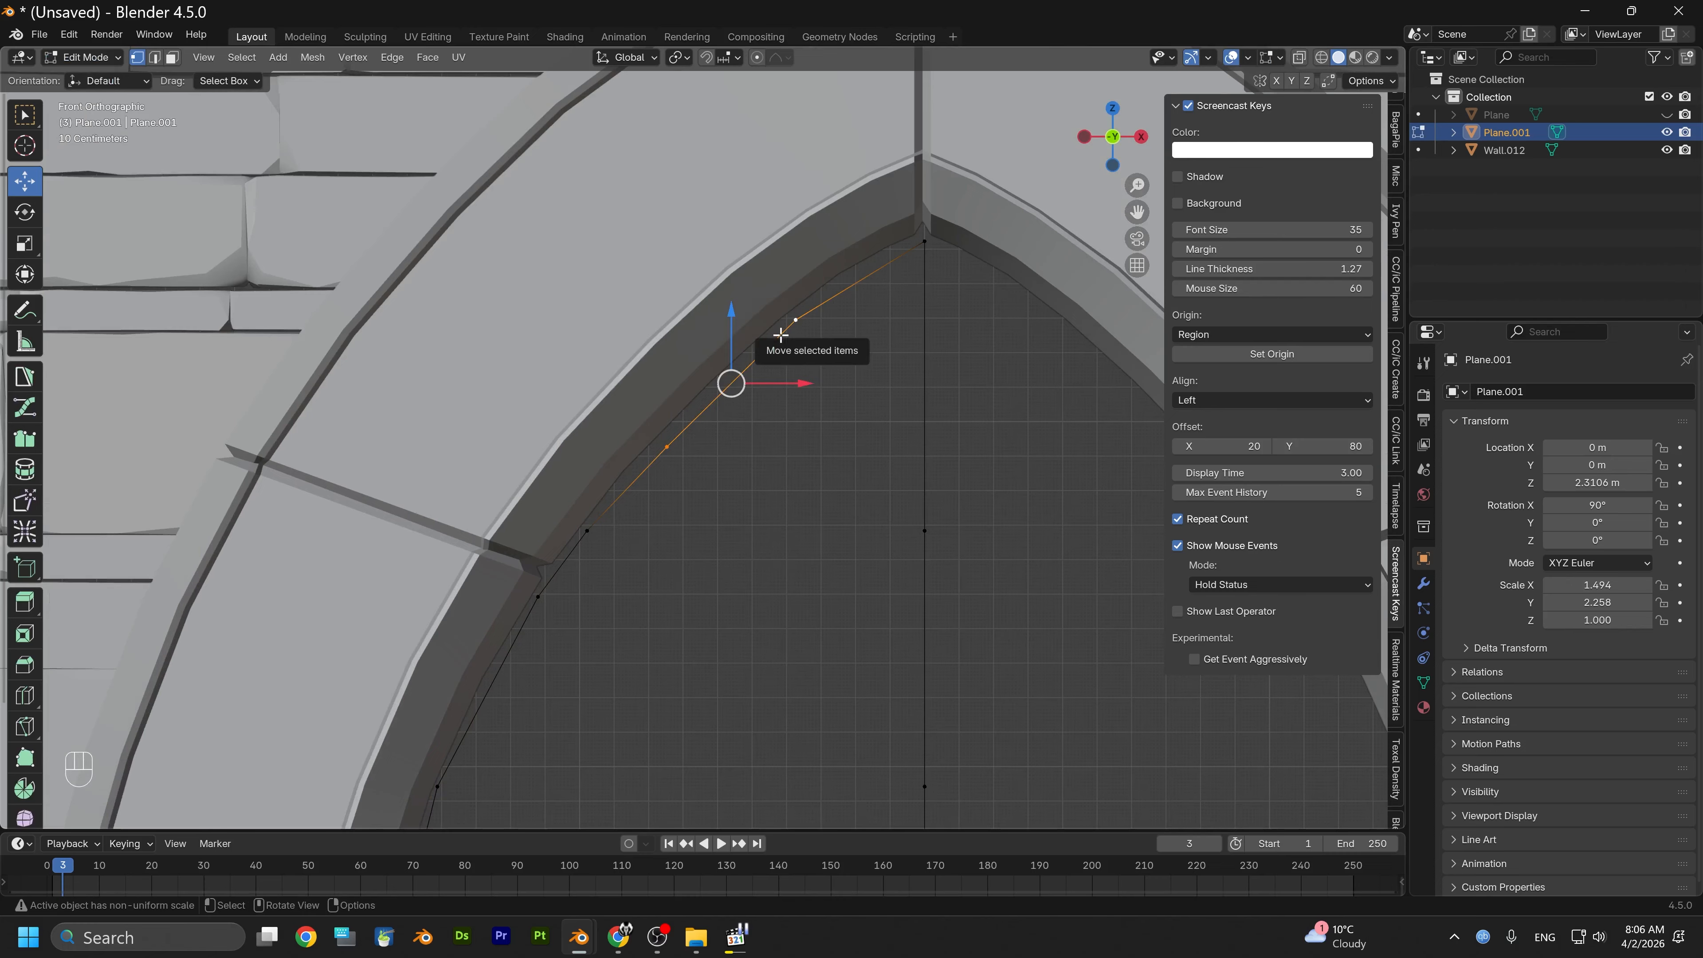
shift+click(925, 241)
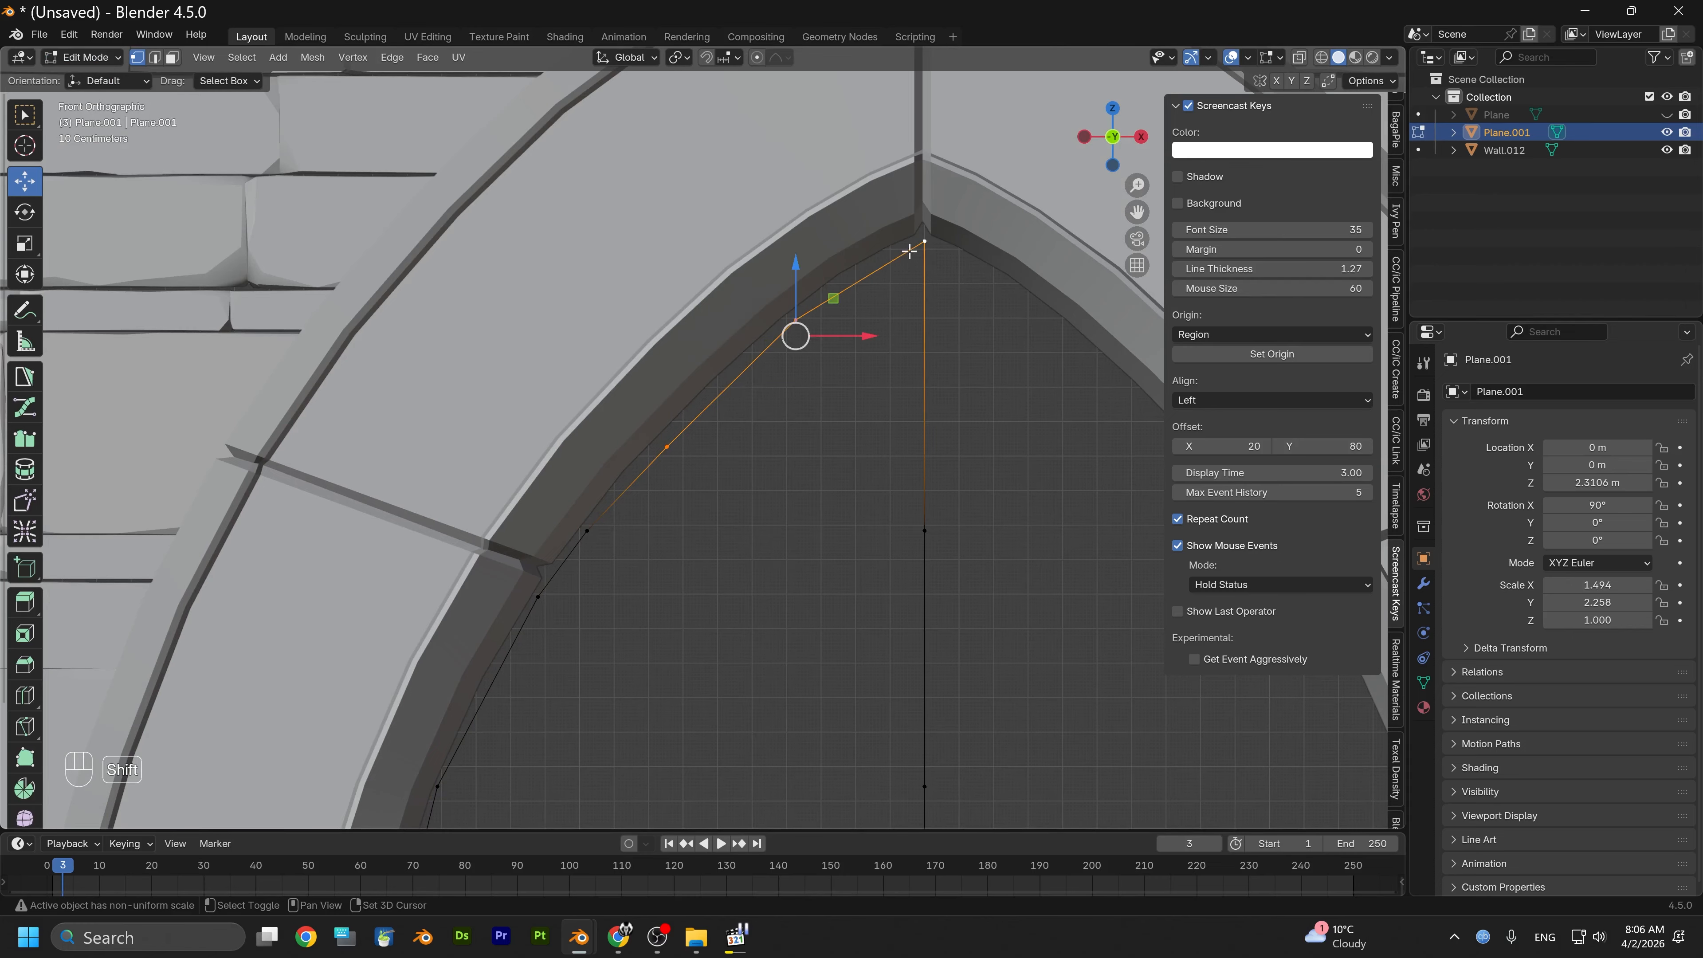
right_click(898, 268)
click(826, 320)
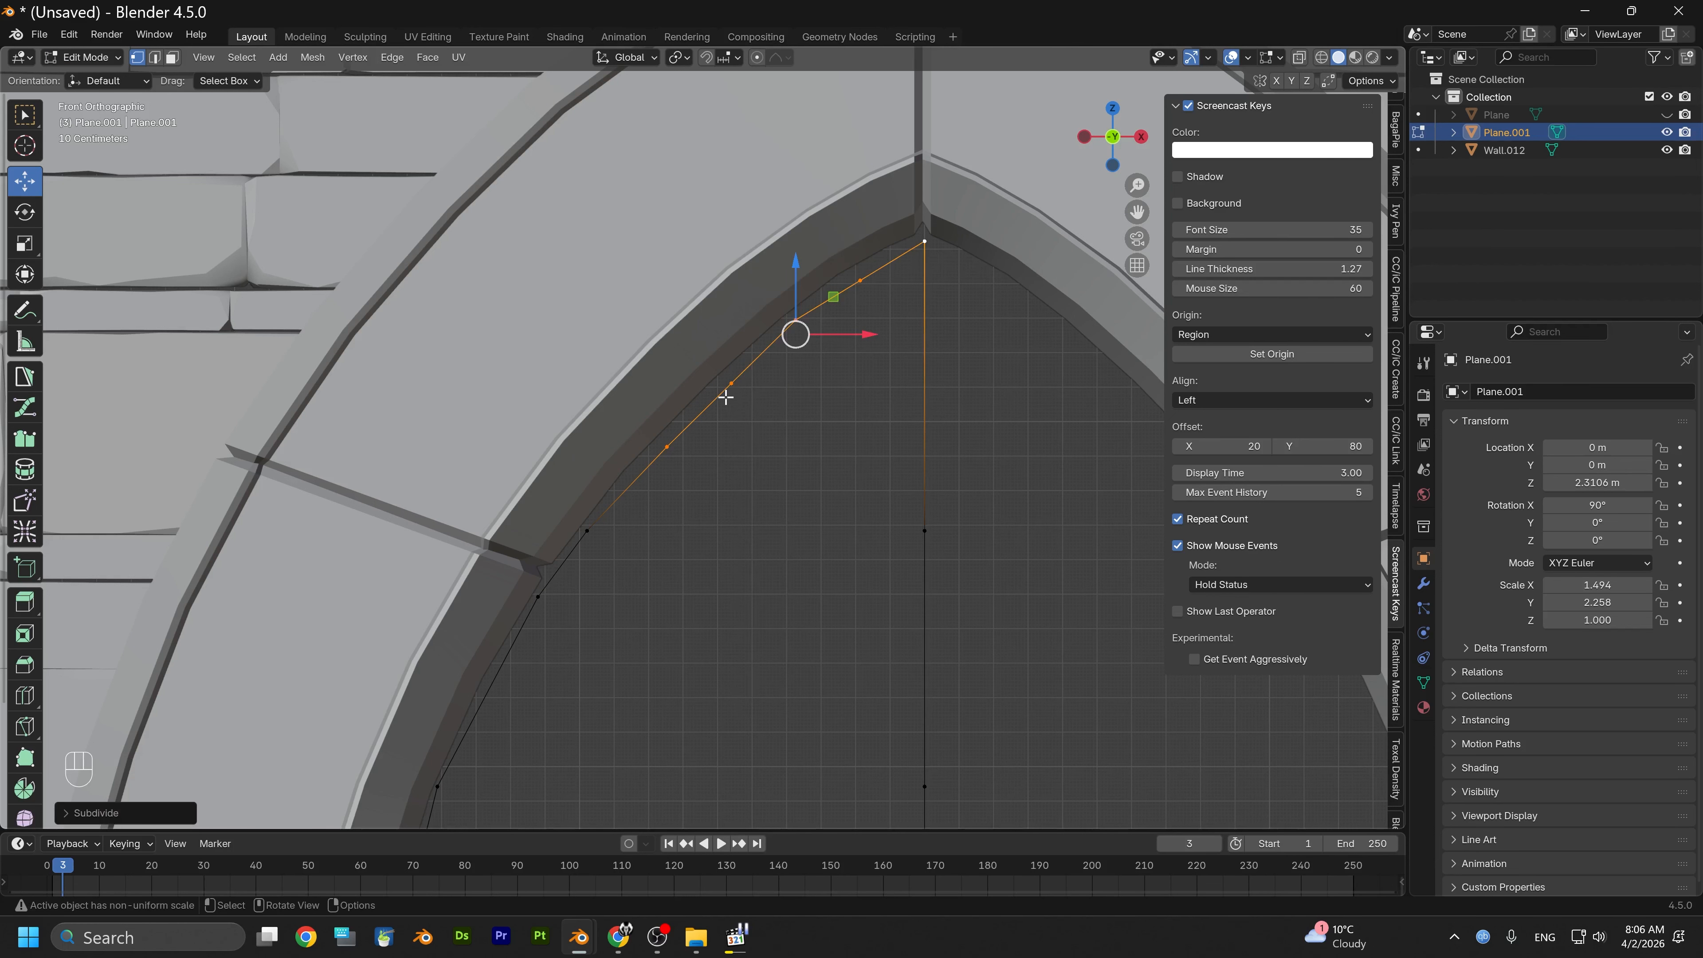
Shift the two new vertices and the original vertex below them slightly outward so the outline's upper curve follows the arch
click(730, 383)
drag(791, 381, 785, 381)
click(860, 280)
drag(854, 257, 852, 251)
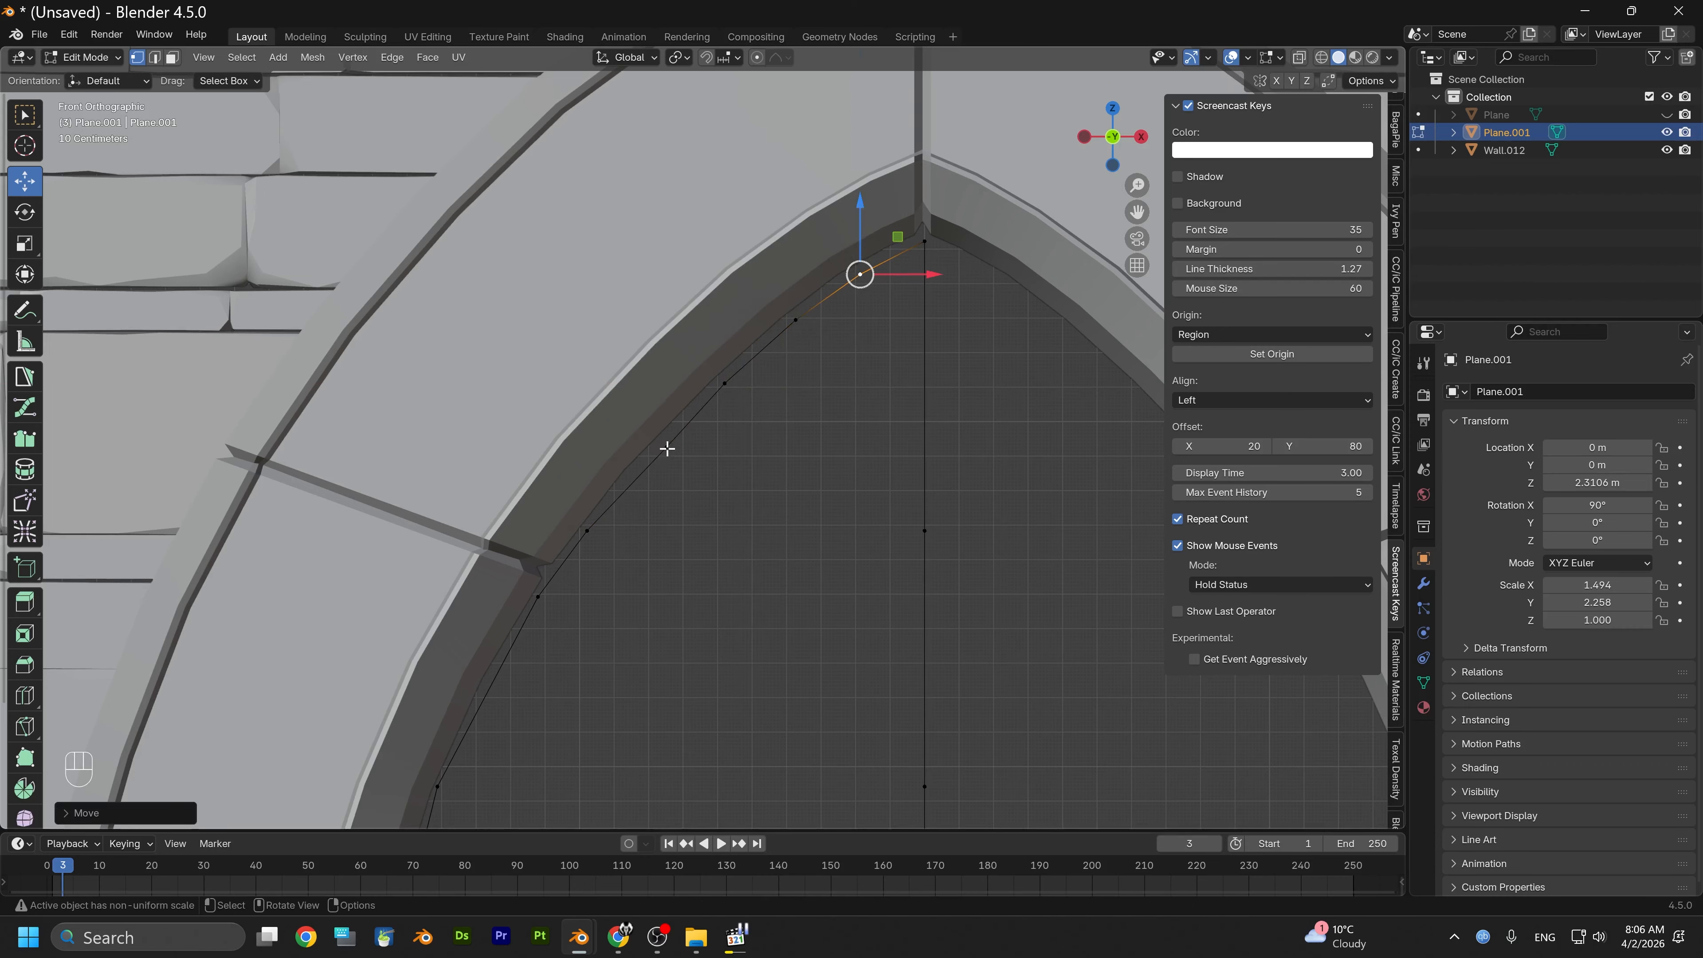
click(667, 448)
drag(726, 444, 719, 443)
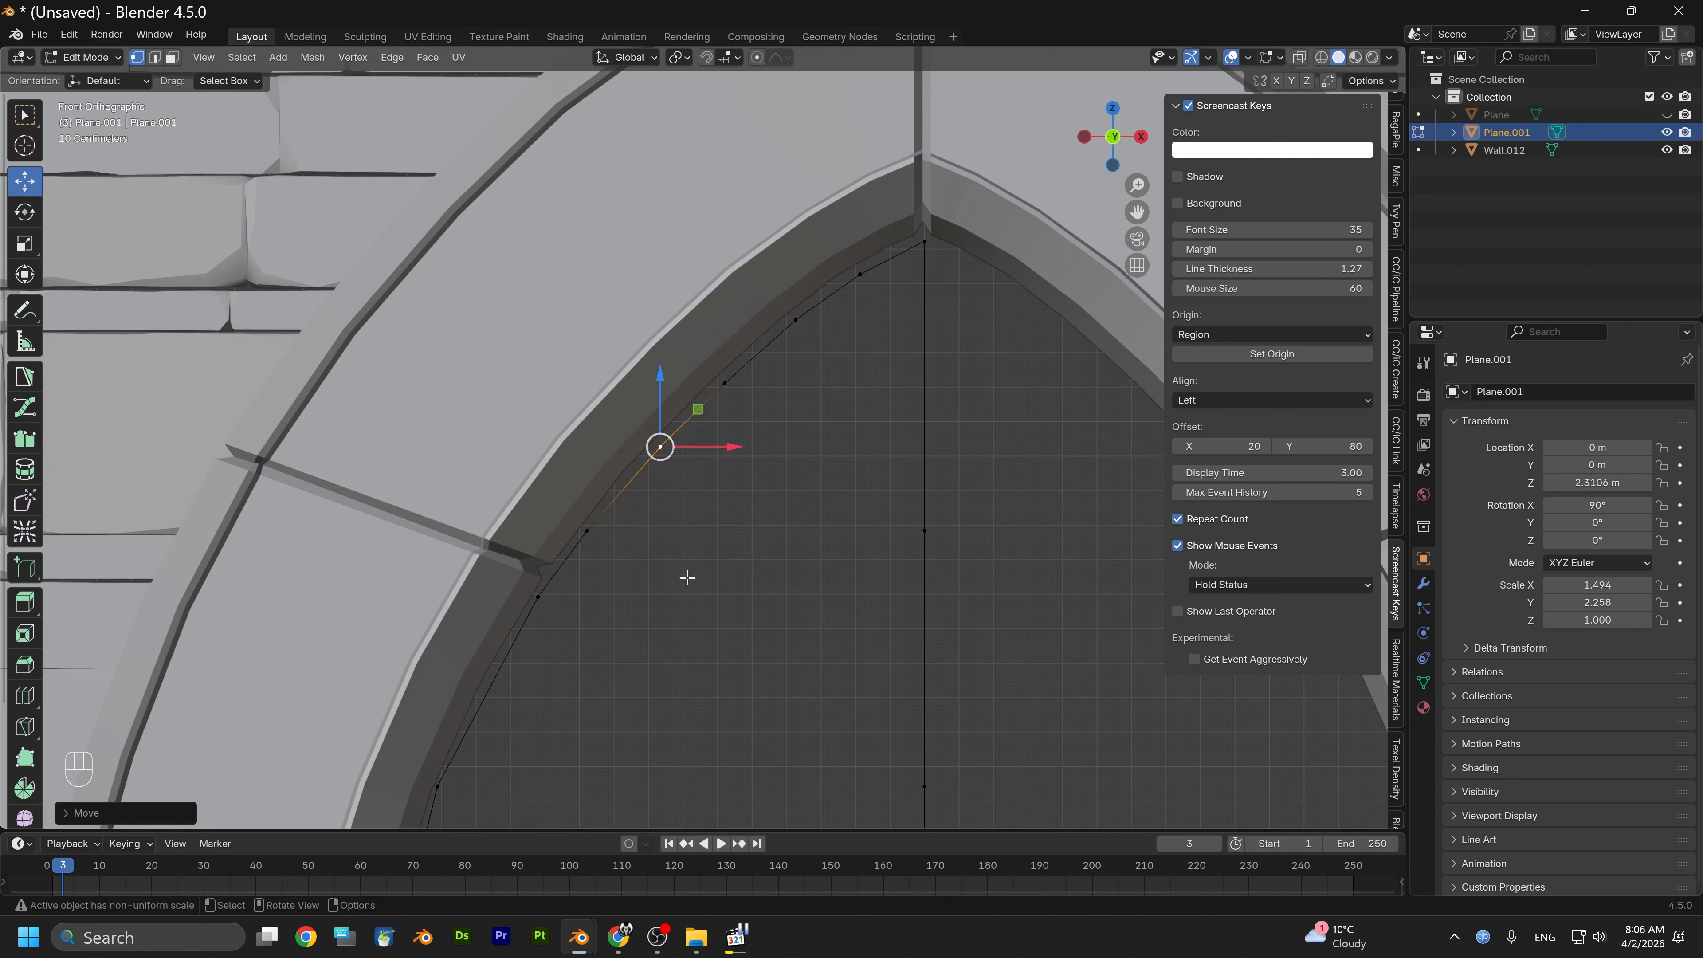
Subdivide the long edge just below the arch's stone joint and move its new midpoint vertex slightly outward toward the arch
shift+middle_drag(630, 604, 836, 398)
click(647, 575)
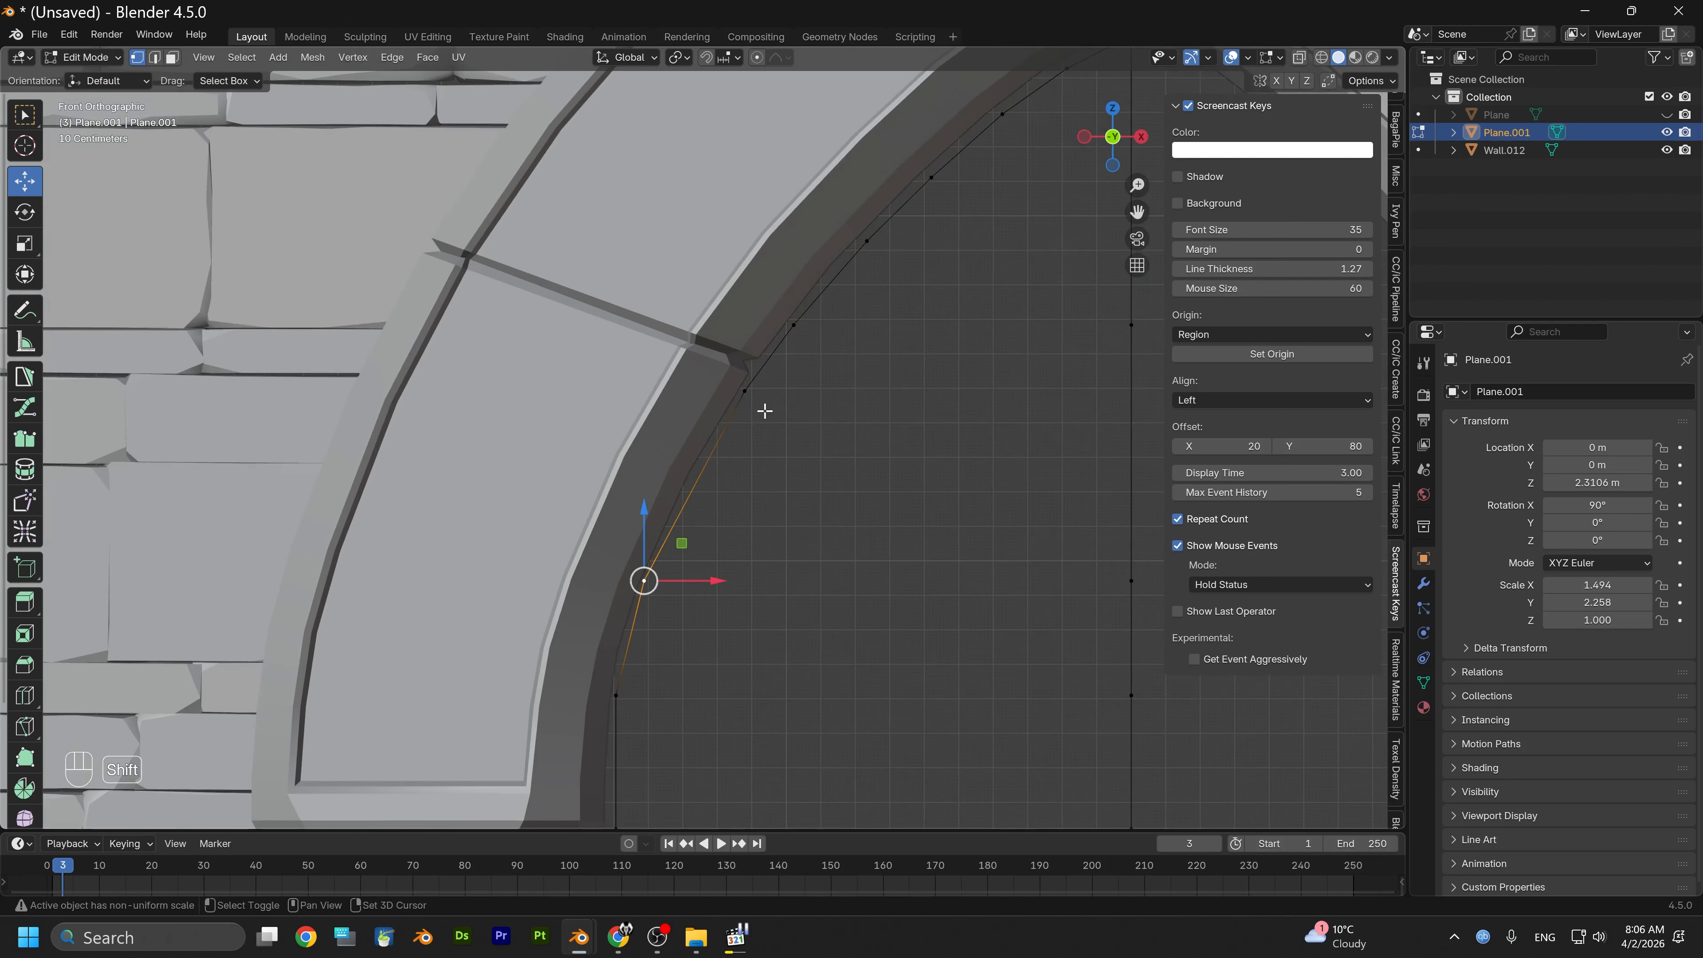
shift+click(745, 391)
right_click(745, 403)
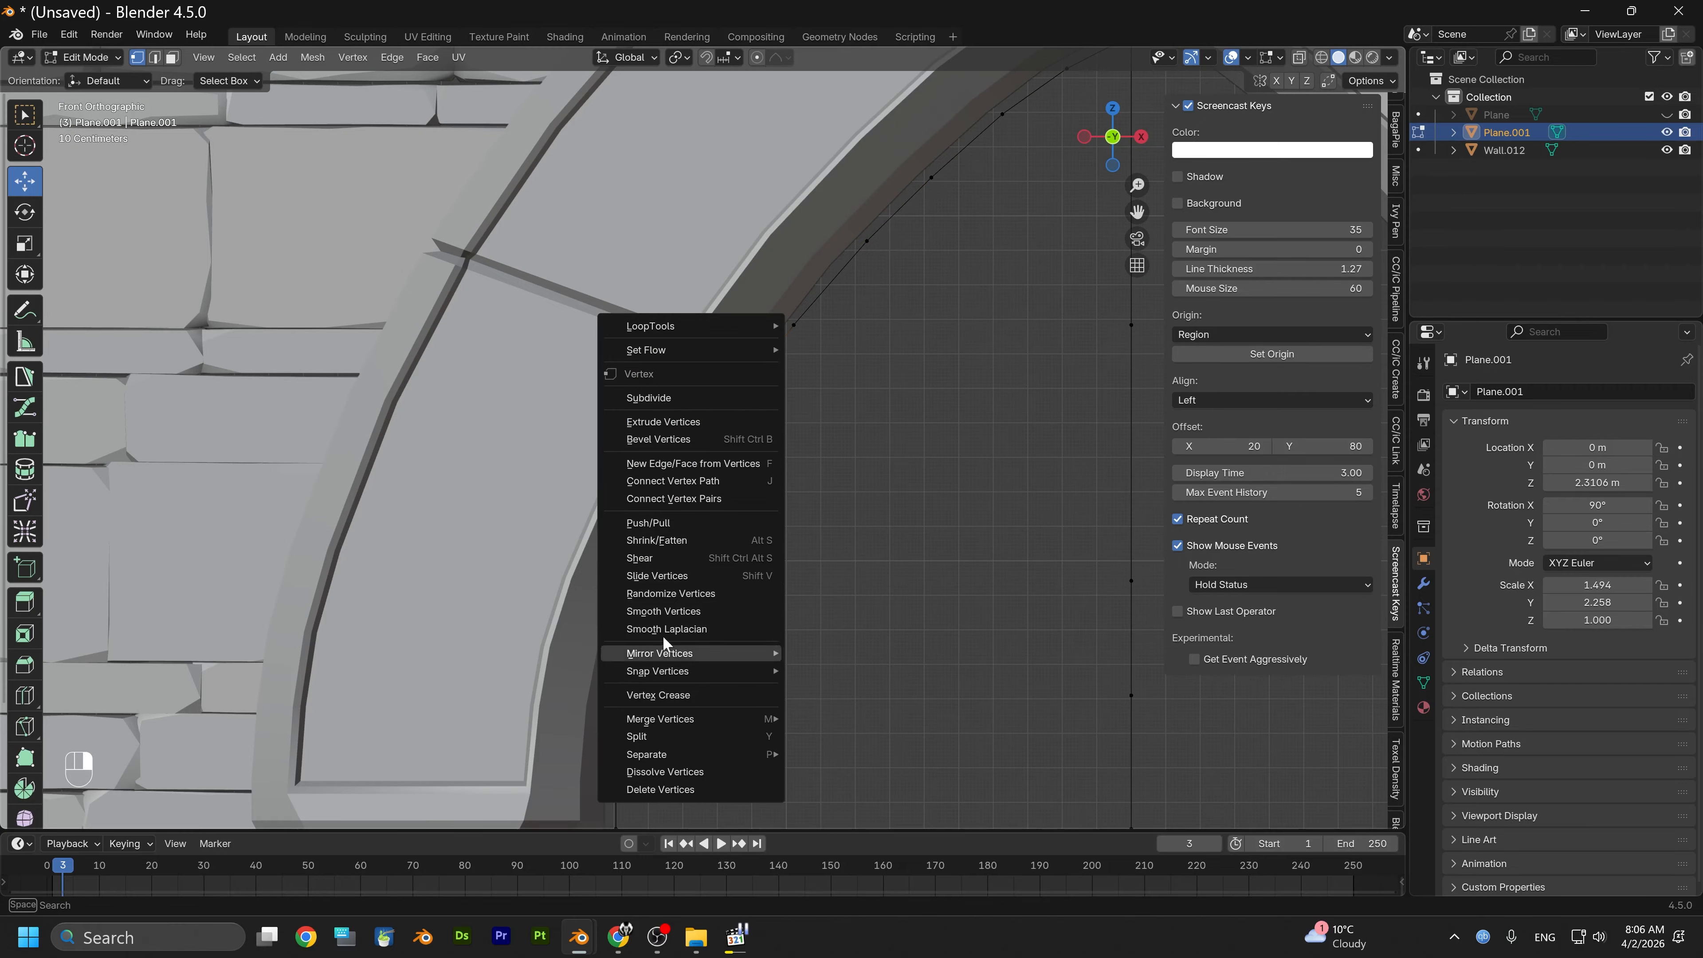
click(713, 398)
click(694, 485)
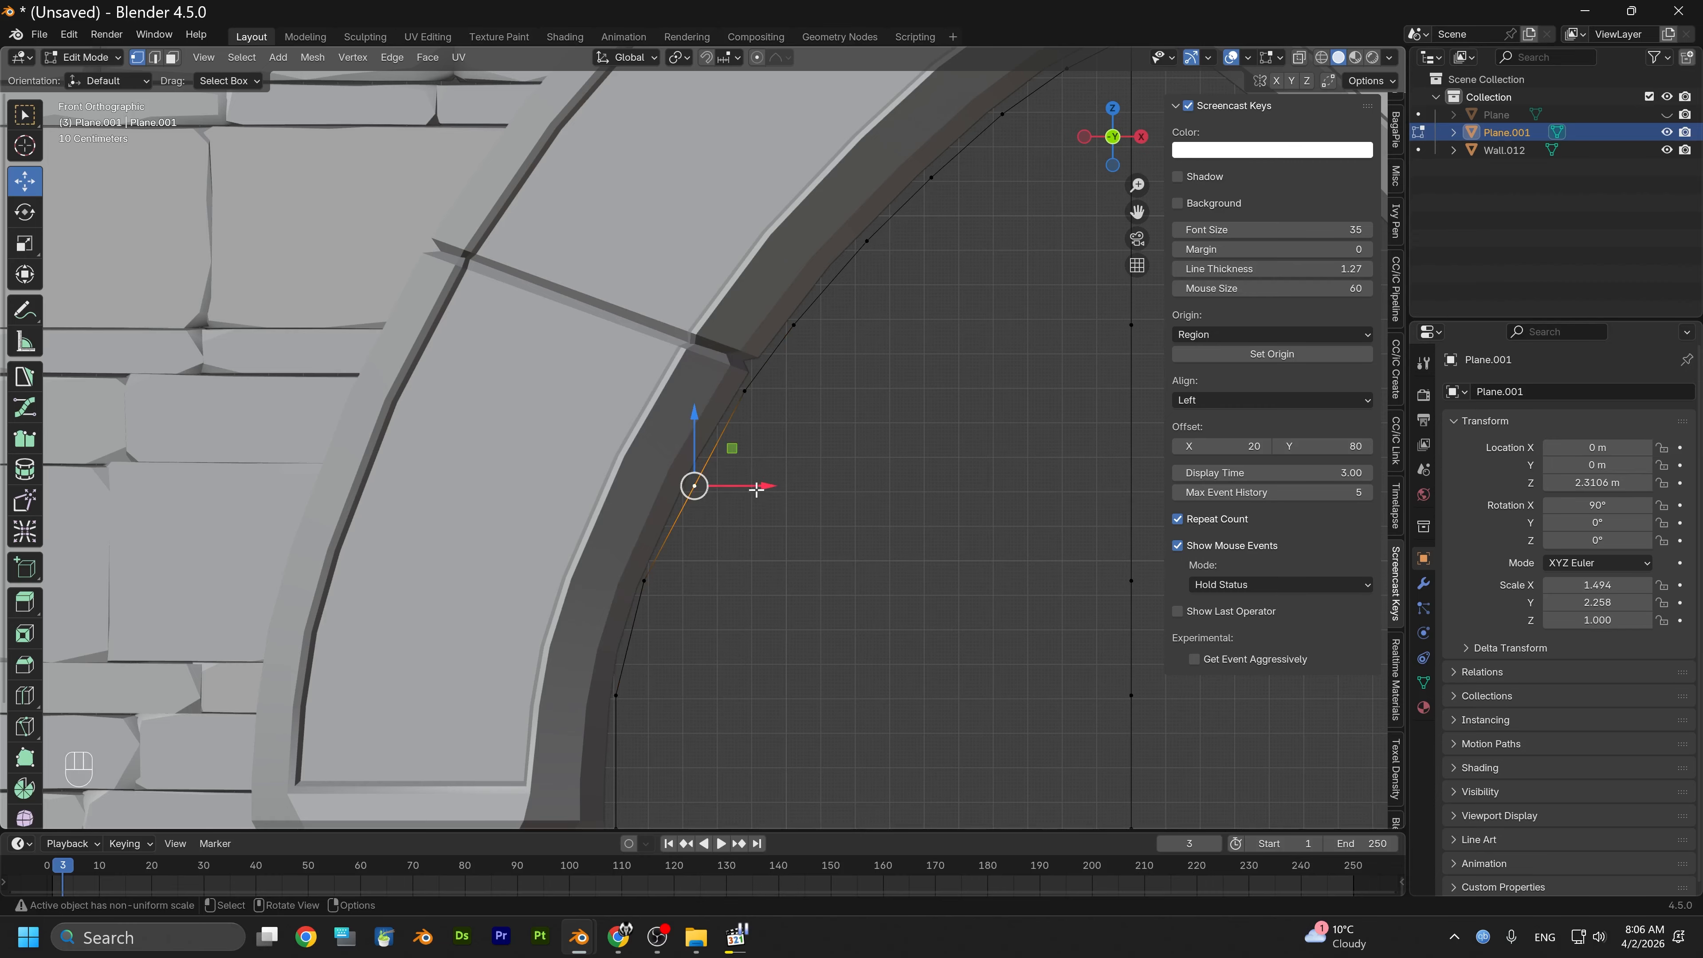
drag(757, 486, 748, 481)
Examine how the reshaped outline fits the arch and the straight side of the doorway
scroll(778, 517, down, 3)
alt+middle_drag(801, 552, 789, 327)
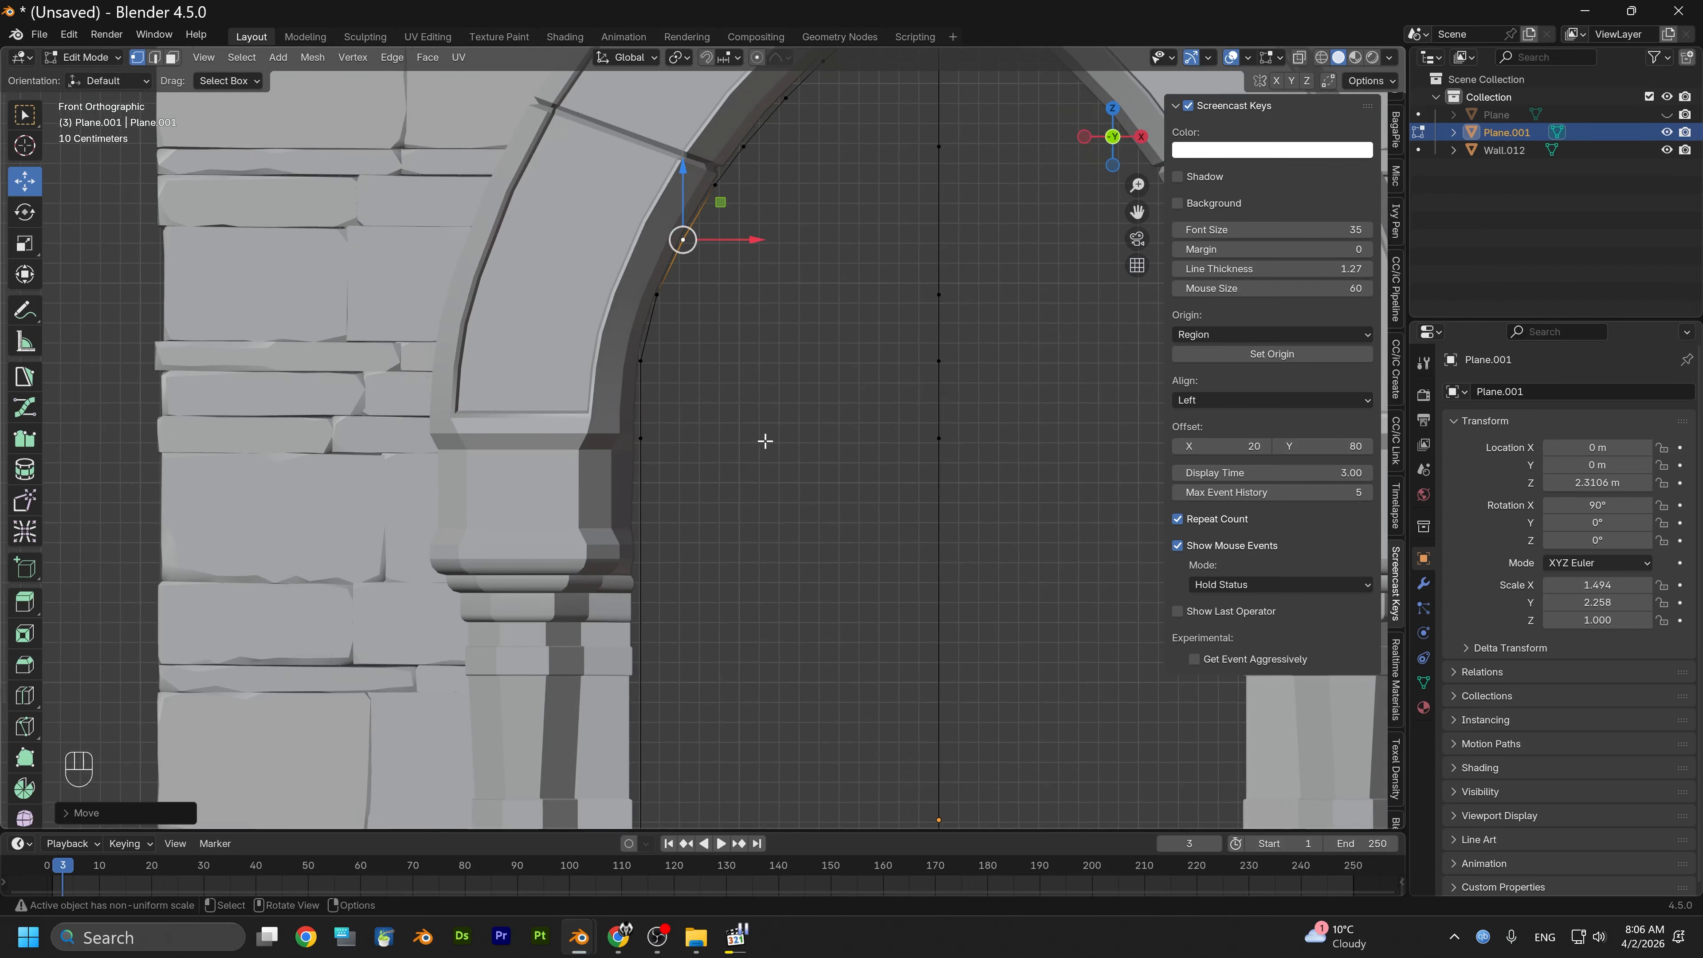
scroll(749, 462, down, 2)
alt+middle_drag(727, 446, 730, 405)
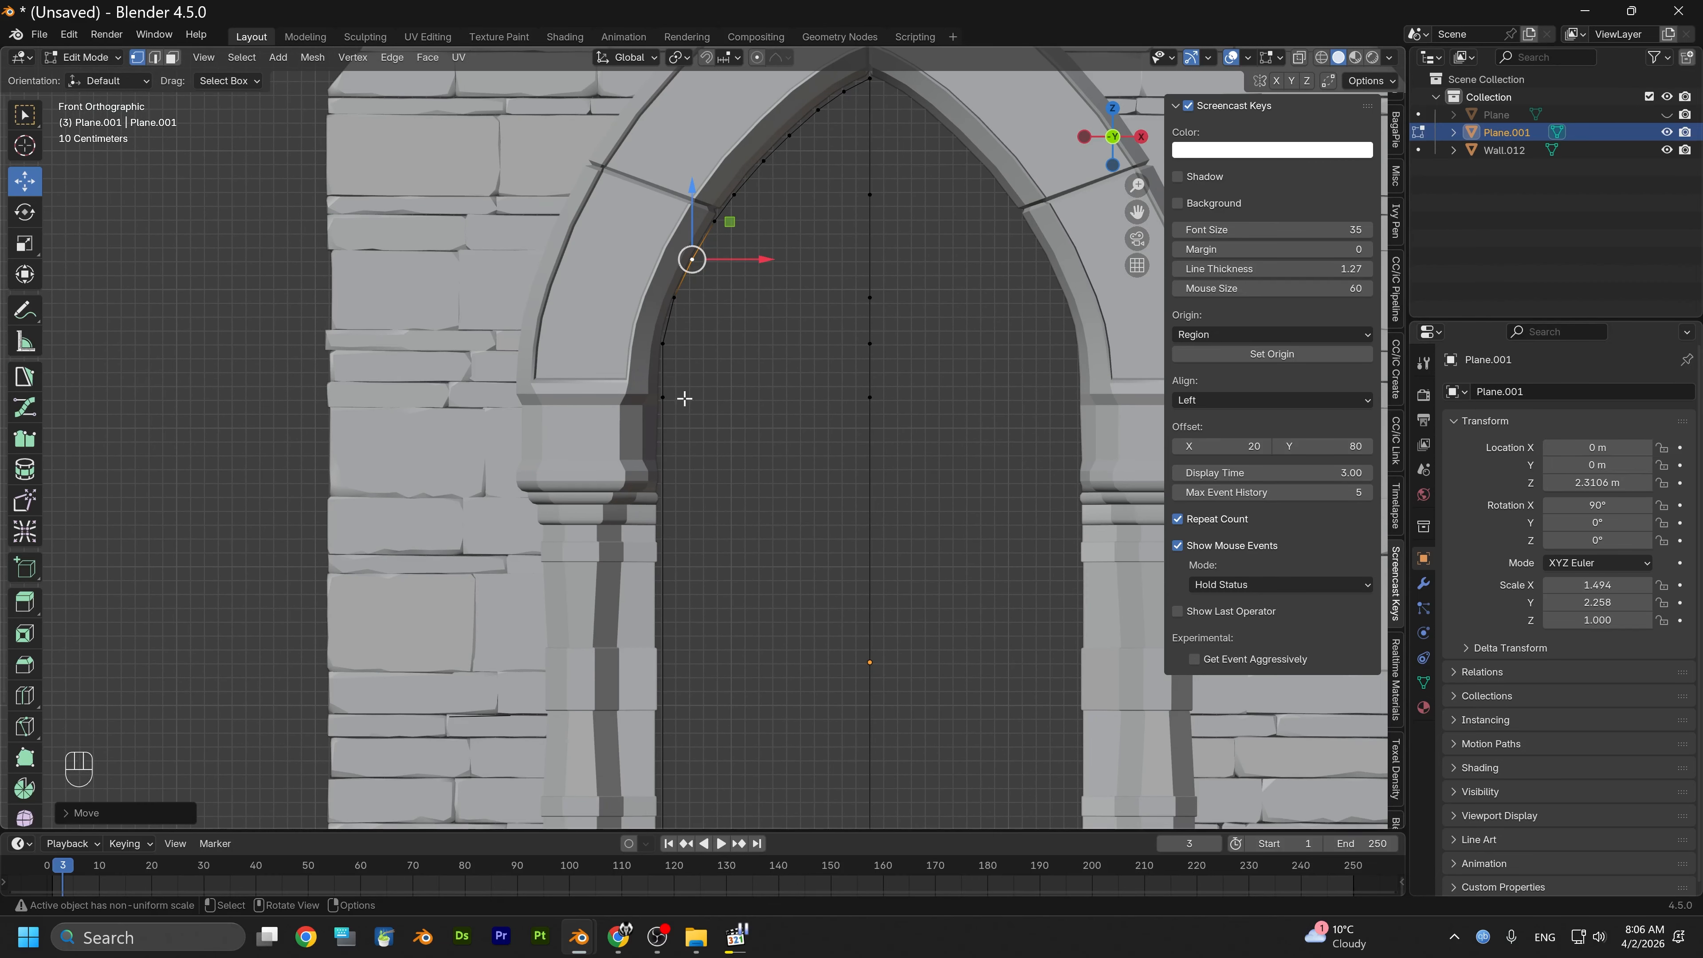
scroll(727, 415, down, 1)
scroll(723, 413, up, 4)
scroll(761, 348, down, 2)
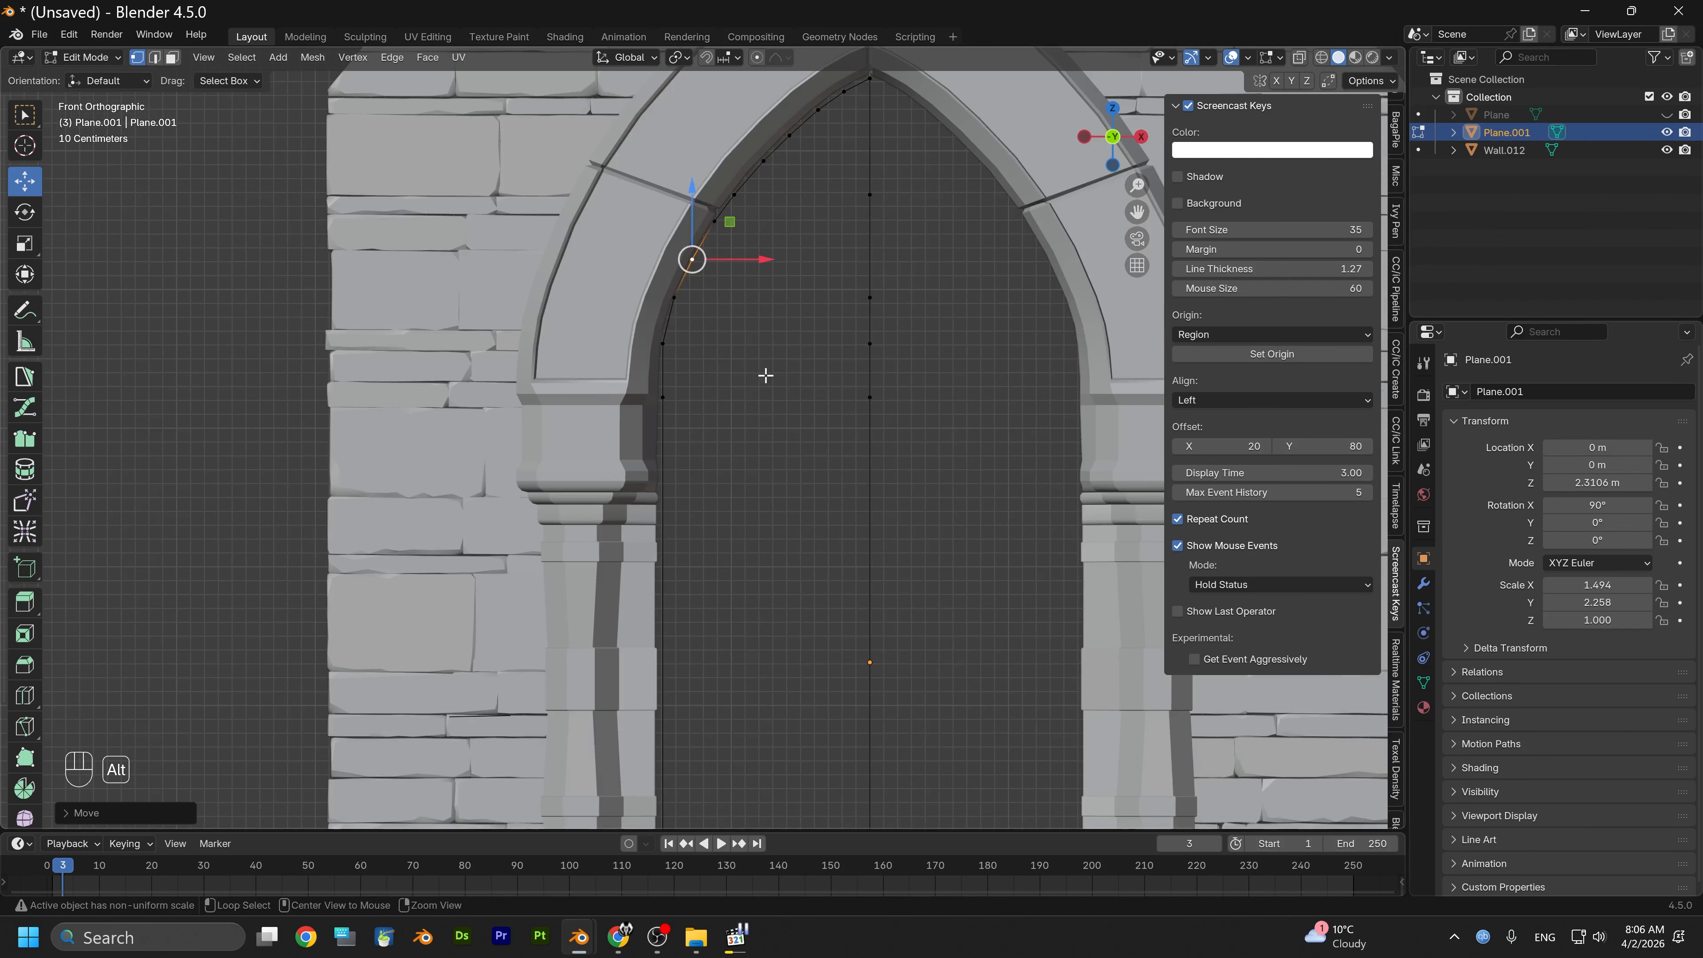
alt+middle_drag(764, 377, 764, 404)
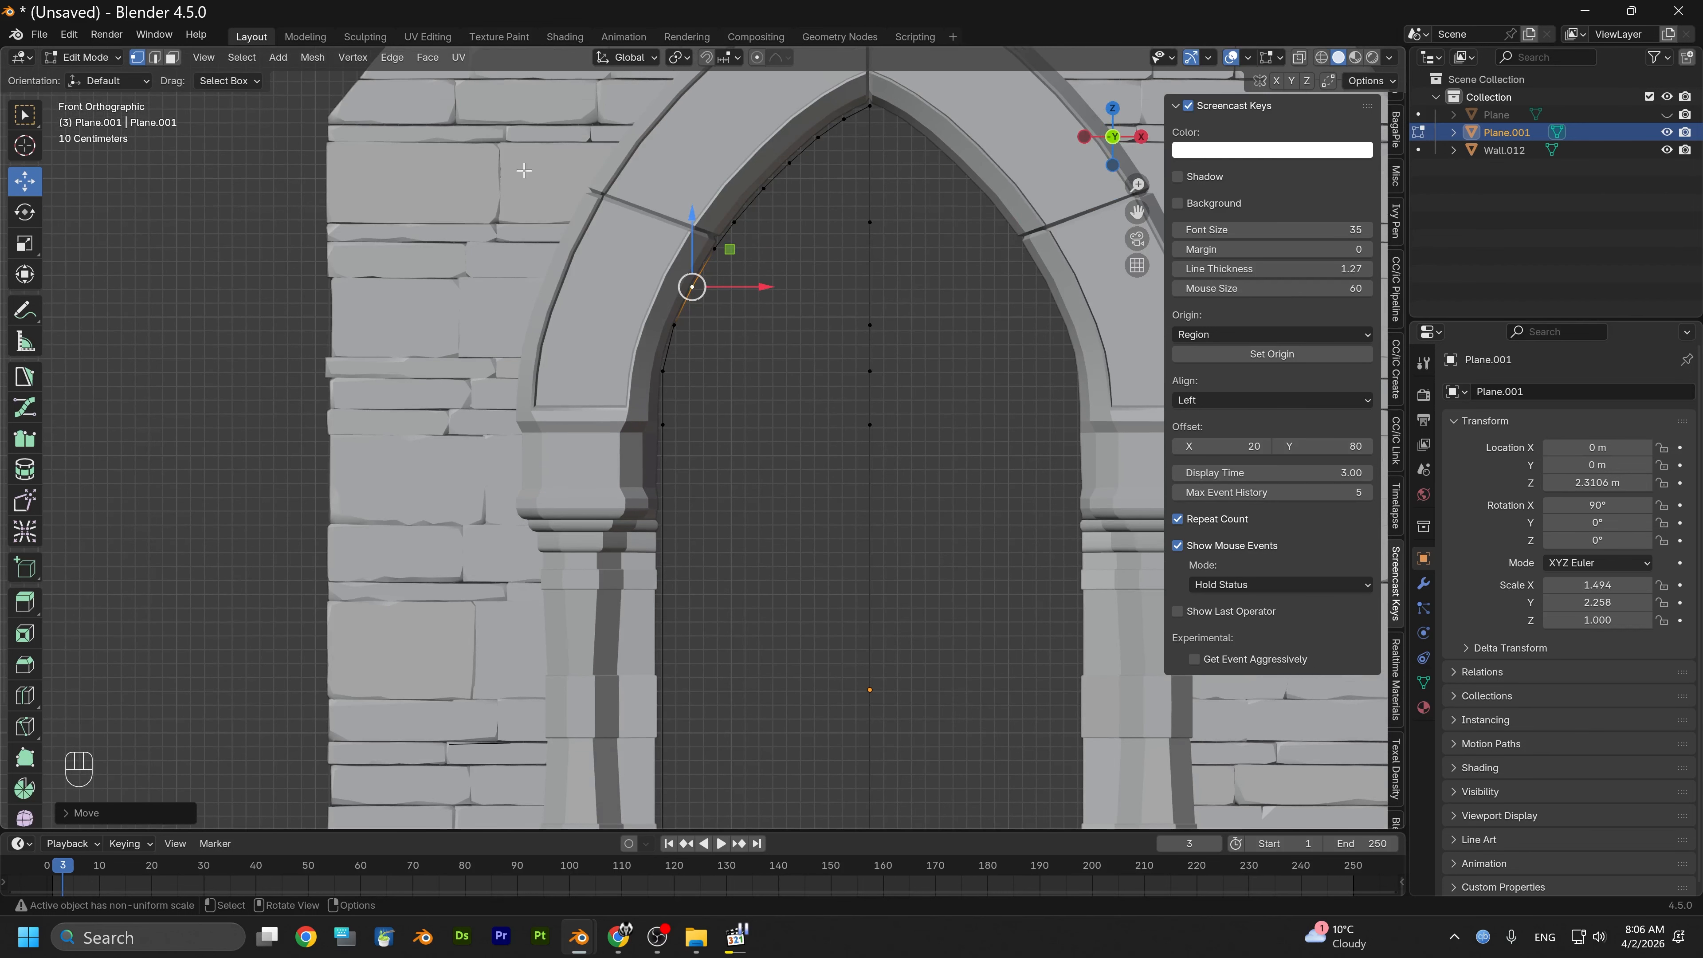
Return to object mode, unhide the solid half-door panel and select it
click(92, 57)
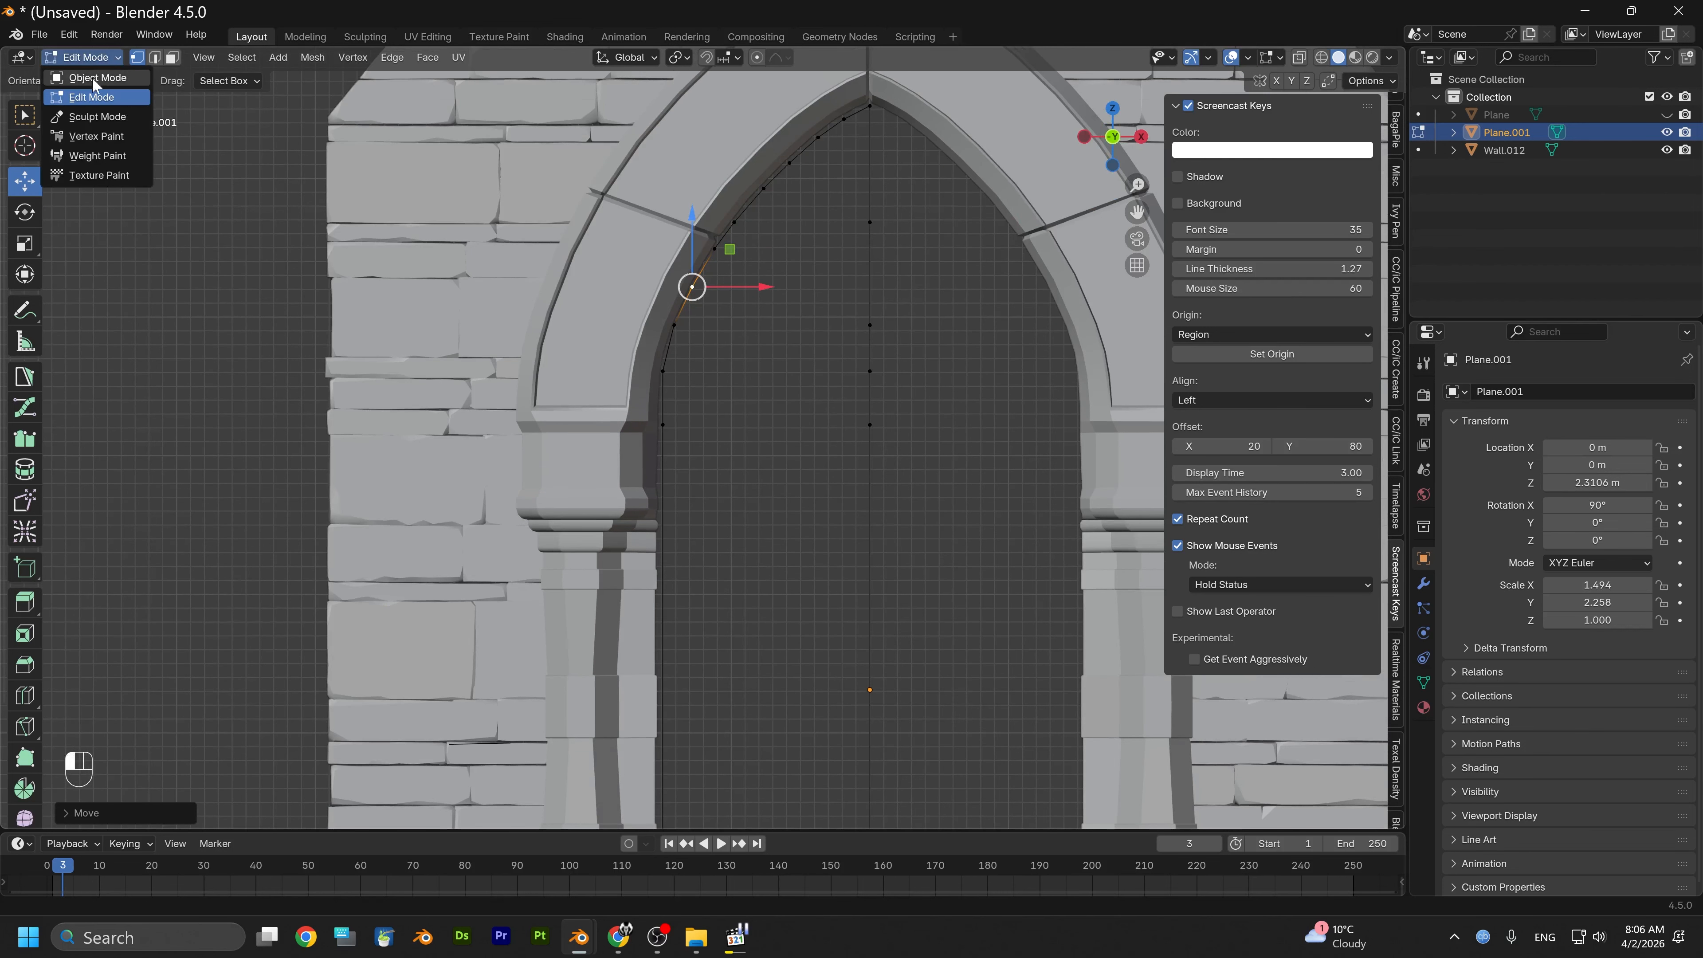
click(92, 77)
key(super)
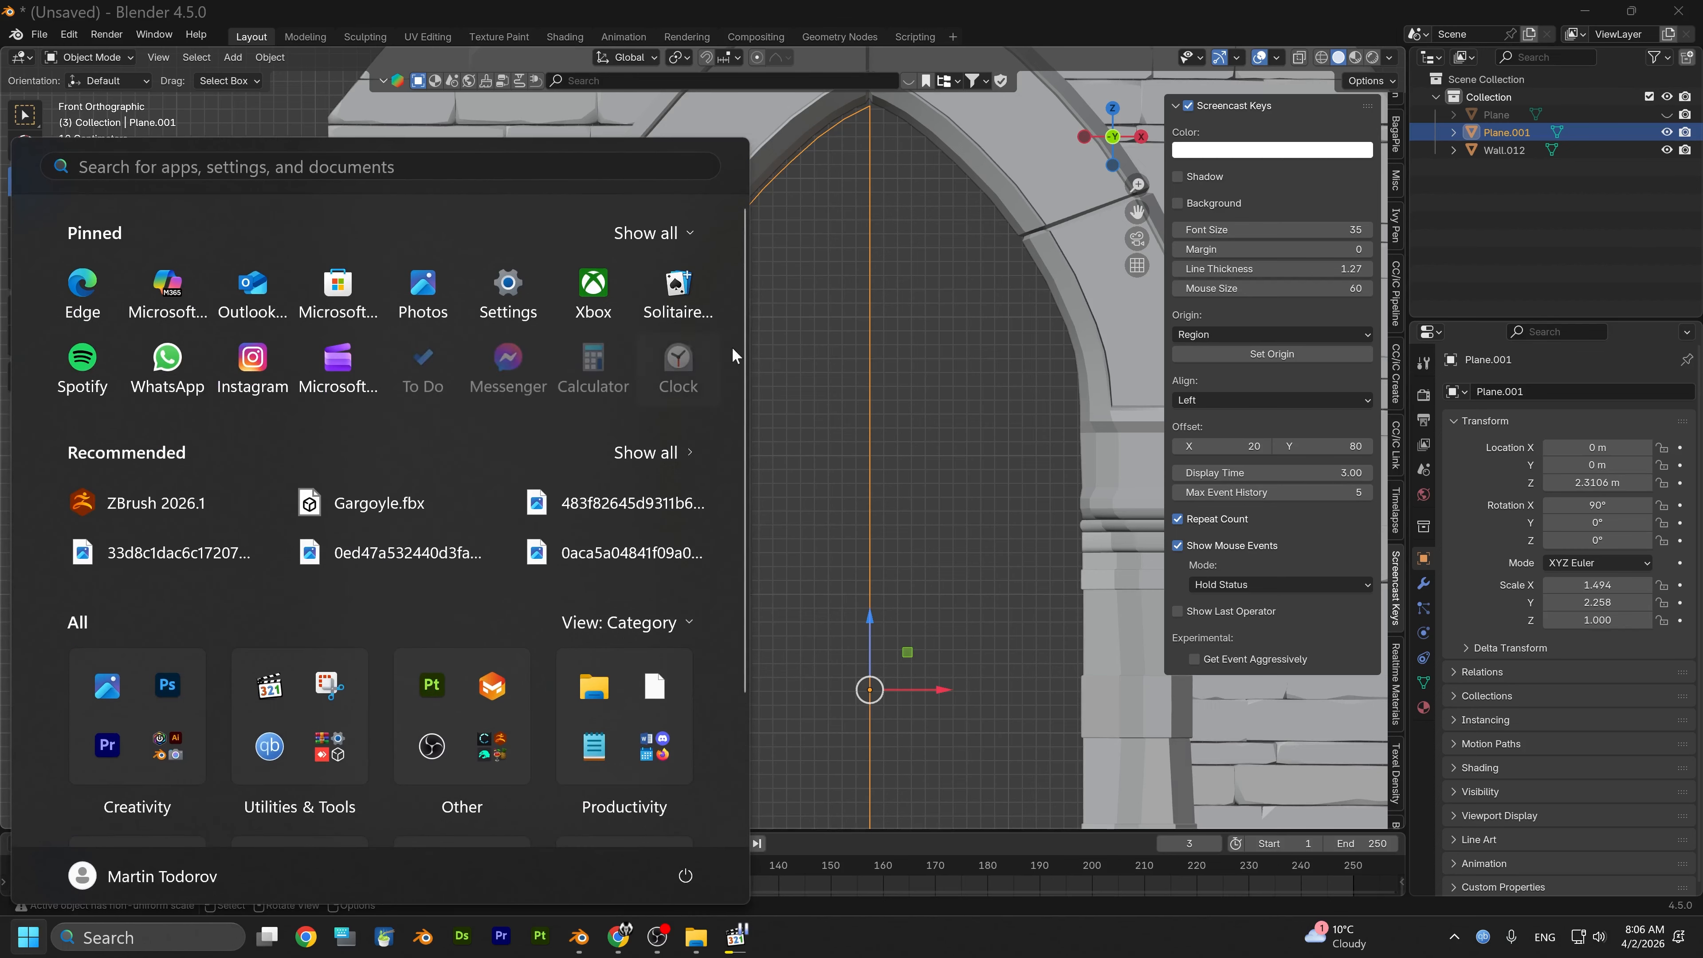
key(super)
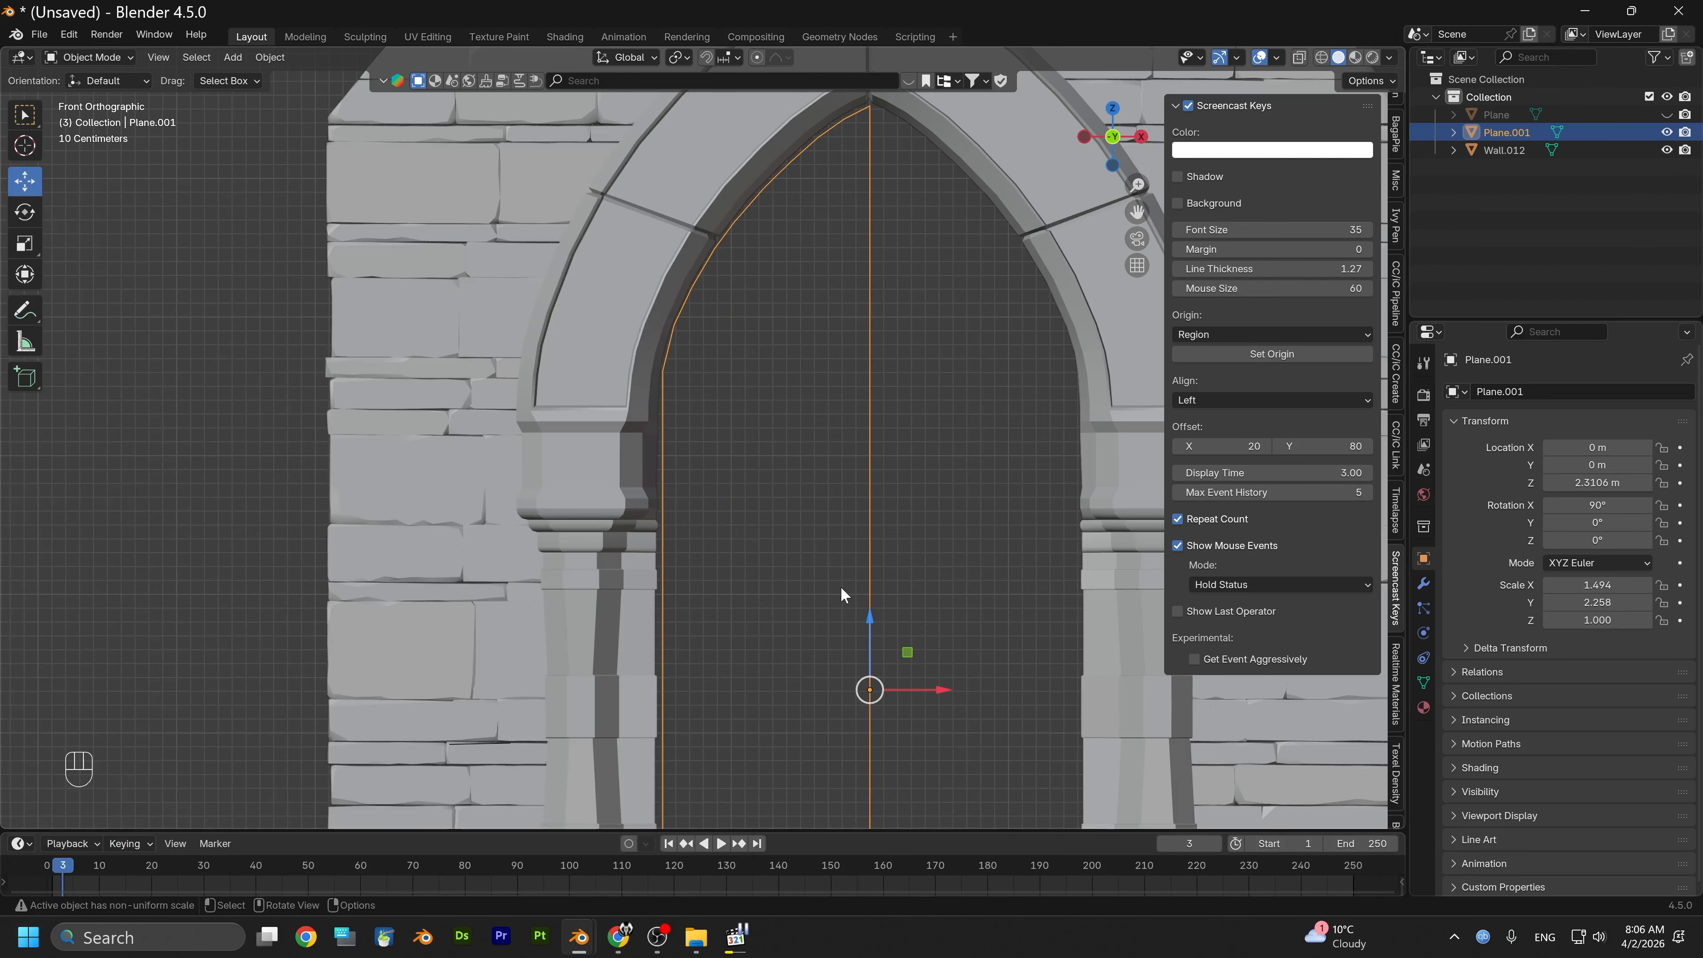
key(alt+h)
click(786, 516)
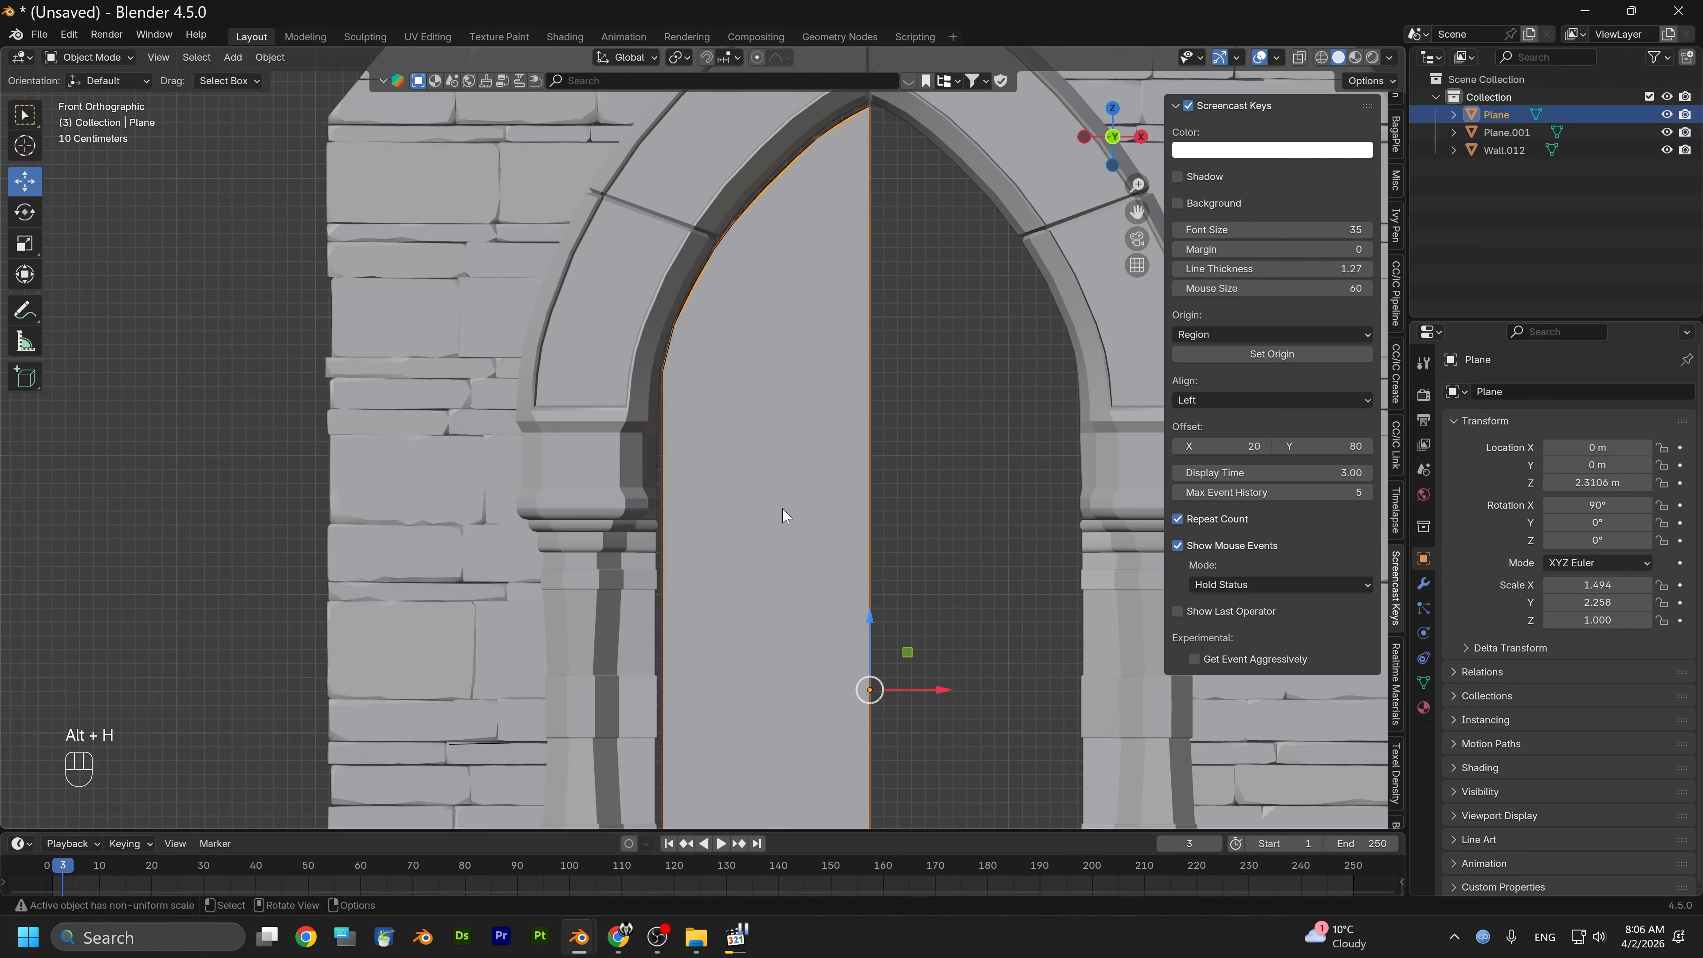
Enter edit mode on the panel and, in face selection, select its first and third vertical plank columns counted from the curved side
scroll(667, 446, up, 1)
click(101, 58)
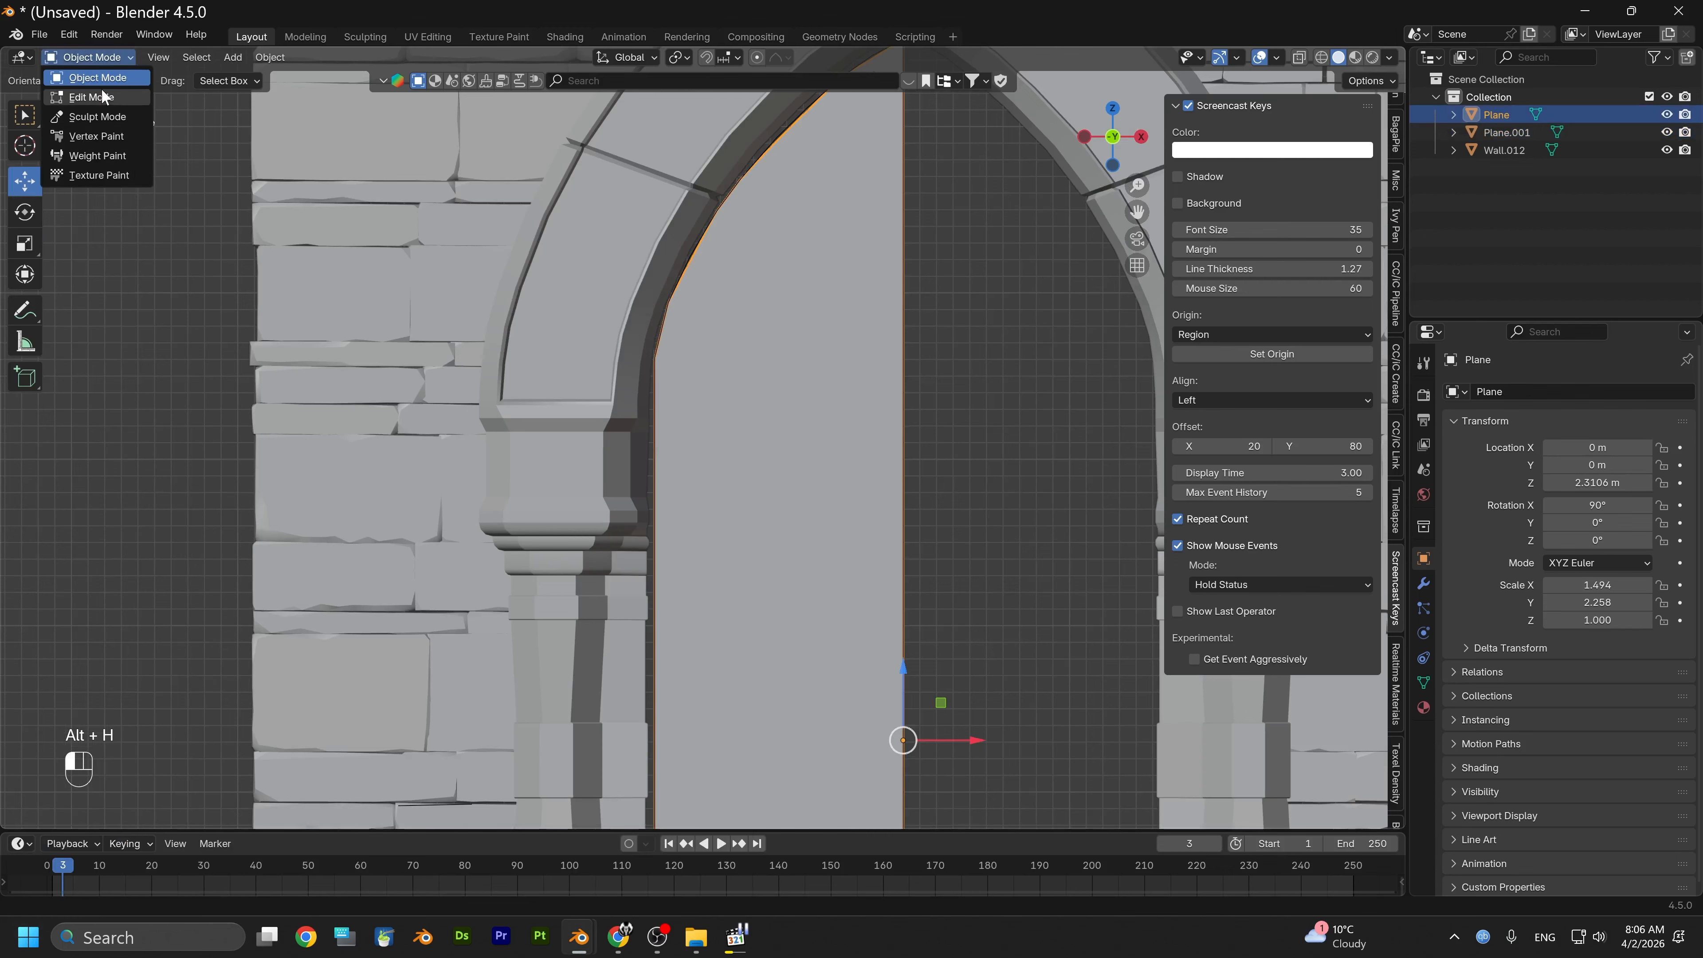
click(87, 84)
scroll(760, 488, down, 1)
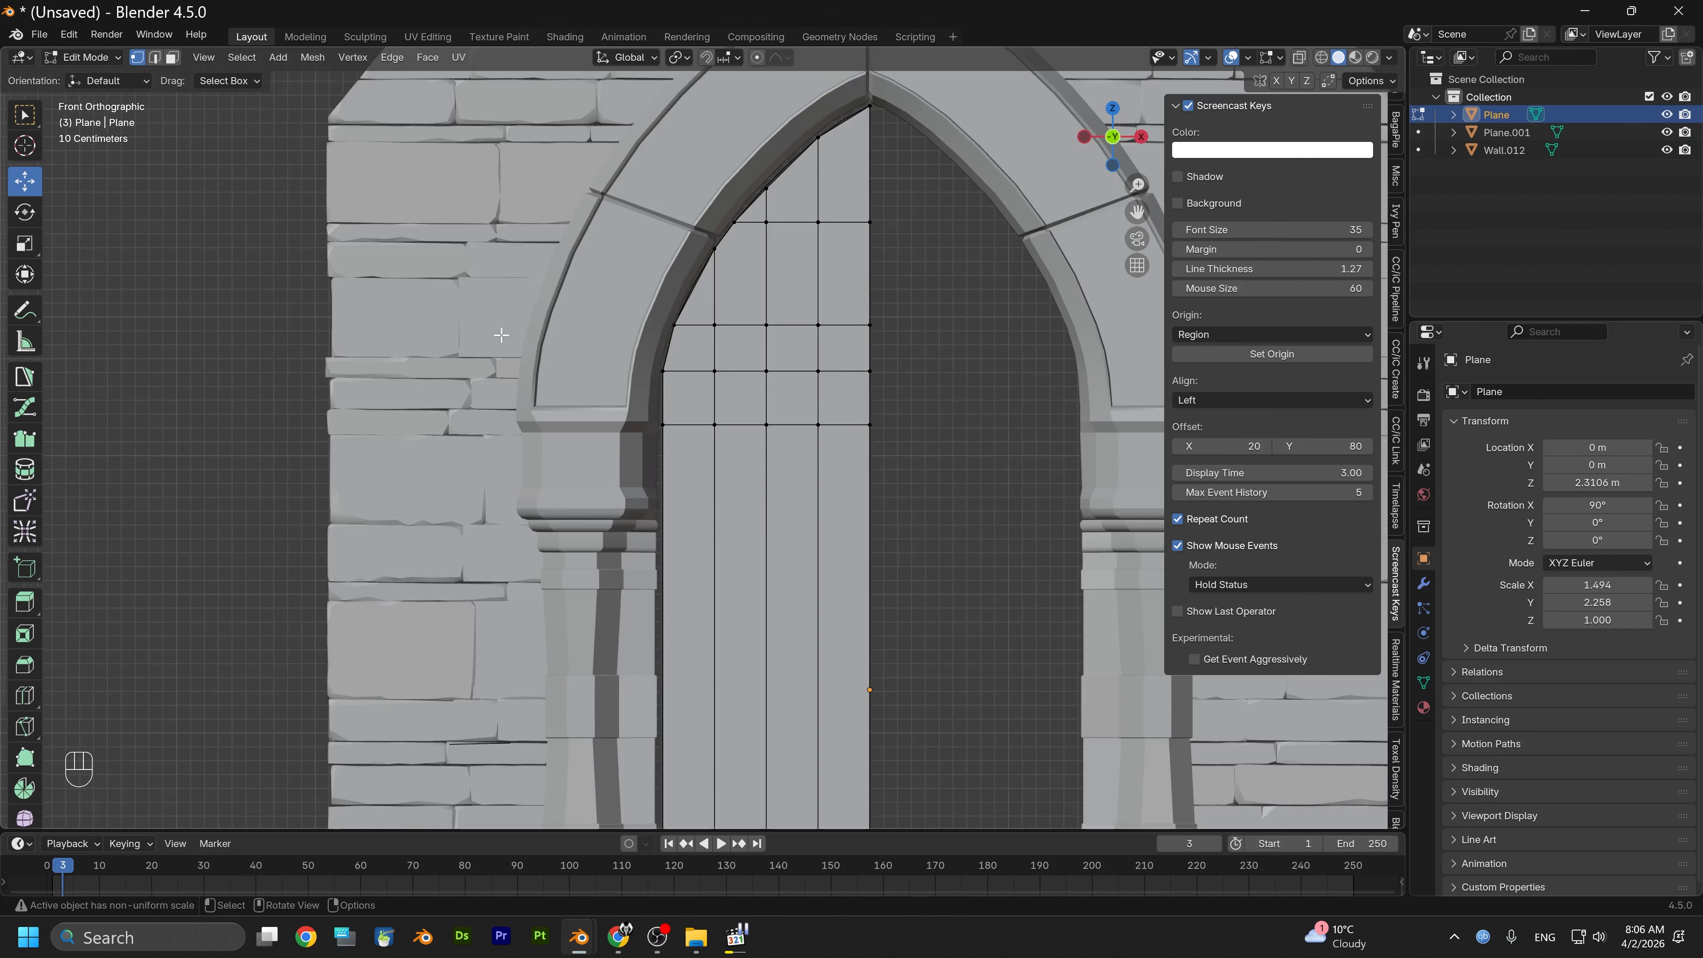
key(3)
alt+shift+click(688, 432)
shift+click(693, 310)
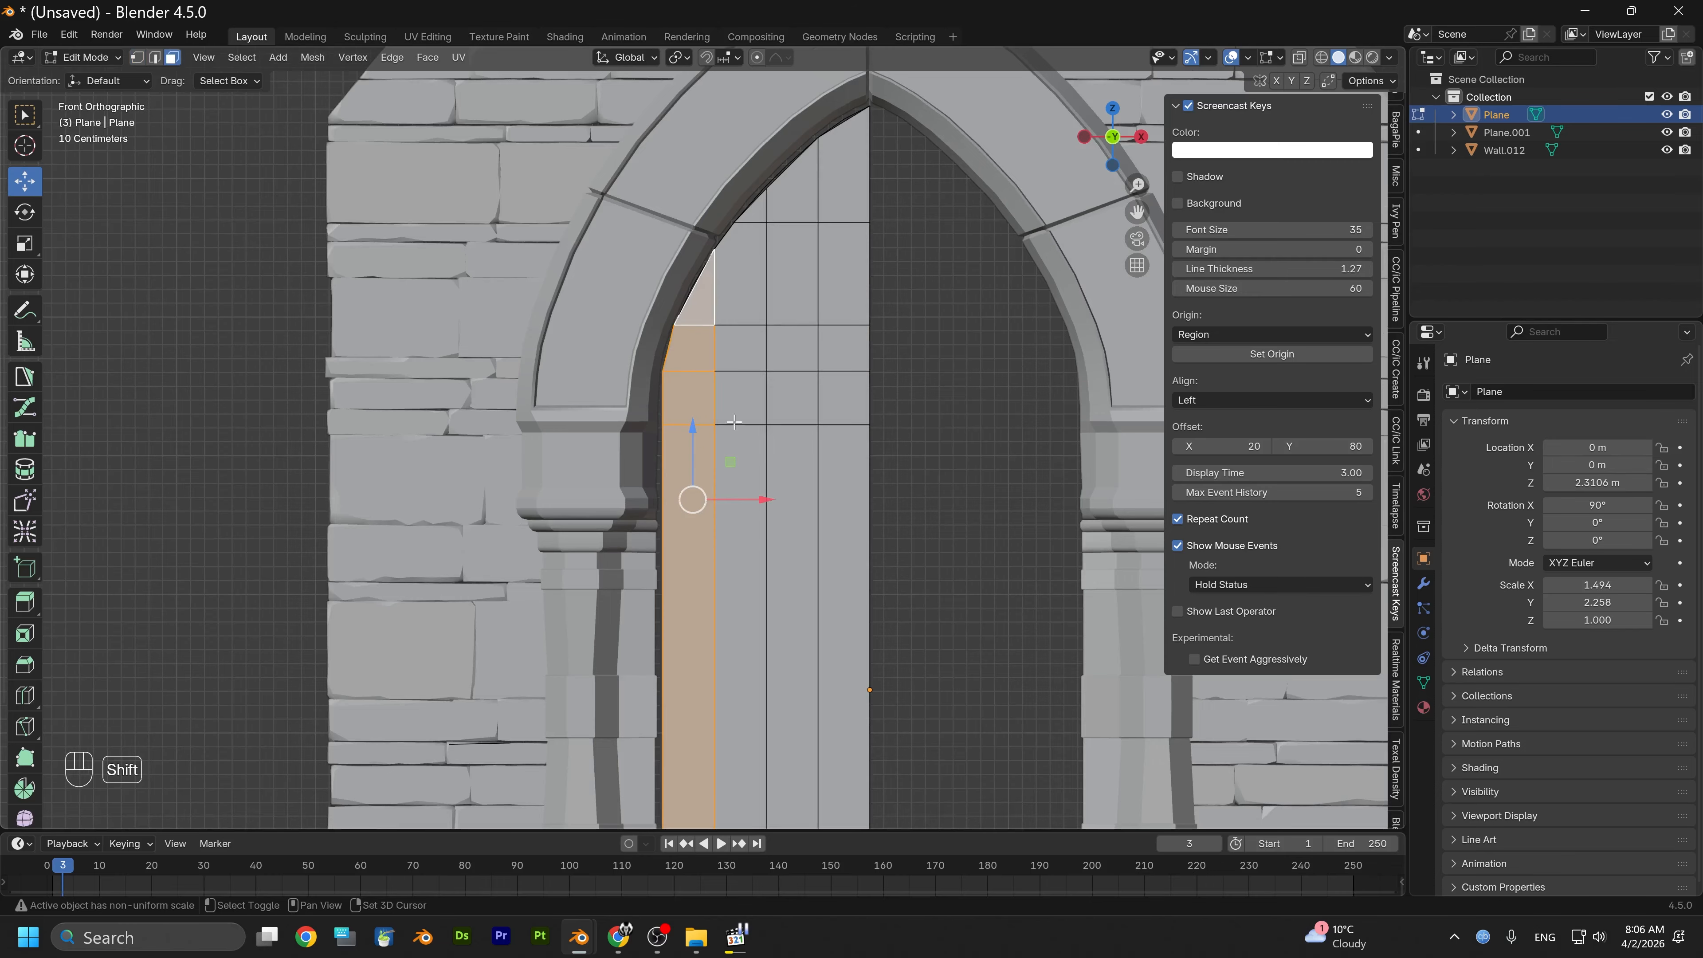
alt+shift+click(791, 423)
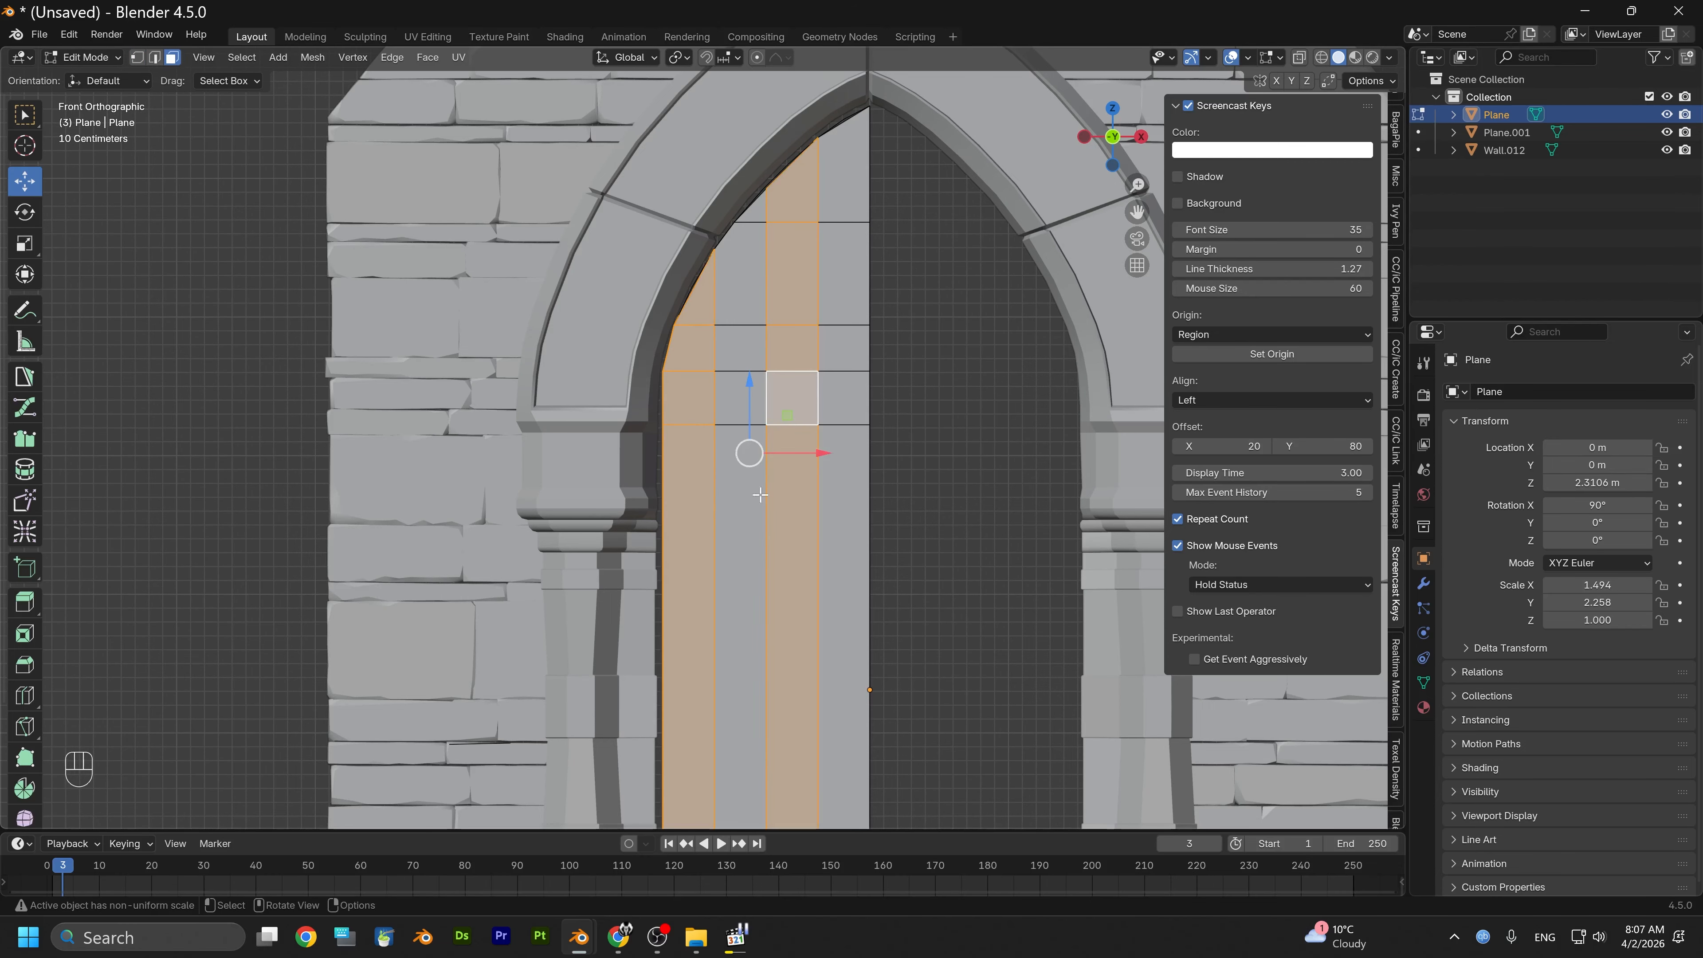
Try to split the two selected plank columns from the rest of the half-door mesh
scroll(761, 541, up, 1)
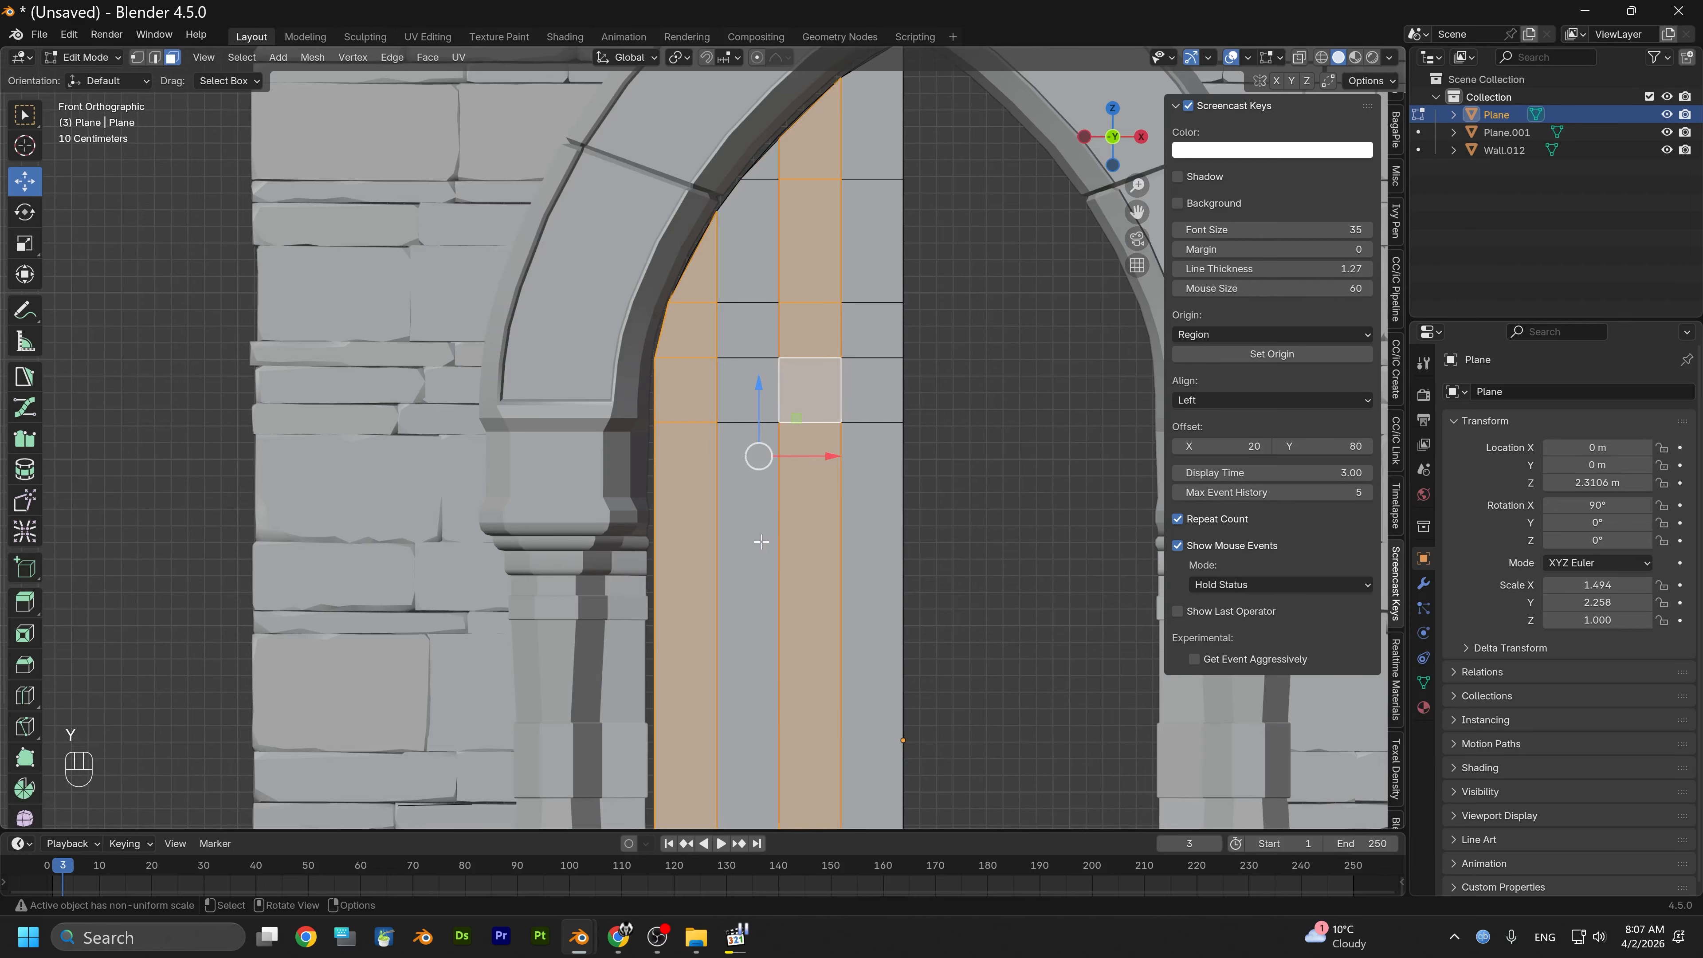
key(ctrl+z)
key(ctrl+less)
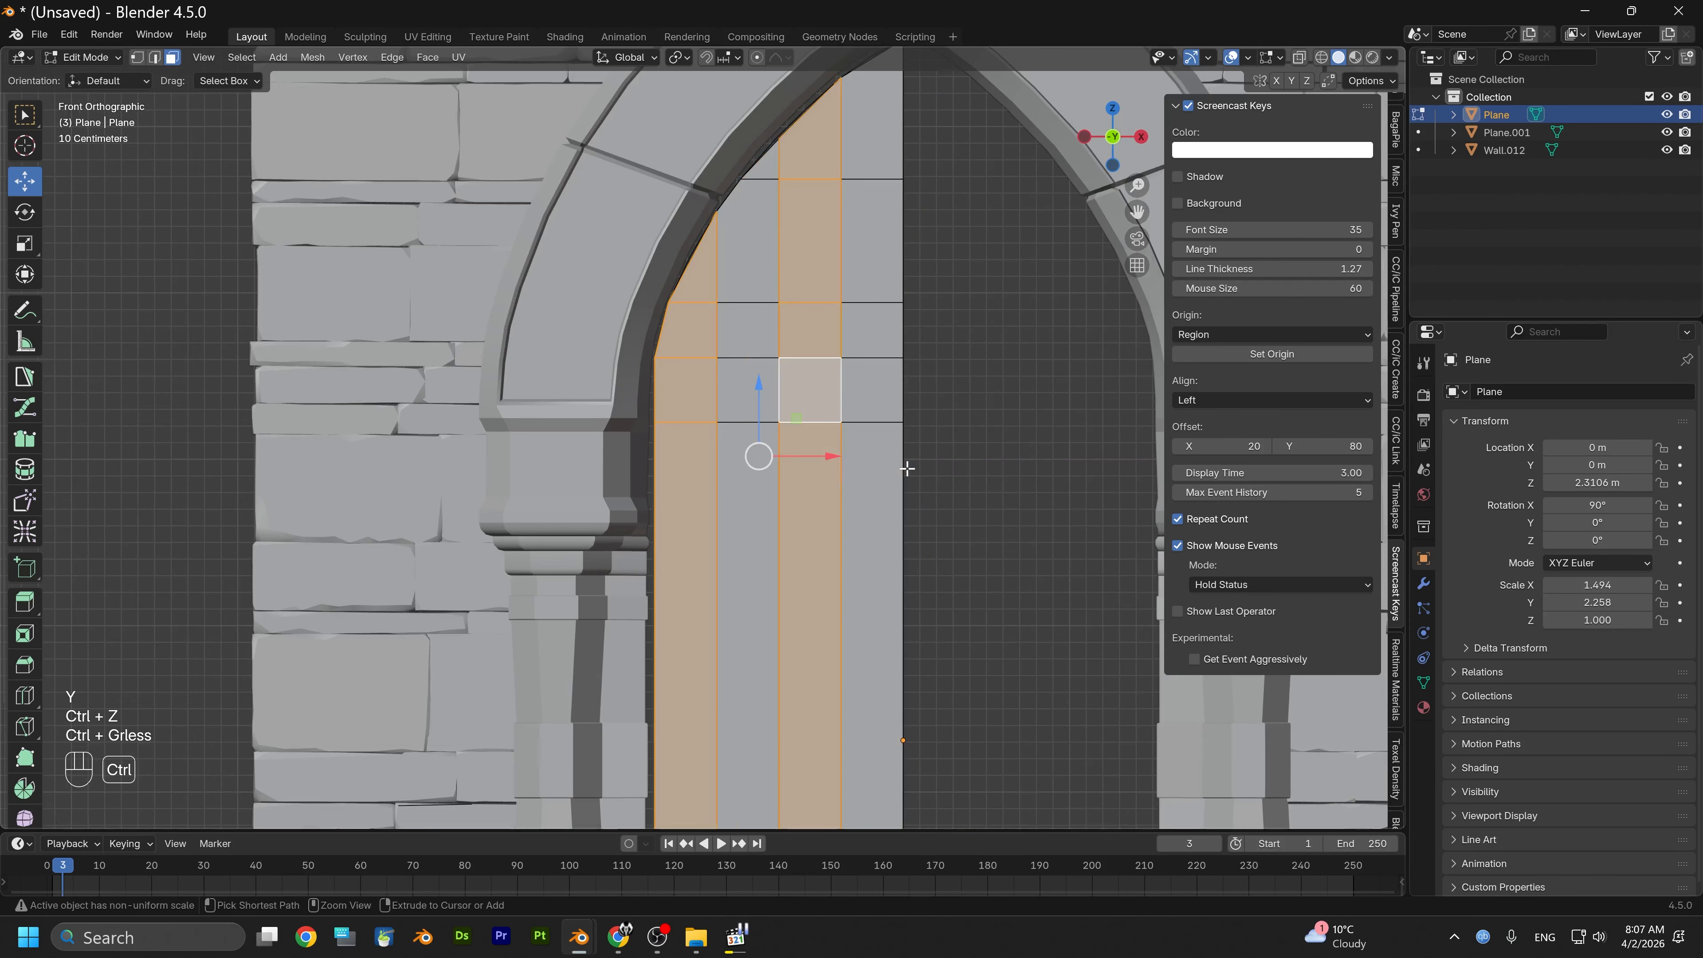
Select all faces of the half door and extrude them about 0.082 m to give the planks thickness
scroll(851, 488, down, 2)
alt+middle_drag(882, 505, 913, 410)
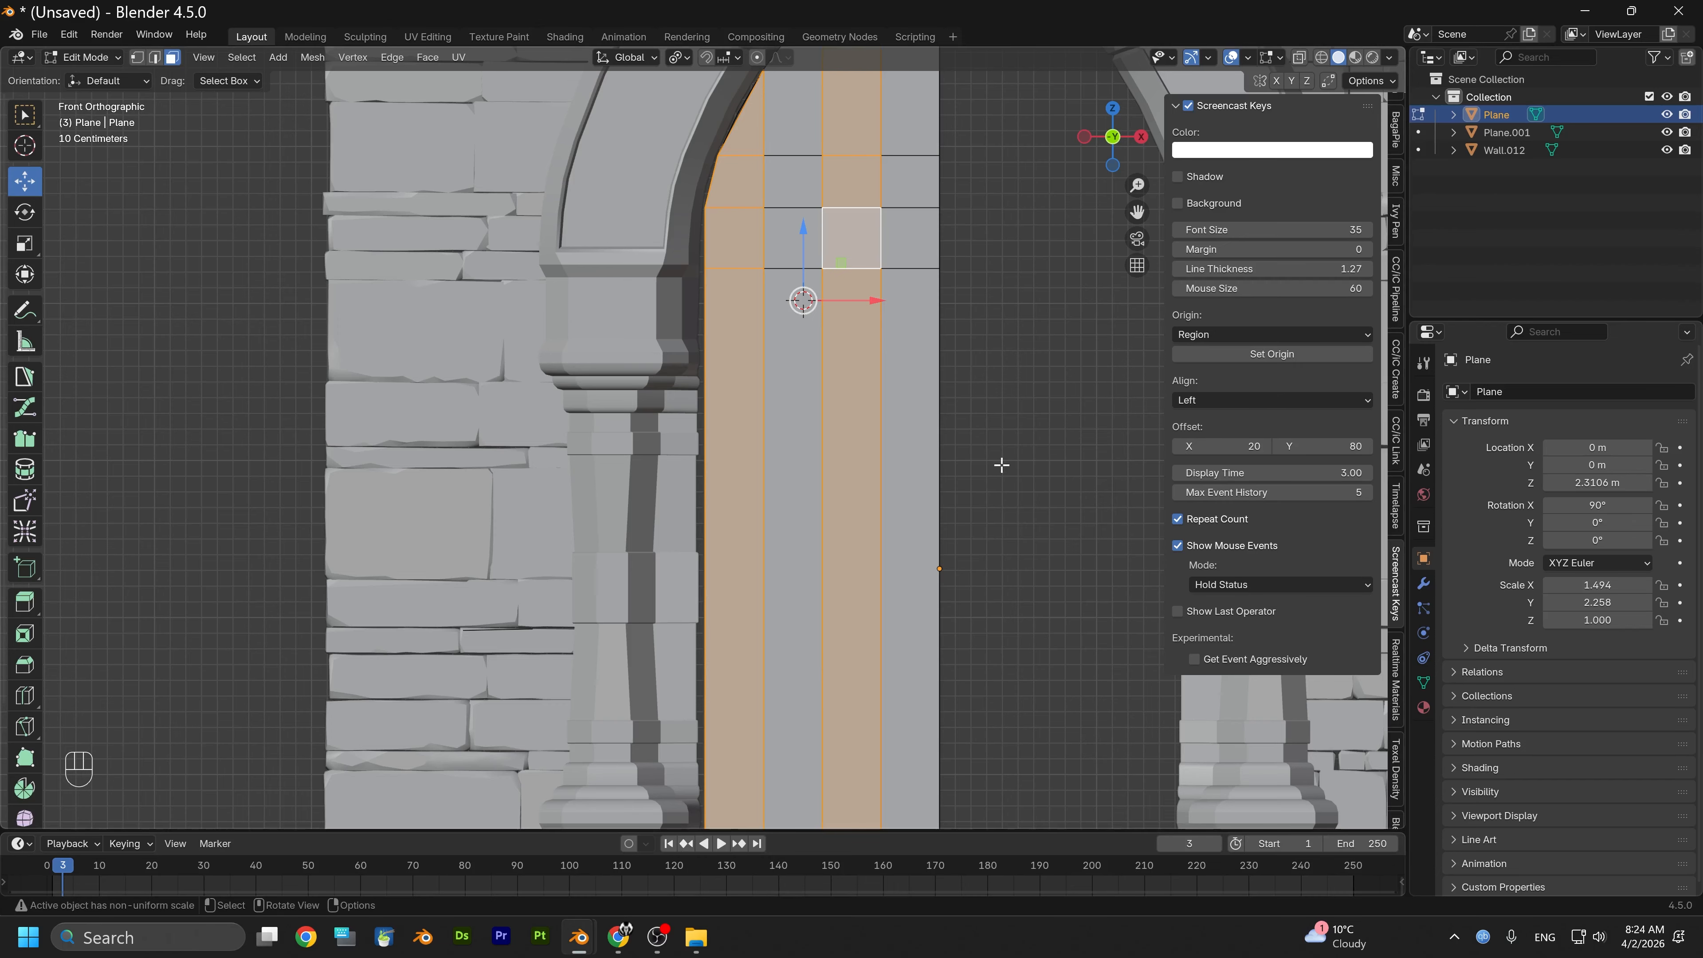
middle_drag(1011, 428, 924, 499)
key(a)
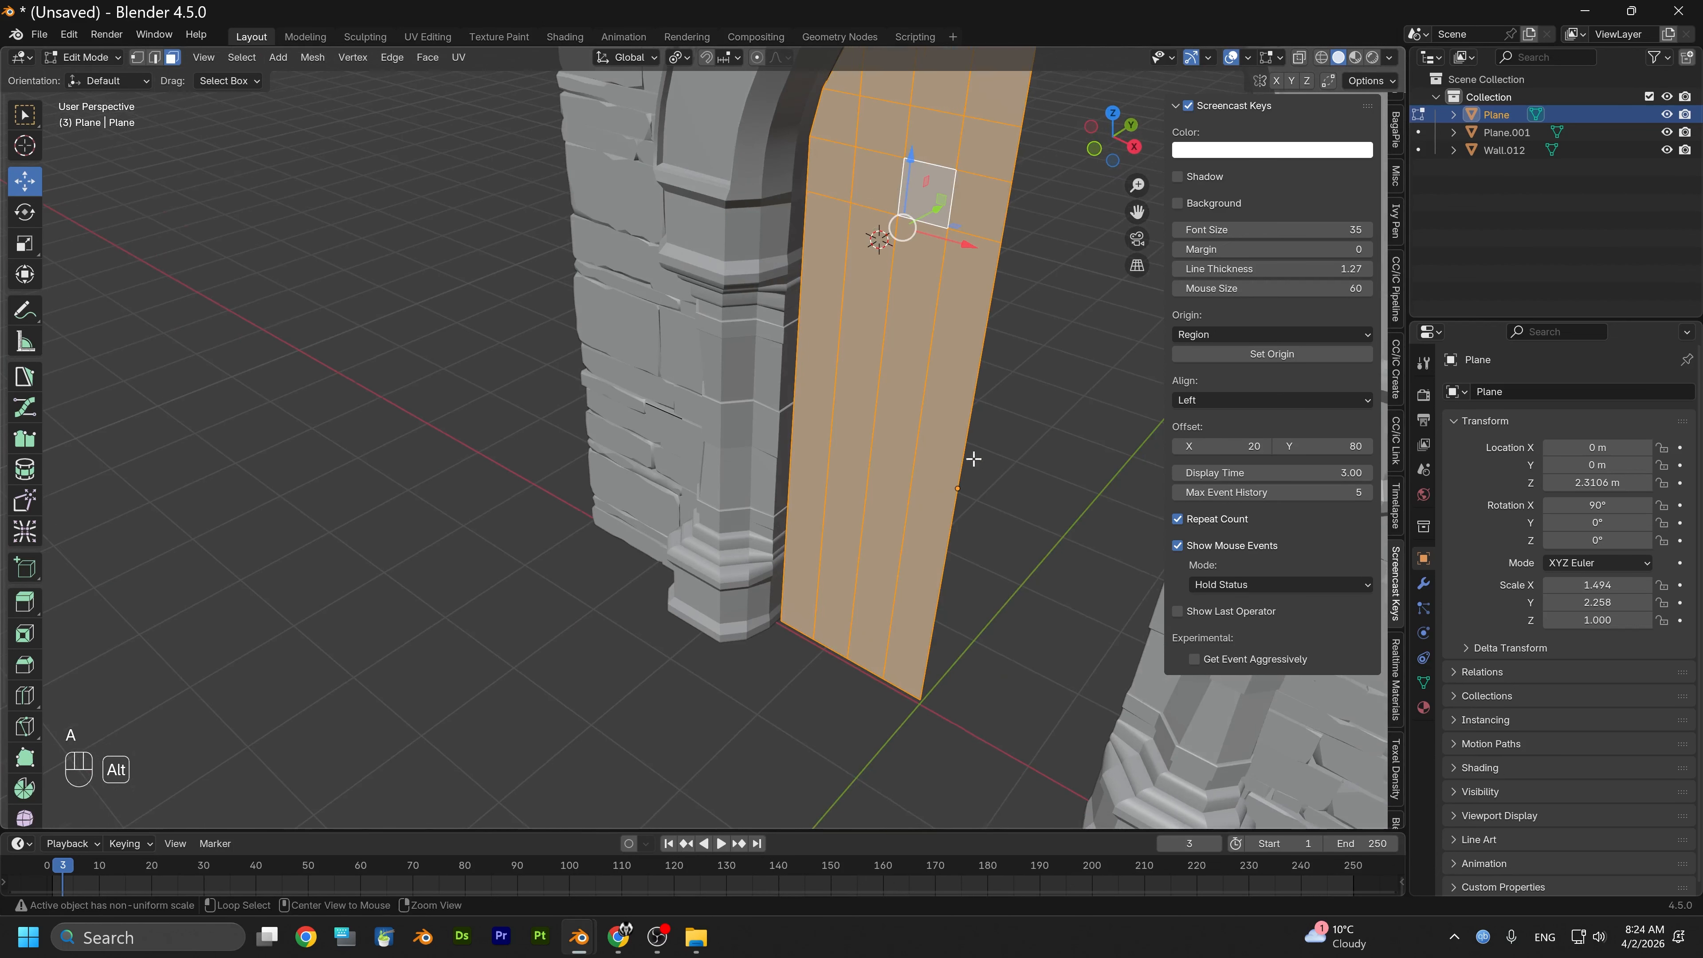
scroll(952, 461, up, 3)
key(e)
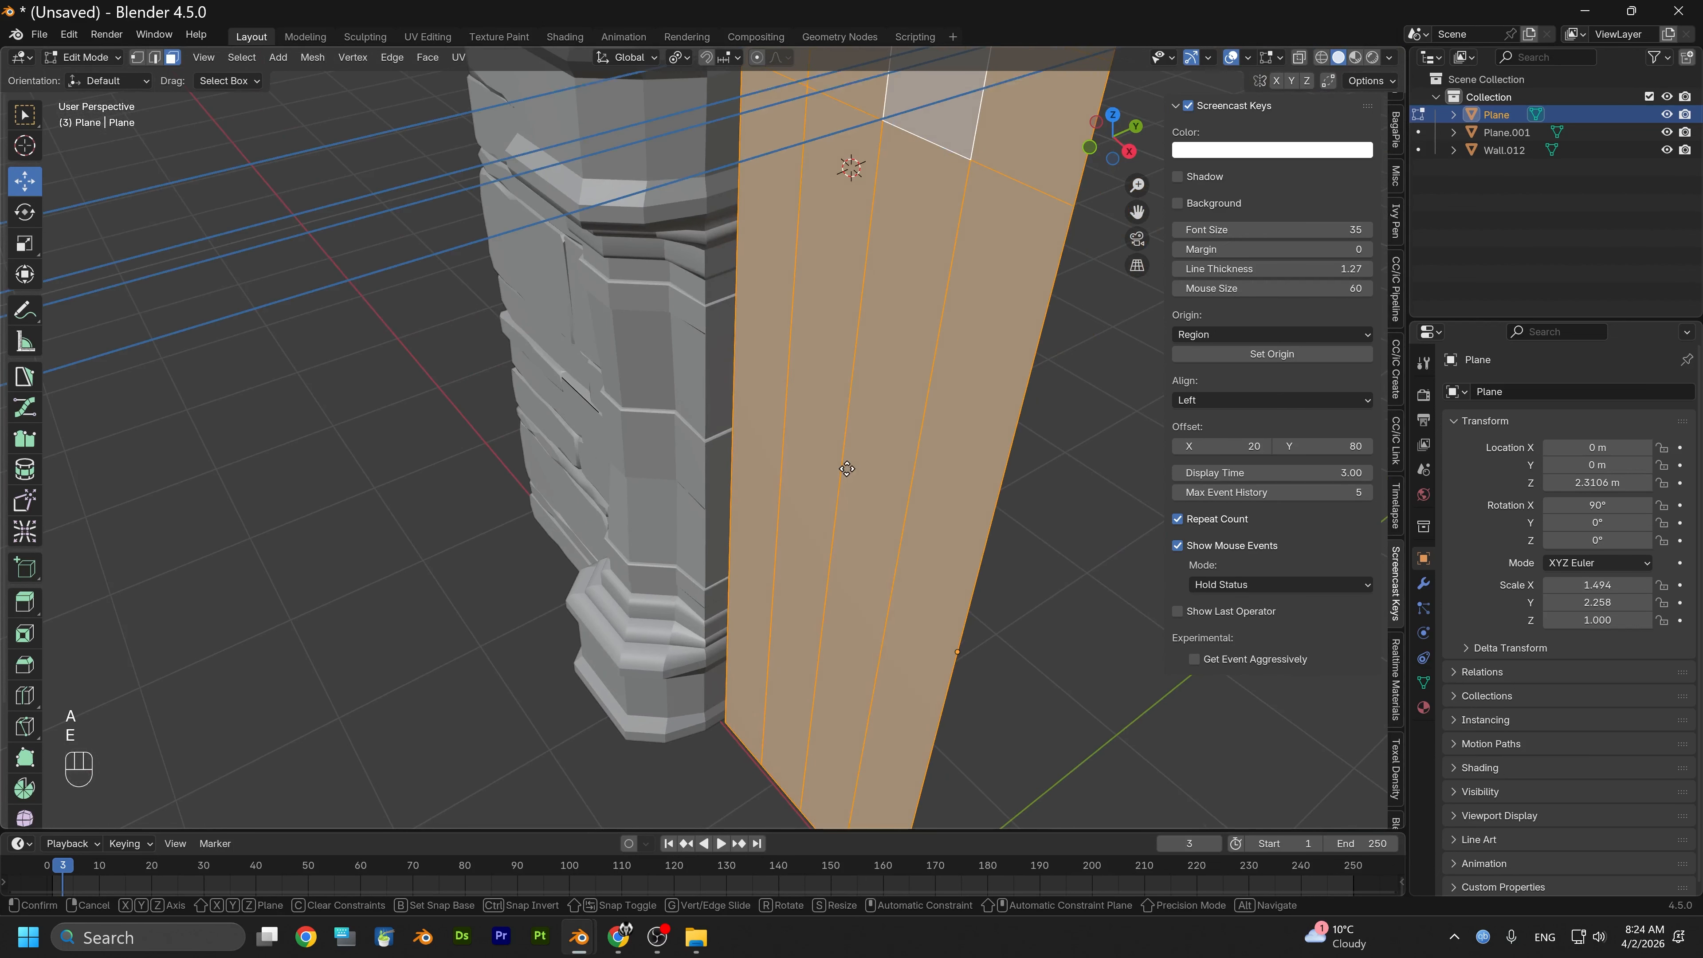
click(829, 470)
From the front view, snap the 3D cursor to the fully selected half door and set the object's origin to the cursor
middle_drag(829, 470, 1104, 199)
click(1107, 149)
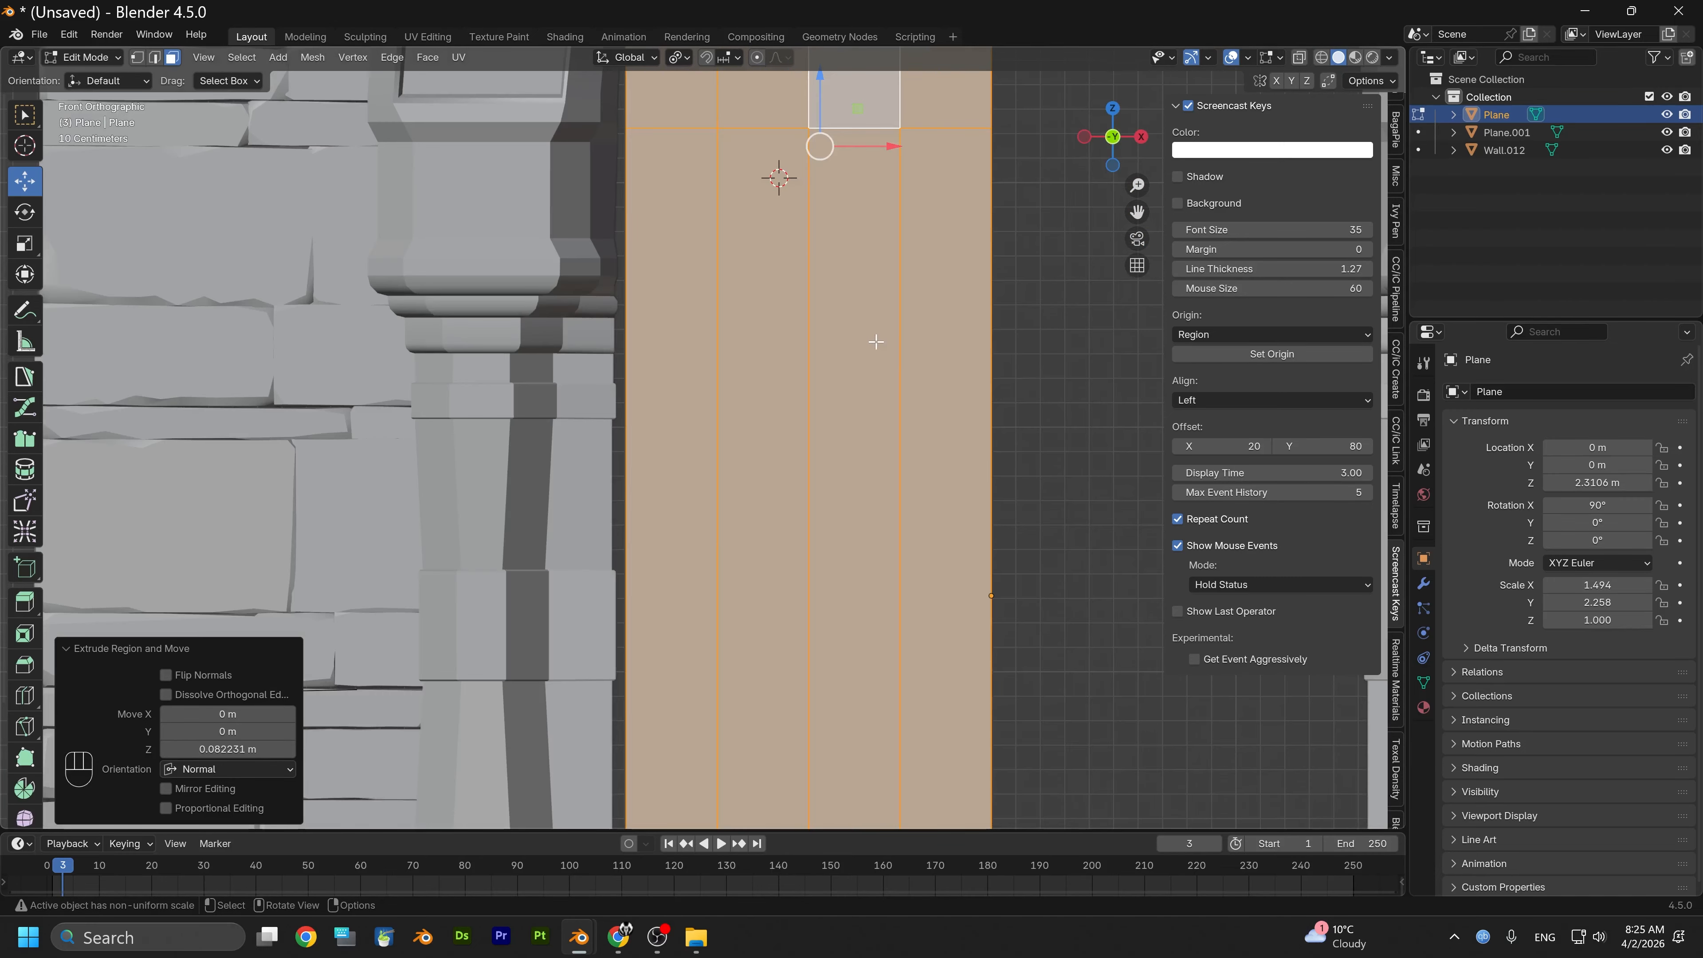
key(a)
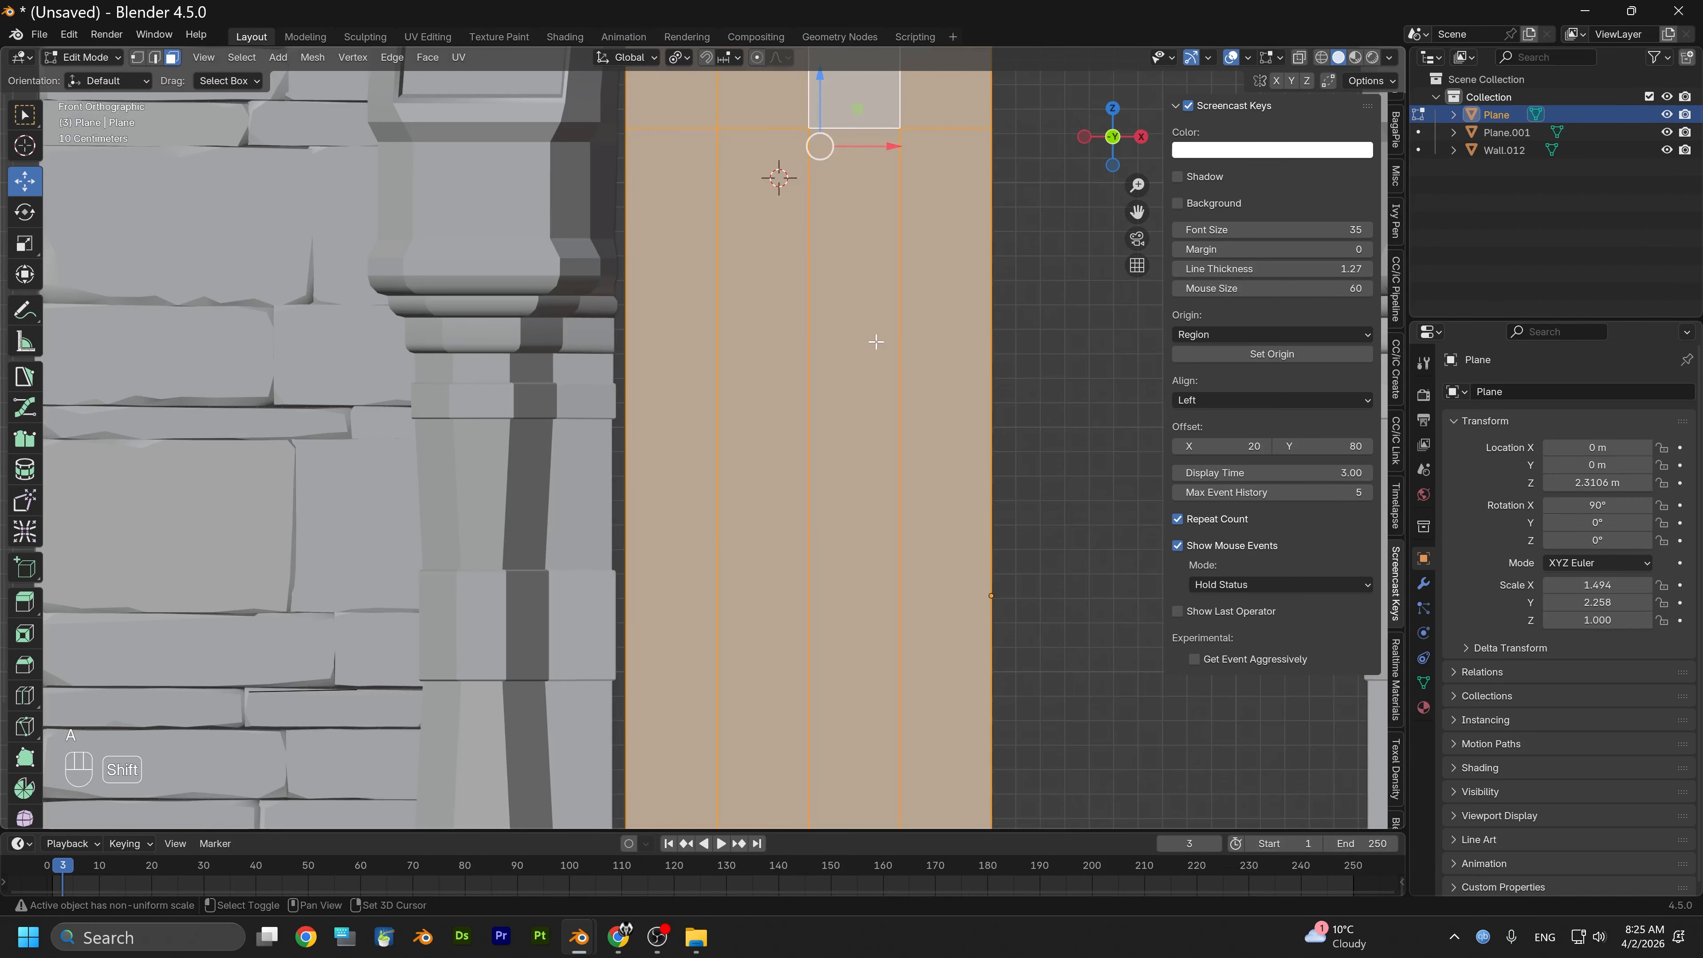
key(shift+s)
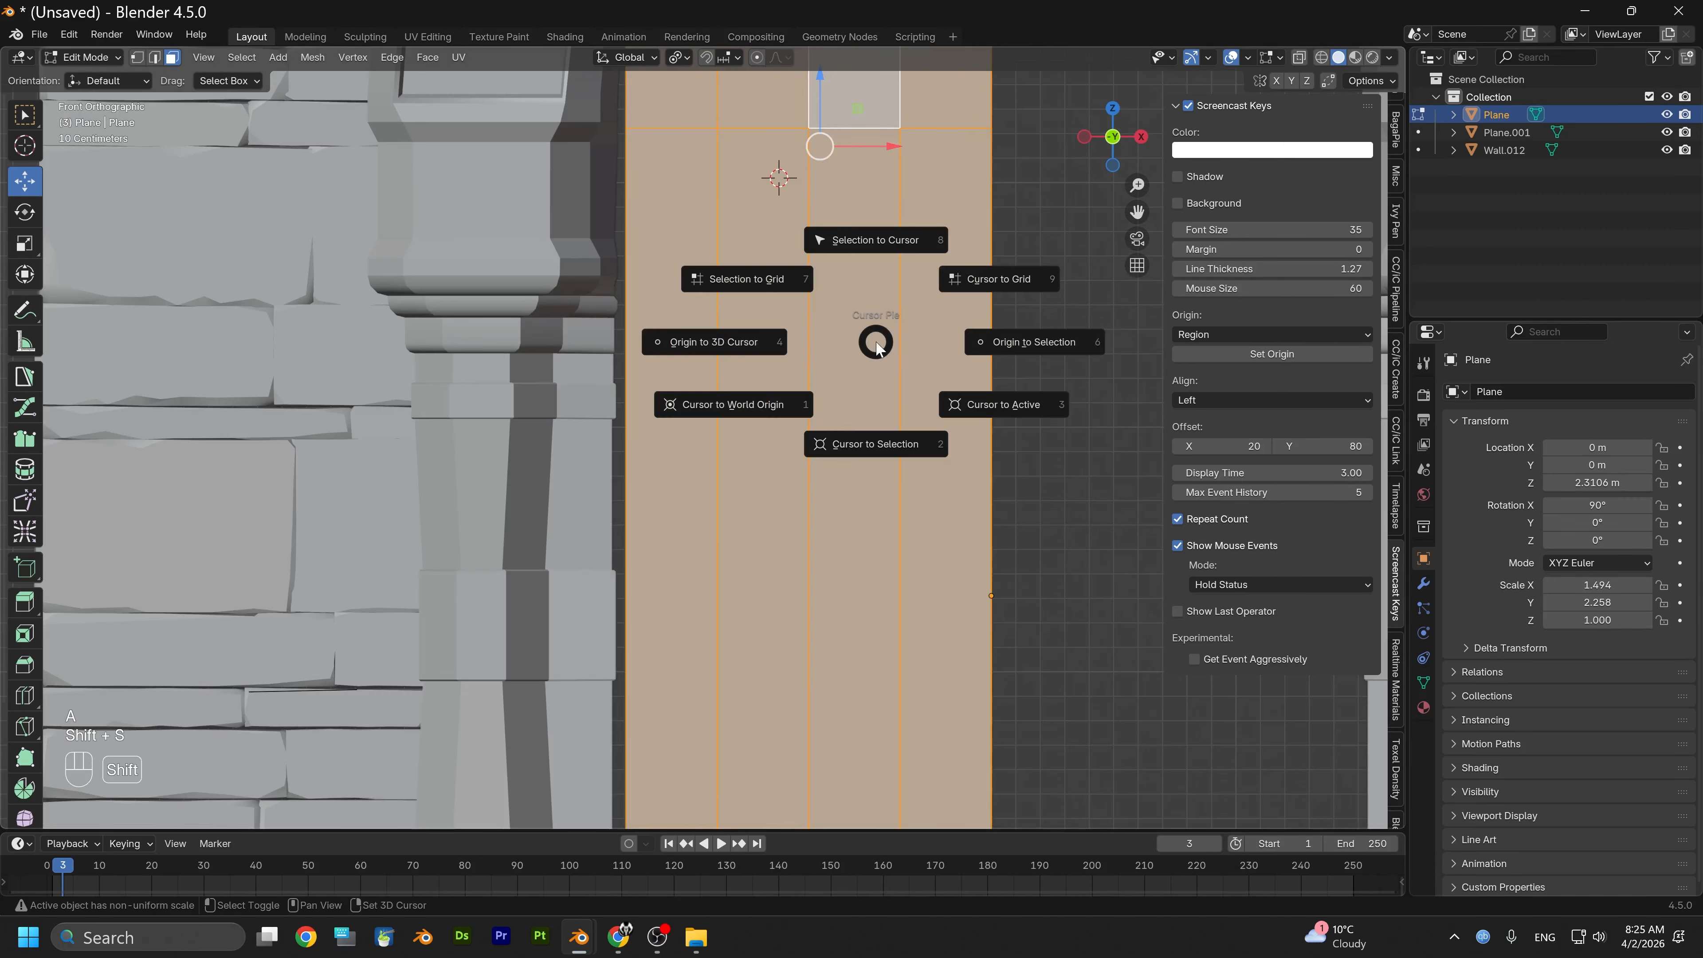
click(892, 444)
key(shift+s)
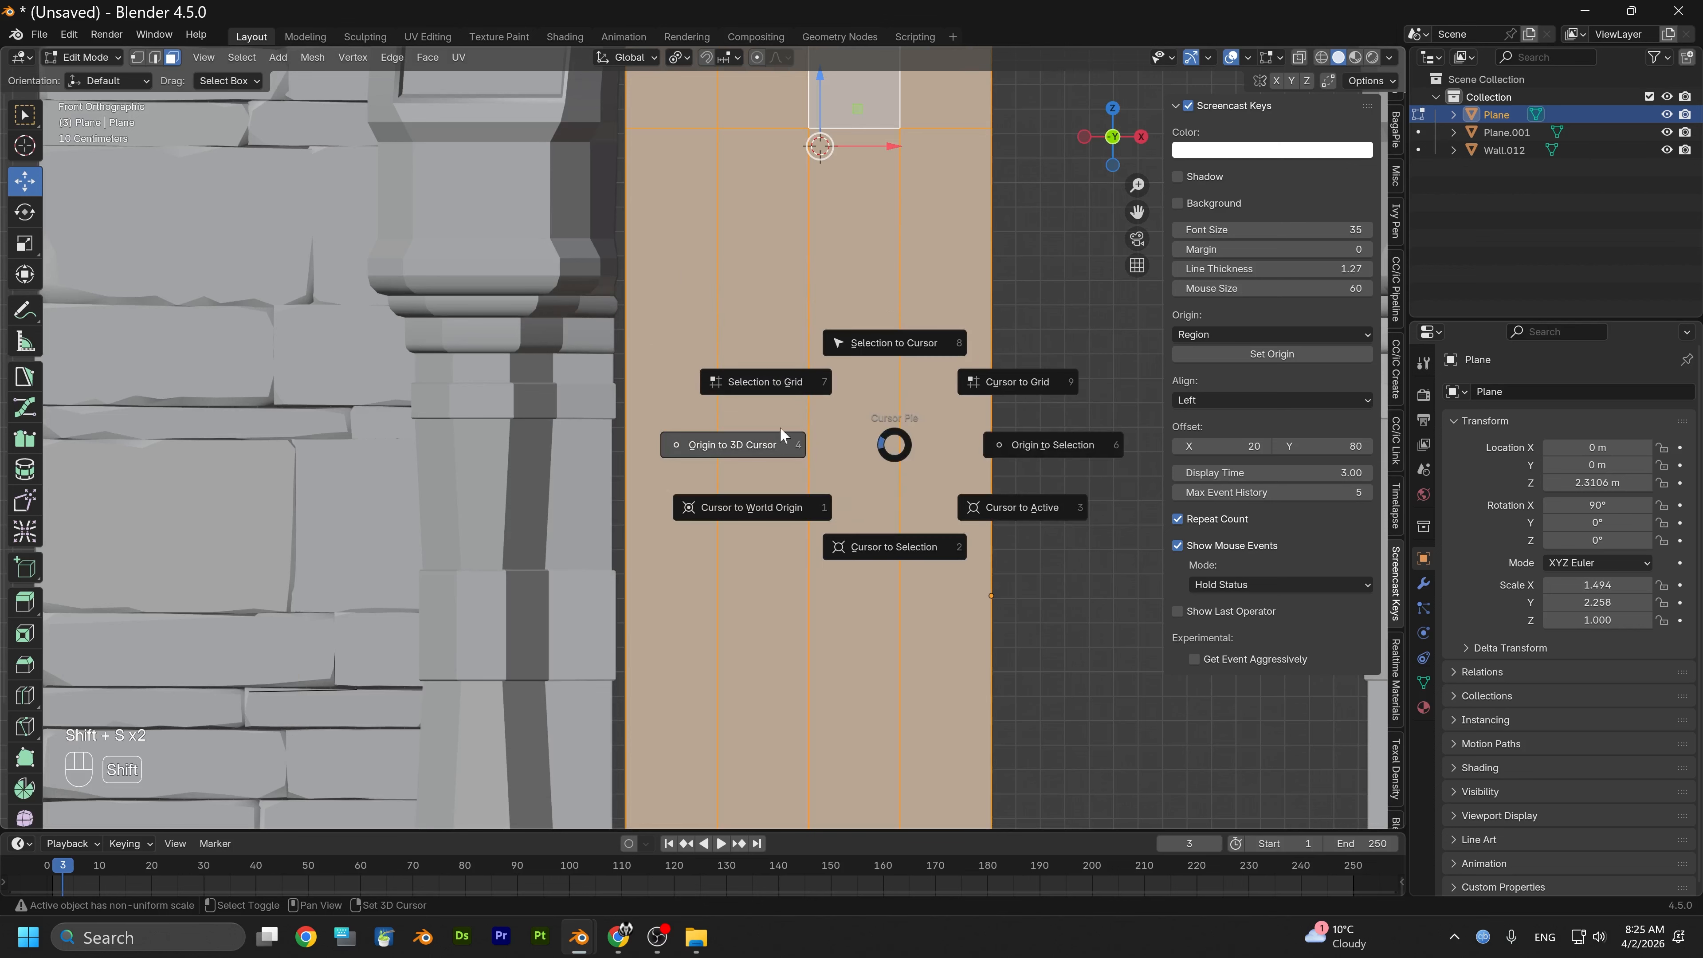
click(740, 435)
Try to shrink the fully selected half-door planks along their normals with even thickness
alt+drag(973, 365, 901, 521)
key(alt+s)
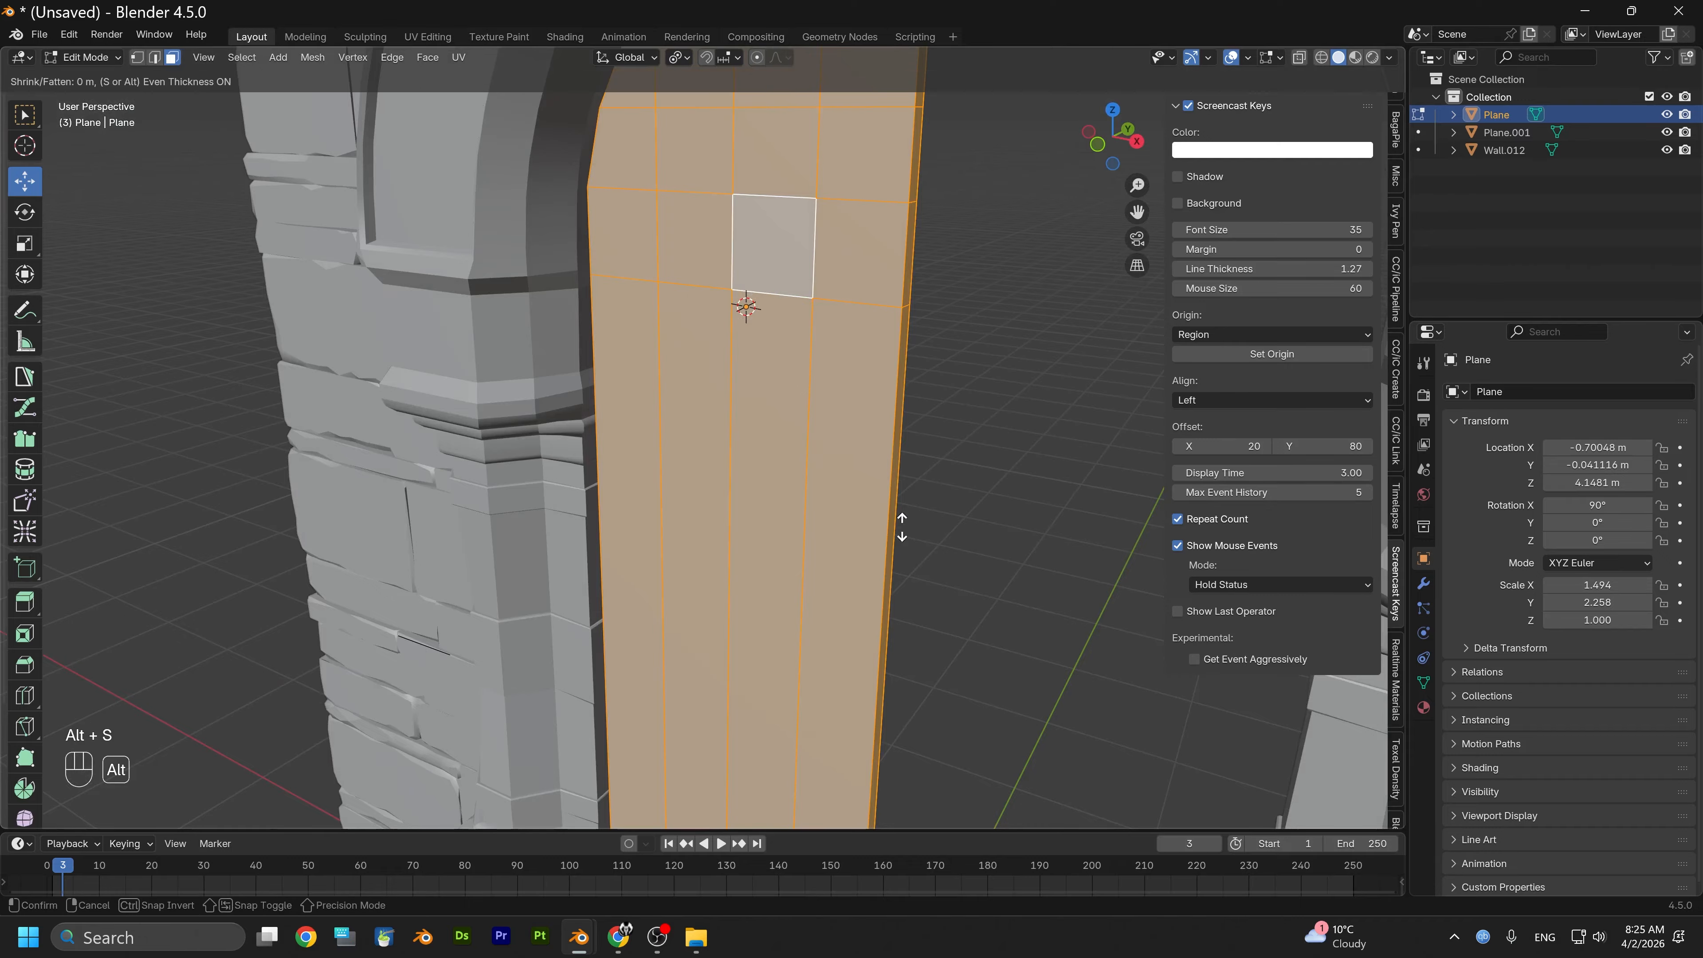
key(alt+s)
key(alt+s)
key(alt+s)
key(alt+s)
key(alt+s)
key(alt+s)
key(alt+s)
key(alt+s)
key(alt+s)
key(alt+s)
key(alt+s)
key(alt+s)
key(alt+s)
key(alt+s)
key(alt+s)
key(alt+s)
key(alt+s)
key(alt+s)
key(alt+s)
key(alt+s)
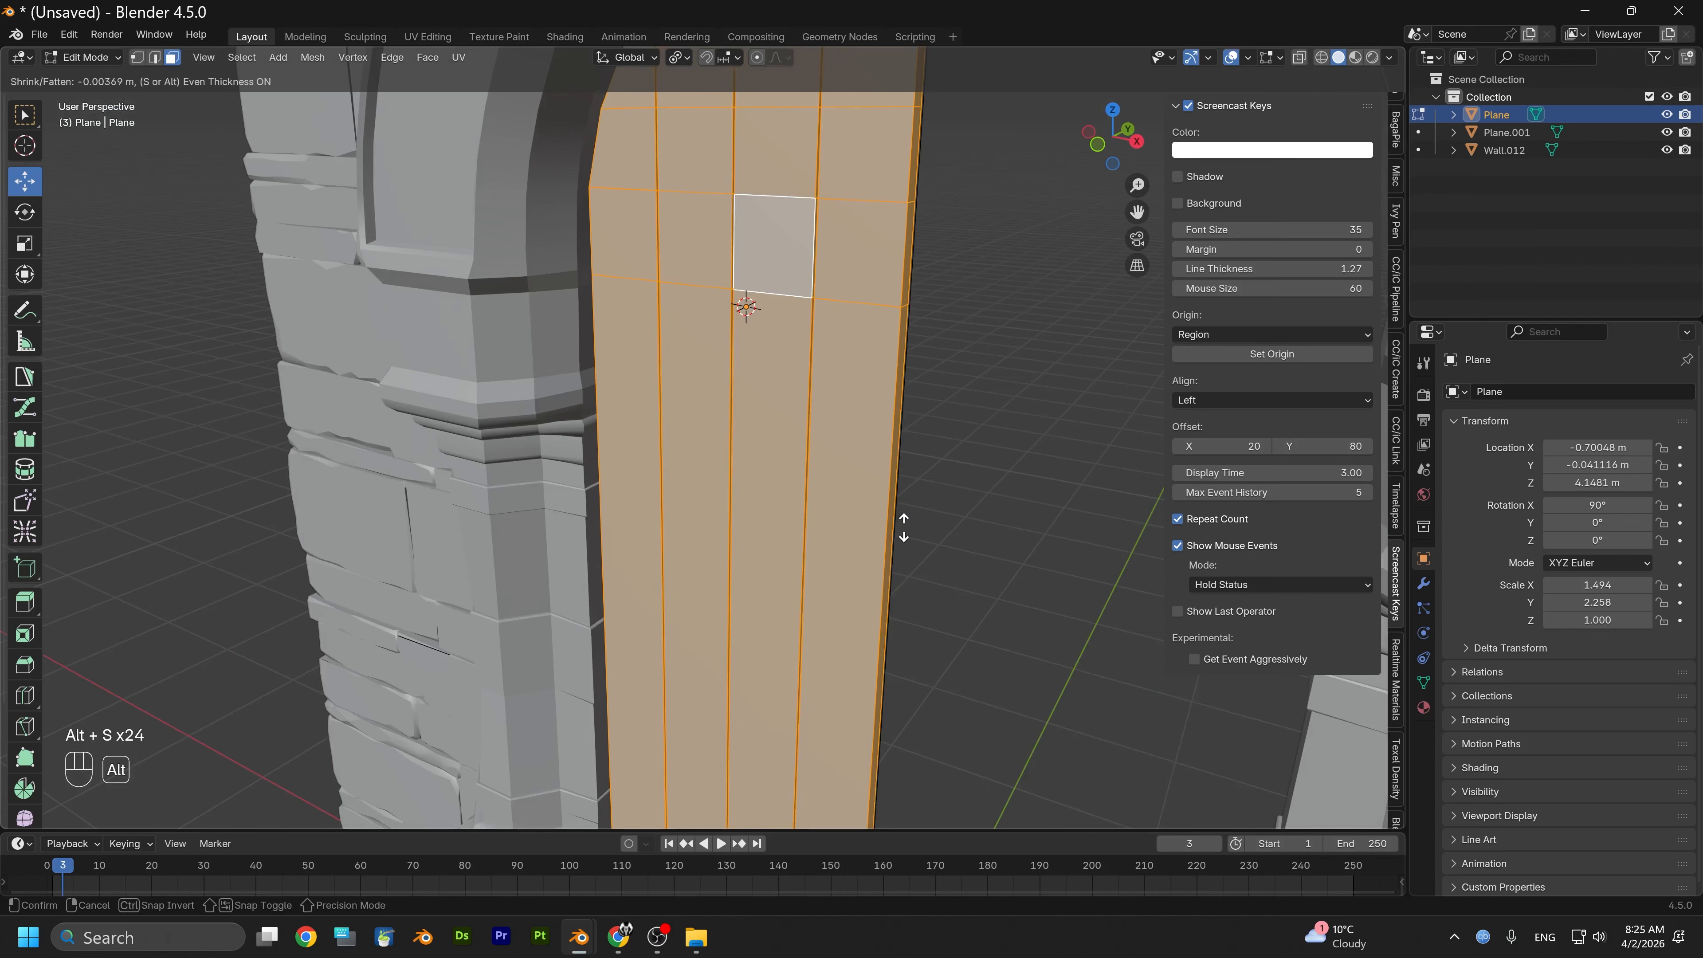
key(alt+s)
key(alt+s)
key(alt+s)
key(alt+s)
key(alt+s)
key(alt+s)
key(alt+s)
key(alt+s)
key(alt+s)
key(alt+s)
key(alt+s)
key(alt+s)
key(alt+s)
key(alt+s)
key(alt+s)
key(alt+s)
key(alt+s)
key(alt+s)
key(alt+s)
key(alt+s)
key(alt+s)
key(alt+s)
key(alt+s)
key(alt+s)
key(alt+s)
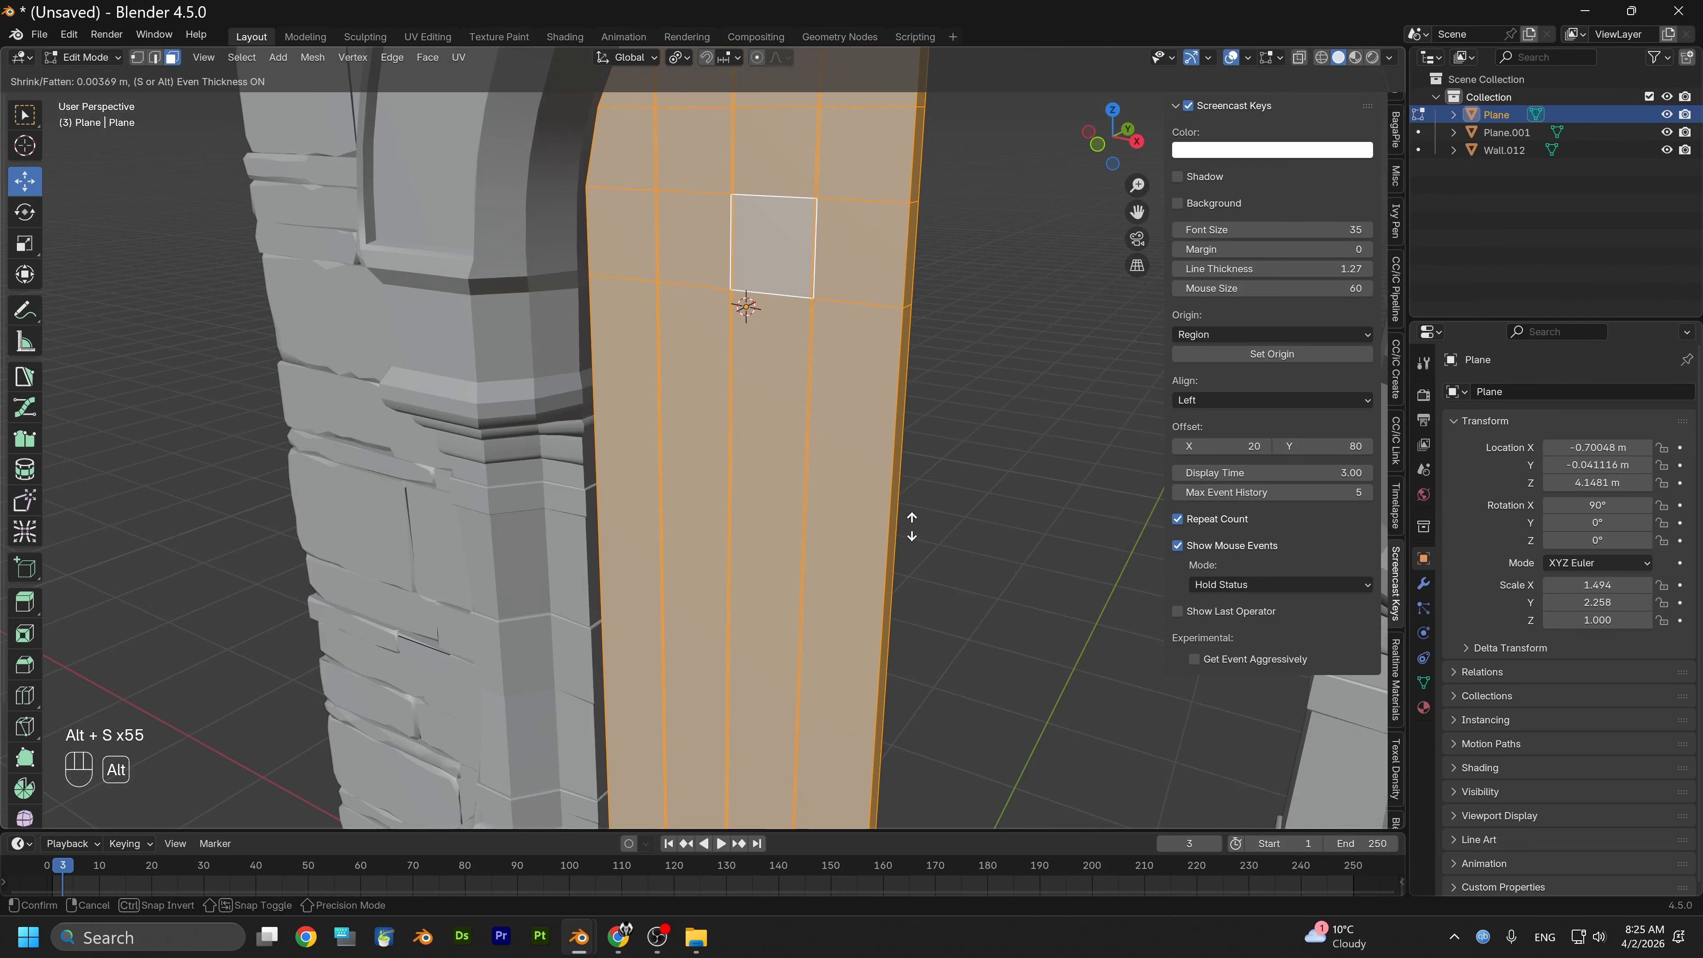
click(908, 521)
alt+drag(908, 521, 985, 499)
key(ctrl+z)
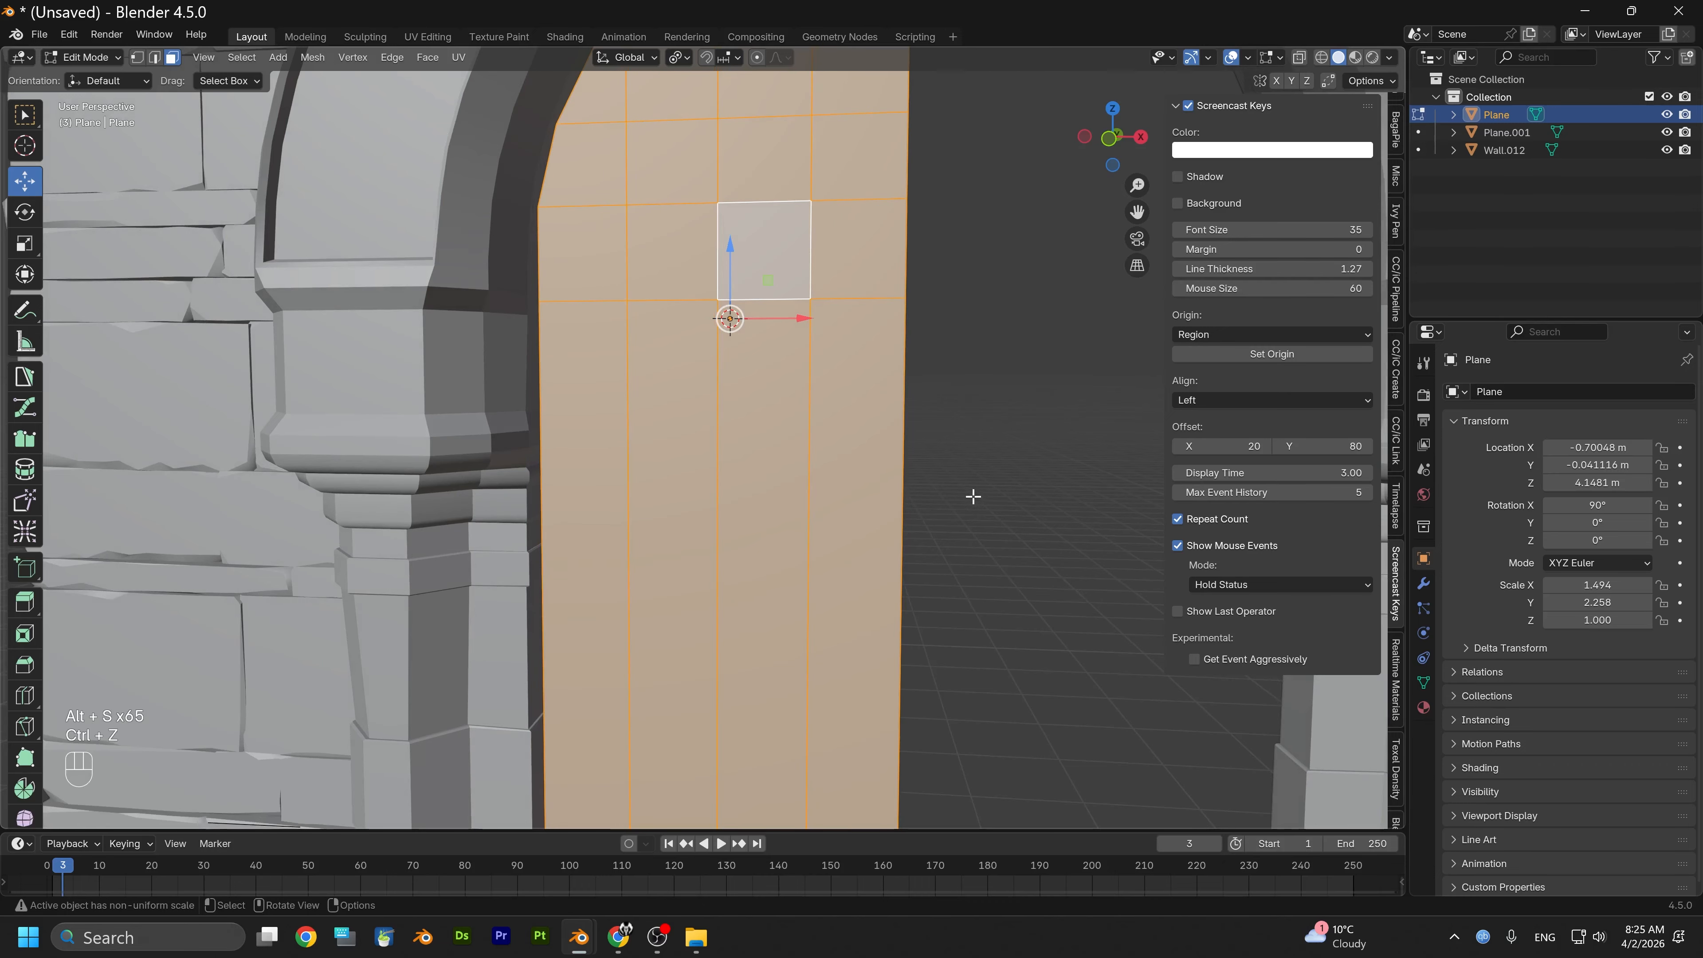
Shrink the selected half-door planks along their normals by 0.0021 m with even offset to open thin gaps between them
scroll(969, 494, up, 3)
key(alt+s)
key(alt+s)
key(alt+s)
key(alt+s)
key(alt+s)
key(alt+s)
key(alt+s)
key(alt+s)
key(alt+s)
key(alt+s)
key(alt+s)
key(alt+s)
key(alt+s)
key(alt+s)
key(alt+s)
key(alt+s)
key(alt+s)
key(alt+s)
key(alt+s)
key(alt+s)
key(alt+s)
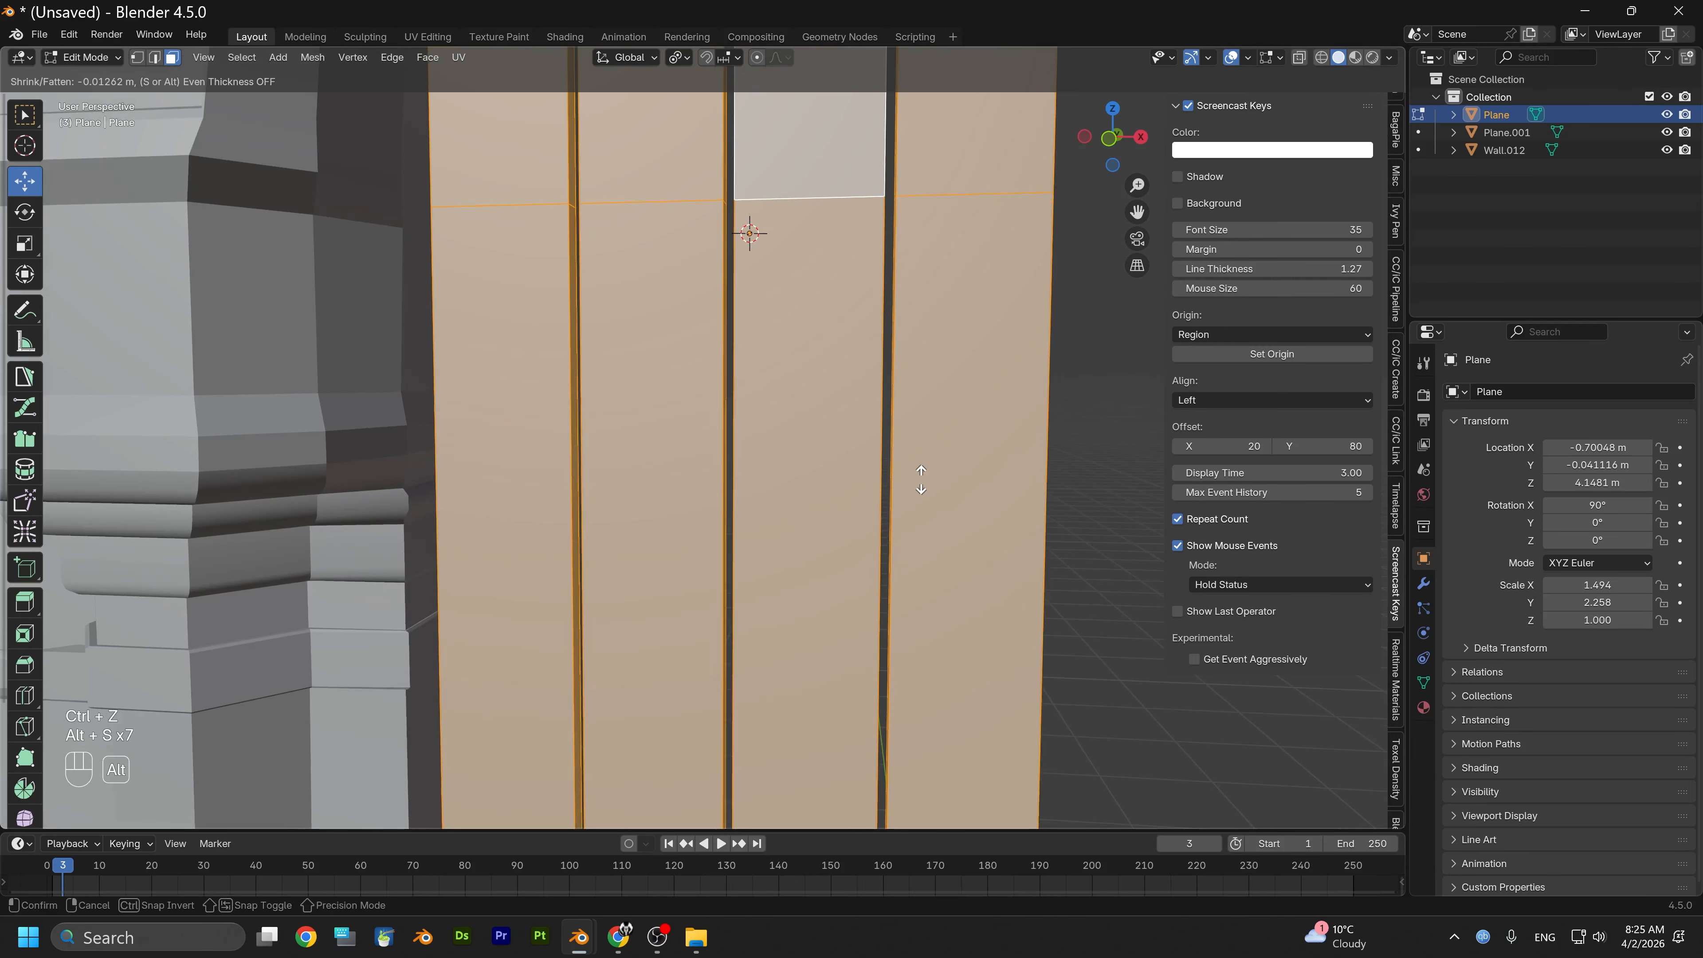
key(alt+s)
key(alt+s)
key(alt+s)
key(alt+s)
key(alt+s)
key(alt+s)
key(alt+s)
key(alt+s)
key(alt+s)
key(alt+s)
key(alt+s)
key(alt+s)
key(alt+s)
key(alt+s)
key(alt+s)
key(alt+s)
key(alt+s)
key(alt+s)
key(alt+s)
key(alt+s)
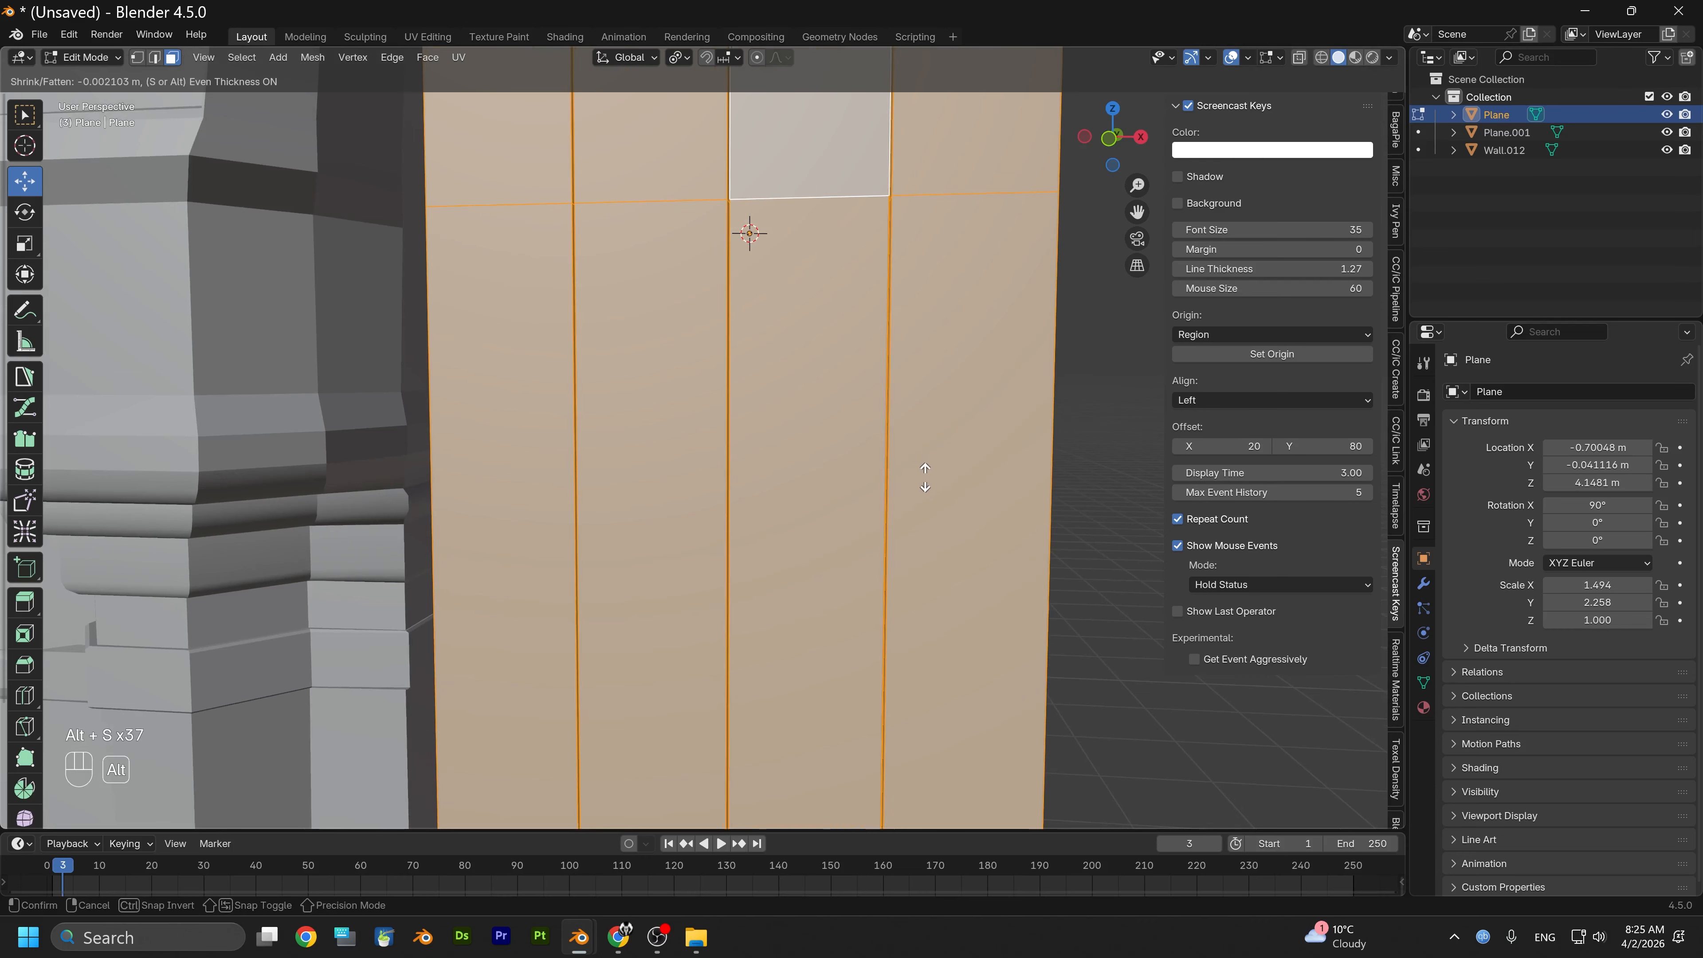
click(925, 477)
scroll(801, 523, up, 2)
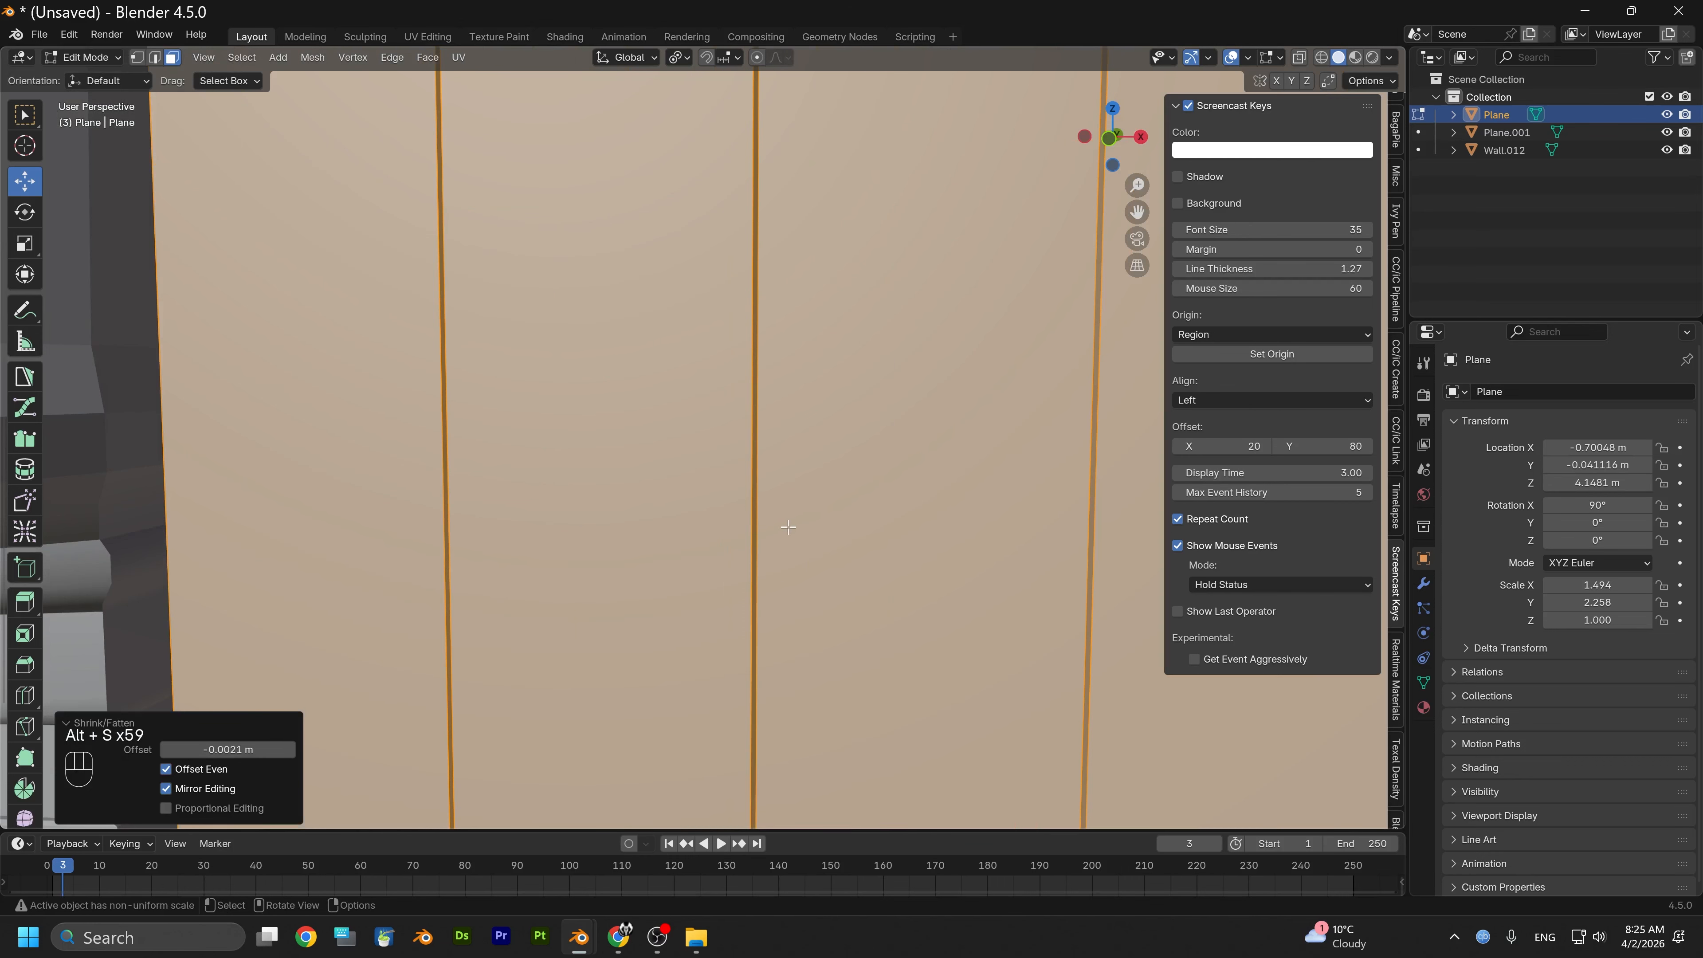
middle_drag(787, 528, 663, 393)
click(690, 56)
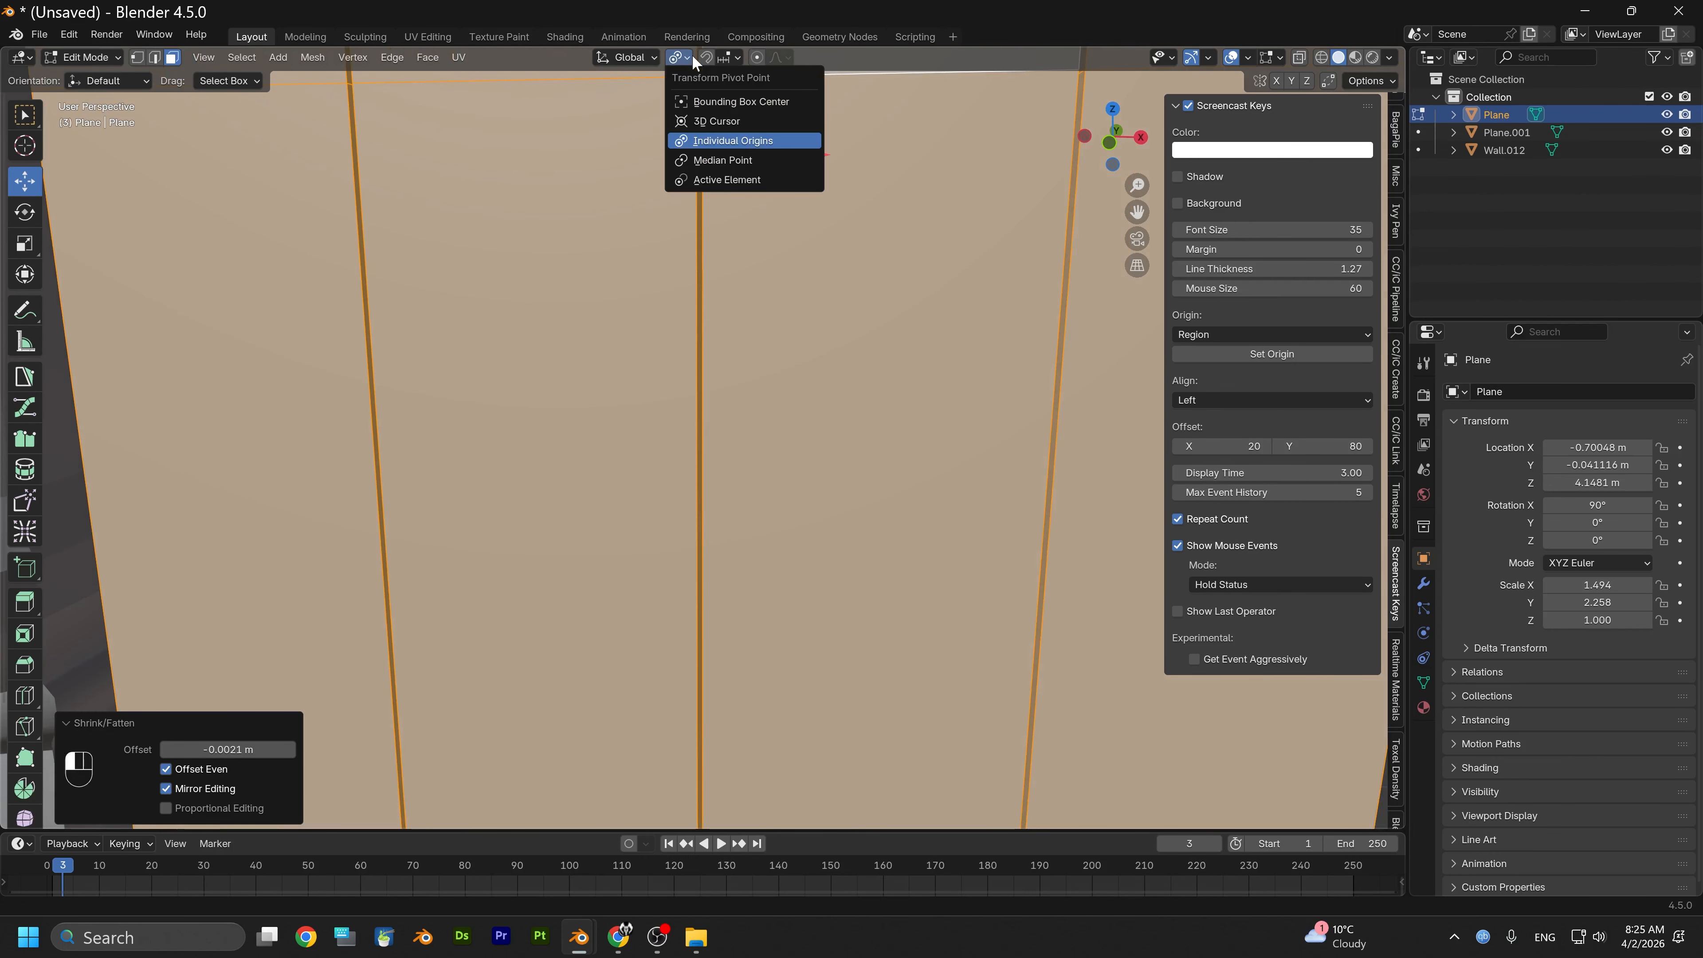
click(687, 61)
scroll(757, 373, down, 4)
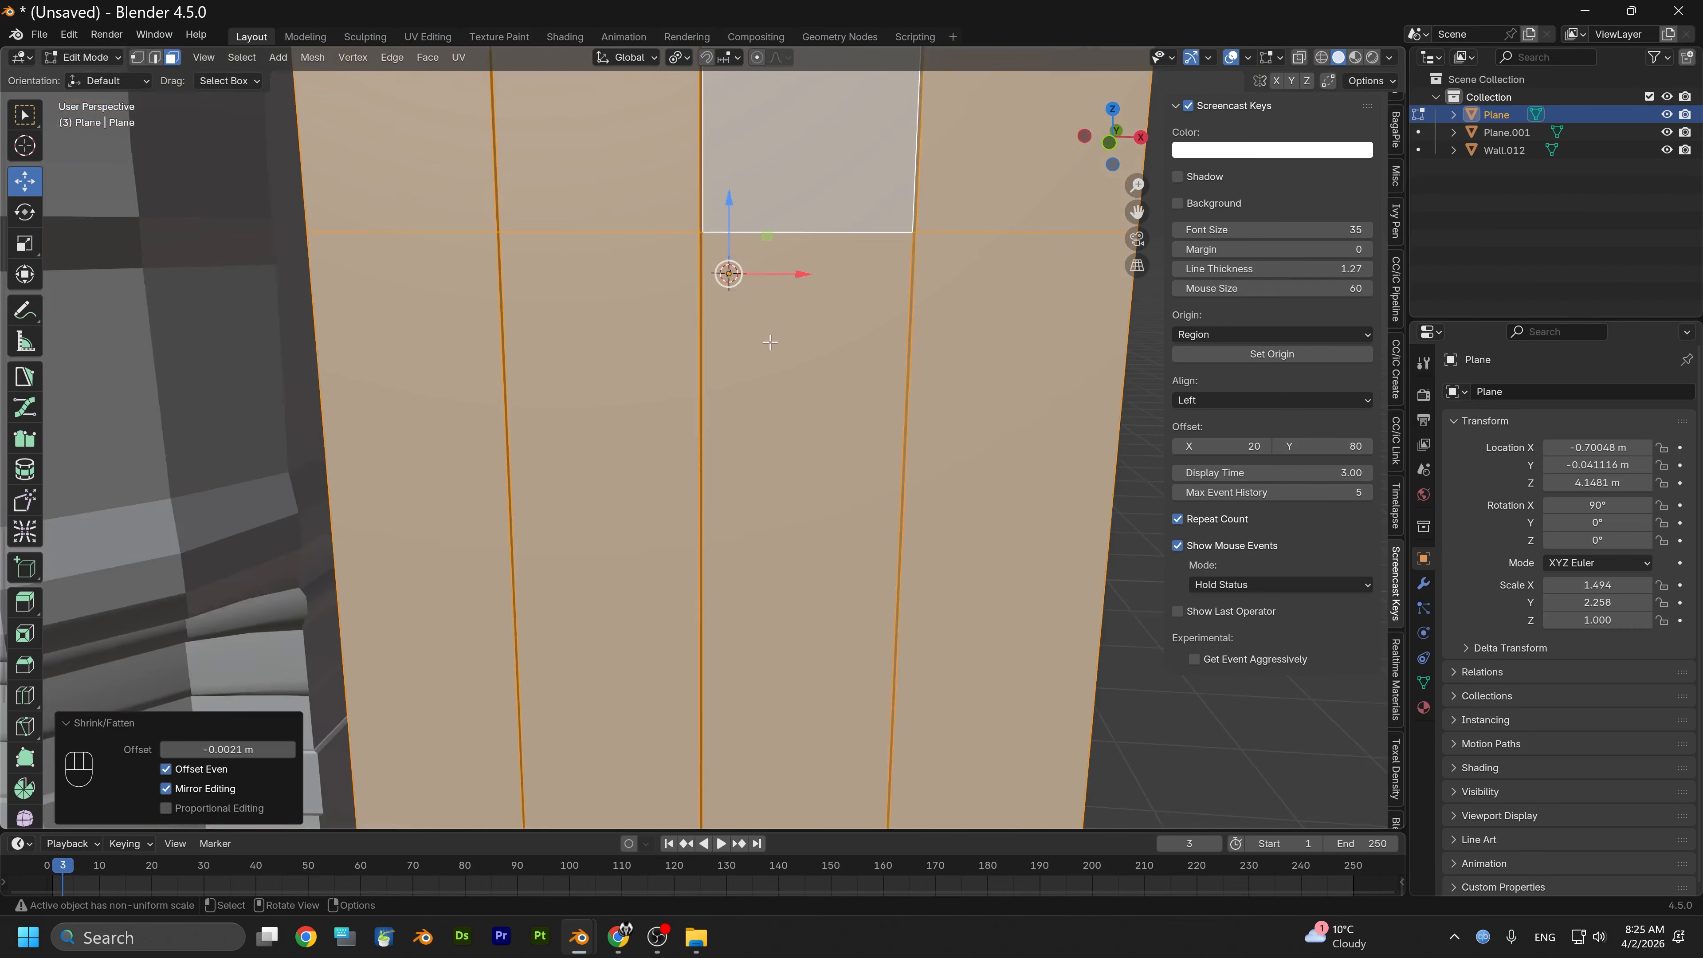
In edge selection, select the vertical edge loops on both sides of the three plank gaps on the door's front
middle_drag(757, 373, 775, 318)
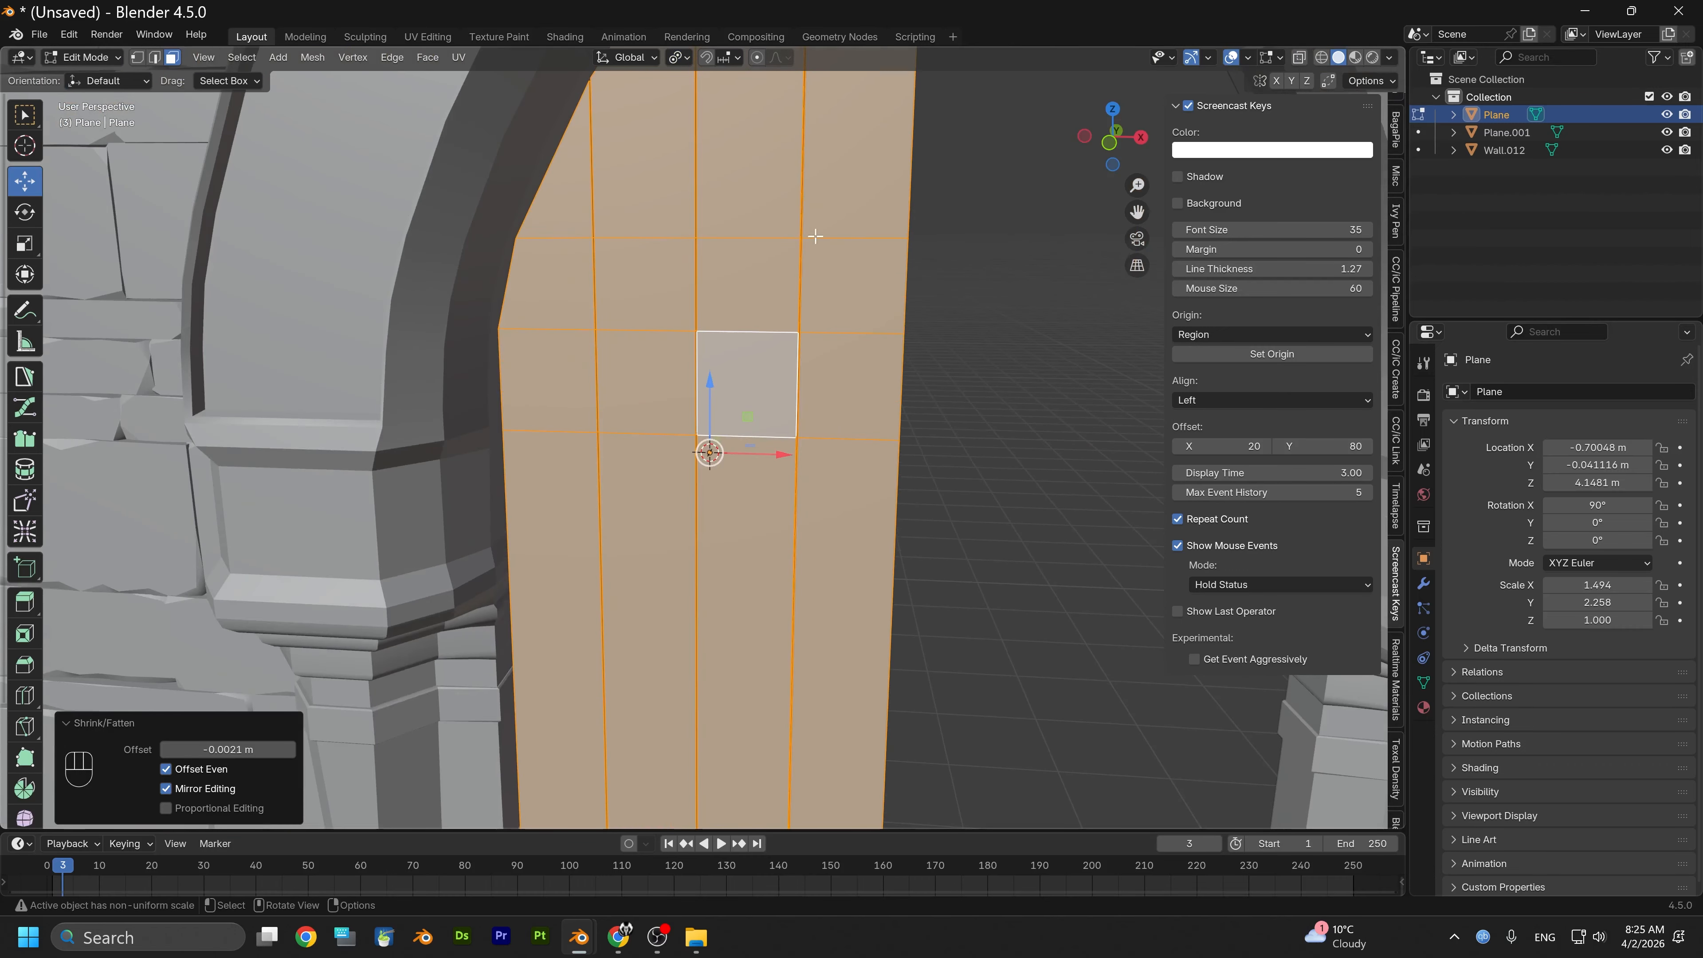
click(812, 201)
click(155, 57)
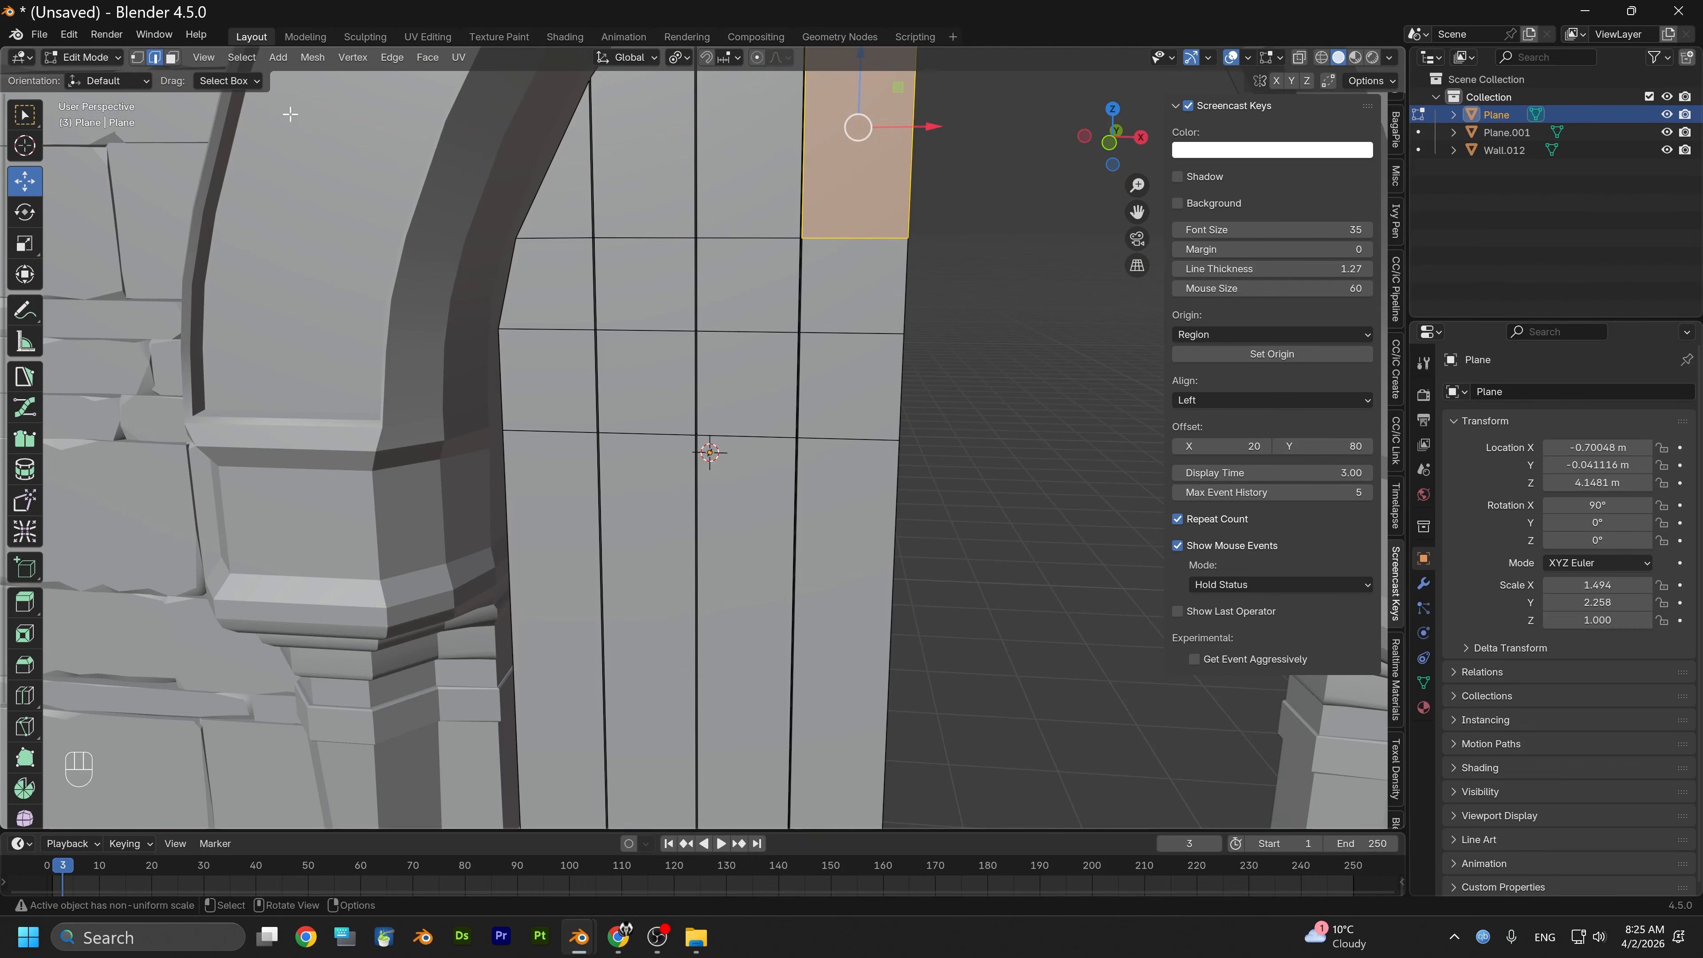
middle_drag(290, 114, 814, 190)
alt+shift+click(814, 184)
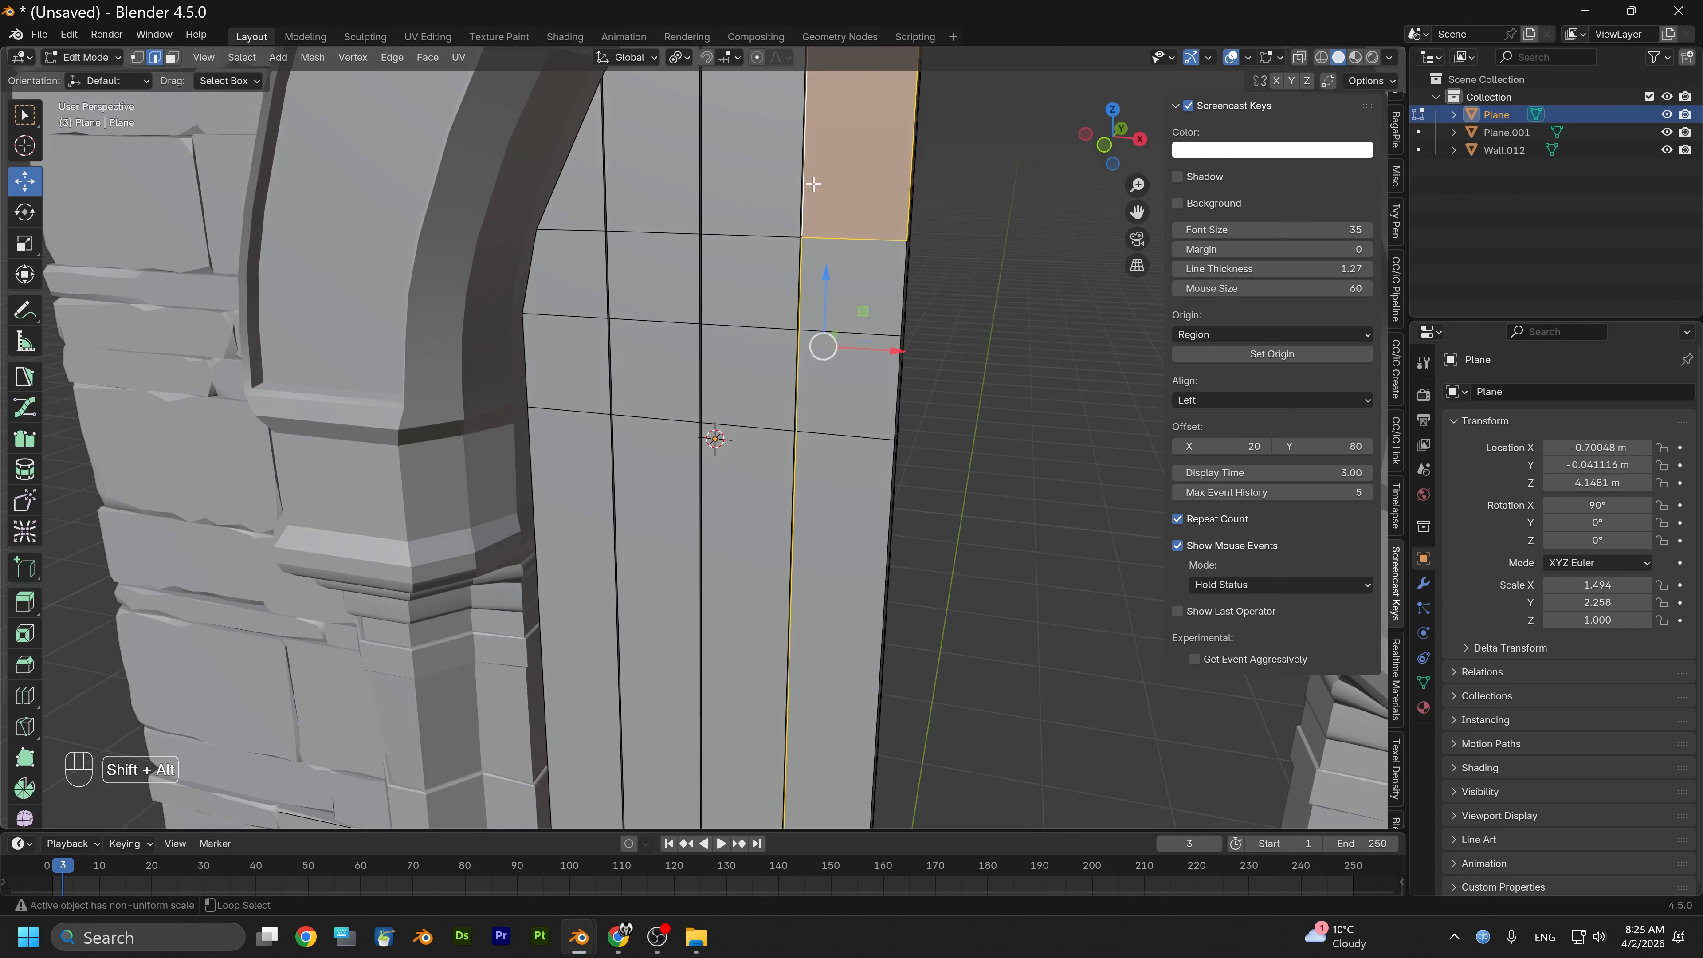
click(813, 183)
alt+shift+click(814, 183)
alt+shift+click(813, 183)
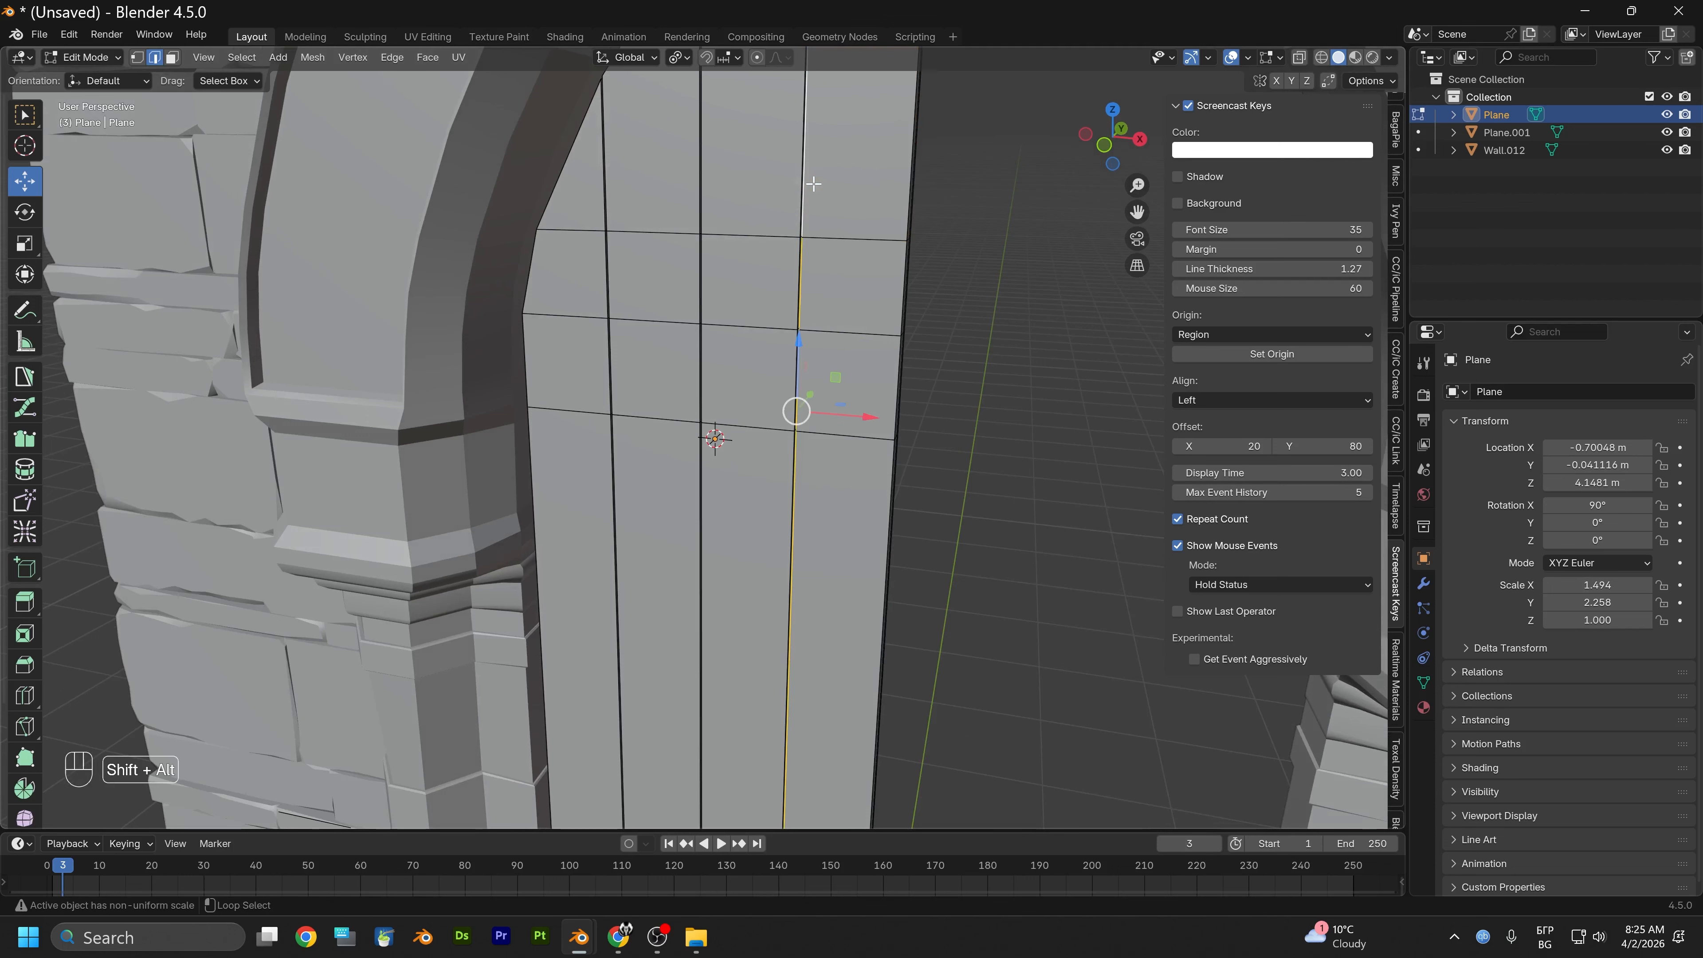
alt+shift+click(709, 209)
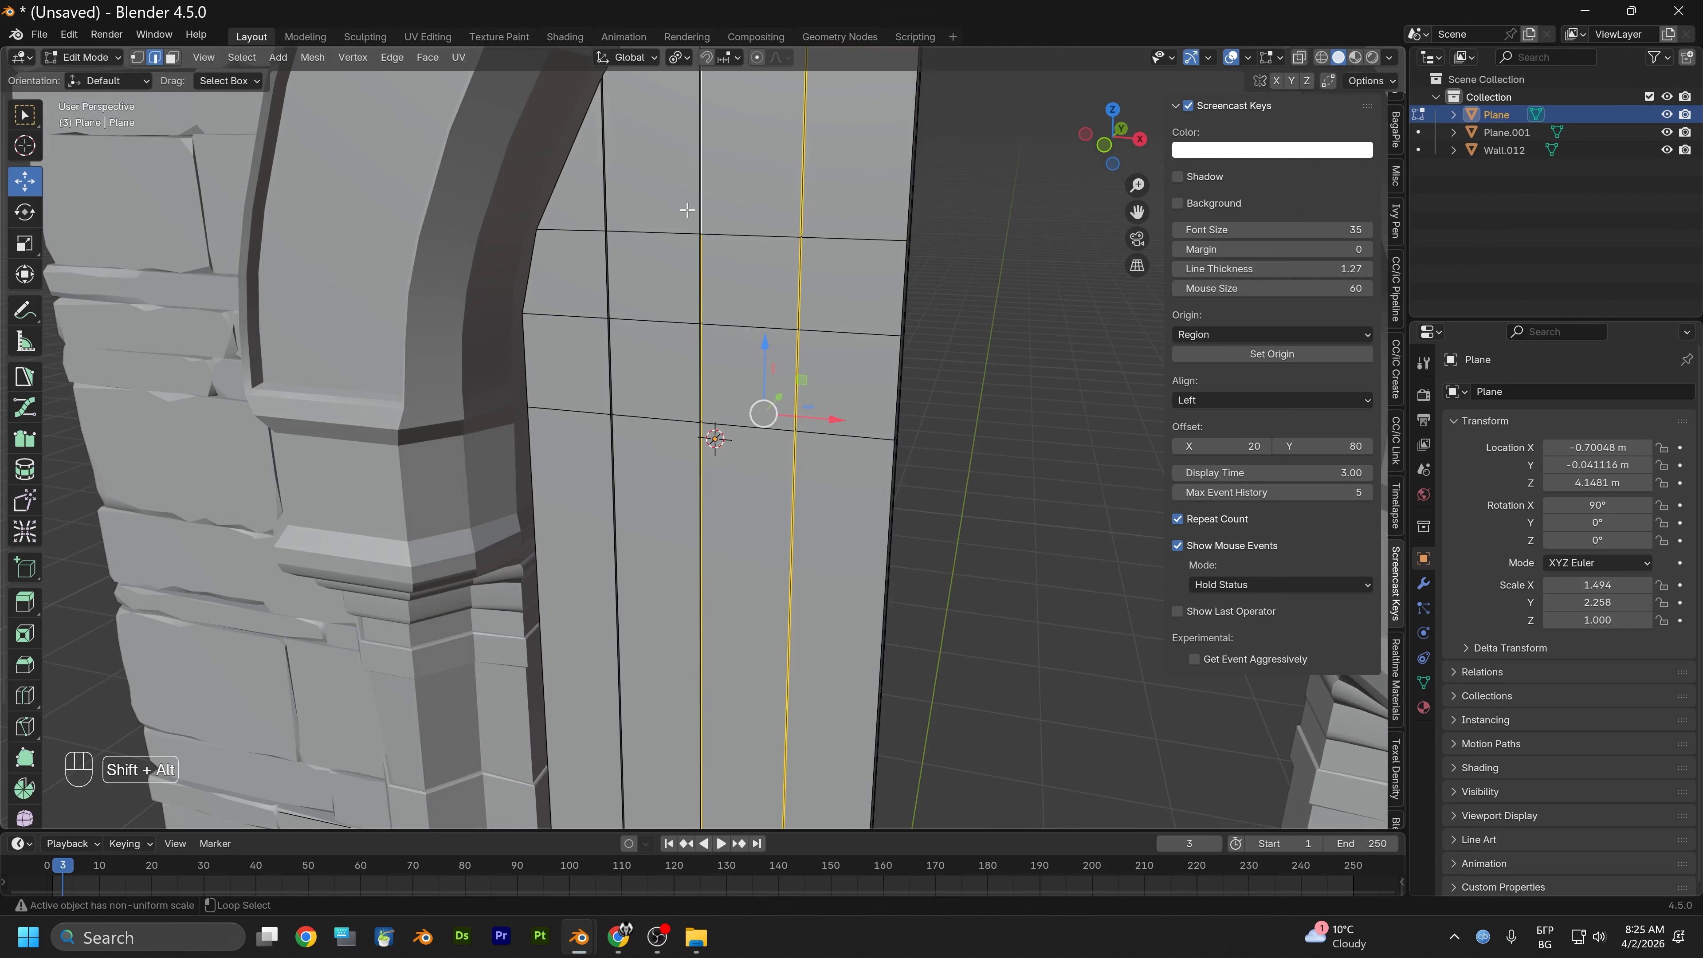
alt+shift+click(606, 201)
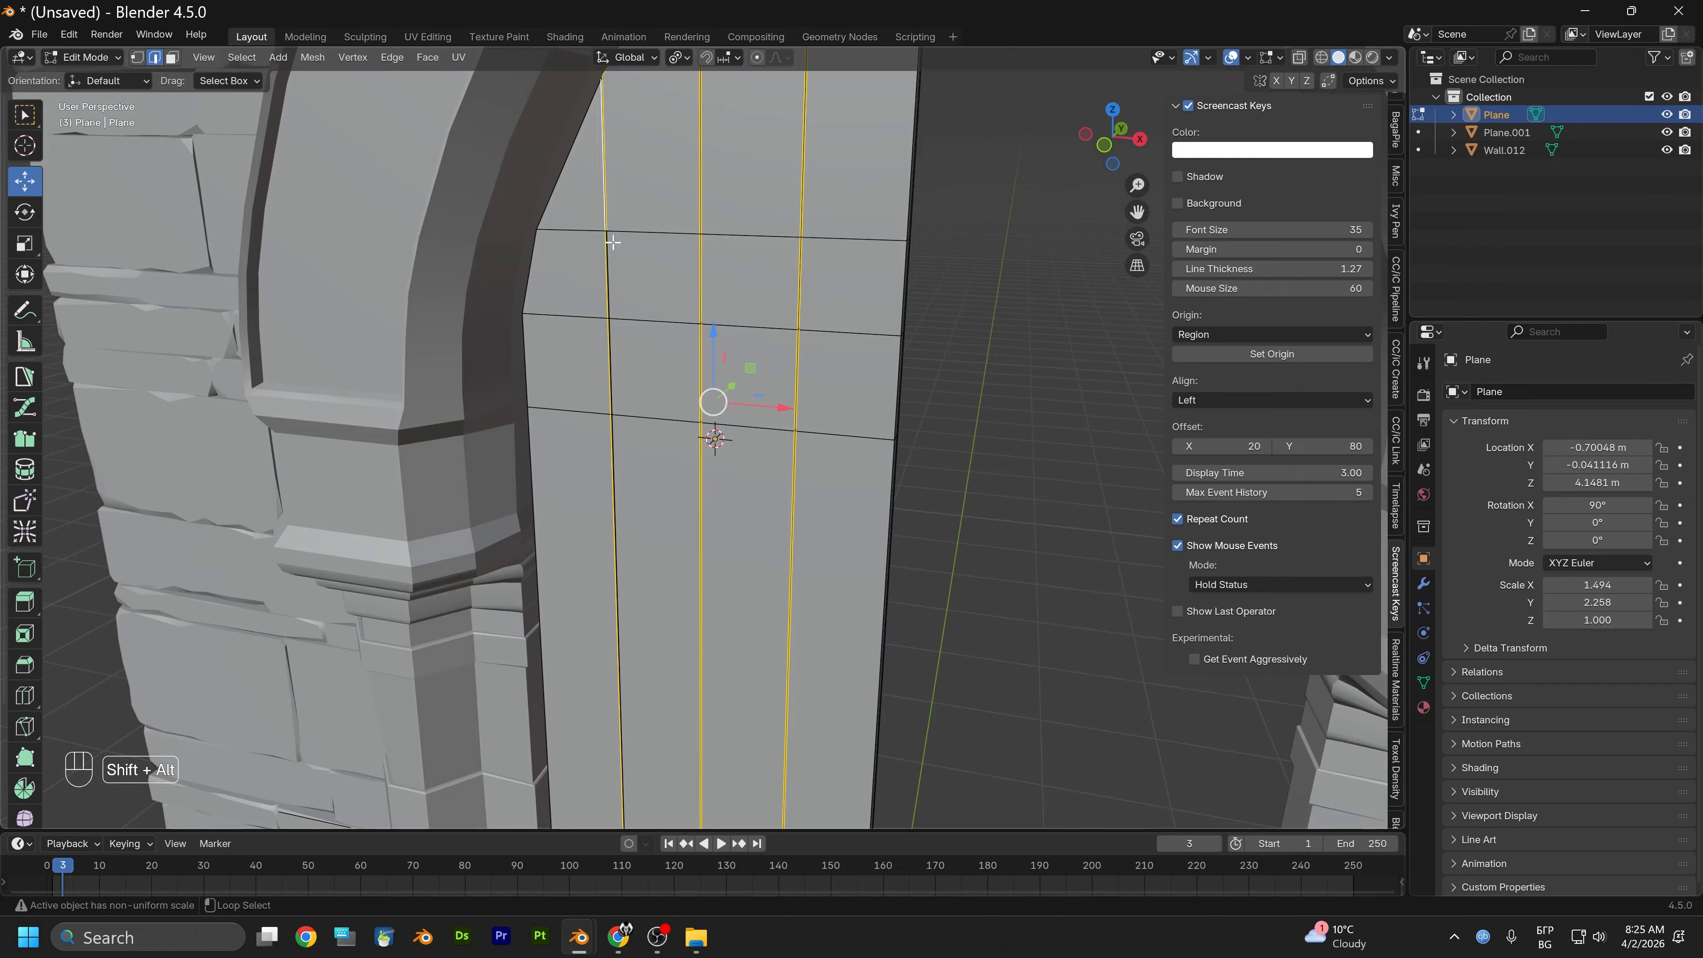
scroll(635, 258, up, 4)
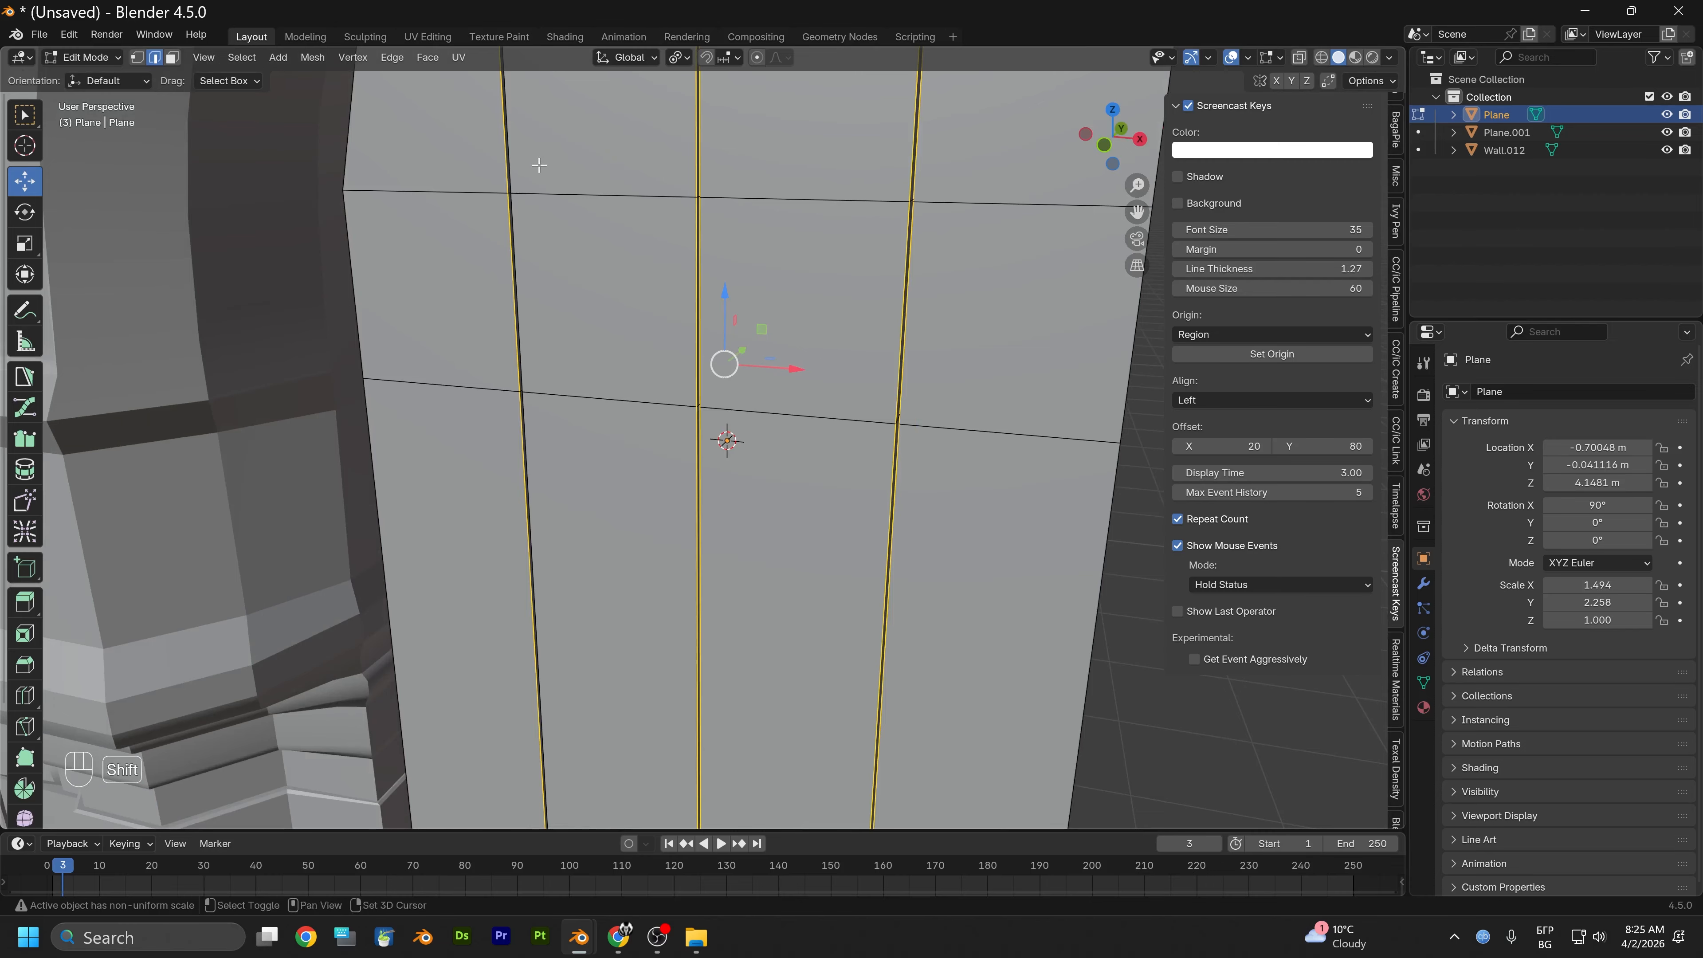
alt+shift+click(513, 152)
Add the vertical edge loops along the three plank gaps on the door's back side to the selection
middle_drag(566, 164, 969, 351)
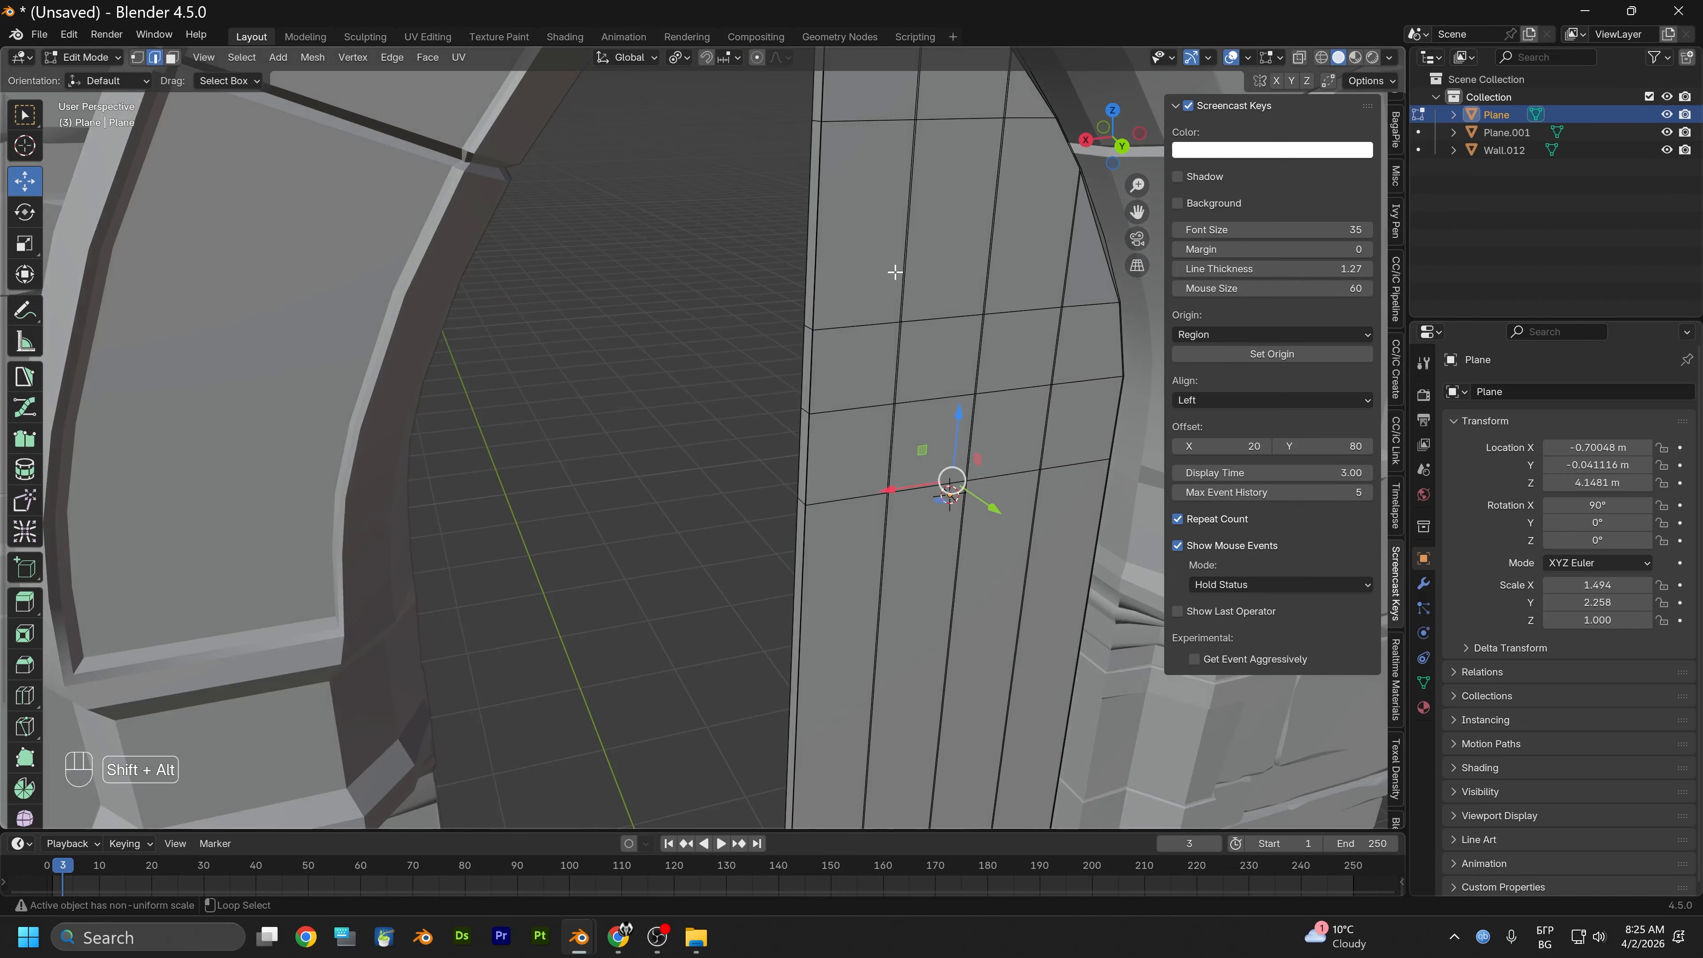
alt+shift+click(909, 267)
alt+shift+click(981, 267)
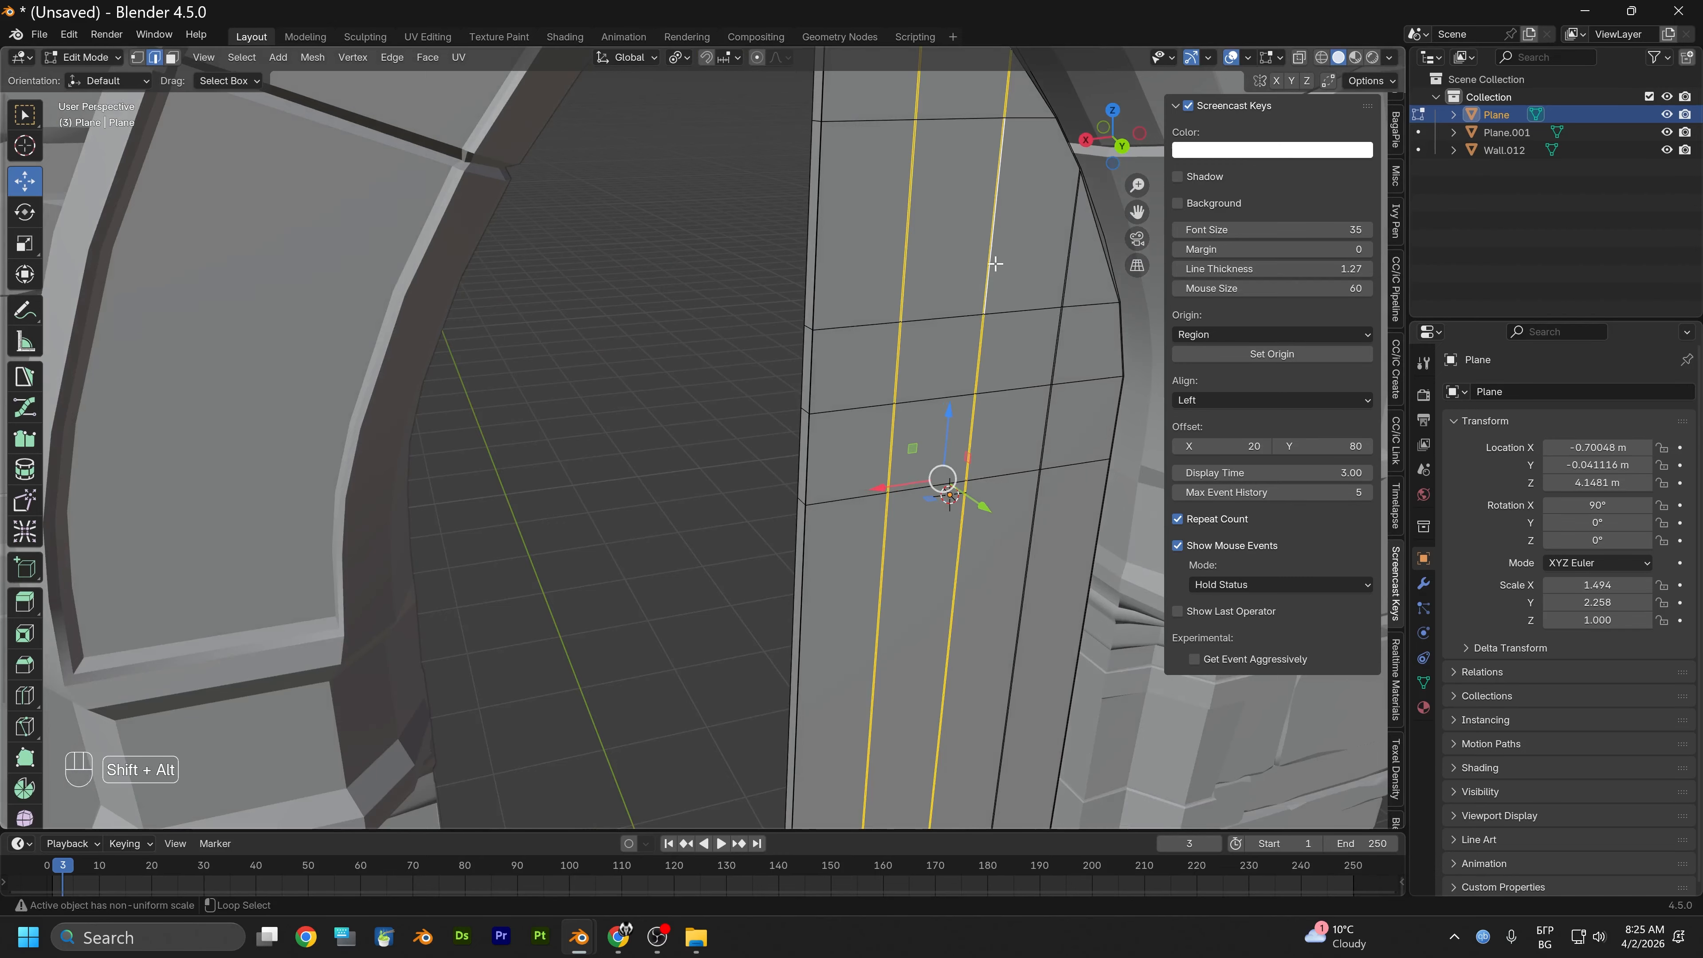
alt+shift+click(1058, 263)
alt+shift+click(1076, 265)
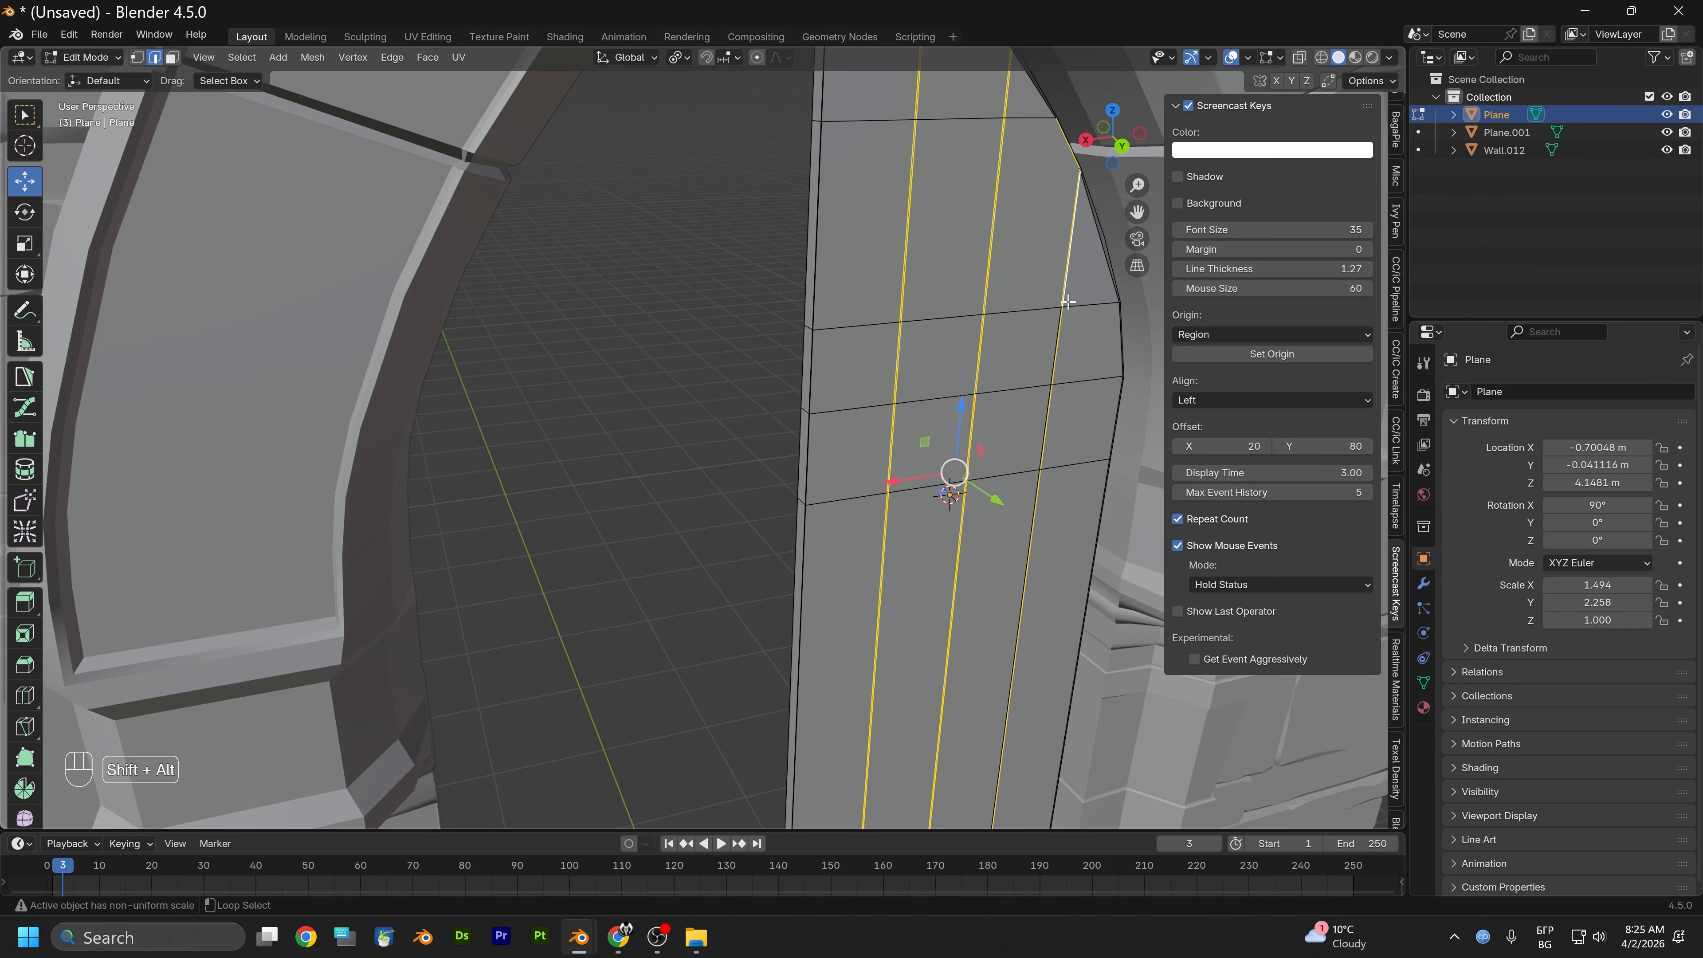
middle_drag(1057, 326, 731, 455)
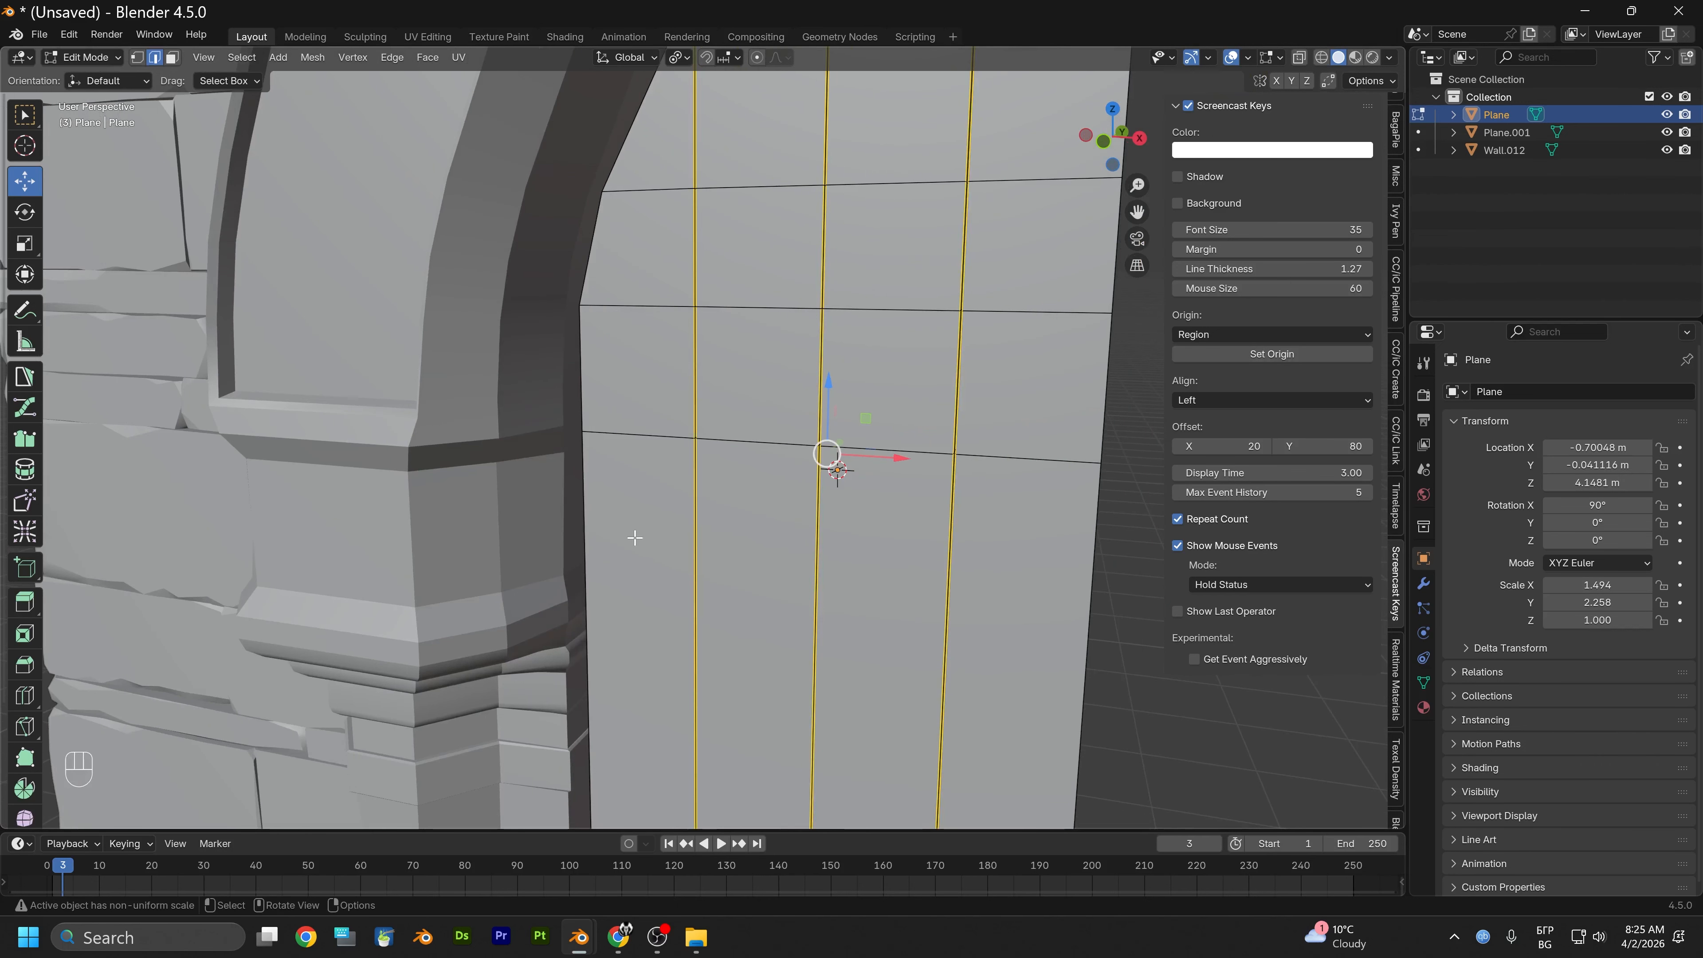
Bevel the selected plank-gap edges by about 0.0059 m with one segment
scroll(711, 496, down, 3)
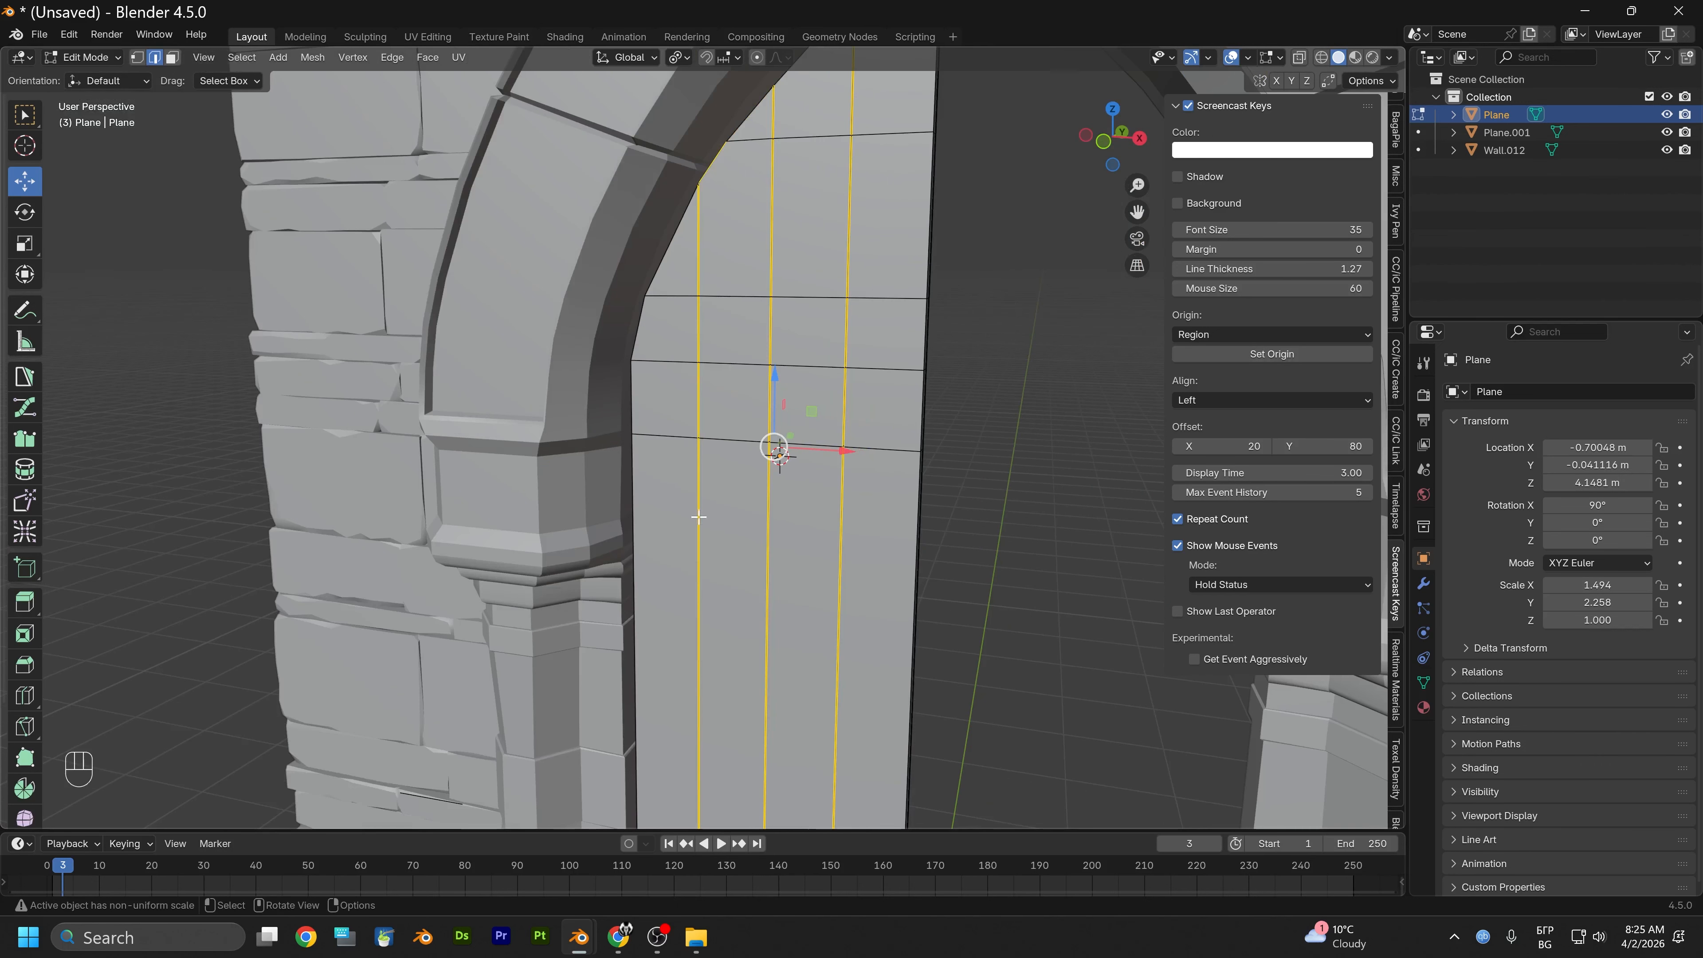
alt+drag(699, 517, 787, 513)
scroll(787, 513, up, 4)
scroll(776, 504, up, 1)
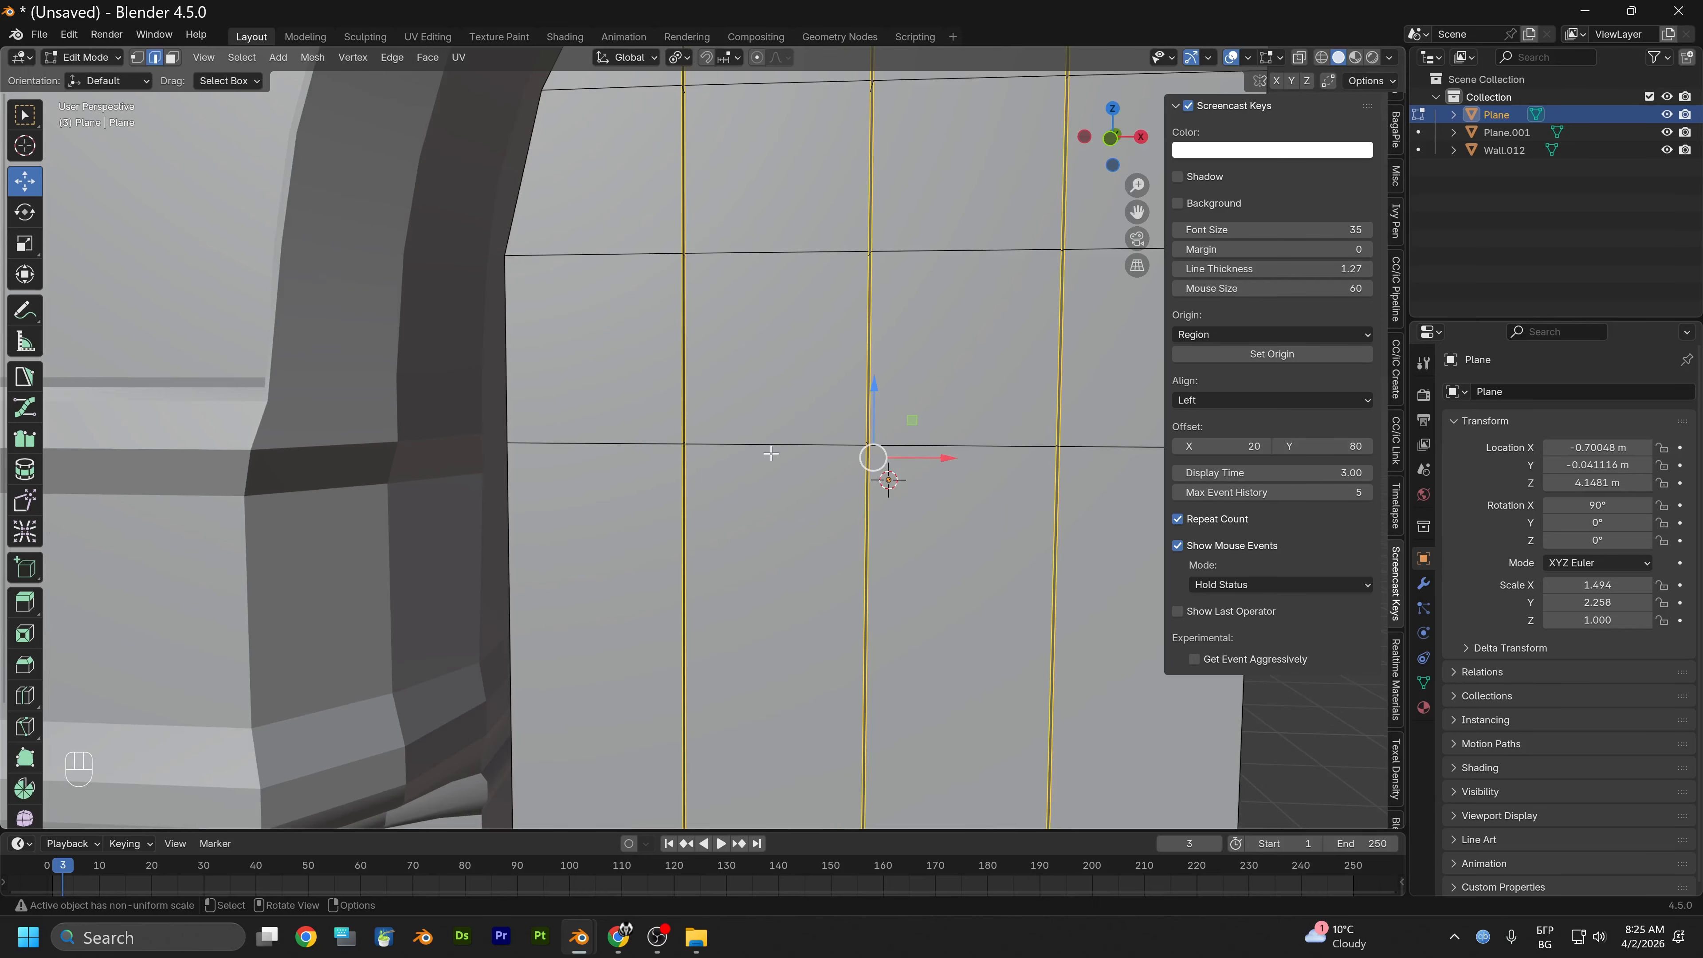
key(ctrl+b)
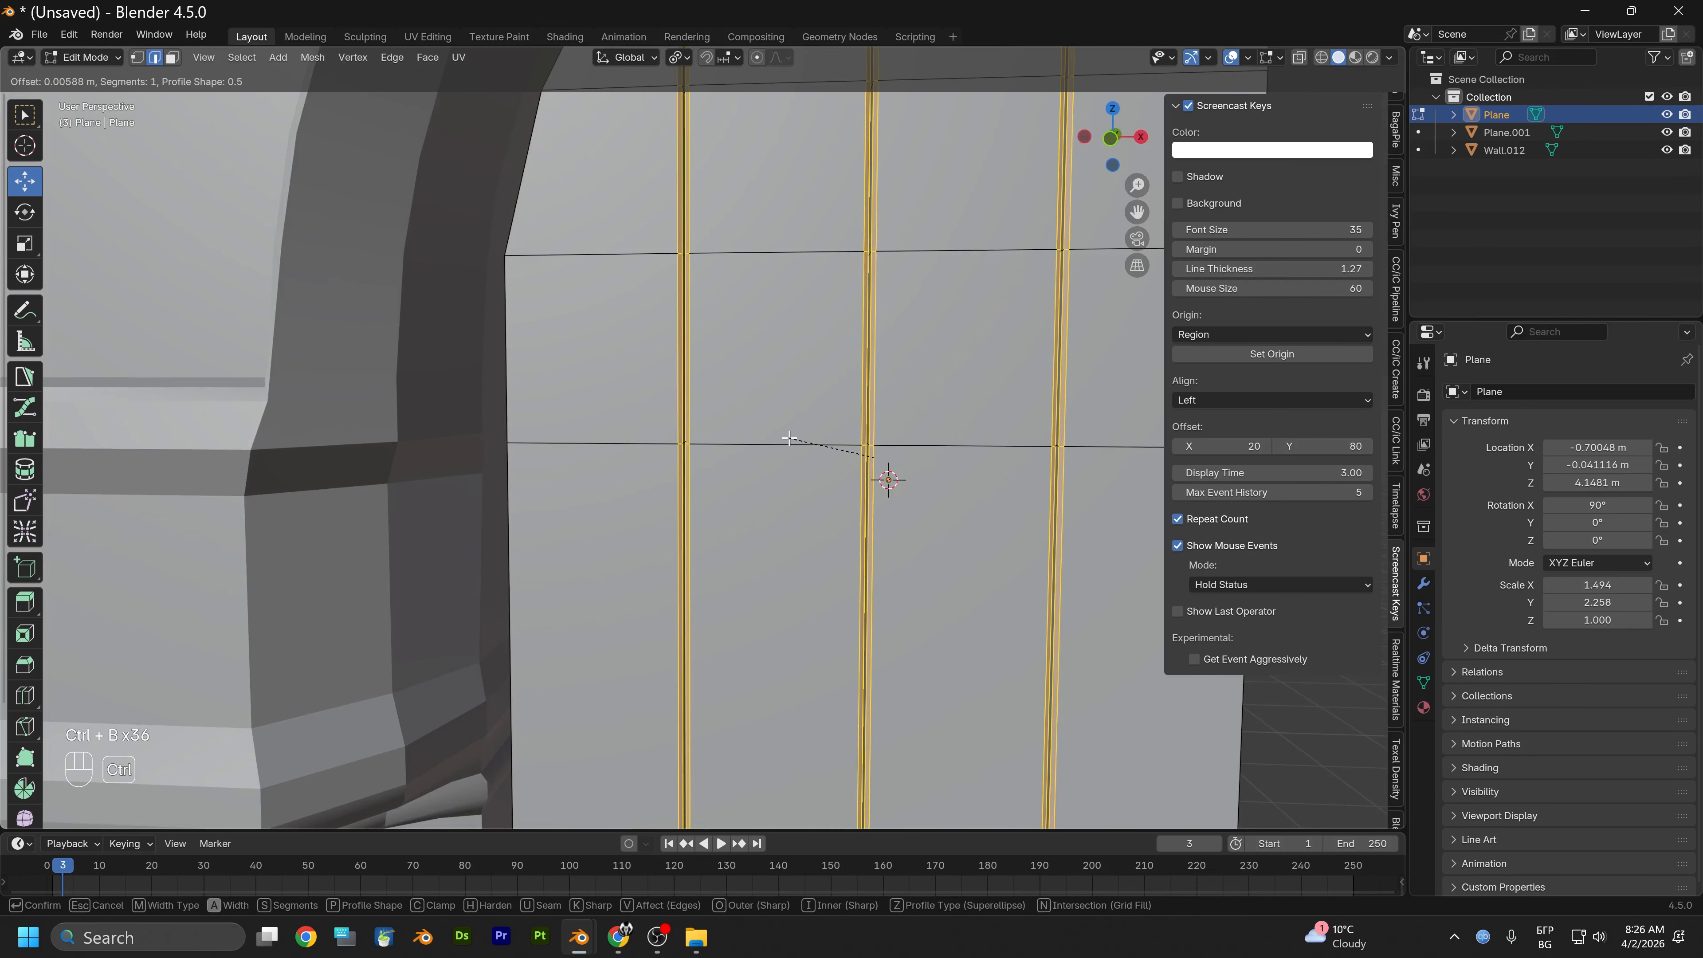
click(790, 438)
scroll(760, 463, down, 5)
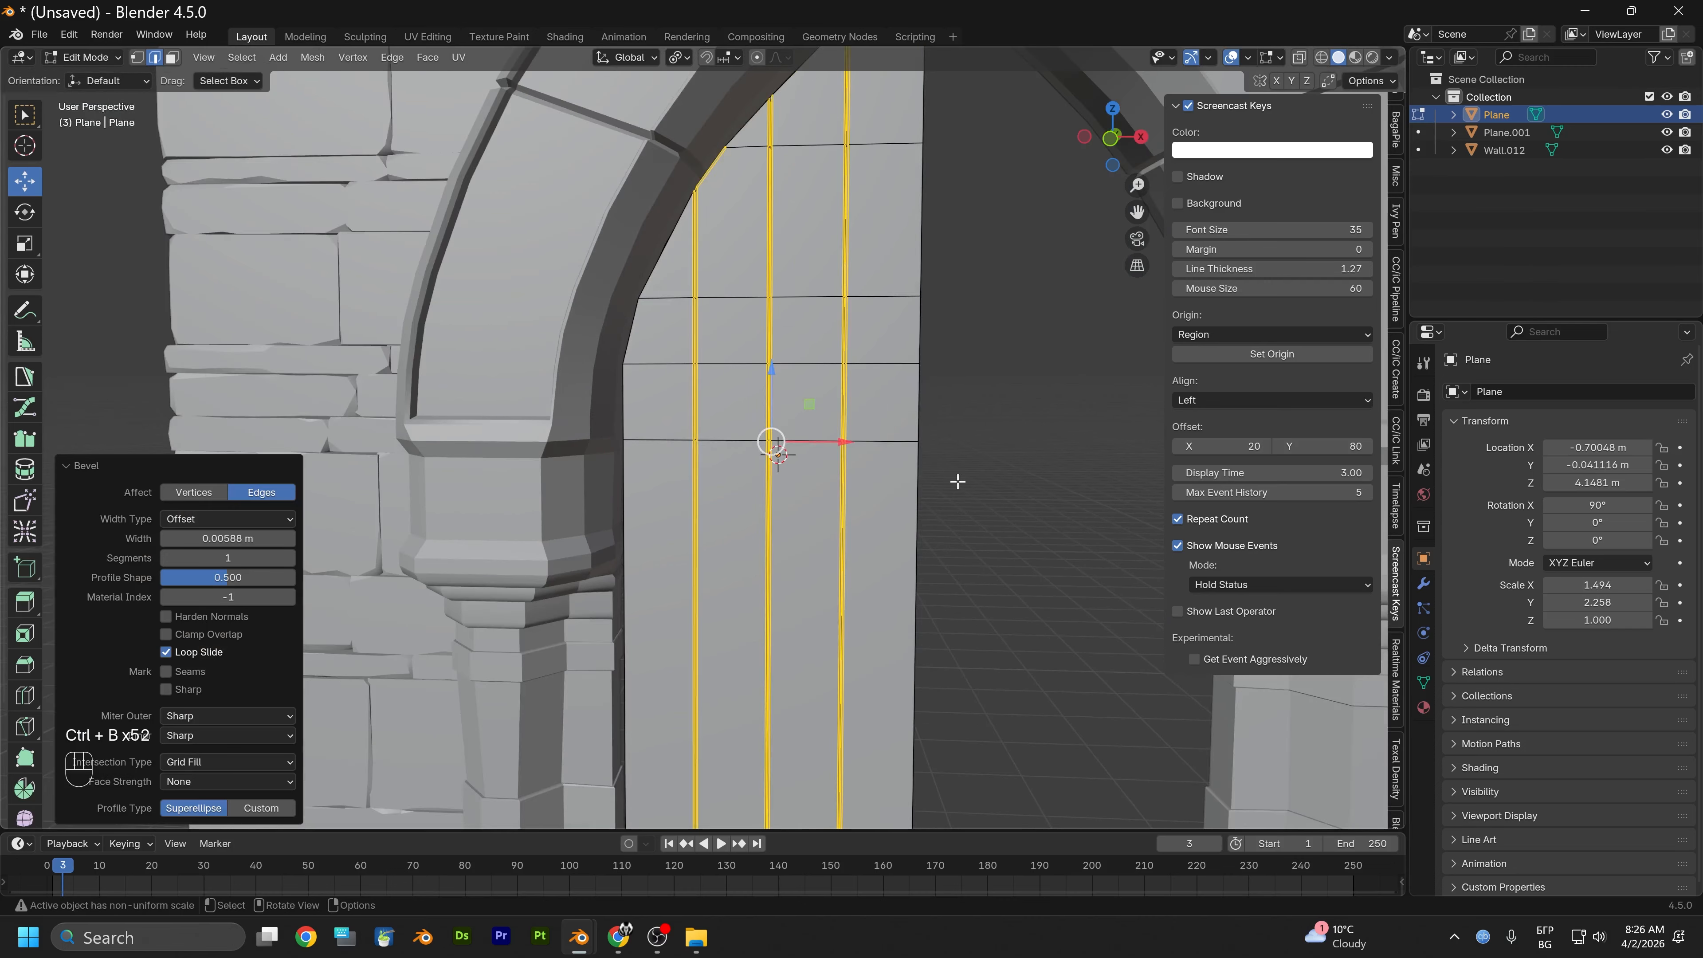
click(958, 482)
scroll(903, 521, up, 7)
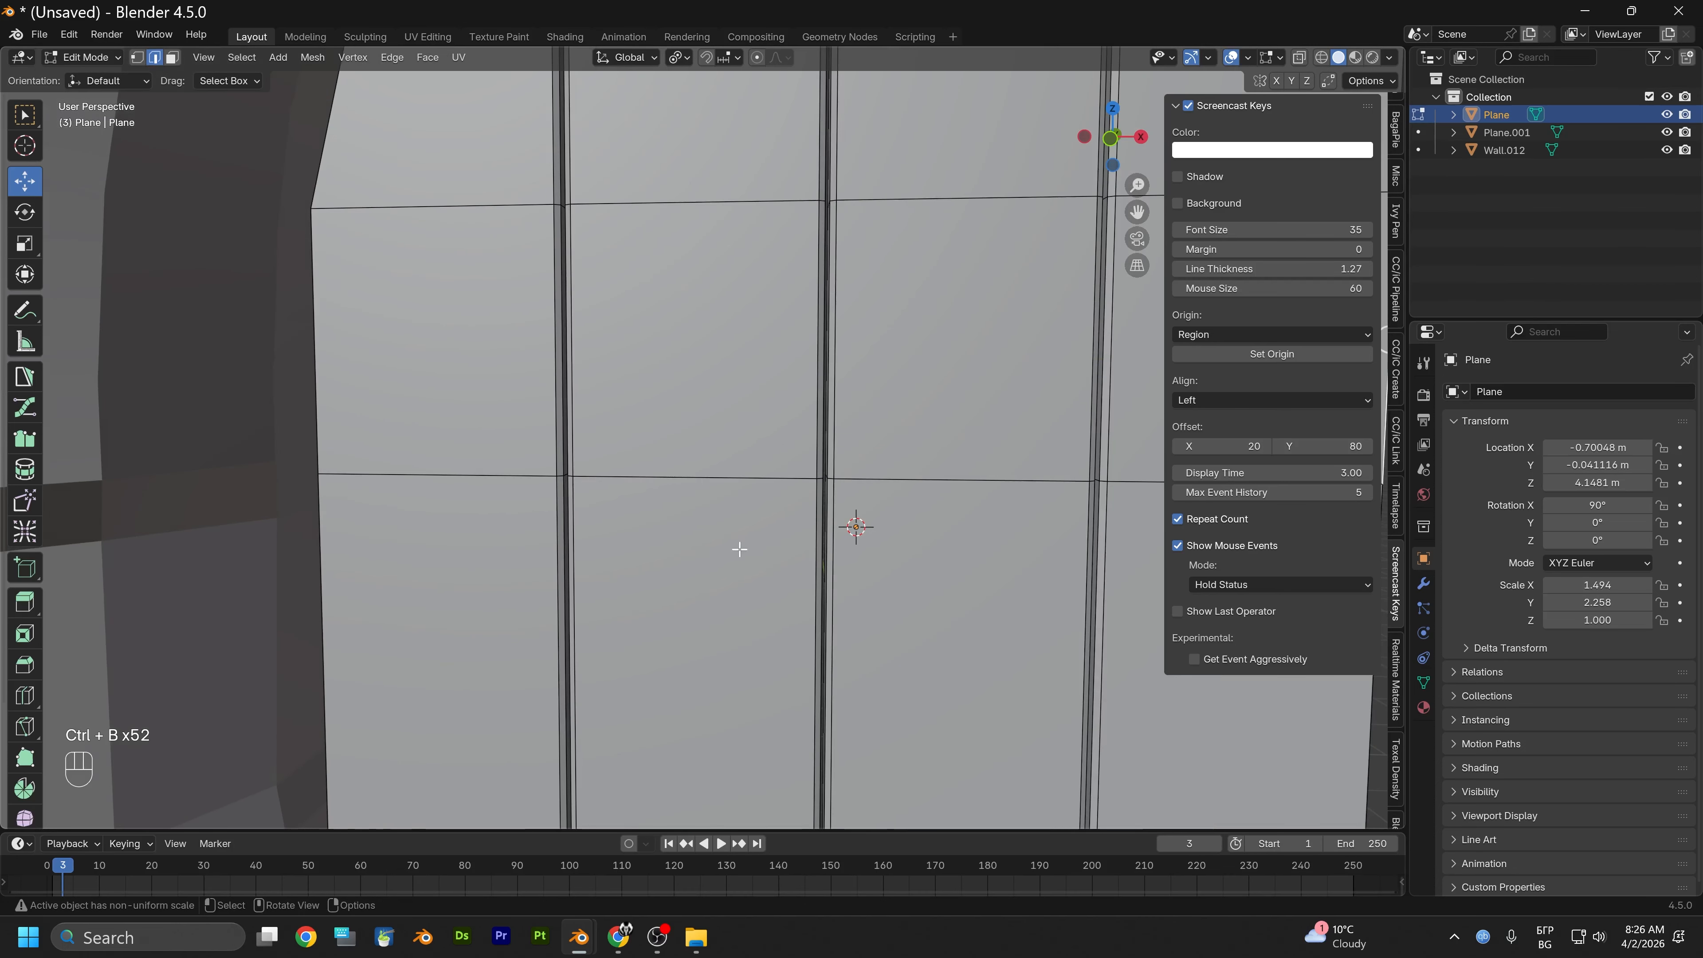
Try selecting edge loops along the middle beveled gap, and undo back to the unbeveled plank-gap edge selection
key(ctrl+z)
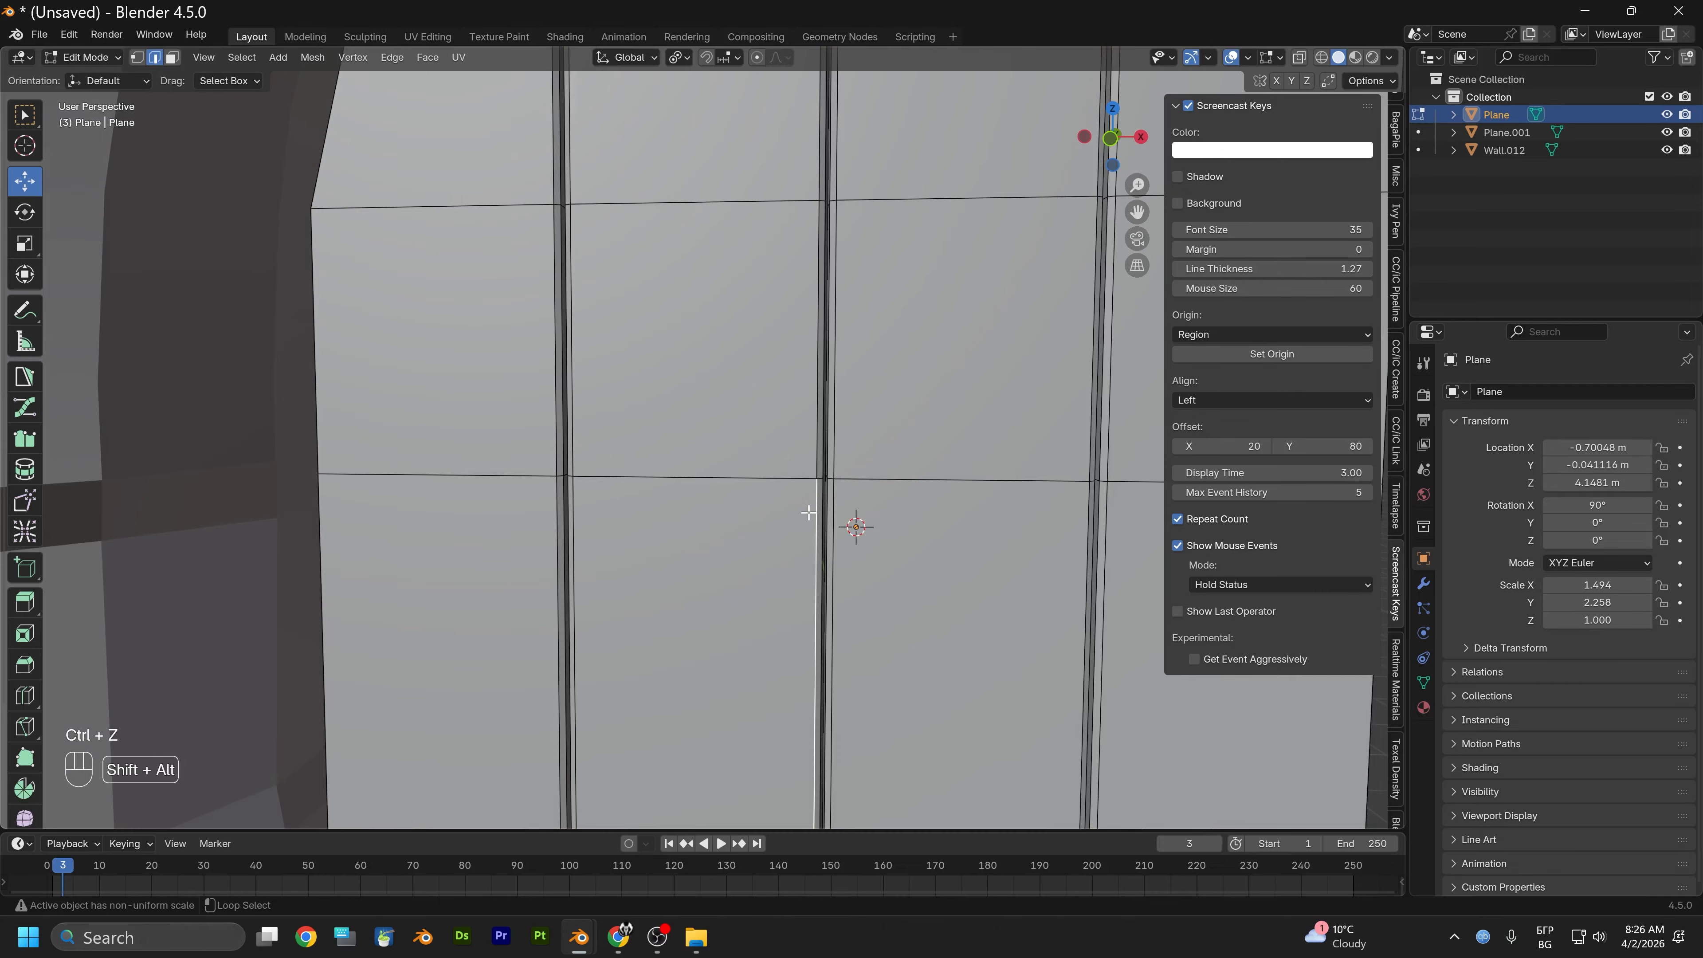
alt+shift+click(808, 512)
alt+shift+click(826, 526)
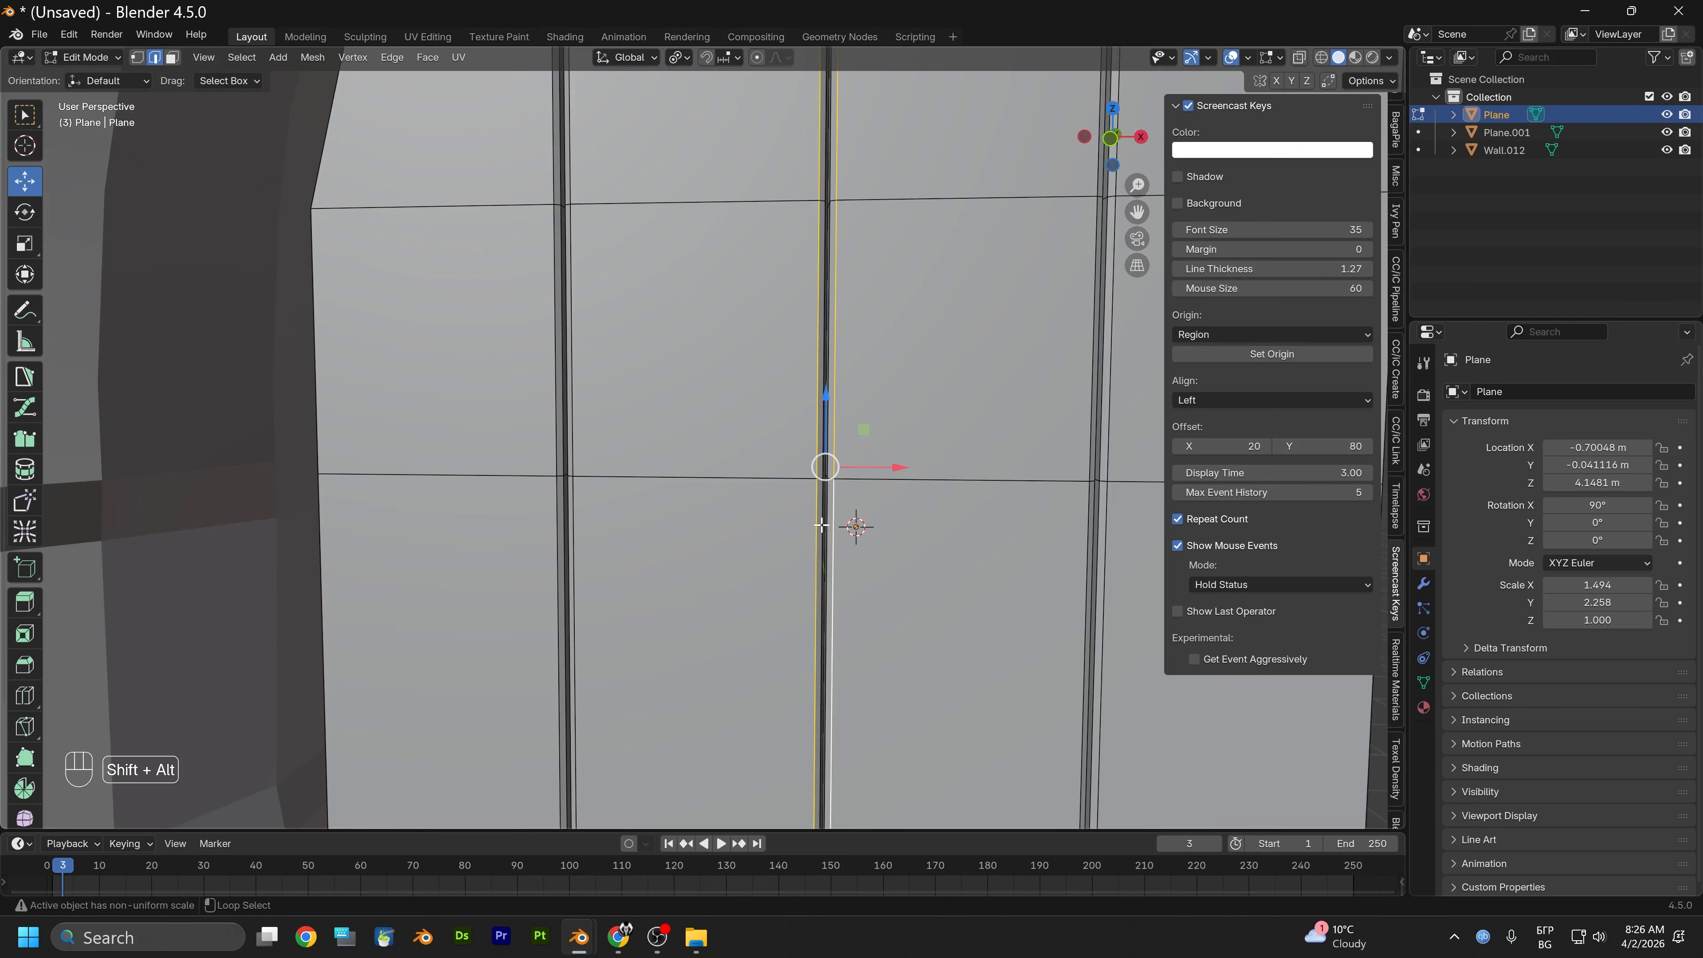
alt+shift+click(822, 525)
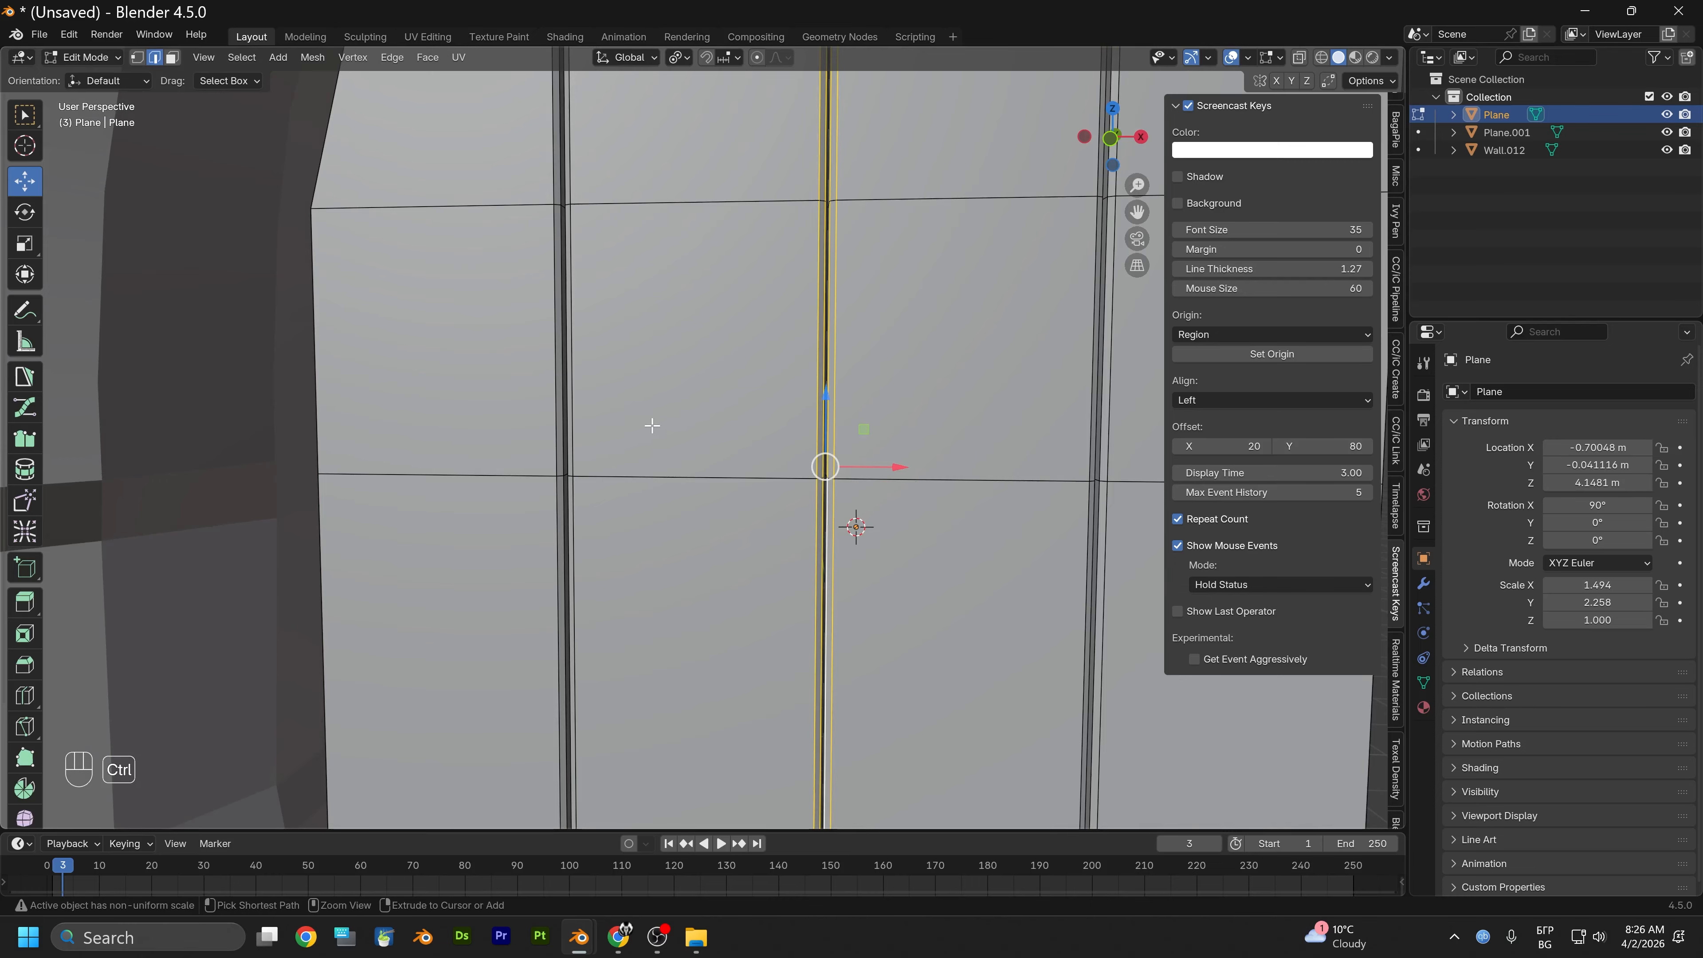
key(ctrl+z)
key(ctrl+z)
key(ctrl+z)
key(ctrl+z)
key(ctrl+z)
key(ctrl+z)
key(ctrl+z)
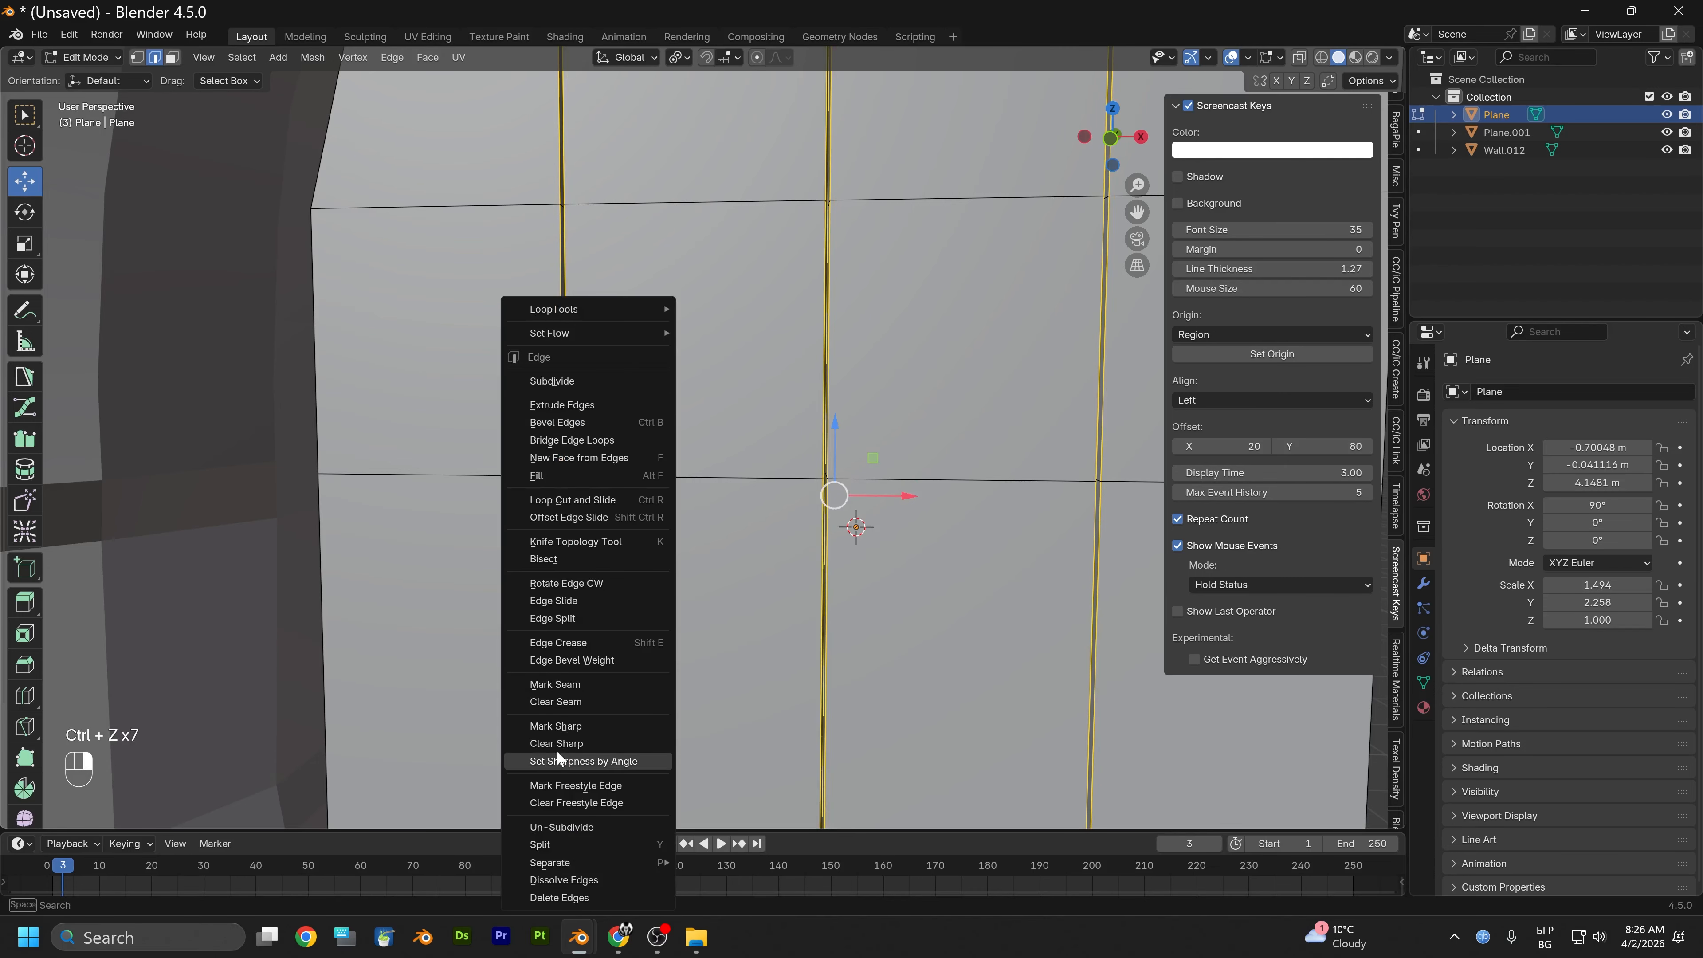
Mark the selected plank-gap edges as sharp and bevel them by about 0.0054 m with one segment
click(580, 725)
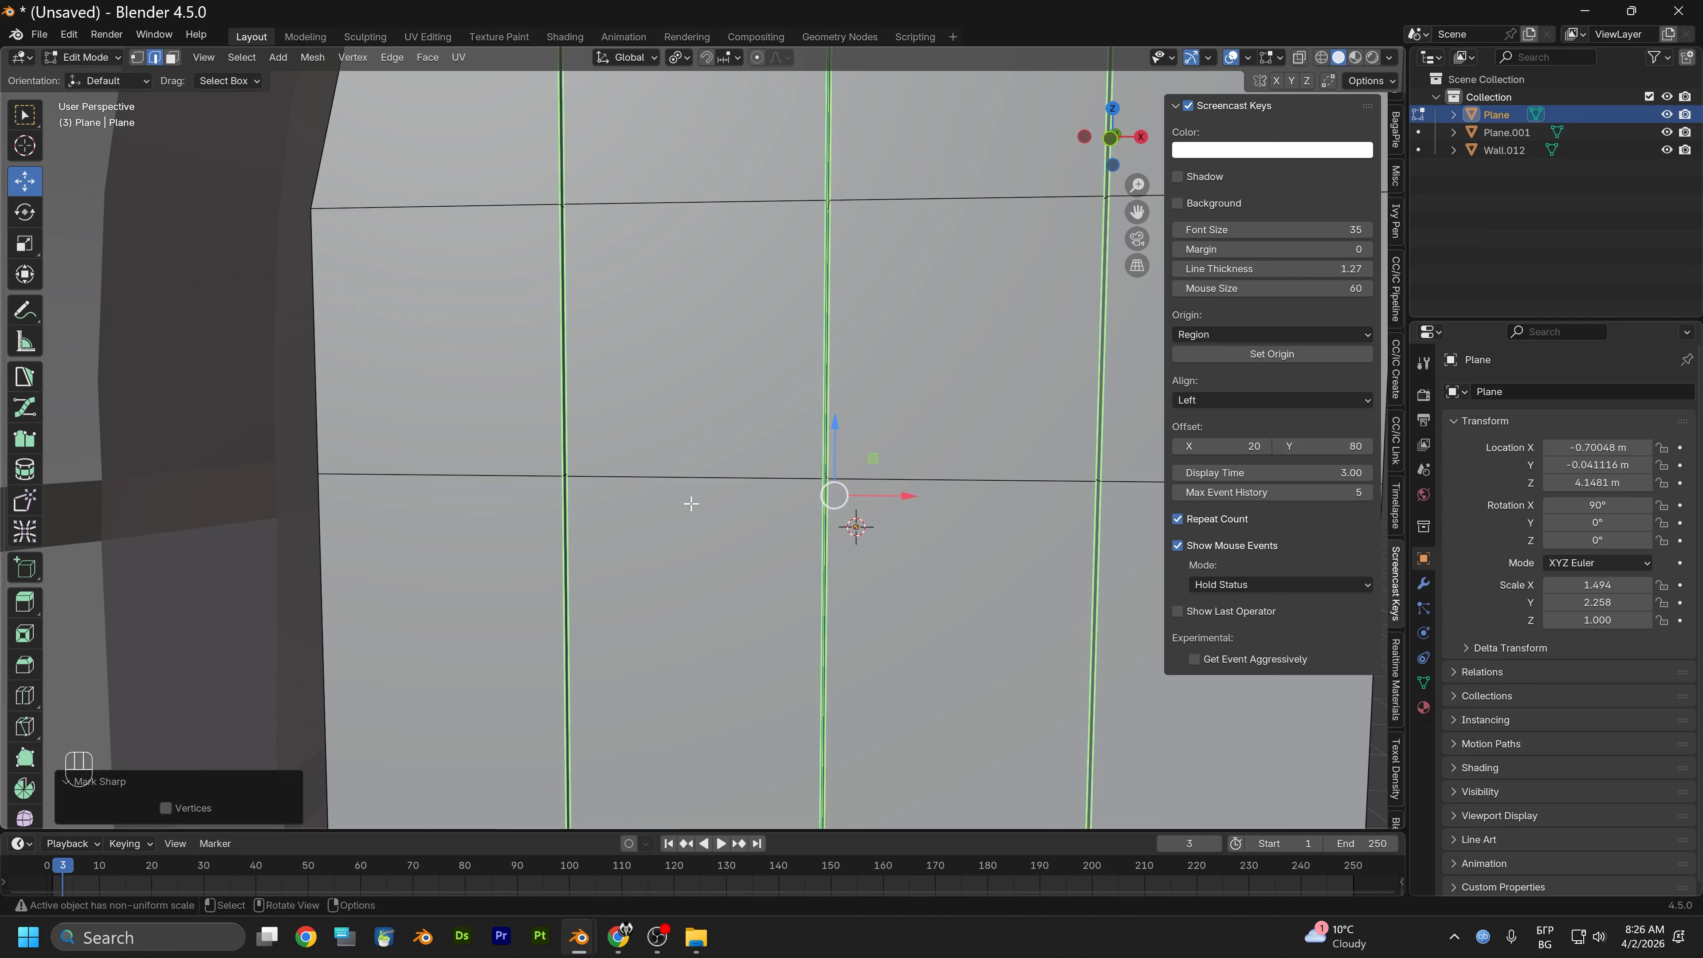
key(ctrl)
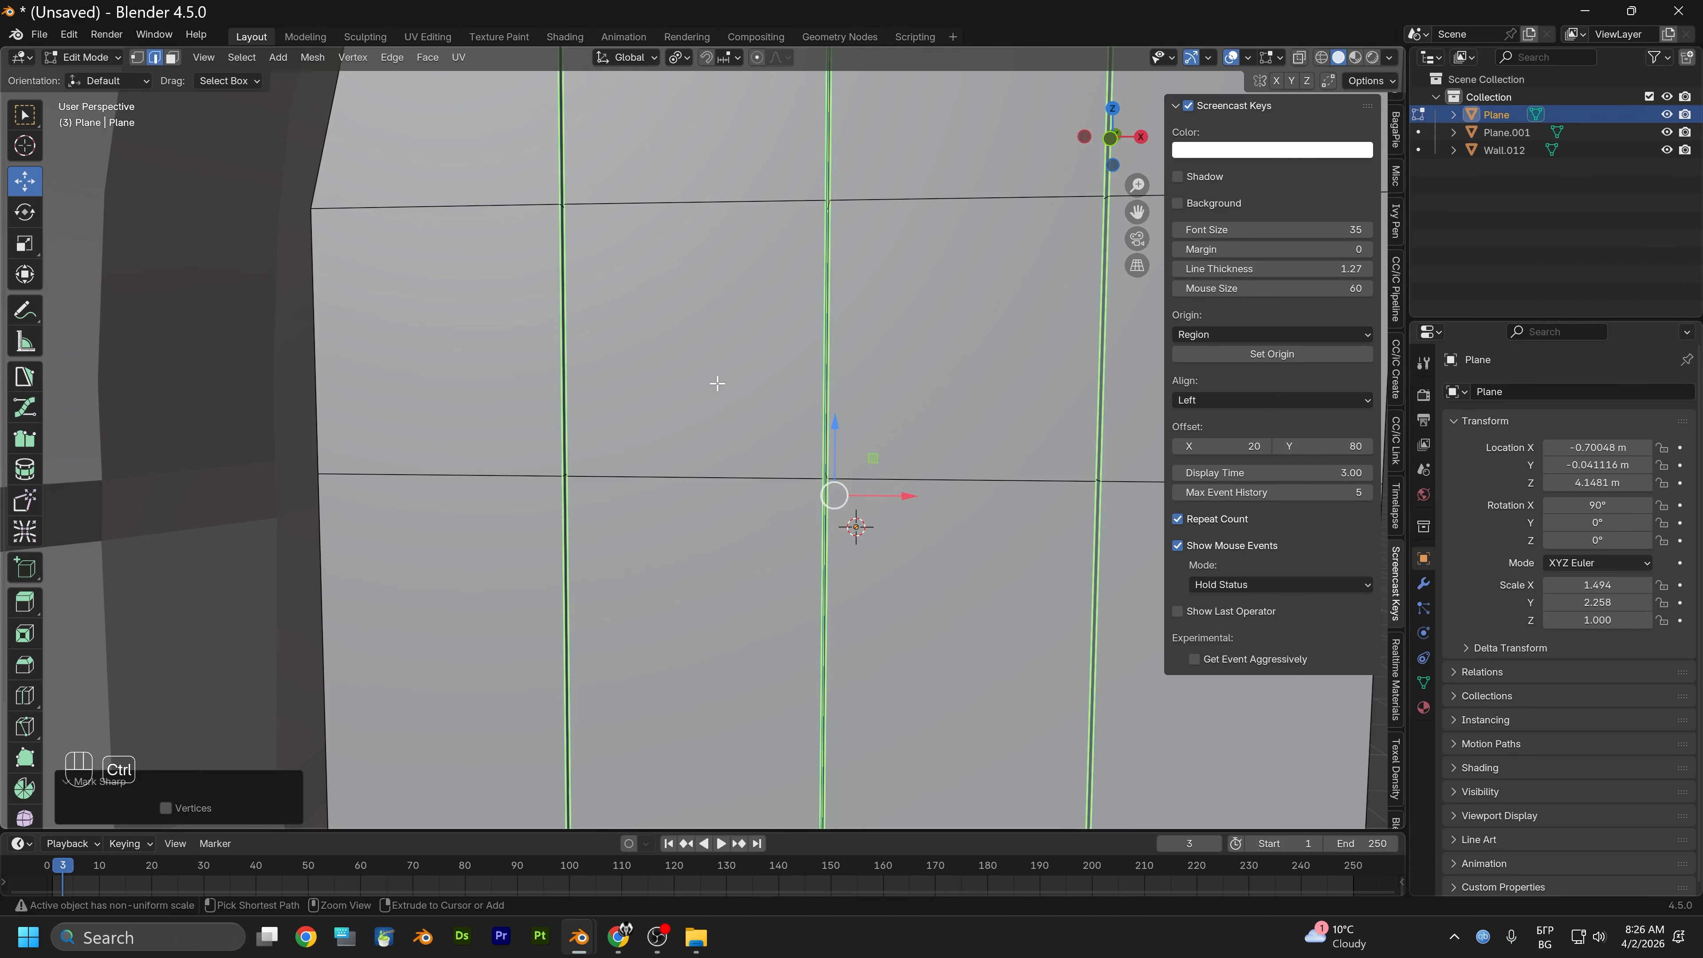
key(ctrl+b)
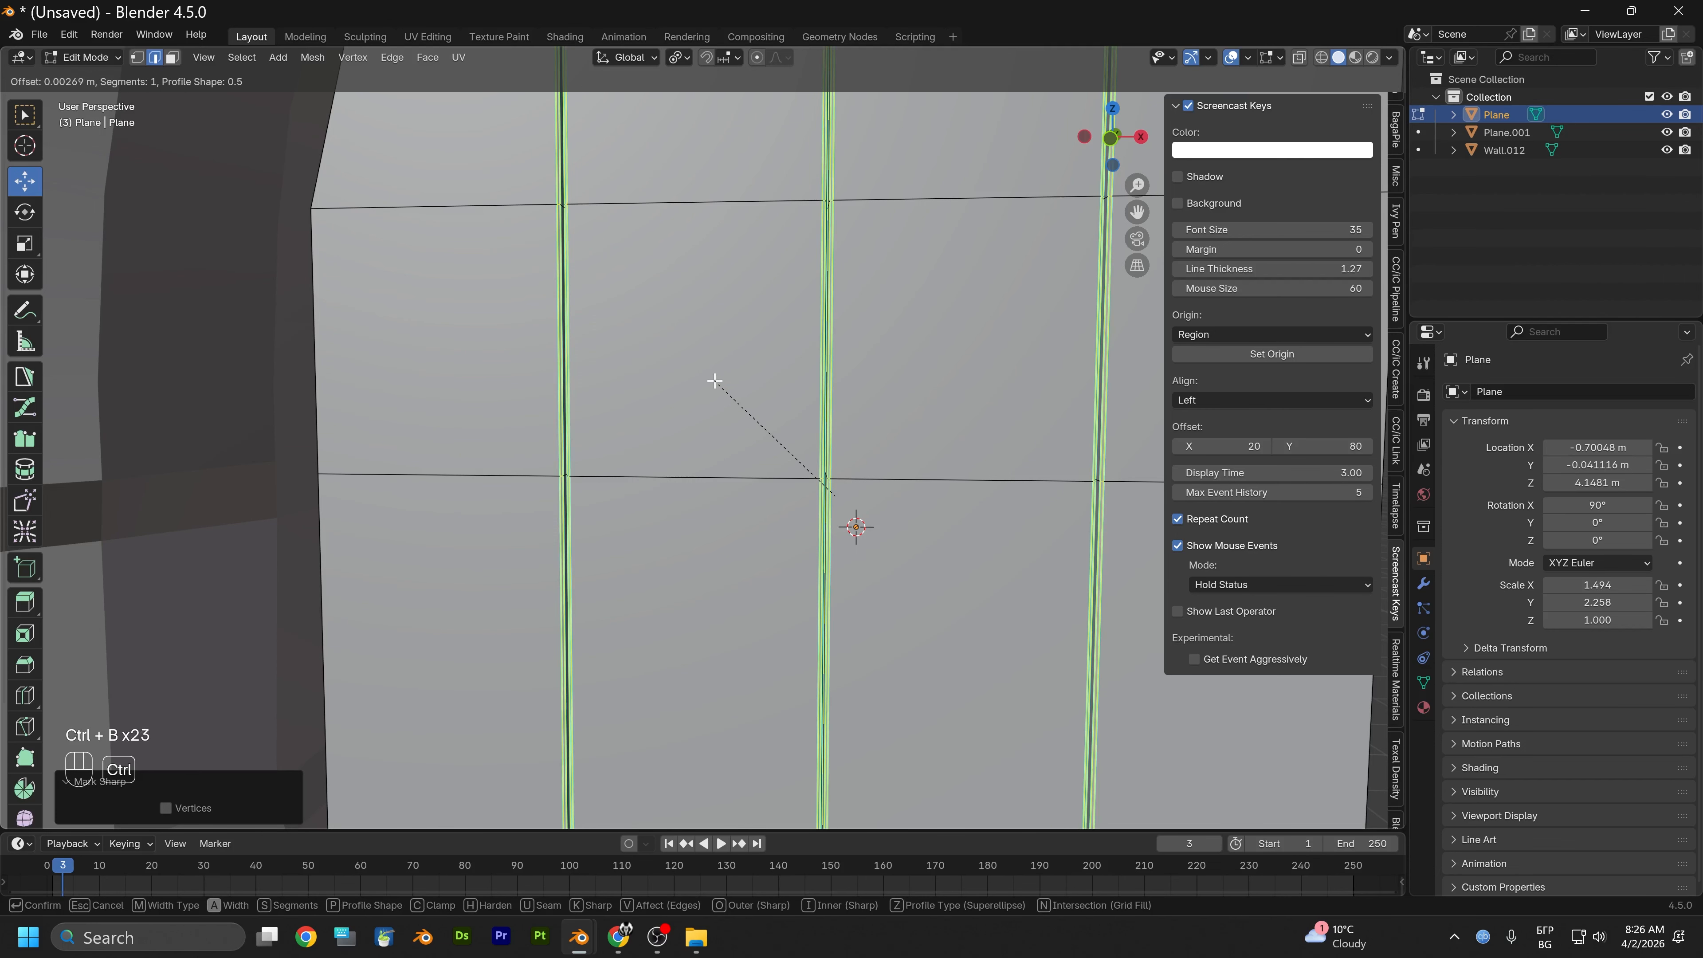
click(721, 381)
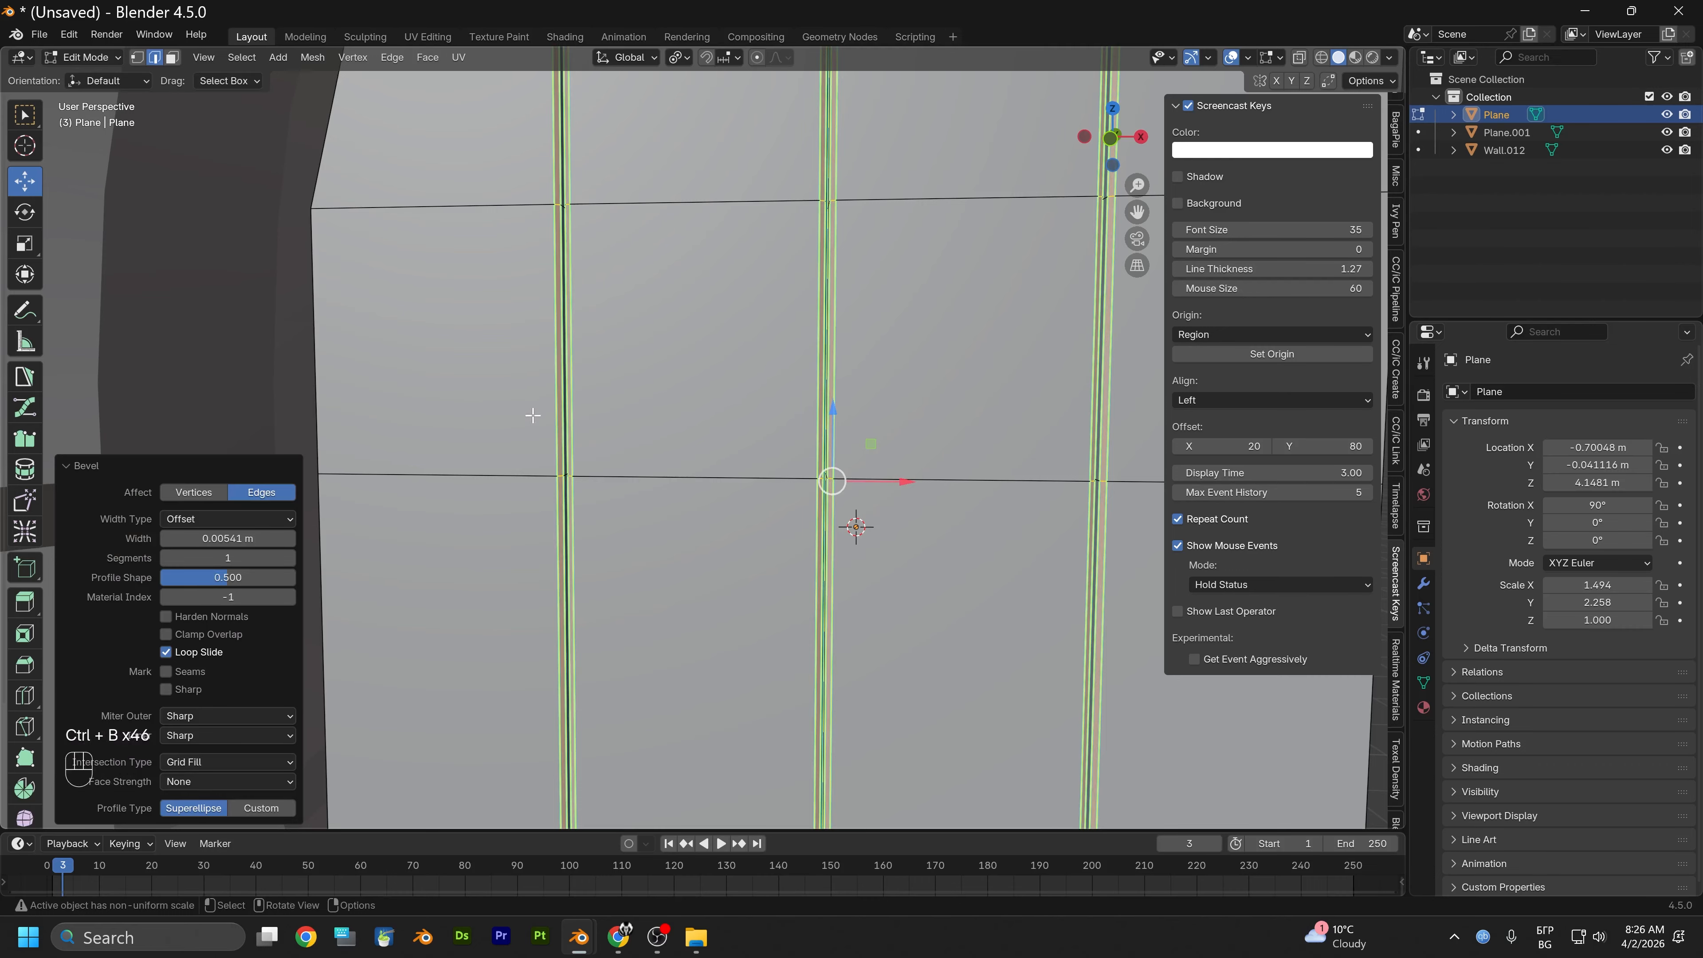
Deselect the beveled plank edges and switch the half door to object mode
click(513, 456)
scroll(483, 366, down, 4)
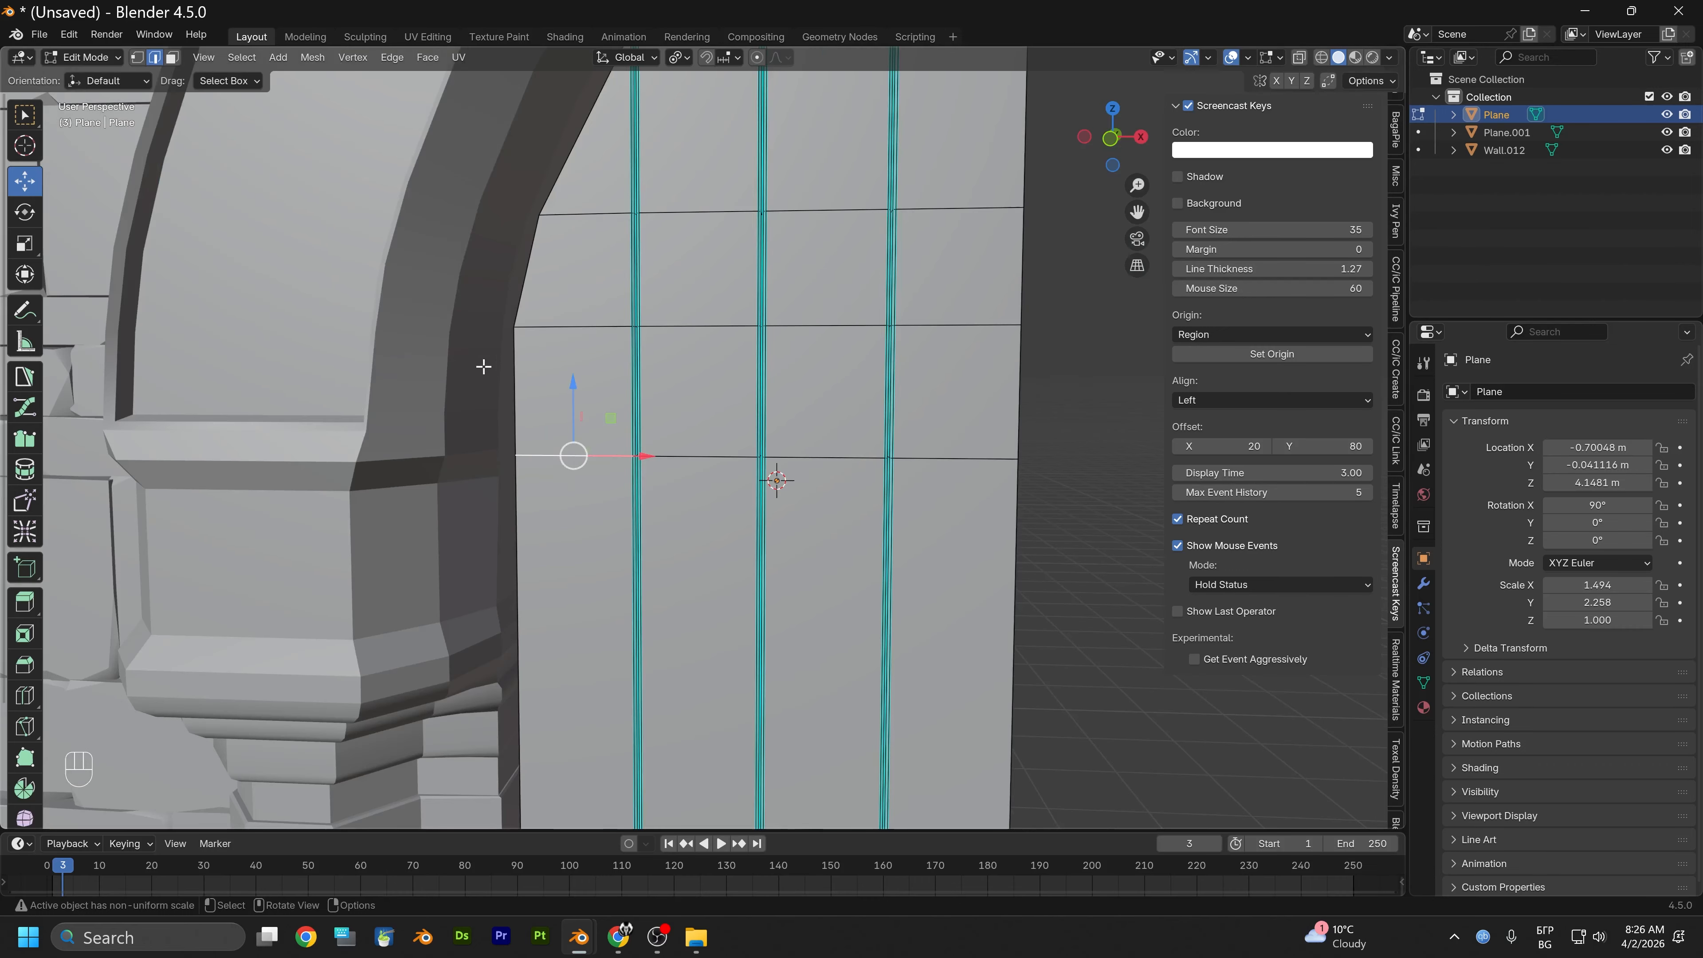
shift+middle_drag(505, 332, 505, 430)
click(102, 60)
click(105, 77)
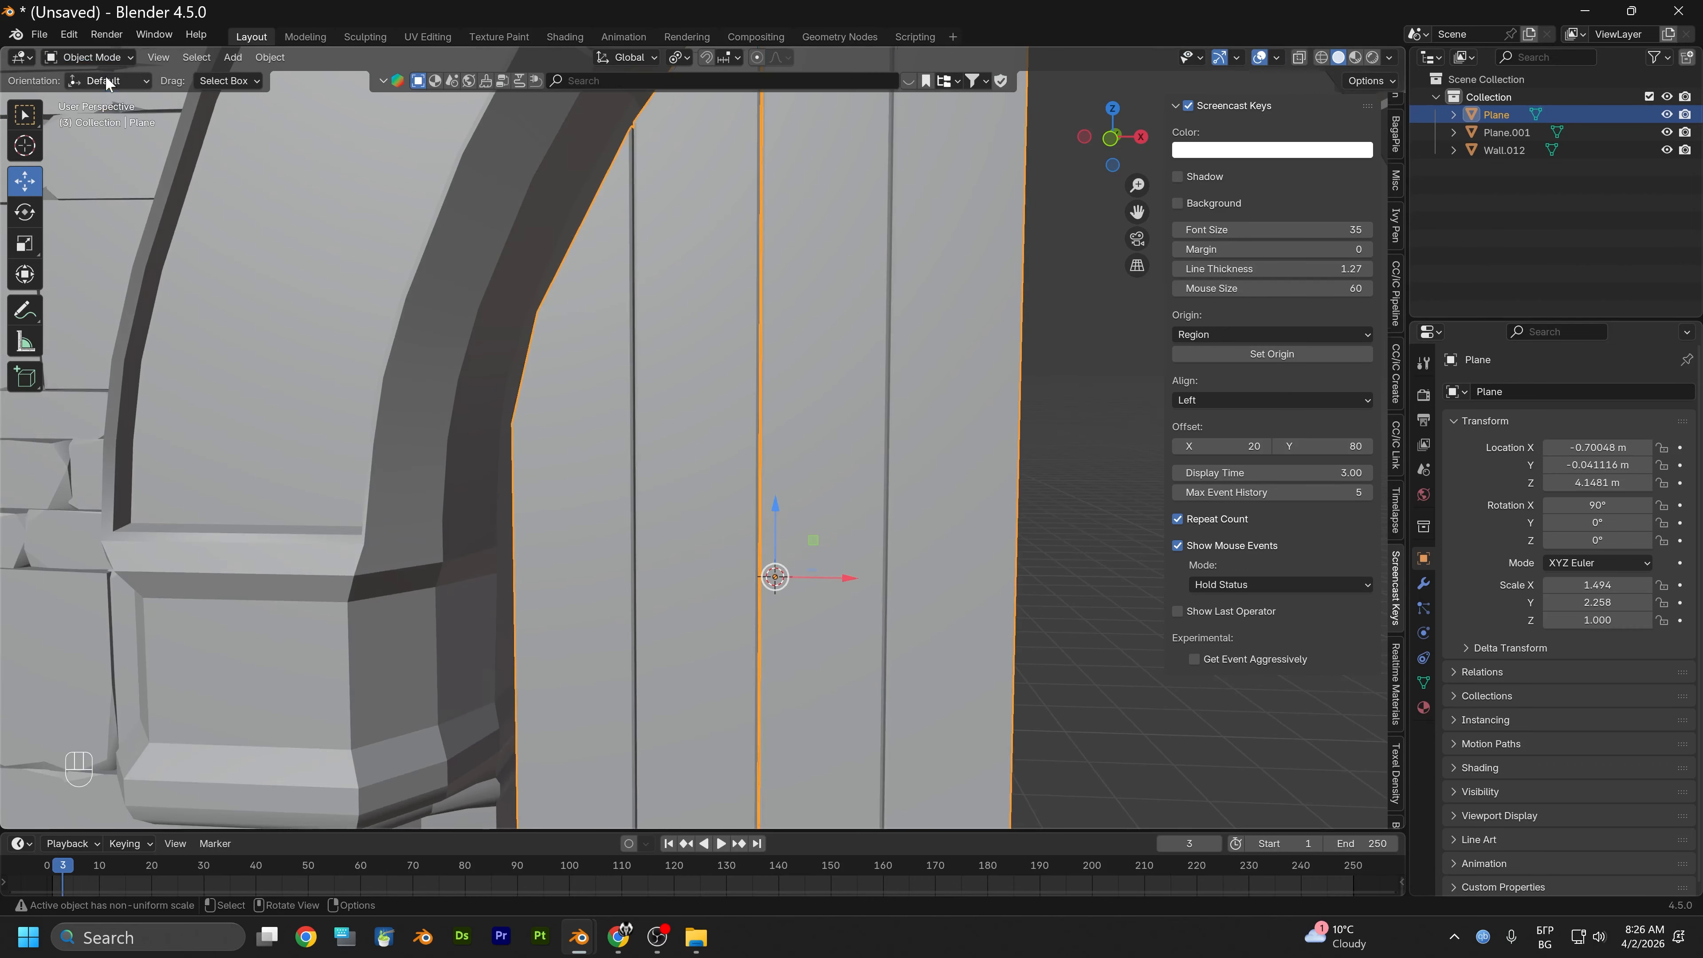
Deselect the half door and turn on cavity shading for the viewport
middle_drag(776, 443, 747, 454)
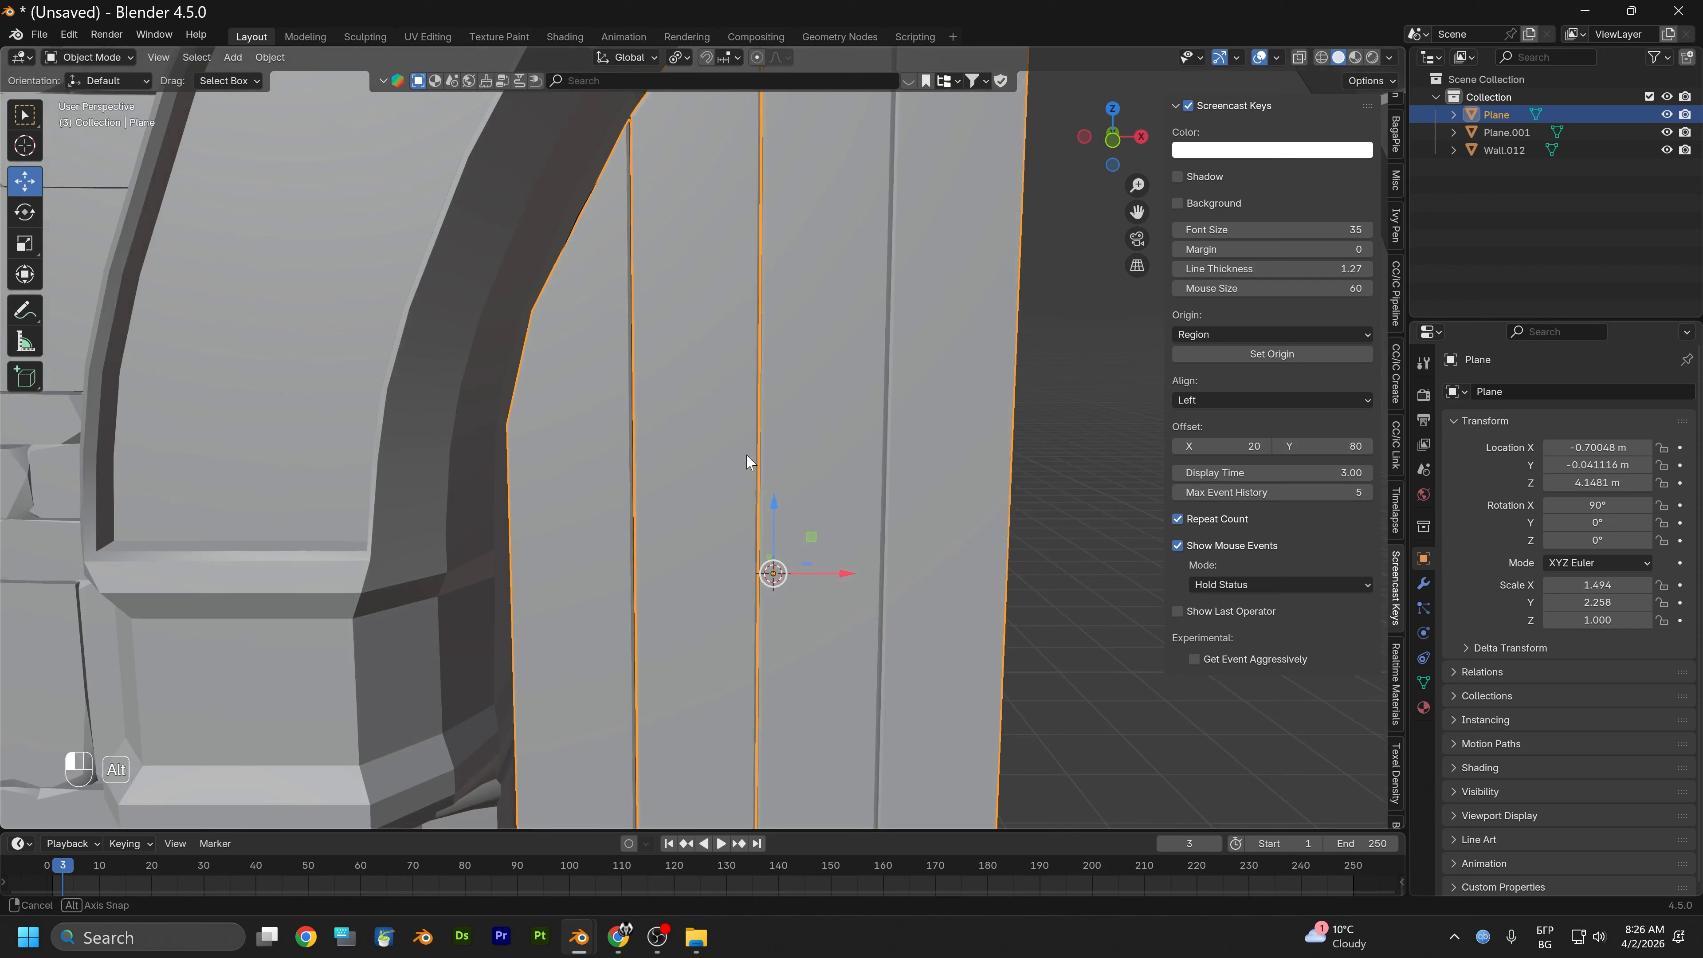
click(1057, 414)
scroll(1030, 455, up, 3)
alt+middle_drag(860, 462, 905, 363)
click(1388, 58)
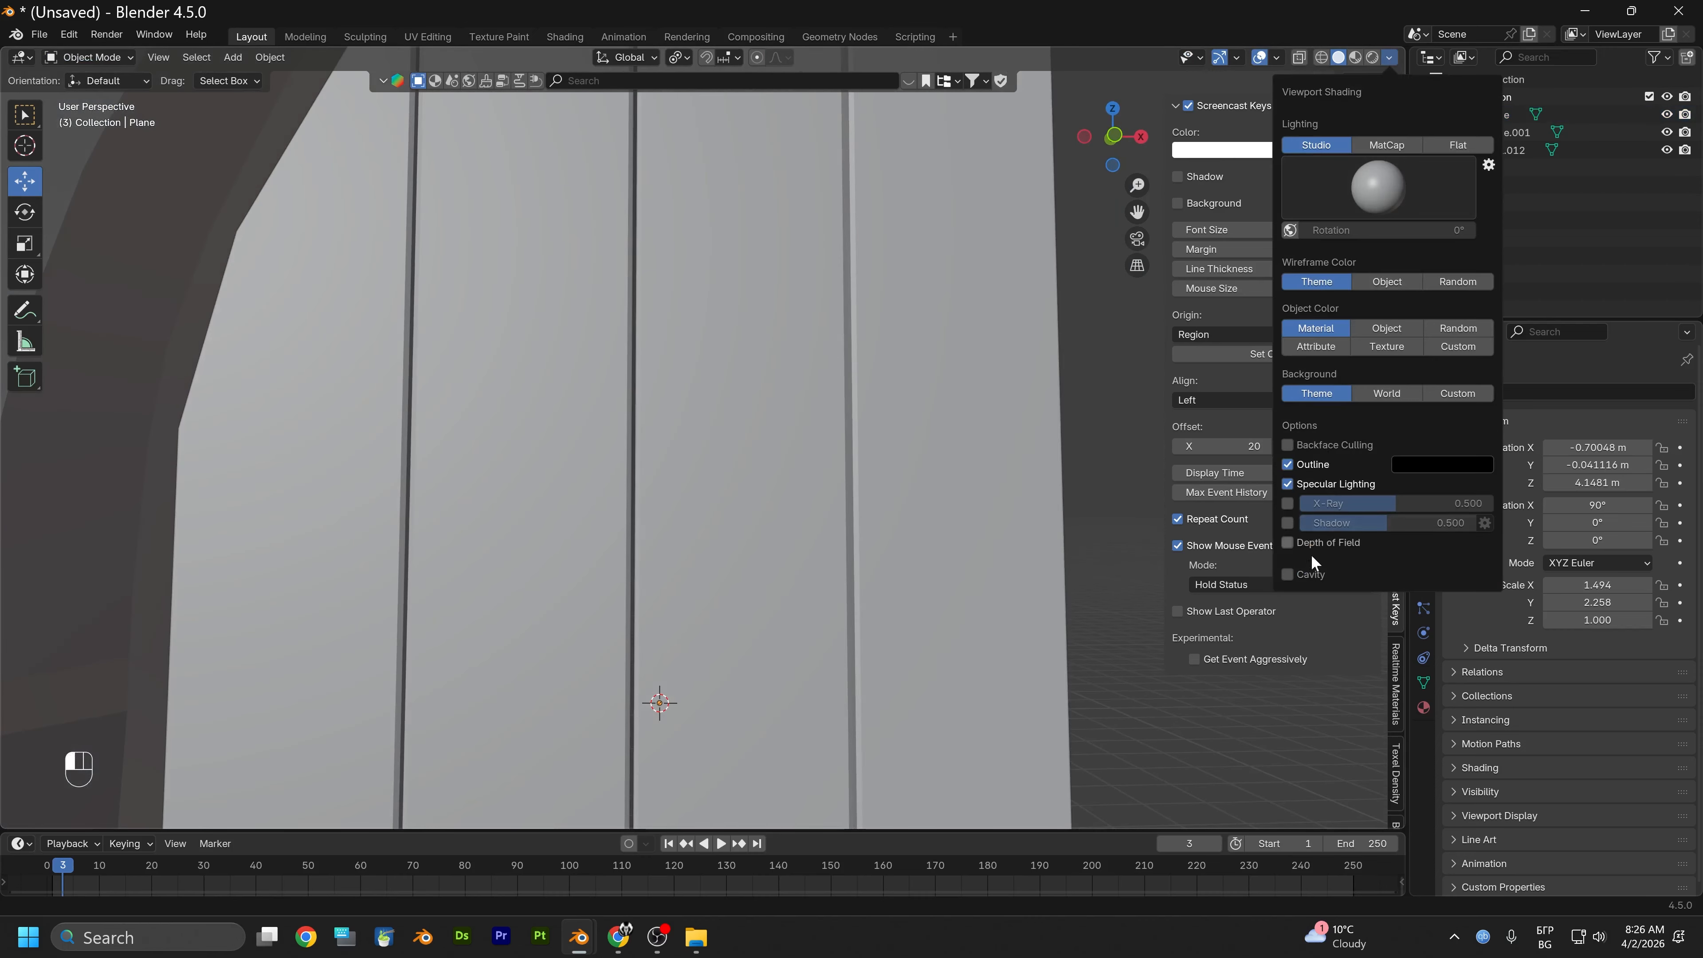
click(1297, 573)
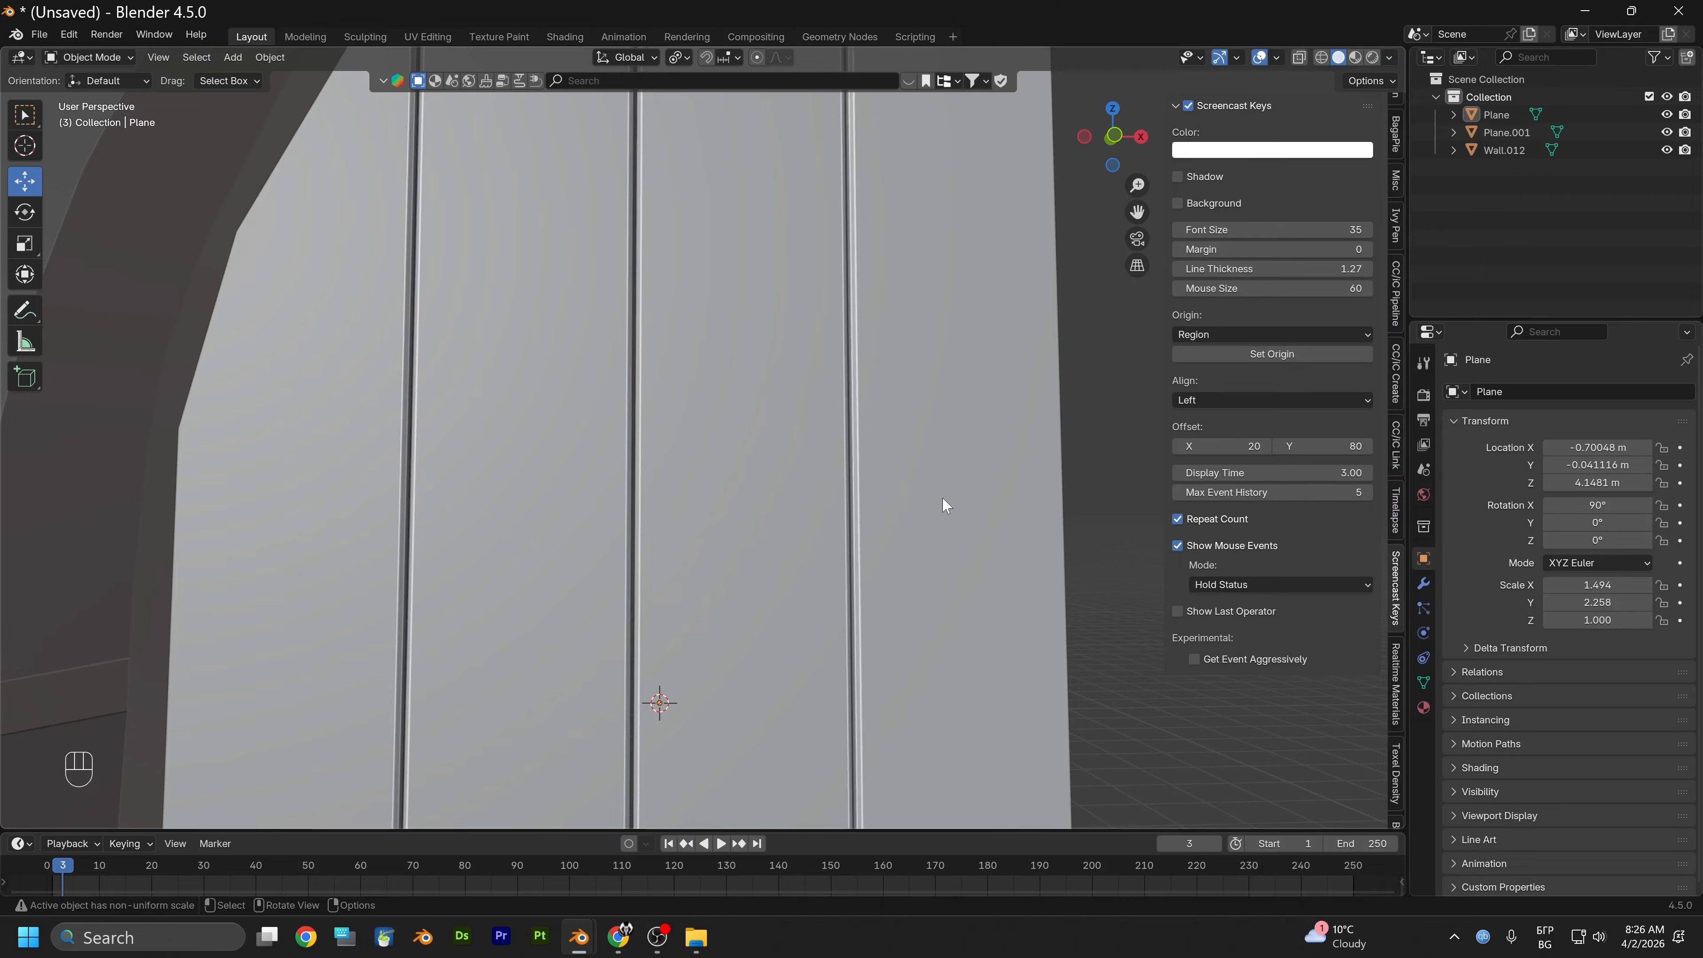
Examine the planked half door inside the archway at an angle and from the front orthographic view
alt+middle_drag(941, 497, 847, 266)
scroll(784, 500, down, 4)
scroll(778, 463, down, 4)
shift+middle_drag(776, 475, 812, 327)
alt+drag(852, 411, 837, 429)
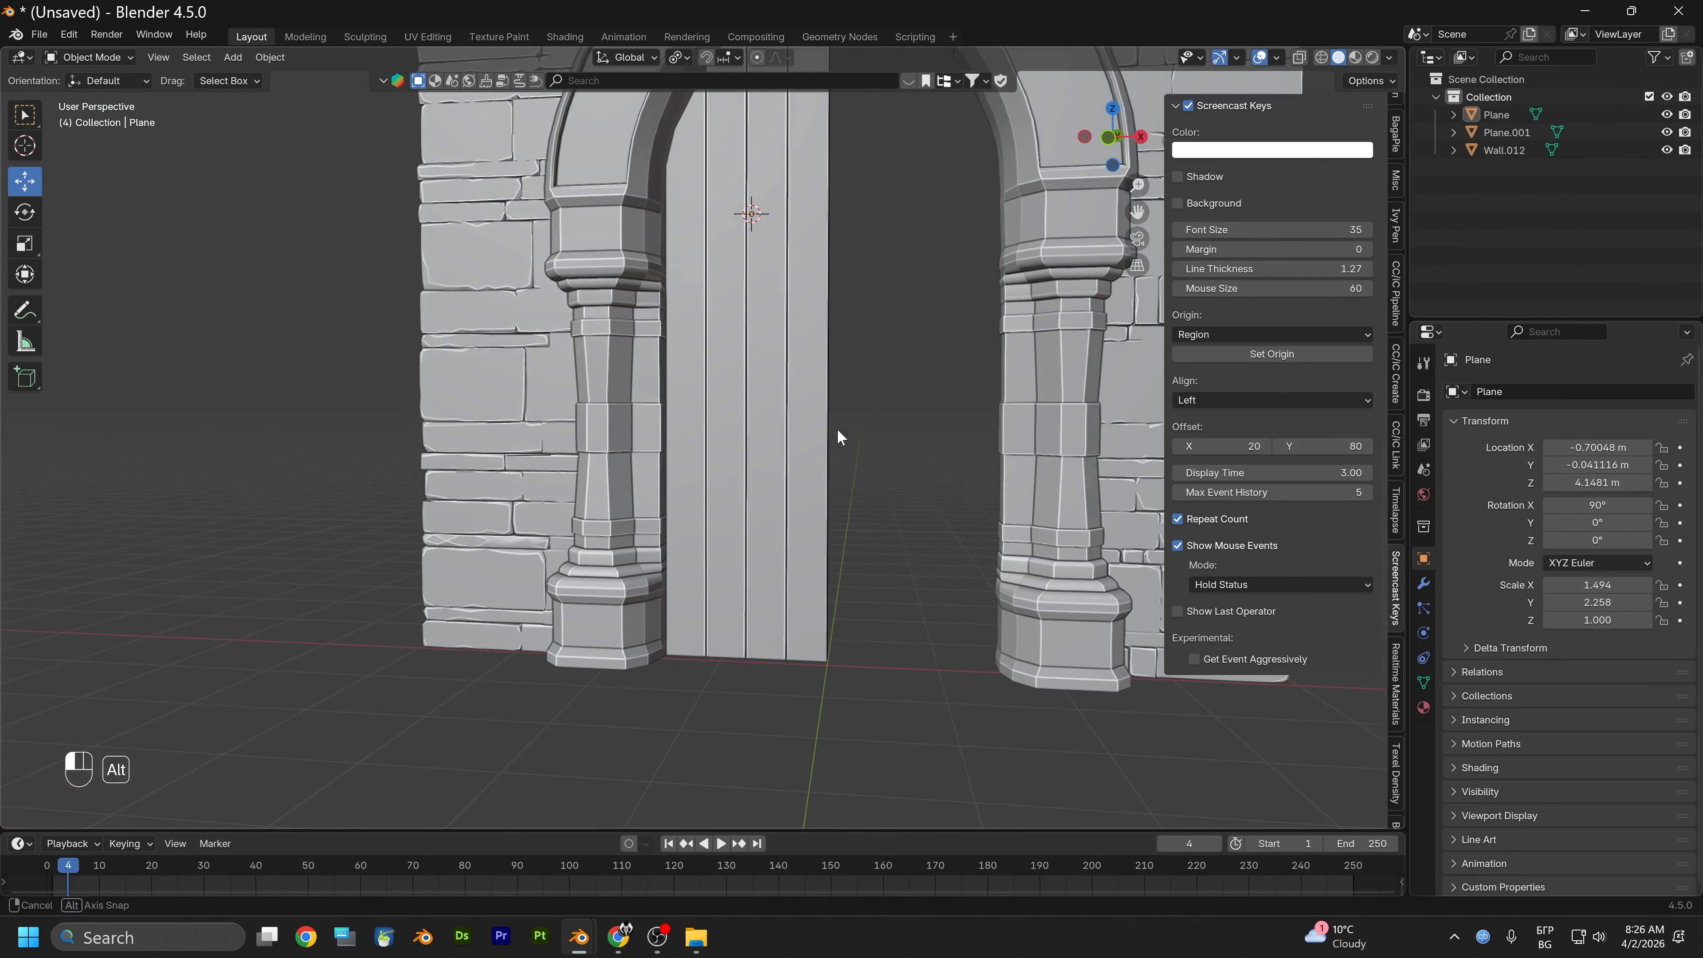
alt+middle_drag(884, 395, 884, 571)
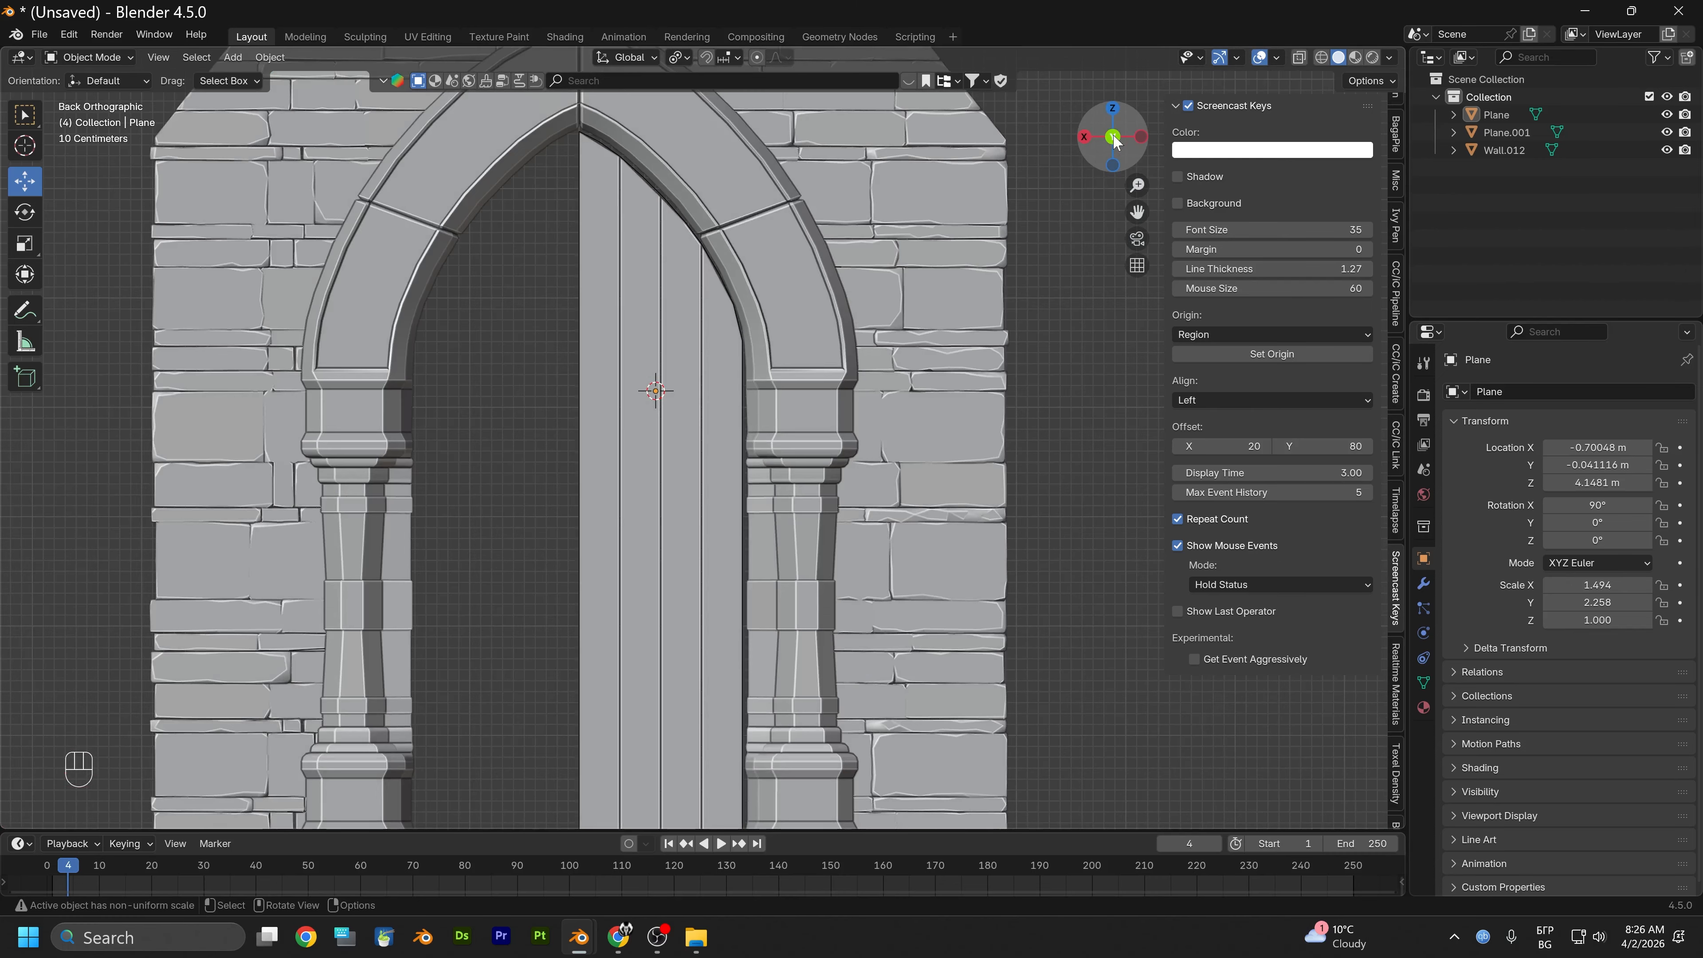
click(1112, 137)
scroll(804, 365, down, 2)
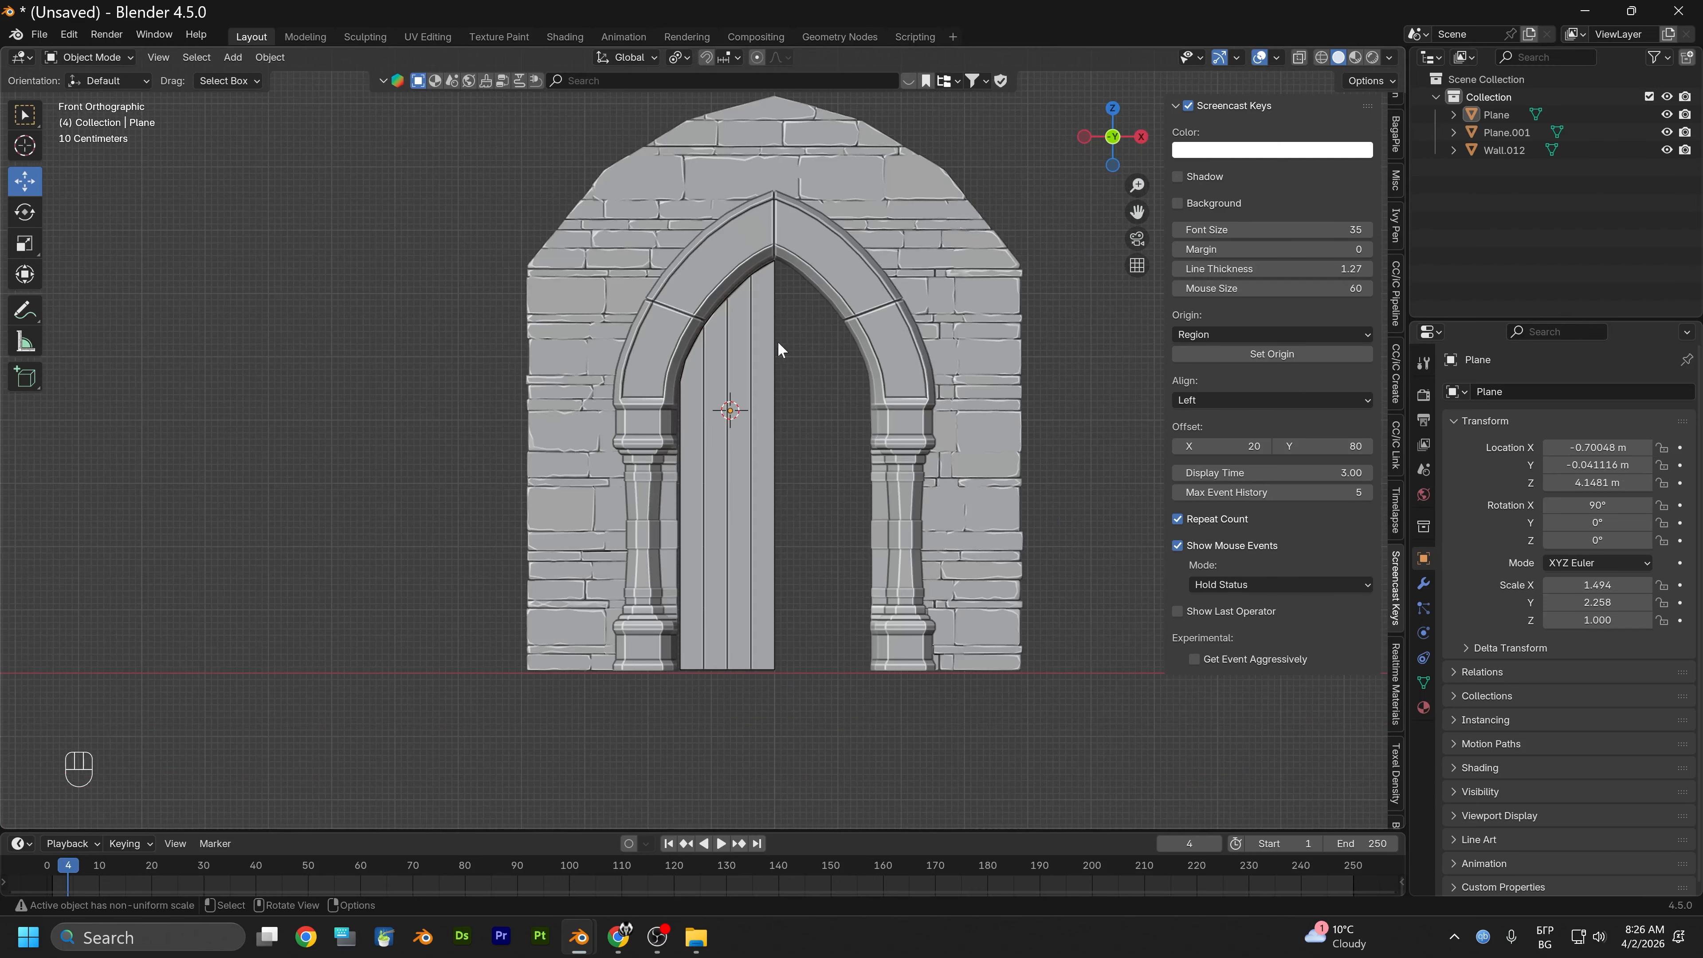
shift+scroll(796, 330, up, 2)
click(87, 59)
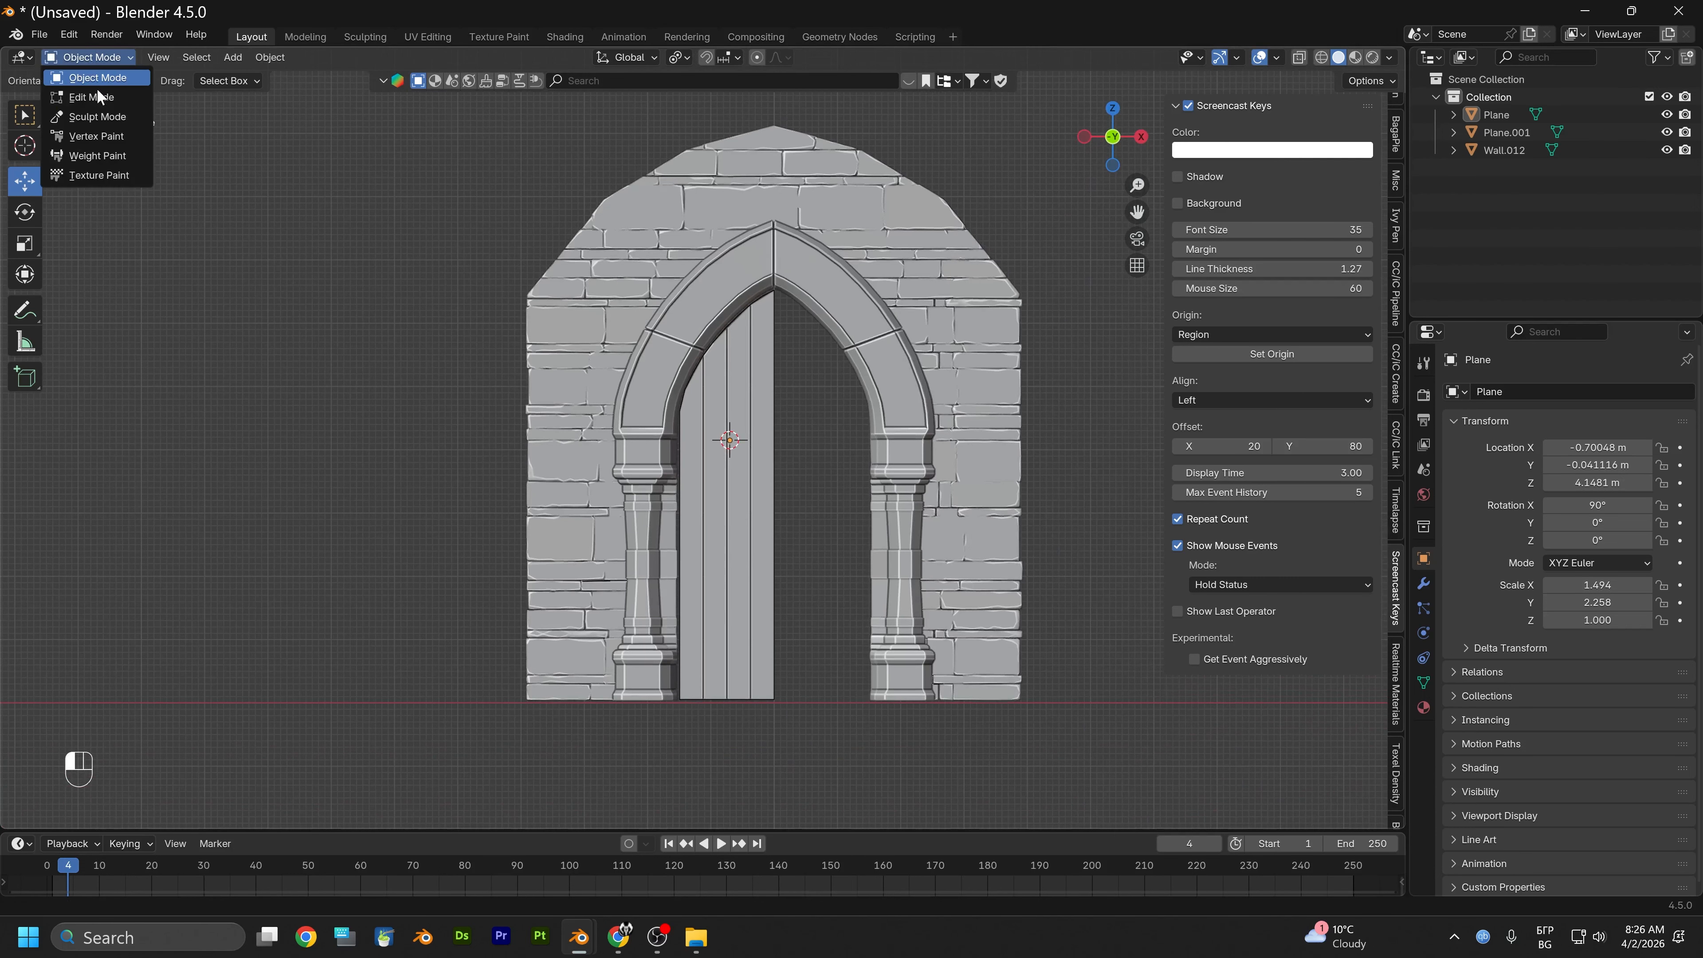
click(97, 95)
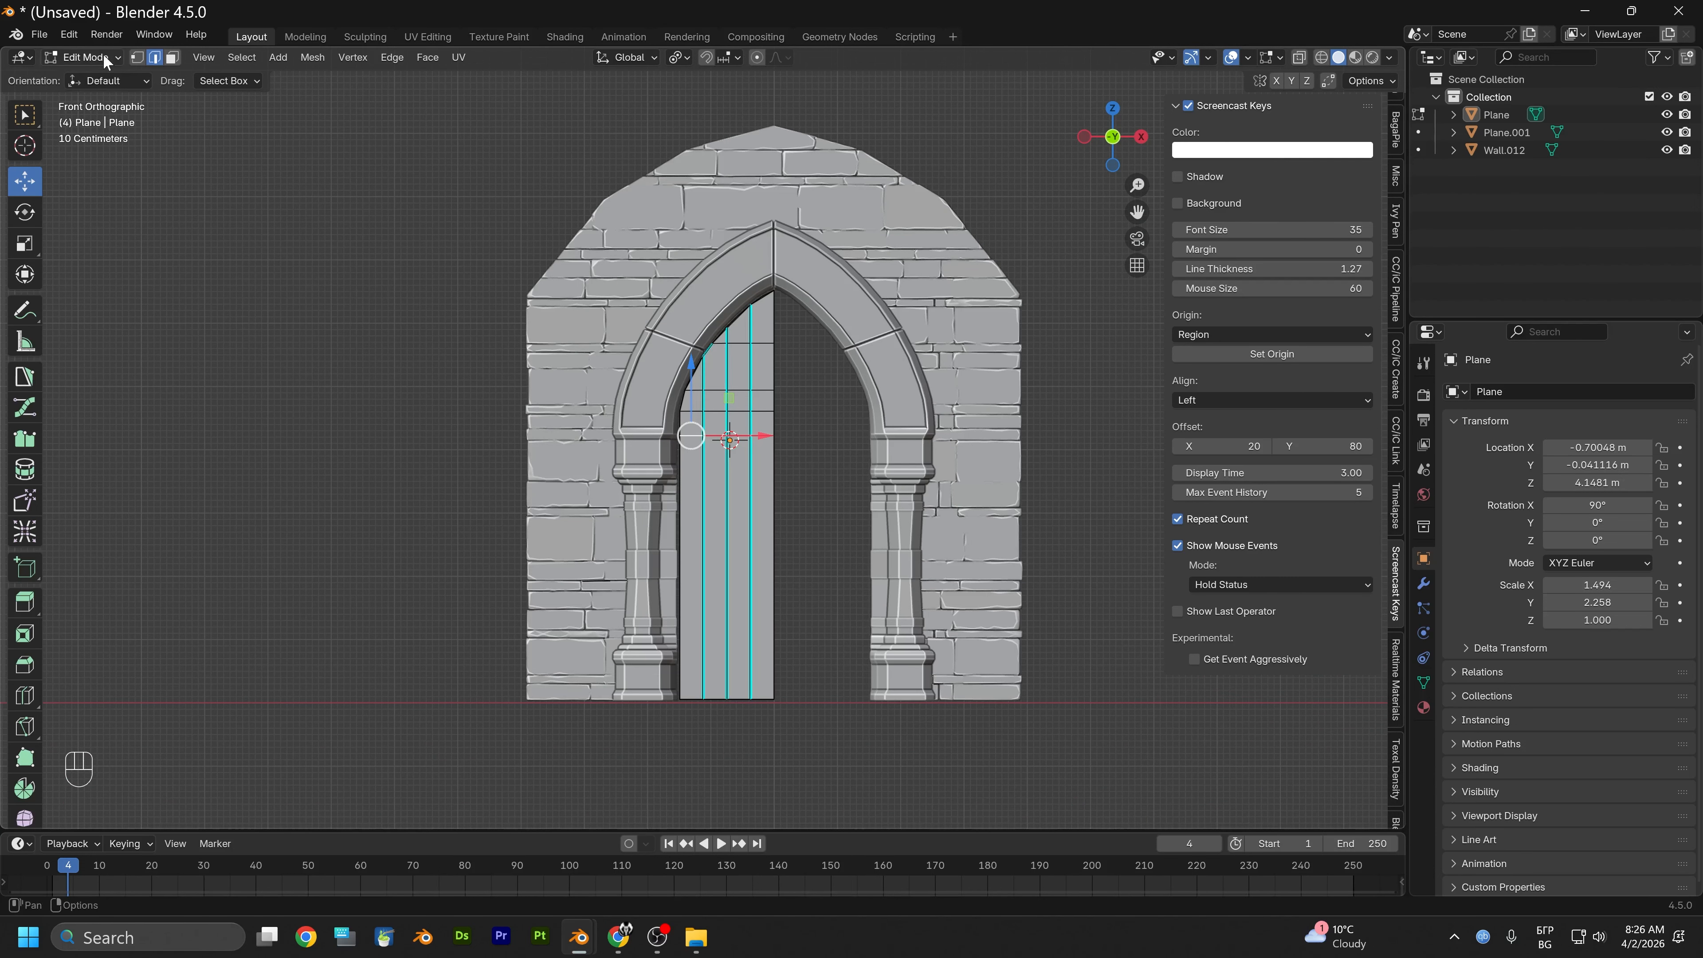
click(103, 60)
click(97, 77)
key(alt+h)
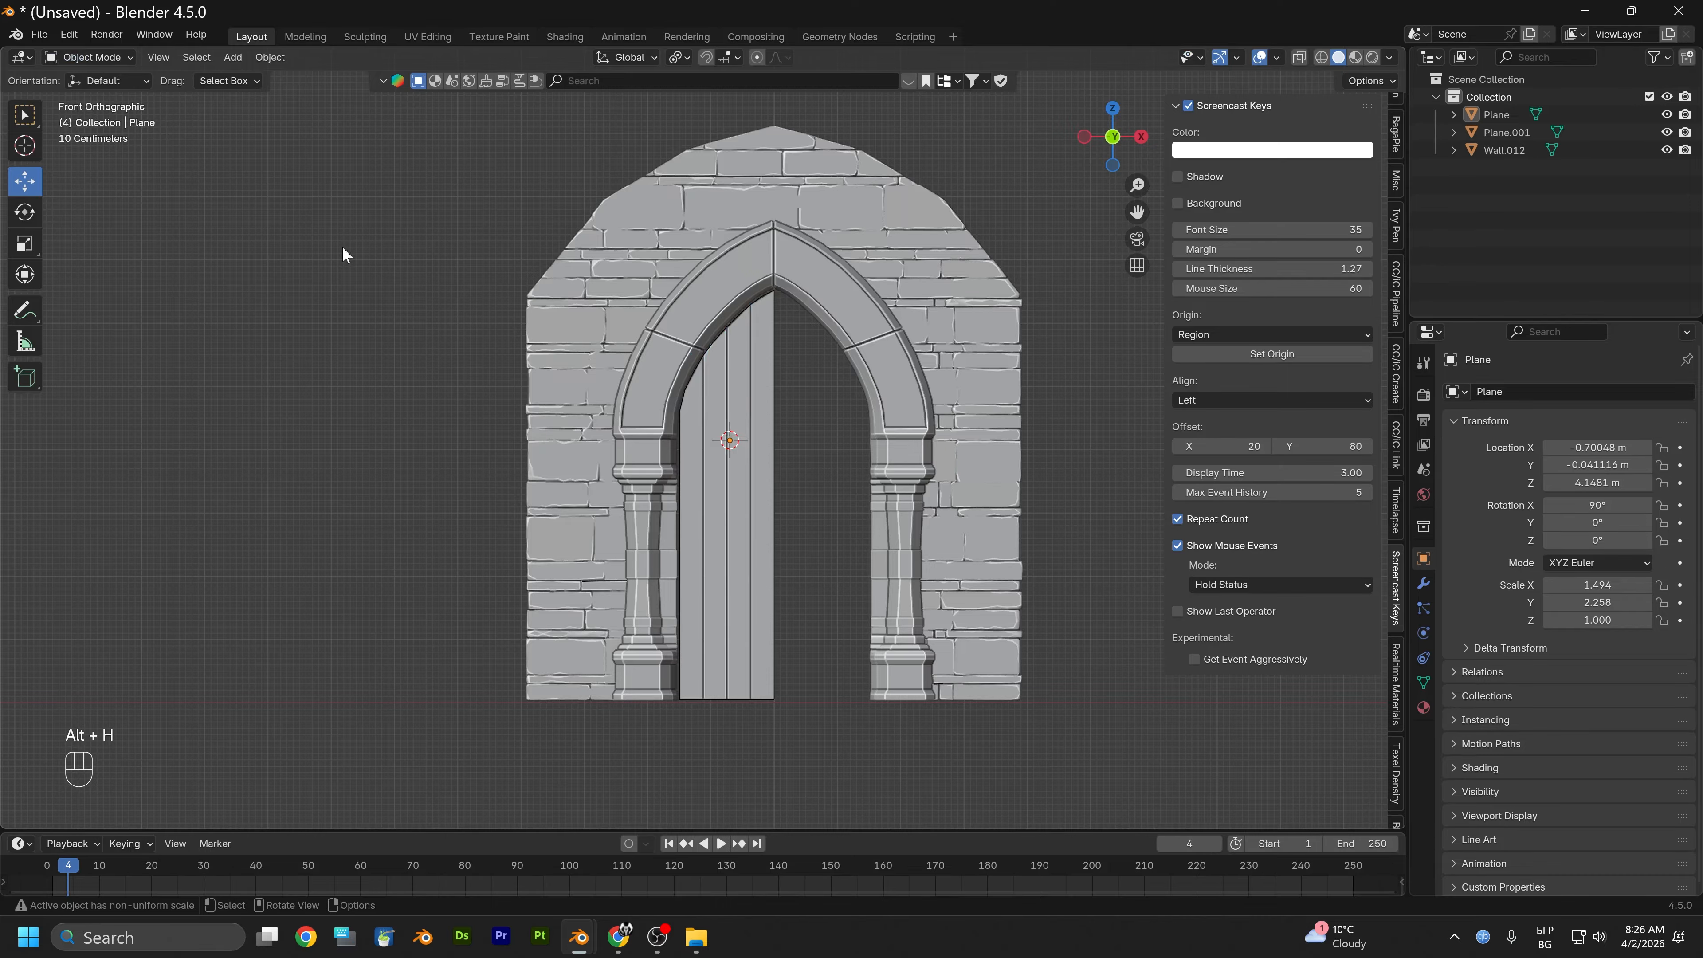
Hide the planked half door and open the separate door outline in edit mode
scroll(562, 426, up, 4)
click(724, 389)
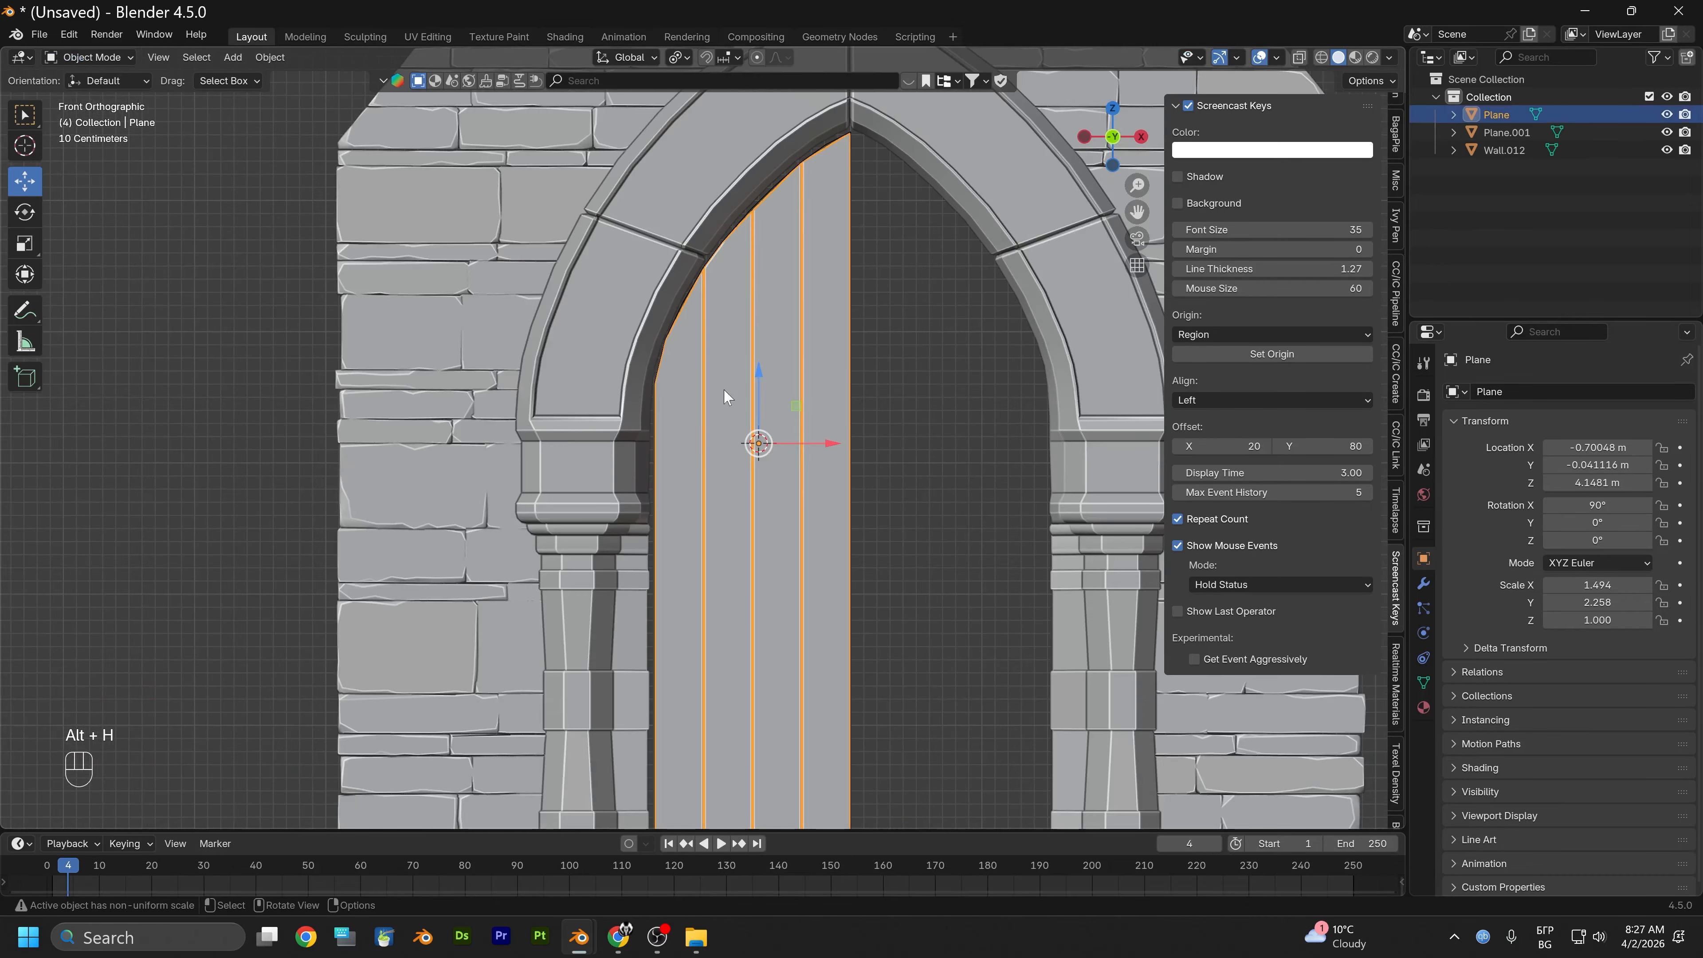
key(h)
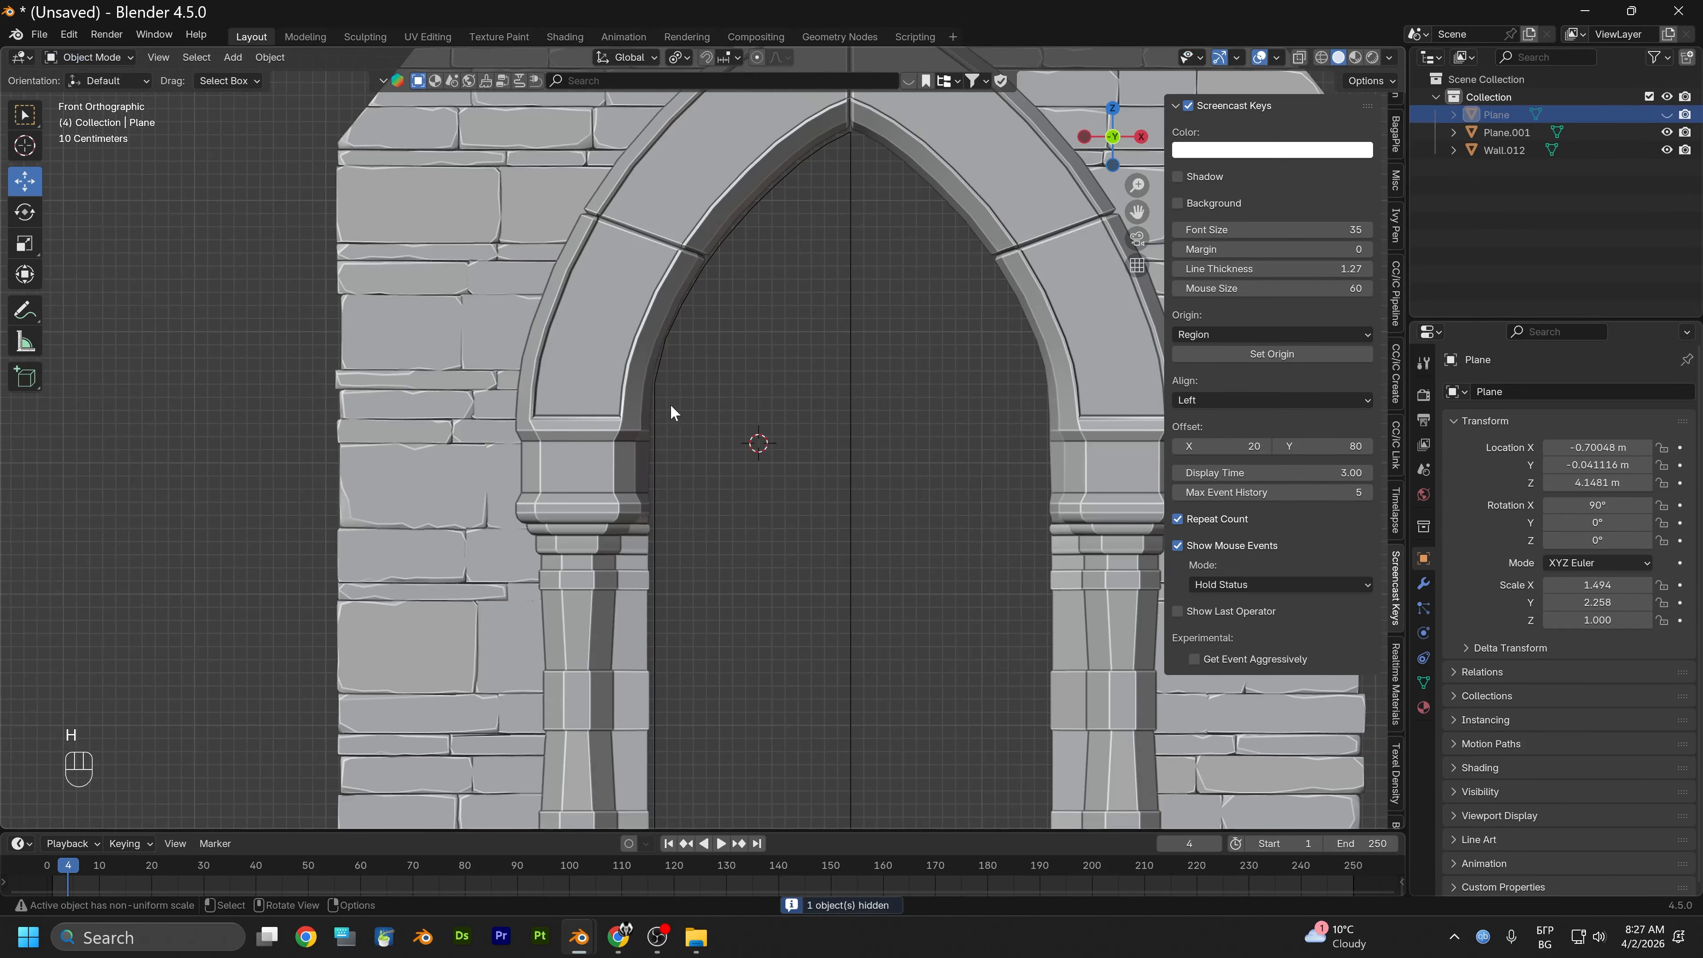
click(659, 410)
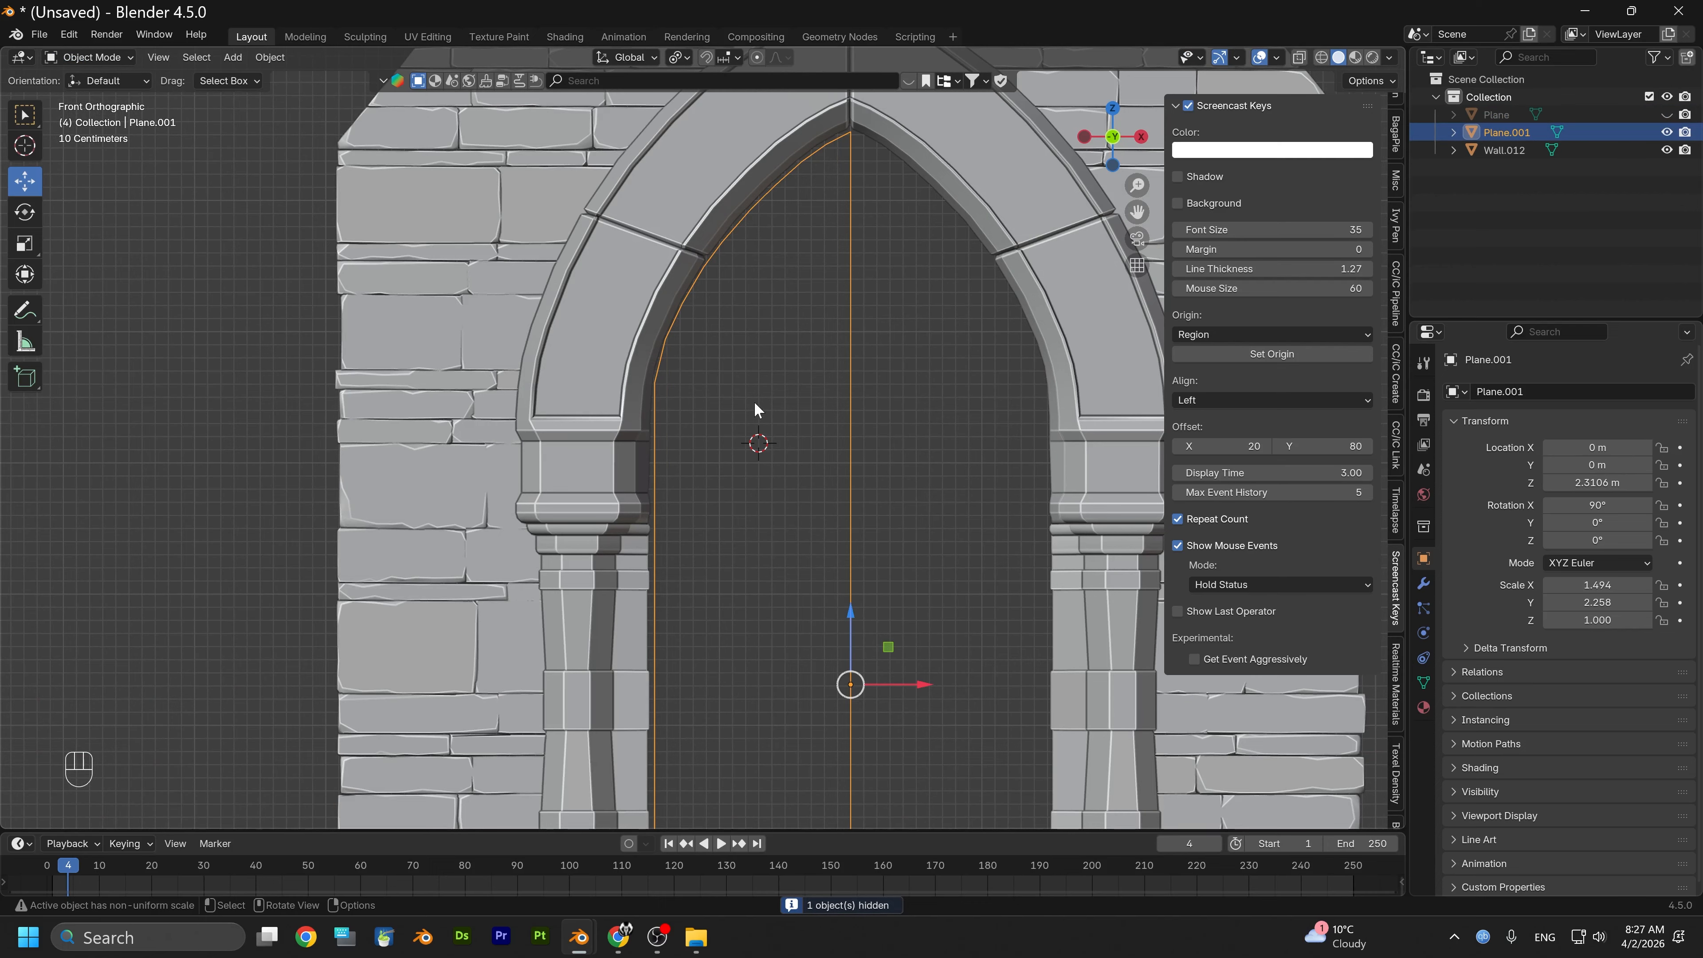
scroll(754, 403, down, 4)
scroll(732, 400, up, 2)
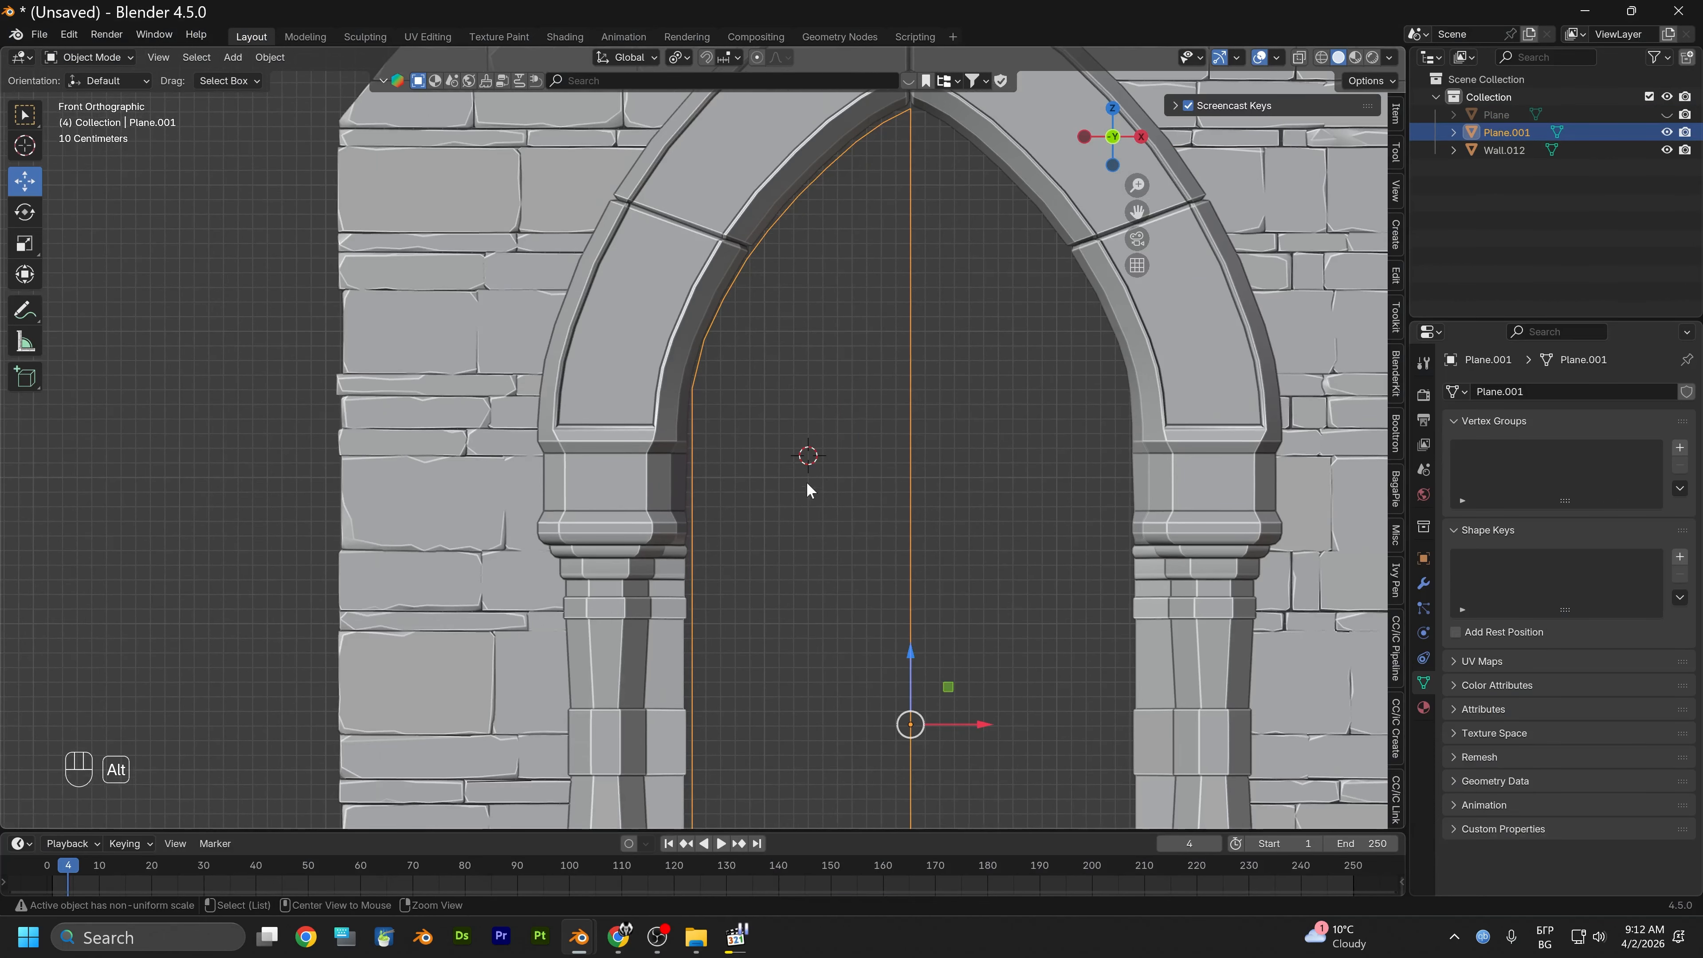
mouse_move(807, 482)
alt+middle_down()
mouse_move(782, 506)
mouse_move(788, 460)
alt+middle_up()
click(98, 59)
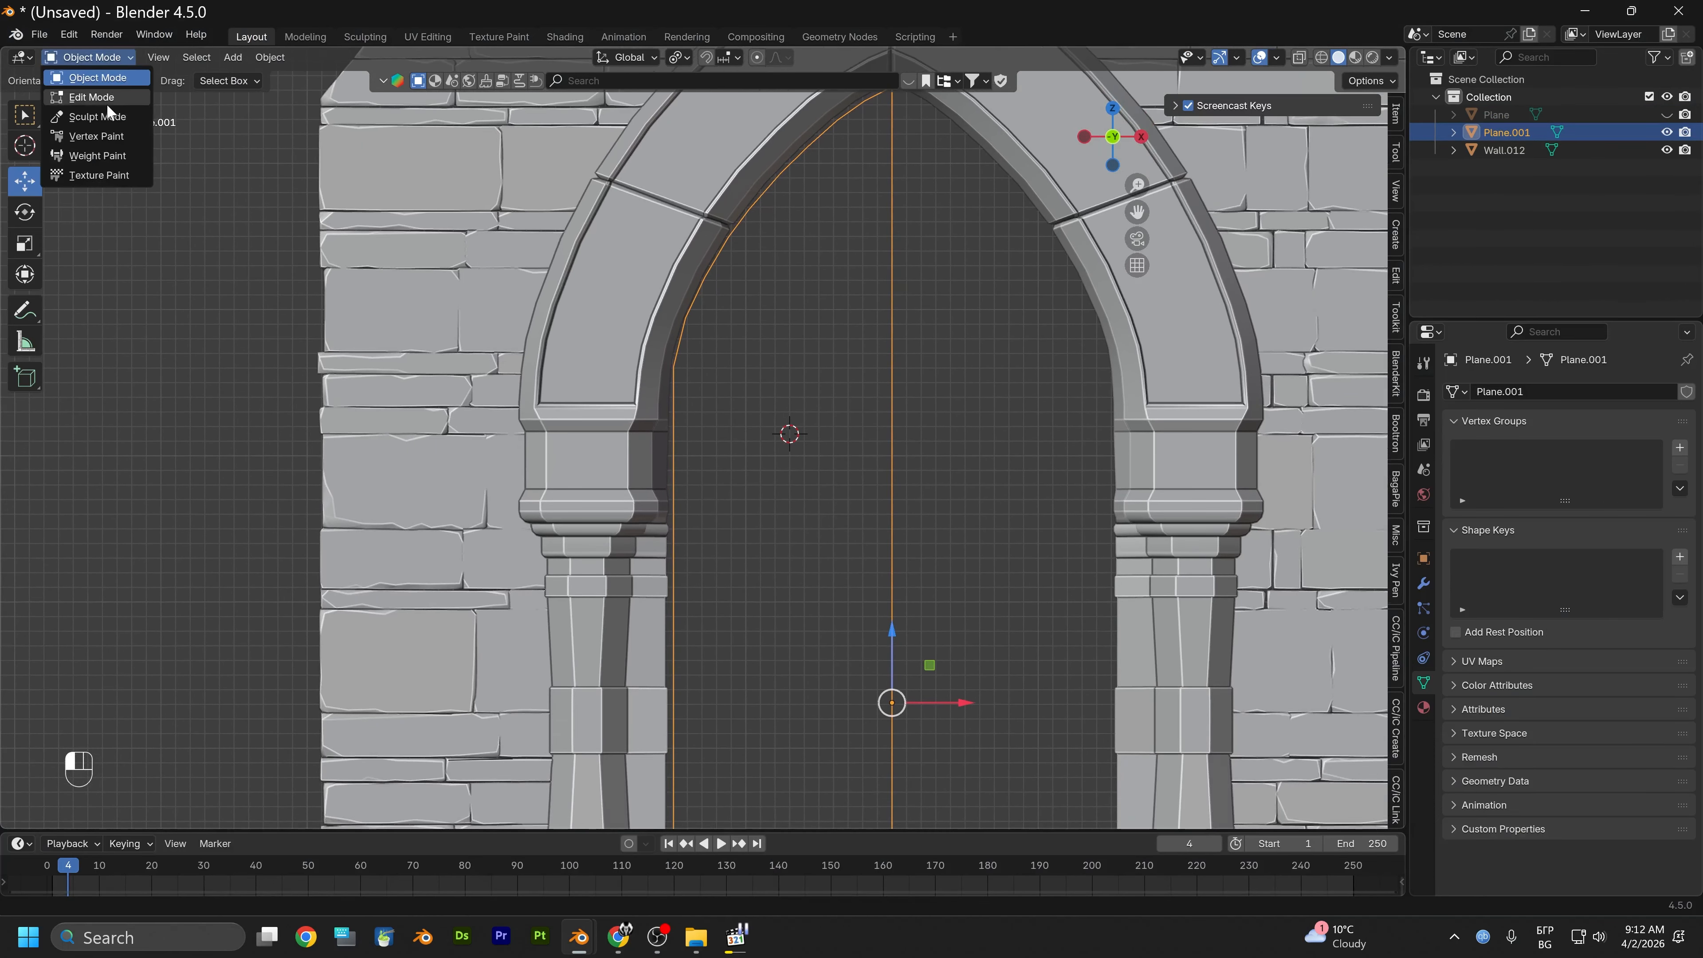
click(105, 98)
Try to fill the whole selected door outline with a face, and undo the fill
scroll(703, 442, down, 2)
scroll(713, 440, up, 1)
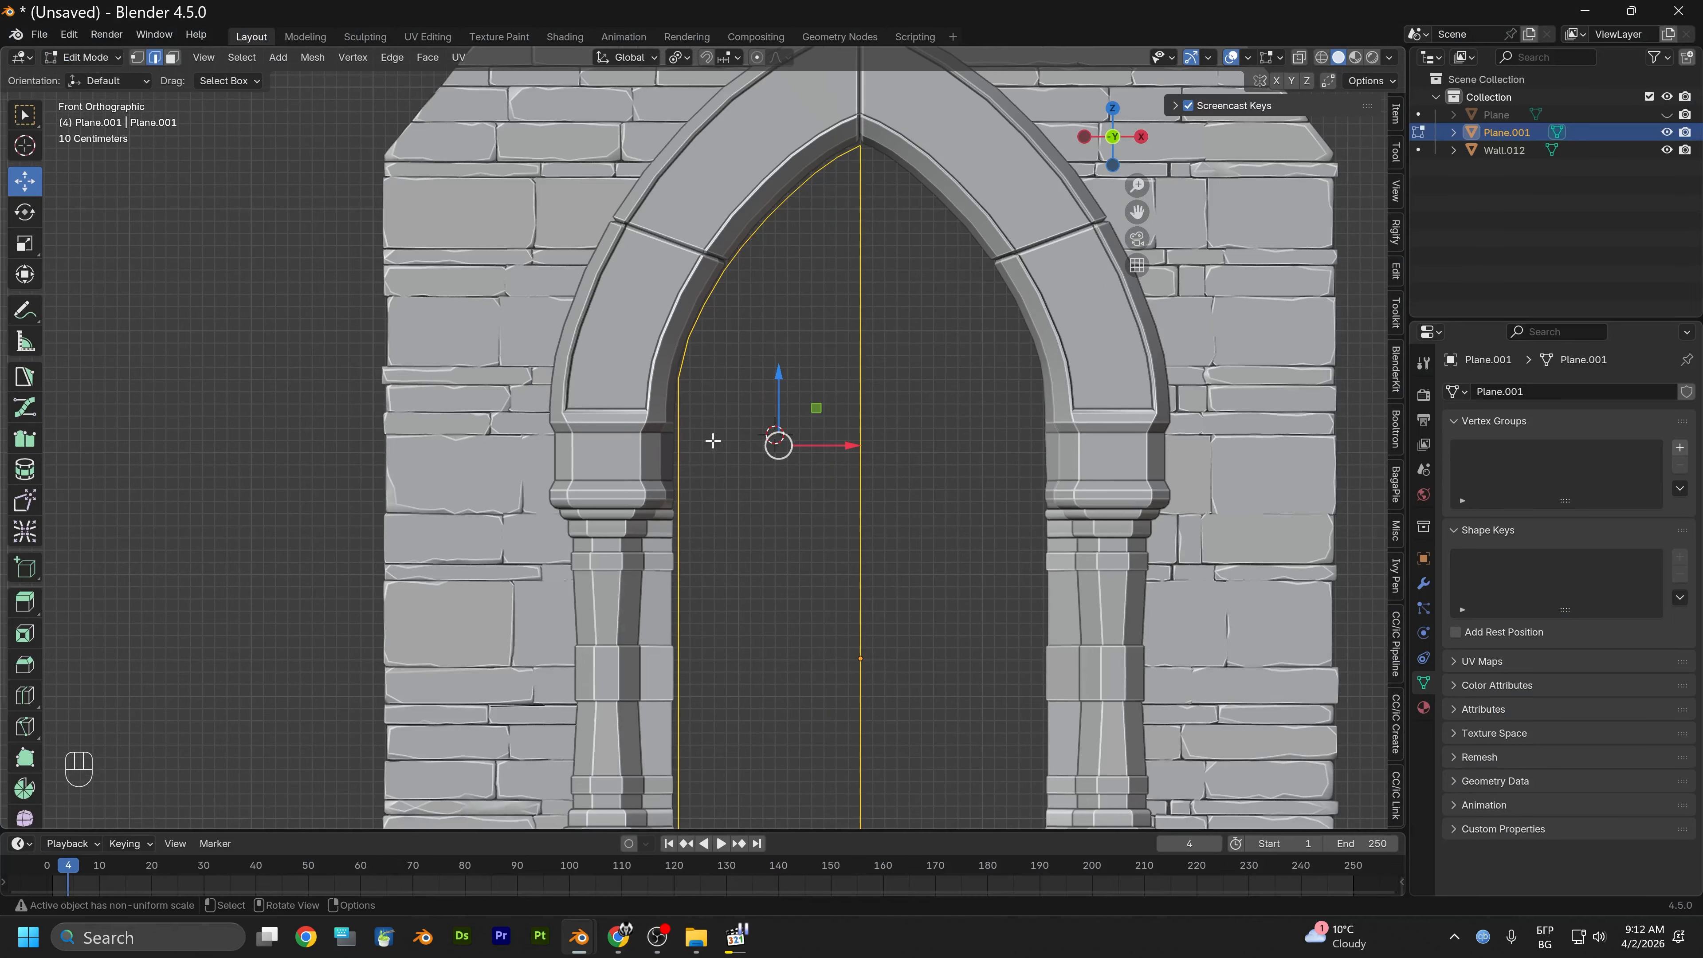
key(f)
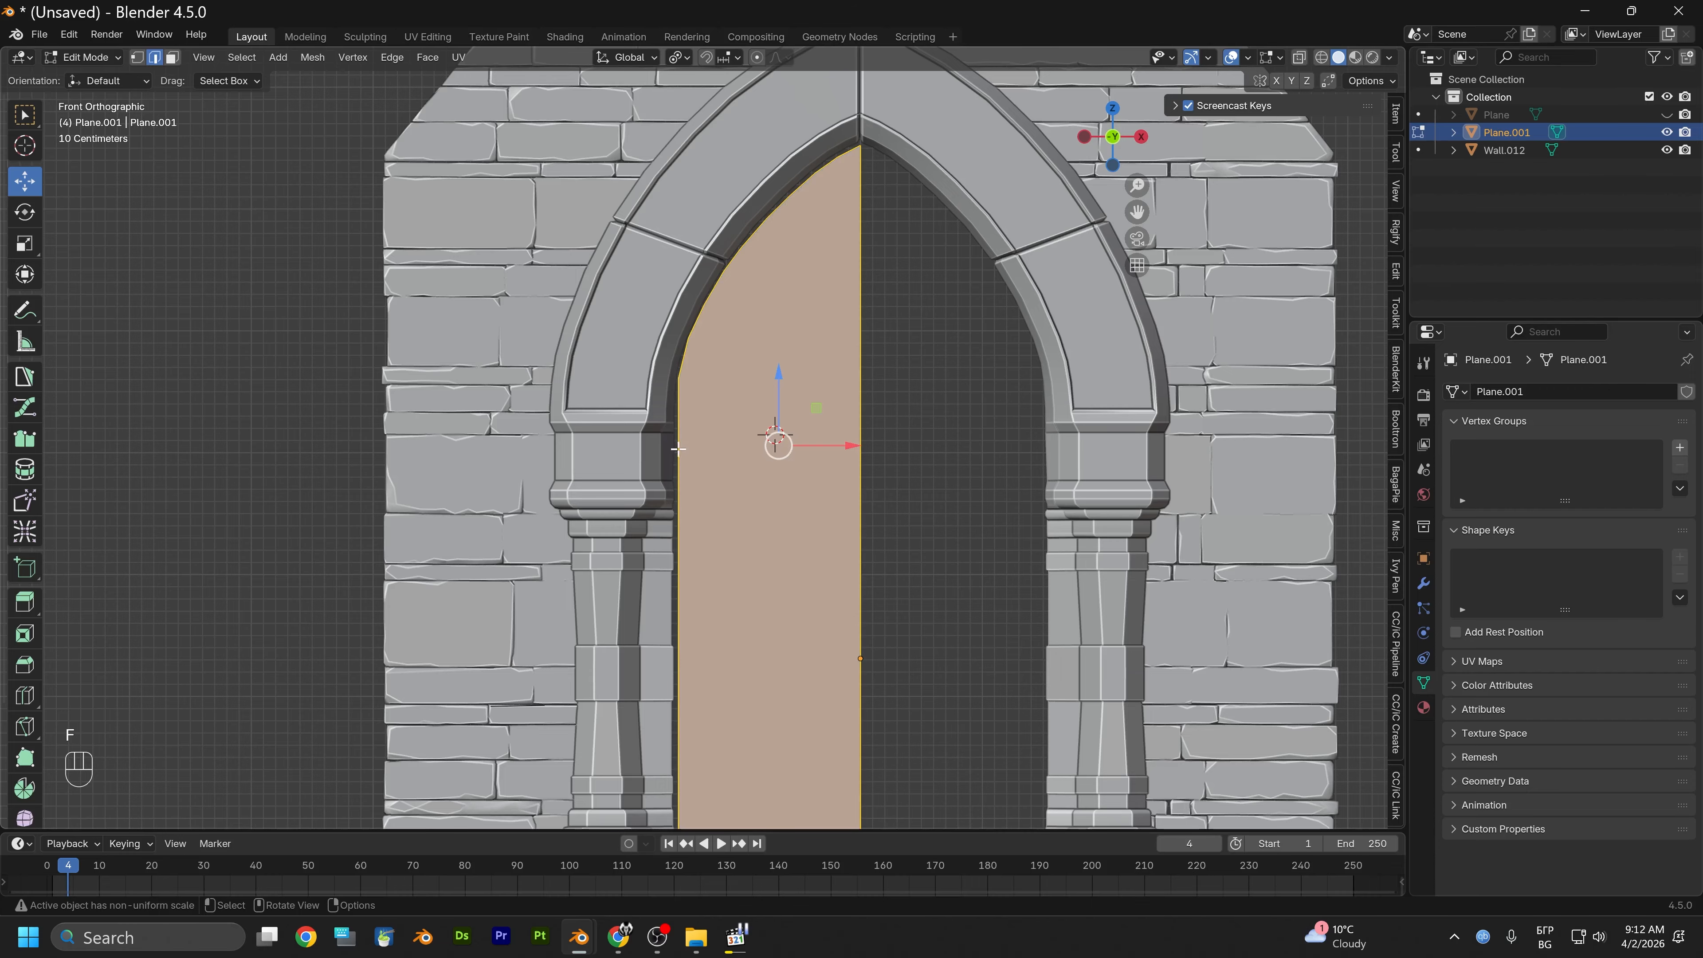
scroll(678, 449, down, 2)
key(ctrl+z)
Delete the three intermediate vertices along the bottom edge of the door outline
shift+middle_drag(726, 491, 731, 400)
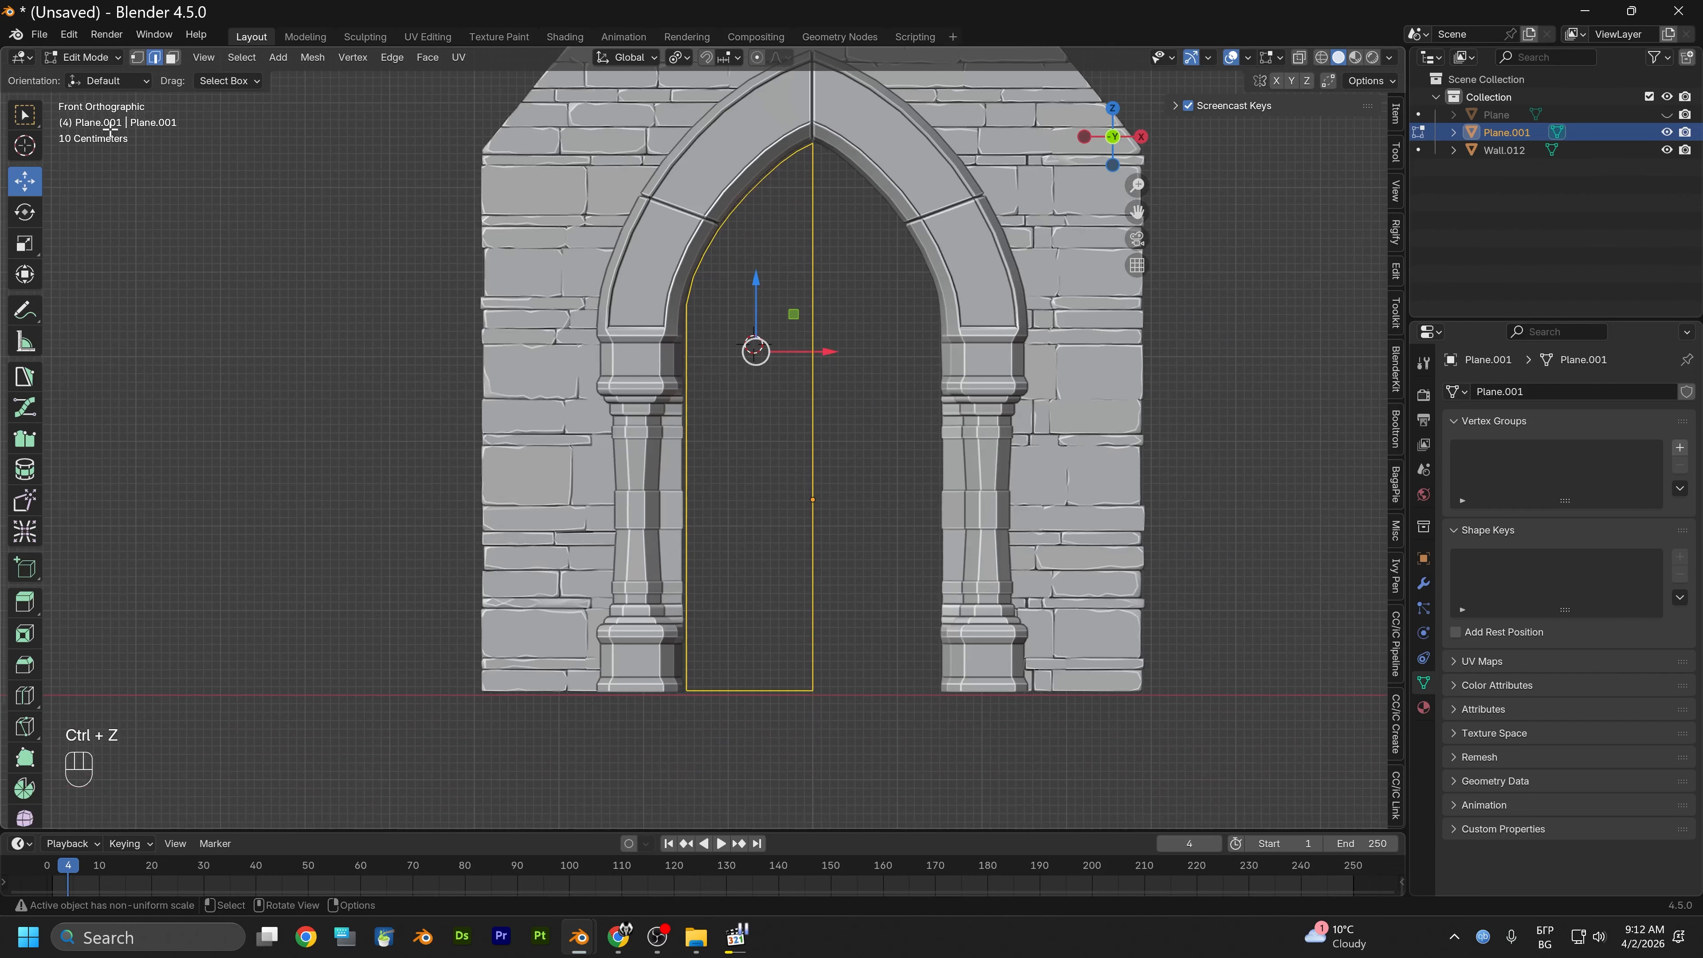
click(138, 58)
scroll(593, 514, up, 2)
alt+middle_drag(629, 474, 649, 387)
click(743, 715)
shift+click(788, 715)
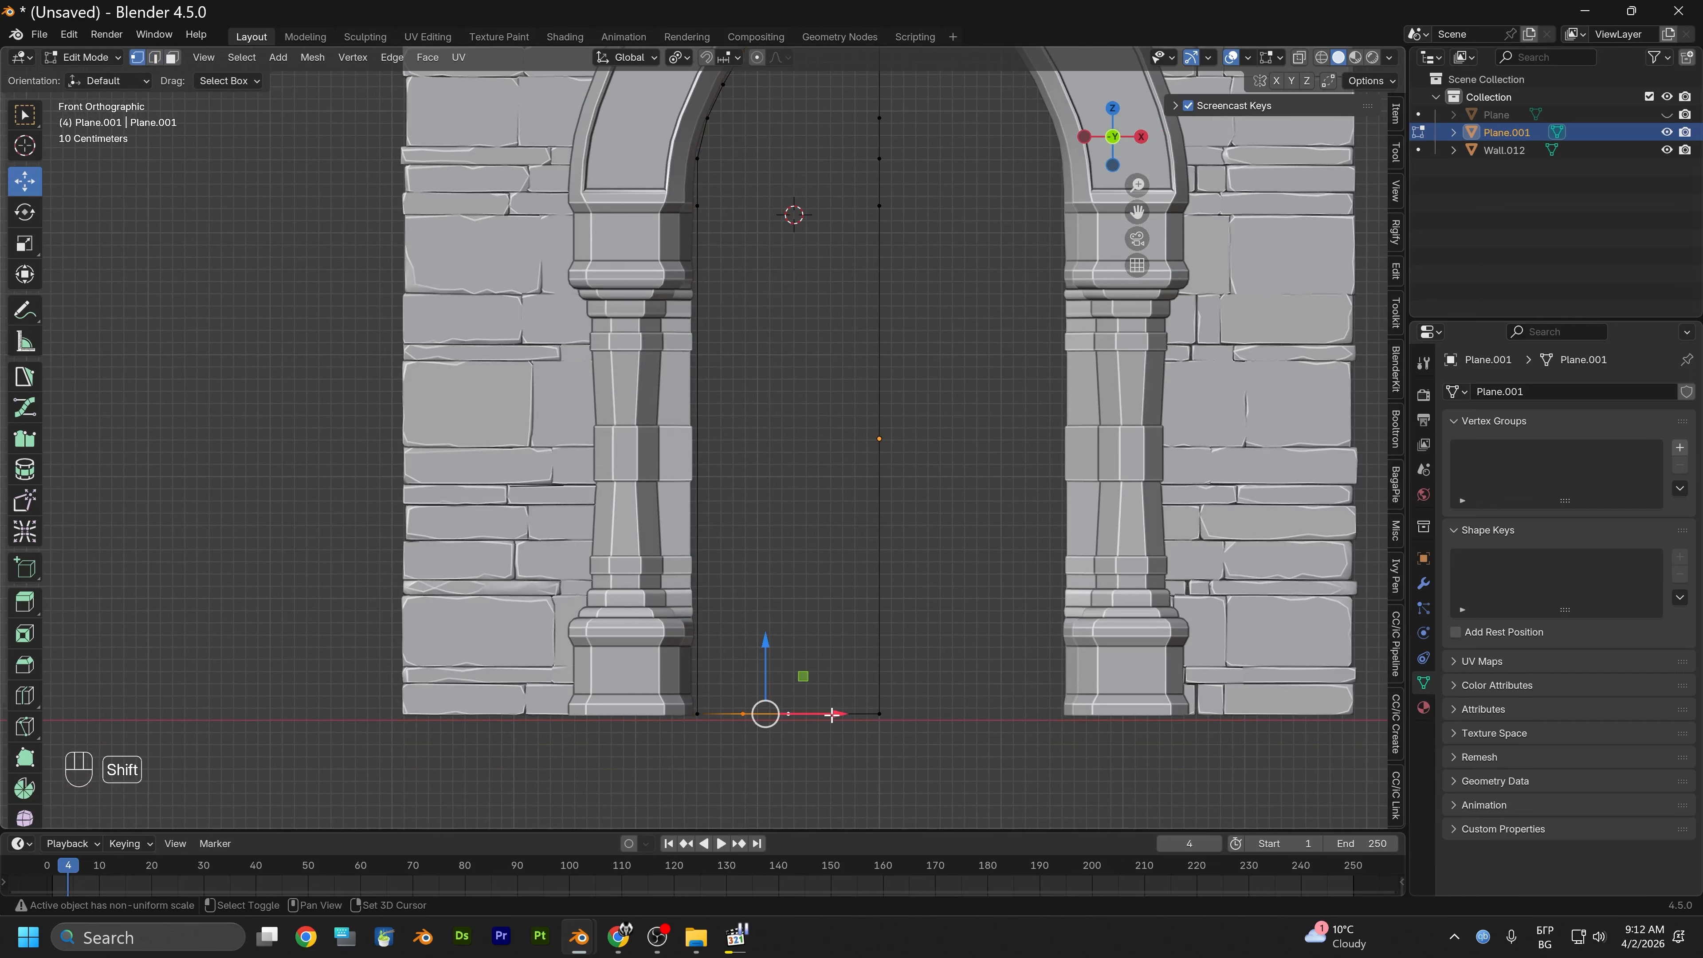
shift+click(833, 716)
right_click(832, 718)
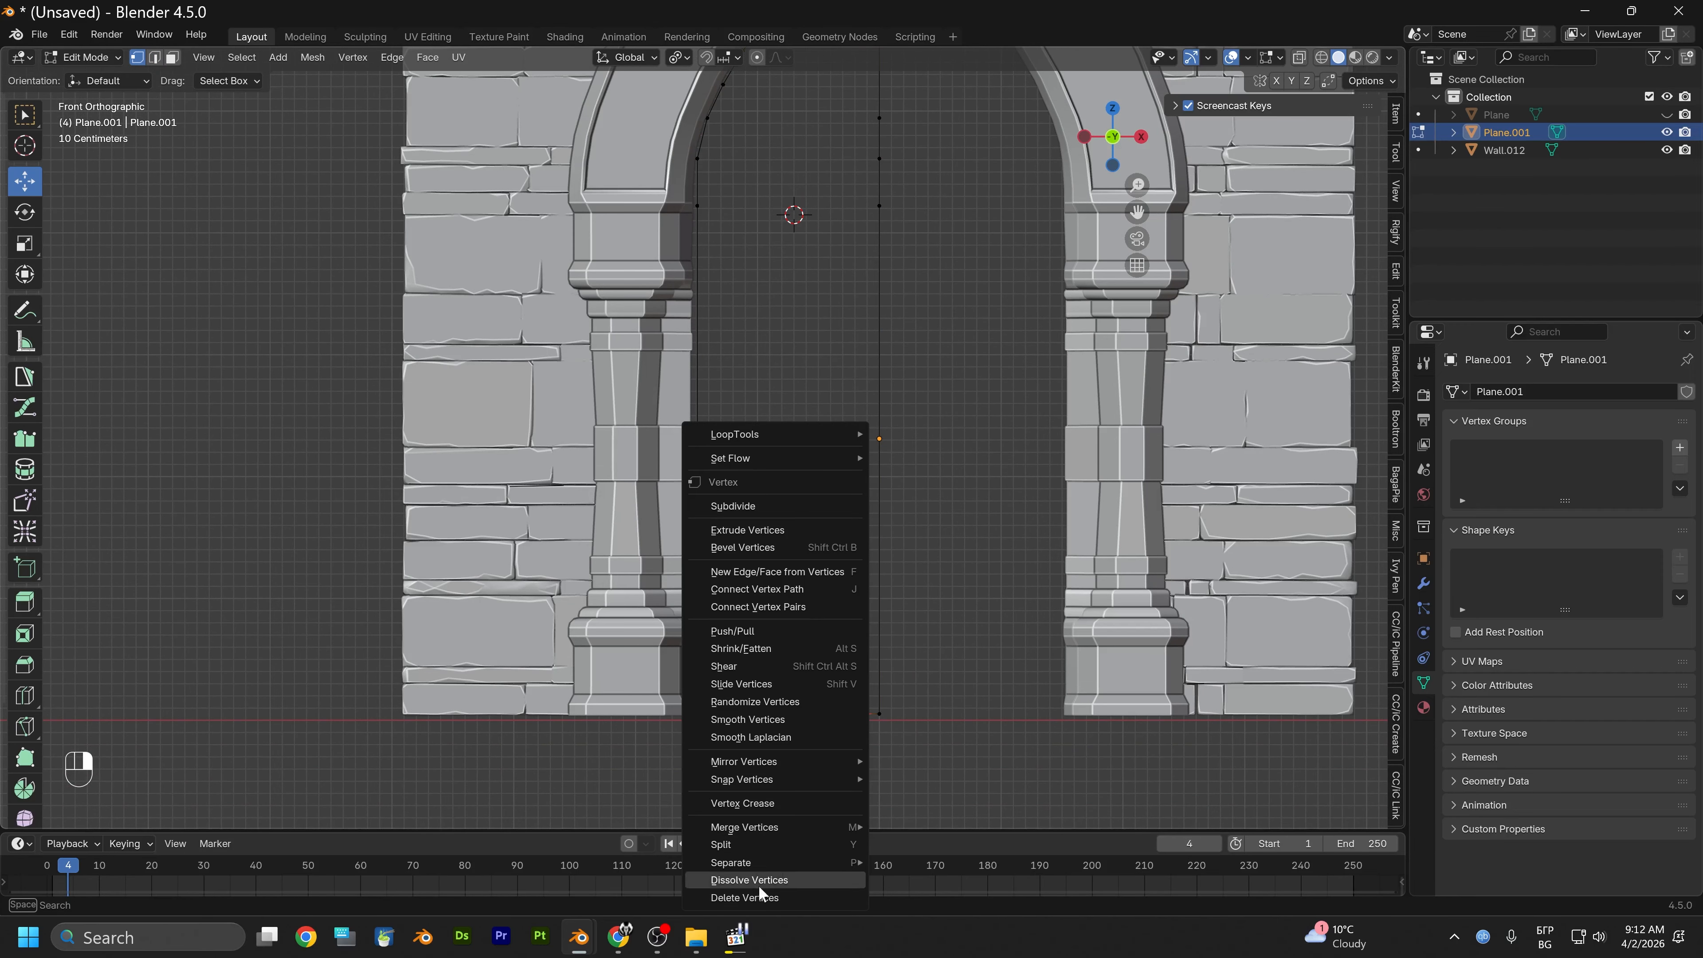
click(751, 898)
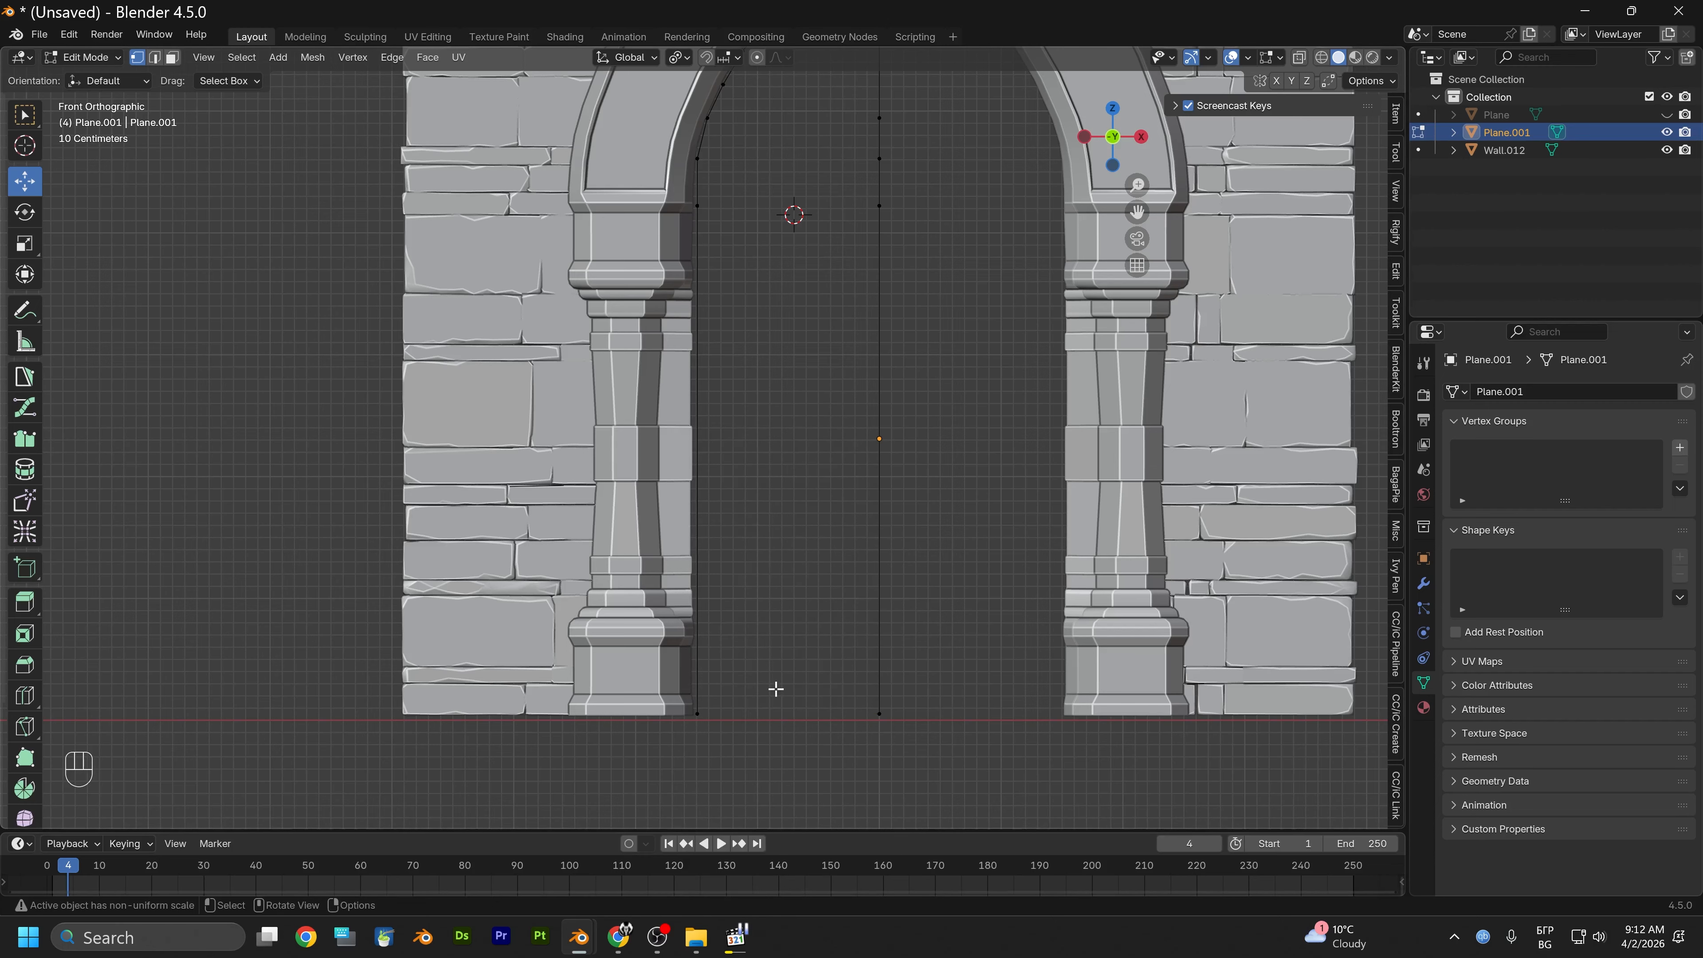
Select the remaining door outline as an edge loop and fill it with a single face
click(172, 57)
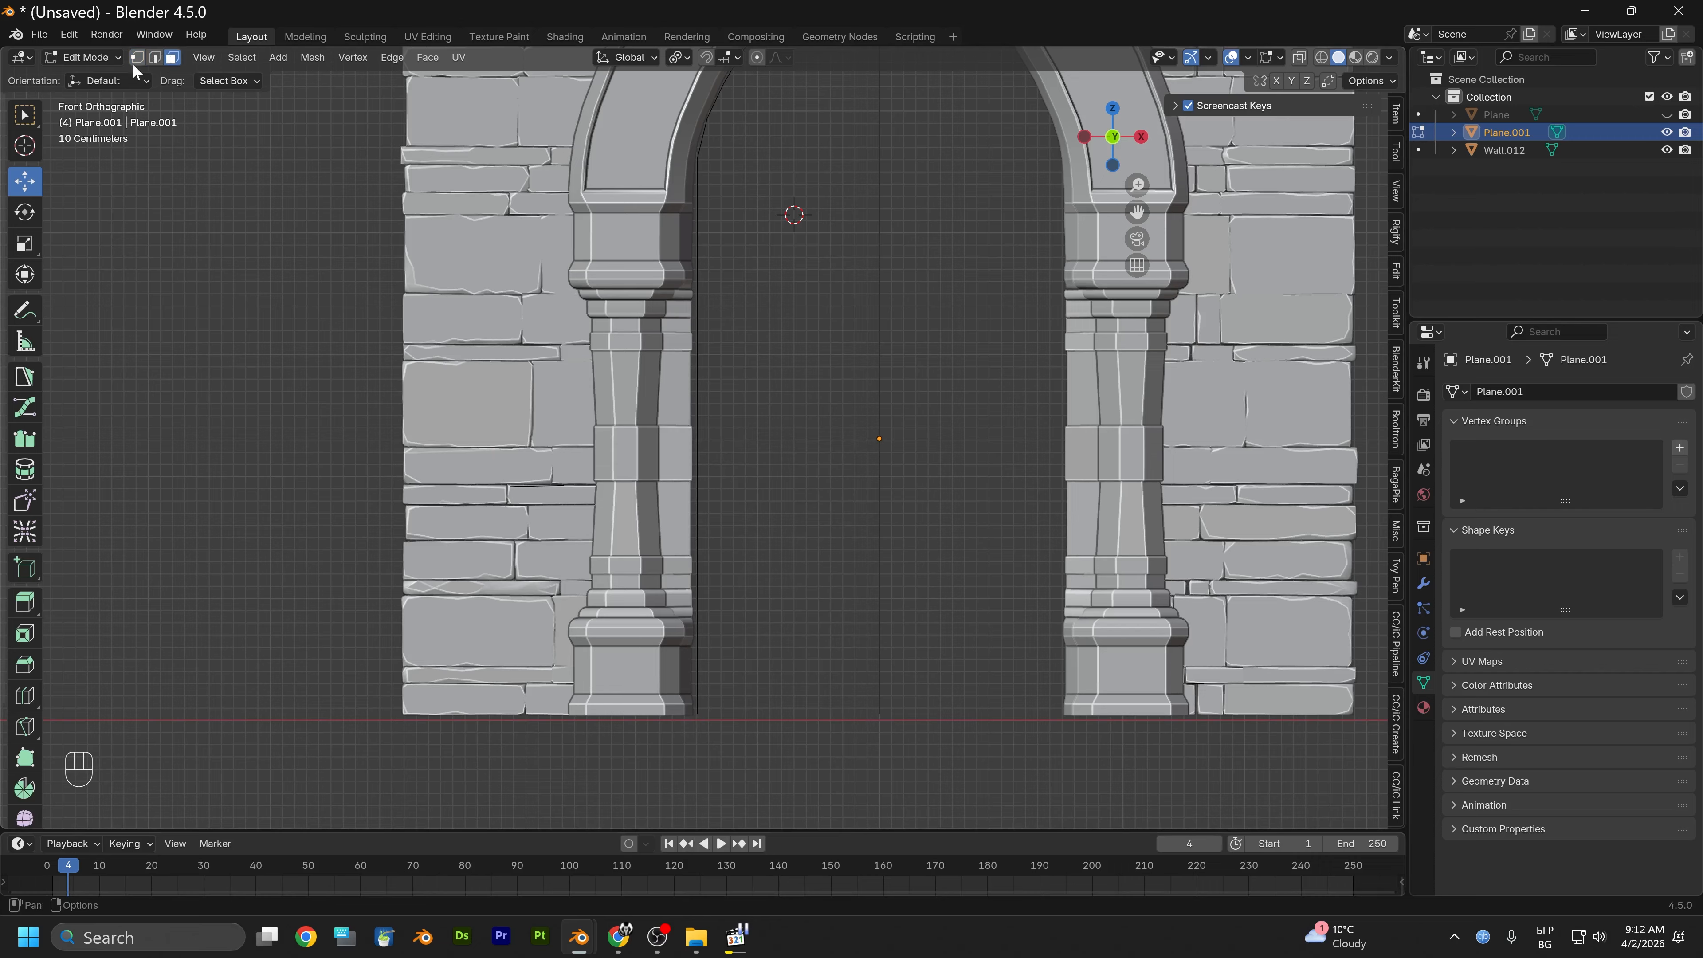
click(154, 57)
click(700, 424)
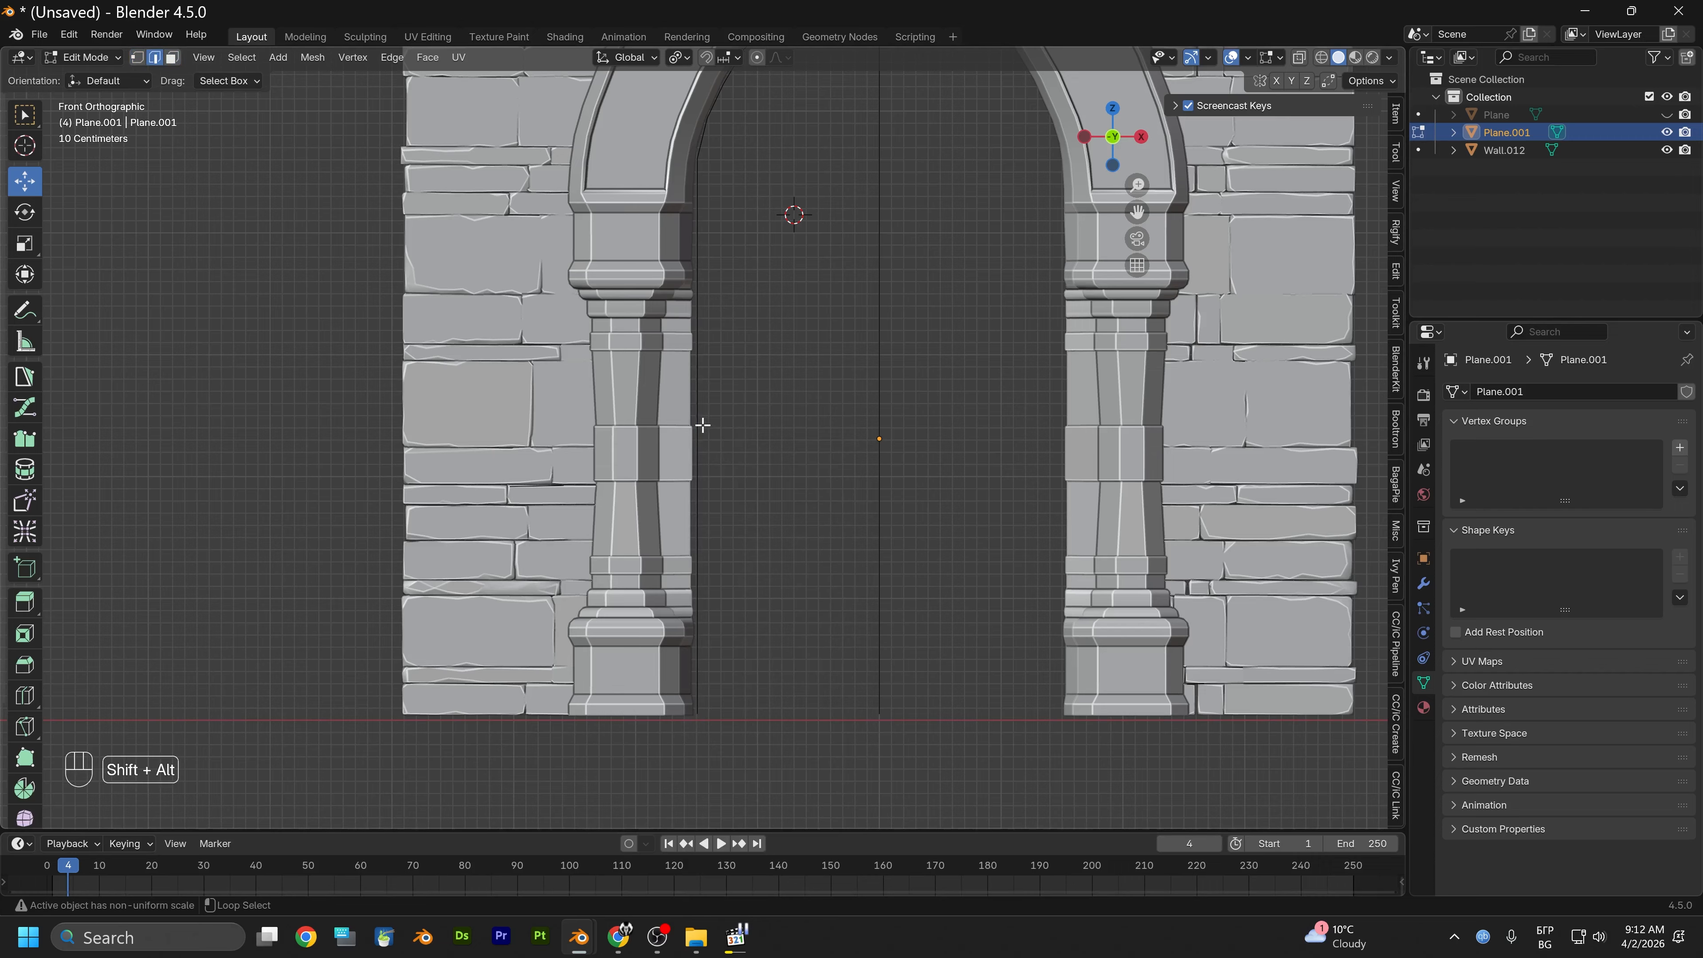
alt+shift+click(702, 424)
key(f)
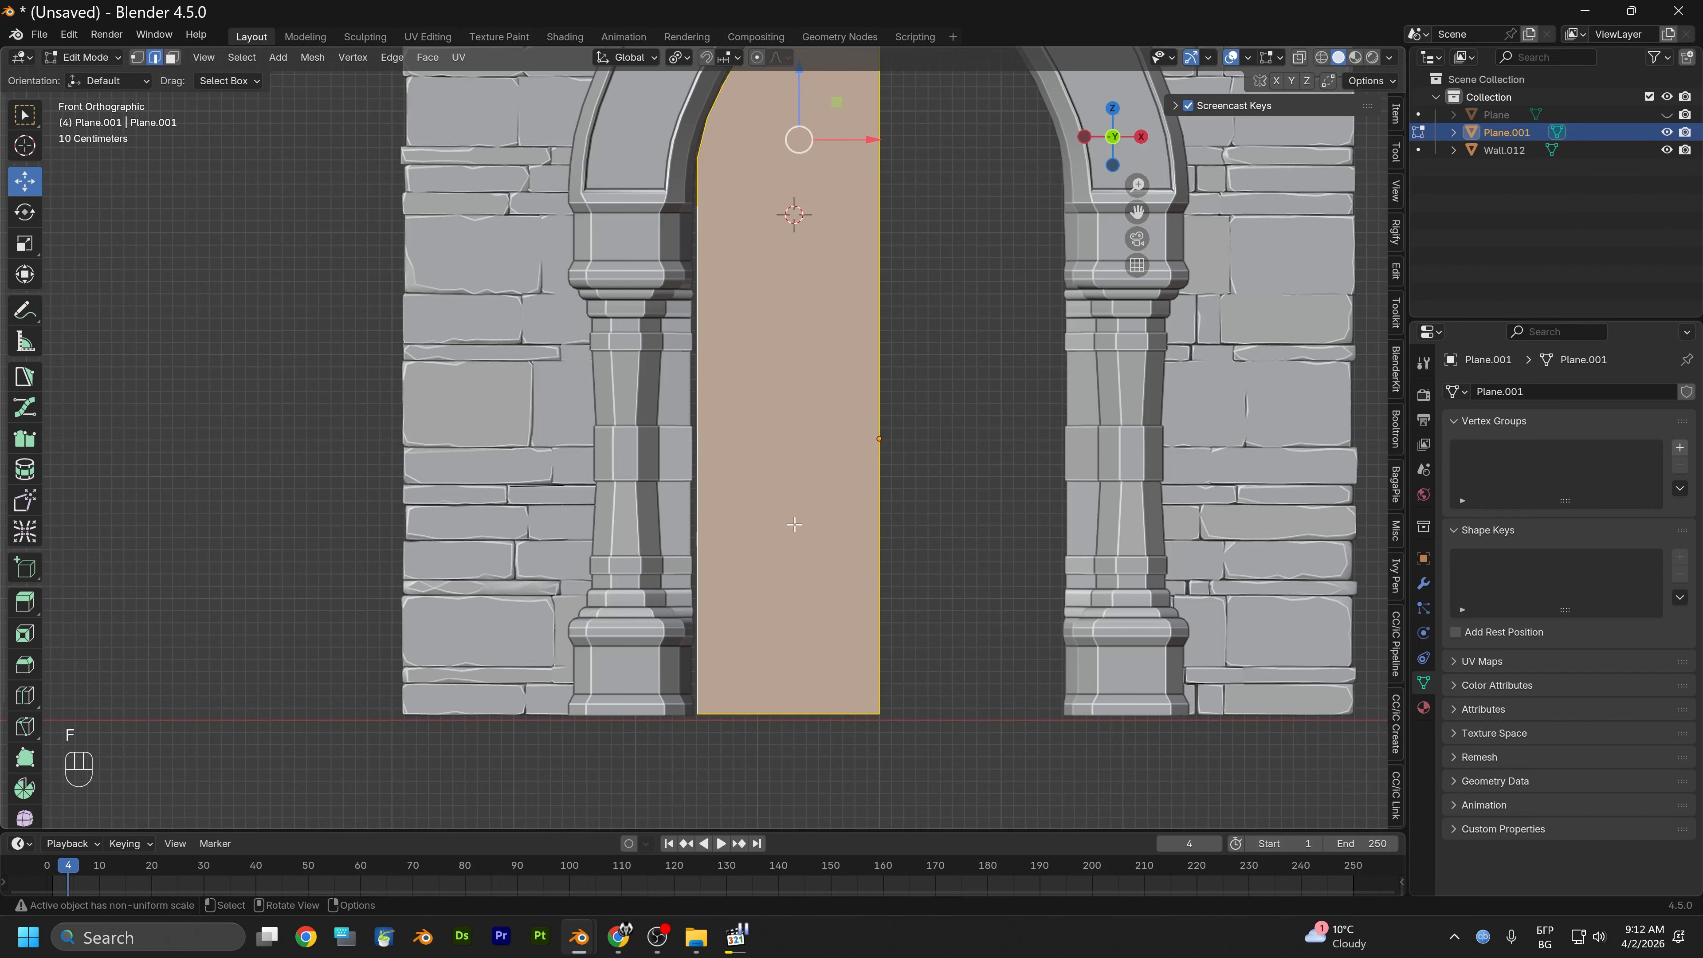
shift+scroll(794, 525, up, 5)
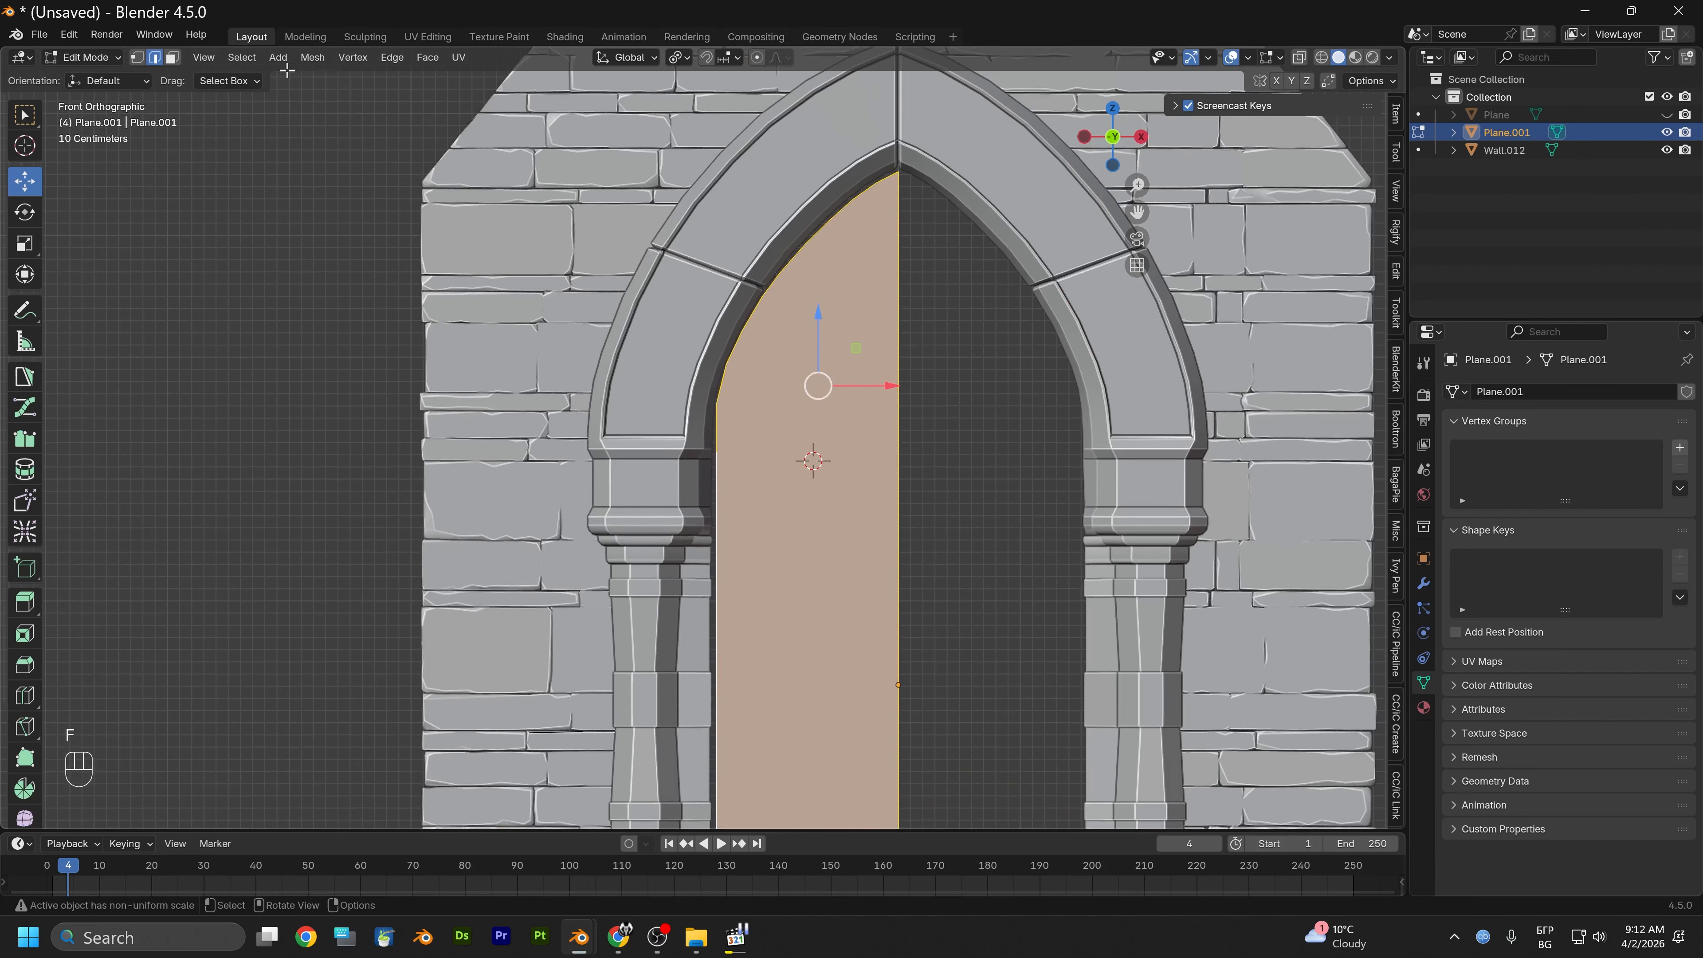
Dissolve the three upper intermediate vertices on the straight center edge of the filled door panel
click(137, 57)
scroll(902, 436, up, 1)
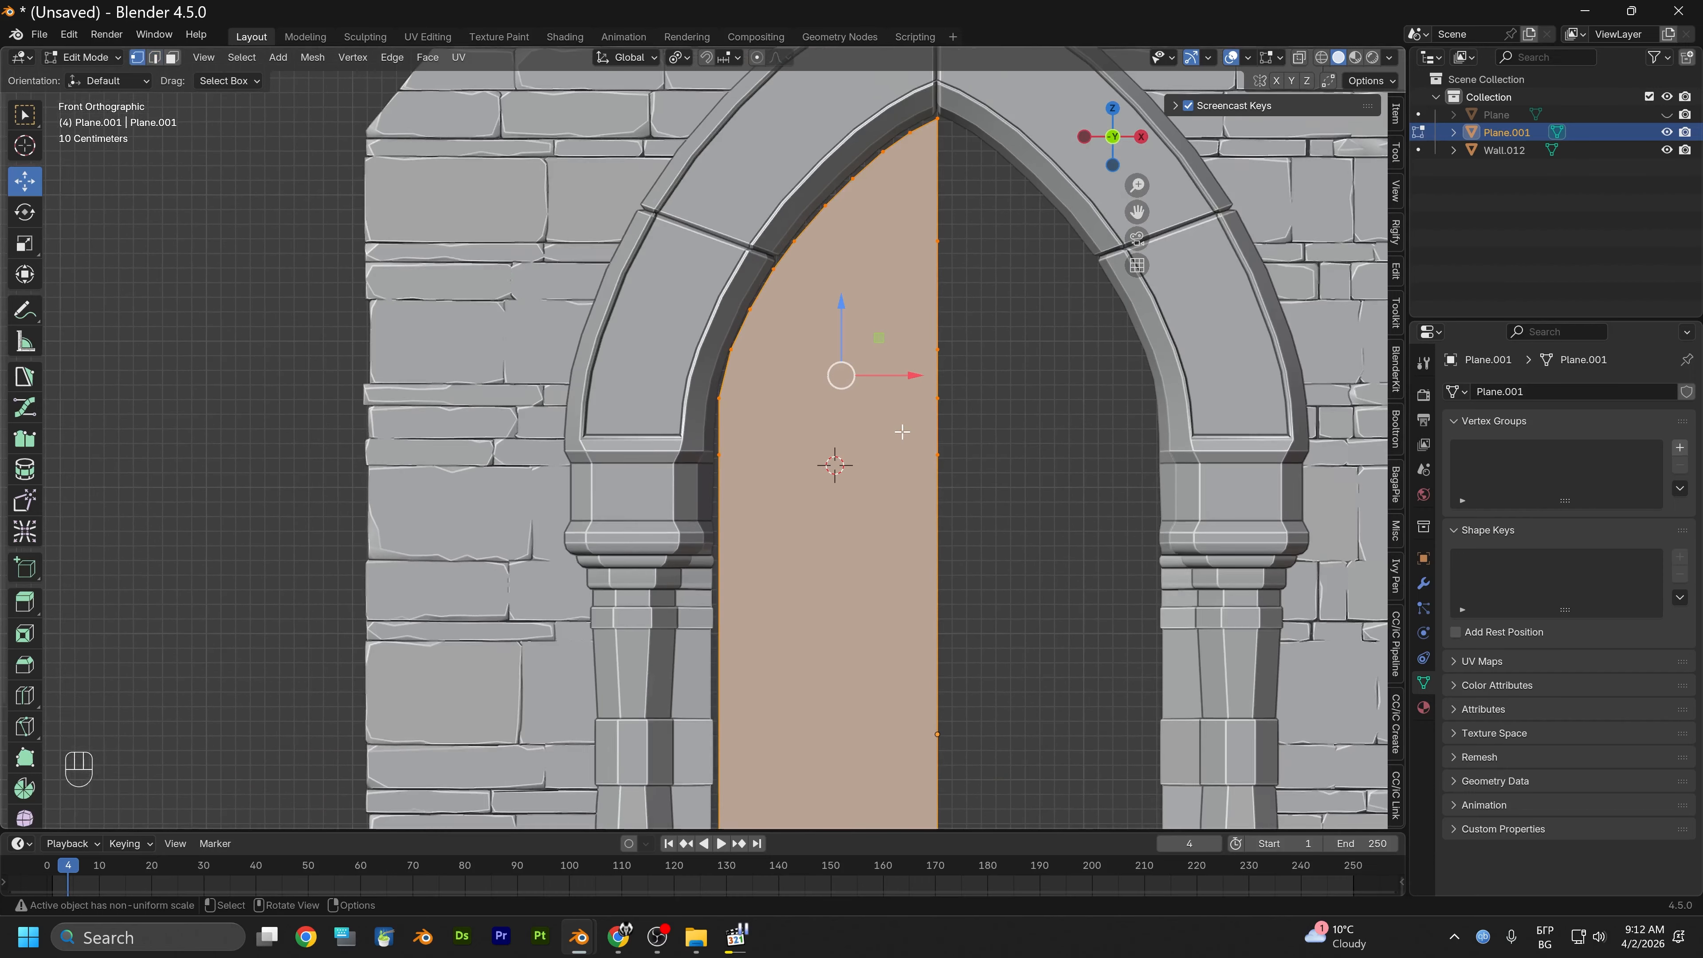
click(921, 392)
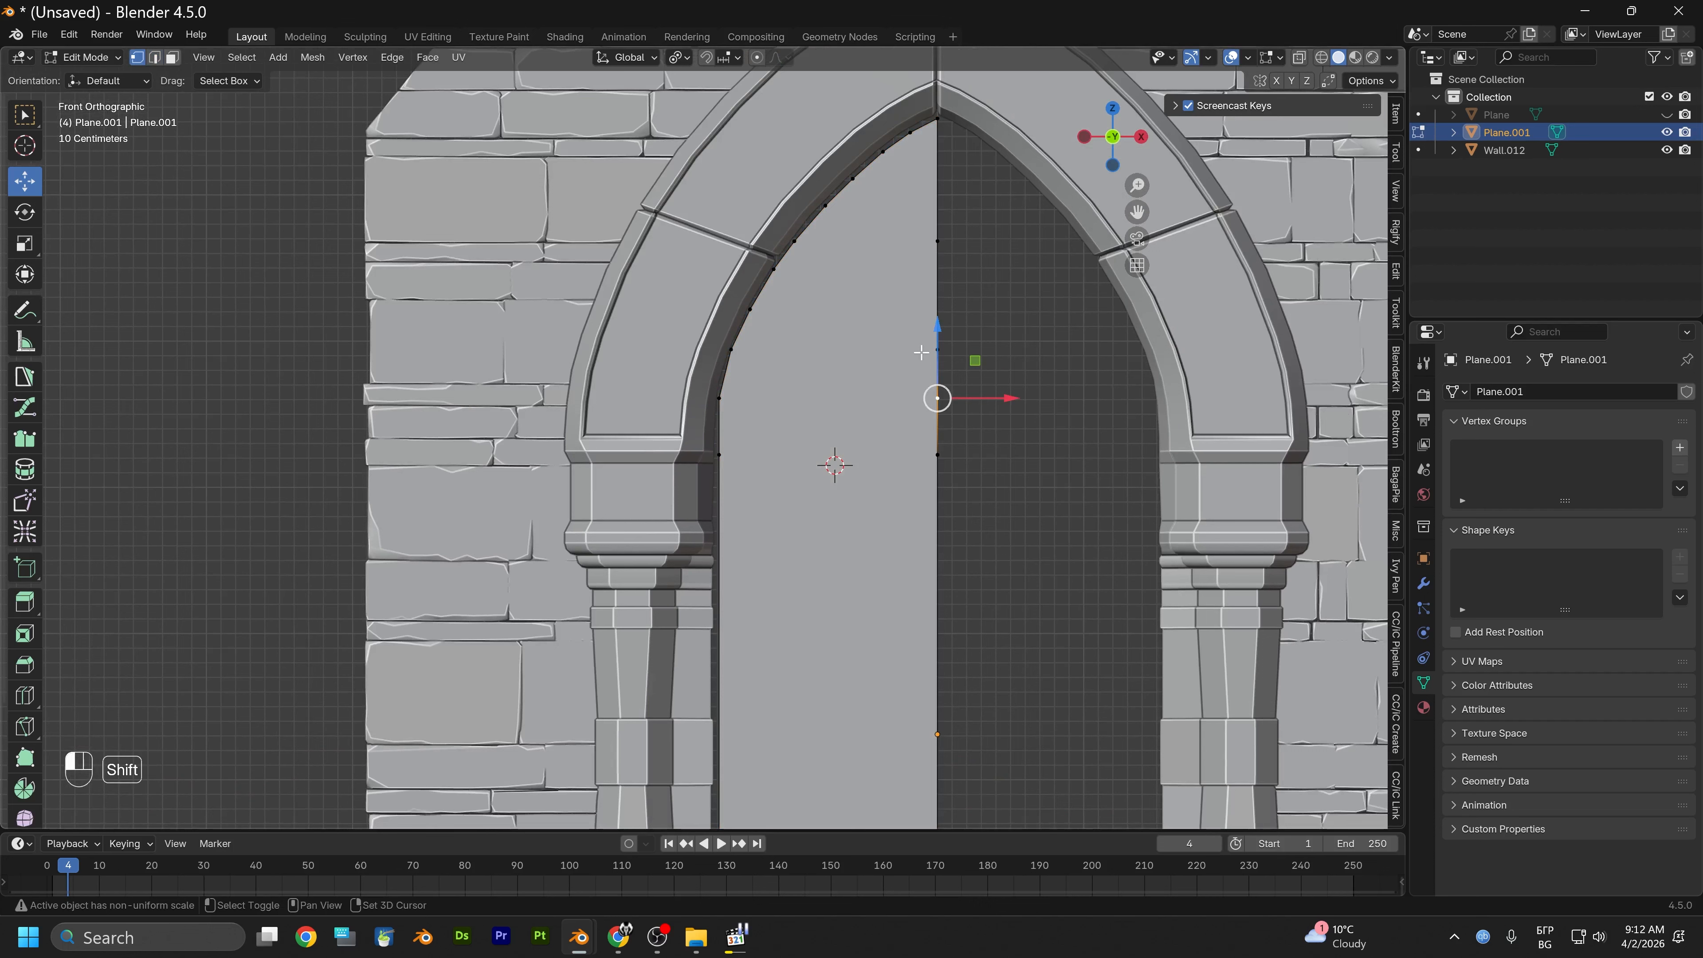
shift+click(921, 352)
shift+click(933, 250)
right_click(929, 259)
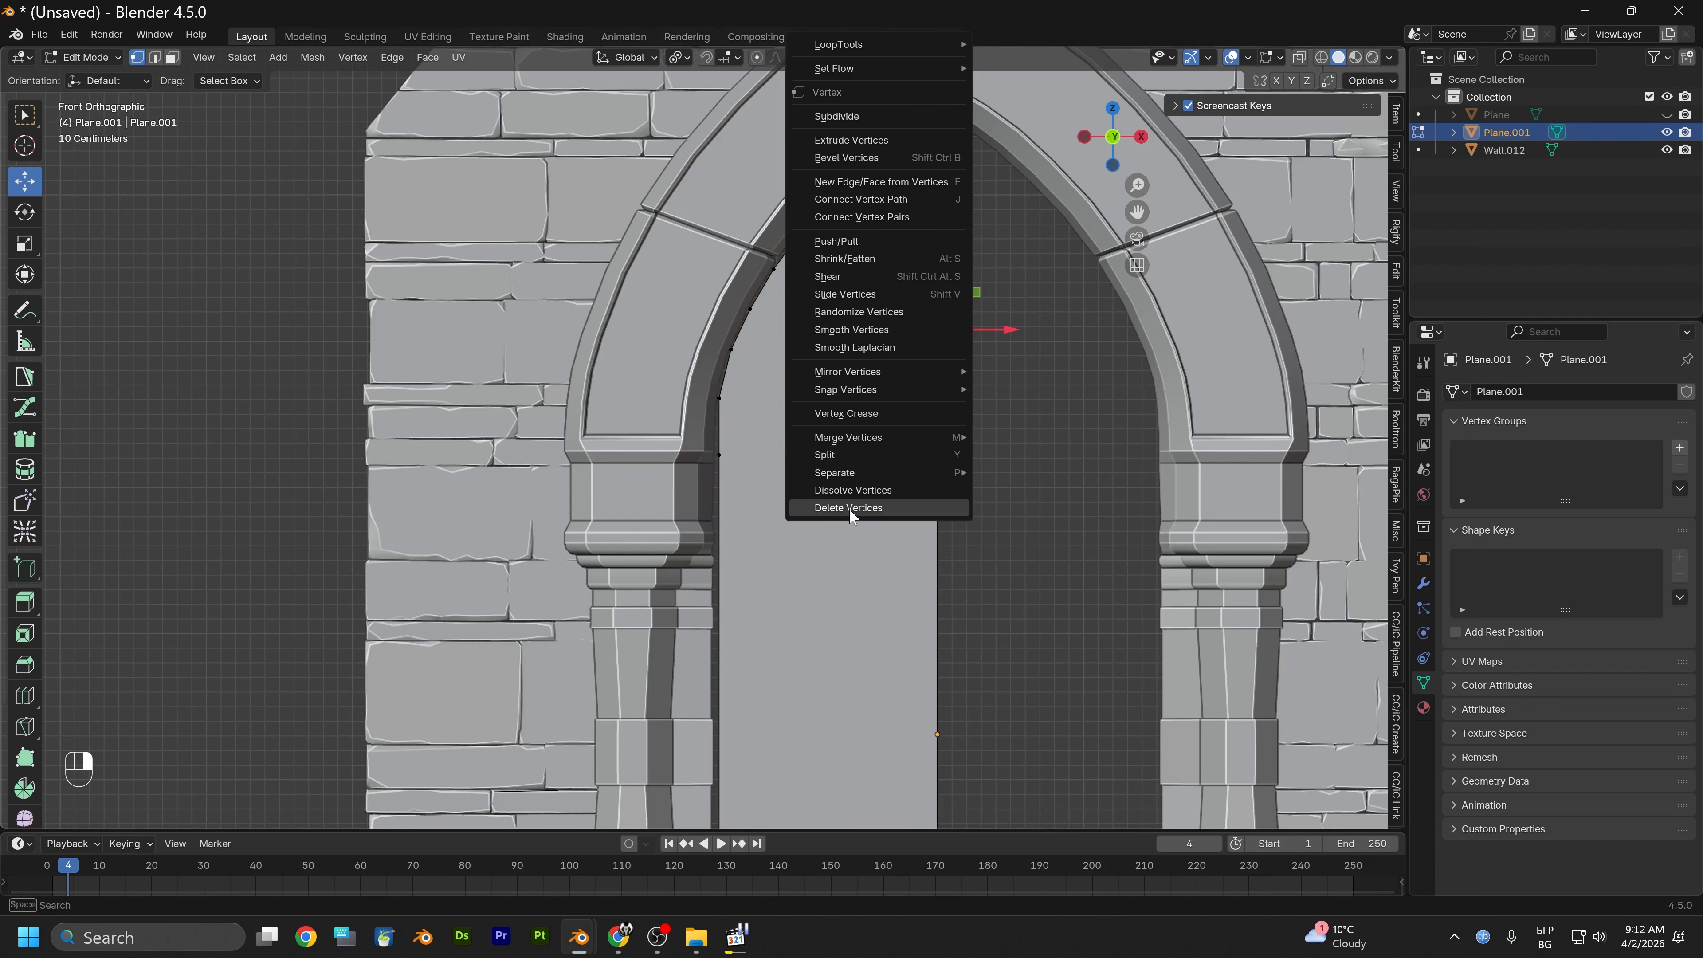
click(852, 490)
scroll(809, 464, down, 1)
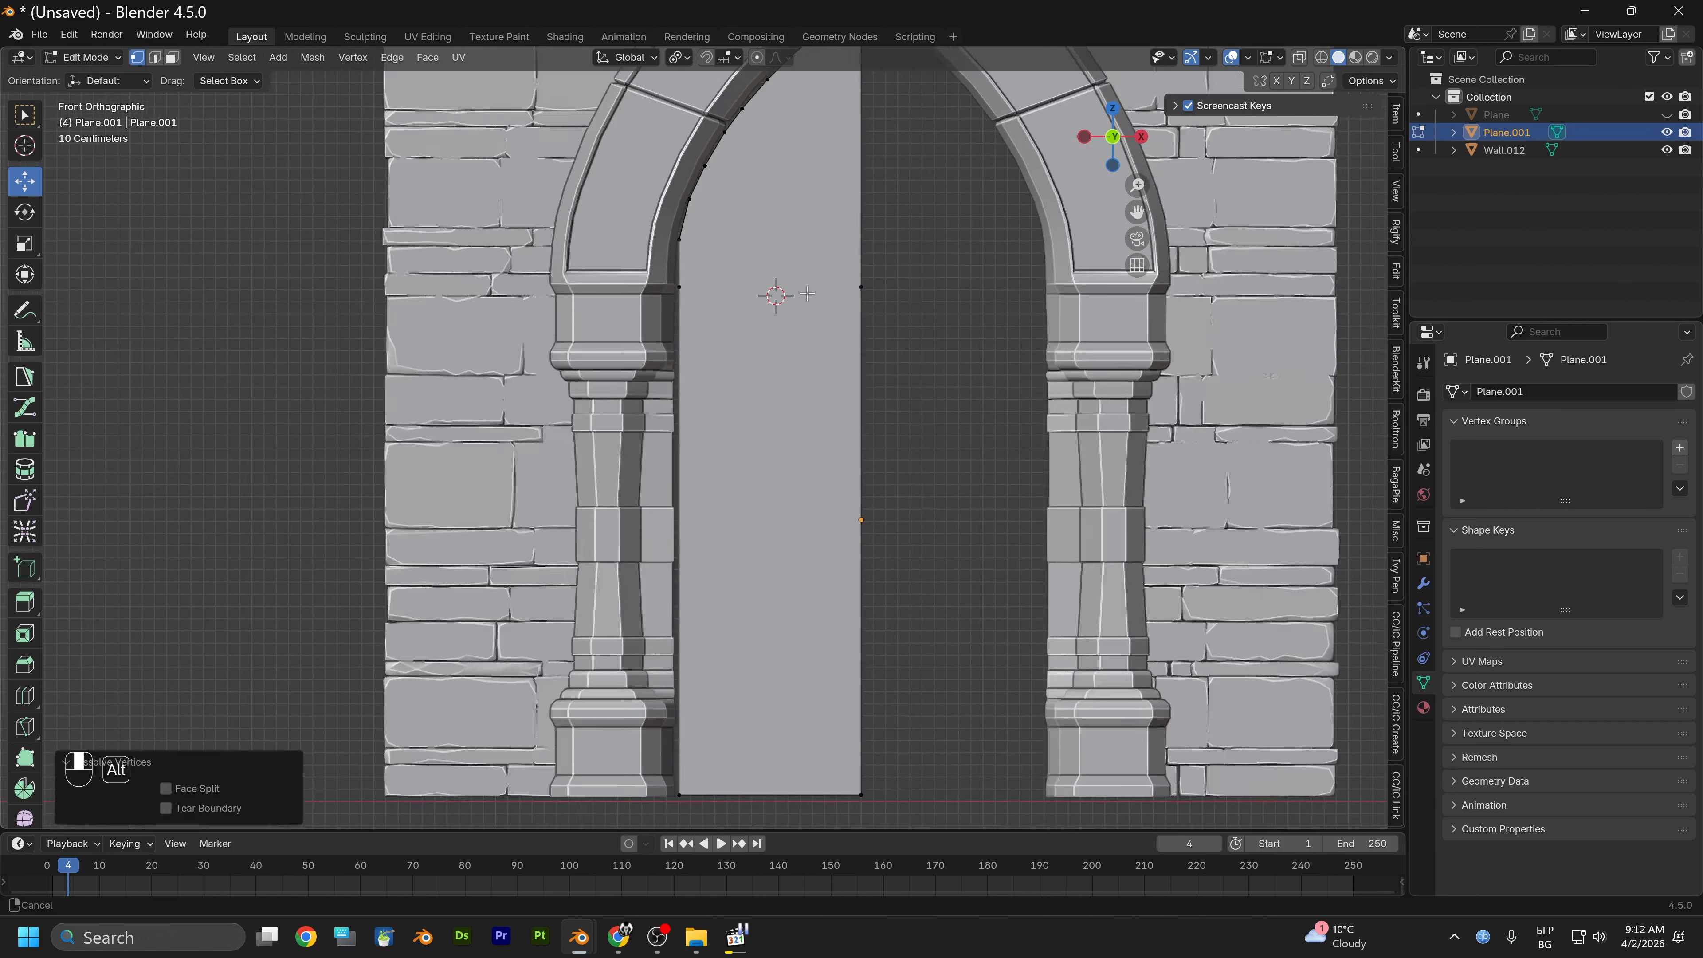
alt+middle_drag(807, 293, 773, 377)
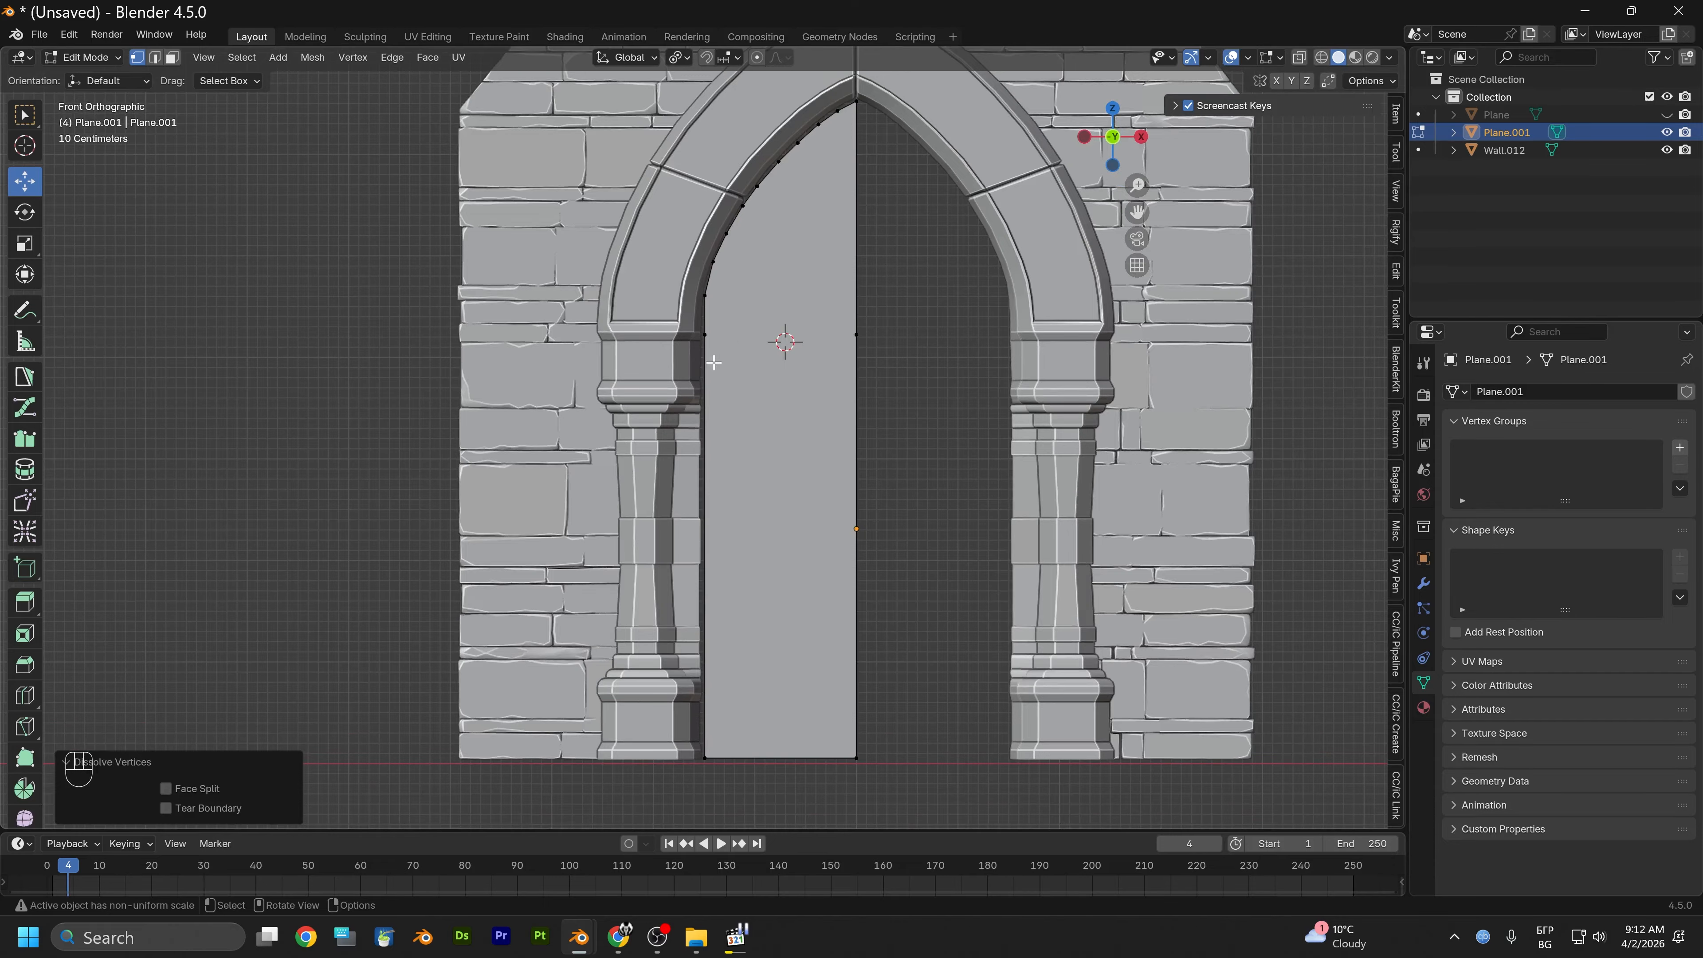
Return the door panel to object mode, apply all its transforms, and set its origin to geometry
click(88, 57)
click(84, 73)
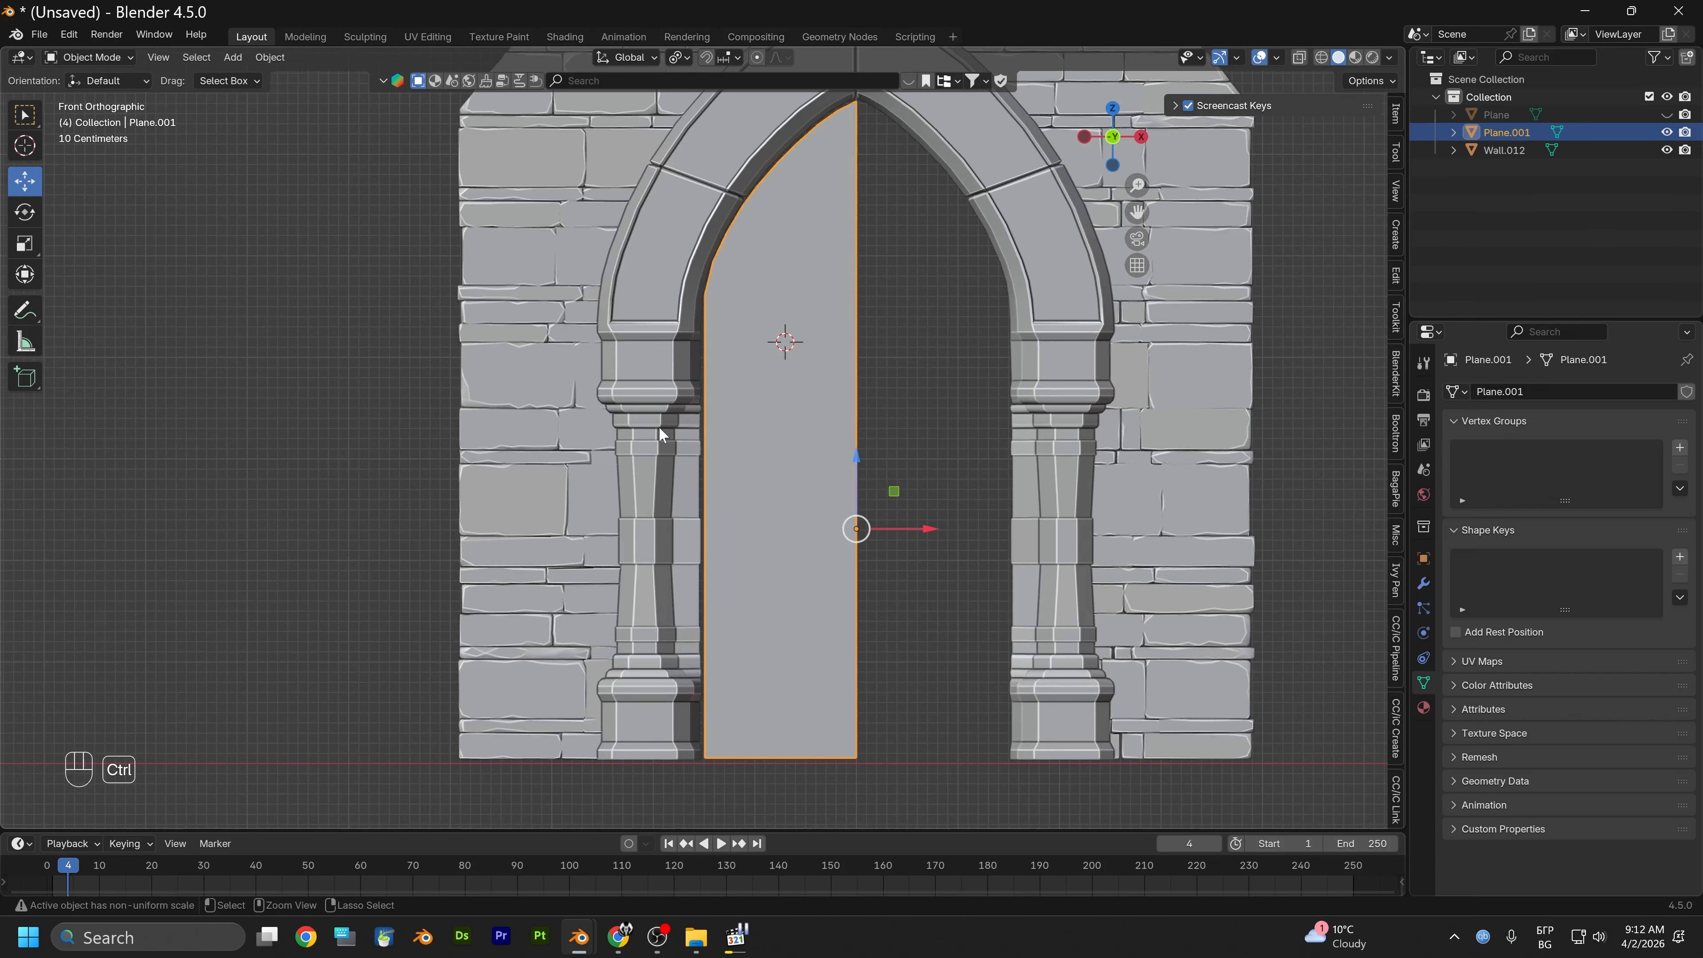
key(ctrl+a)
click(594, 428)
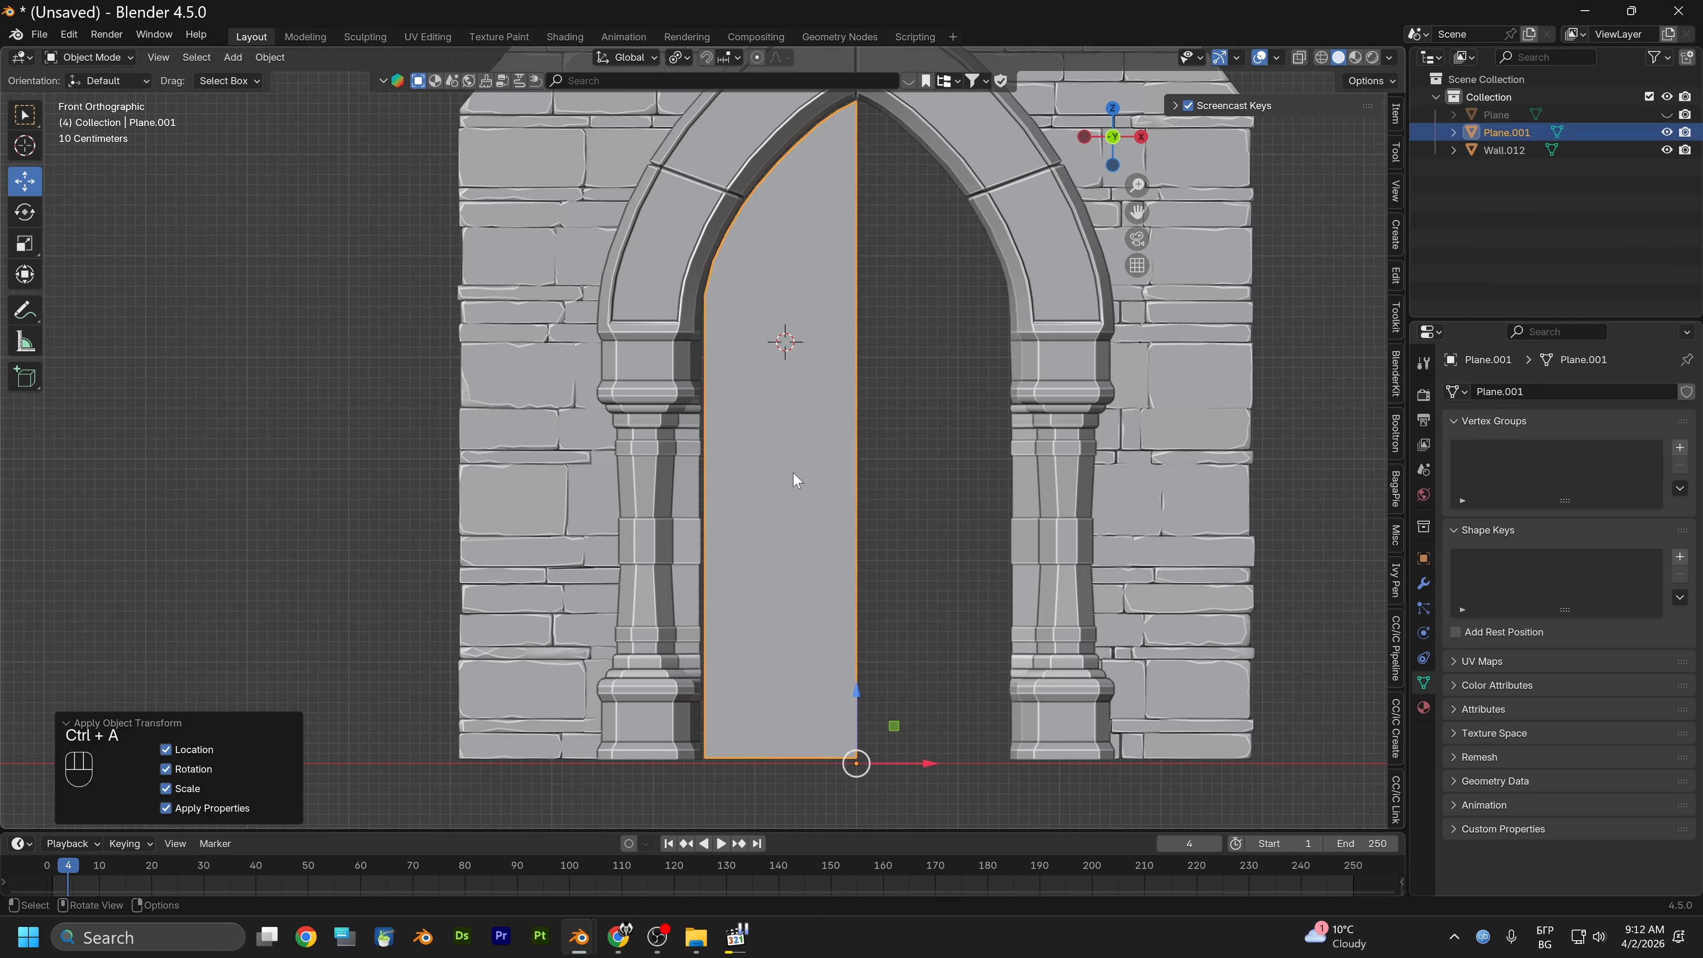
right_click(809, 437)
mouse_move(788, 434)
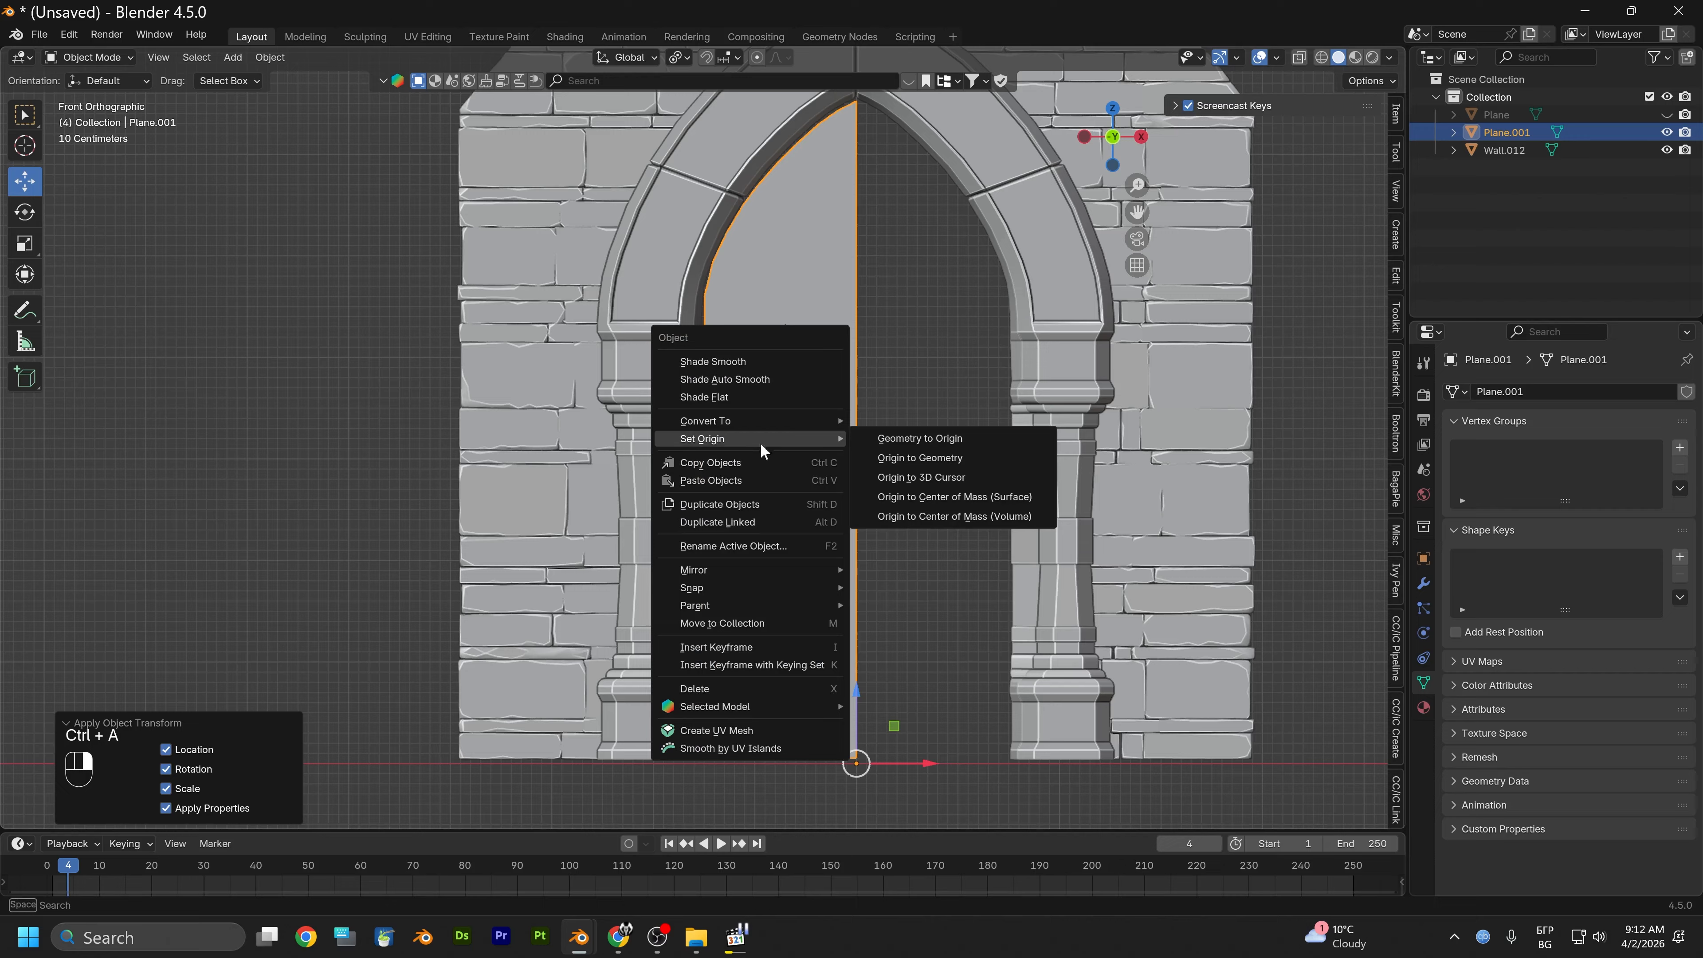
click(942, 461)
Snap the 3D cursor to the door panel and select the panel's whole mesh in edit mode
key(shift)
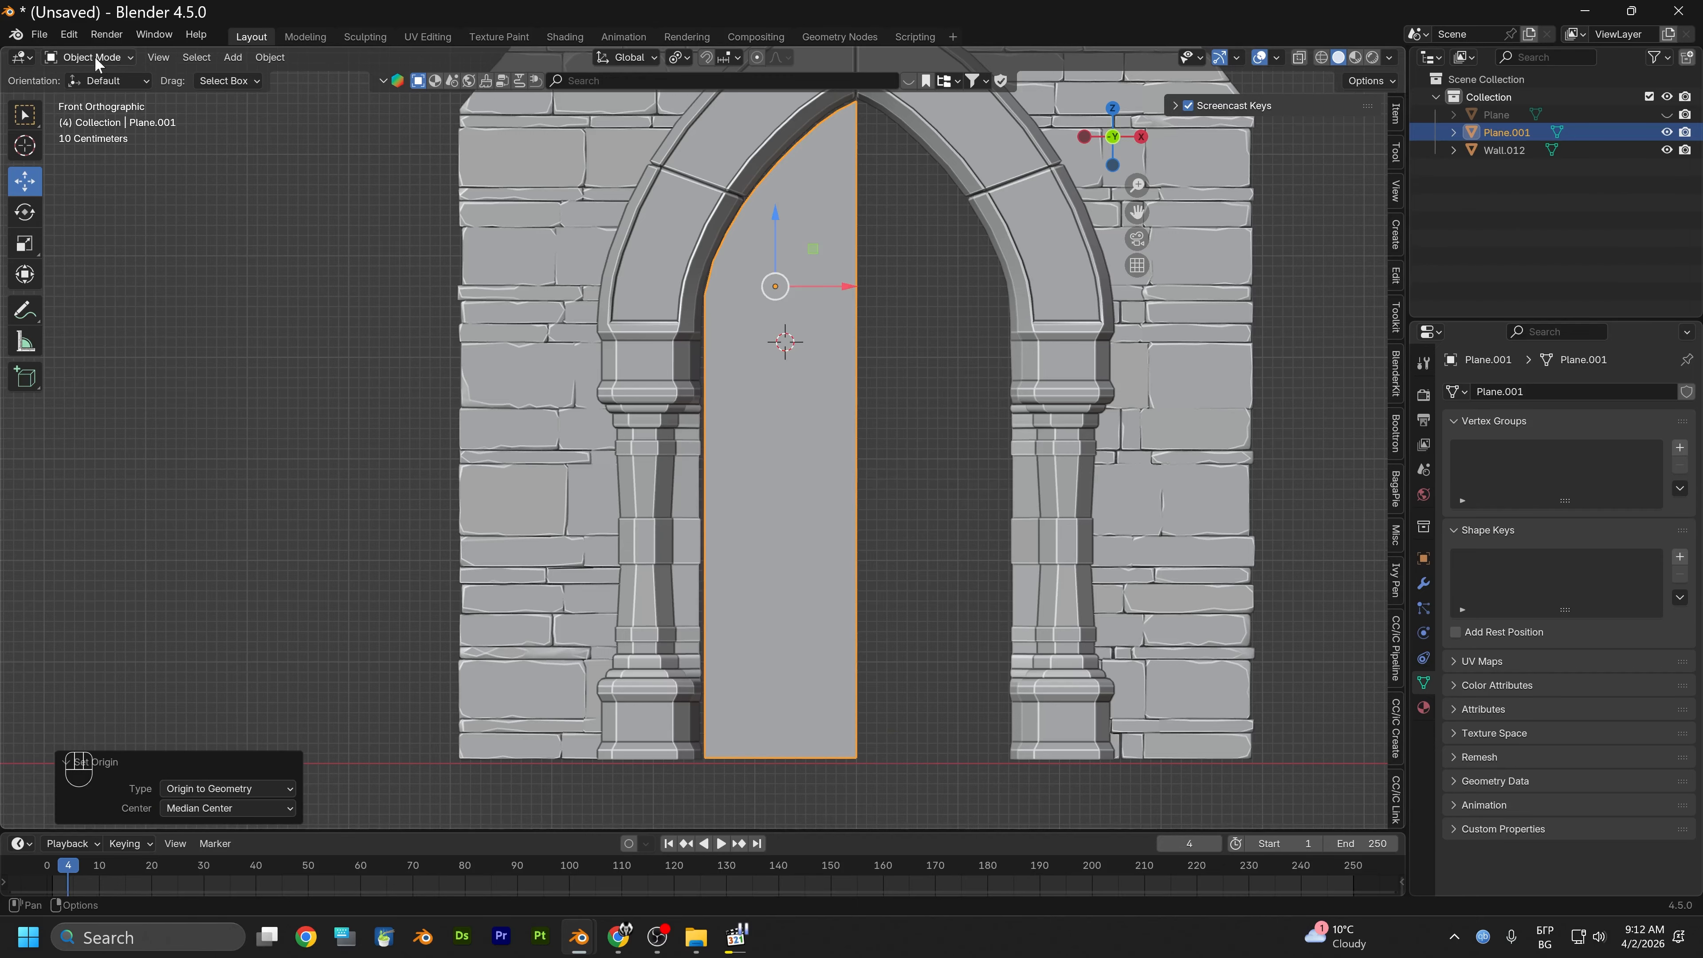
key(shift+s)
click(802, 414)
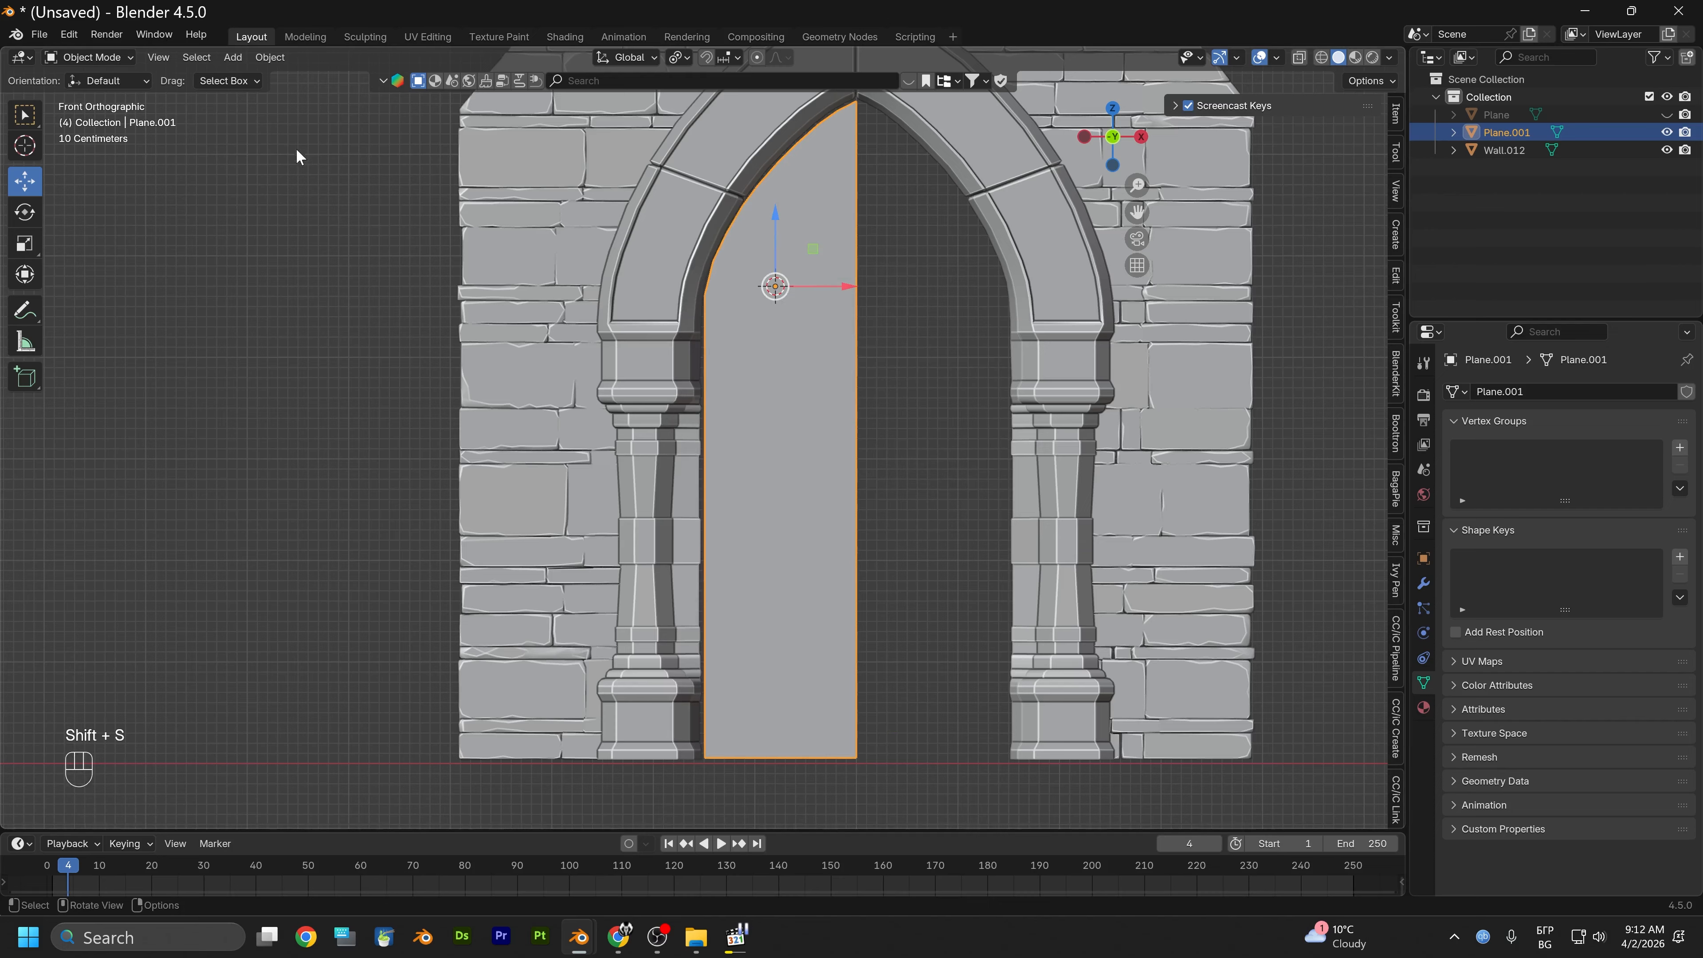
click(94, 57)
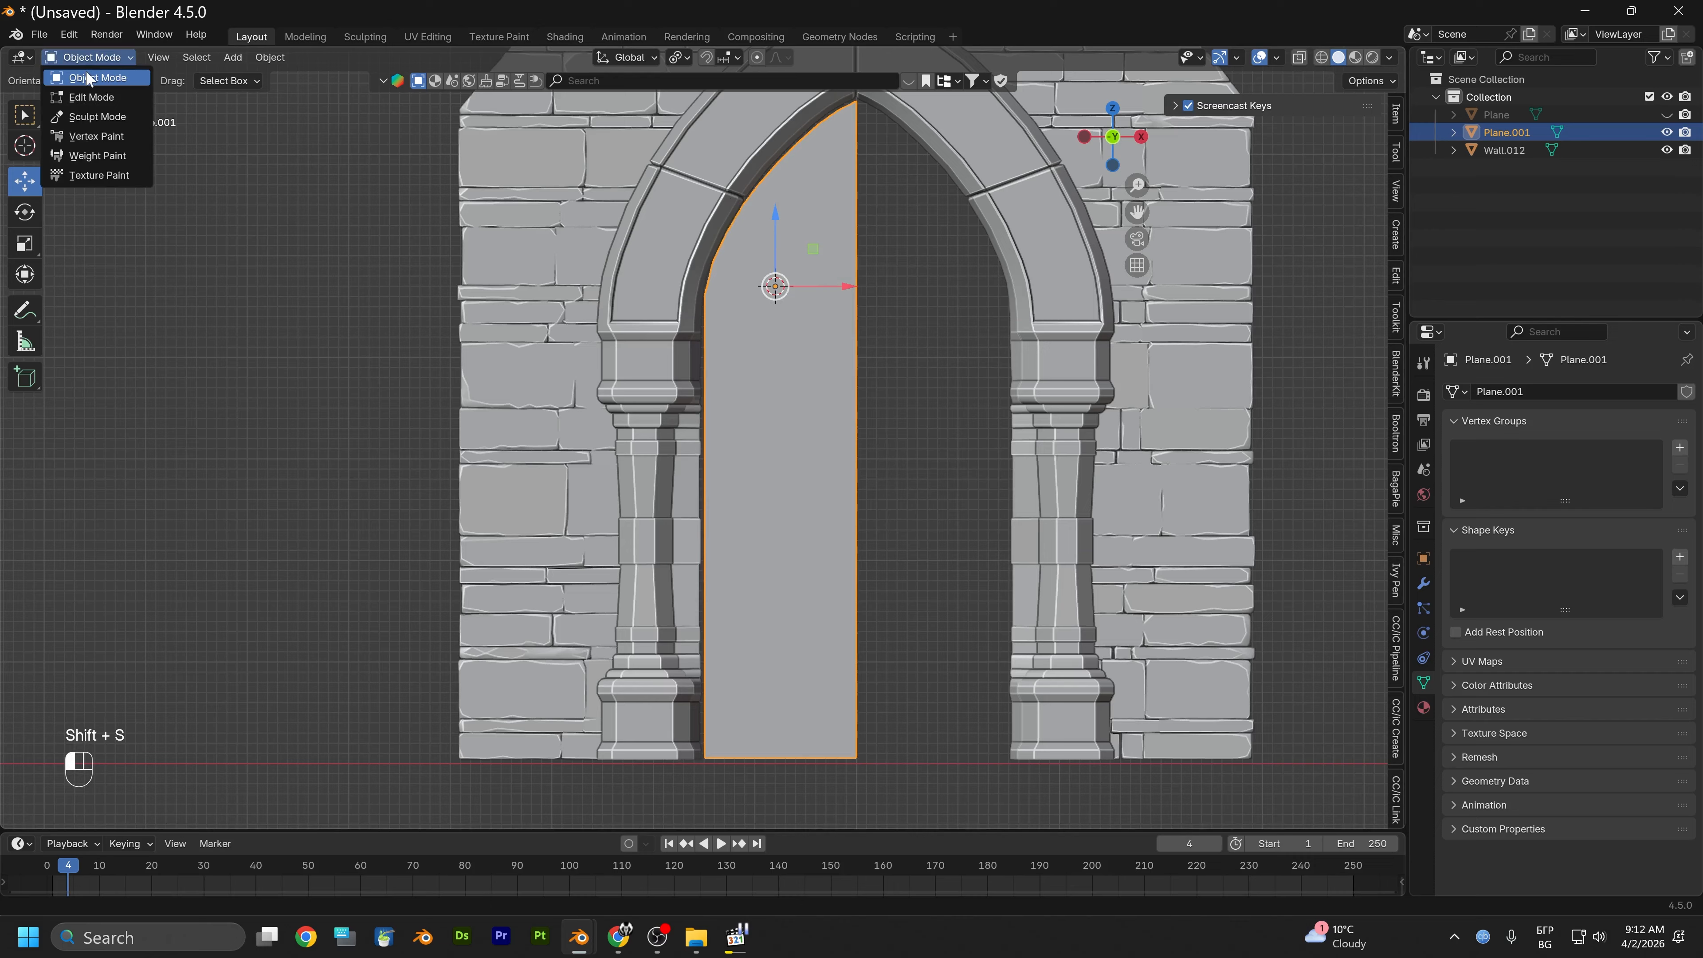
click(100, 102)
key(a)
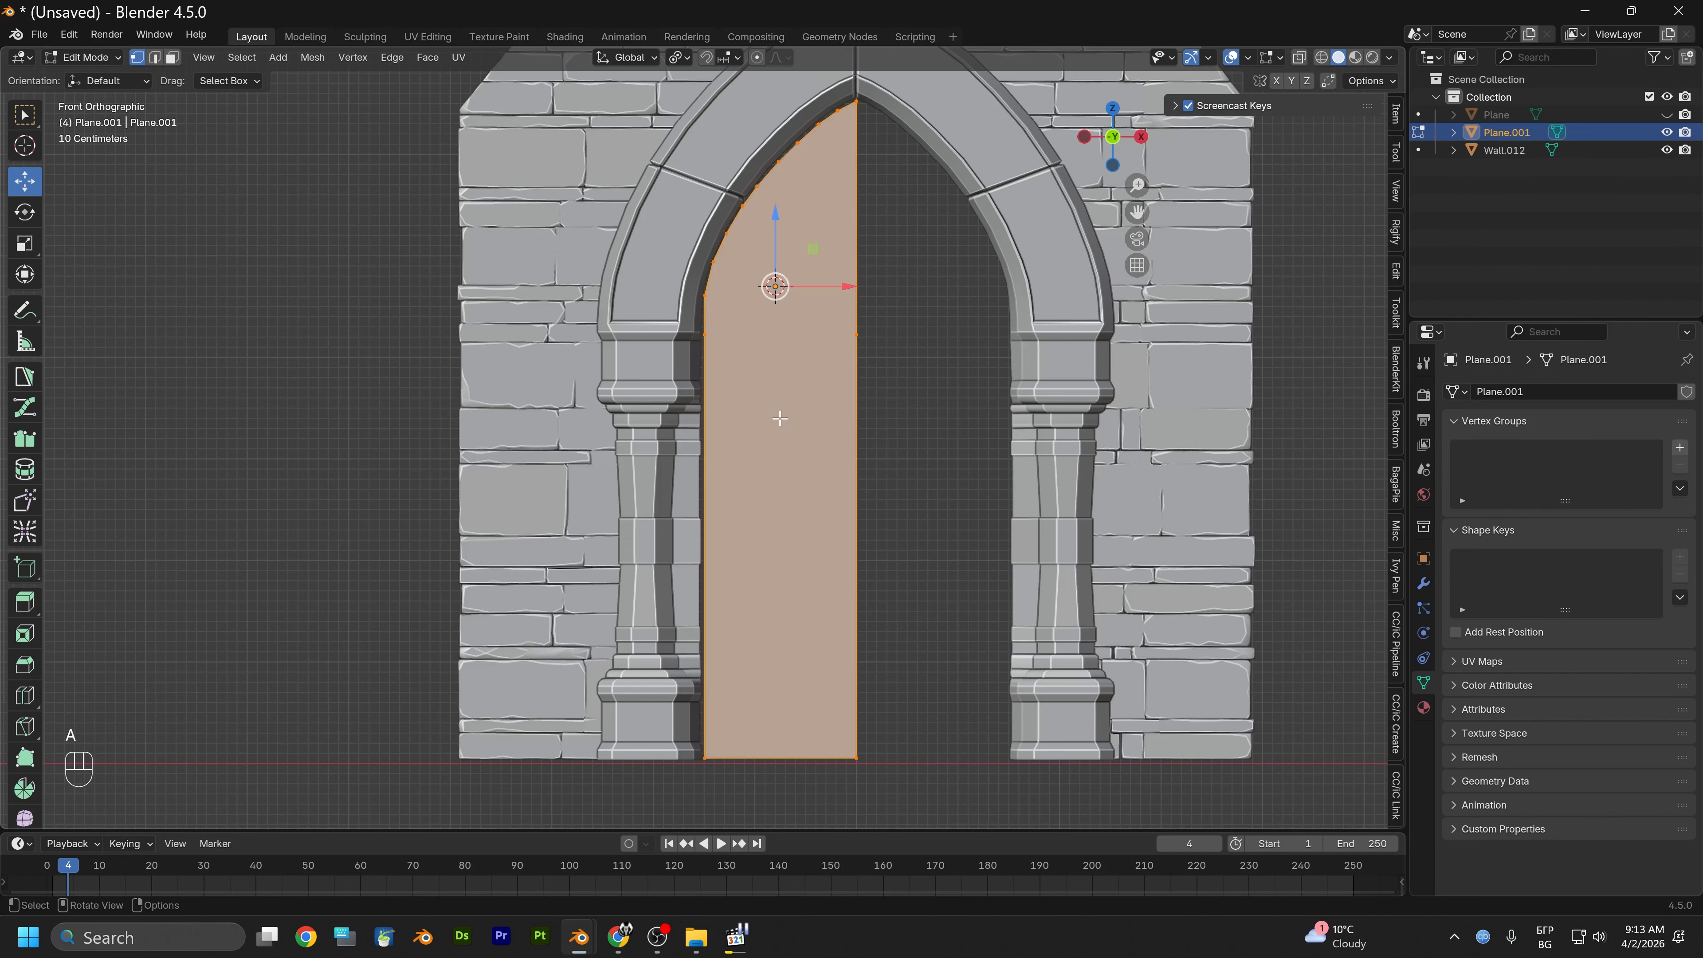
Try an inset of about 0.24 m on the door panel's face, and undo it
key(i)
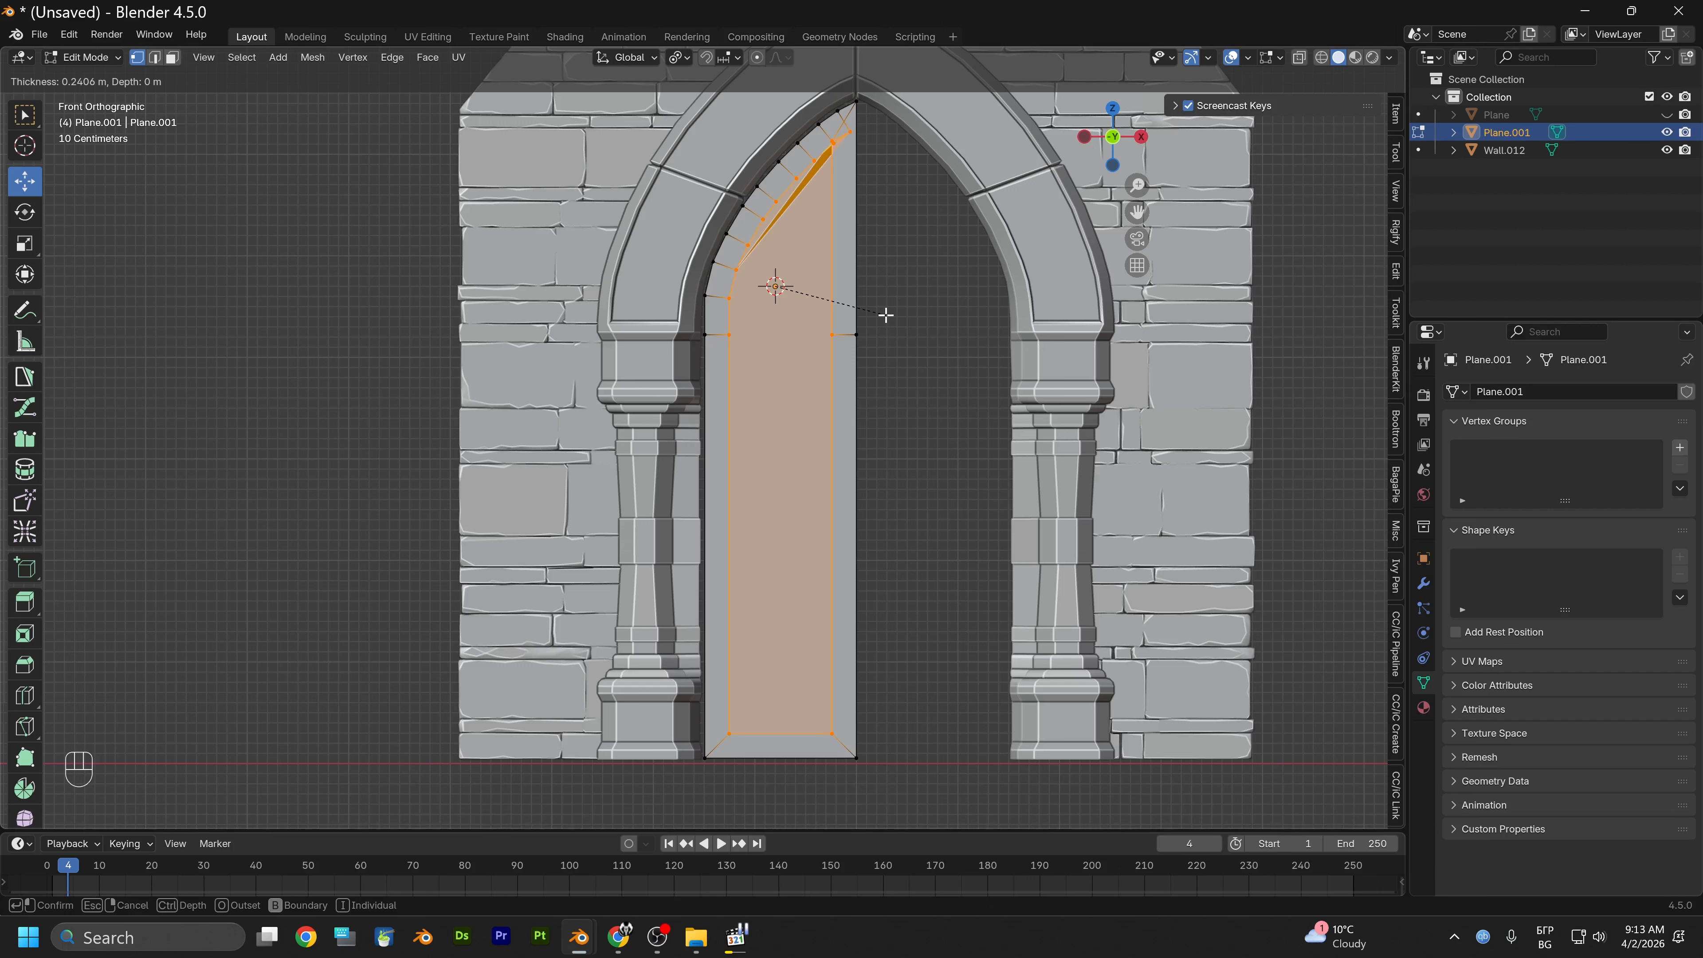
click(885, 314)
scroll(878, 315, up, 3)
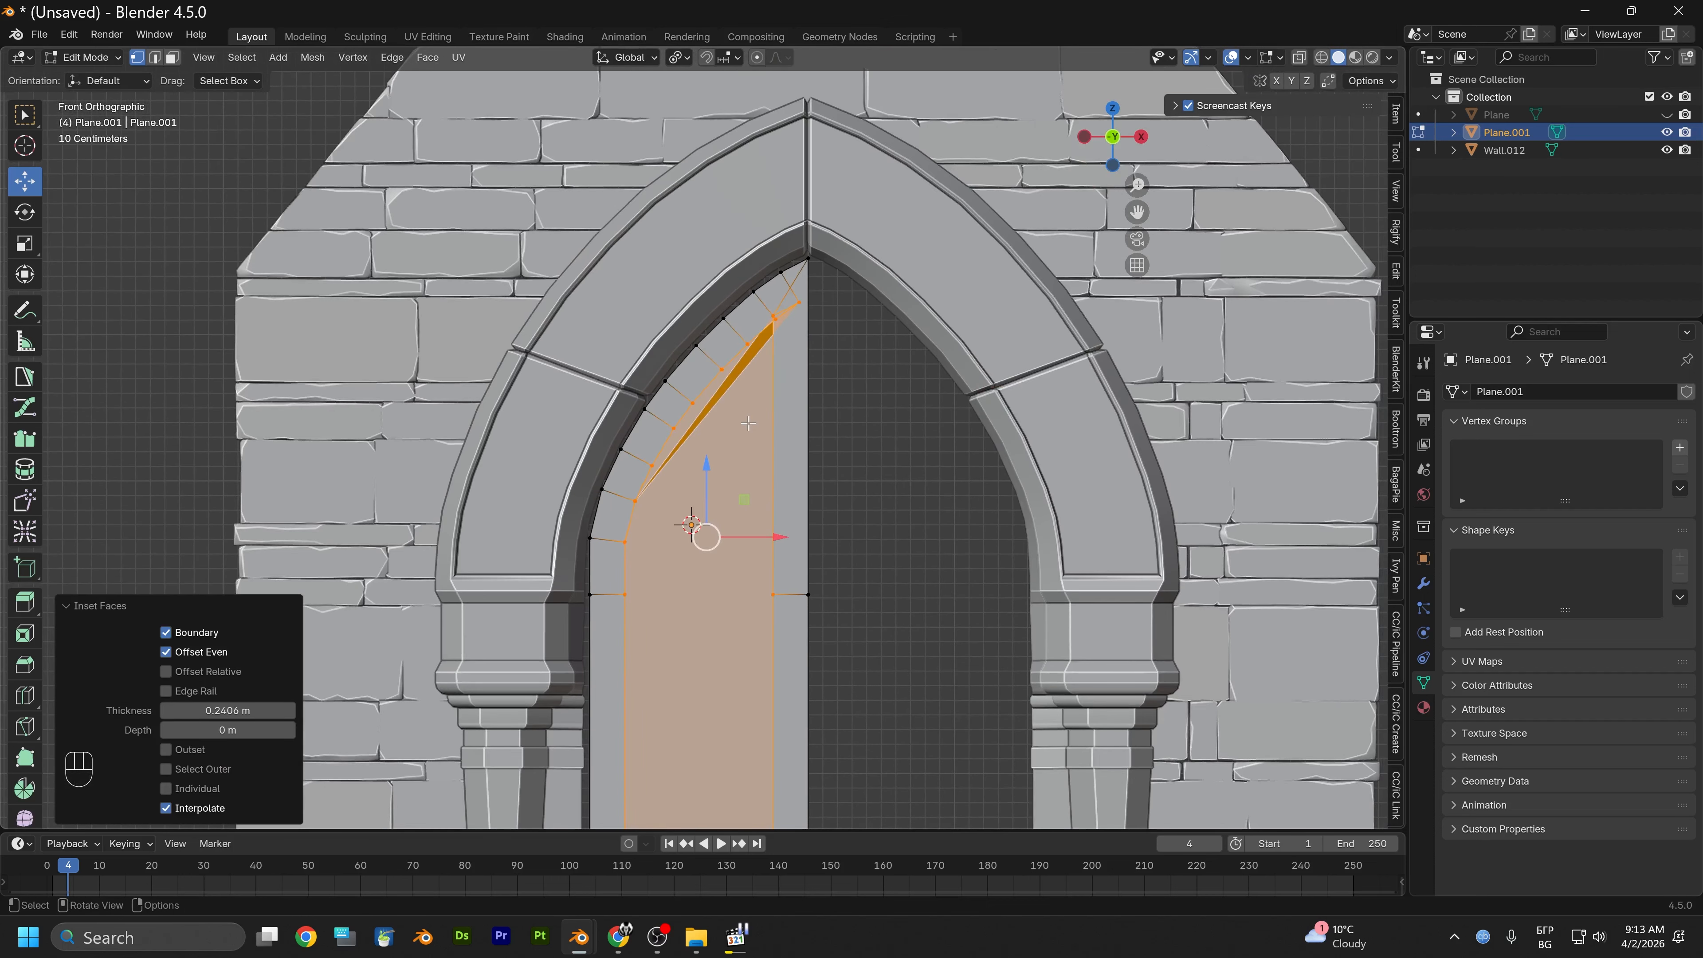
scroll(748, 423, down, 4)
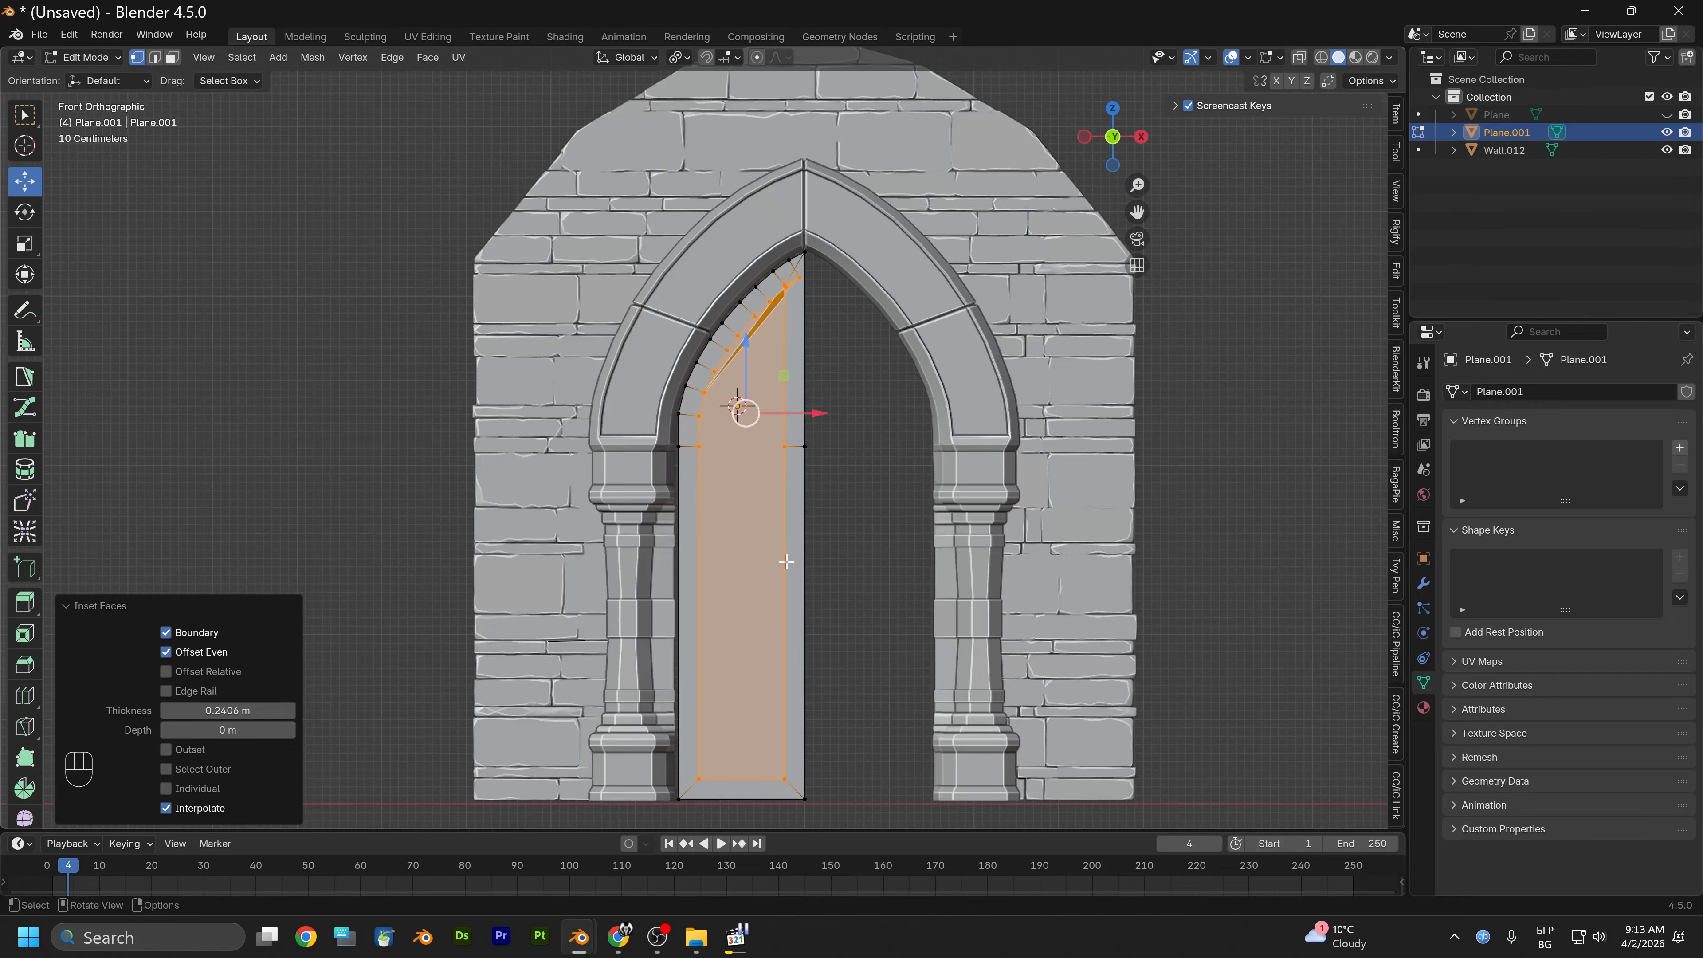
mouse_move(794, 500)
alt+middle_down()
mouse_move(791, 543)
mouse_move(788, 485)
alt+middle_up()
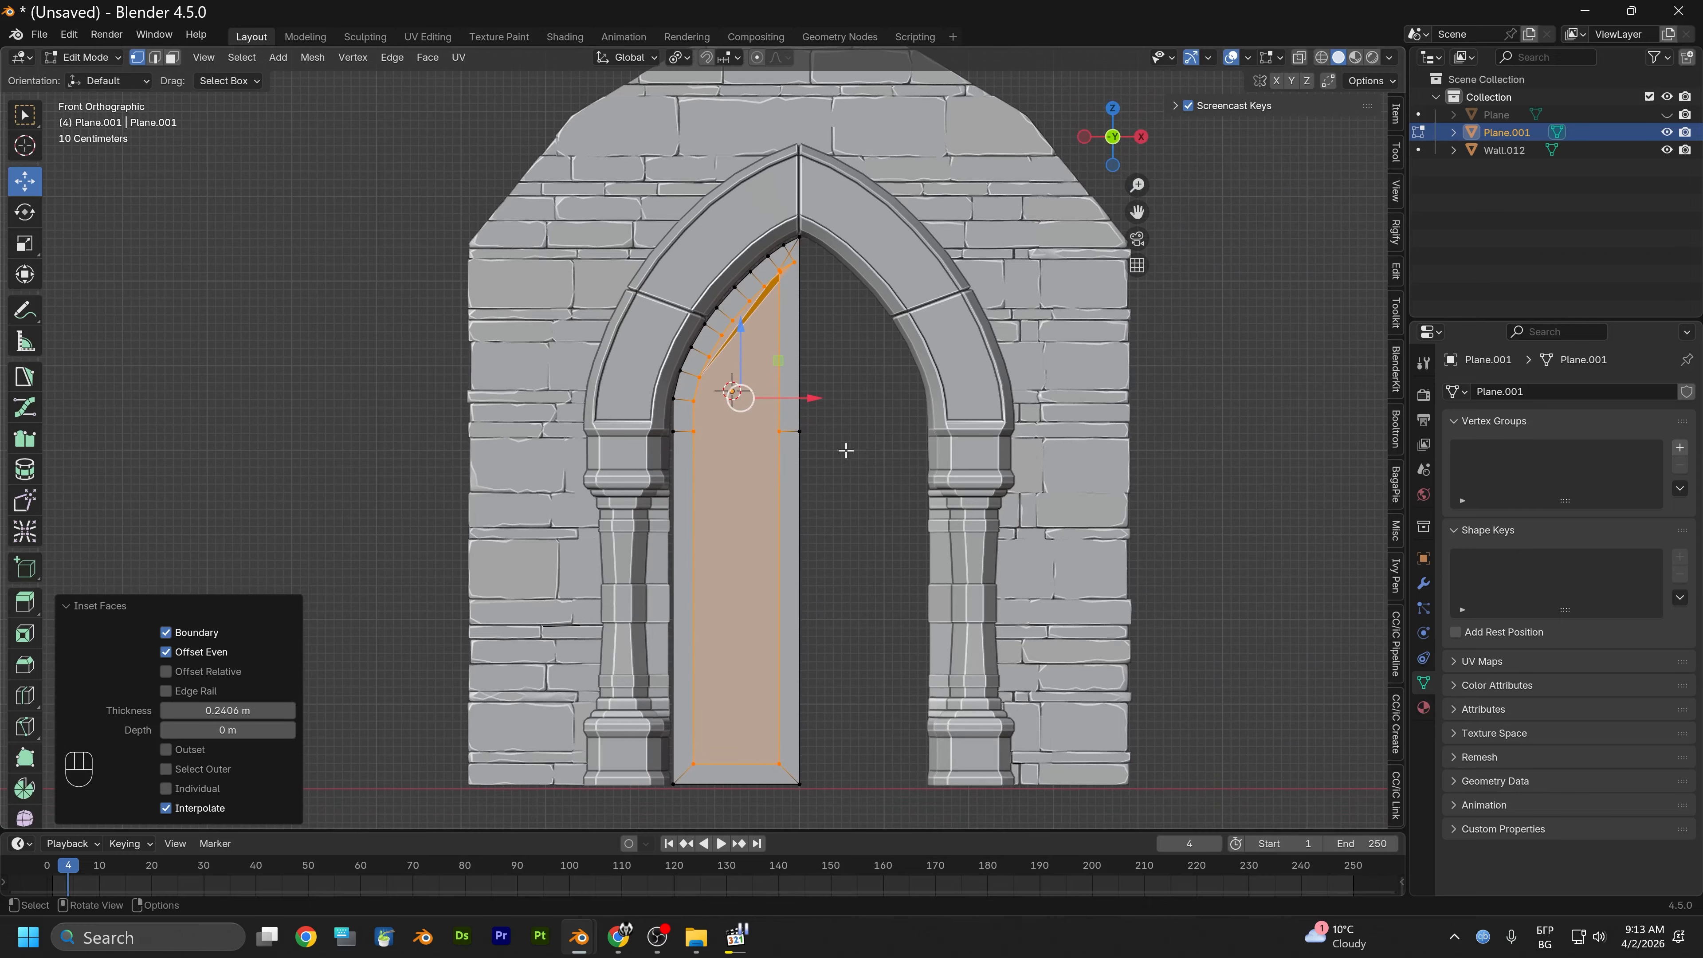
key(ctrl+z)
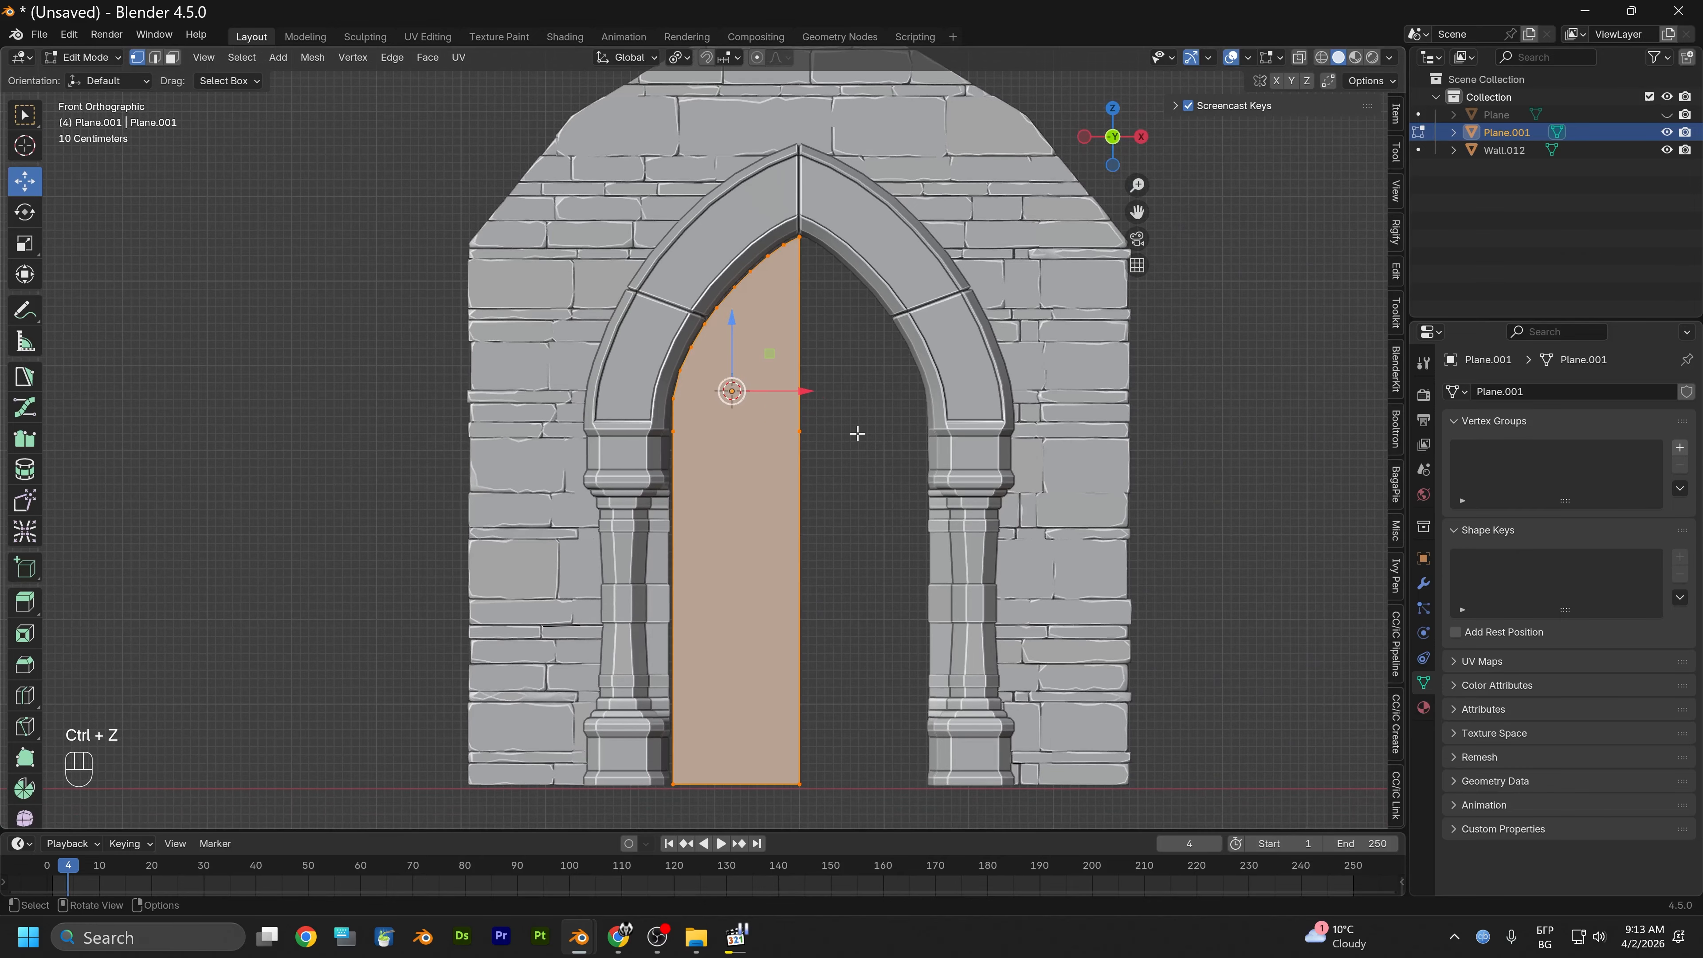
Try an inset of about 0.25 m with a Shrink/Fatten adjustment on the door panel's face, and undo both
key(i)
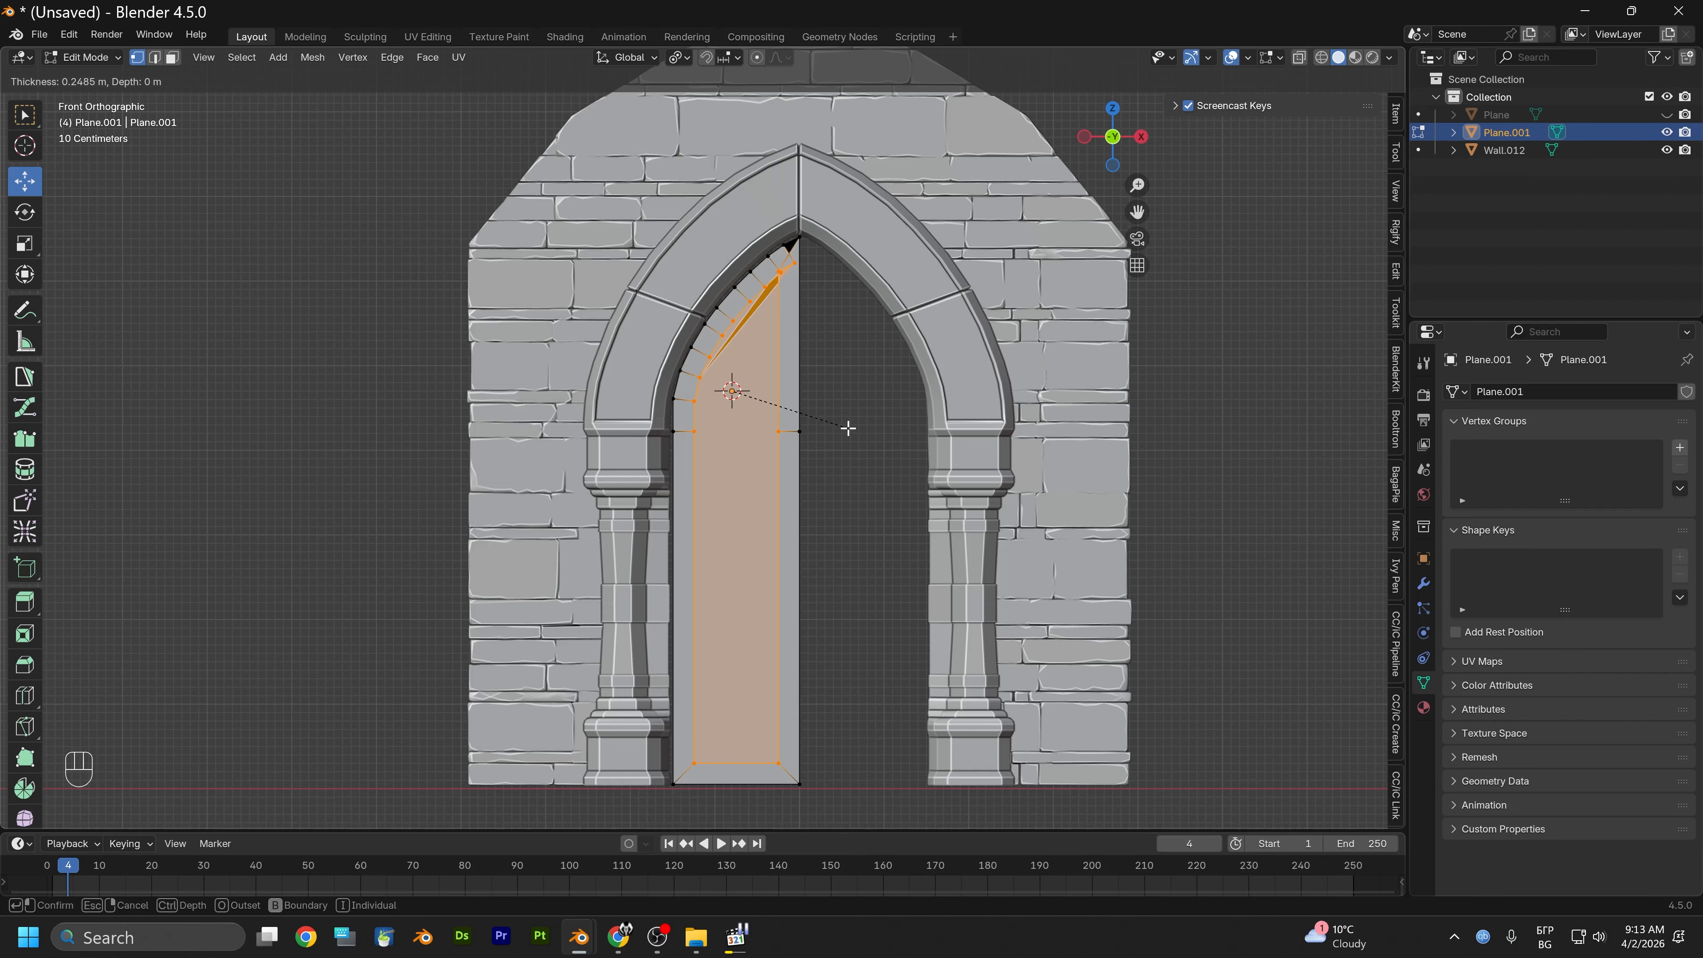
click(847, 427)
scroll(848, 427, up, 5)
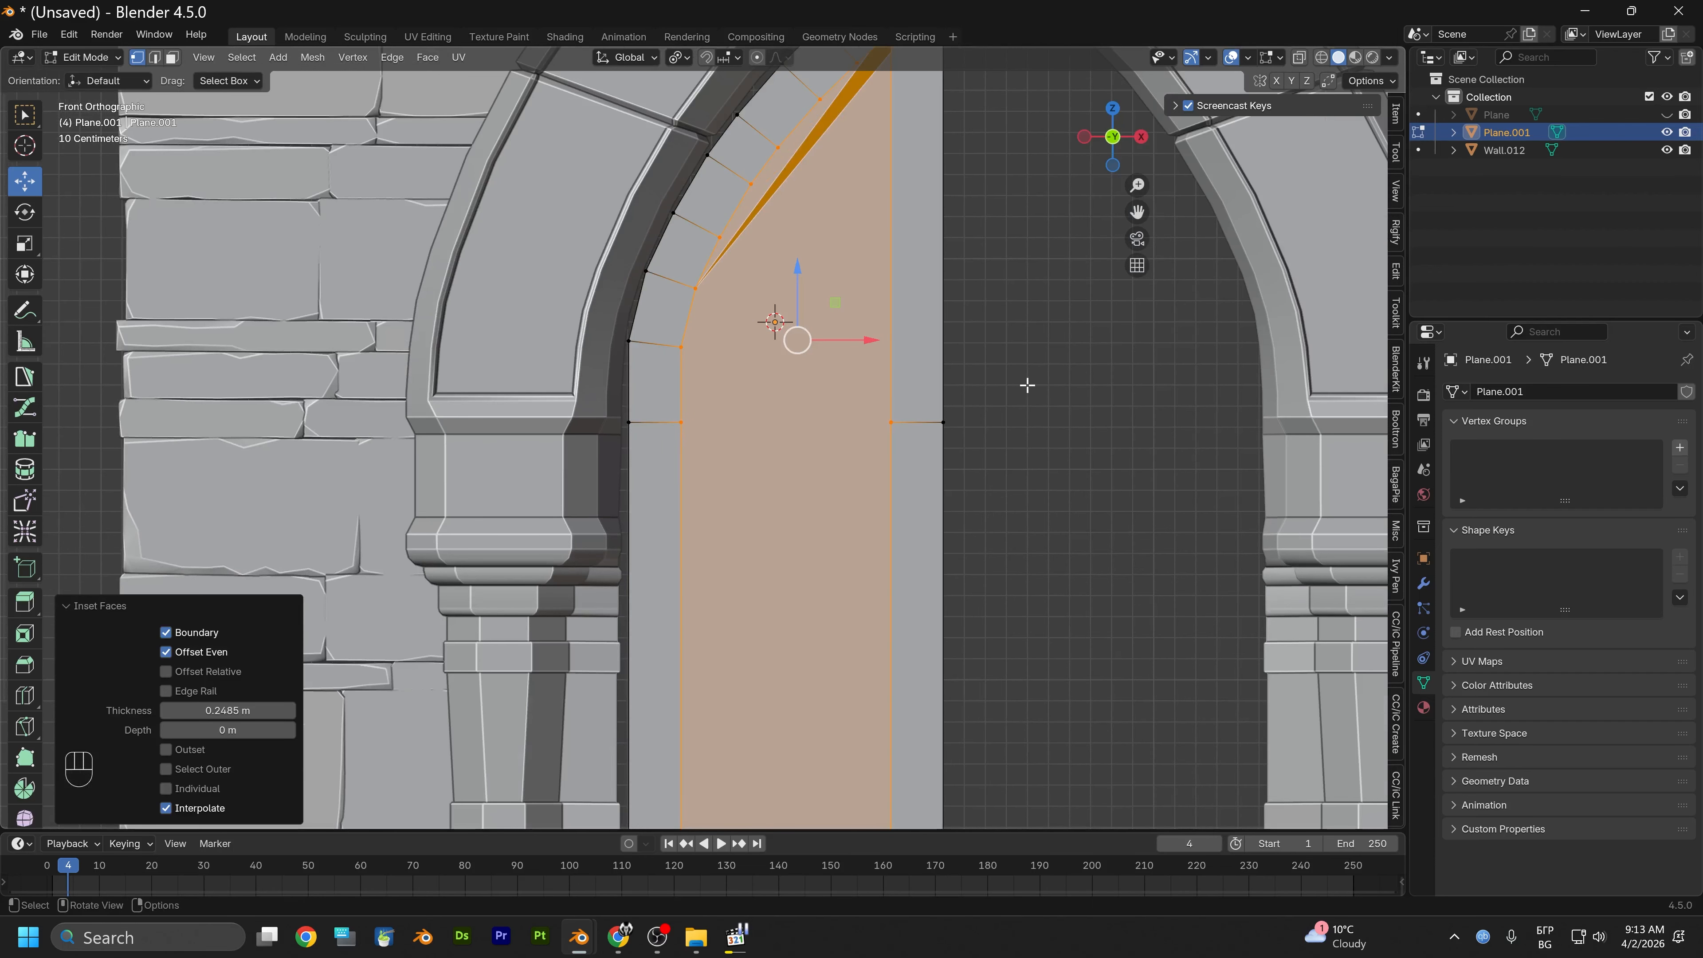
key(alt+s)
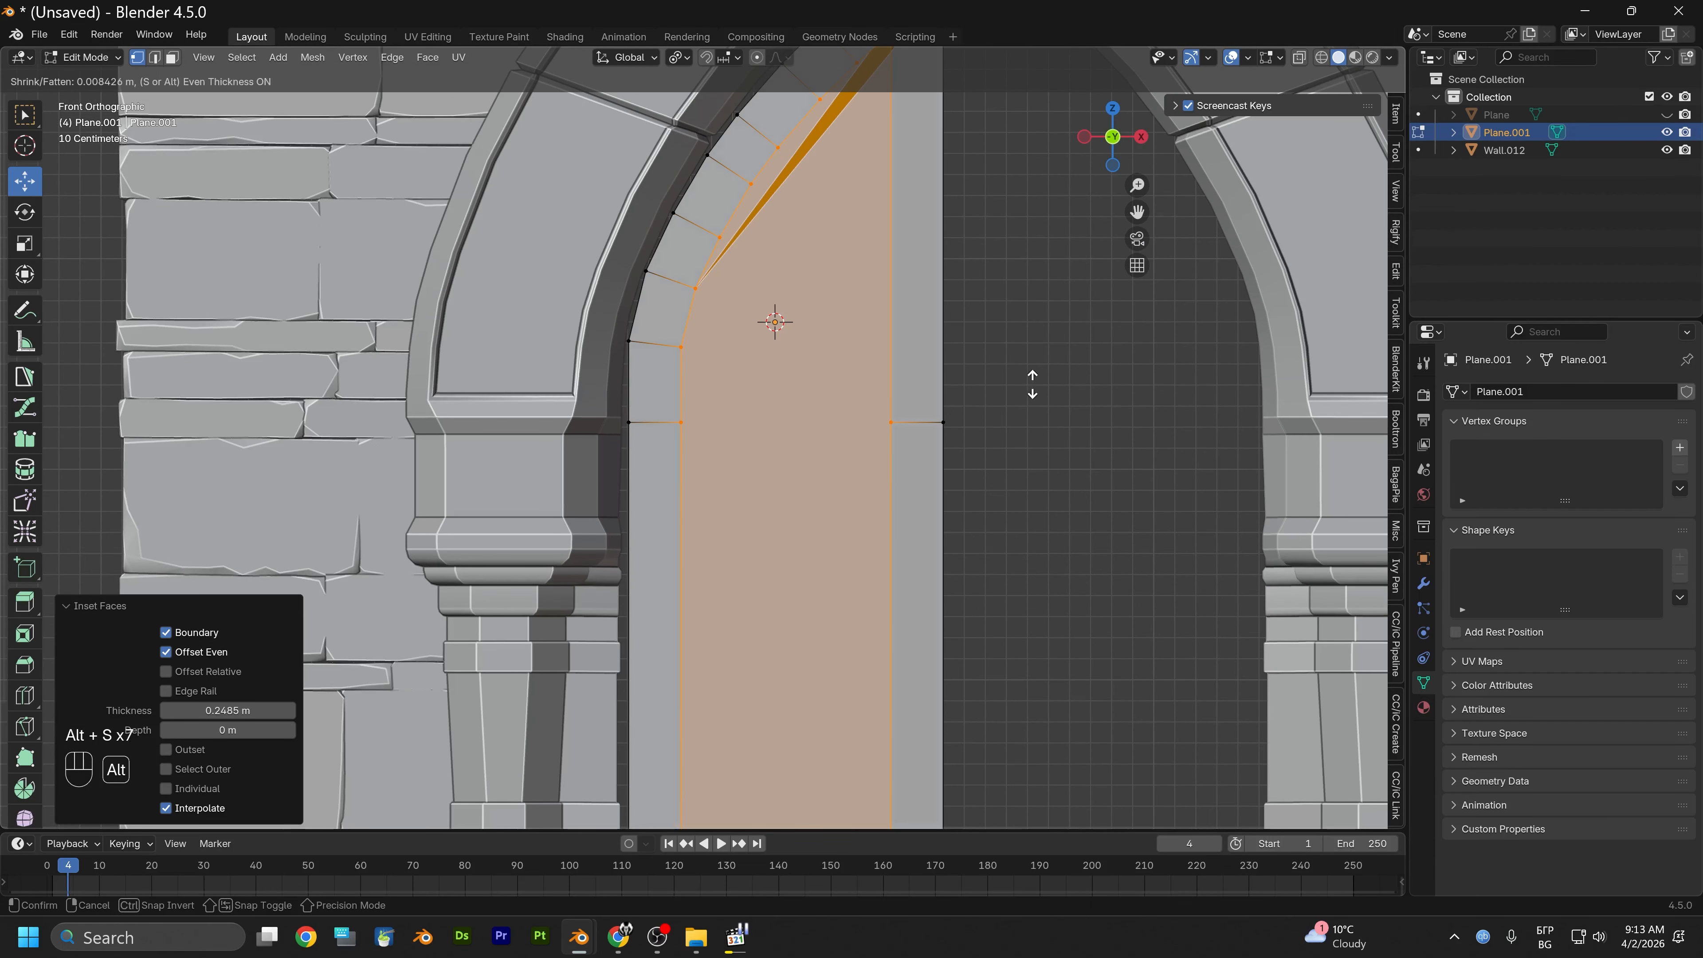
click(1042, 379)
key(ctrl+less)
key(ctrl+z)
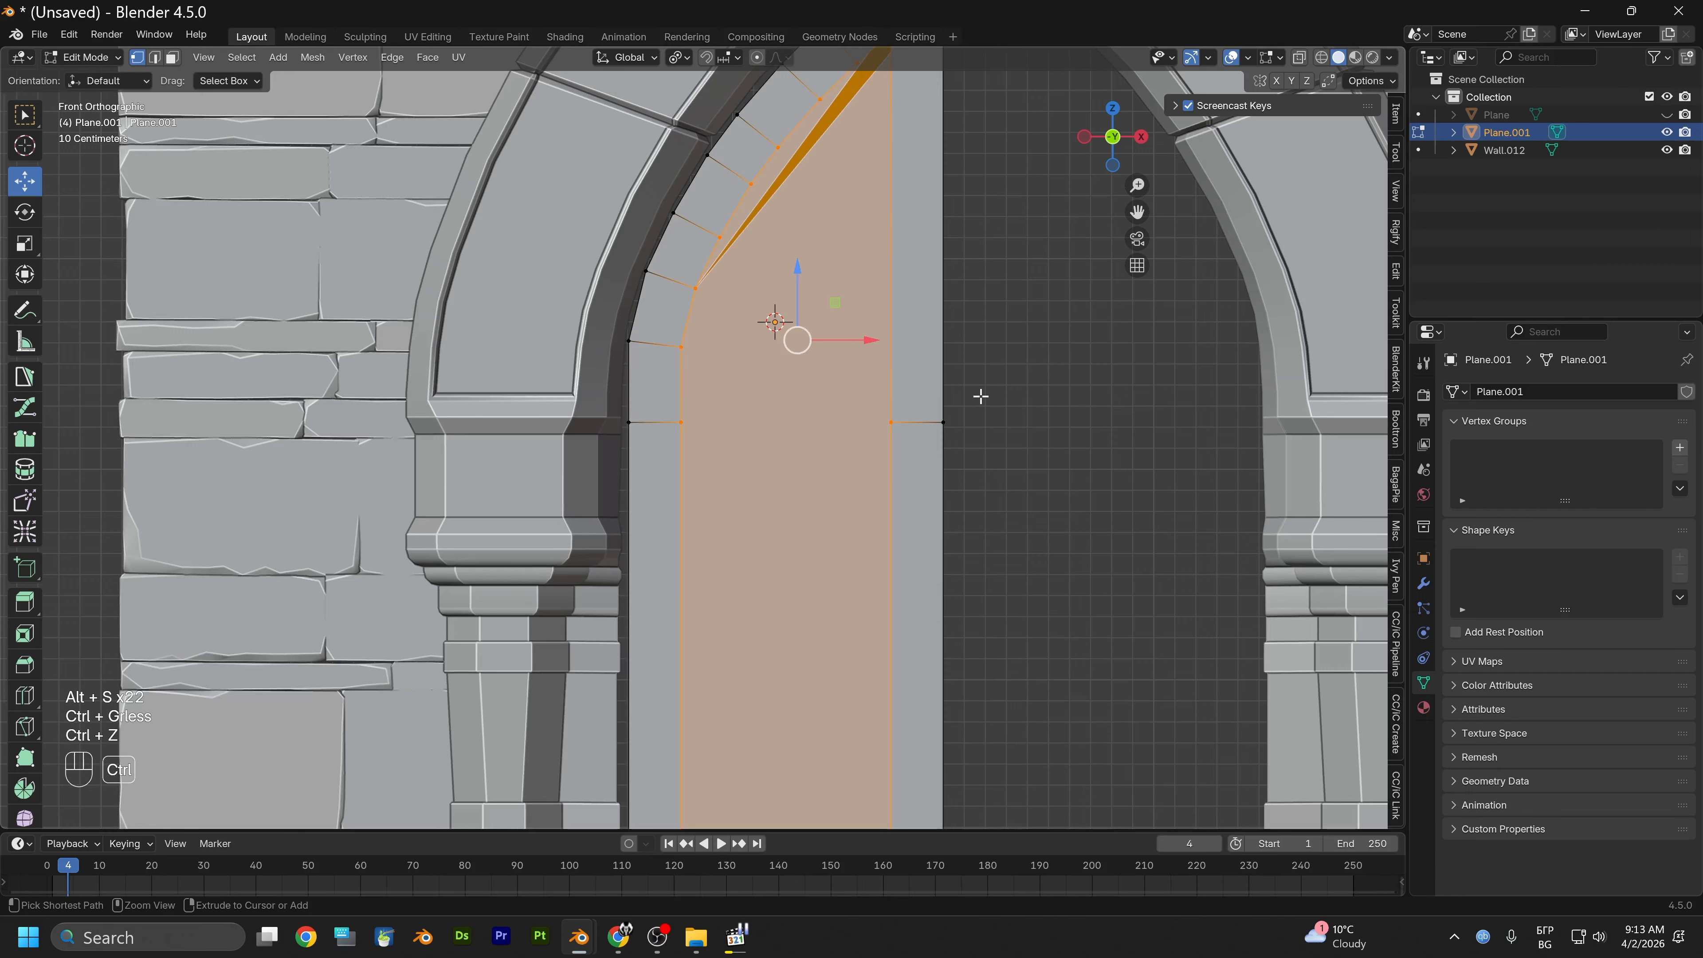
key(ctrl+z)
Inset the door panel's face by about 0.15 m
key(i)
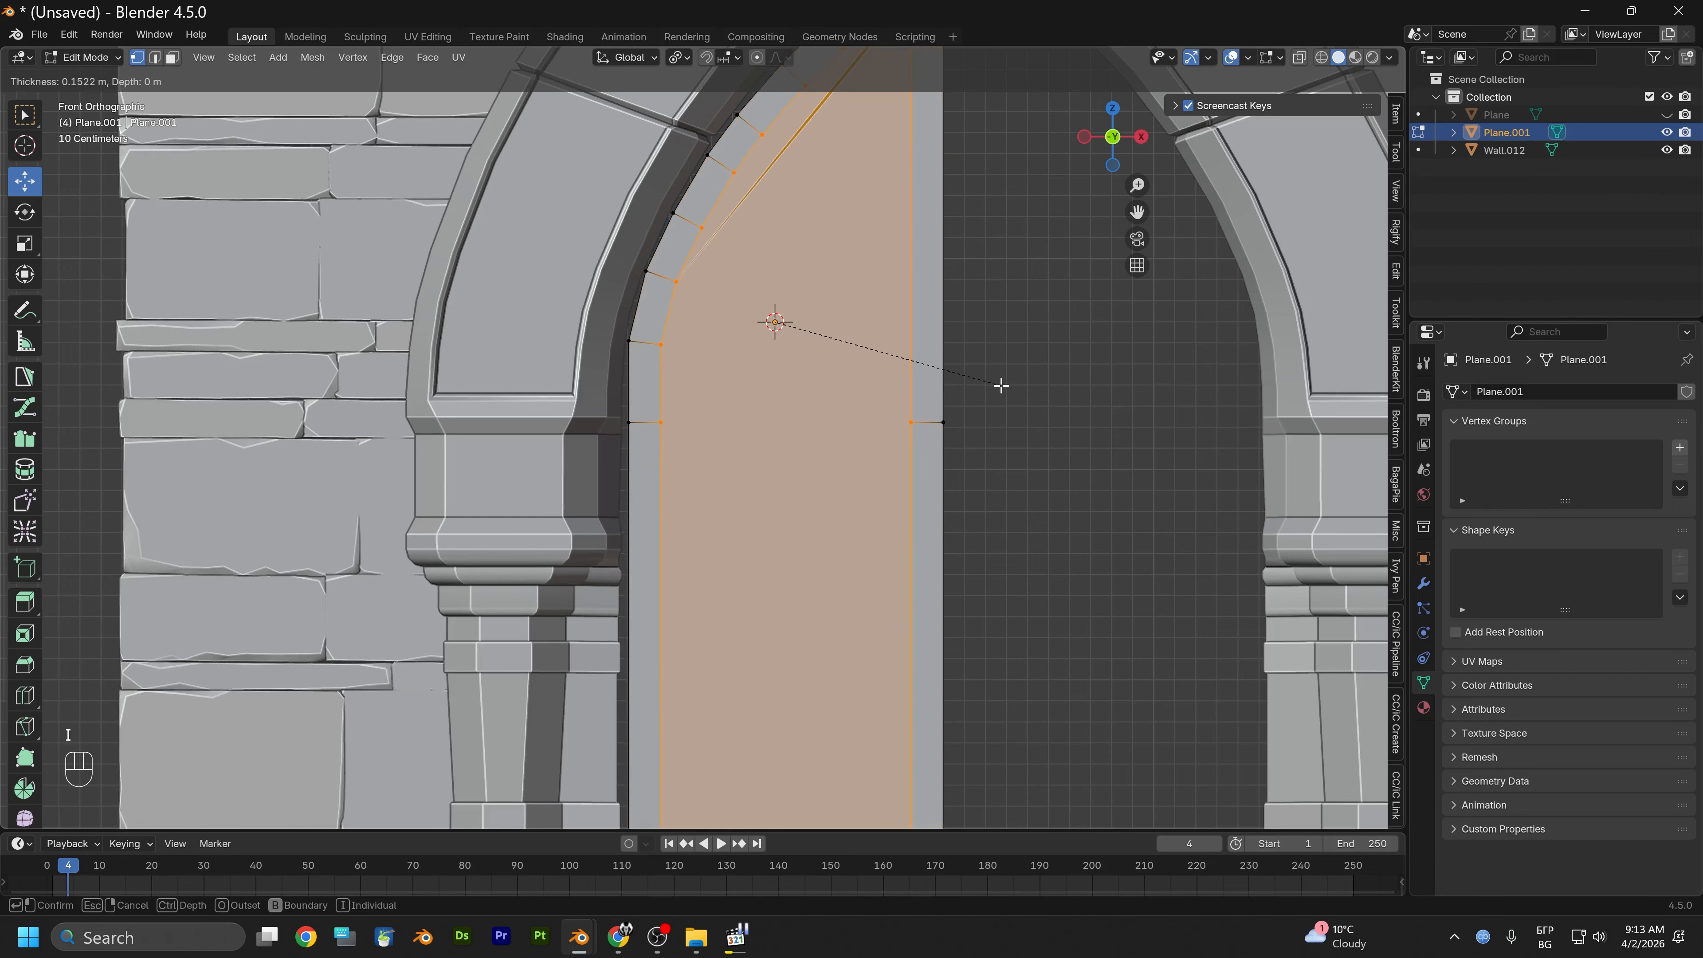
click(1001, 386)
scroll(749, 597, down, 7)
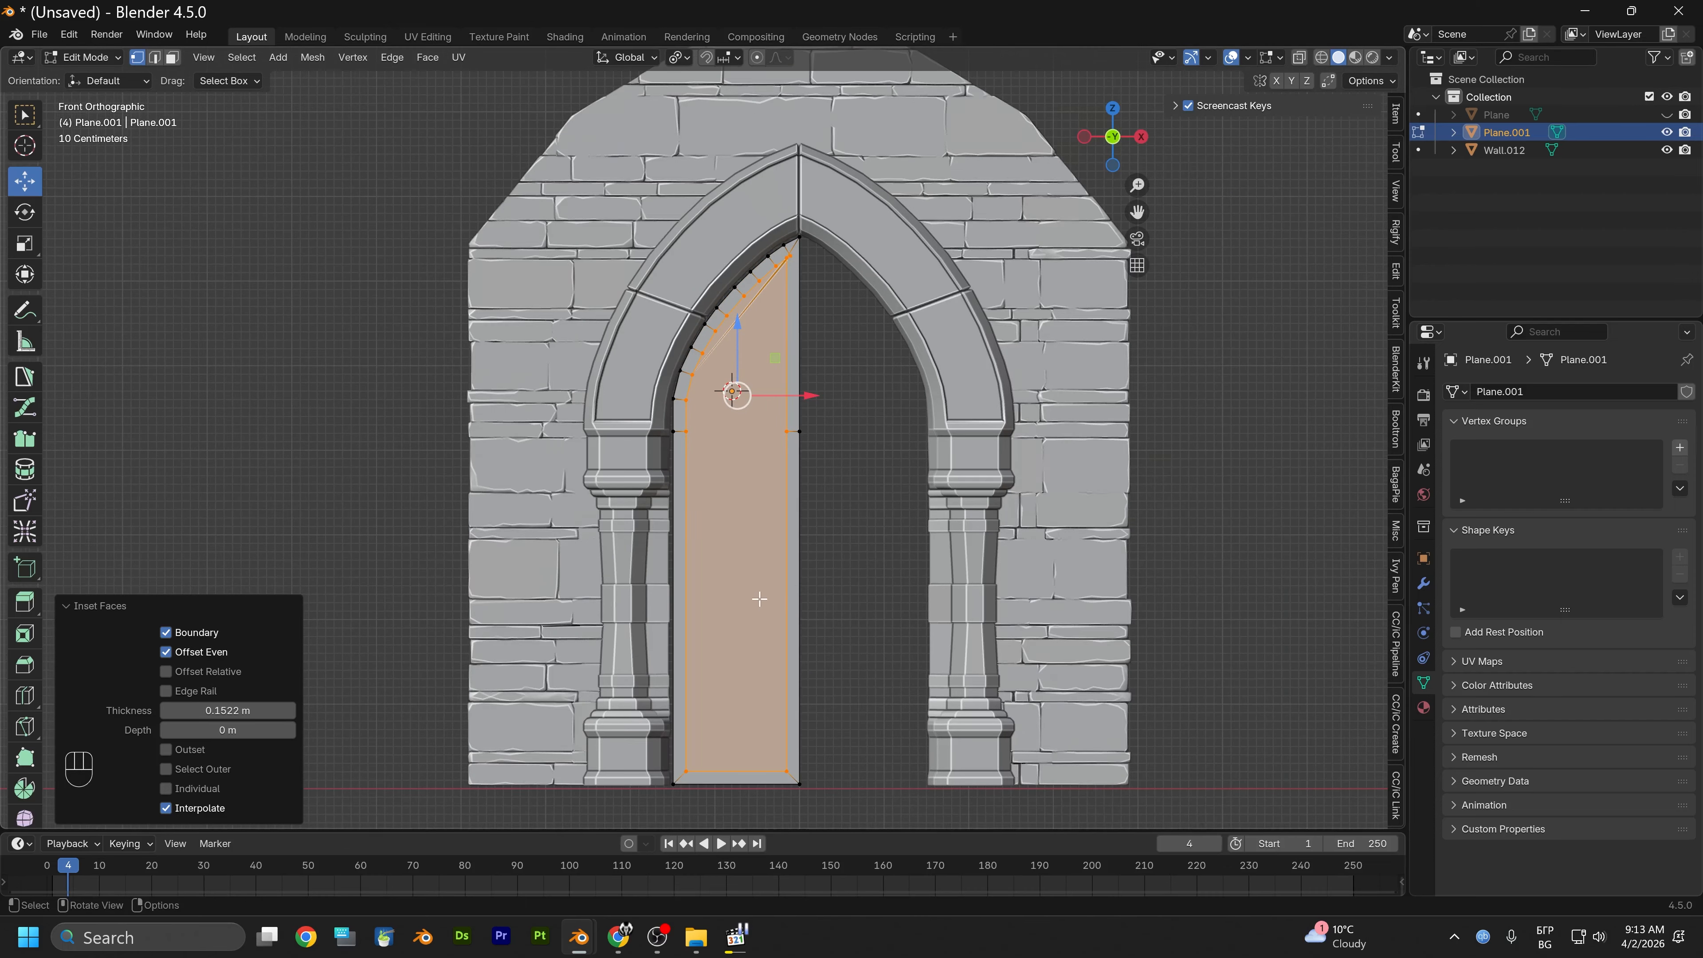
Move the overlapping inset vertex near the door's tip about 0.10 m along negative X and 0.025 m down
scroll(831, 346, up, 6)
scroll(832, 347, down, 3)
scroll(809, 463, up, 8)
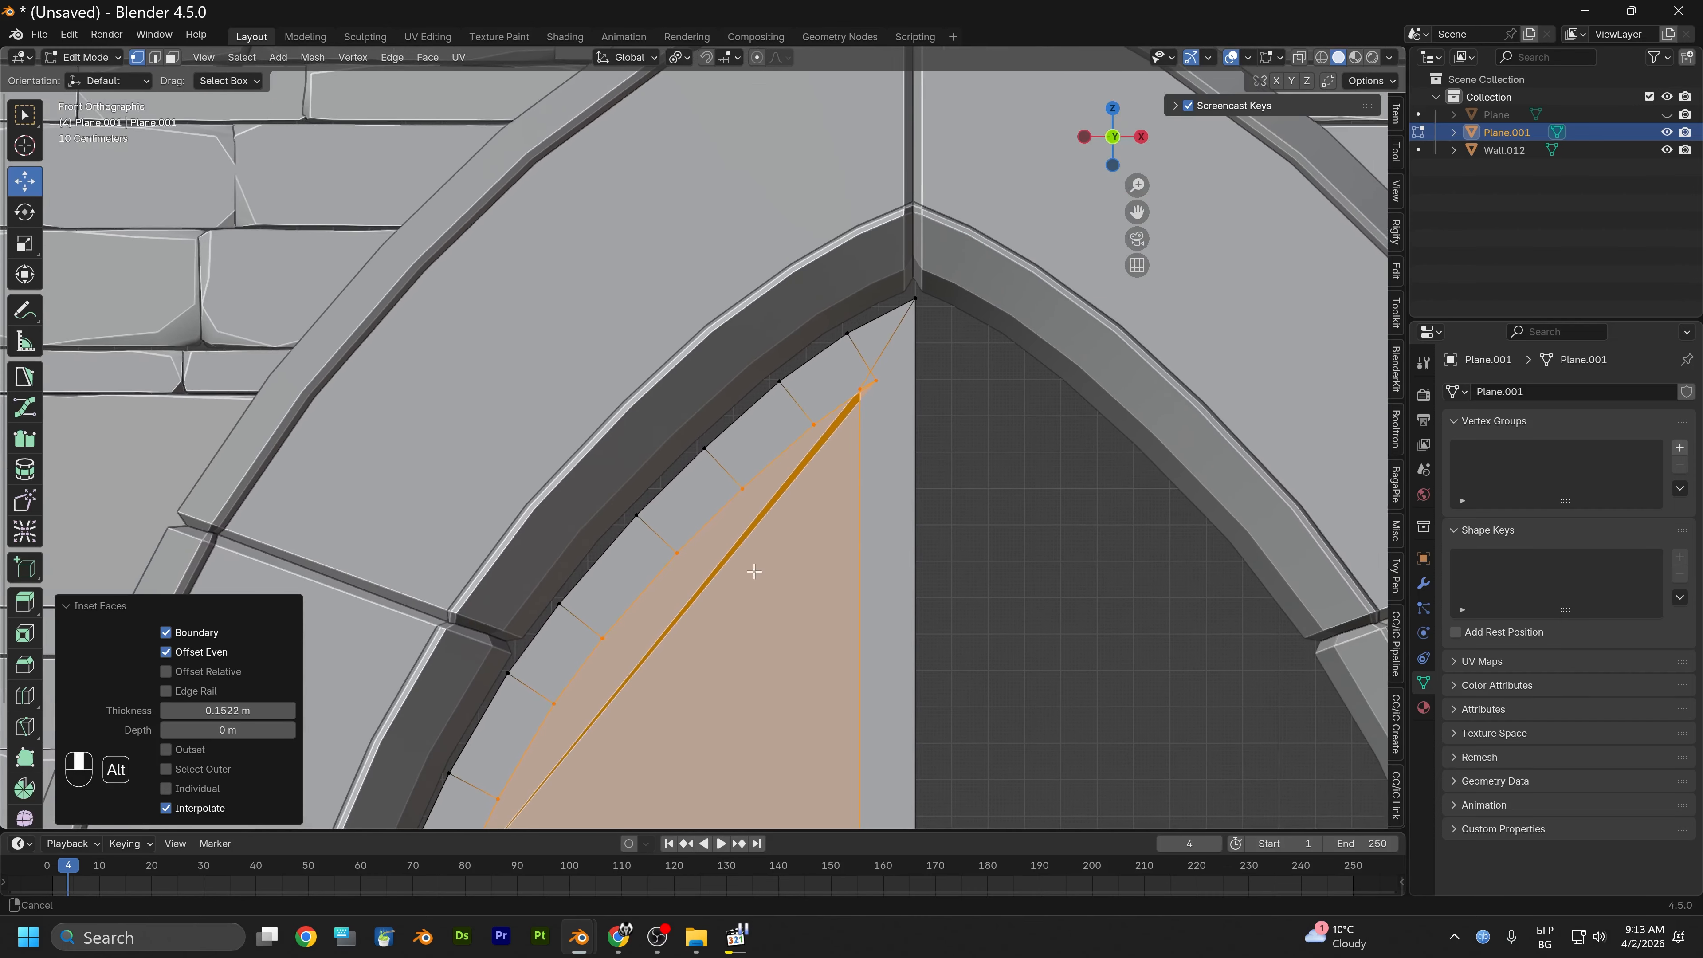
scroll(812, 494, down, 2)
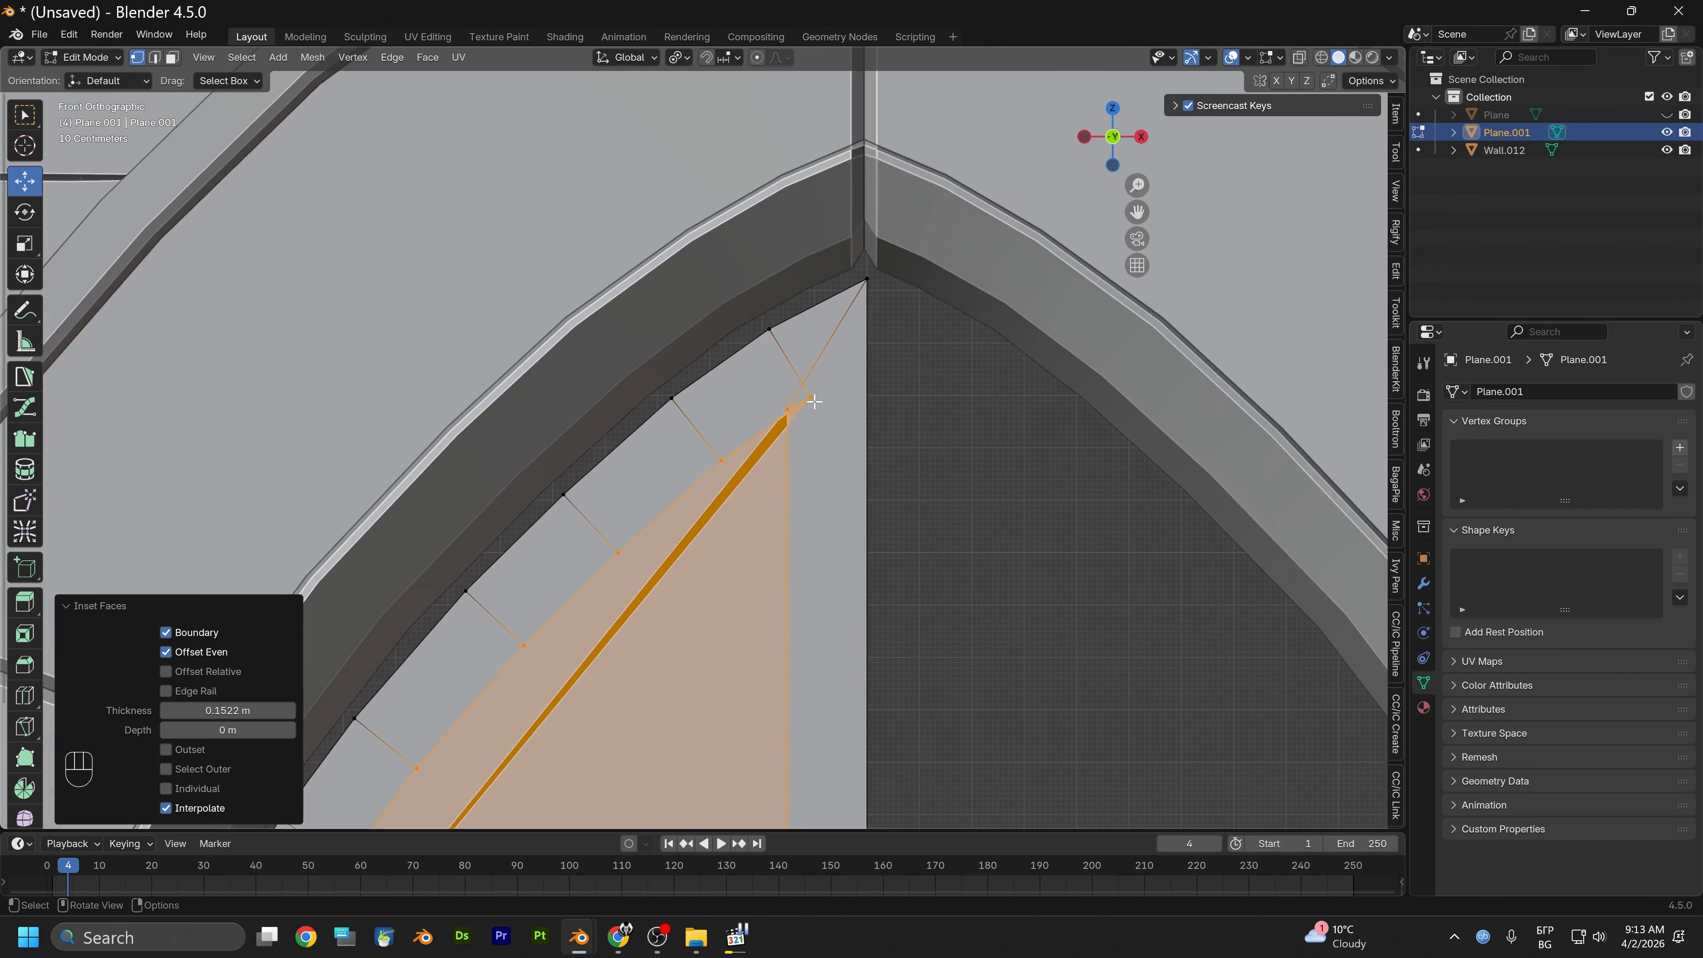
click(814, 401)
key(g)
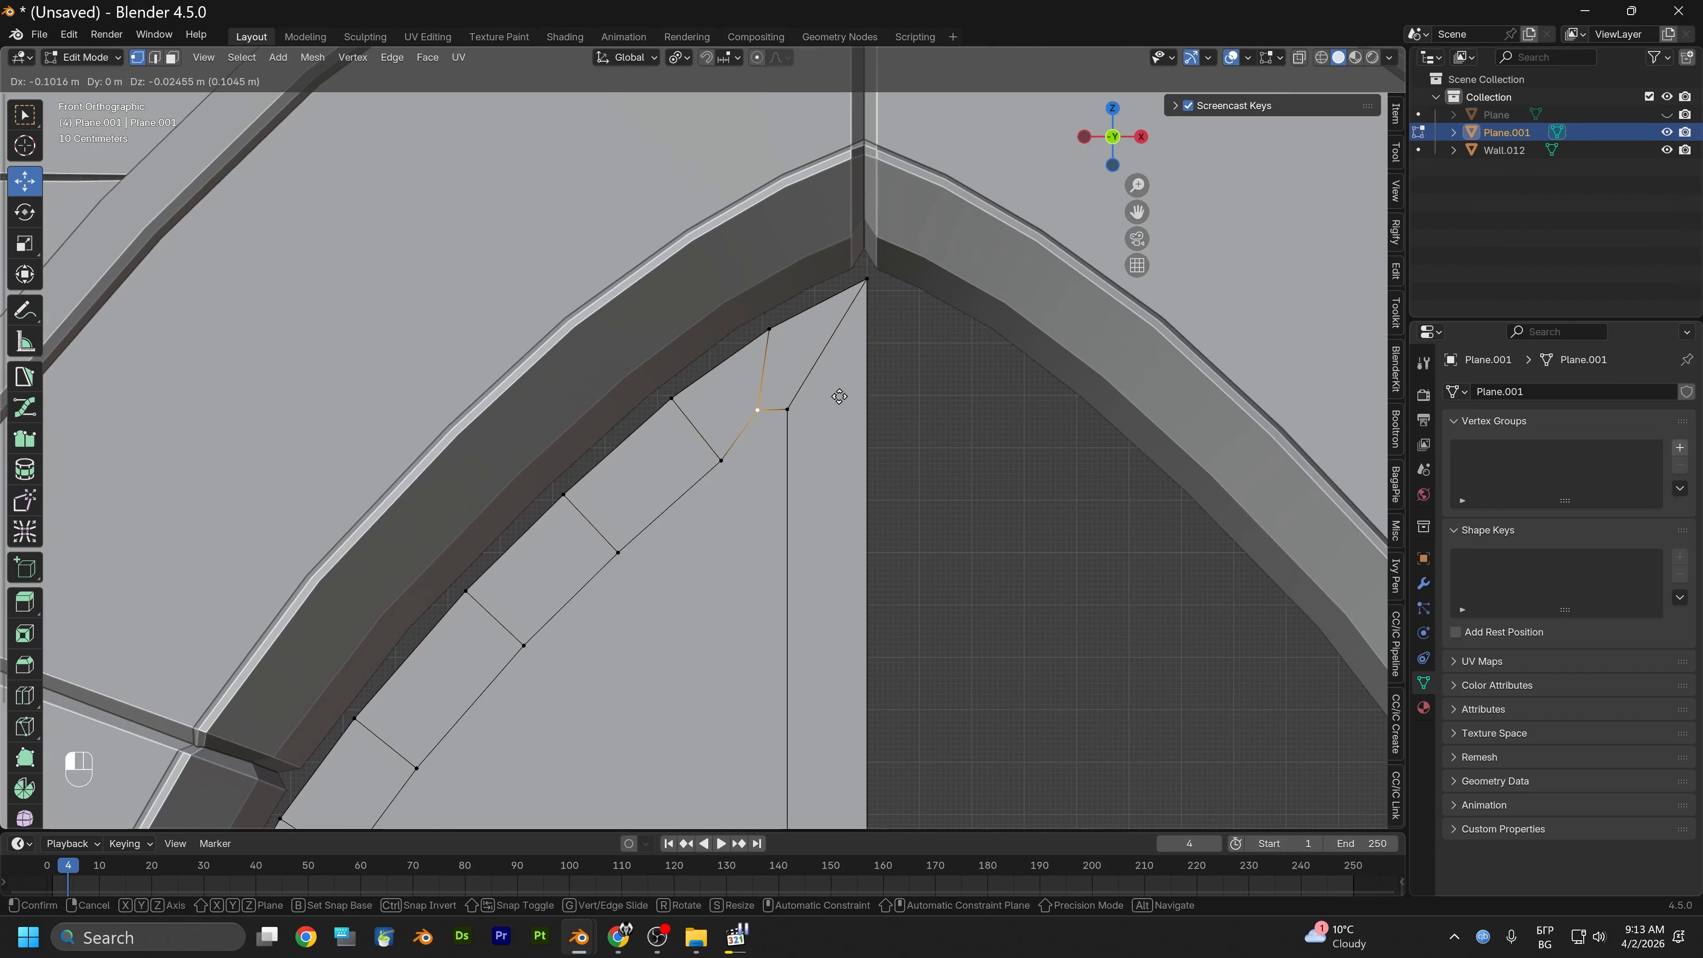
click(839, 397)
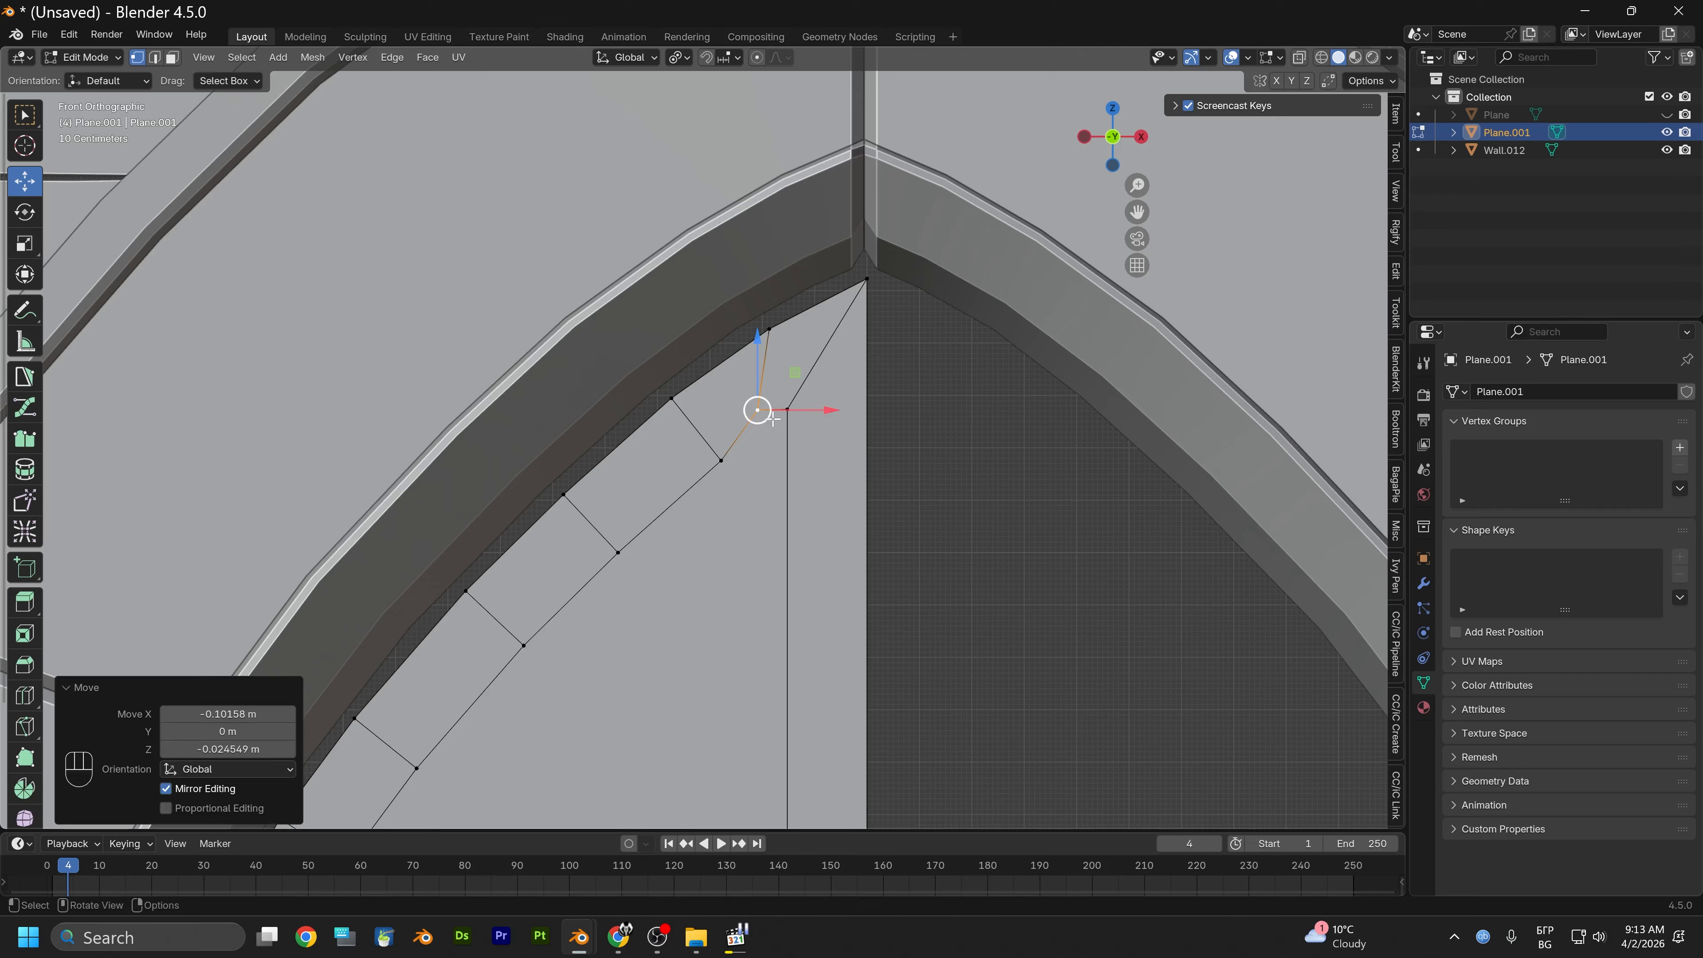
Knife-cut a vertical edge from the upper inner corner of the inset up to the door's curved outer edge
click(24, 727)
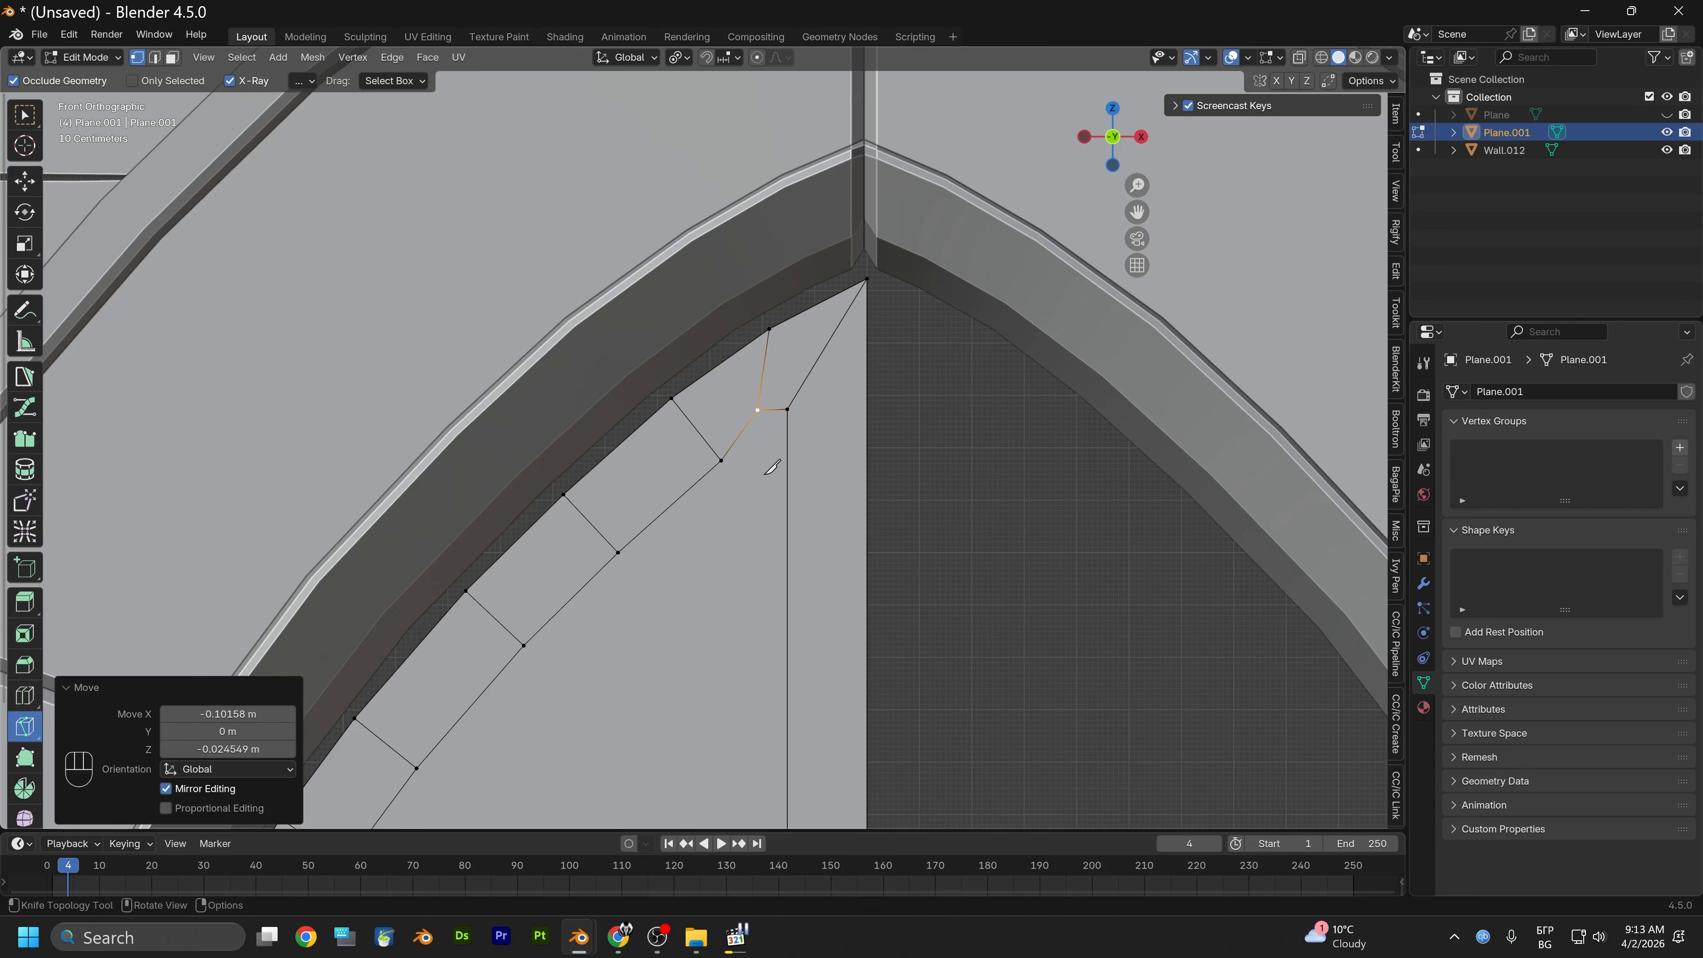
click(787, 409)
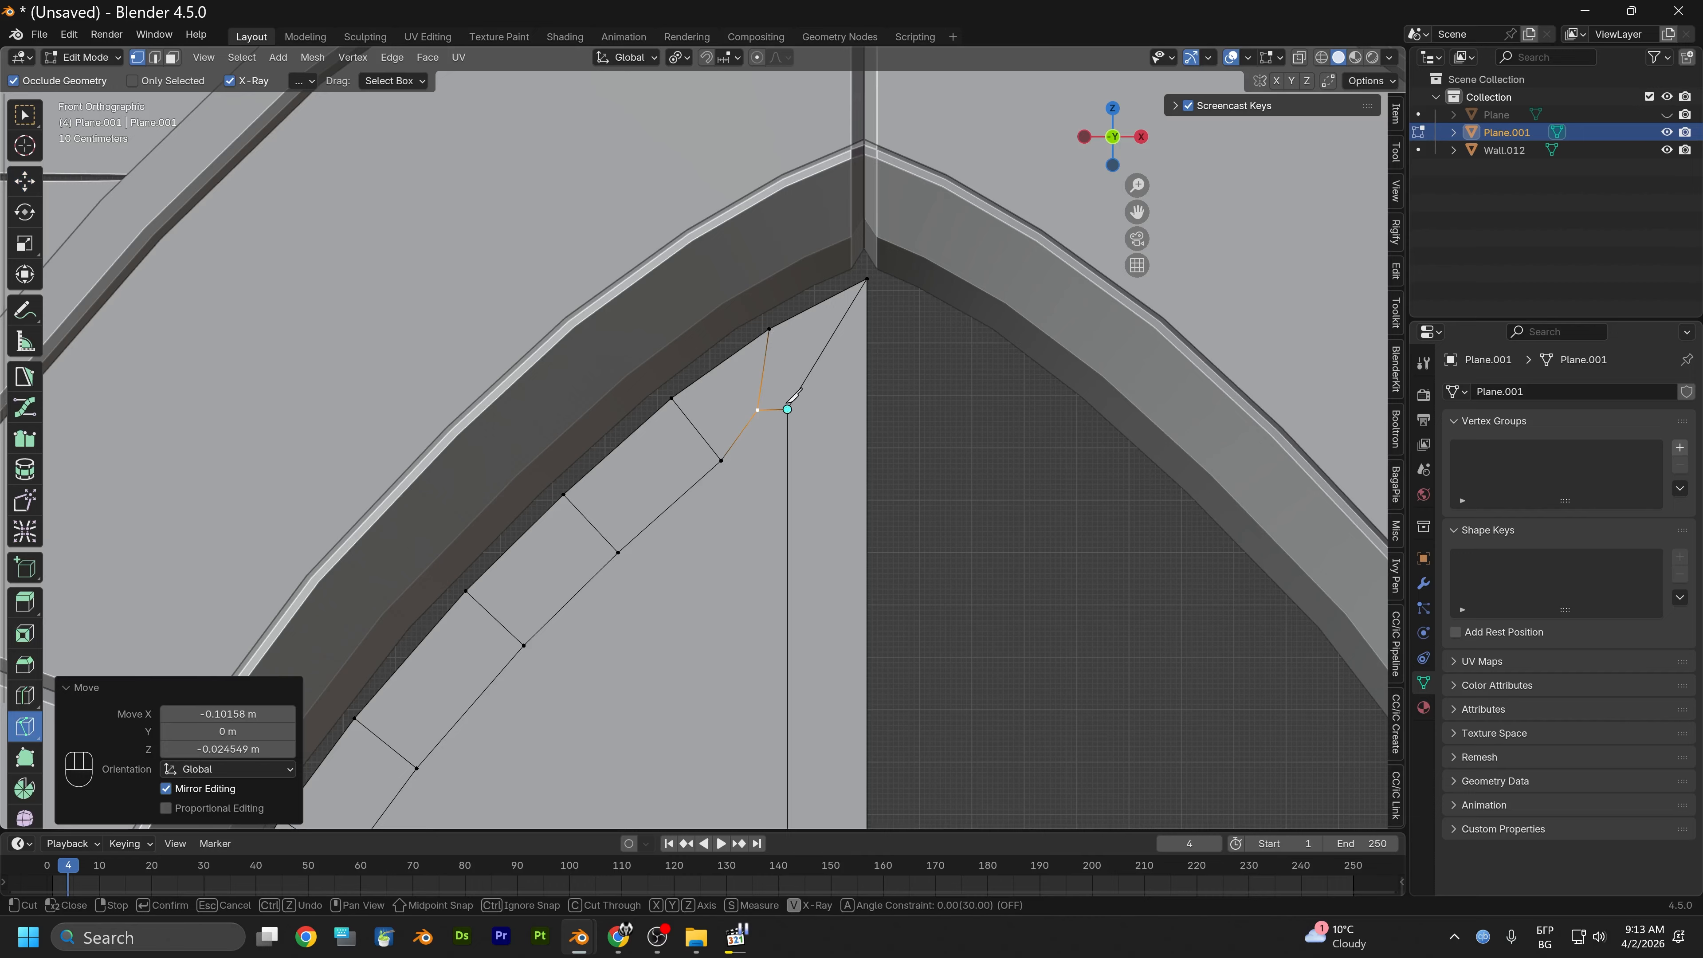
key(z)
key(z)
key(z)
key(z)
key(z)
key(z)
key(z)
key(z)
key(Return)
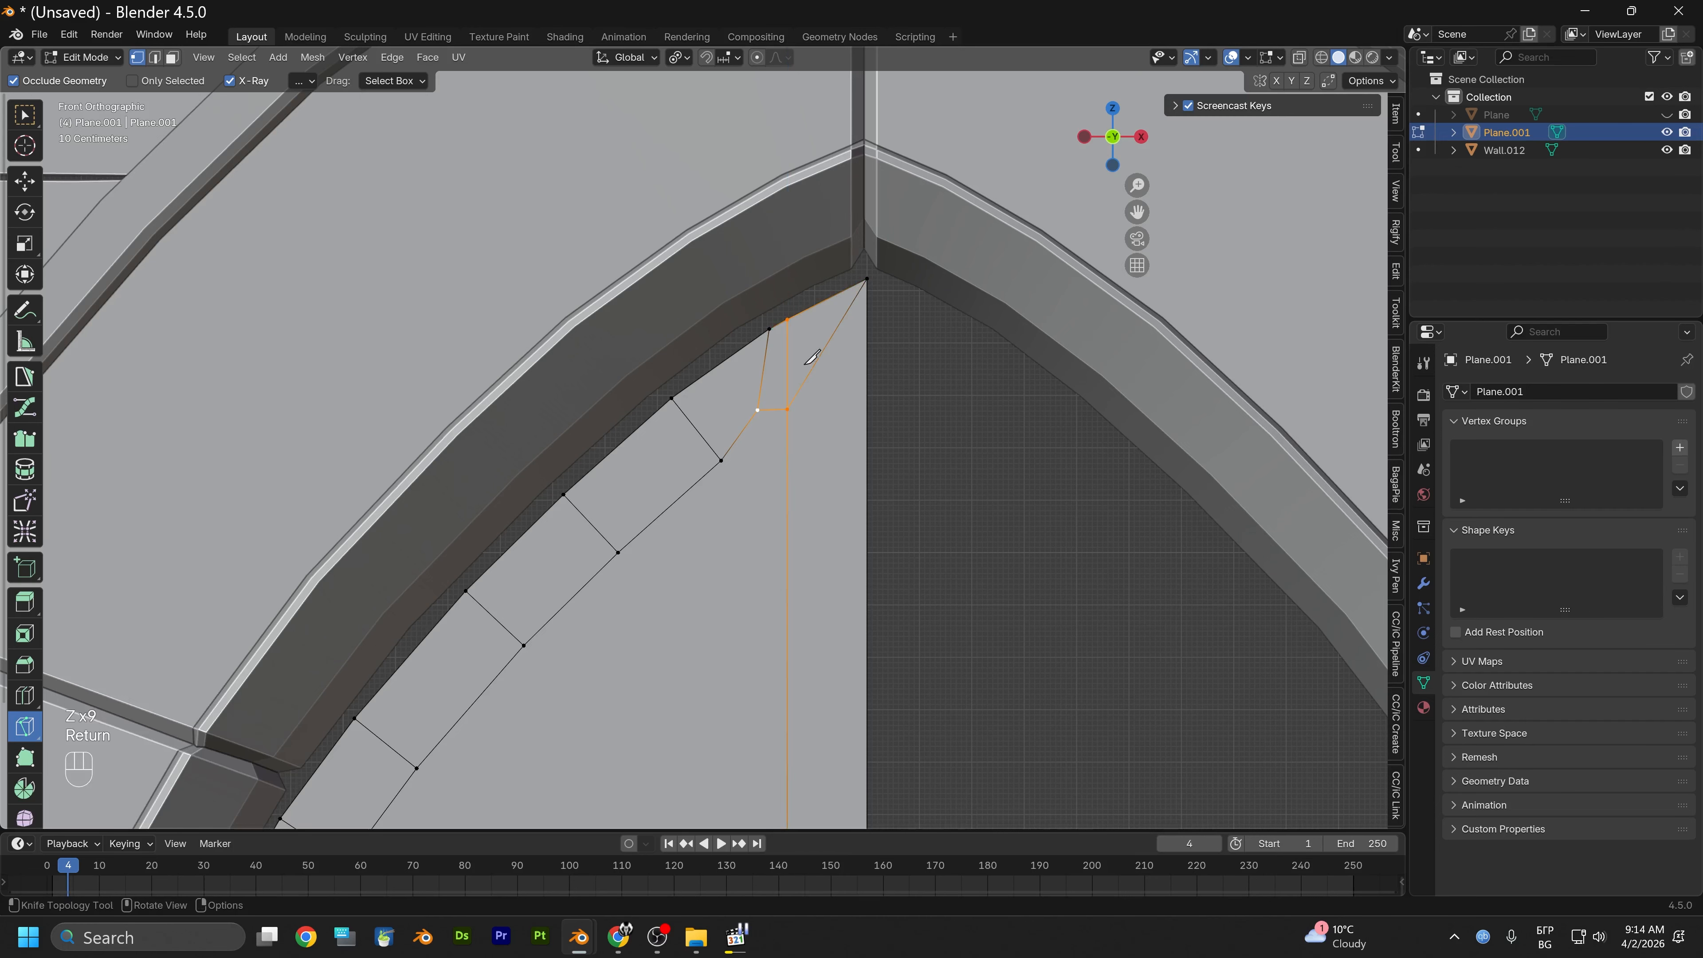
Knife-cut a horizontal edge from the same inner corner across to the door's straight center edge
click(788, 409)
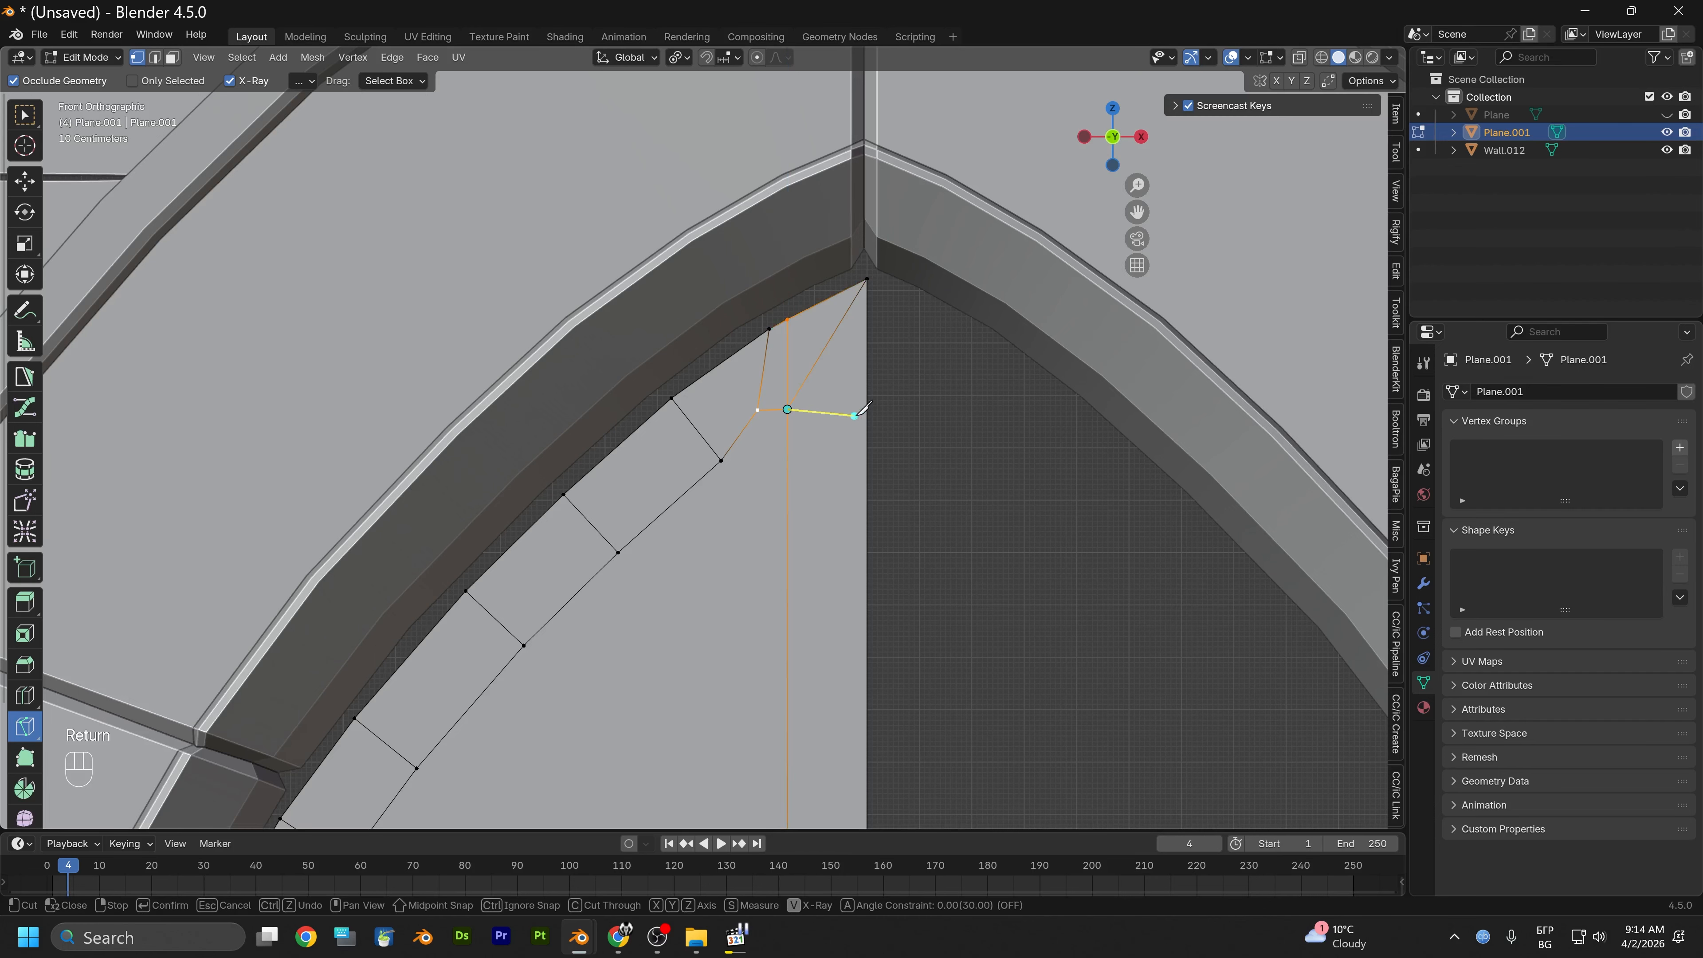
key(x)
key(x)
key(x)
key(x)
key(x)
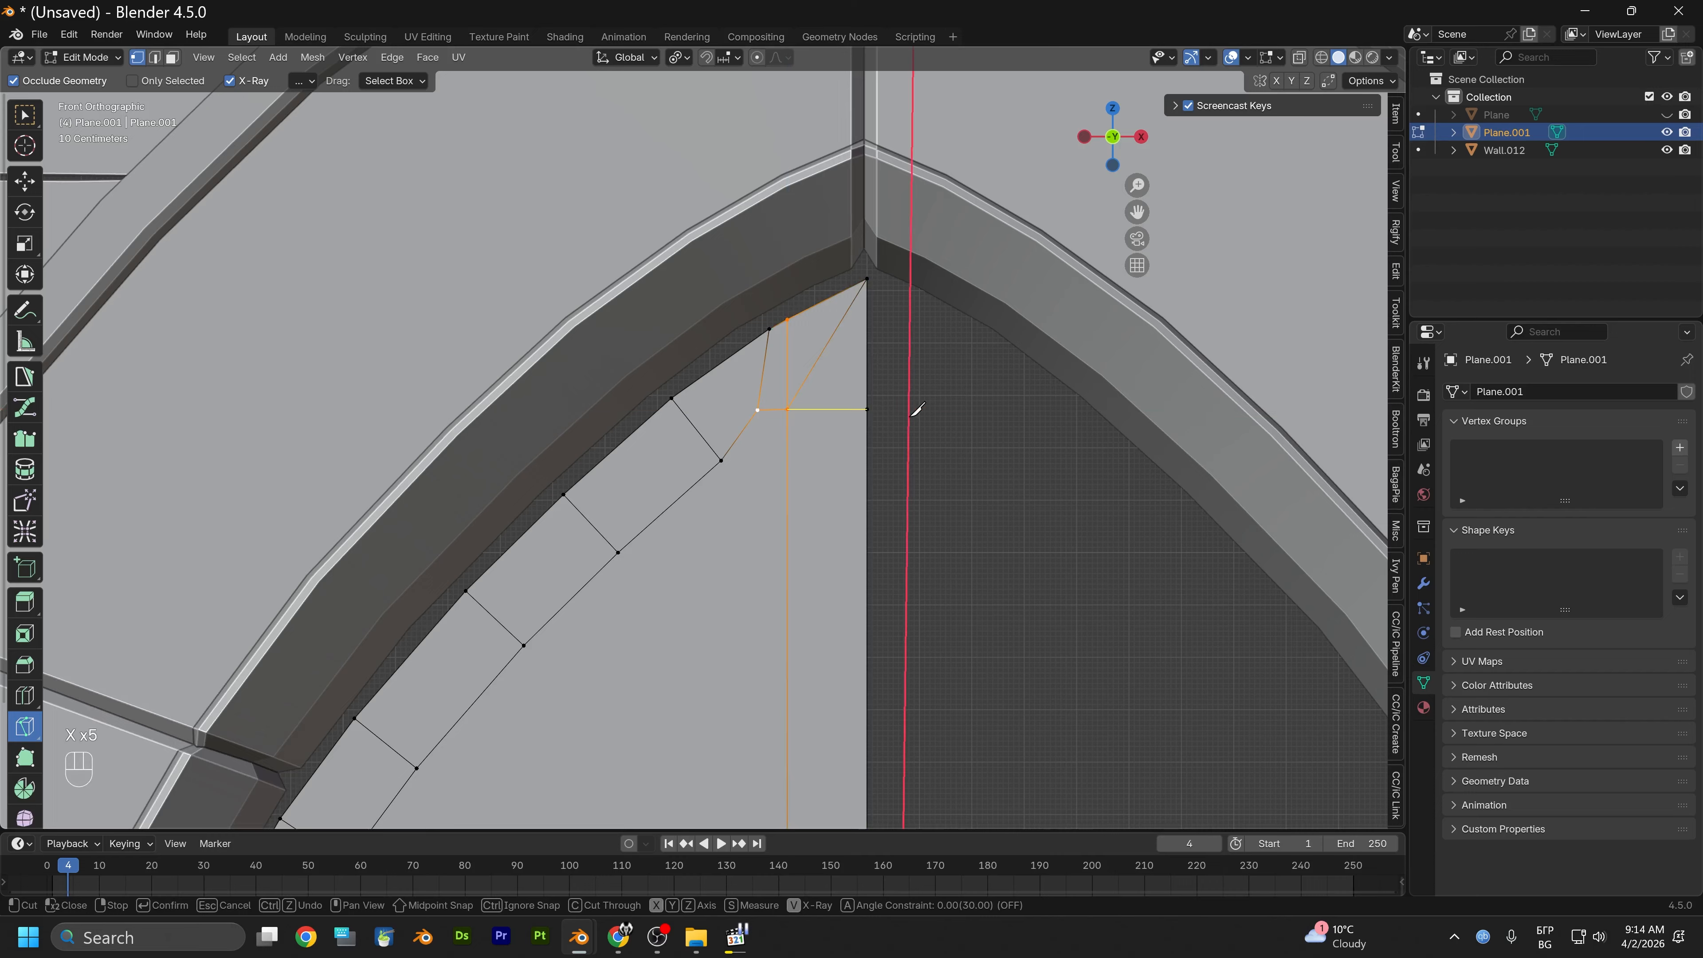
key(Return)
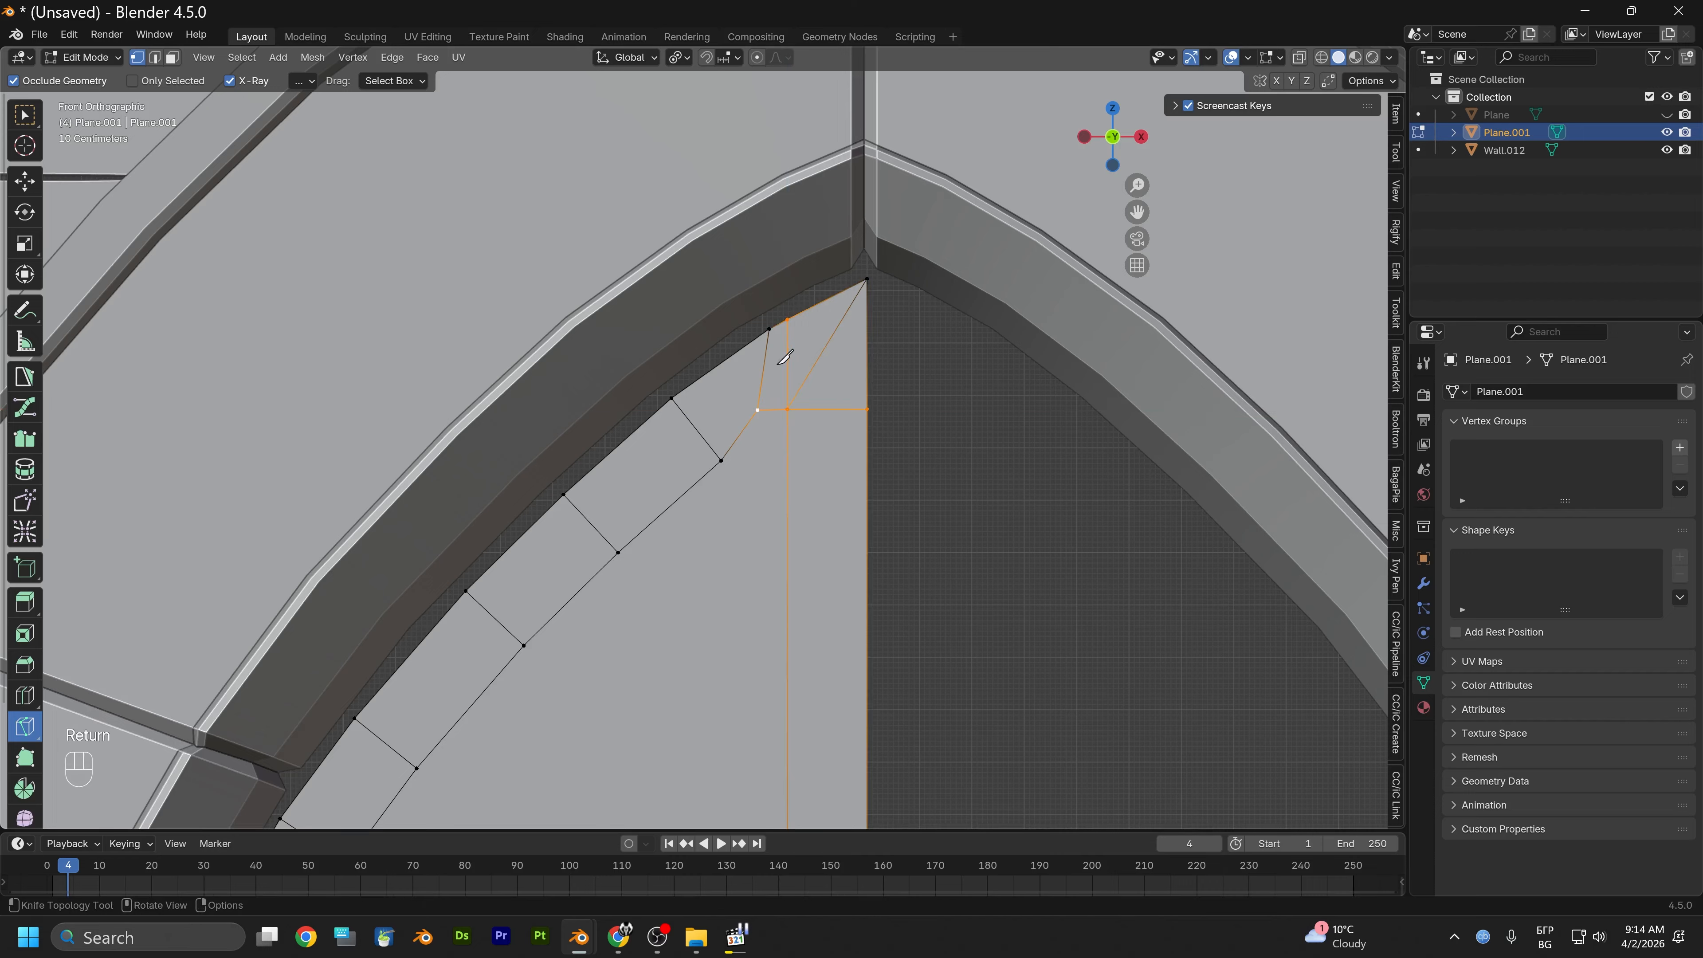
Dissolve the diagonal edge that joins the upper inner corner to the door's pointed tip
click(154, 58)
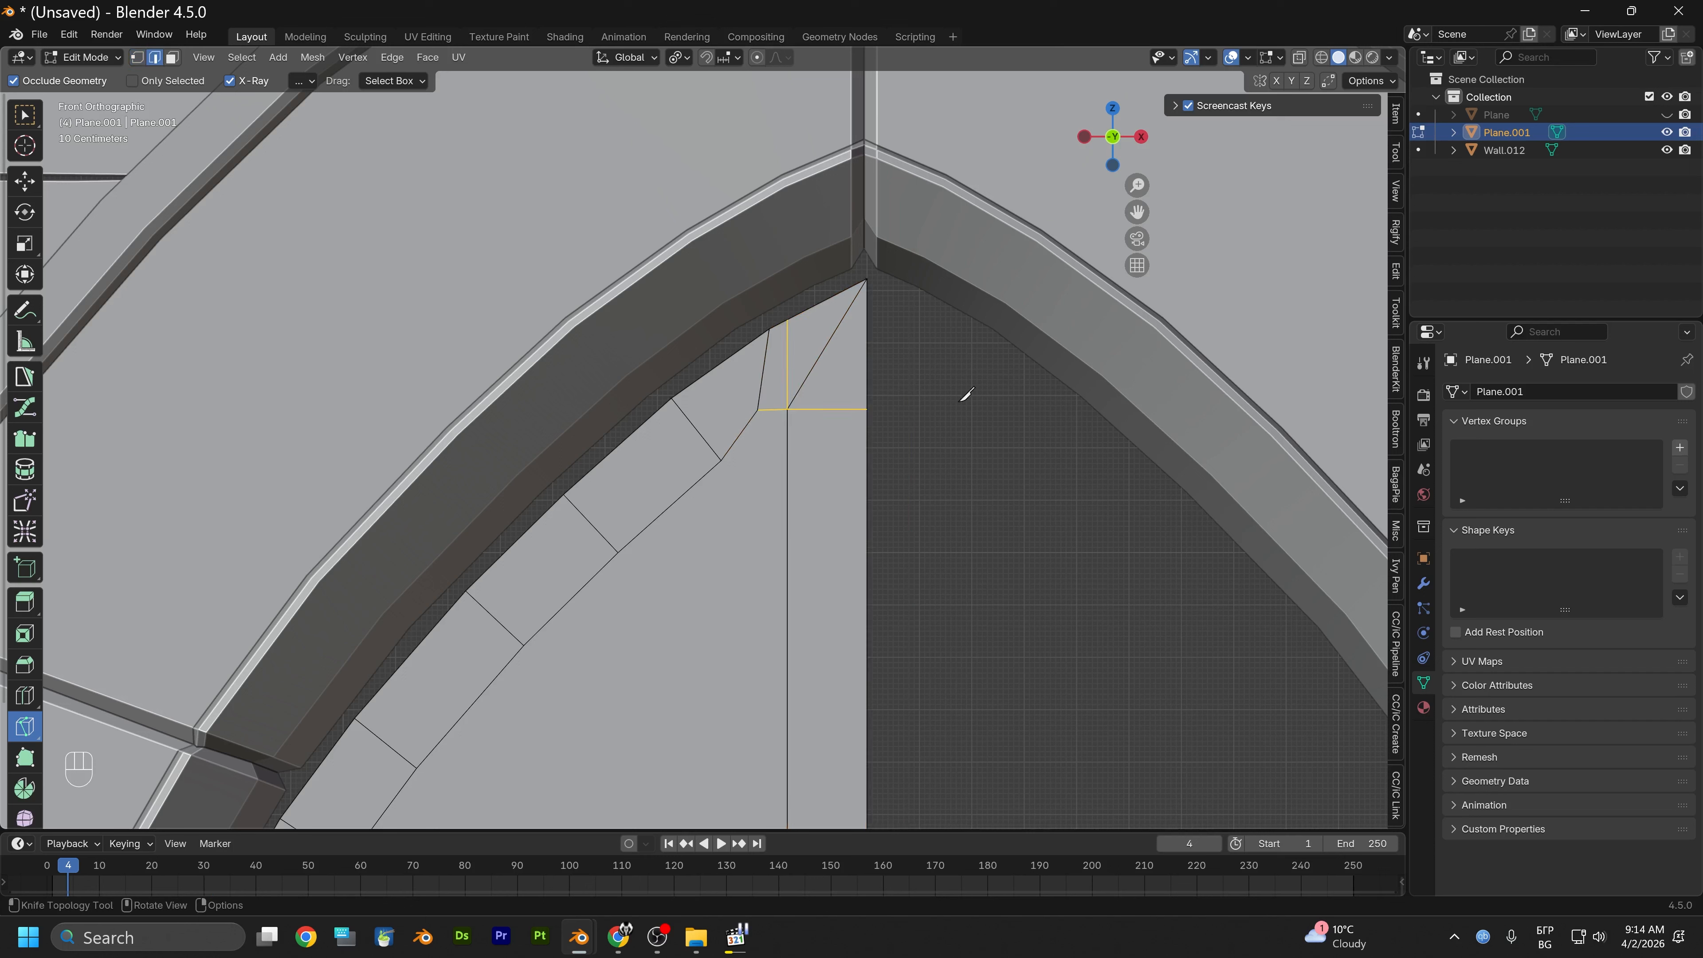
click(821, 354)
key(ctrl+z)
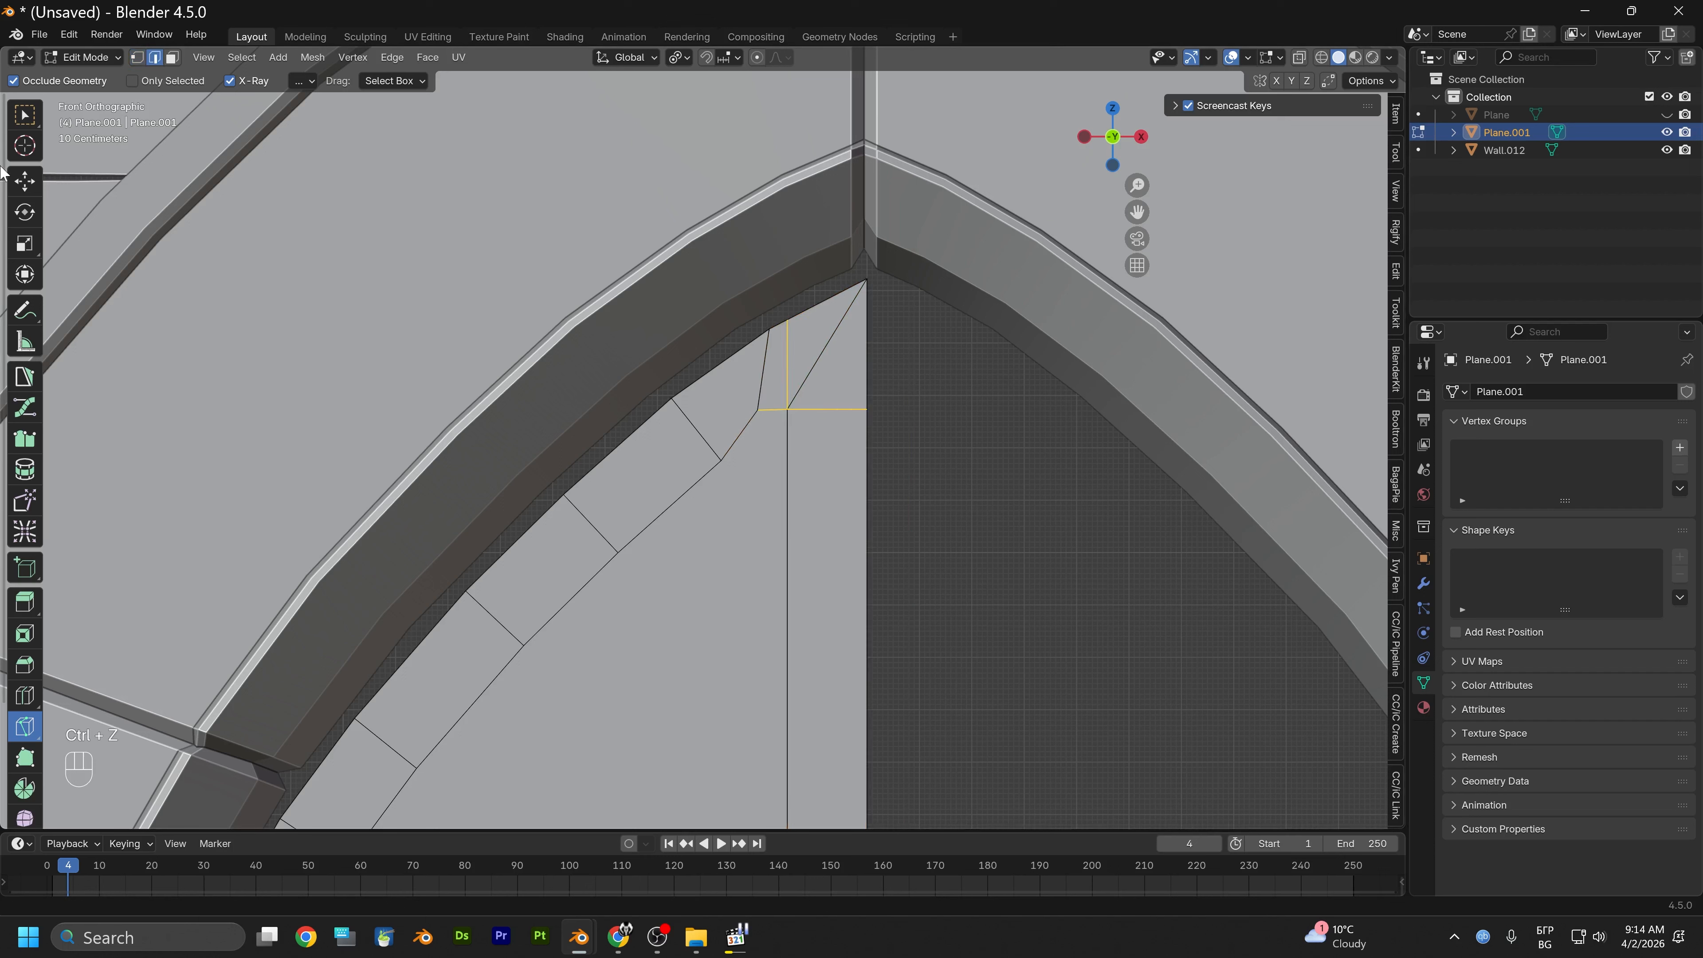
click(25, 181)
click(823, 363)
right_click(824, 362)
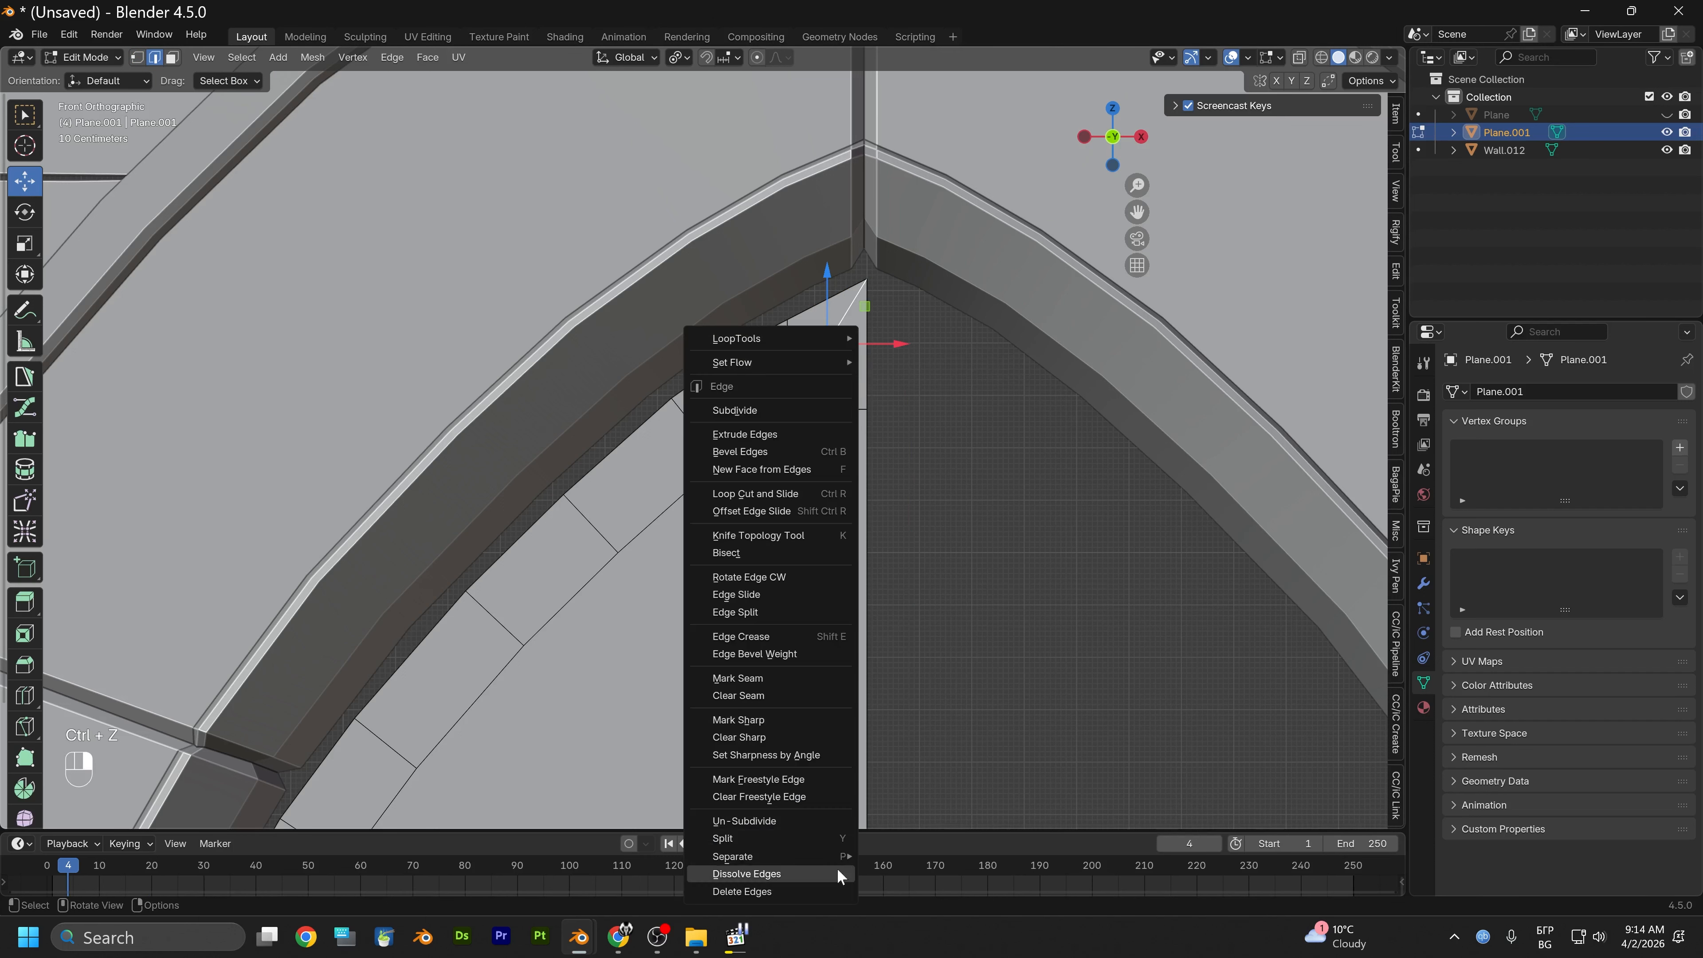
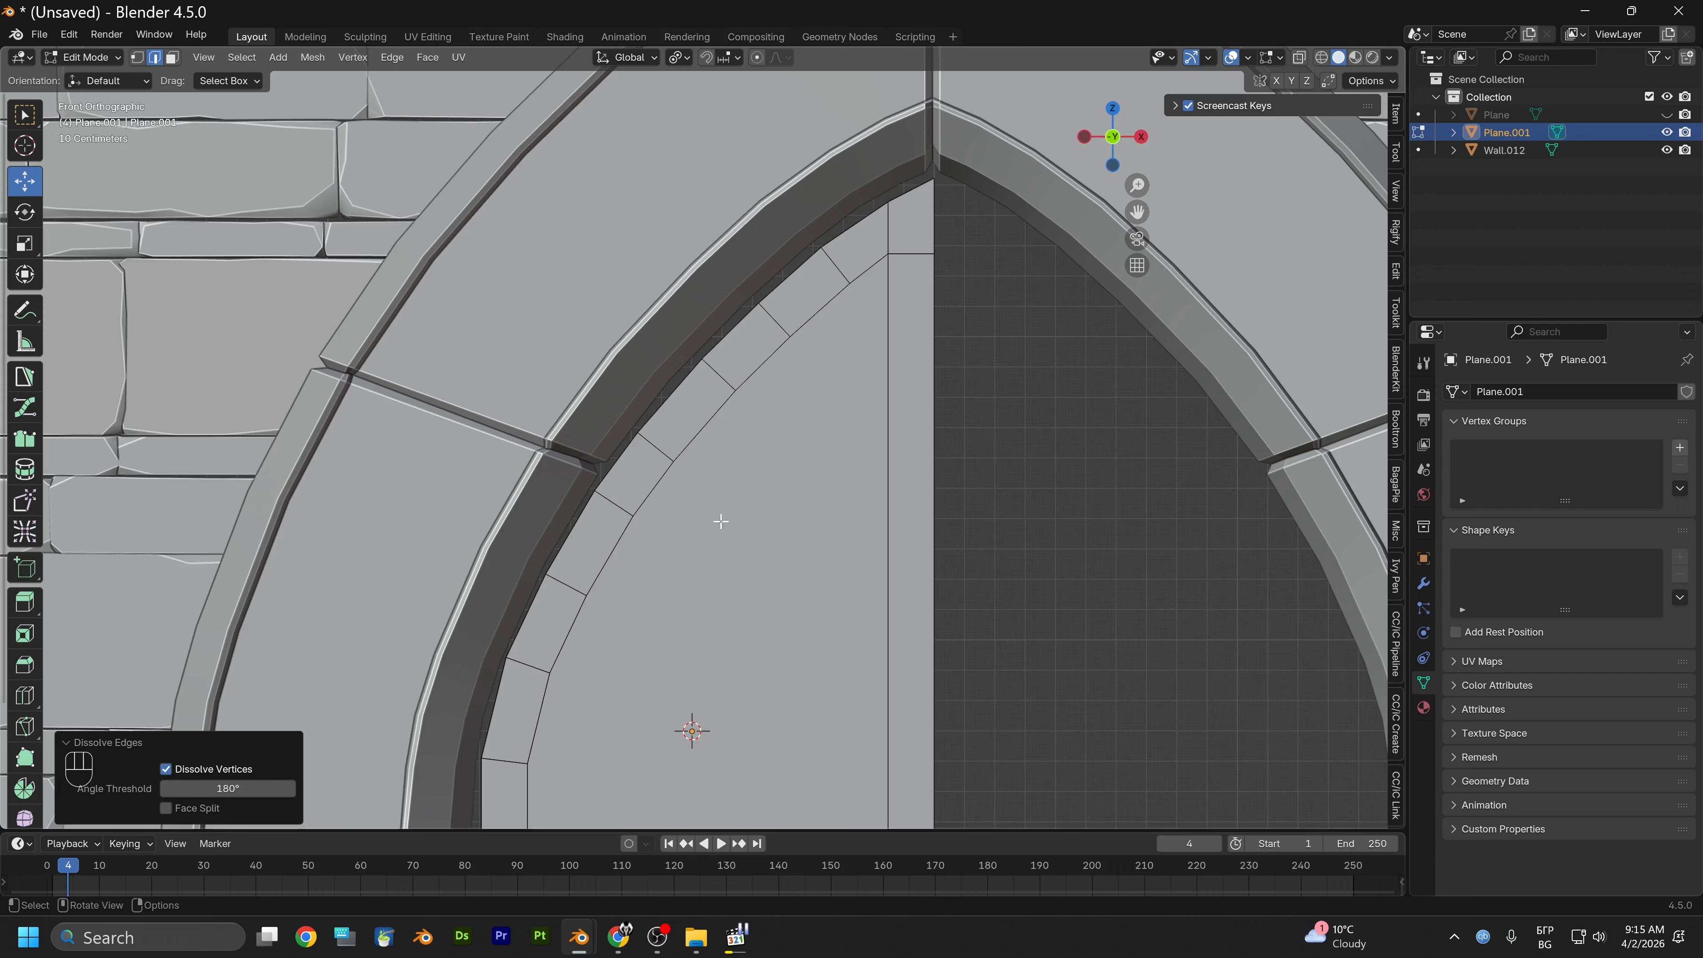
scroll(773, 311, down, 6)
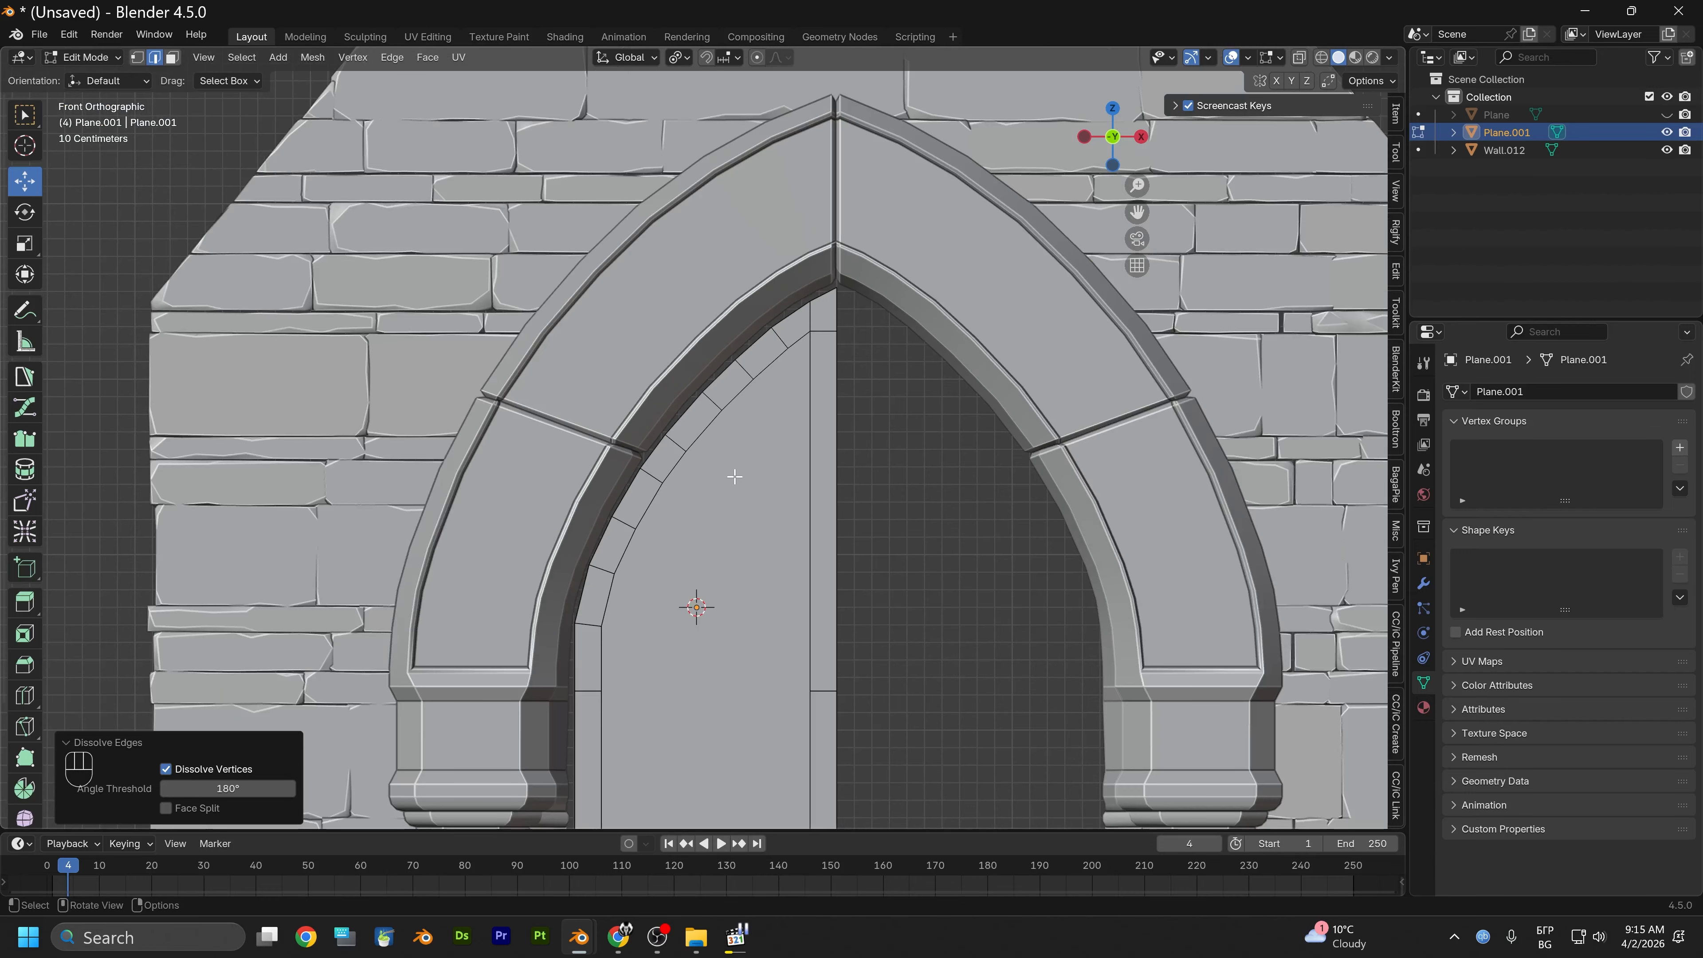
scroll(758, 390, up, 4)
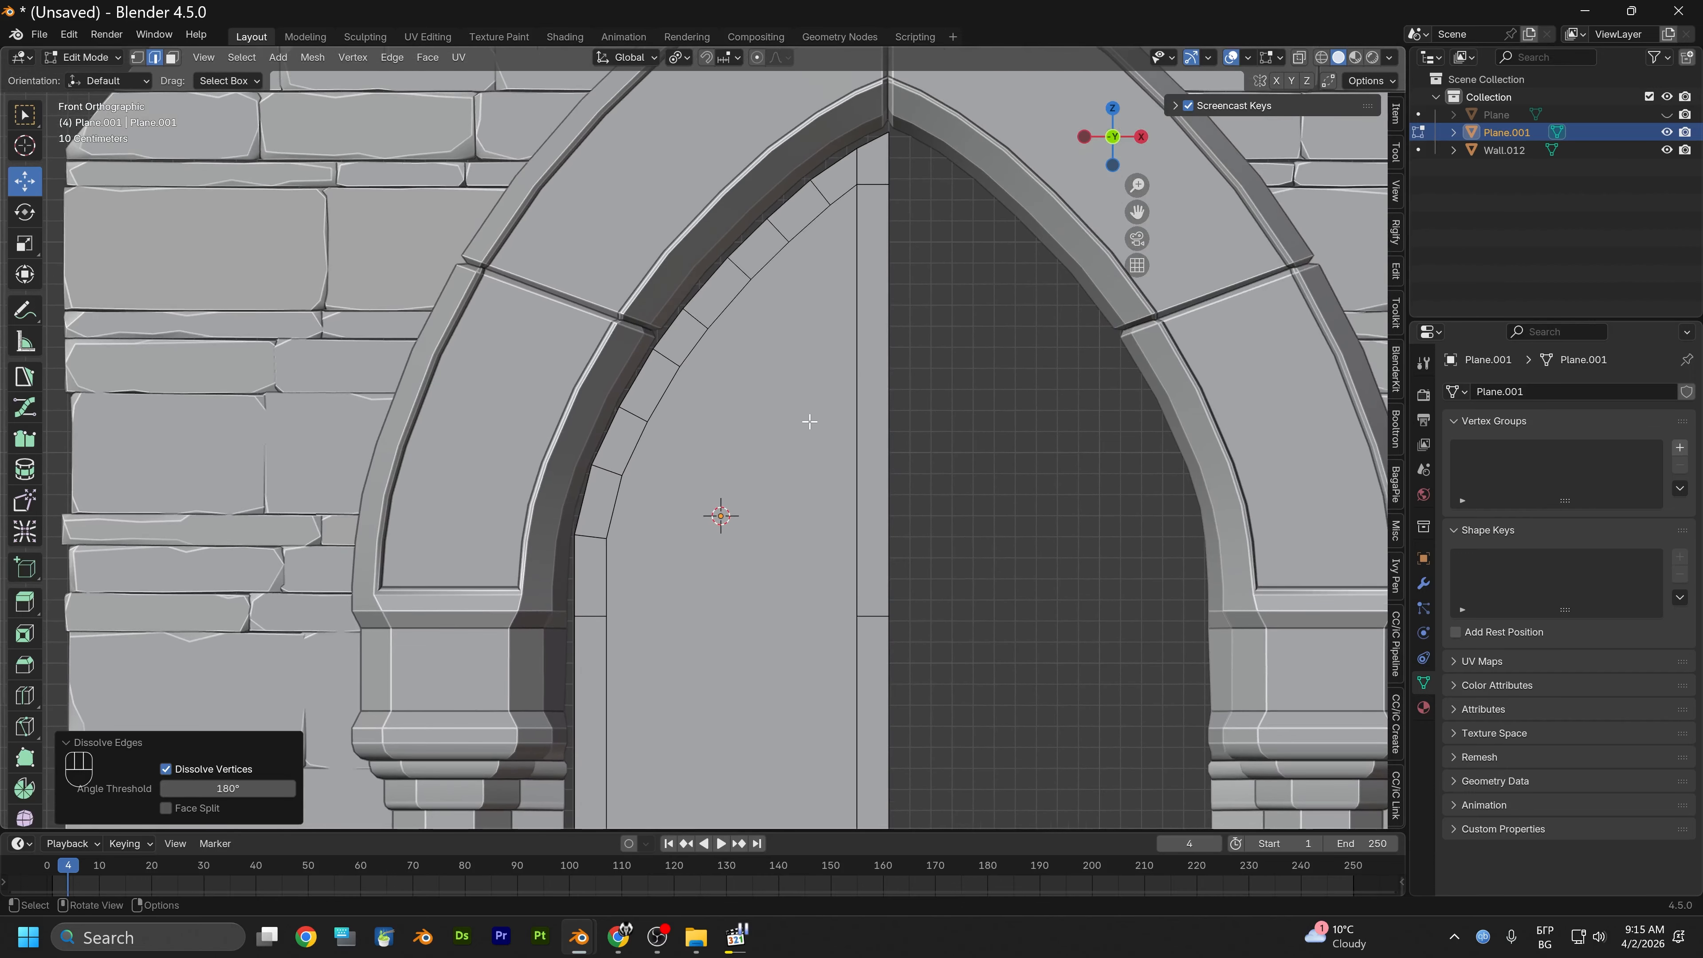
scroll(809, 421, down, 1)
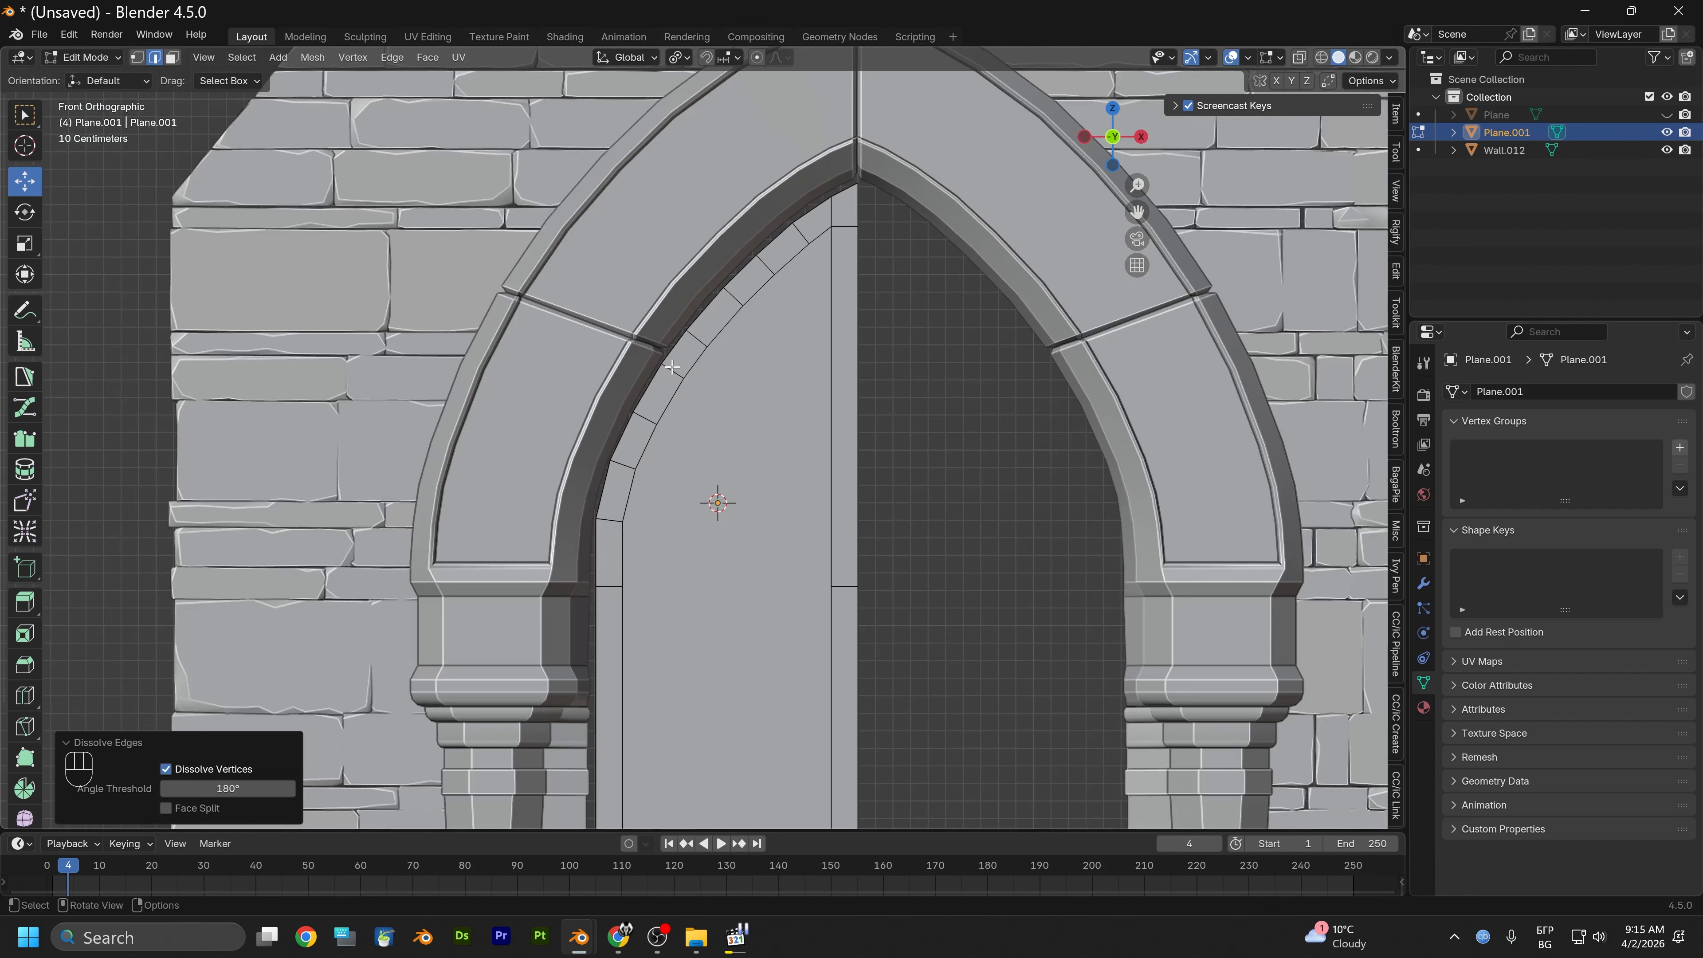
scroll(713, 483, down, 4)
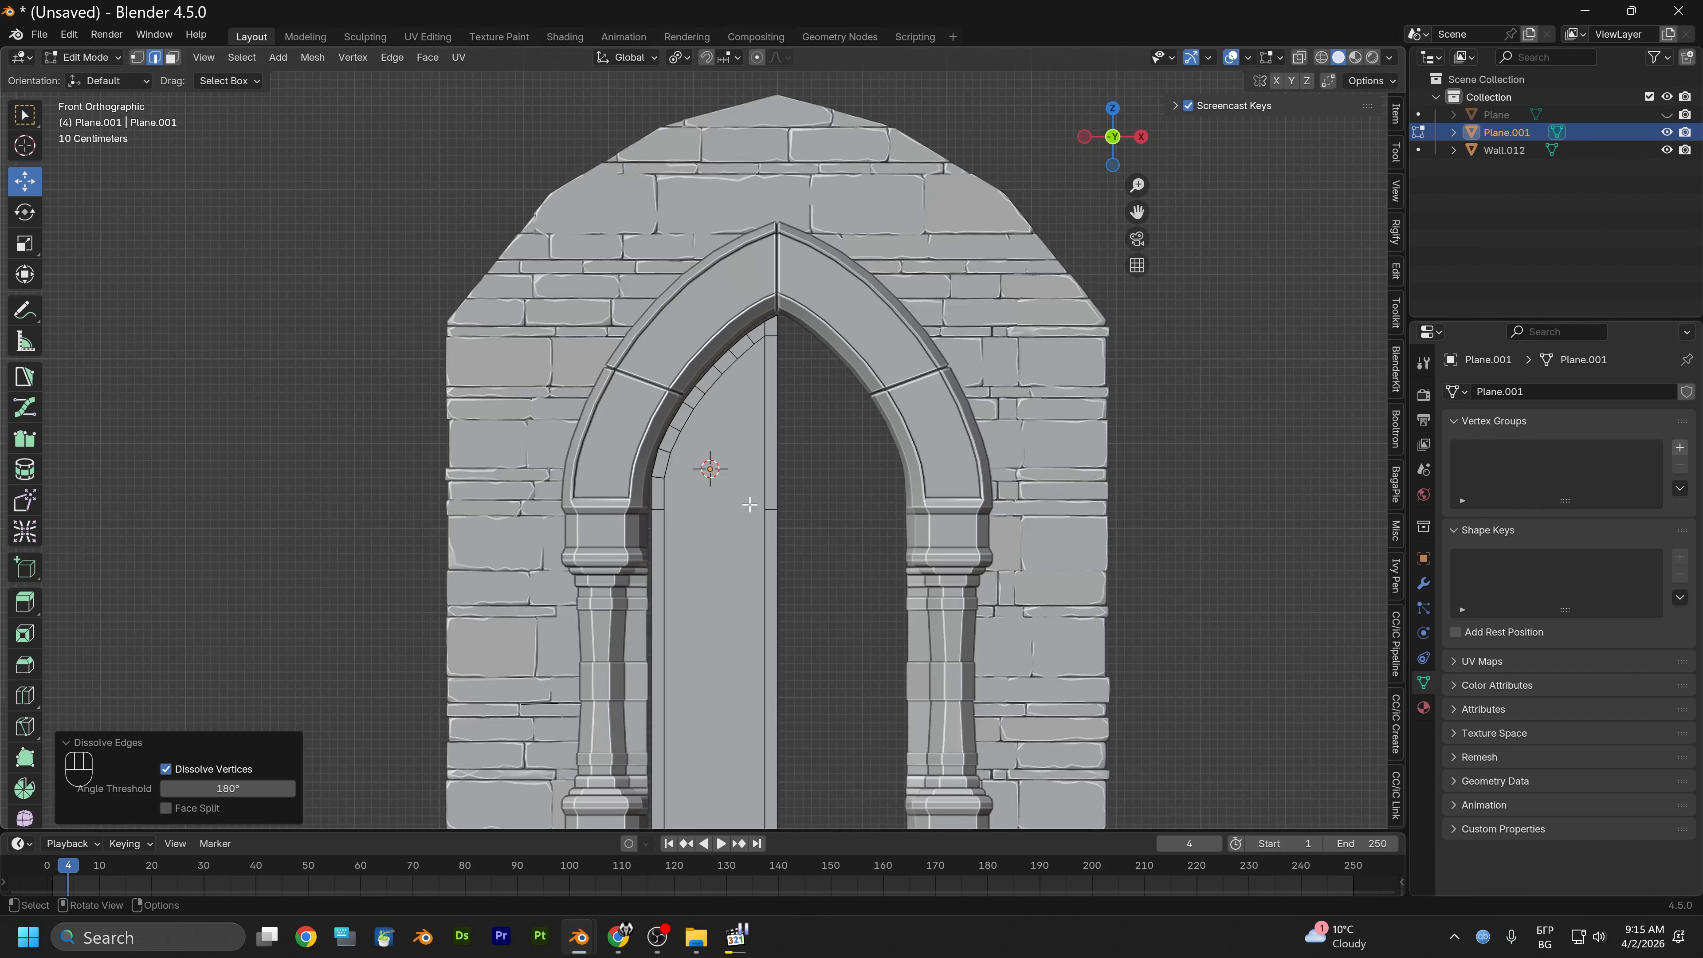
scroll(779, 391, up, 6)
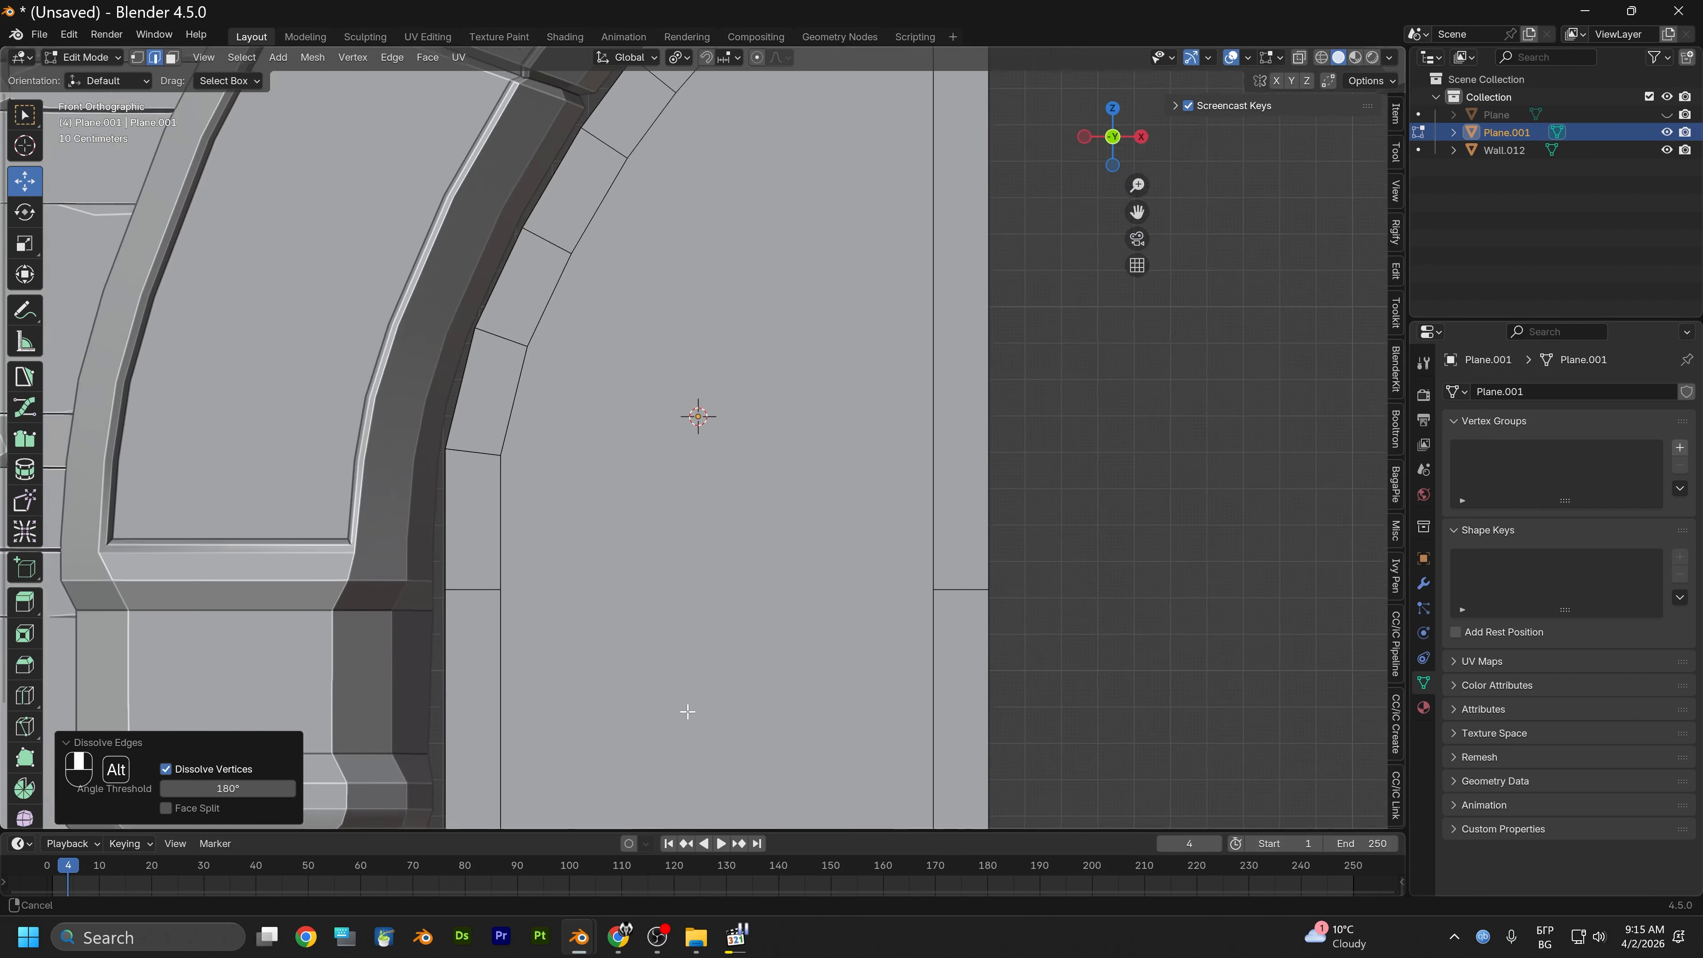
scroll(702, 593, down, 4)
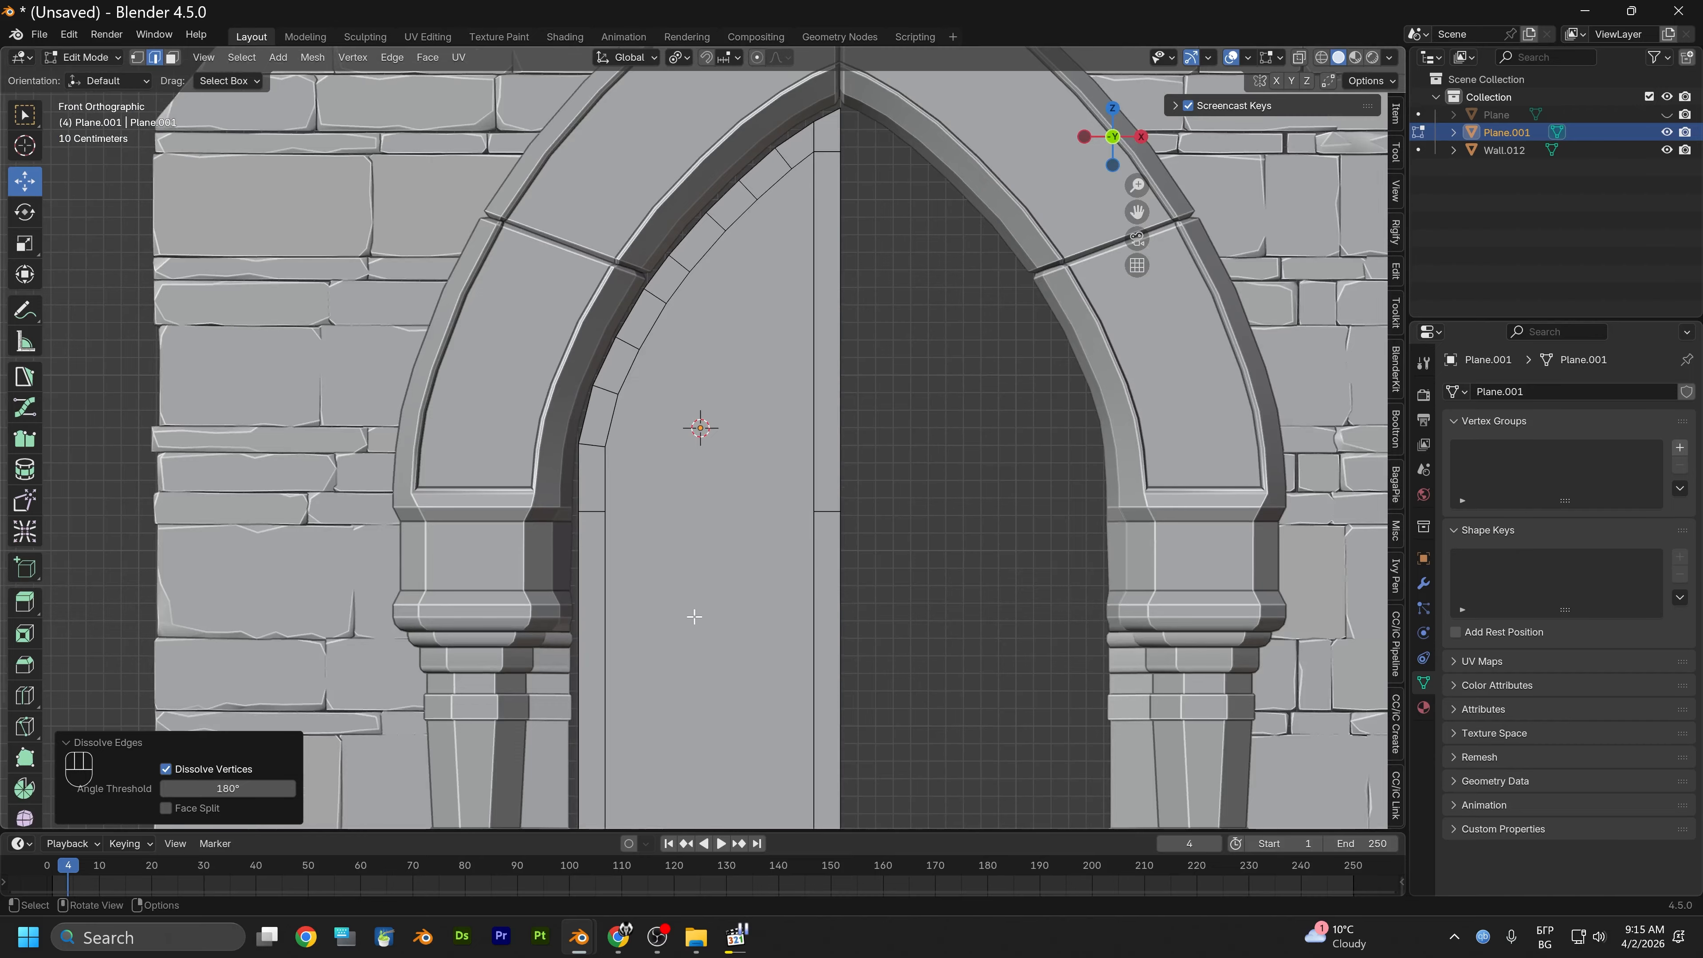
Knife-cut a horizontal edge from the inset's lower inner corner on the jamb side across to the door's straight outer edge
shift+middle_drag(694, 616, 737, 570)
shift+middle_drag(709, 802, 776, 510)
scroll(776, 516, up, 2)
shift+middle_drag(773, 823, 742, 525)
scroll(735, 524, up, 4)
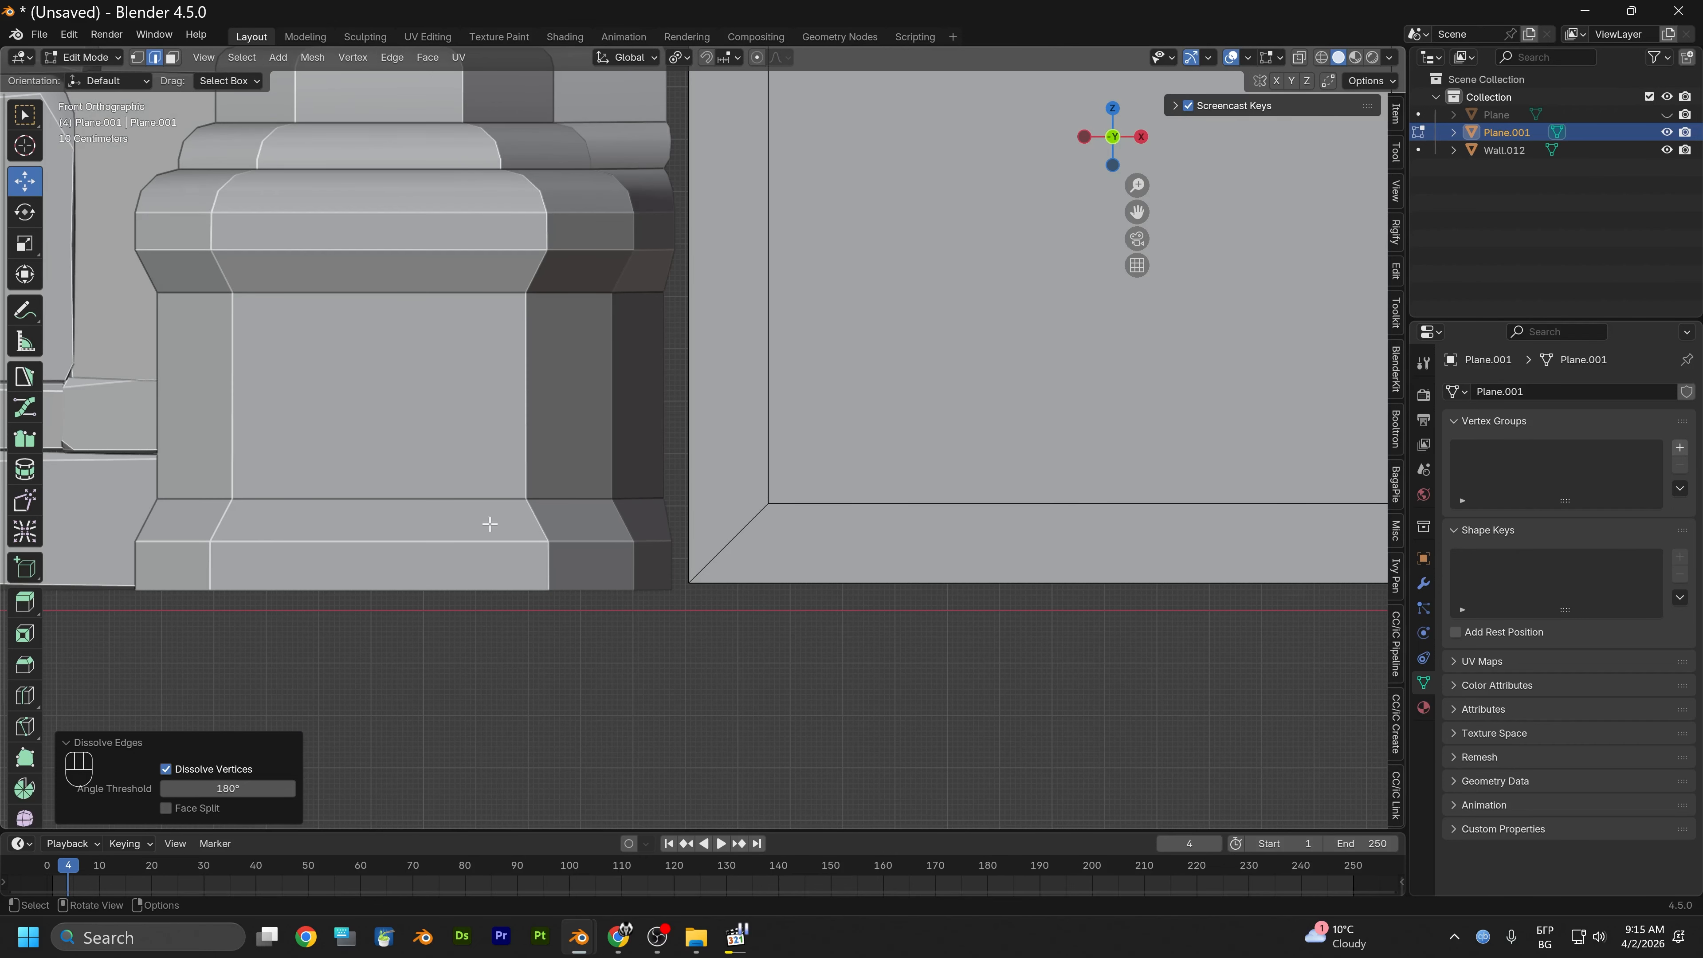
click(32, 720)
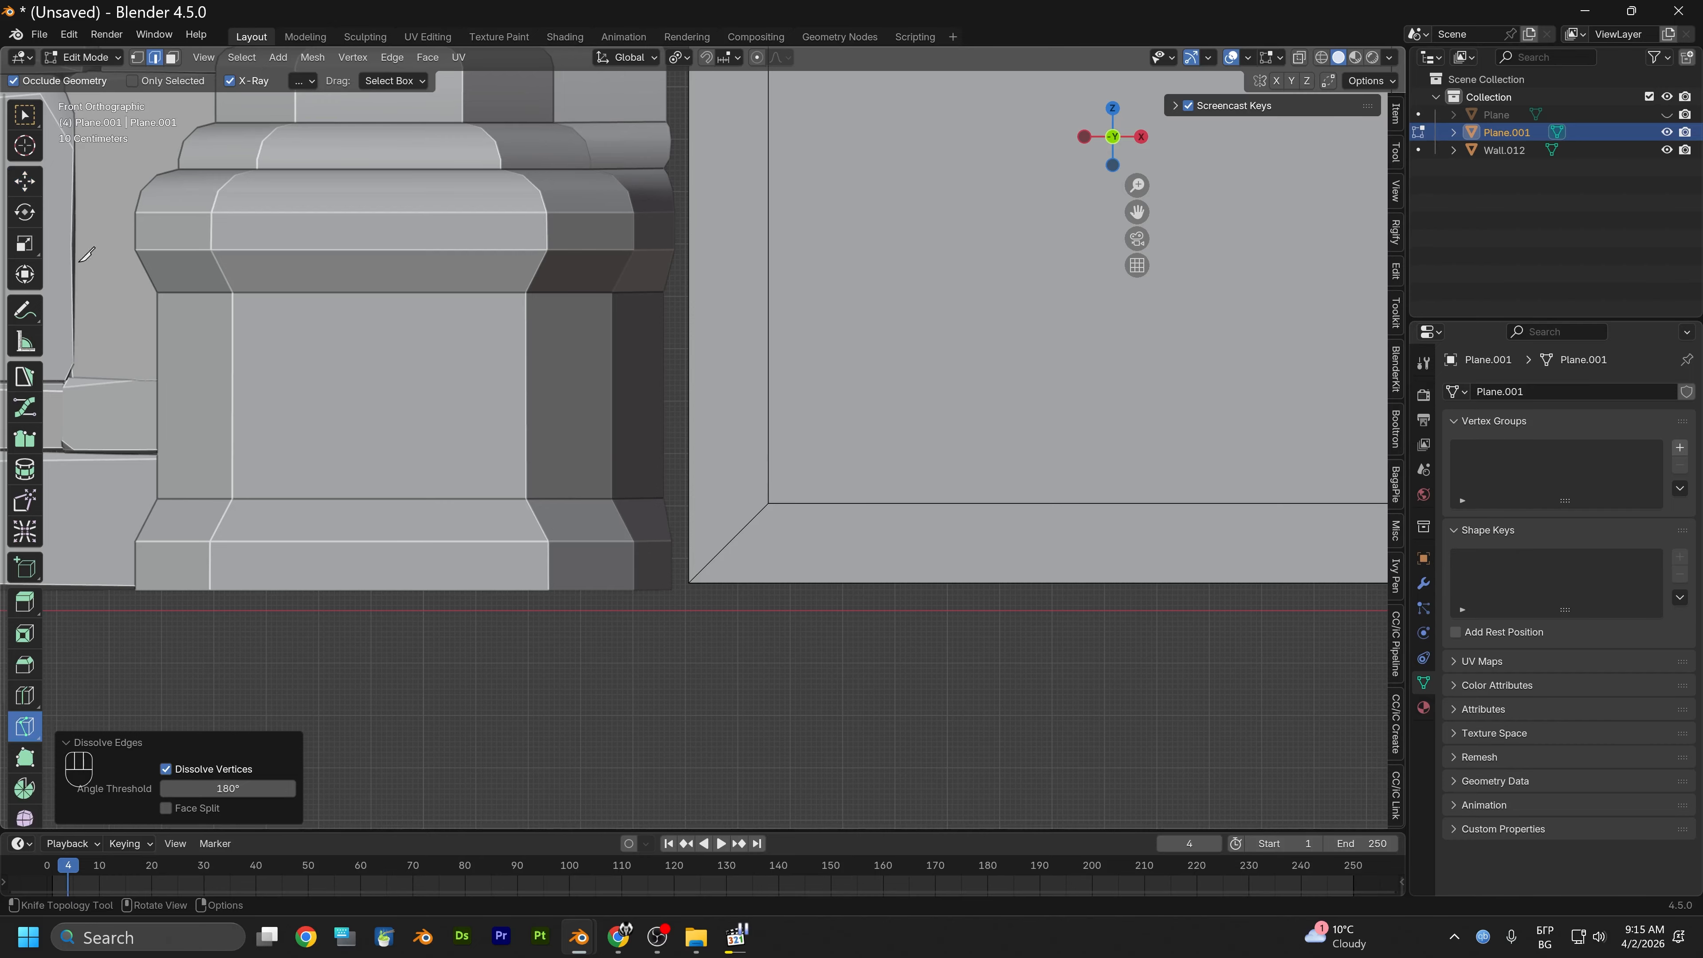
click(138, 57)
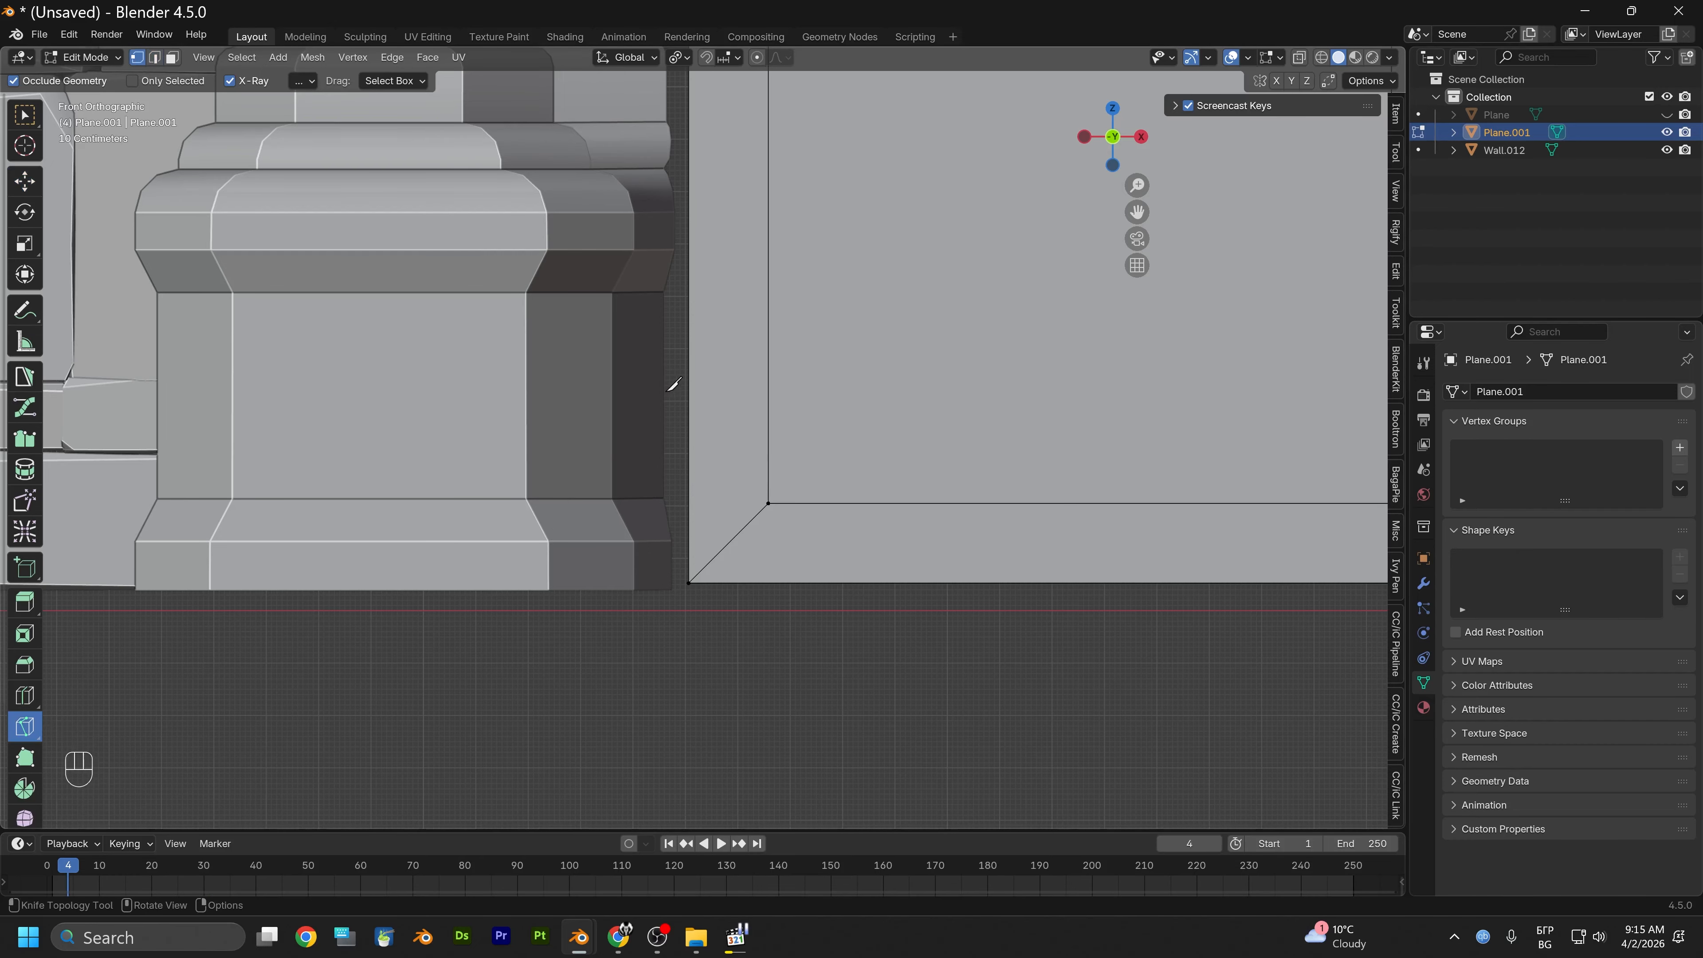
click(769, 503)
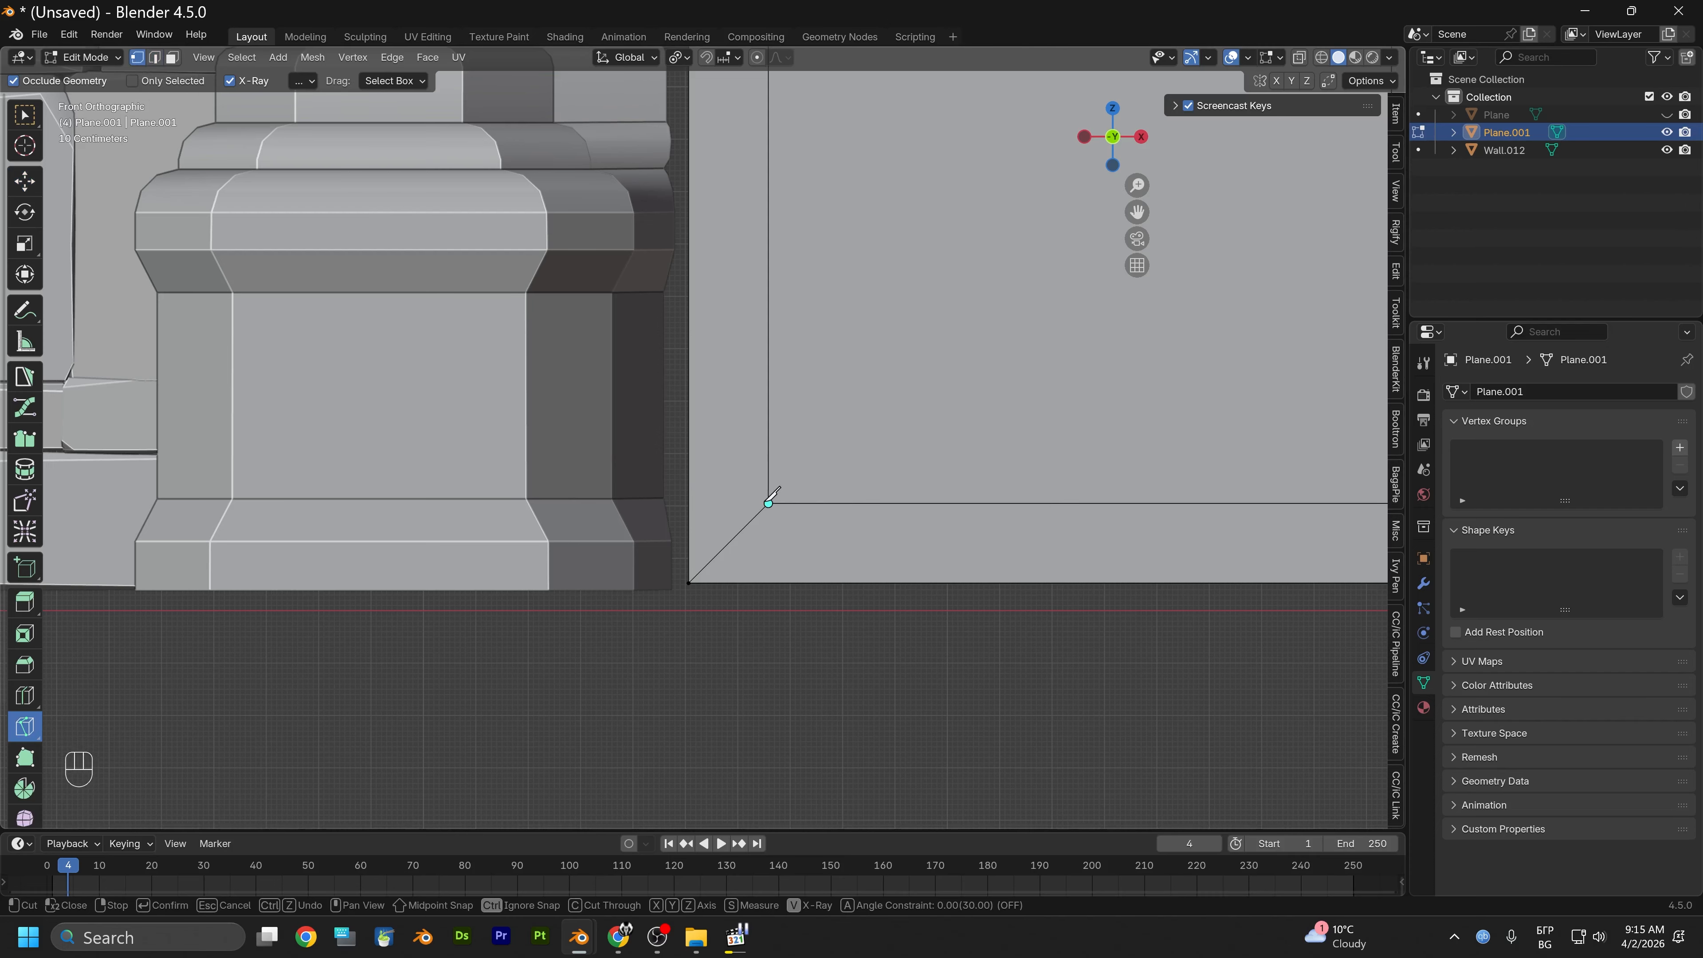
key(x)
key(x)
key(x)
key(x)
key(x)
key(x)
key(x)
key(x)
key(x)
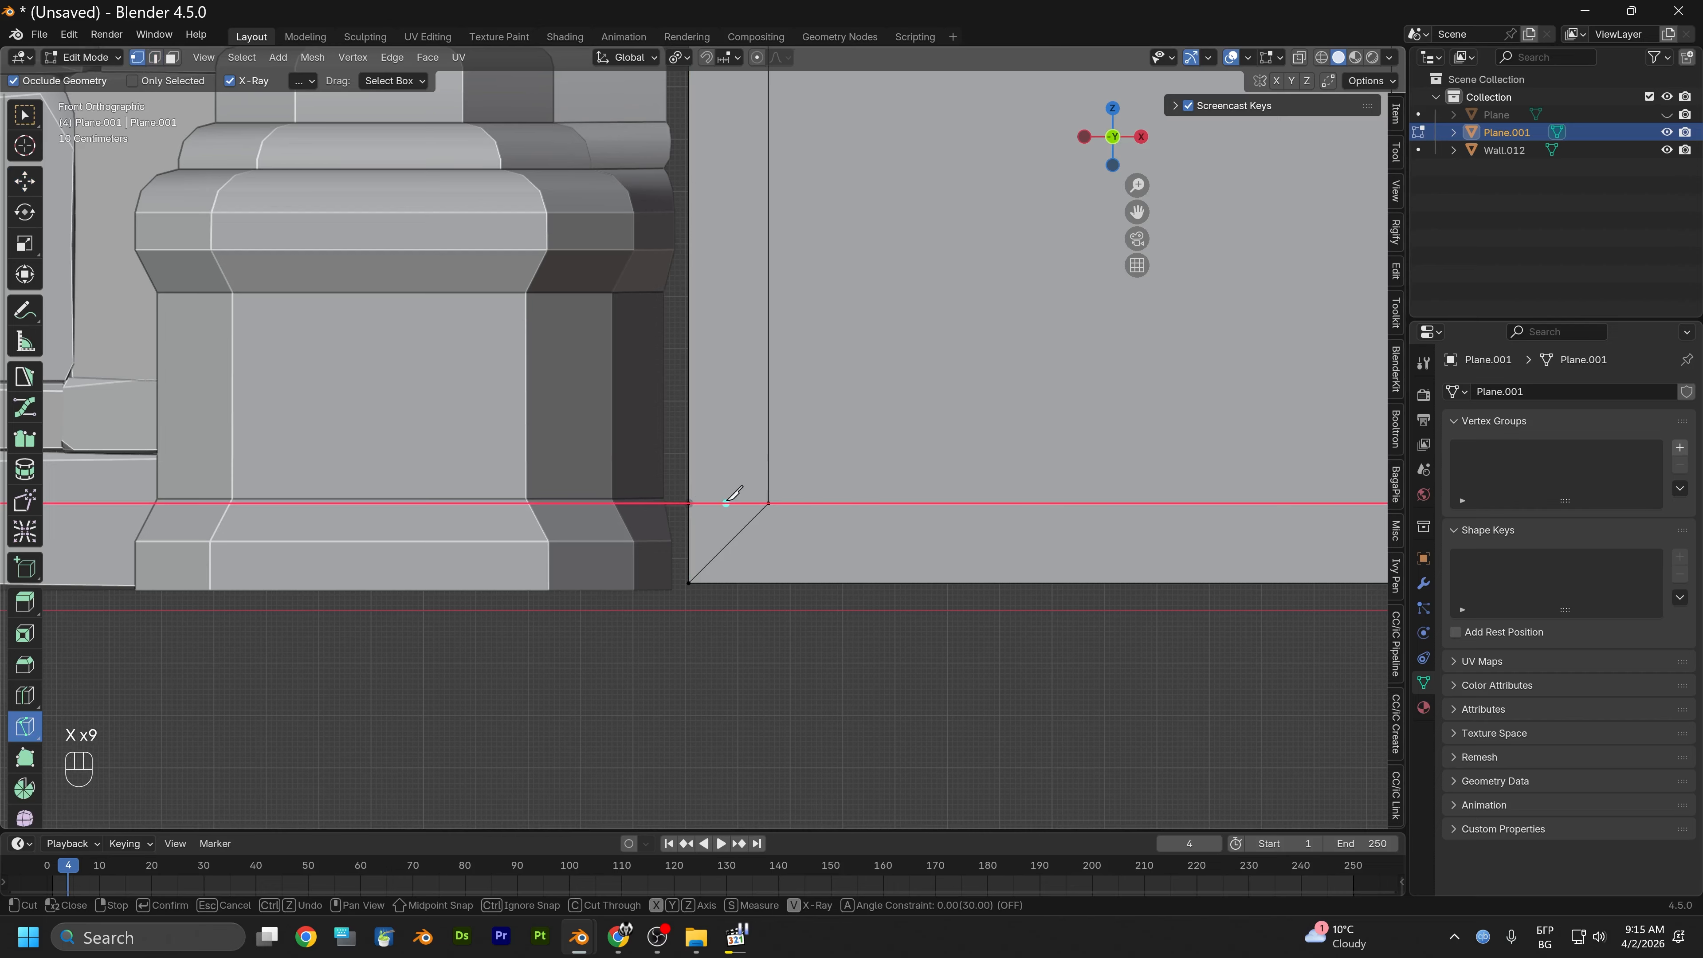
click(684, 499)
key(Return)
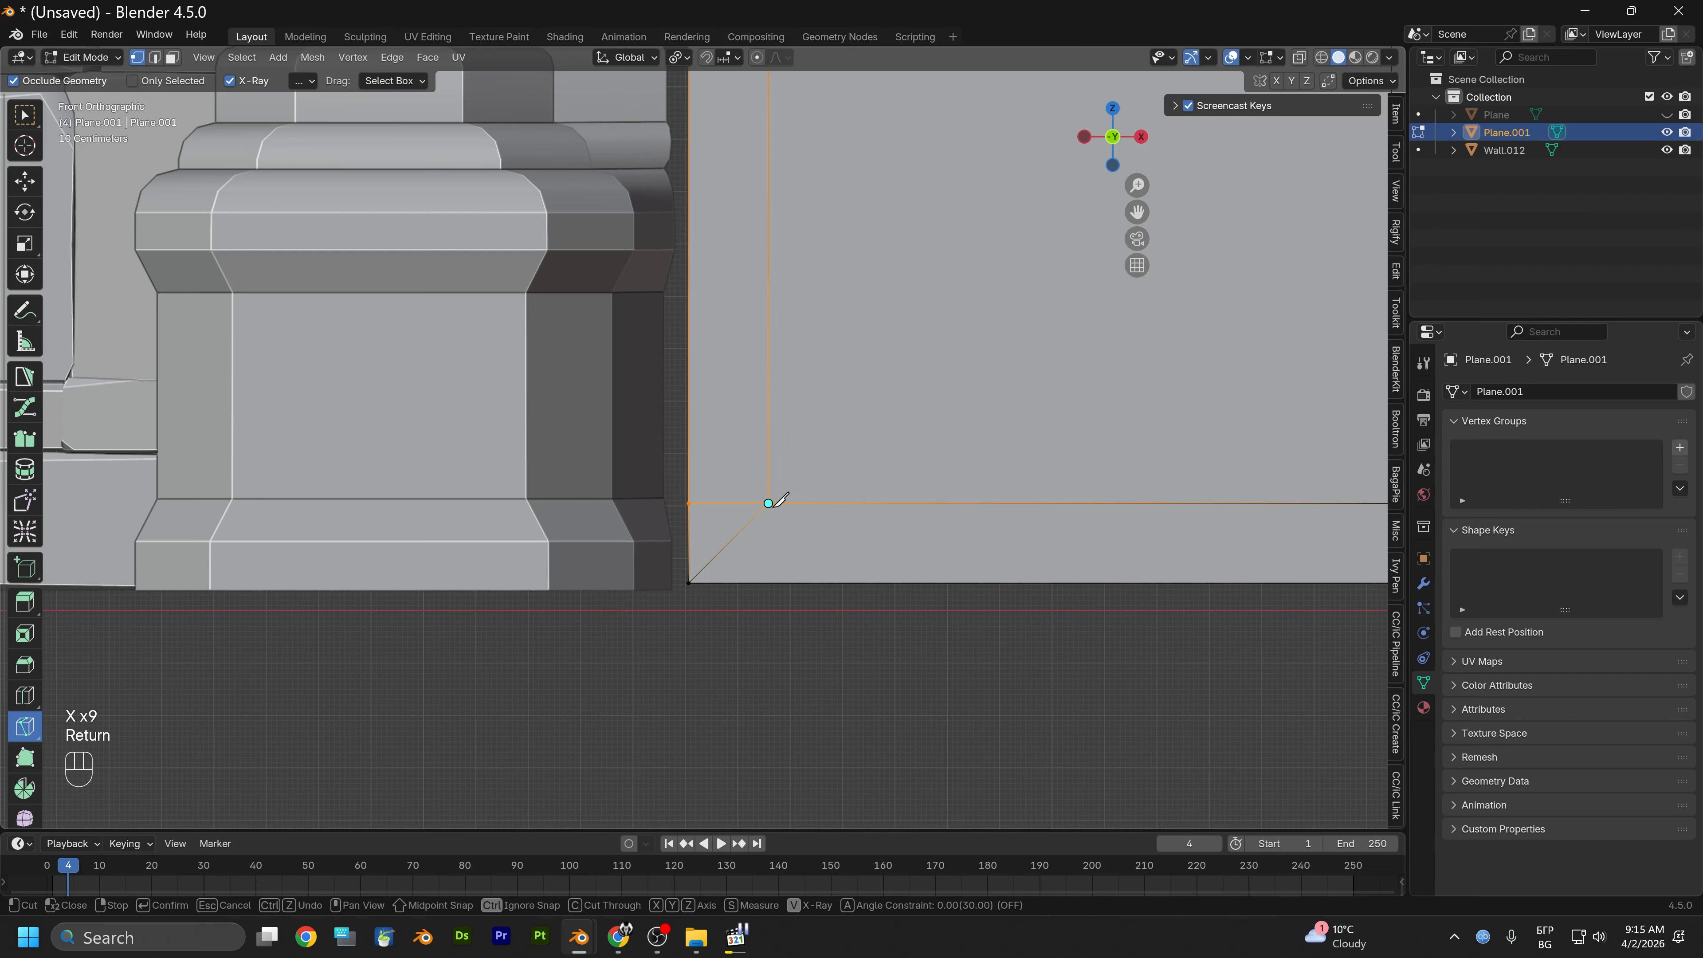
Knife-cut a vertical edge from the same jamb-side inset corner down to the door's bottom edge
click(768, 503)
key(z)
key(z)
key(z)
key(z)
key(z)
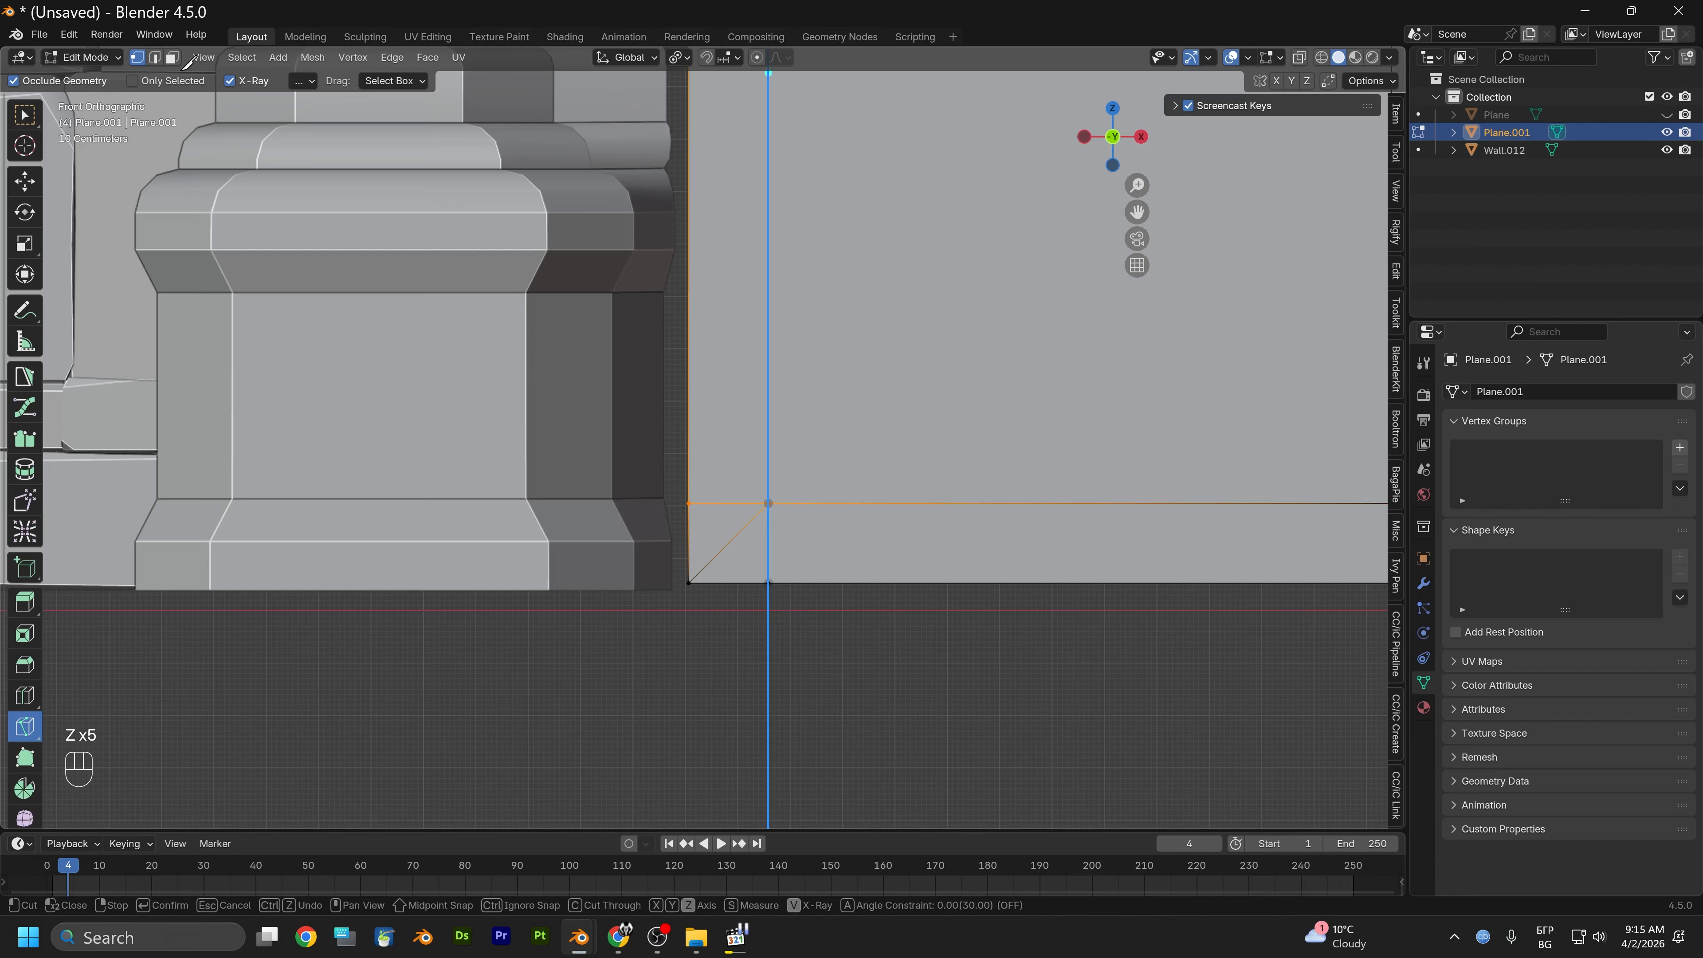
key(Return)
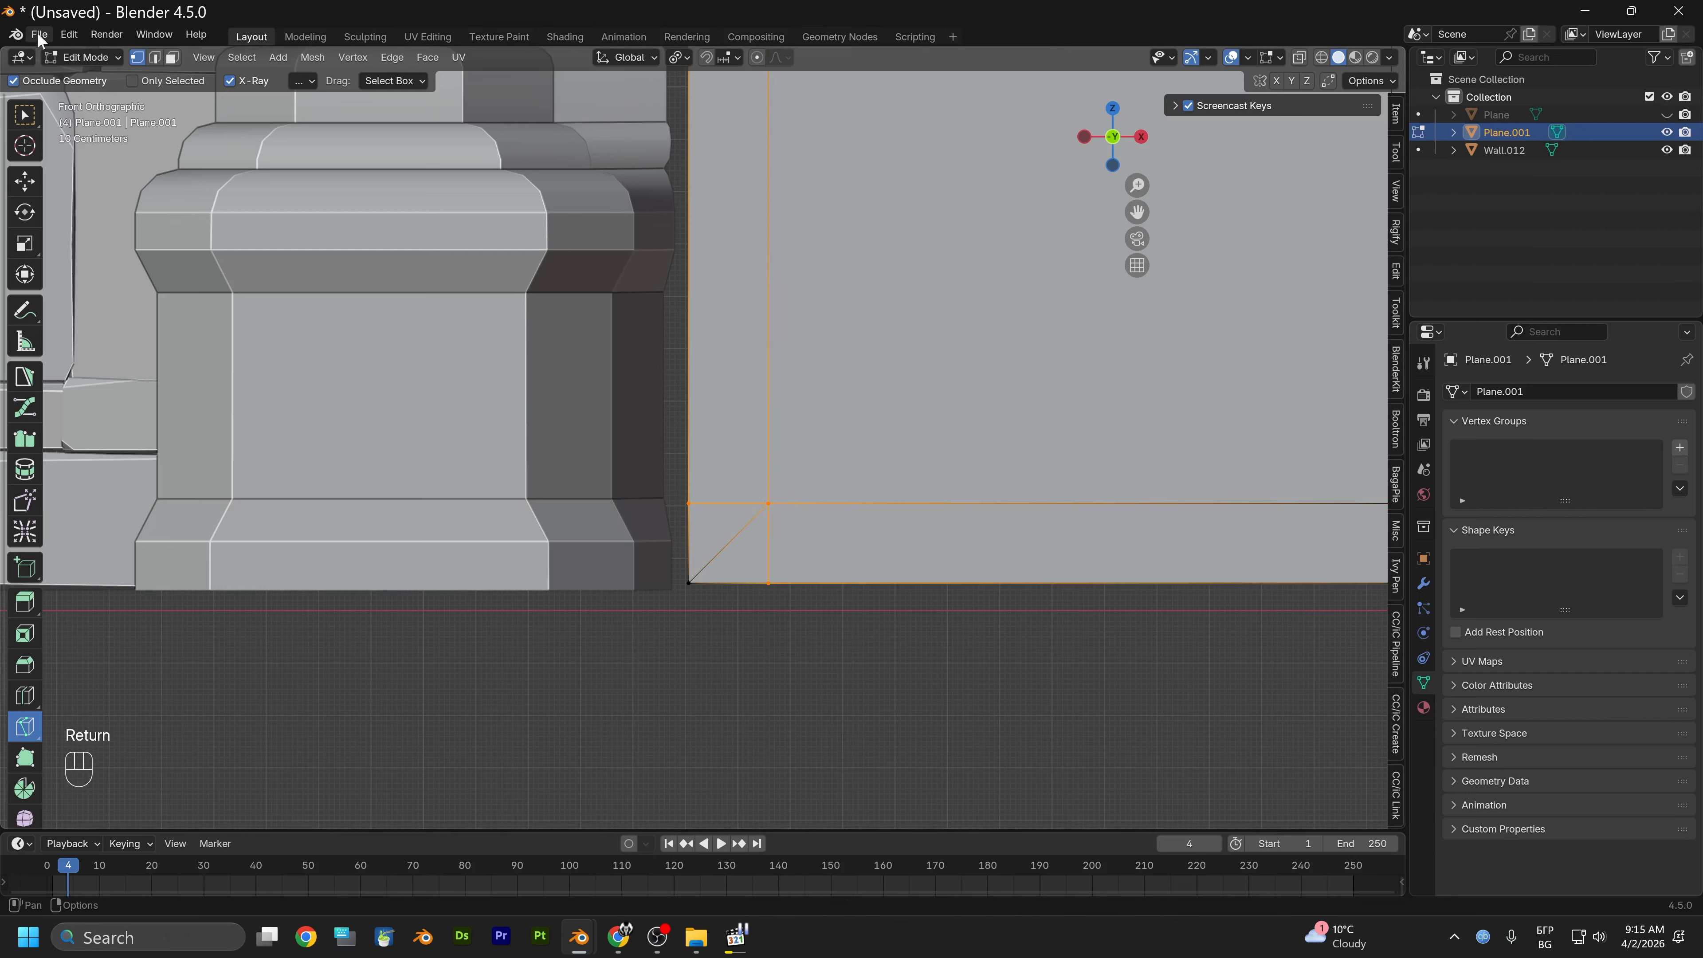
Dissolve the diagonal edge at the door's lower jamb-side corner
click(156, 57)
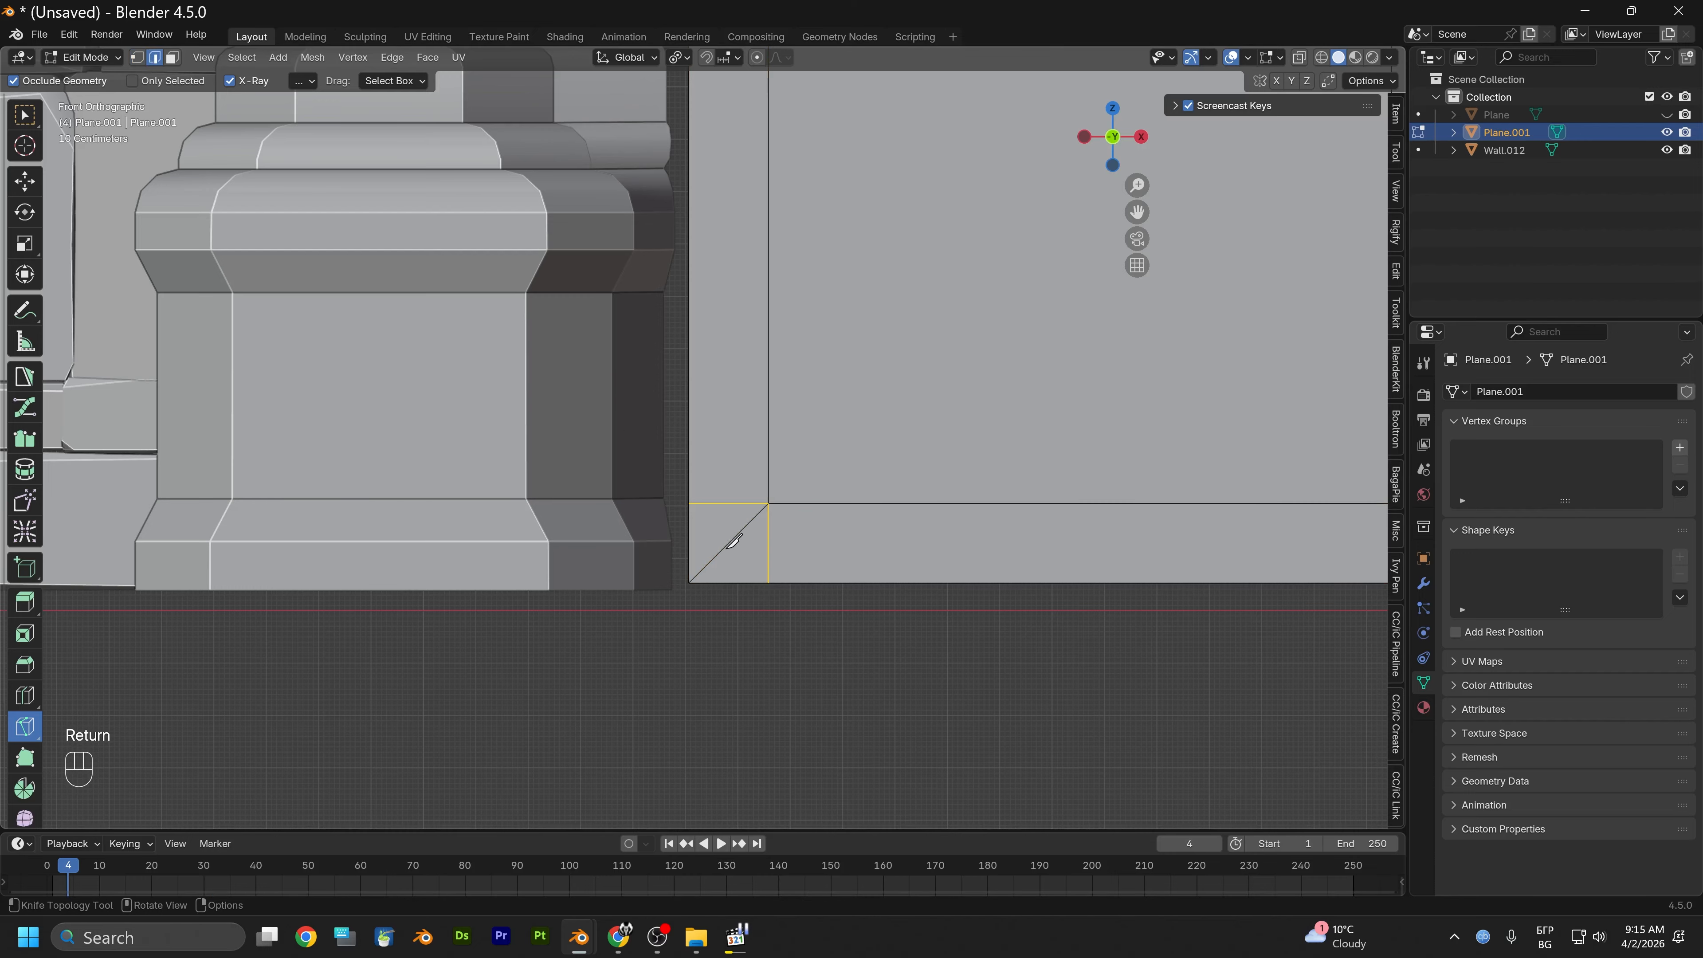
click(26, 182)
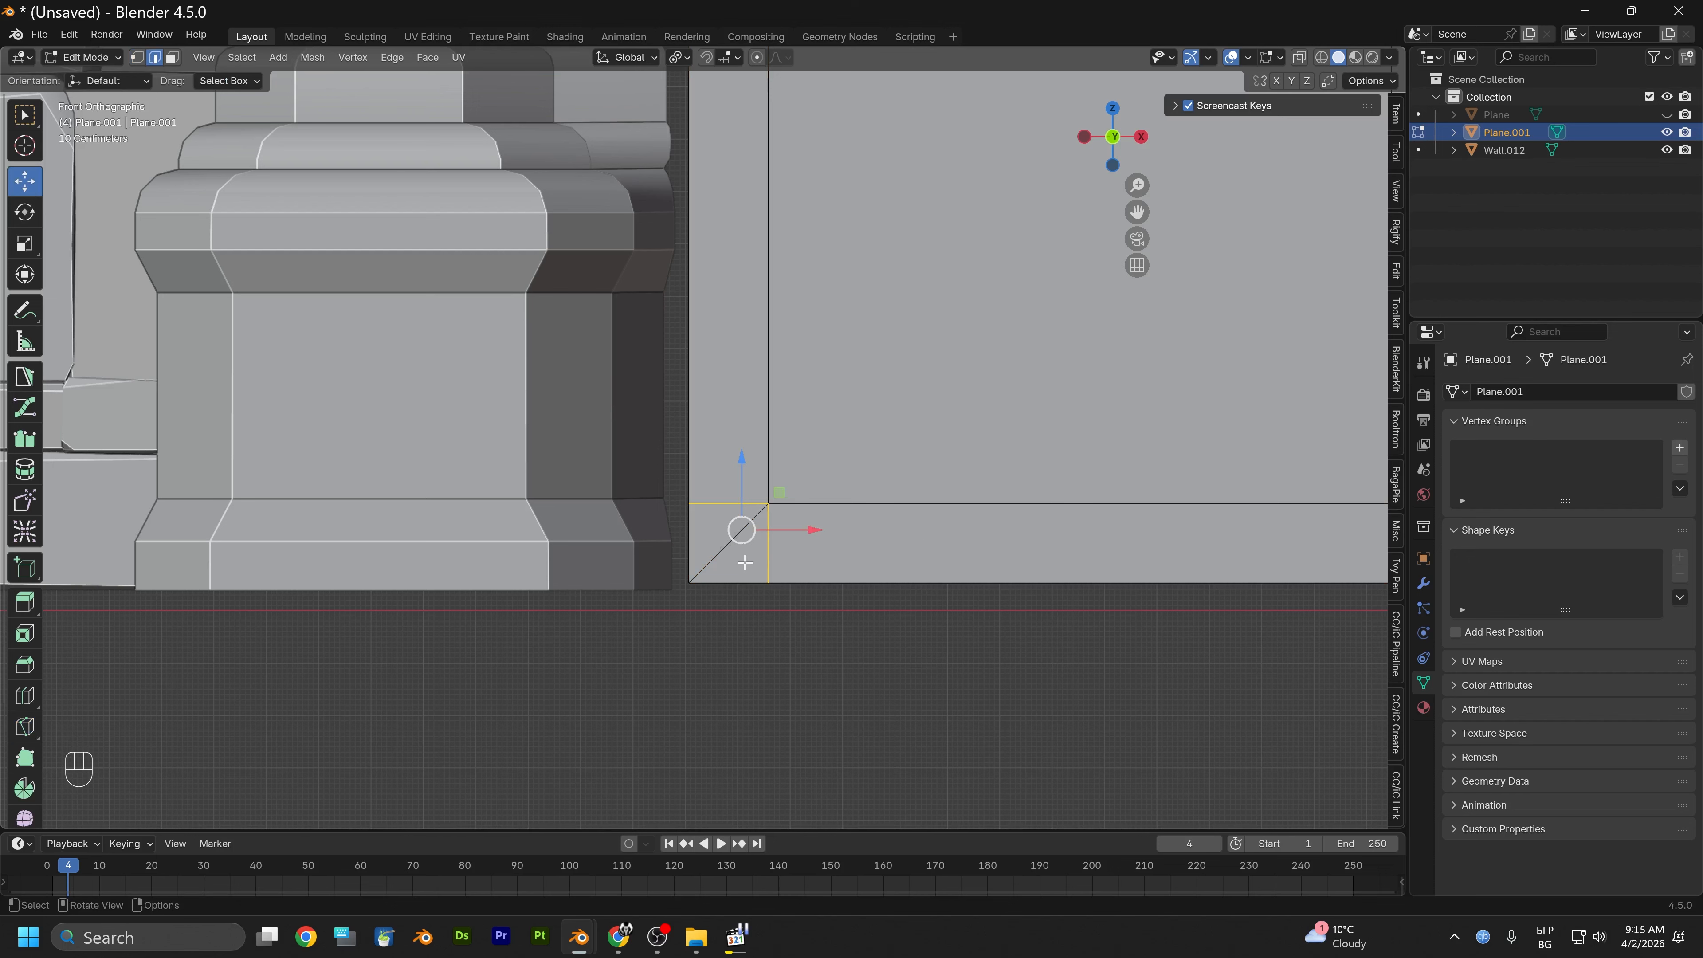
right_click(729, 560)
click(673, 584)
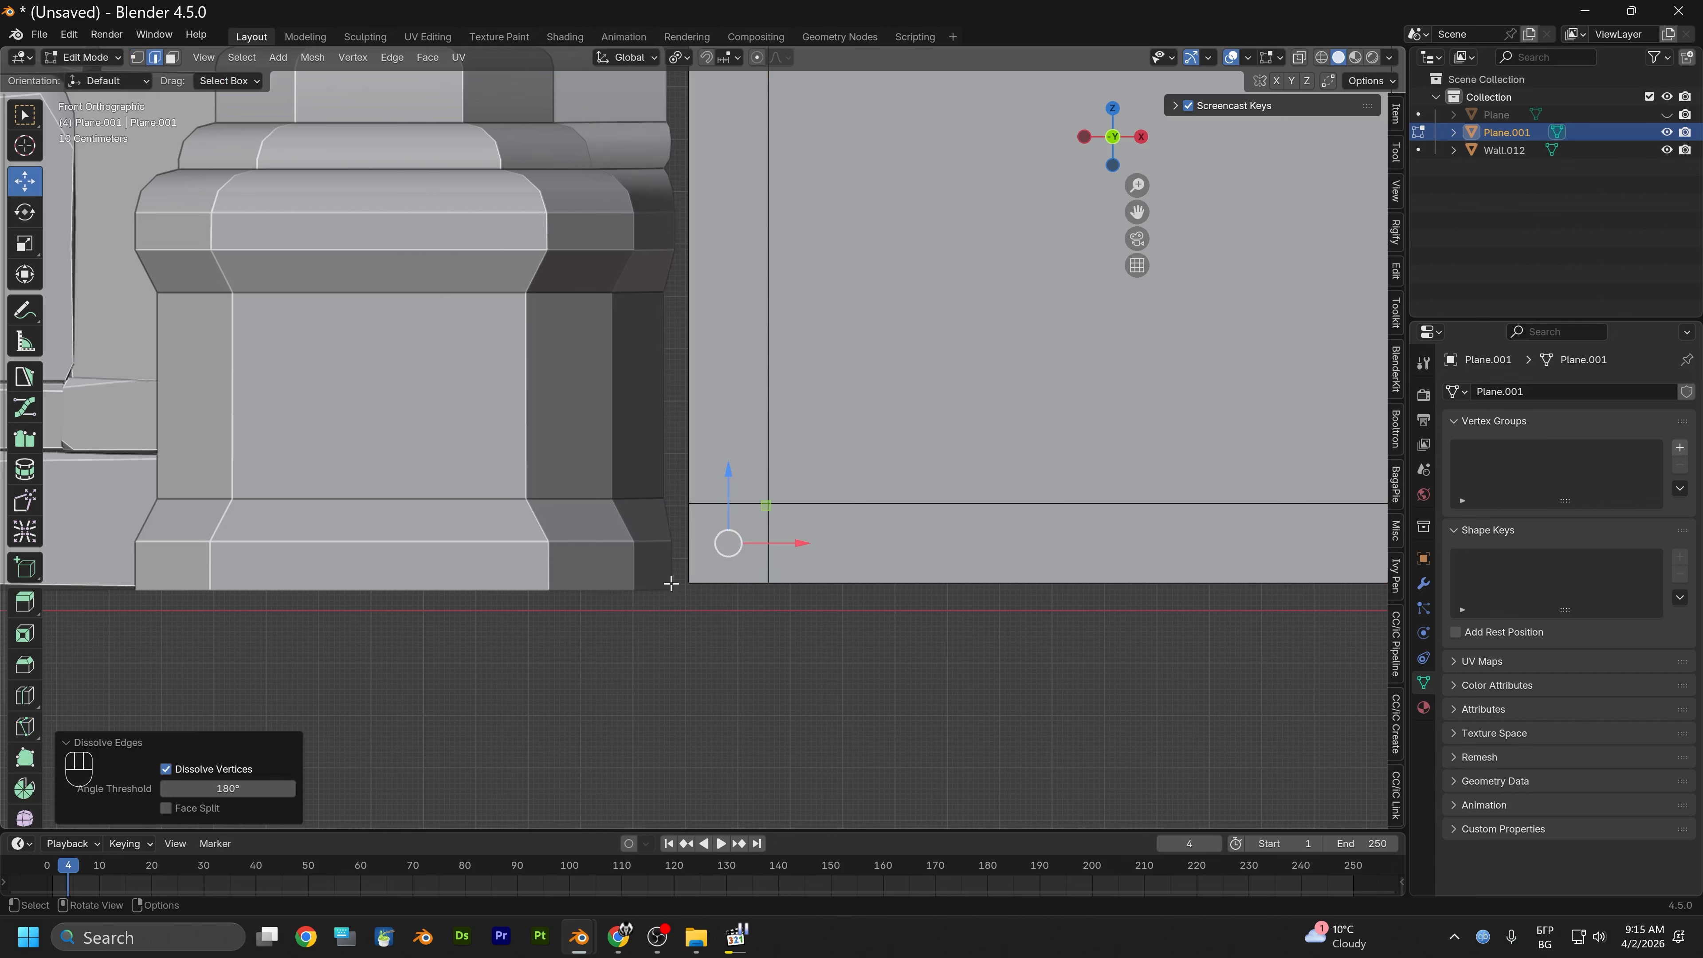
Knife-cut a horizontal edge from the inset's lower corner on the center side across to the door's straight center edge
scroll(700, 567, down, 3)
alt+middle_drag(768, 523, 426, 575)
scroll(697, 546, up, 4)
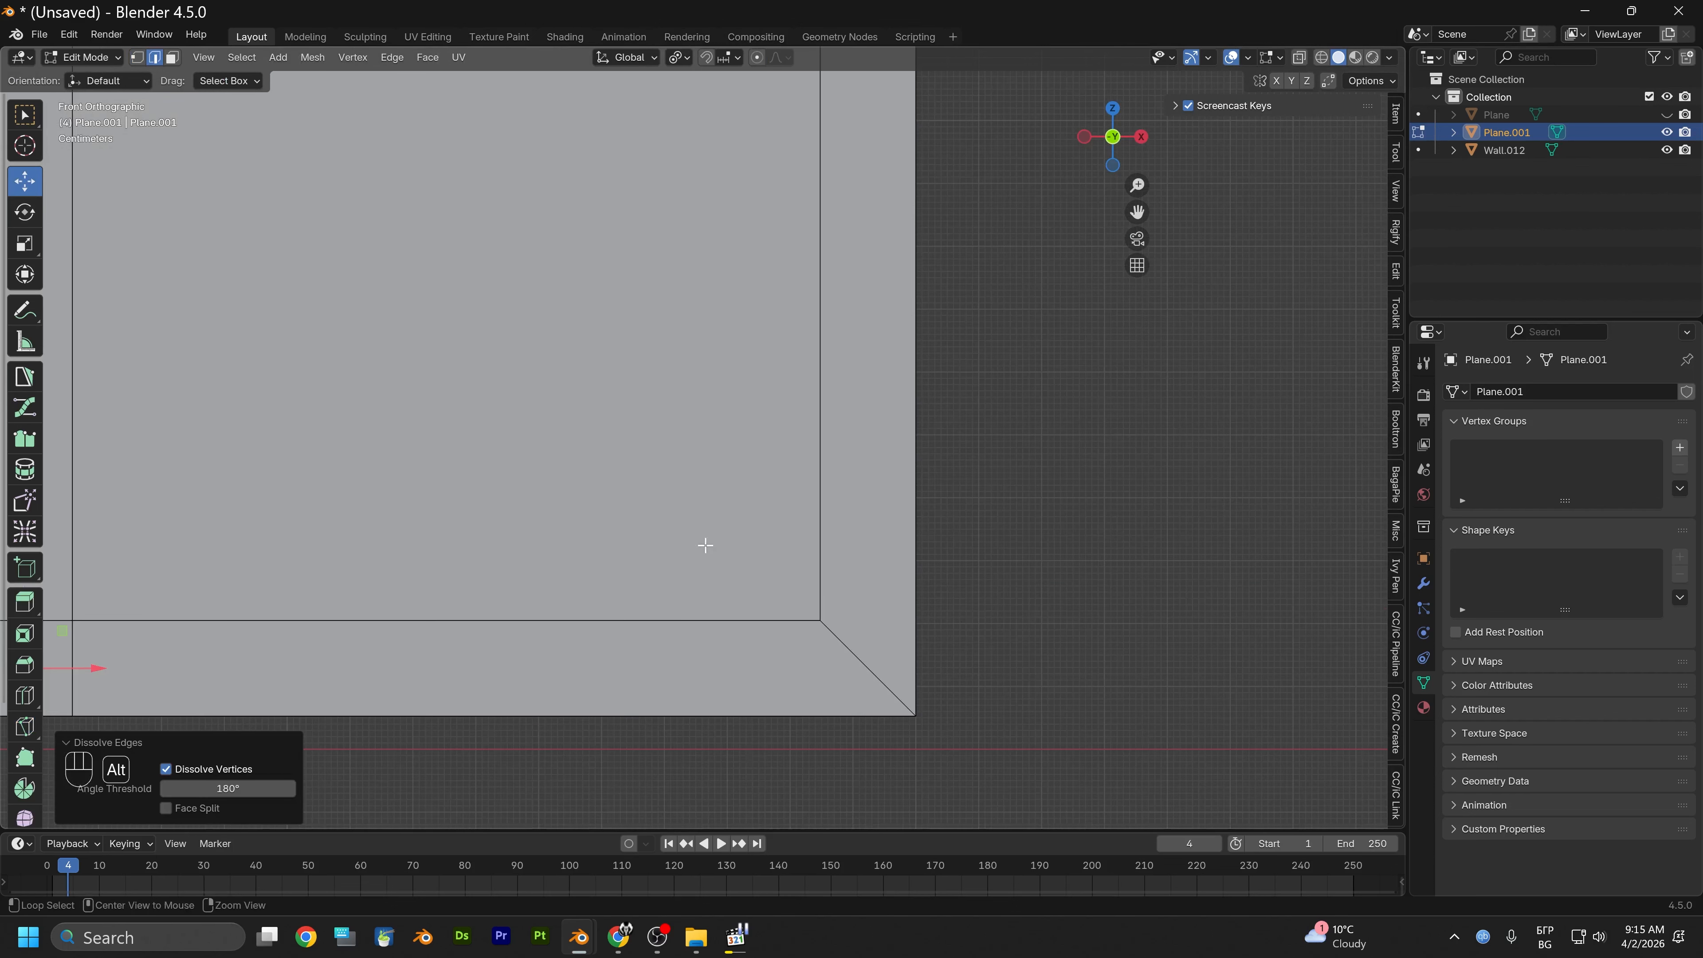
alt+middle_drag(705, 546, 673, 502)
click(25, 727)
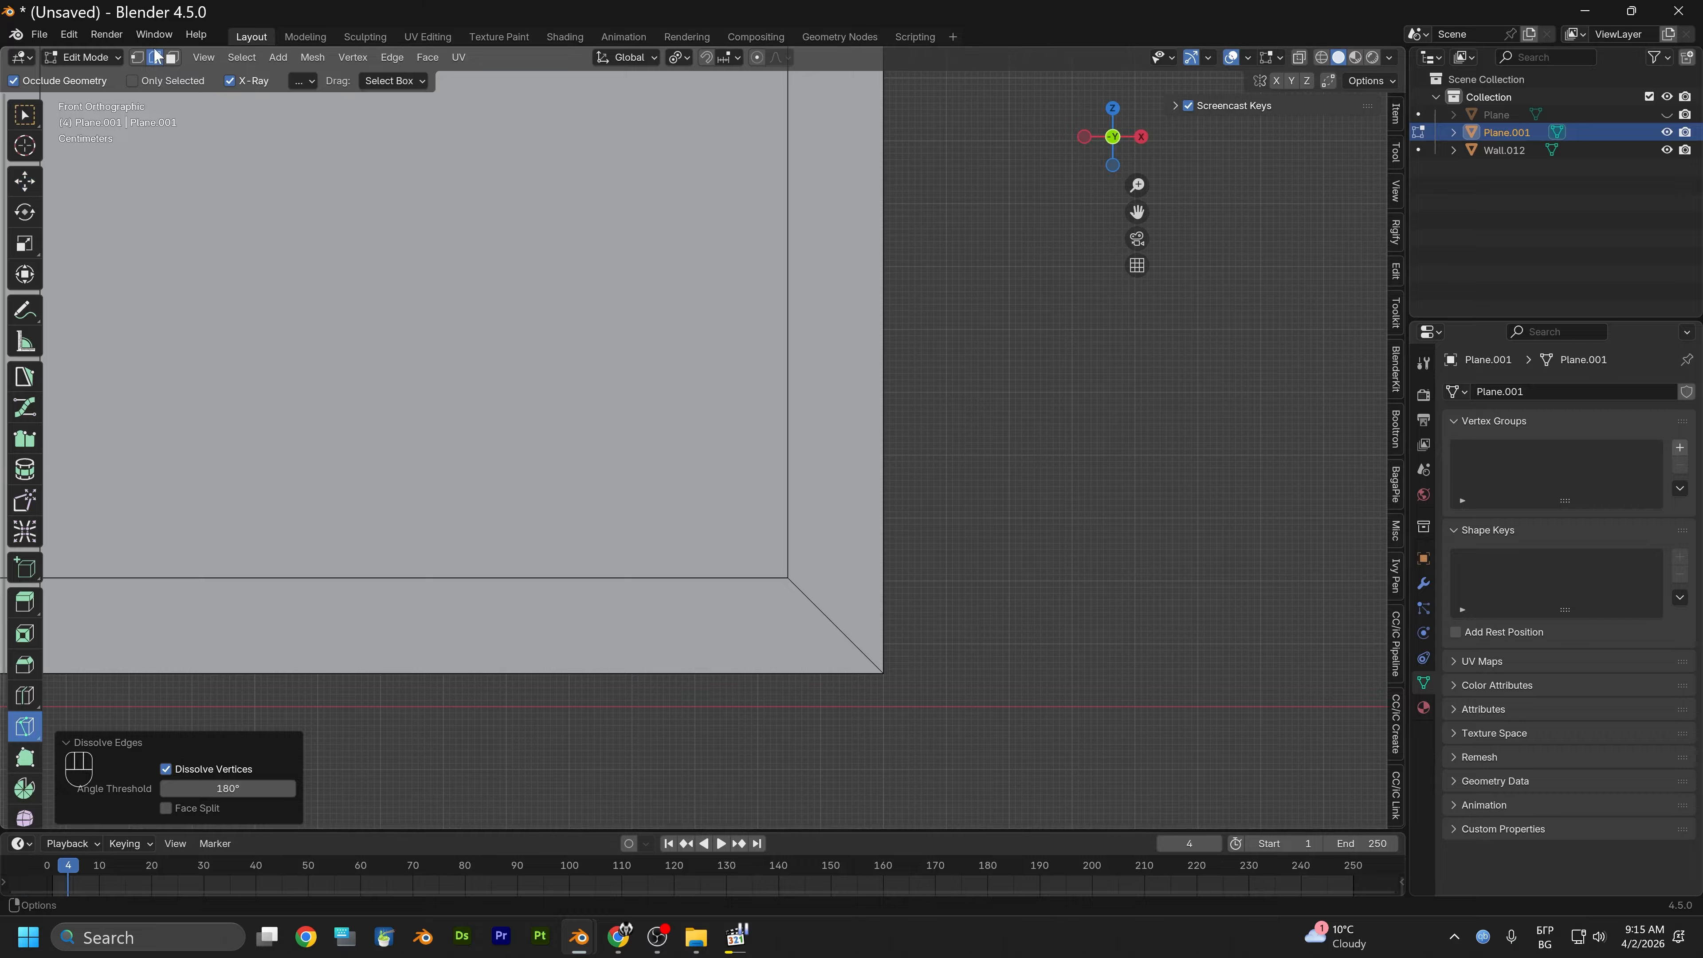
key(1)
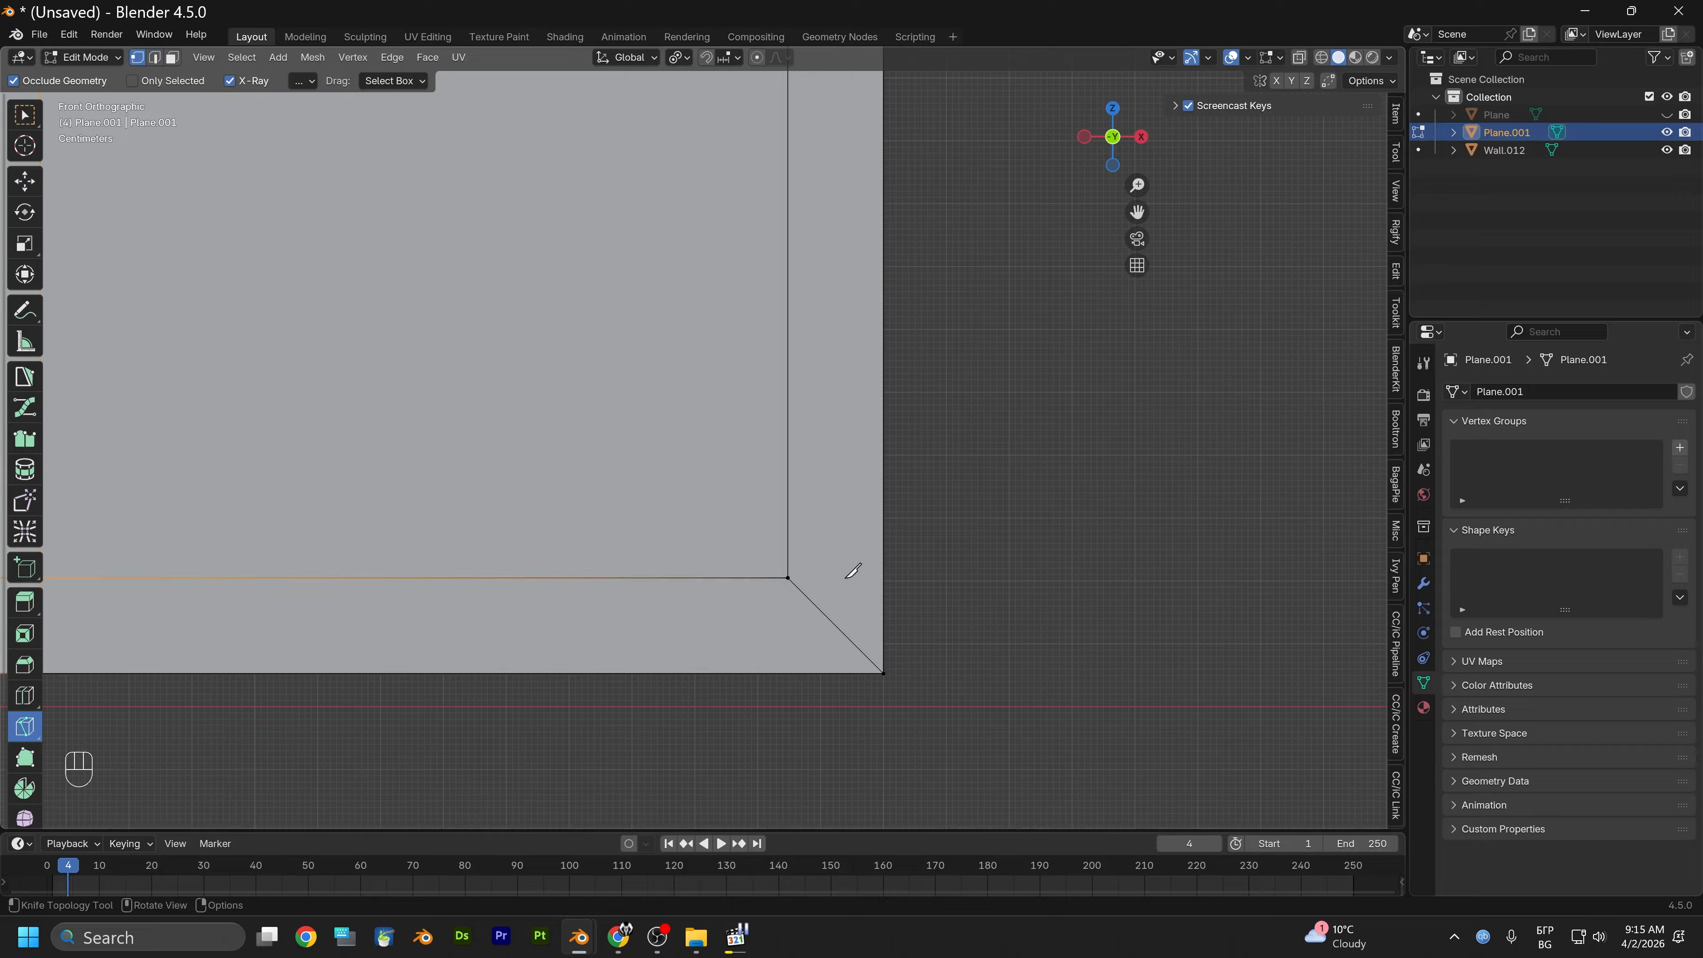
click(787, 578)
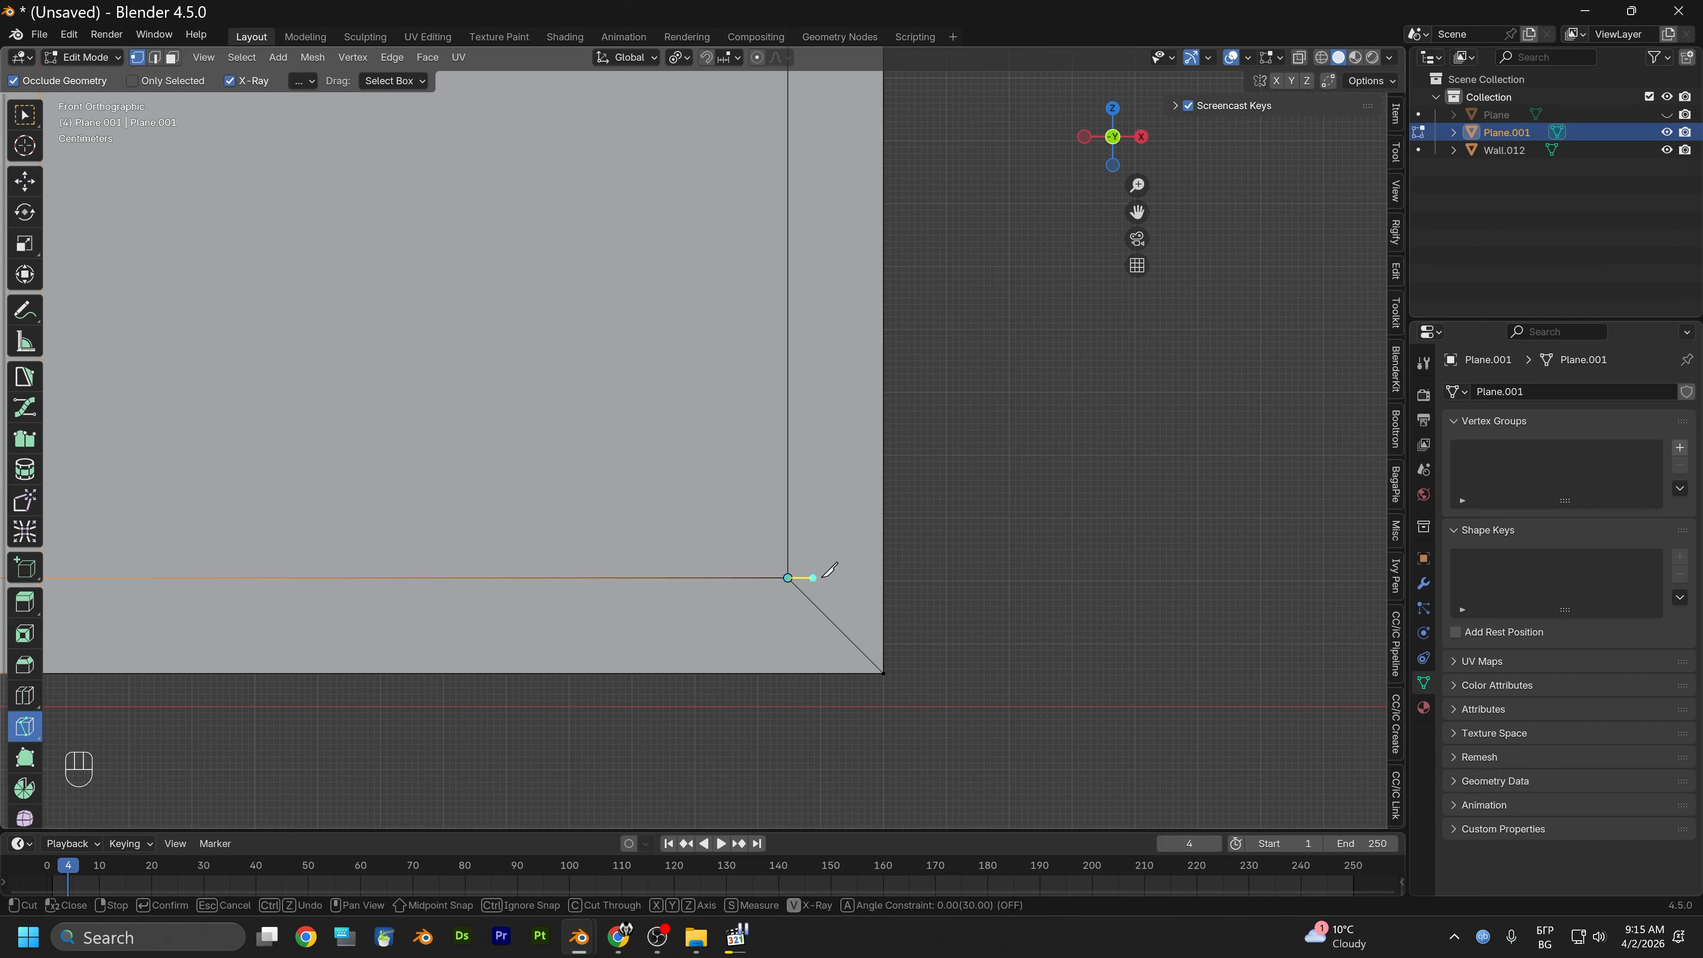
key(x)
key(x)
key(x)
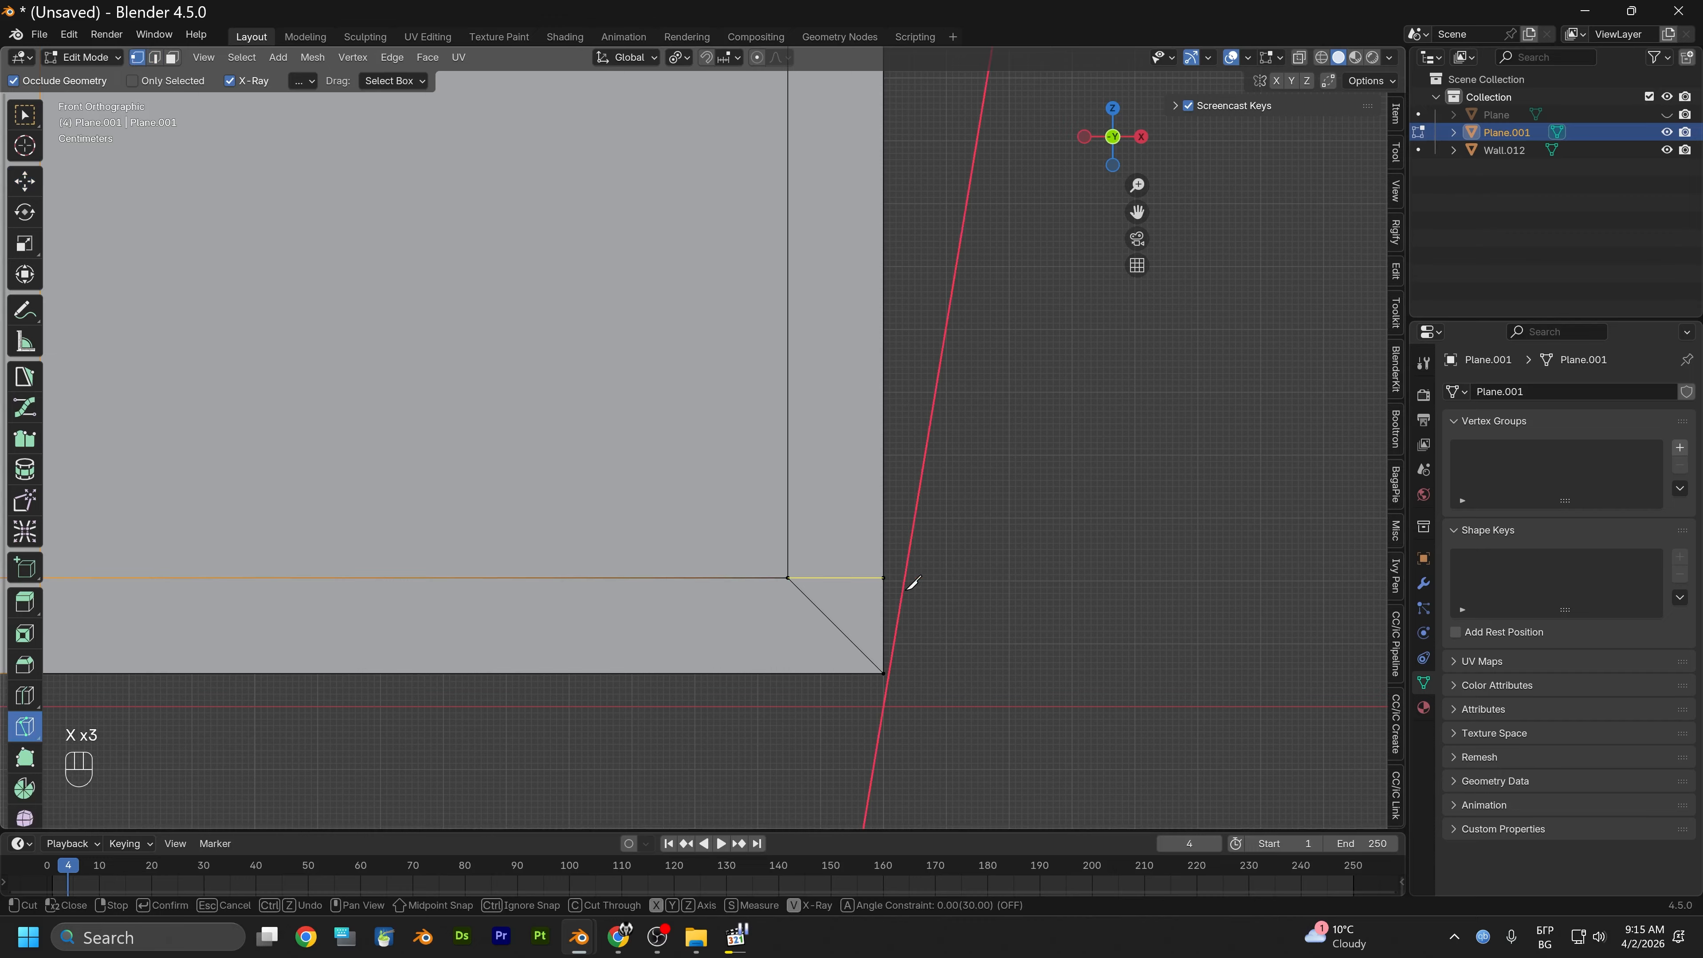
key(Return)
Knife-cut a vertical edge from the same center-side inset corner down to the door's bottom edge
click(796, 578)
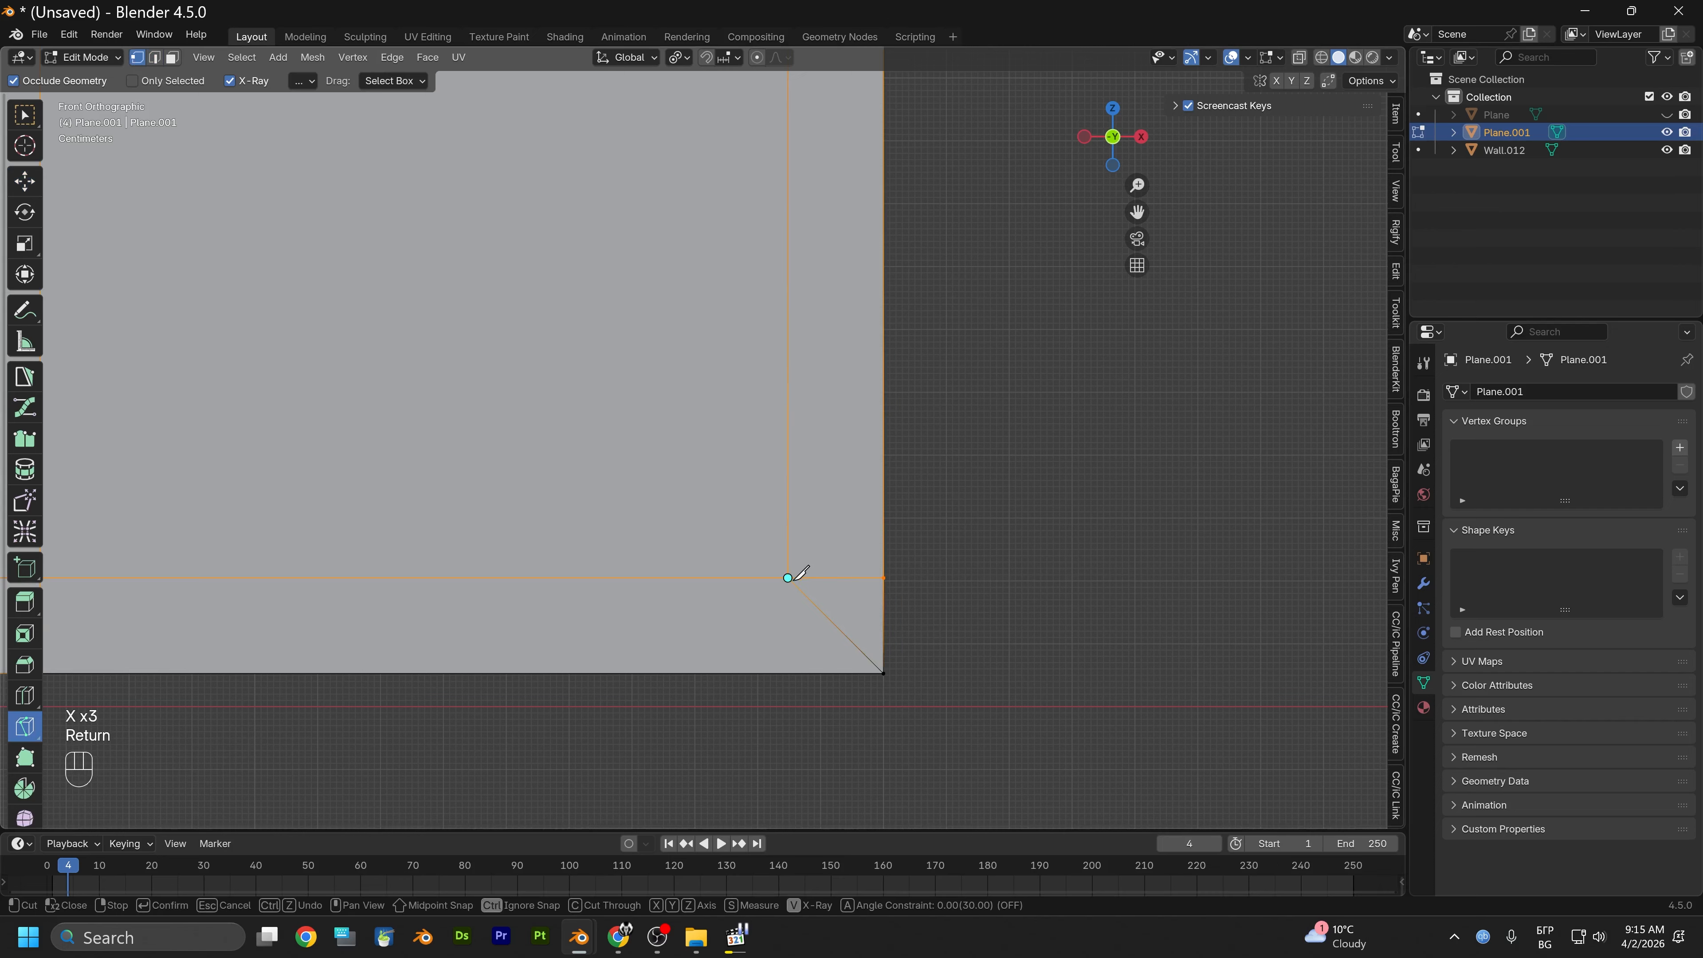
key(z)
key(z)
key(z)
key(z)
key(z)
key(z)
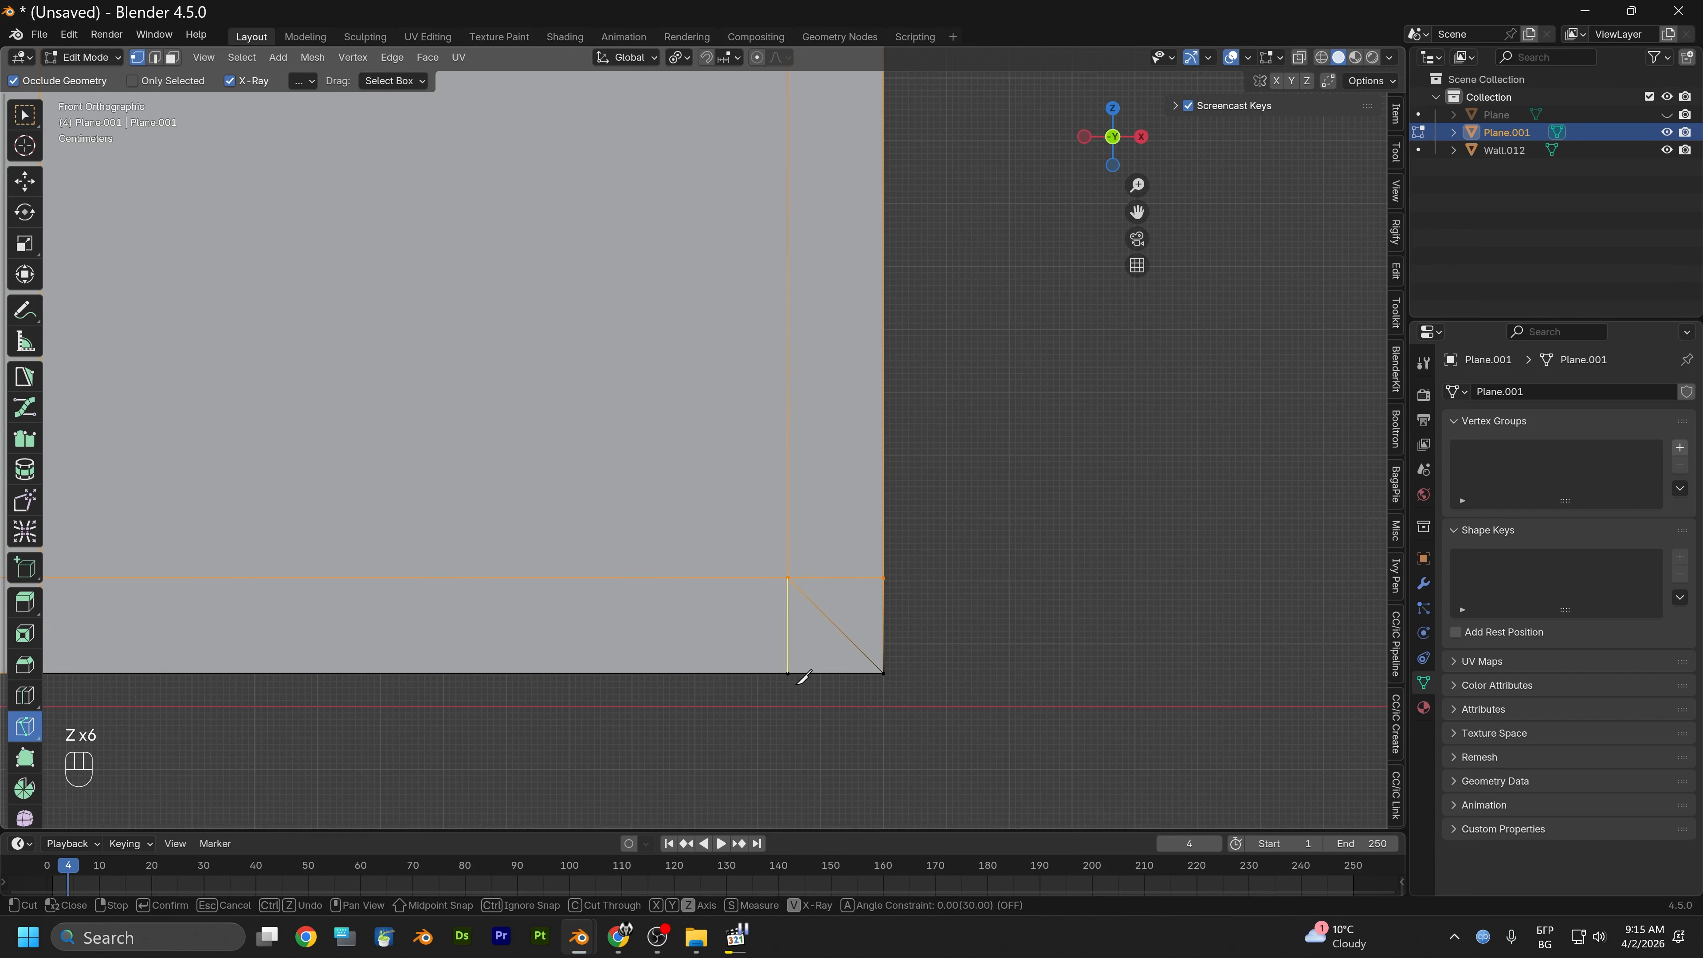
key(Return)
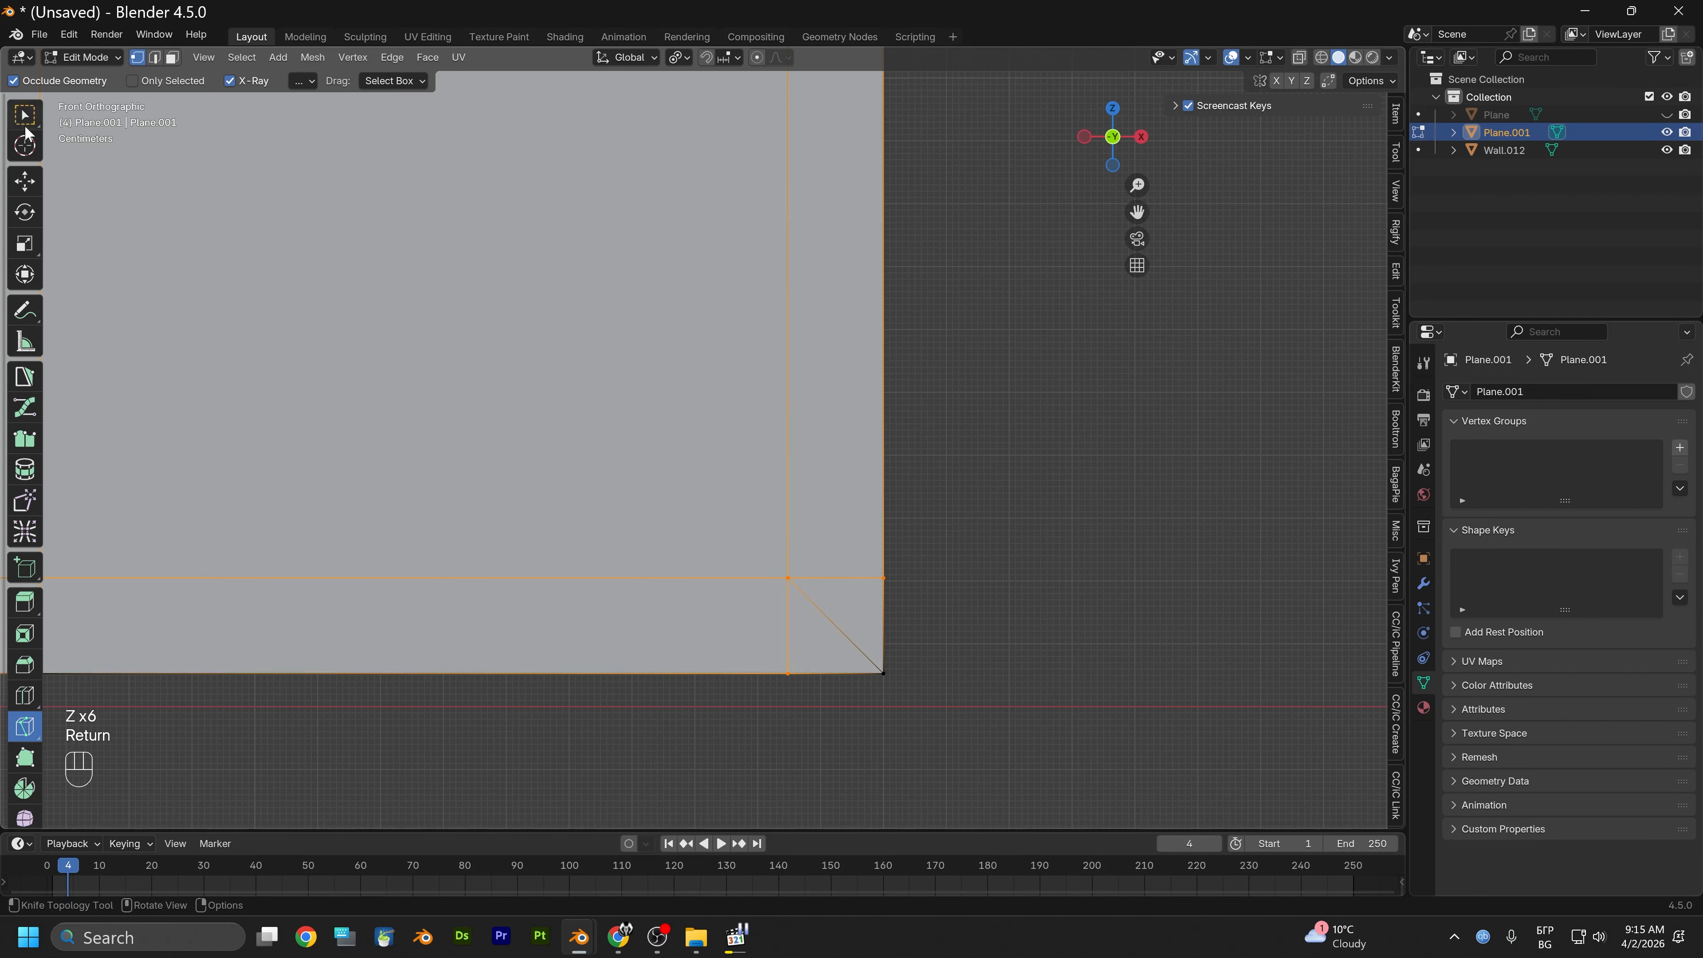
Dissolve the diagonal edge at the door's lower center-side corner
click(34, 185)
click(155, 57)
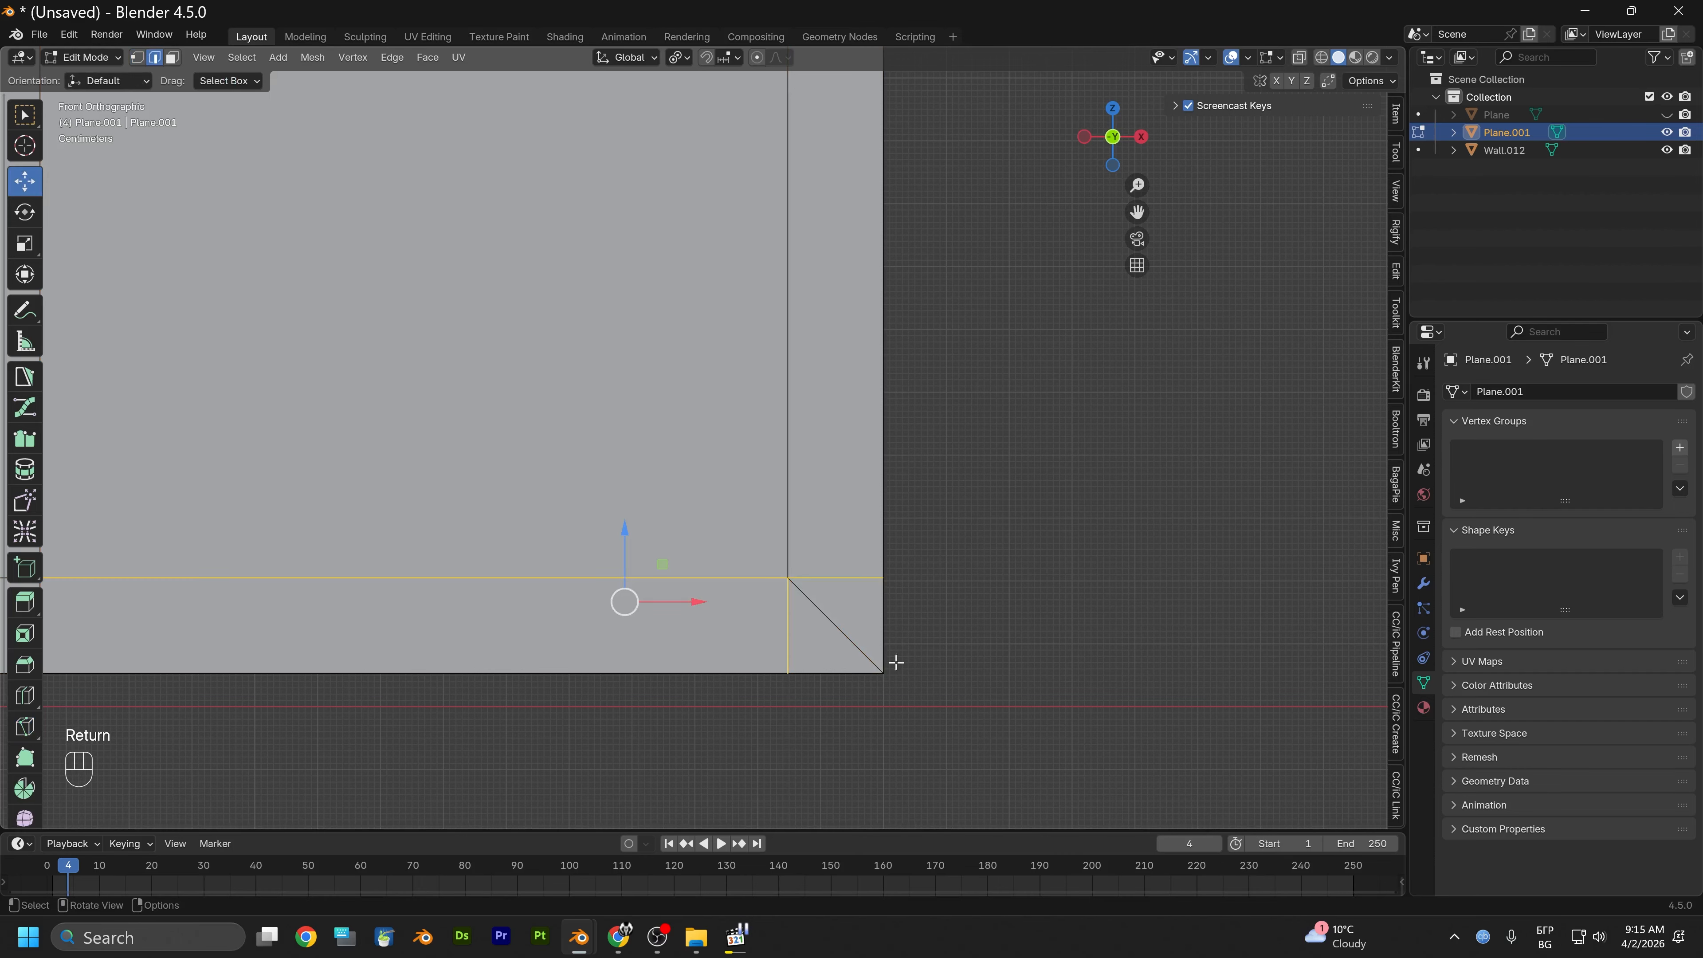
click(833, 628)
right_click(833, 627)
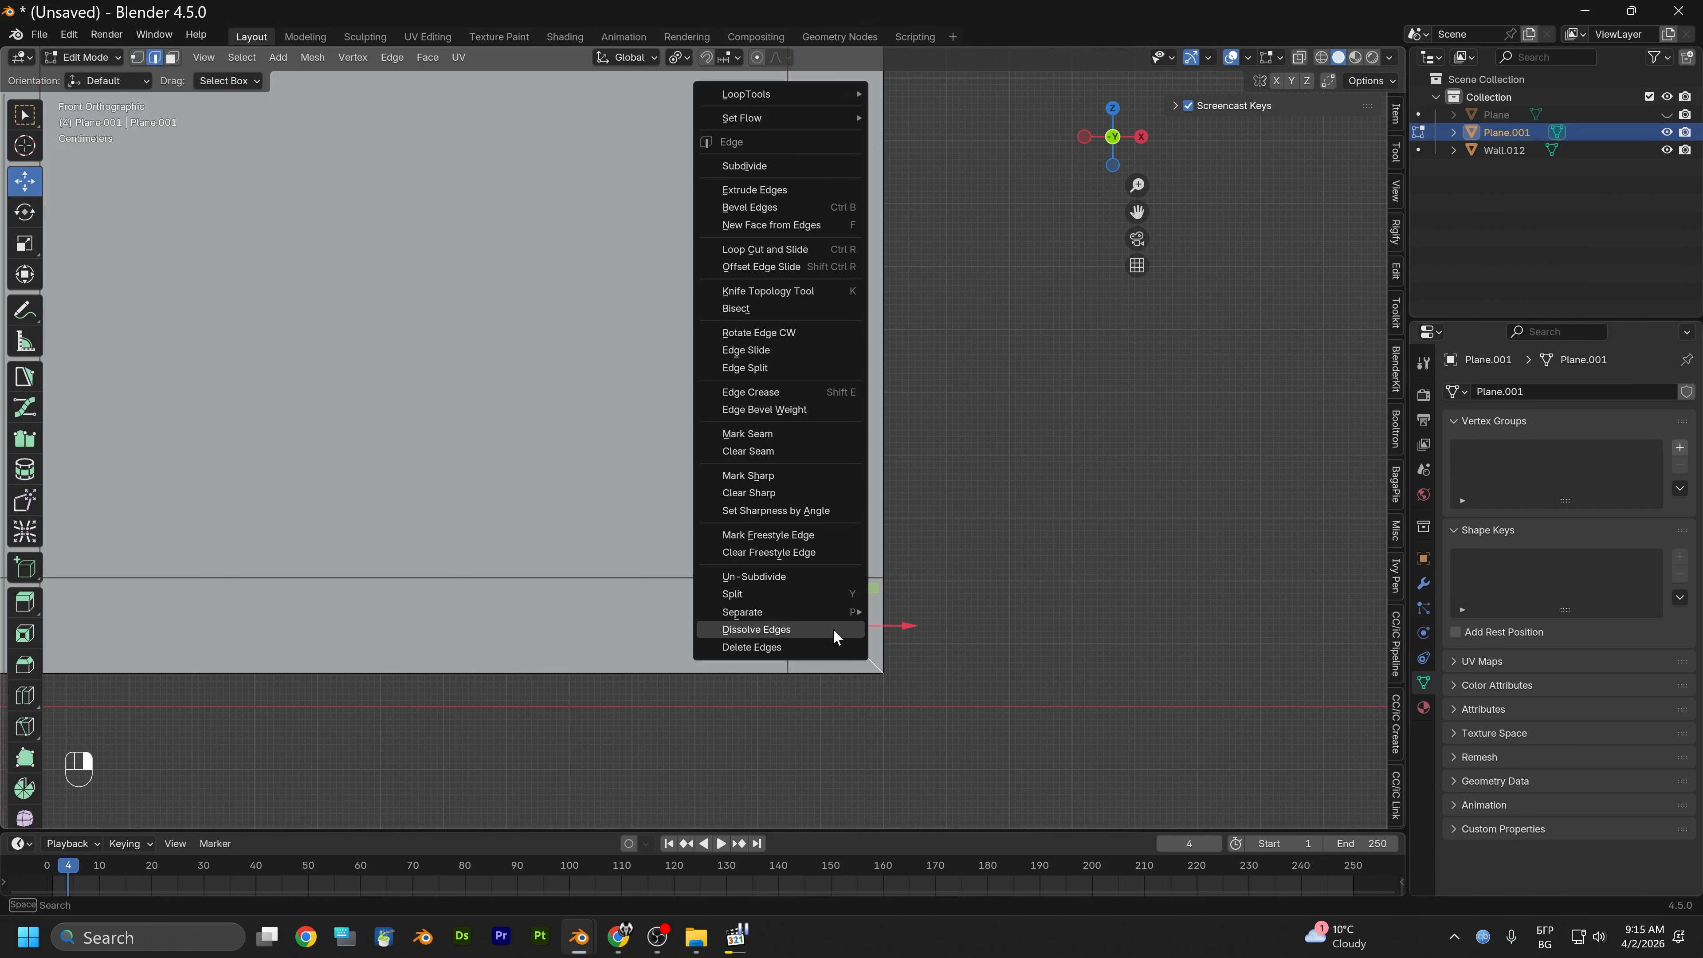
click(790, 631)
scroll(742, 579, down, 4)
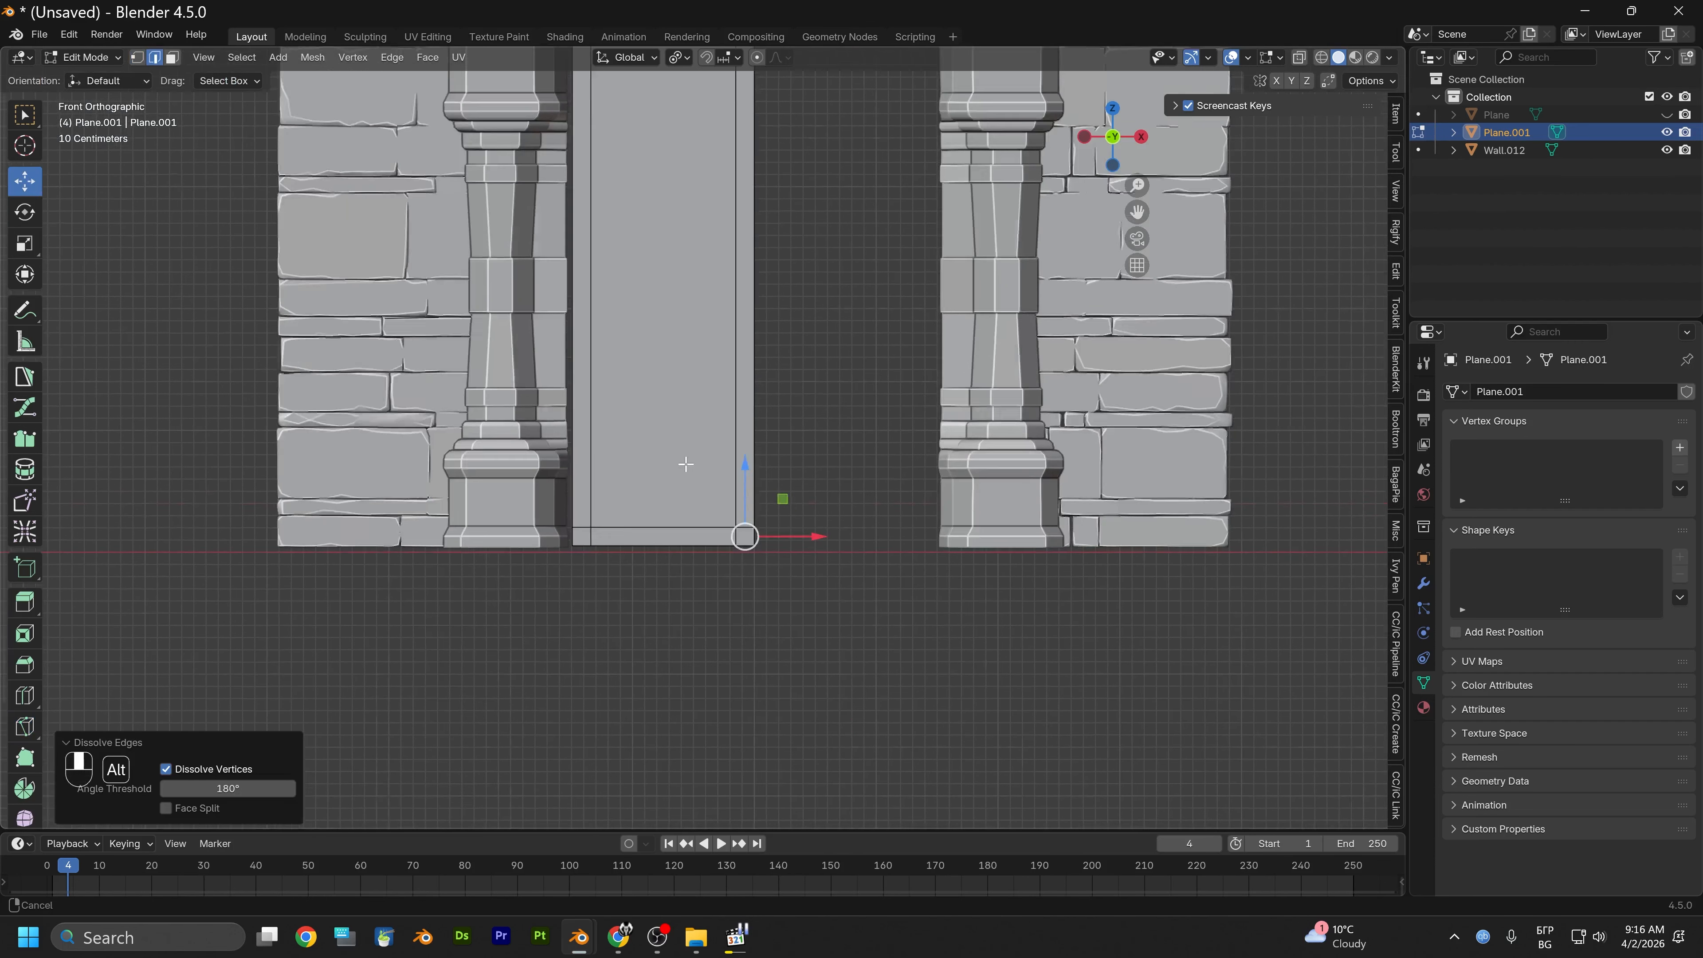
alt+middle_drag(686, 464, 747, 704)
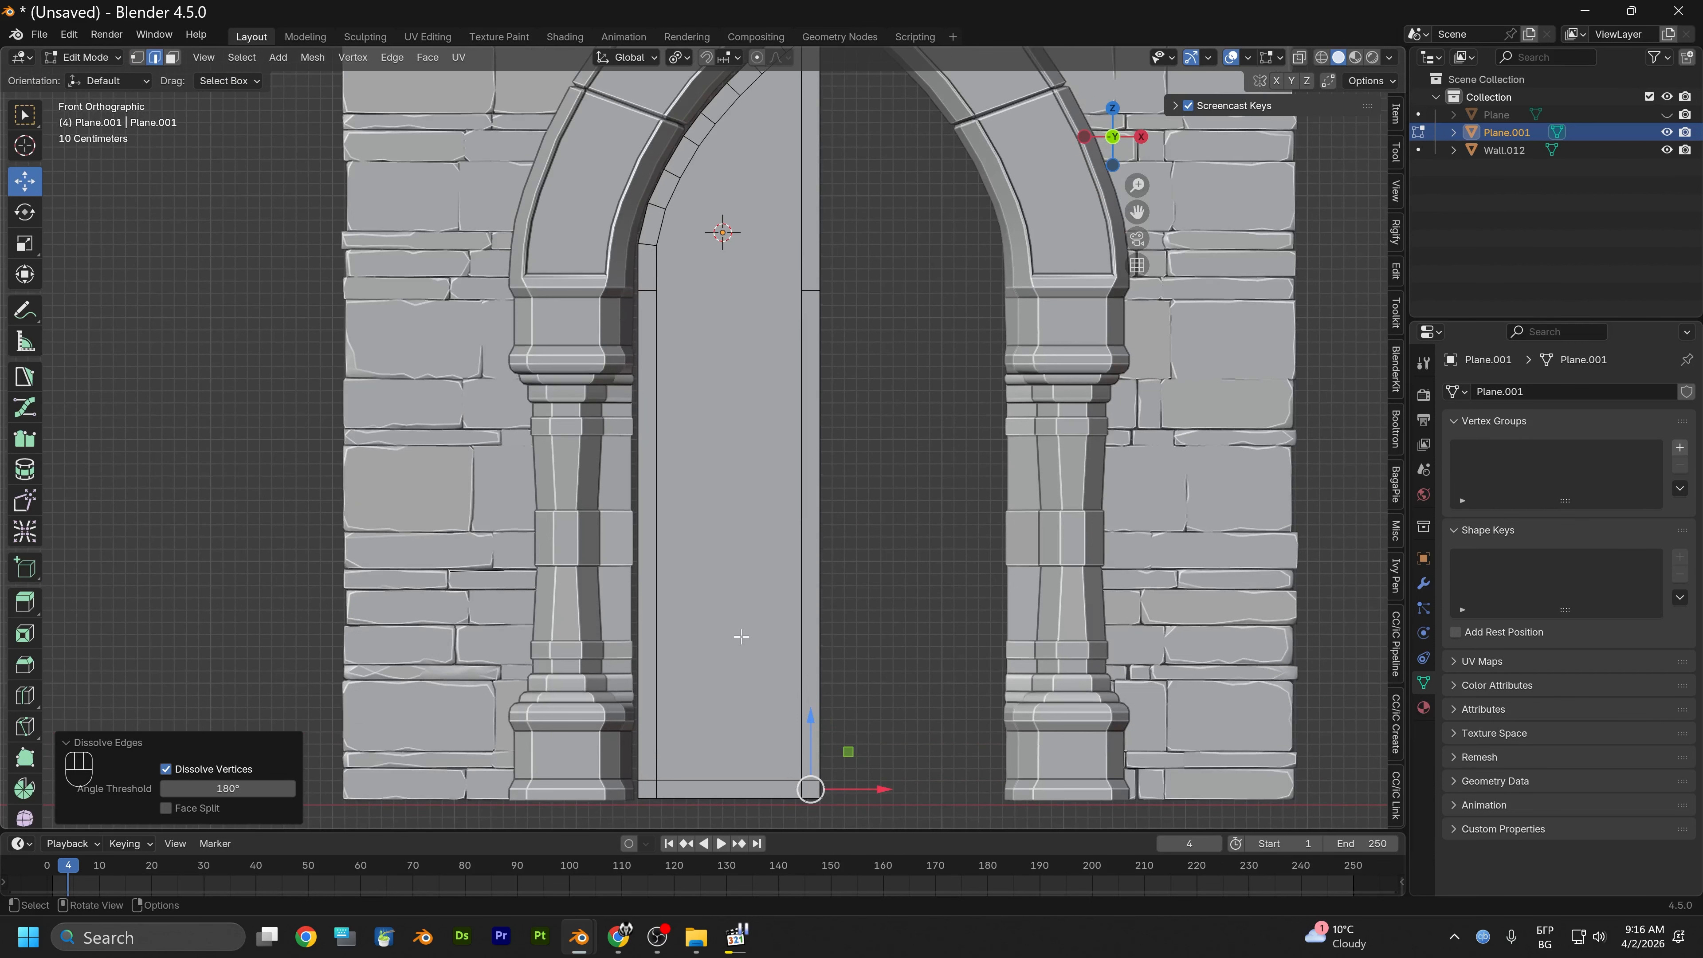
scroll(740, 631, down, 1)
alt+middle_drag(653, 462, 714, 449)
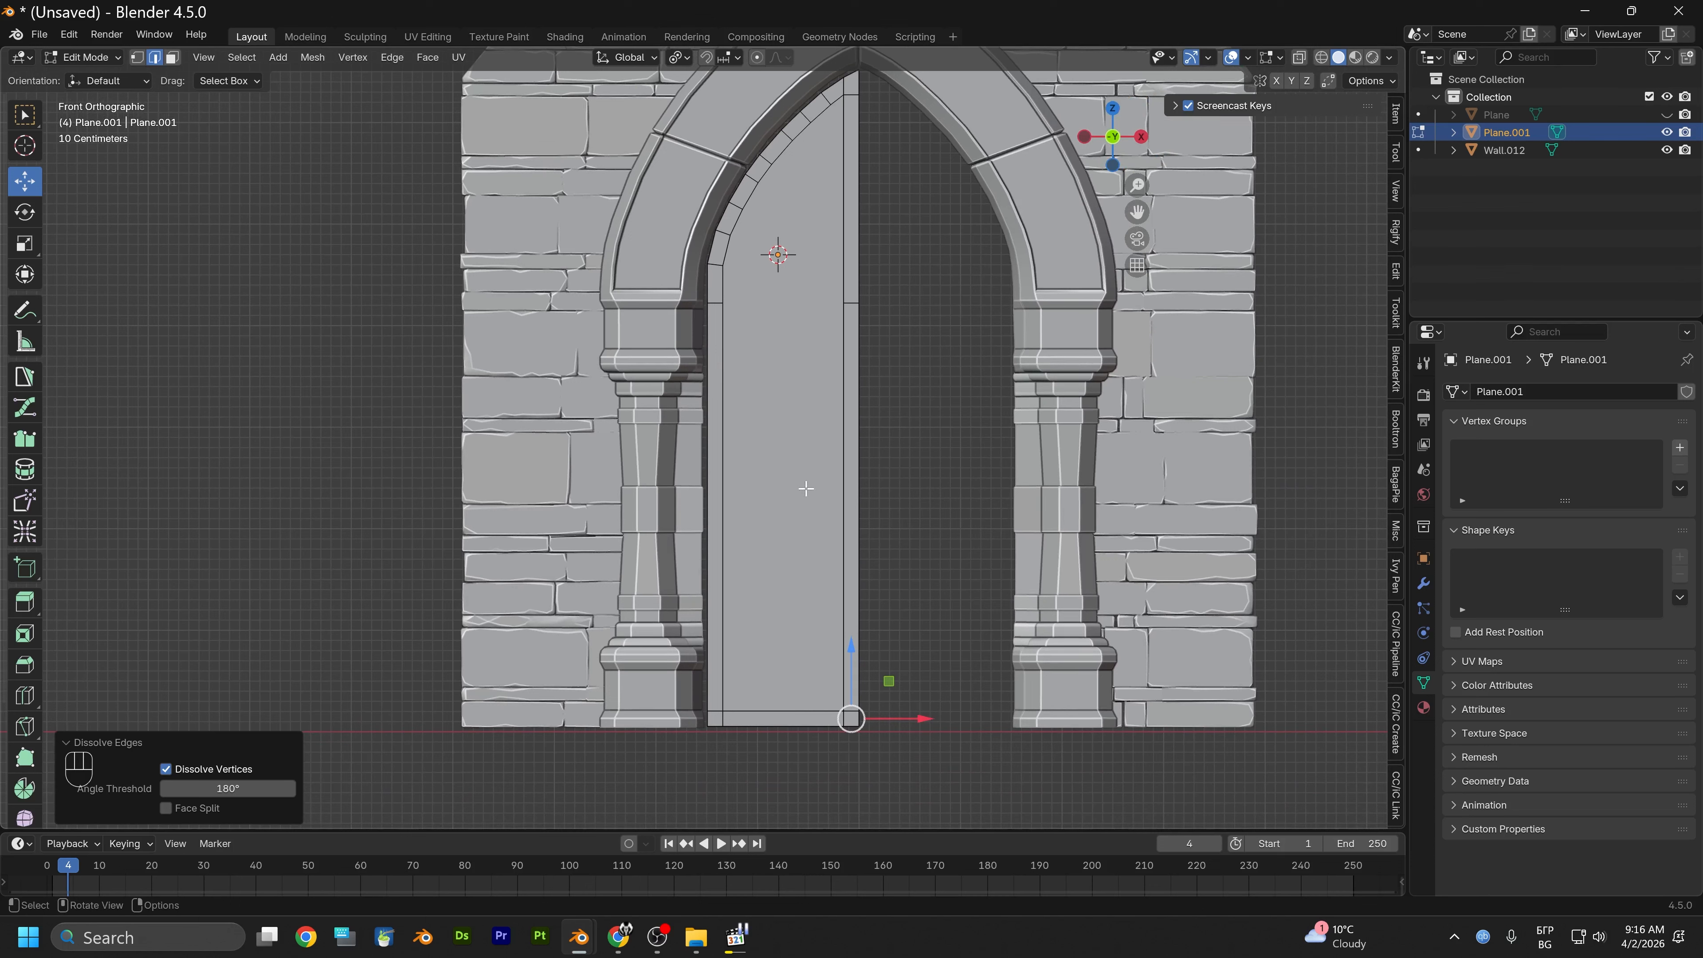
key(ctrl+r)
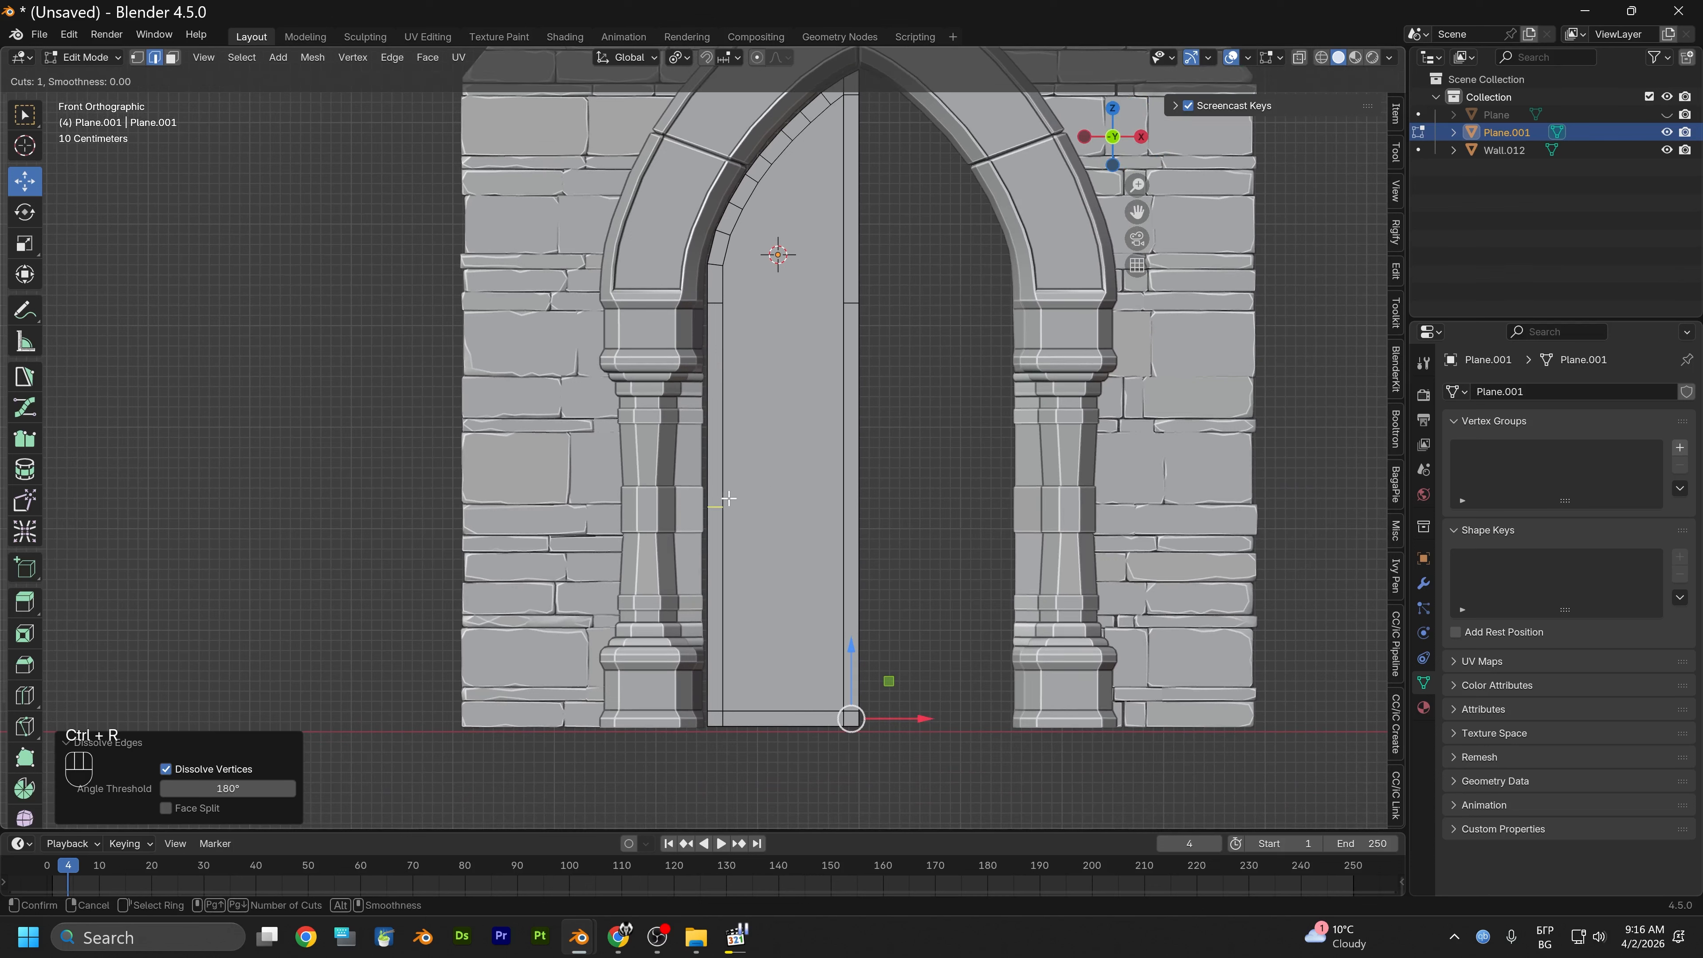
click(722, 539)
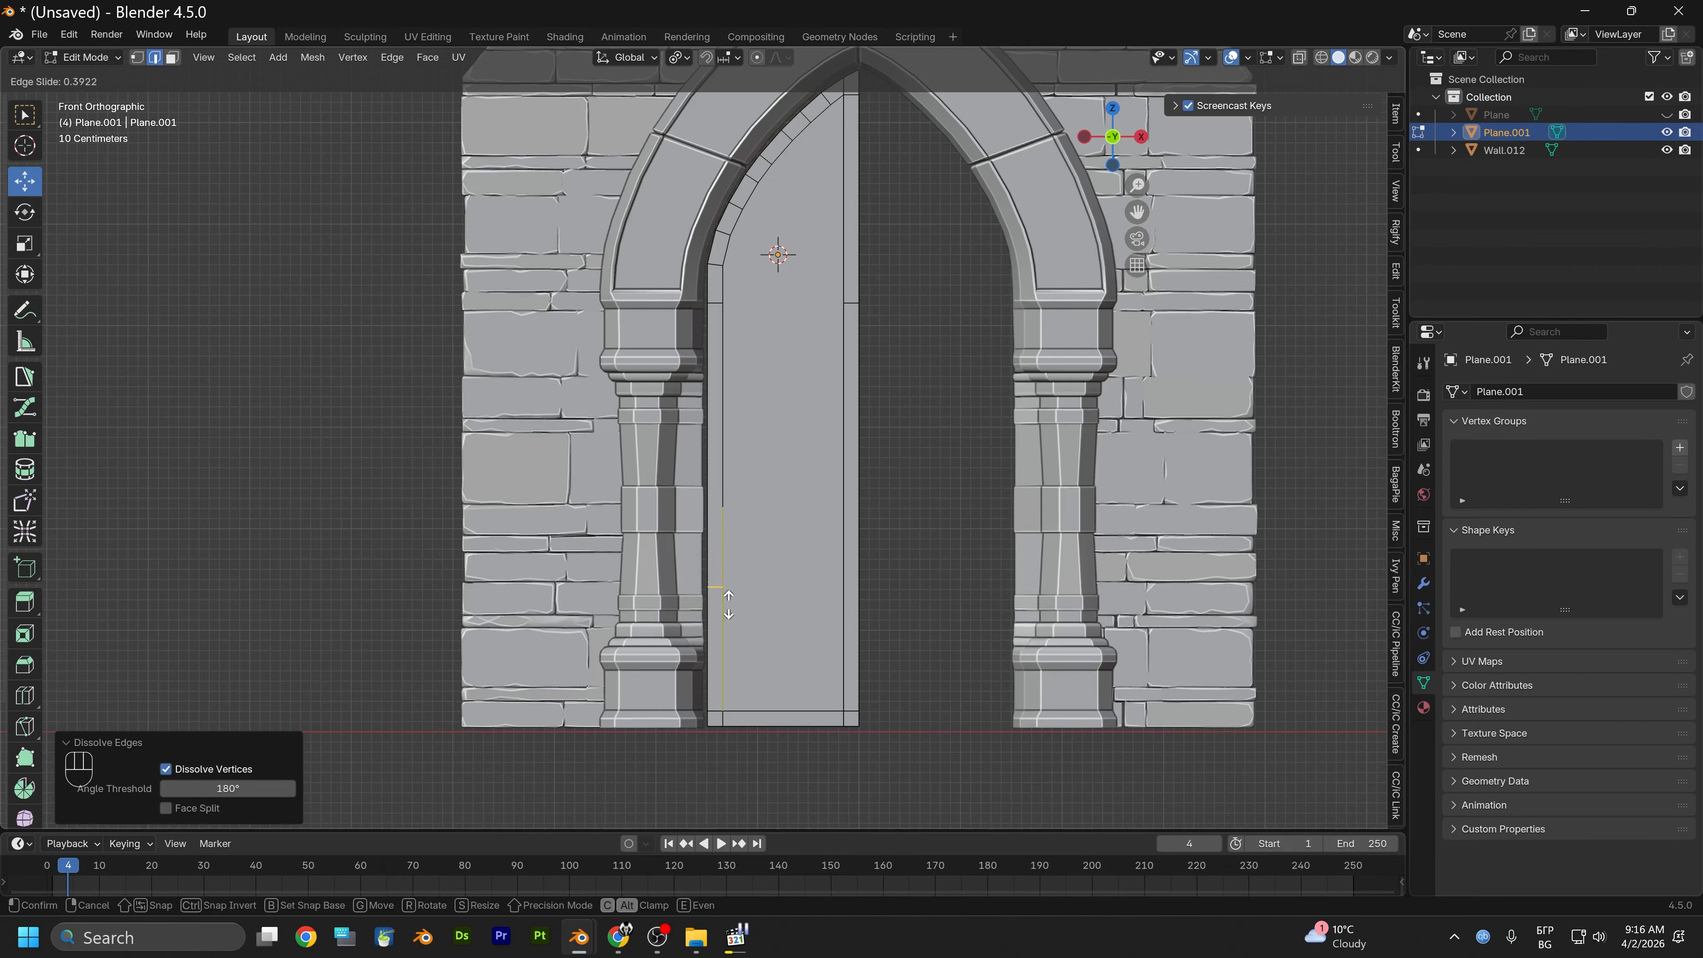
click(728, 669)
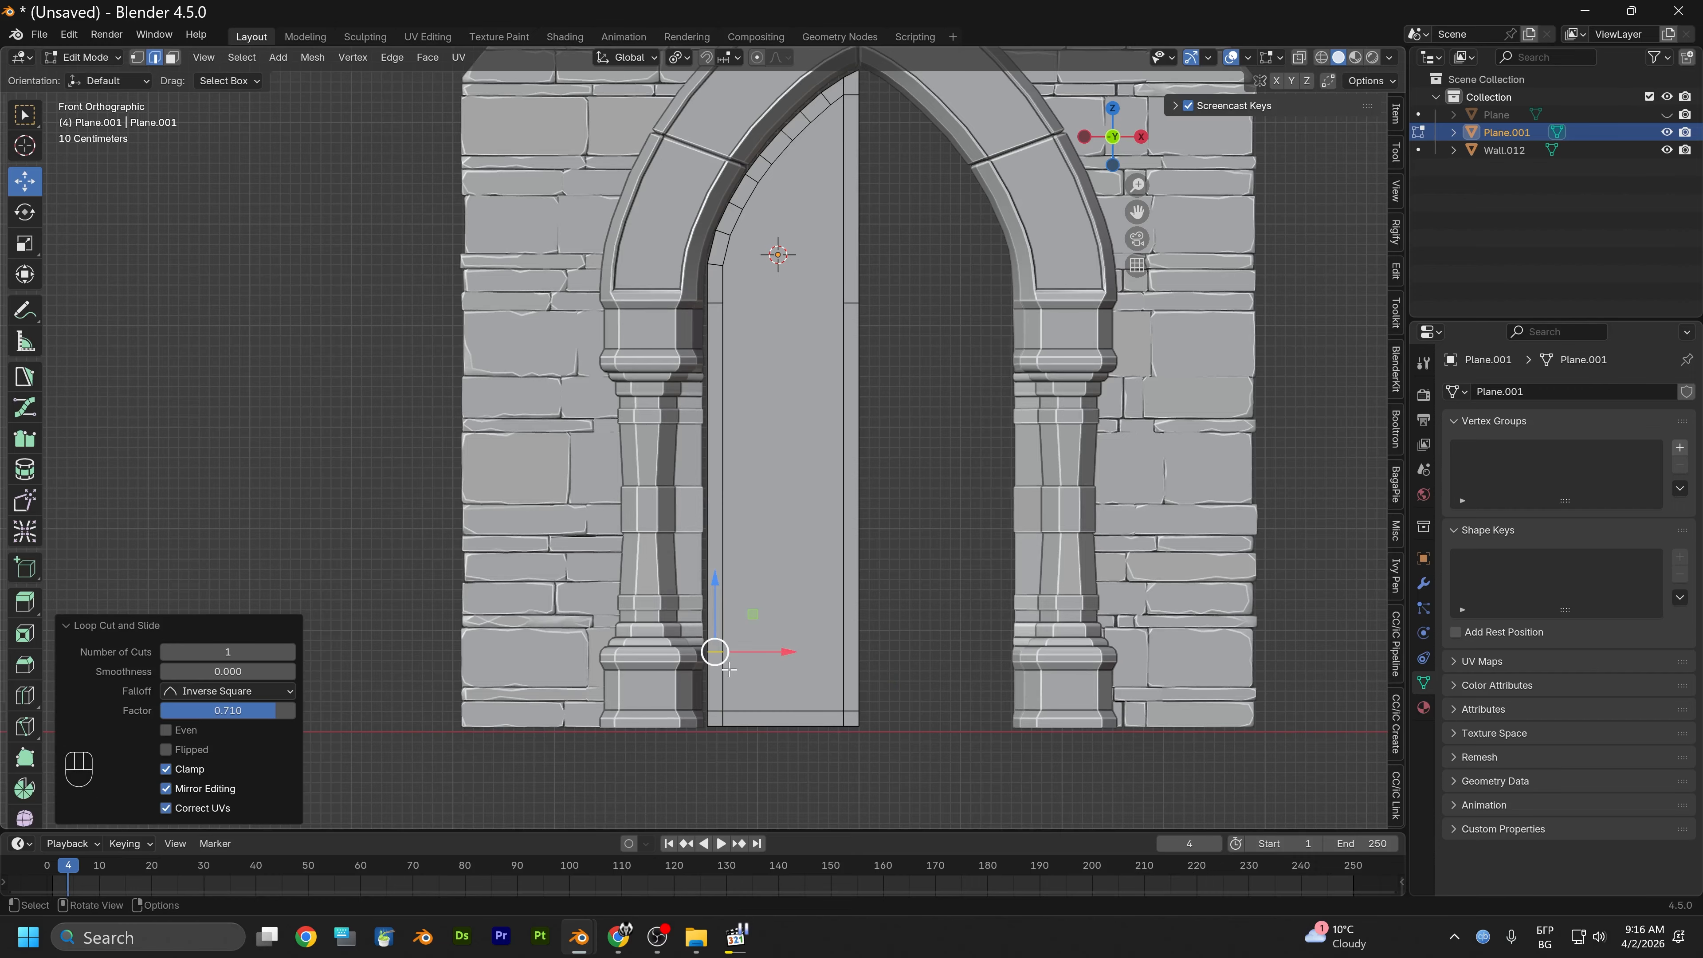
key(ctrl+z)
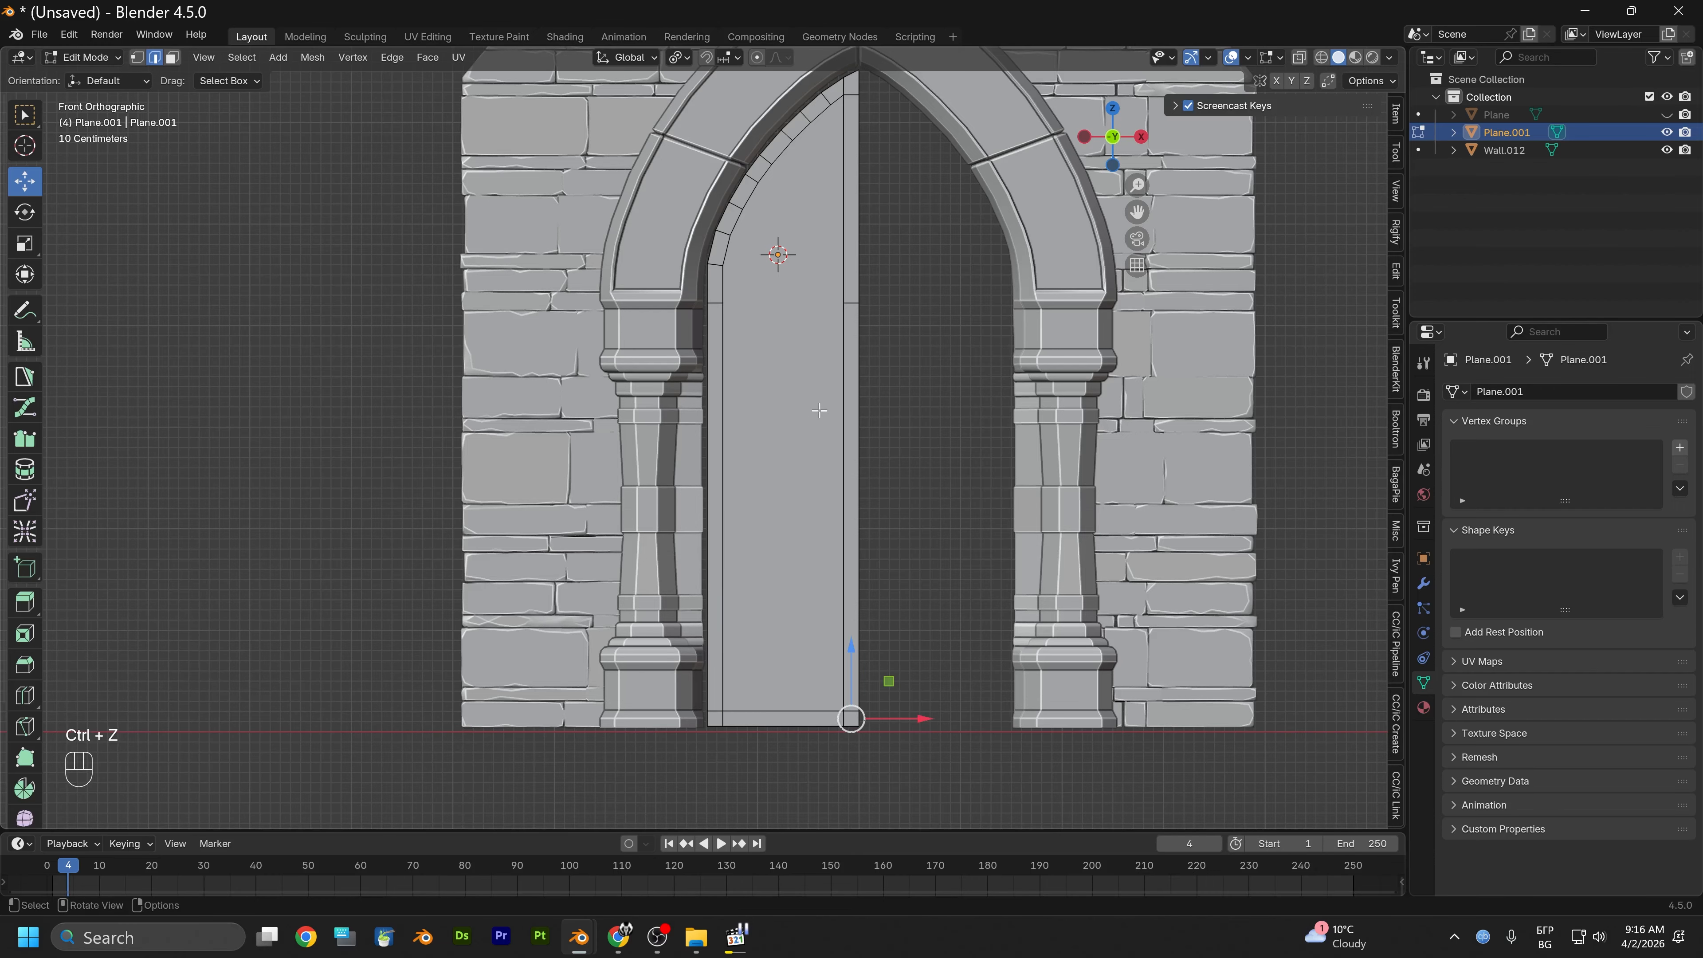
Connect the two inner frame vertices at the base of the arch with a horizontal edge across the panel, and deselect everything
scroll(819, 403, up, 2)
alt+middle_drag(828, 307, 776, 516)
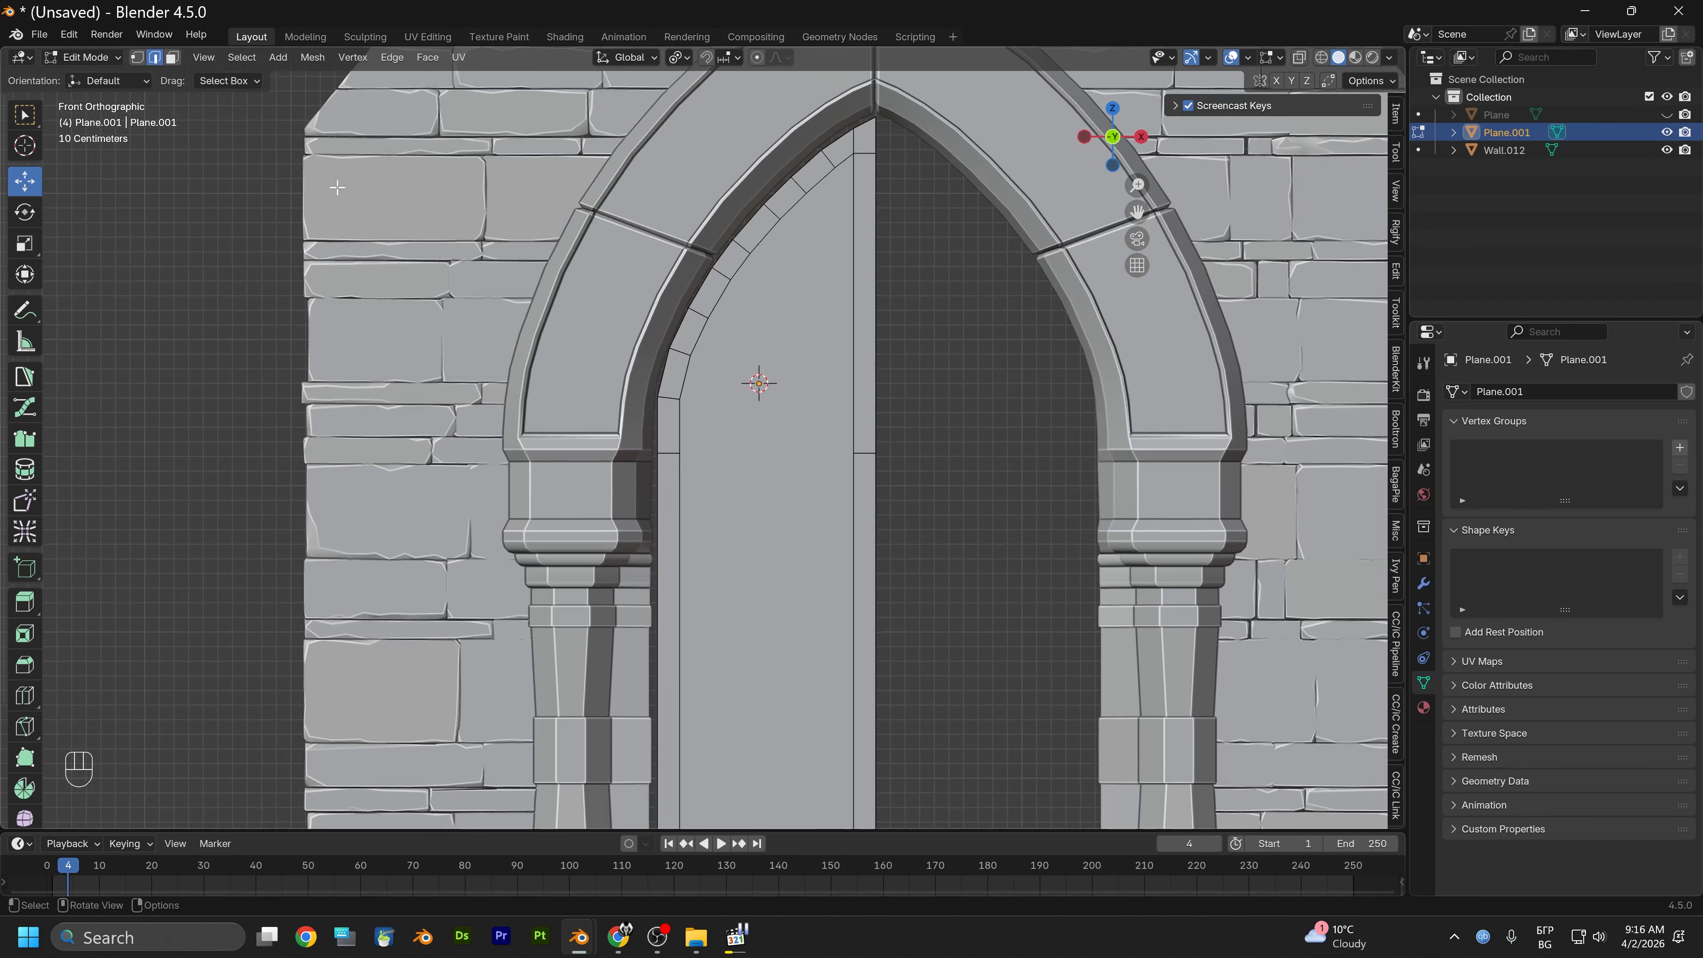
key(1)
click(679, 455)
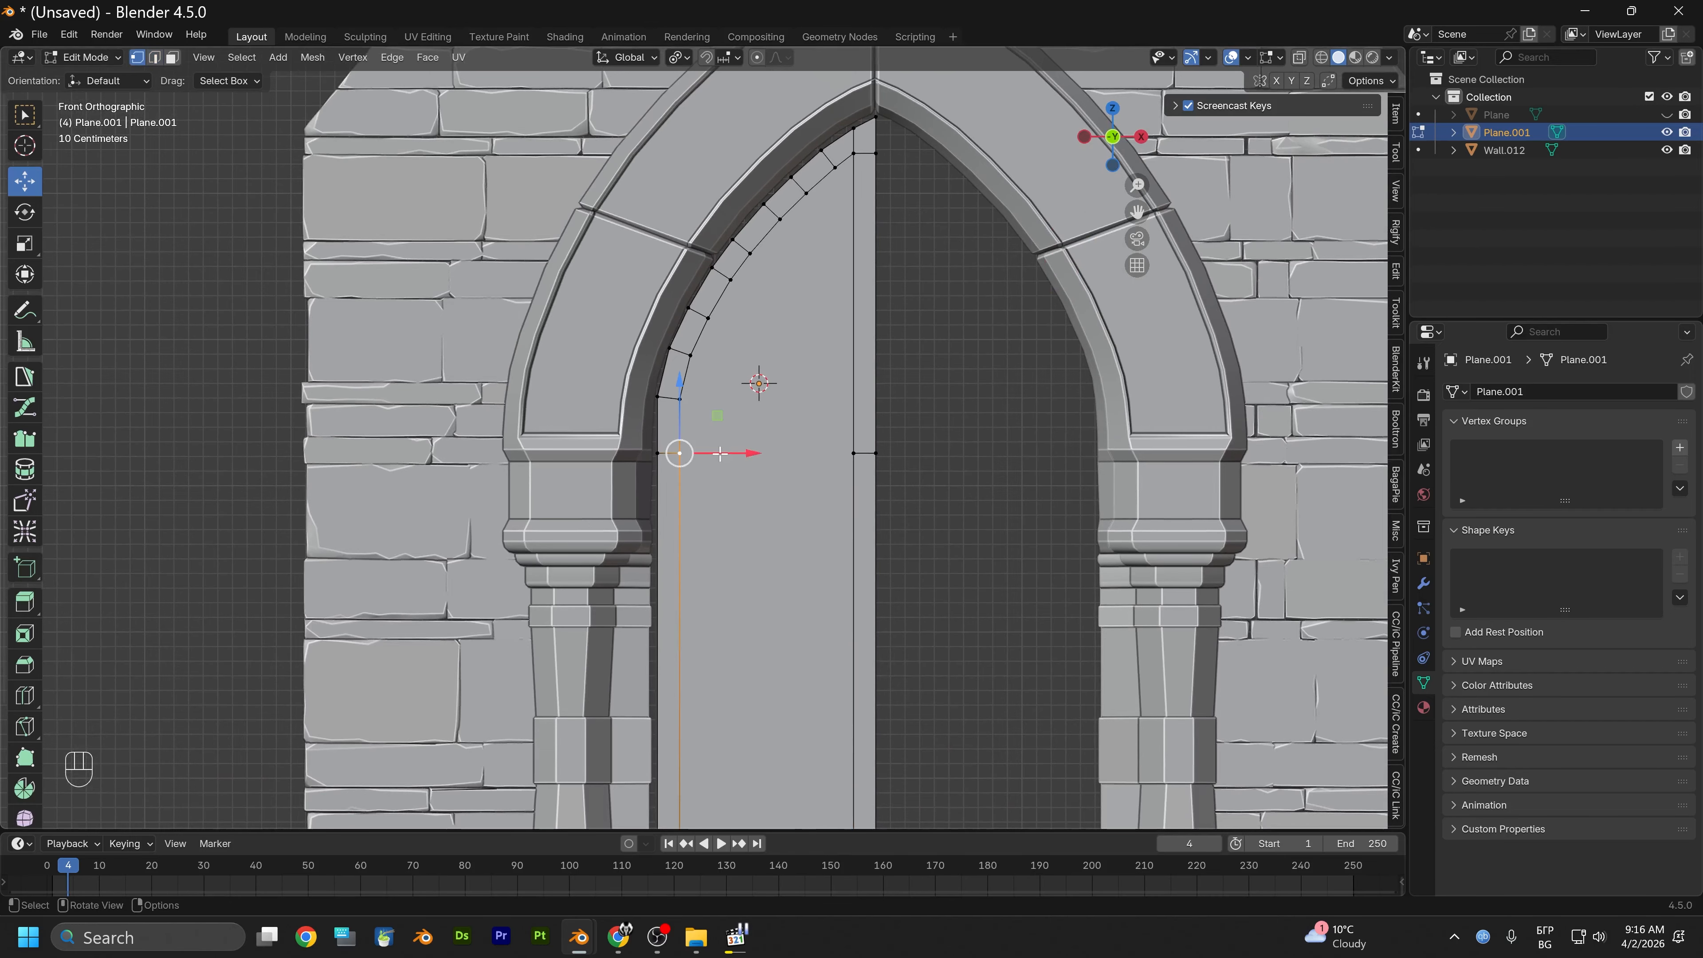
shift+click(856, 452)
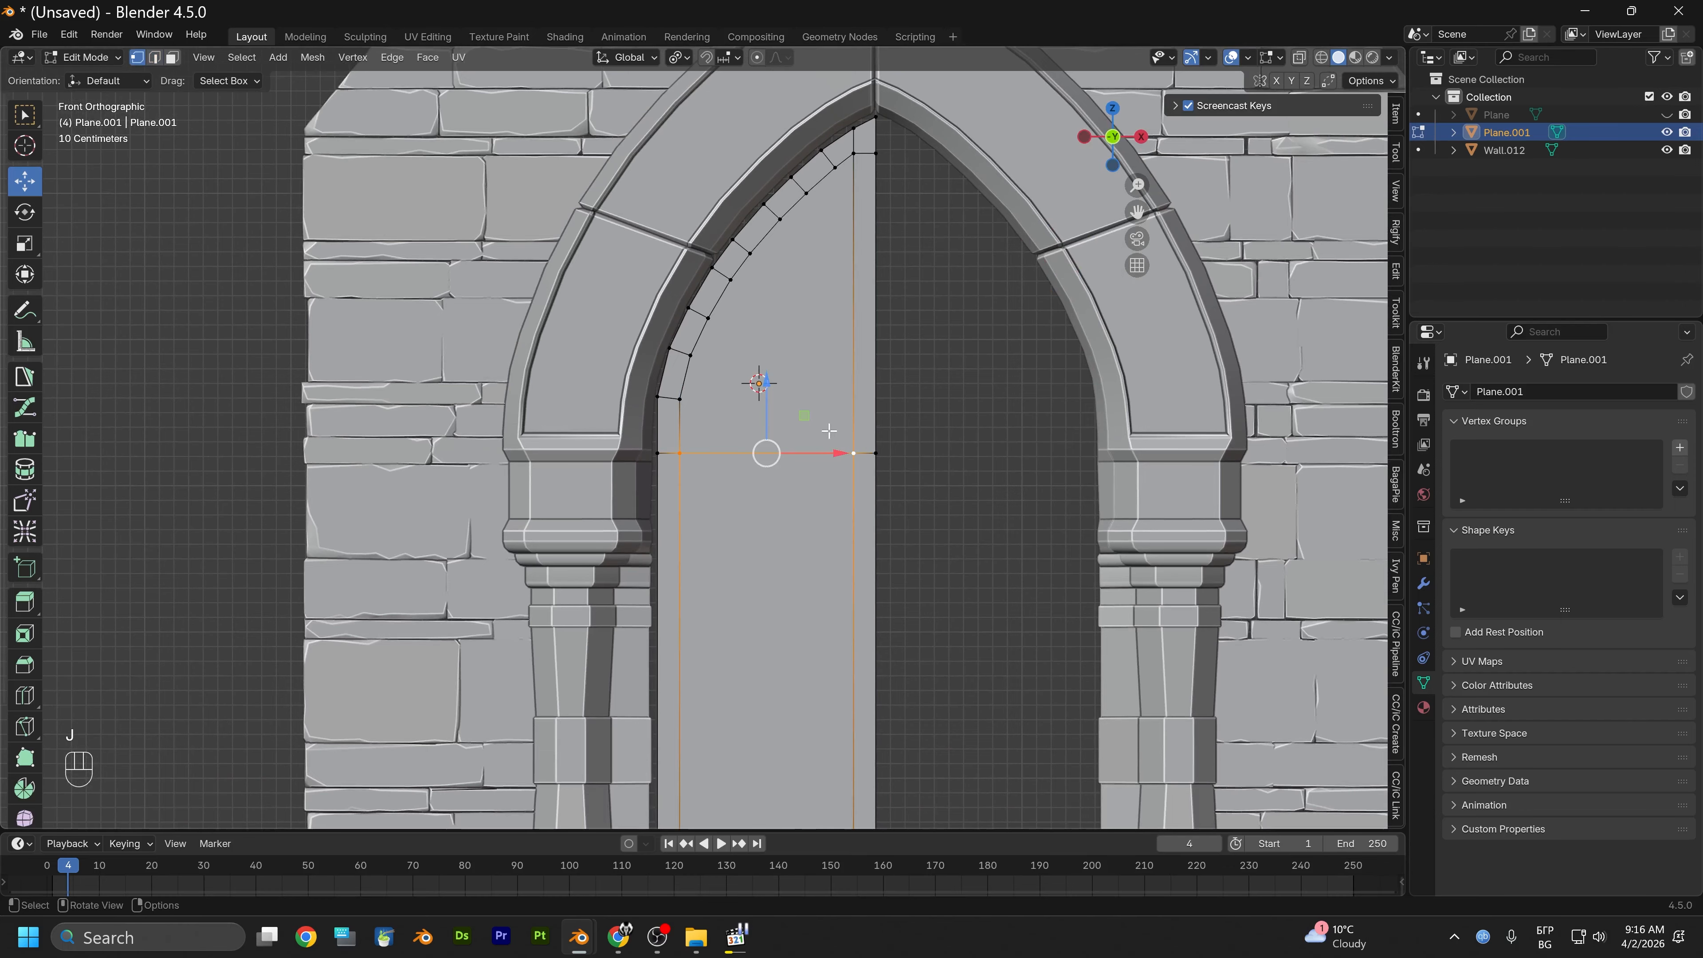
scroll(829, 431, down, 2)
key(alt+a)
Add one horizontal loop cut across the door's lower rectangular section, slid down to a factor of about -0.472
alt+middle_drag(897, 479, 895, 347)
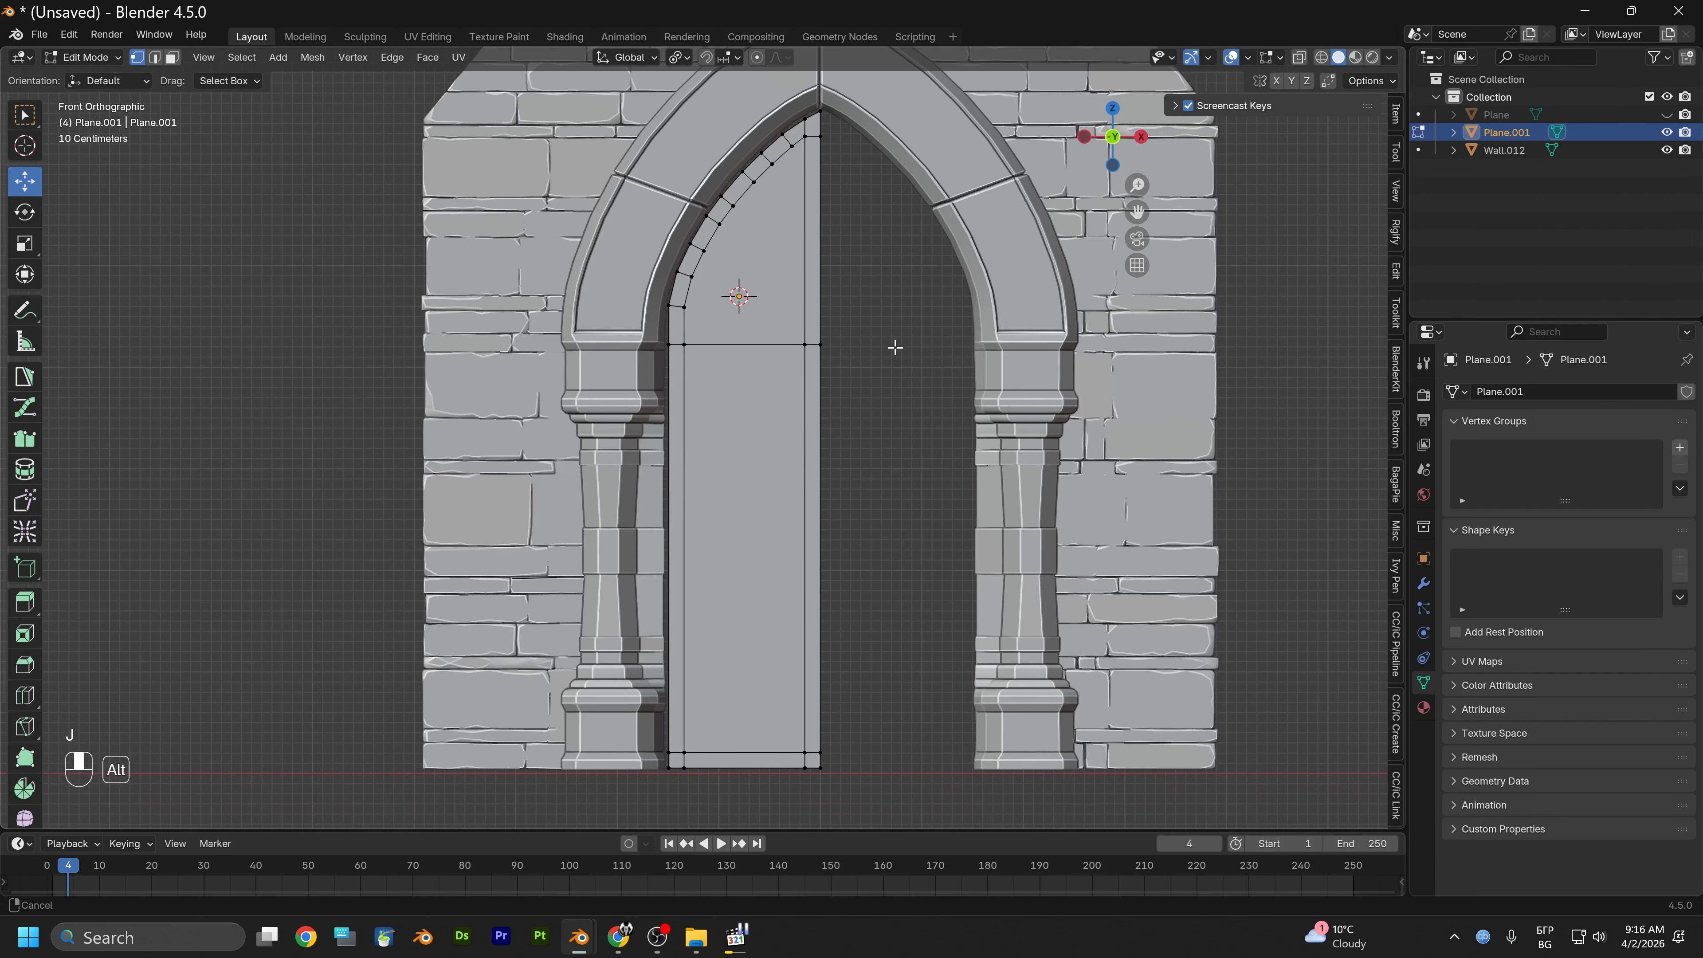
key(ctrl+r)
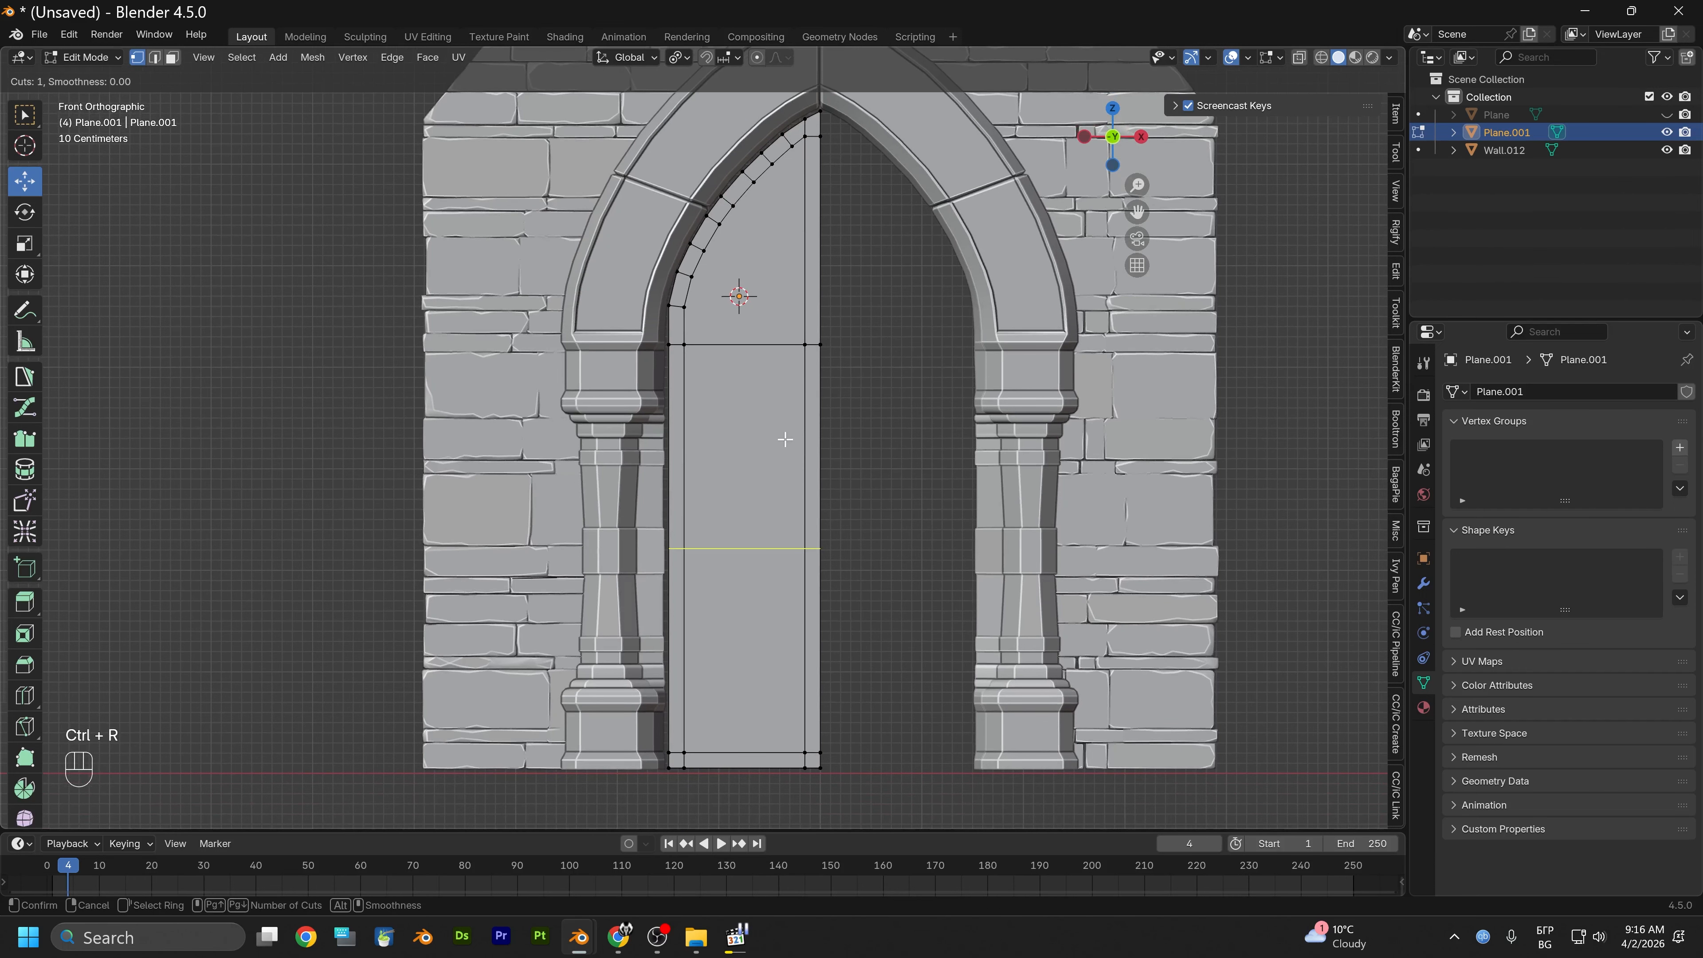
click(785, 439)
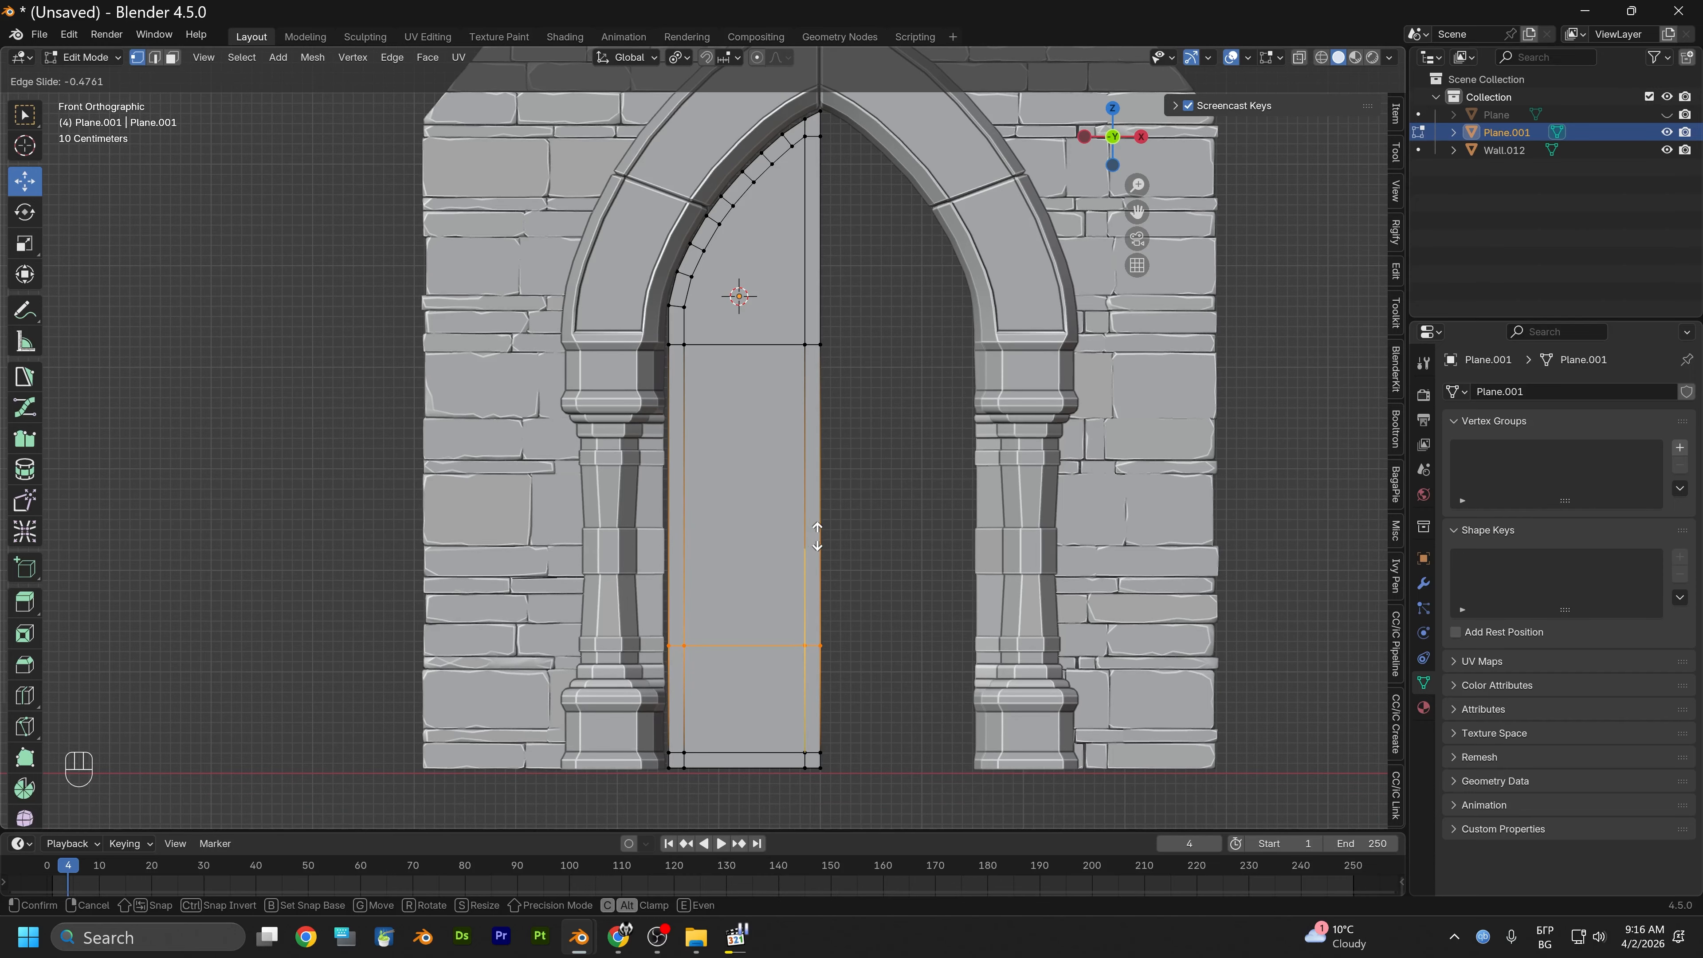
click(812, 530)
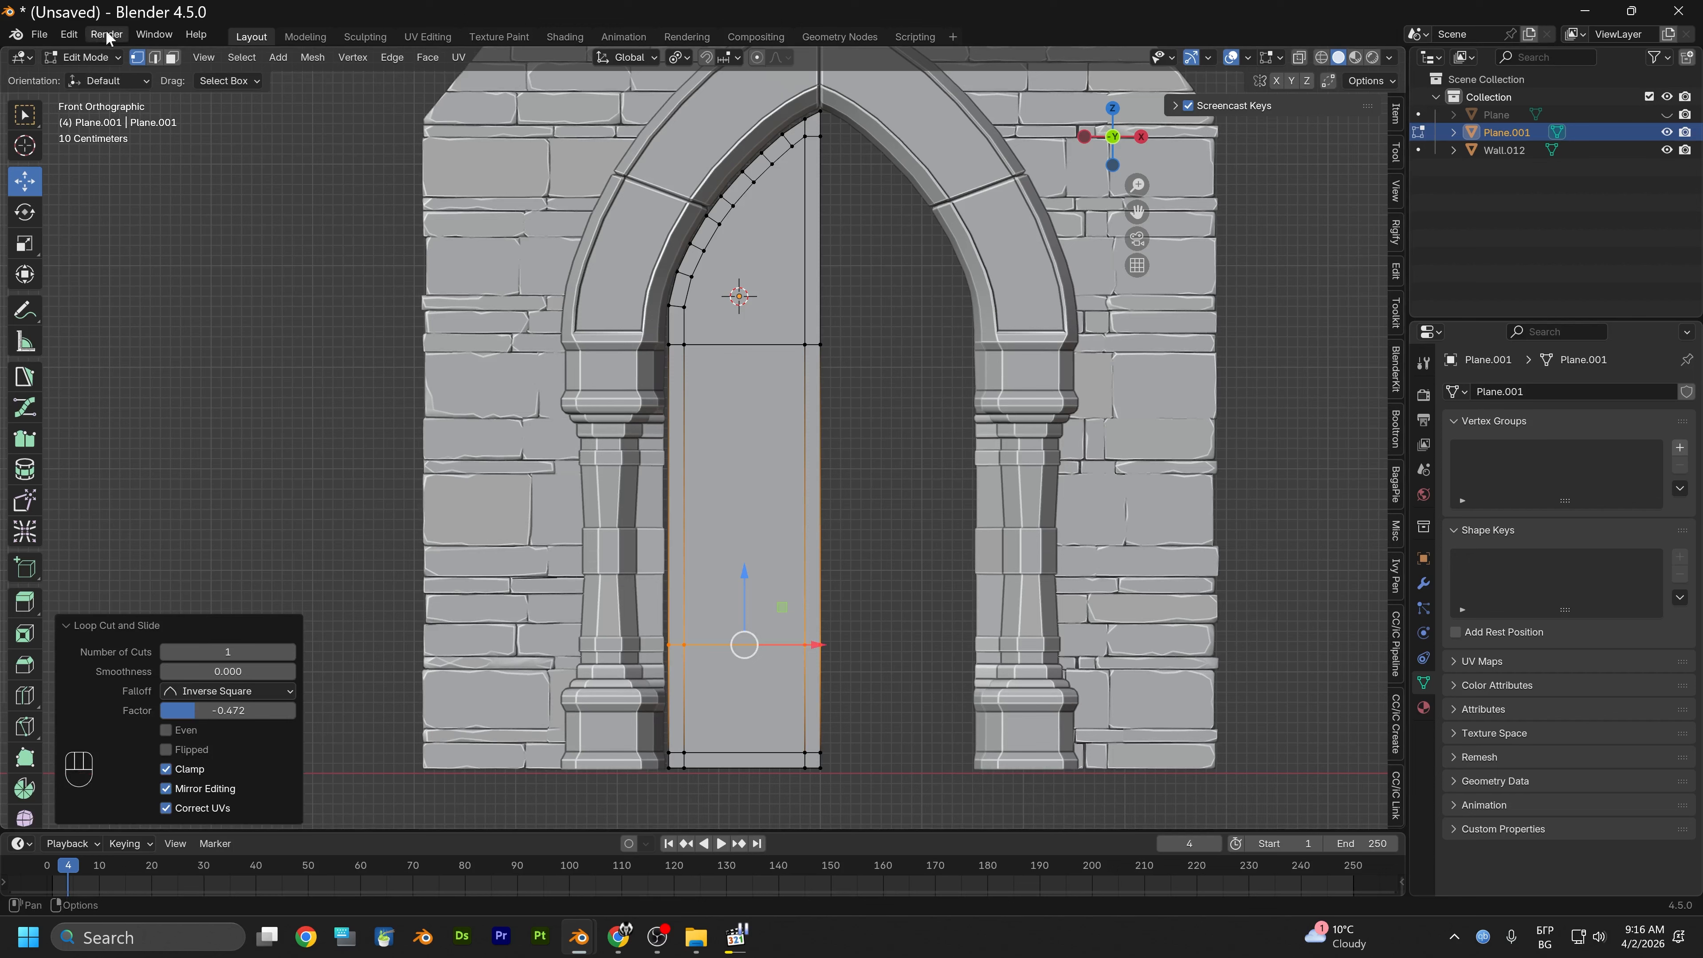
Bevel the two horizontal crossbar edge loops on the door into strips, with a width of about 0.081 m and one segment
click(156, 58)
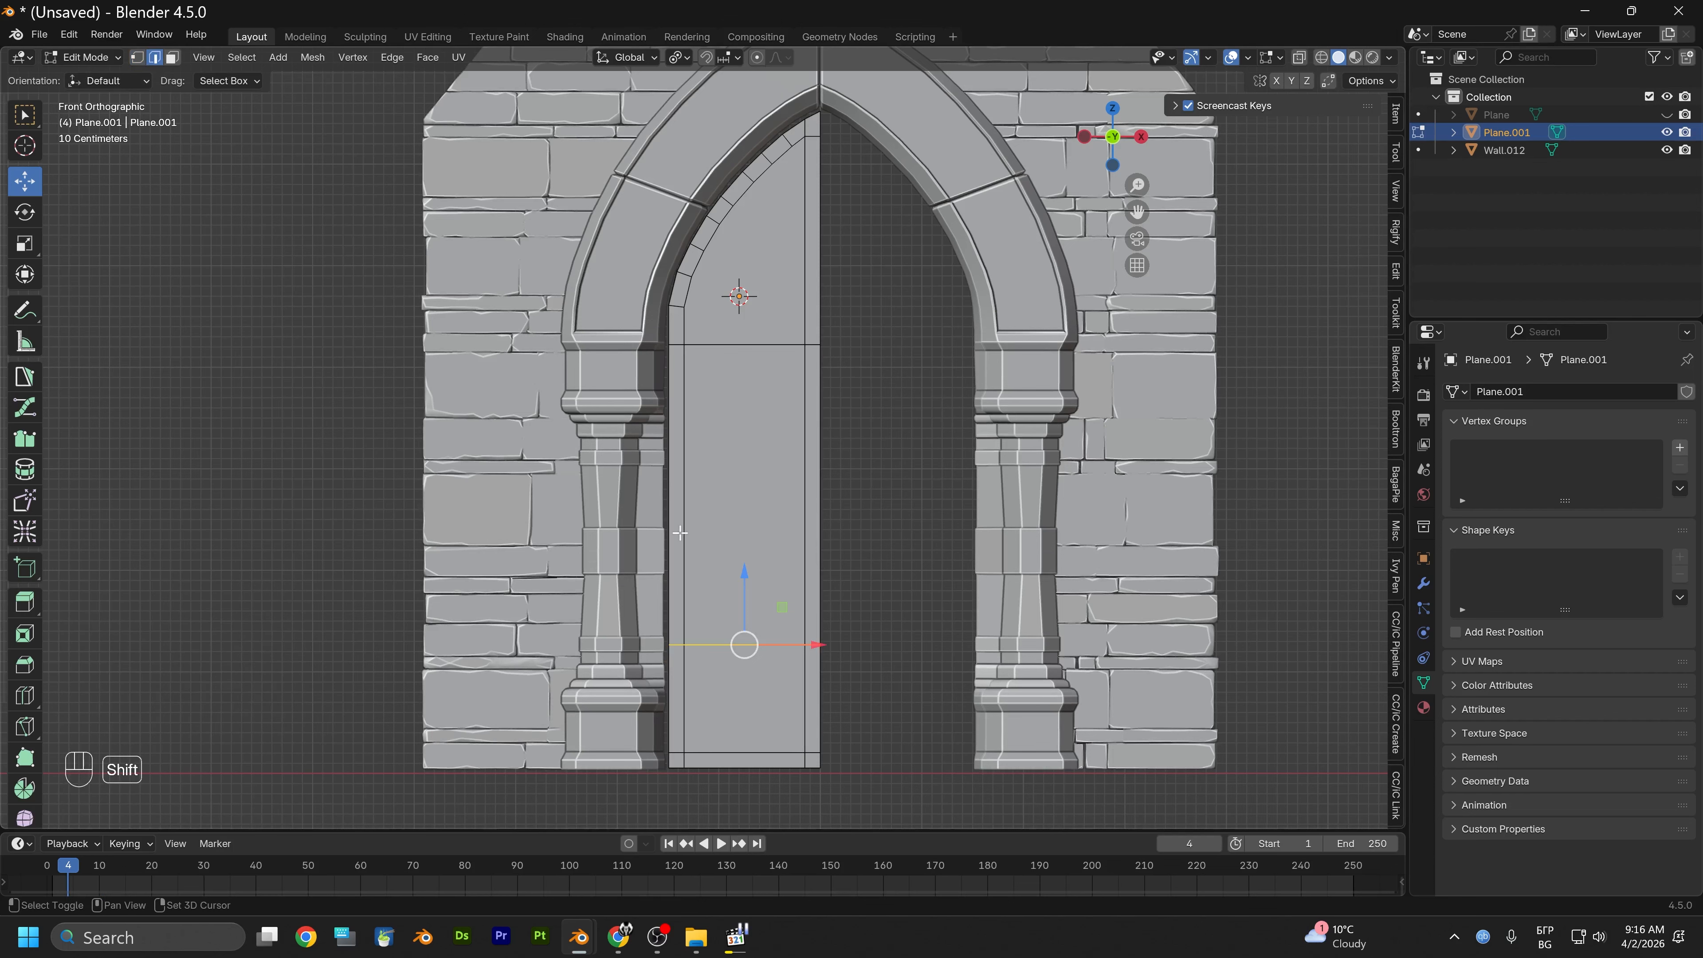
alt+shift+click(740, 343)
key(ctrl+b)
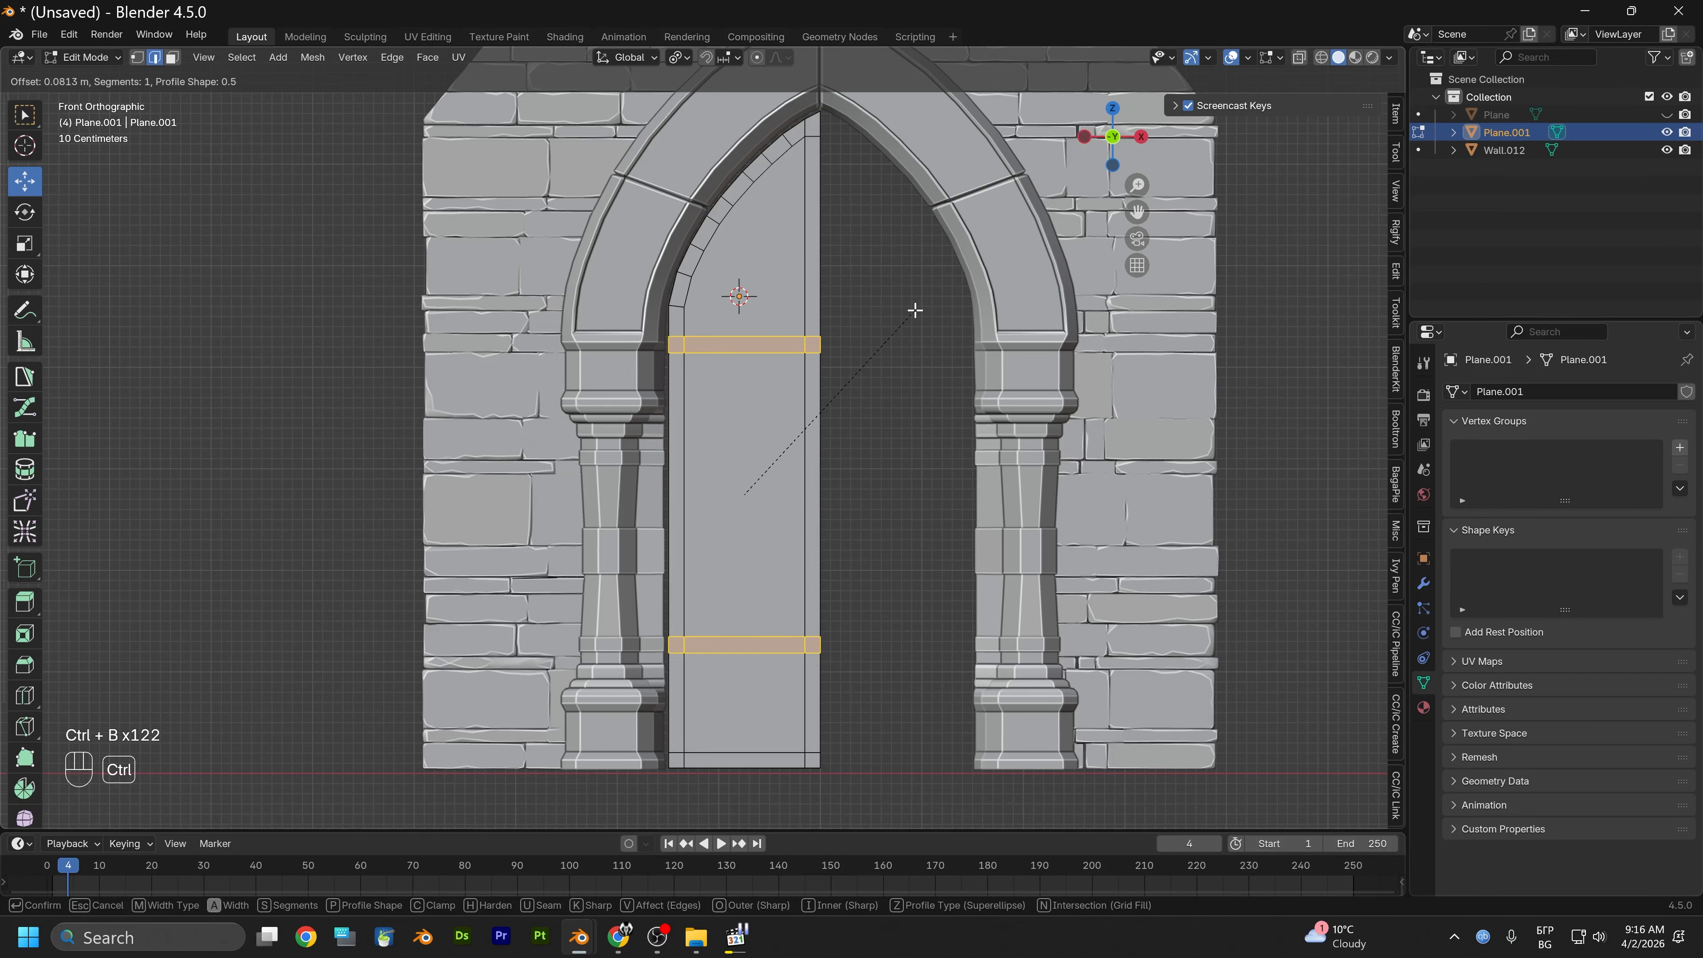
click(915, 310)
Delete the door's three large inner faces above, between and below the crossbars, leaving only the frame
scroll(892, 452, up, 2)
scroll(894, 450, down, 2)
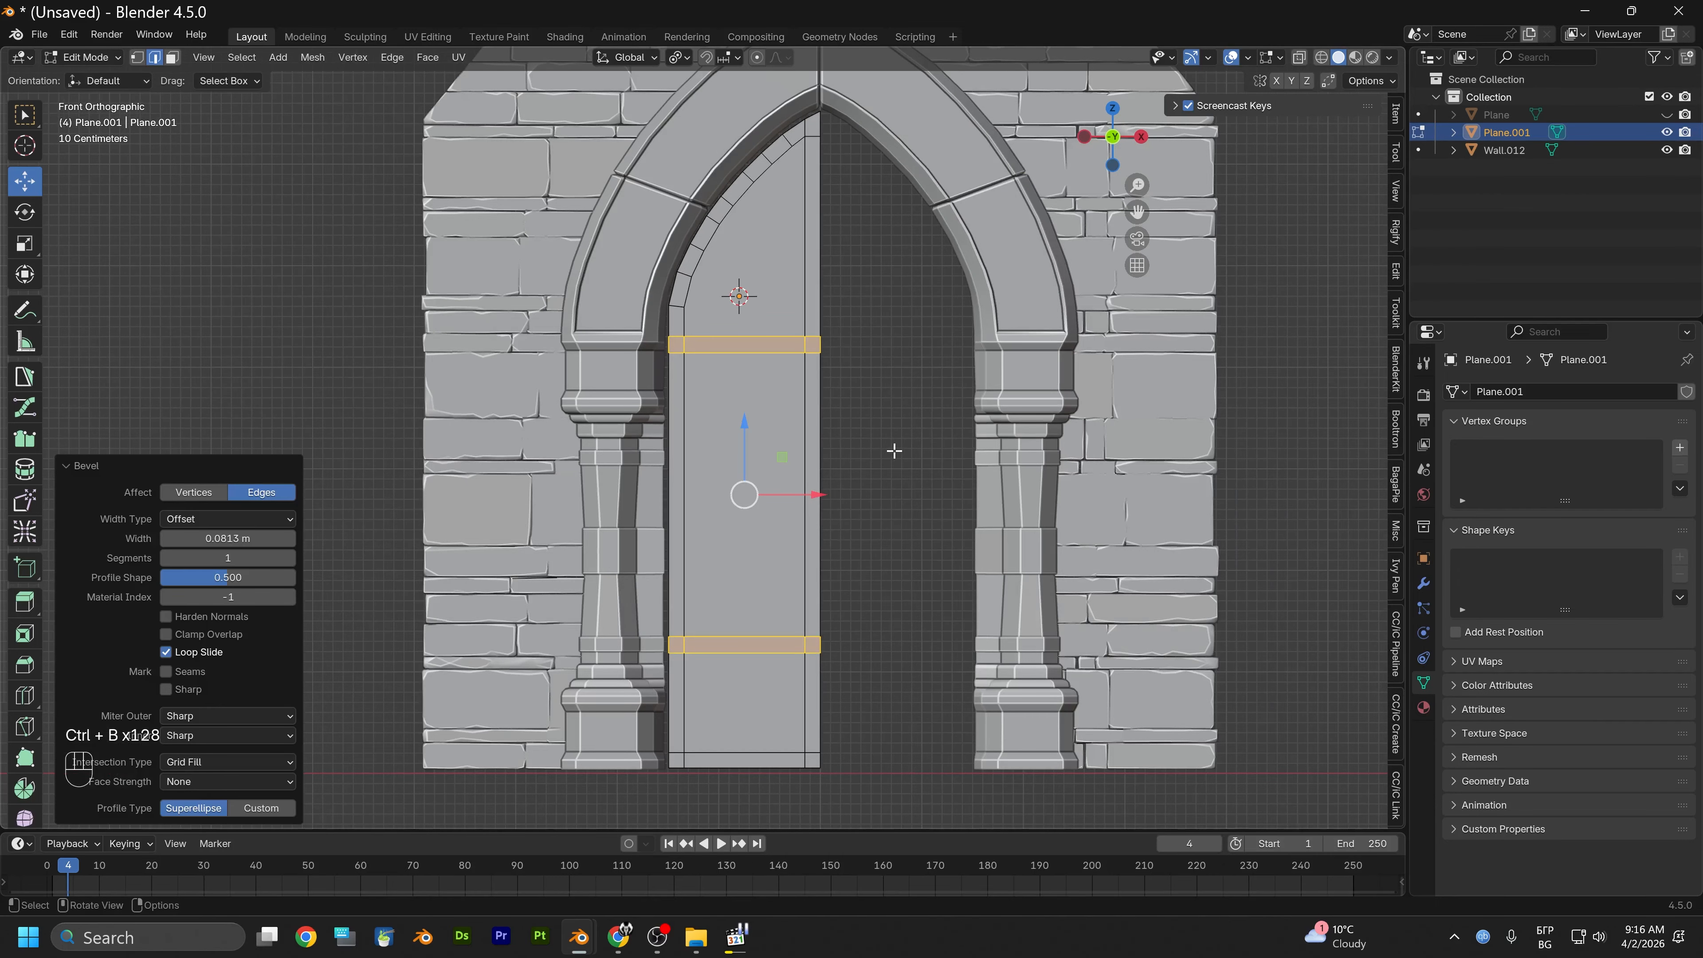
scroll(894, 450, up, 5)
middle_drag(909, 353, 932, 433)
scroll(959, 414, down, 1)
scroll(959, 414, down, 1)
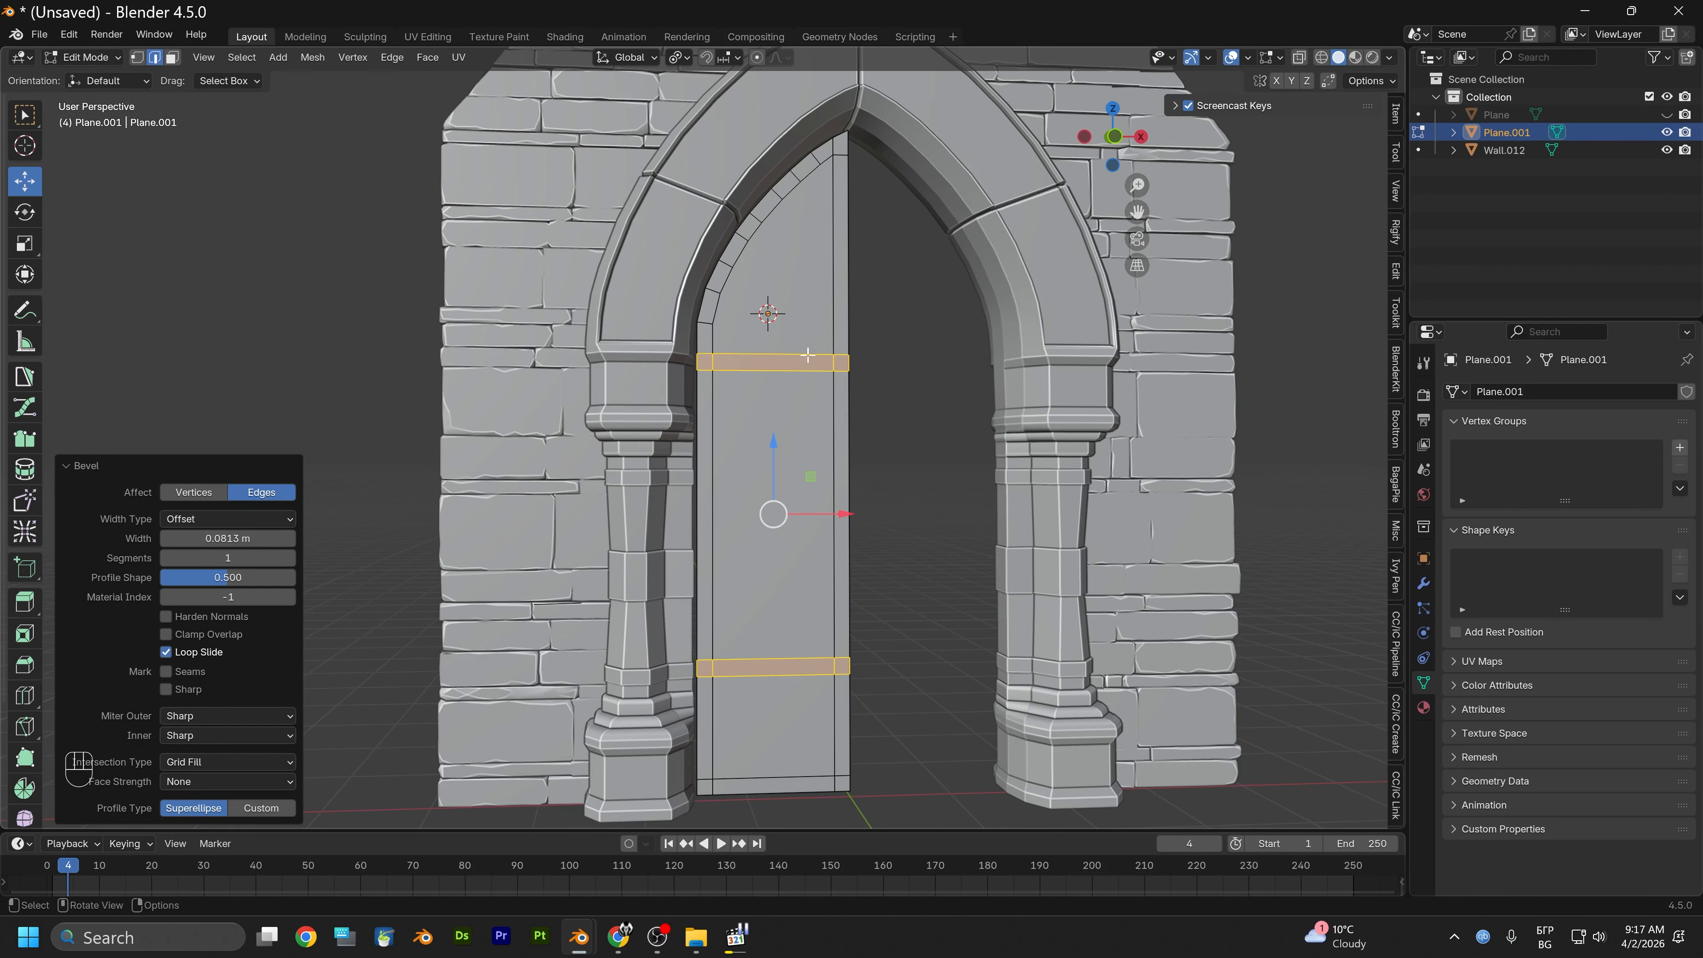
key(3)
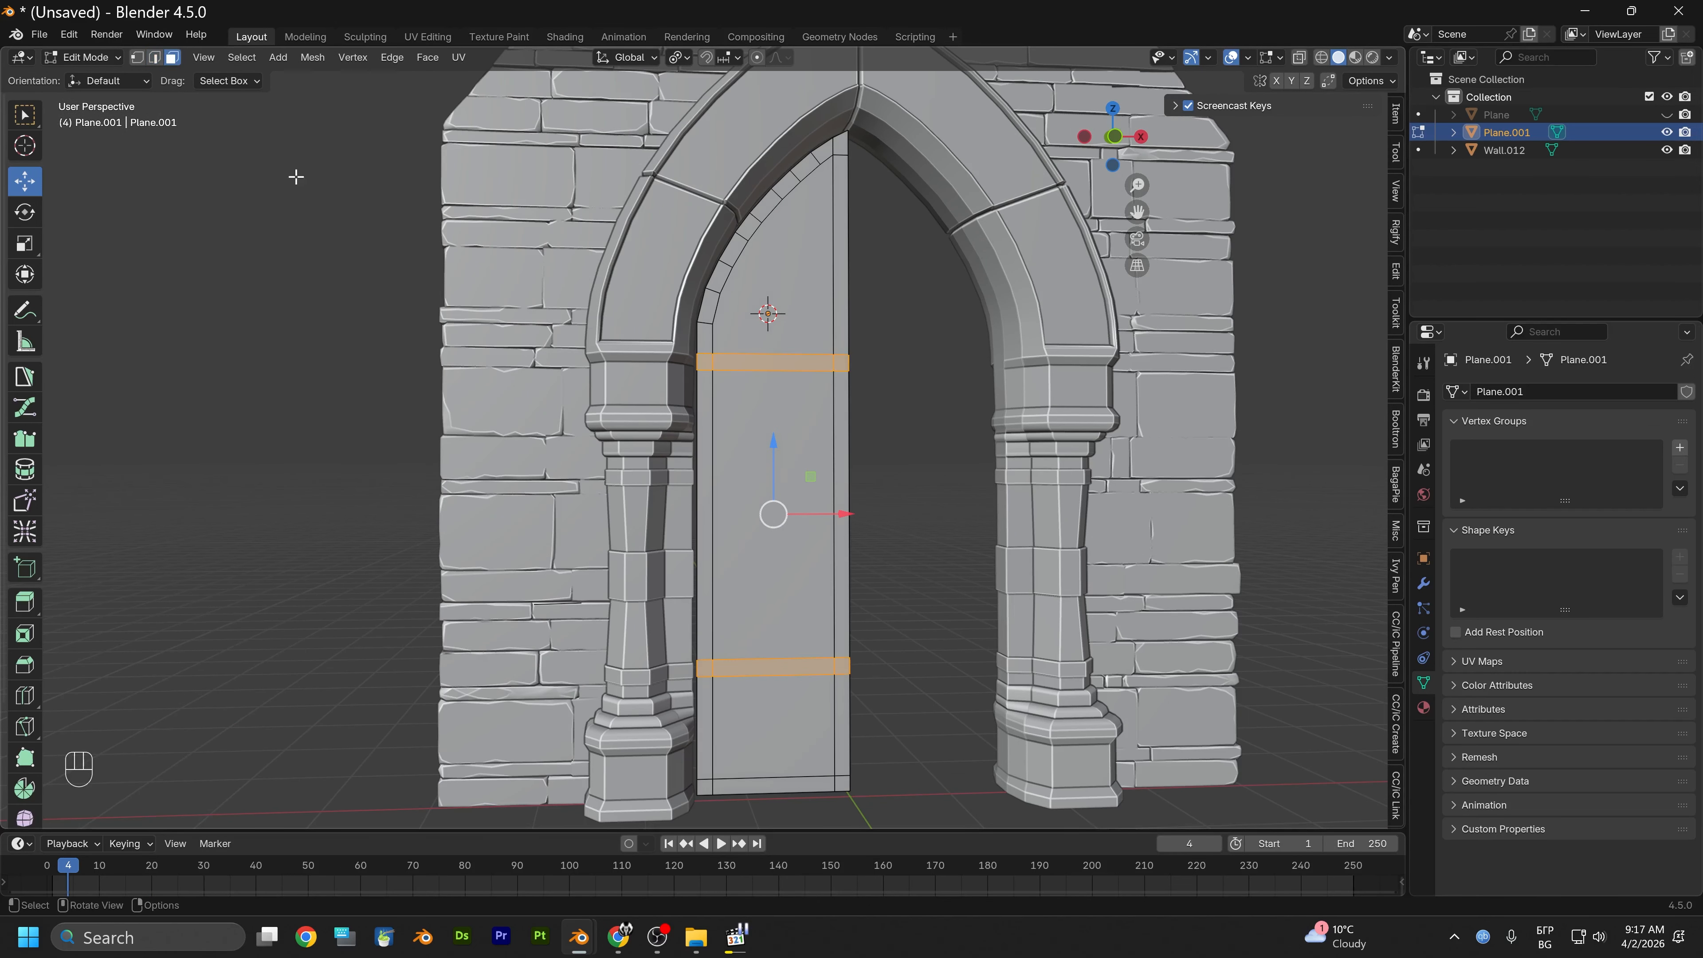
click(730, 477)
shift+click(787, 281)
shift+click(772, 698)
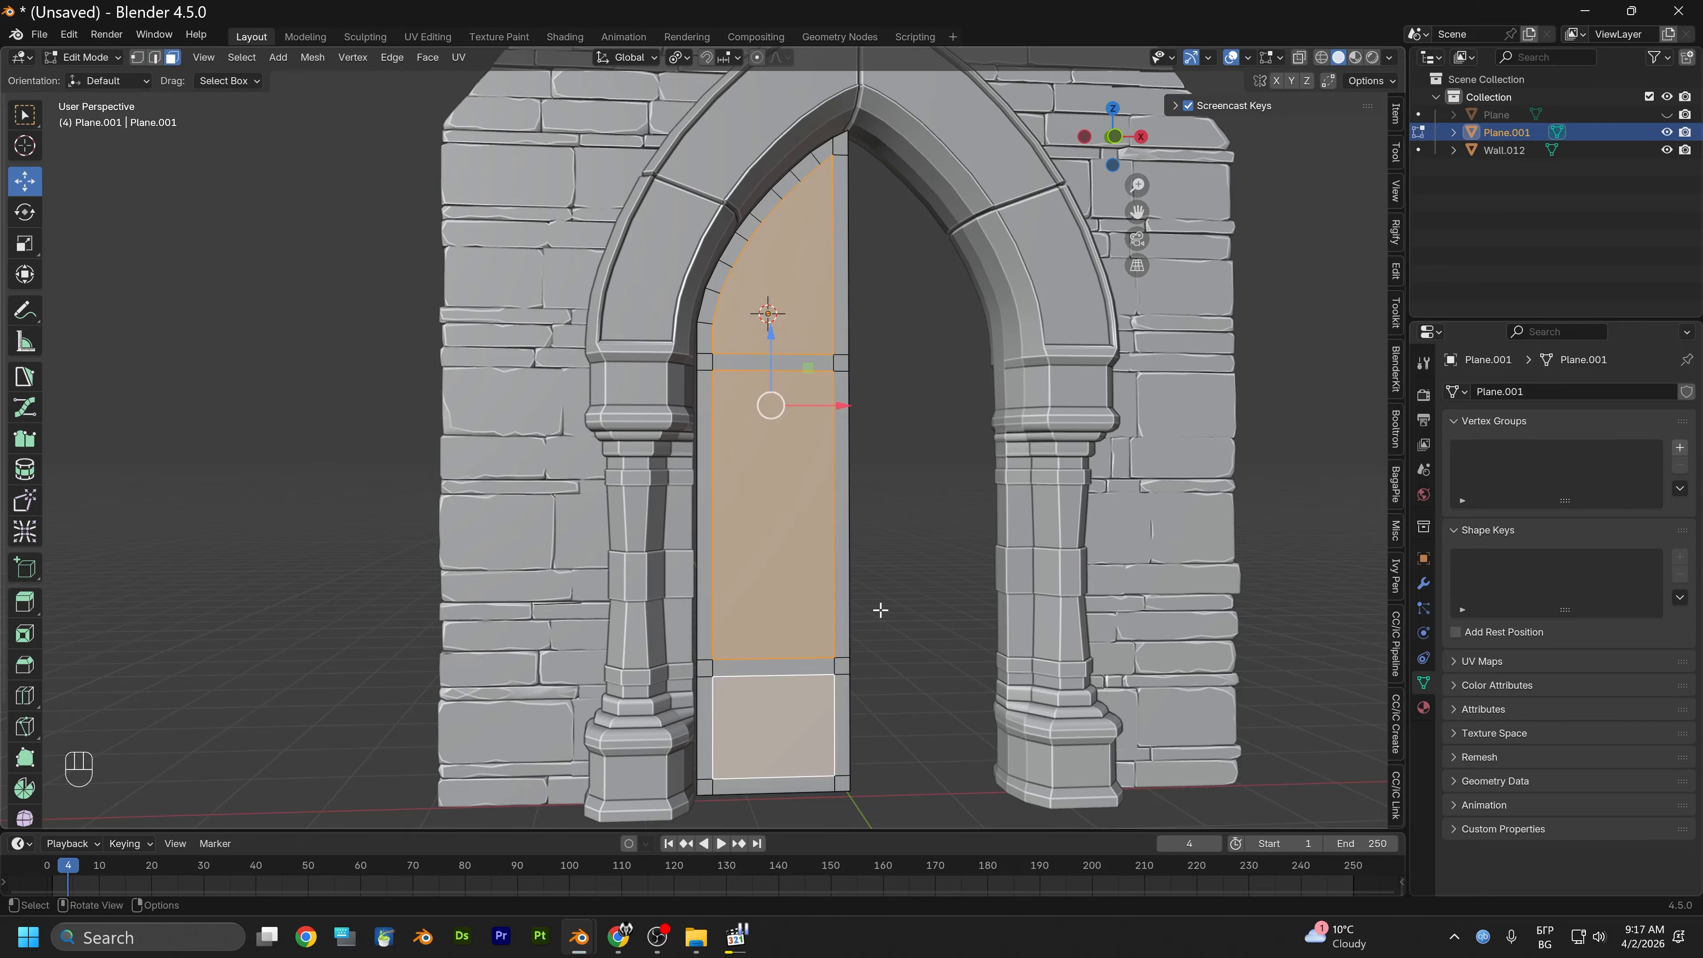
right_click(766, 662)
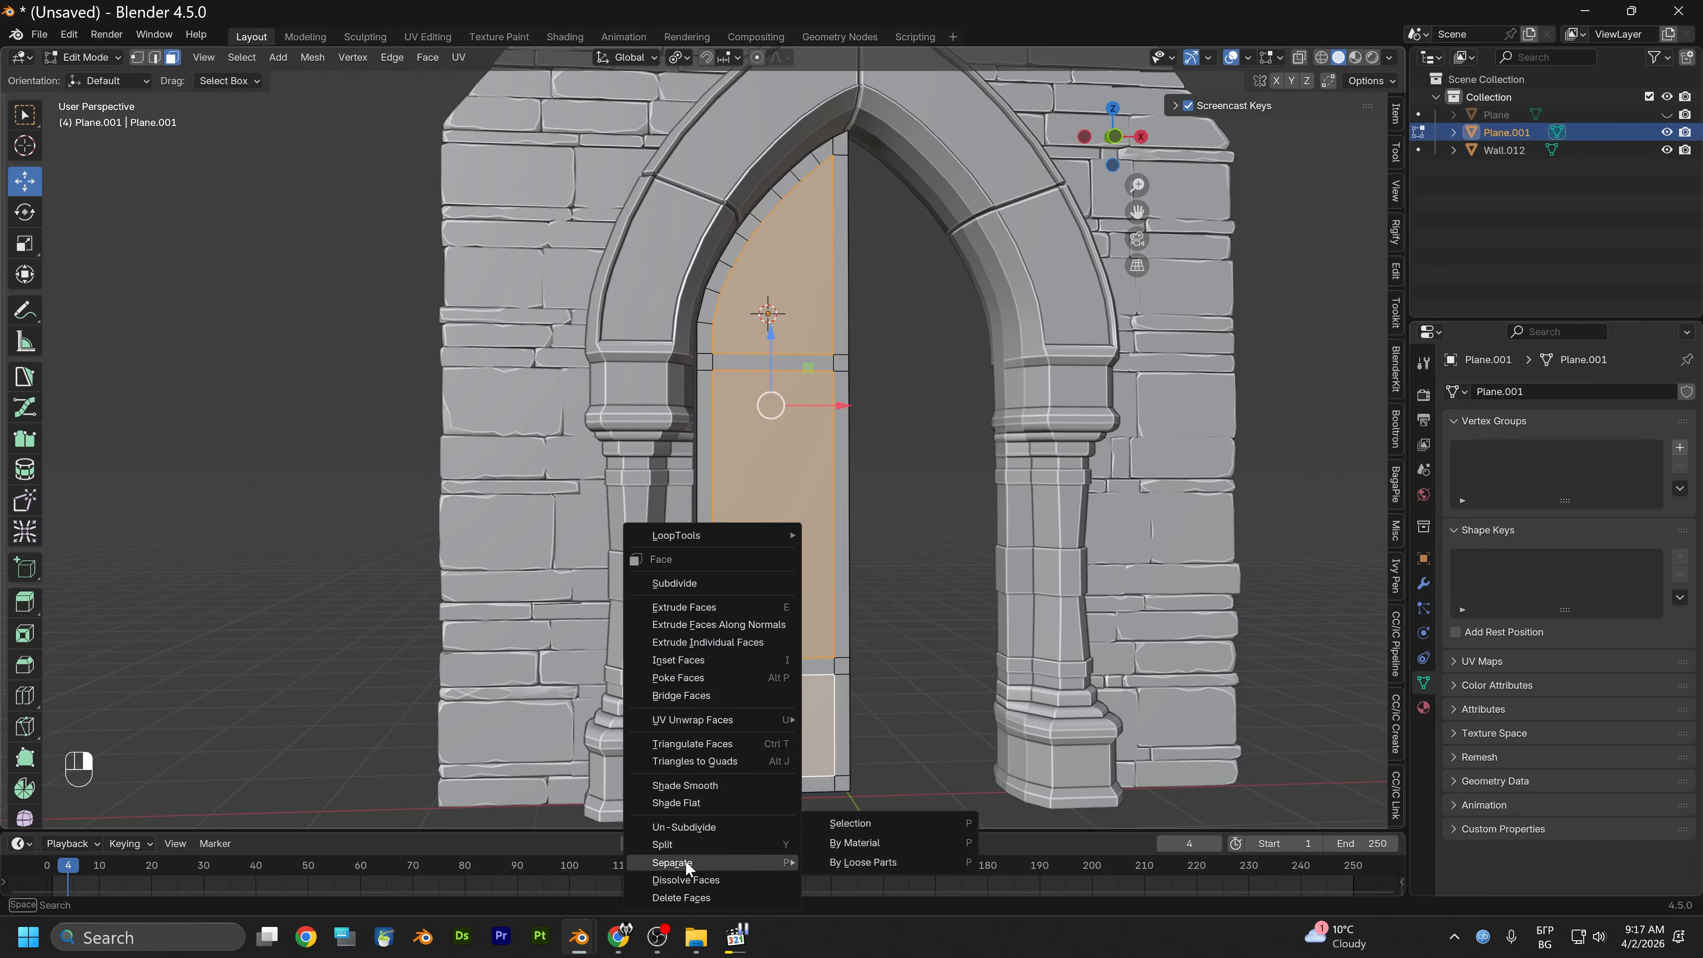
click(689, 897)
alt+drag(708, 858, 844, 669)
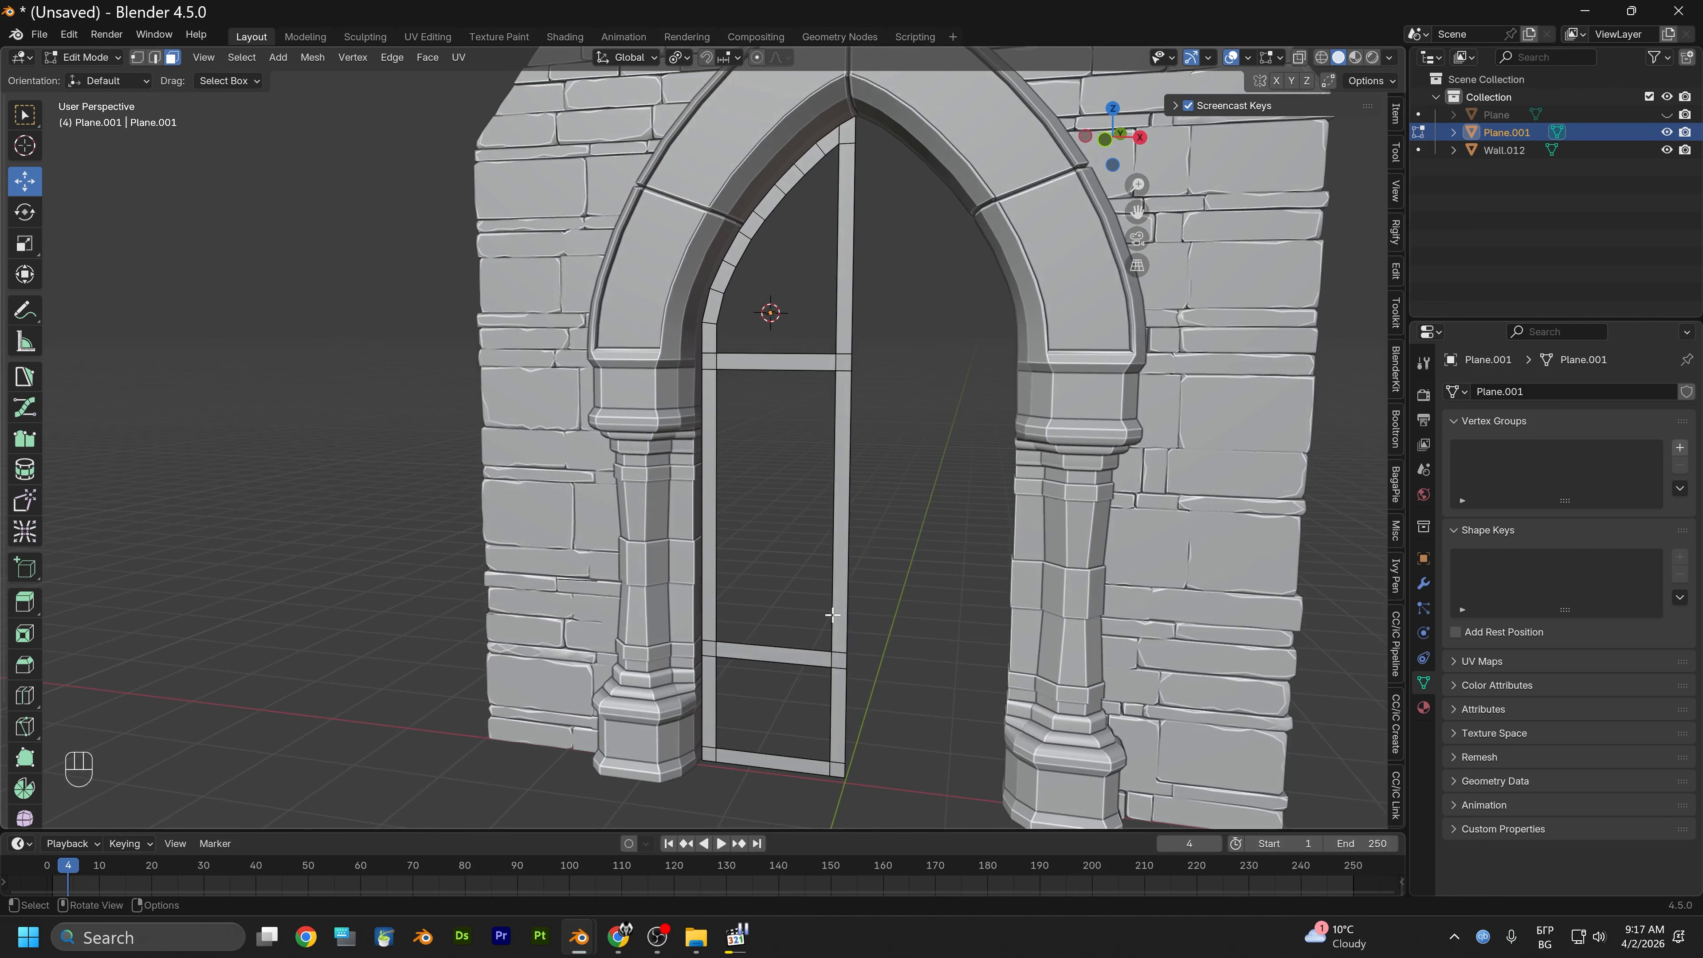
Extrude the entire door frame about 0.154 m along its normal to give it thickness
scroll(831, 614, up, 2)
scroll(823, 604, up, 2)
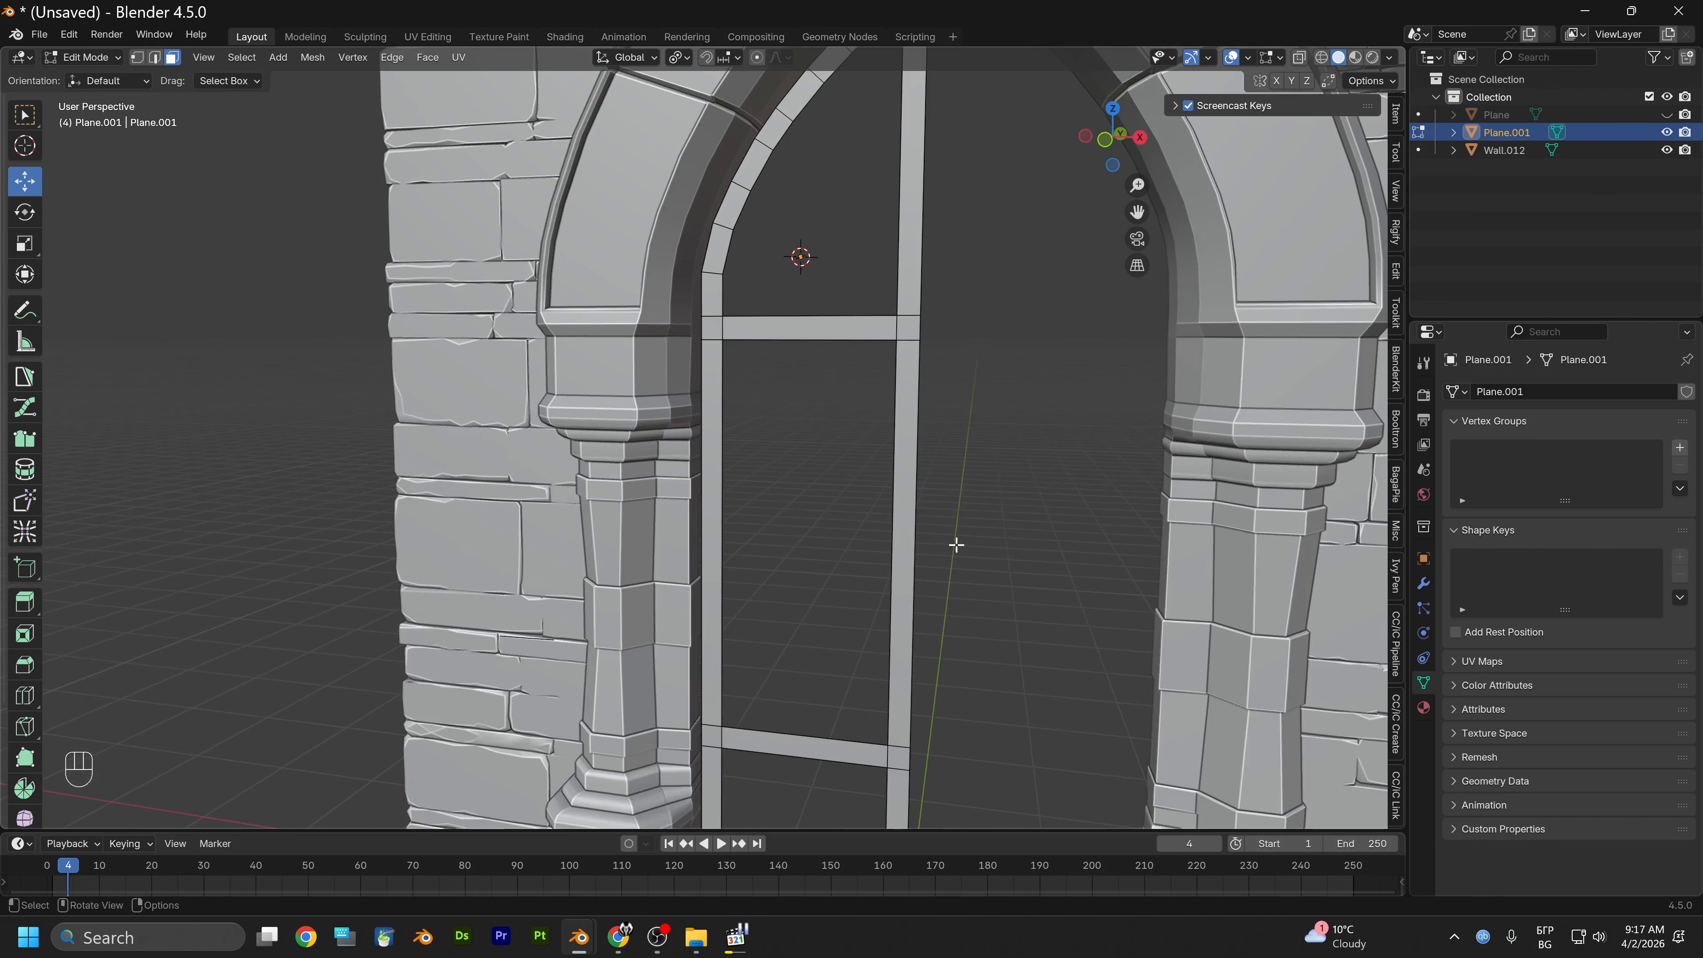
mouse_move(956, 544)
alt+mouse_down()
mouse_move(977, 551)
mouse_move(923, 552)
alt+mouse_up()
key(a)
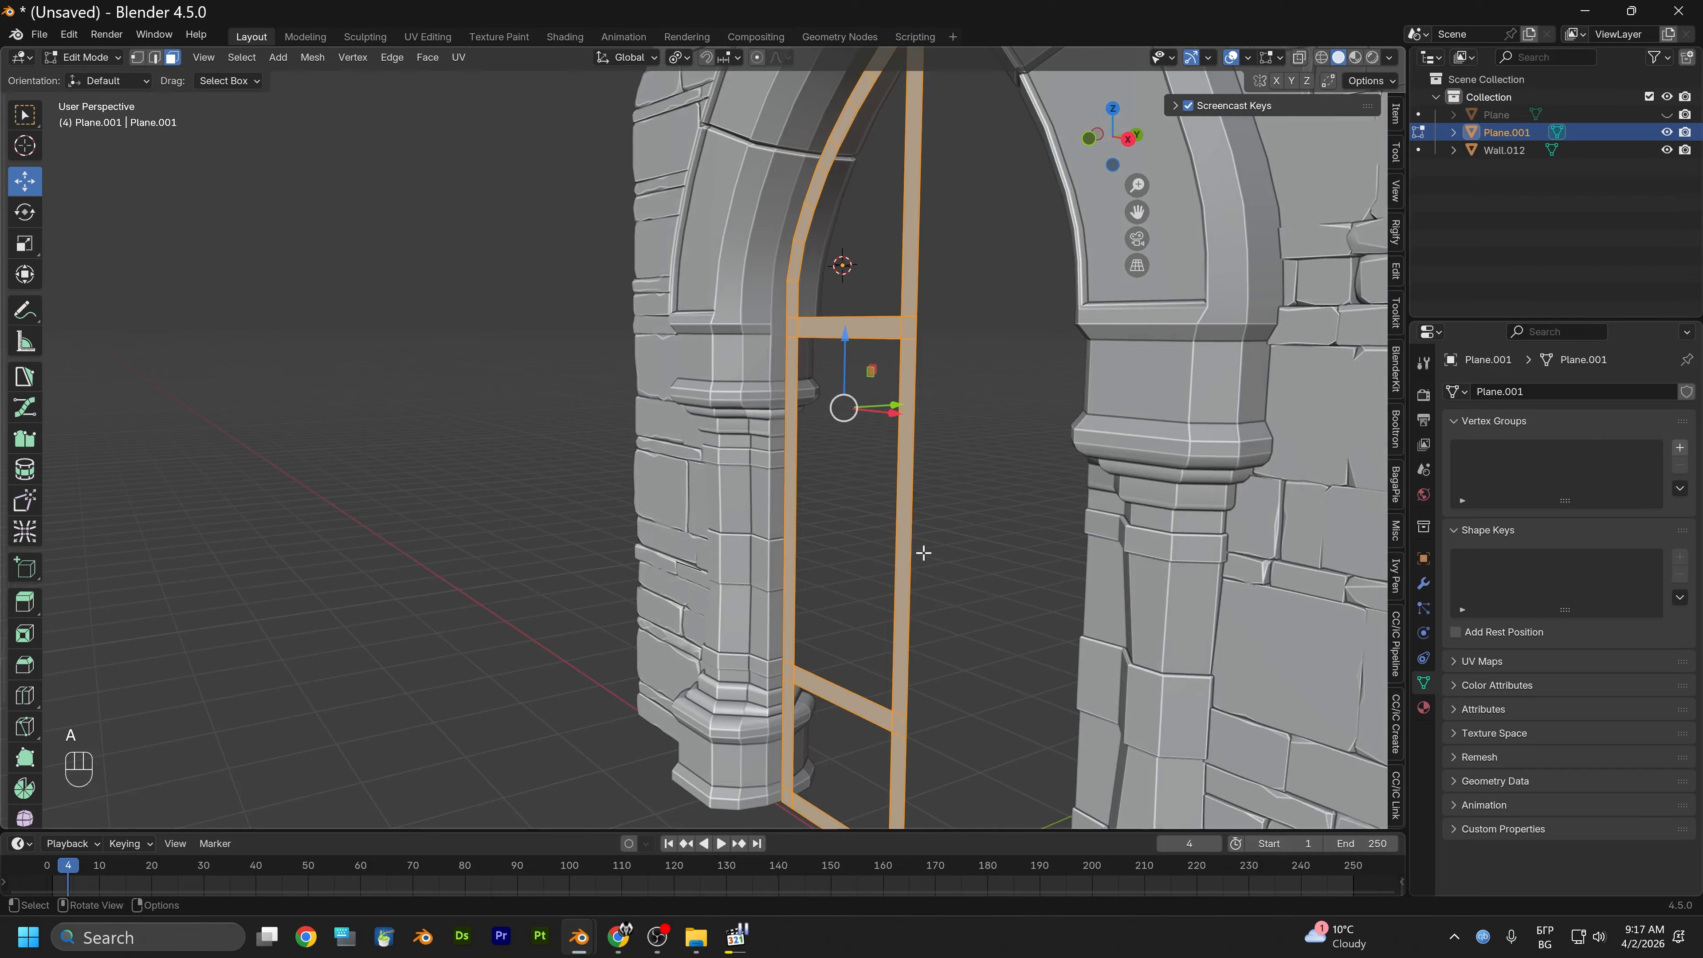
key(e)
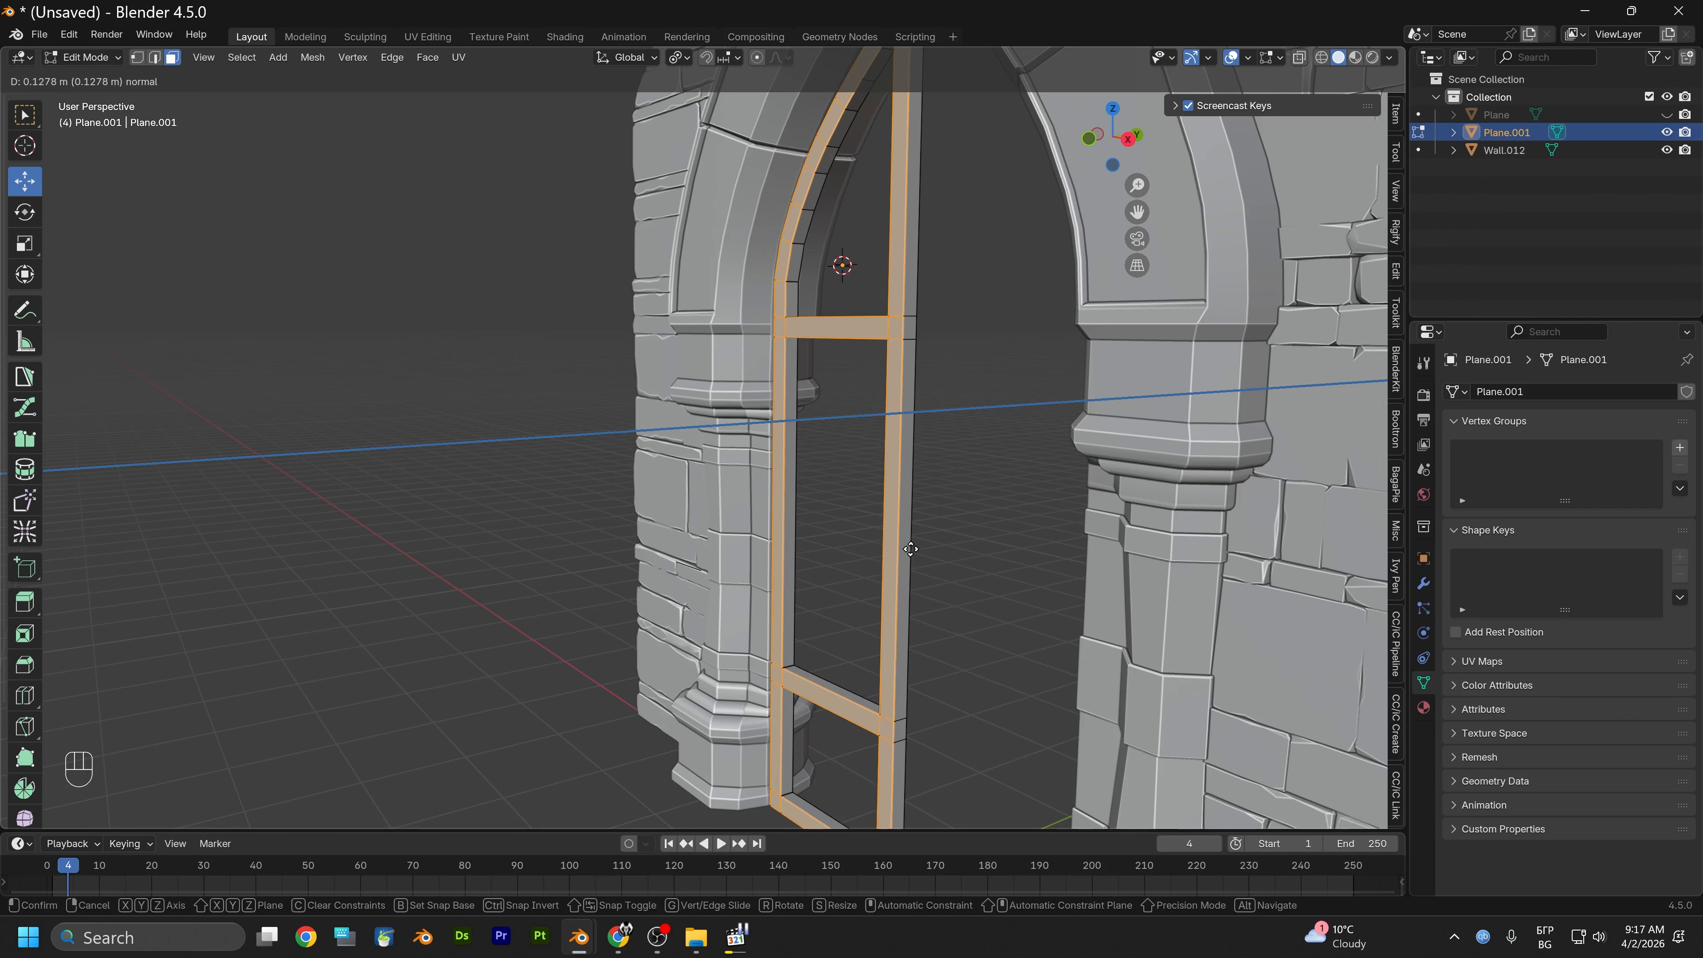
click(905, 551)
alt+drag(998, 593, 916, 591)
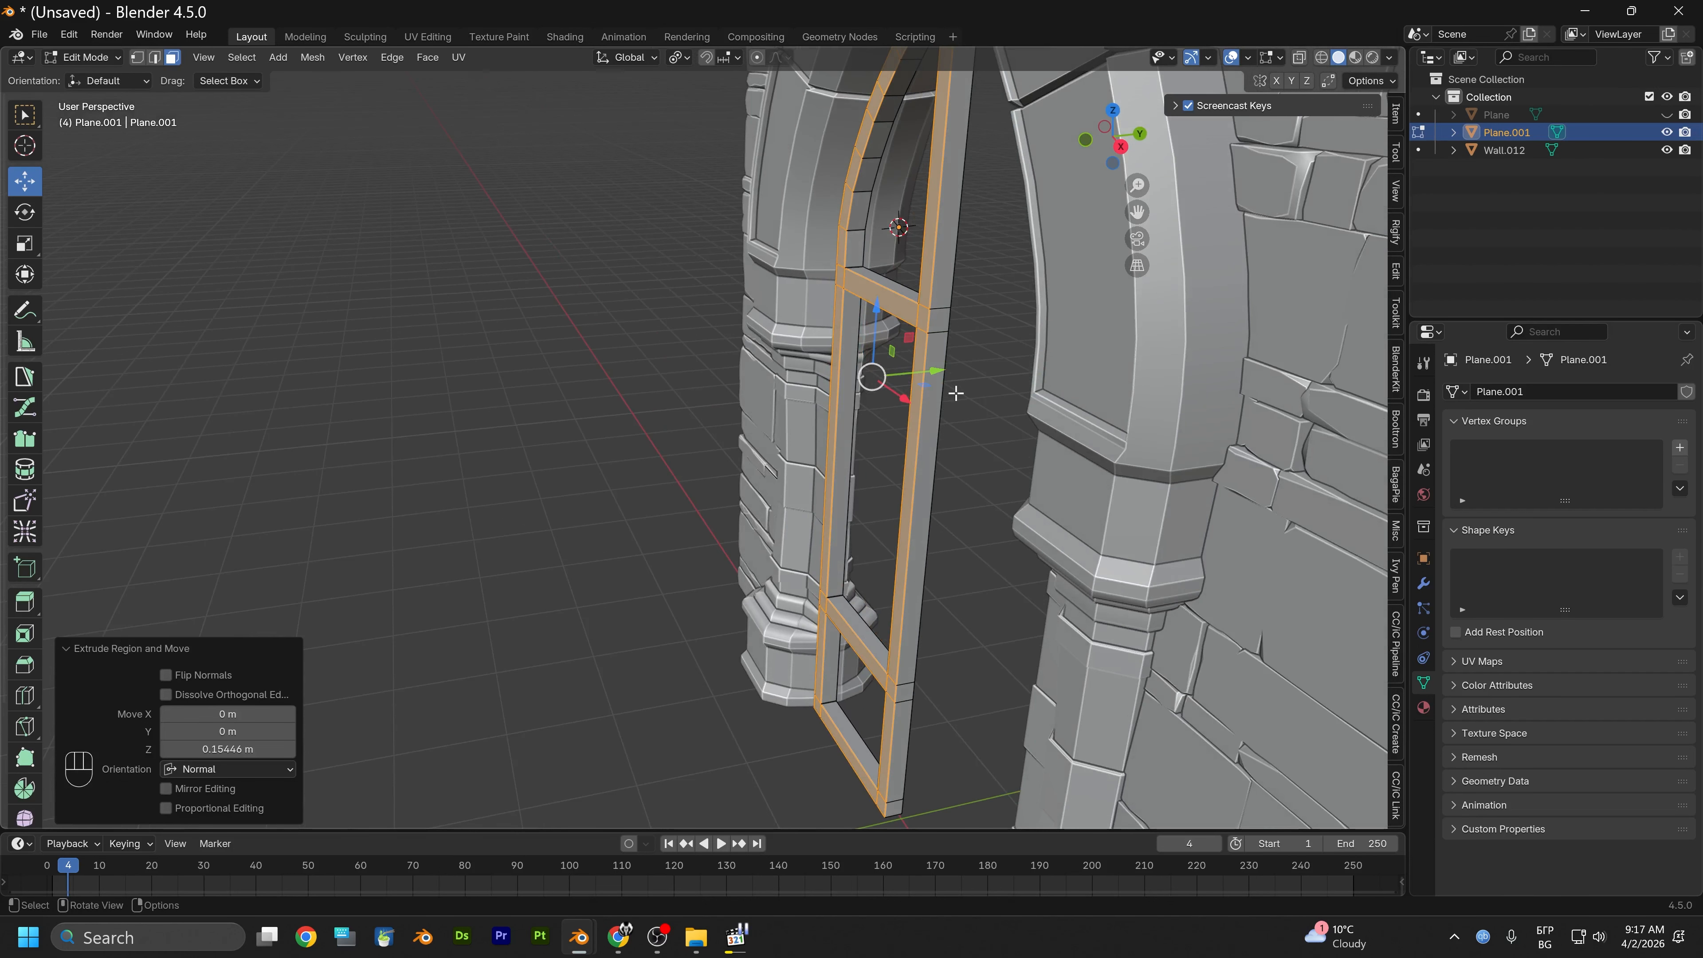
Select the whole extruded frame and move it about 0.078 m along the global Y axis
key(ctrl+z)
key(ctrl+less)
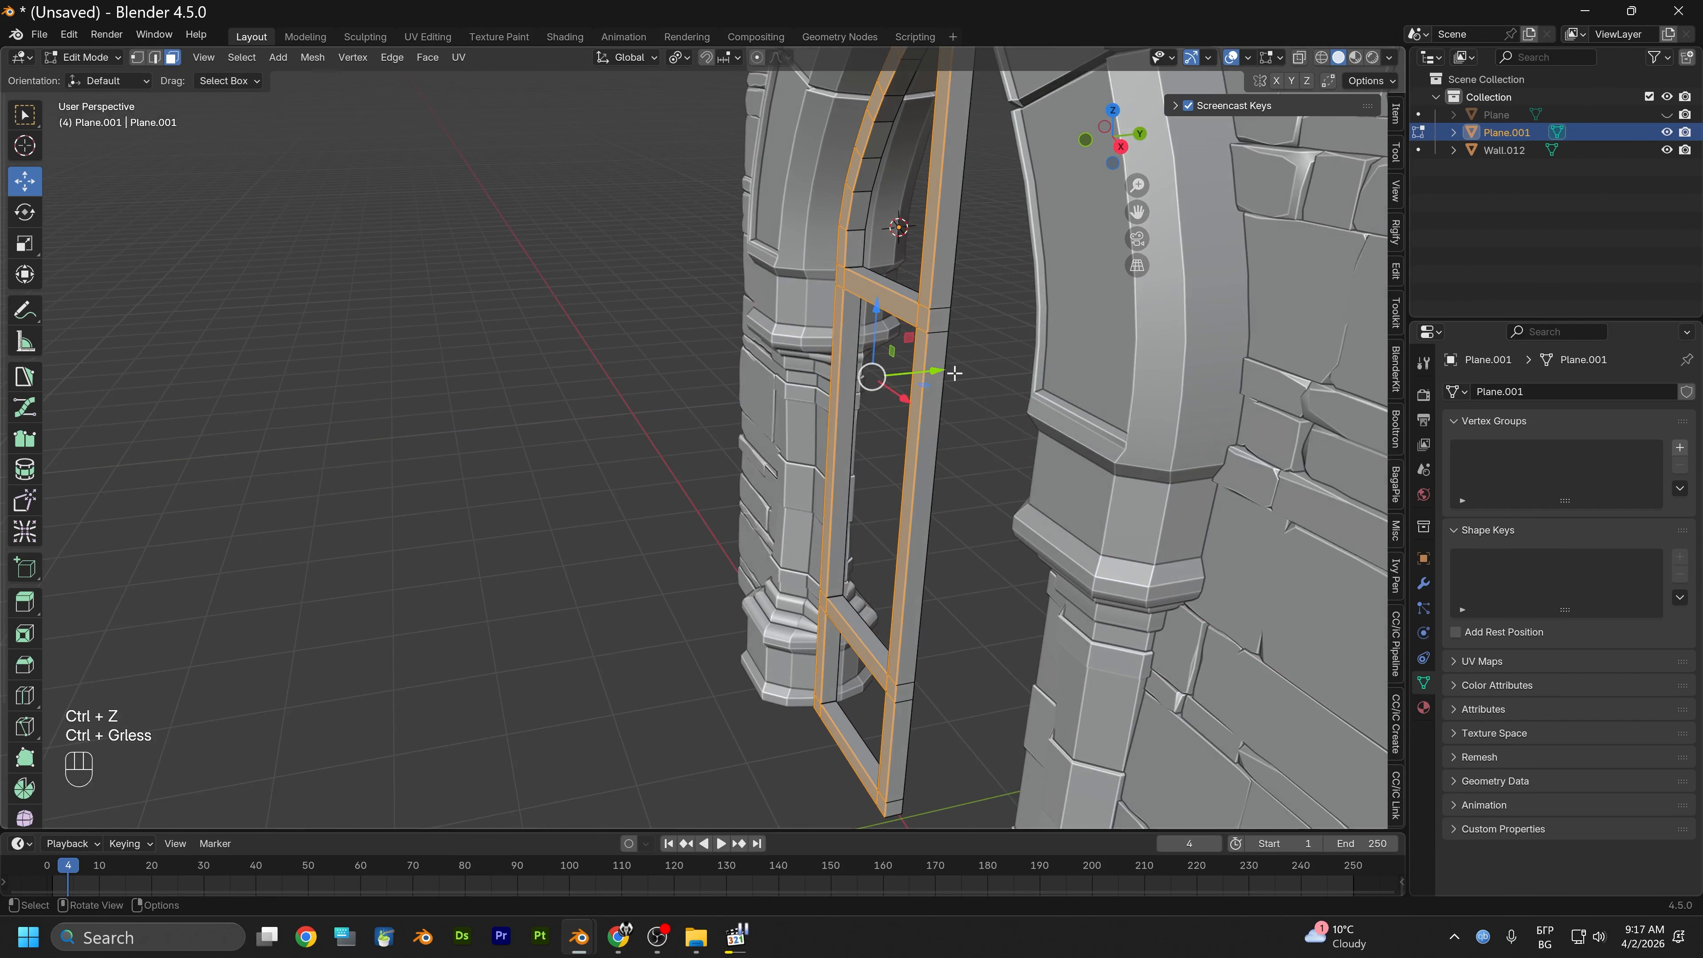
mouse_move(936, 374)
alt+mouse_down()
mouse_move(908, 374)
mouse_move(947, 371)
alt+mouse_up()
key(a)
alt+drag(885, 471, 1056, 476)
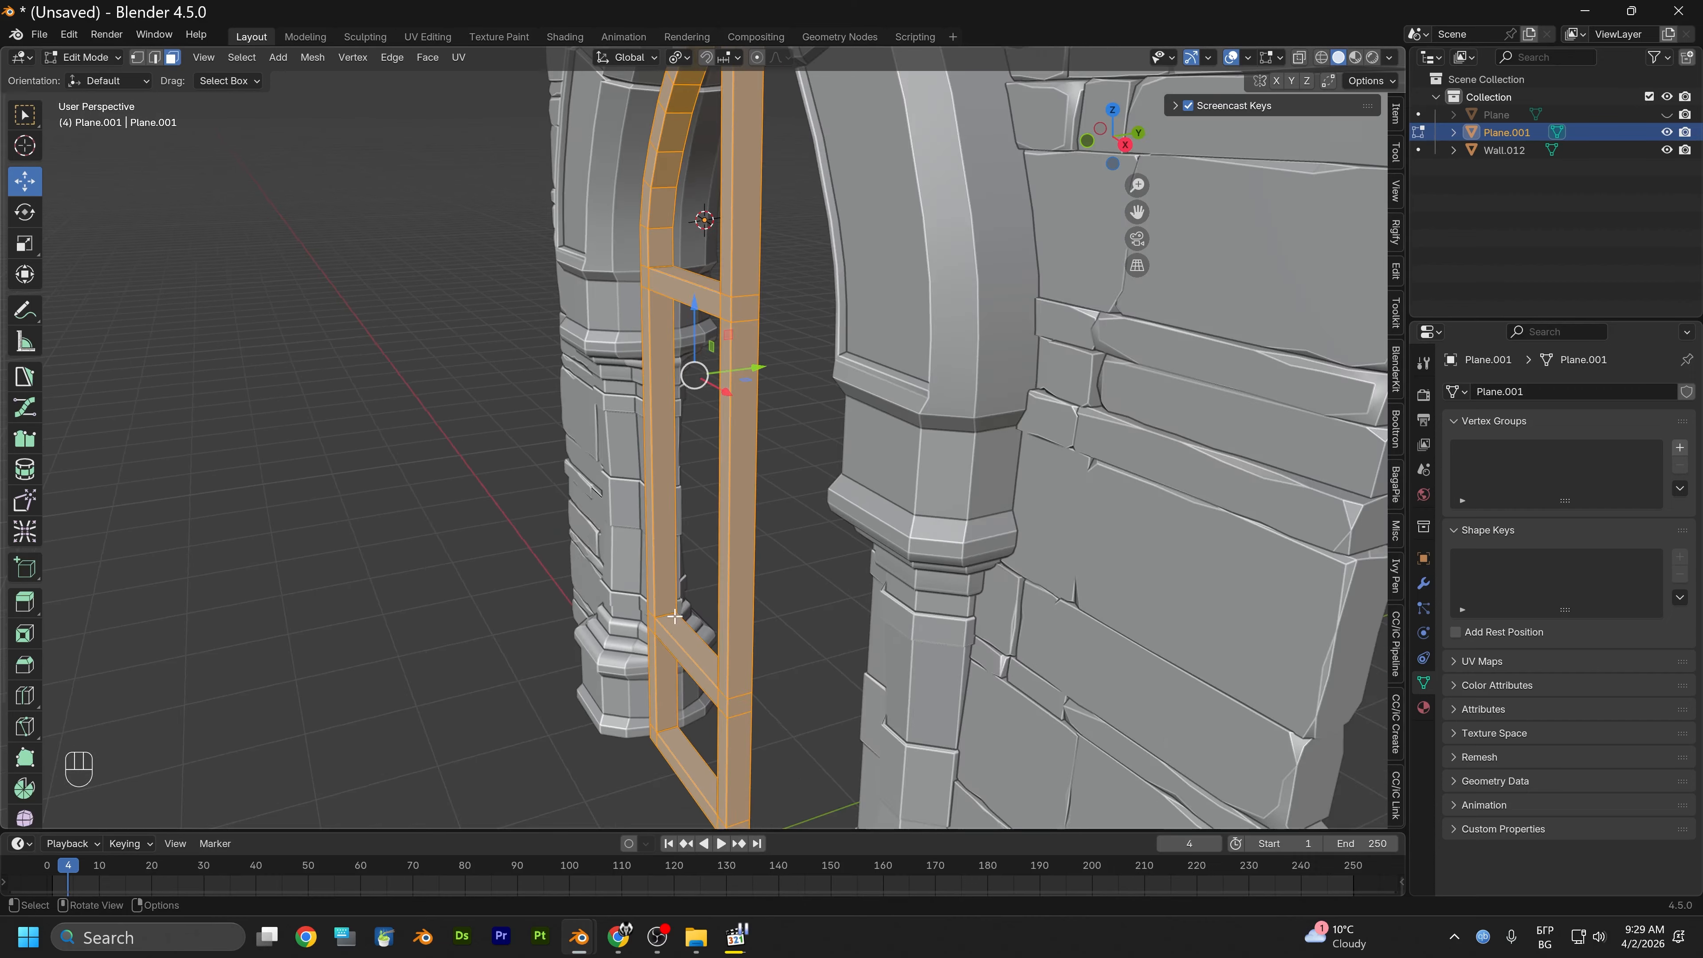
alt+drag(684, 604, 881, 684)
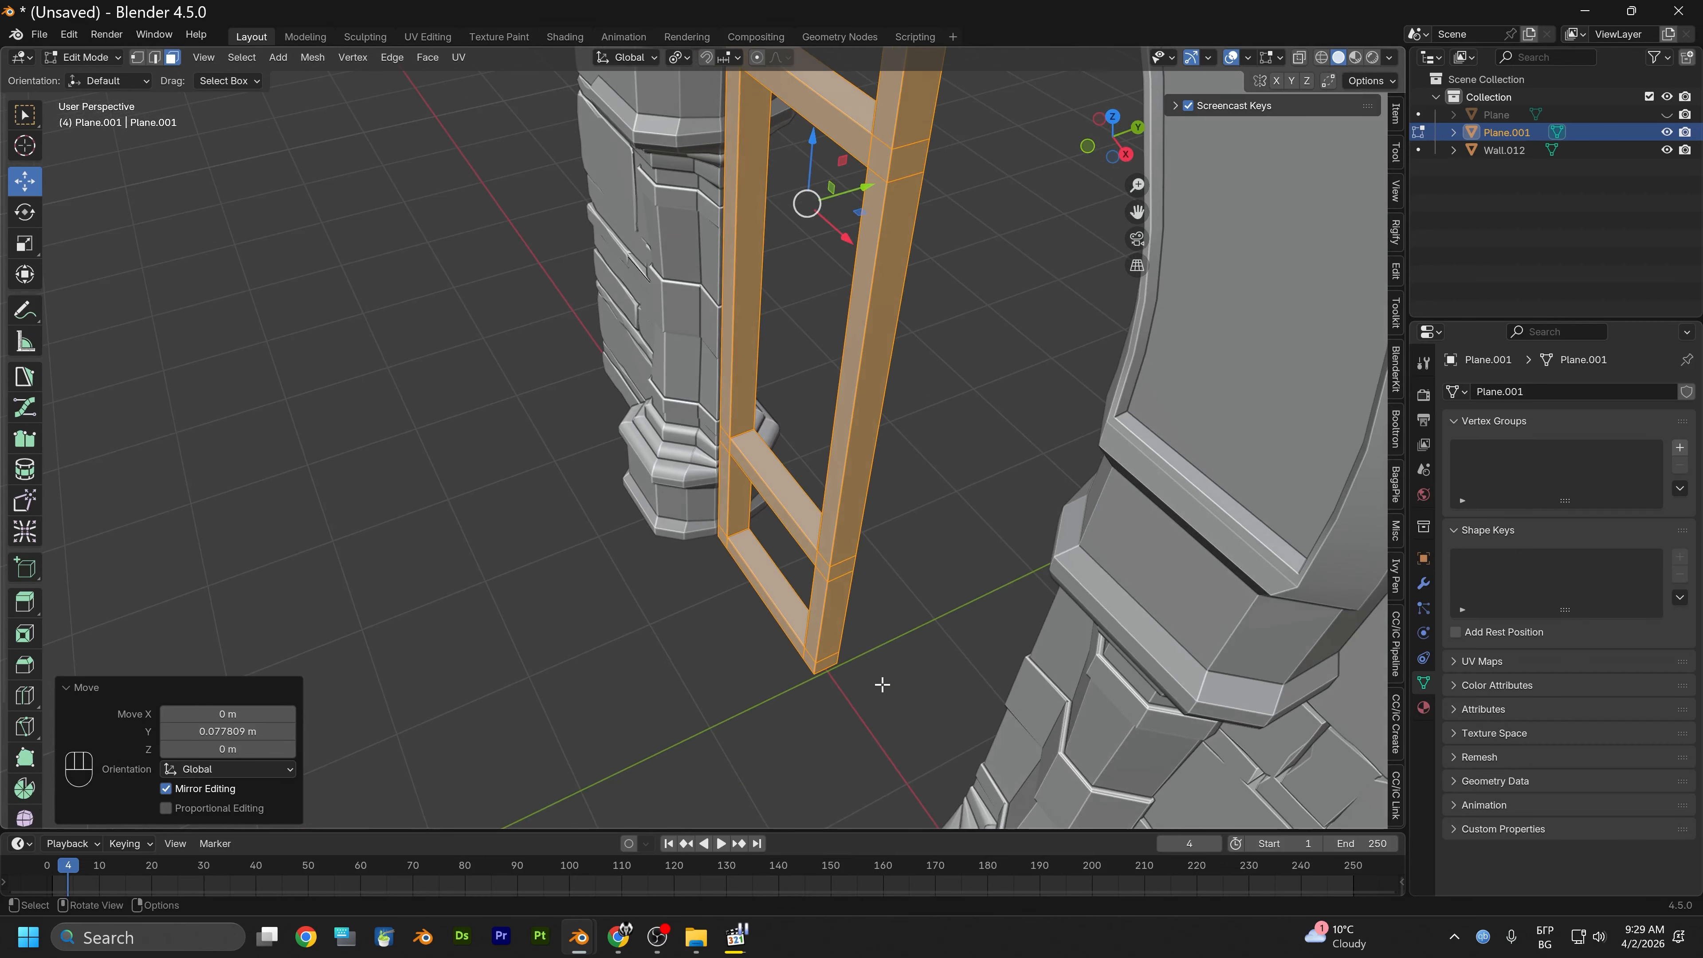
Snap the 3D cursor to the world origin and set the door frame's origin to the 3D cursor
key(shift)
key(shift+s)
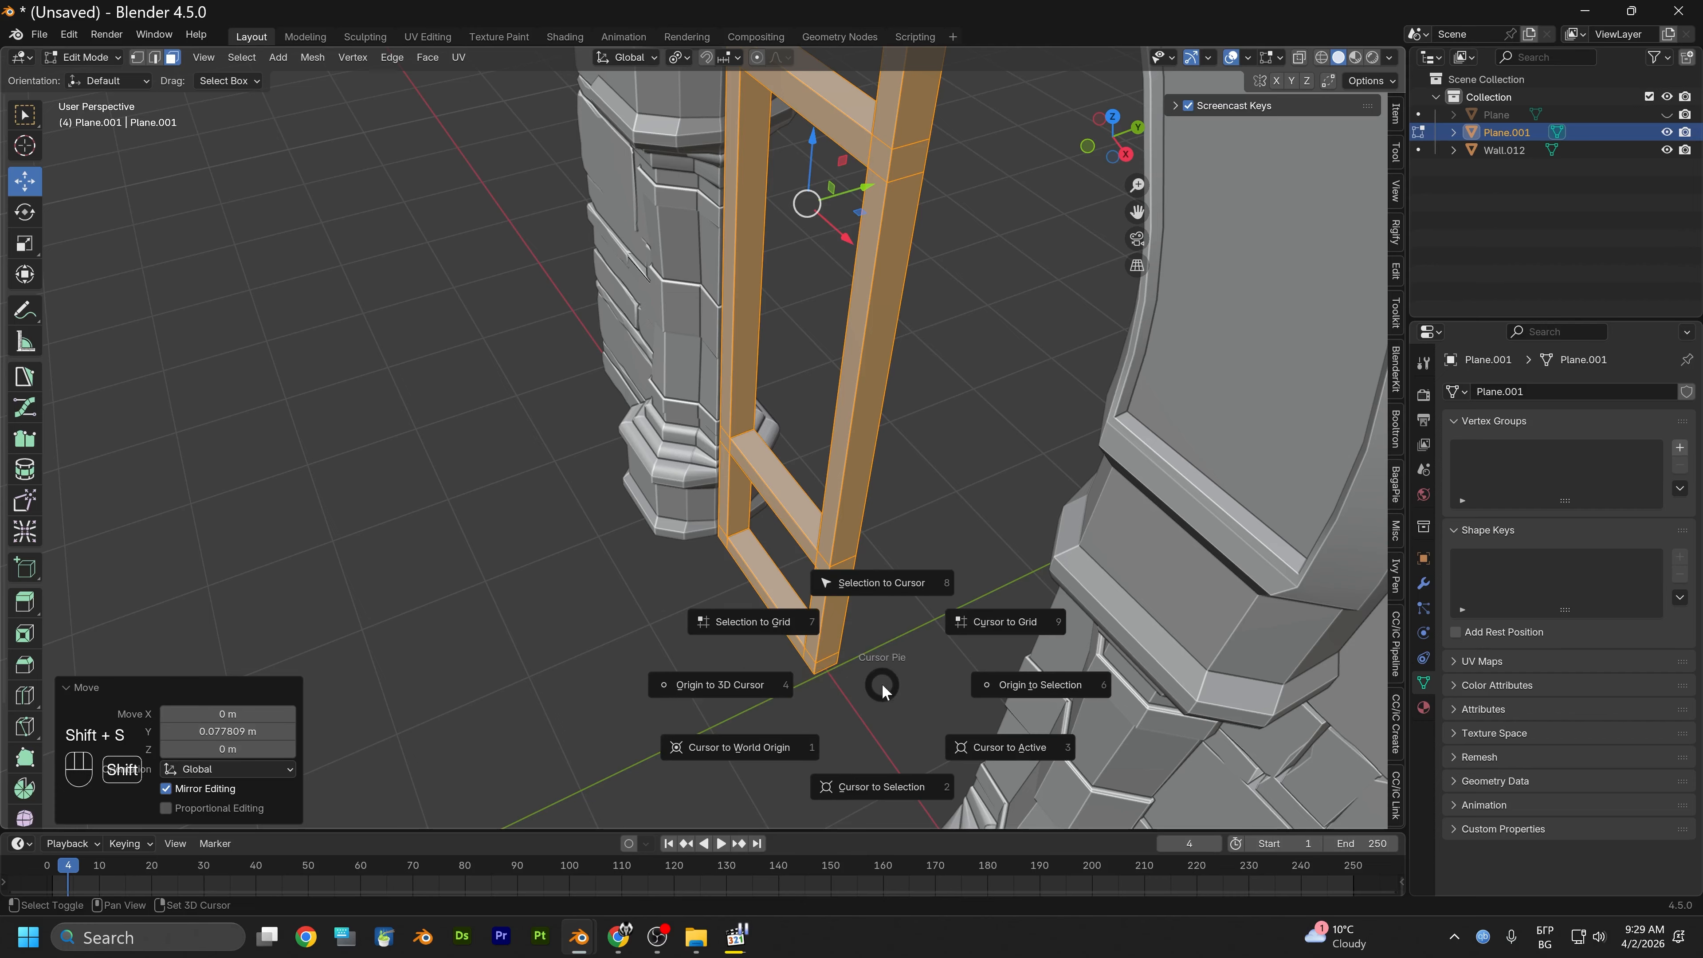
click(763, 745)
key(shift+s)
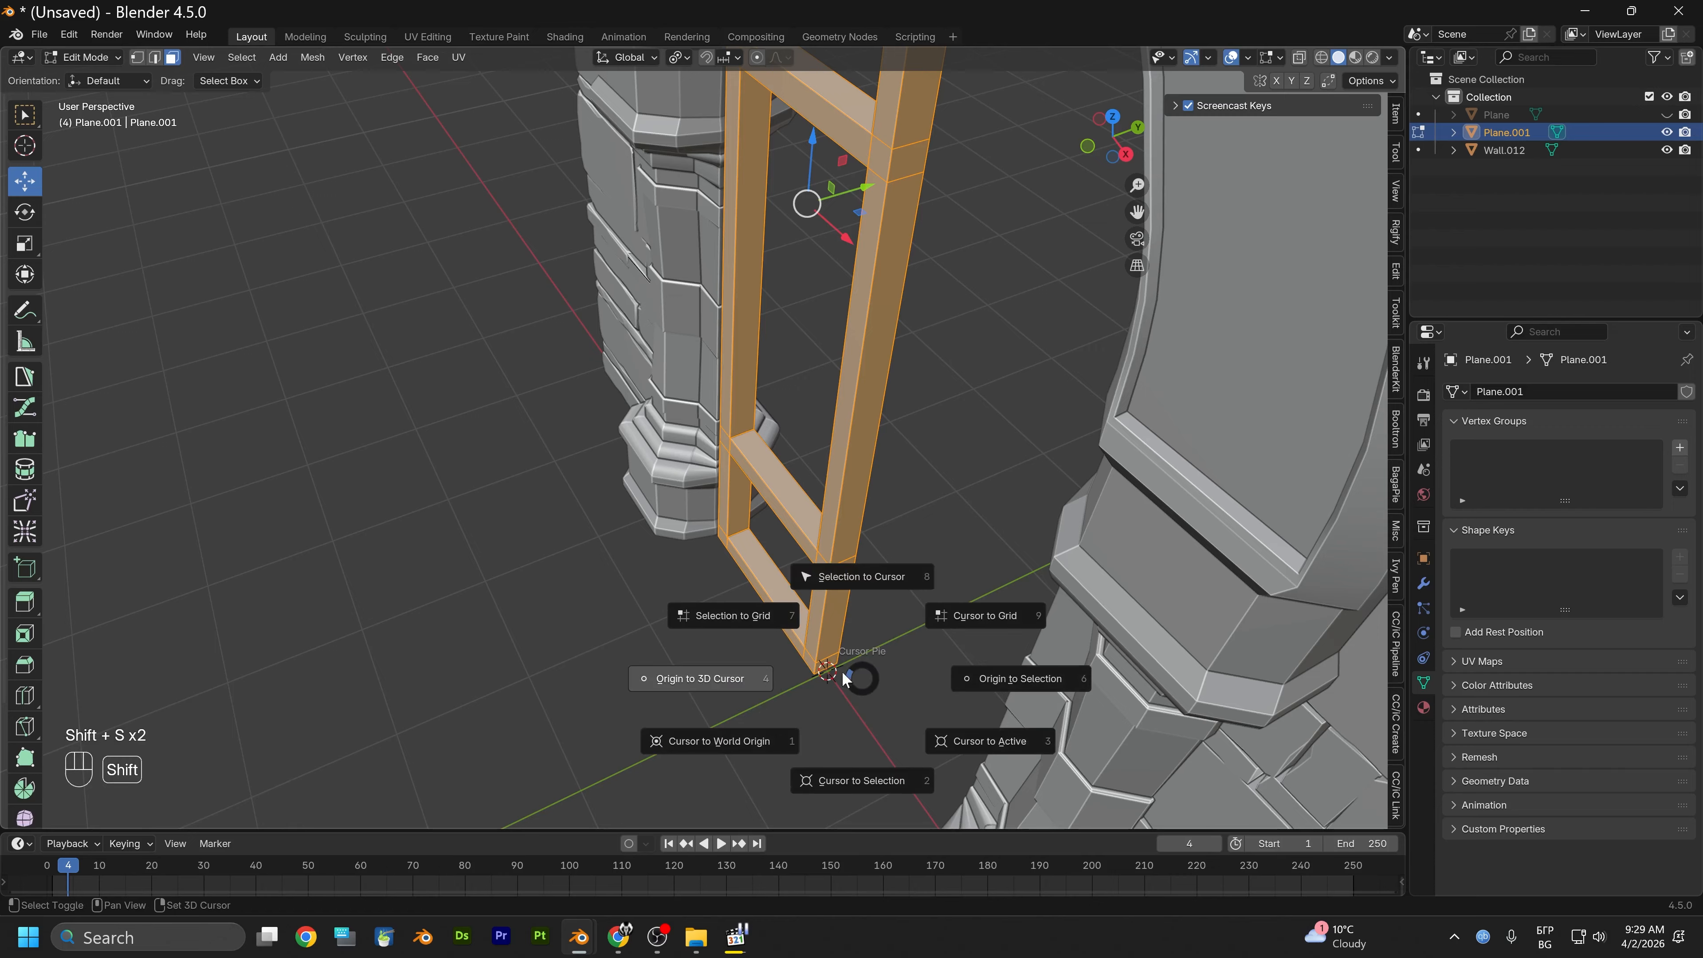
click(699, 677)
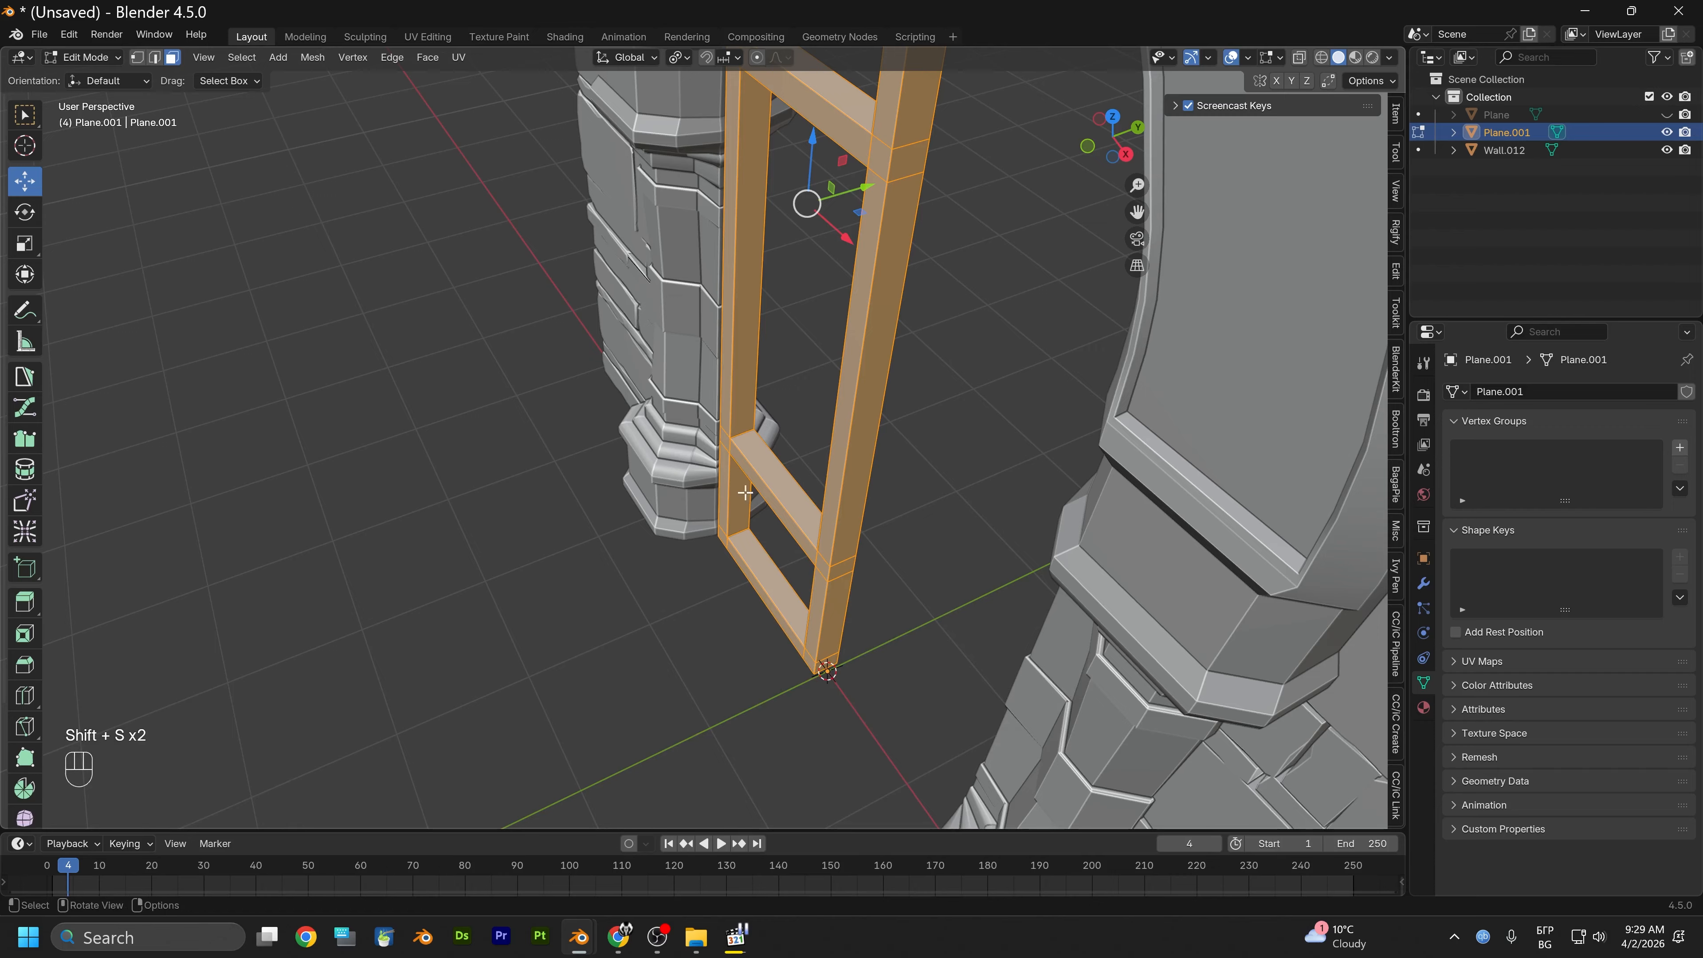
Symmetrize the selected door frame mesh about its new origin
click(318, 57)
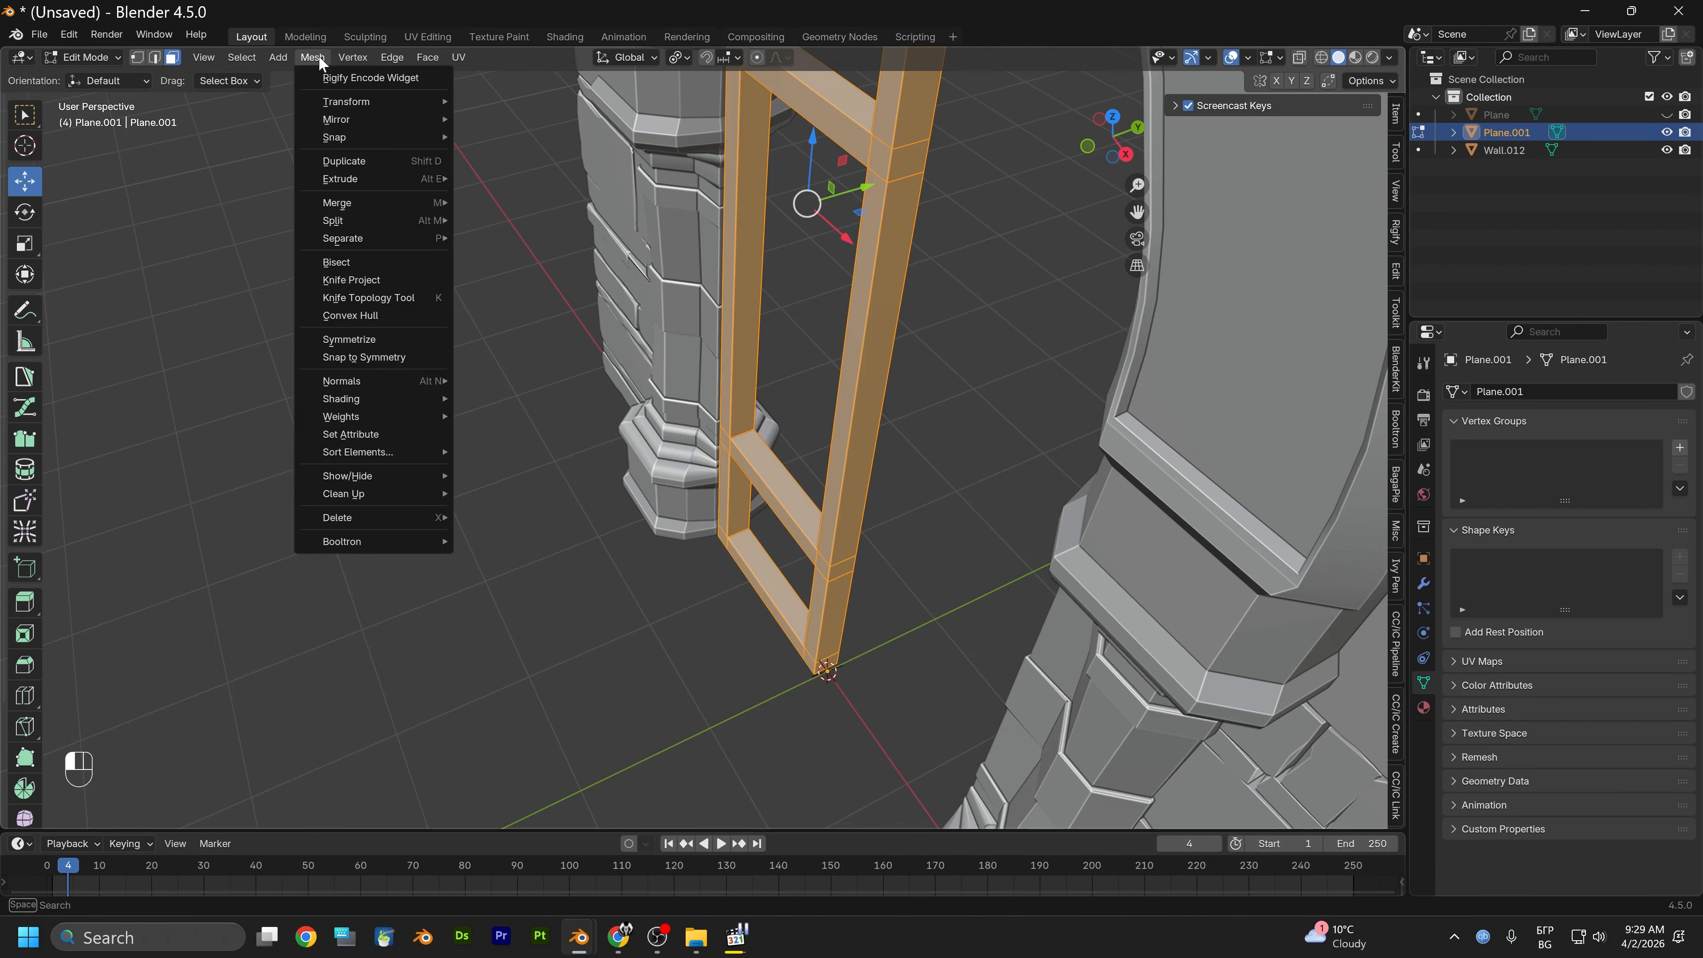
click(313, 57)
click(355, 338)
Select the edge loops running midway through the frame's thickness, inside the openings and around the outer sides, and dissolve them
alt+drag(528, 396, 694, 561)
click(701, 537)
key(shift+alt)
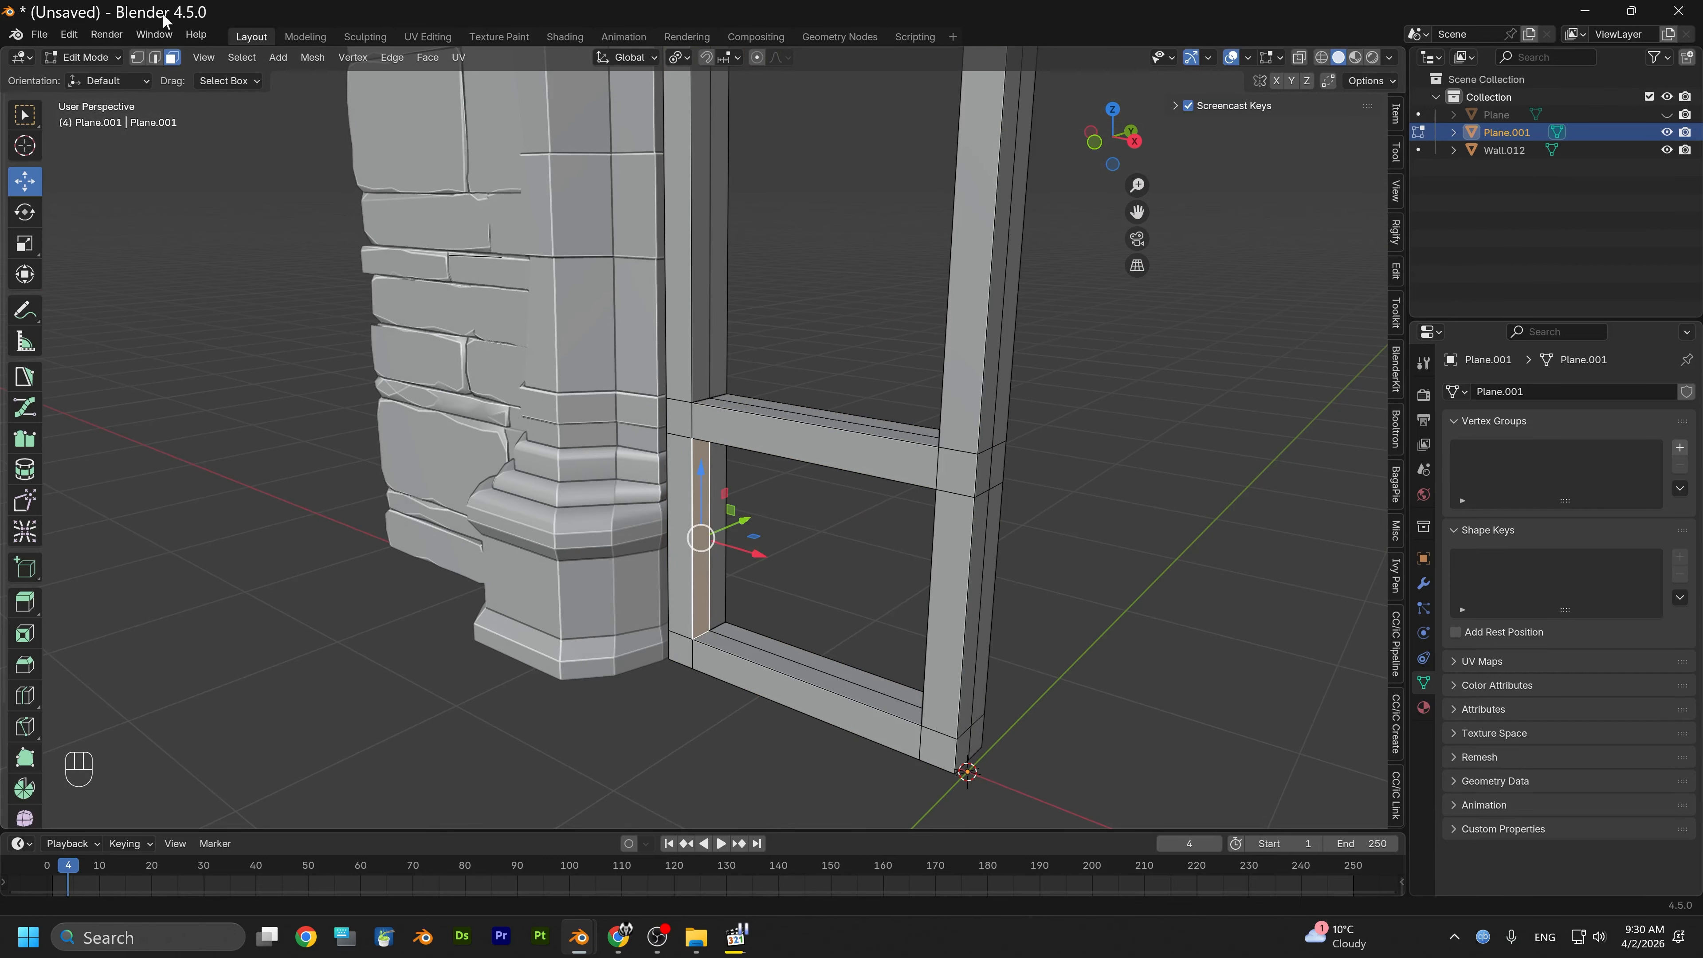
click(154, 59)
click(710, 537)
alt+shift+click(710, 536)
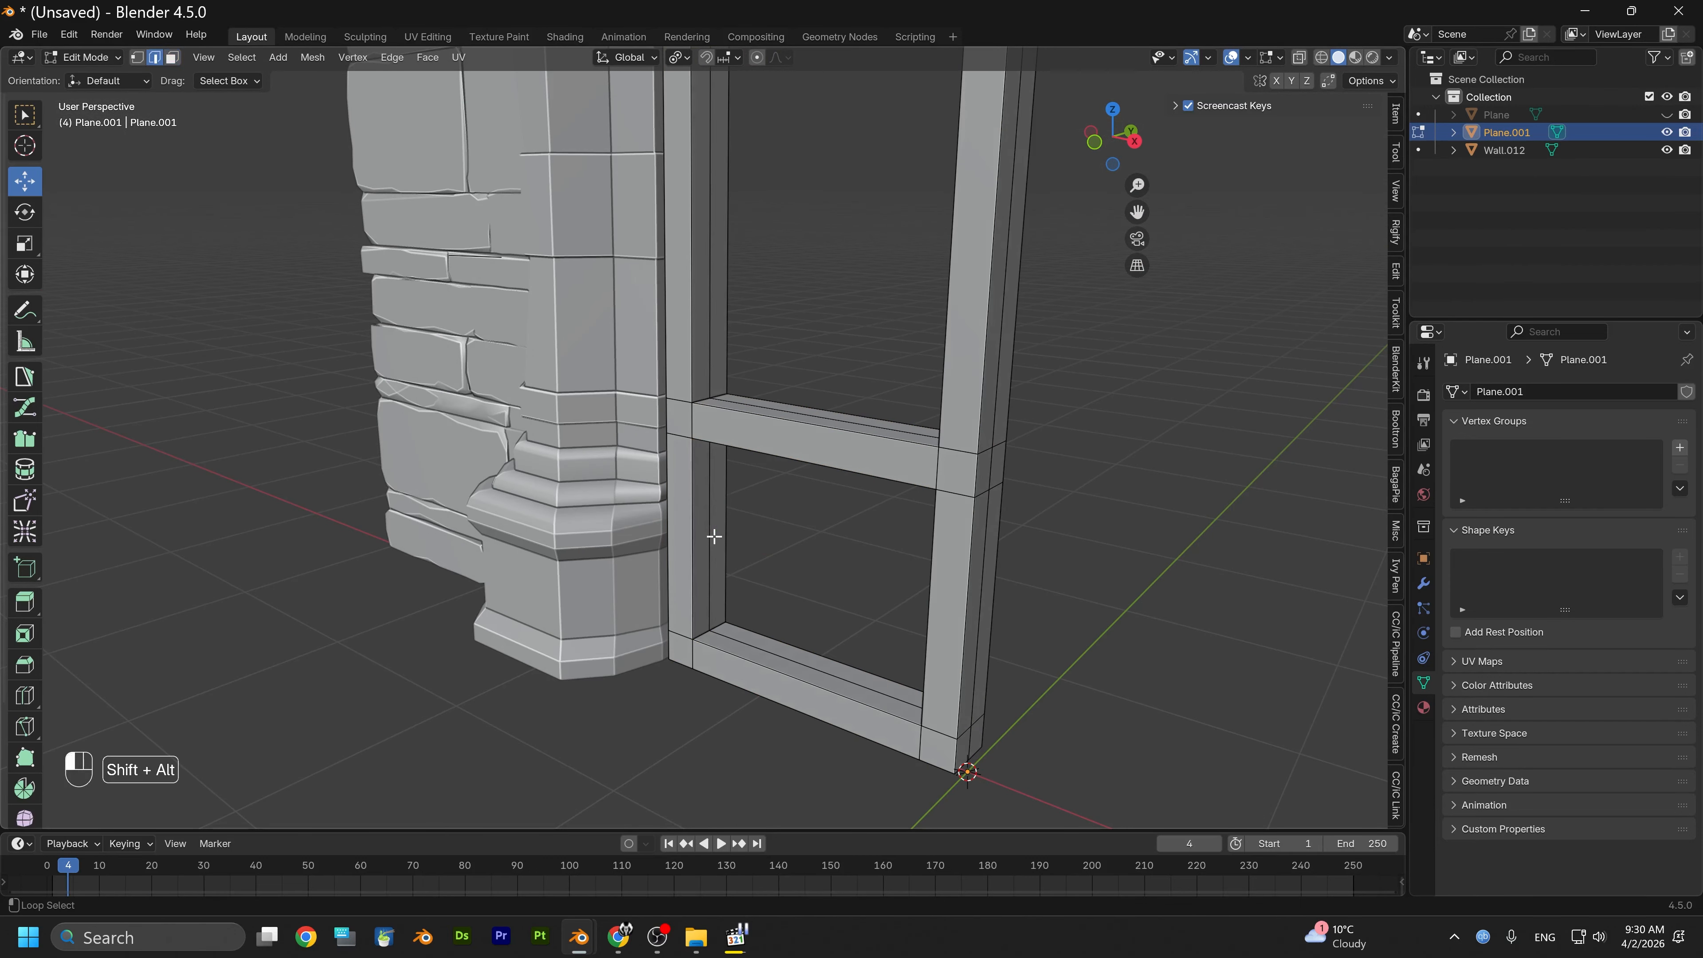
alt+shift+click(711, 537)
alt+drag(655, 594, 840, 554)
alt+shift+click(896, 368)
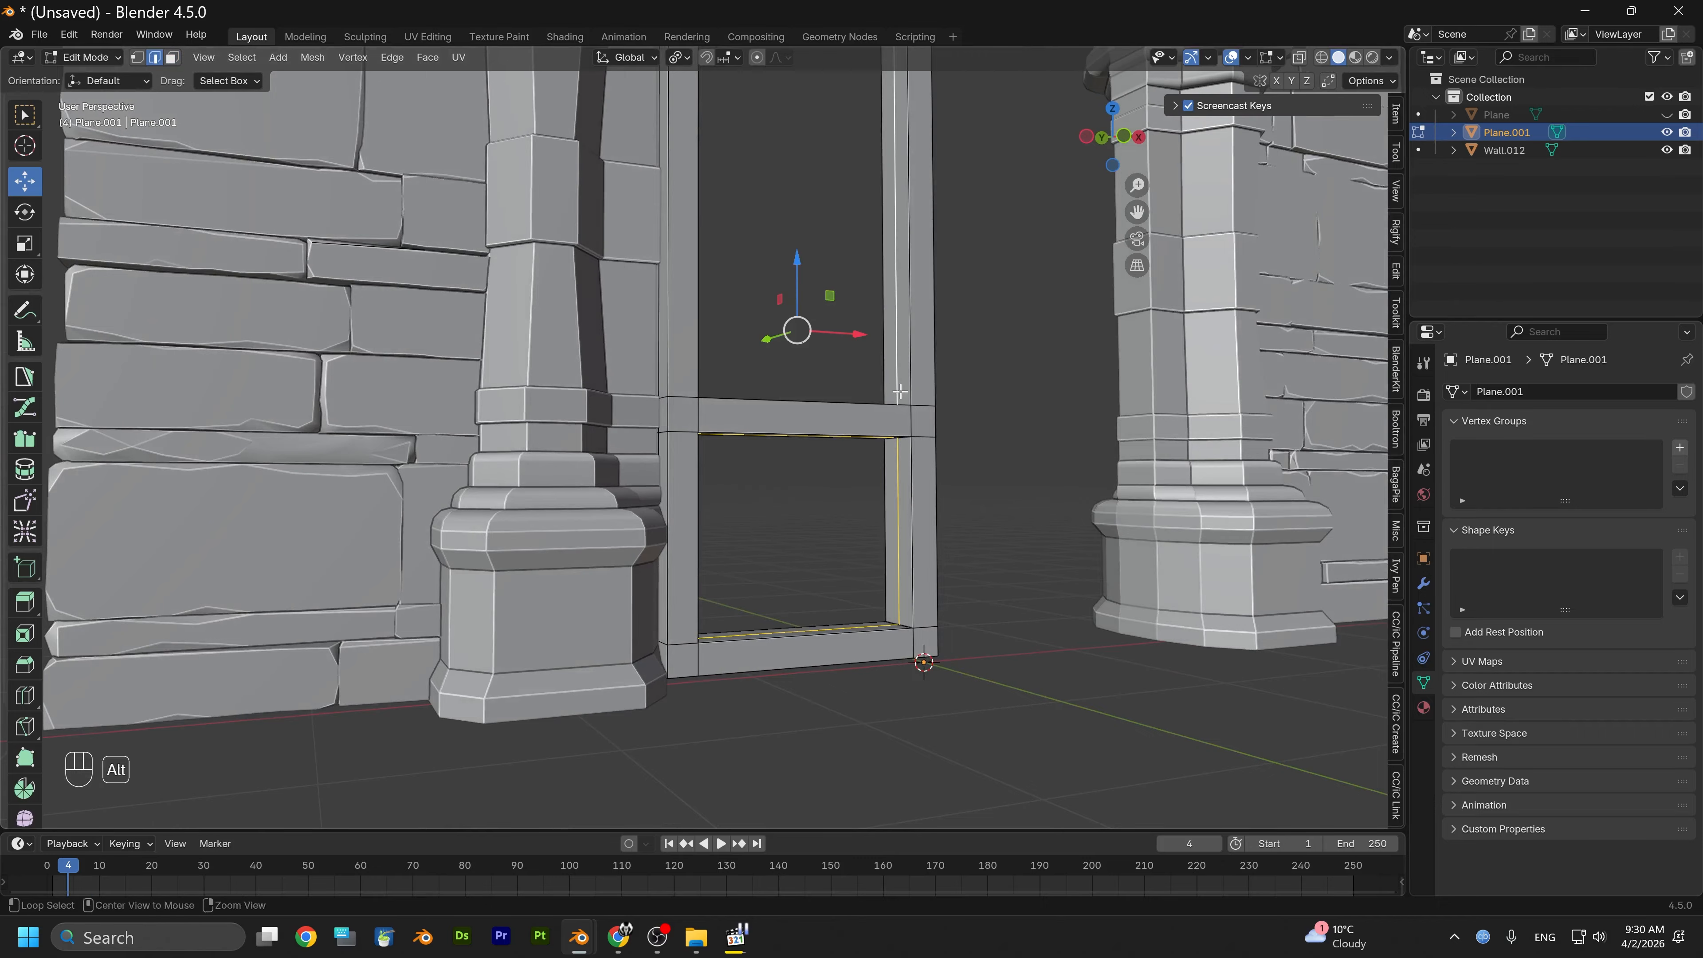
alt+drag(897, 391, 763, 497)
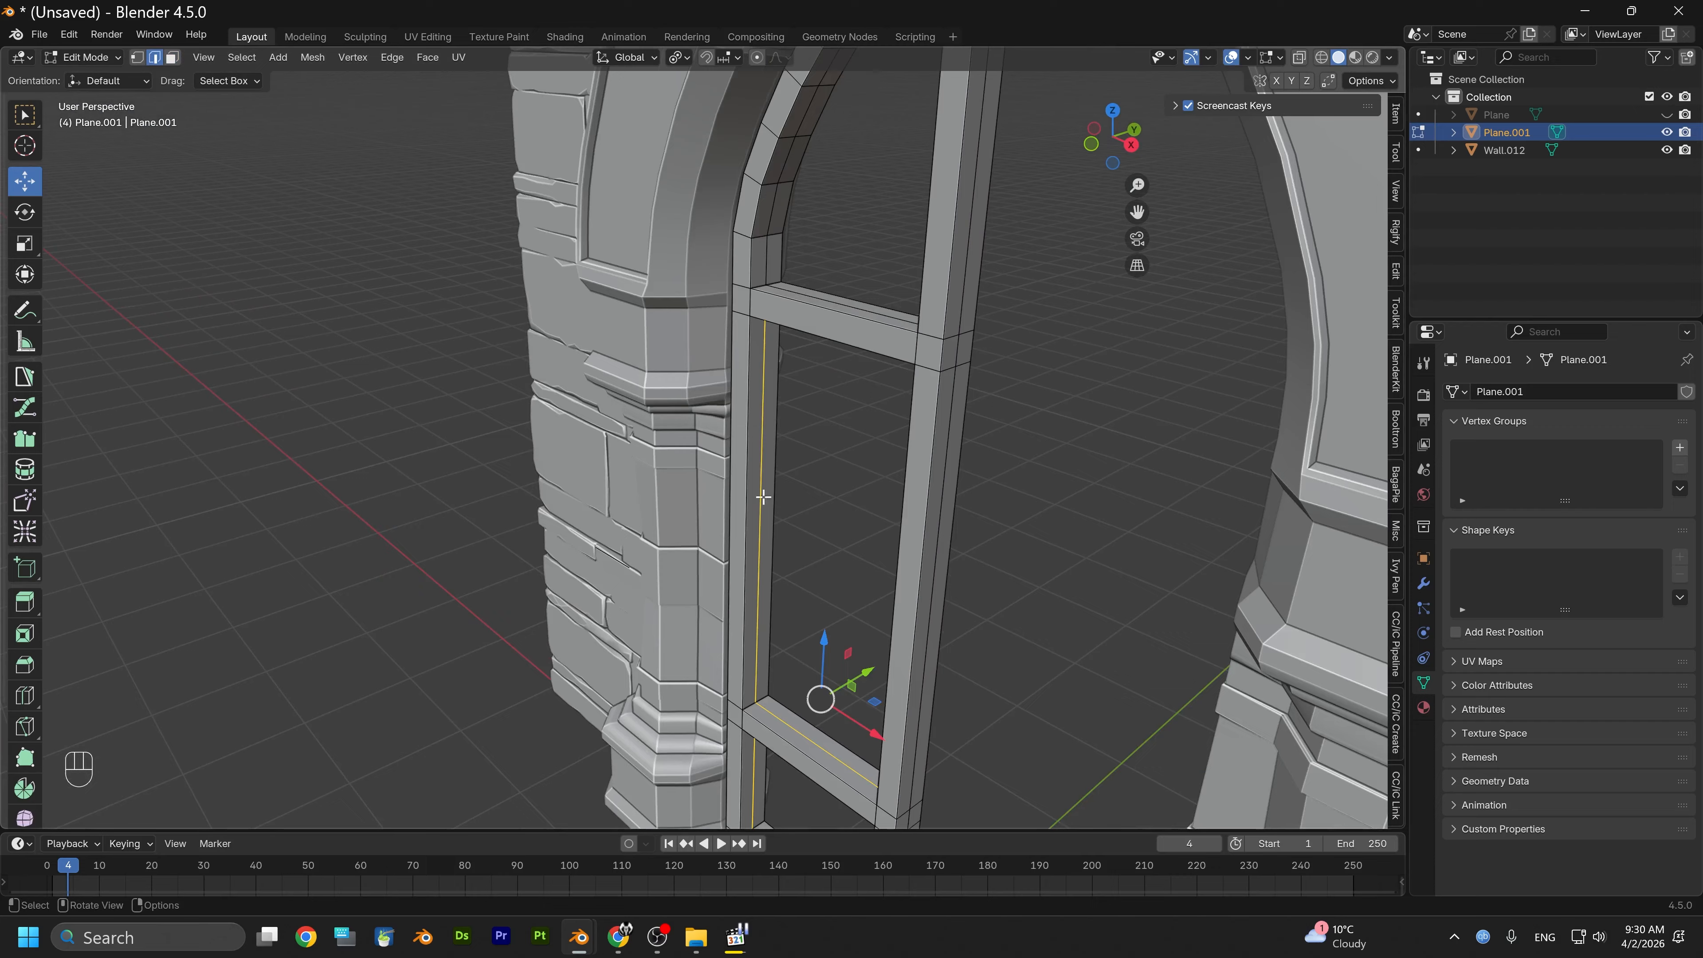
alt+shift+click(769, 269)
alt+drag(774, 368, 943, 490)
alt+shift+click(943, 491)
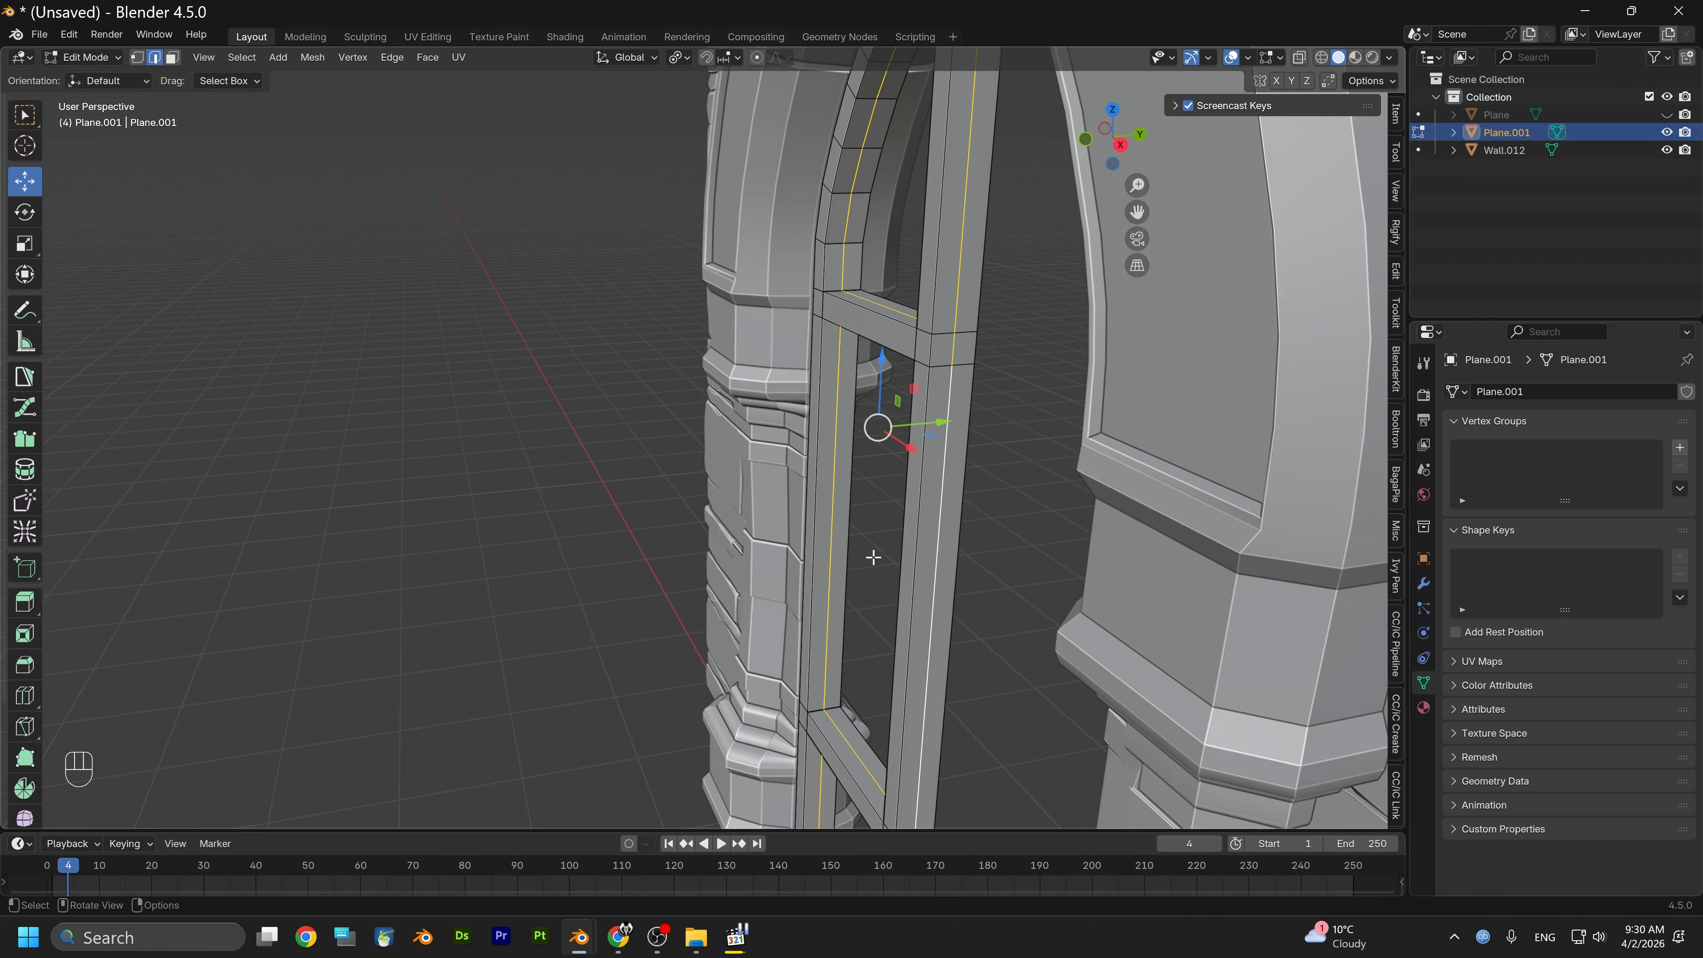
key(ctrl+e)
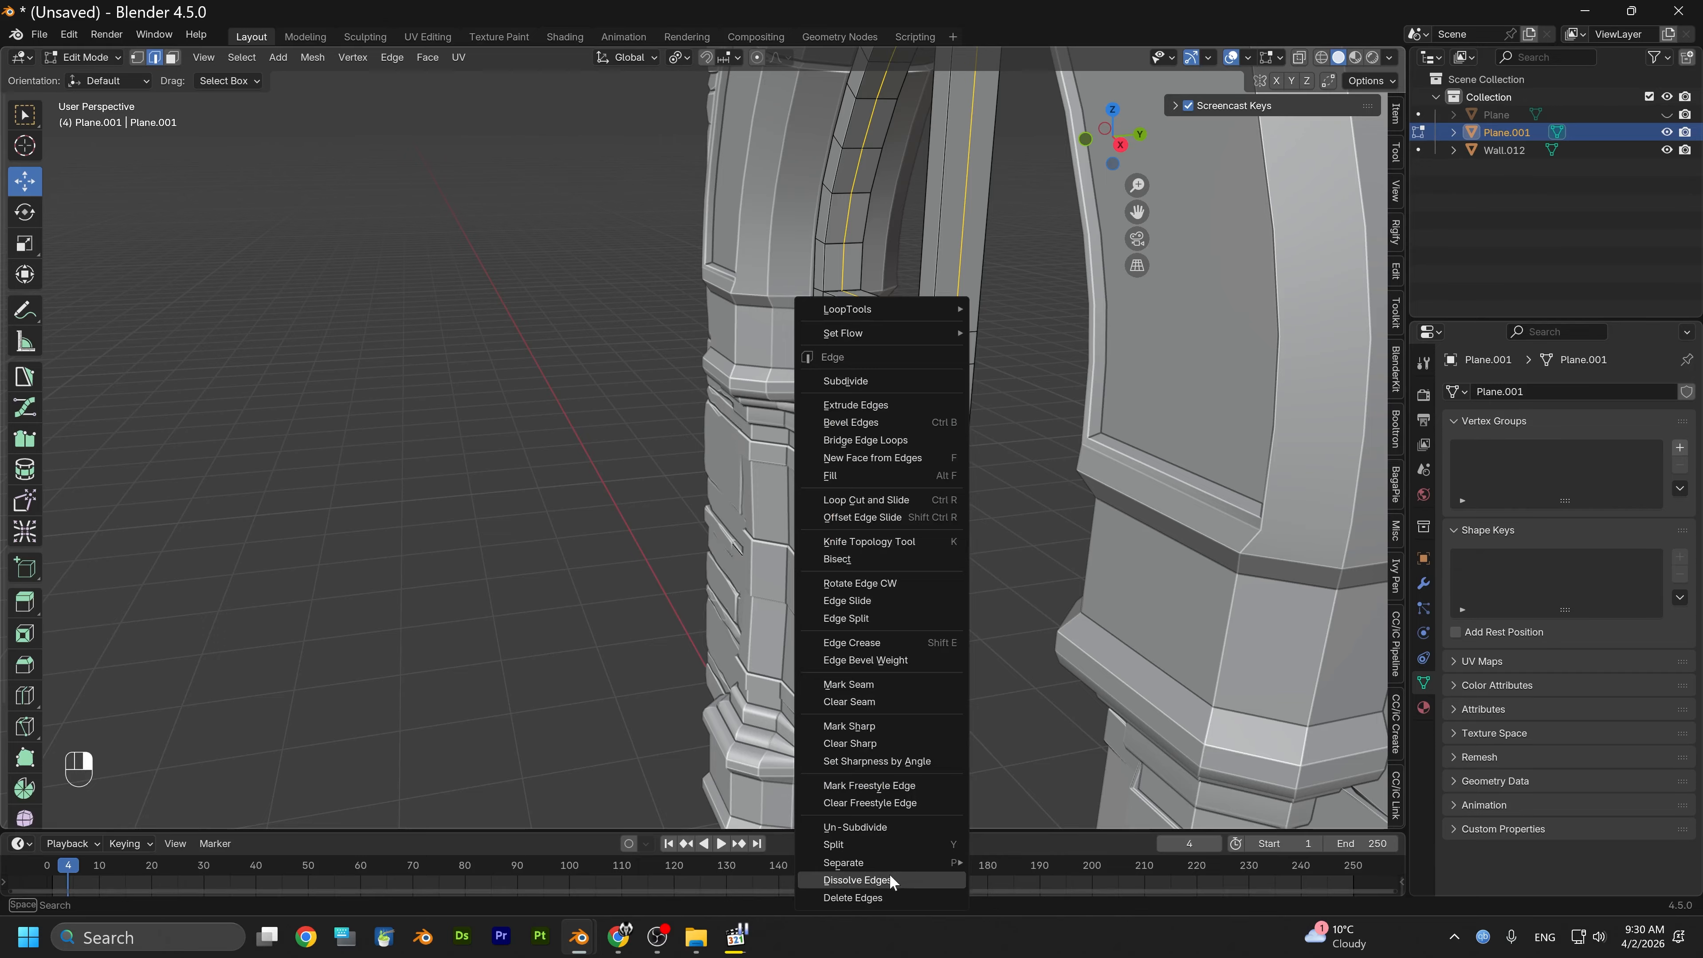
click(858, 879)
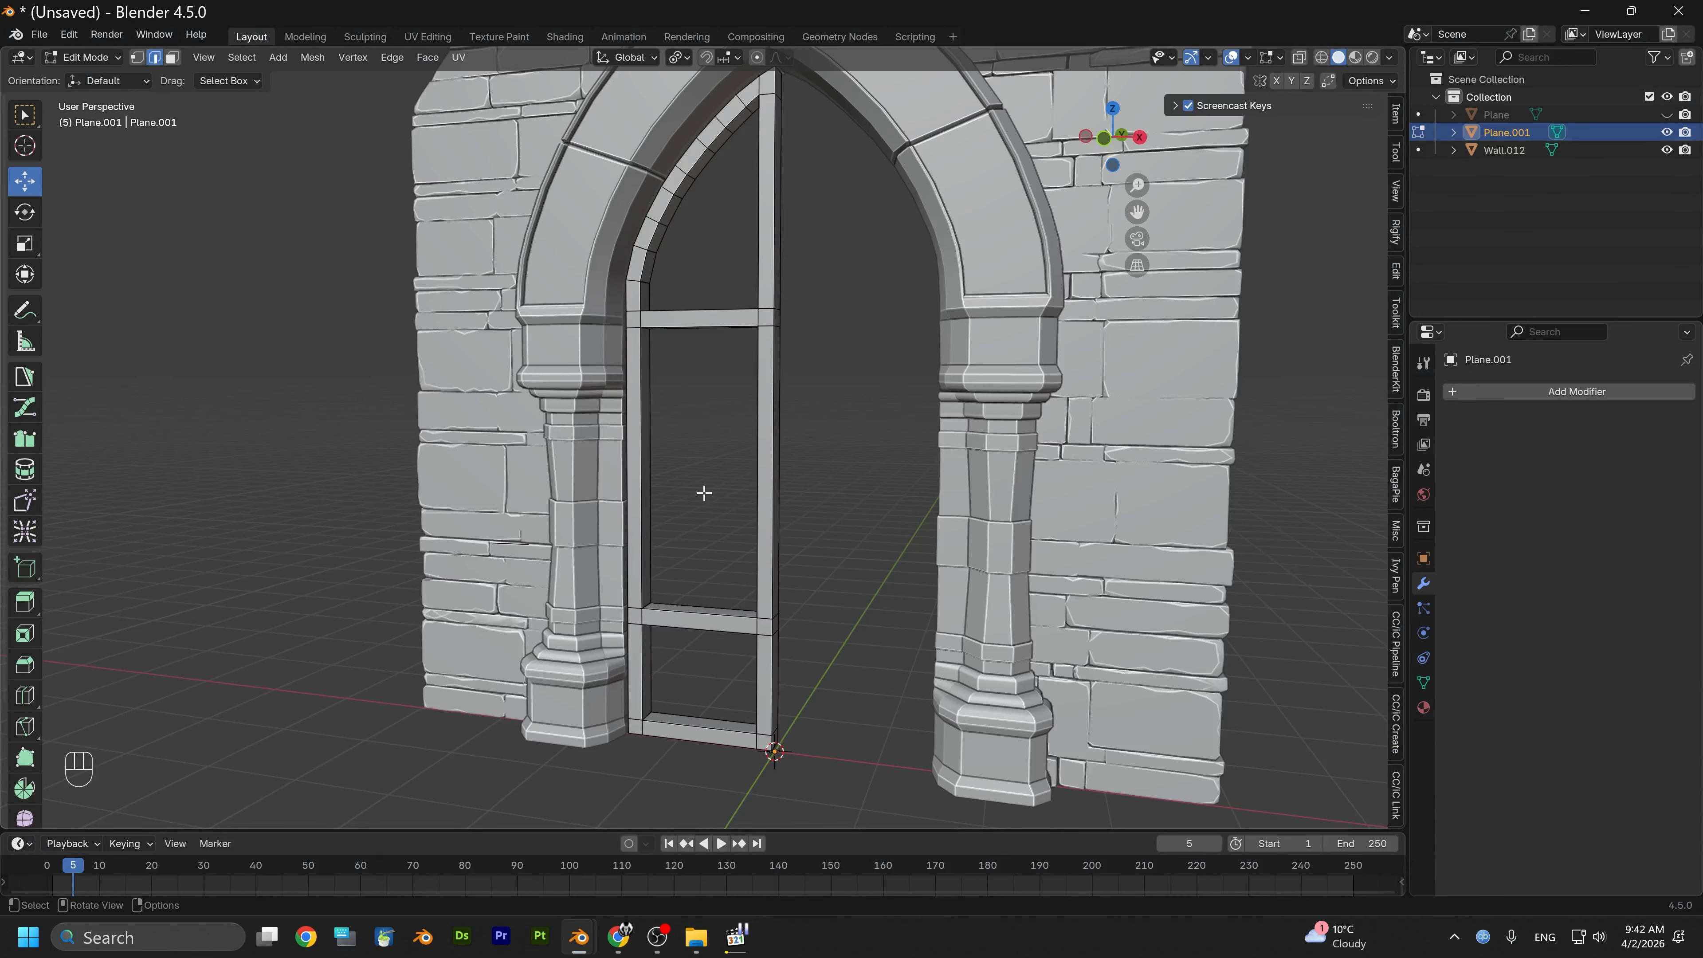
Select the front and back edges bordering the frame's lower rectangular opening
scroll(703, 493, up, 5)
mouse_move(676, 533)
alt+mouse_down()
mouse_move(661, 476)
mouse_move(676, 545)
alt+mouse_up()
shift+click(716, 678)
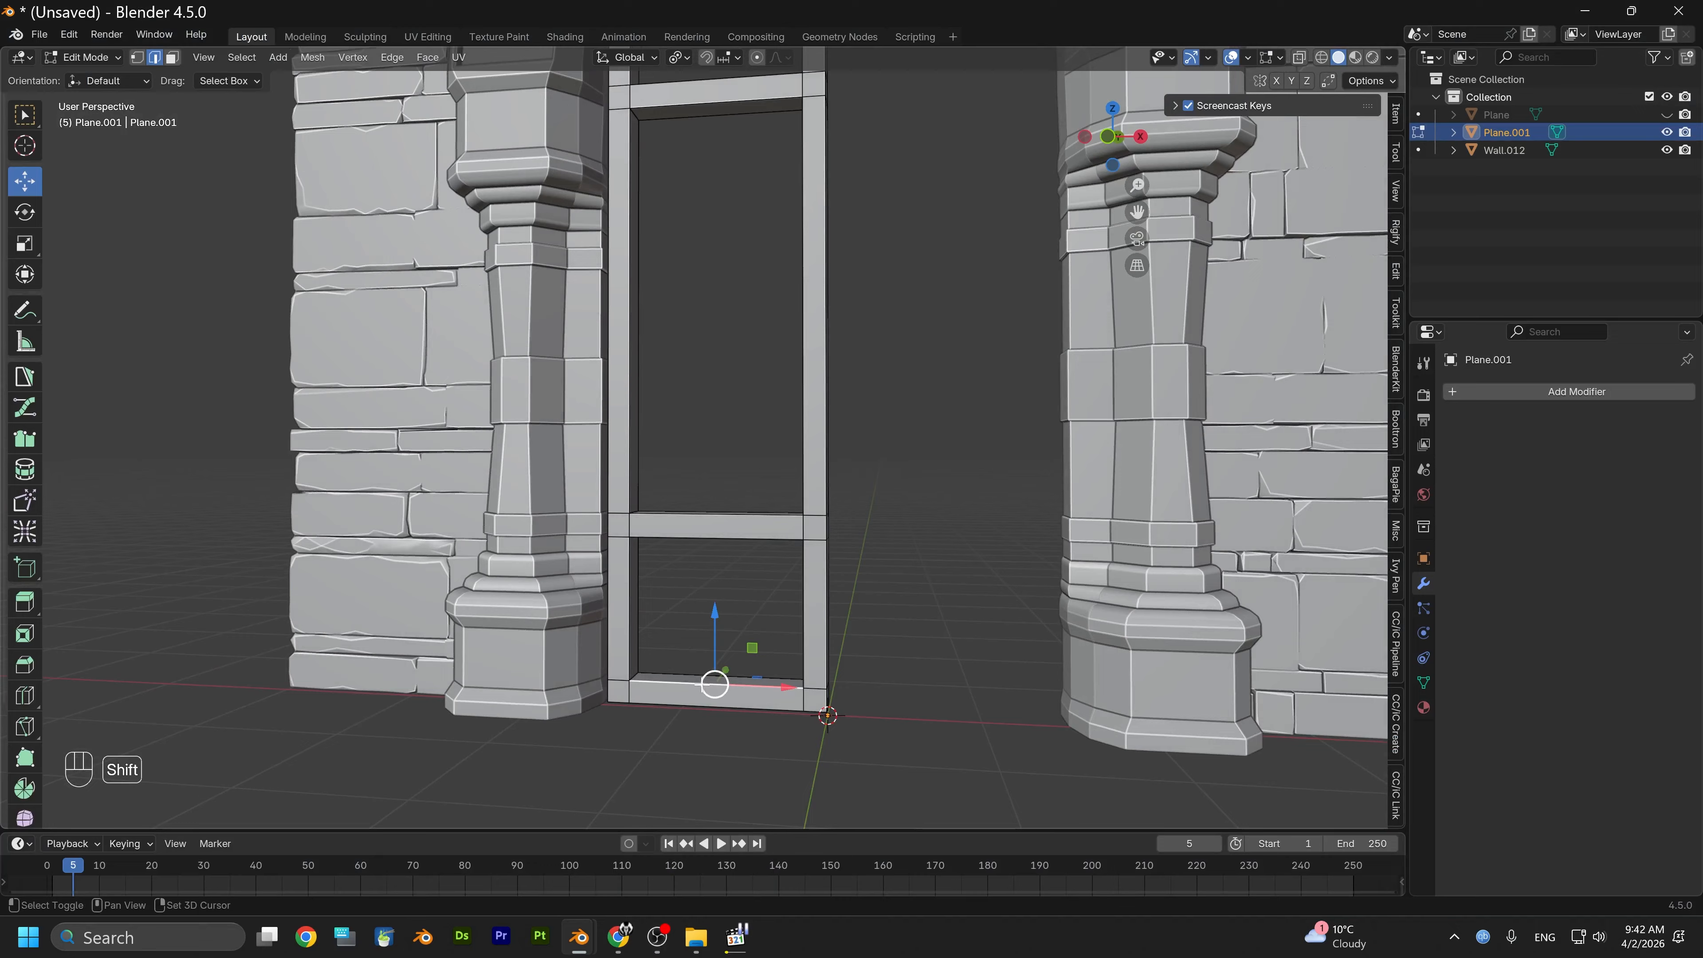
alt+shift+click(628, 651)
alt+shift+click(689, 683)
key(ctrl+z)
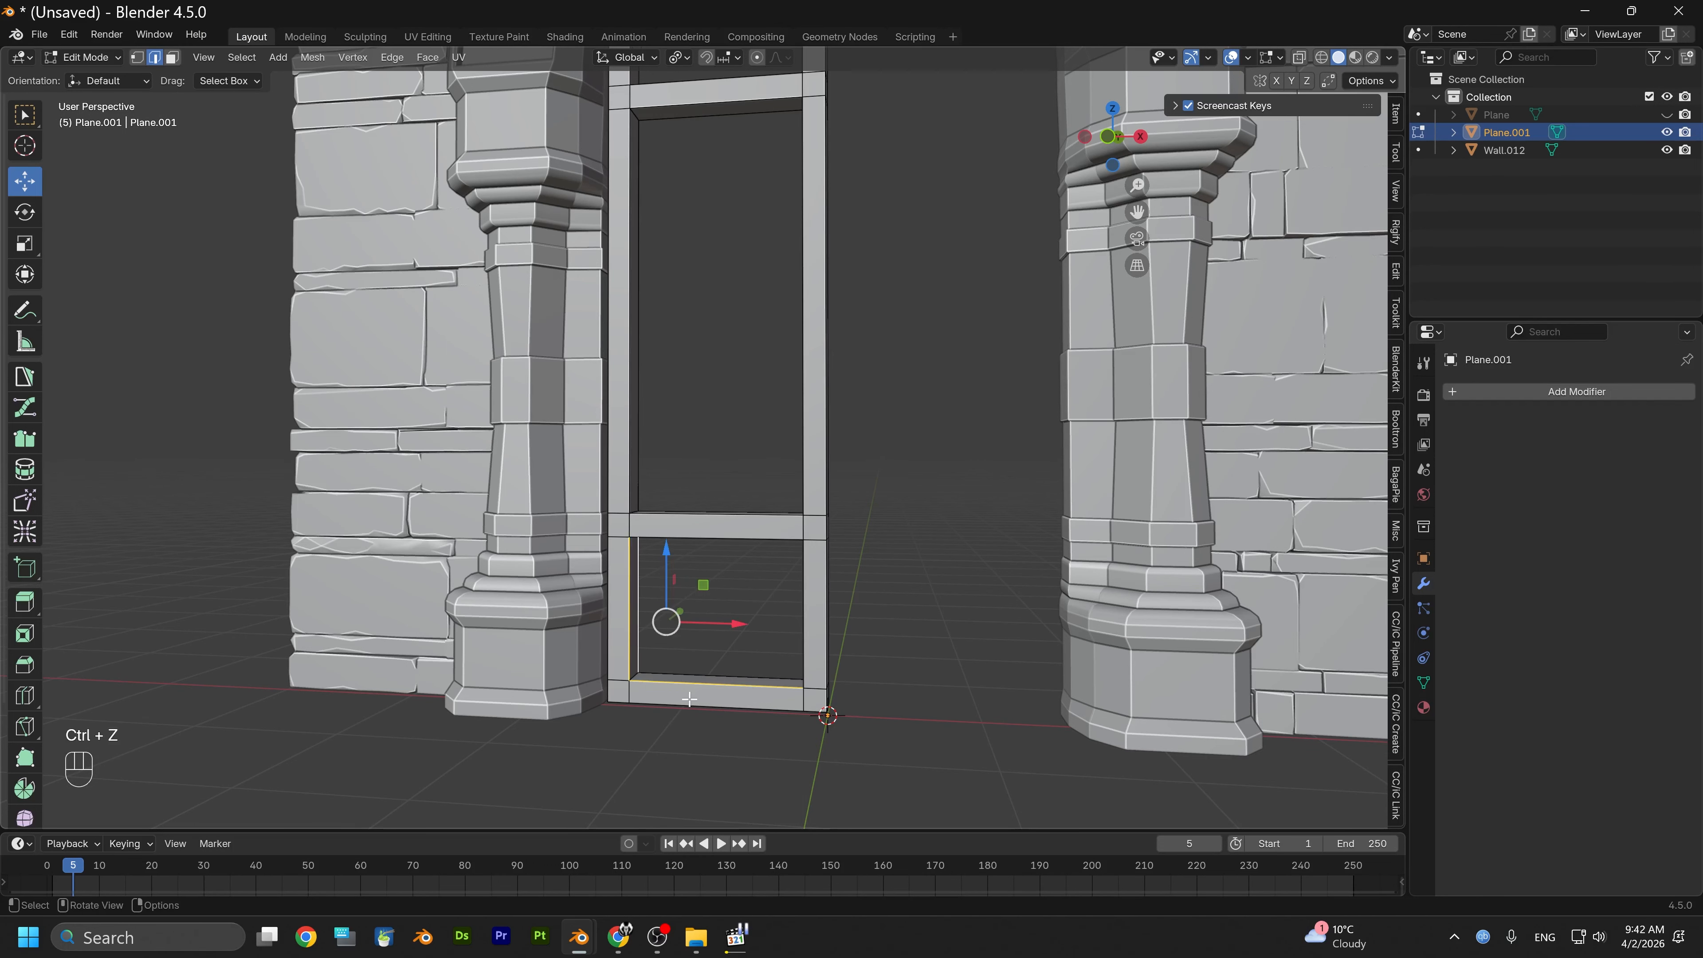
alt+drag(699, 675, 772, 657)
alt+shift+click(811, 624)
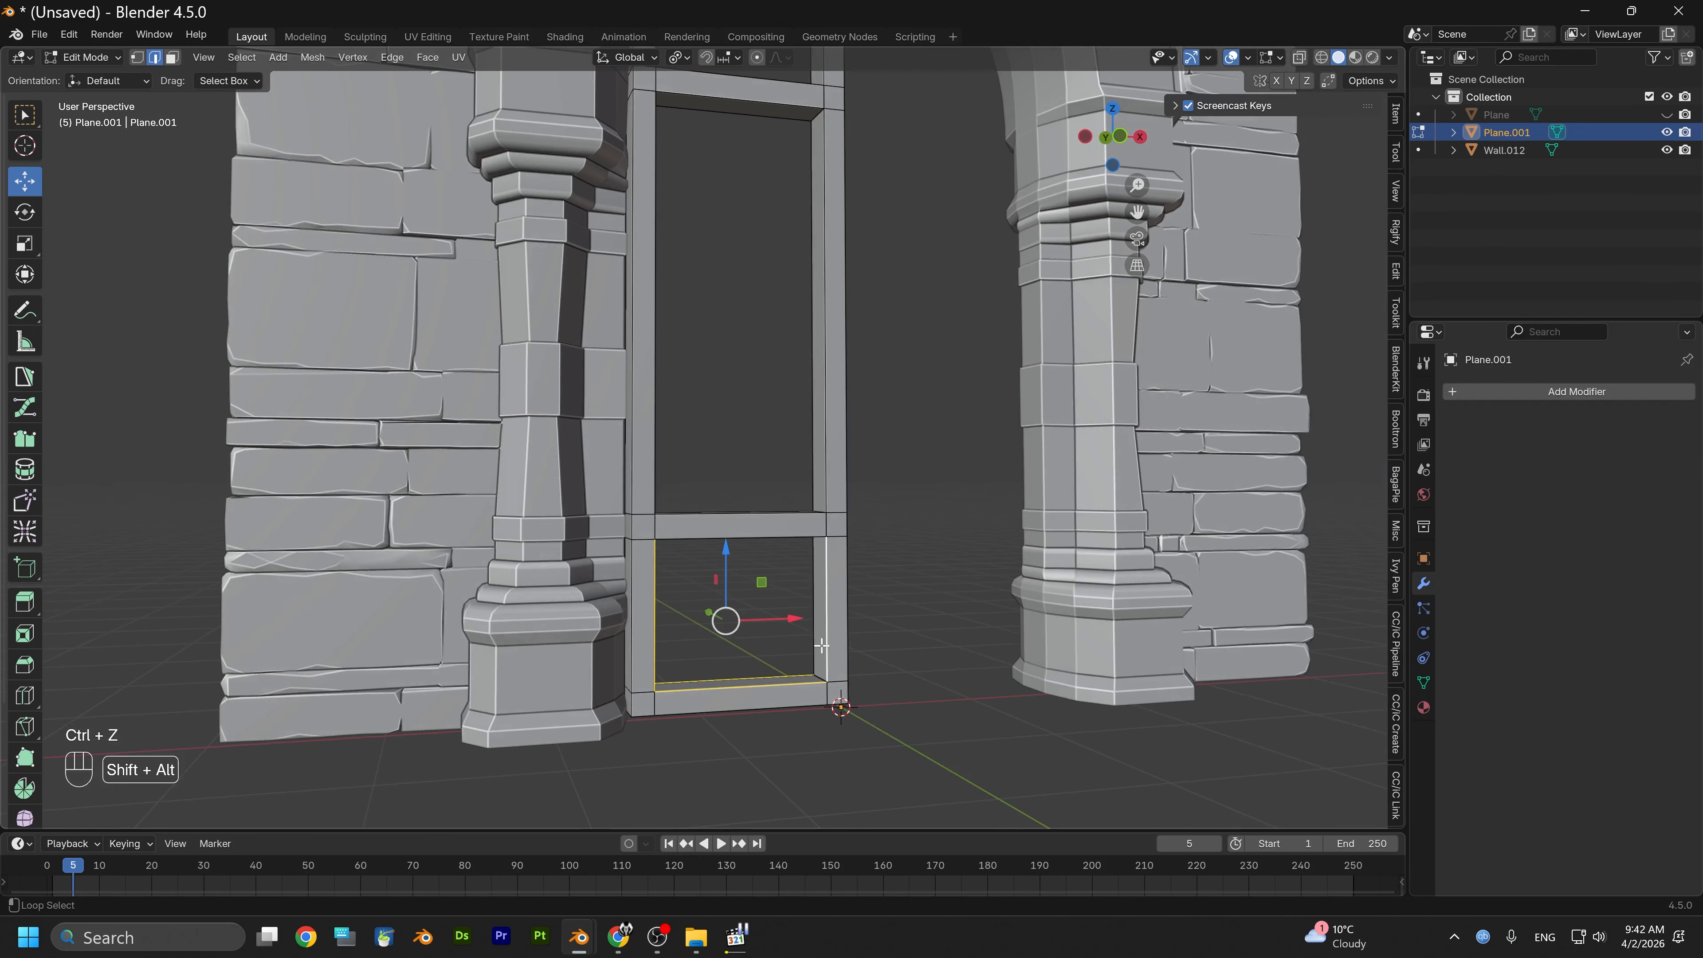
mouse_move(805, 623)
middle_down()
mouse_move(756, 530)
mouse_move(813, 606)
middle_up()
alt+shift+click(755, 522)
Add the front and back edge loops around the frame's outer perimeter to the selection
alt+shift+click(829, 609)
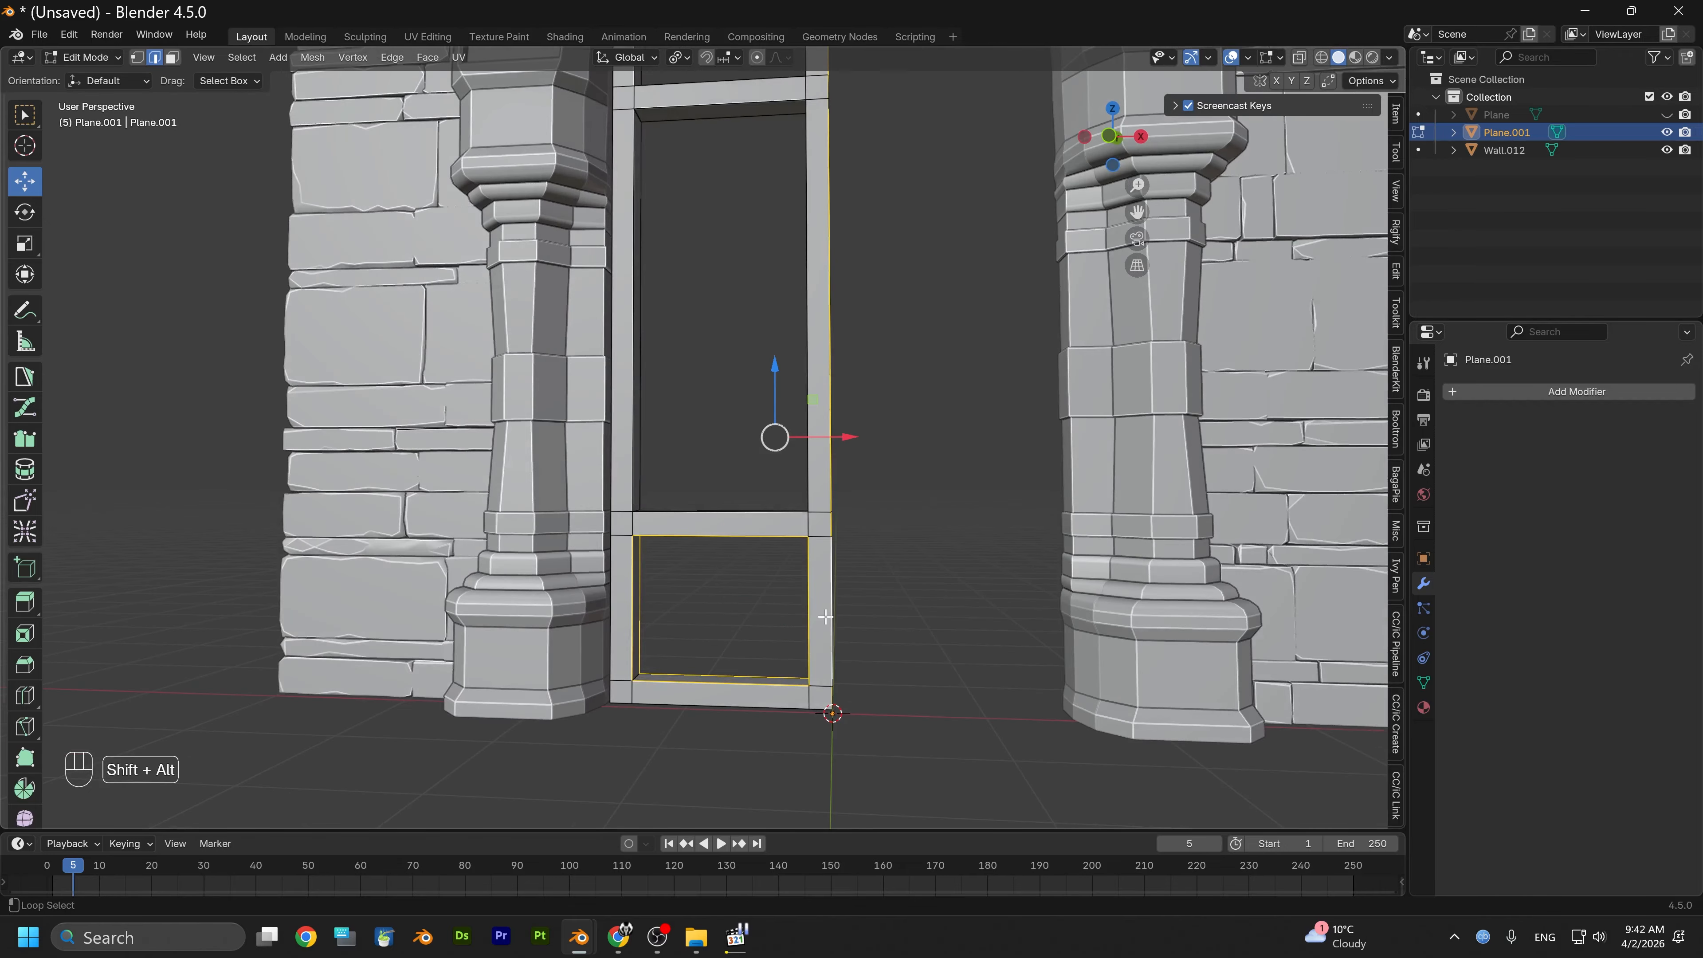
alt+shift+click(765, 707)
alt+shift+click(606, 627)
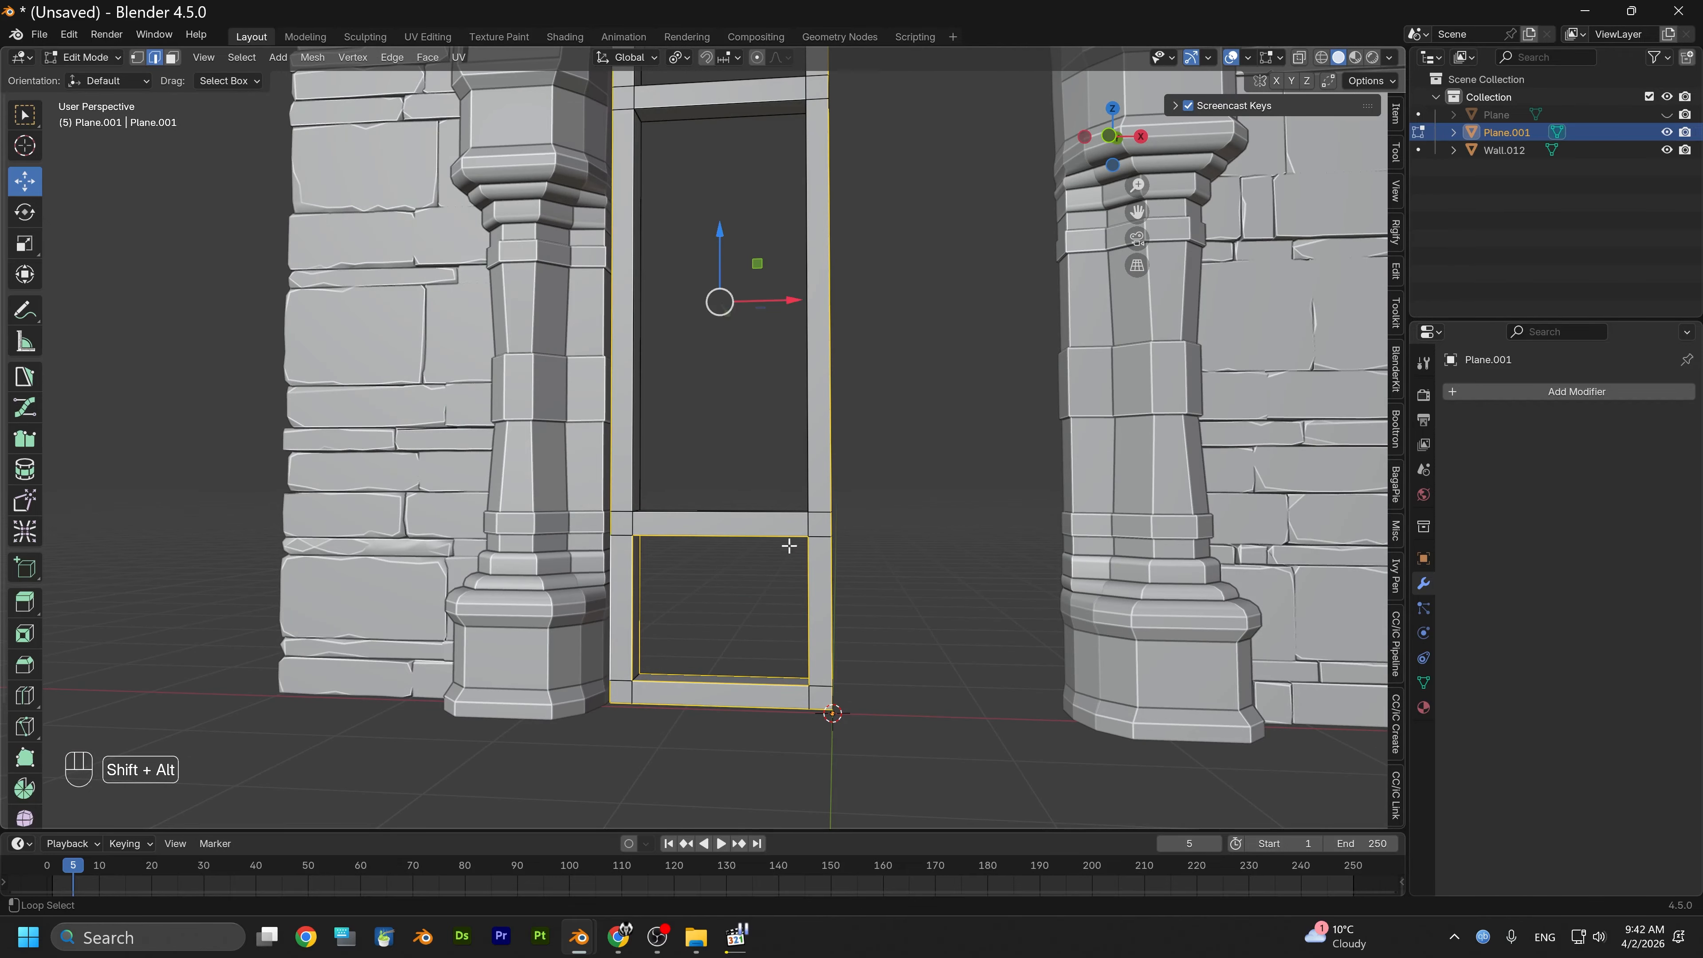
middle_drag(897, 551, 820, 603)
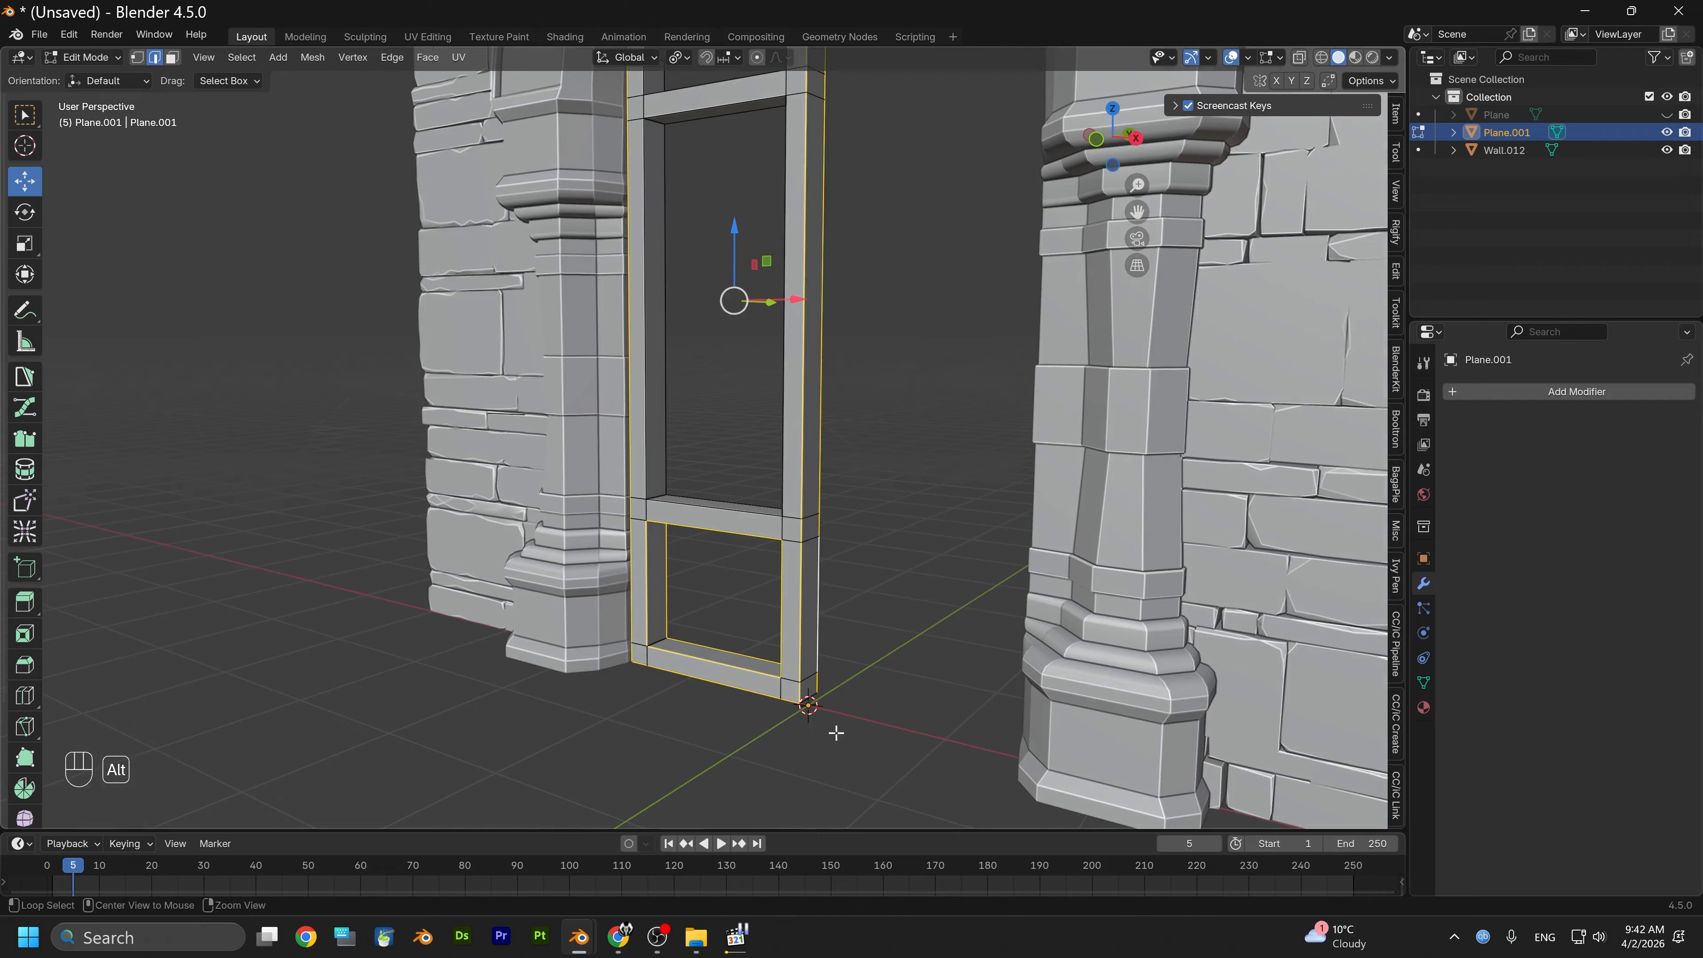
middle_drag(836, 733, 813, 508)
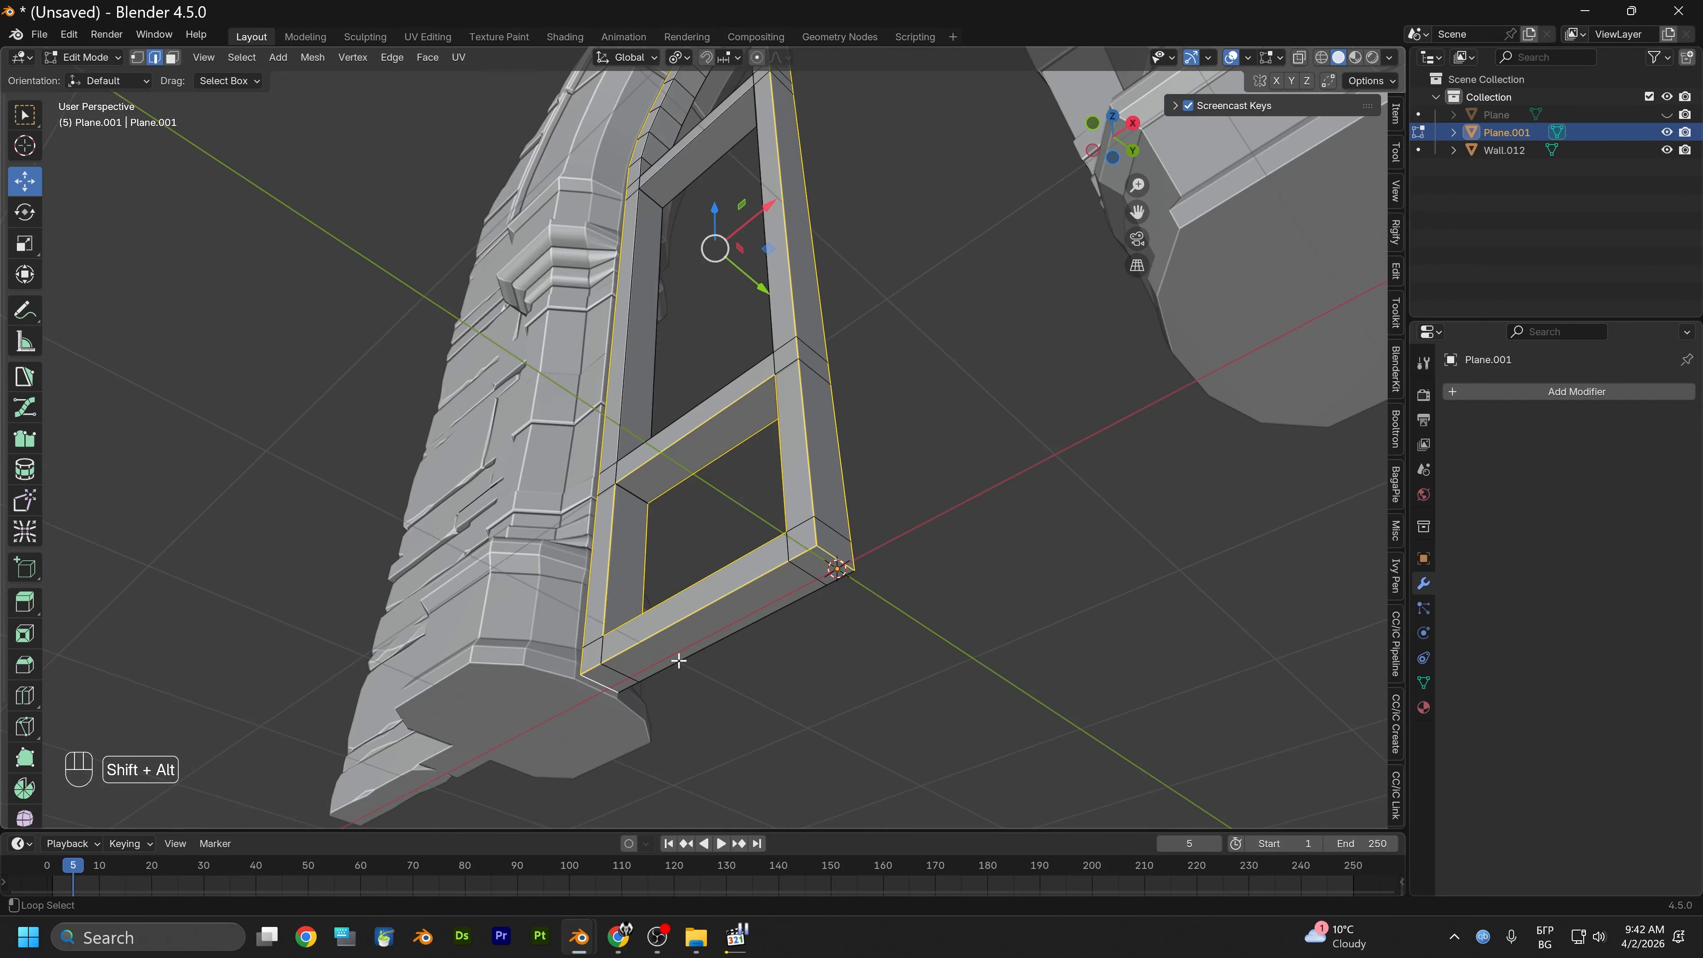
middle_drag(707, 612, 815, 691)
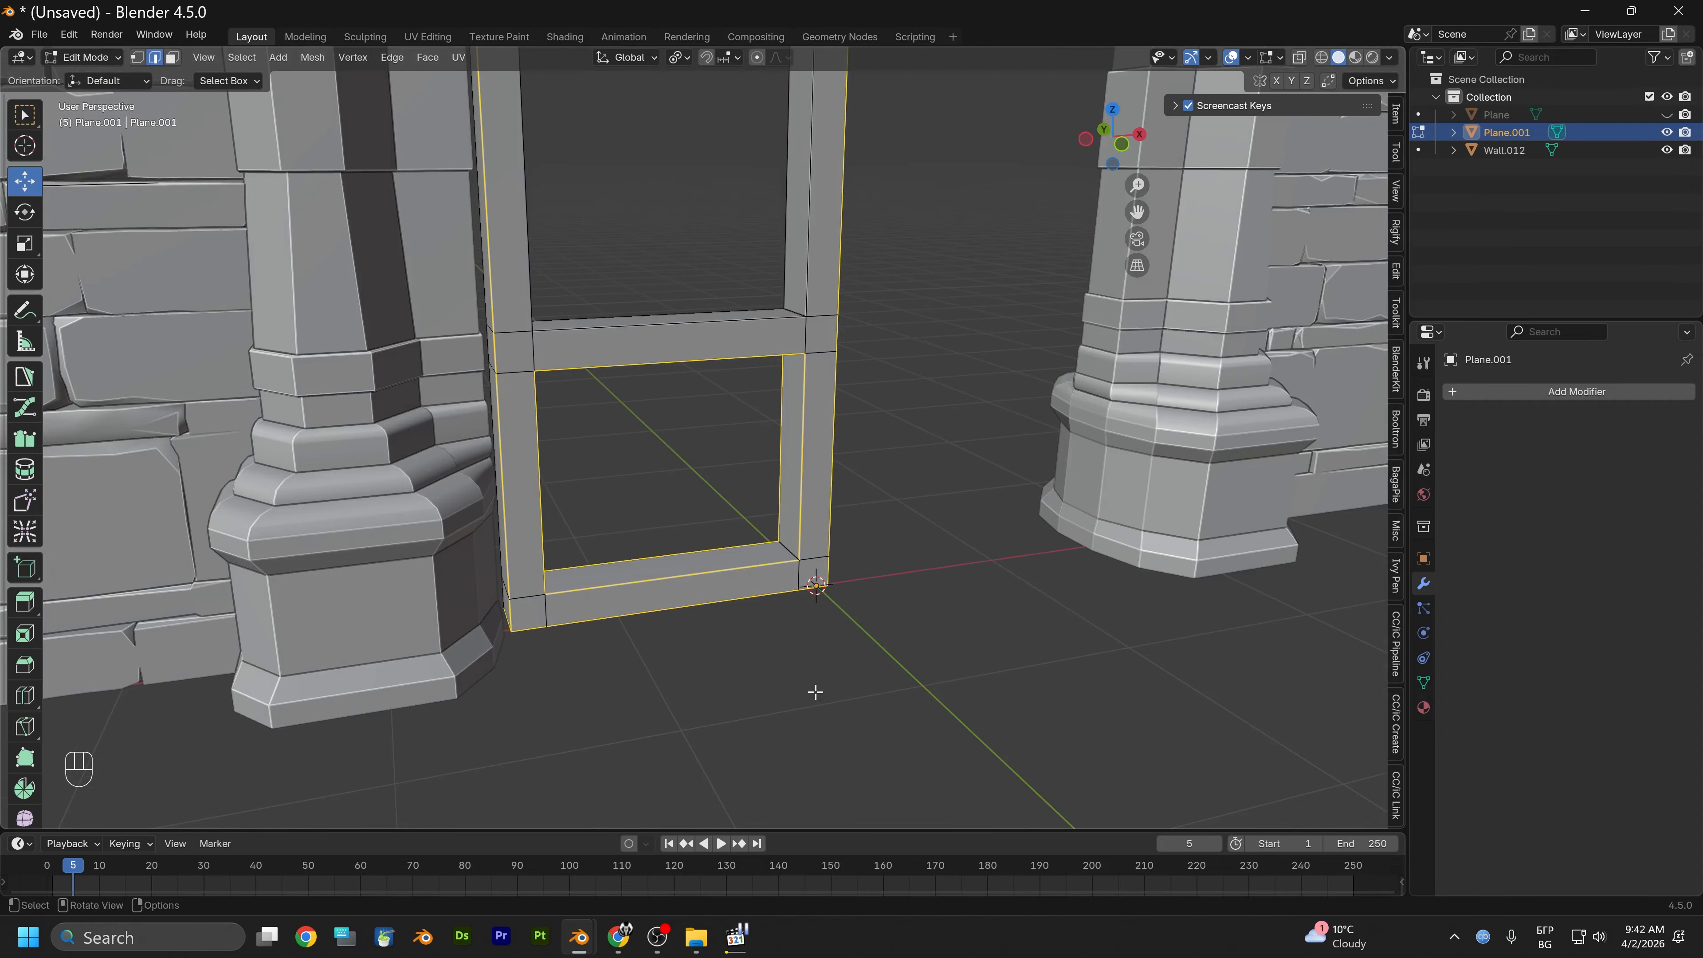
alt+drag(815, 691, 866, 113)
drag(1024, 10, 989, 17)
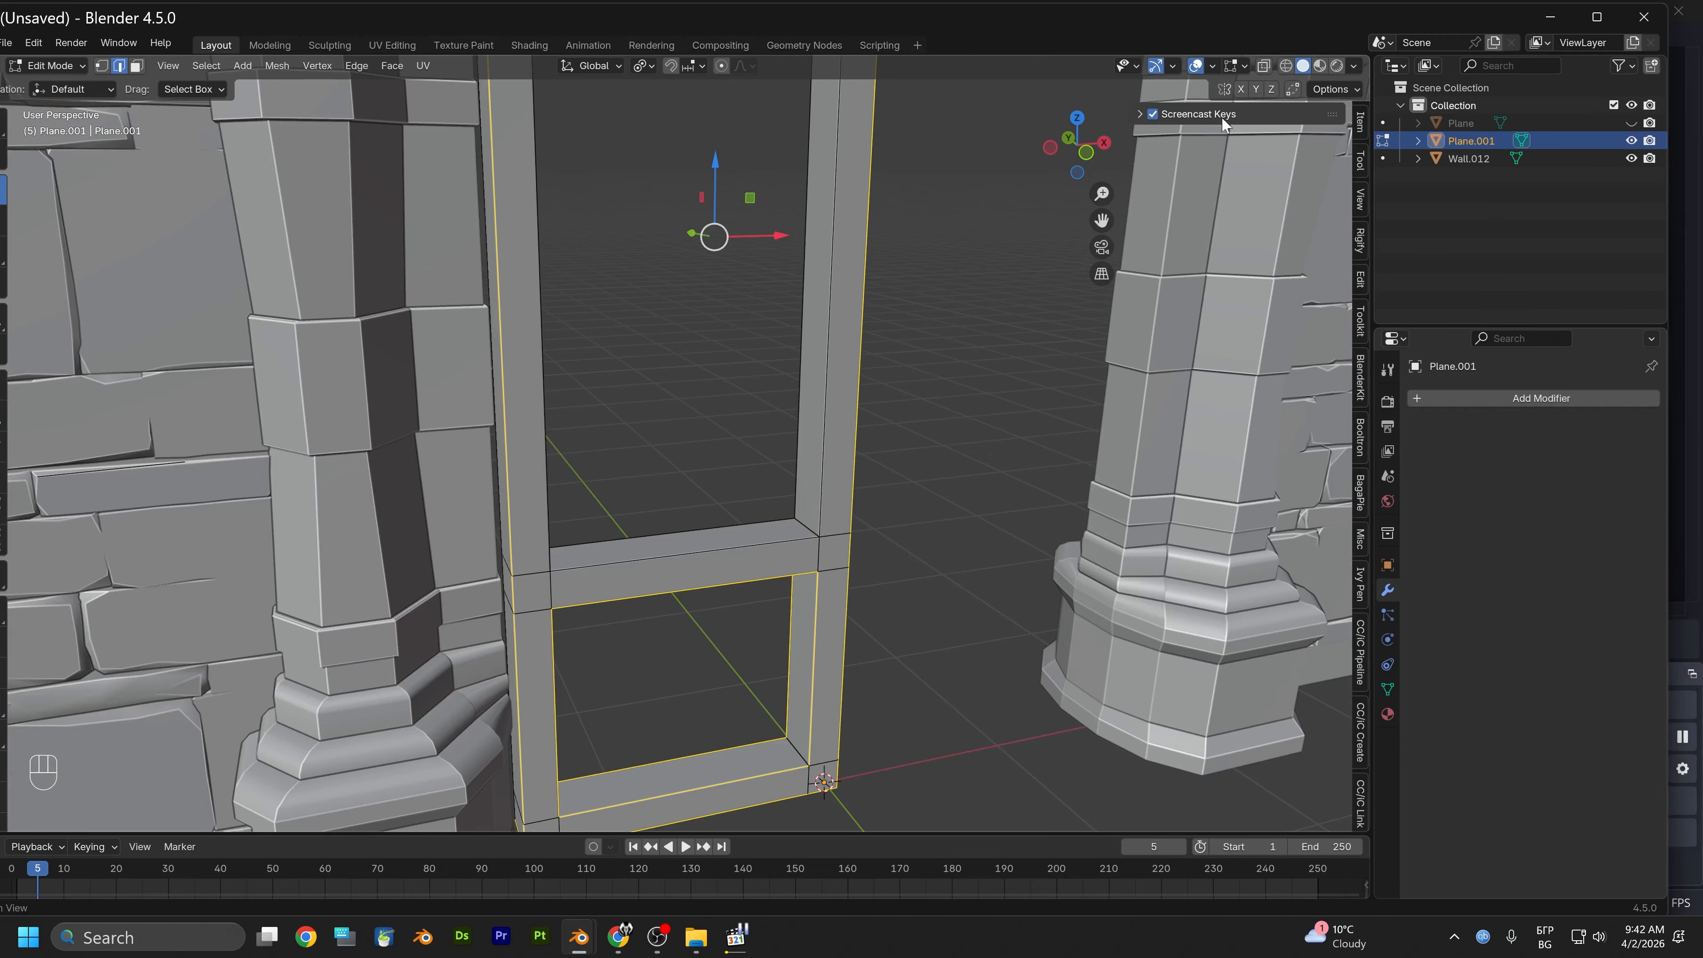
click(1579, 29)
alt+drag(952, 402, 694, 406)
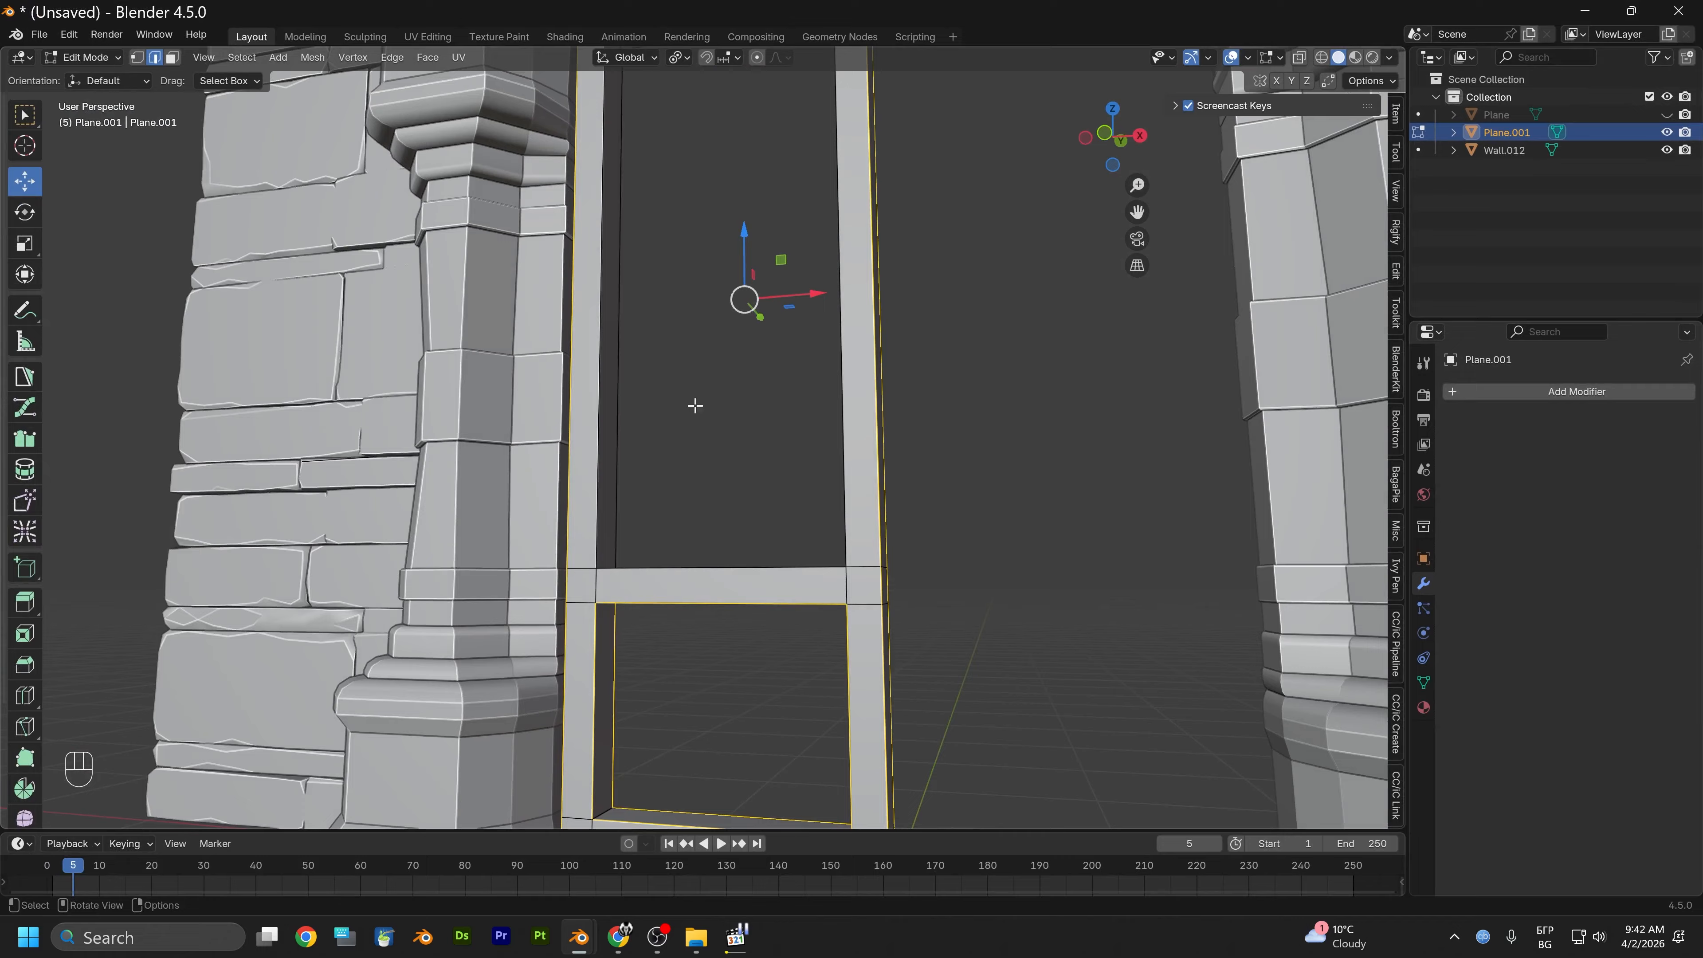
Add the front and back edges bordering the tall middle rectangular opening to the selection
alt+shift+click(716, 567)
alt+shift+click(599, 471)
mouse_move(722, 468)
alt+mouse_down()
mouse_move(806, 487)
mouse_move(627, 472)
mouse_move(670, 374)
mouse_move(717, 454)
alt+mouse_up()
alt+shift+click(794, 486)
alt+shift+click(785, 479)
alt+shift+click(629, 439)
scroll(660, 765, up, 2)
alt+shift+drag(650, 749, 680, 621)
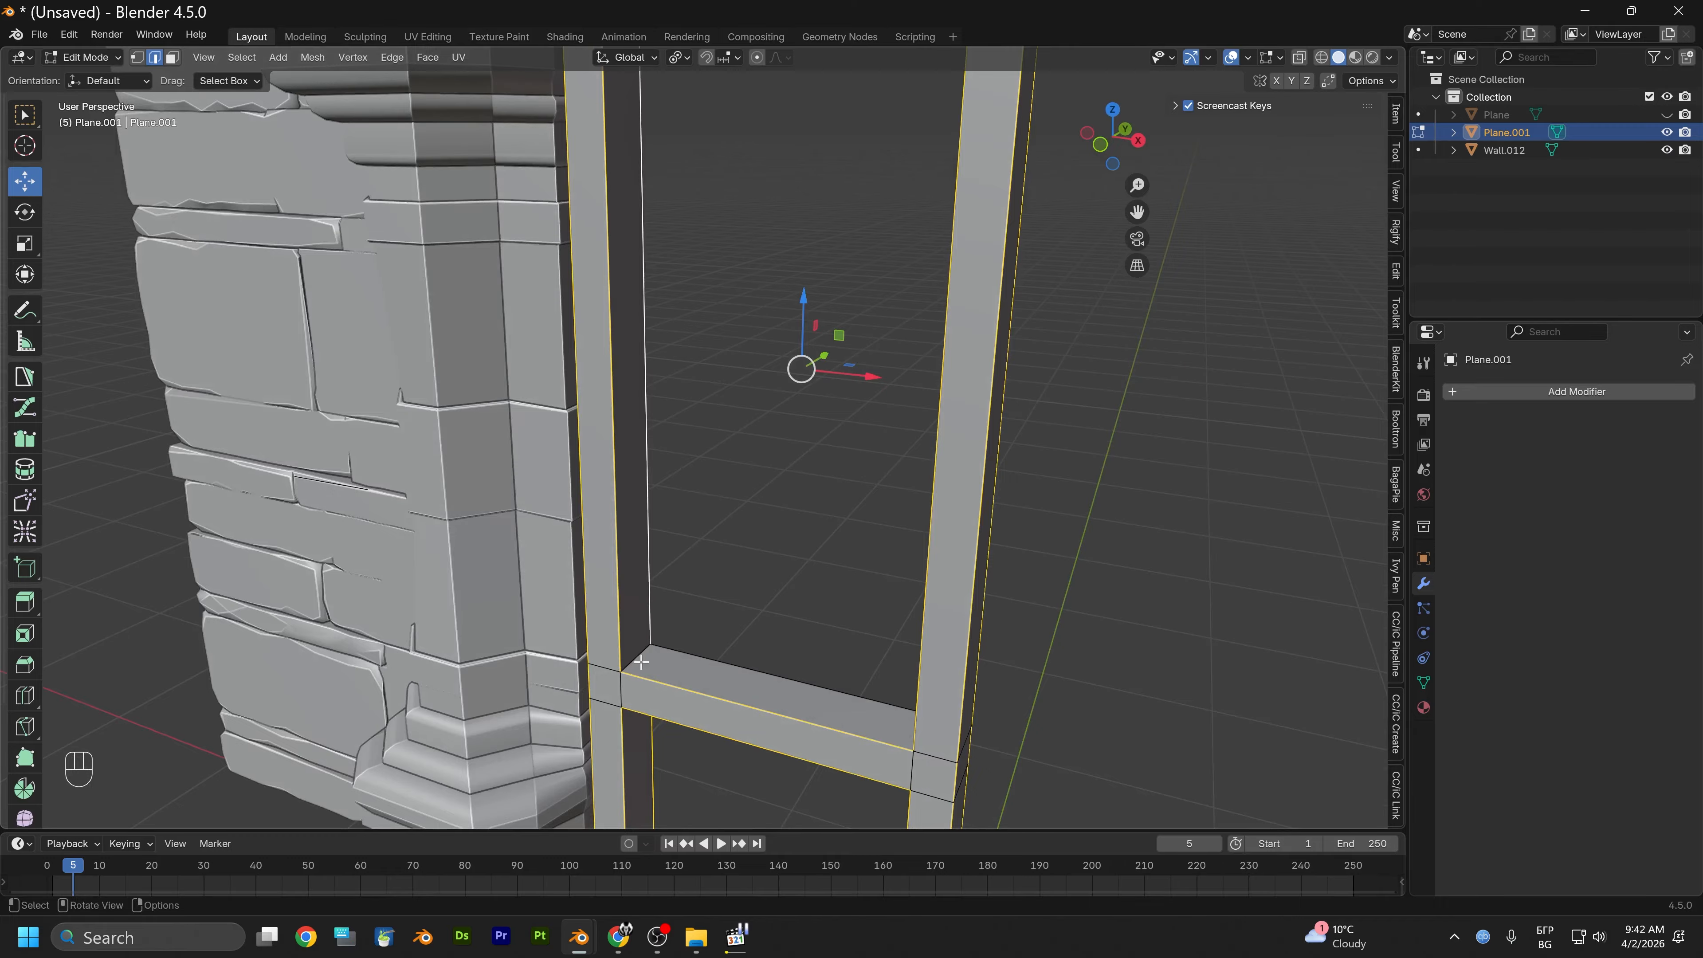
alt+shift+click(676, 652)
scroll(711, 571, down, 2)
alt+shift+drag(703, 530, 747, 475)
alt+shift+click(707, 220)
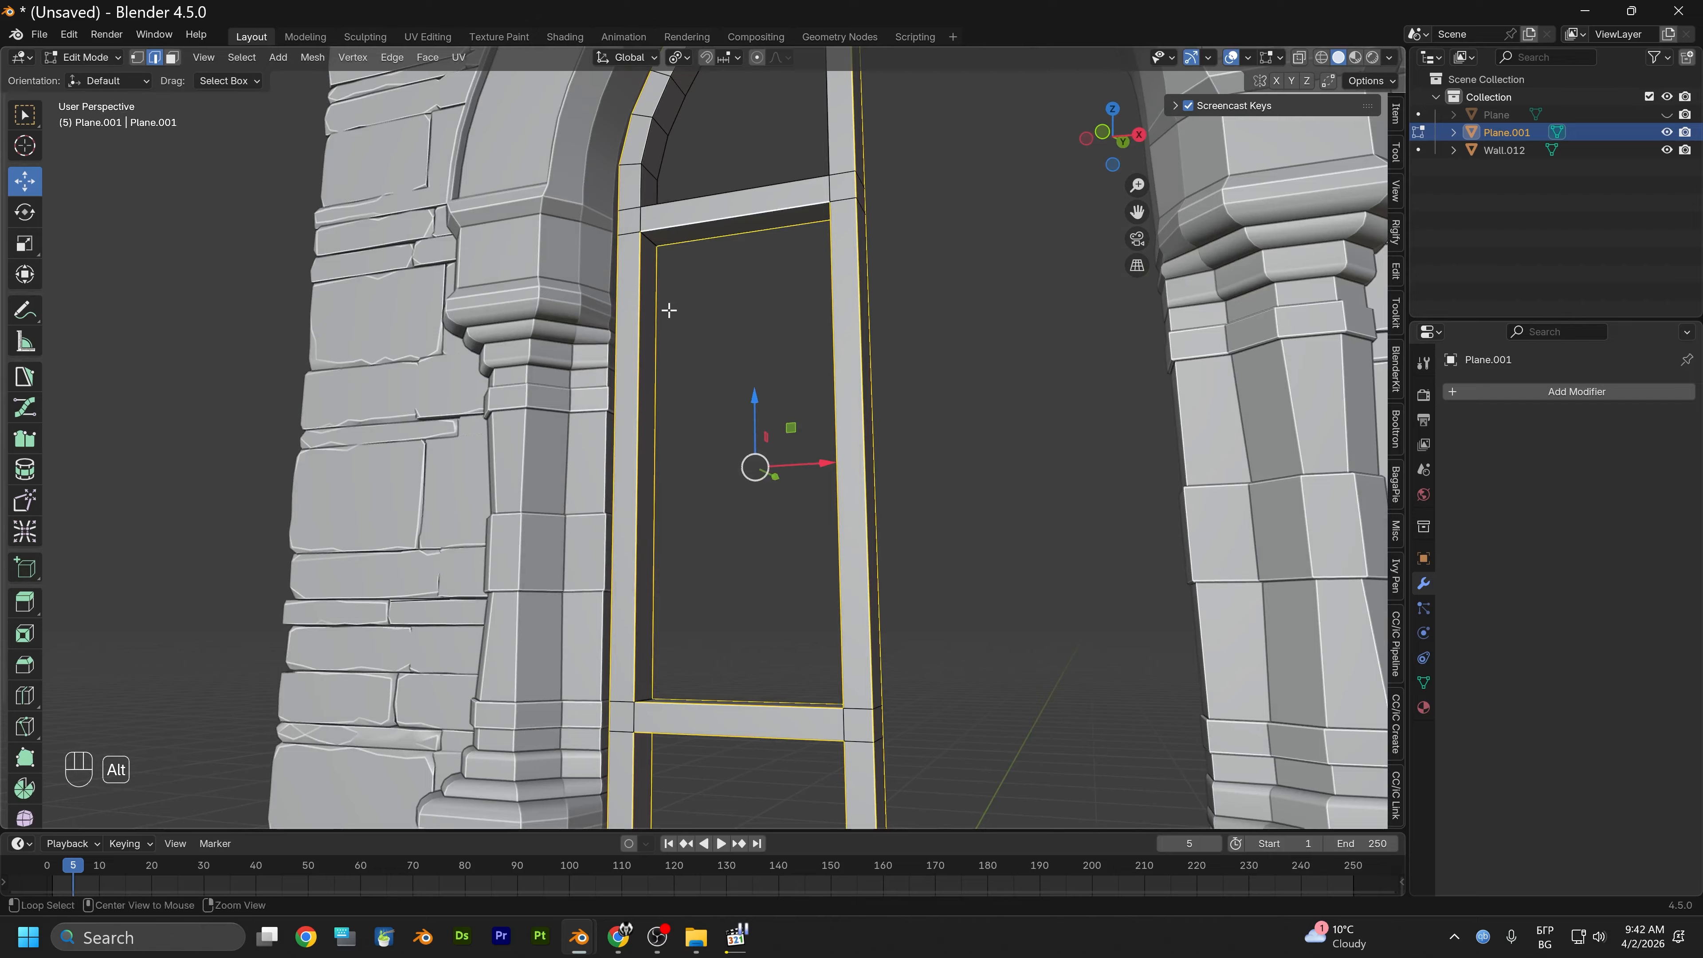
Add the front and back edges bordering the upper arched opening to the selection
alt+drag(669, 303, 720, 322)
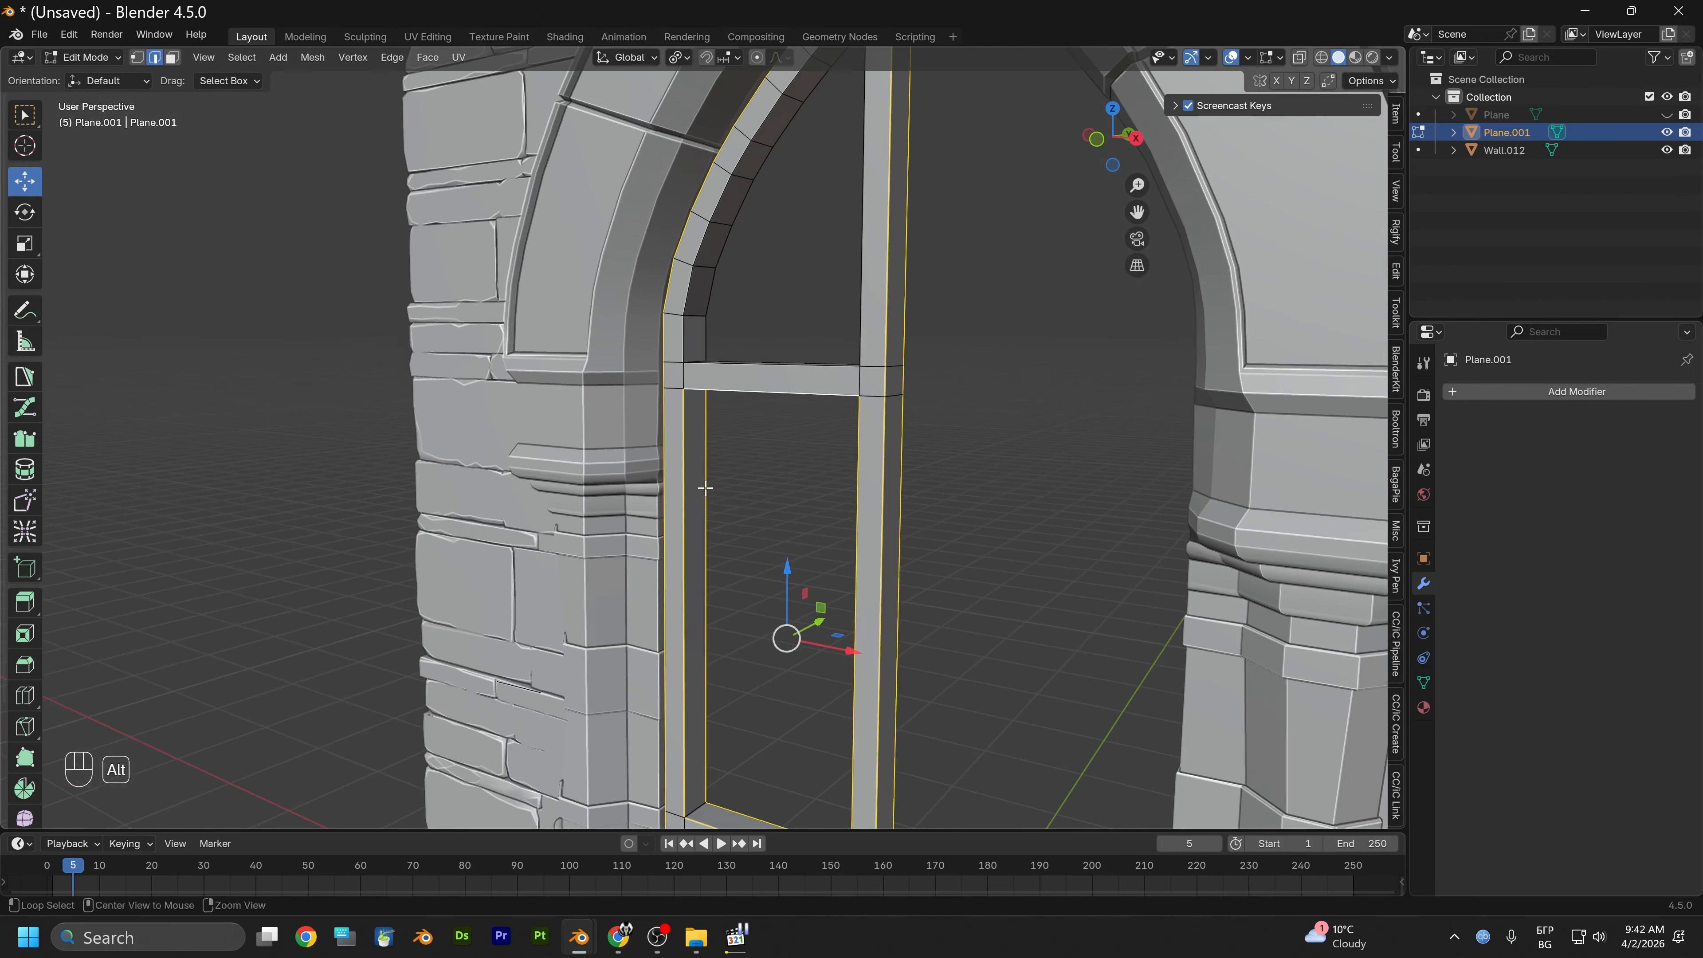
alt+shift+click(712, 326)
alt+shift+click(685, 339)
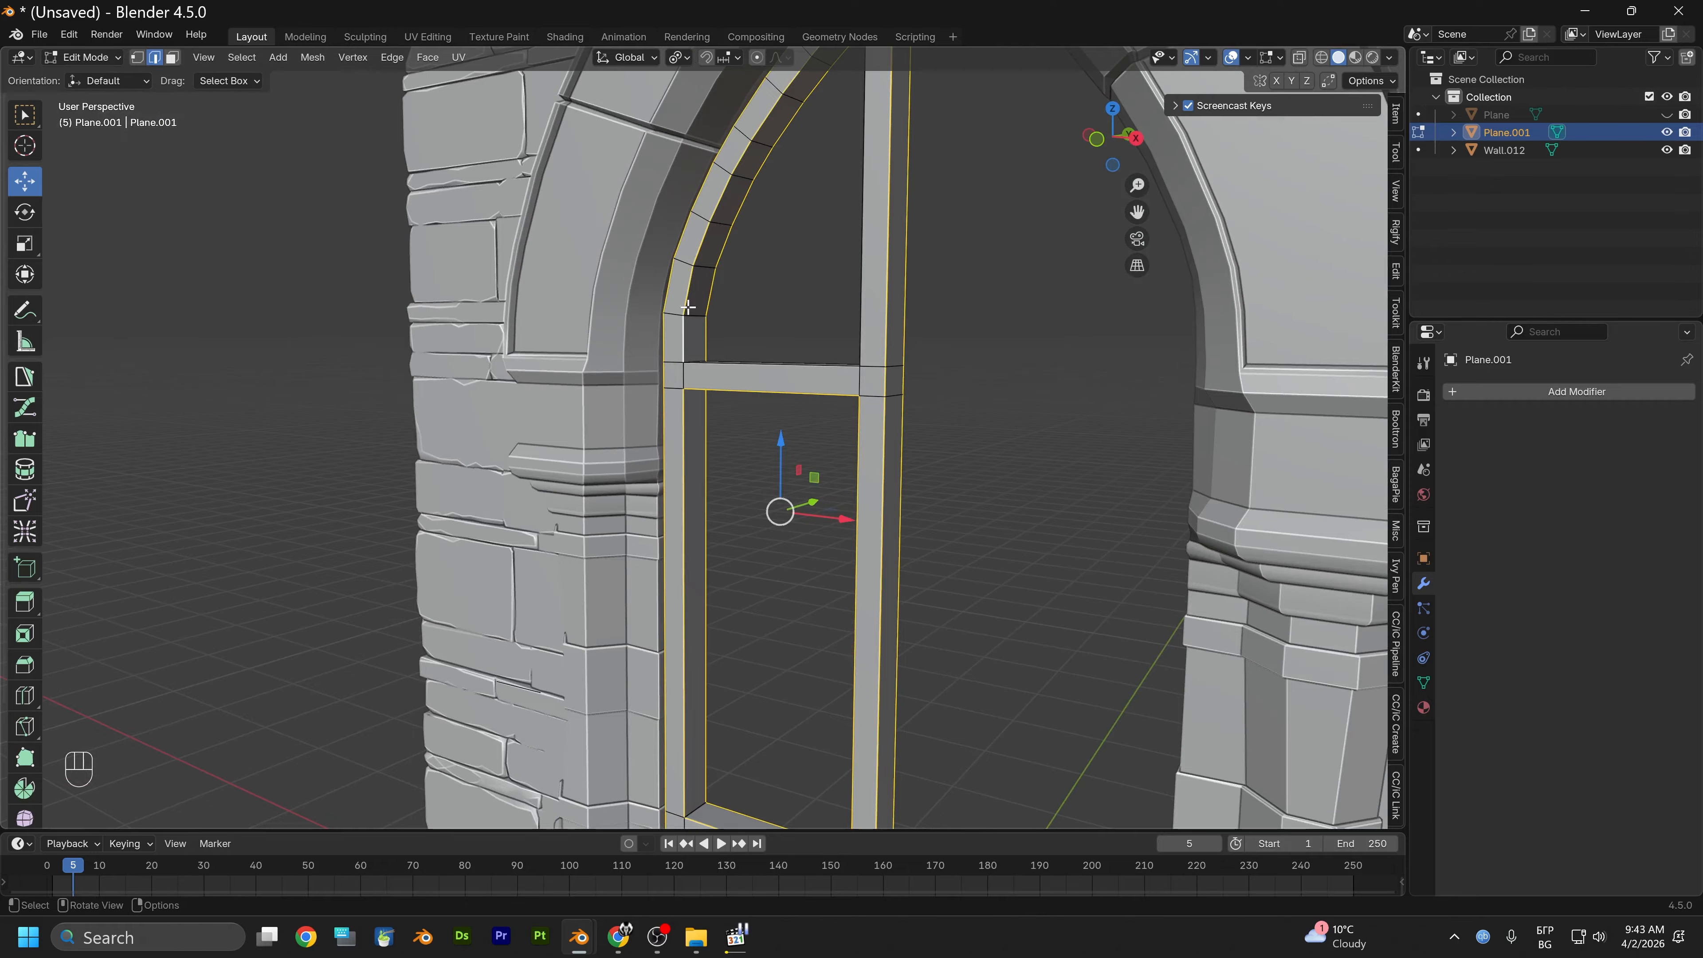
alt+drag(718, 362, 828, 492)
alt+shift+click(779, 368)
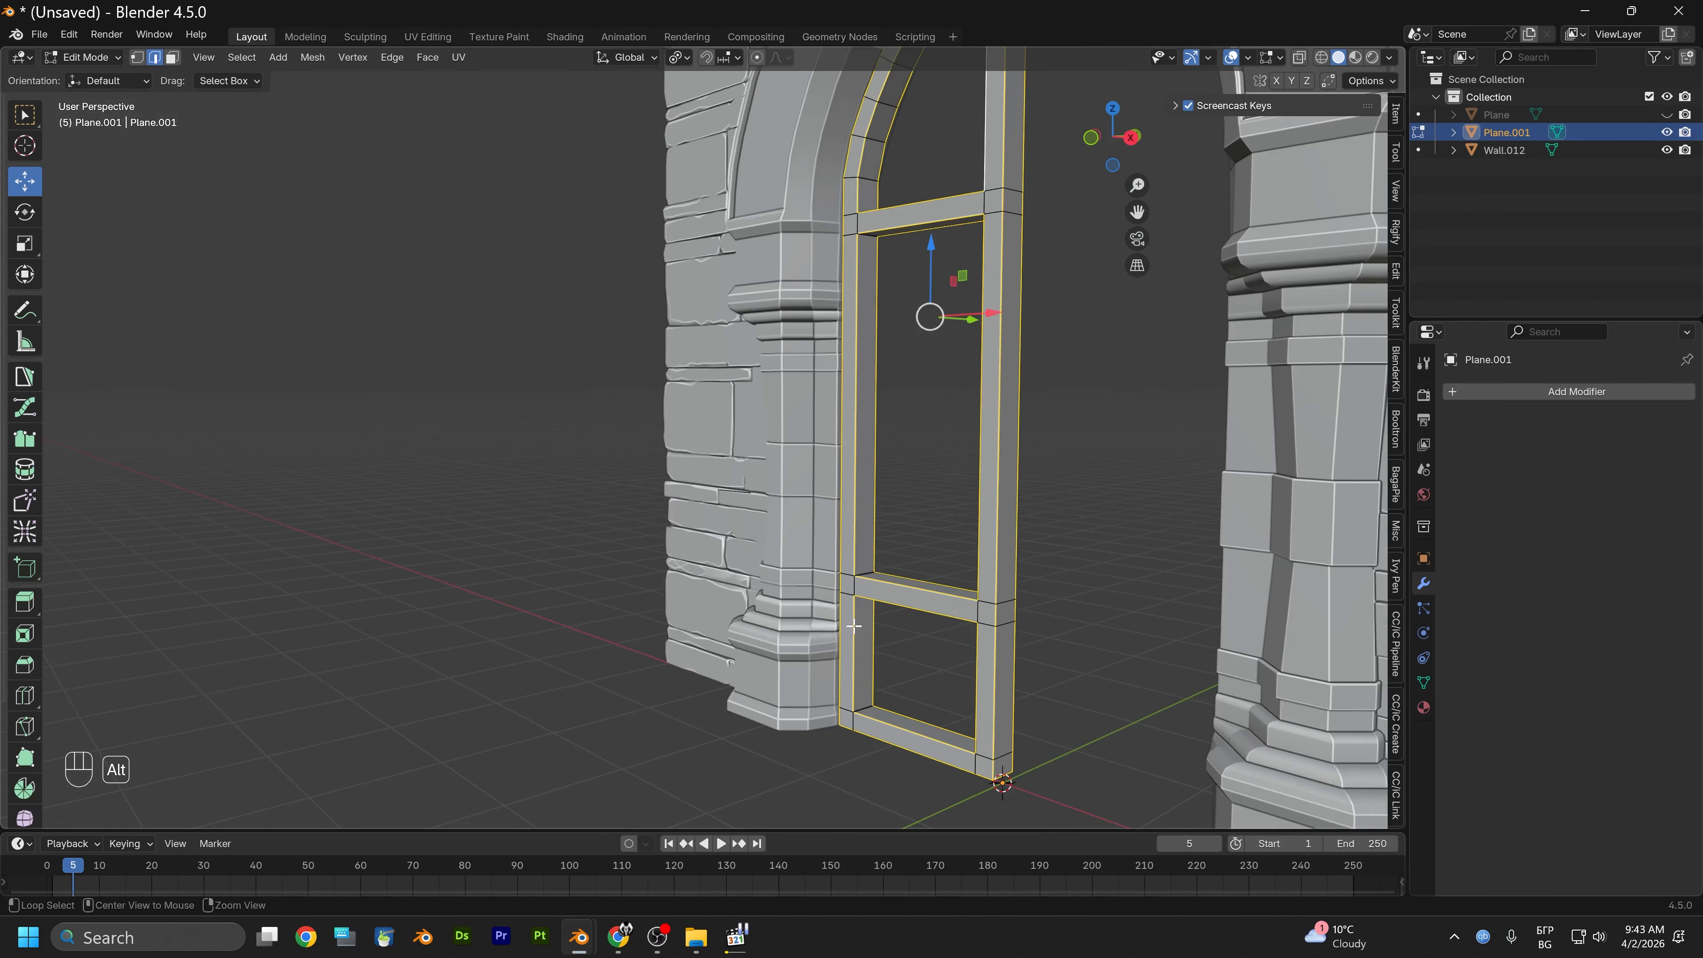
Inspect the selected edge loops around the frame's pointed tip, crossbars and base from several angles
alt+drag(854, 626, 867, 578)
scroll(901, 521, up, 2)
alt+middle_drag(901, 521, 809, 677)
scroll(809, 677, up, 2)
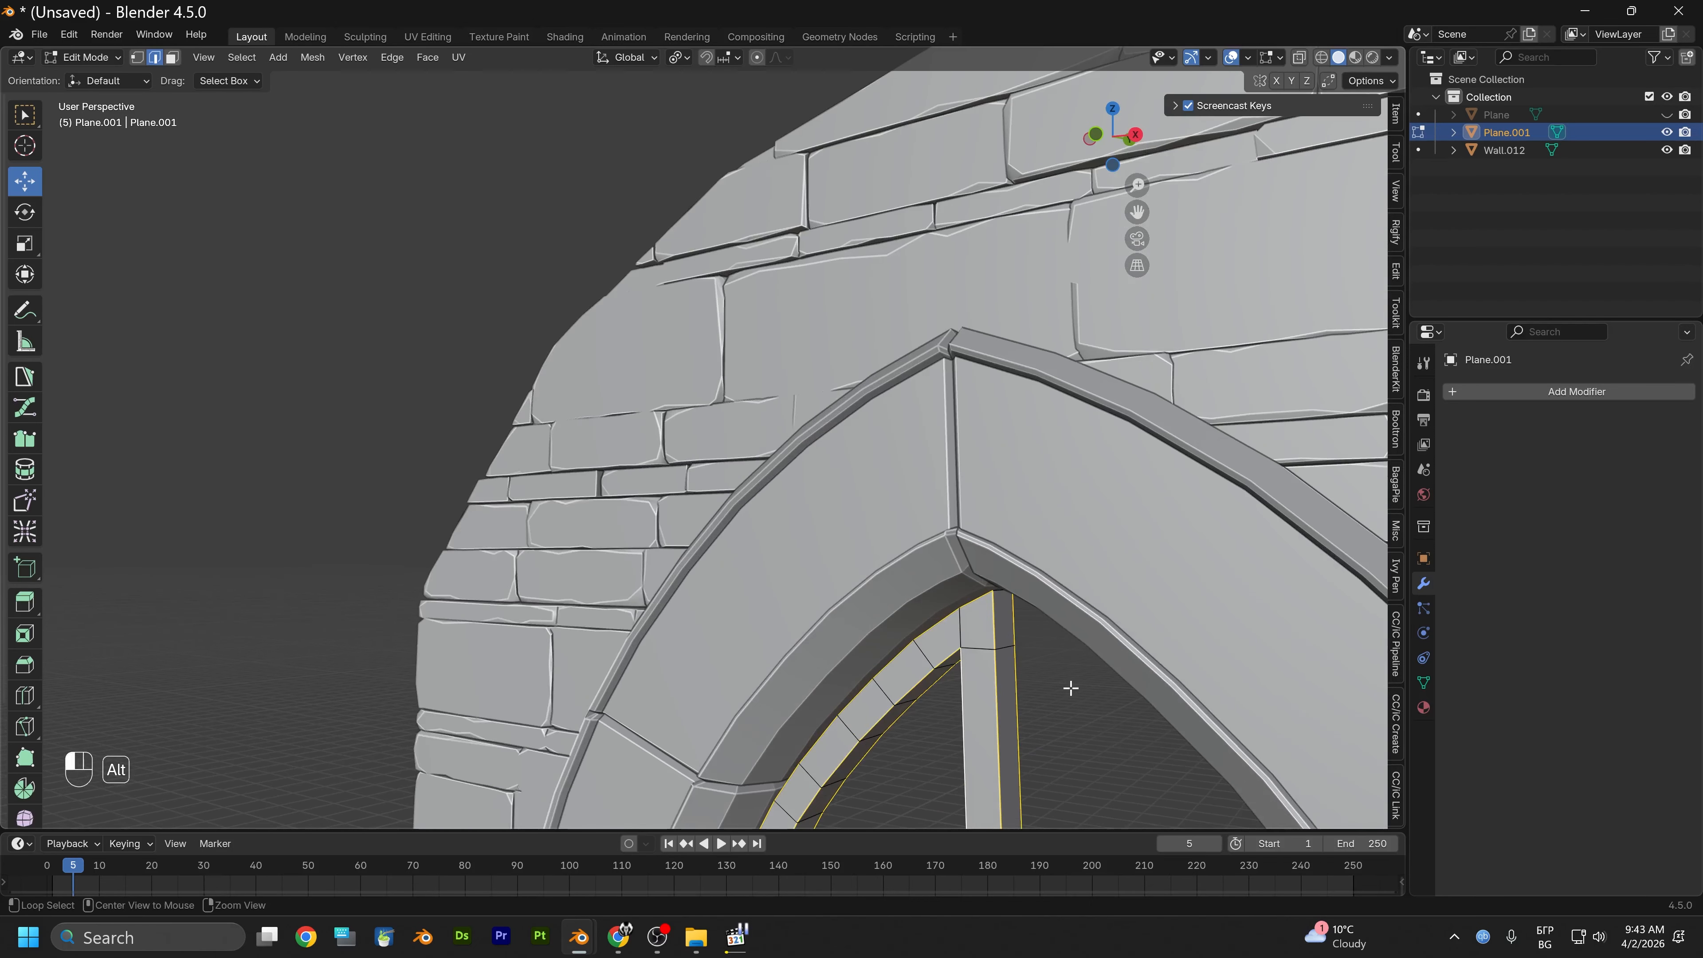
alt+drag(1070, 688, 1054, 655)
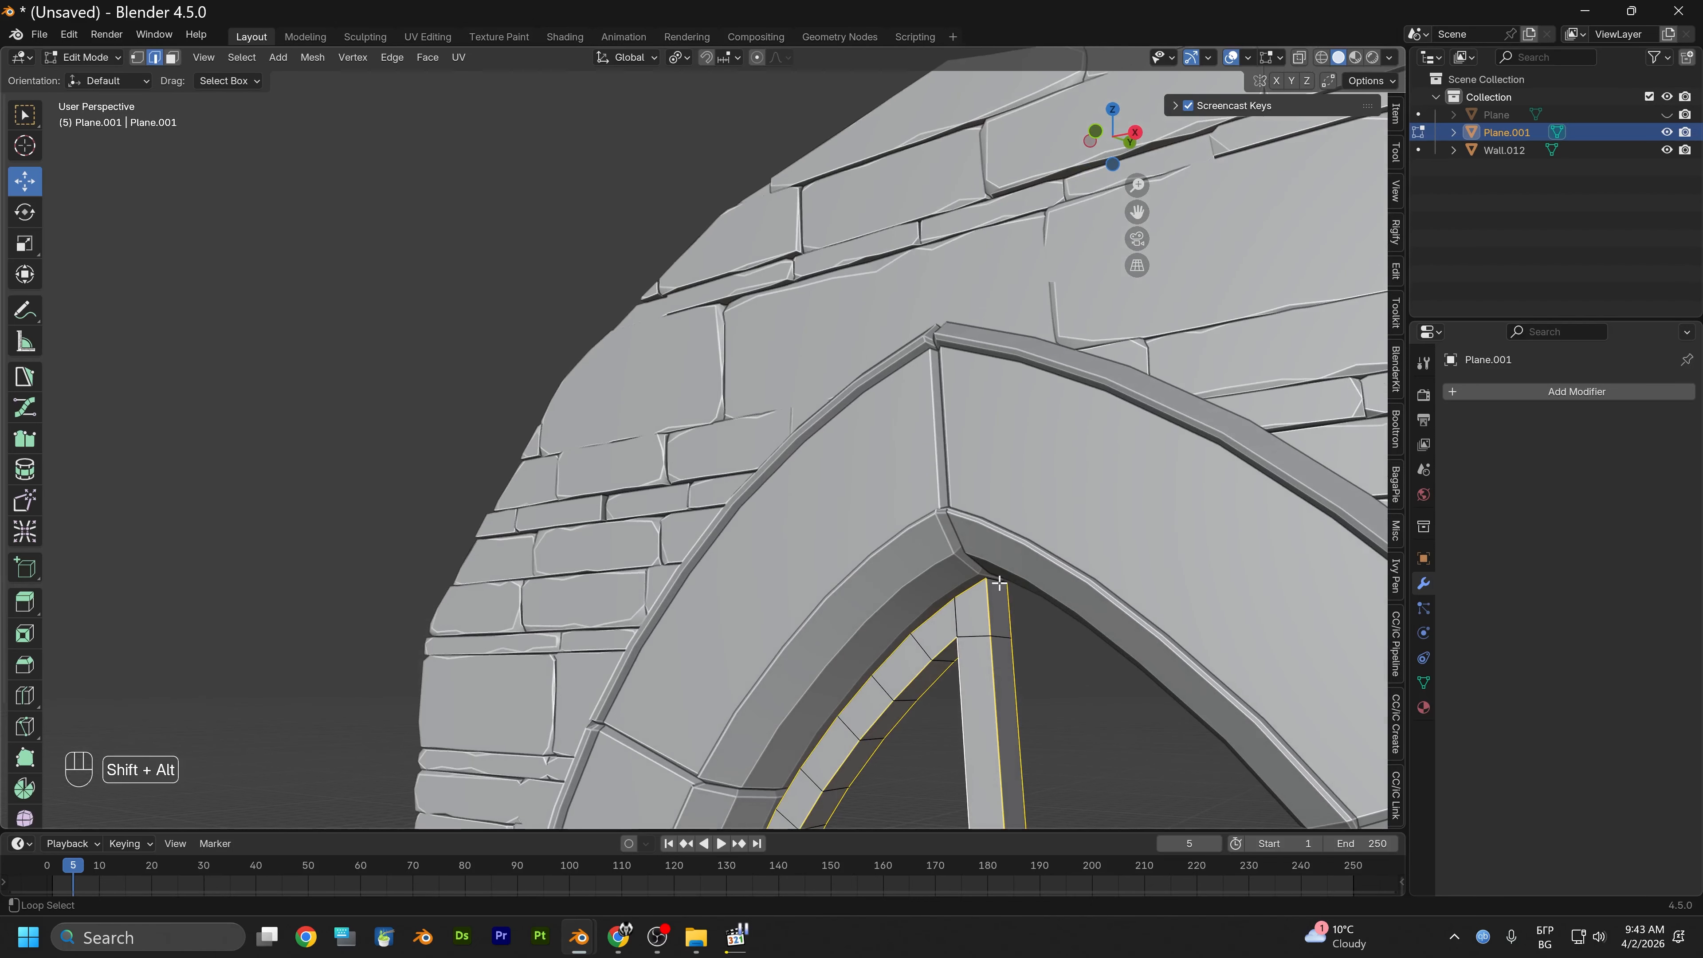
alt+drag(884, 759, 969, 768)
alt+middle_drag(970, 771, 899, 622)
alt+middle_drag(1007, 628, 1012, 501)
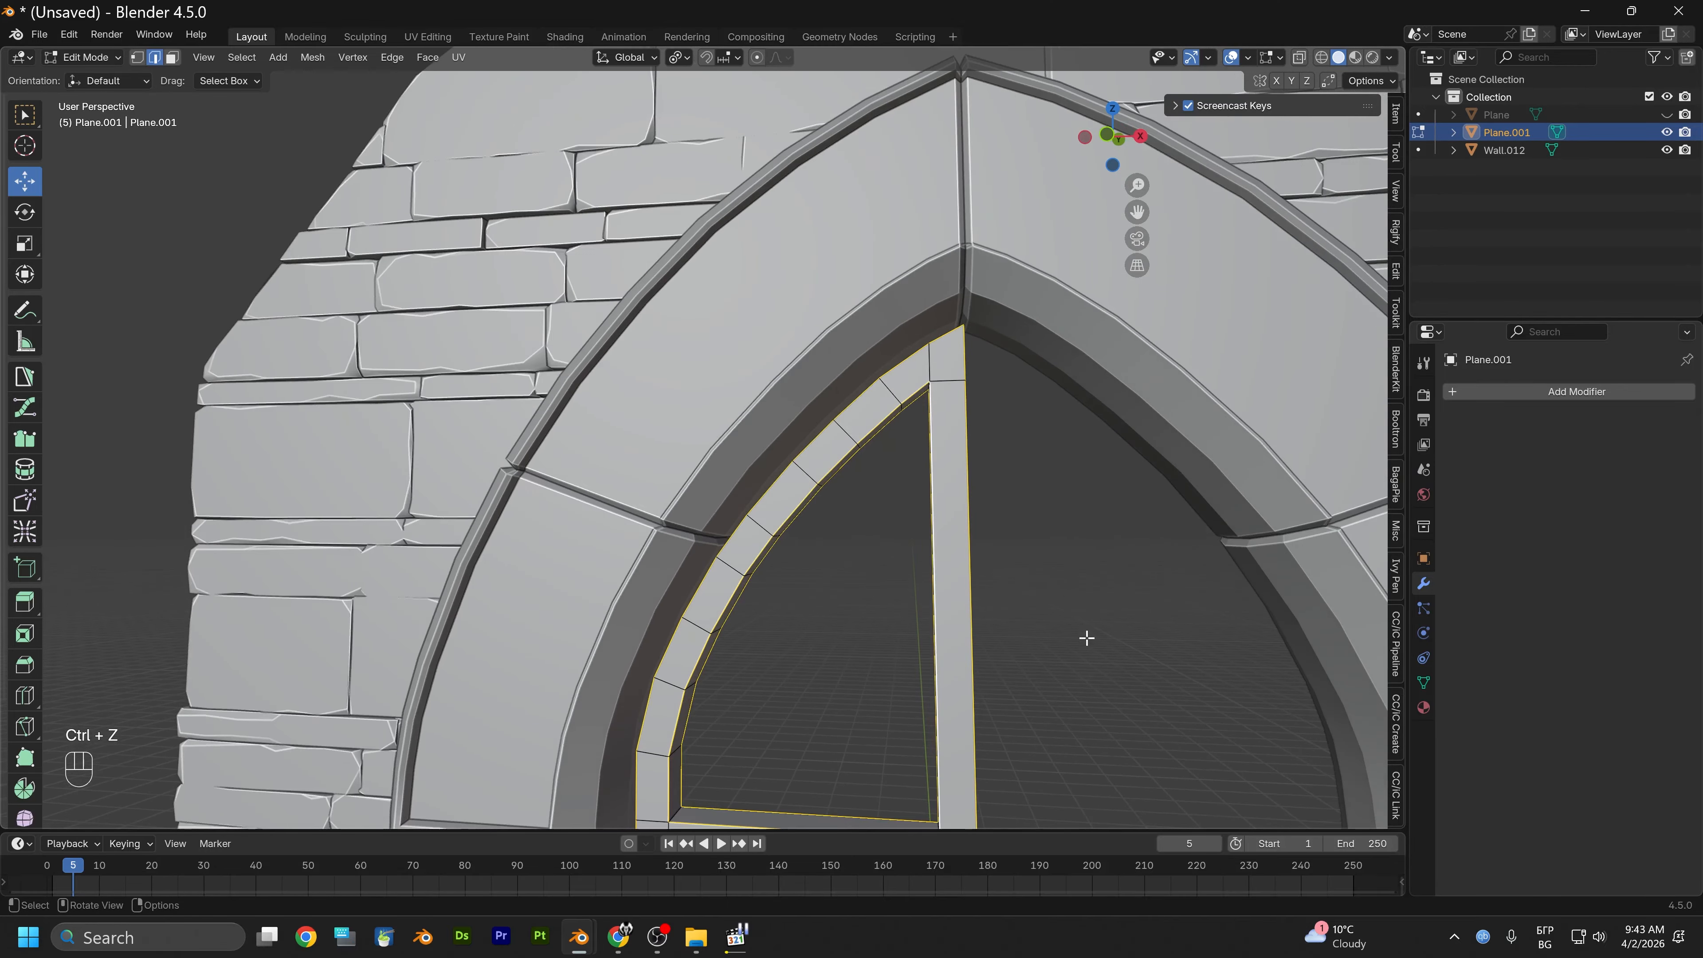
alt+drag(1083, 639, 1030, 643)
alt+right_drag(1030, 642, 962, 719)
alt+middle_drag(962, 719, 1106, 444)
alt+middle_drag(1098, 653, 1057, 430)
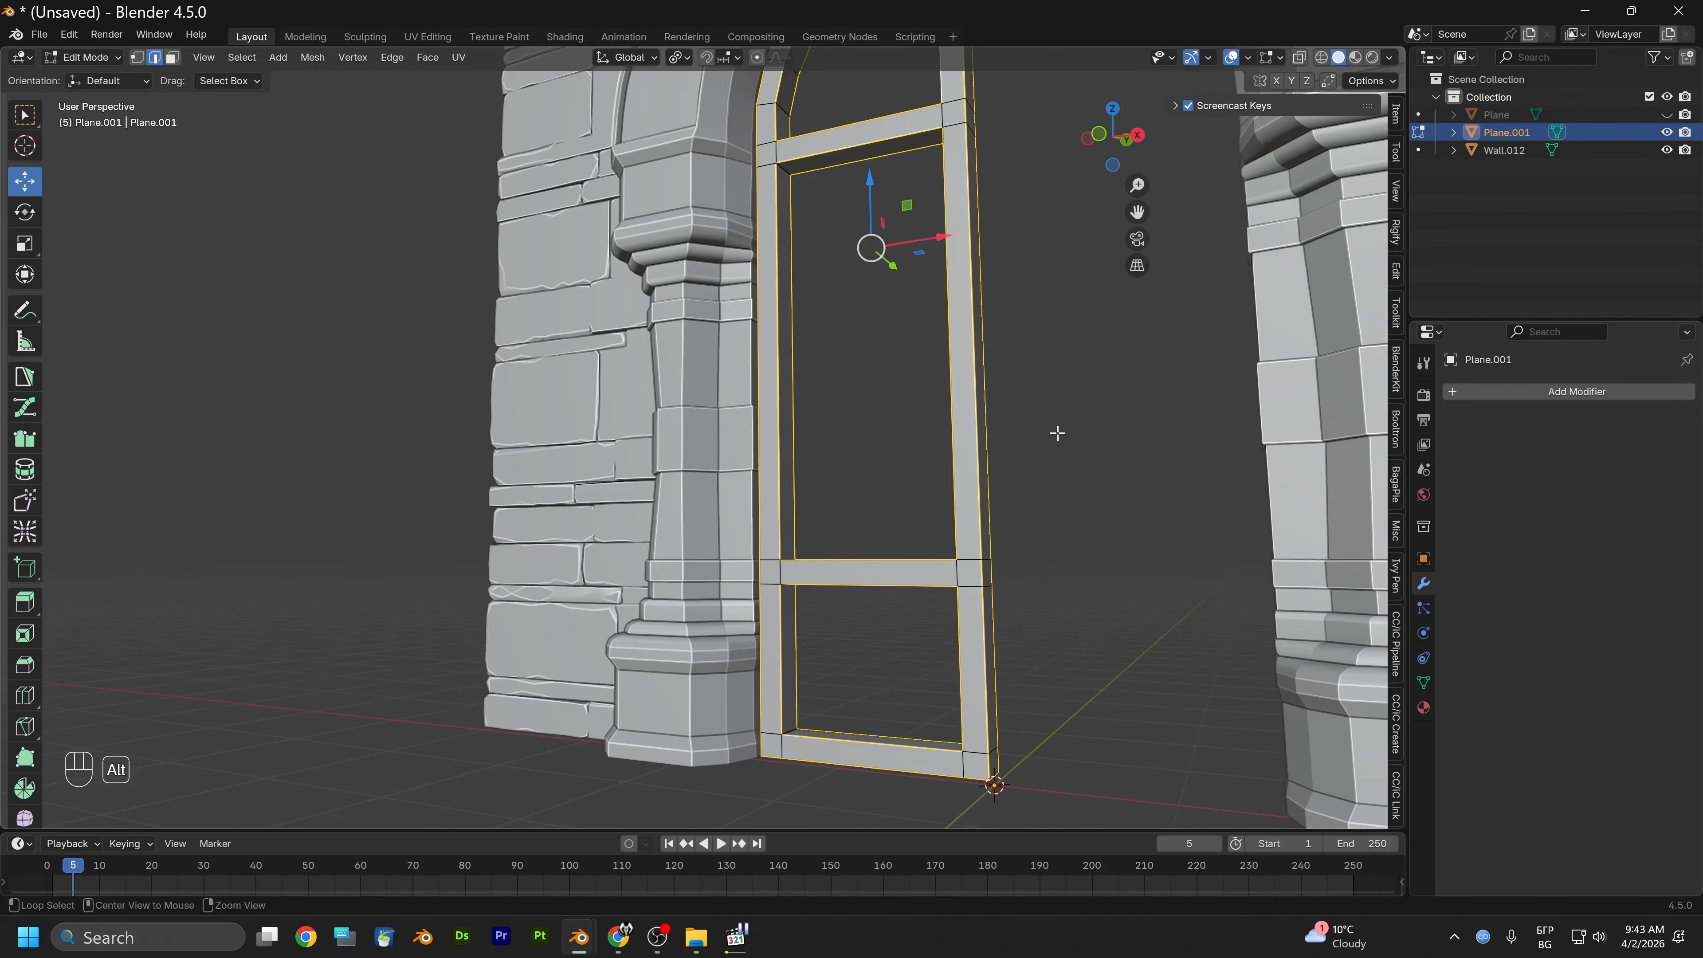
alt+drag(1053, 674, 1015, 614)
middle_drag(970, 733, 874, 731)
middle_drag(1032, 624, 918, 673)
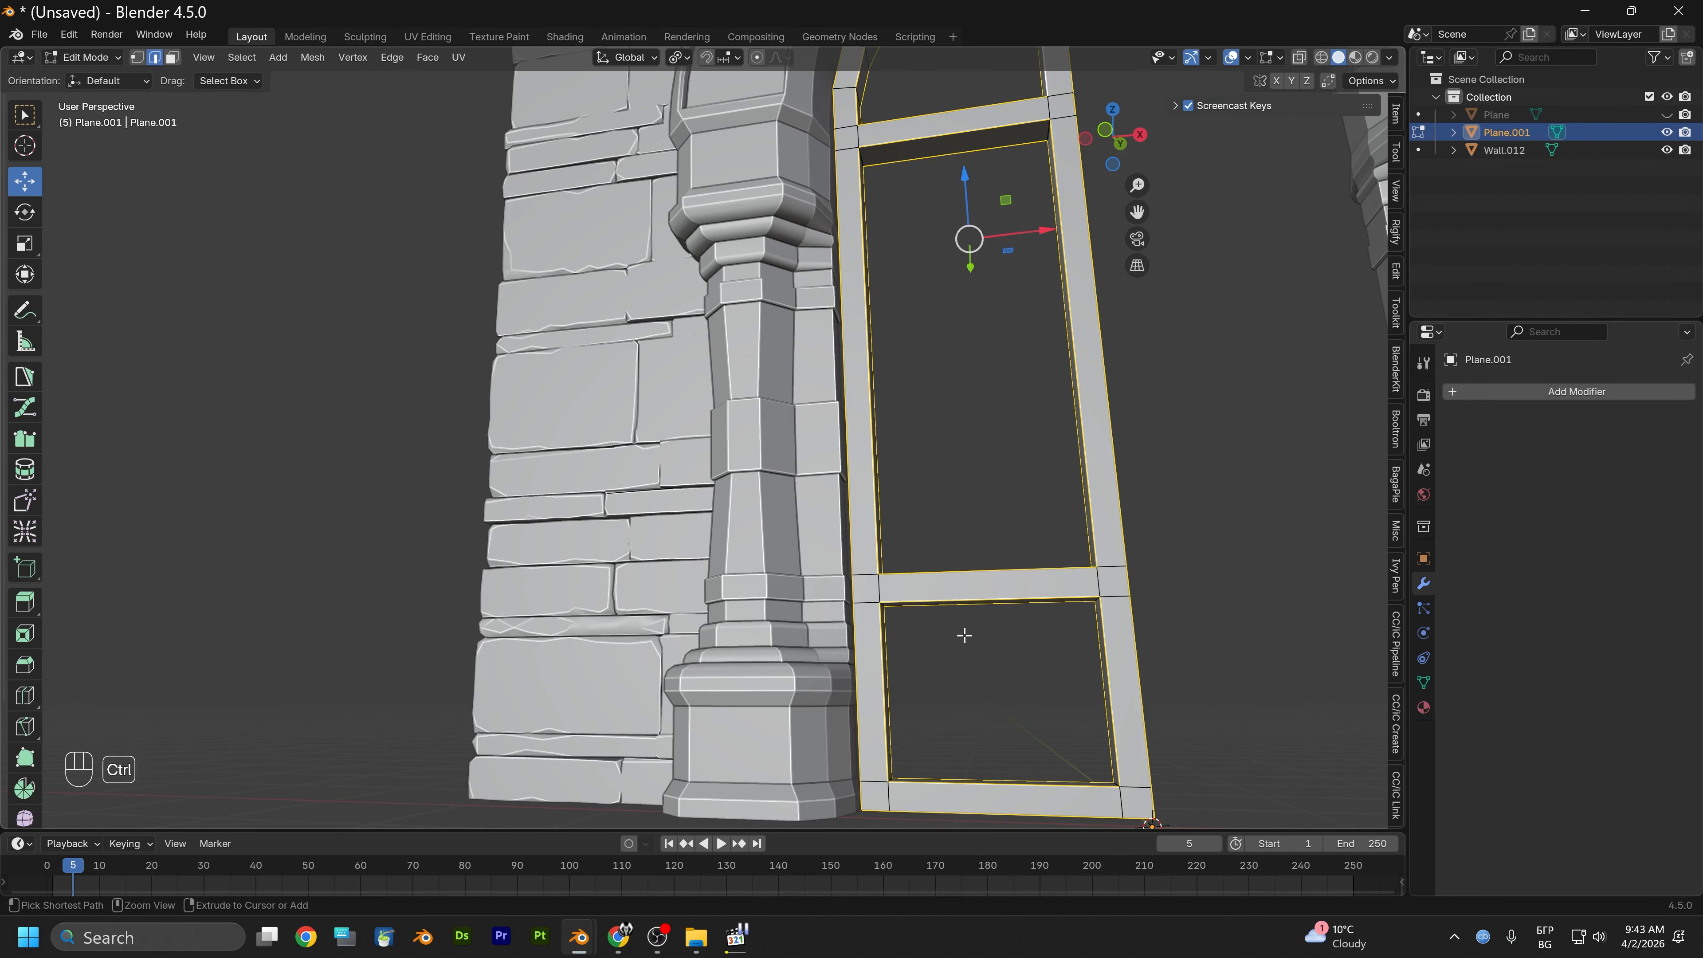
Try a single-segment bevel of 0.0163 m on the selected frame edges and undo it
key(ctrl+b)
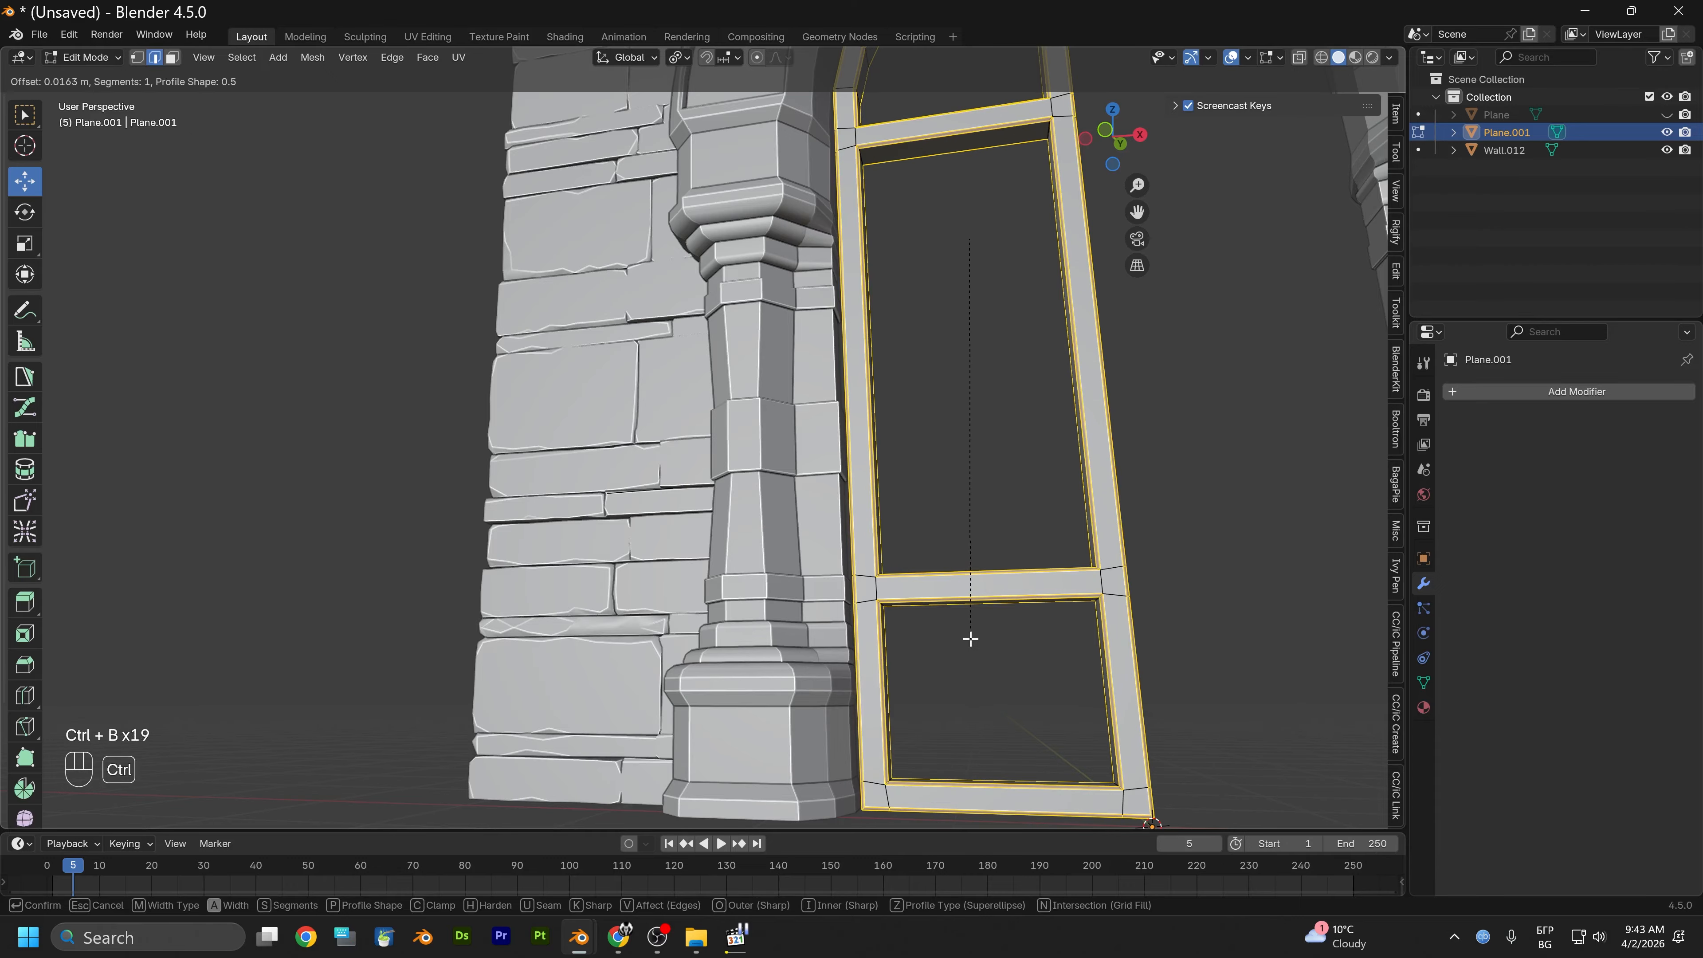
click(970, 639)
scroll(971, 639, up, 4)
alt+shift+drag(1057, 658, 765, 463)
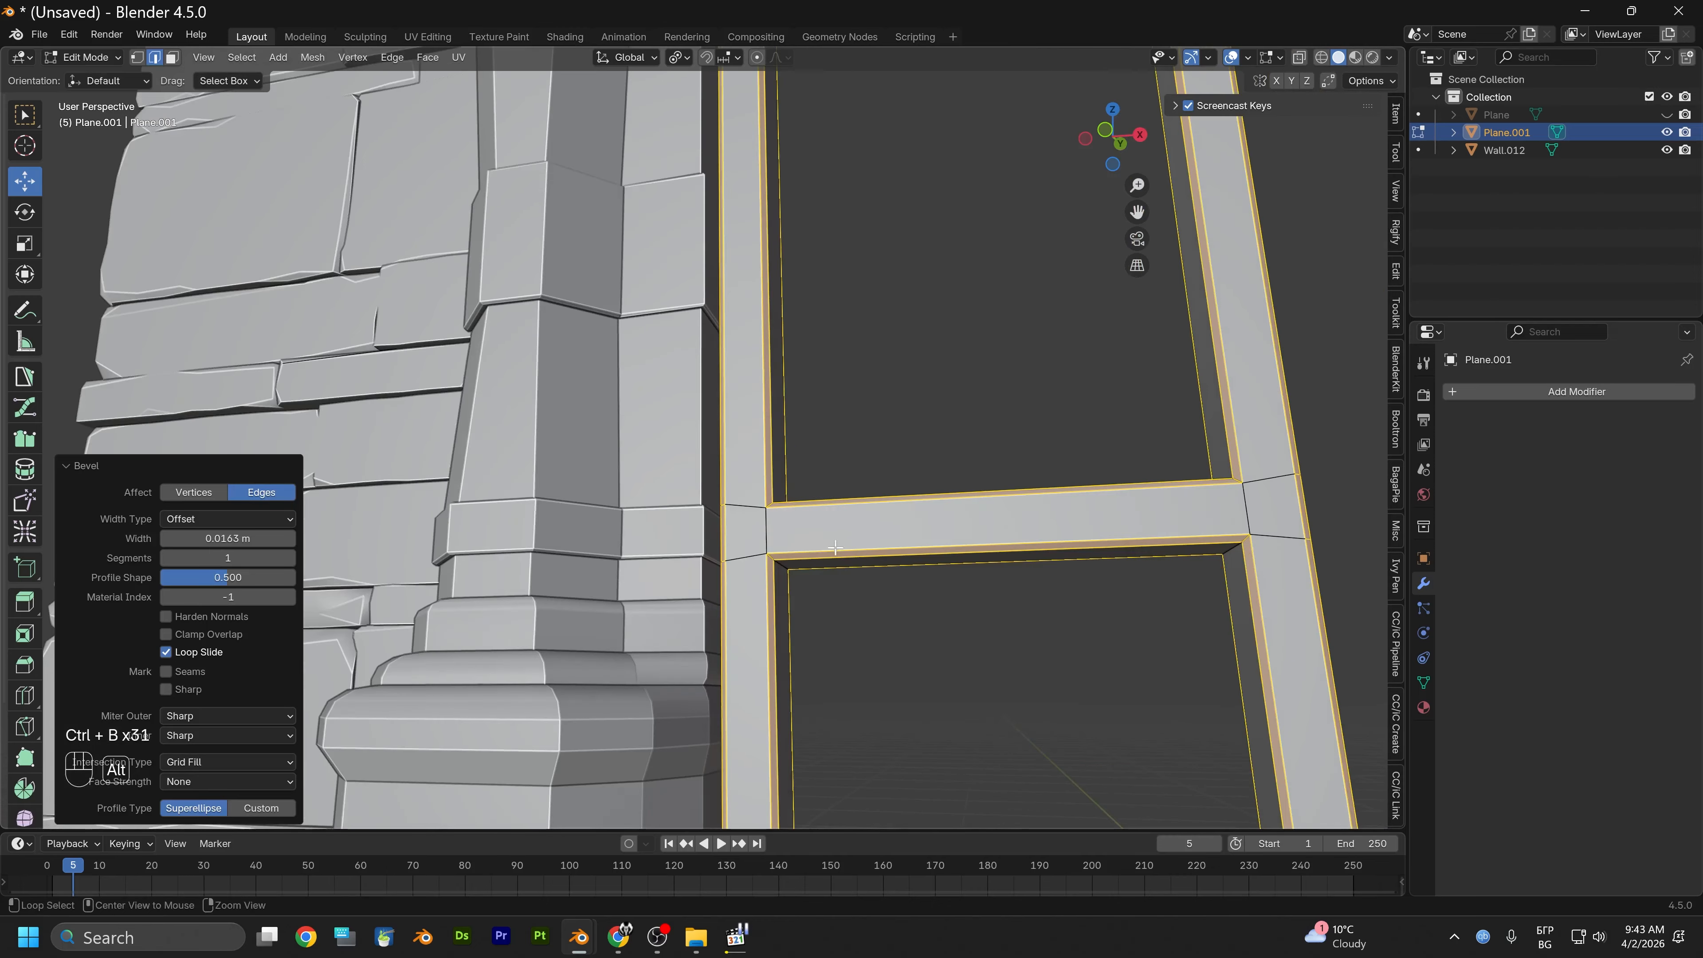
alt+drag(788, 577, 821, 587)
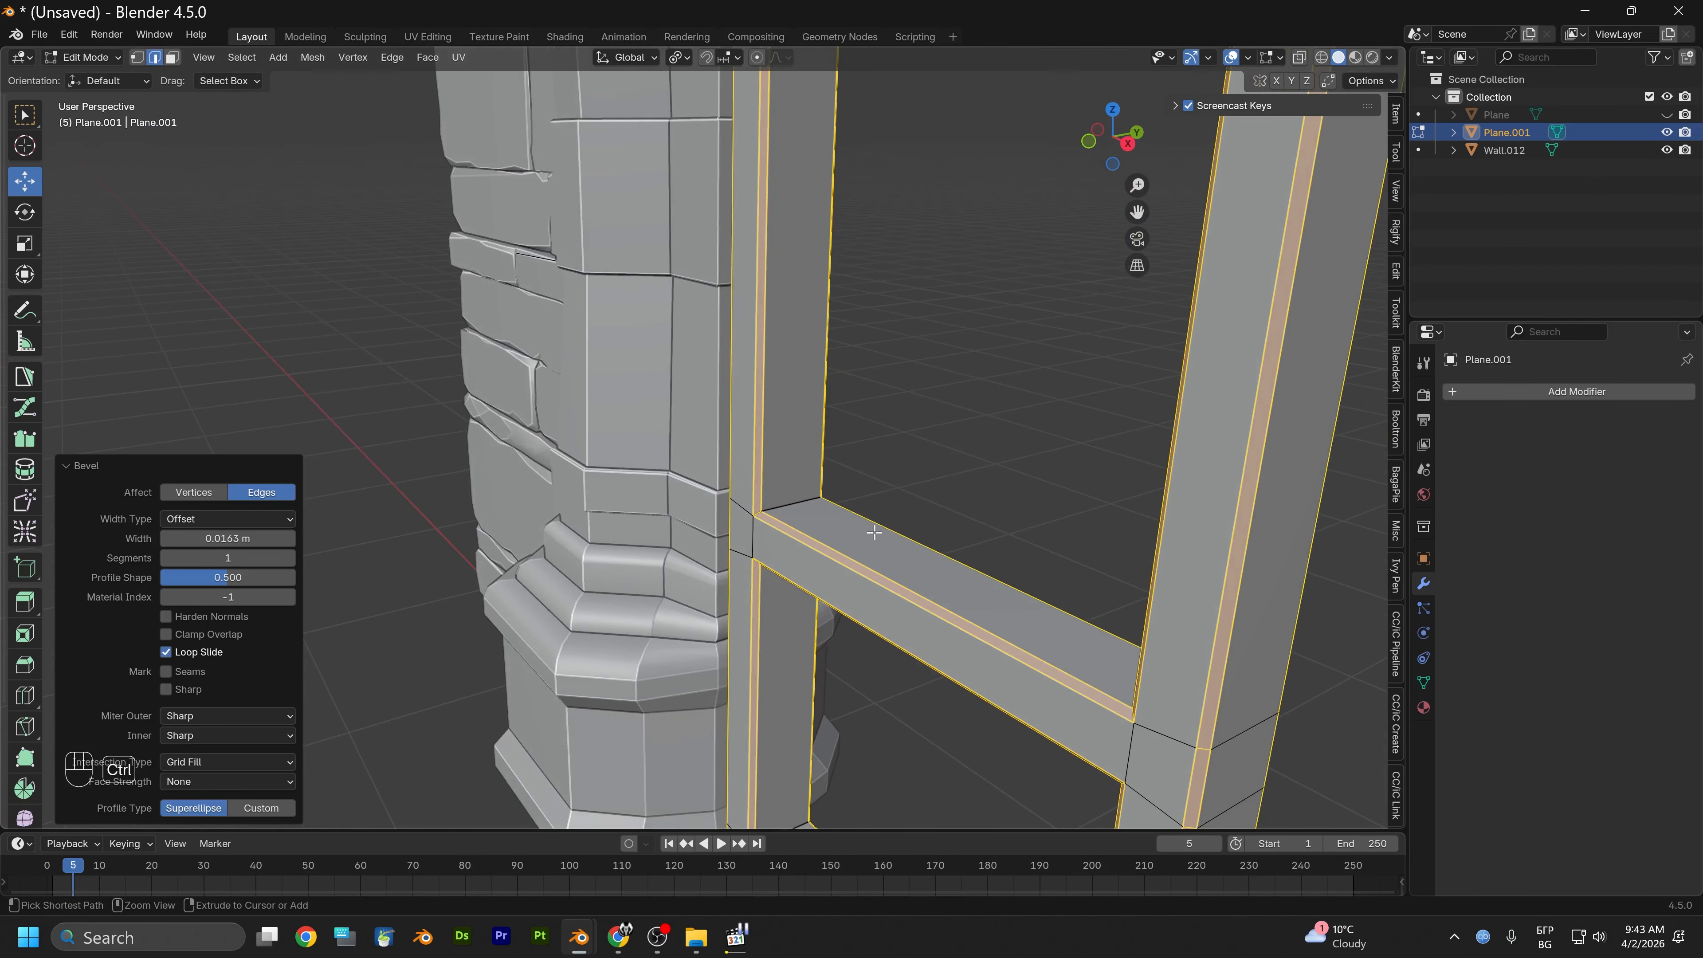
key(ctrl+z)
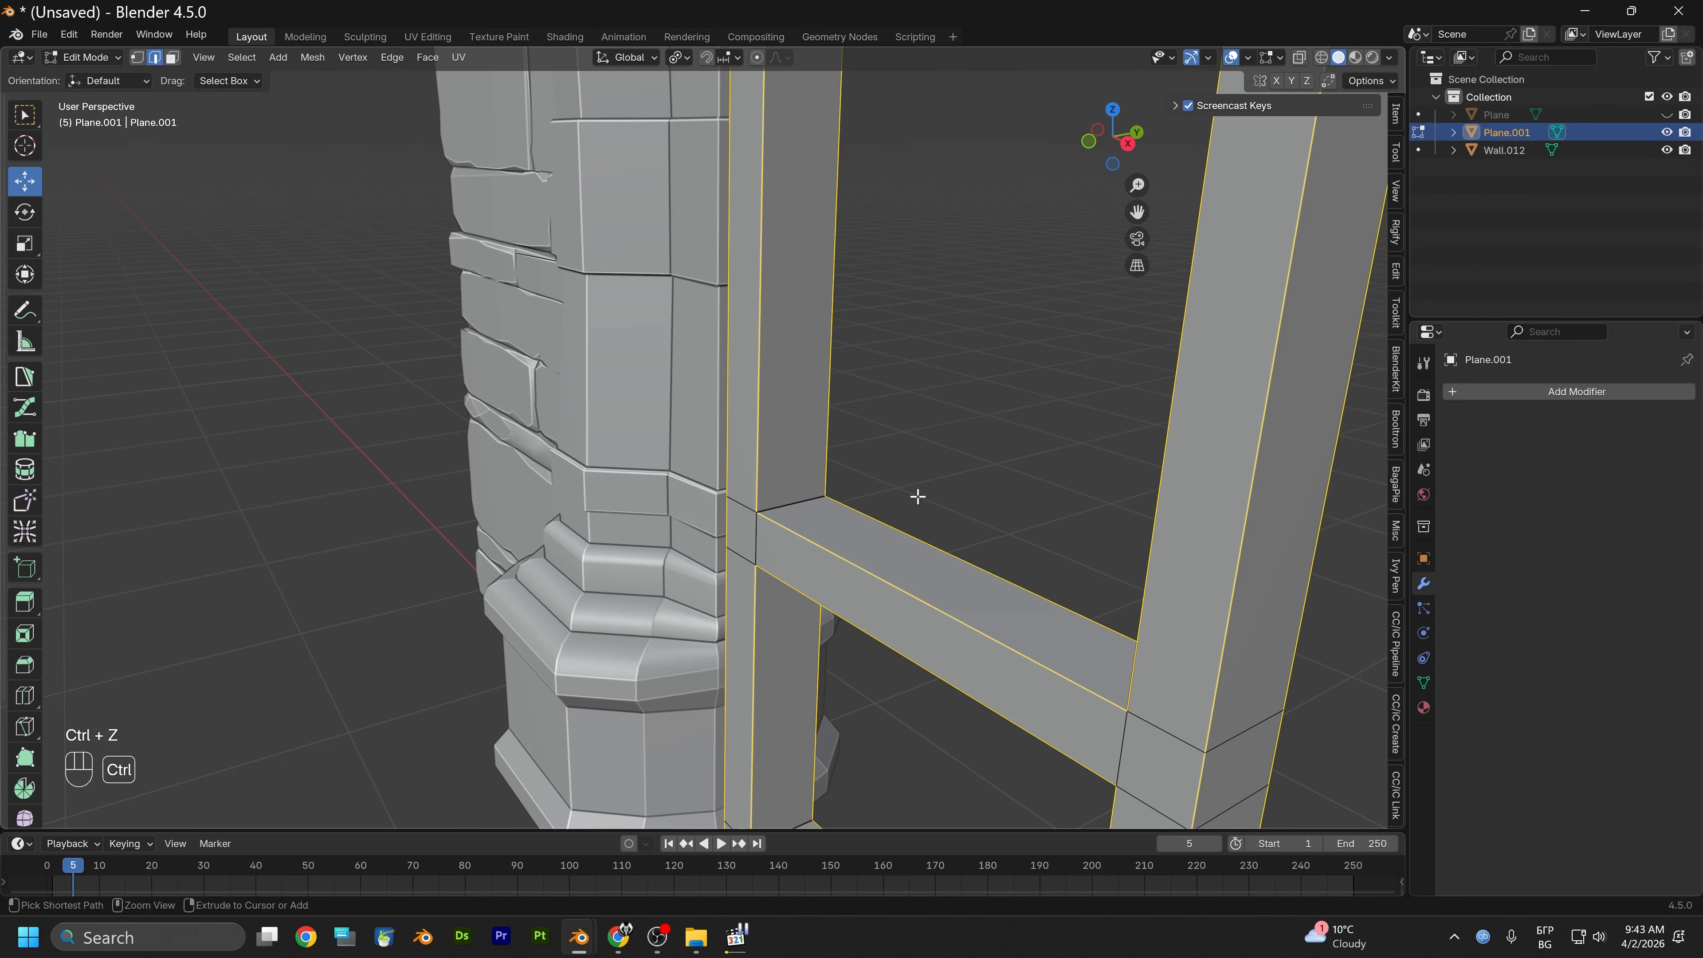
Try a wider single-segment bevel of about 0.024 m on the same frame edges and undo it
key(ctrl+b)
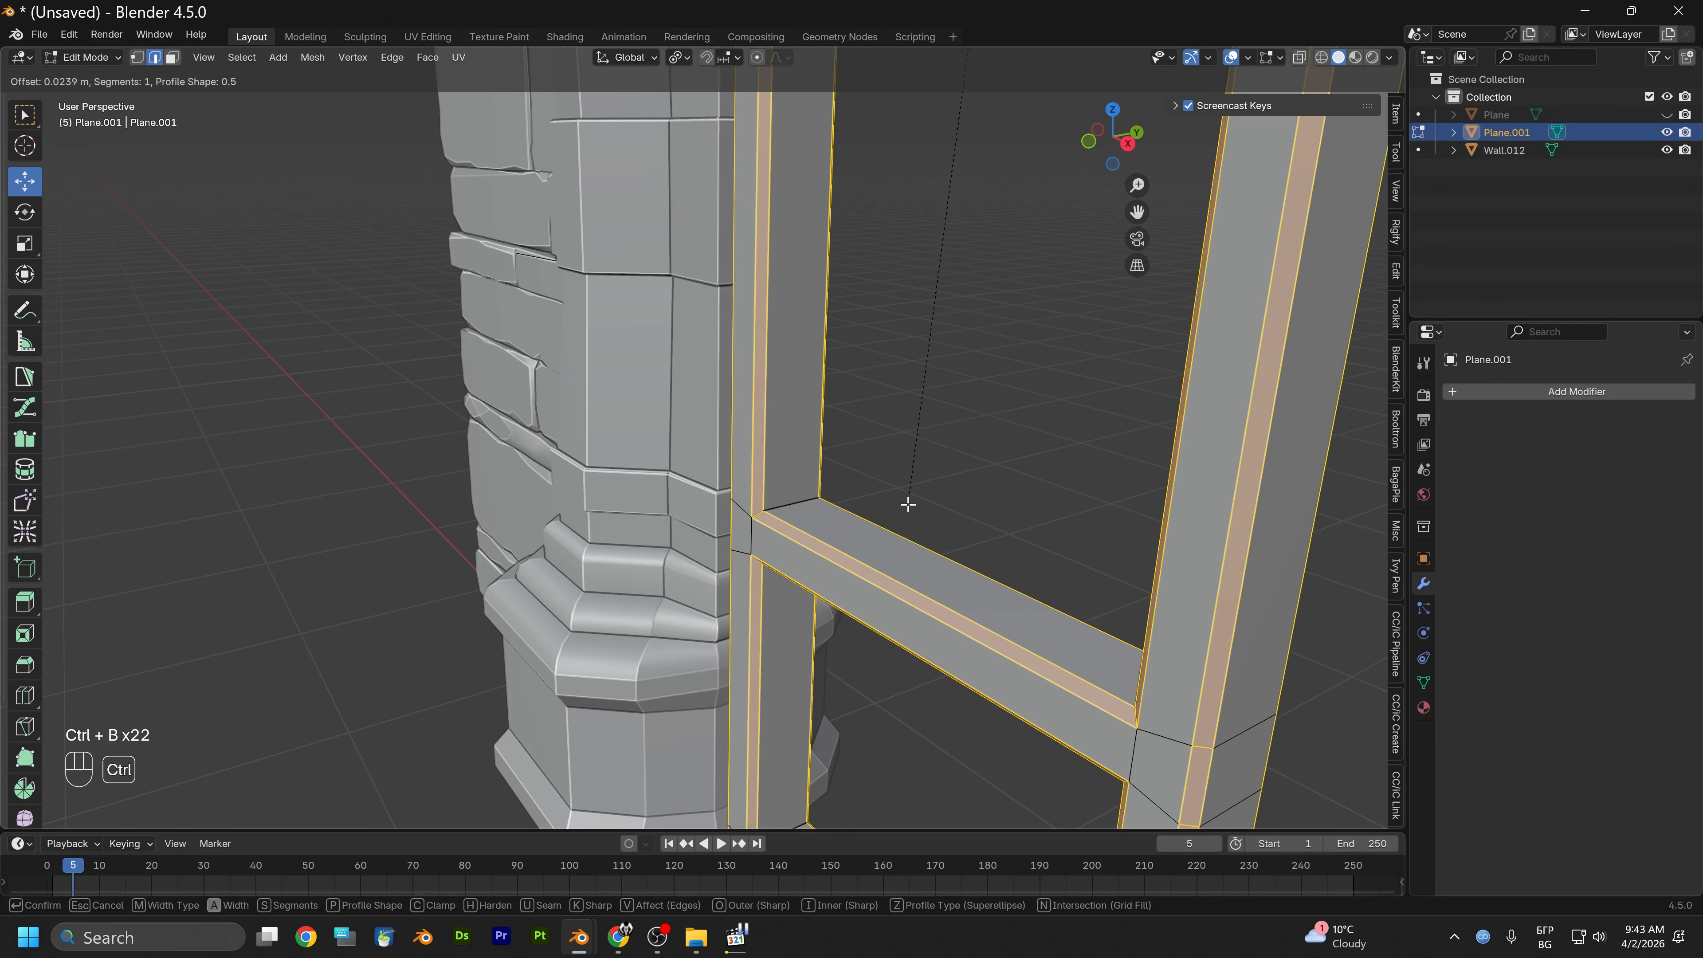
click(908, 505)
middle_drag(908, 504, 928, 594)
key(ctrl+z)
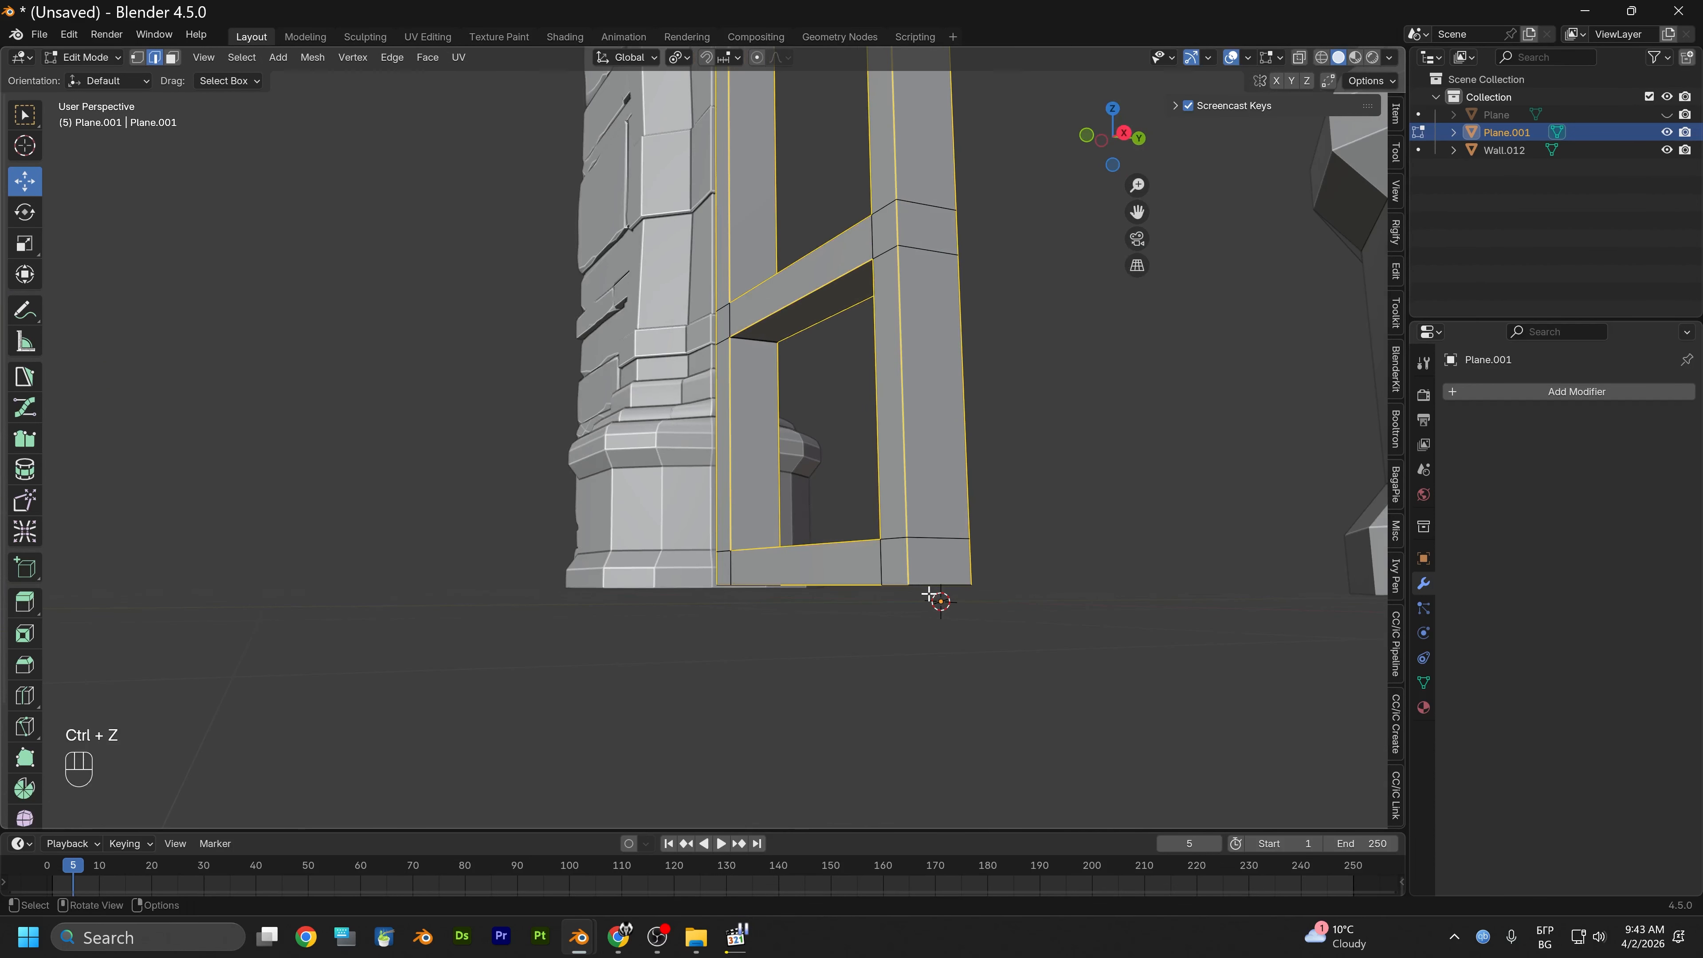
Try a narrower bevel of 0.0129 m on the frame edges, examine the bottom corner and undo the bevel
key(ctrl+b)
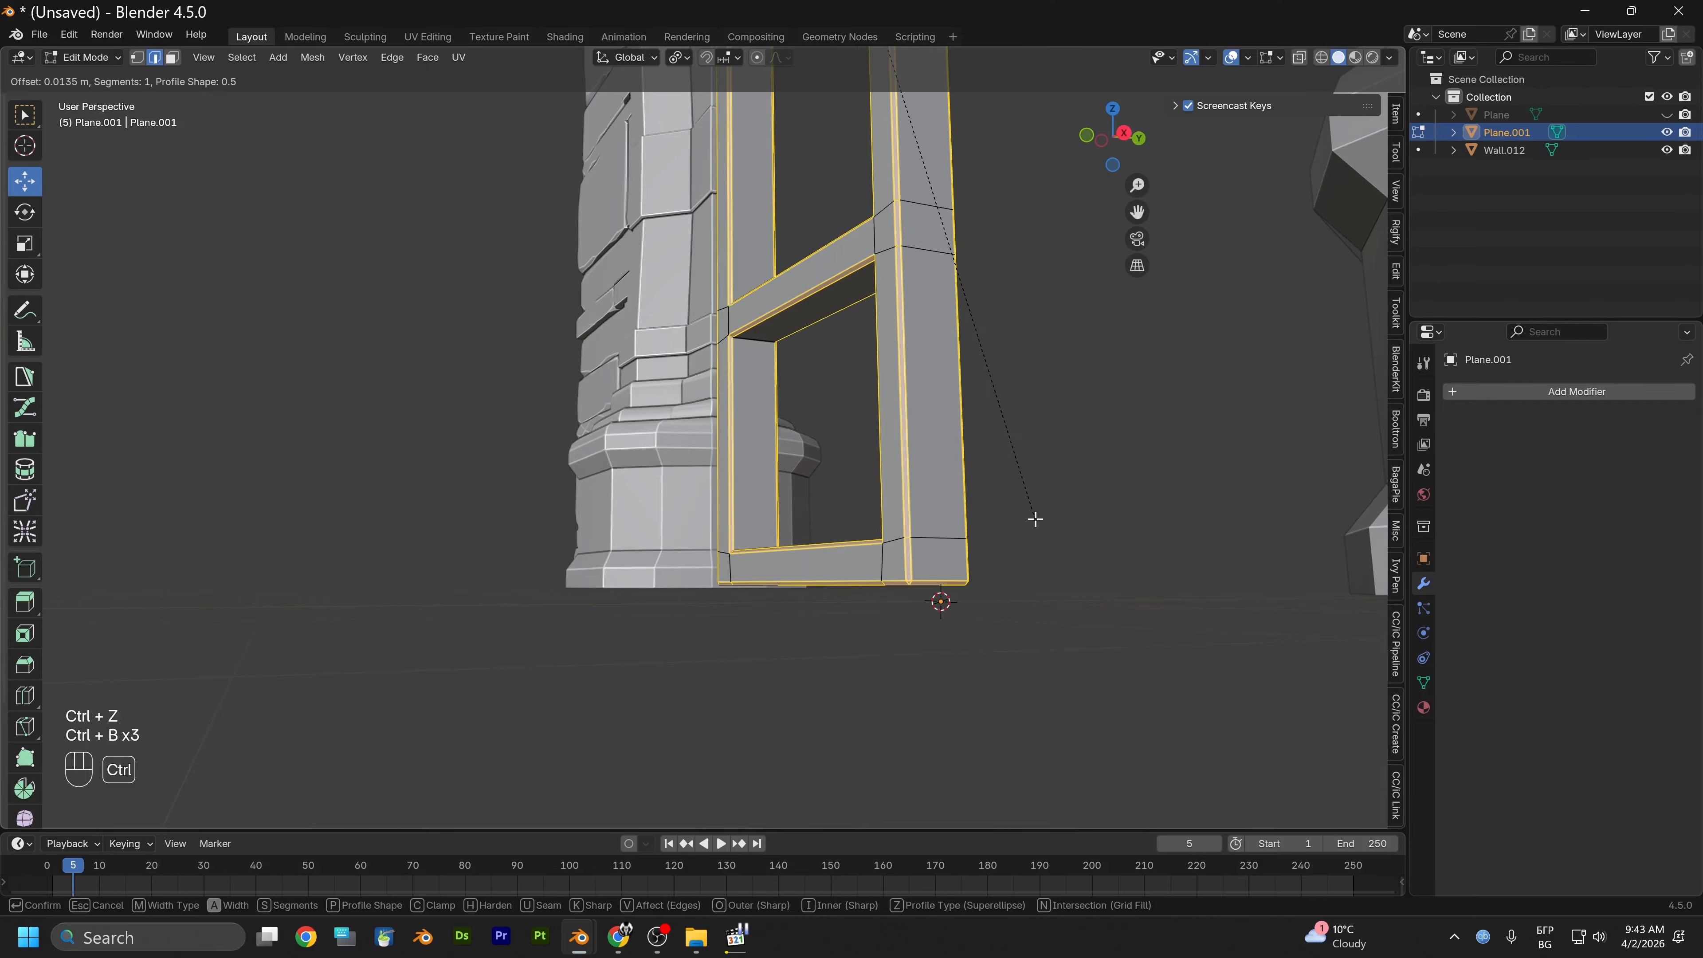
click(1031, 520)
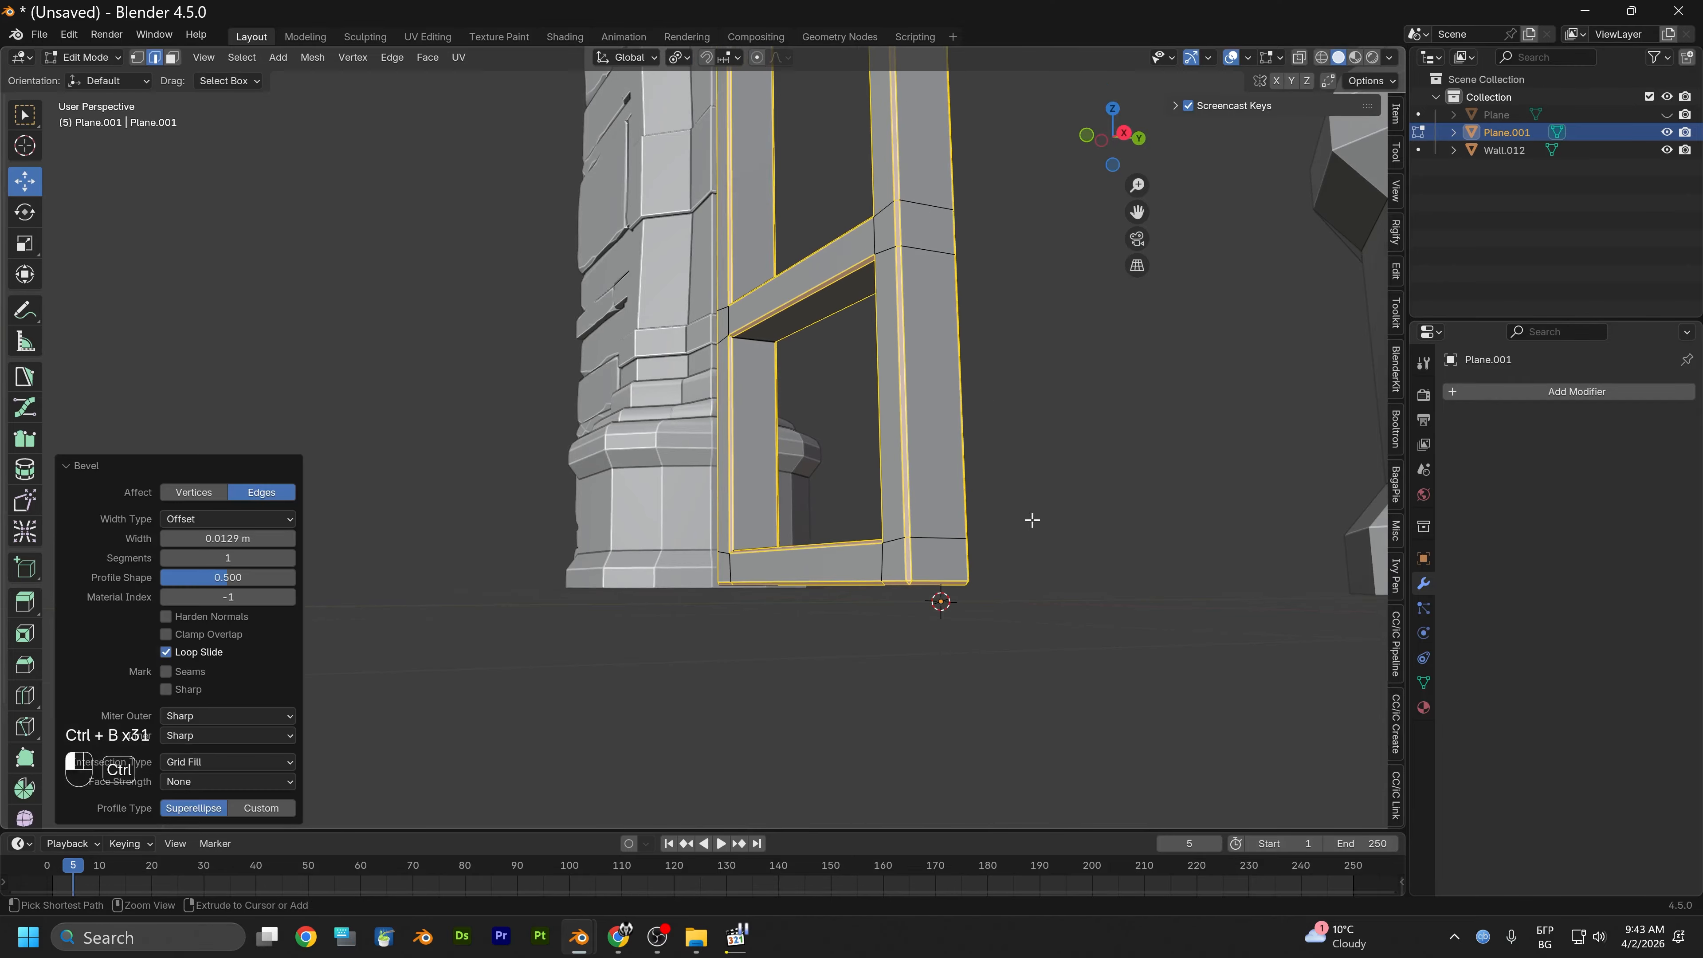
middle_drag(1038, 530, 979, 632)
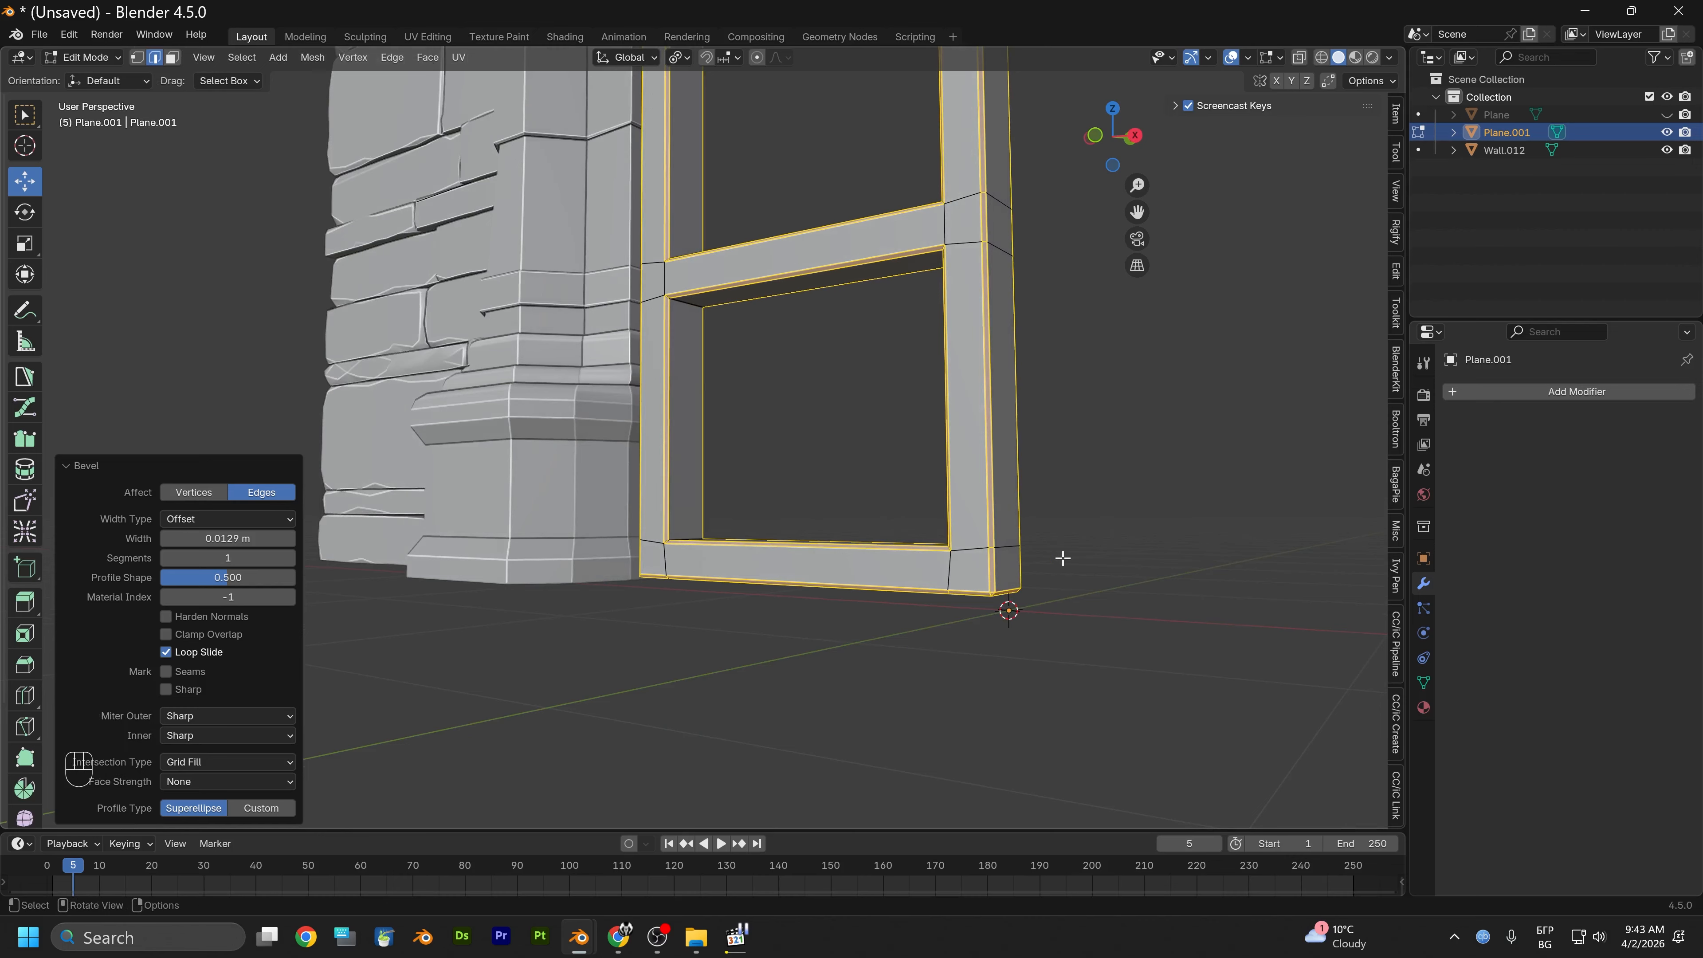
scroll(1063, 557, up, 2)
middle_drag(1046, 553, 1016, 520)
key(ctrl+z)
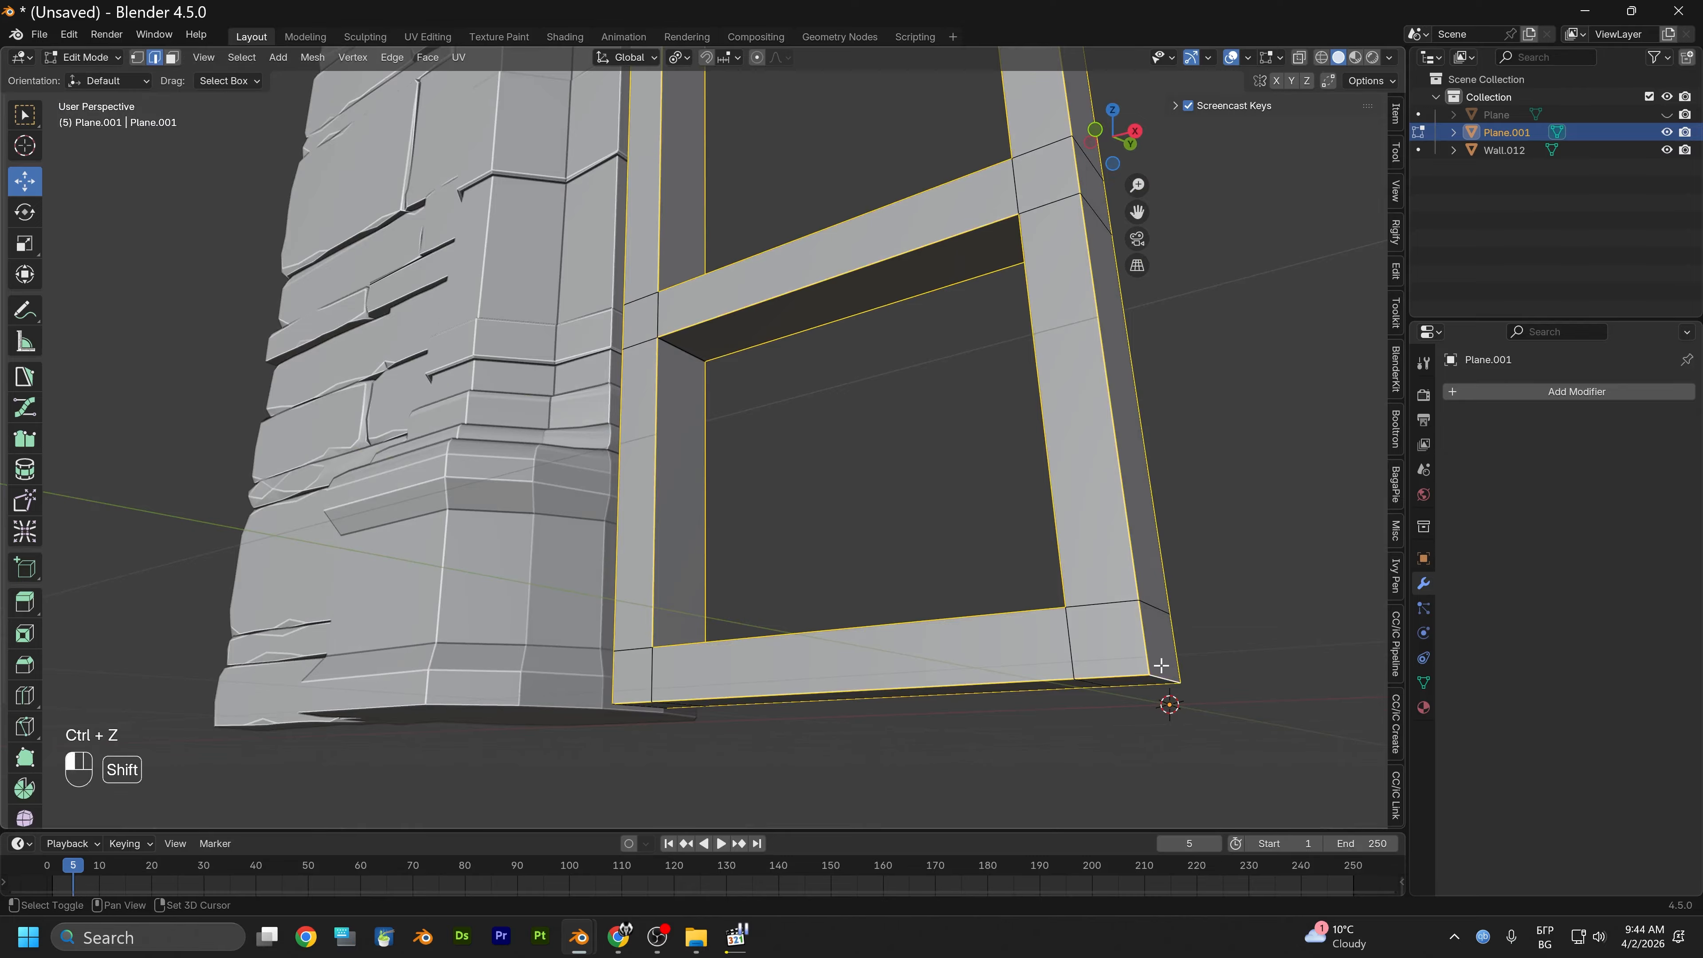
Bevel the selected border edges of the arched frame with one segment and a width of about 0.0168 m
key(ctrl+b)
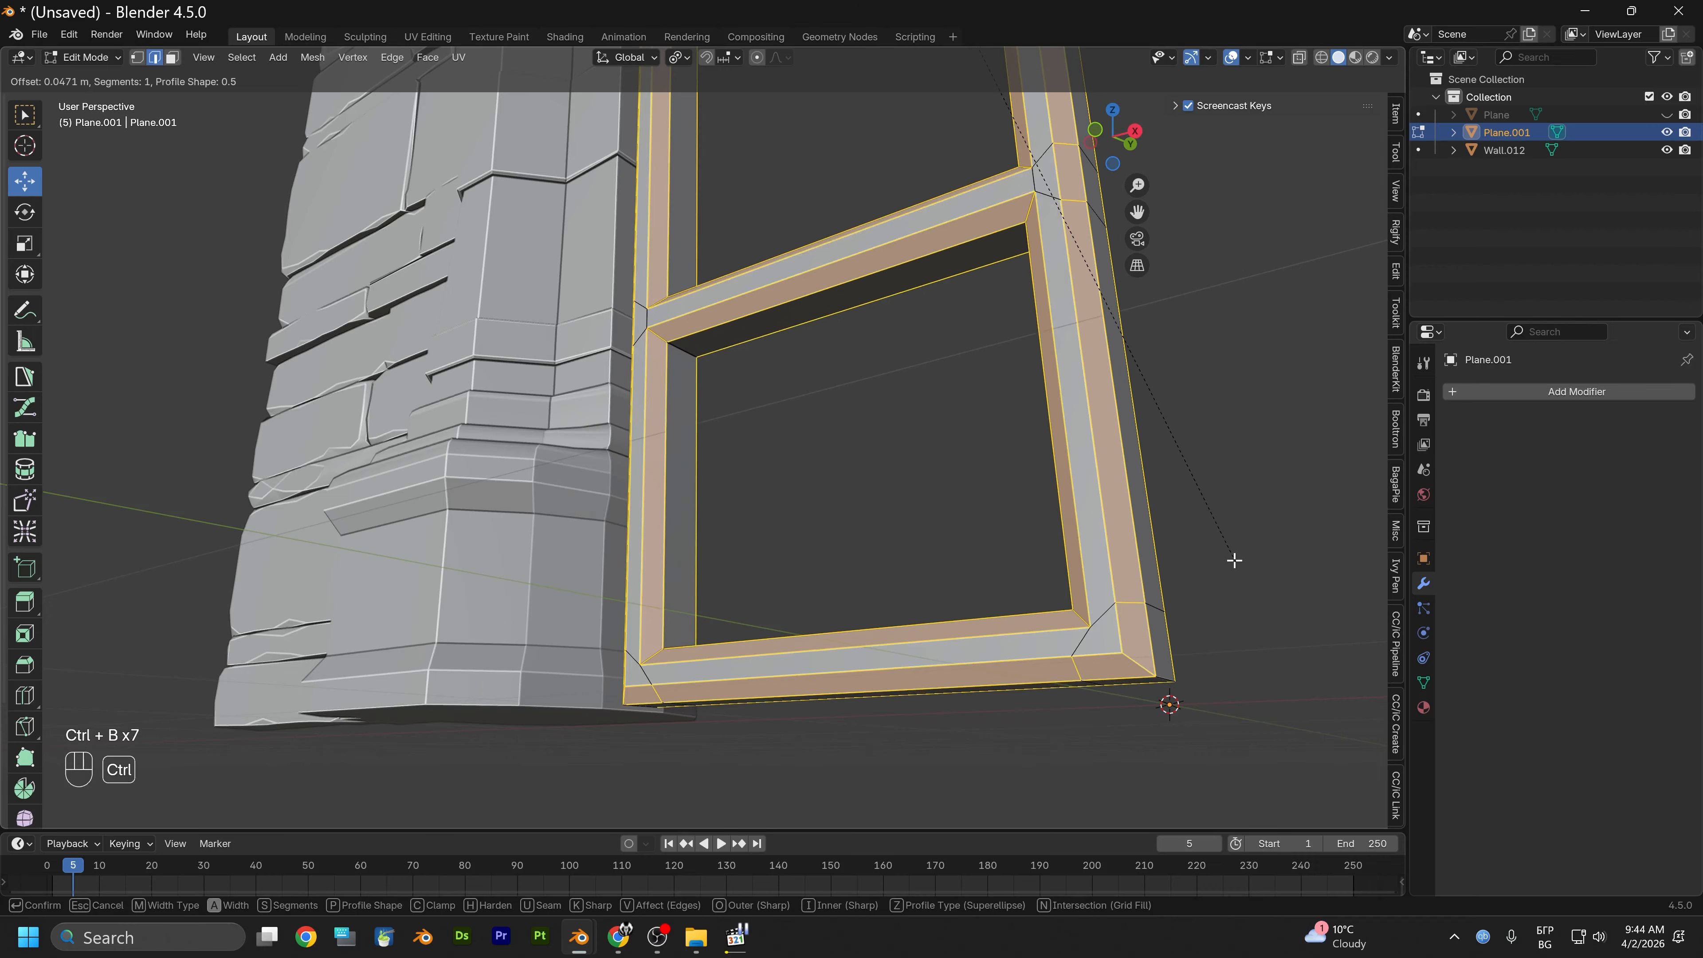
click(1235, 558)
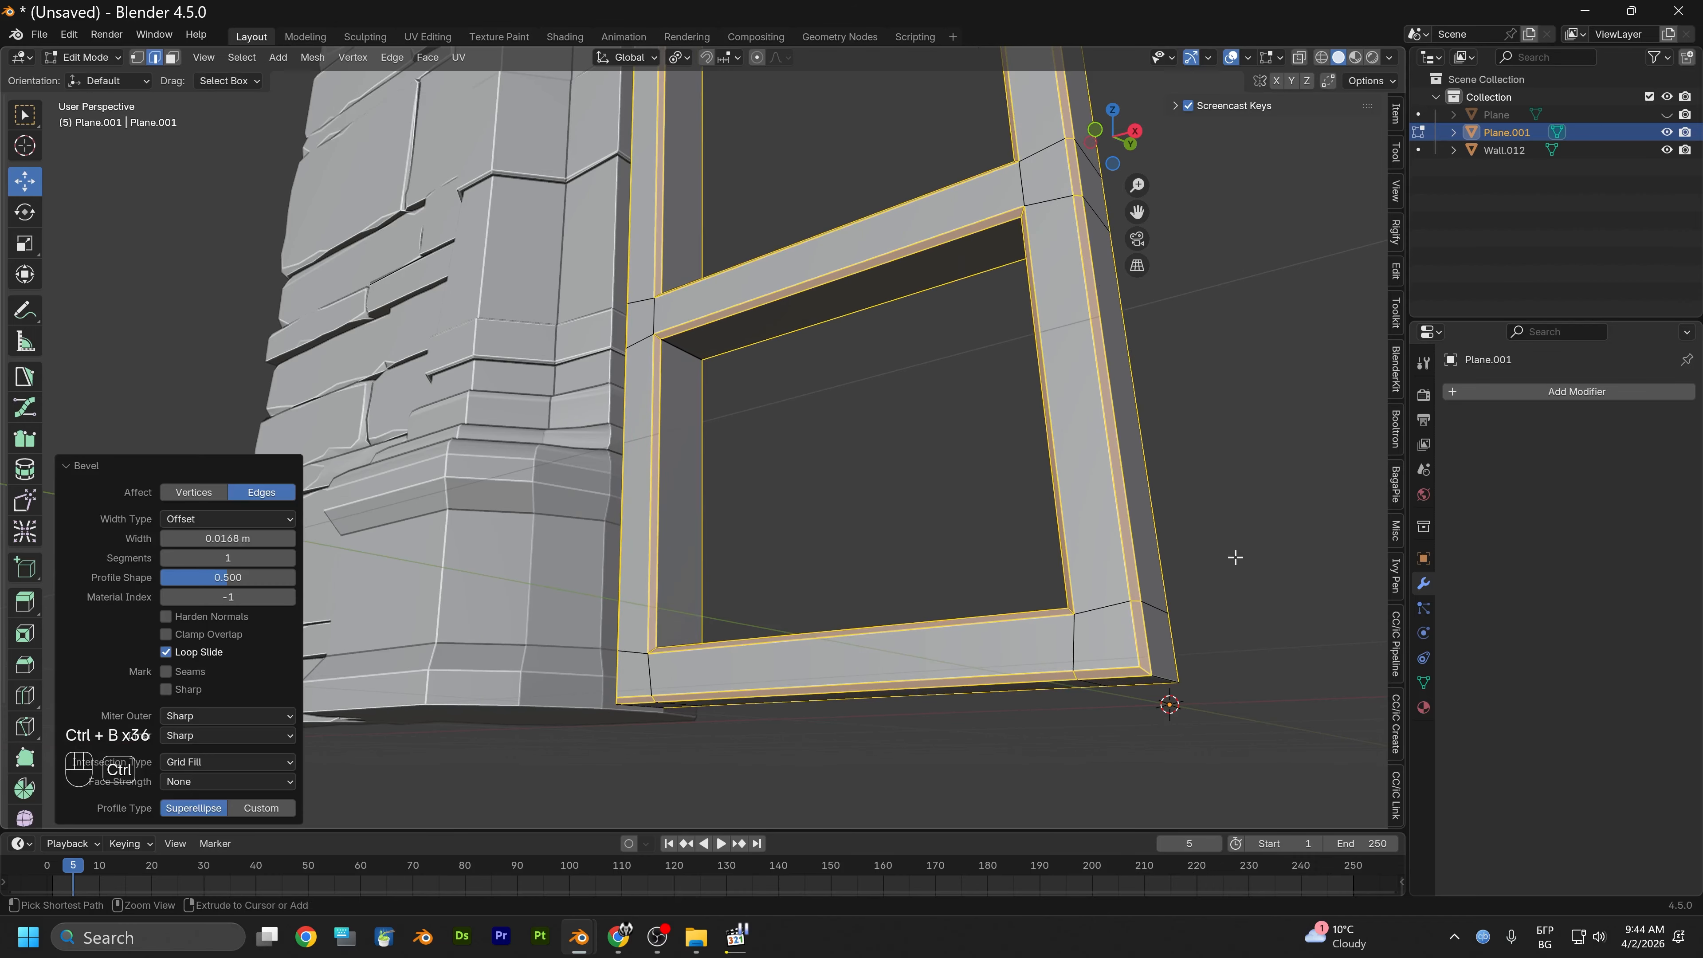
middle_drag(1015, 550, 930, 825)
alt+middle_drag(938, 161, 947, 270)
alt+scroll(950, 270, down, 1)
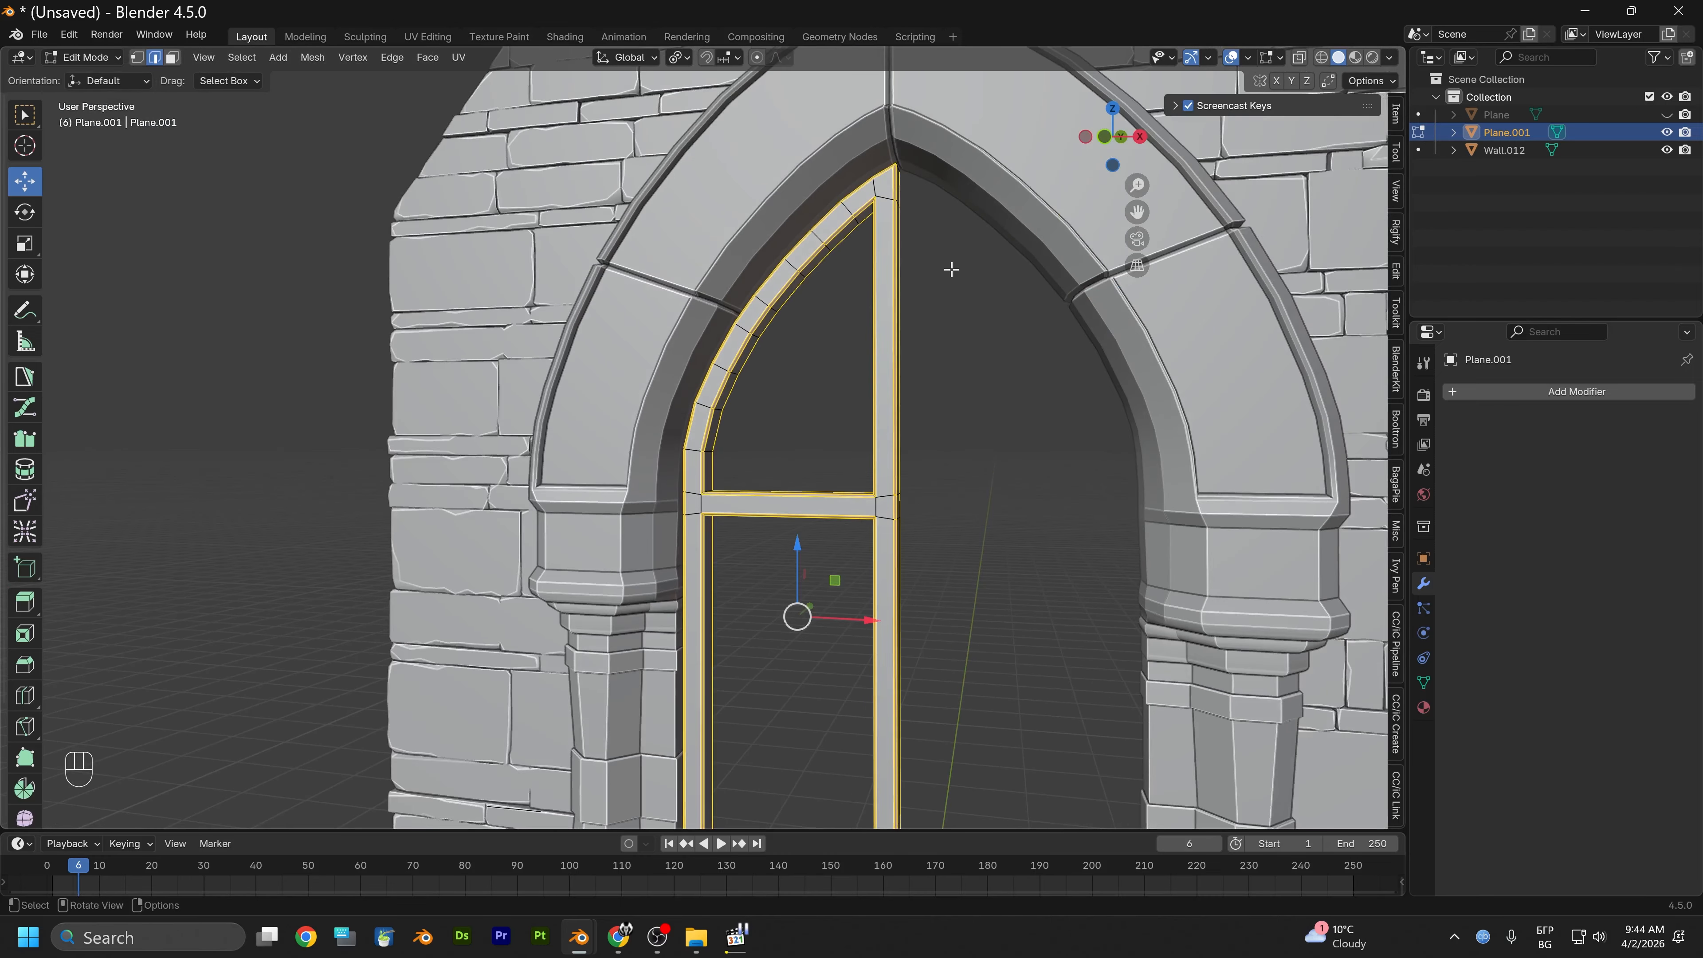
Mark the frame's beveled border edges as sharp and as UV seams
alt+drag(956, 268, 777, 374)
scroll(845, 416, up, 3)
alt+drag(604, 365, 640, 456)
right_click(716, 481)
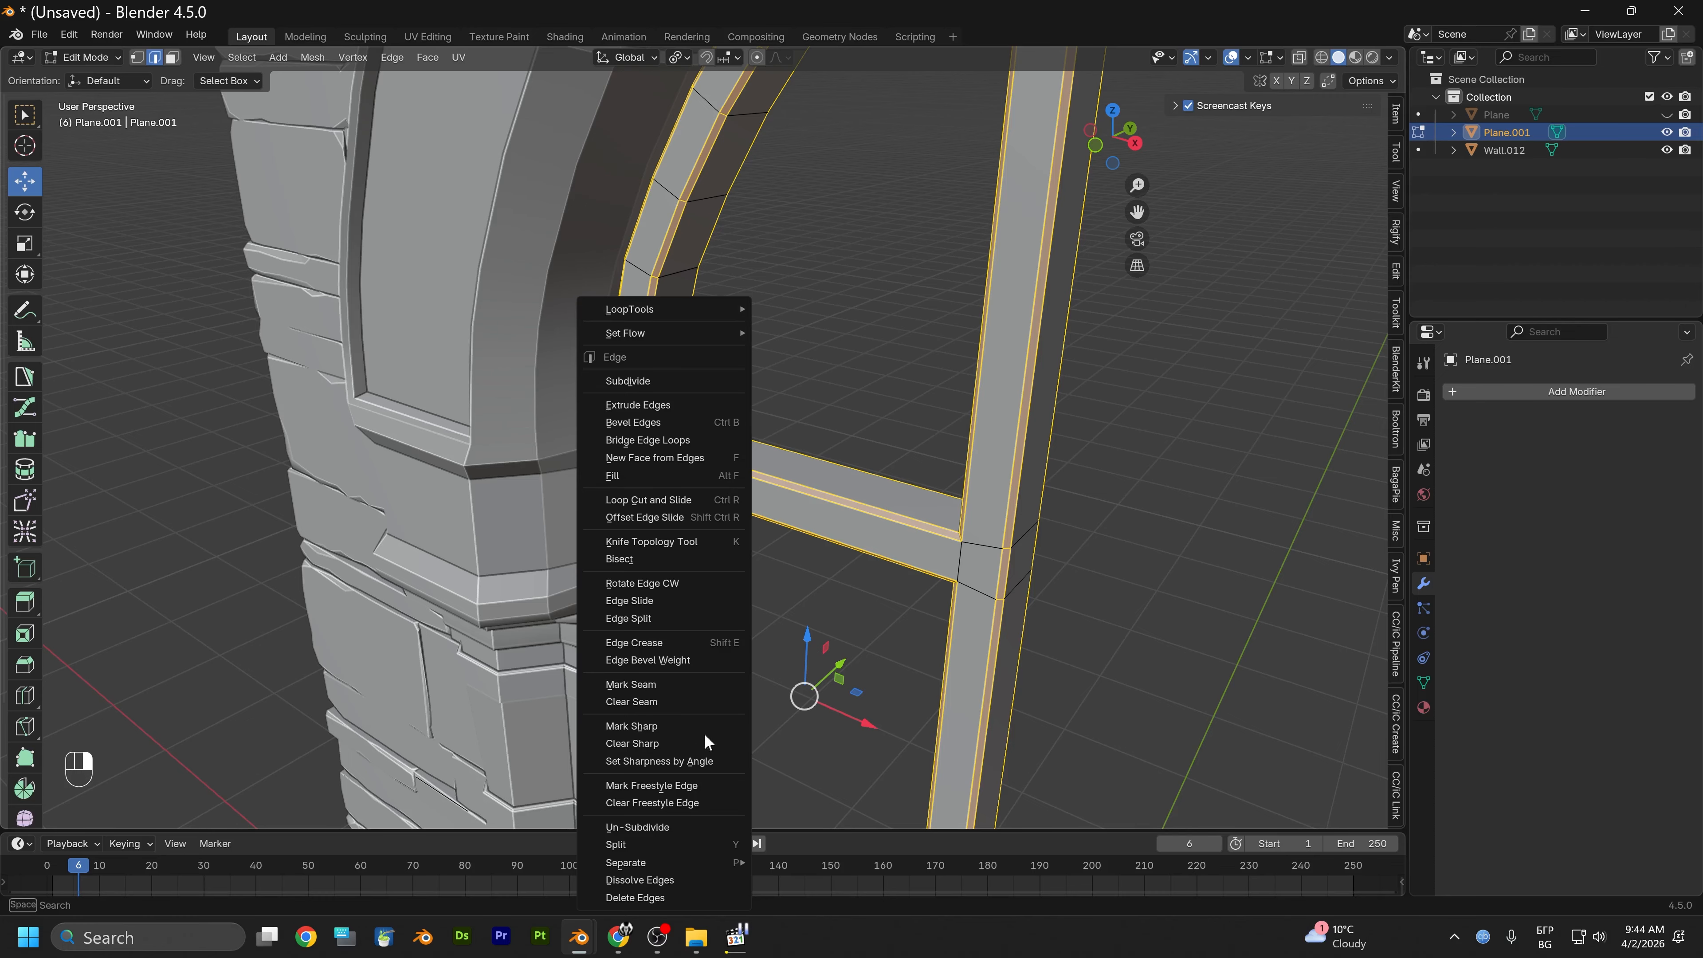
click(677, 731)
right_click(691, 538)
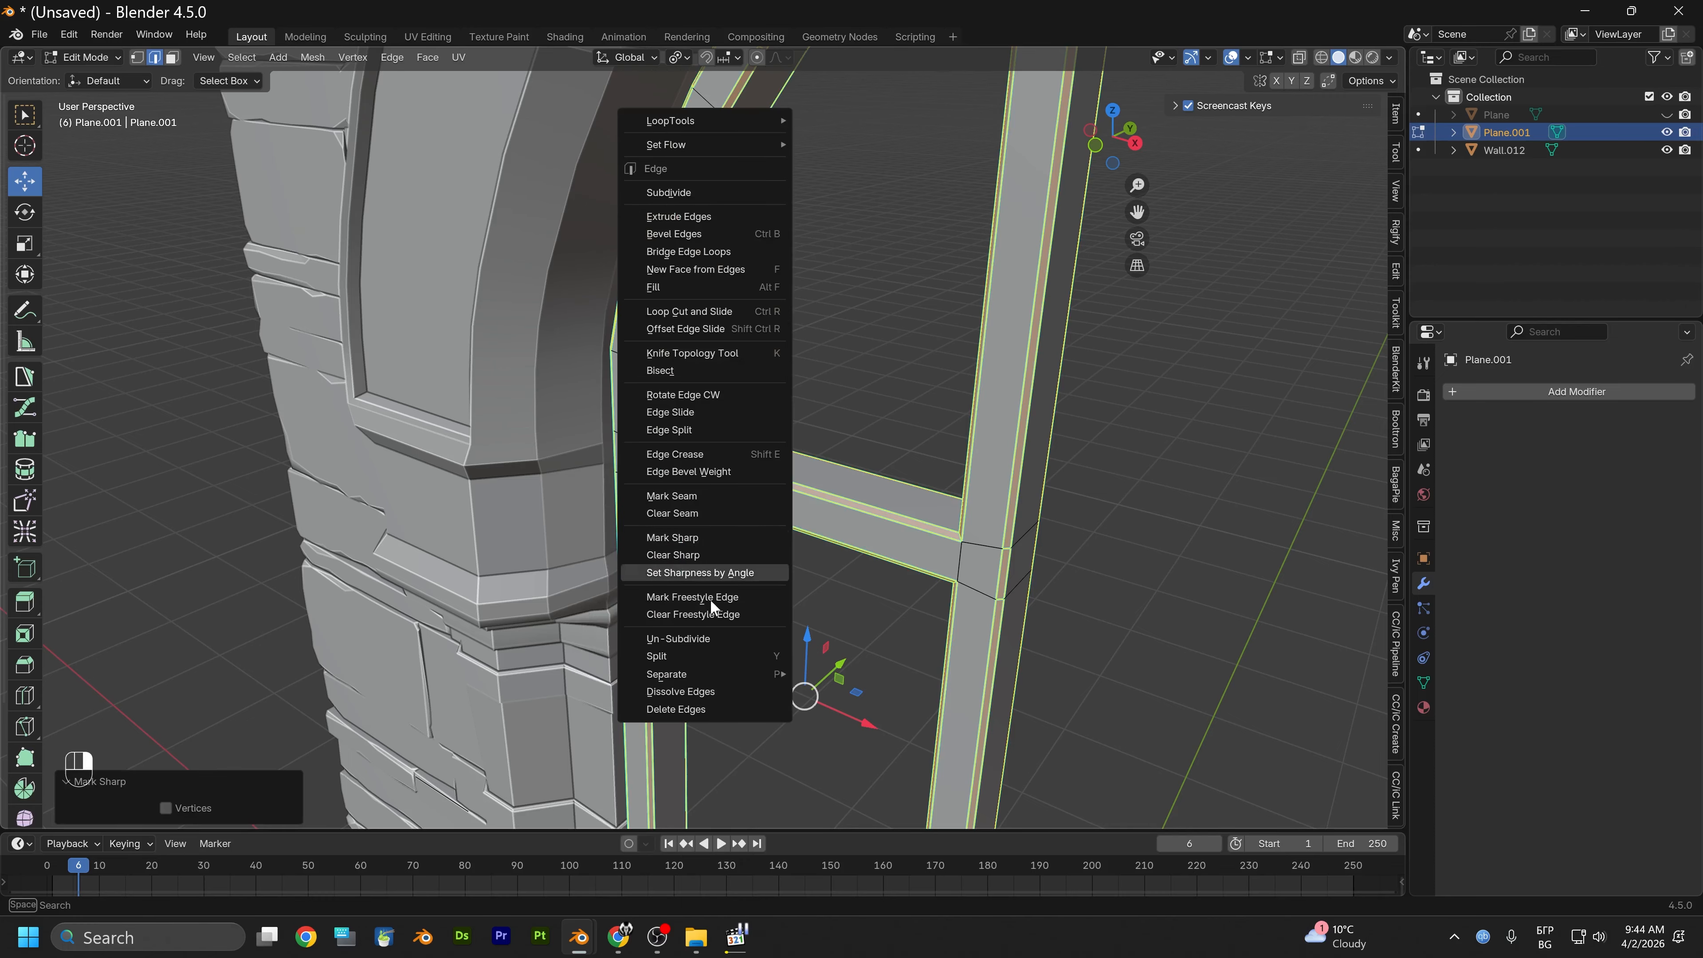
click(688, 499)
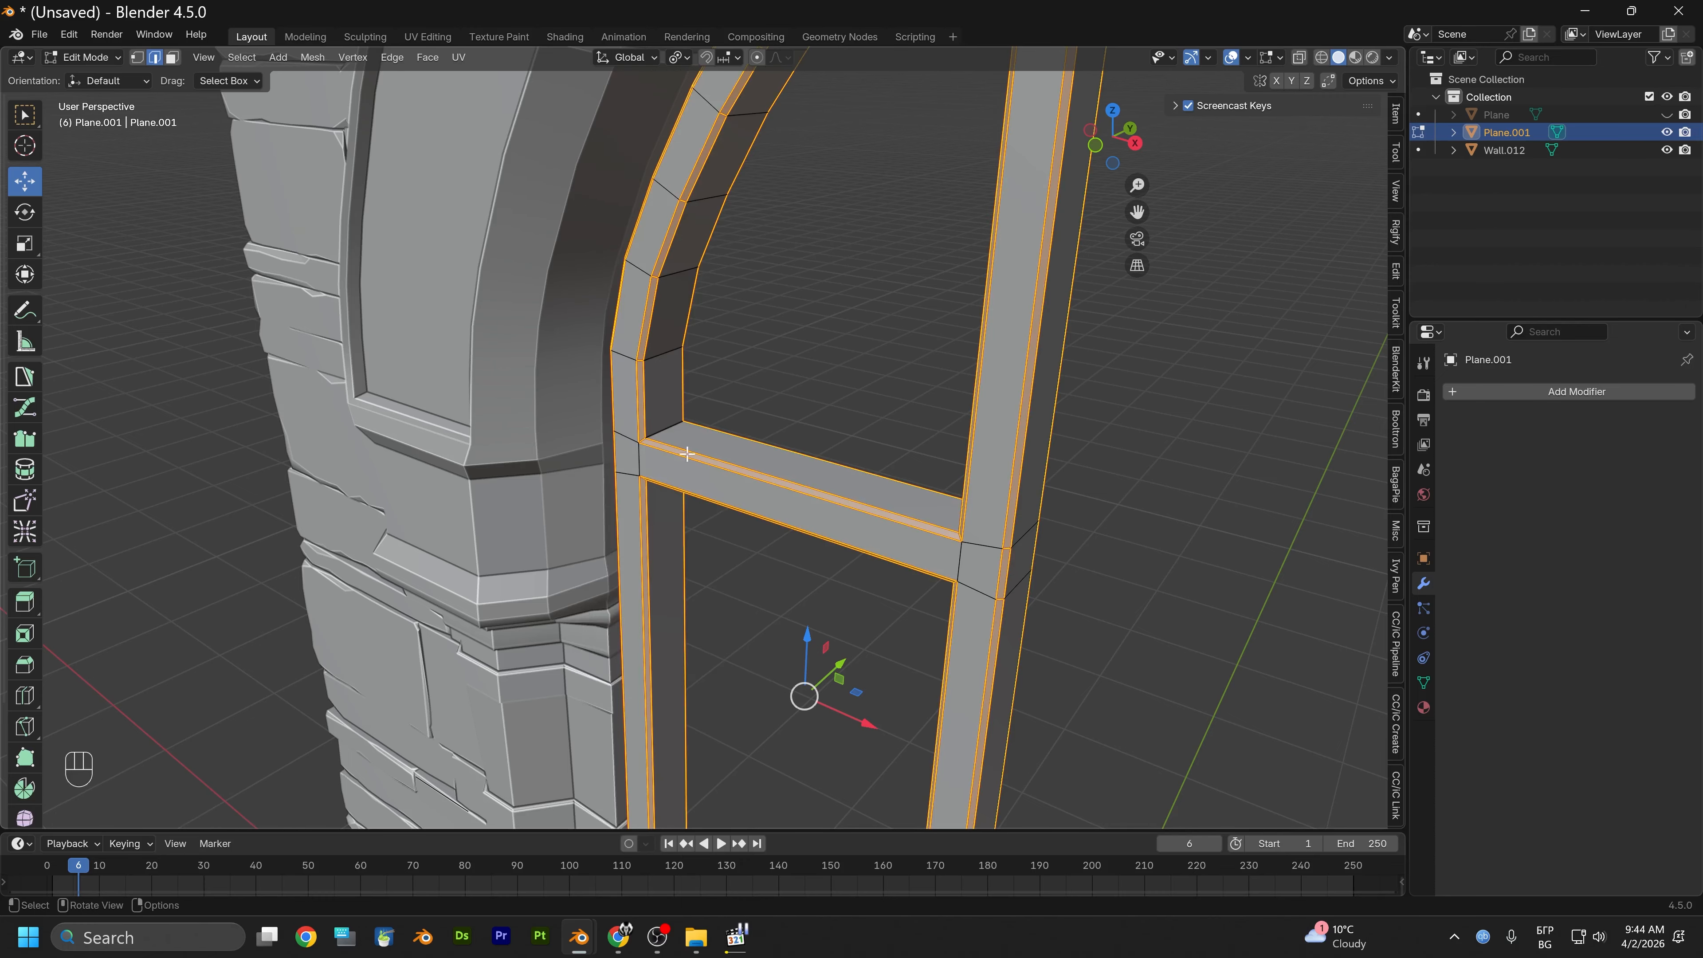
Select the short depth edges at the corners of the arched upper opening and at the frame's pointed tip
click(671, 428)
middle_drag(722, 521, 911, 529)
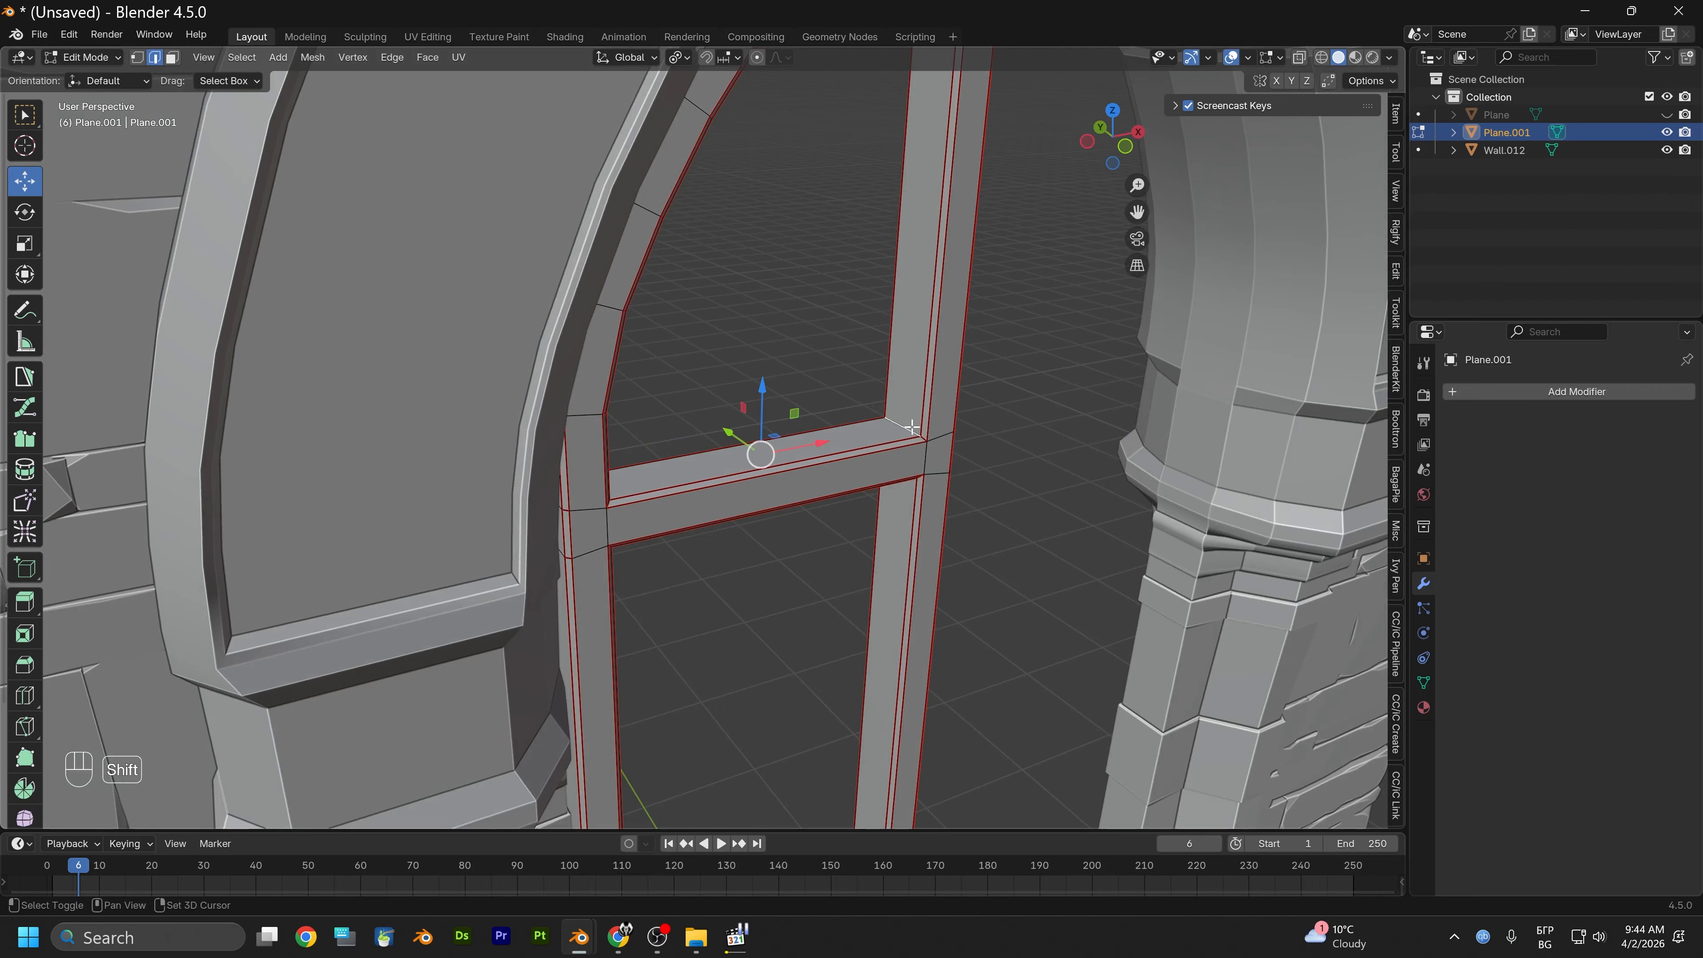
middle_drag(912, 426, 743, 571)
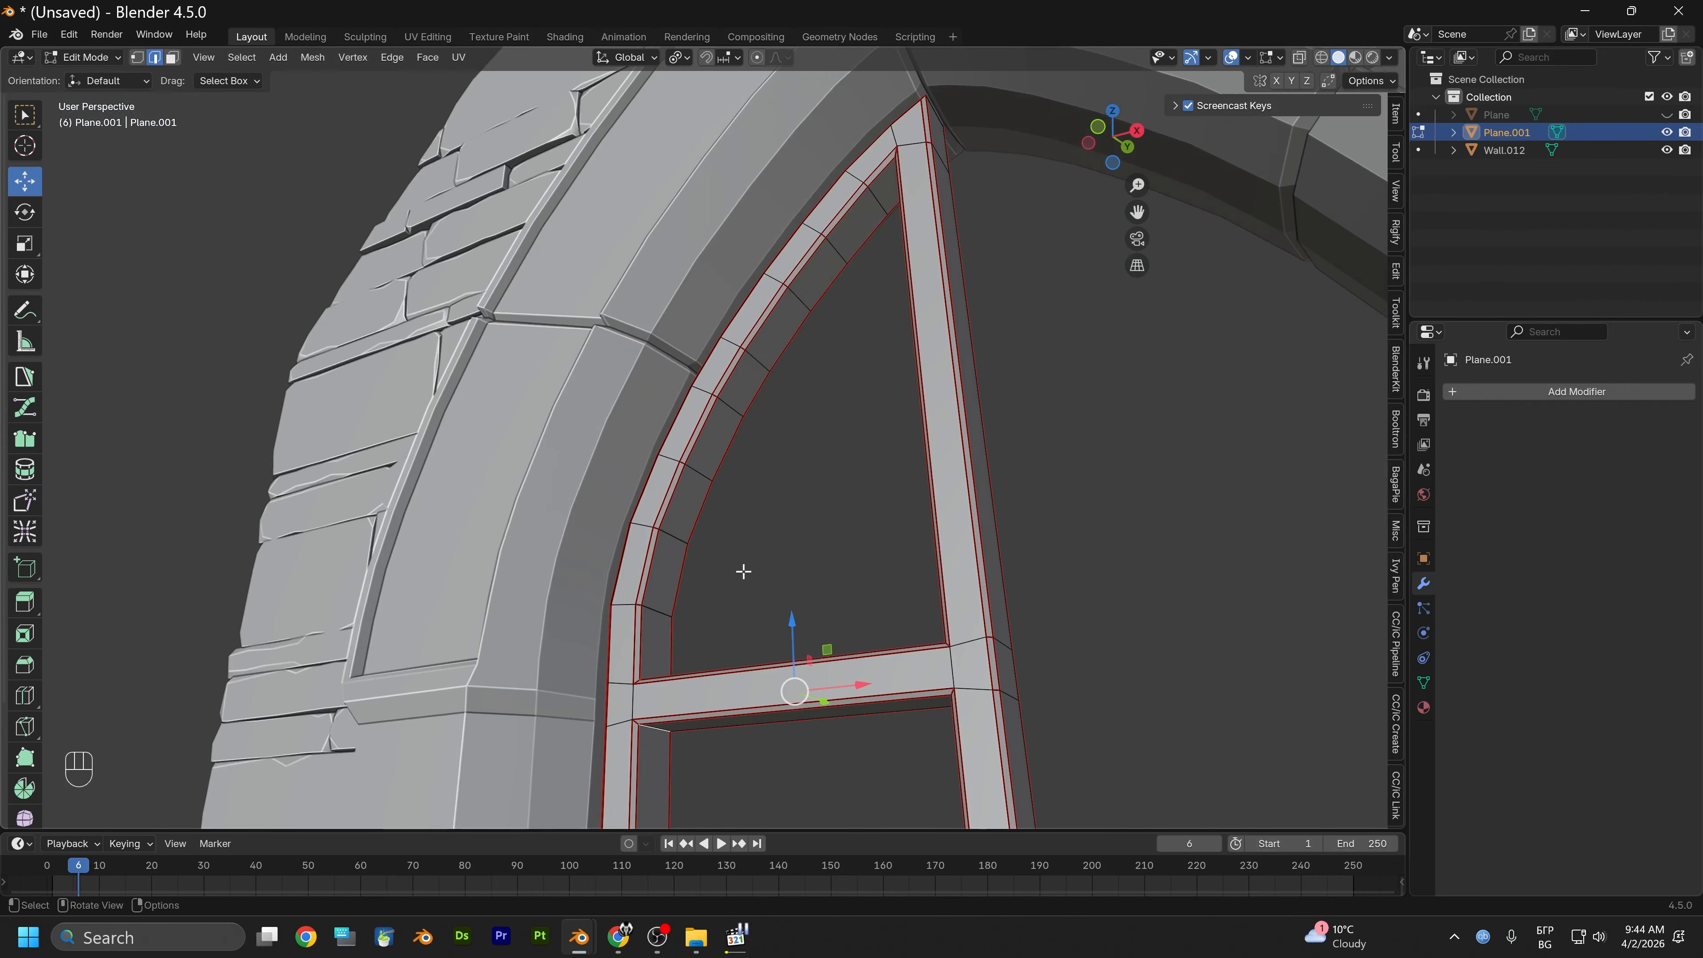
middle_drag(809, 517, 868, 529)
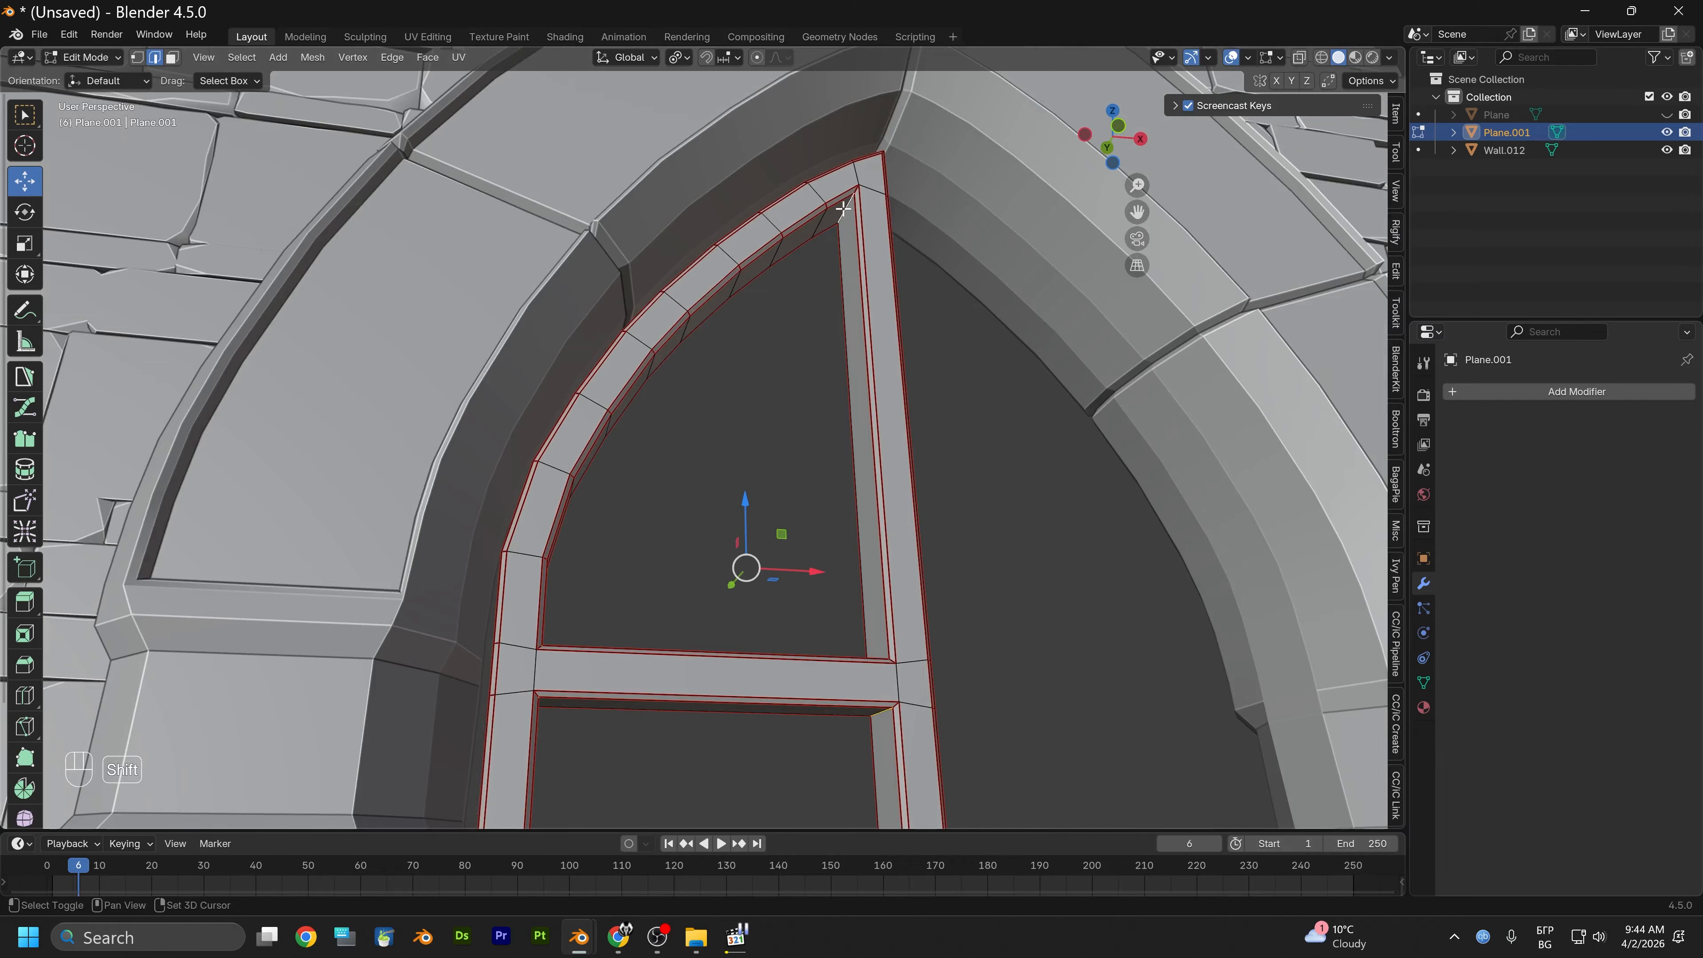
alt+drag(814, 322, 877, 348)
alt+middle_drag(877, 348, 870, 550)
alt+drag(870, 550, 909, 525)
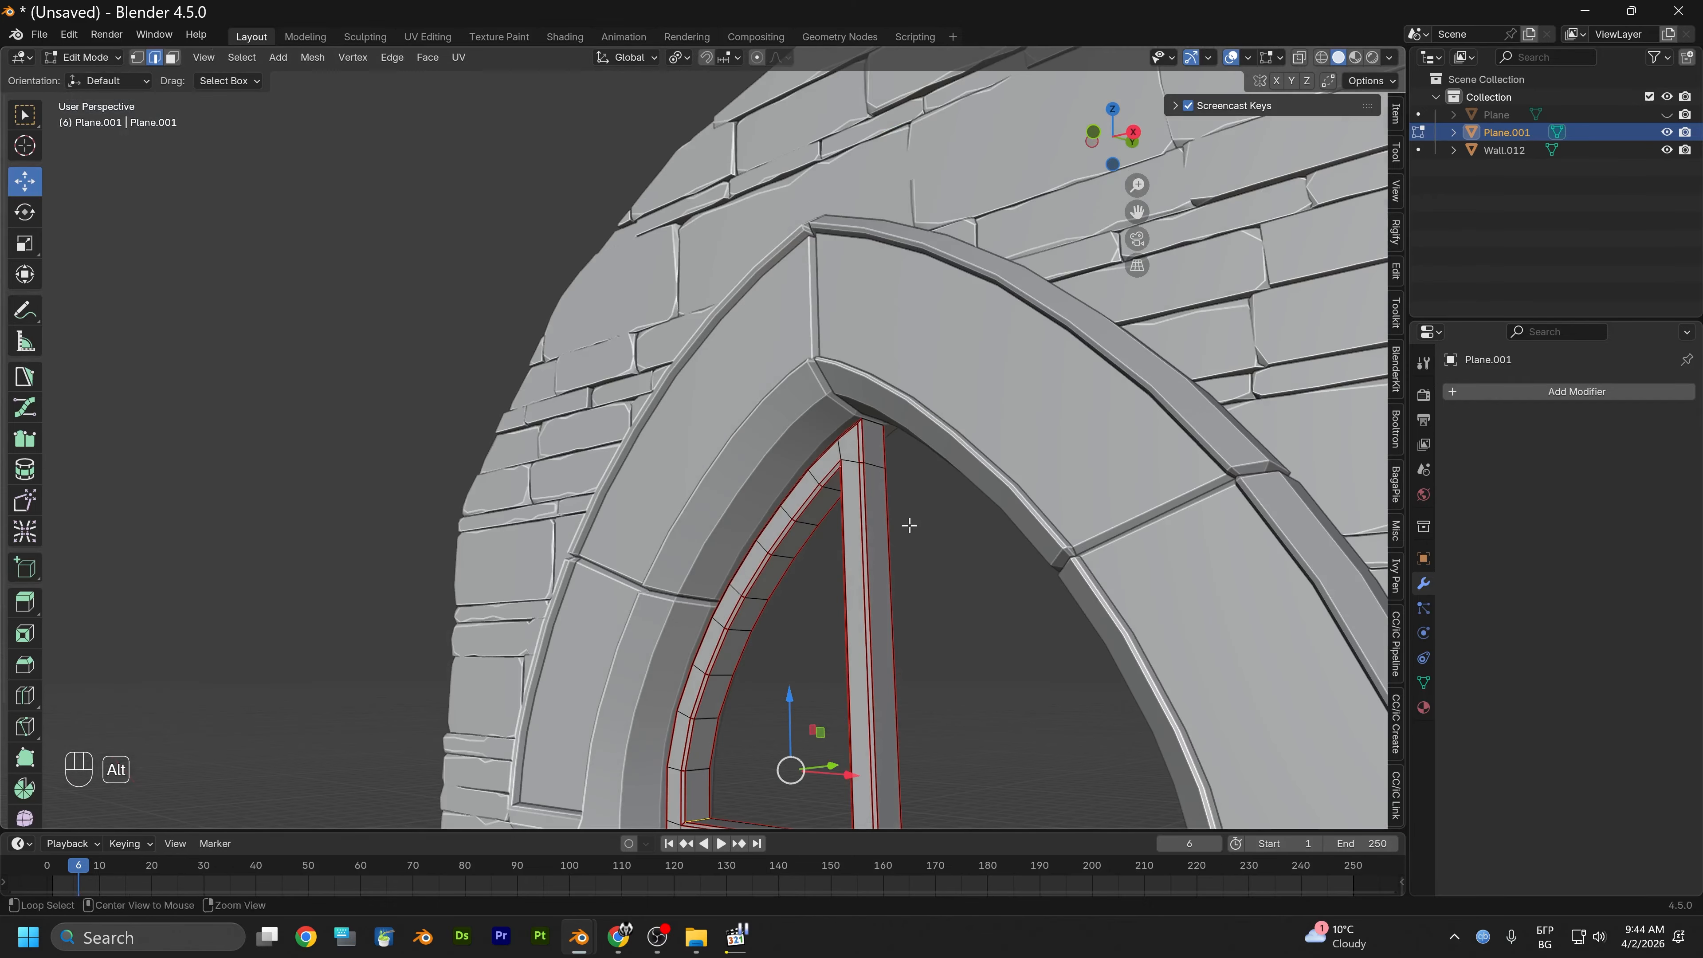
shift+click(864, 420)
scroll(805, 674, down, 3)
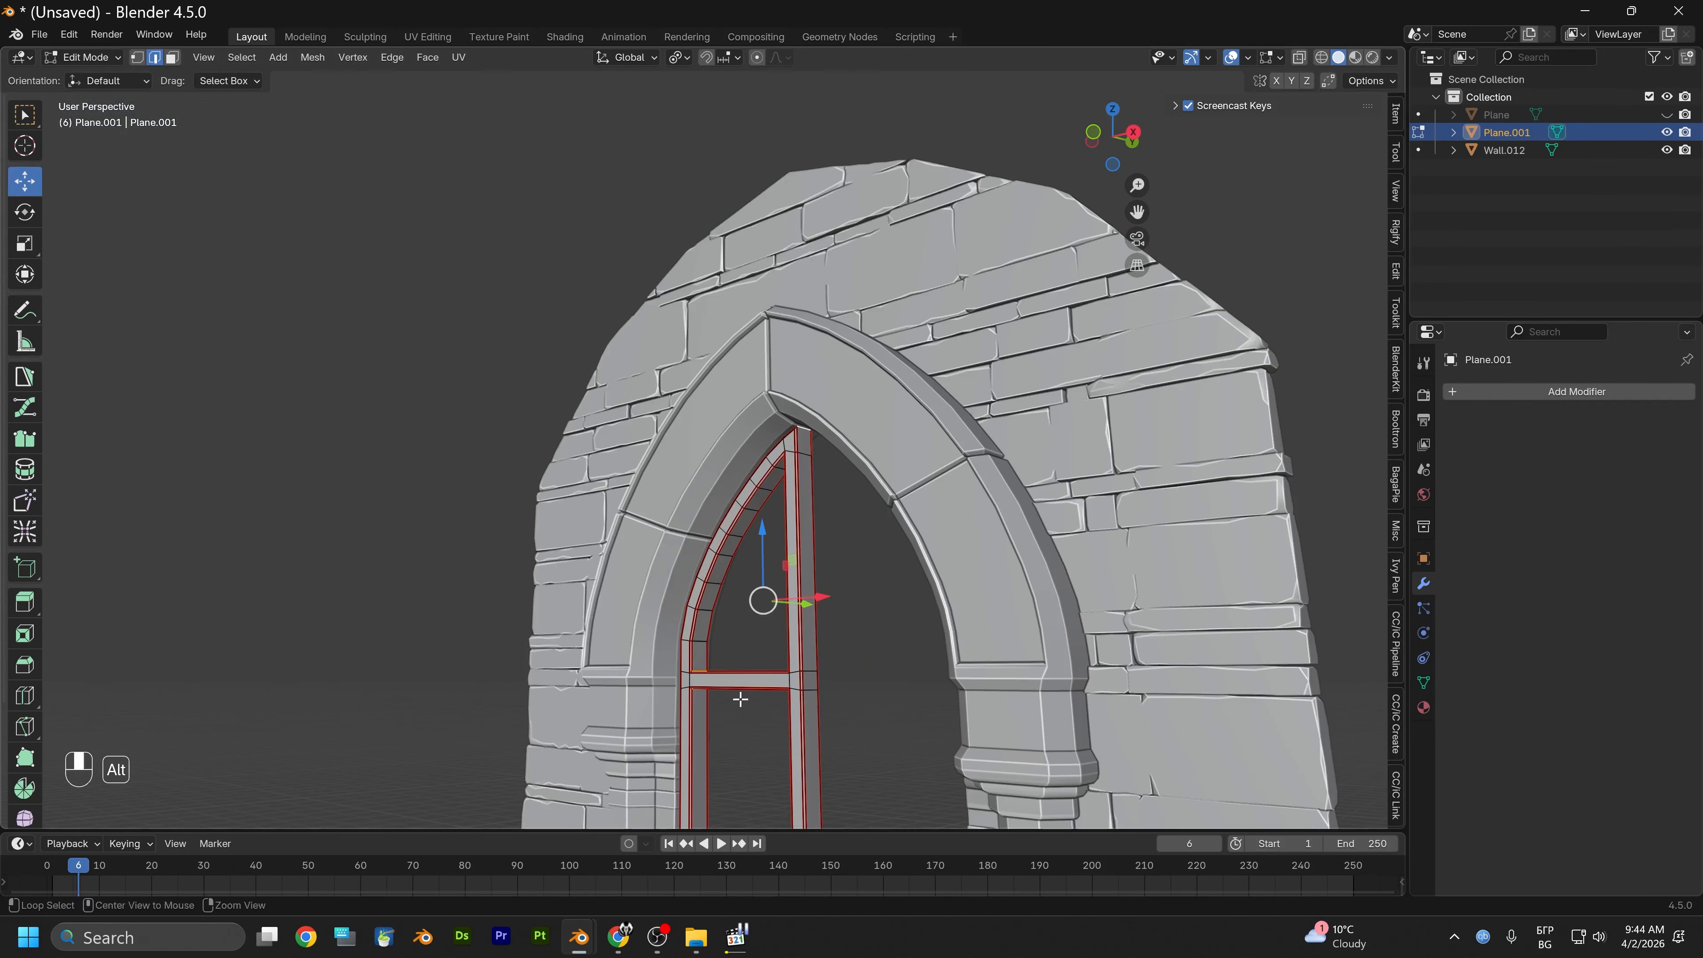
Add the depth edges at the corners of the lower openings and at the frame's base to the selection
alt+middle_drag(740, 696, 855, 470)
alt+middle_drag(901, 644, 875, 377)
alt+drag(838, 548, 837, 495)
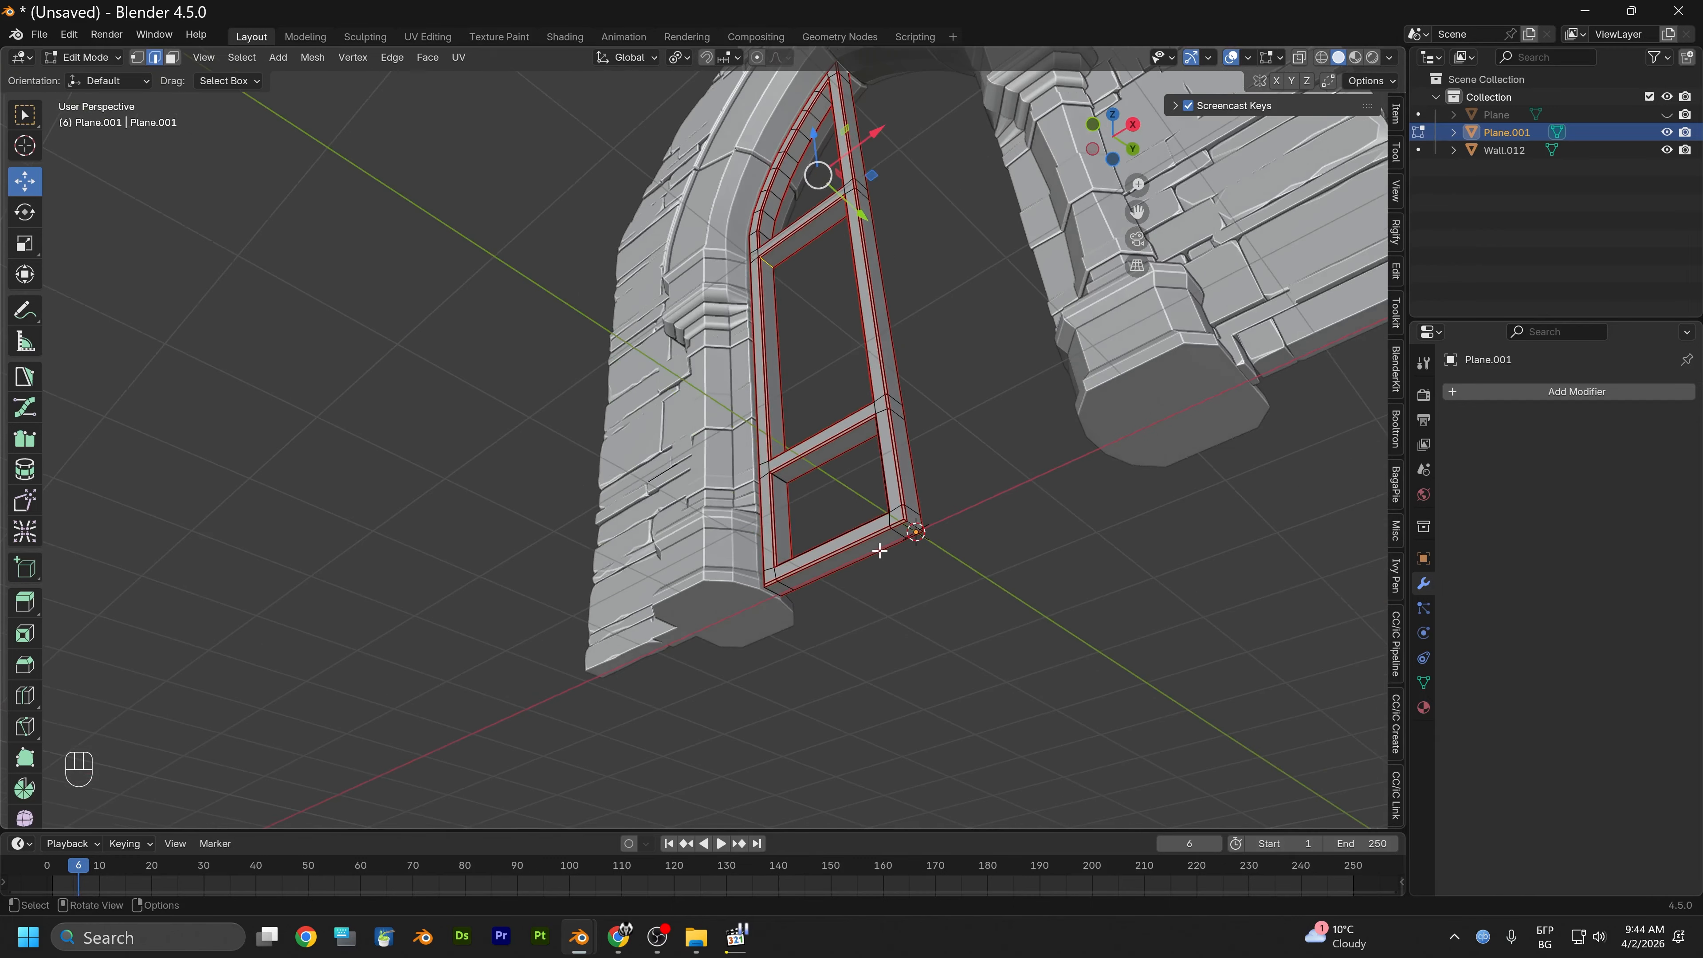
scroll(972, 577, up, 2)
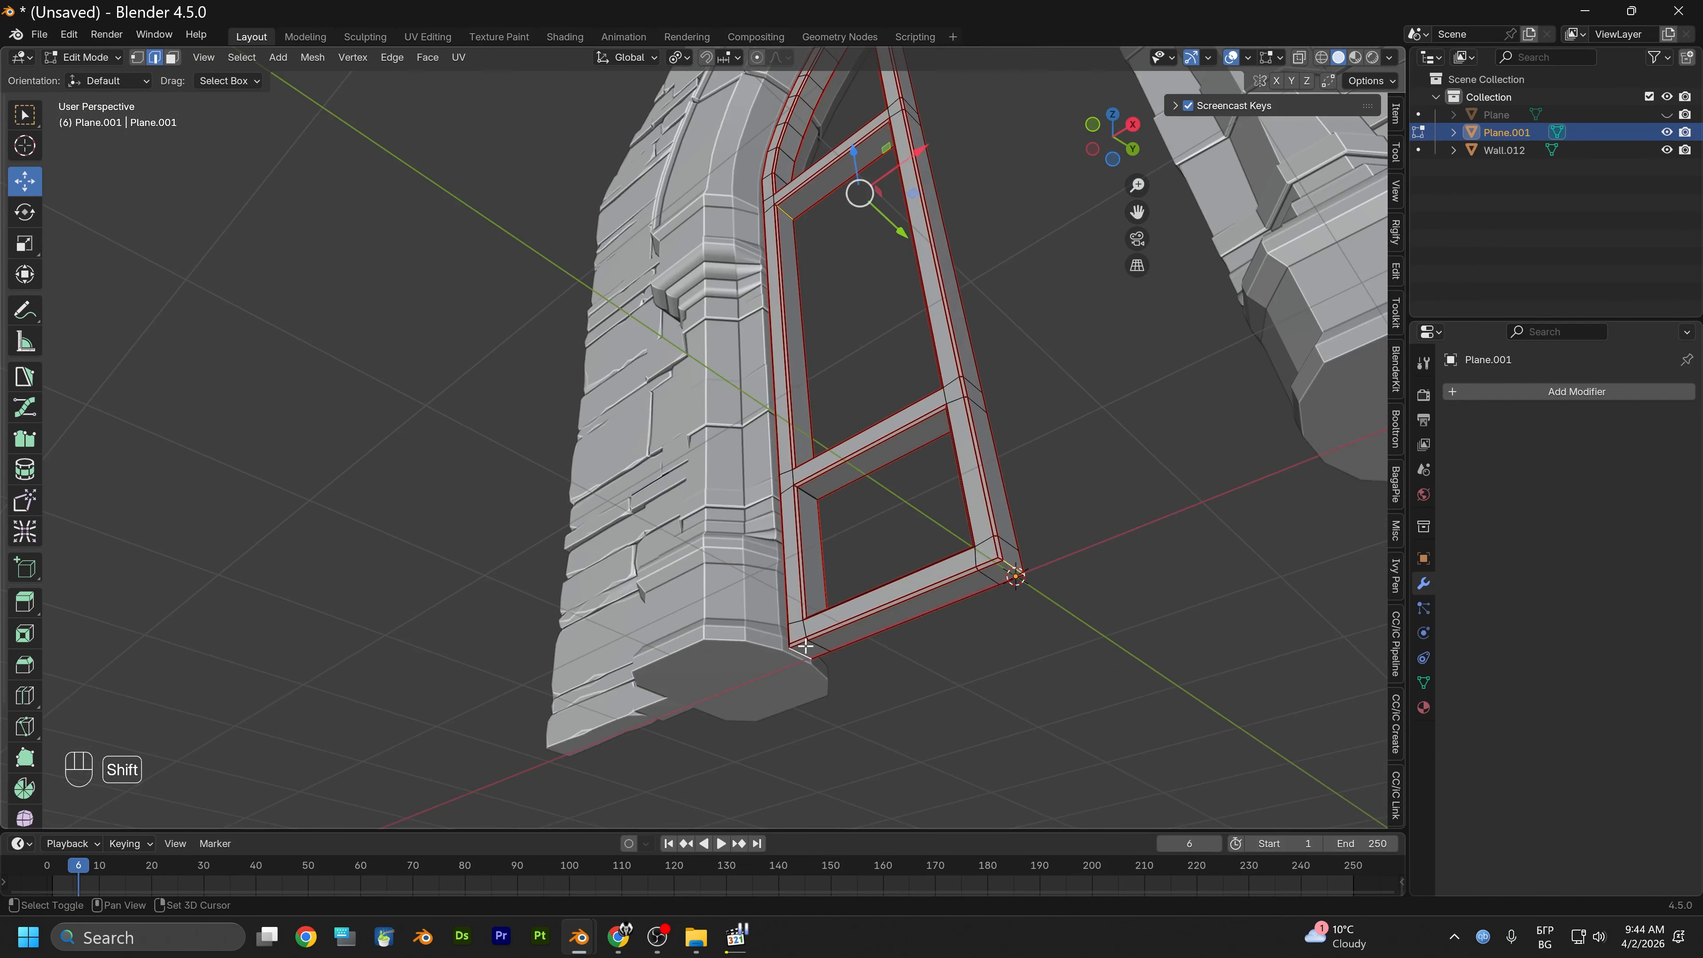
alt+drag(806, 646, 992, 611)
shift+click(822, 495)
alt+drag(935, 560, 974, 436)
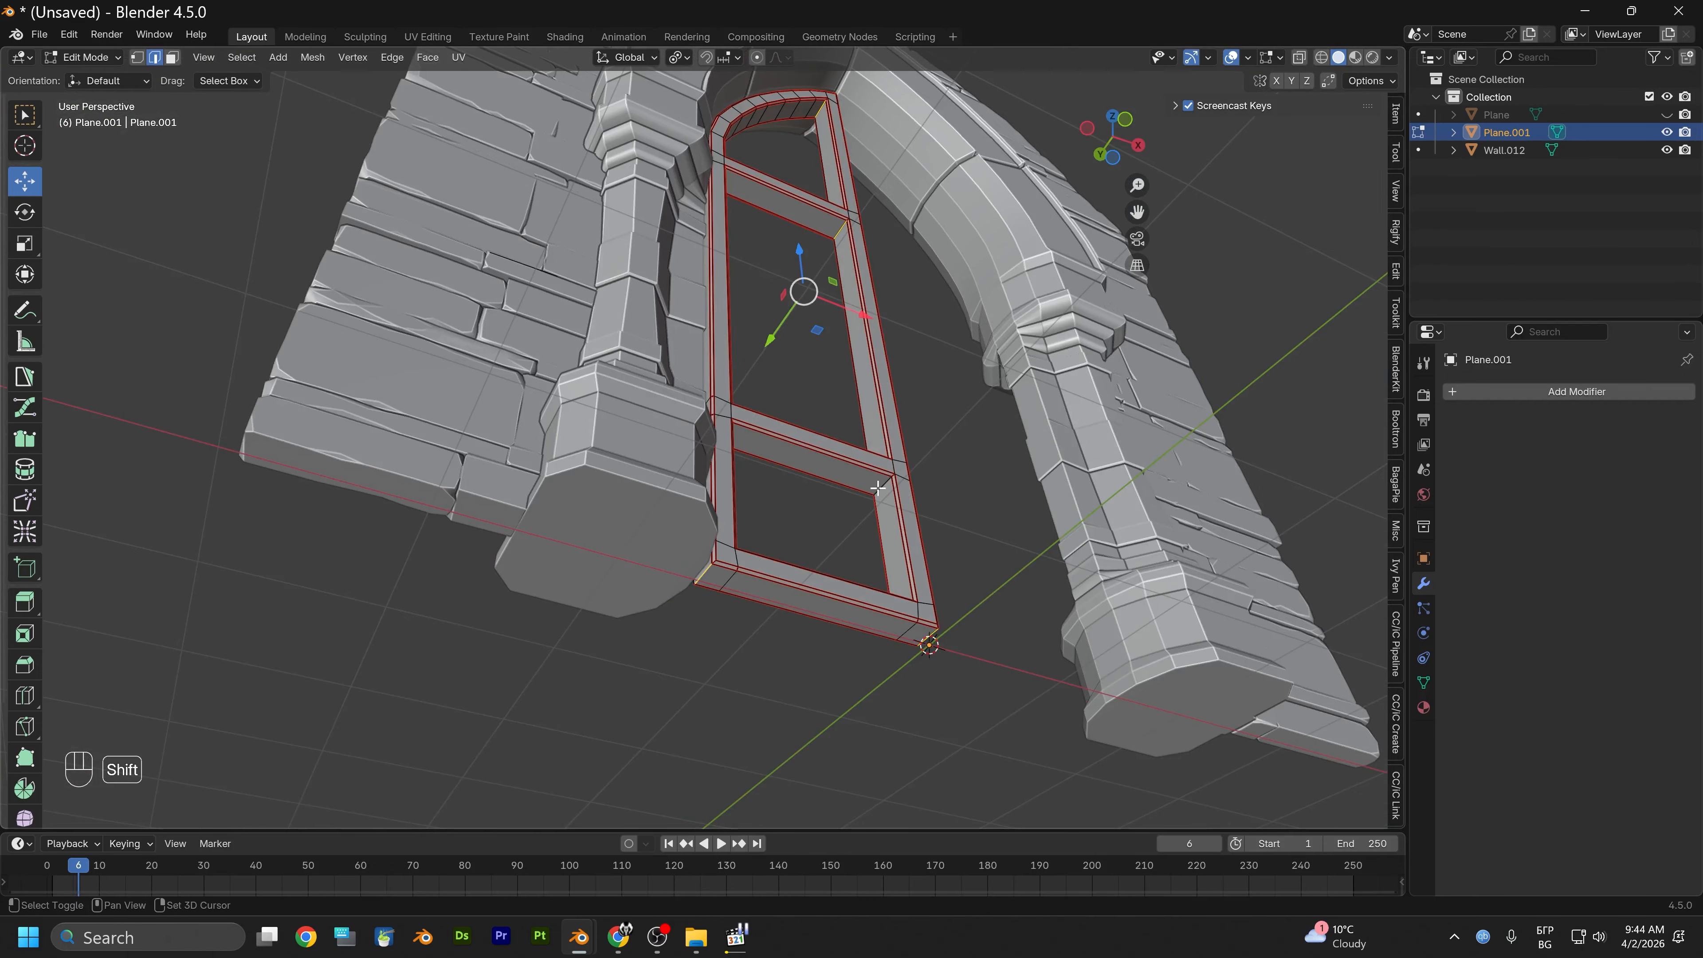
alt+drag(816, 506, 790, 451)
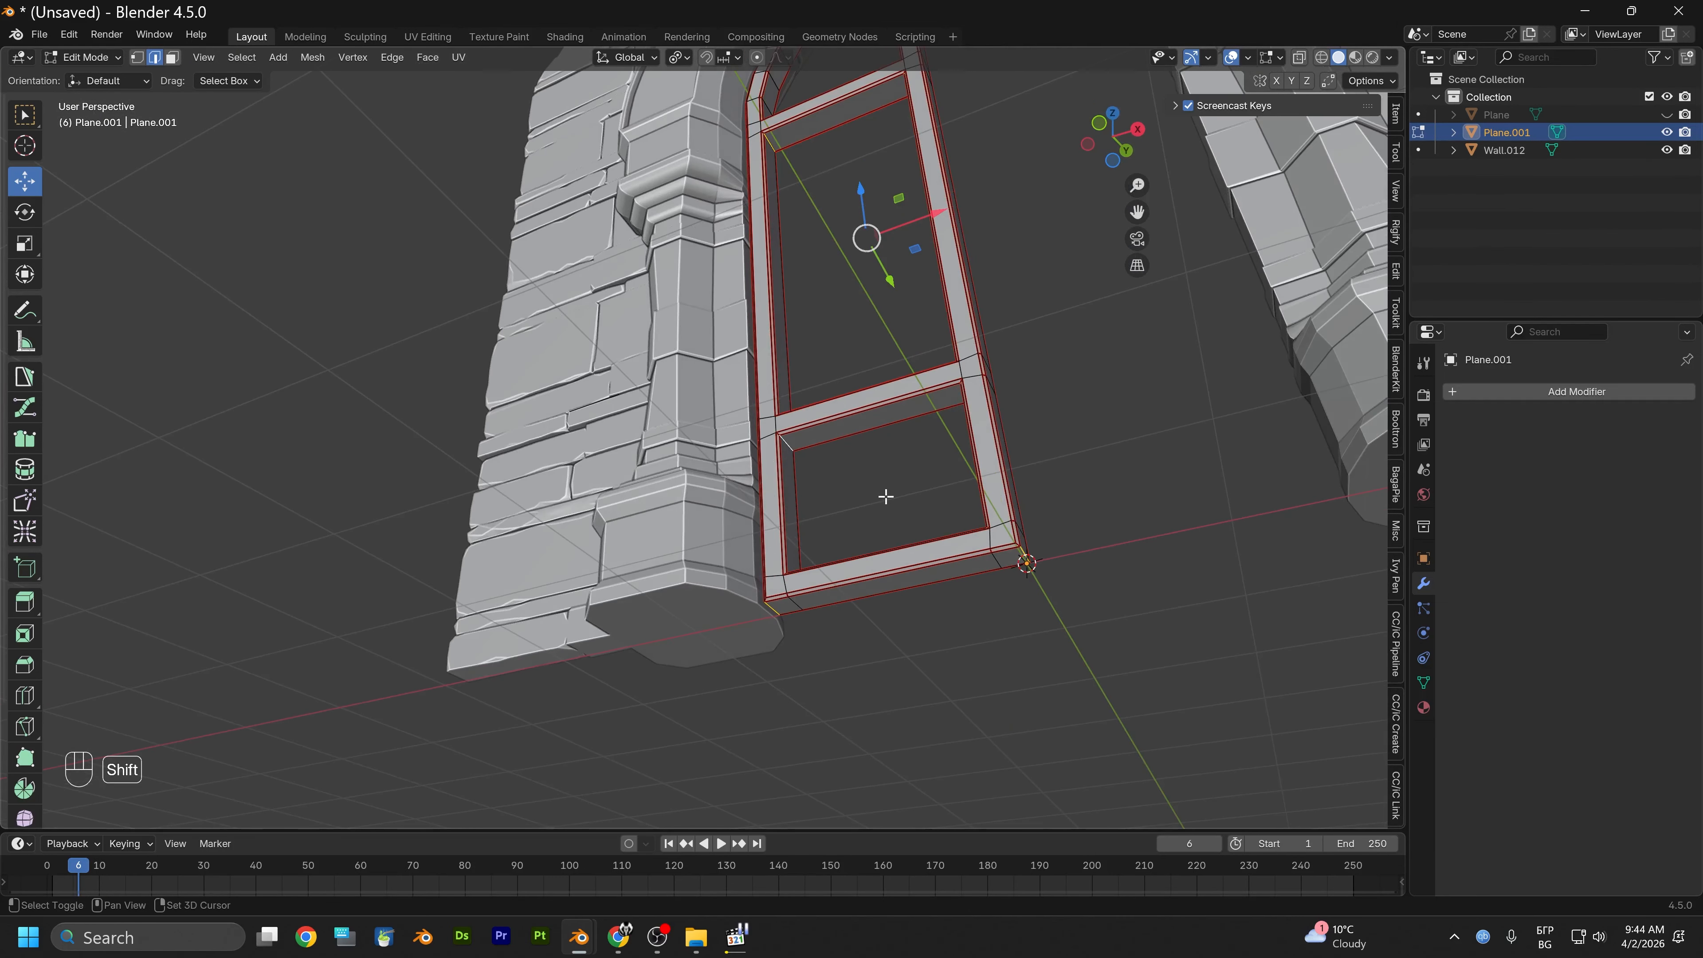
alt+drag(886, 495, 916, 529)
Mark the selected corner depth edges as seams and as sharp
key(ctrl+e)
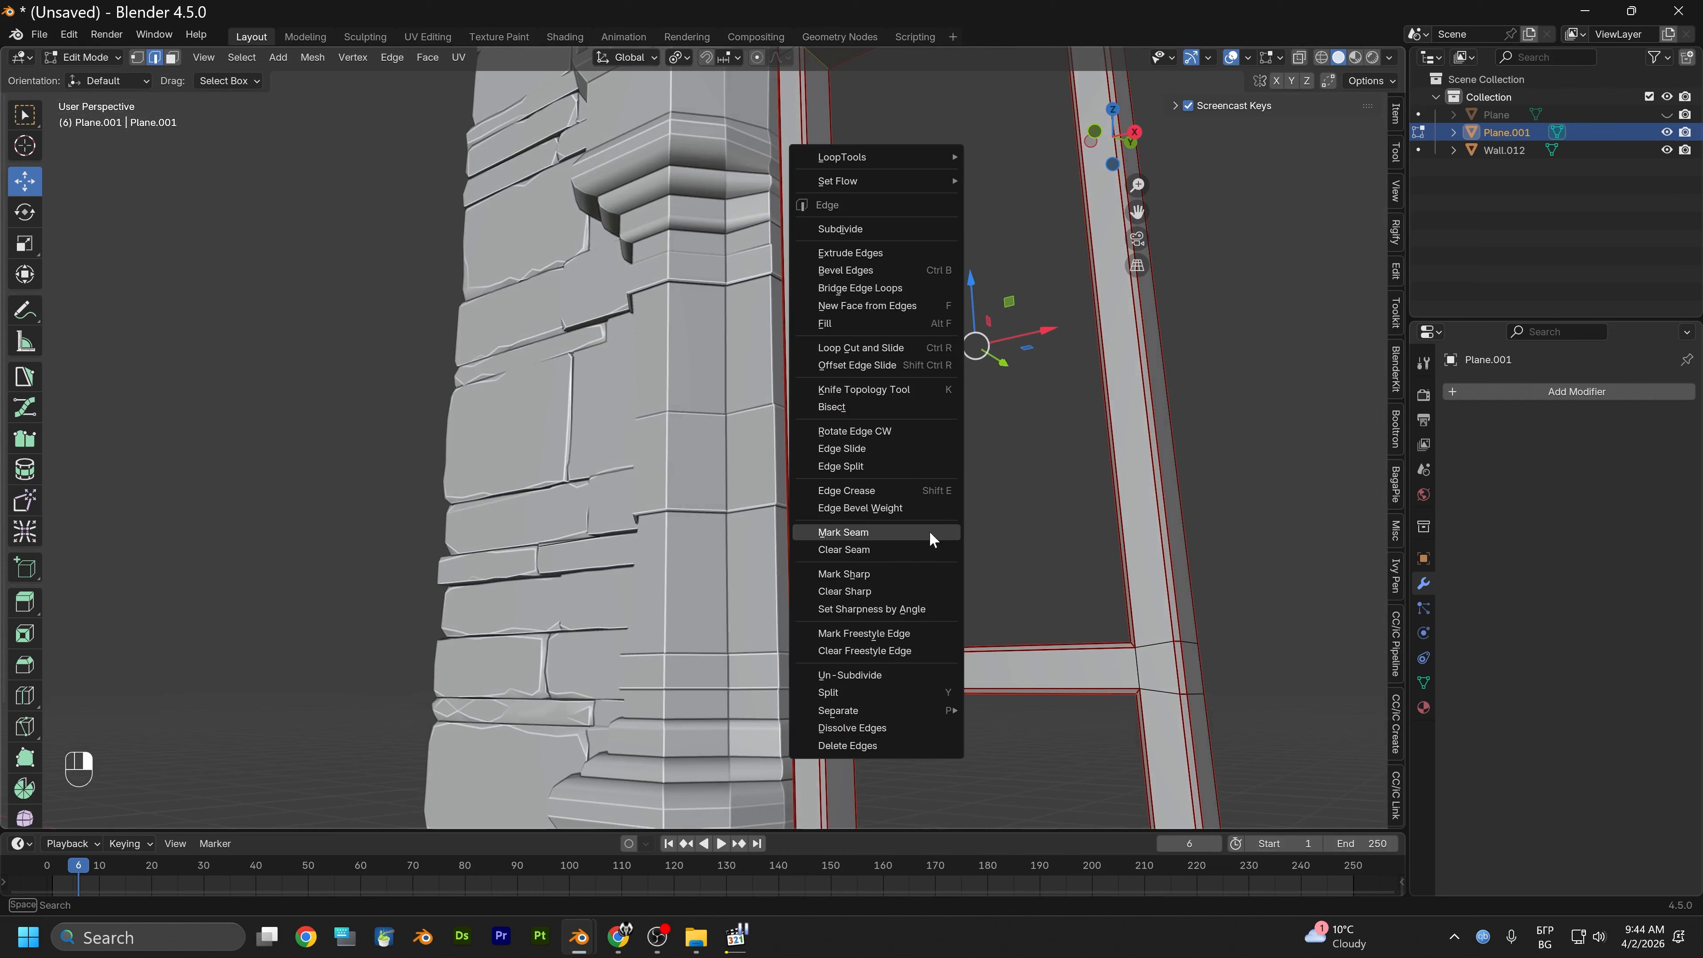
click(861, 547)
key(ctrl+e)
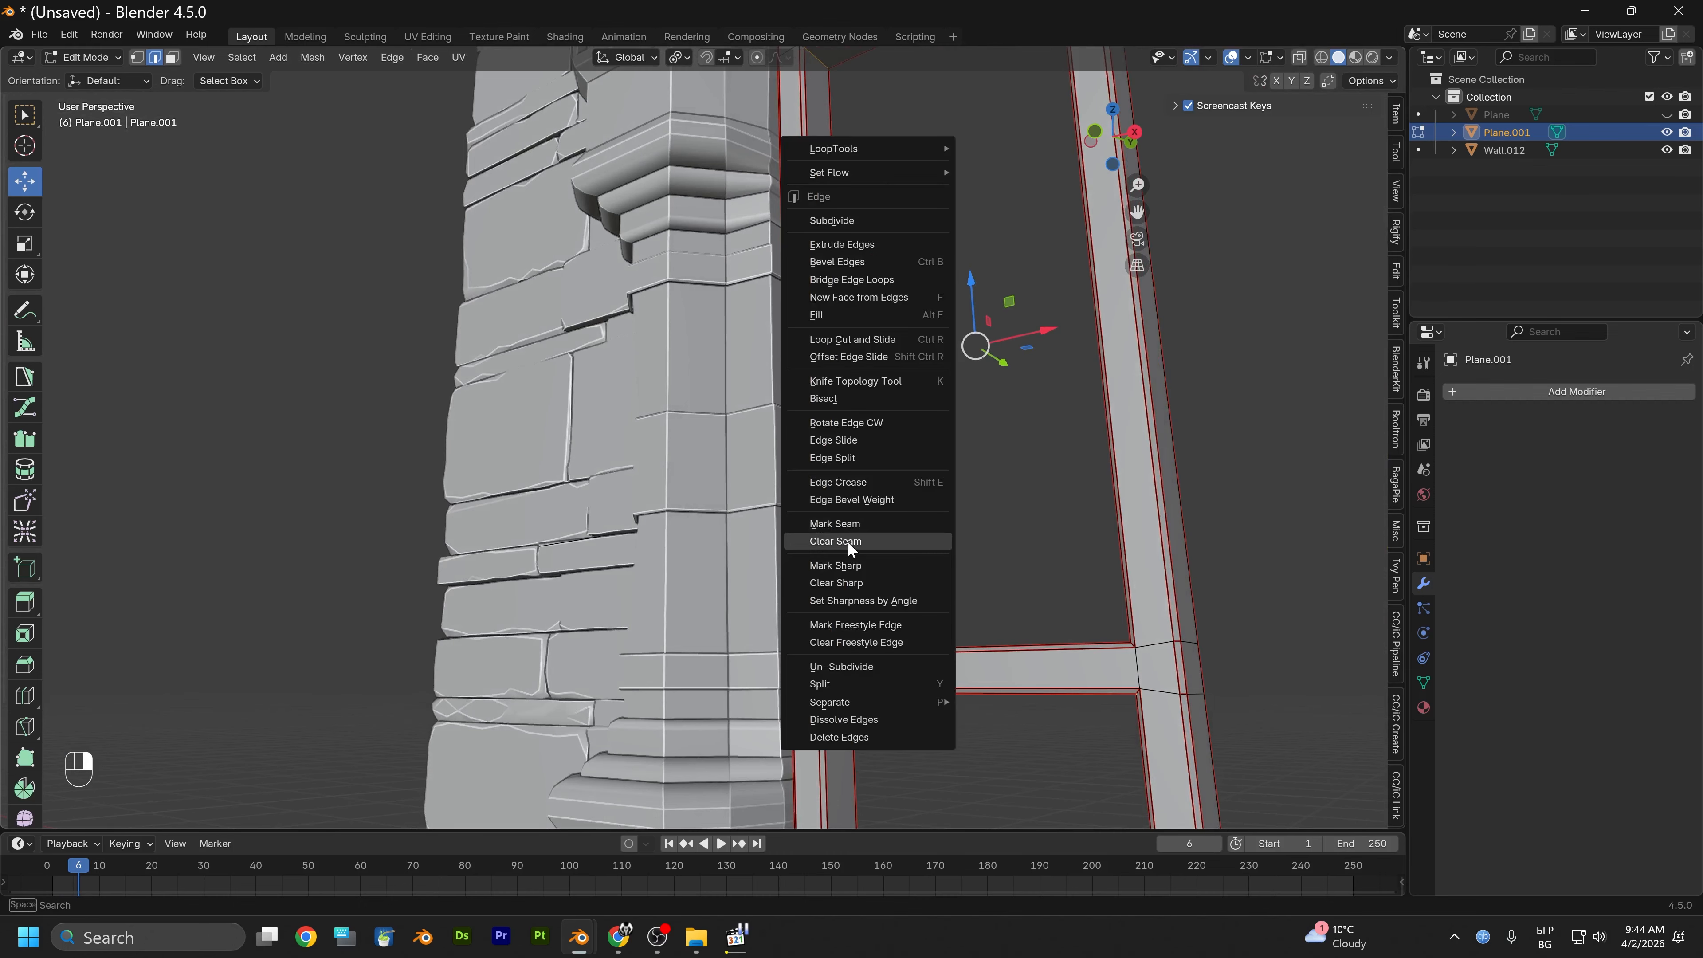
click(853, 569)
Examine the marked seams and corners of the frame from its base up to the pointed arch
alt+drag(878, 559, 975, 501)
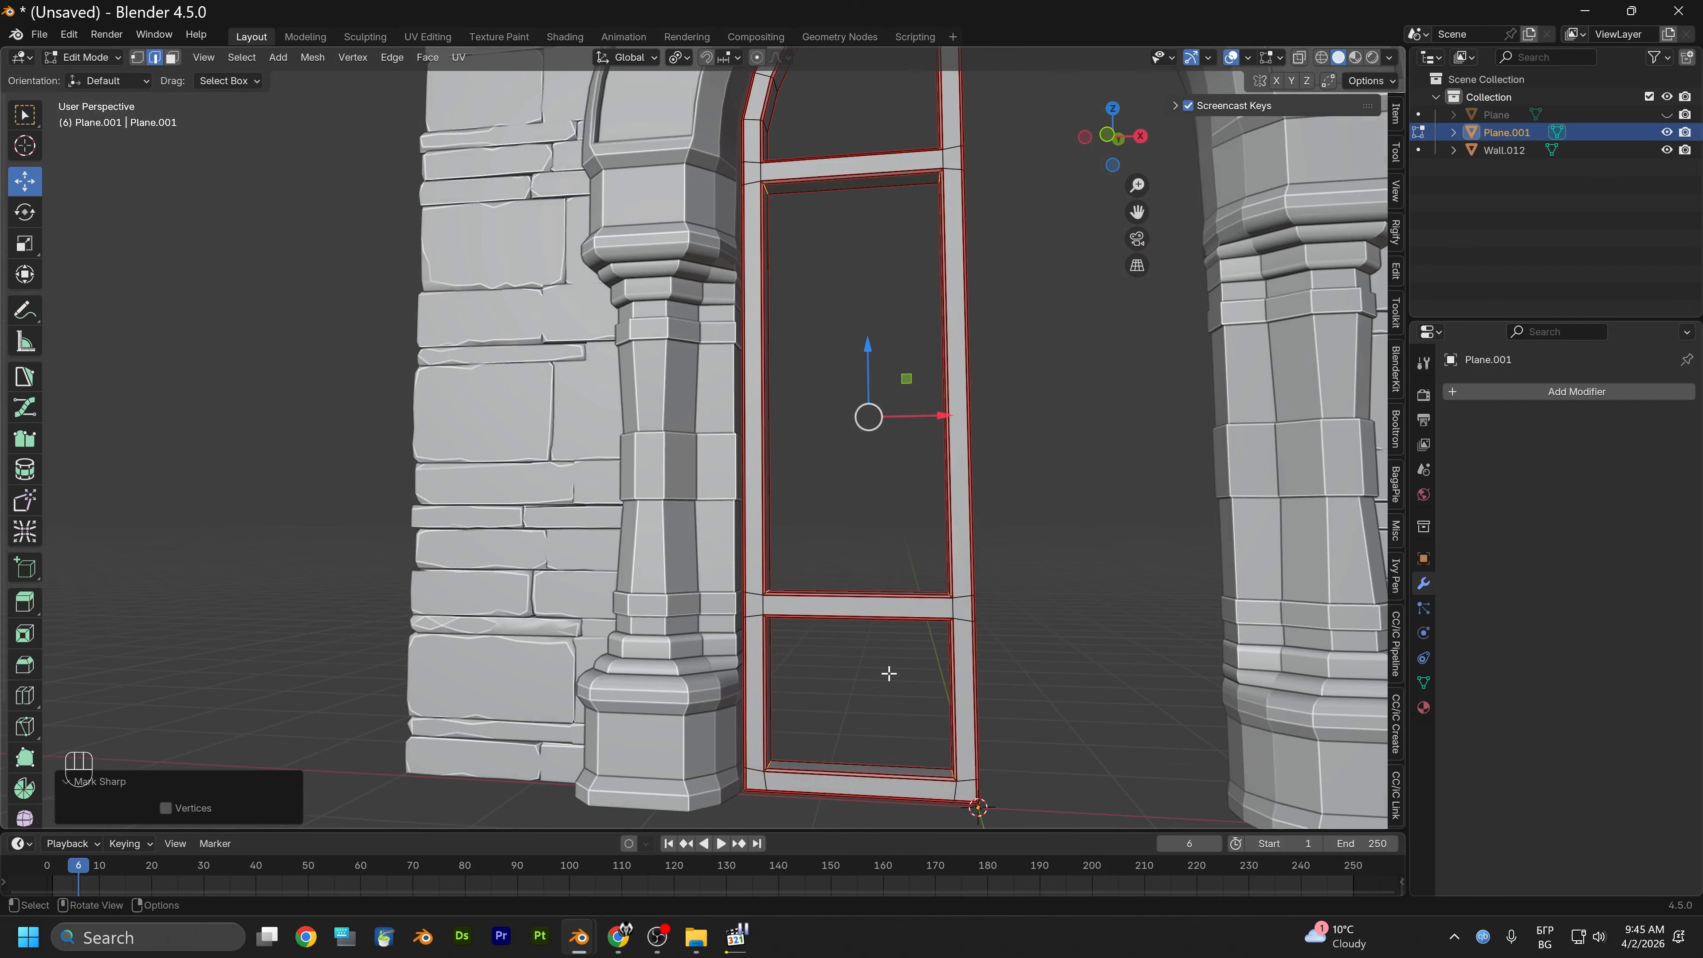
scroll(889, 673, up, 2)
shift+middle_drag(897, 628, 857, 386)
scroll(831, 571, down, 2)
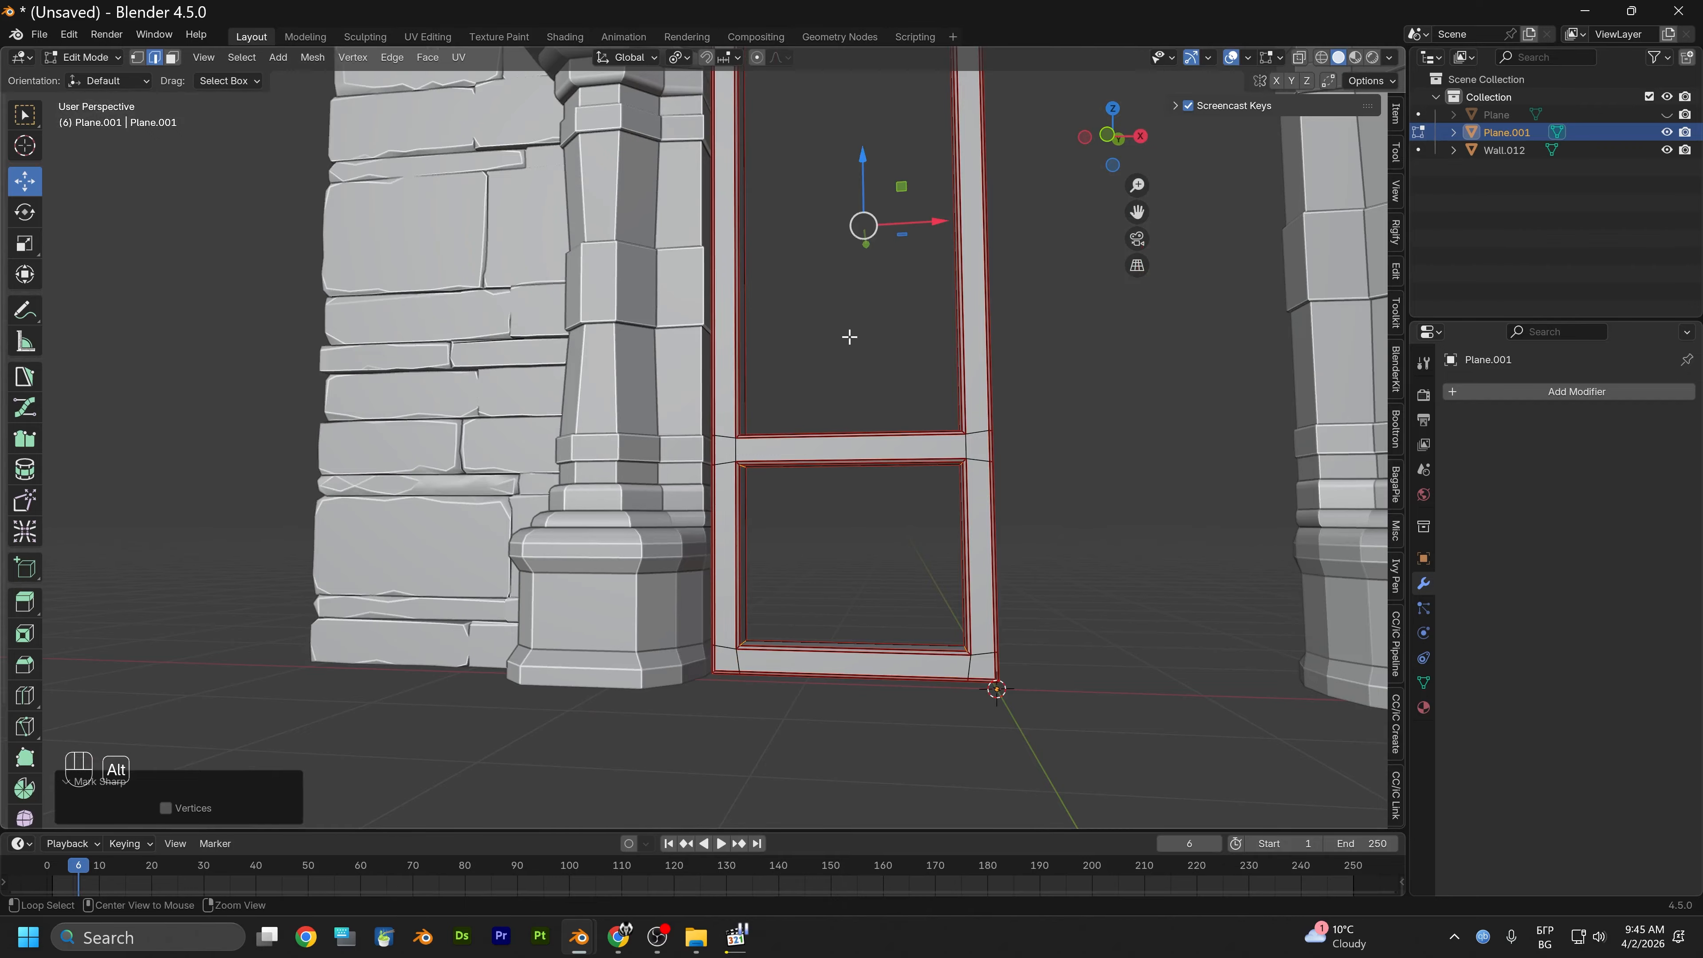
alt+middle_drag(849, 336, 834, 624)
scroll(791, 547, down, 2)
alt+scroll(750, 551, down, 1)
alt+middle_drag(749, 552, 758, 792)
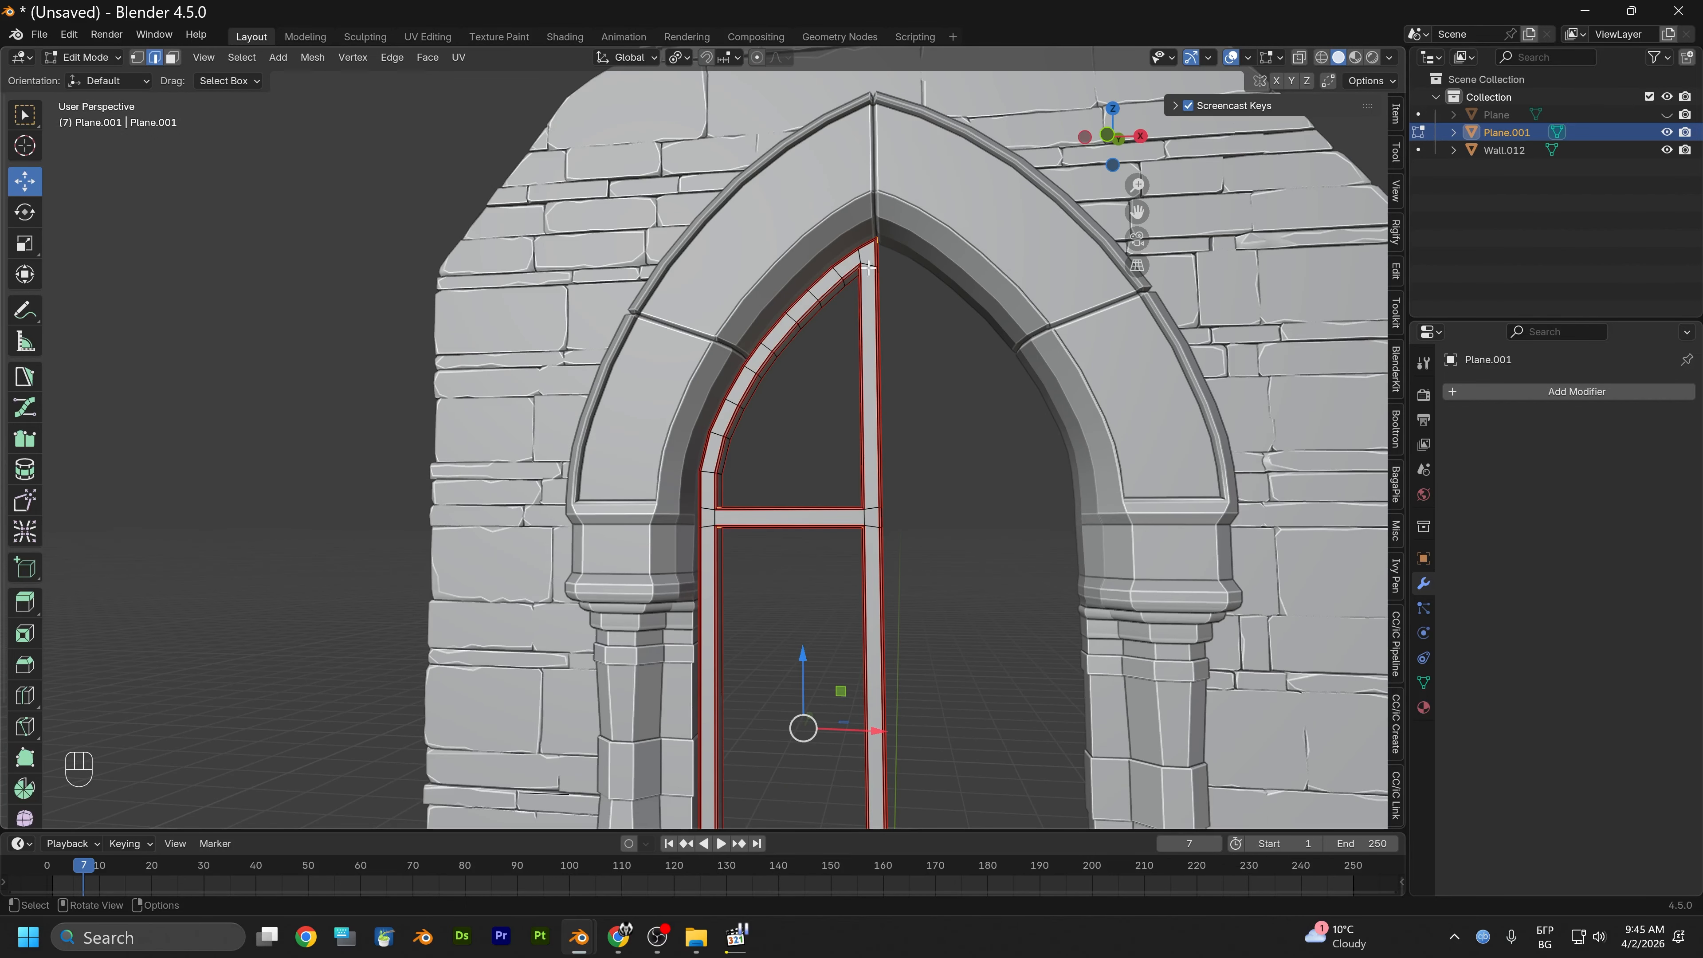
alt+middle_drag(857, 492, 744, 552)
scroll(797, 504, down, 1)
alt+scroll(744, 552, down, 1)
scroll(743, 552, up, 4)
alt+middle_drag(862, 601, 785, 571)
alt+drag(888, 538, 833, 522)
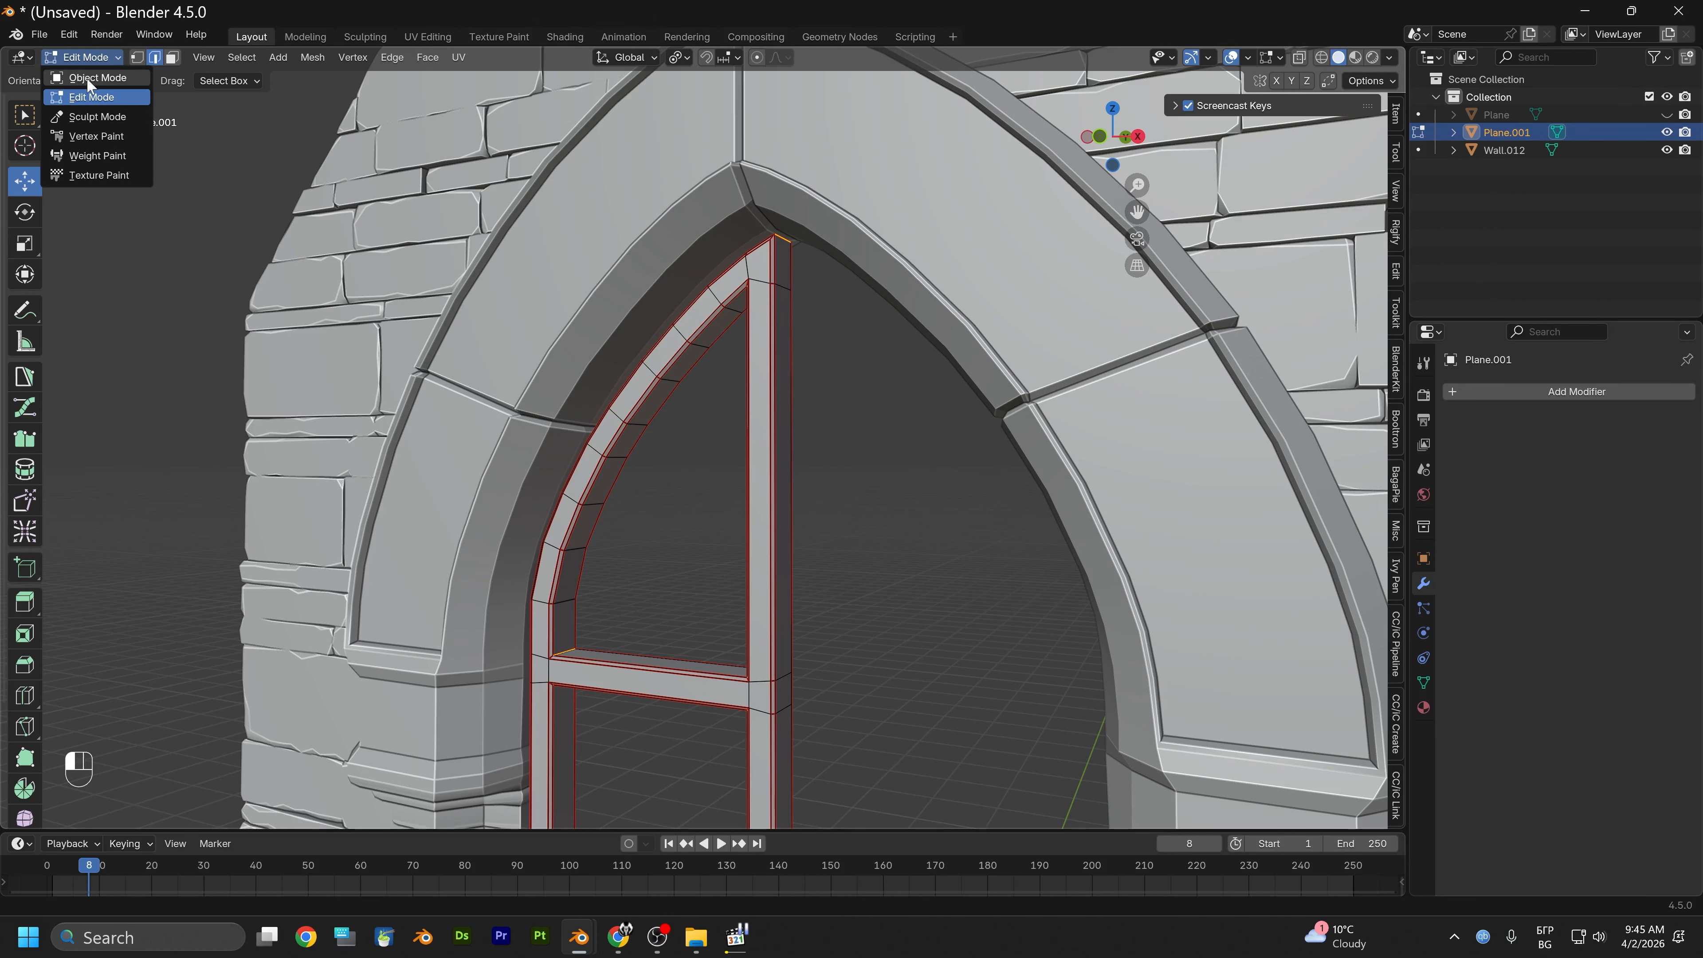
Return to Object Mode and apply Shade Smooth to the frame with its sharp edges kept
click(86, 78)
scroll(810, 470, up, 3)
alt+middle_drag(742, 543, 790, 535)
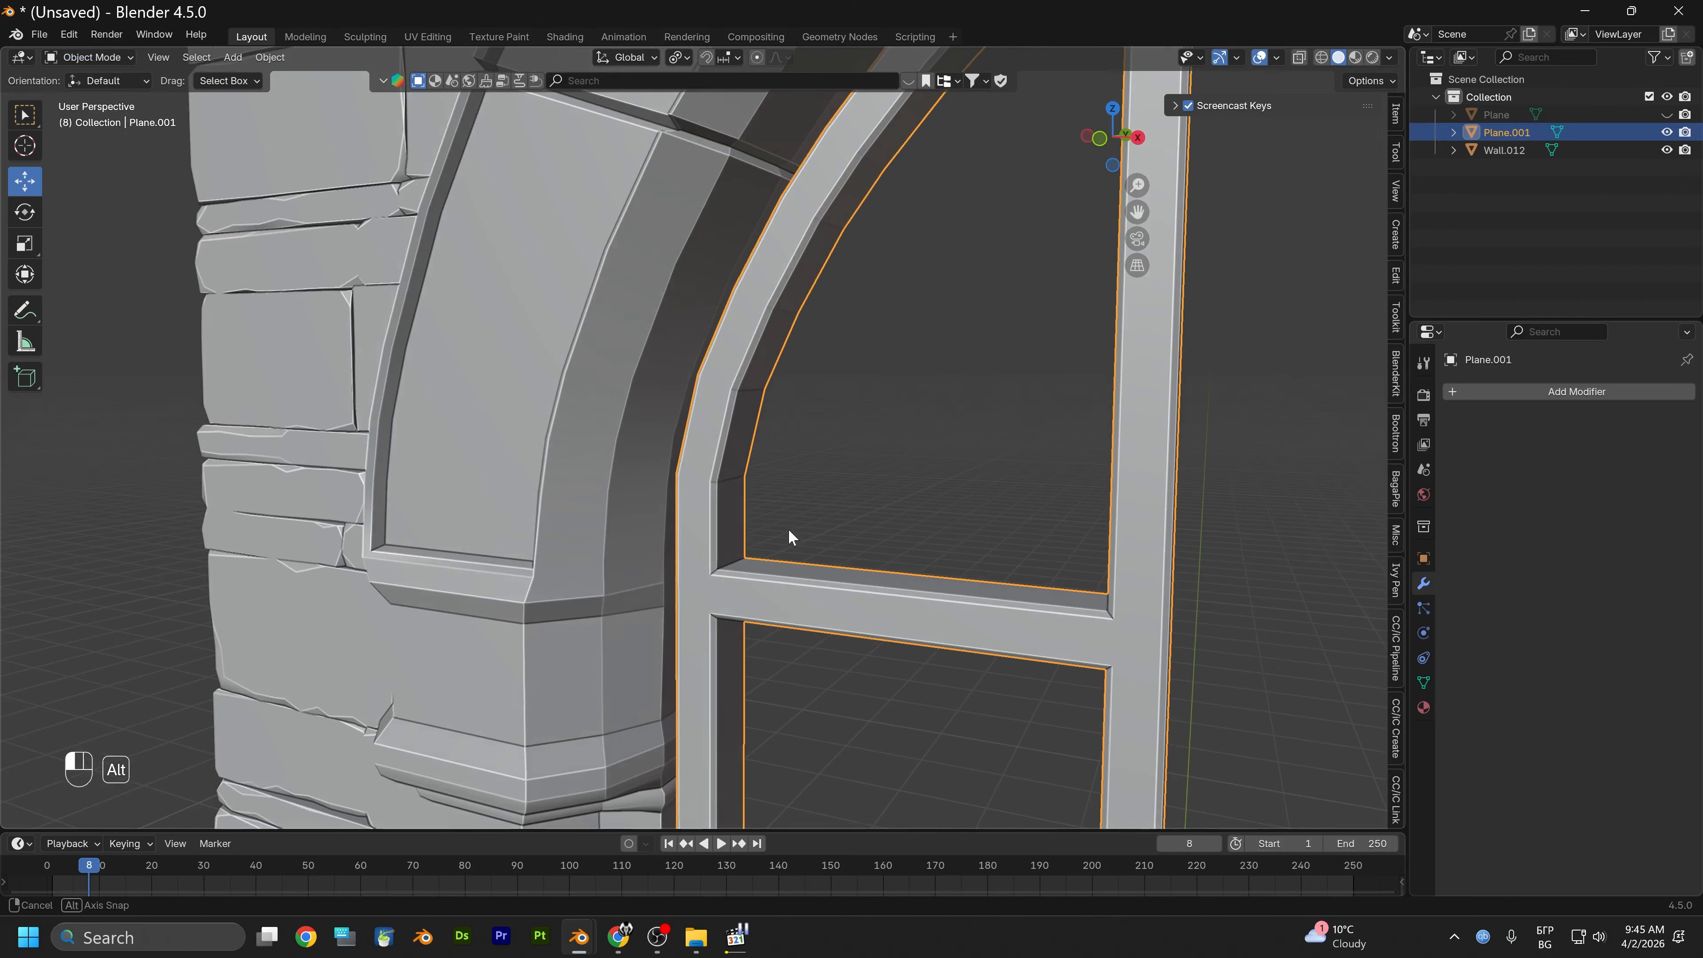
click(271, 57)
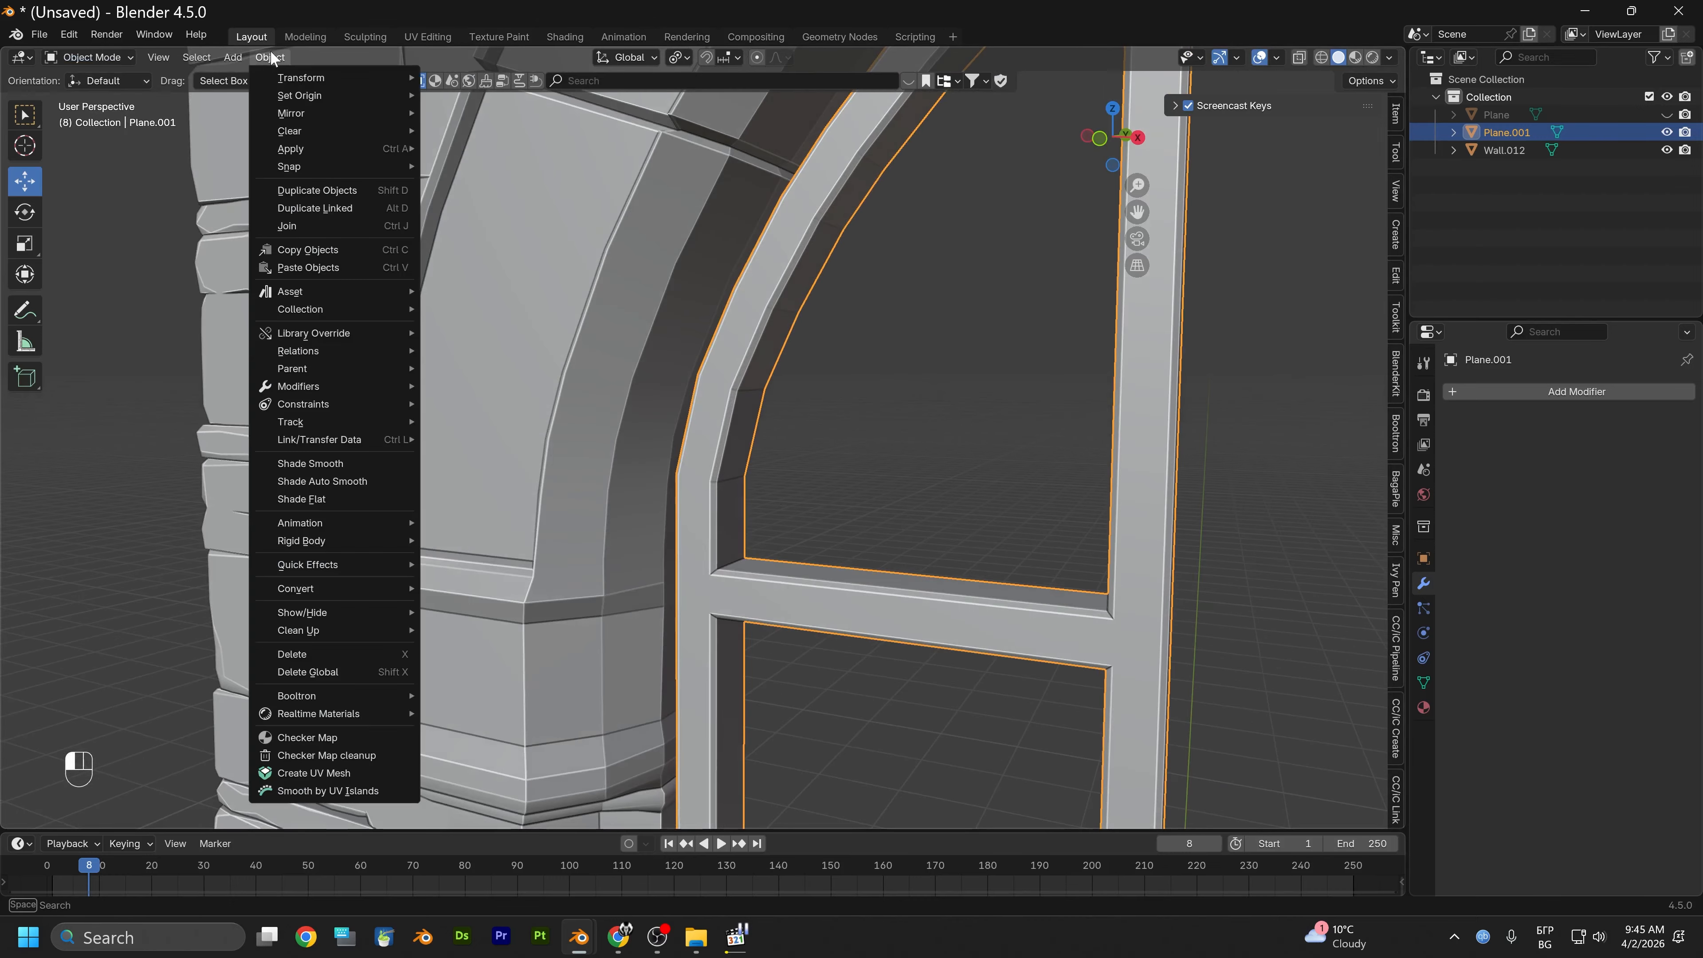
click(315, 464)
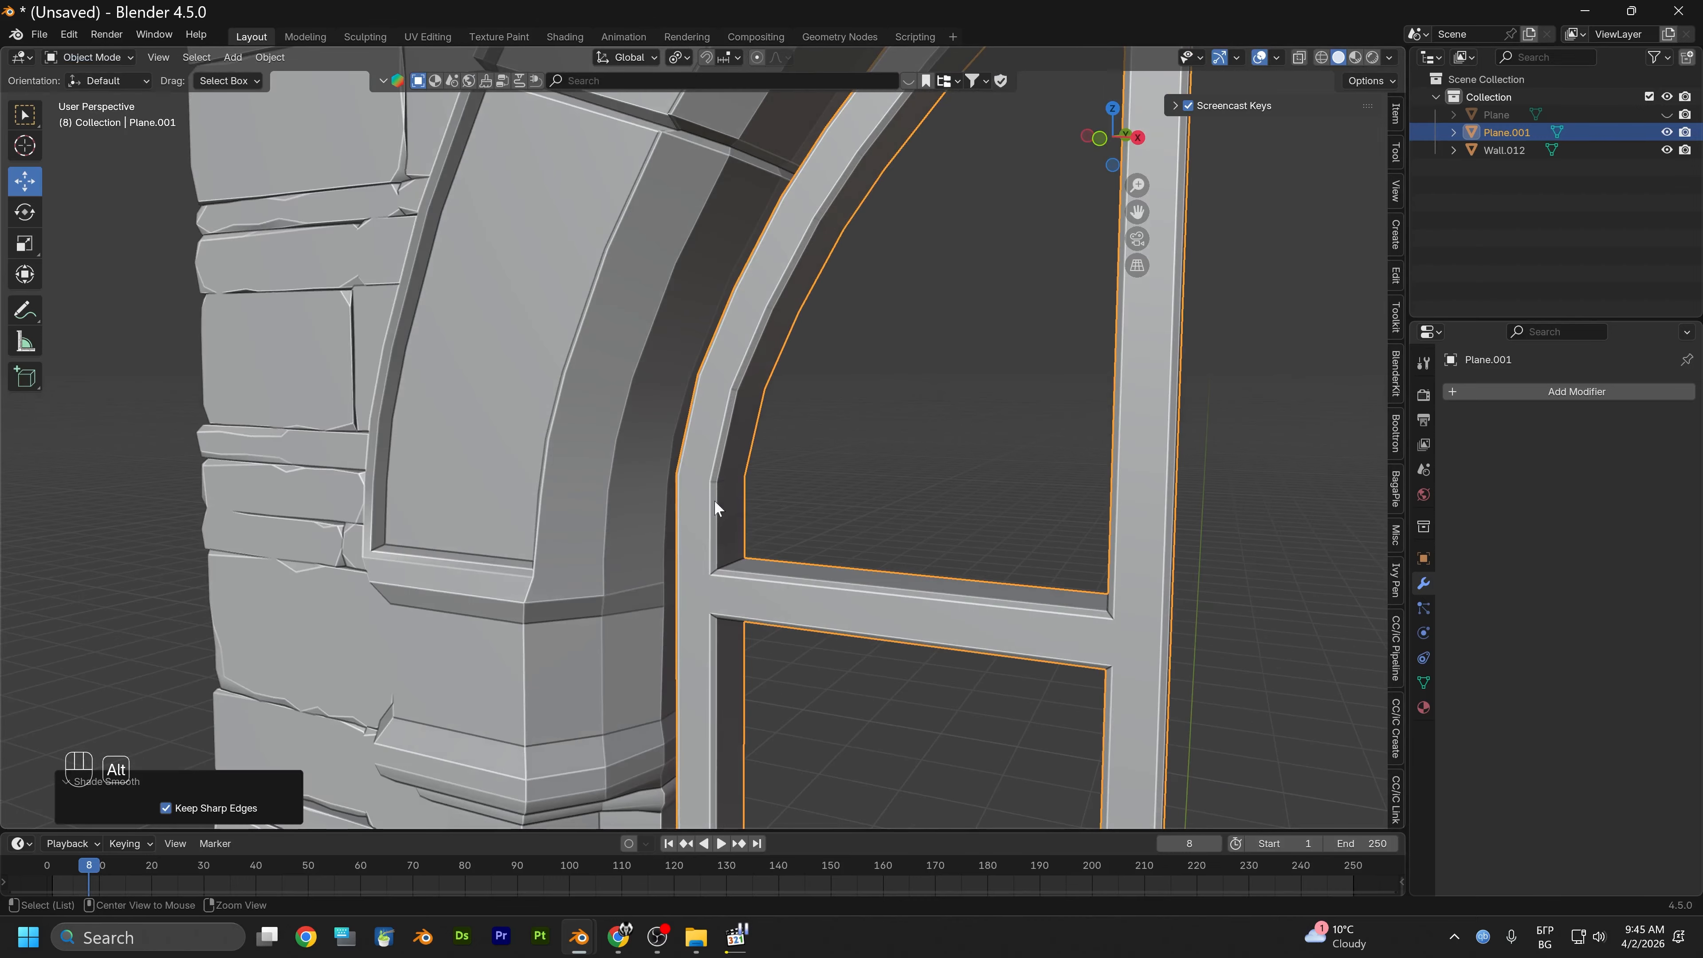
mouse_move(715, 499)
alt+middle_down()
mouse_move(622, 479)
mouse_move(646, 464)
mouse_move(688, 479)
mouse_move(621, 477)
mouse_move(619, 495)
mouse_move(720, 467)
alt+middle_up()
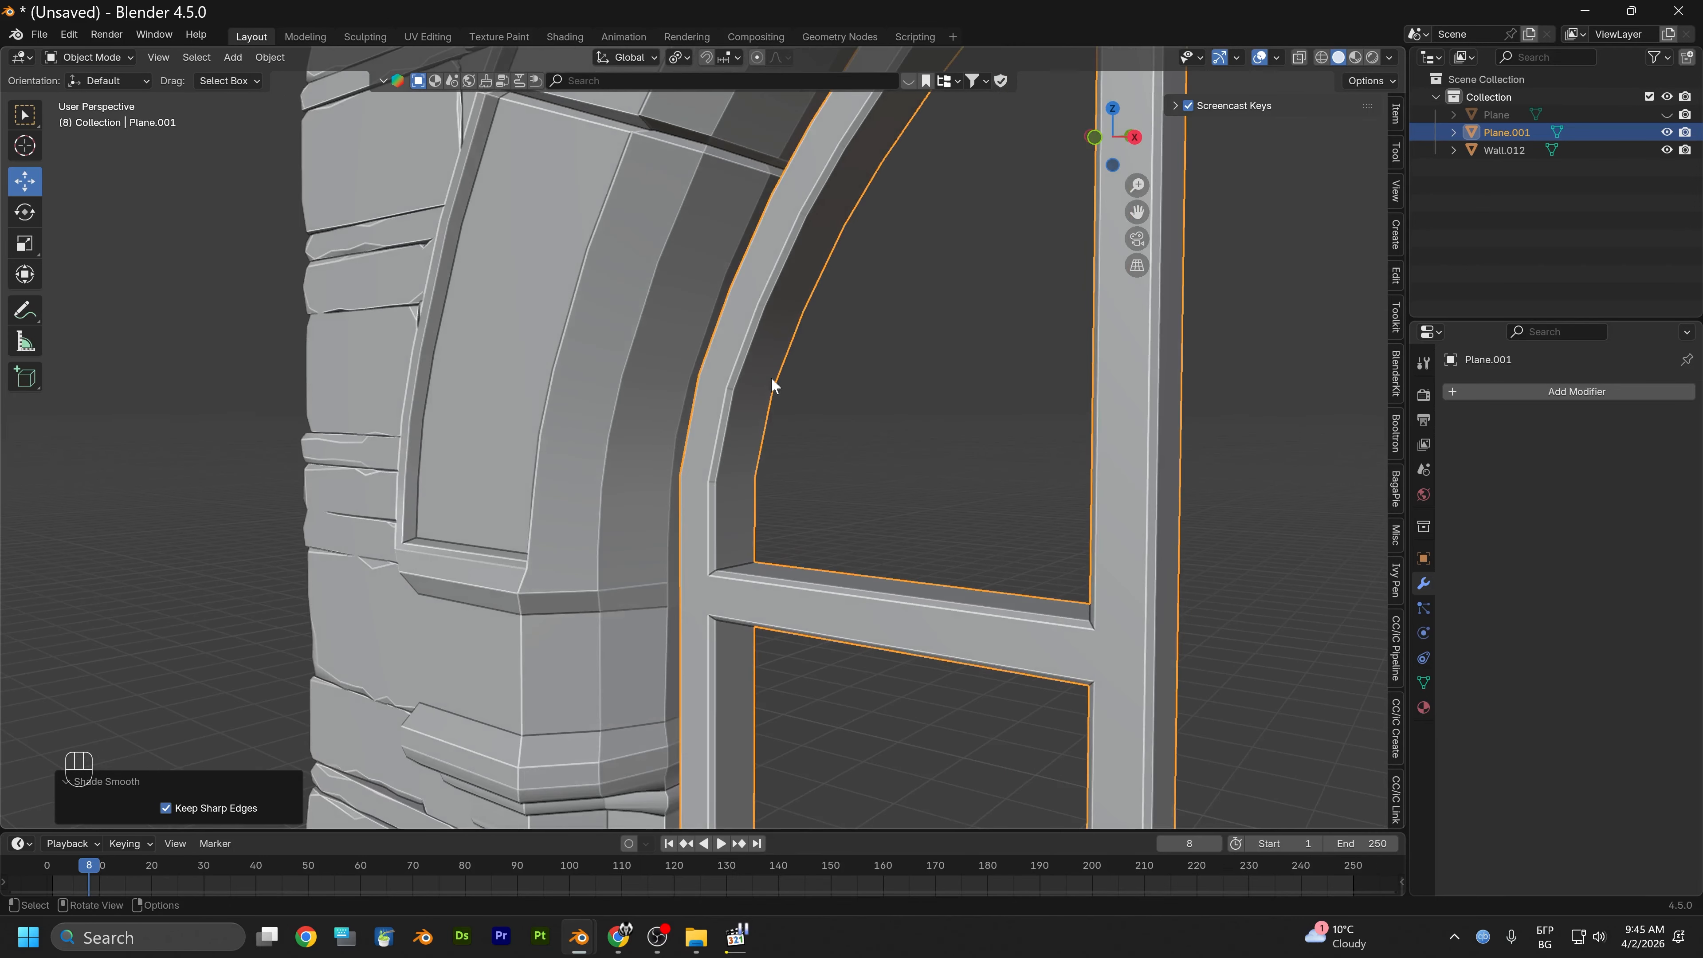
scroll(705, 516, up, 3)
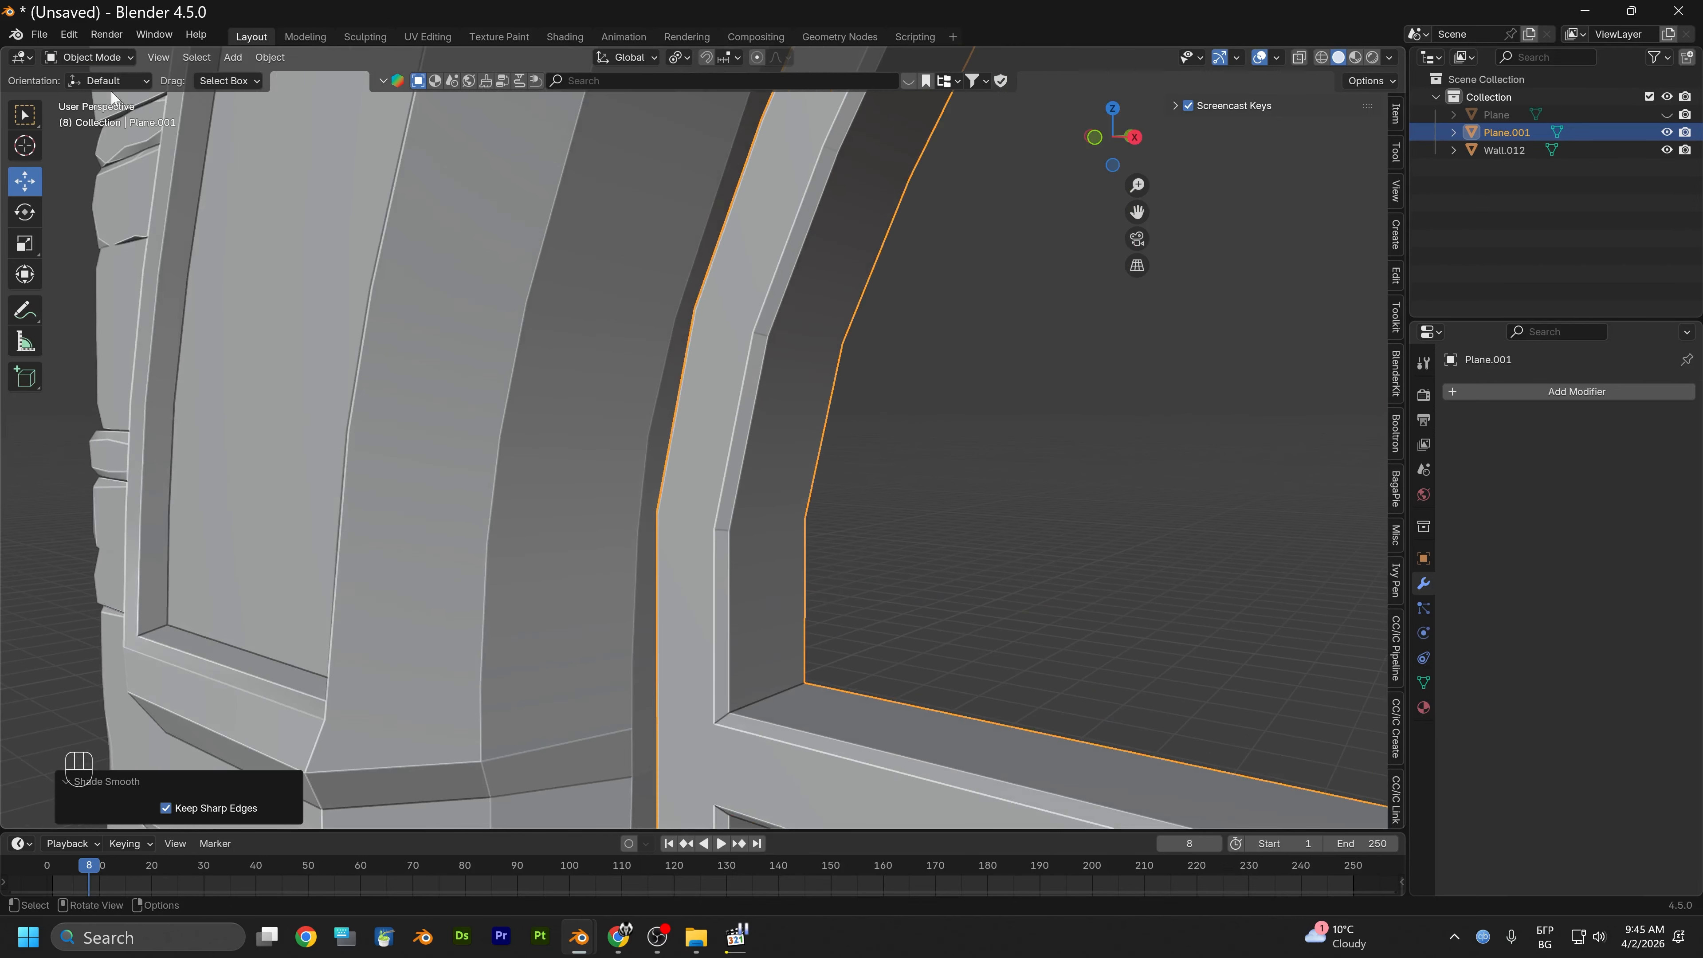
Return the frame to Edit Mode and examine the short edges crossing the bevels along its curved arch
click(94, 58)
click(100, 97)
scroll(653, 495, up, 4)
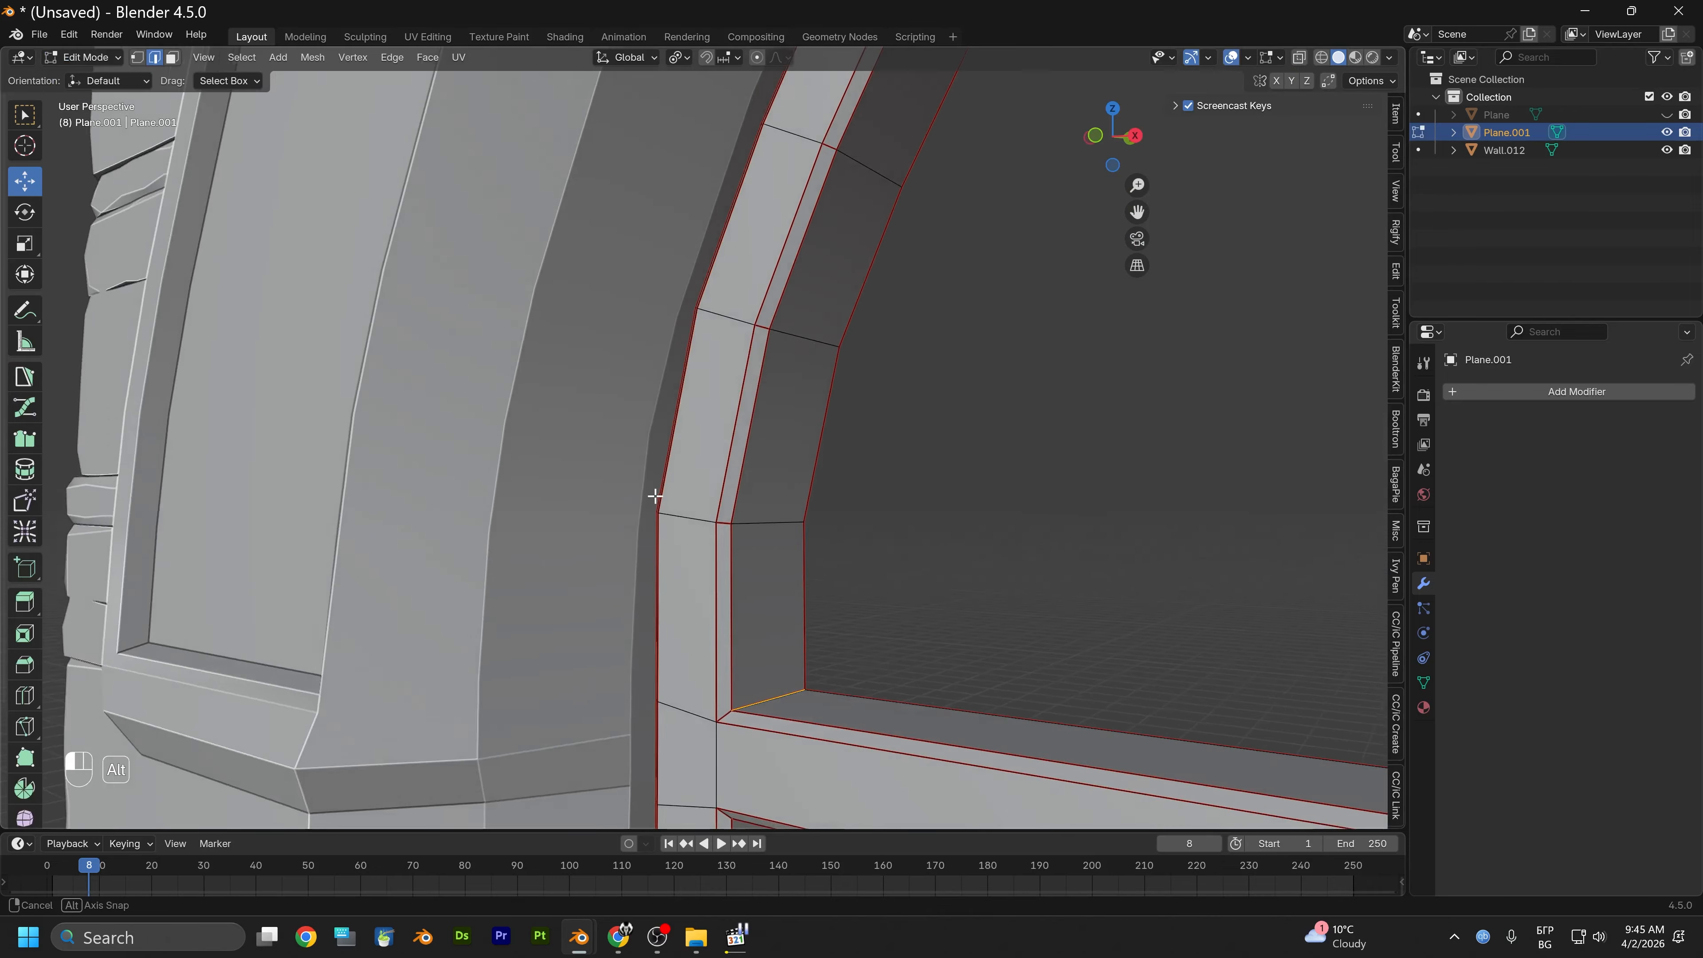
scroll(711, 520, down, 5)
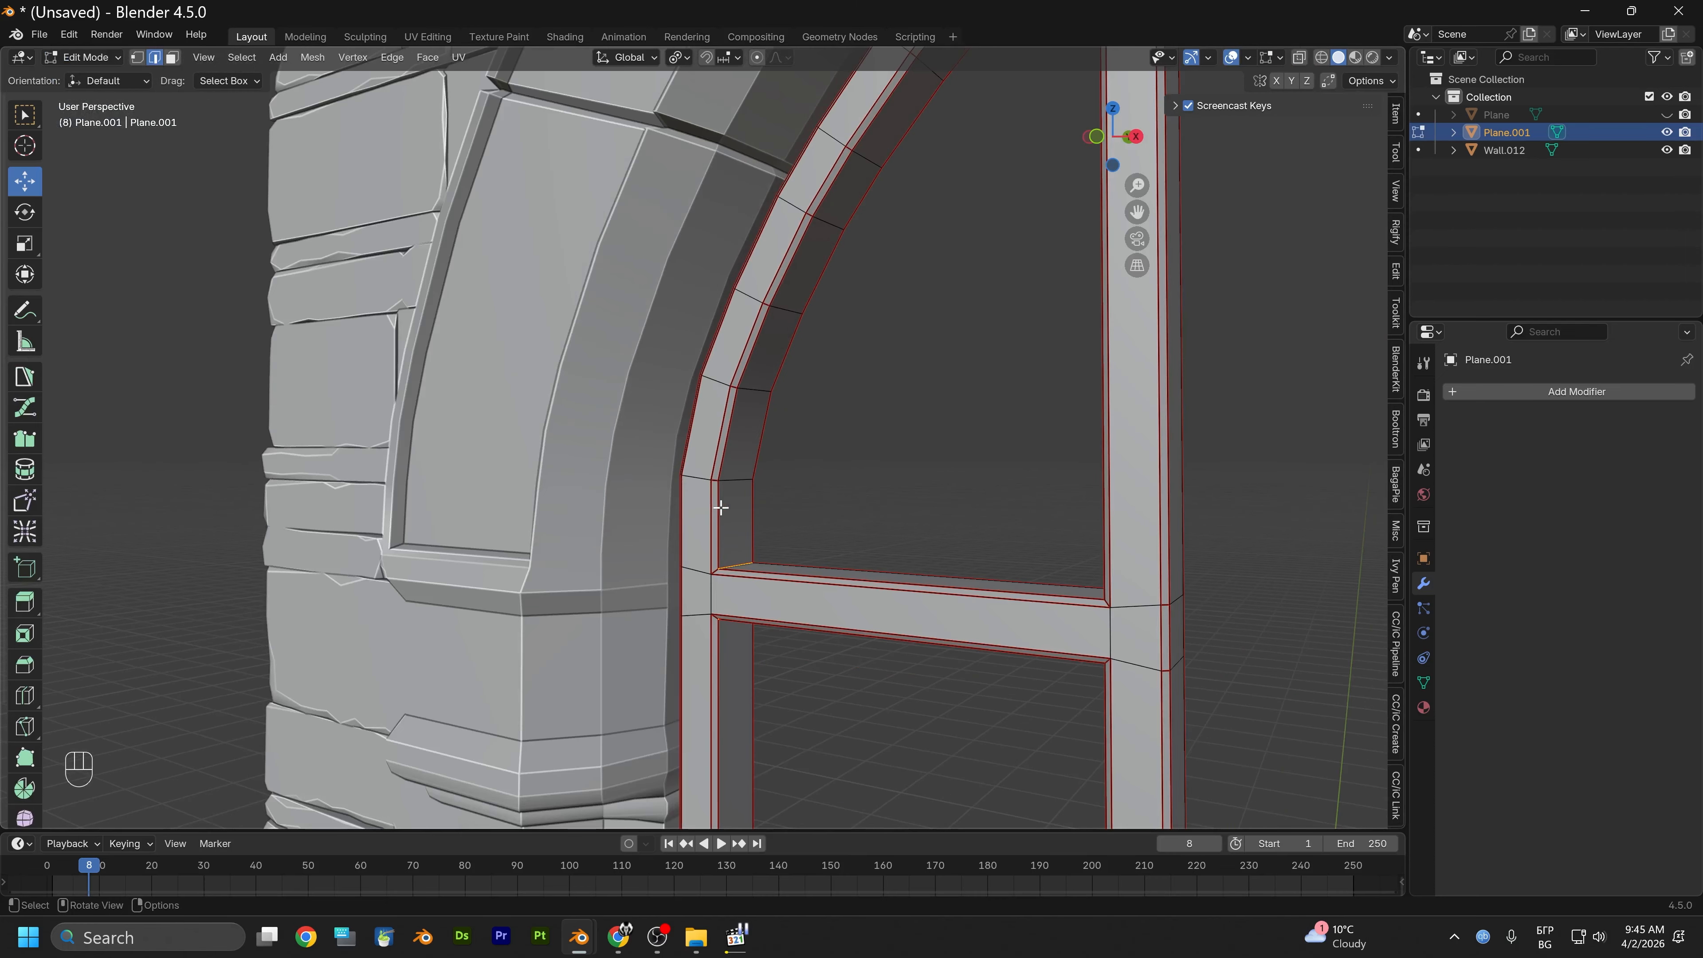
scroll(725, 518, up, 1)
middle_drag(725, 518, 799, 443)
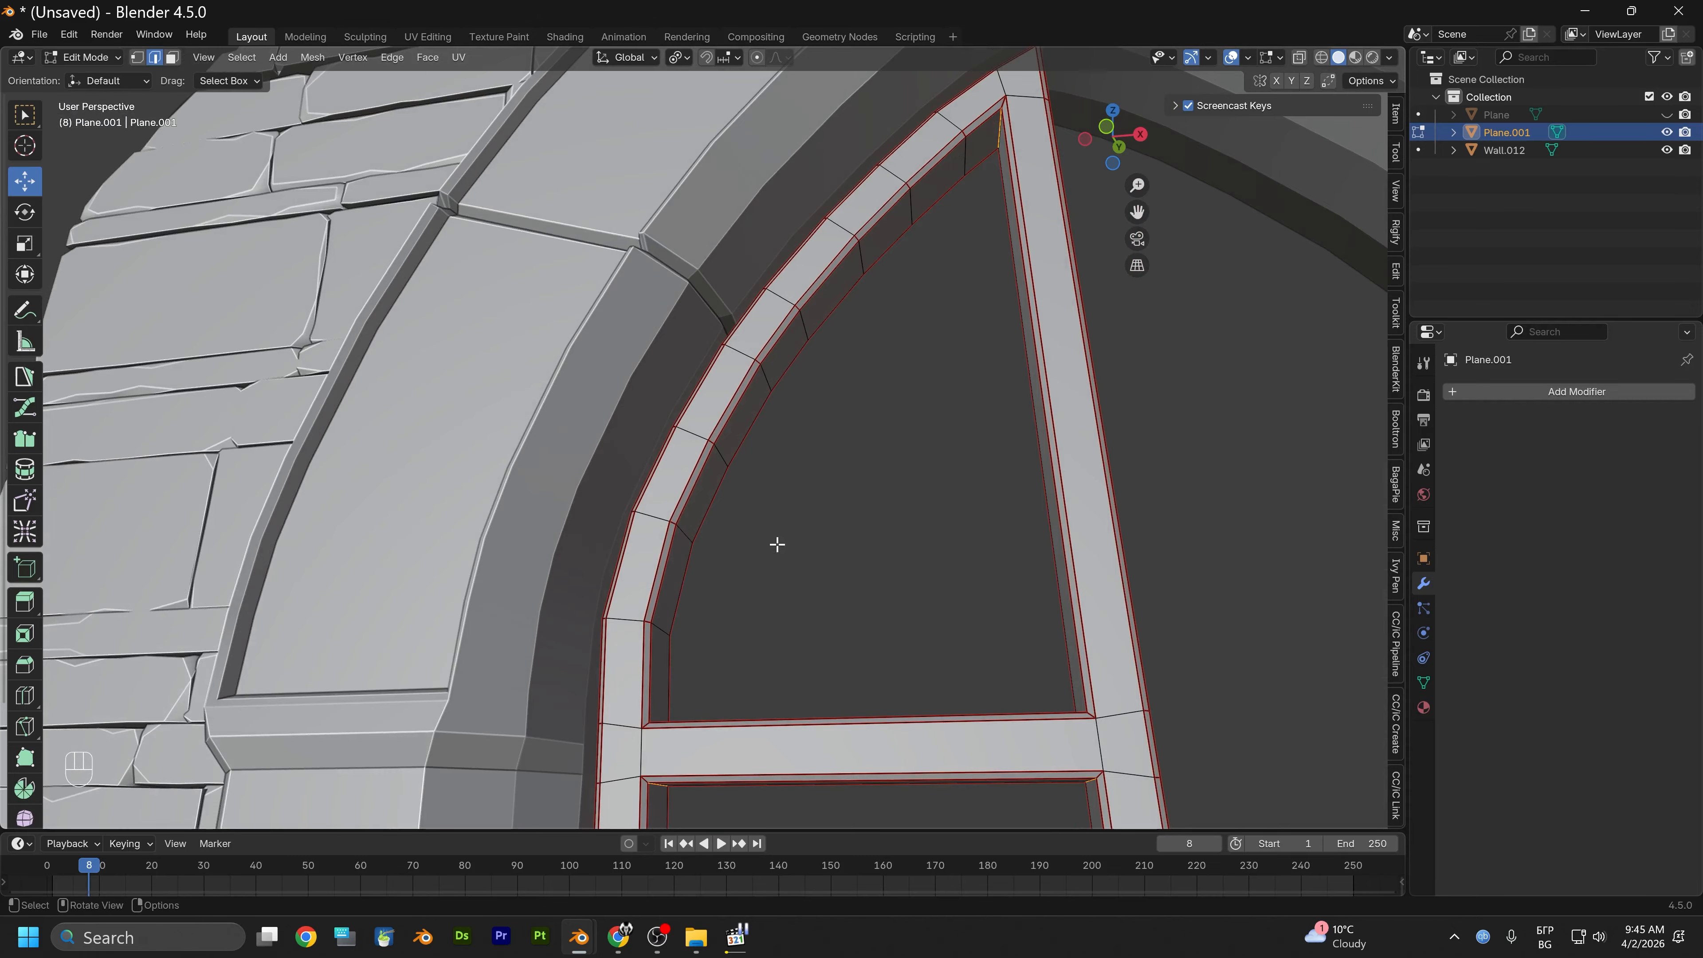
middle_drag(777, 544, 815, 516)
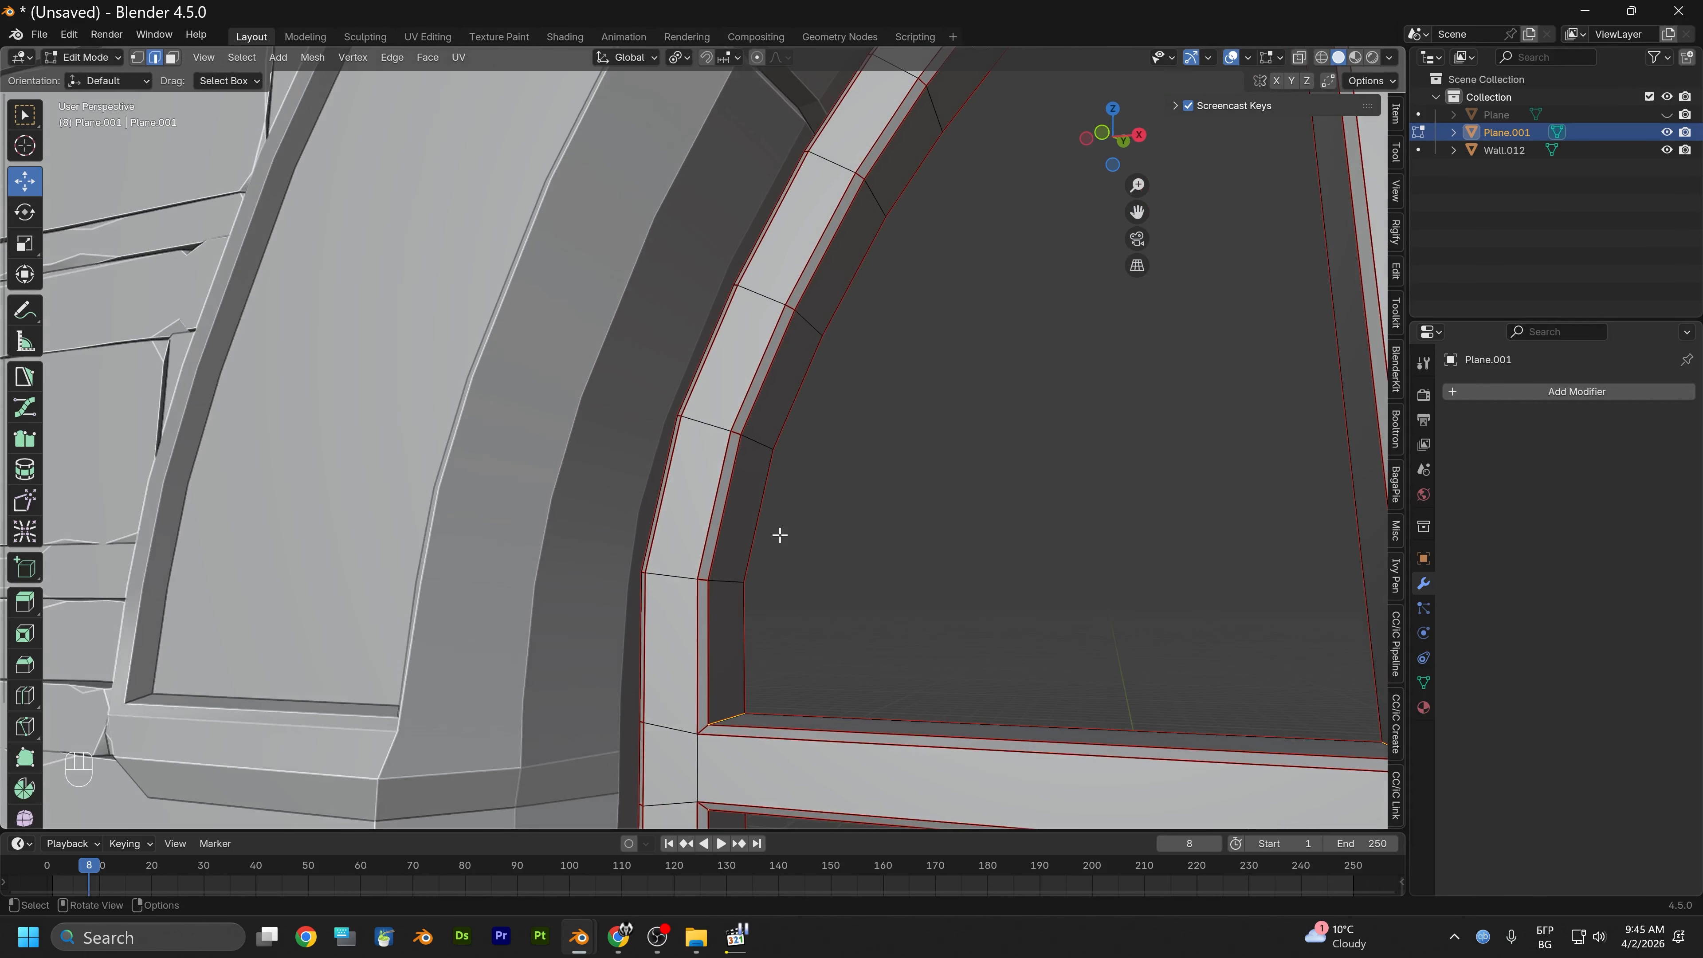
scroll(779, 534, up, 1)
middle_drag(704, 611, 752, 575)
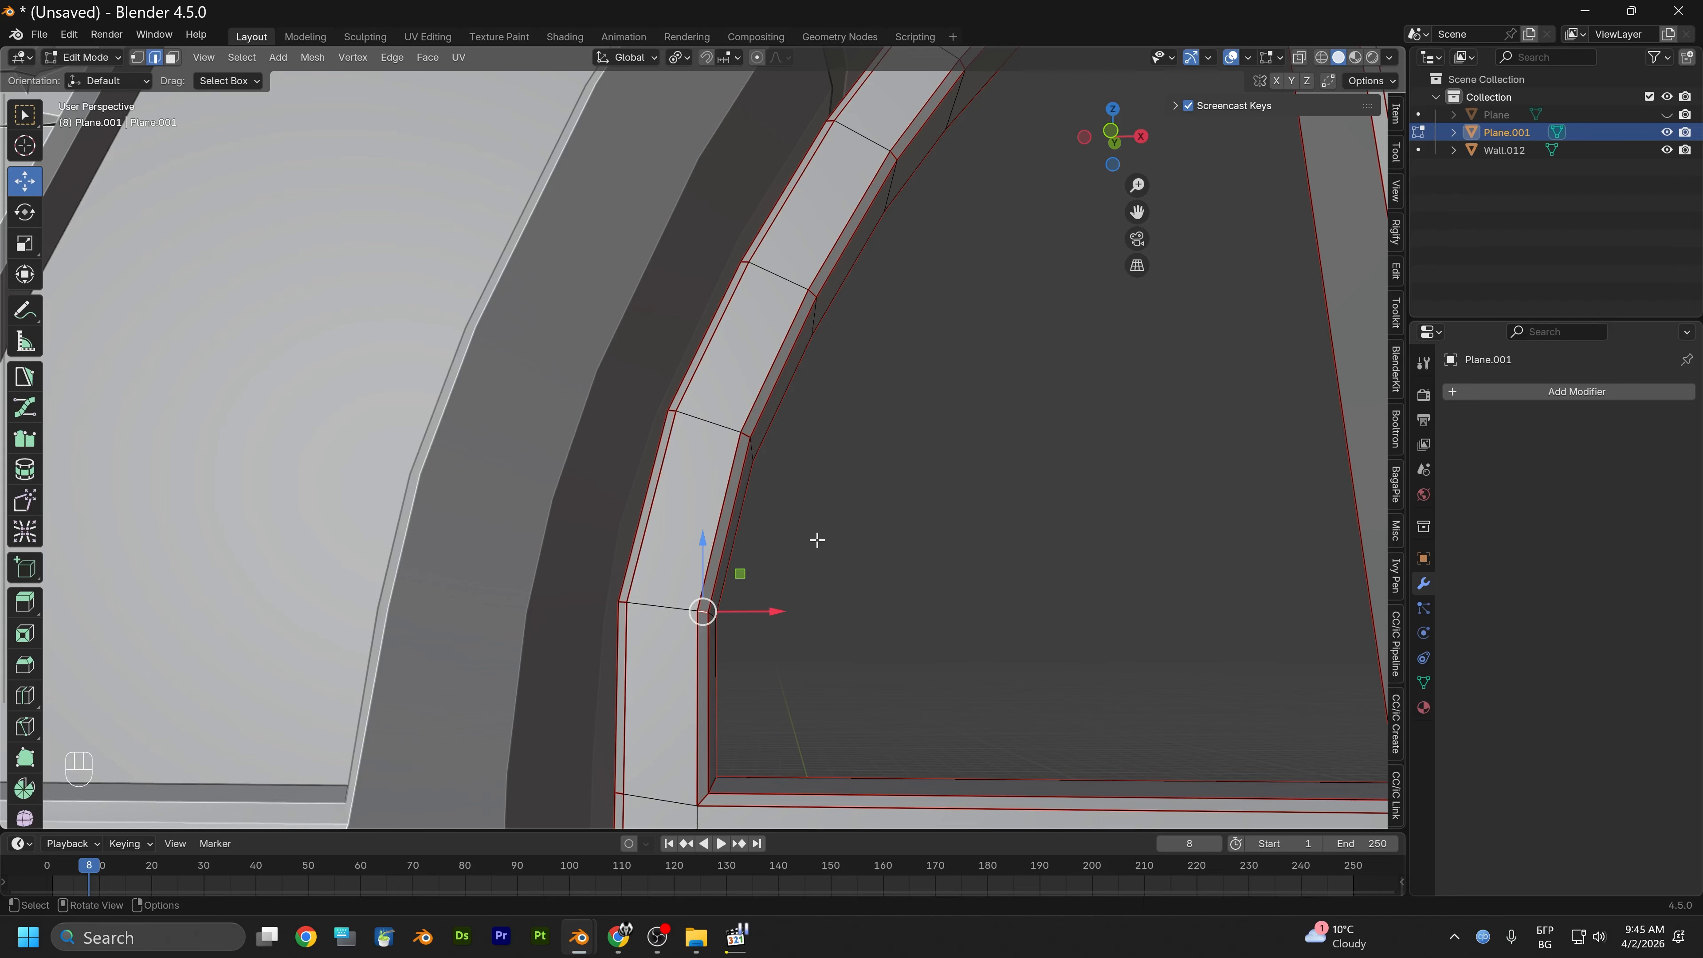
scroll(835, 532, down, 3)
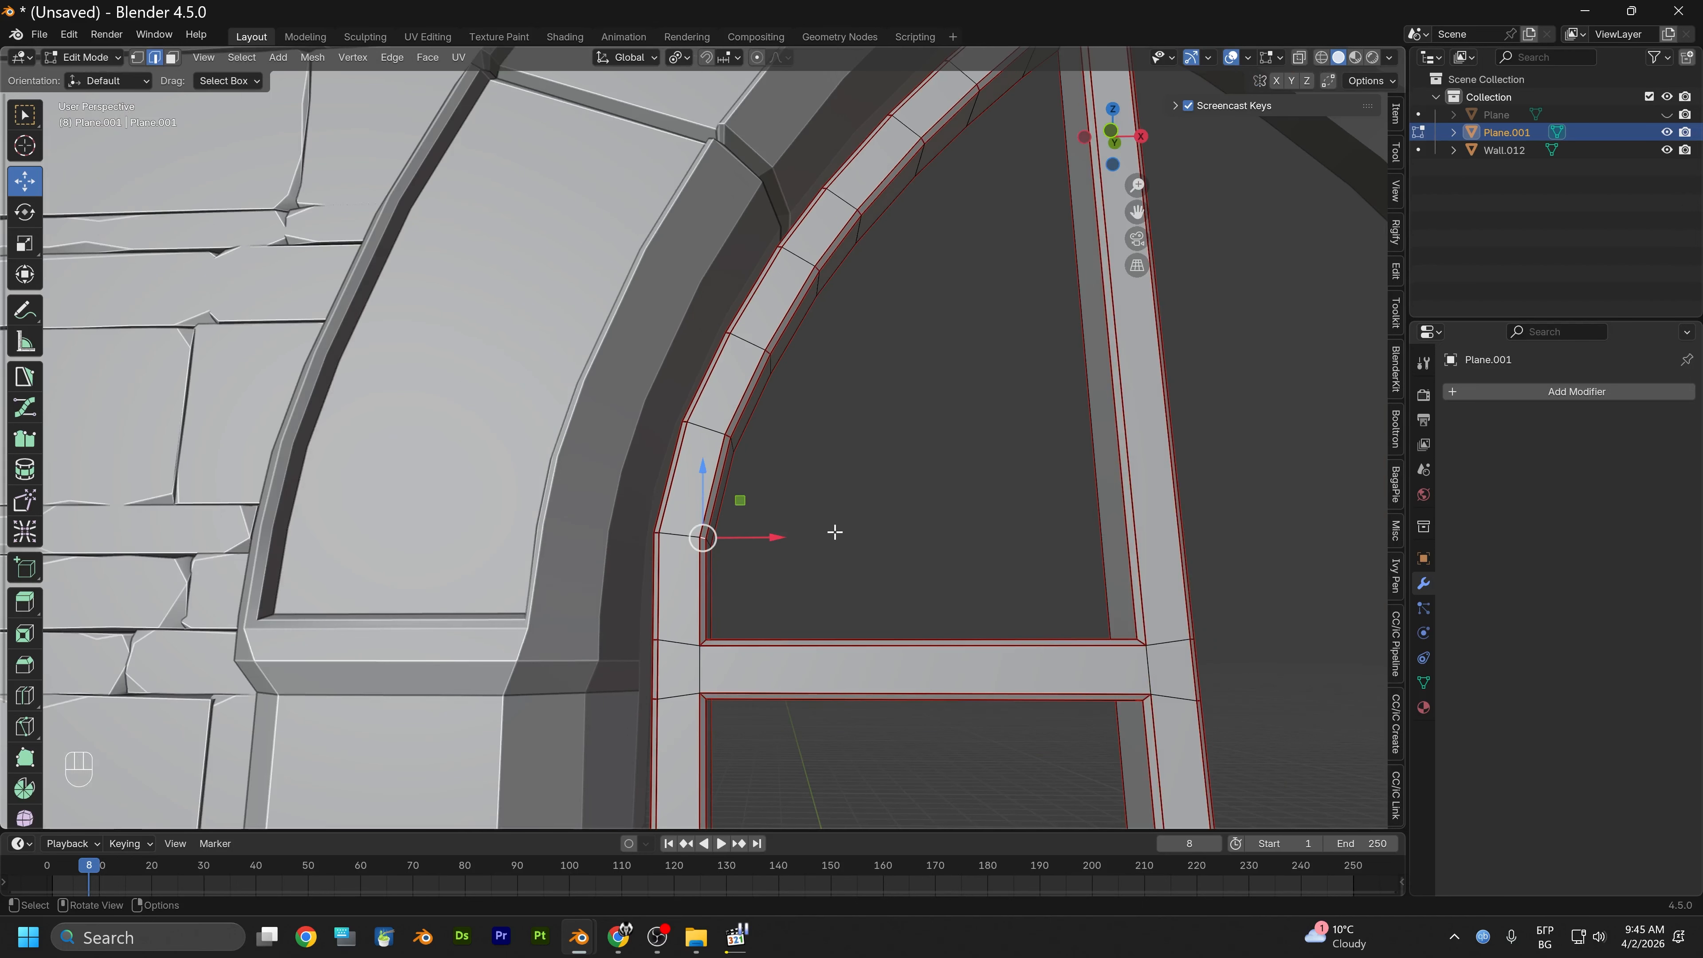
mouse_move(880, 509)
middle_down()
mouse_move(893, 499)
mouse_move(859, 517)
middle_up()
scroll(756, 483, up, 3)
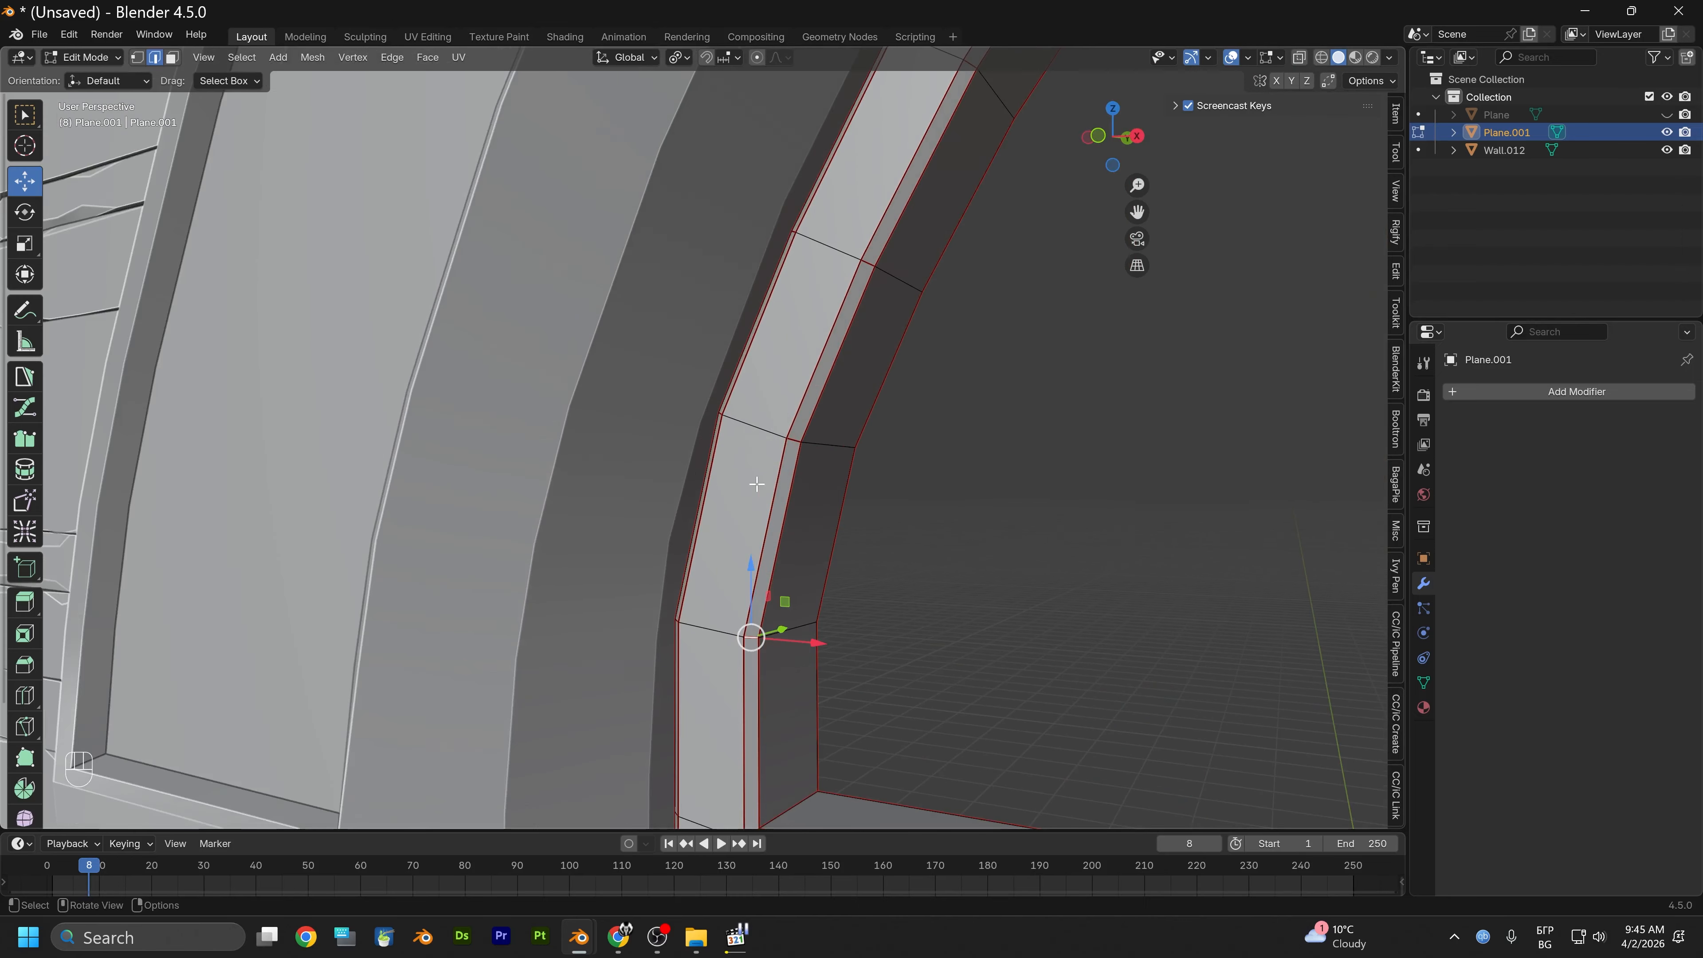
Try to select the short edges across the arch's inner front bevel as an edge ring
key(ctrl+shift)
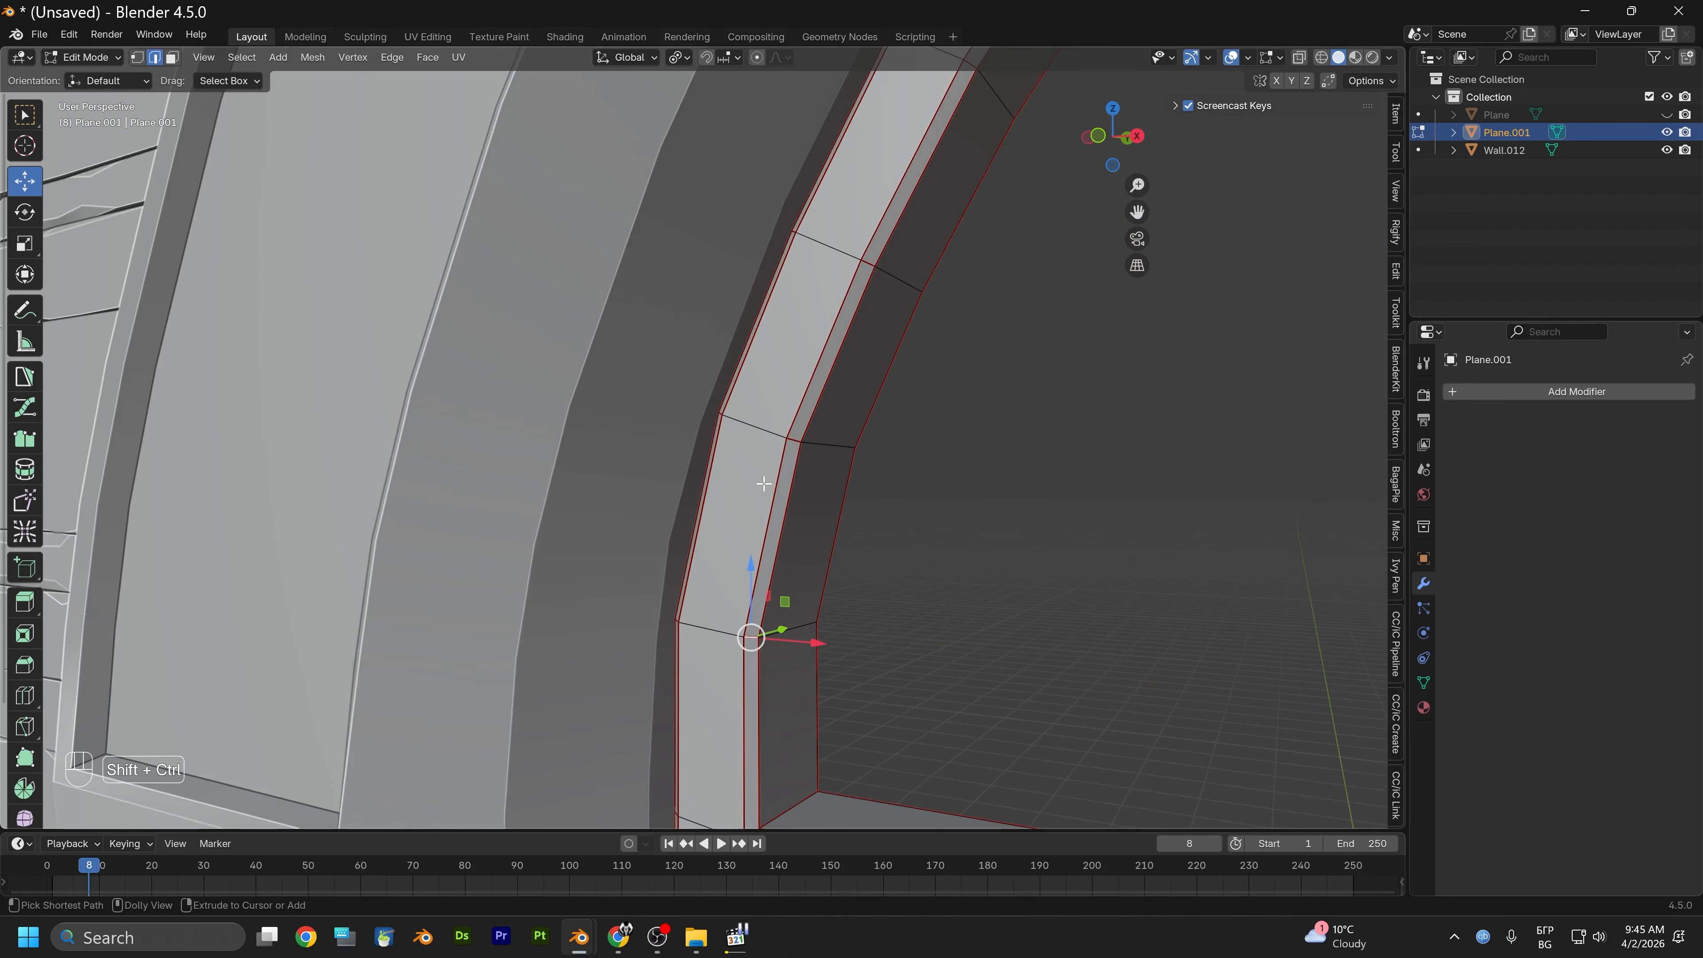
ctrl+shift+click(794, 444)
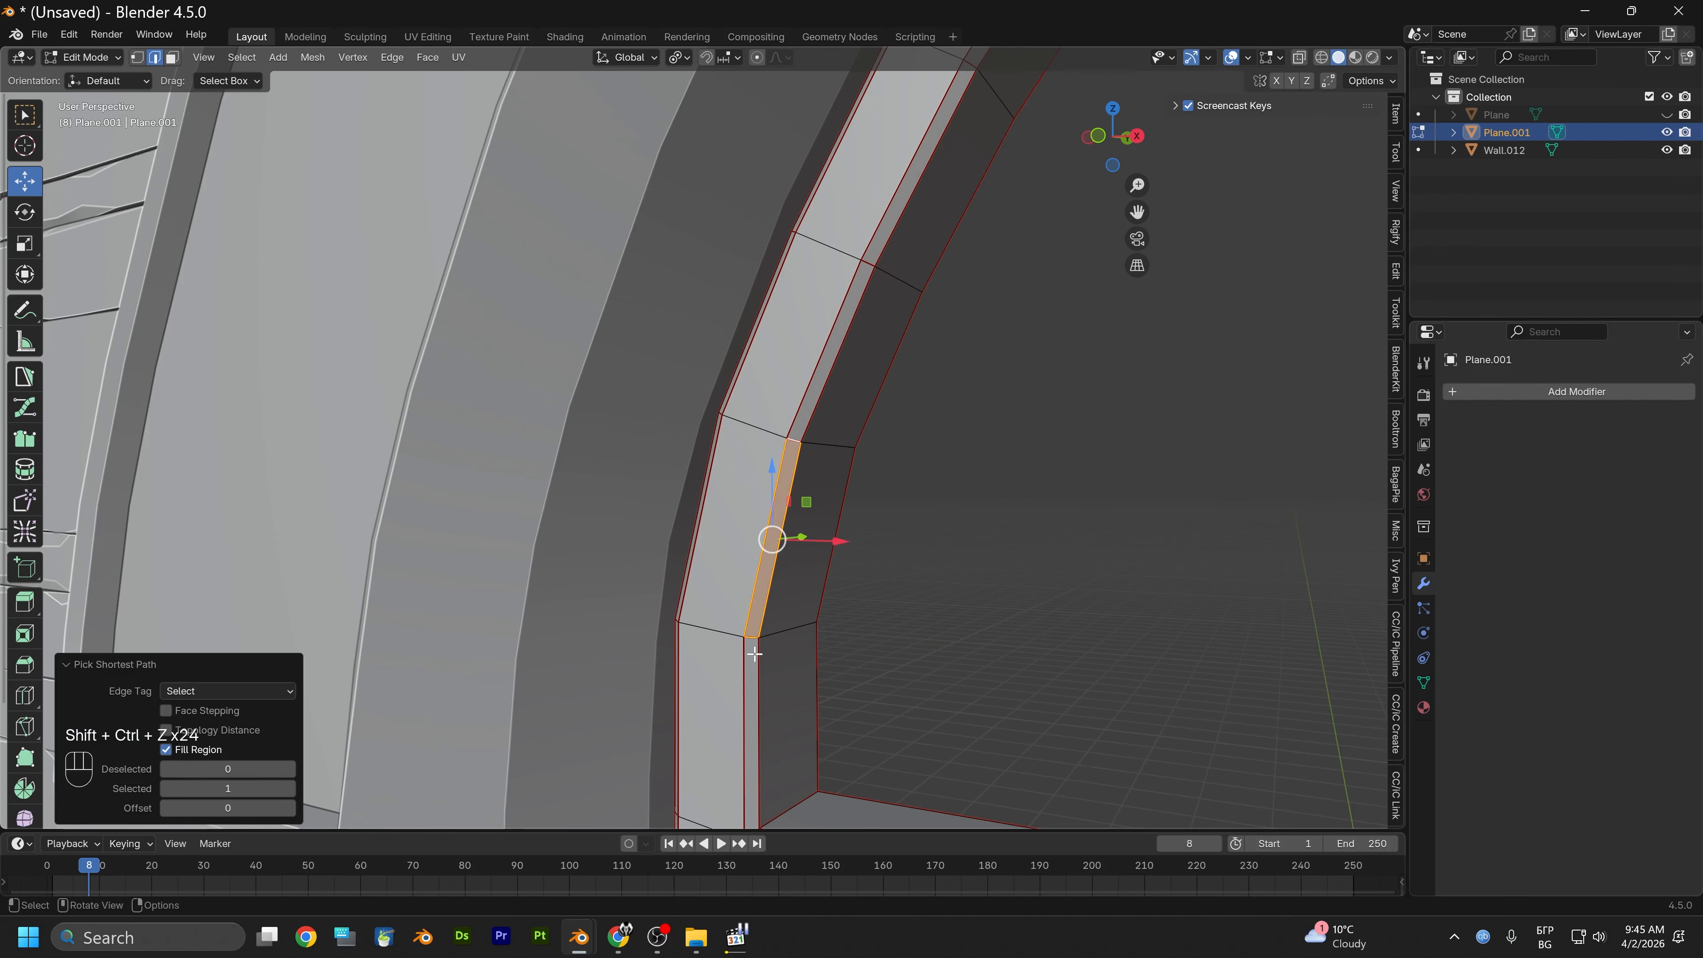
click(750, 637)
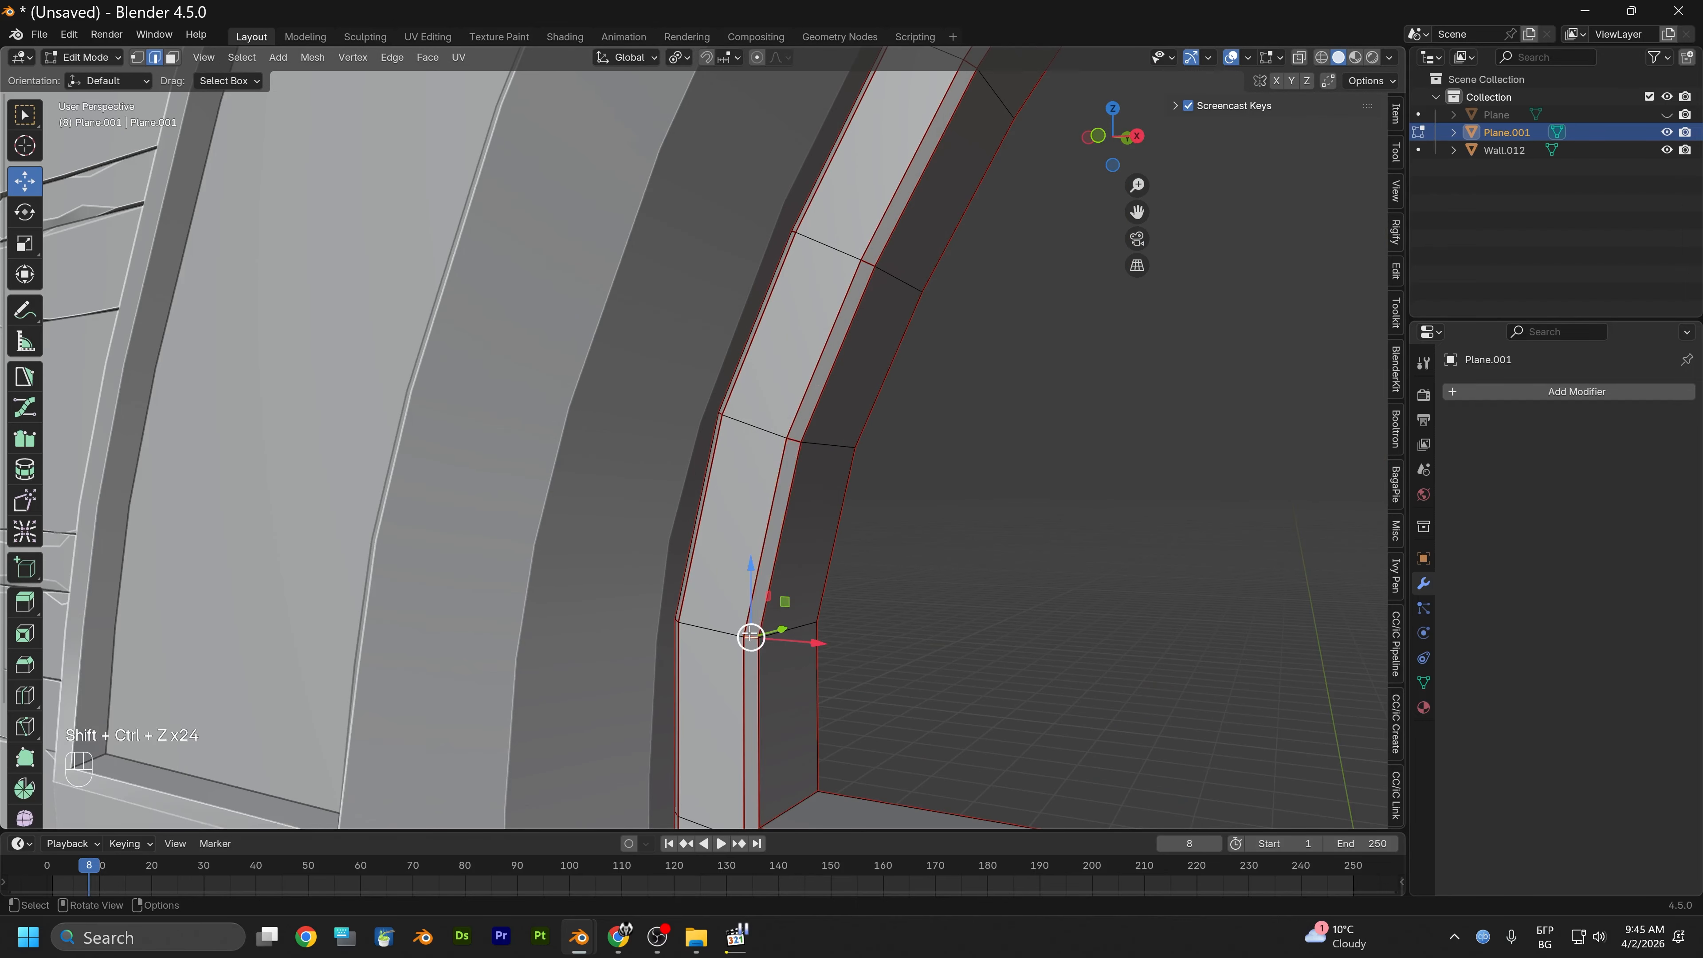
ctrl+alt+click(791, 525)
click(763, 620)
key(ctrl+alt+z)
ctrl+alt+click(752, 638)
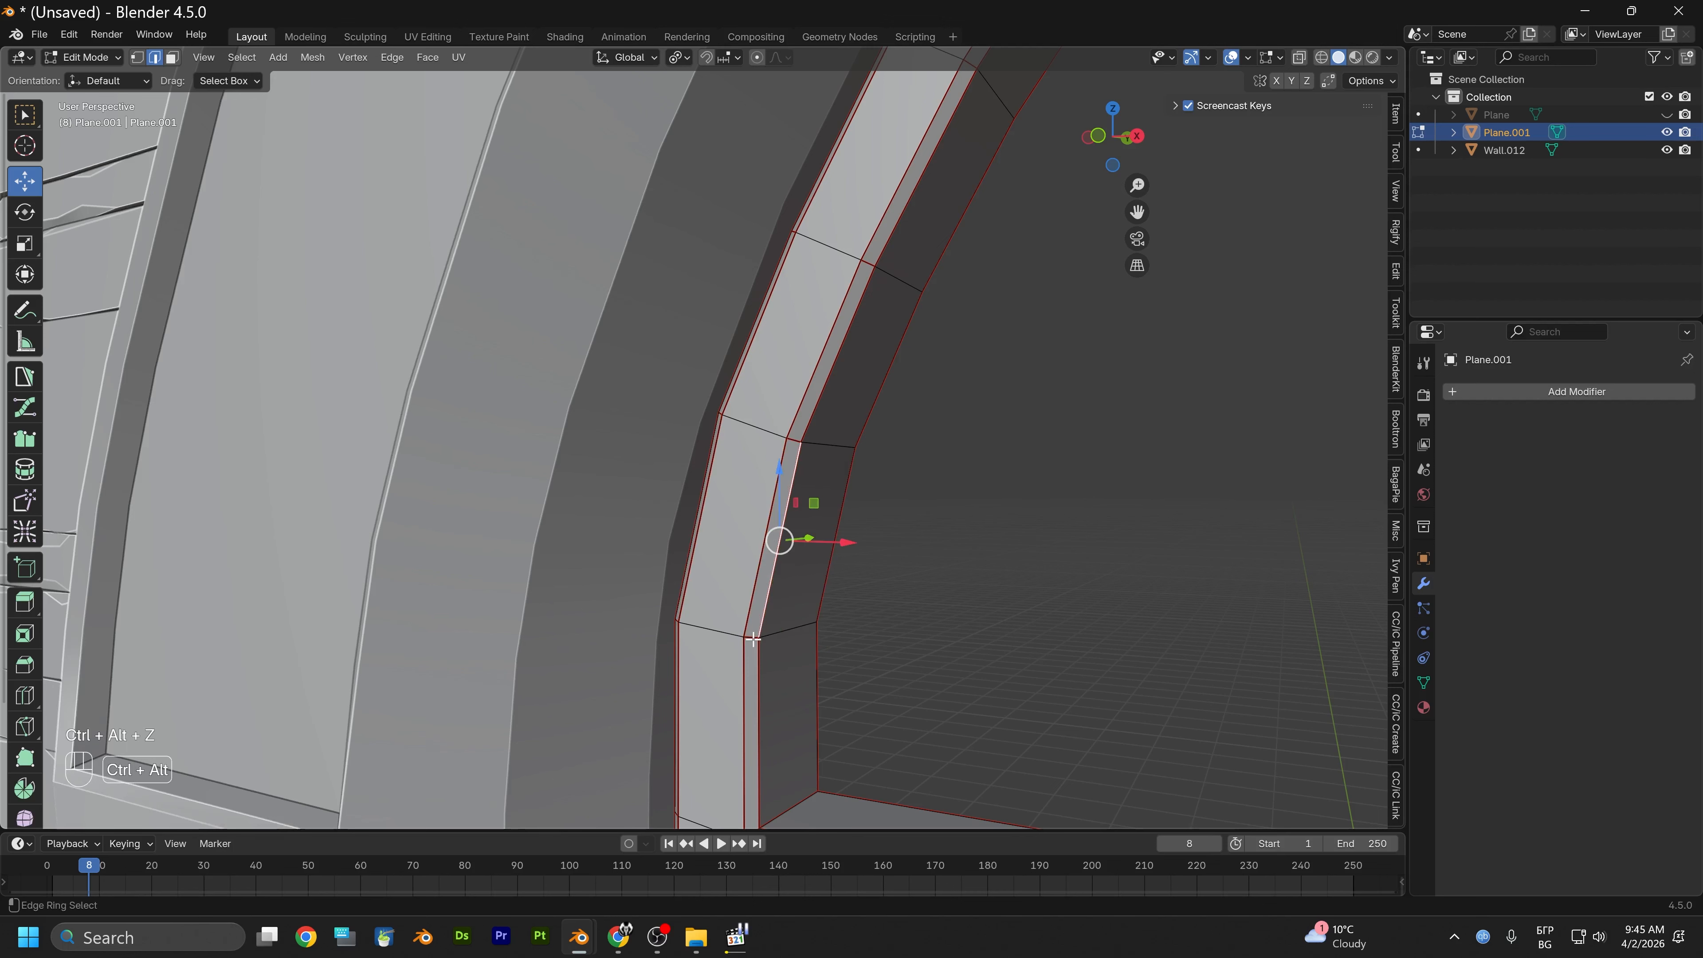
ctrl+alt+click(751, 637)
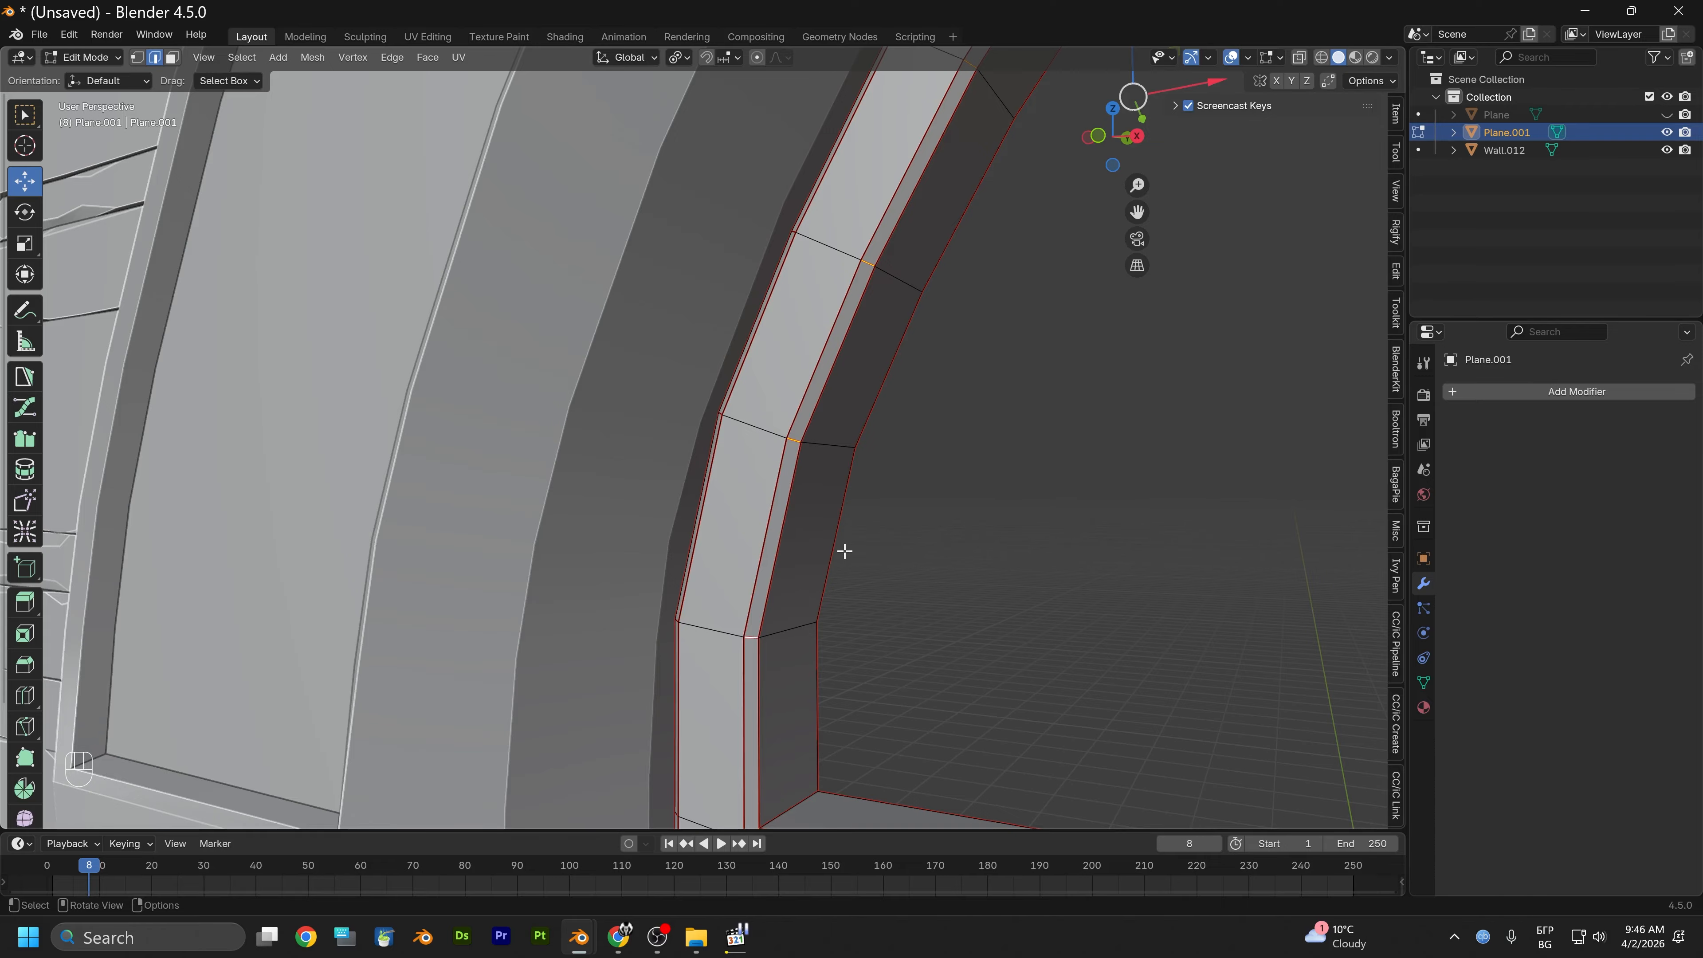
Select the ring of short edges across the arch's outer front bevel, clear their seams and mark them sharp
scroll(847, 548, down, 3)
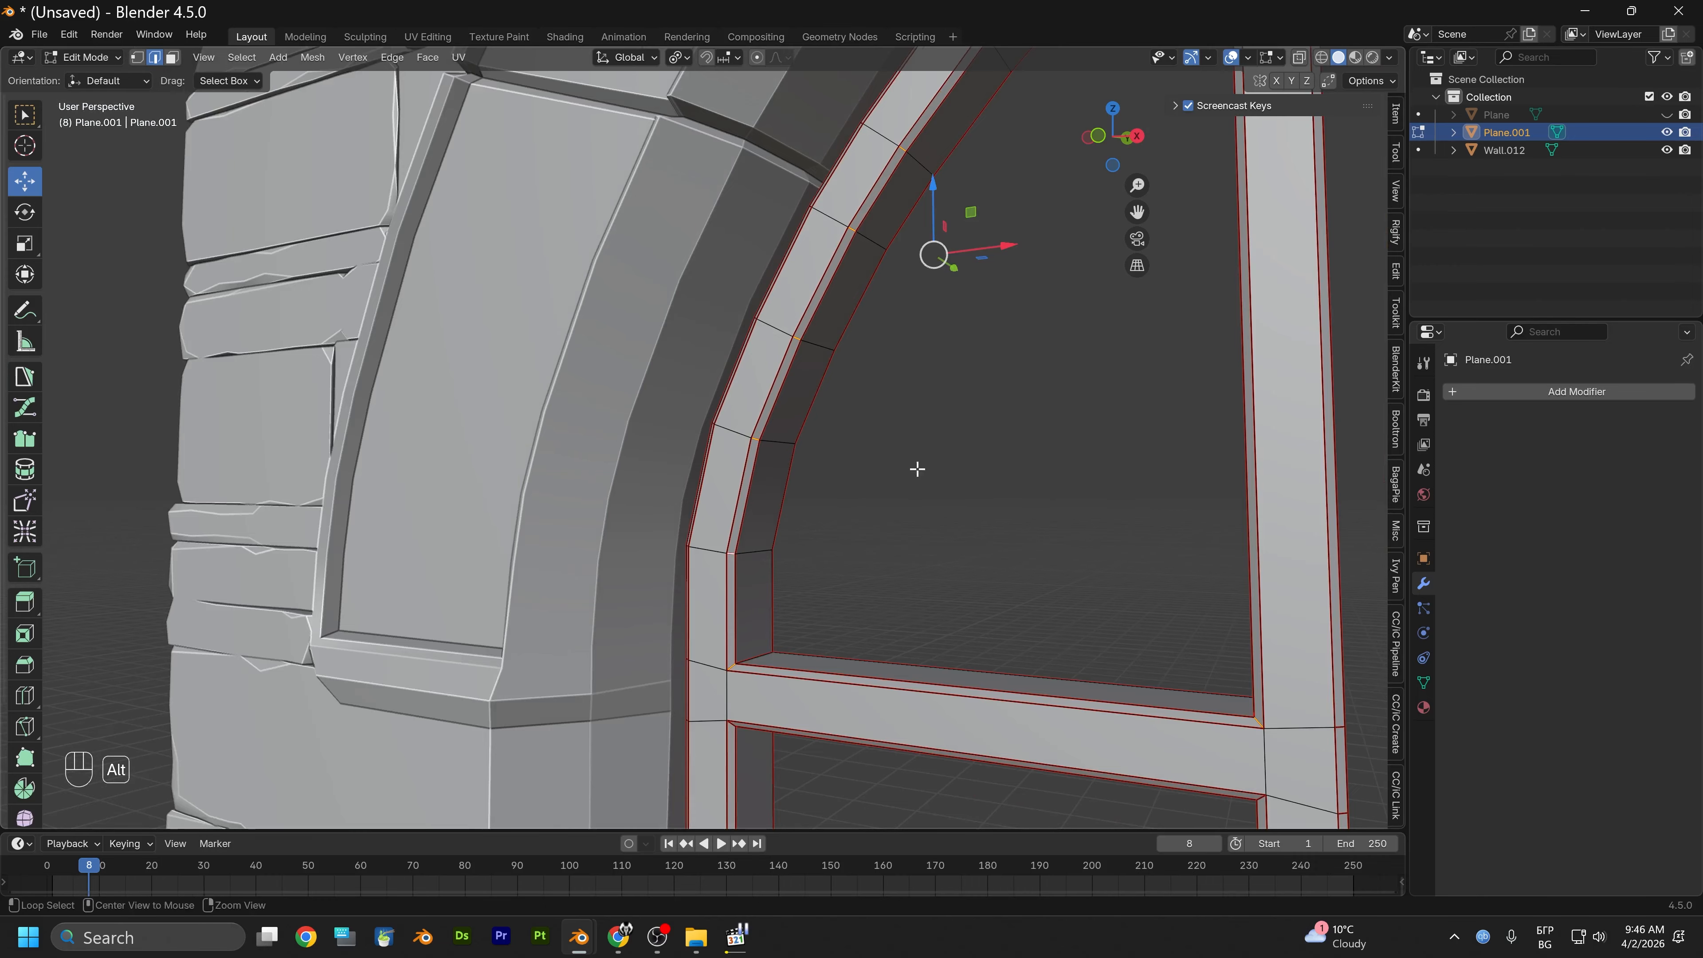
alt+middle_drag(915, 467, 865, 623)
alt+middle_drag(910, 554, 1105, 453)
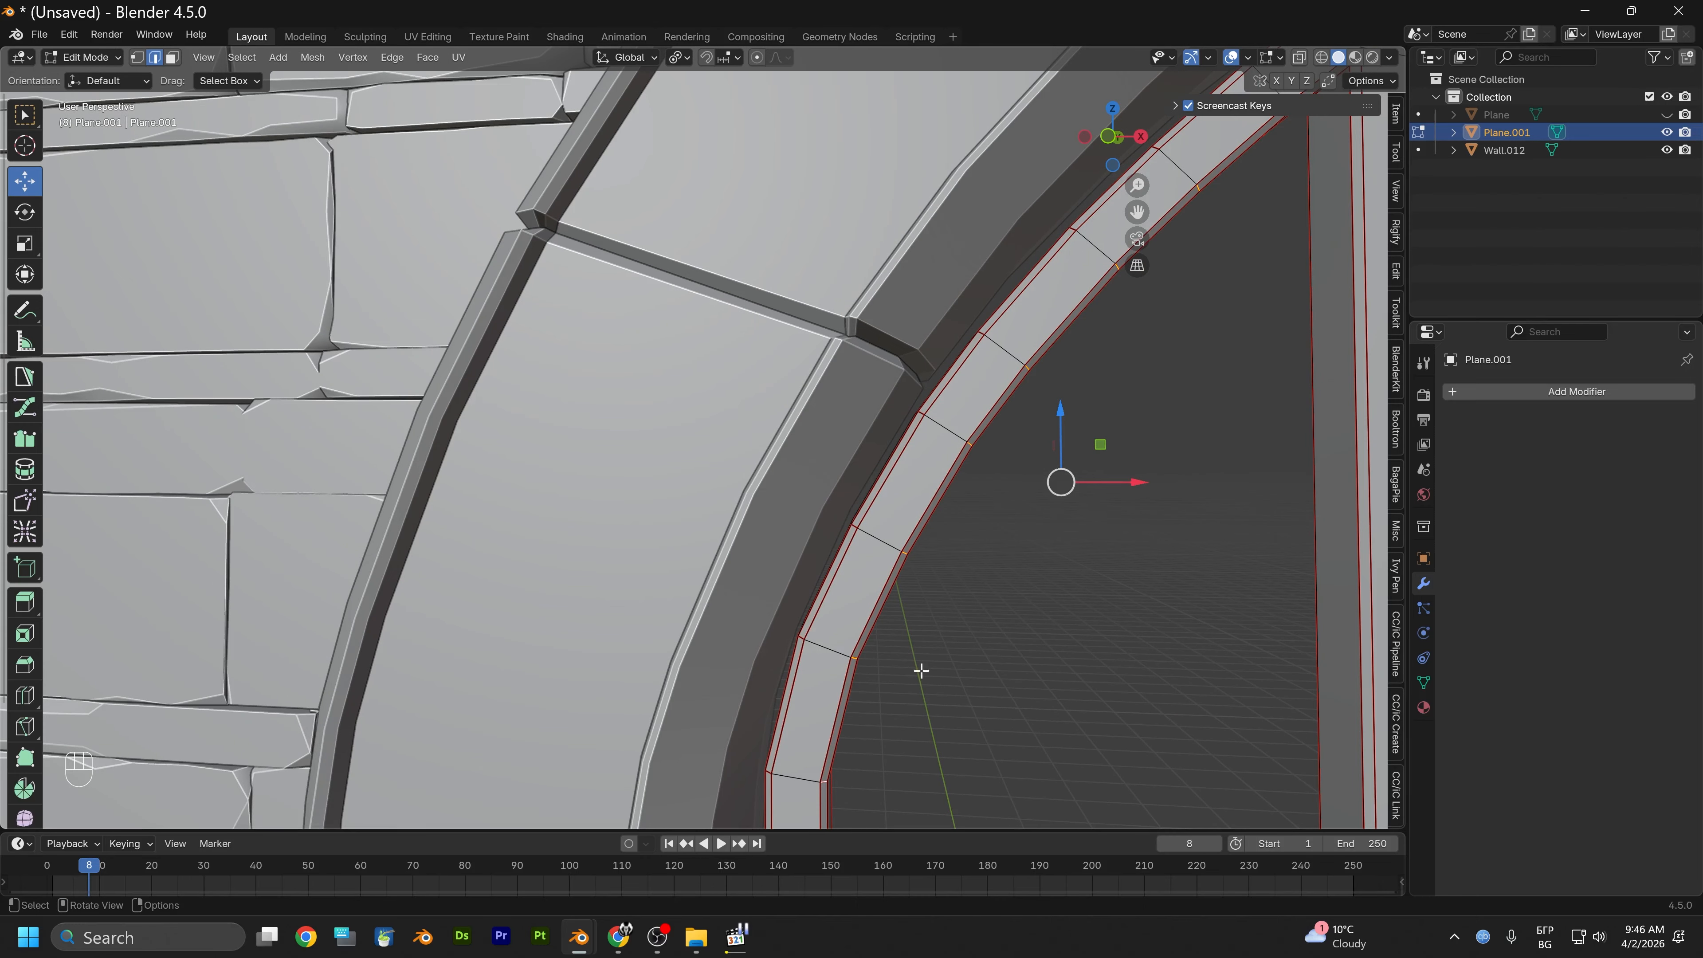
alt+middle_drag(860, 711, 944, 605)
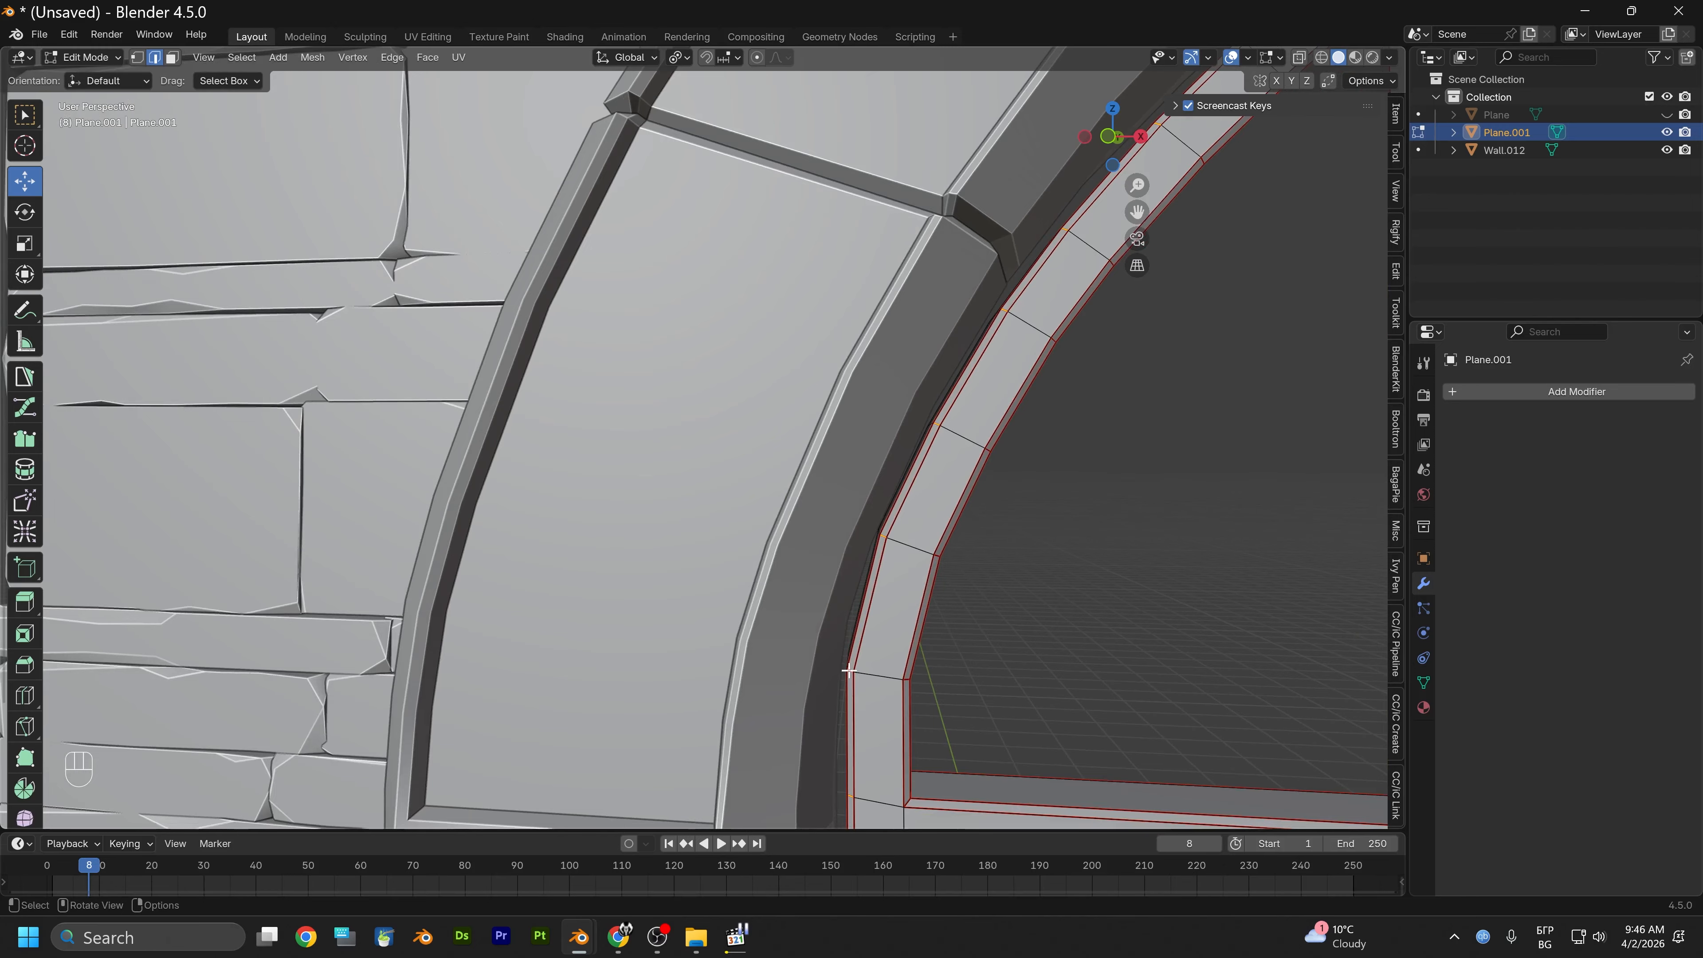
scroll(849, 670, up, 4)
right_click(892, 645)
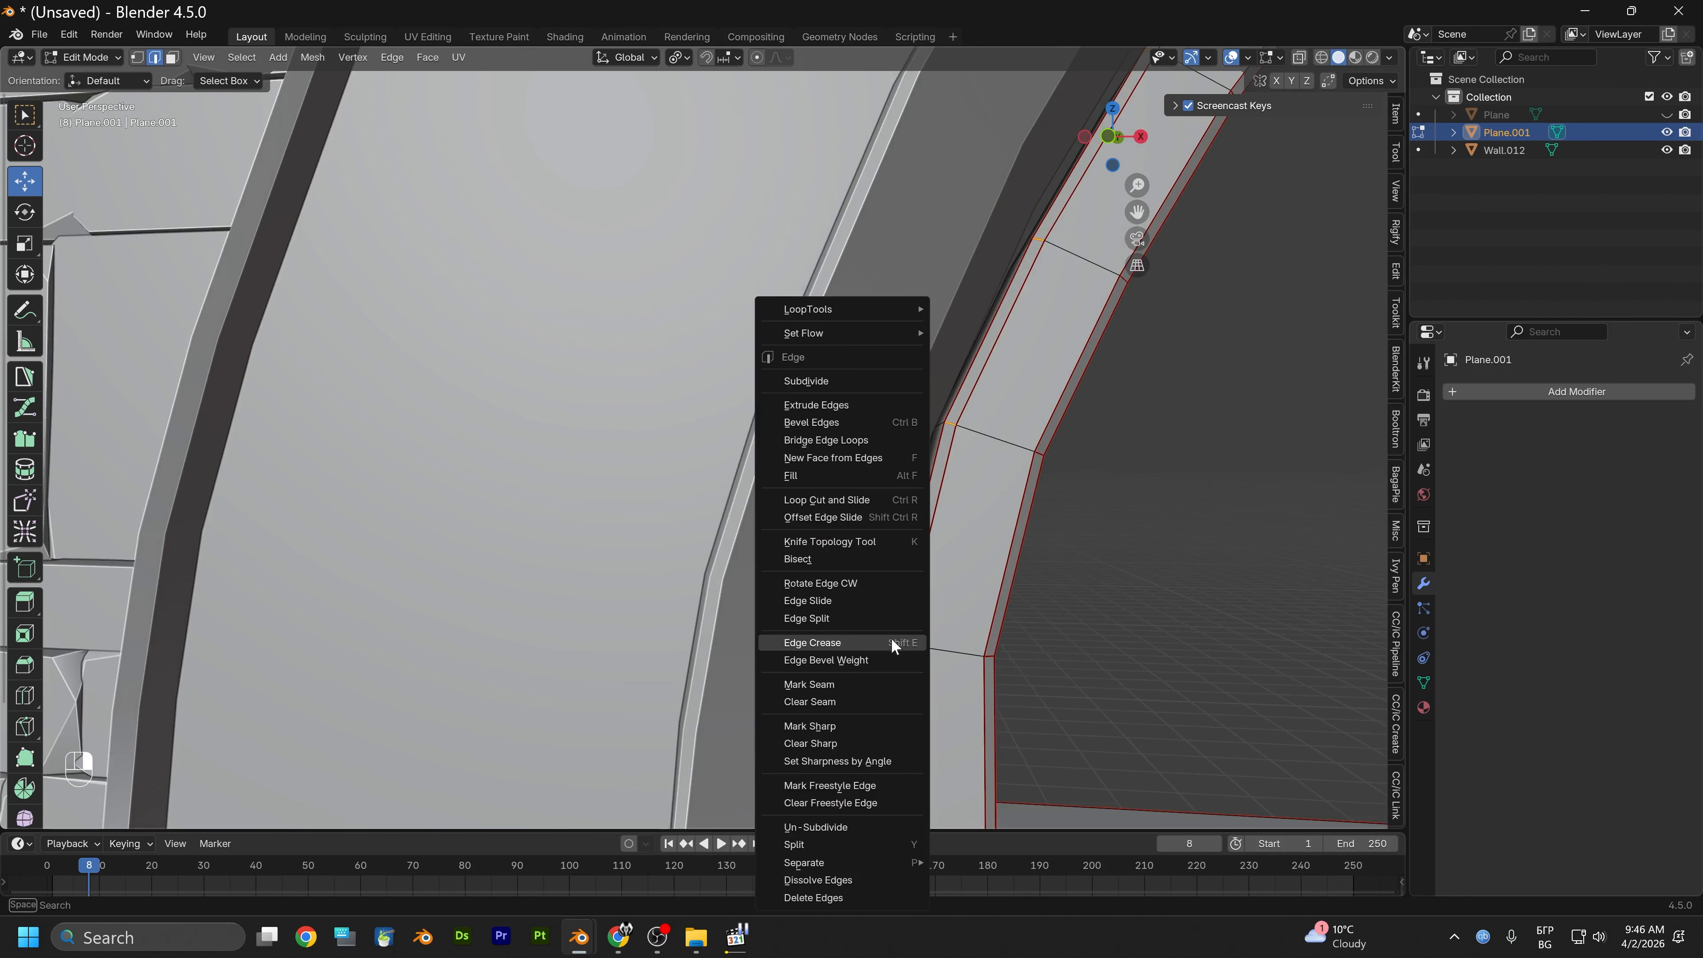
click(822, 702)
right_click(867, 675)
click(813, 723)
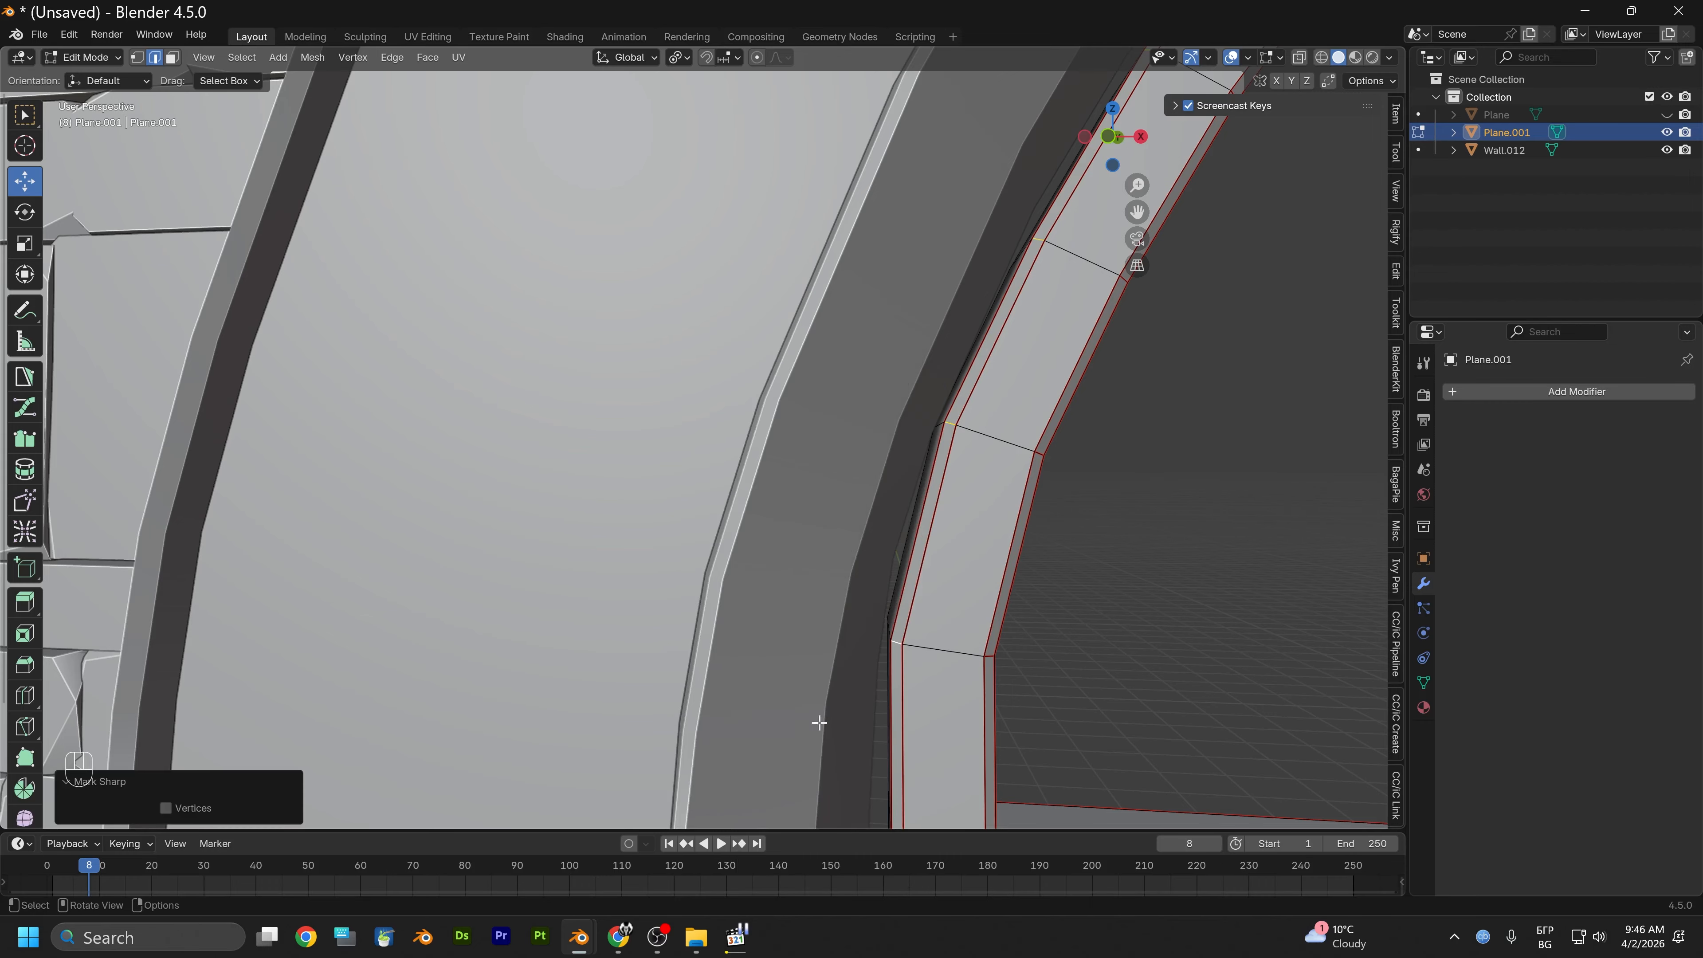
Select the ring of short edges across the arch's inner front bevel, mark them sharp and clear their seams
middle_drag(1017, 689, 1028, 680)
click(1124, 680)
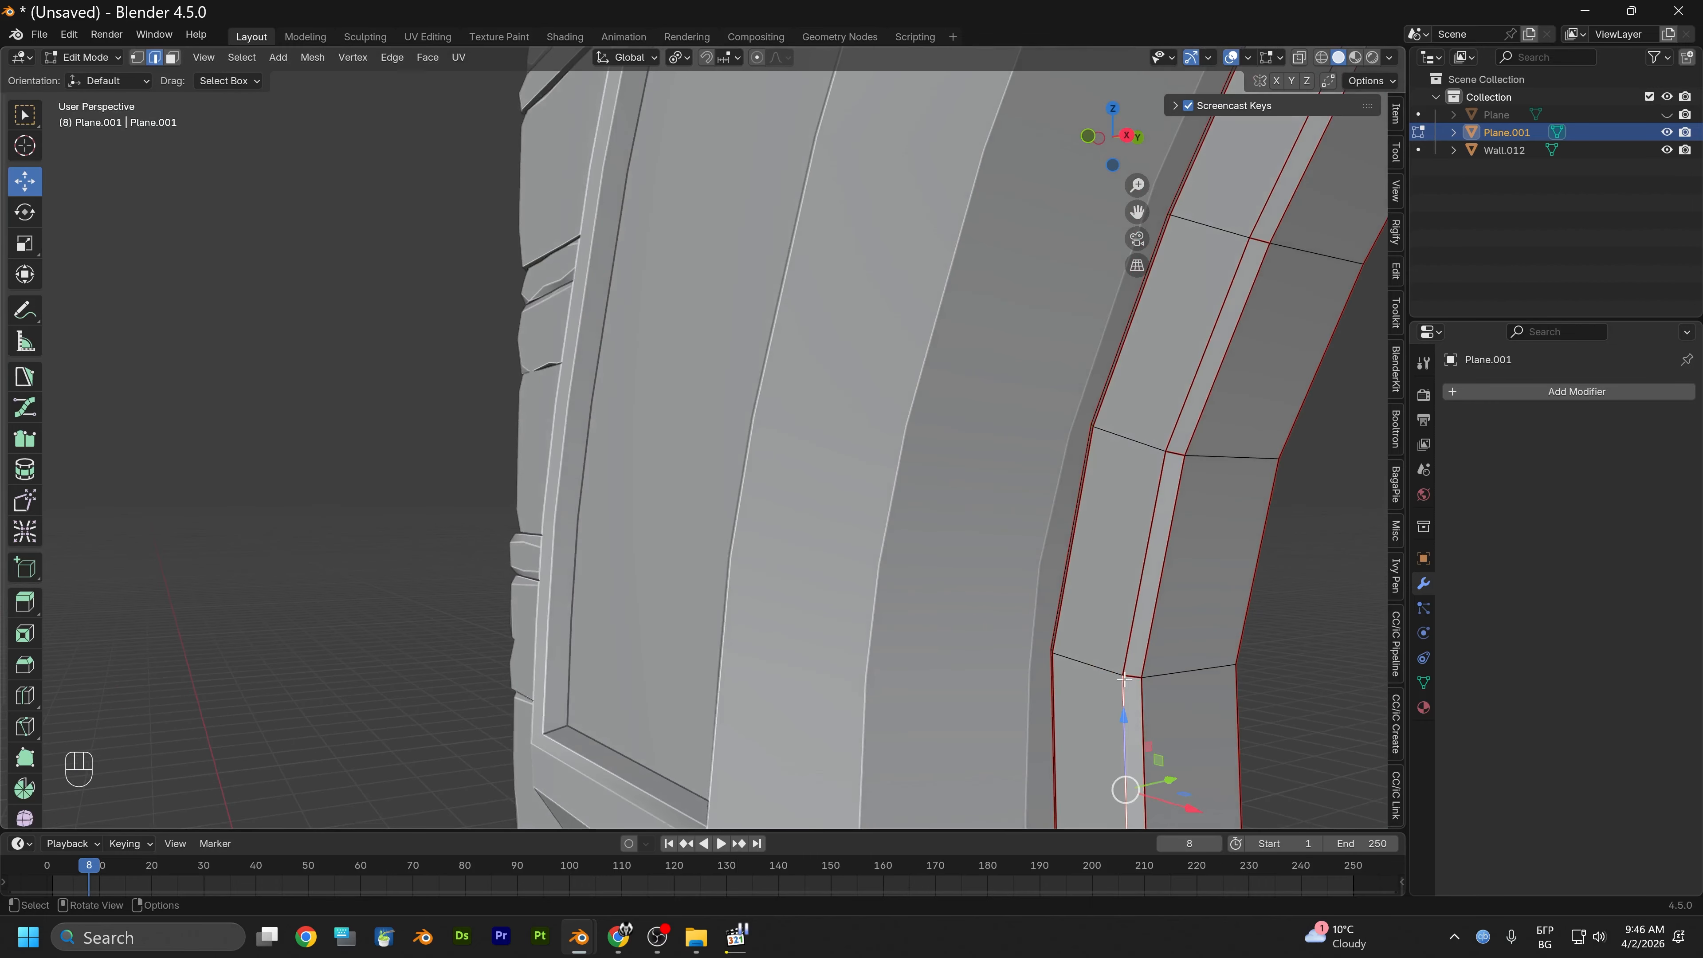
ctrl+alt+click(1131, 679)
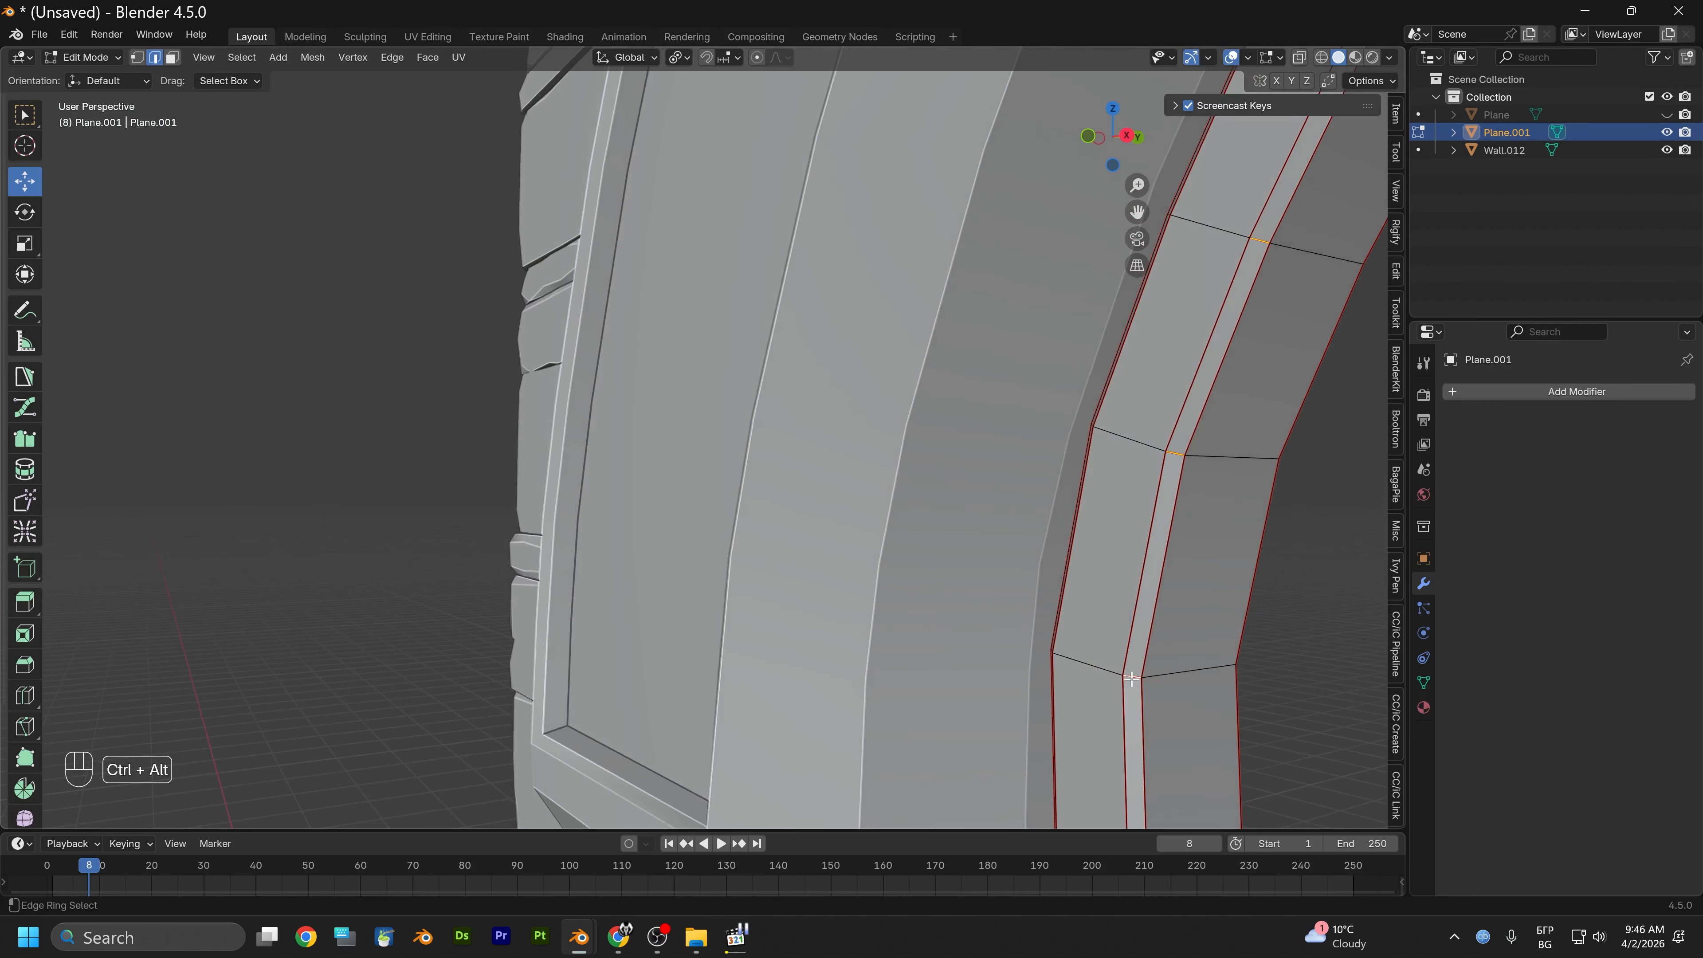
middle_drag(1130, 679, 1034, 646)
right_click(972, 624)
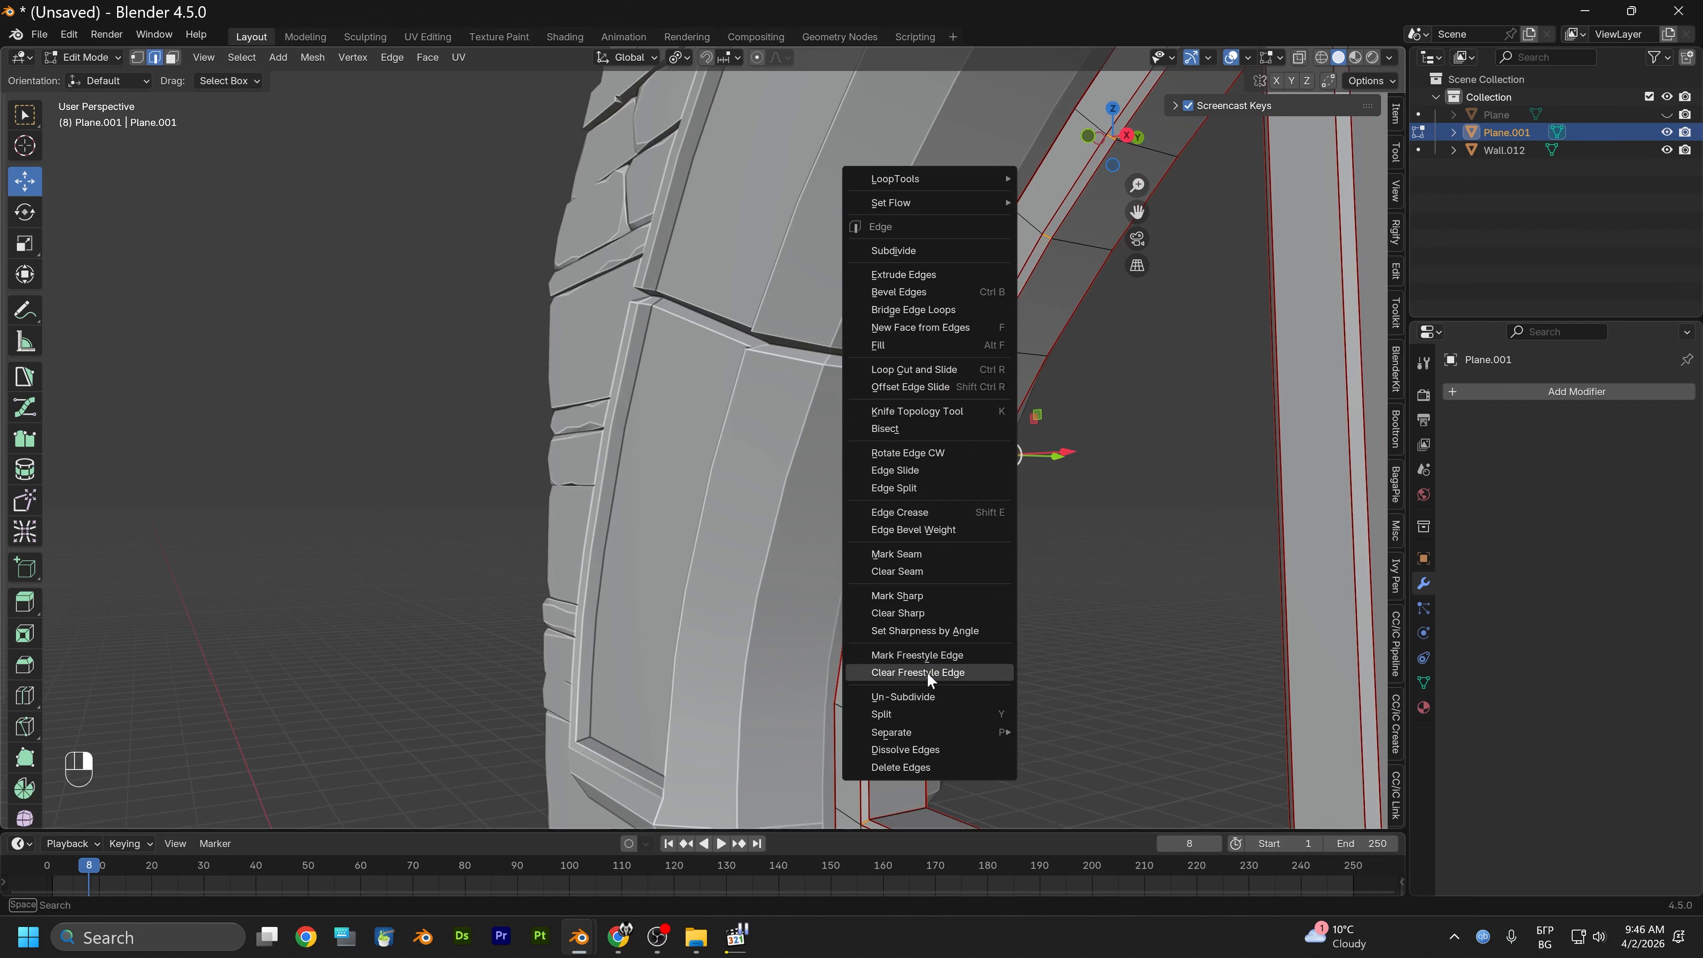
click(905, 597)
right_click(889, 601)
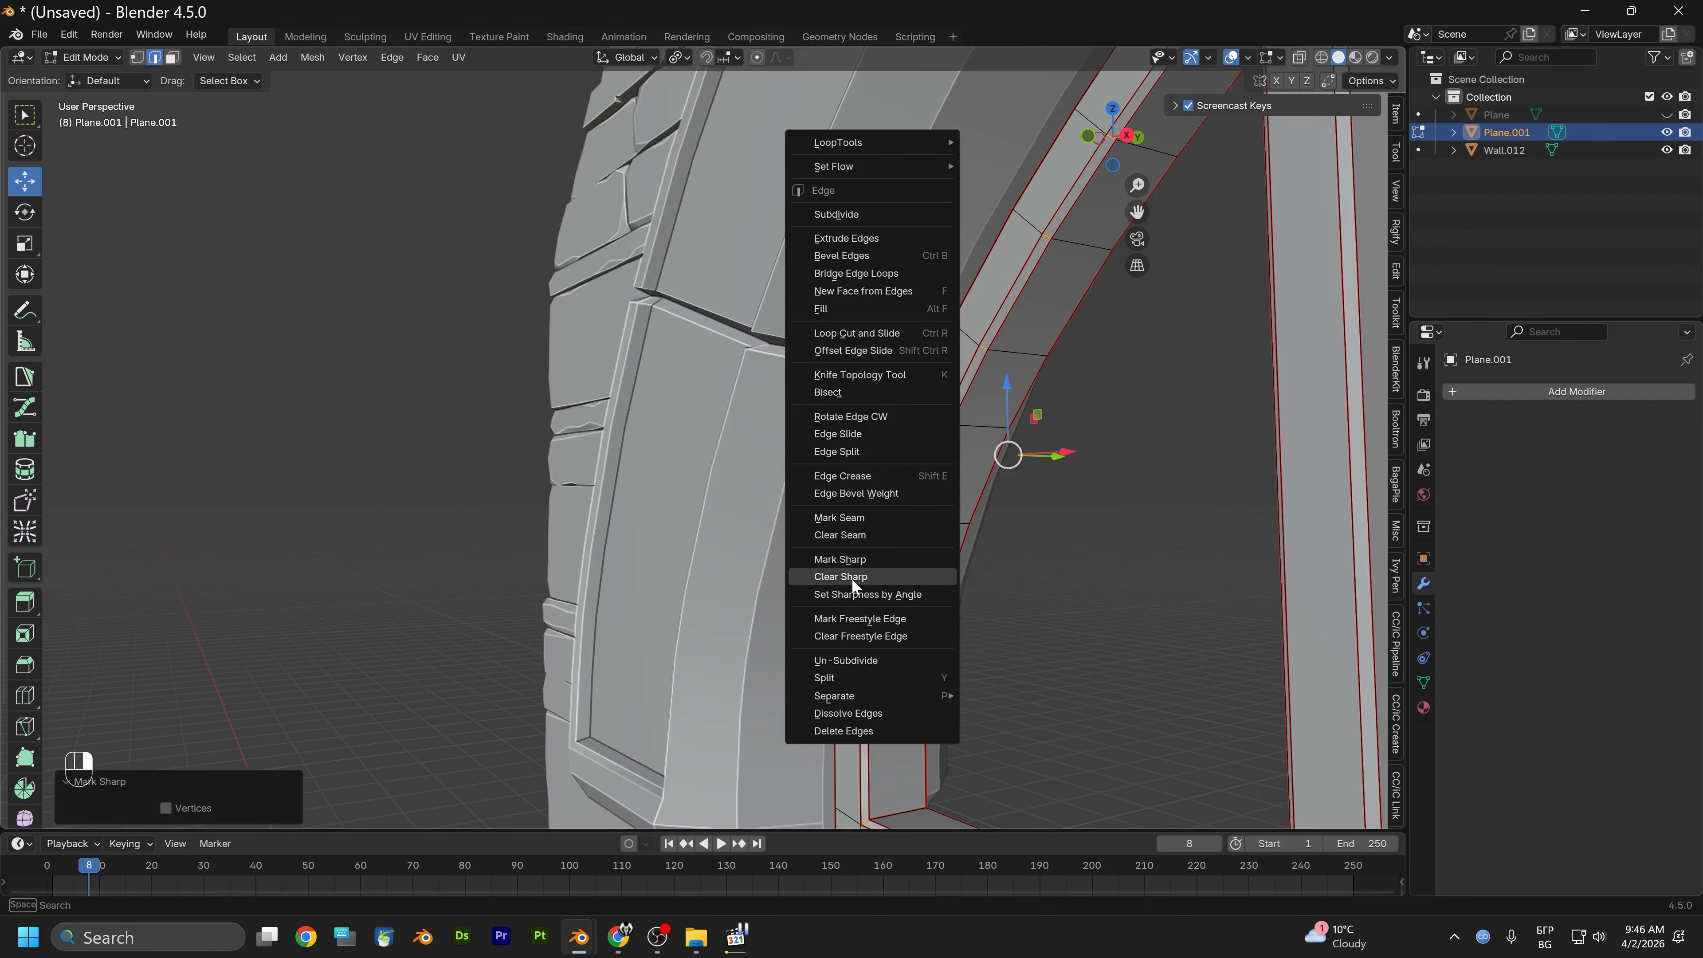
click(864, 534)
On the frame's back side, select the edge ring across the arch's inner bevel, mark it sharp and clear its seams
middle_drag(990, 538, 841, 567)
scroll(973, 607, up, 3)
alt+middle_drag(1045, 620, 760, 536)
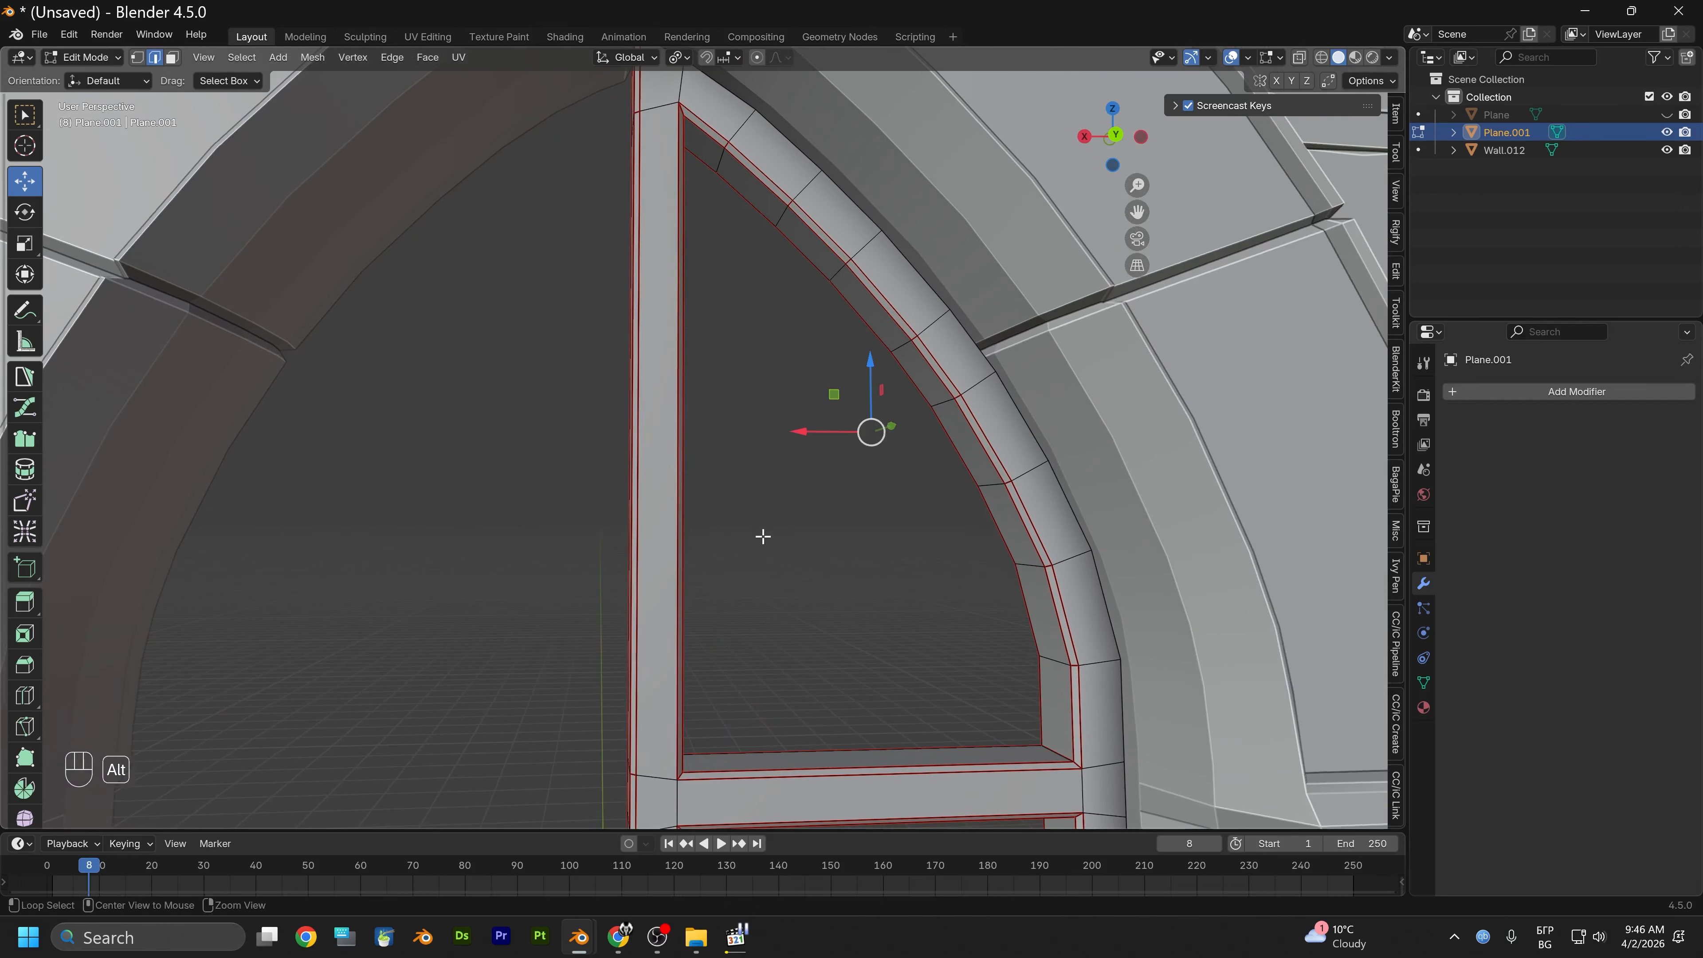
scroll(874, 608, up, 2)
alt+middle_drag(874, 609, 706, 517)
scroll(942, 684, up, 1)
alt+middle_drag(966, 684, 920, 597)
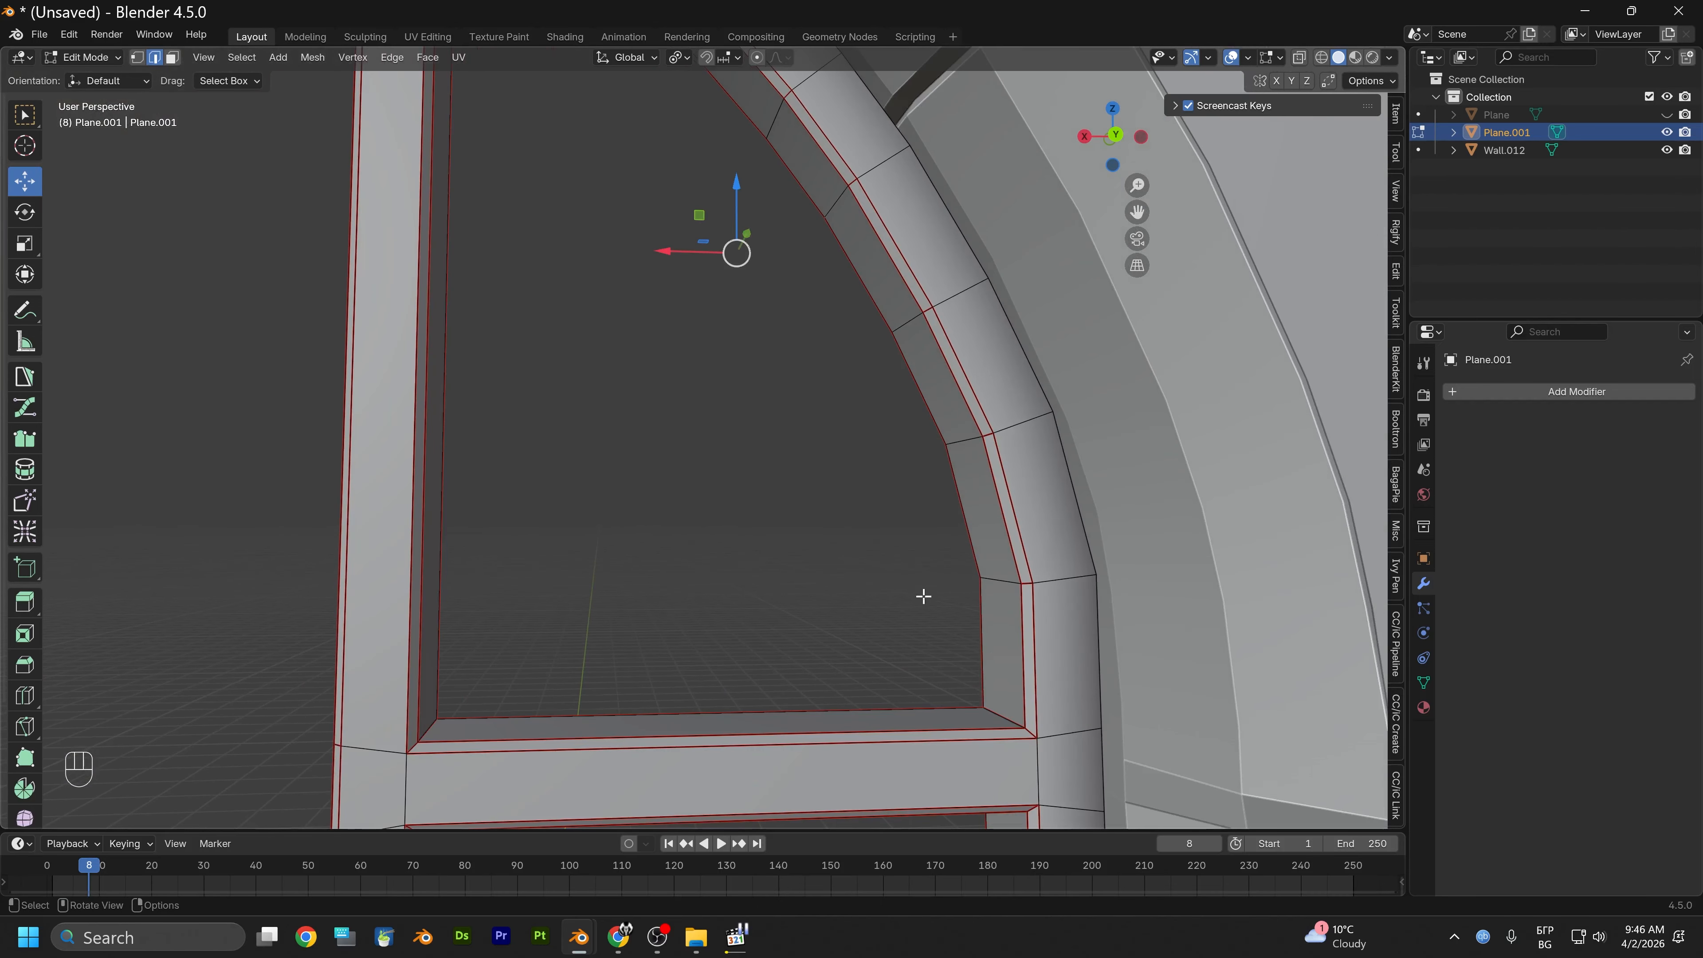
ctrl+click(1026, 586)
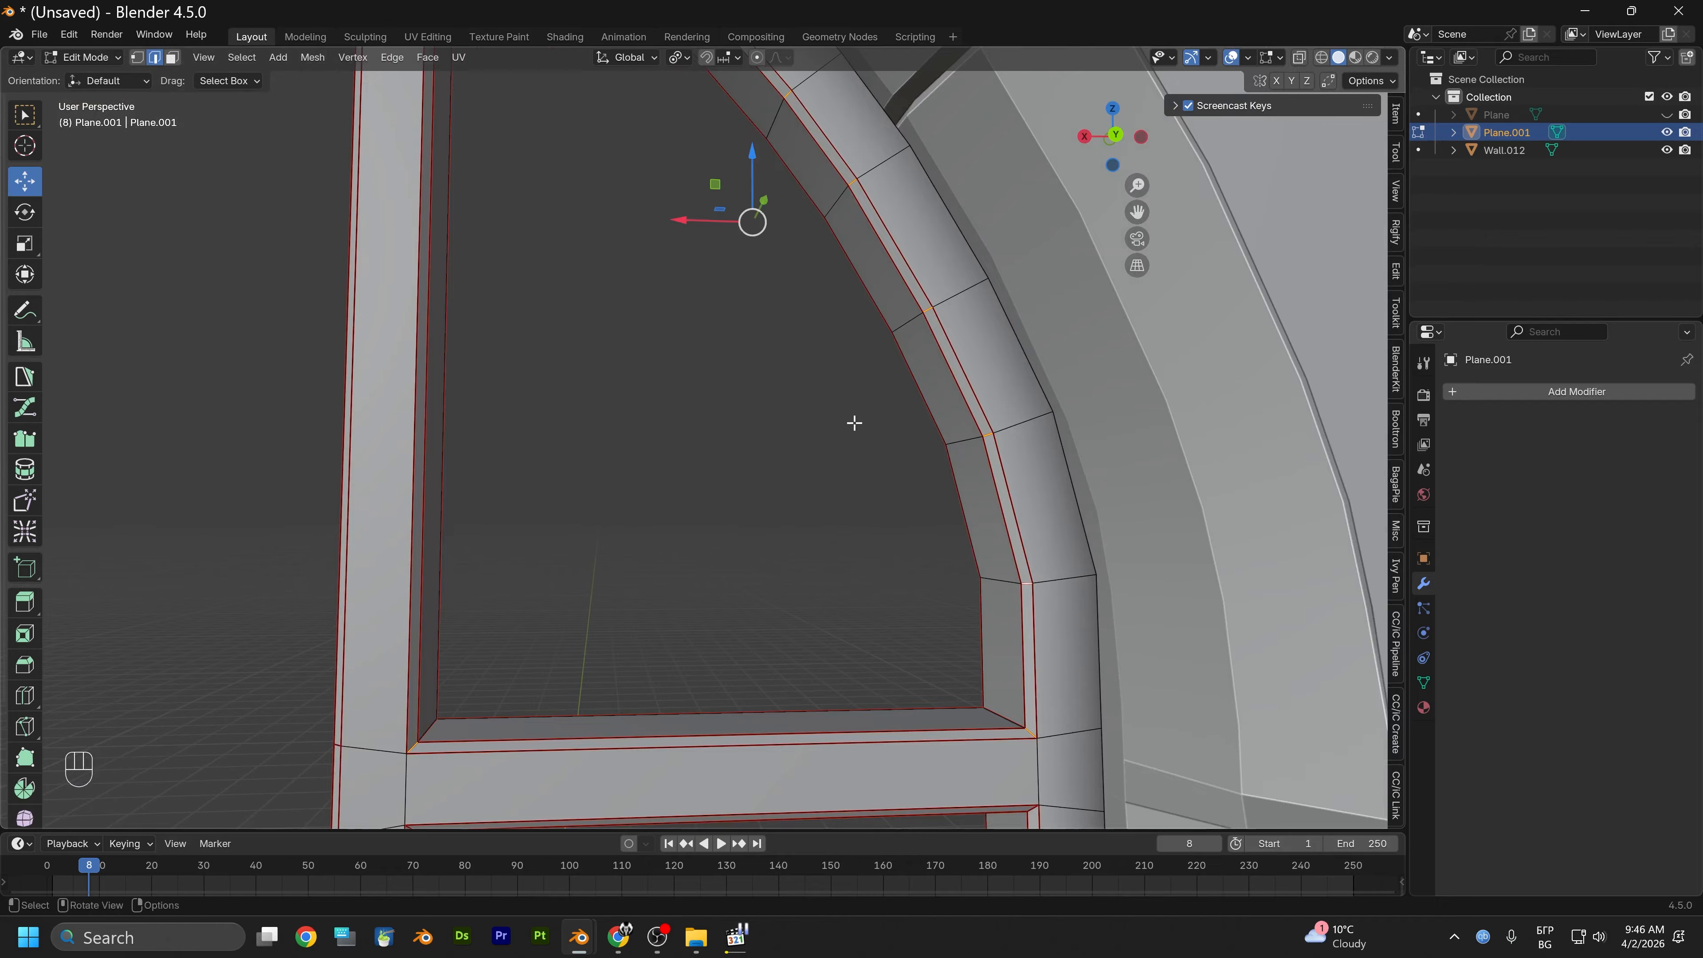
alt+middle_drag(853, 424, 916, 725)
right_click(813, 322)
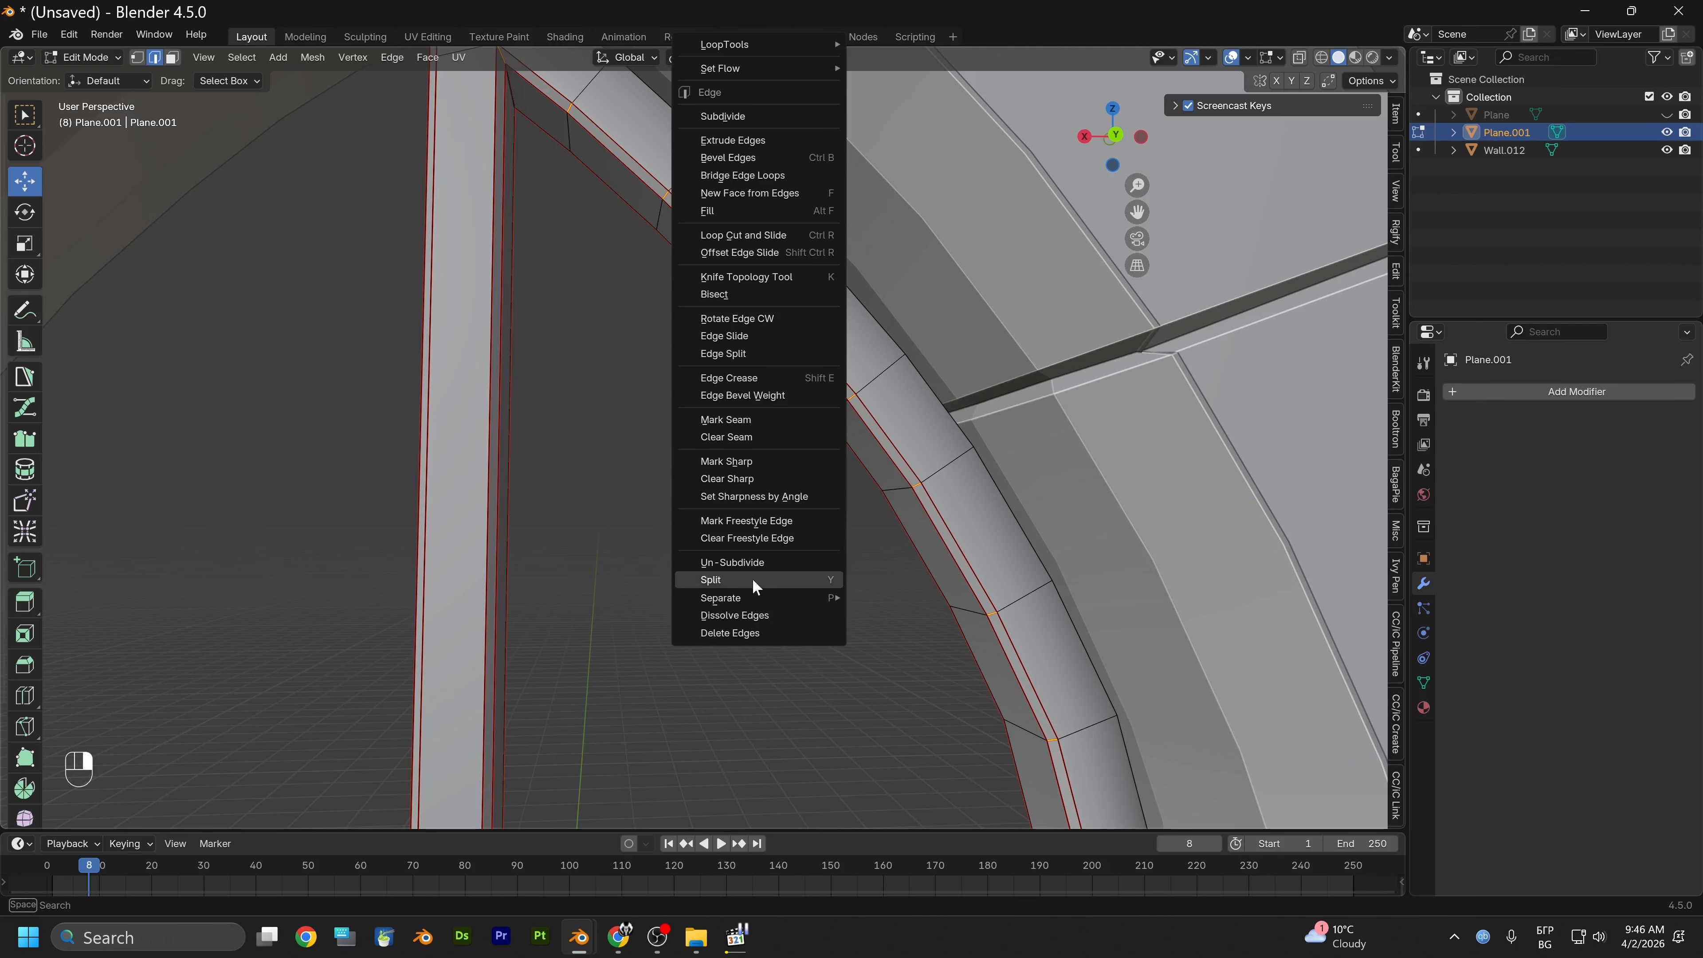
click(756, 461)
right_click(773, 465)
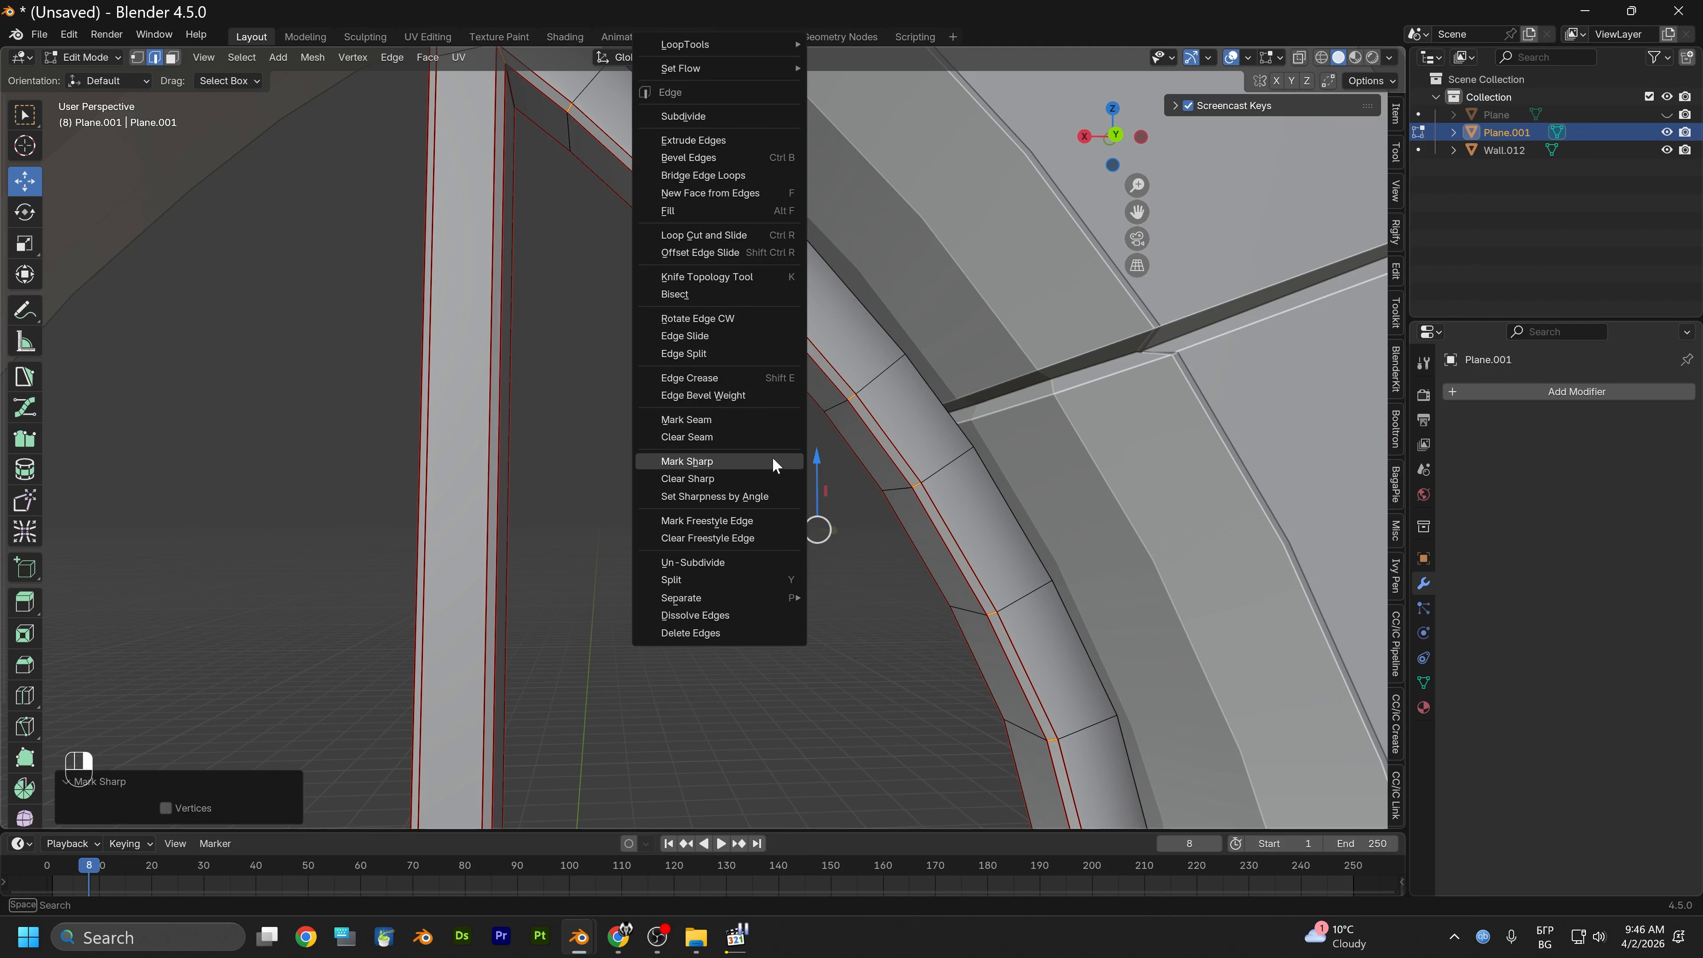
click(688, 442)
Examine the seams and bevels on the back of the frame, from the arch's peak down to the lower opening
scroll(684, 440, down, 1)
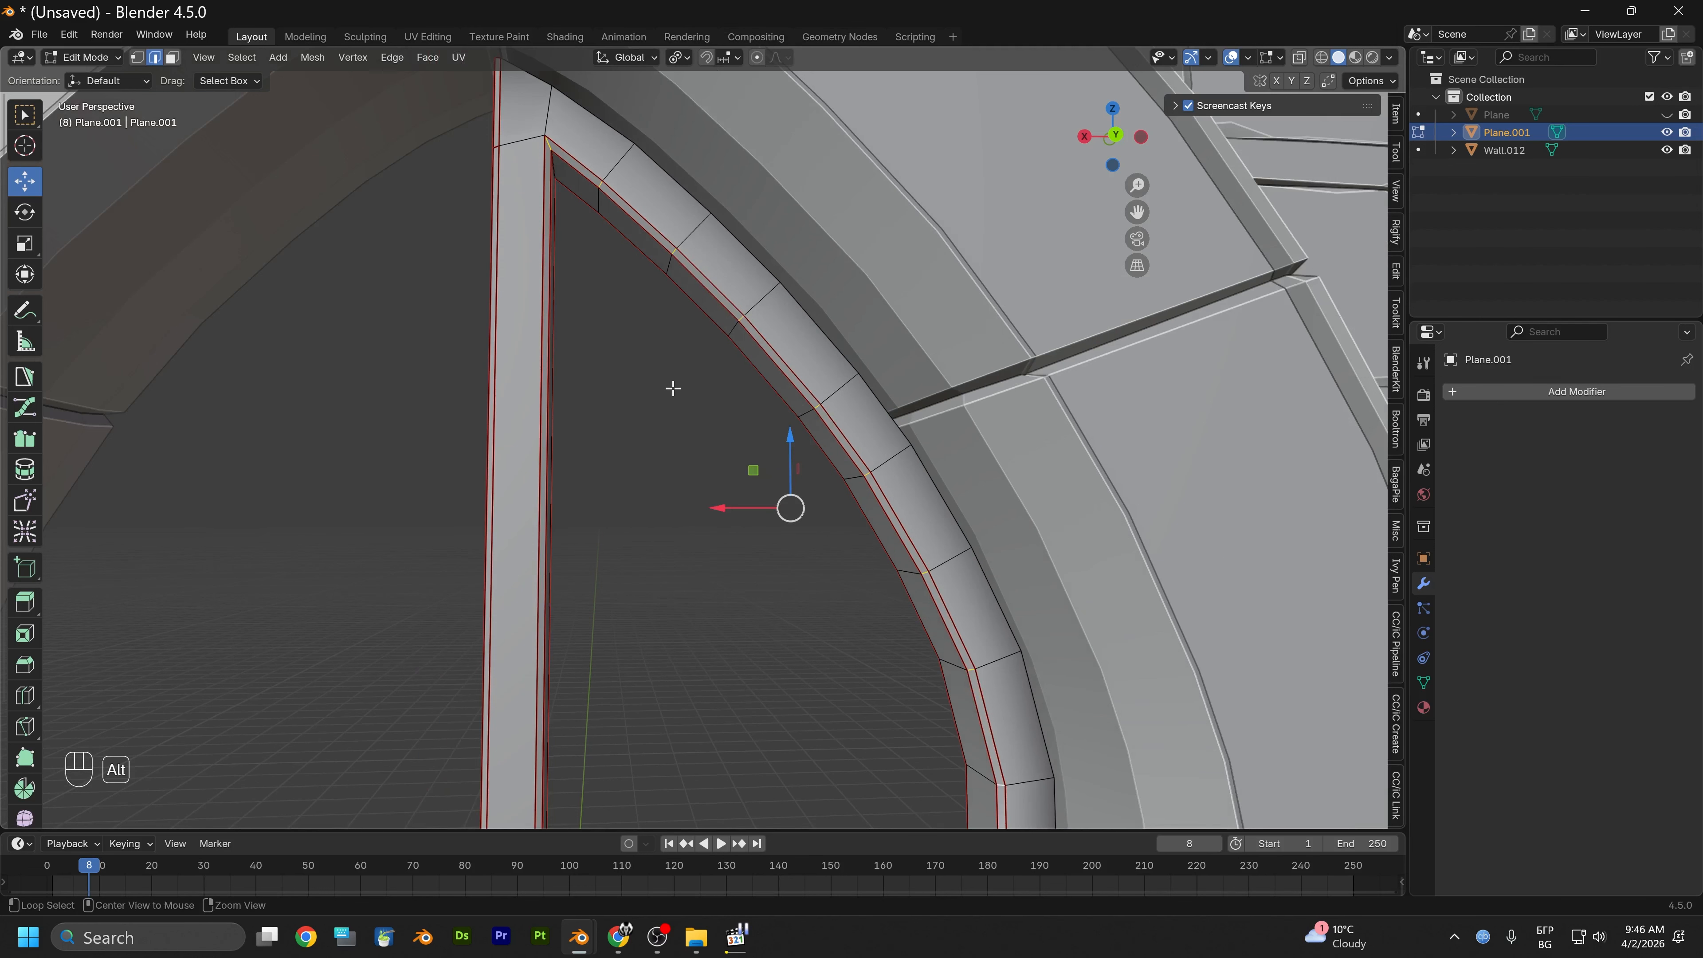
alt+middle_click(672, 356)
alt+middle_drag(646, 454, 698, 502)
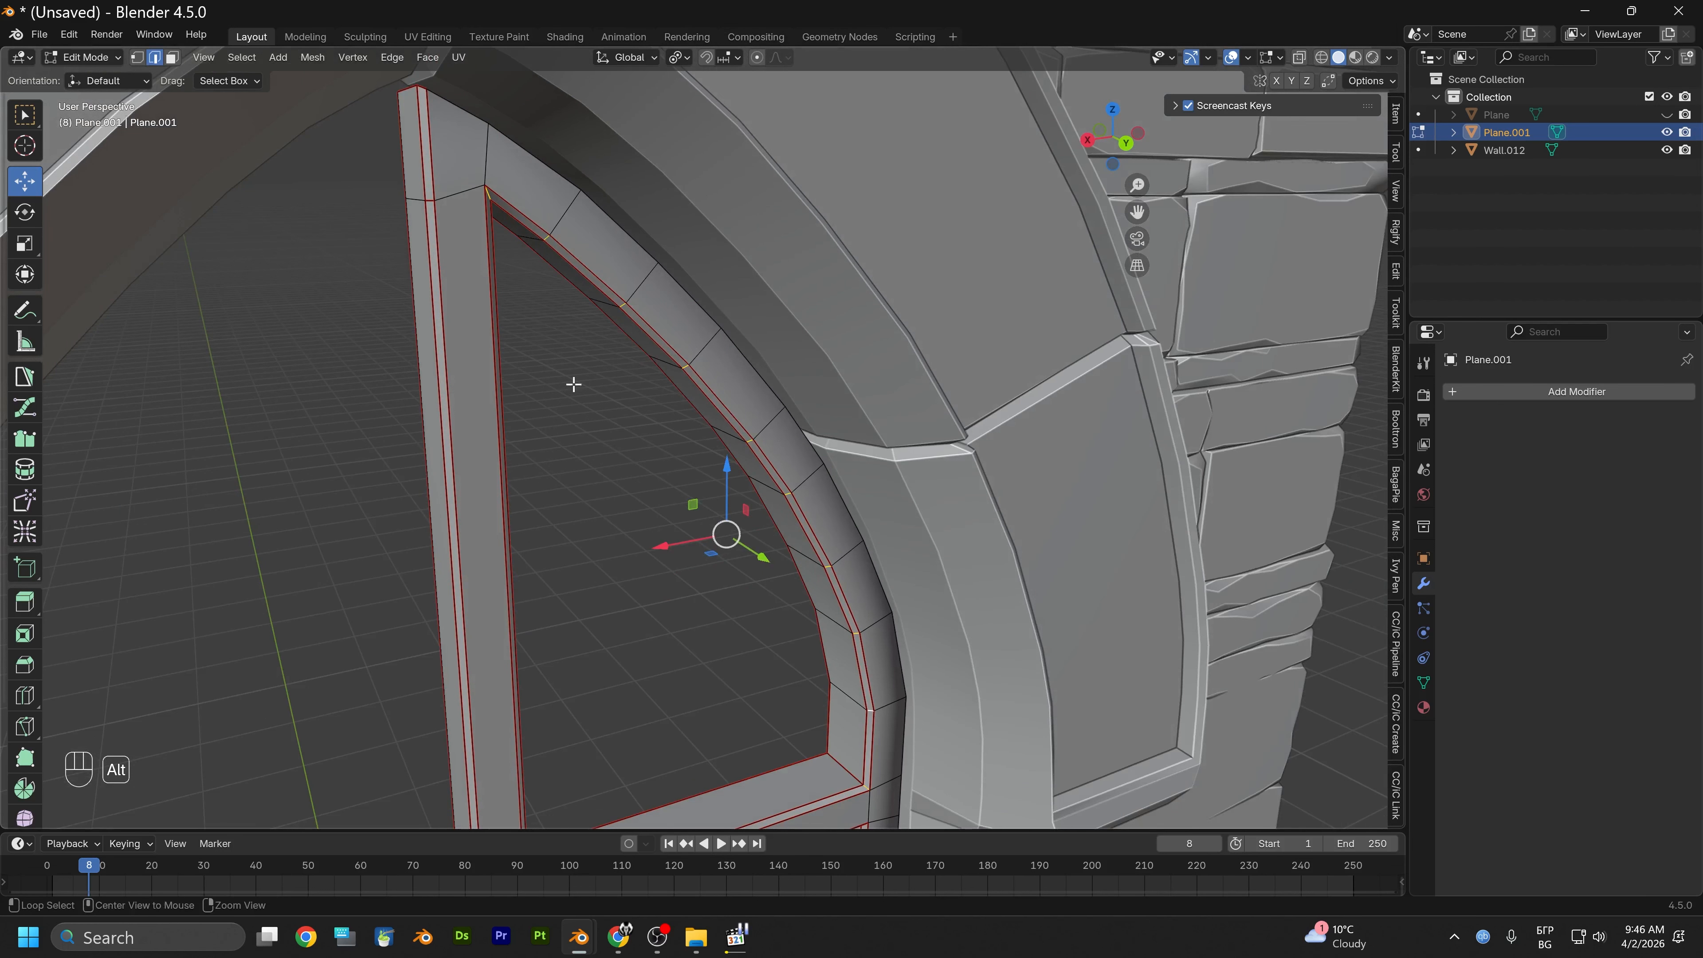
alt+middle_drag(574, 384, 638, 498)
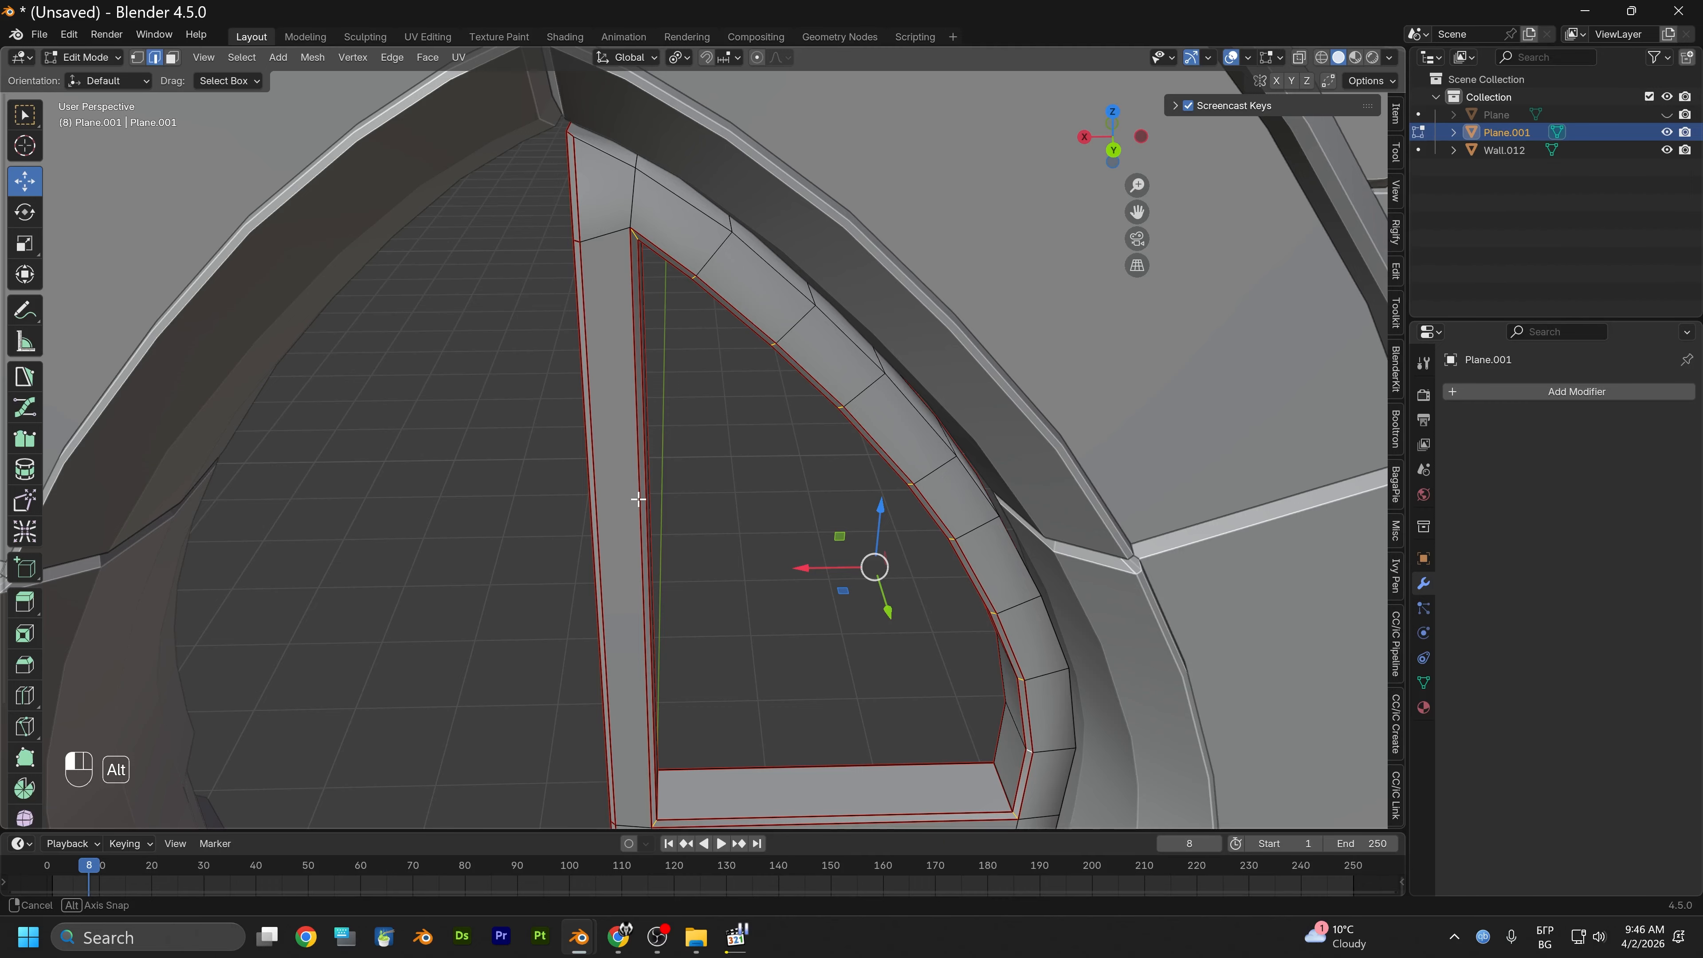
alt+drag(638, 499, 636, 488)
alt+middle_drag(905, 518, 837, 530)
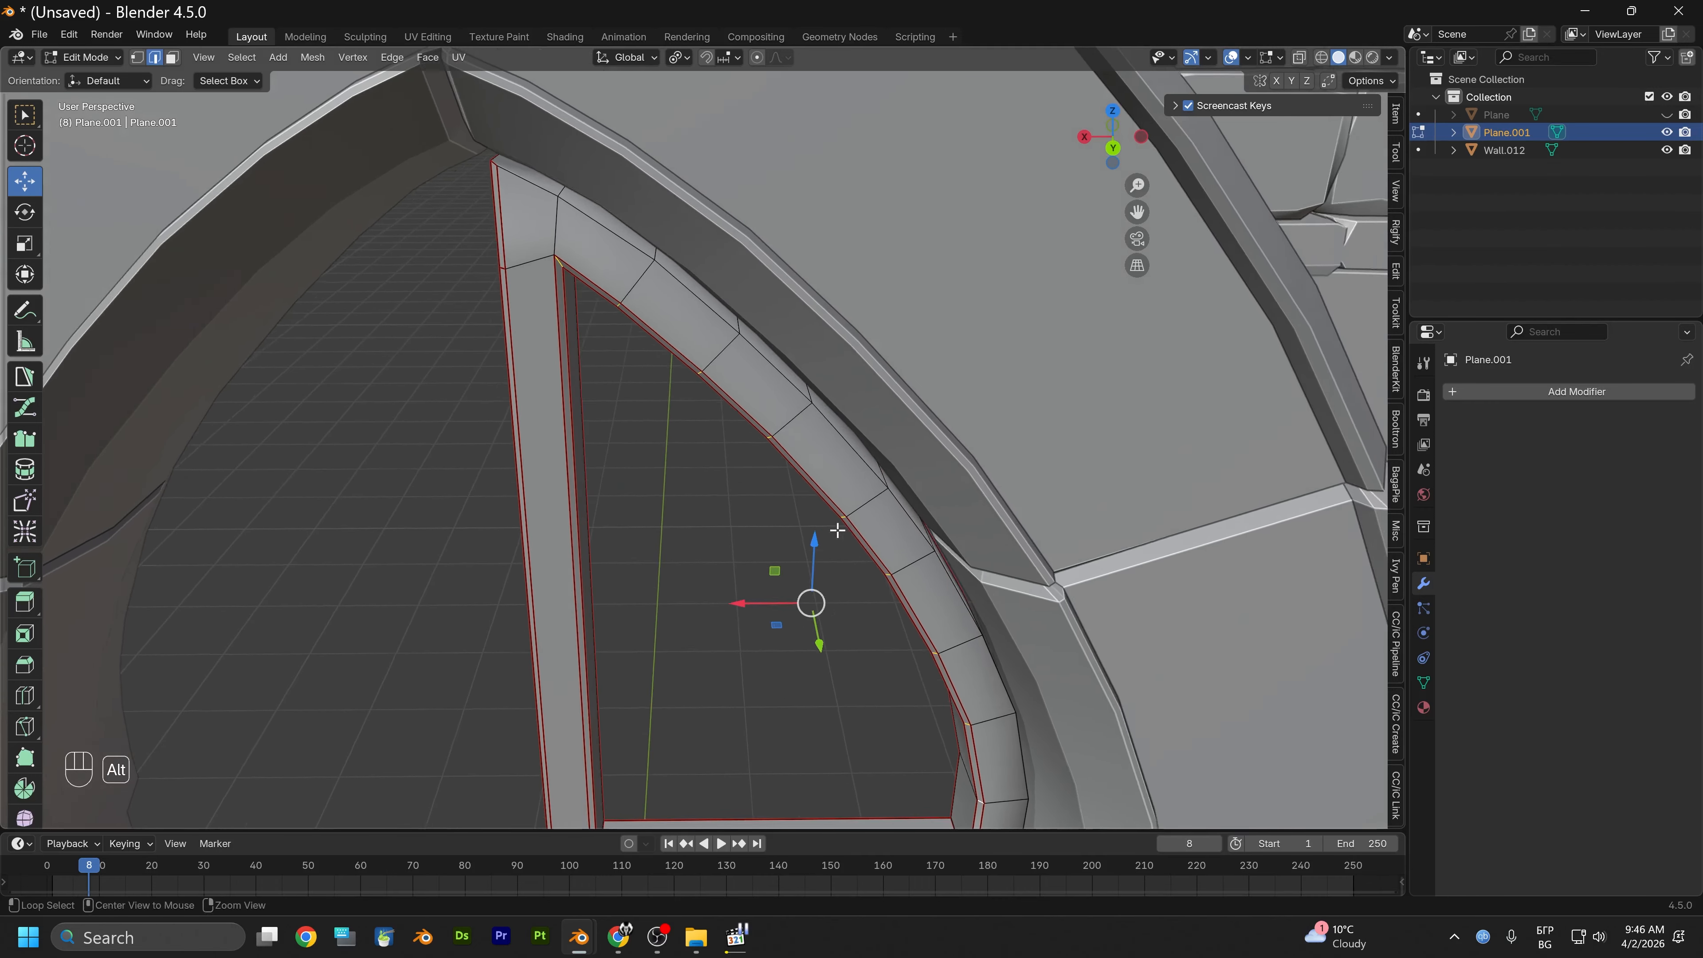
alt+drag(837, 530, 784, 483)
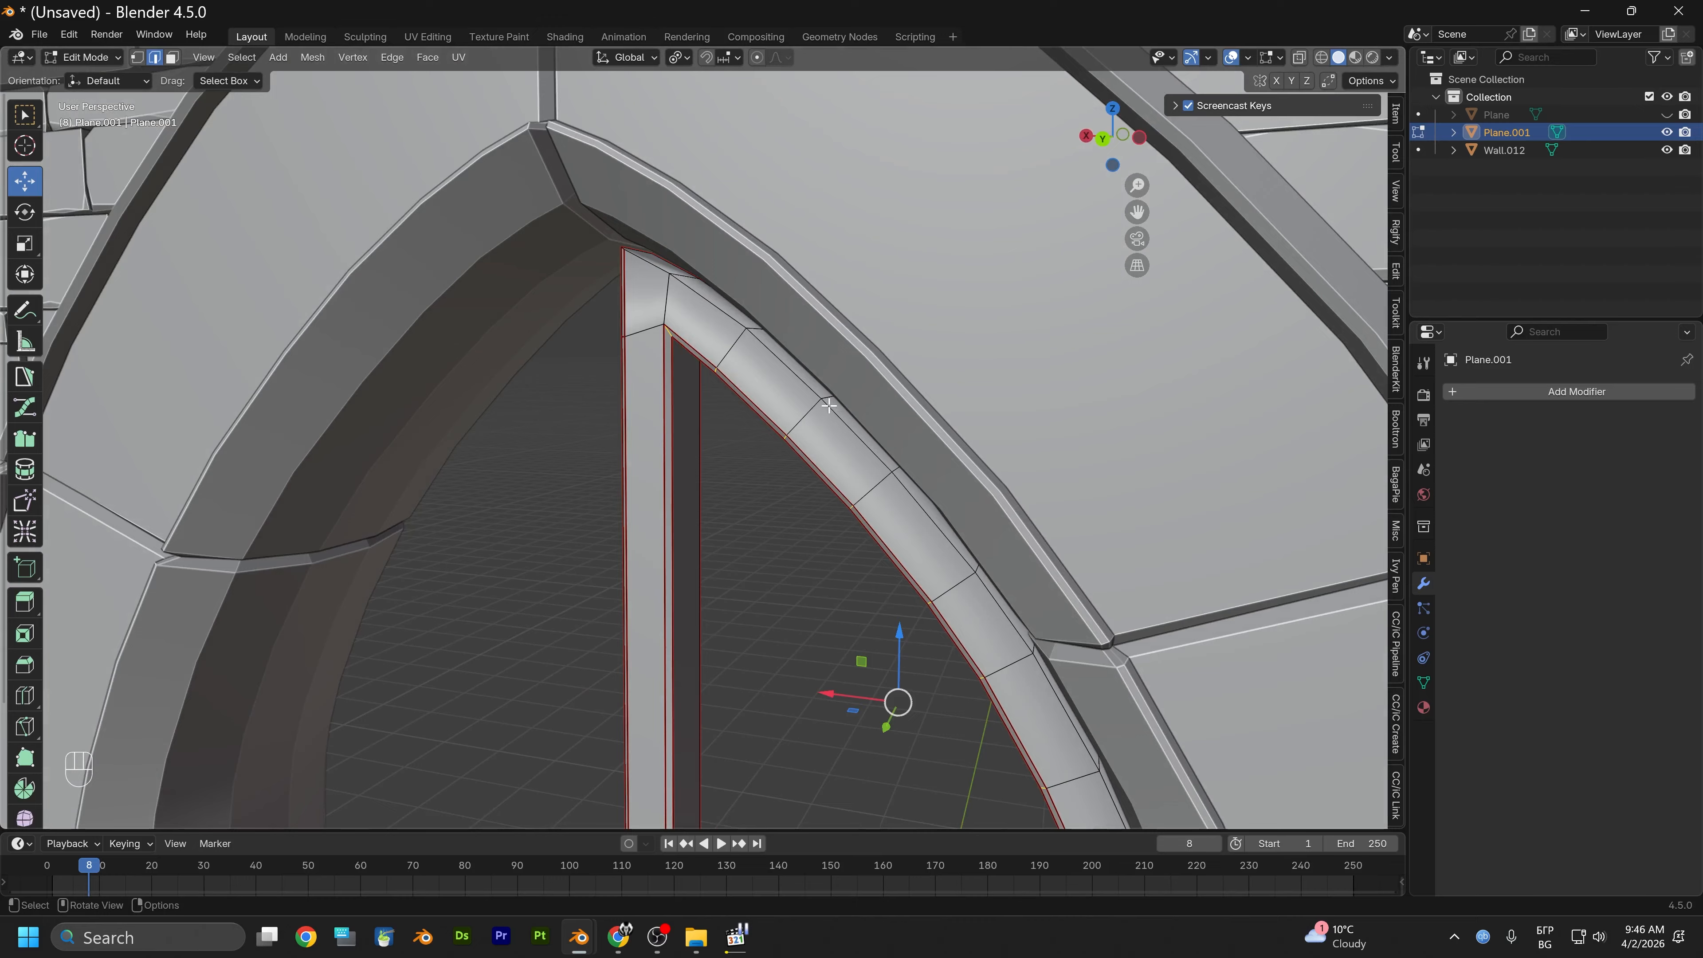
alt+middle_drag(842, 445, 776, 357)
scroll(776, 358, down, 2)
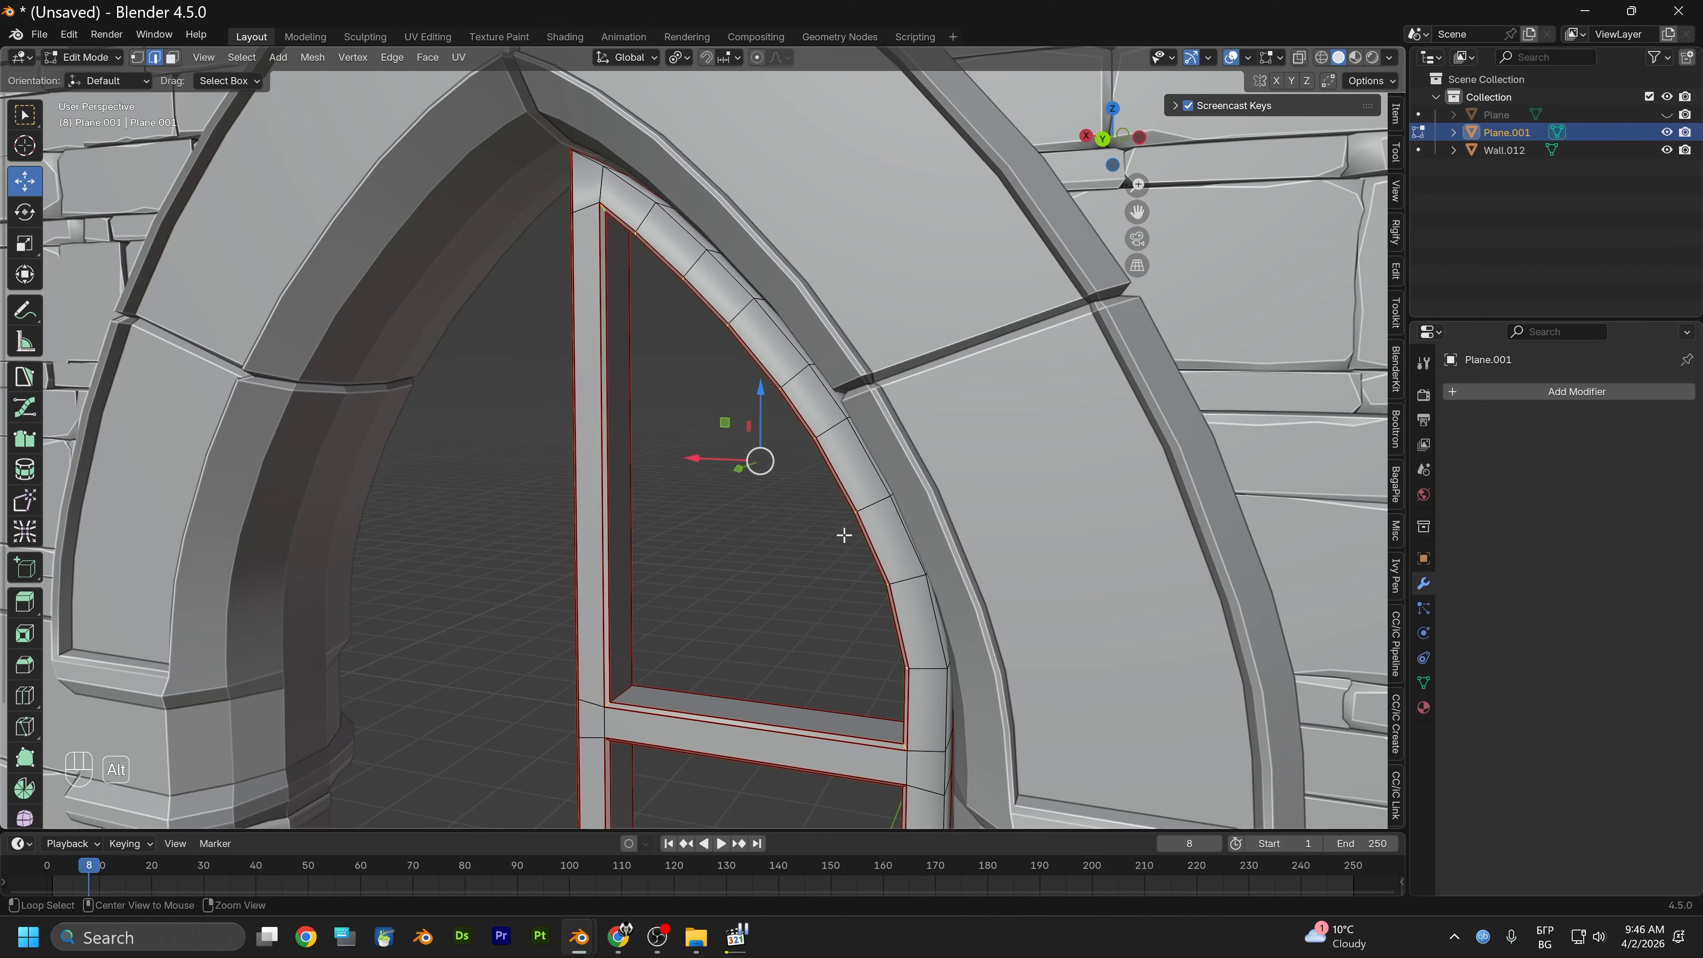
alt+middle_drag(844, 532, 870, 453)
alt+scroll(870, 453, down, 1)
scroll(870, 452, down, 1)
alt+drag(863, 517, 945, 577)
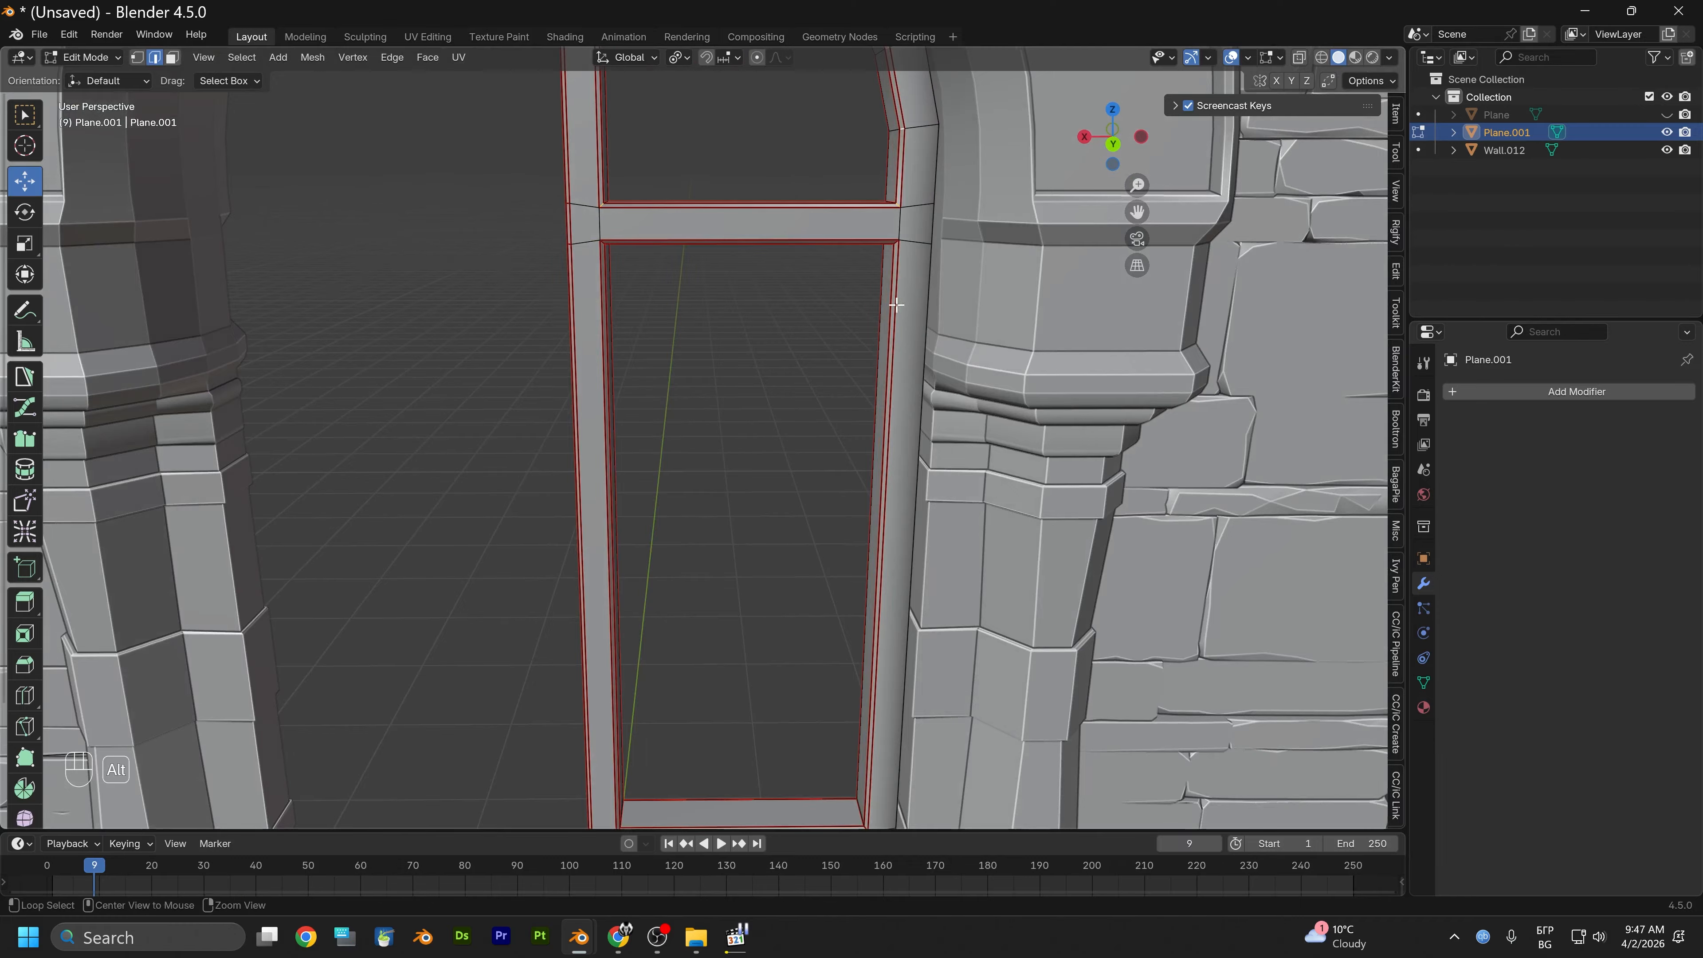
alt+drag(911, 303, 691, 323)
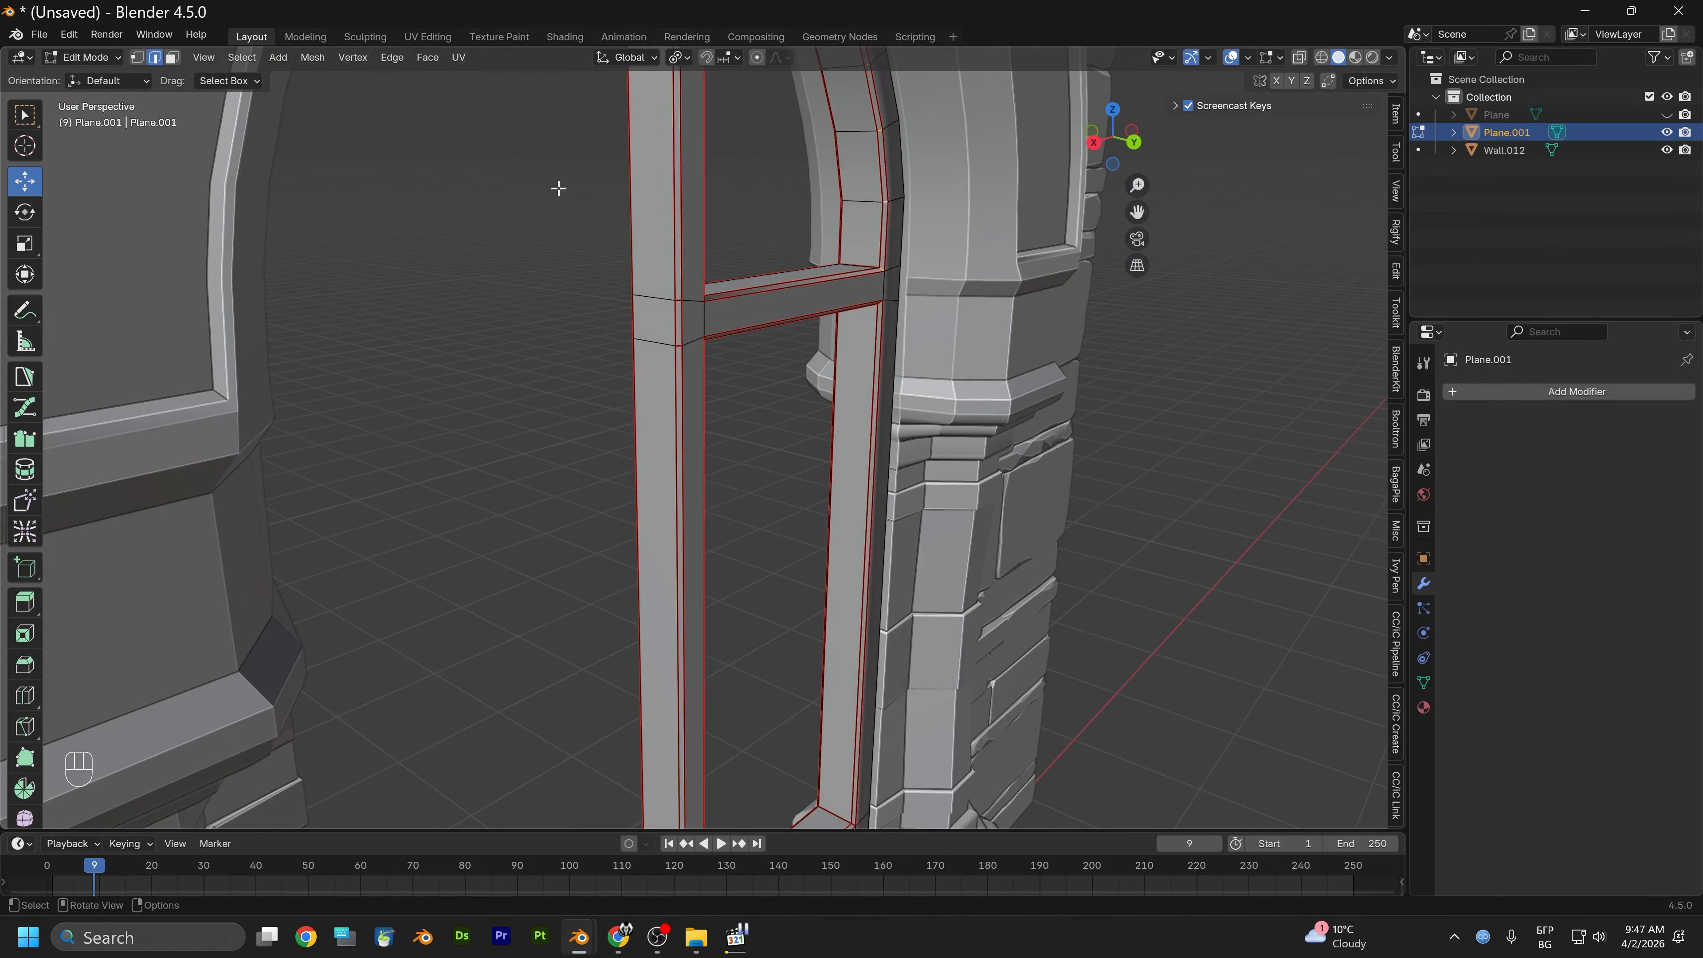
Select the entire frame mesh and symmetrize it with the direction -Y to +Y
key(a)
key(s)
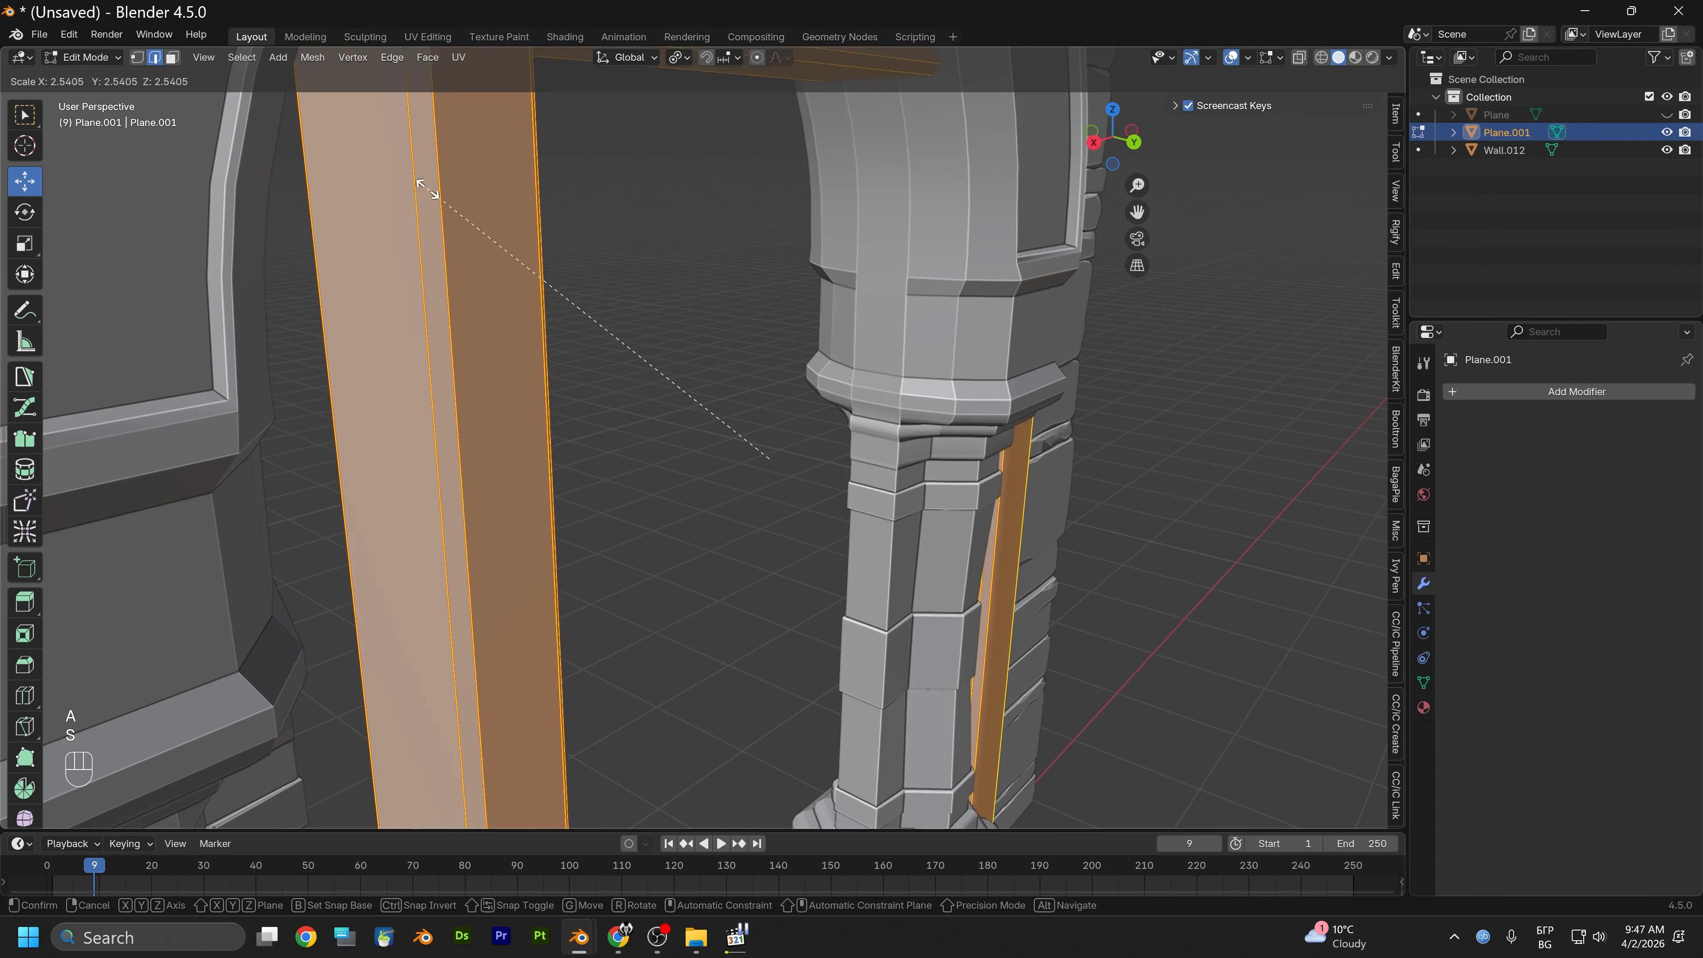
right_click(479, 205)
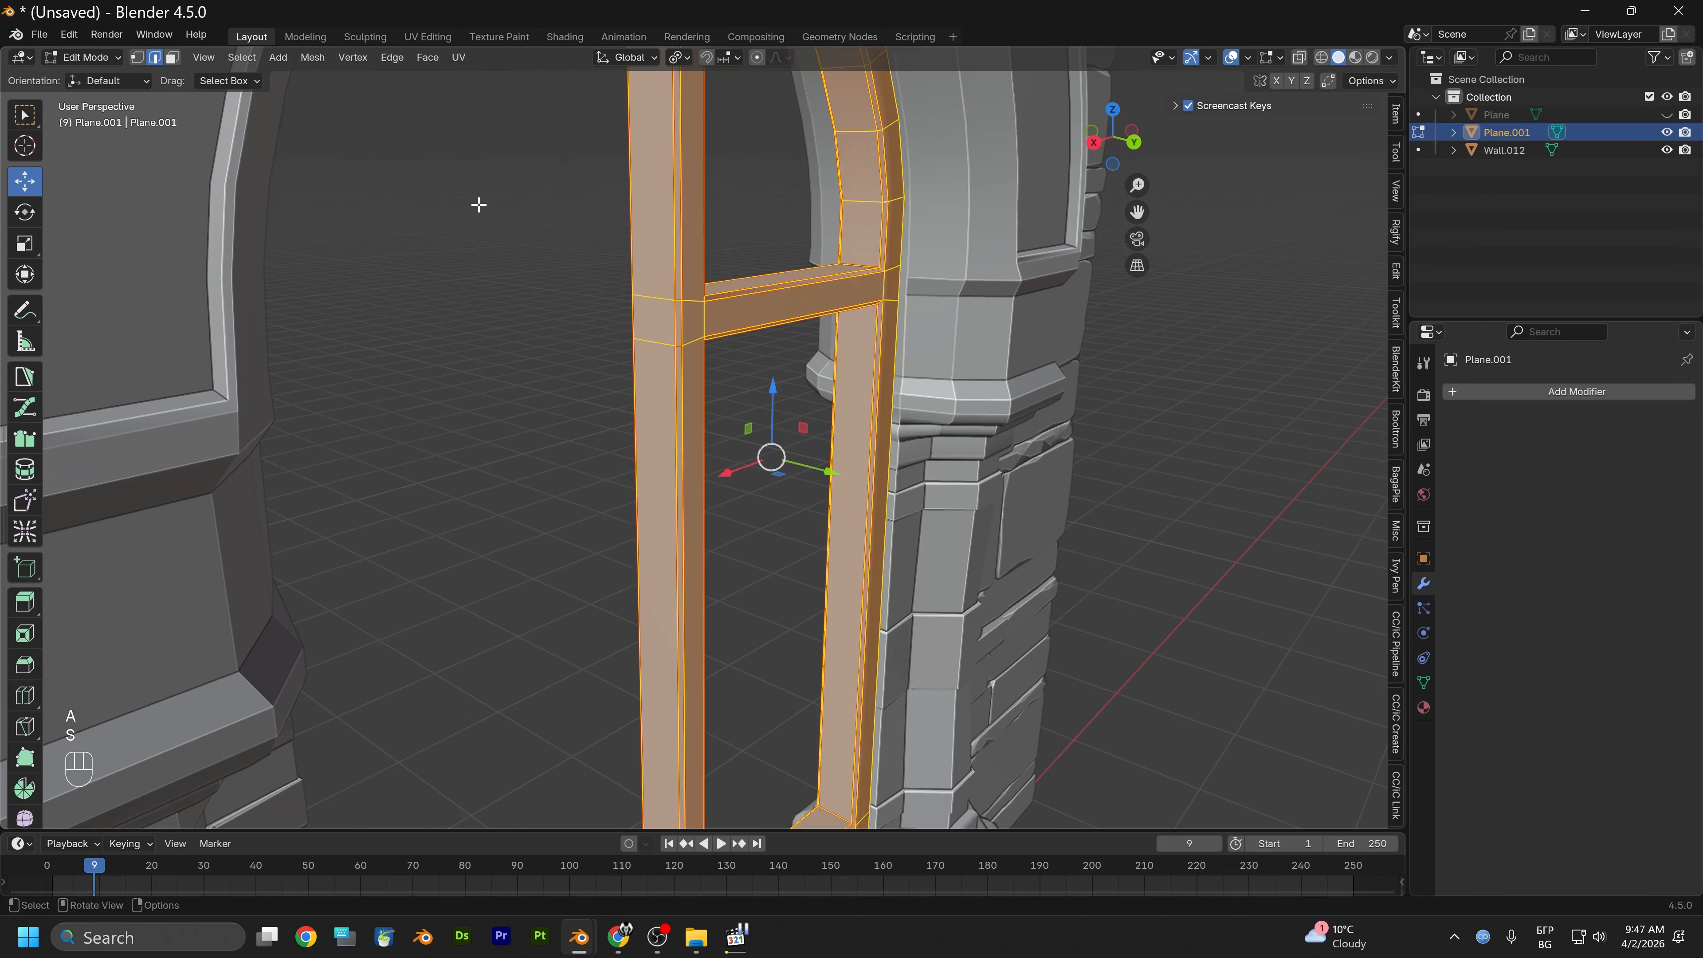
click(313, 58)
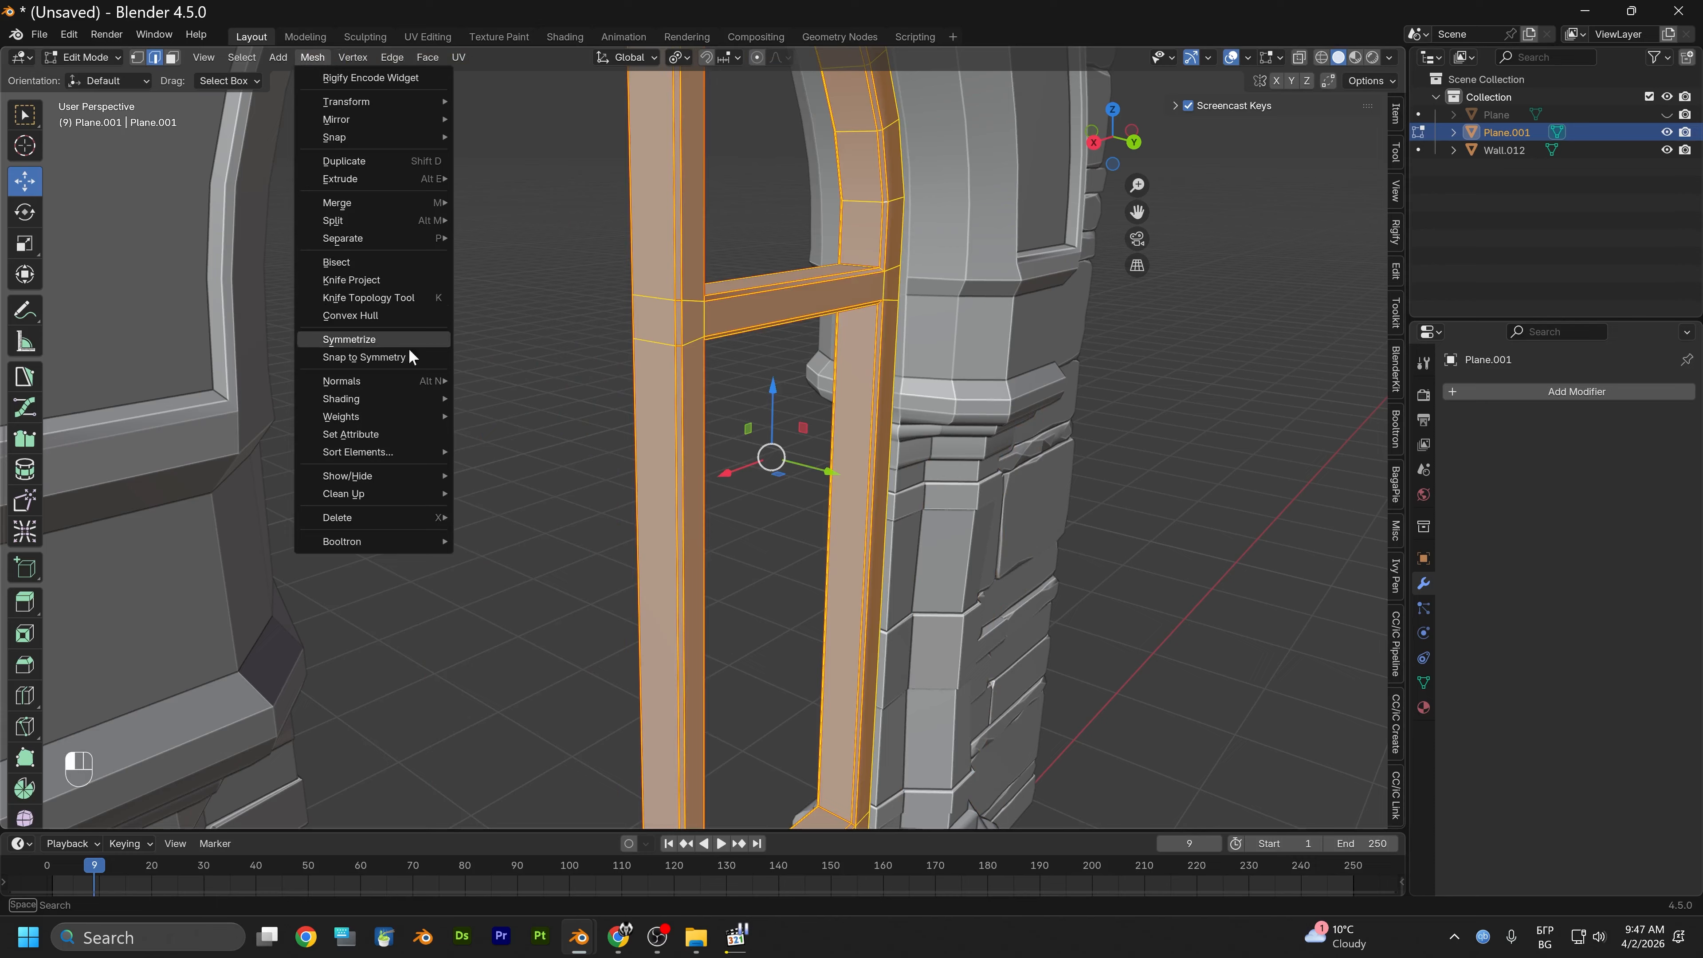
click(362, 357)
middle_drag(361, 346, 375, 225)
click(539, 384)
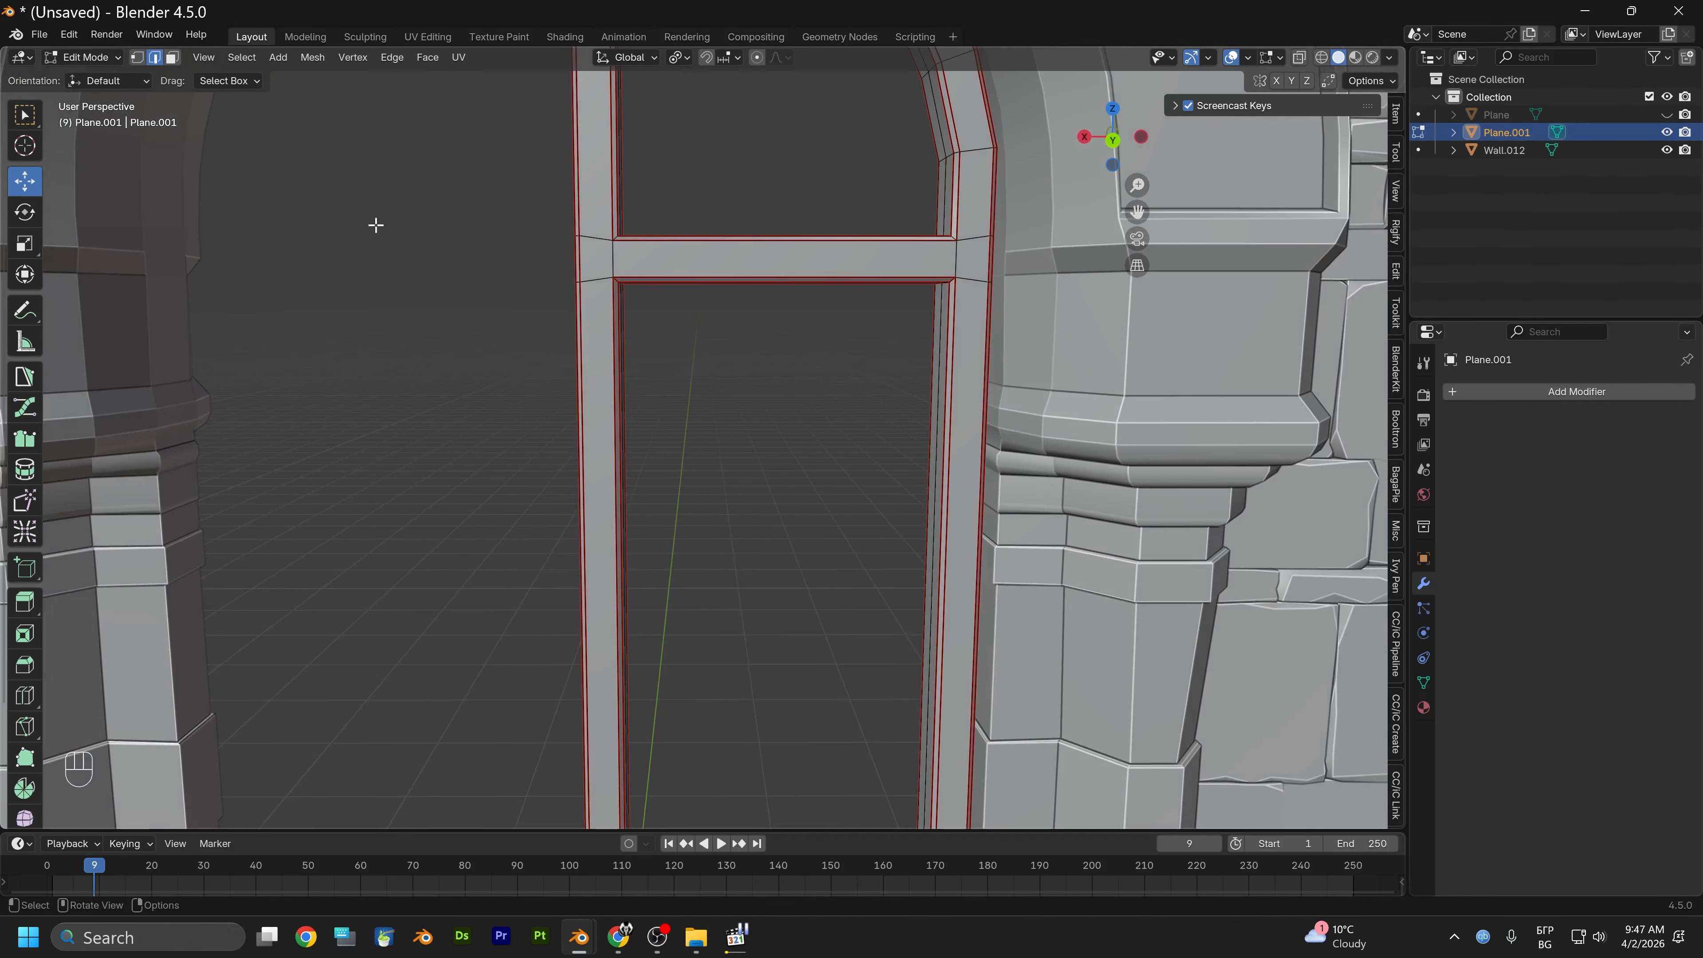
click(313, 57)
click(356, 340)
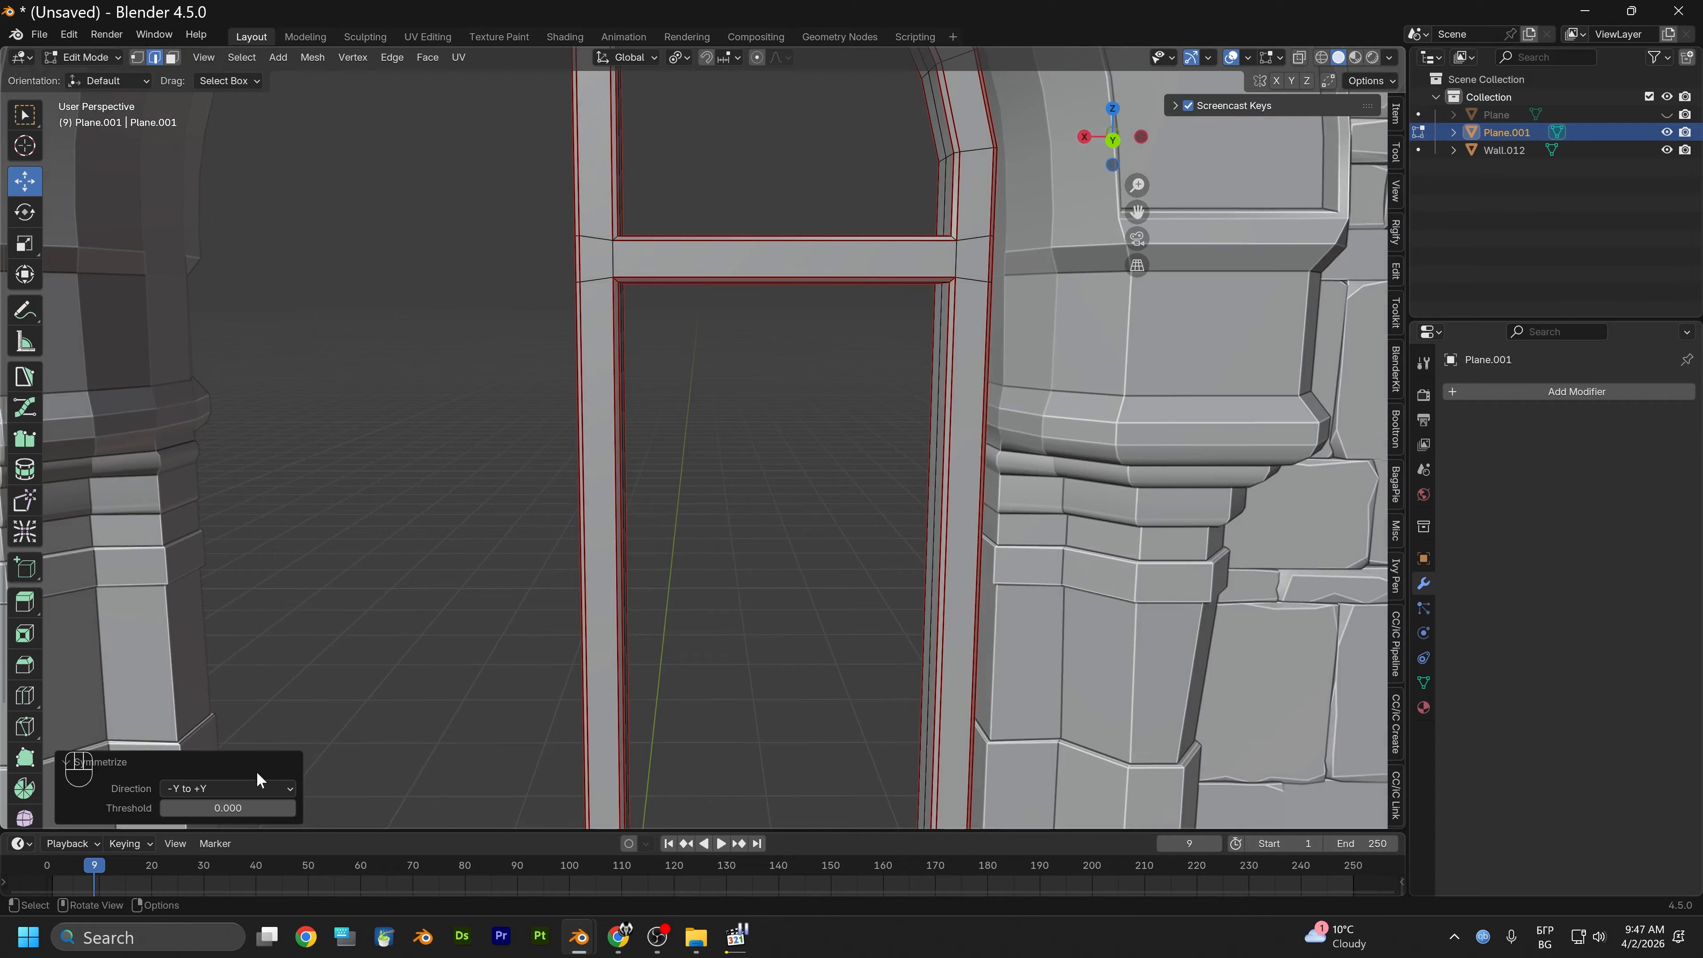
Select the middle edge loops running around the frame's outer side and inside its openings, and dissolve them
middle_drag(369, 745, 711, 601)
alt+shift+click(711, 602)
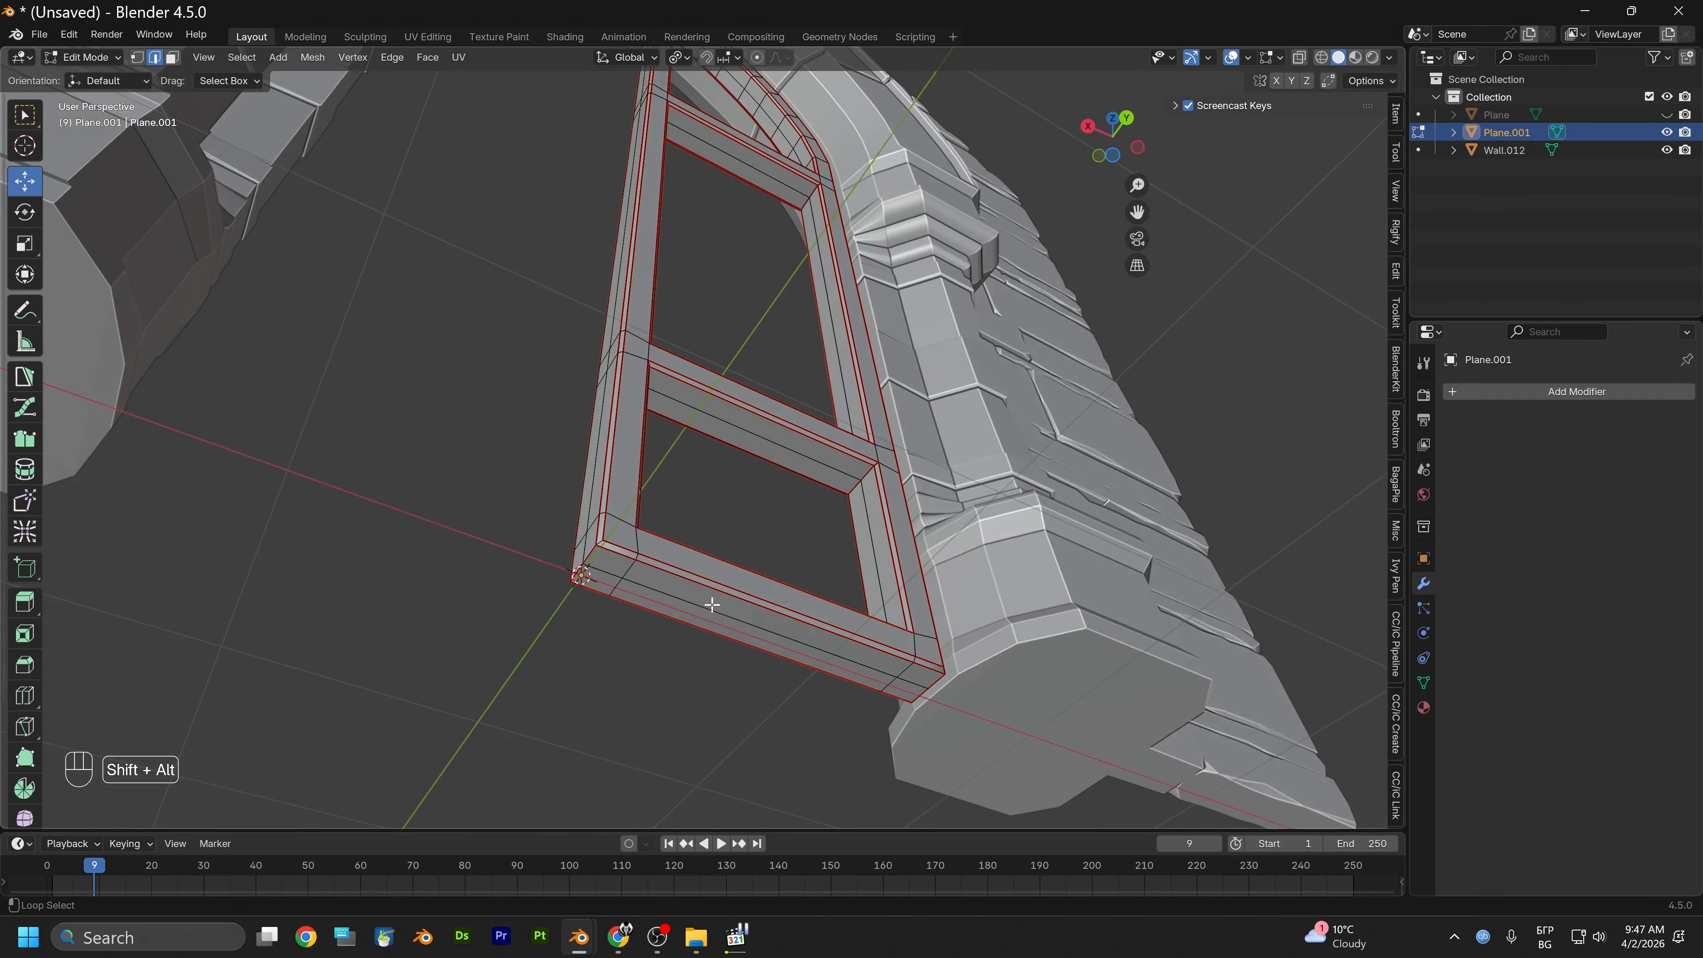
middle_drag(760, 525, 752, 489)
alt+shift+click(727, 582)
key(ctrl+z)
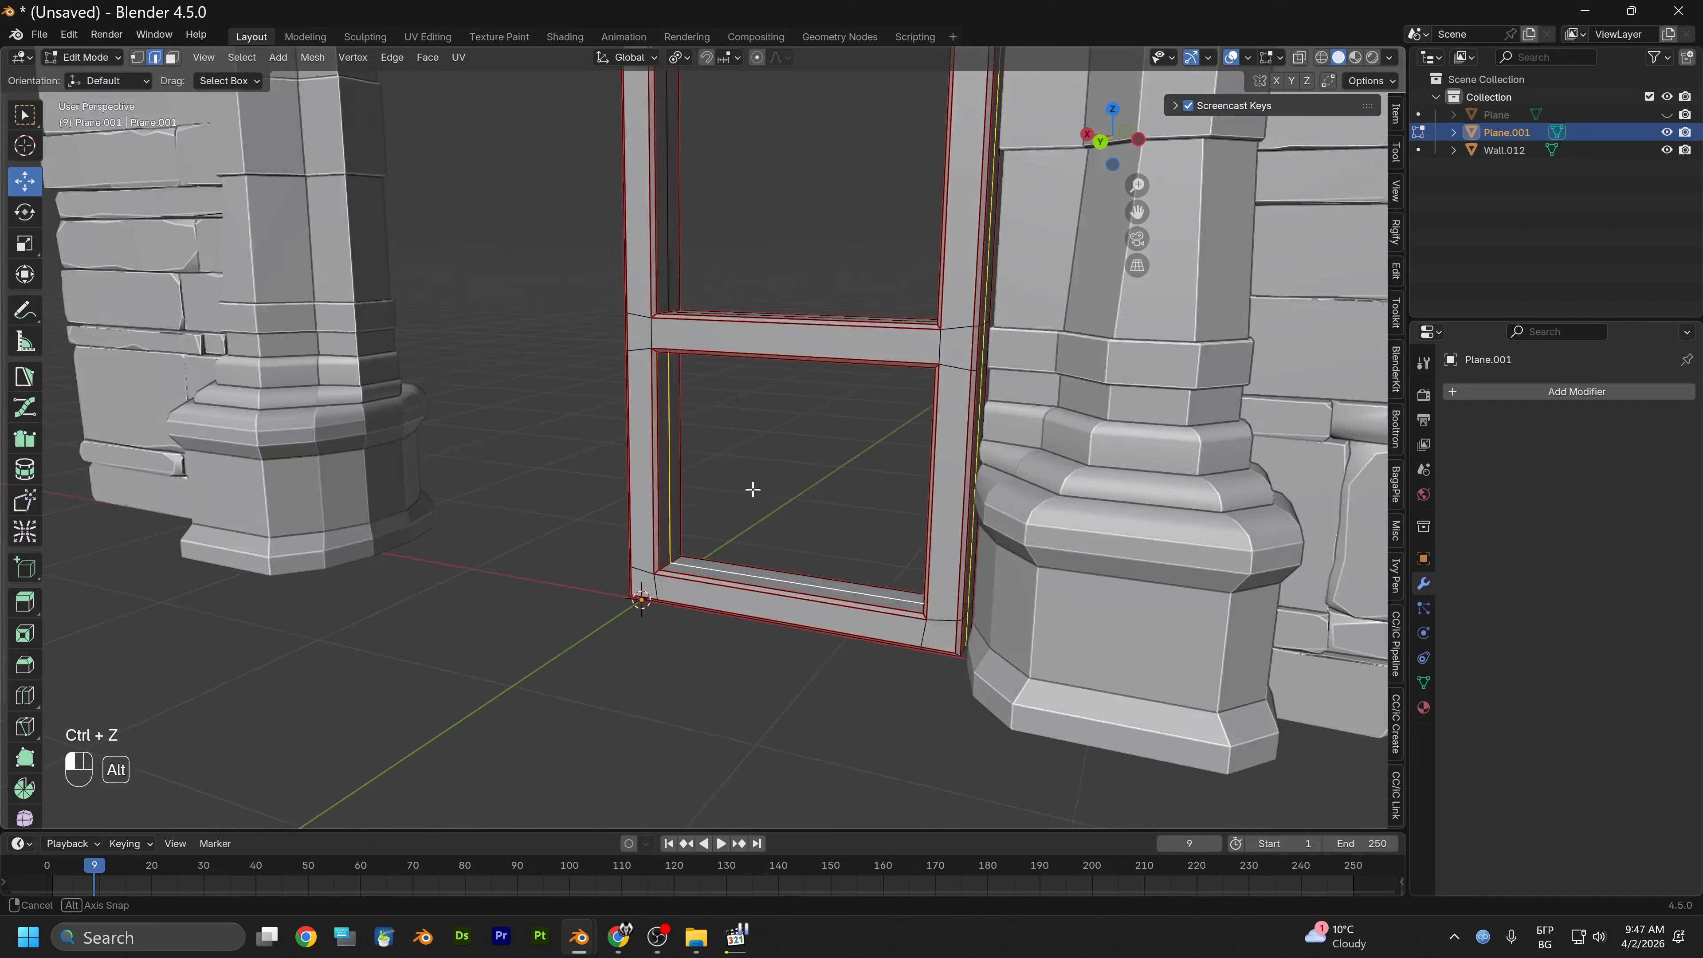
alt+drag(753, 489, 768, 563)
alt+shift+click(818, 346)
key(ctrl+z)
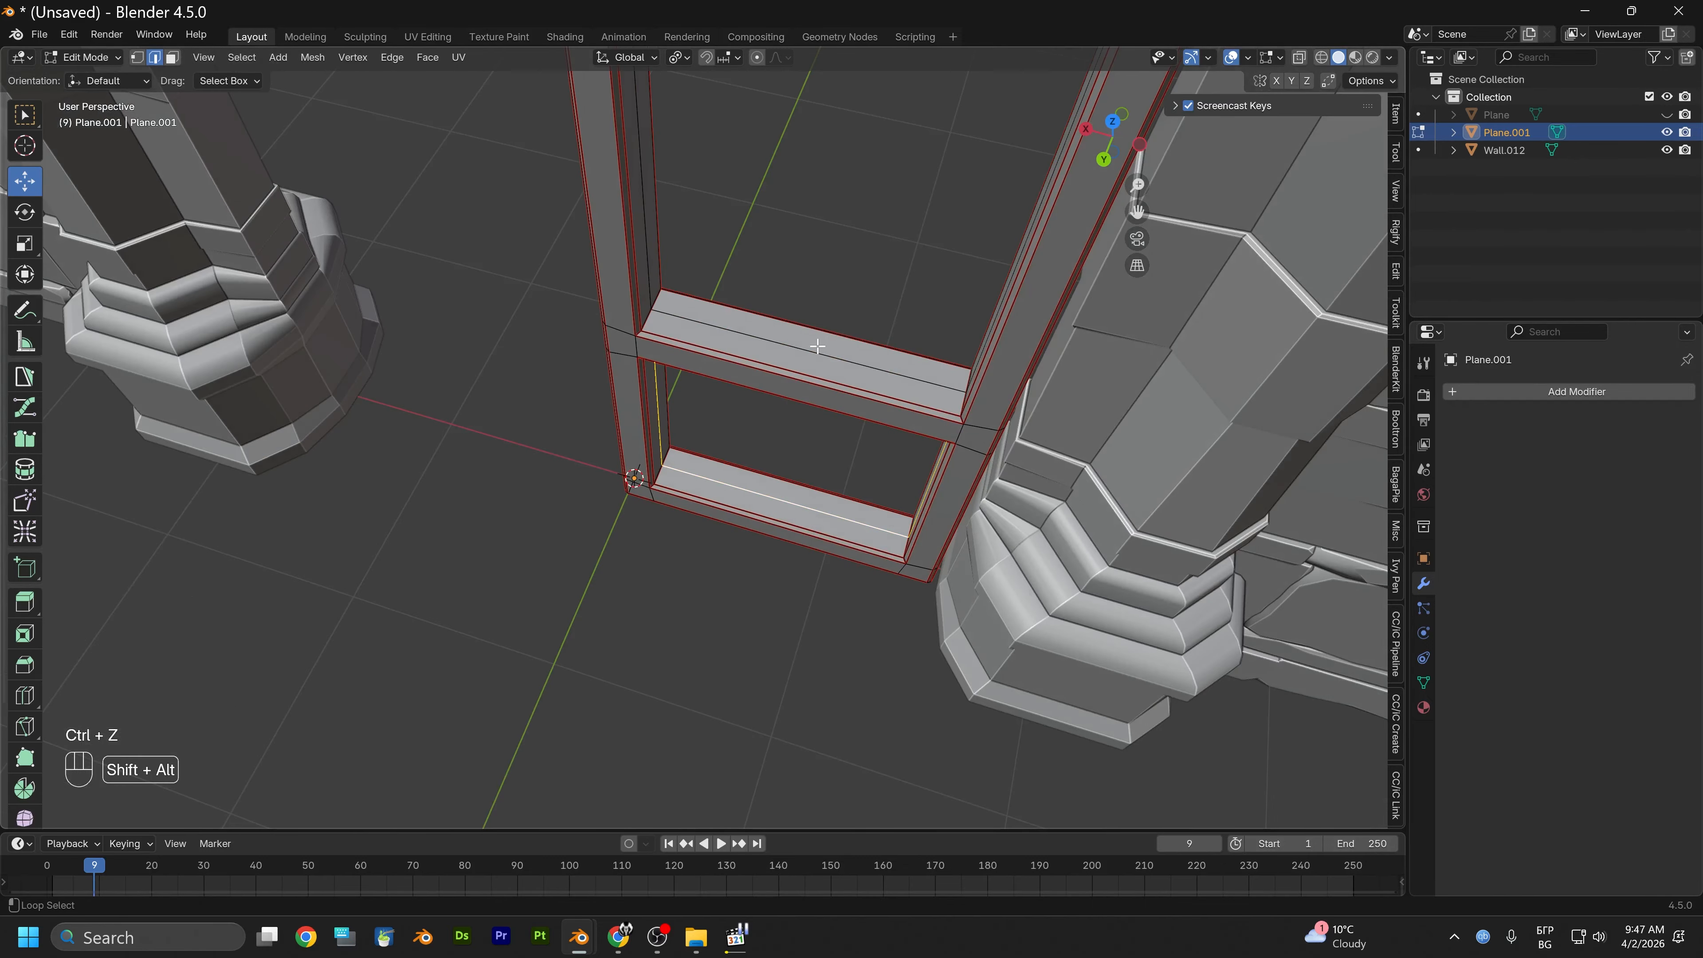
alt+shift+click(810, 355)
alt+drag(756, 402, 807, 267)
alt+middle_drag(810, 267, 763, 656)
alt+drag(763, 369, 682, 442)
alt+shift+click(820, 346)
right_click(682, 442)
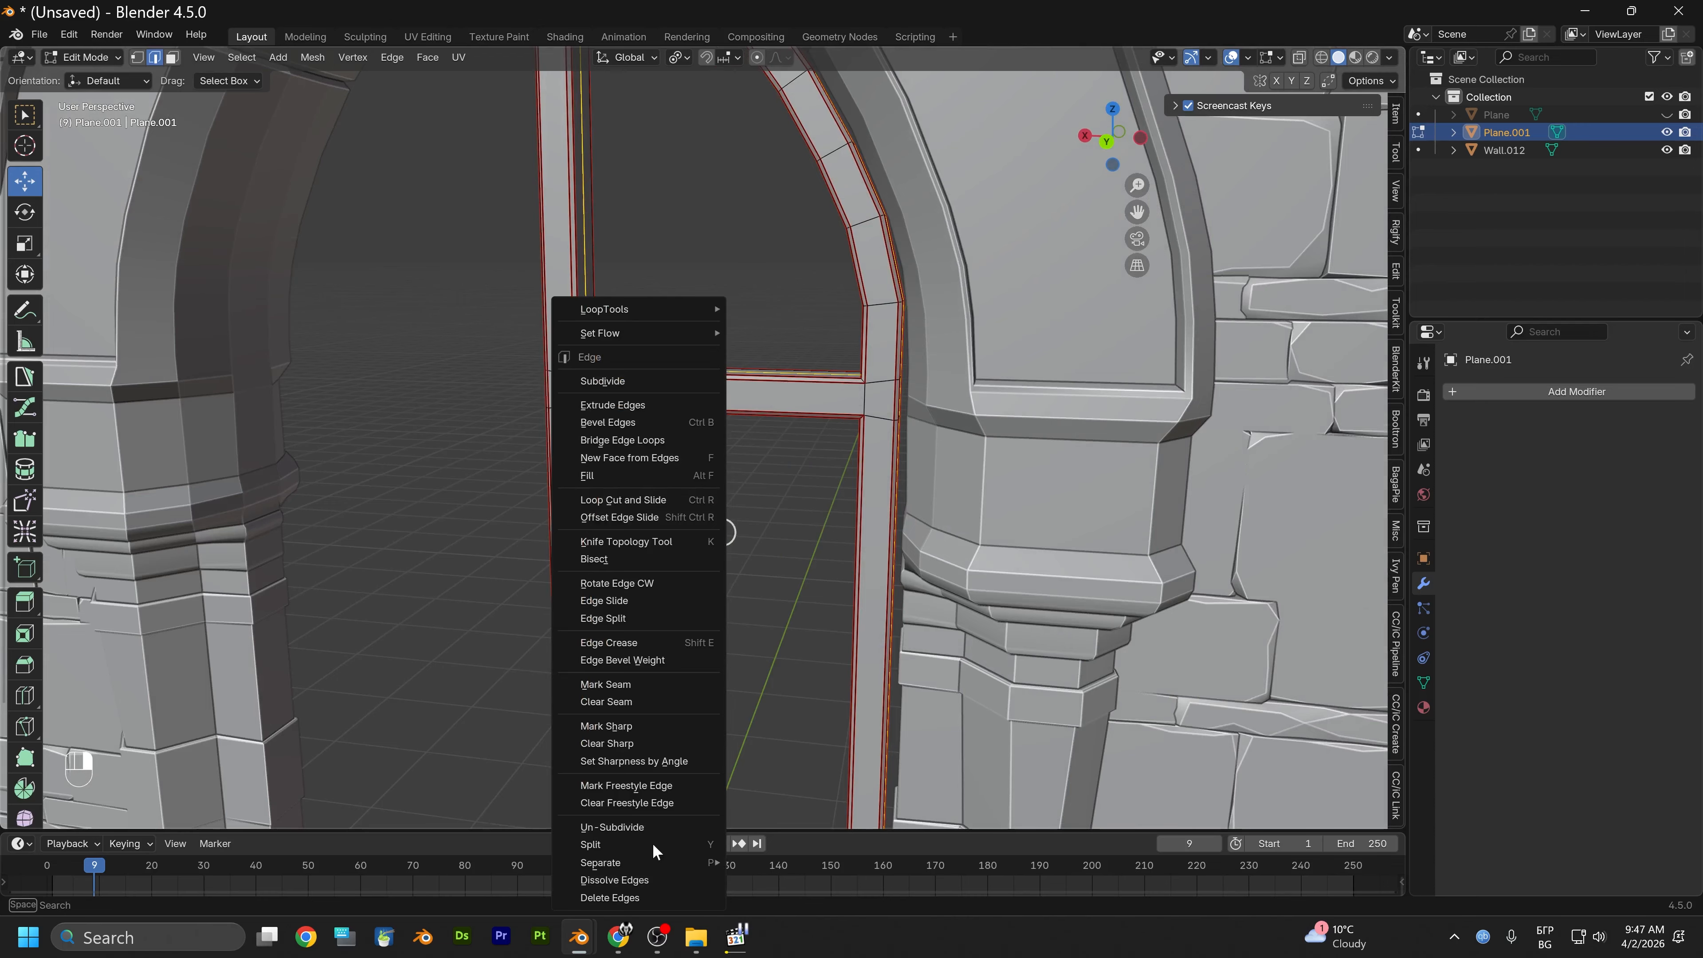
click(653, 870)
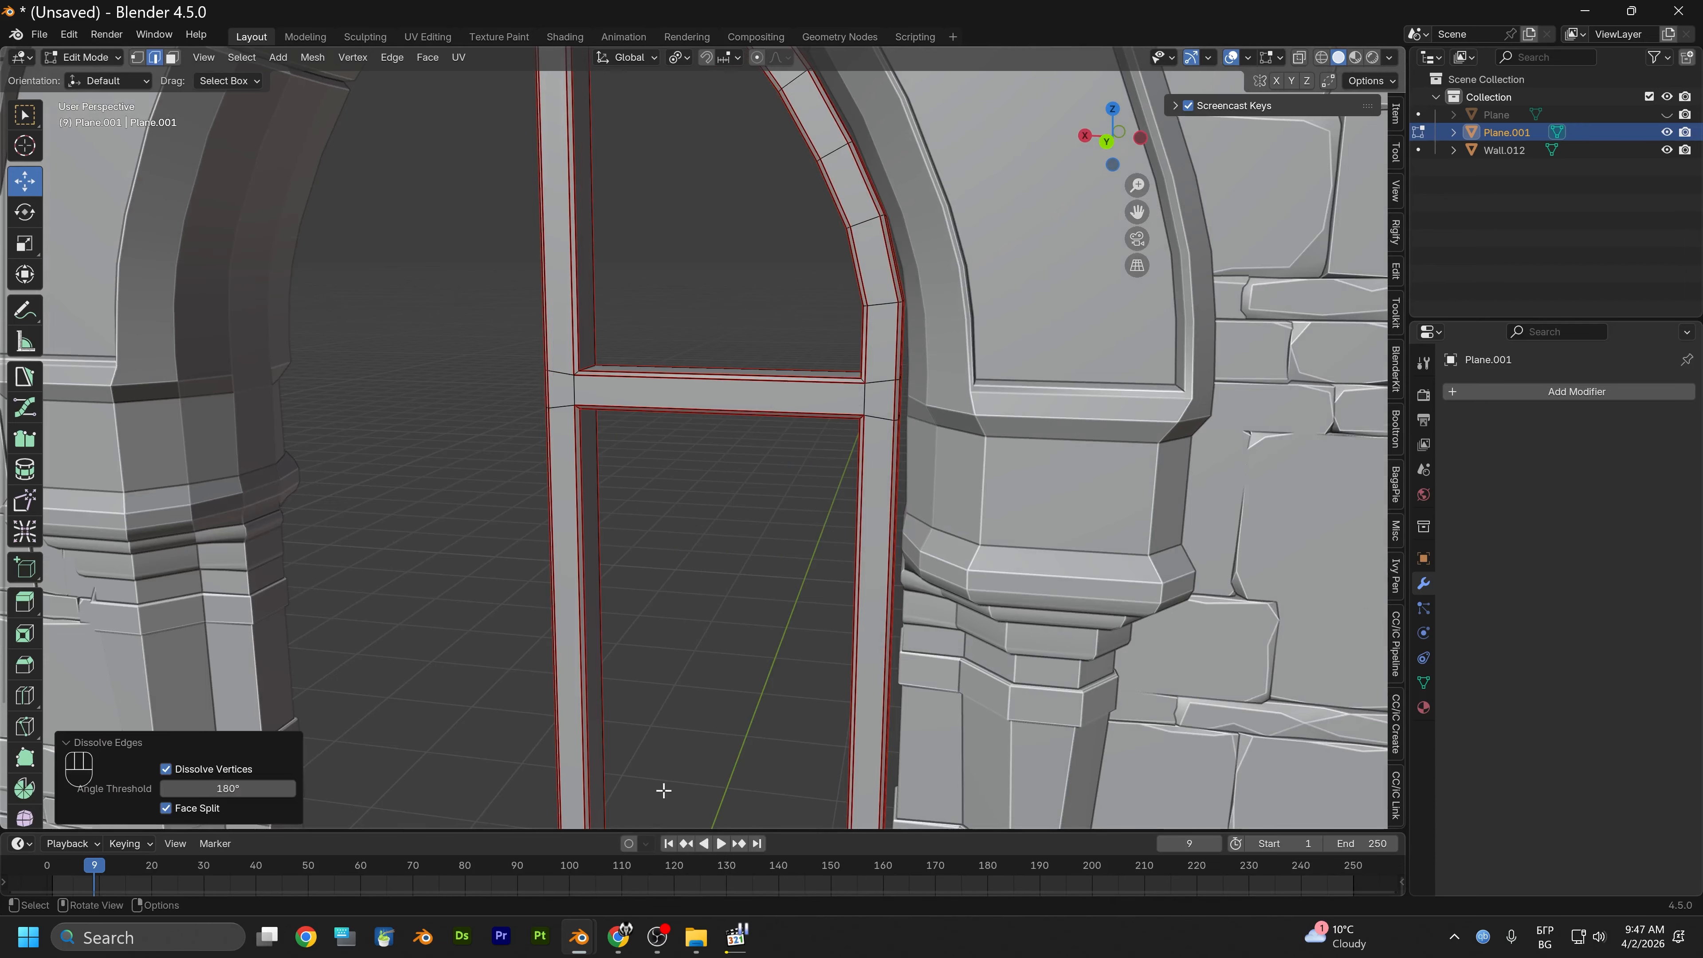
Examine the frame's topology and seams from both sides, from the lower panel up to the arch's peak
scroll(684, 745, down, 2)
alt+middle_drag(699, 678, 730, 456)
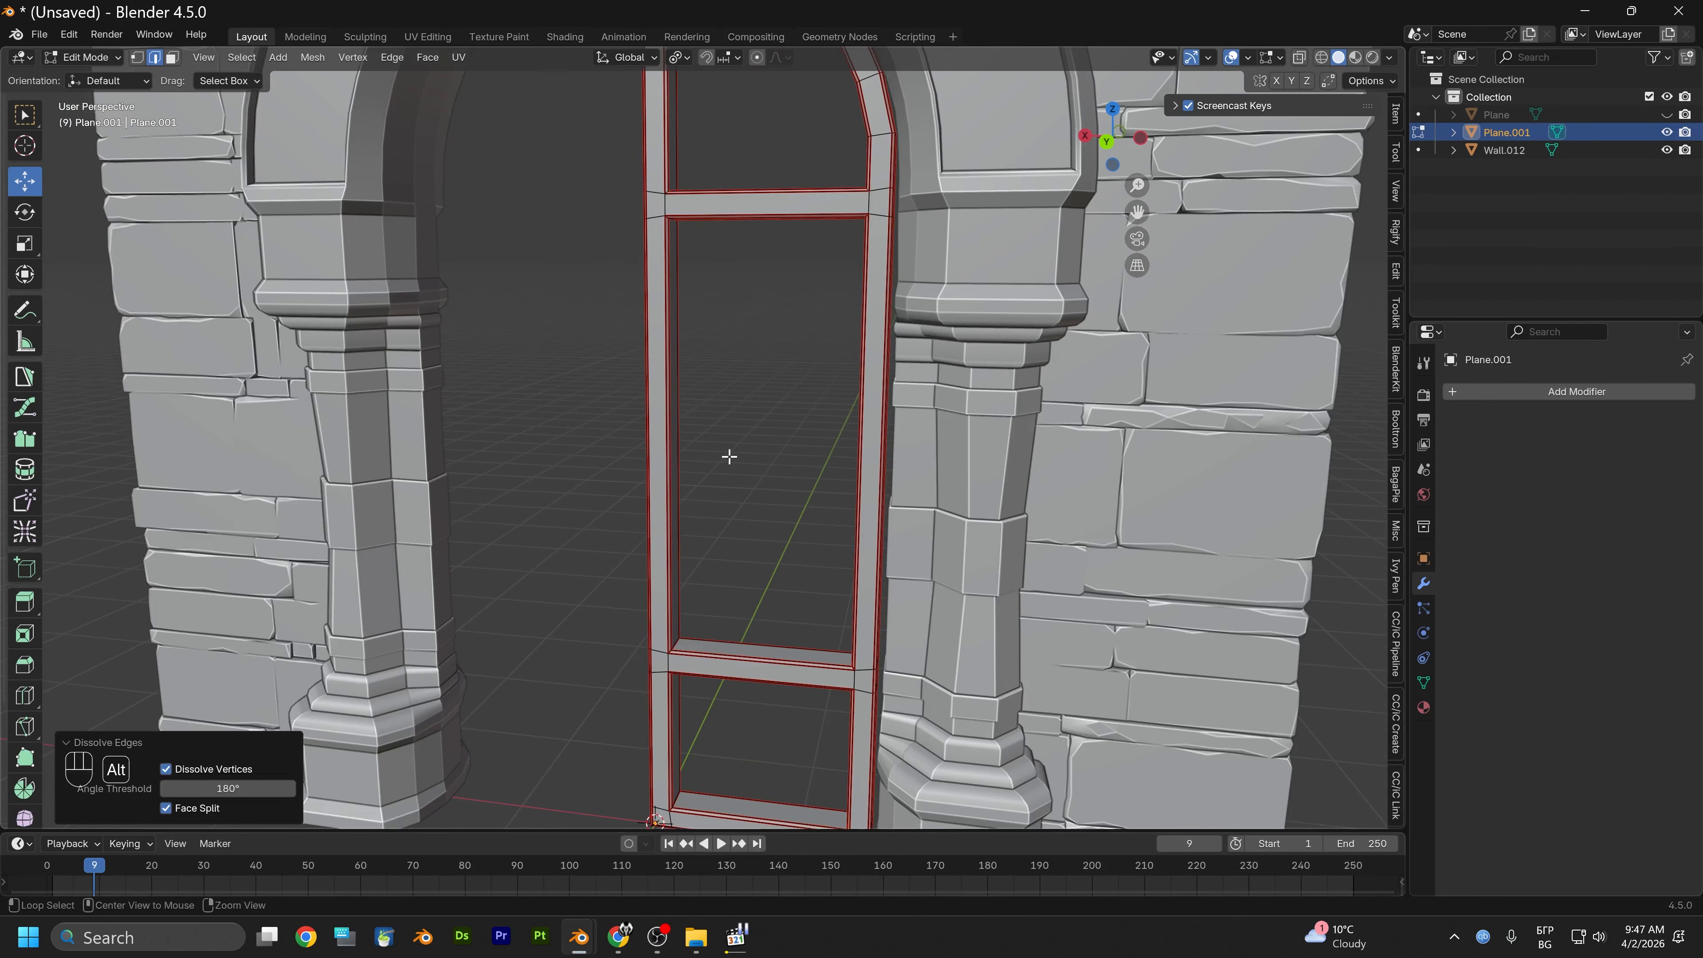
alt+middle_drag(730, 627, 759, 478)
alt+drag(803, 429, 1137, 445)
alt+middle_drag(840, 598, 831, 439)
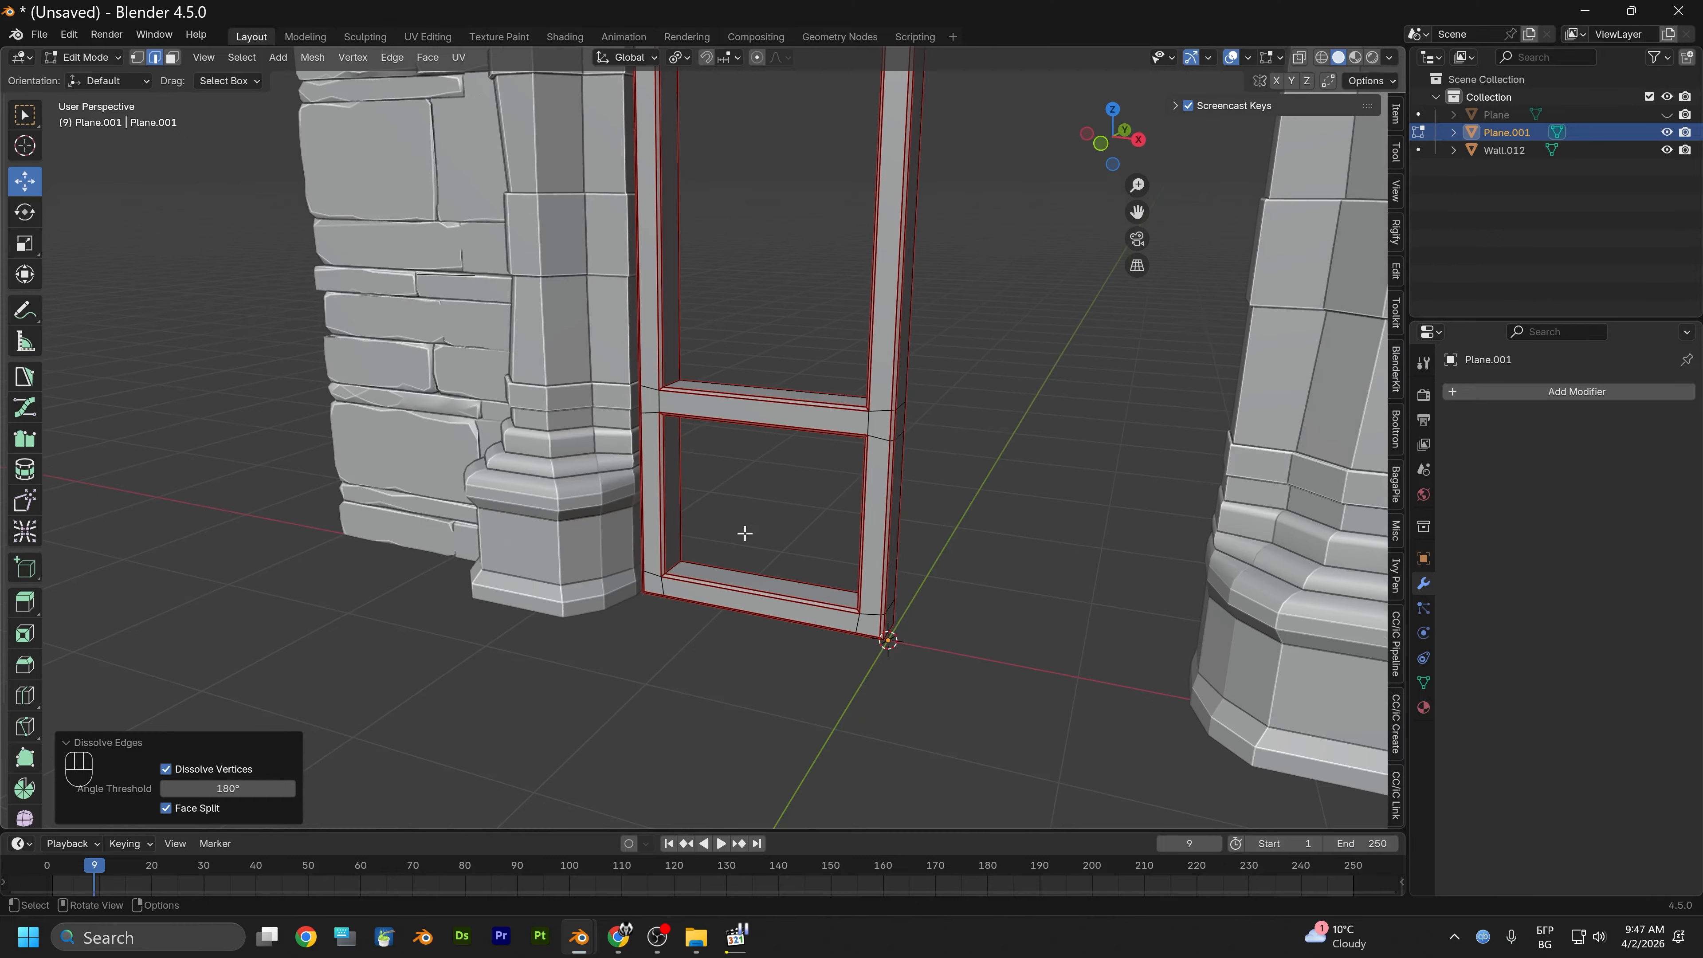
scroll(718, 403, up, 3)
alt+middle_drag(719, 400, 713, 507)
scroll(693, 466, up, 2)
alt+middle_drag(741, 363, 764, 548)
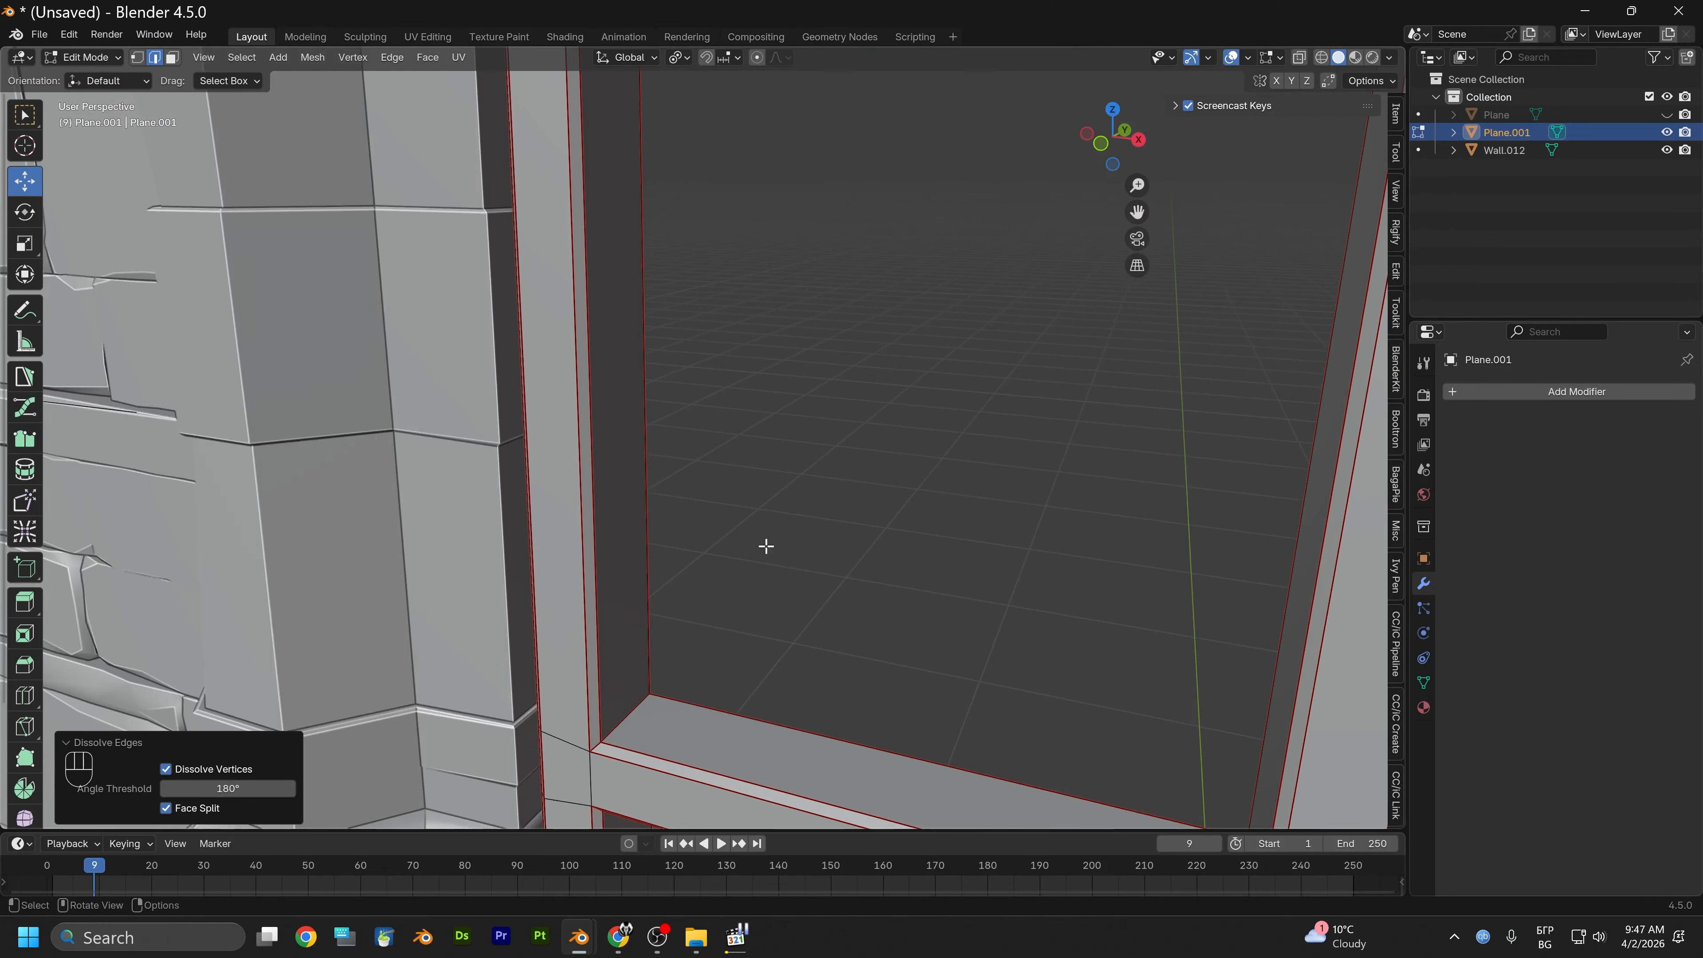
scroll(781, 403, down, 2)
alt+middle_drag(790, 289, 760, 463)
scroll(784, 423, down, 3)
alt+drag(775, 315, 730, 697)
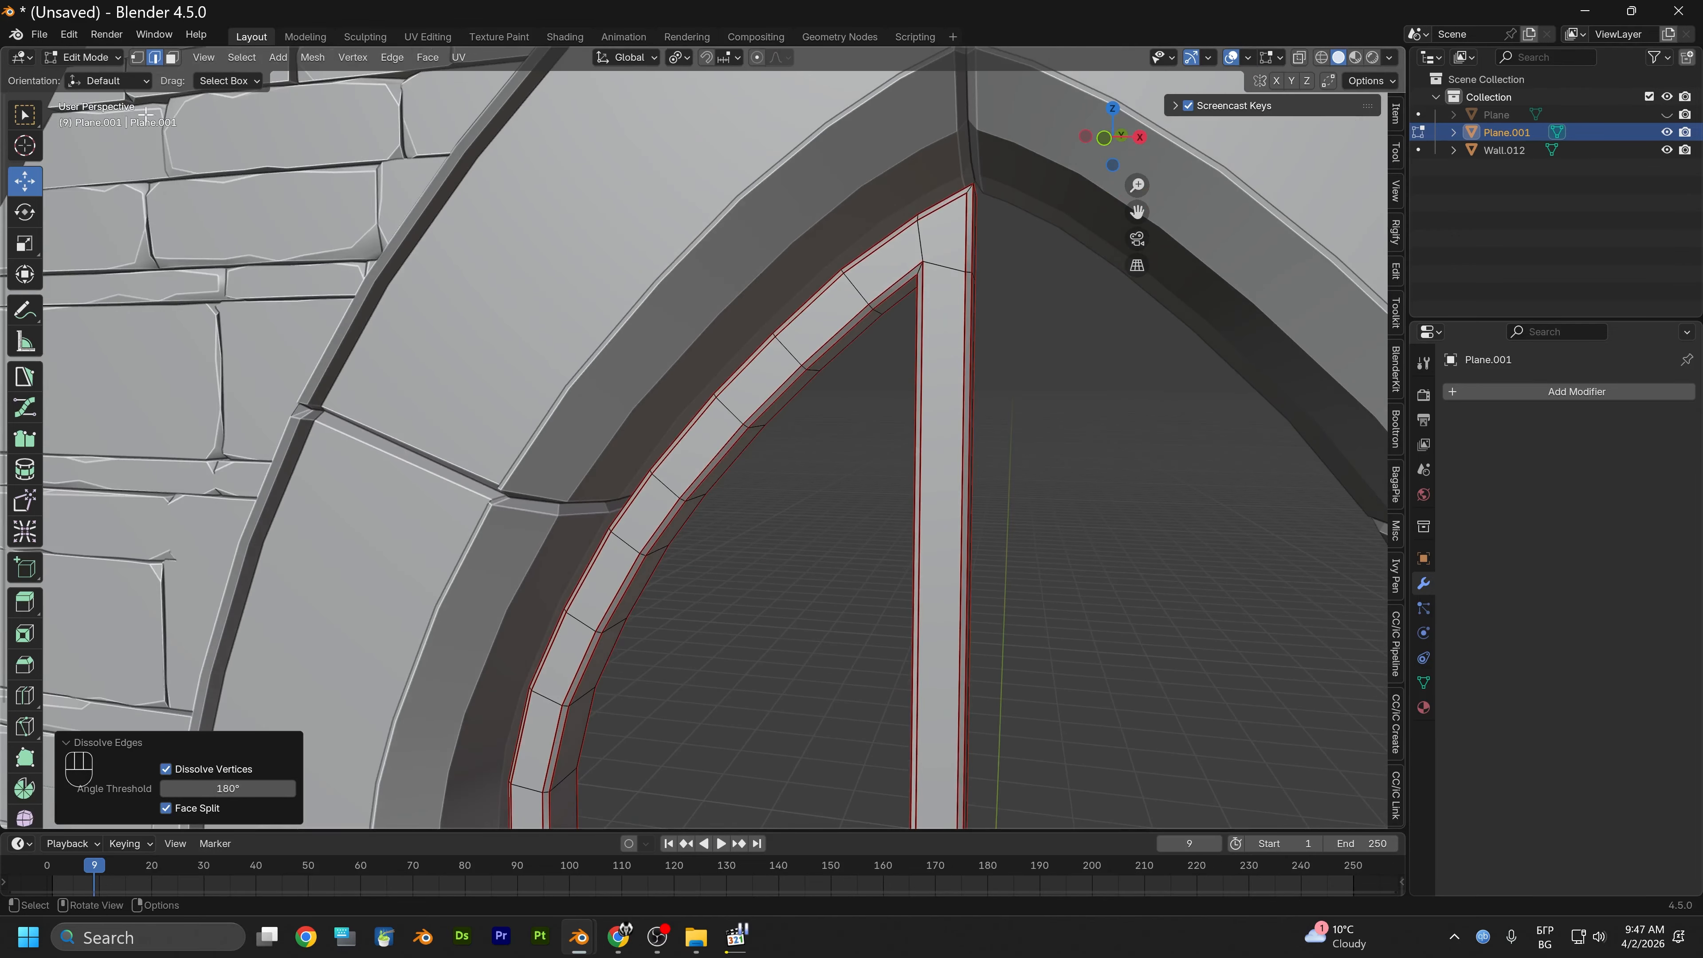
Switch the frame from Edit Mode to Object Mode
click(86, 58)
click(100, 59)
click(90, 79)
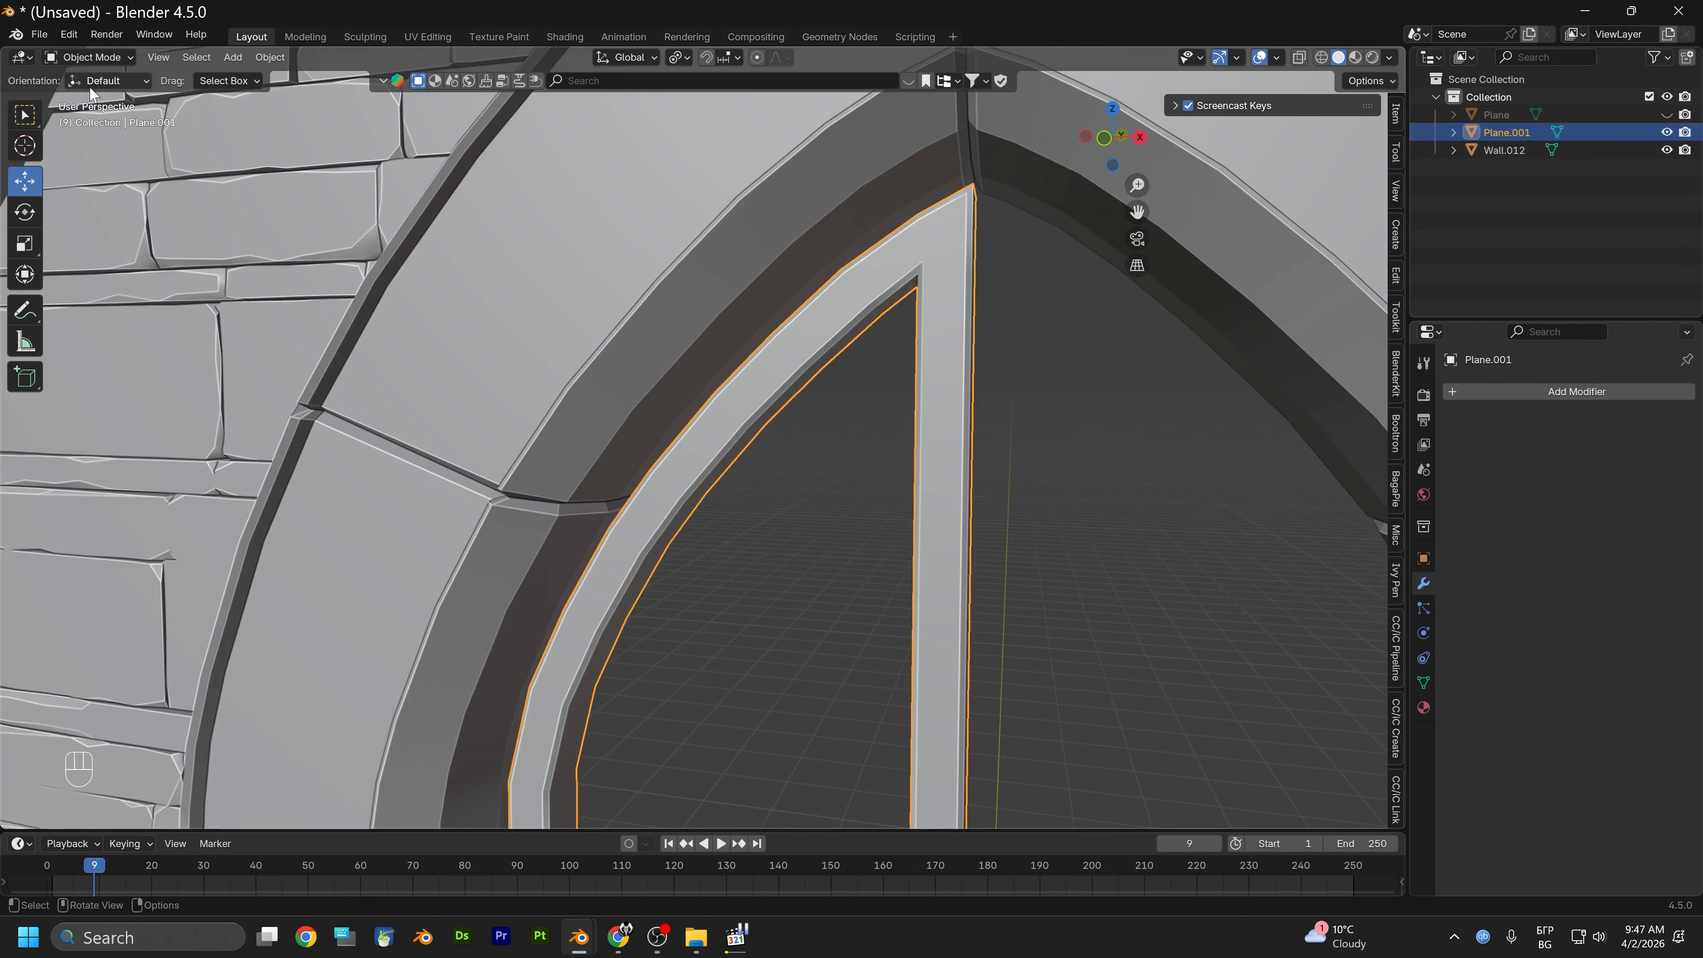
Examine the shading and bevels around the frame's arched opening and crossbars, close up and from farther away
alt+middle_drag(629, 660, 702, 510)
alt+right_drag(702, 510, 656, 539)
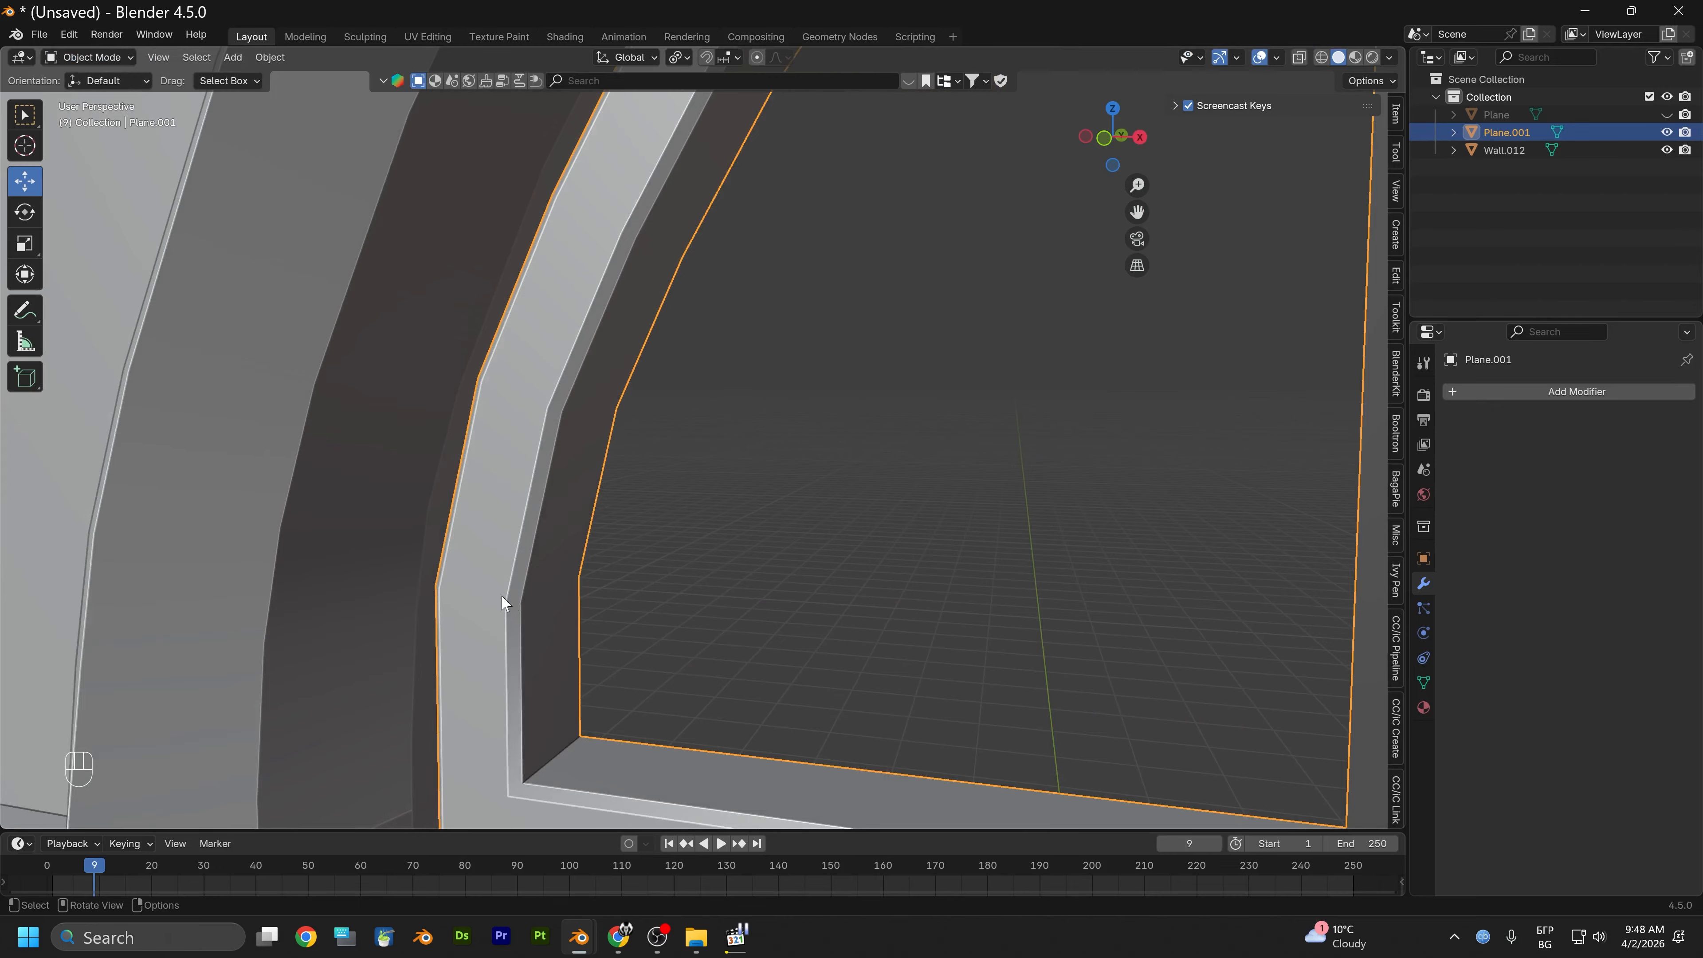
scroll(576, 389, down, 4)
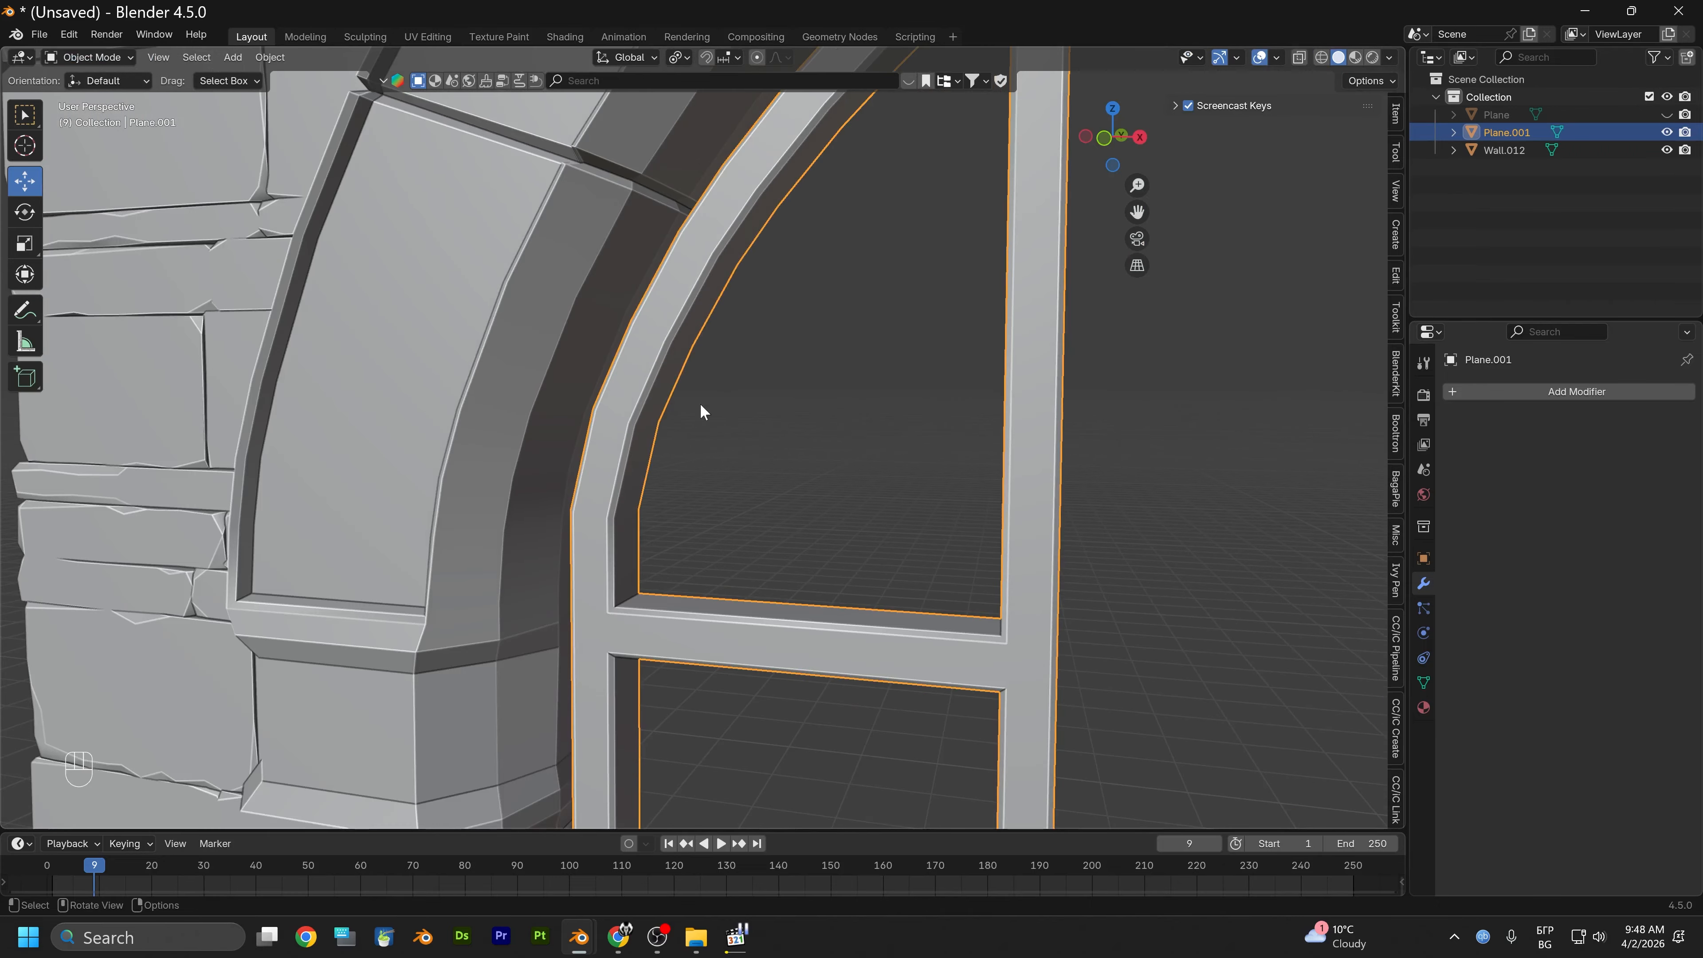
alt+middle_drag(700, 410, 676, 590)
alt+scroll(680, 580, down, 1)
alt+drag(690, 519, 752, 477)
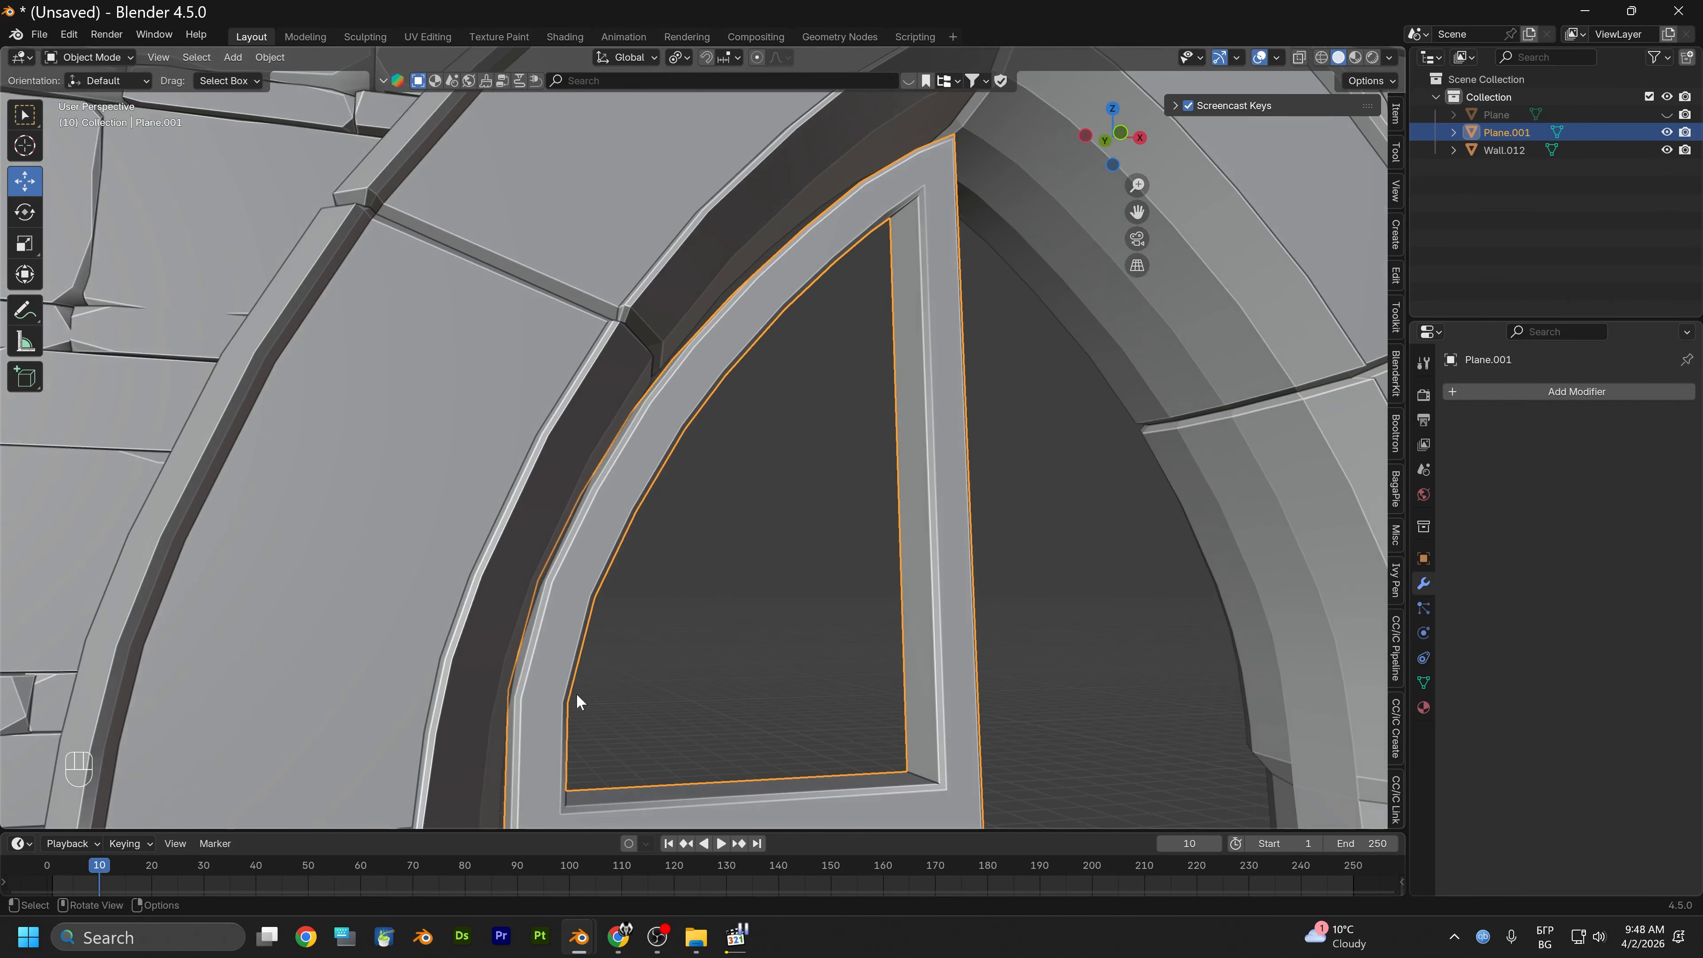
alt+drag(595, 606, 608, 654)
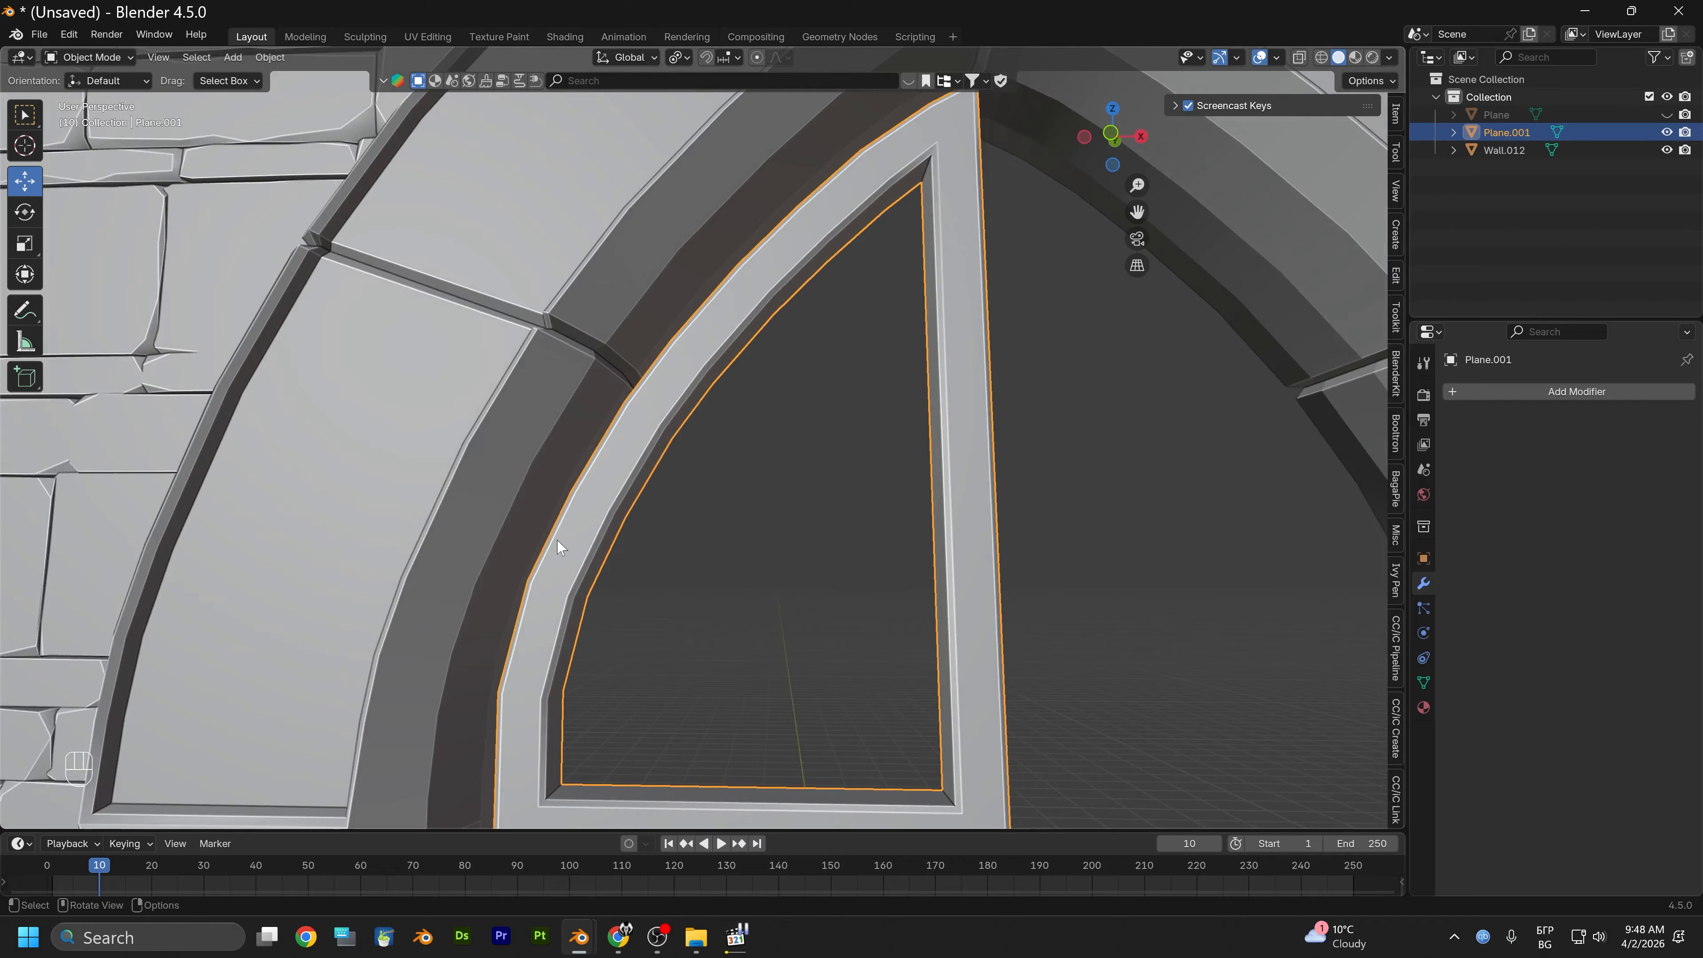
alt+drag(560, 547, 654, 522)
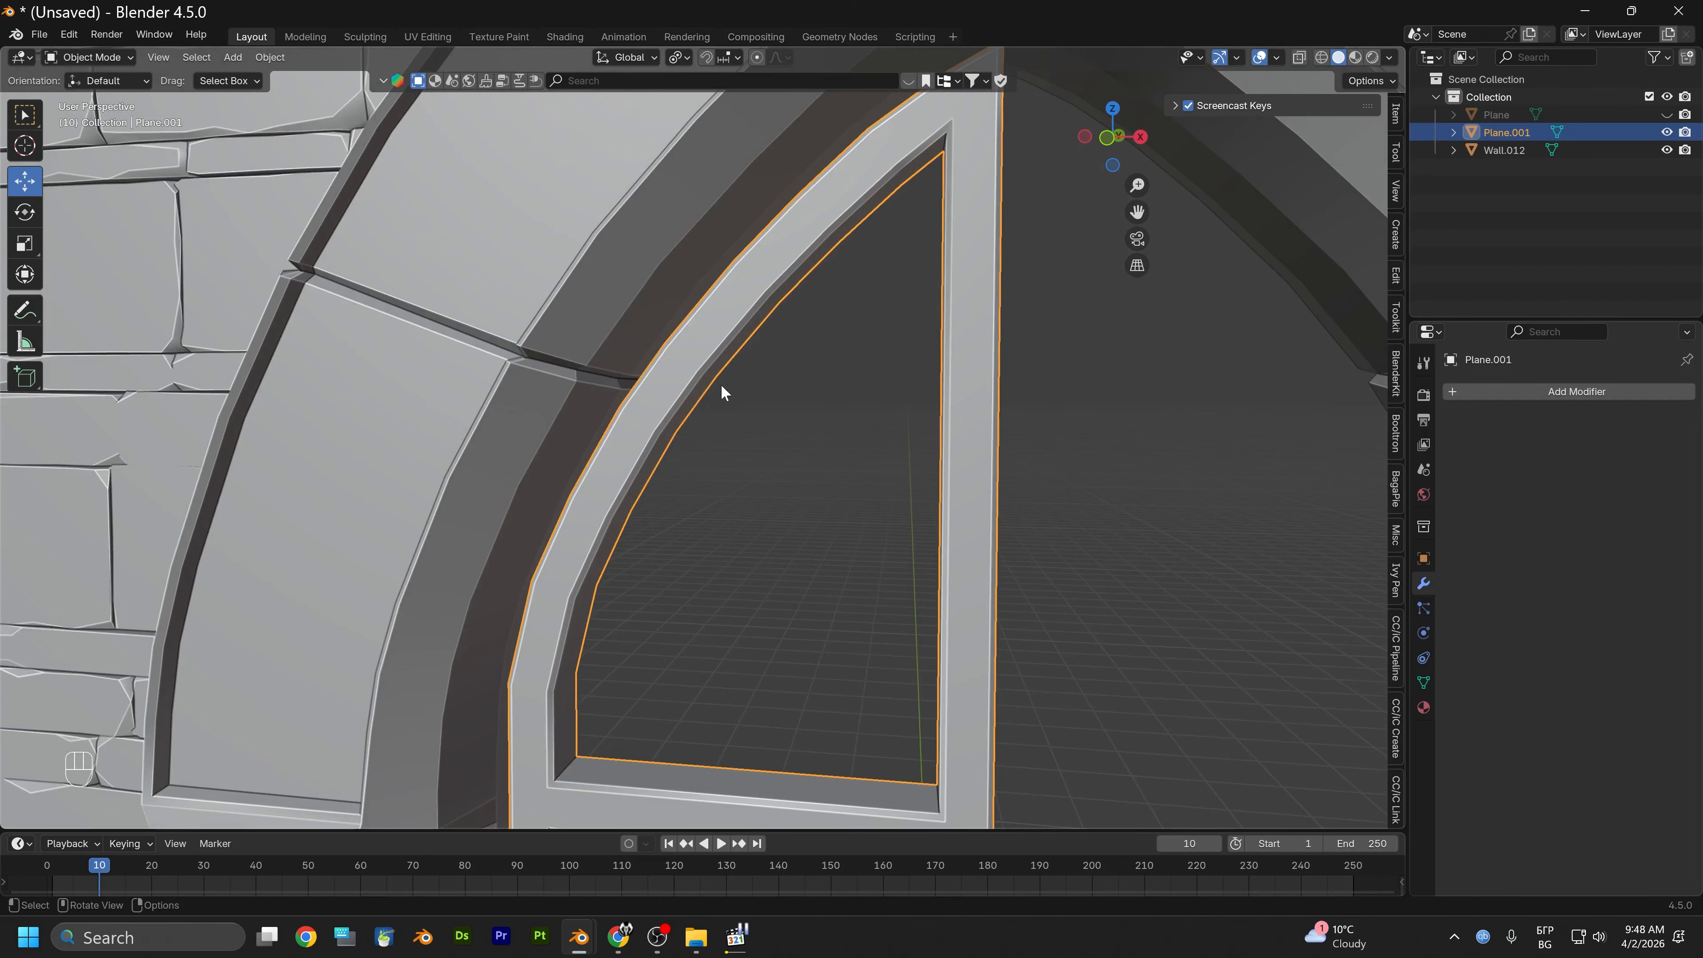
alt+drag(723, 393, 586, 416)
scroll(647, 387, down, 2)
alt+drag(682, 380, 671, 513)
scroll(676, 337, down, 2)
scroll(734, 455, down, 1)
scroll(703, 521, up, 2)
scroll(705, 519, up, 2)
scroll(690, 483, down, 1)
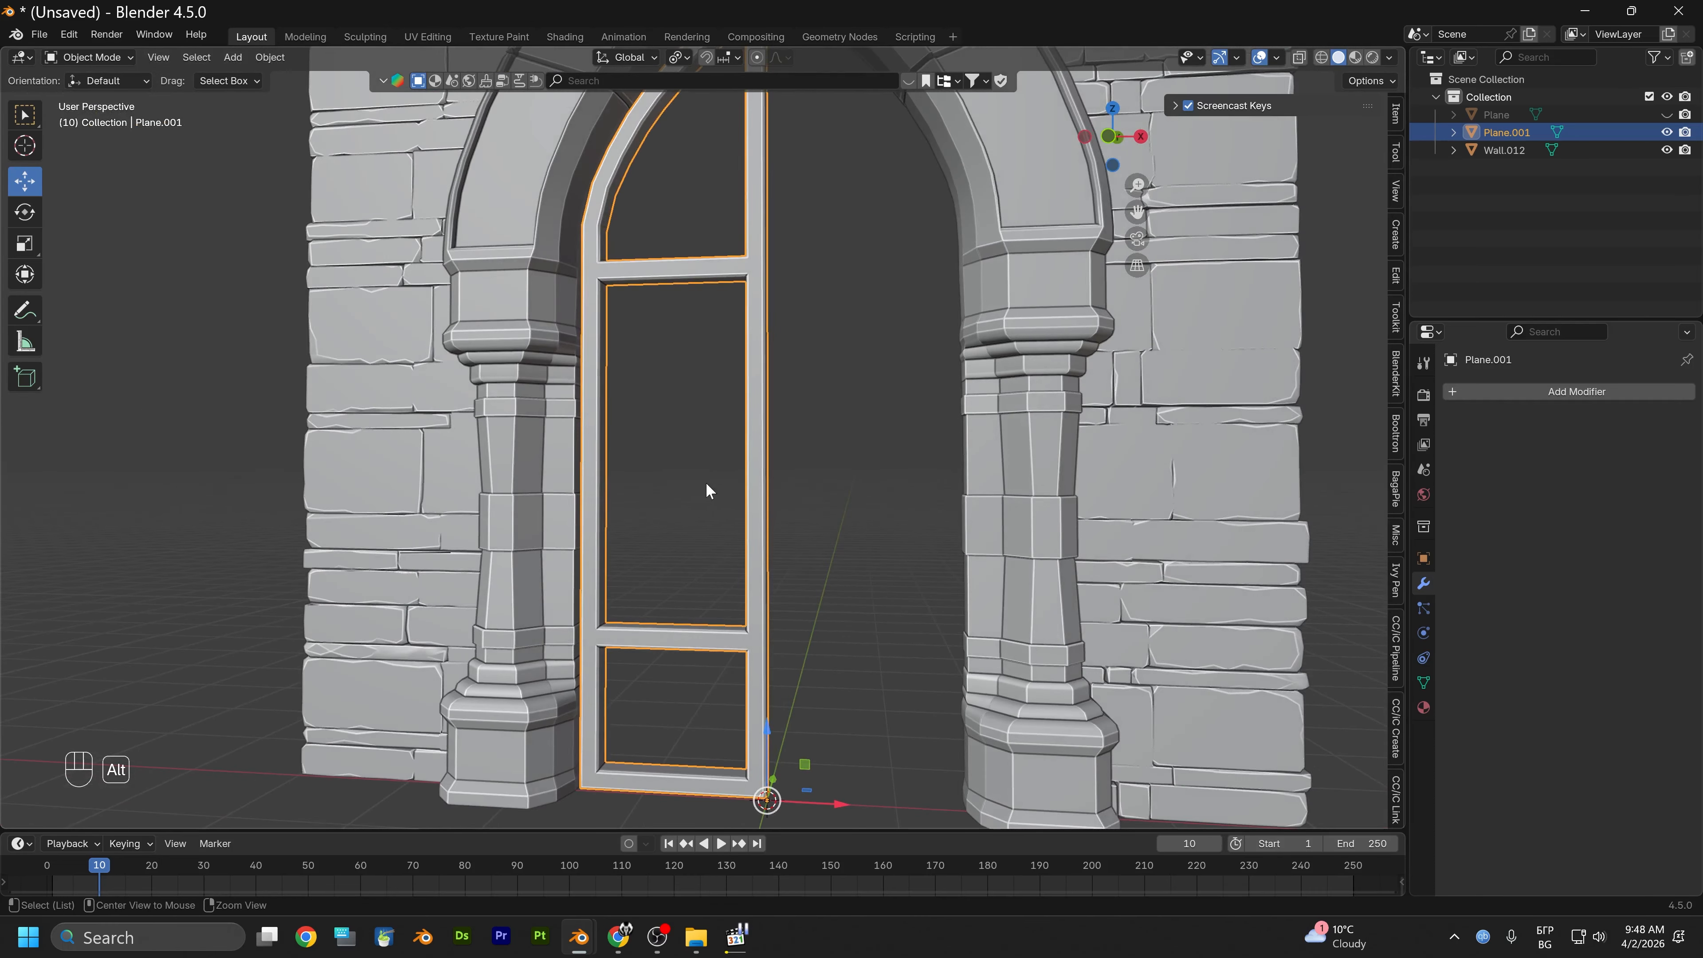
Unhide the hidden wooden planks and inspect the complete door leaf inside the stone archway
key(alt+h)
scroll(794, 441, down, 1)
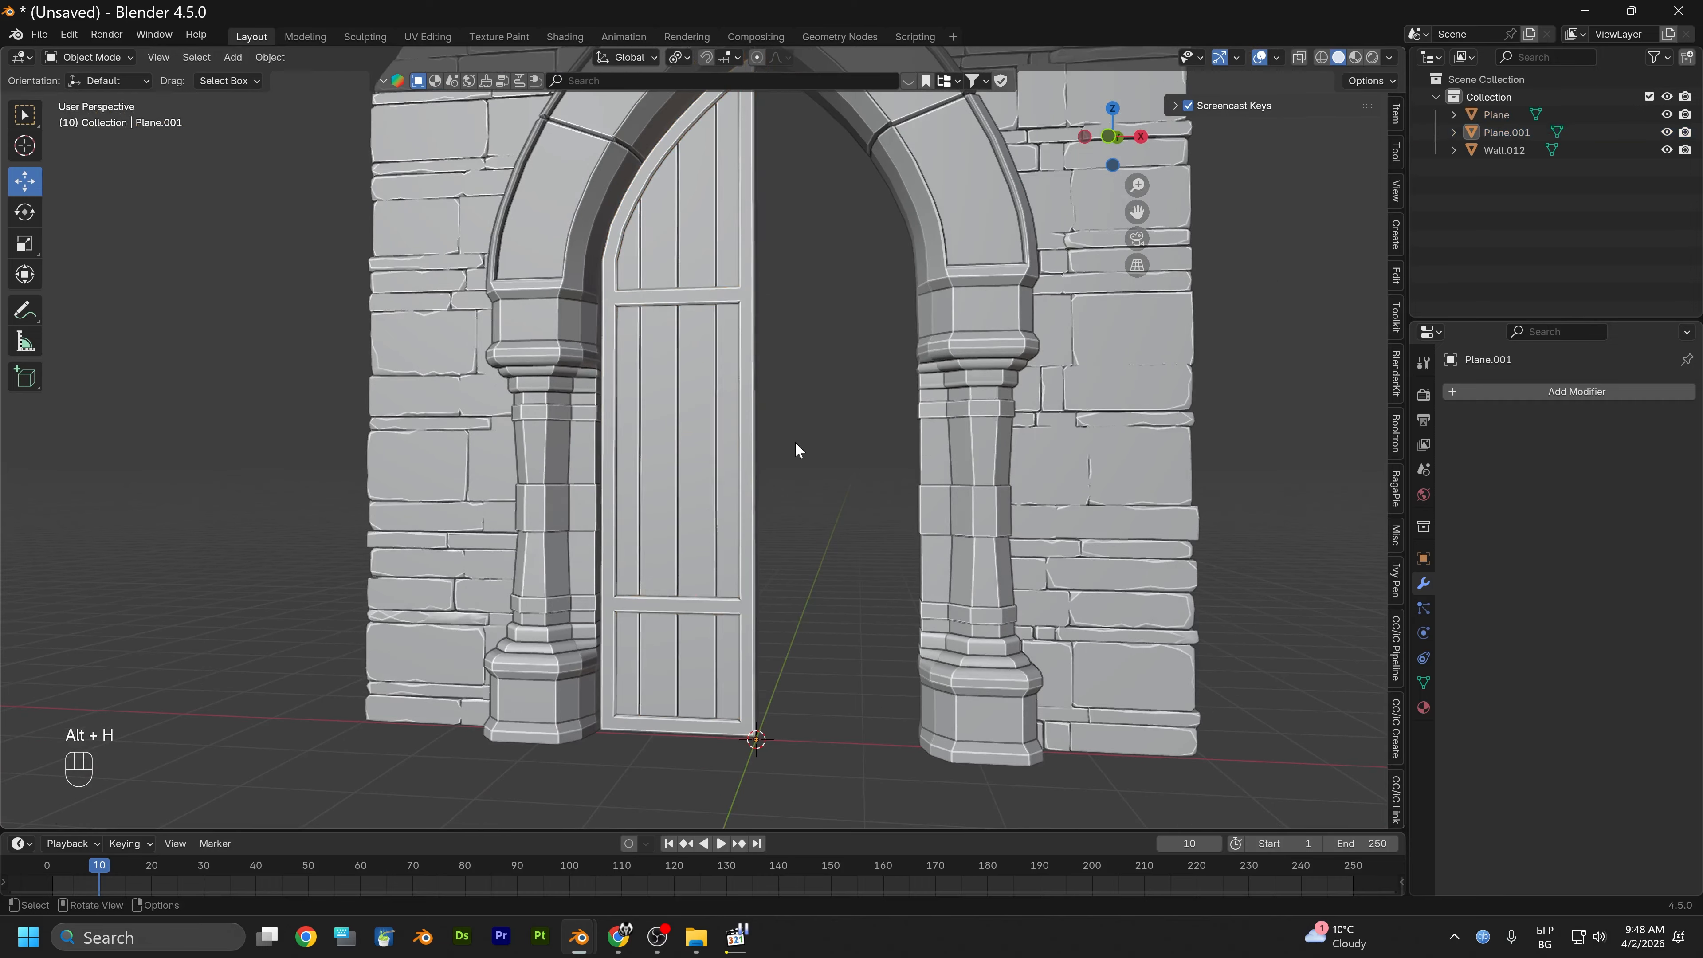
alt+middle_drag(793, 384, 793, 491)
alt+drag(793, 491, 823, 502)
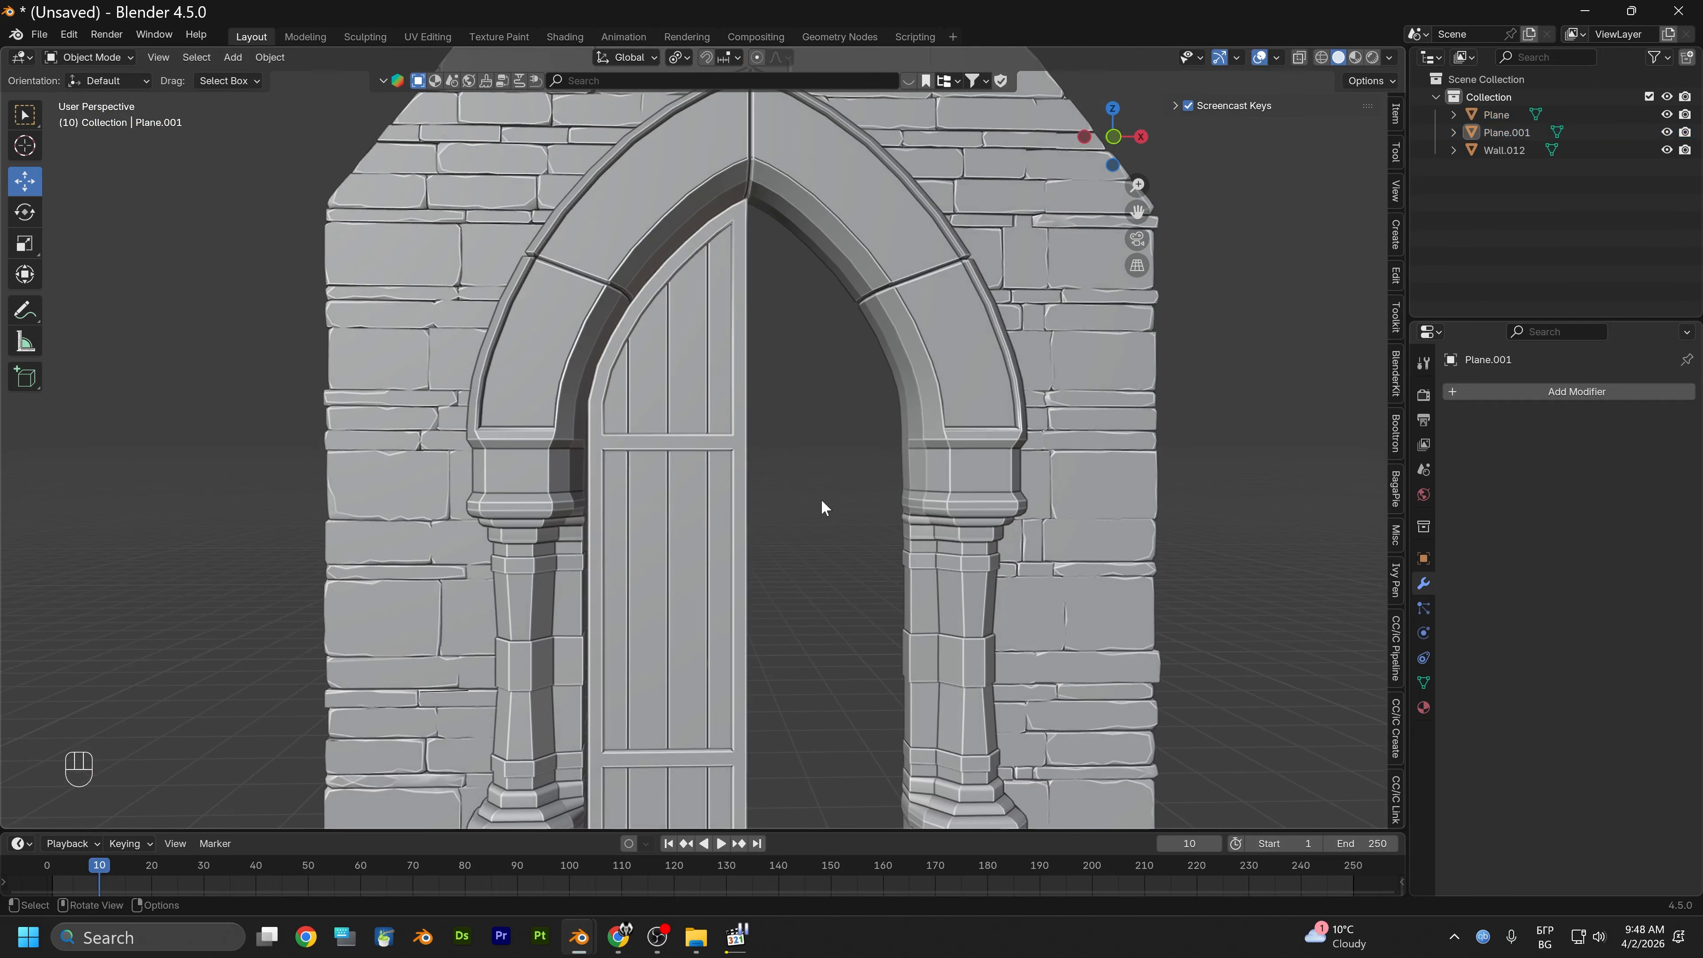
scroll(782, 509, up, 5)
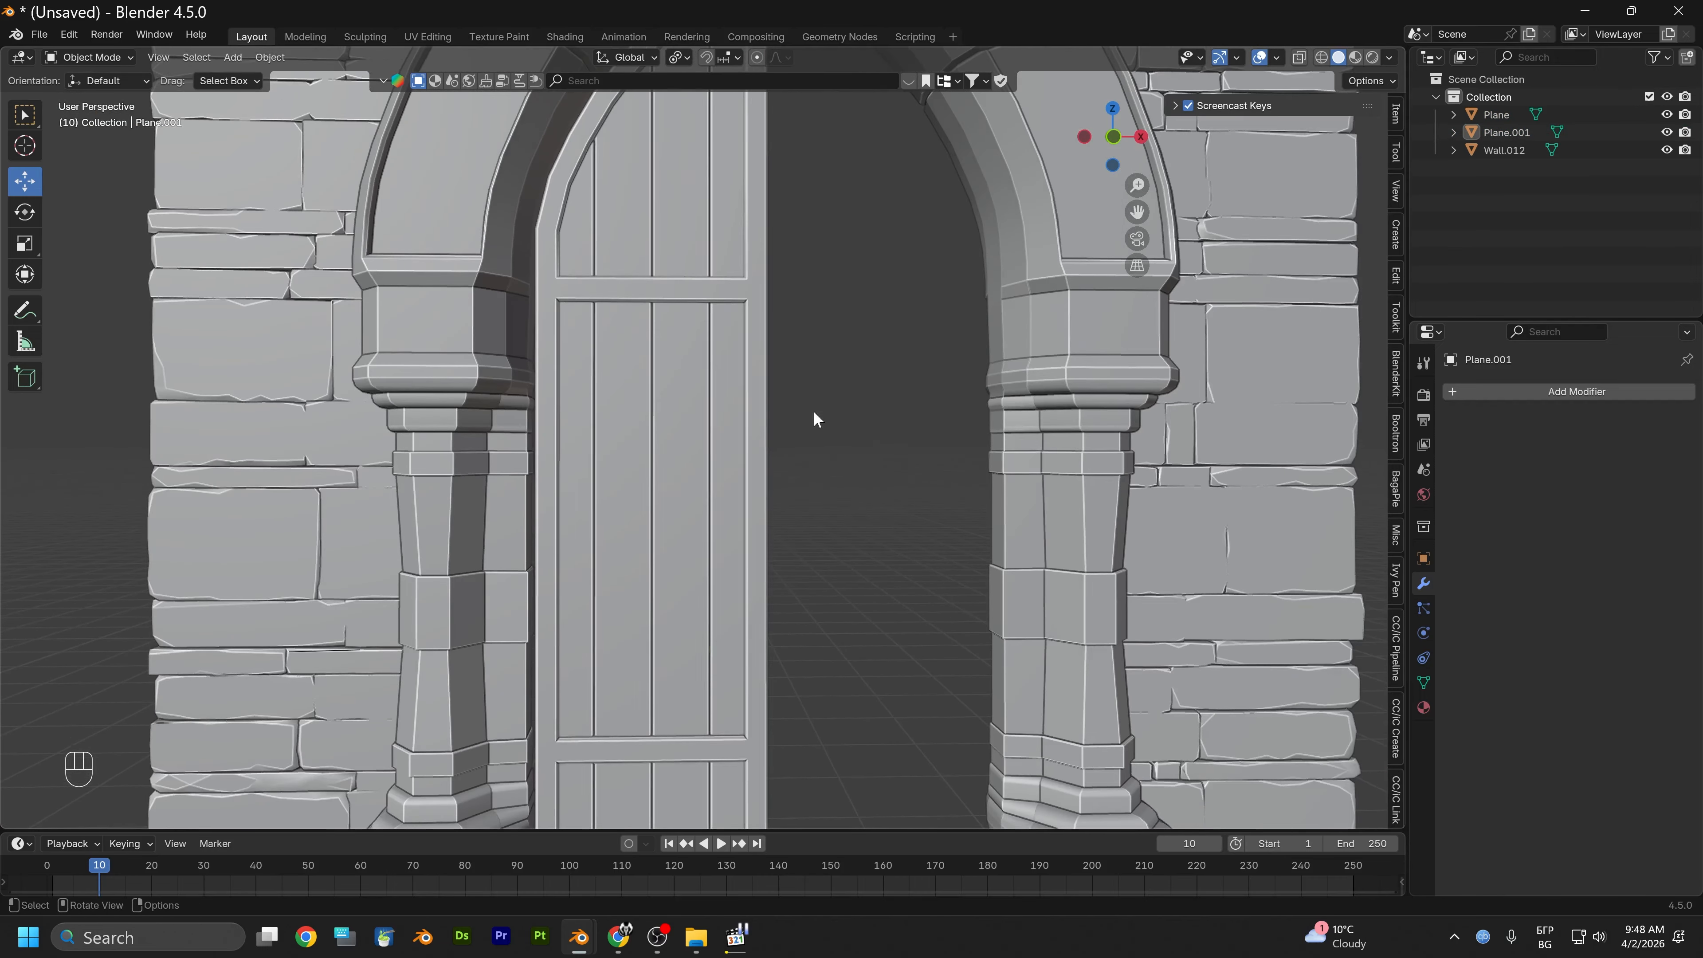
mouse_move(818, 595)
shift+middle_down()
mouse_move(829, 506)
mouse_move(815, 564)
shift+middle_up()
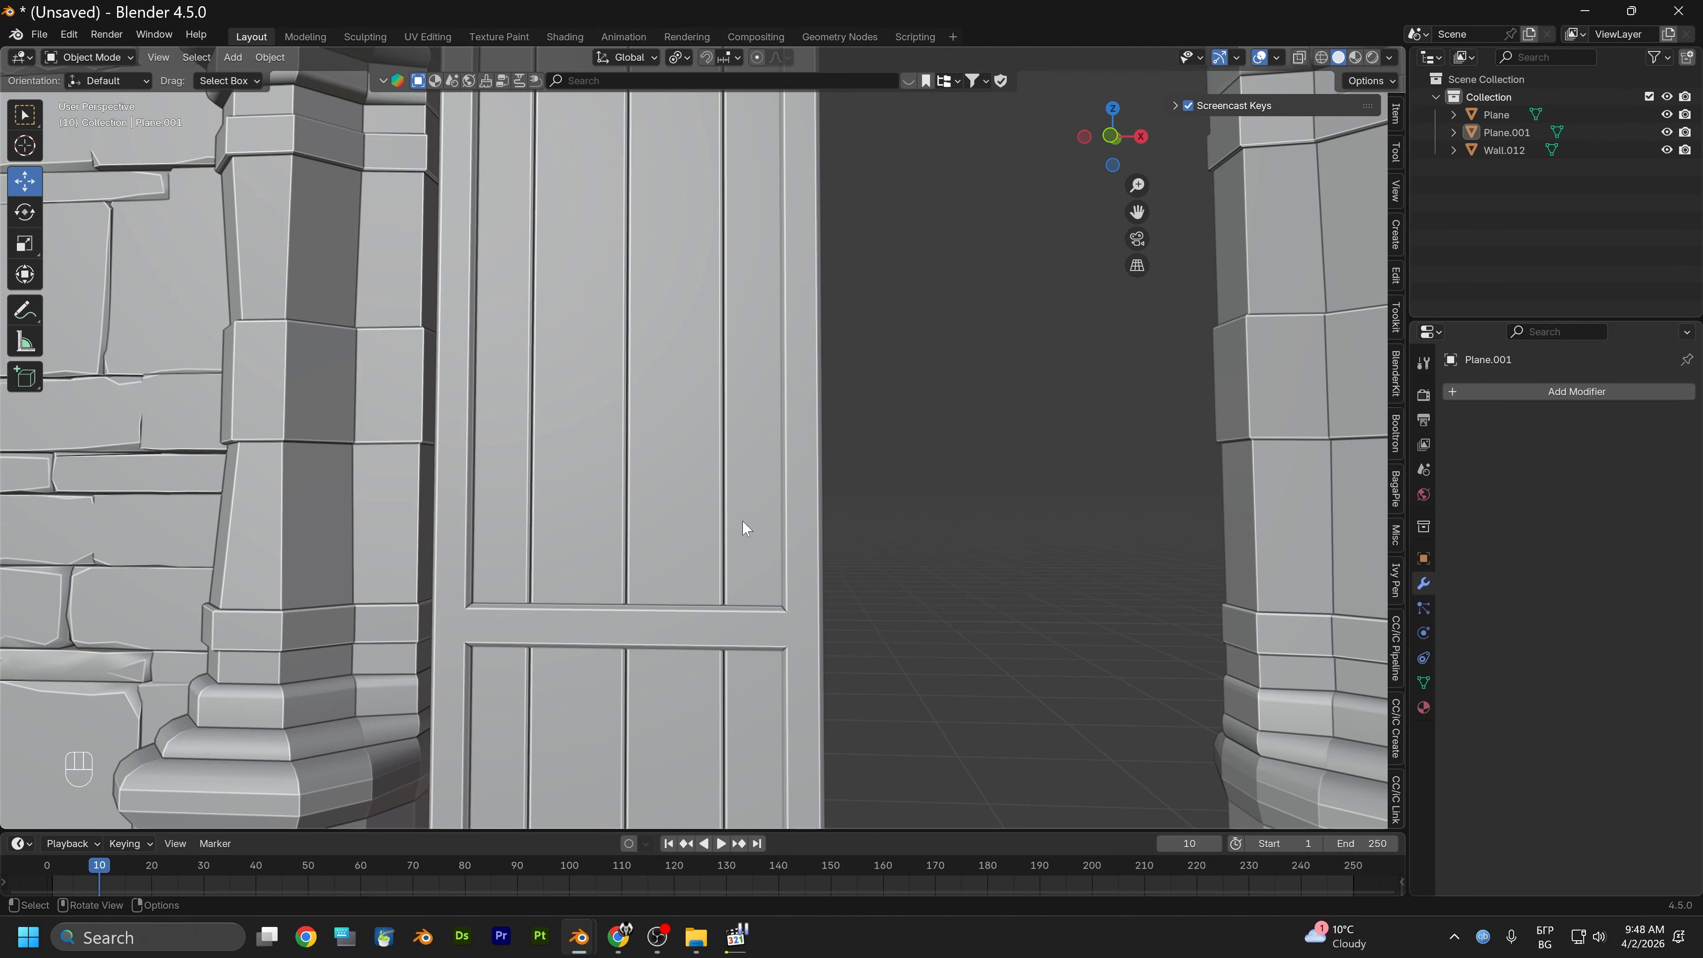
Select the door frame object and enter Edit Mode
click(106, 58)
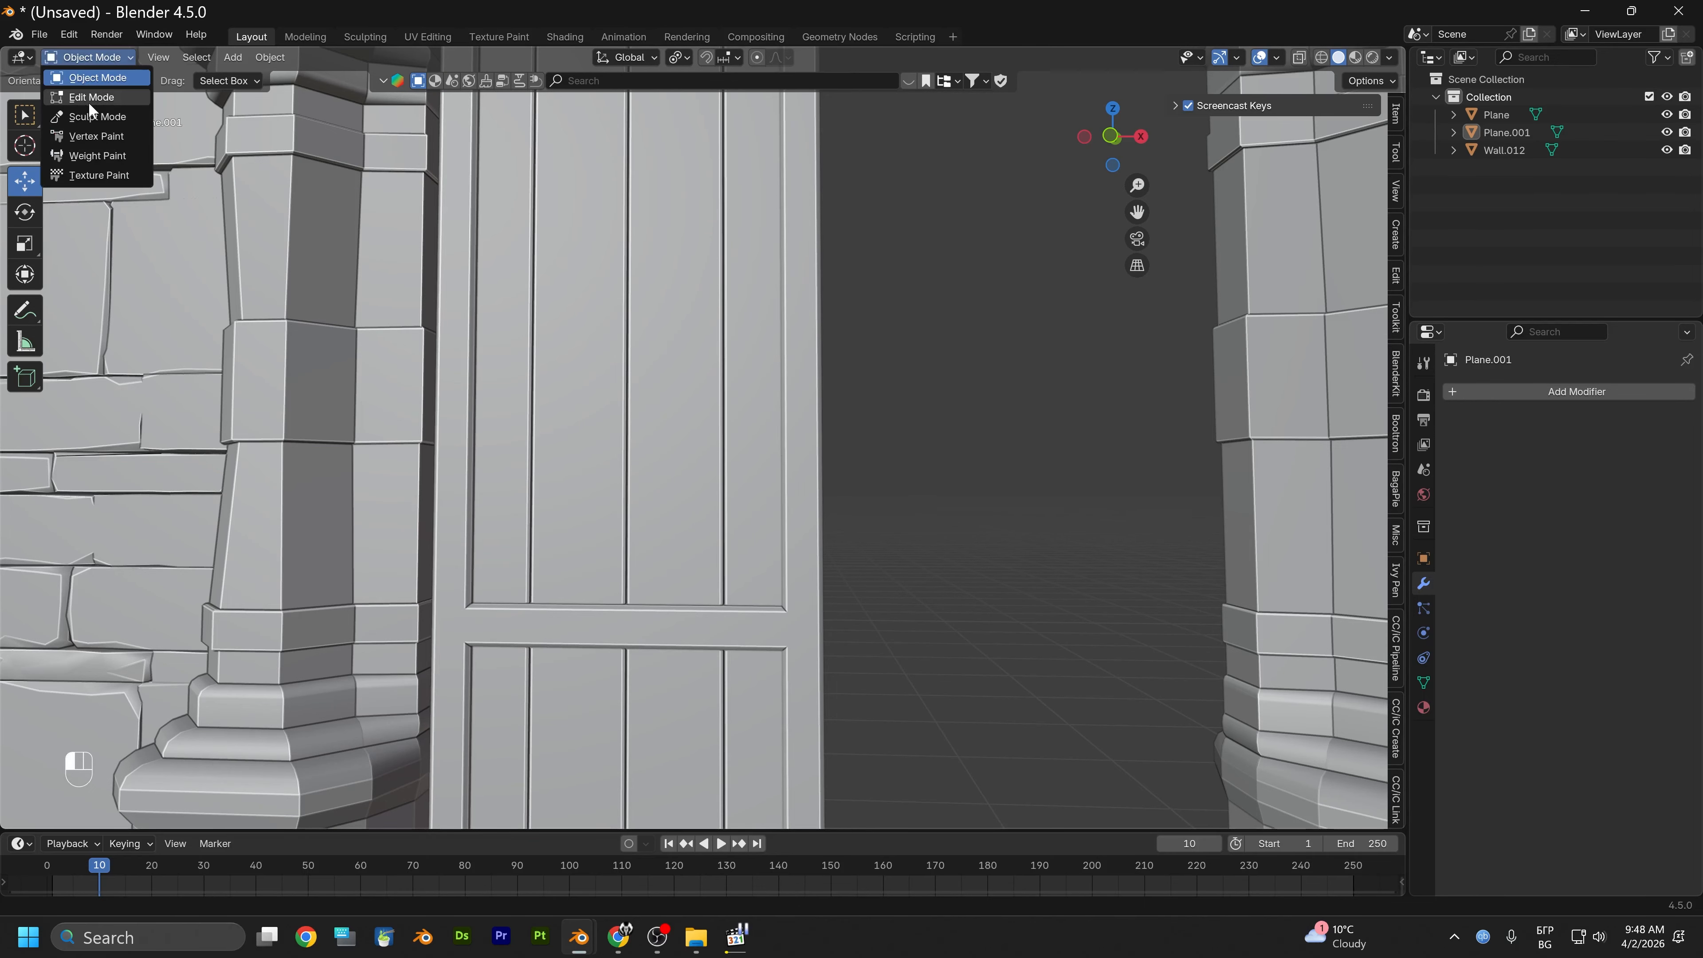
click(807, 442)
click(90, 59)
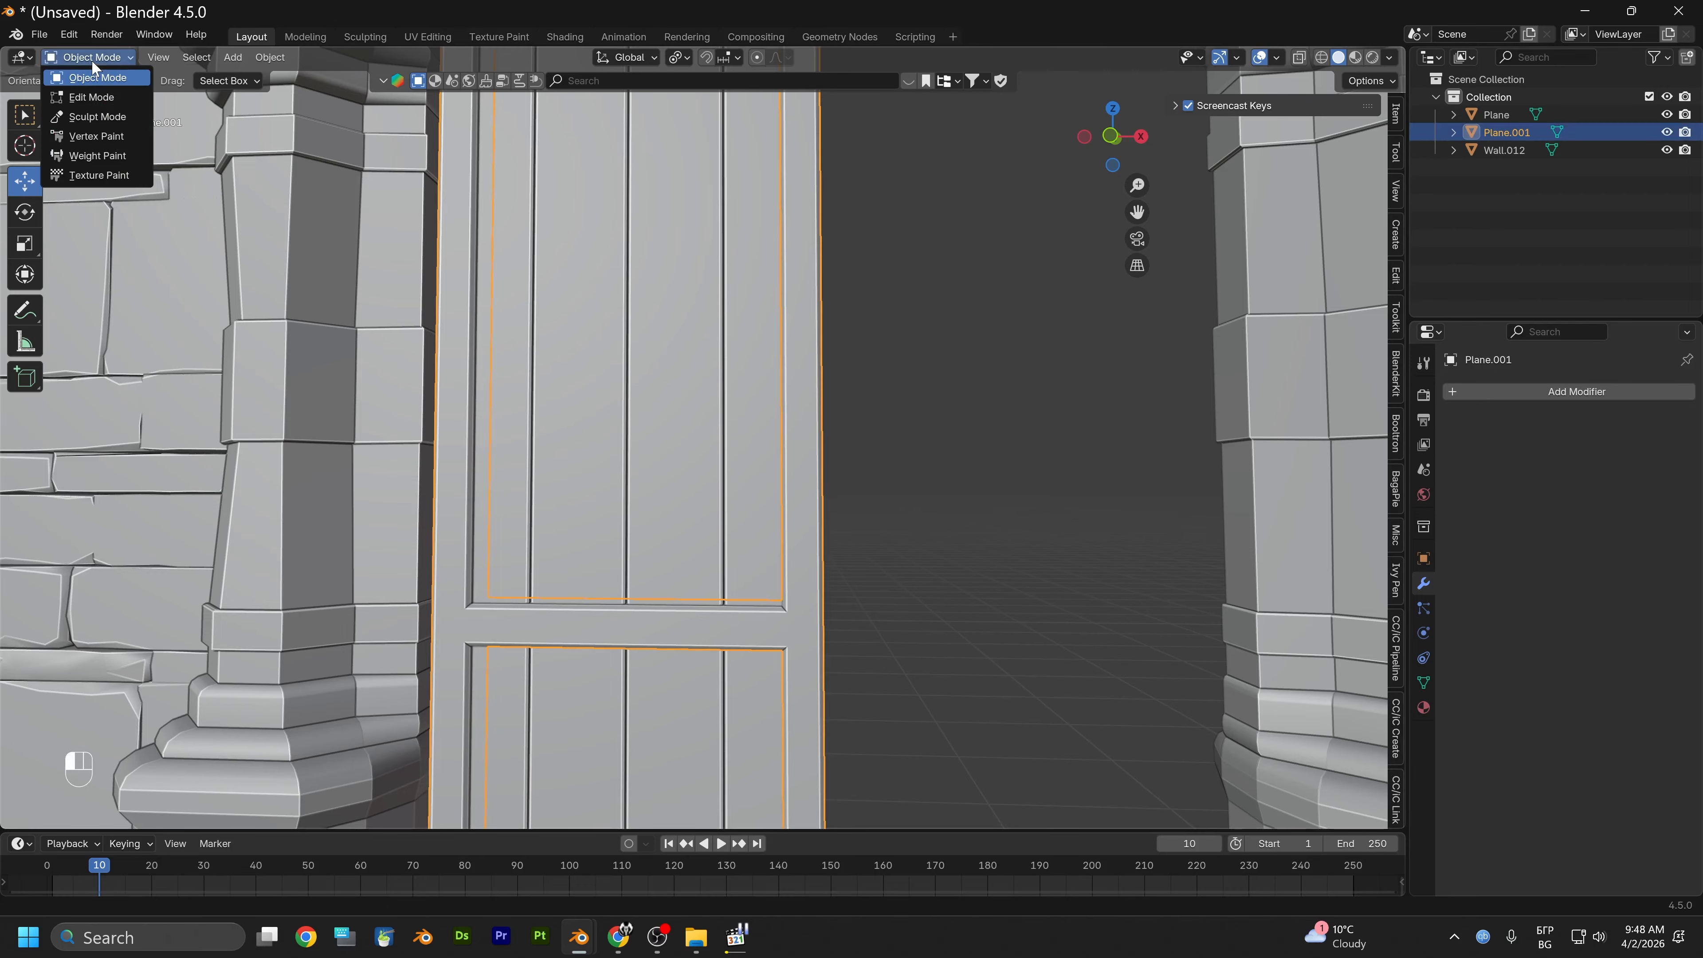
click(109, 99)
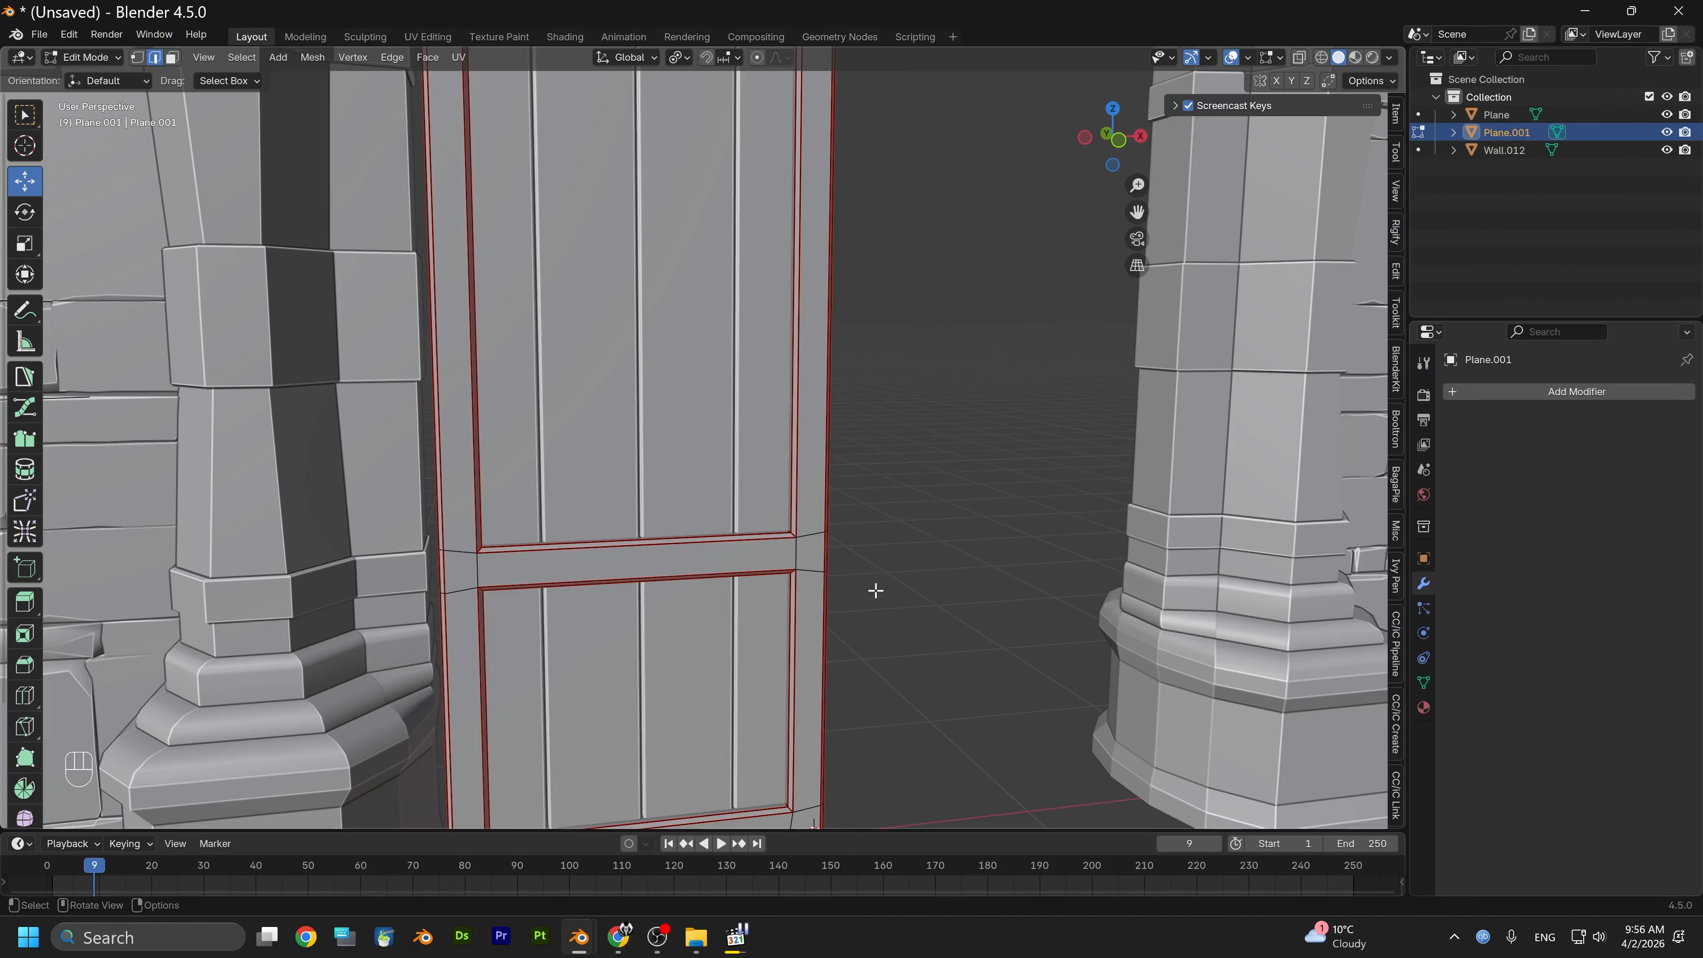
Add one centered loop cut across the stile at the archway's center and move it down 1.0109 m along Z, just above the lower crossbar
alt+drag(874, 589, 967, 548)
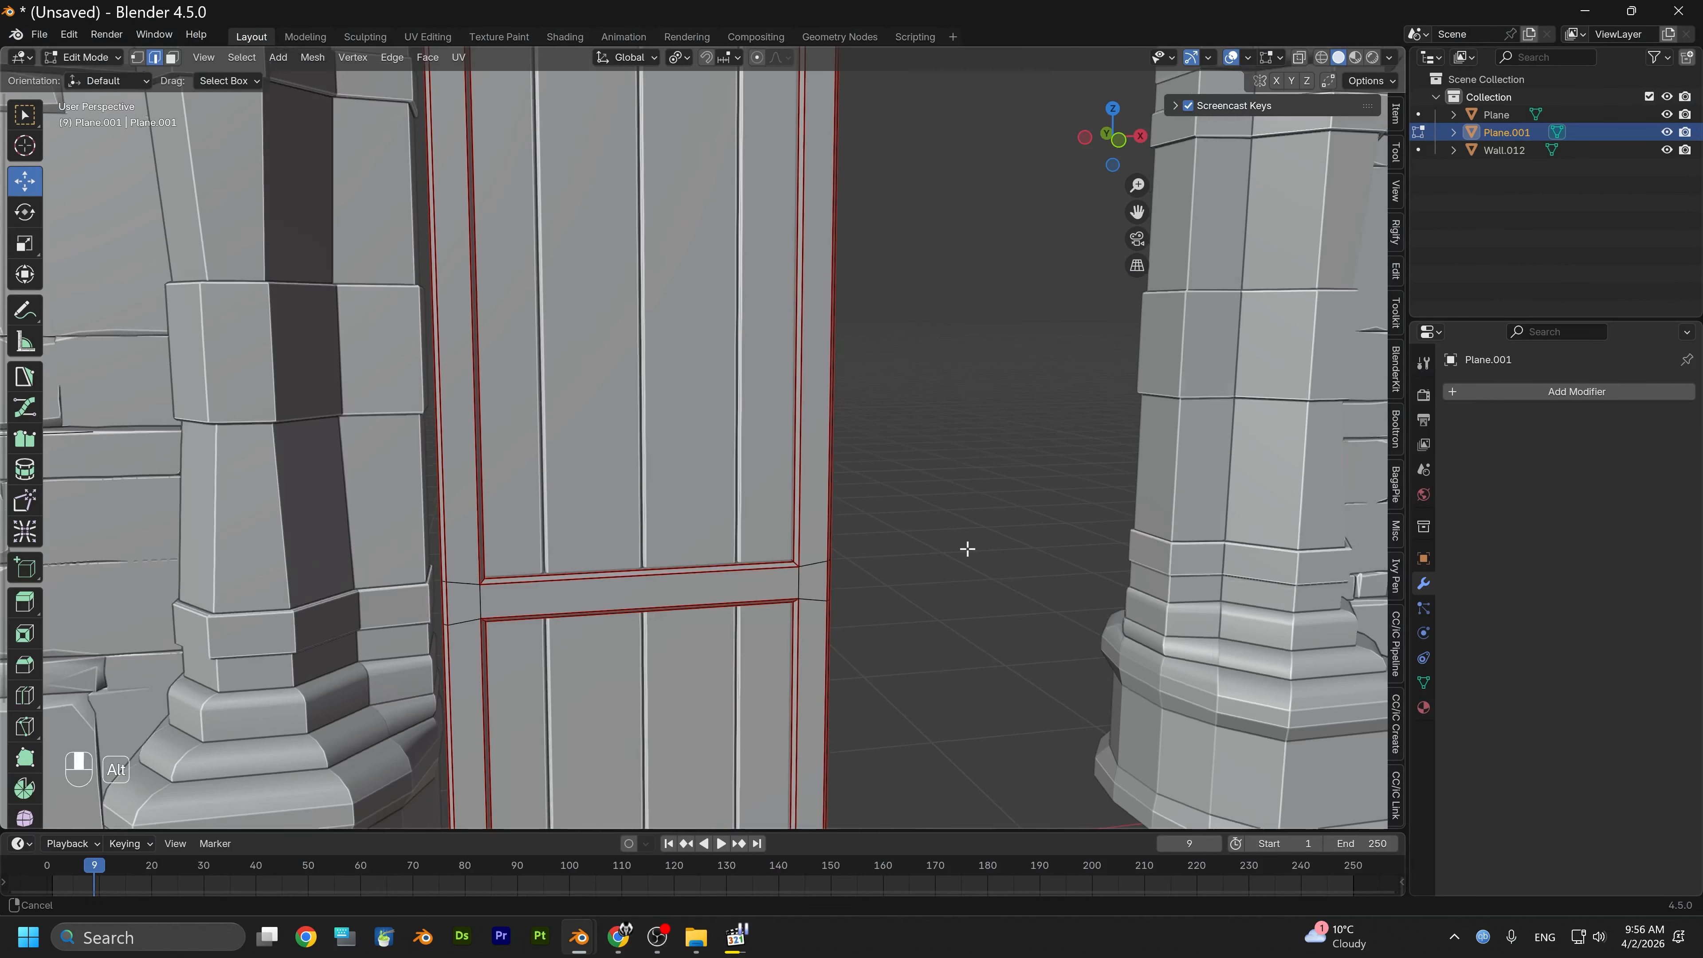
scroll(966, 544, down, 1)
alt+middle_drag(967, 549, 985, 641)
key(ctrl+r)
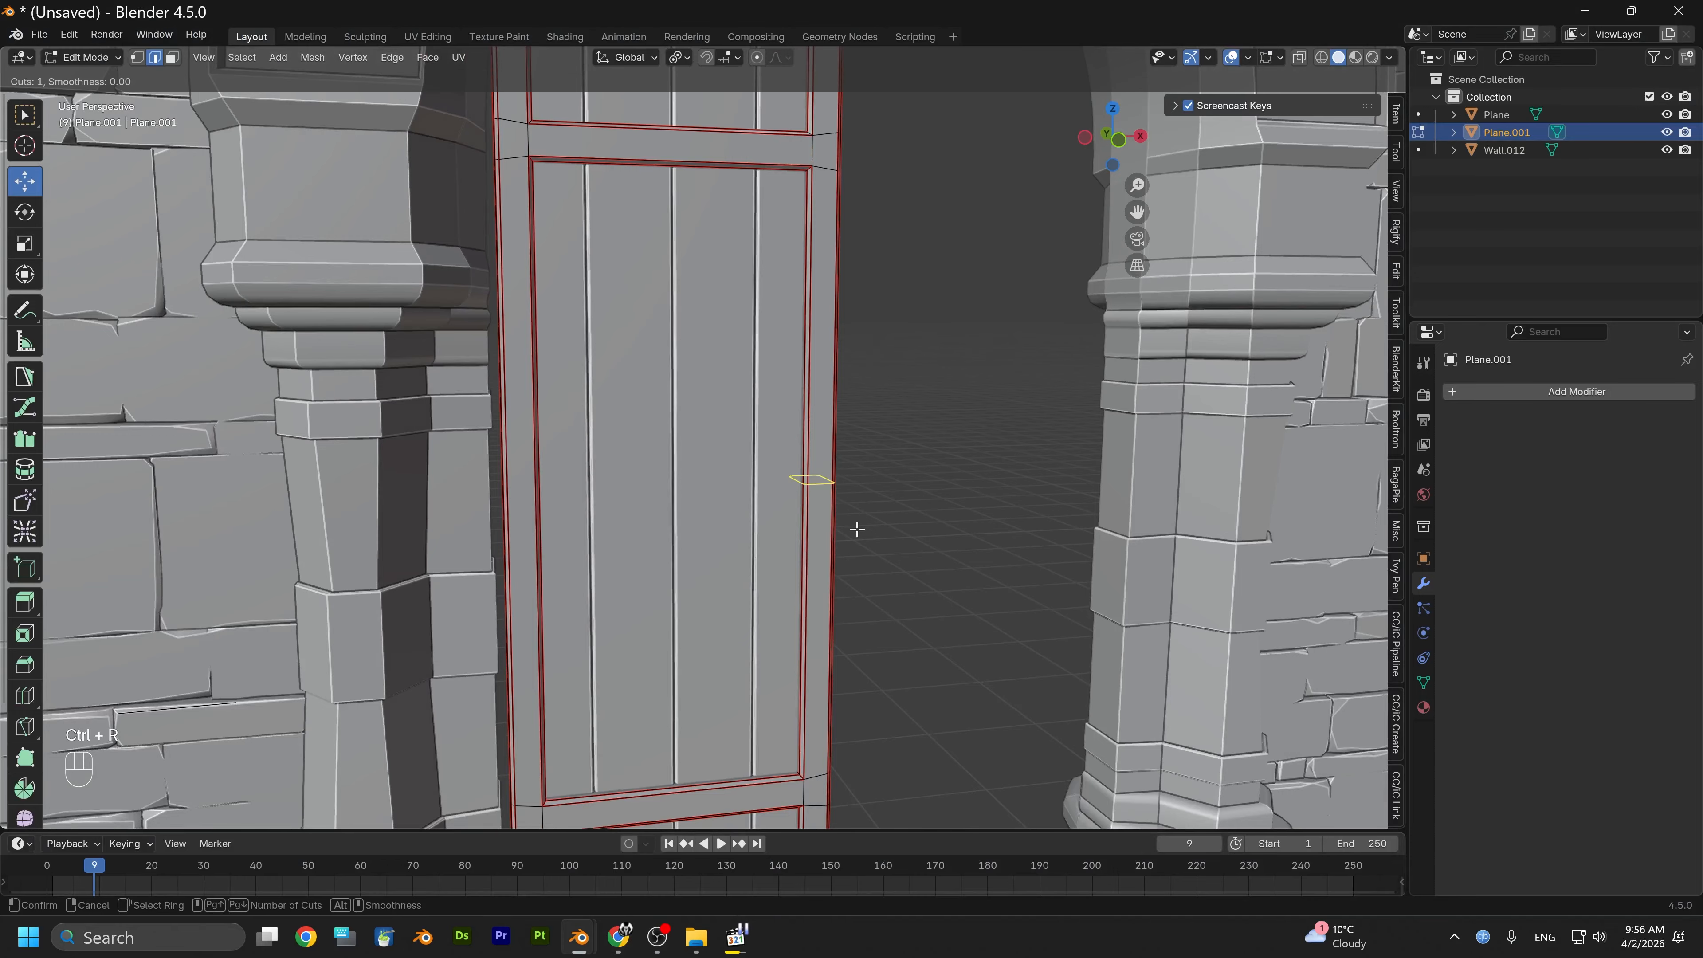
click(857, 529)
right_click(857, 526)
middle_drag(939, 540, 876, 462)
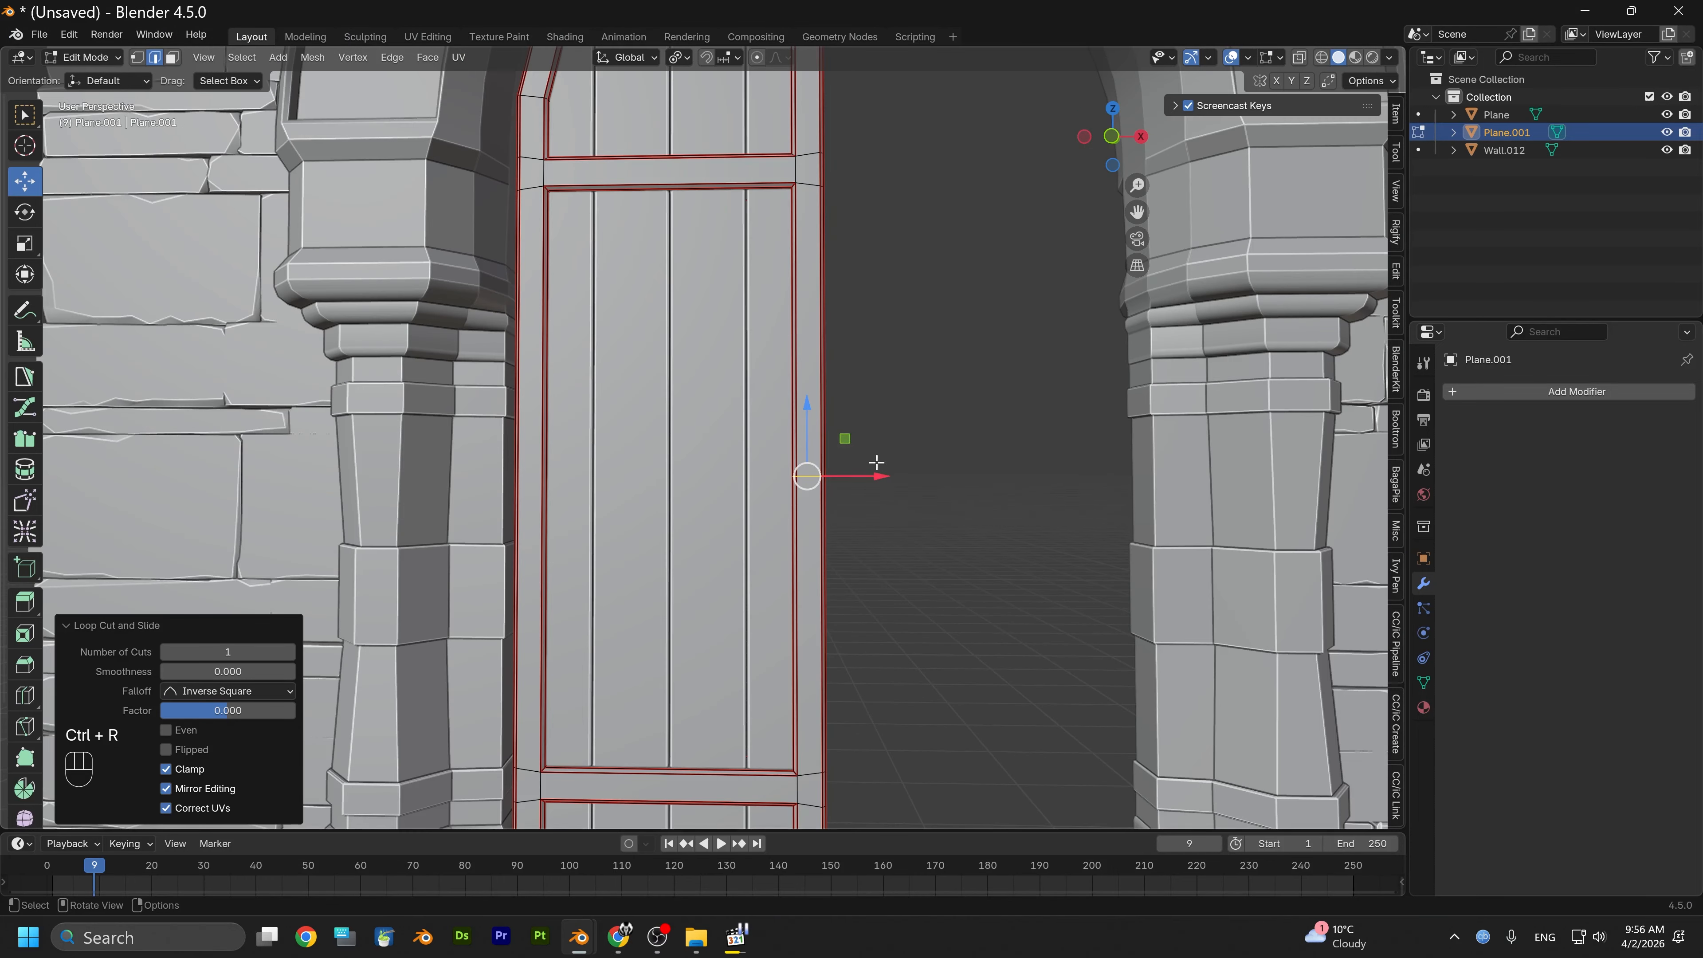
drag(806, 416, 786, 629)
scroll(871, 638, up, 2)
alt+middle_drag(949, 805, 939, 563)
scroll(941, 565, up, 2)
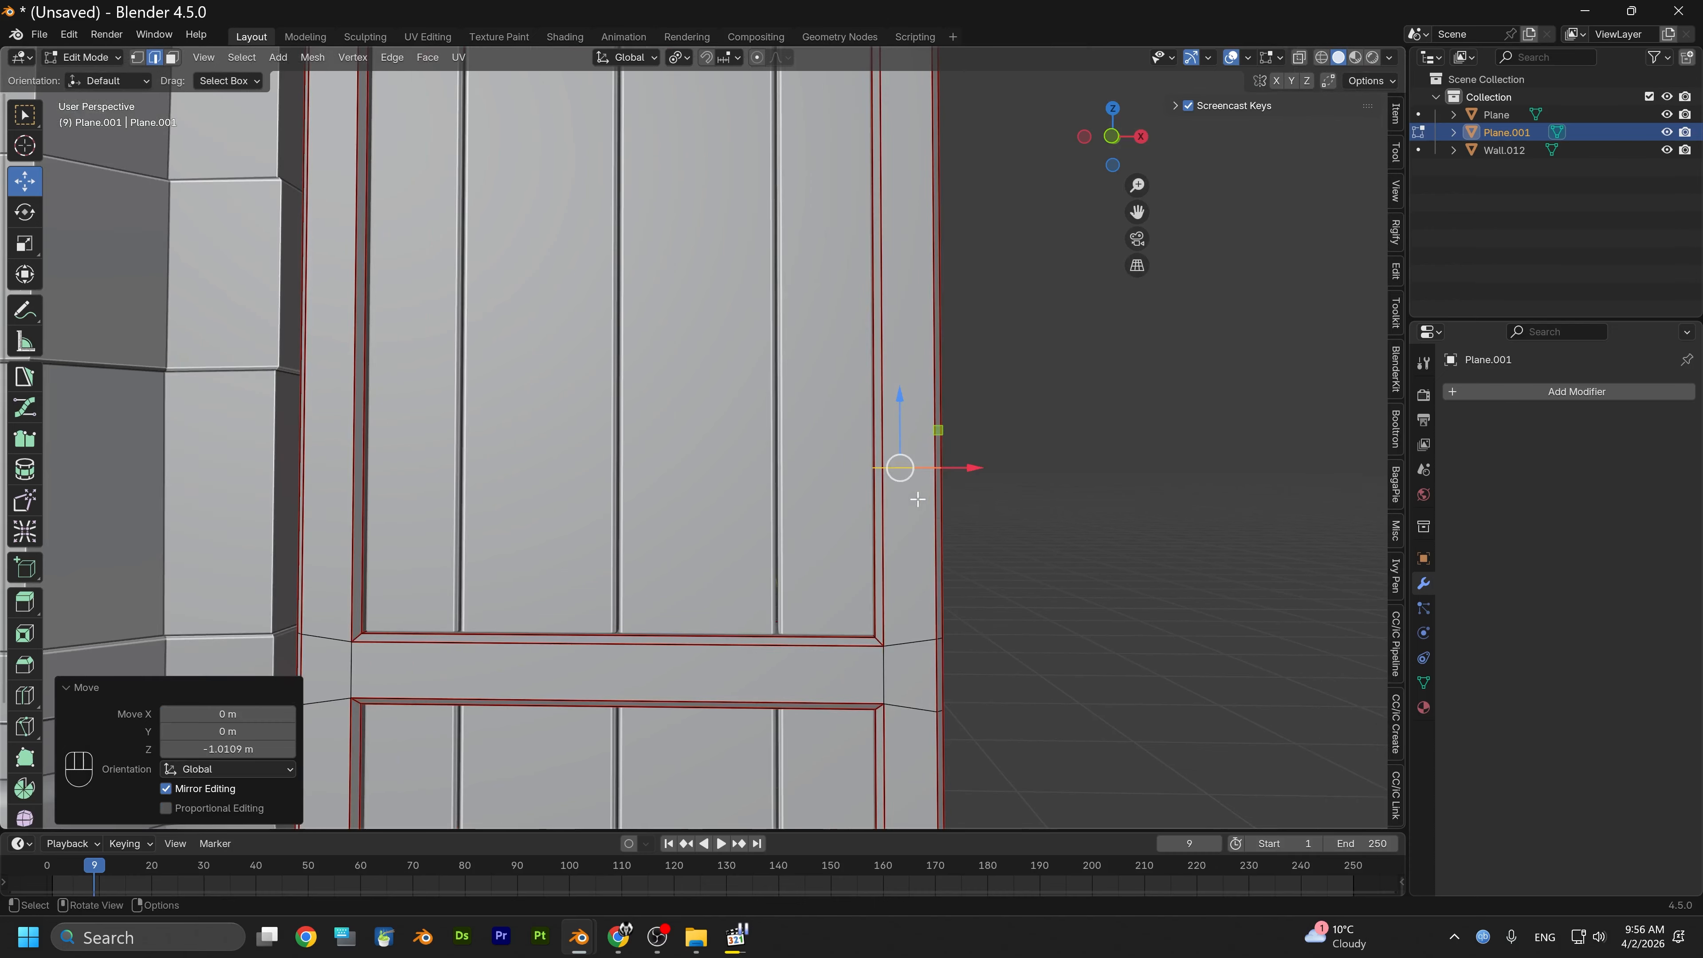
Extrude the stile's two inner bevel faces between the new loop cut and lower crossbar inward 0.25701 m using Extrude Manifold
middle_drag(901, 464, 810, 500)
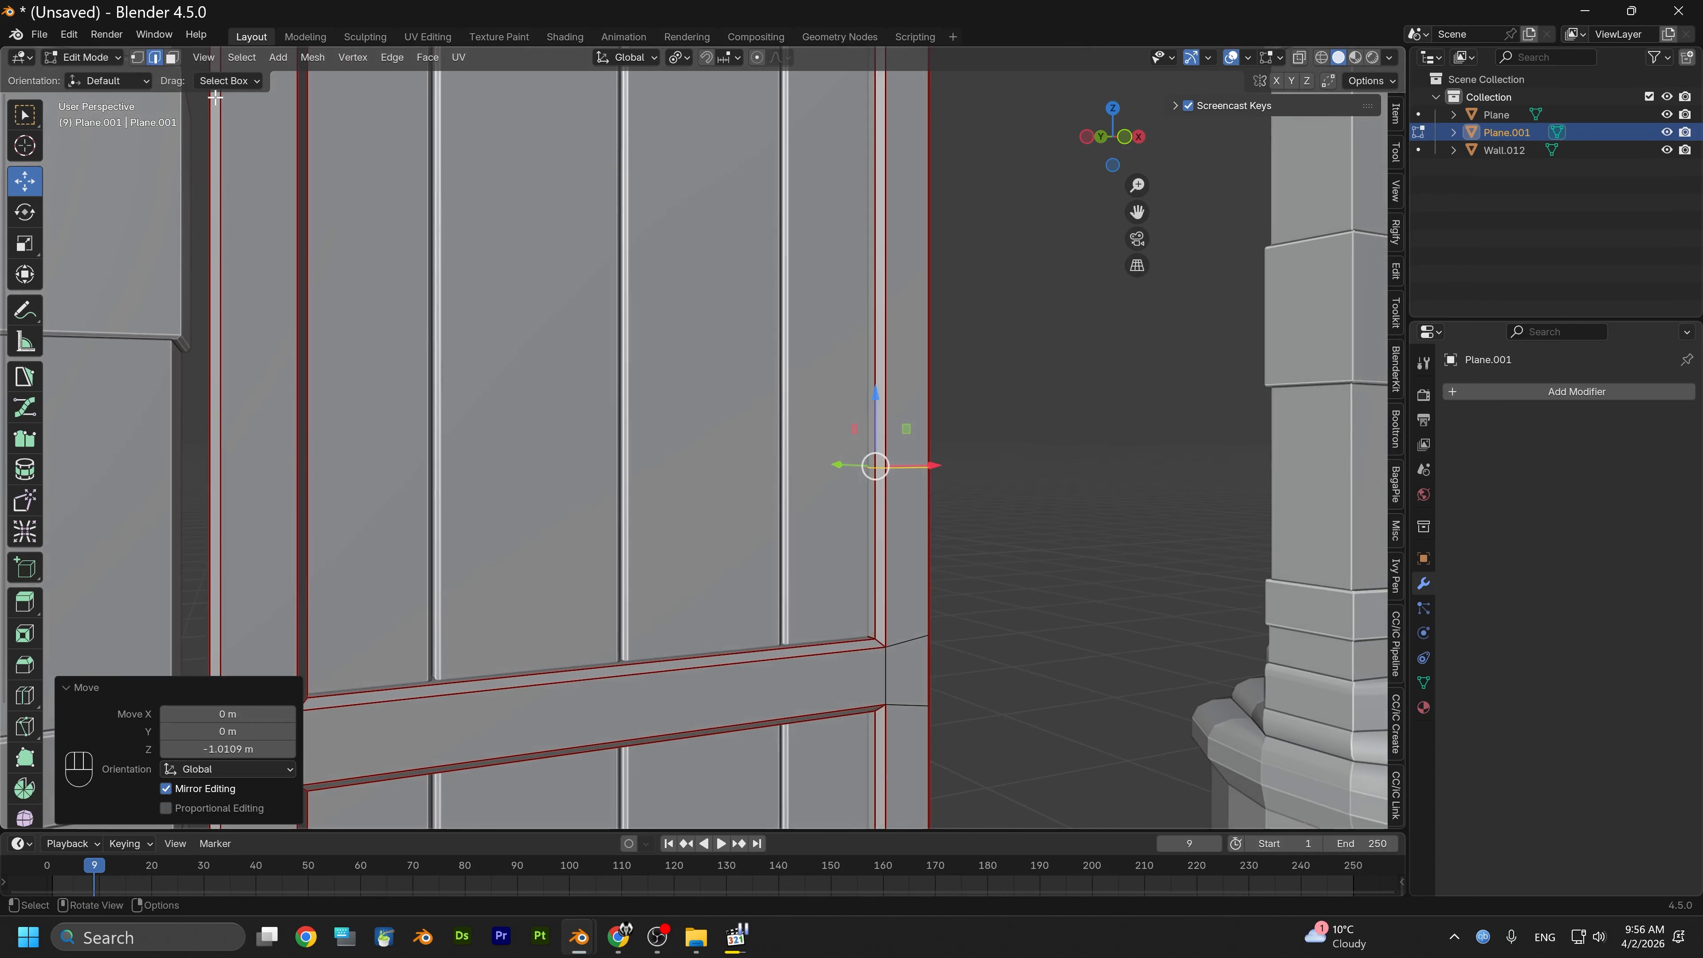
click(172, 58)
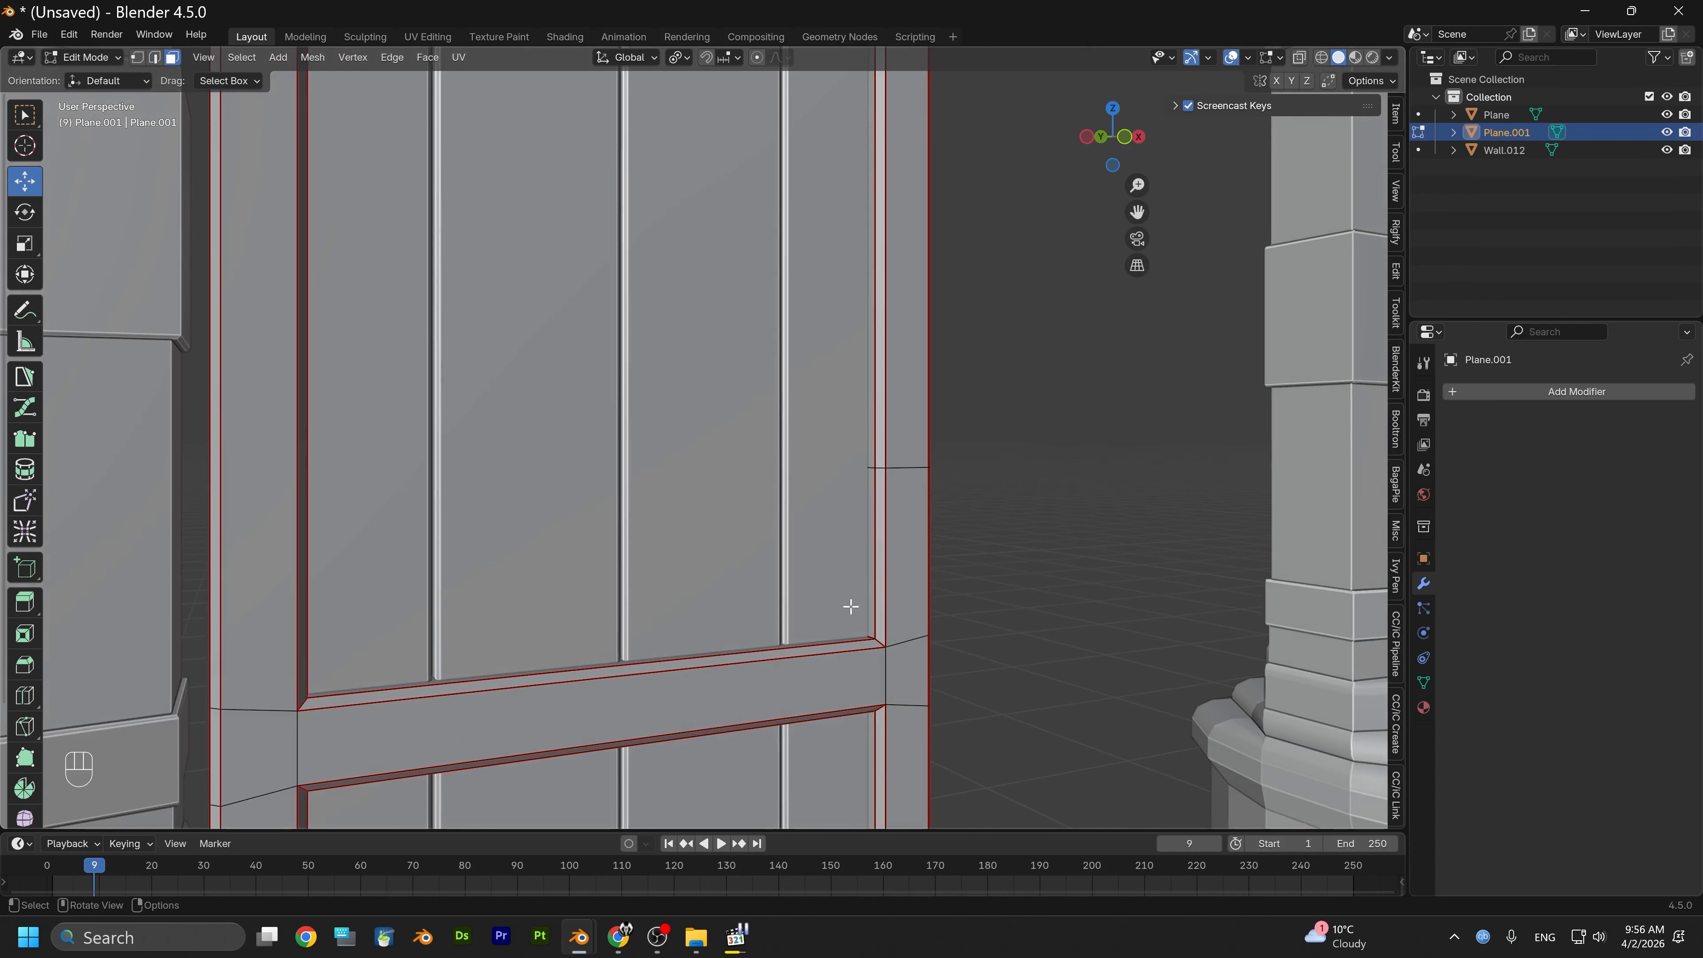
click(880, 566)
middle_drag(958, 579, 913, 596)
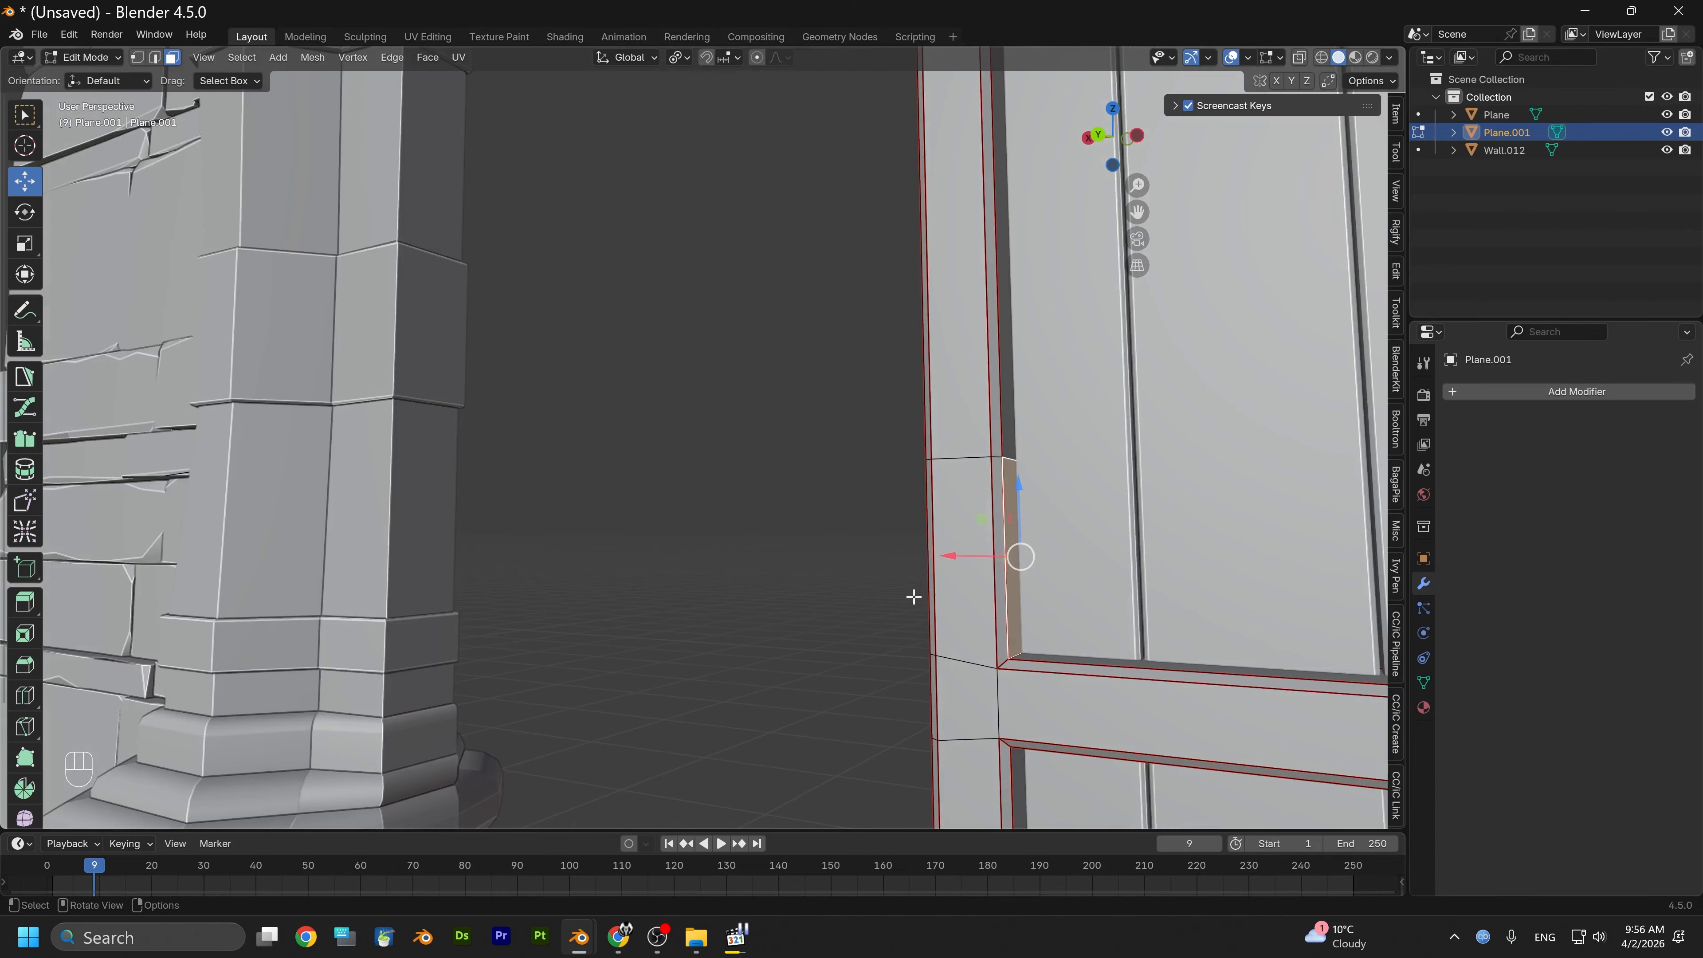
shift+click(995, 586)
alt+drag(897, 581, 1068, 612)
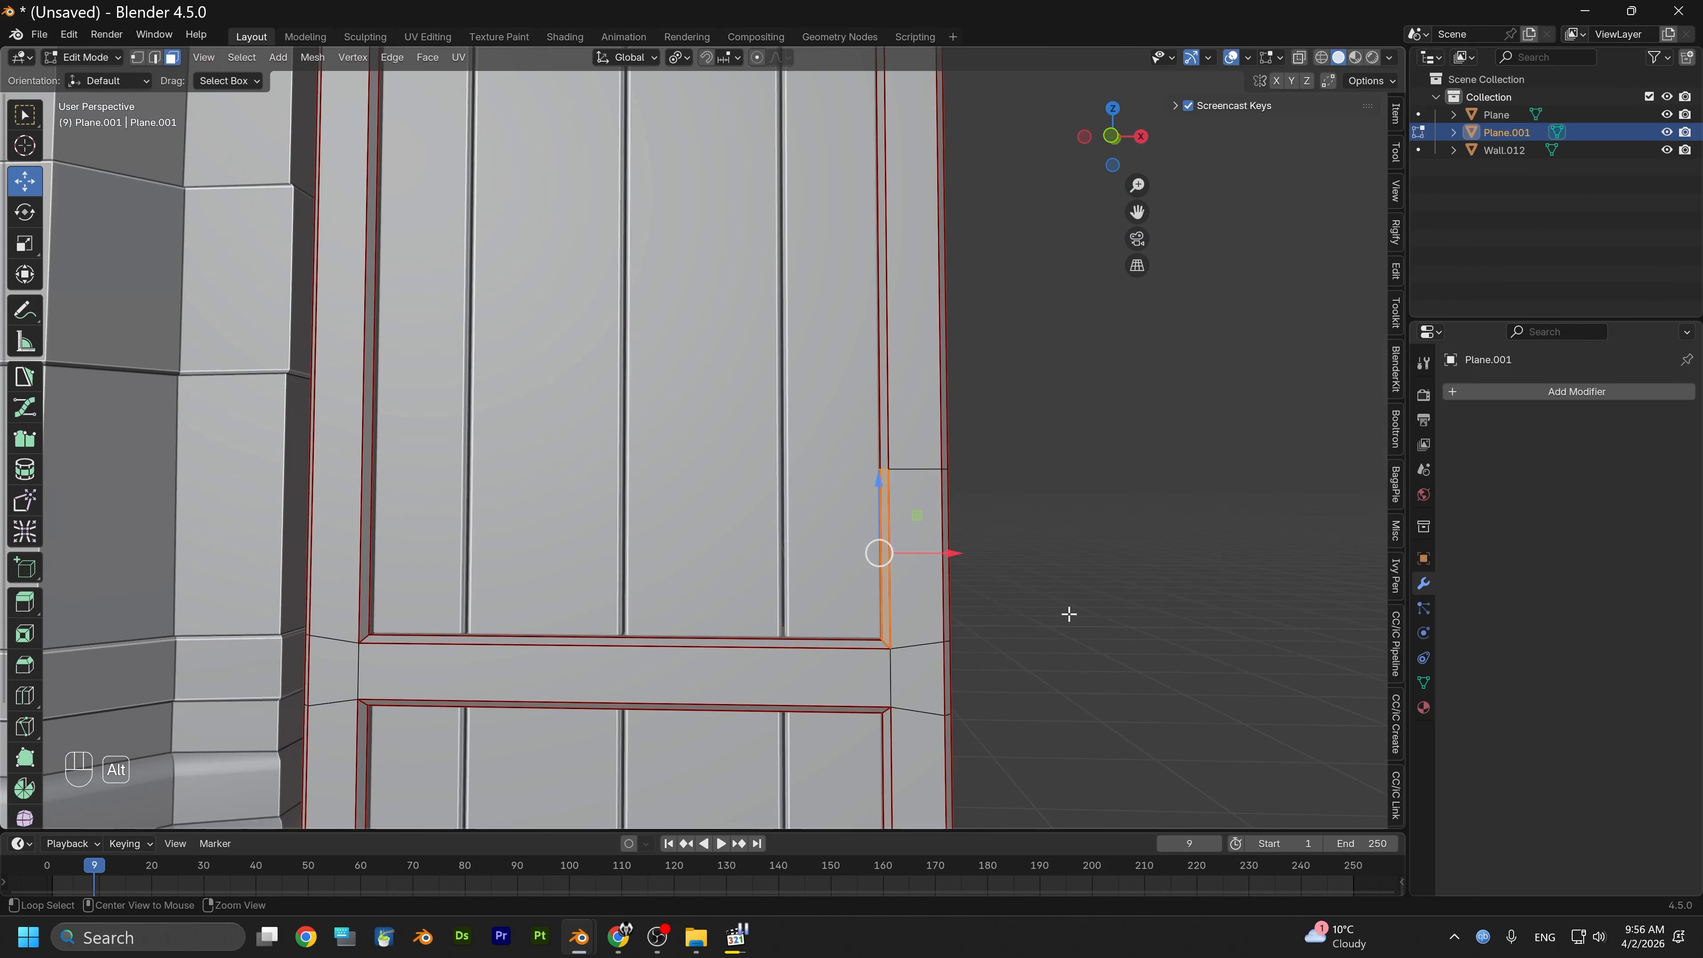
key(alt+e)
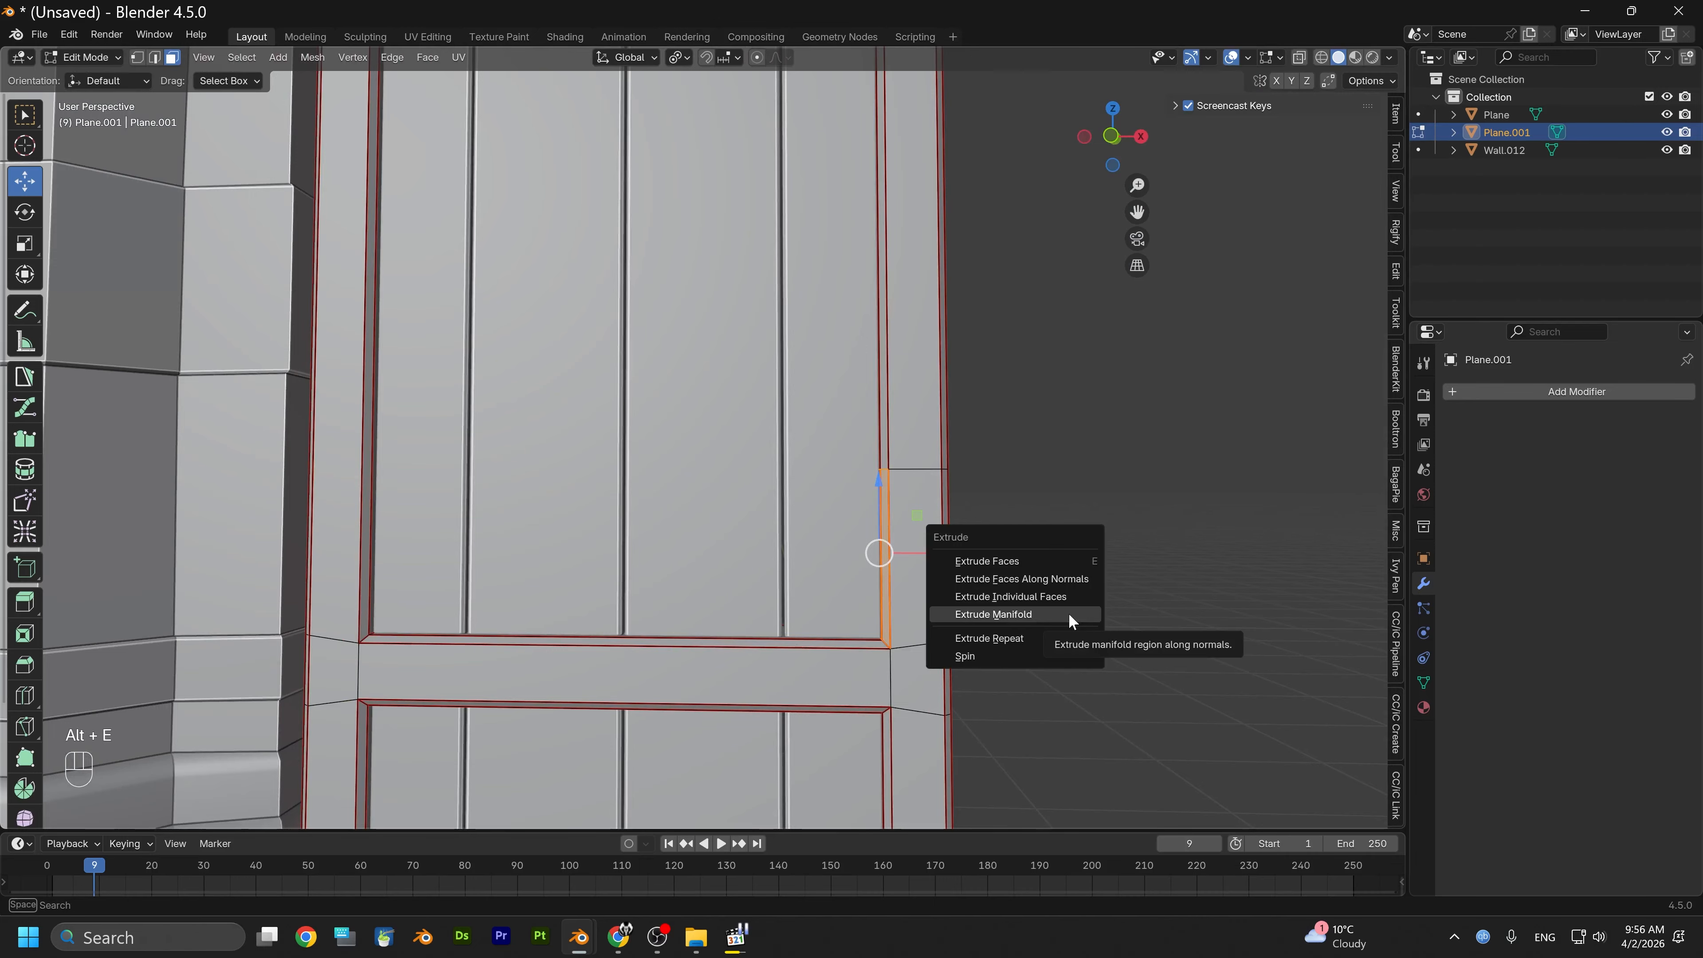
click(1048, 615)
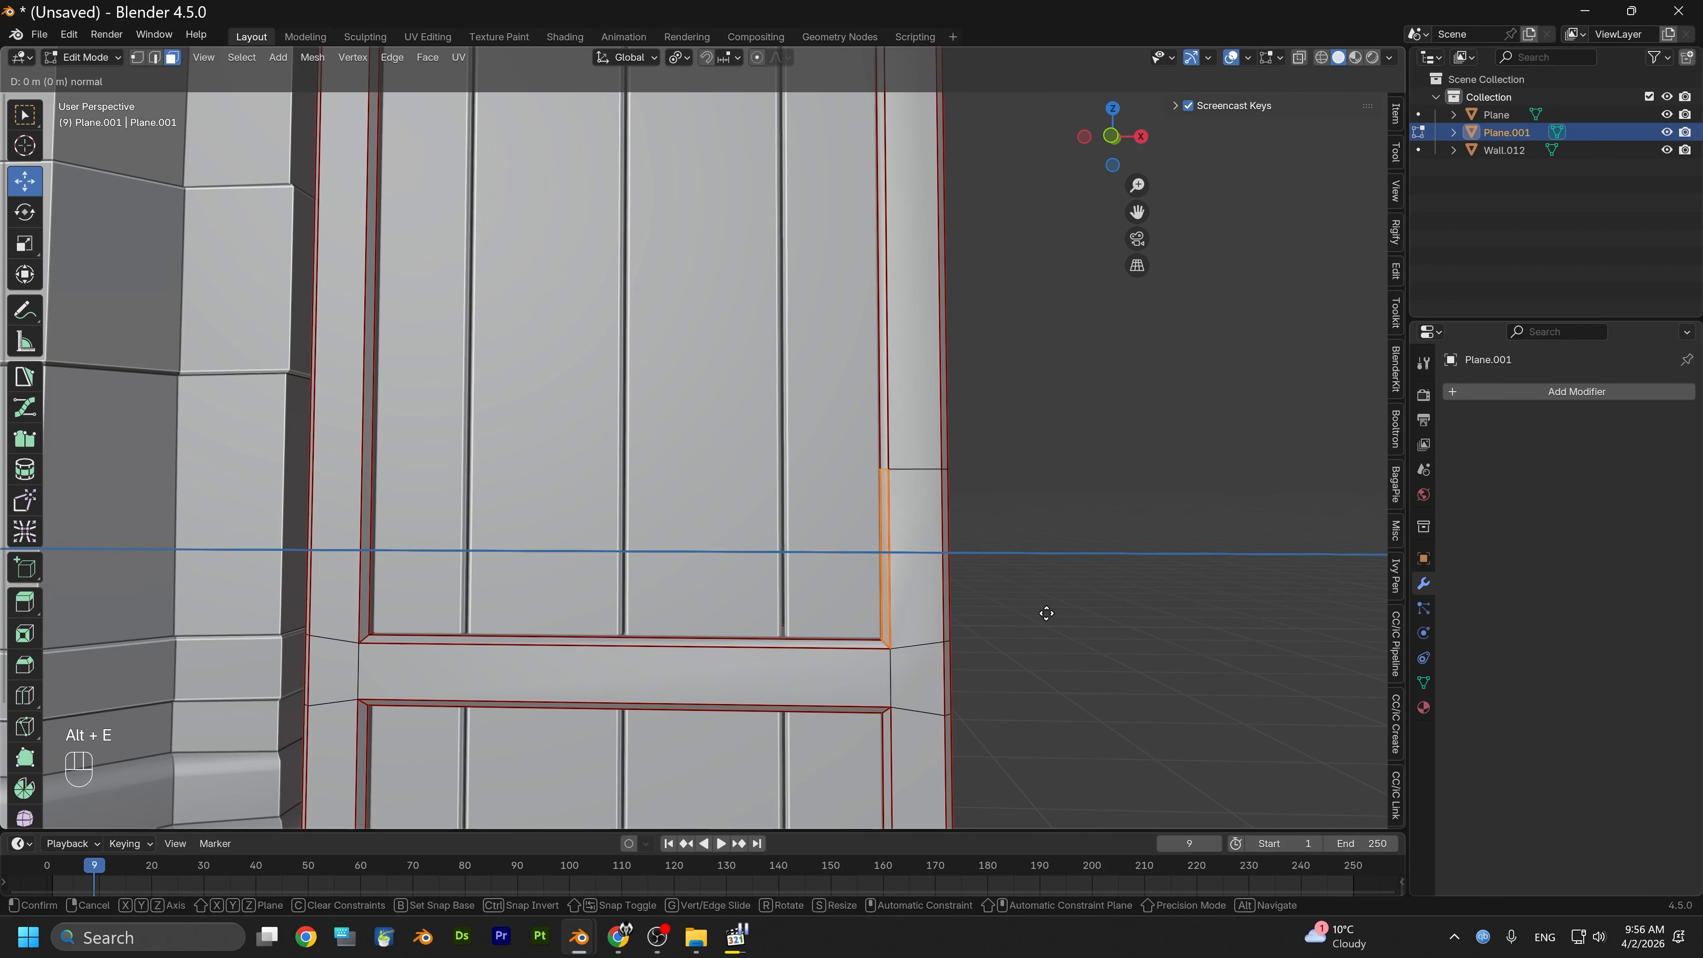
click(938, 607)
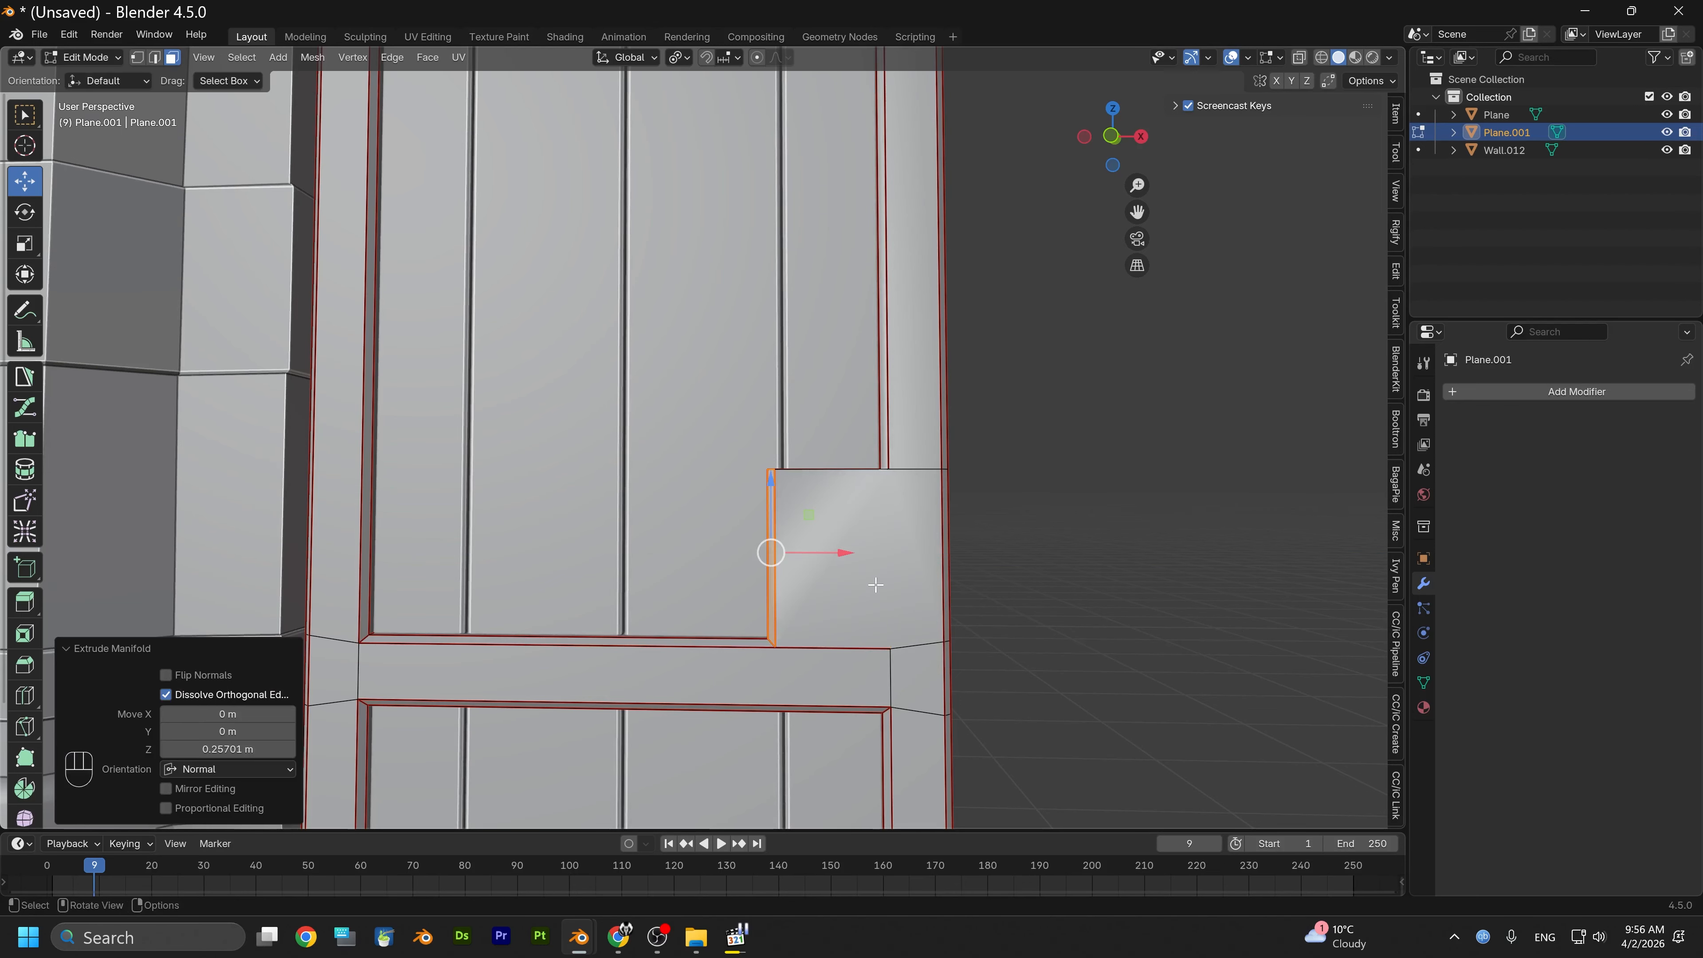
Move the upper bevel face of the extruded block up 0.017501 m along Z
mouse_move(874, 585)
alt+mouse_down()
mouse_move(845, 620)
mouse_move(870, 662)
mouse_move(855, 596)
mouse_move(886, 570)
mouse_move(850, 574)
mouse_move(844, 557)
mouse_move(841, 624)
mouse_move(851, 591)
mouse_move(885, 571)
mouse_move(911, 587)
mouse_move(867, 501)
mouse_move(808, 570)
mouse_move(905, 580)
alt+mouse_up()
click(885, 575)
alt+drag(862, 647, 884, 616)
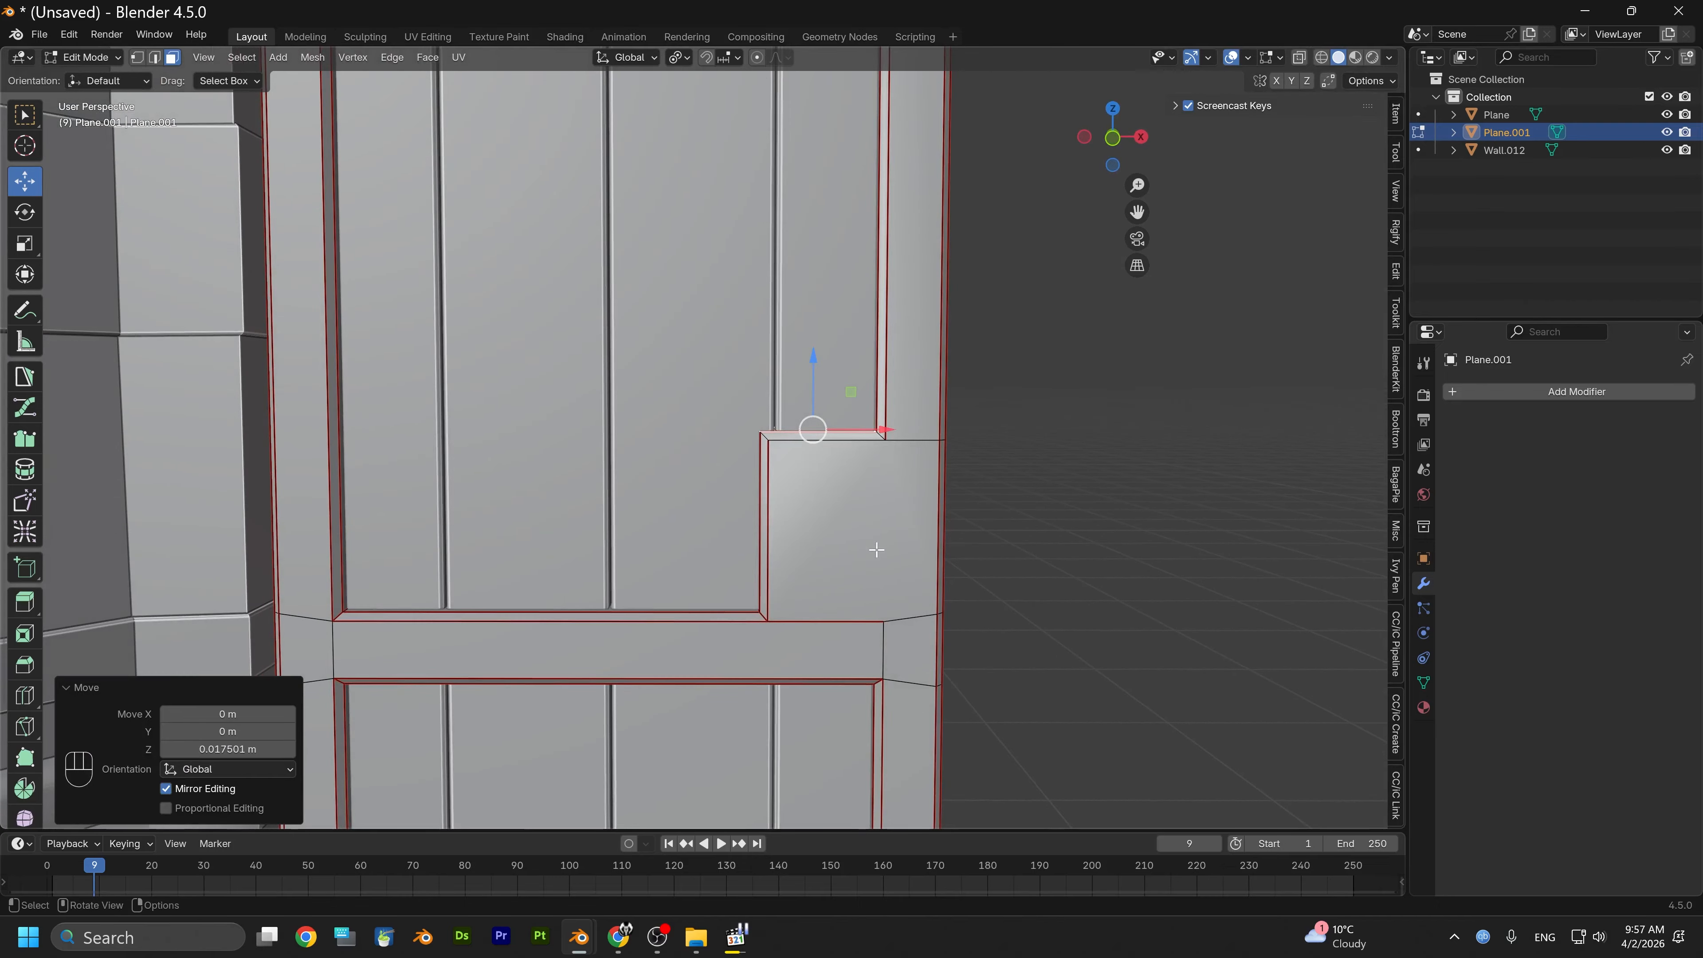
scroll(874, 552, down, 3)
click(1117, 152)
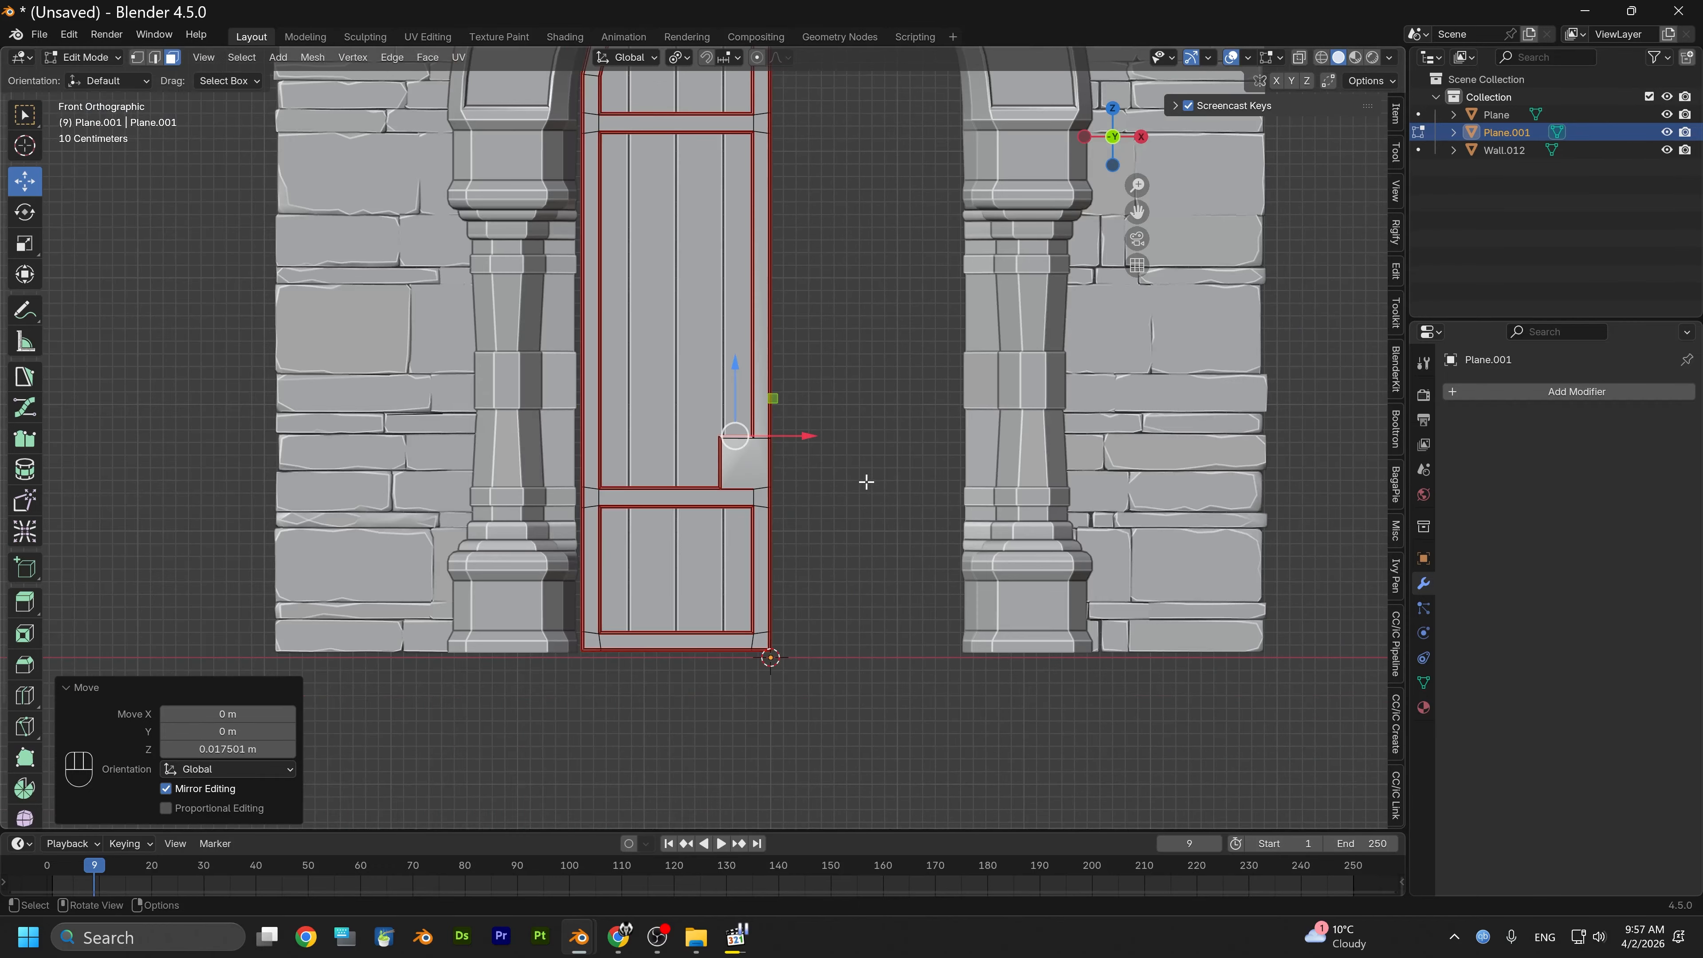
scroll(771, 493, up, 6)
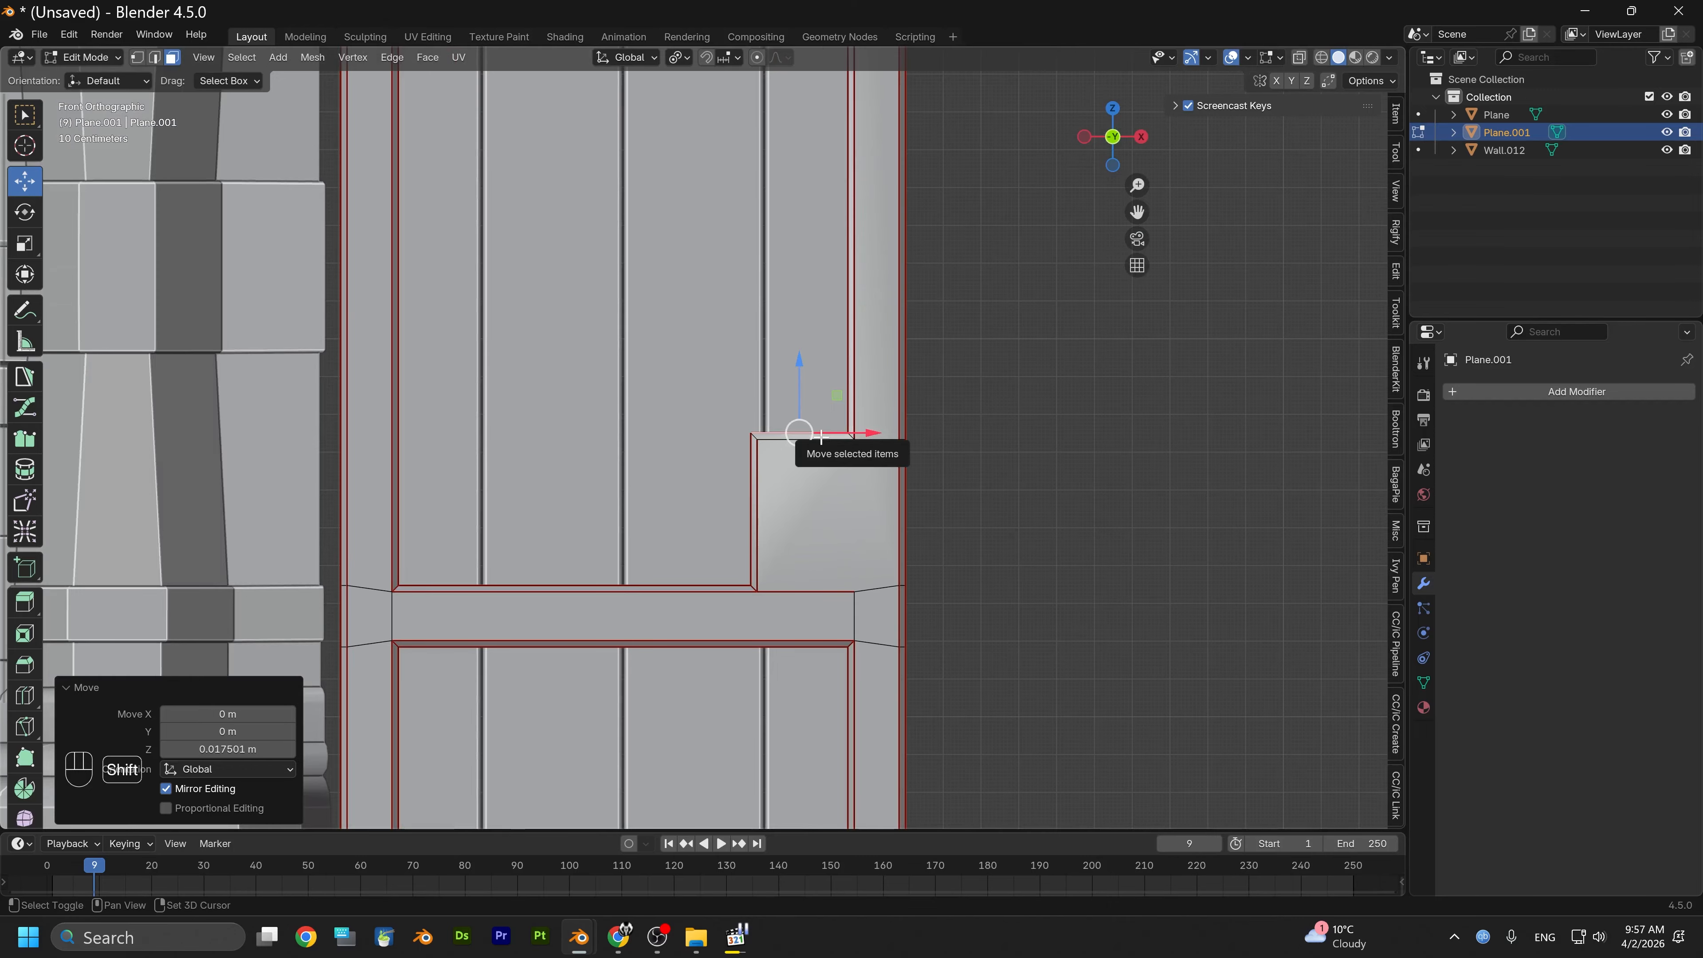
Add the matching bevel face on the other side of the door to the selection and raise both 0.040001 m along Z
alt+drag(801, 431, 1352, 499)
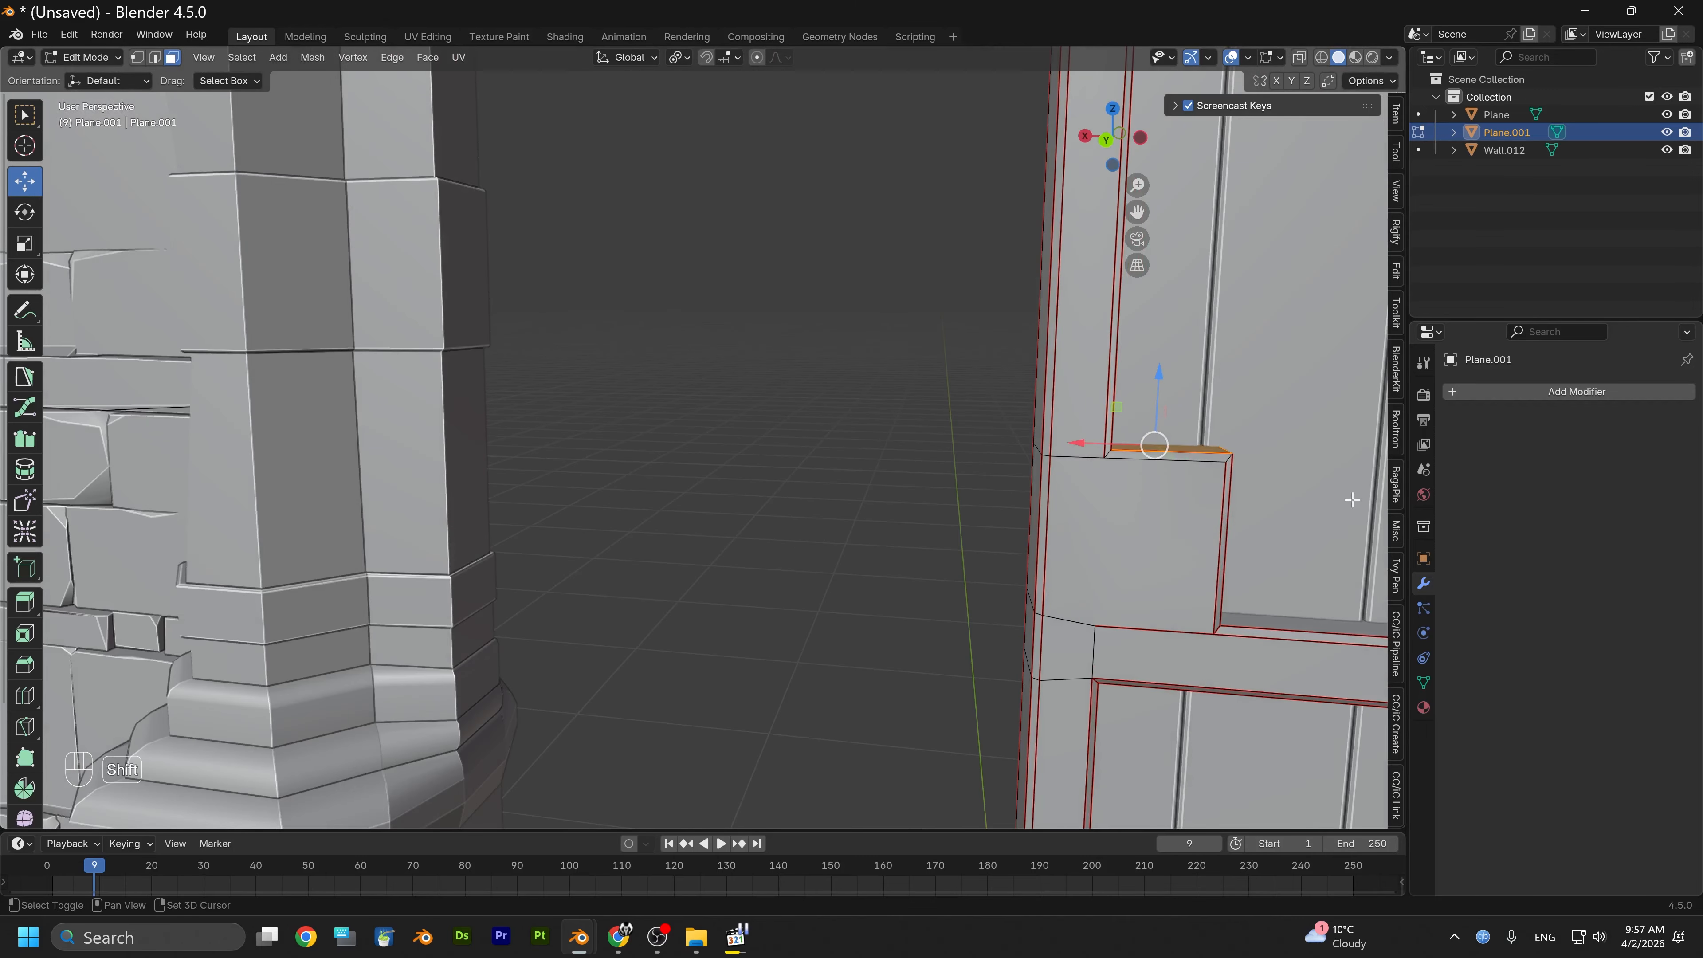
shift+click(1183, 453)
alt+drag(1182, 457, 127, 517)
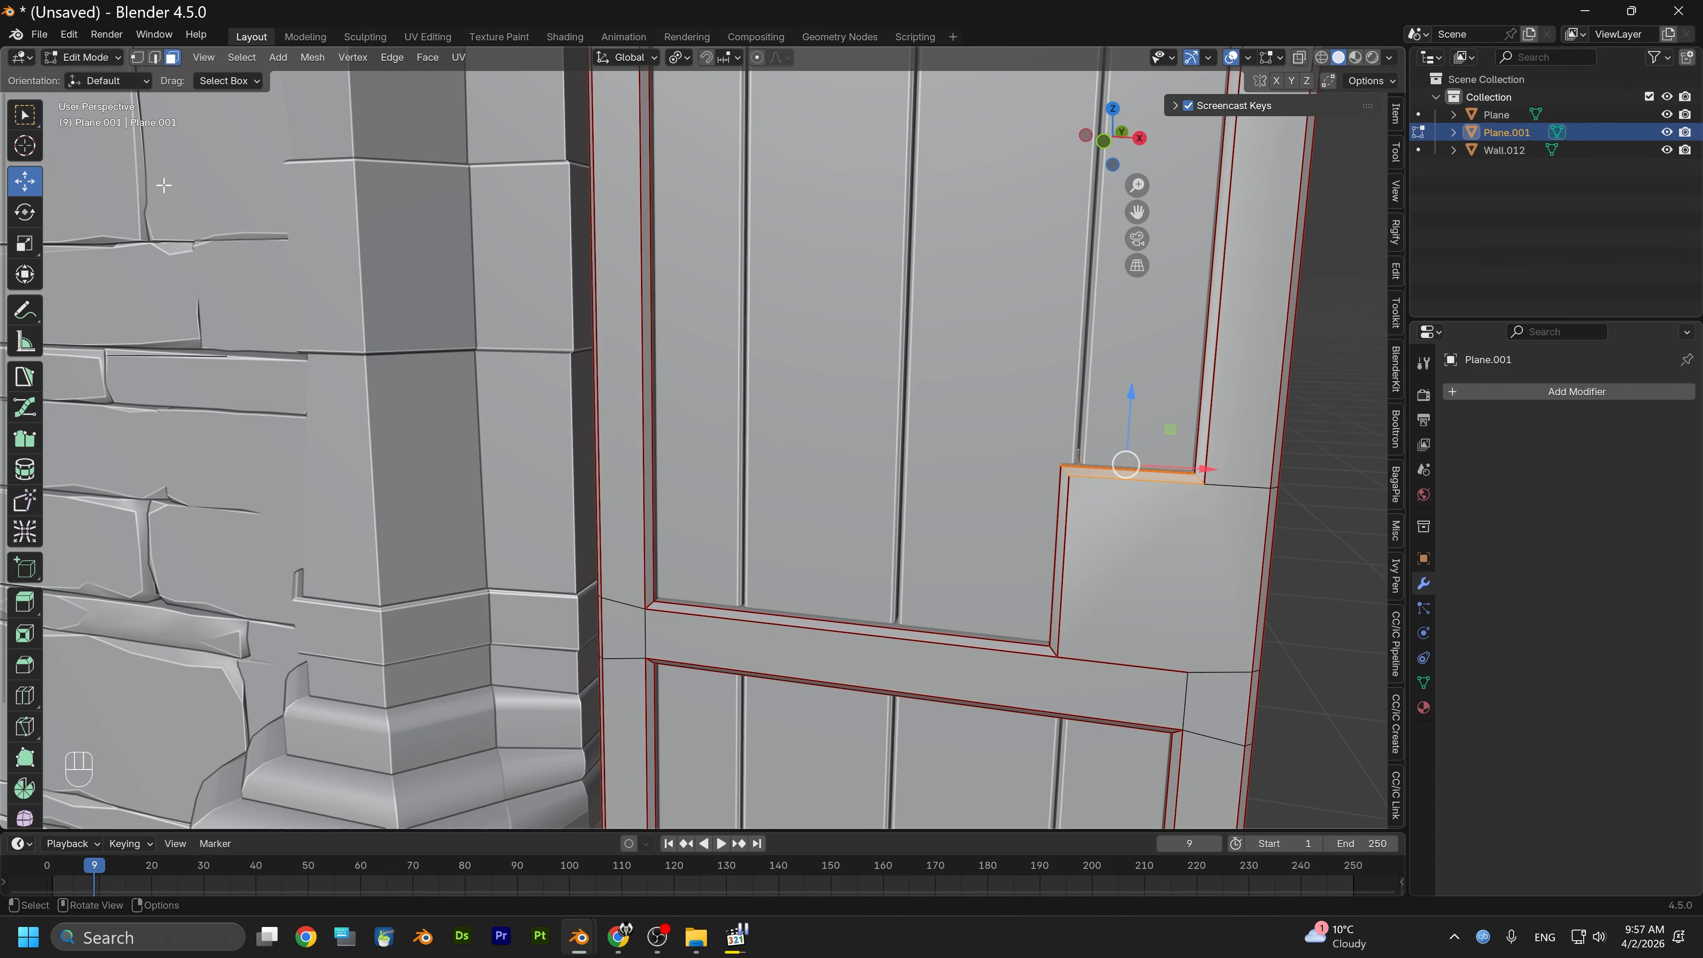
click(1103, 141)
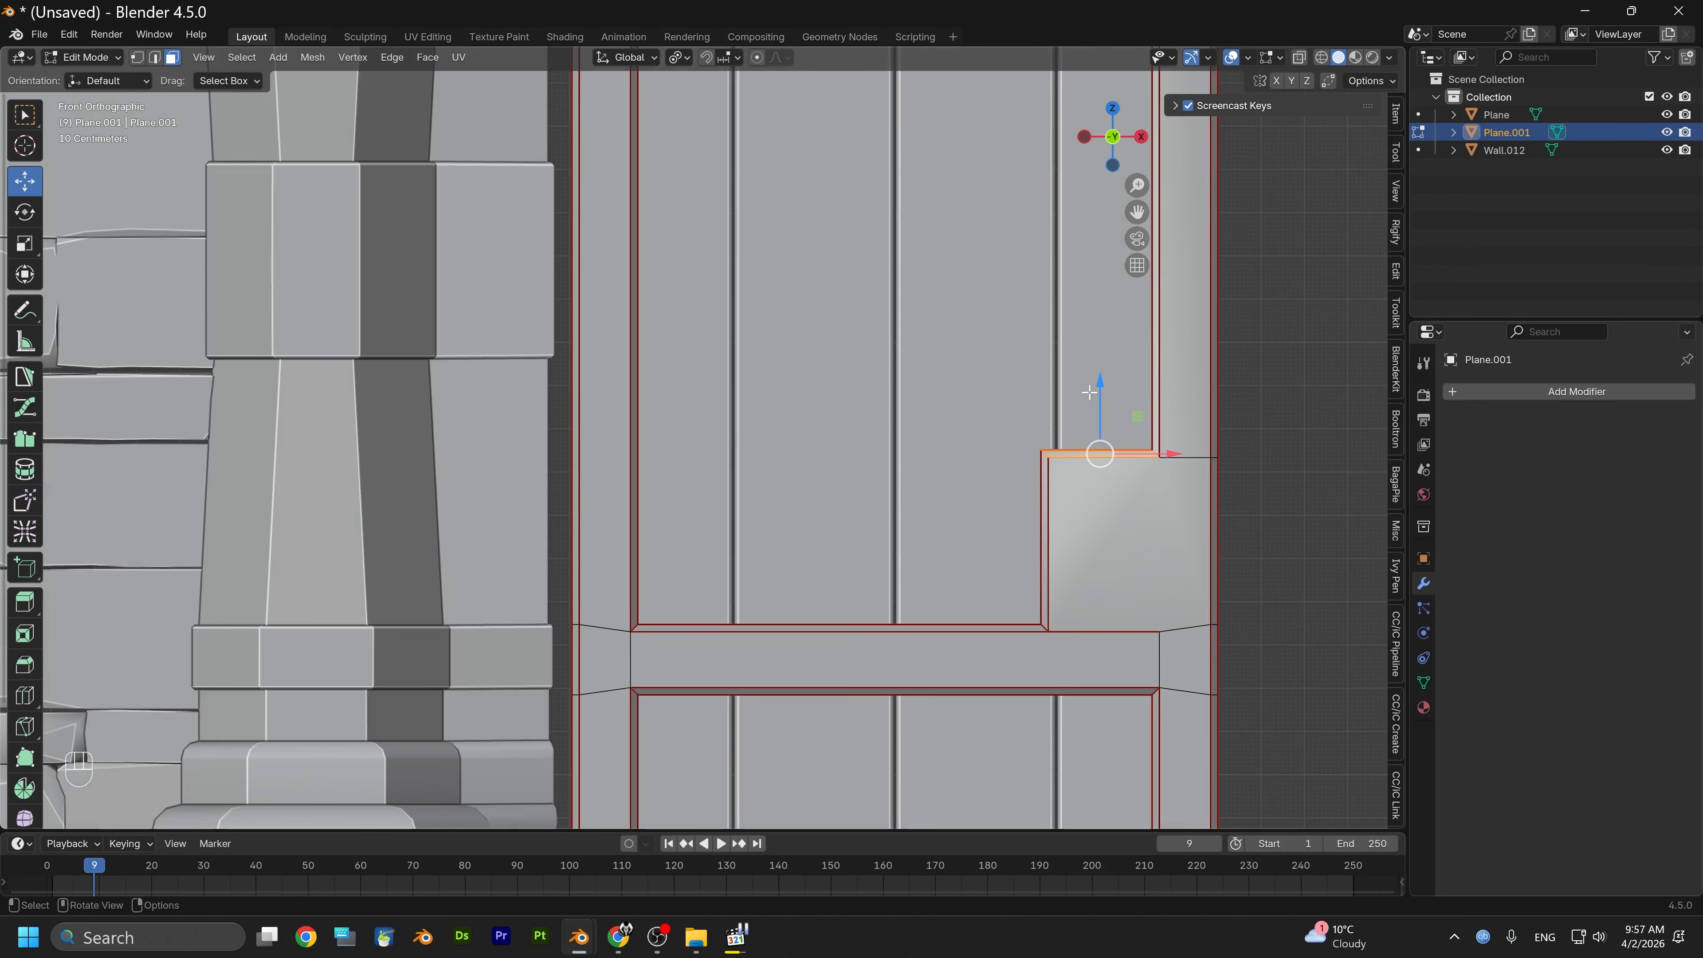
drag(1098, 395, 1100, 370)
Examine the extruded block's size and placement against the whole door leaf in front view
scroll(1084, 456, down, 5)
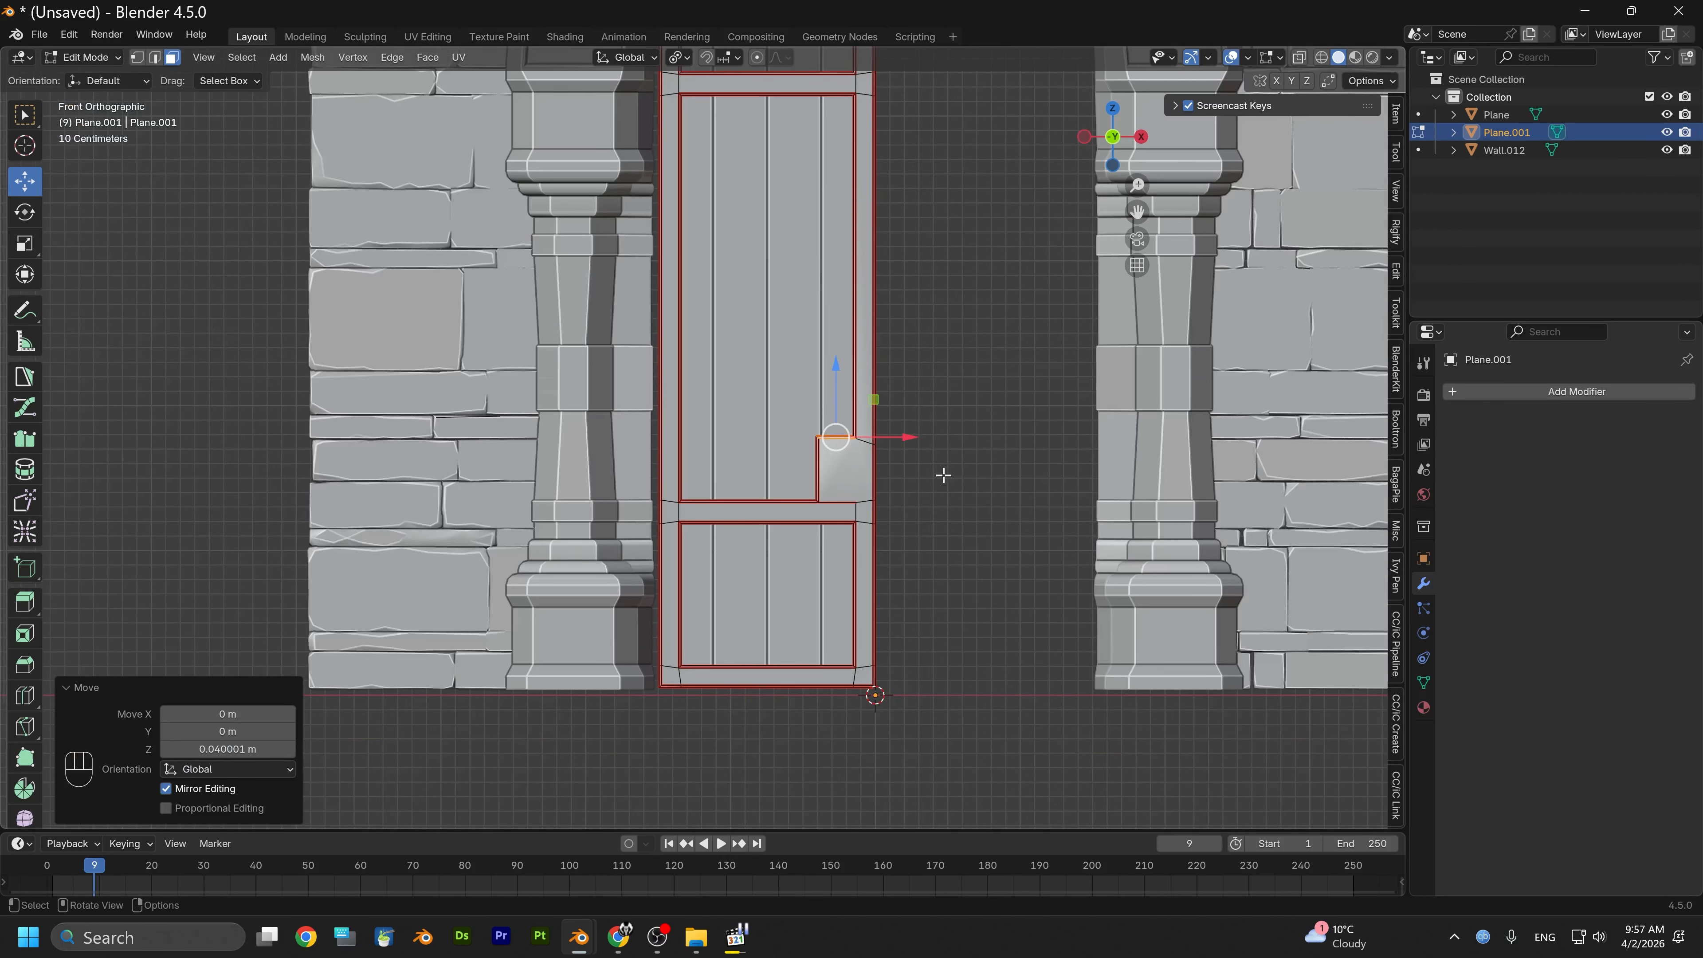
scroll(939, 466, down, 2)
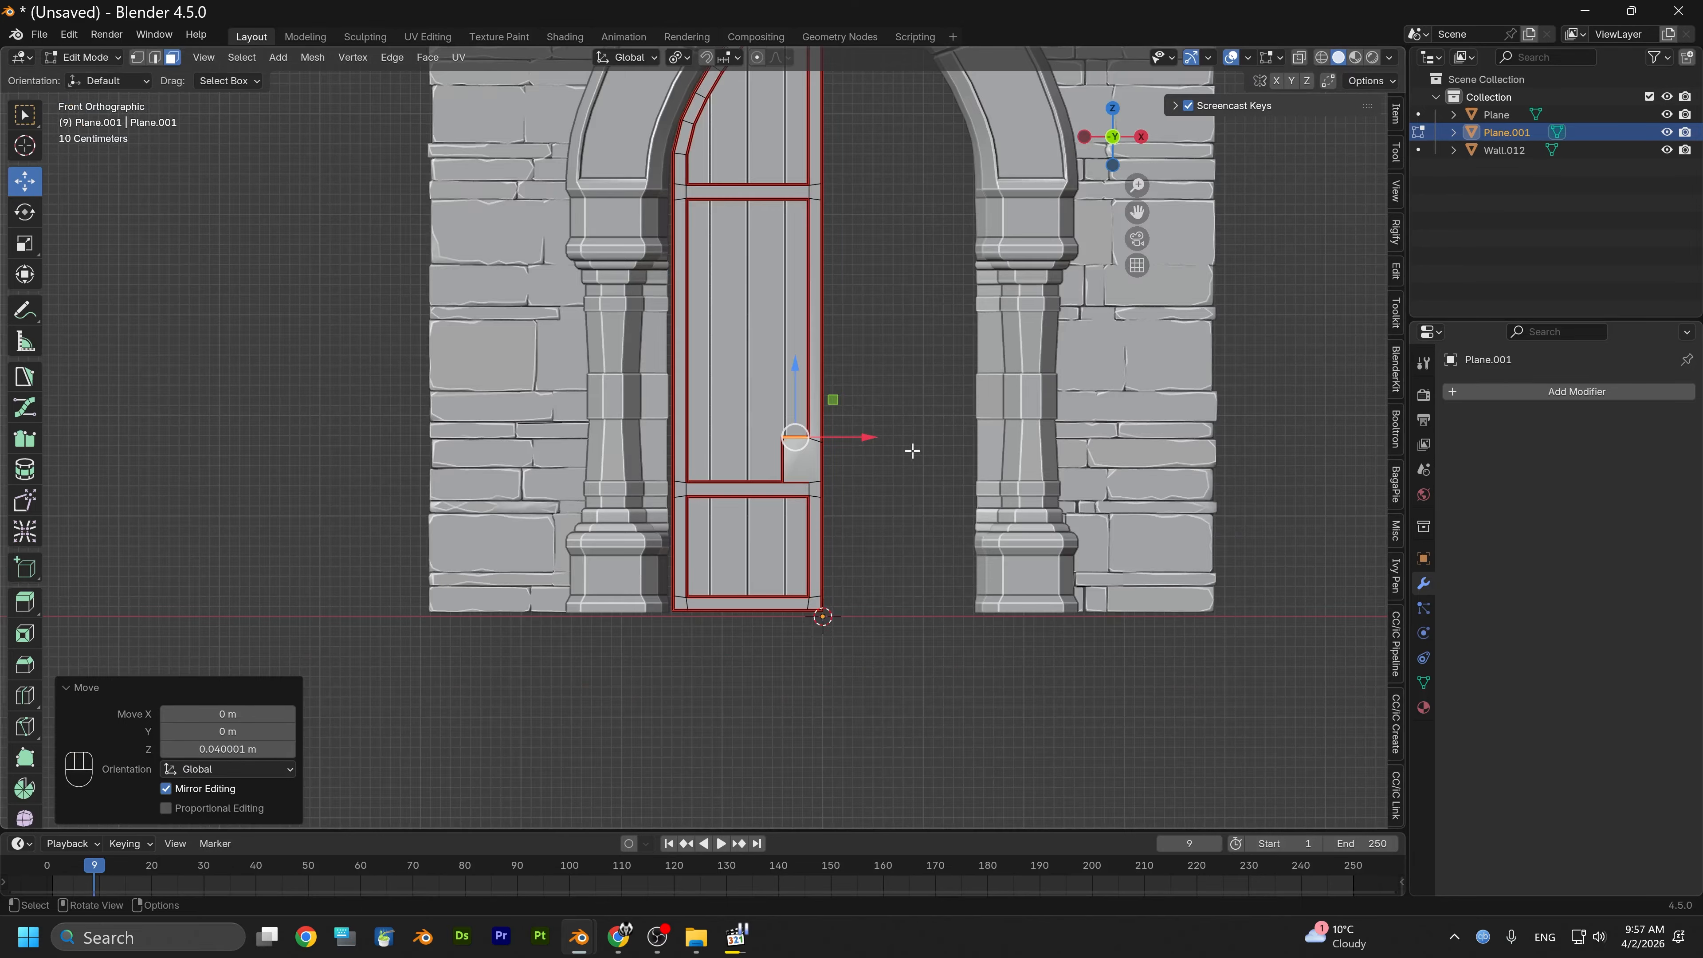
scroll(913, 451, up, 7)
shift+middle_drag(908, 422, 823, 456)
scroll(844, 449, down, 2)
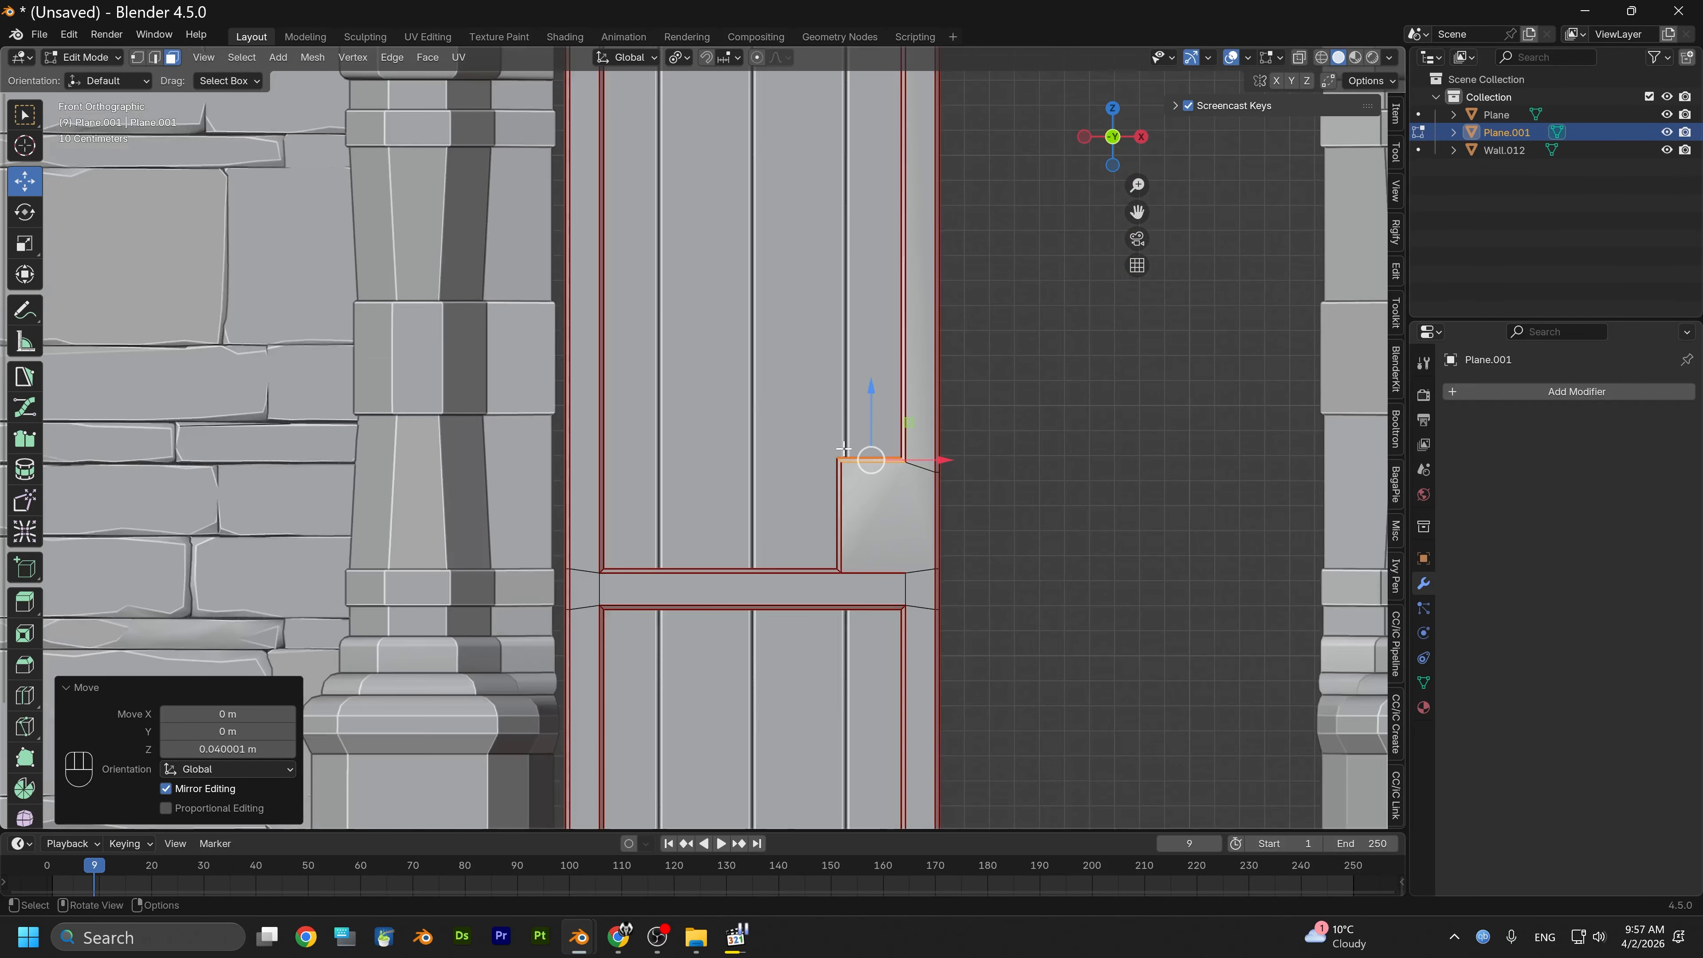
scroll(844, 449, down, 1)
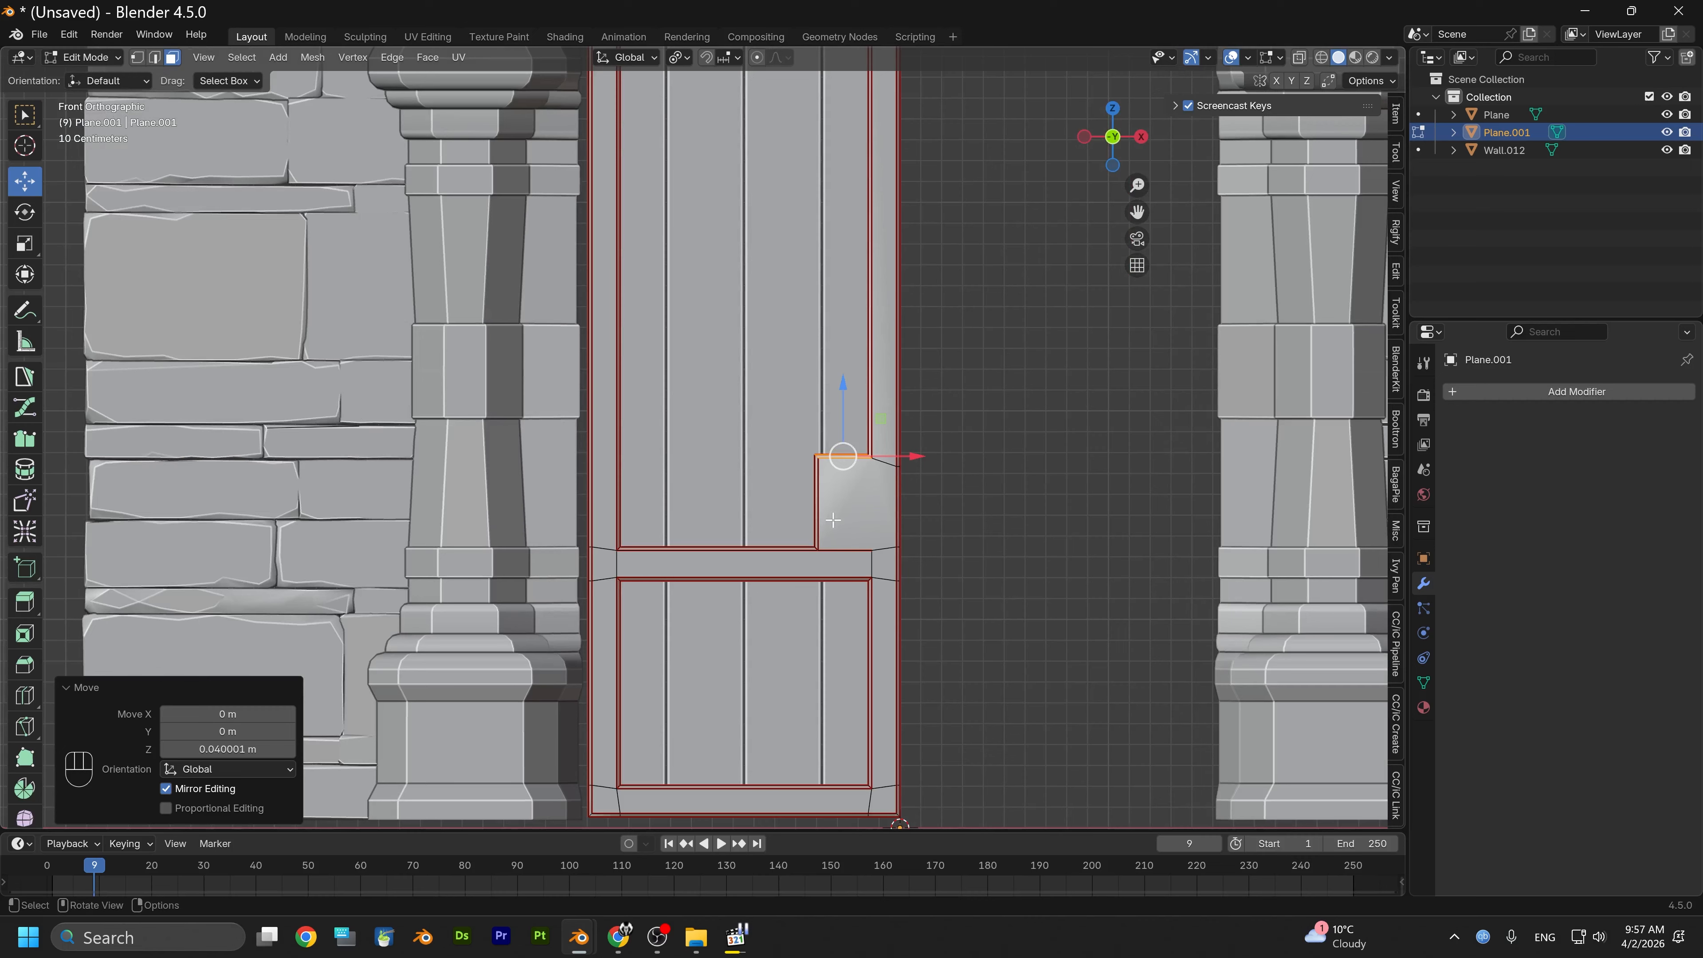
scroll(884, 677, down, 2)
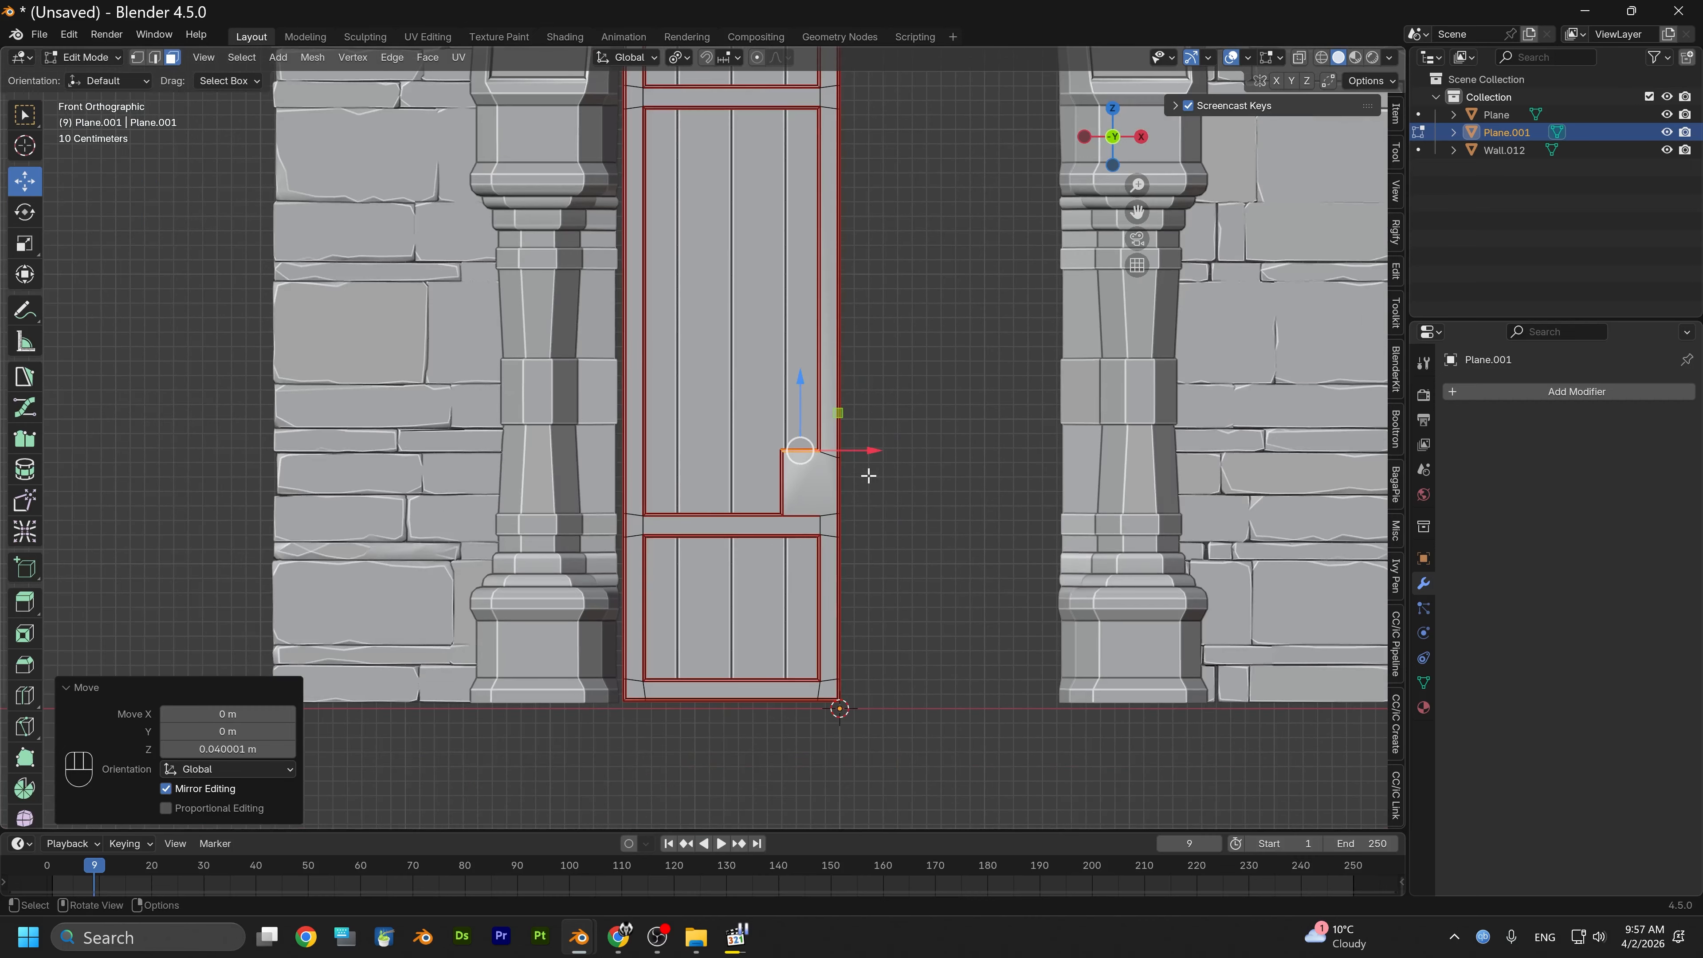
Switch to the ThroneRoom Tutorial Blender file and copy the 1.8-meter human figure
mouse_move(578, 945)
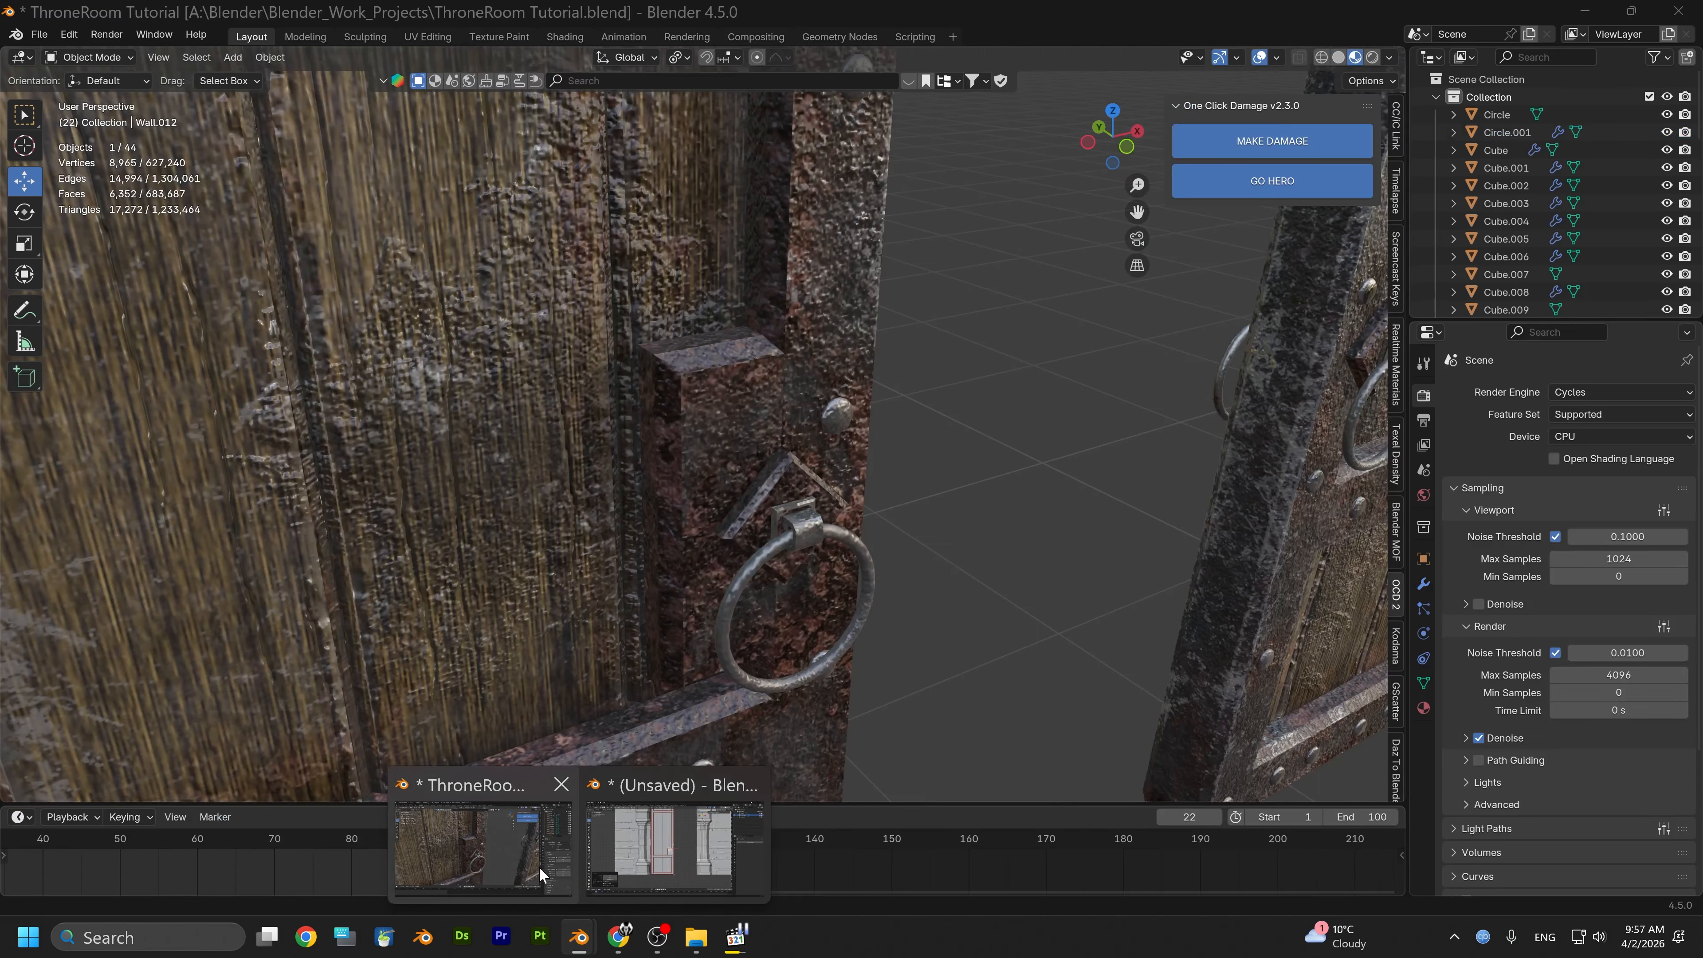
click(518, 852)
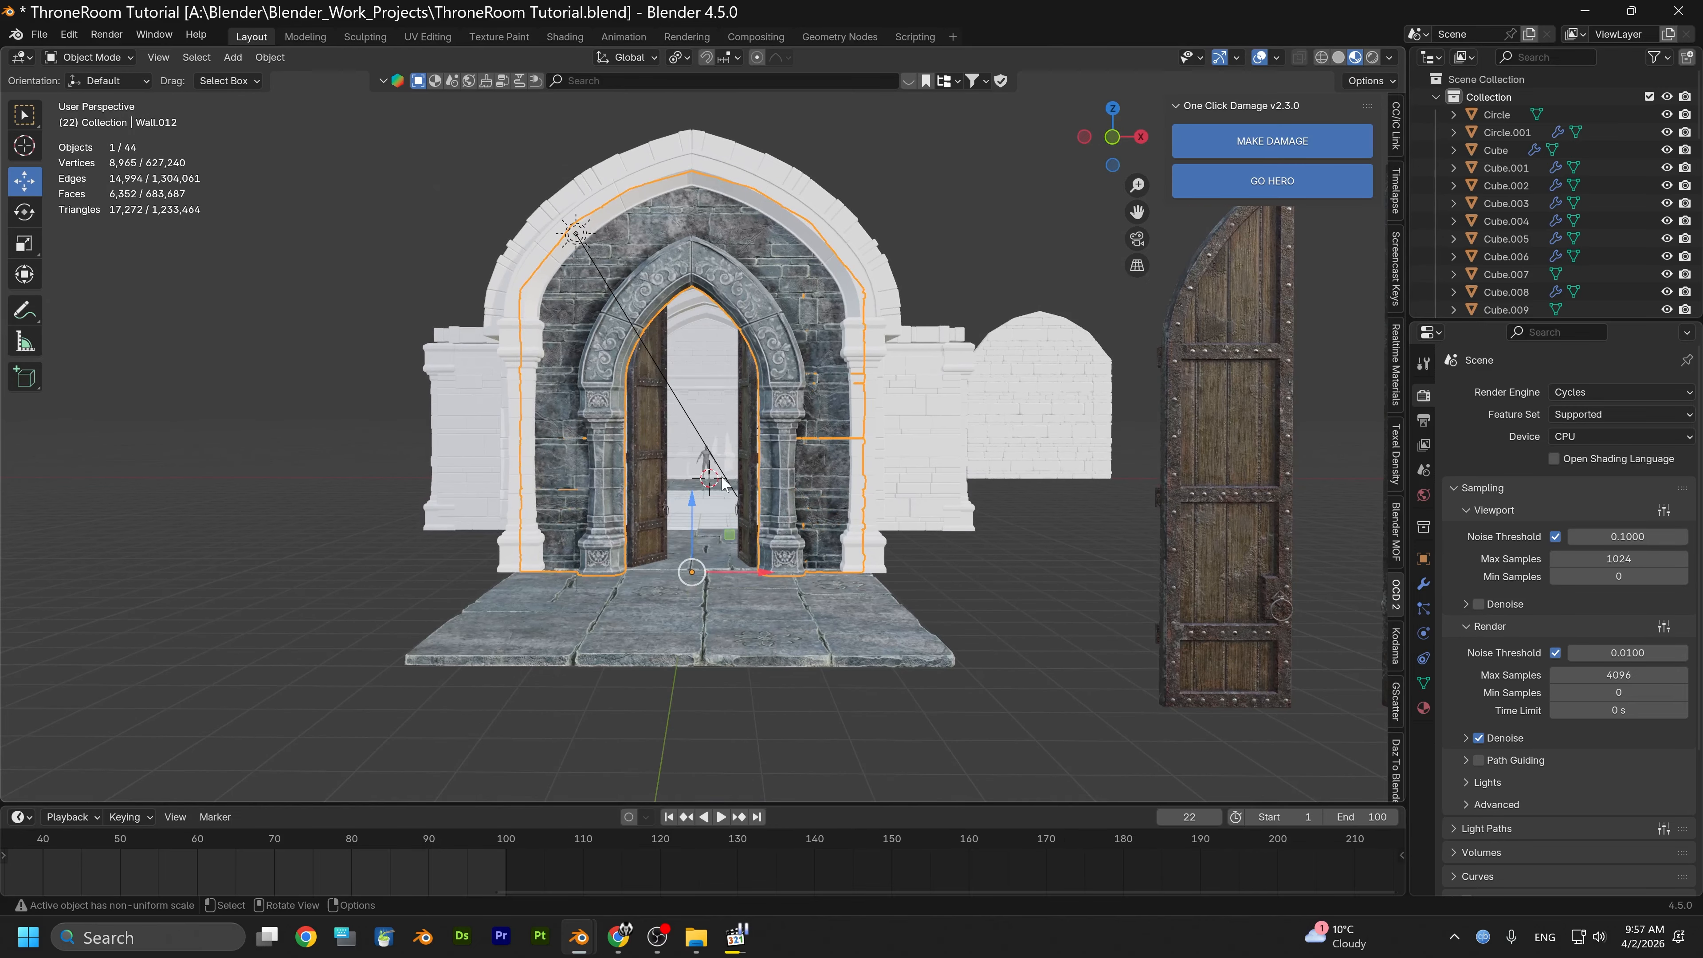
click(705, 459)
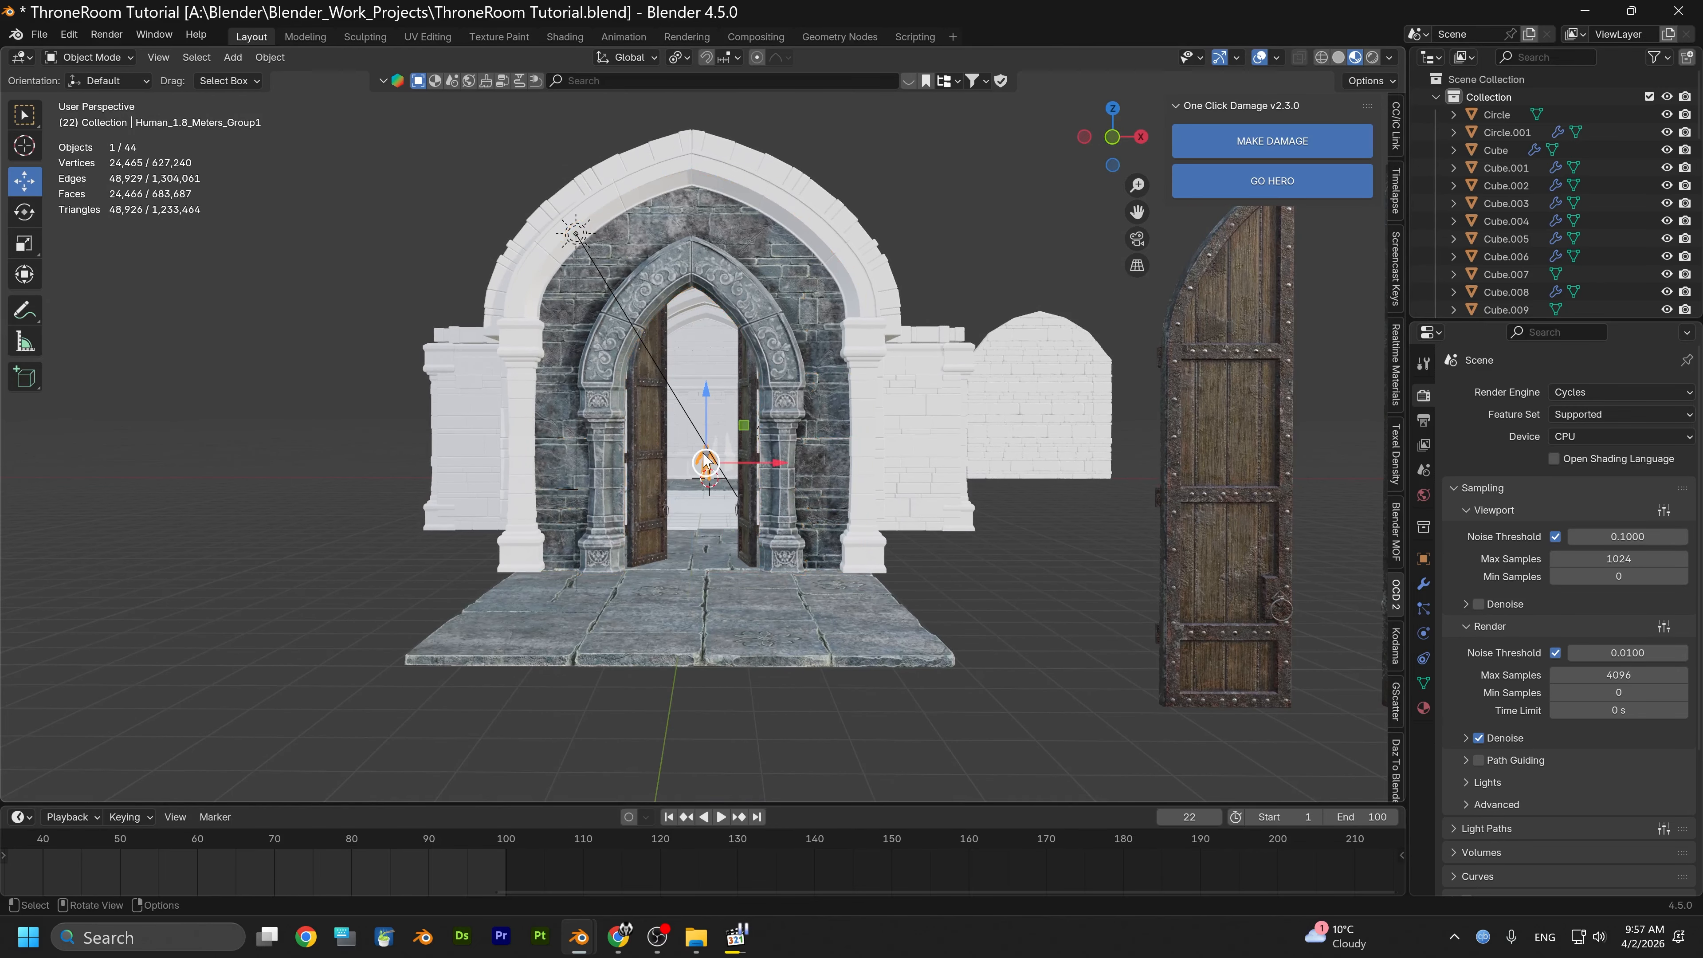
key(ctrl+c)
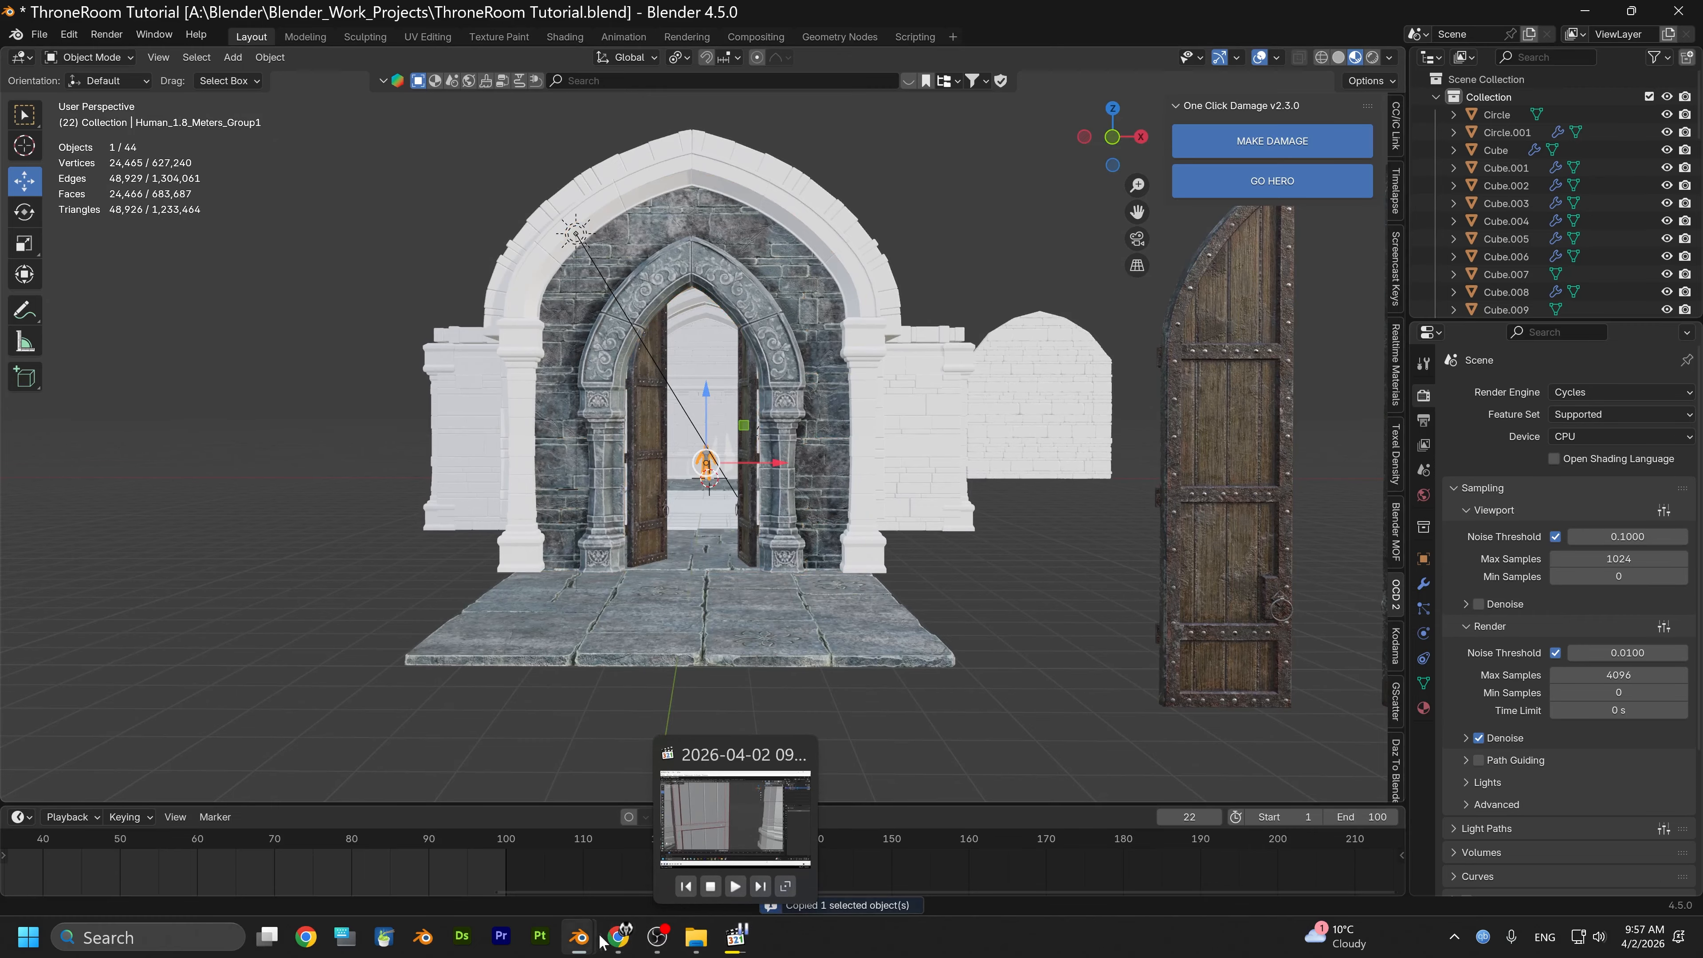
Return to the unsaved door file, leave Edit Mode and paste the human figure into the scene
click(707, 832)
key(ctrl)
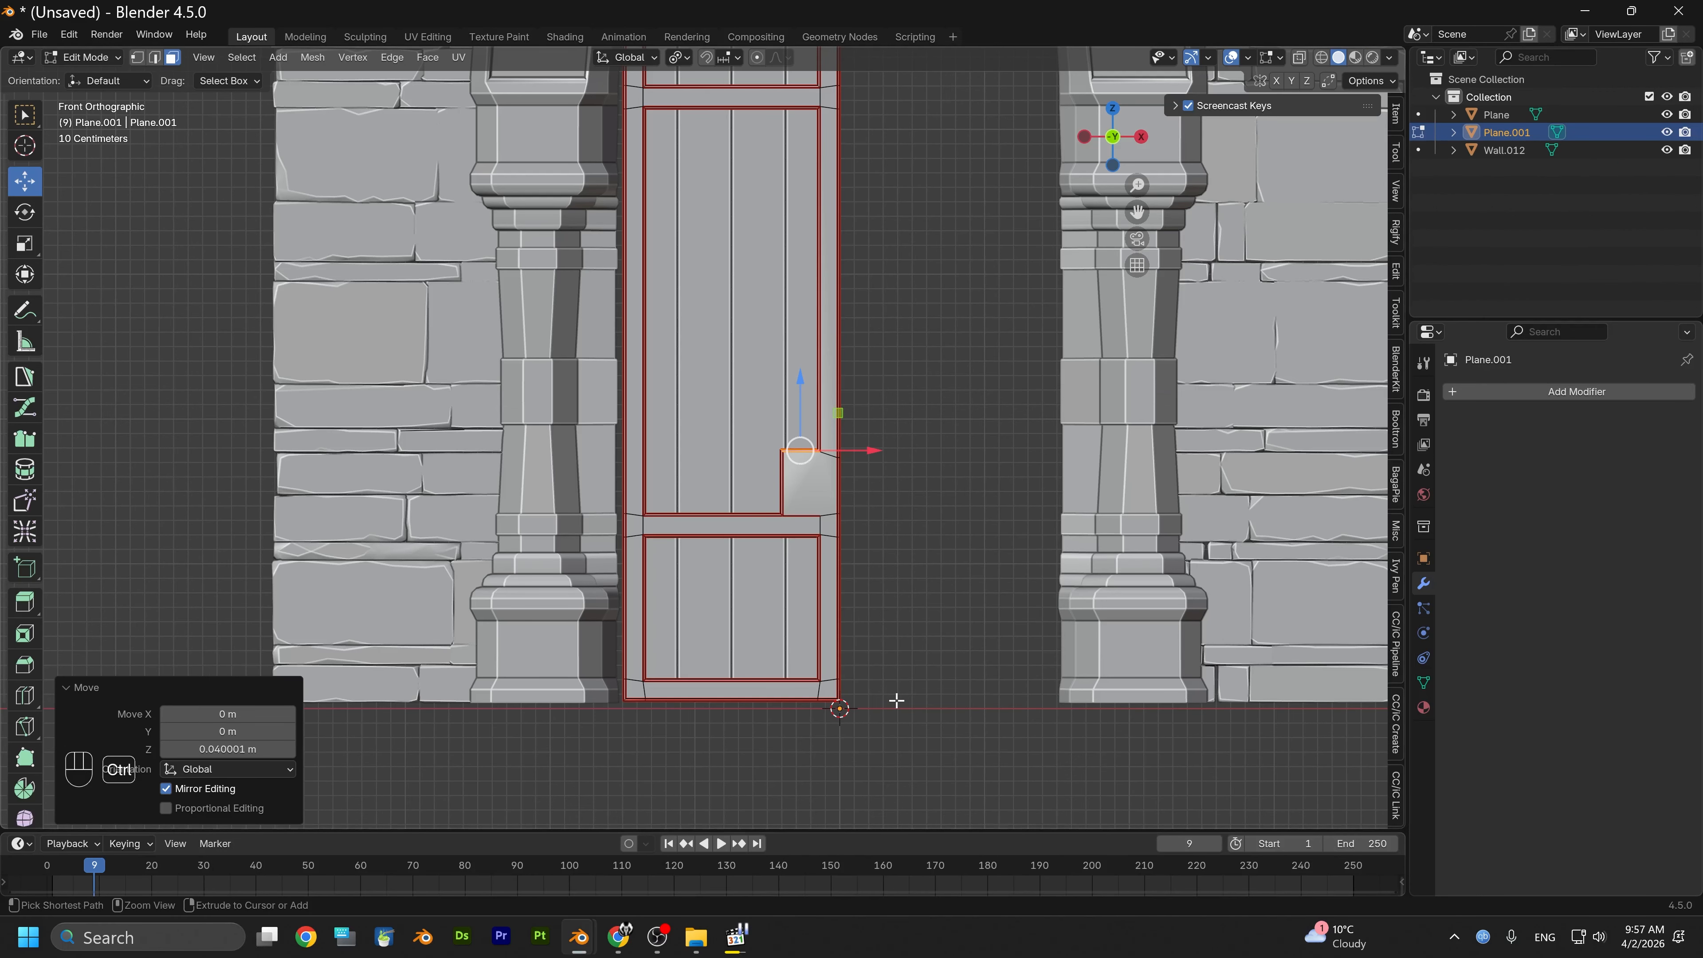
key(ctrl+v)
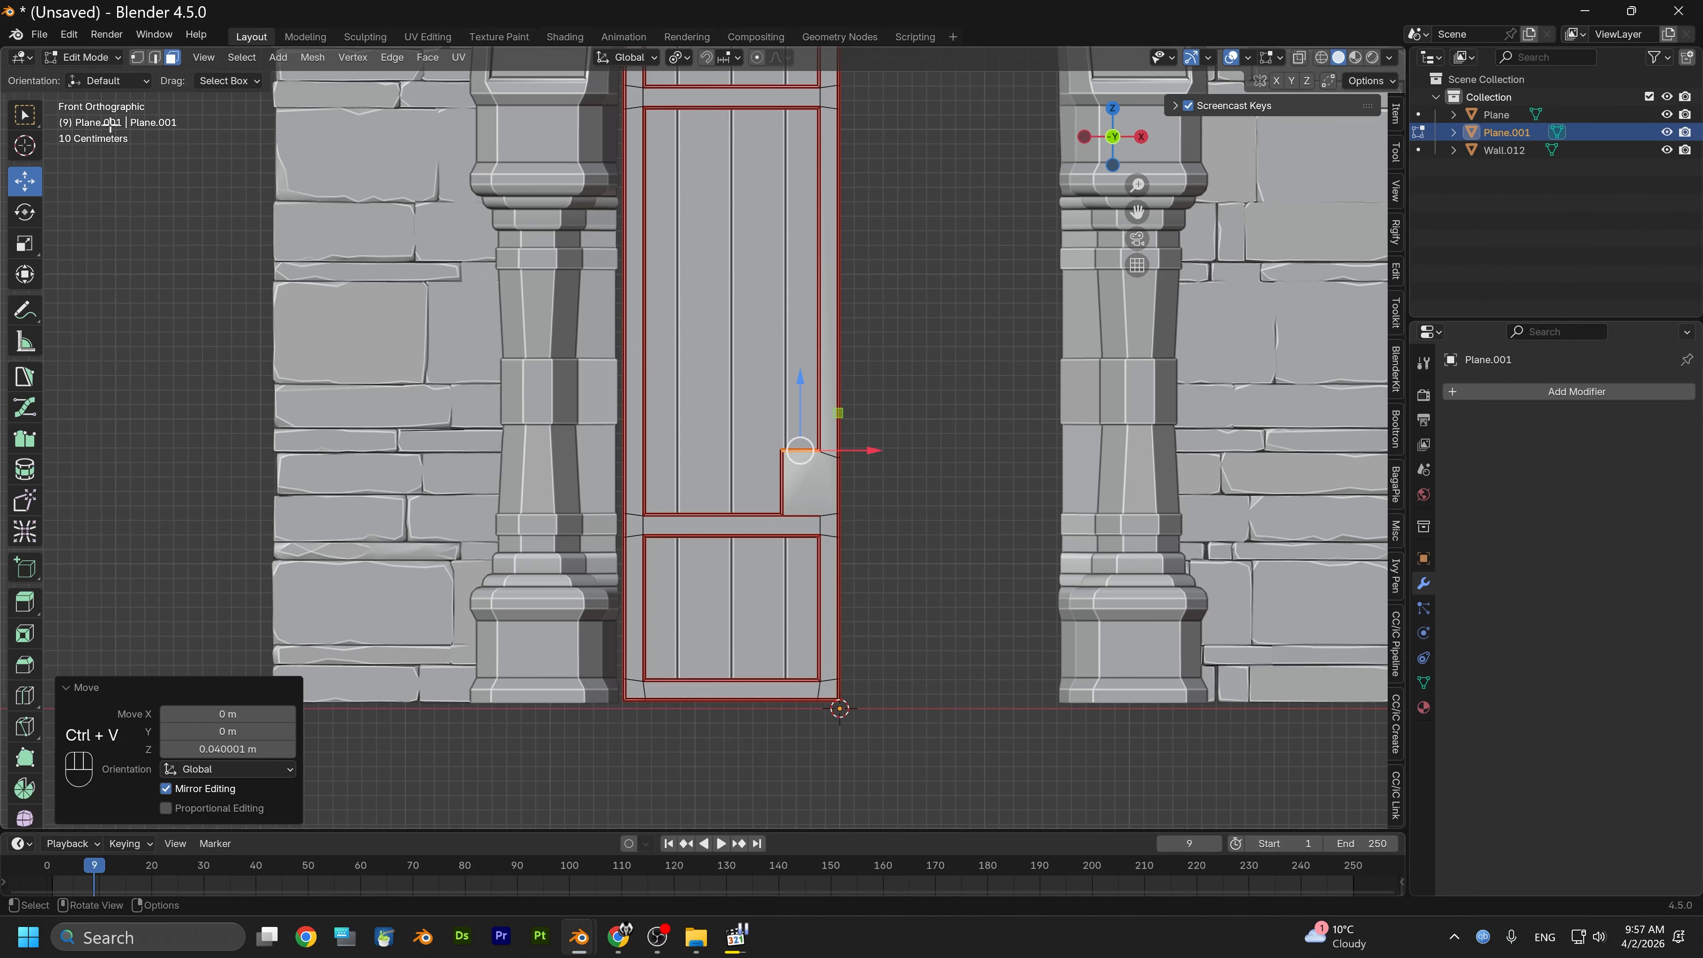
click(94, 57)
click(107, 76)
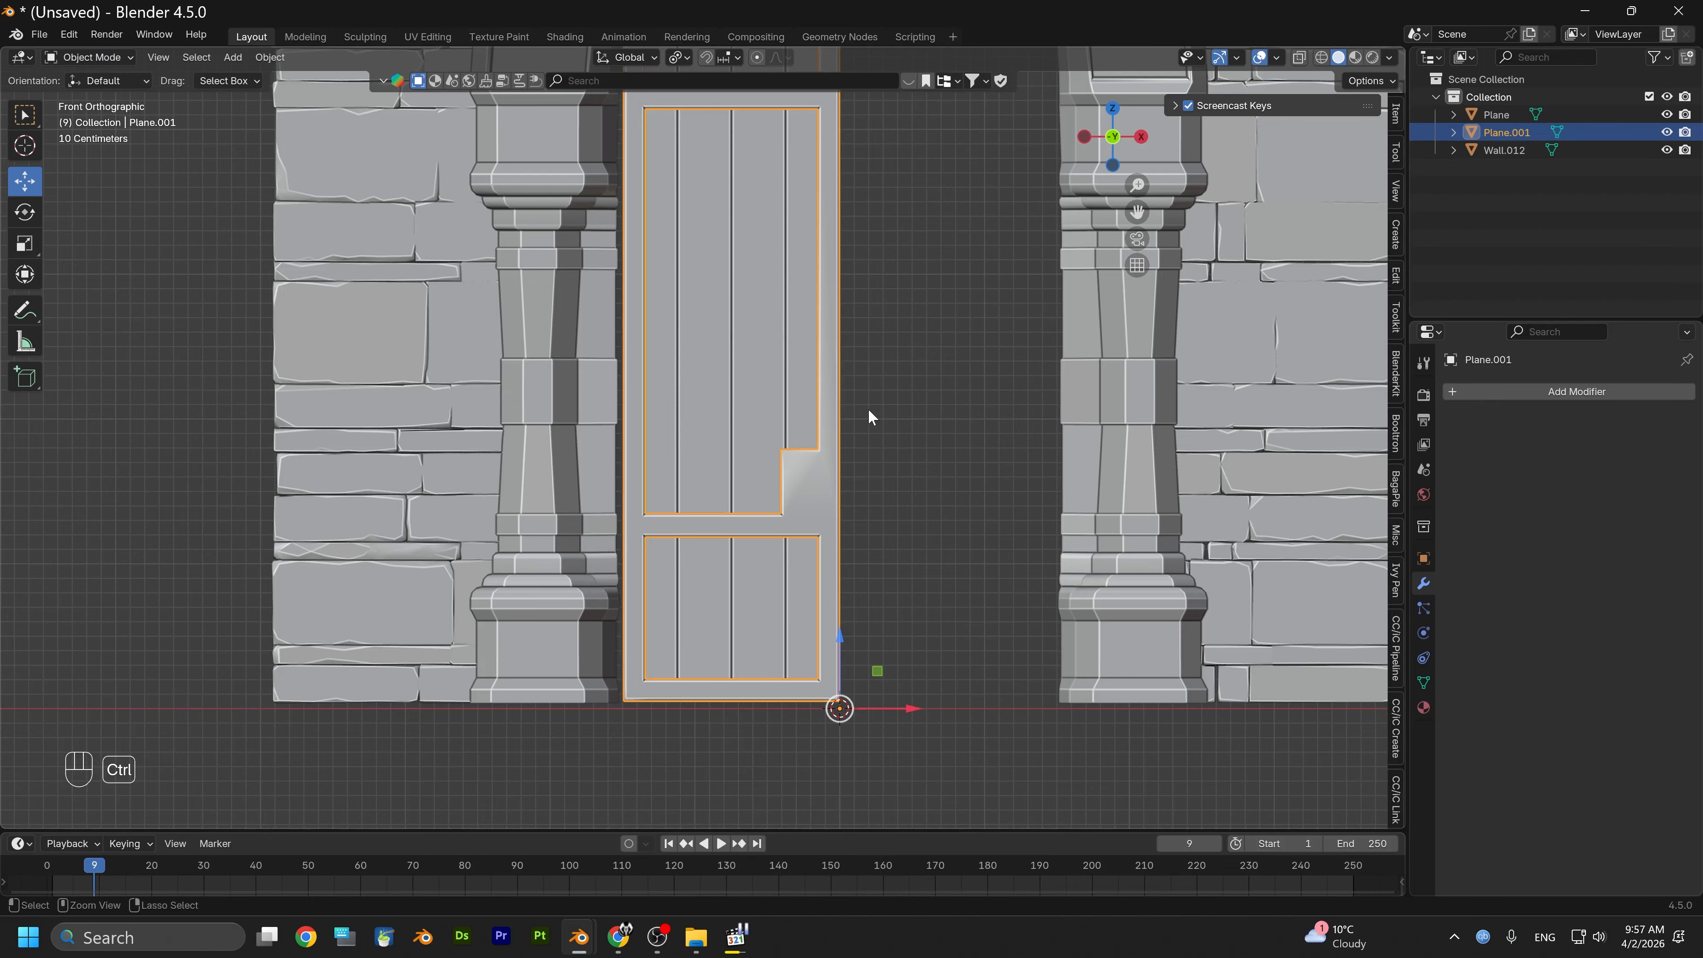
key(ctrl+v)
Move the human figure 0.95965 m along Y so it stands in front of the door leaf
middle_drag(891, 458, 793, 645)
drag(793, 645, 721, 628)
middle_drag(722, 628, 757, 674)
scroll(821, 481, down, 5)
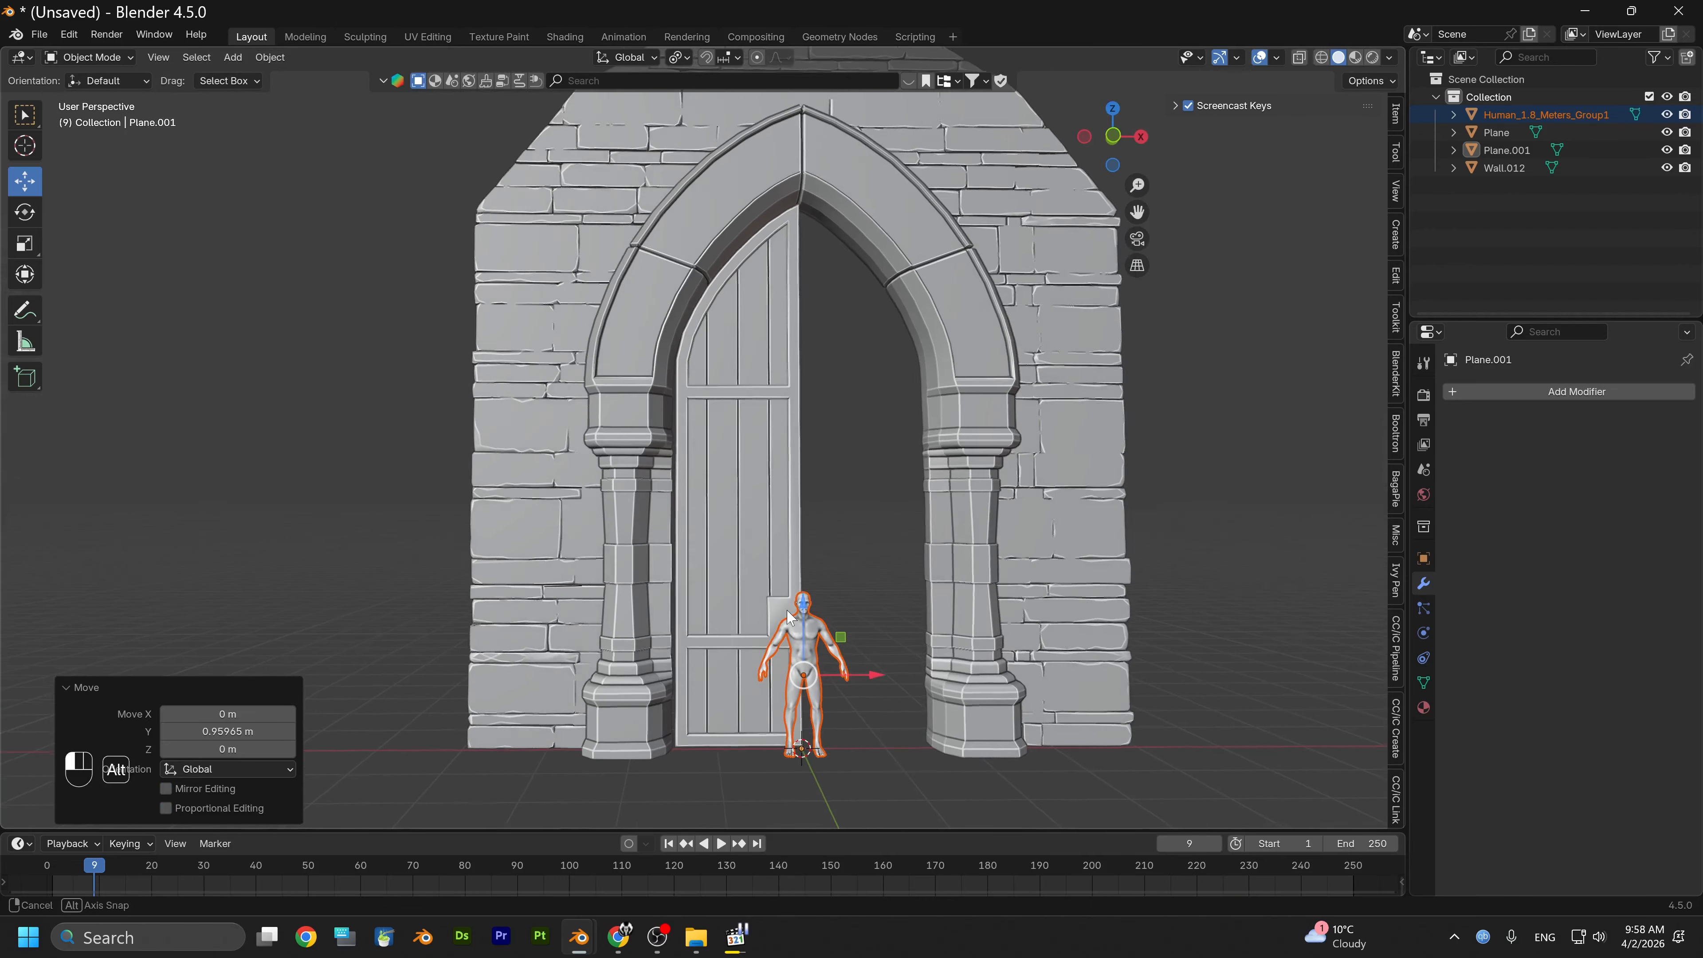
Compare the block's height with the human figure near and far, and delete the figure
scroll(757, 678, up, 3)
alt+middle_click(762, 634)
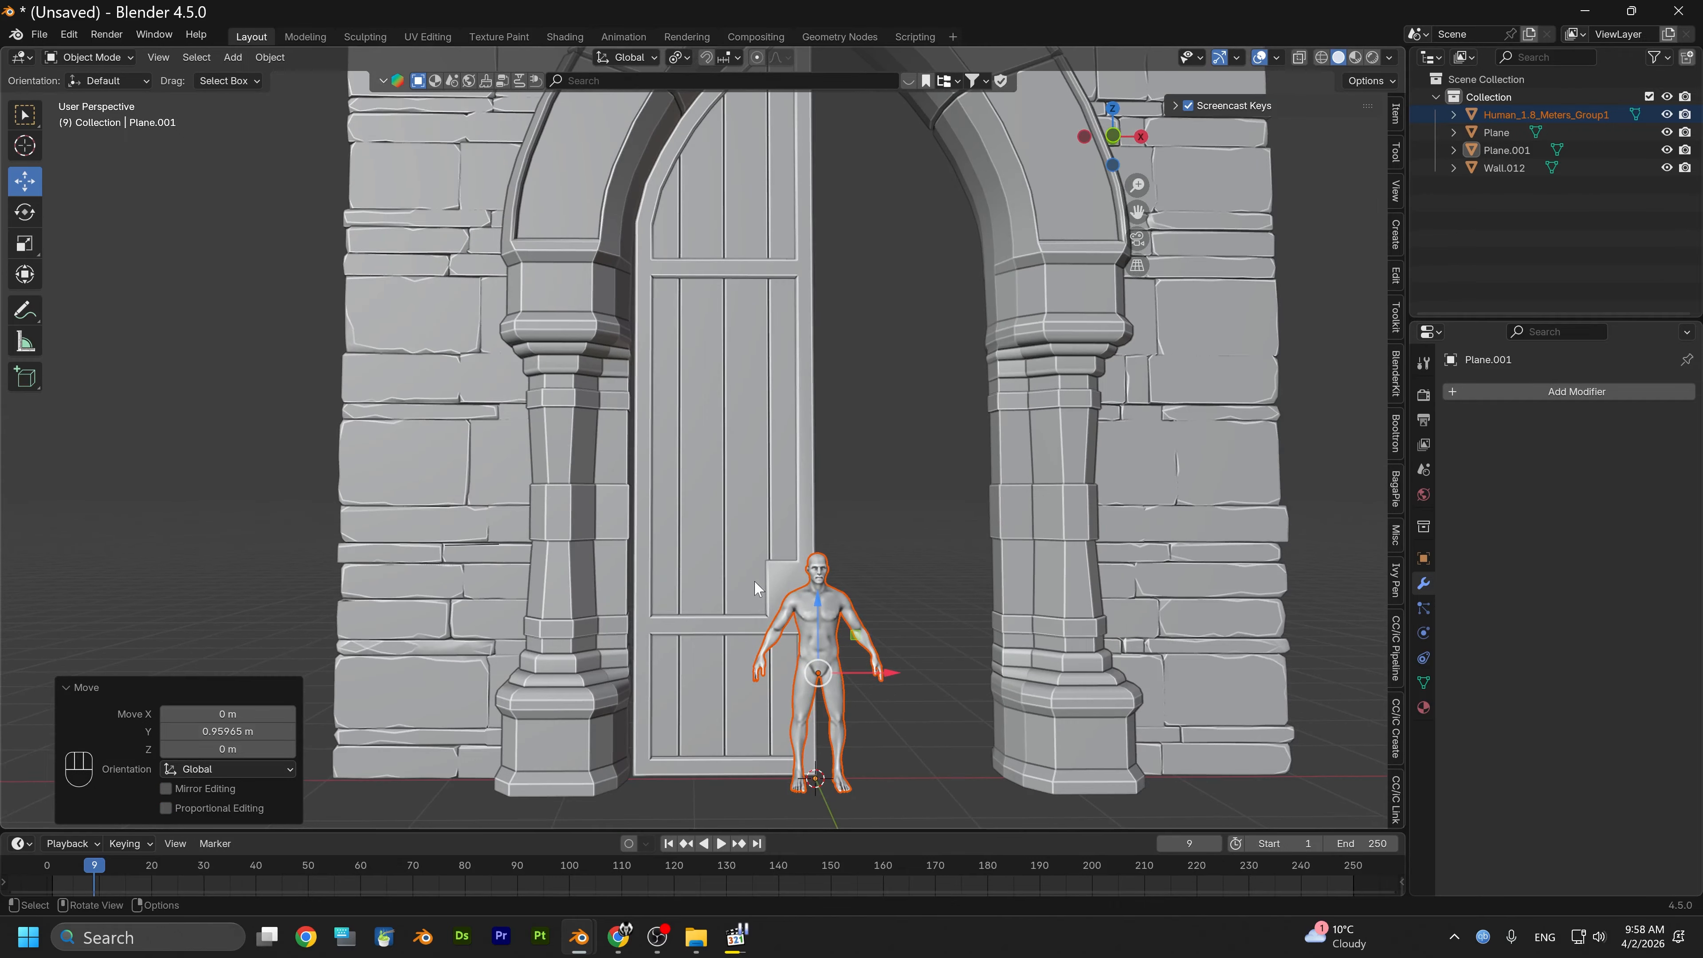
scroll(755, 606, up, 4)
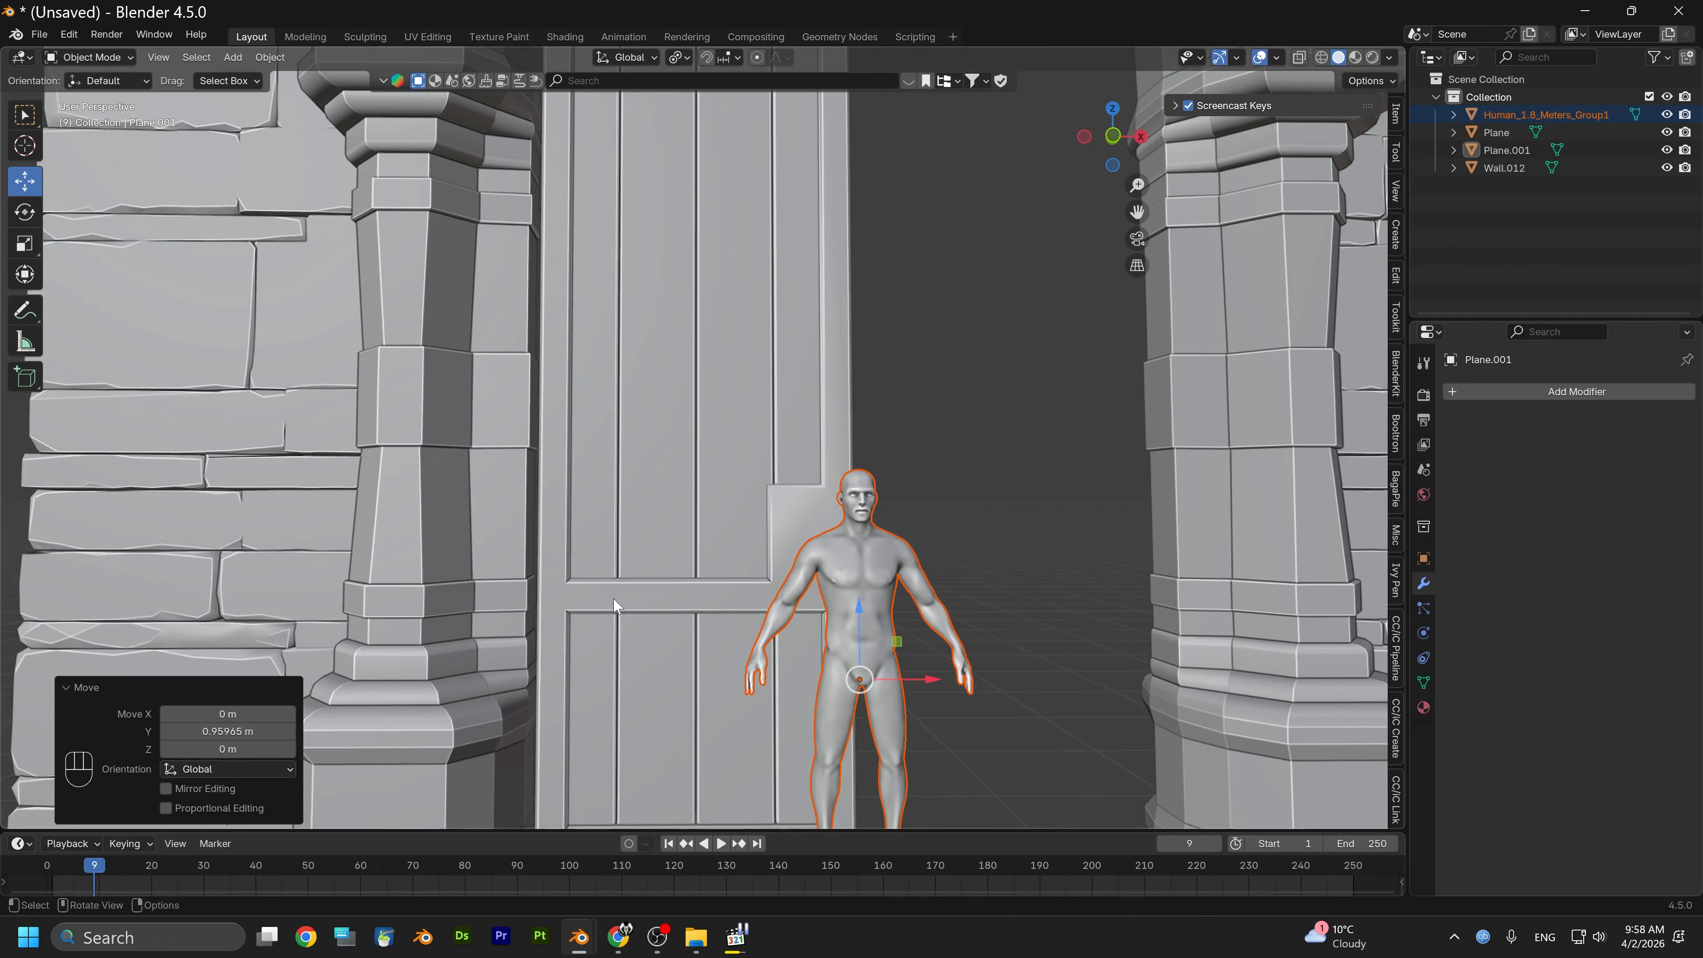
mouse_move(904, 646)
alt+mouse_down()
mouse_move(859, 638)
mouse_move(895, 635)
alt+mouse_up()
scroll(859, 639, down, 2)
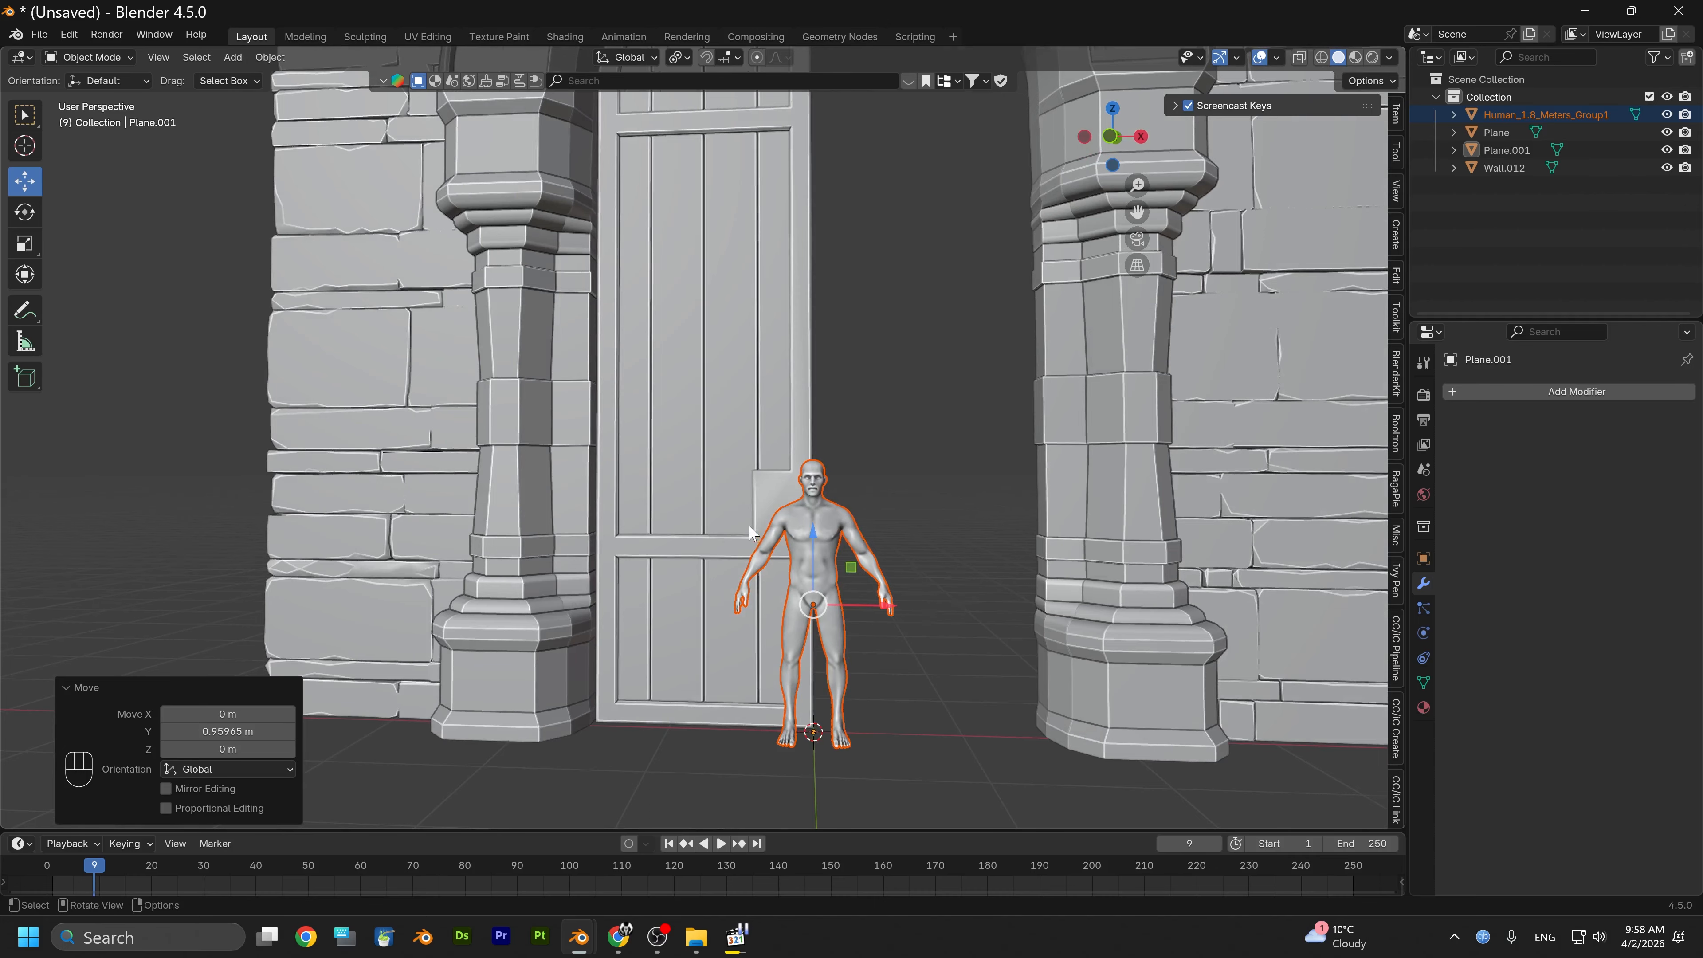
scroll(749, 531, up, 4)
scroll(735, 469, down, 2)
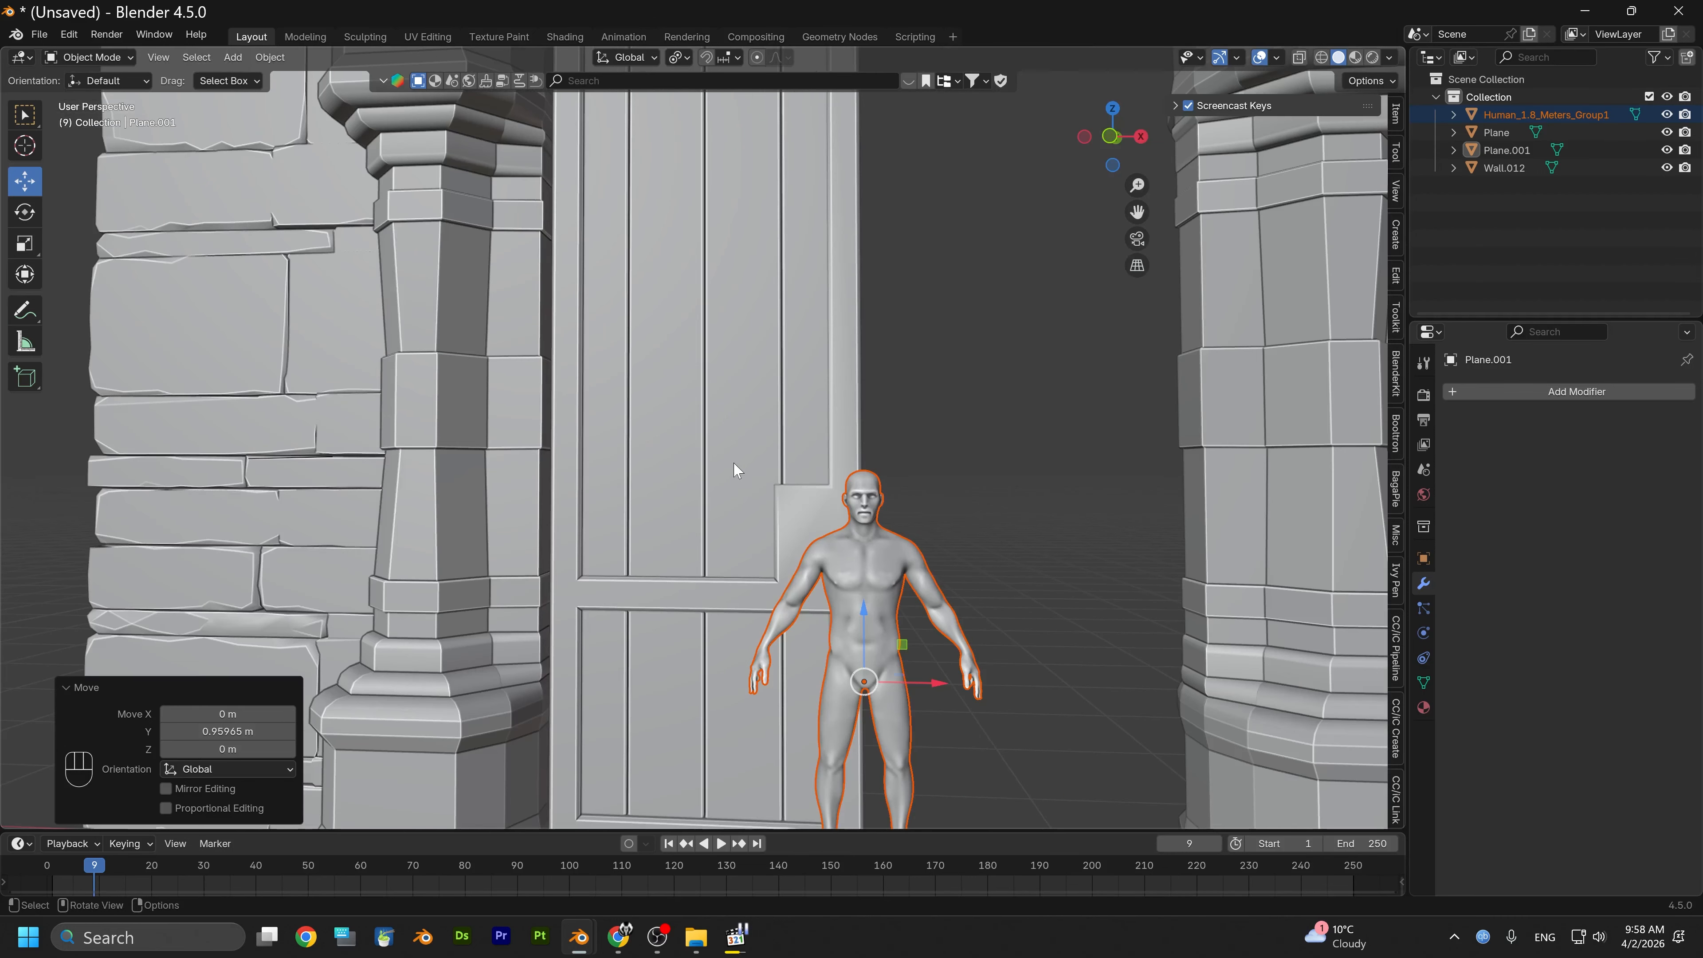
right_click(850, 577)
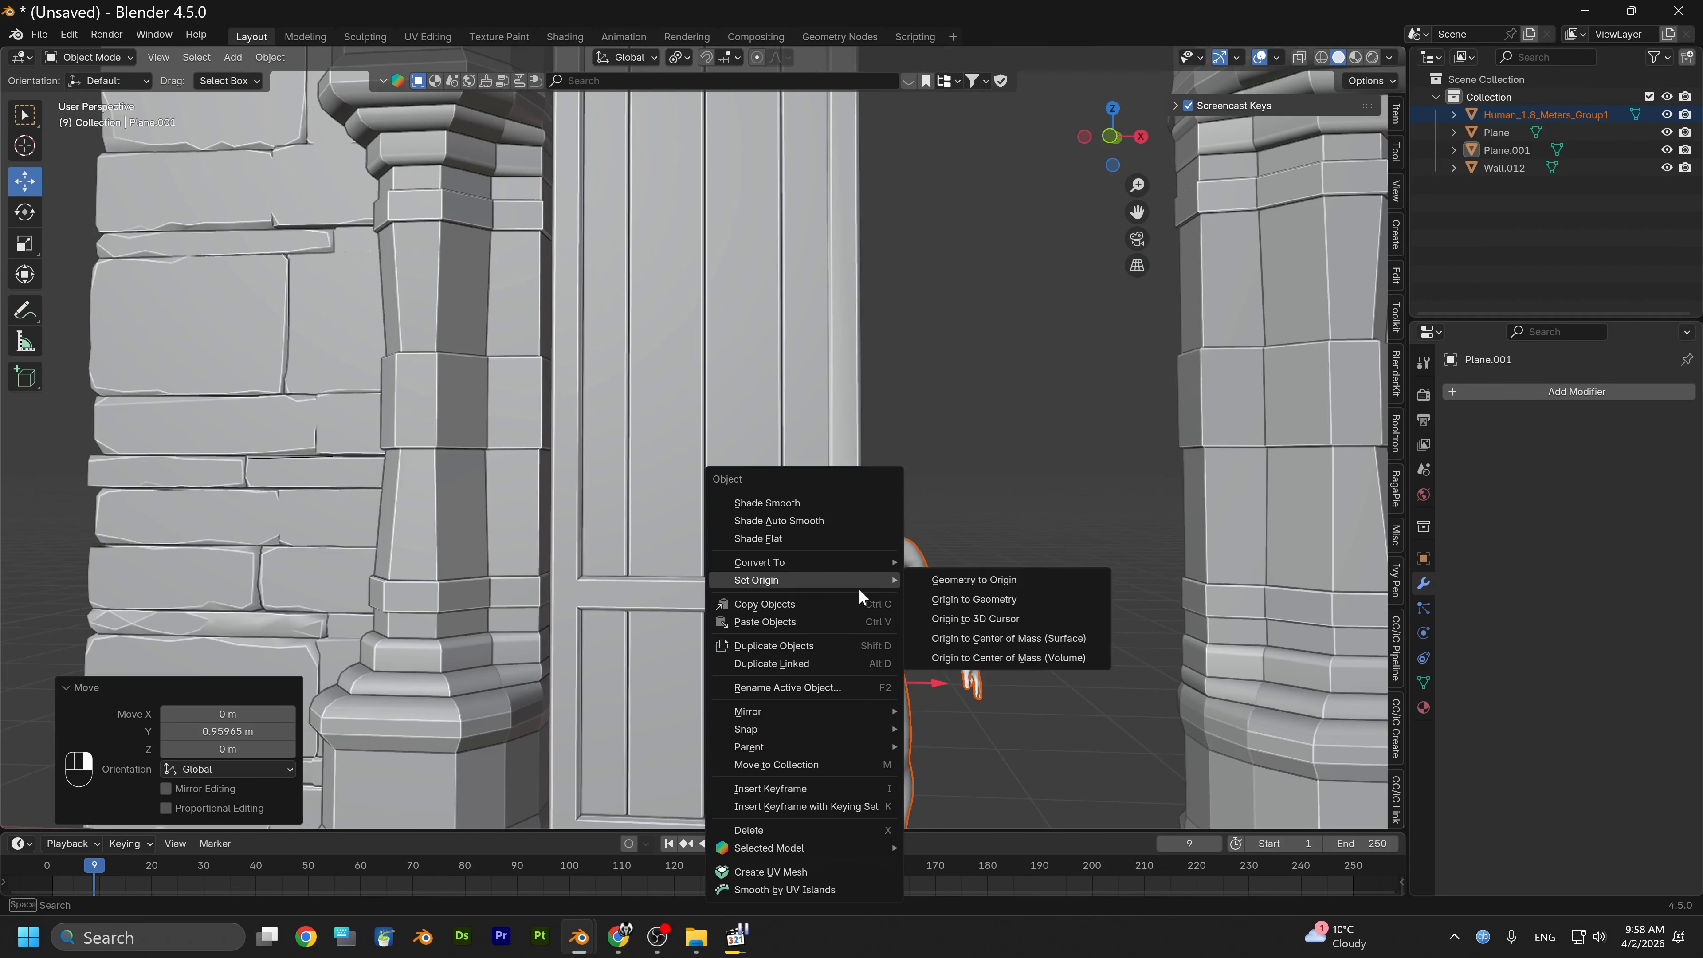
click(791, 831)
Enter Edit Mode on the door frame and select the narrow bevel face along the handle block's vertical side
middle_drag(809, 798, 828, 634)
scroll(804, 604, up, 6)
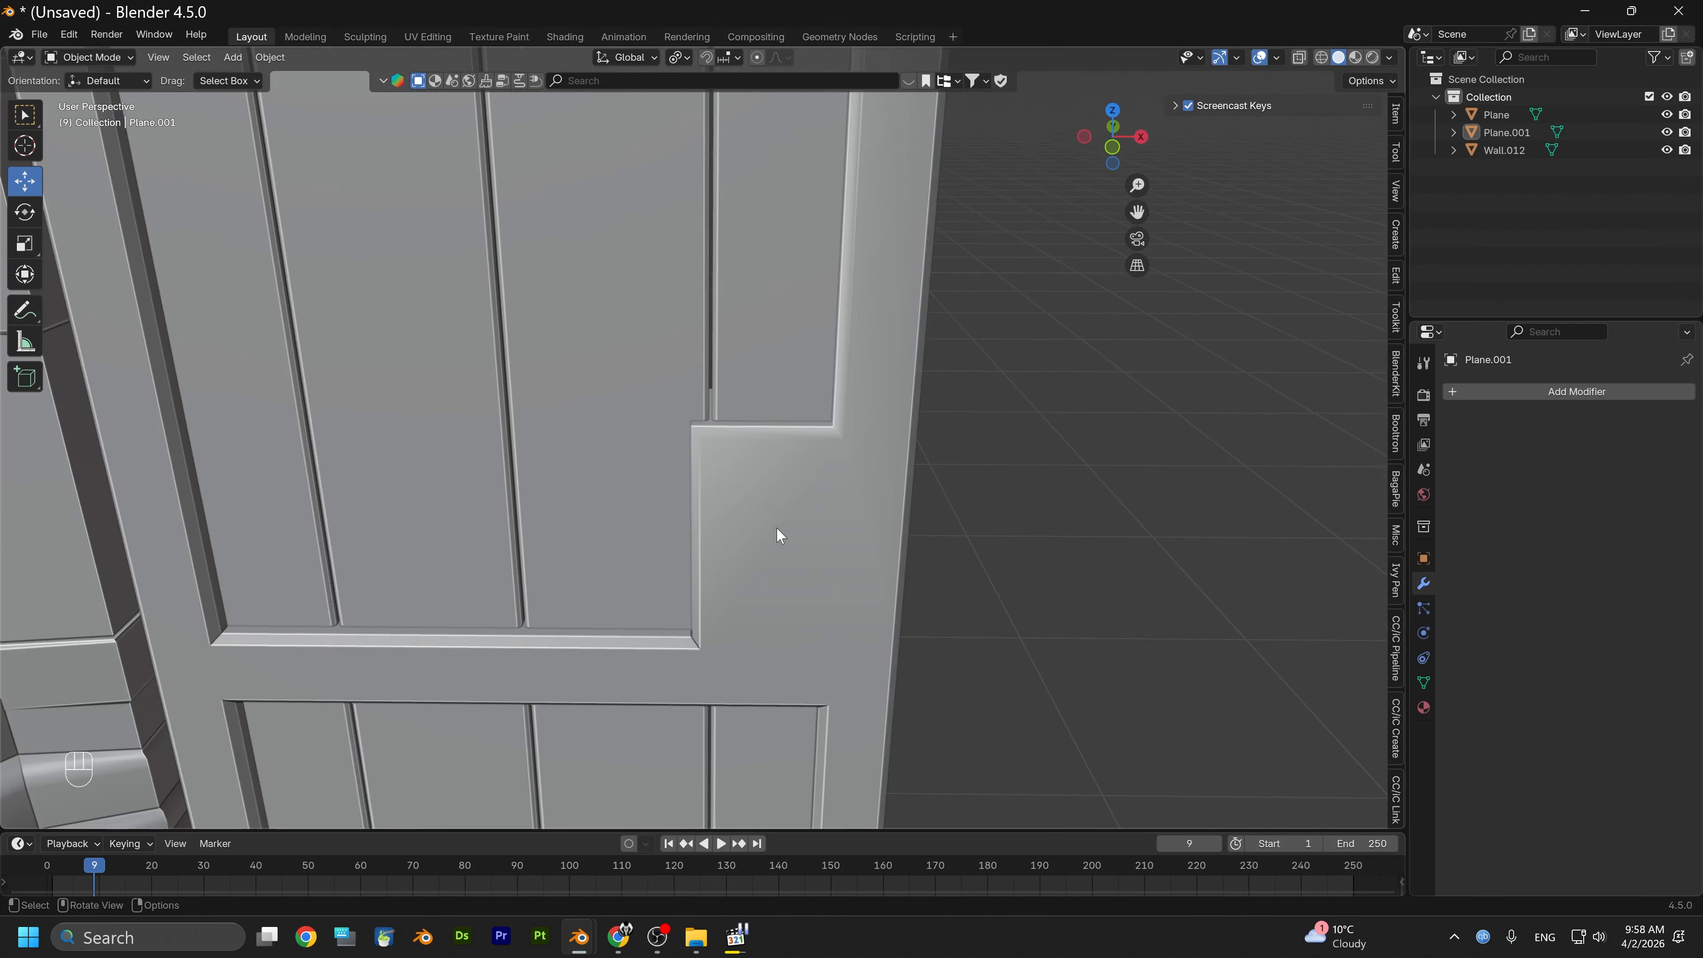
mouse_move(776, 527)
middle_down()
mouse_move(771, 475)
mouse_move(766, 506)
middle_up()
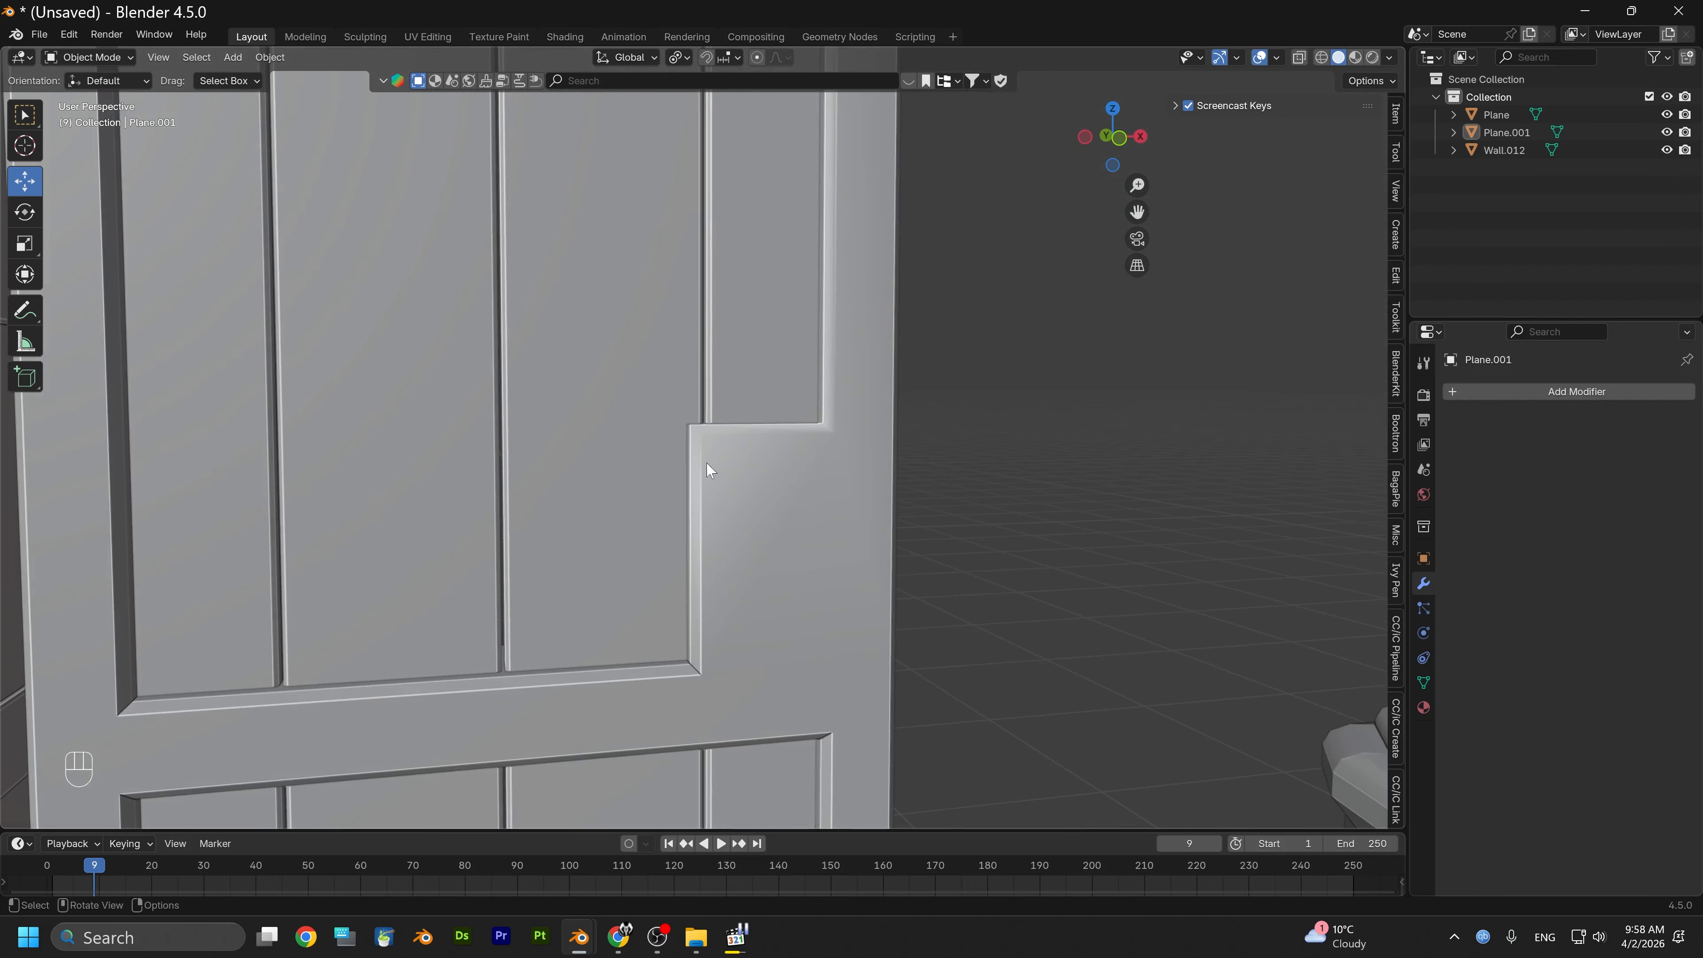
click(73, 59)
click(103, 96)
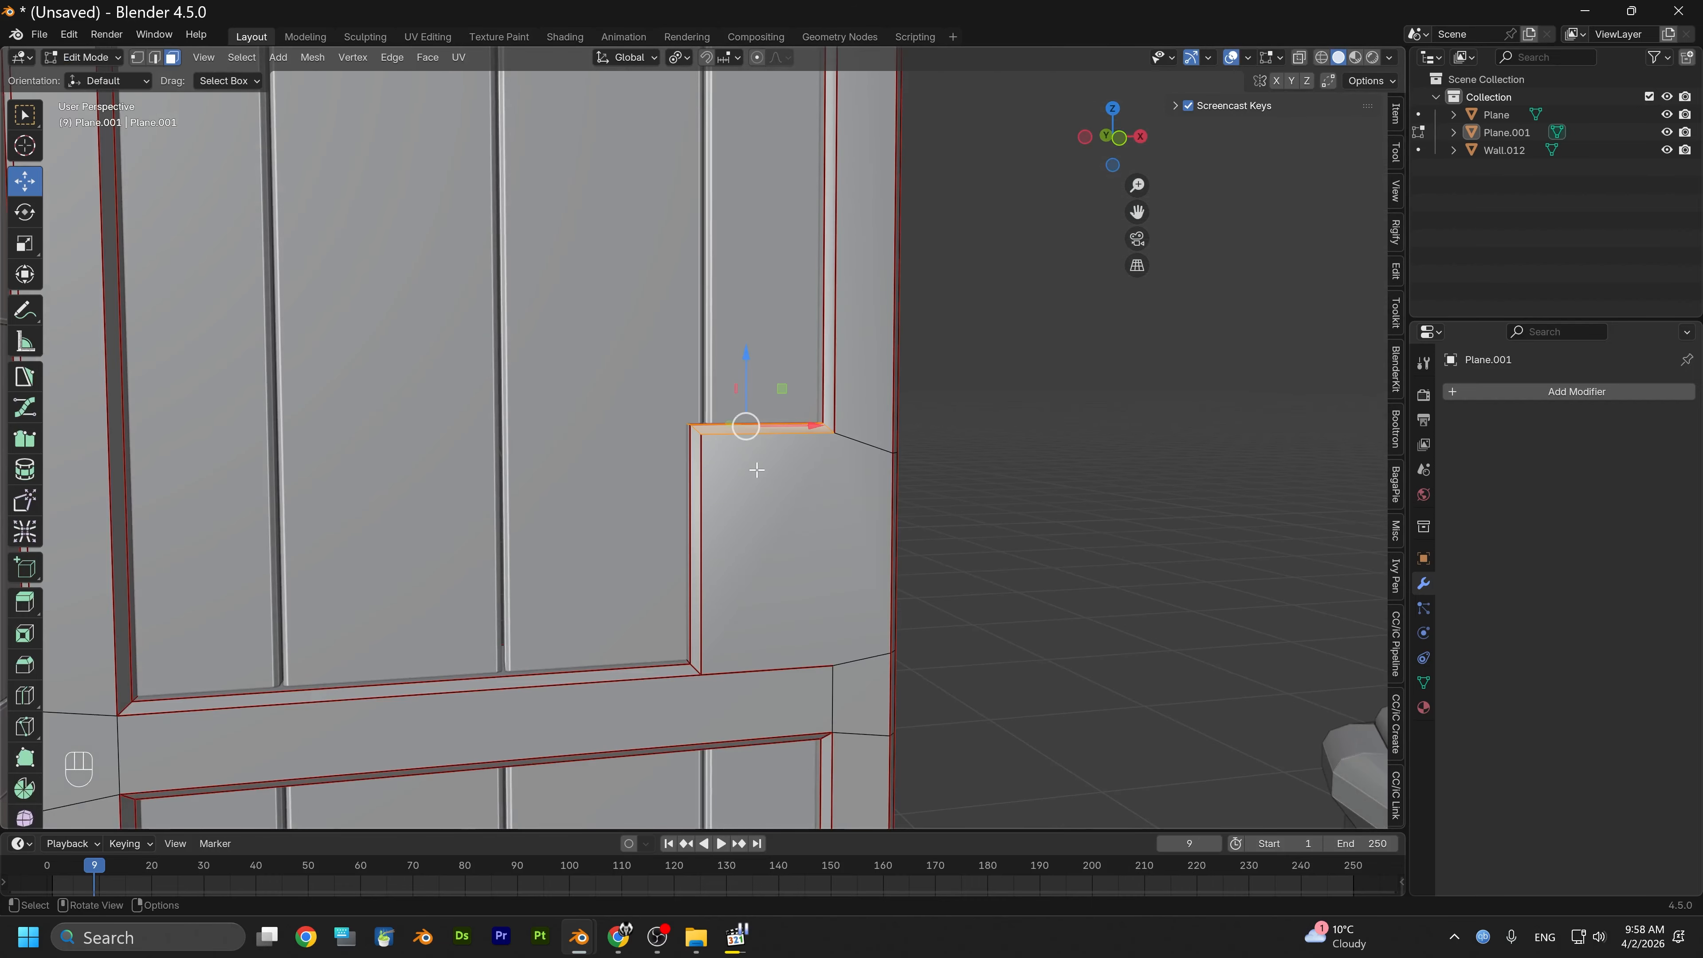
scroll(764, 469, up, 3)
key(3)
click(787, 486)
middle_drag(744, 470, 695, 488)
click(687, 451)
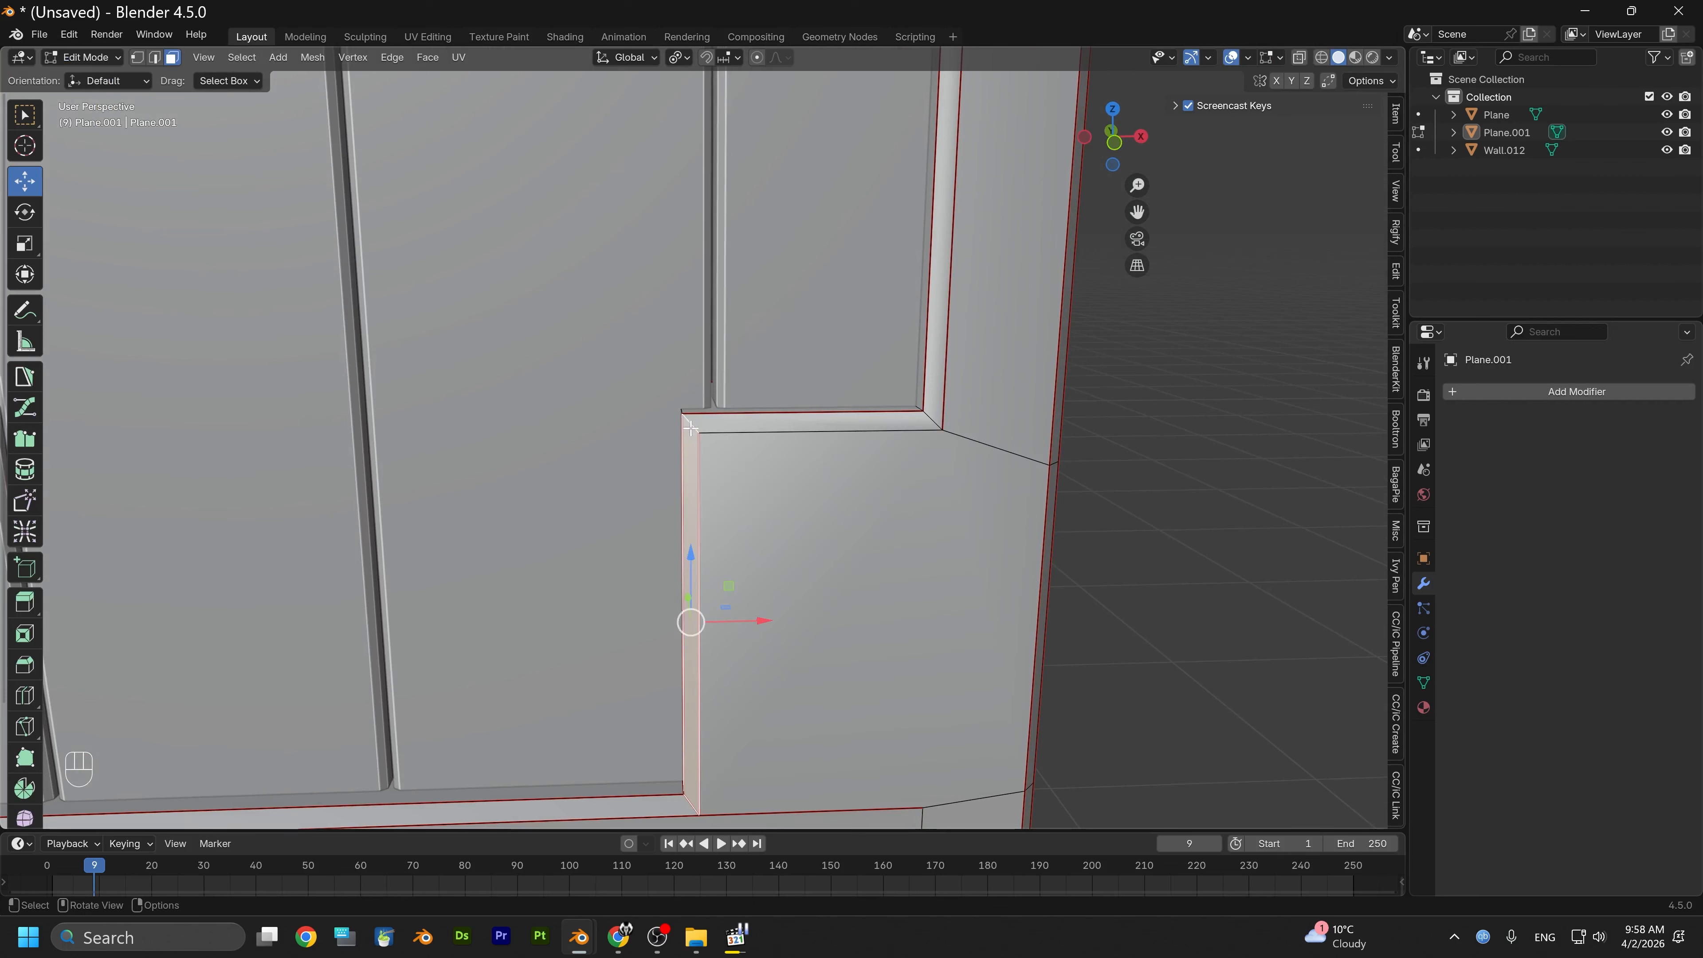
Mark the bevel's diagonal edge at the handle block's free upper corner as sharp and as a seam
click(155, 58)
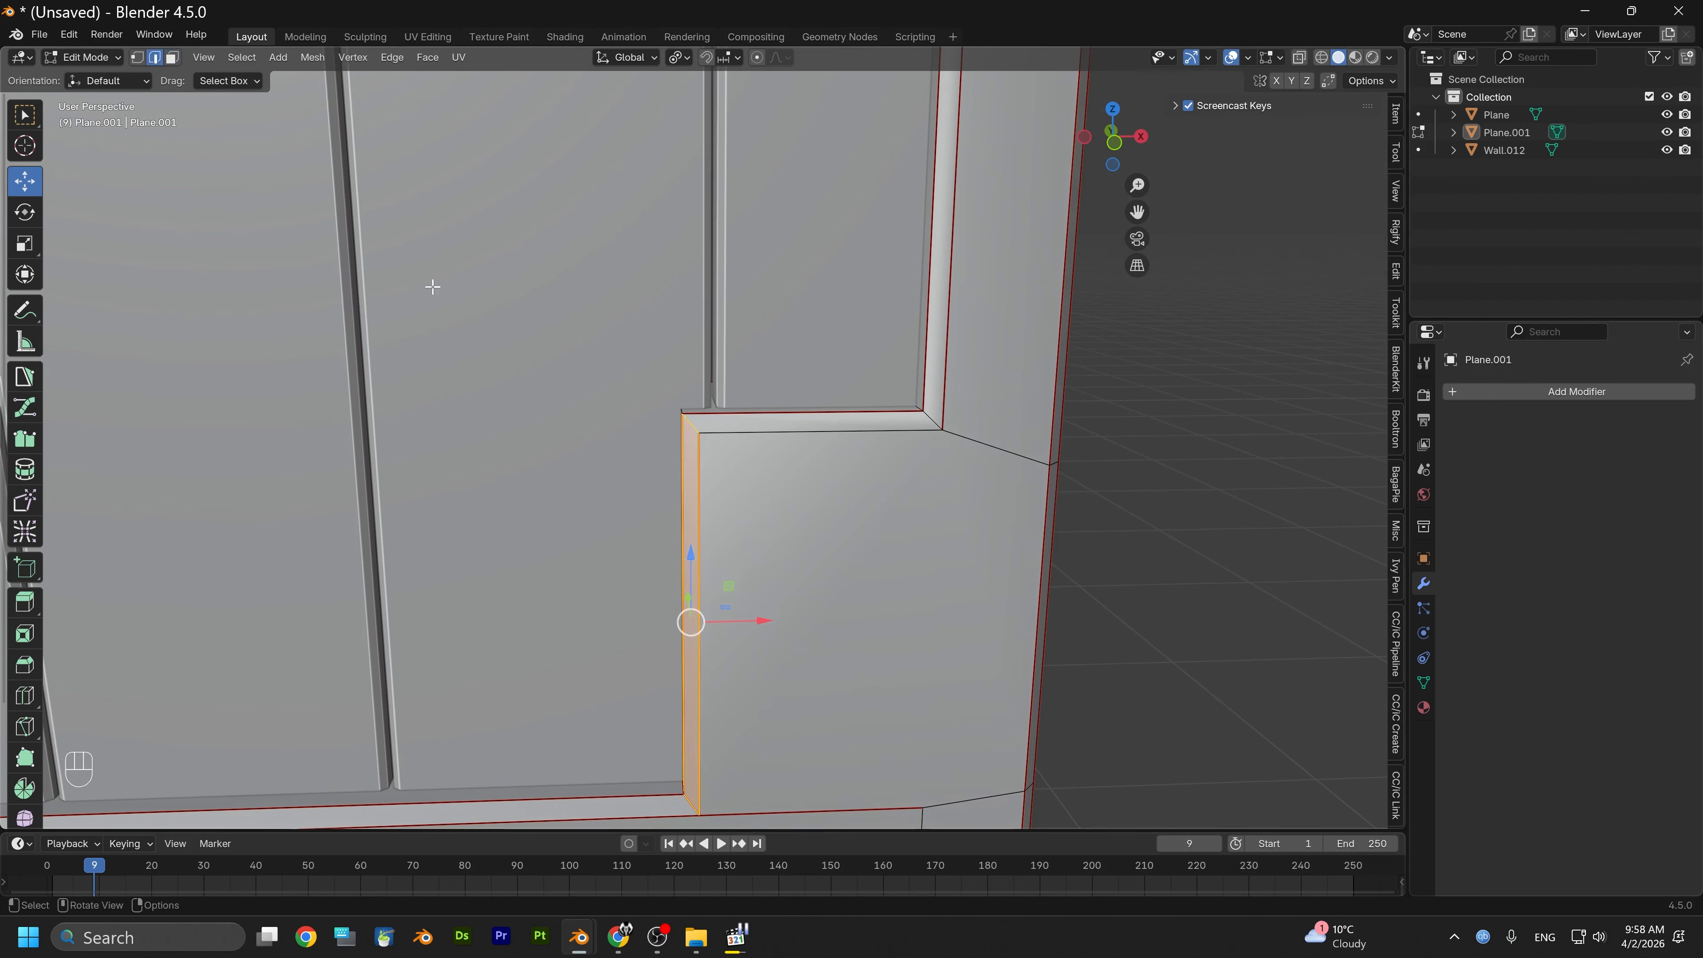
click(681, 426)
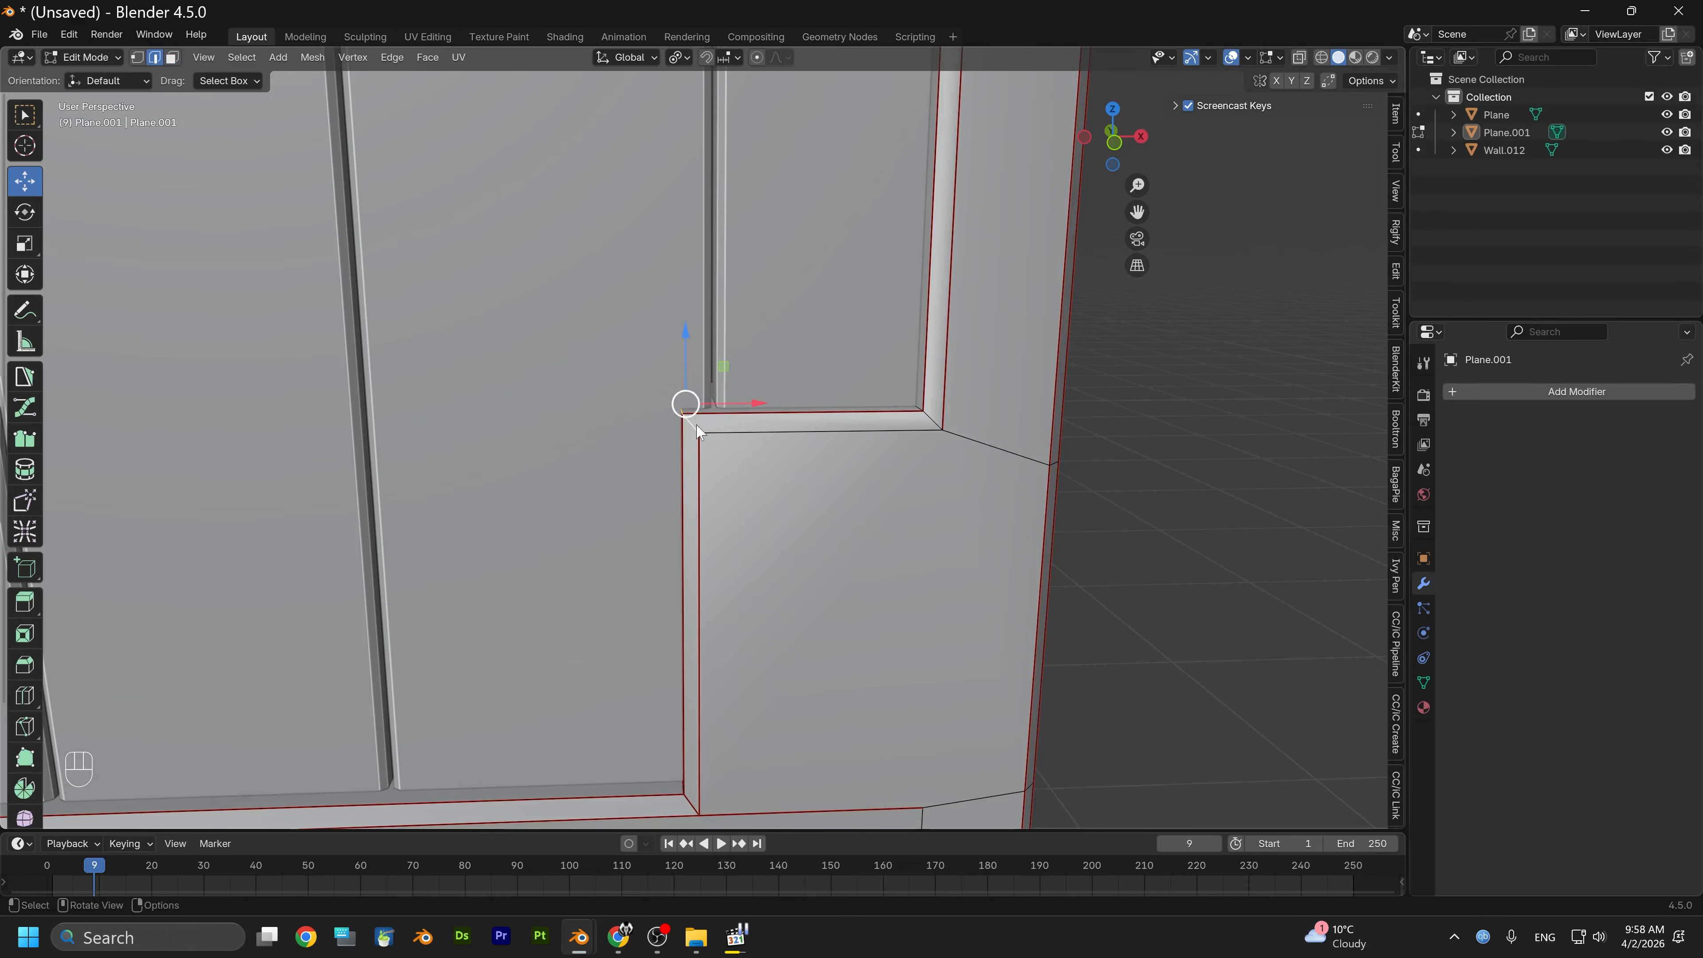
right_click(697, 428)
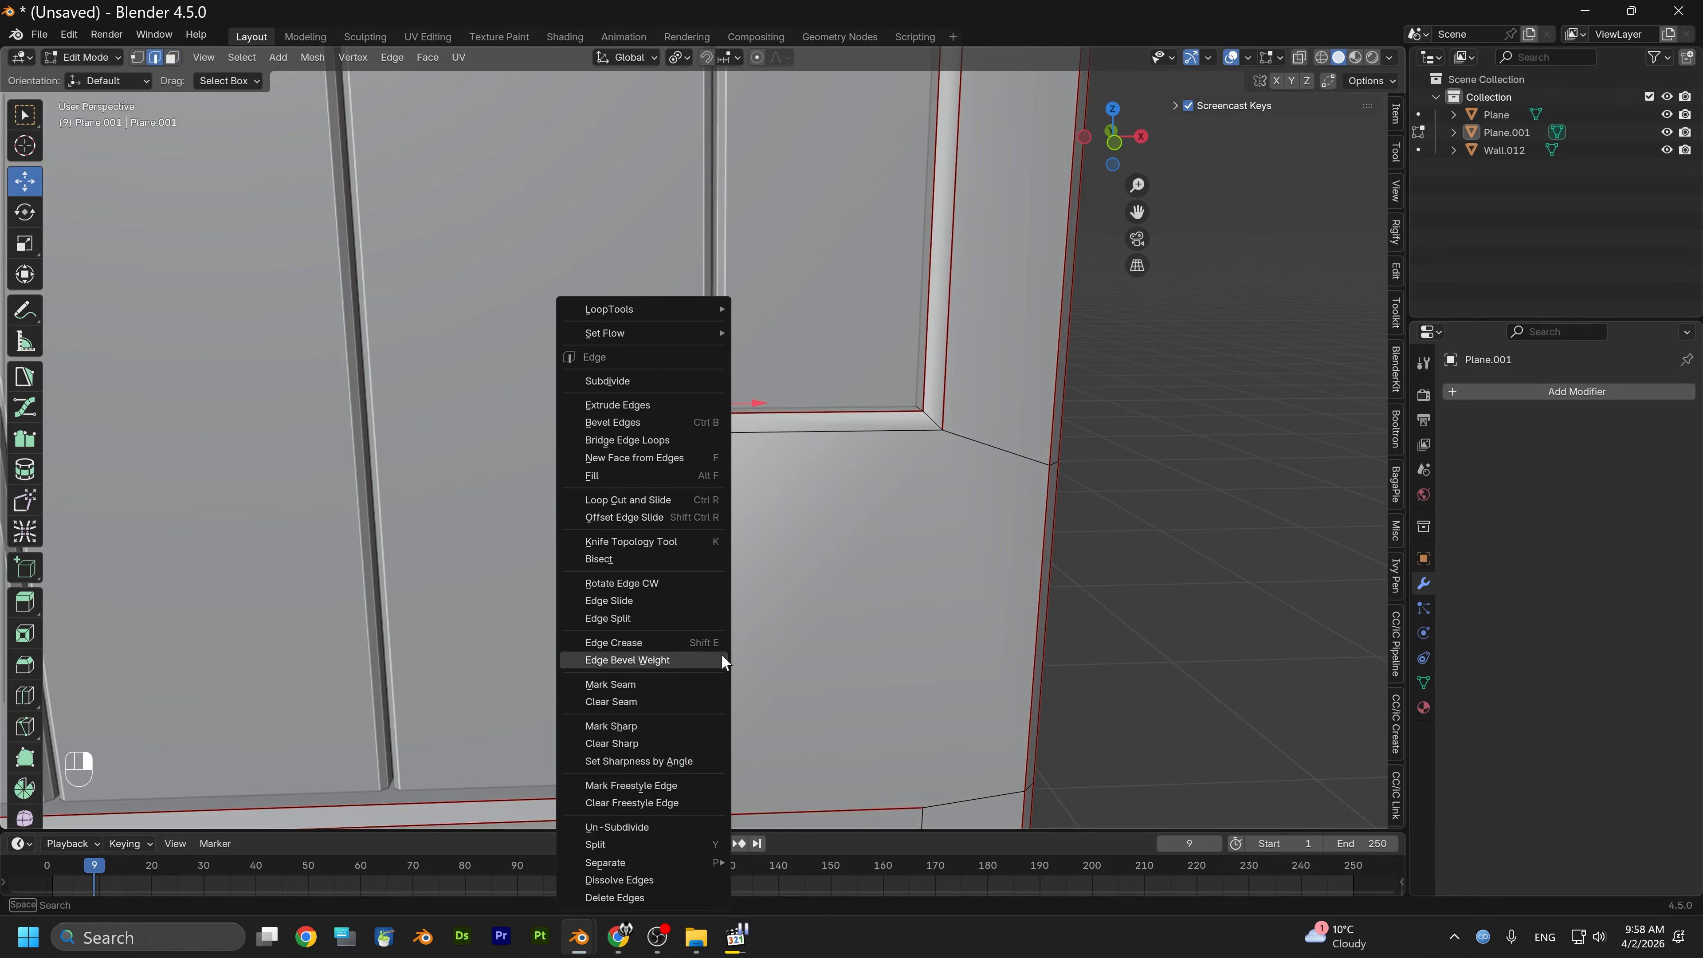
click(629, 731)
right_click(635, 461)
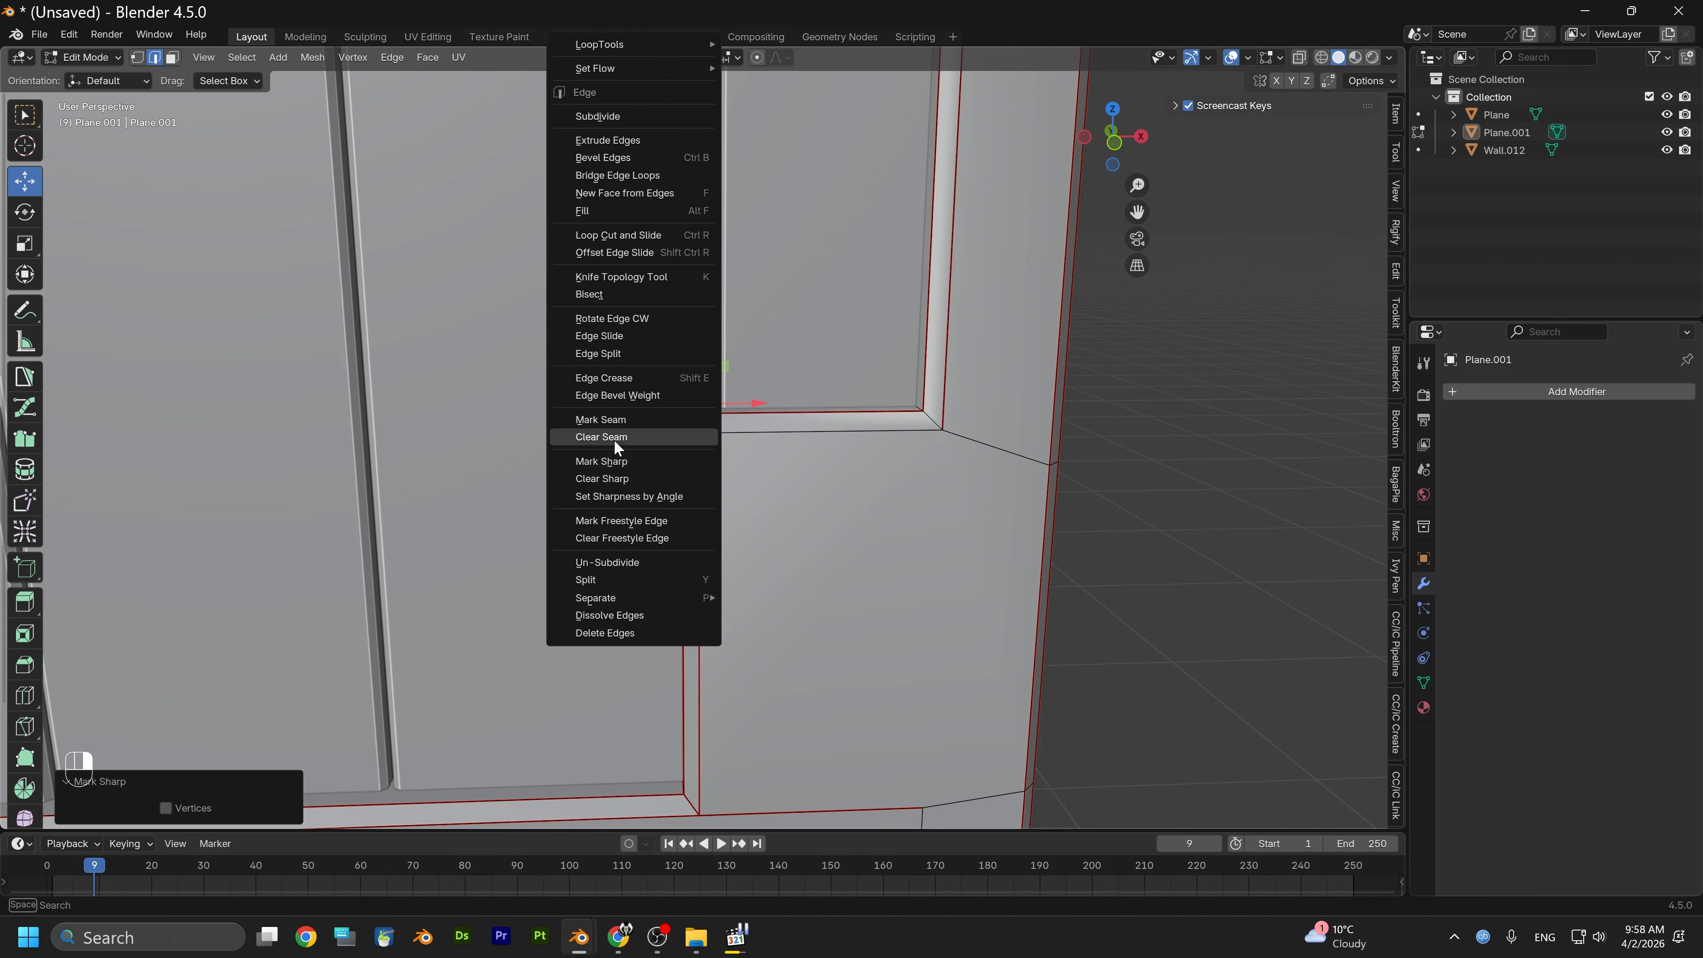
click(616, 421)
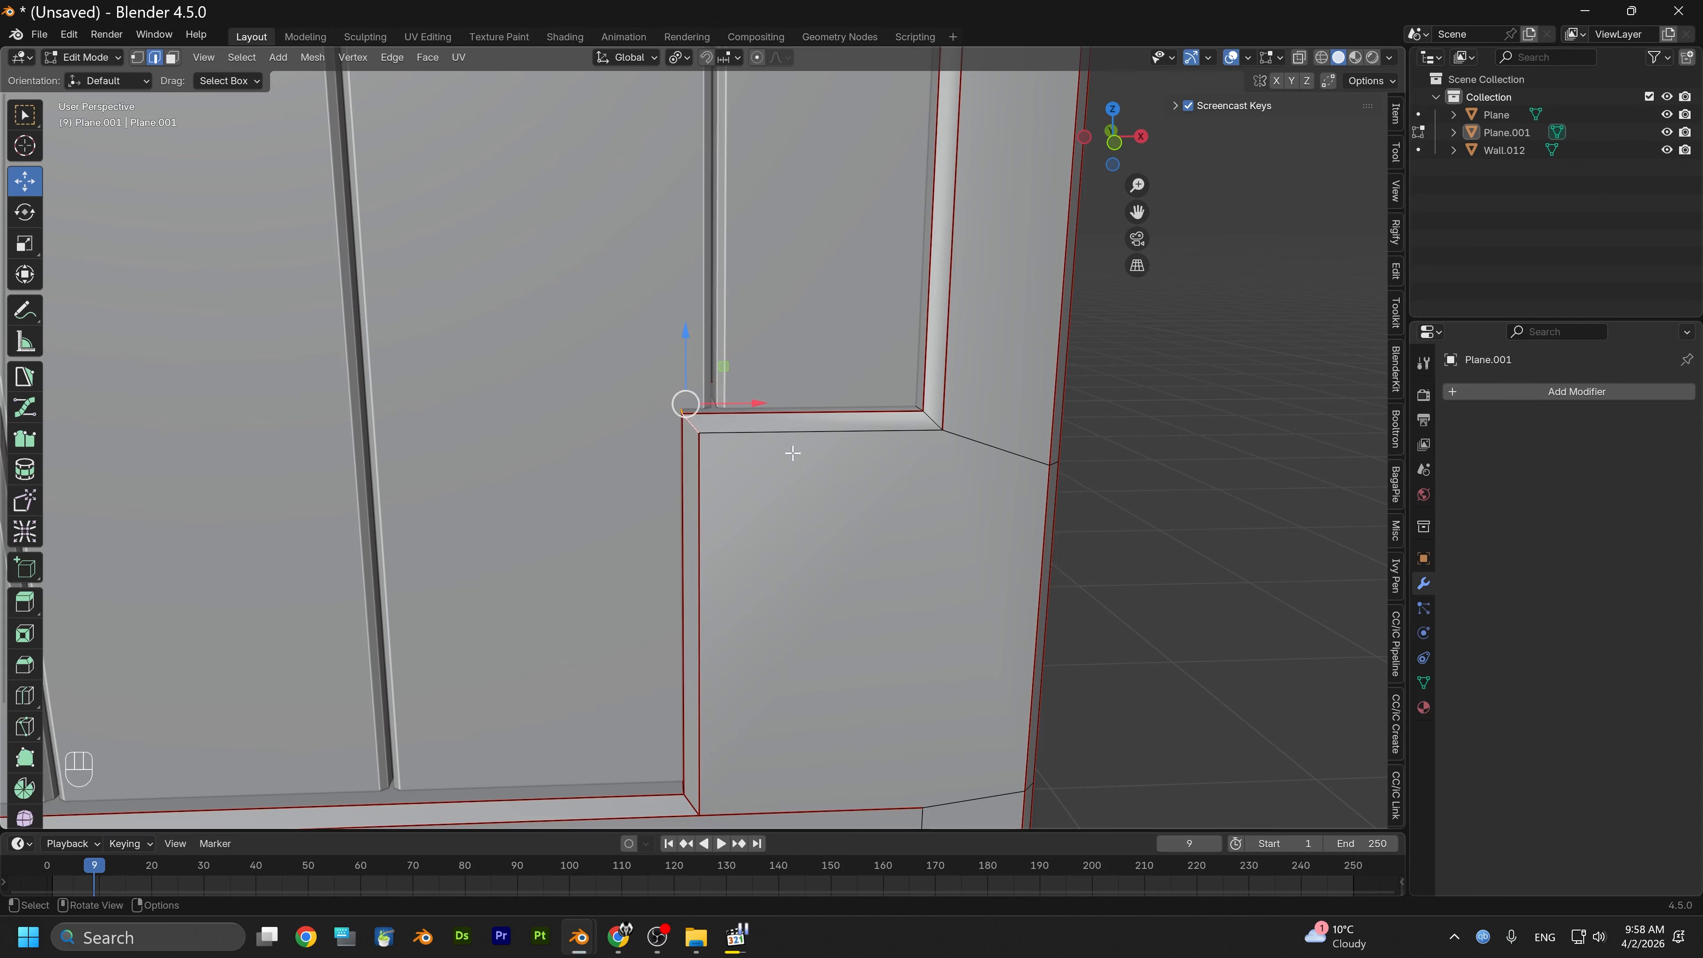
Mark the front edge along the top of the handle block as a seam and as sharp
click(782, 436)
middle_drag(816, 567, 874, 550)
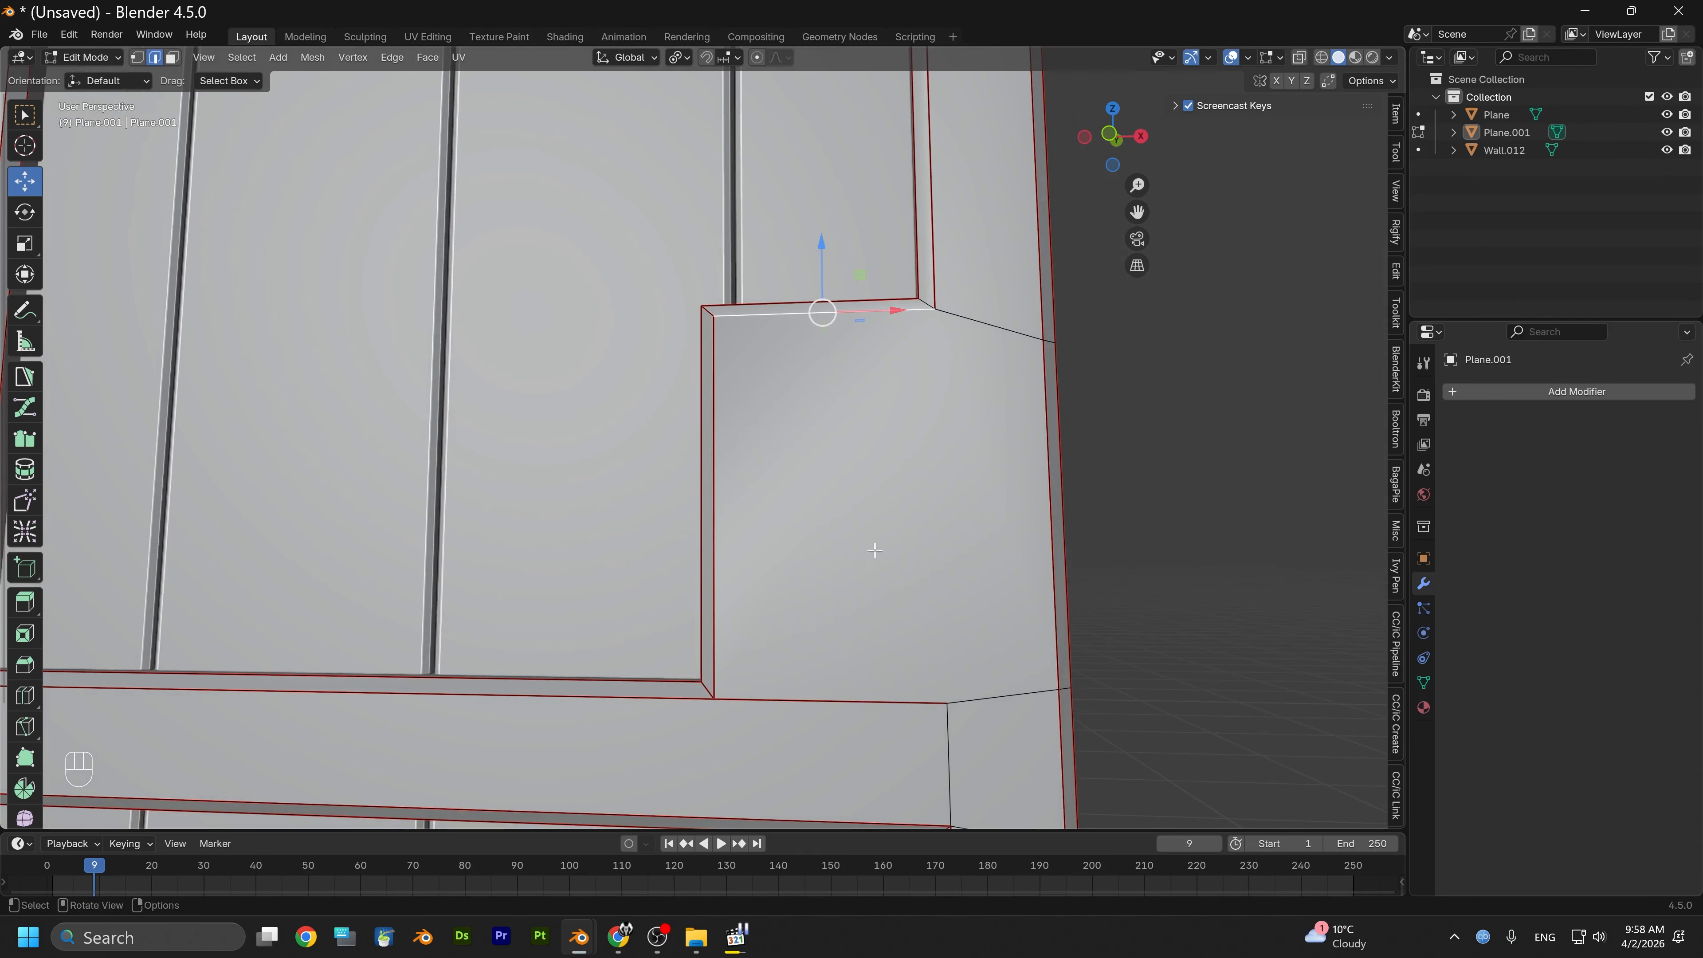
right_click(855, 321)
click(785, 401)
right_click(845, 349)
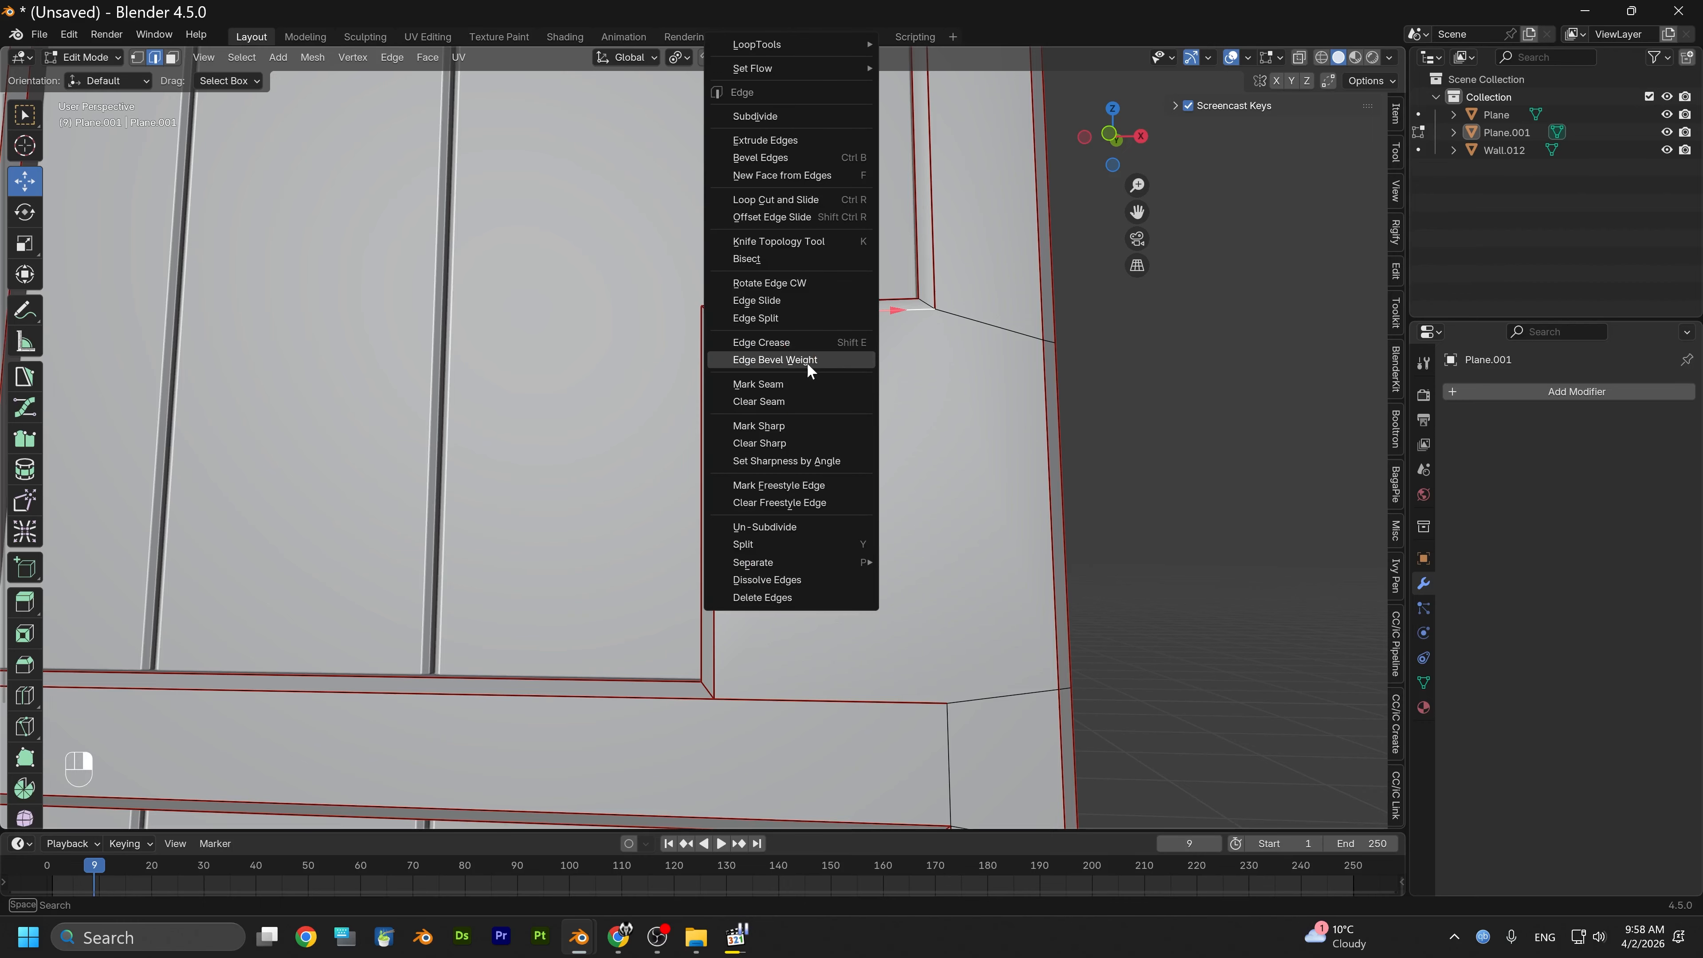
click(782, 429)
middle_drag(984, 430, 931, 445)
right_click(847, 358)
click(791, 376)
scroll(878, 506, up, 5)
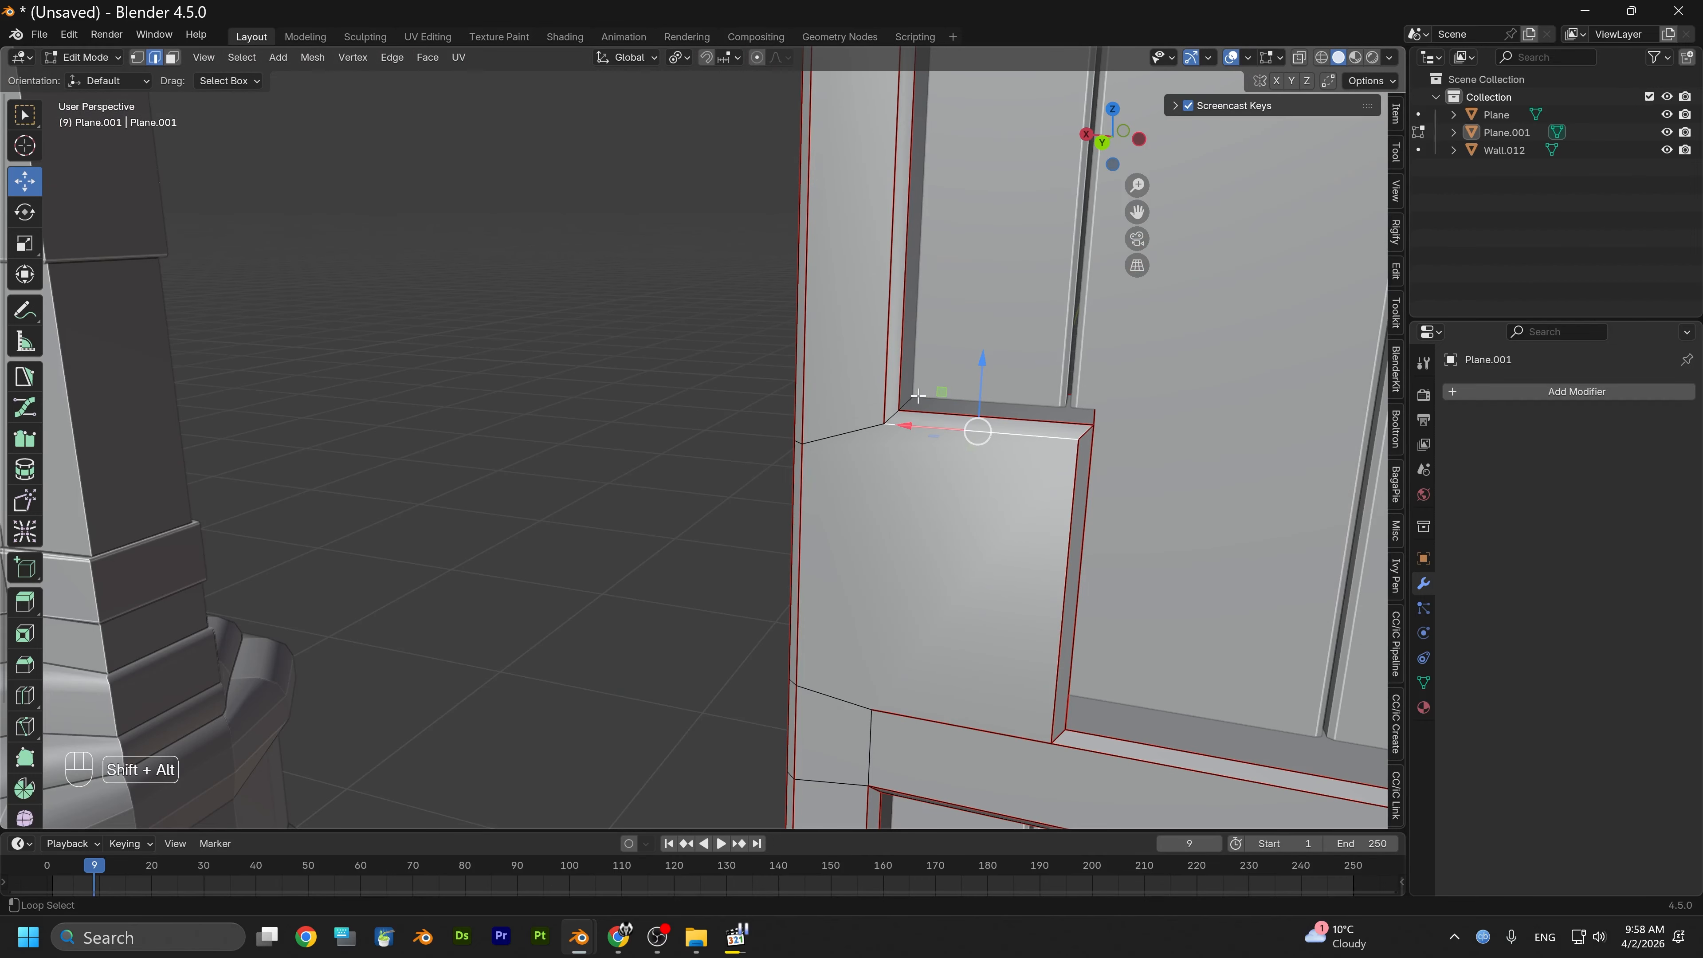
alt+click(871, 429)
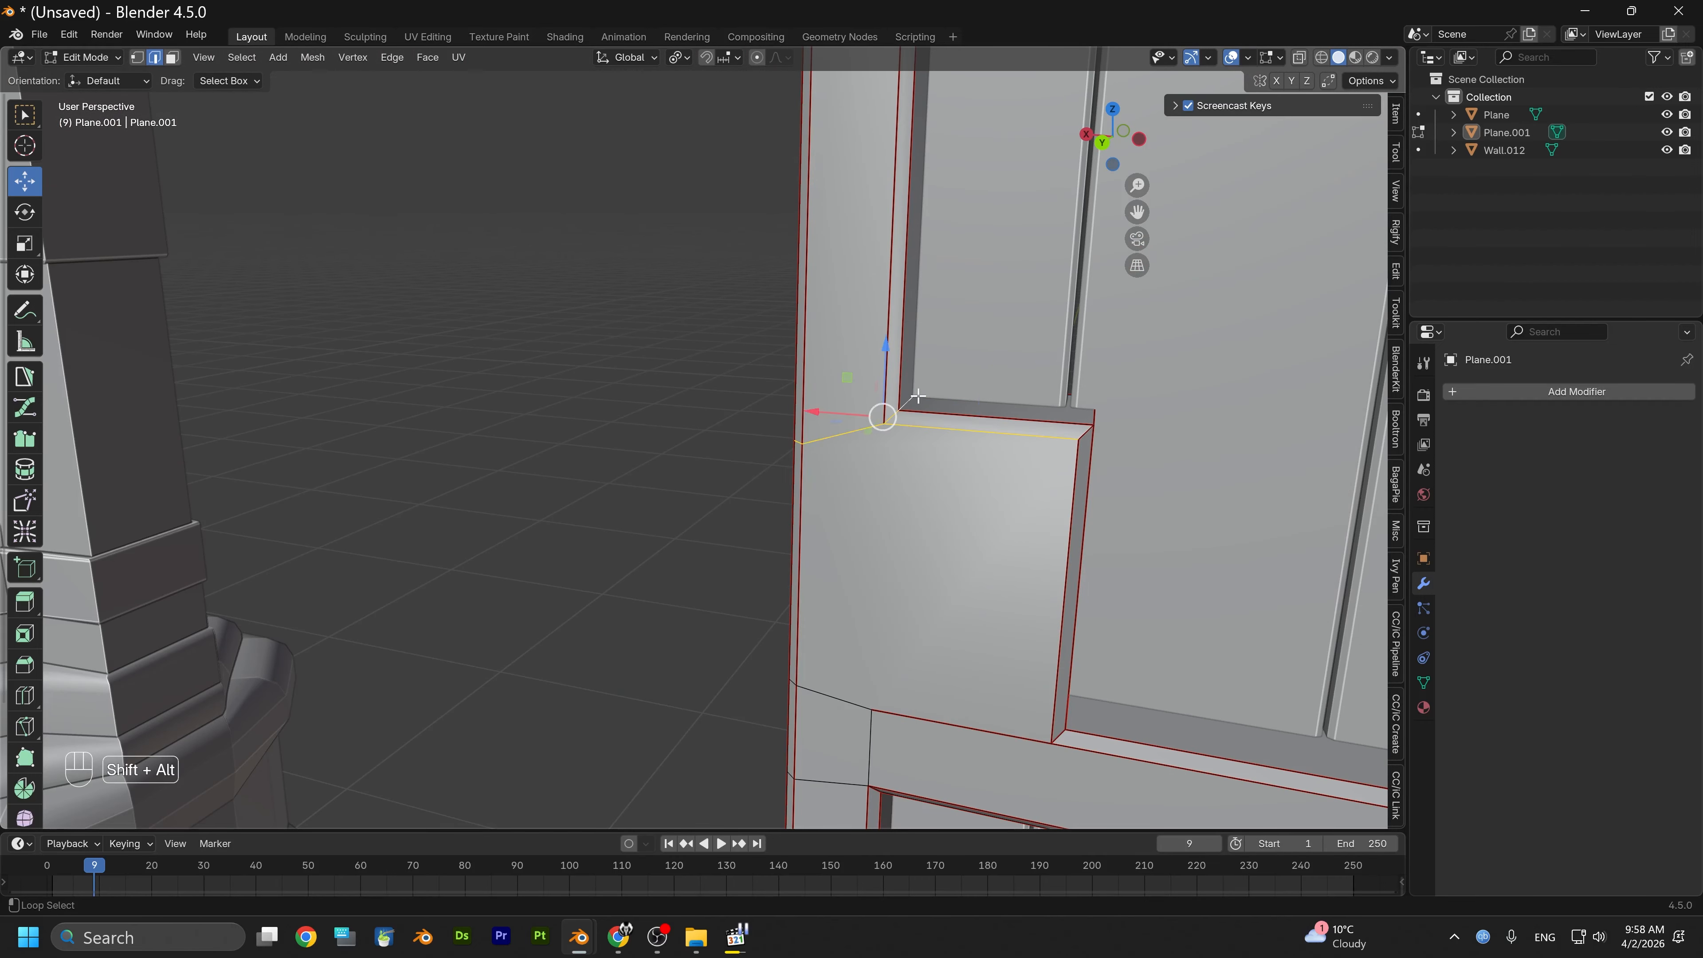
shift+click(841, 437)
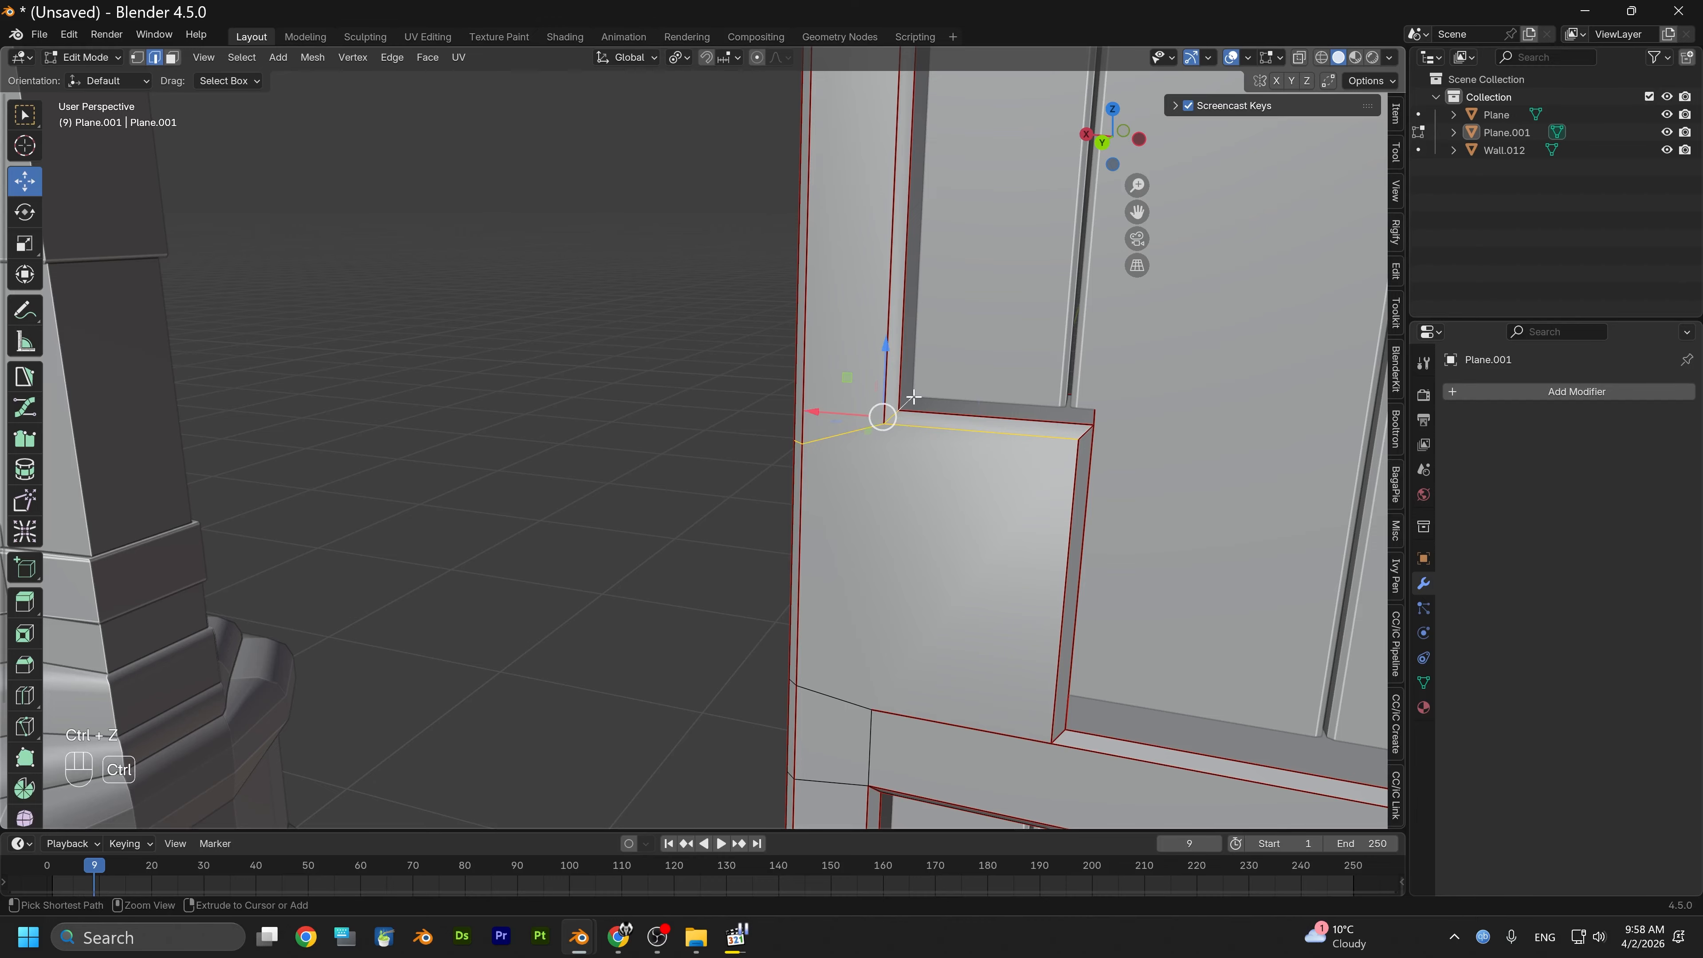
key(ctrl+z)
key(ctrl+z)
Mark the block's remaining top bevel edge and the diagonal edges where it meets the stile as seams and sharp
click(910, 398)
shift+click(895, 415)
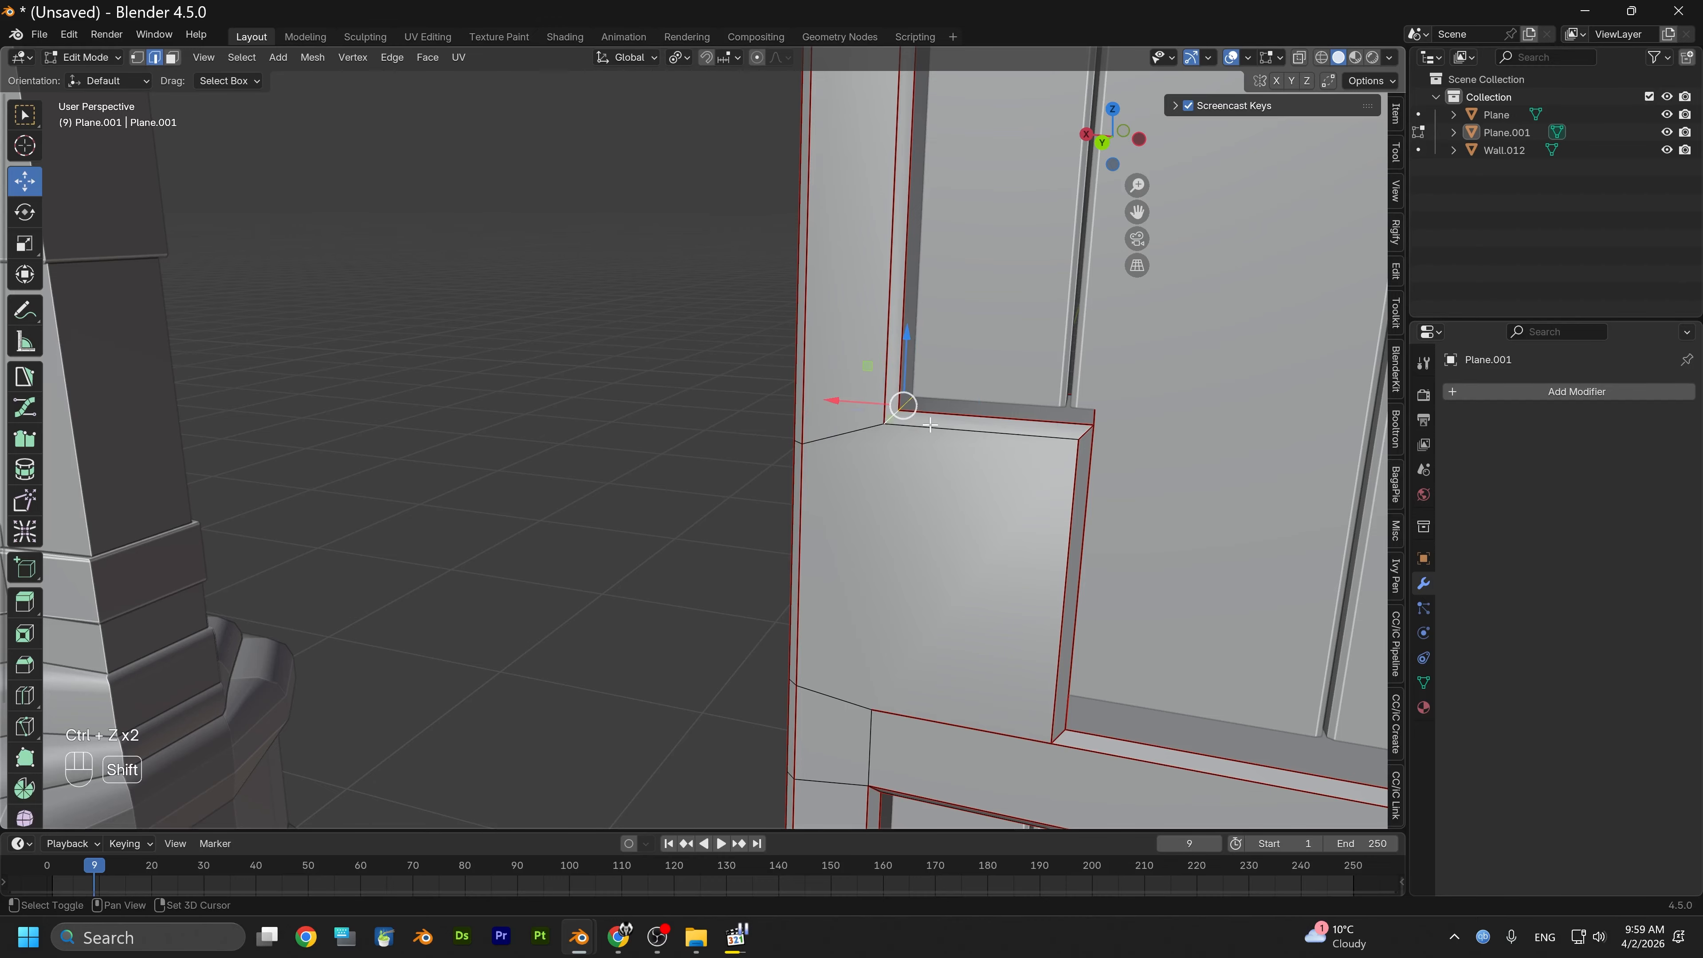
shift+click(932, 427)
alt+drag(939, 475, 991, 466)
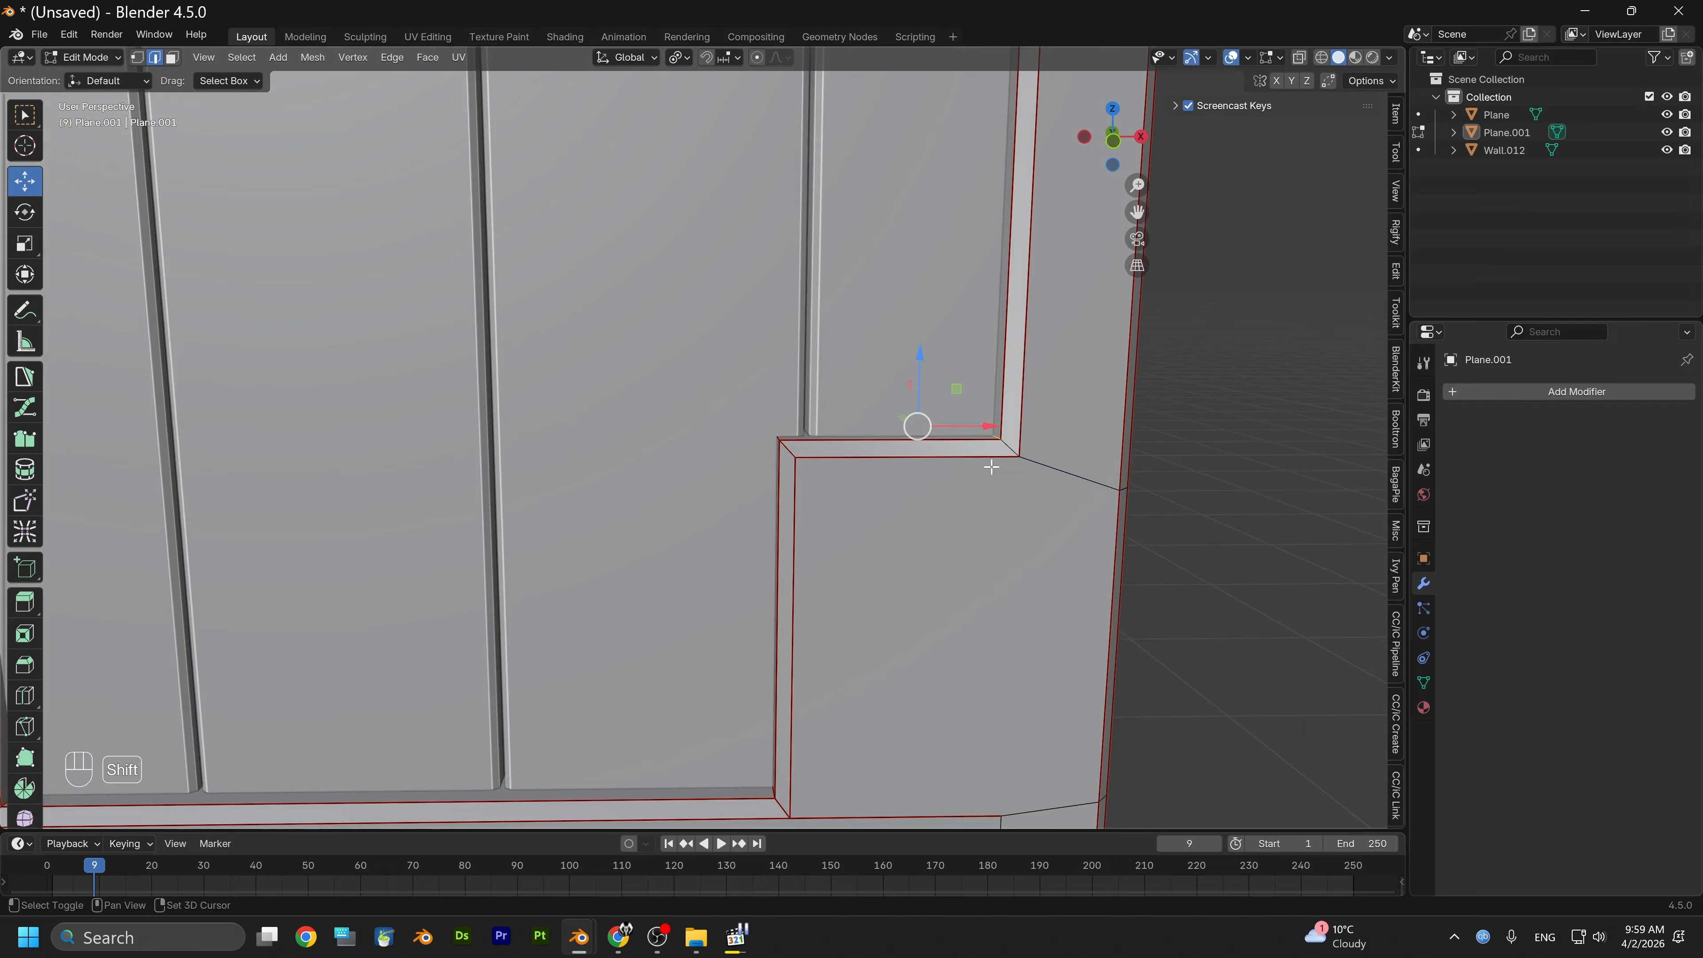
right_click(1005, 445)
click(933, 447)
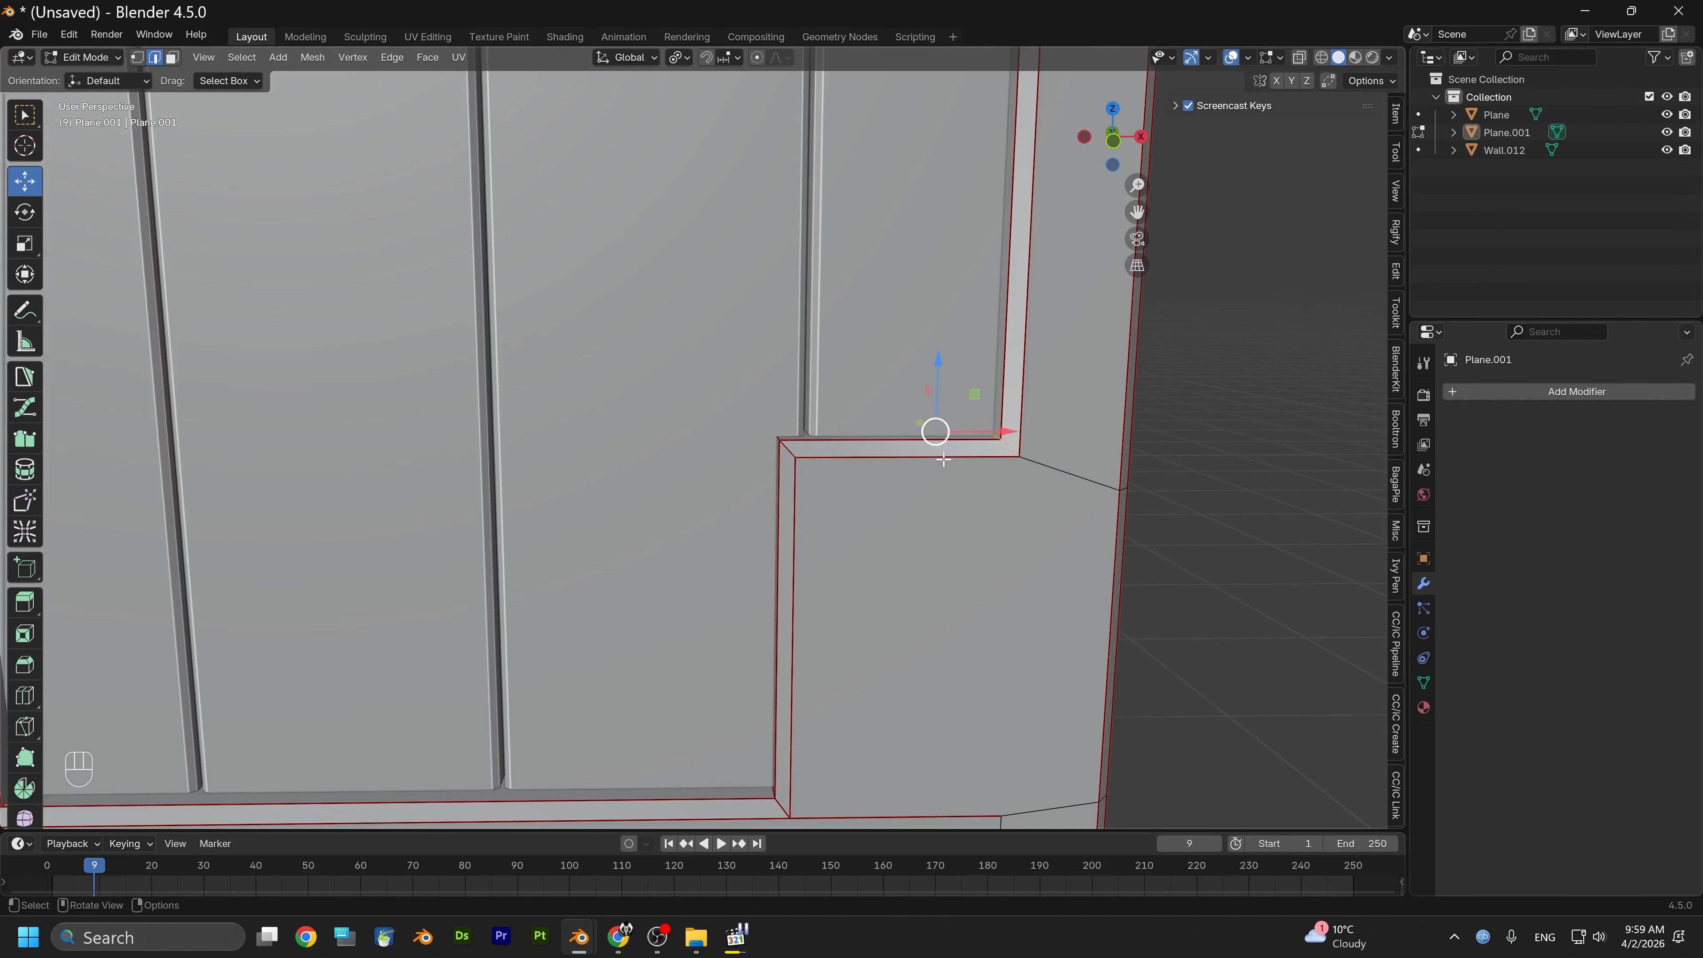
right_click(937, 457)
click(878, 499)
scroll(879, 499, down, 2)
alt+drag(931, 522, 739, 486)
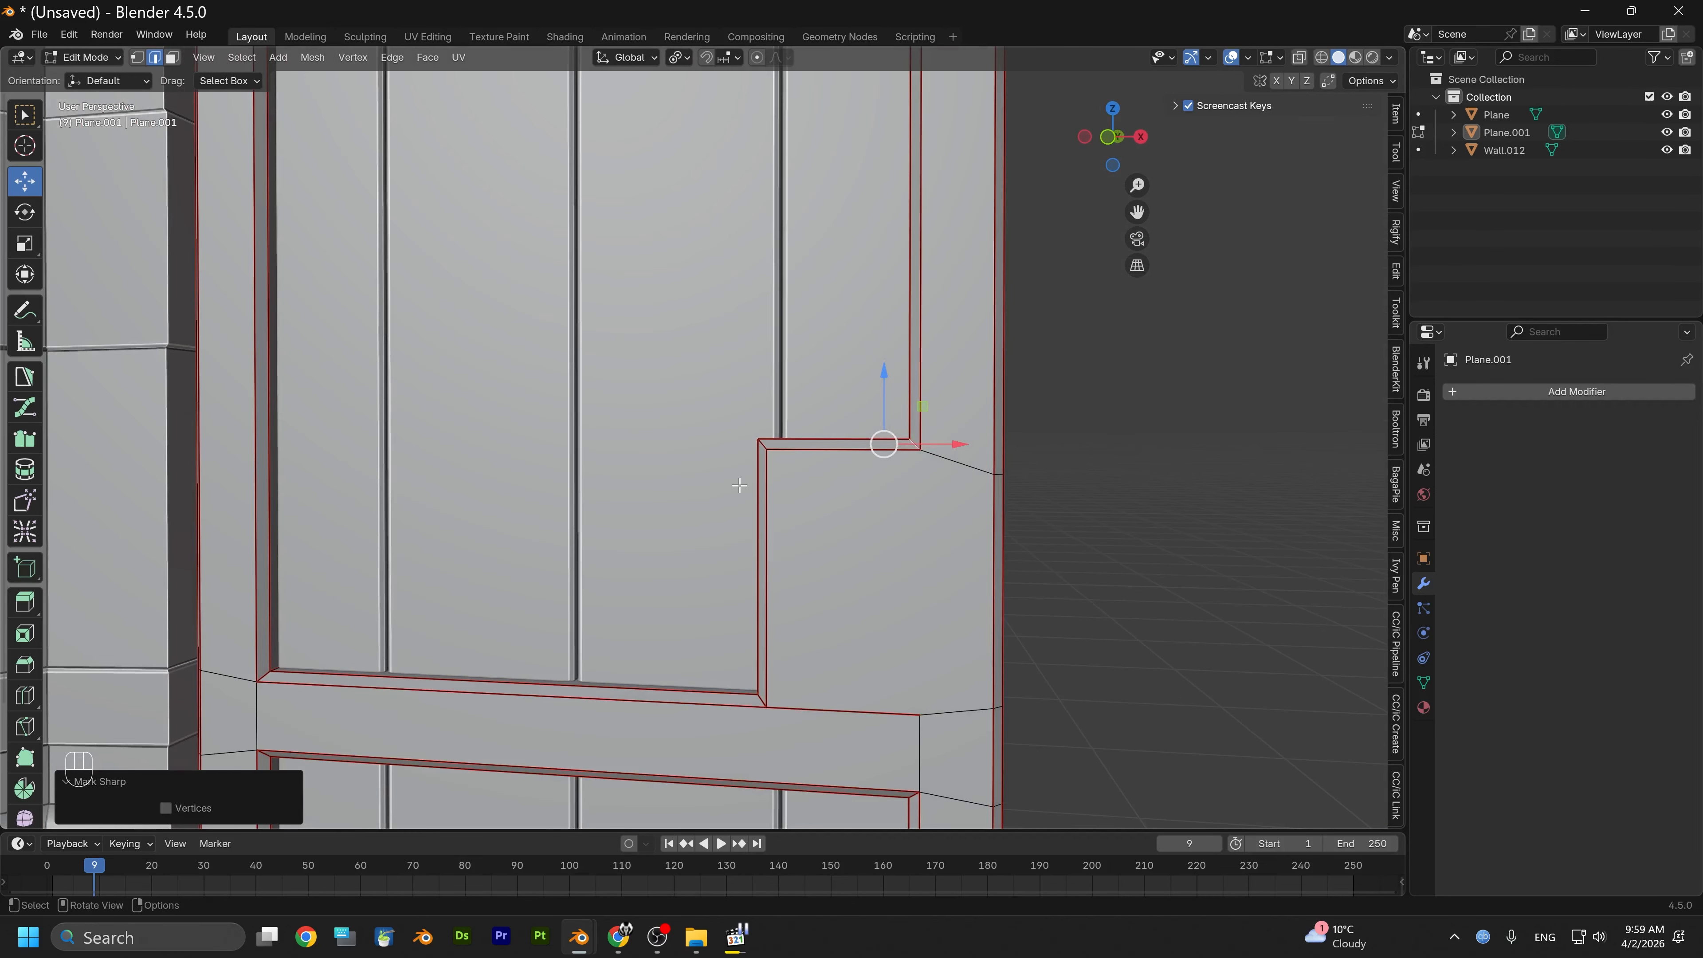
Connect the block's upper stile-side vertex to the rail vertex directly below it on both the front and back faces
click(137, 57)
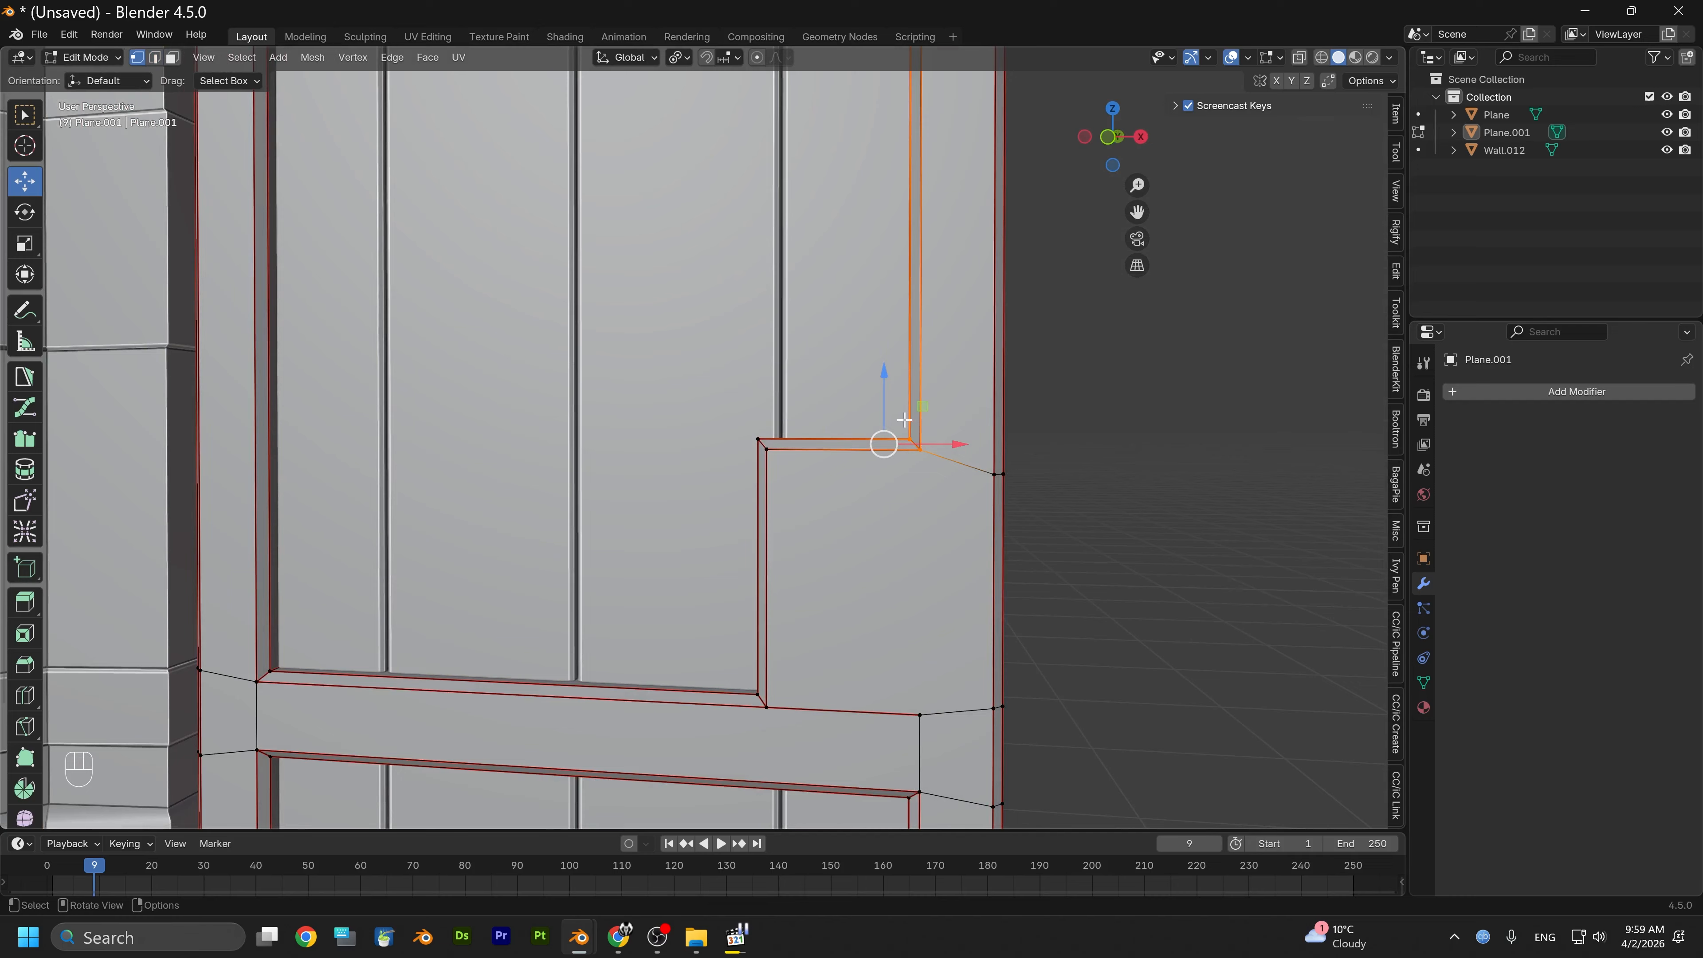
click(924, 451)
shift+click(914, 717)
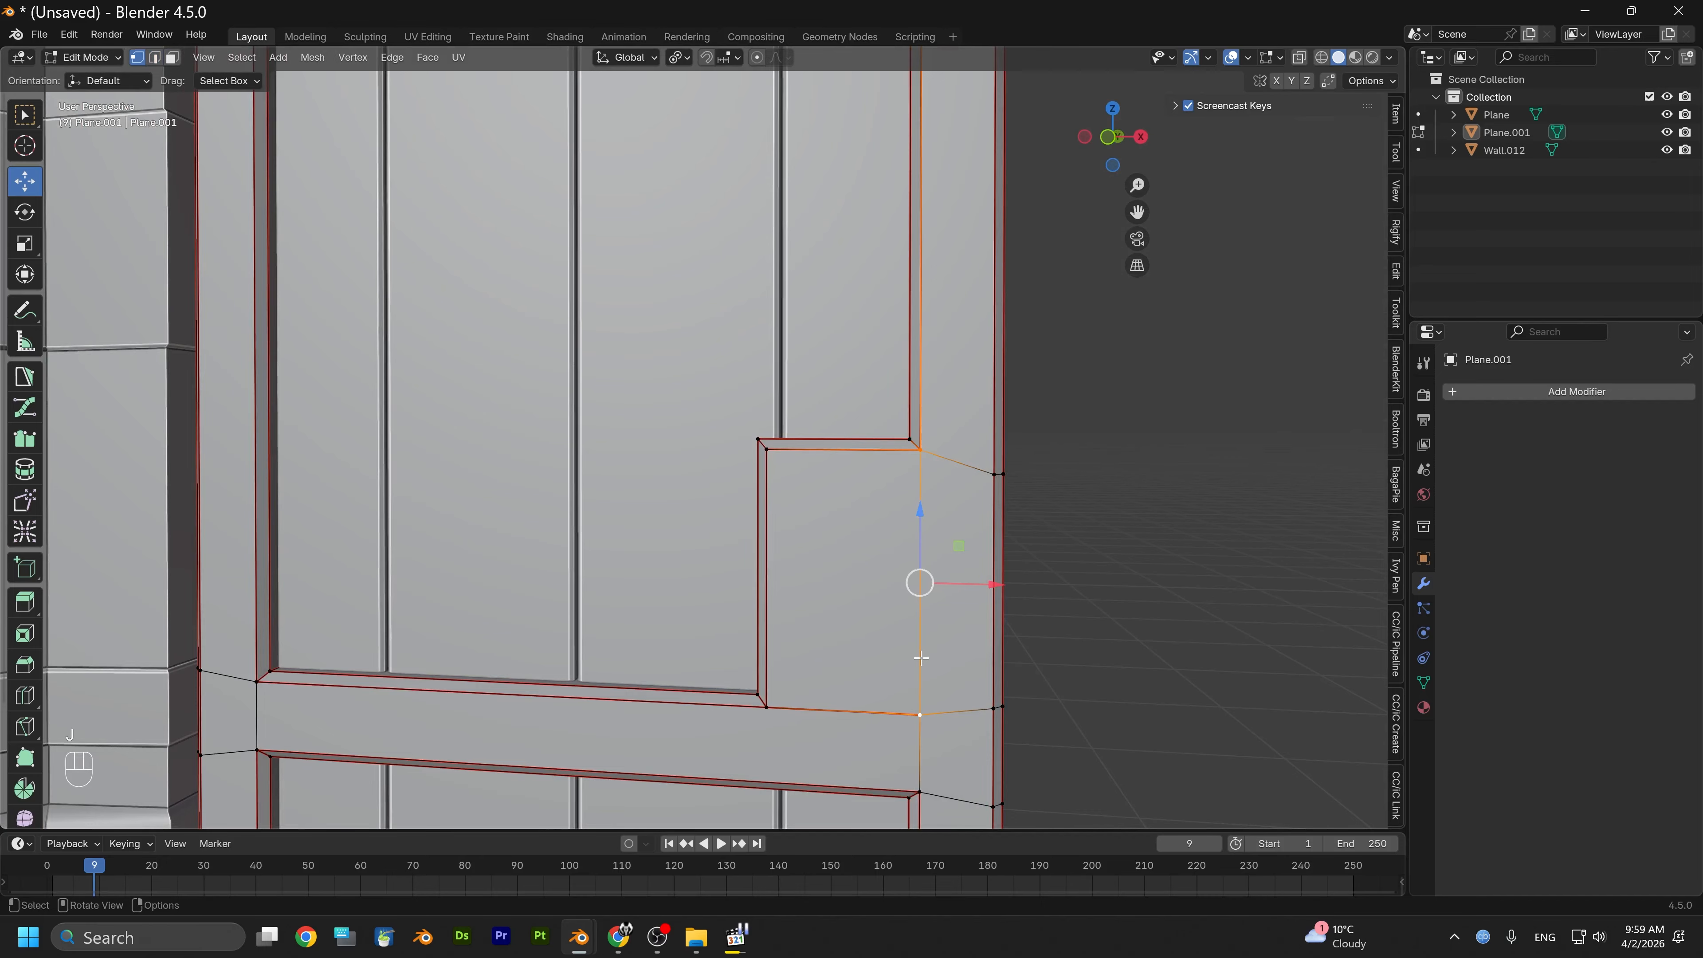
middle_drag(1020, 658, 646, 639)
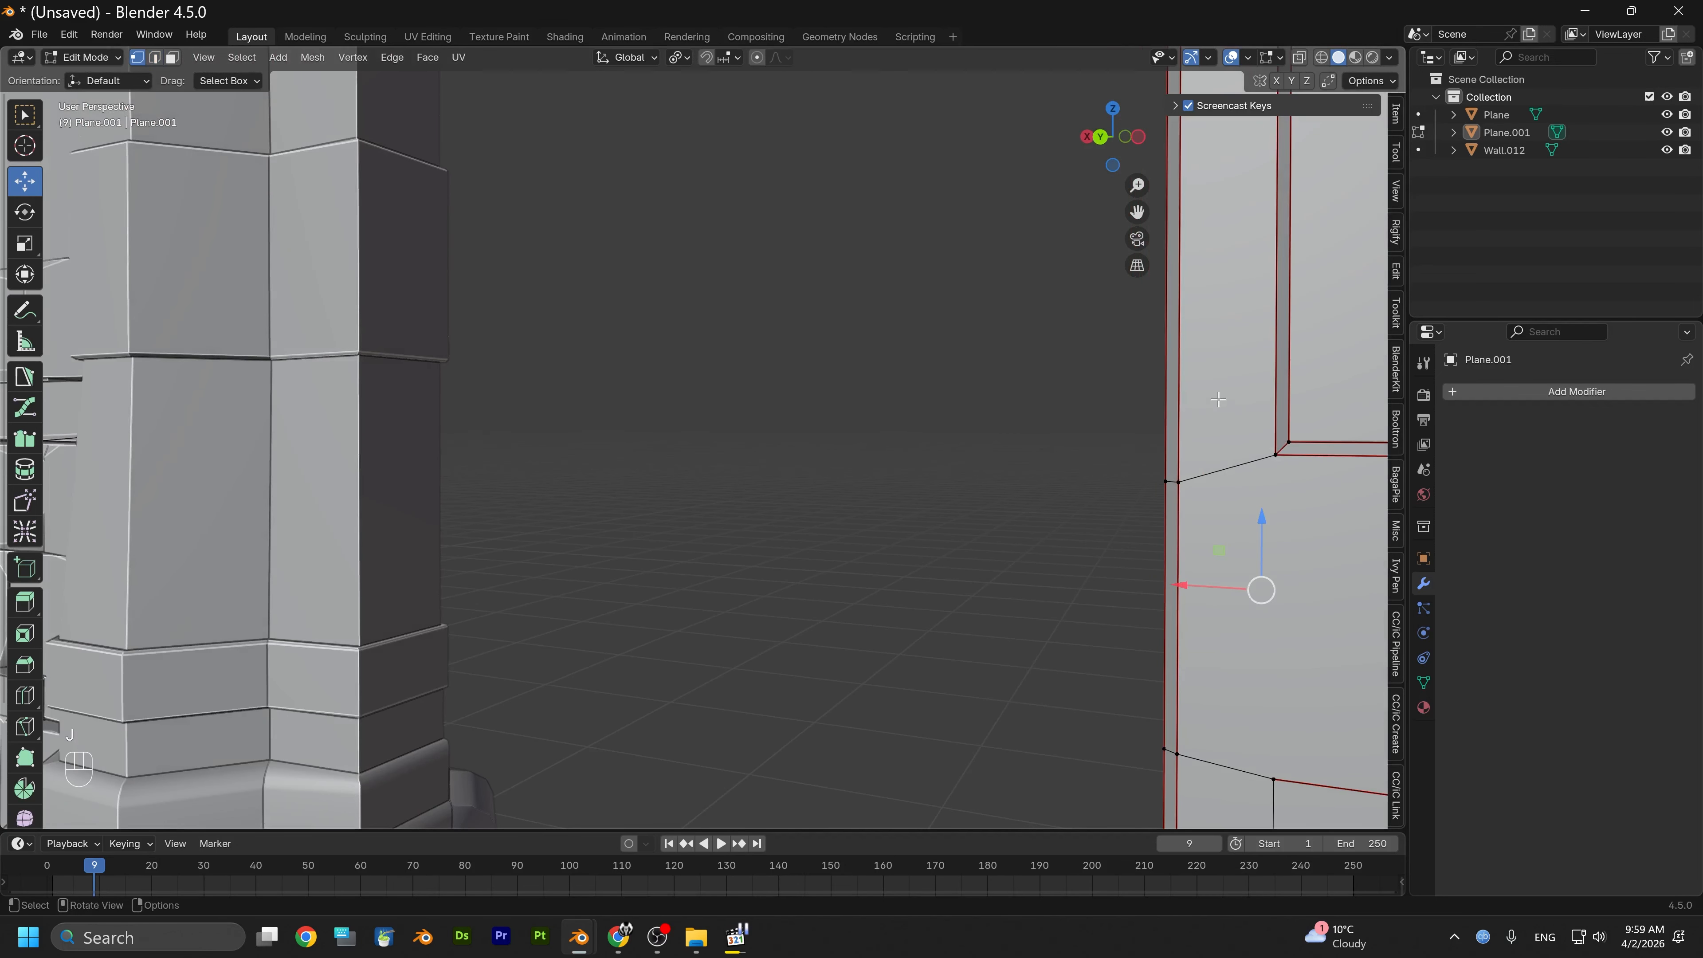
click(1271, 454)
shift+middle_drag(1247, 521, 1135, 341)
shift+click(1161, 595)
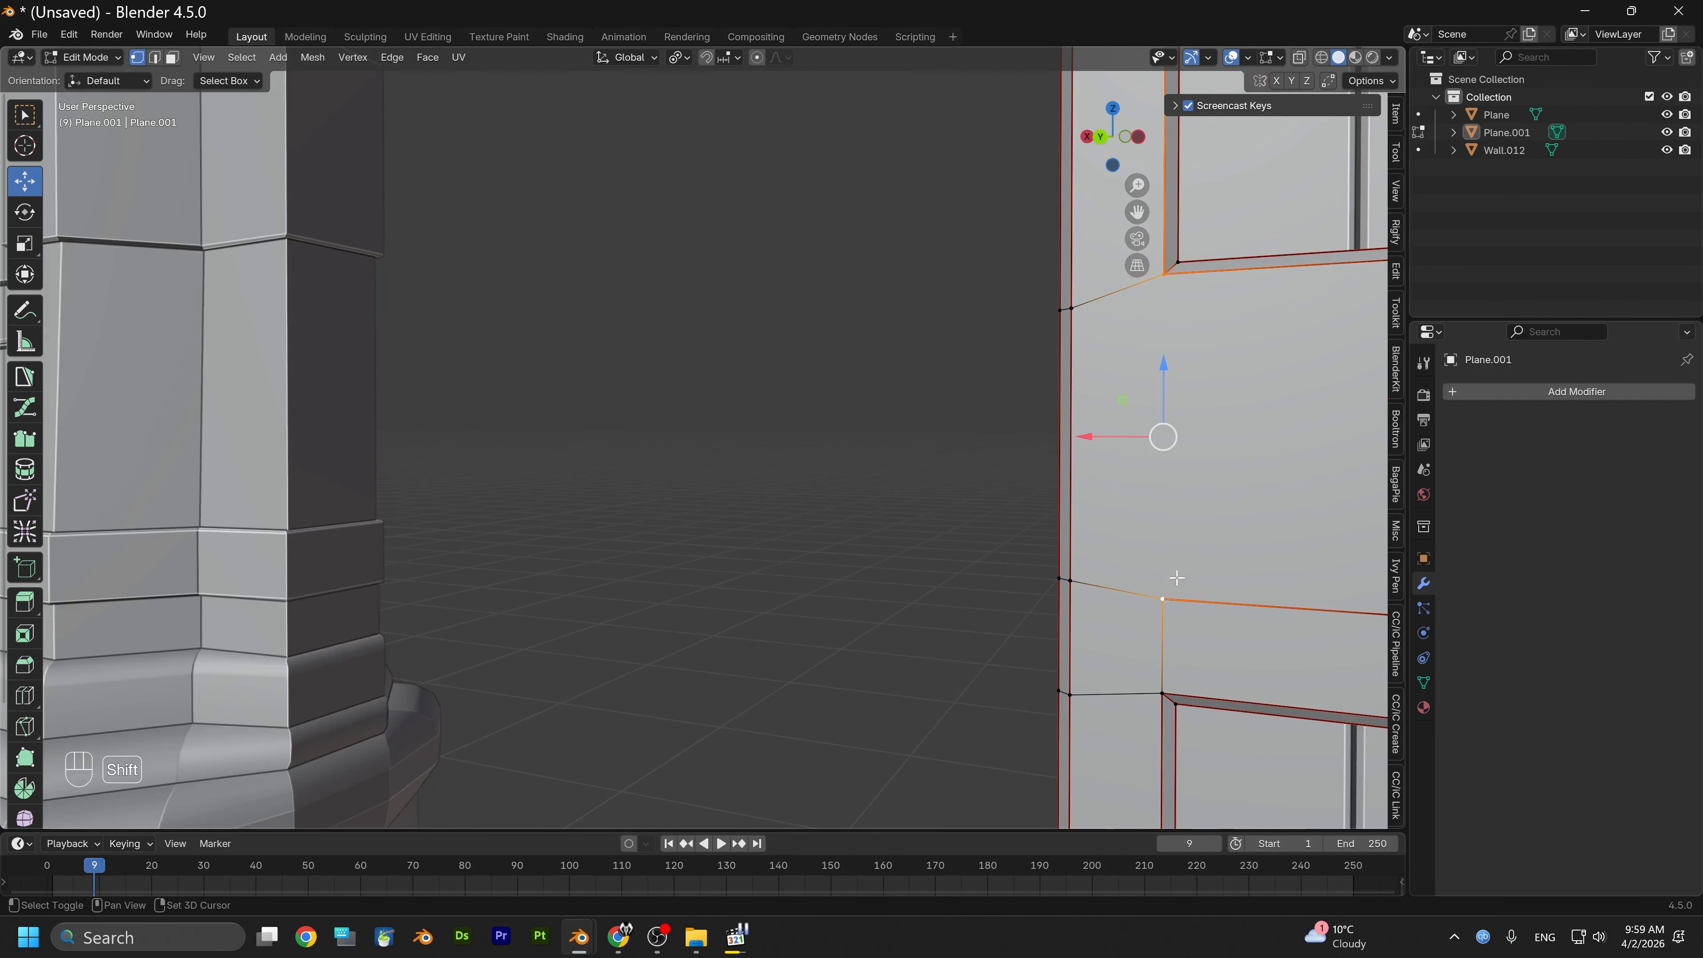
click(905, 456)
Switch to the front orthographic view, return to Object Mode and check the handle block on the door leaf
middle_drag(861, 458, 988, 544)
scroll(855, 468, down, 3)
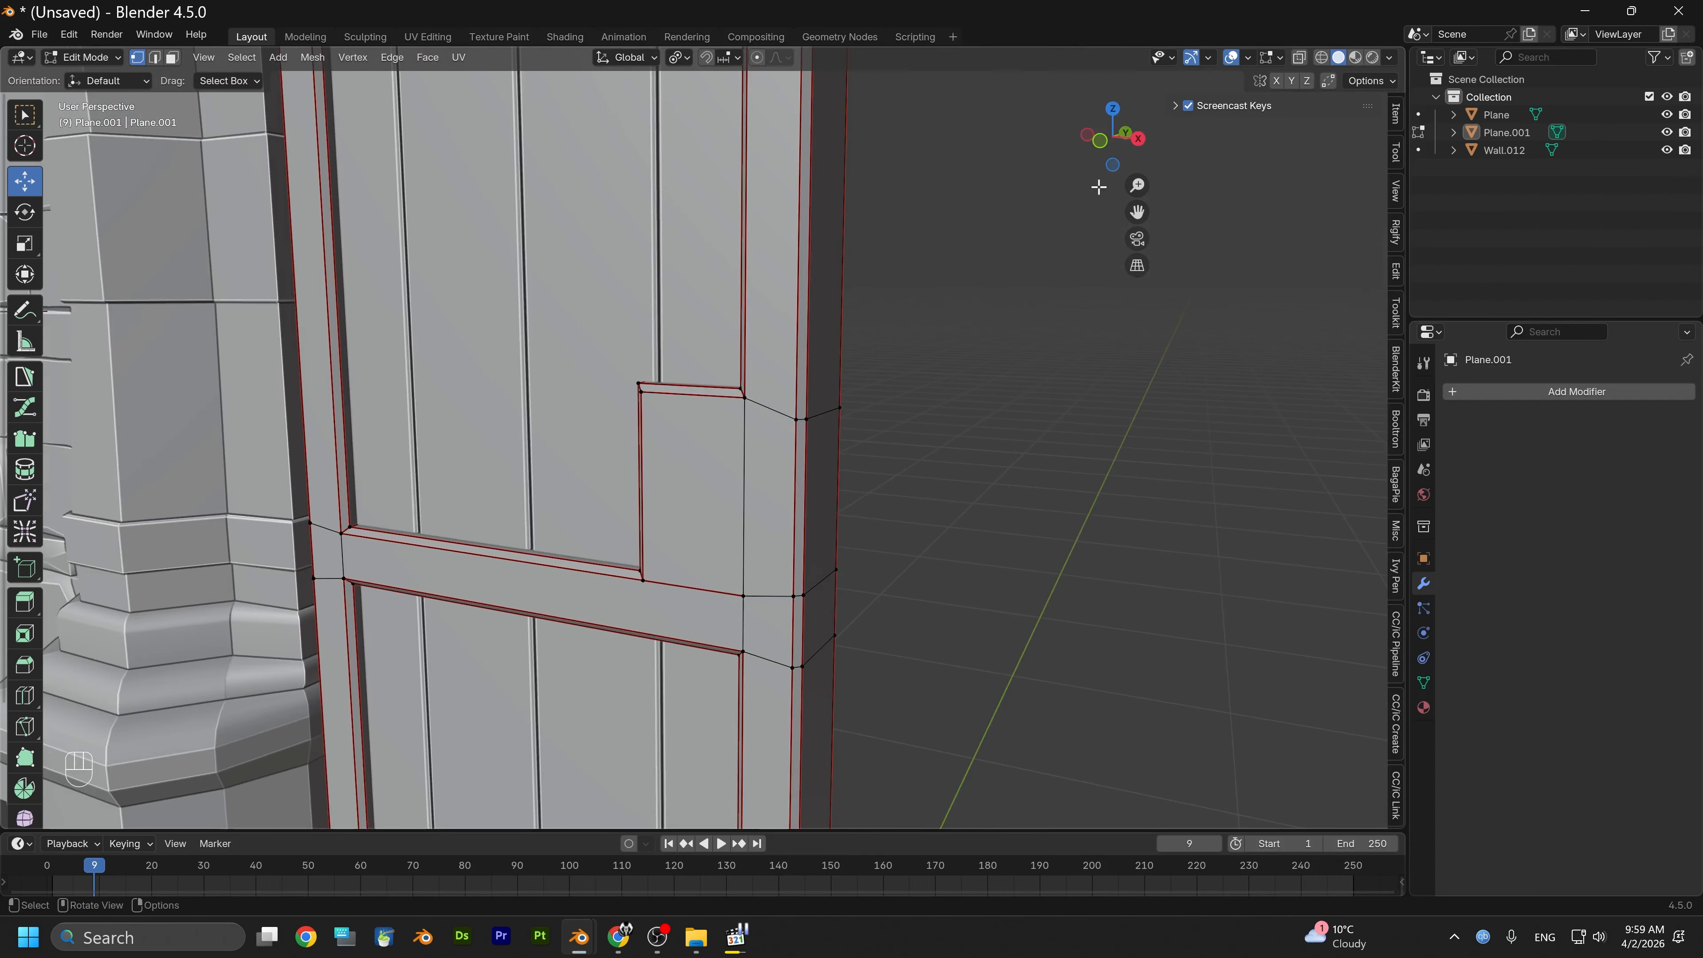
click(1100, 141)
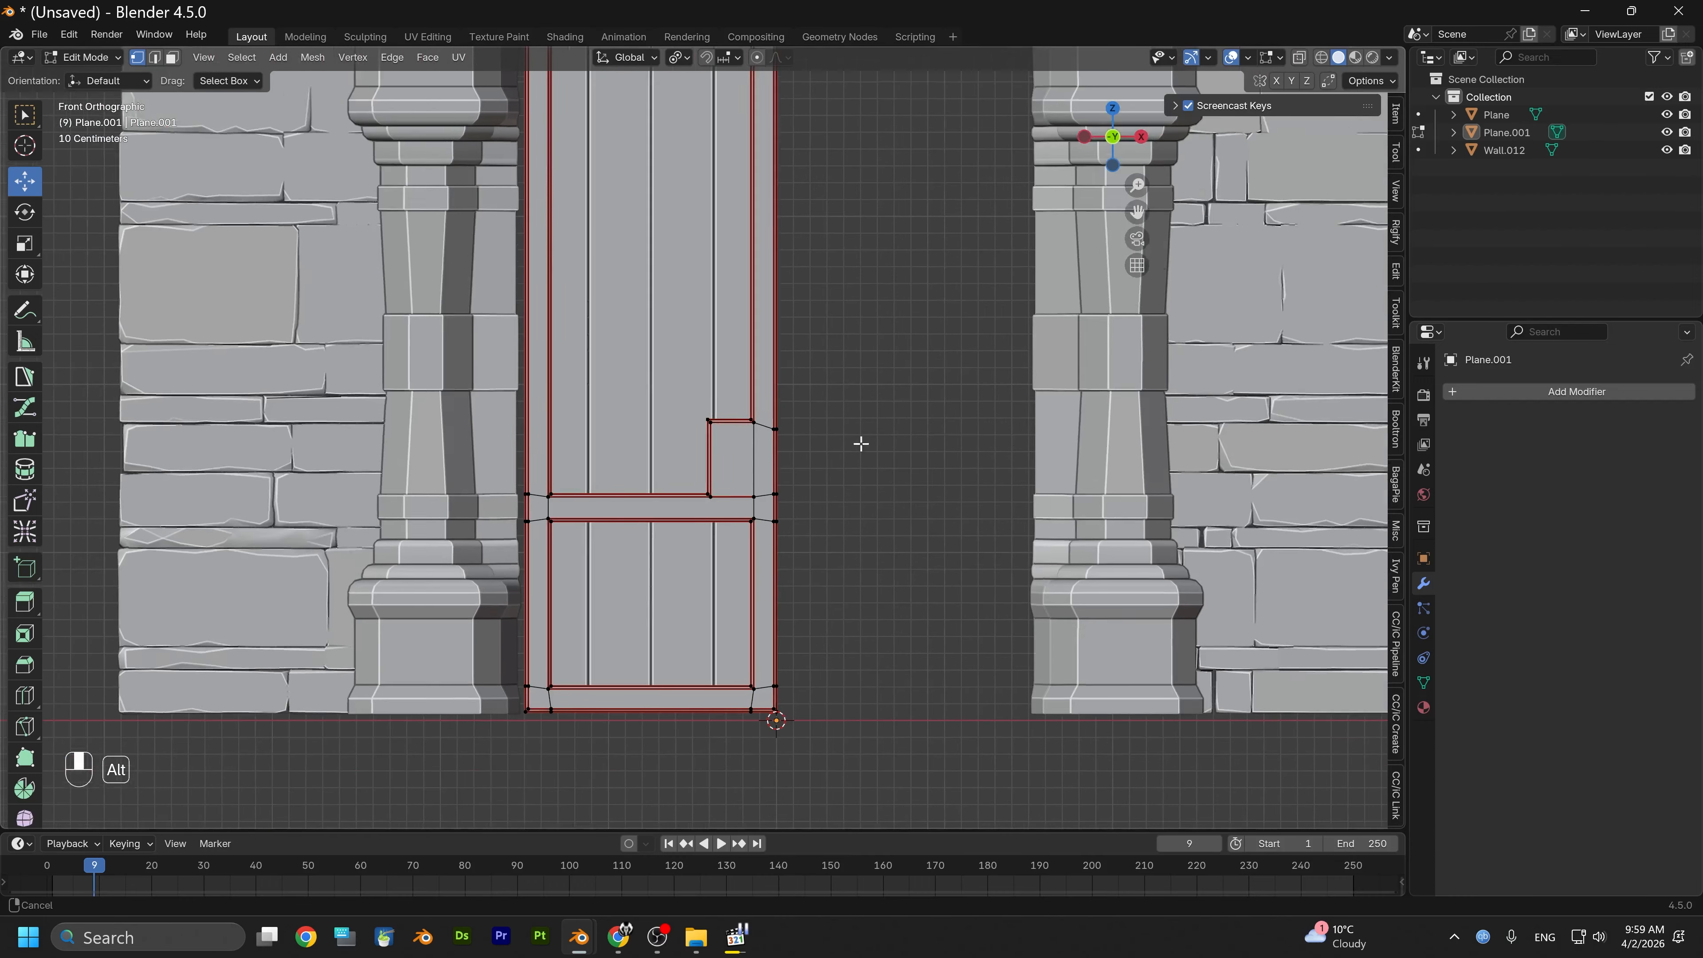
alt+middle_click(662, 252)
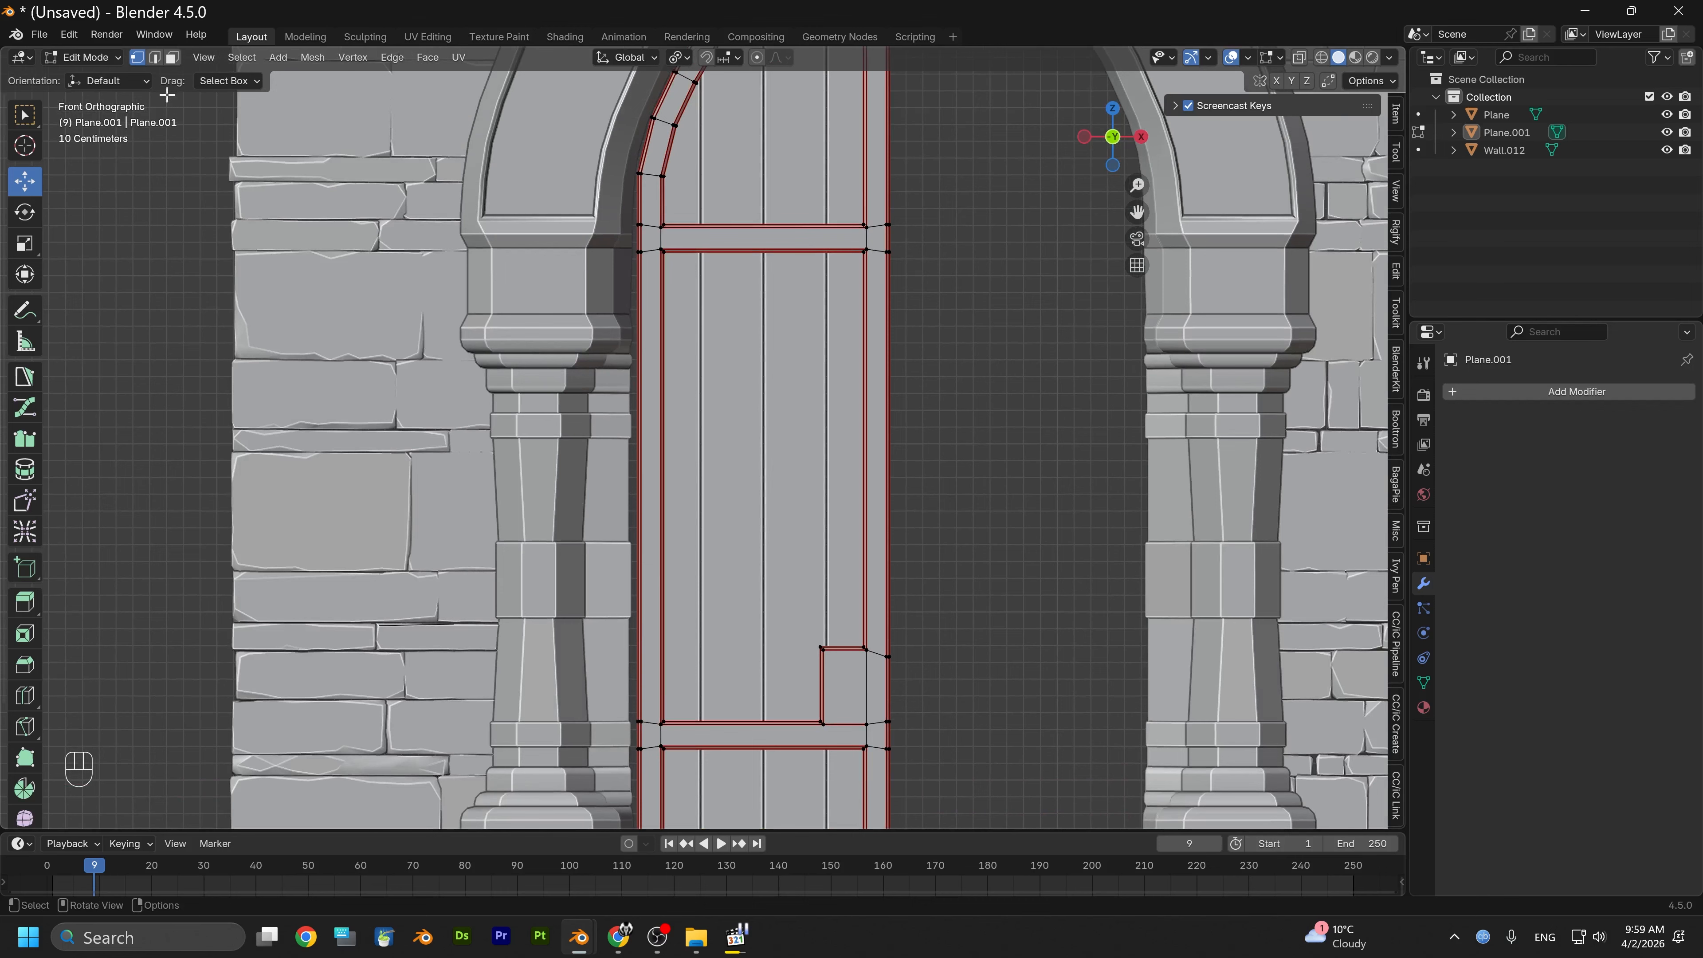
click(80, 57)
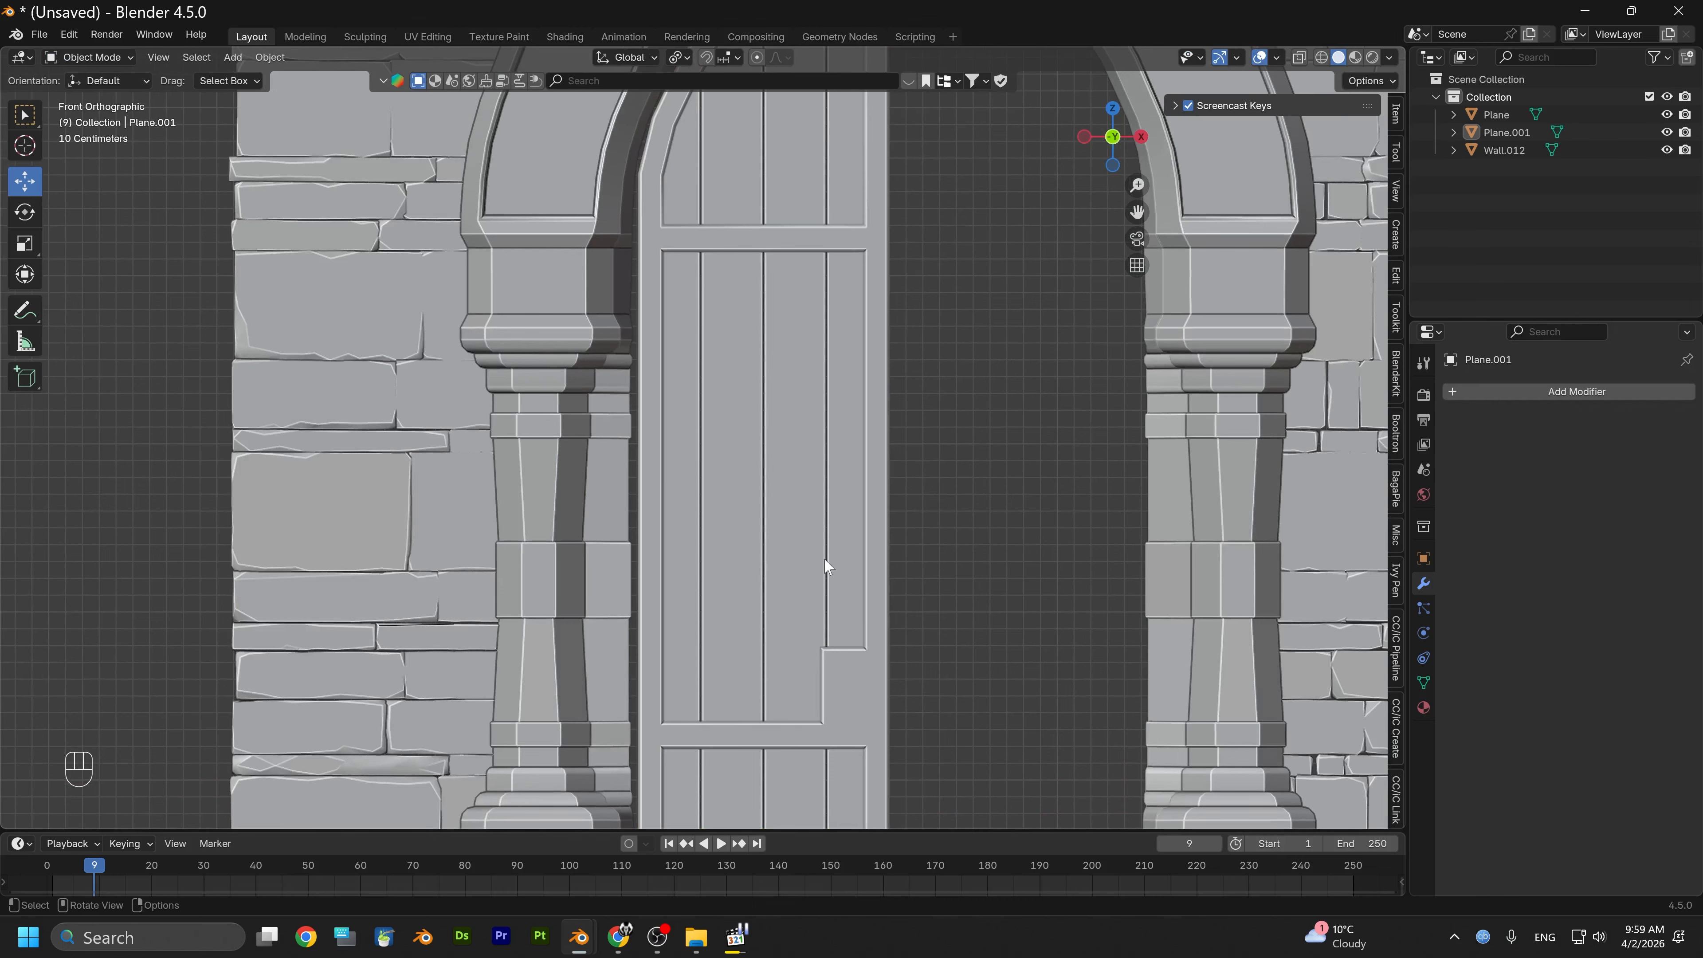
scroll(826, 567, up, 8)
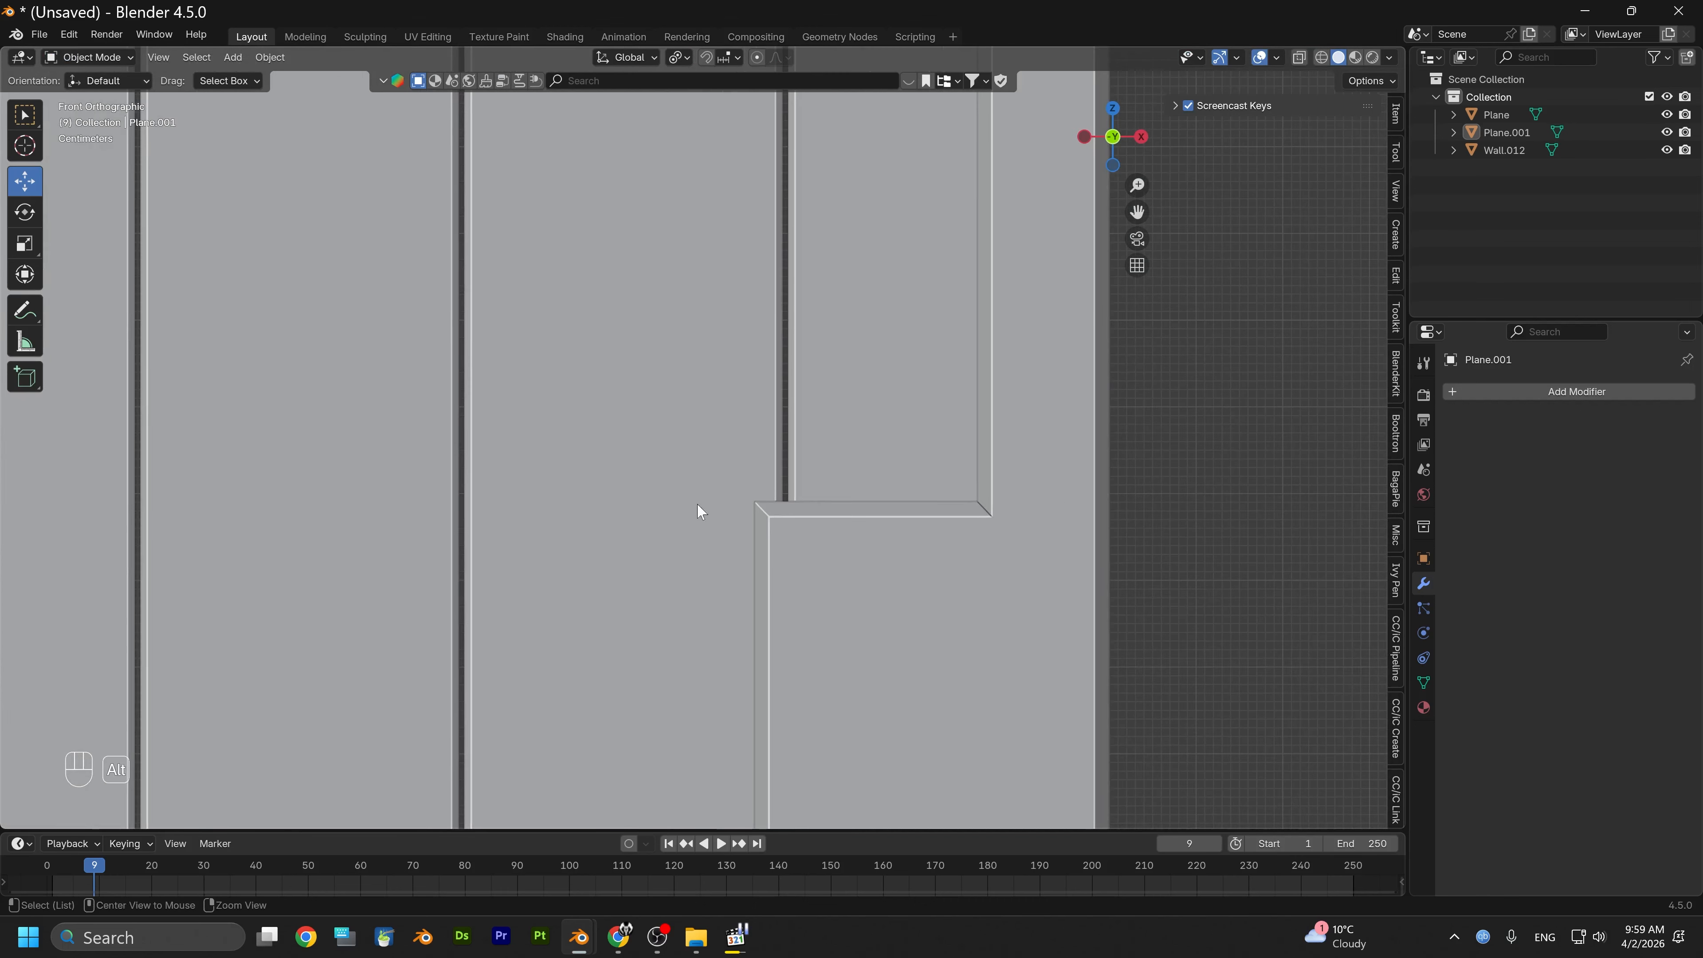
scroll(578, 472, down, 10)
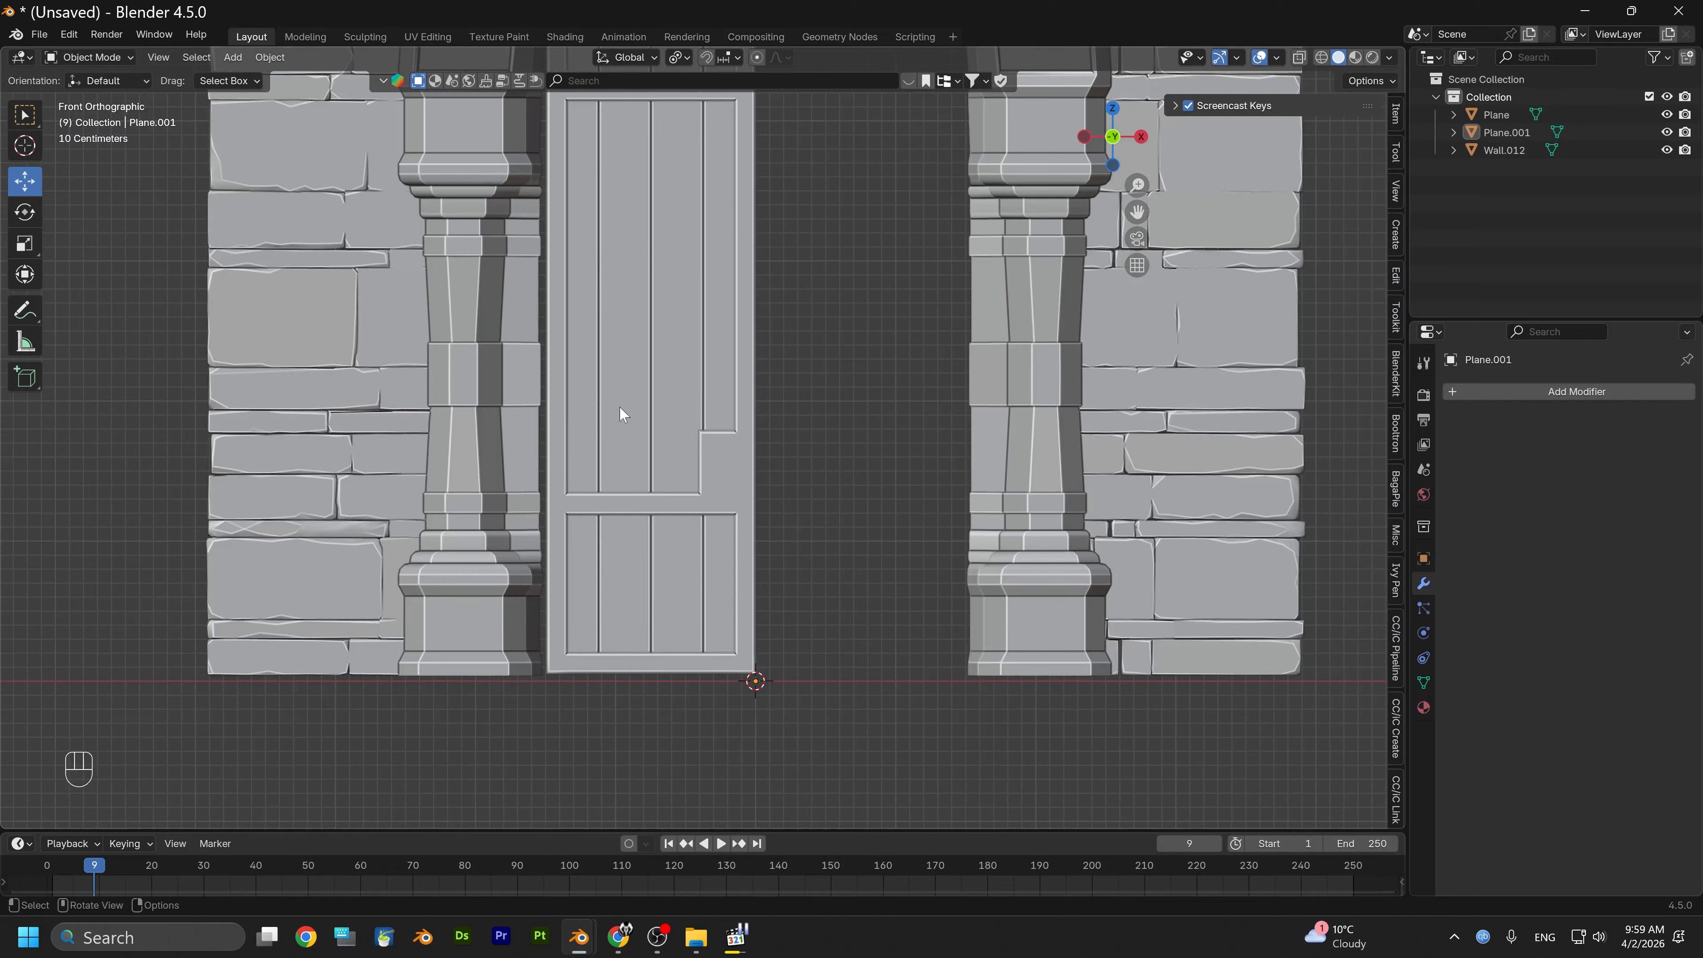
shift+middle_drag(646, 381, 699, 562)
Add a Mirror modifier on the X axis to the door frame to create the opposite leaf's frame
click(704, 287)
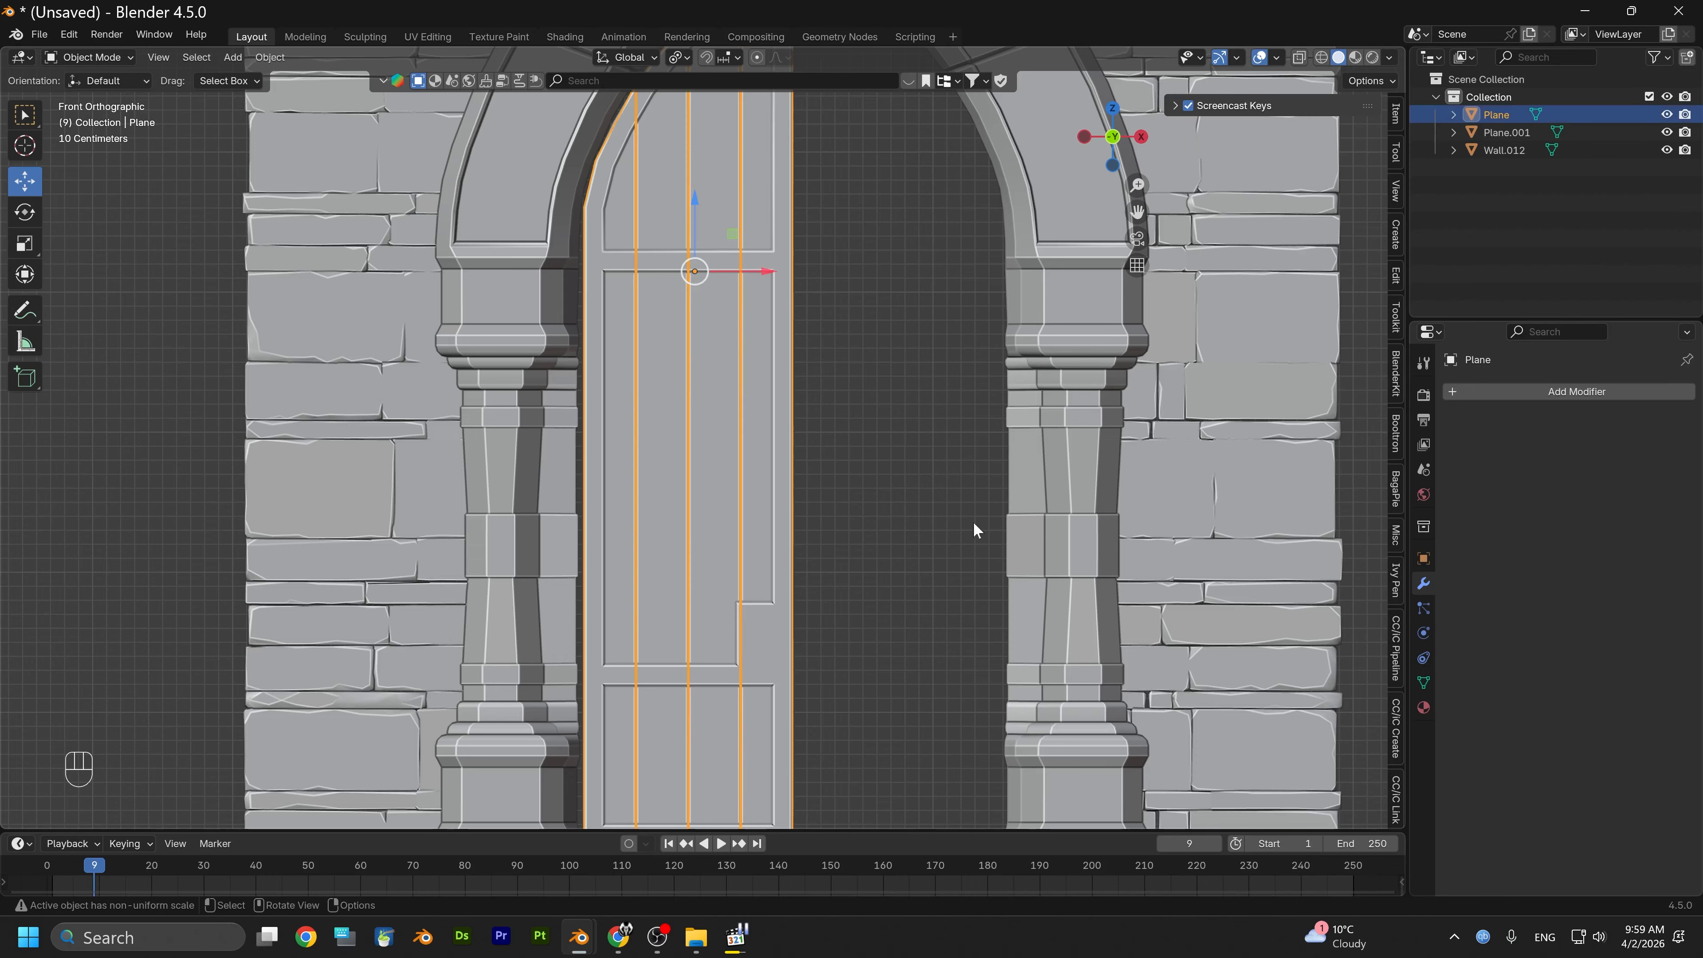
click(778, 446)
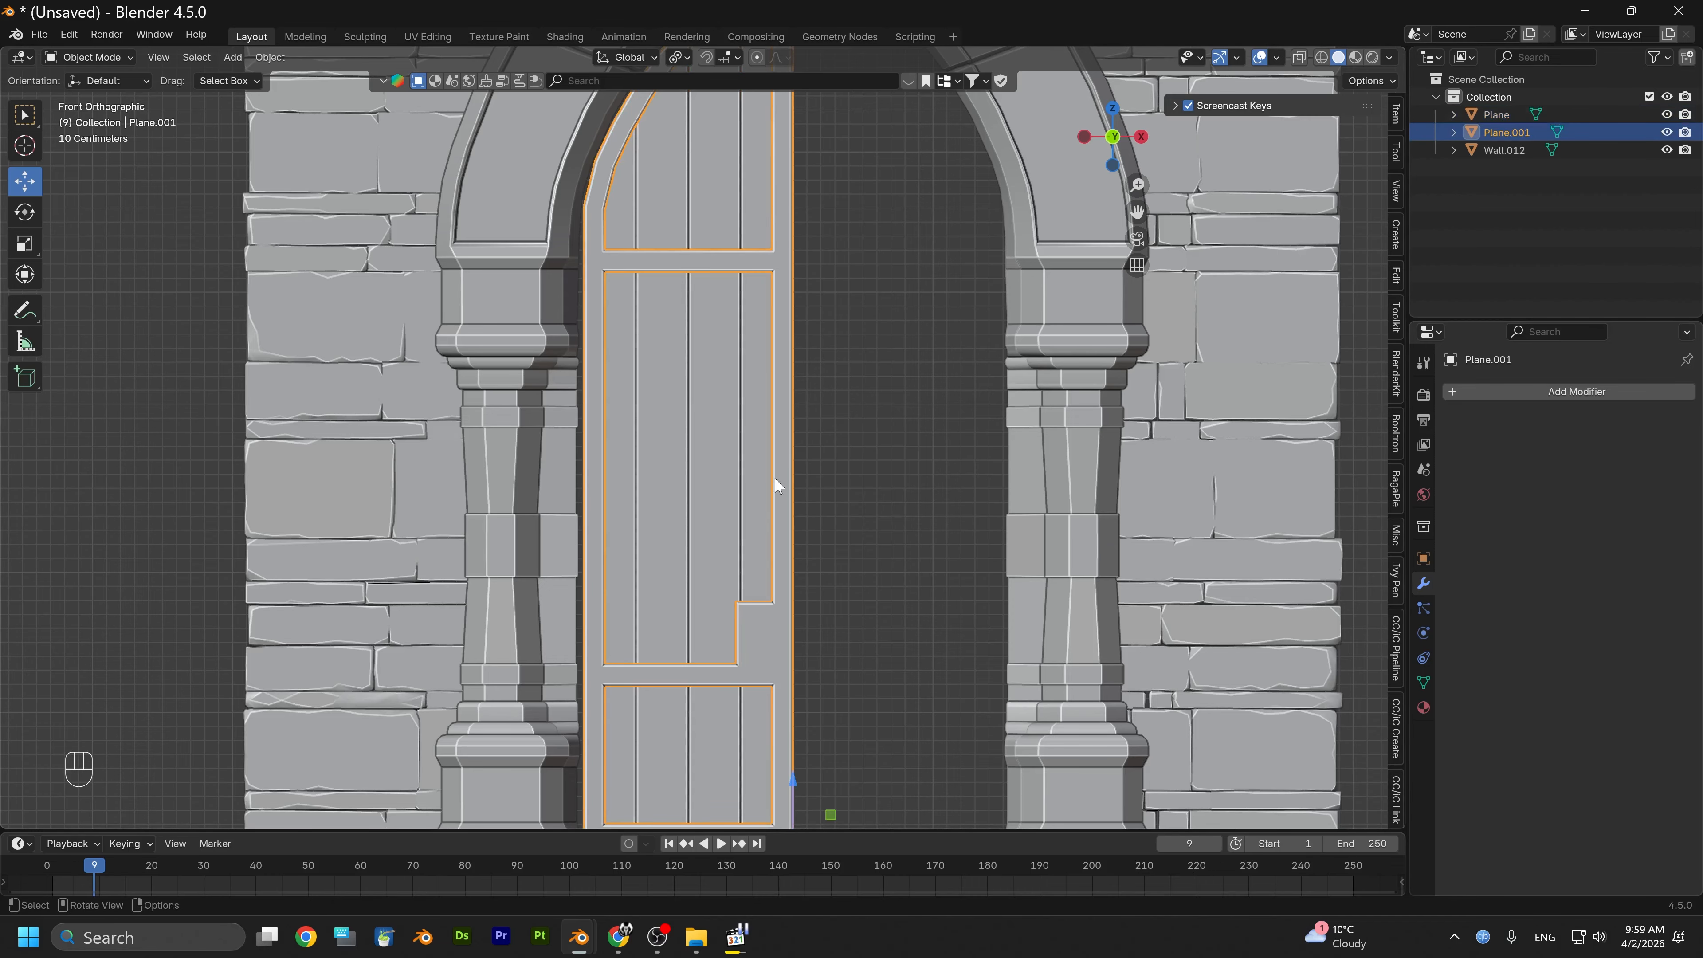
scroll(778, 478, up, 4)
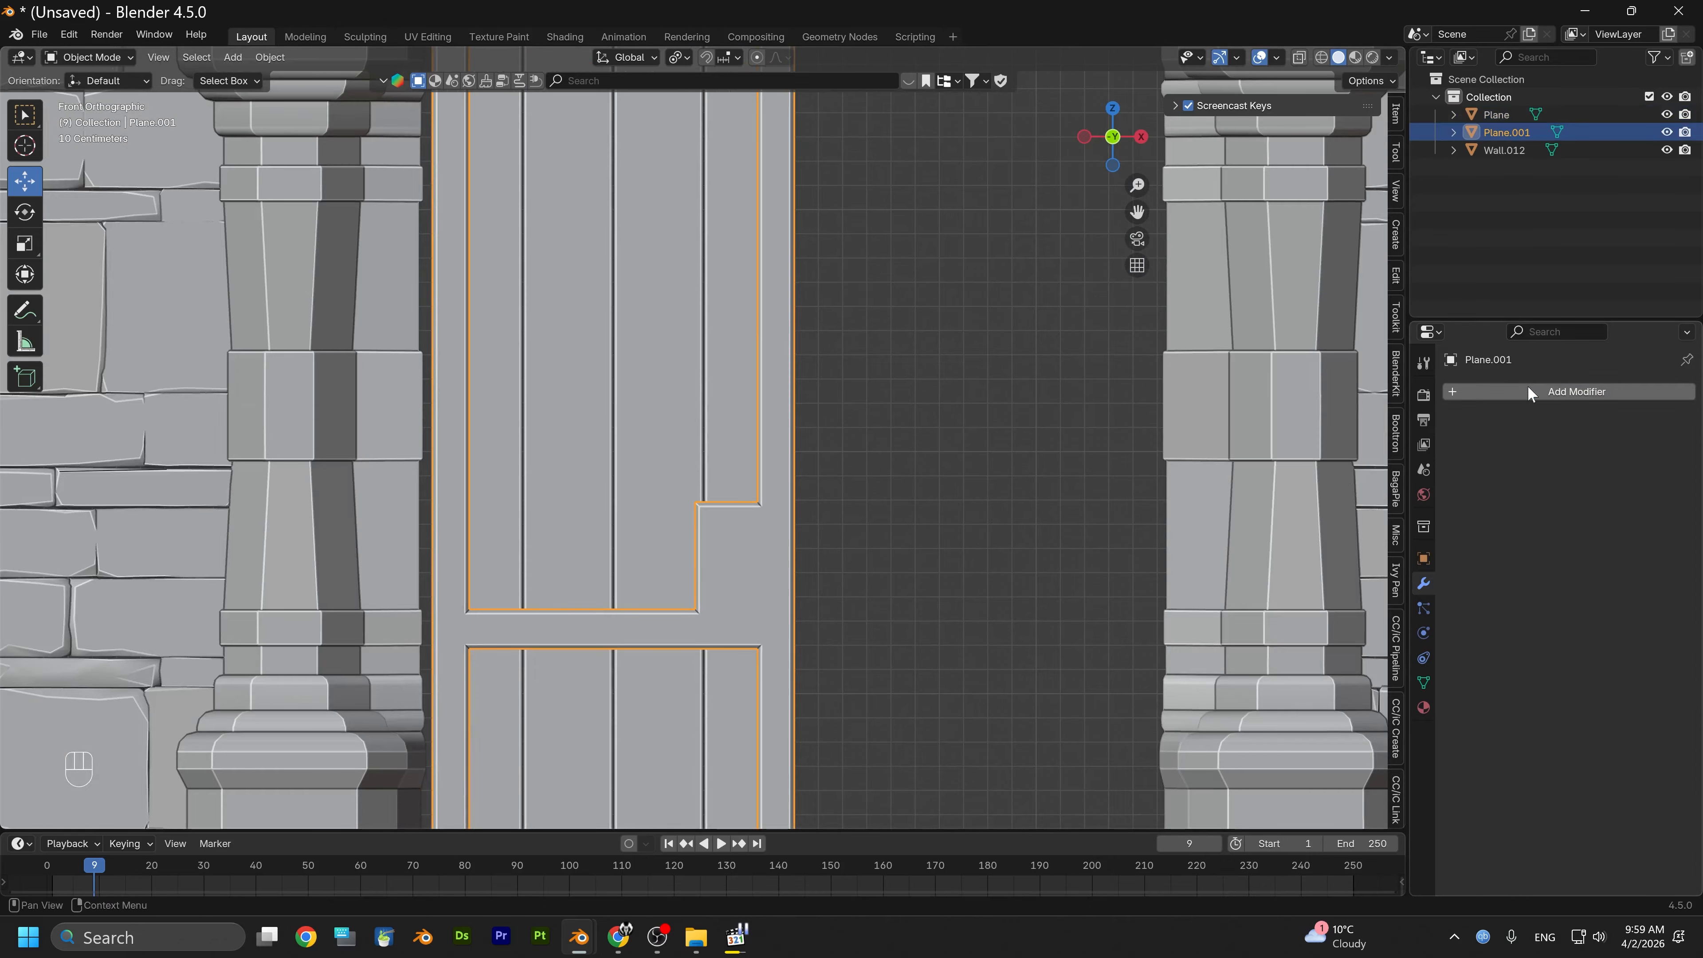
click(1480, 392)
mouse_move(1480, 392)
click(1291, 511)
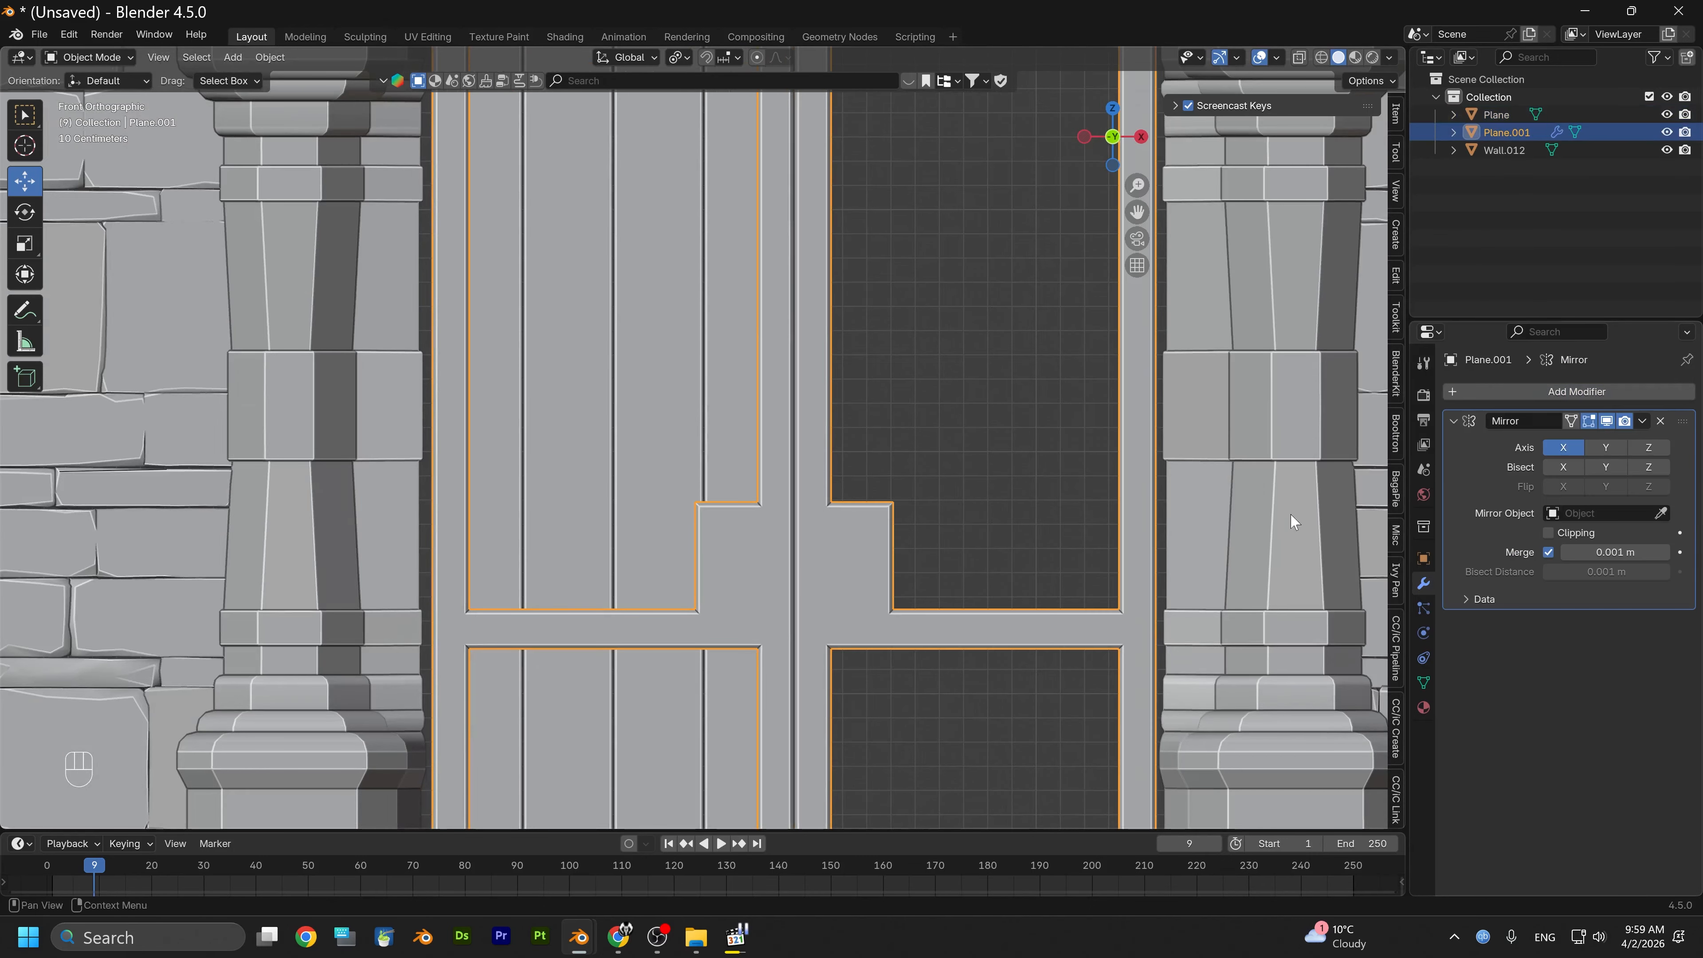
scroll(913, 492, down, 4)
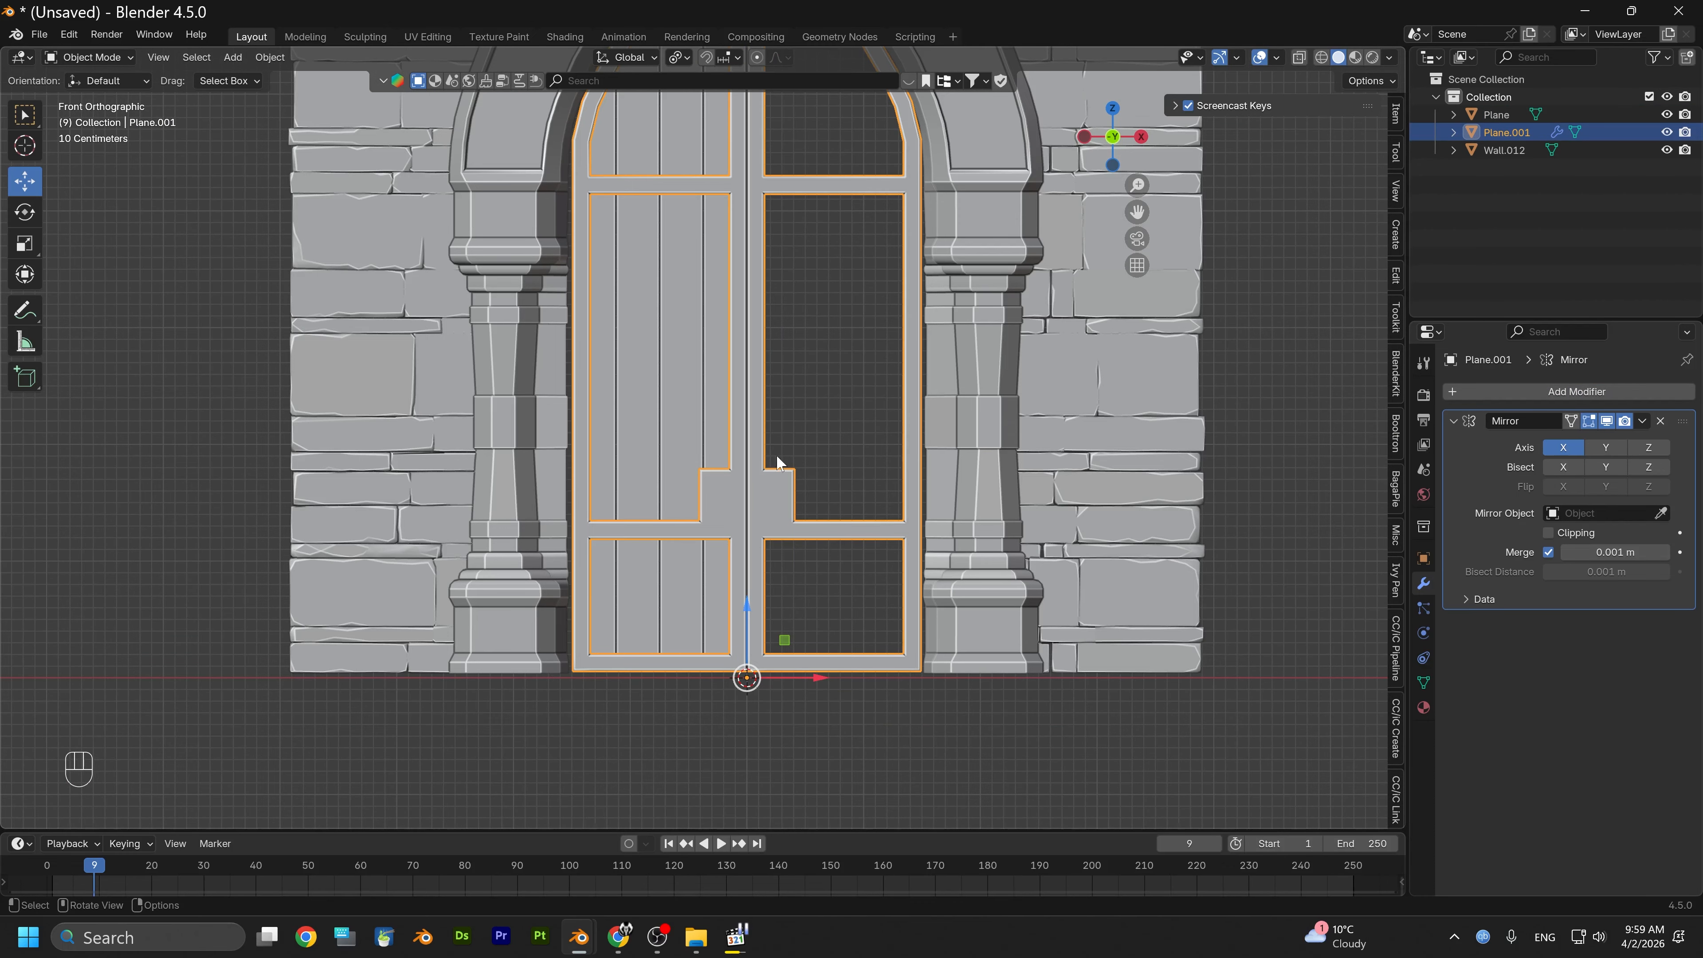
scroll(703, 453, up, 2)
shift+middle_drag(746, 460, 745, 591)
scroll(751, 532, down, 2)
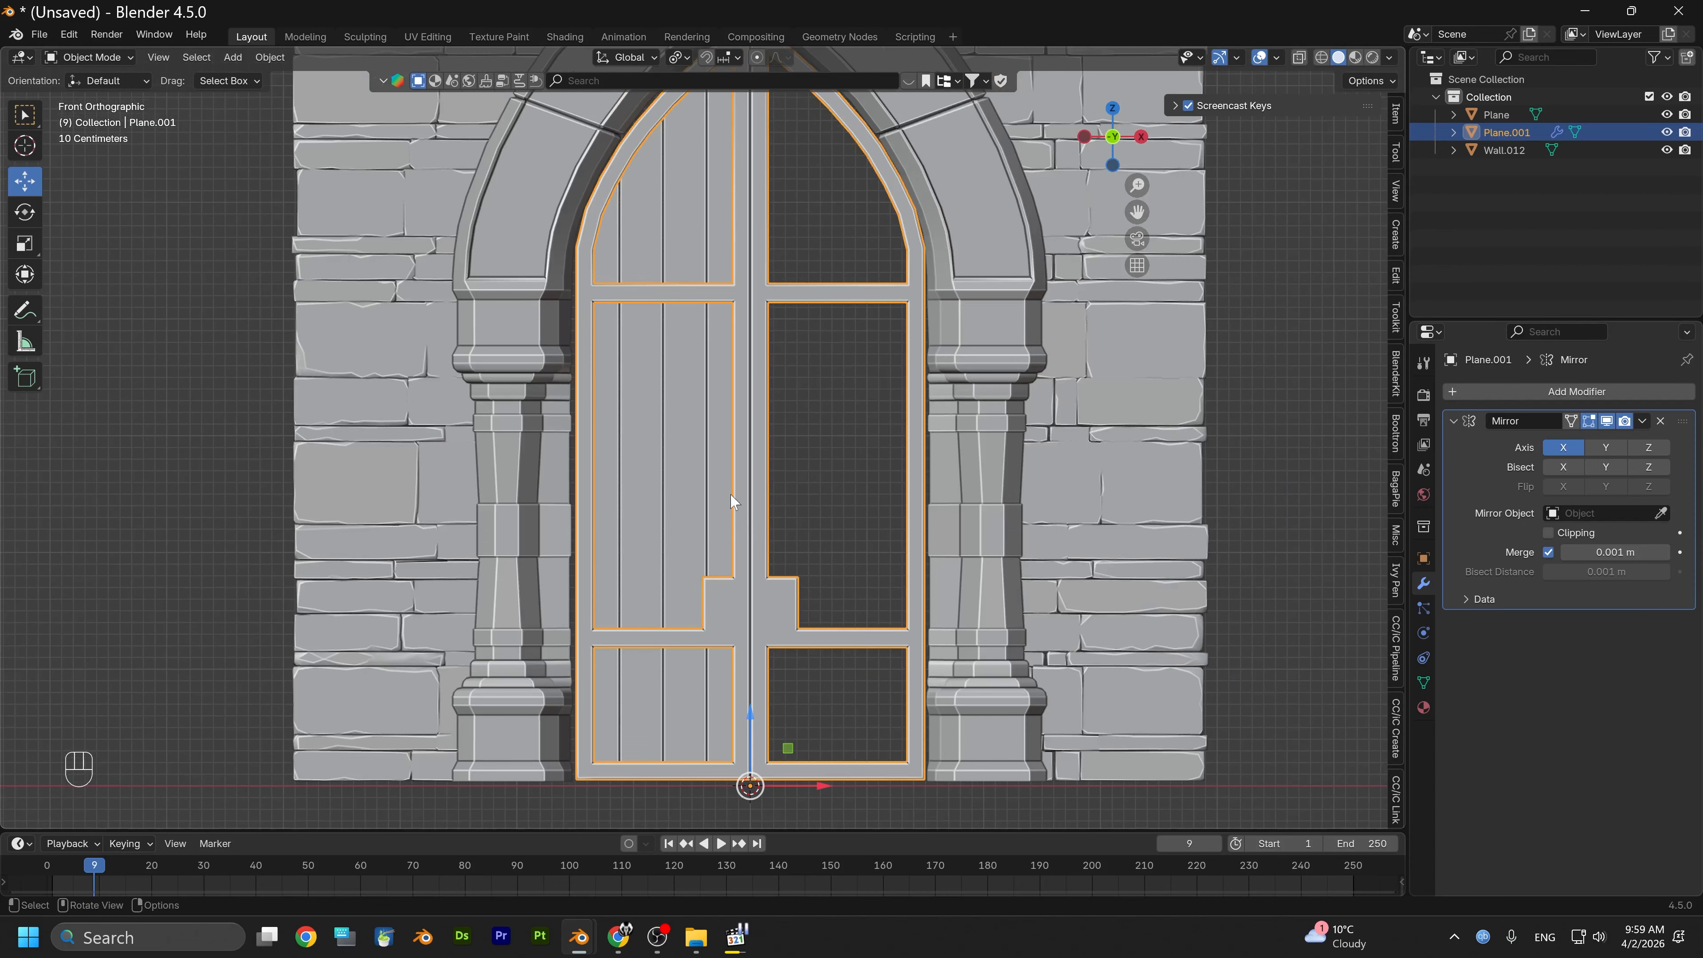
shift+middle_drag(731, 502, 748, 606)
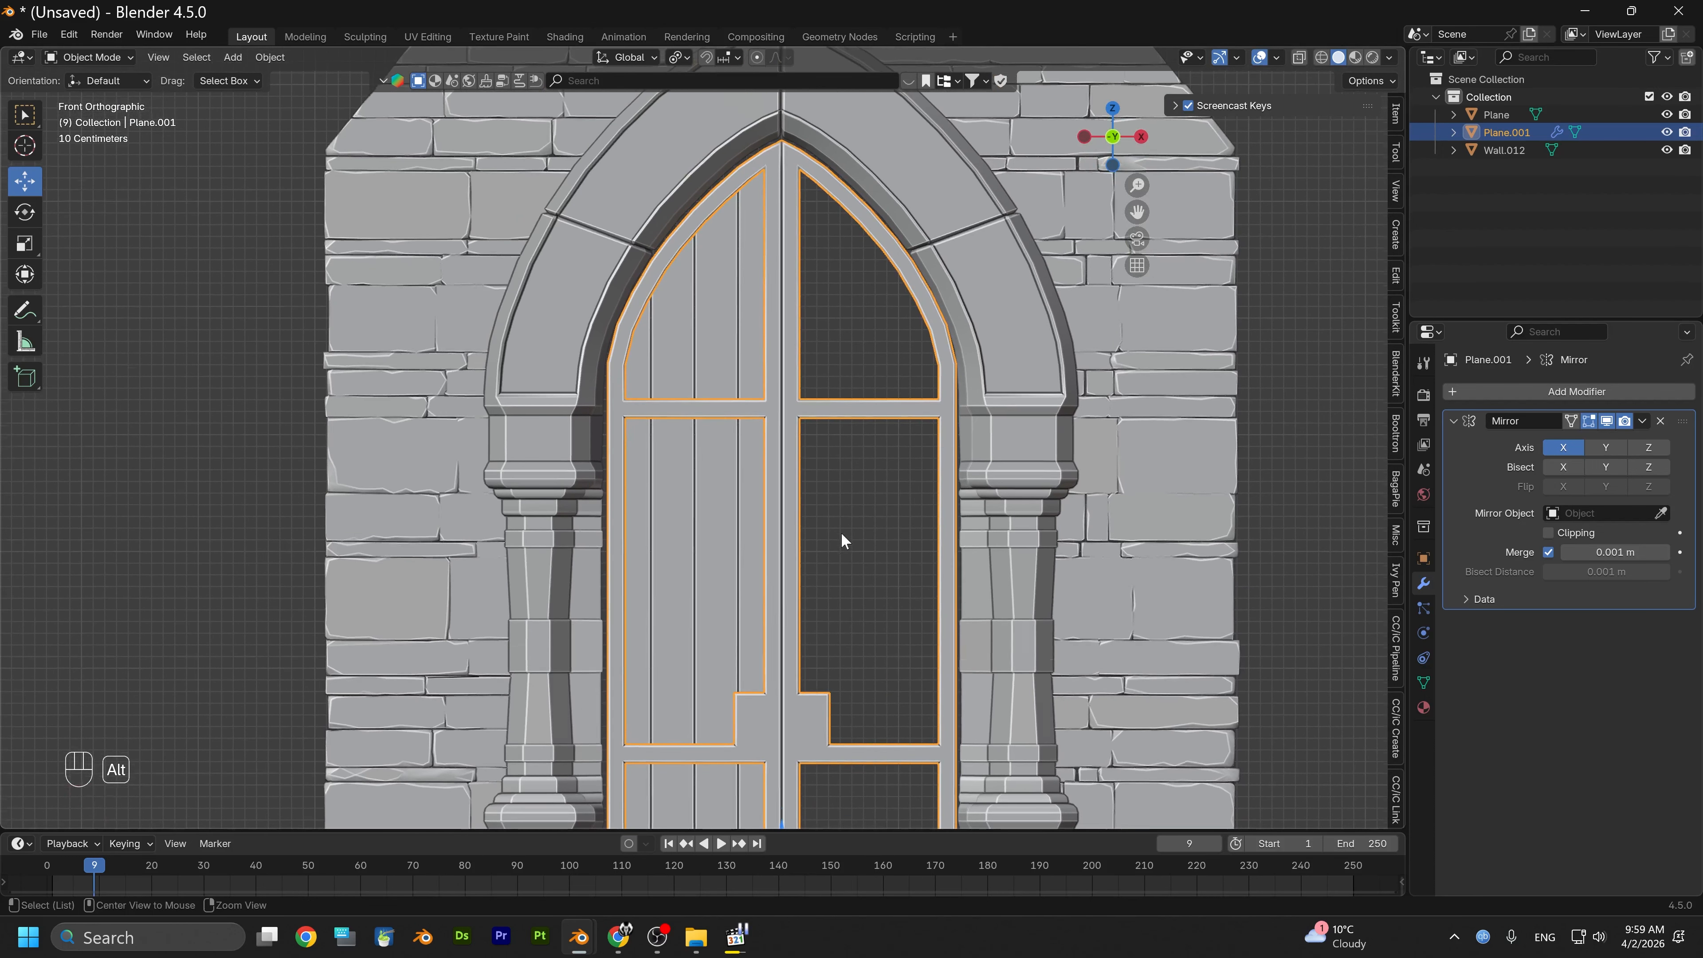
Open the mirrored door frame for mesh editing, focused on the handle block above the lower rail
shift+middle_drag(840, 533, 882, 410)
click(161, 535)
scroll(199, 509, down, 3)
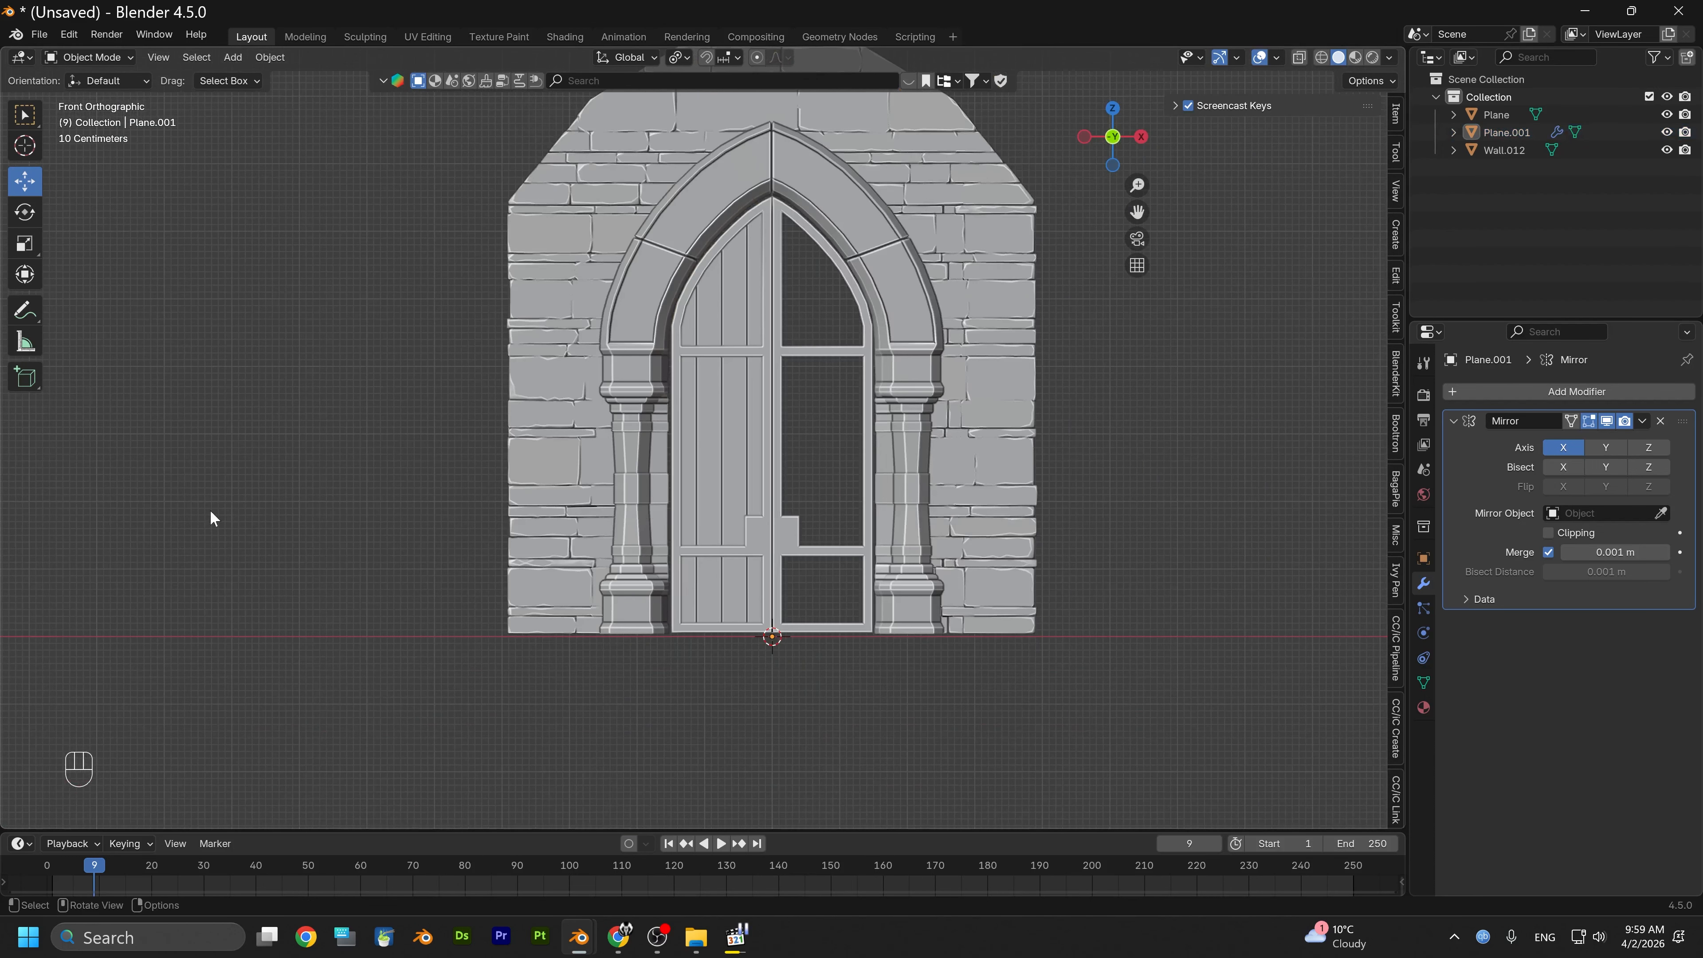
scroll(306, 537, up, 5)
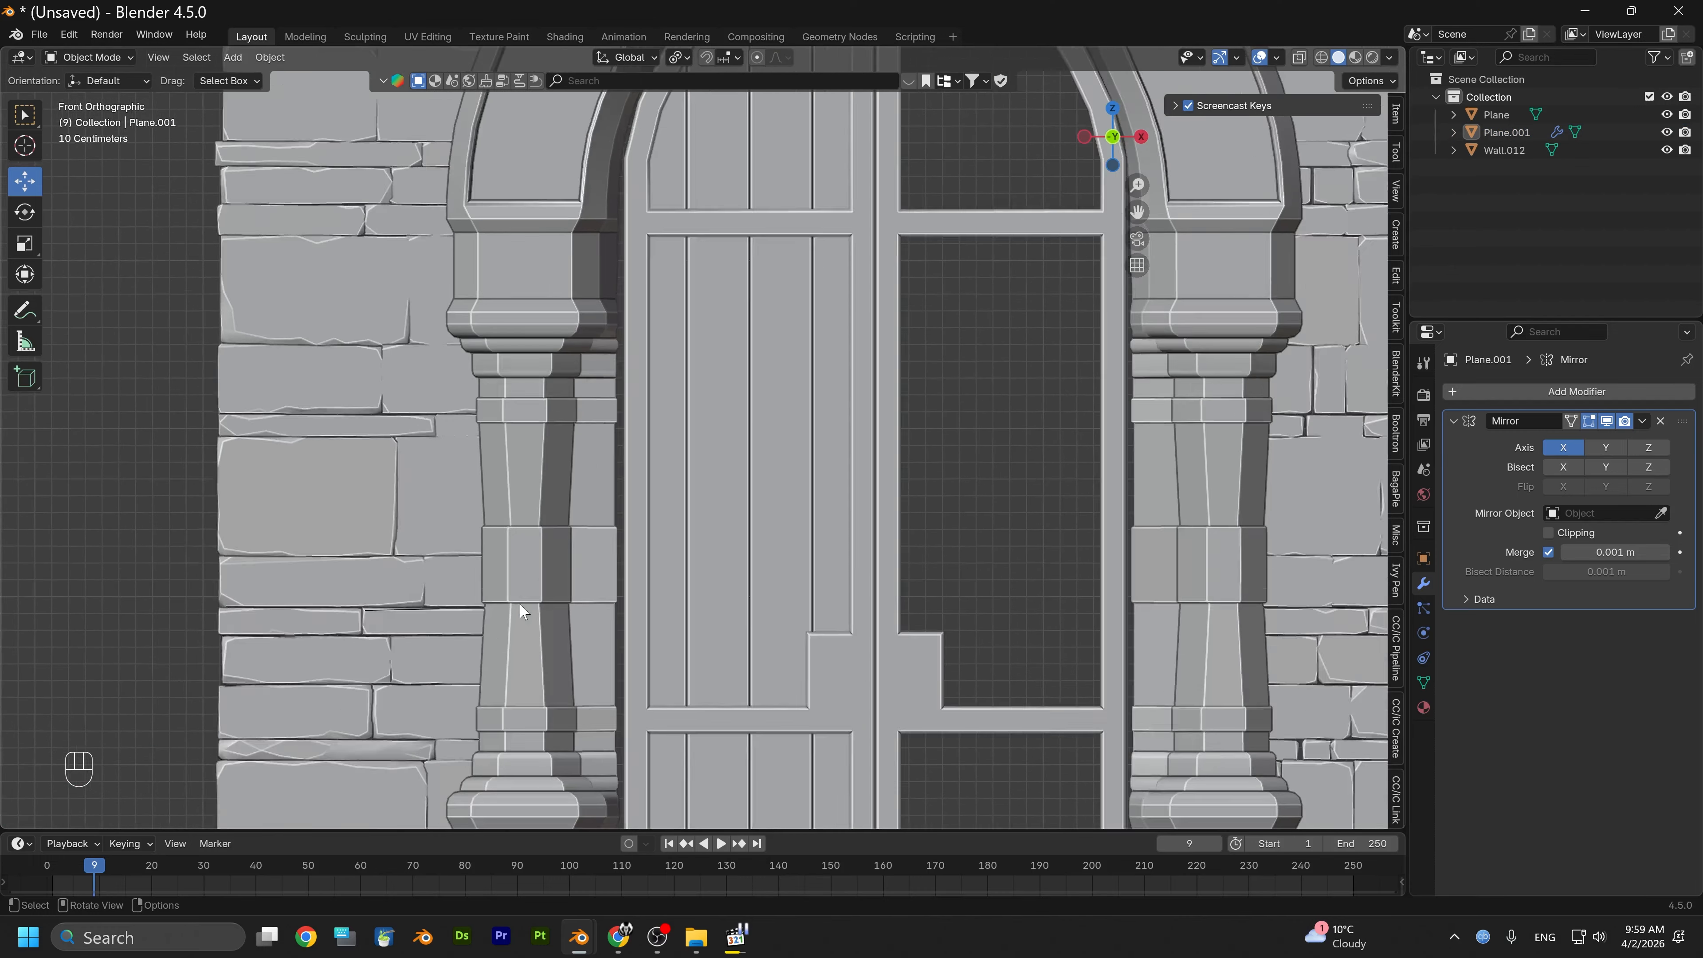
scroll(649, 654, up, 6)
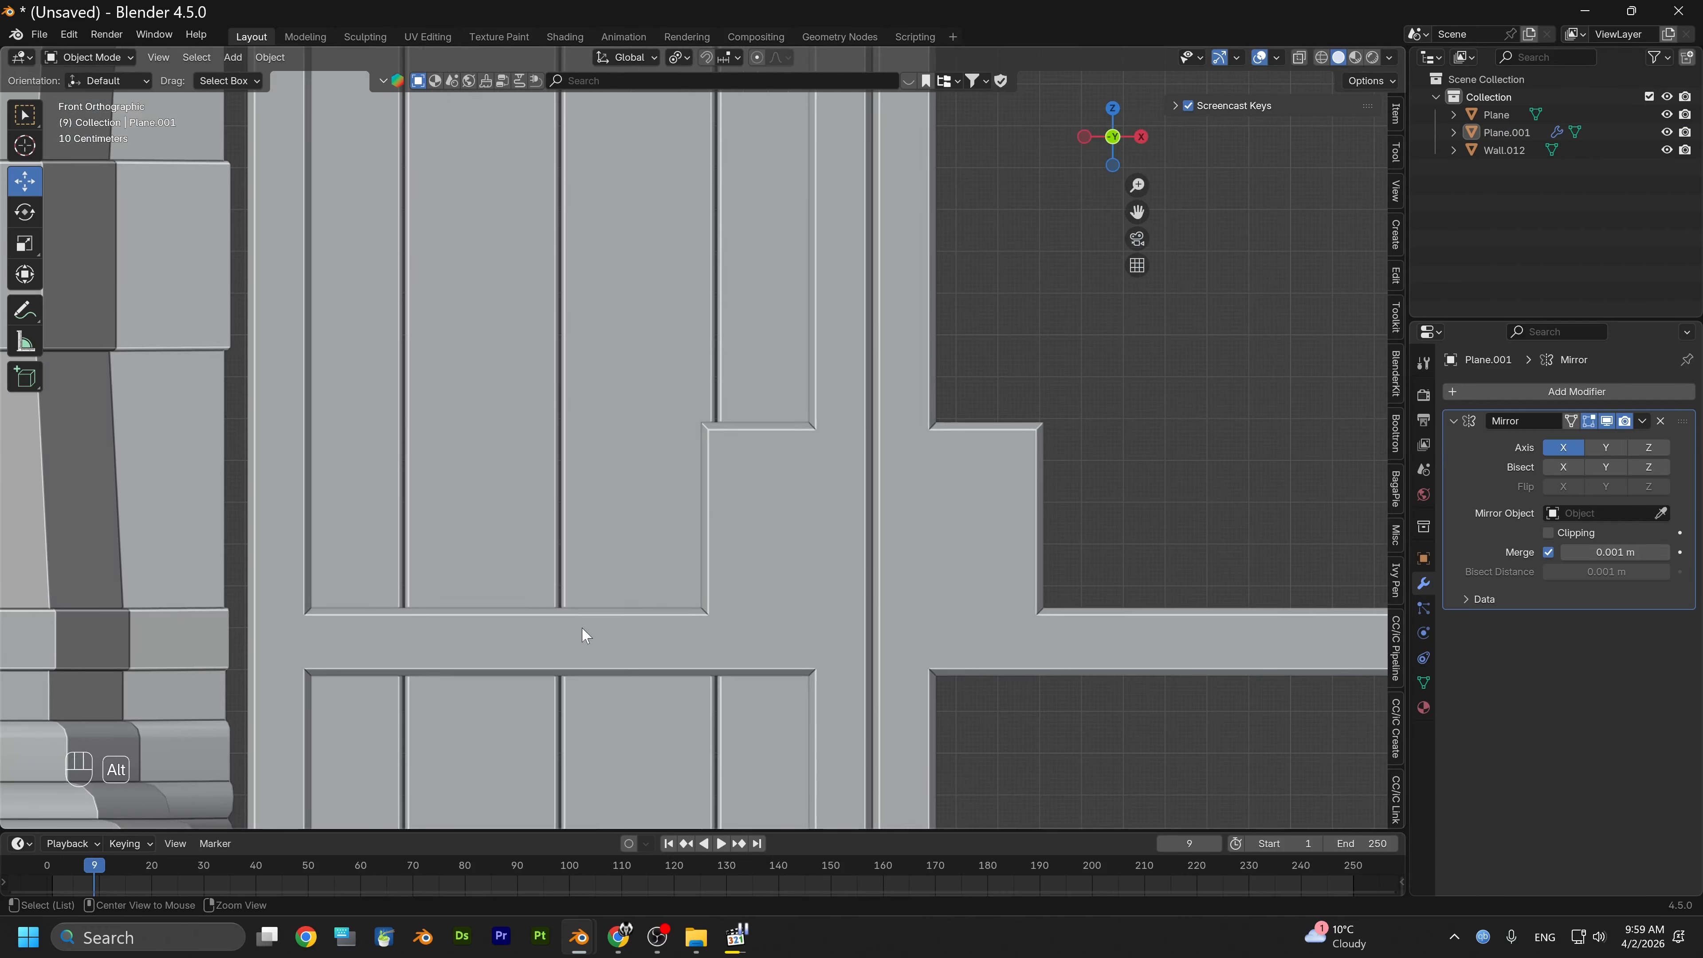
shift+middle_drag(588, 612, 553, 560)
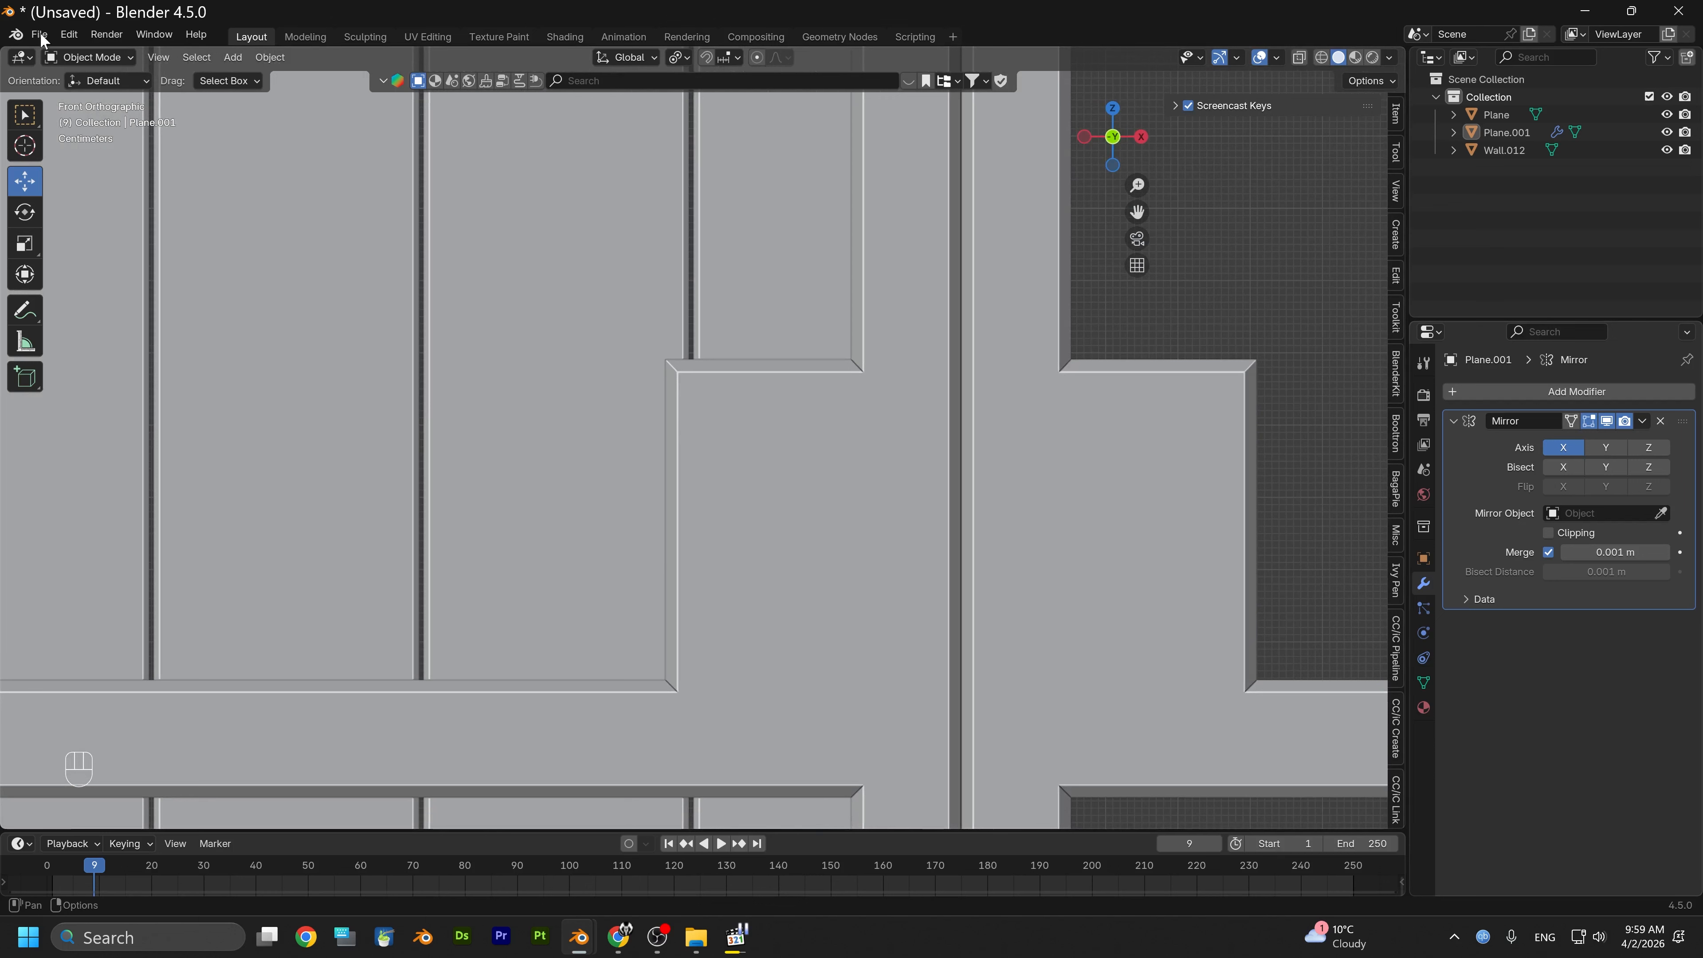
click(82, 59)
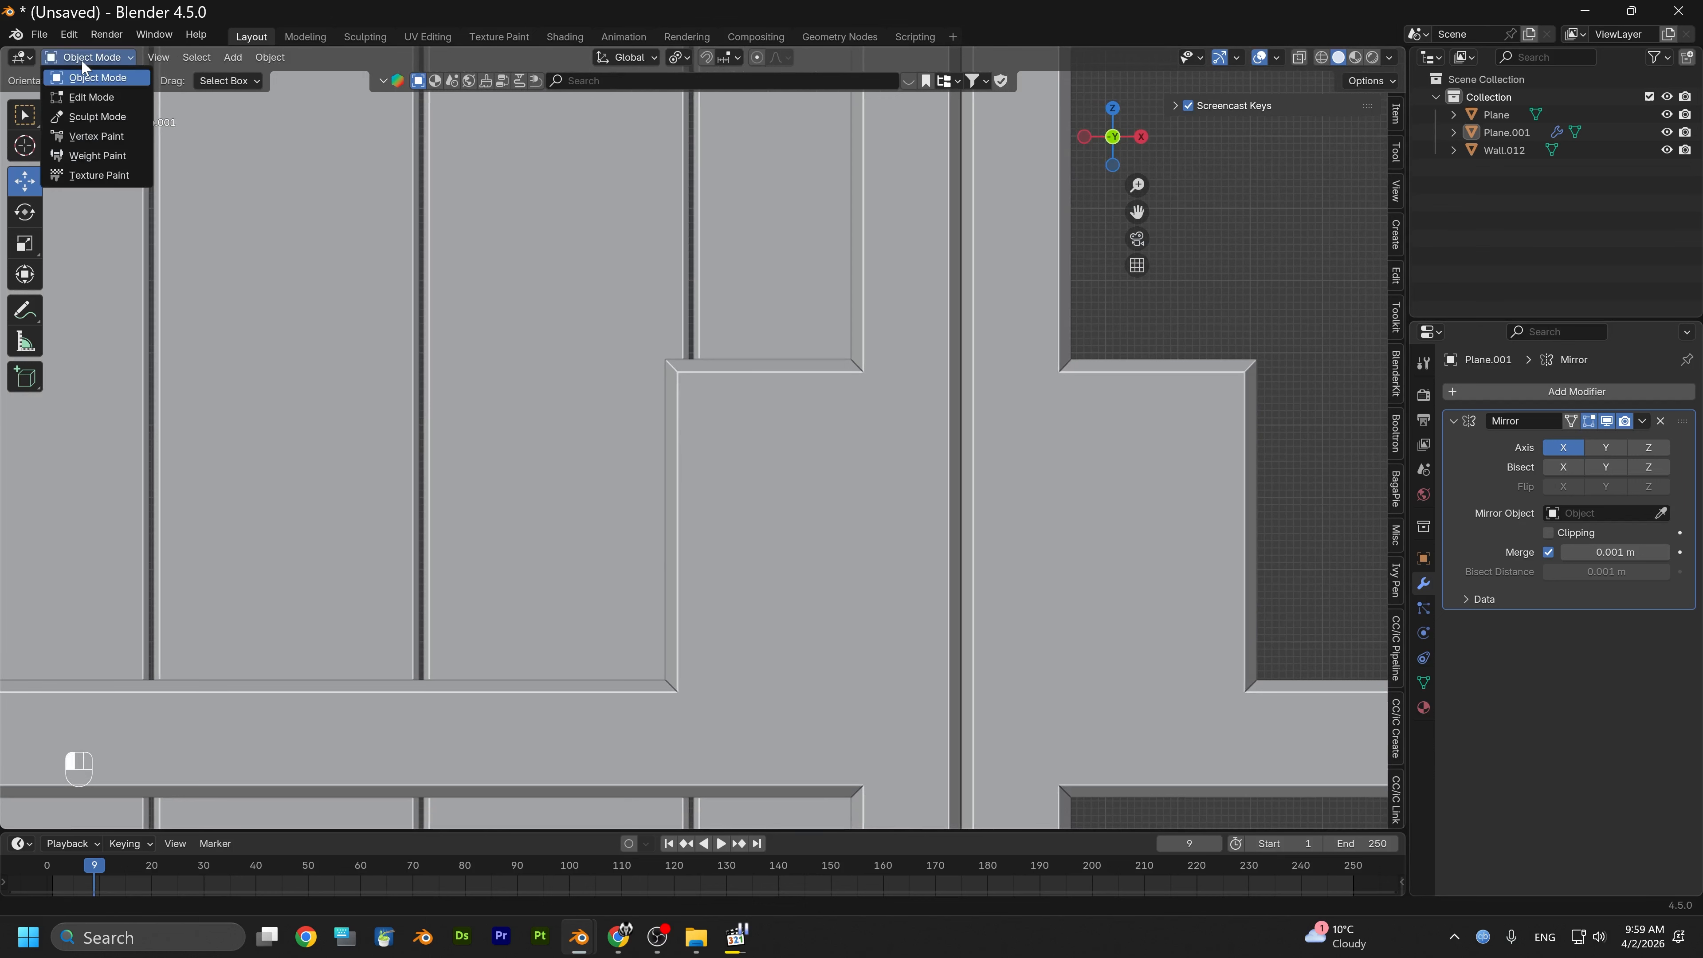
click(95, 100)
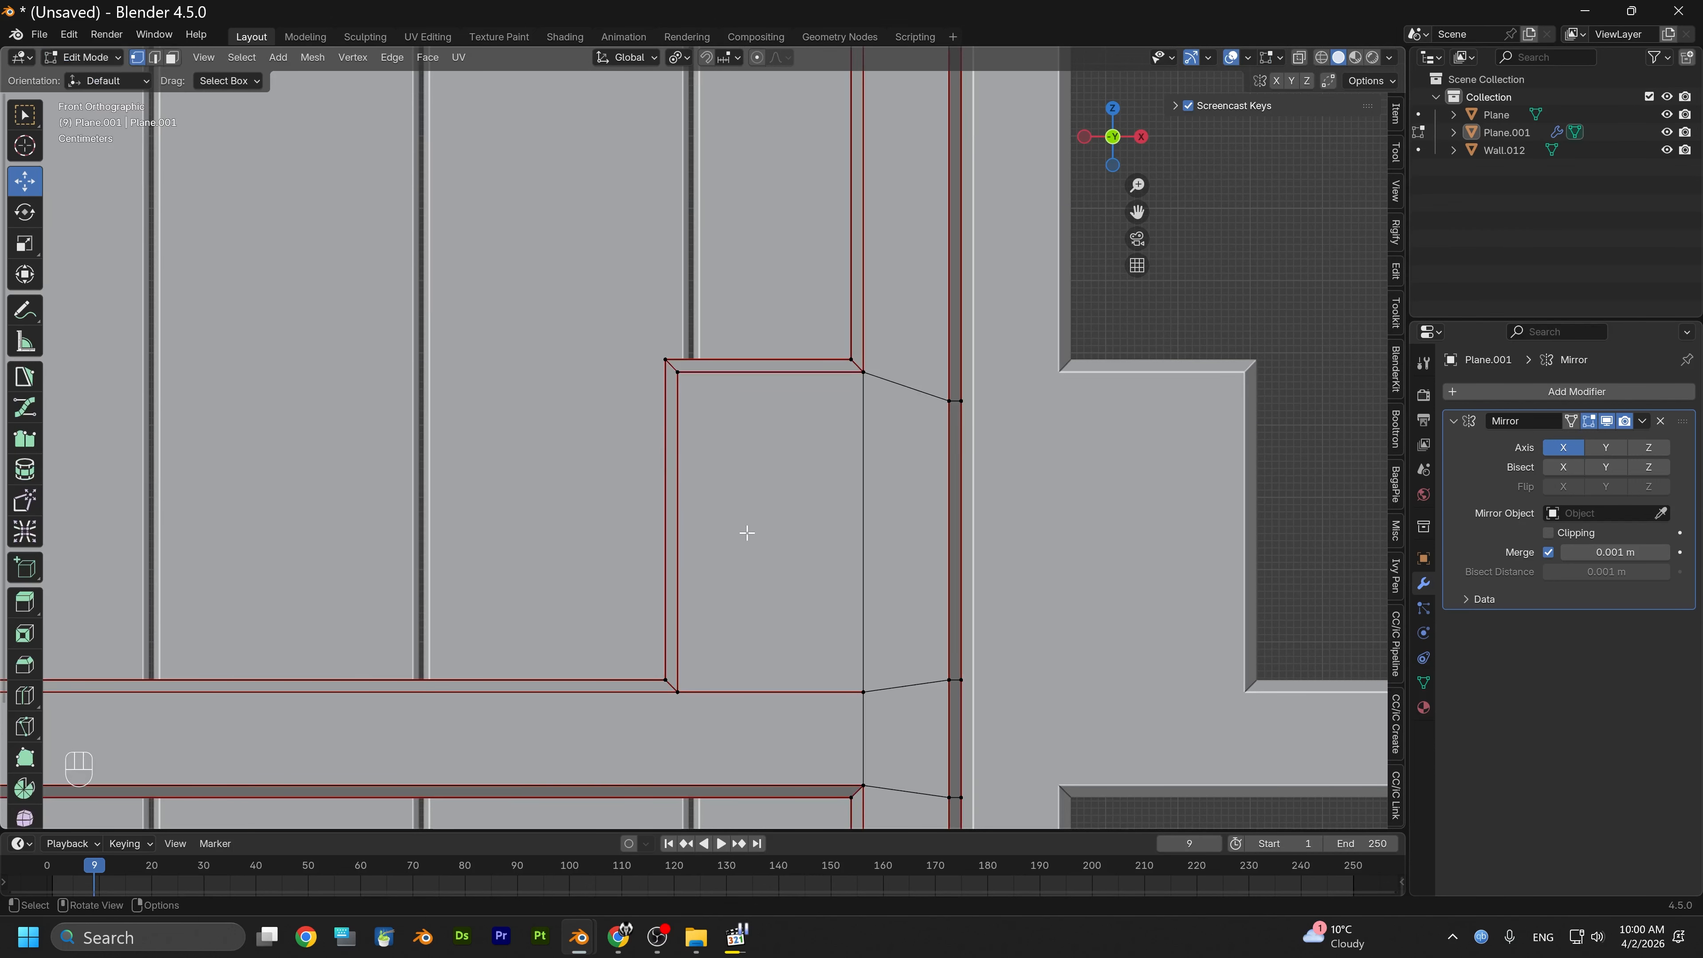
Snap the 3D cursor to the centre of the handle block's front face, using its four corner vertices
click(676, 374)
shift+click(862, 373)
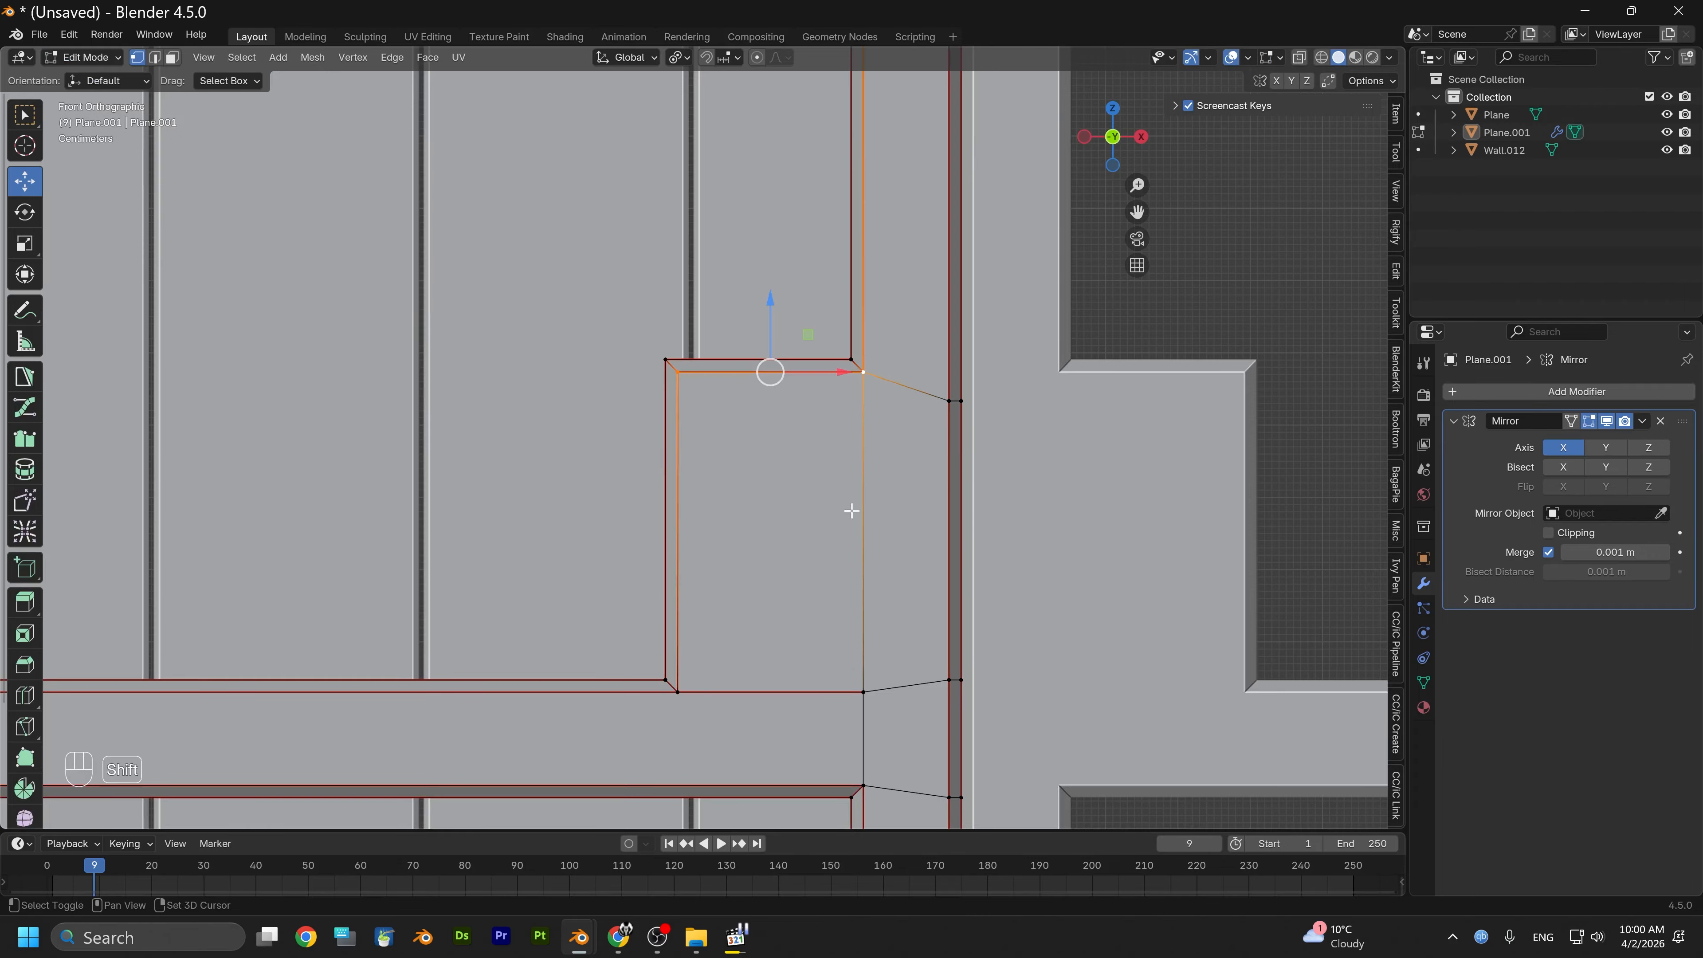
shift+click(862, 691)
shift+click(677, 691)
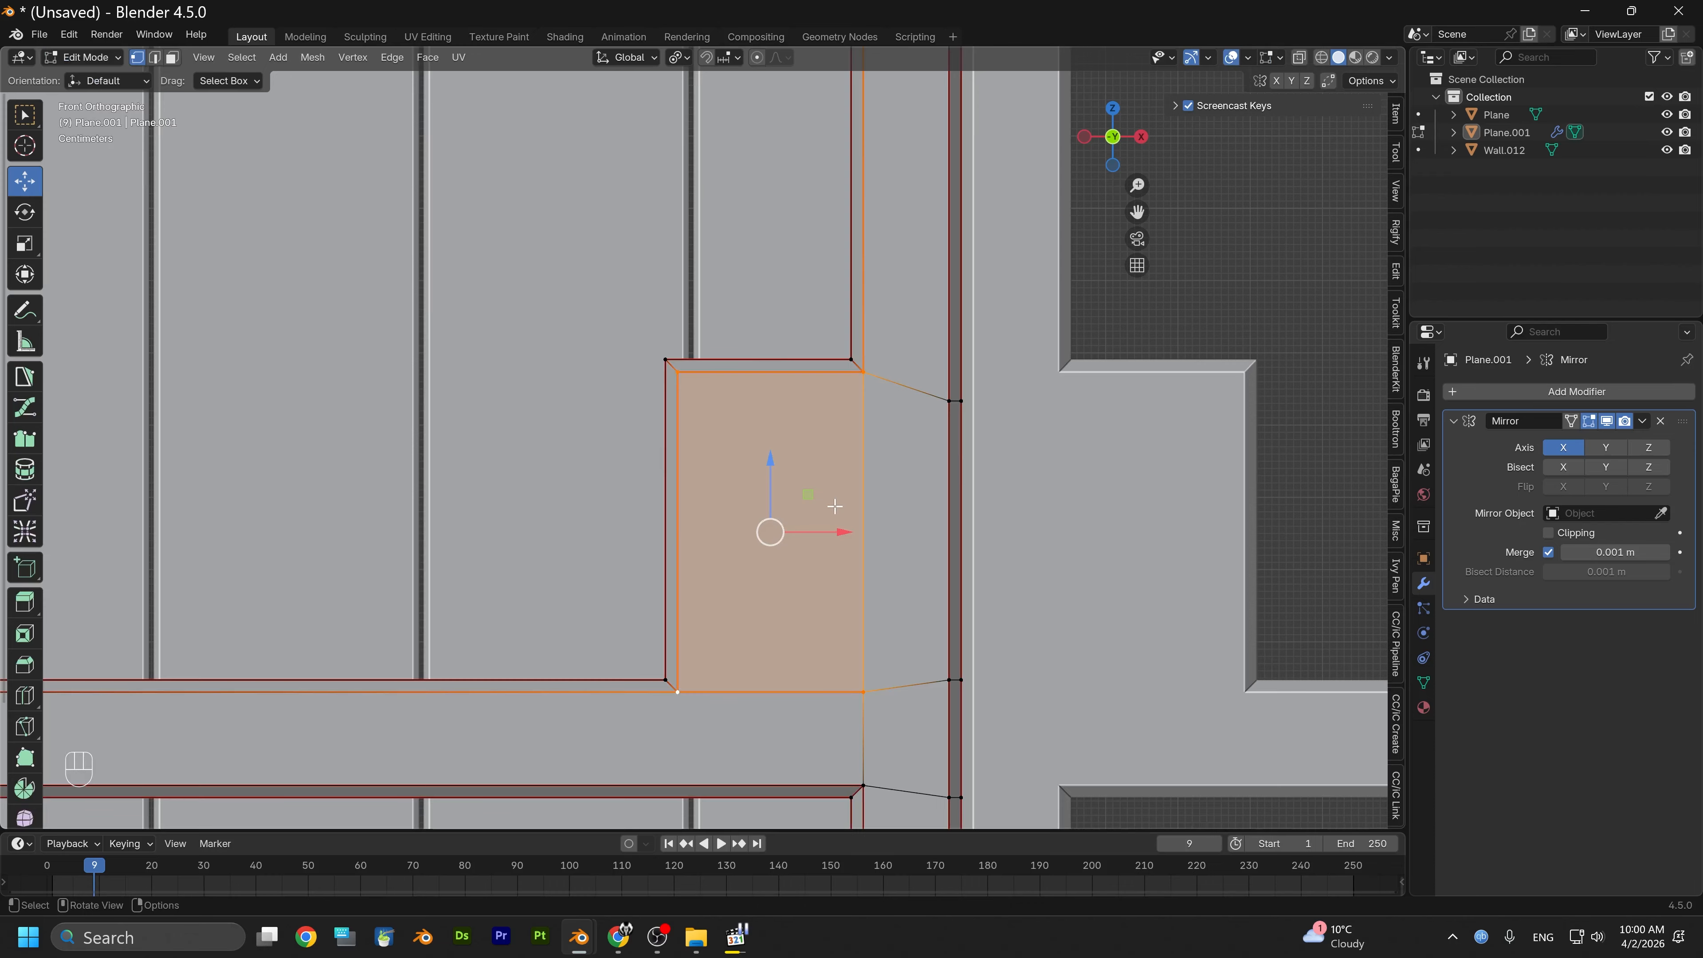
key(shift+s)
click(832, 586)
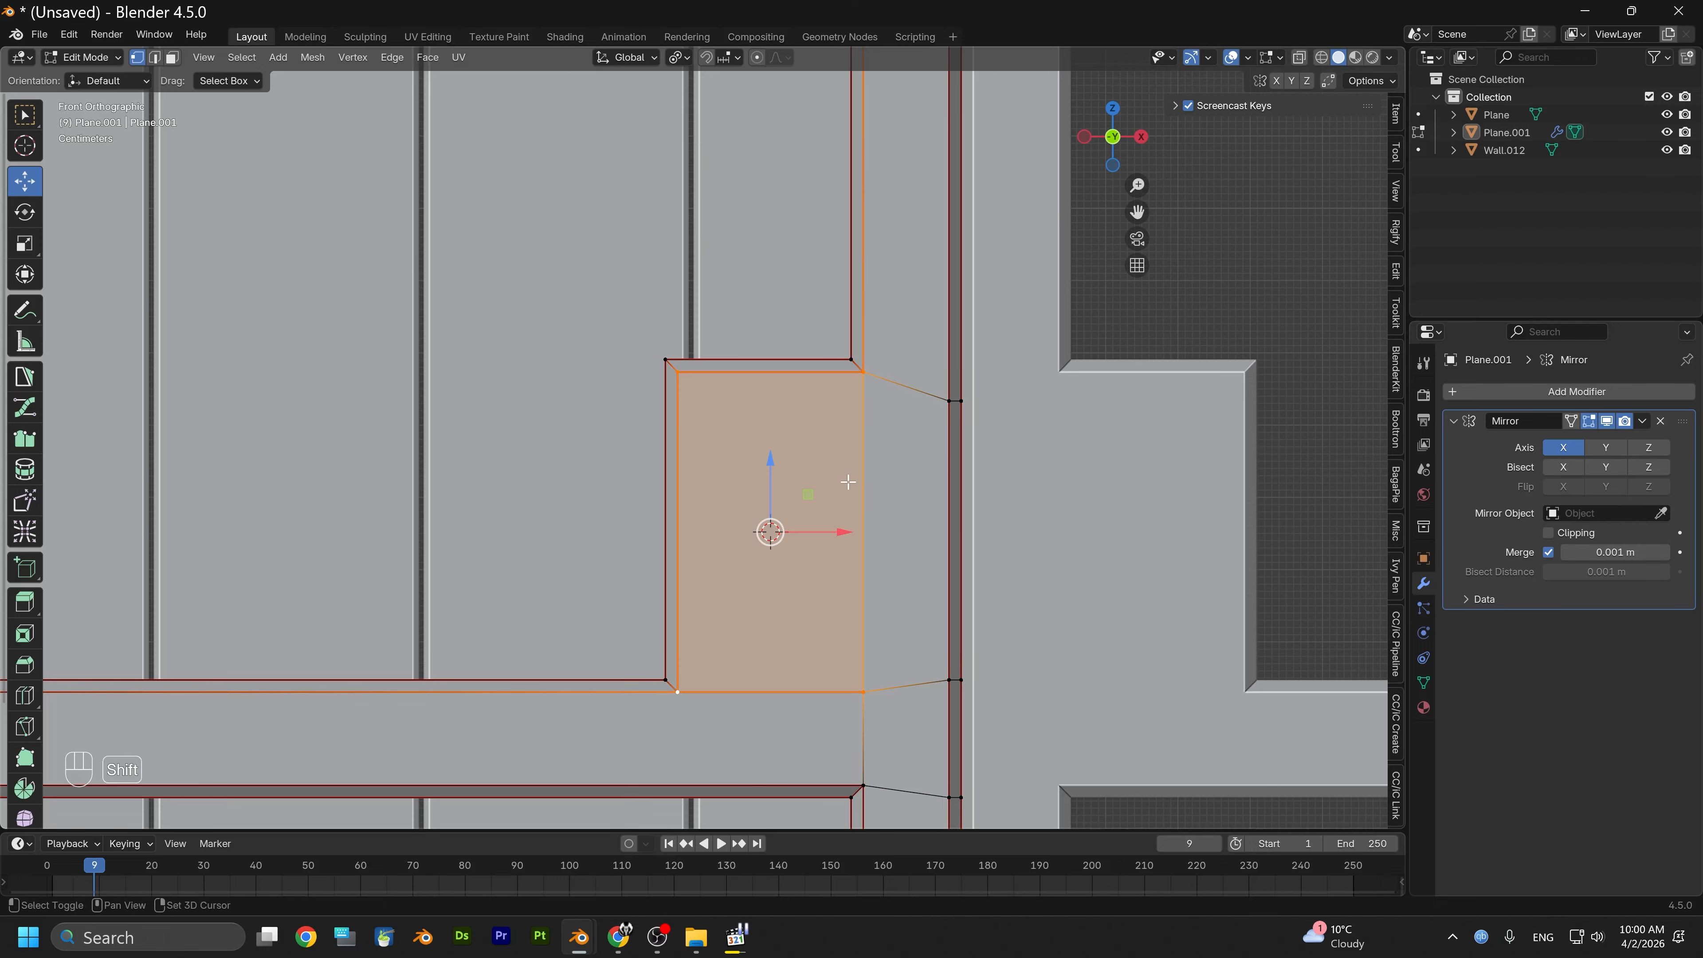
Add a plane at the 3D cursor and rotate it 90° about the X axis so it stands parallel to the door
key(shift+a)
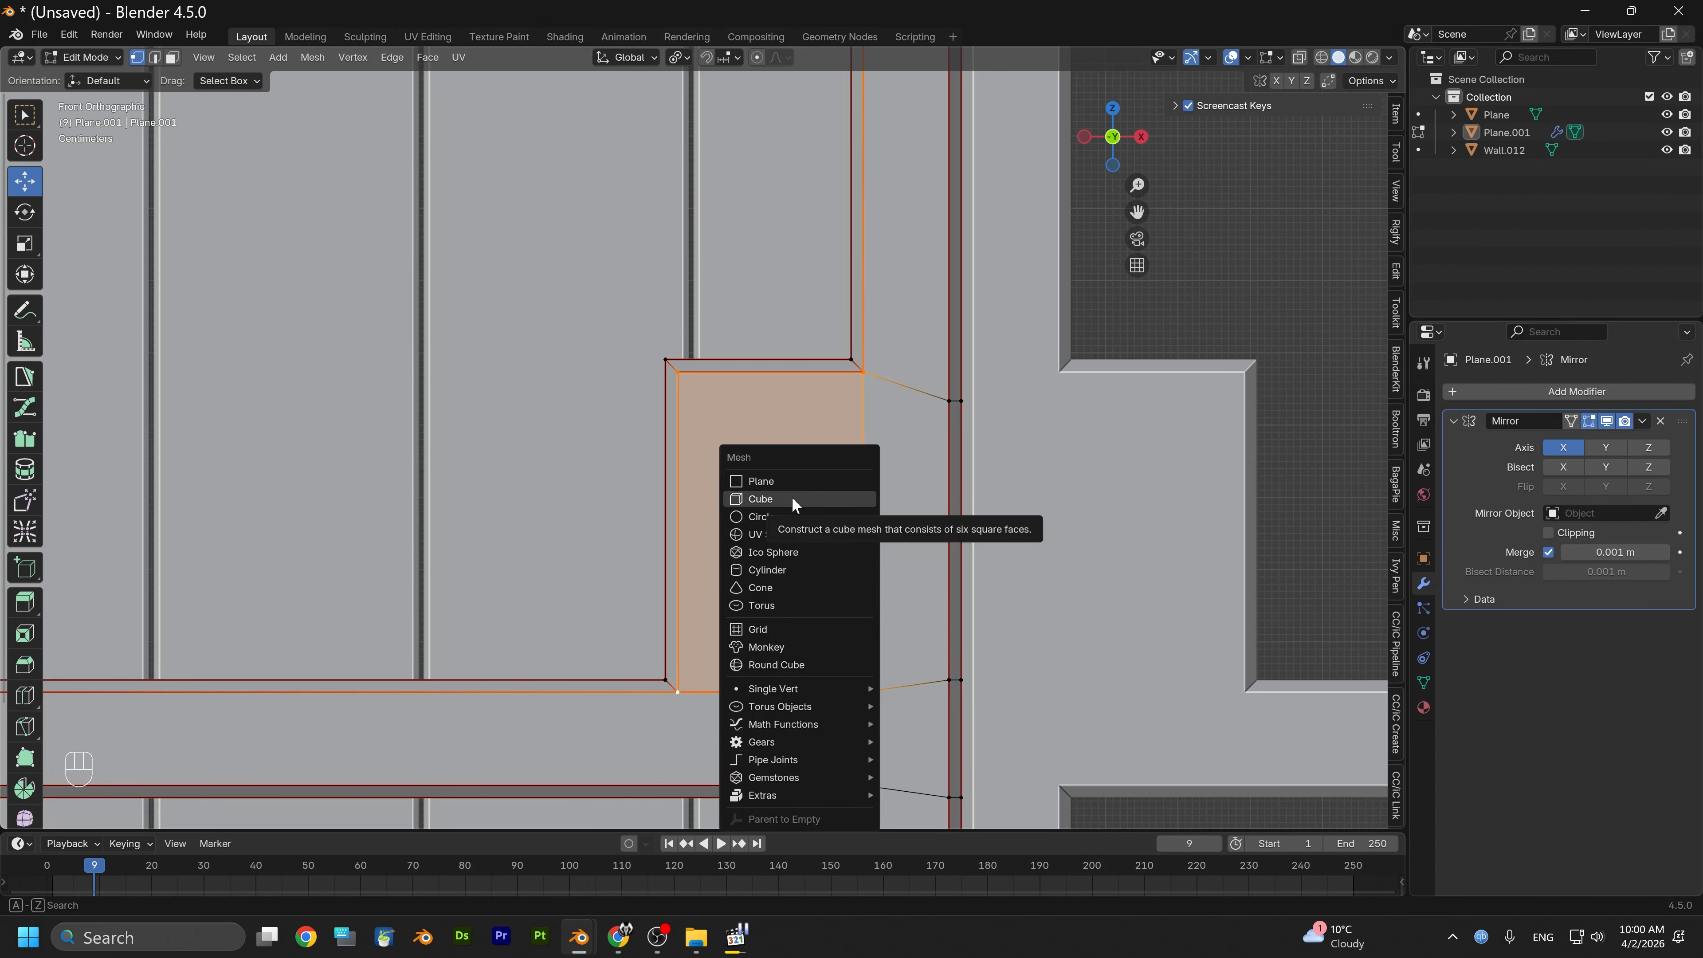
click(774, 483)
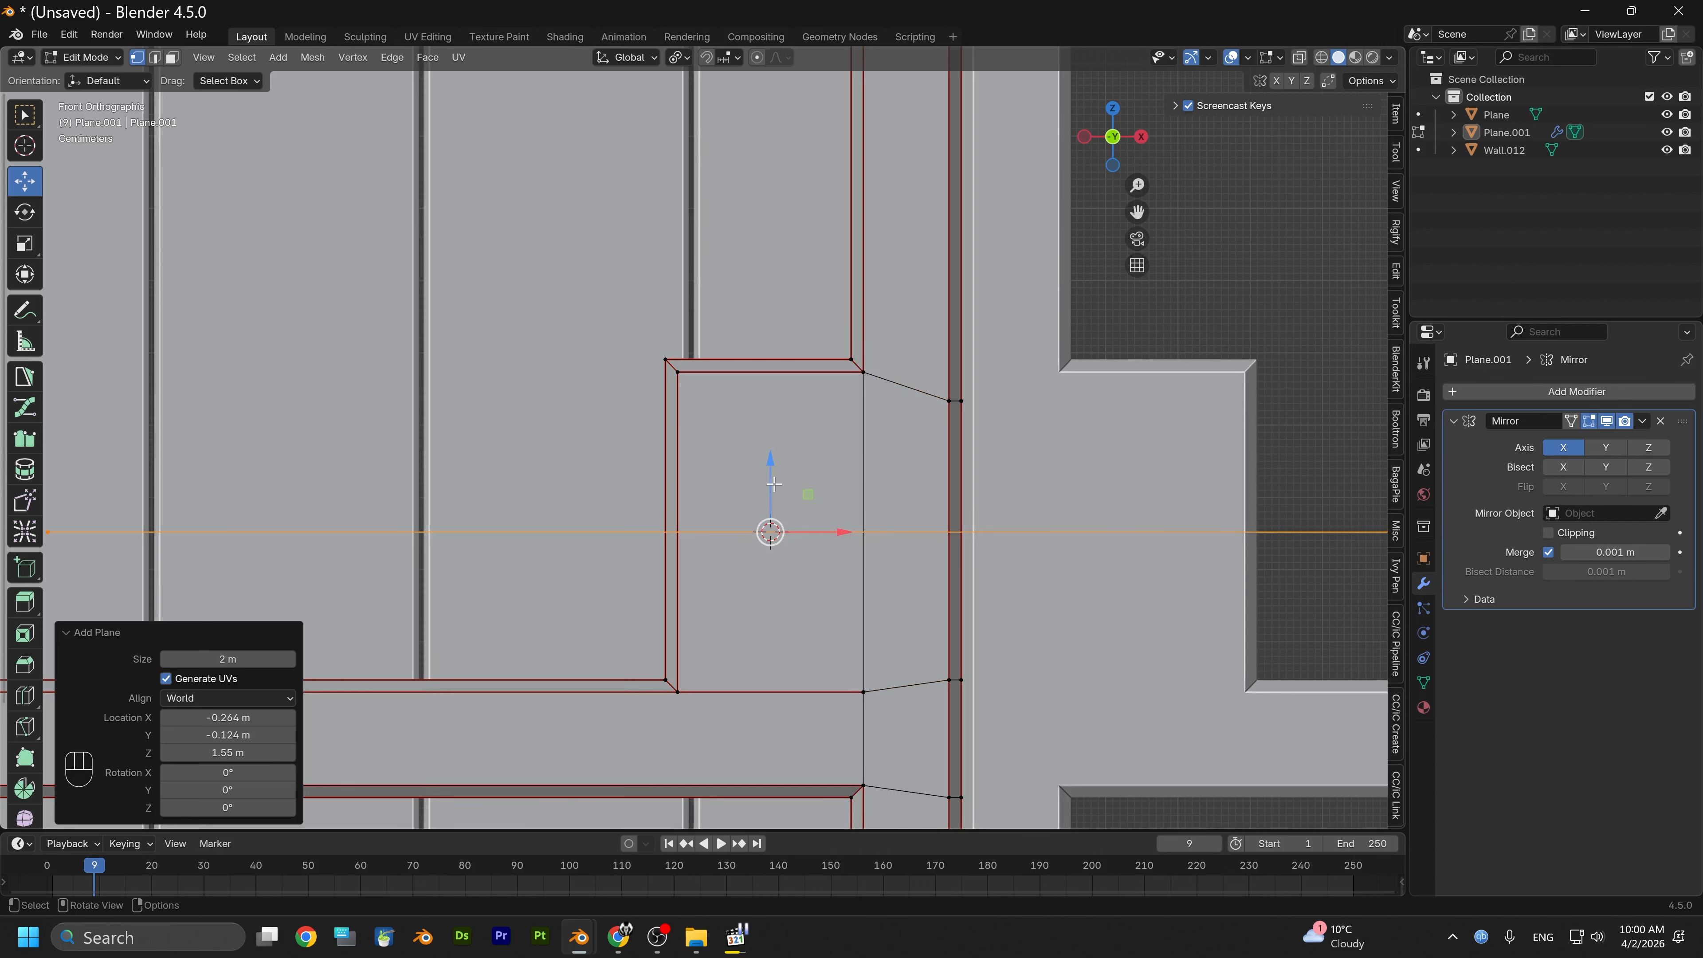
key(r)
key(x)
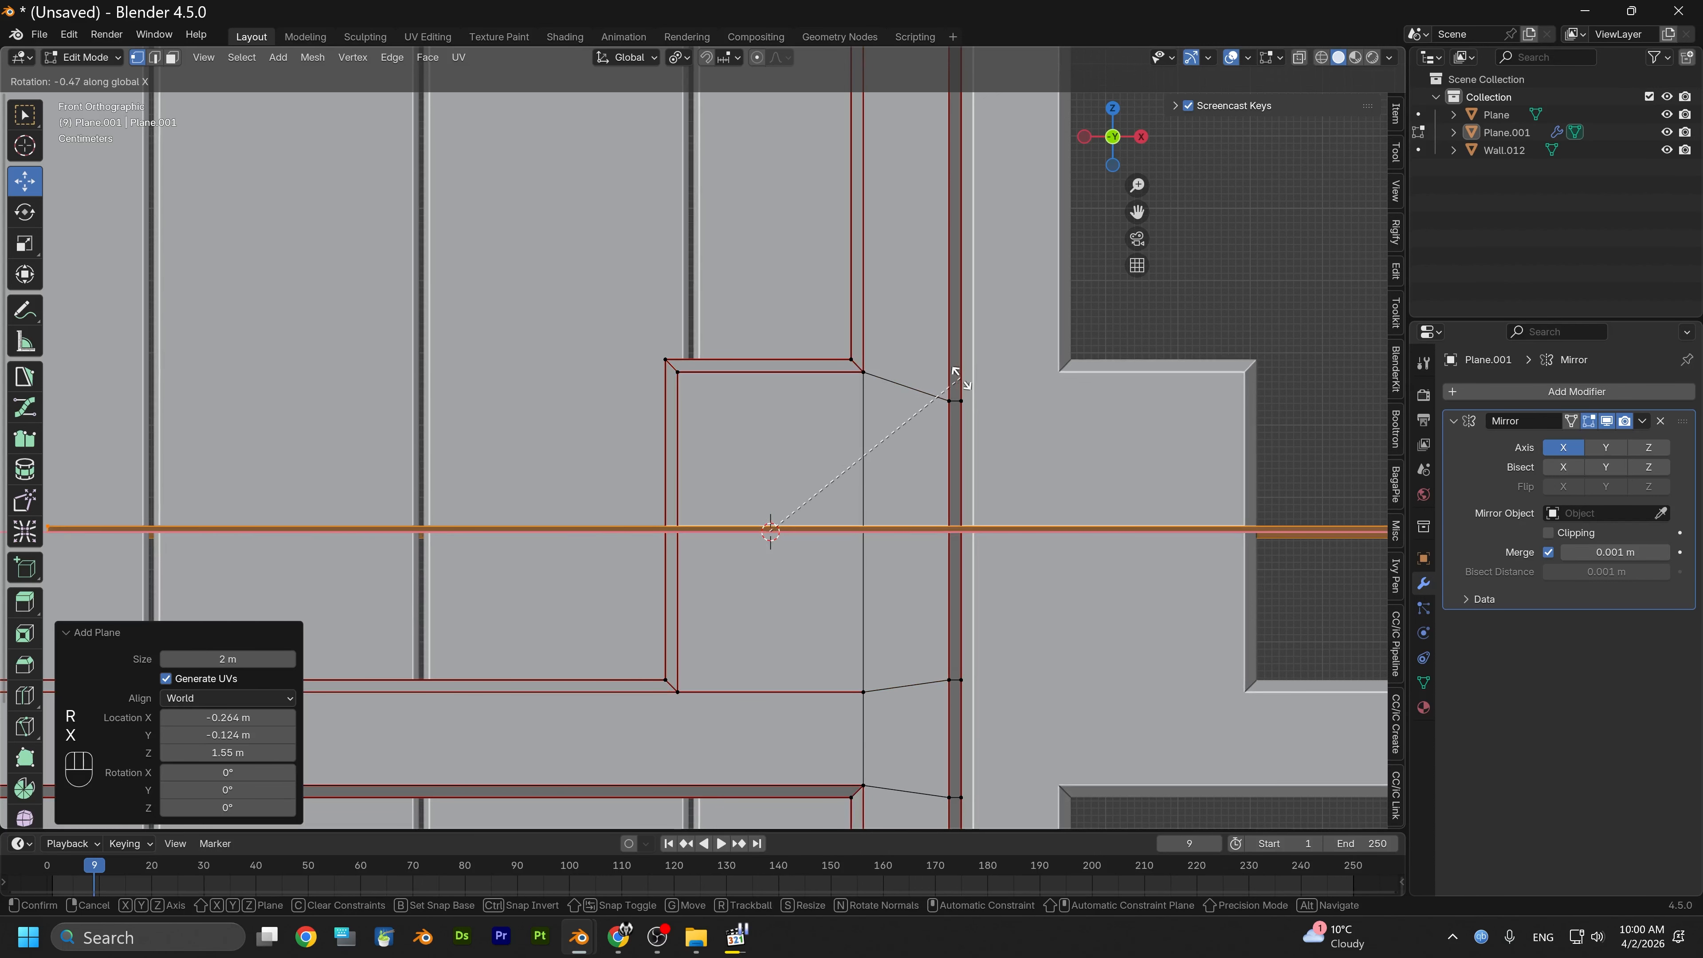
key(9)
key(0)
click(959, 378)
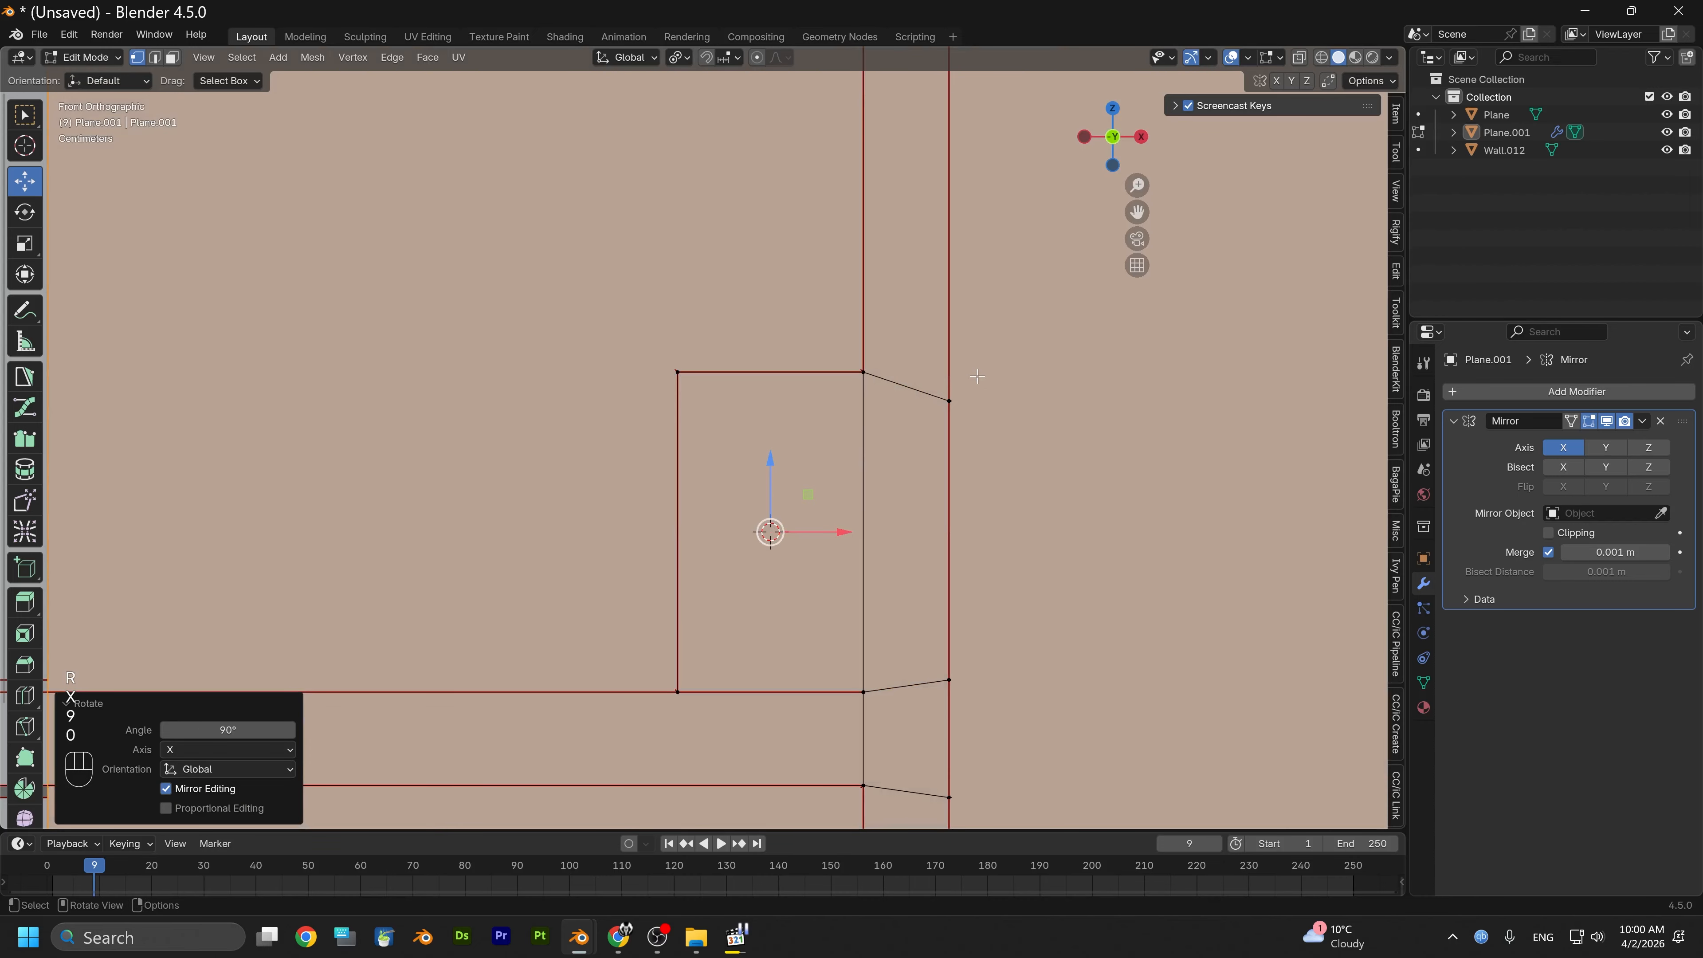
Scale the plane down to fit inside the handle block and move it about 0.027 m outward along the negative Y axis
key(s)
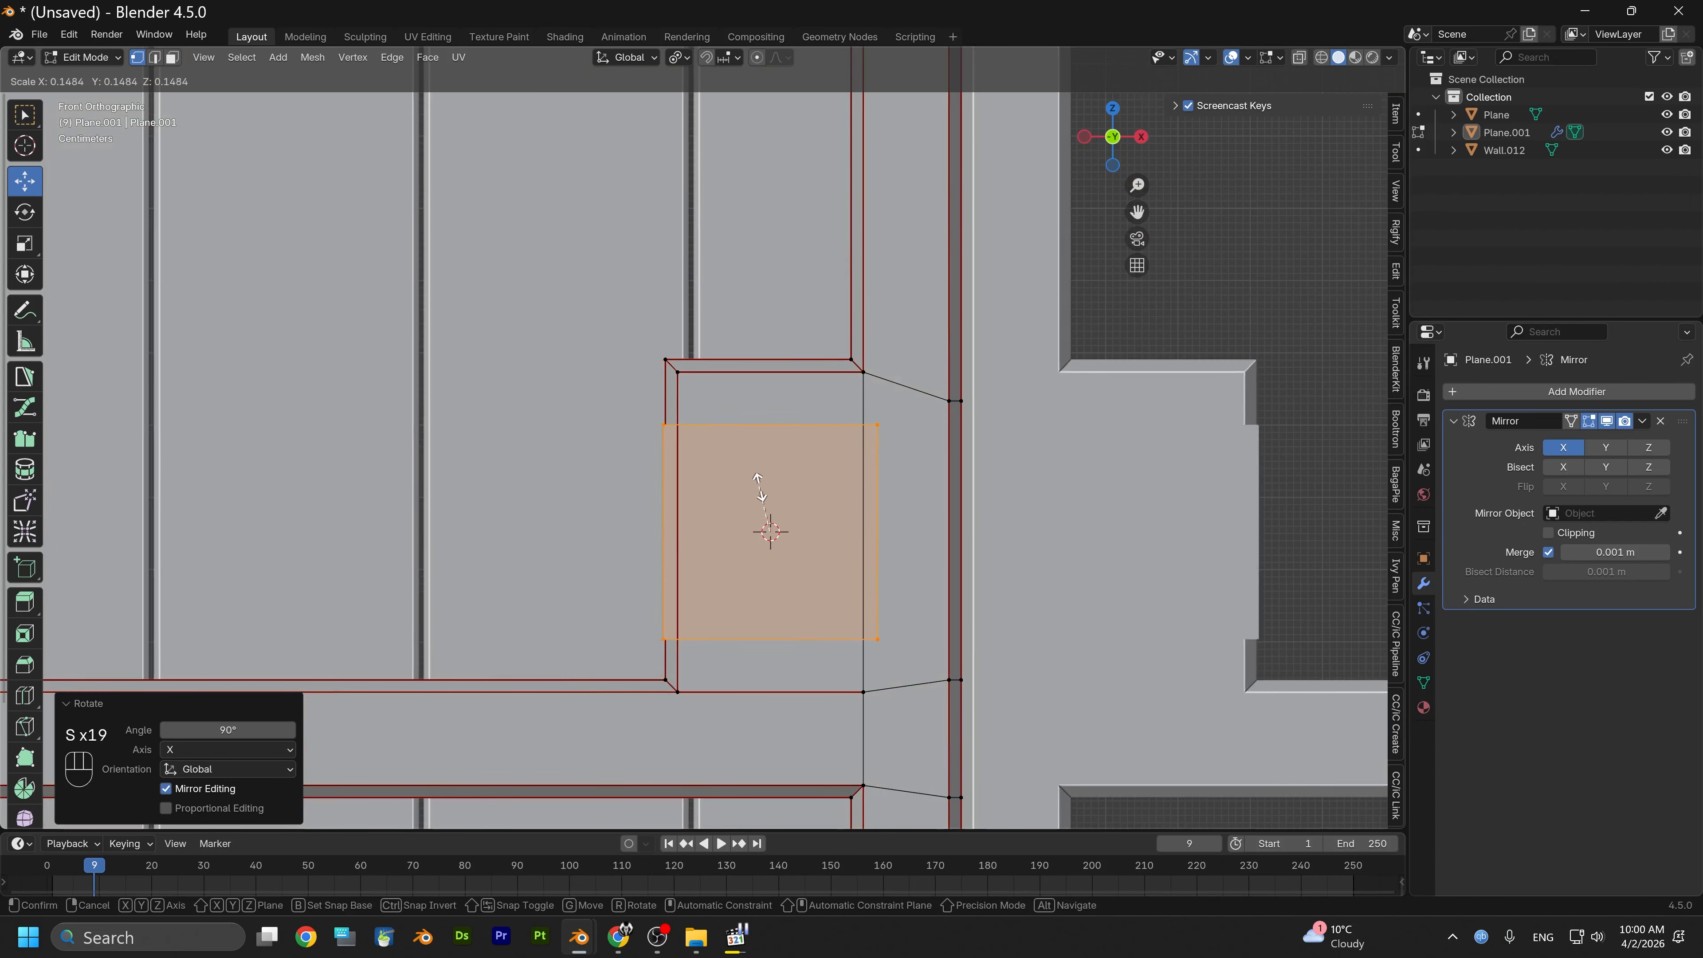
click(747, 516)
mouse_move(770, 533)
alt+mouse_down()
mouse_move(1005, 530)
mouse_move(786, 547)
alt+mouse_up()
alt+drag(1004, 513, 1165, 189)
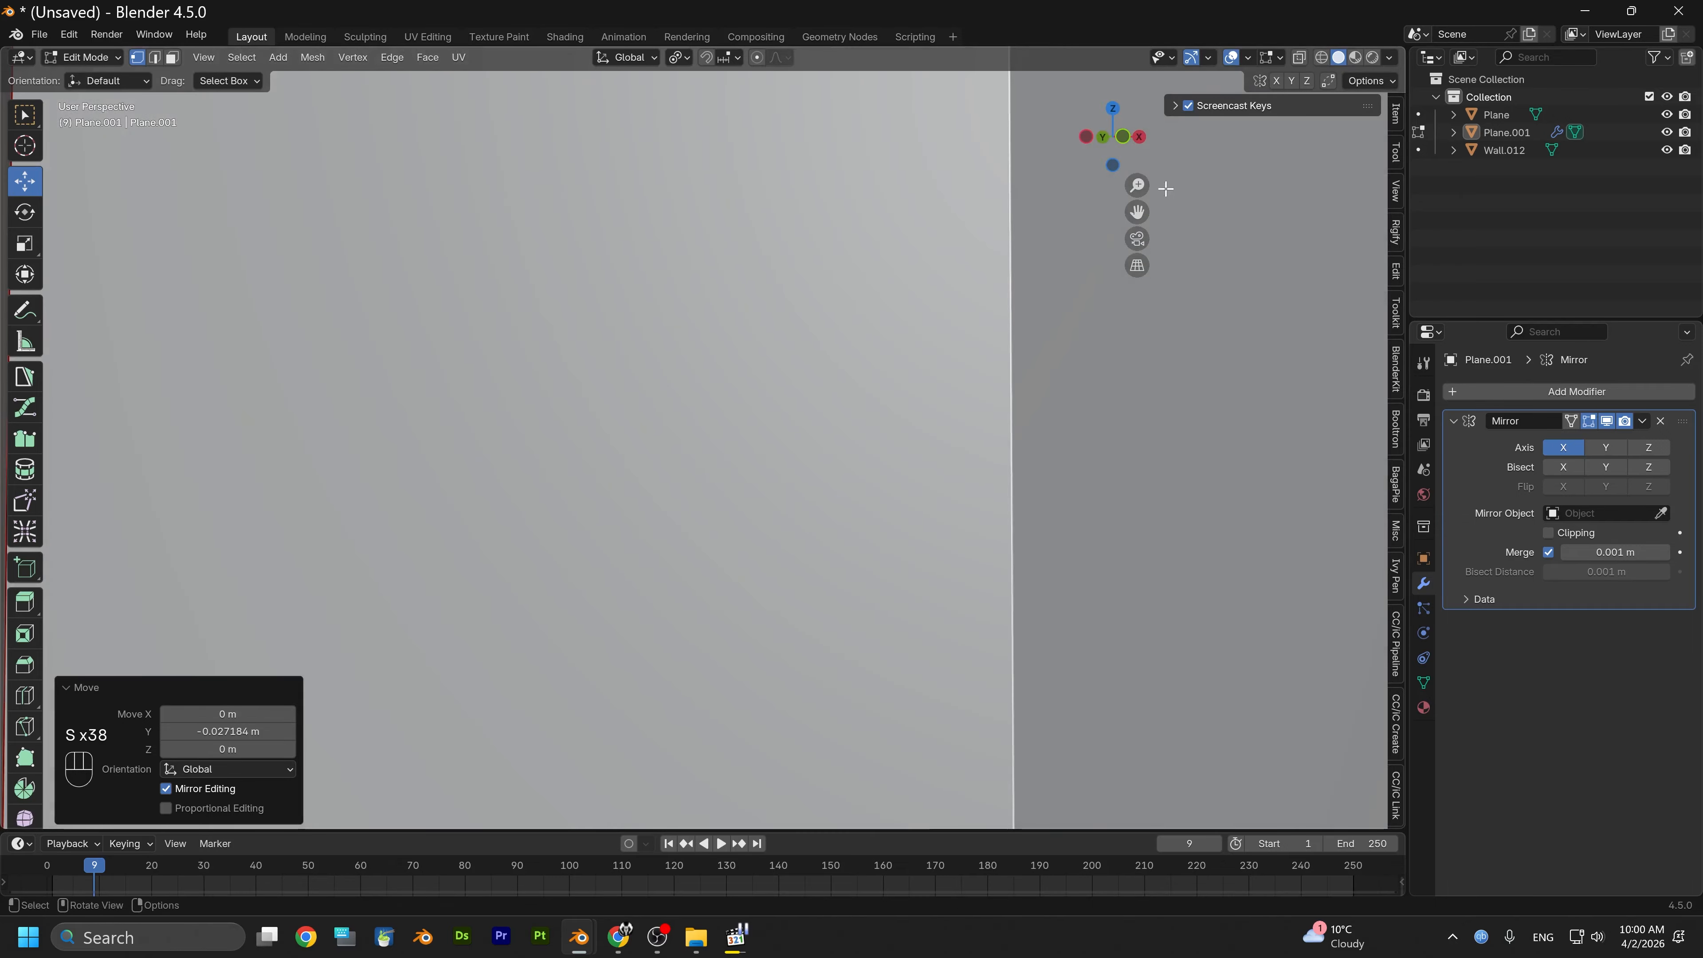
In the front view, rotate the square plane 45° into a diamond and scale it to about 0.78 within the handle block
click(1119, 137)
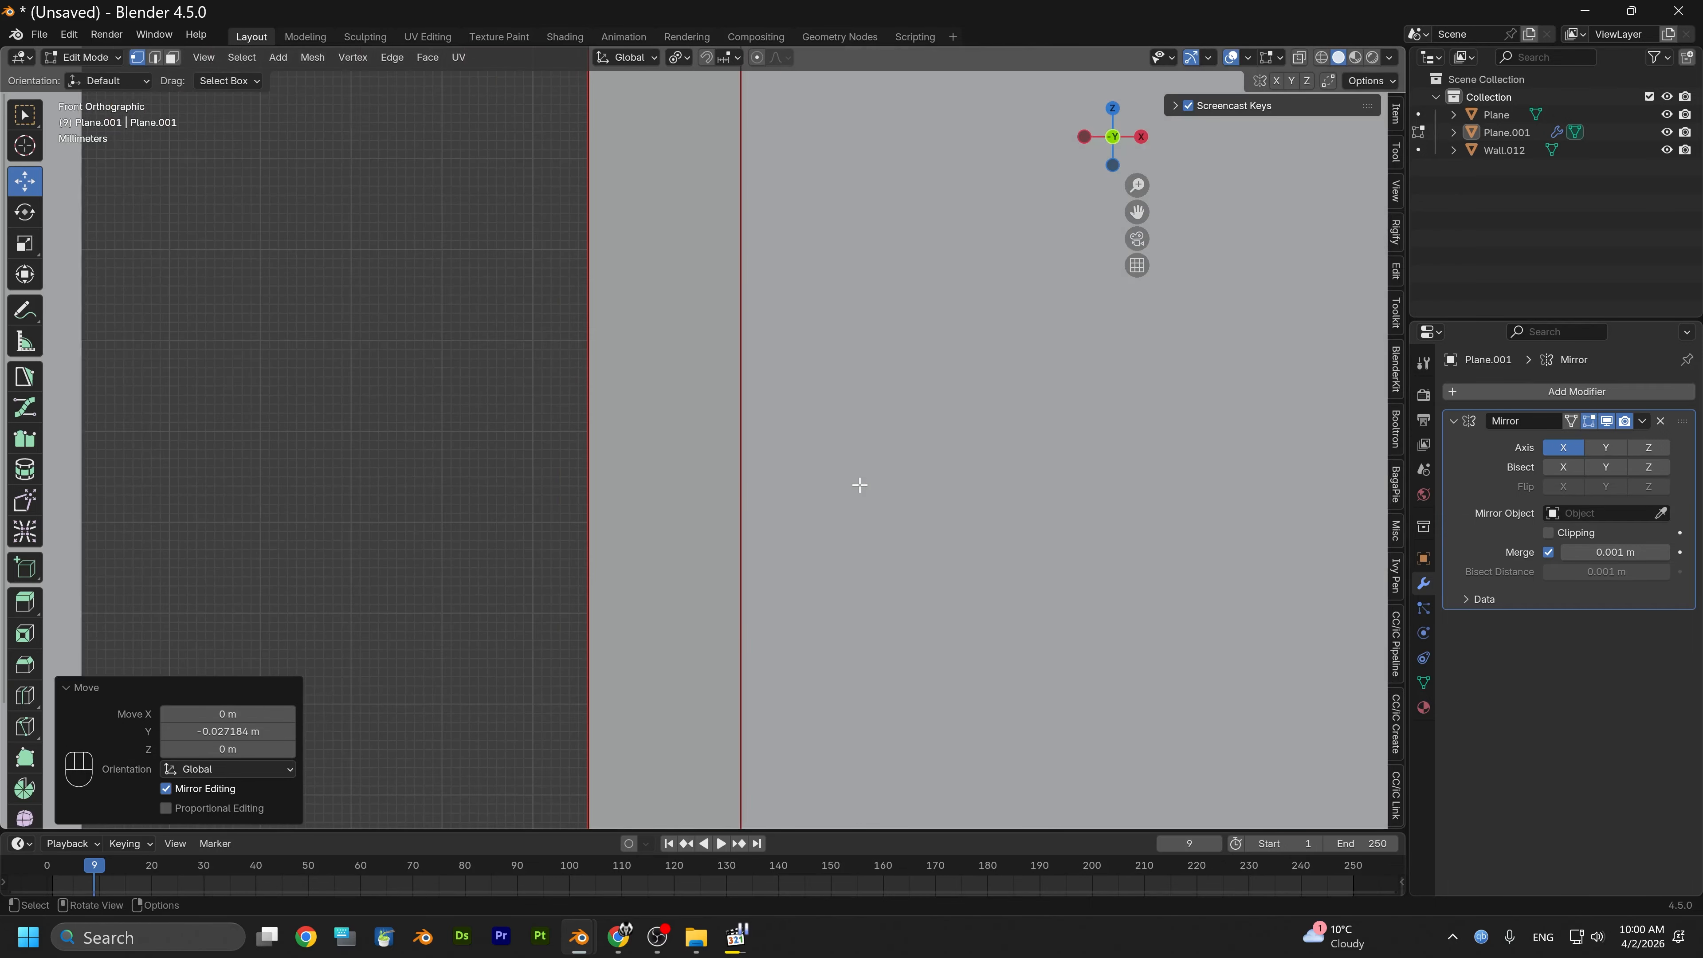
click(1111, 140)
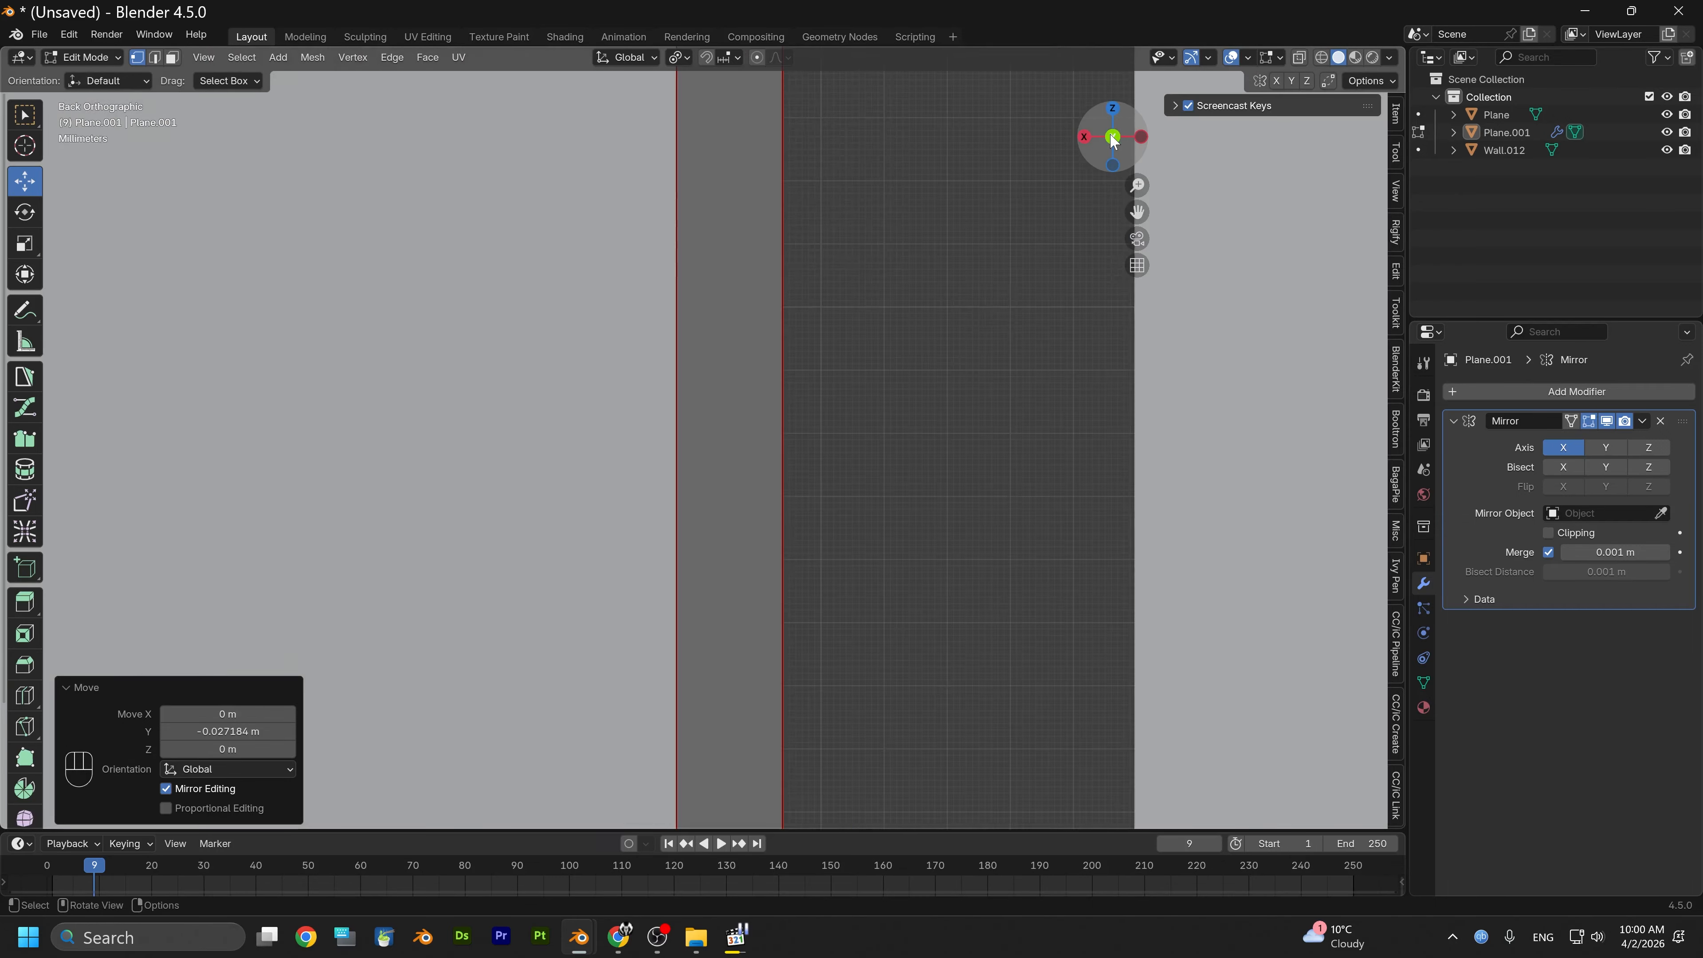
click(1110, 140)
scroll(780, 425, down, 1)
scroll(779, 426, down, 20)
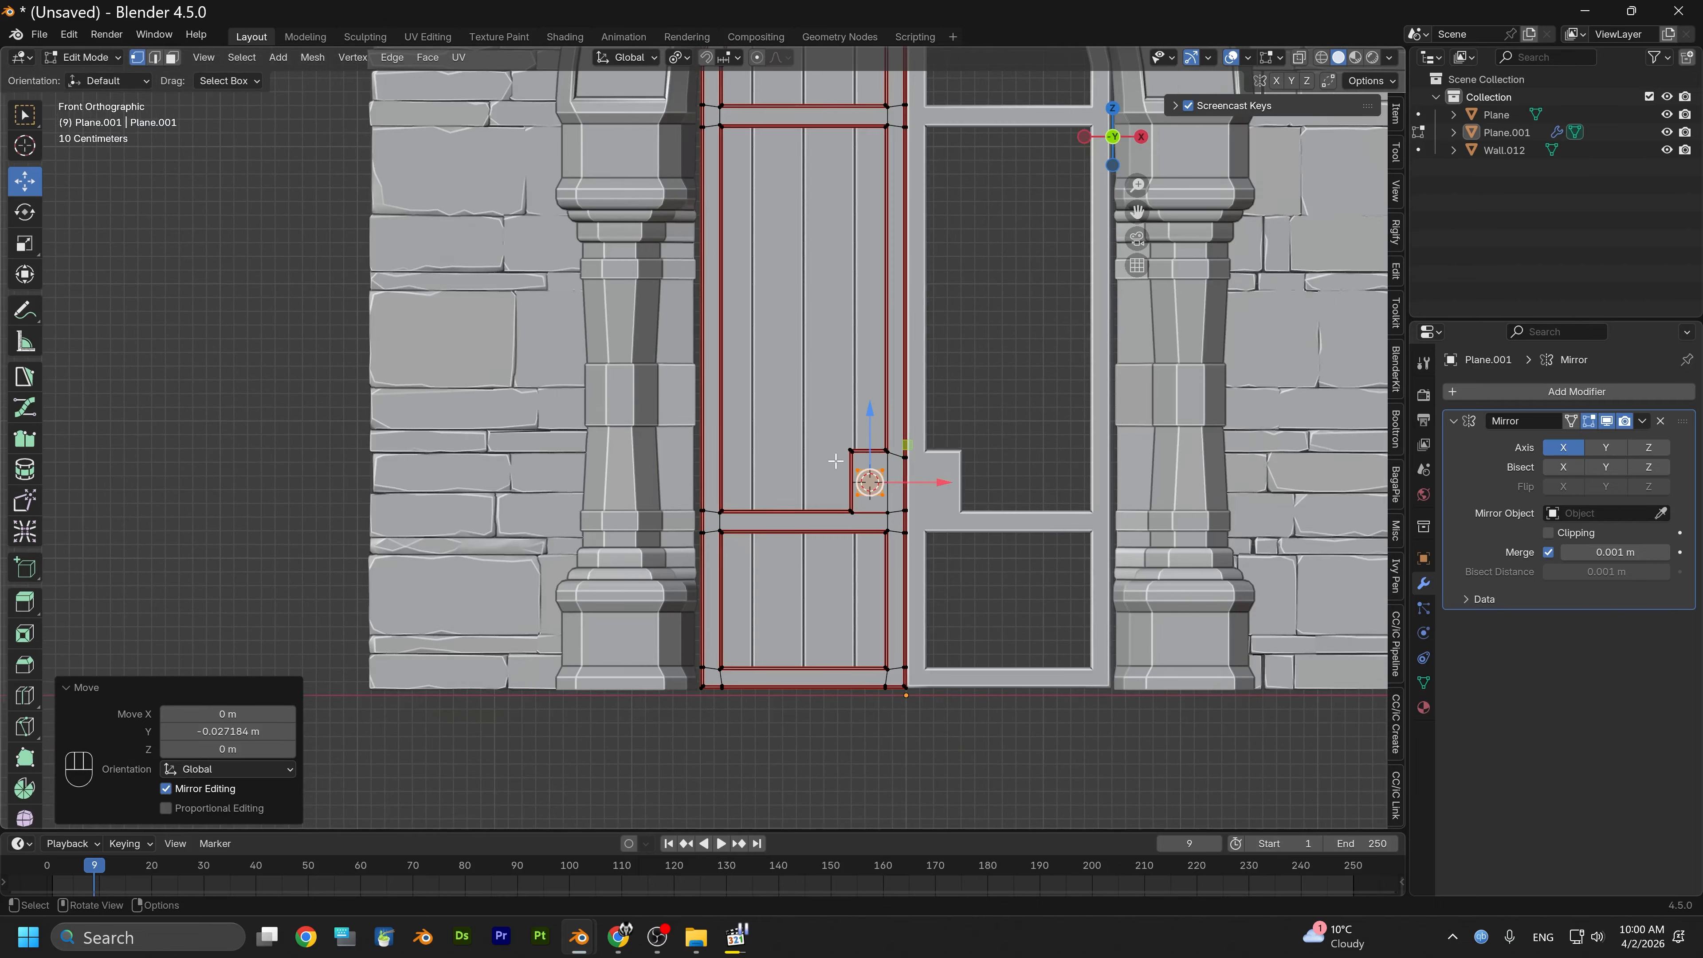
scroll(889, 434, up, 4)
alt+right_drag(889, 435, 1006, 489)
shift+middle_drag(1005, 490, 624, 429)
alt+right_drag(624, 430, 846, 538)
shift+middle_drag(846, 538, 711, 448)
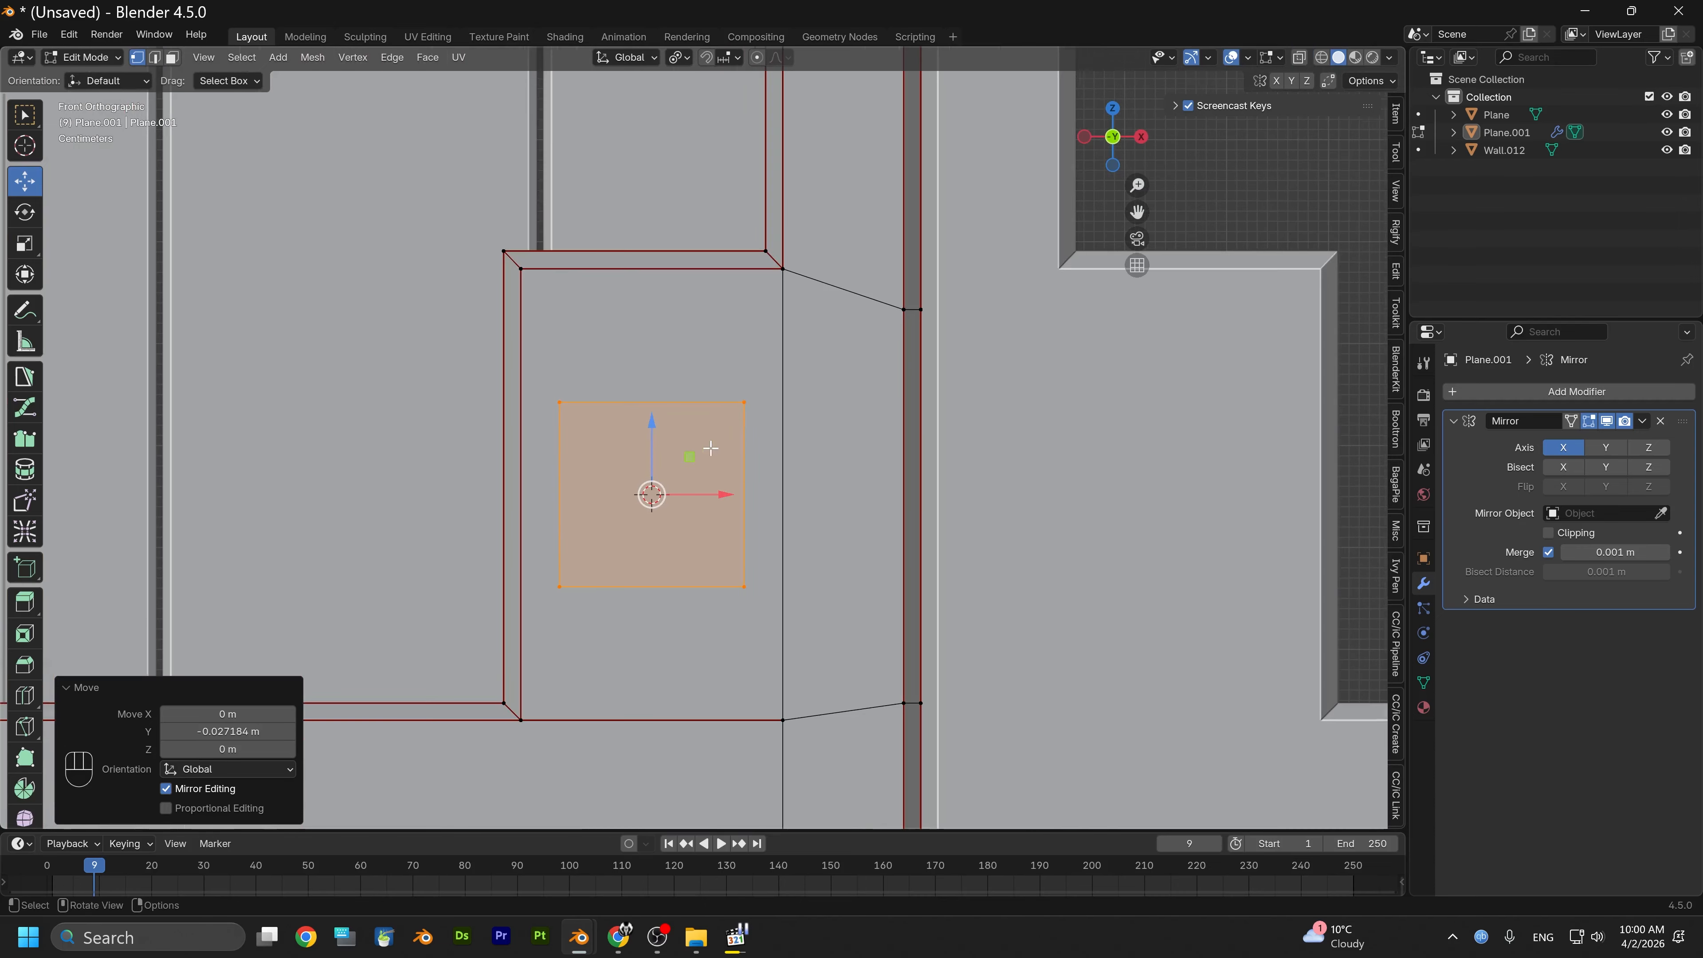
key(s)
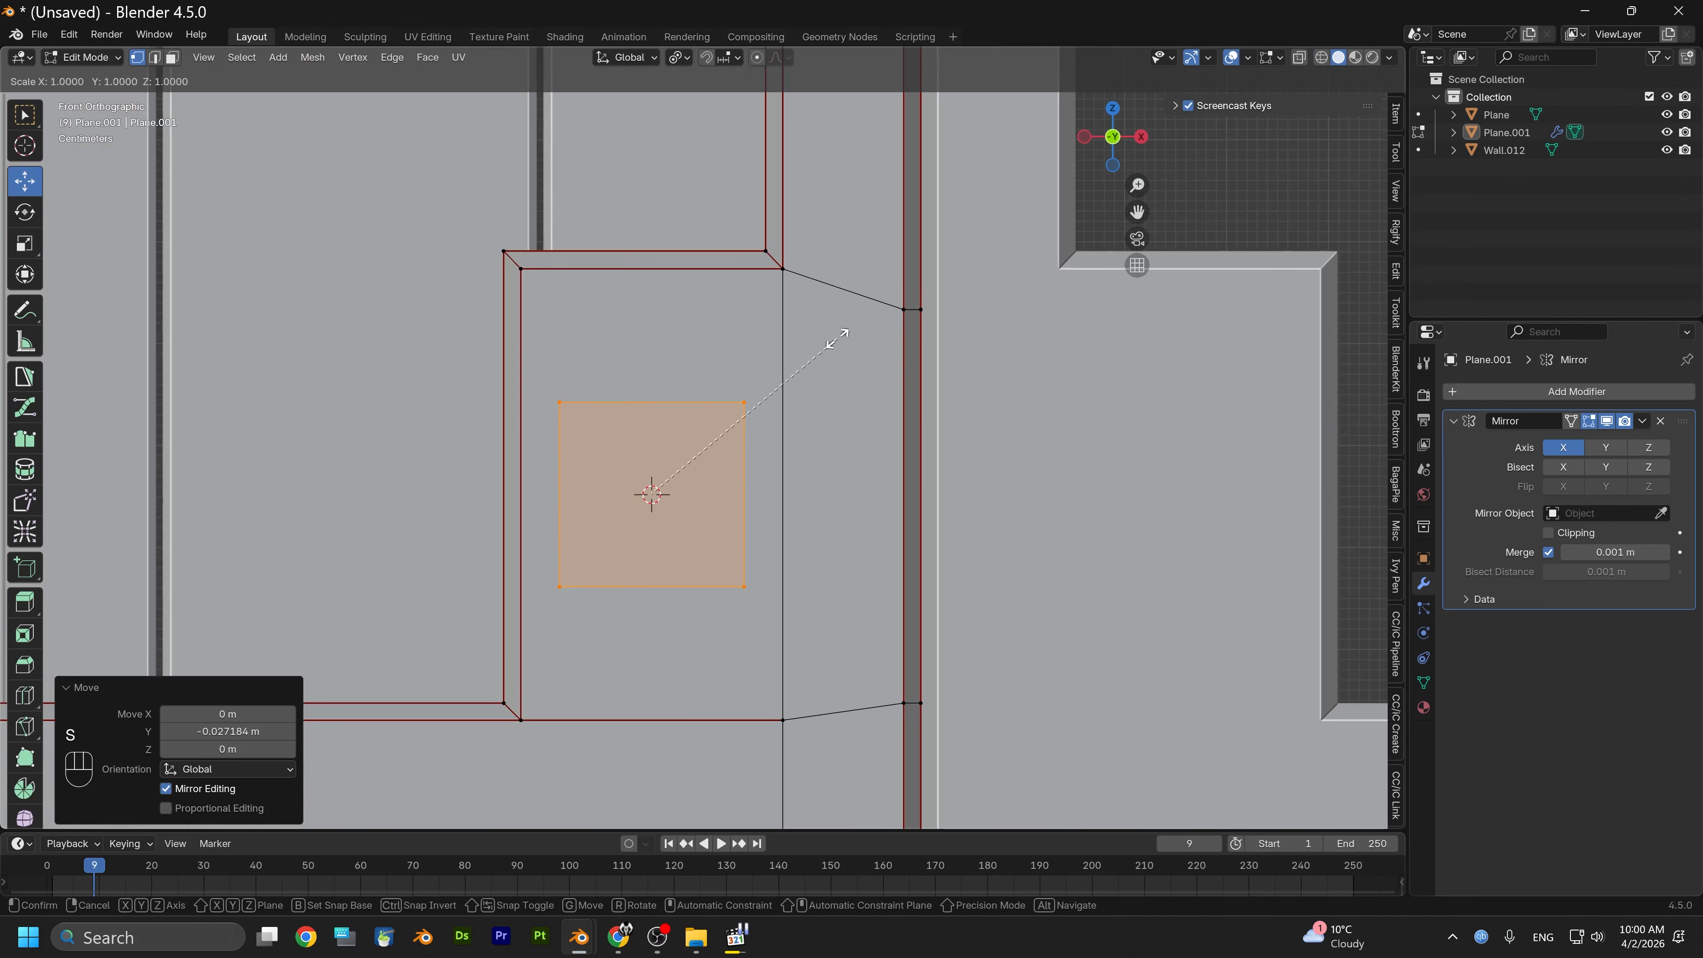
click(838, 337)
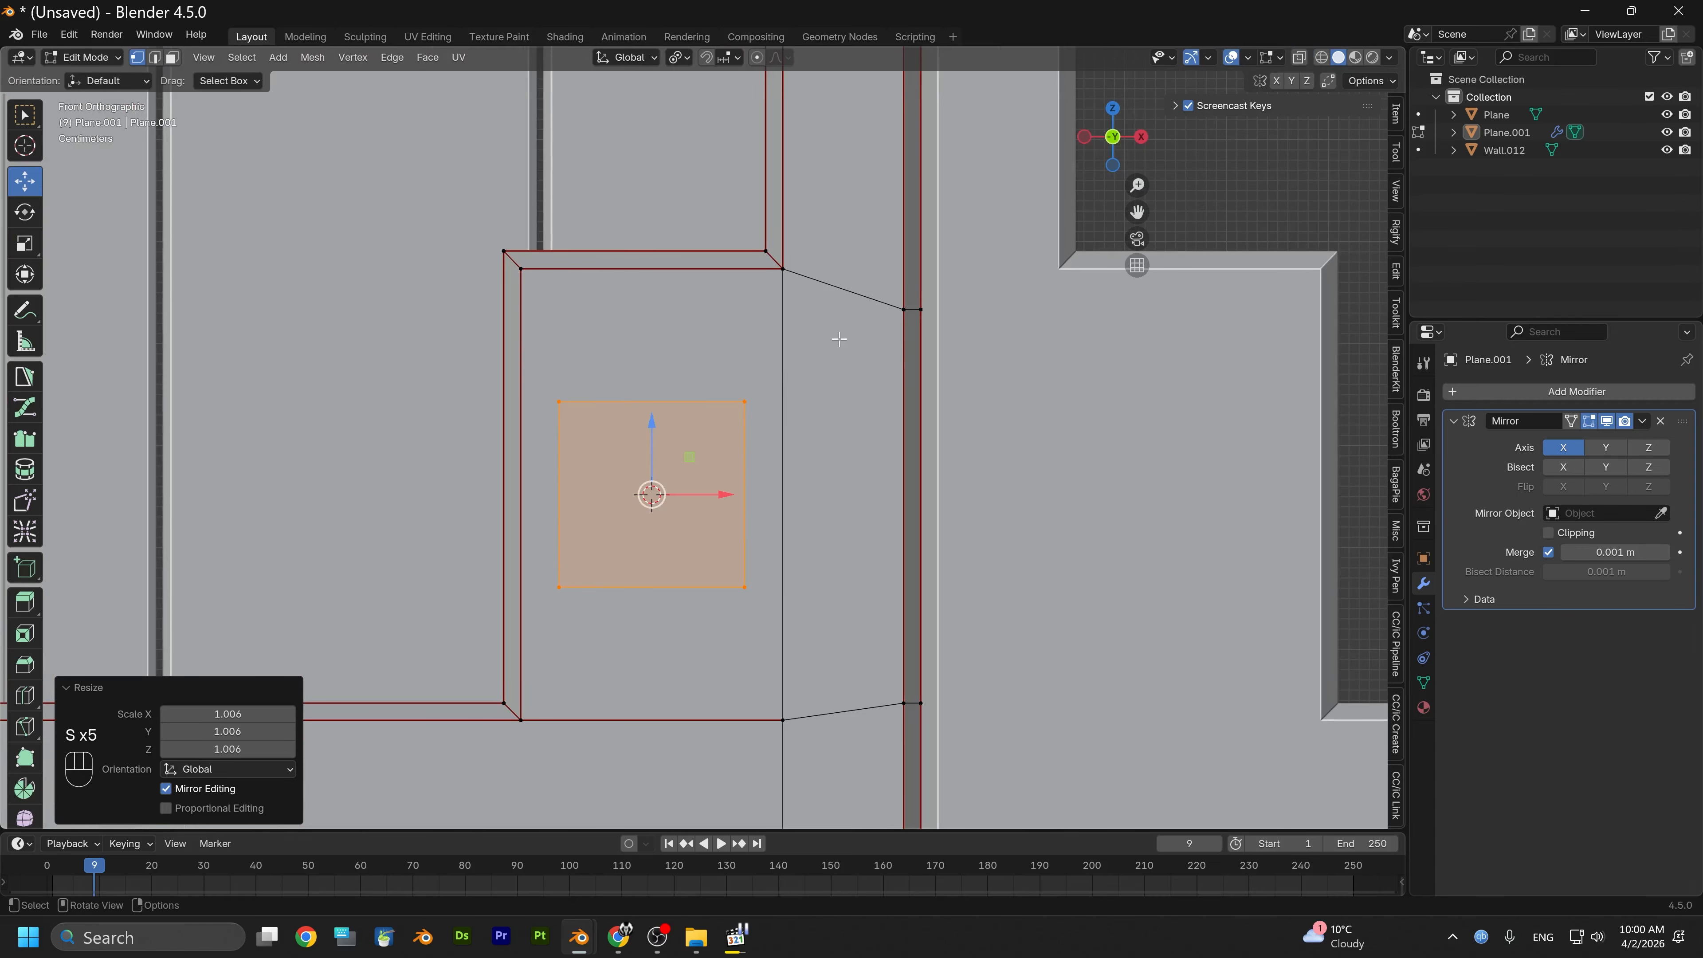
text(r4)
click(851, 368)
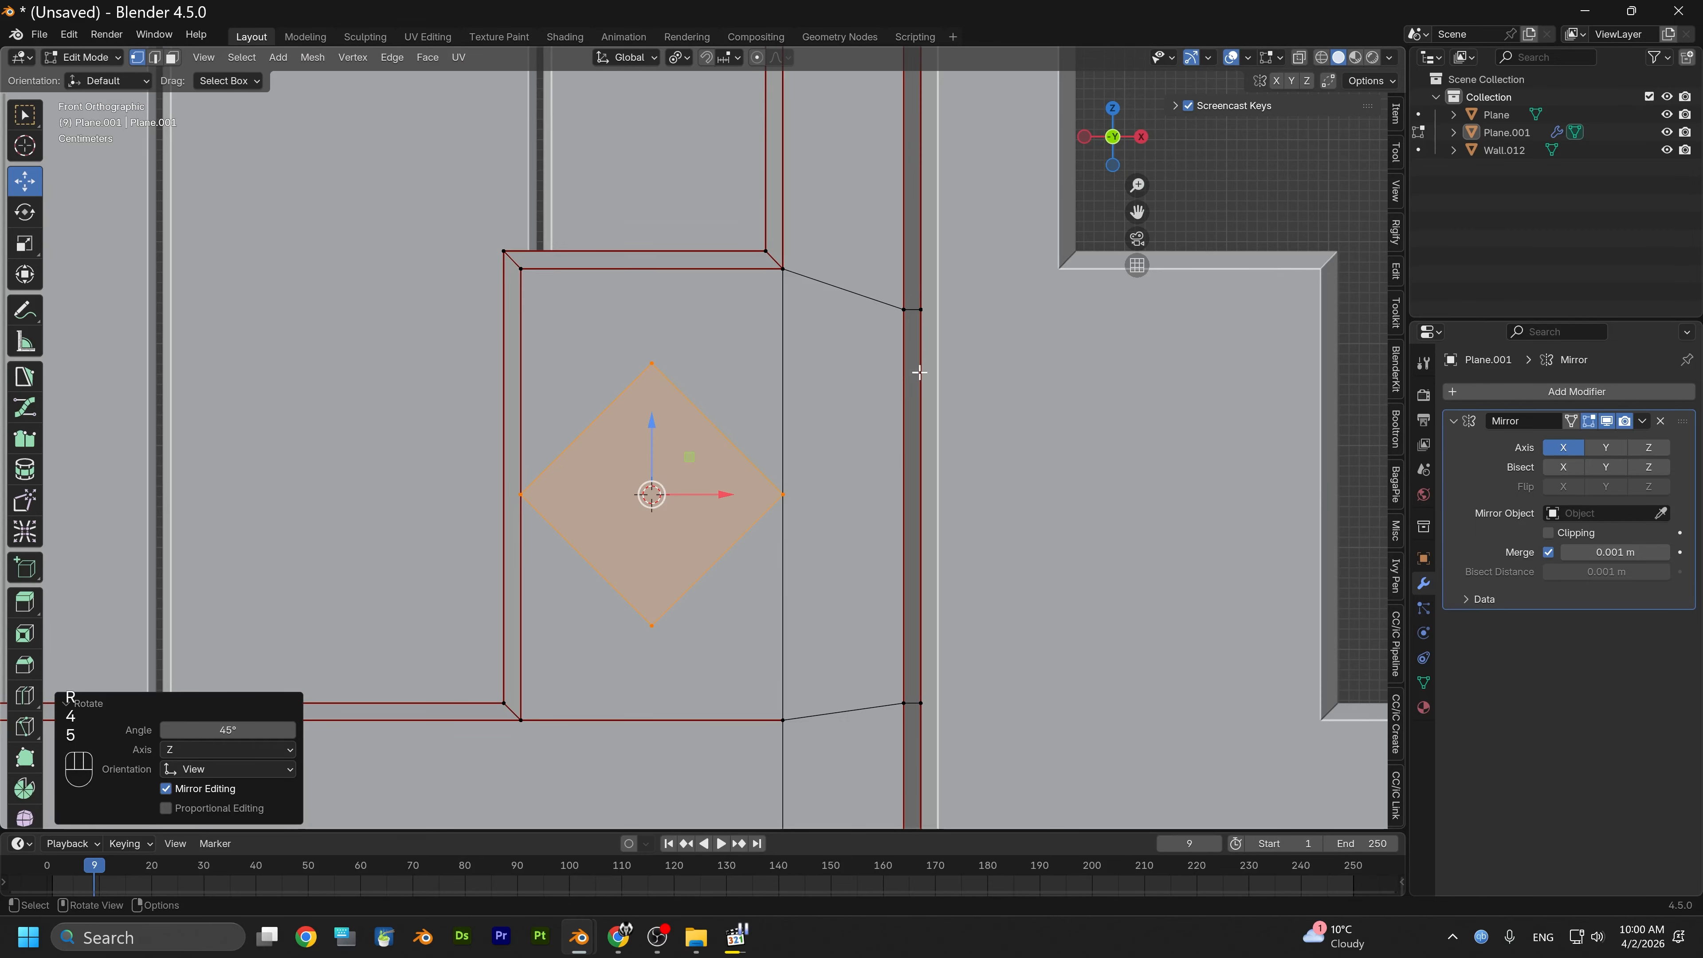
key(s)
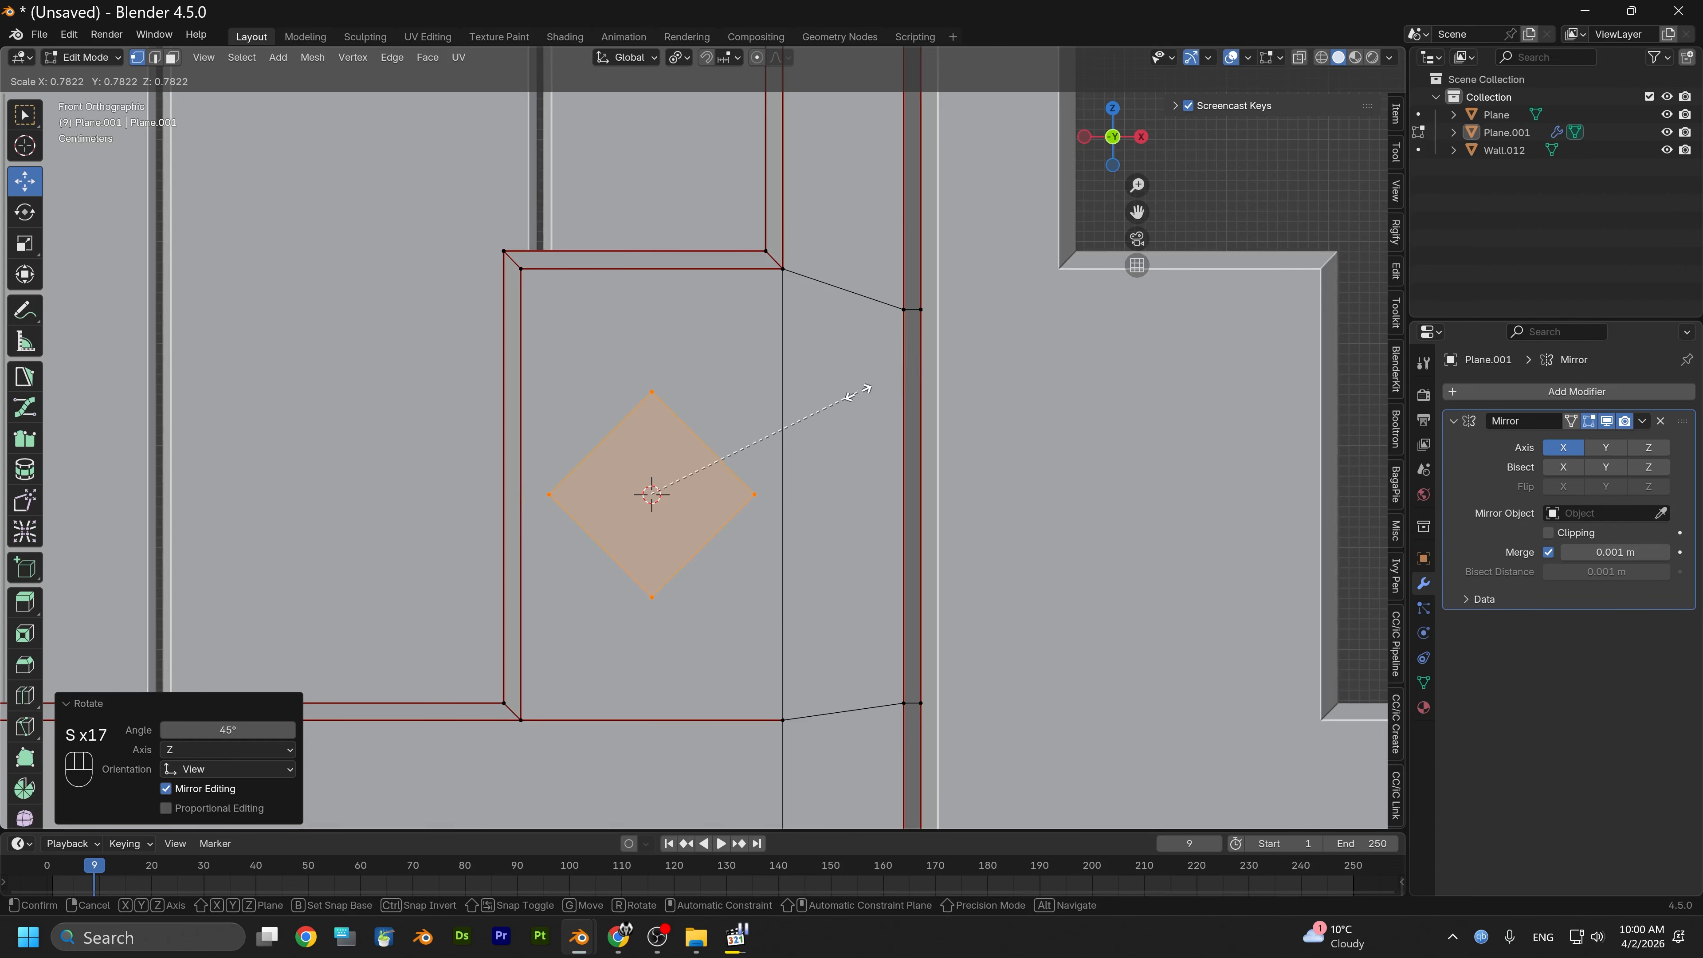
click(860, 394)
Extrude the diamond about 0.022 m outward from the door
middle_drag(803, 412, 938, 487)
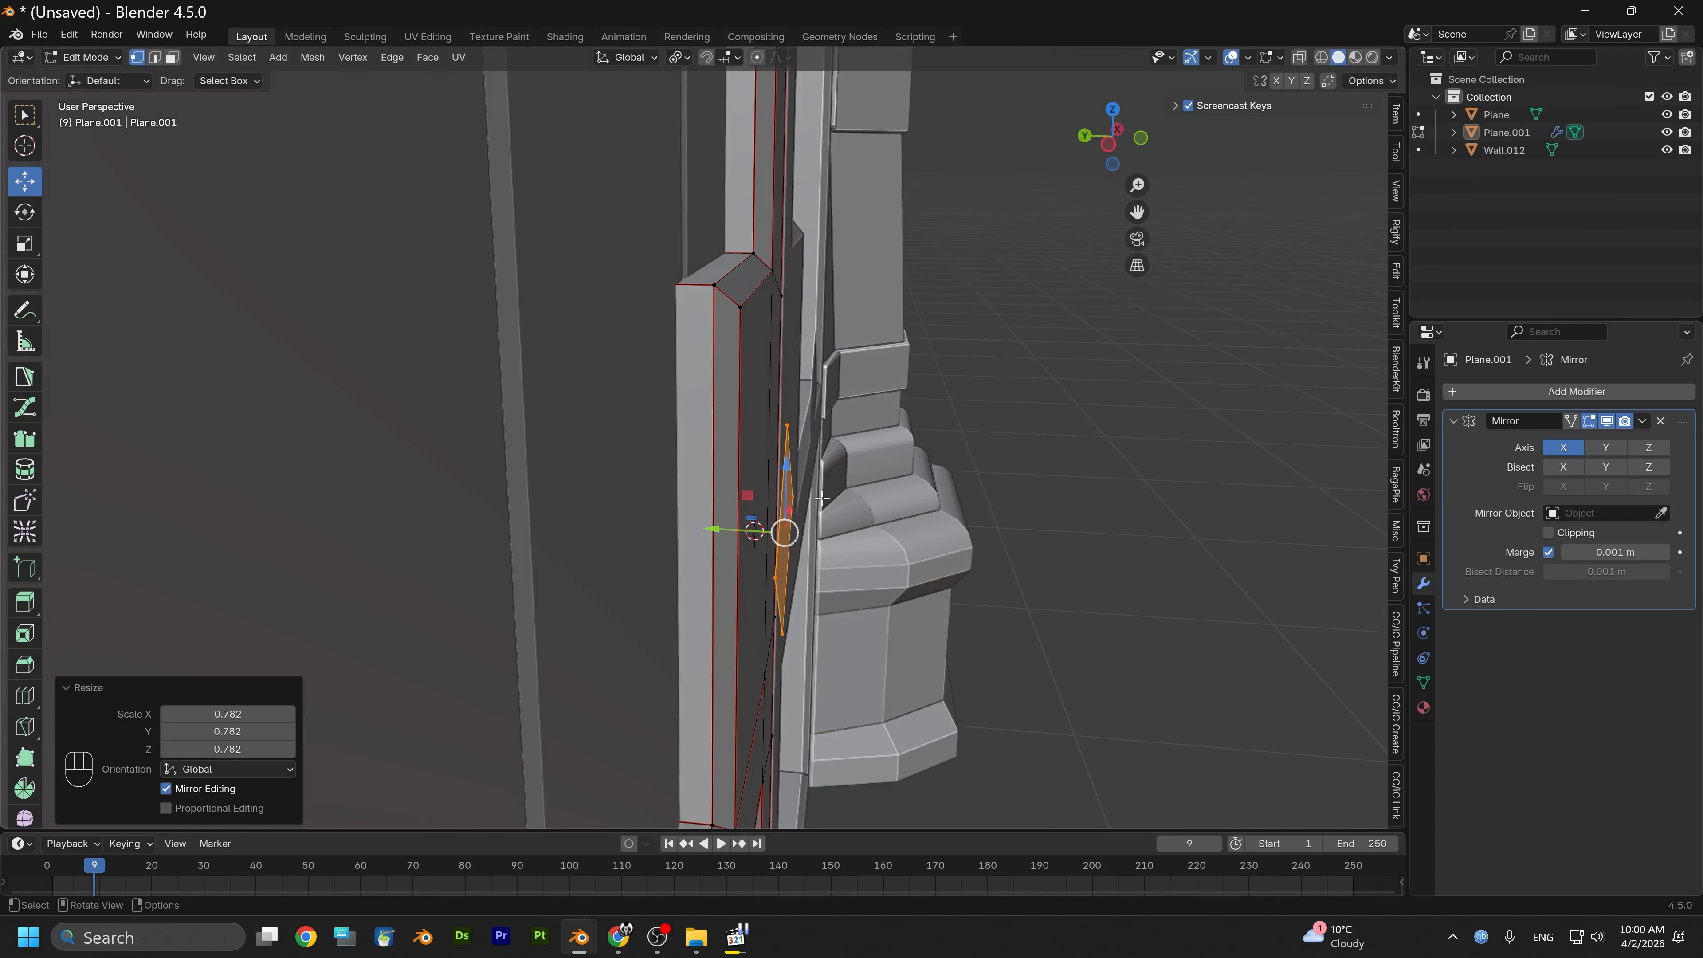
key(e)
click(846, 505)
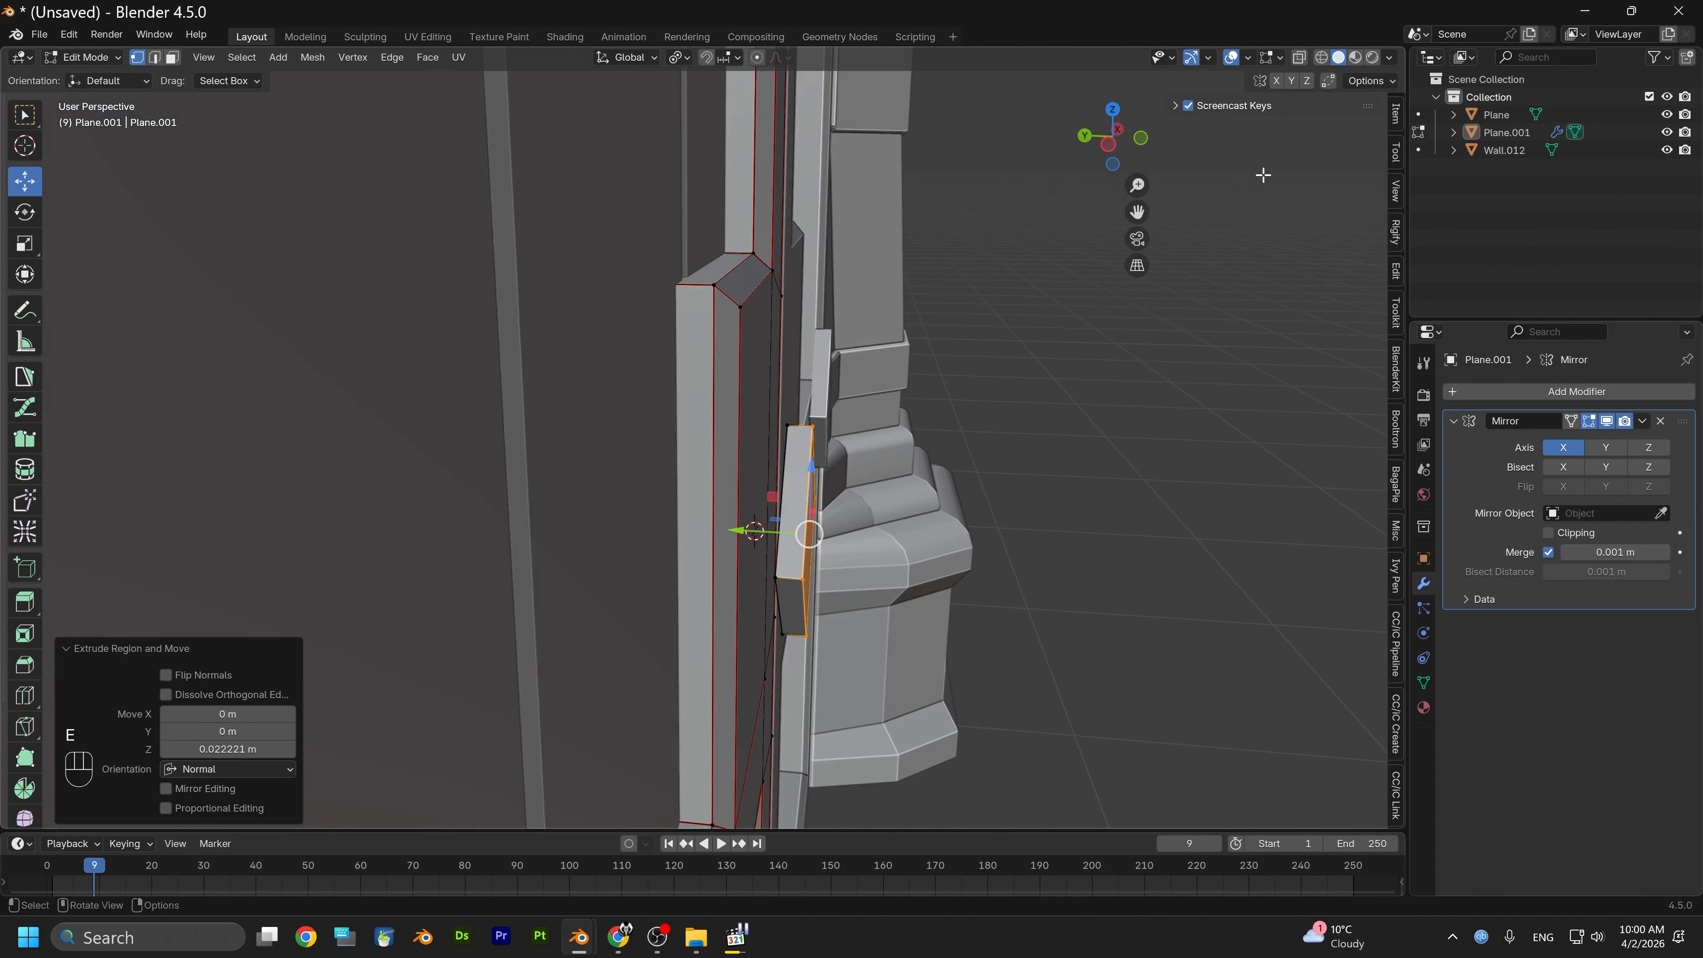
Delete the diamond plate's back face, the one facing the door
click(1142, 139)
scroll(696, 463, up, 2)
alt+drag(692, 488, 893, 544)
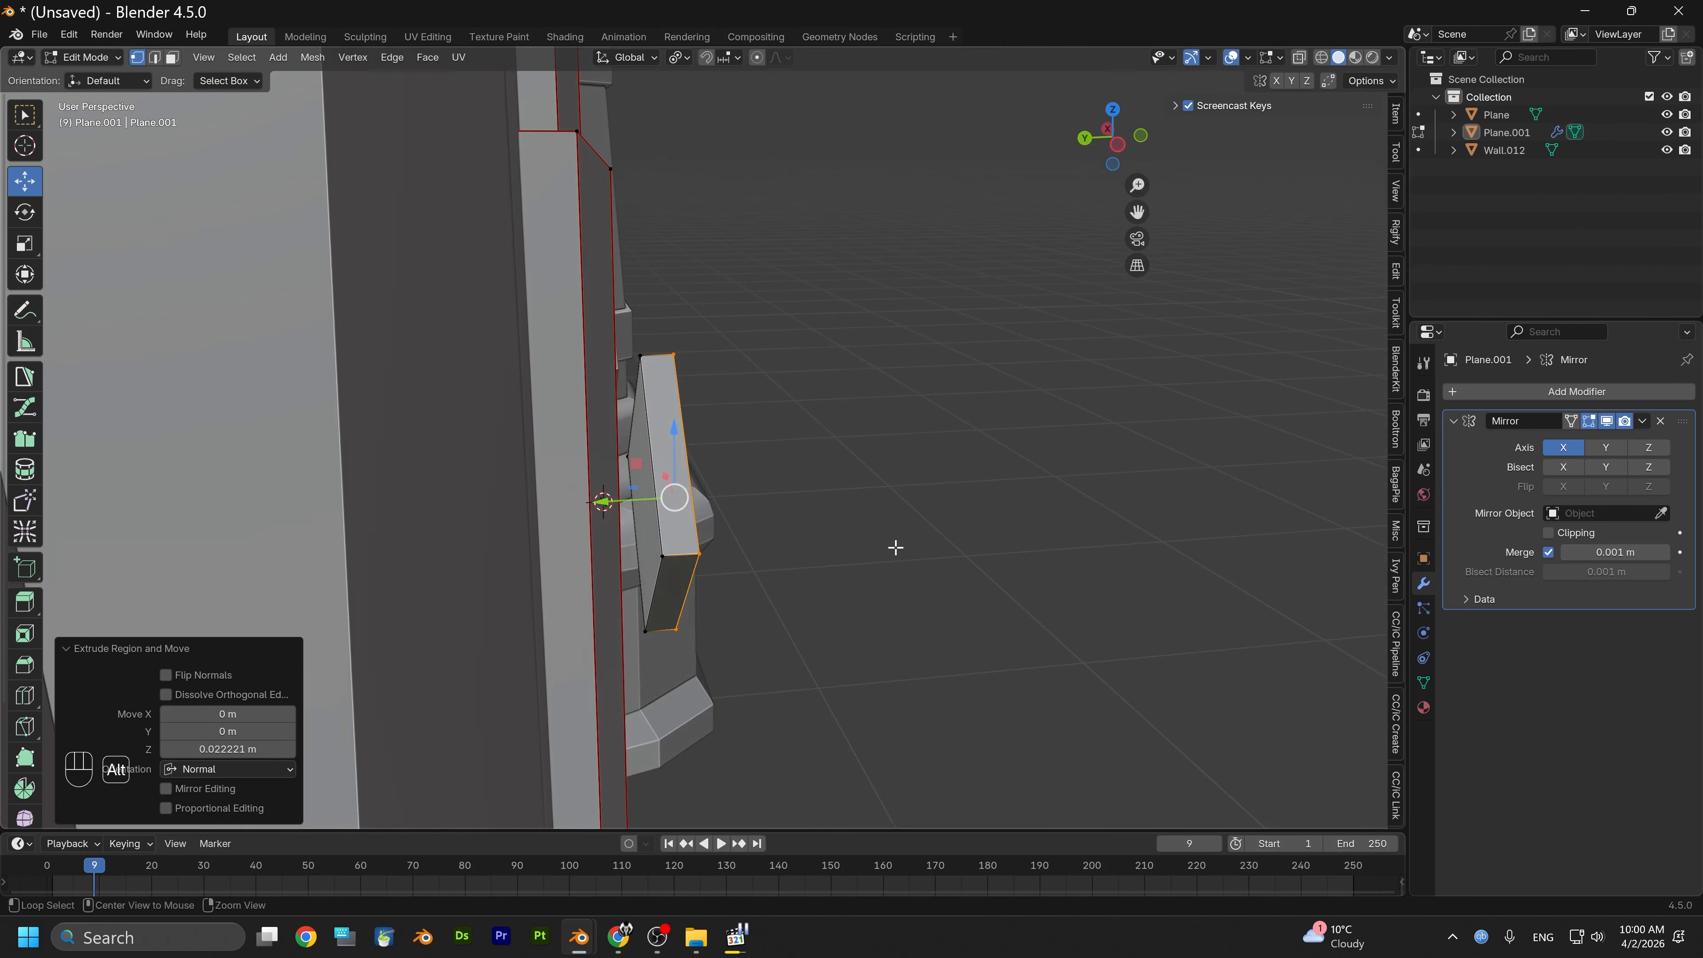
click(173, 59)
click(634, 511)
right_click(634, 511)
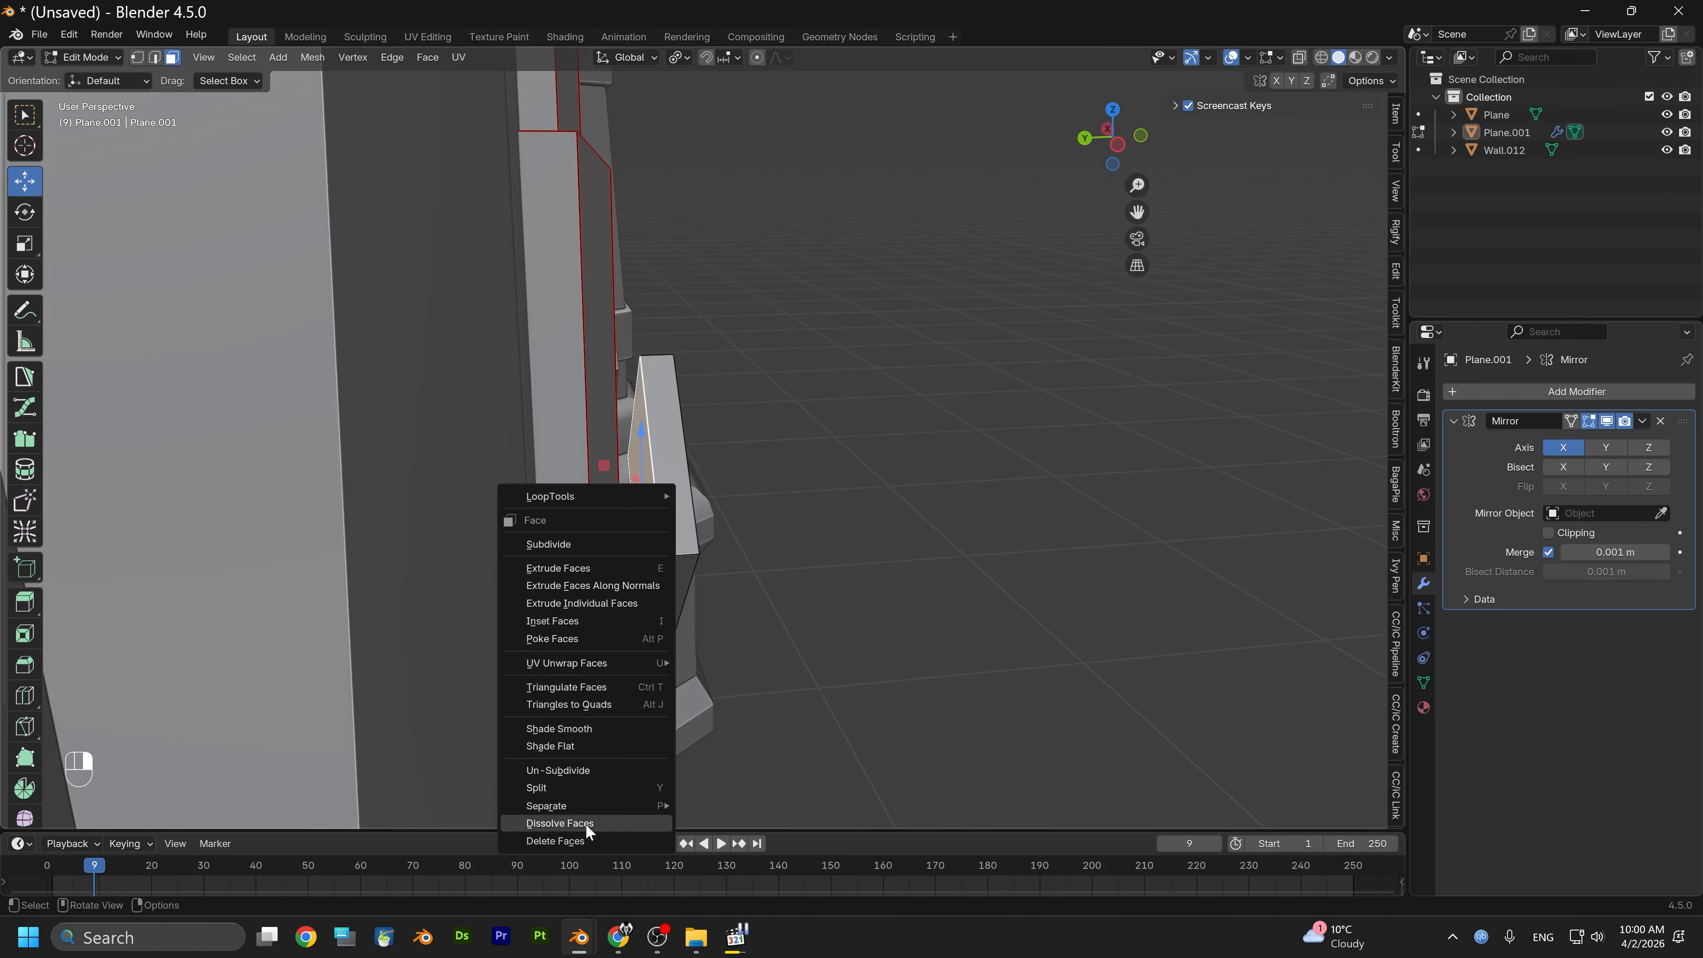
click(579, 842)
Bevel the outline edges of the diamond plate's front face by about 0.0074 m with one segment
alt+drag(734, 628, 620, 584)
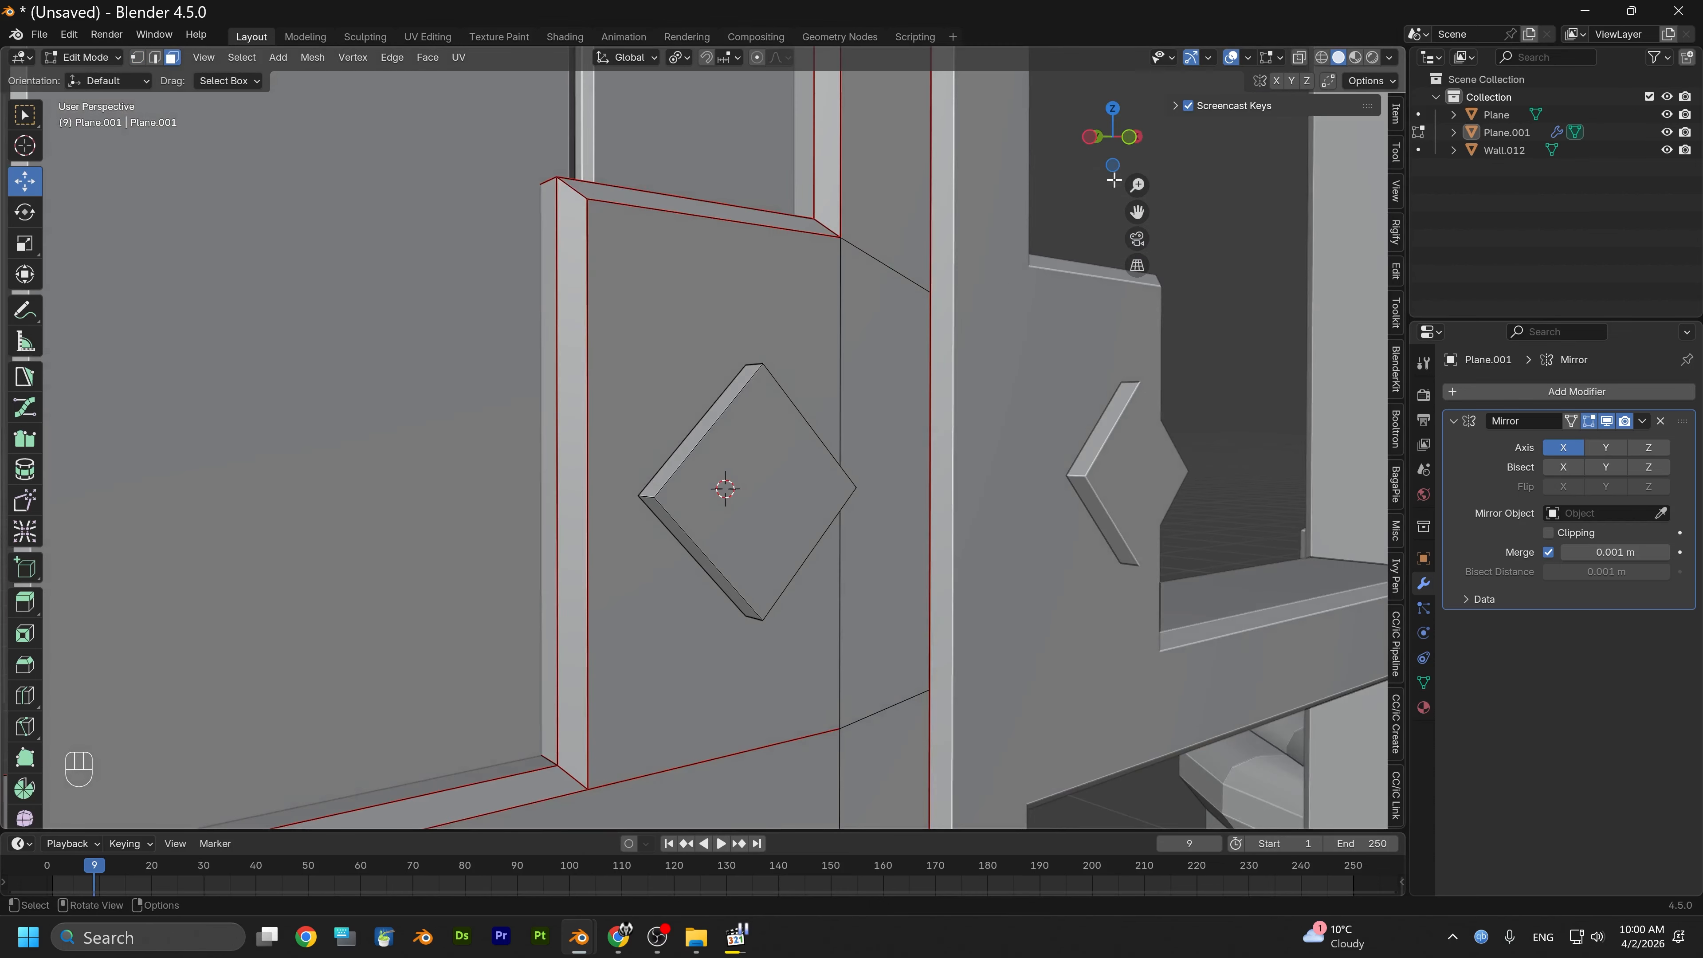
click(1134, 143)
scroll(791, 488, up, 1)
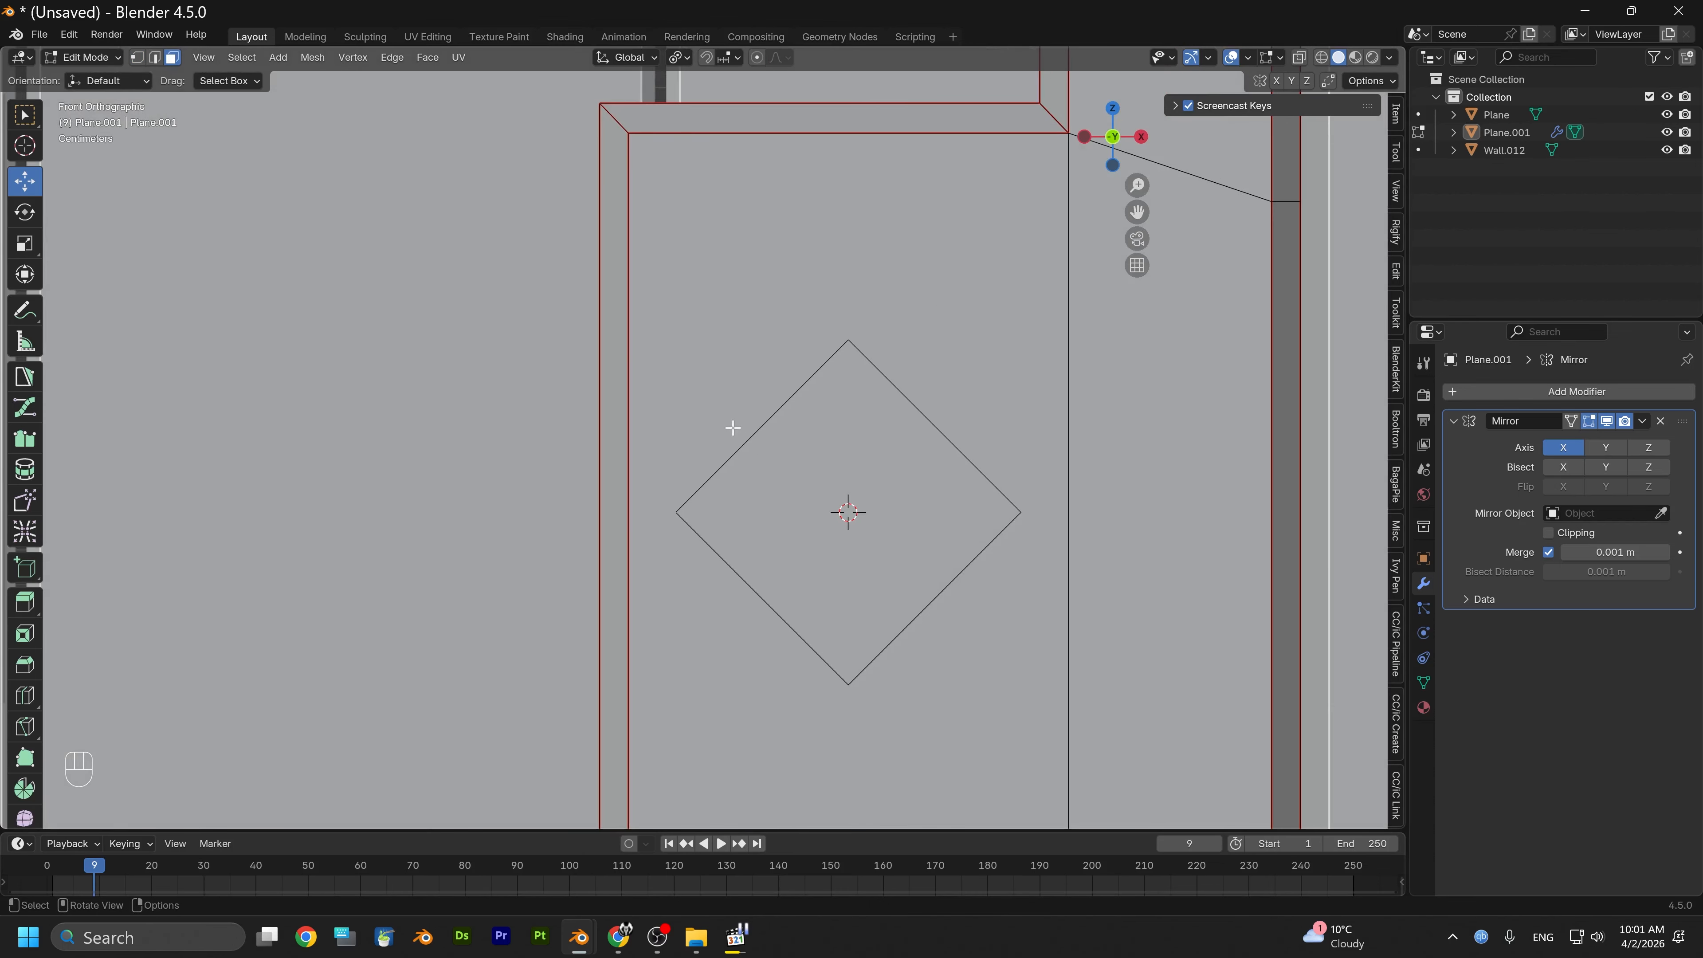
click(758, 433)
alt+drag(758, 433, 796, 530)
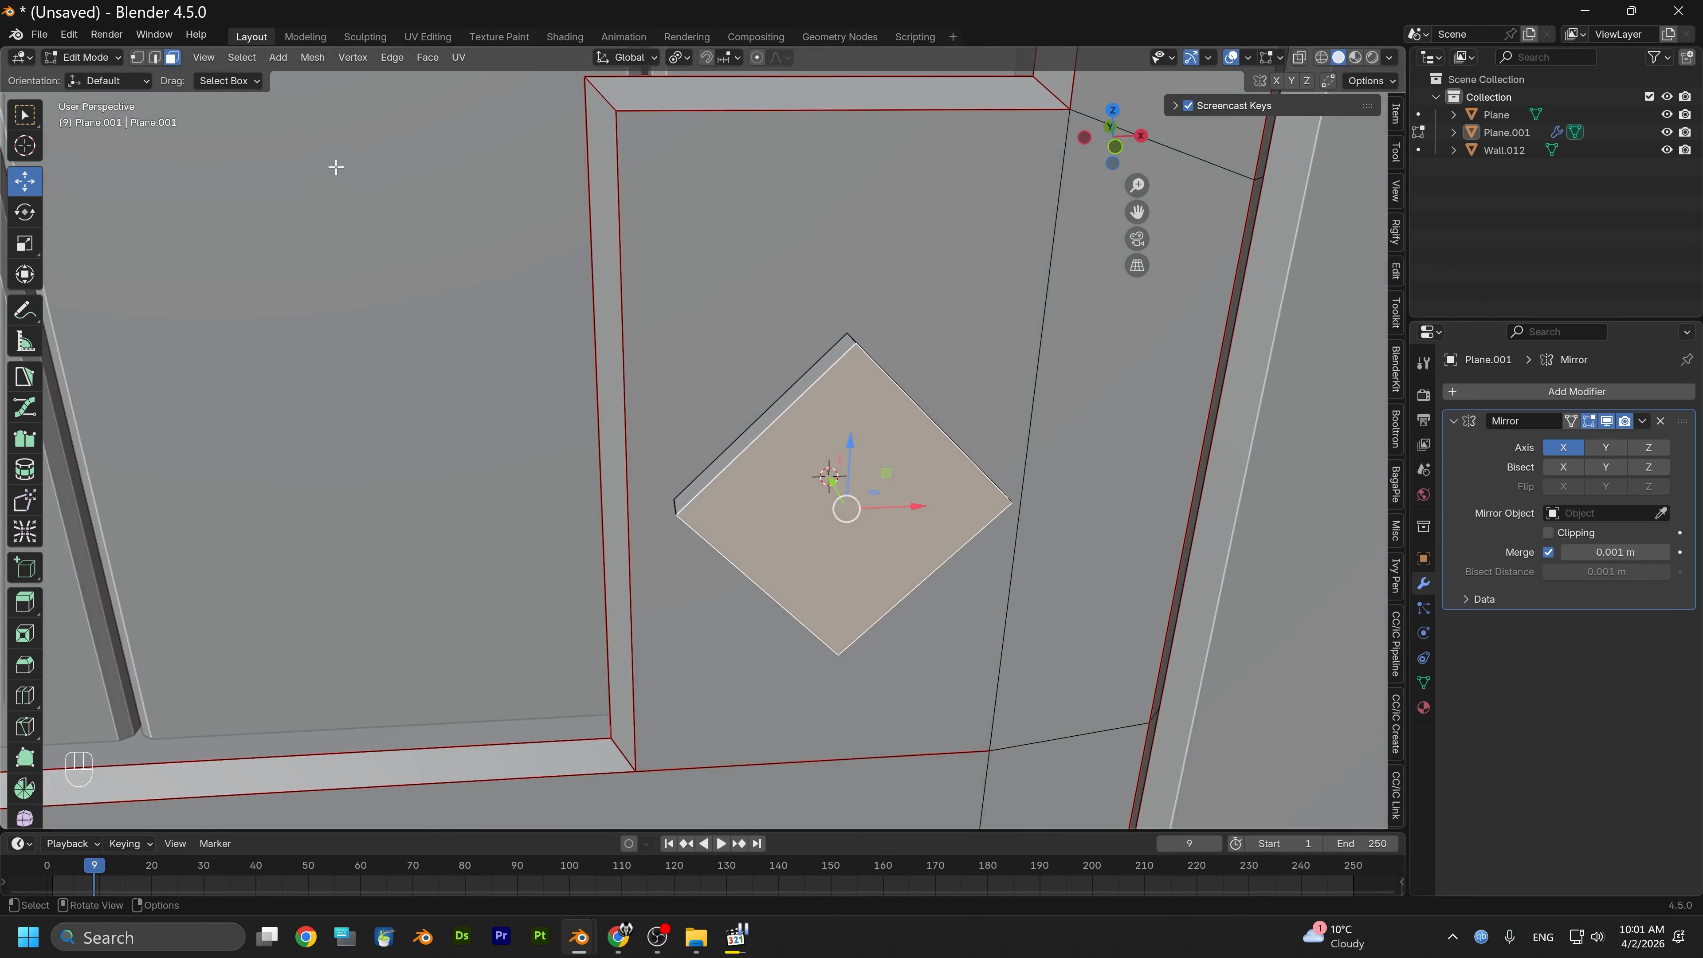
click(155, 58)
key(ctrl+b)
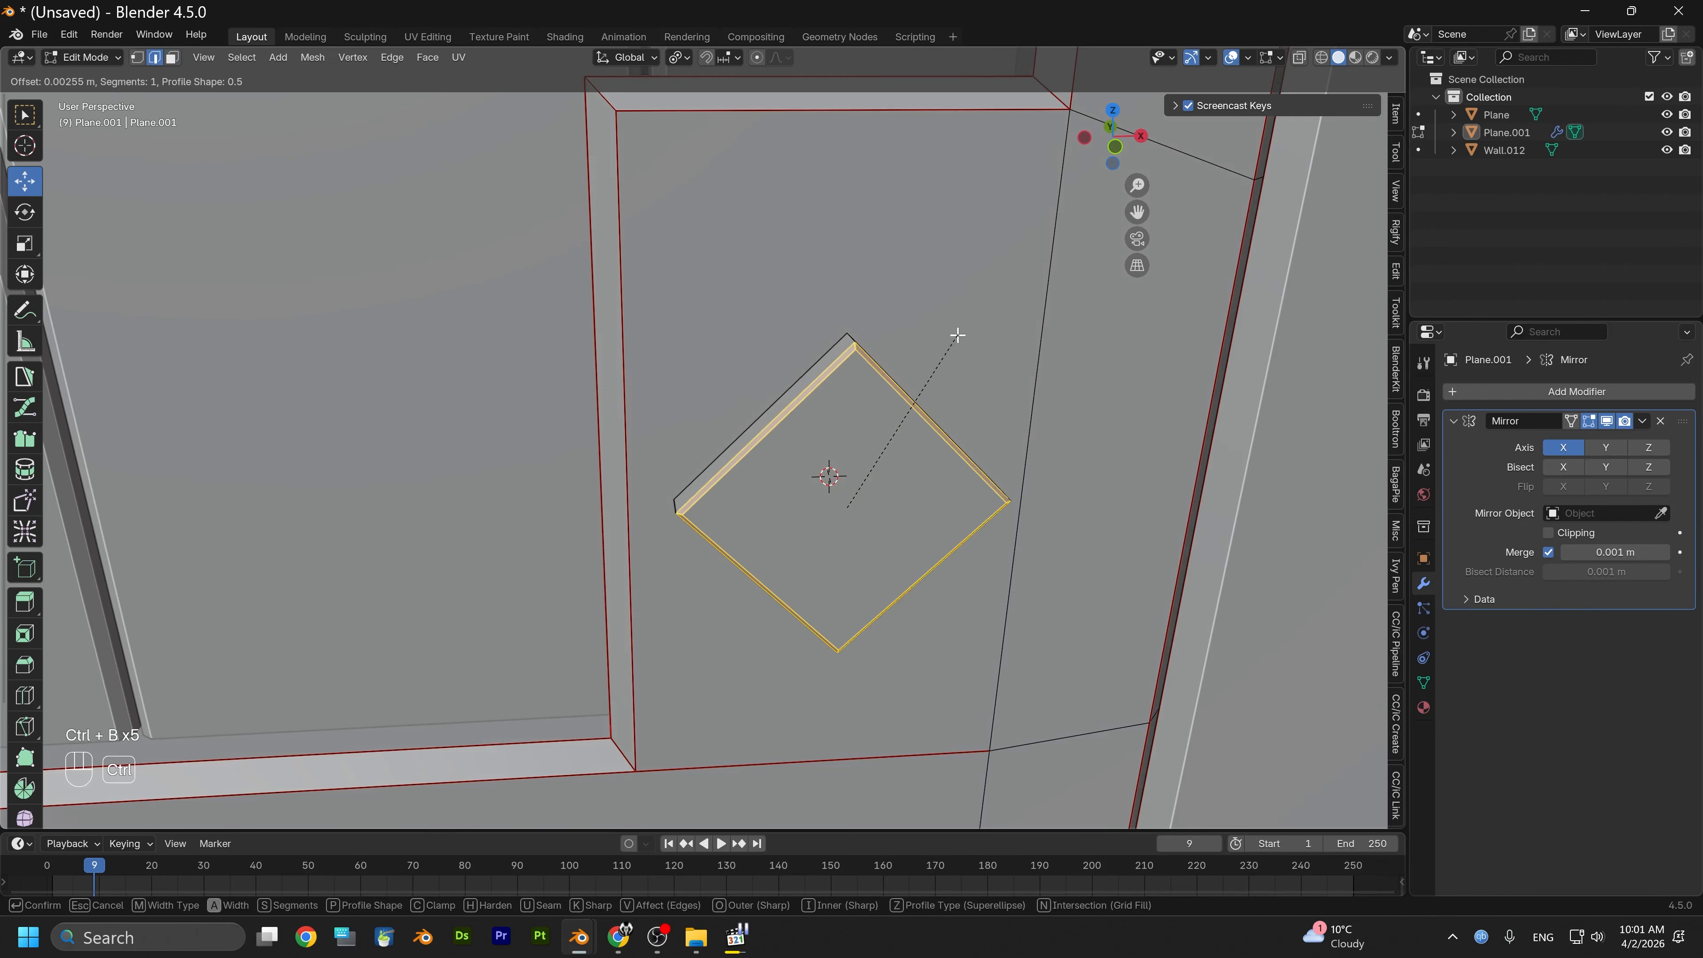
click(950, 326)
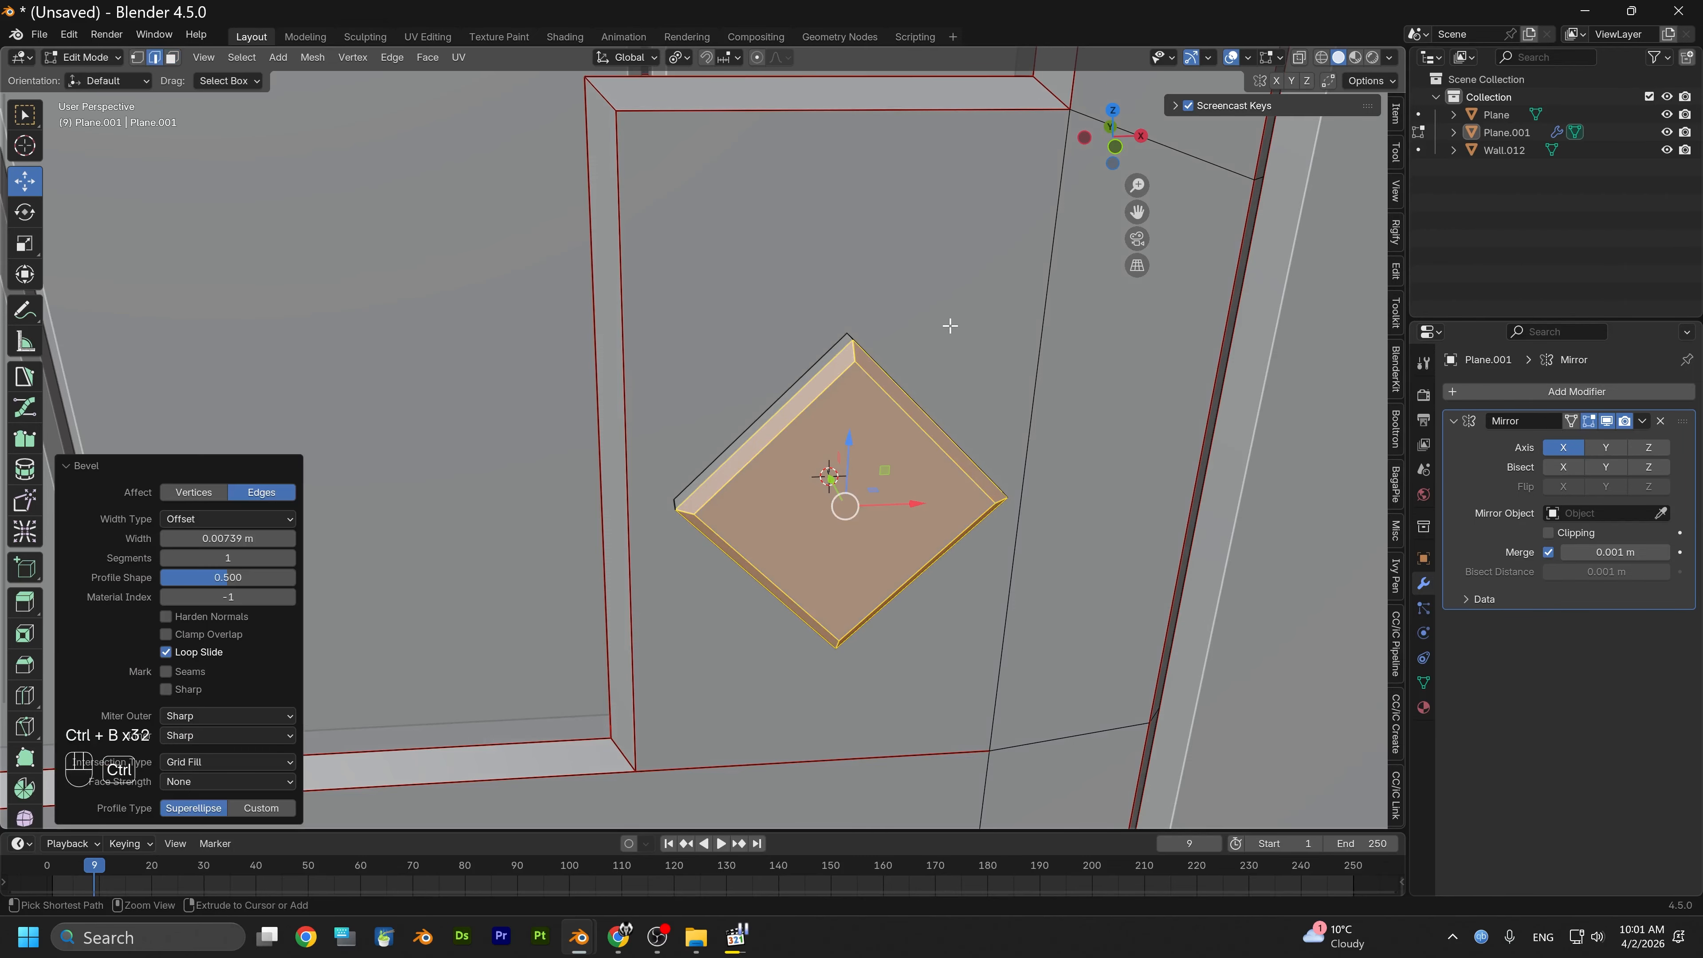
Select the whole diamond plate and mark all its edges as sharp and as seams
alt+drag(868, 476, 737, 475)
key(a)
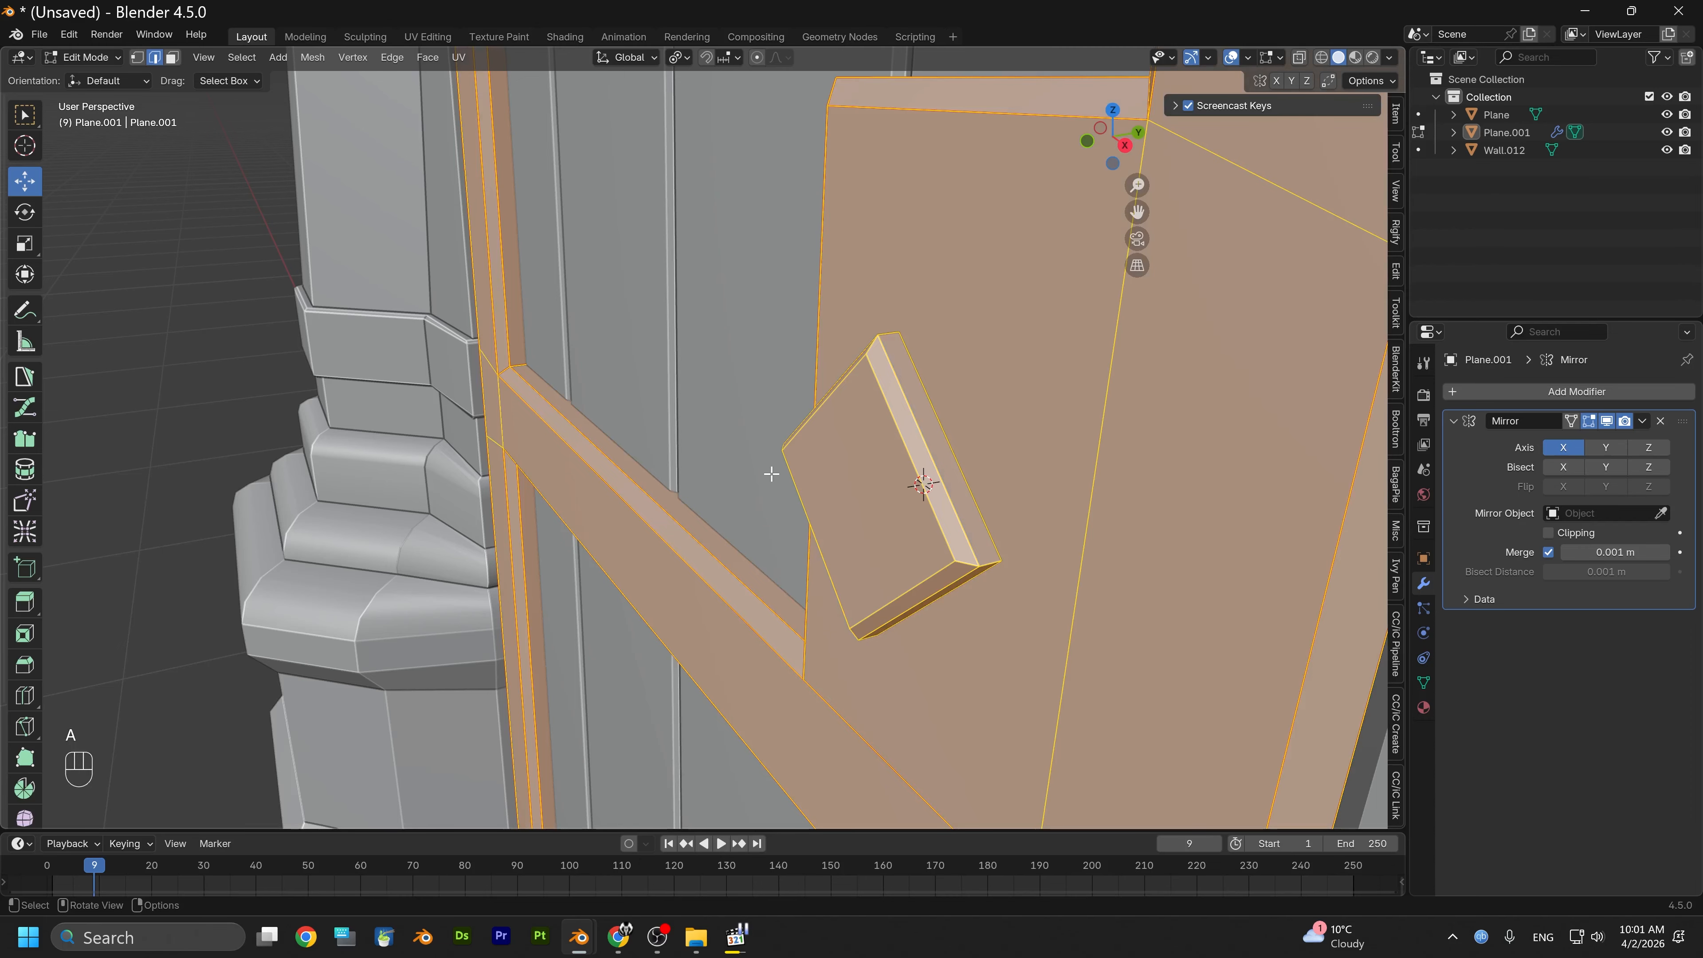
key(ctrl+z)
key(l)
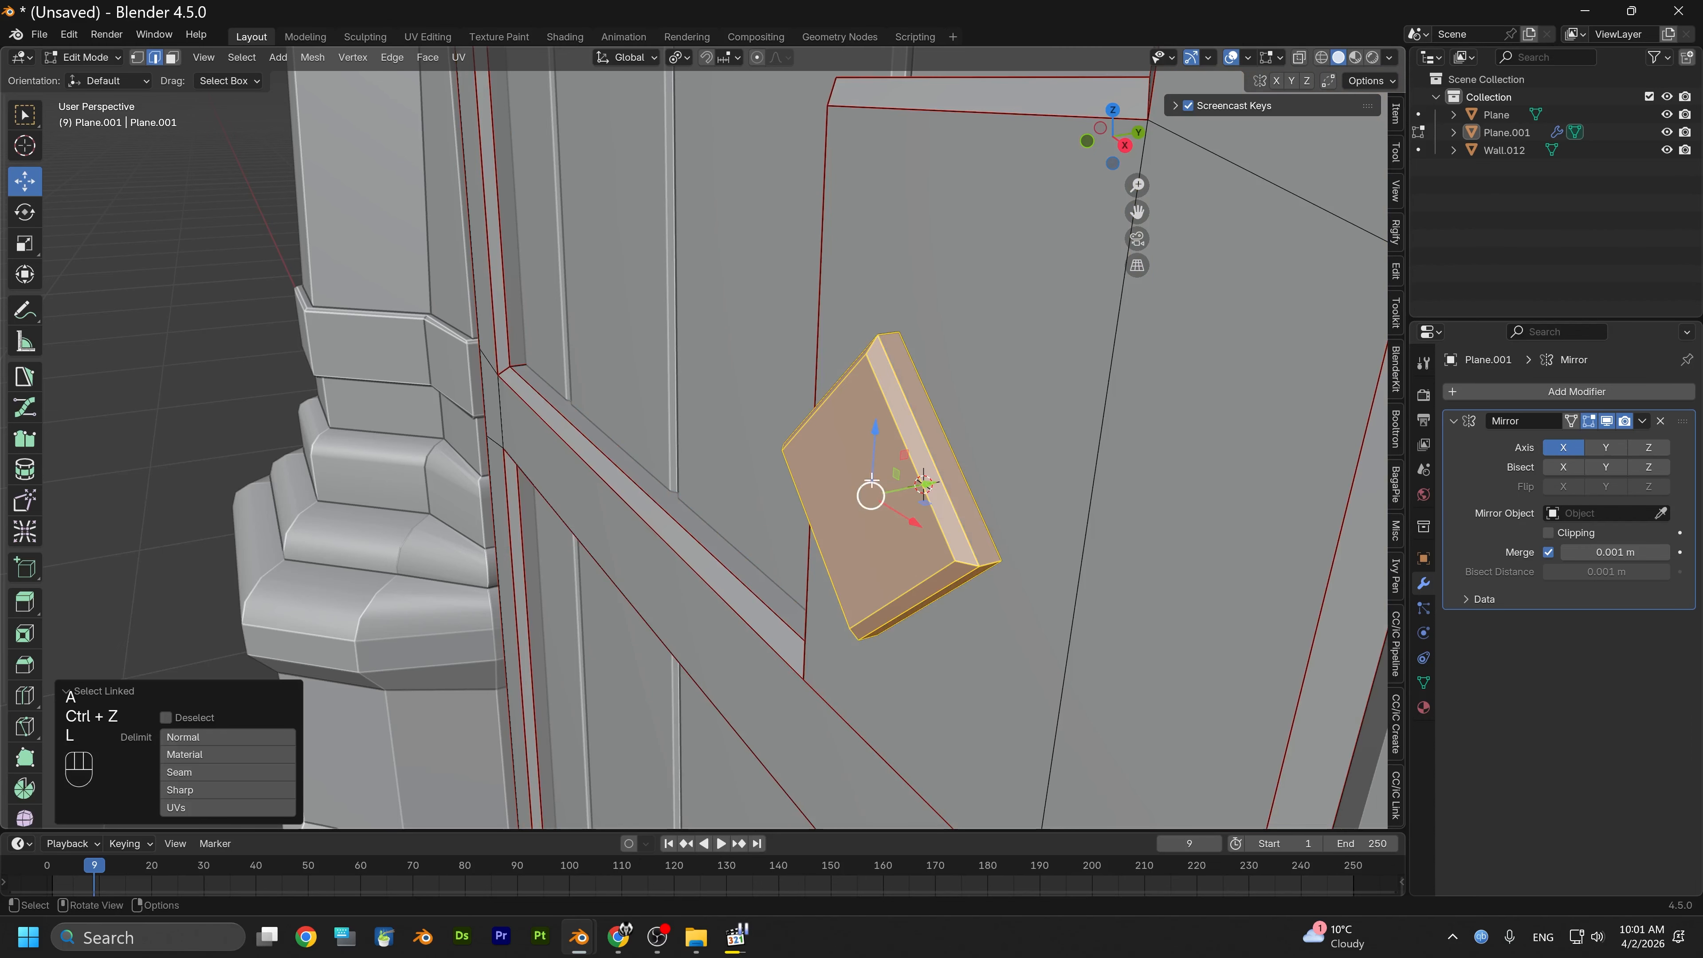
alt+drag(946, 475, 871, 476)
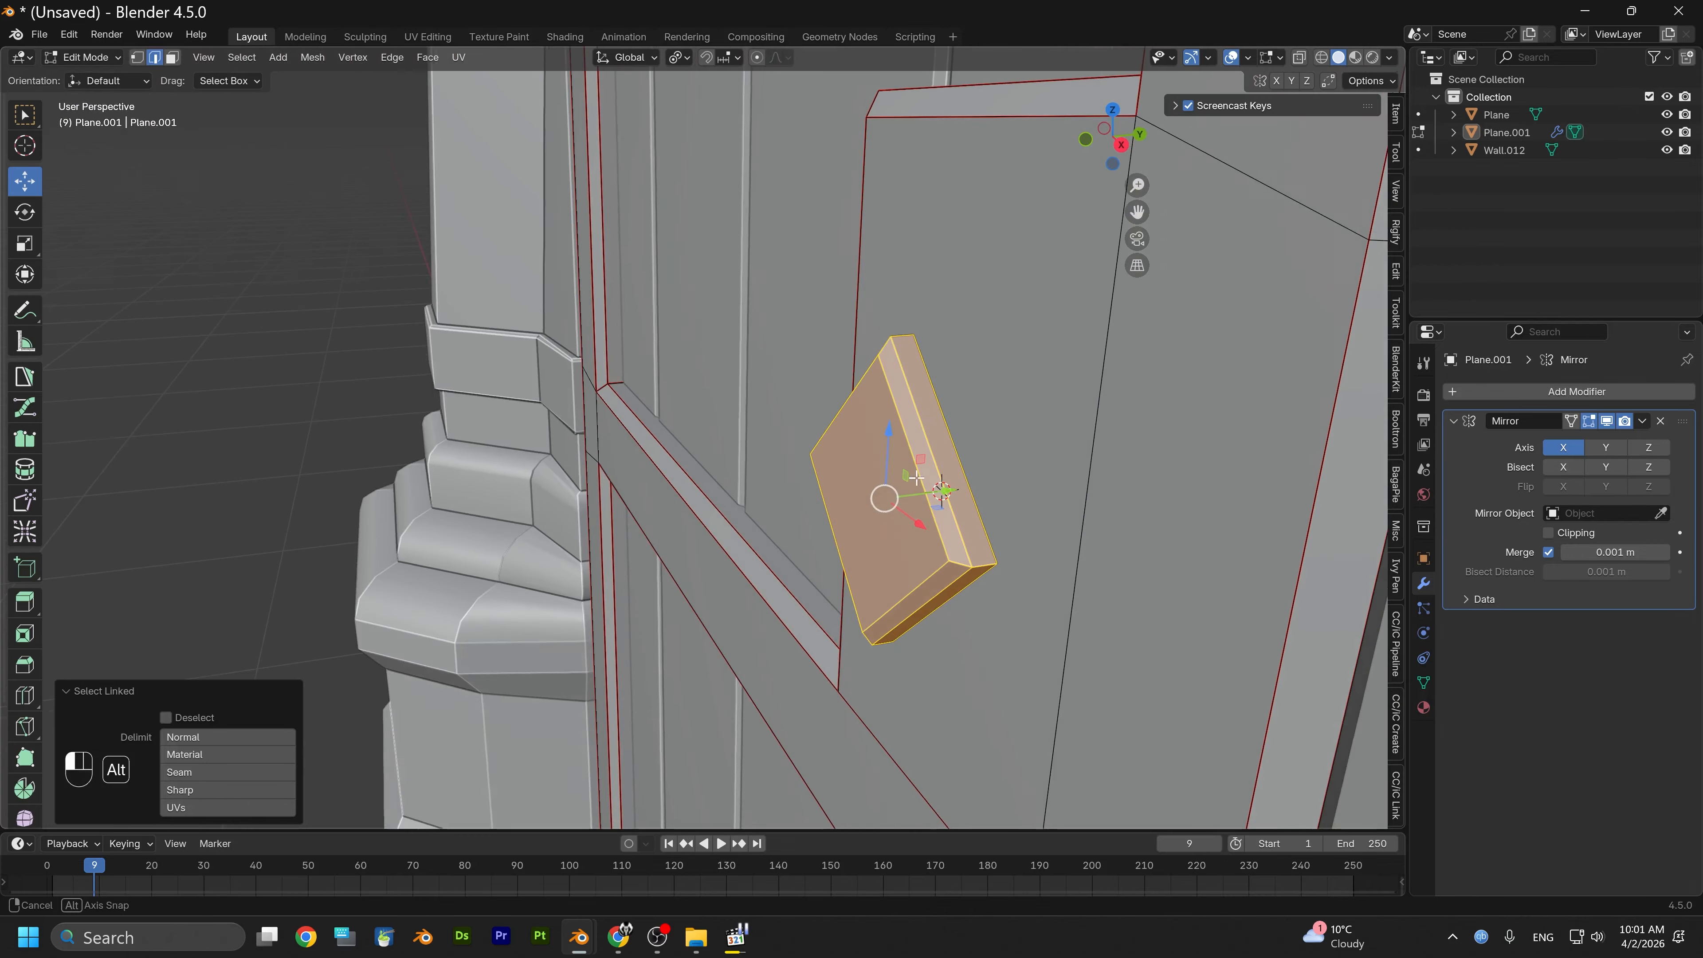
key(ctrl+e)
click(853, 731)
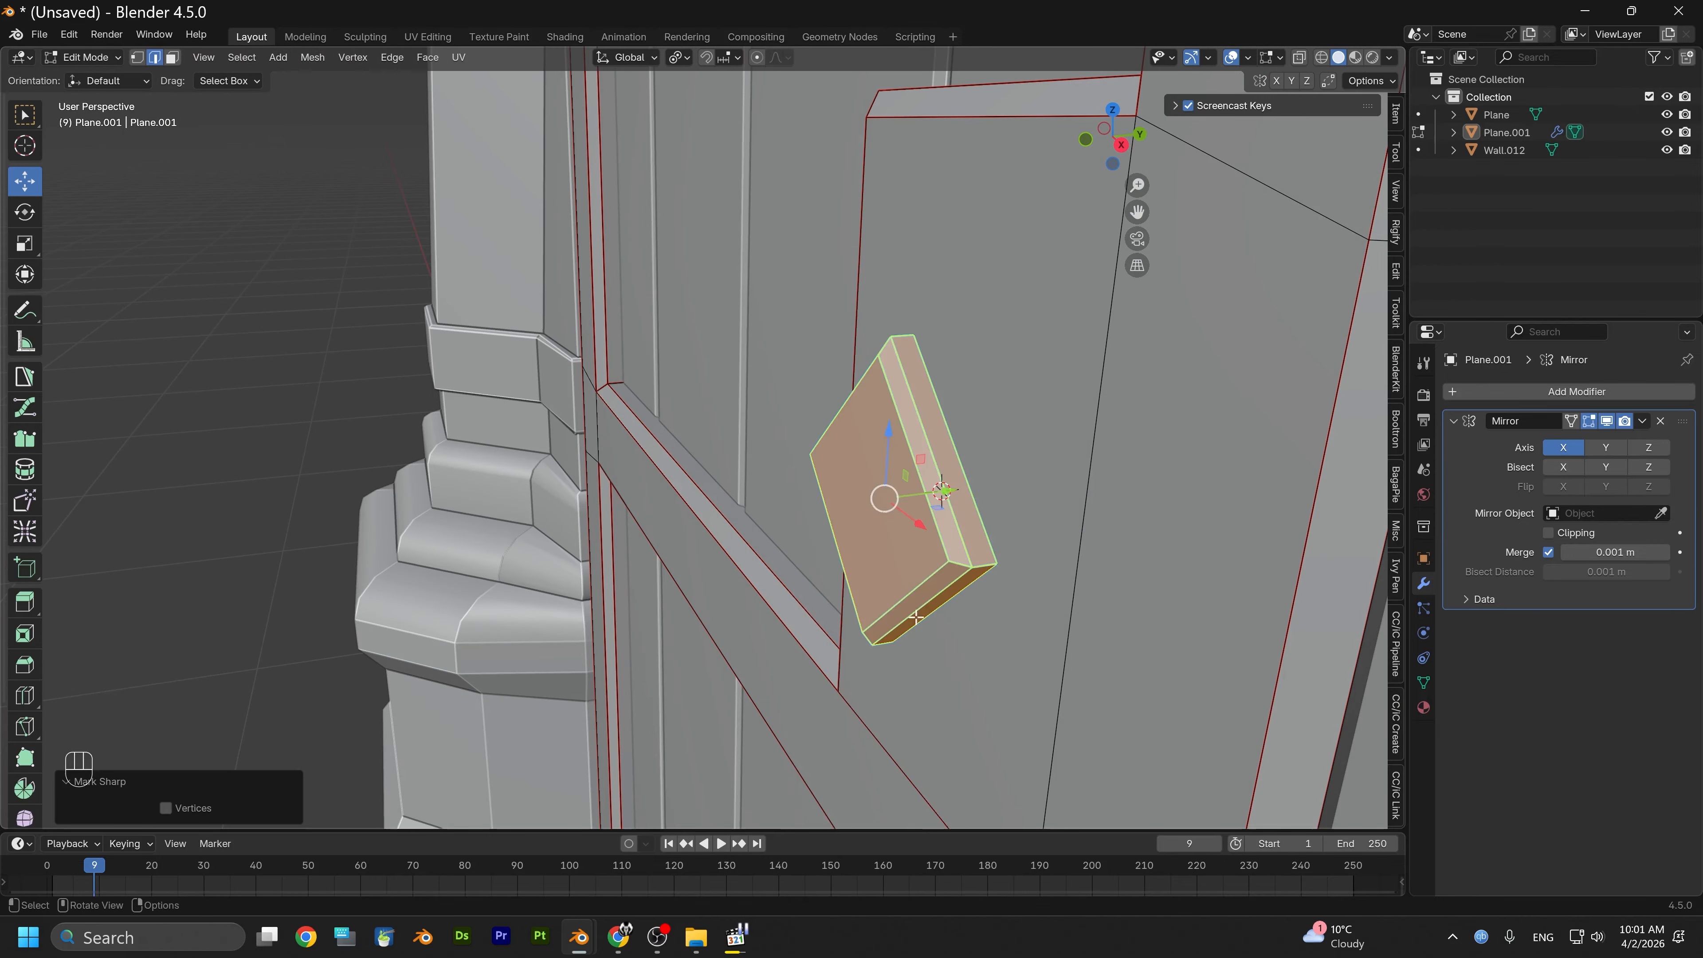
key(ctrl+e)
click(859, 505)
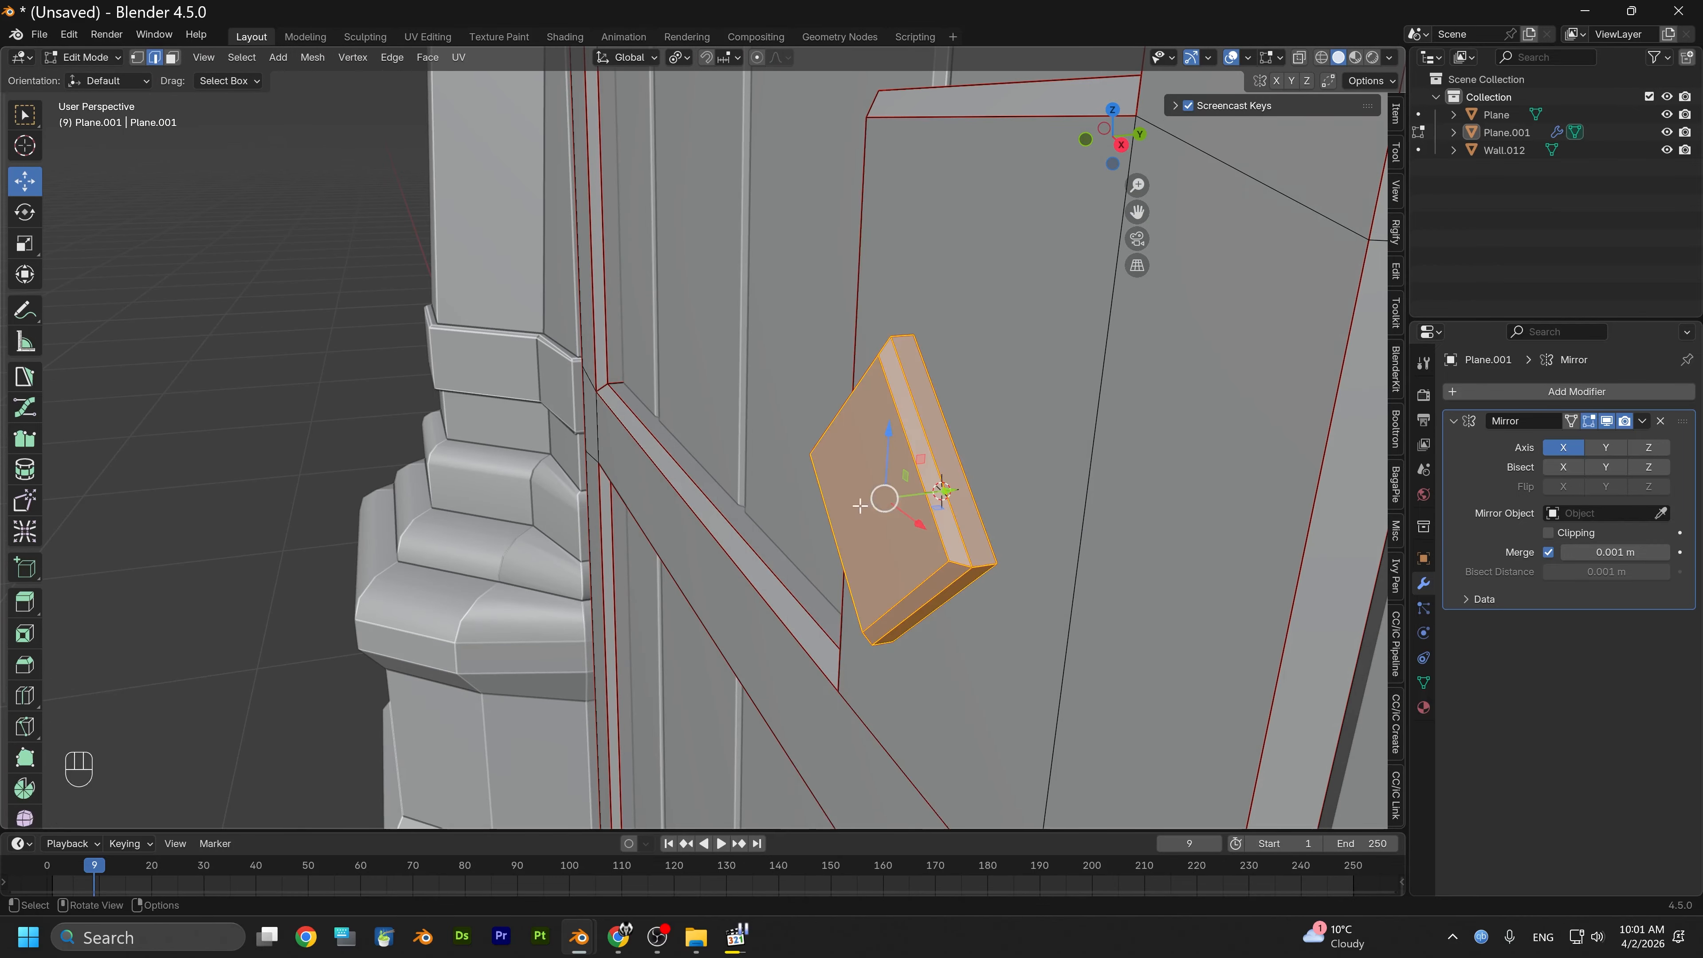
Move the diamond plate about 0.030 m along Y toward the handle block, and view the door from the front
drag(952, 488, 1075, 492)
scroll(988, 506, down, 3)
click(1108, 143)
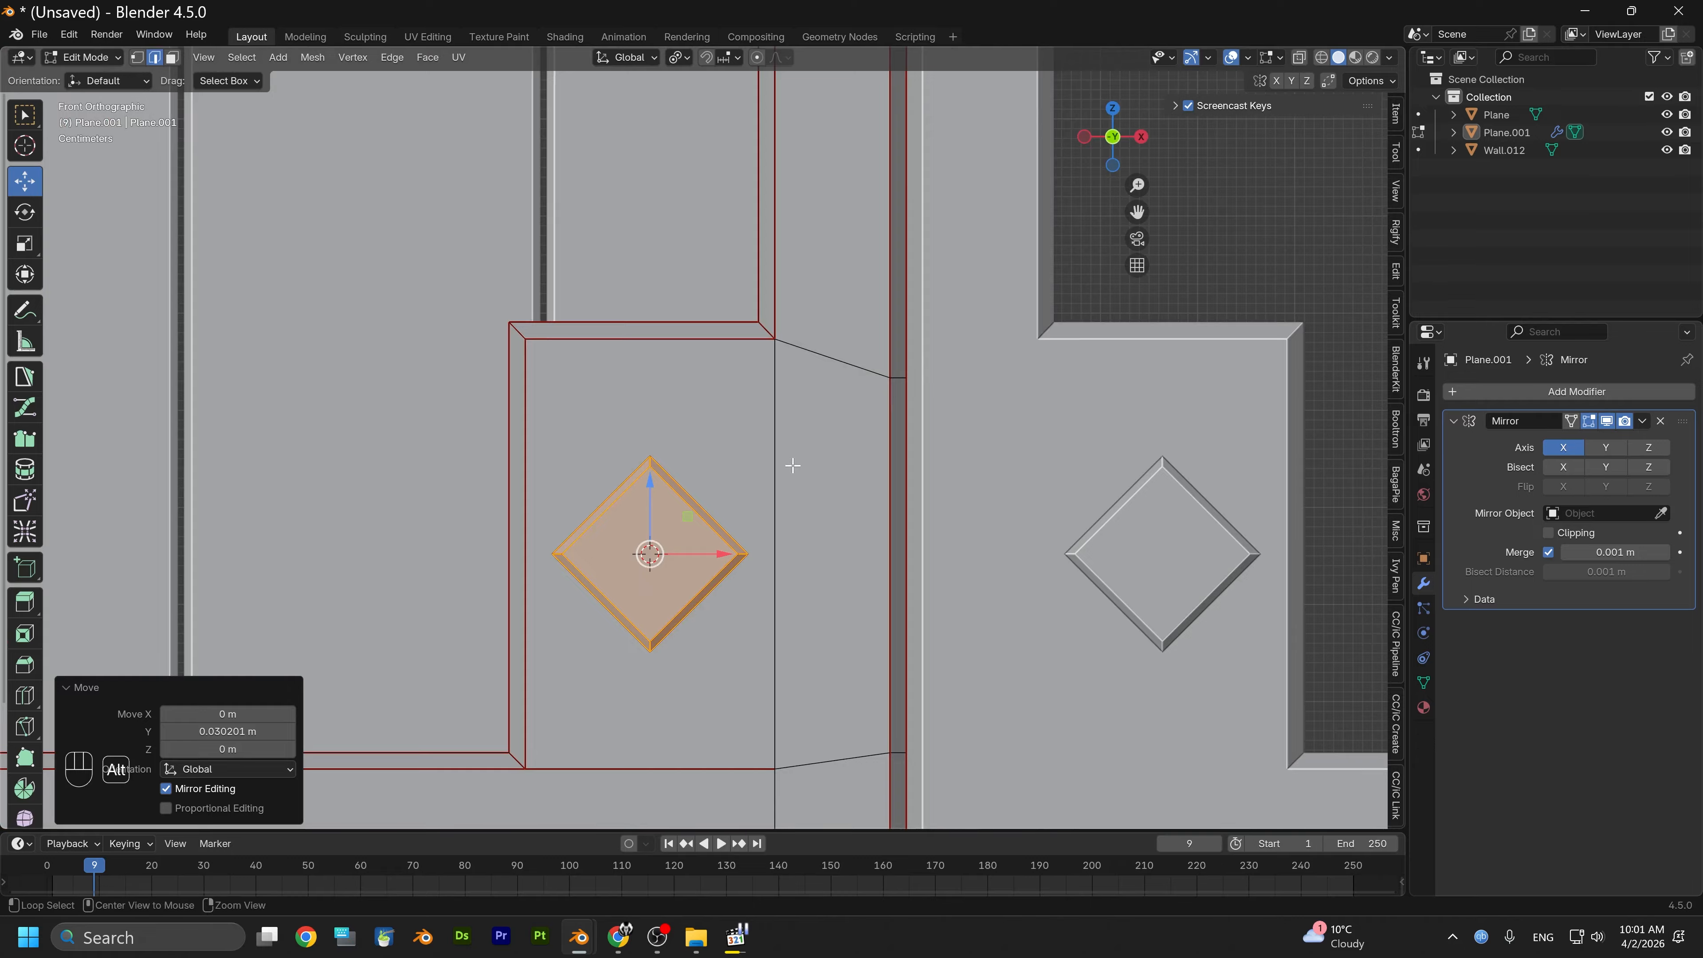
Add a cube at the diamond plate's centre and scale it uniformly to about 0.028
alt+shift+drag(791, 464, 993, 399)
key(shift+a)
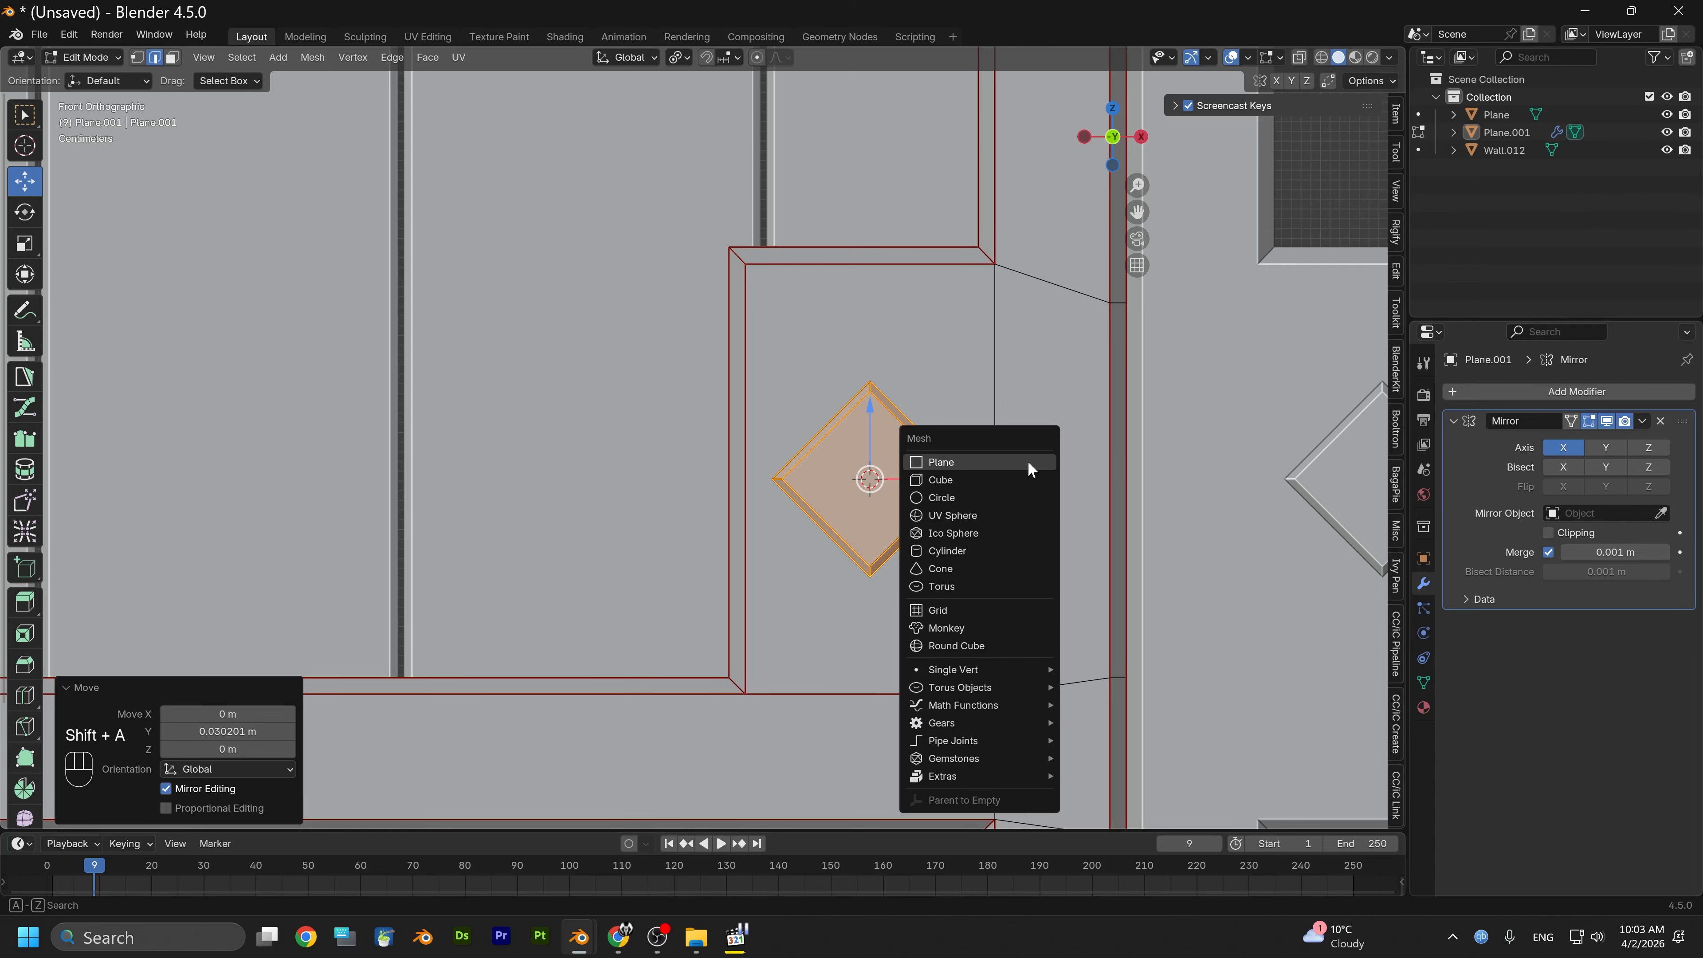
click(966, 479)
key(s)
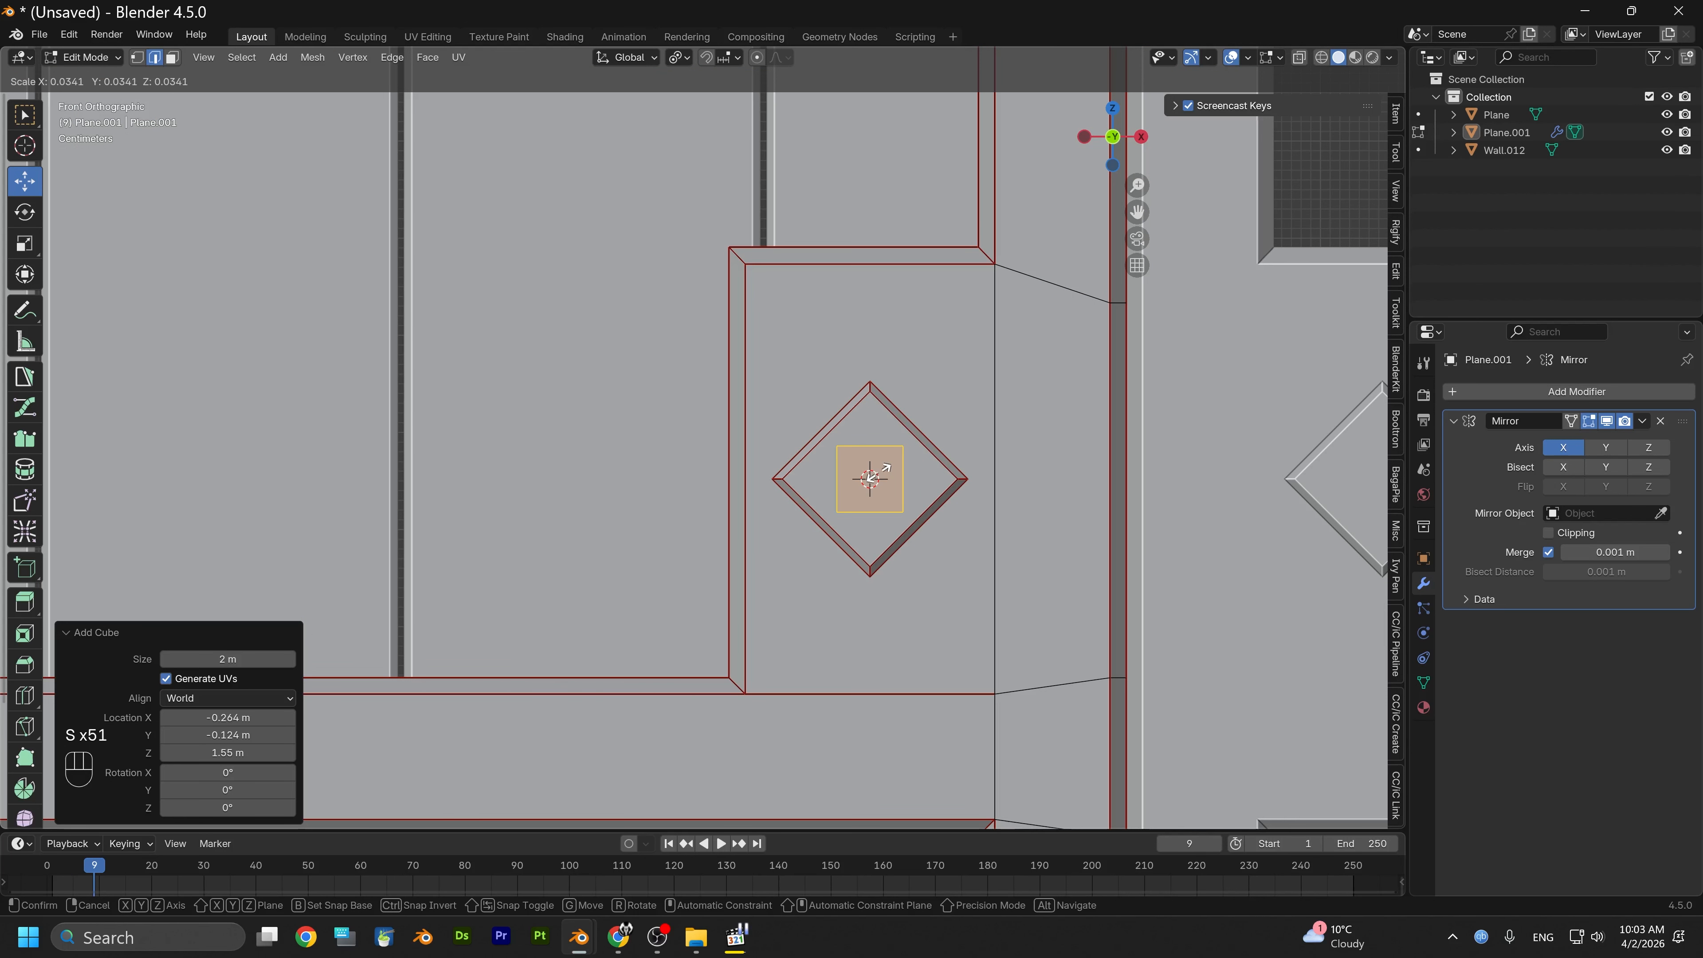
click(872, 477)
Move the small cube outward from the door by about 0.058 m along Y
scroll(886, 485, up, 5)
middle_drag(886, 485, 965, 500)
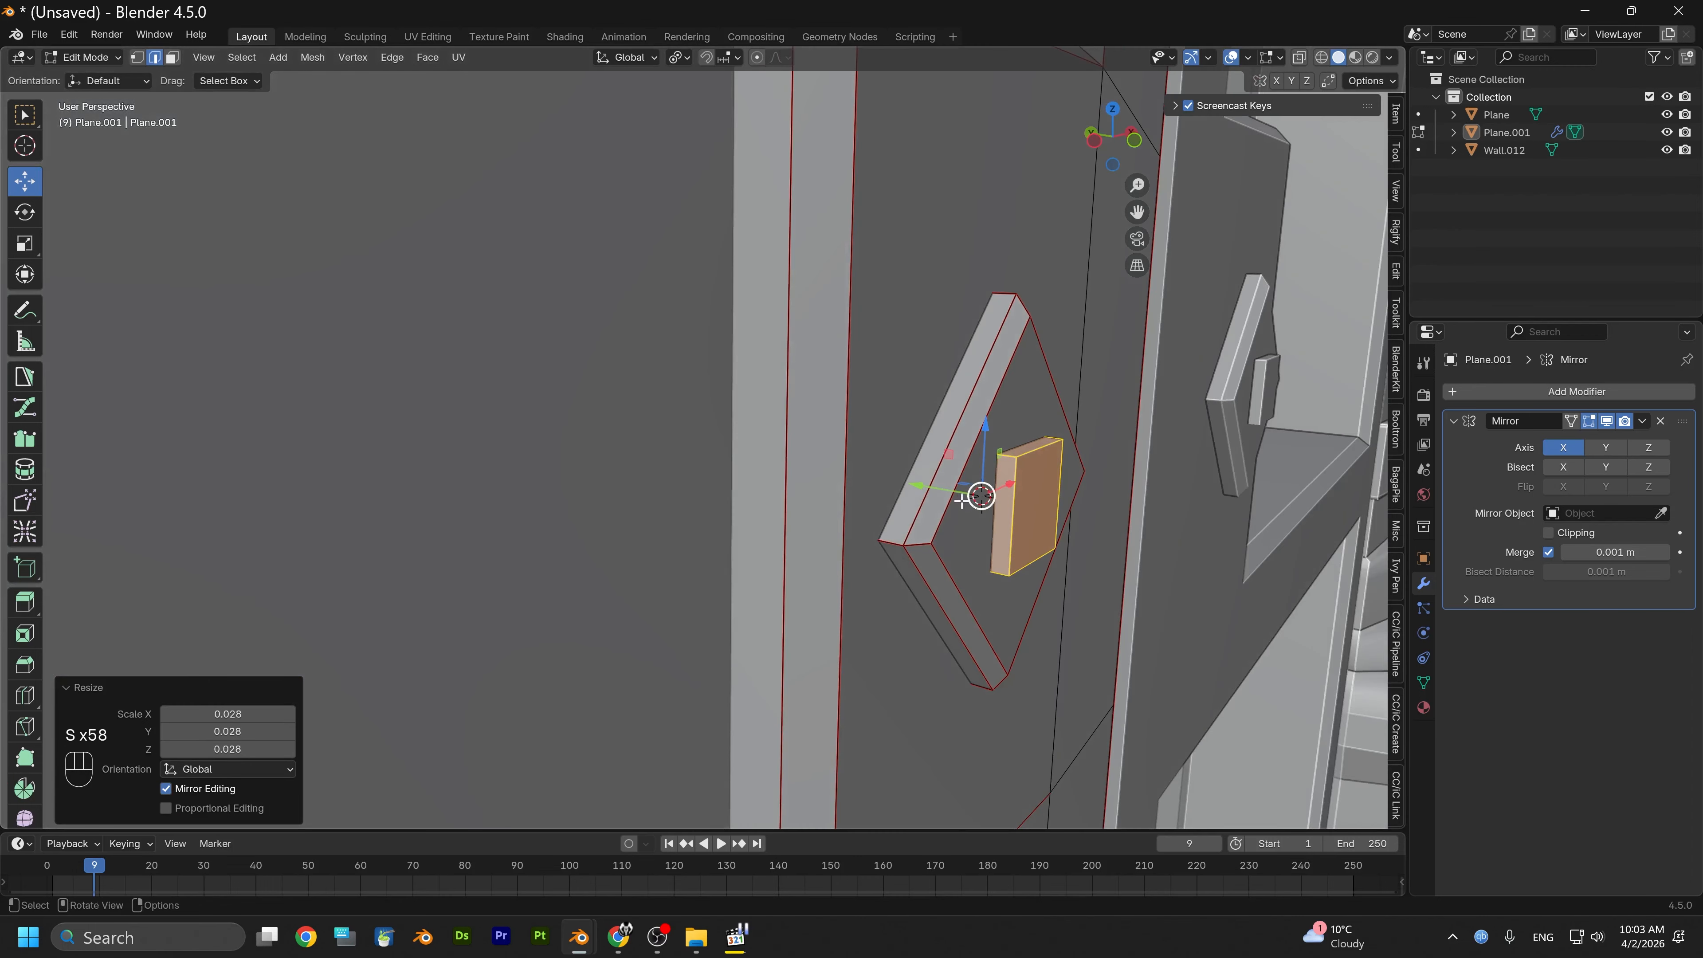
key(g)
key(y)
click(1048, 552)
Flatten the small cube along Y to about 0.2 of its depth
key(s)
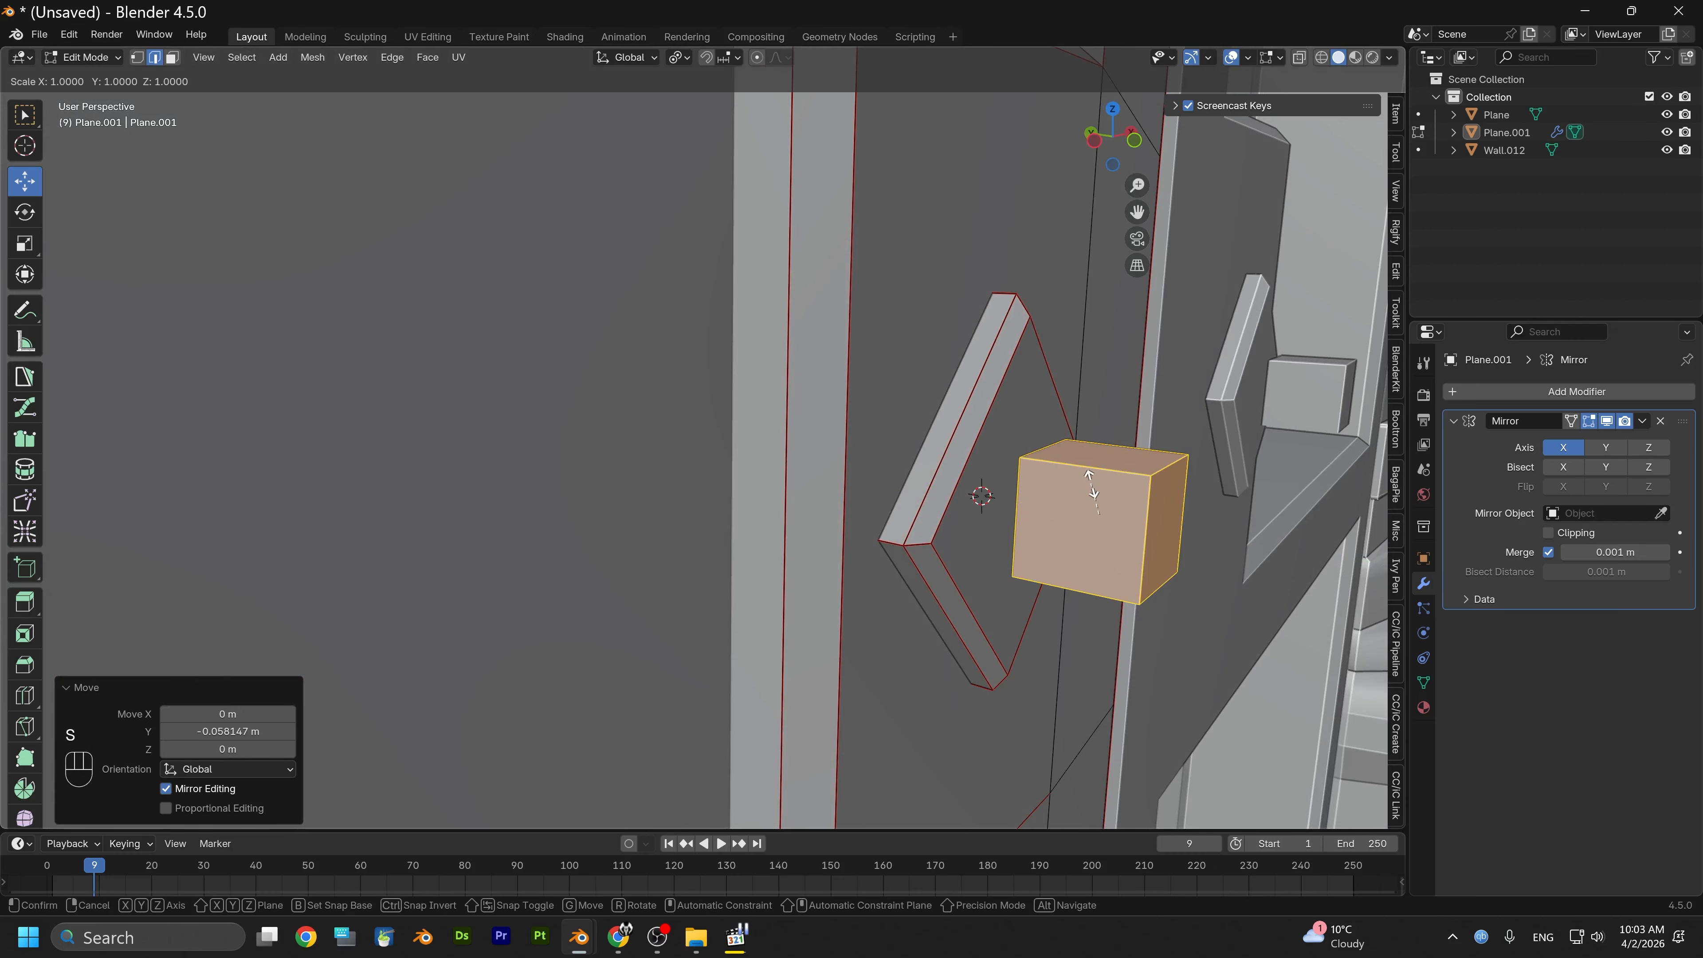
key(y)
key(y)
key(y)
key(y)
key(y)
key(y)
key(y)
key(y)
key(y)
key(y)
key(y)
key(y)
key(y)
key(y)
key(y)
key(y)
key(y)
key(y)
key(y)
key(y)
key(y)
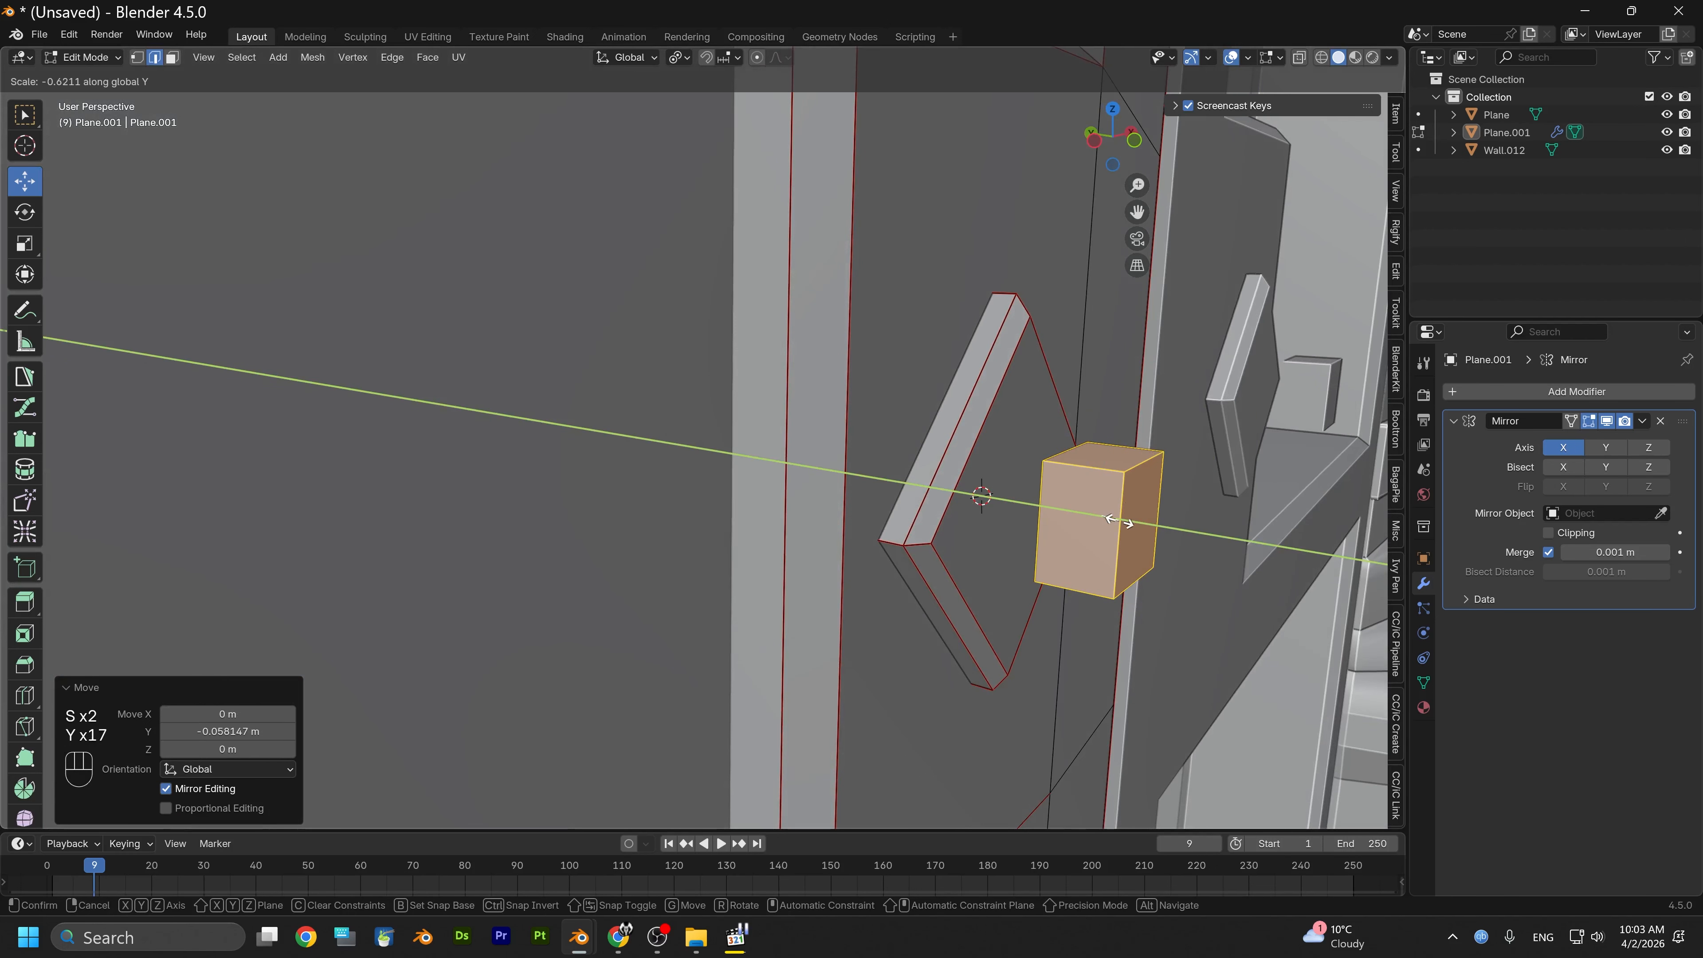
key(y)
key(y)
key(y)
key(y)
key(y)
key(y)
key(y)
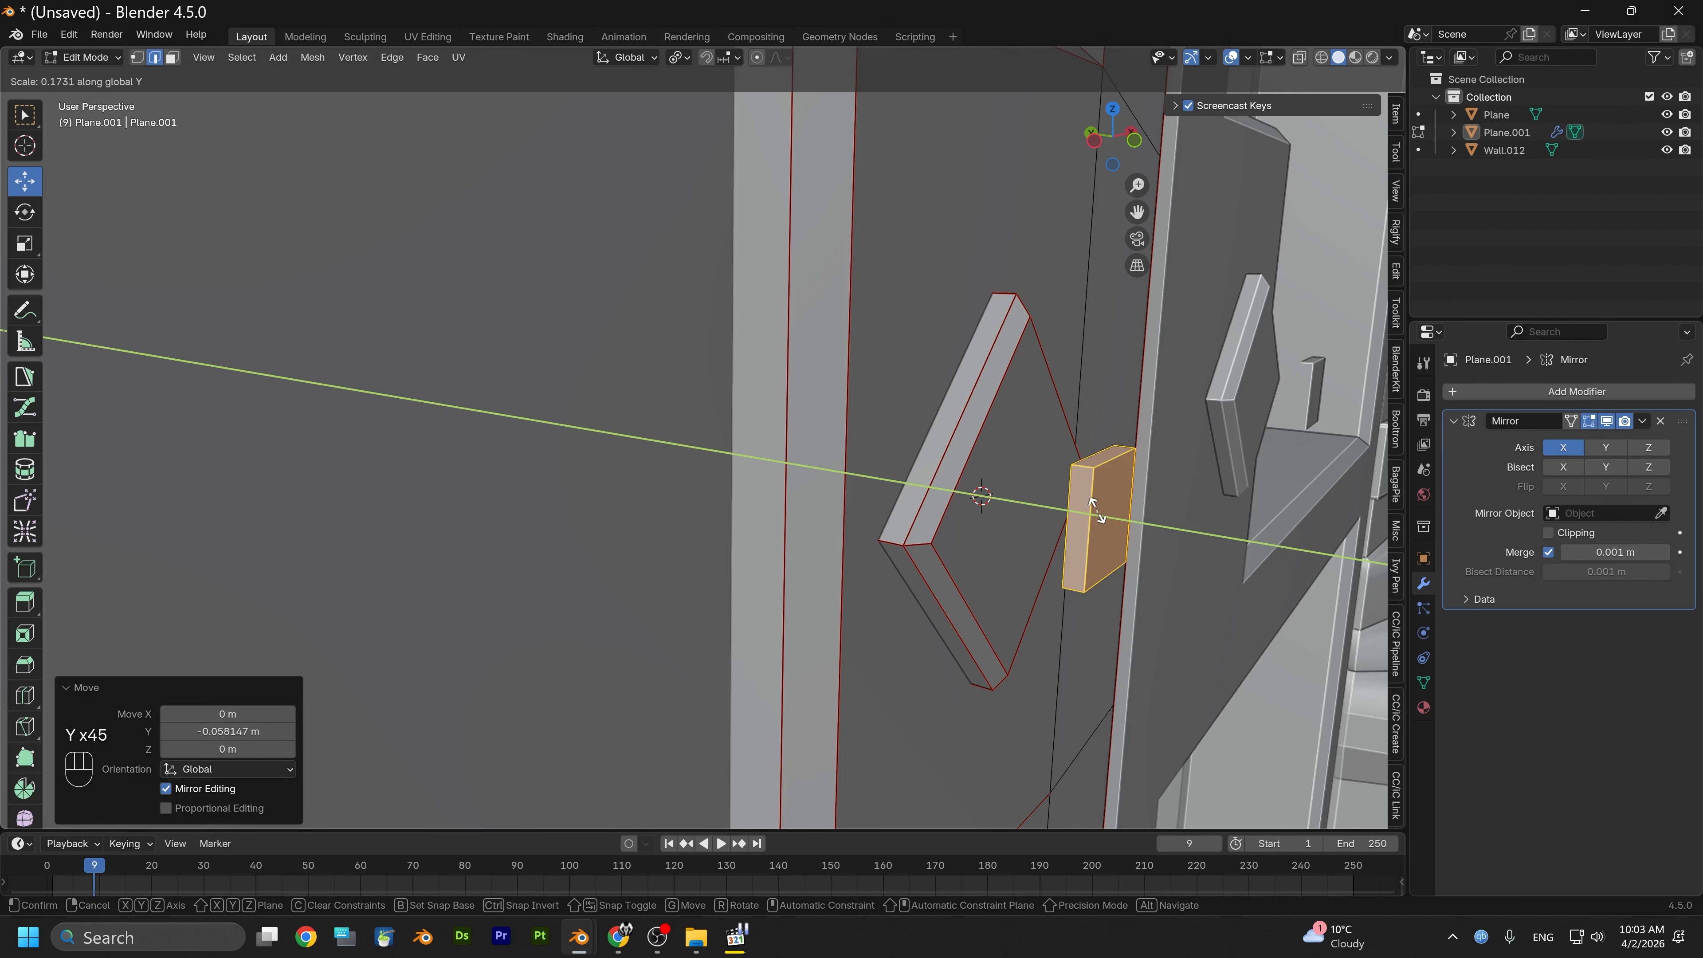
key(y)
key(y)
key(y)
key(y)
key(y)
key(y)
key(y)
key(y)
key(y)
key(y)
key(y)
key(y)
key(y)
key(y)
key(y)
click(1098, 514)
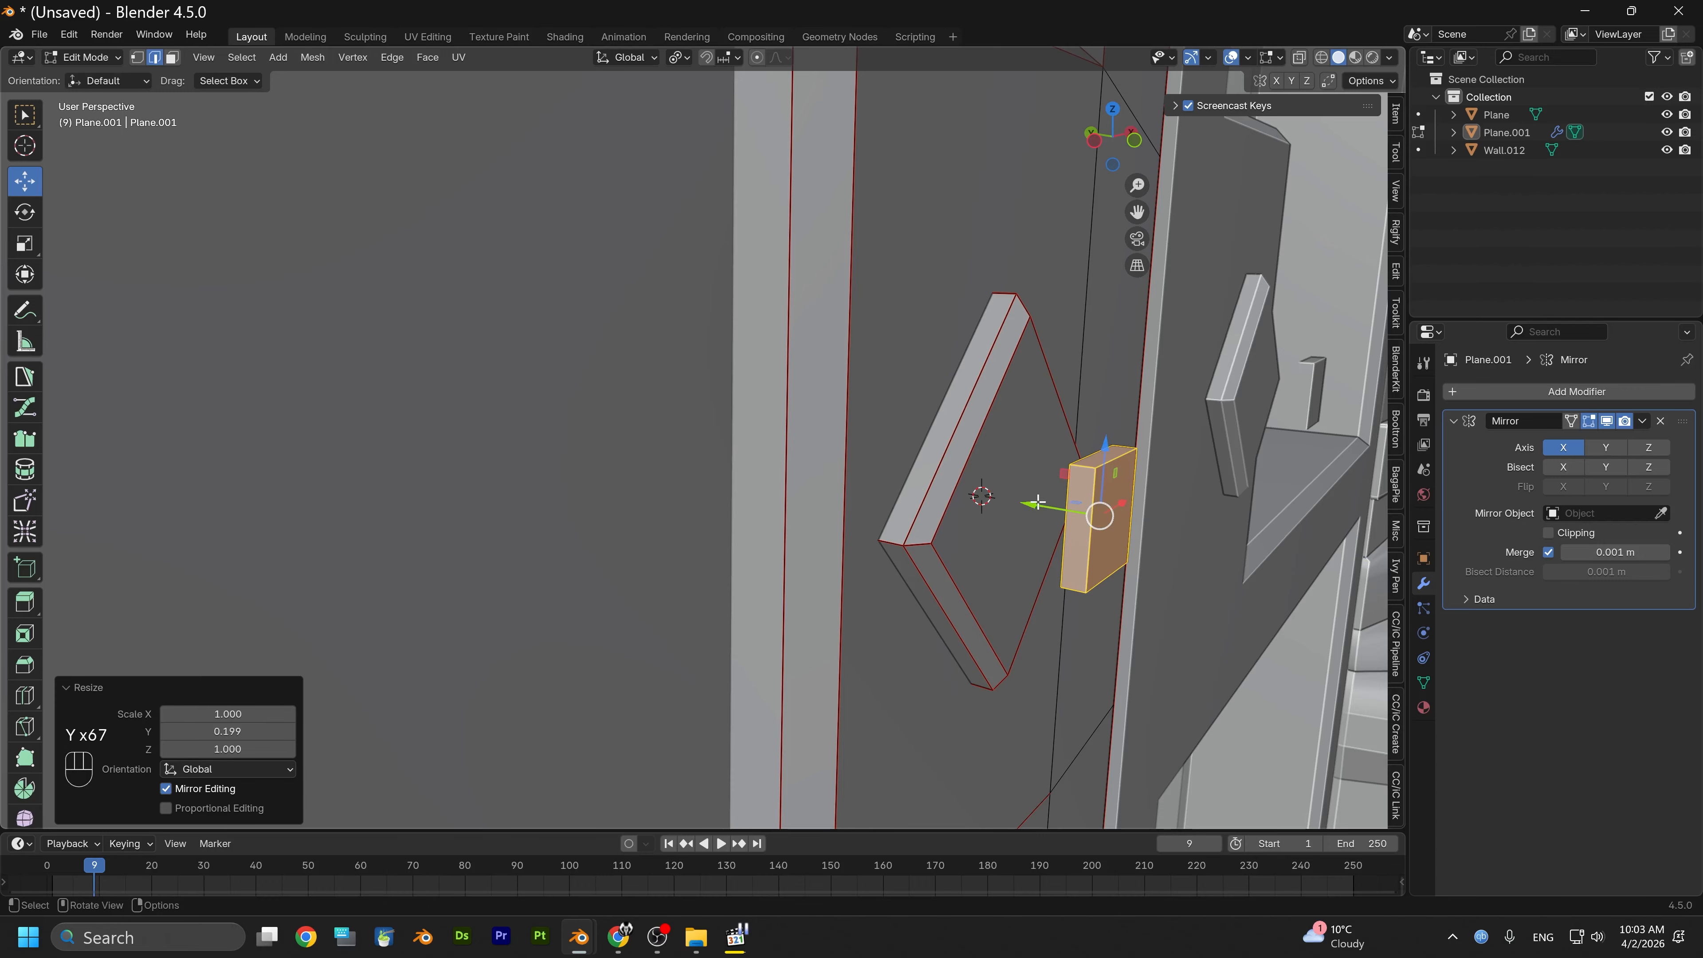
Delete the flattened cube's back face, the one facing the door
middle_drag(1038, 502, 531, 277)
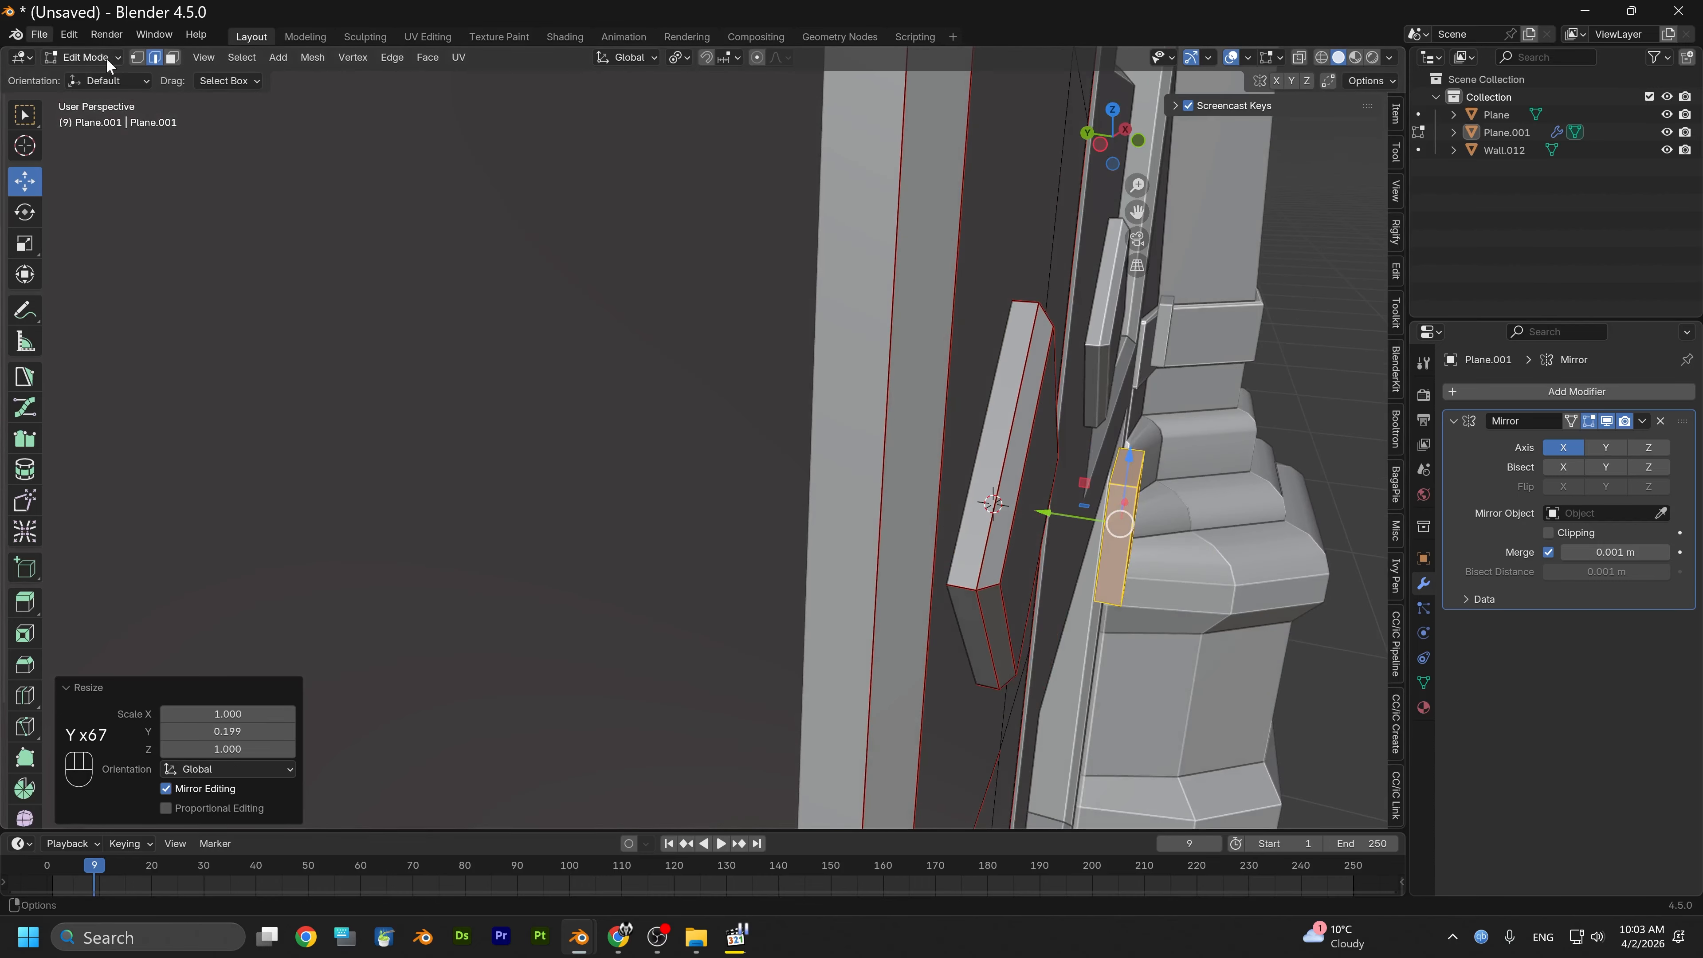
click(171, 59)
middle_drag(1110, 540, 1111, 536)
click(1100, 532)
alt+drag(1108, 532, 1083, 510)
right_click(1083, 503)
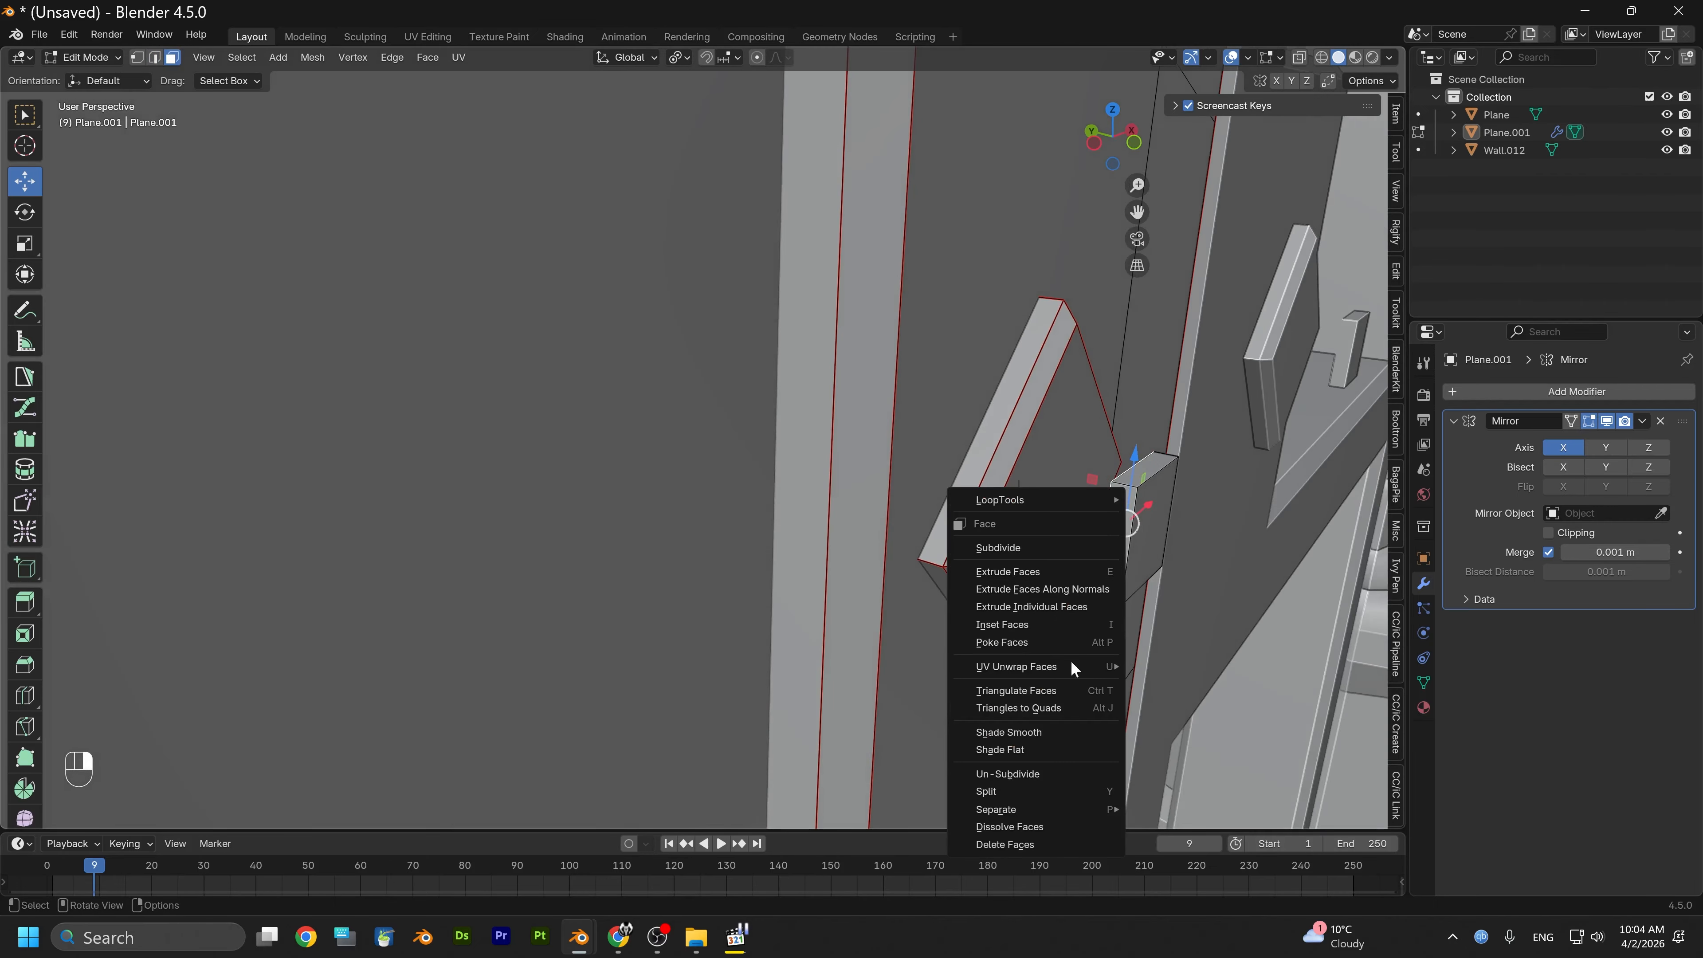
click(1027, 844)
Select the whole small square plate and move it about 0.035 m along Y against the diamond plate
alt+drag(1141, 716, 1117, 715)
key(l)
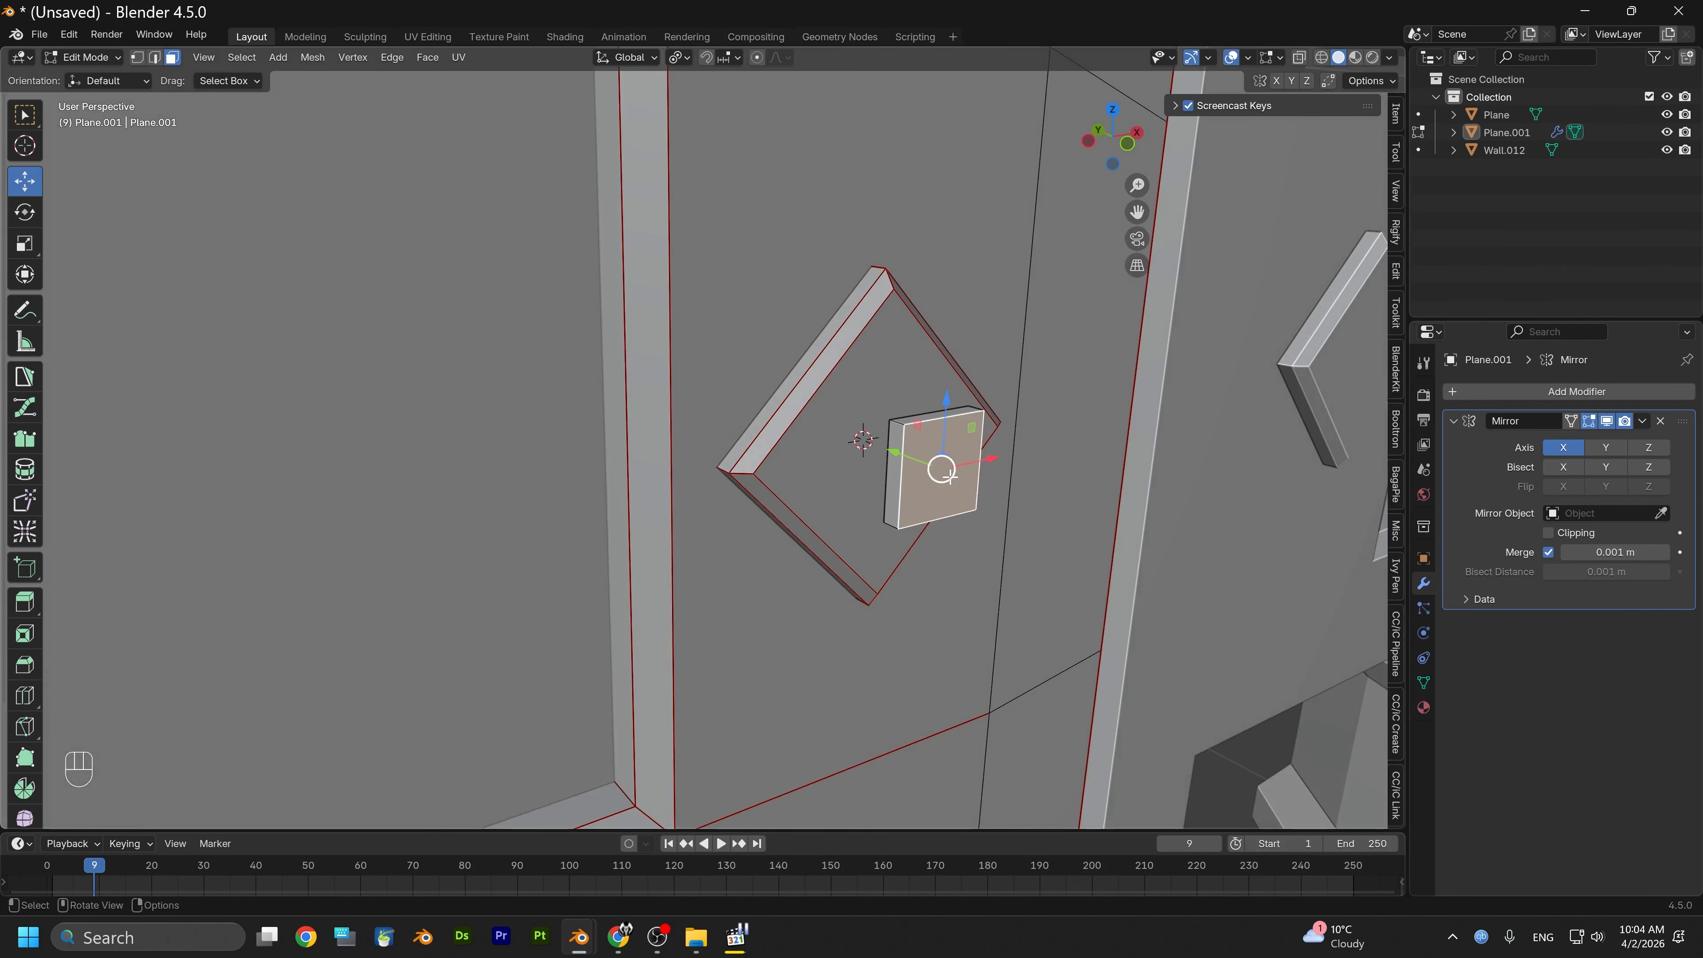
alt+drag(912, 621, 935, 496)
key(g)
key(y)
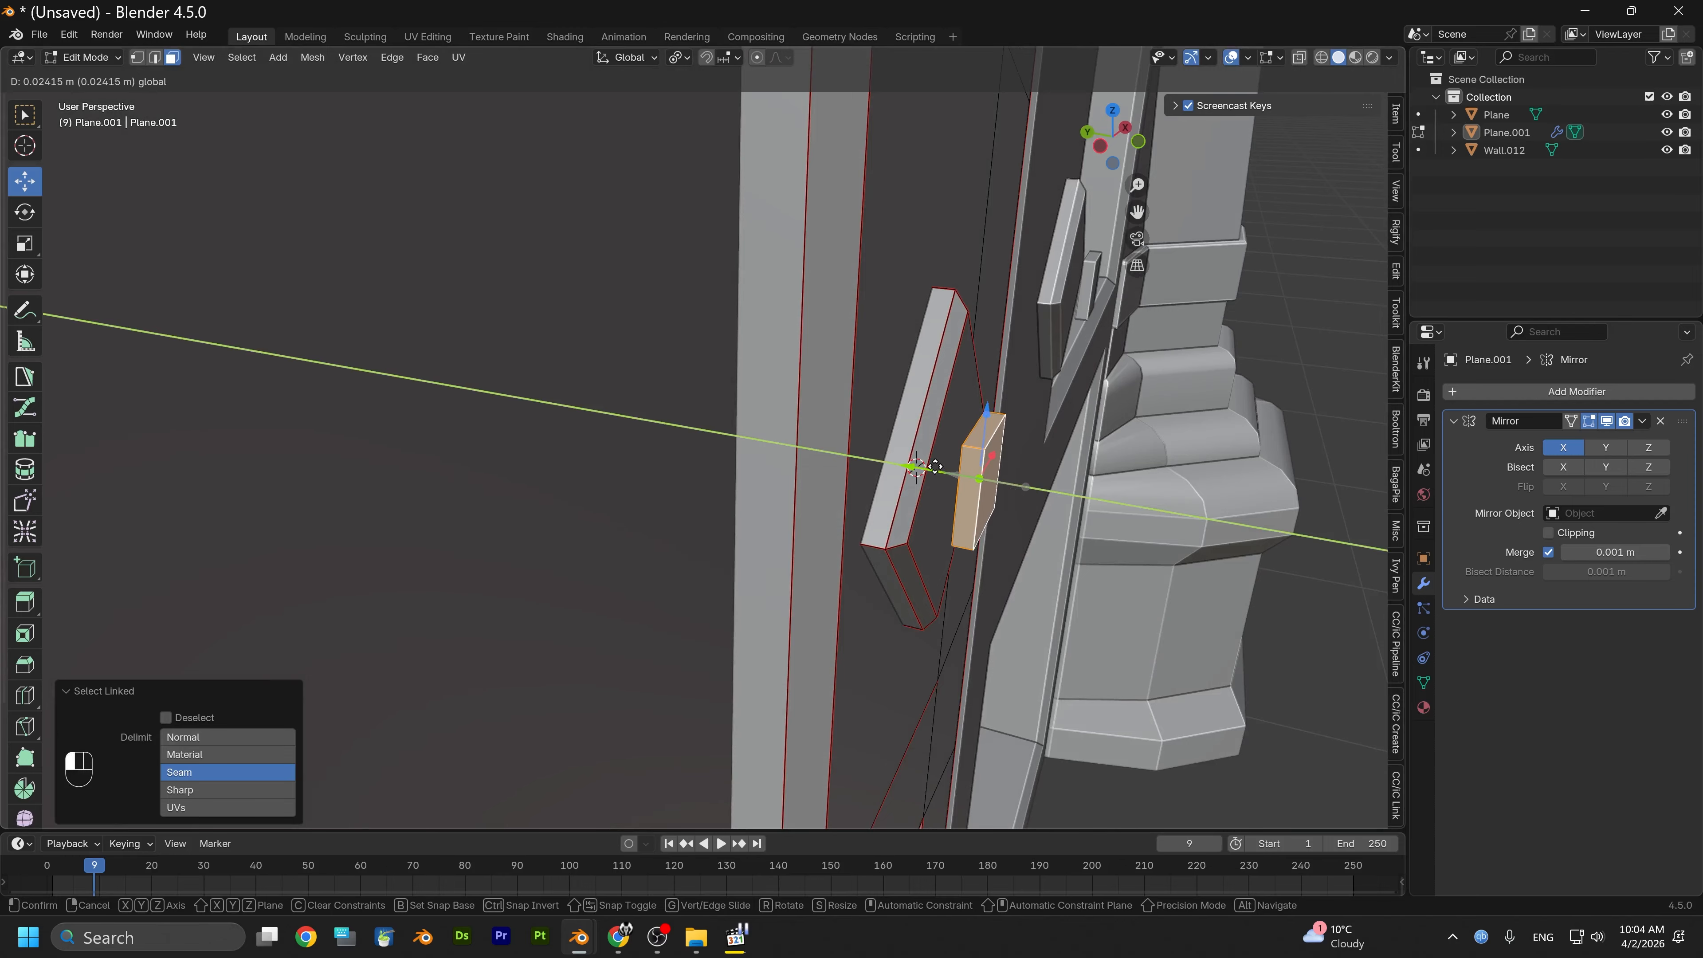
click(938, 469)
Nudge the small square plate about 0.0005 m outward along Y from the diamond plate
alt+drag(938, 470, 916, 500)
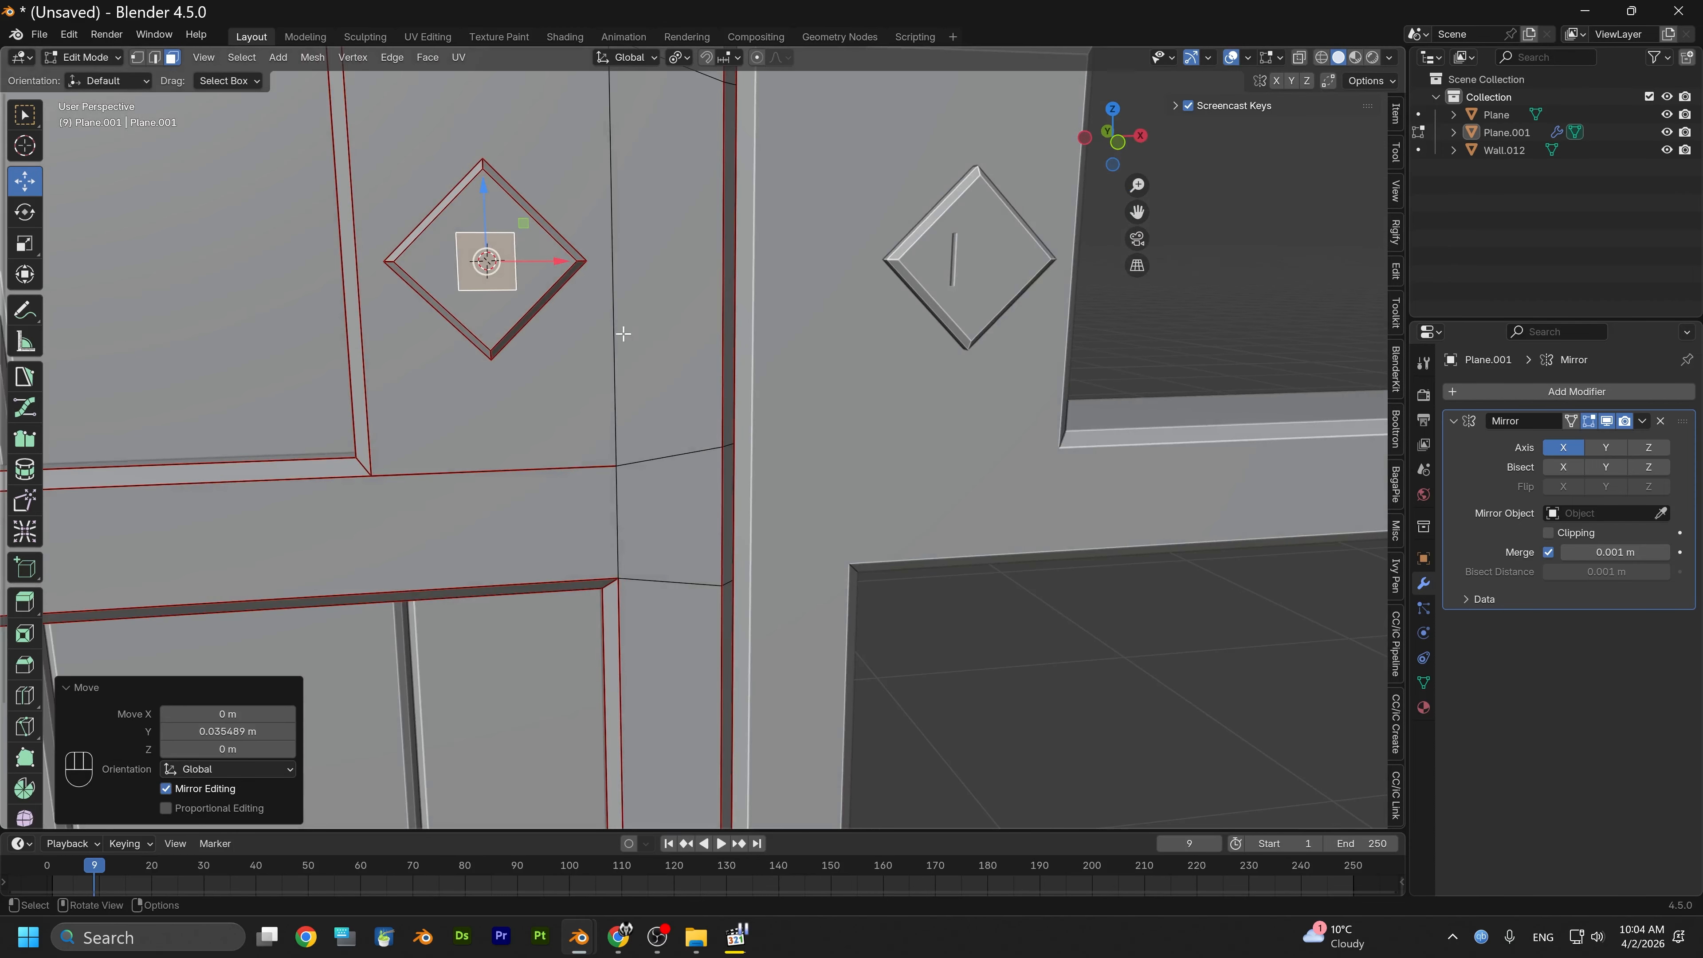
alt+shift+drag(841, 268, 1101, 333)
click(1122, 140)
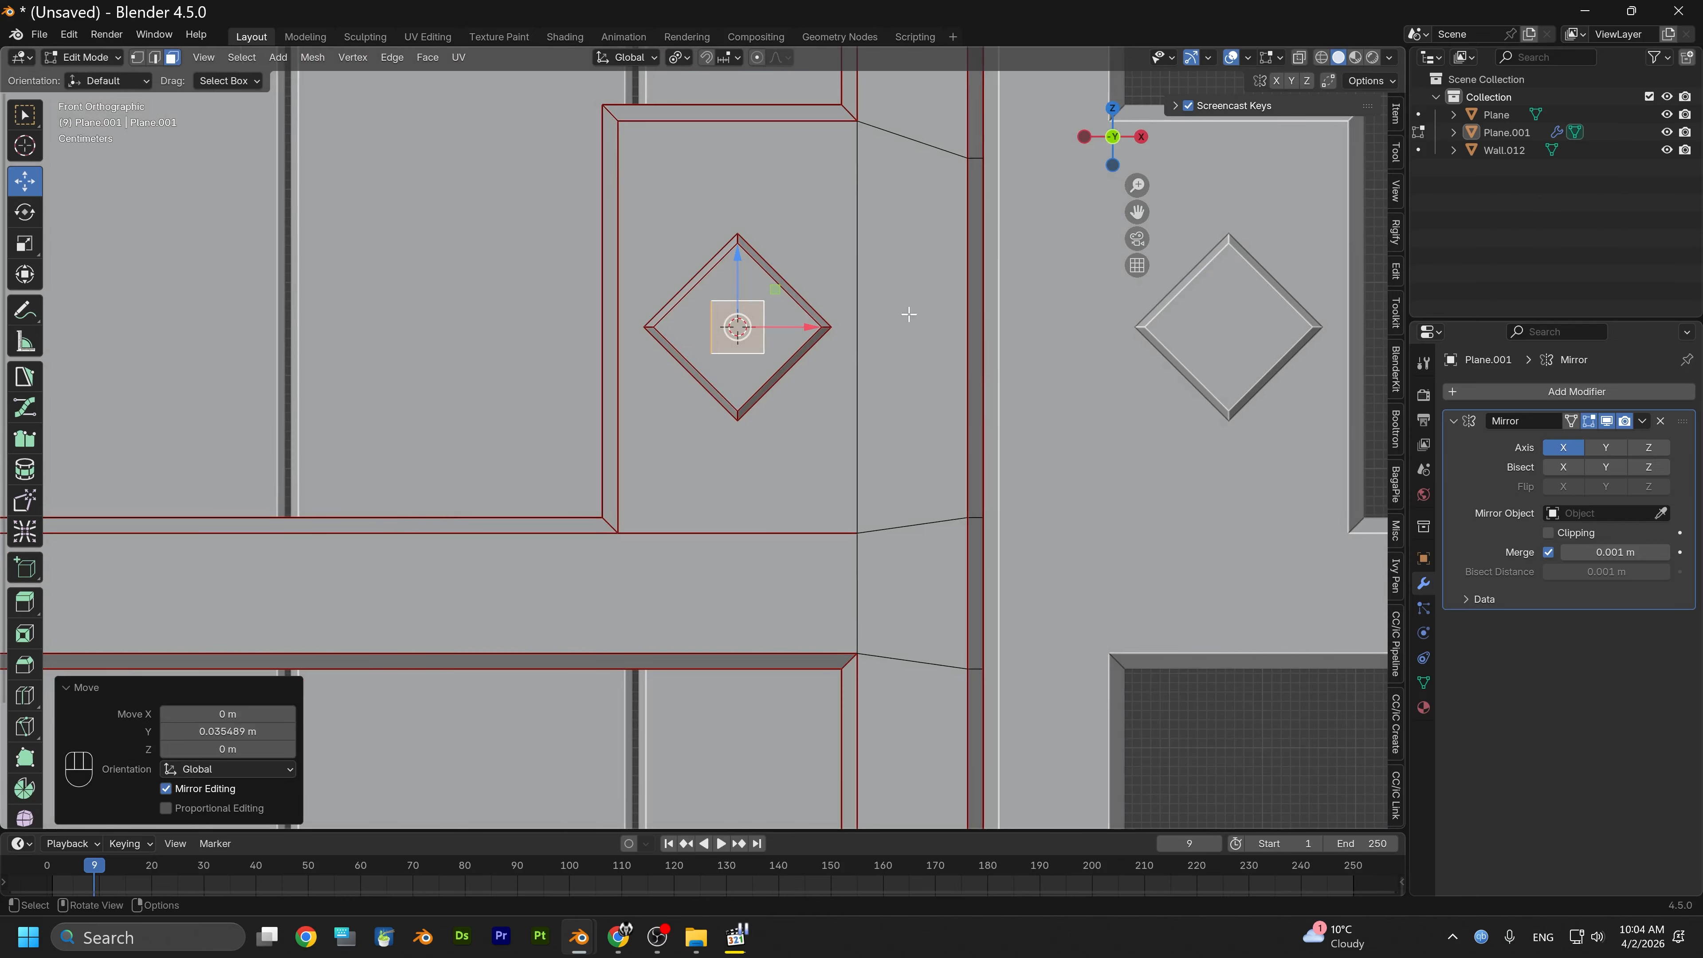
scroll(895, 322, up, 4)
alt+middle_drag(882, 369, 906, 574)
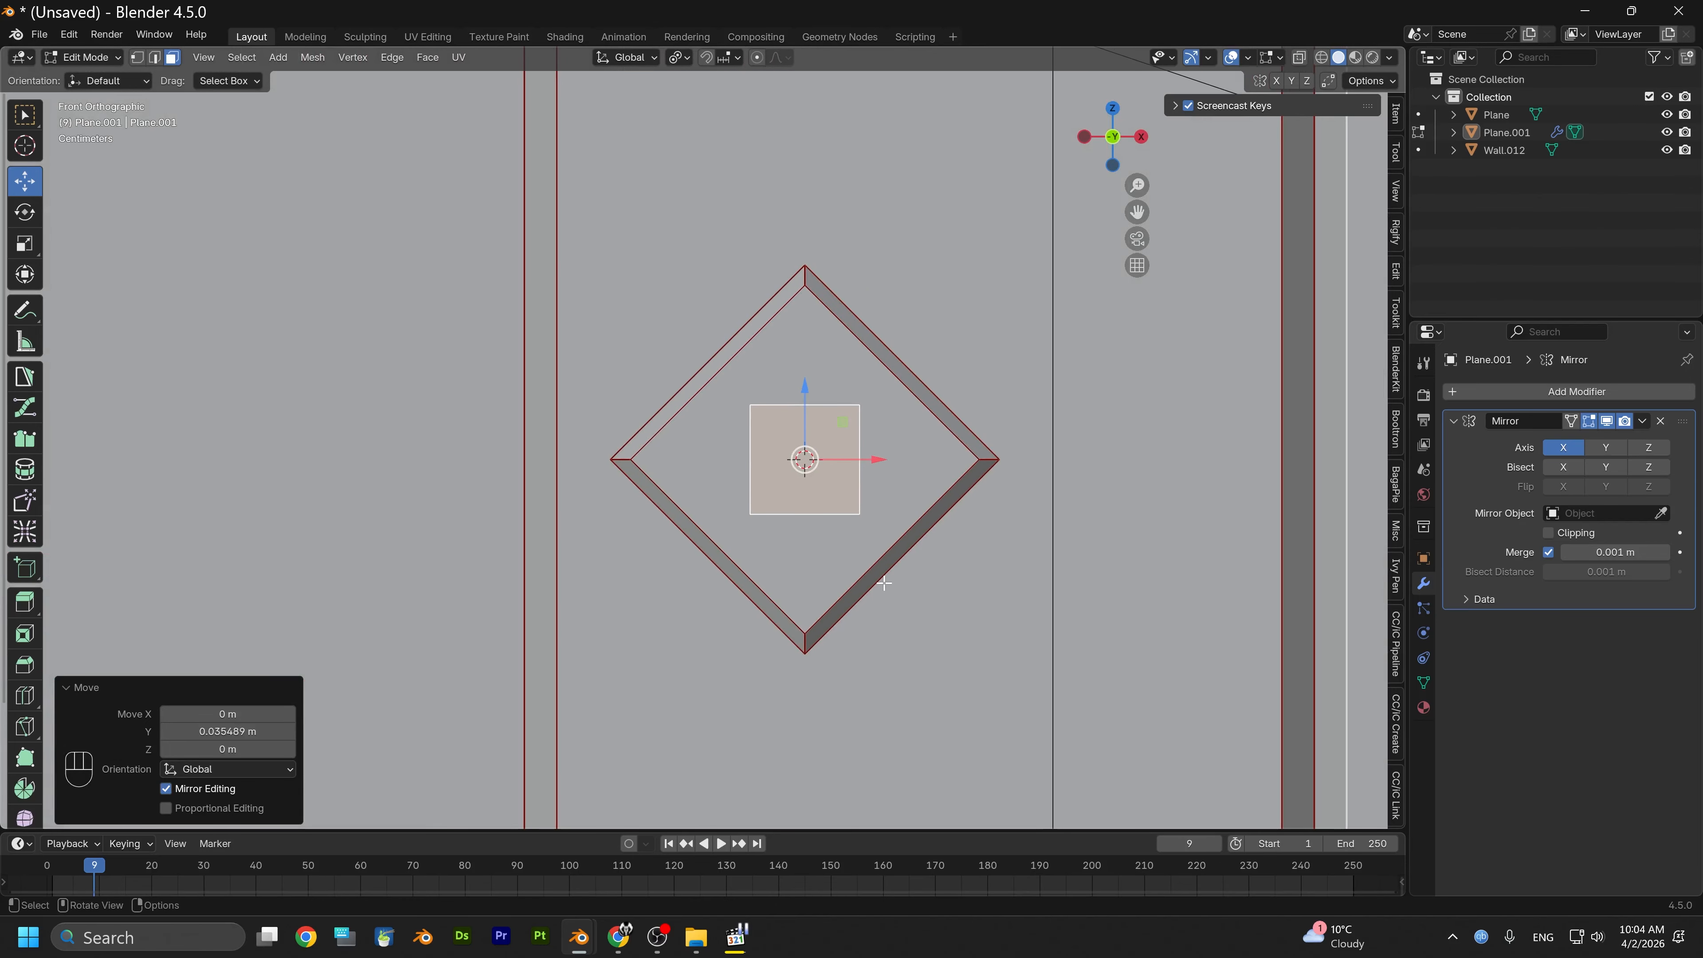
mouse_move(892, 577)
alt+mouse_down()
mouse_move(722, 590)
mouse_move(950, 590)
mouse_move(913, 595)
alt+mouse_up()
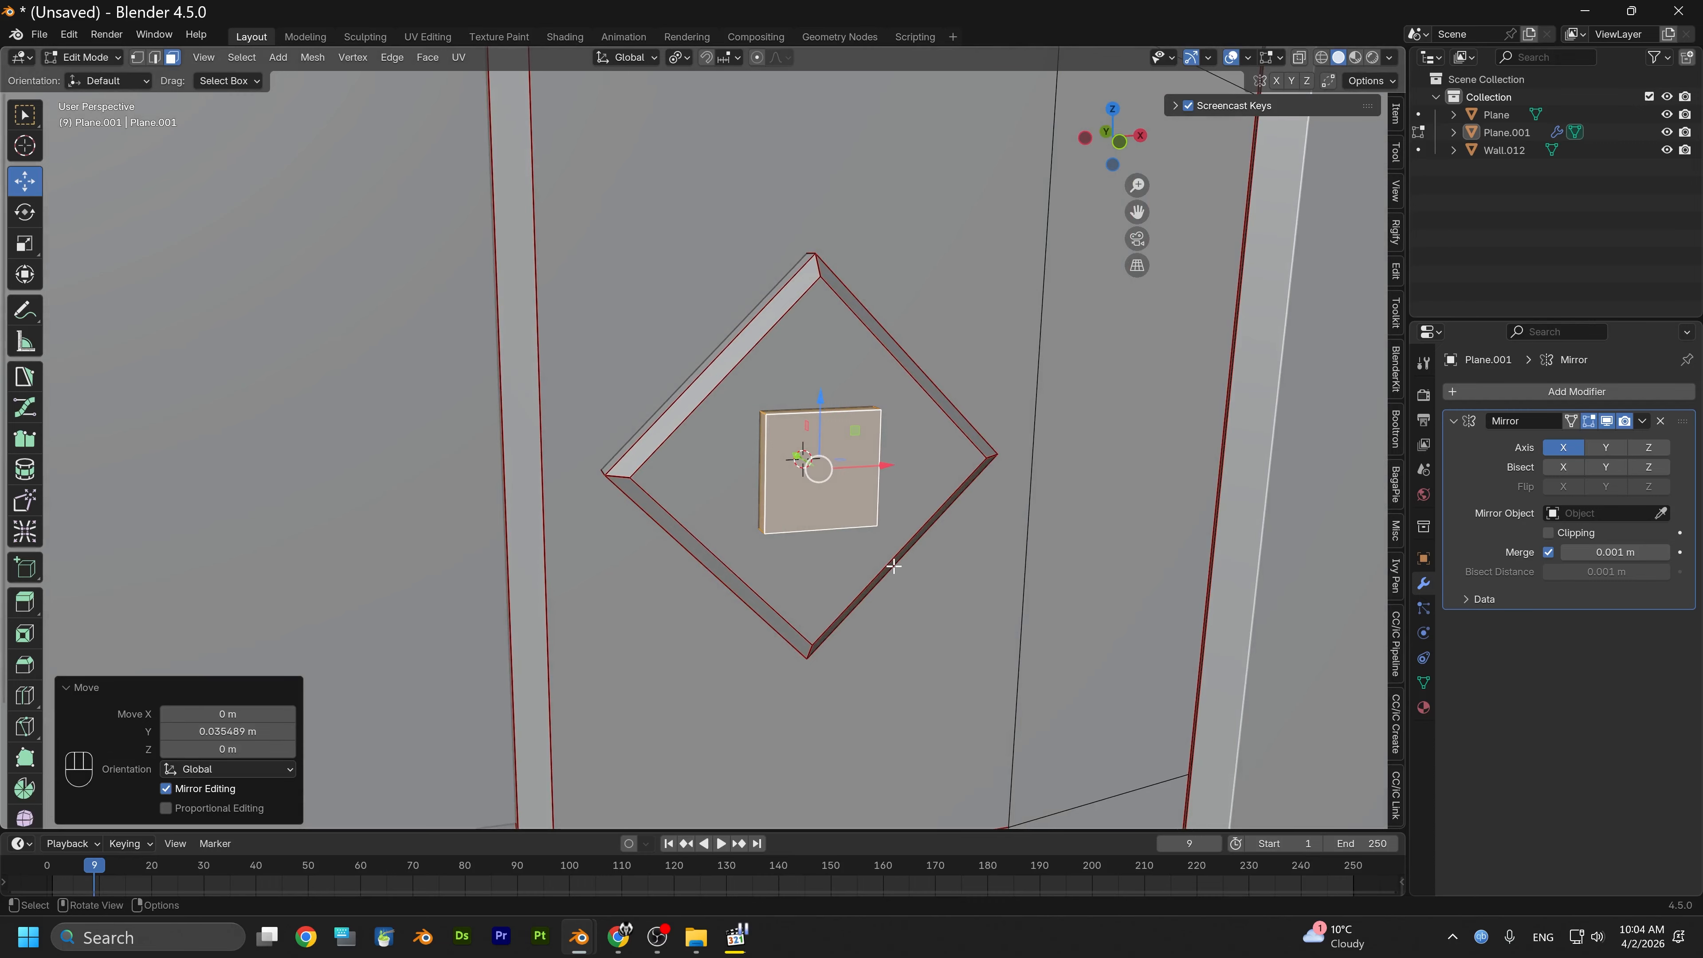
mouse_move(841, 552)
alt+mouse_down()
mouse_move(904, 555)
mouse_move(854, 531)
alt+mouse_up()
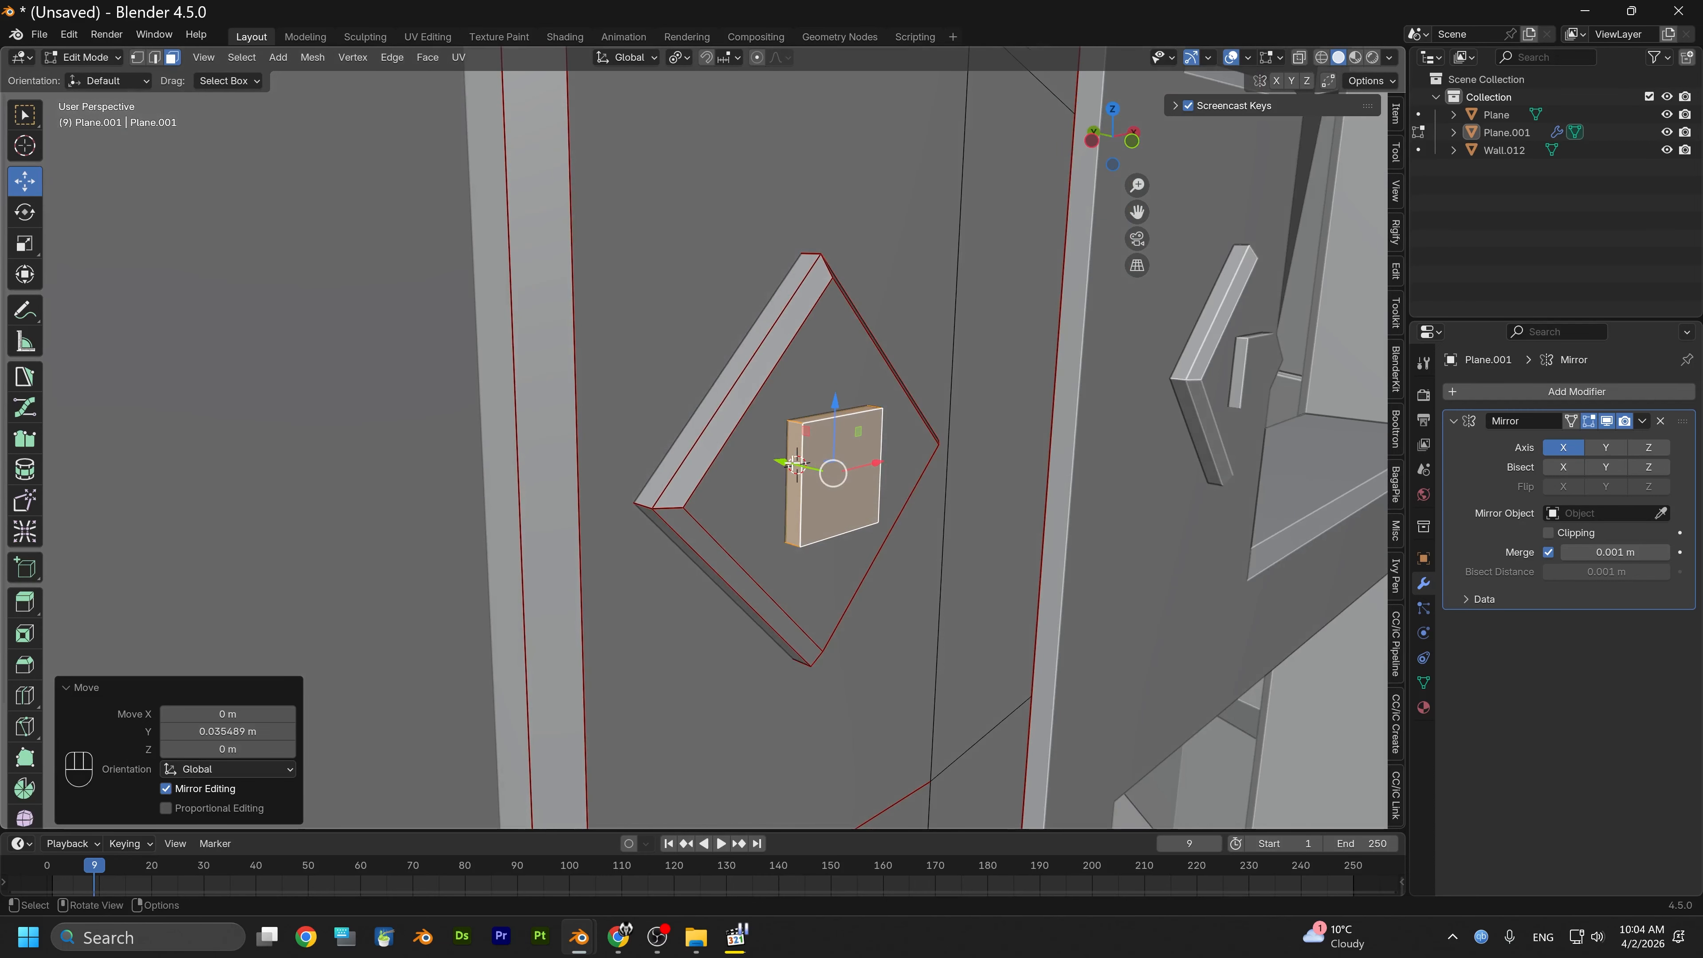
drag(796, 464, 846, 466)
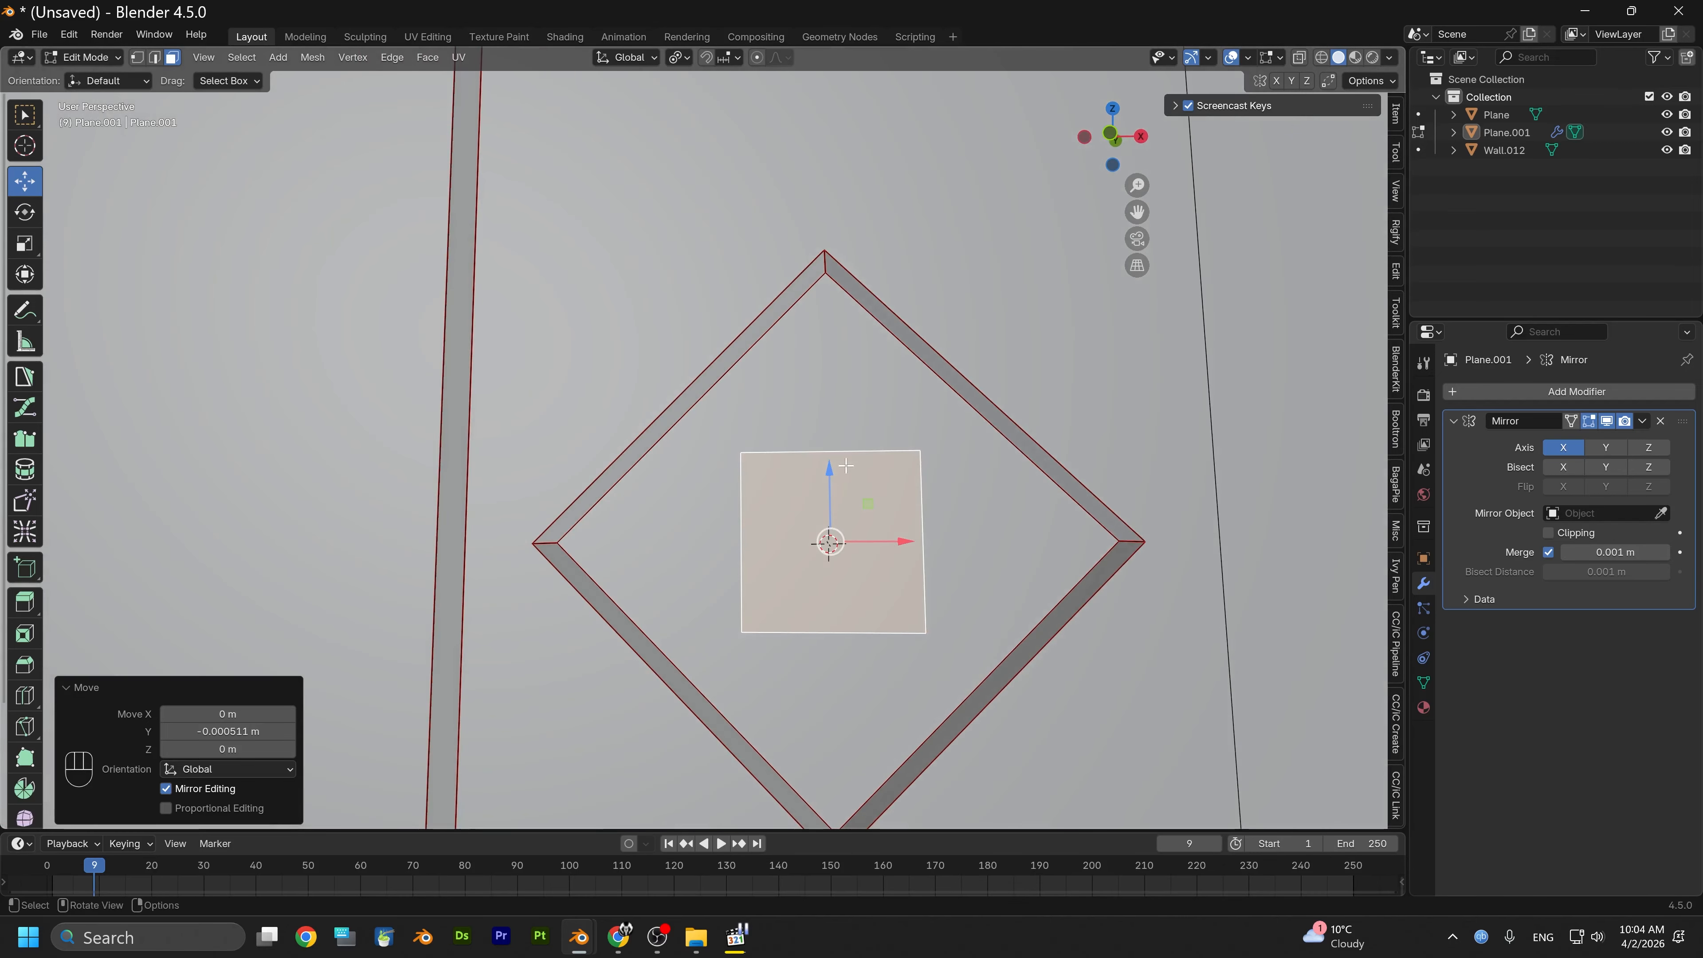
Select only the small square plate's front face
click(669, 446)
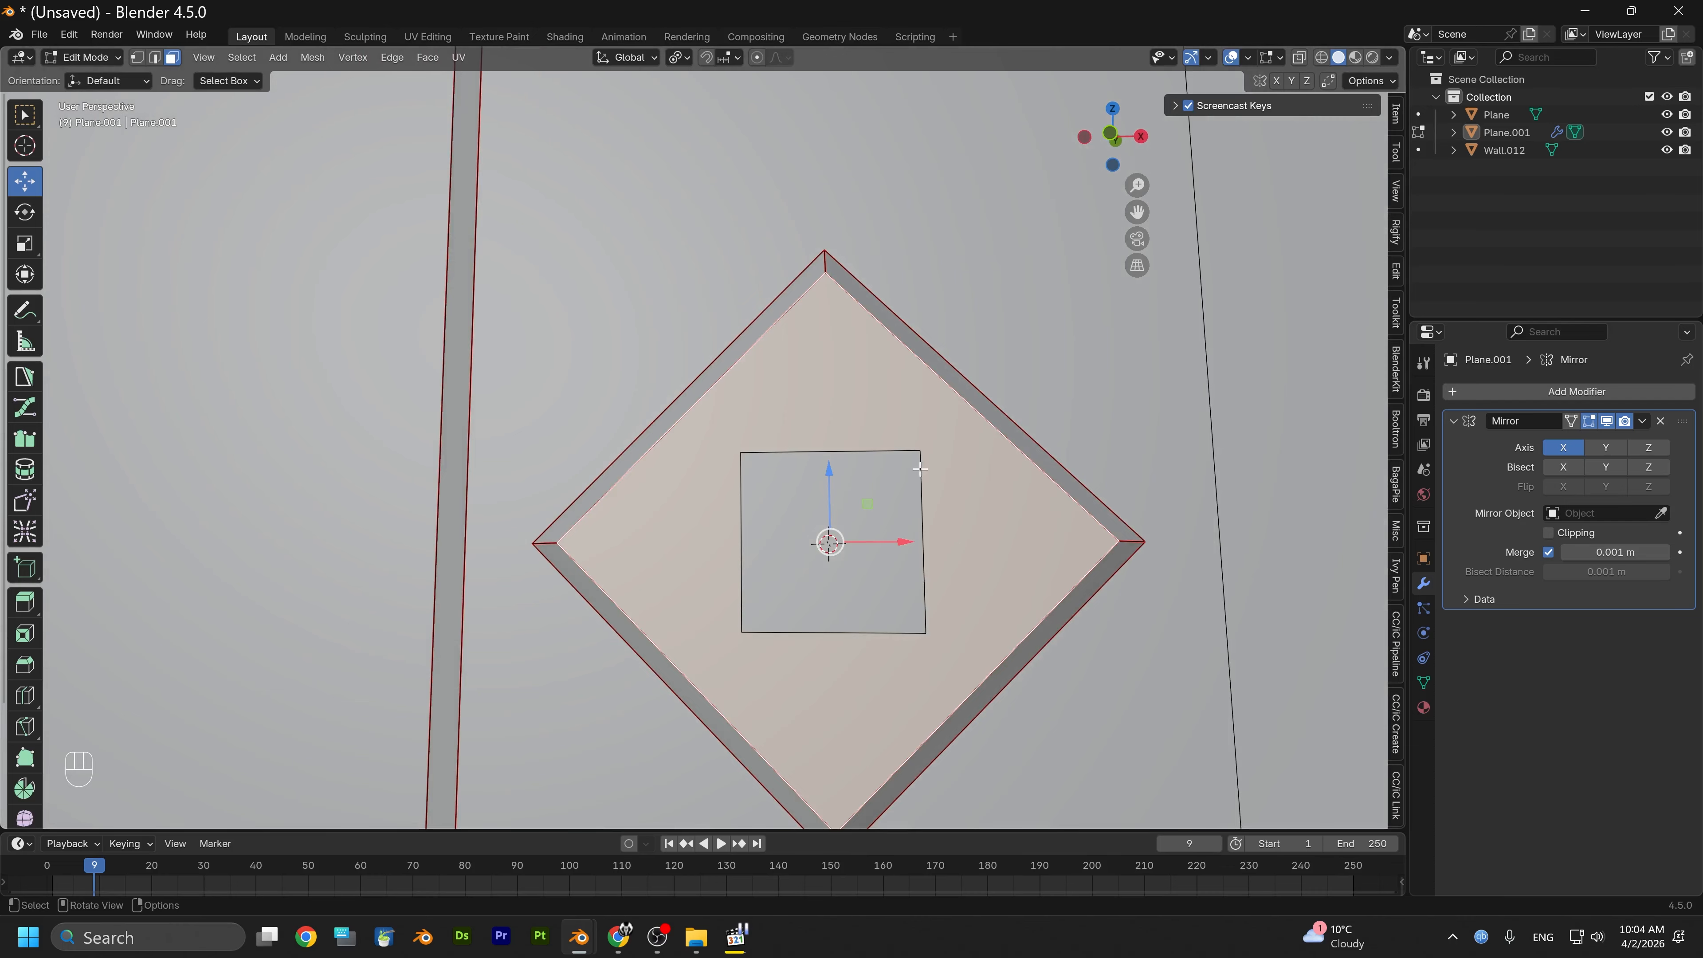
alt+drag(920, 468, 882, 525)
click(920, 514)
scroll(897, 476, up, 3)
alt+drag(923, 468, 994, 469)
click(1018, 440)
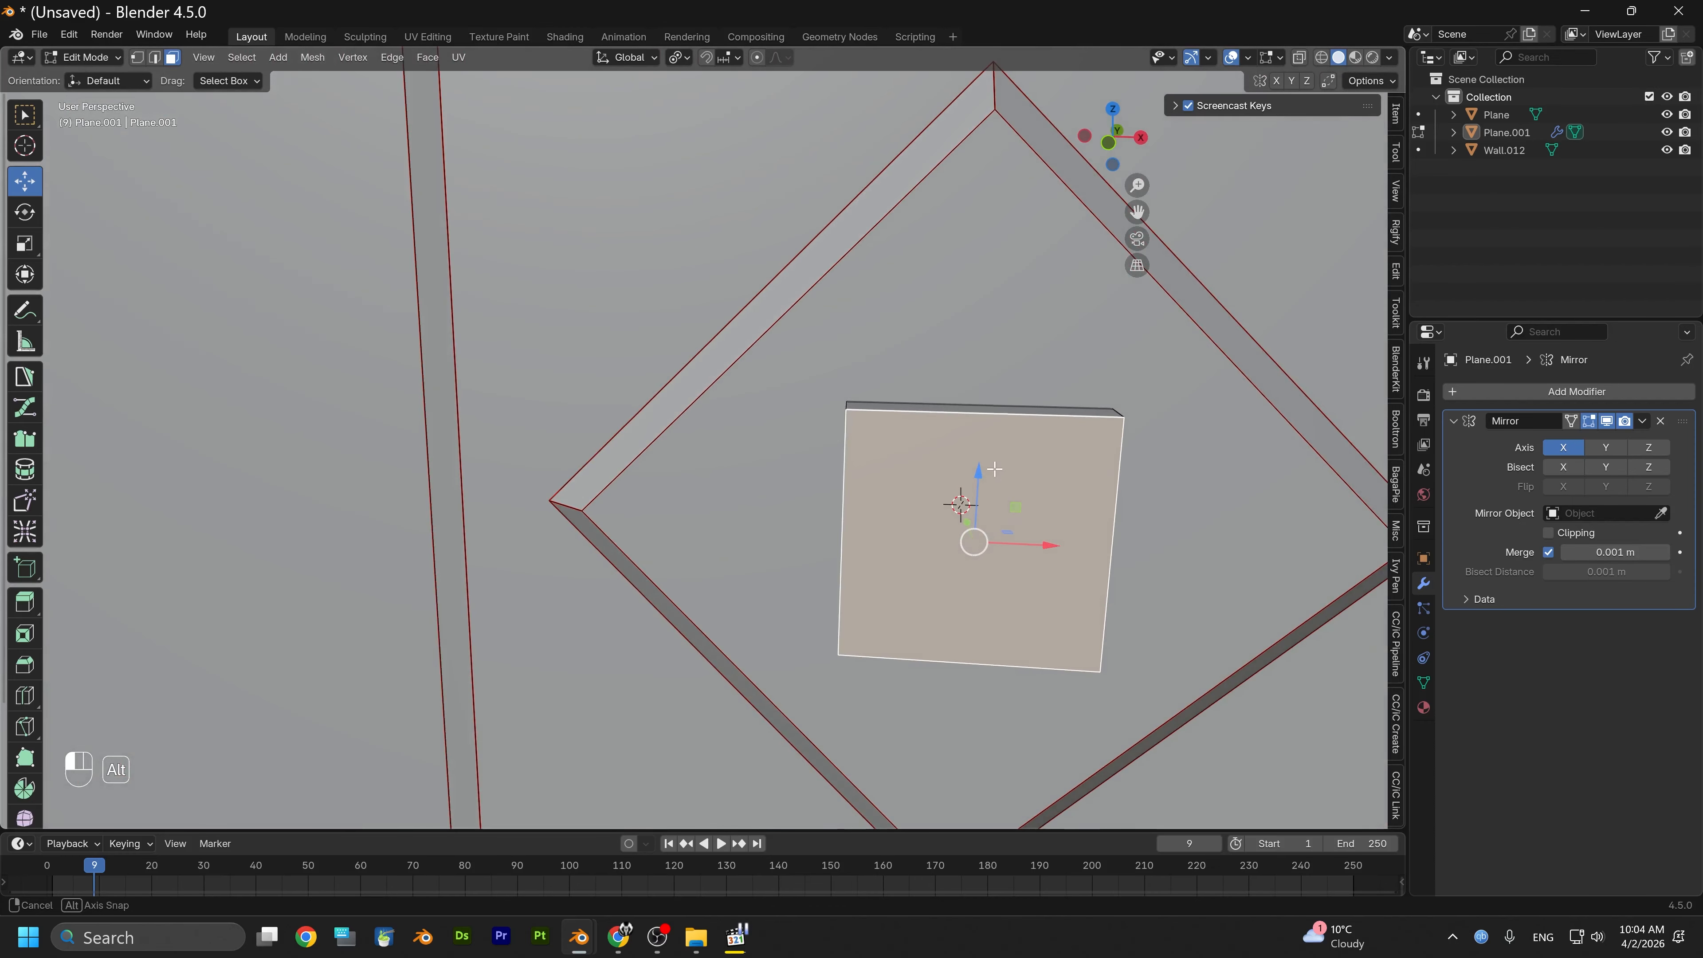
key(ctrl+b)
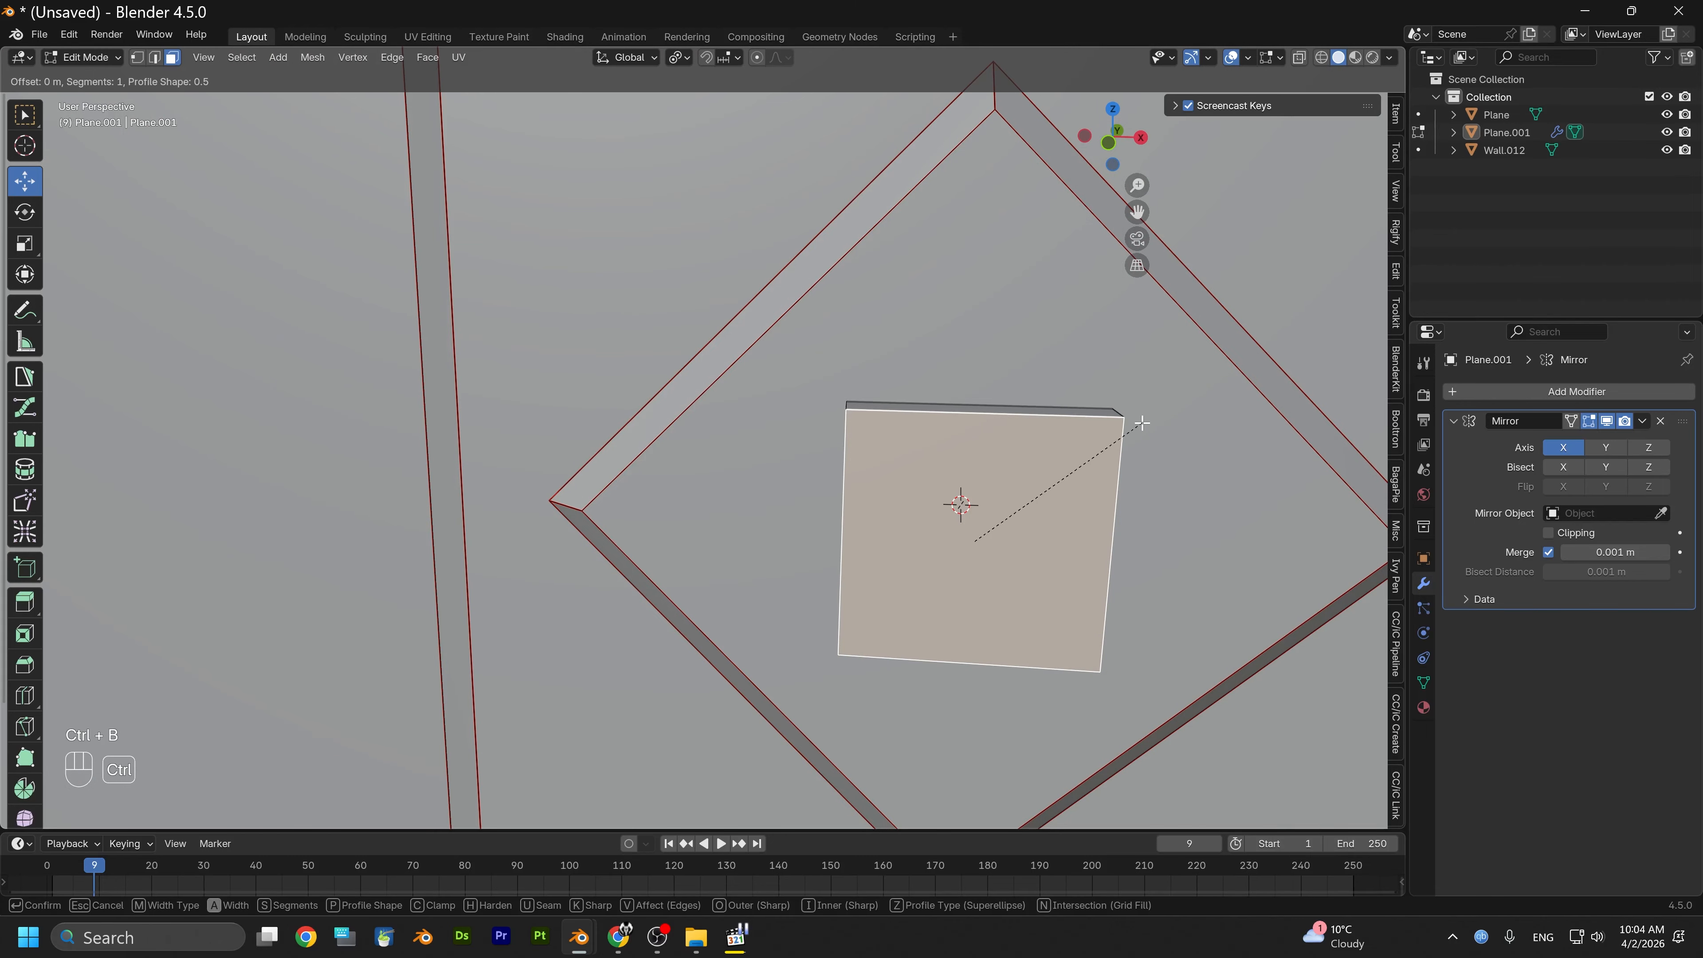
click(1100, 440)
key(ctrl+z)
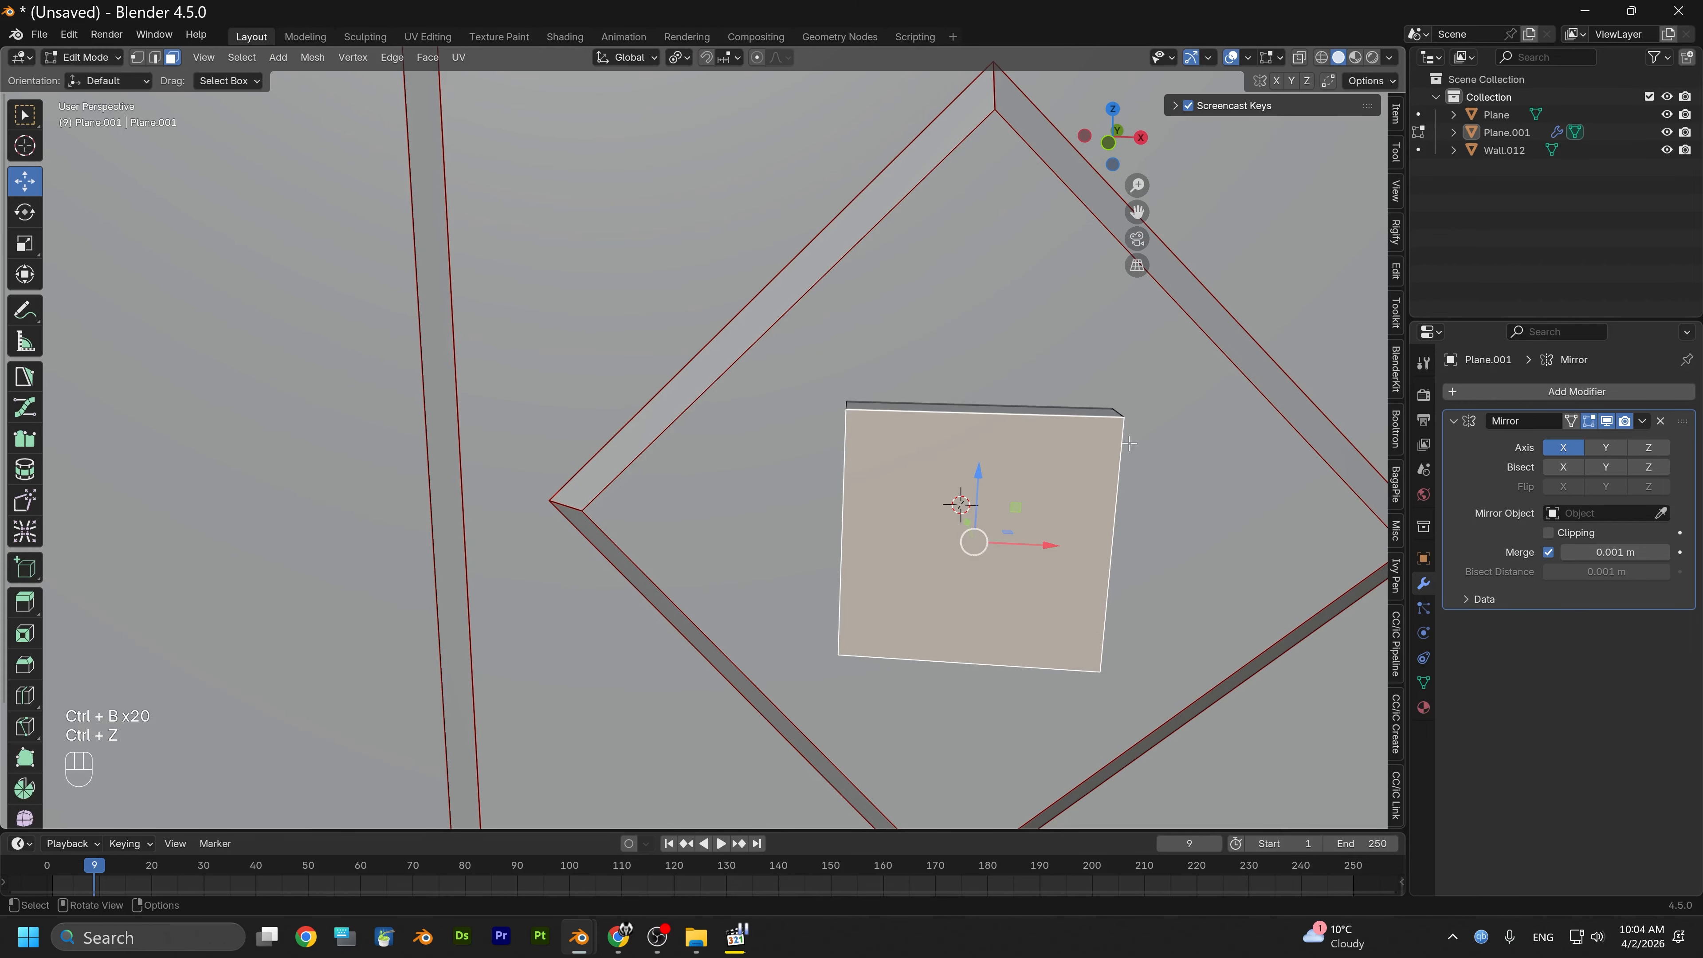
In edge select mode, bevel the outline of the square plate's front face by about 0.0028 m with one segment
click(142, 59)
click(155, 58)
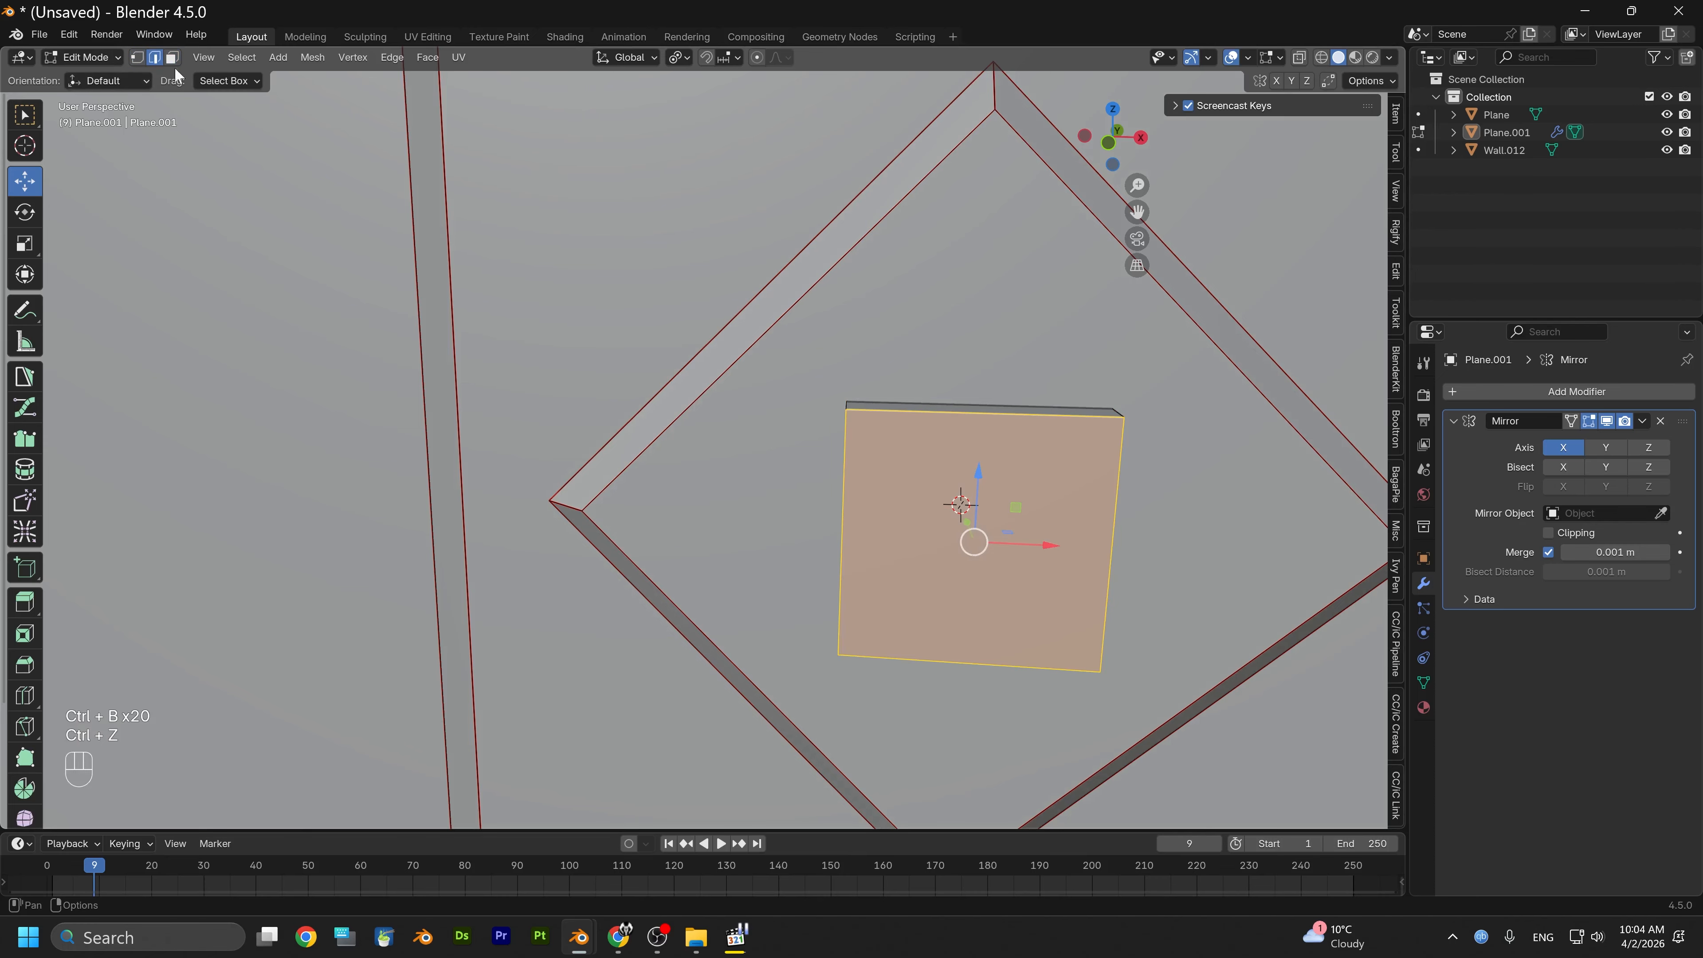
key(ctrl+b)
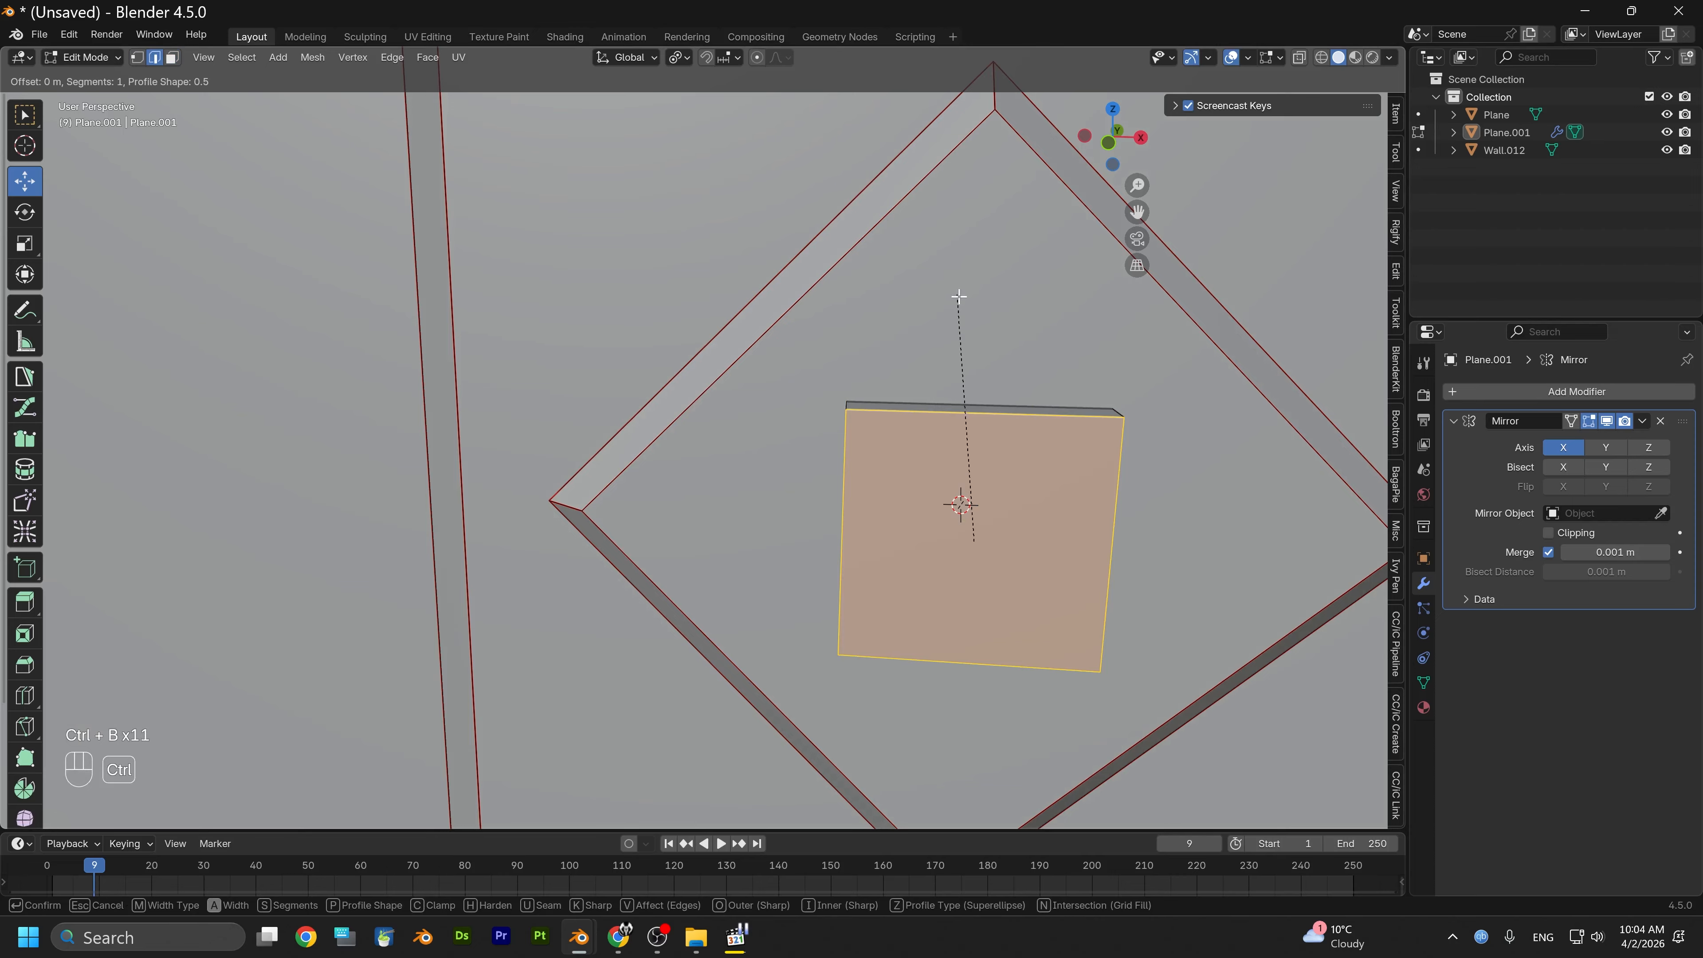
click(1043, 292)
key(ctrl+z)
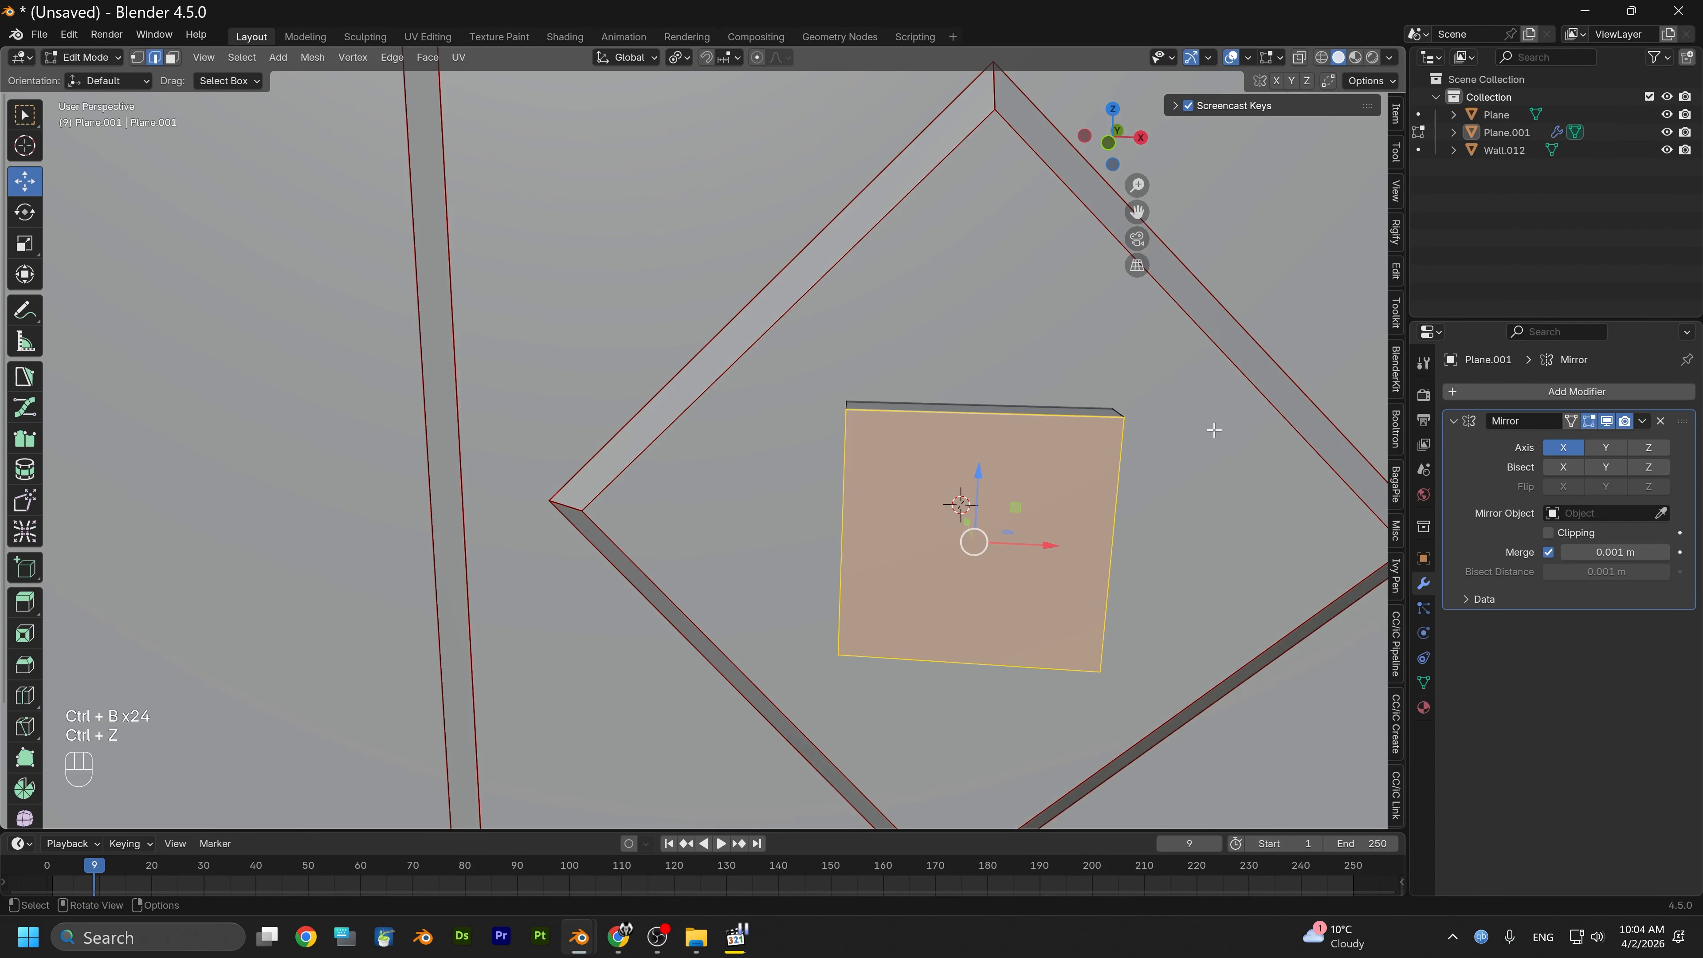
key(ctrl+b)
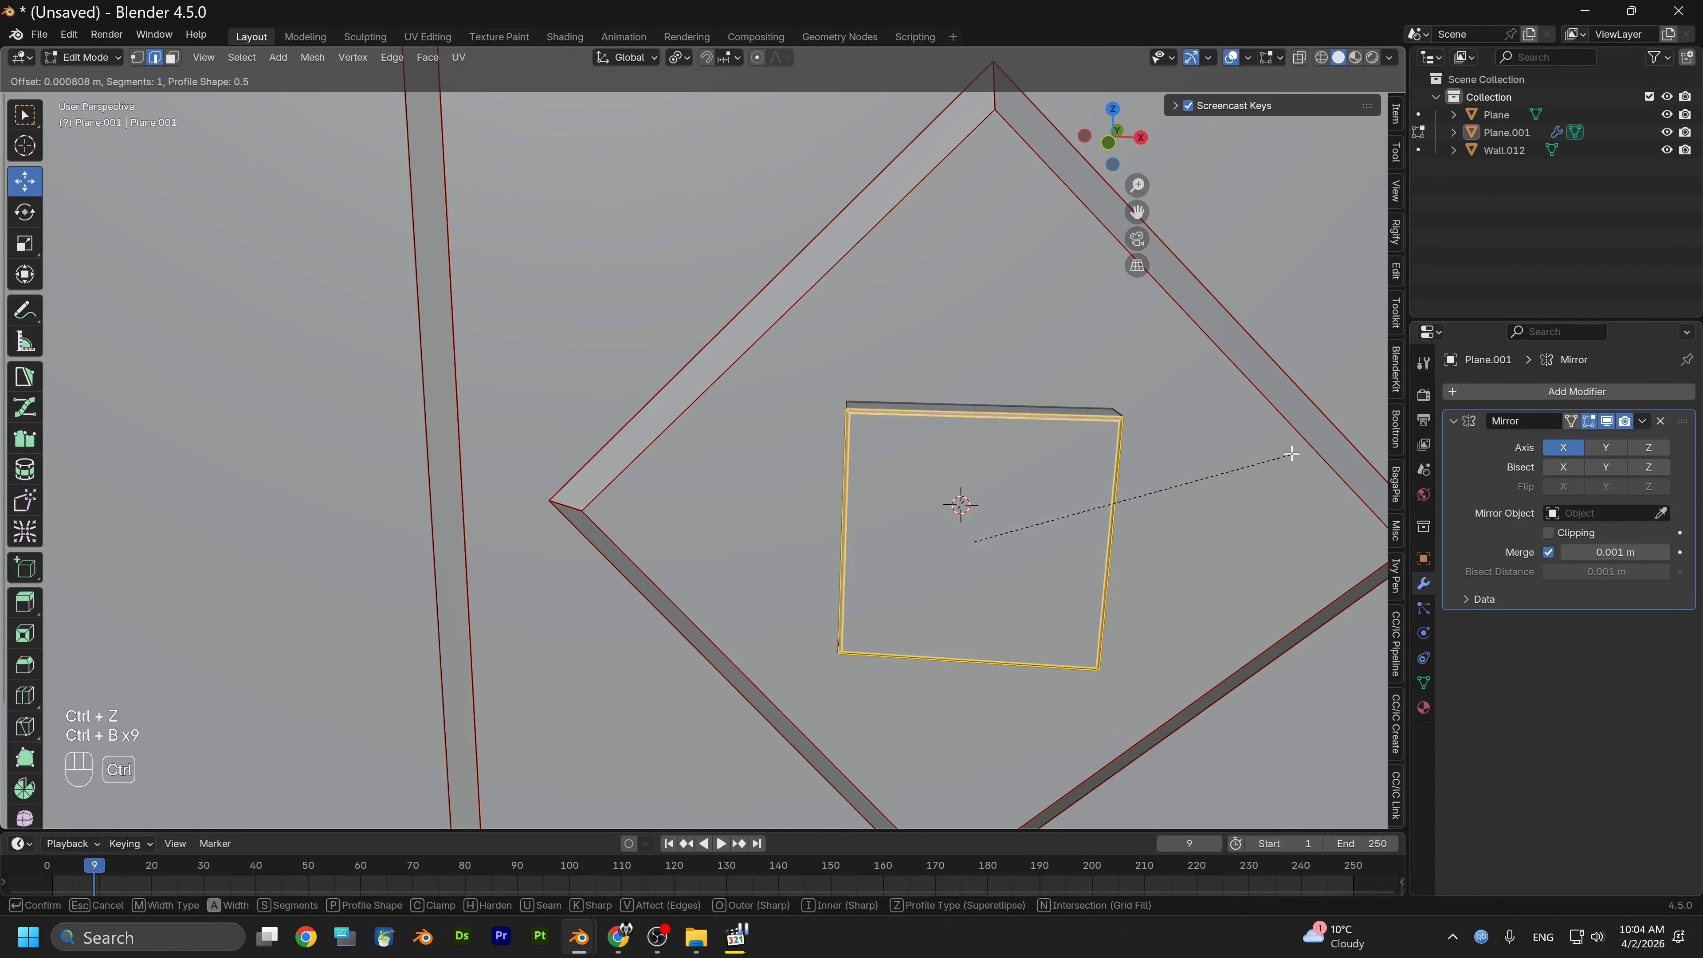
click(1293, 448)
middle_drag(1106, 500, 1019, 494)
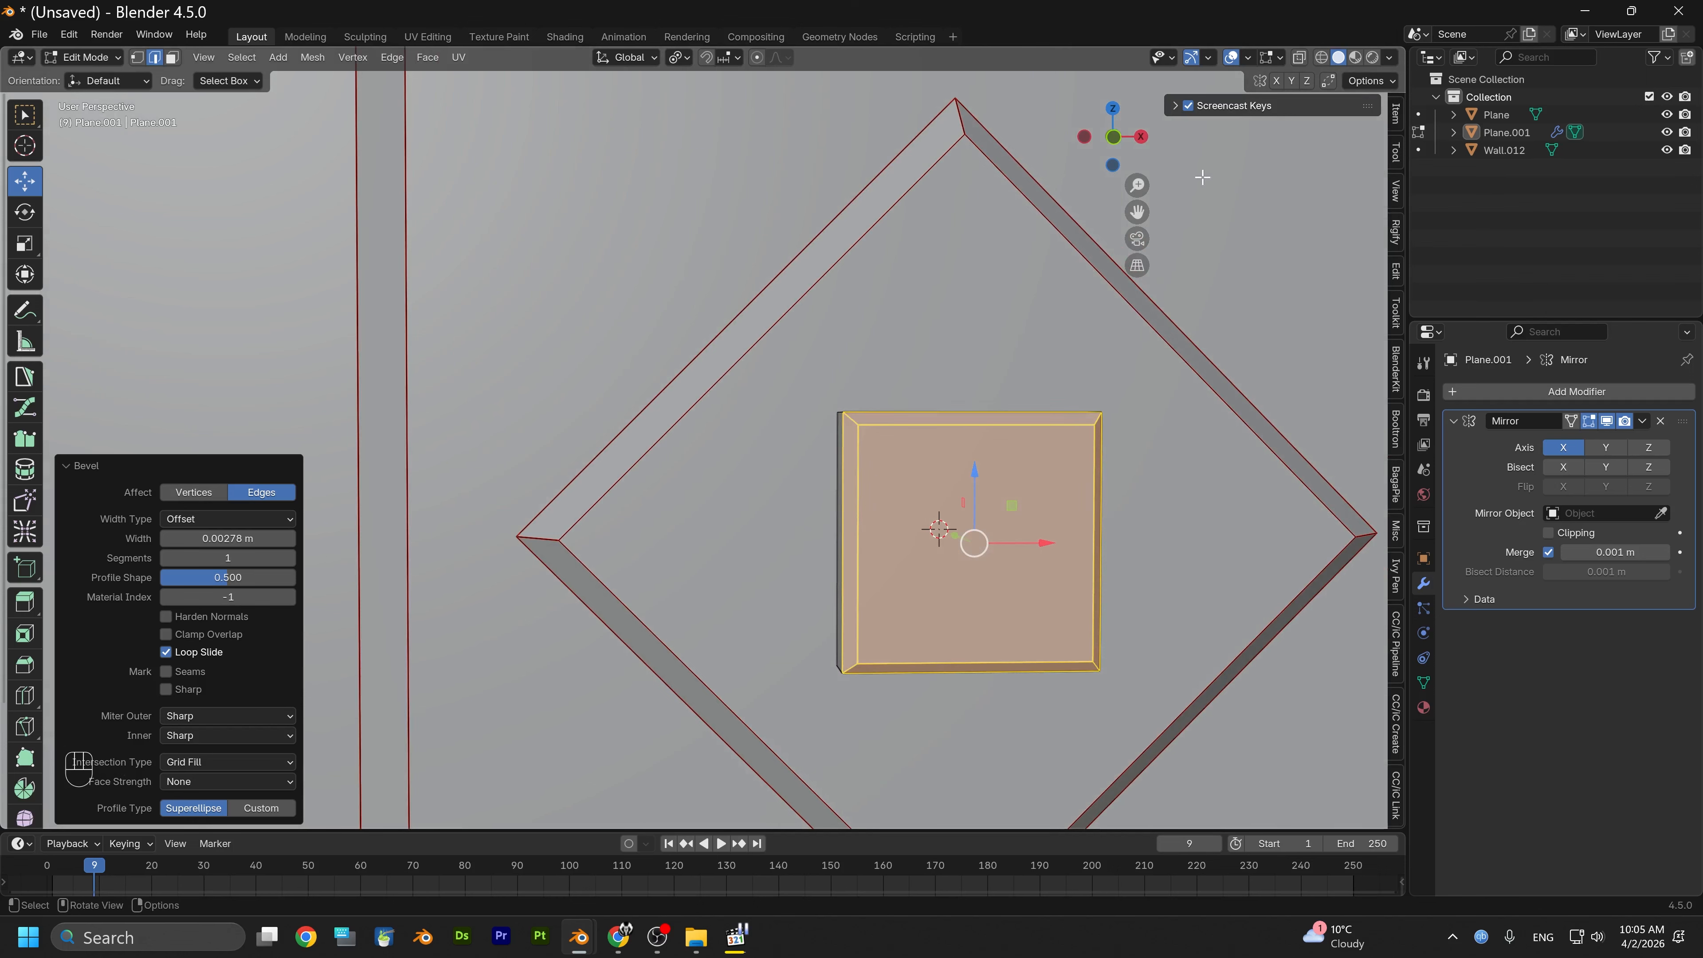
Select the square plate's inner front face and inset it by about 0.0053 m
click(1049, 482)
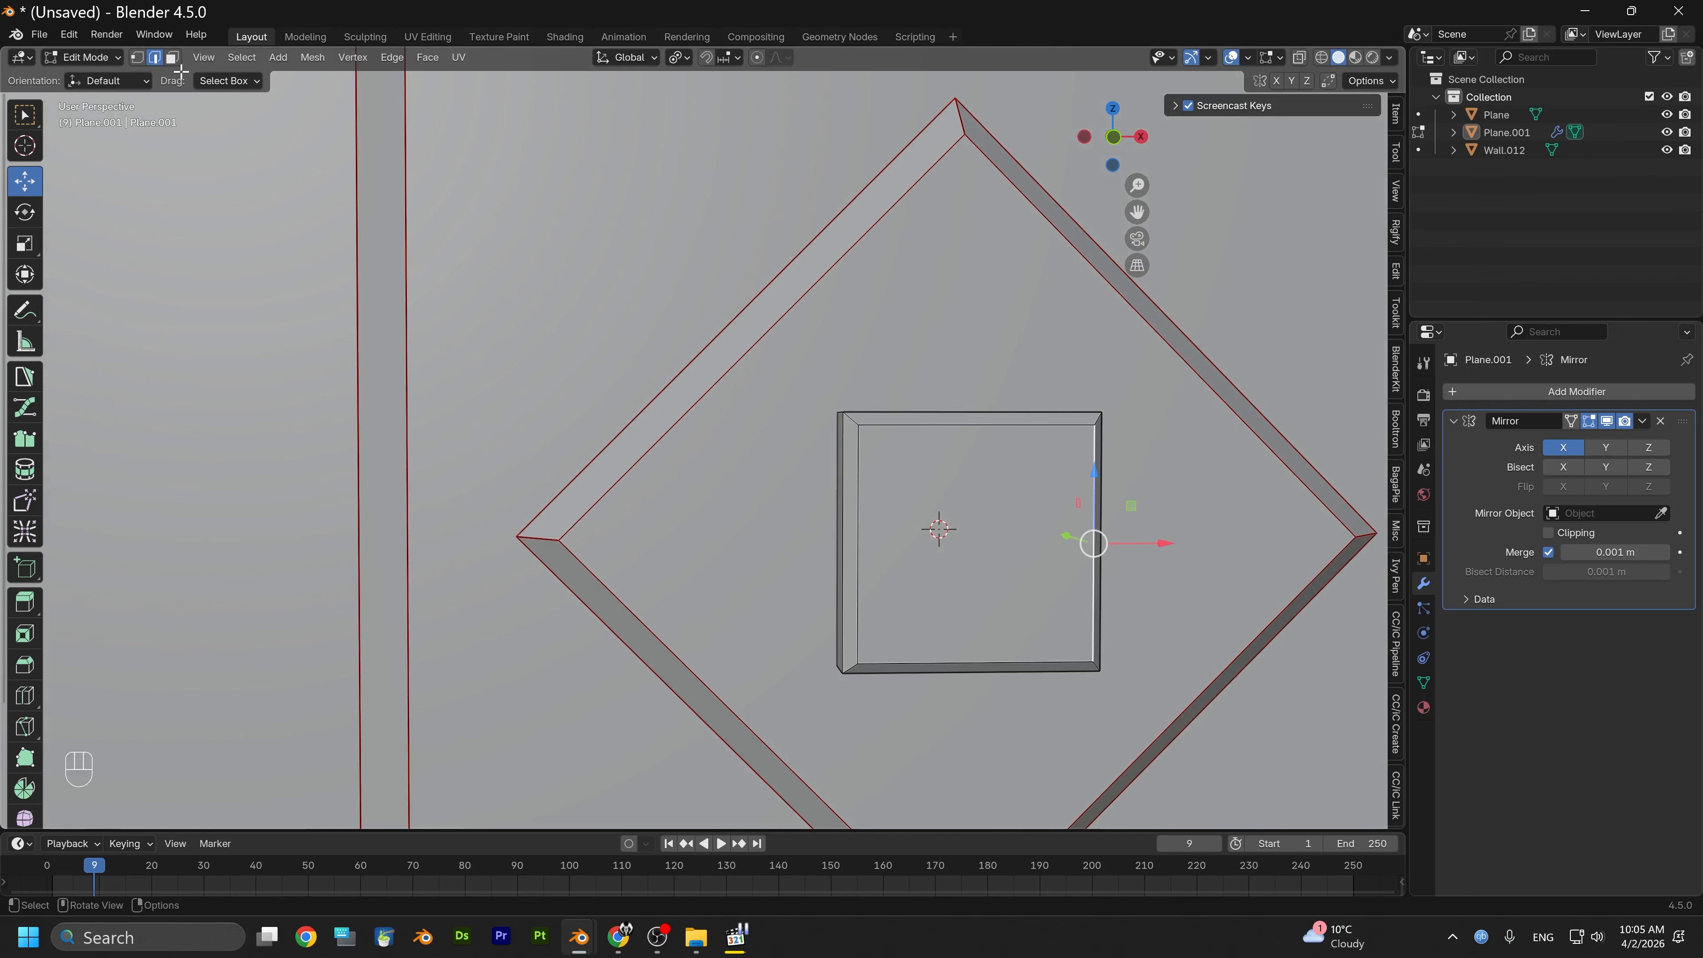
click(1052, 588)
mouse_move(1052, 589)
middle_down()
mouse_move(1111, 590)
mouse_move(1026, 590)
middle_up()
key(i)
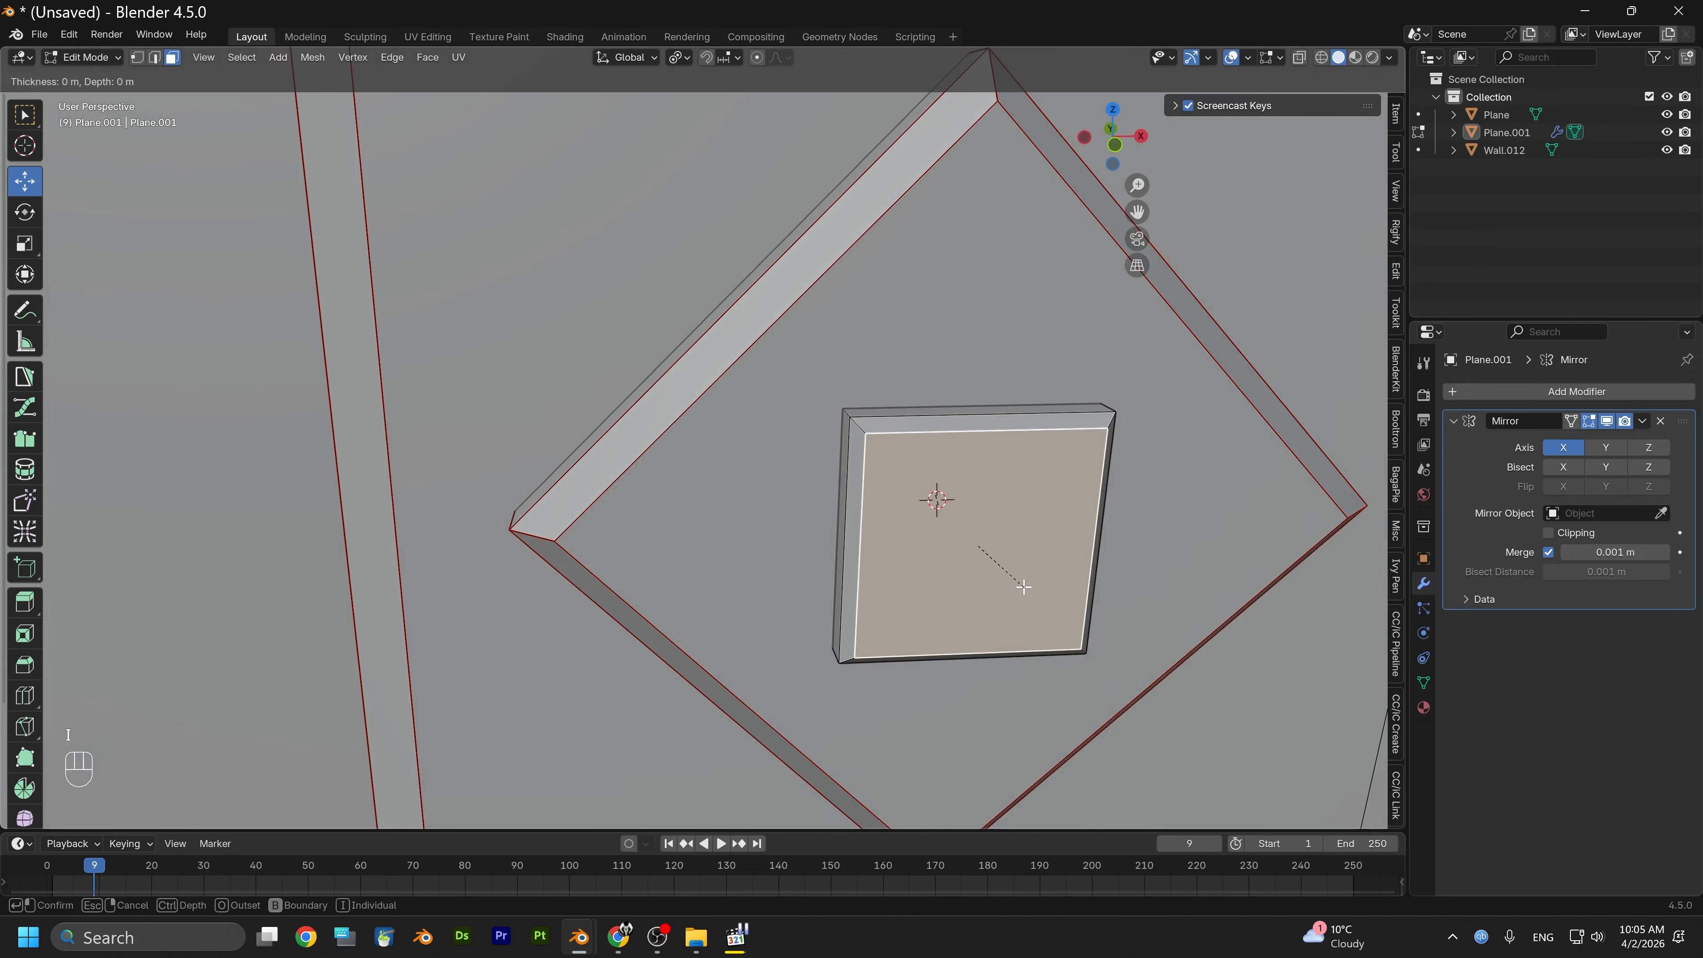
click(1004, 587)
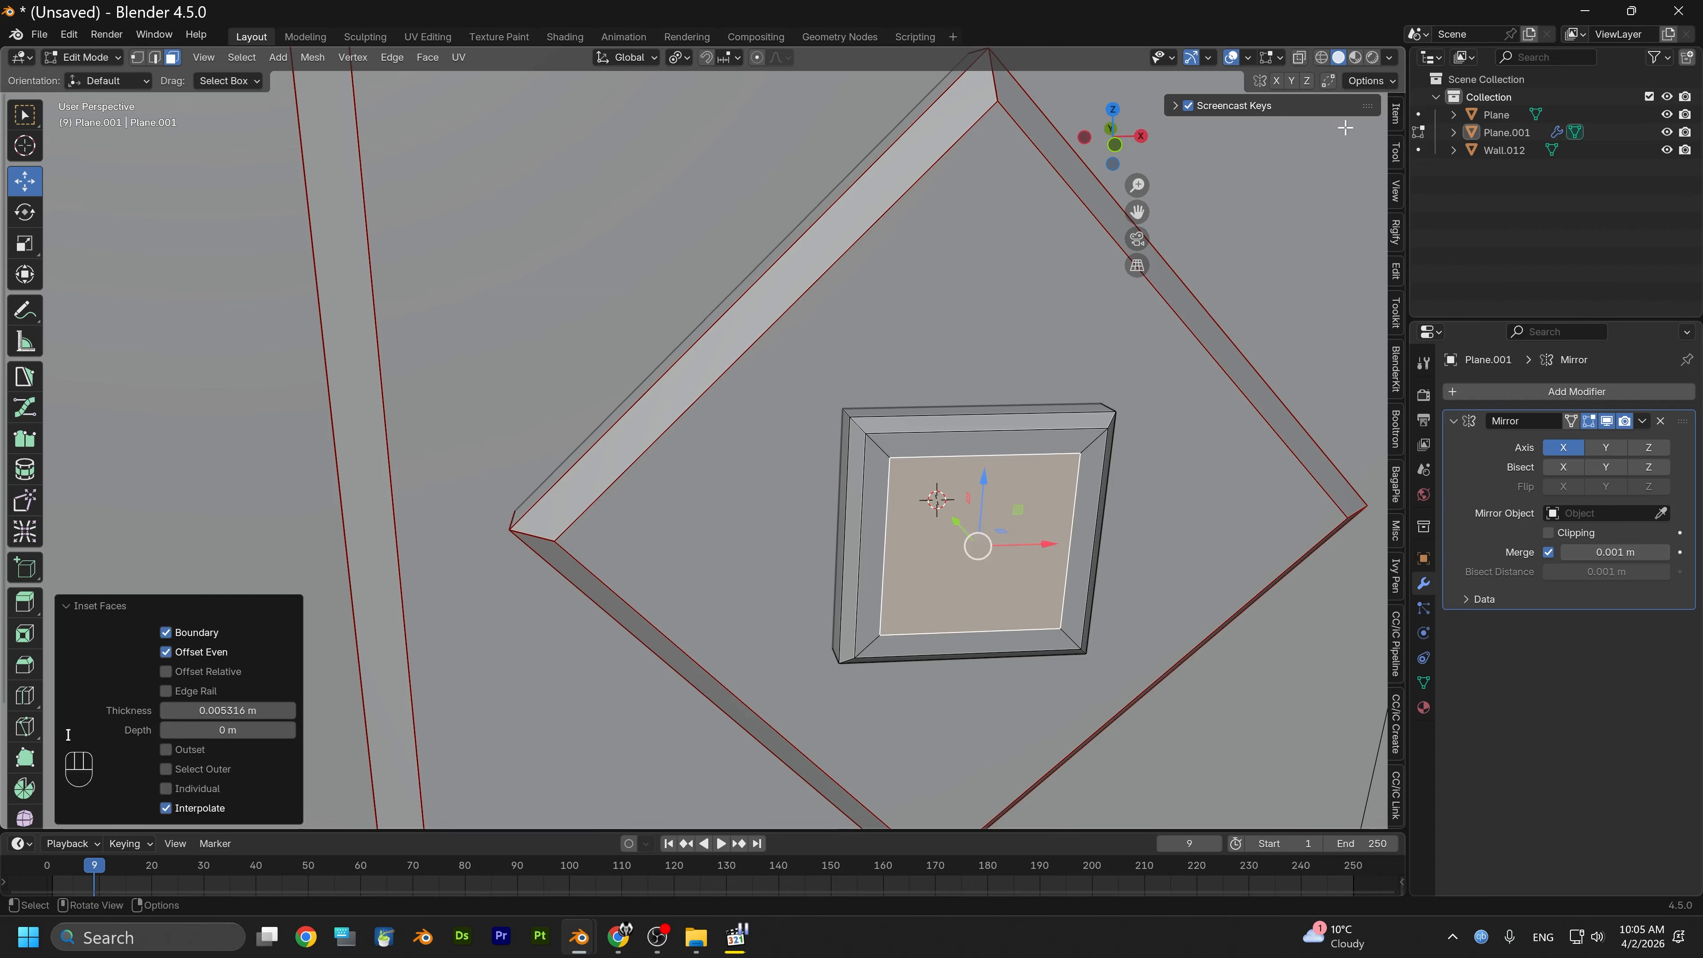
Extrude the square plate's inset front face outward by about 0.0237 m to form the handle block
click(1117, 149)
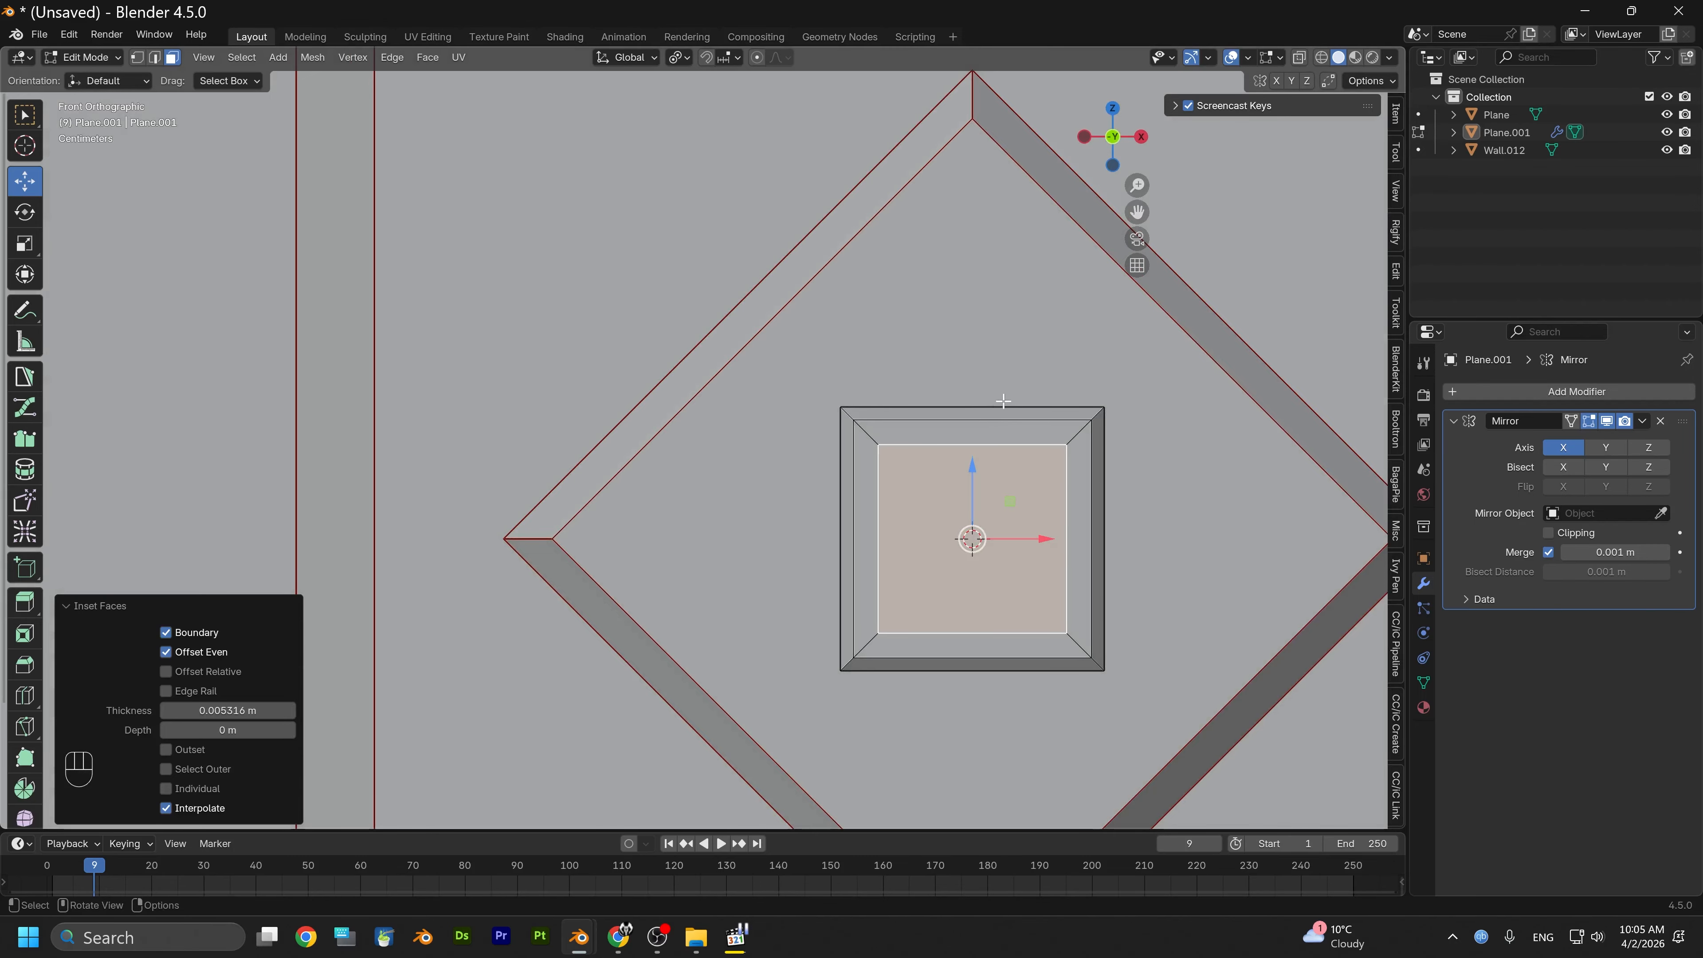
alt+middle_drag(988, 372, 1110, 390)
key(e)
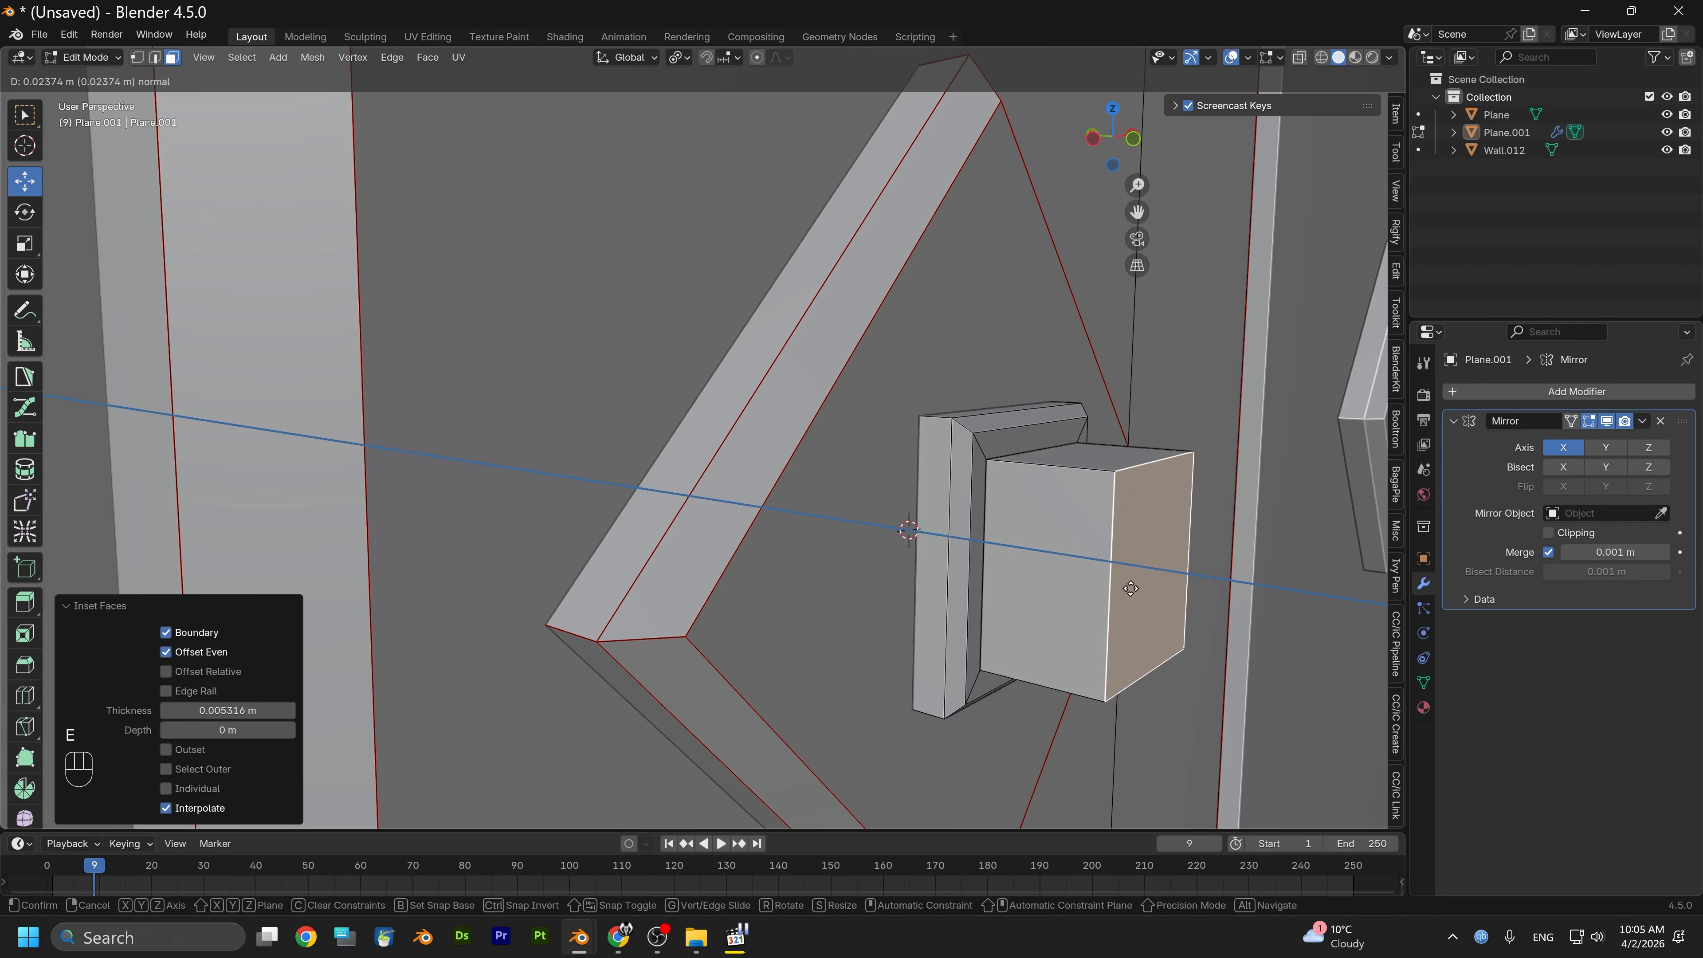
click(1131, 589)
In edge select mode, bevel the block's upper and lower front edges by about 0.0153 m with 4 segments
alt+middle_drag(1131, 589, 1071, 476)
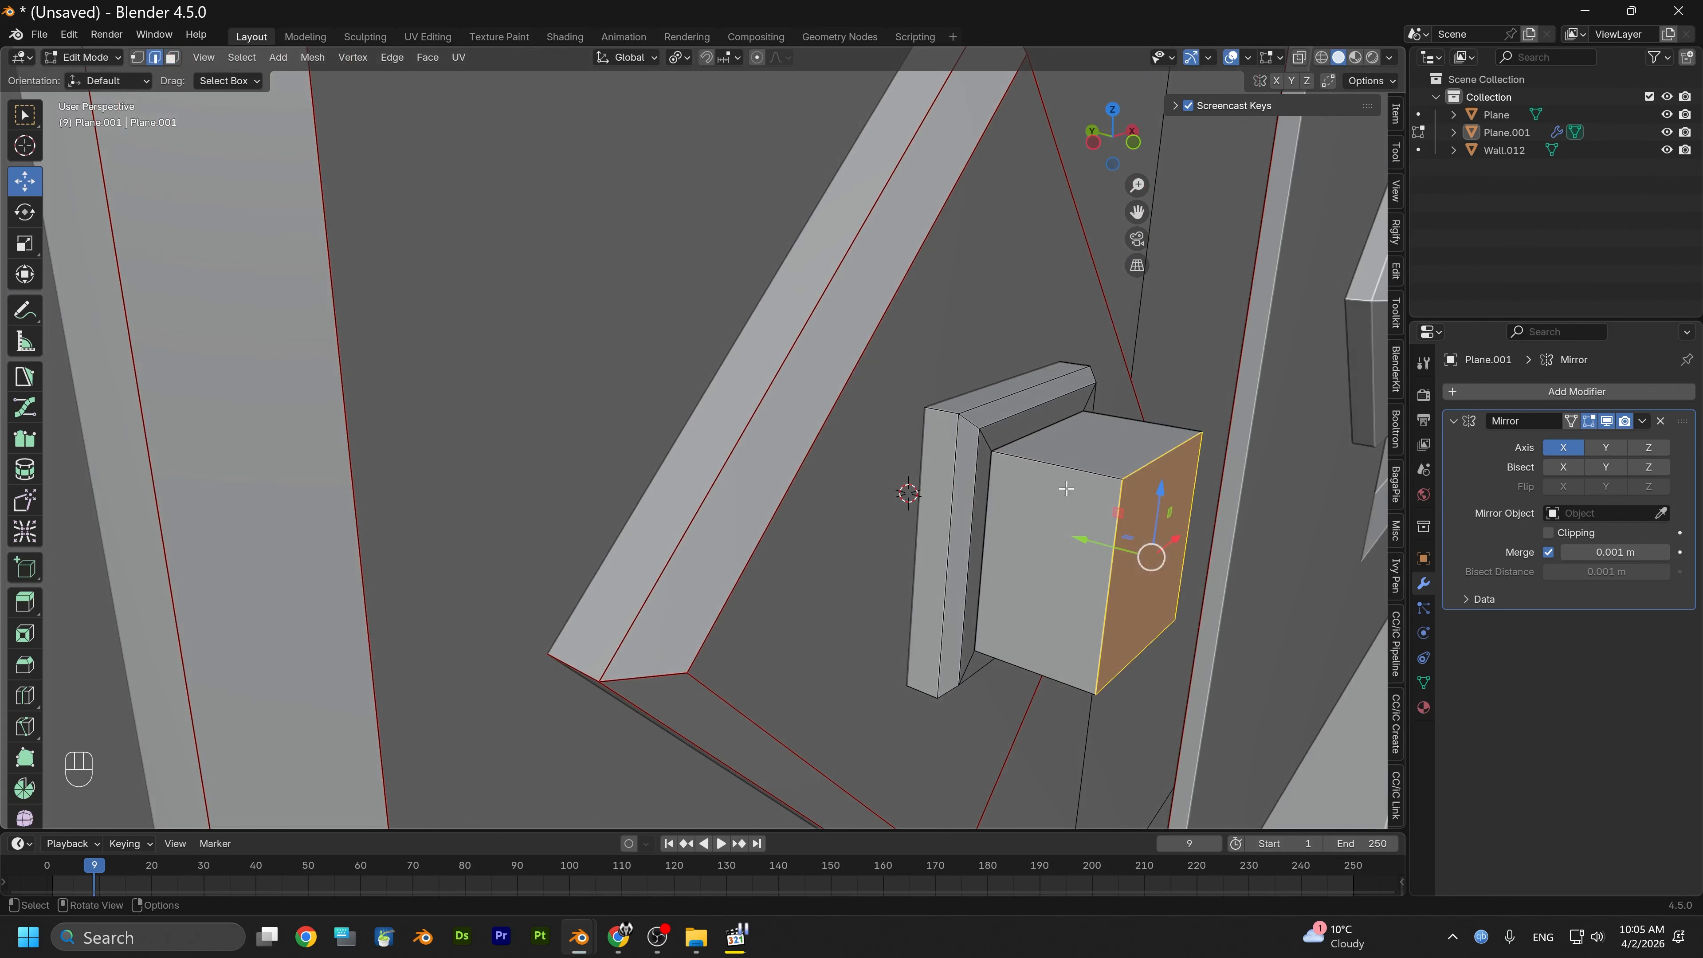
click(1161, 456)
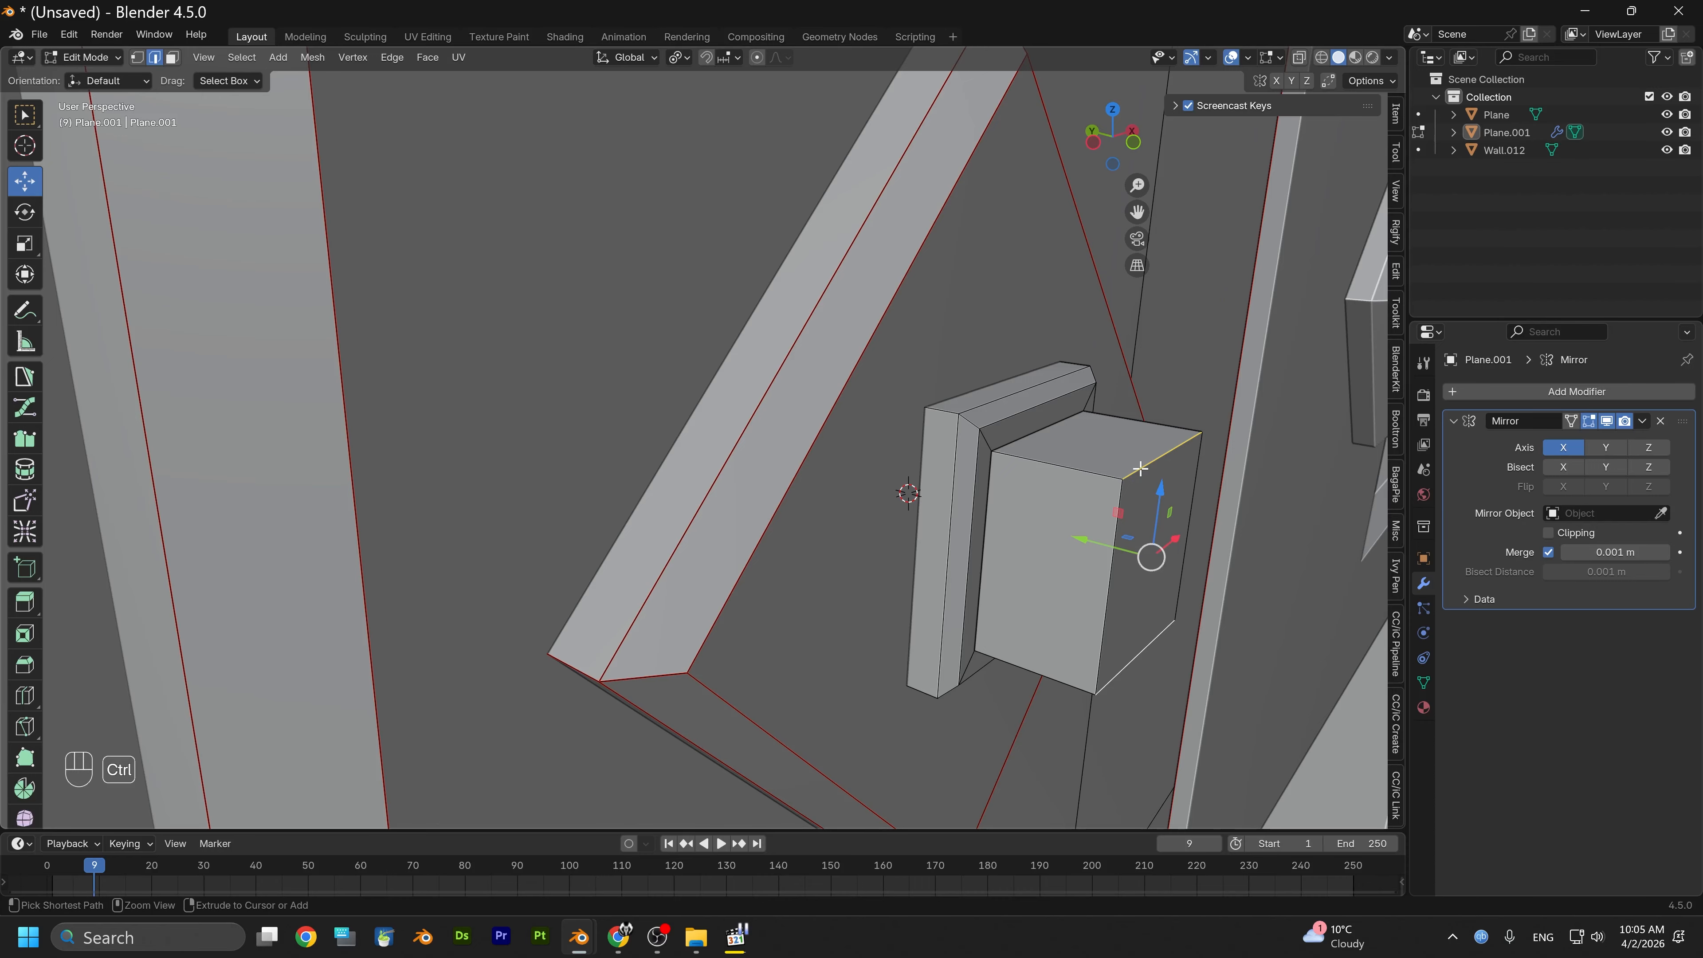
key(ctrl+b)
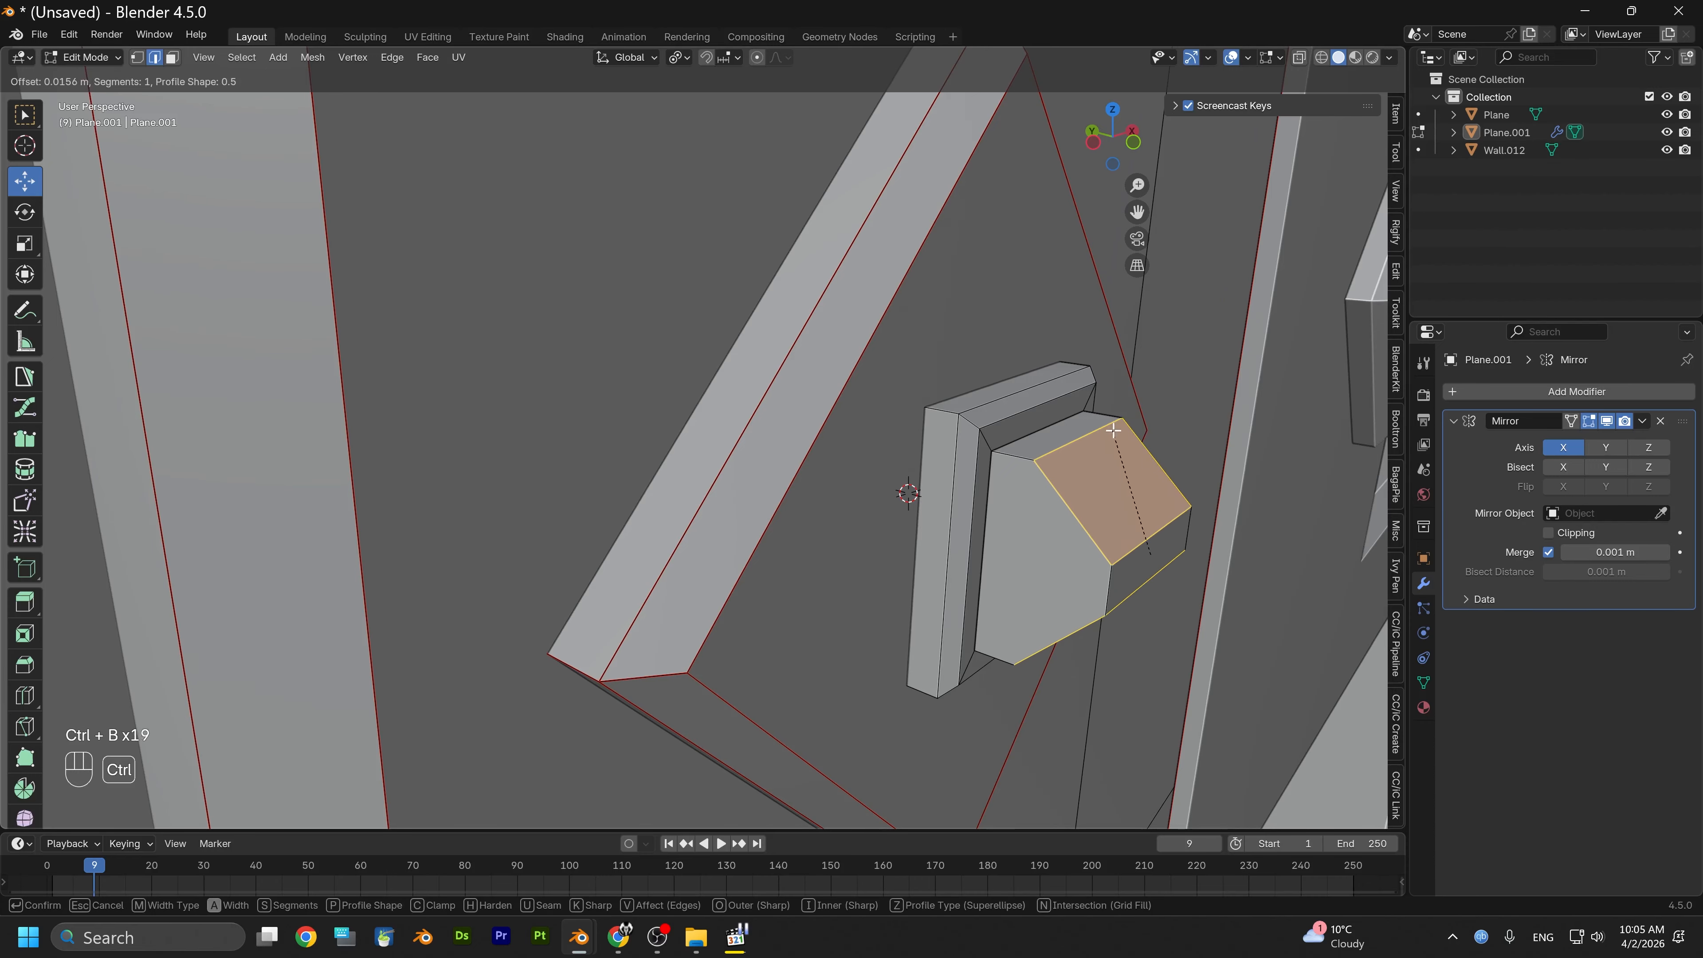
click(1112, 432)
click(289, 557)
click(289, 557)
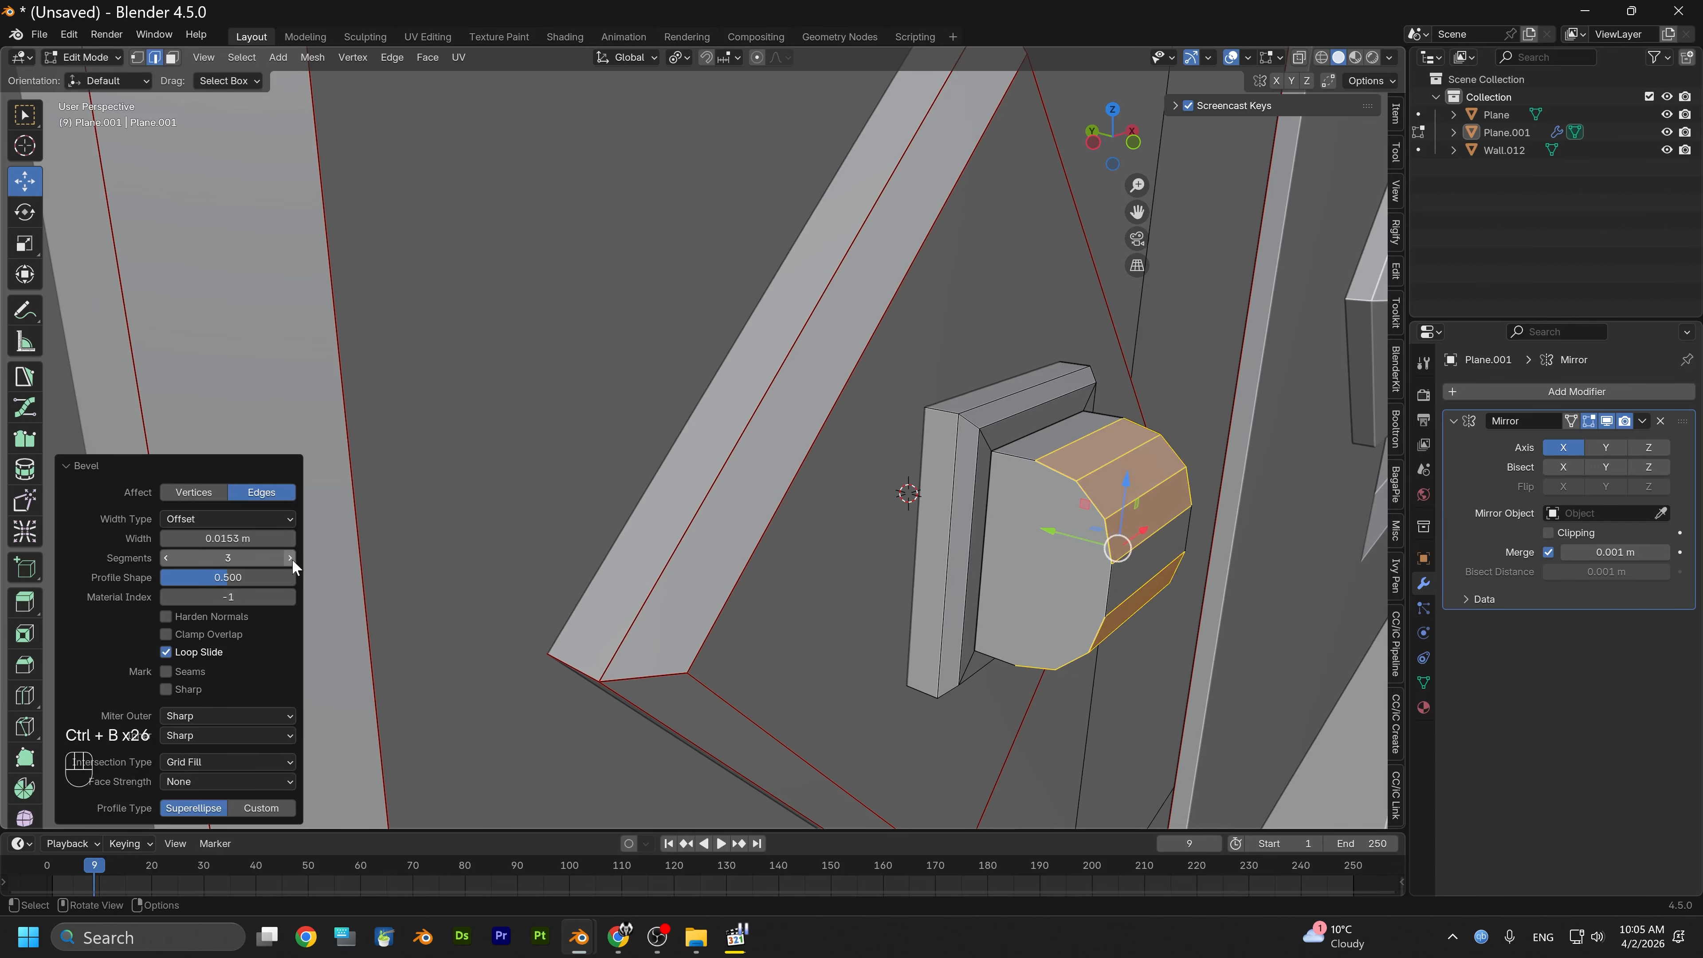
click(290, 558)
middle_drag(1076, 777, 1030, 725)
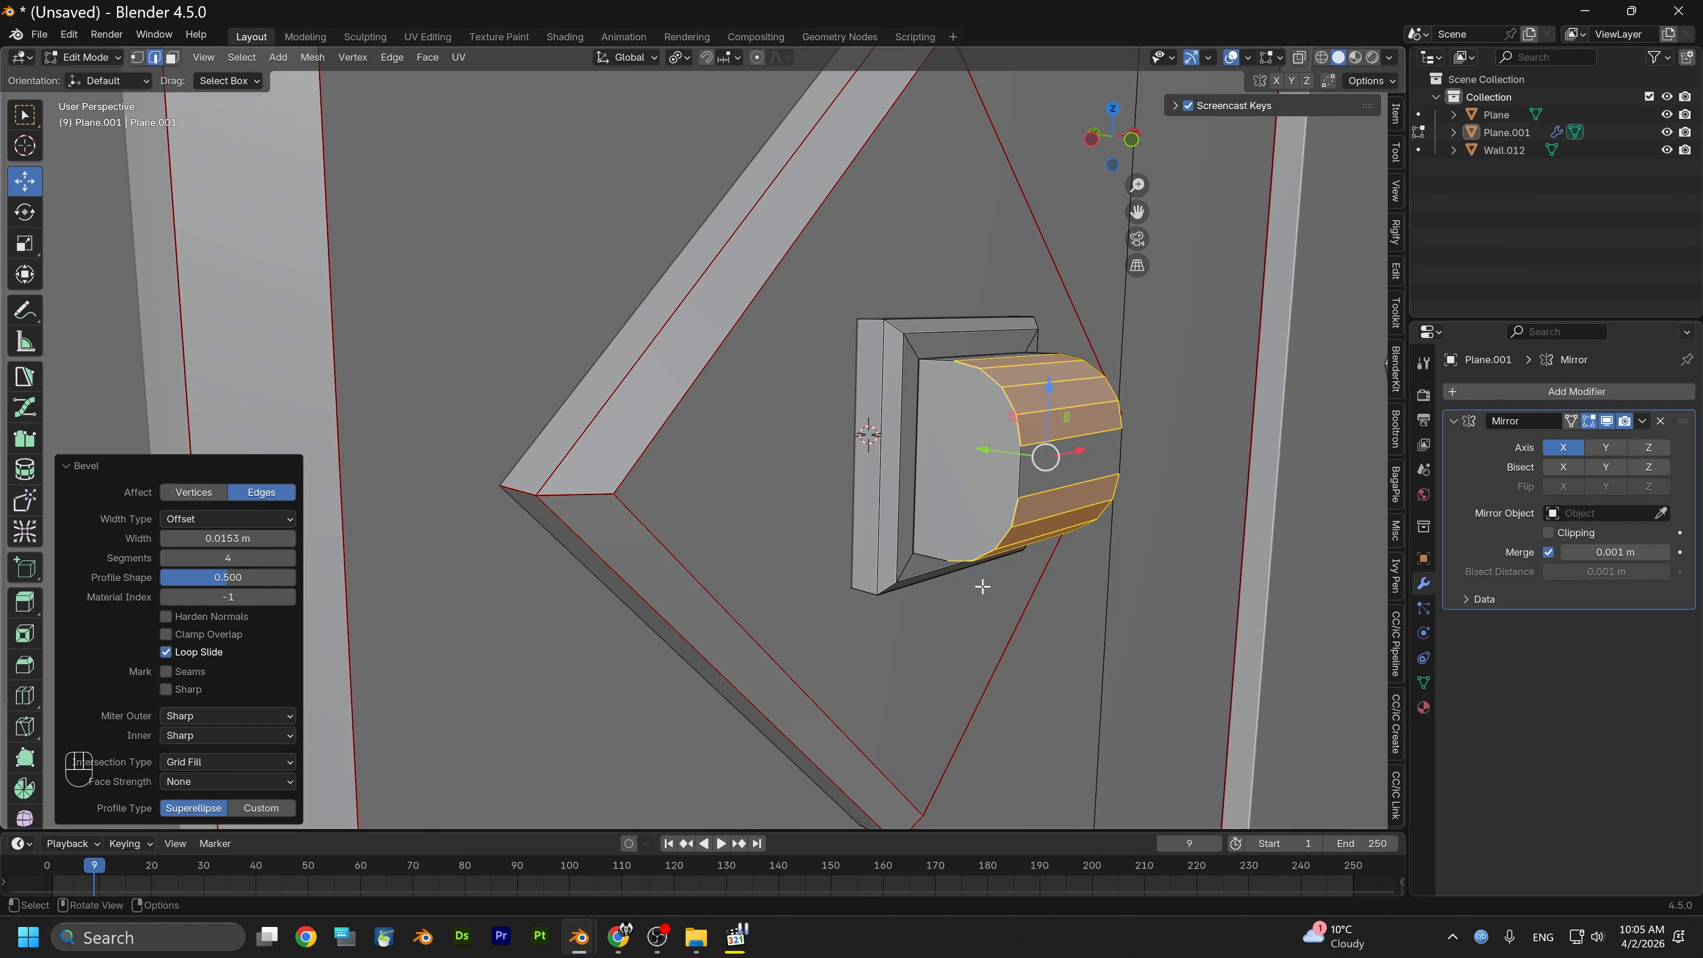
In face select mode, select both D-shaped side faces of the handle block and inset them by about 0.0038 m
click(944, 454)
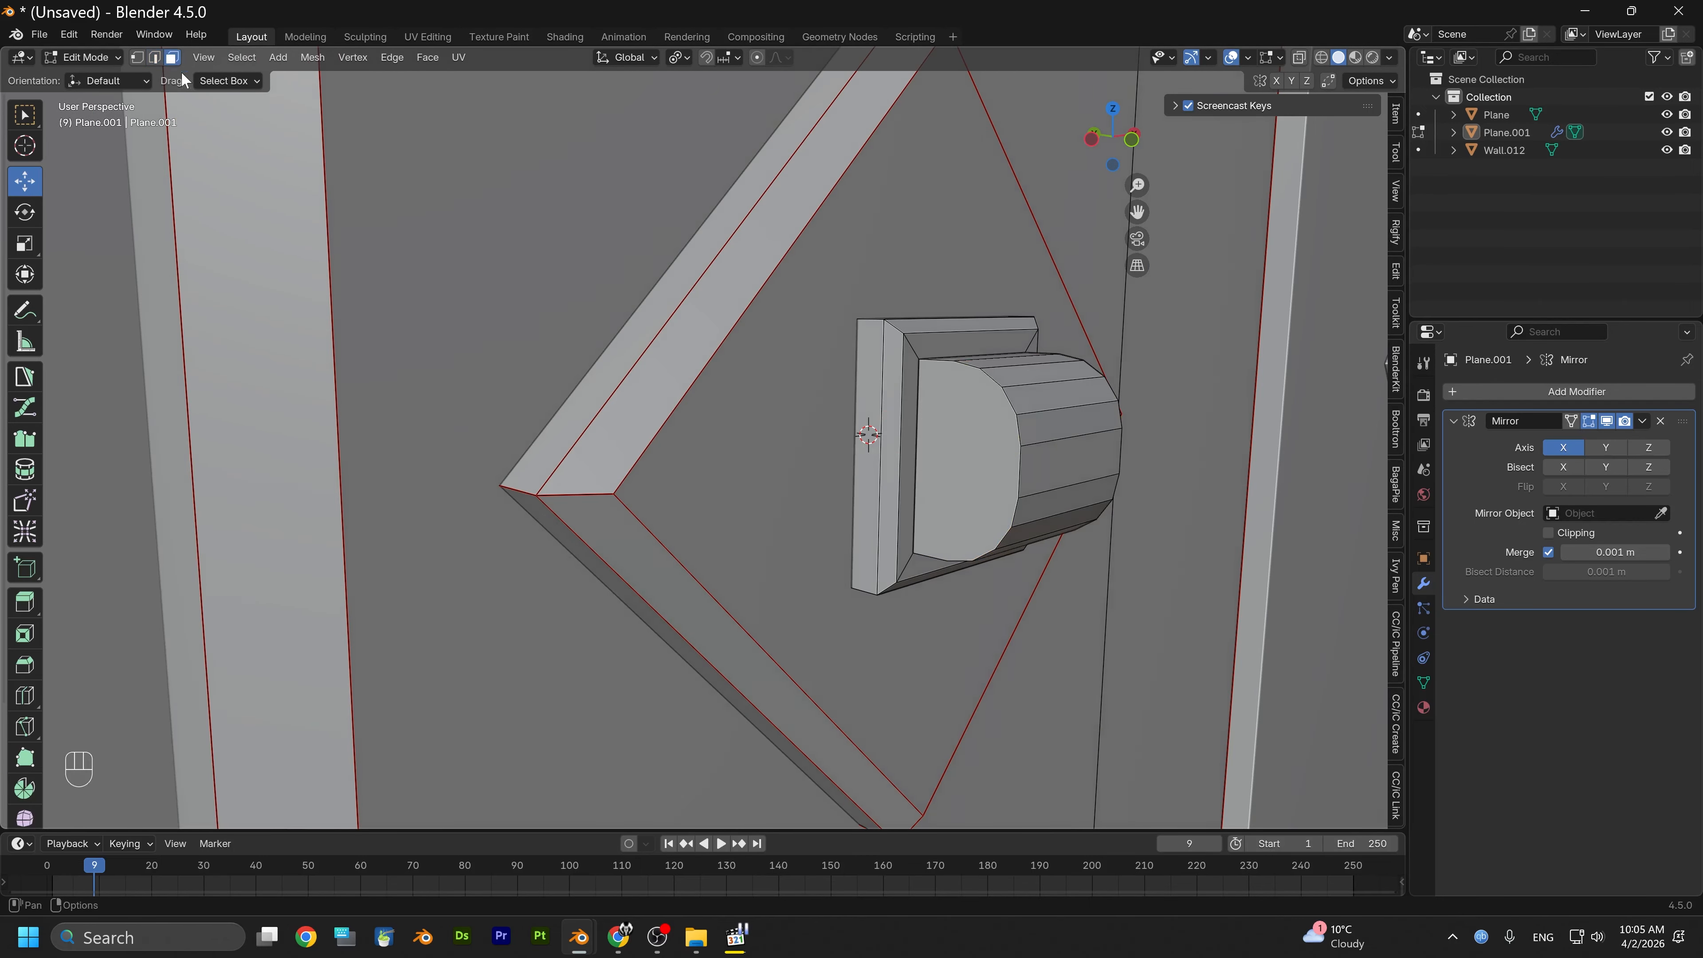
click(983, 455)
middle_drag(1141, 495, 1190, 475)
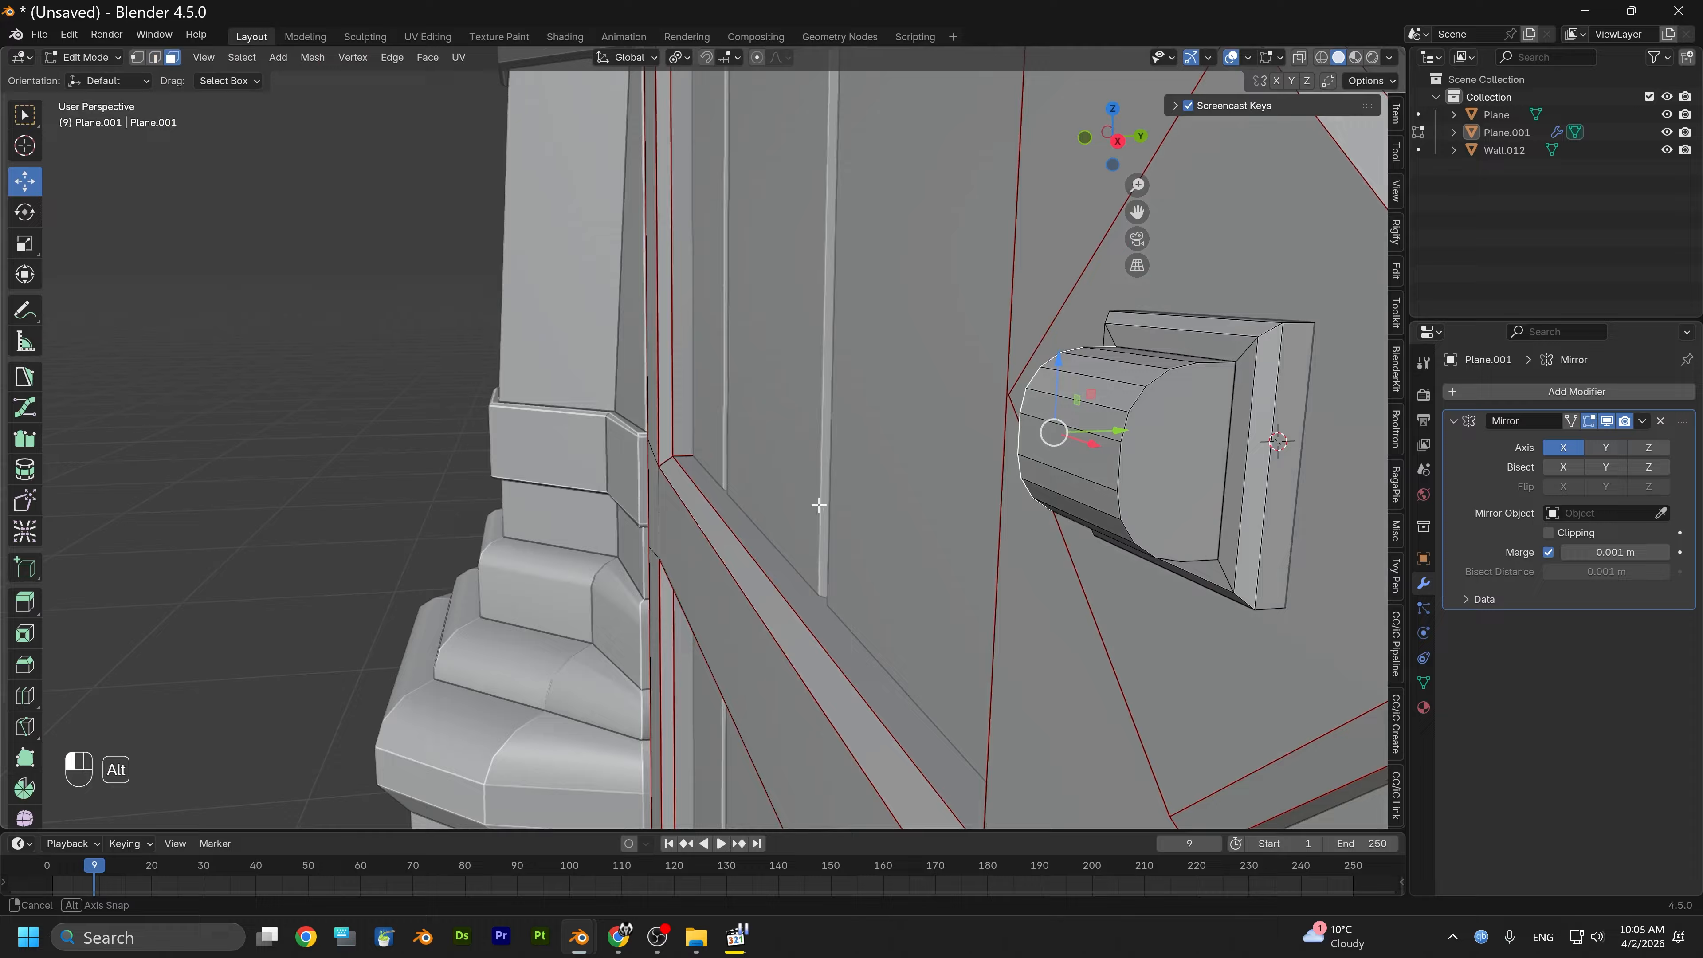
alt+click(1193, 476)
key(ctrl+z)
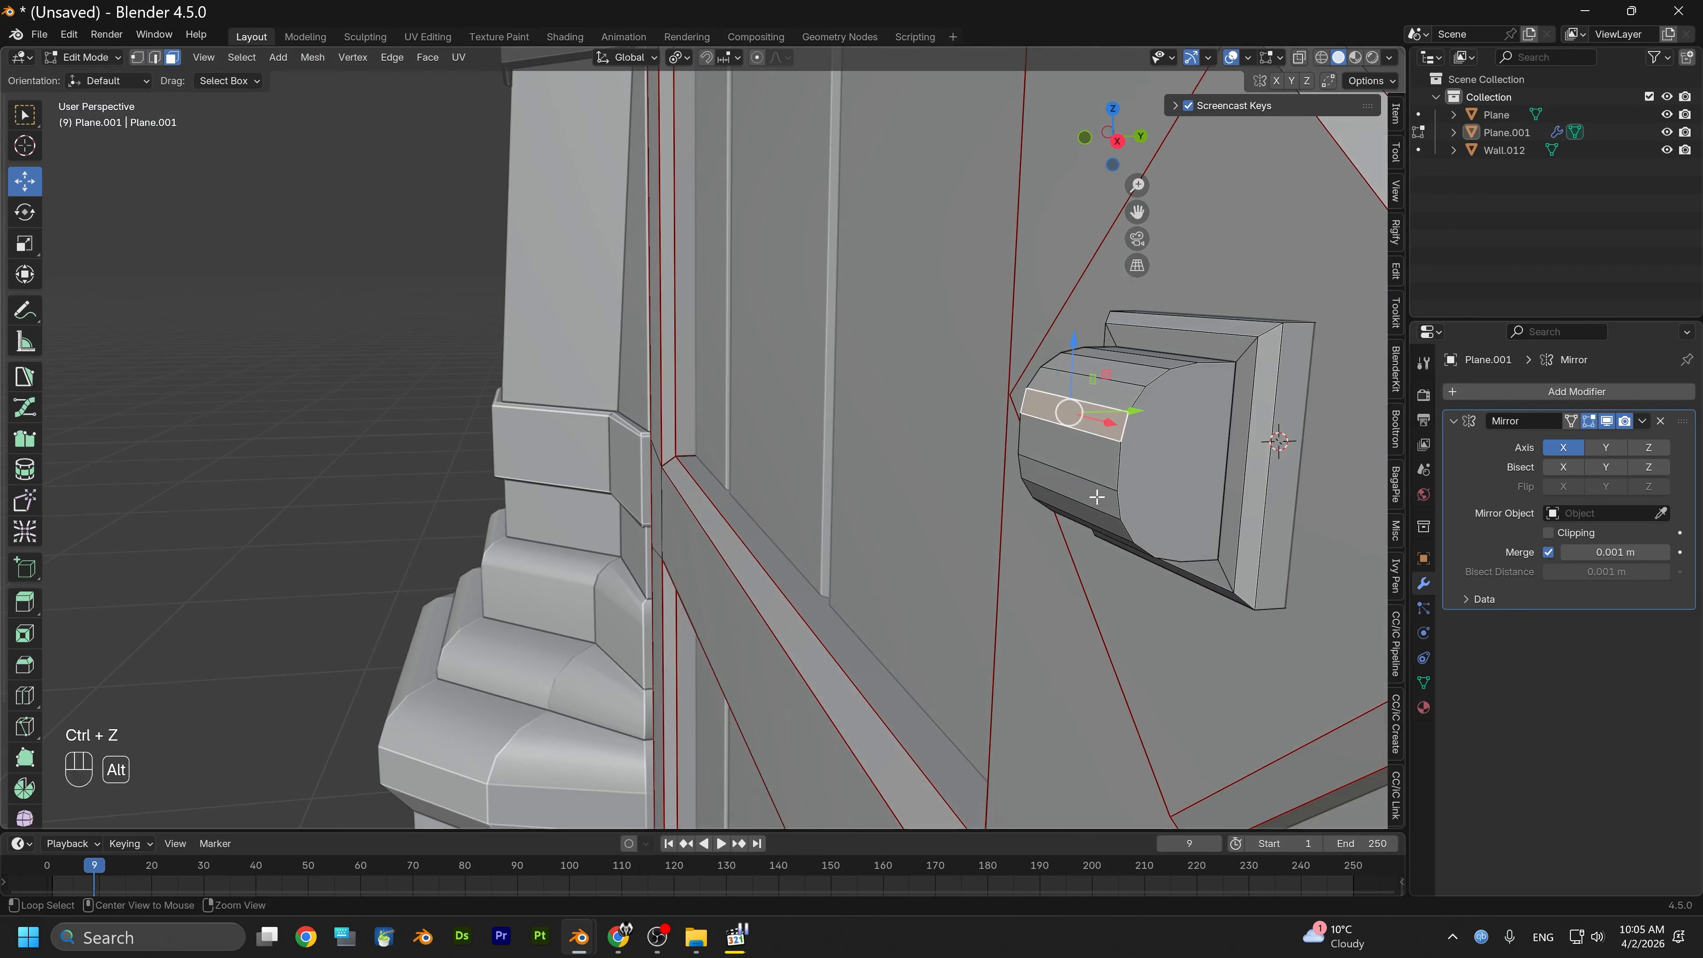
key(ctrl+z)
shift+click(1174, 467)
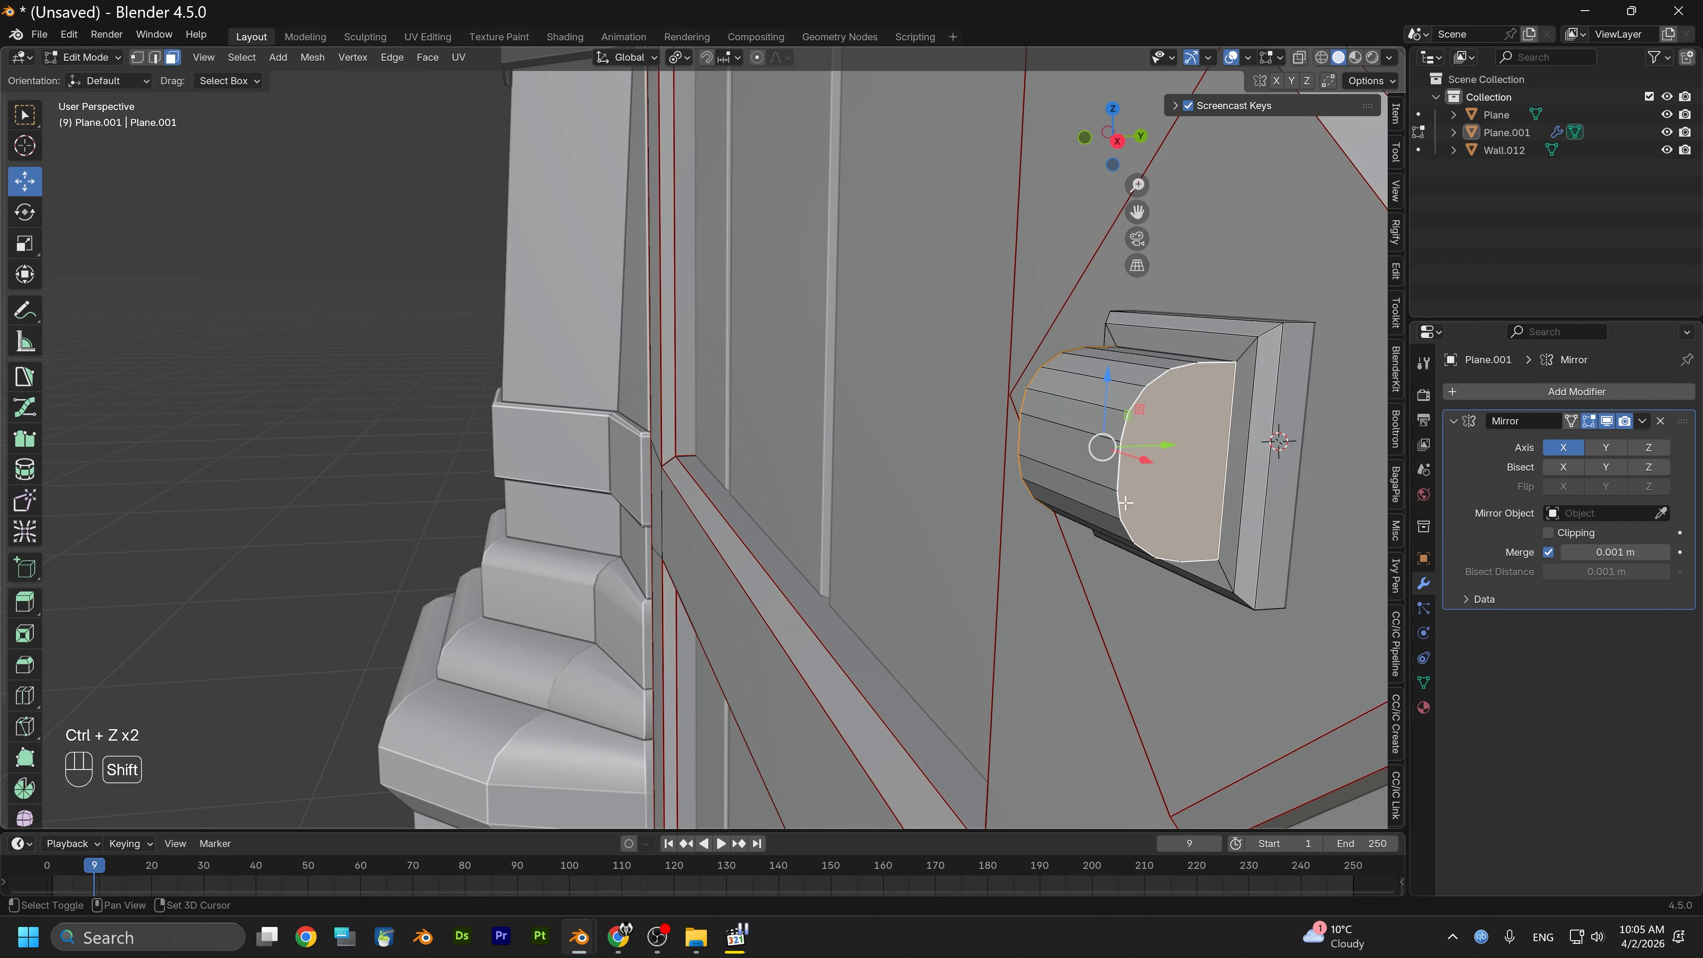
alt+drag(1127, 503, 1341, 549)
key(i)
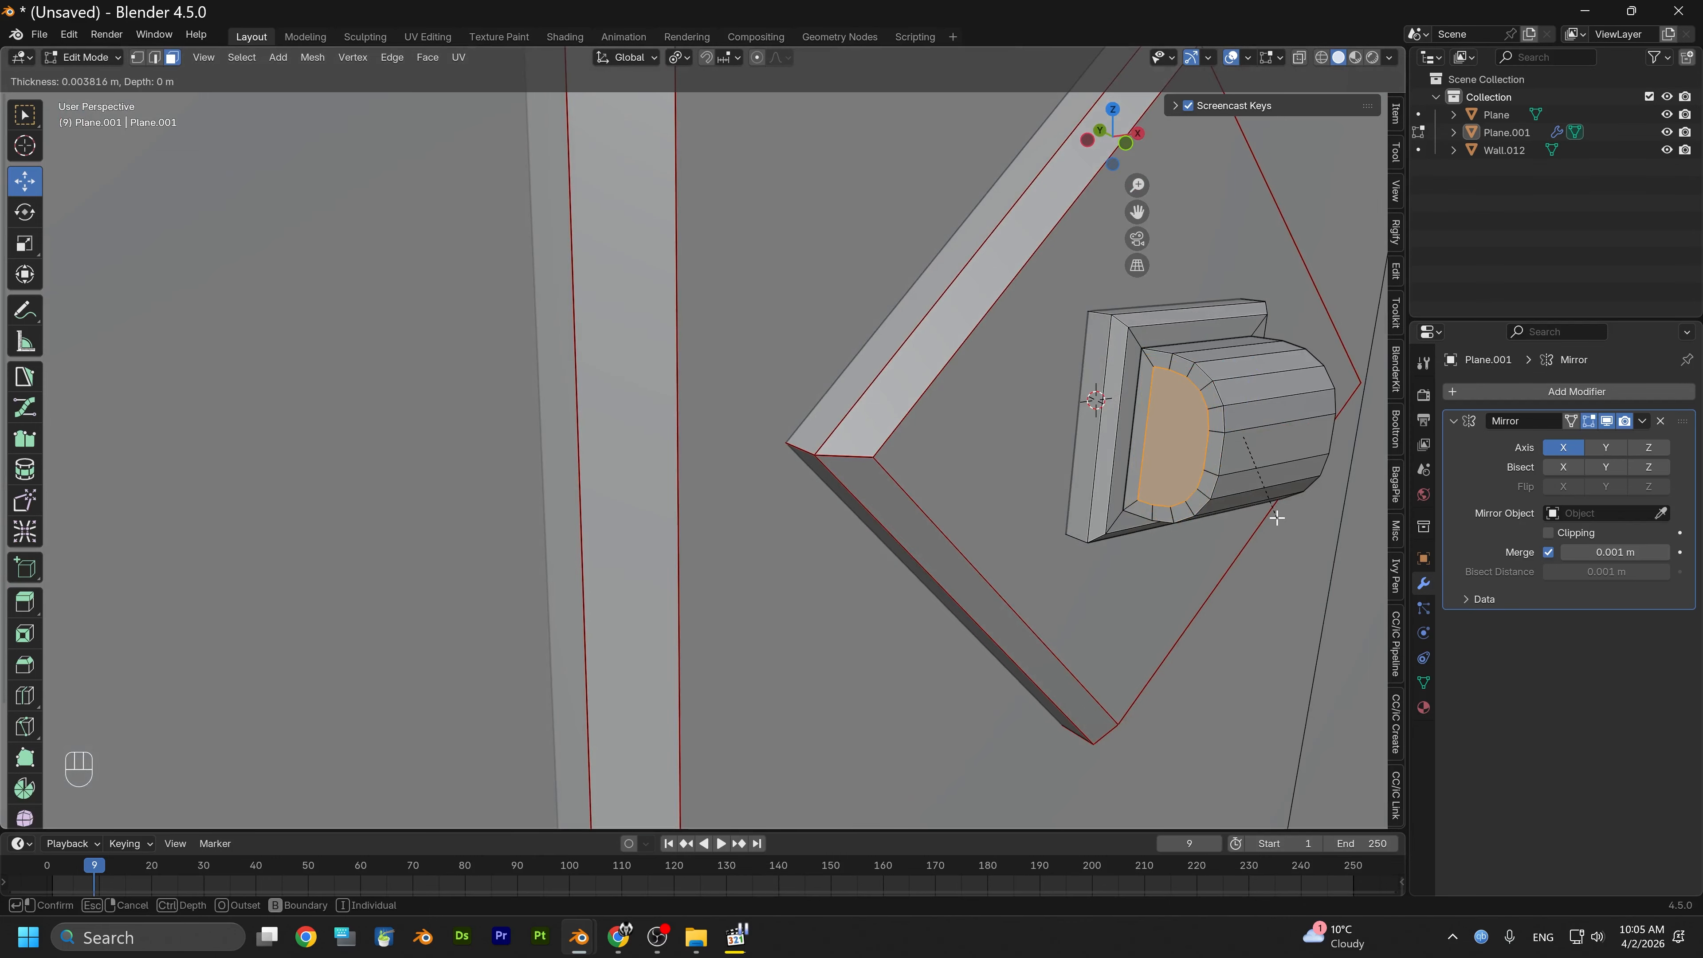
click(1276, 517)
Bridge the two inset side faces with LoopTools to cut a hole through the handle block
alt+drag(1277, 521, 1044, 572)
key(ctrl+f)
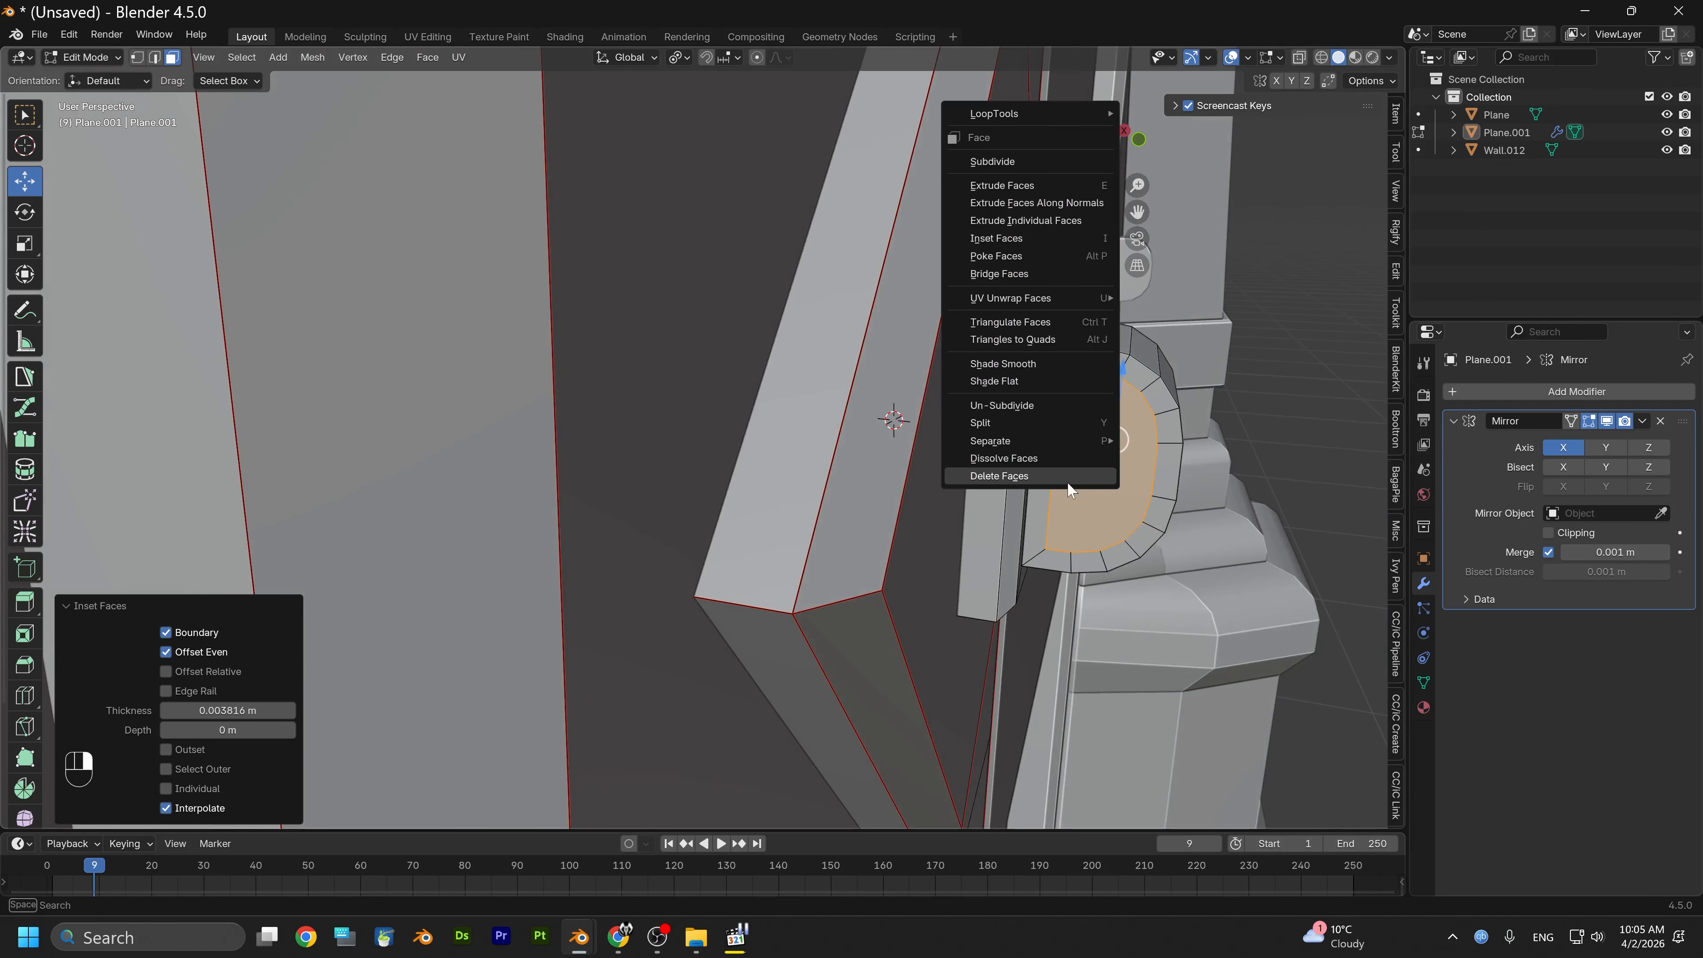
mouse_move(1044, 117)
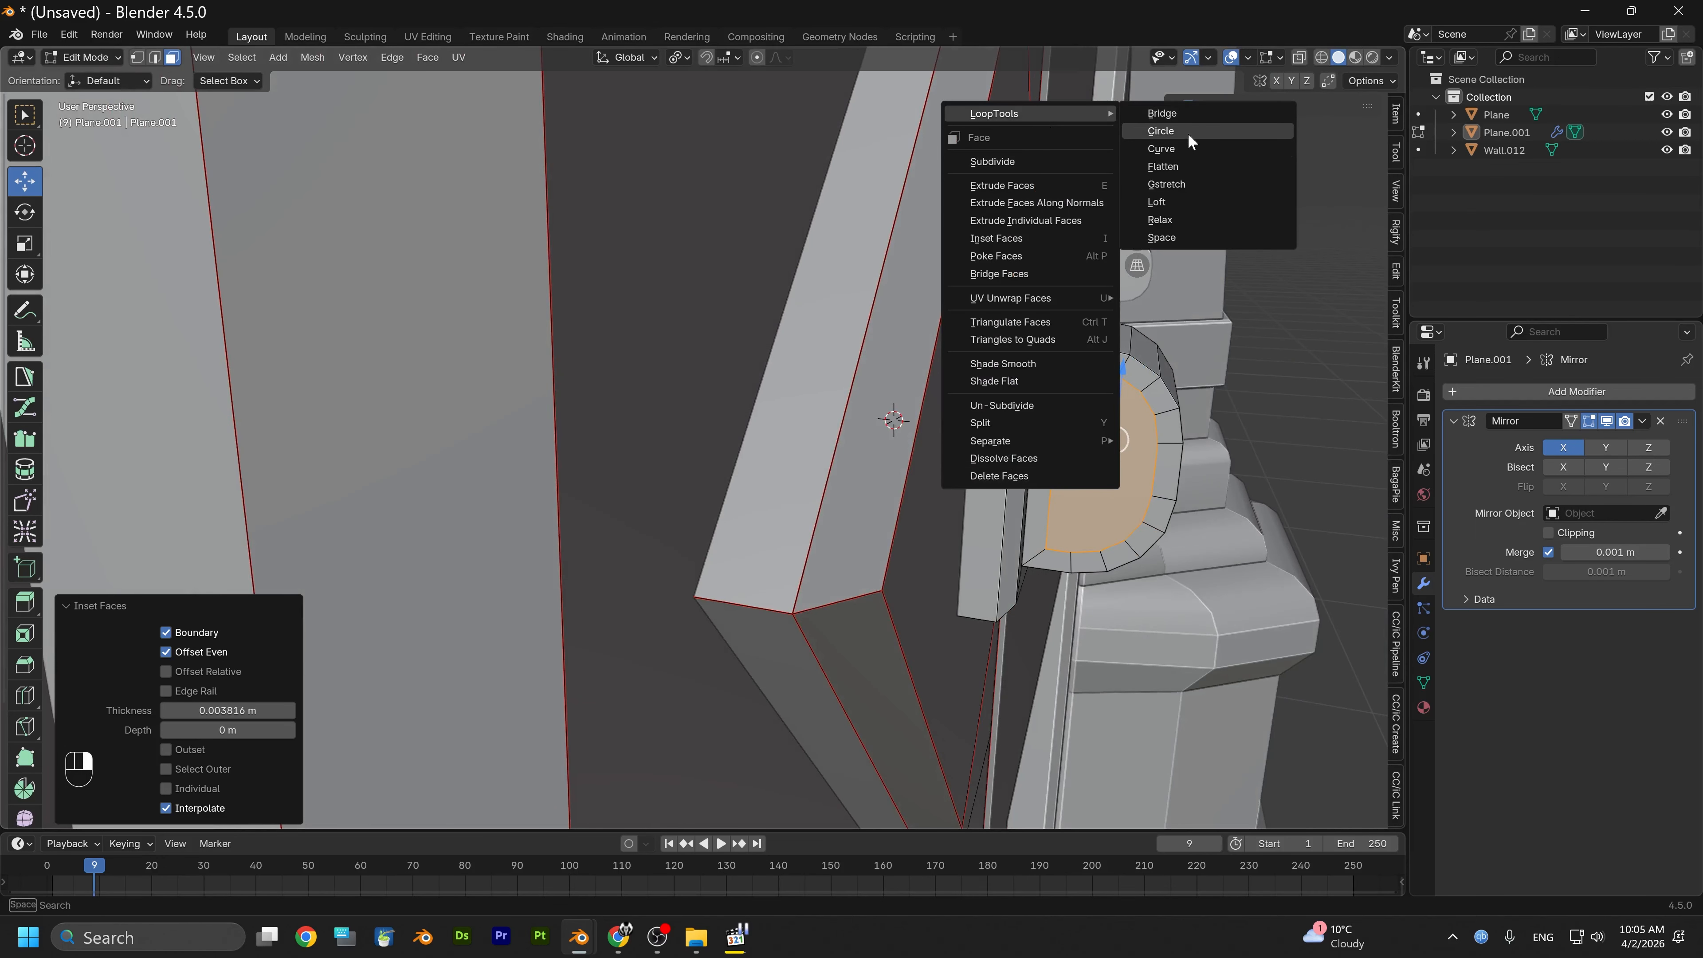
click(1161, 114)
Select the linked handle and its square plate and scale them uniformly by 1.475
alt+drag(1180, 268, 1011, 460)
alt+shift+drag(737, 419, 1098, 517)
scroll(718, 486, up, 5)
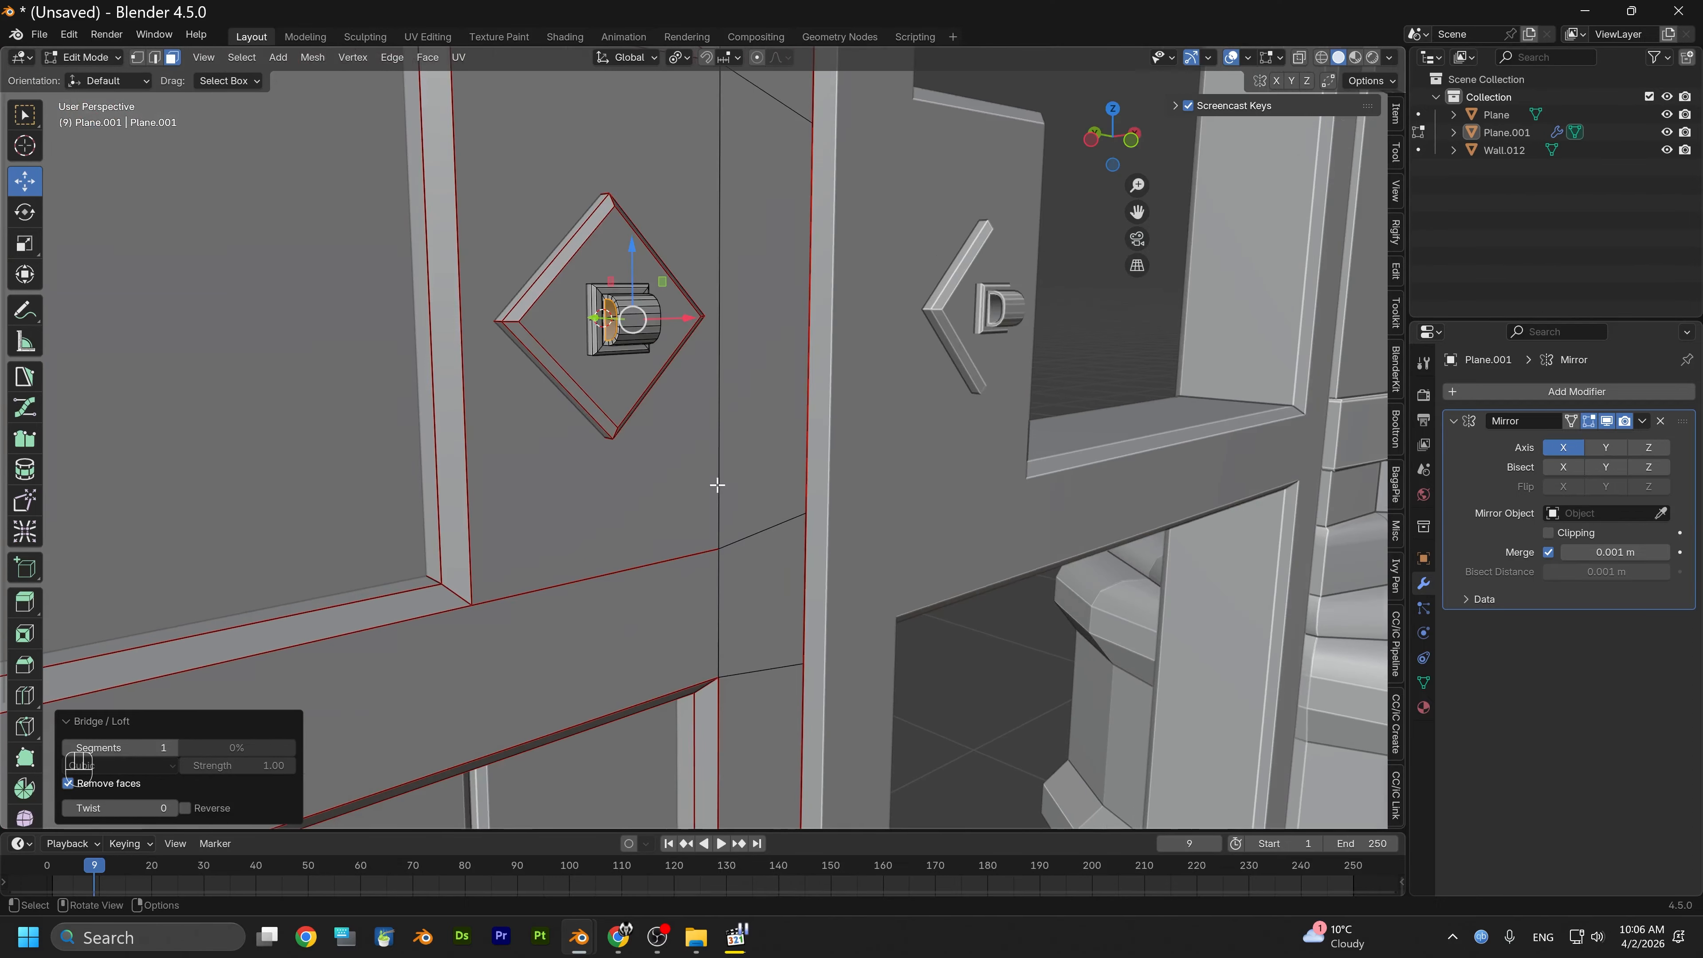
alt+shift+drag(630, 468, 795, 620)
scroll(772, 594, up, 4)
alt+drag(742, 571, 696, 549)
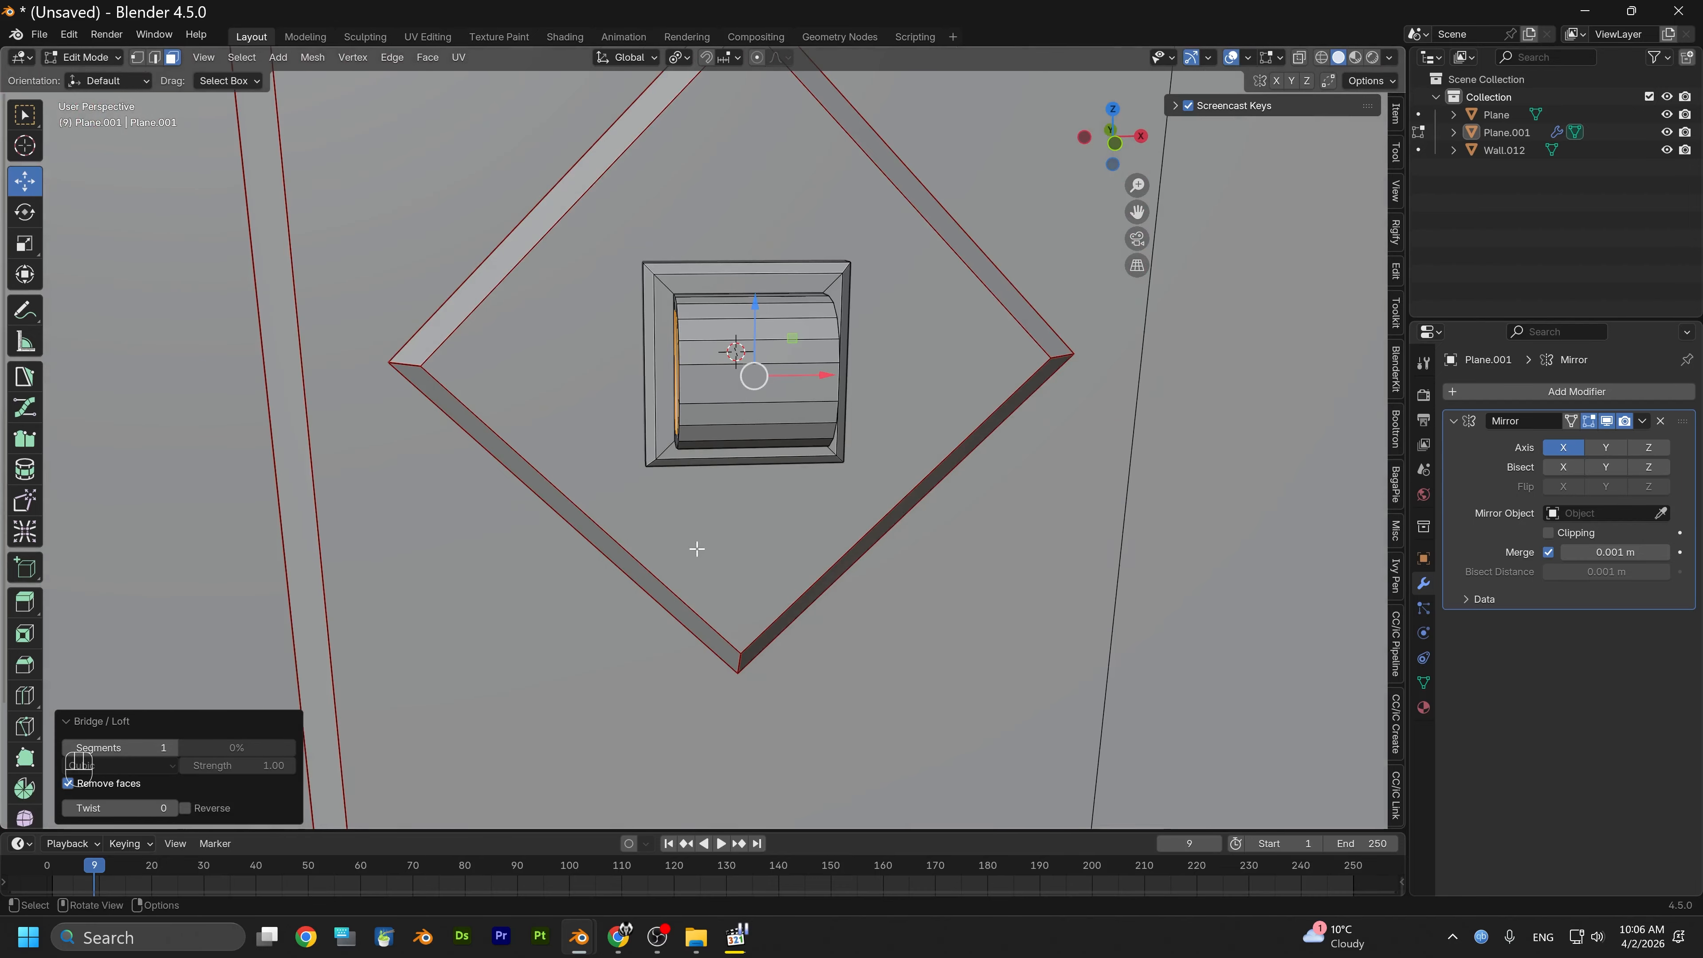
key(a)
click(760, 420)
key(l)
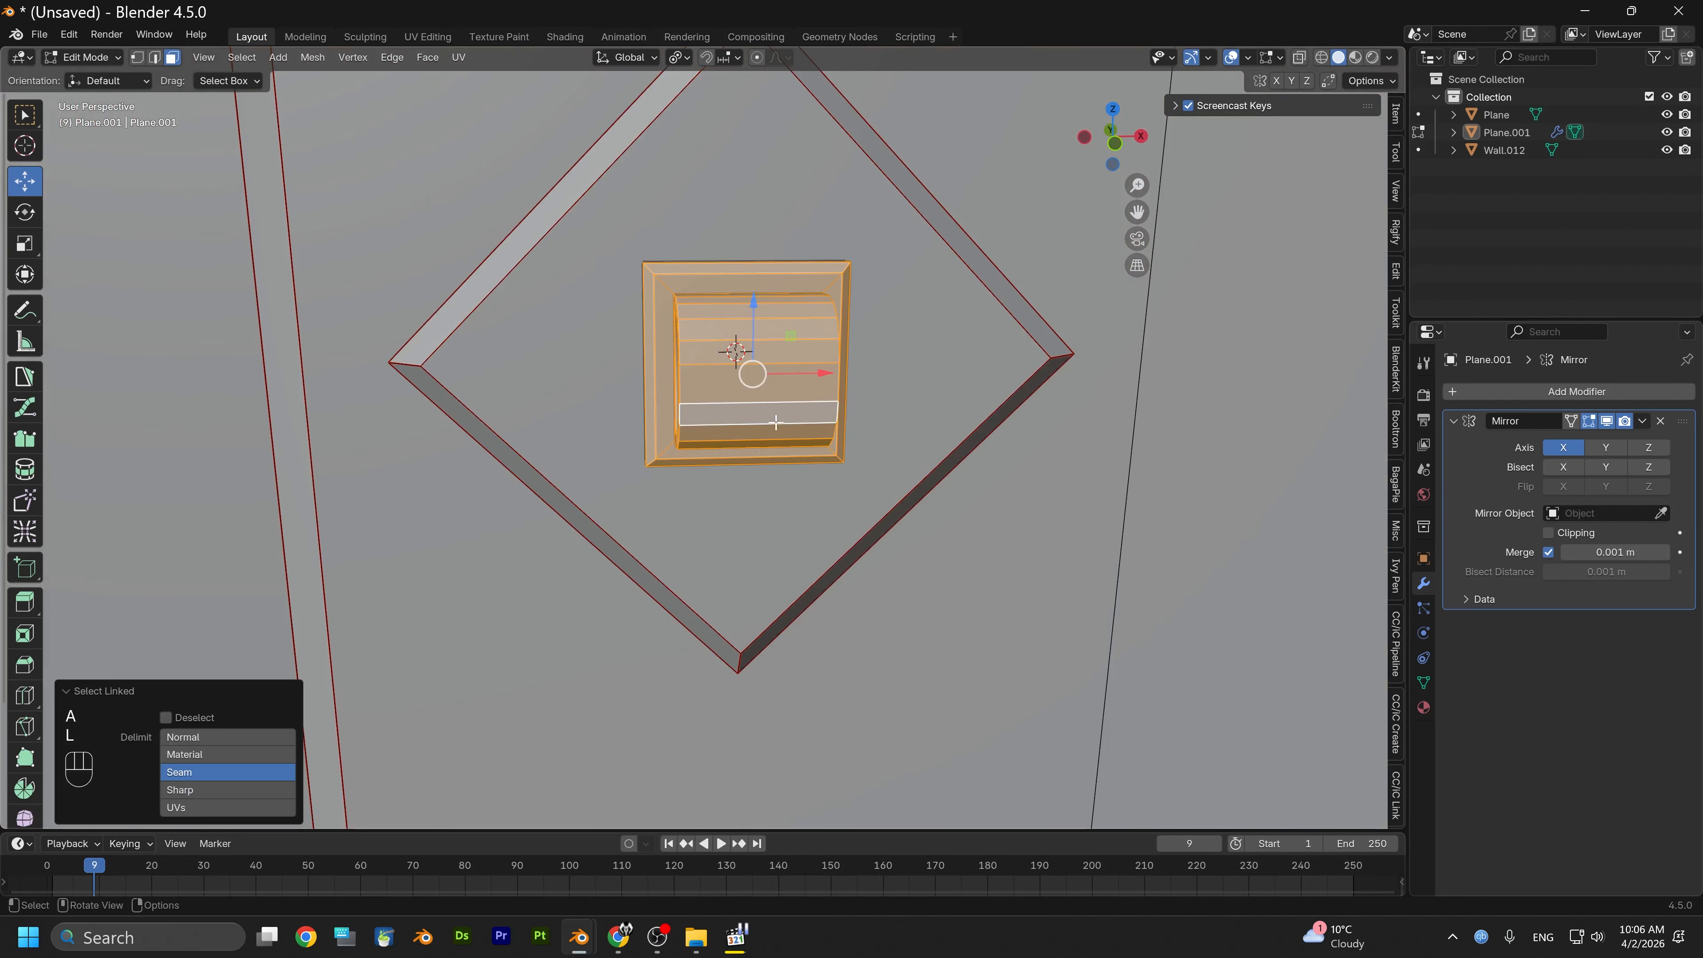
key(s)
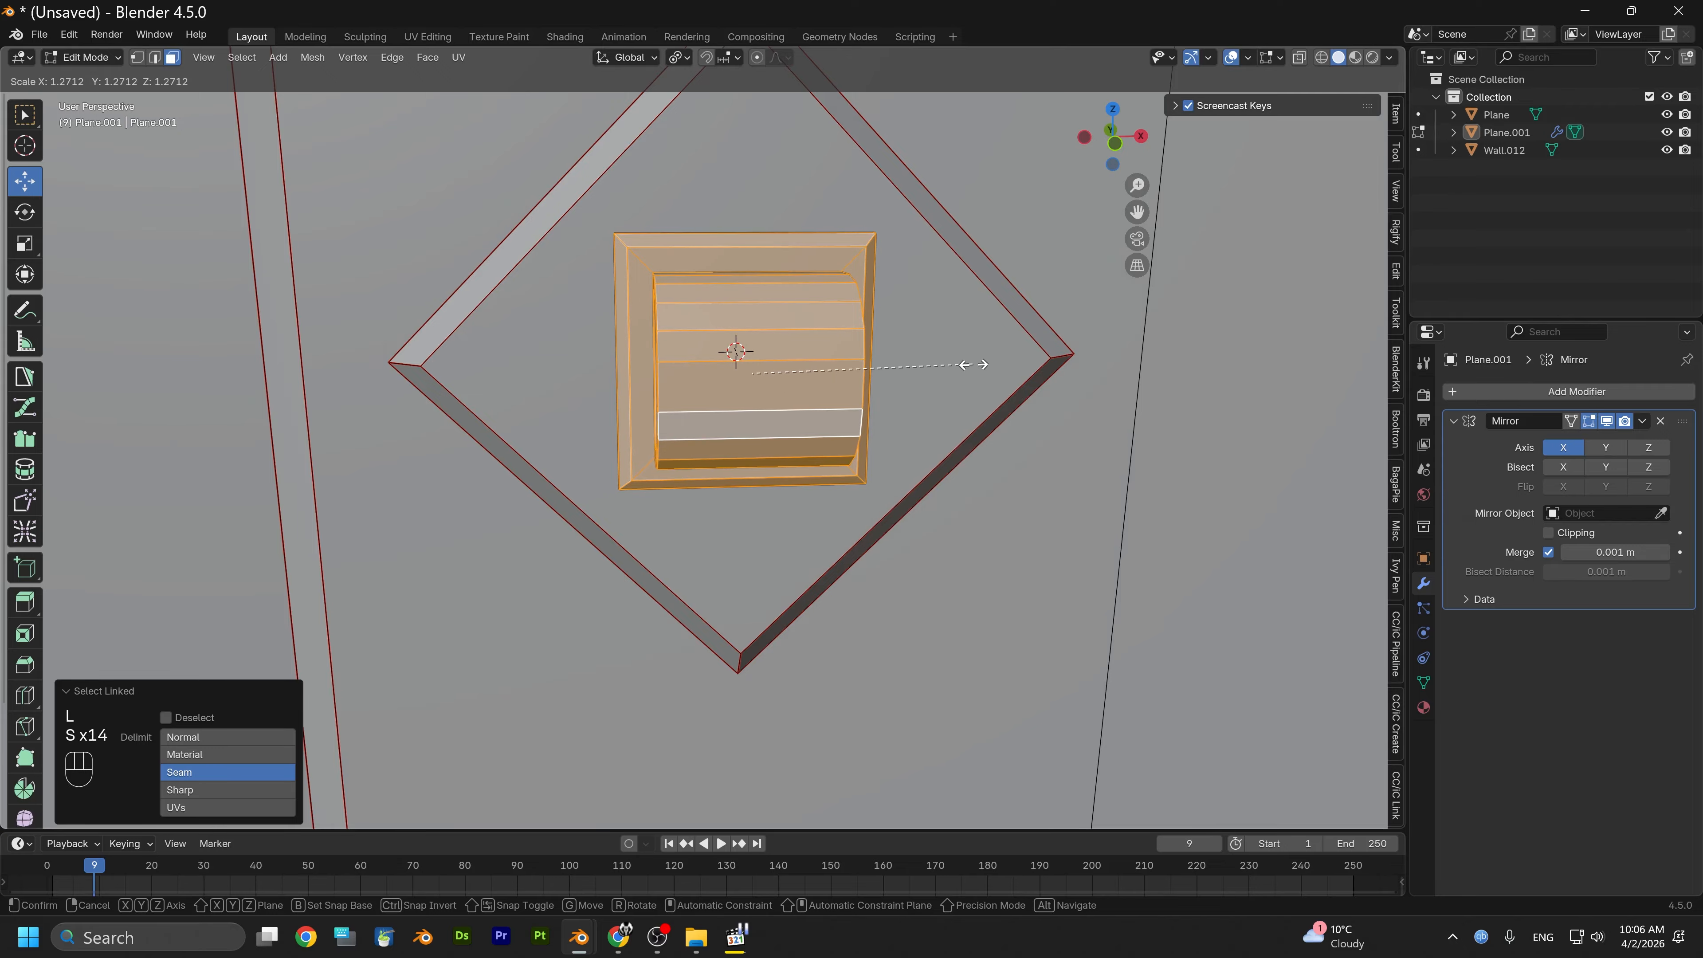
click(1008, 359)
Move the scaled handle and its square plate about 0.0034 m outward along Y
alt+drag(805, 471, 973, 483)
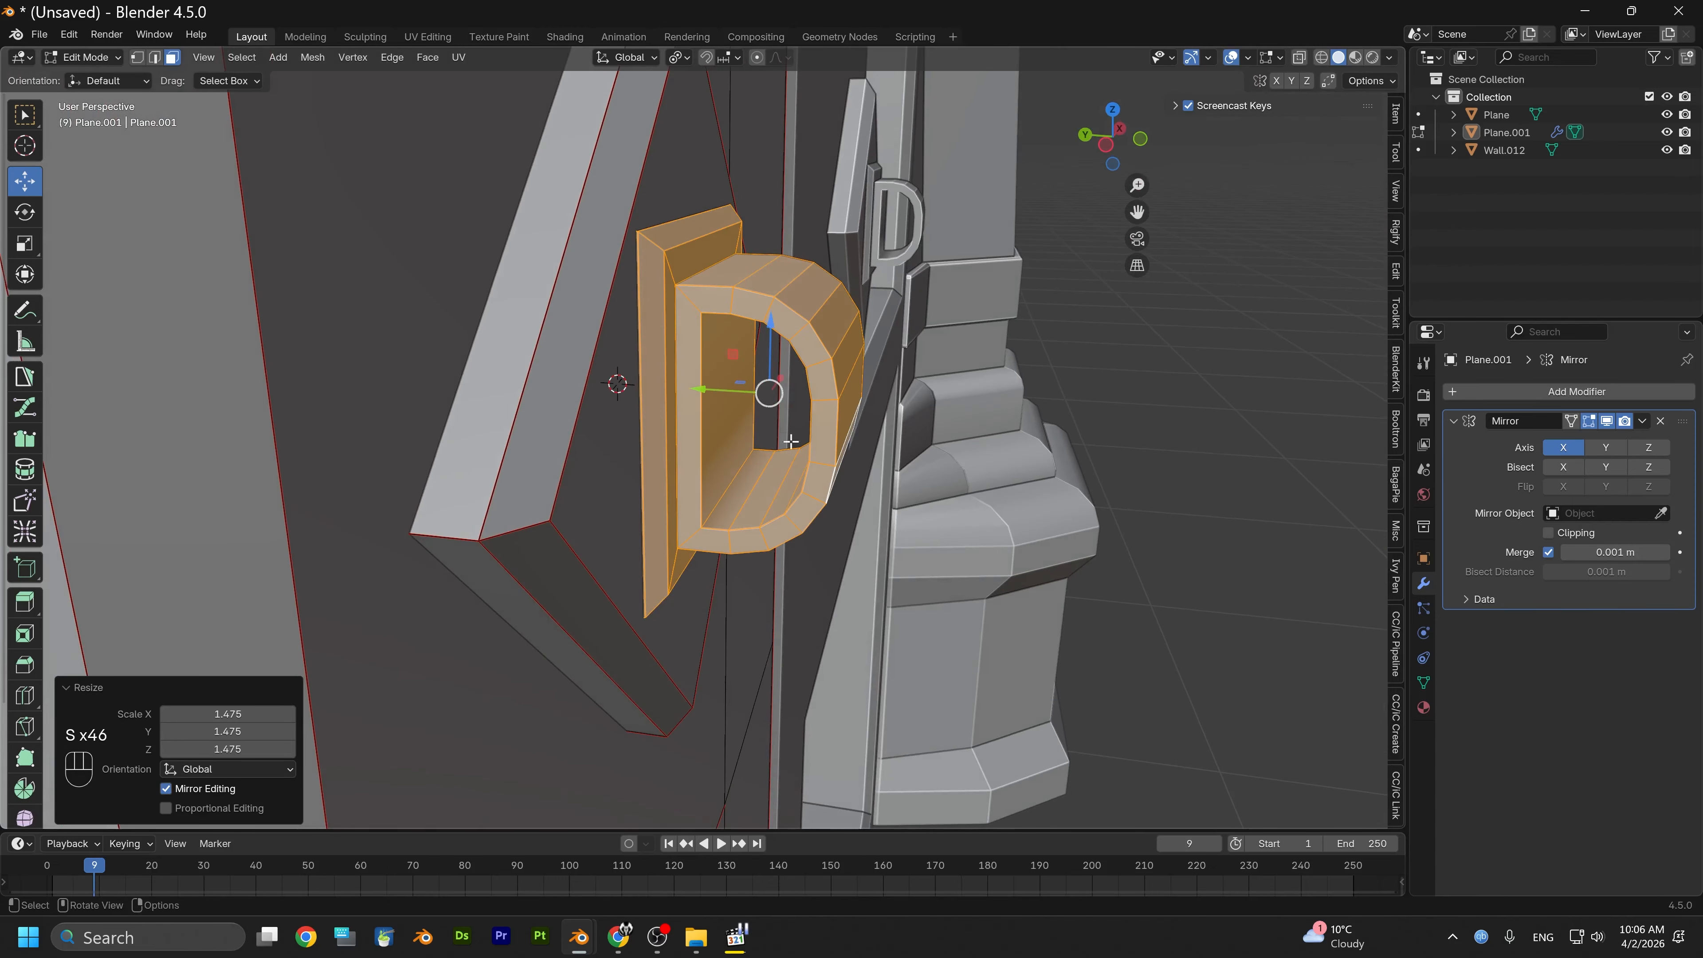
drag(732, 390, 739, 395)
alt+drag(757, 451, 608, 440)
scroll(682, 478, down, 11)
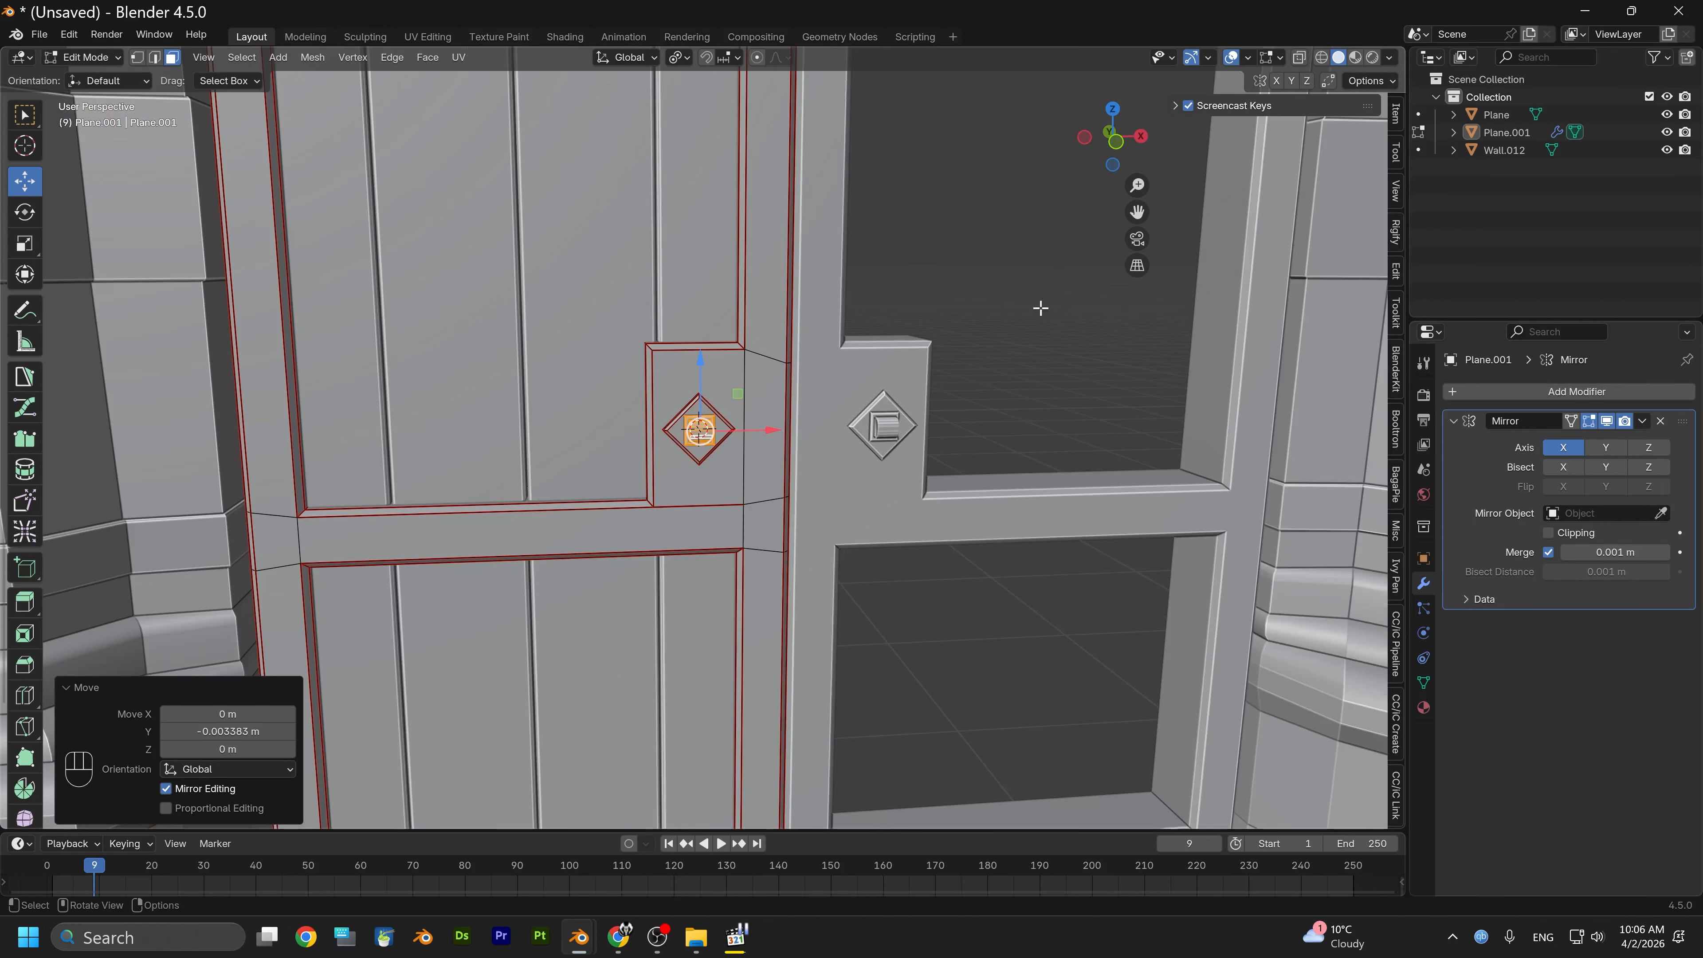
Select only the back face inside the handle opening and move it about -0.00036 m along Y
scroll(719, 430, up, 5)
alt+drag(719, 430, 835, 461)
scroll(696, 479, up, 5)
alt+middle_drag(654, 479, 732, 511)
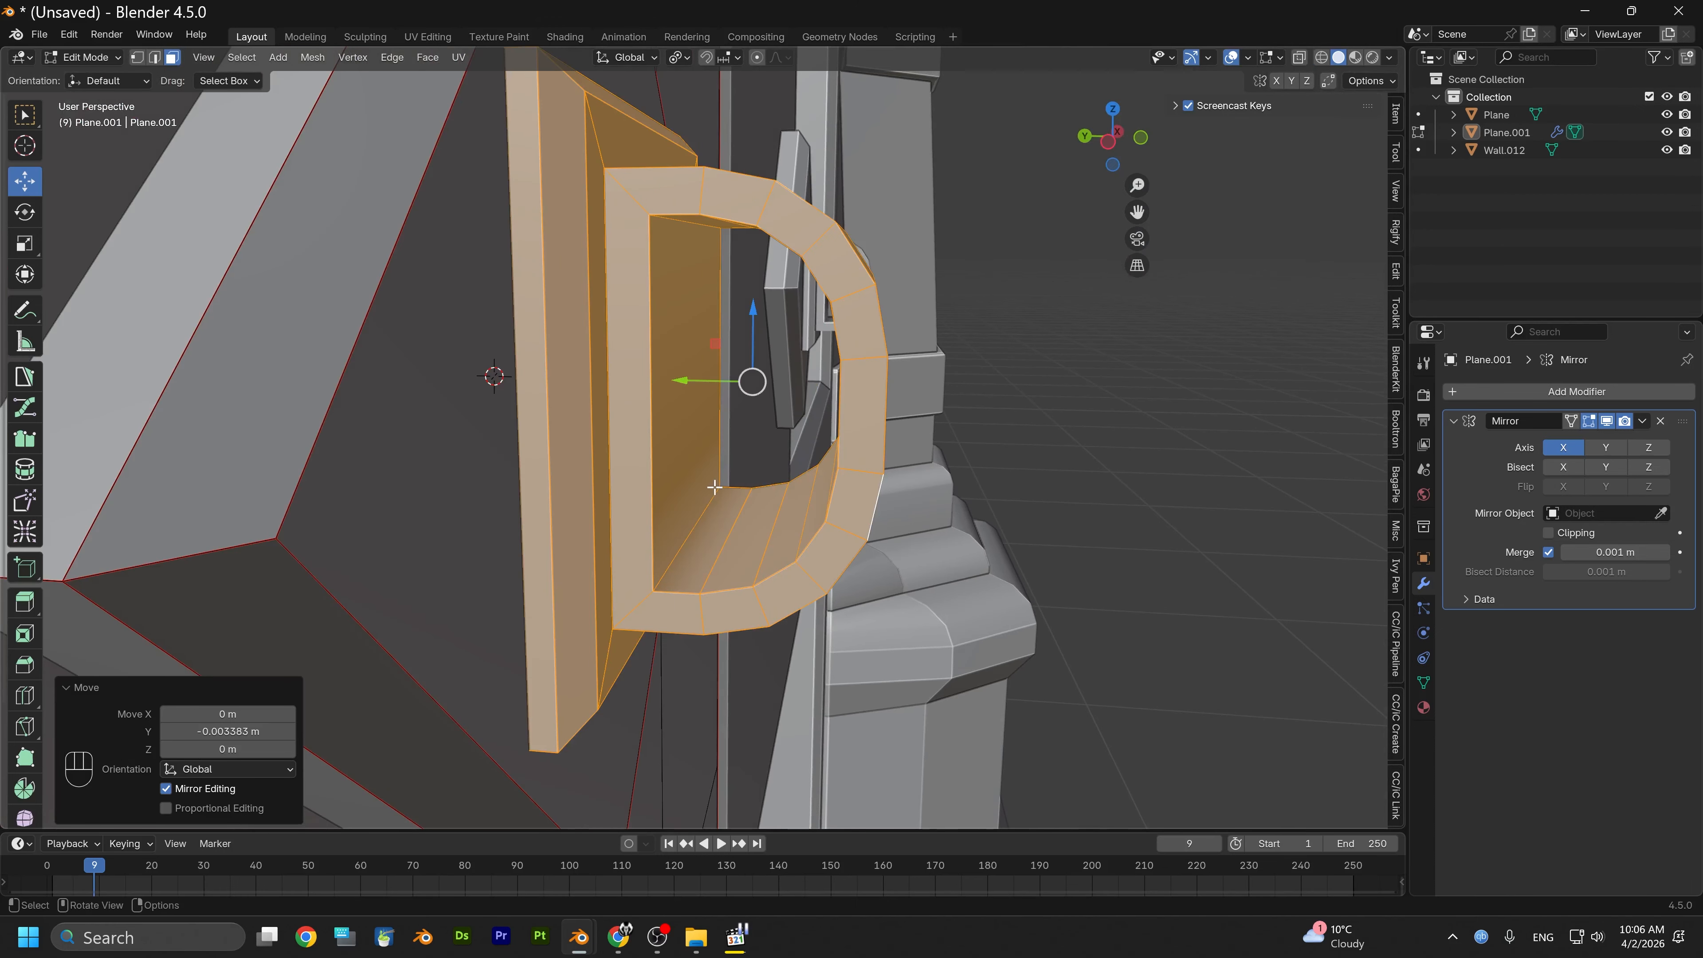
mouse_move(718, 488)
alt+mouse_down()
mouse_move(612, 495)
mouse_move(649, 506)
mouse_move(695, 494)
mouse_move(578, 494)
mouse_move(720, 496)
alt+mouse_up()
click(728, 433)
click(618, 398)
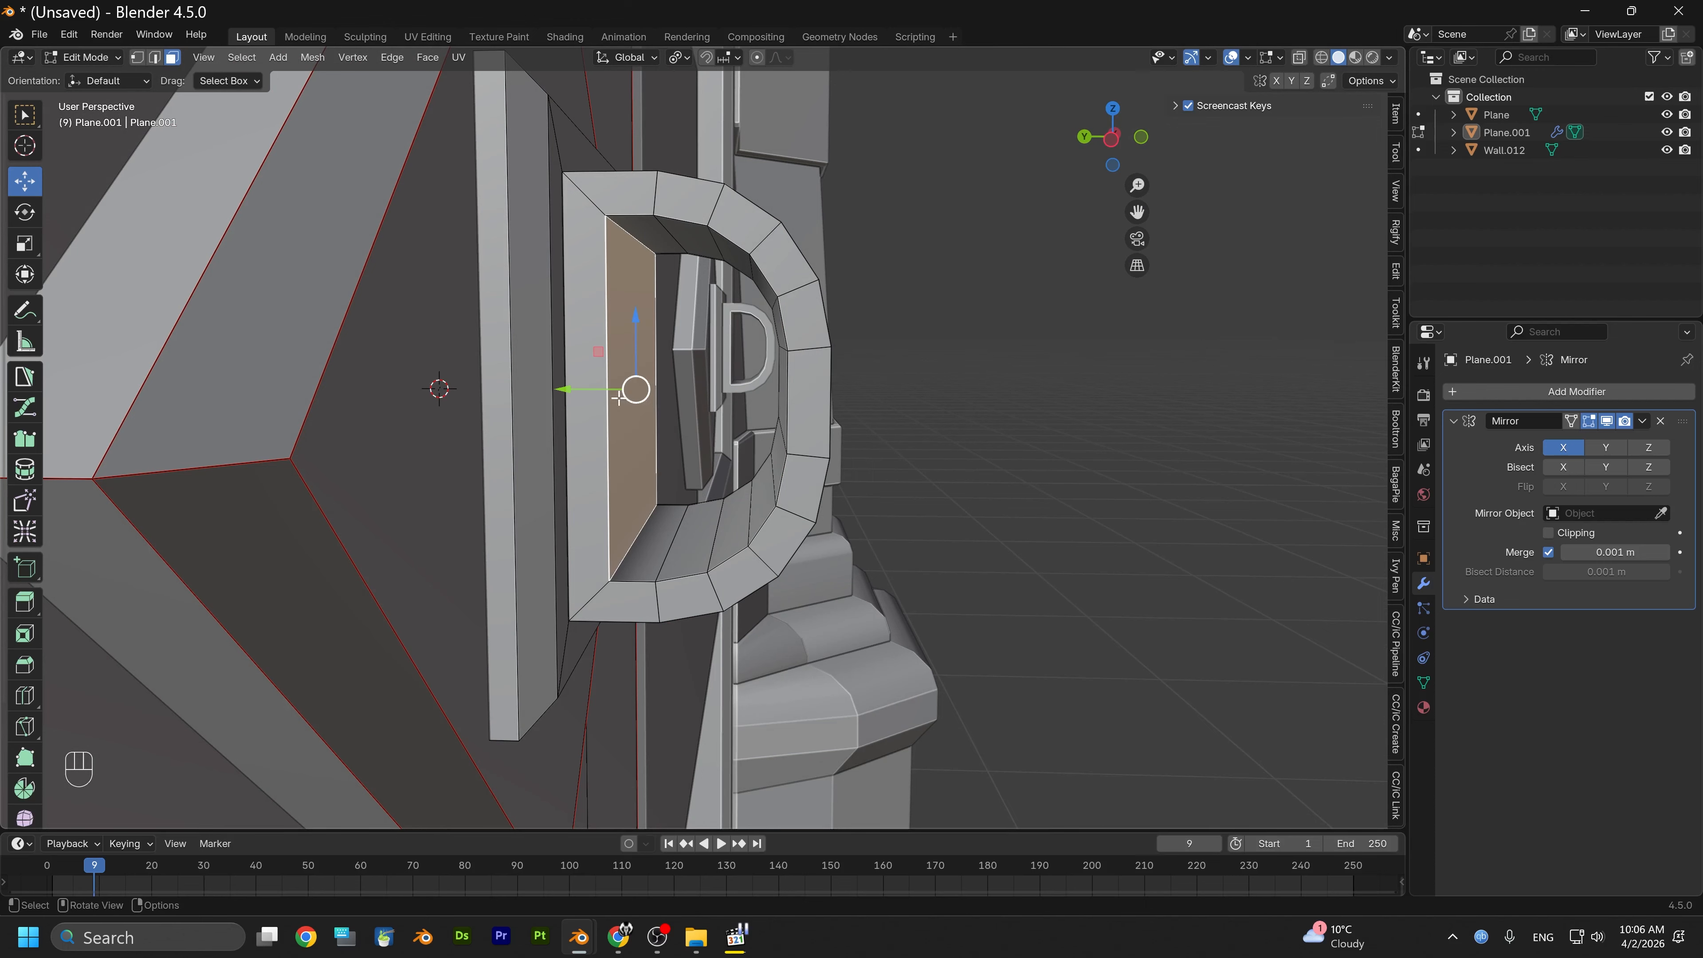
drag(606, 390, 549, 382)
mouse_move(550, 382)
alt+mouse_down()
mouse_move(482, 423)
mouse_move(576, 446)
mouse_move(545, 411)
alt+mouse_up()
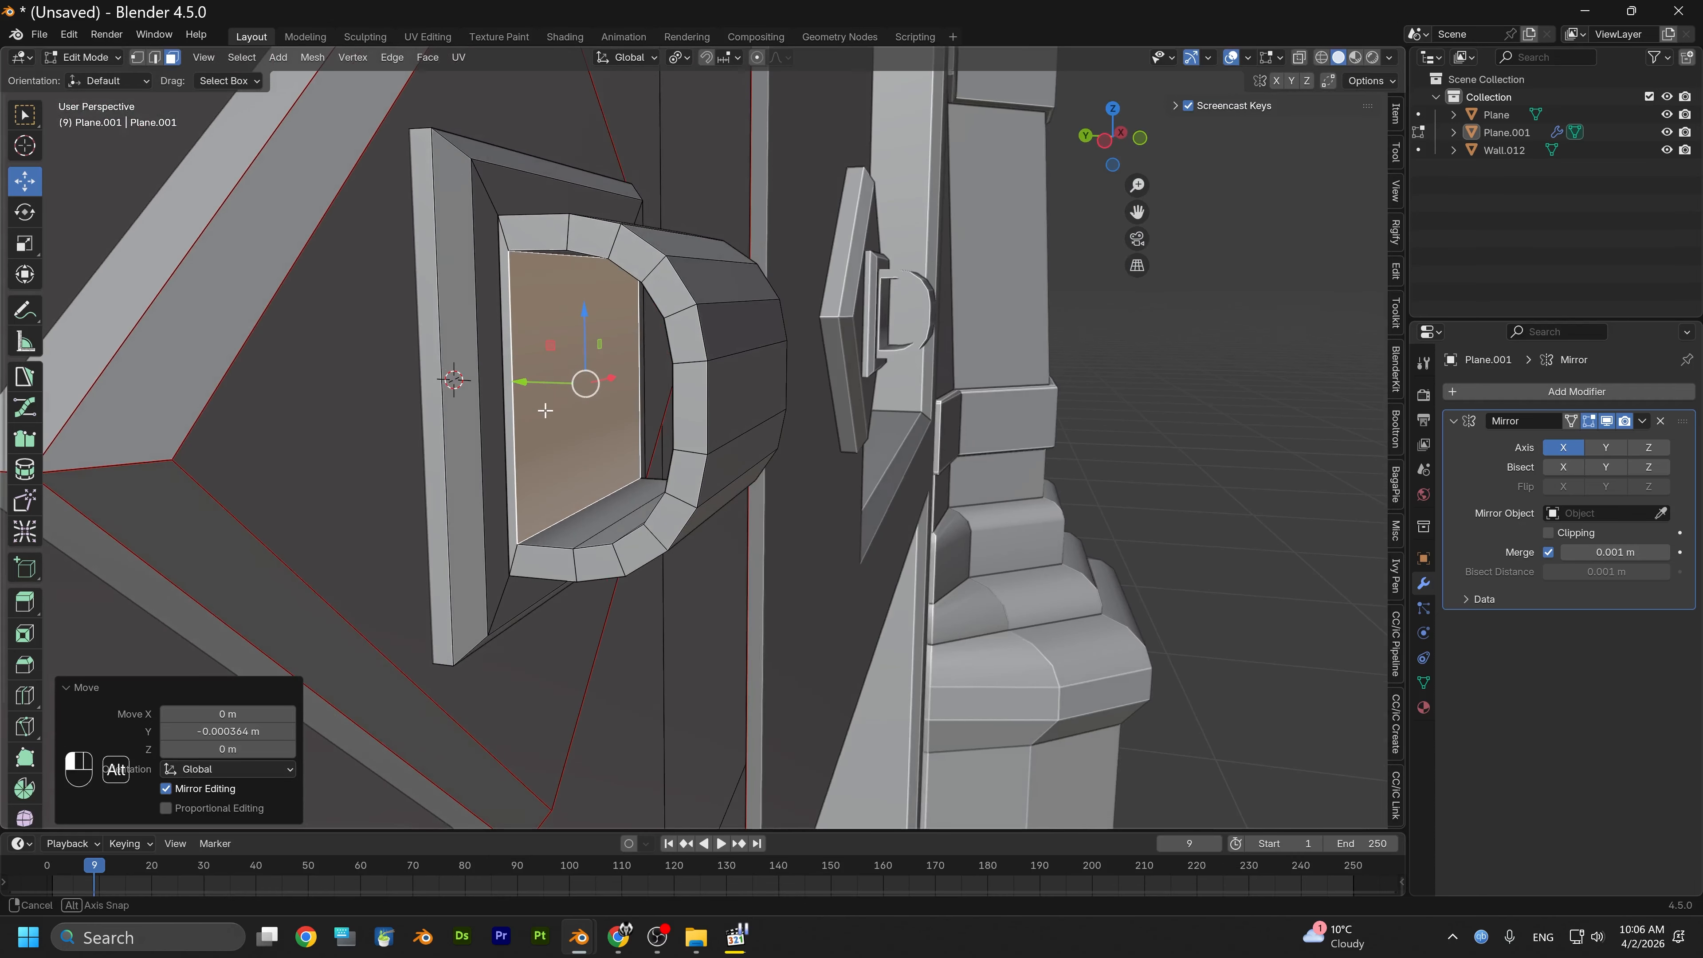
Select the whole linked handle with its square plate and switch to edge select mode
key(l)
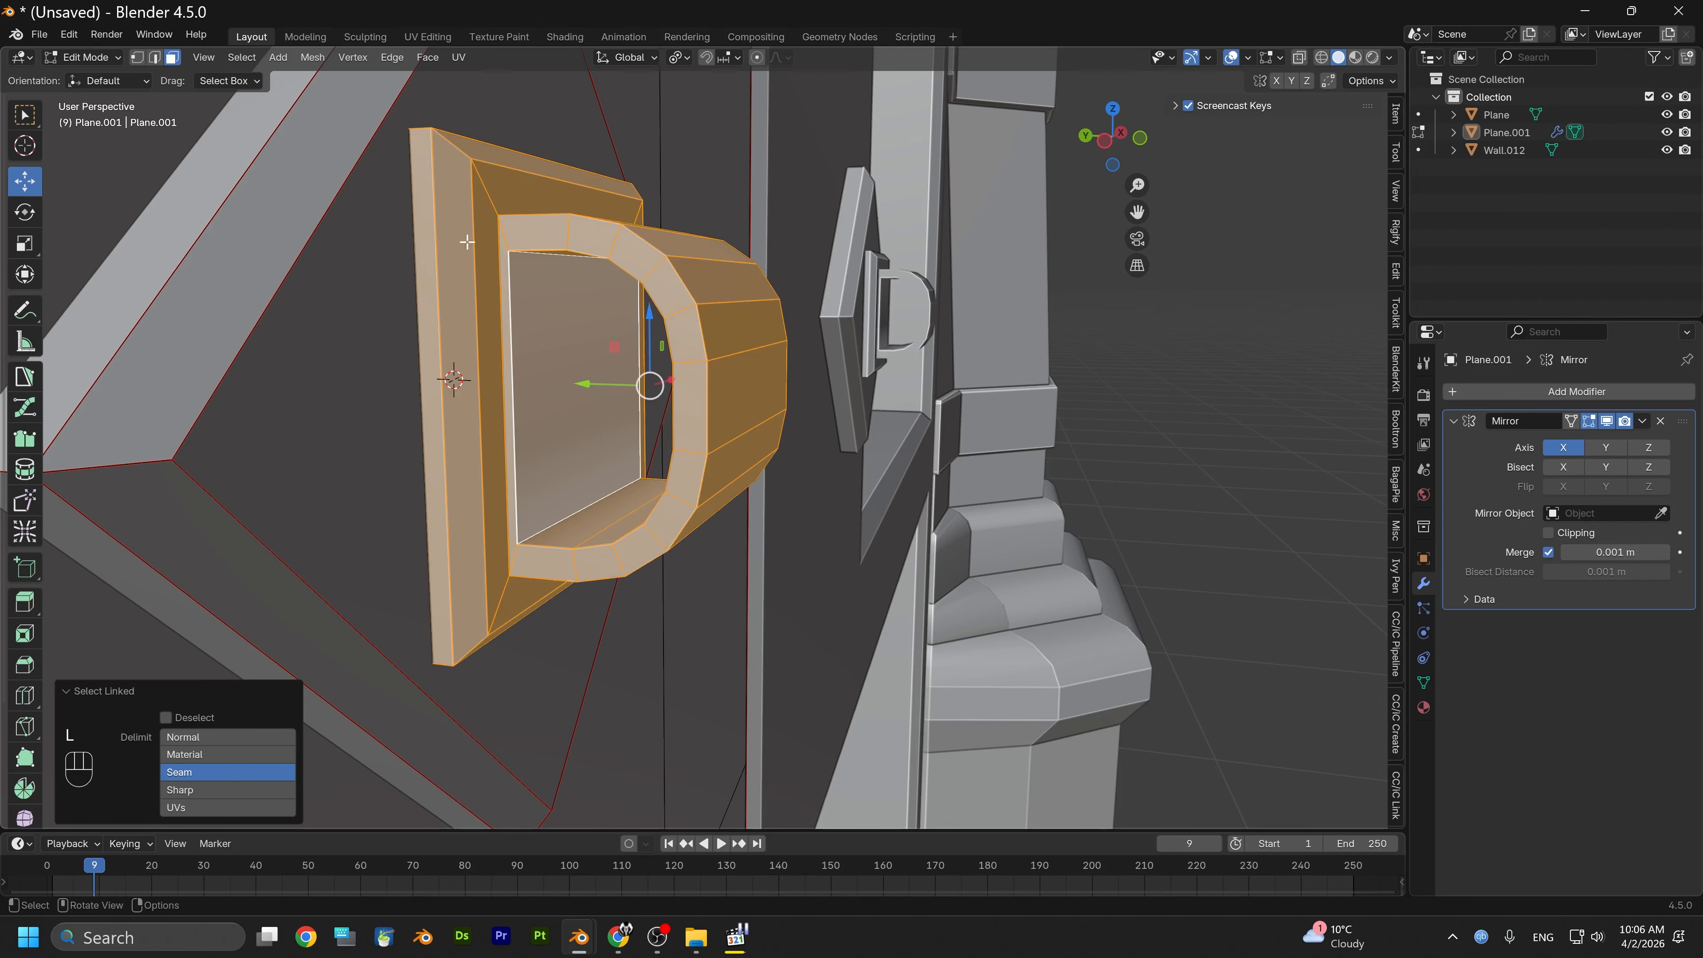
alt+drag(617, 340, 614, 569)
alt+shift+click(538, 441)
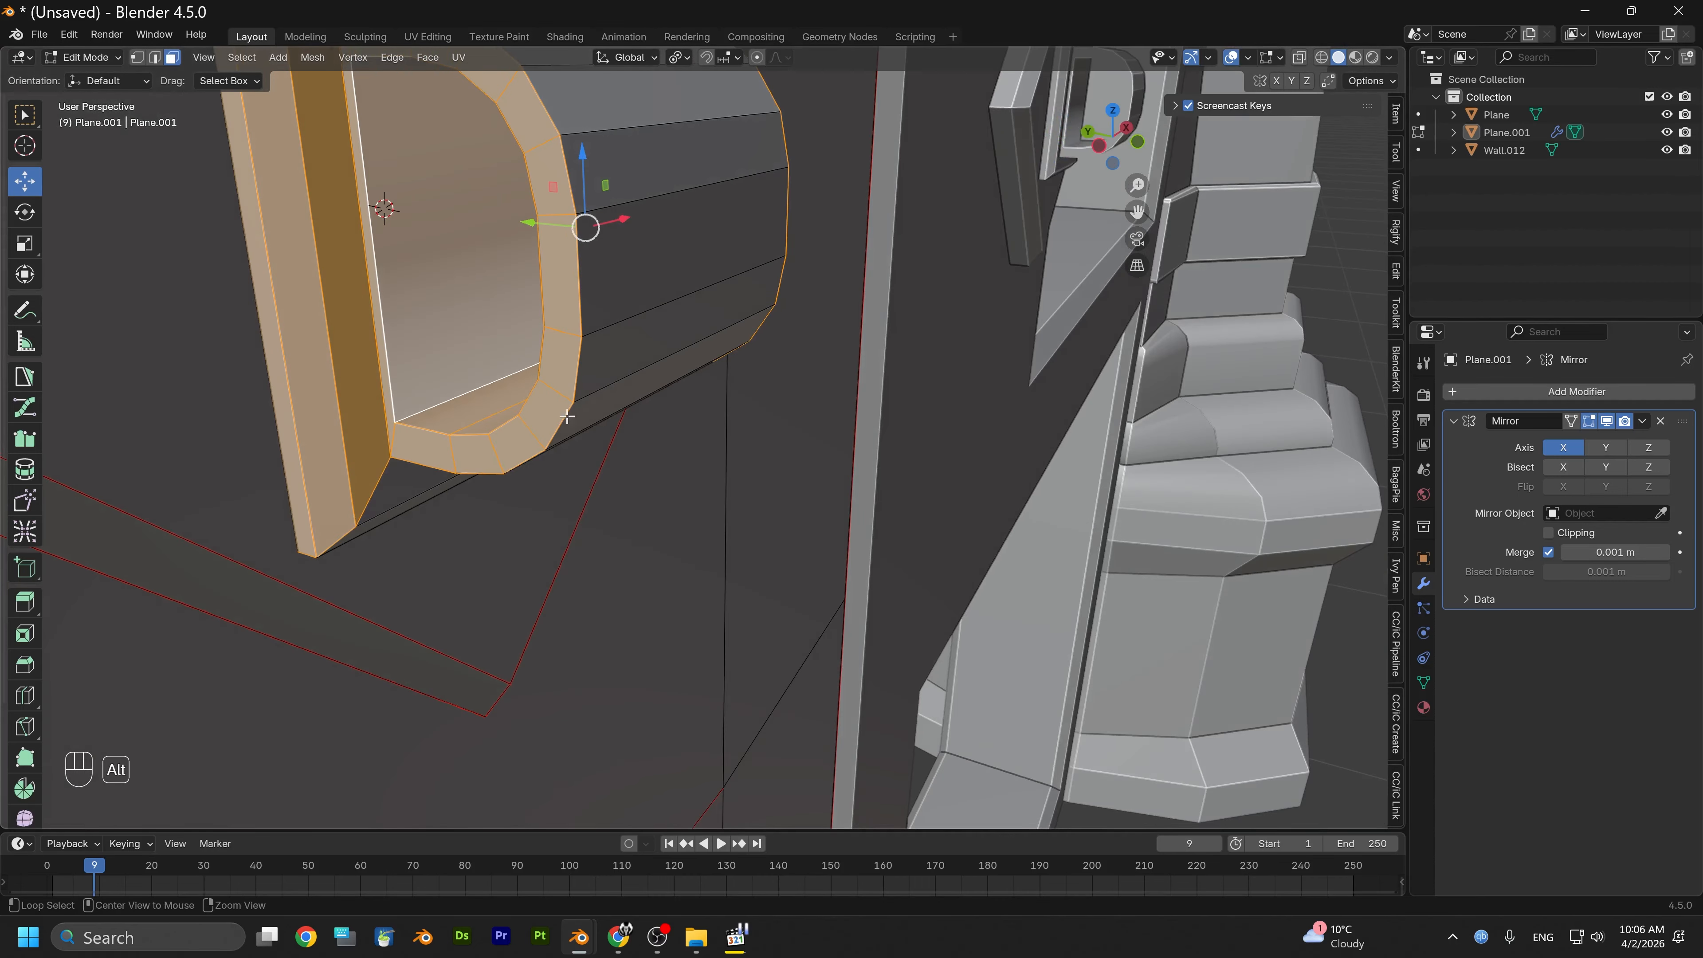
alt+drag(566, 416, 660, 496)
key(ctrl+z)
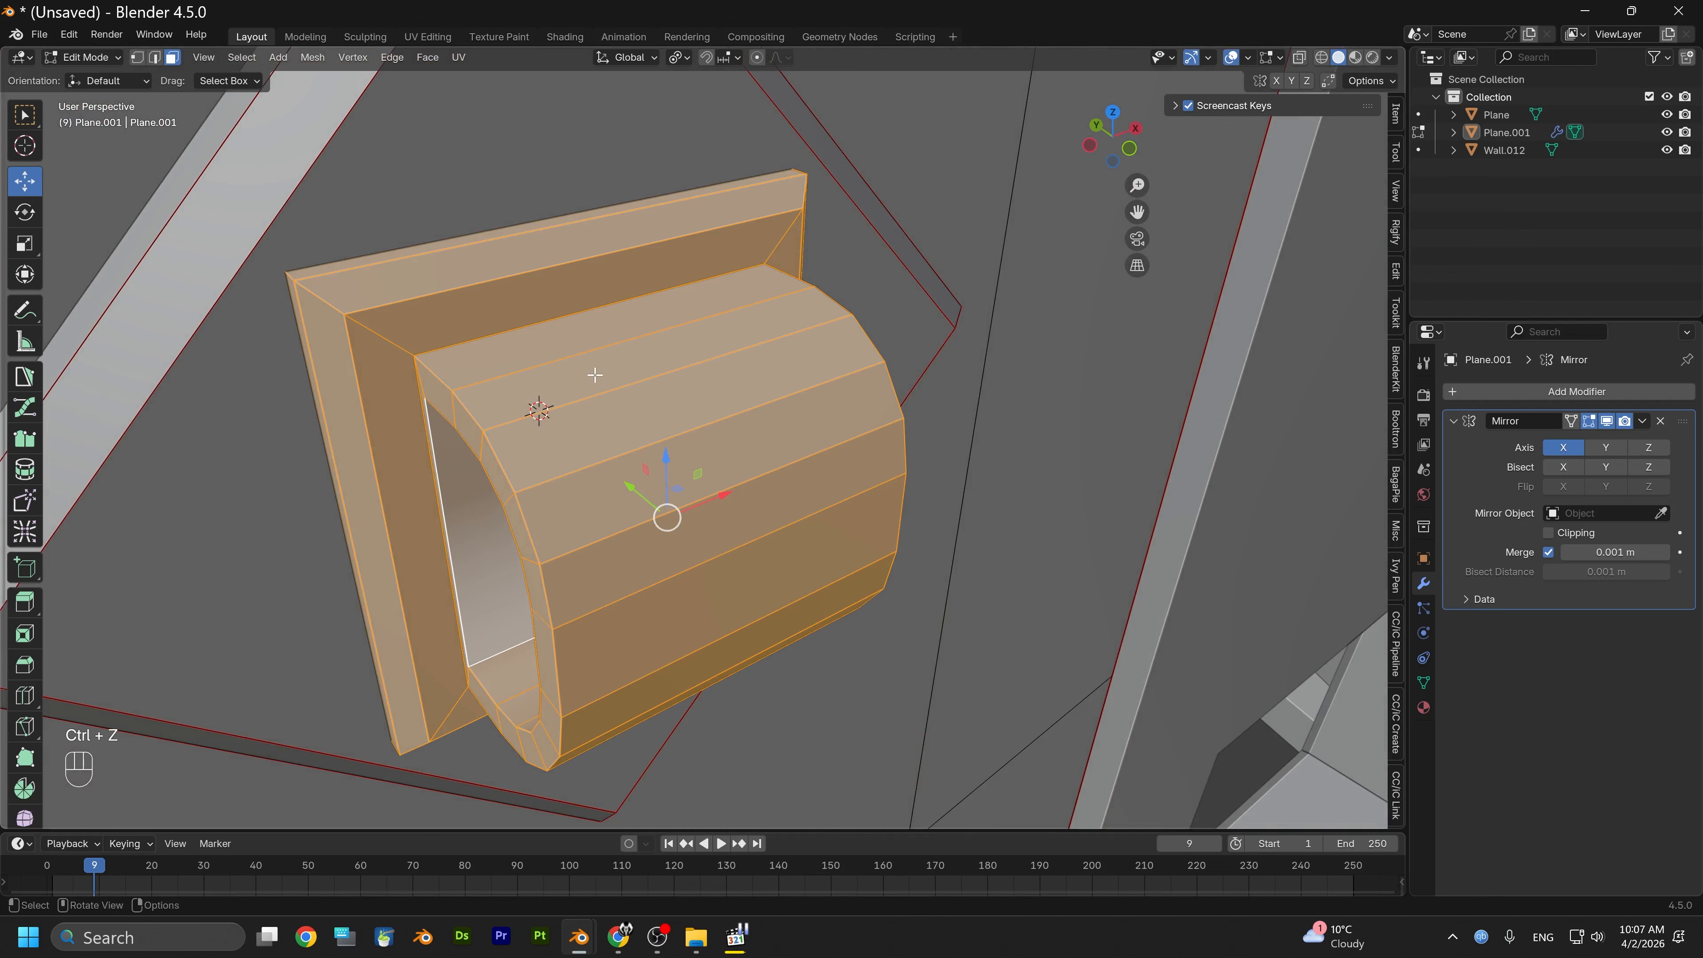
key(shift+alt)
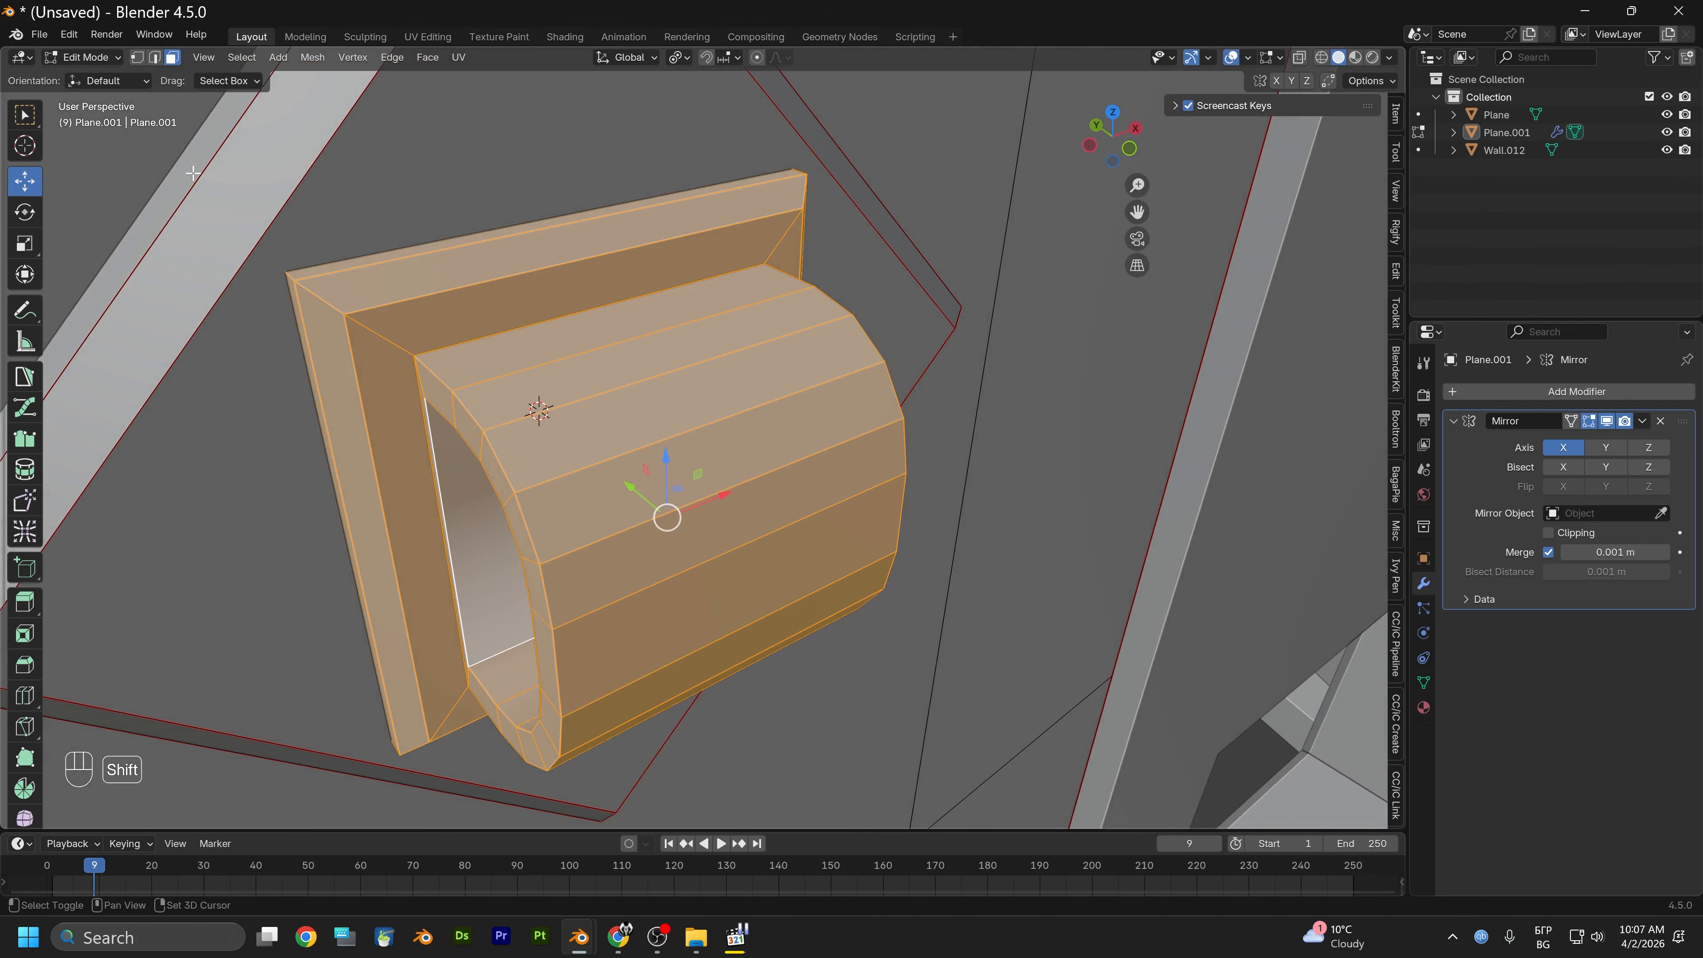
key(2)
Remove the lengthwise edges along the handle's curved outer surface from the selection, from the upper side around to the underside
alt+shift+click(569, 347)
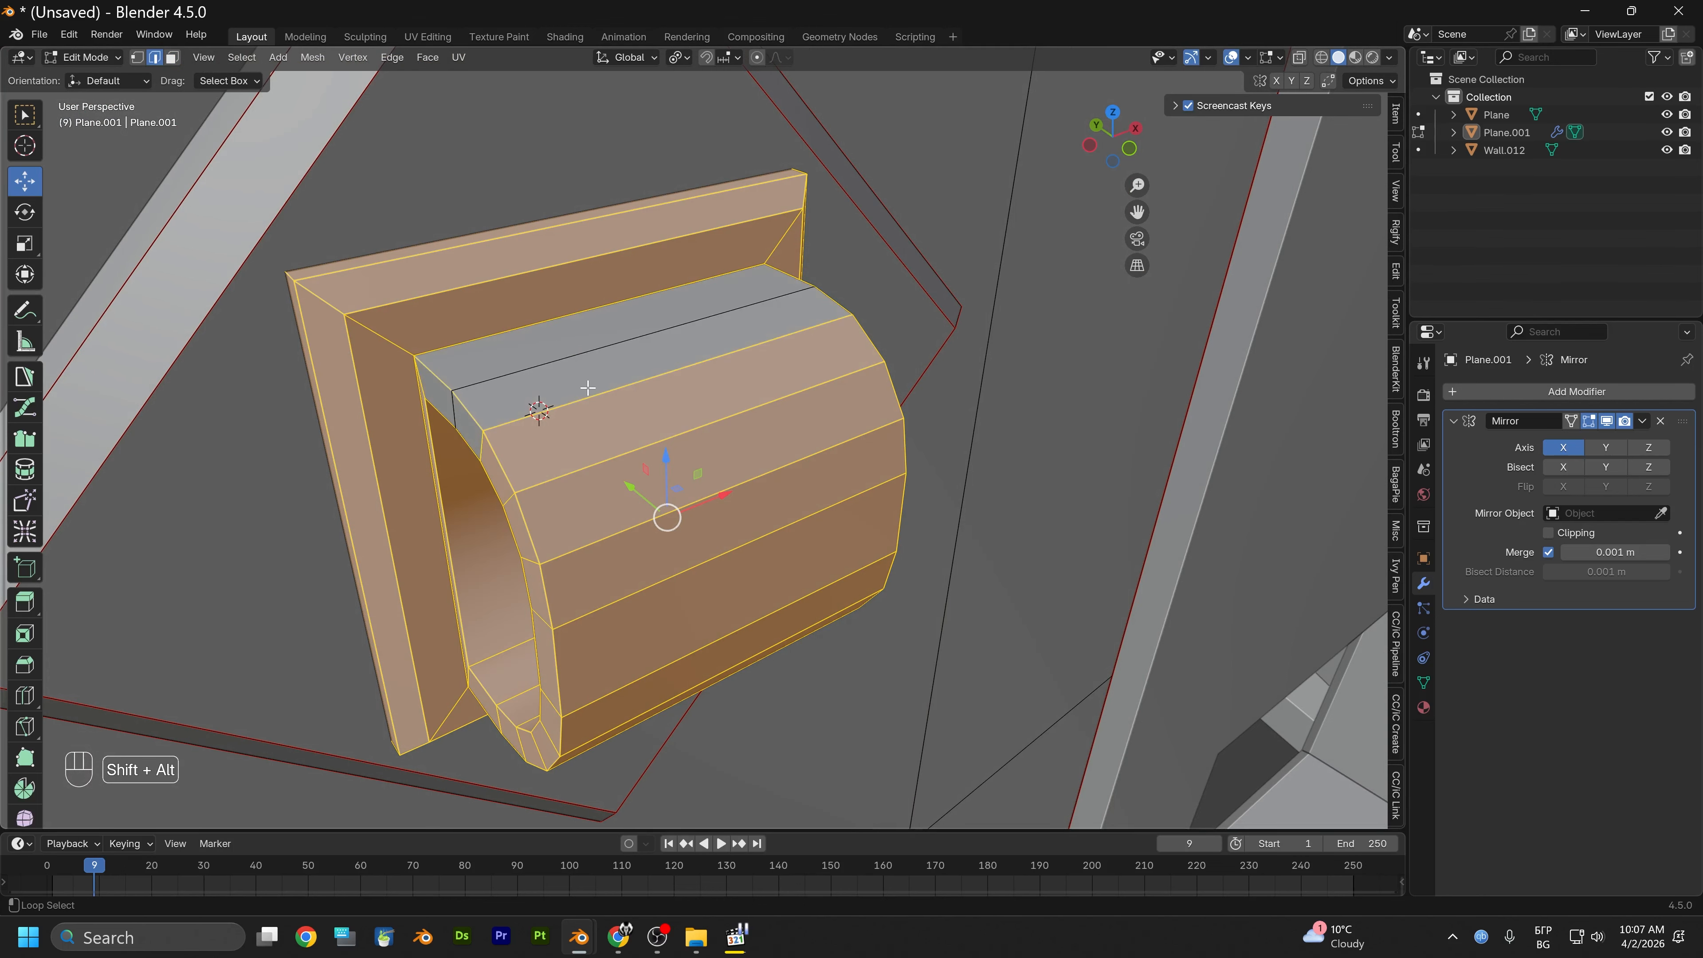
alt+shift+click(592, 447)
alt+shift+click(614, 508)
middle_drag(614, 507, 638, 590)
alt+shift+click(638, 590)
alt+shift+click(643, 724)
middle_drag(643, 724, 684, 577)
alt+shift+click(689, 596)
alt+shift+click(636, 663)
middle_drag(636, 662, 607, 687)
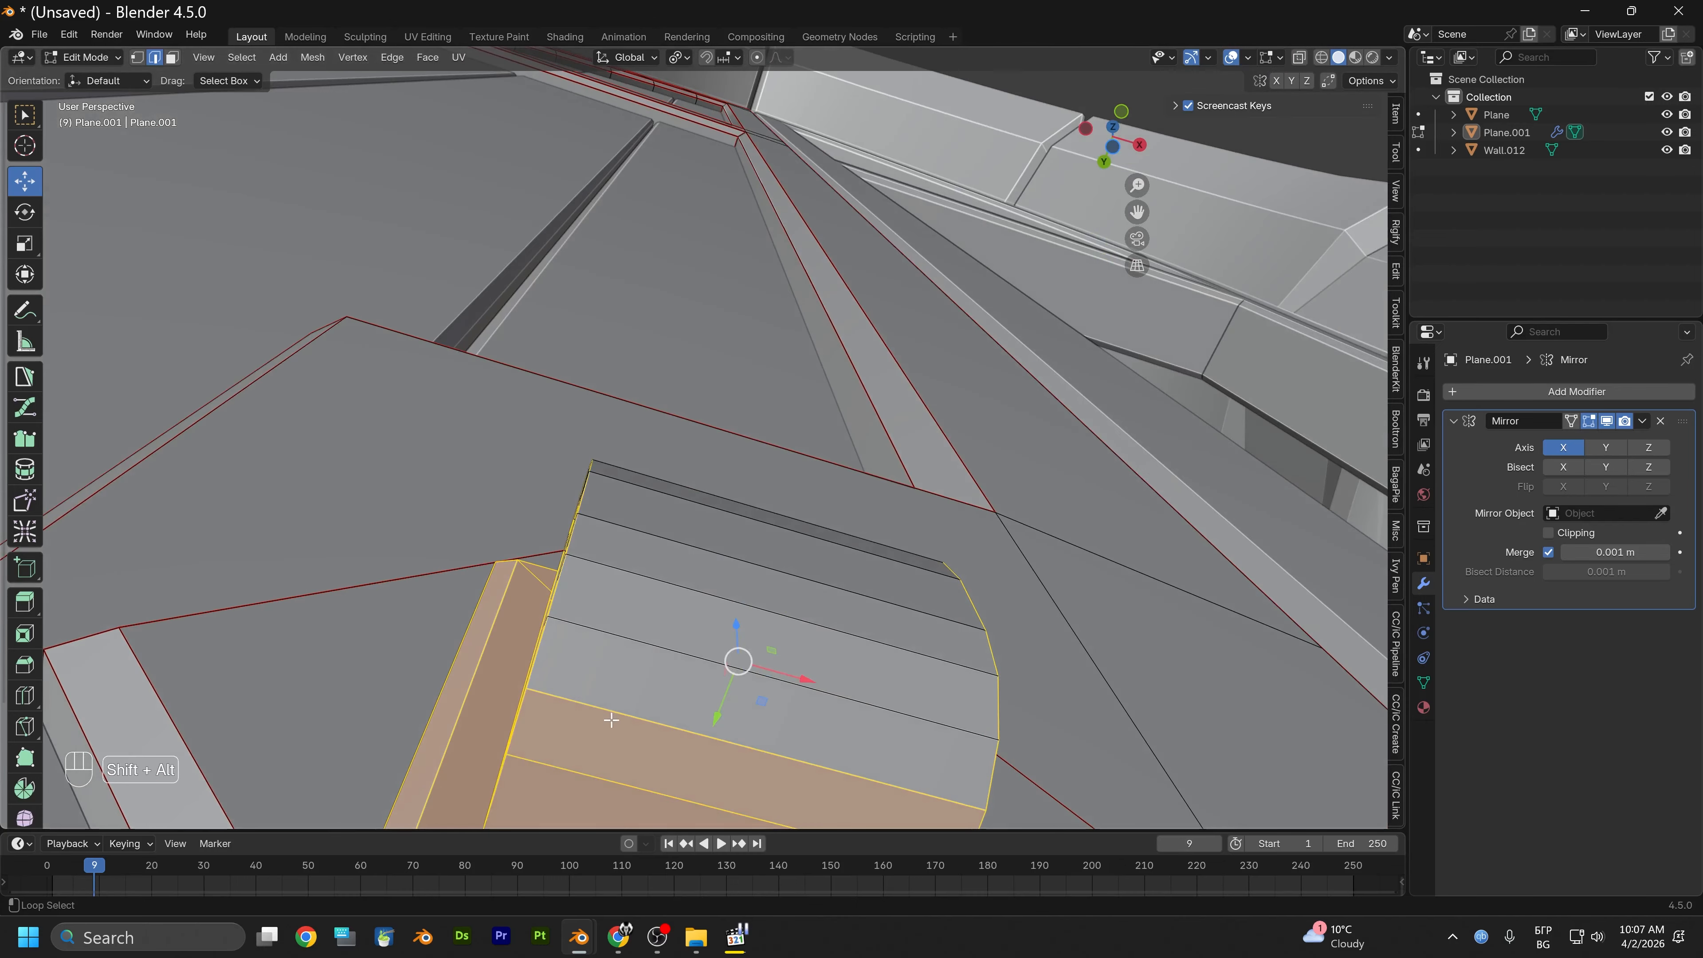
alt+shift+click(589, 759)
Deselect the short edges across the handle's D-shaped rims, the lengthwise edges inside its opening and the square plate's inner corner edges
middle_drag(590, 759, 598, 515)
alt+drag(599, 516, 636, 443)
middle_drag(624, 649, 770, 656)
alt+drag(834, 644, 735, 630)
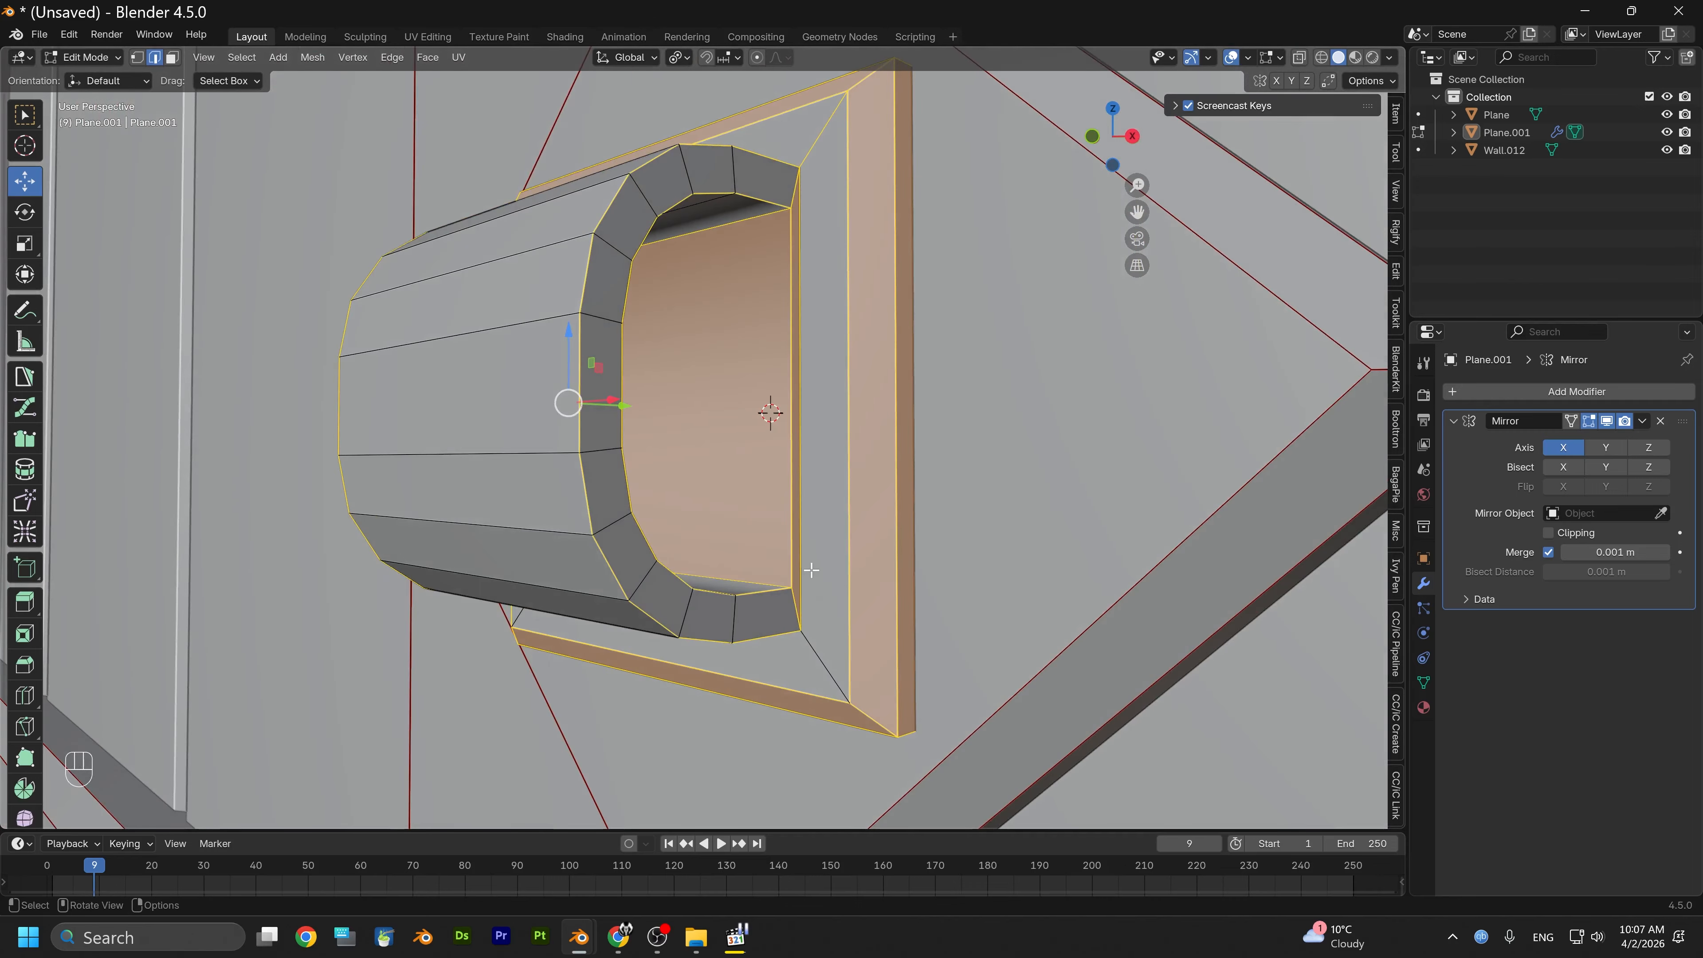
middle_drag(797, 513, 820, 494)
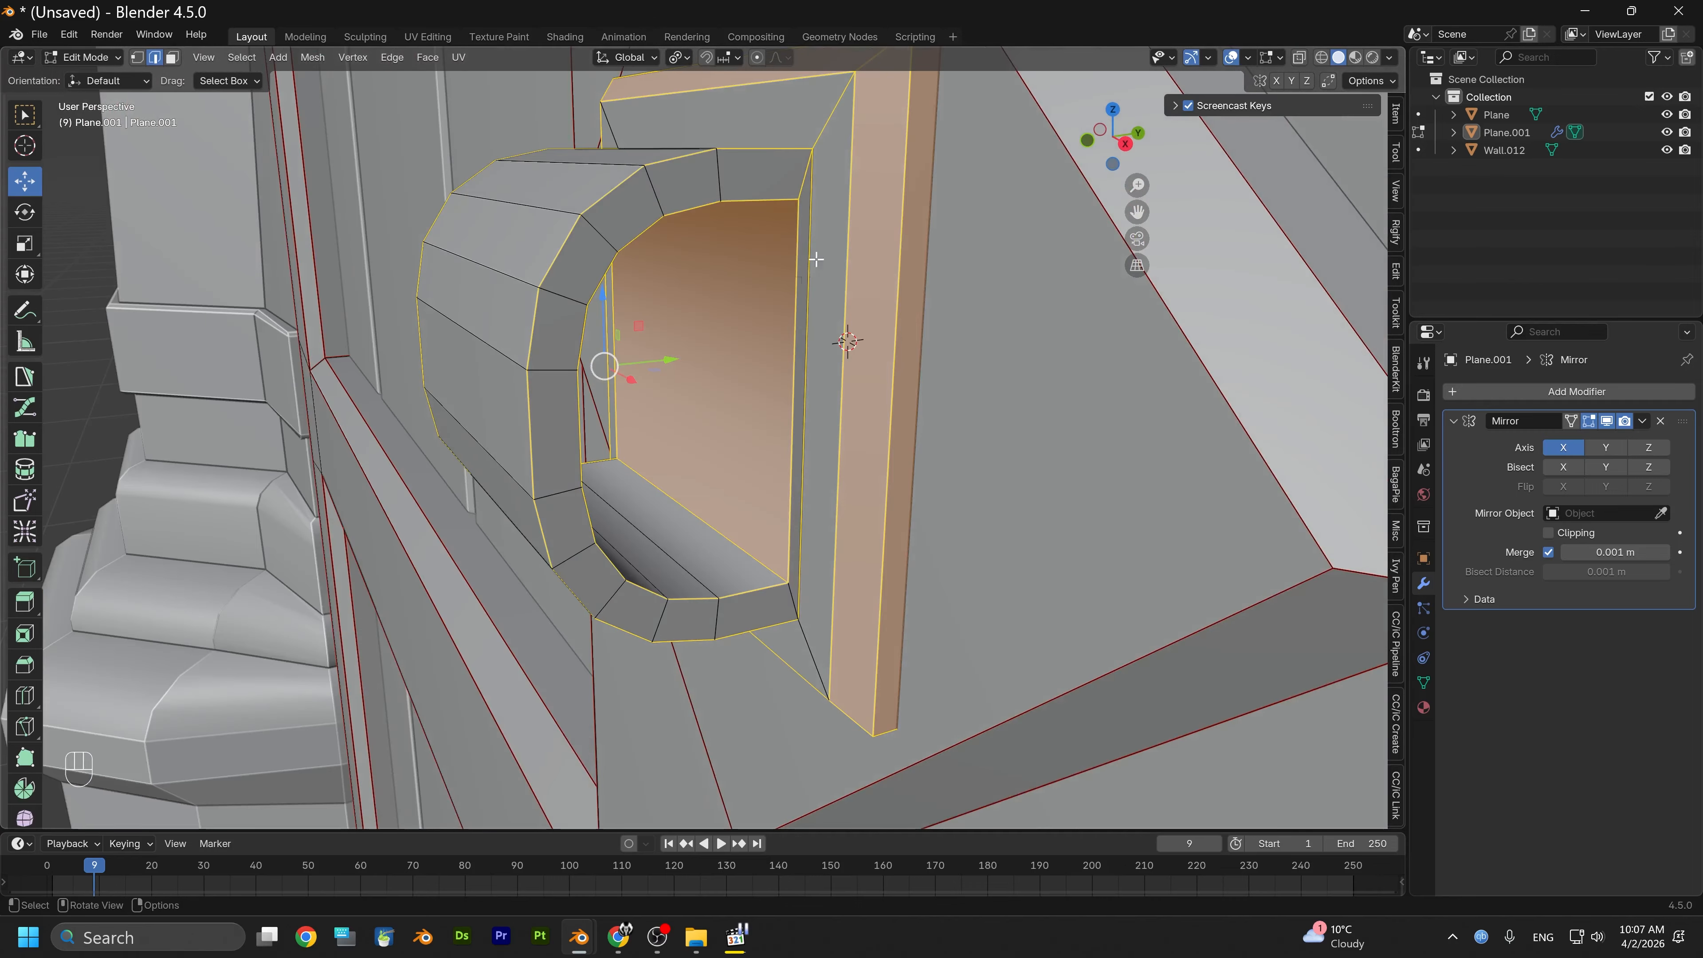
alt+drag(821, 177, 847, 363)
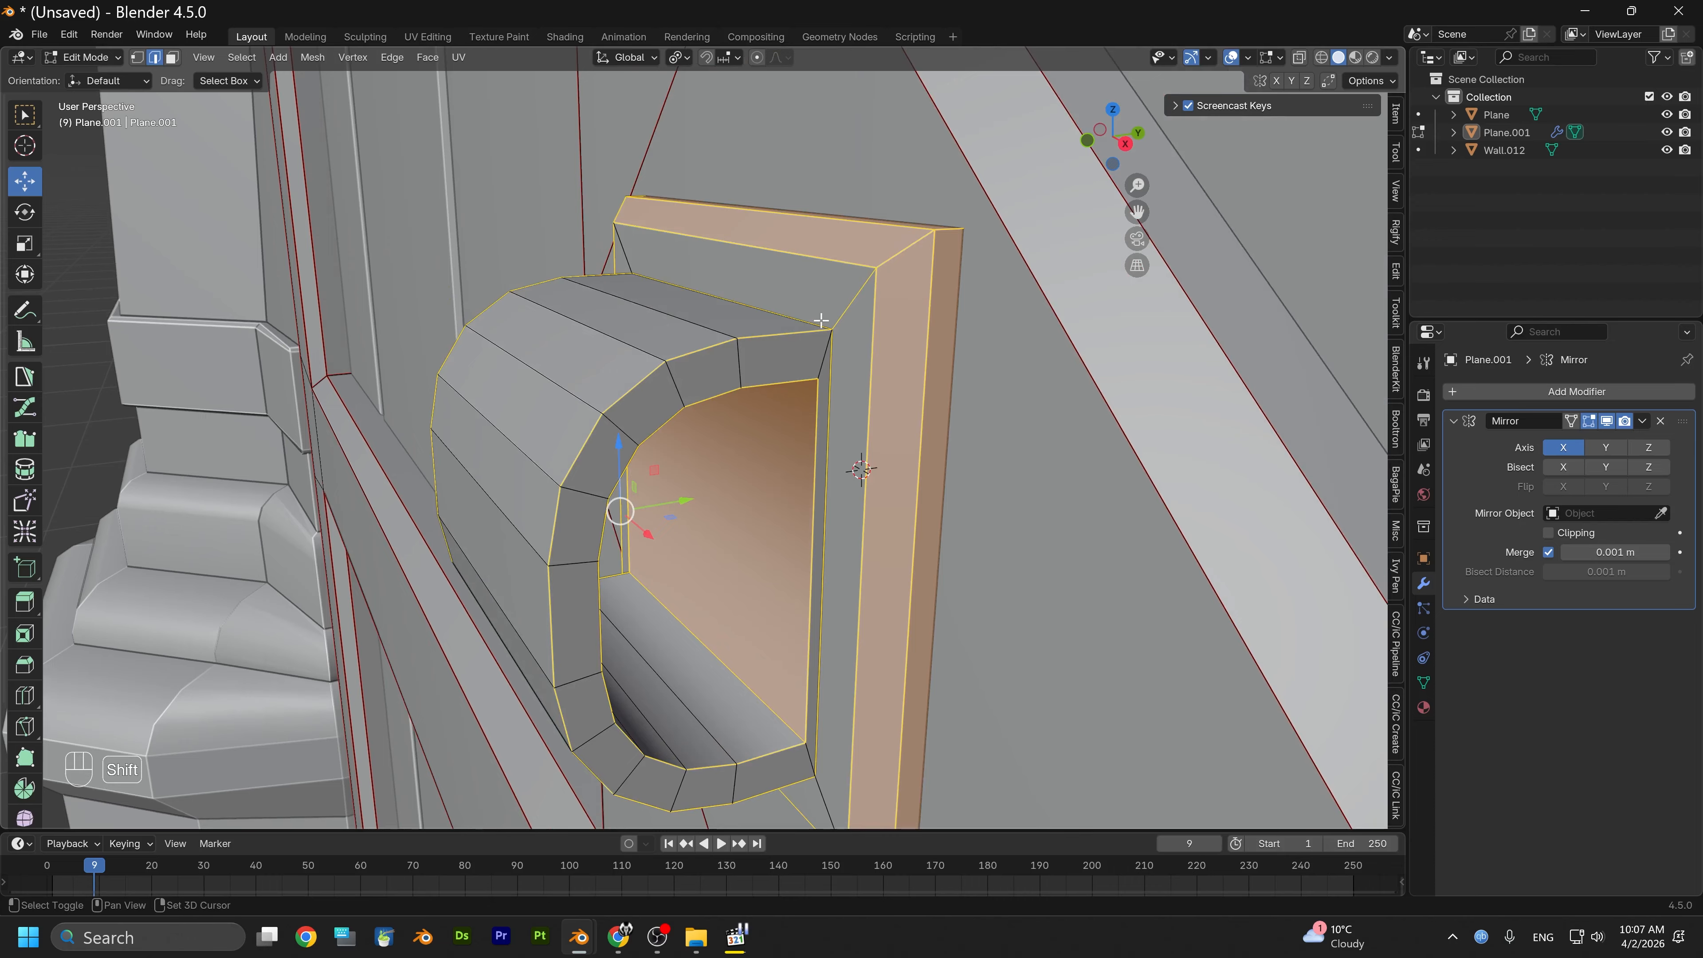
alt+drag(775, 424, 832, 489)
Mark the remaining selected outline edges of the handle and plate as seams and as sharp
right_click(686, 540)
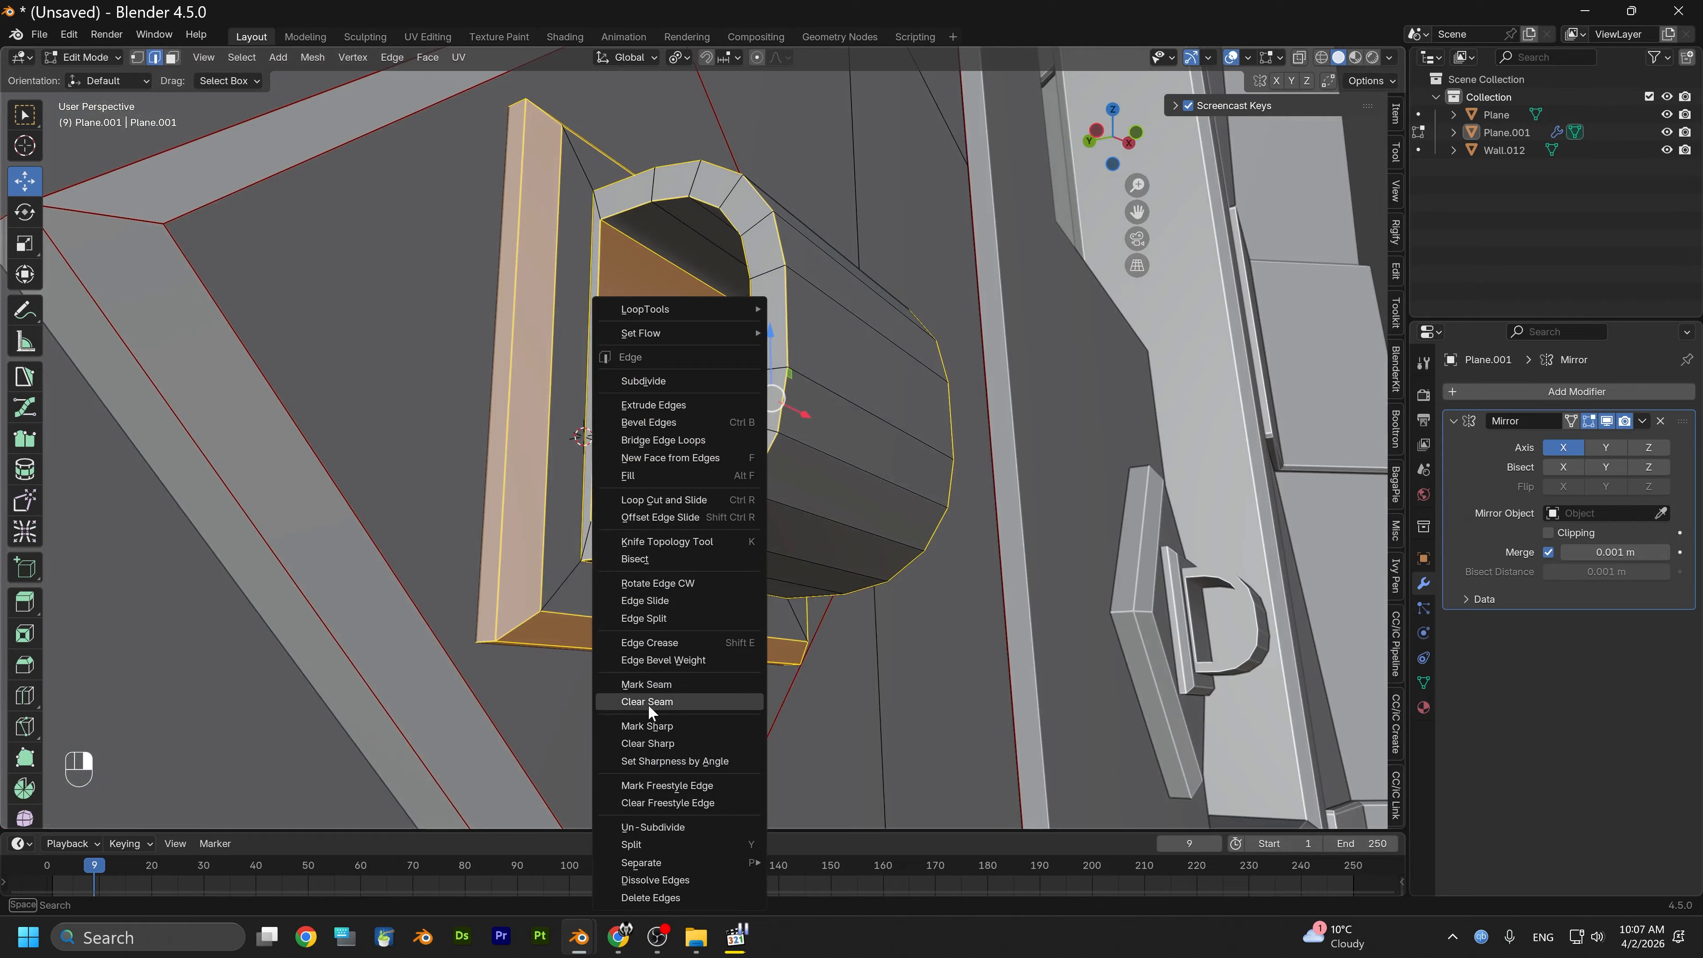
click(701, 678)
right_click(665, 627)
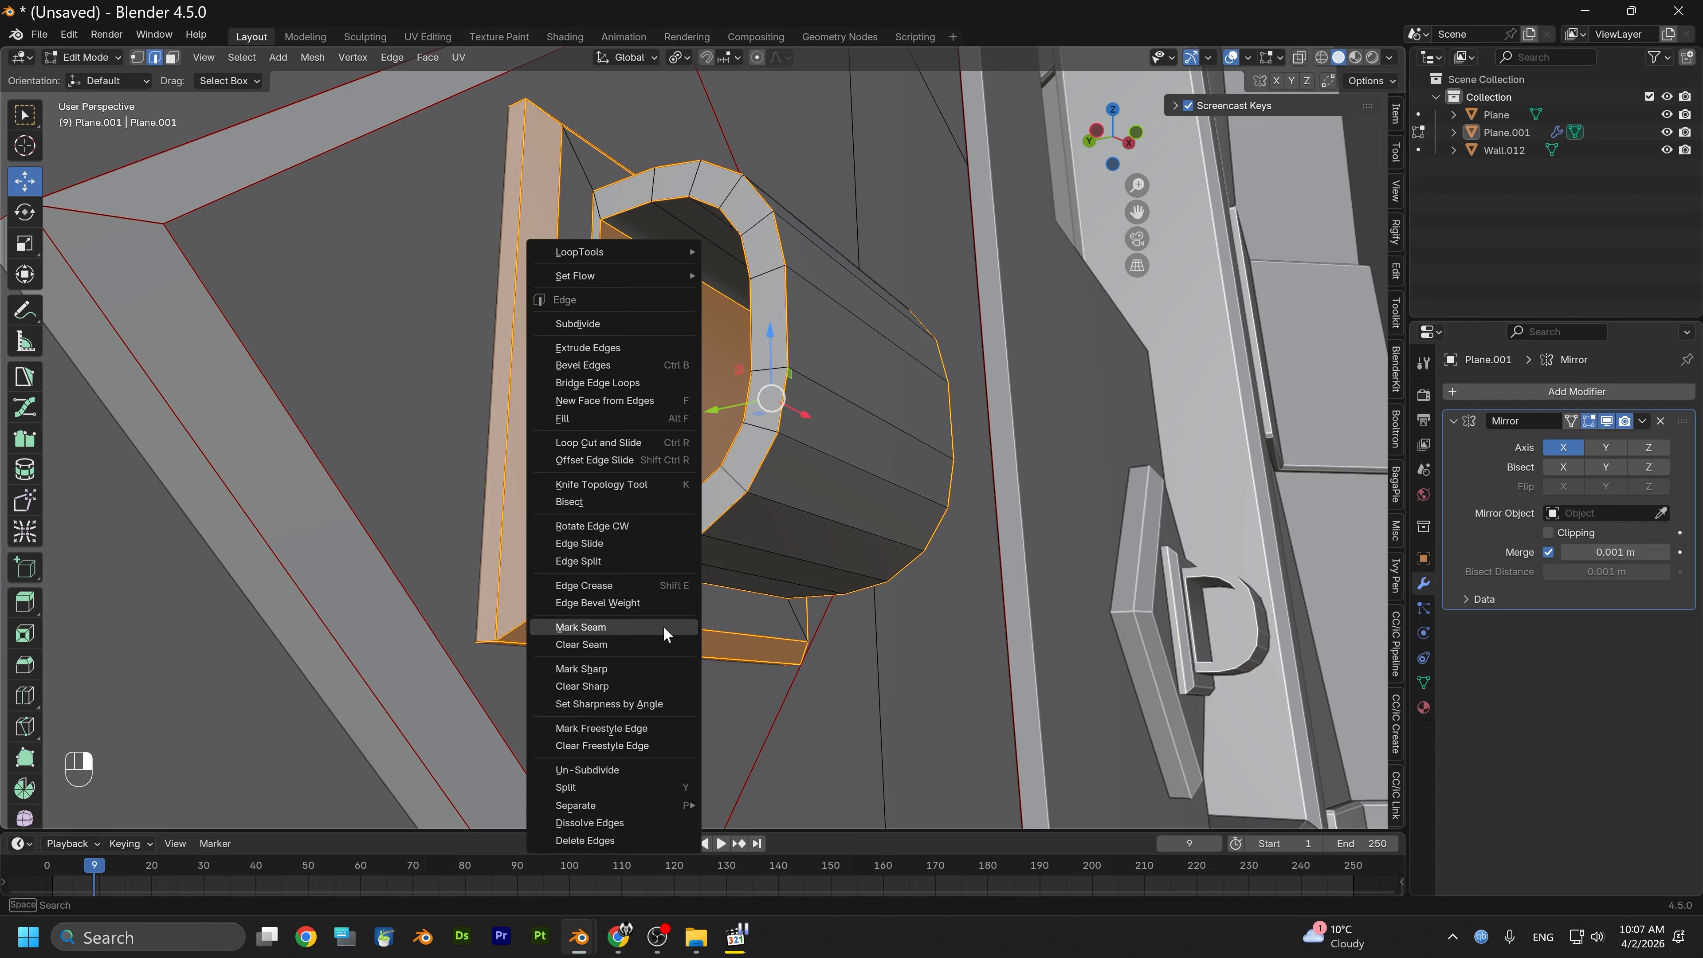
click(604, 667)
alt+drag(624, 482, 646, 434)
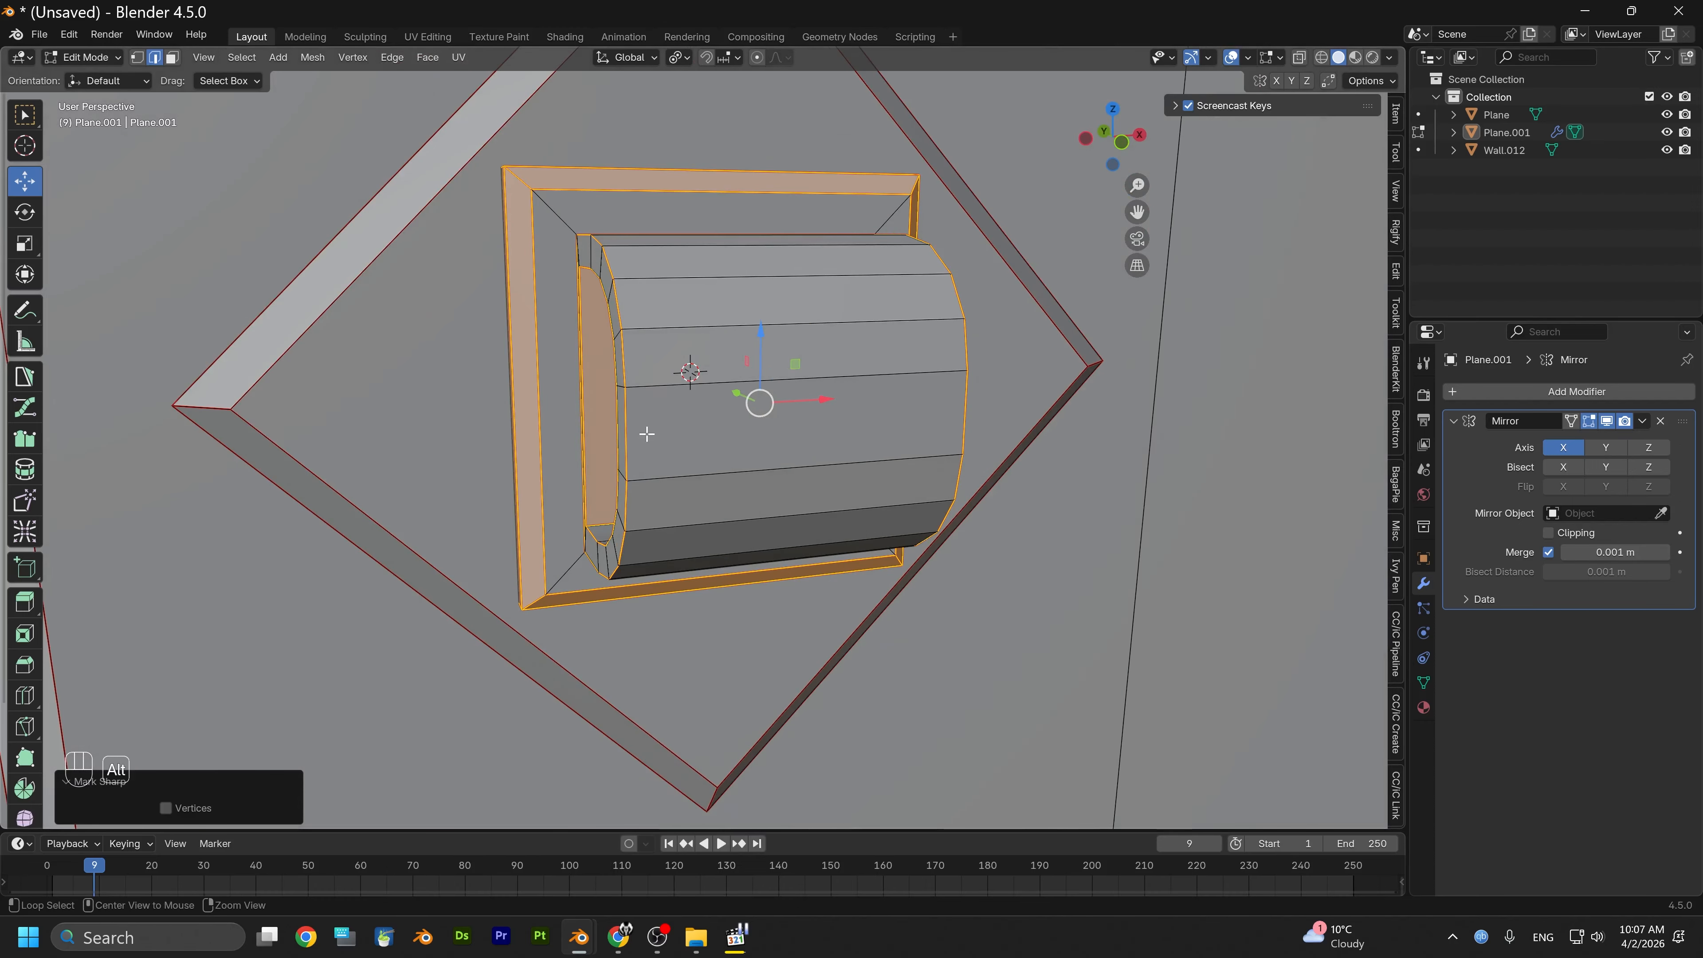
Return to Object Mode and try to apply smooth shading to the door leaf with its handle
alt+scroll(646, 434, down, 1)
alt+middle_drag(646, 434, 707, 639)
alt+drag(707, 639, 524, 624)
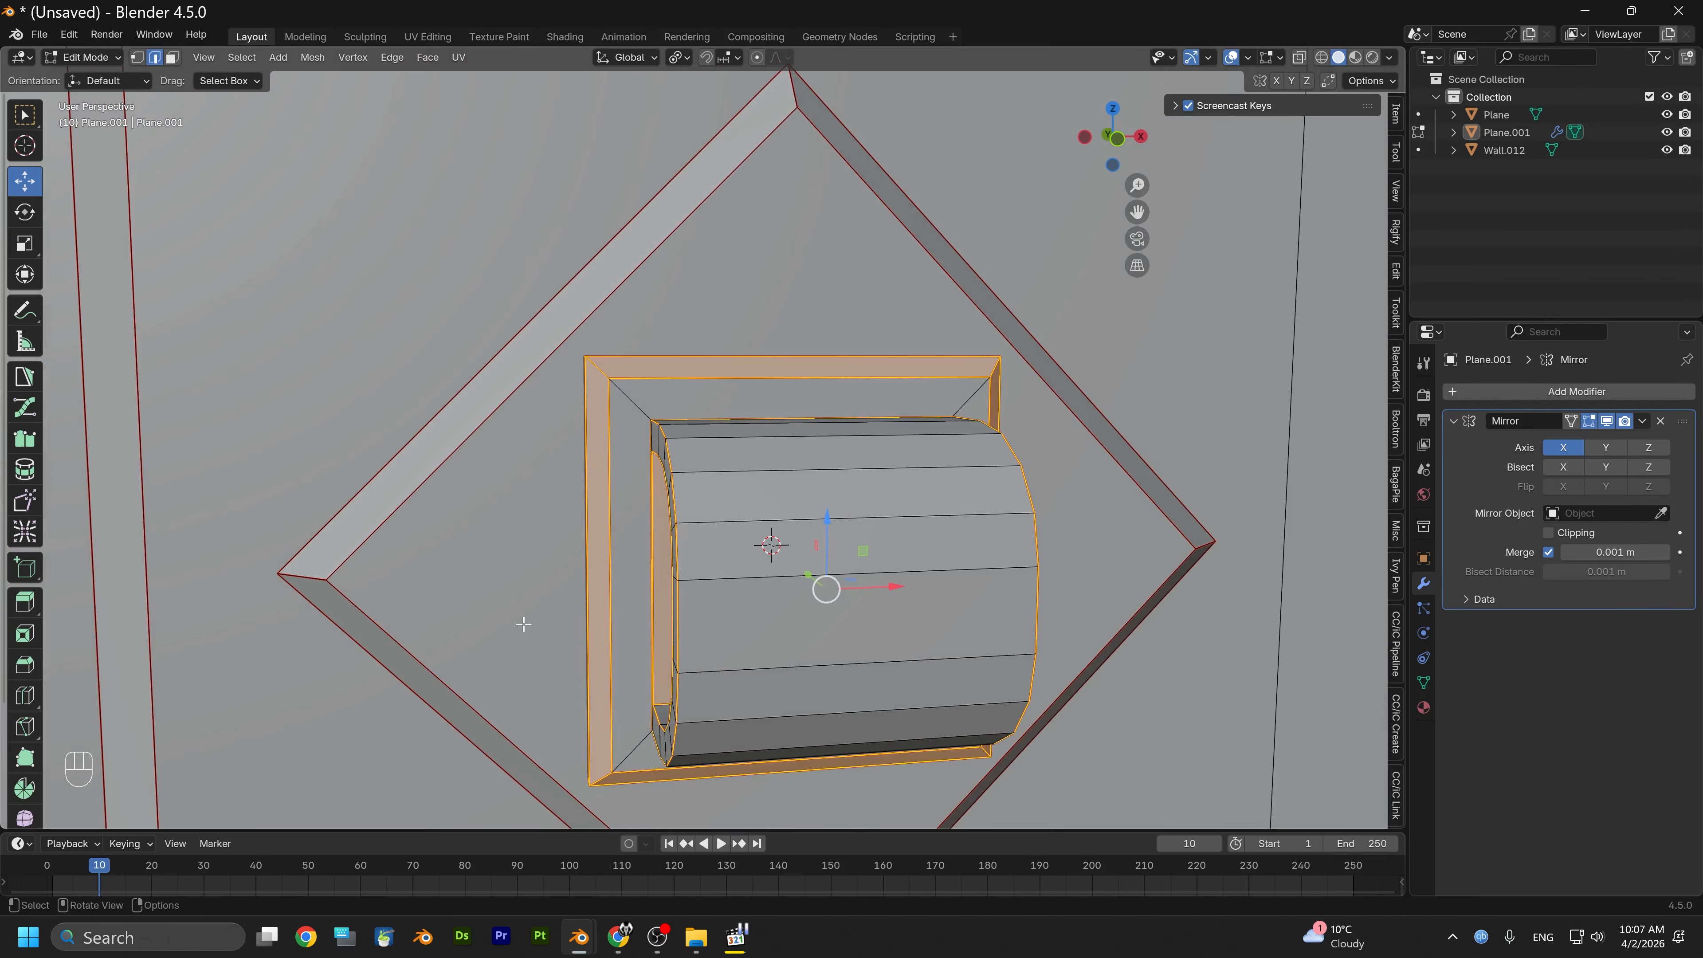
click(96, 62)
click(101, 86)
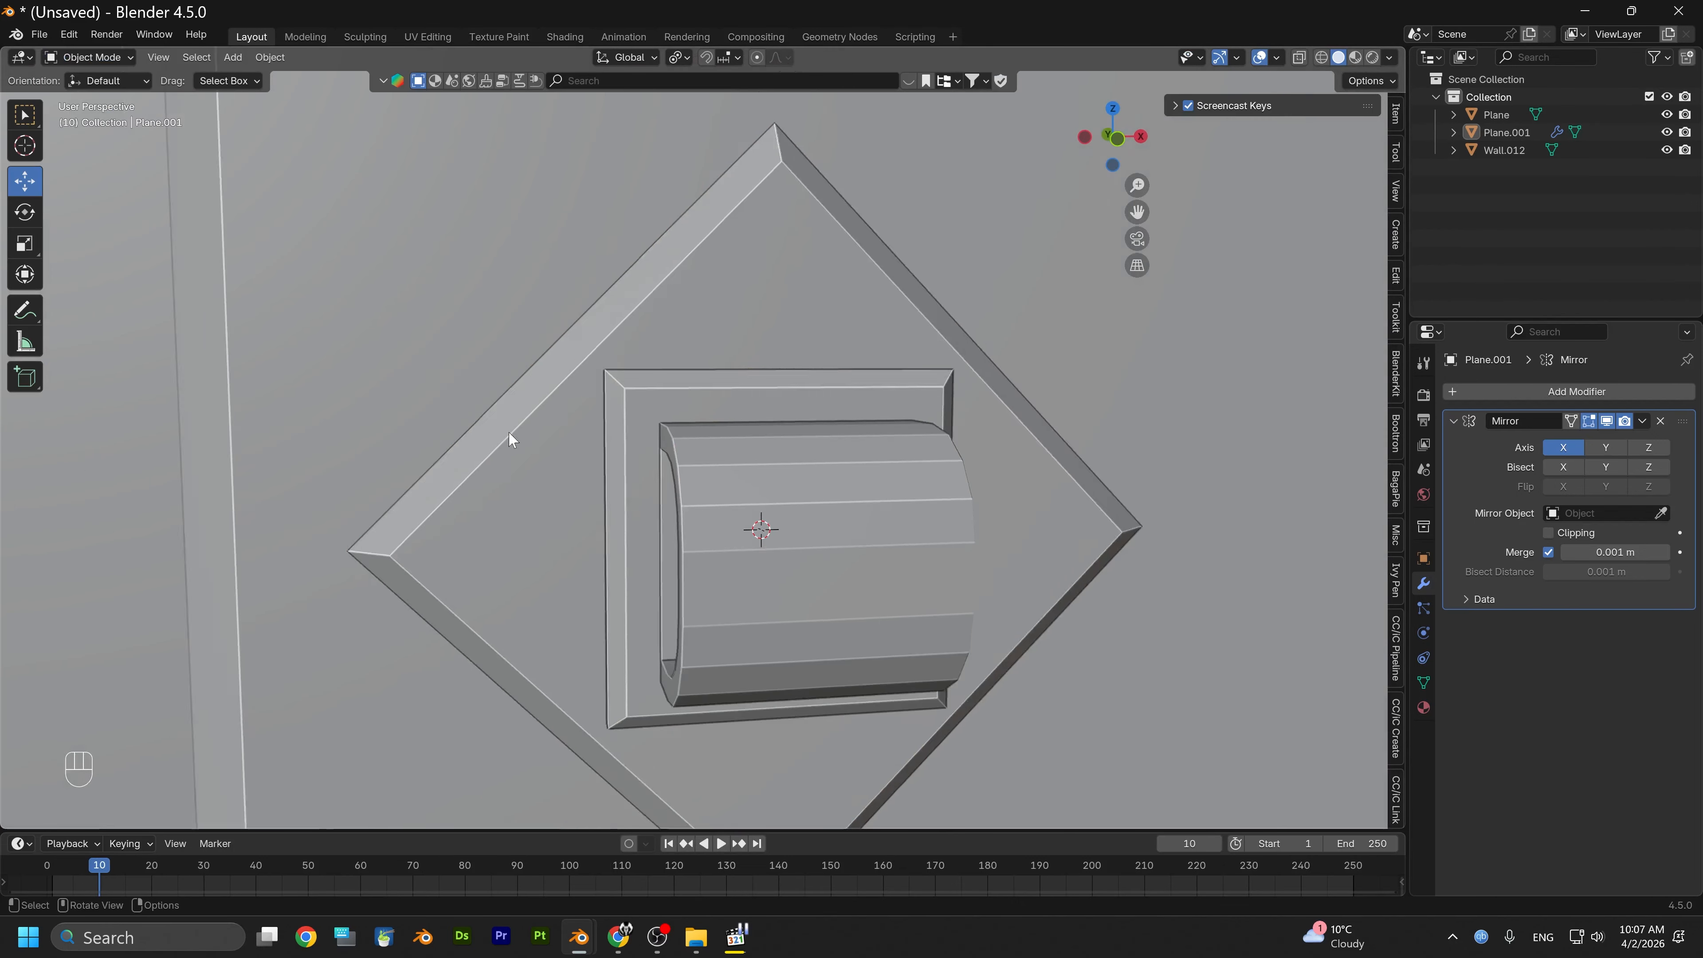
alt+drag(508, 432, 620, 515)
scroll(597, 508, down, 11)
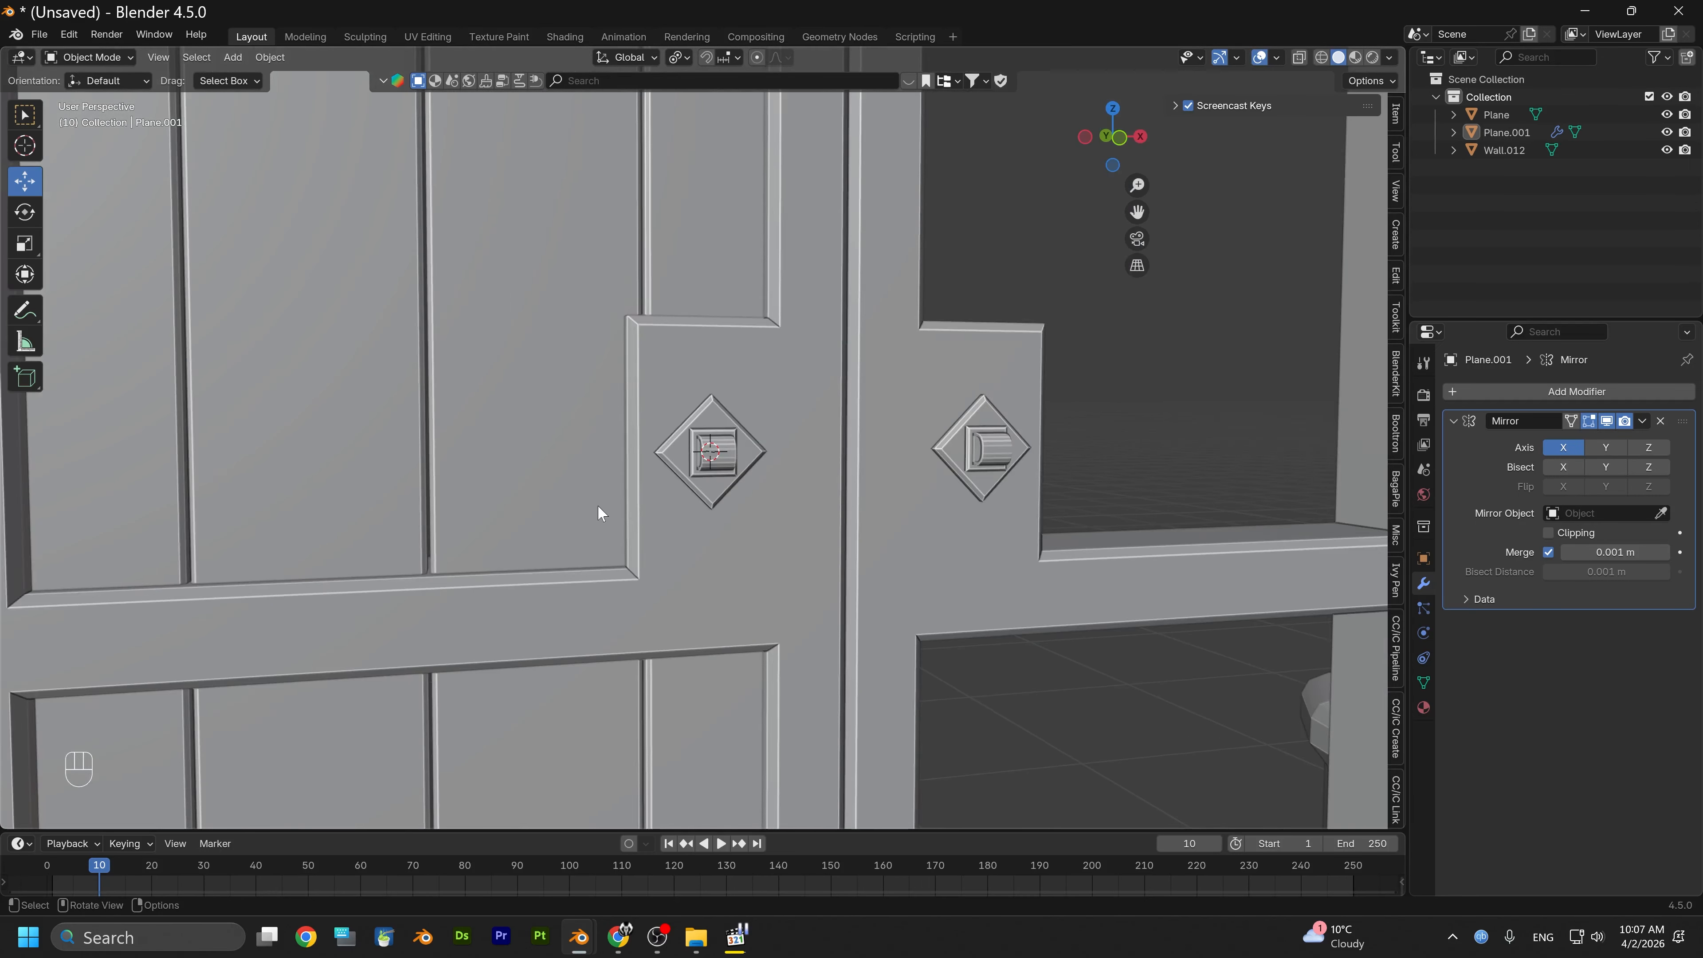
scroll(598, 507, up, 5)
scroll(598, 504, up, 9)
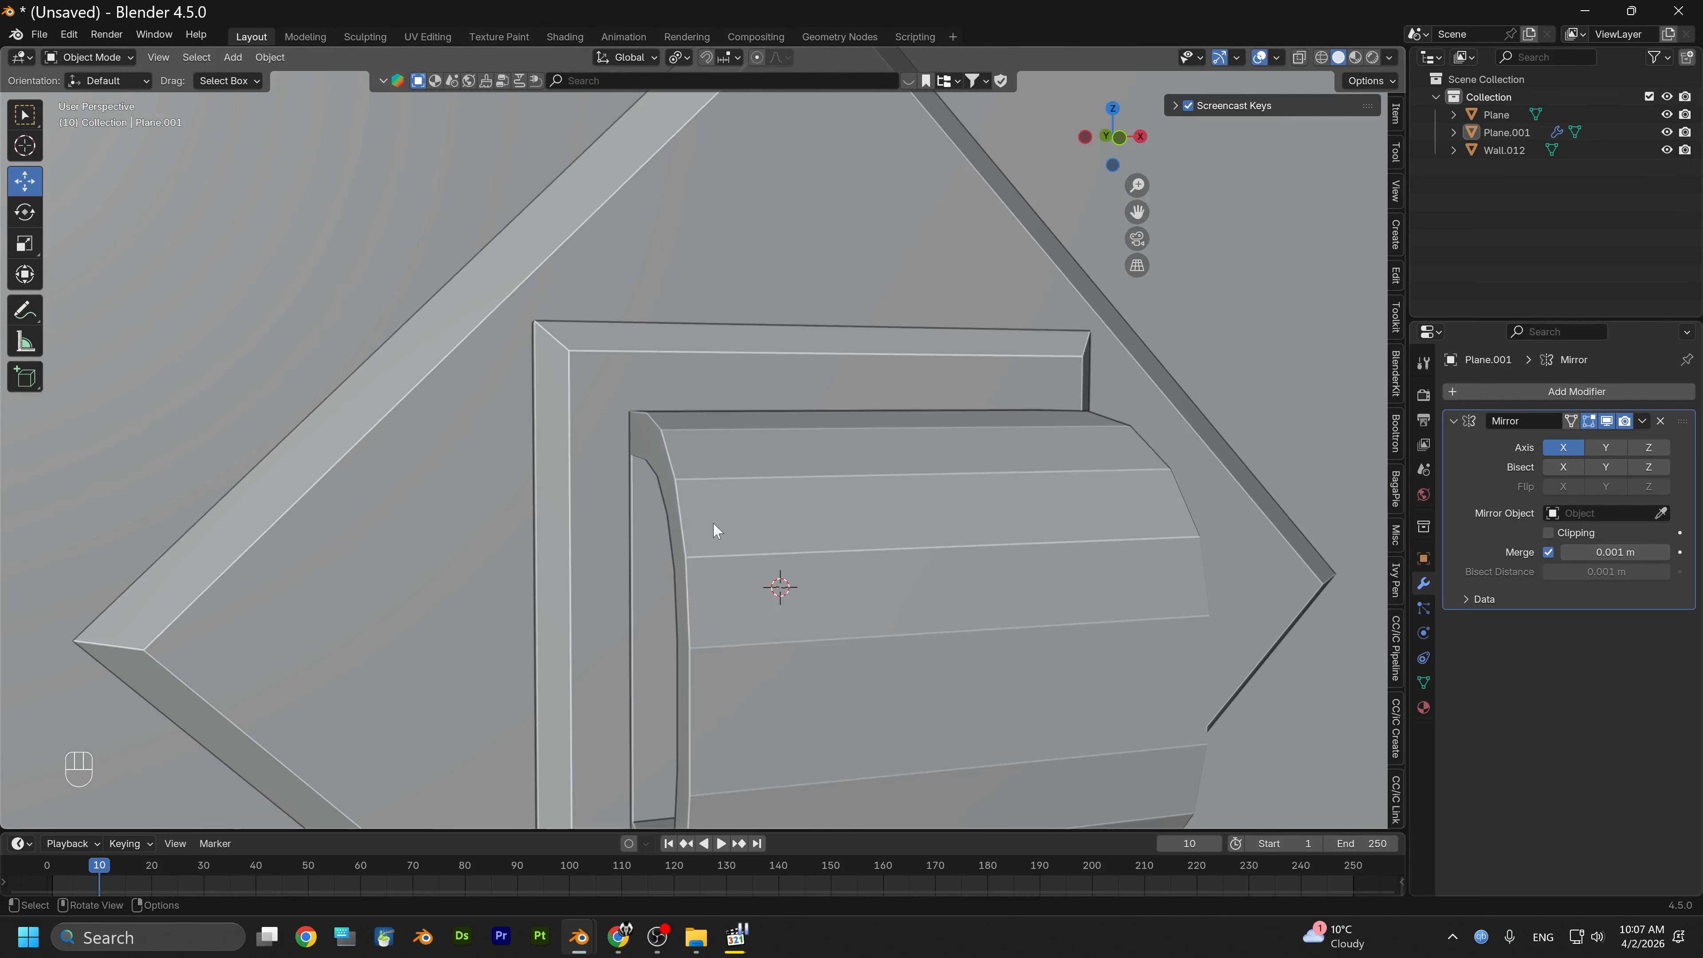
click(271, 58)
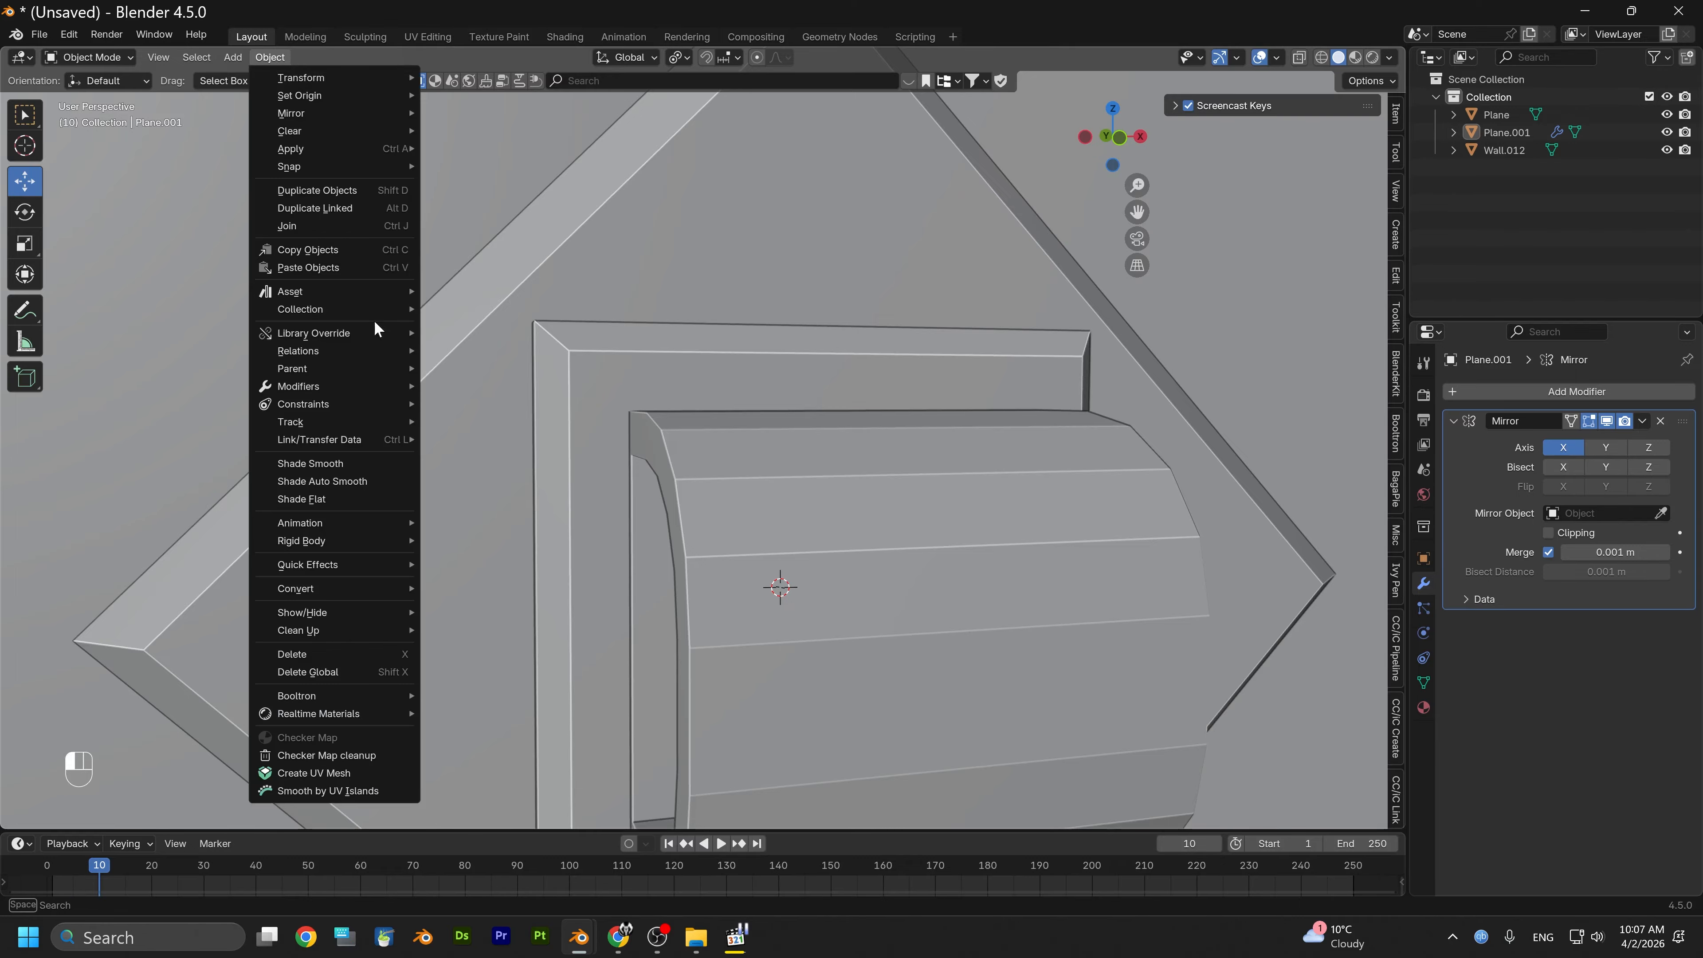
click(323, 462)
scroll(336, 463, down, 3)
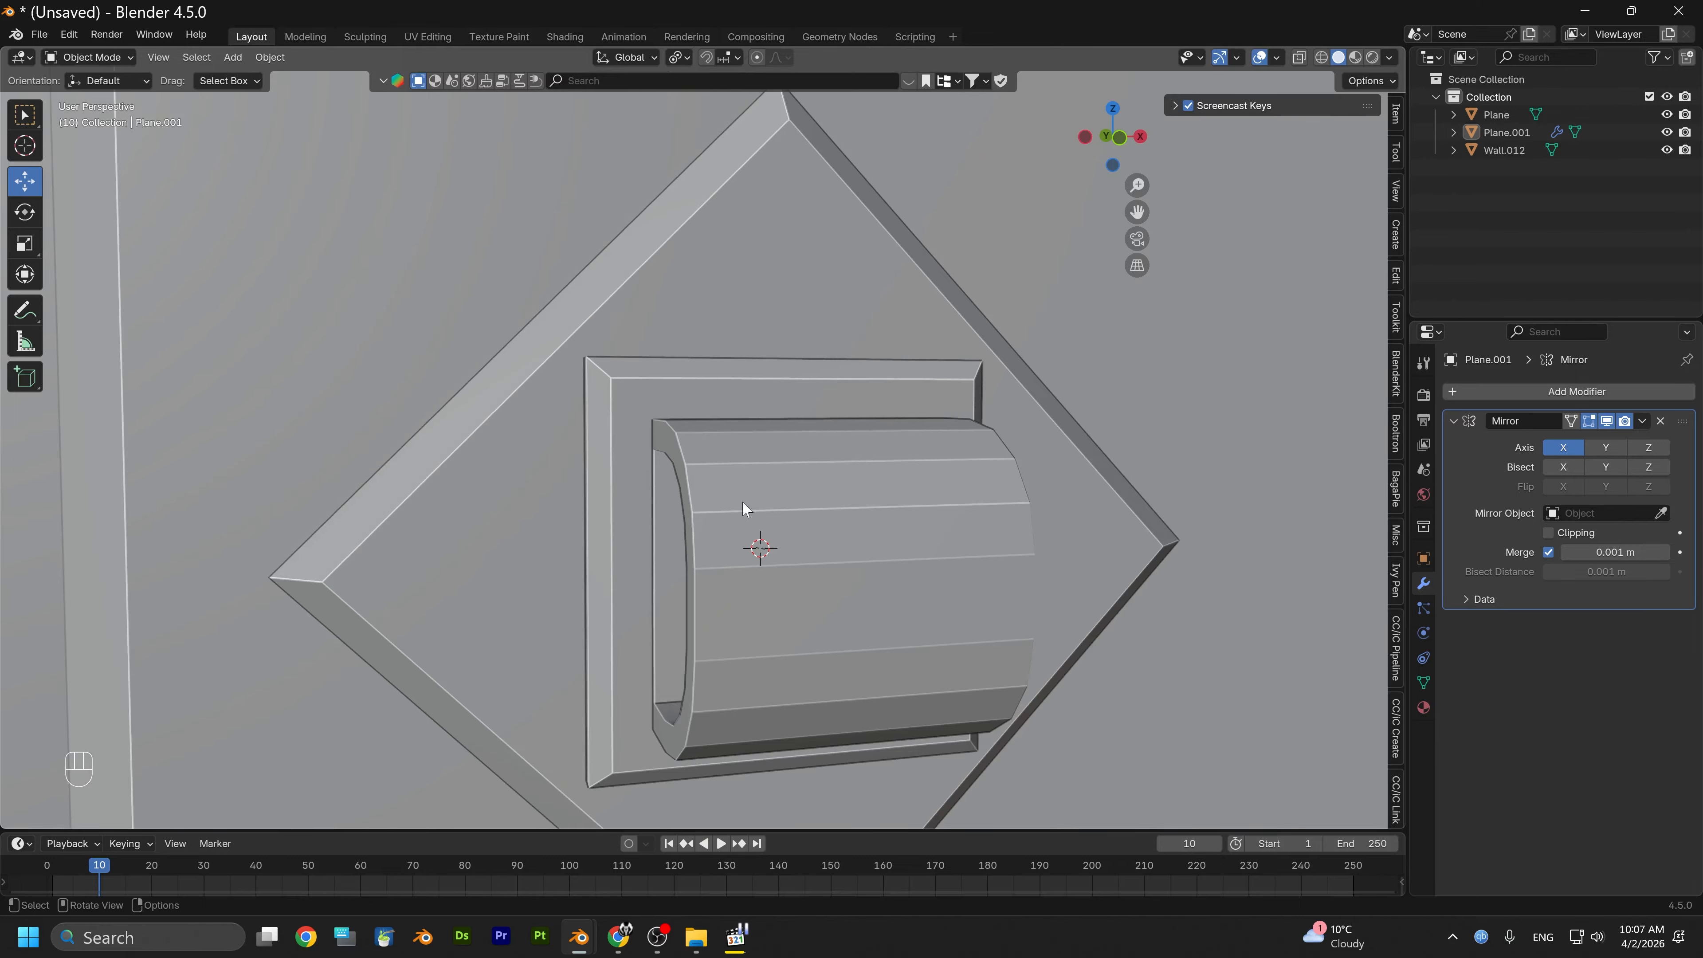
Select the door leaf, enter Edit Mode and inspect the handle's marked edges and its mirrored counterpart from several sides
click(742, 500)
click(86, 57)
click(102, 98)
mouse_move(637, 458)
alt+mouse_down()
mouse_move(744, 473)
mouse_move(663, 475)
alt+mouse_up()
alt+drag(783, 496, 813, 464)
click(892, 463)
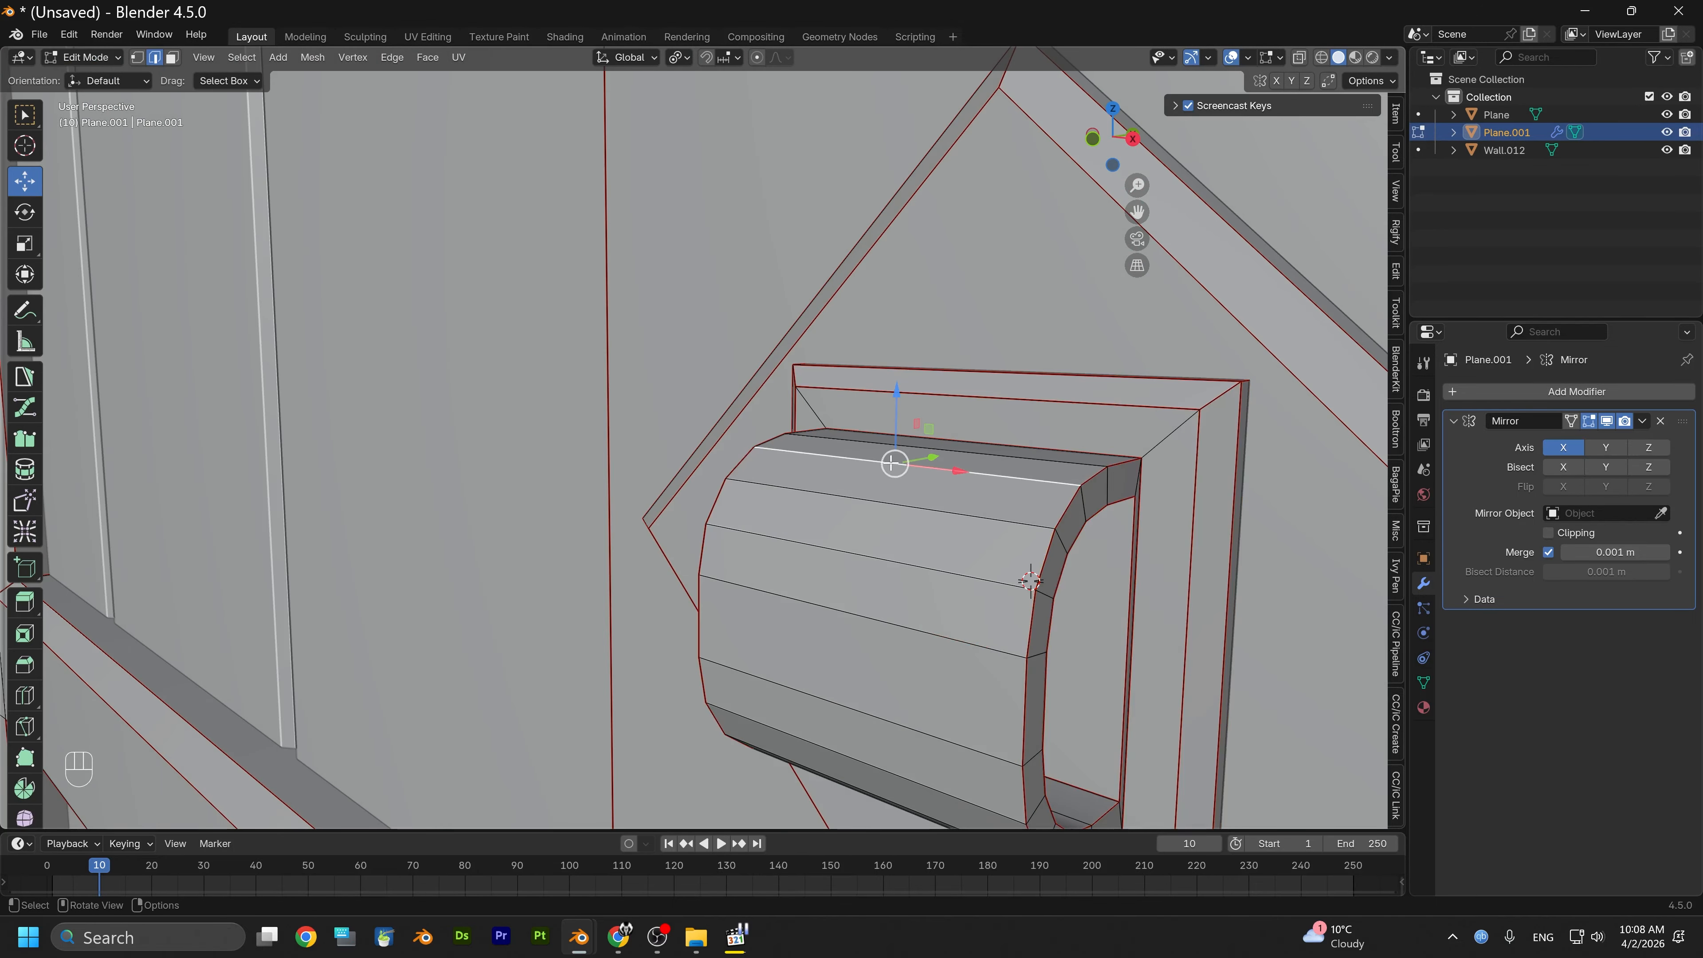
alt+drag(748, 521, 986, 525)
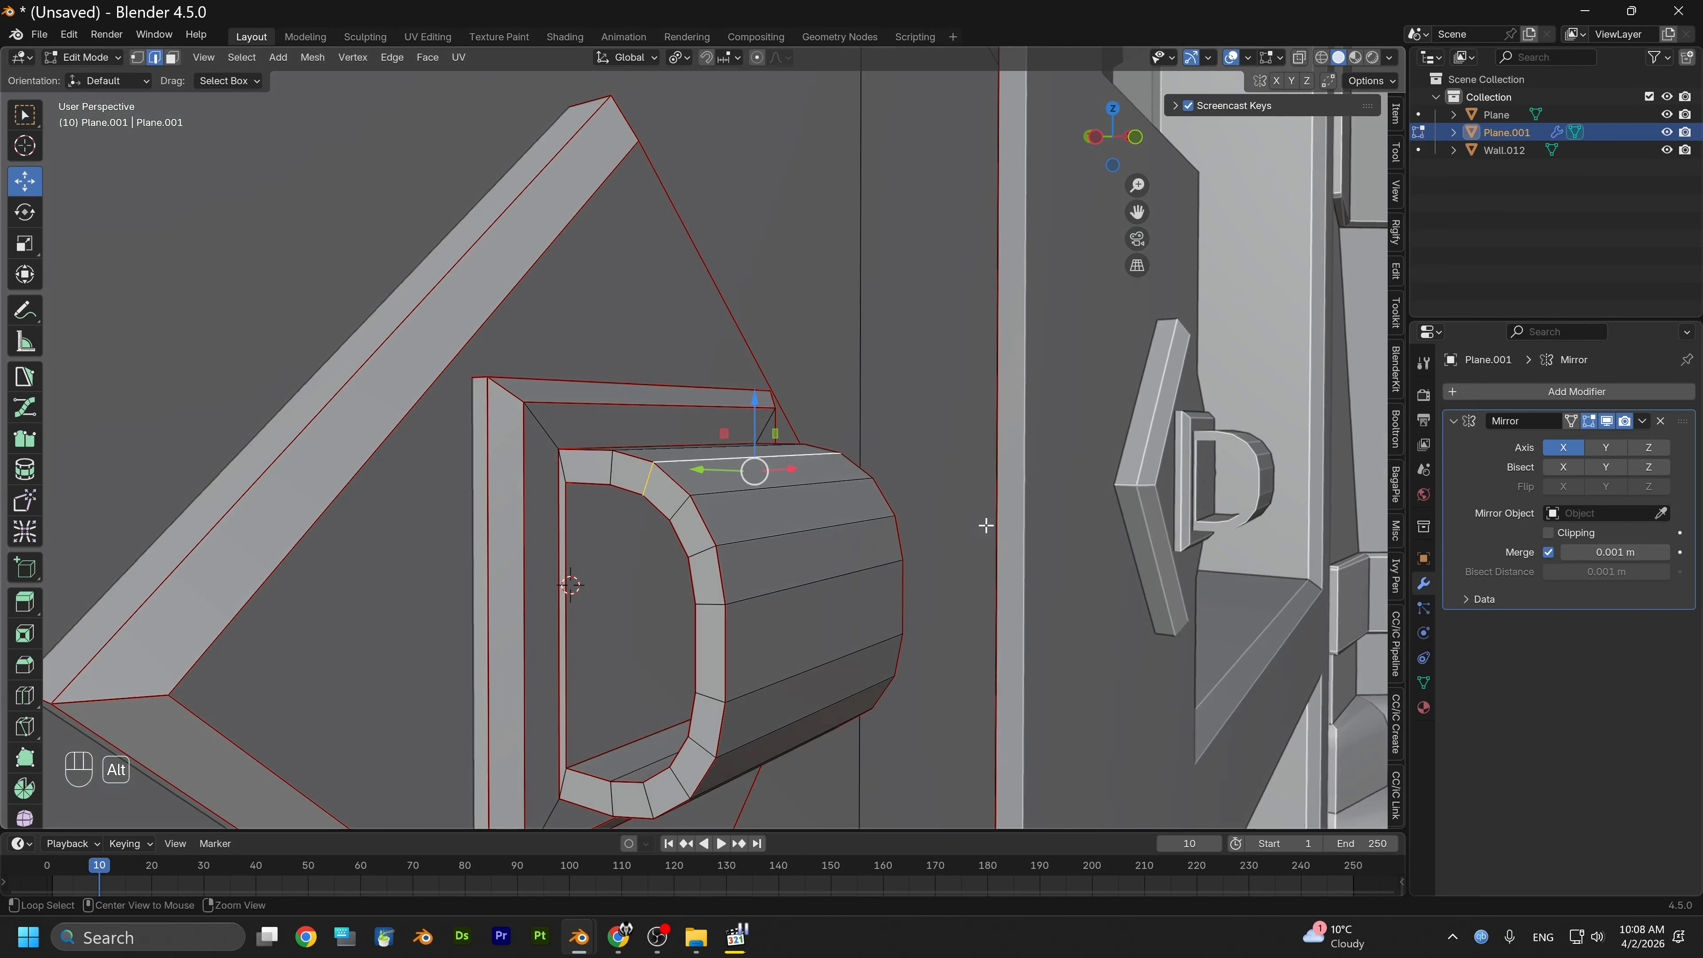
alt+drag(792, 550, 734, 490)
scroll(810, 489, down, 3)
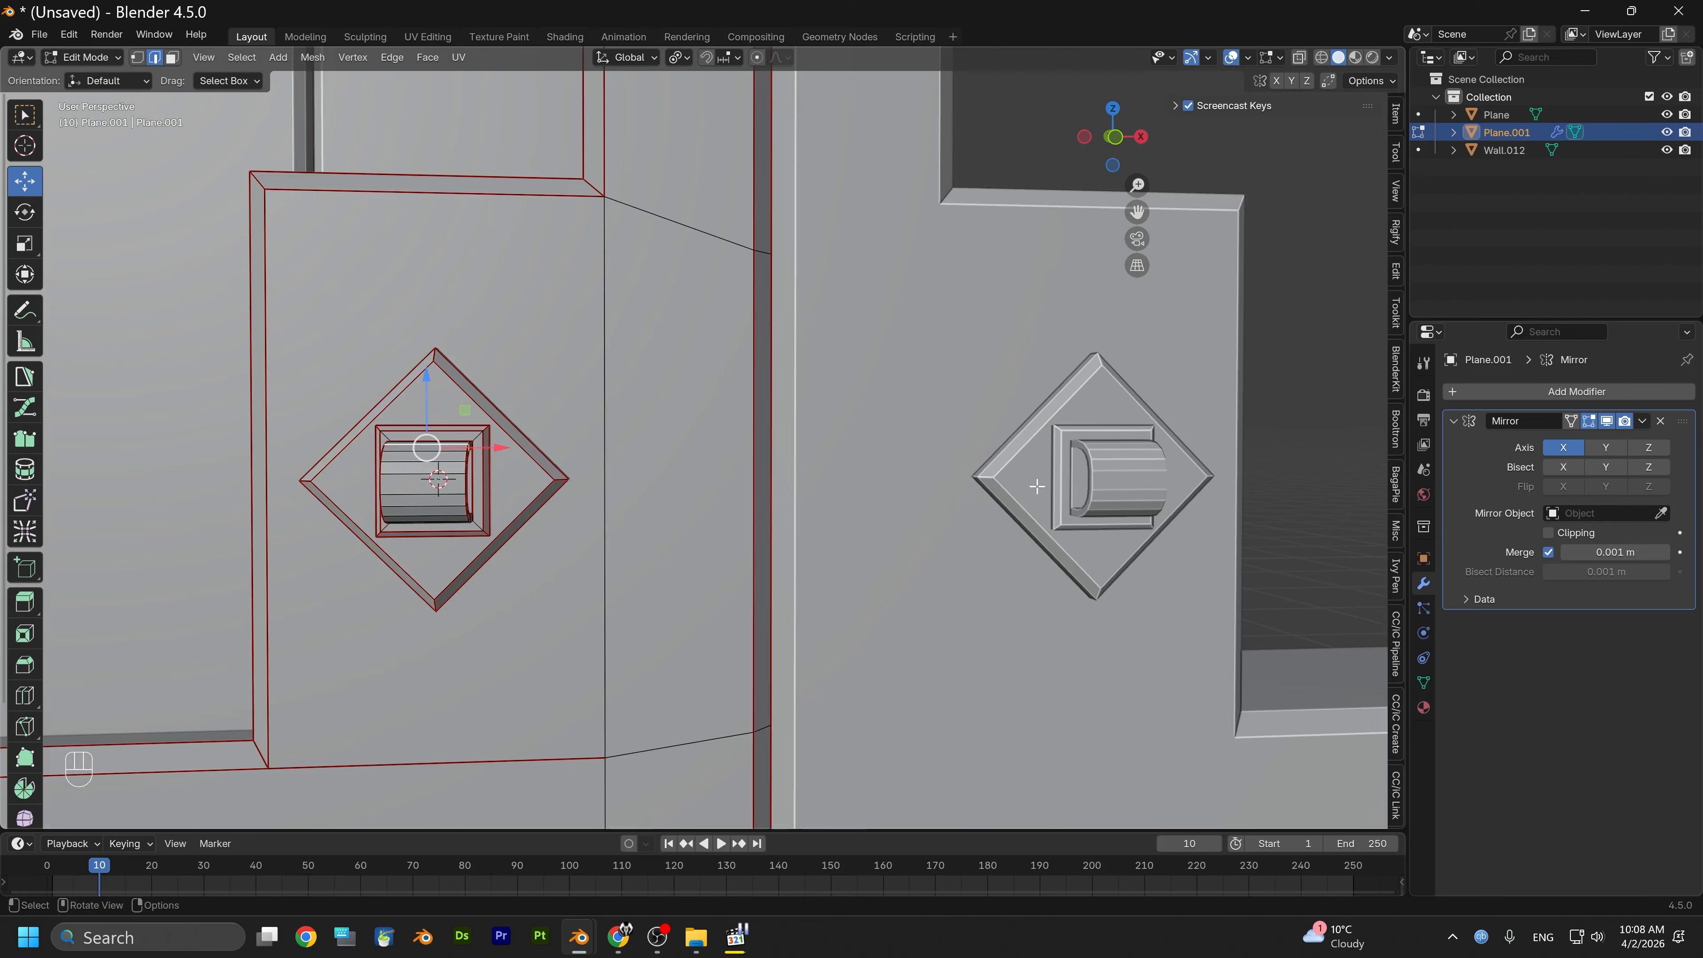
alt+drag(1036, 486, 922, 512)
scroll(662, 489, down, 7)
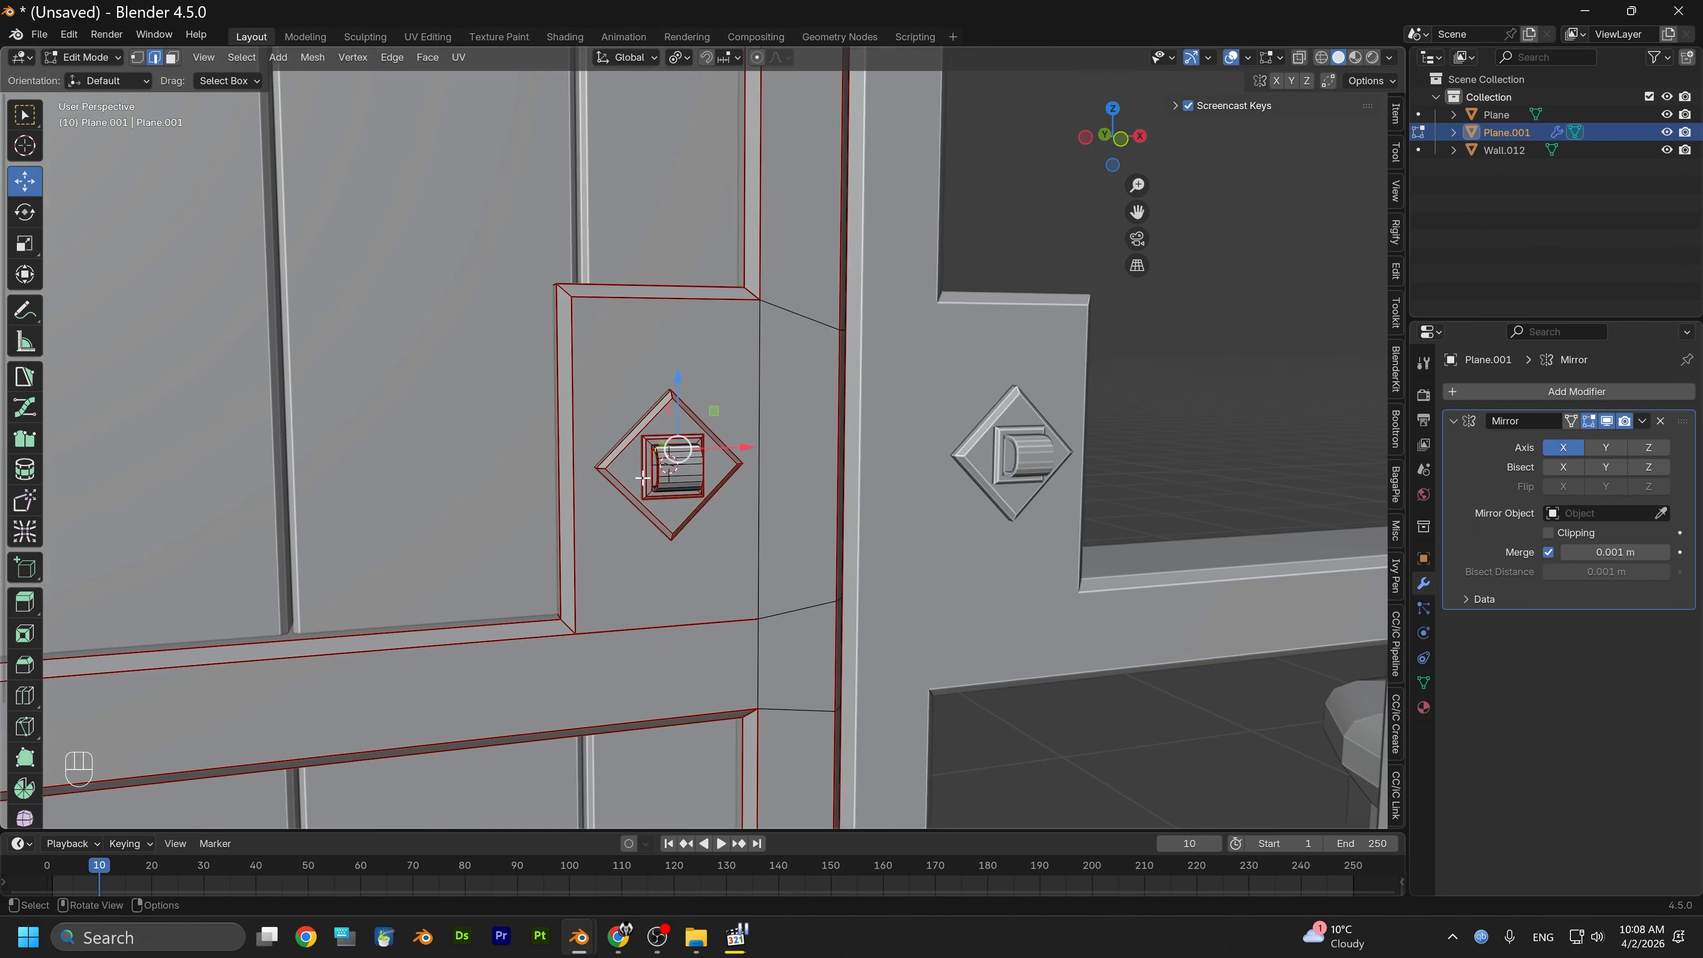
shift+middle_drag(578, 430, 639, 525)
scroll(631, 514, up, 2)
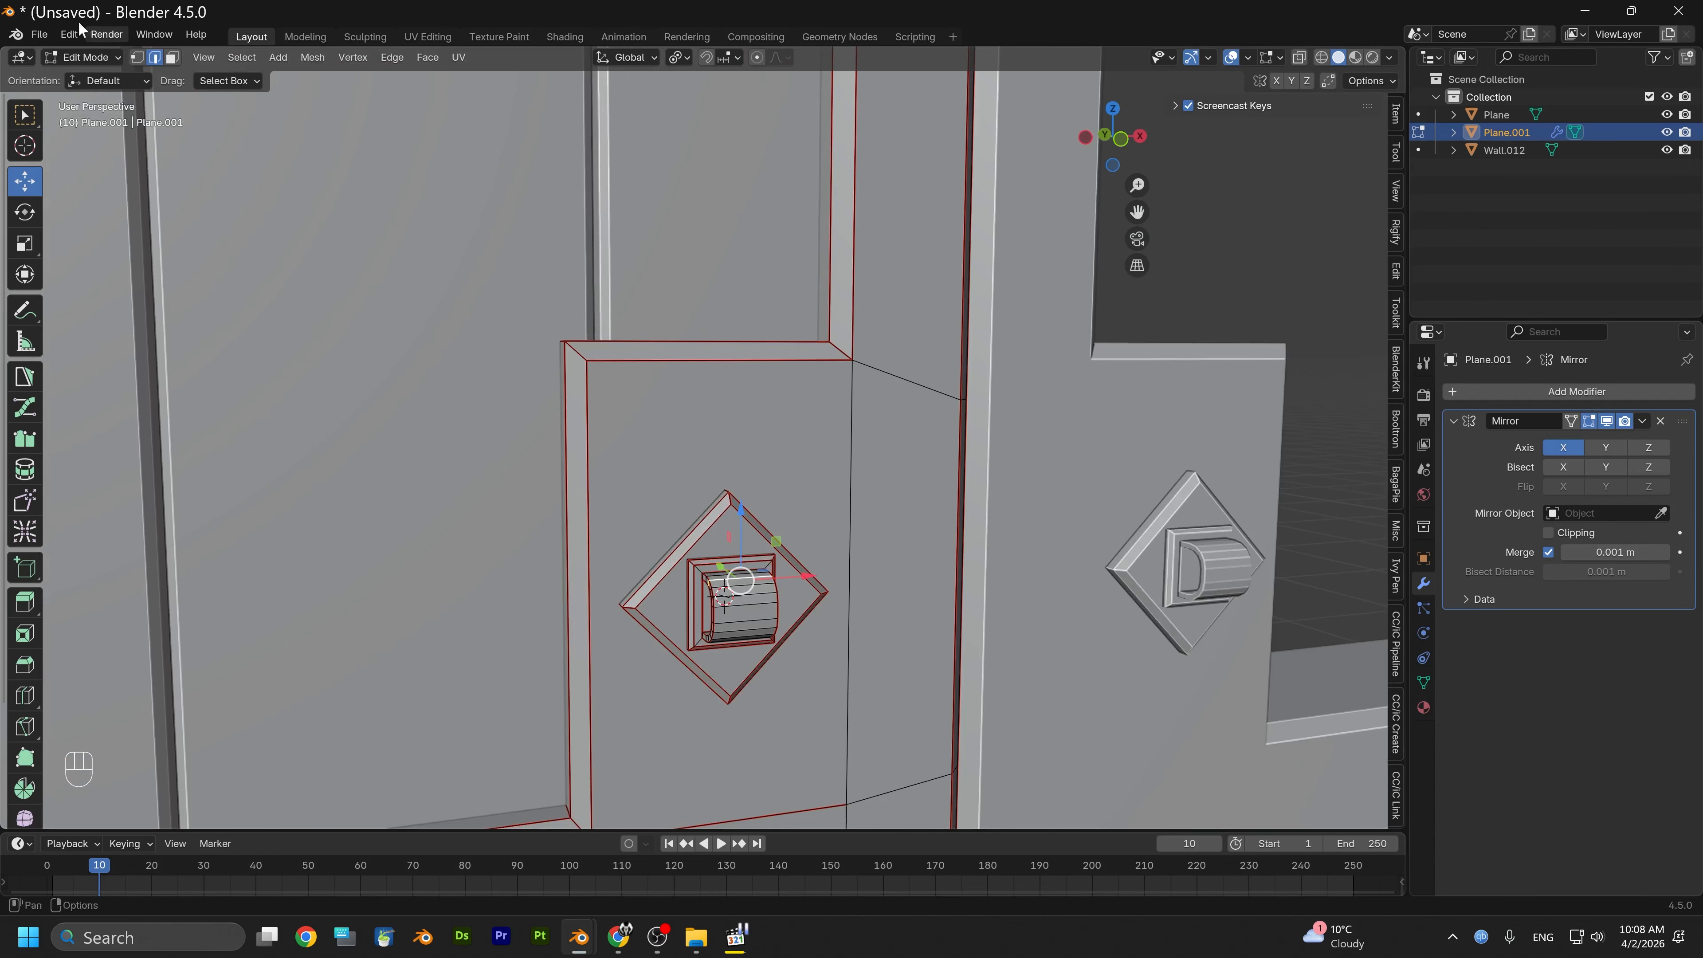
Switch to Object Mode and apply Shade Flat to the door leaf, keeping sharp edges
click(82, 55)
click(87, 76)
middle_drag(802, 488, 731, 527)
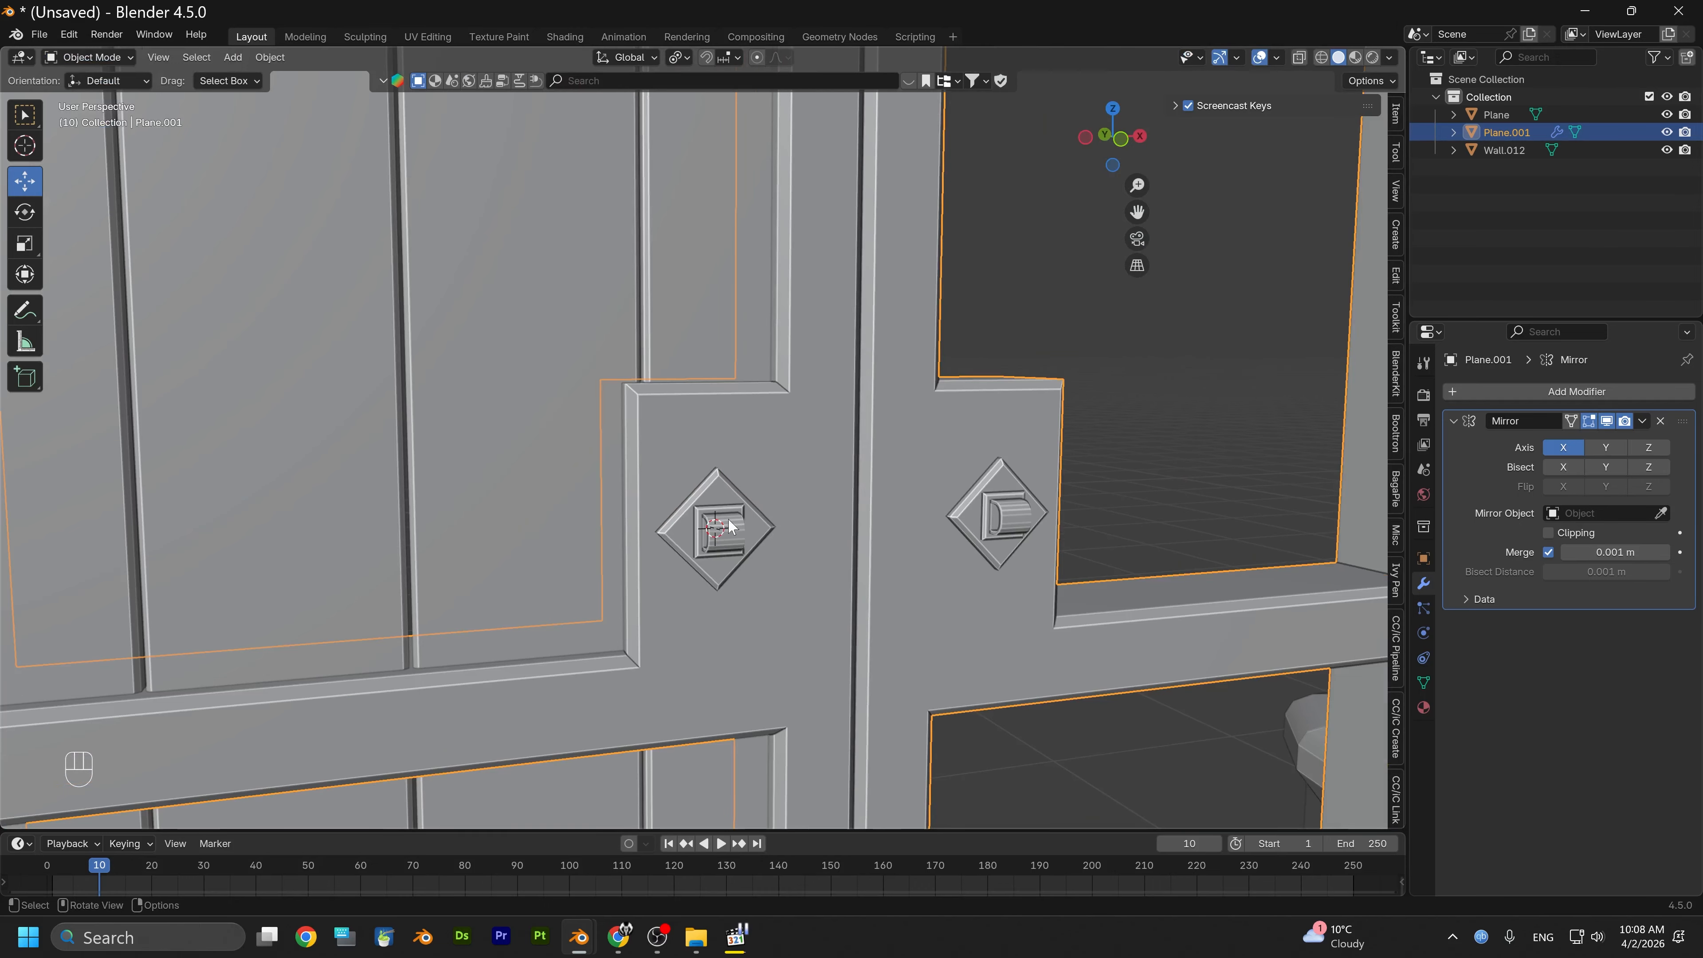
click(270, 57)
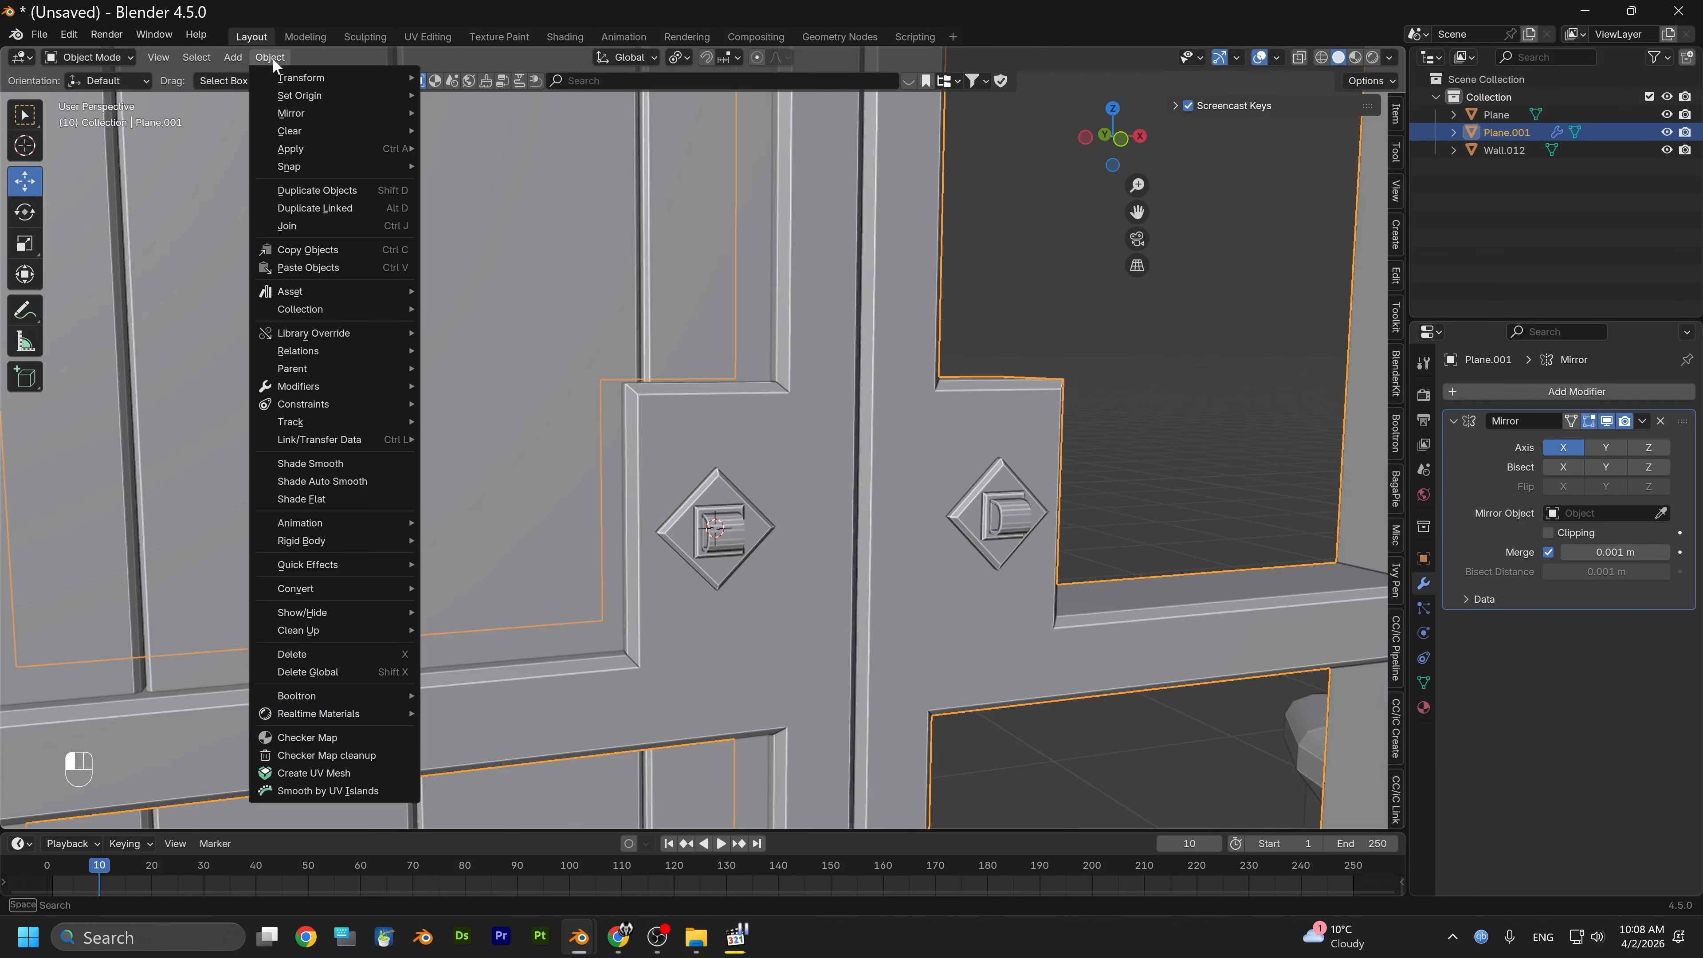
click(327, 499)
alt+drag(557, 540, 782, 411)
scroll(673, 551, up, 4)
scroll(662, 537, up, 4)
scroll(582, 449, up, 4)
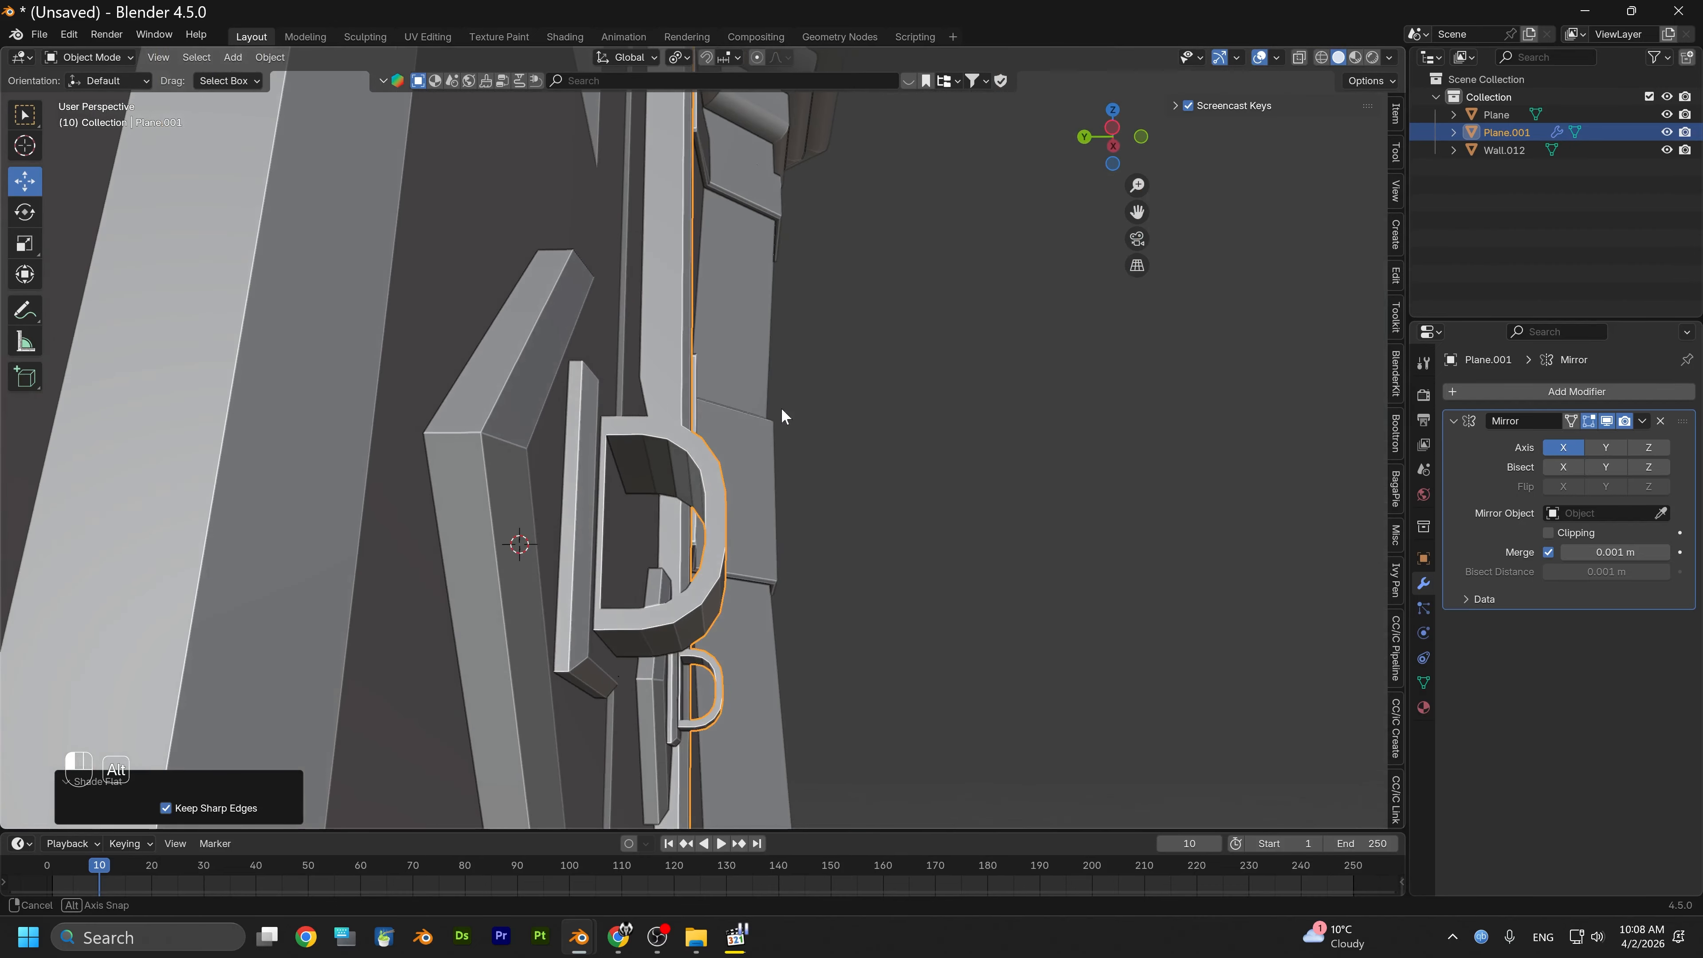
Enter Edit Mode and examine the seam and sharp edges around the square plate and the D-shaped handle
click(101, 63)
click(115, 104)
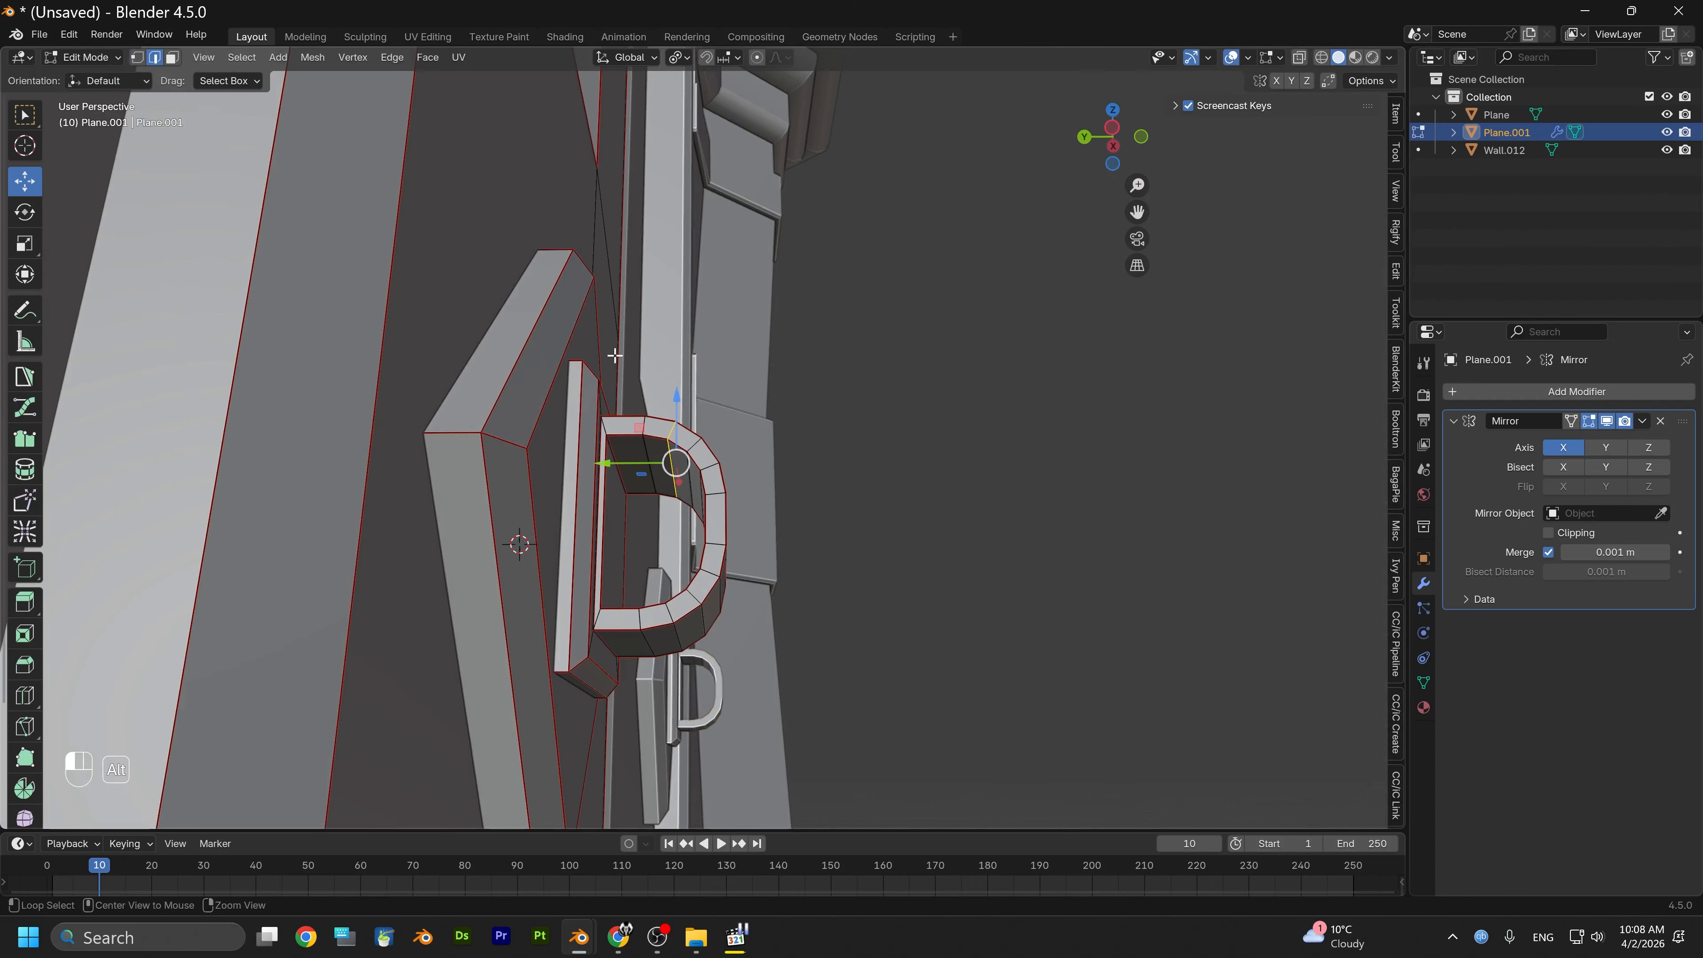
alt+drag(614, 355, 573, 461)
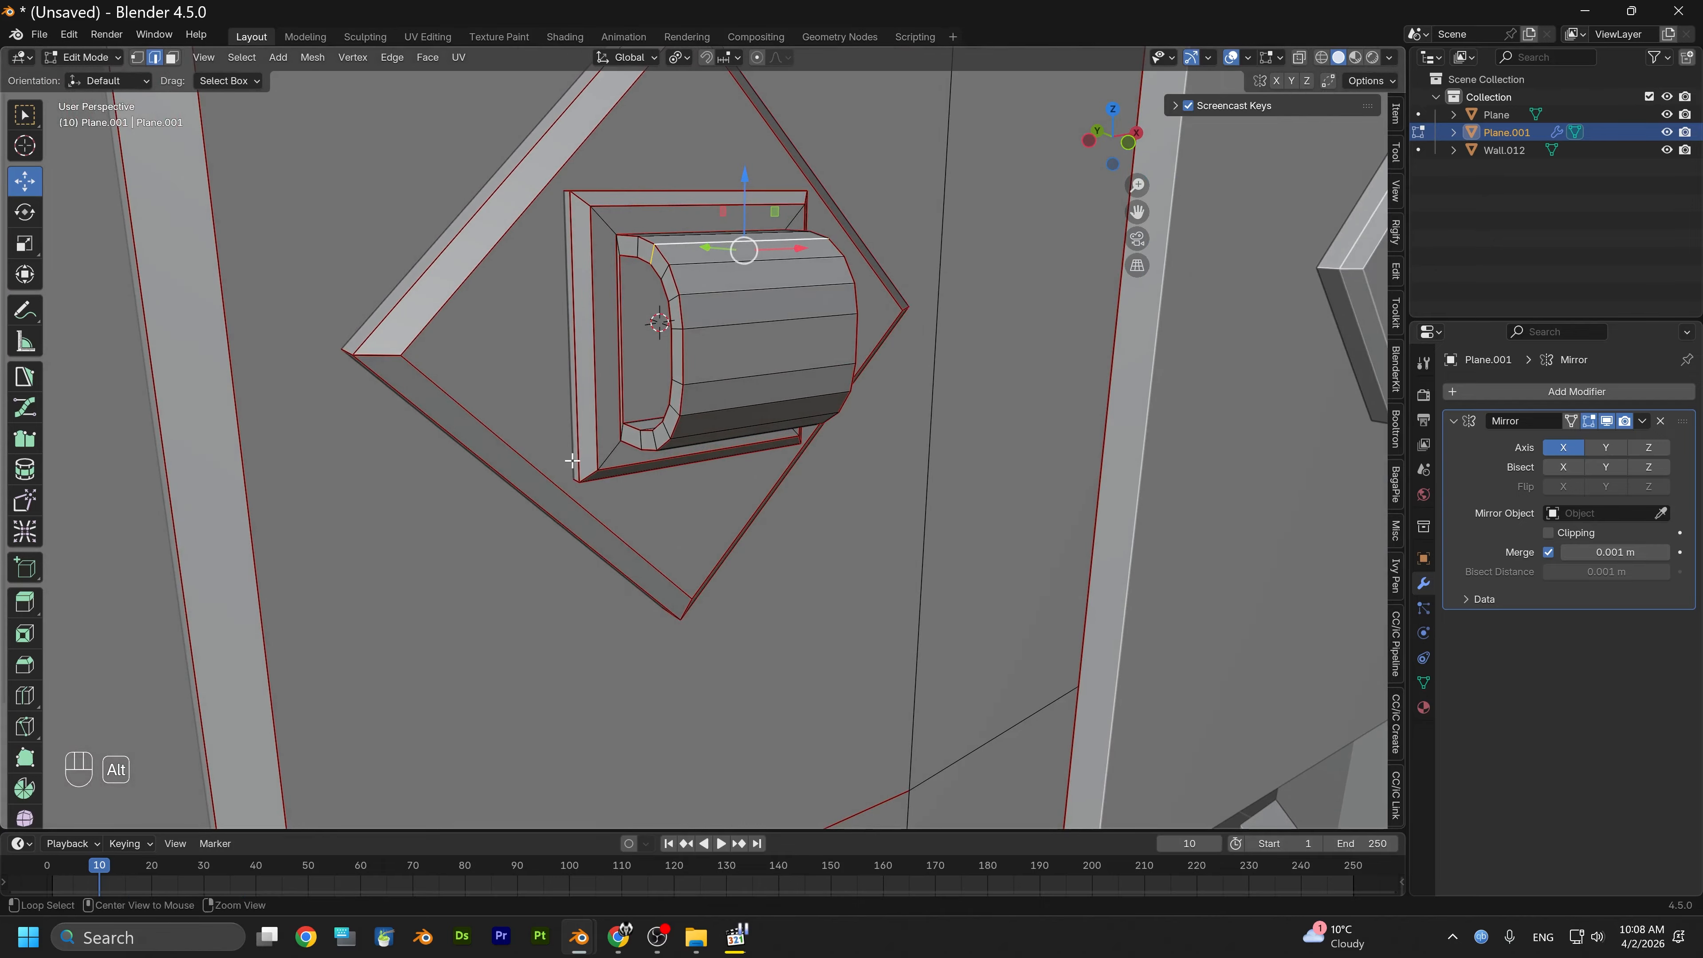
scroll(612, 410, down, 1)
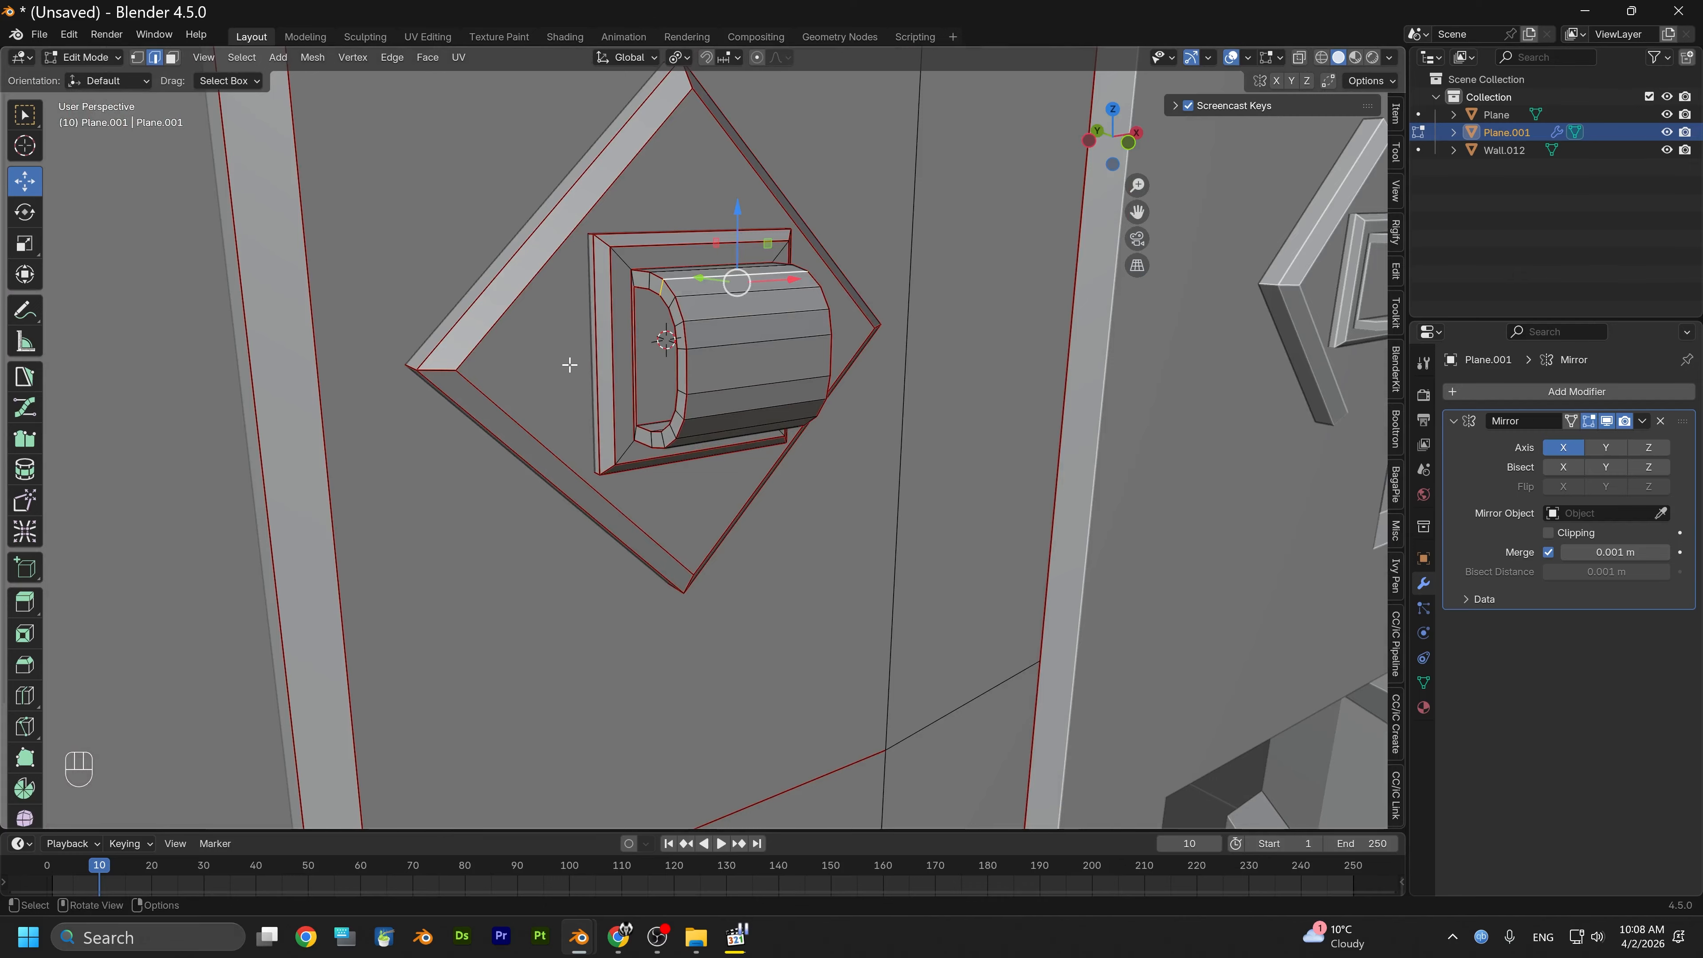
alt+drag(570, 364, 647, 431)
click(629, 440)
scroll(627, 431, up, 2)
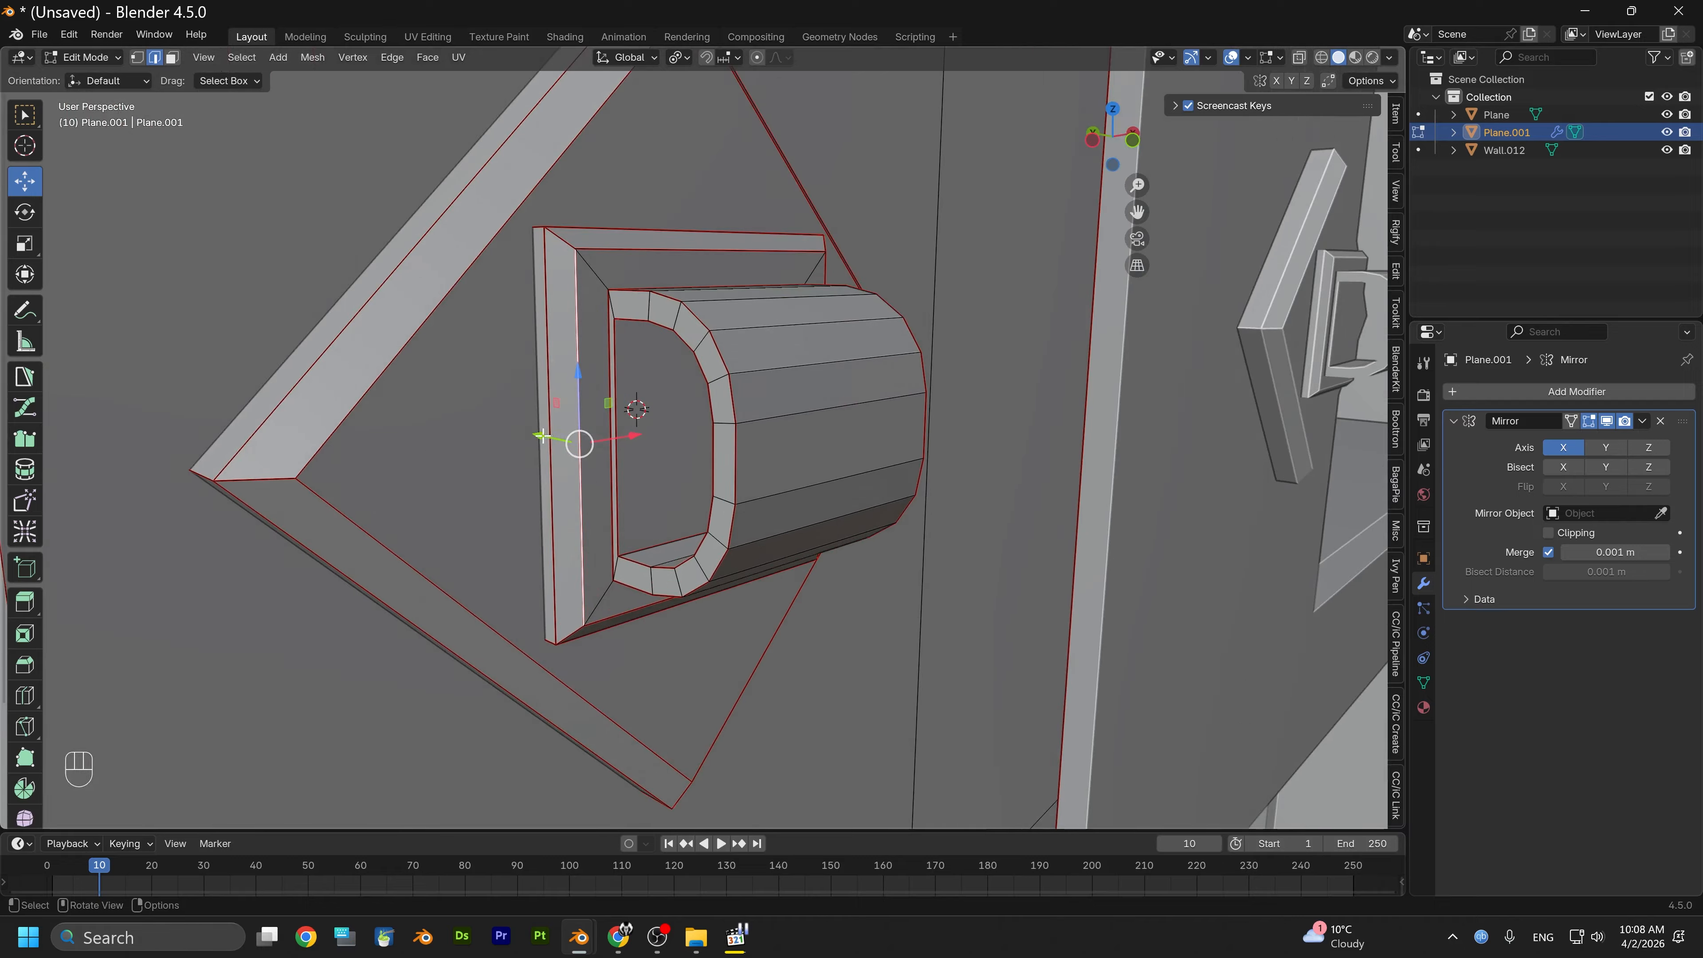
alt+drag(543, 436, 528, 430)
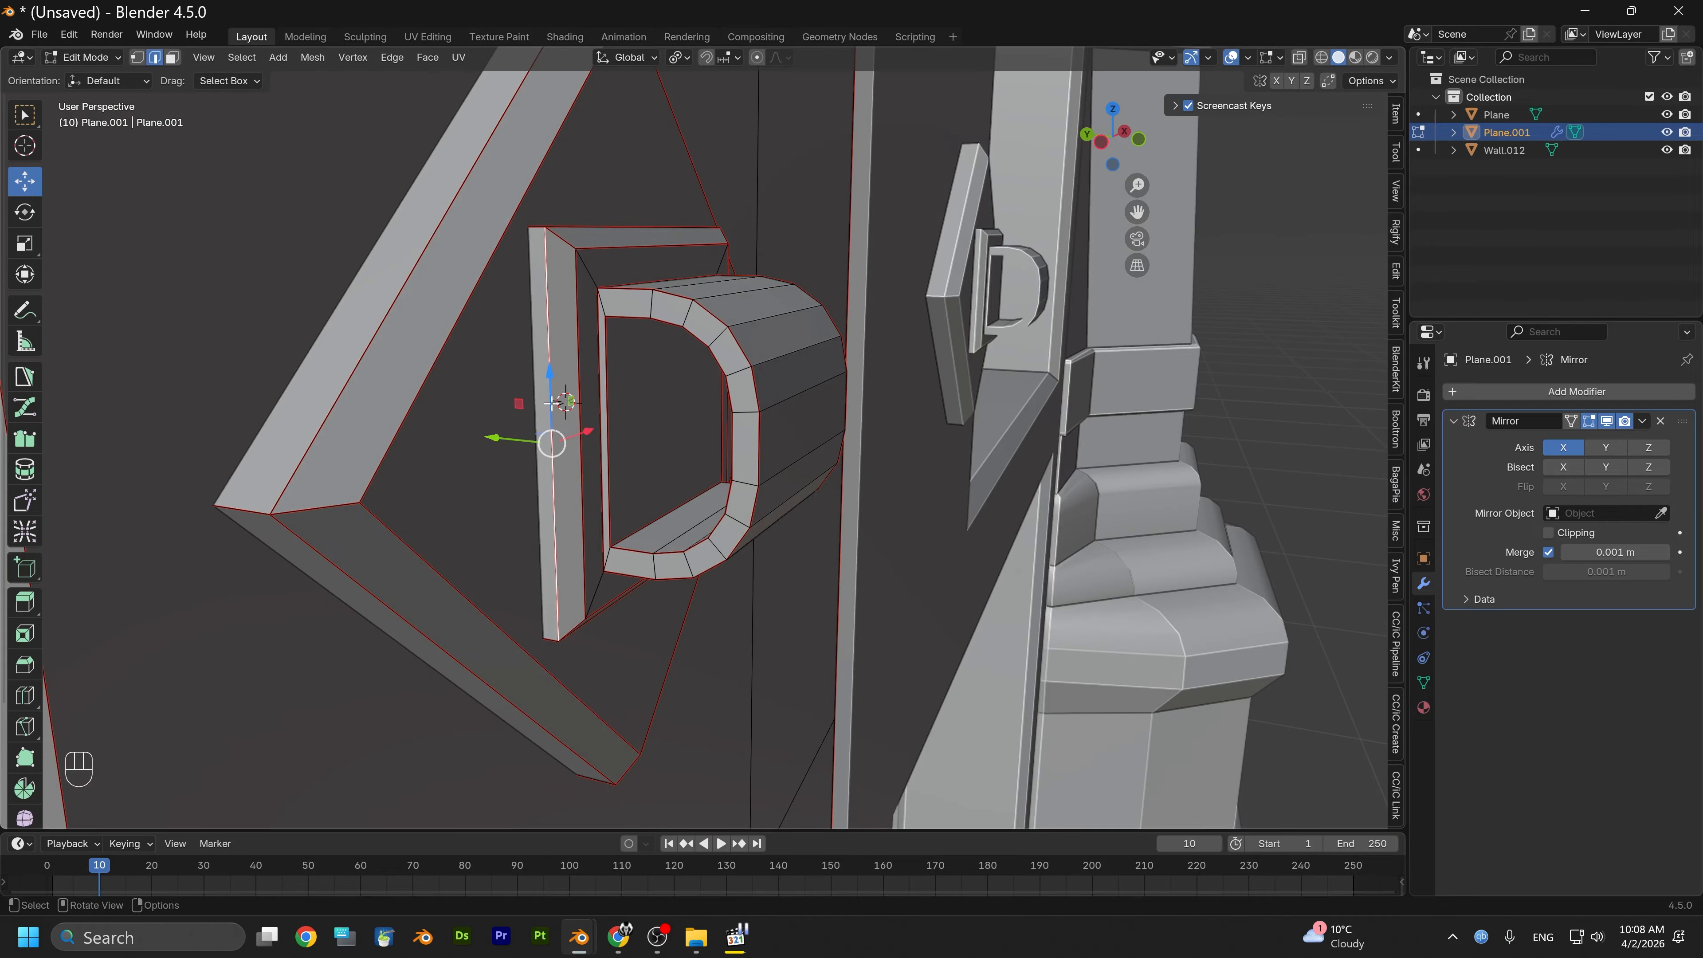
Check the handle and square plate for hidden geometry in X-ray view, then inspect them in solid view from both sides
click(1299, 57)
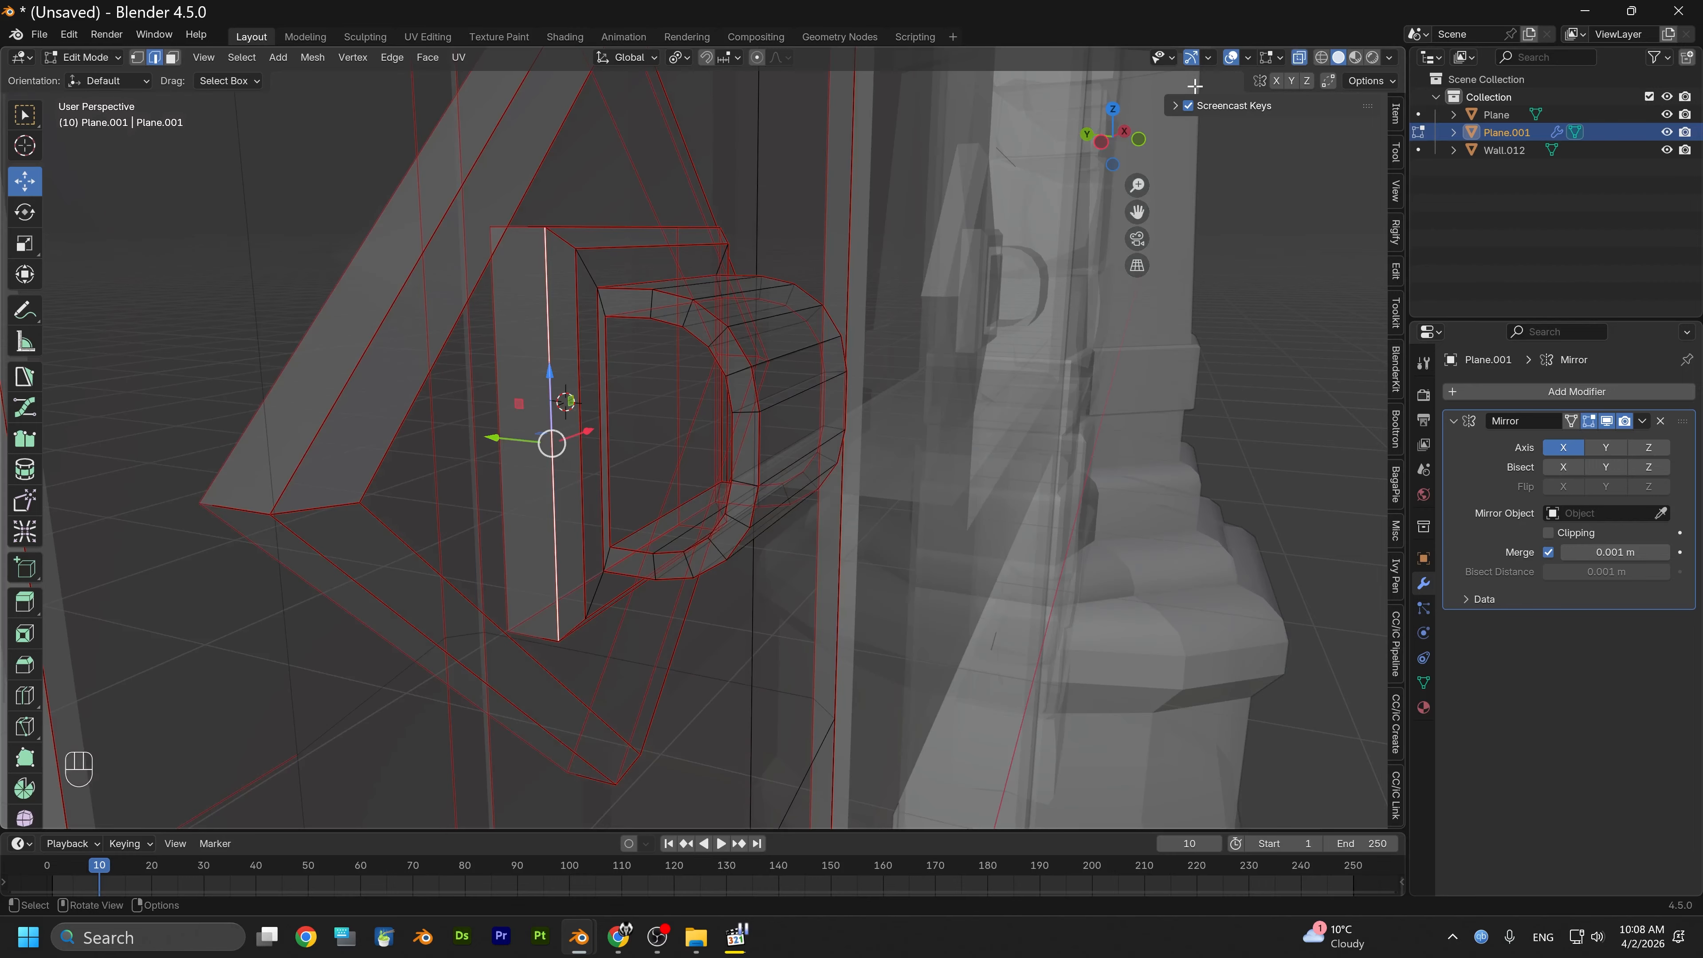
alt+drag(509, 436, 441, 396)
click(1299, 57)
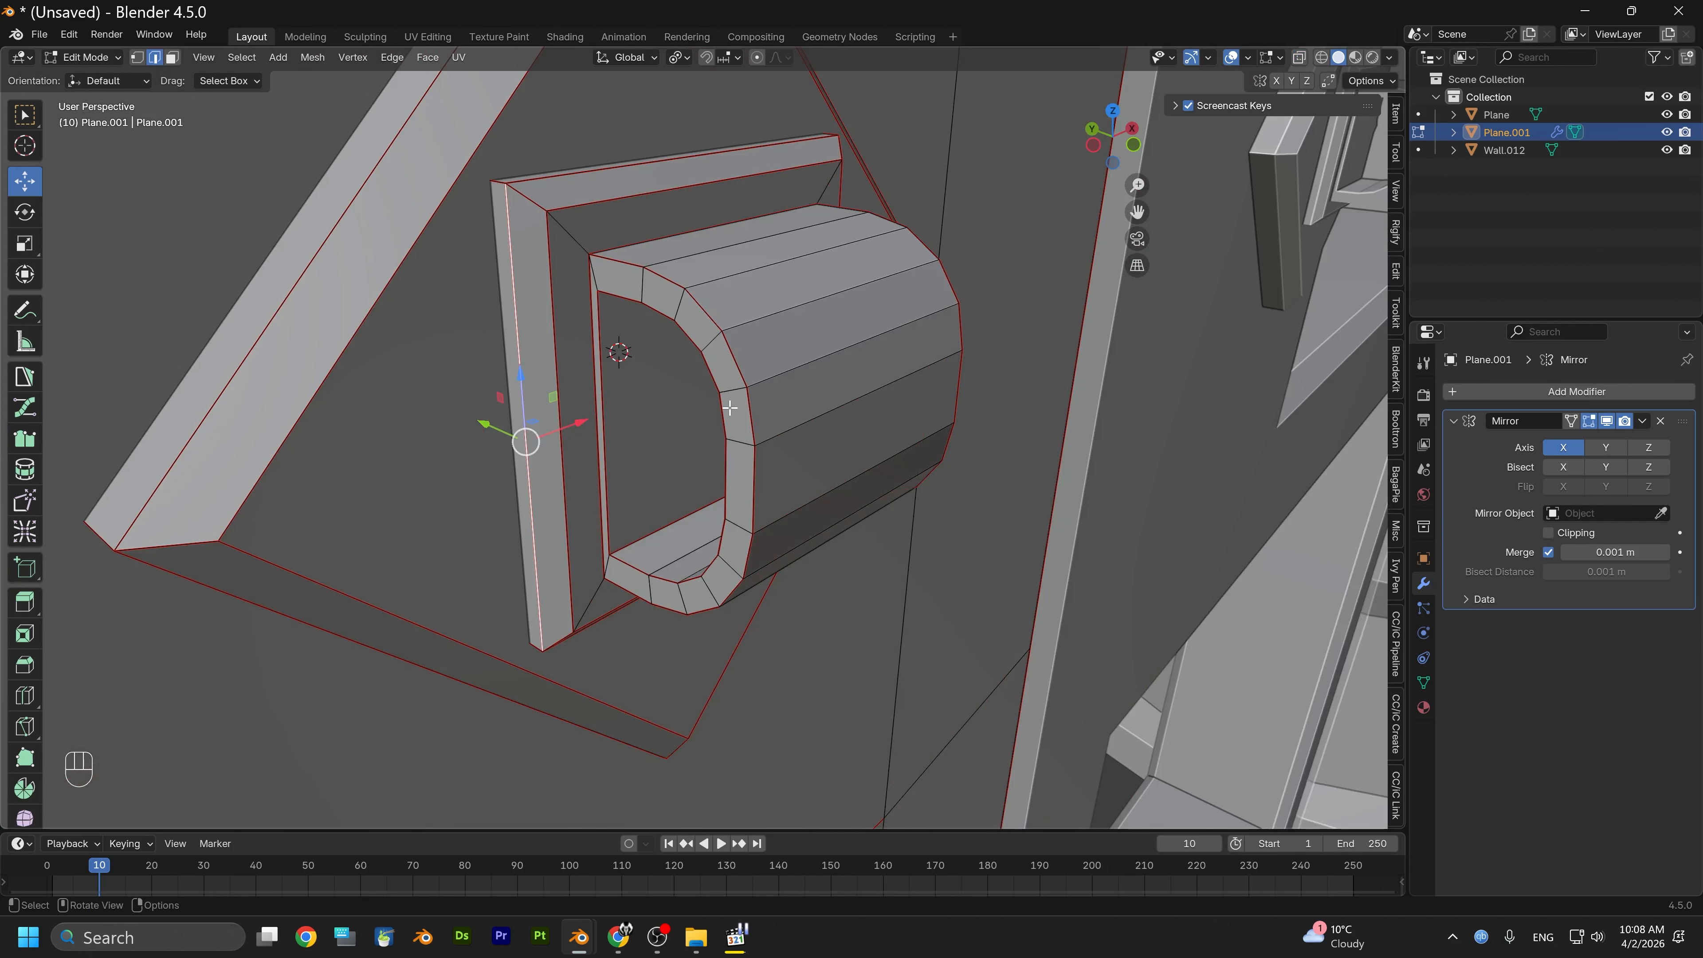
alt+drag(671, 402, 682, 451)
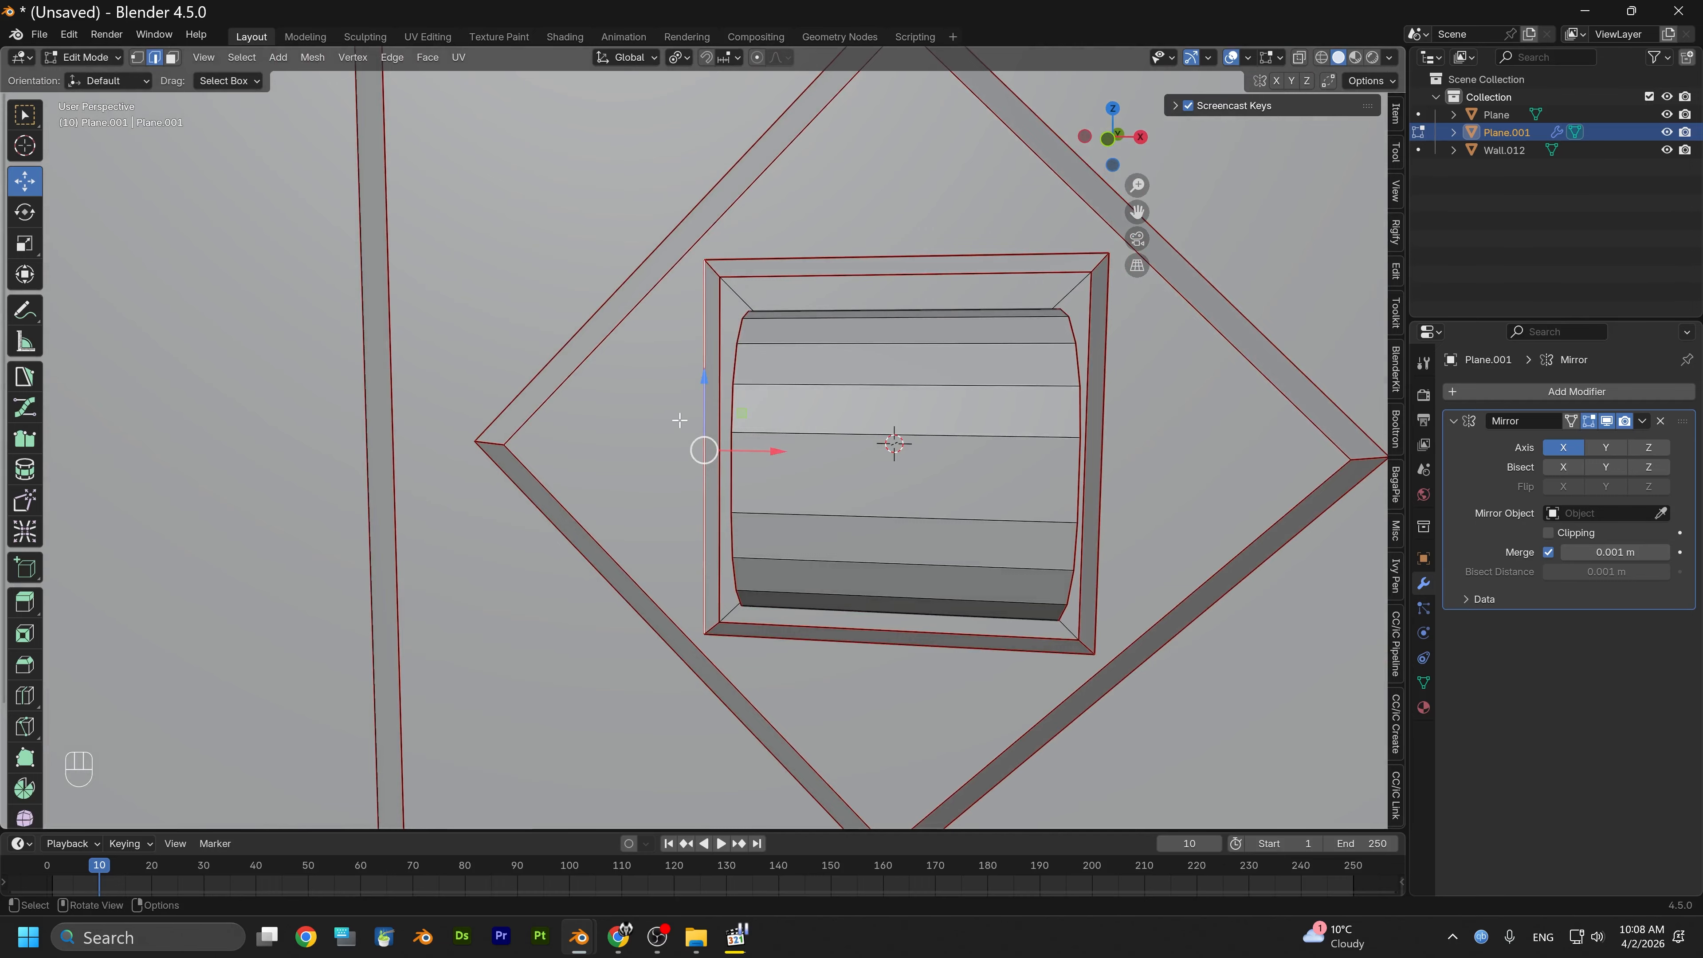
scroll(679, 420, down, 2)
alt+scroll(798, 419, down, 1)
alt+shift+drag(804, 418, 733, 429)
alt+drag(865, 418, 783, 424)
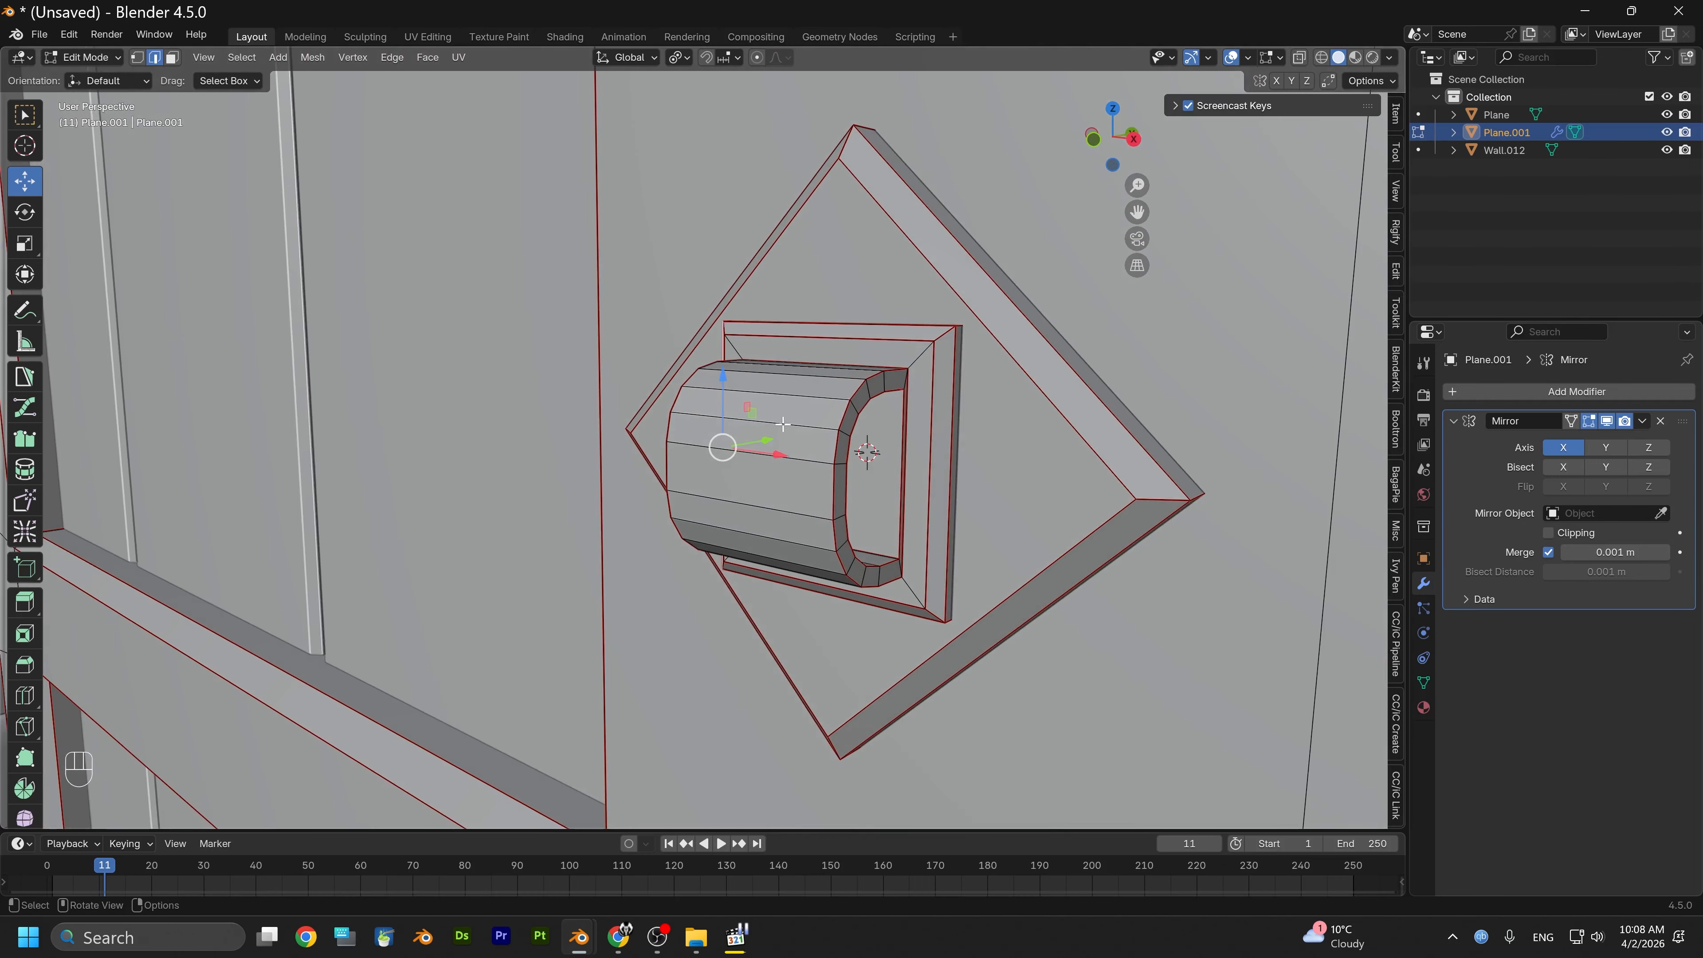
Select the whole linked handle and square plate and merge their vertices by distance at 0.0001 m
key(l)
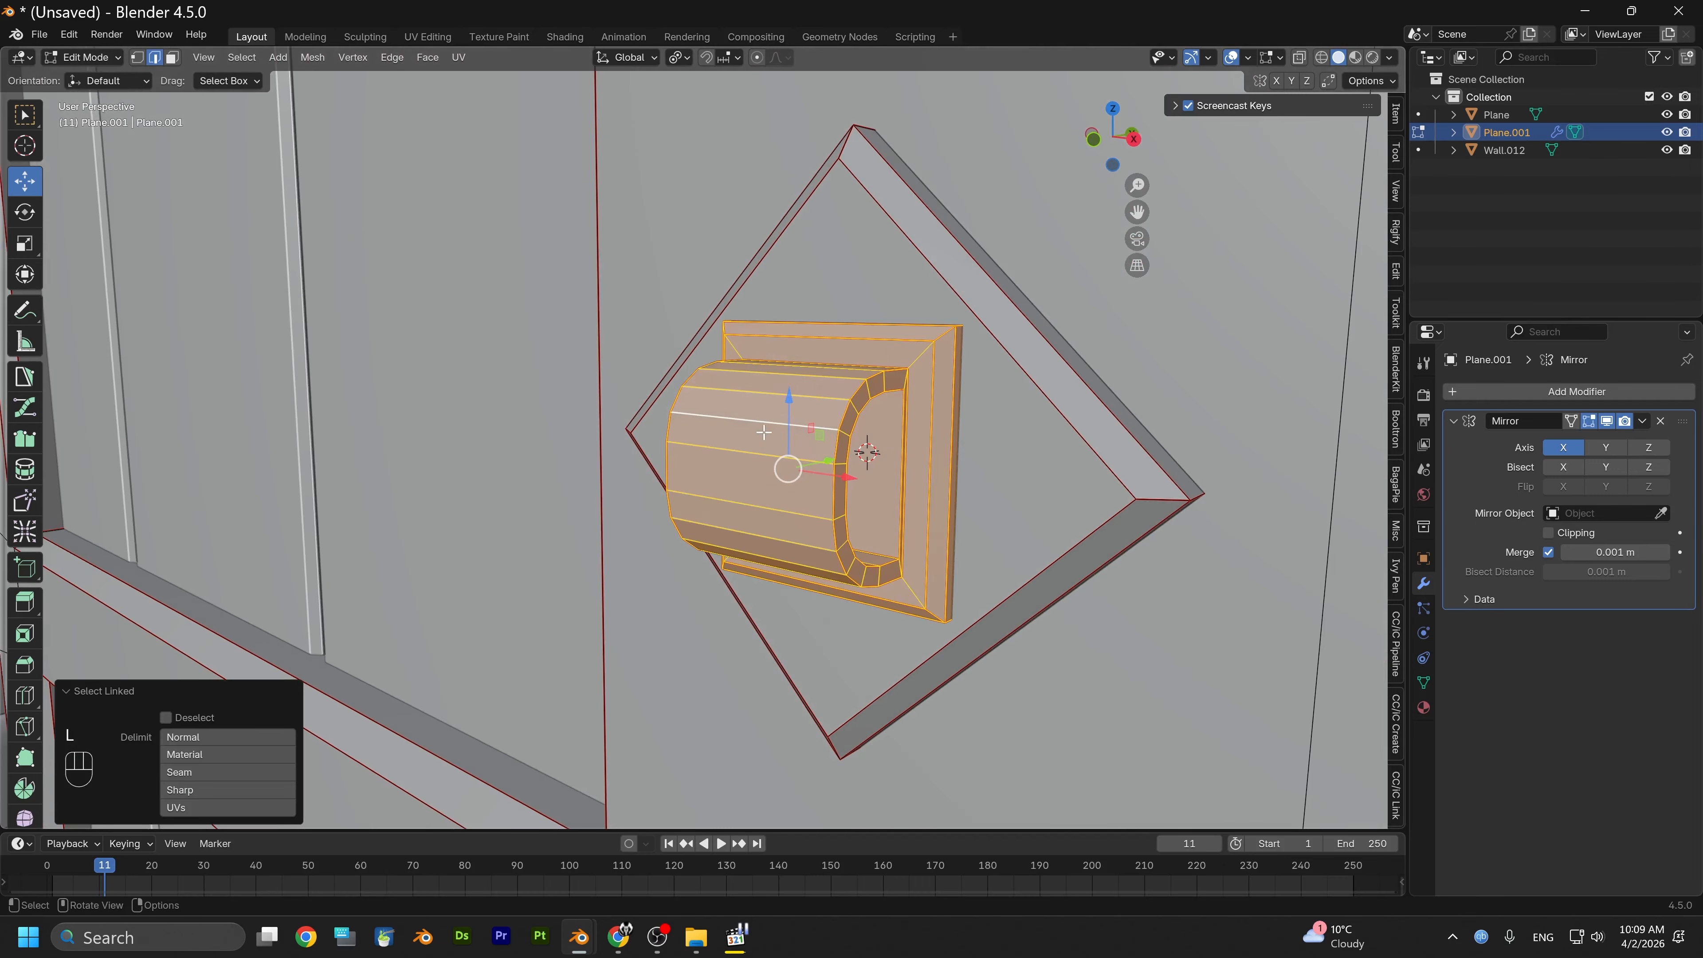
click(313, 59)
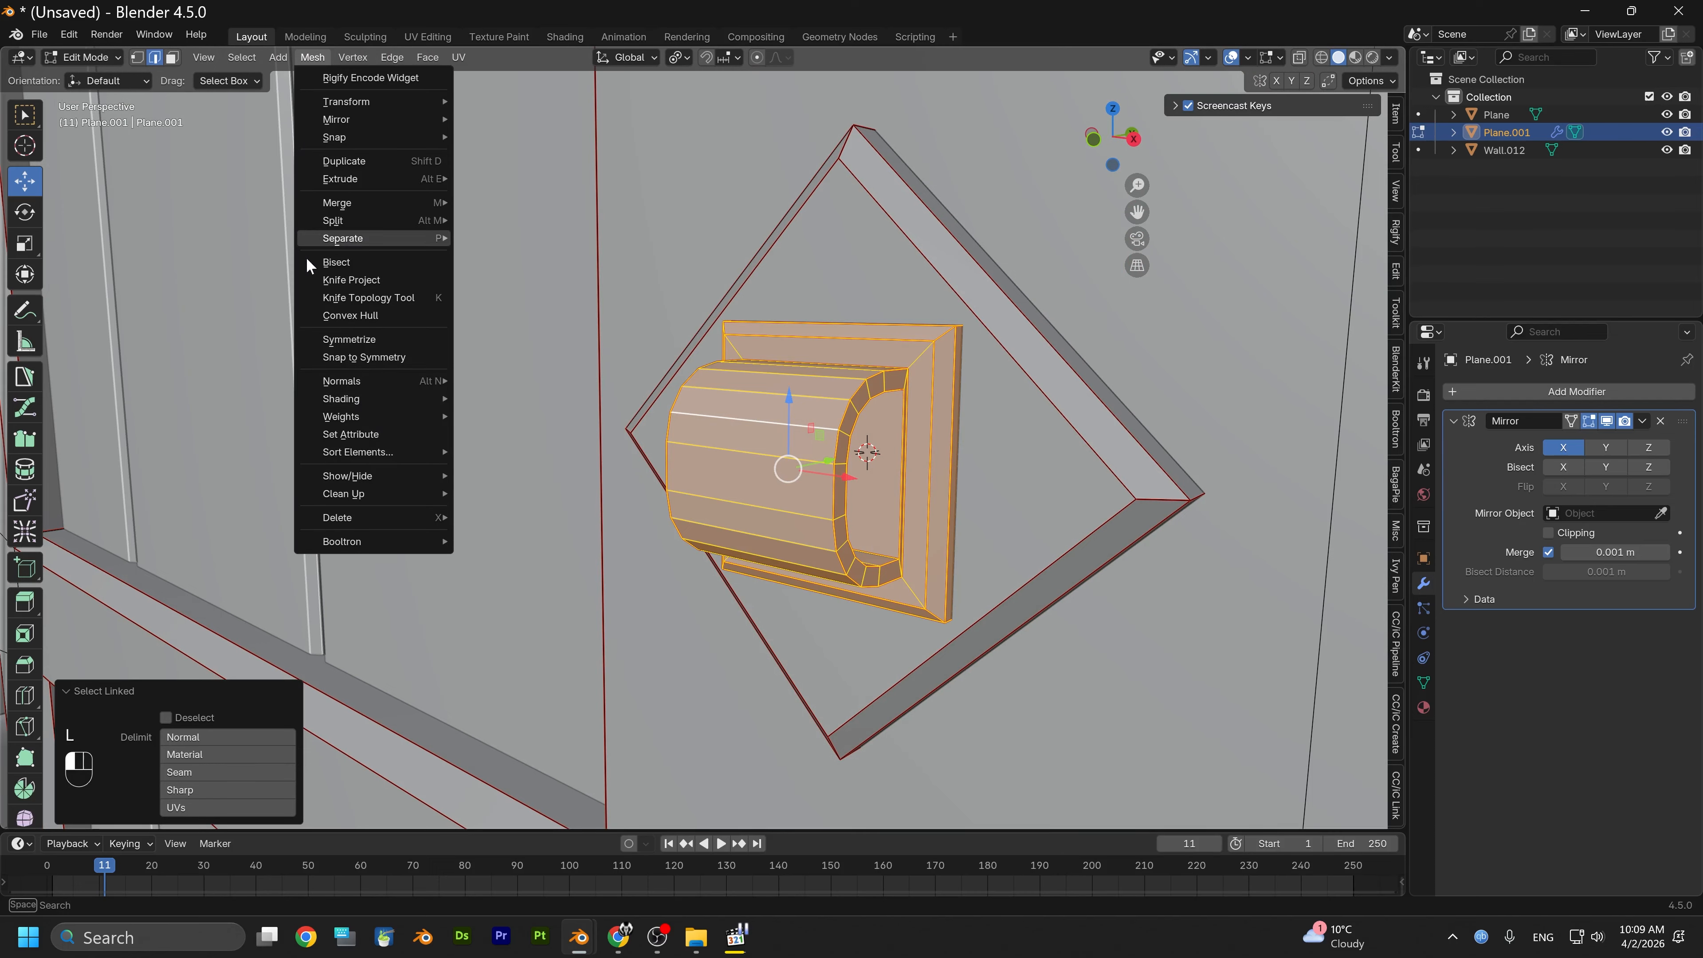
mouse_move(377, 495)
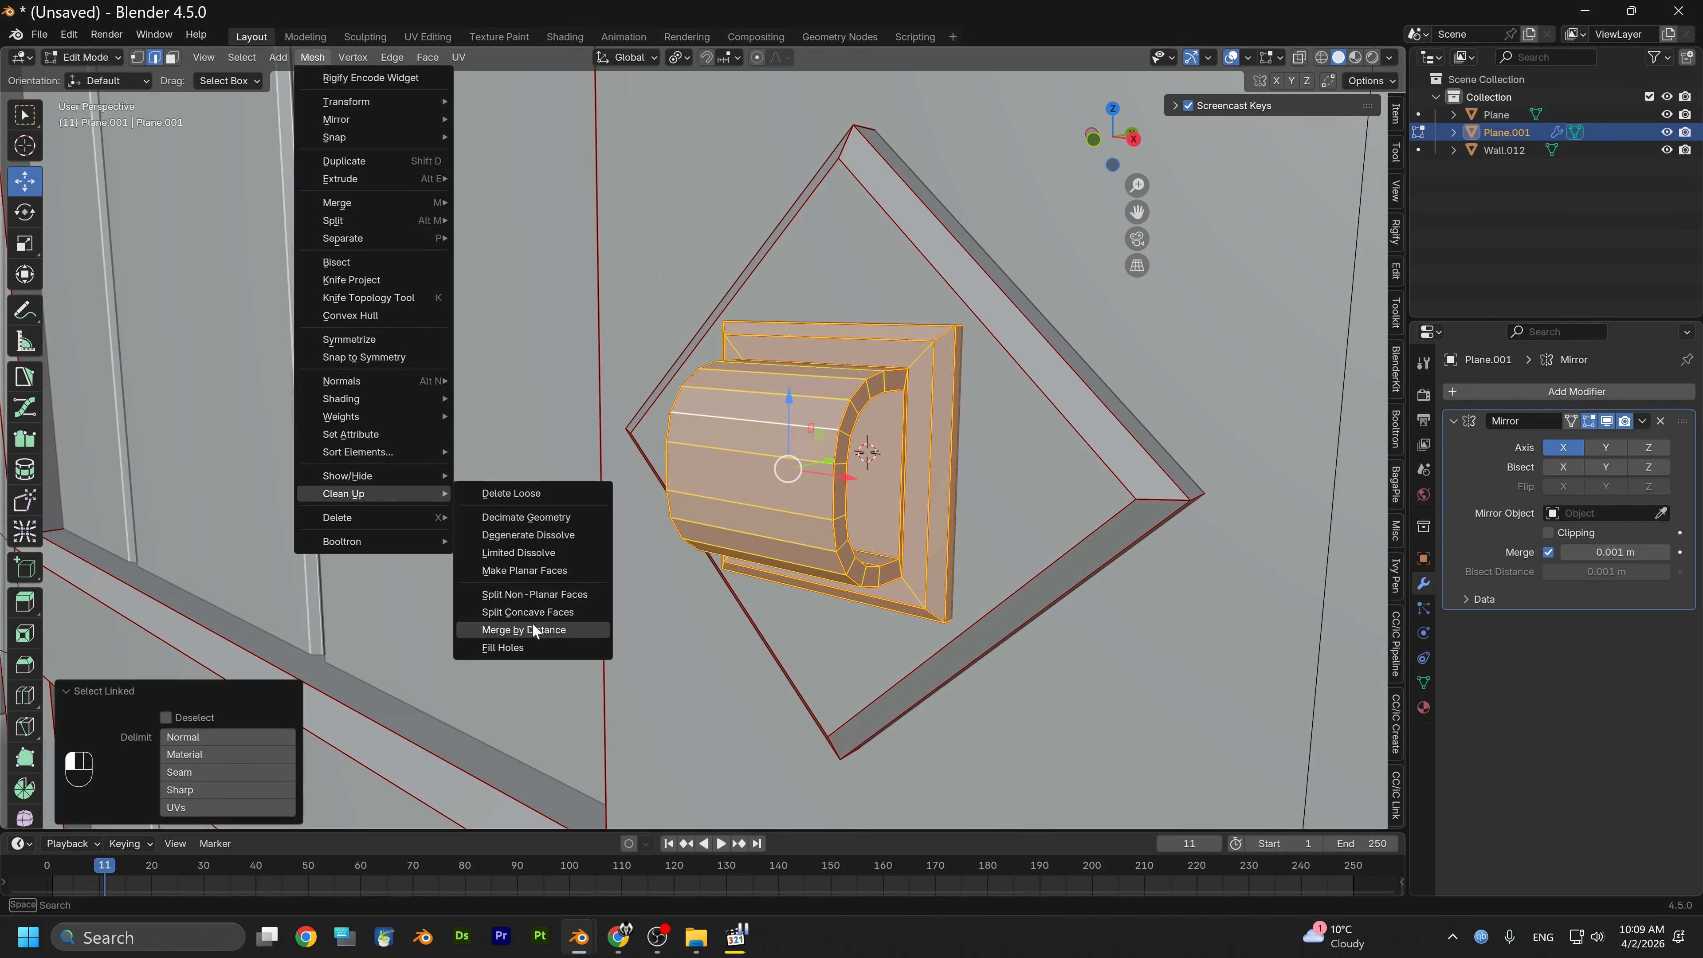
click(543, 631)
middle_drag(557, 625, 672, 466)
scroll(795, 484, up, 3)
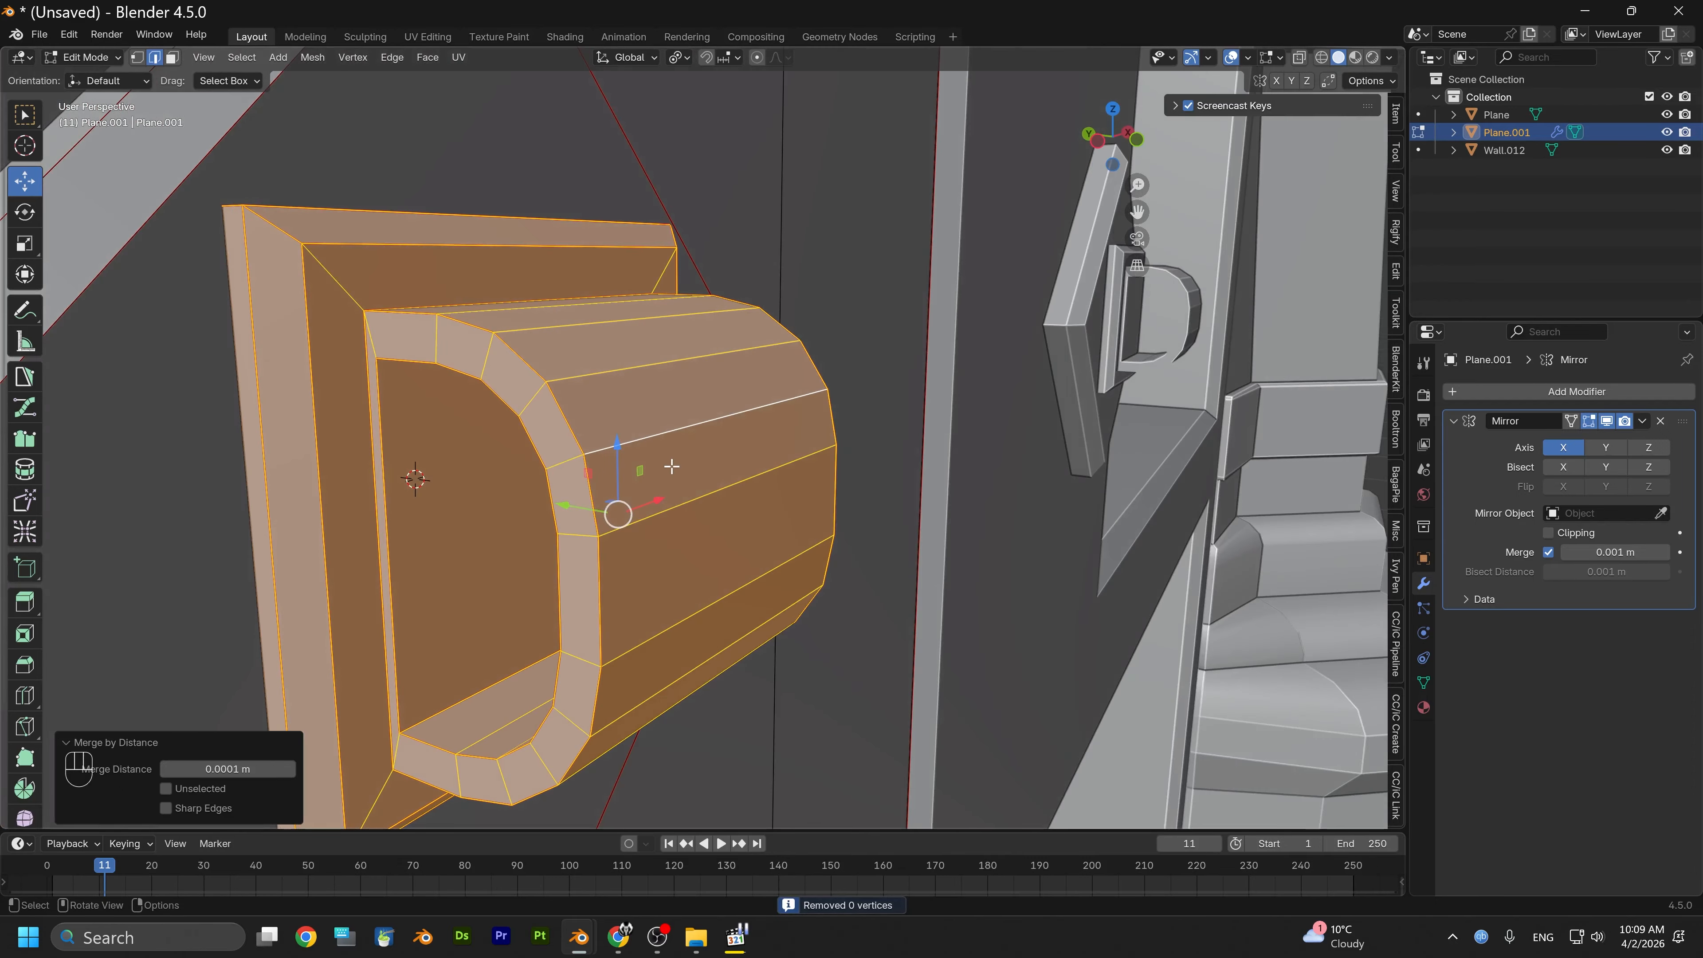
Review the handle's shading in Object Mode, then return to Edit Mode
click(95, 57)
click(91, 75)
alt+middle_drag(468, 301, 658, 442)
alt+middle_drag(796, 379, 690, 439)
alt+middle_drag(679, 365, 661, 332)
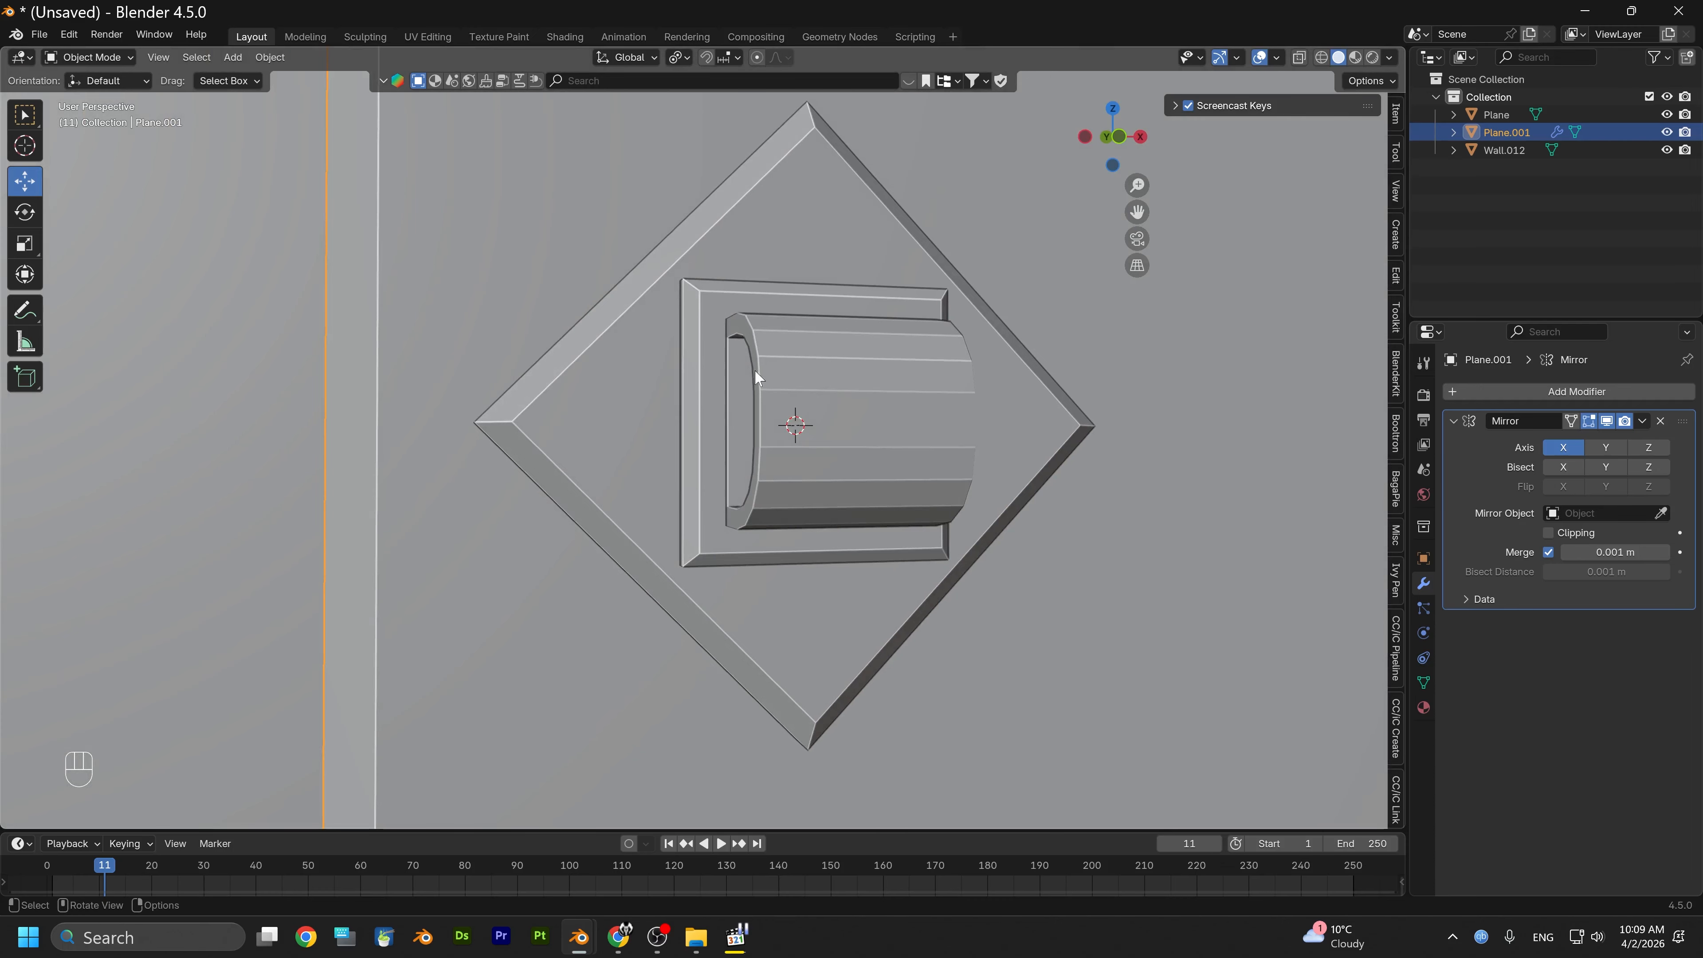
click(102, 62)
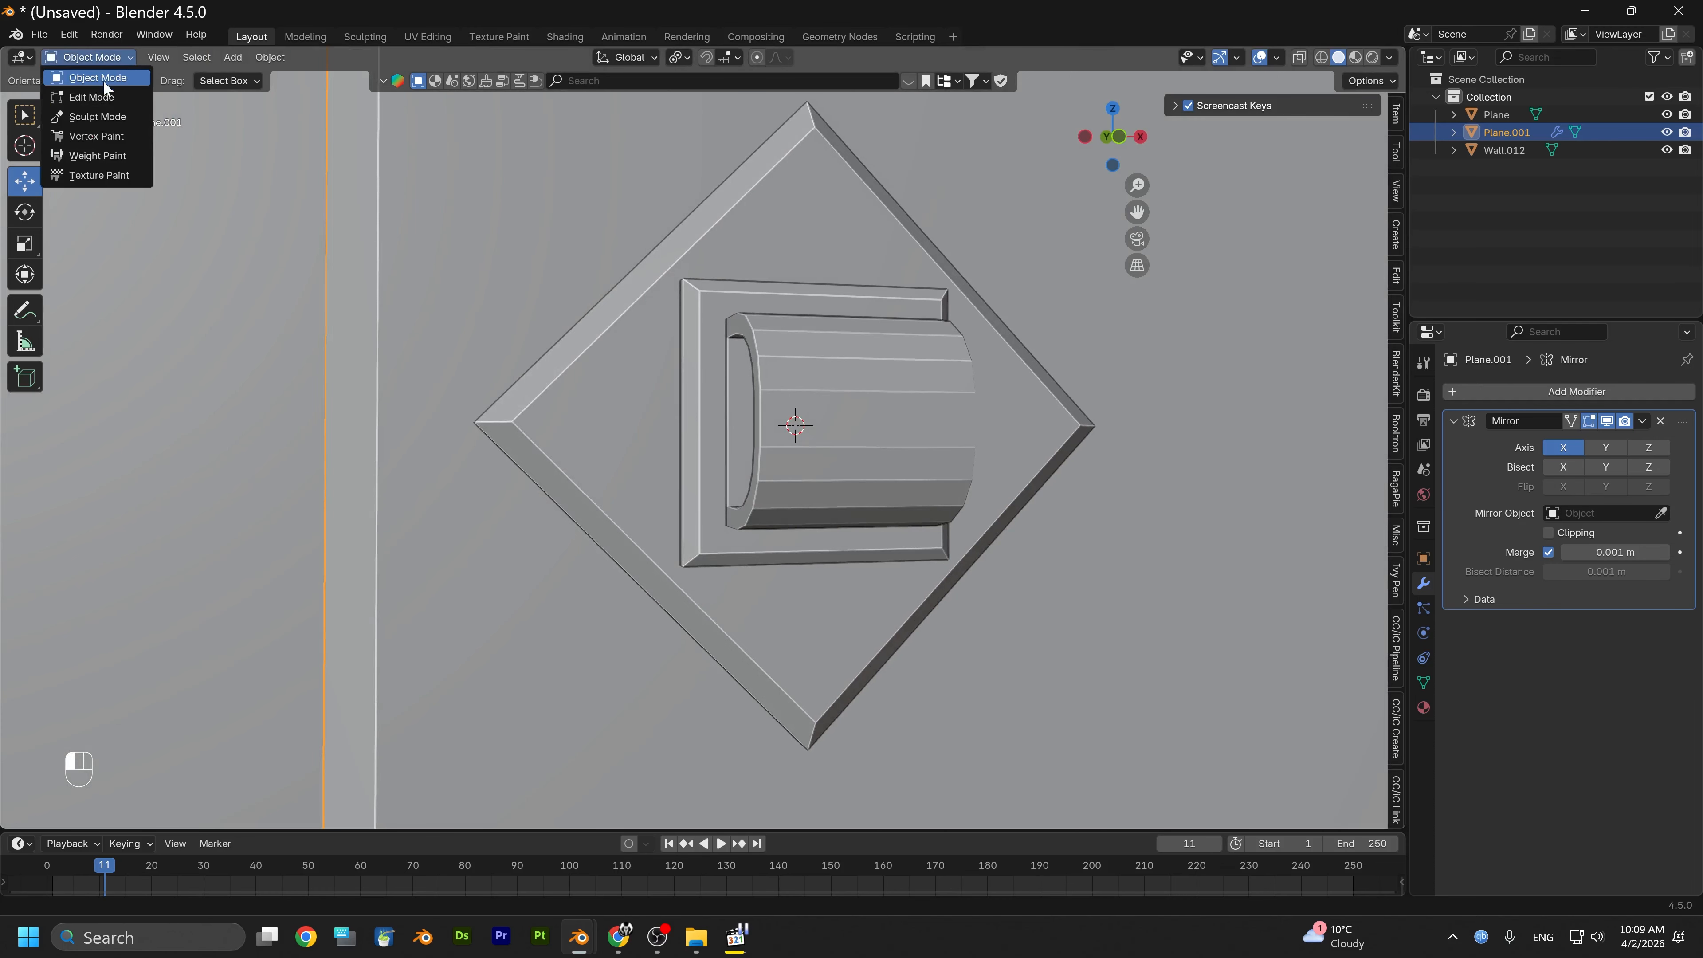
click(103, 79)
click(96, 63)
click(96, 84)
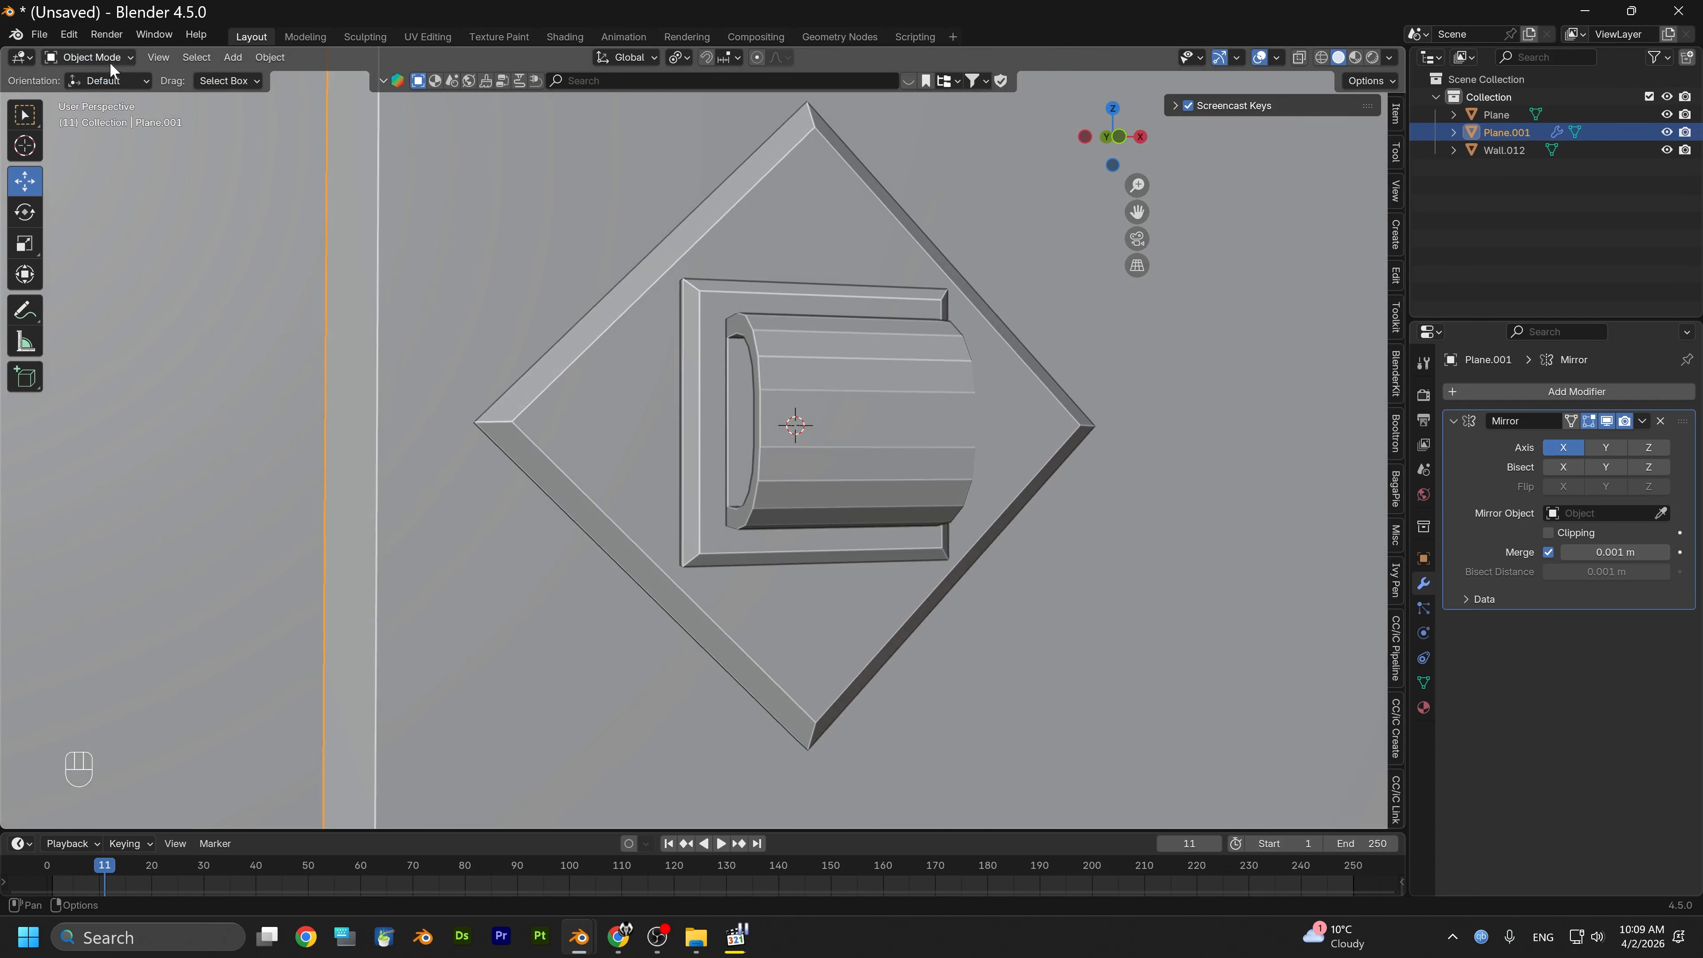
click(114, 59)
click(97, 83)
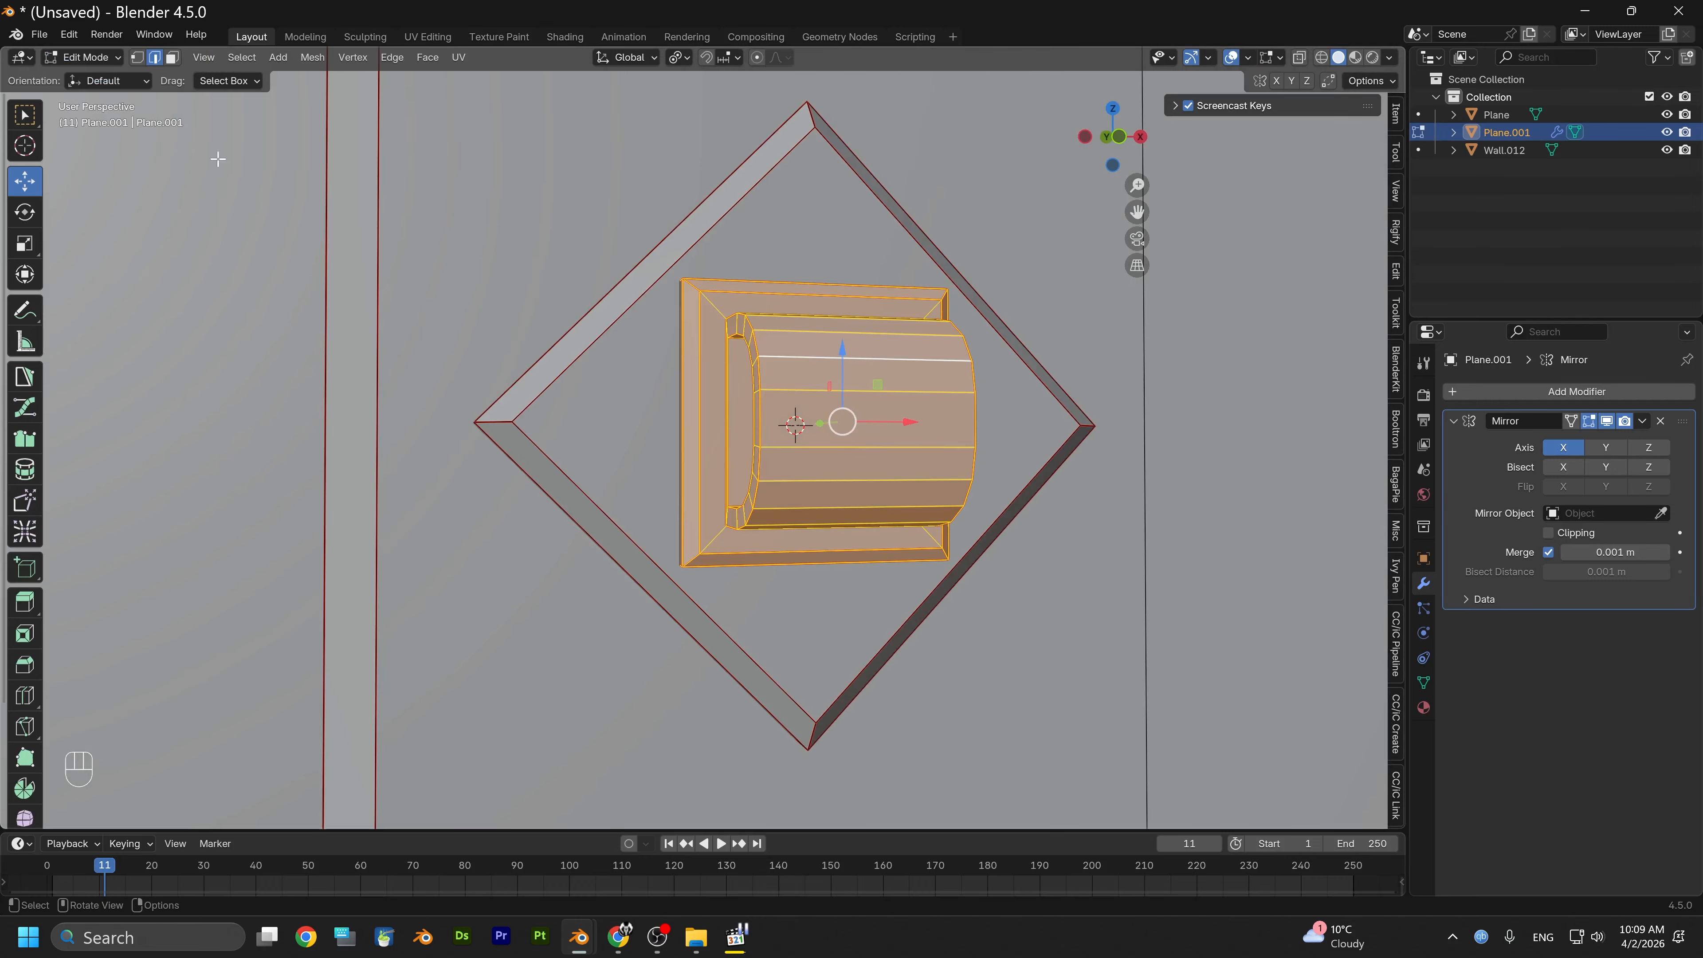
Separate the linked handle and square plate into their own object and select that object in Object Mode
click(824, 329)
key(l)
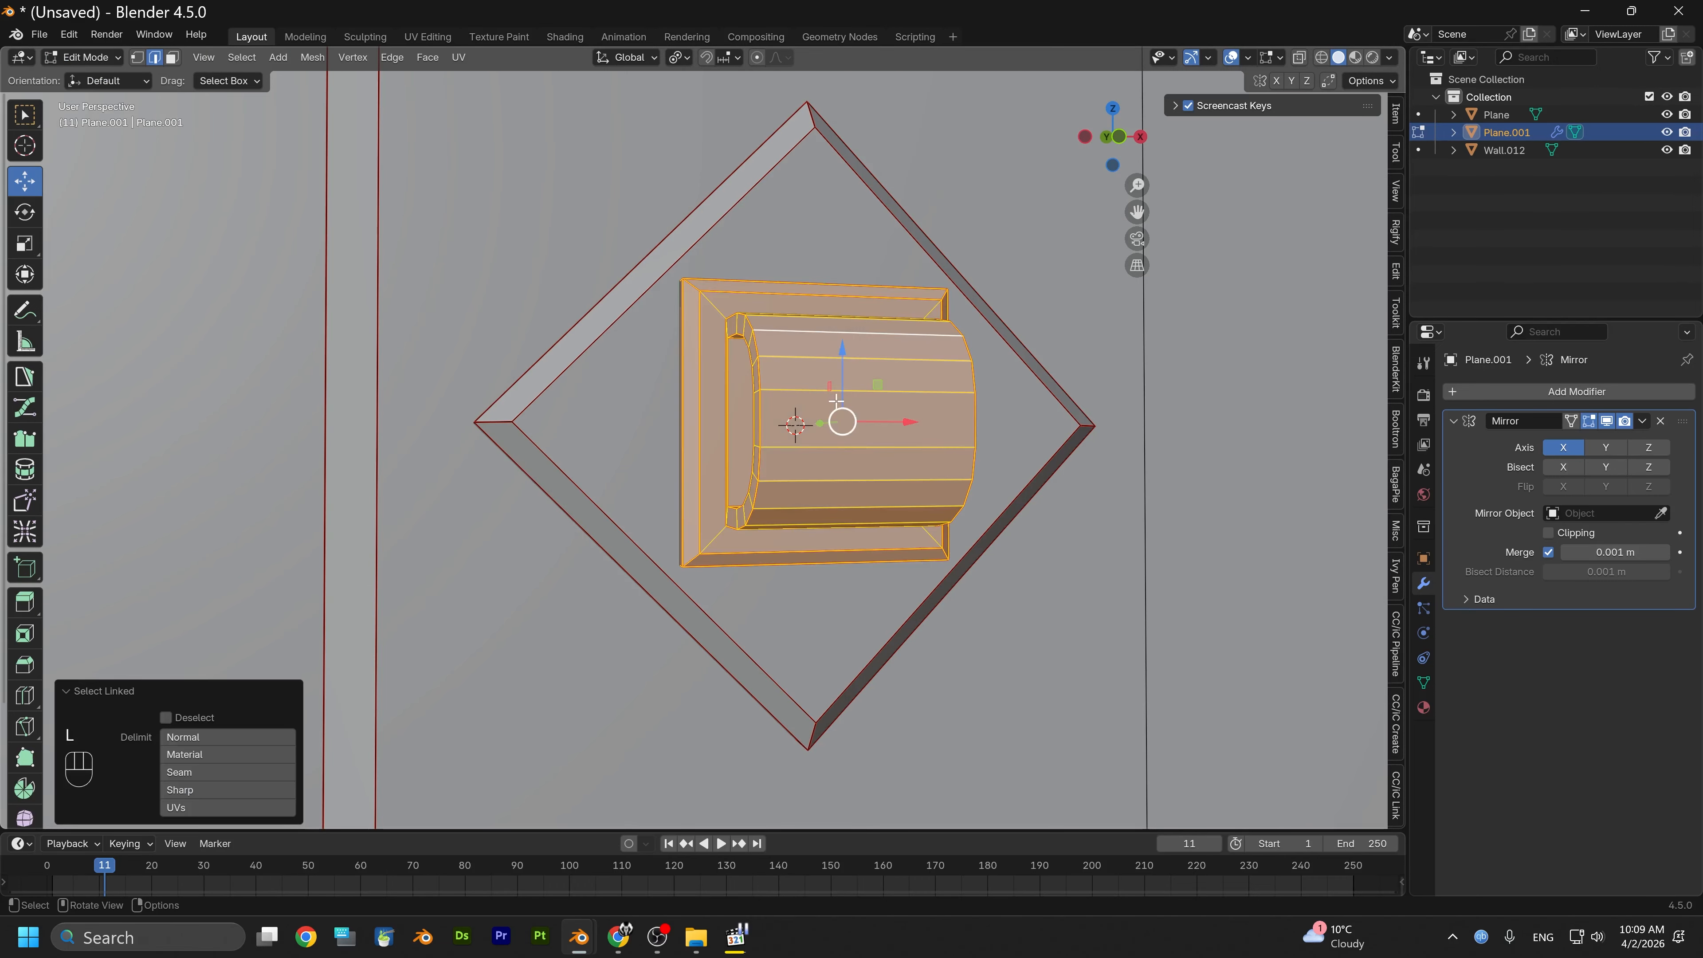
key(ctrl+e)
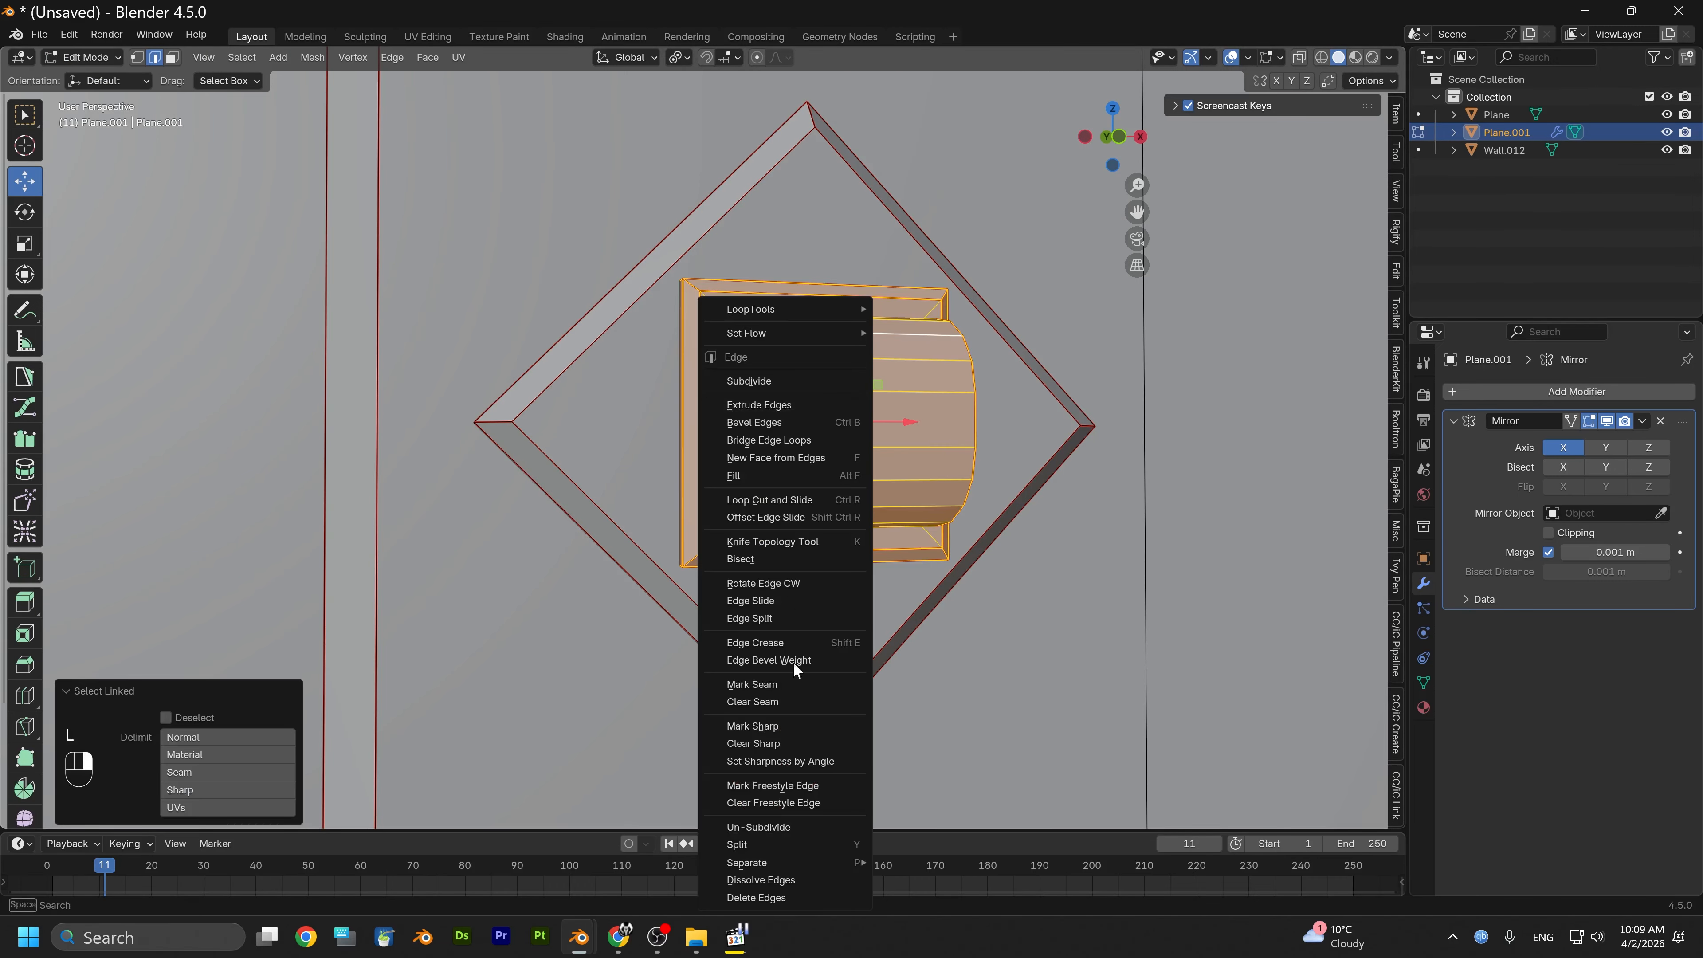
mouse_move(779, 863)
click(931, 820)
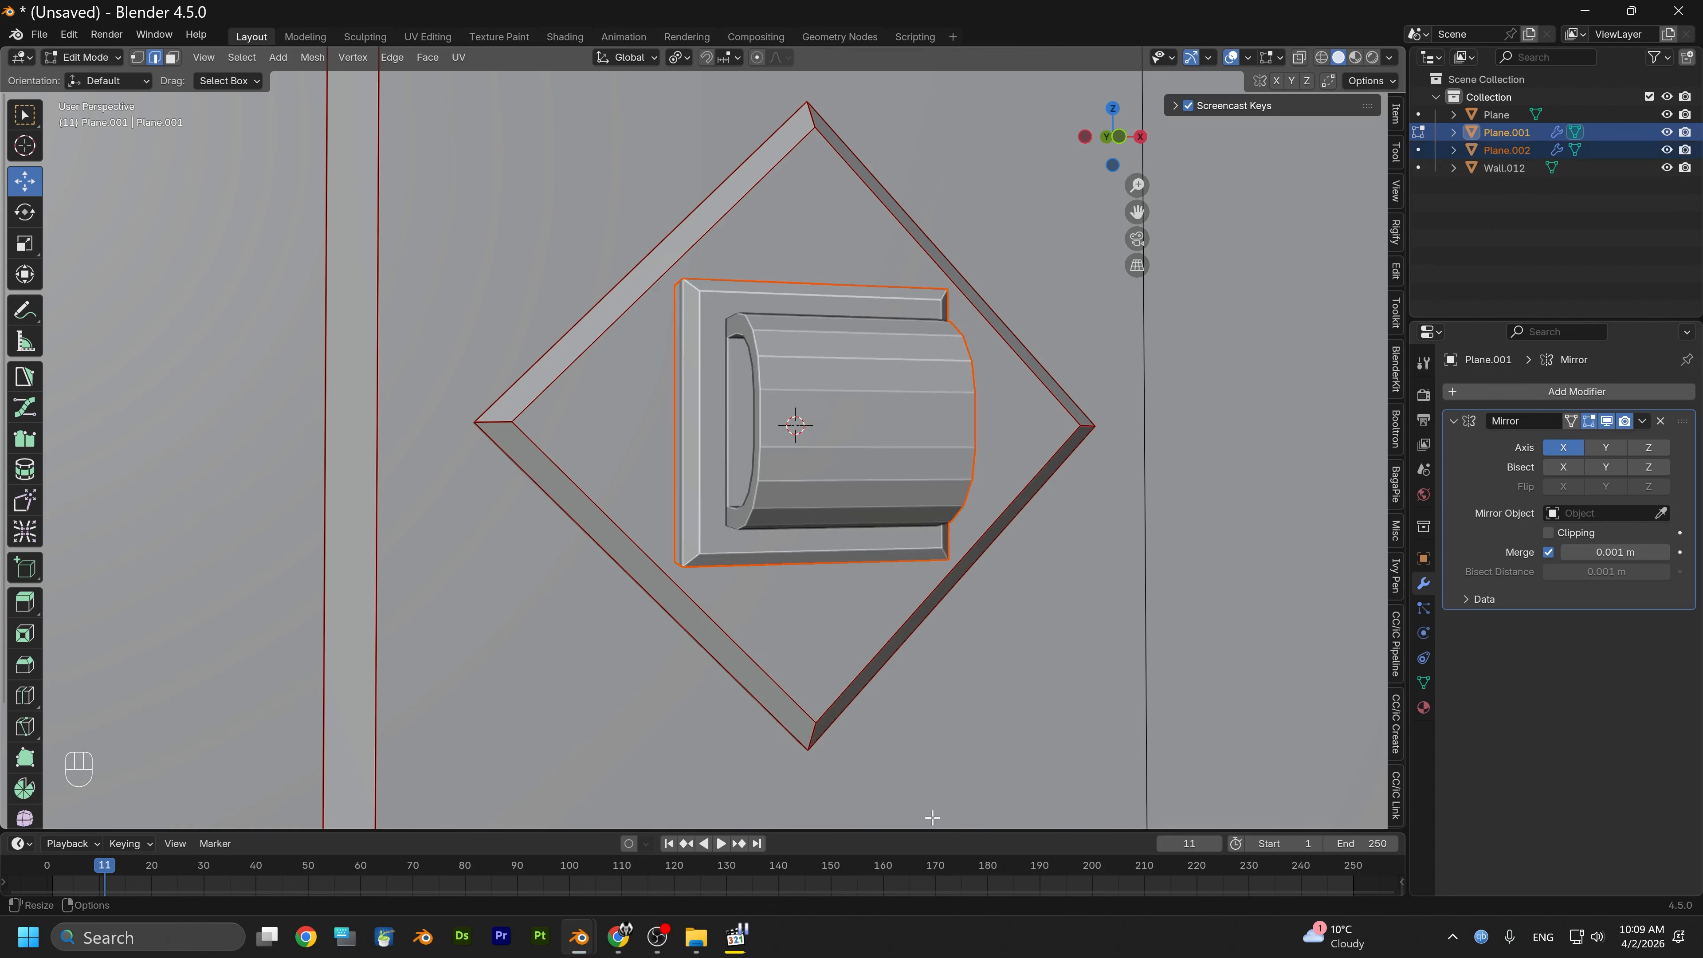
click(99, 64)
click(80, 79)
click(815, 435)
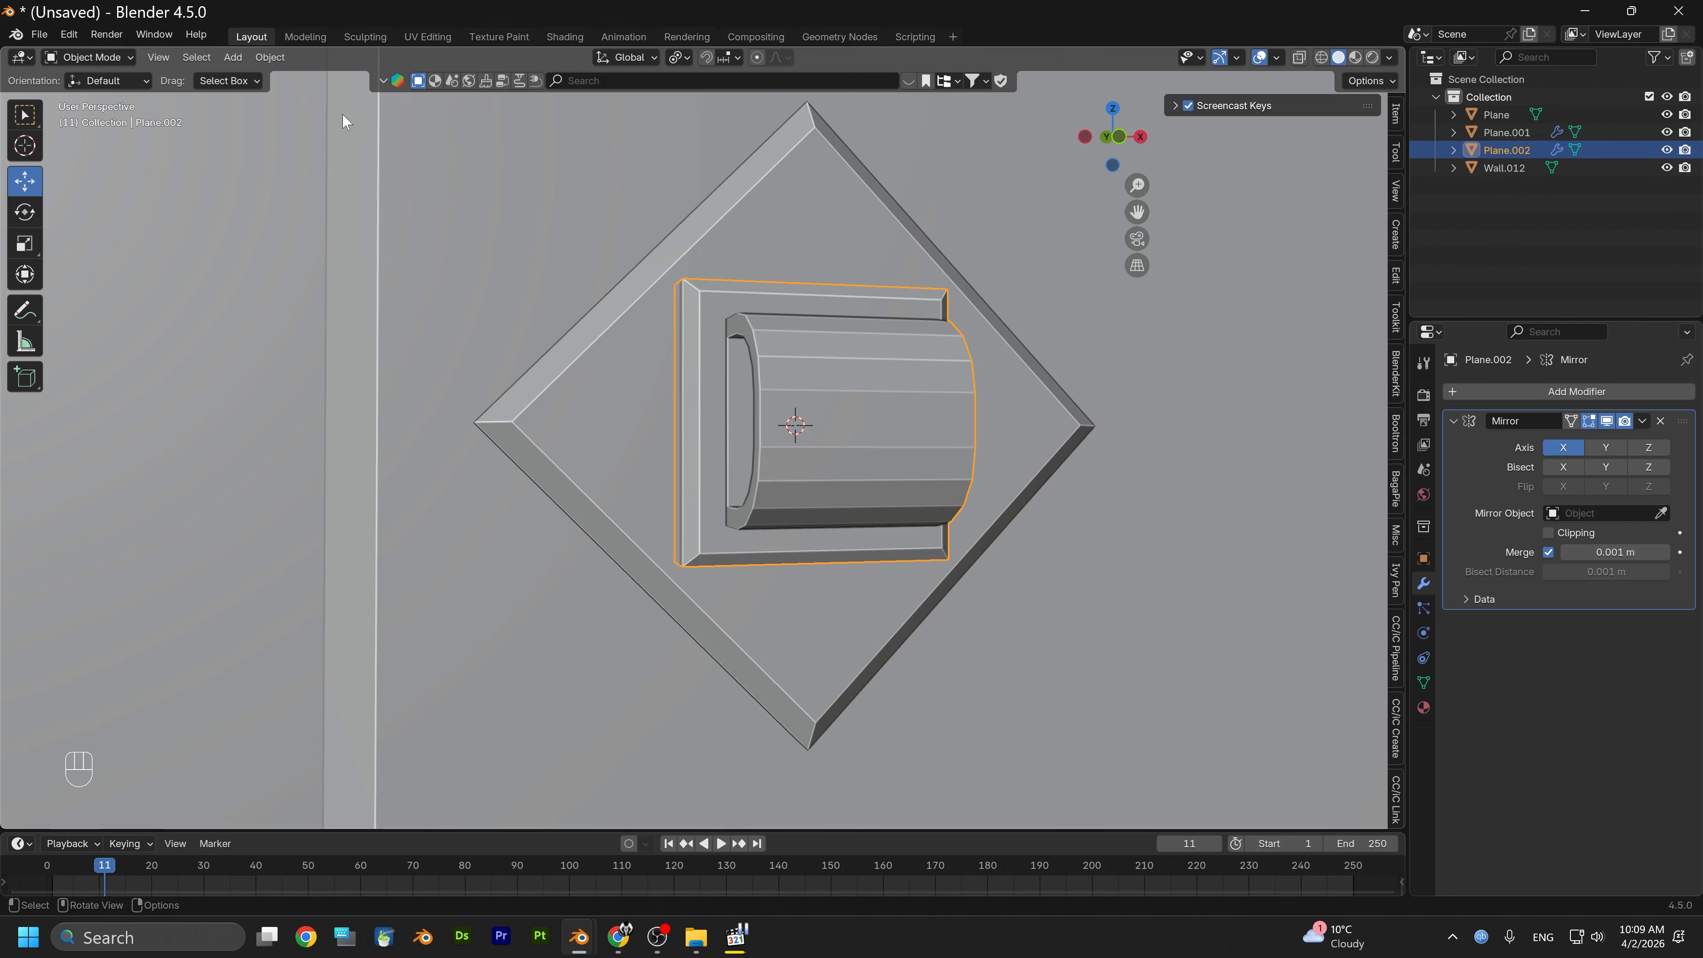
Shade the separated handle and square plate smooth with sharp edges kept, and check the result from several angles
click(264, 58)
click(340, 465)
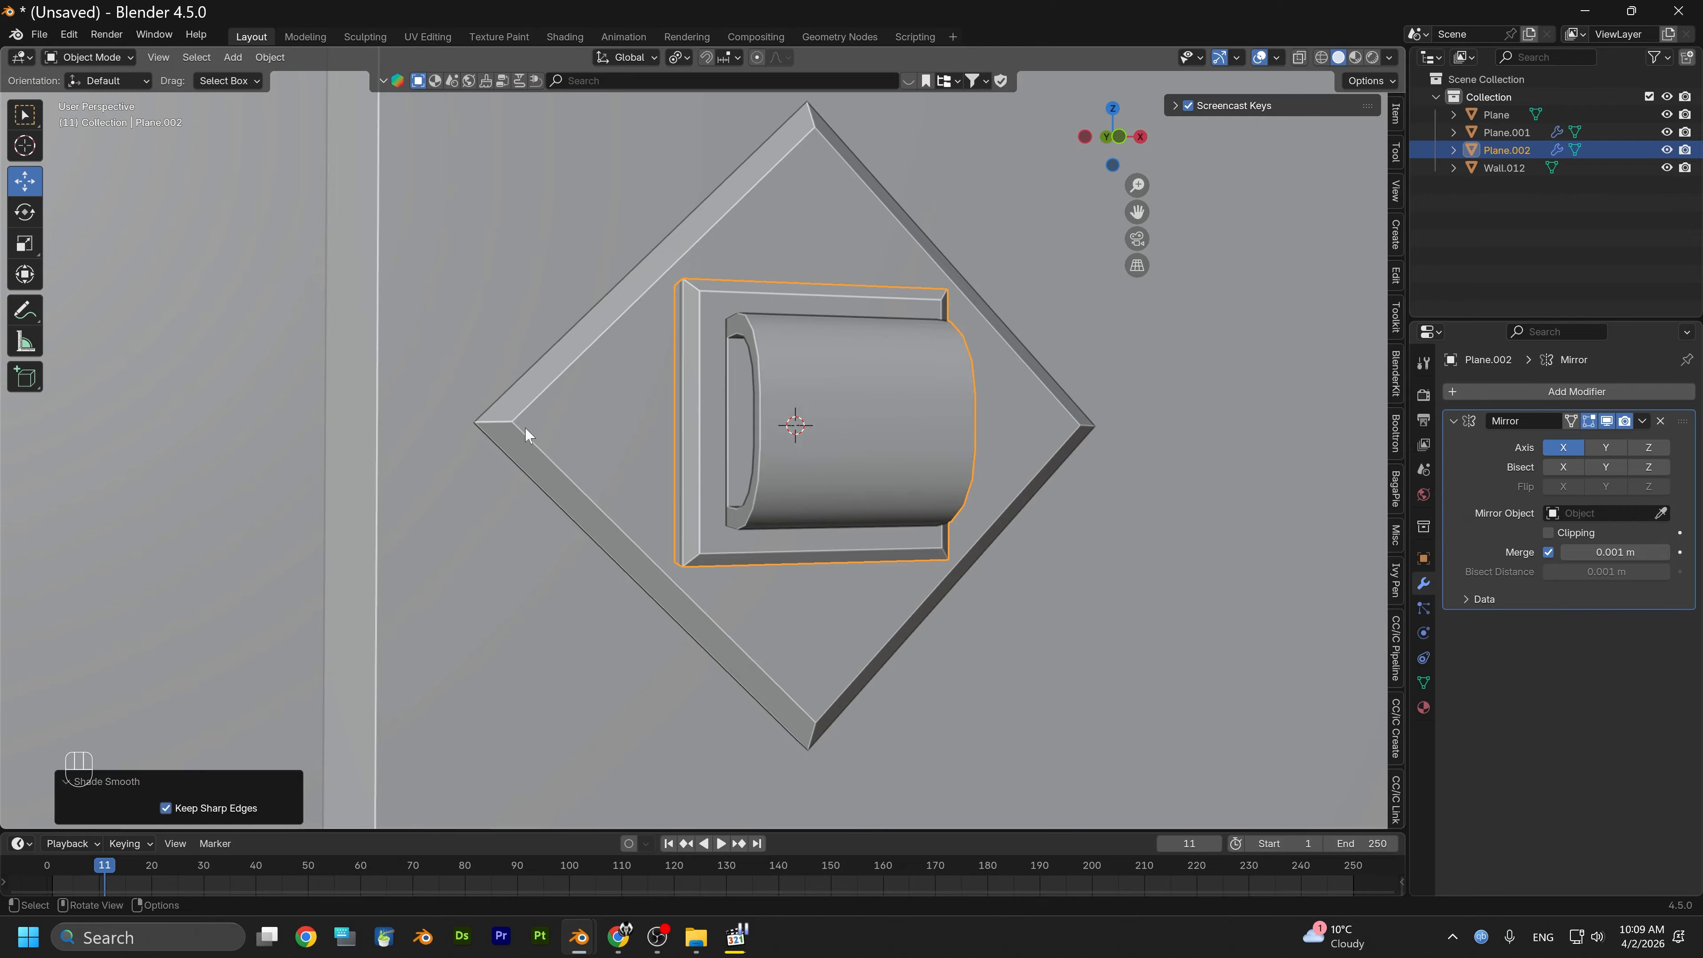
scroll(556, 395, down, 3)
middle_drag(810, 407, 877, 446)
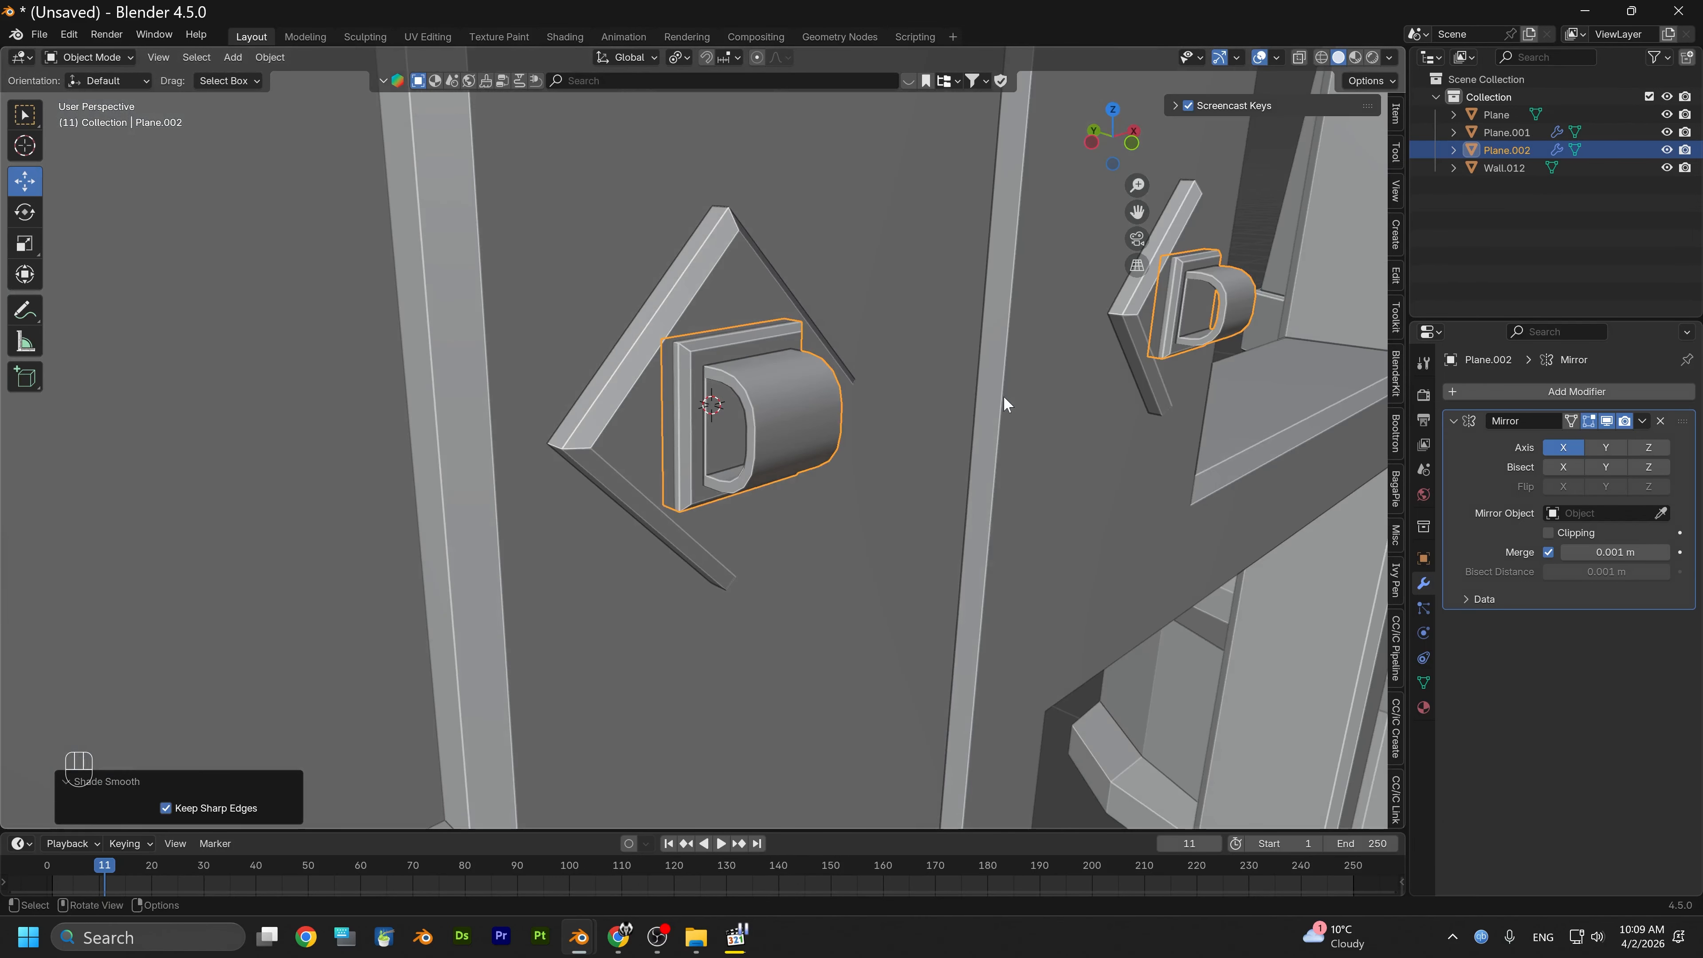
middle_drag(1003, 399, 817, 403)
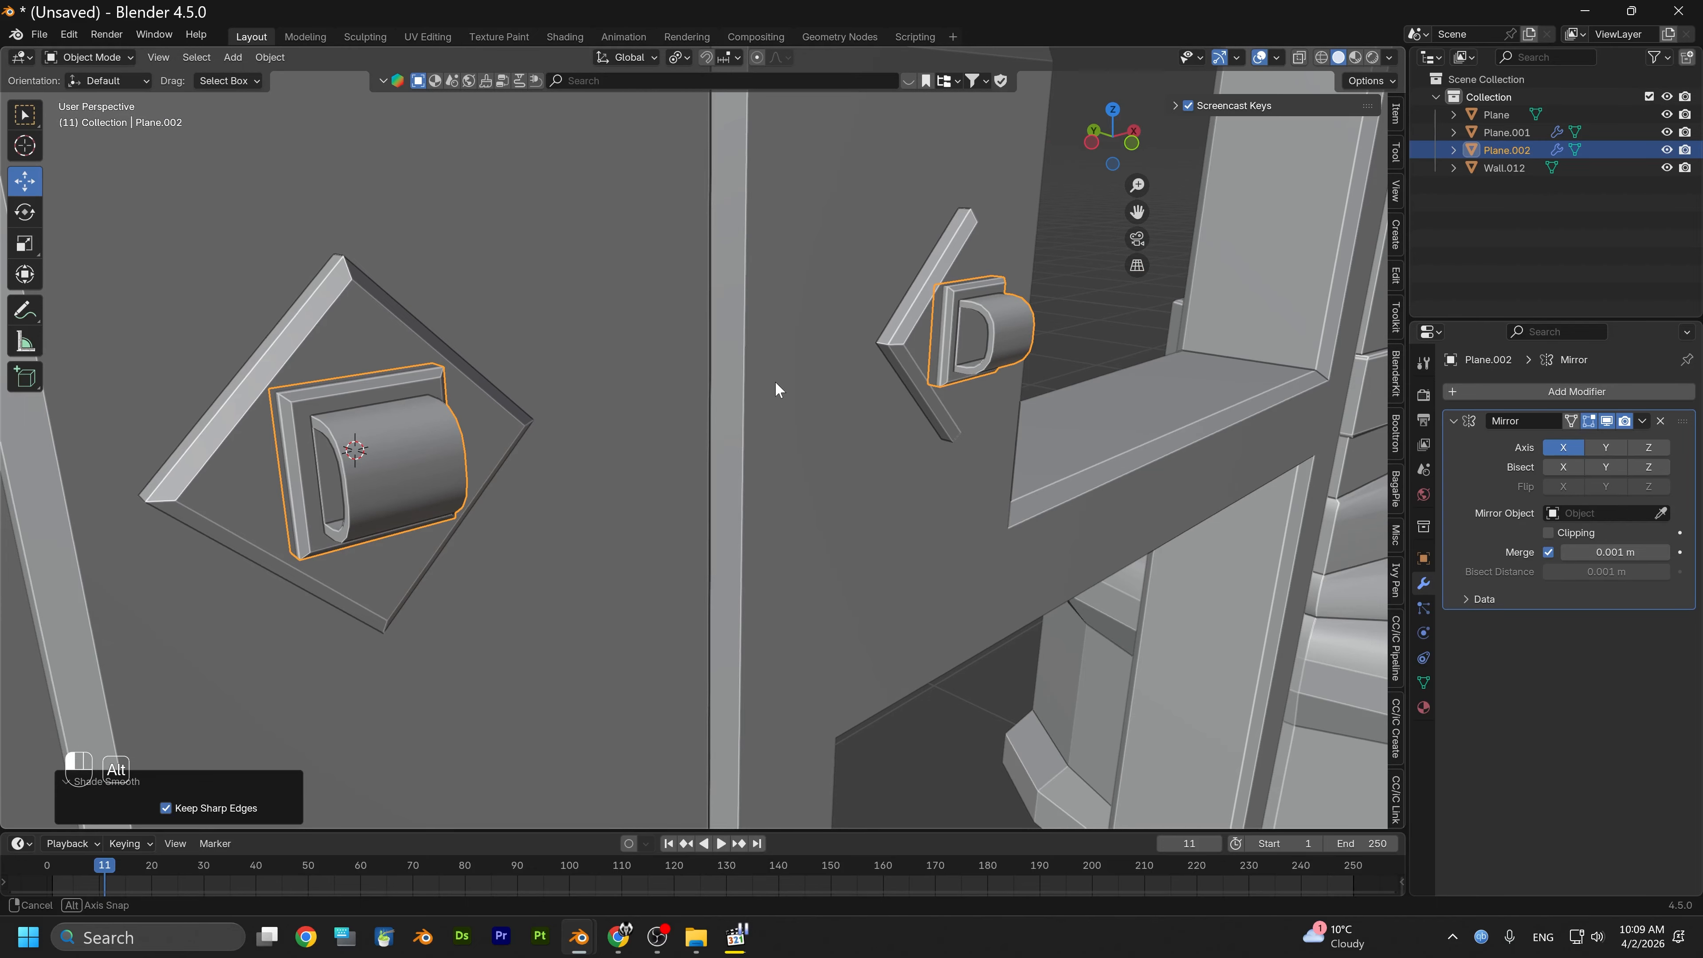
alt+middle_drag(604, 427, 543, 458)
Join the handle and square plate object into the door frame object
click(475, 374)
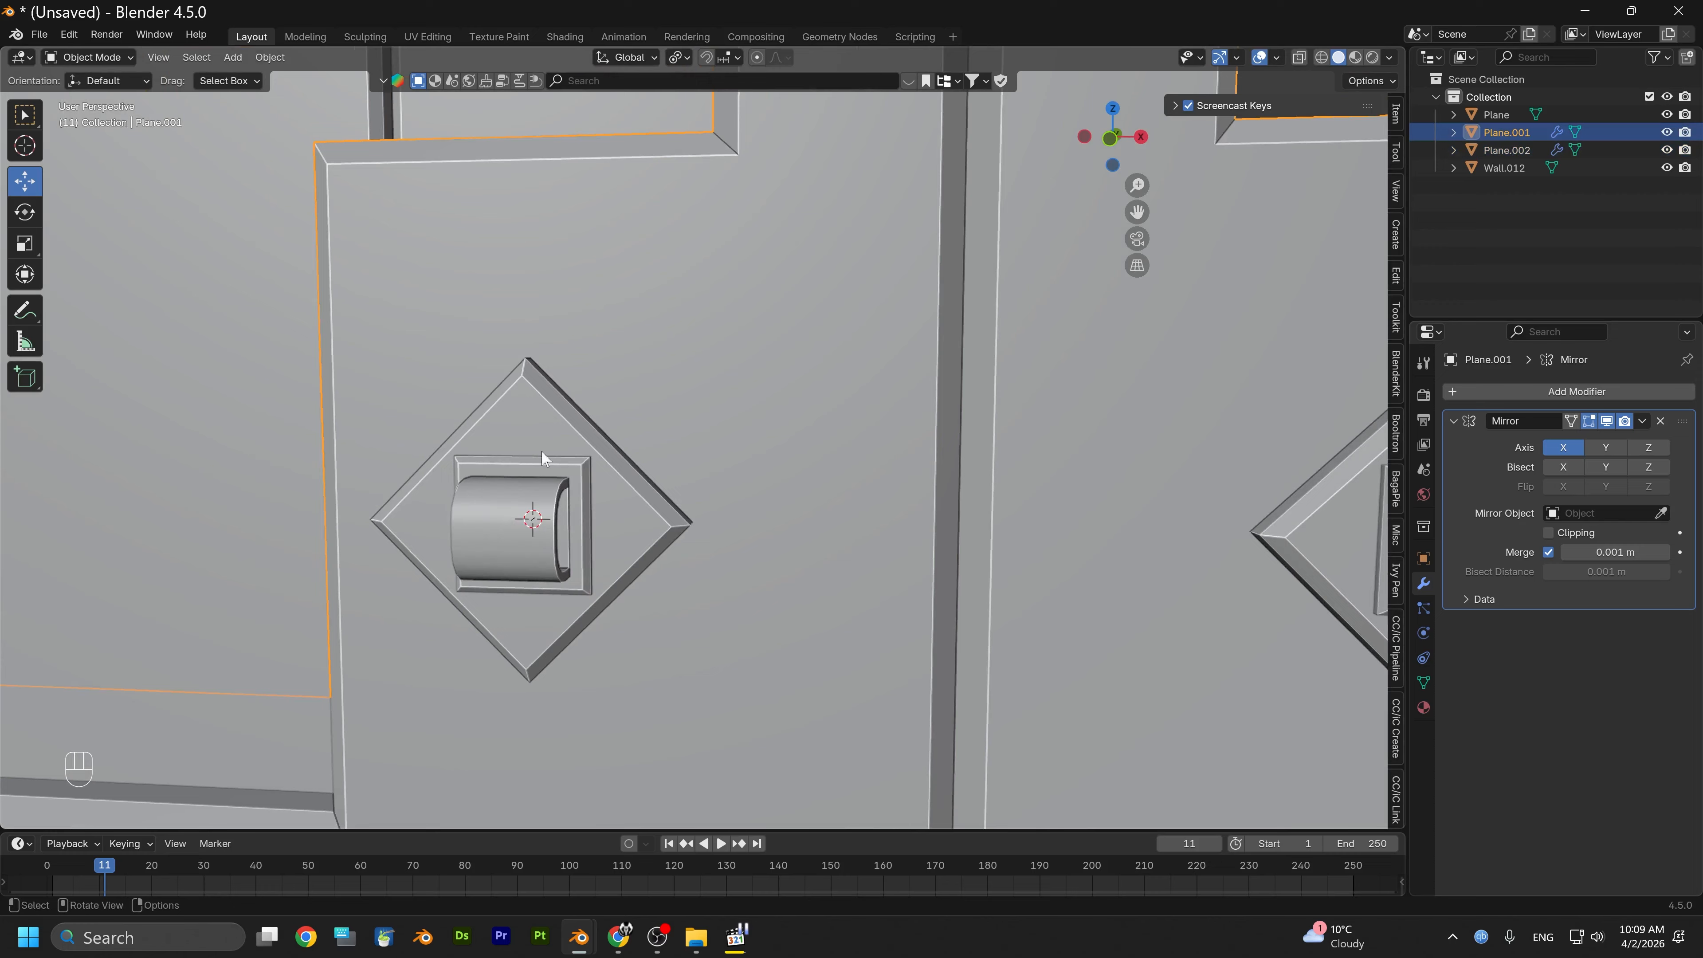
click(514, 482)
shift+click(508, 424)
right_click(508, 424)
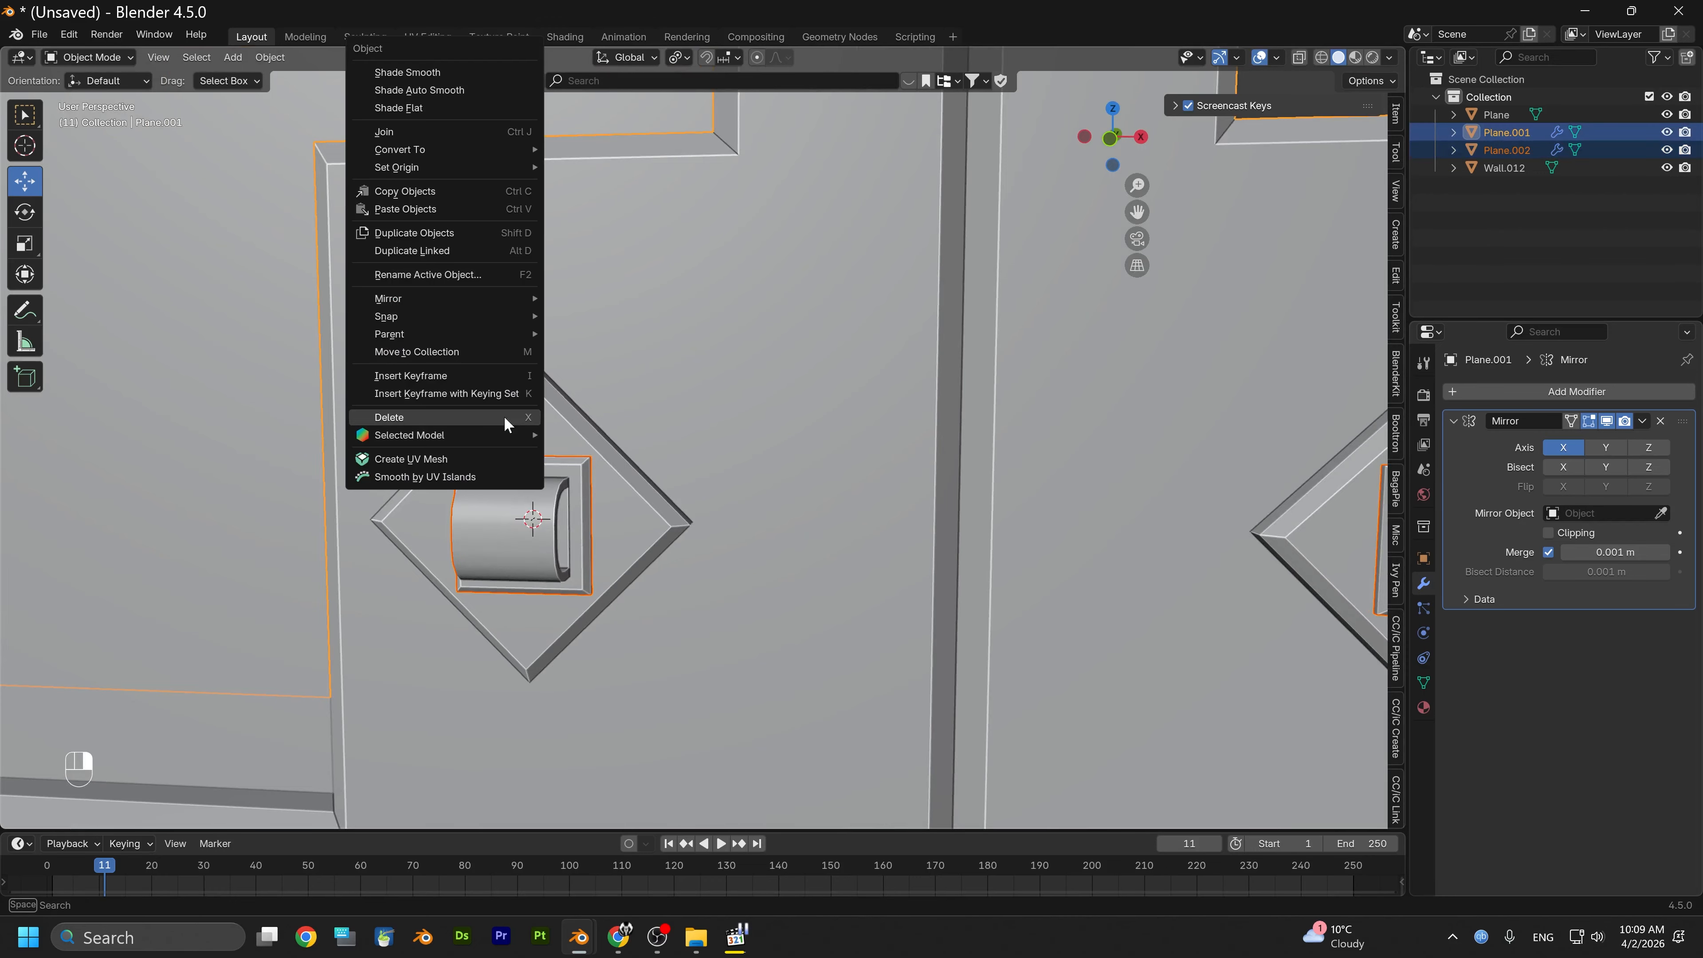
click(401, 132)
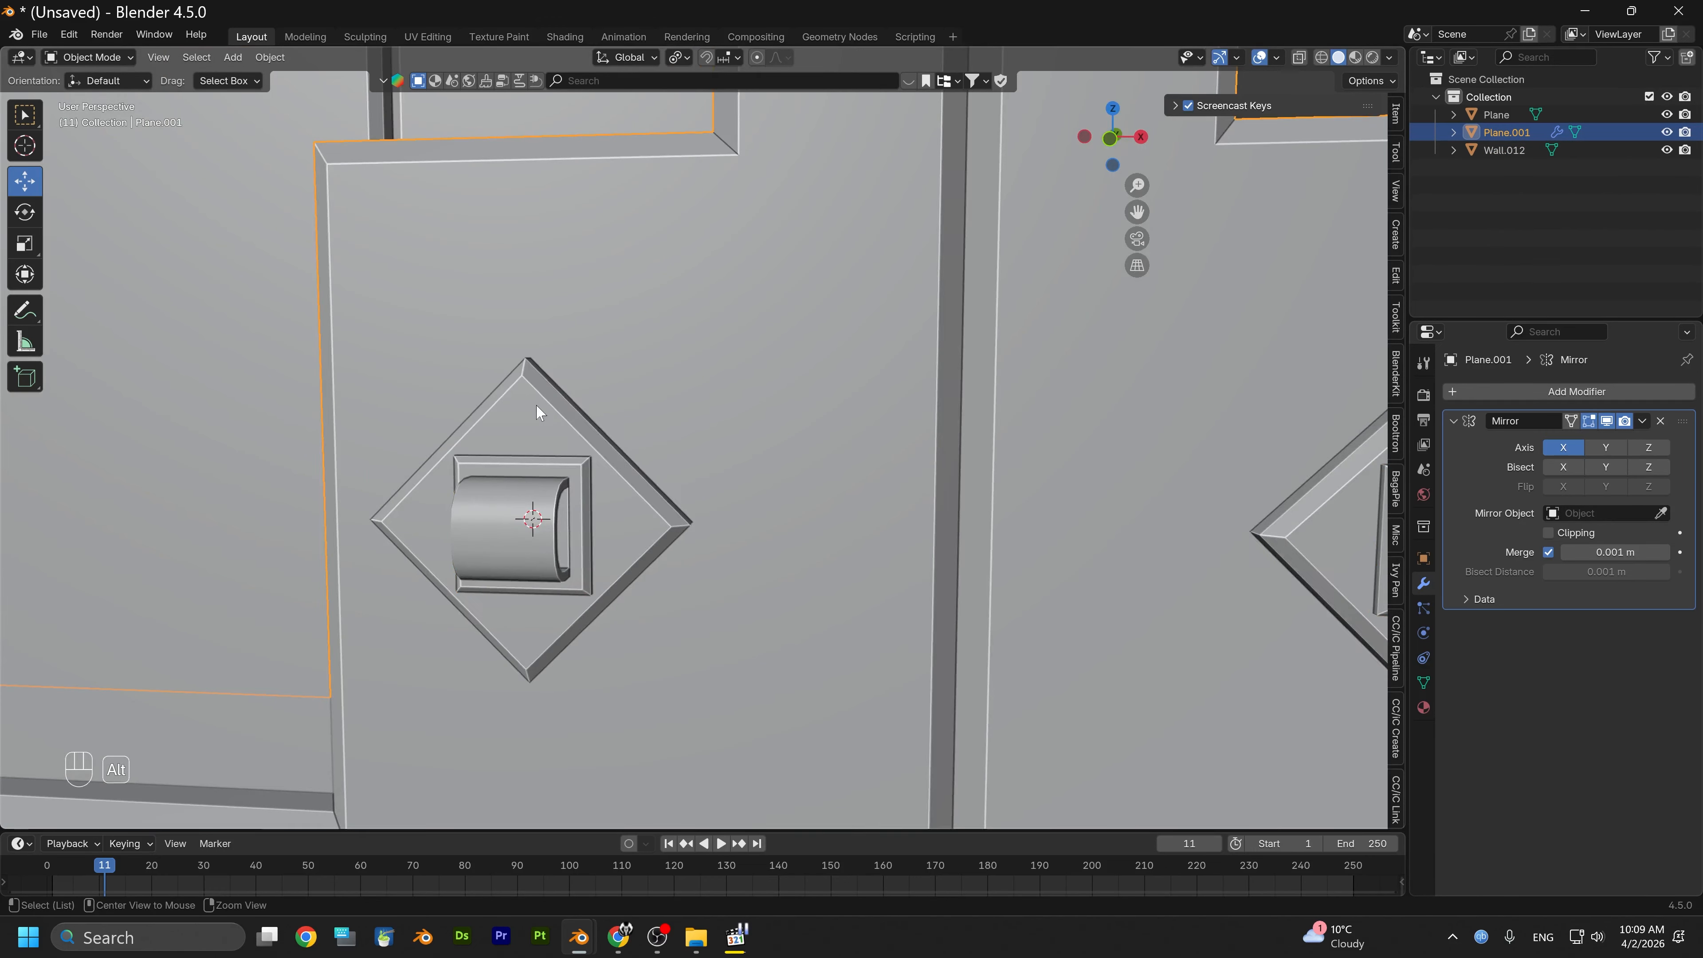
Inspect the joined door frame's edges and handle geometry in Edit Mode, up close and from the front
alt+middle_drag(544, 407, 651, 520)
alt+drag(650, 519, 641, 519)
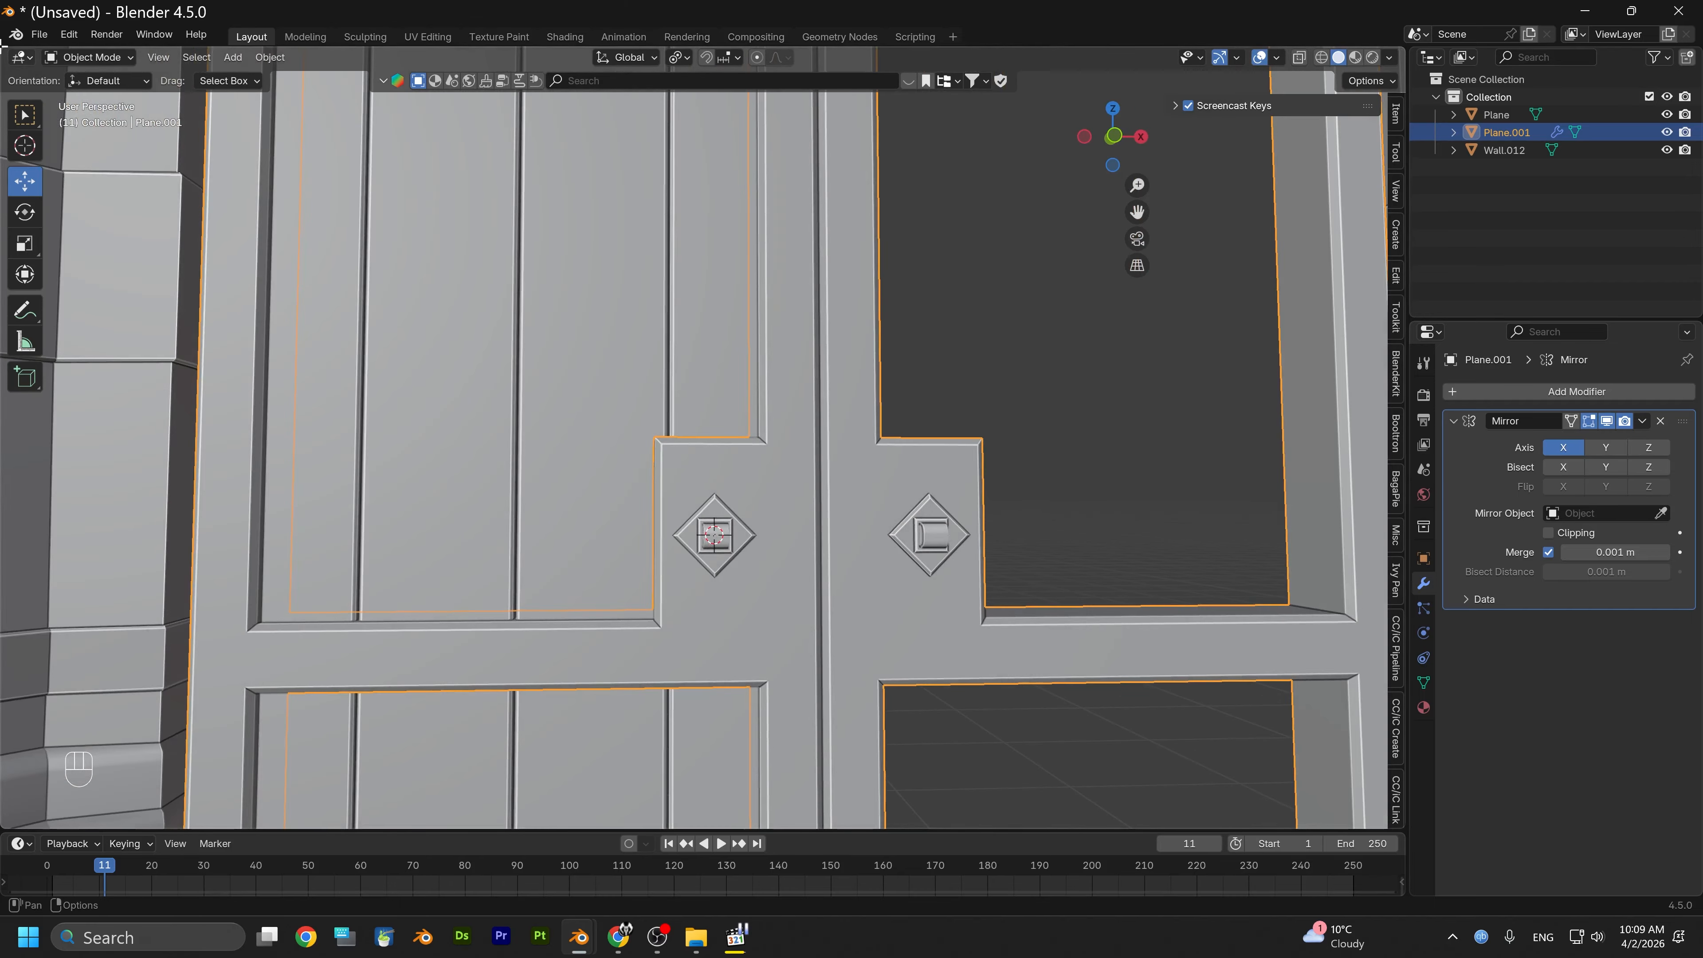
click(99, 54)
click(85, 93)
scroll(698, 531, up, 6)
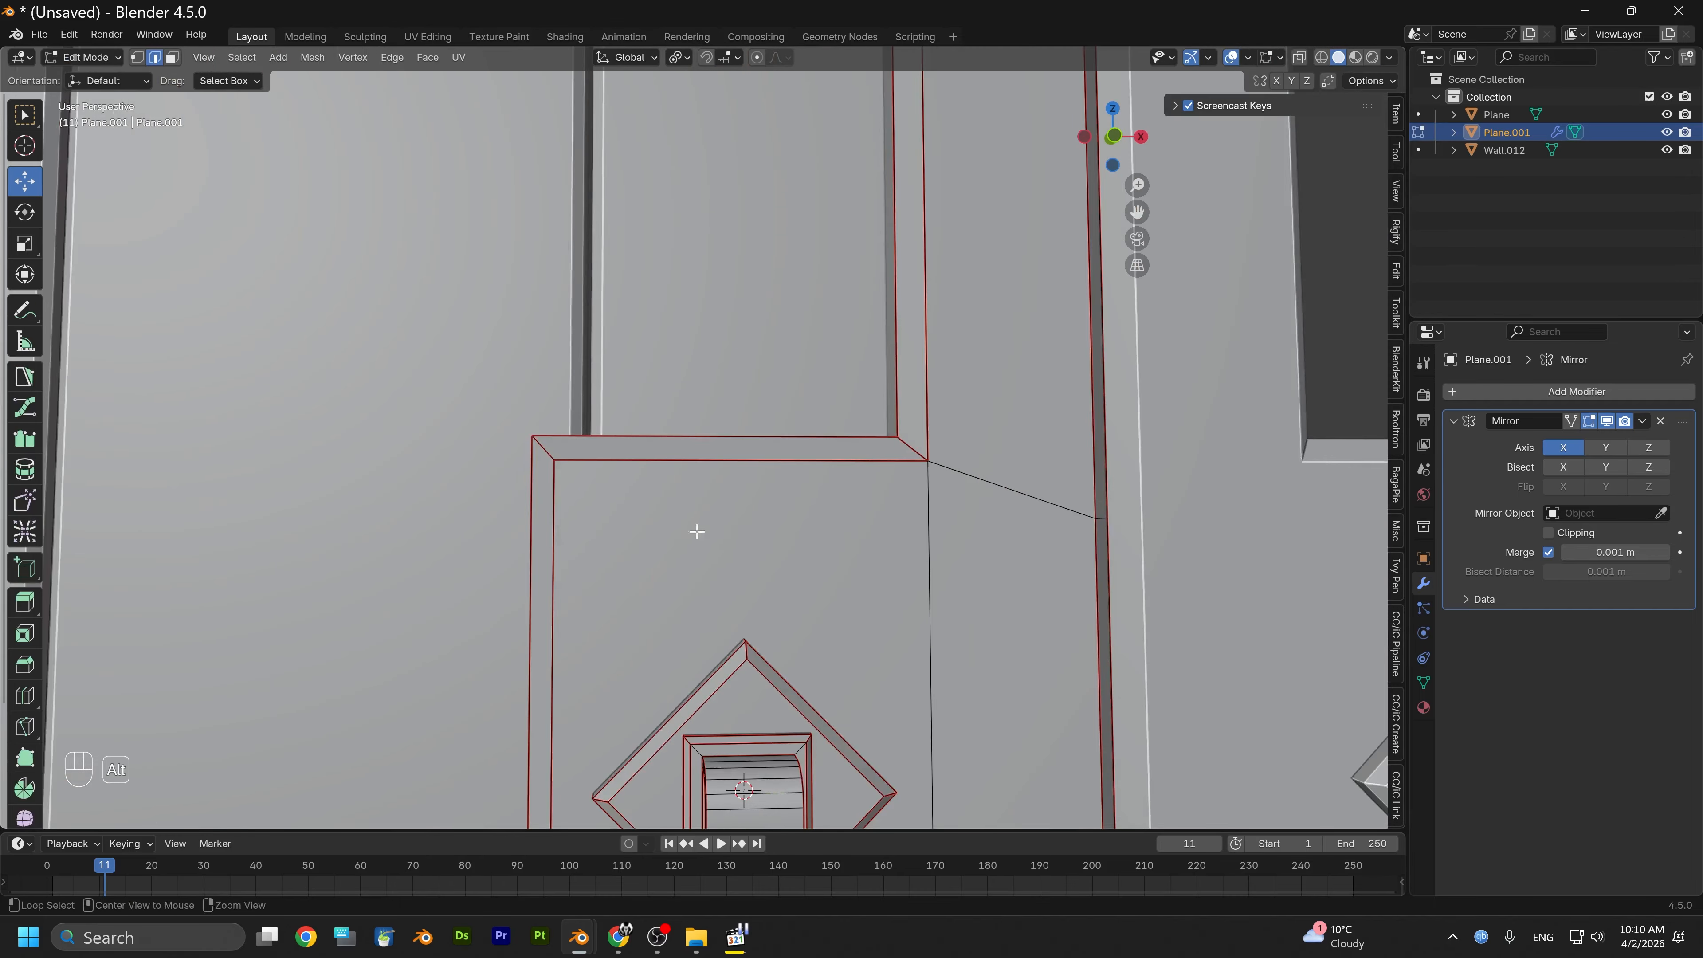
scroll(697, 531, down, 3)
alt+middle_drag(697, 531, 619, 464)
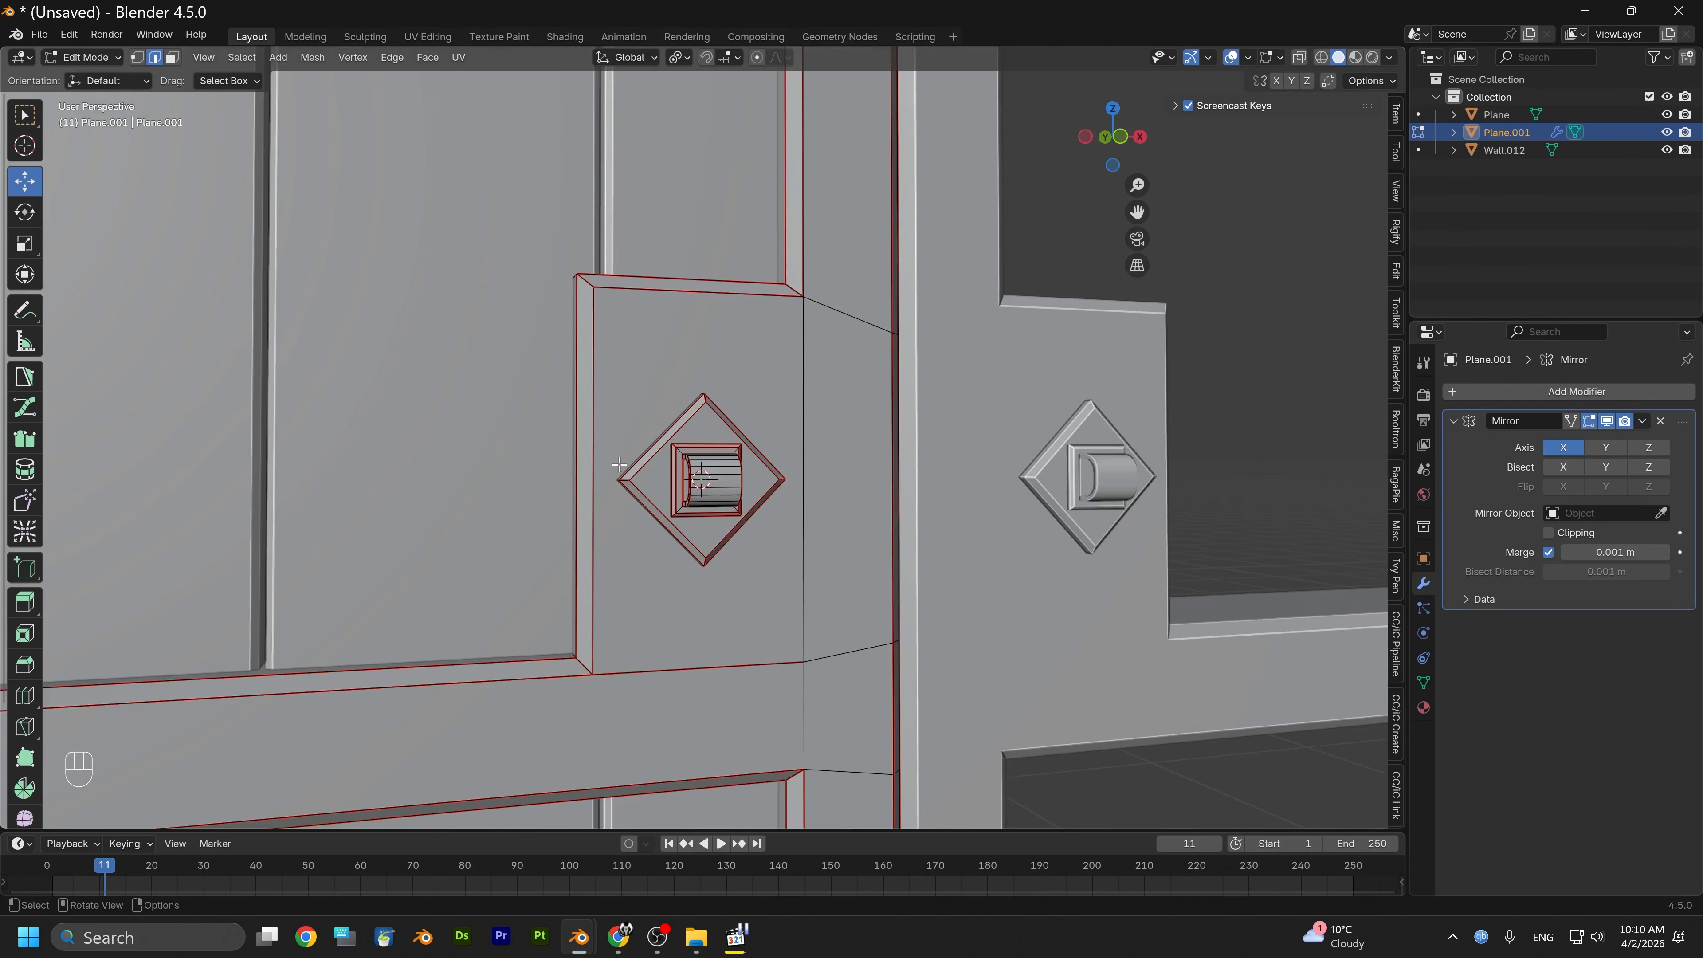
scroll(618, 464, down, 6)
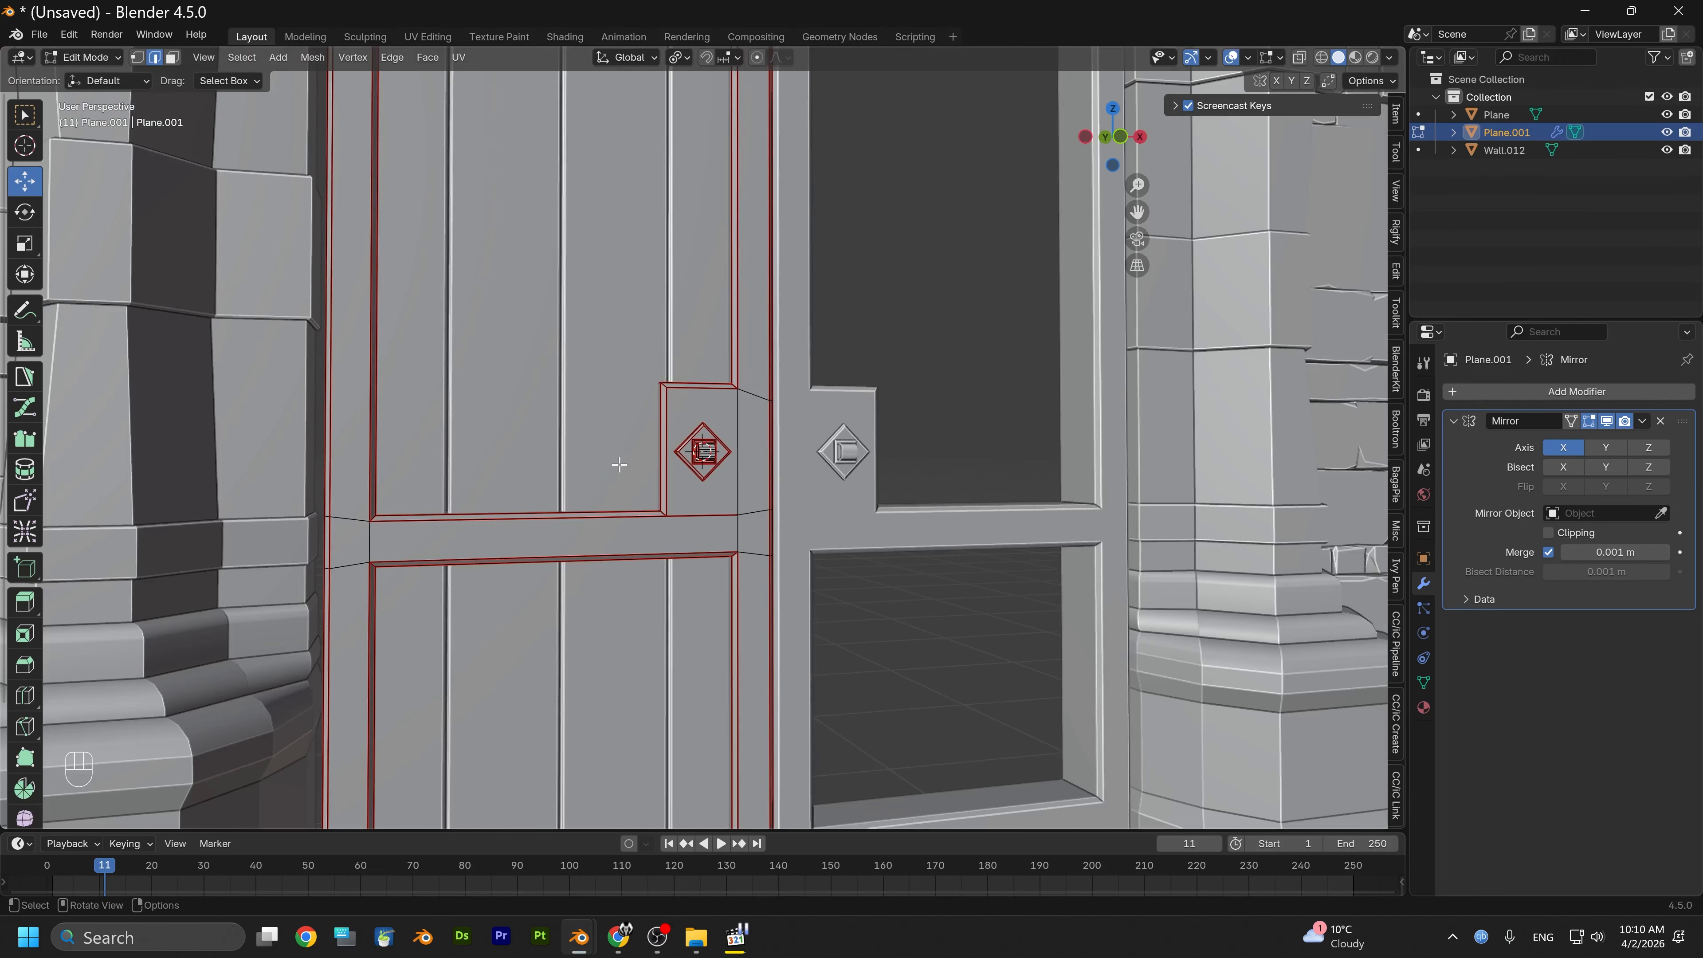
scroll(618, 465, up, 12)
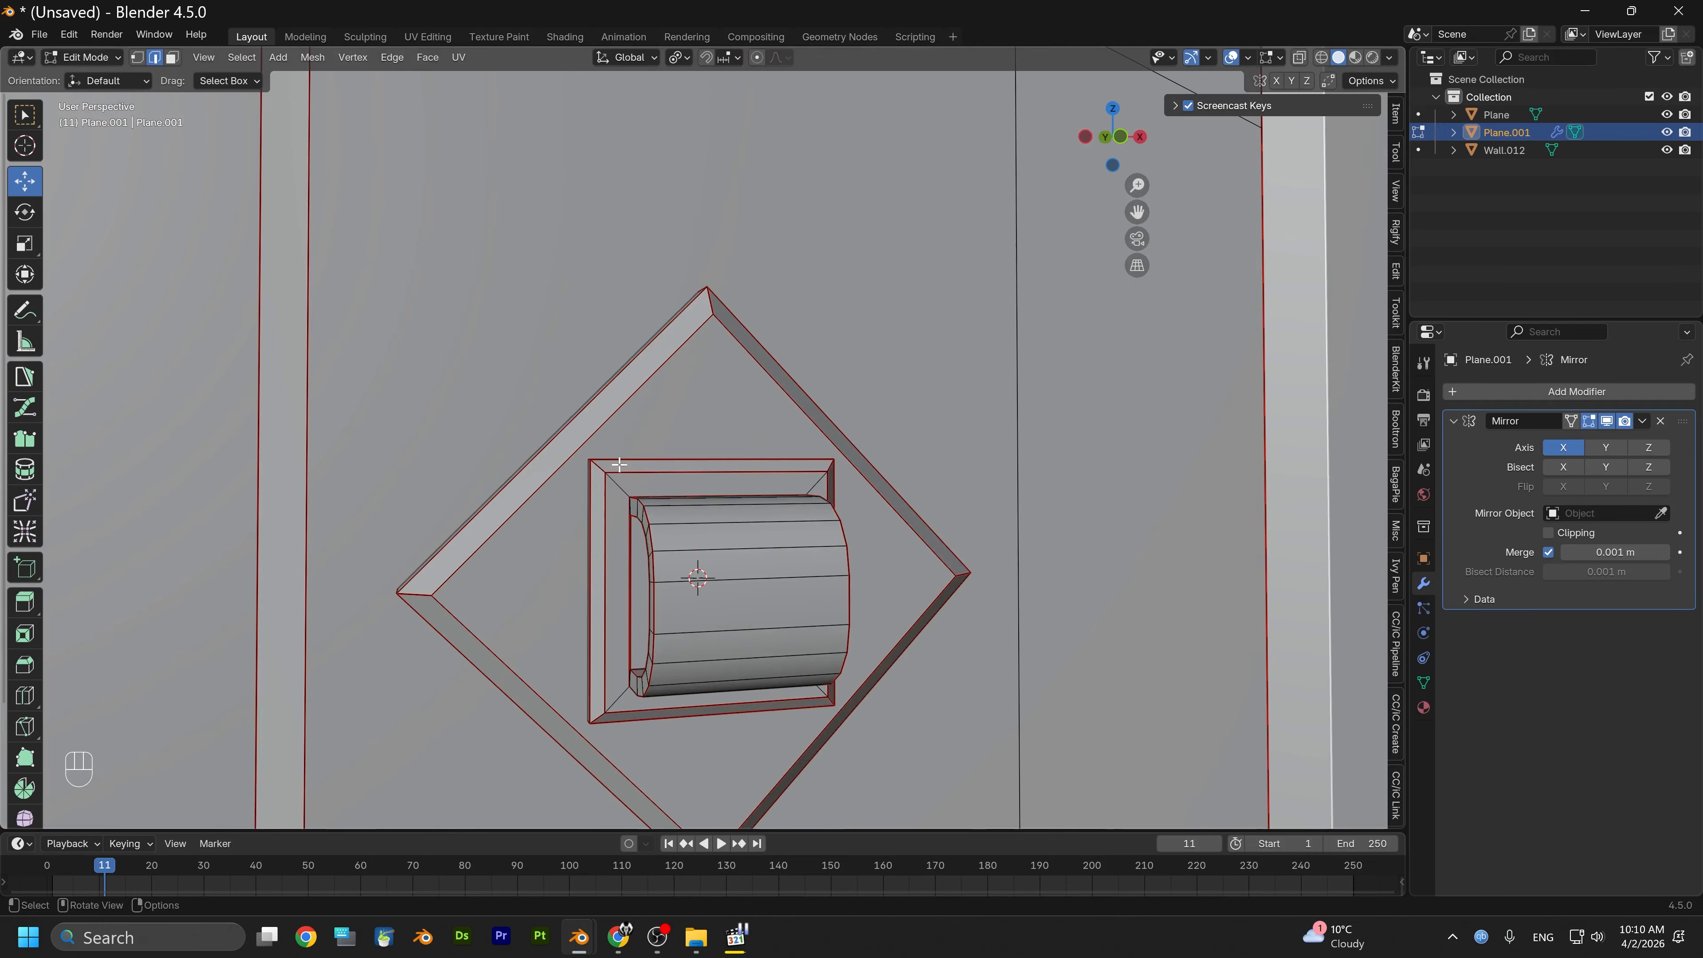
alt+middle_drag(793, 404, 781, 442)
scroll(809, 398, down, 5)
click(1121, 137)
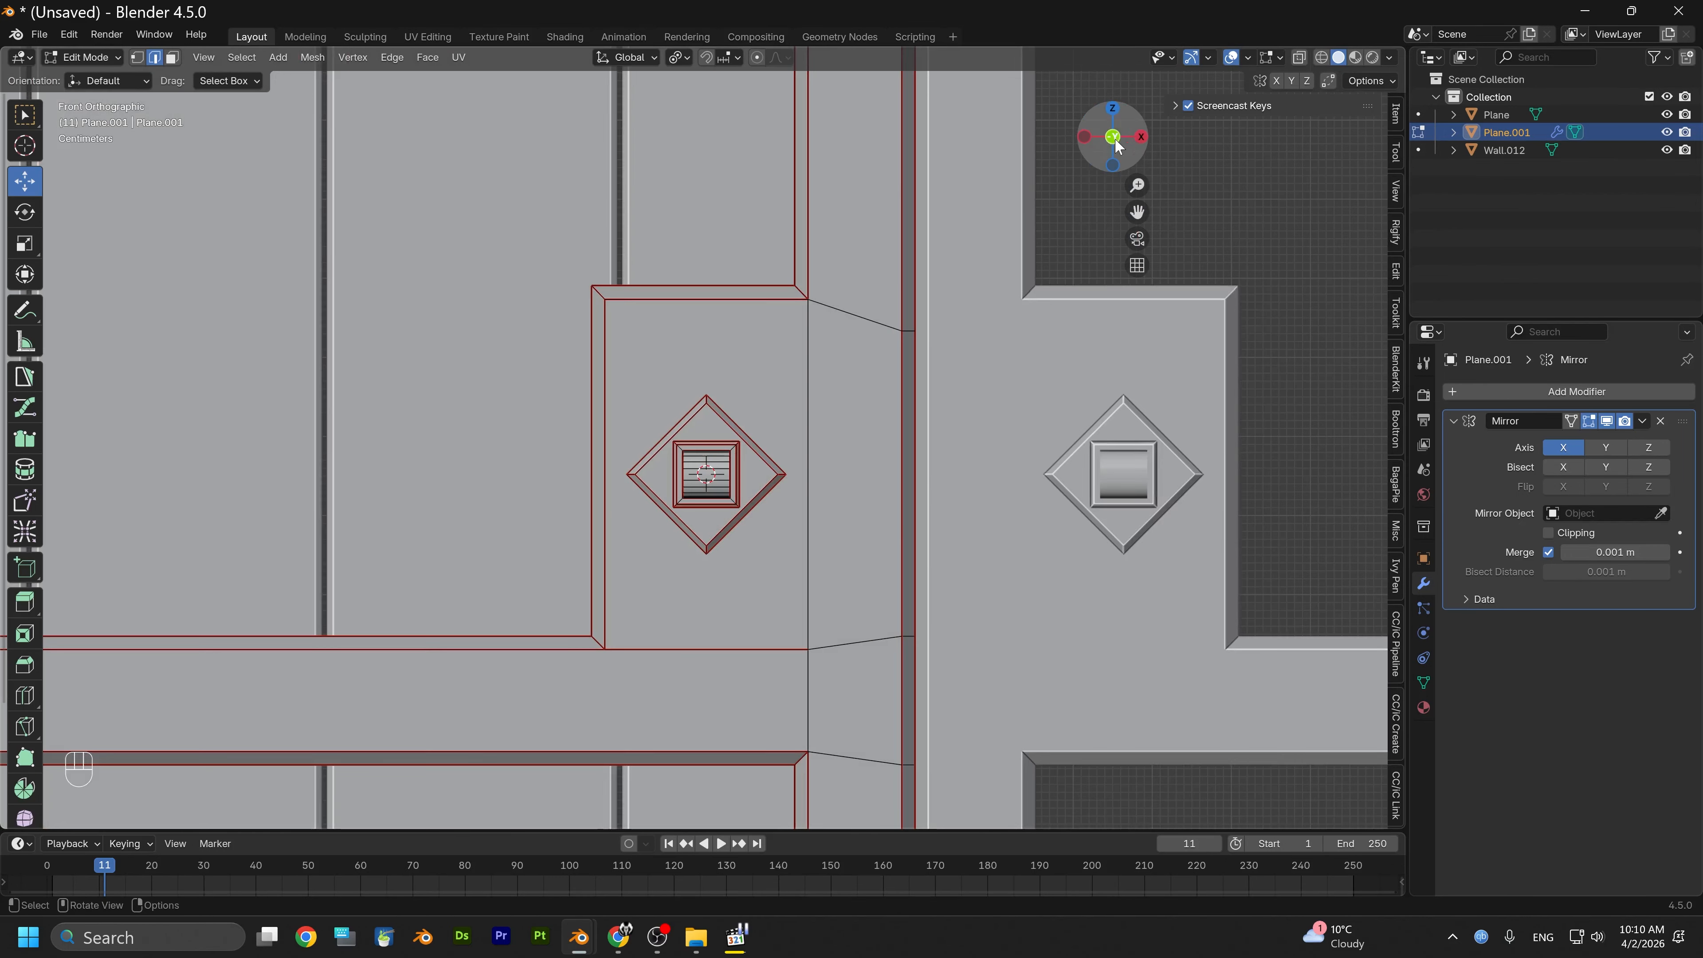
Return to Object Mode and examine the handle's smooth shading at an angle and in front view
click(95, 57)
click(111, 81)
scroll(612, 536, up, 6)
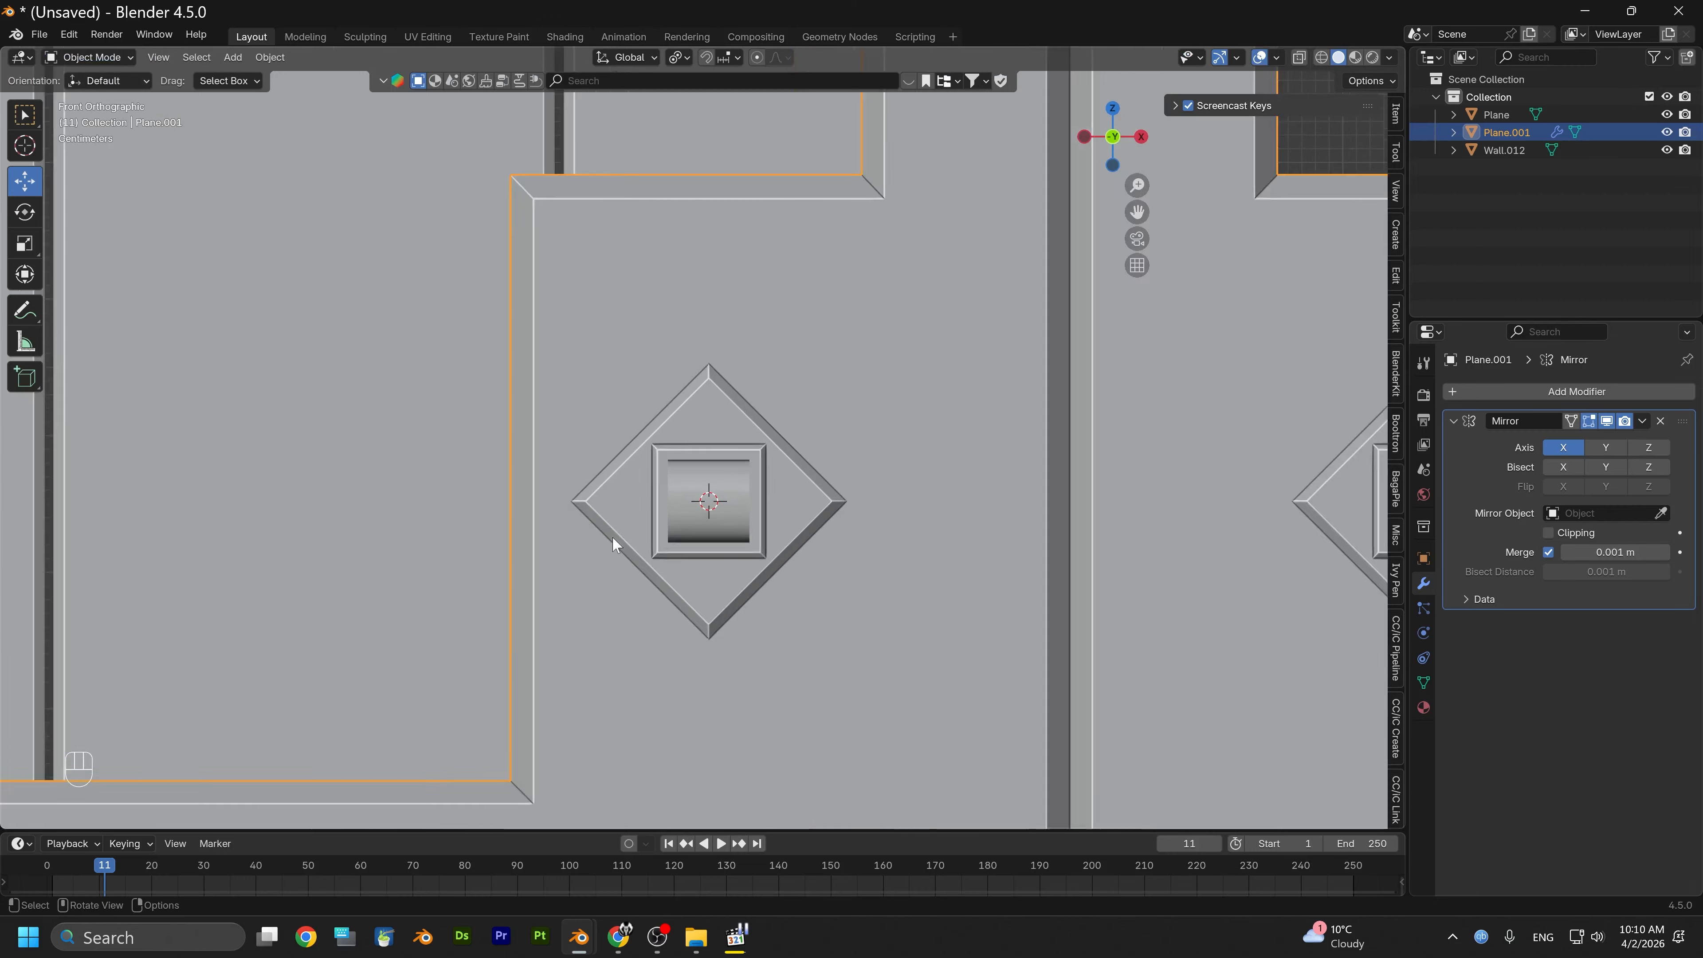
mouse_move(658, 590)
alt+middle_down()
mouse_move(787, 567)
mouse_move(661, 567)
alt+middle_up()
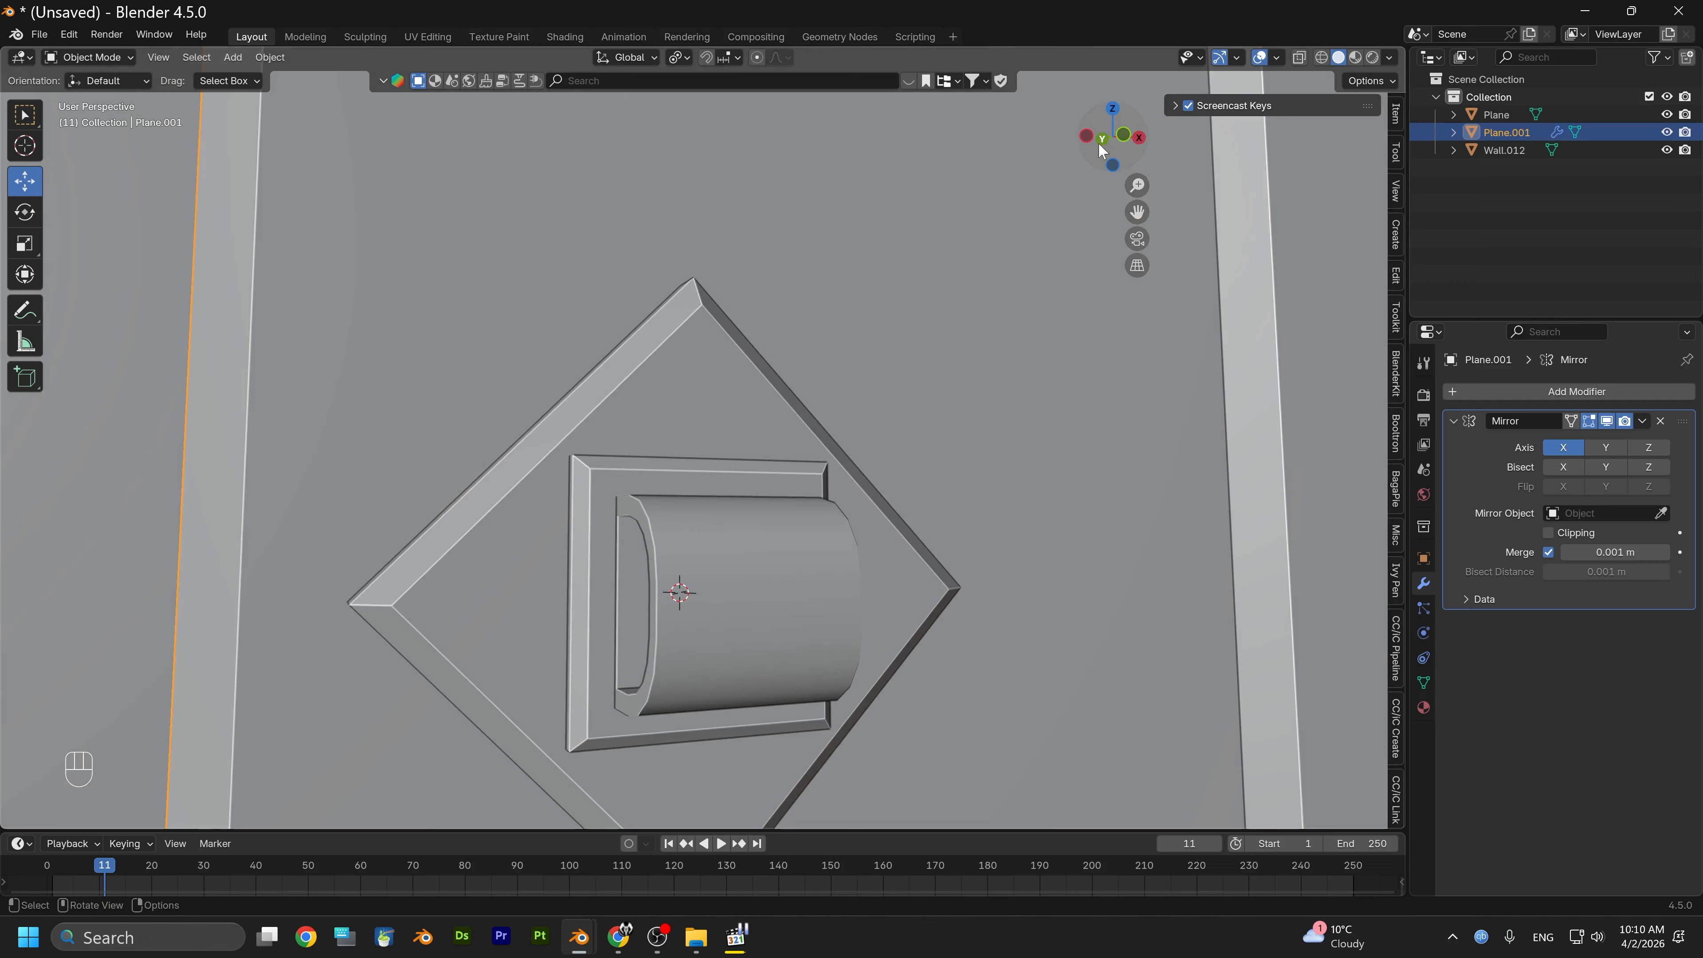
click(1123, 136)
scroll(644, 451, down, 12)
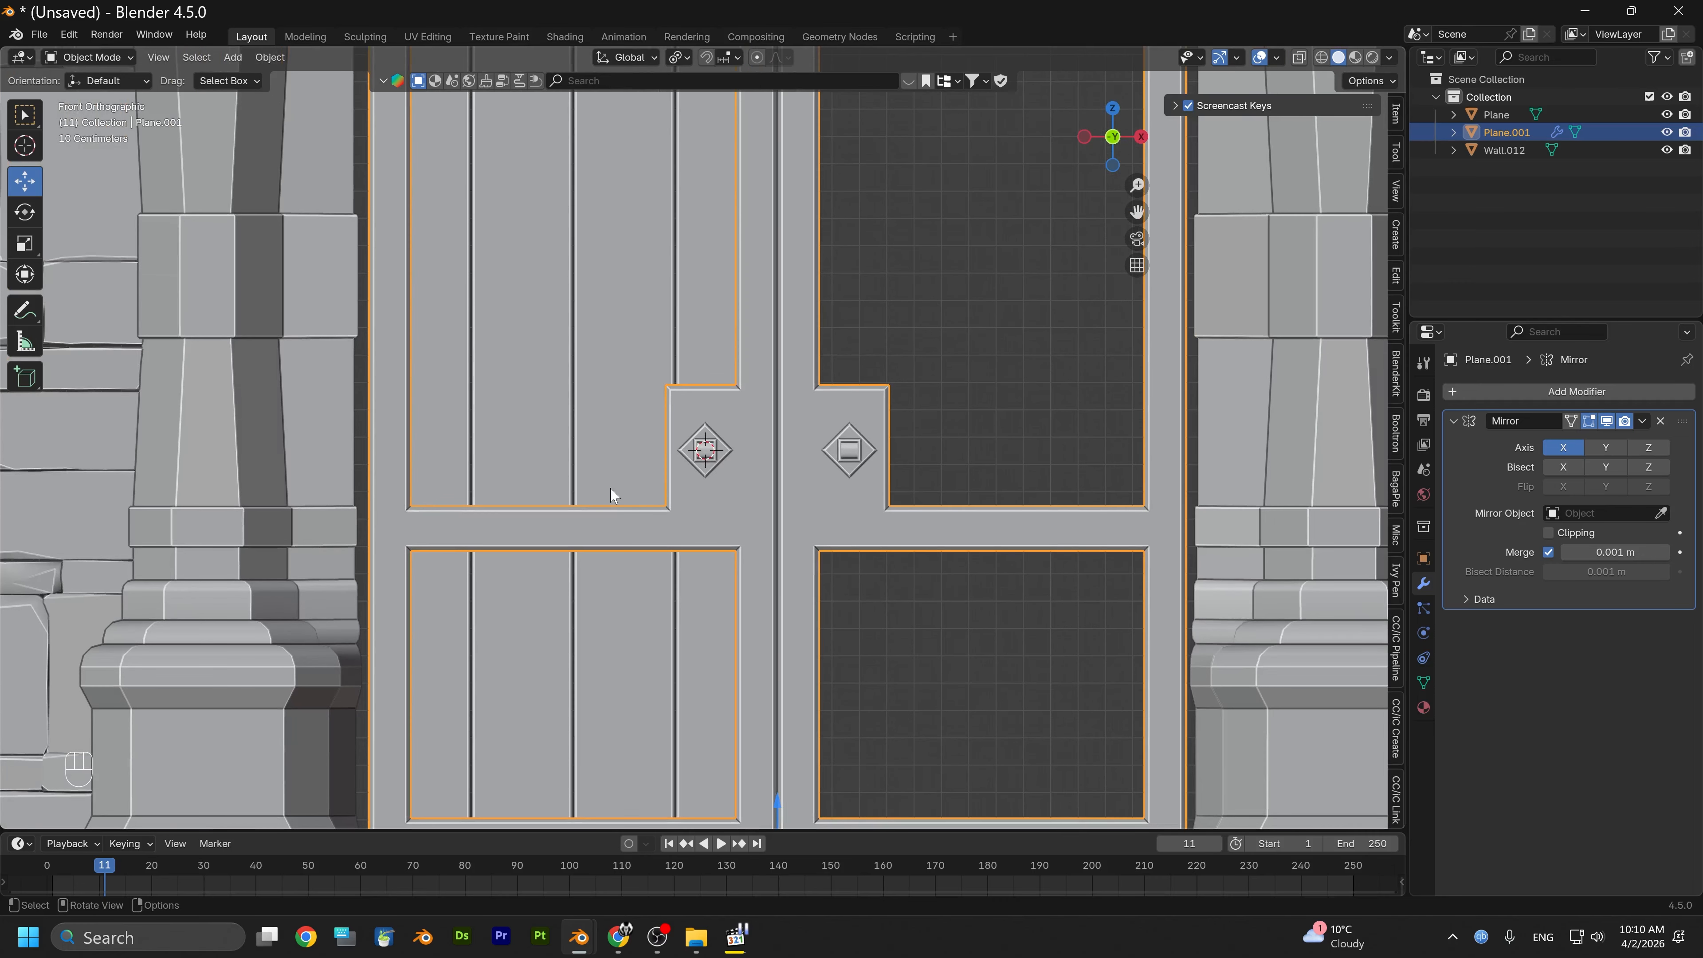
scroll(627, 487, up, 9)
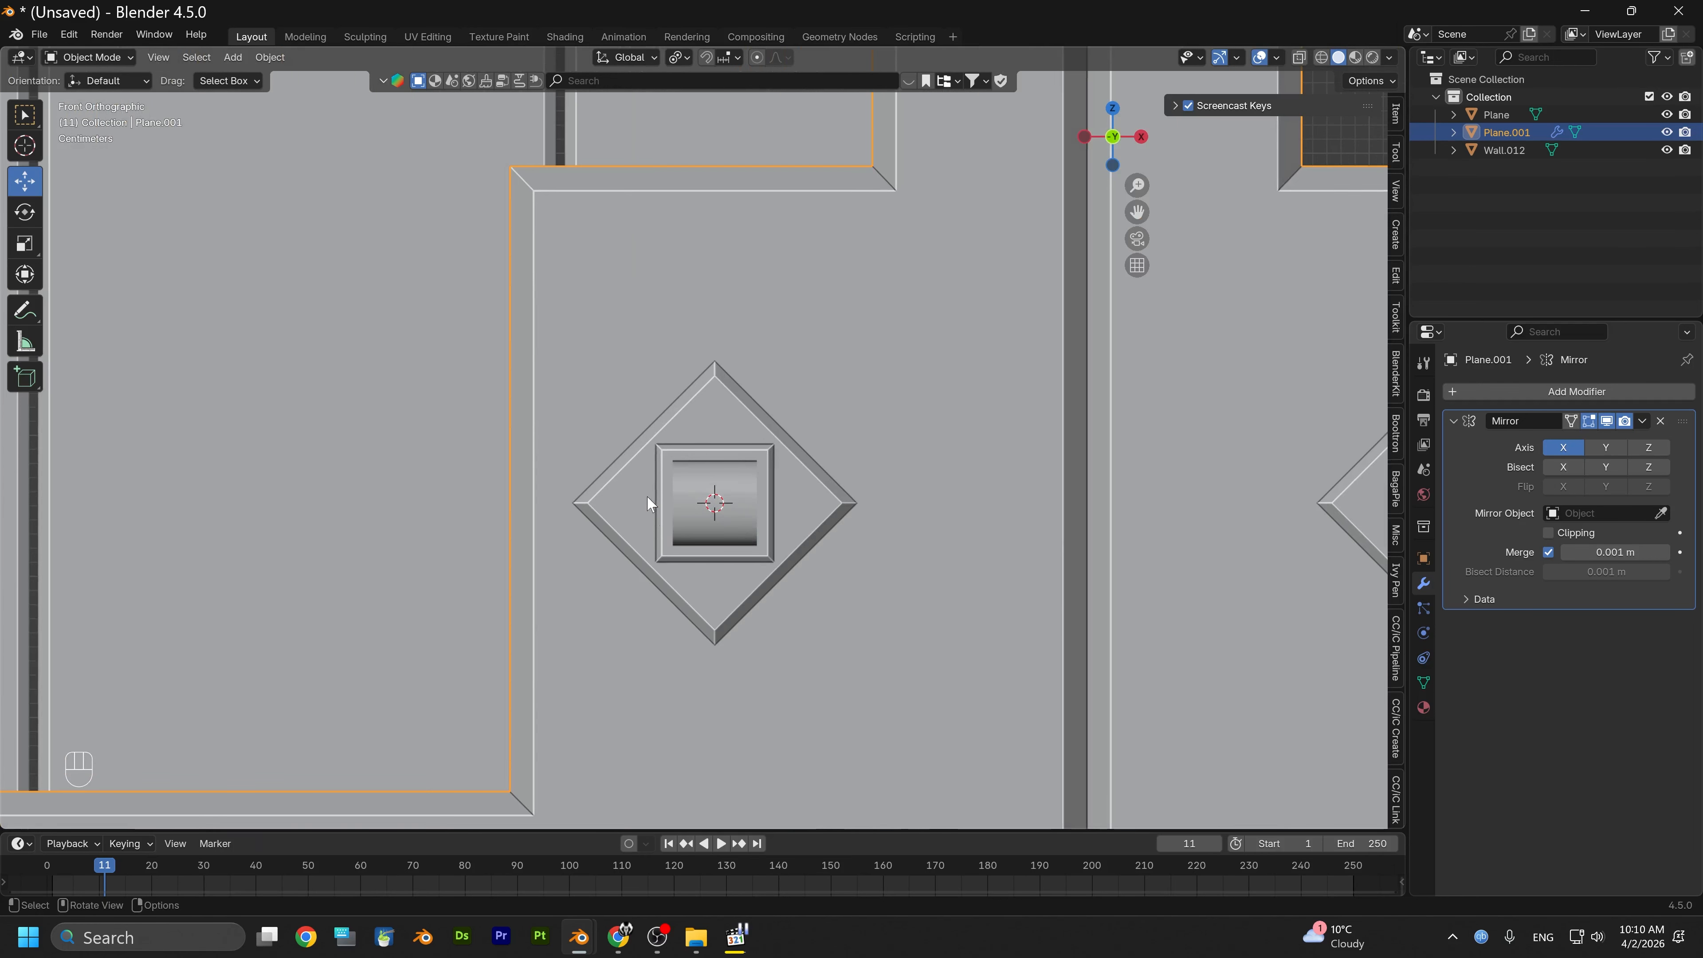
scroll(657, 524, down, 4)
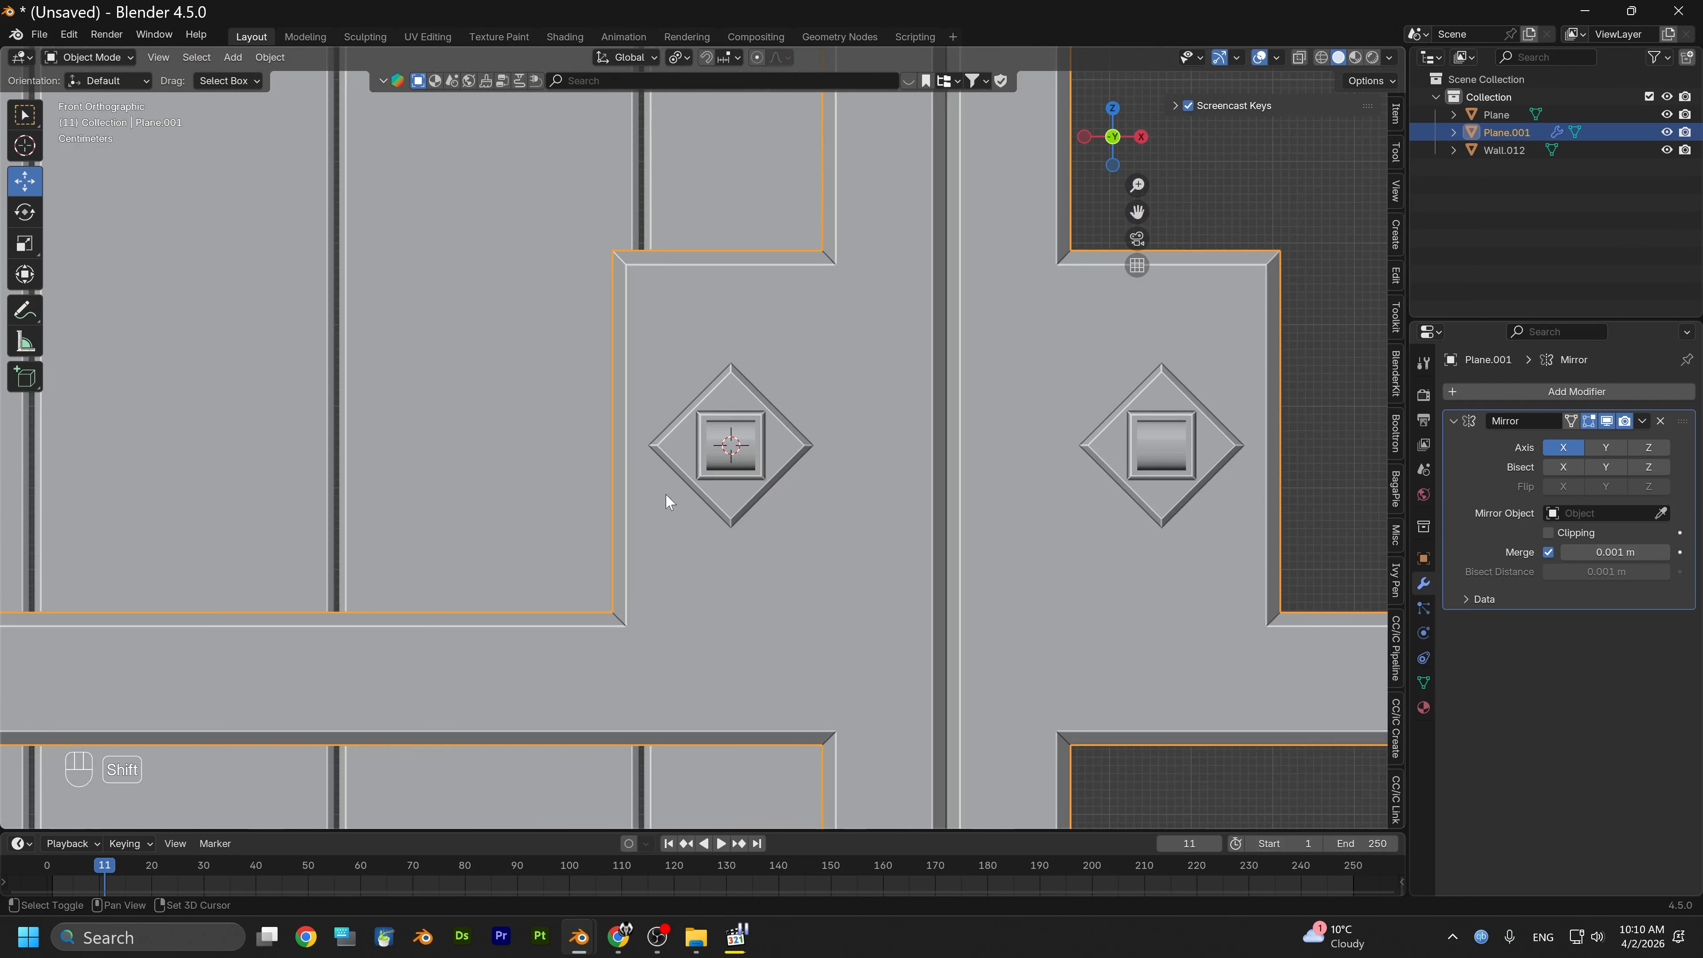
Add a mesh circle at the 3D cursor in the middle of the handle
key(shift+s)
click(661, 604)
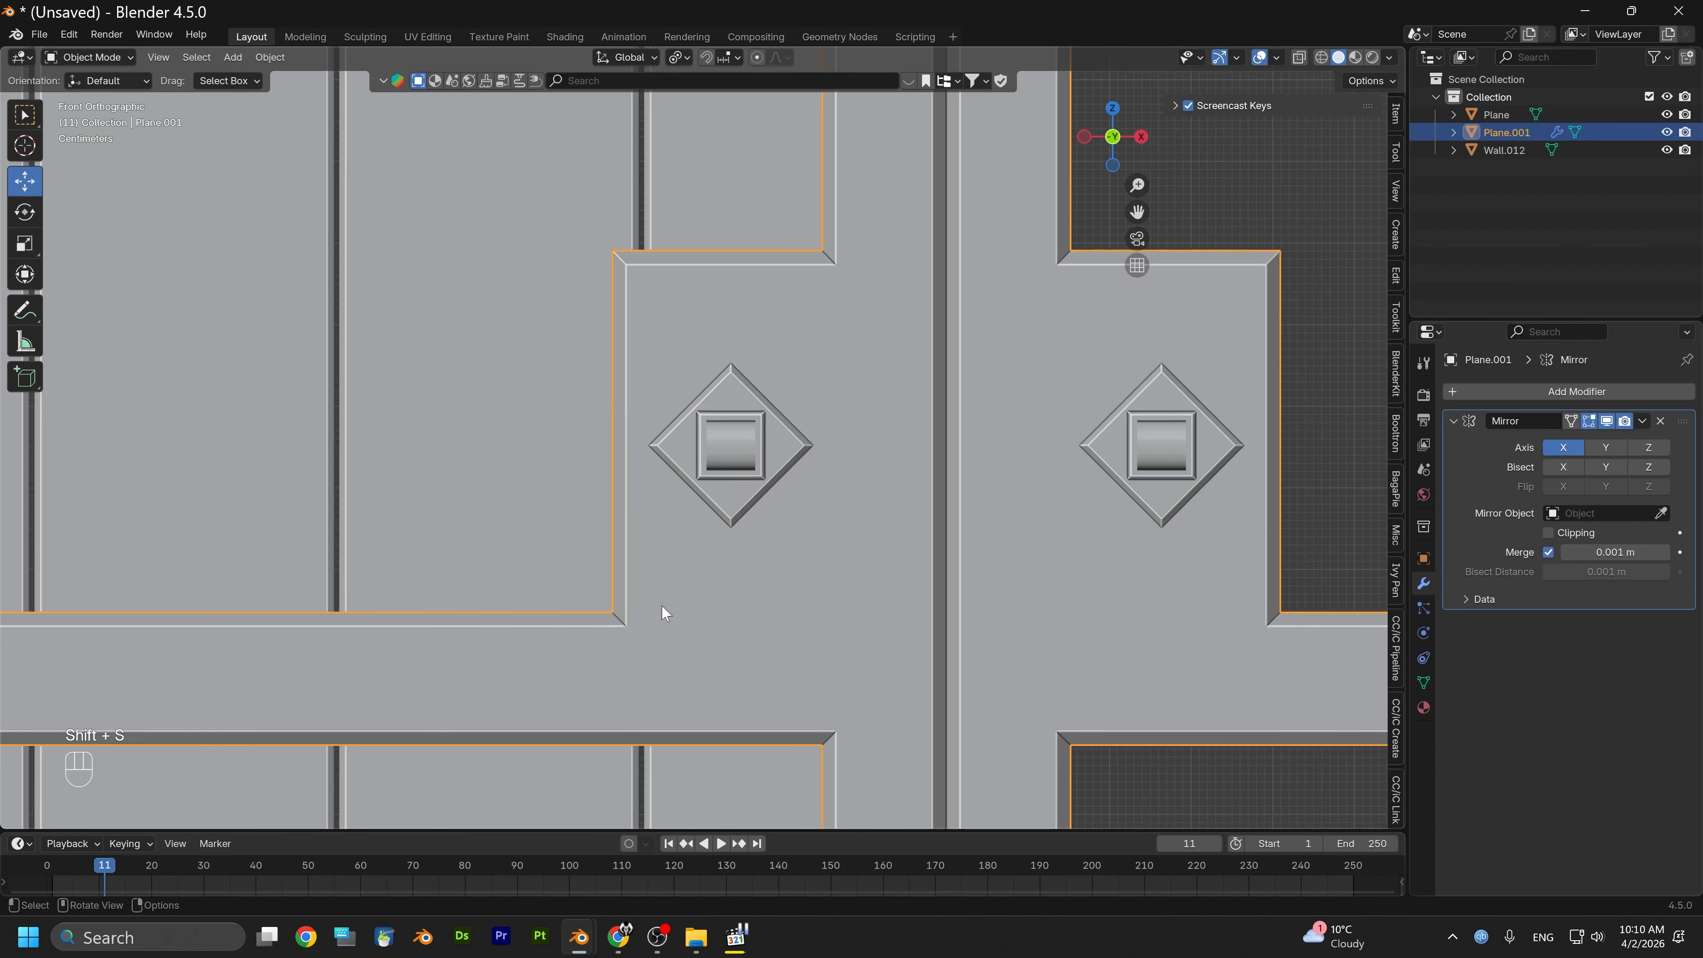
key(shift+a)
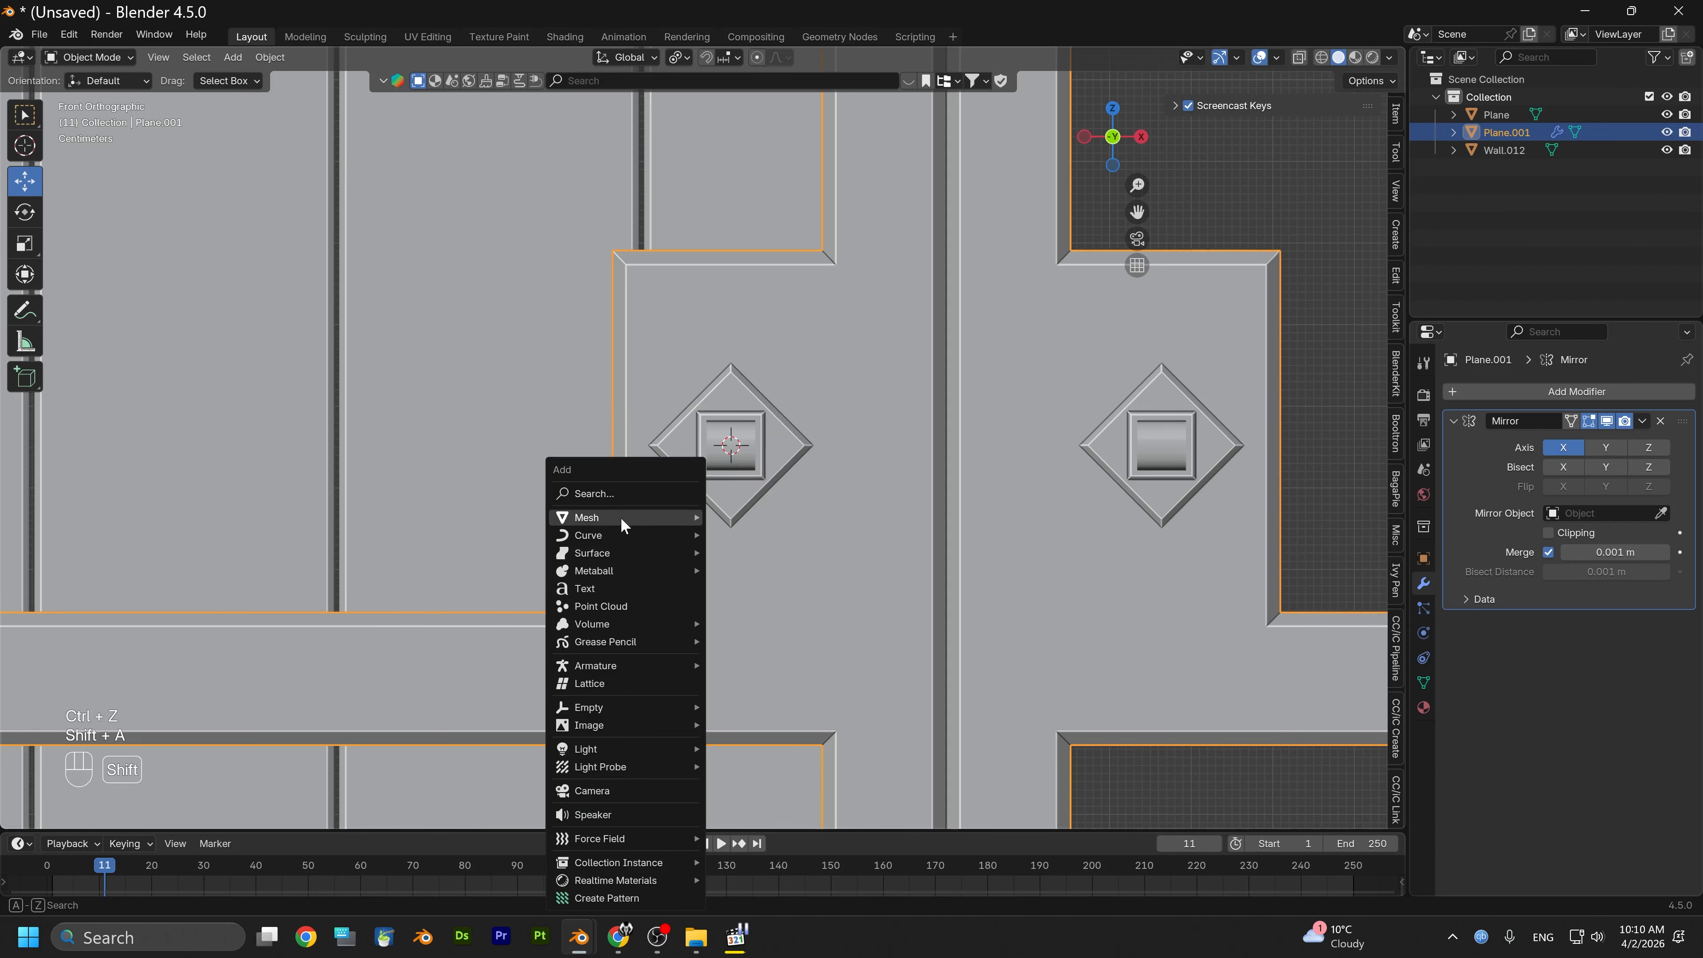
mouse_move(635, 515)
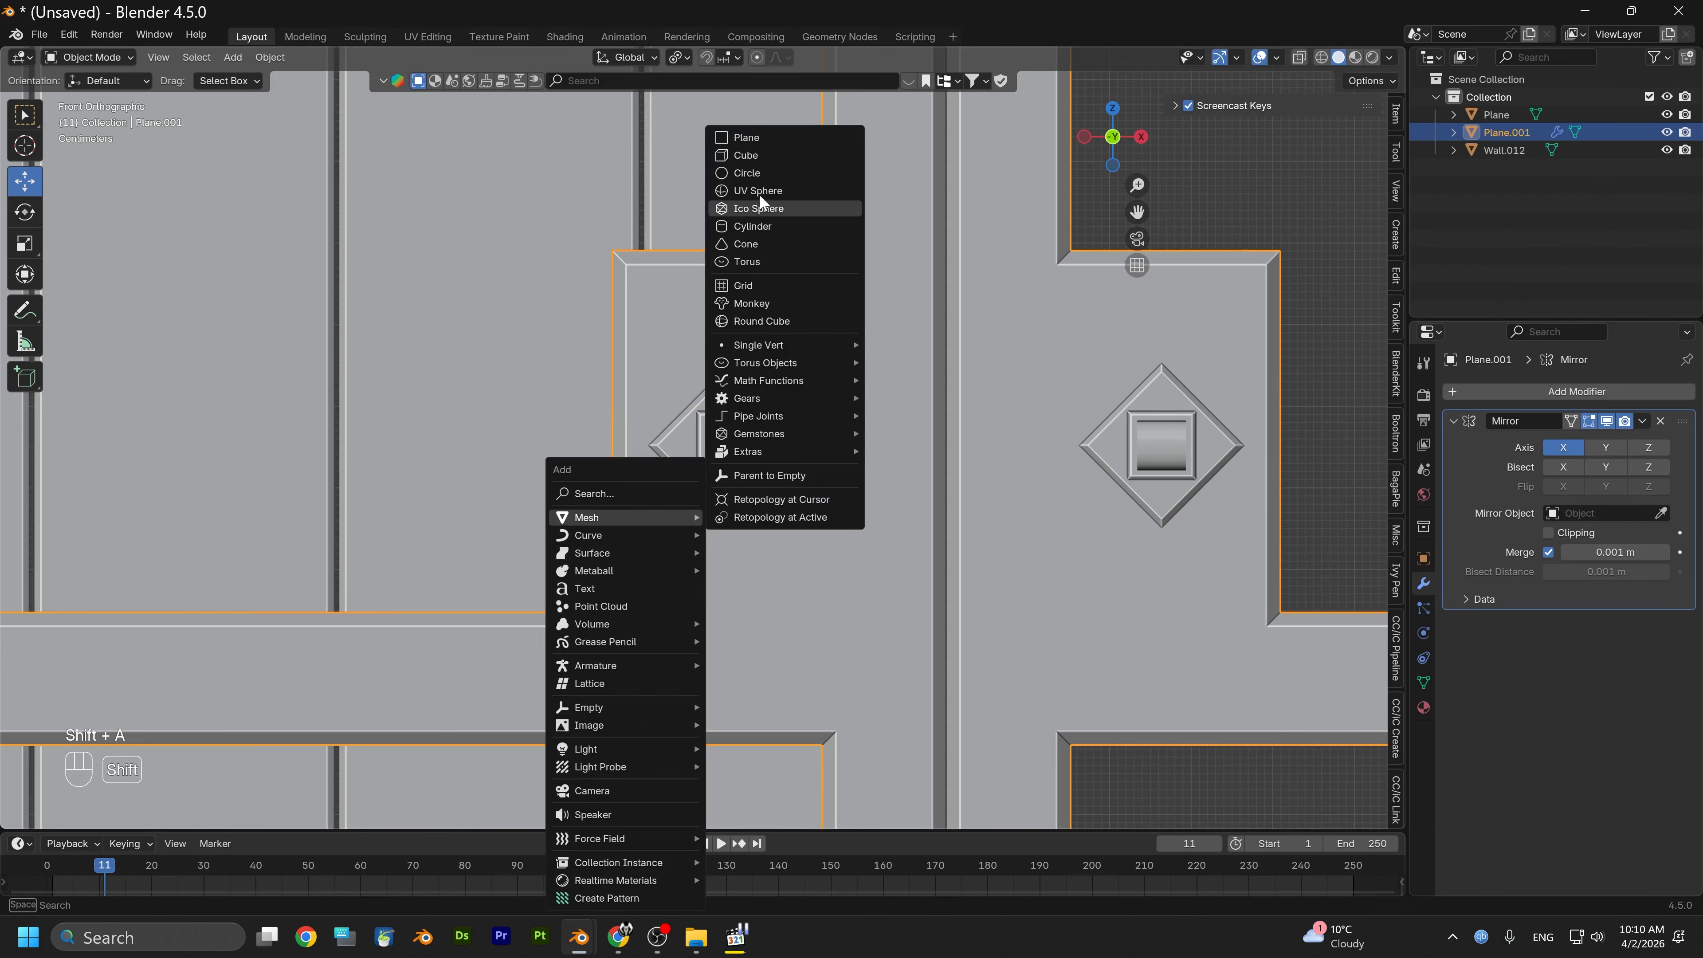
click(767, 171)
Rotate the circle 90° about the global X axis so it stands parallel to the door
key(r)
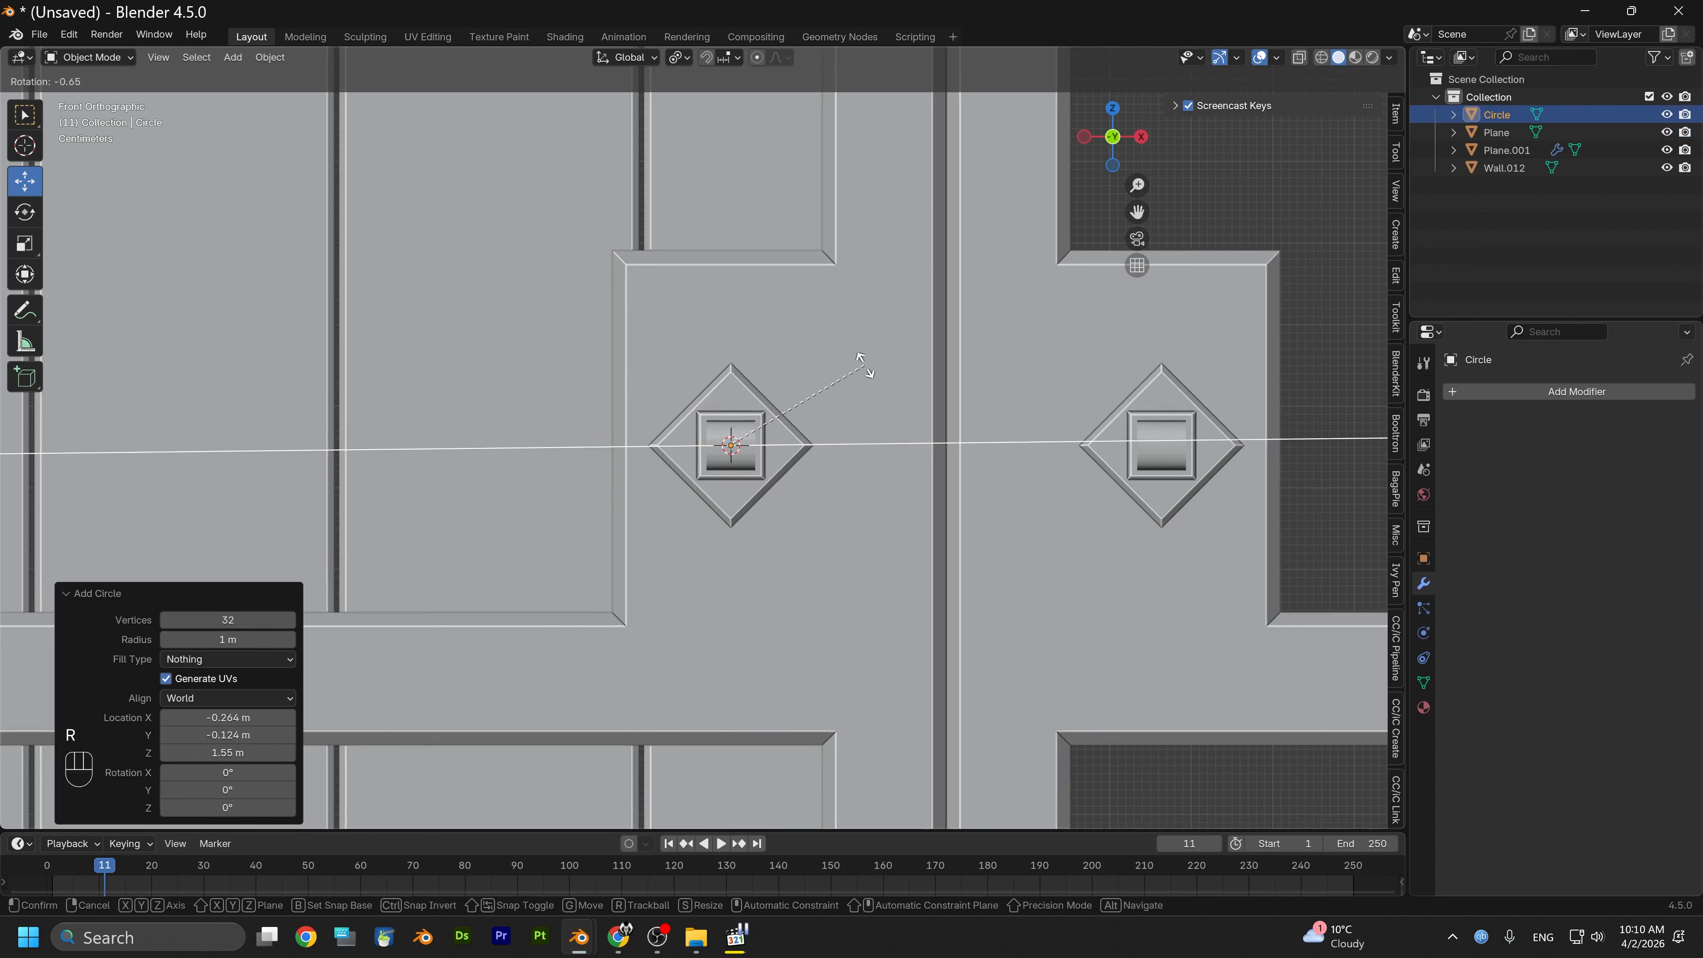
key(x)
key(9)
key(0)
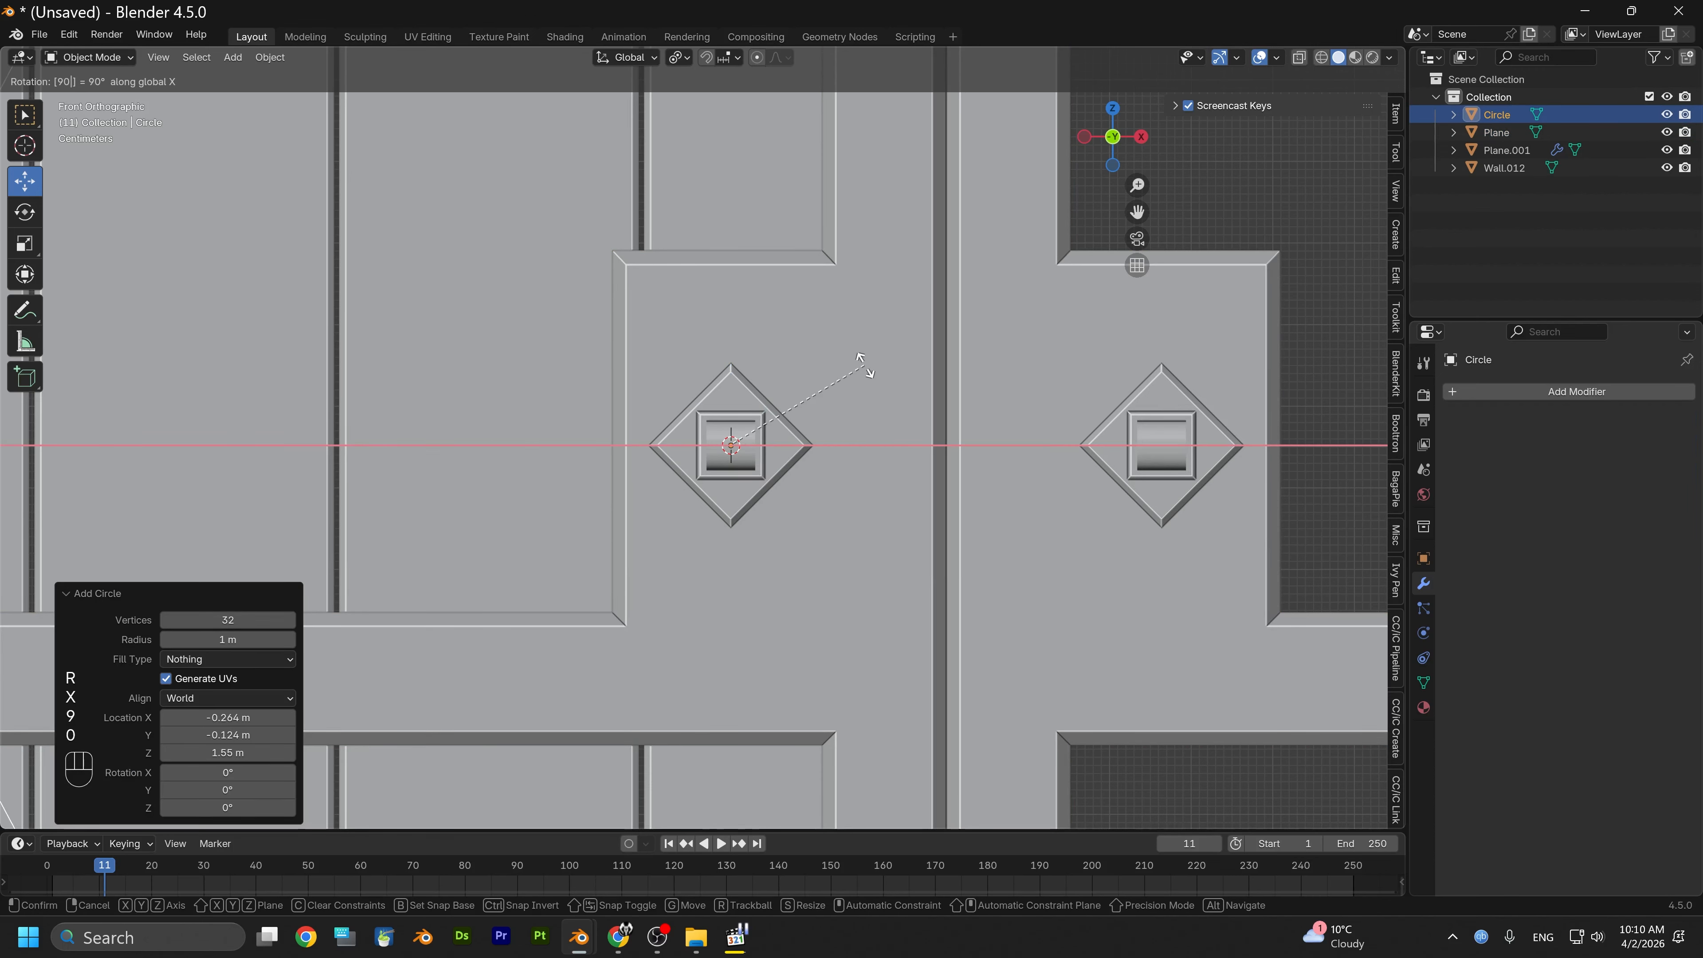
click(865, 365)
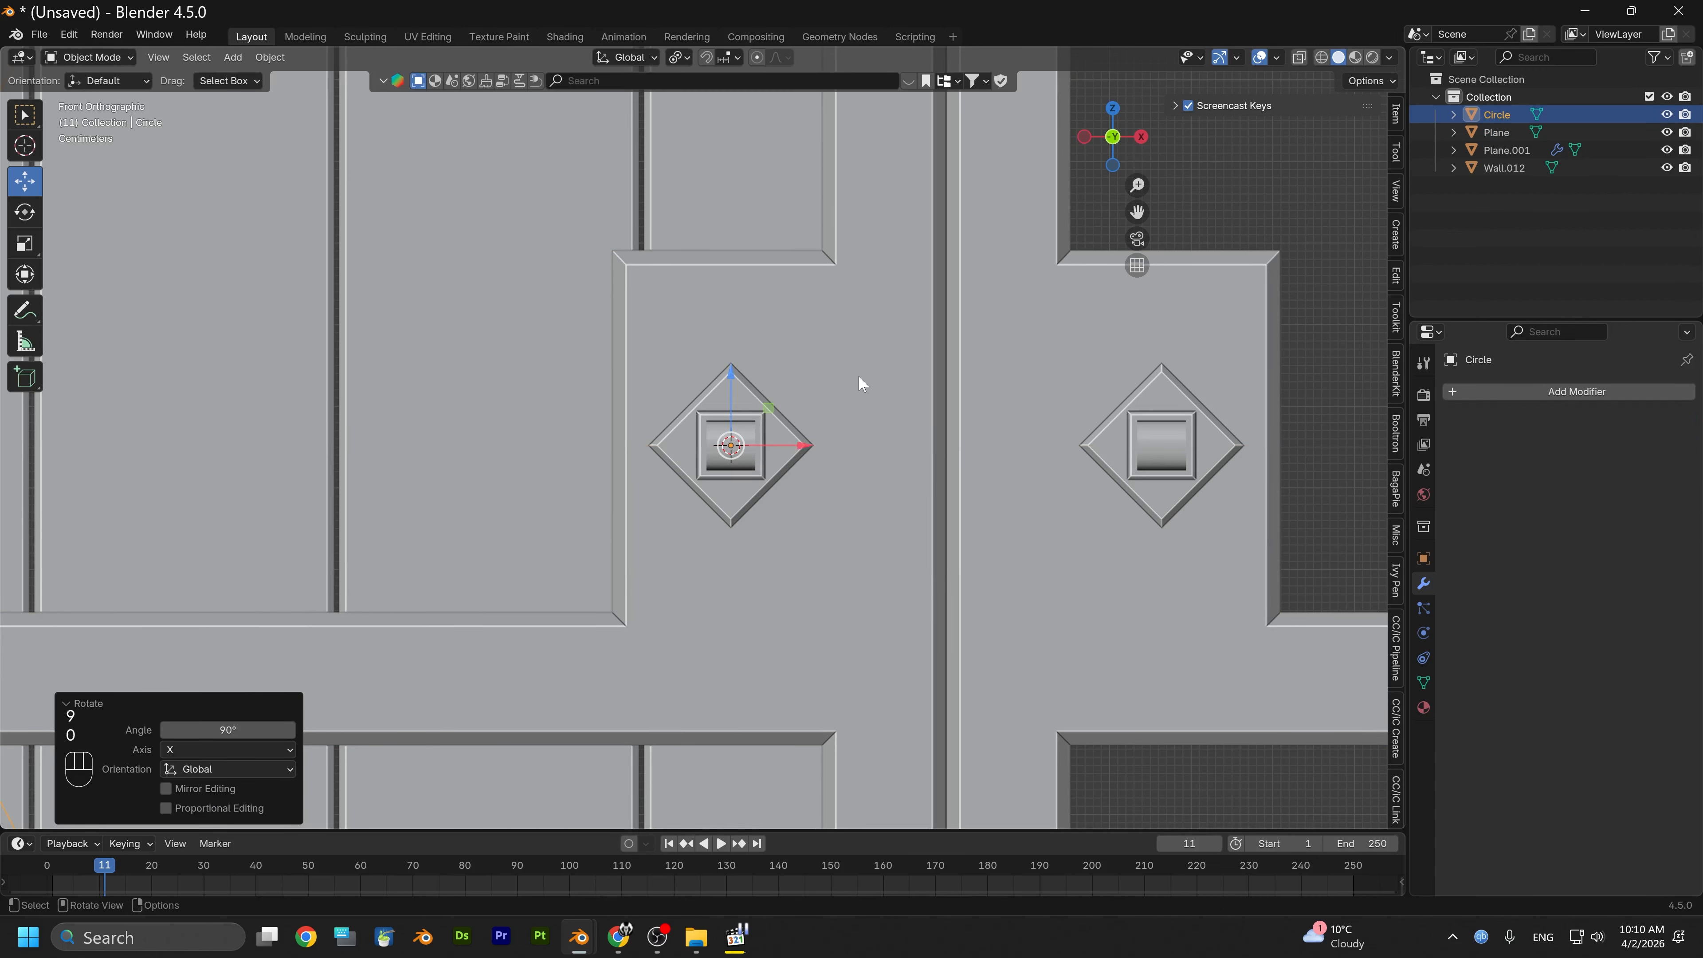
key(ctrl+z)
key(ctrl+shift+z)
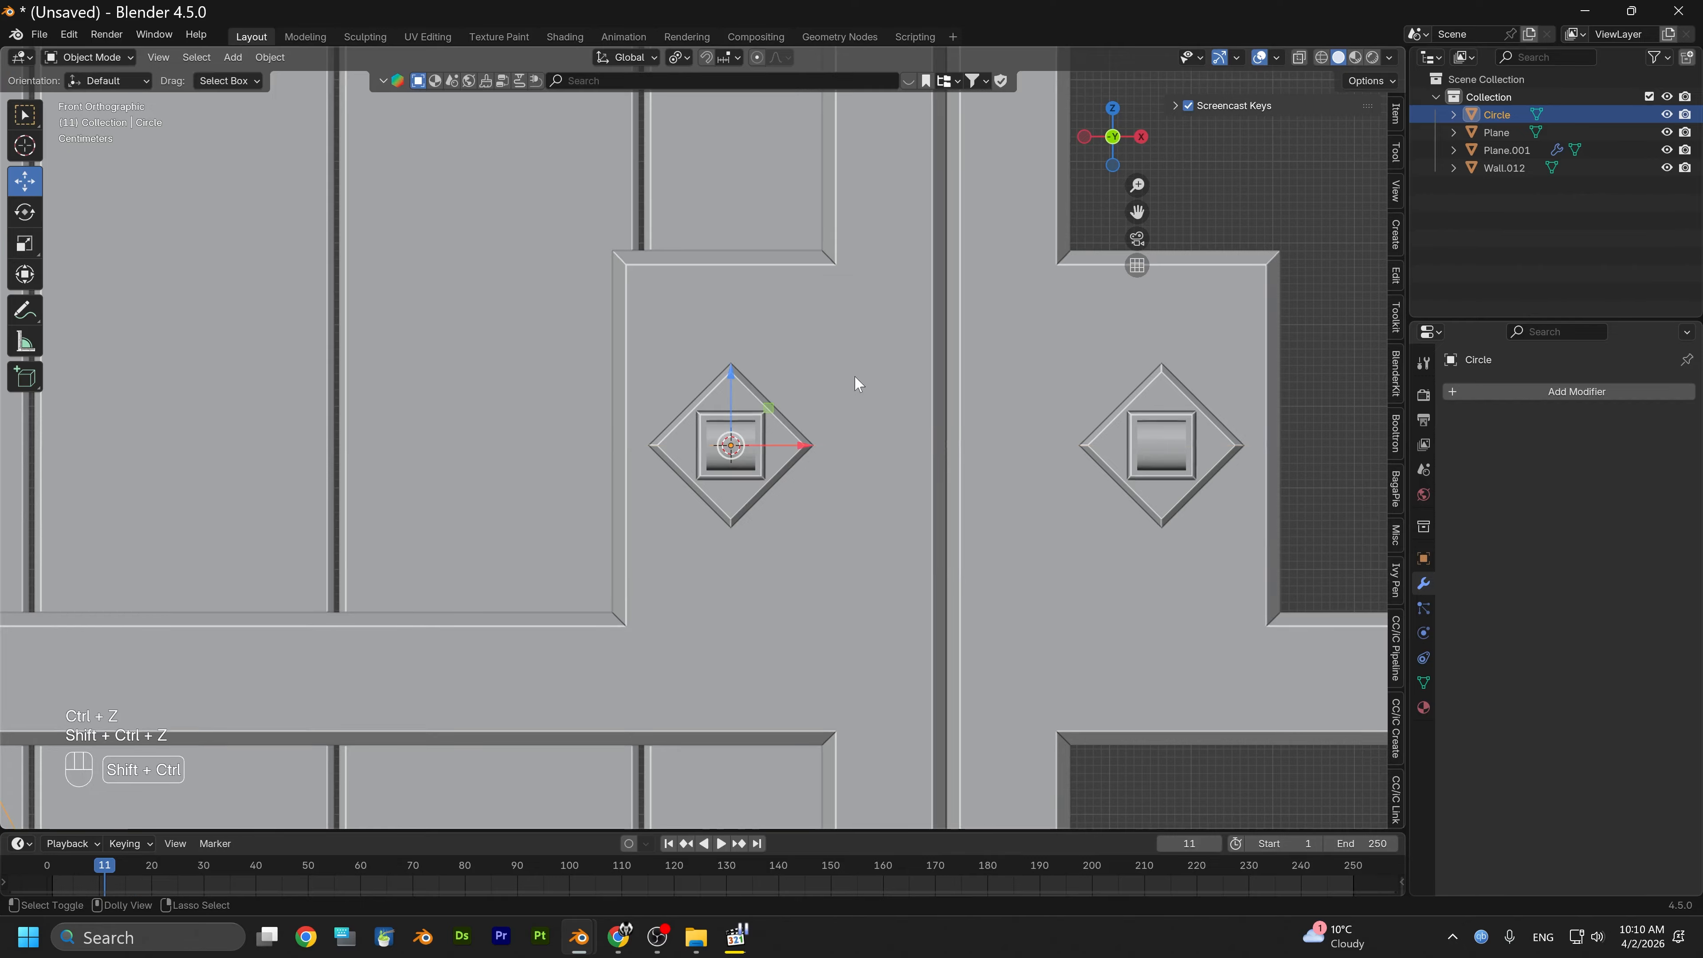
Scale the circle down to knocker-ring size, then lower it beneath the handle and move it about 0.042 m outward from the door
key(s)
key(s)
key(s)
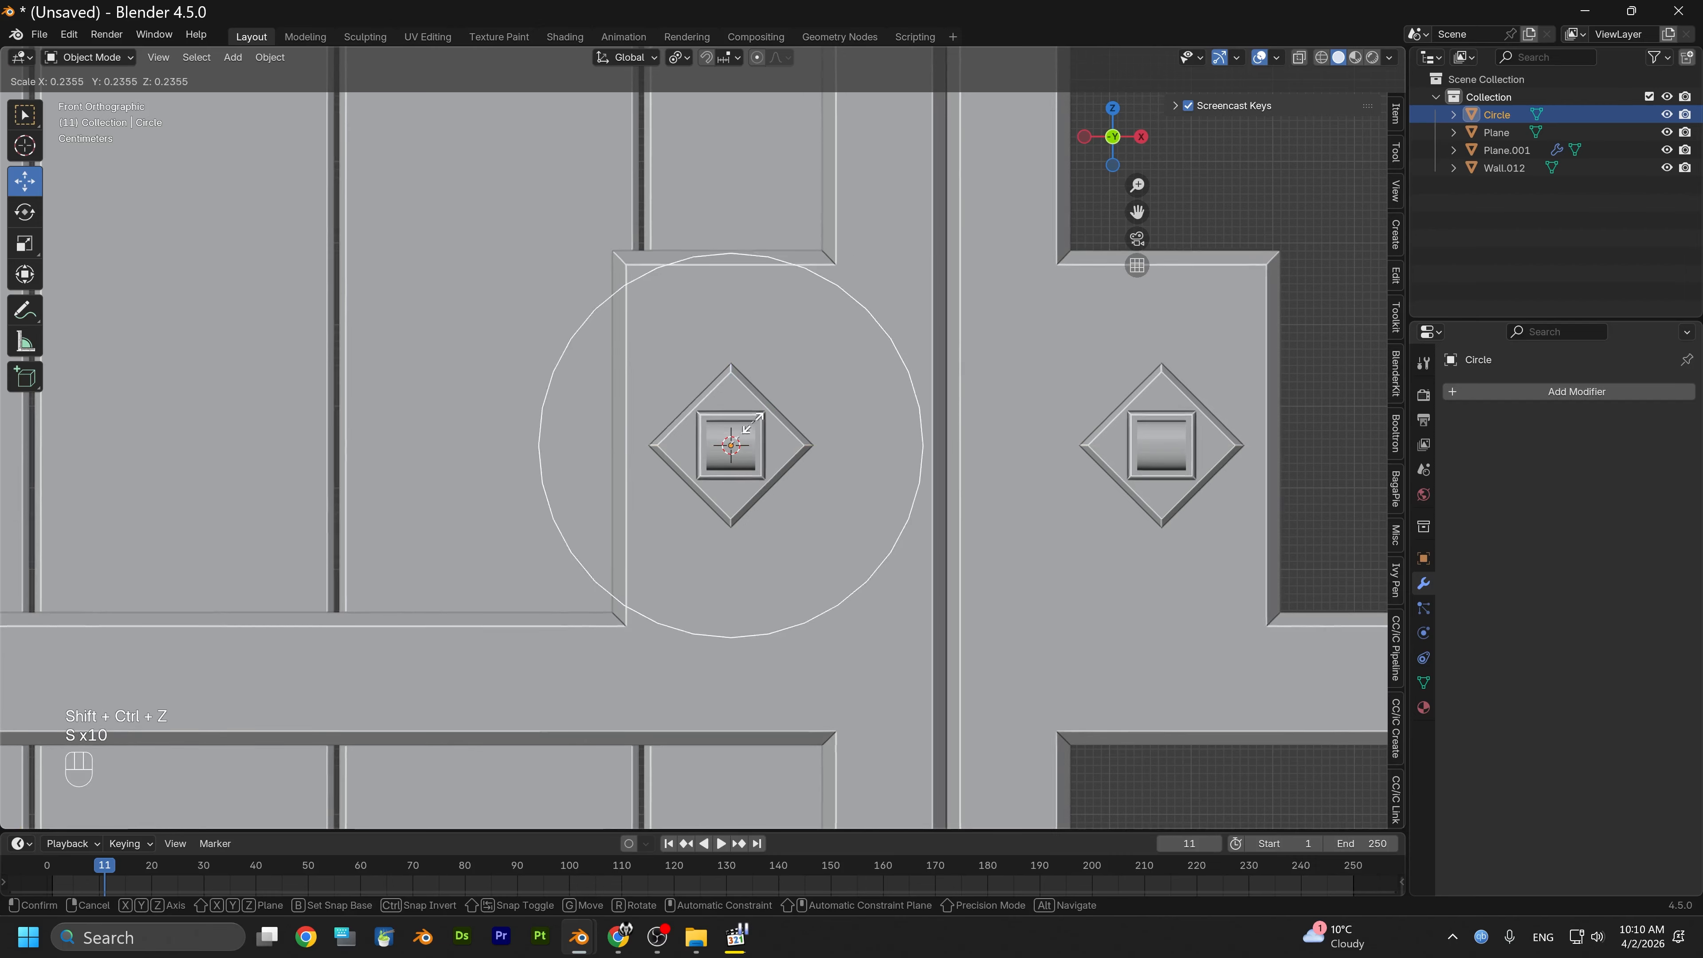
click(753, 430)
drag(728, 403, 843, 558)
drag(665, 553, 695, 556)
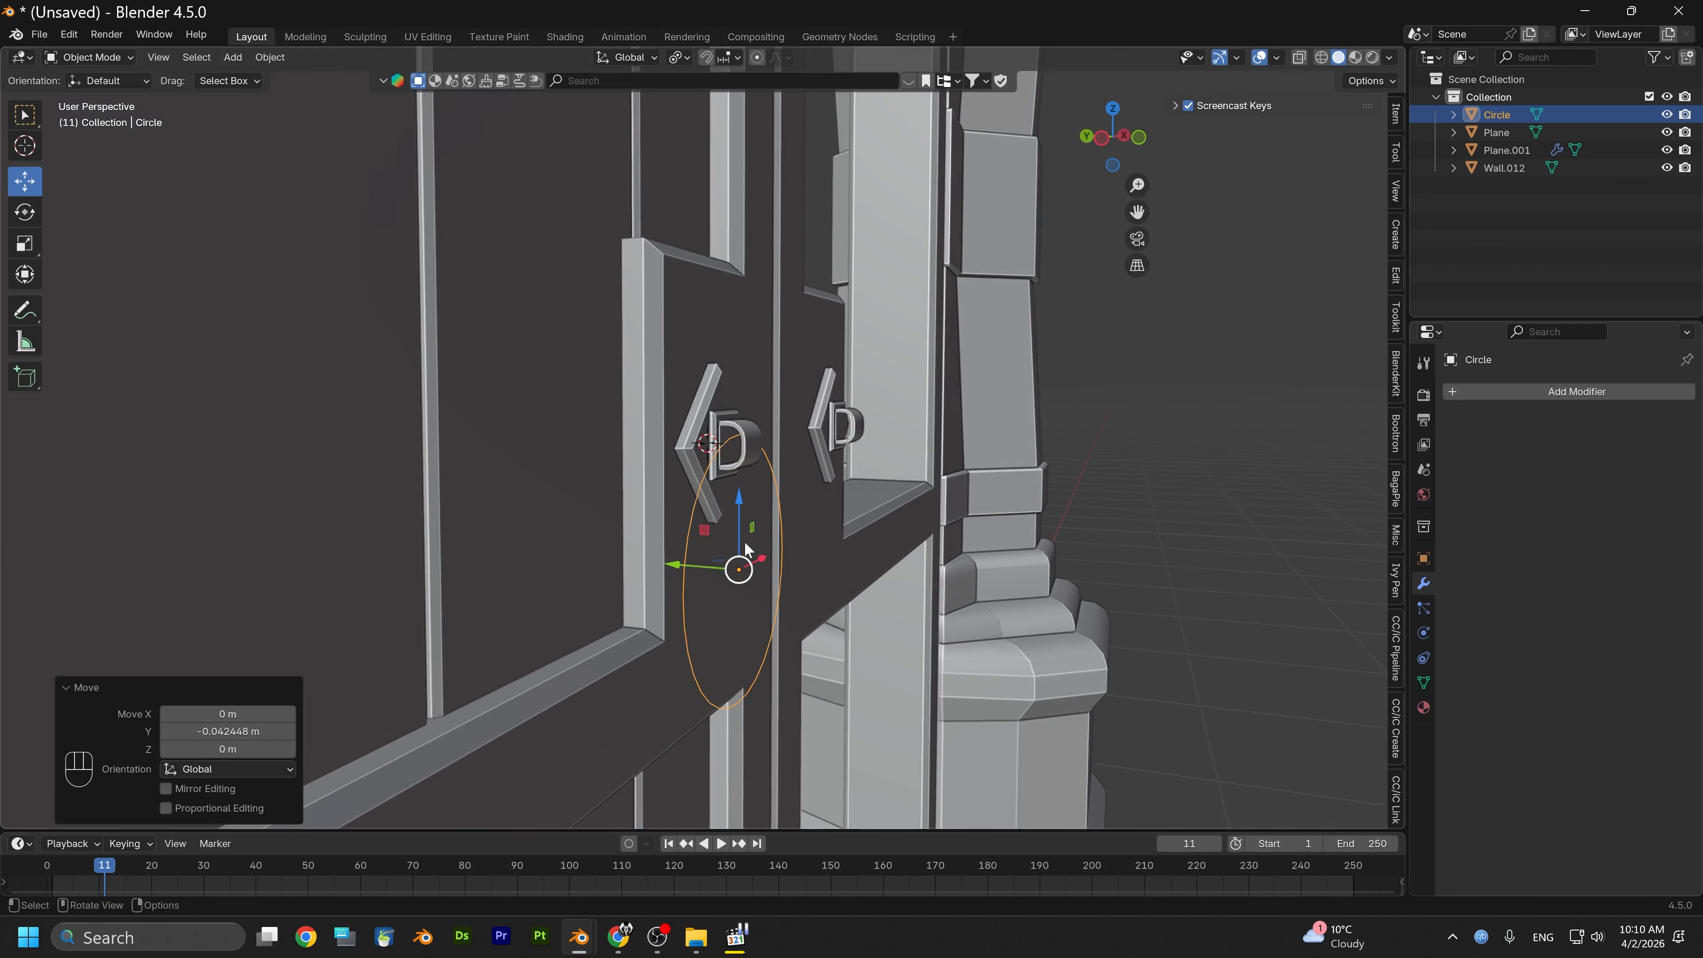
alt+drag(841, 500, 720, 494)
drag(513, 456, 514, 465)
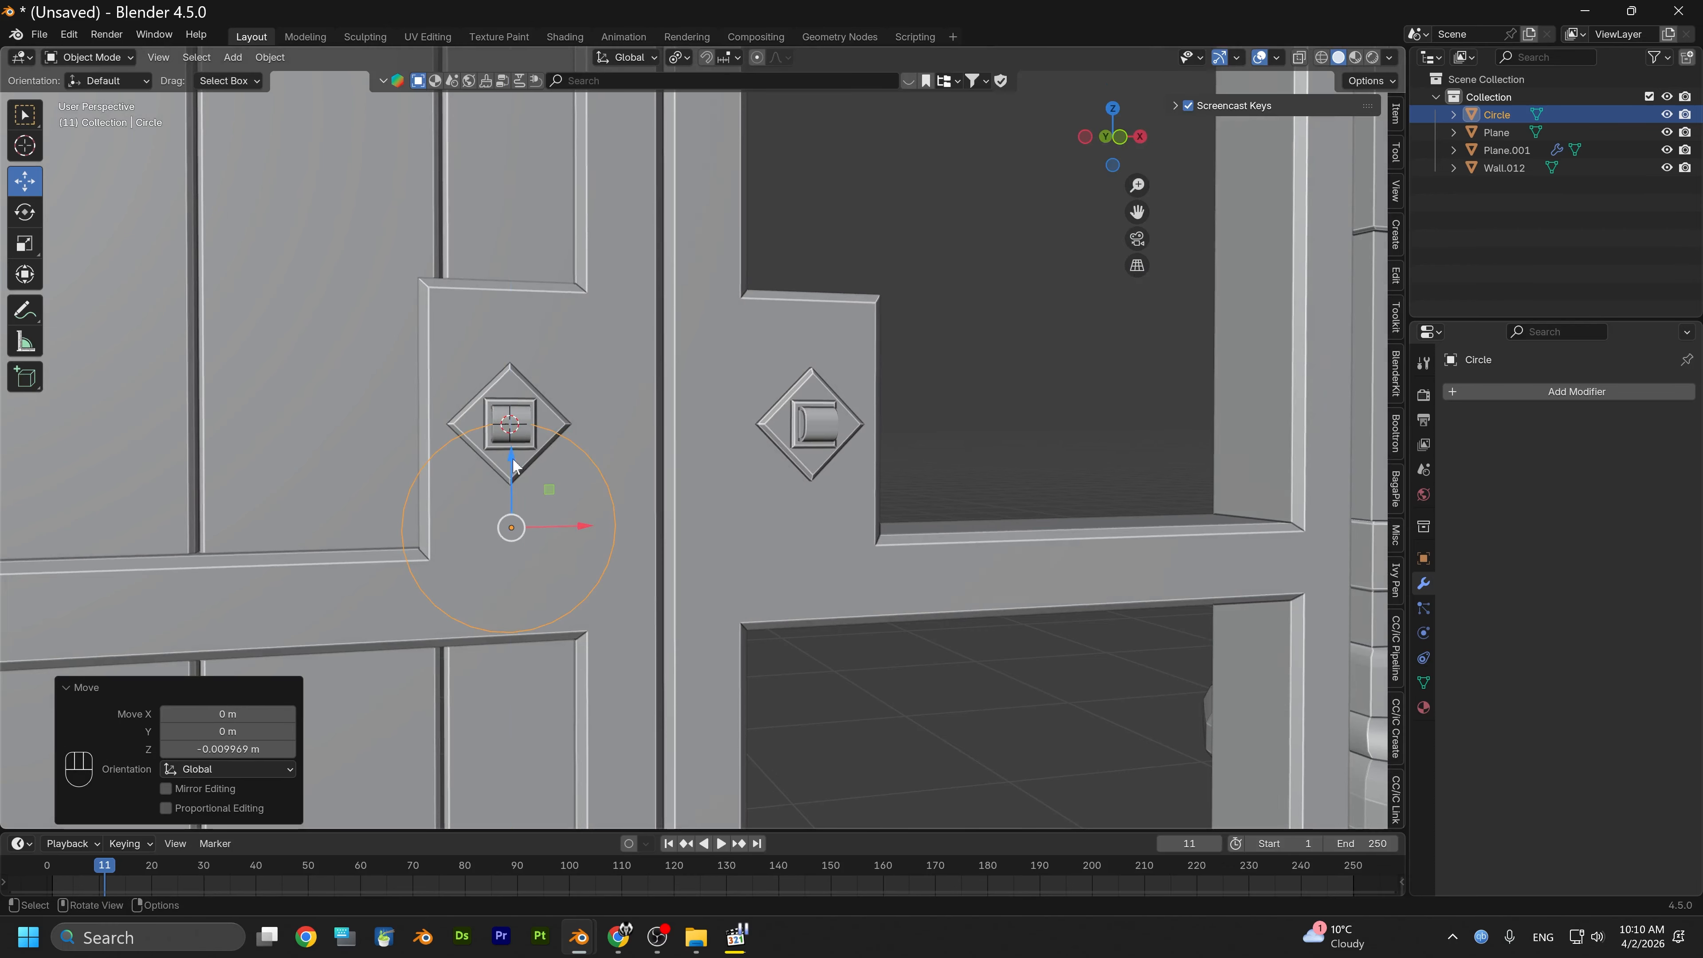
Shrink the circle slightly in front view and raise it about 0.009 m so its top sits inside the handle
click(1119, 137)
scroll(885, 368, up, 5)
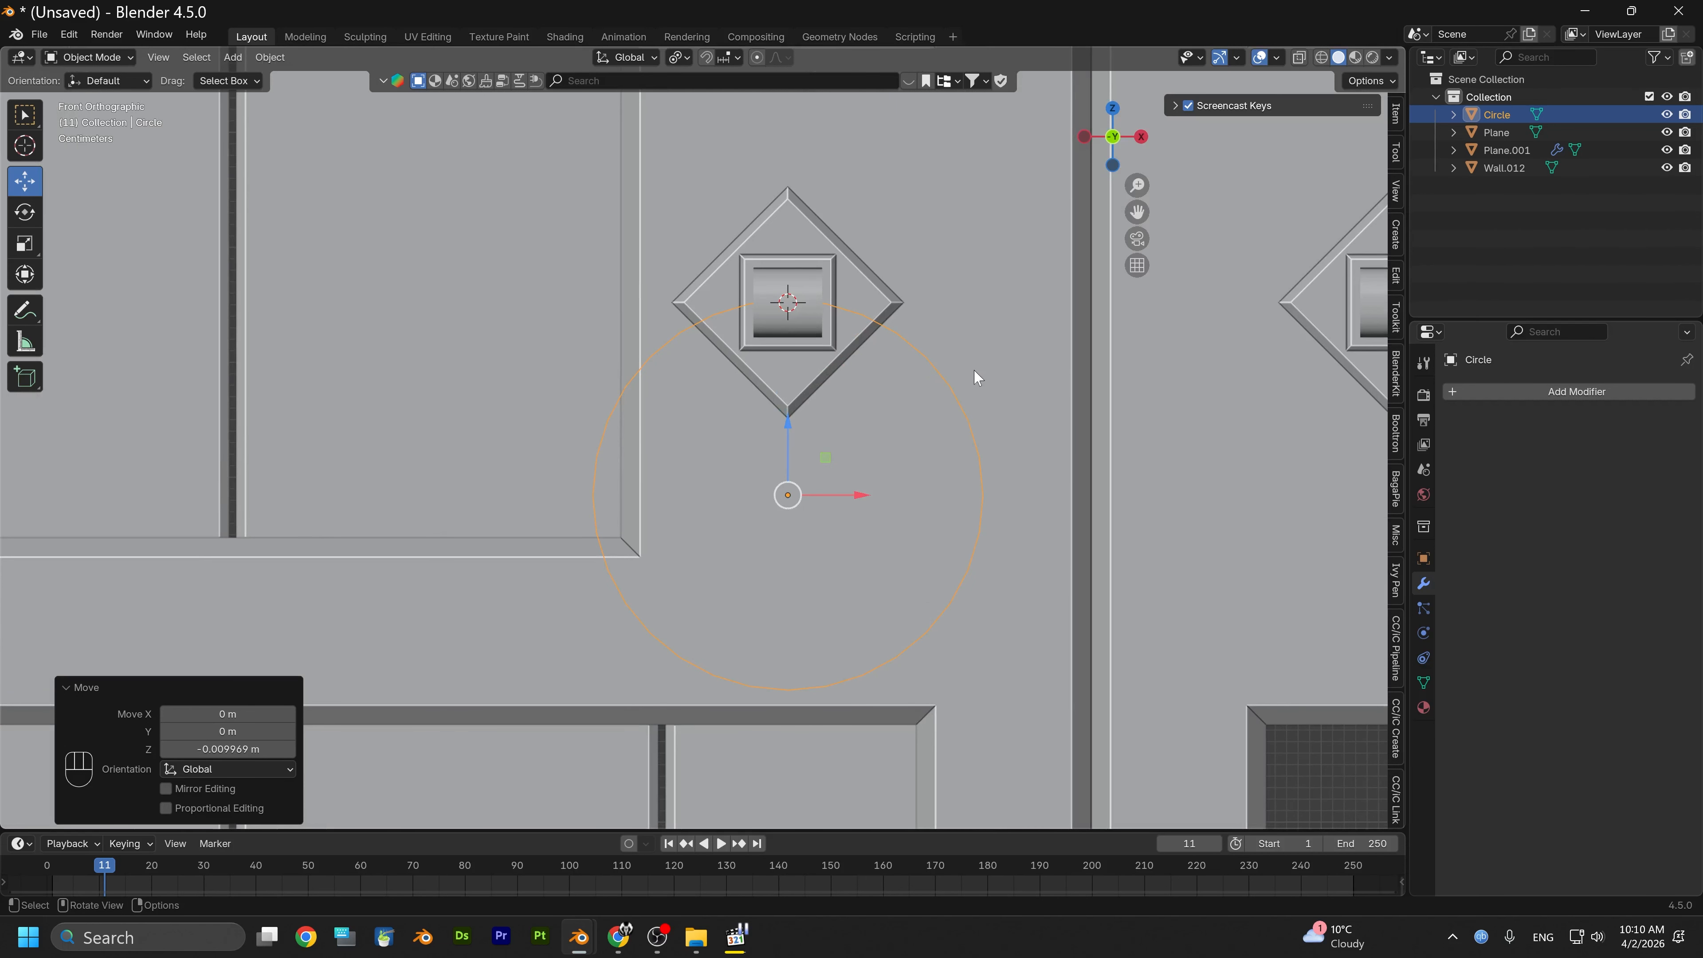
key(s)
click(933, 391)
drag(788, 451, 785, 432)
scroll(767, 456, down, 3)
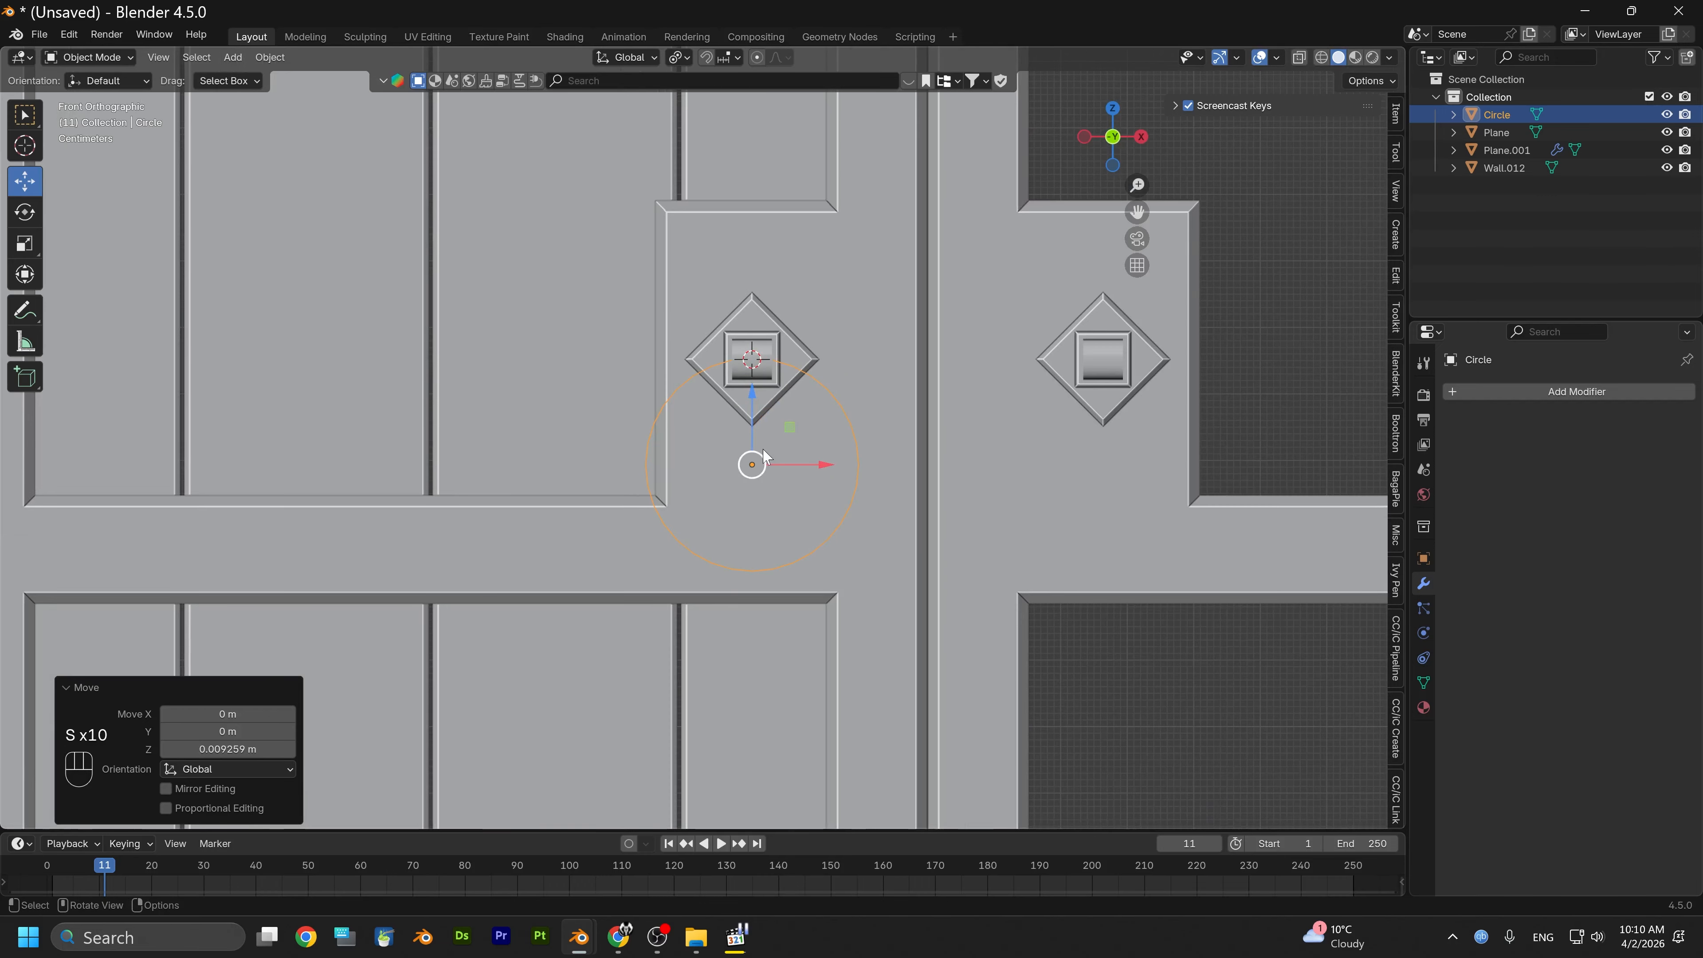
scroll(766, 457, down, 1)
scroll(762, 456, down, 1)
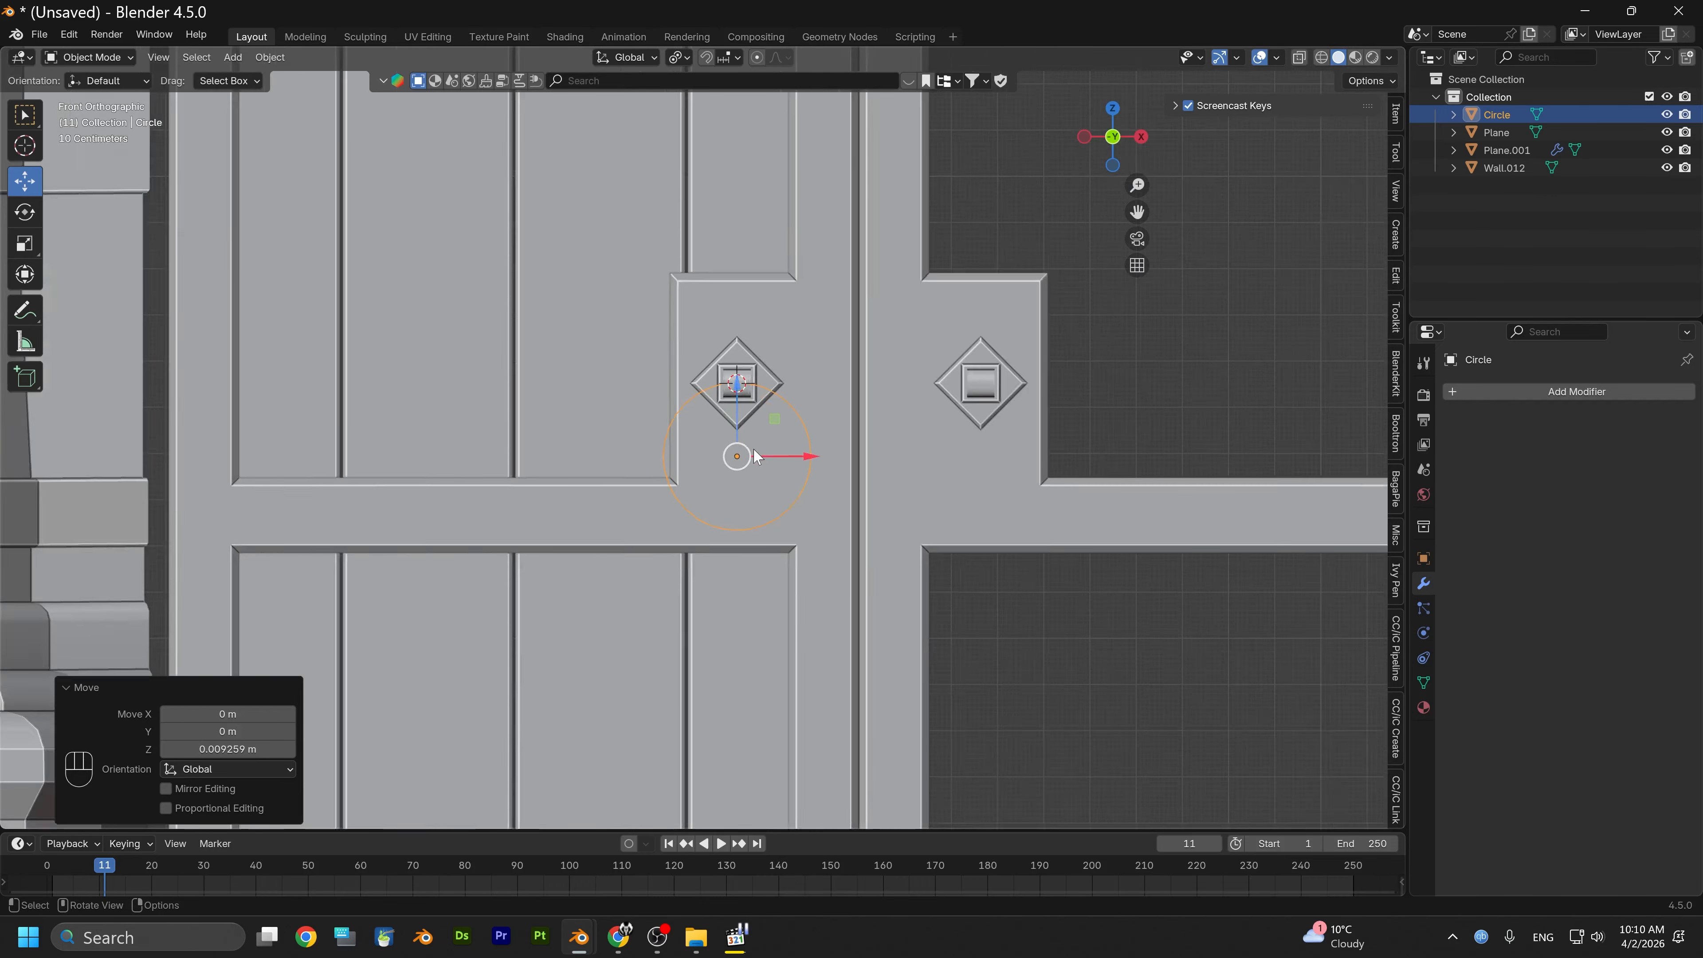
Convert the circle outline below the door's diamond-shaped plate from a mesh to a curve
scroll(757, 457, up, 3)
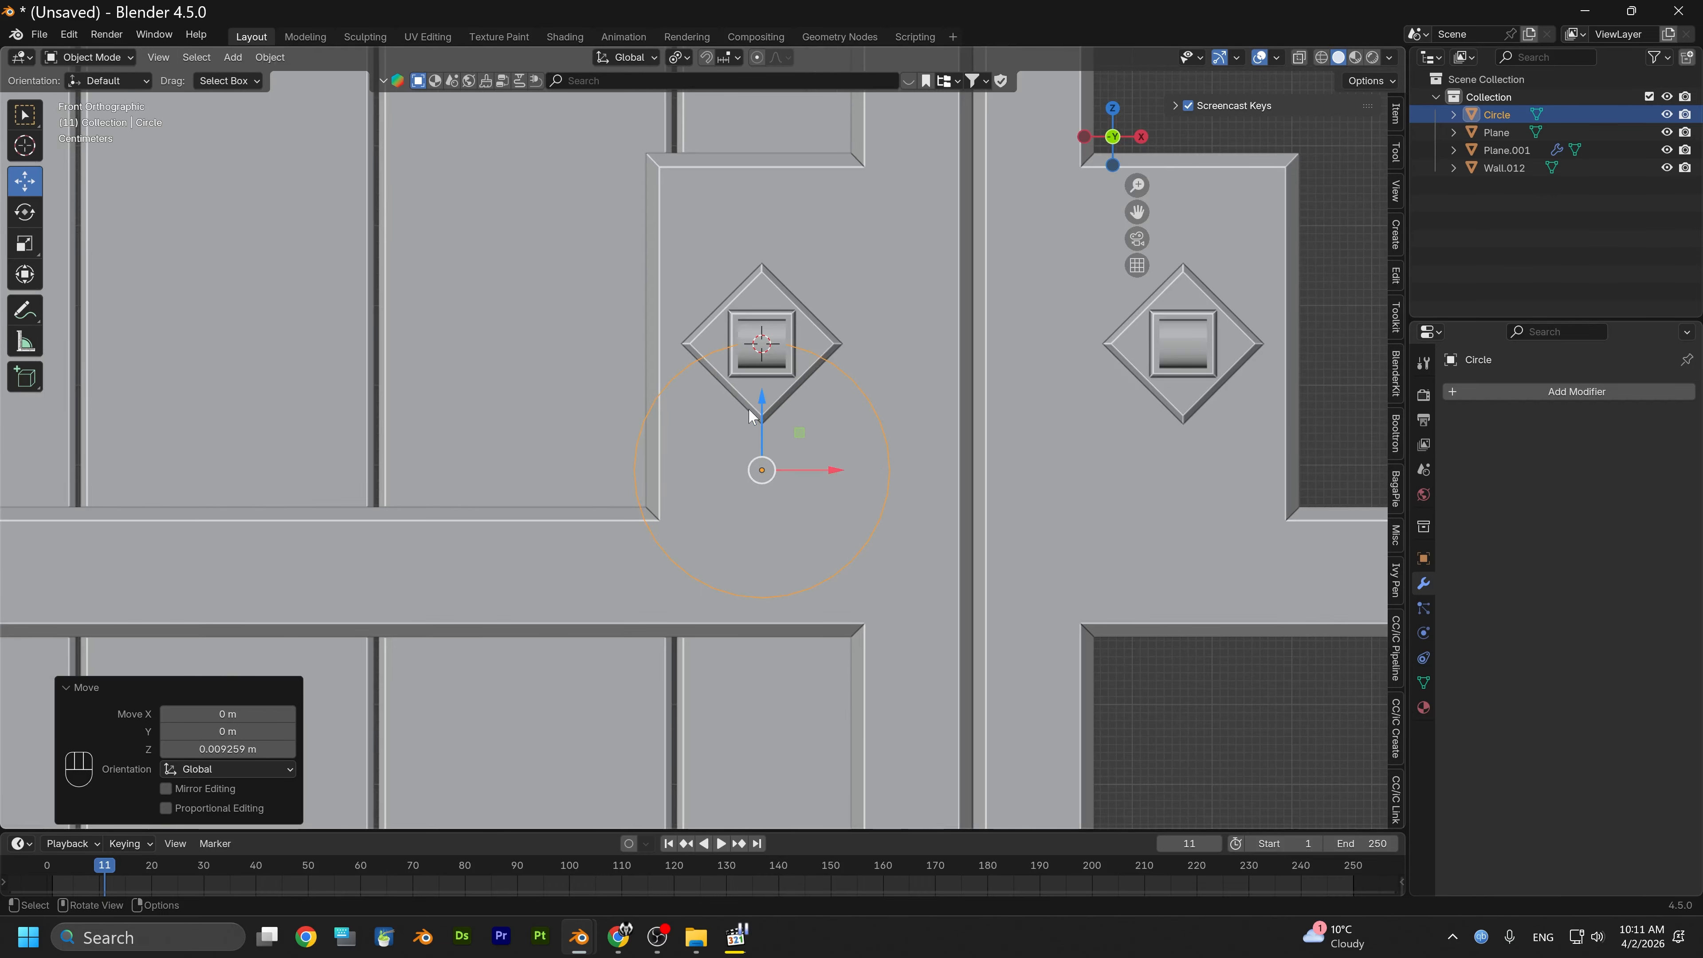
scroll(740, 409, down, 4)
mouse_move(842, 415)
alt+mouse_down()
mouse_move(673, 491)
mouse_move(820, 445)
mouse_move(963, 431)
mouse_move(829, 437)
alt+mouse_up()
scroll(829, 437, up, 4)
click(762, 349)
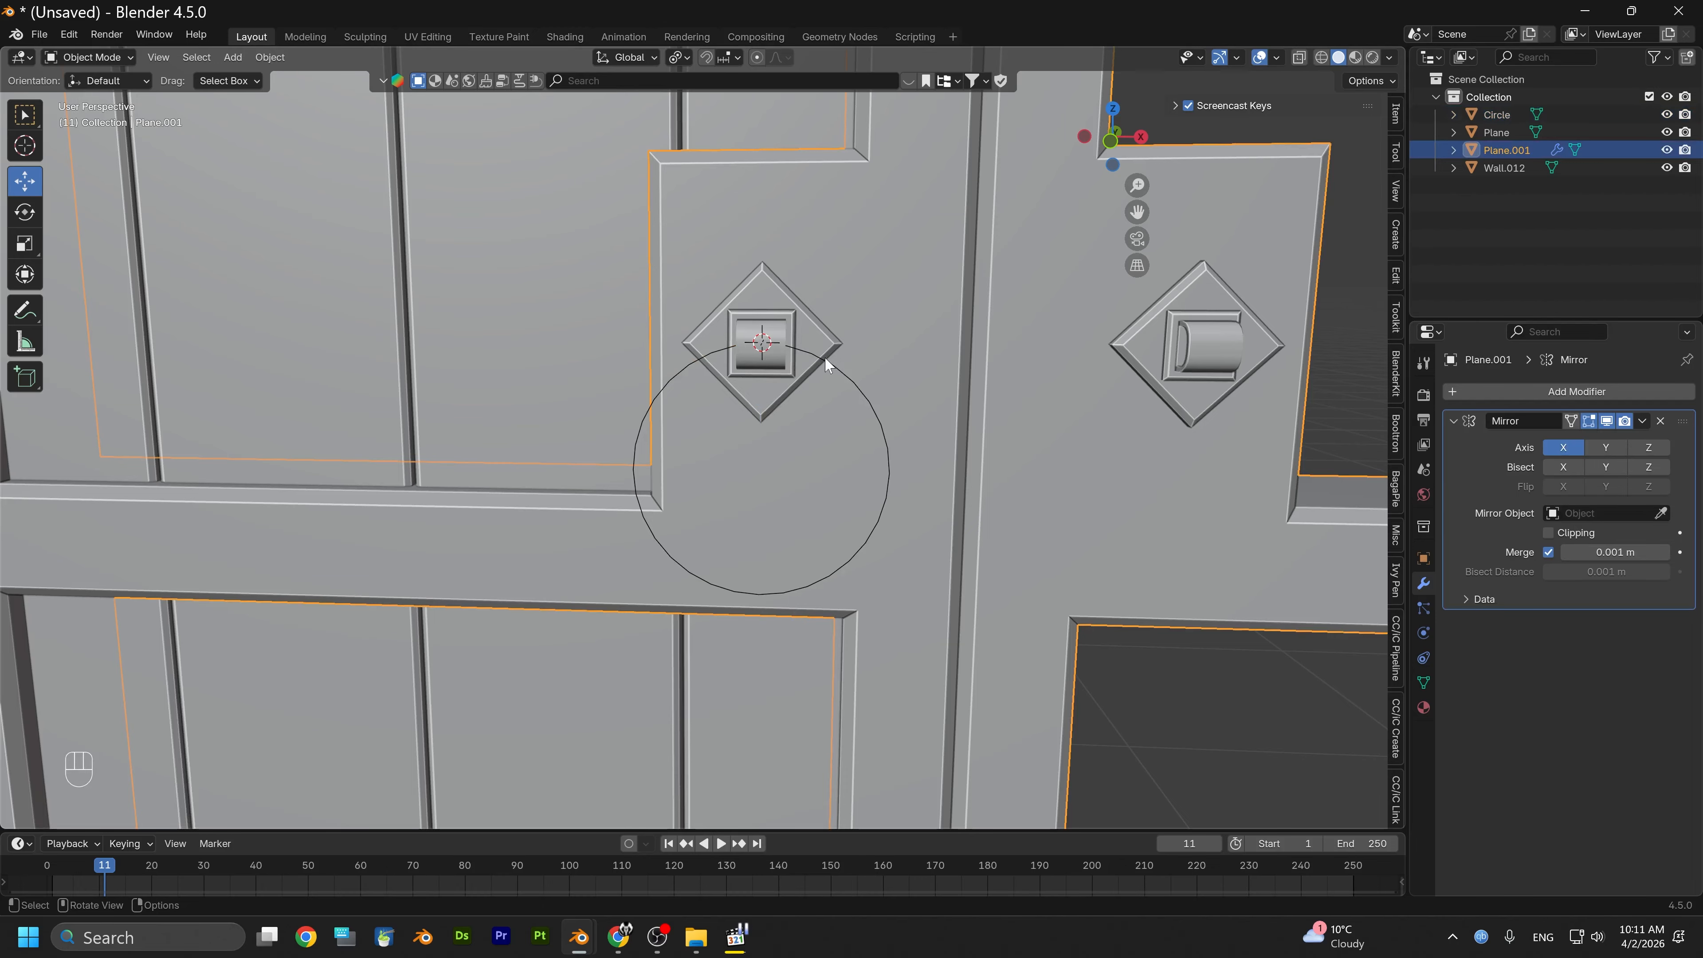
alt+drag(748, 373, 909, 421)
scroll(741, 358, up, 3)
click(702, 314)
scroll(903, 398, down, 2)
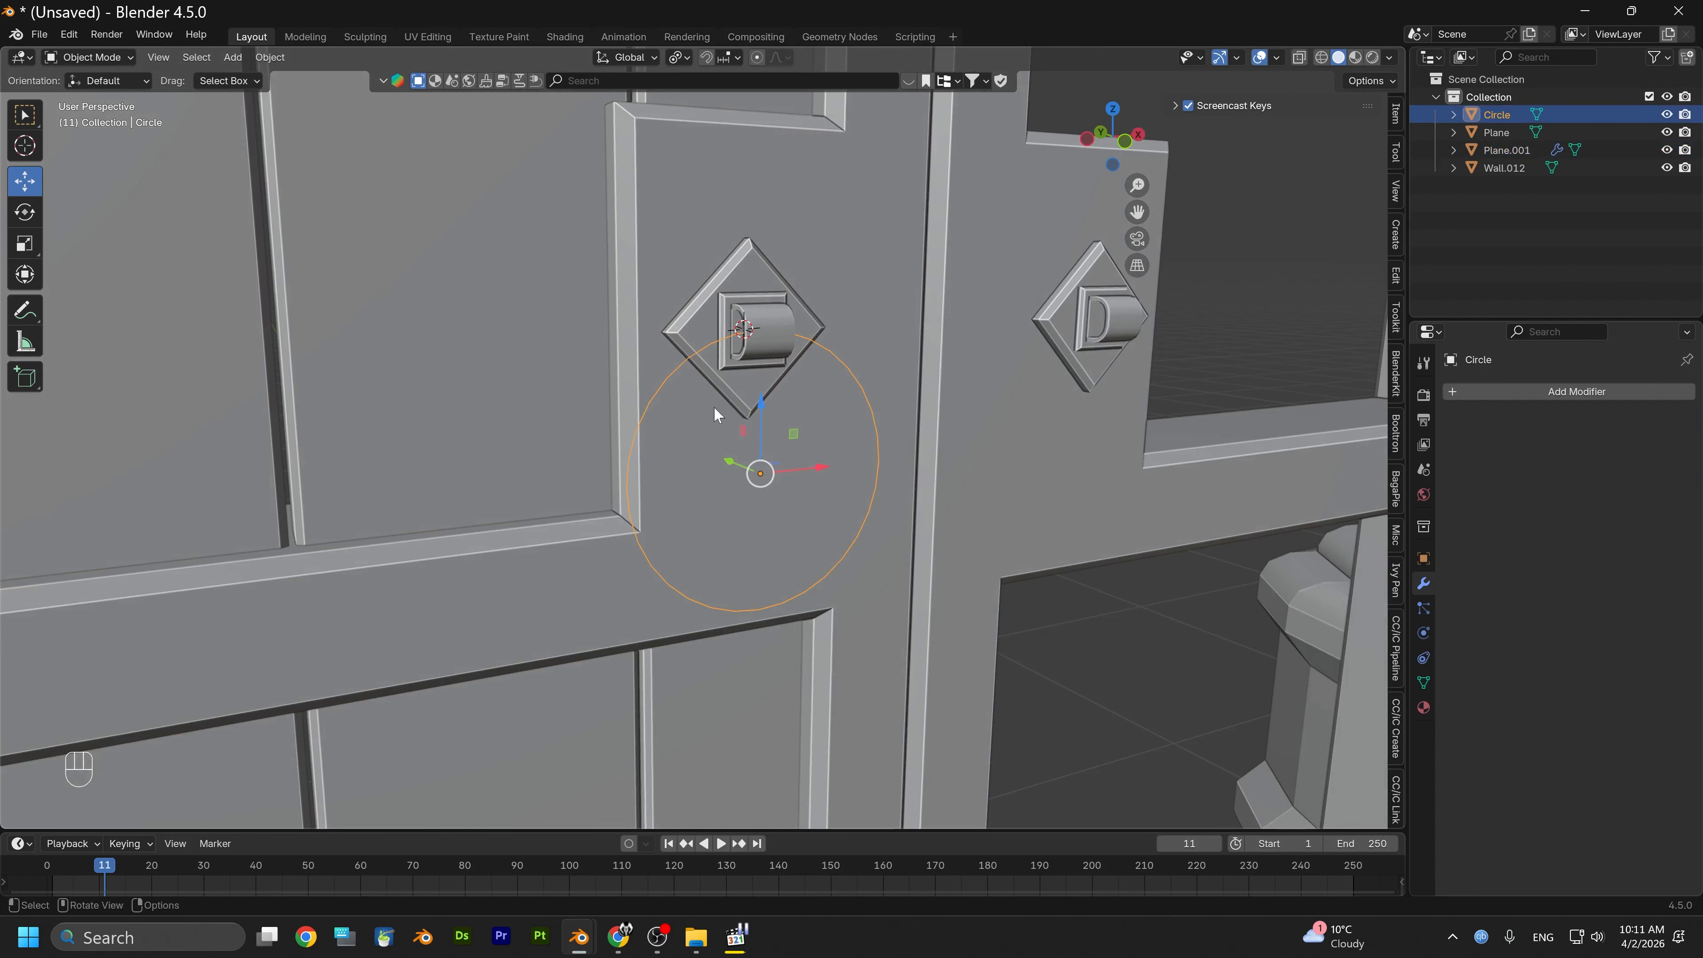
alt+drag(714, 412, 657, 419)
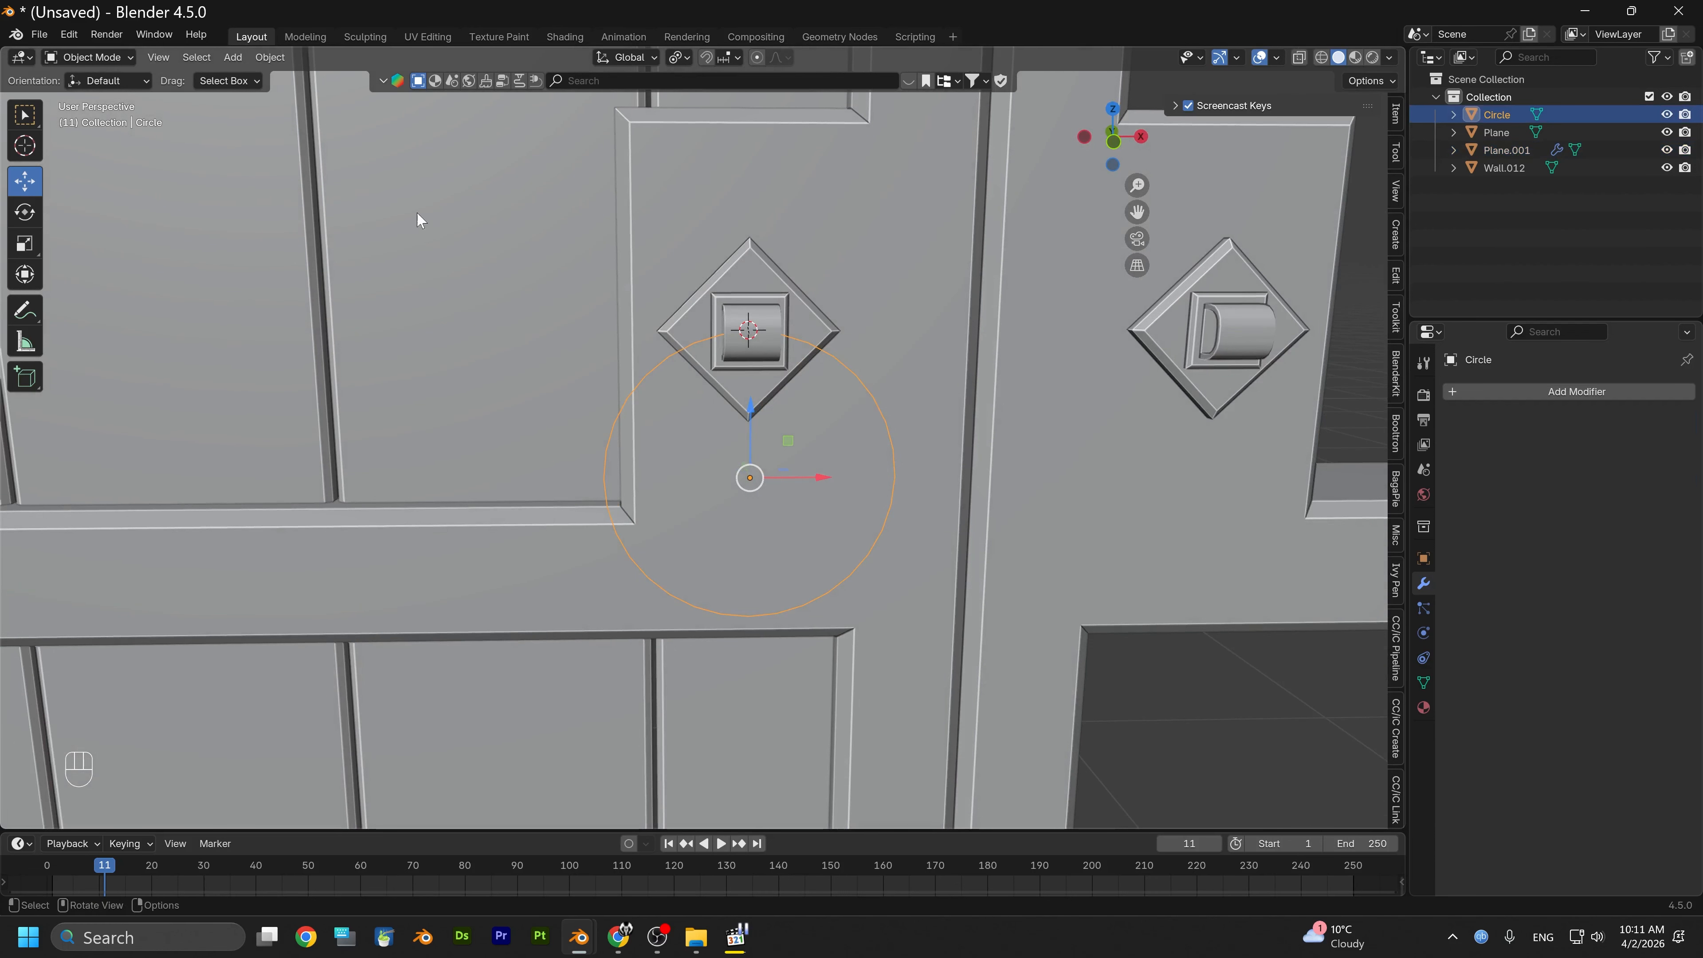
click(280, 58)
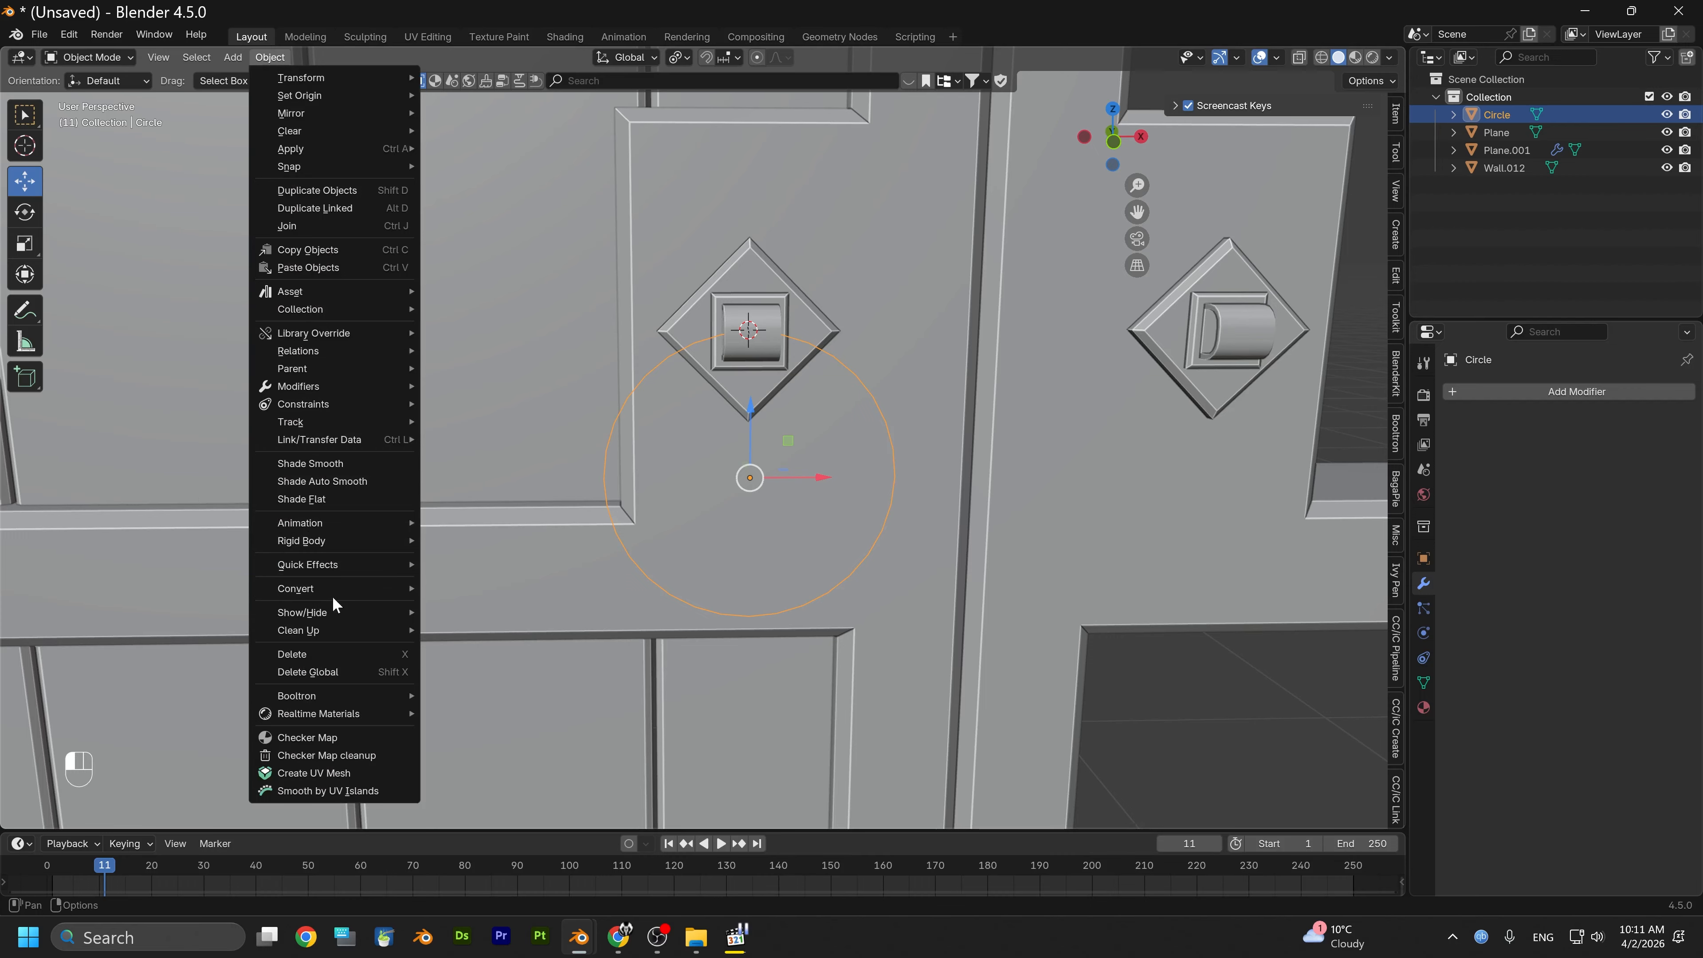
mouse_move(331, 591)
click(517, 608)
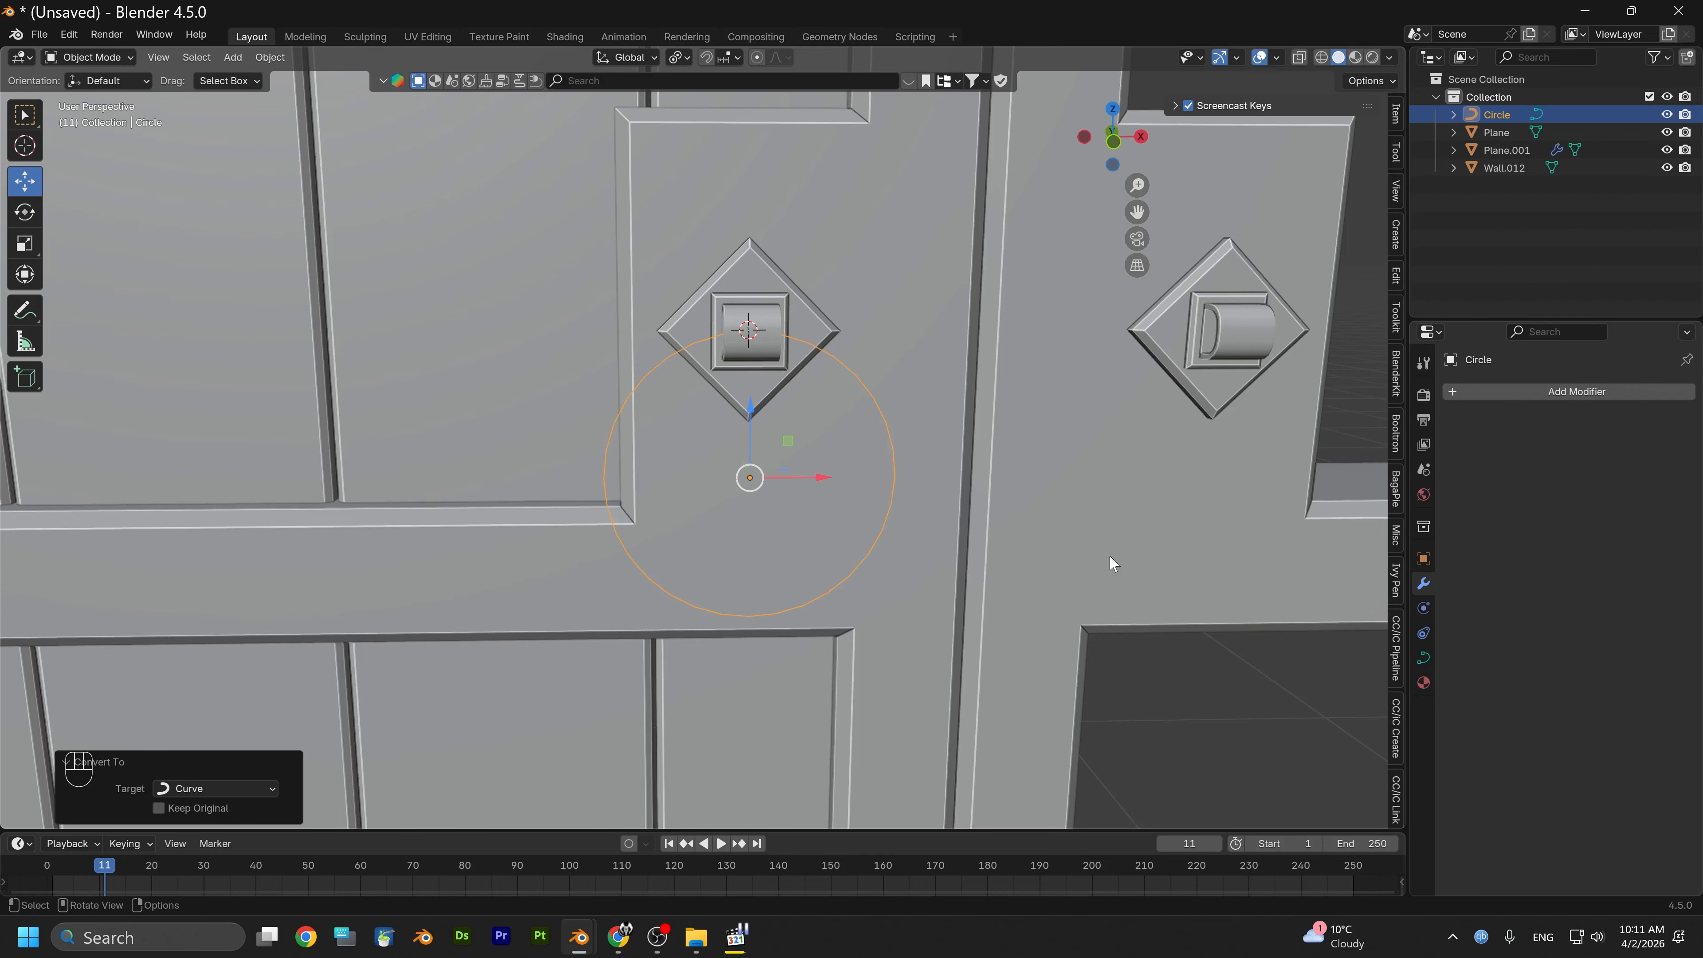
Thicken the circle curve into a round ring with a bevel depth of 0.12 m
click(1423, 658)
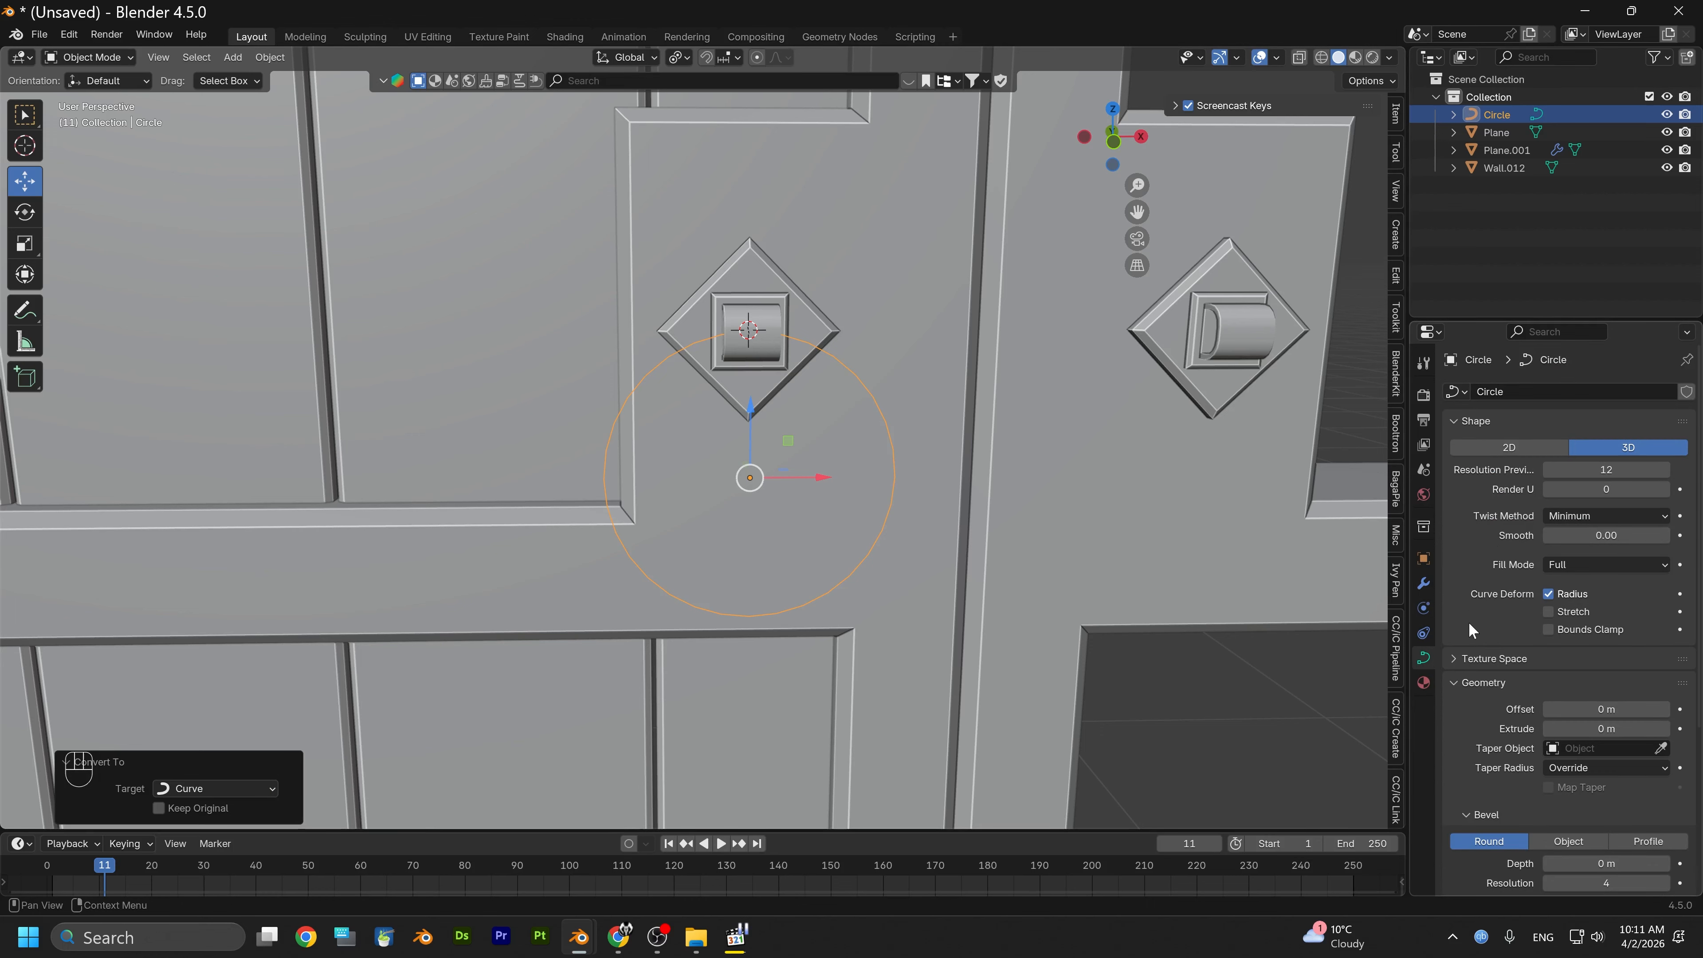
scroll(1529, 615, down, 2)
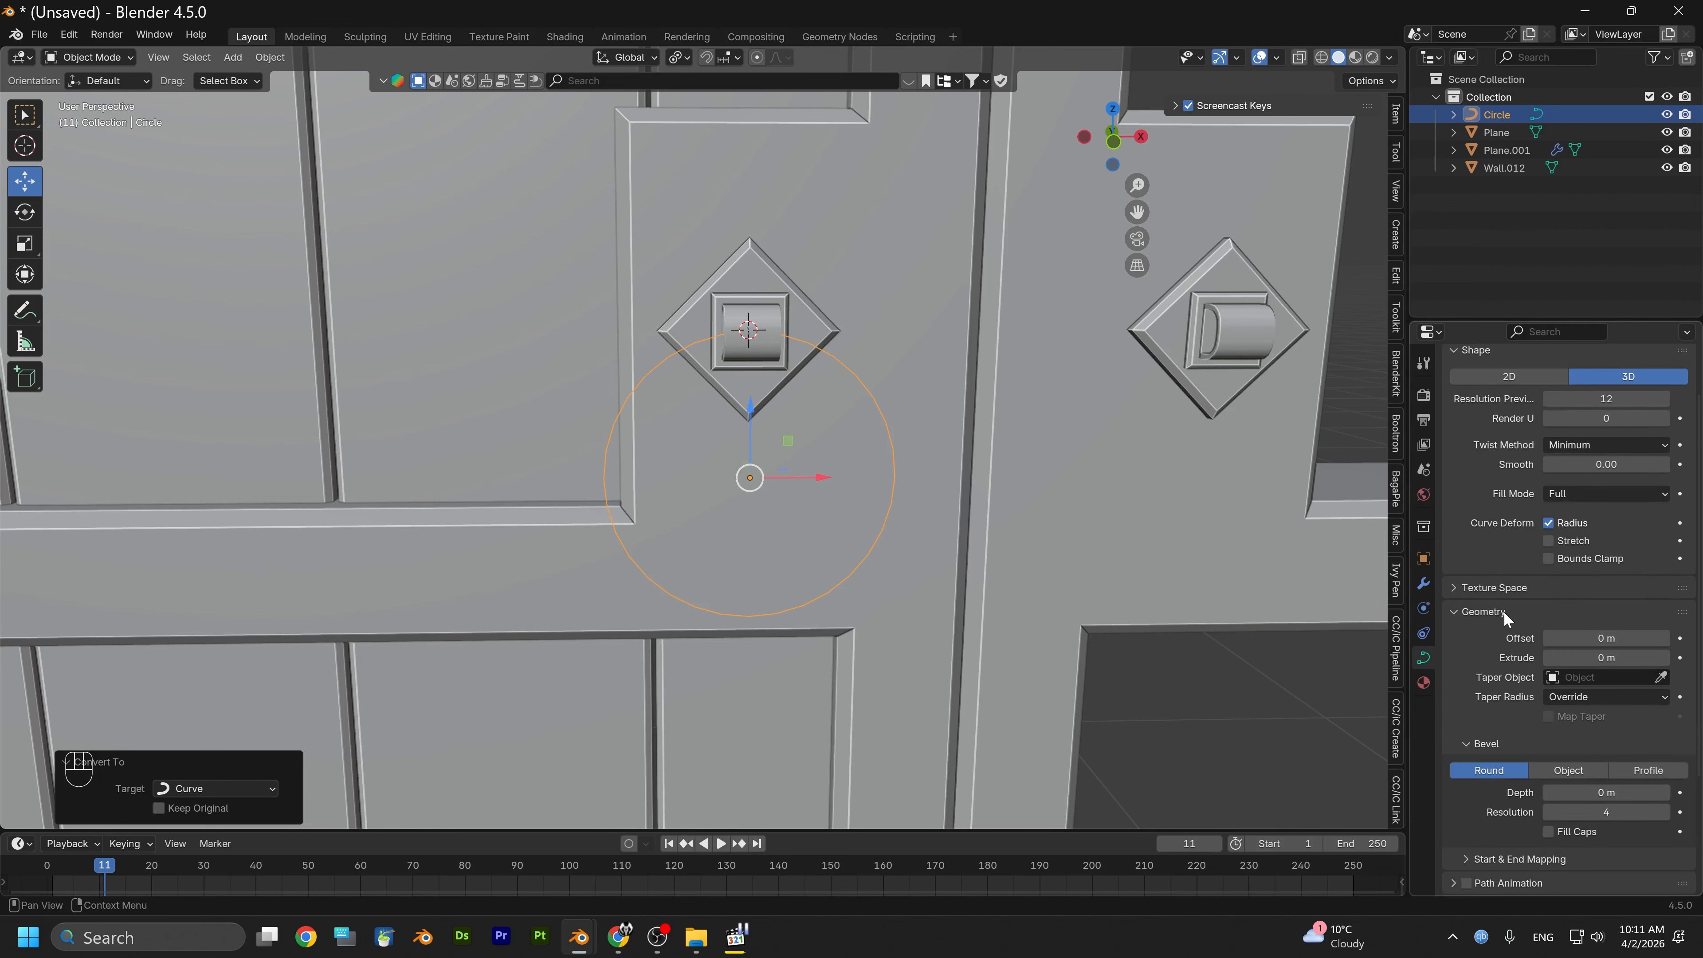
scroll(1503, 611, down, 5)
double_click(1606, 636)
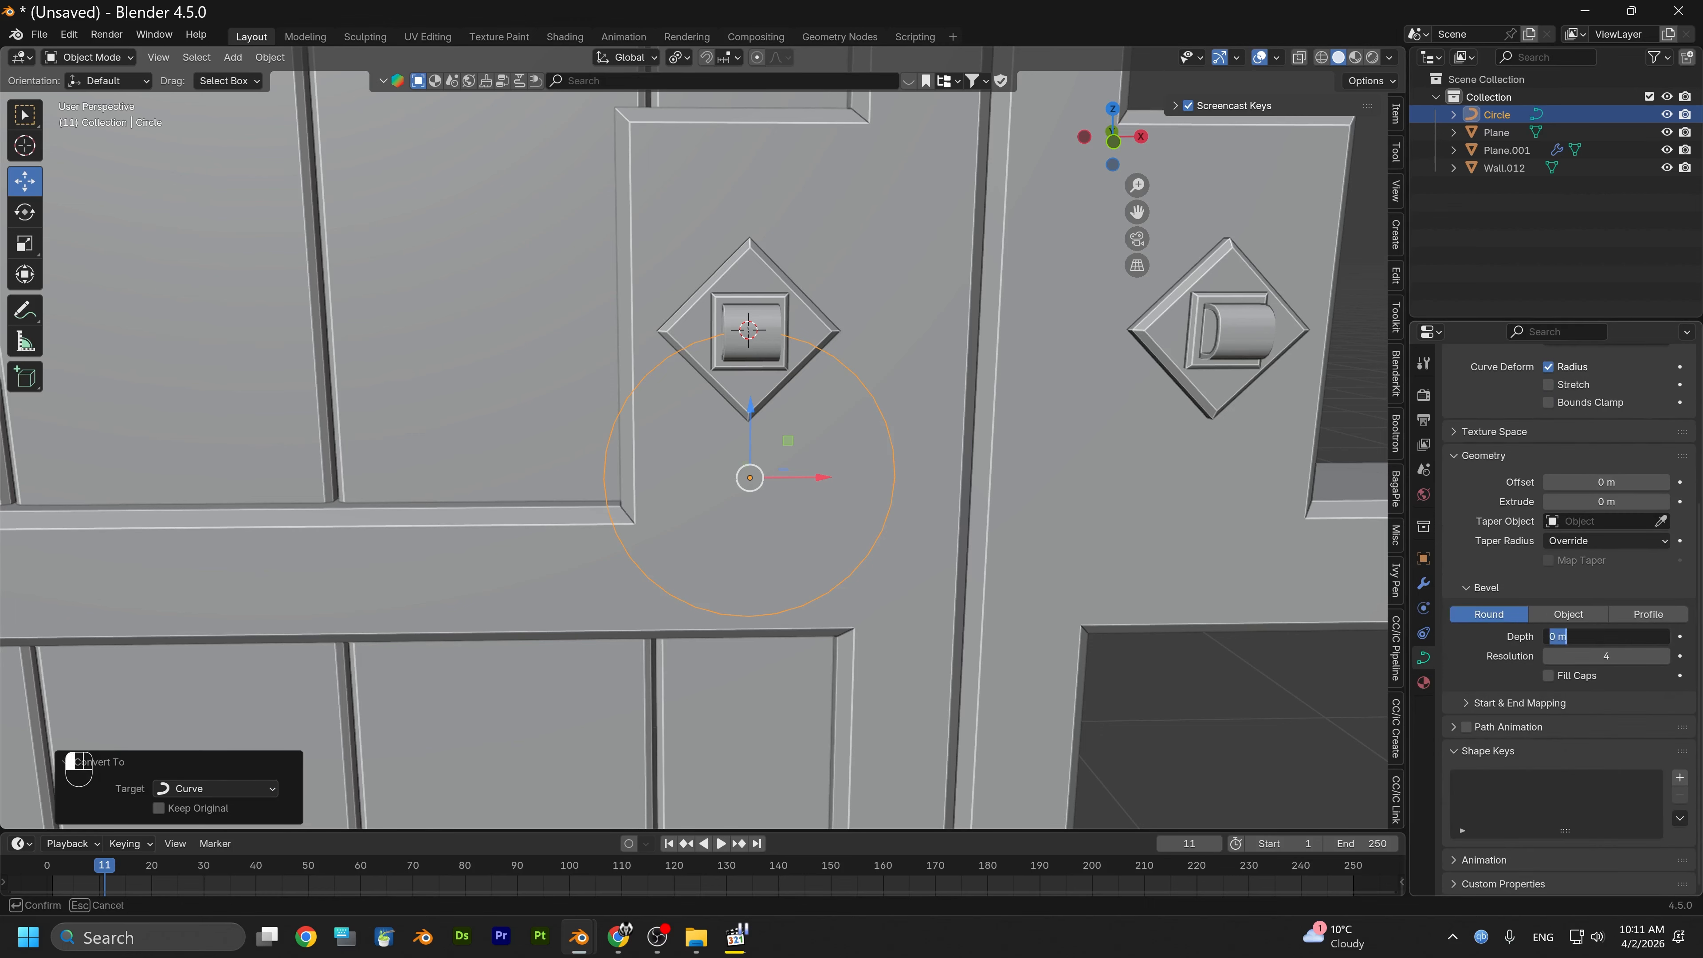
click(1547, 661)
click(1665, 633)
click(1665, 634)
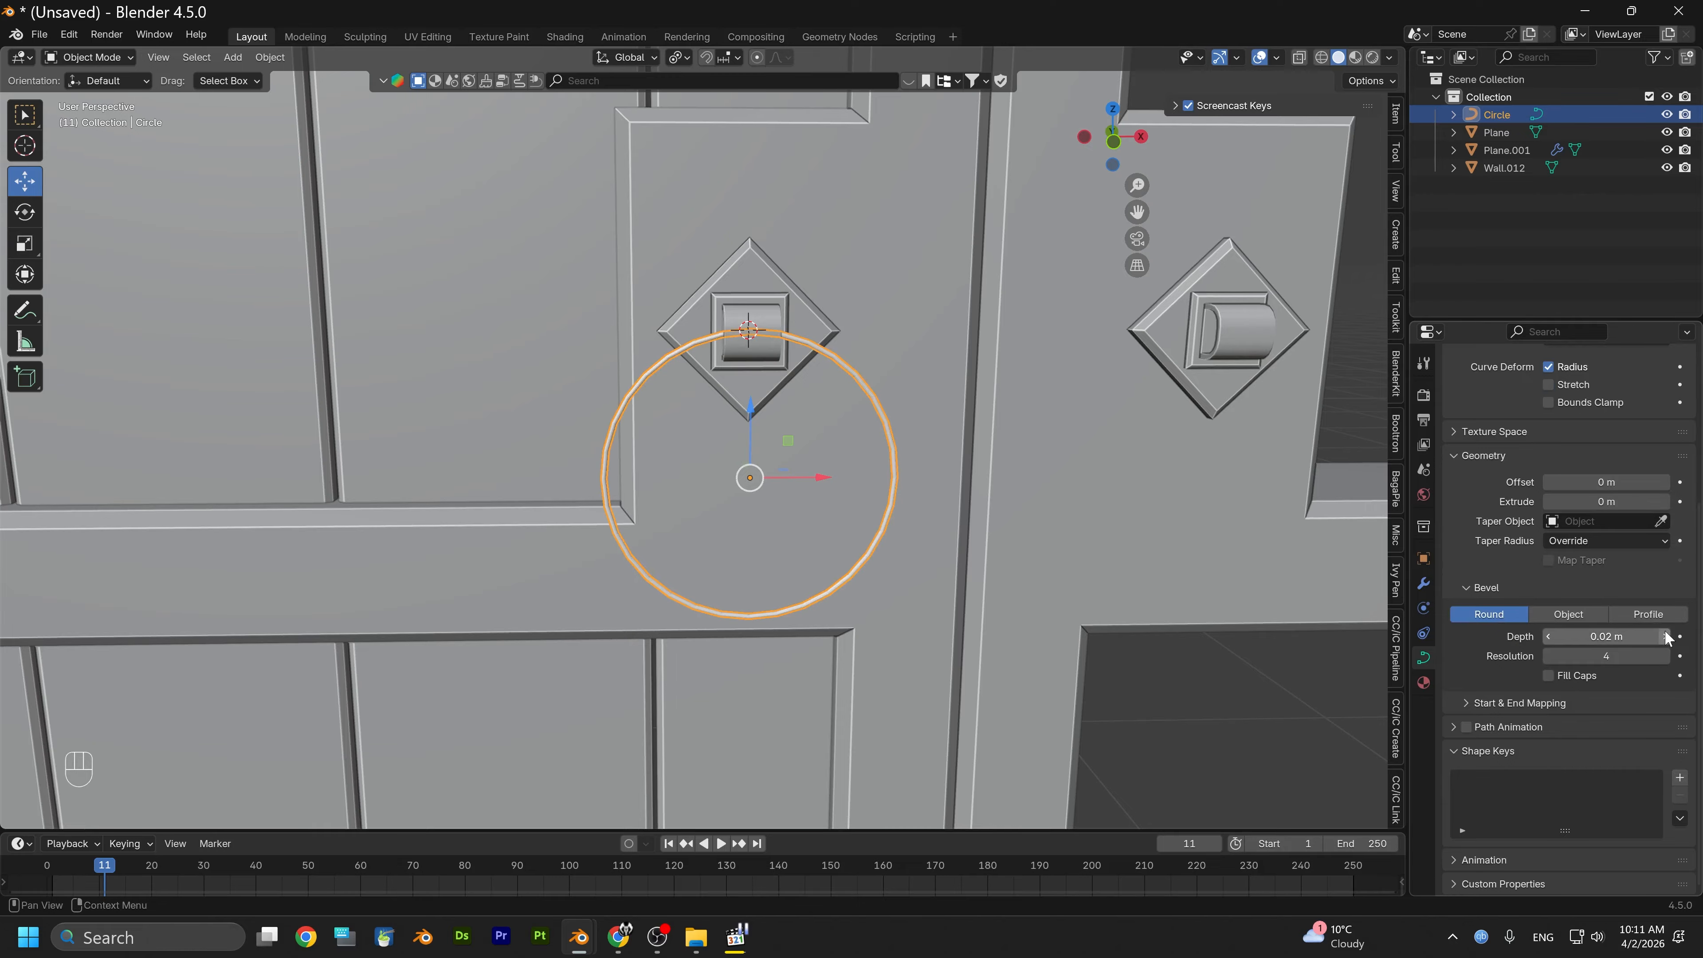
click(1665, 633)
click(1665, 633)
click(1665, 635)
click(1665, 636)
click(1666, 636)
click(1665, 636)
click(1665, 636)
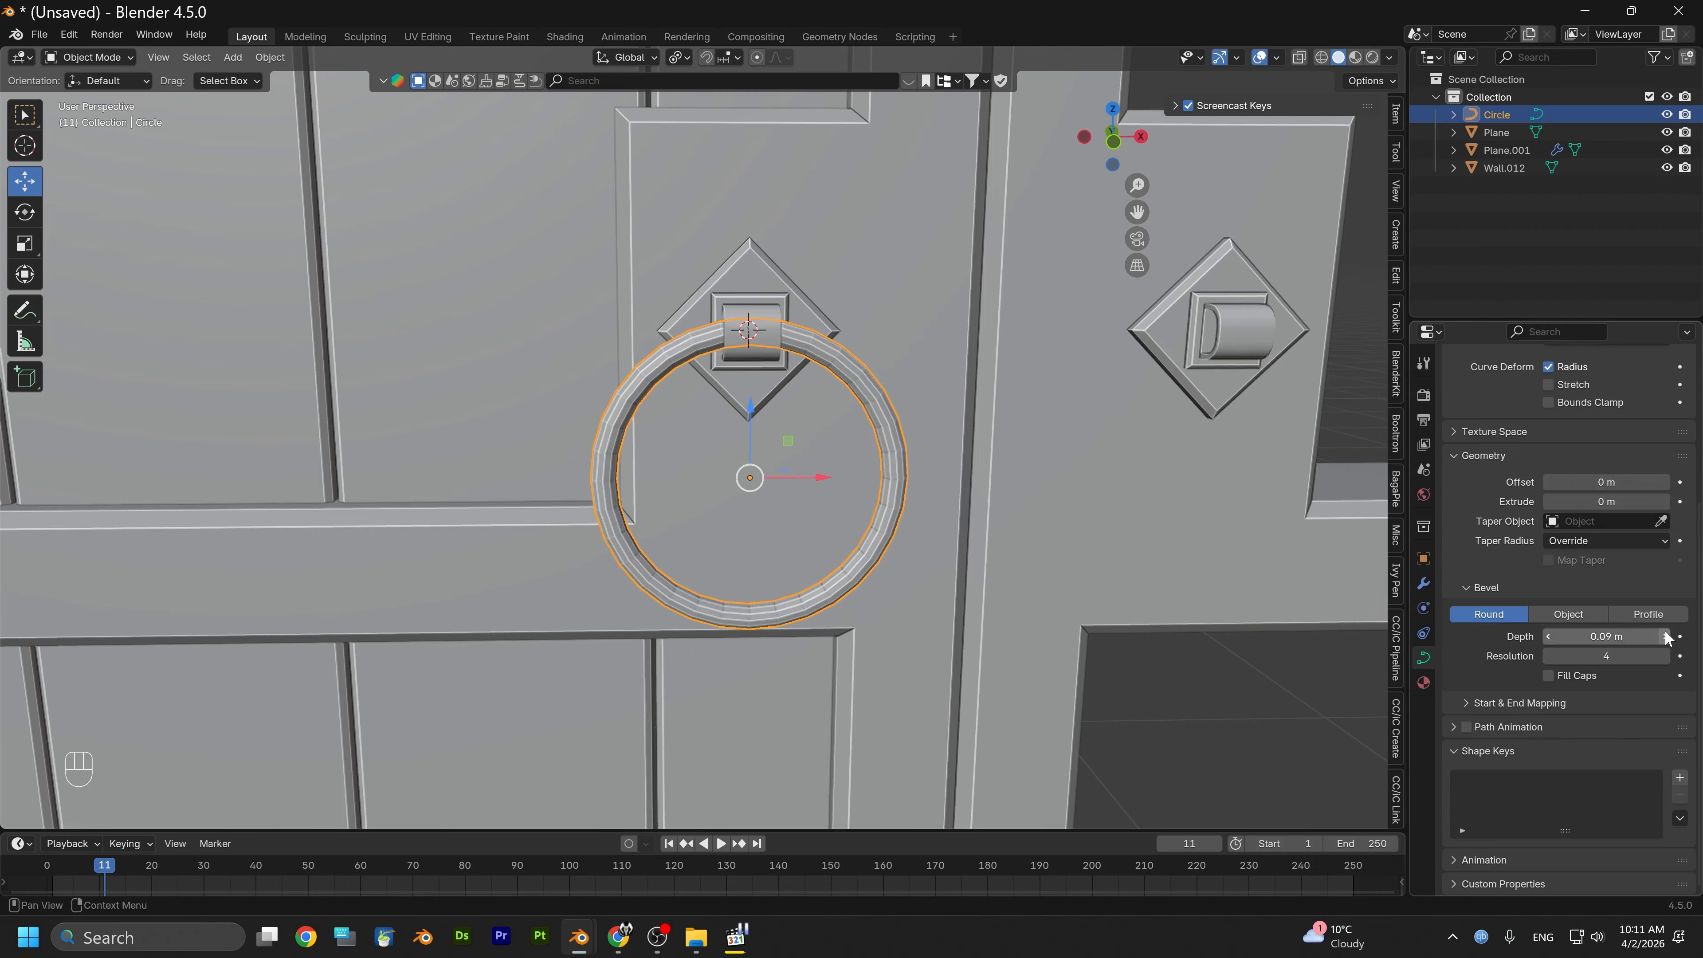
click(1665, 635)
click(1665, 636)
click(1665, 636)
Check how the ring fits its holder from the side and increase its bevel depth to 0.14 m
alt+middle_drag(939, 590, 1072, 591)
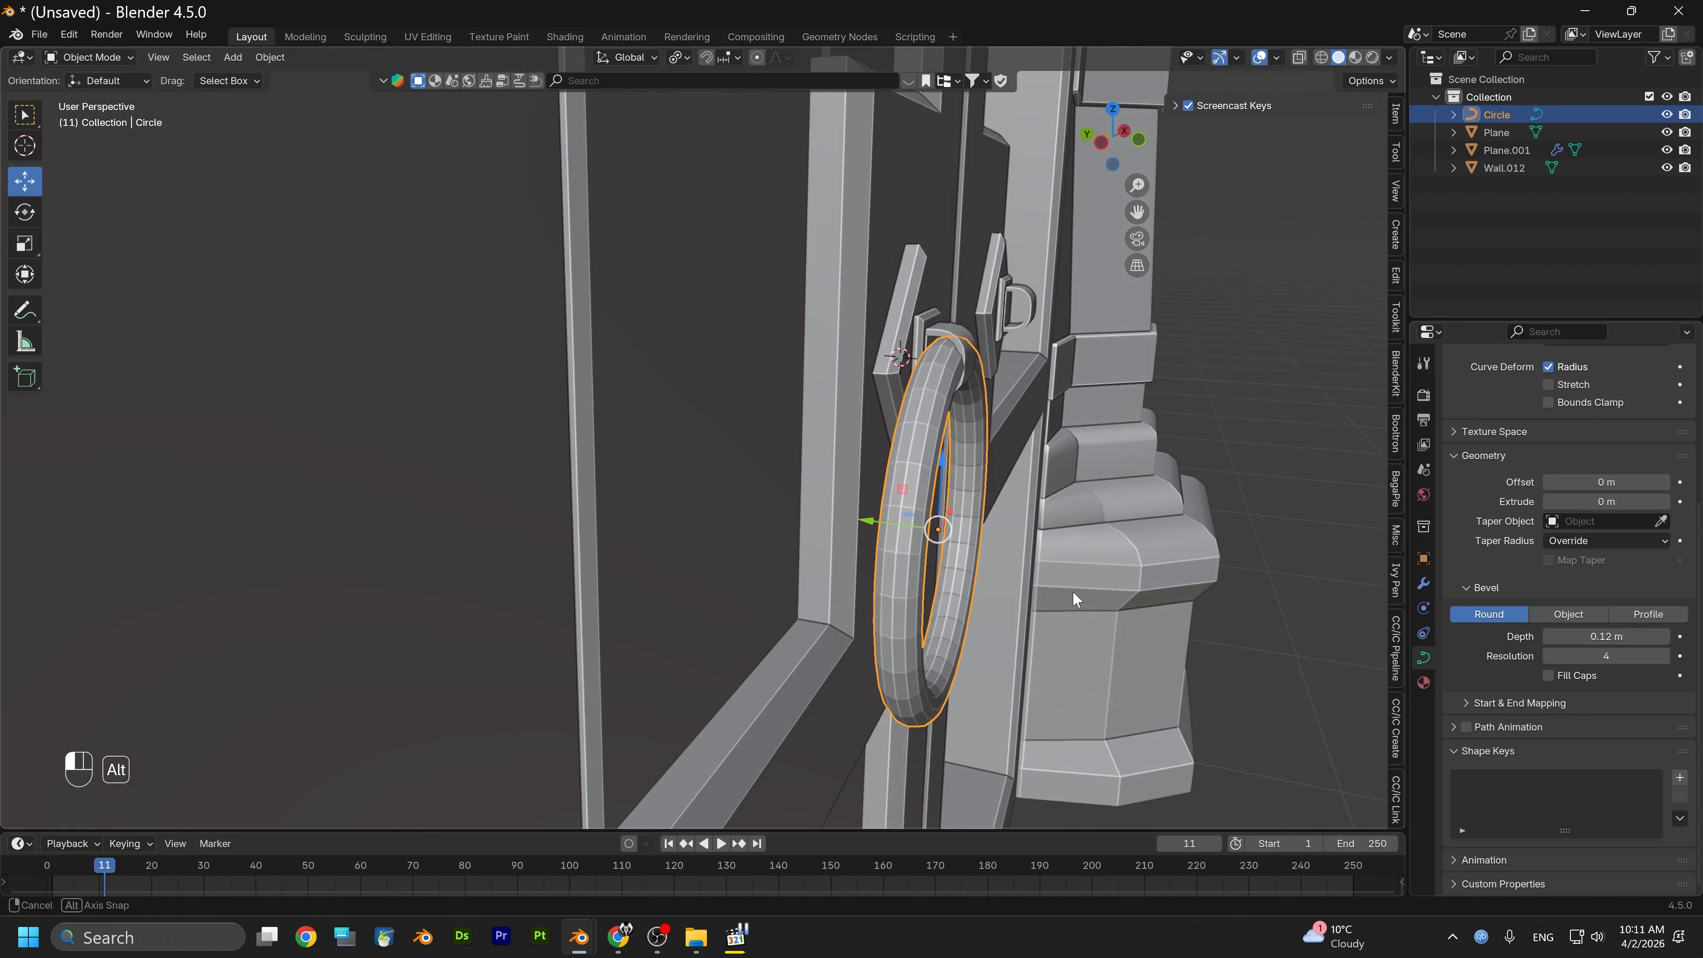
alt+middle_drag(1184, 544, 908, 417)
scroll(925, 416, up, 5)
alt+scroll(945, 335, down, 1)
middle_drag(944, 335, 965, 463)
click(1665, 637)
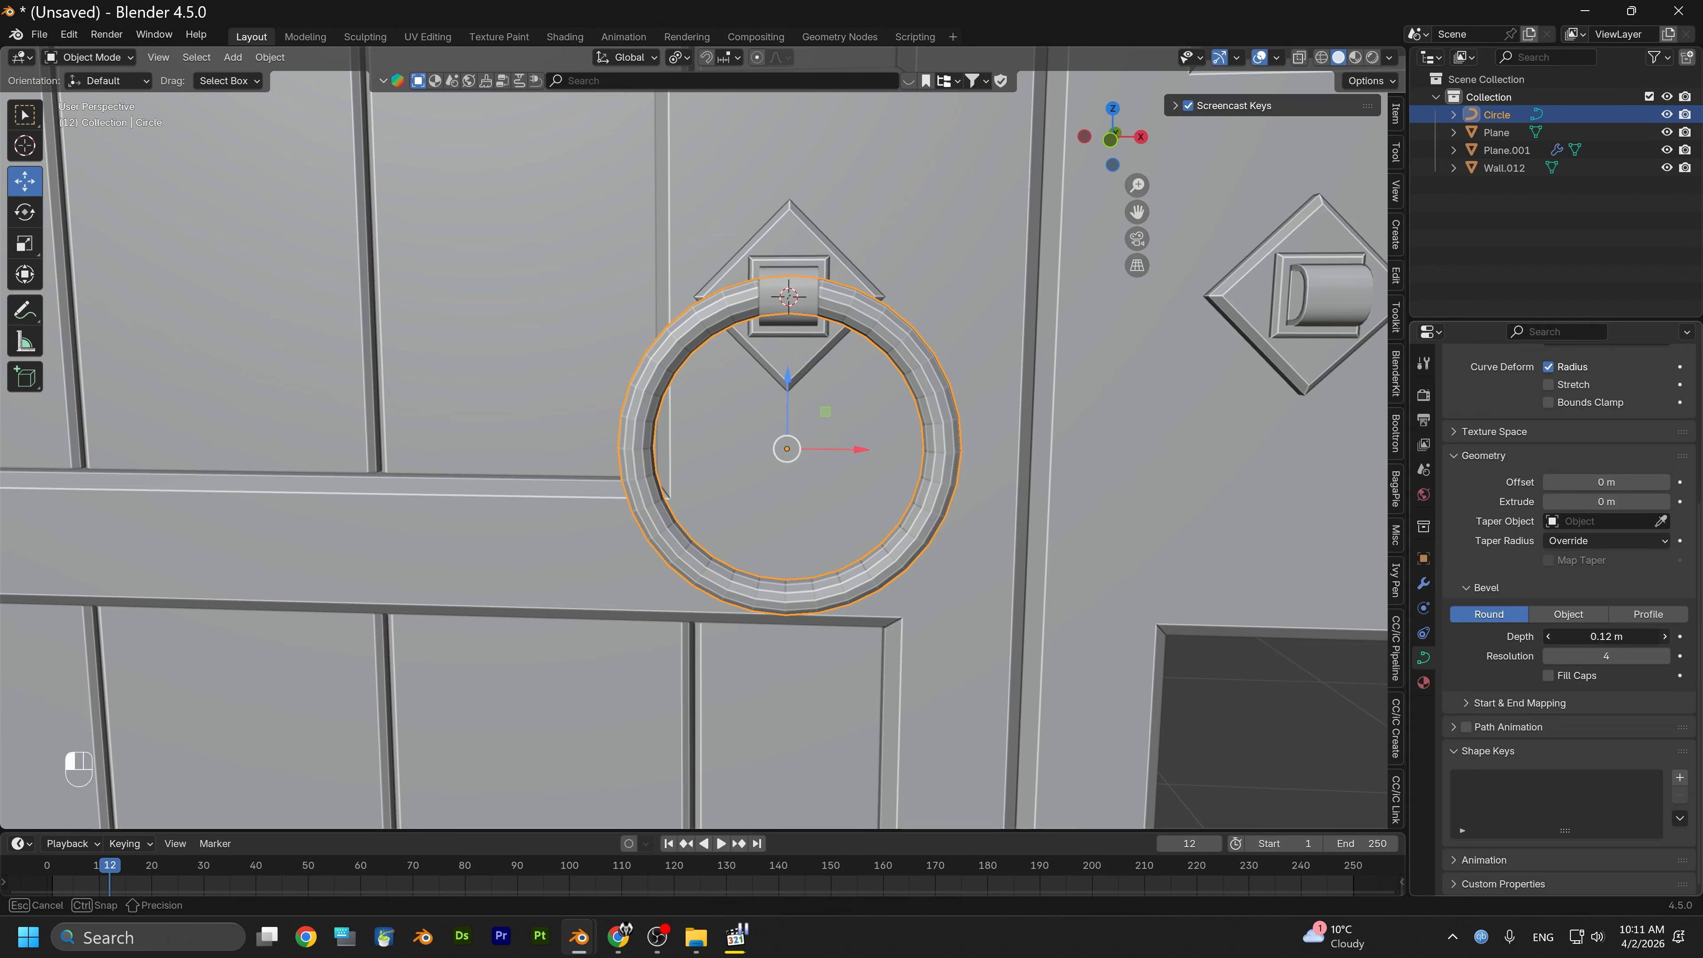
click(1665, 637)
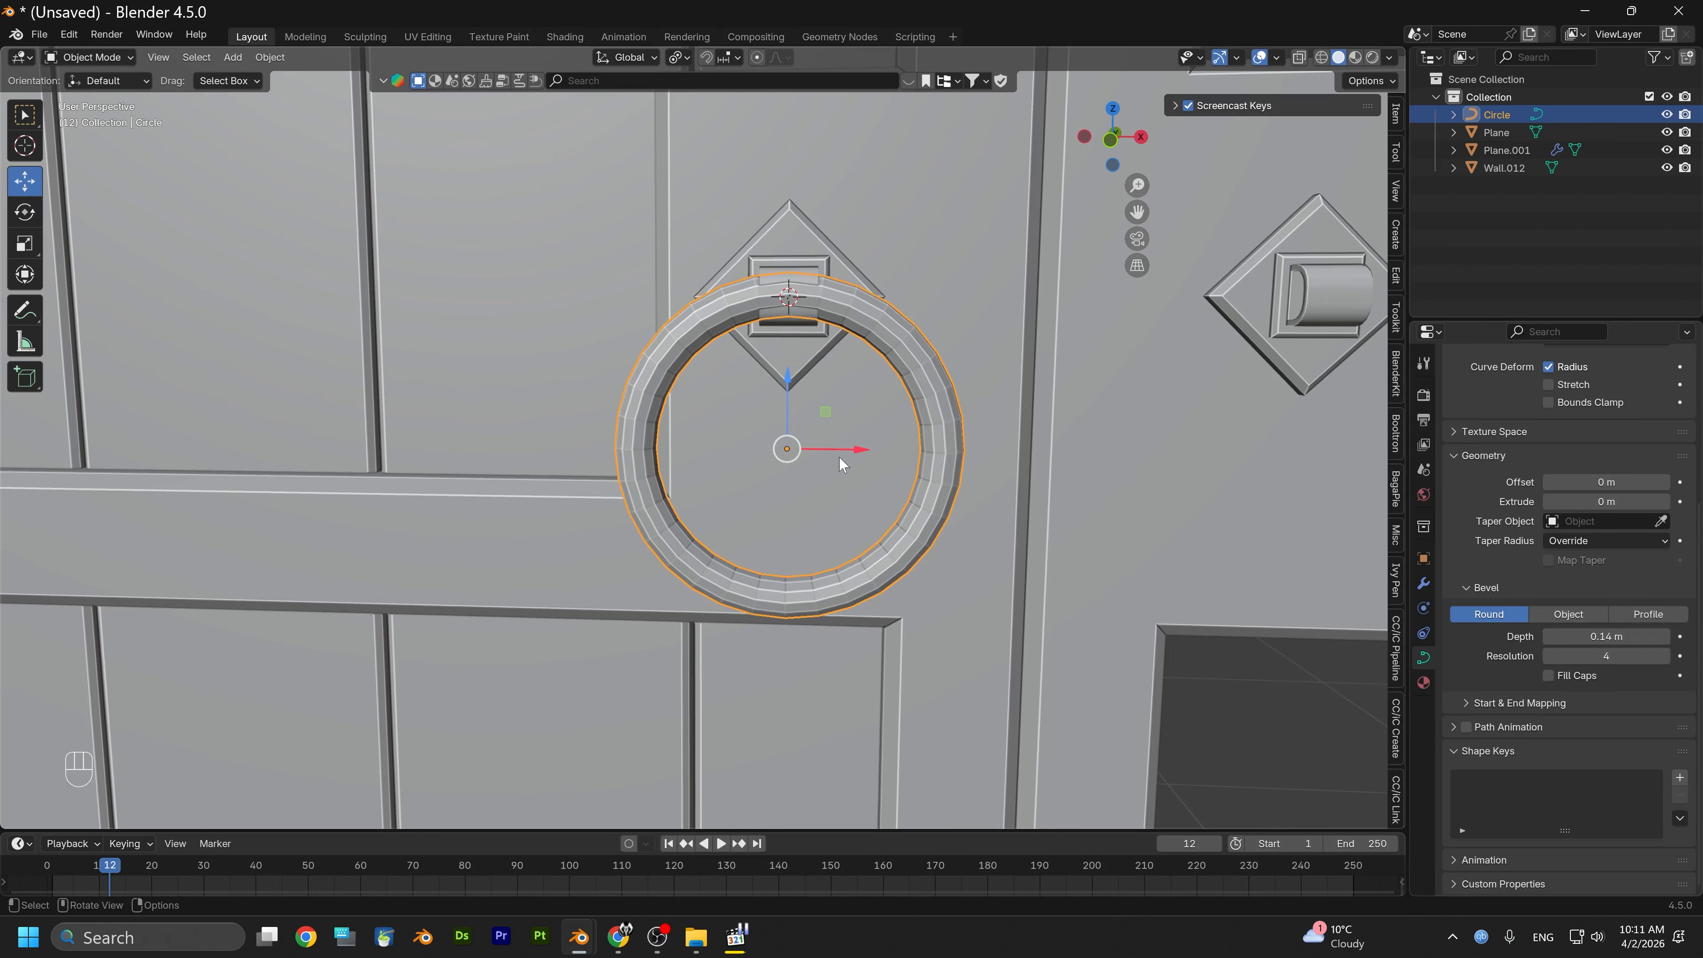
Move the ring about 0.04 m along X and set its bevel resolution to 2
drag(838, 455, 849, 416)
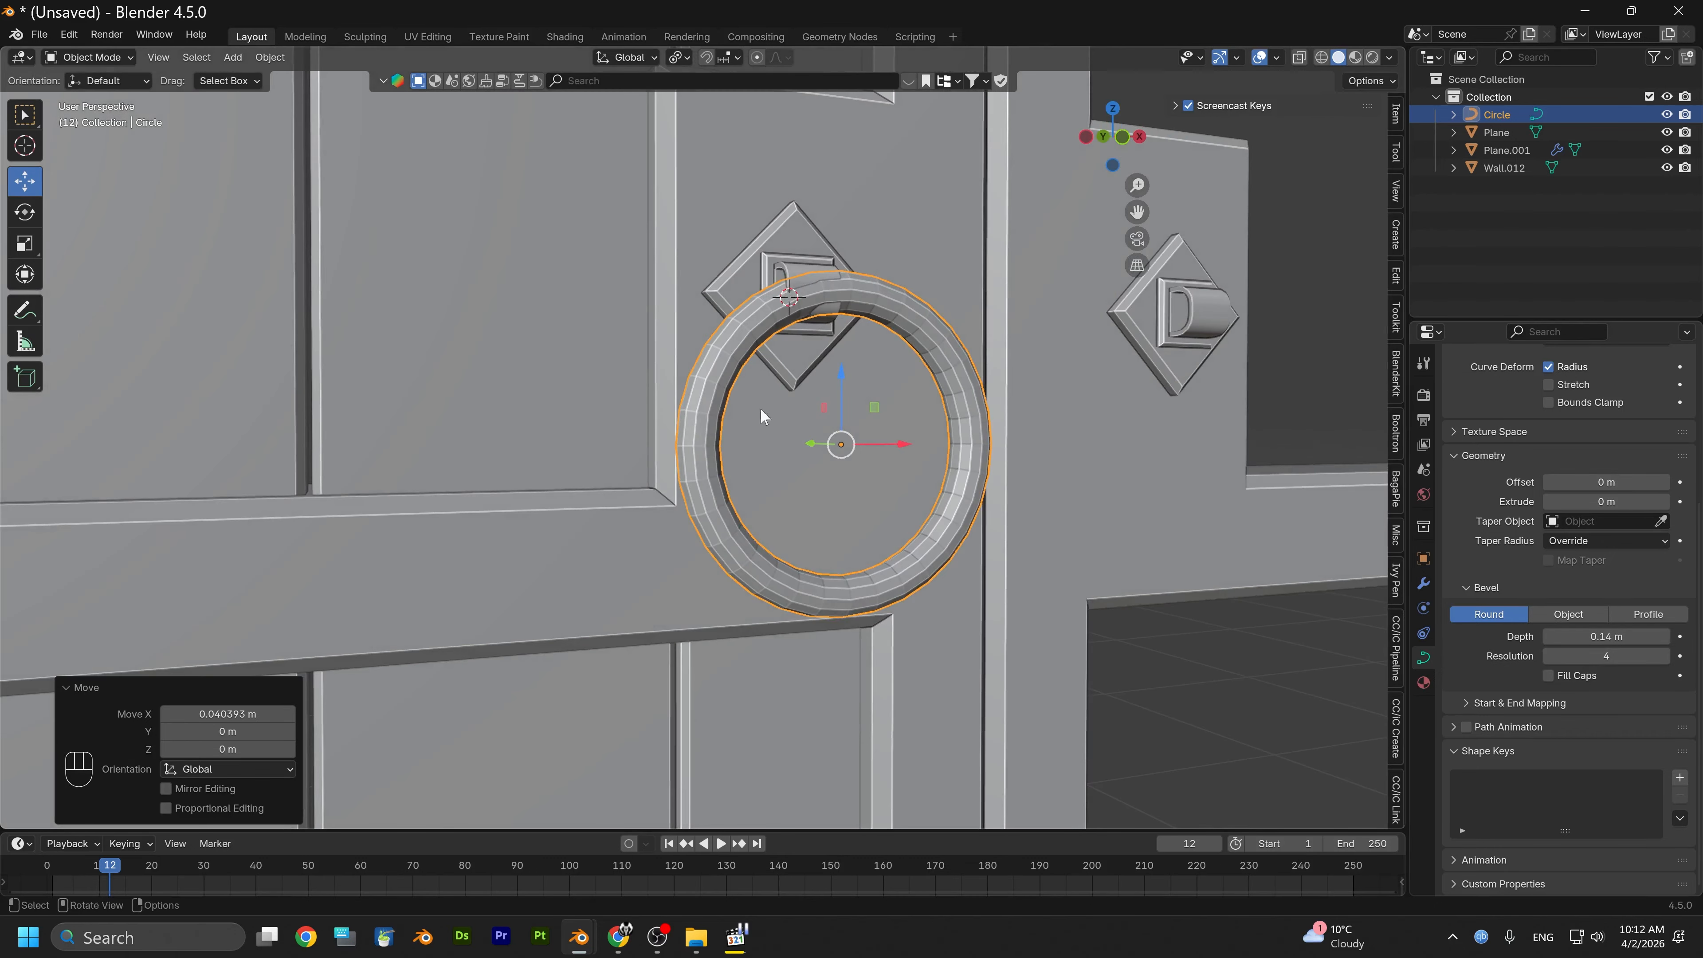
click(271, 57)
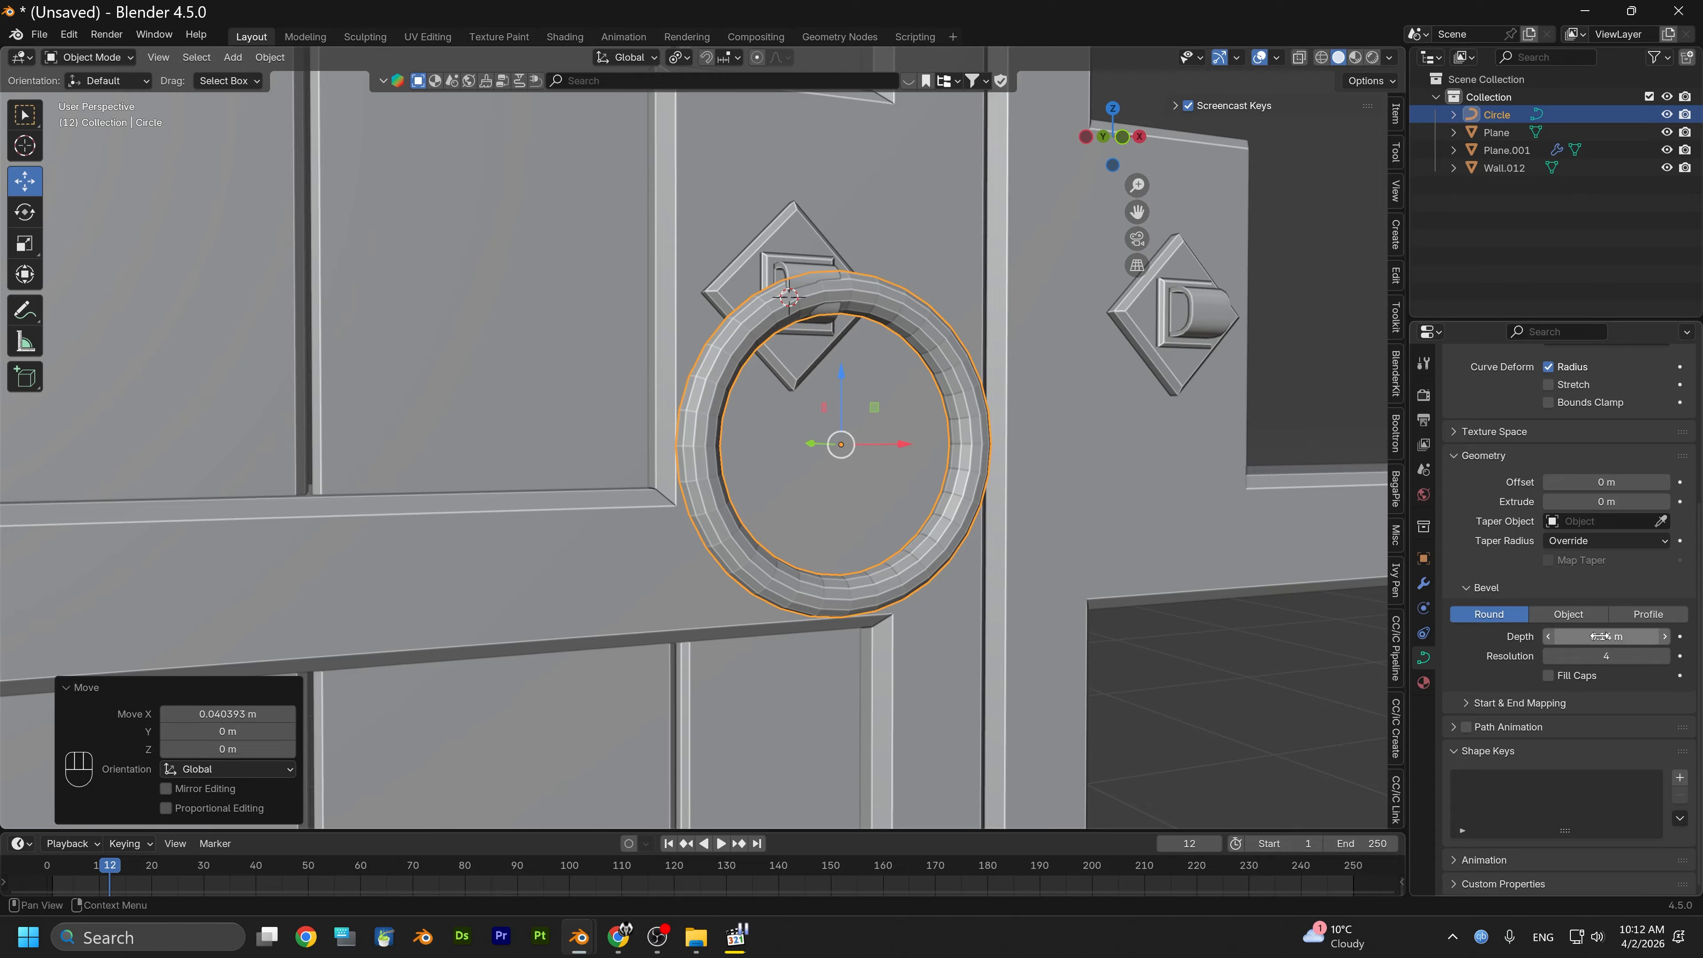
click(1548, 657)
click(1549, 657)
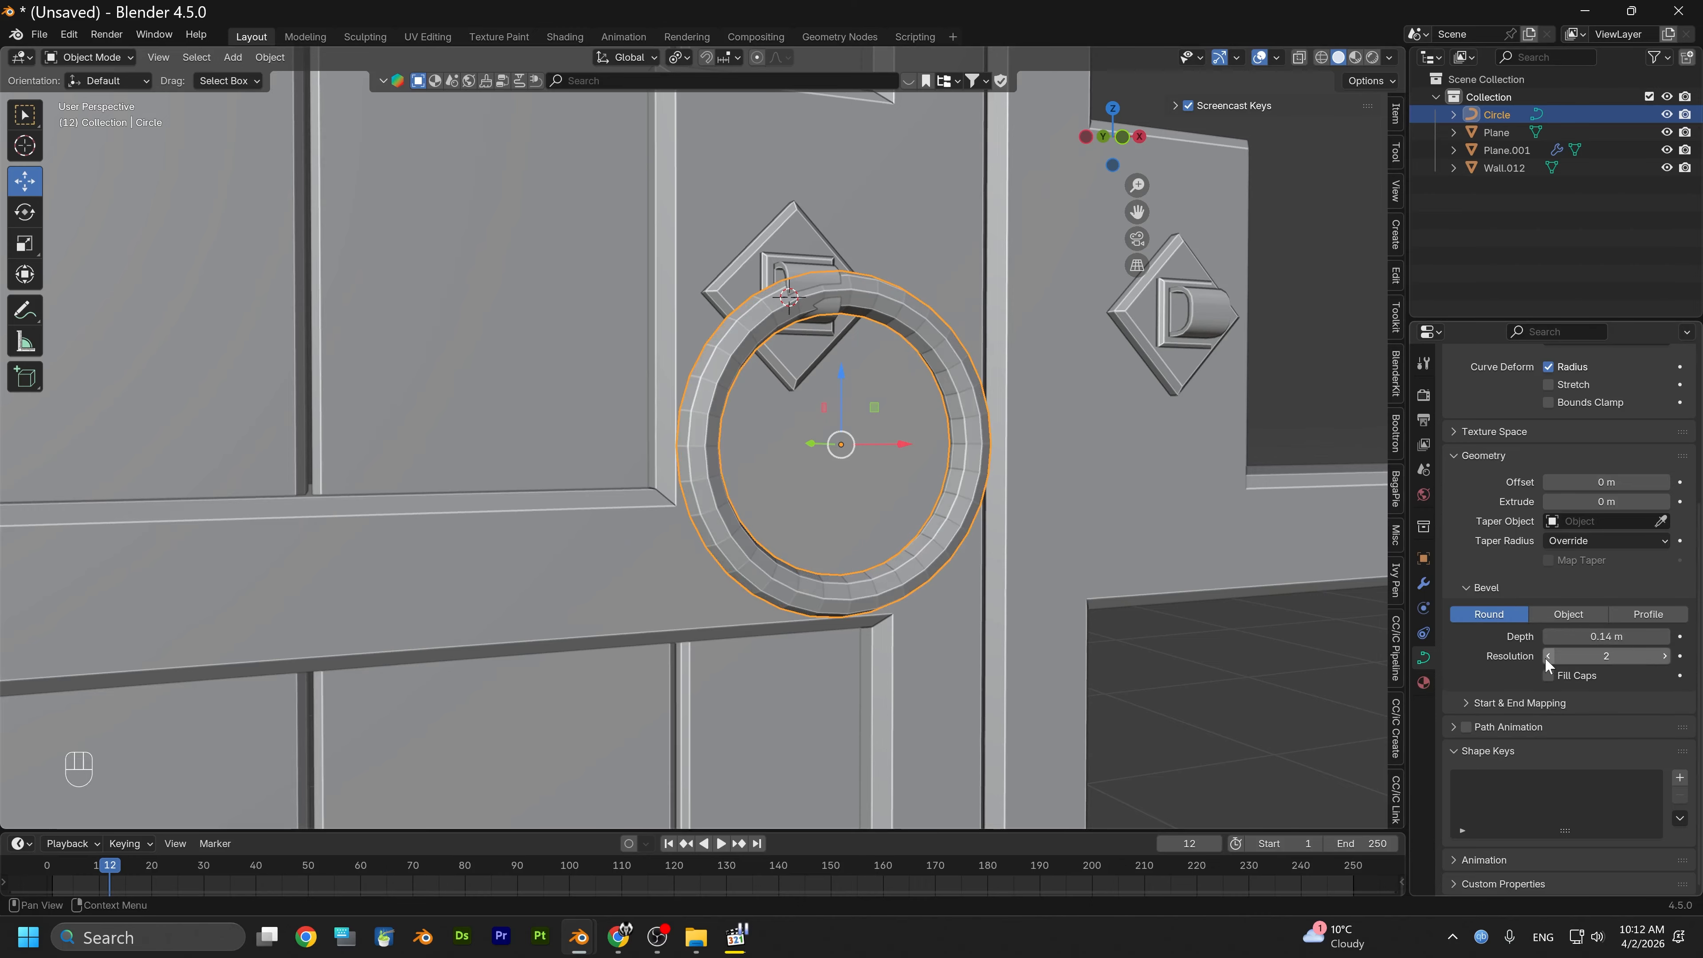
Scale the ring uniformly to about 0.85 and raise it about 0.02 m along Z into its holder
alt+middle_drag(1010, 509, 912, 527)
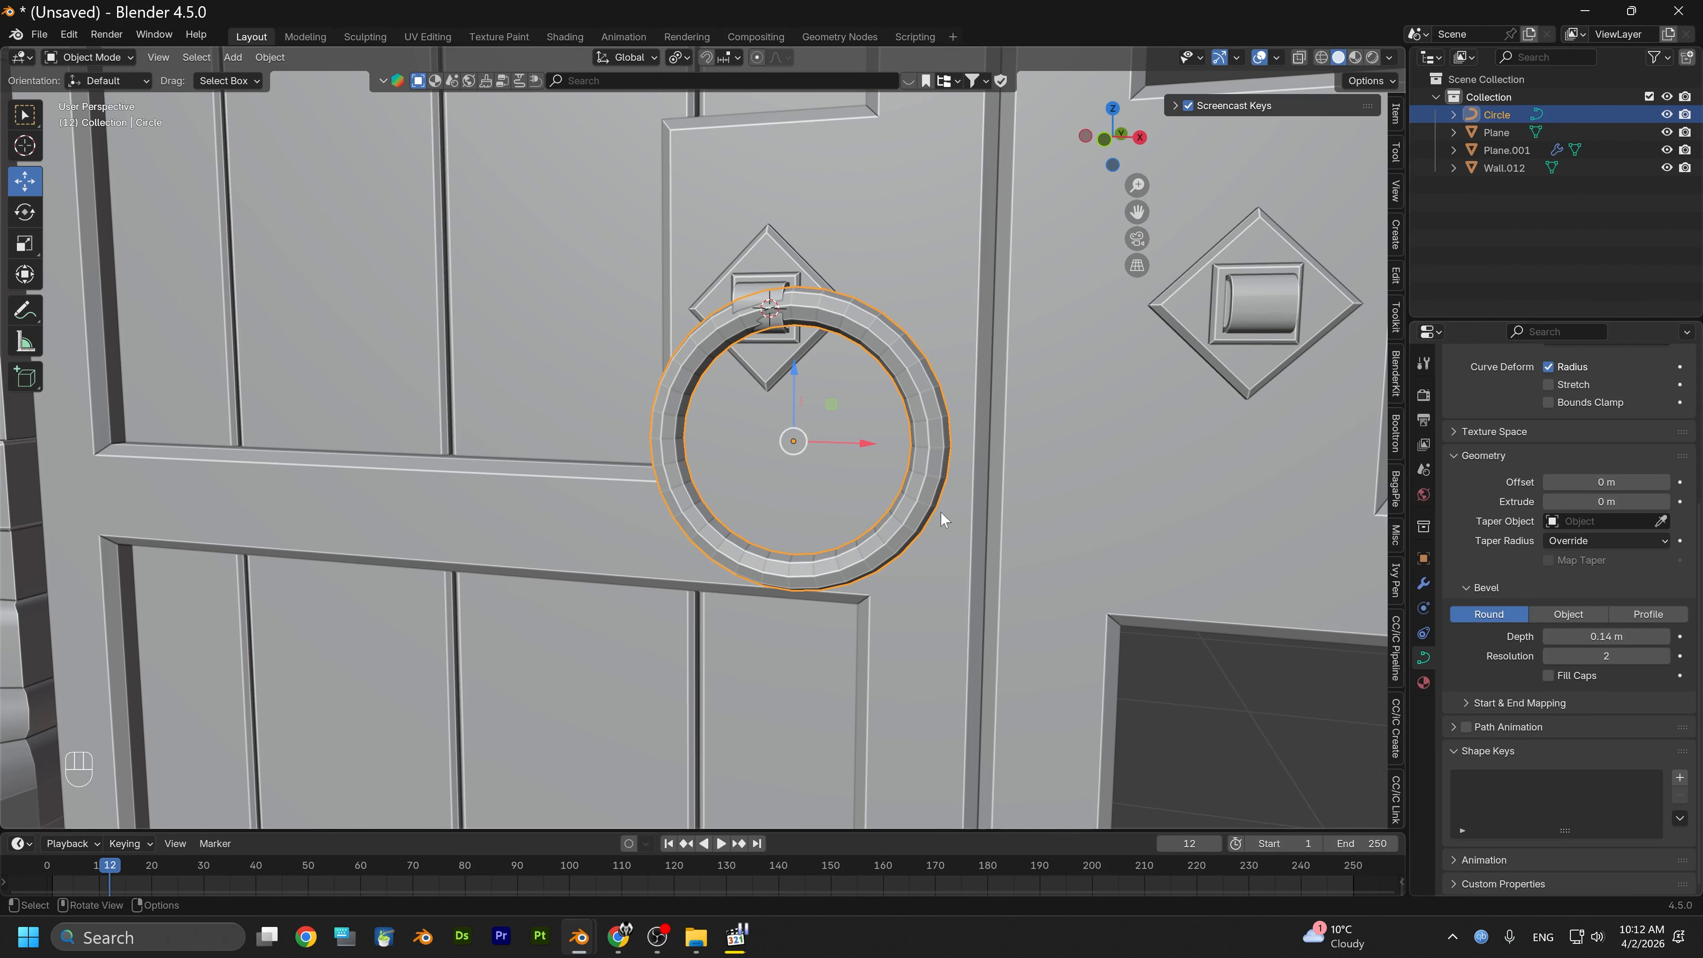
scroll(939, 516, down, 1)
scroll(912, 509, down, 4)
alt+middle_drag(894, 502, 870, 511)
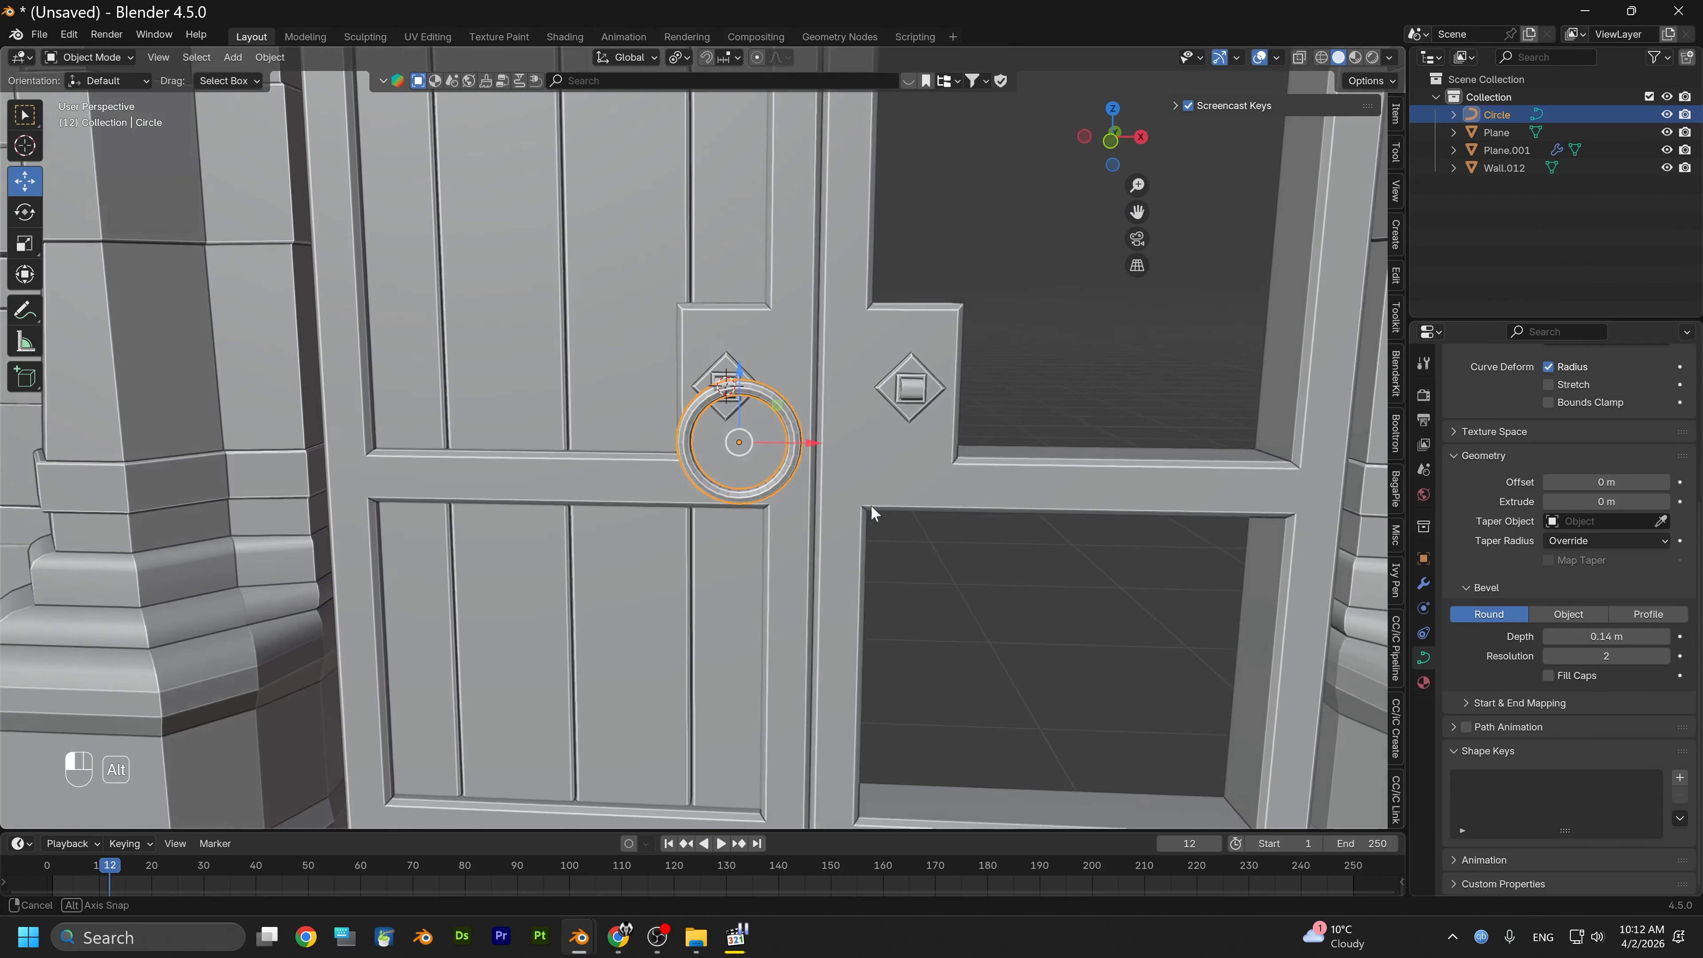
alt+drag(870, 506, 866, 506)
scroll(866, 506, down, 6)
scroll(802, 491, up, 7)
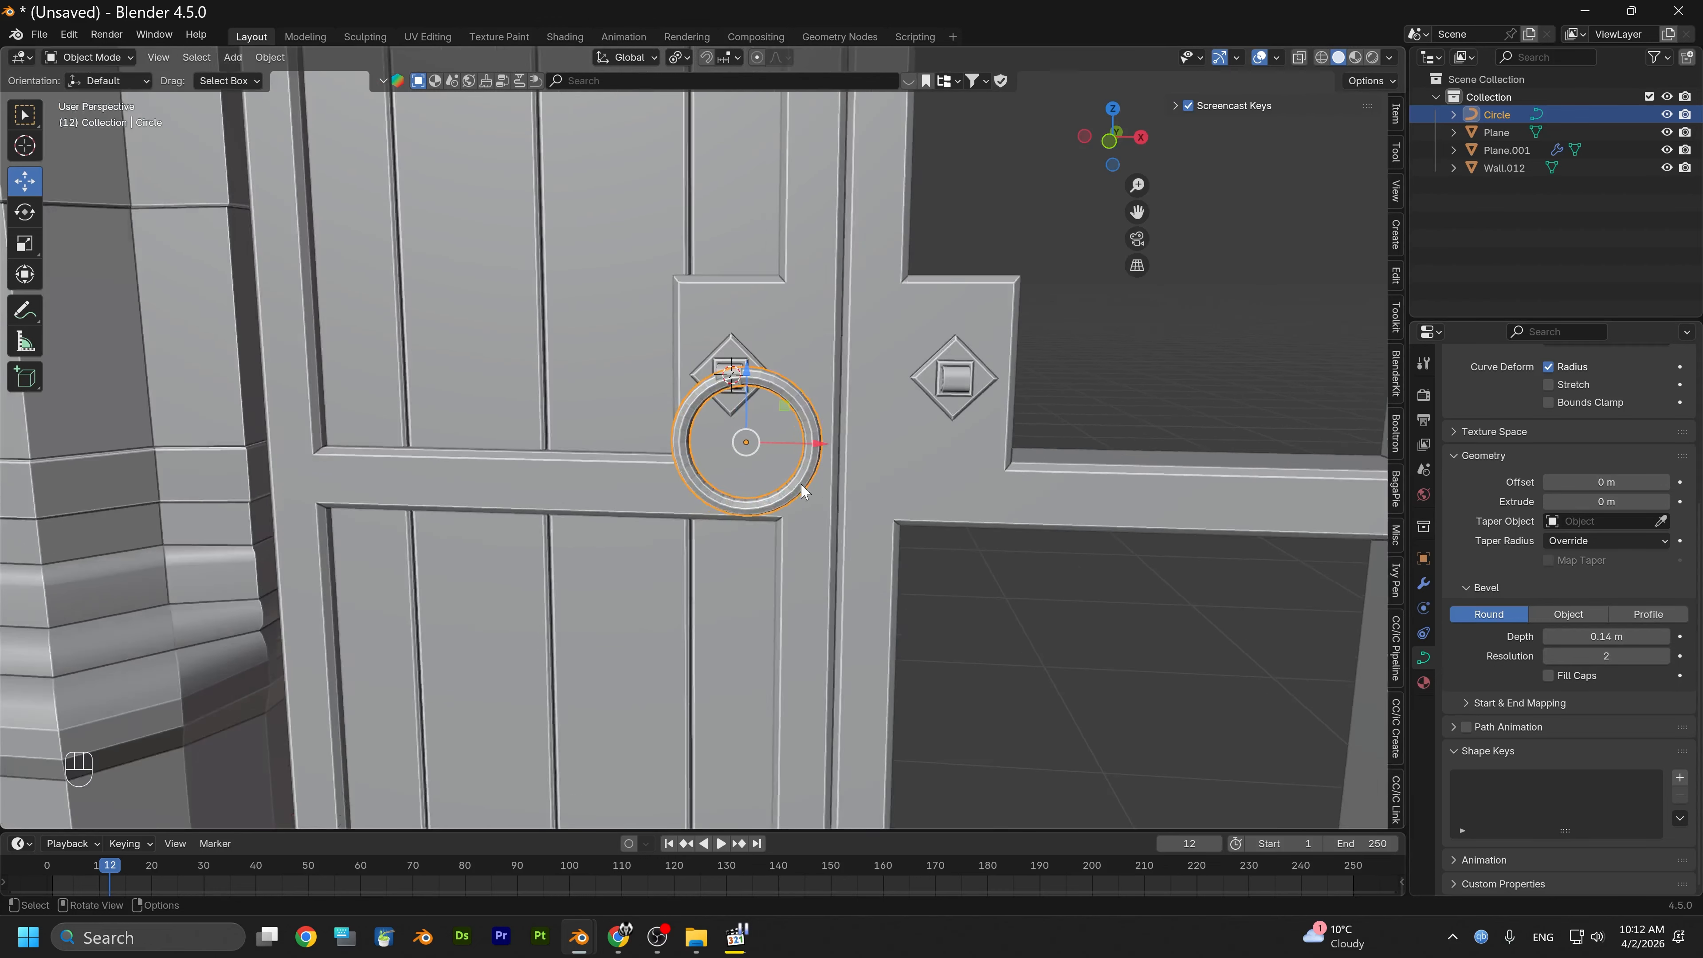
scroll(802, 483, down, 5)
scroll(798, 483, up, 7)
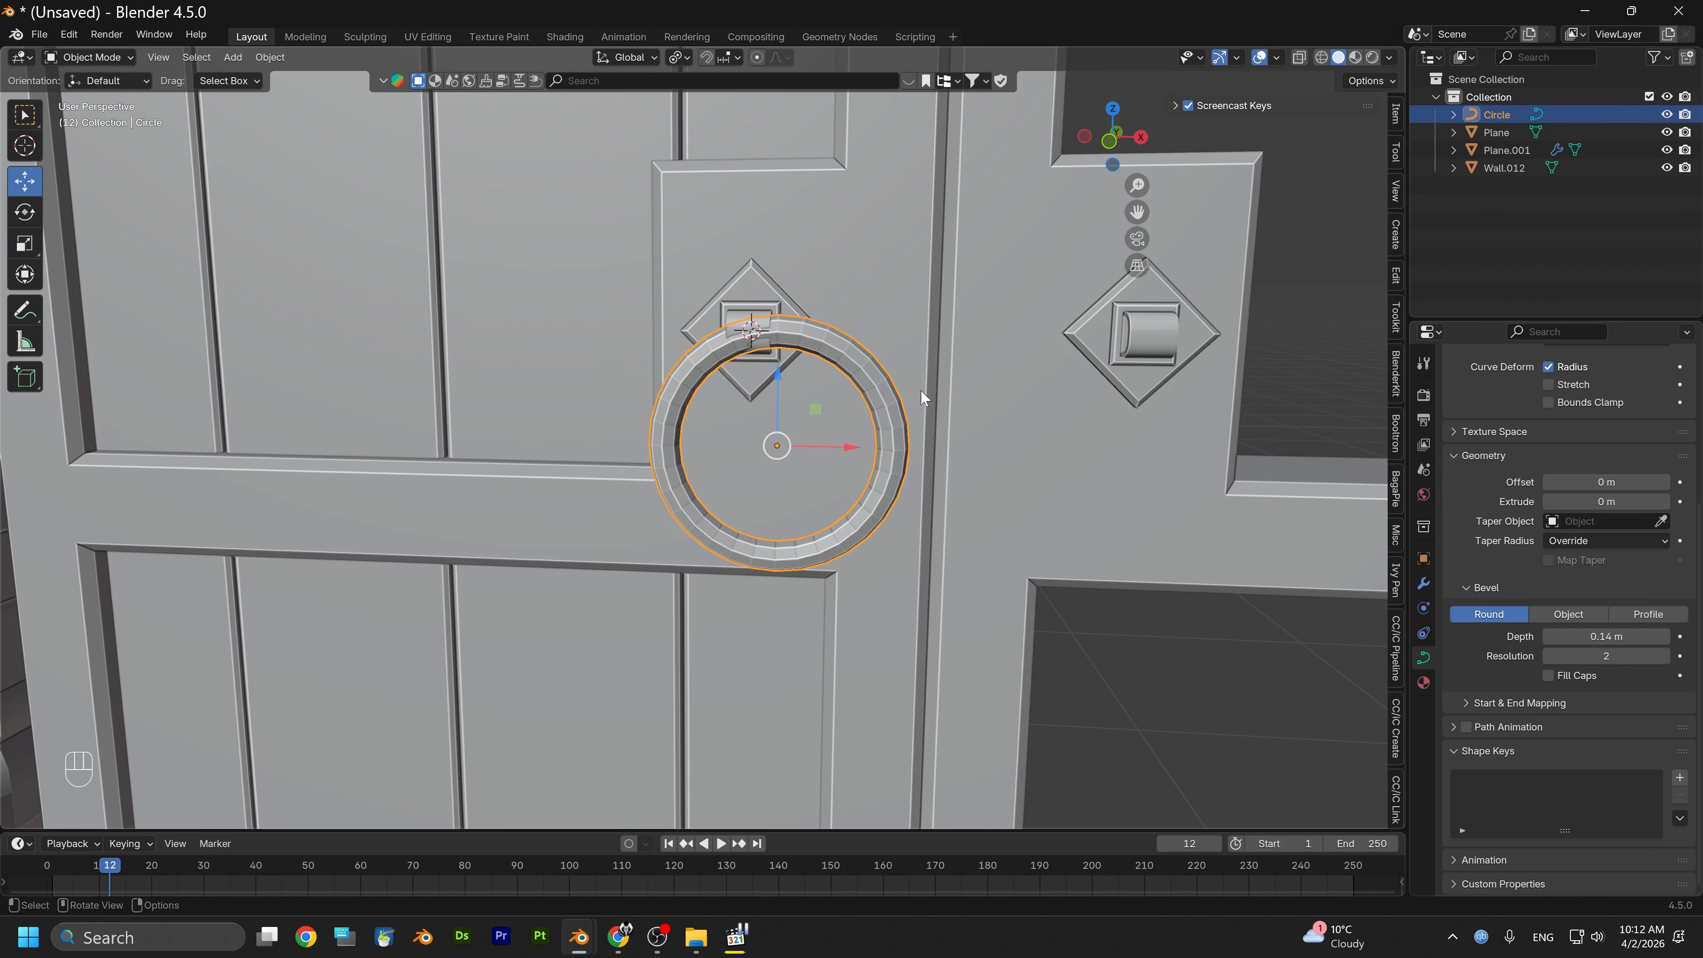
key(s)
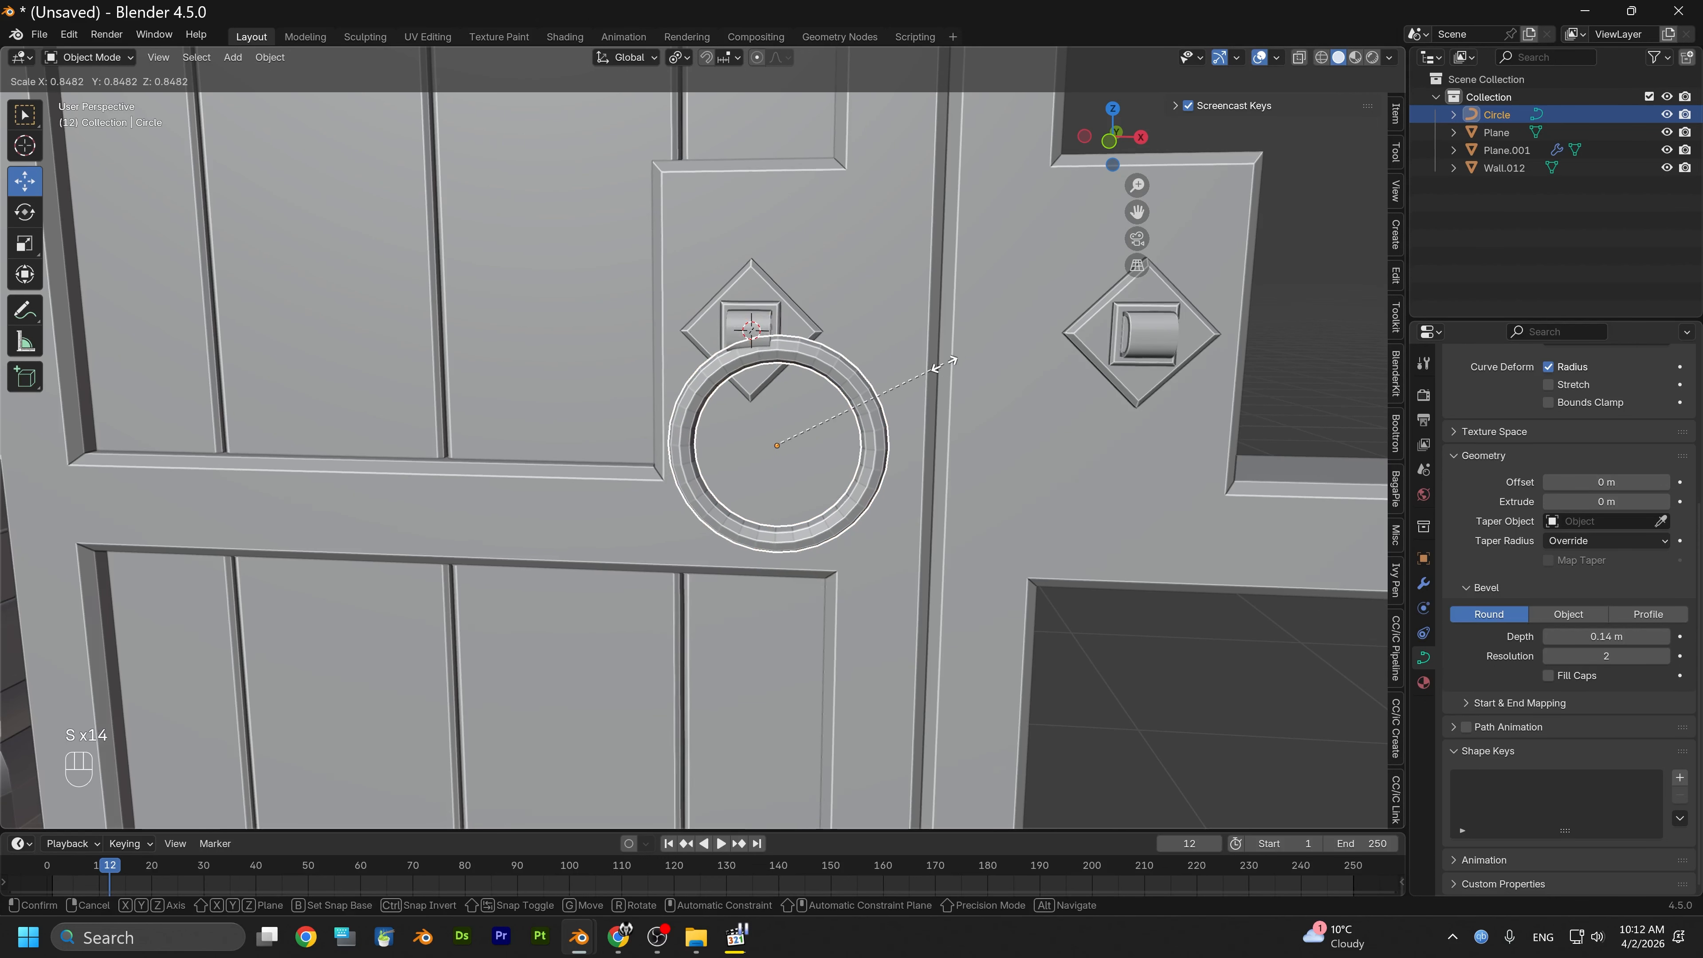
click(944, 365)
drag(781, 390, 778, 369)
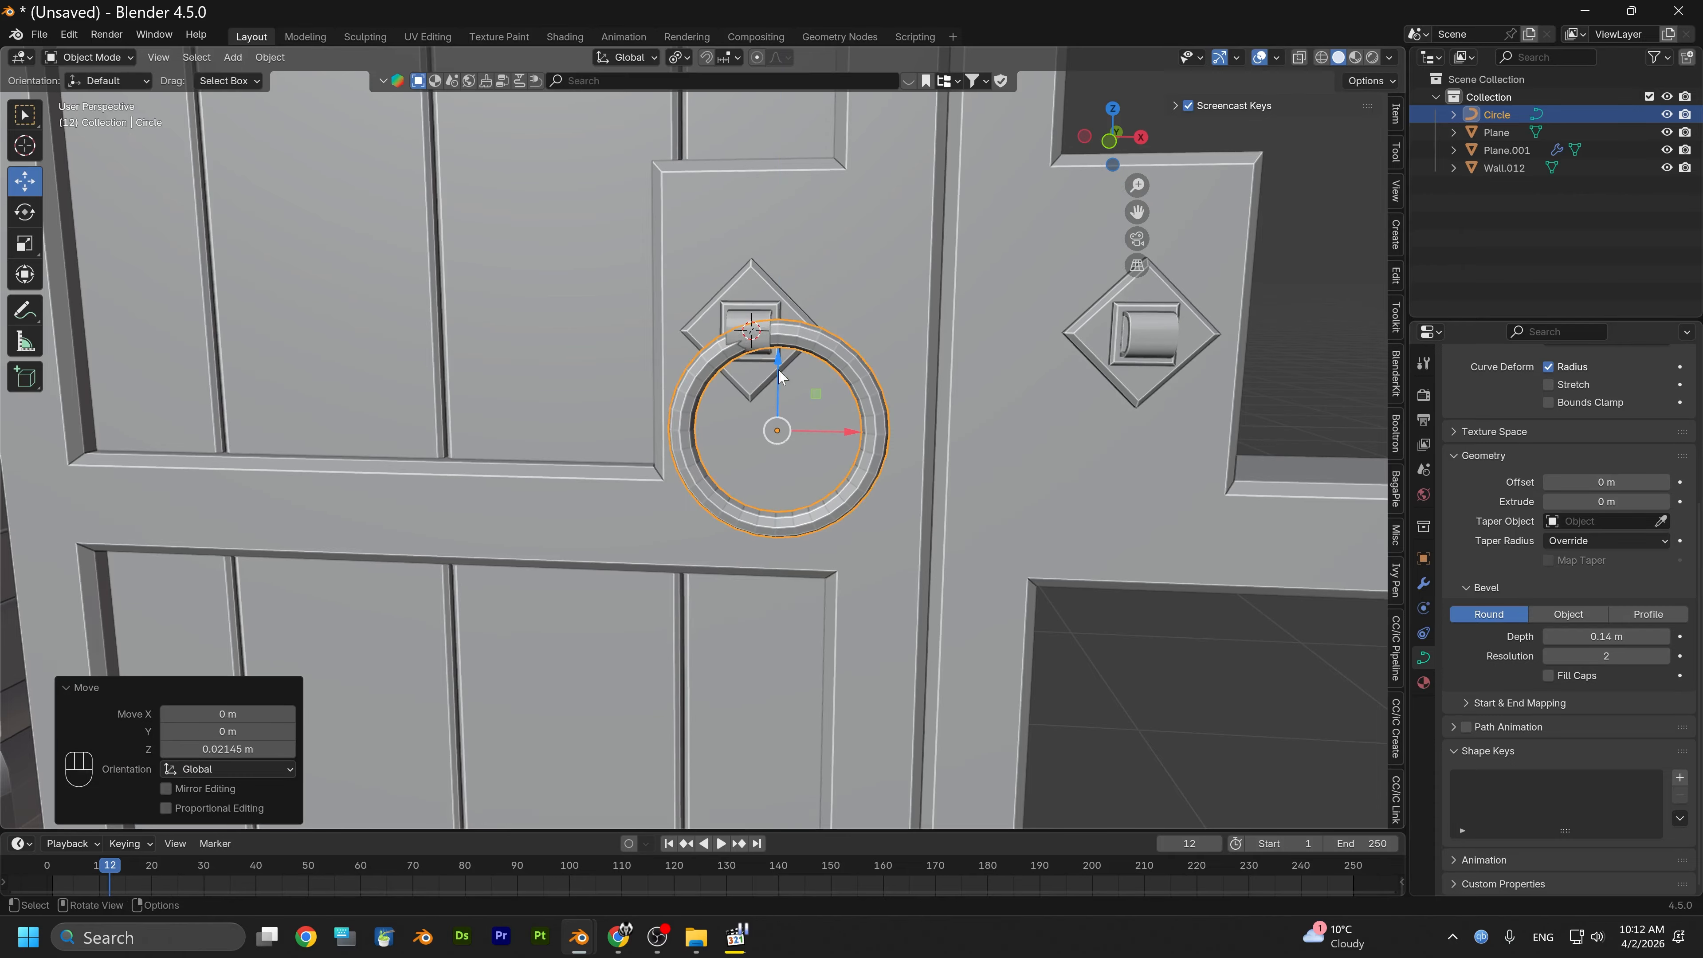
Convert the beveled ring curve back to a mesh
middle_drag(779, 369, 831, 414)
alt+drag(831, 410, 866, 416)
scroll(874, 398, down, 4)
scroll(870, 399, up, 3)
scroll(861, 409, up, 5)
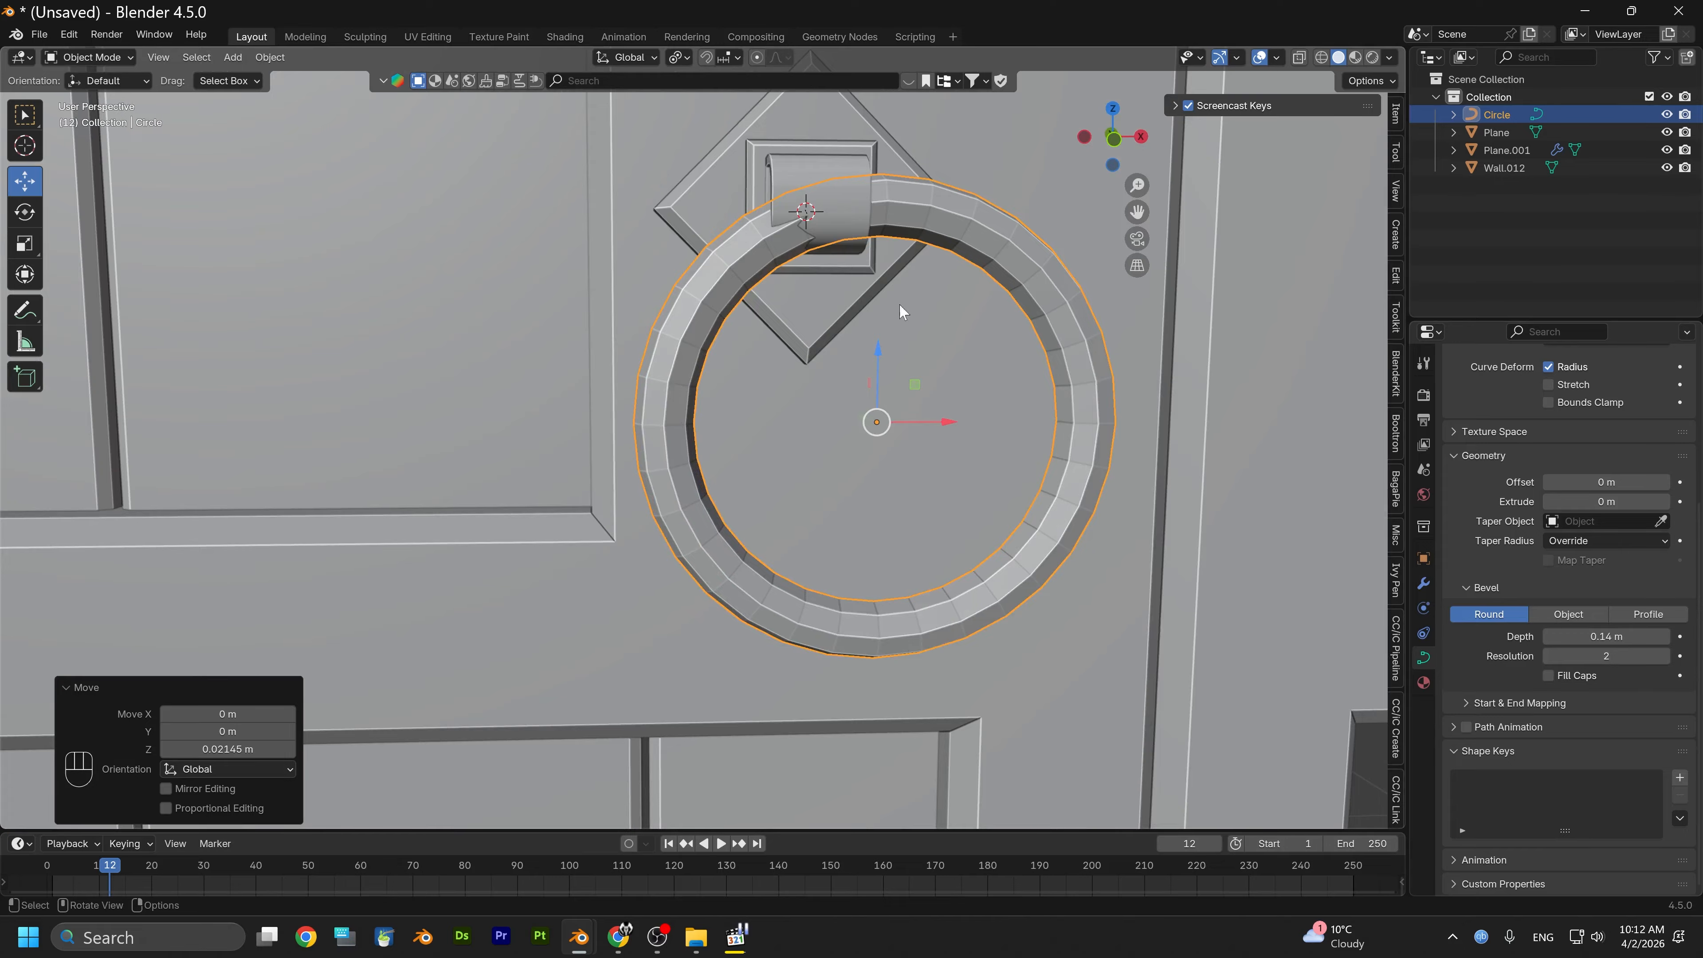
click(272, 59)
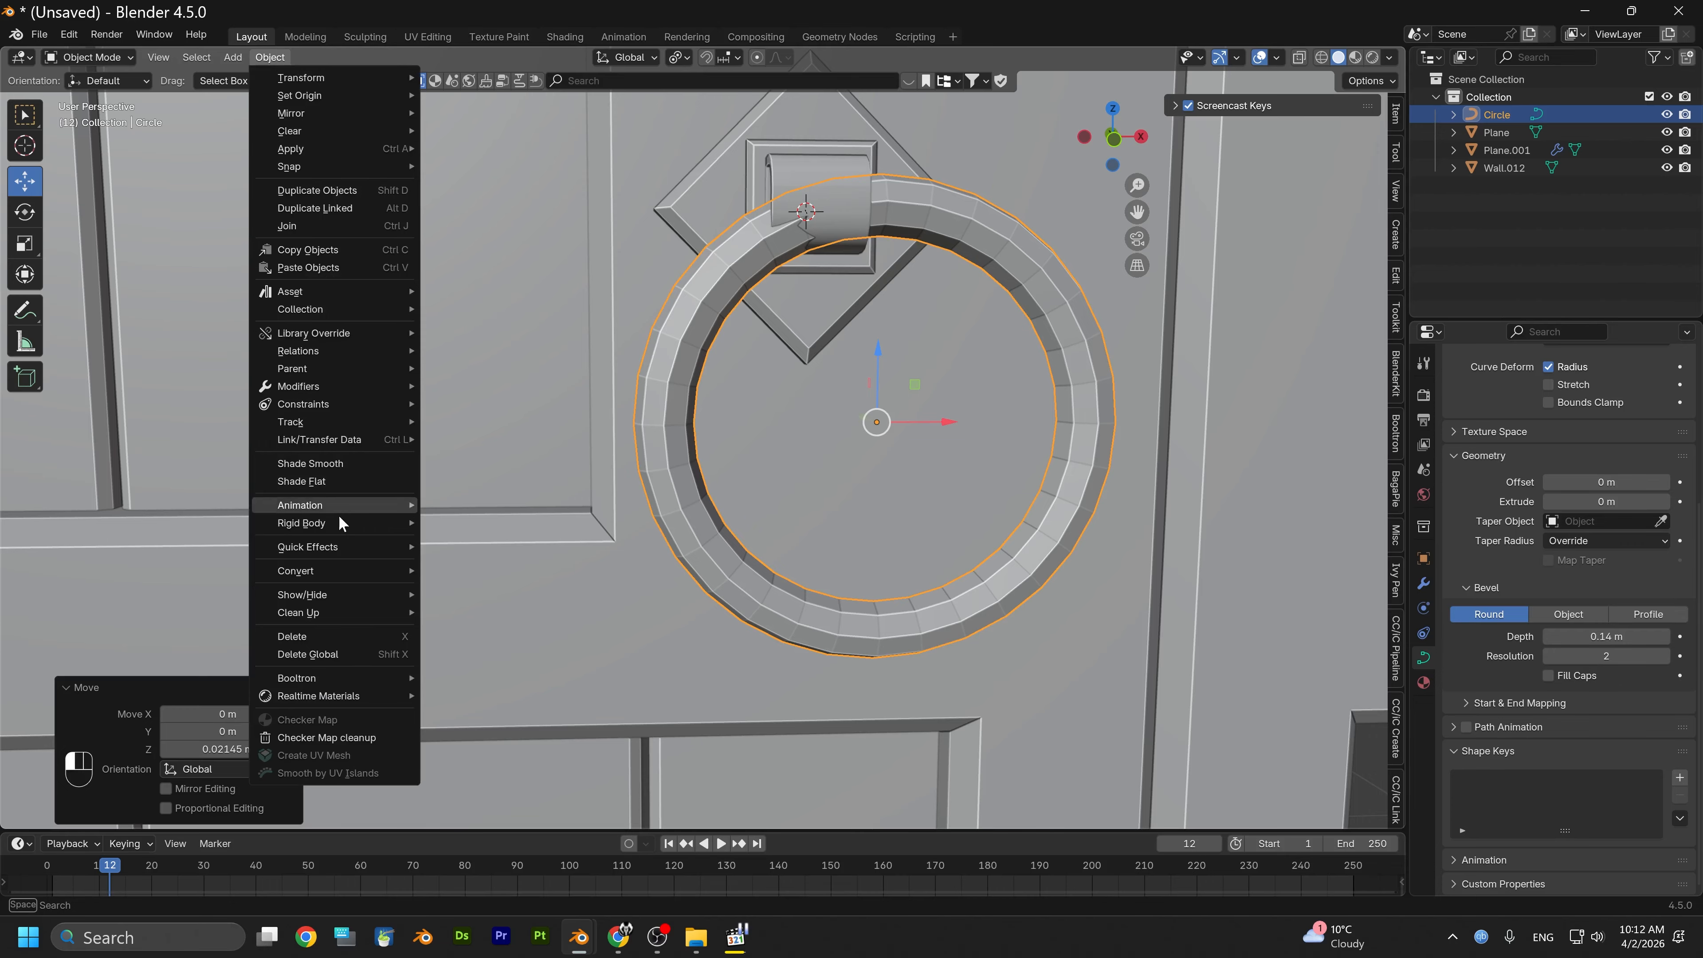
mouse_move(322, 575)
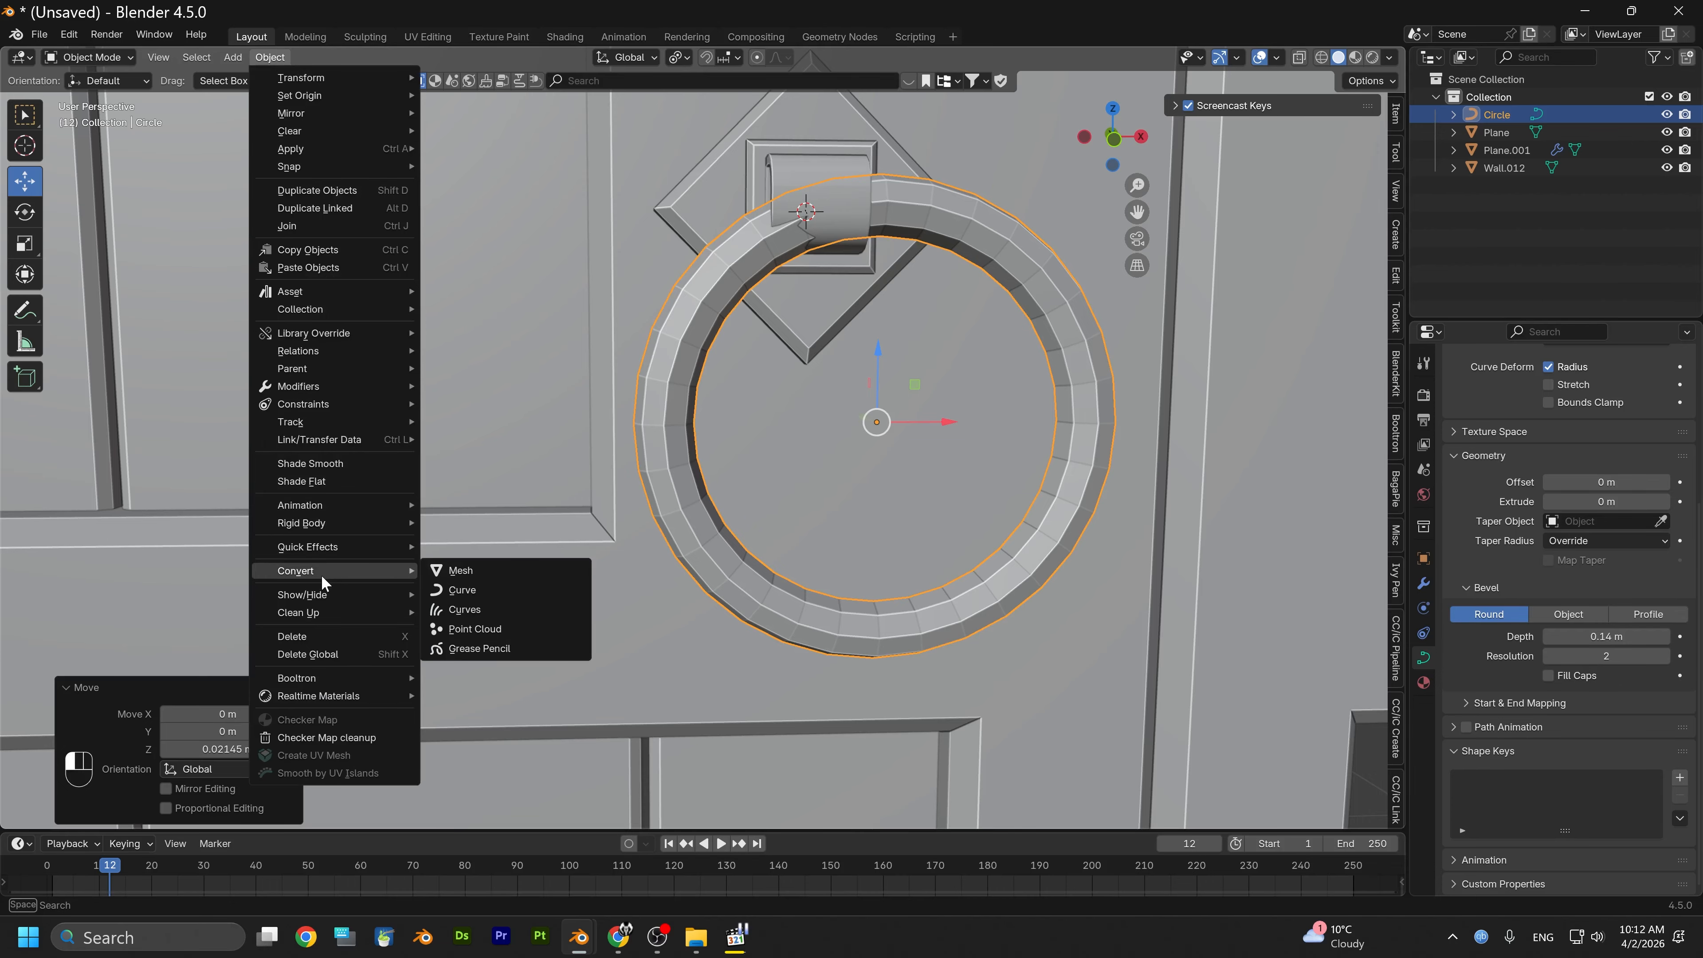
click(483, 570)
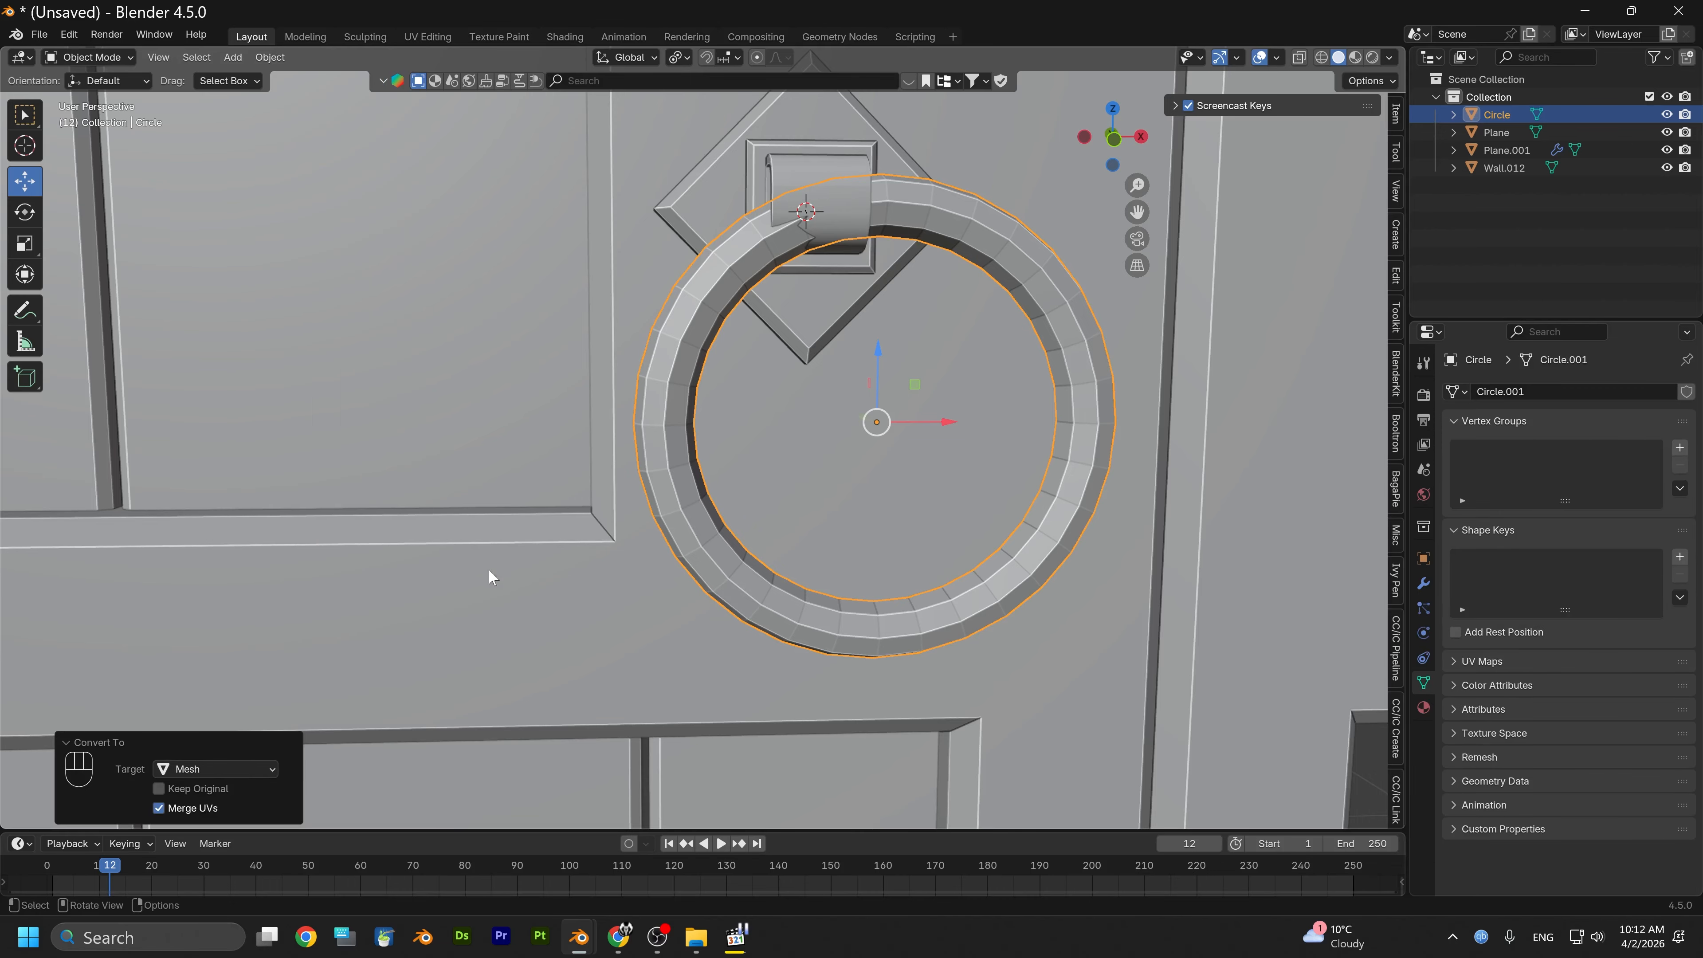
In Edit Mode, mark seams on the edge loop running around the ring's back and one cross-section loop near the holder
click(94, 58)
click(96, 101)
middle_drag(444, 349, 658, 417)
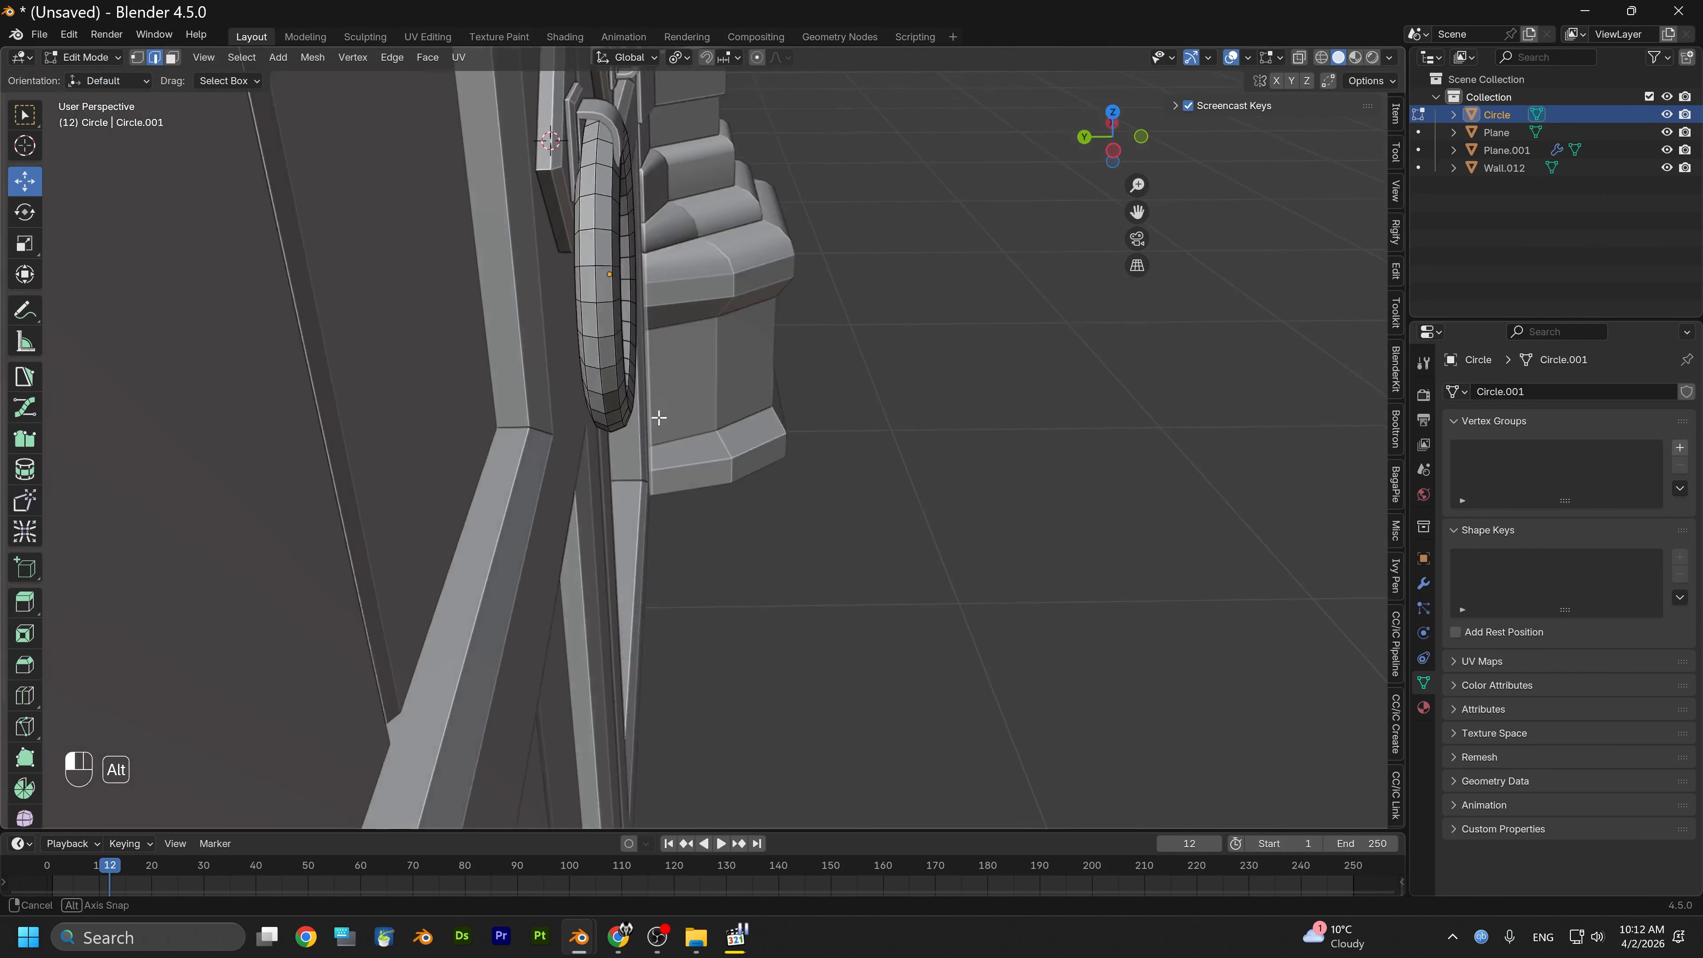
alt+drag(658, 417, 696, 389)
scroll(677, 395, up, 3)
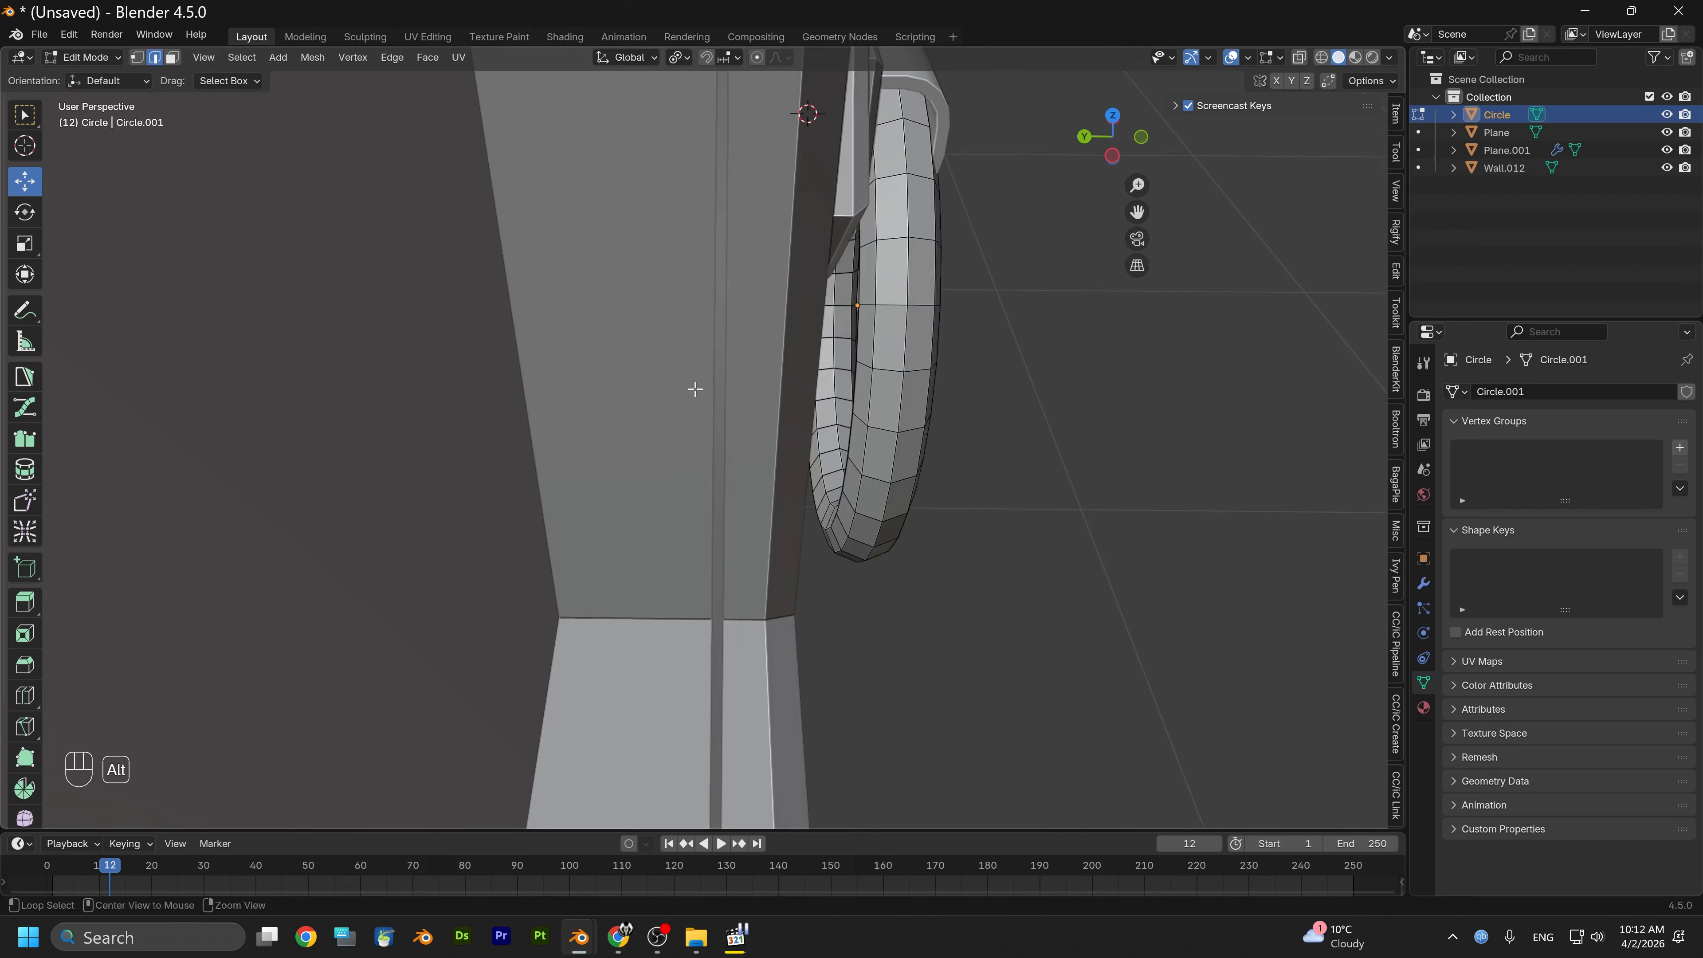
alt+shift+click(863, 349)
alt+drag(863, 350, 728, 321)
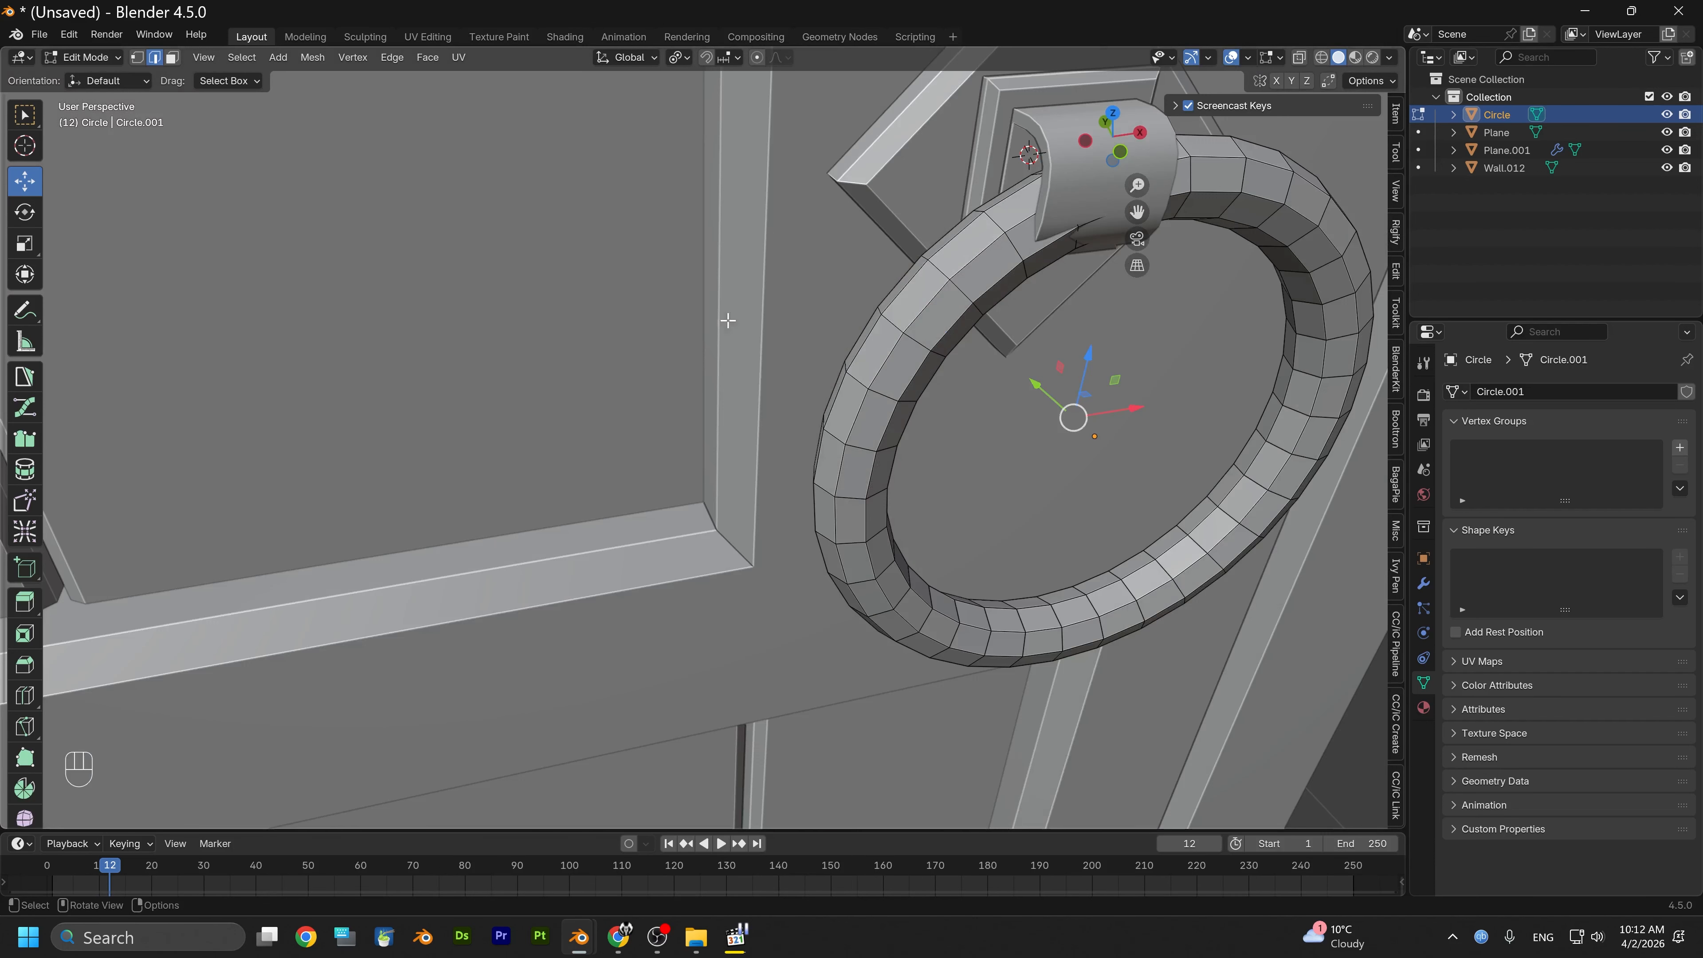
alt+middle_drag(988, 319, 665, 359)
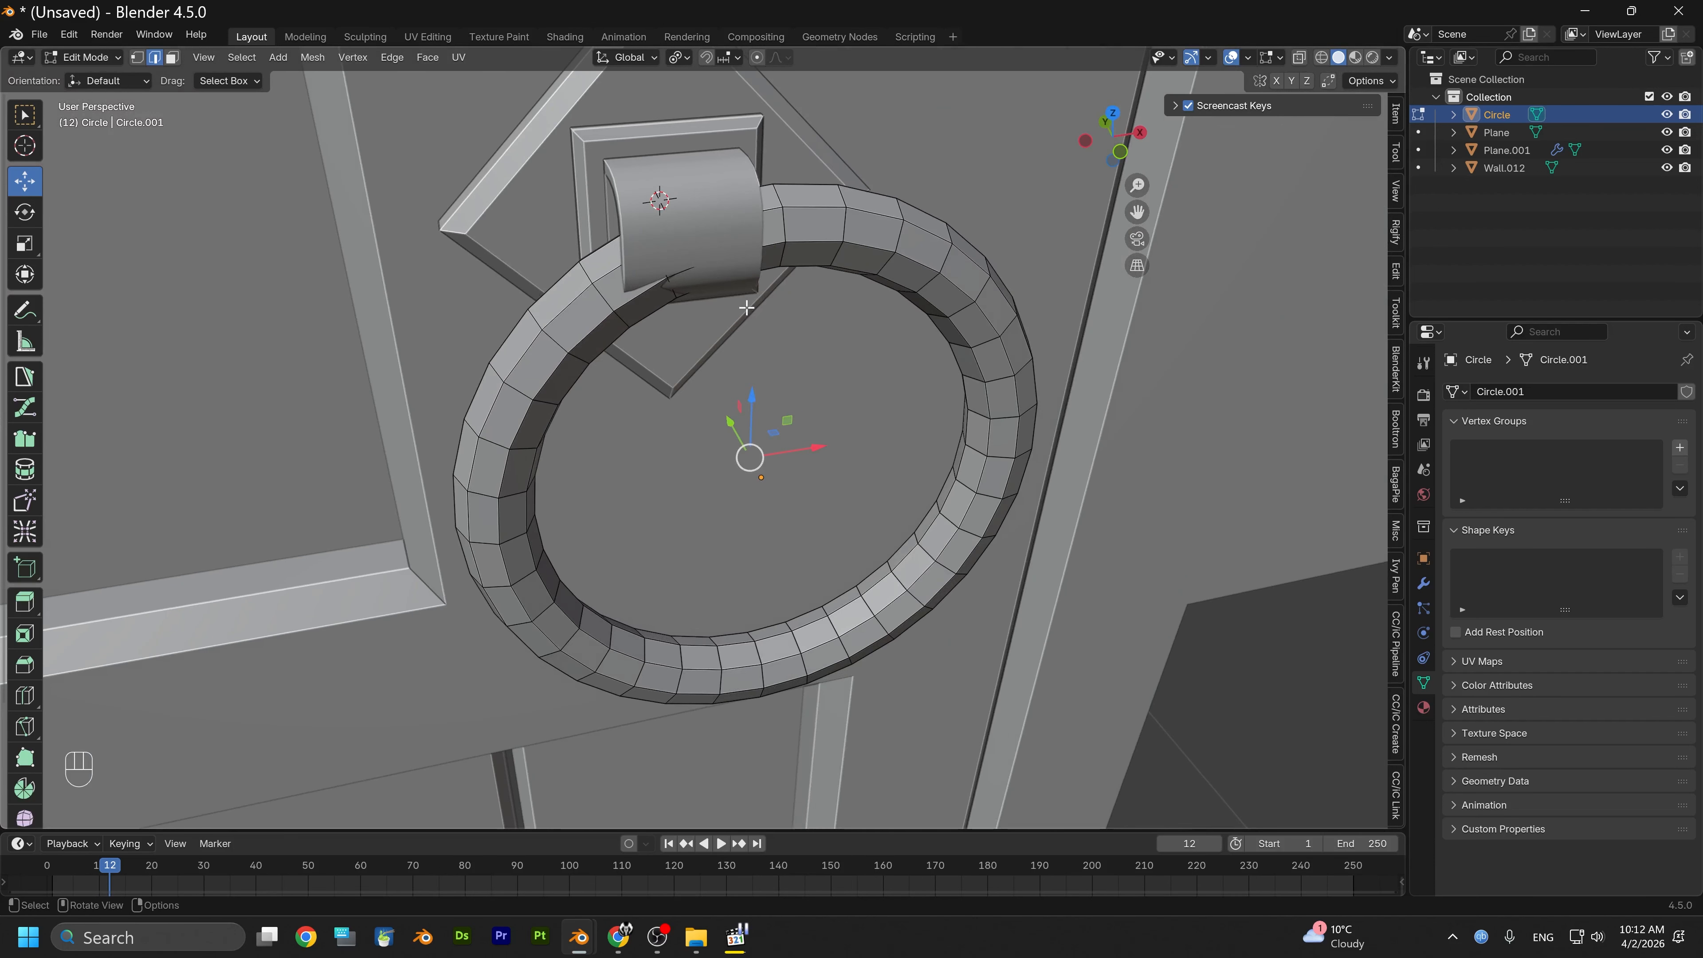
right_click(765, 249)
click(749, 588)
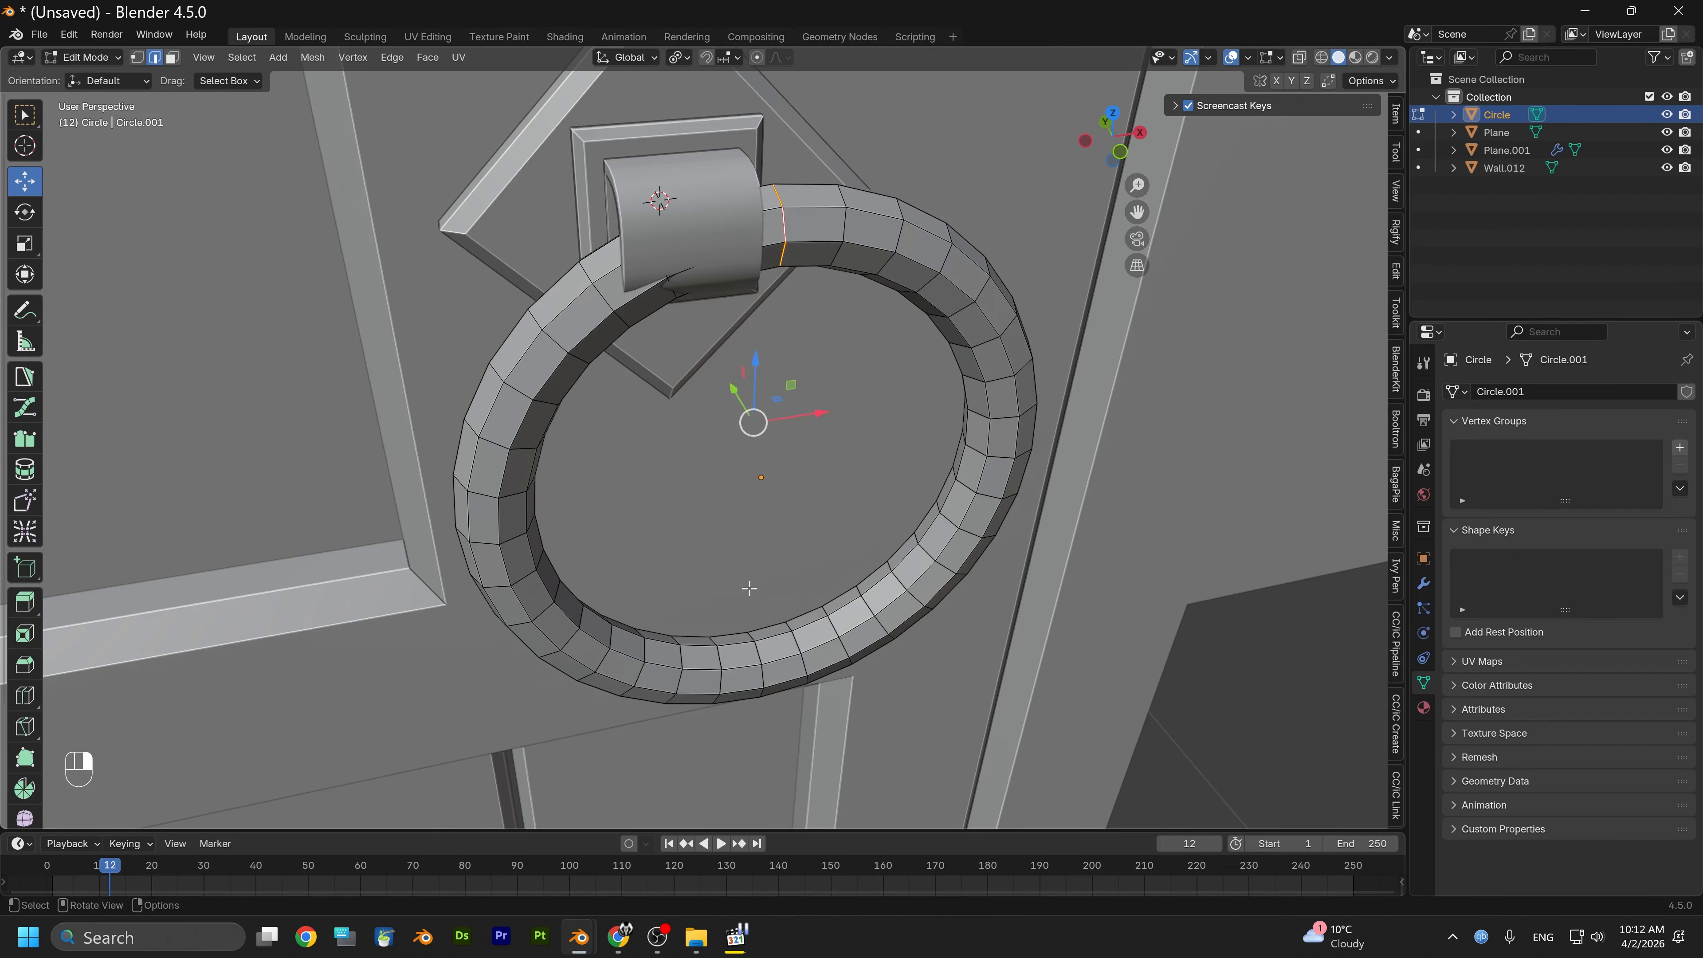
alt+drag(827, 523, 787, 494)
click(1108, 145)
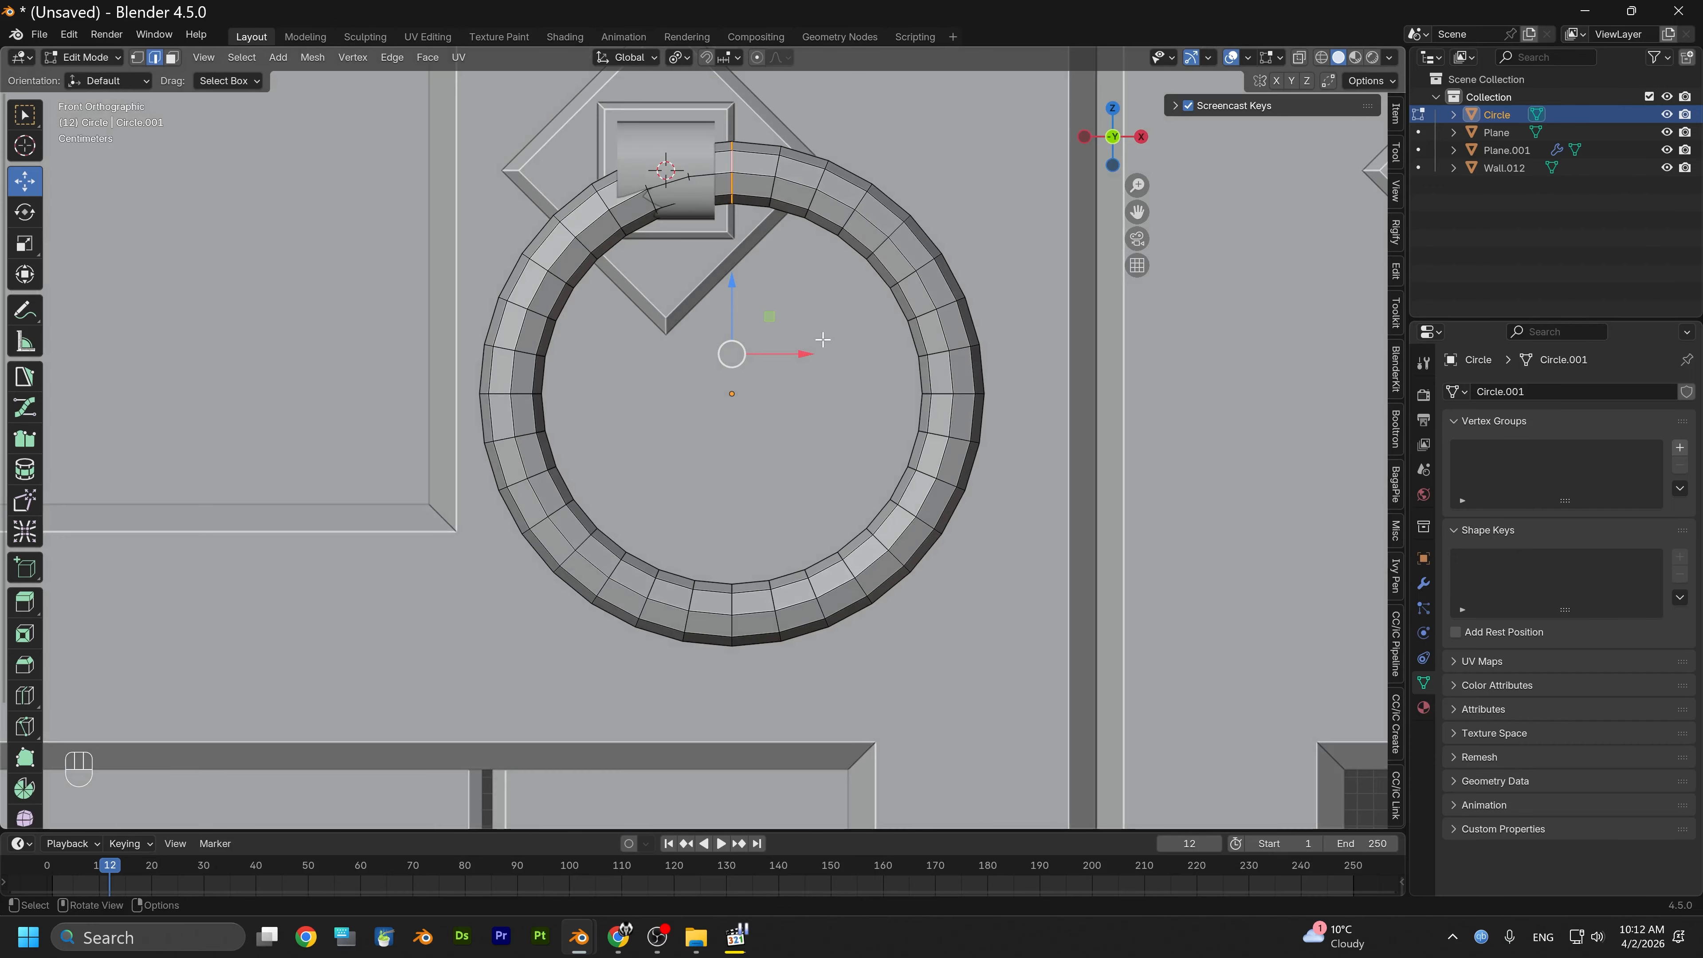
click(150, 80)
Return to Object Mode and select the door object Plane.001
click(86, 58)
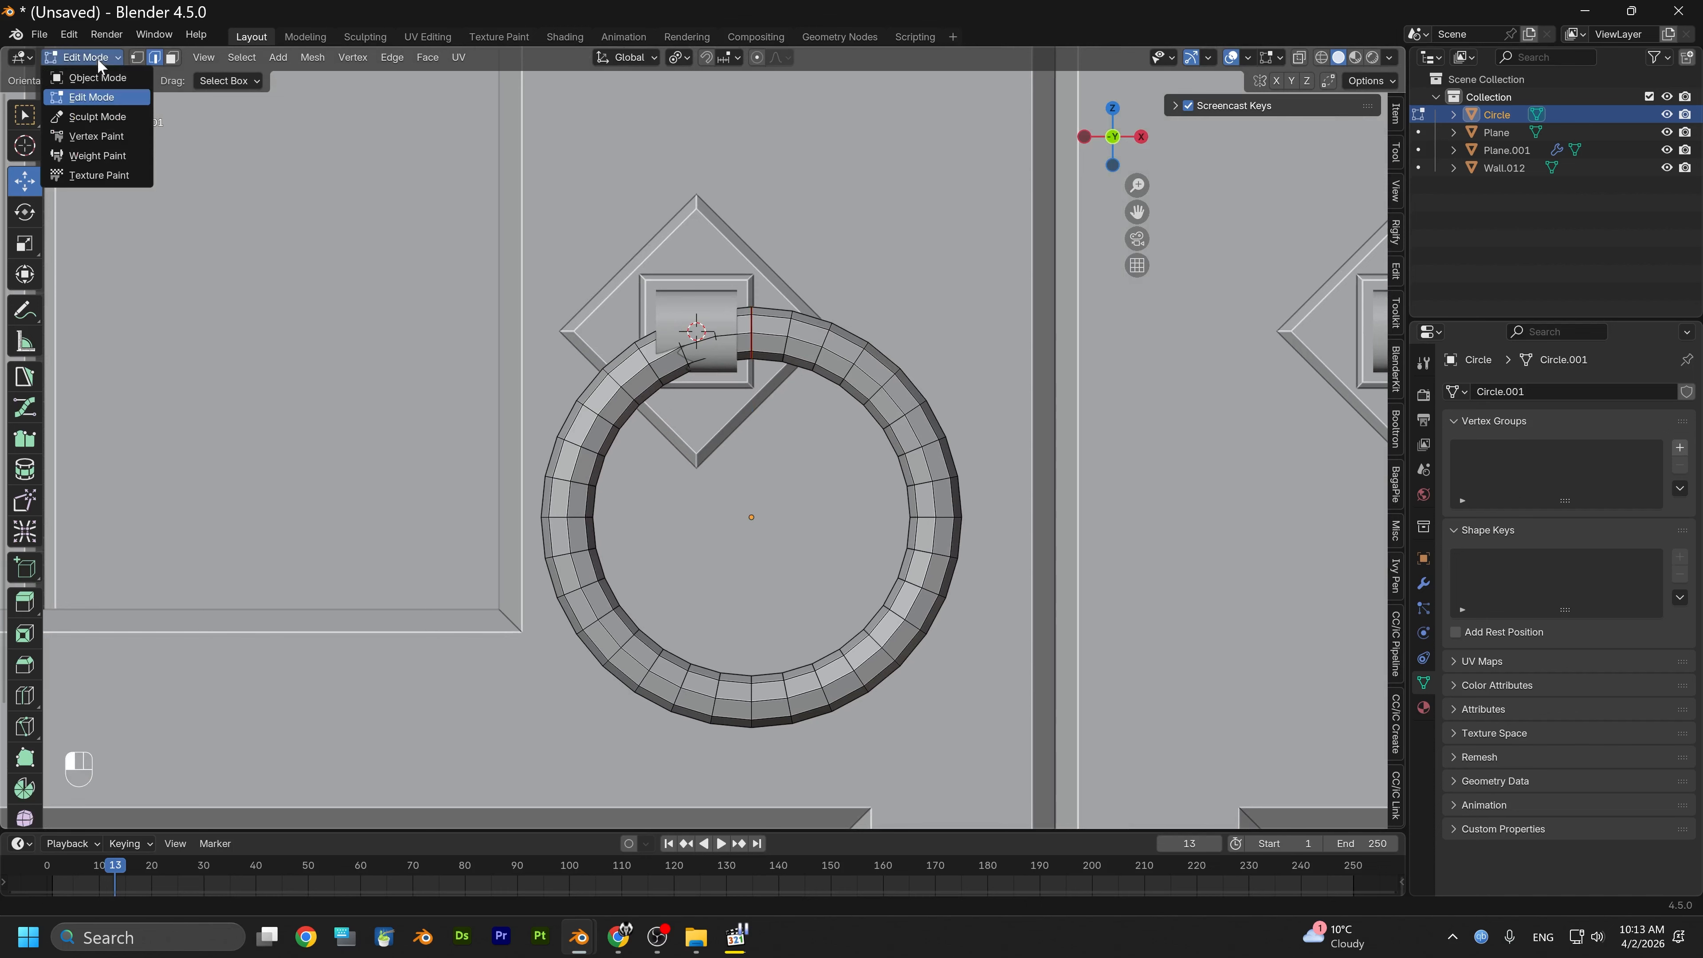
click(87, 77)
click(817, 260)
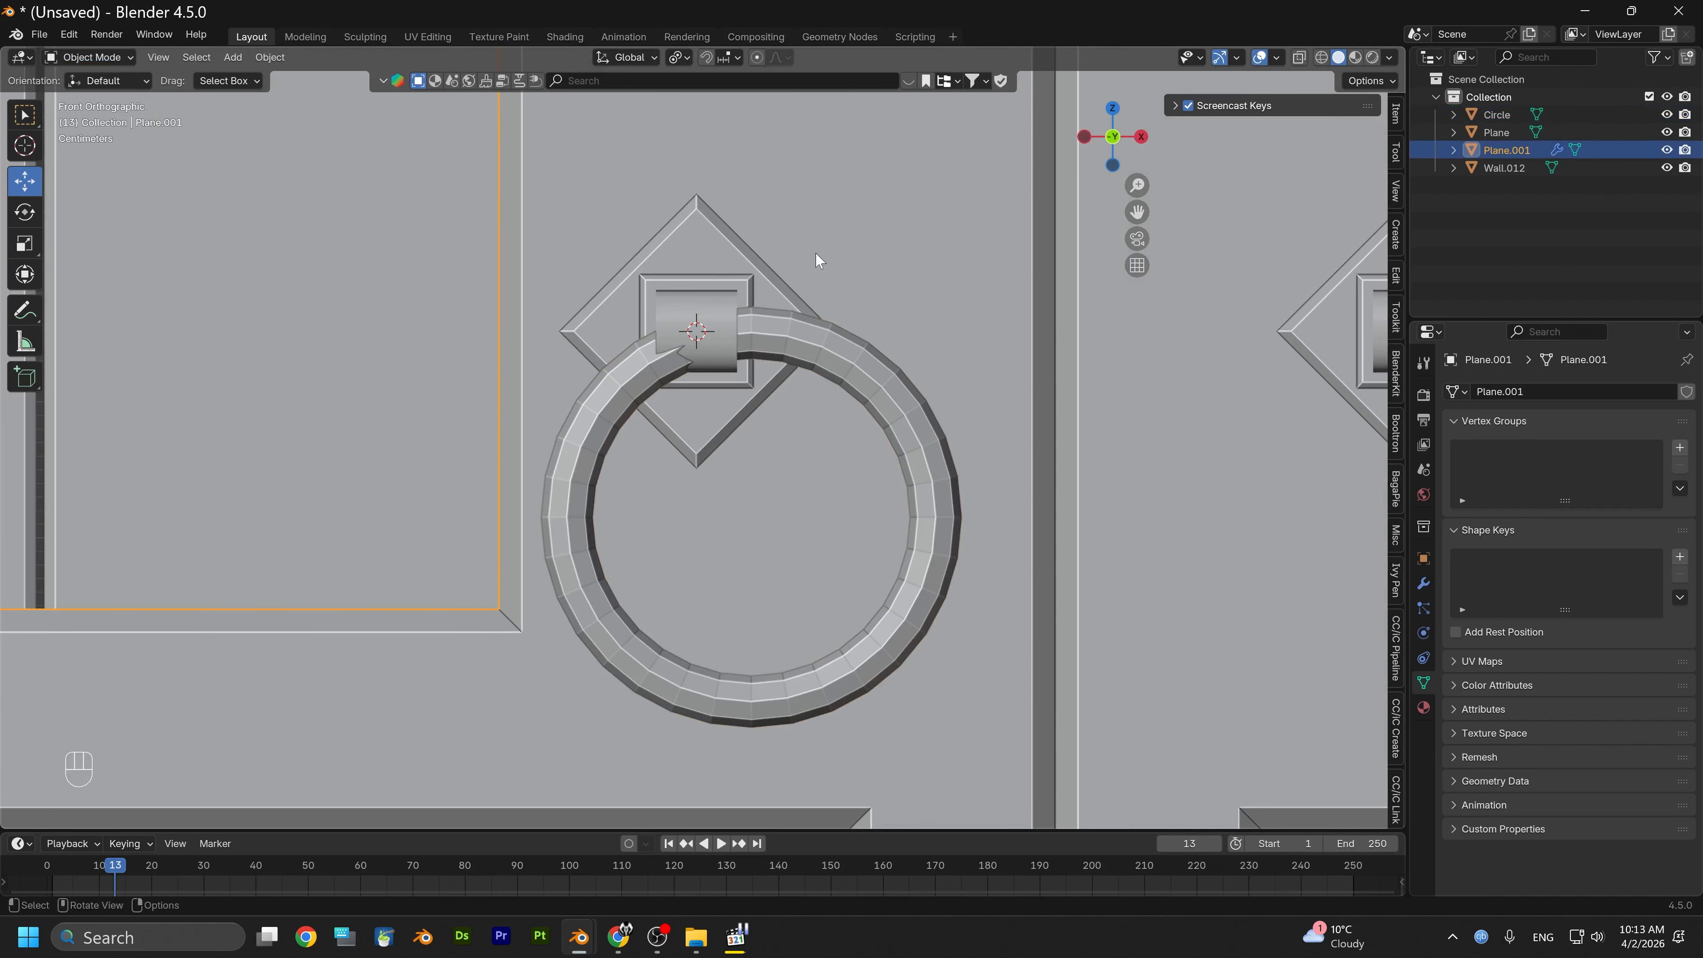
Shade the ring handle smooth
click(821, 326)
click(270, 58)
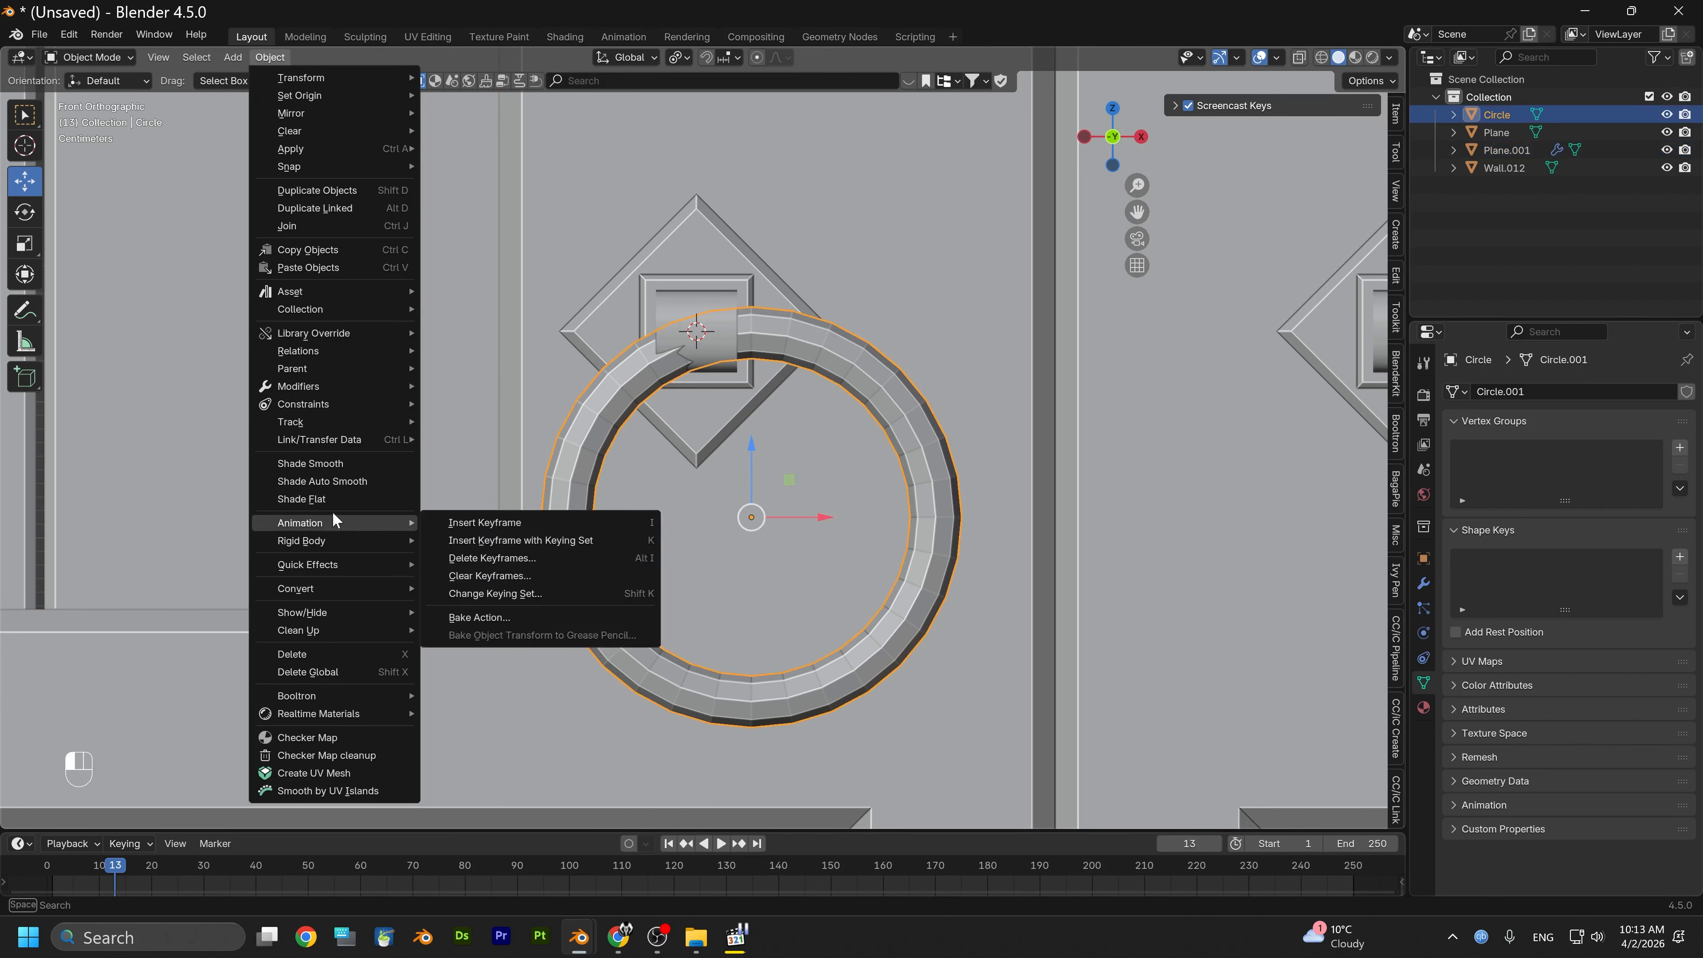
click(376, 461)
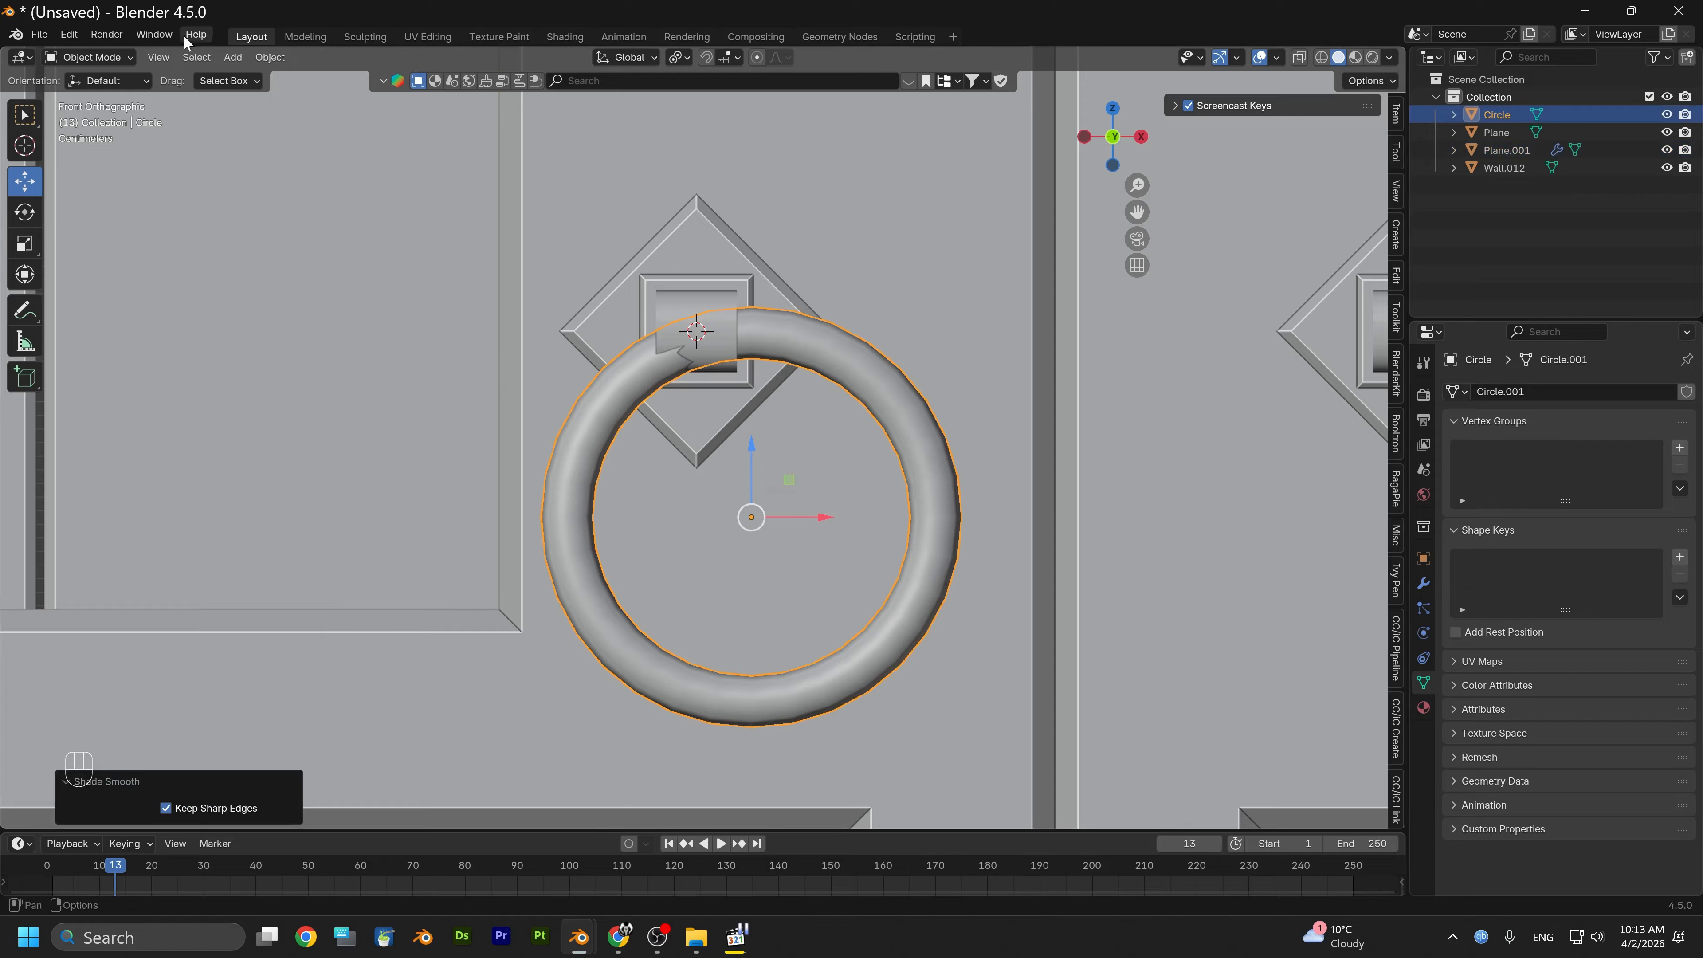
In Edit Mode on the door, select the diamond plate with its holder, centre it over the ring along X, and lower it about 0.008 m
click(644, 272)
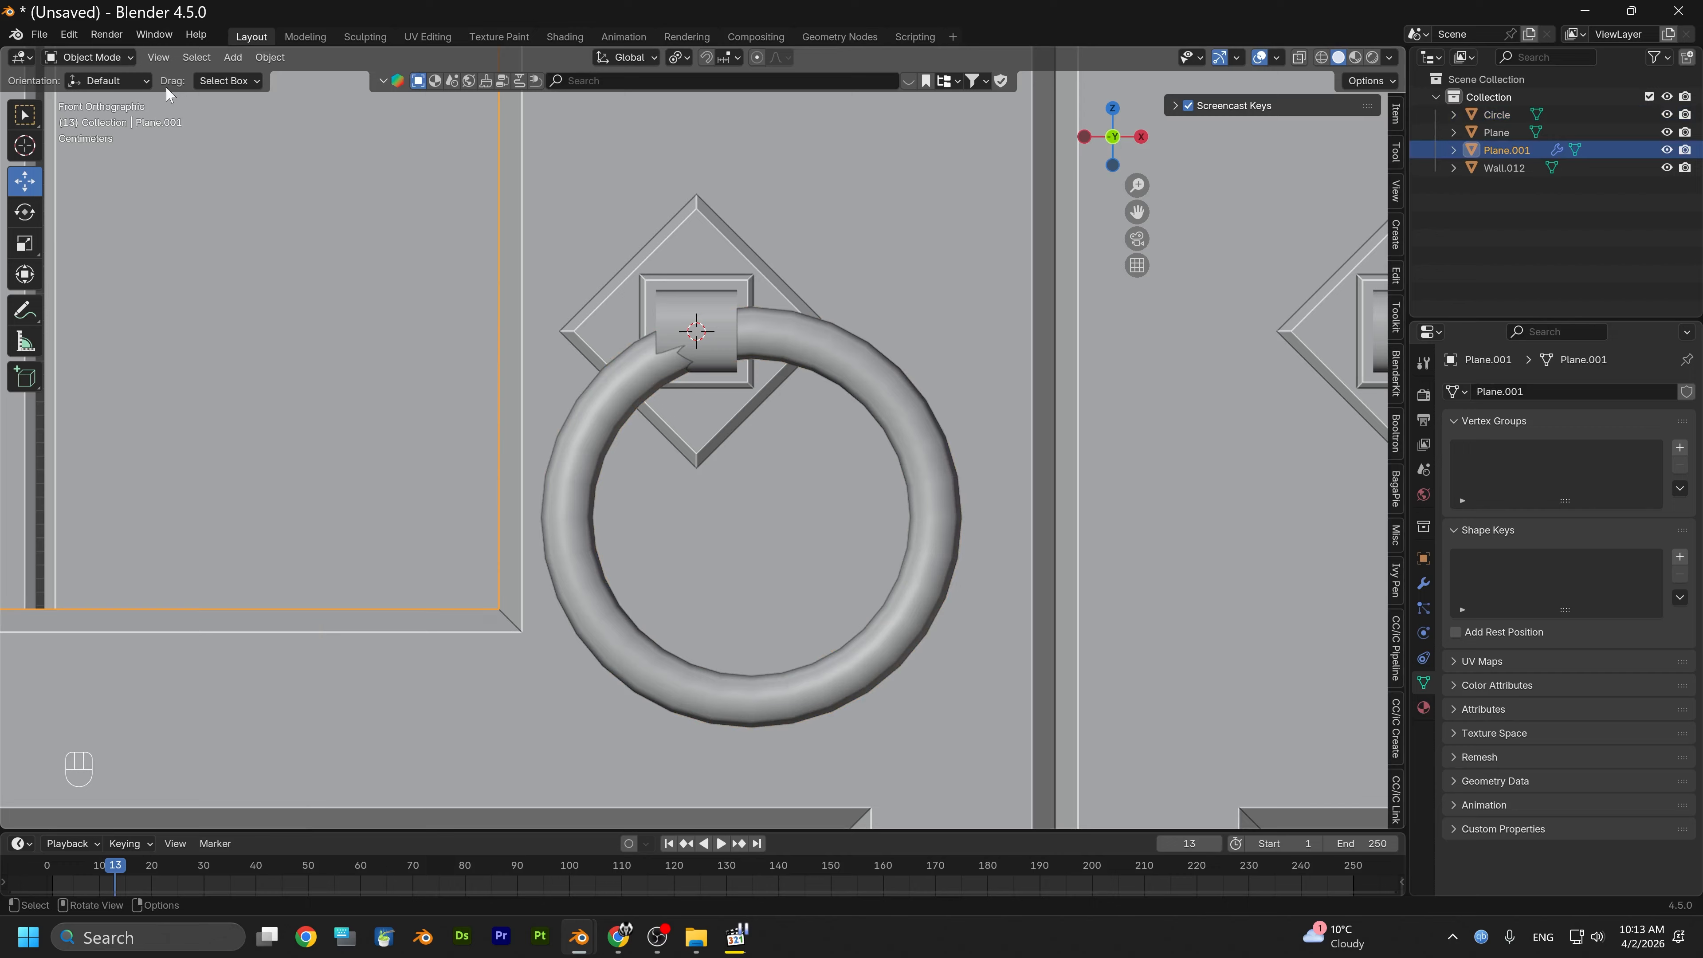
click(111, 59)
click(131, 98)
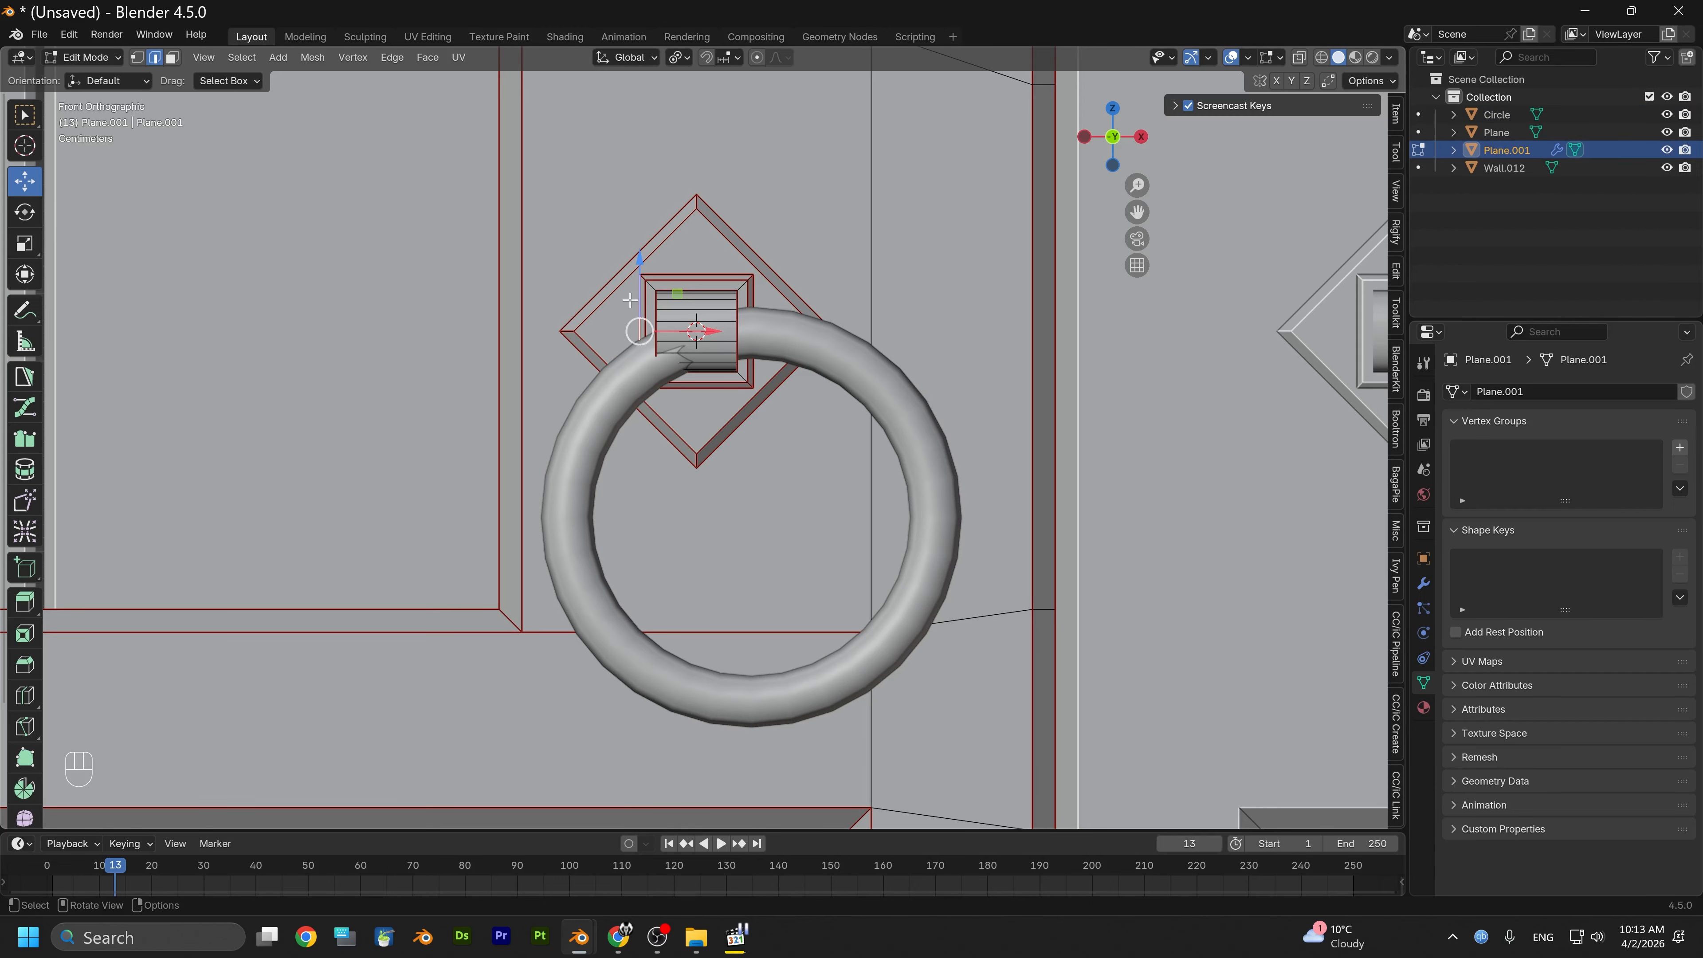
key(l)
key(l)
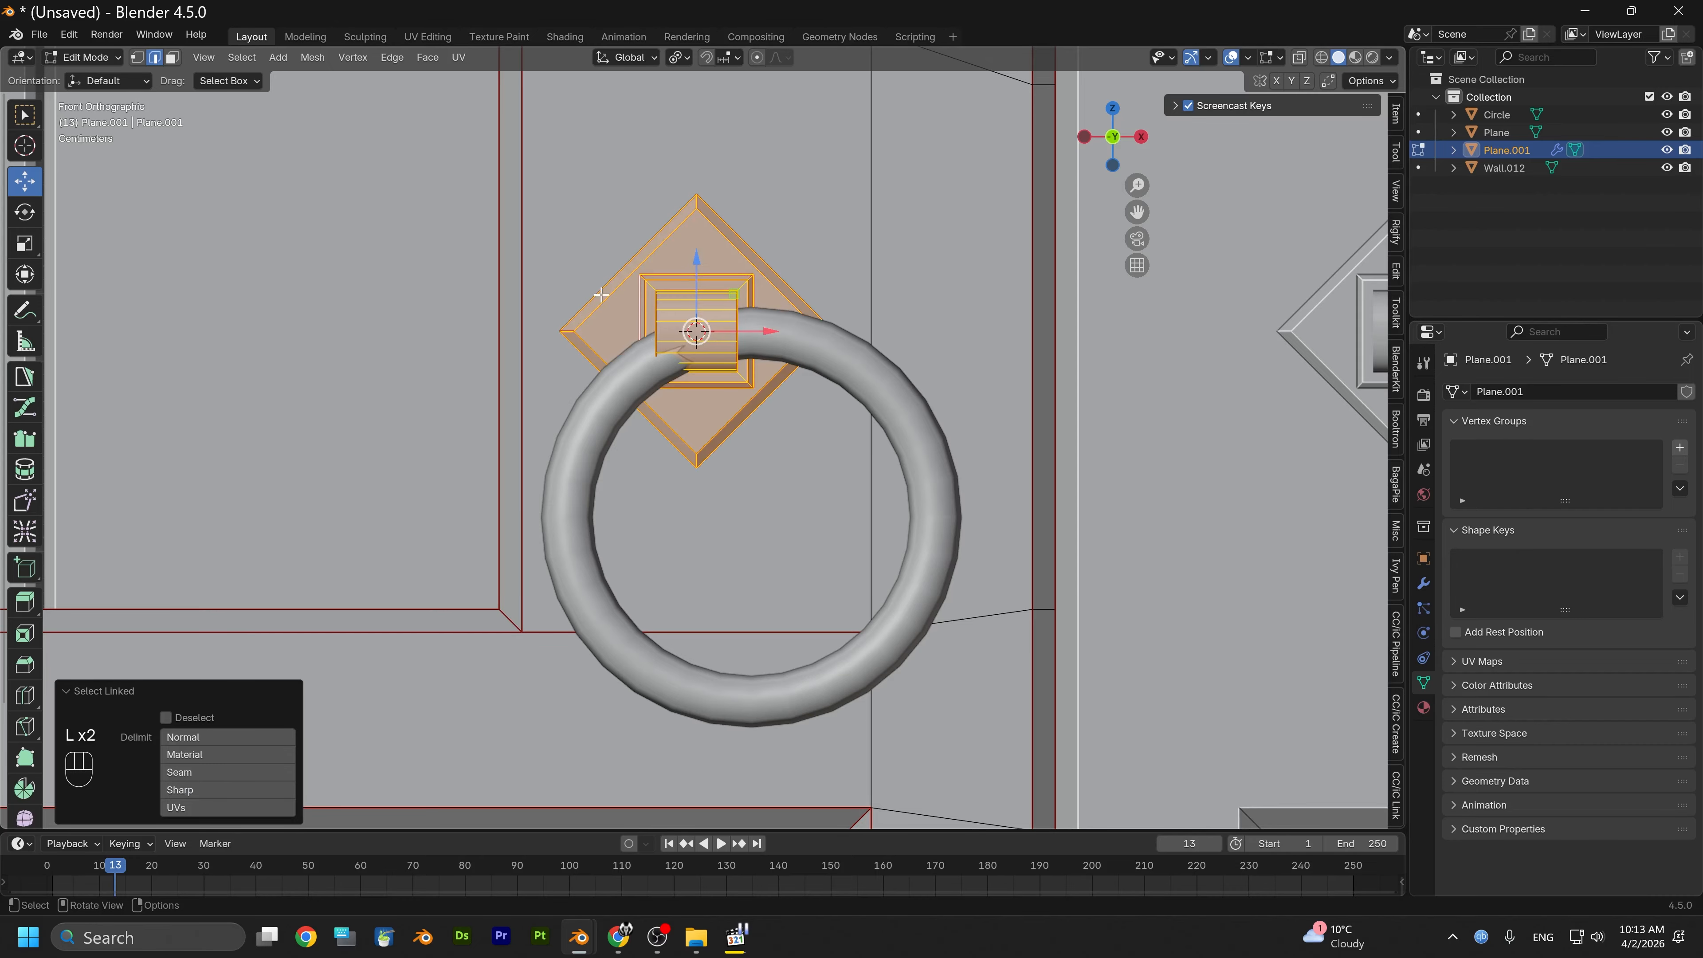
drag(769, 333, 840, 323)
drag(754, 275, 750, 286)
middle_drag(751, 286, 706, 264)
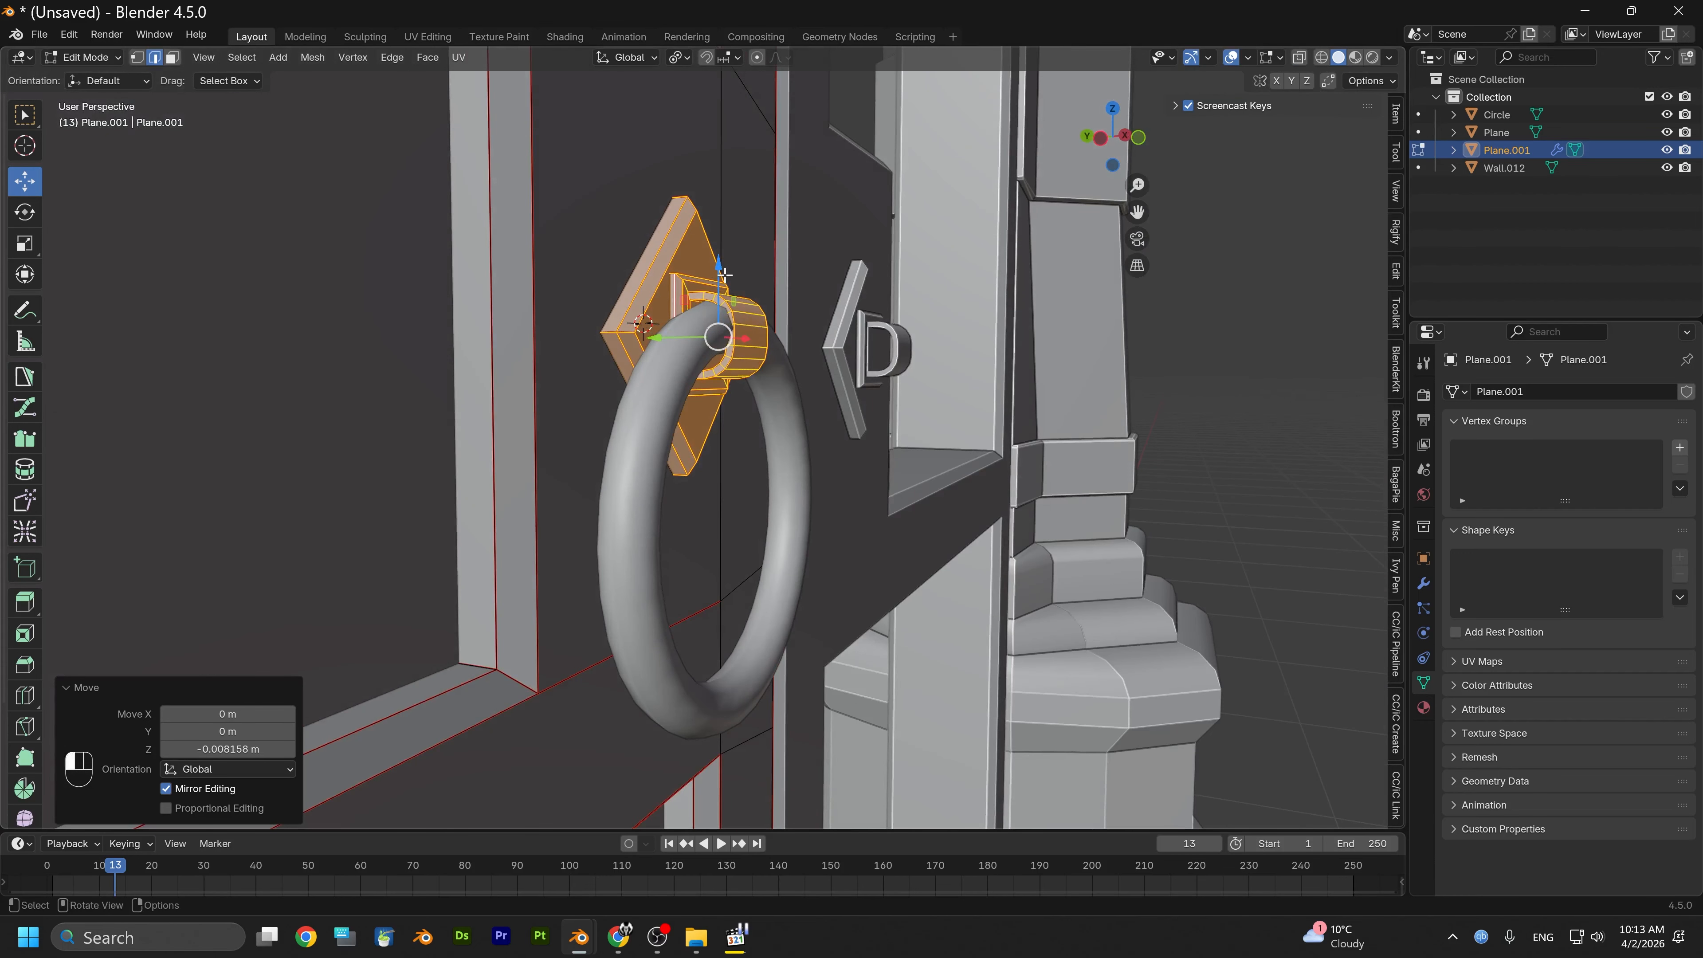
Raise the diamond plate and holder about 0.003 m along Z and scale them uniformly to about 1.175
drag(724, 274, 727, 262)
middle_drag(727, 262, 843, 263)
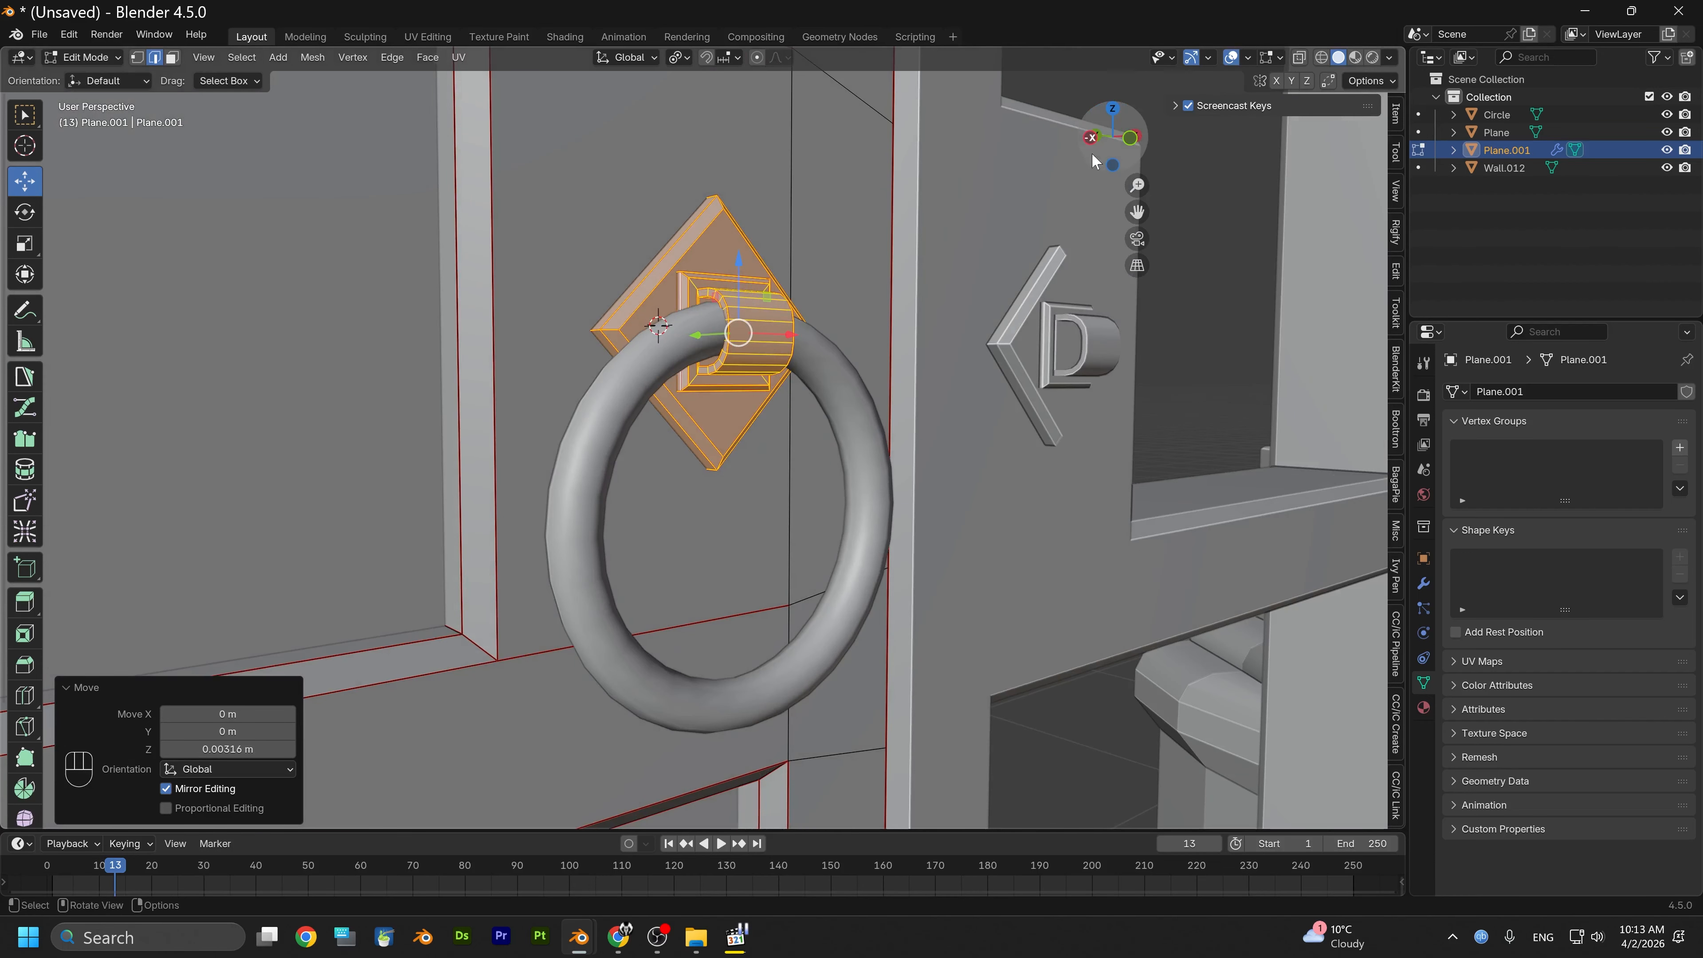
click(1114, 143)
key(s)
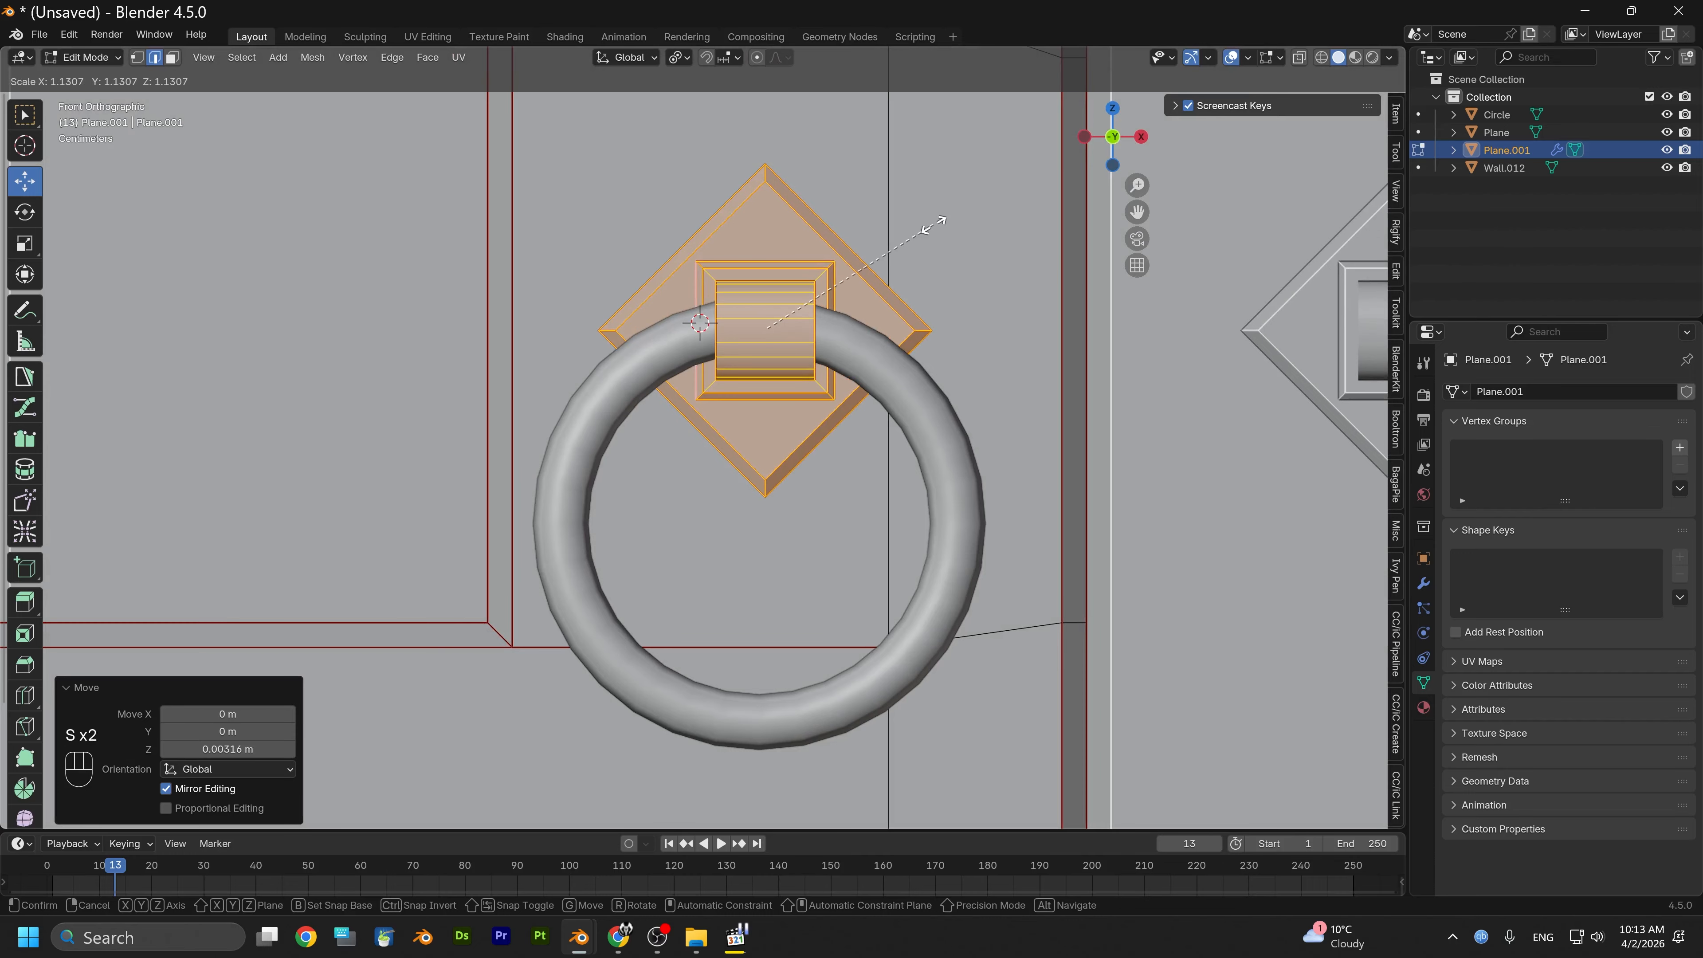
click(942, 216)
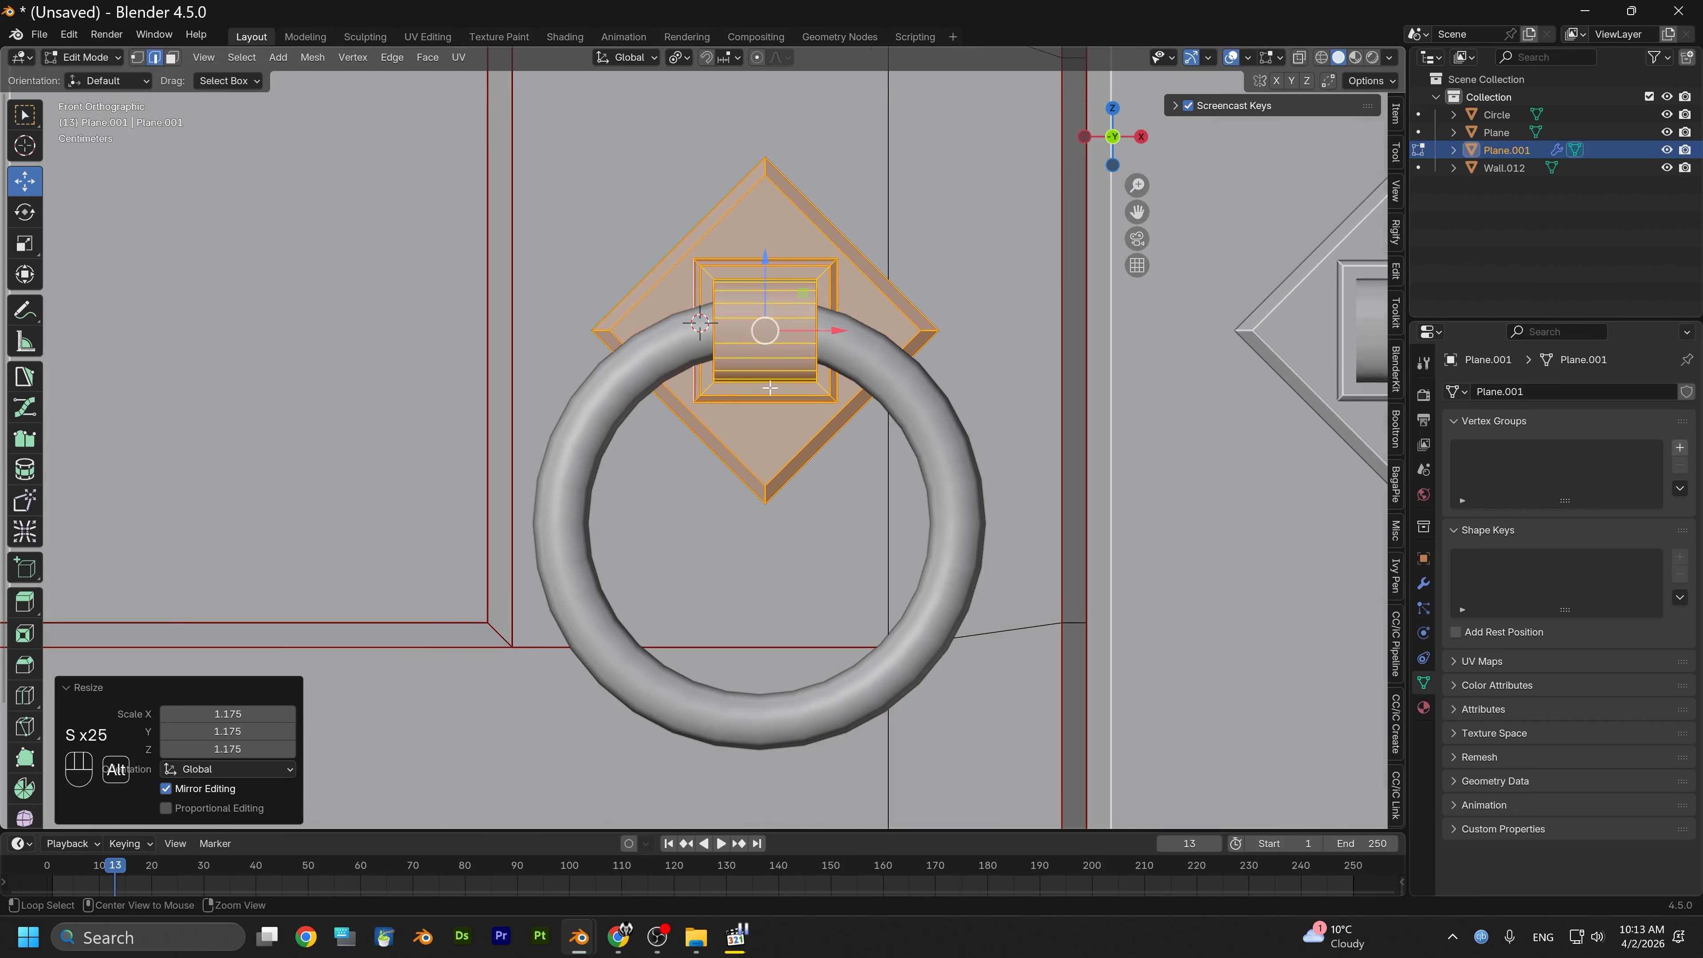
Scale the diamond plate and holder uniformly by a further 1.131 and raise them about 0.011 m along Z
alt+drag(942, 216, 891, 390)
key(s)
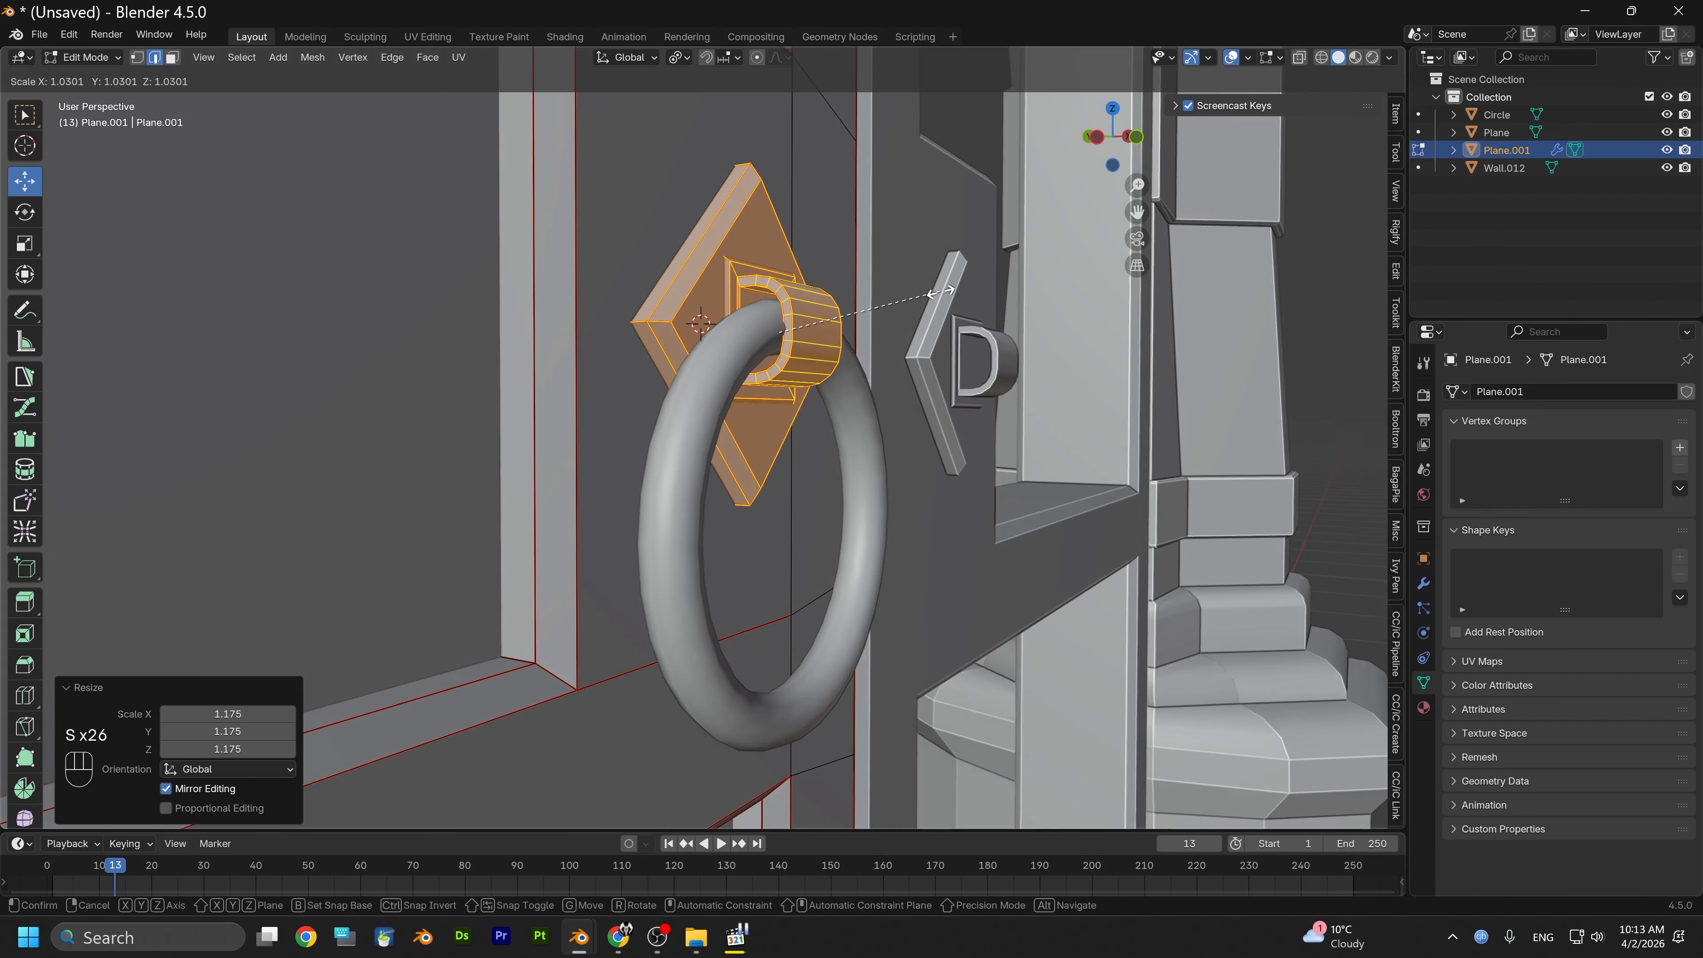
click(952, 272)
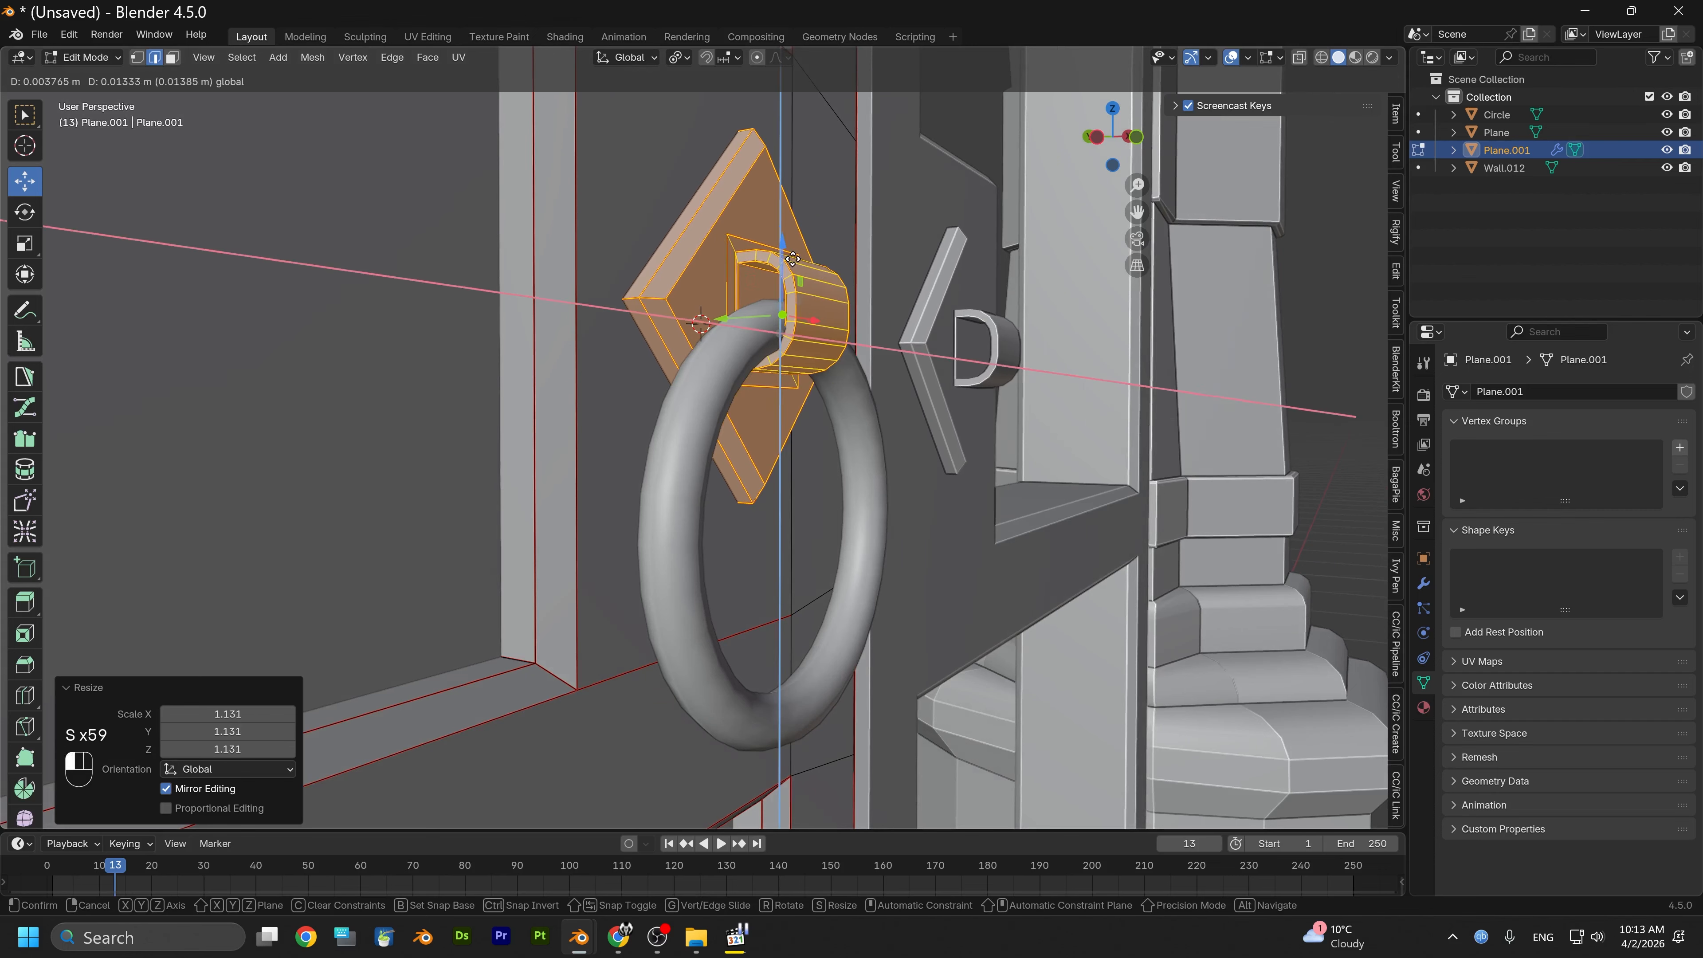
key(ctrl+z)
drag(784, 270, 782, 243)
scroll(745, 363, up, 4)
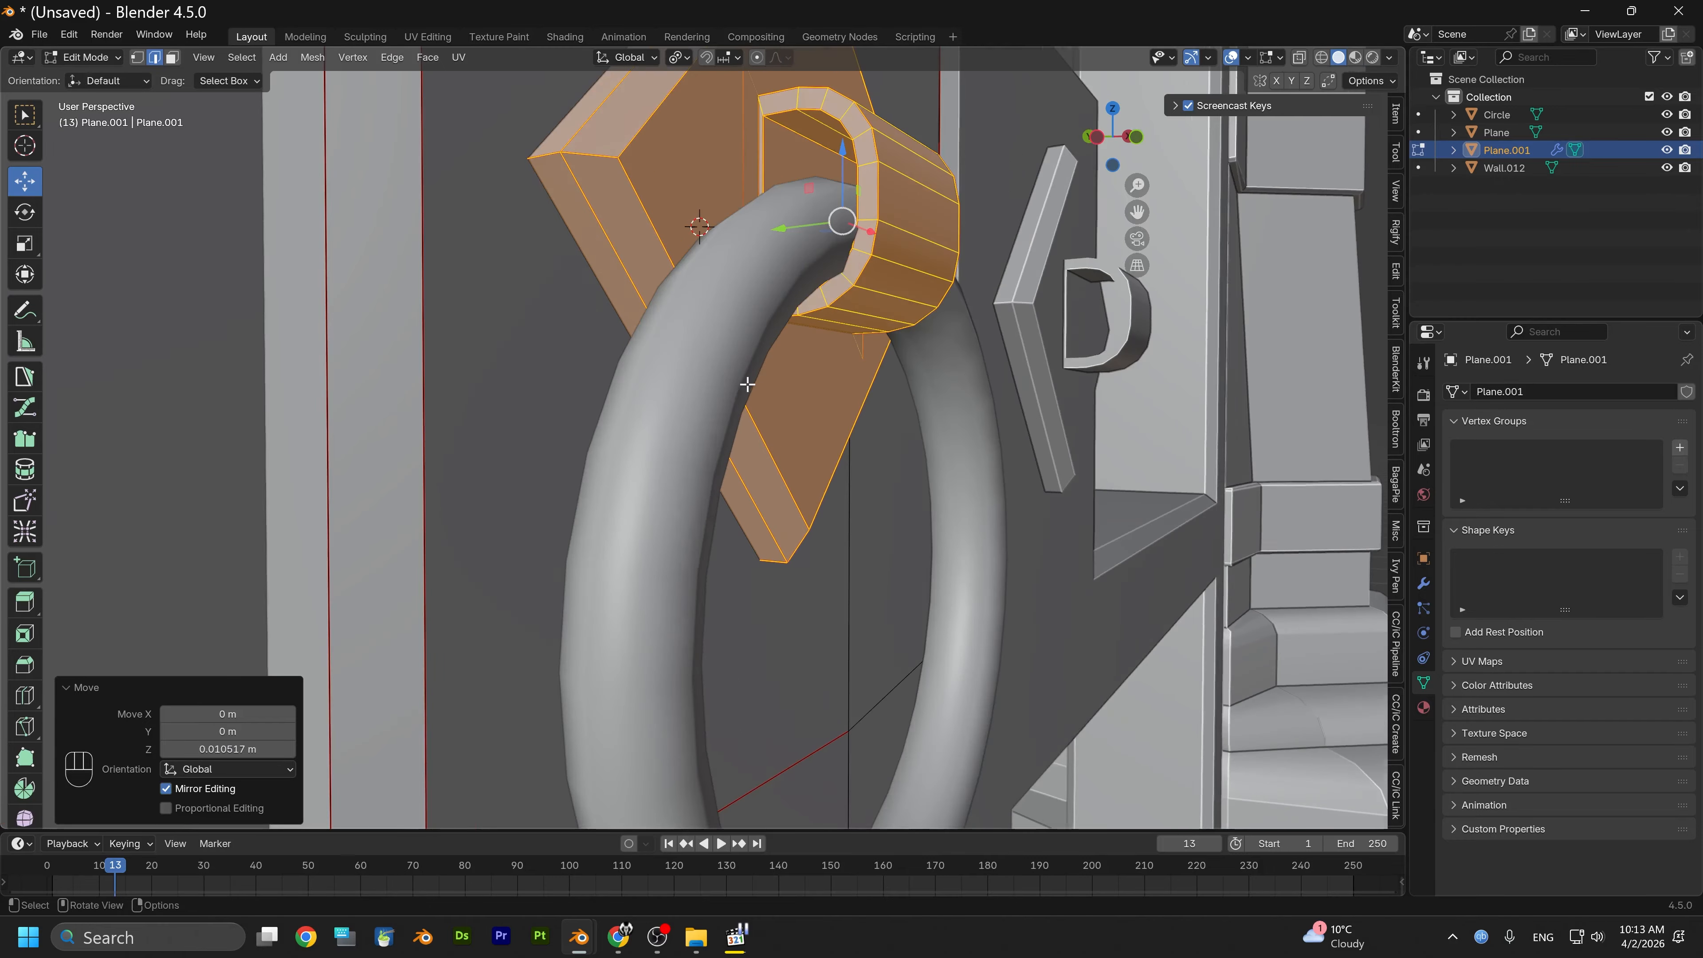
Select only the holder linked geometry and shift it slightly along Y, outward from the diamond plate
middle_drag(782, 362, 787, 425)
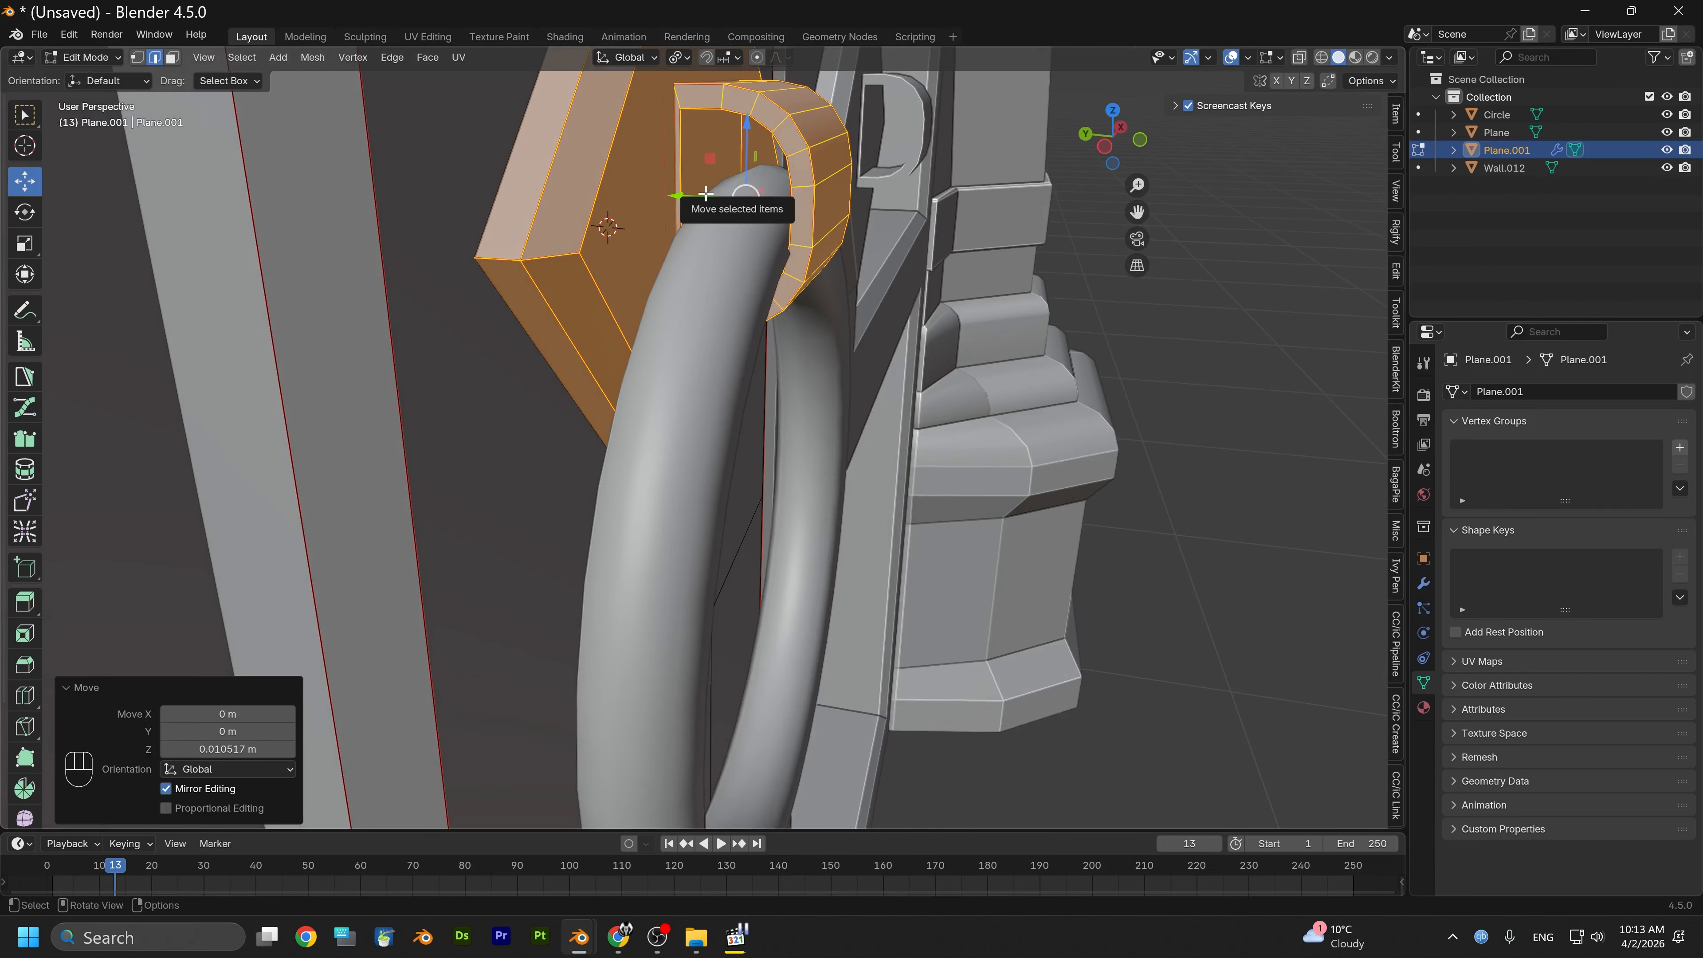
click(799, 185)
key(l)
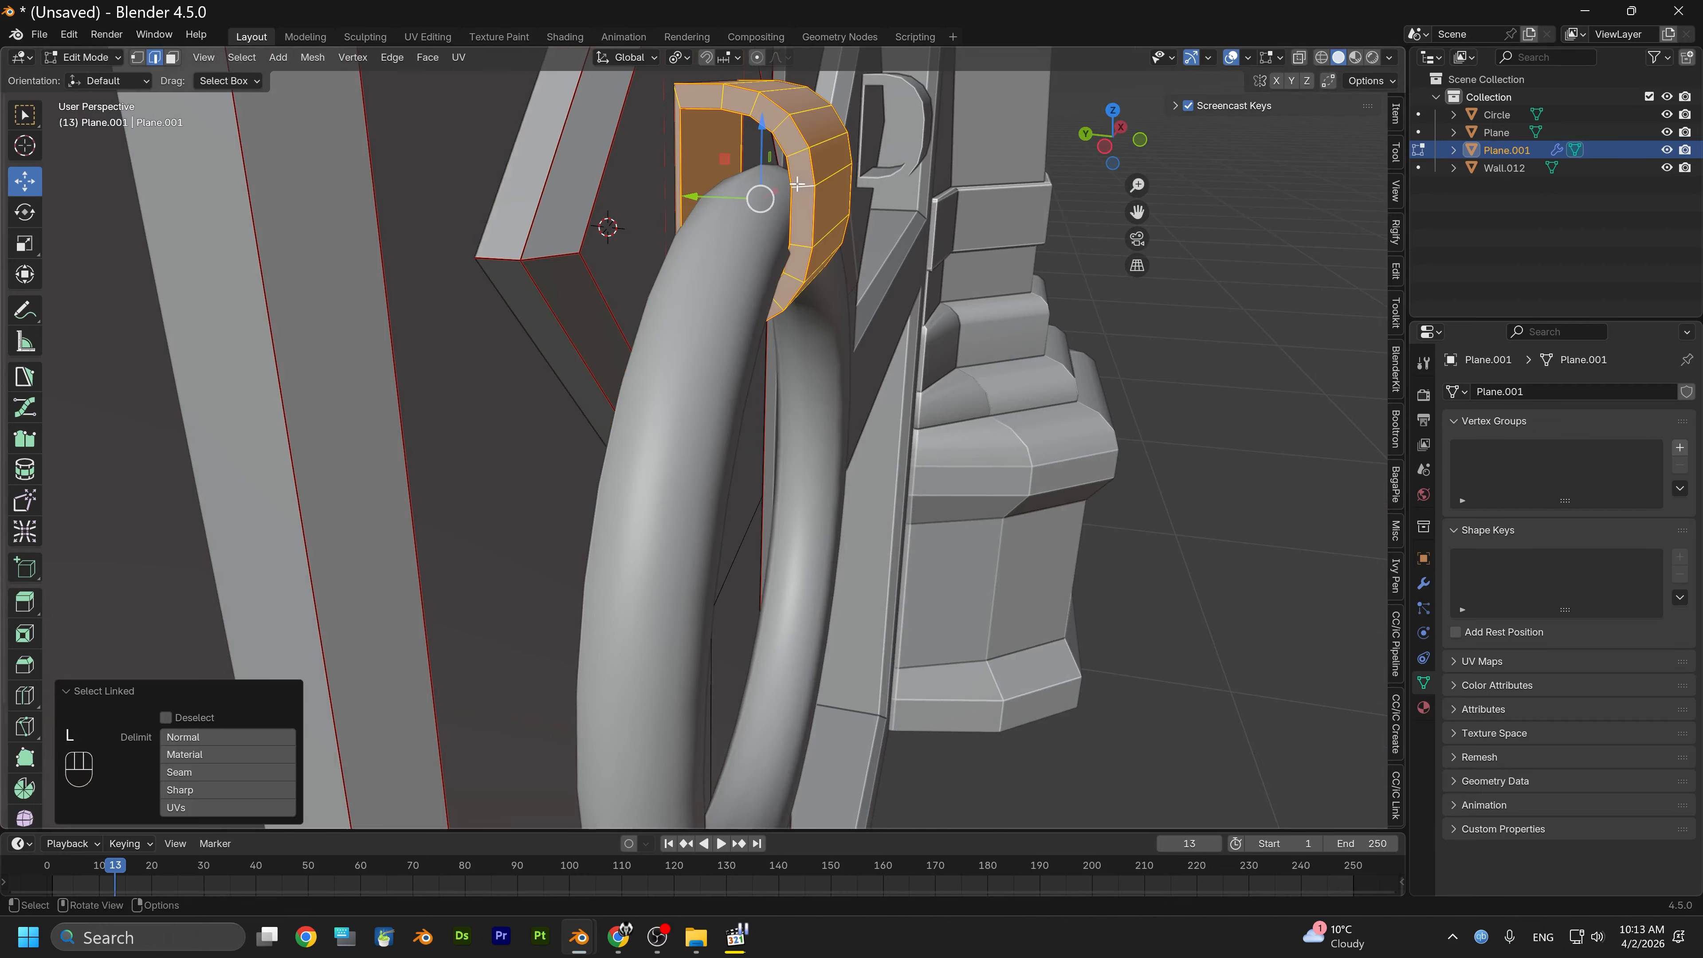
drag(706, 195, 720, 193)
key(space)
key(space)
drag(848, 289, 734, 270)
key(space)
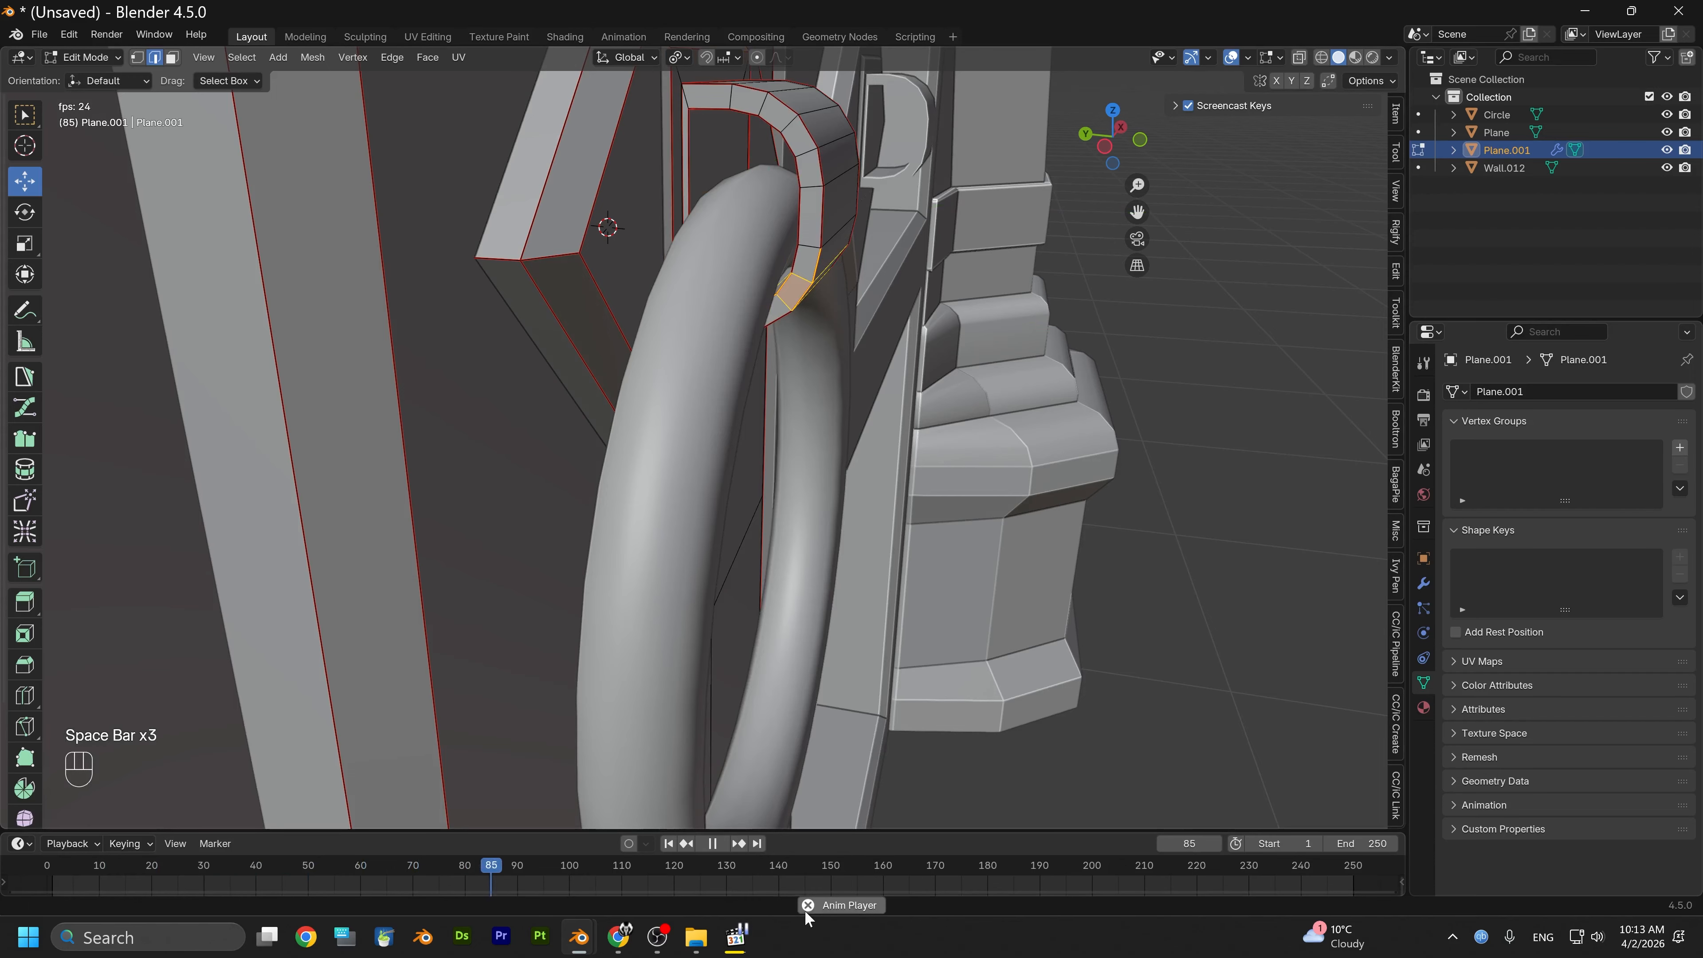
key(space)
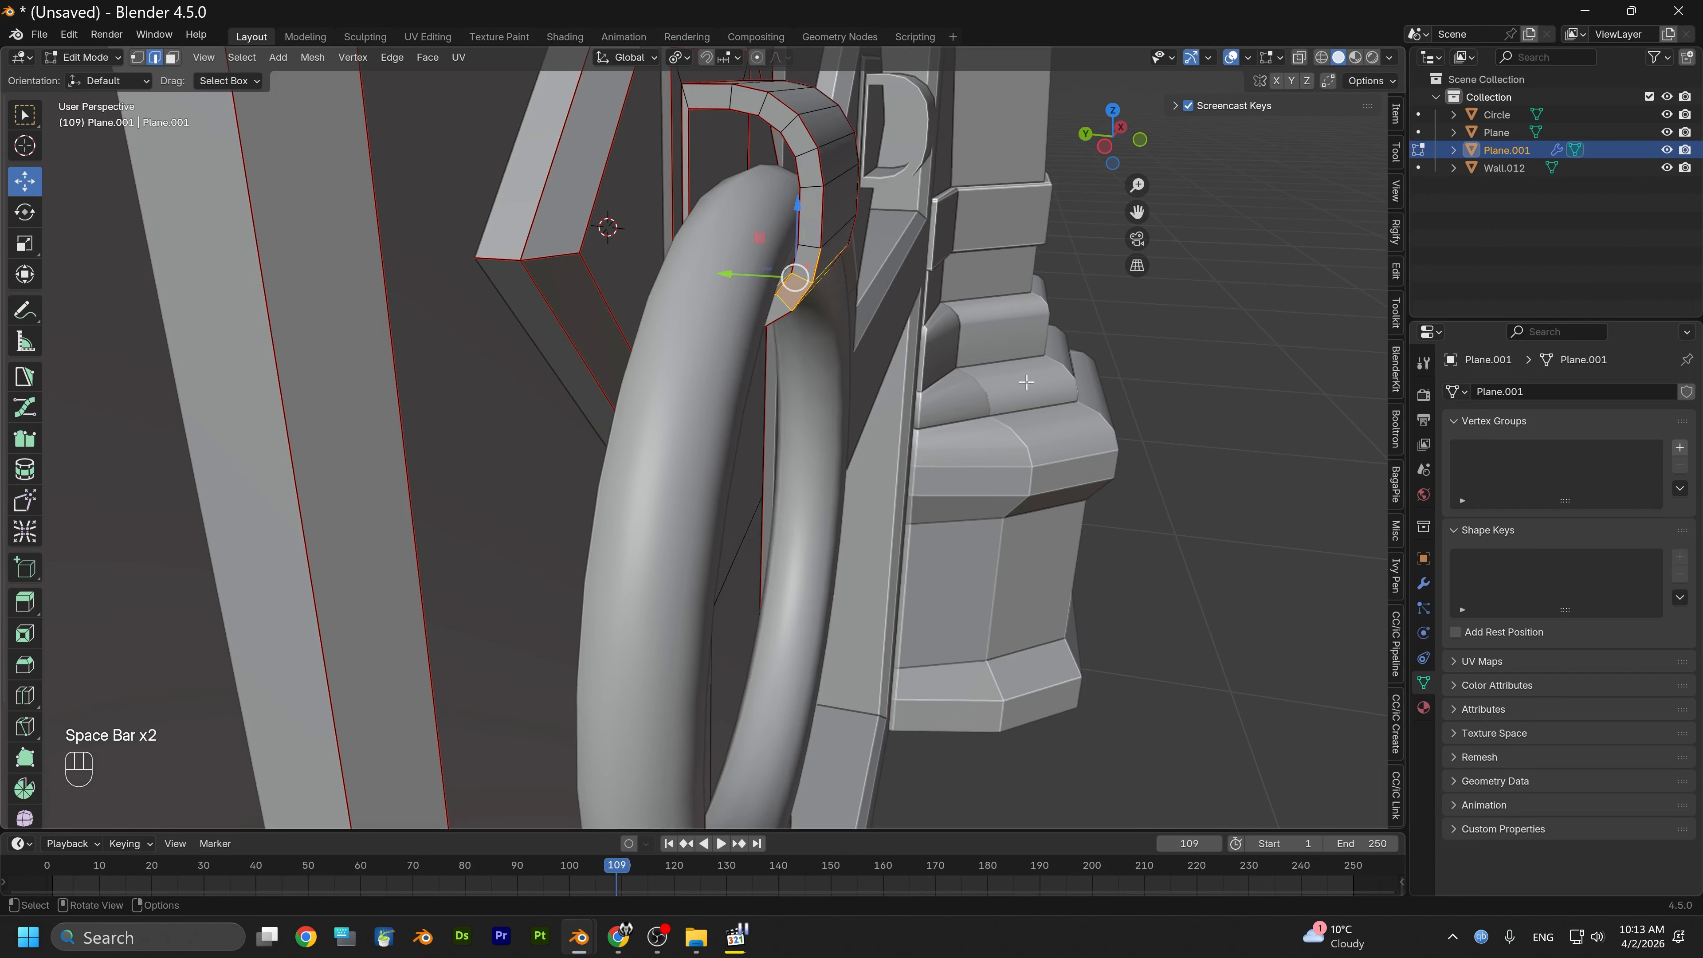
Select the diamond plate together with the holder and lower them slightly along Z to fit the ring
middle_drag(1025, 382, 1069, 495)
scroll(921, 461, up, 3)
middle_drag(921, 421, 798, 412)
alt+shift+drag(843, 401, 663, 424)
scroll(750, 458, up, 4)
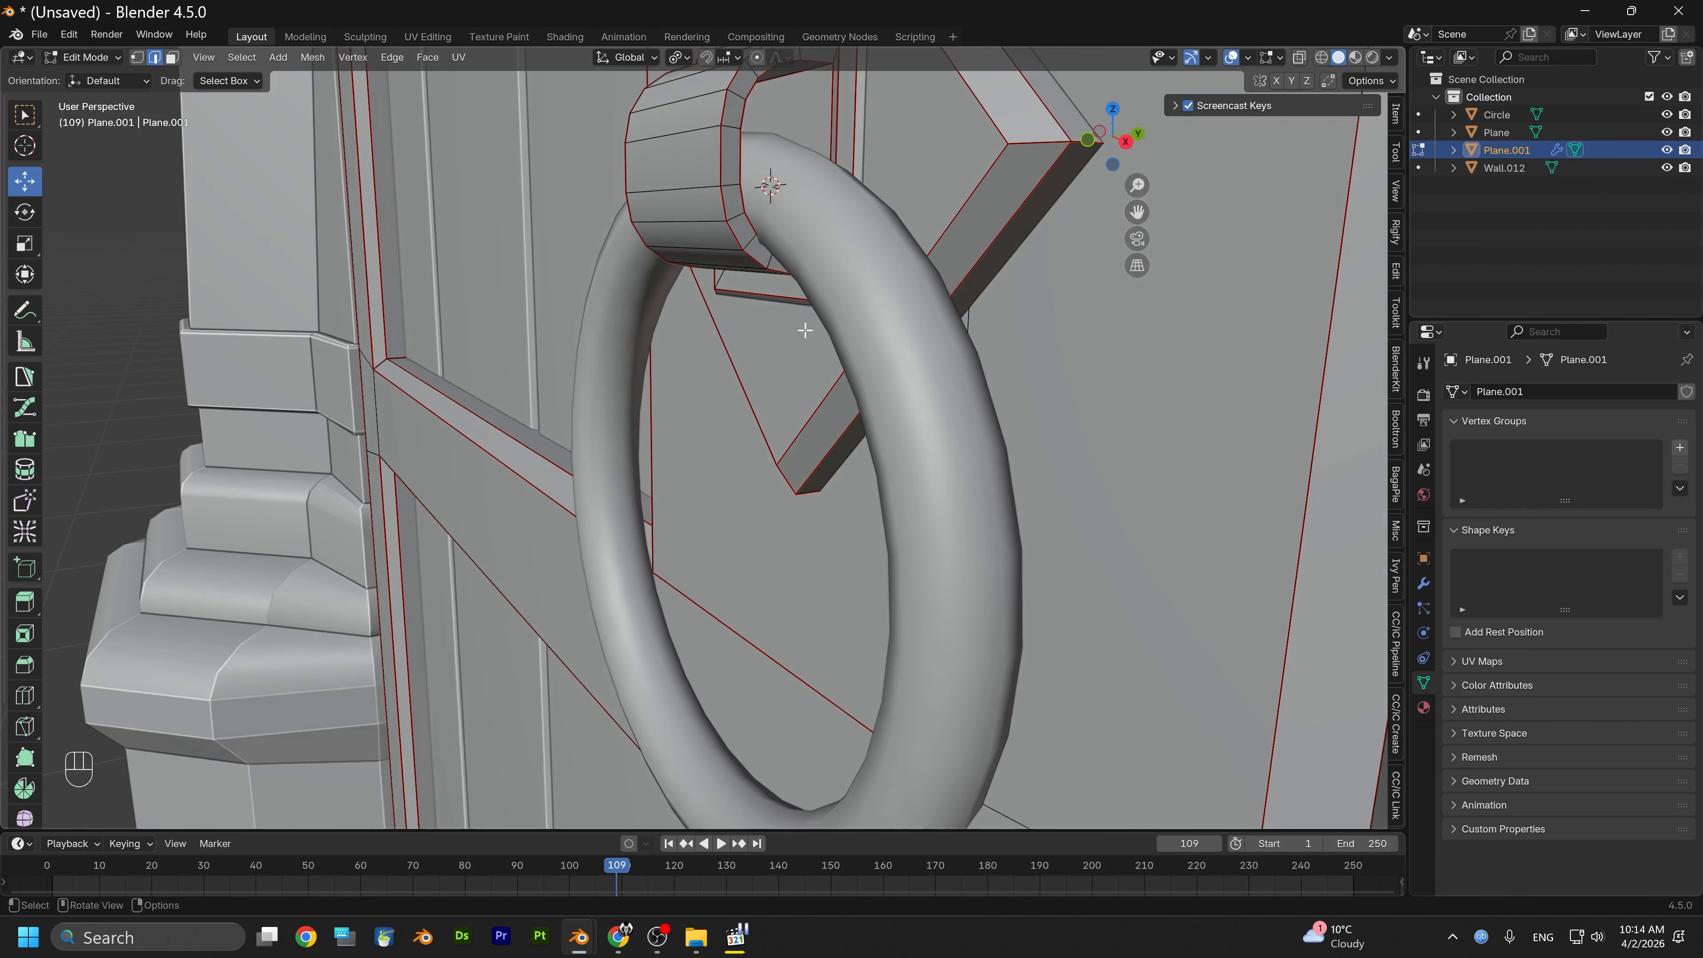
alt+shift+drag(795, 263, 888, 352)
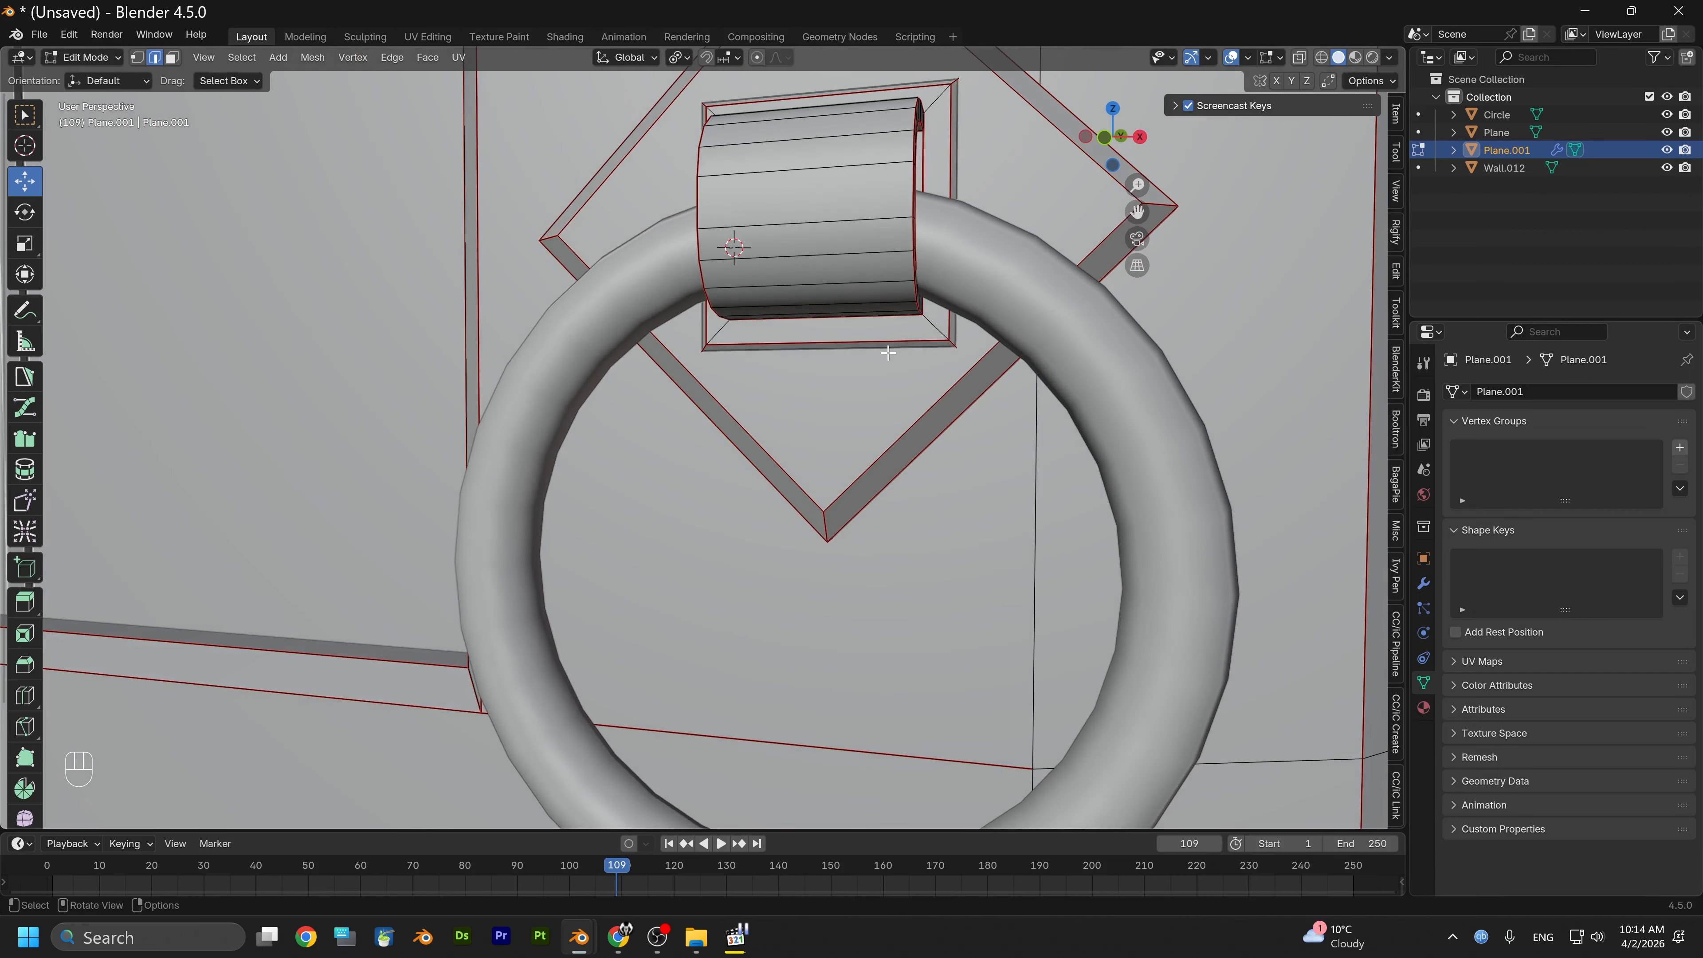
key(l)
key(l)
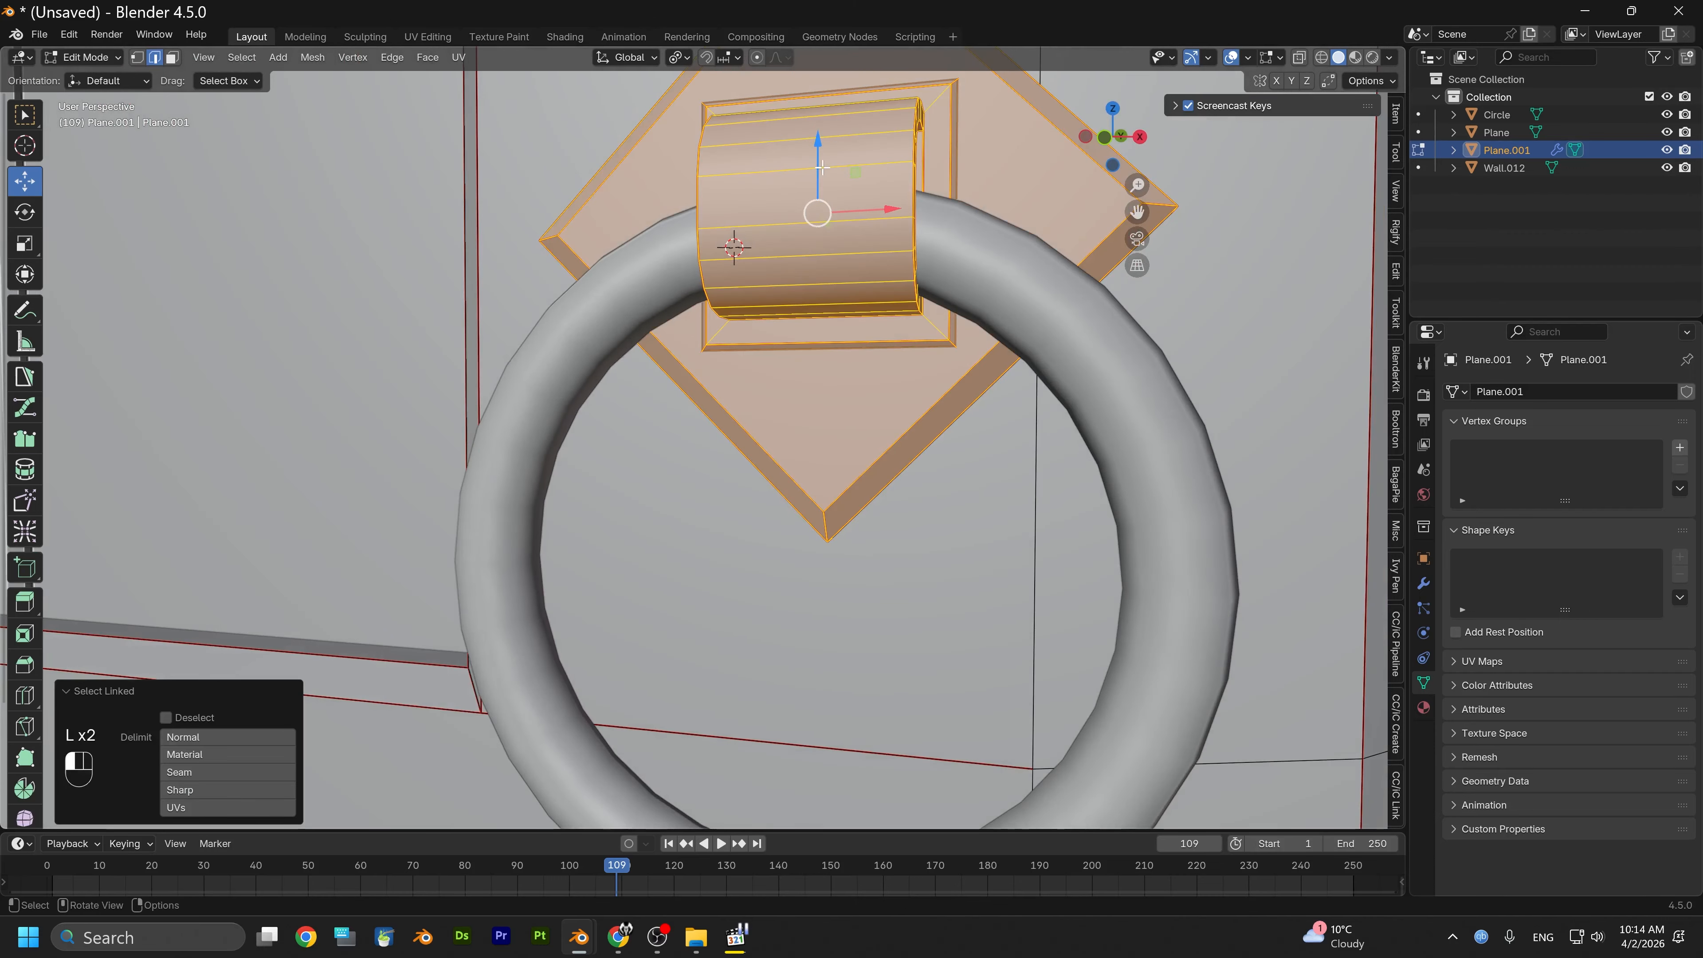
drag(822, 167, 824, 177)
key(space)
drag(811, 319, 790, 359)
key(ctrl+shift+Tab)
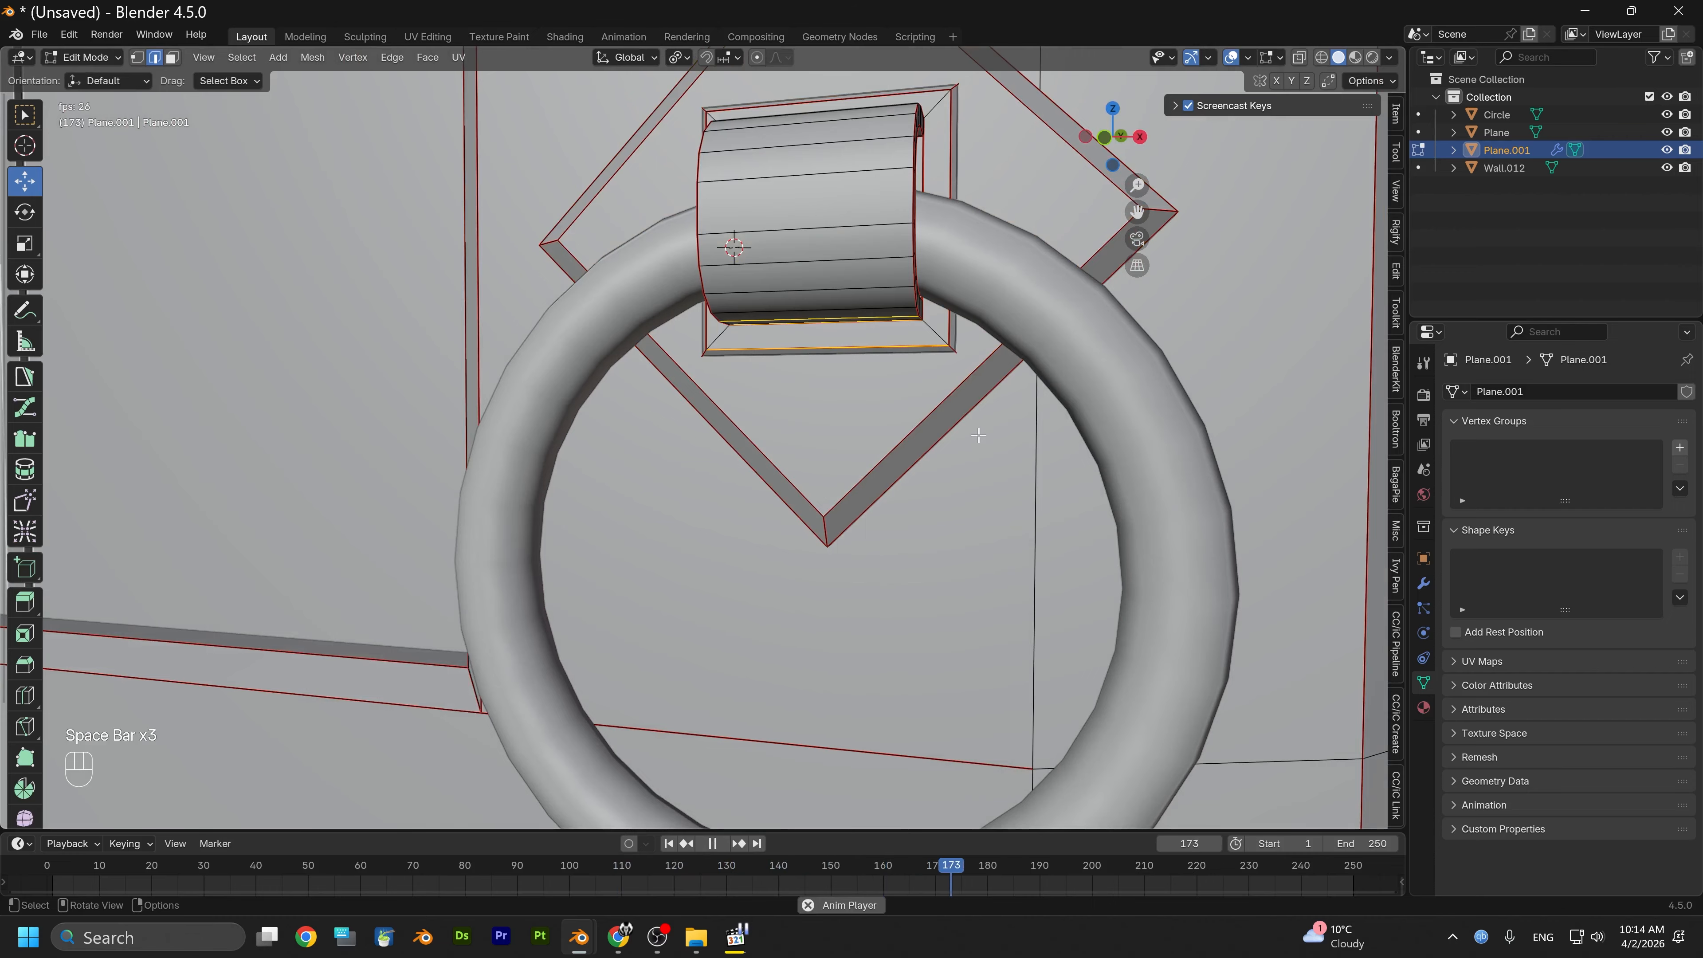
key(space)
alt+middle_drag(974, 440, 1074, 437)
alt+drag(1074, 437, 1083, 453)
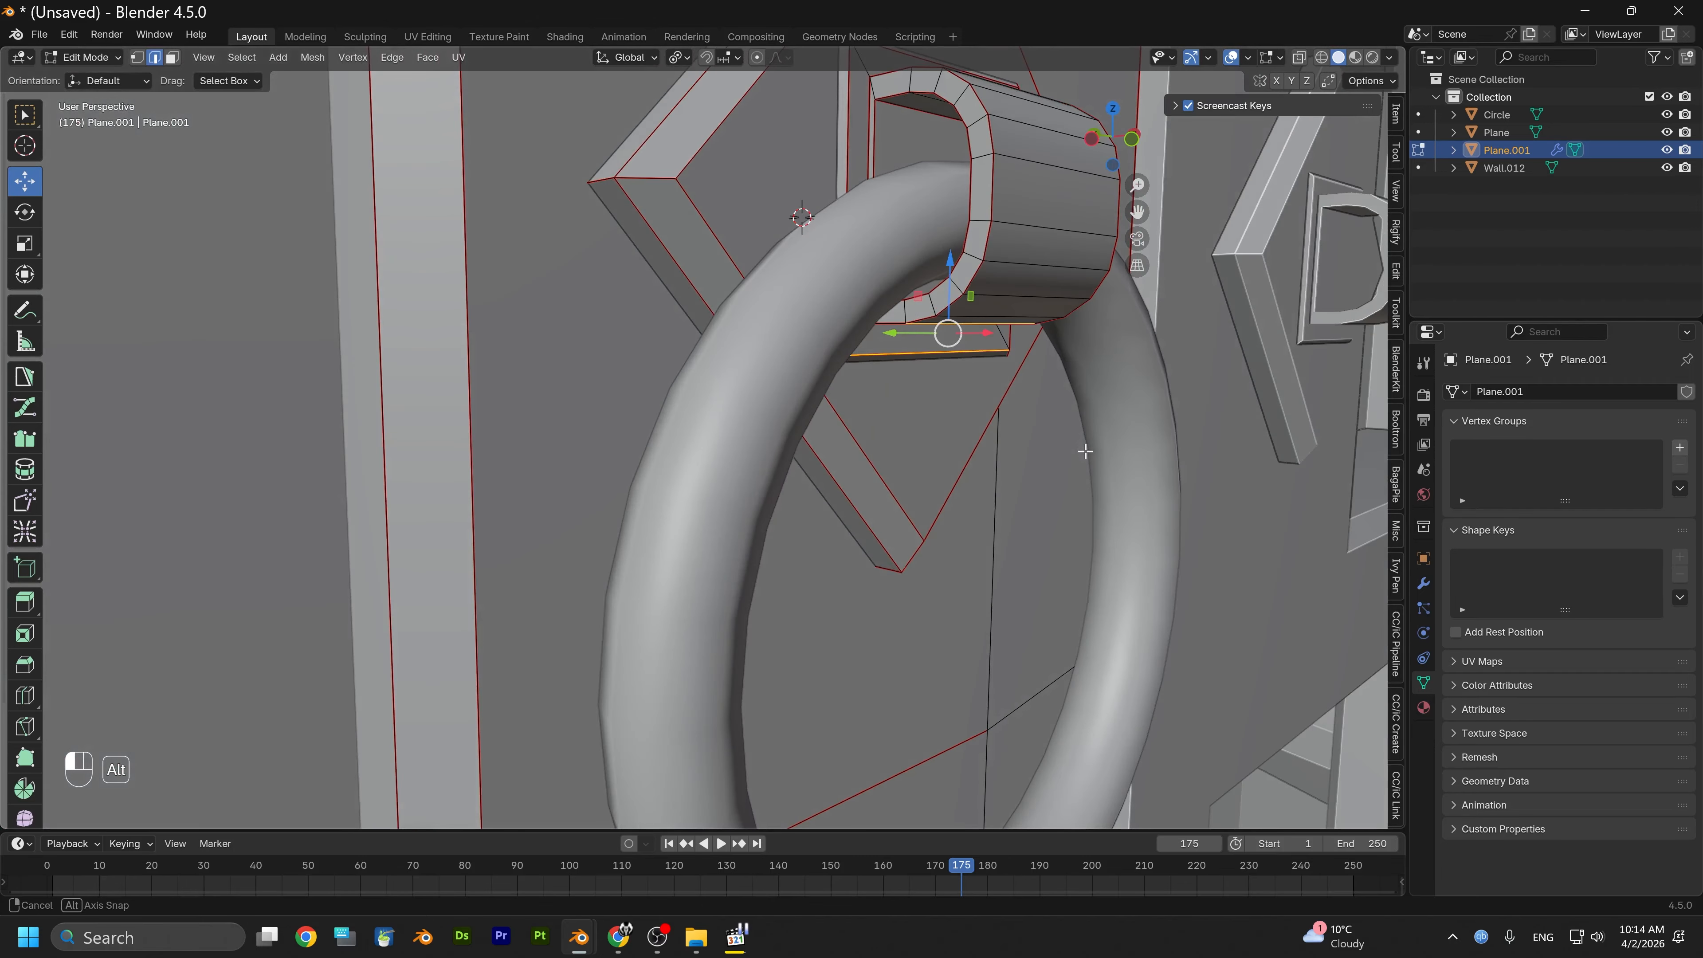
scroll(939, 403, down, 7)
alt+middle_drag(846, 408, 869, 345)
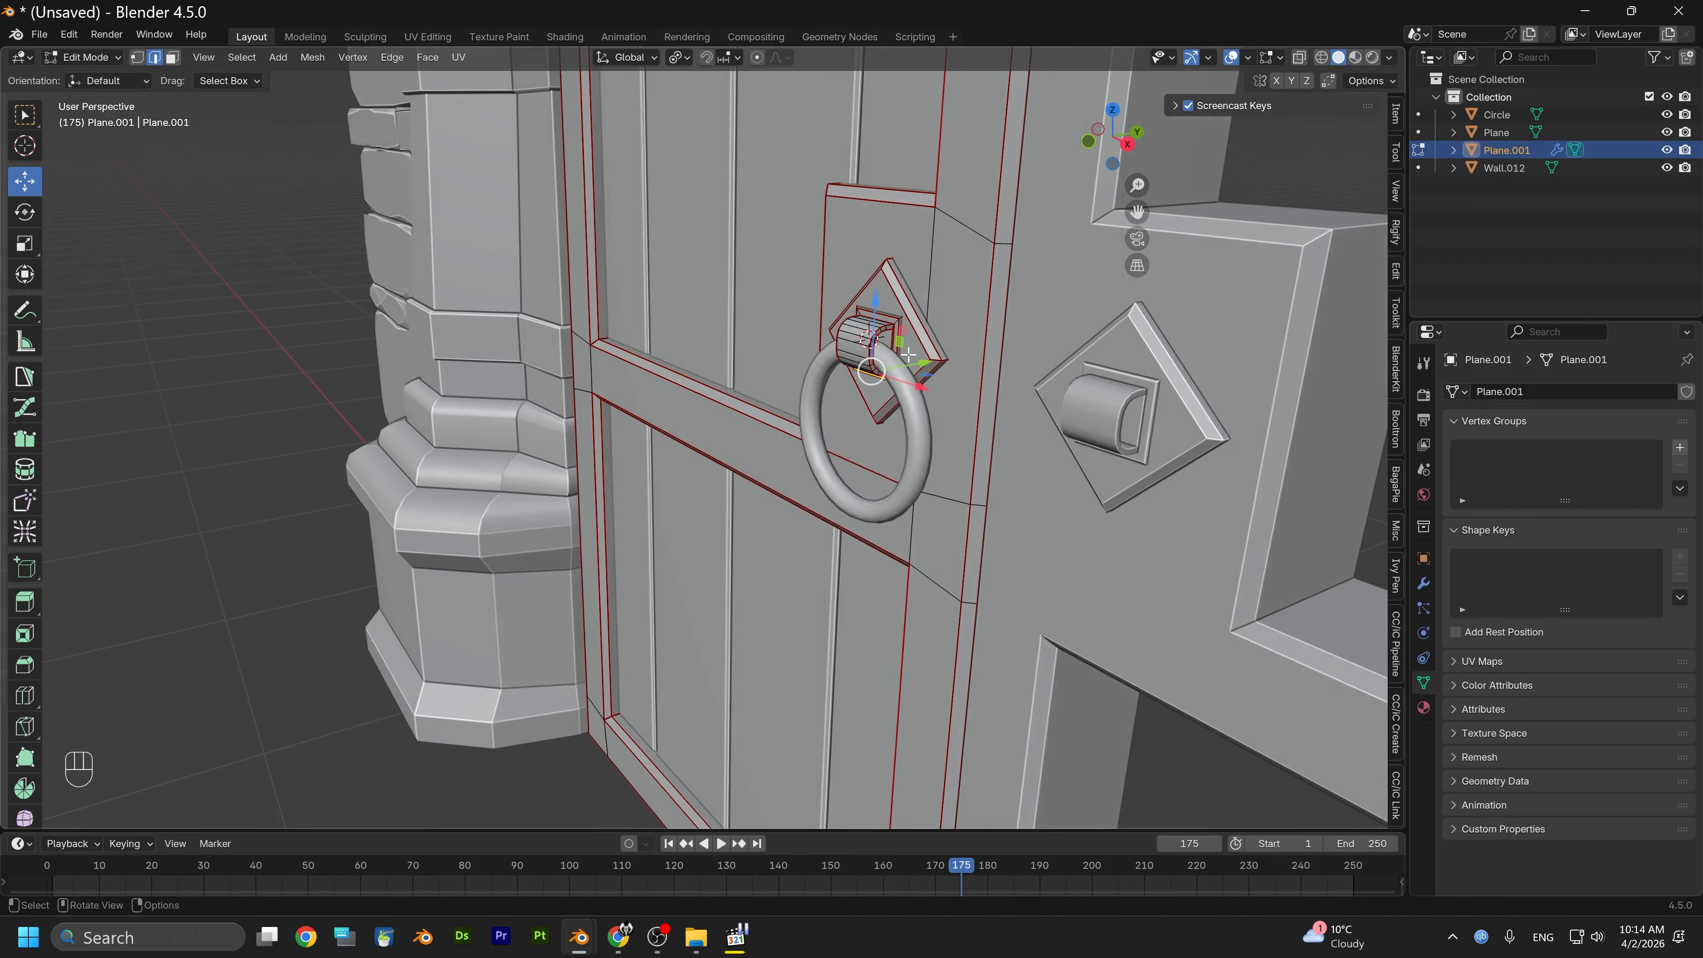
scroll(907, 354, up, 1)
Select the diamond plate and holder and symmetrize them from -Y to +Y onto the other side of the door
click(958, 311)
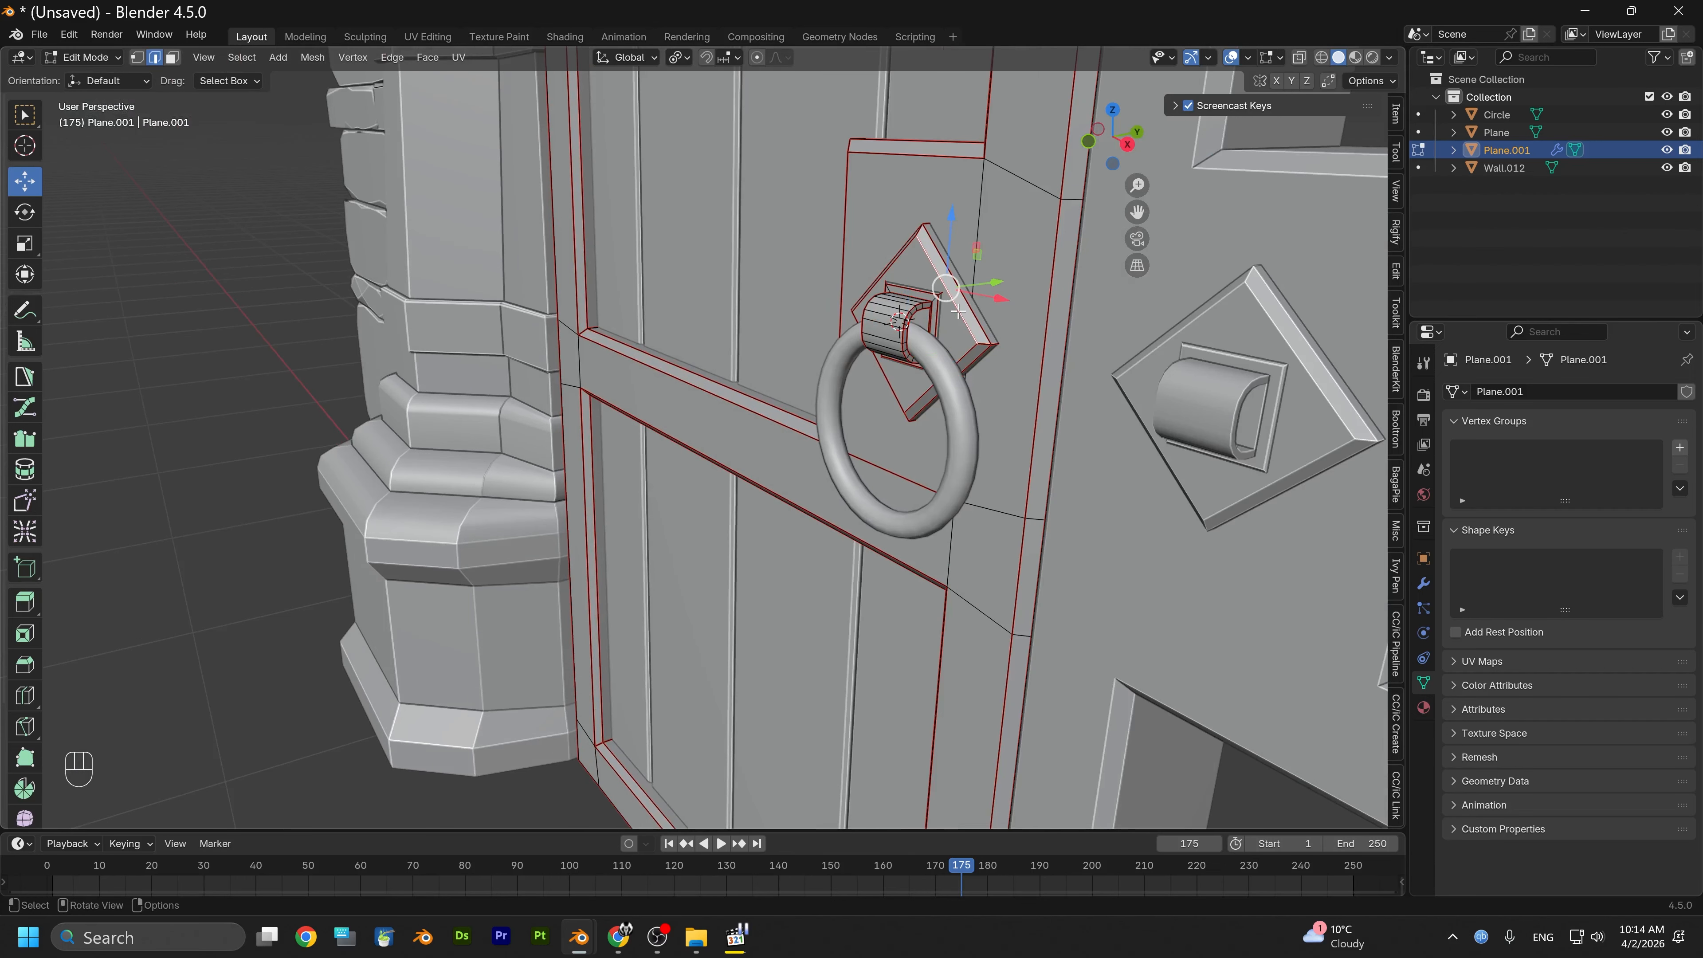
key(l)
key(l)
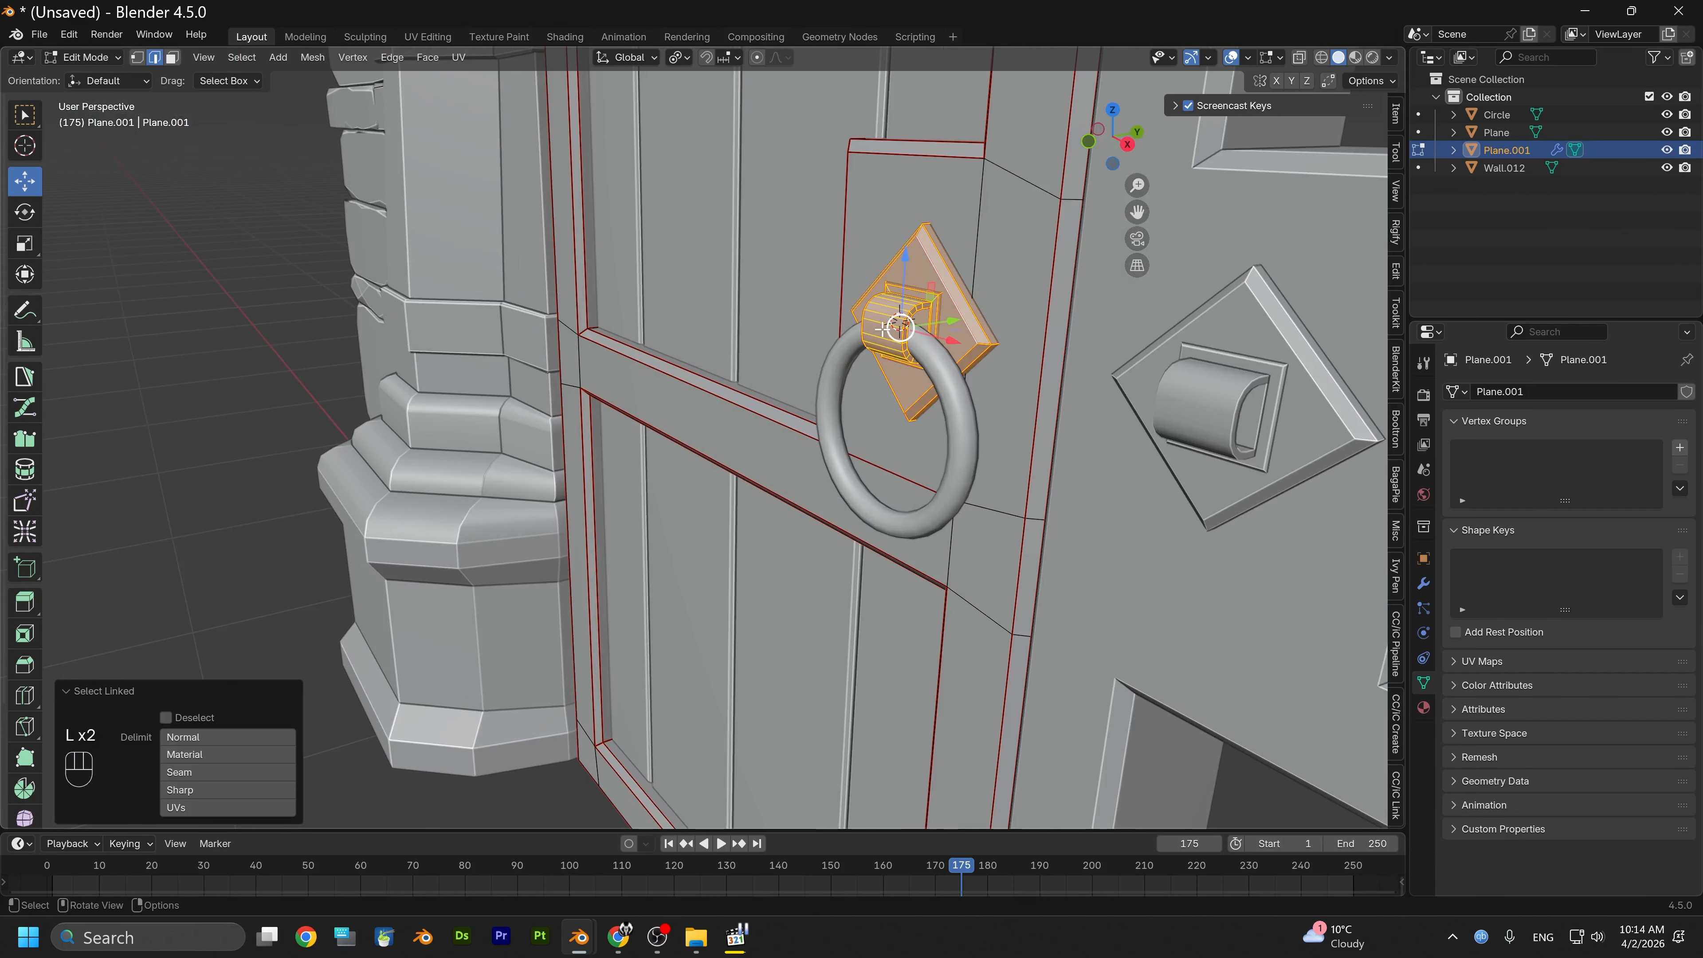
scroll(893, 382, down, 2)
shift+middle_drag(894, 383, 985, 381)
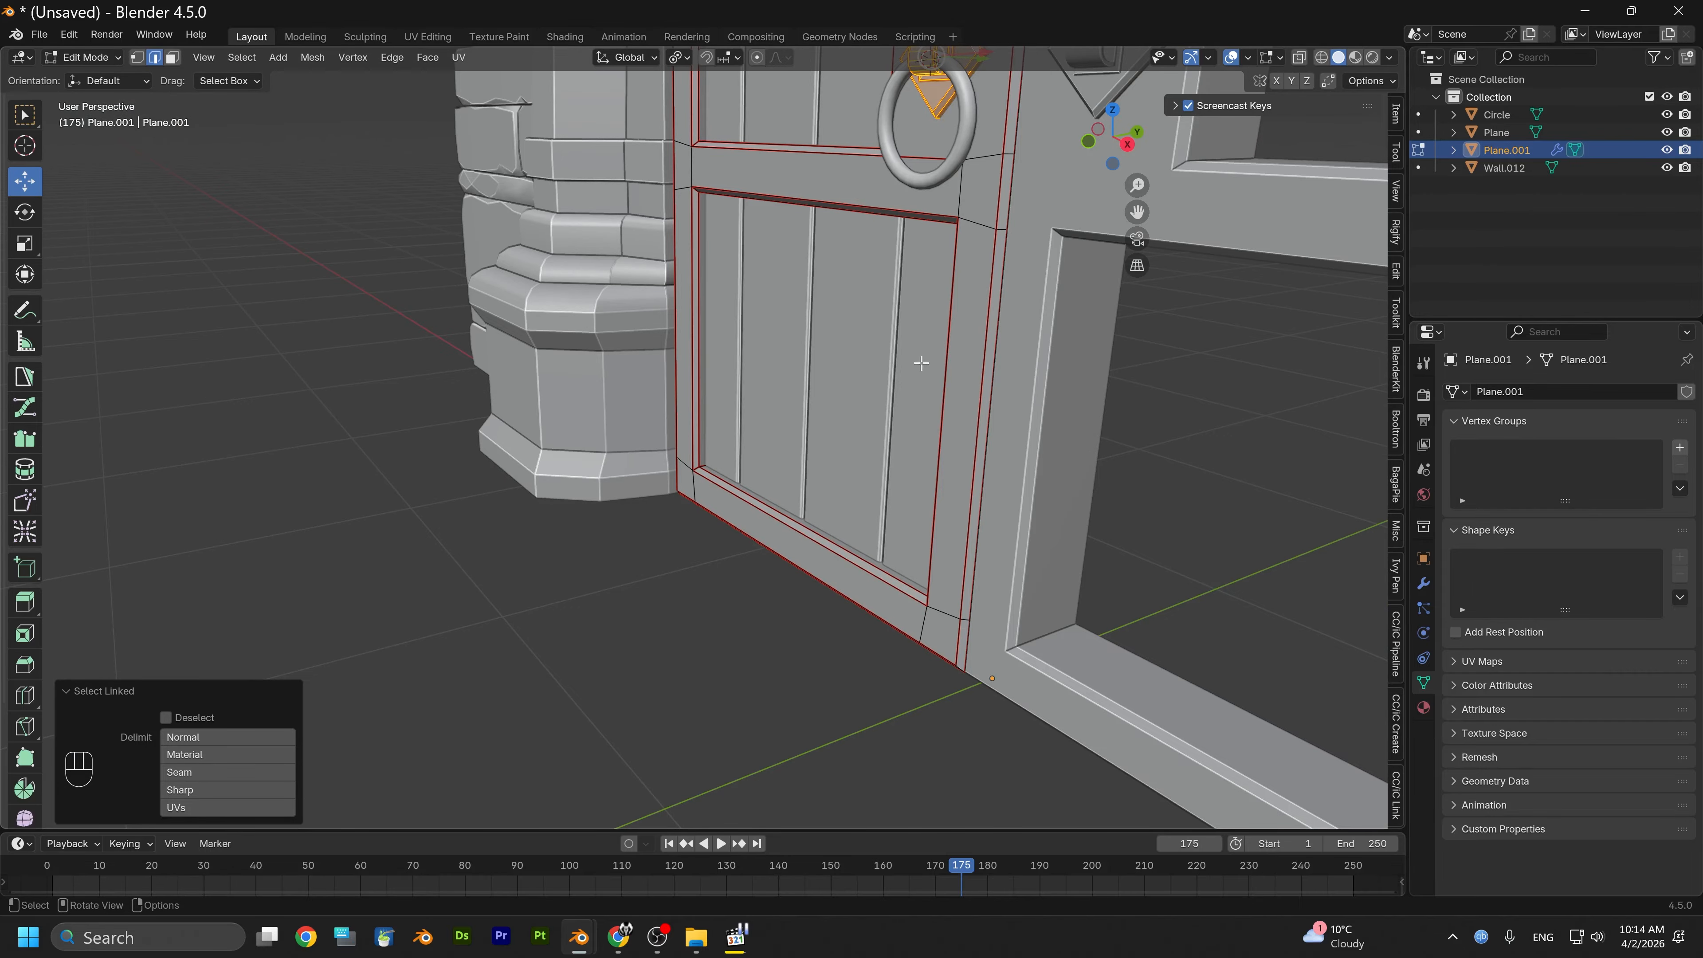
shift+middle_drag(921, 363, 819, 652)
scroll(861, 336, up, 2)
shift+middle_drag(865, 327, 780, 443)
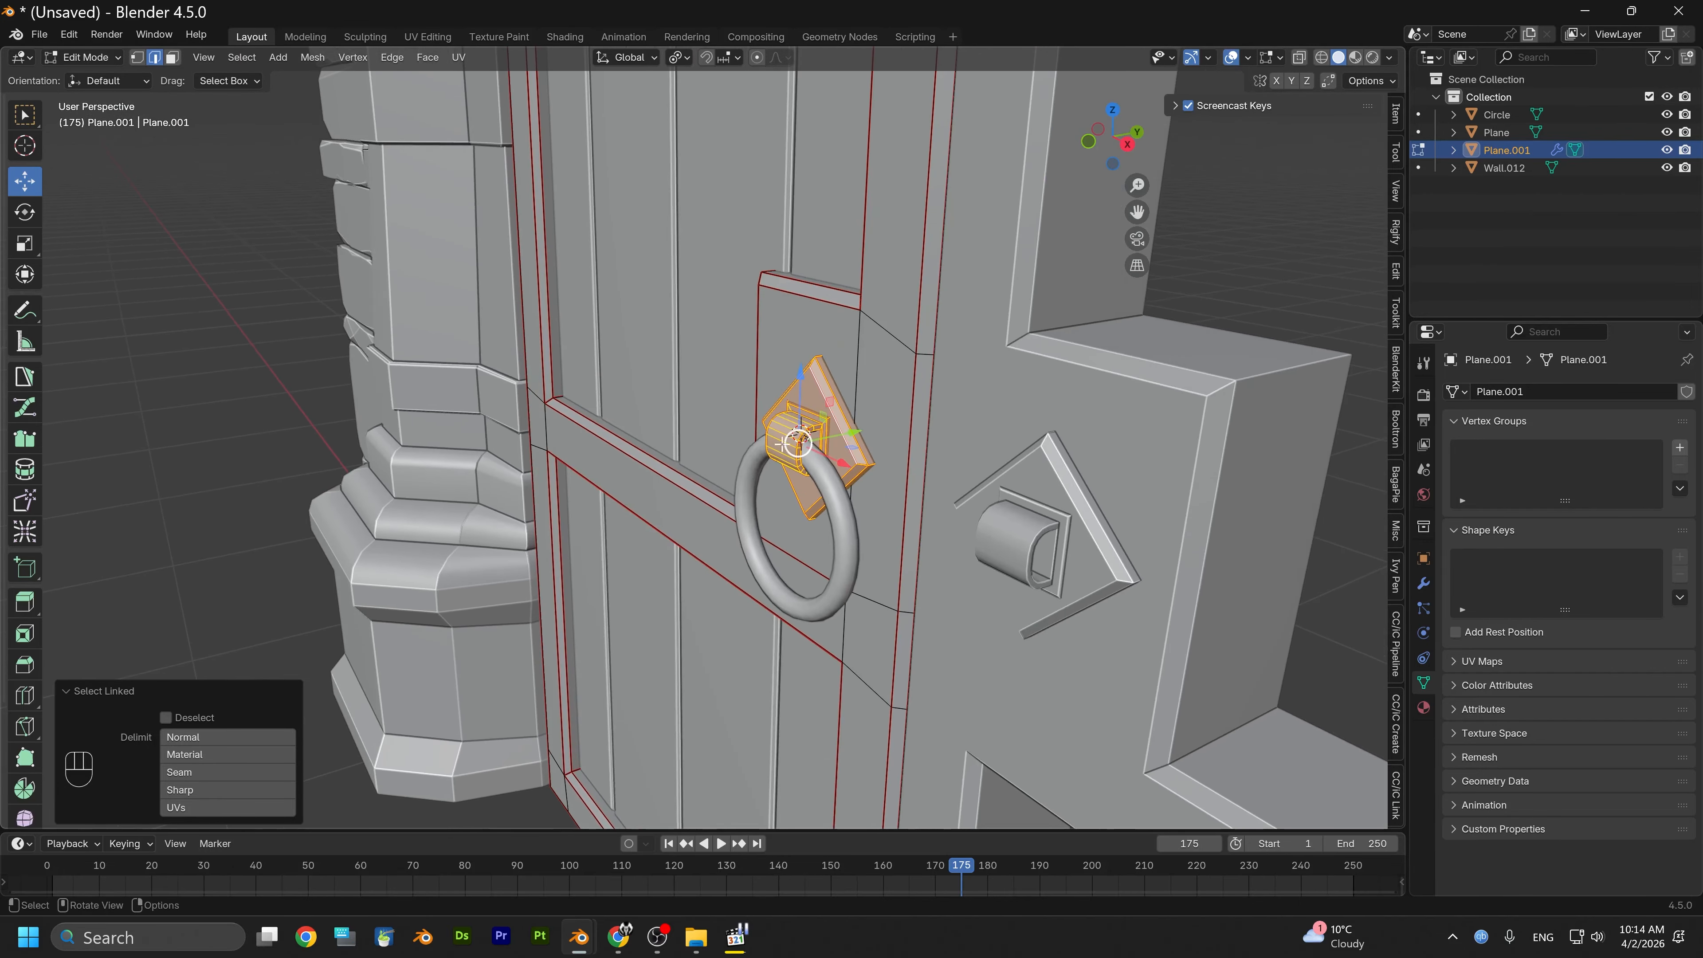
scroll(834, 383, down, 2)
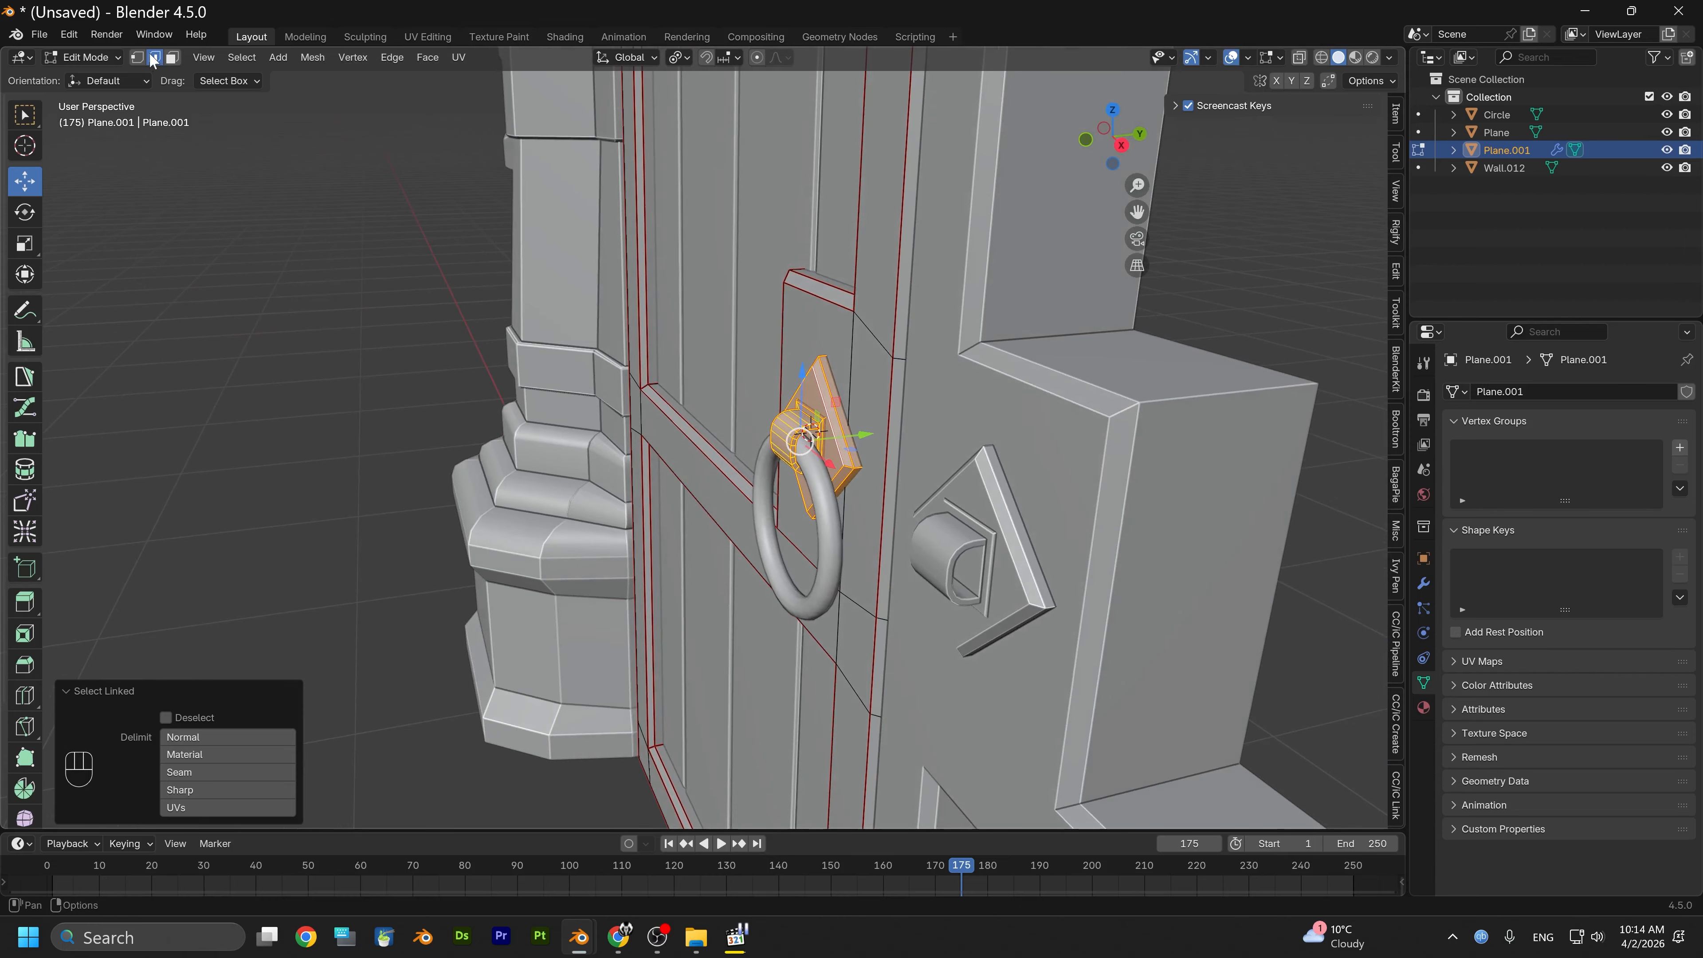
click(320, 64)
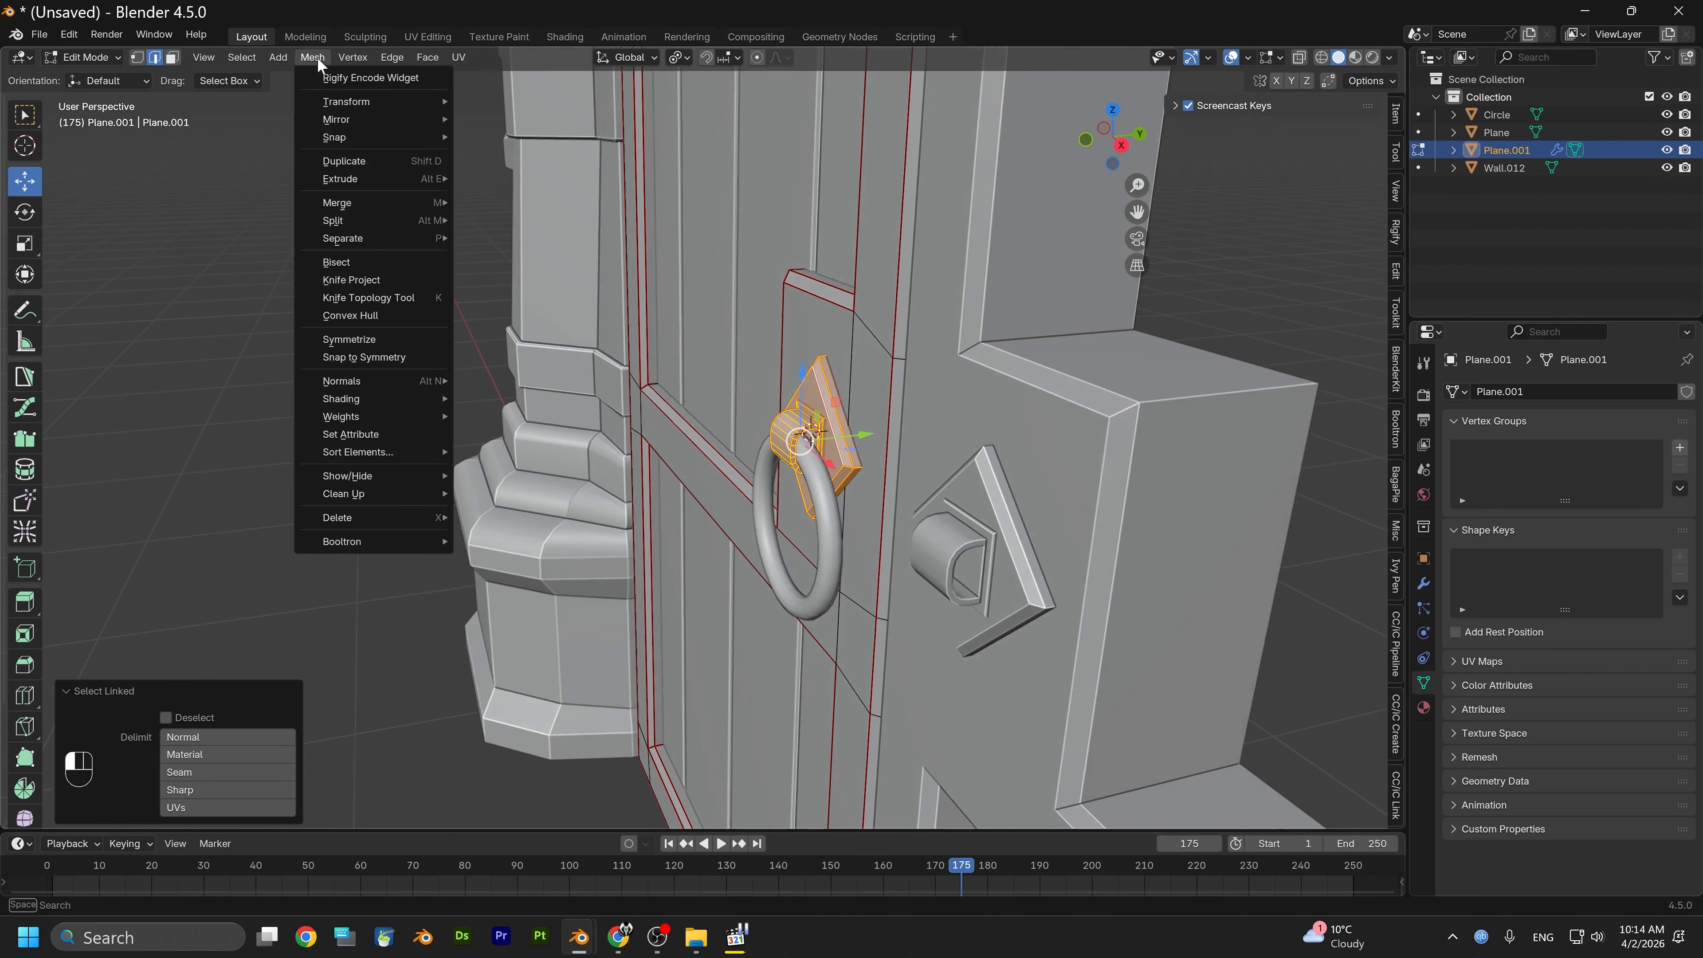
click(373, 339)
middle_drag(751, 344, 760, 428)
scroll(710, 396, down, 6)
scroll(840, 361, up, 4)
scroll(909, 378, up, 3)
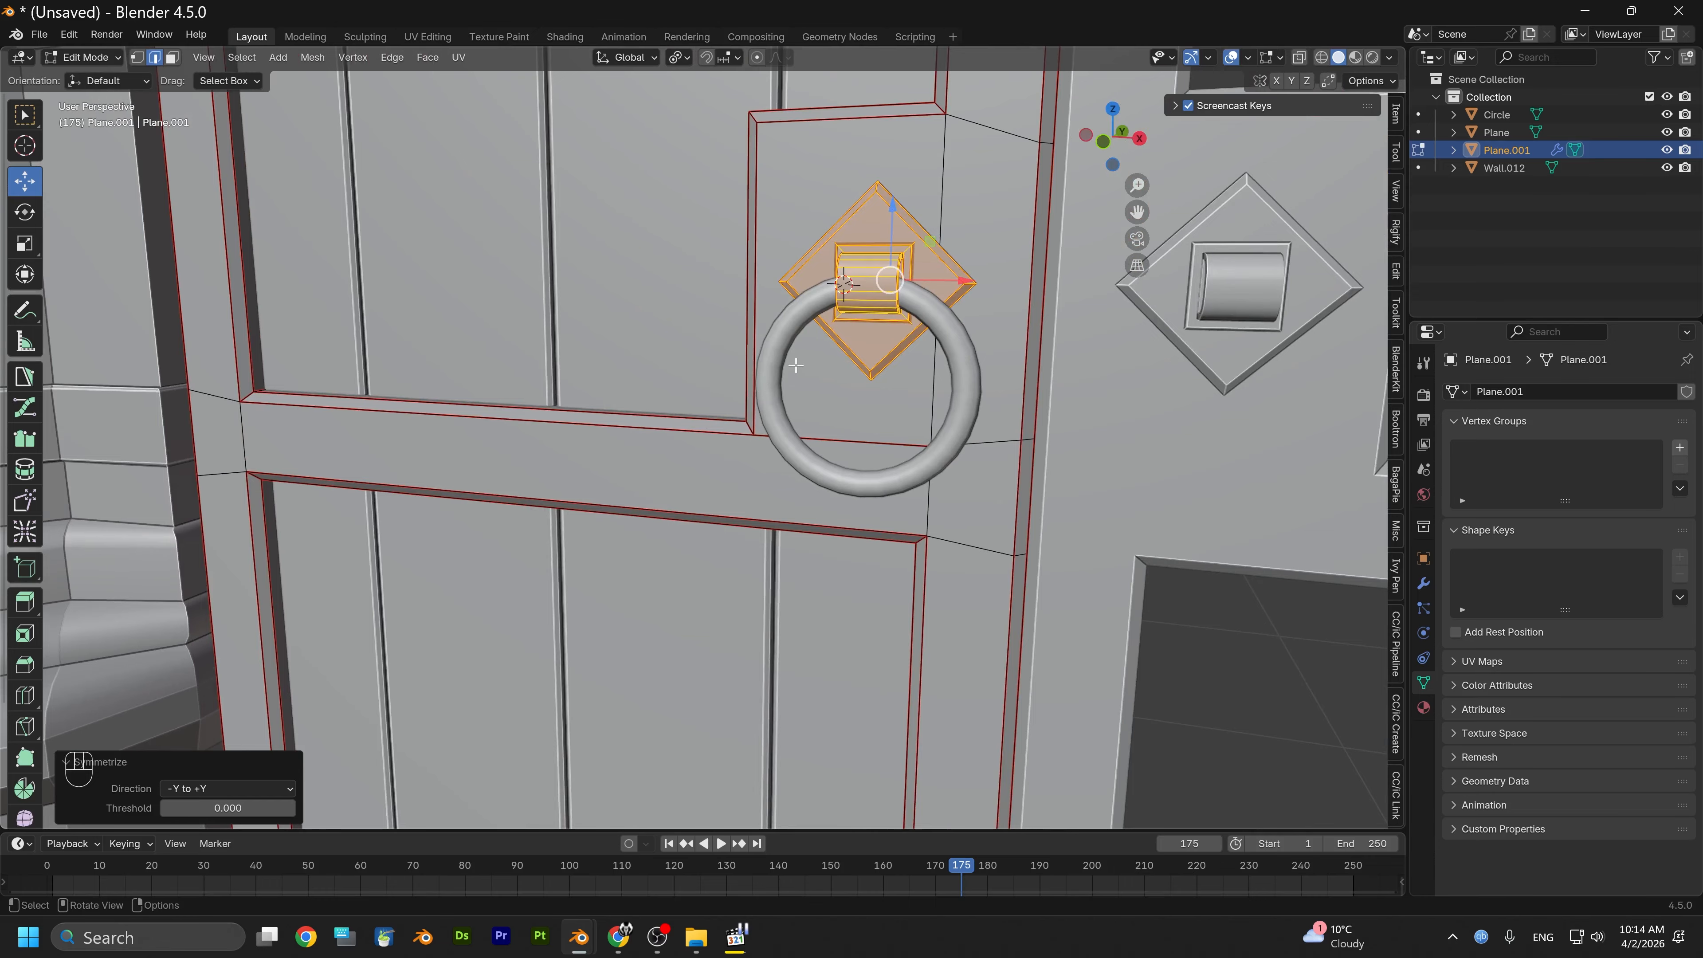
Return to Object Mode and join the ring handle into the door object Plane.001
click(87, 57)
click(101, 74)
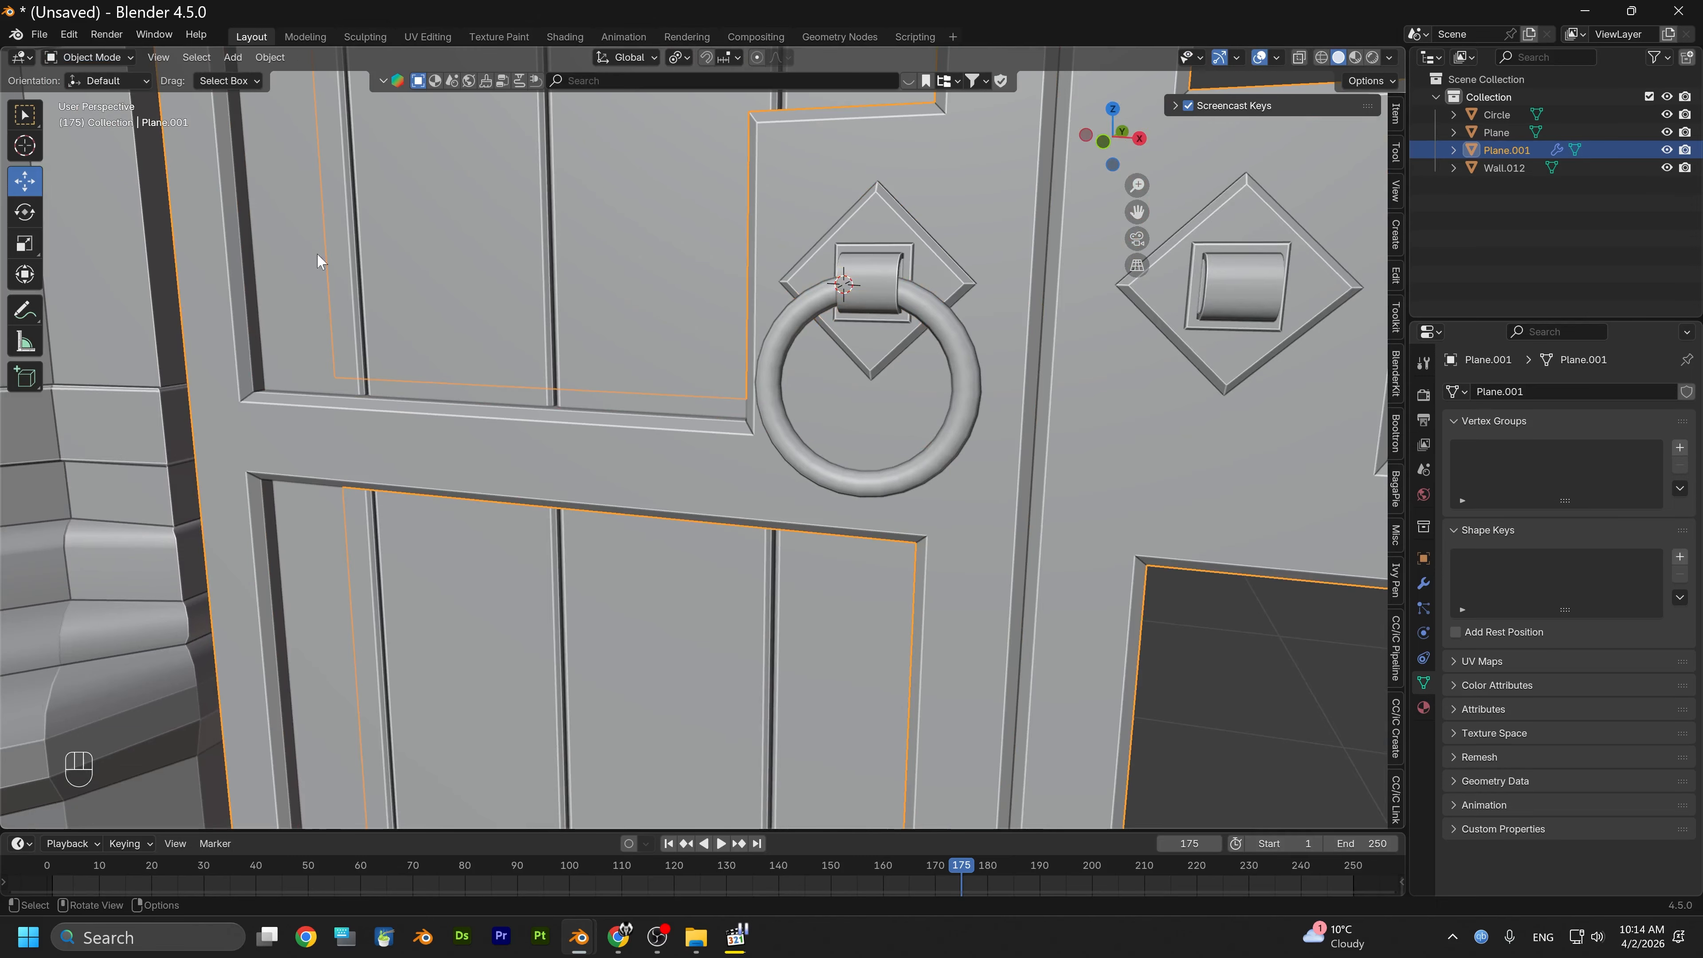
click(786, 450)
middle_drag(786, 450, 963, 491)
shift+click(717, 466)
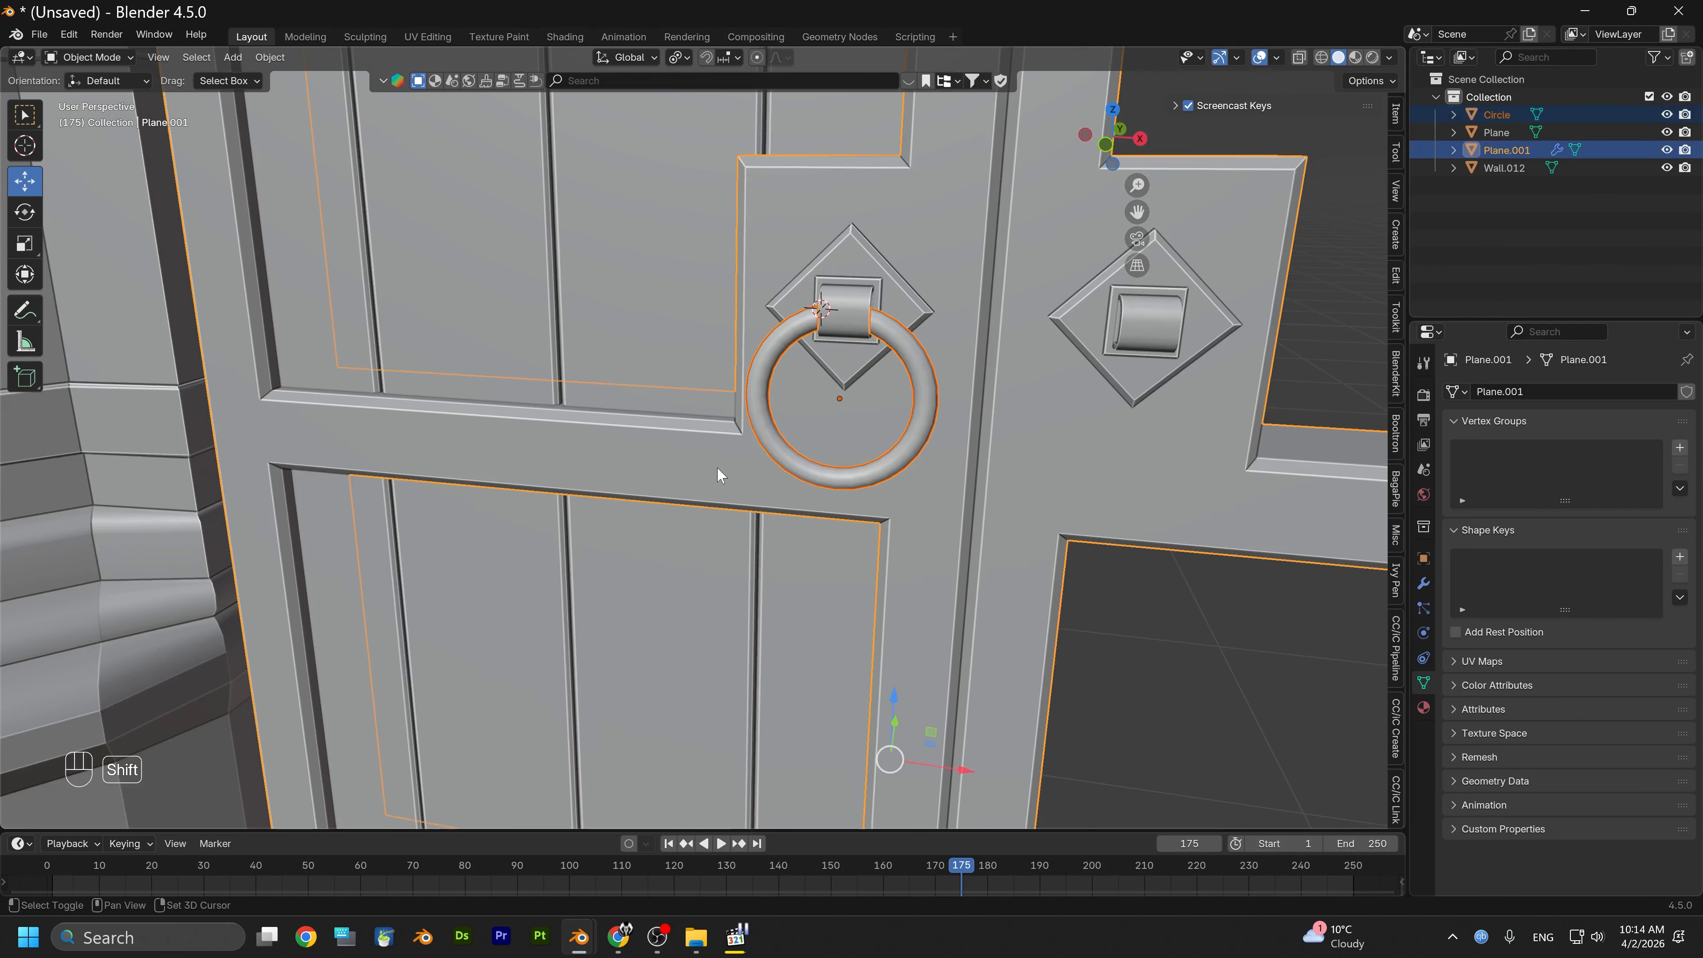
right_click(717, 466)
click(637, 471)
middle_drag(636, 471, 708, 401)
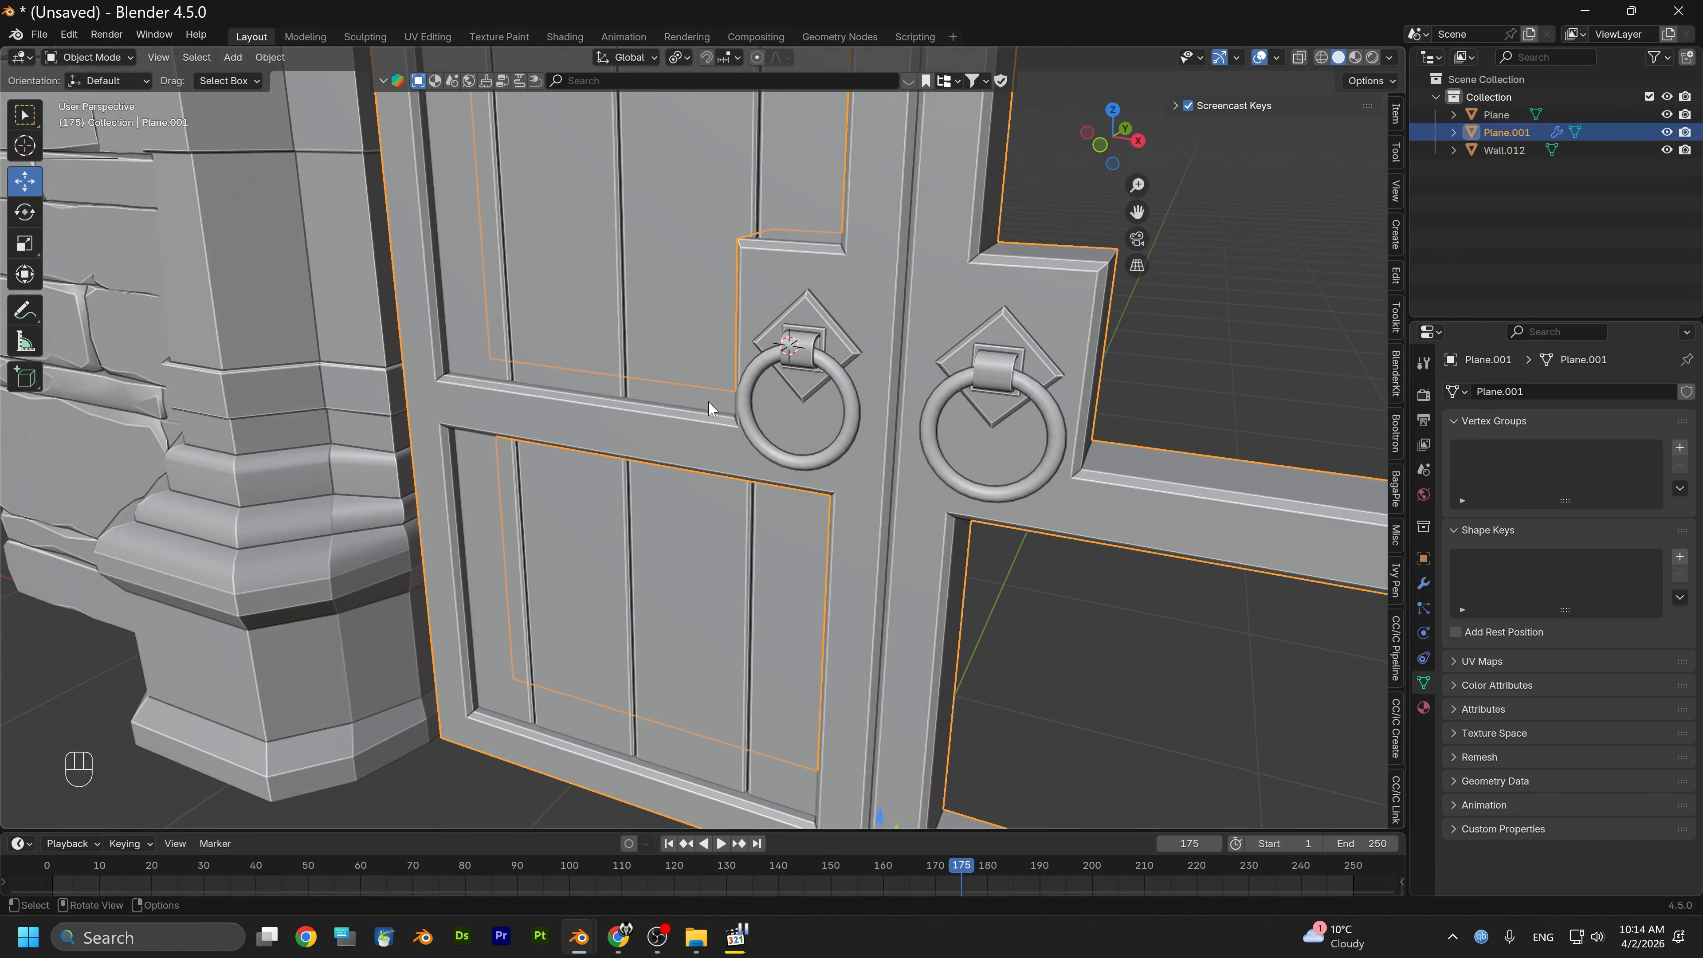
In Edit Mode, select the ring's linked geometry and symmetrize it from -Y to +Y onto the door's other side
click(110, 58)
click(111, 90)
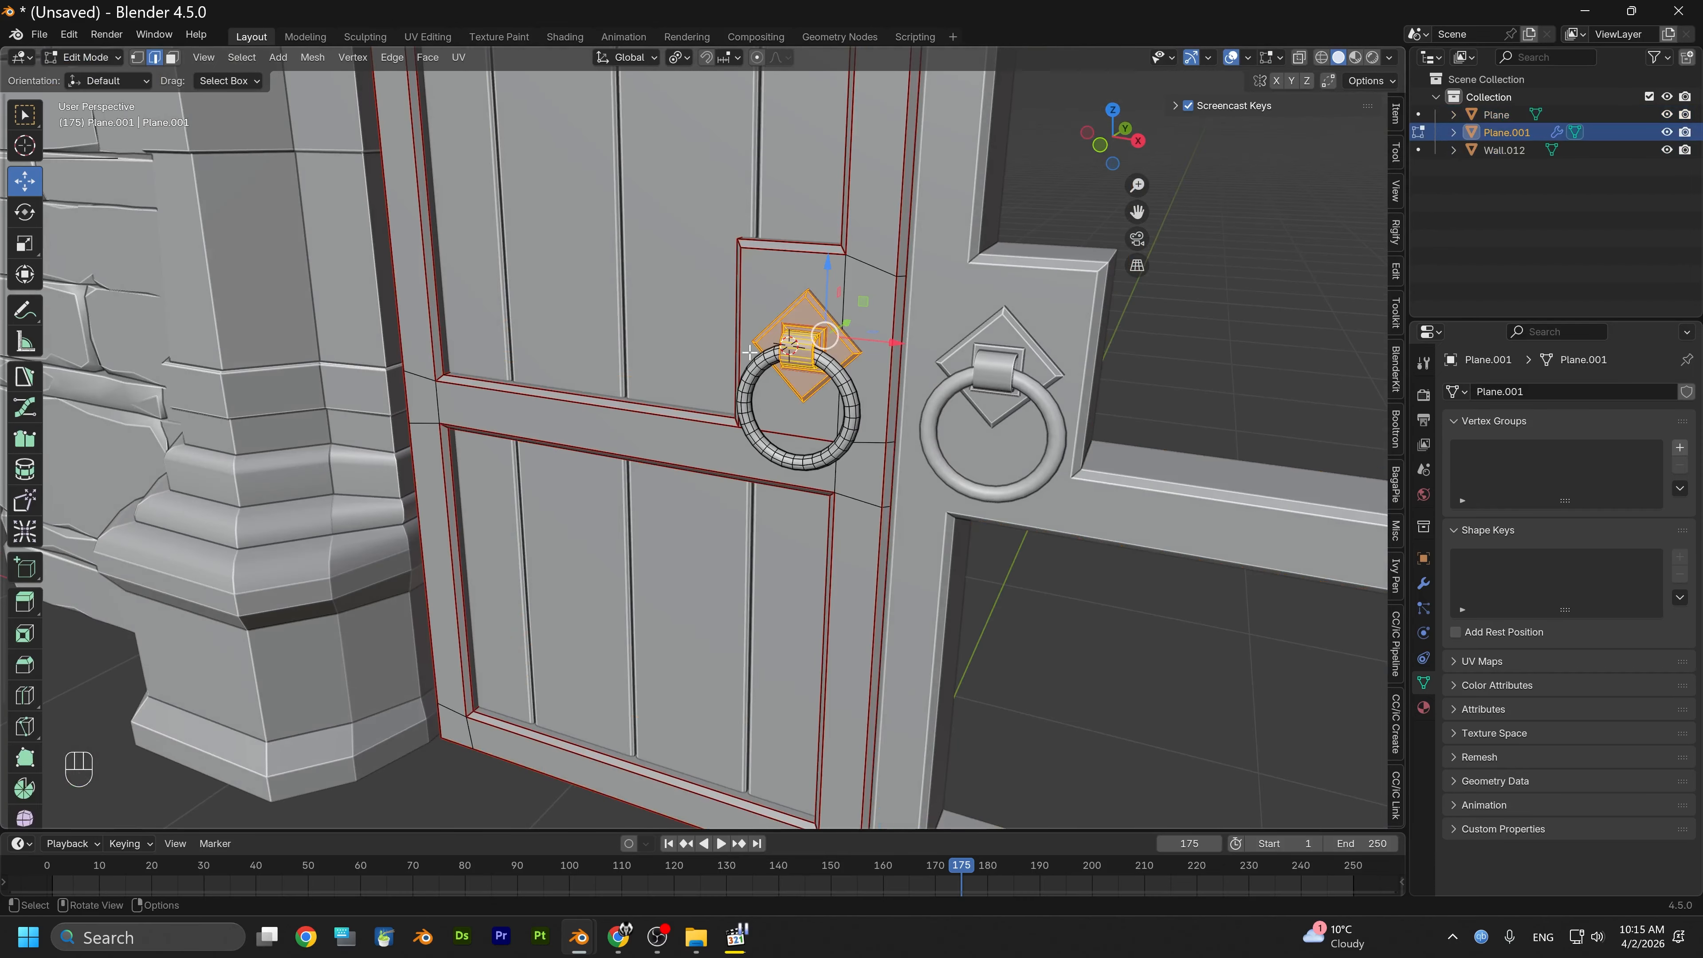
key(l)
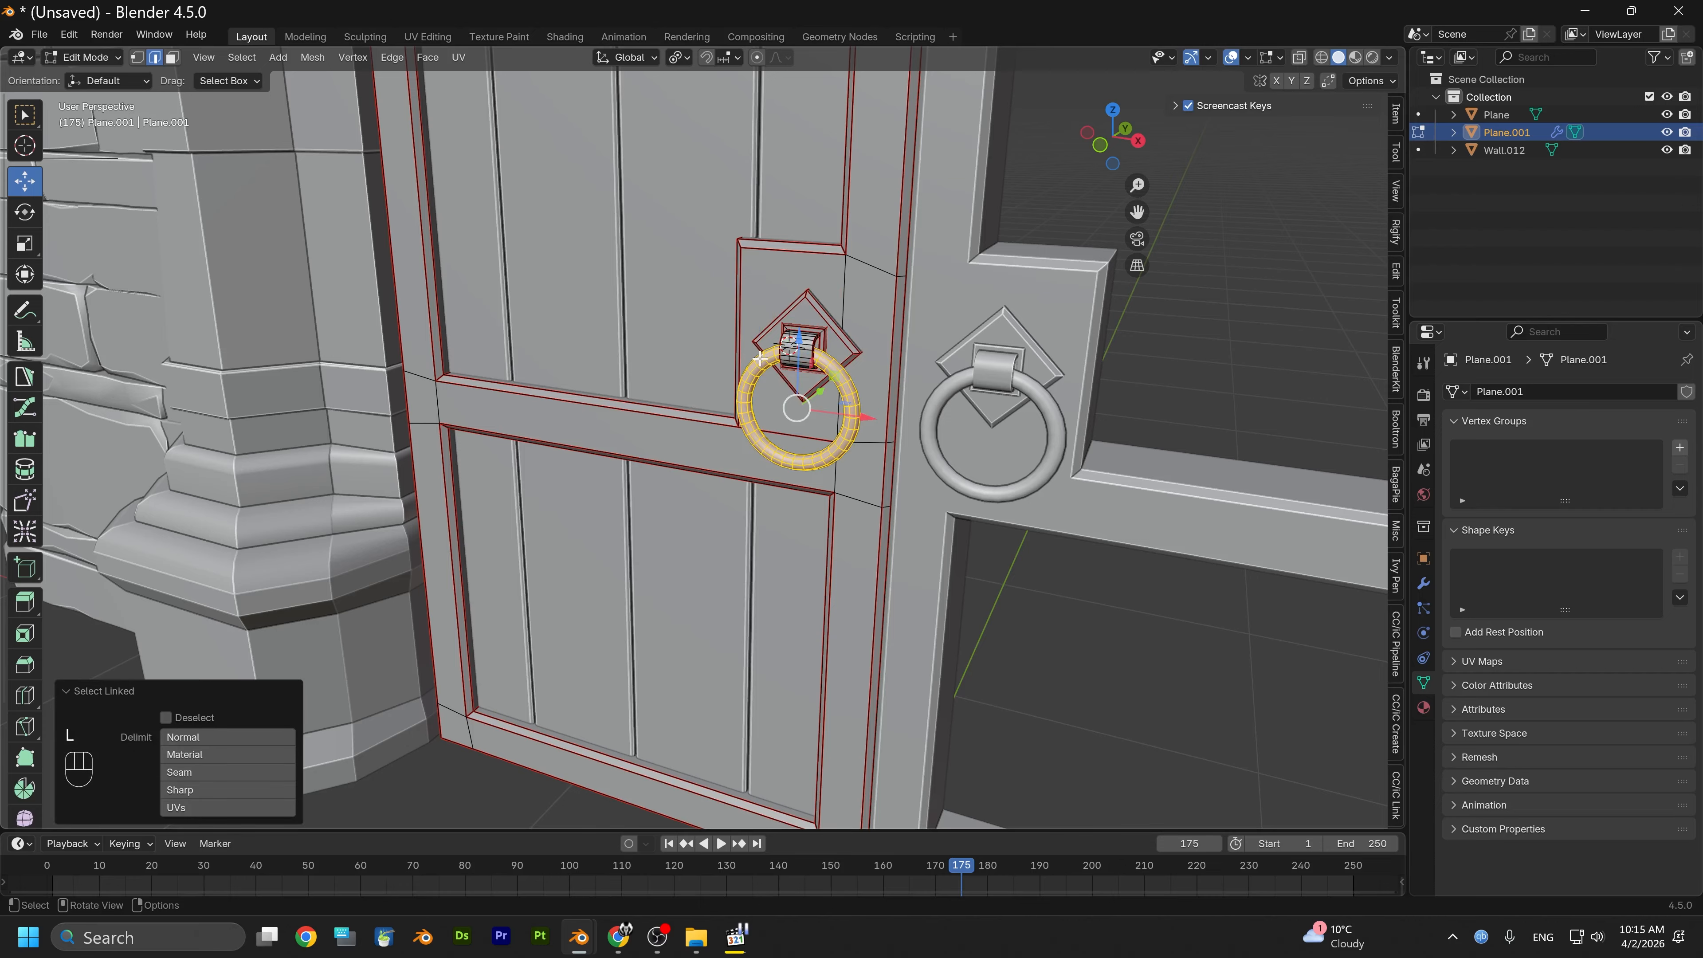
click(324, 62)
click(372, 343)
middle_drag(374, 342, 777, 411)
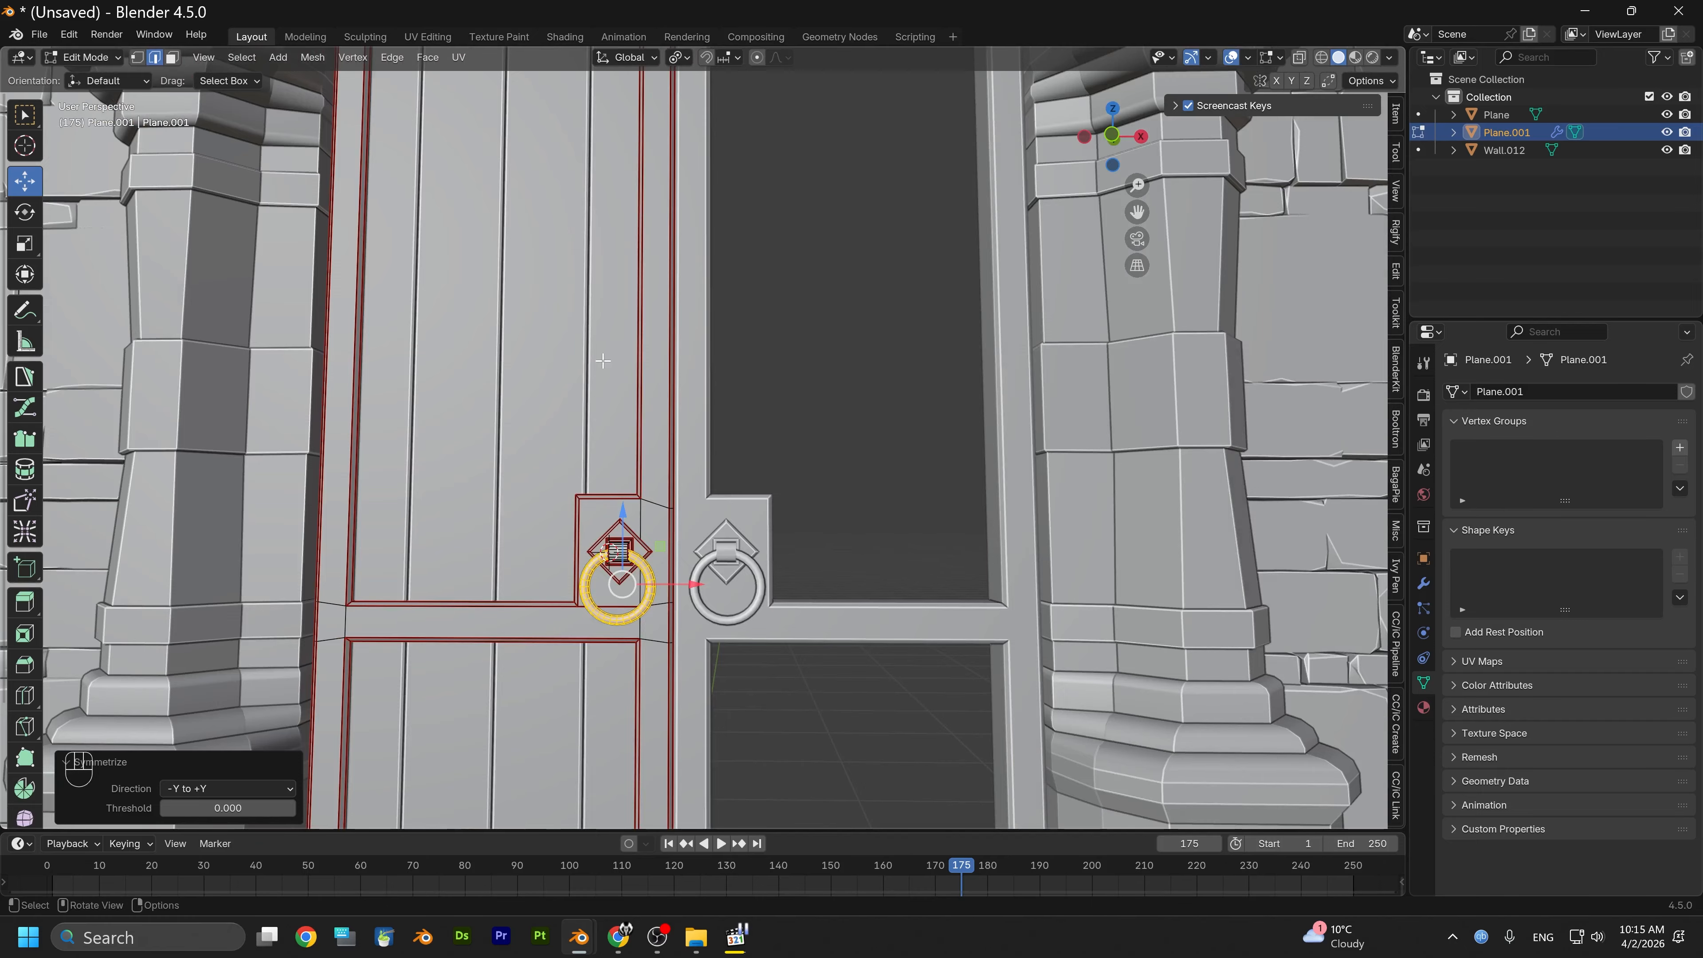
Leave Edit Mode on the door frame Plane.001 and return to Object Mode
middle_drag(675, 401, 564, 280)
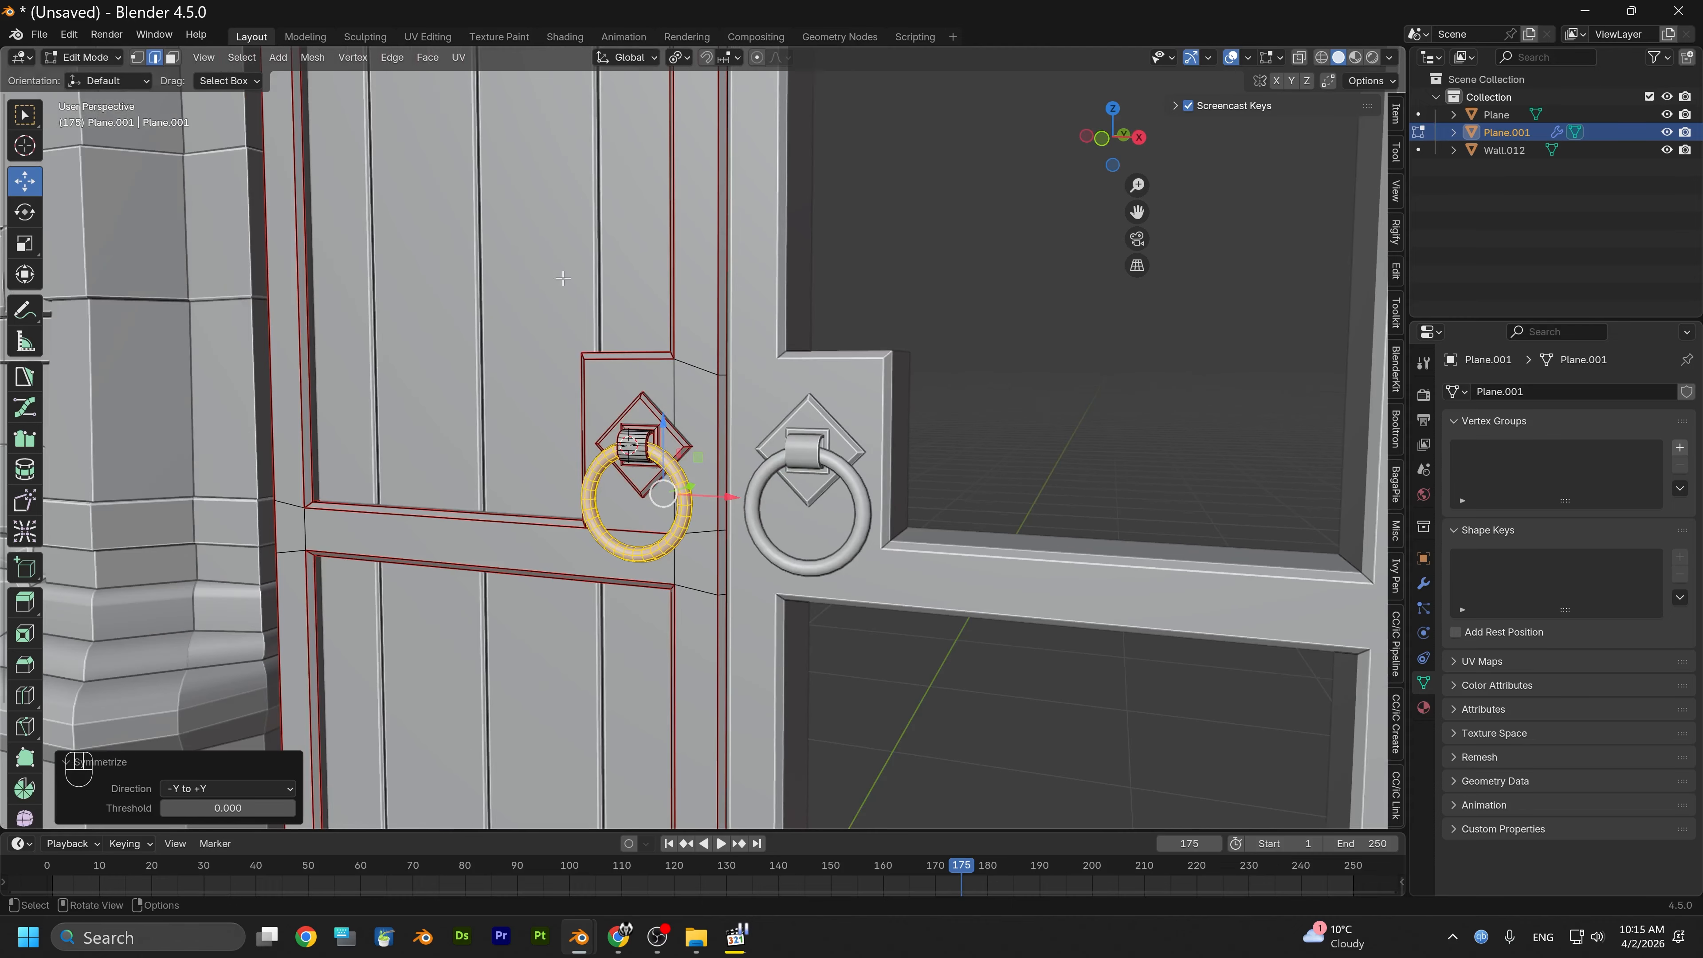
click(68, 61)
click(80, 67)
scroll(737, 389, down, 6)
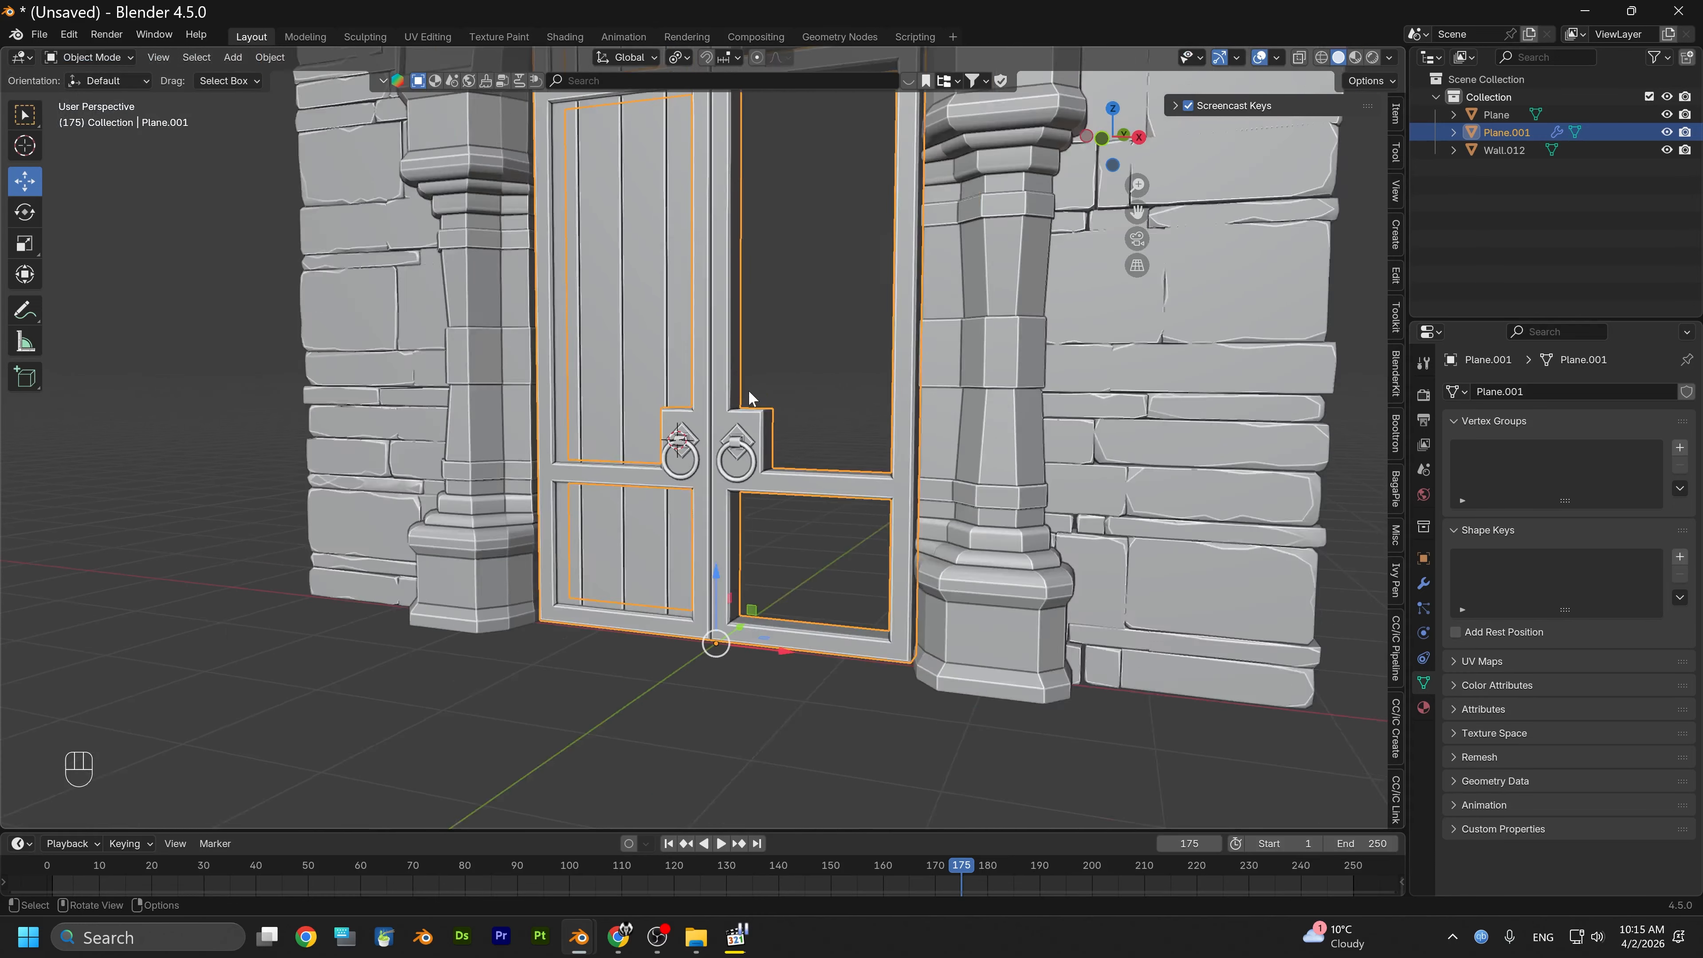
alt+middle_drag(724, 379, 752, 487)
scroll(725, 524, up, 2)
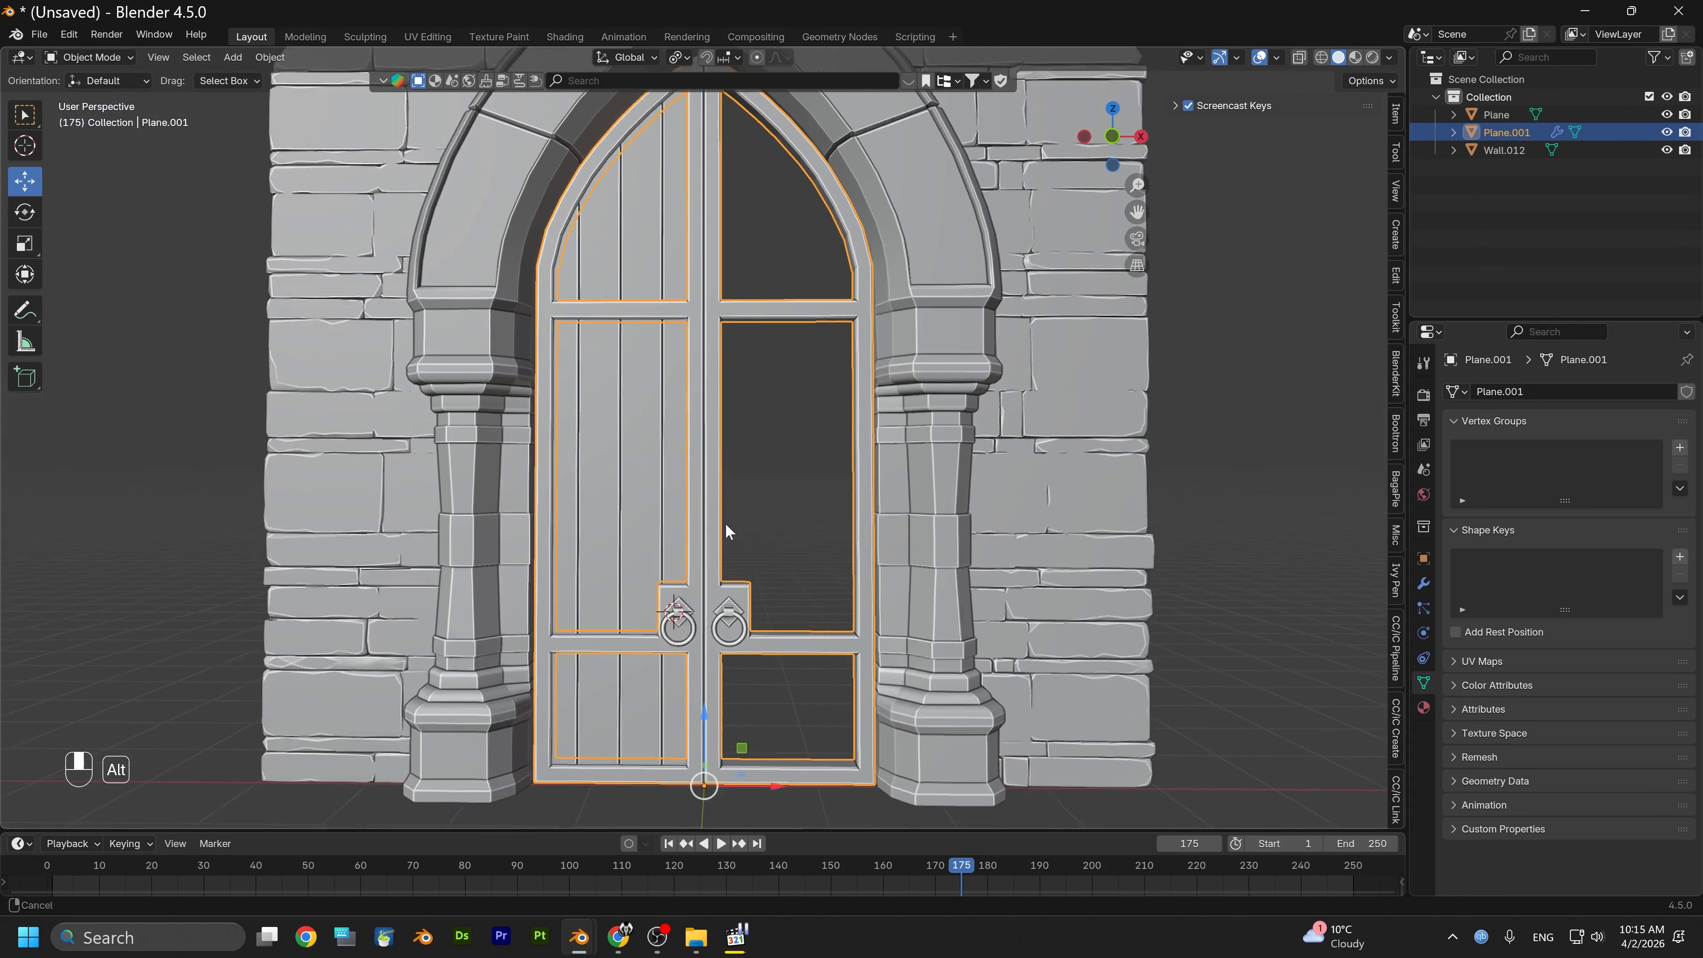
Select the door plank object Plane and add a Mirror modifier to it on the X axis
click(668, 500)
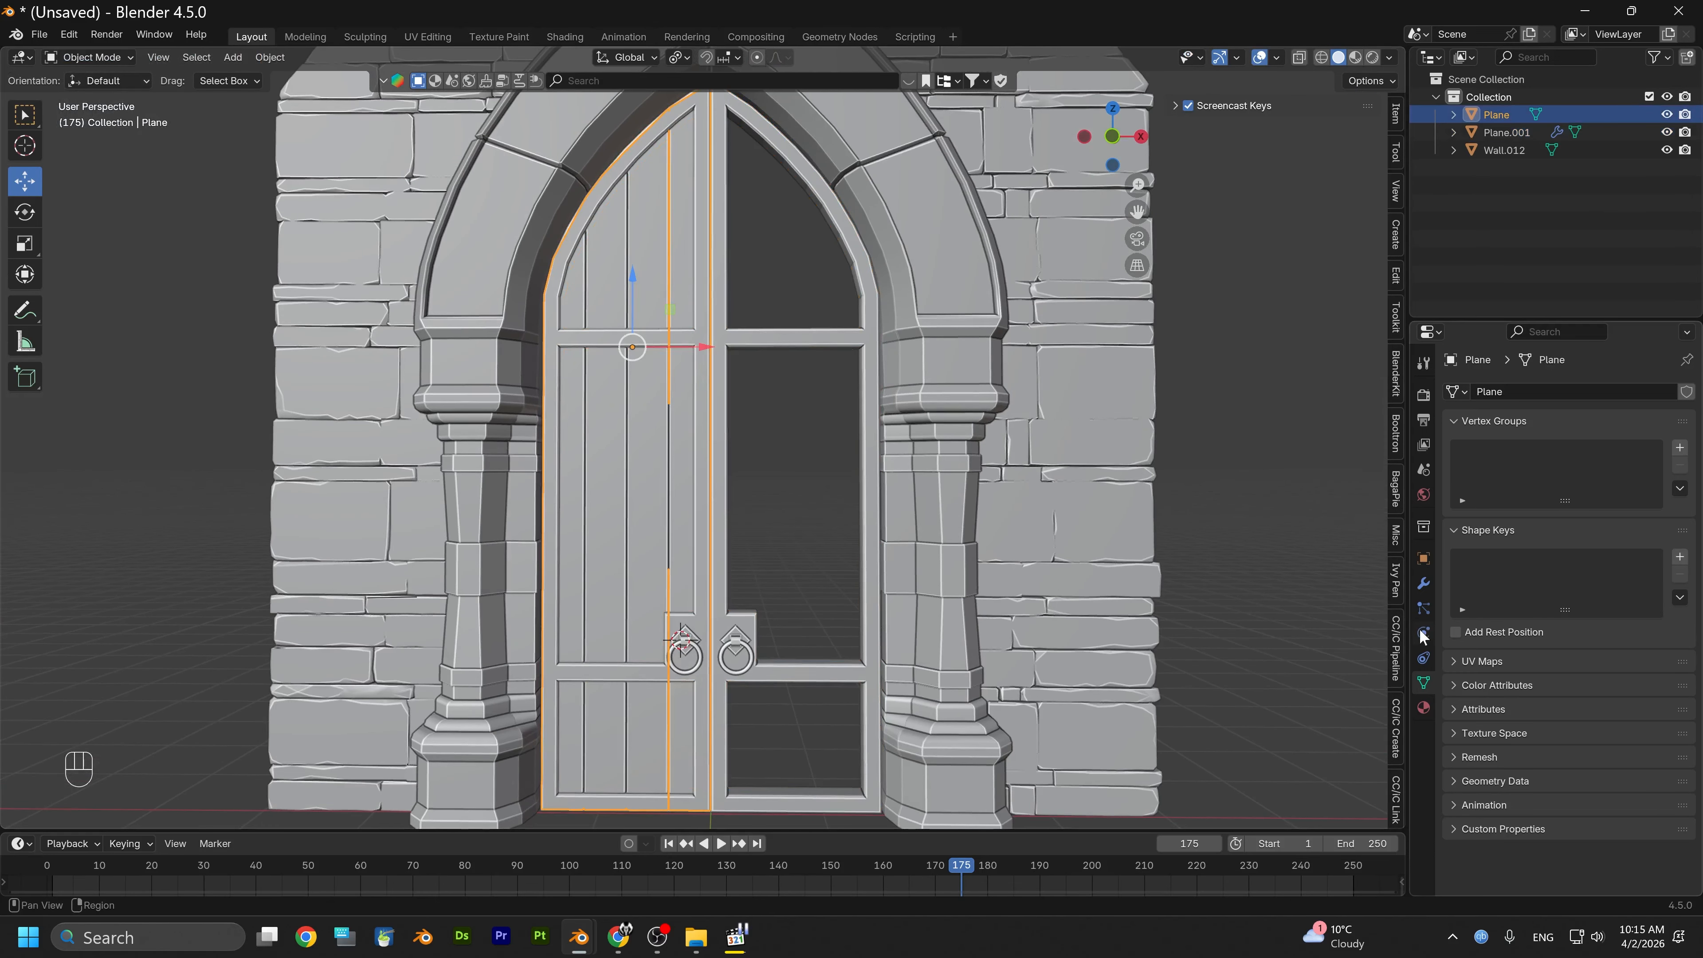
click(1424, 584)
click(1528, 392)
mouse_move(1494, 392)
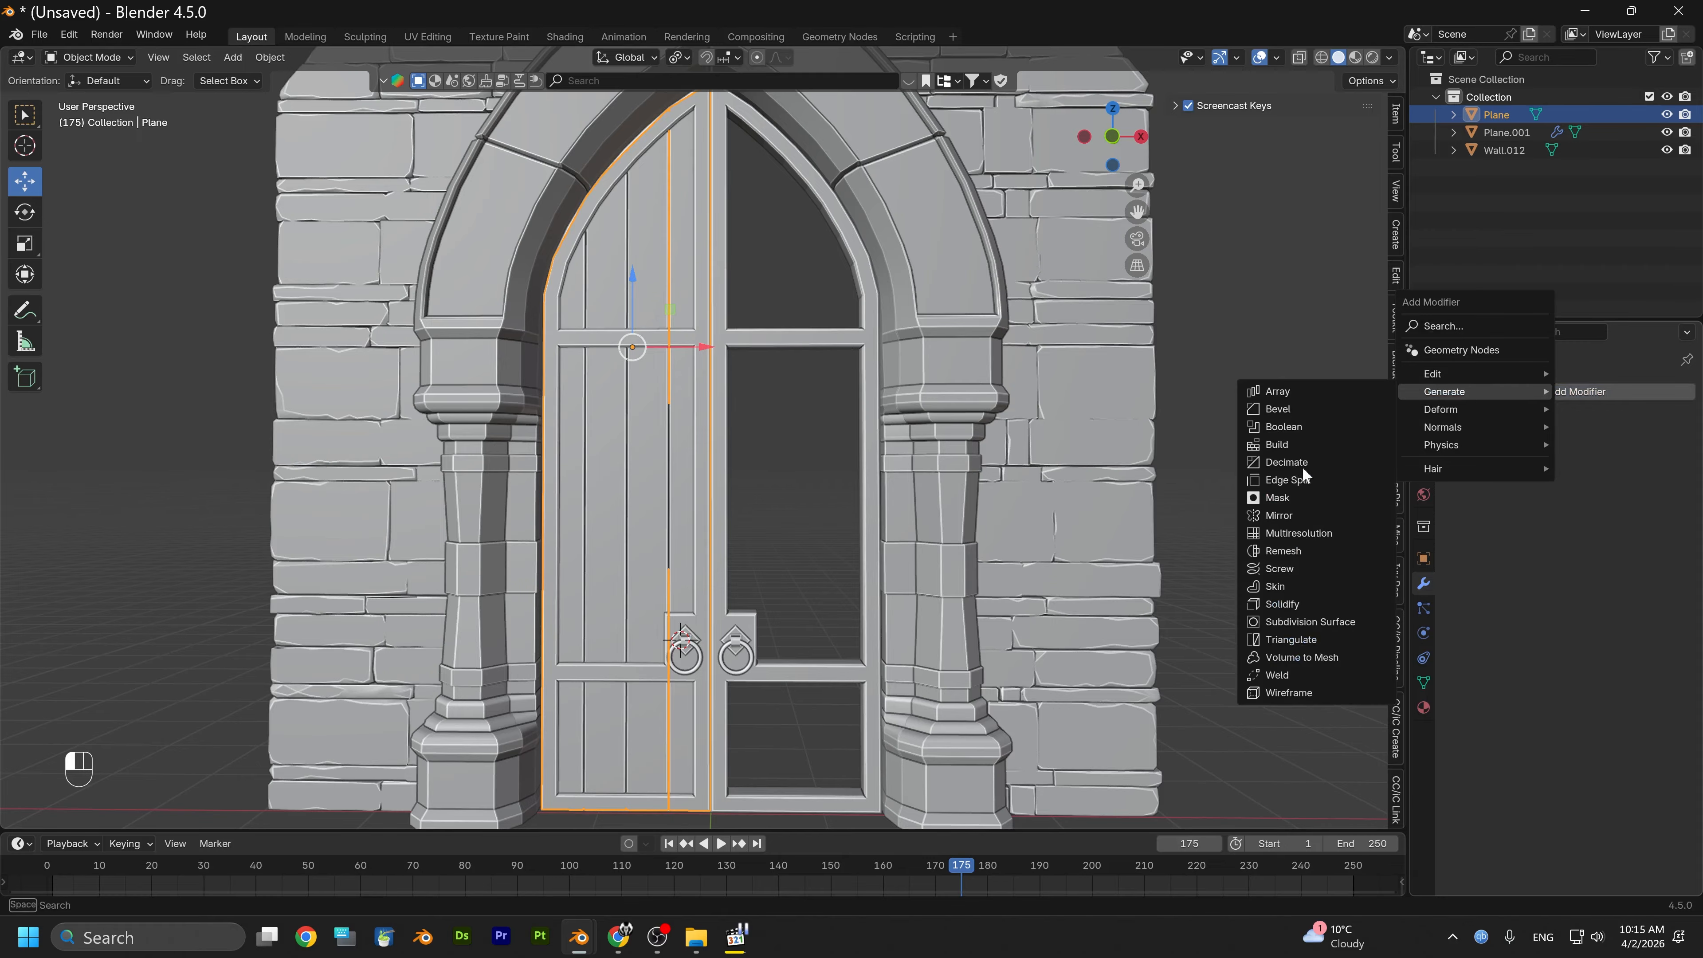
click(1280, 514)
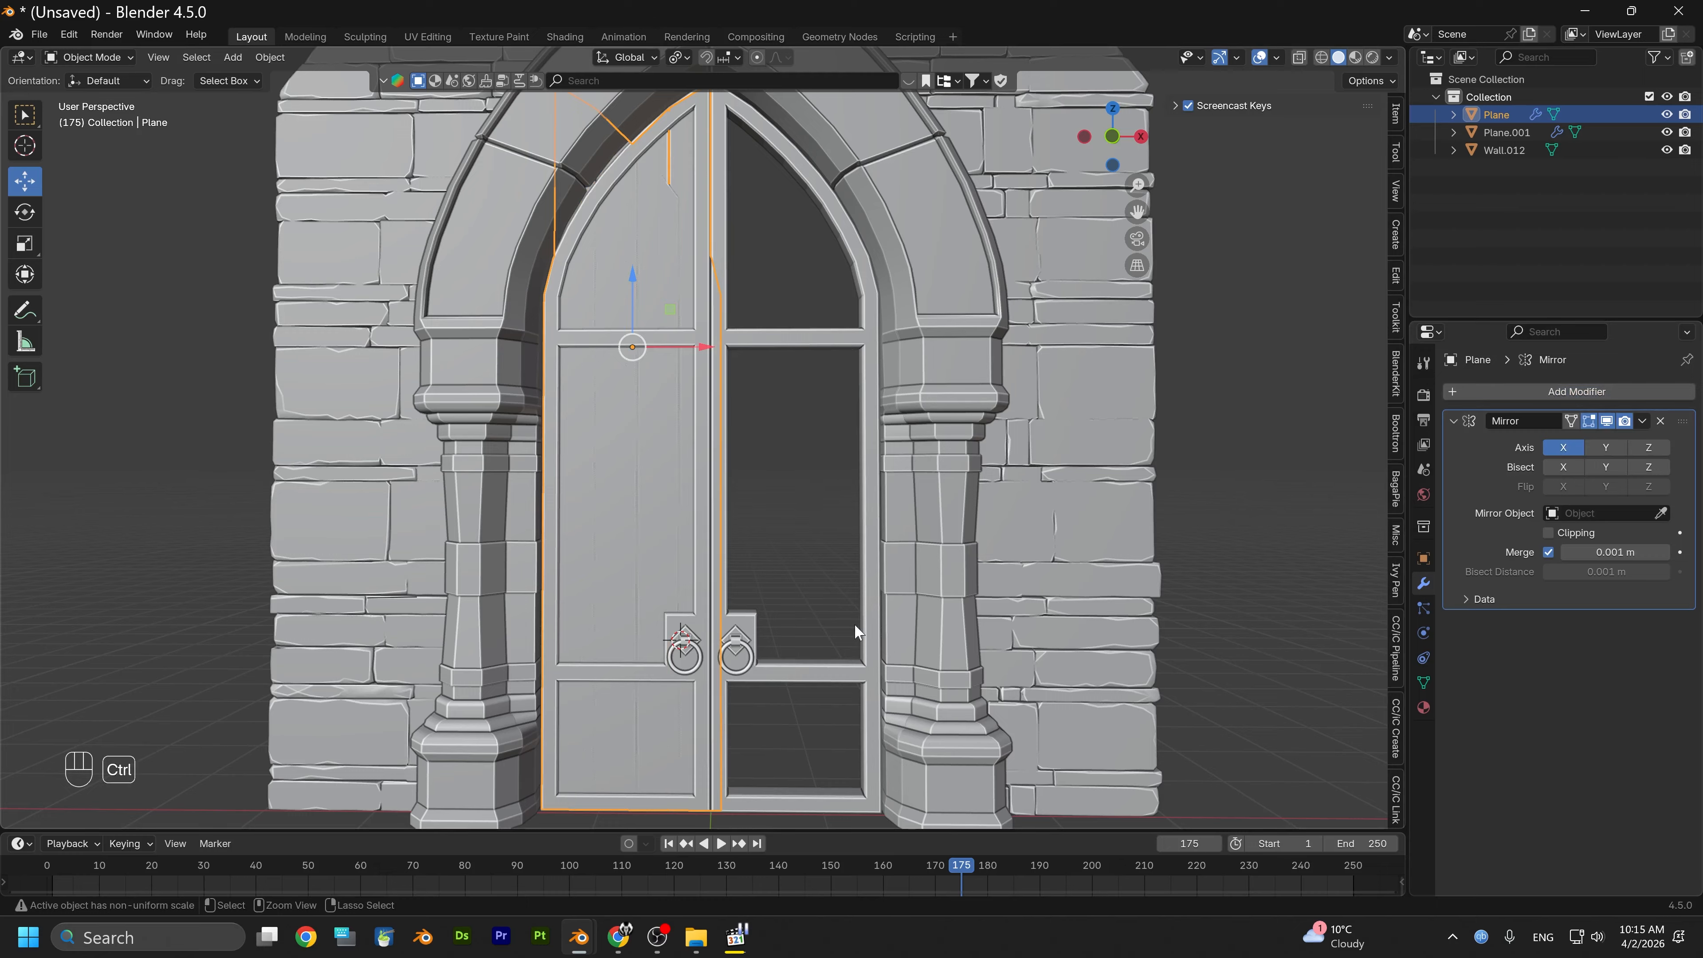
Apply all transforms to the plank object so its mirror runs about the door's centre, and deselect it
key(ctrl+a)
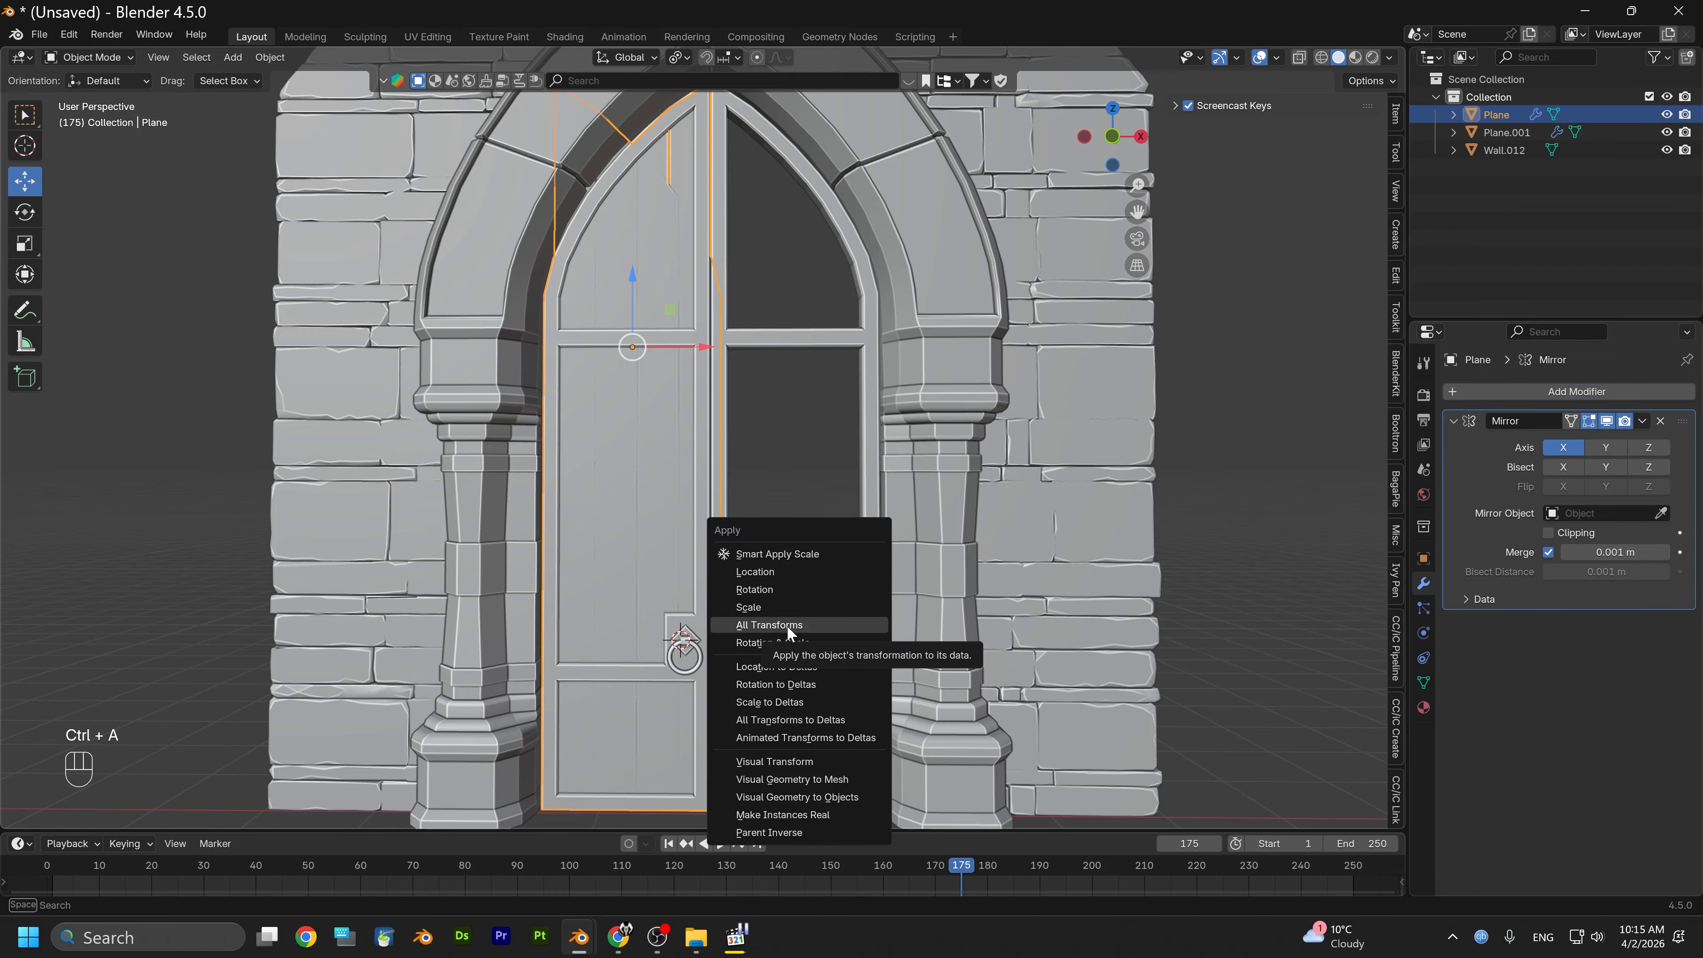
click(786, 626)
scroll(759, 587, down, 4)
middle_drag(758, 587, 704, 614)
click(641, 754)
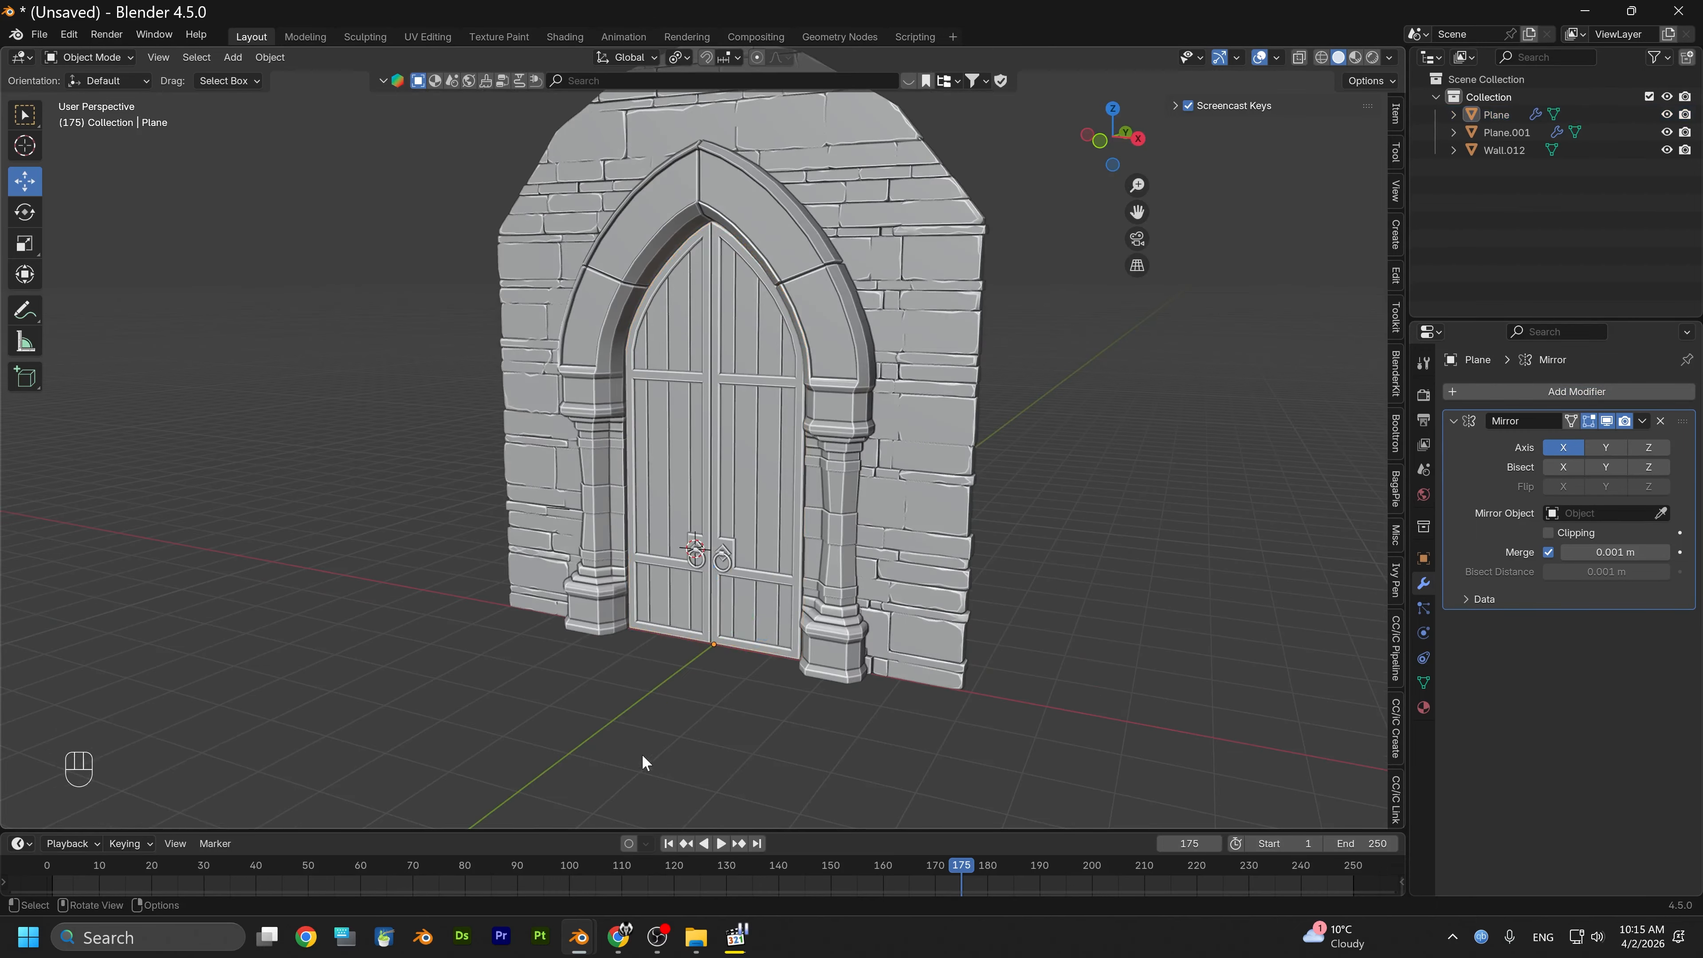
Examine the completed double door up close, checking how the planks sit within the frame and around the arch
scroll(636, 743, up, 4)
alt+drag(636, 742, 800, 629)
scroll(679, 707, up, 1)
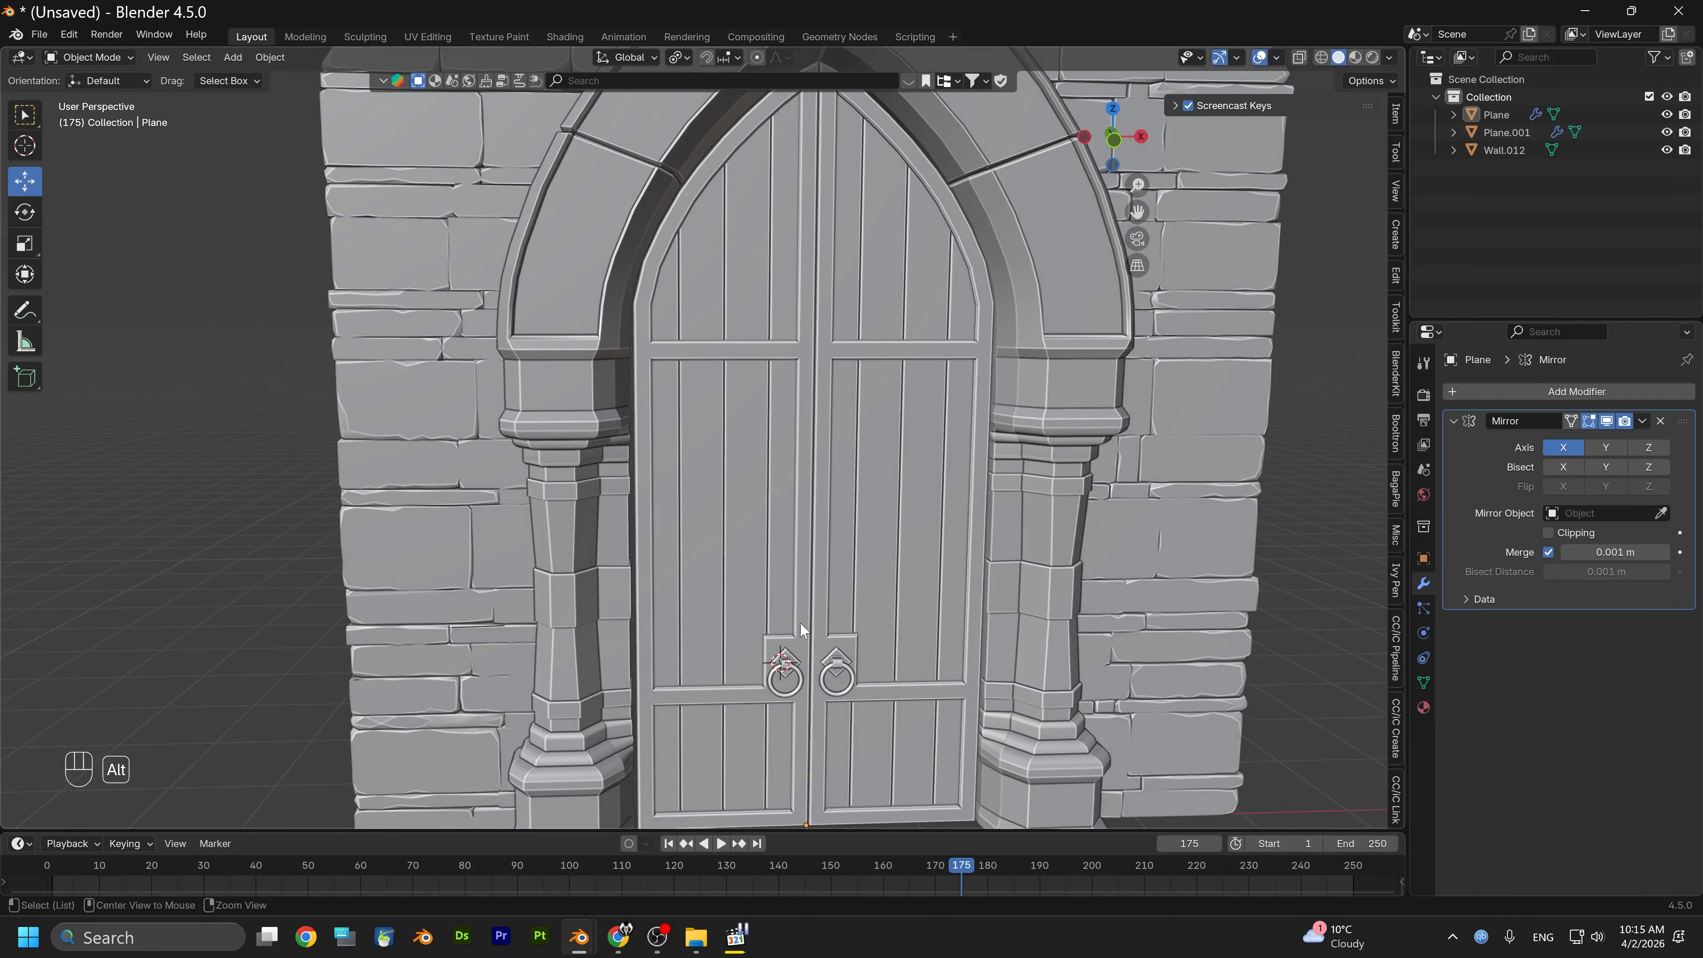
scroll(732, 526, up, 2)
mouse_move(731, 520)
alt+mouse_down()
mouse_move(741, 543)
mouse_move(796, 523)
mouse_move(752, 525)
alt+mouse_up()
scroll(727, 517, down, 4)
scroll(738, 536, up, 3)
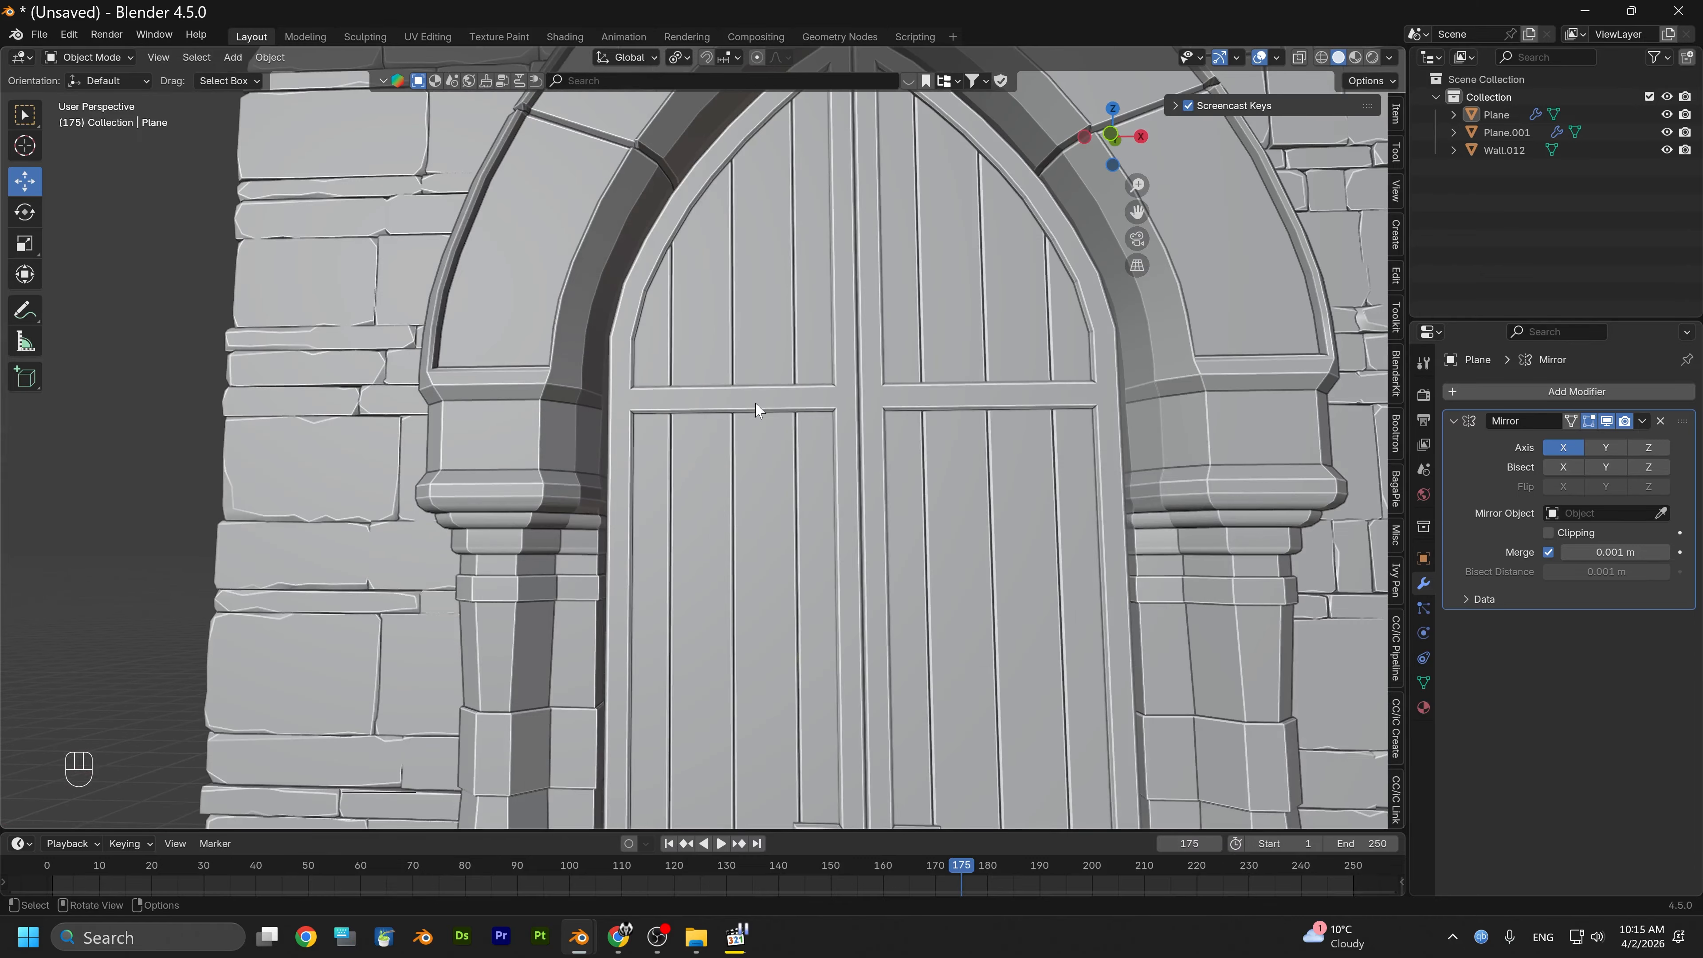
scroll(762, 418, down, 3)
mouse_move(760, 410)
alt+mouse_down()
mouse_move(791, 369)
mouse_move(779, 487)
mouse_move(770, 436)
alt+mouse_up()
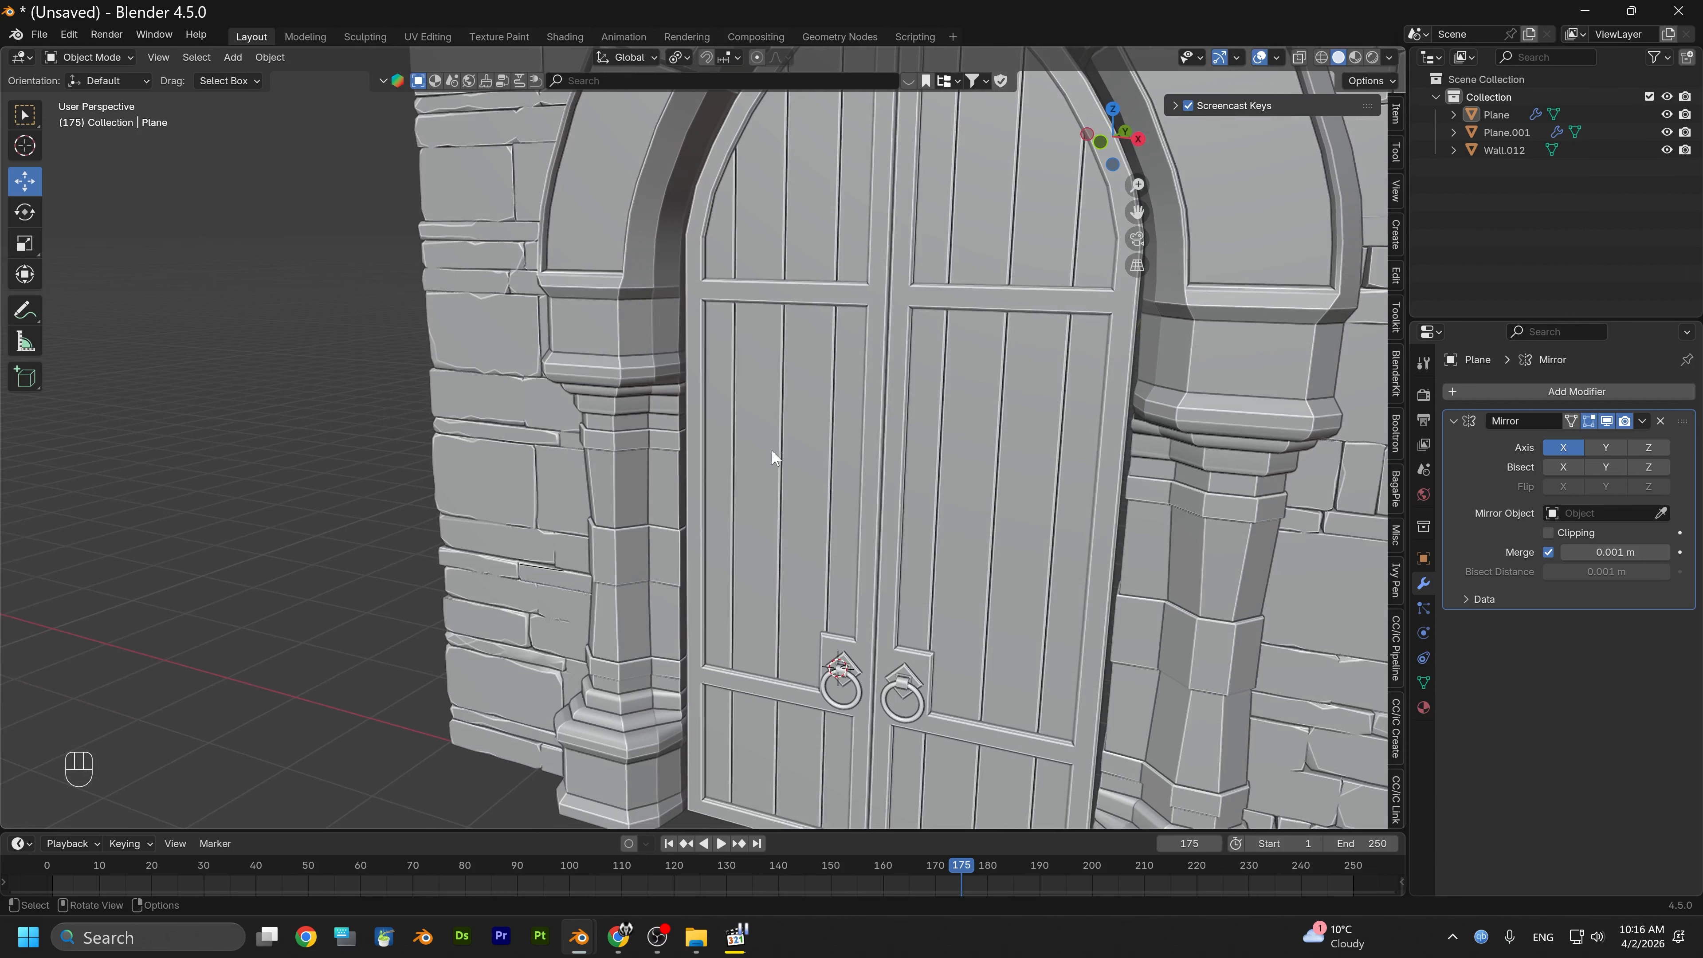
mouse_move(773, 457)
alt+mouse_down()
mouse_move(756, 479)
mouse_move(818, 472)
mouse_move(745, 469)
alt+mouse_up()
scroll(745, 468, up, 2)
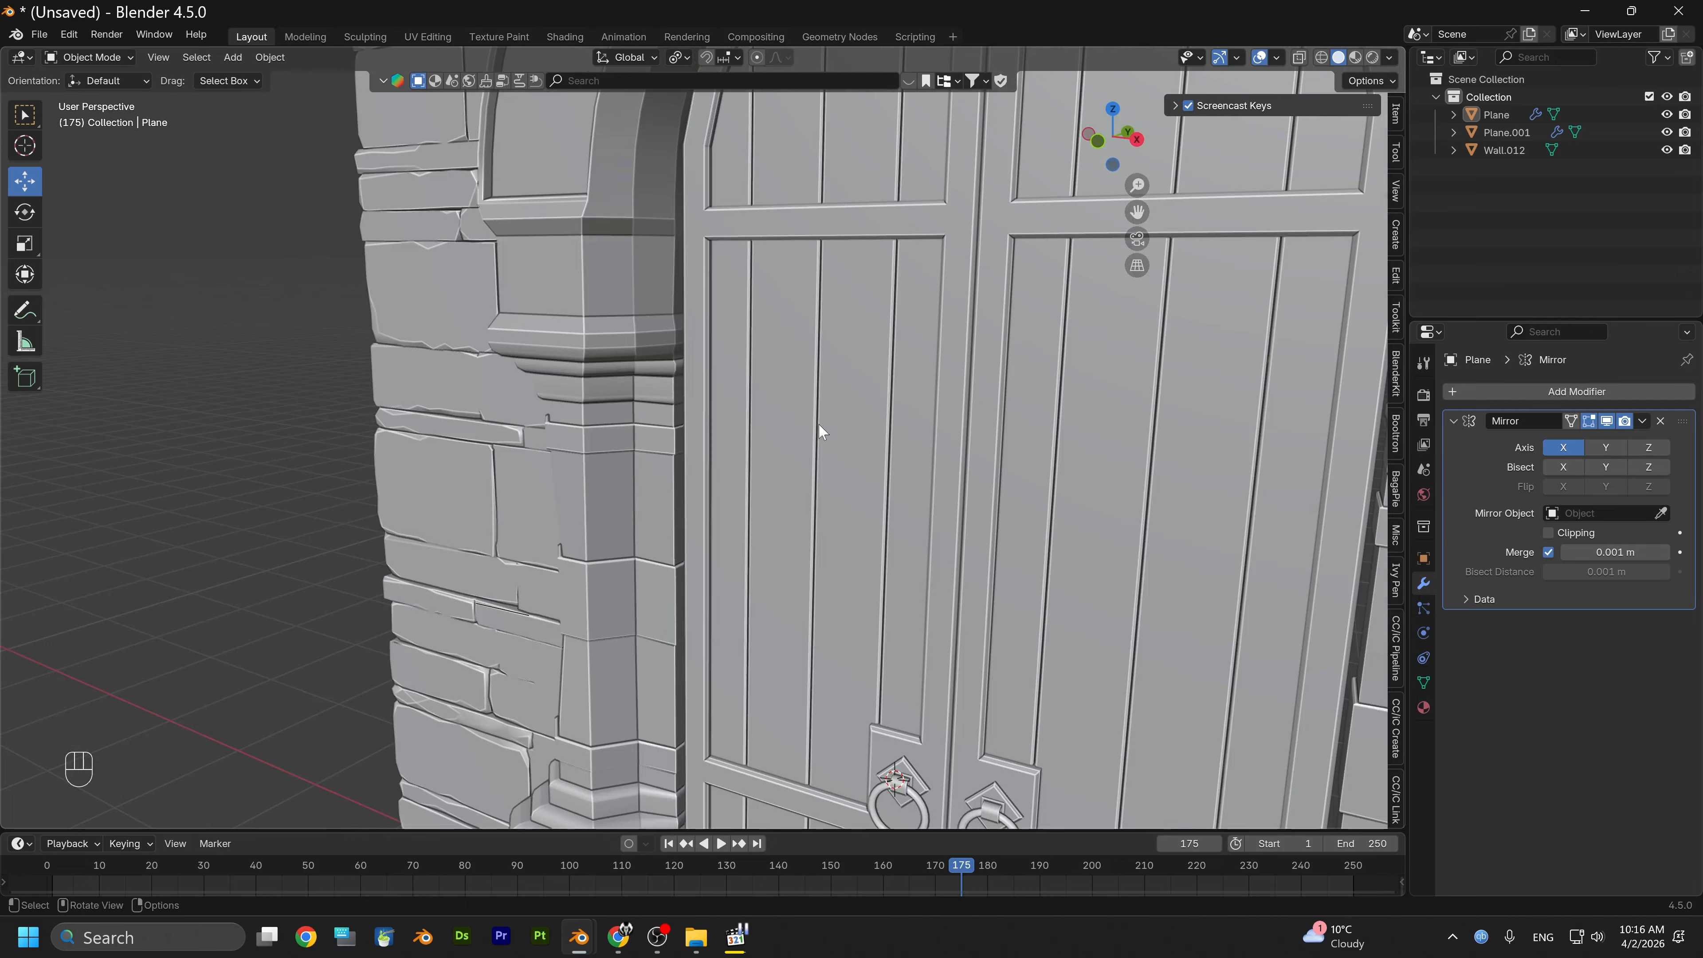
scroll(809, 524, up, 3)
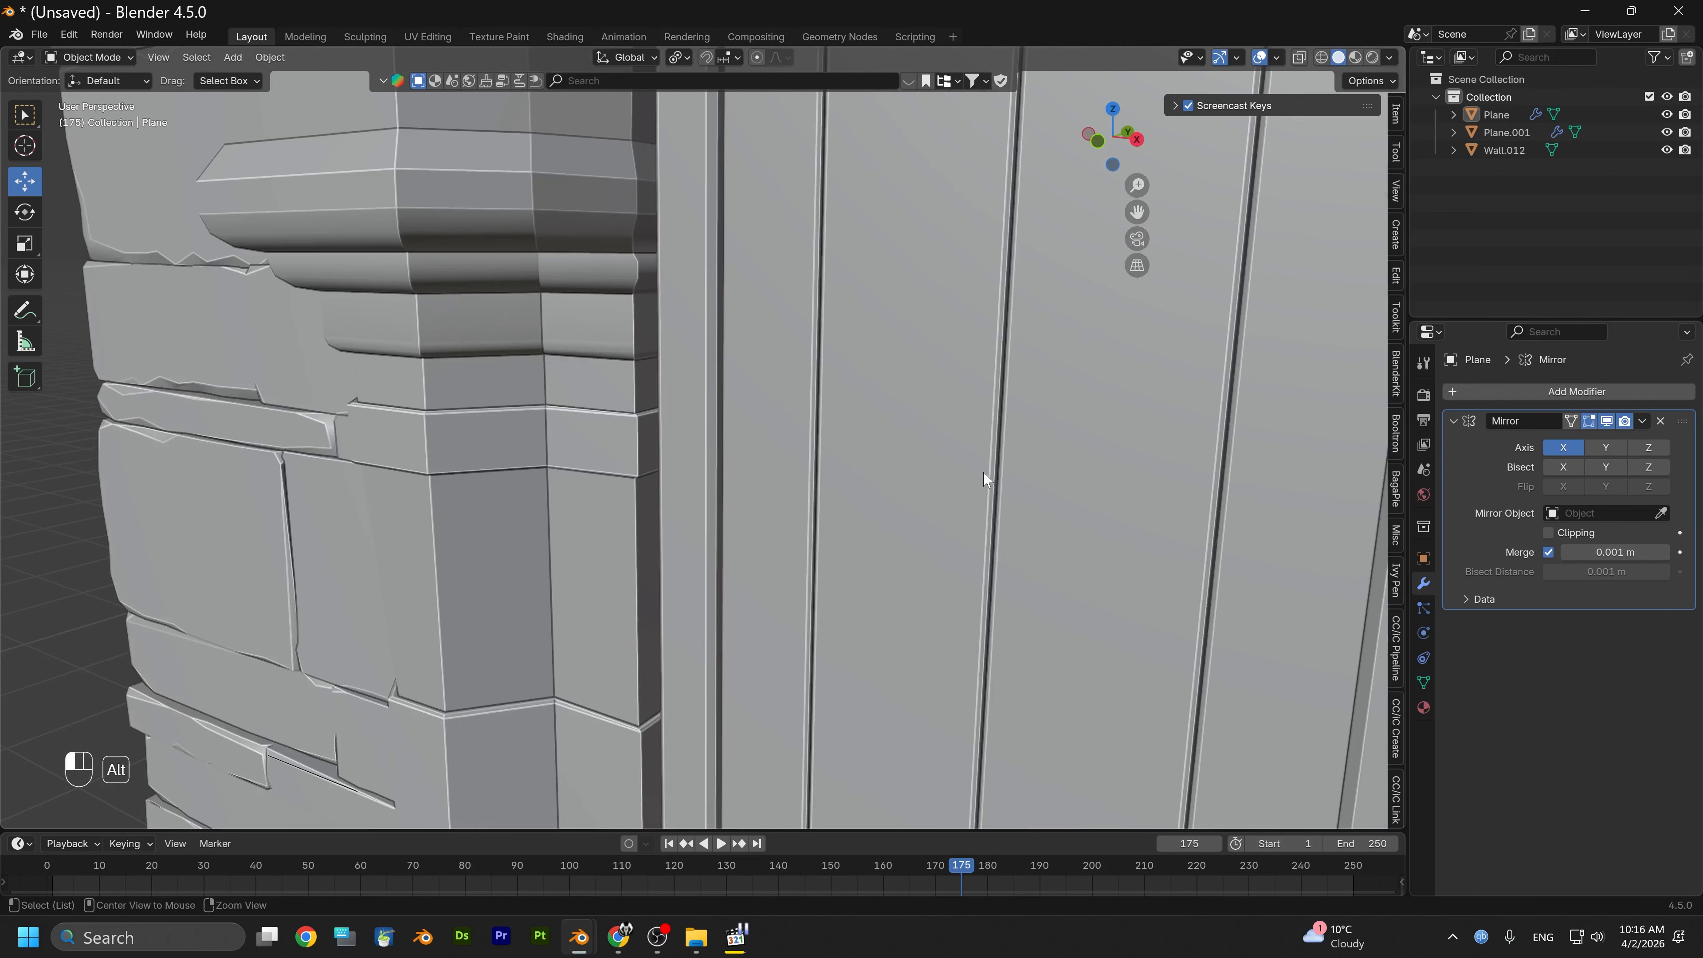
alt+drag(988, 476, 851, 479)
scroll(989, 452, down, 2)
scroll(899, 482, down, 4)
scroll(797, 490, up, 2)
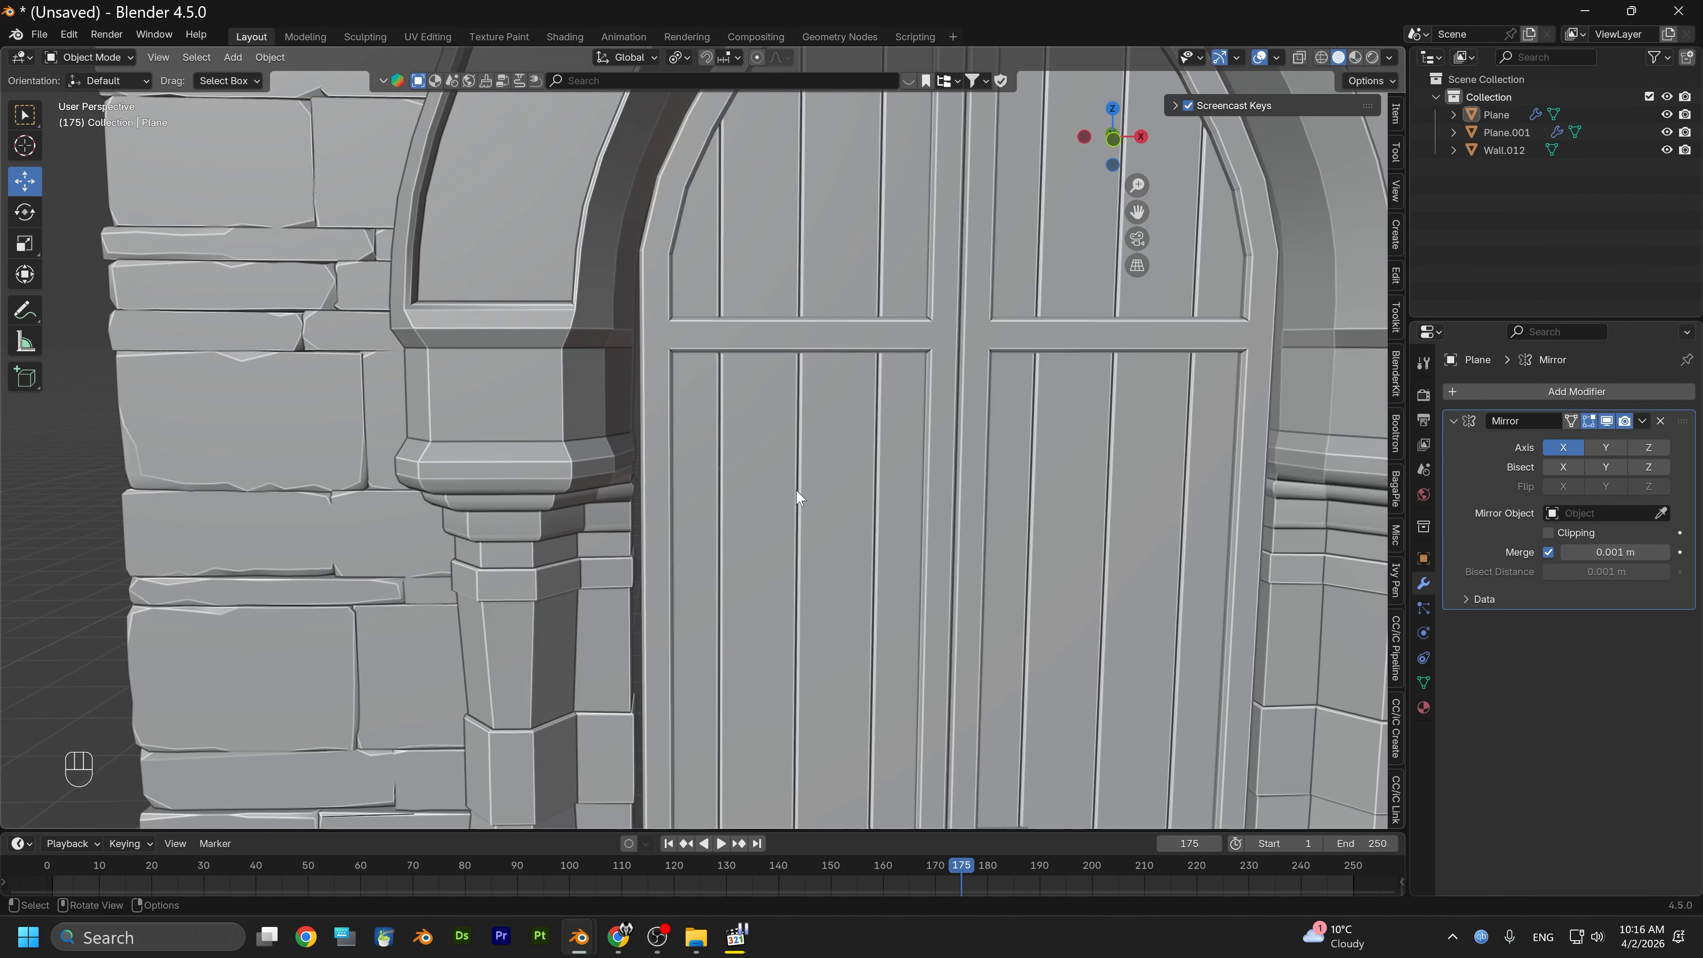
scroll(797, 489, down, 2)
Select the plank object and hide it to expose the open door frame
click(787, 491)
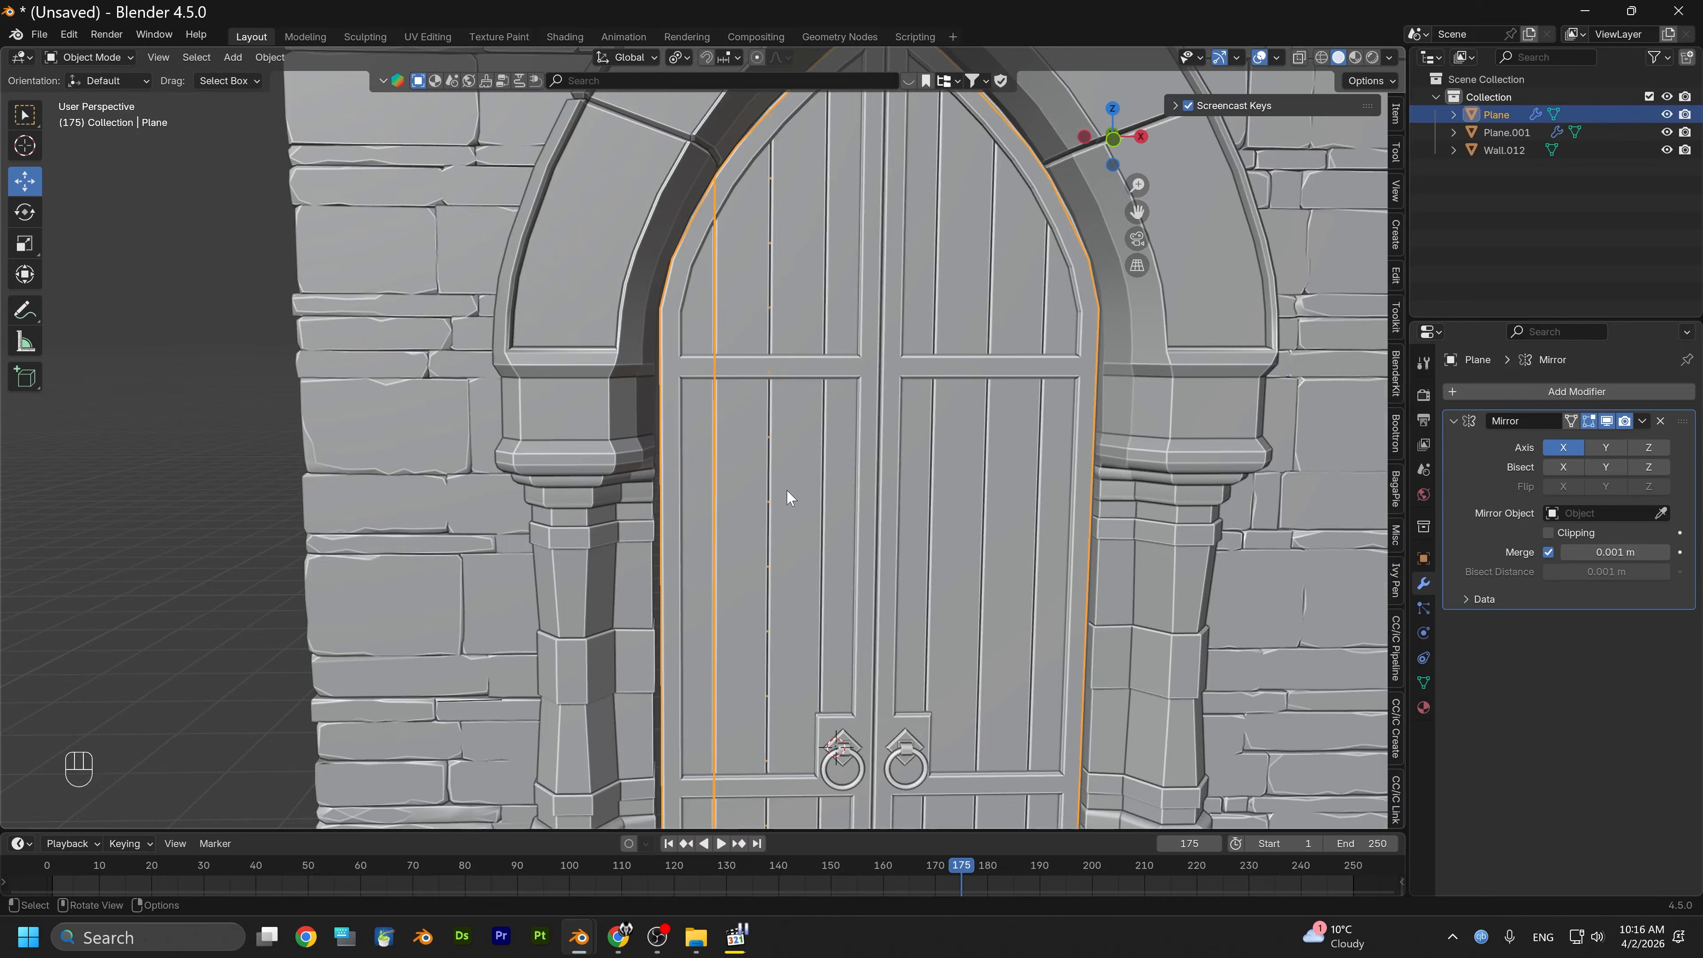
key(h)
alt+drag(787, 495, 802, 452)
scroll(703, 526, up, 3)
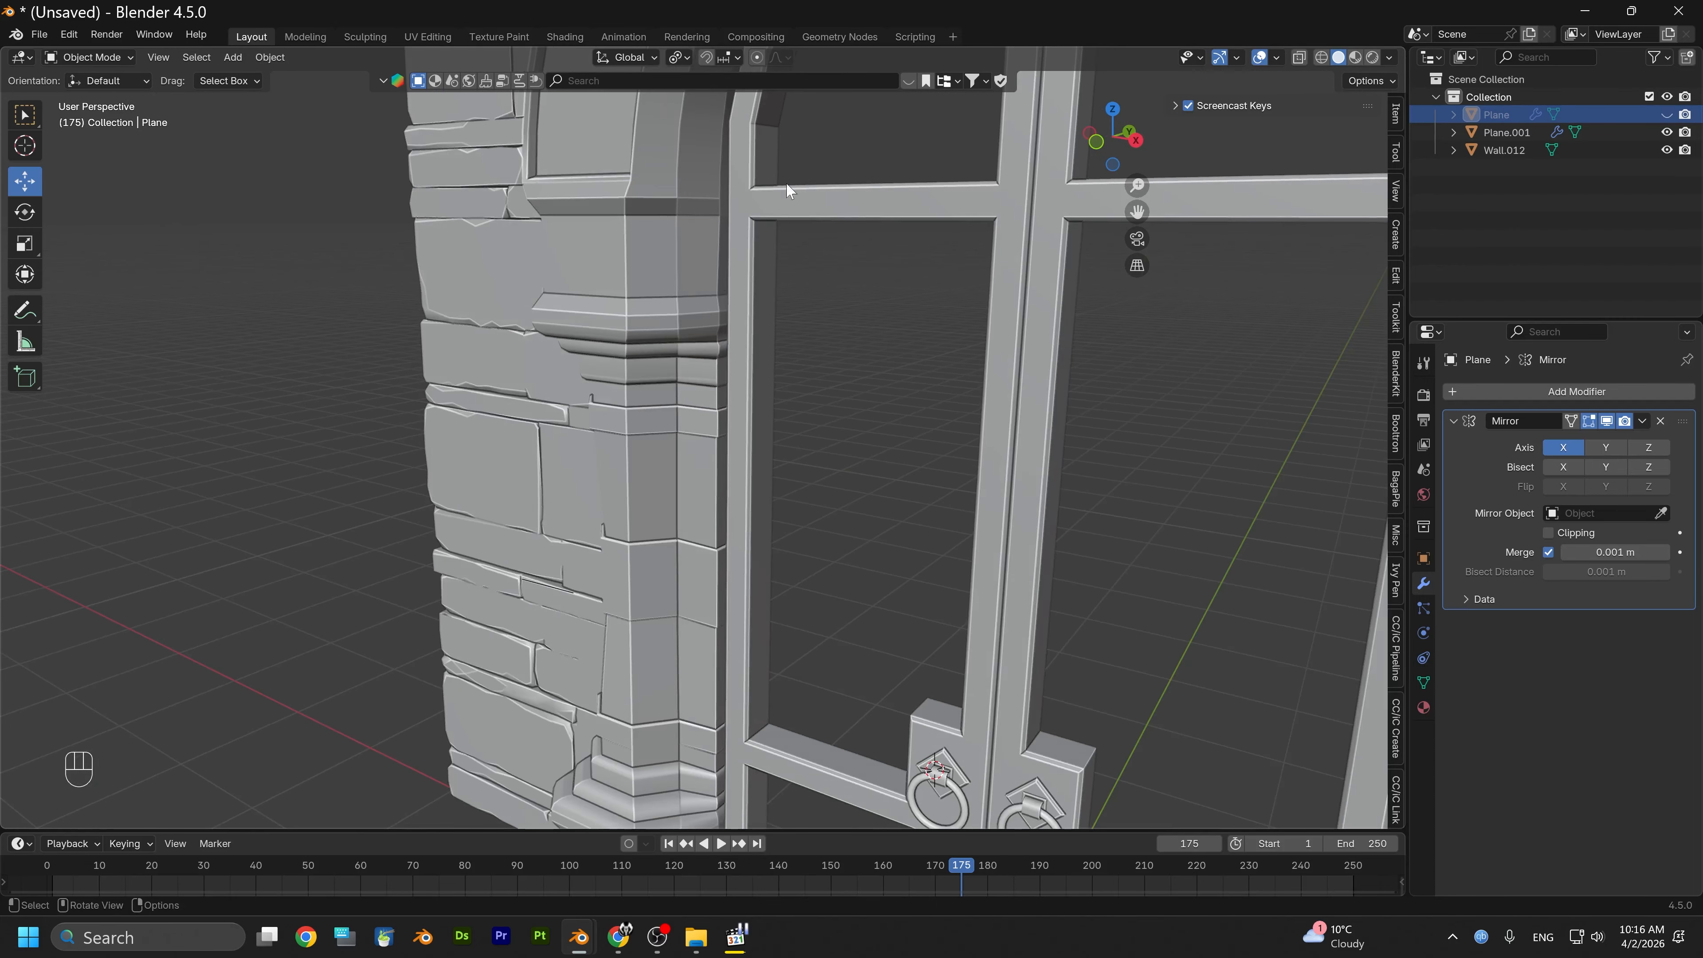
Select the door frame Plane.001 and enter Edit Mode on it
alt+drag(786, 184, 753, 302)
click(772, 330)
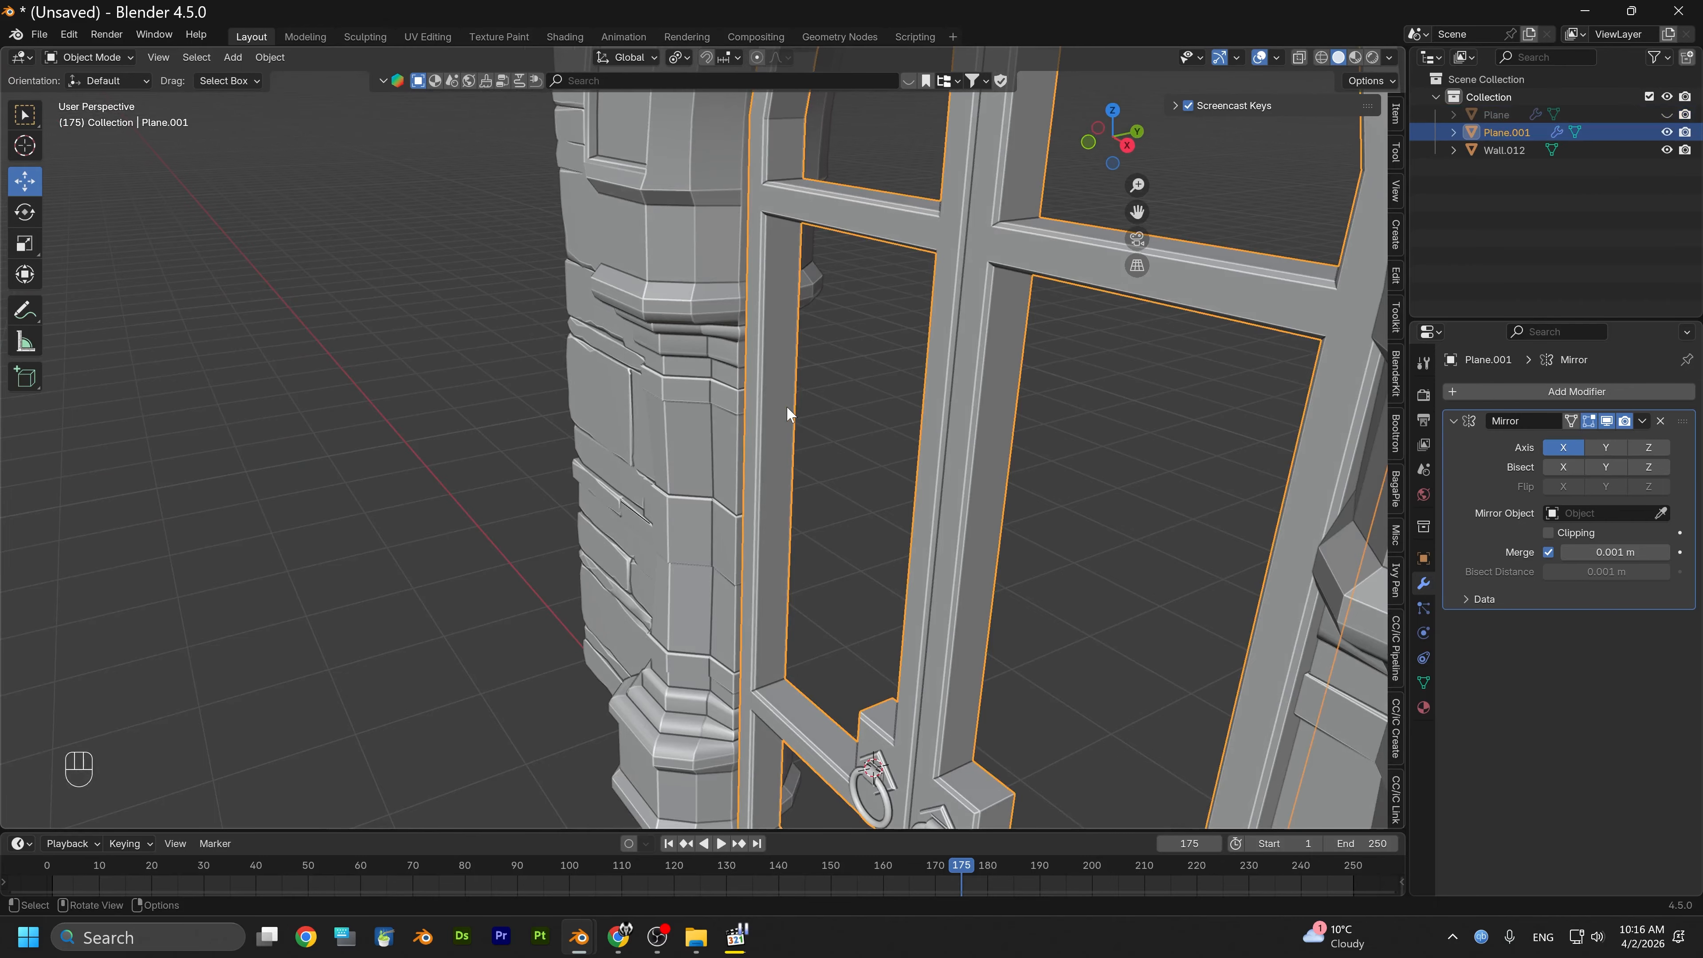
alt+drag(789, 345, 834, 327)
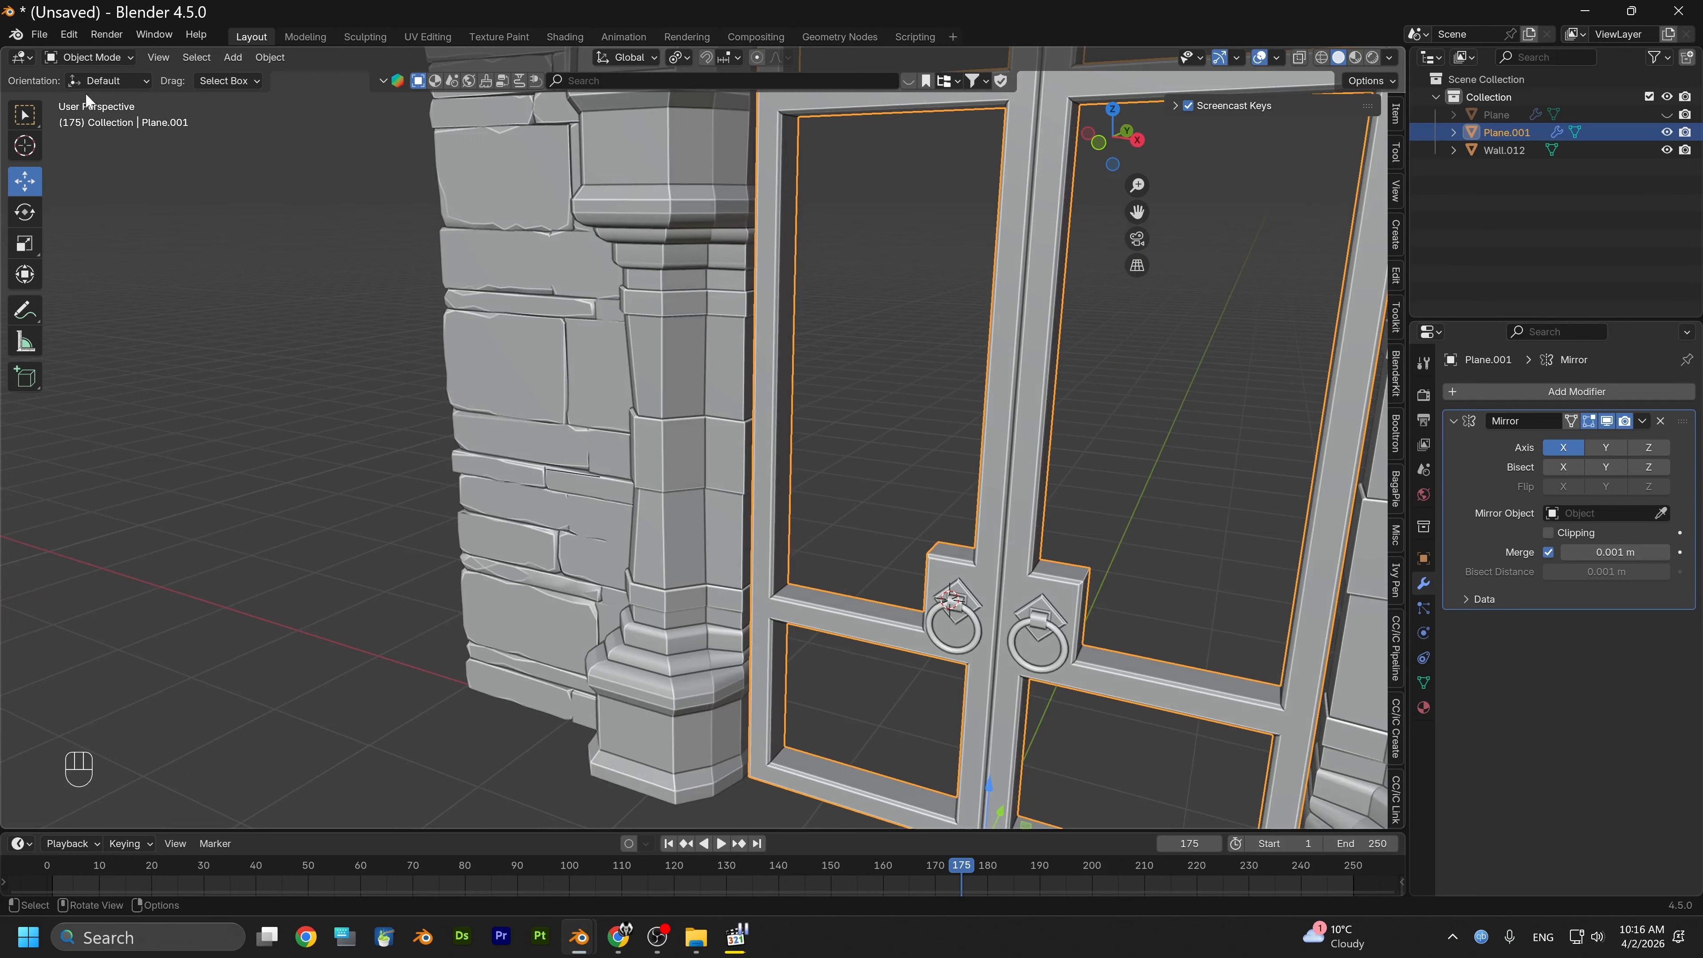
click(88, 58)
click(88, 101)
alt+drag(921, 515, 848, 496)
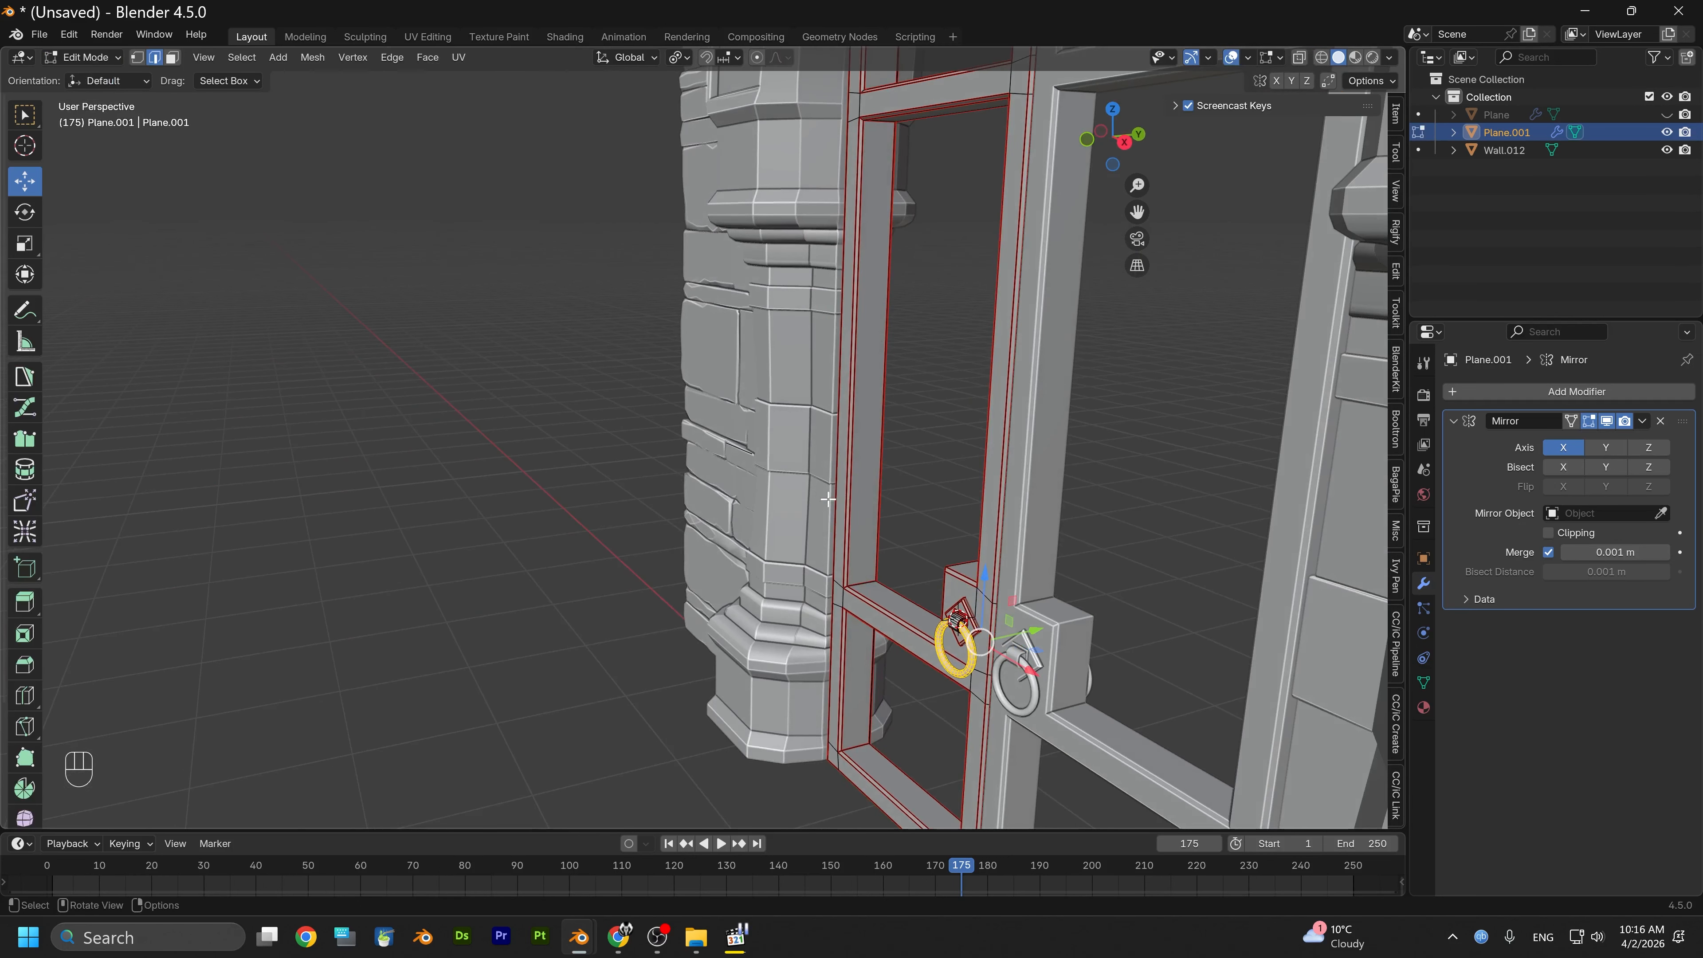
key(ctrl+r)
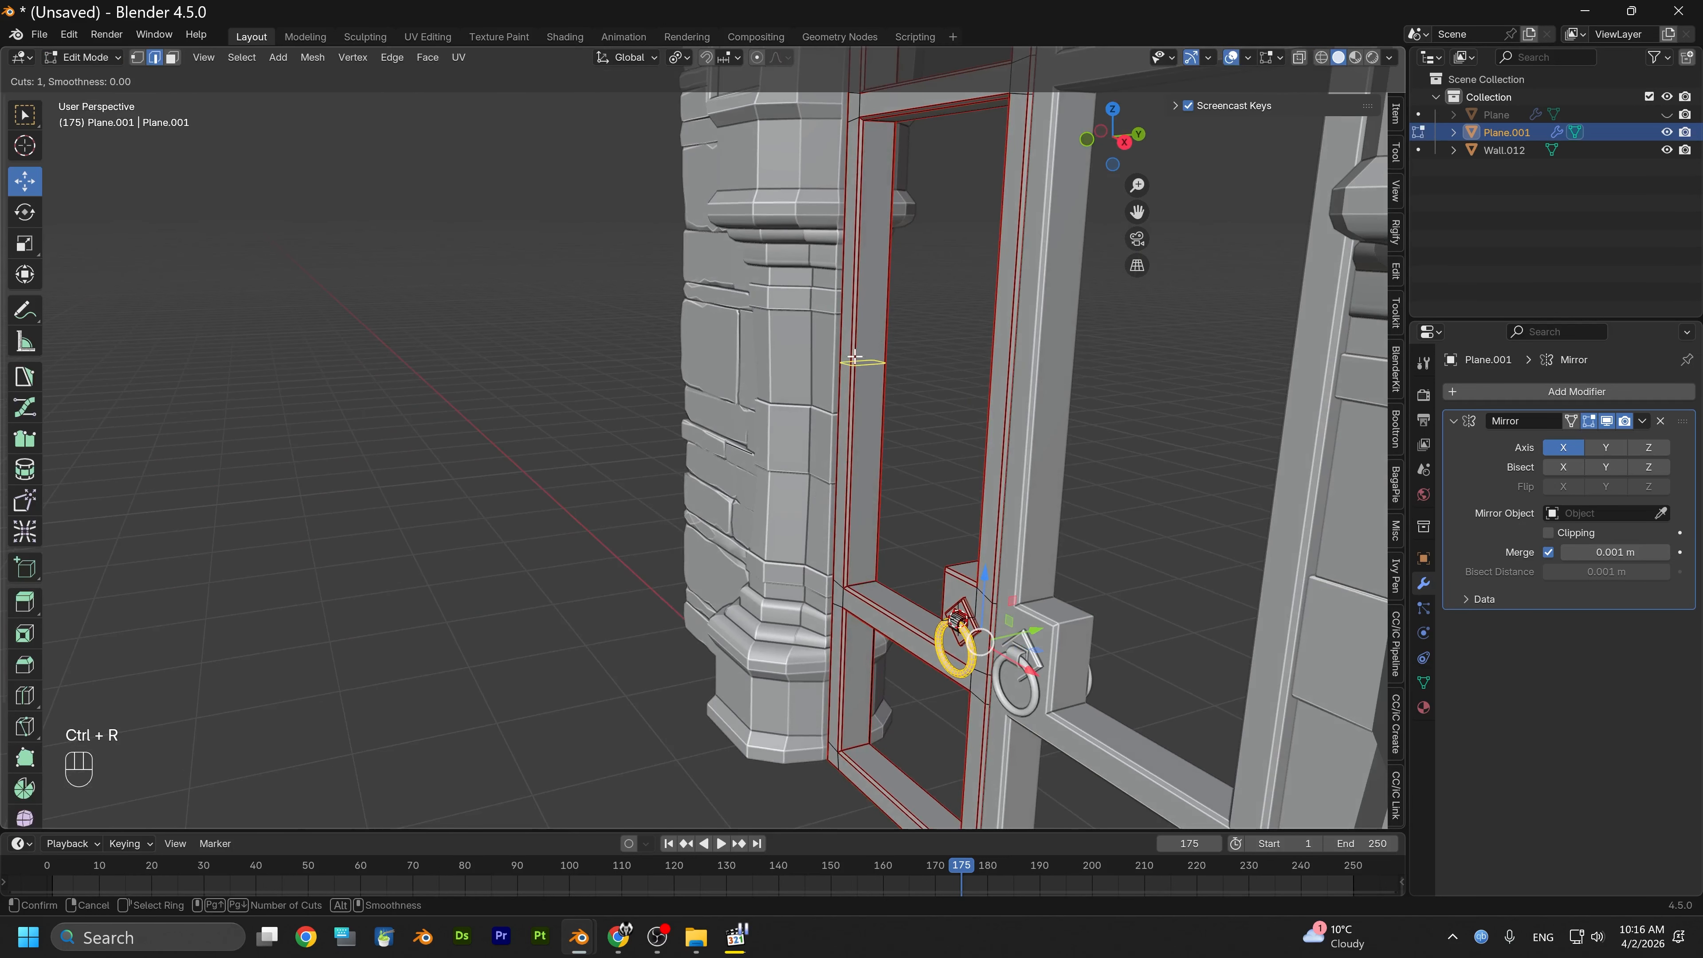
click(883, 139)
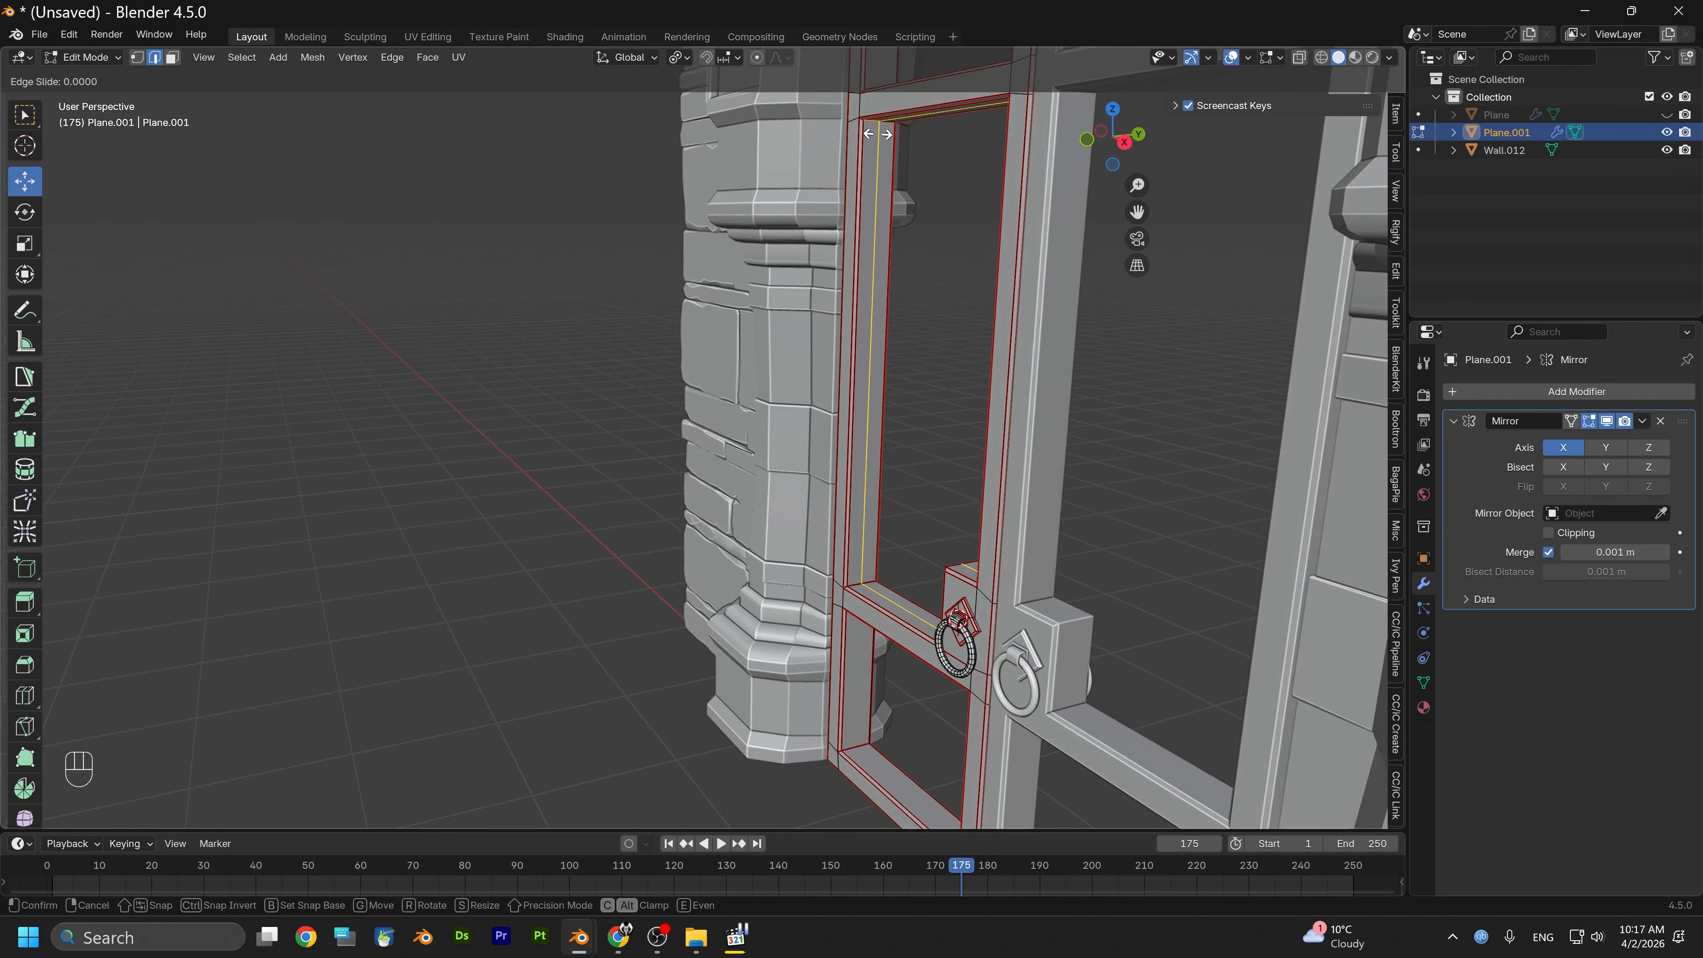
click(877, 133)
key(ctrl+z)
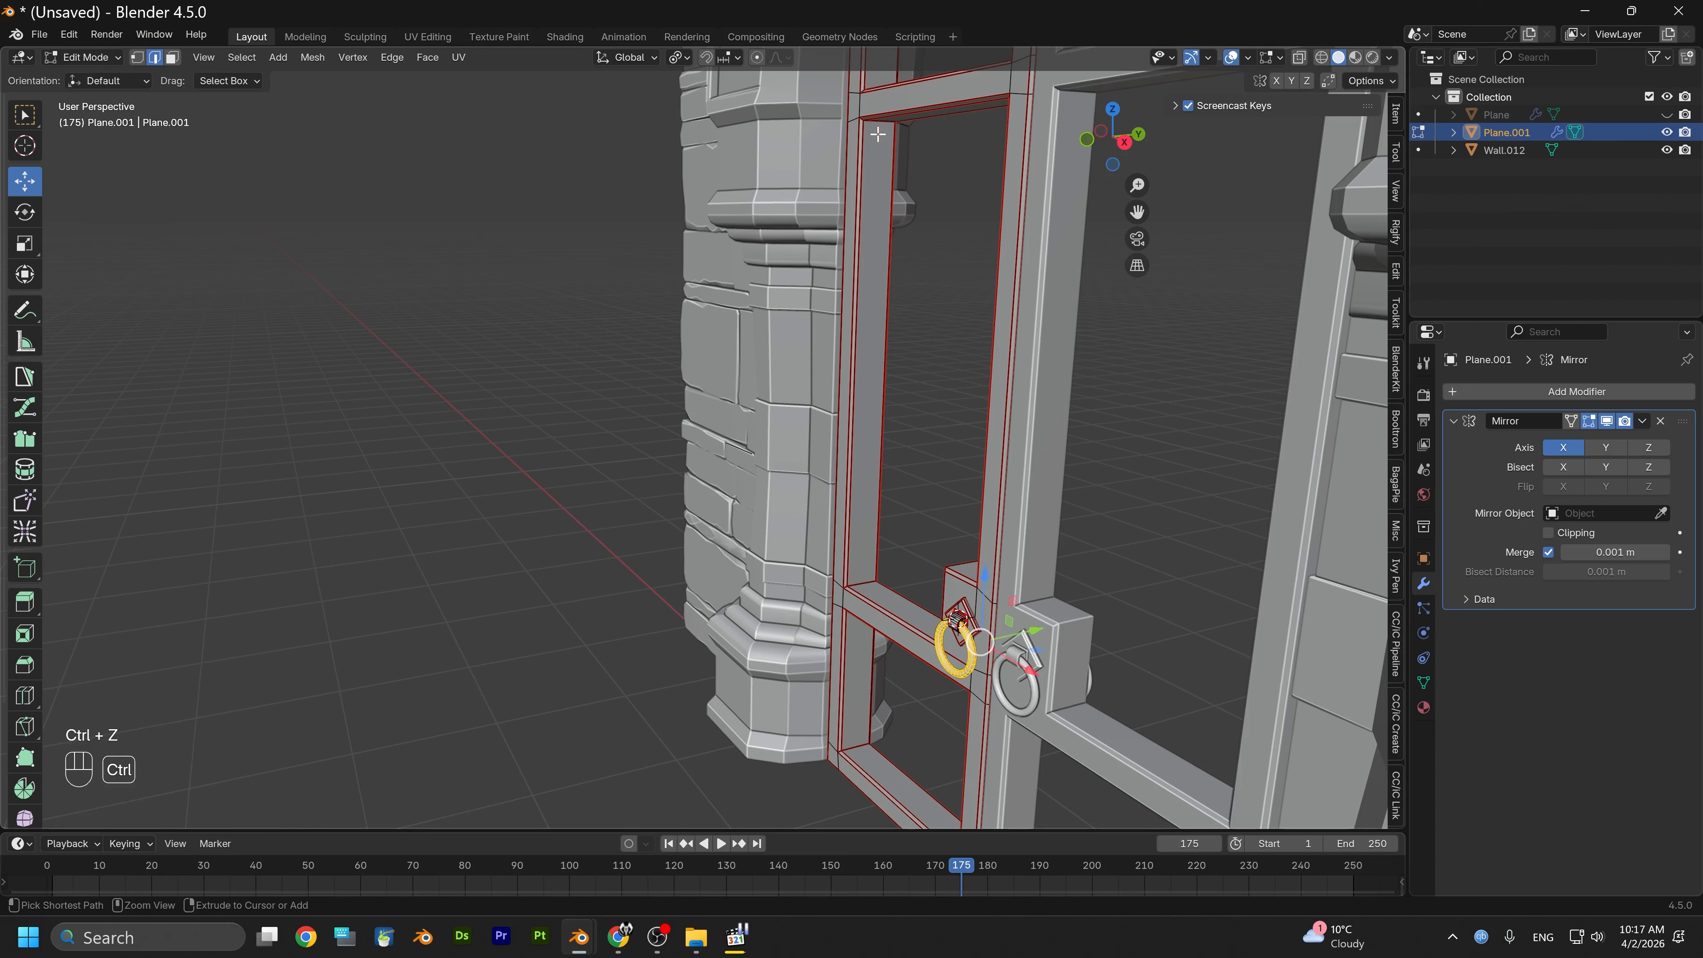
Add two centred loop cuts around the inner rim of the frame's tall middle opening
key(ctrl+r)
scroll(877, 133, up, 1)
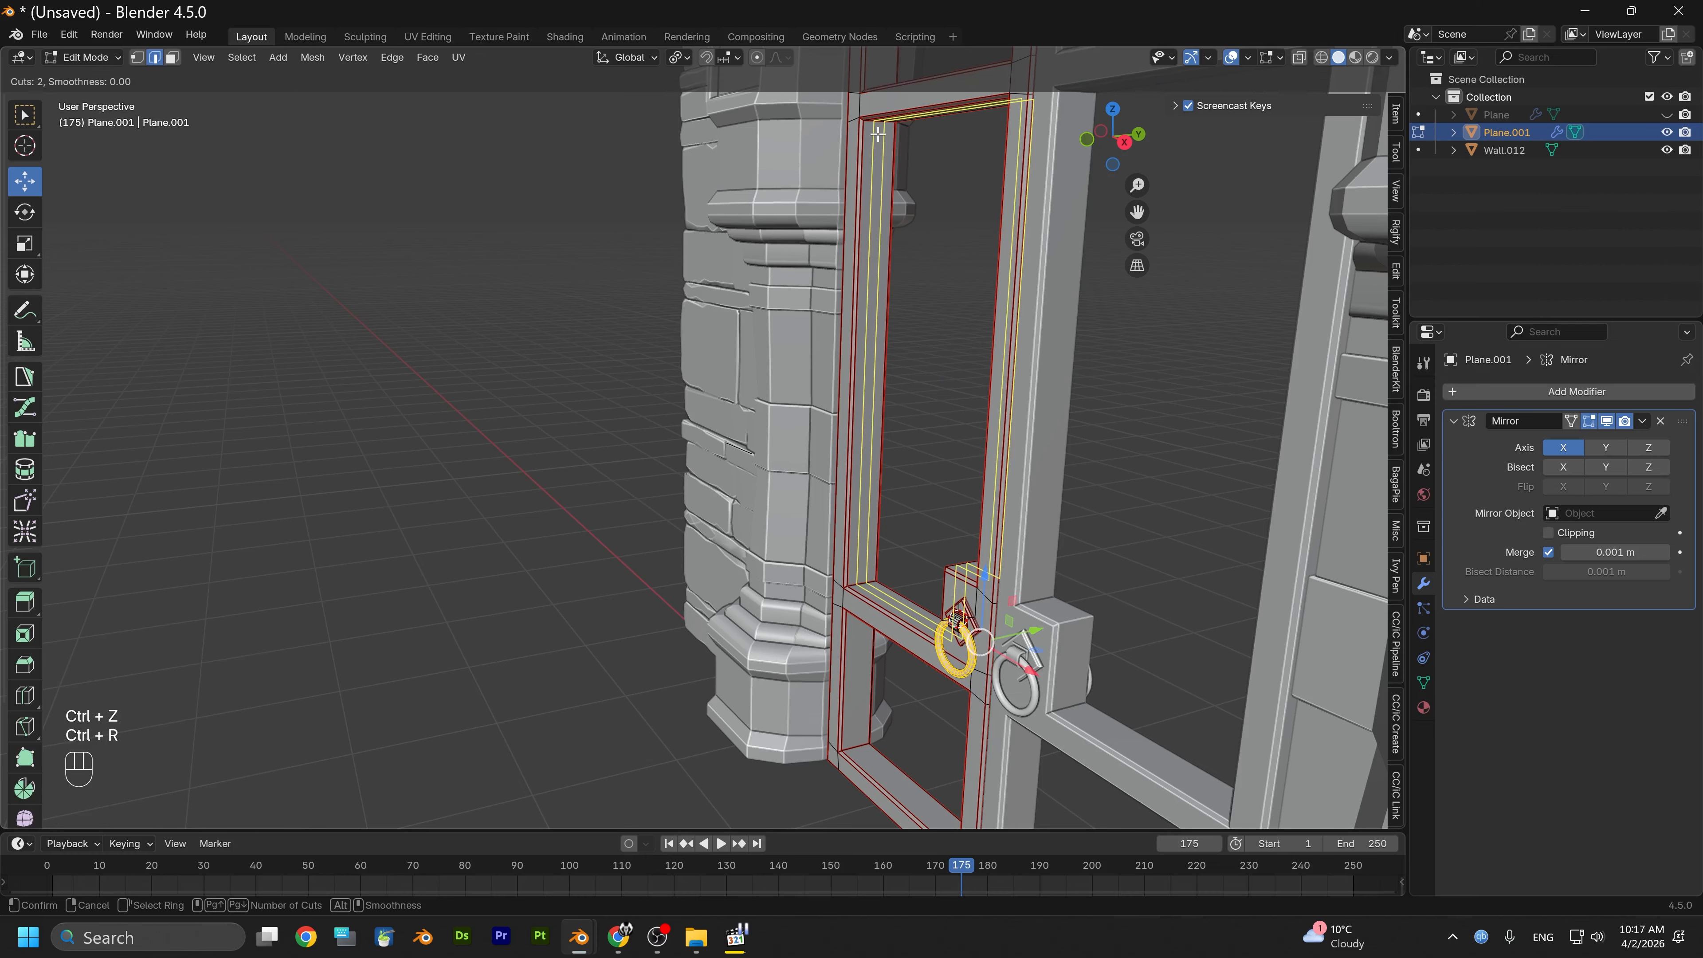
click(878, 134)
click(877, 134)
alt+drag(816, 313, 810, 525)
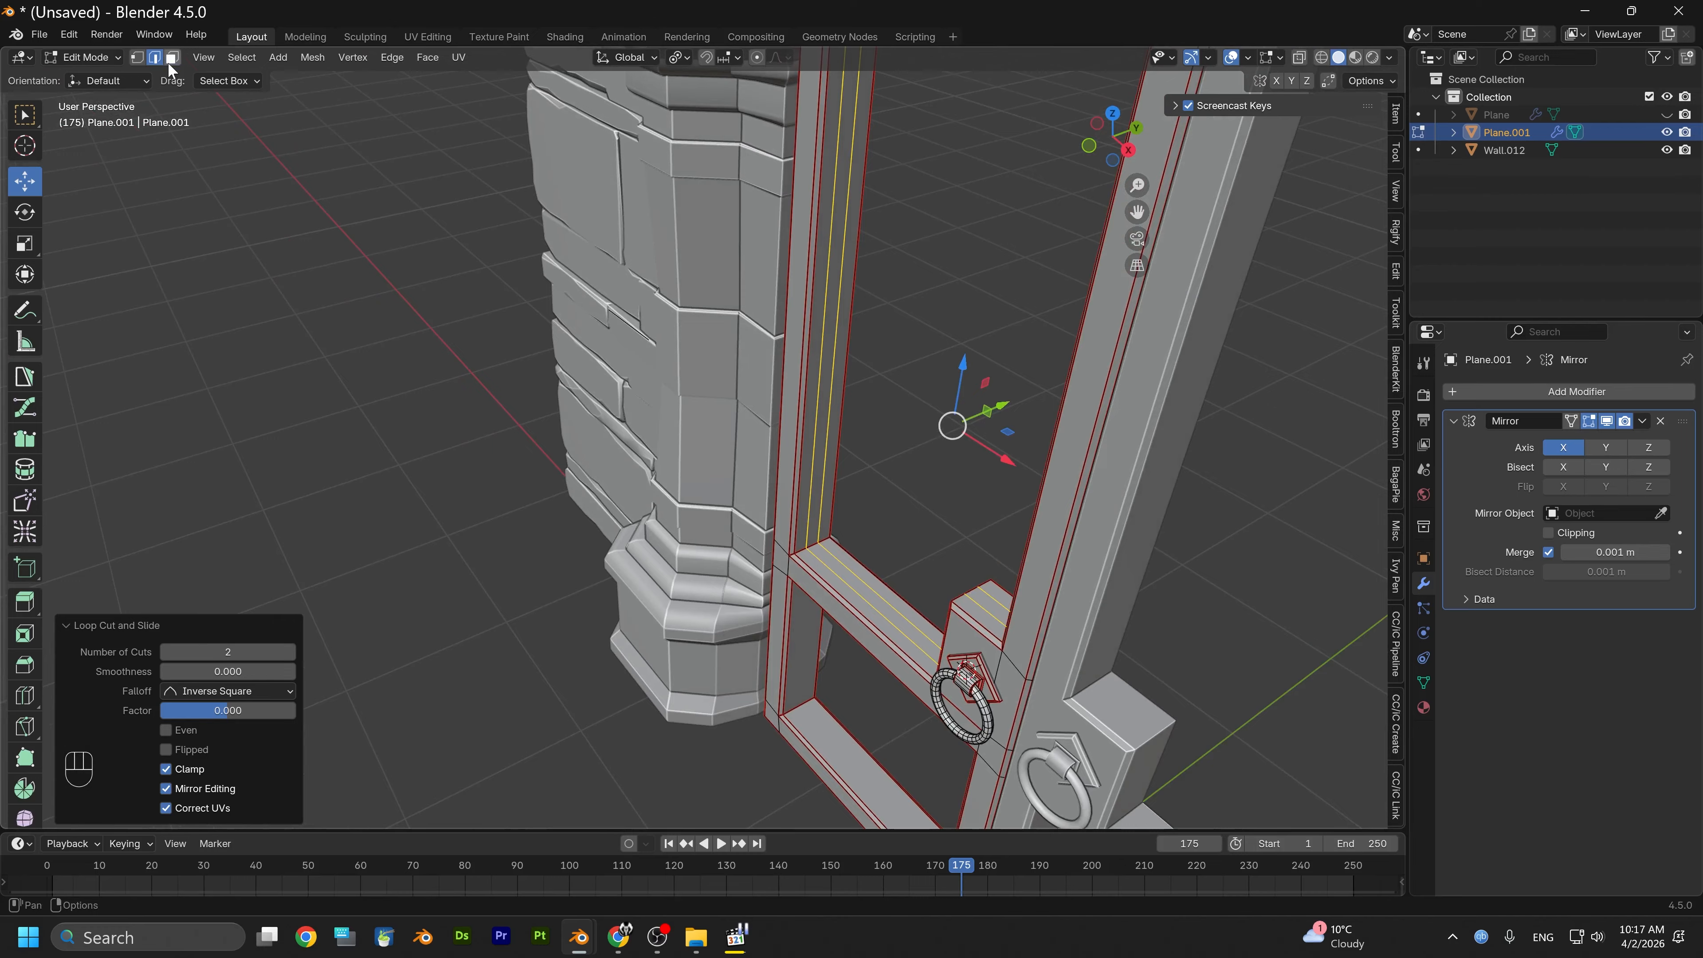
Select the face loop between the two new cuts in face select mode and delete its faces
click(173, 58)
alt+shift+click(816, 547)
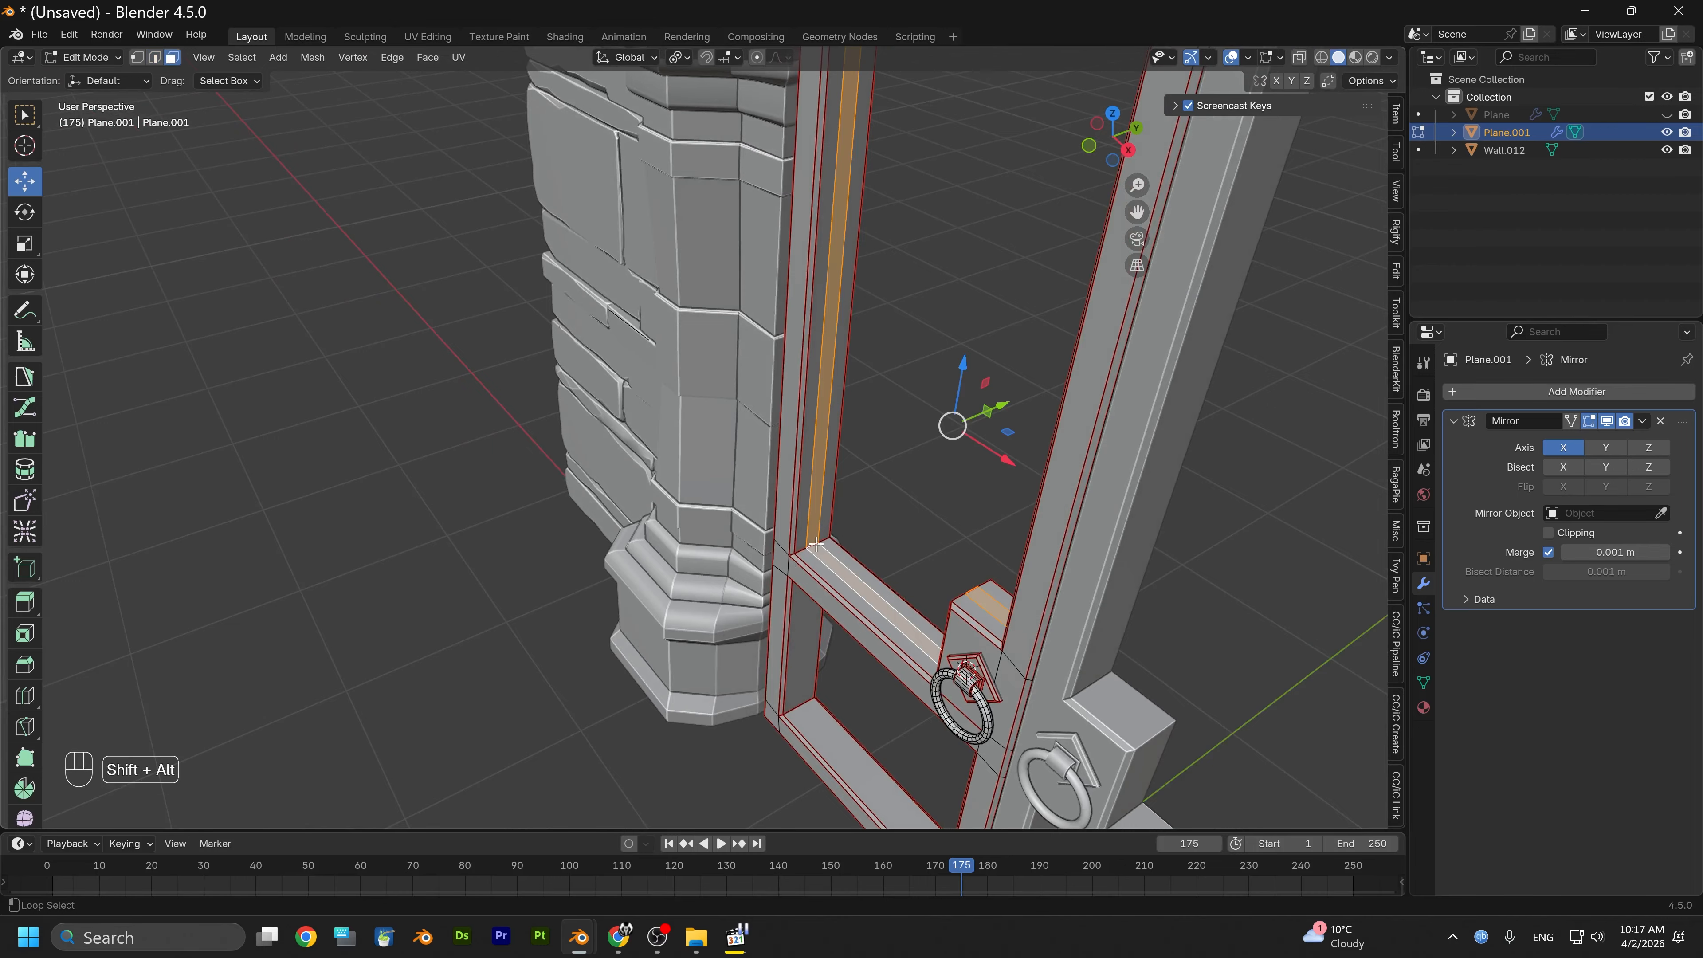
right_click(816, 550)
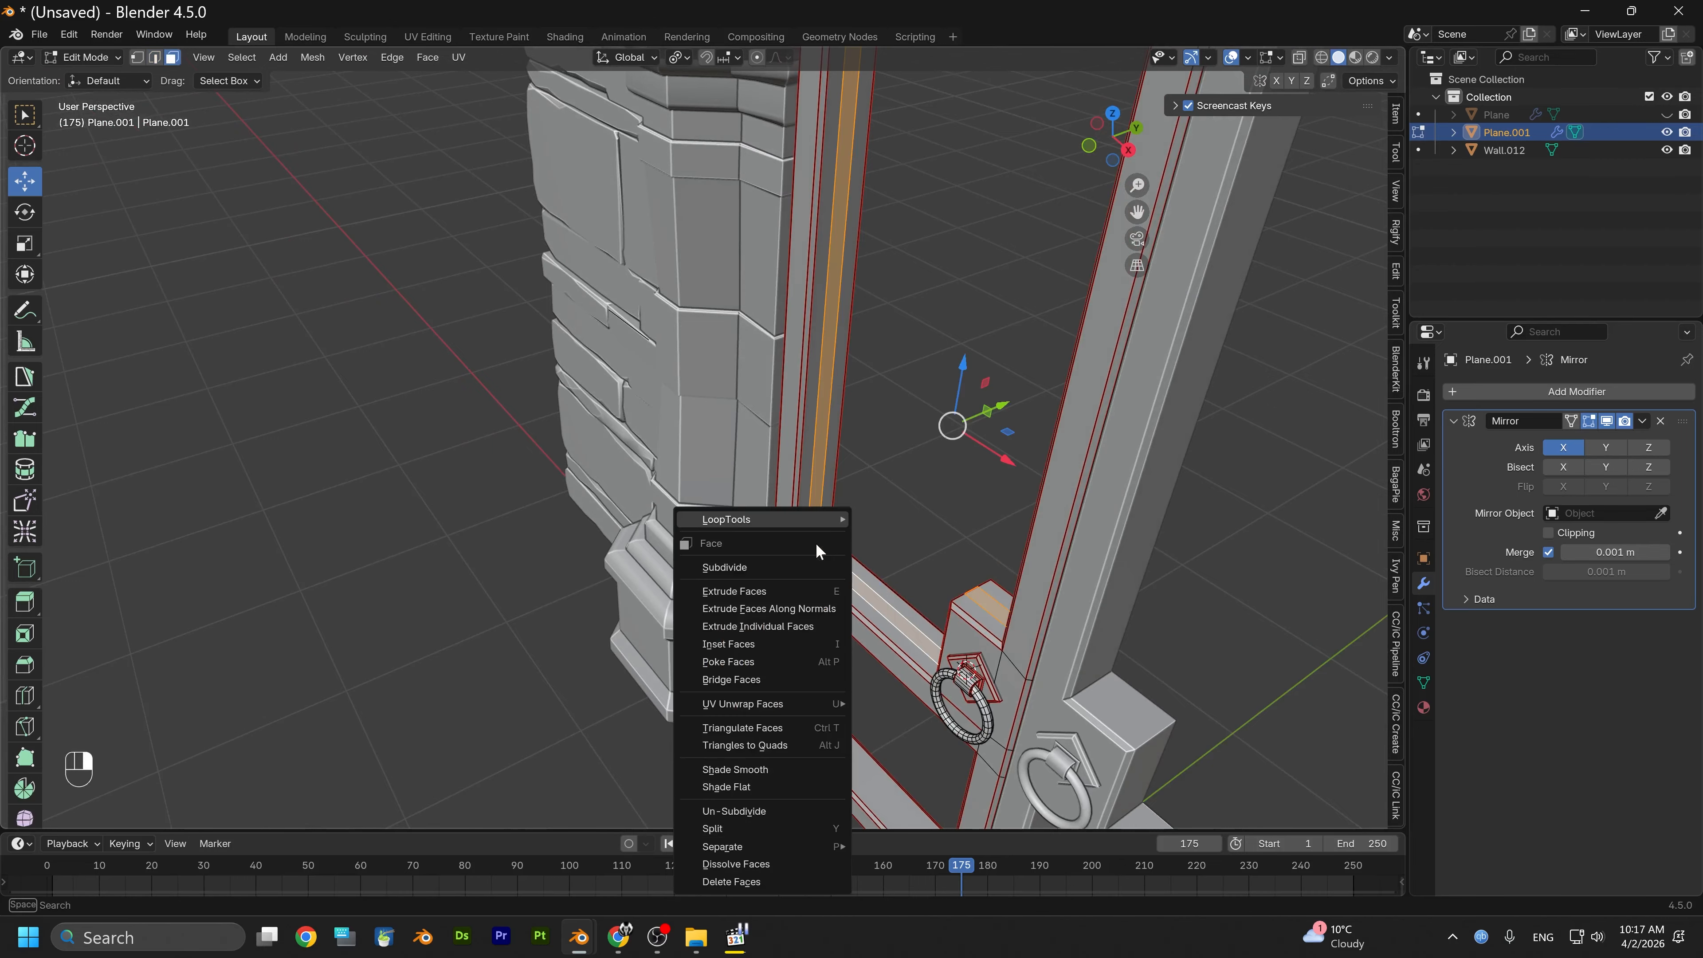
click(753, 879)
alt+drag(753, 876, 878, 673)
In edge select mode, select one open edge loop along the deleted strip and fill it with a face
alt+shift+click(888, 607)
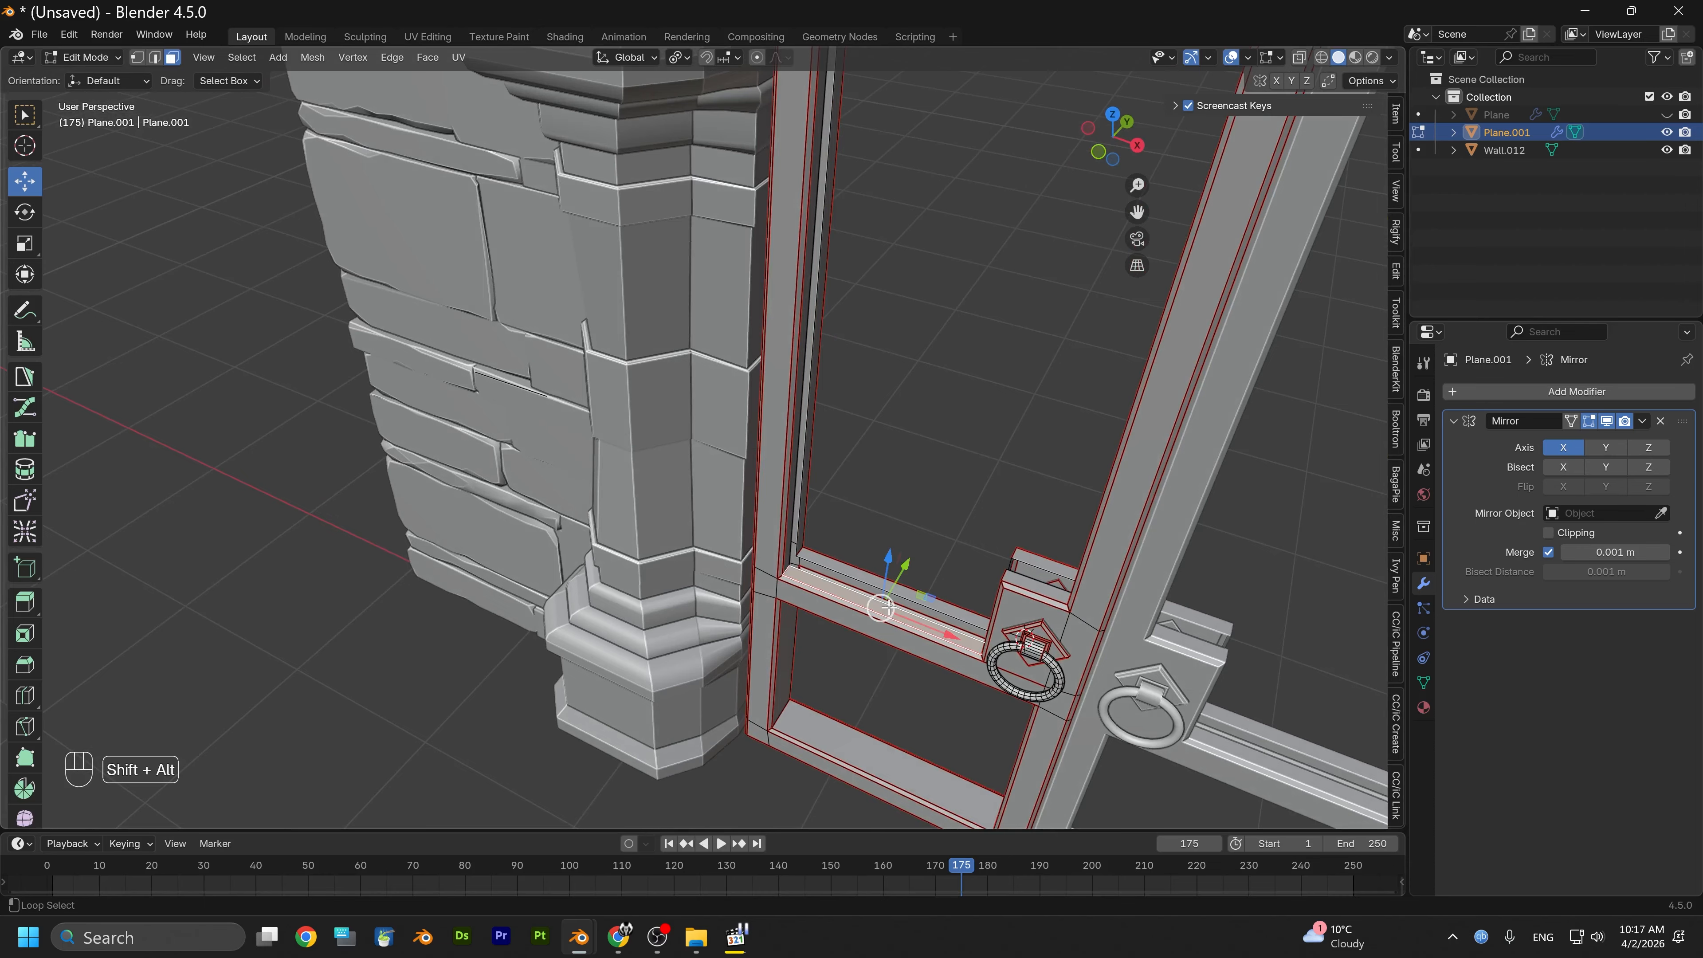
key(2)
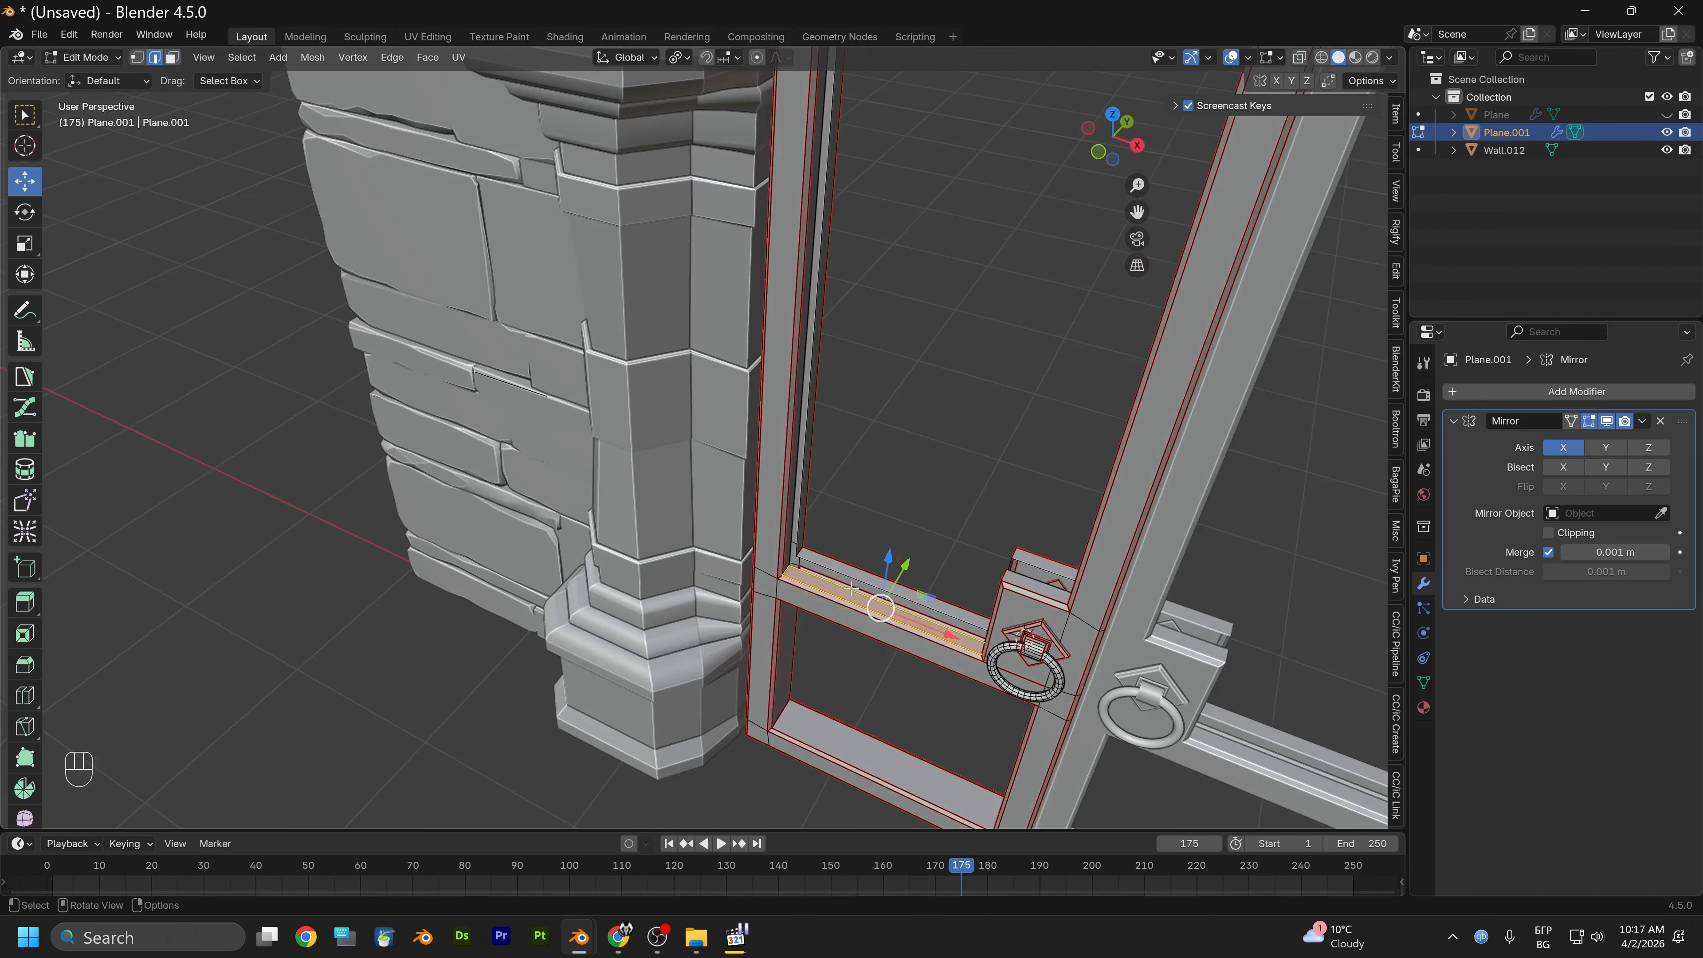
alt+shift+click(806, 482)
alt+drag(807, 483, 1033, 701)
key(f)
Select the opposite open edge loop of the middle opening and fill it with a face
alt+shift+click(986, 678)
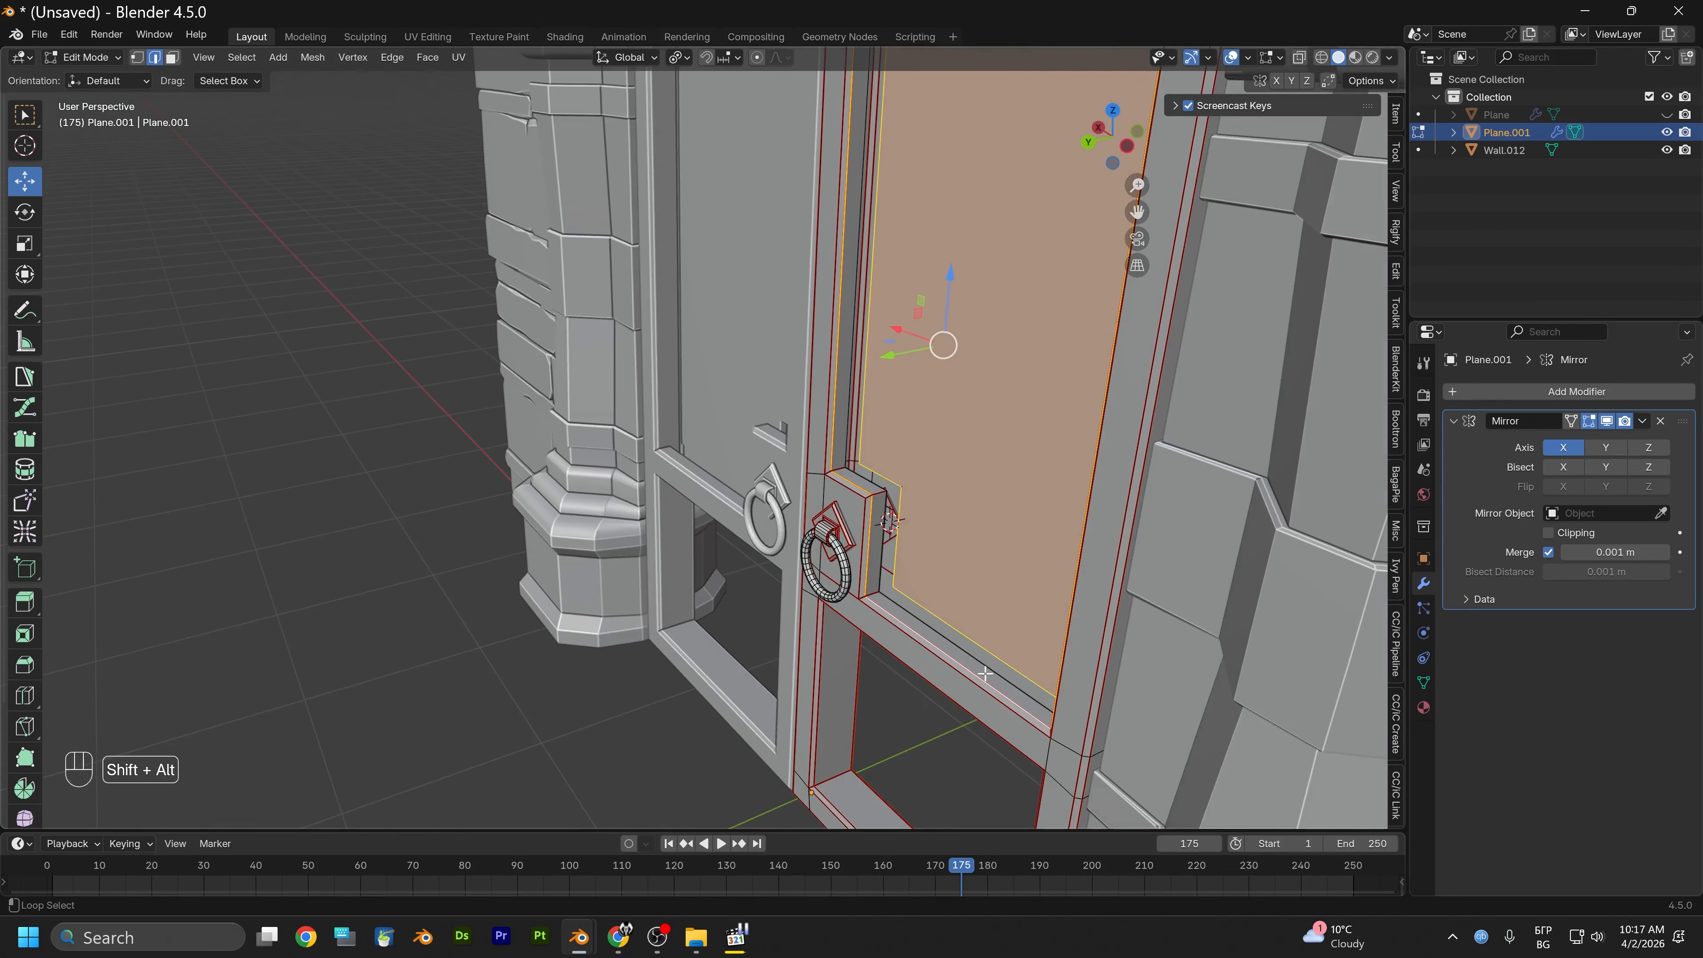
click(984, 667)
alt+shift+click(984, 666)
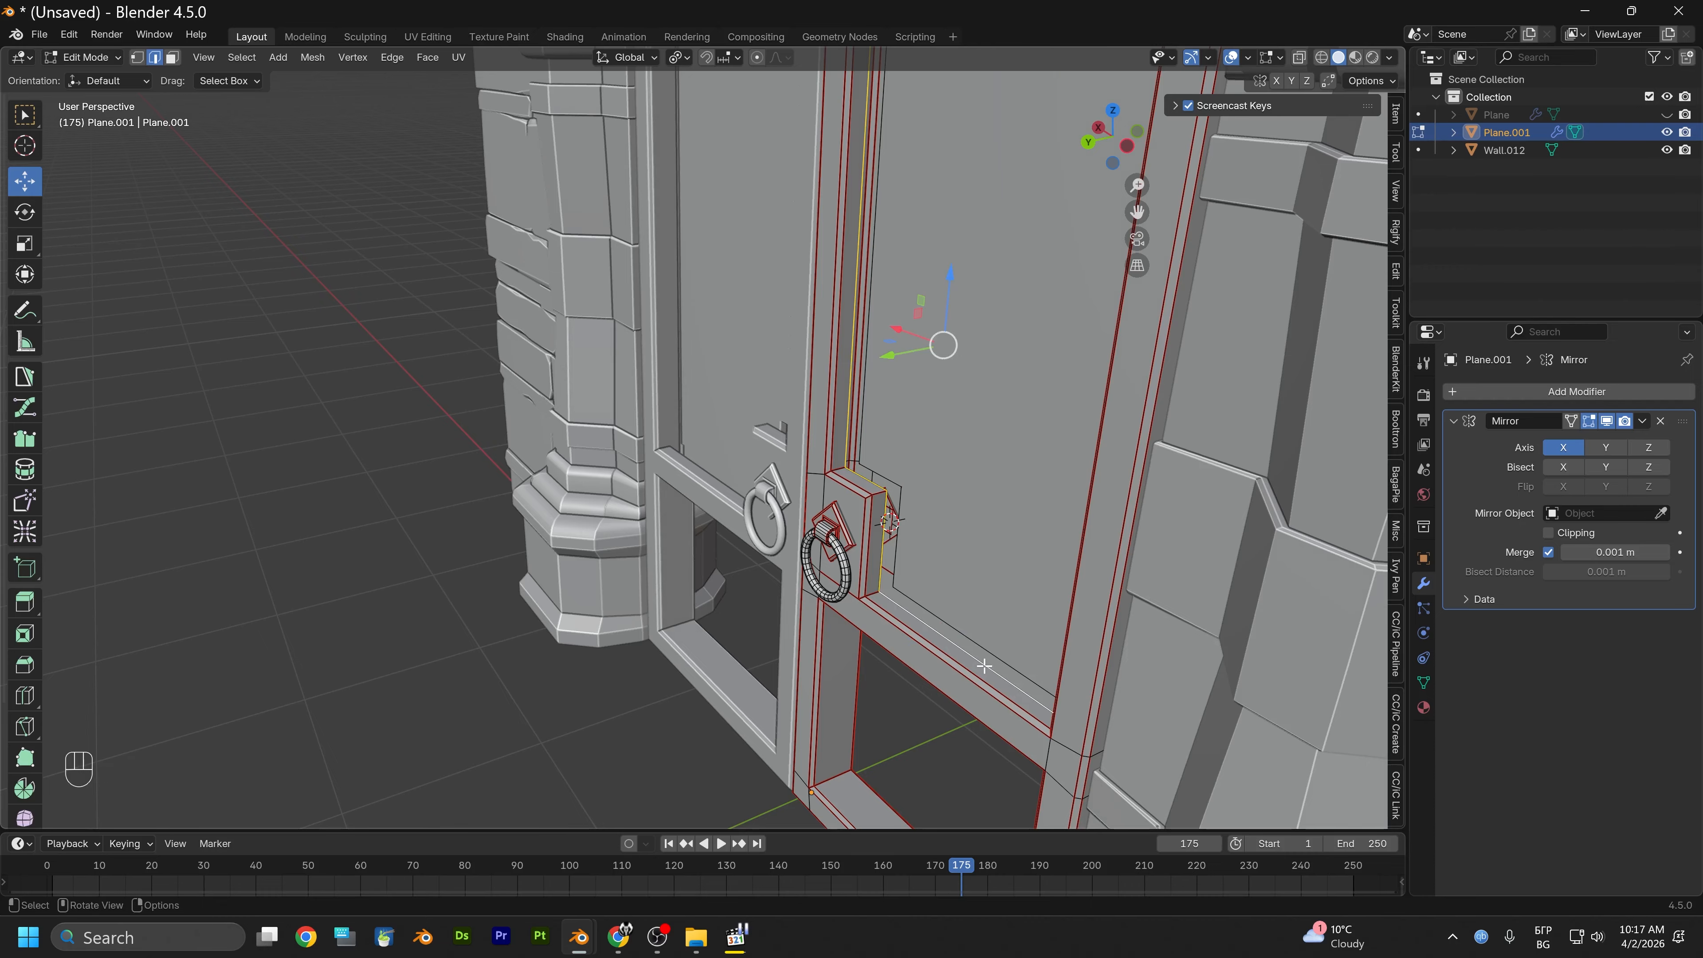
key(f)
alt+drag(984, 666, 848, 538)
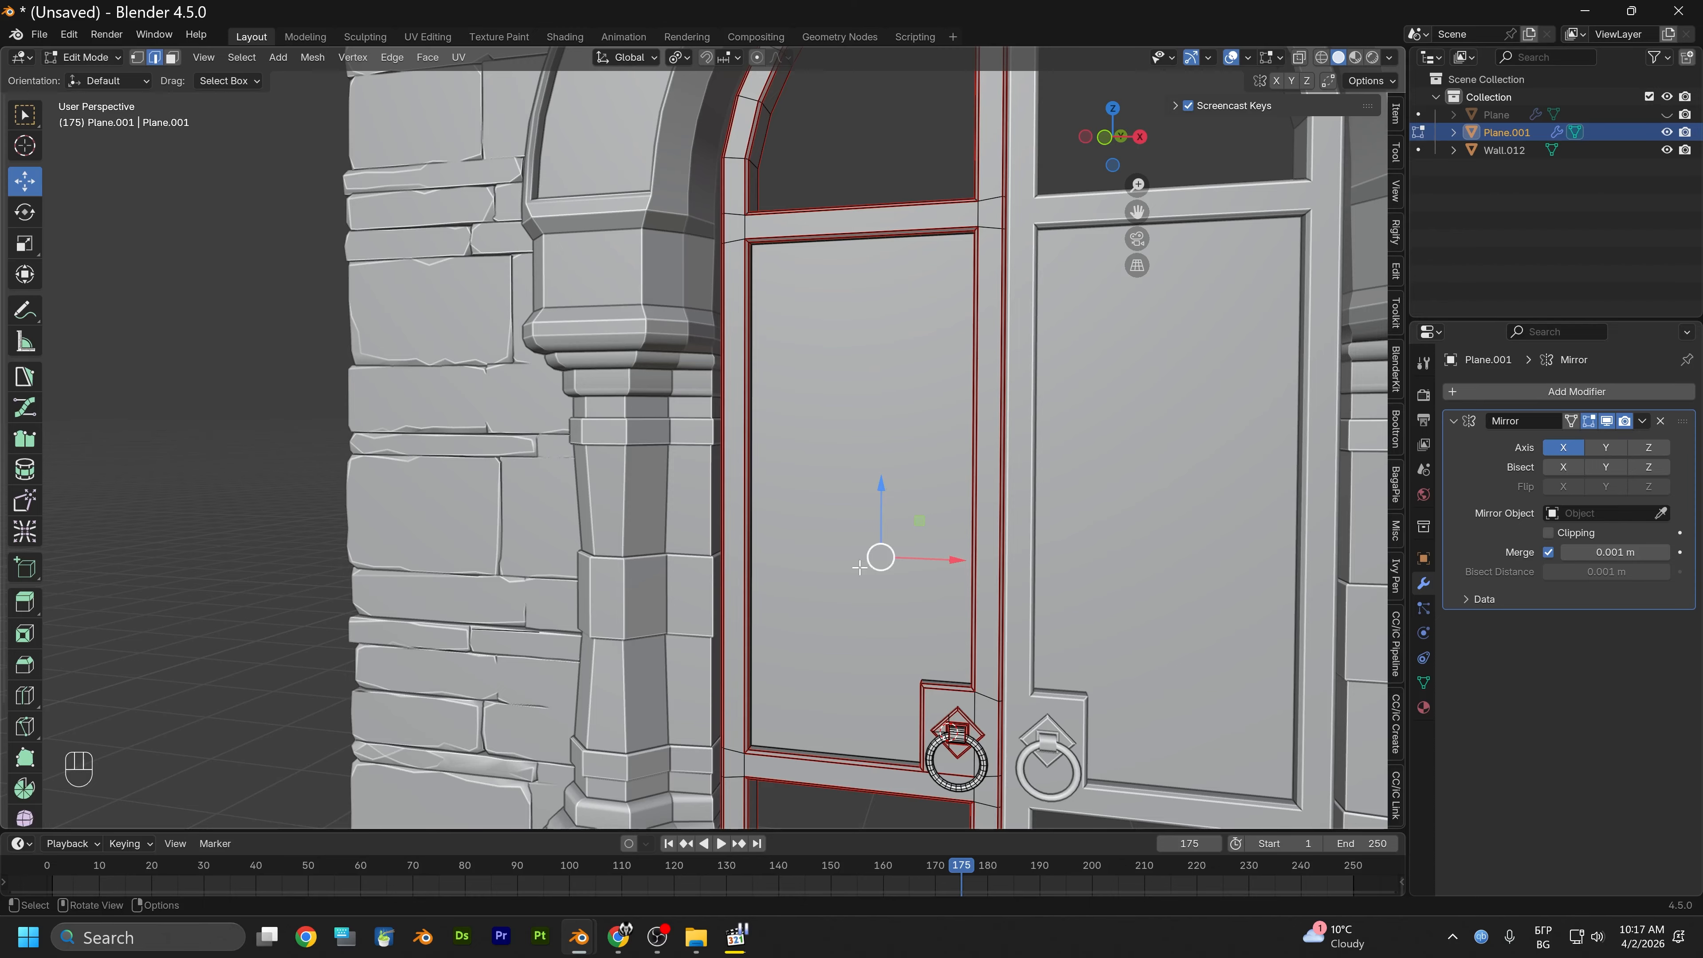
alt+drag(806, 495, 806, 589)
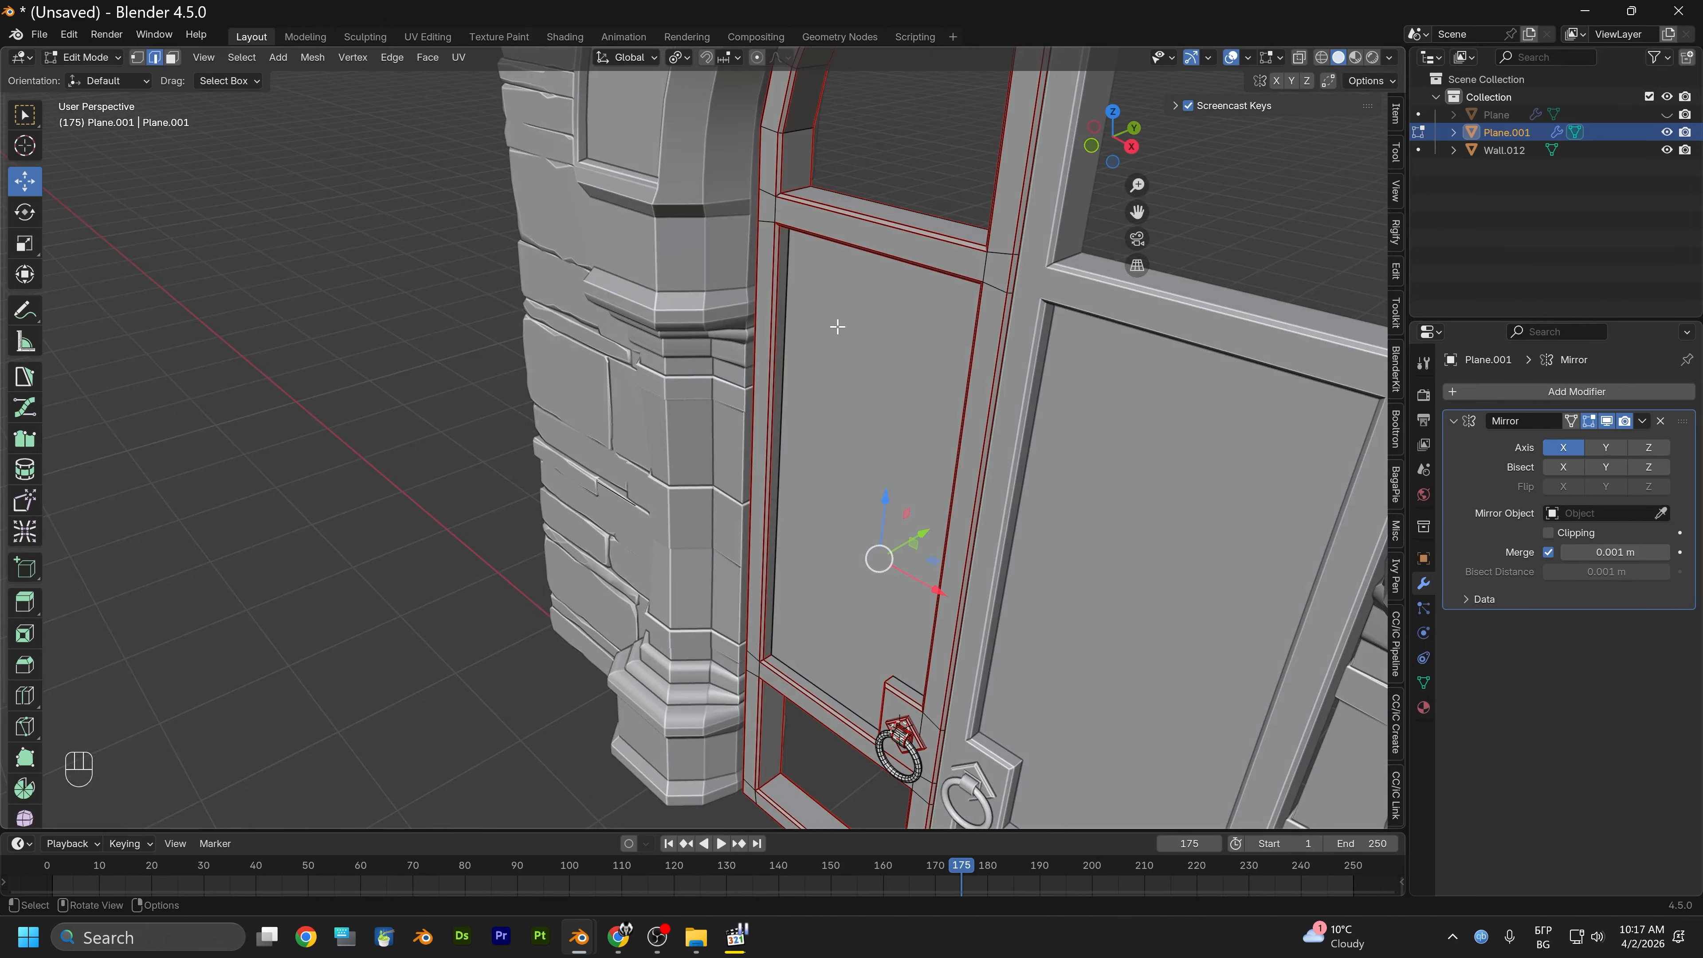
alt+drag(837, 327, 812, 556)
Return to Object Mode and unhide the plank object
click(94, 57)
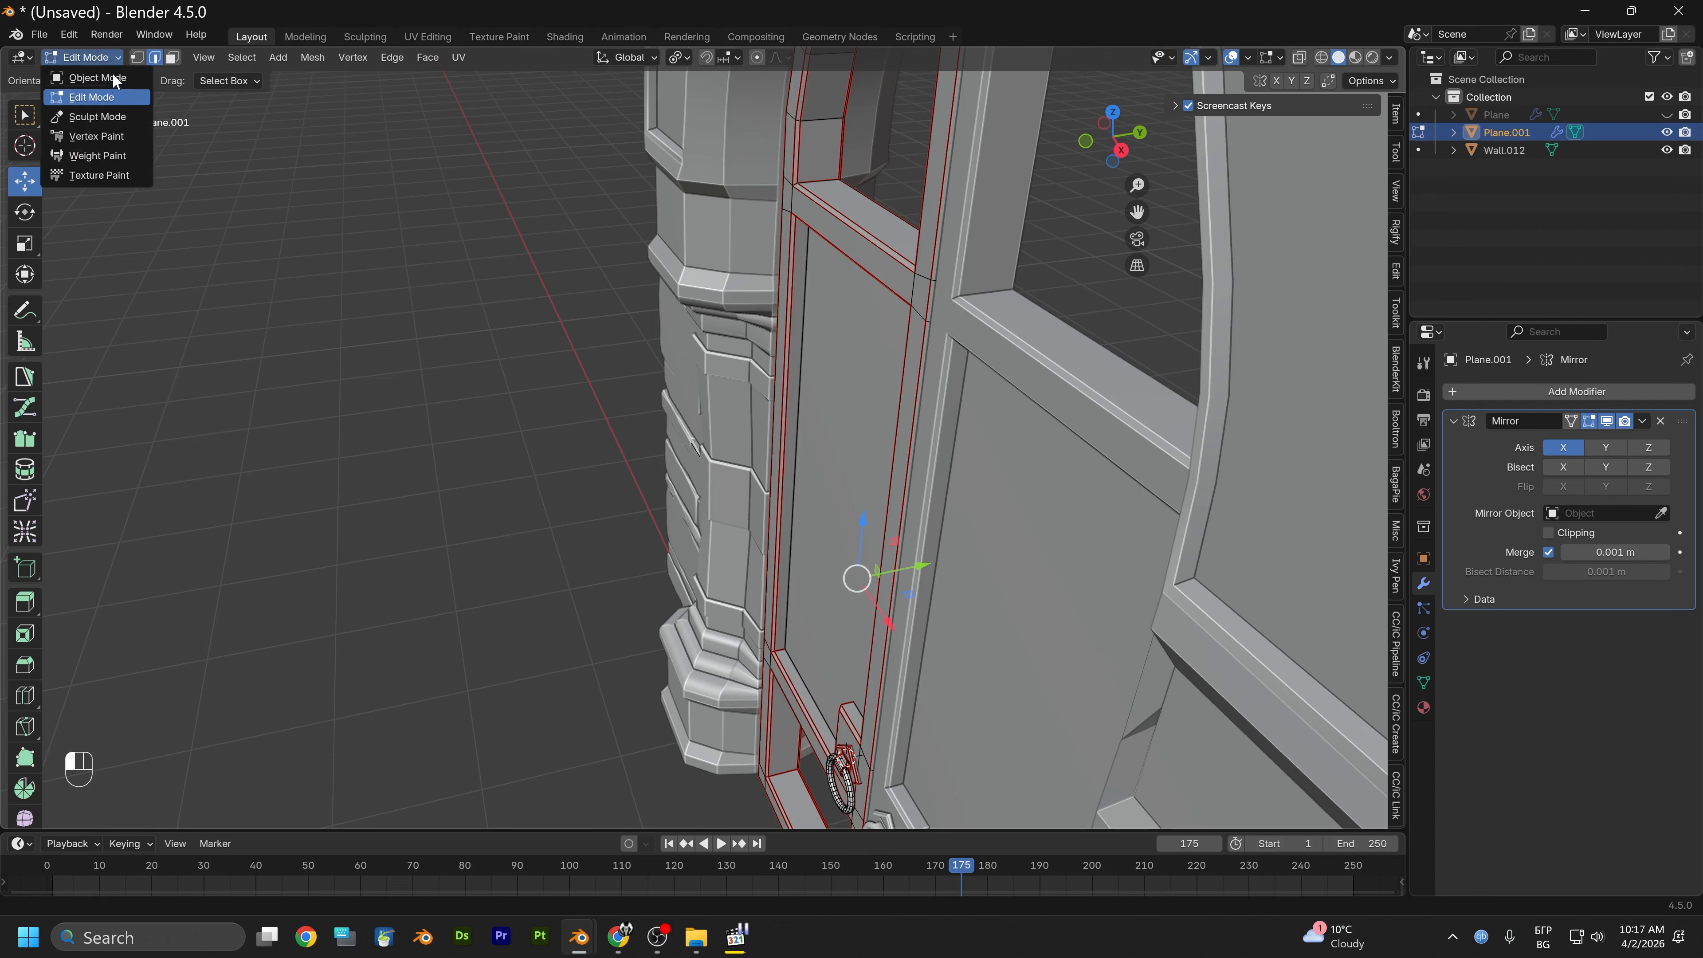
click(80, 77)
key(alt+h)
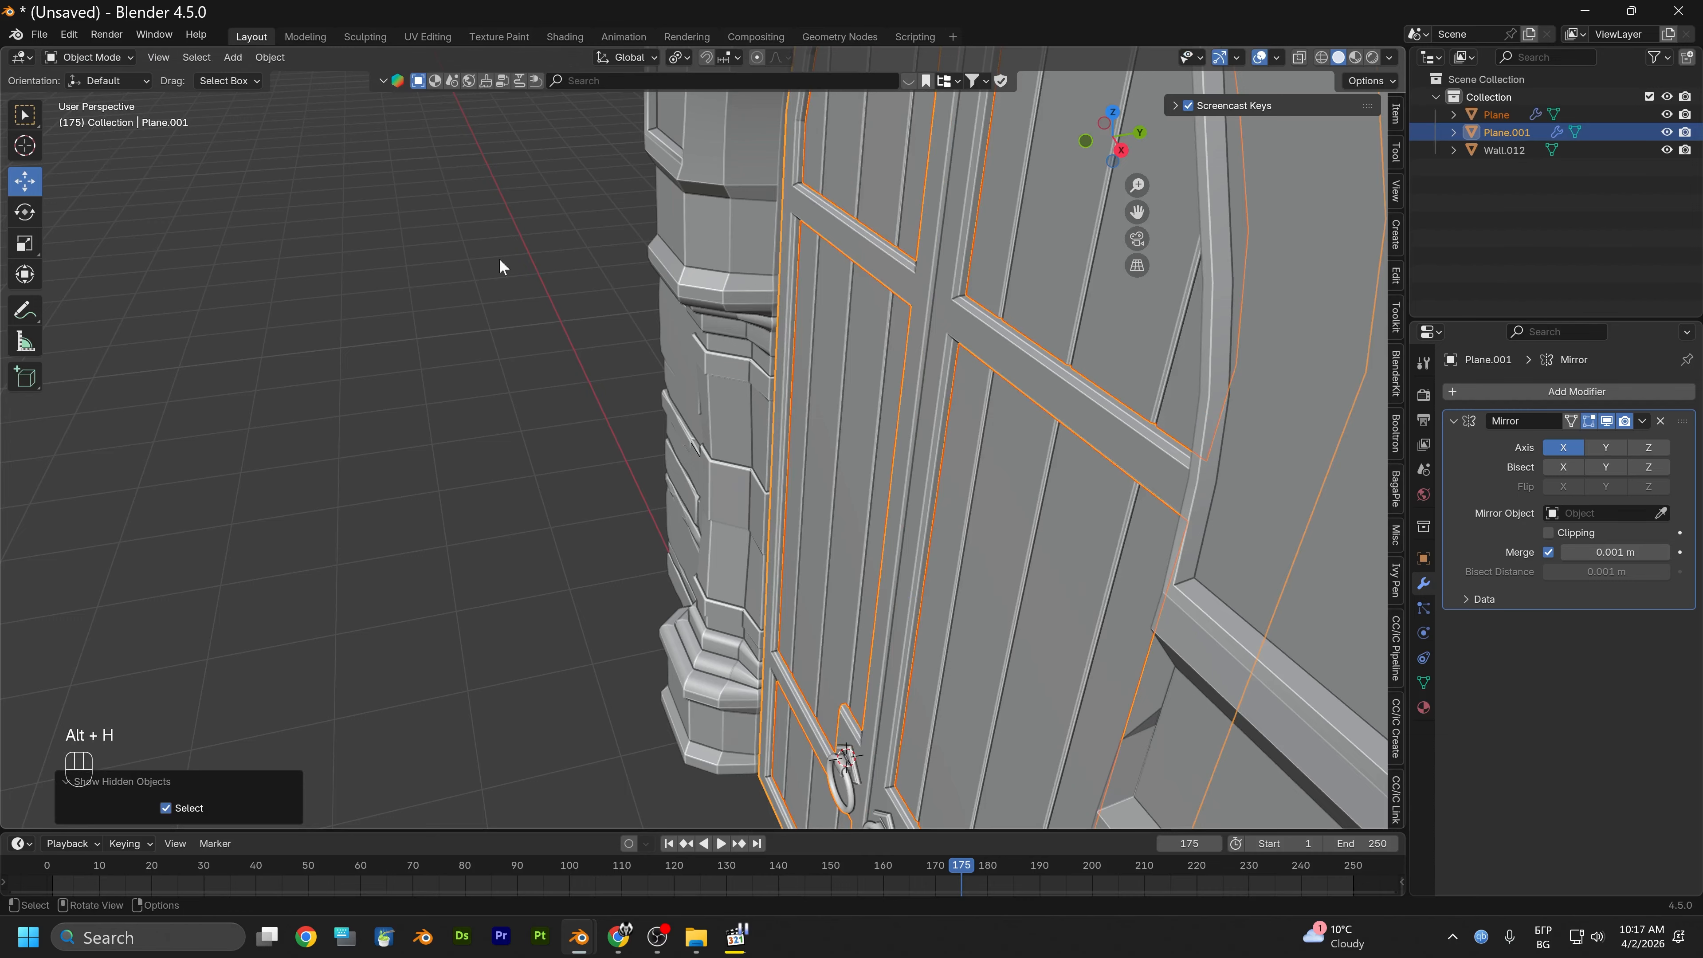
scroll(630, 378, up, 2)
alt+middle_drag(650, 417, 653, 294)
scroll(704, 394, up, 2)
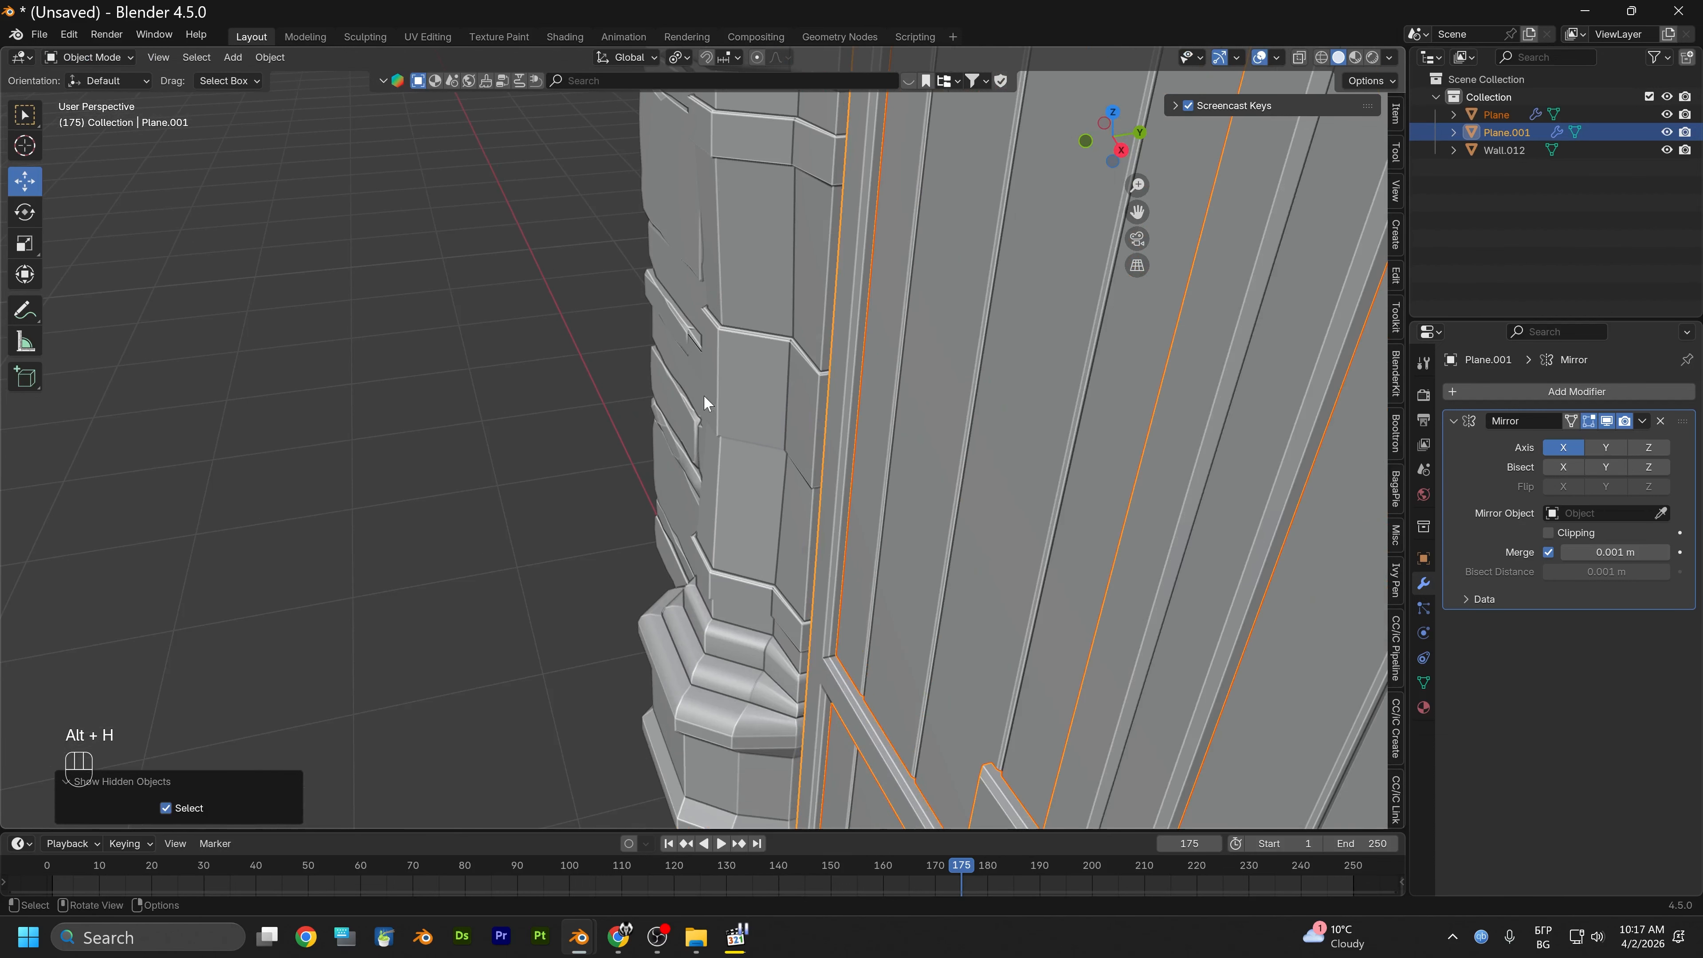
Turn on X-ray shading and open the door frame object in Edit Mode
scroll(816, 397, down, 1)
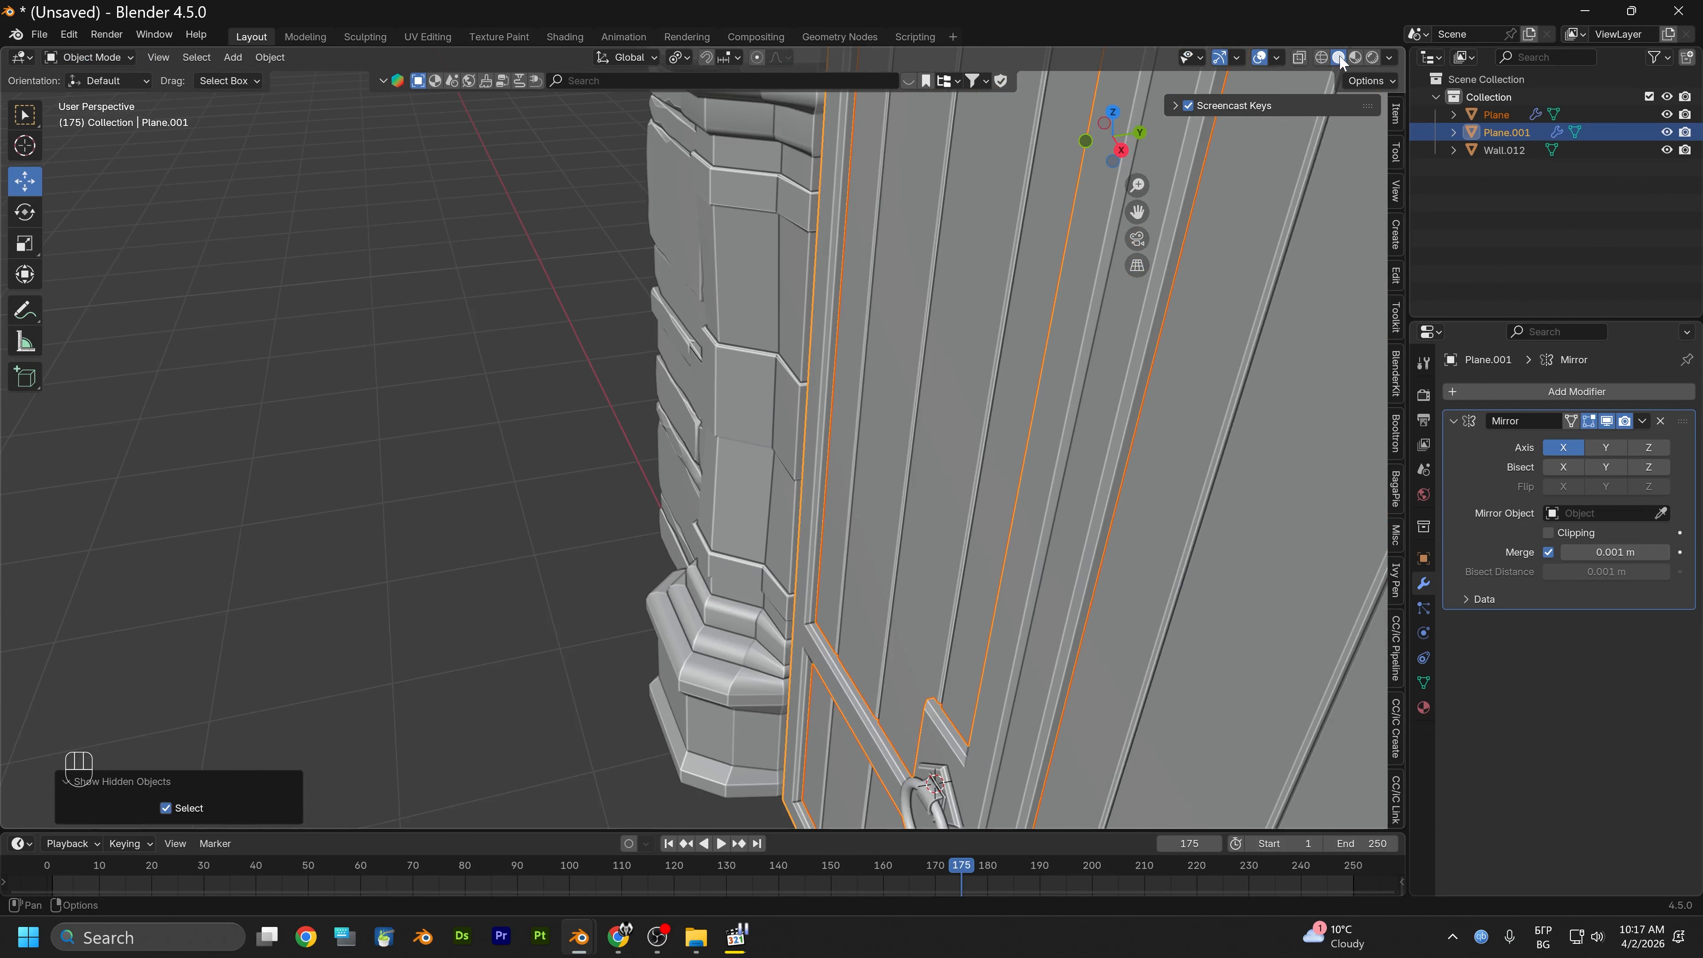
click(1298, 59)
scroll(948, 426, up, 6)
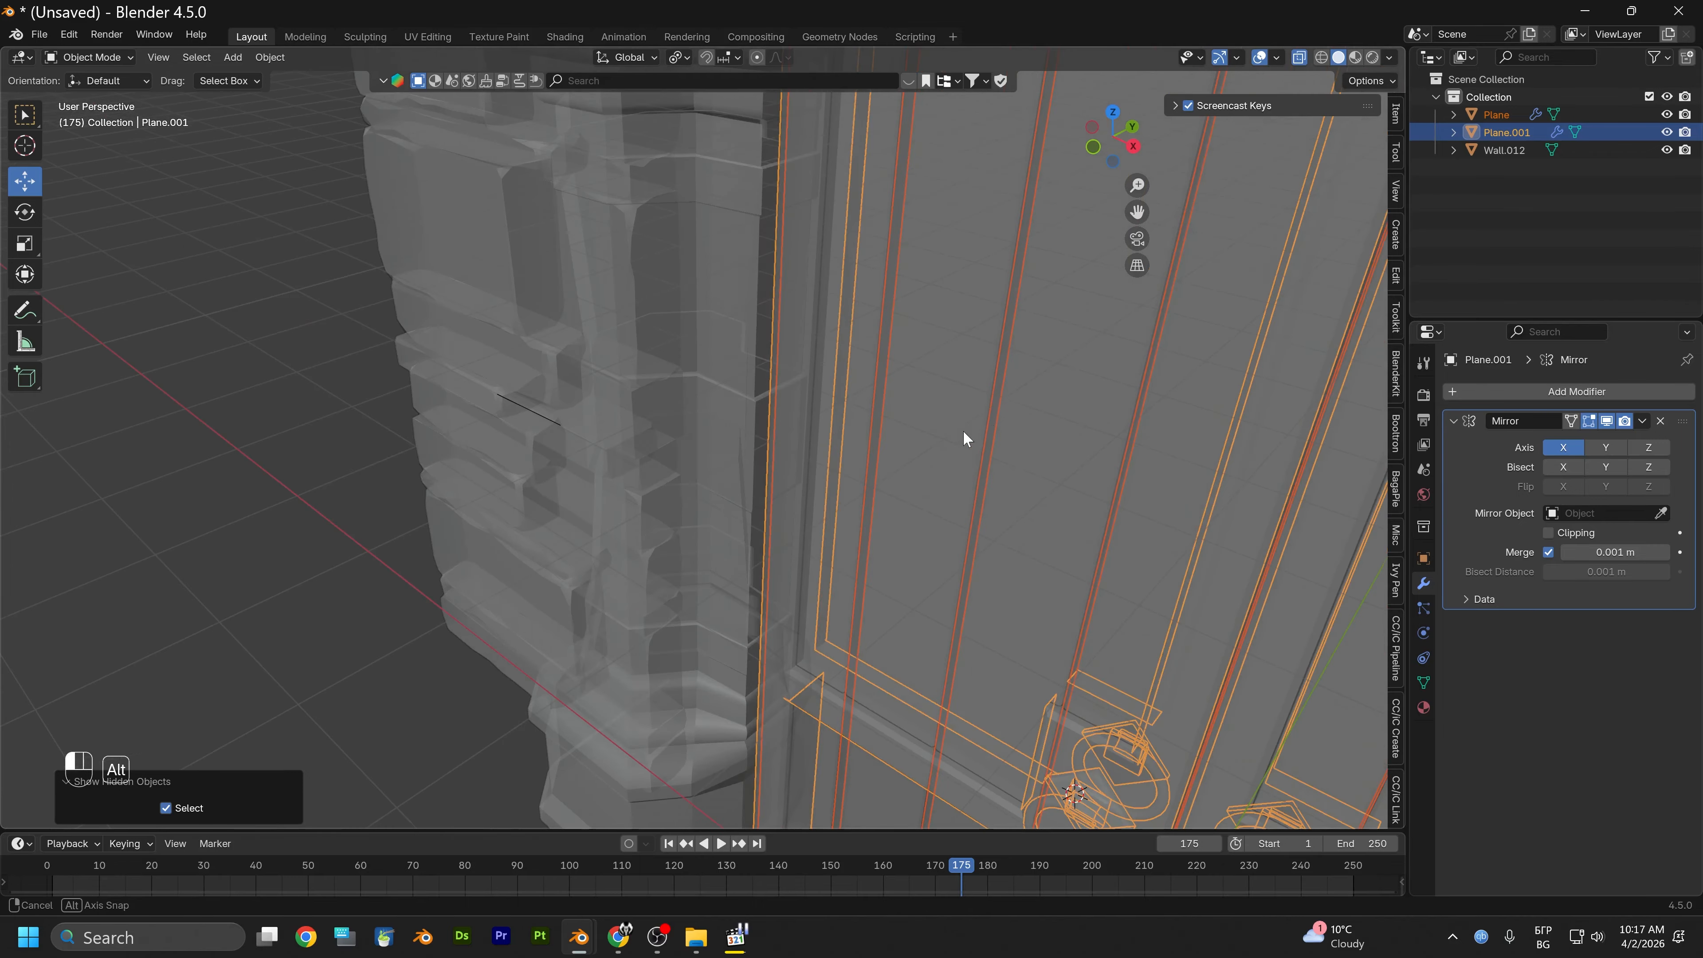
click(882, 424)
click(777, 433)
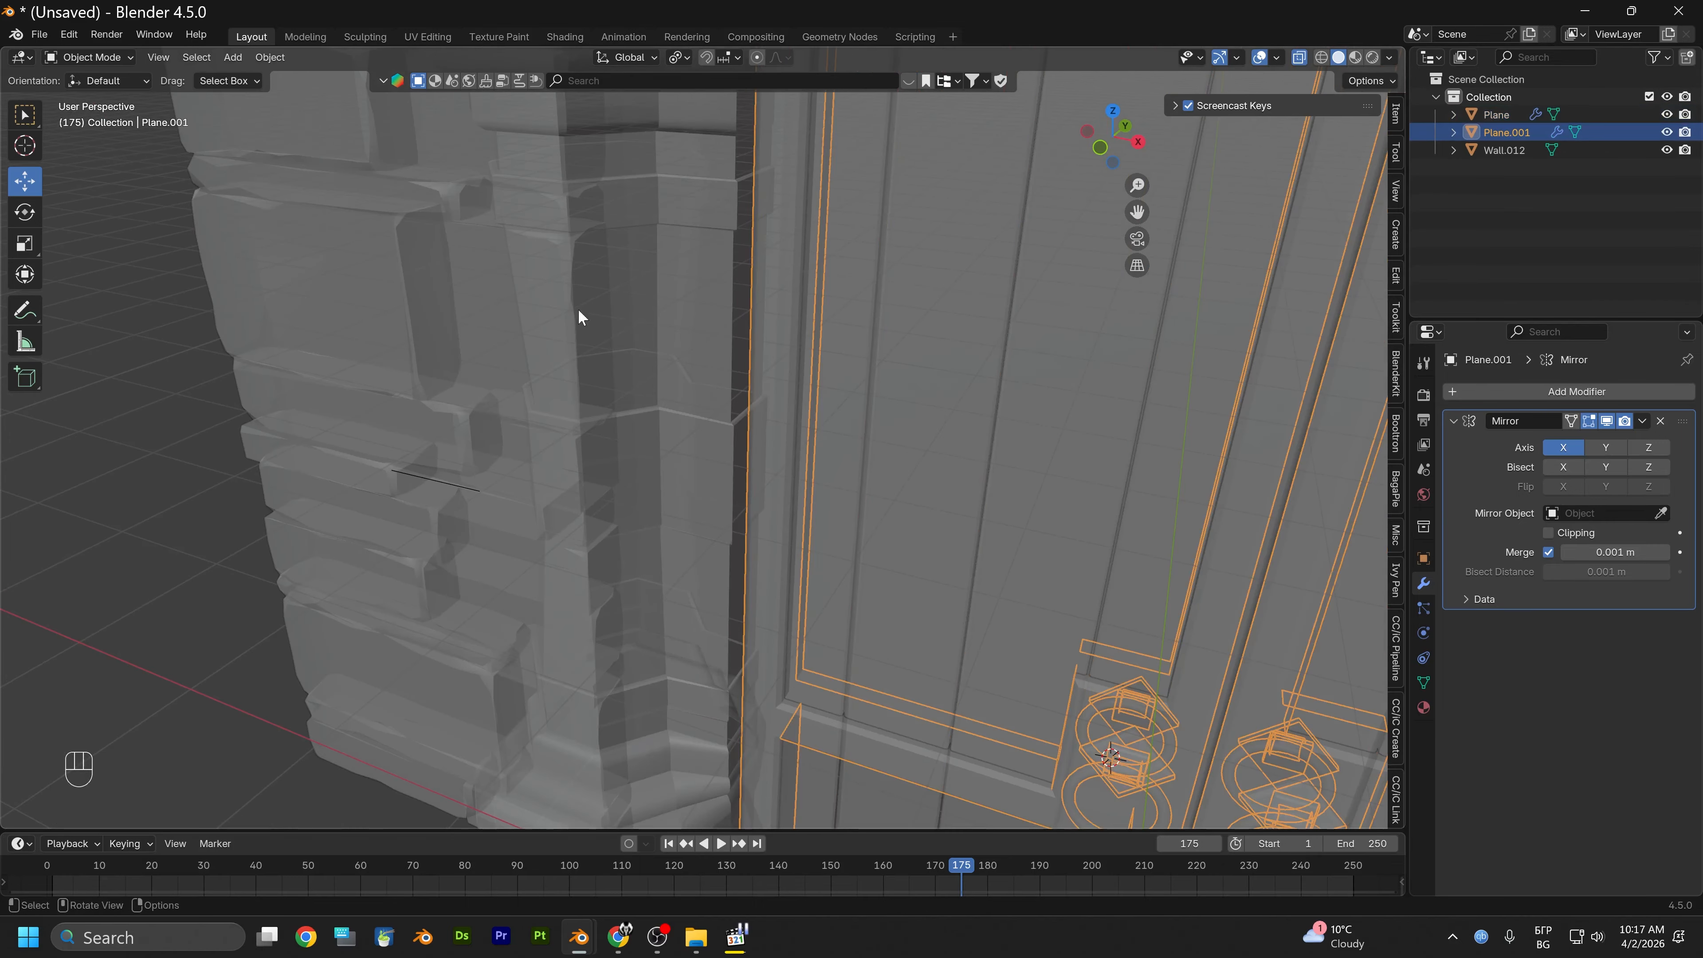
click(88, 57)
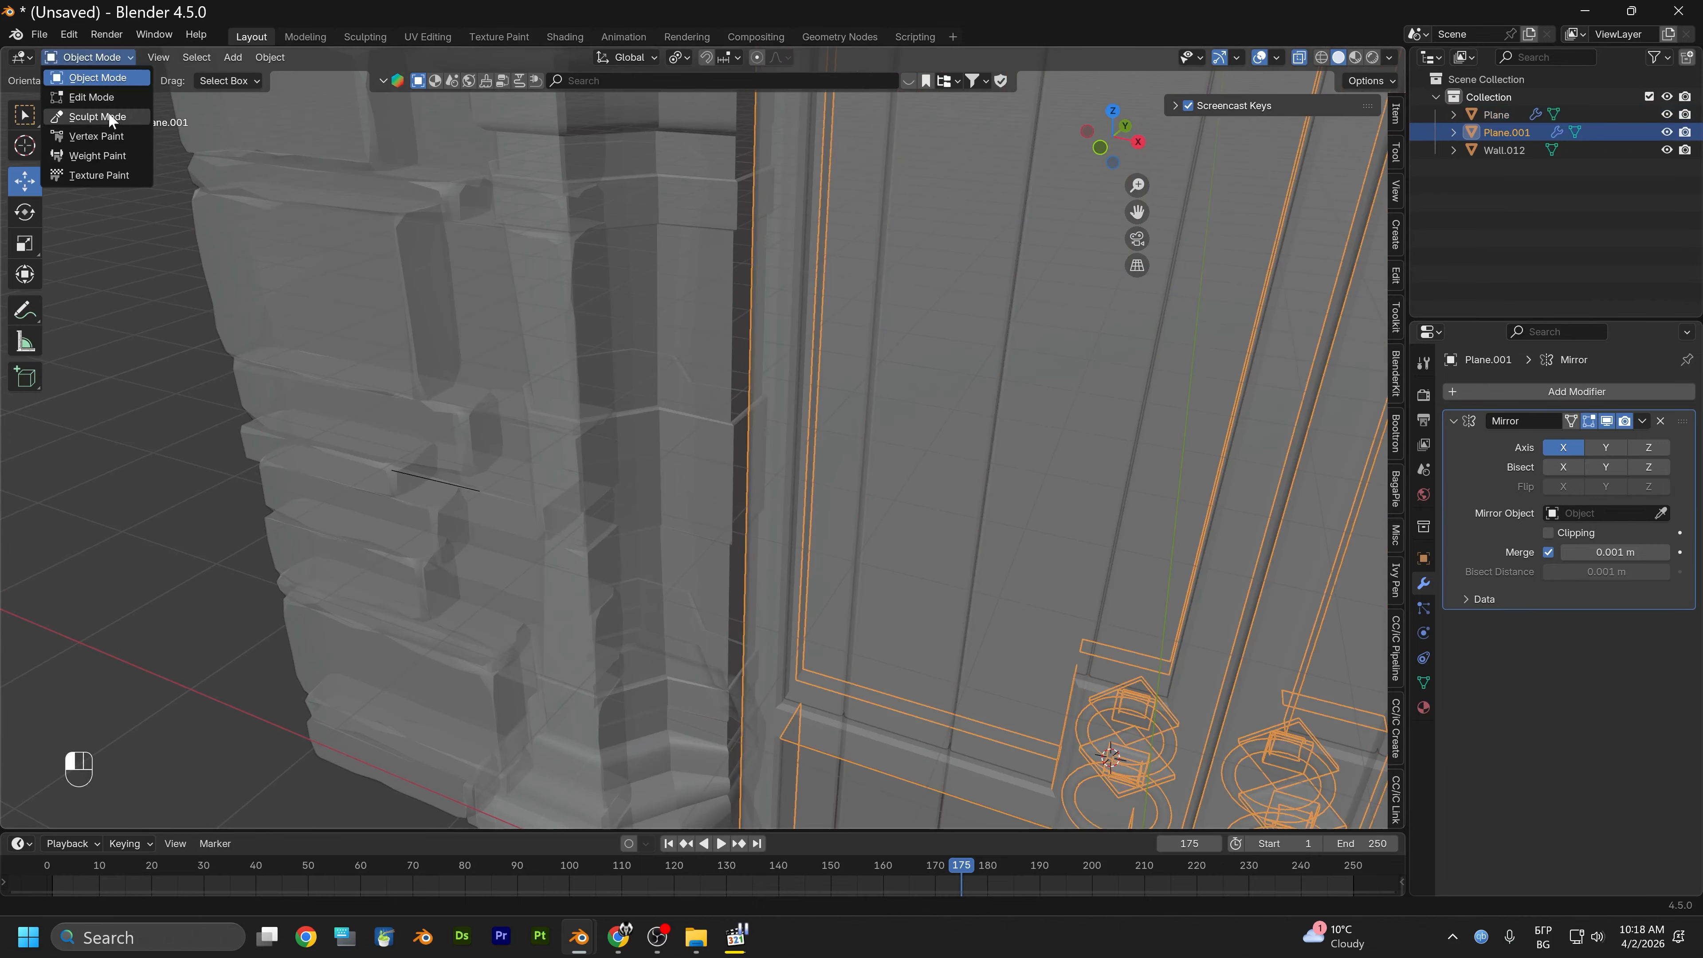
click(103, 97)
In face select mode, select the fill face of the middle opening and move it about -0.042 m along Y
alt+drag(791, 354, 753, 366)
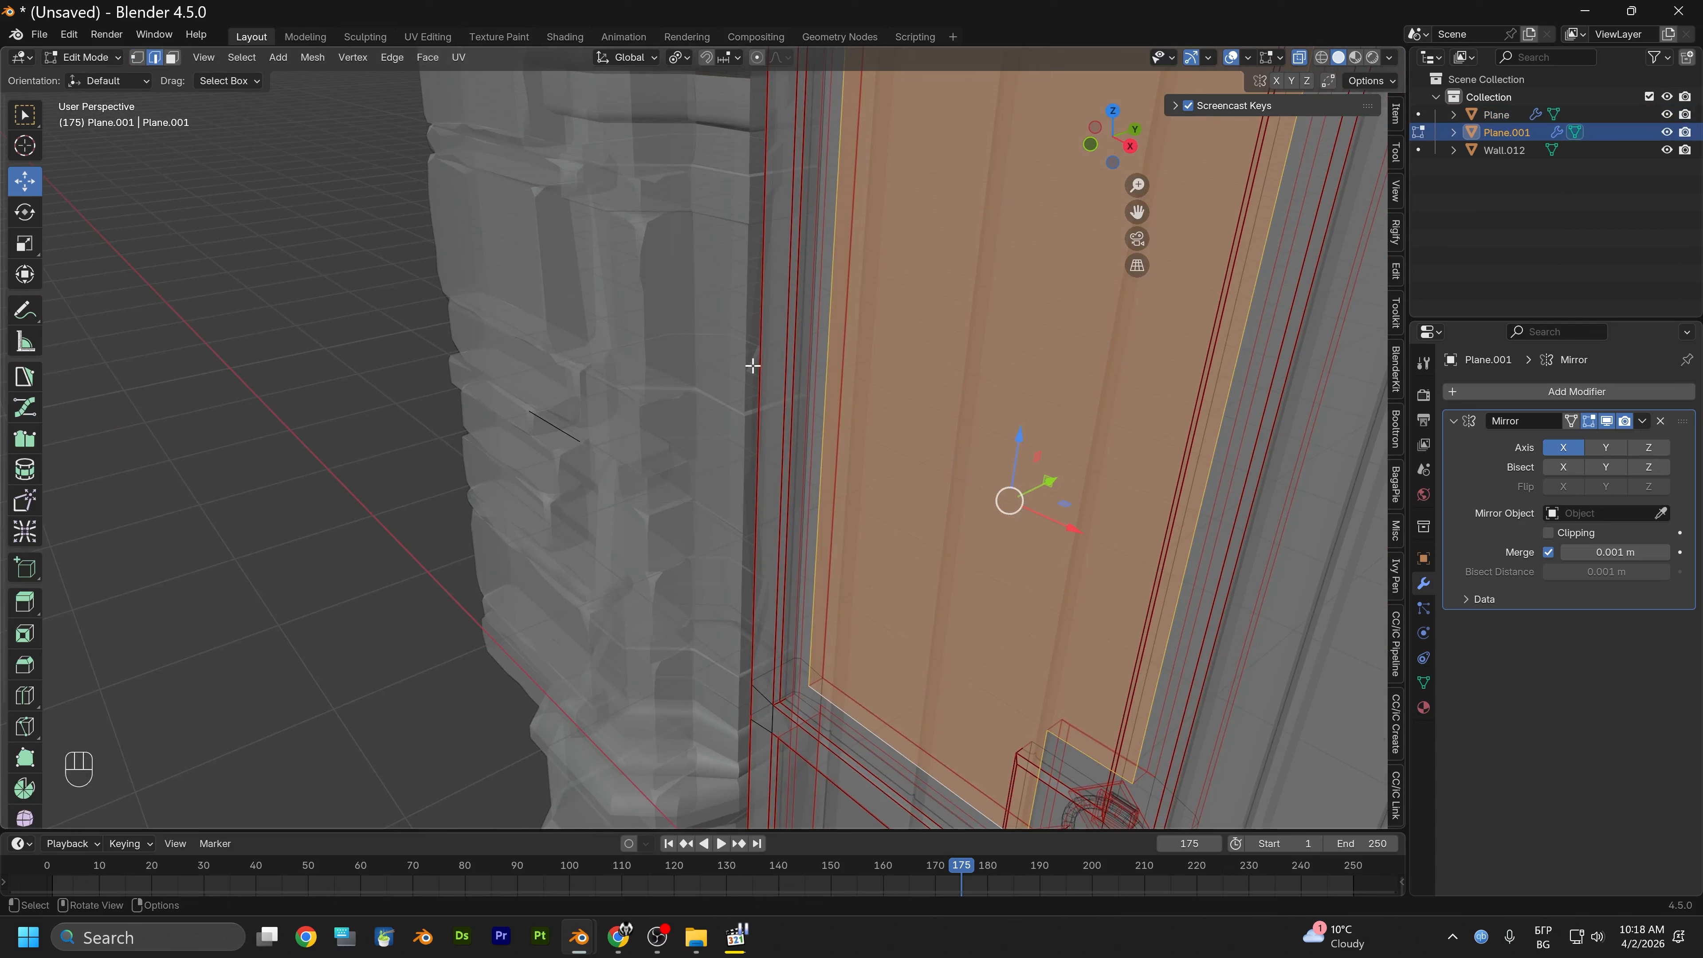
click(870, 503)
middle_drag(904, 483, 820, 366)
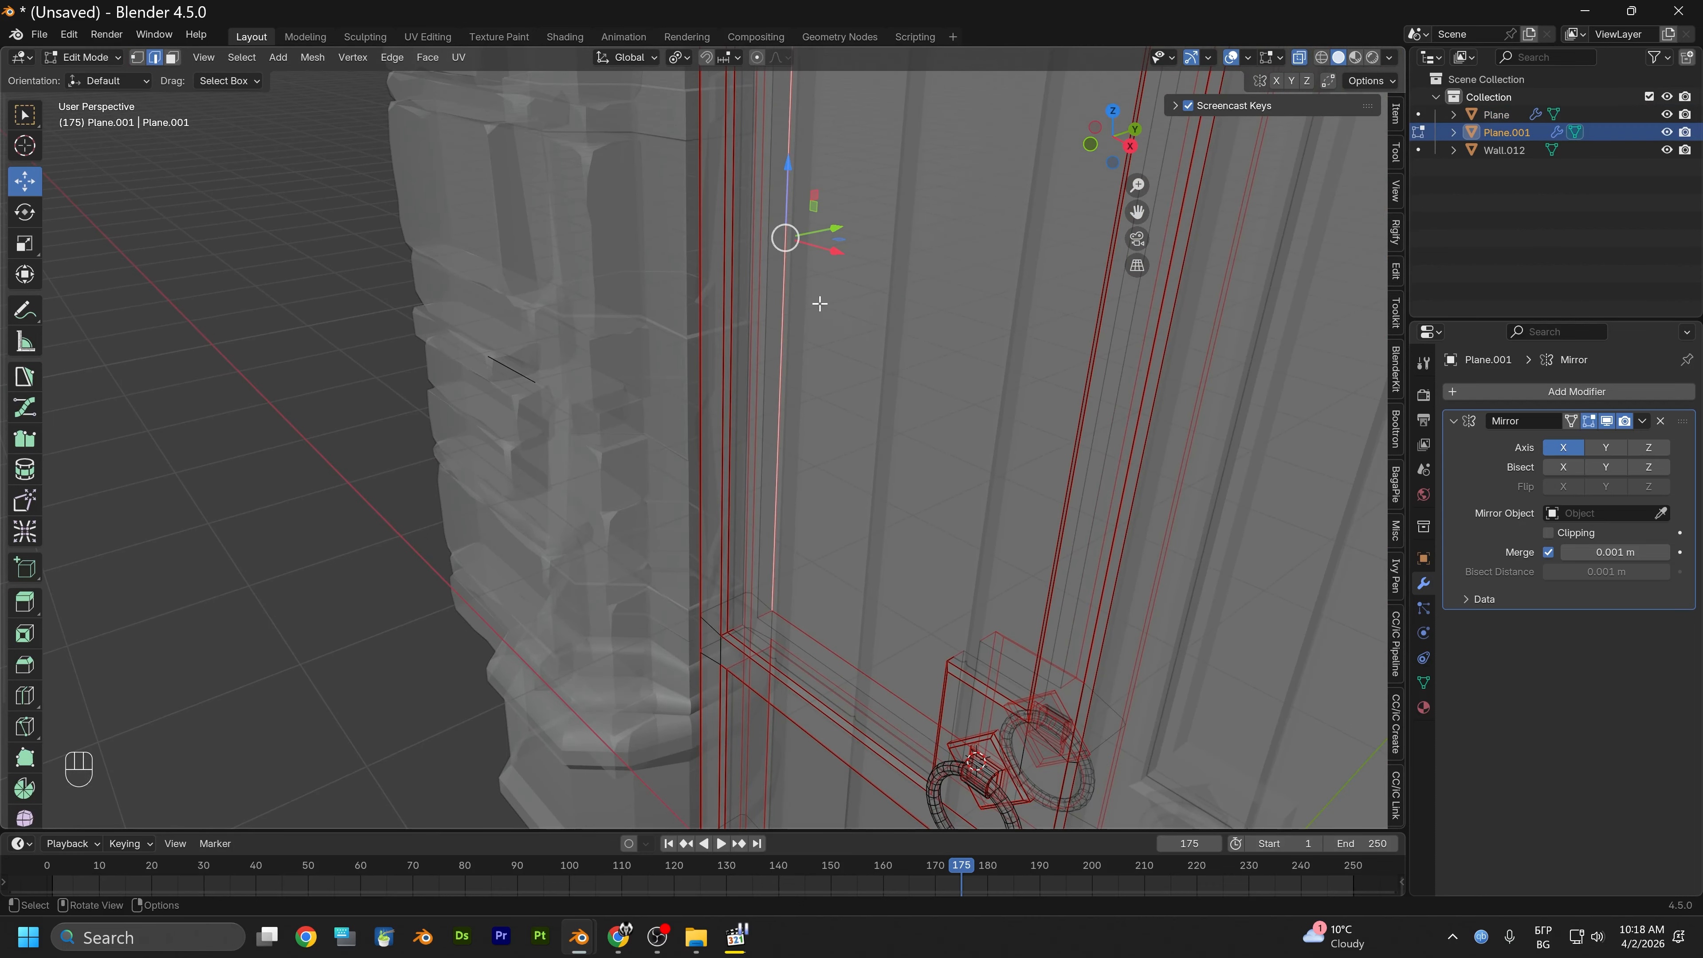
click(173, 59)
click(921, 411)
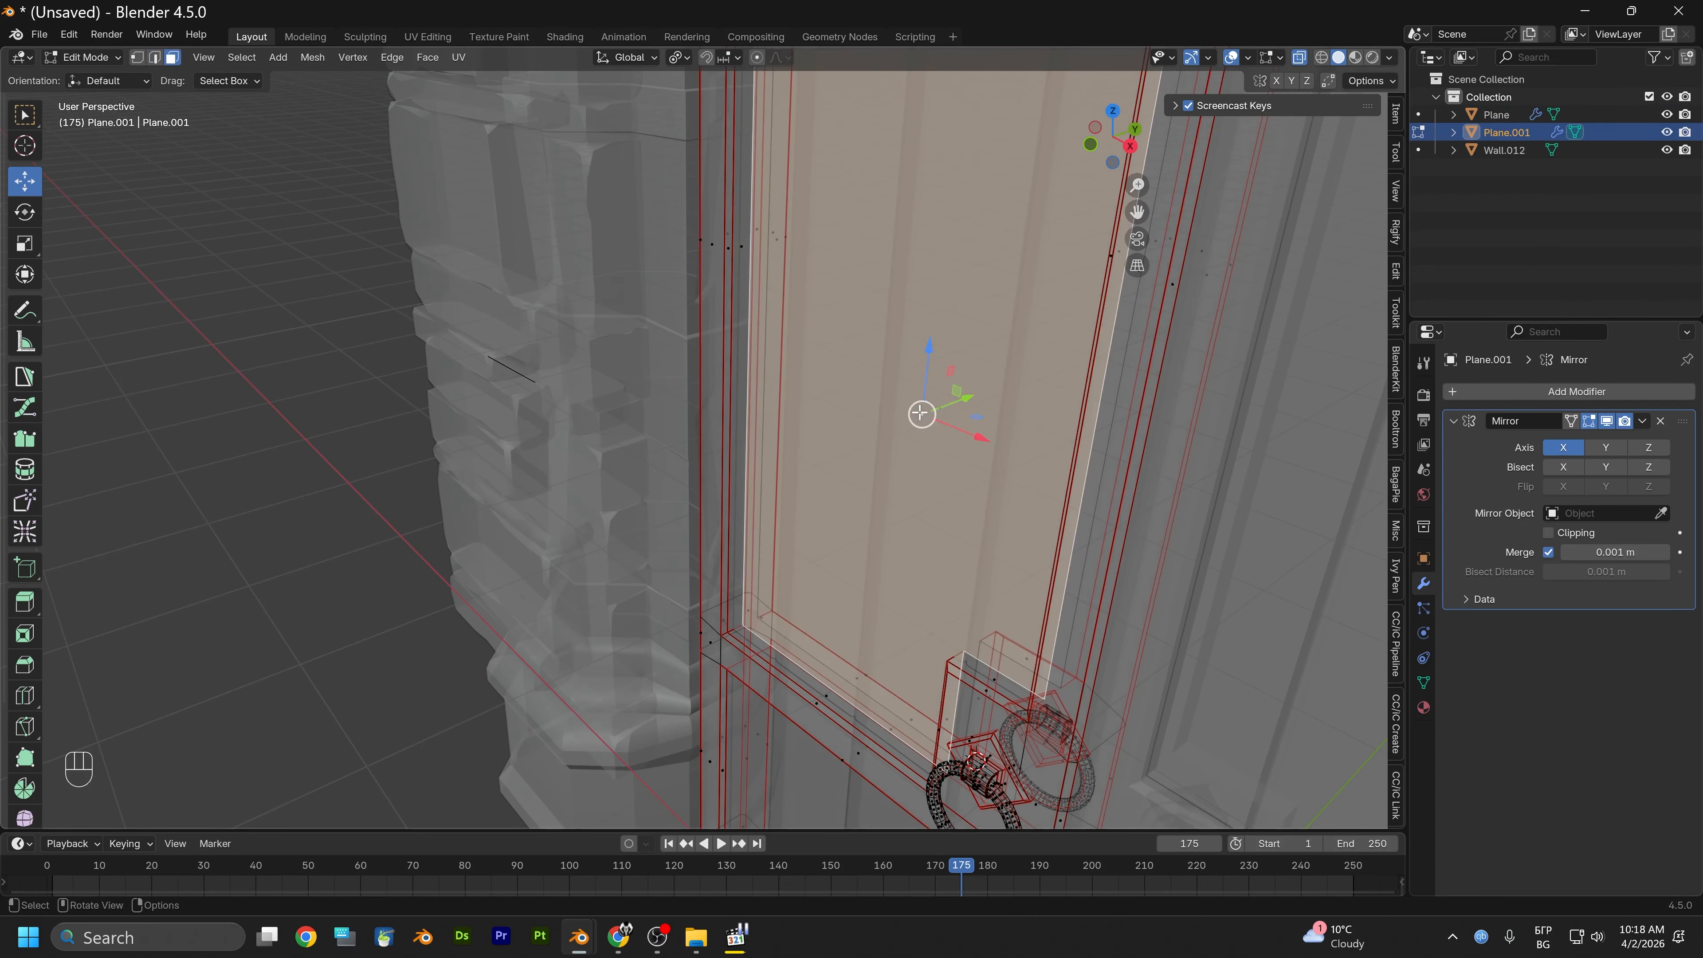
alt+drag(952, 415, 892, 439)
drag(1000, 403, 977, 406)
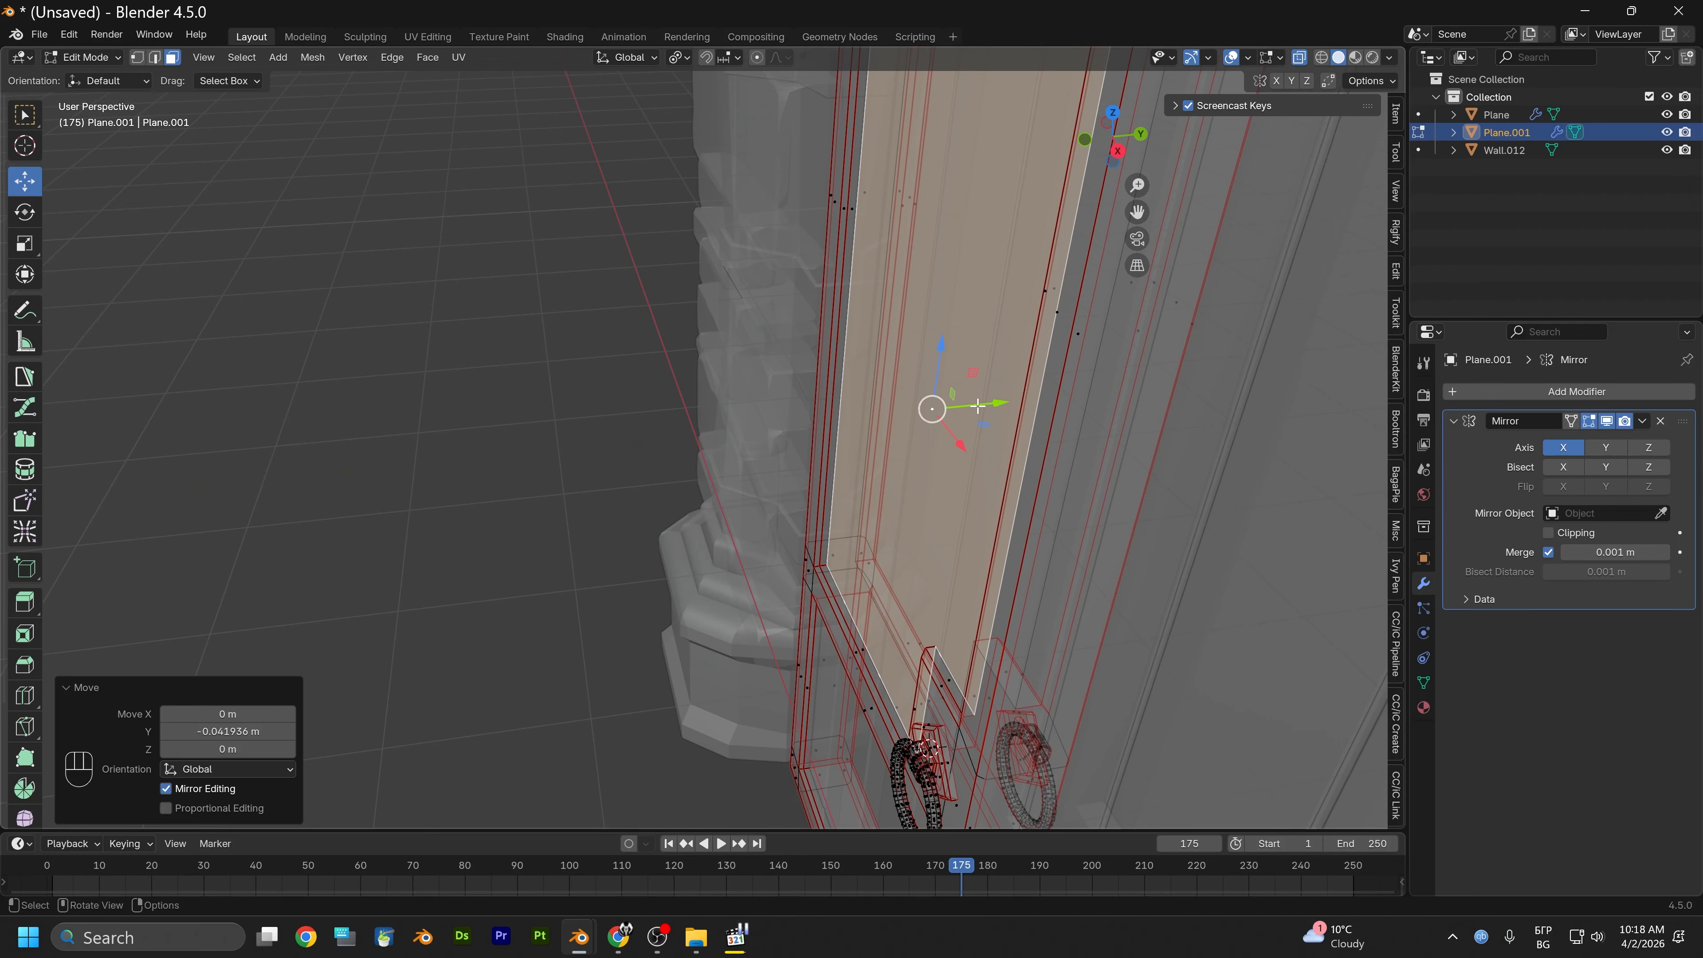
Turn off X-ray shading and inspect how the fill face sits against the planks from several angles
alt+drag(838, 475, 984, 434)
alt+drag(984, 421, 865, 474)
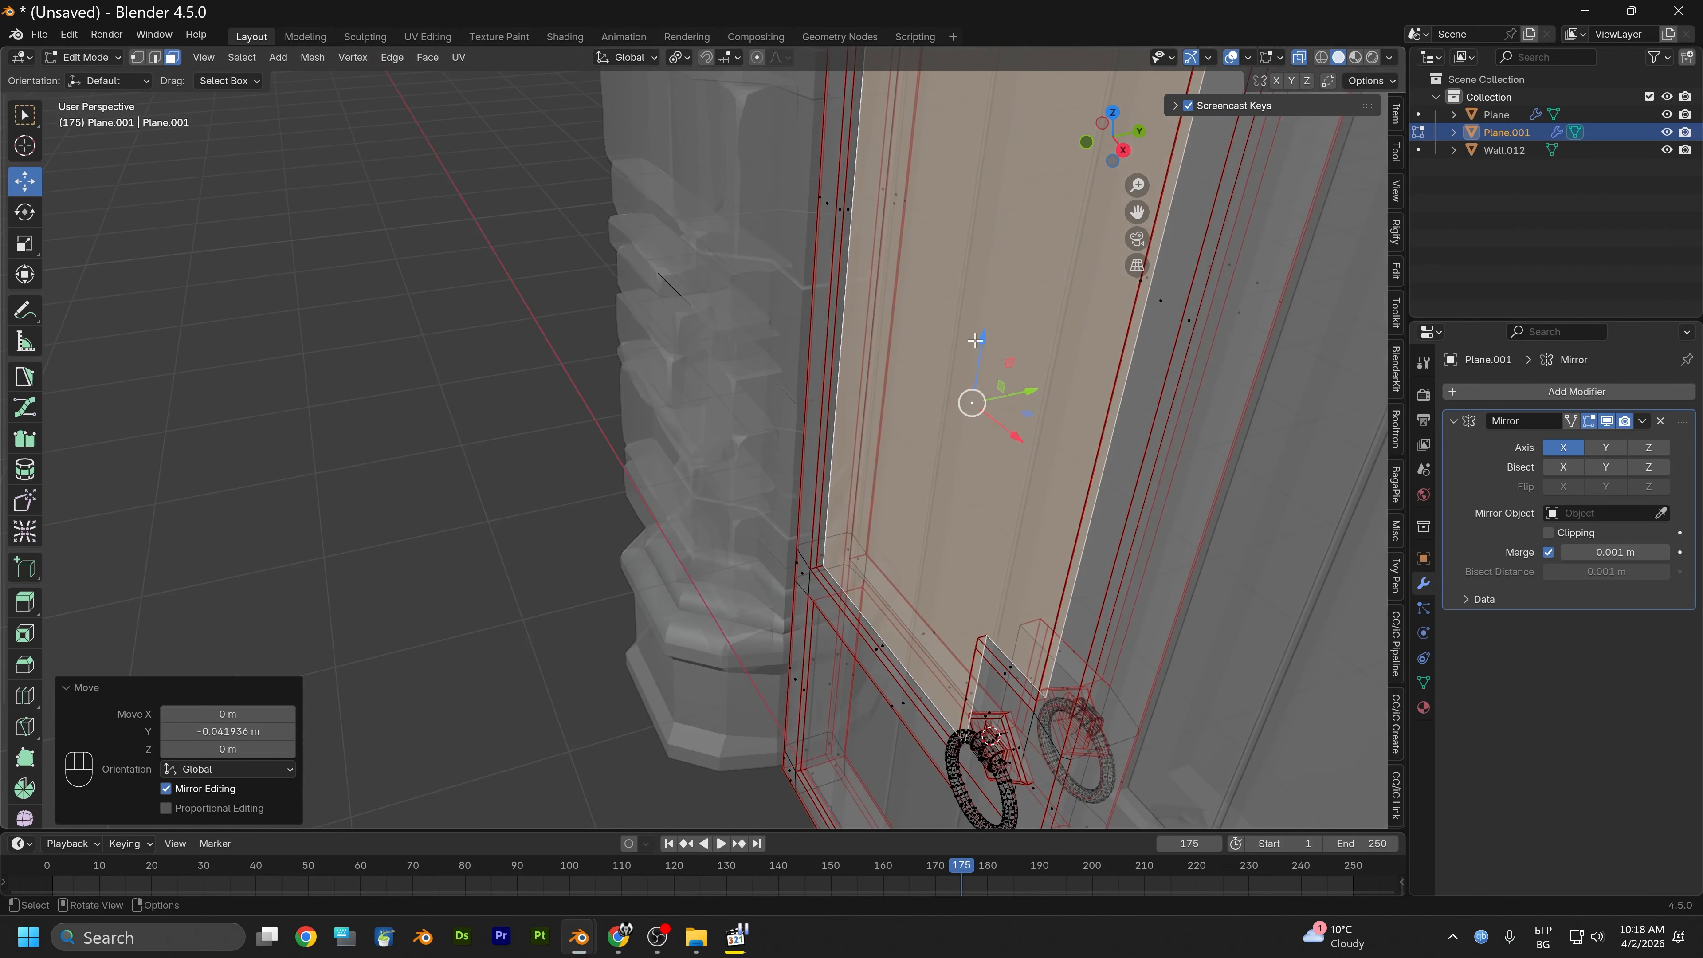
click(1298, 59)
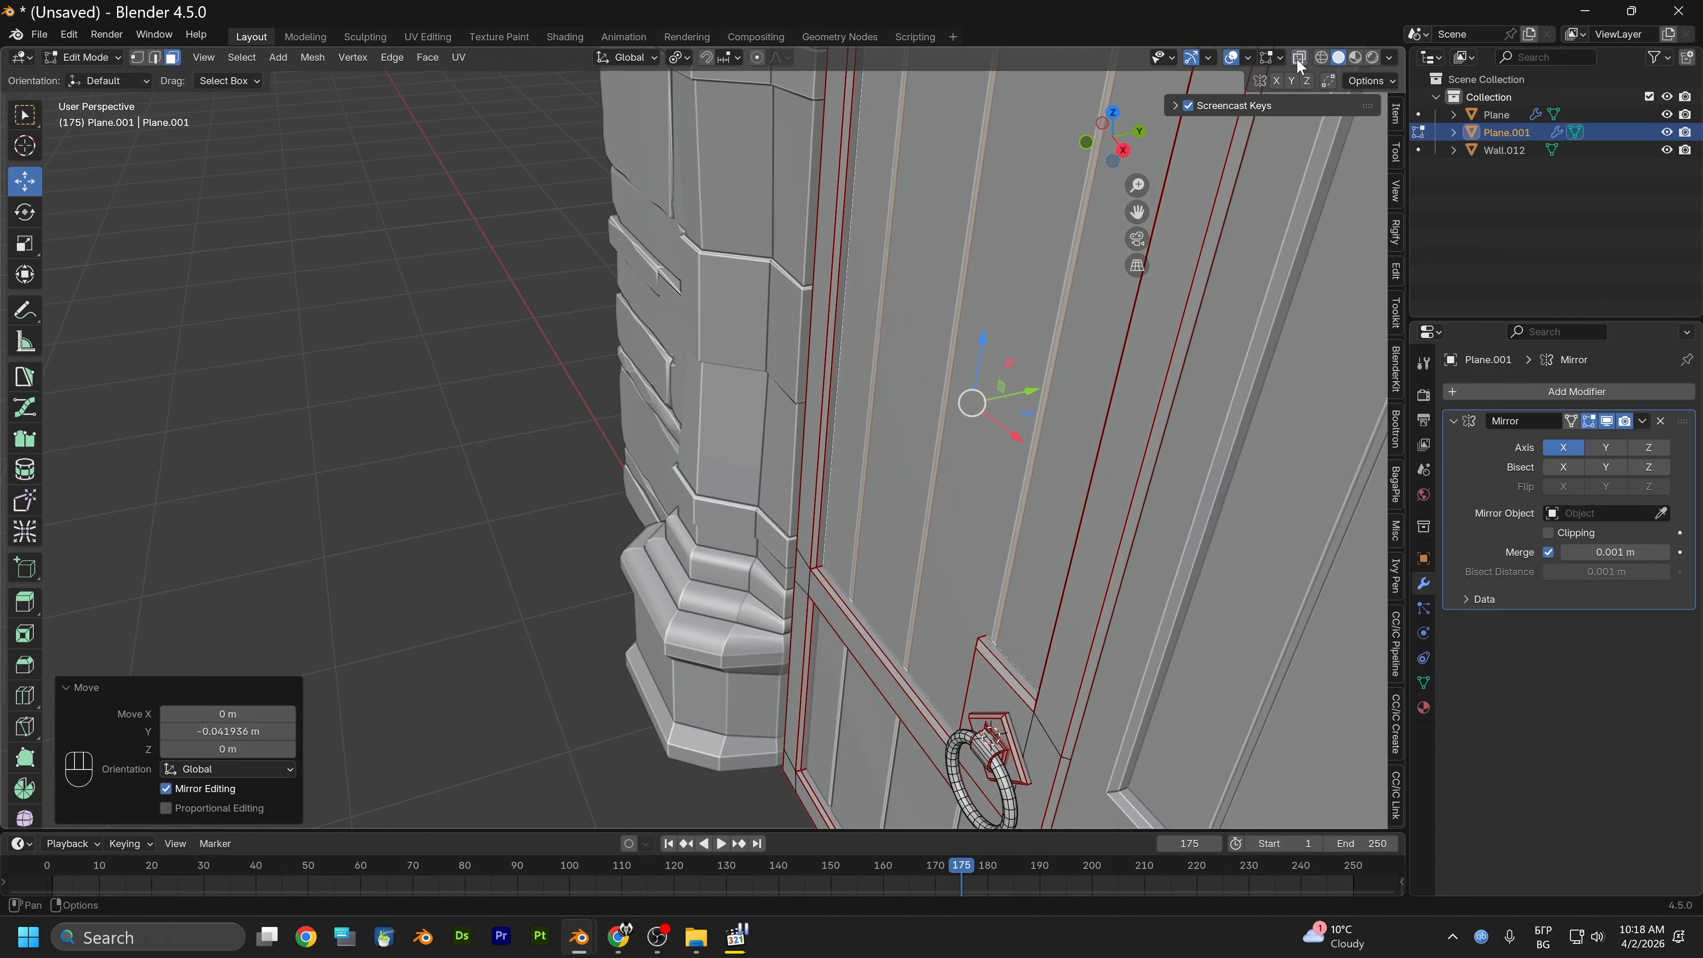
alt+drag(971, 299, 1045, 246)
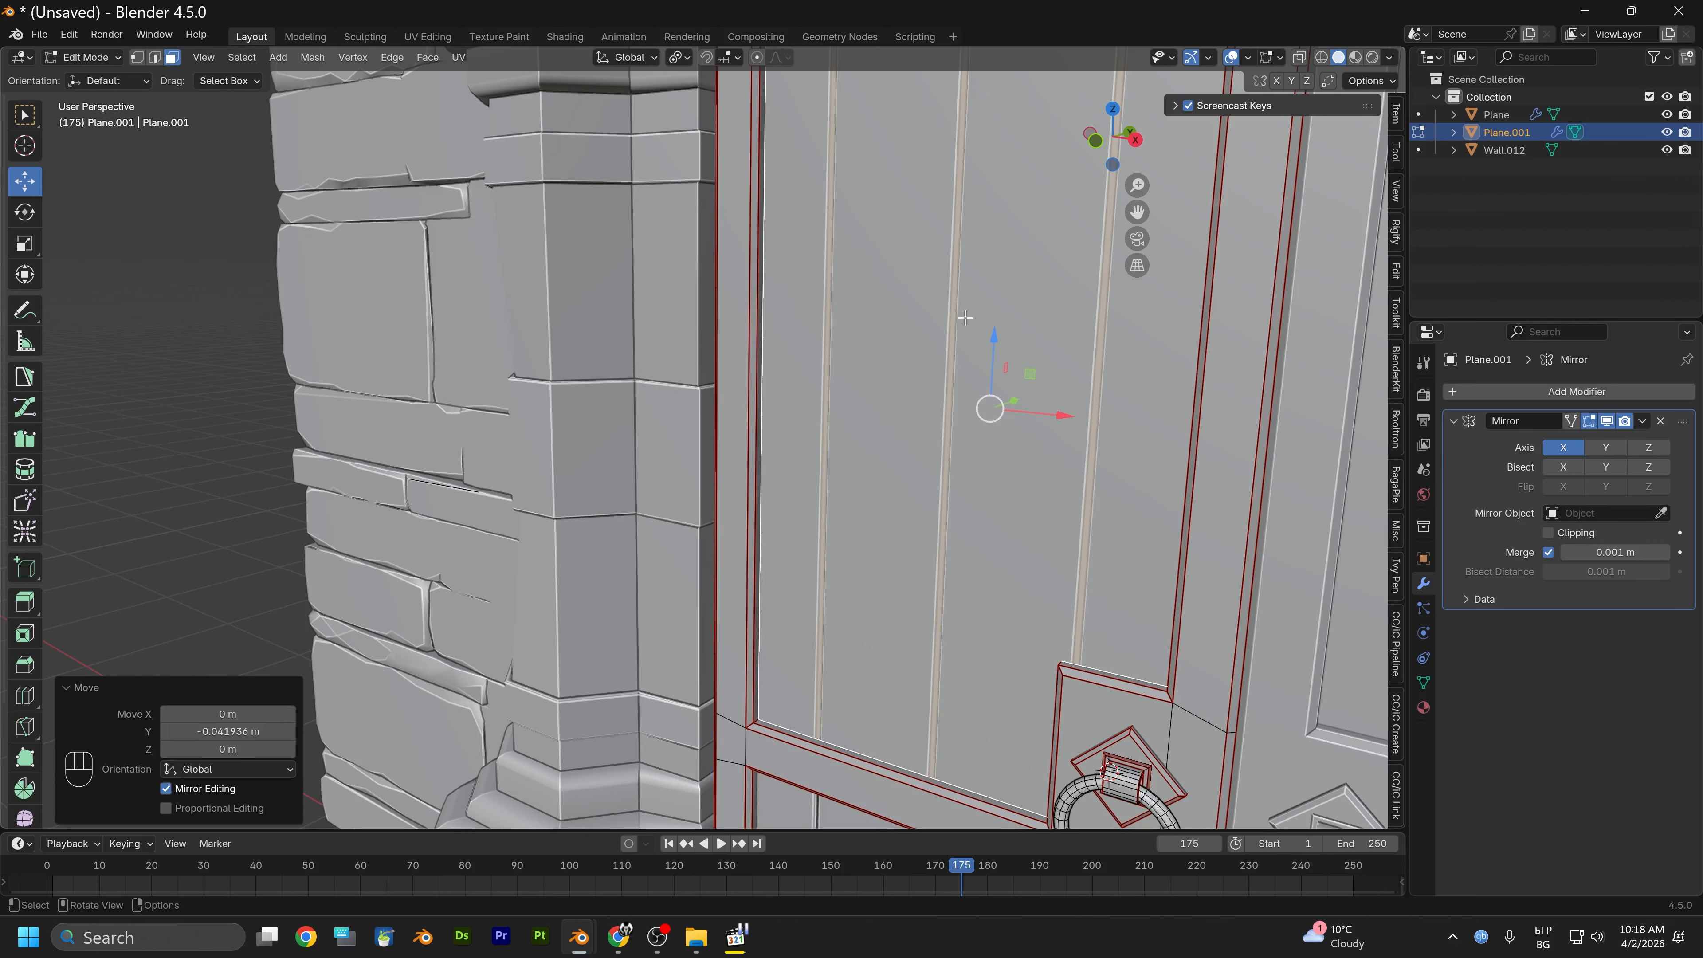
alt+drag(964, 317, 868, 378)
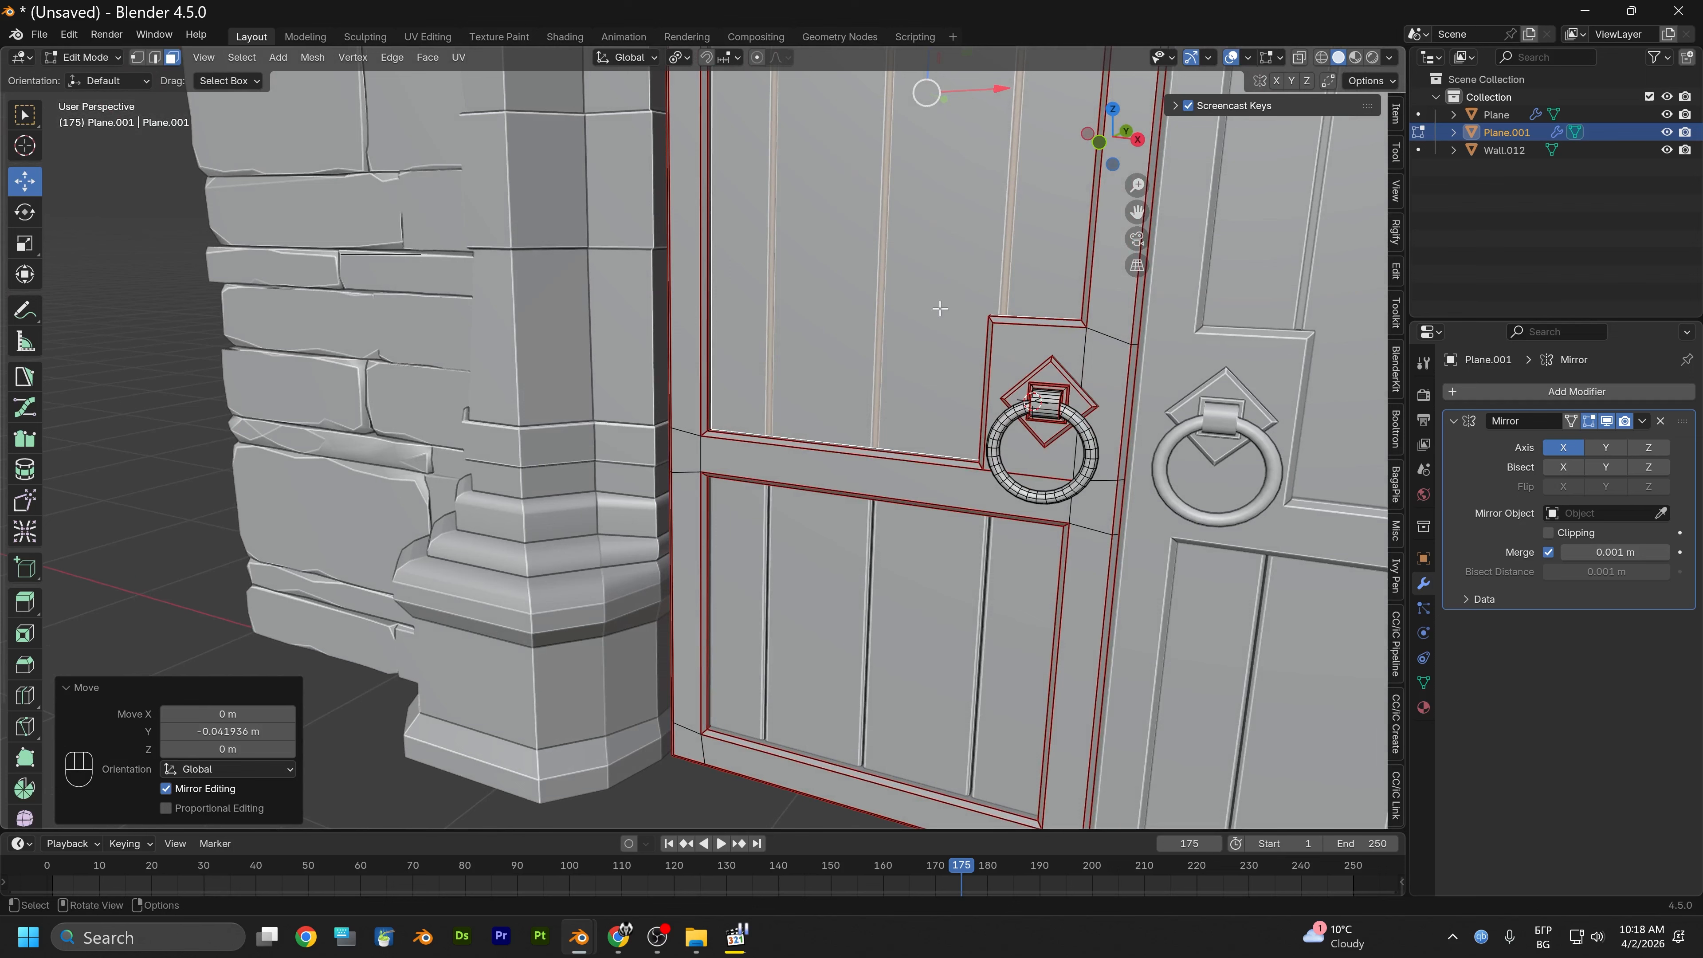
Undo the panel move, the face fills, the strip deletion and the loop cuts, back to the frame's uncut middle opening
key(ctrl+z)
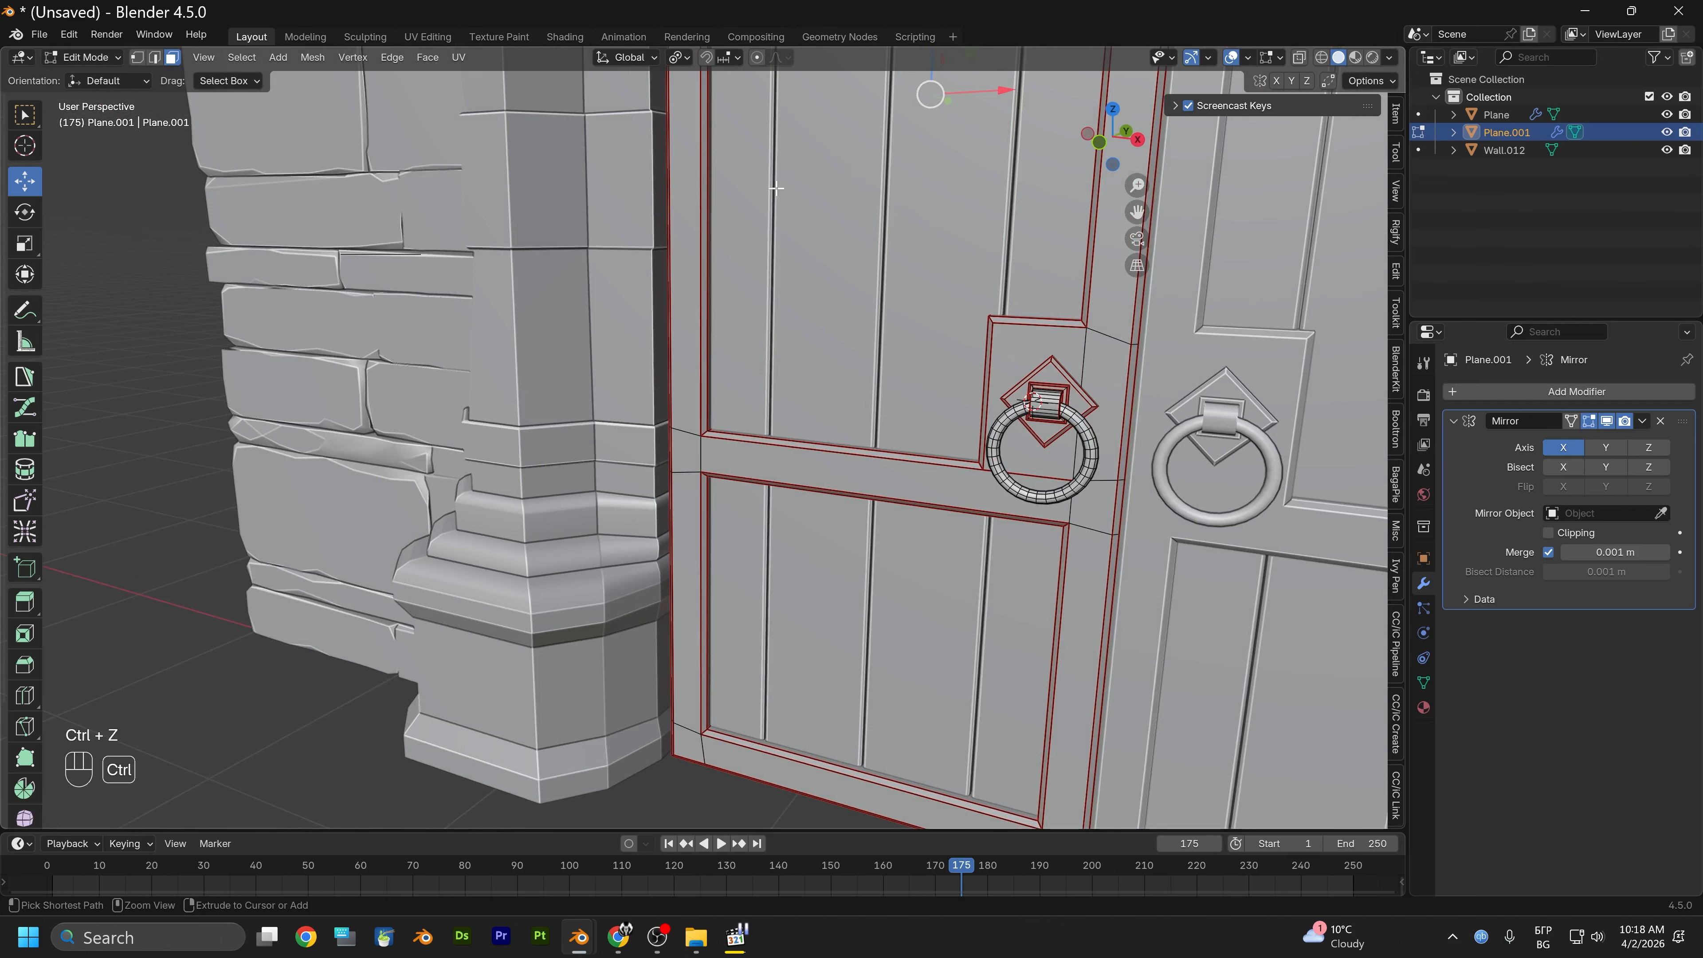
key(ctrl+z)
key(ctrl+z)
key(ctrl+z)
key(ctrl+z)
key(ctrl+z)
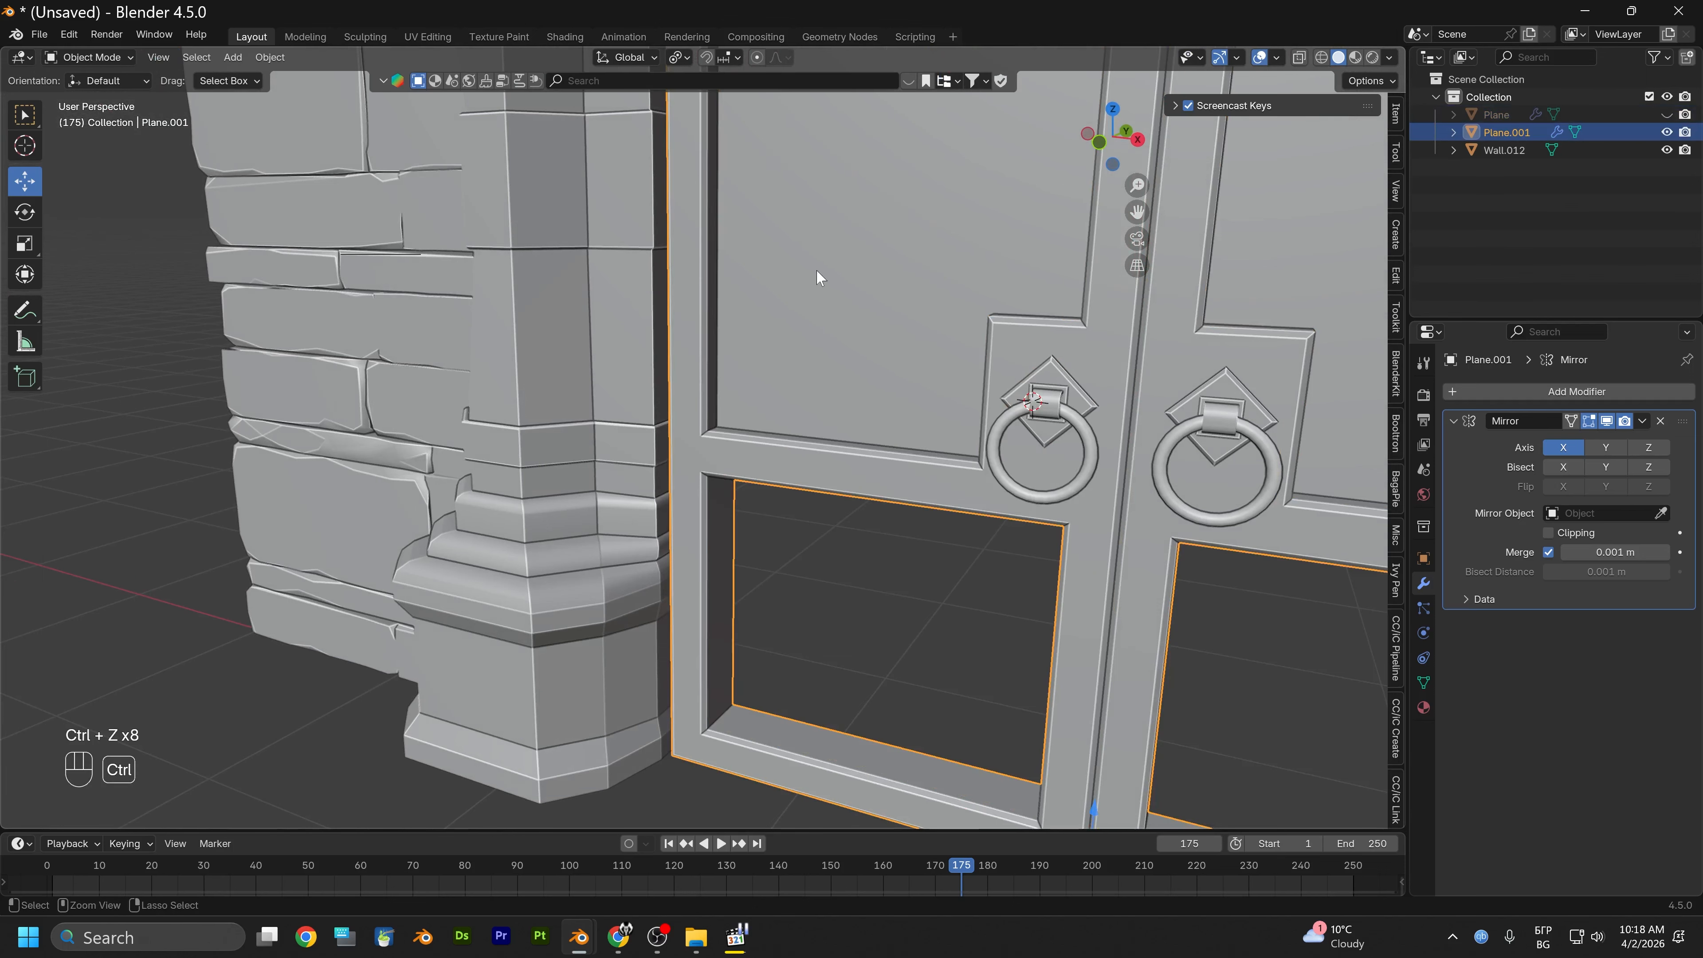
key(ctrl+z)
key(ctrl+z)
key(ctrl+z)
key(ctrl+z)
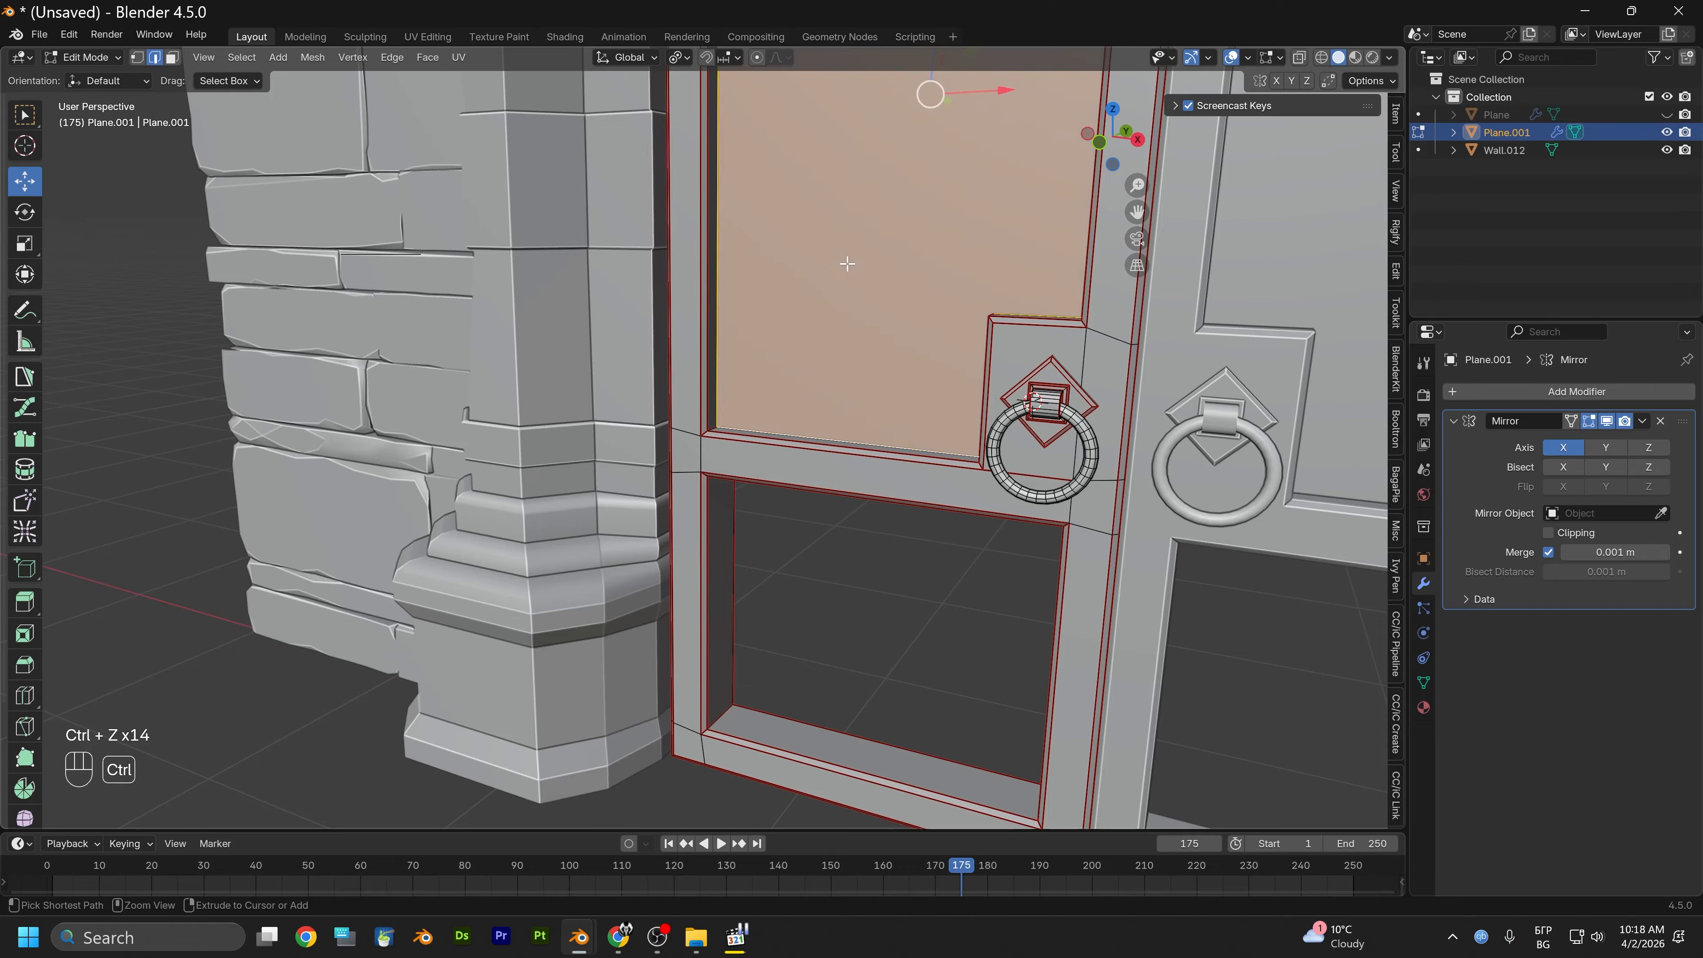
middle_drag(929, 280, 796, 370)
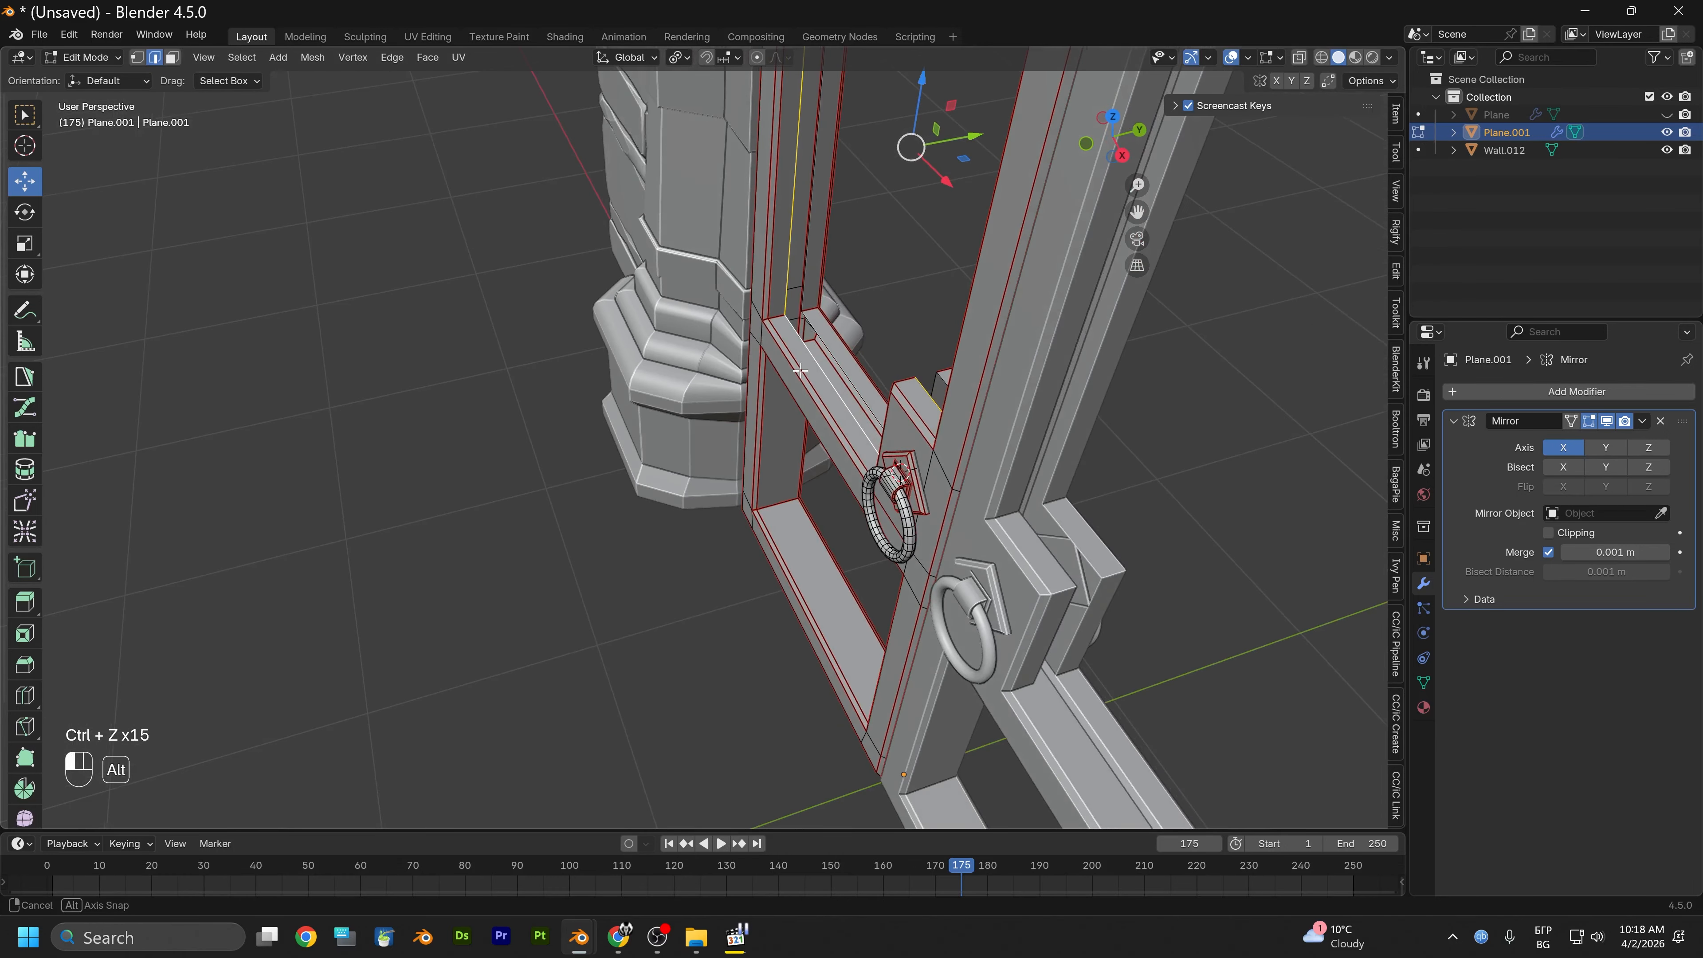
key(ctrl+z)
key(ctrl+z)
key(ctrl+z)
key(ctrl+z)
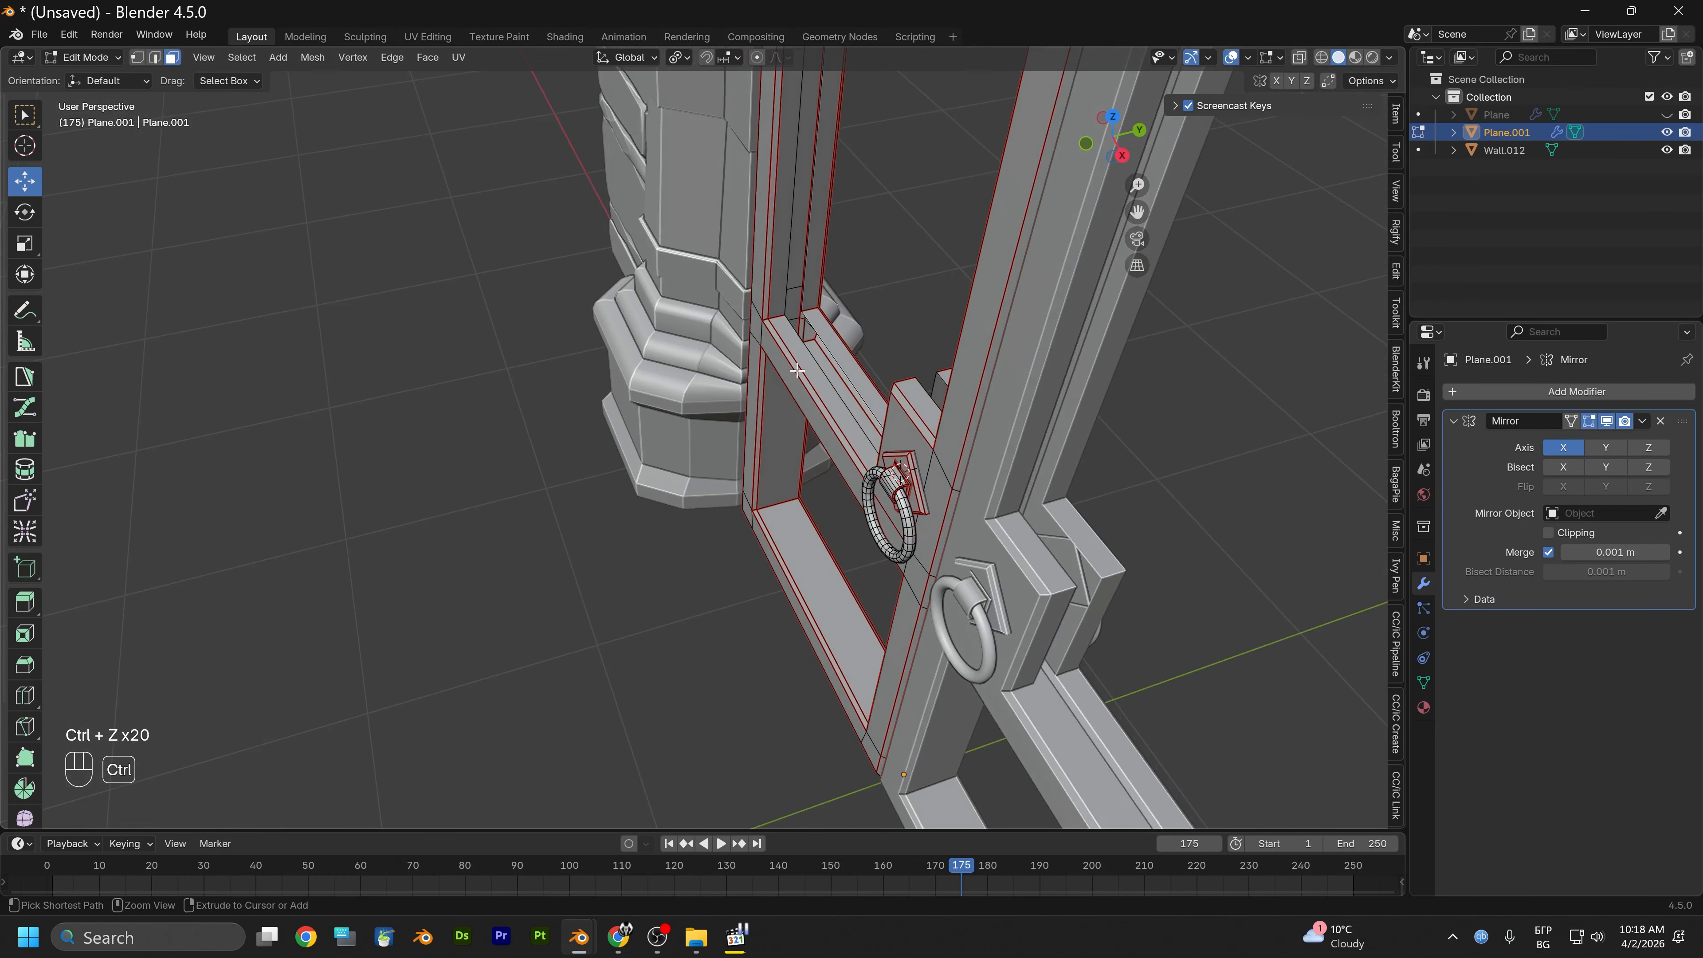
middle_drag(797, 370, 803, 316)
key(ctrl+z)
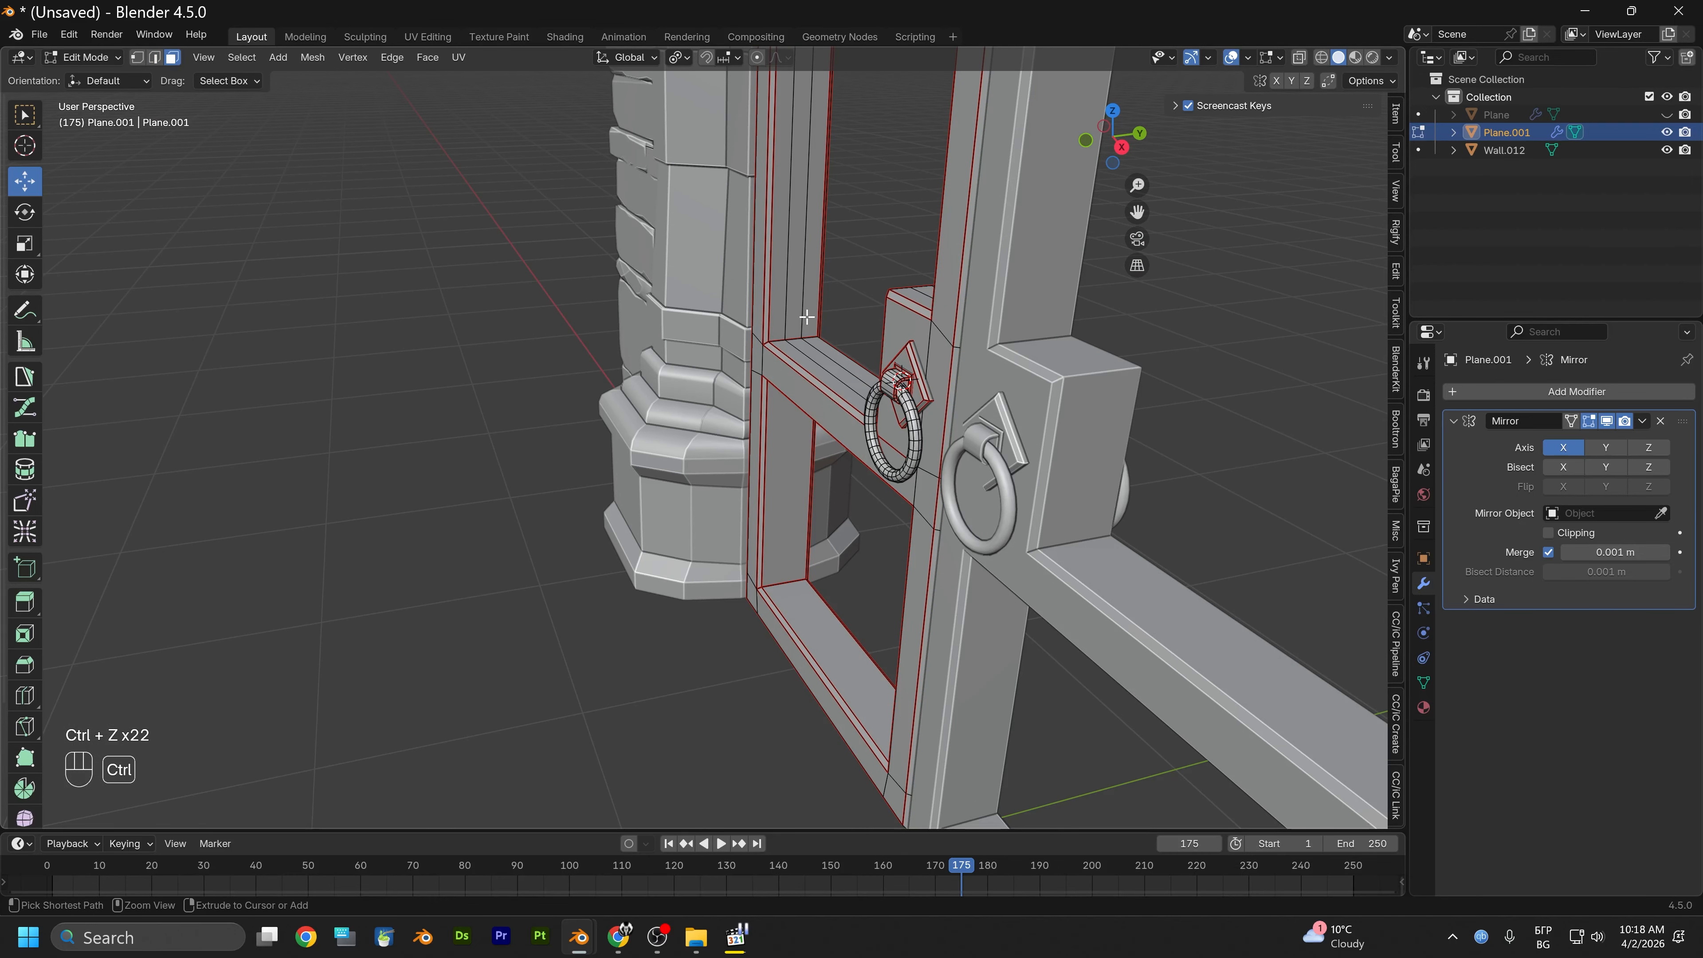
key(ctrl+z)
key(ctrl+z)
key(ctrl+z)
Add one centred loop cut around the inner sides of the middle opening and another around the lower opening
alt+middle_drag(785, 339, 780, 343)
click(789, 322)
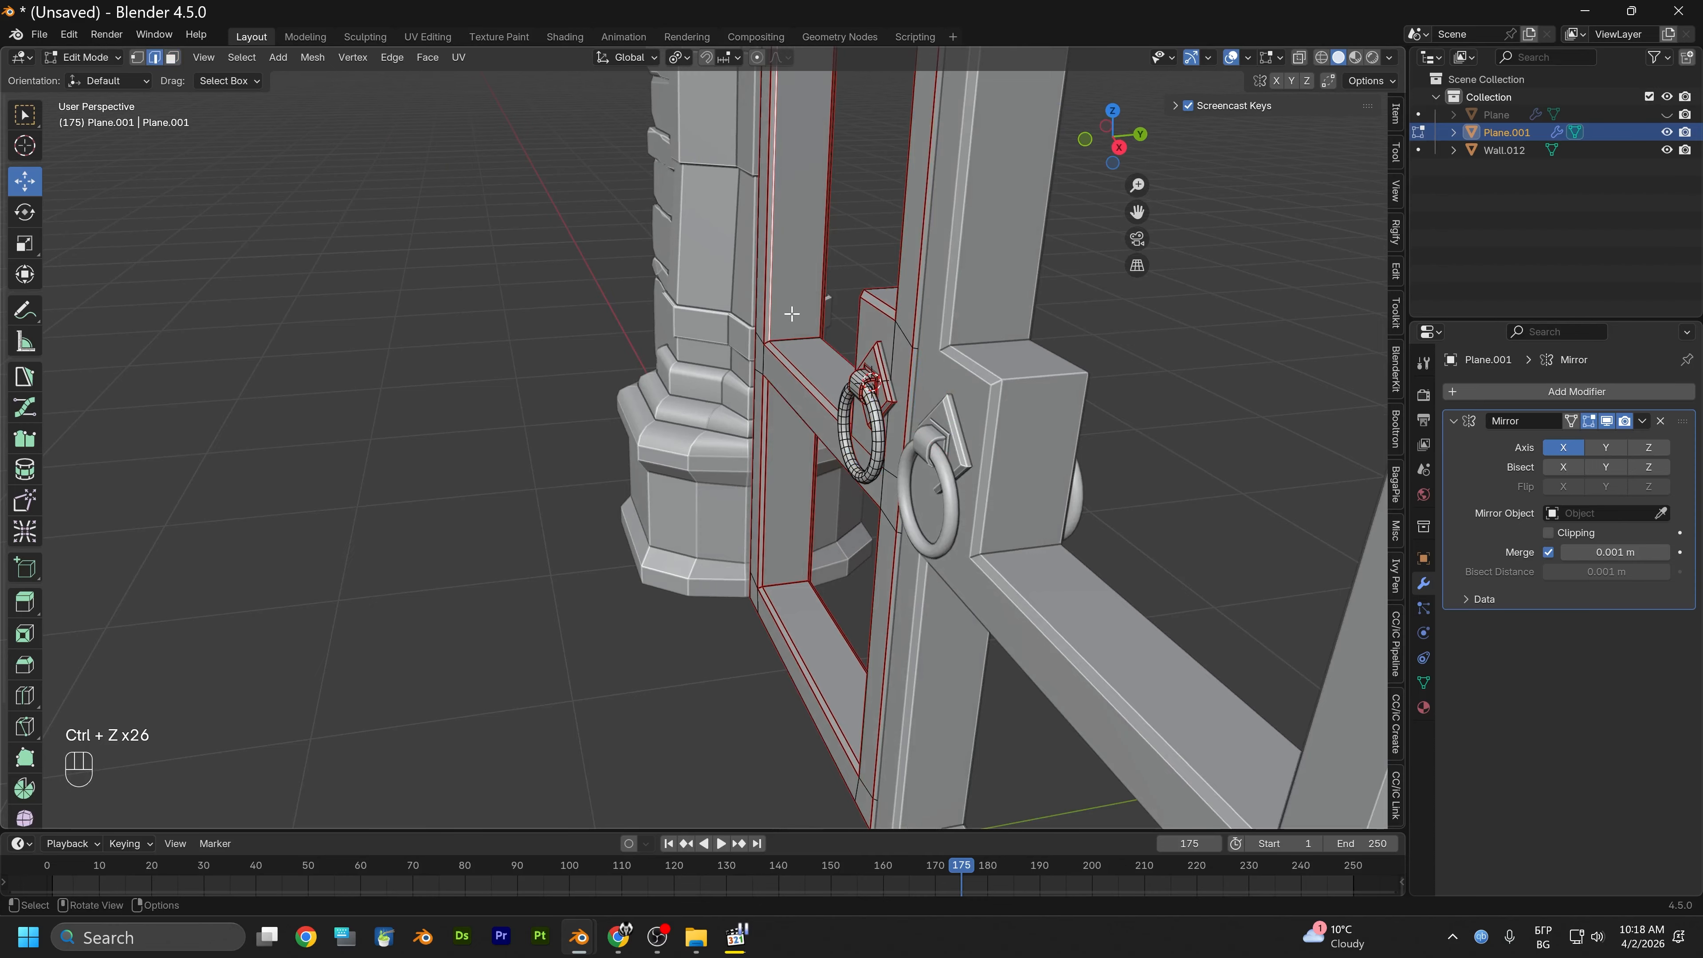
key(ctrl+r)
click(805, 350)
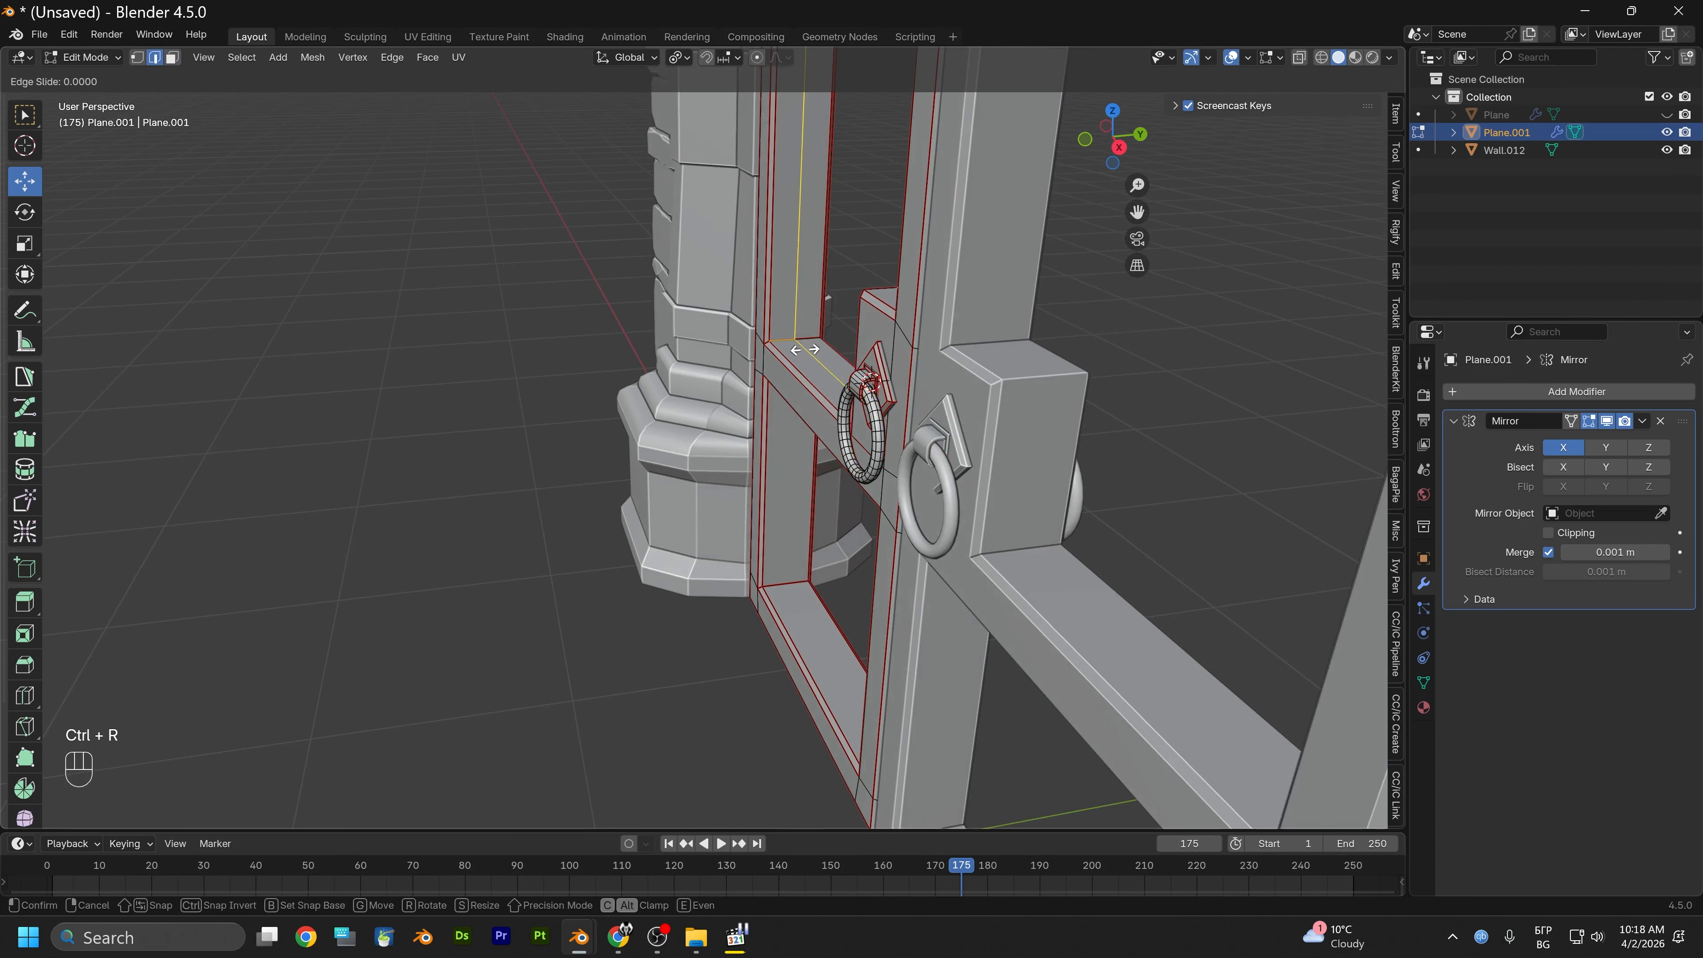
right_click(805, 350)
alt+drag(796, 365, 799, 336)
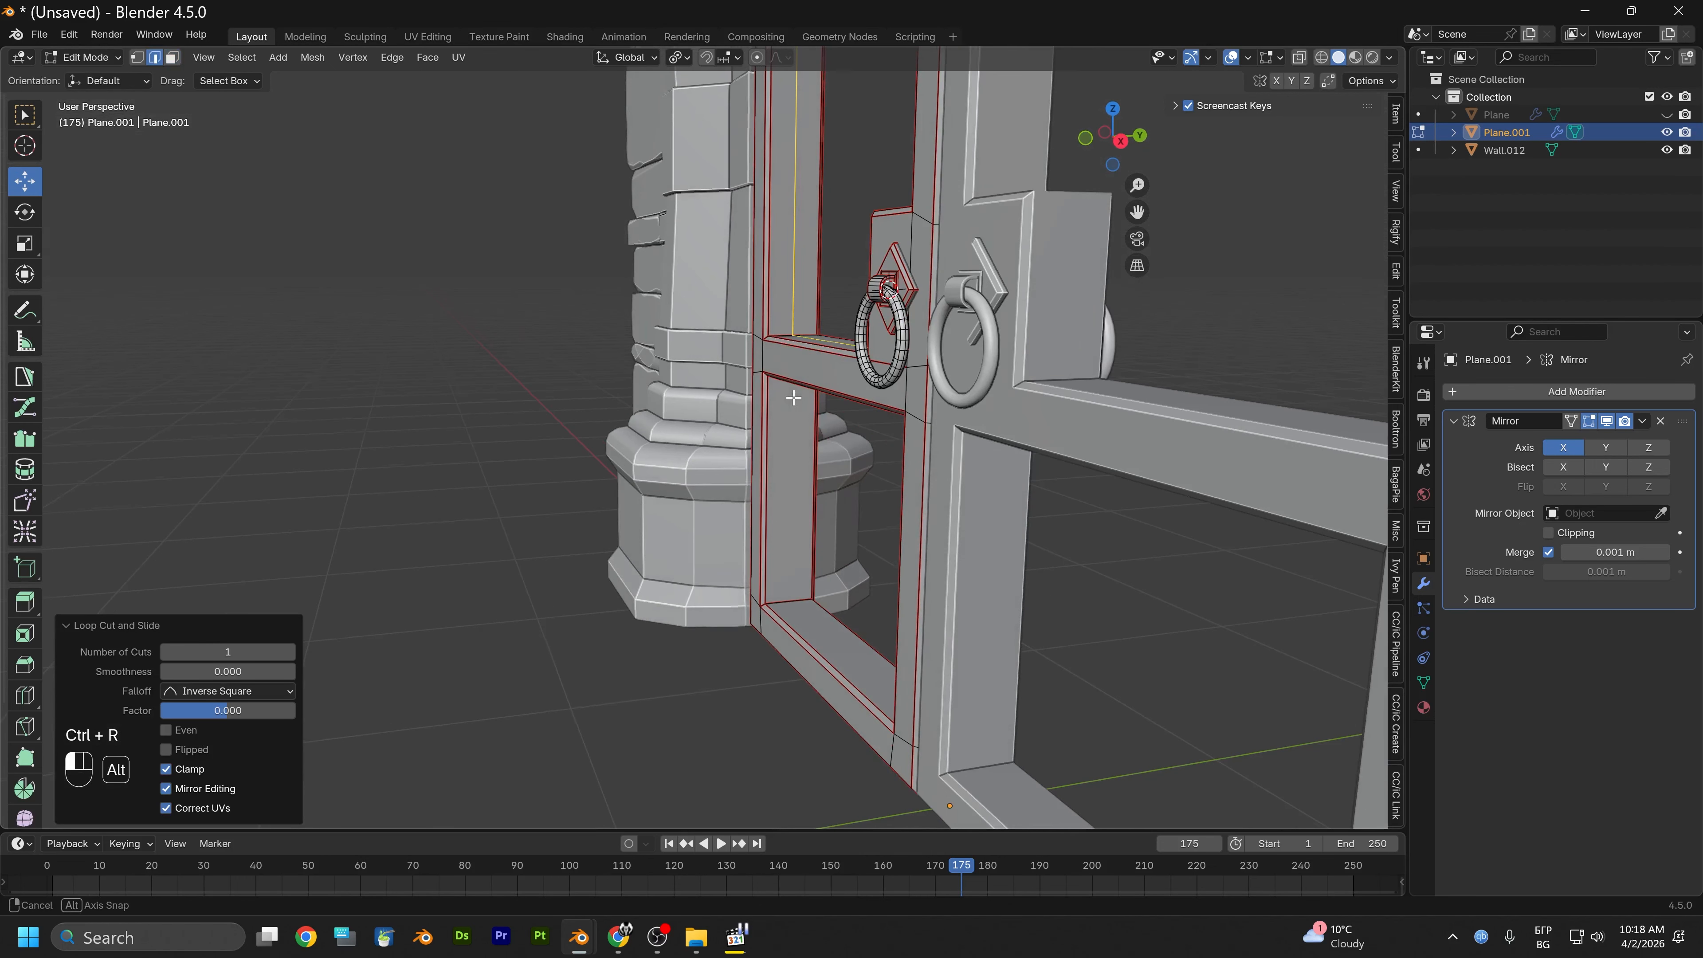
key(ctrl+r)
click(786, 595)
right_click(786, 596)
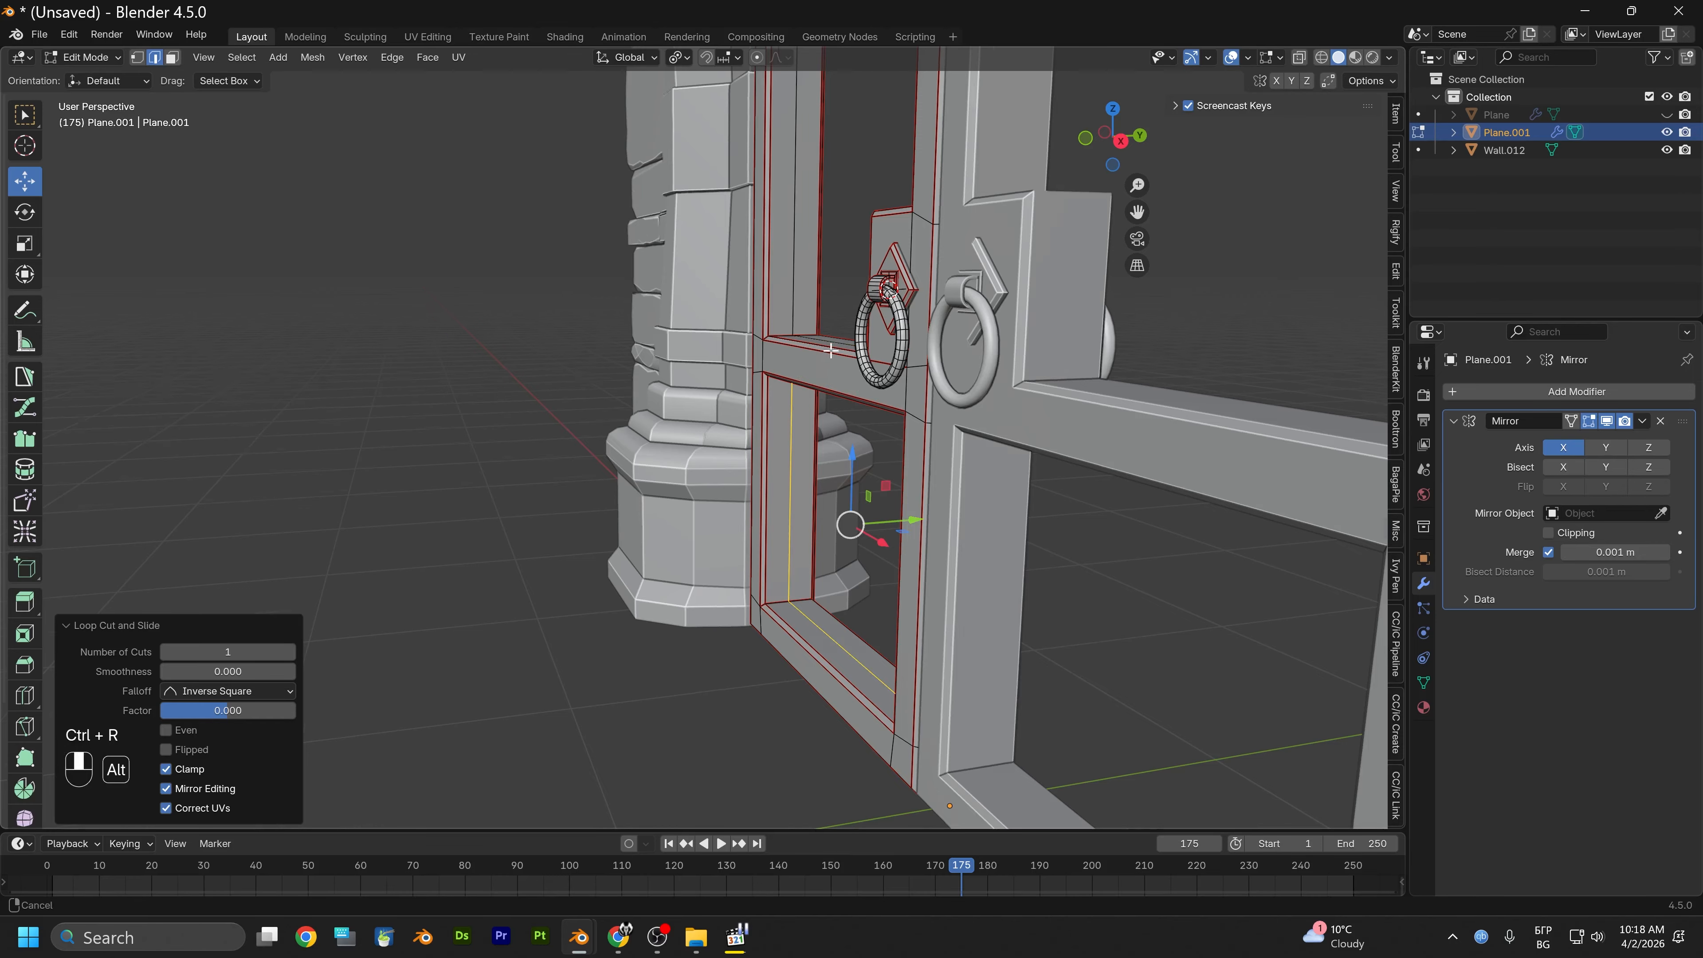
Add one centred loop cut around the inner sides of the upper arched opening
alt+middle_drag(831, 350, 878, 570)
alt+drag(878, 570, 893, 457)
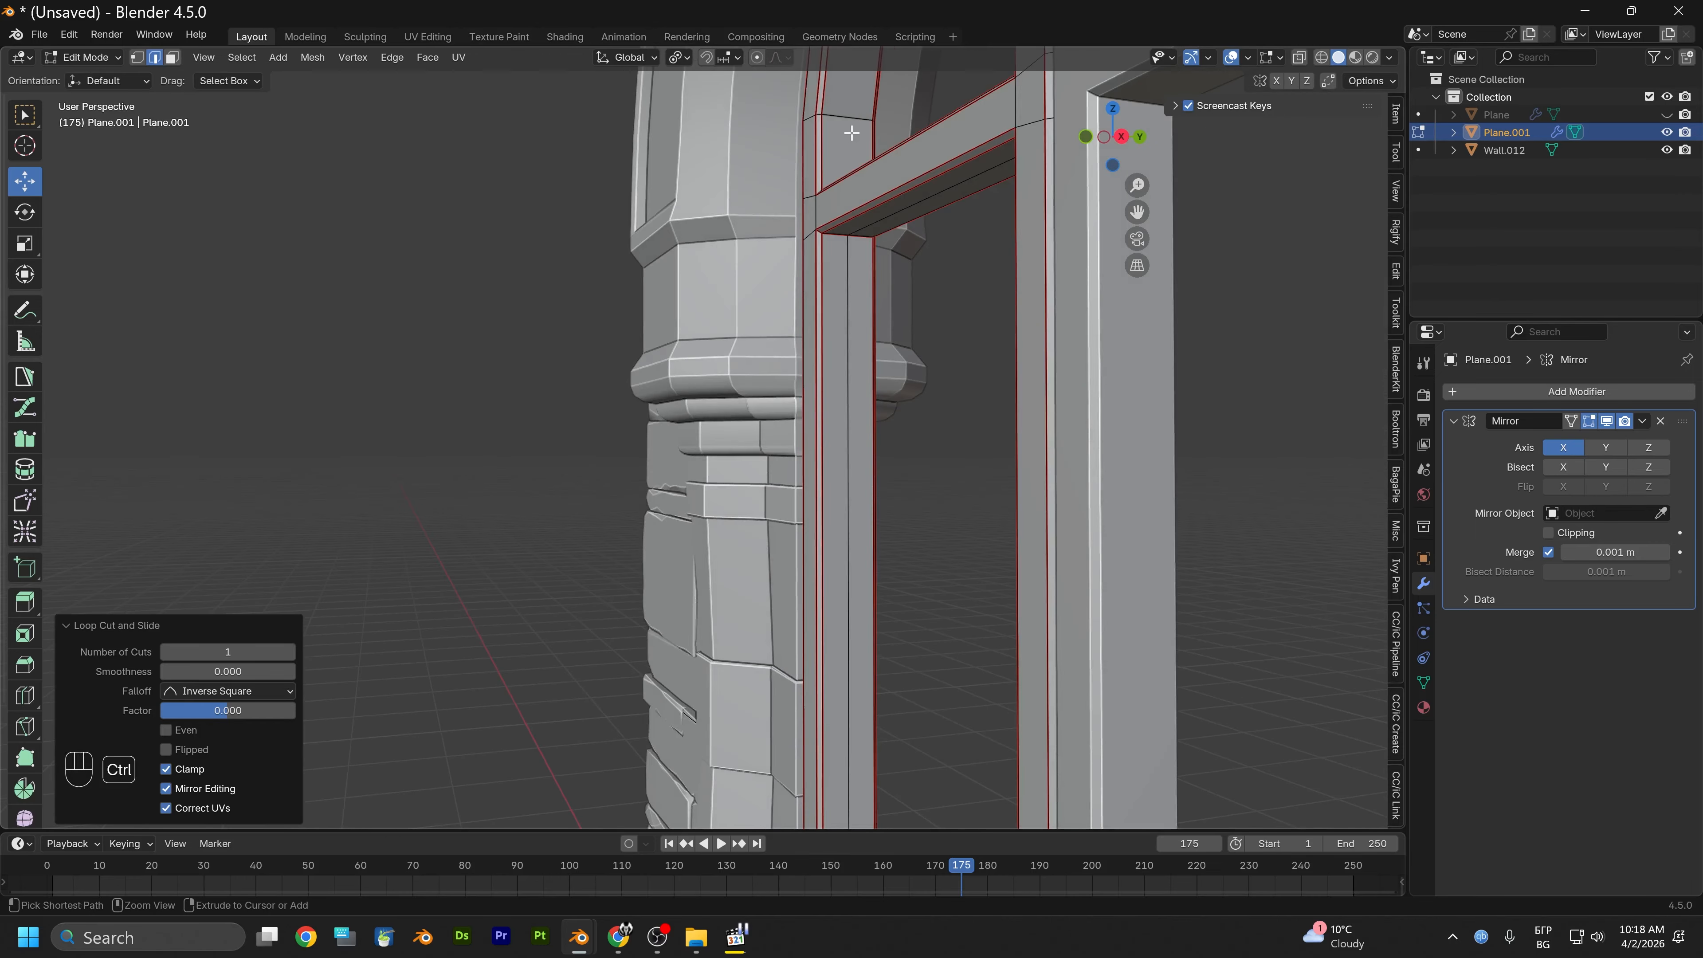
key(ctrl+r)
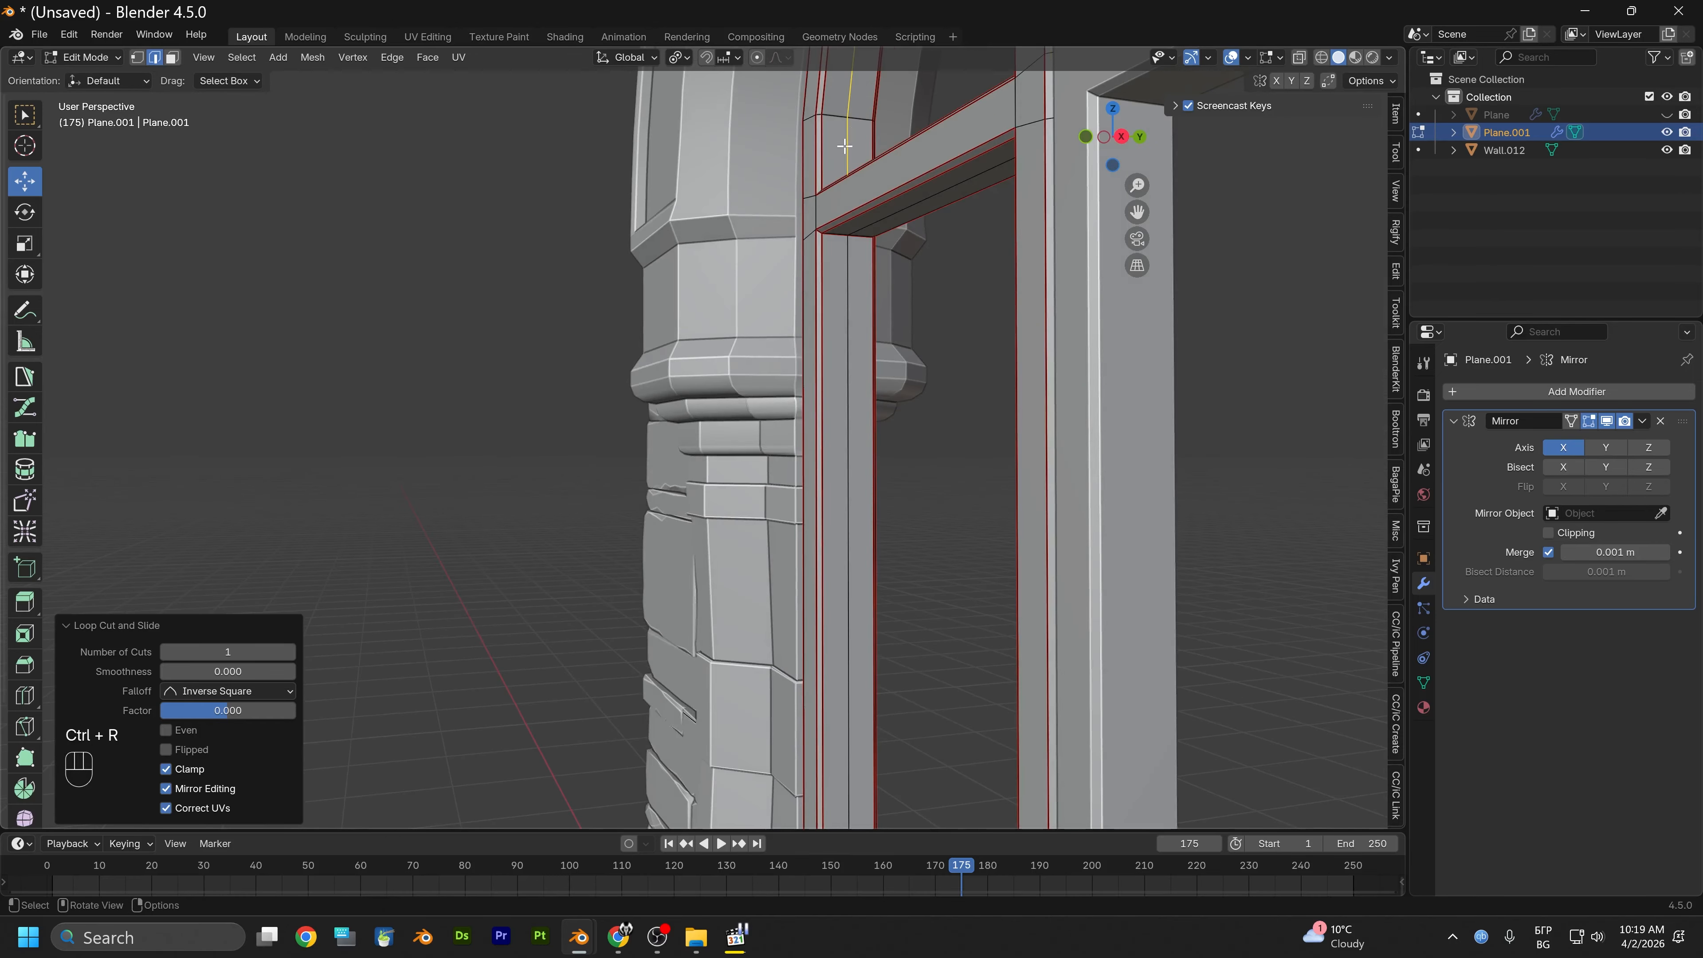
alt+drag(852, 258, 870, 381)
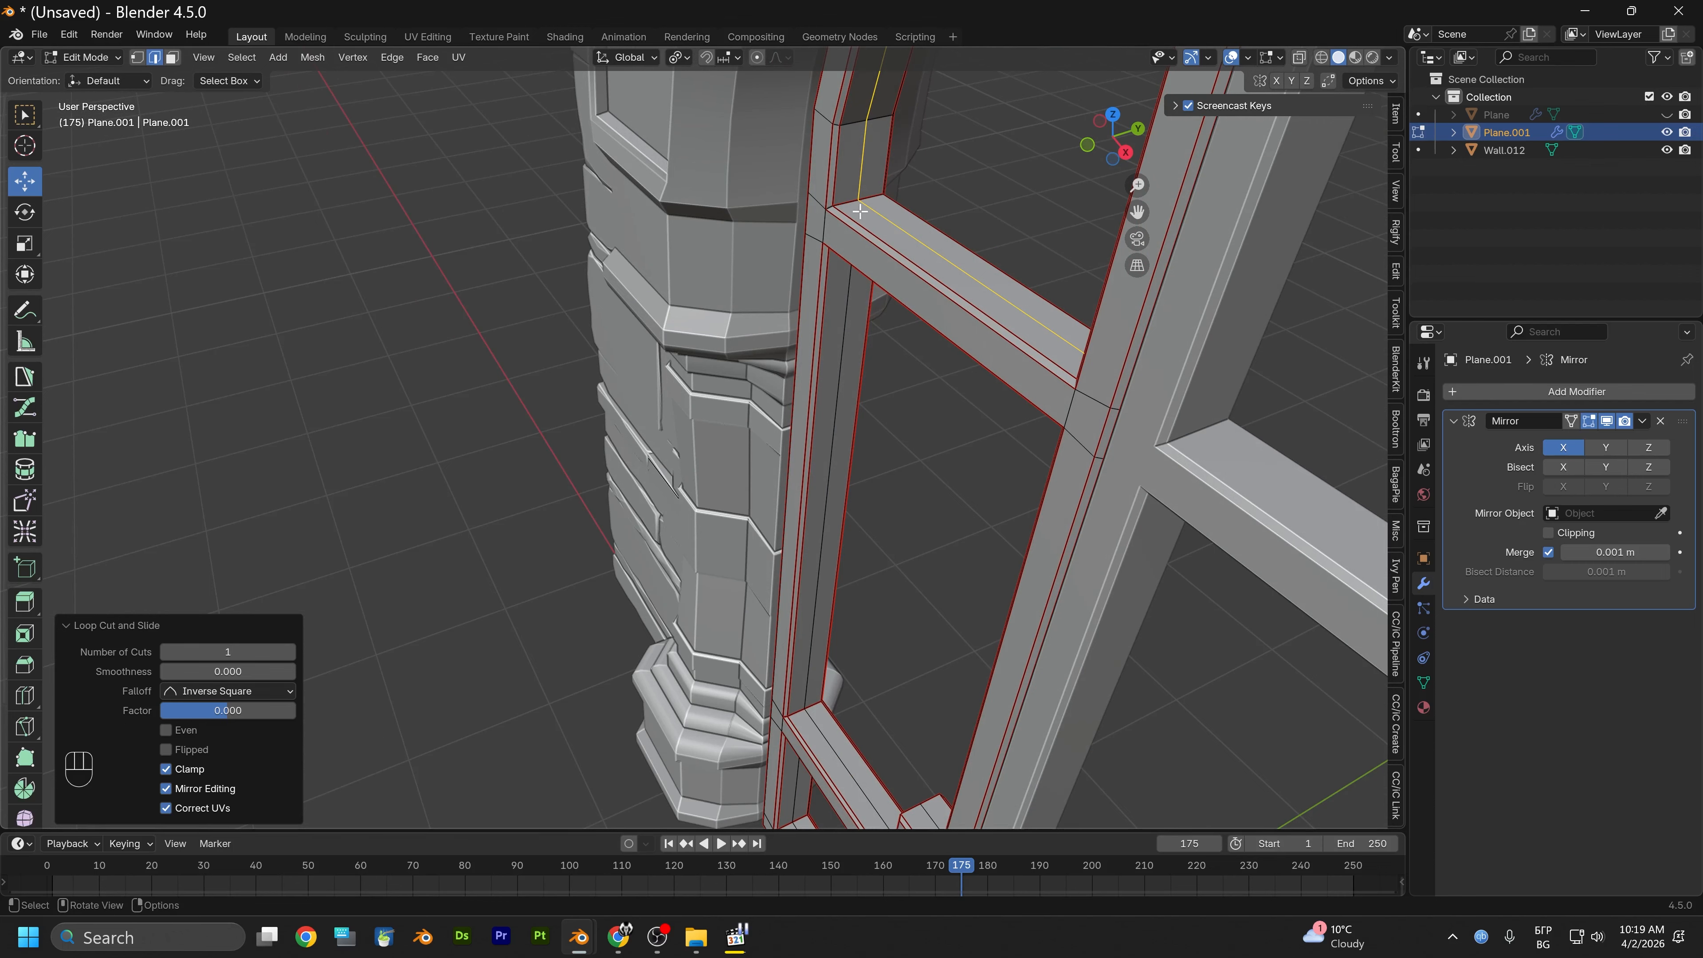
Add the middle and lower openings' centre loops to the selection and bevel all three with 0.0667 m width and 1 segment
alt+shift+click(848, 316)
alt+middle_drag(867, 373, 947, 27)
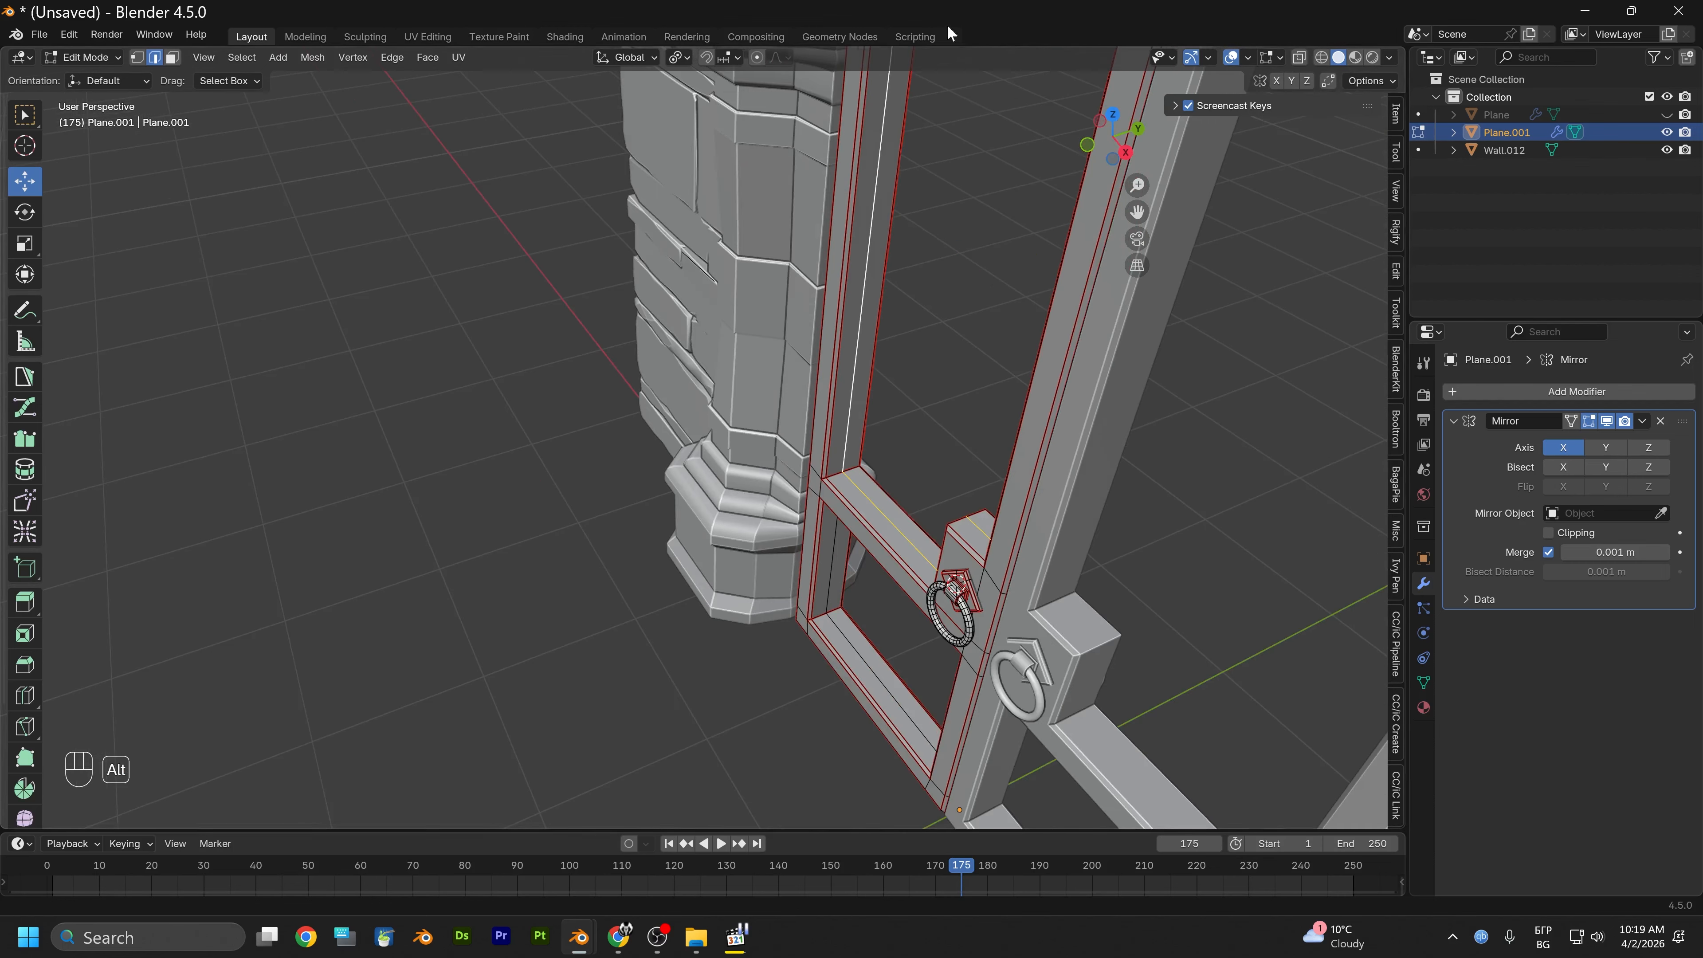
alt+shift+click(848, 519)
alt+drag(847, 520, 903, 320)
key(ctrl+b)
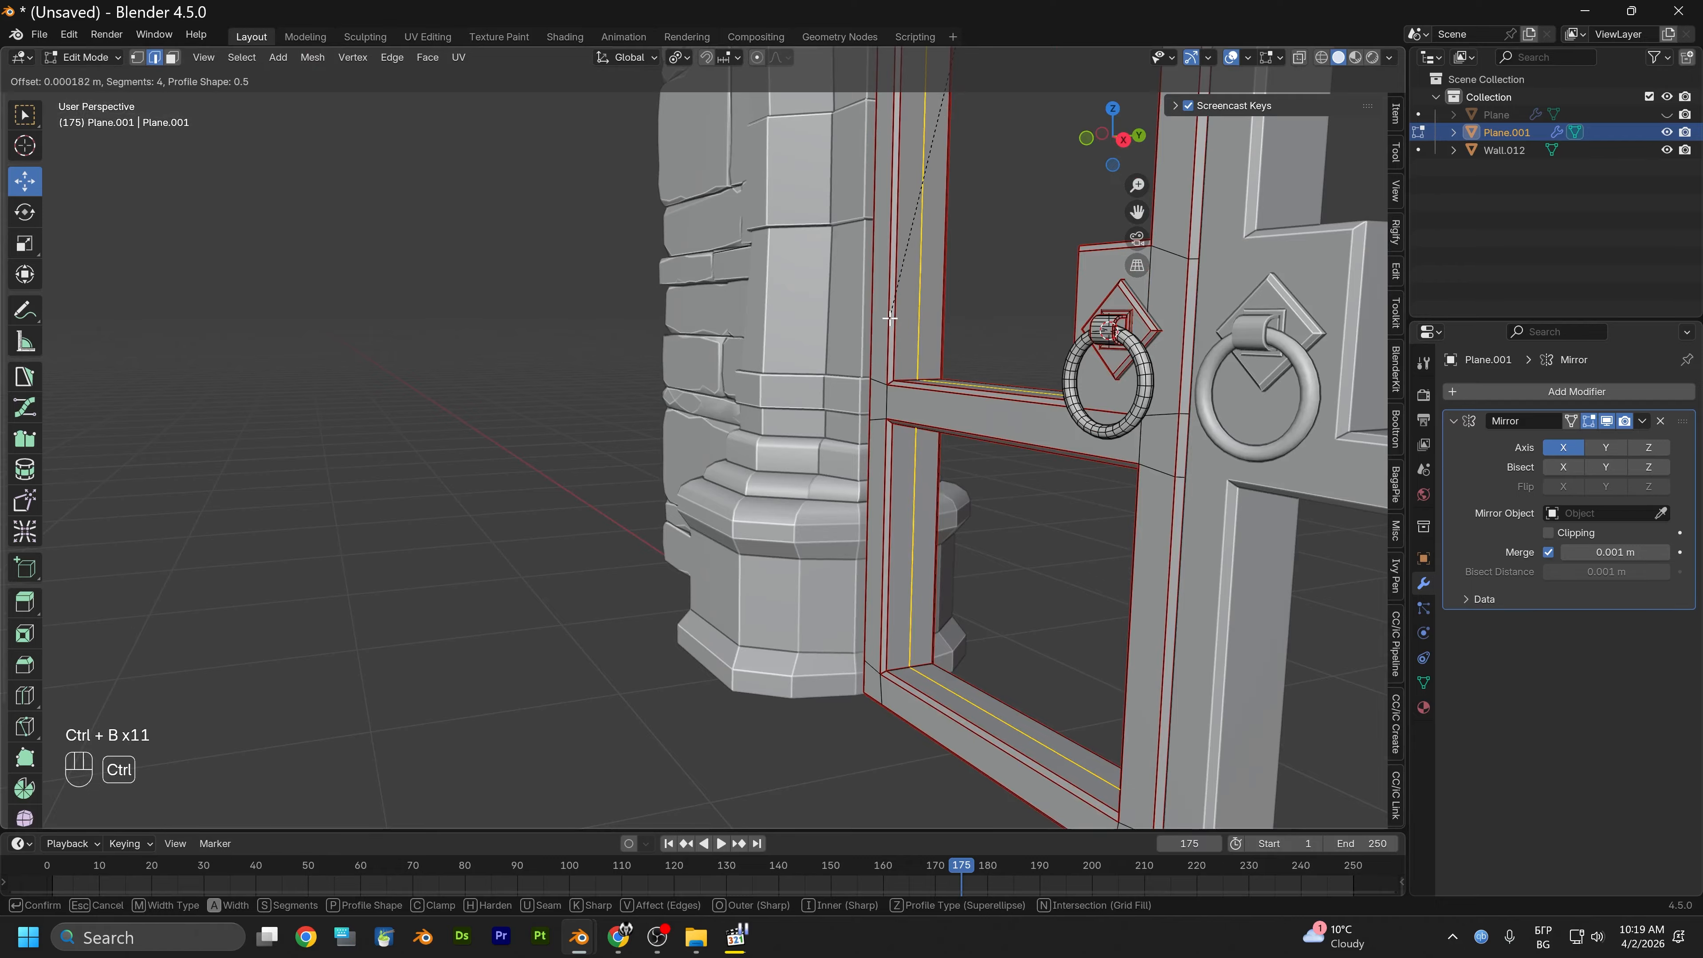
click(863, 323)
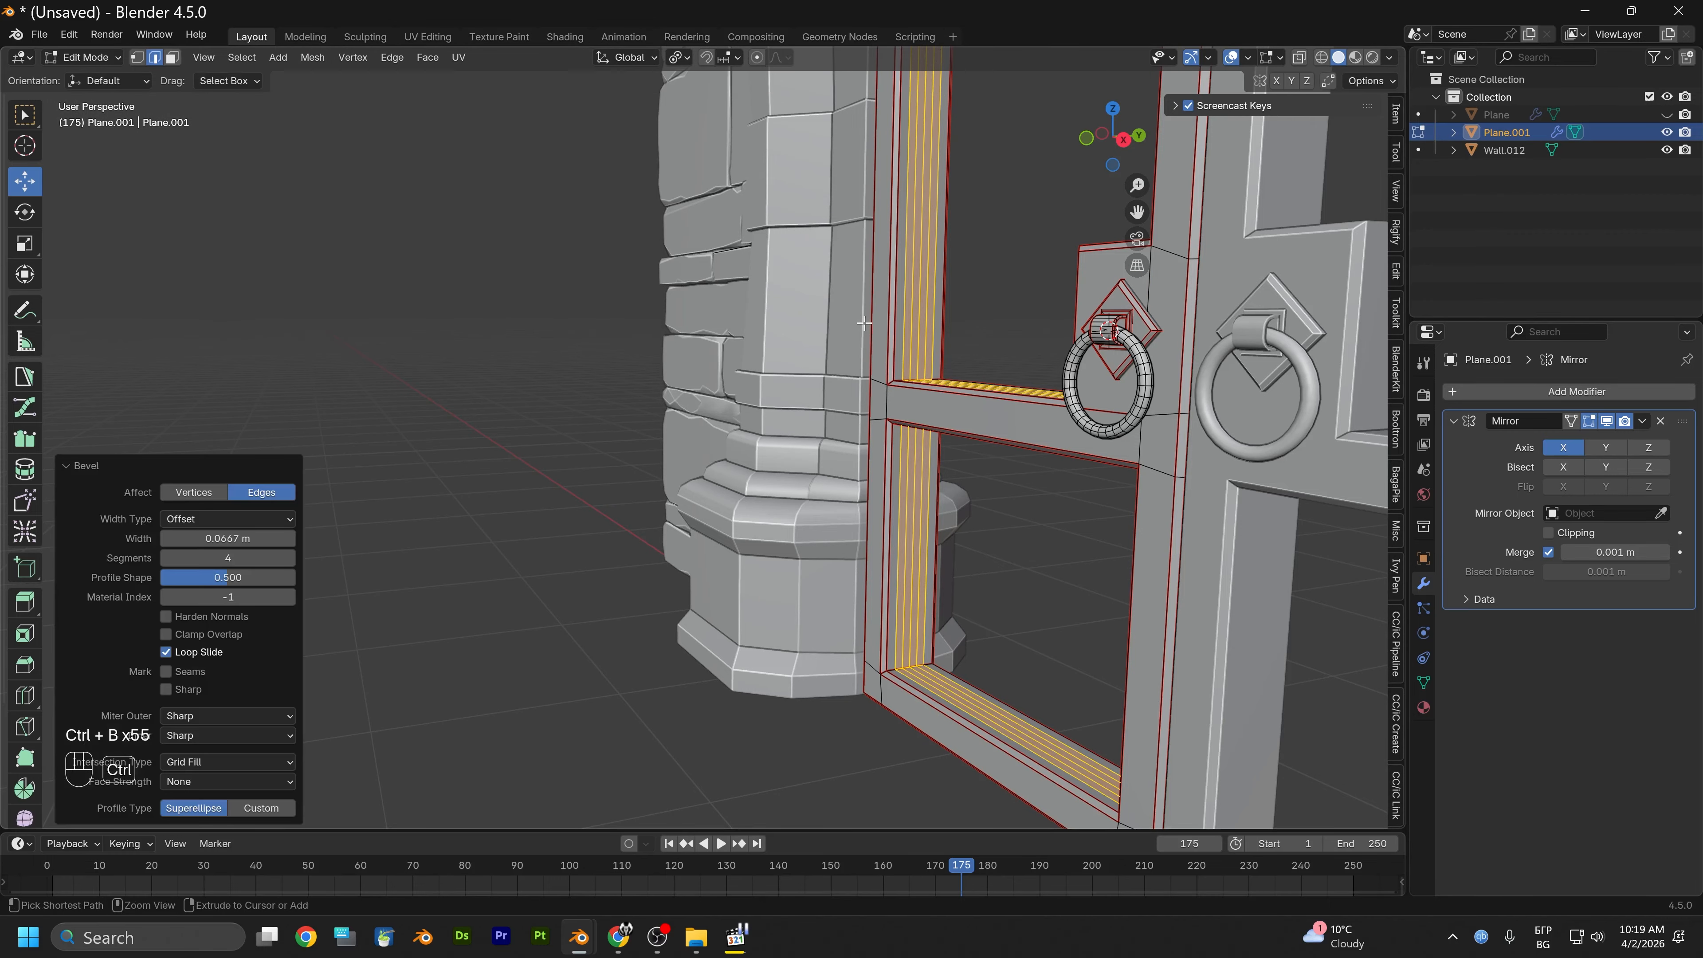
click(166, 558)
click(166, 558)
click(166, 557)
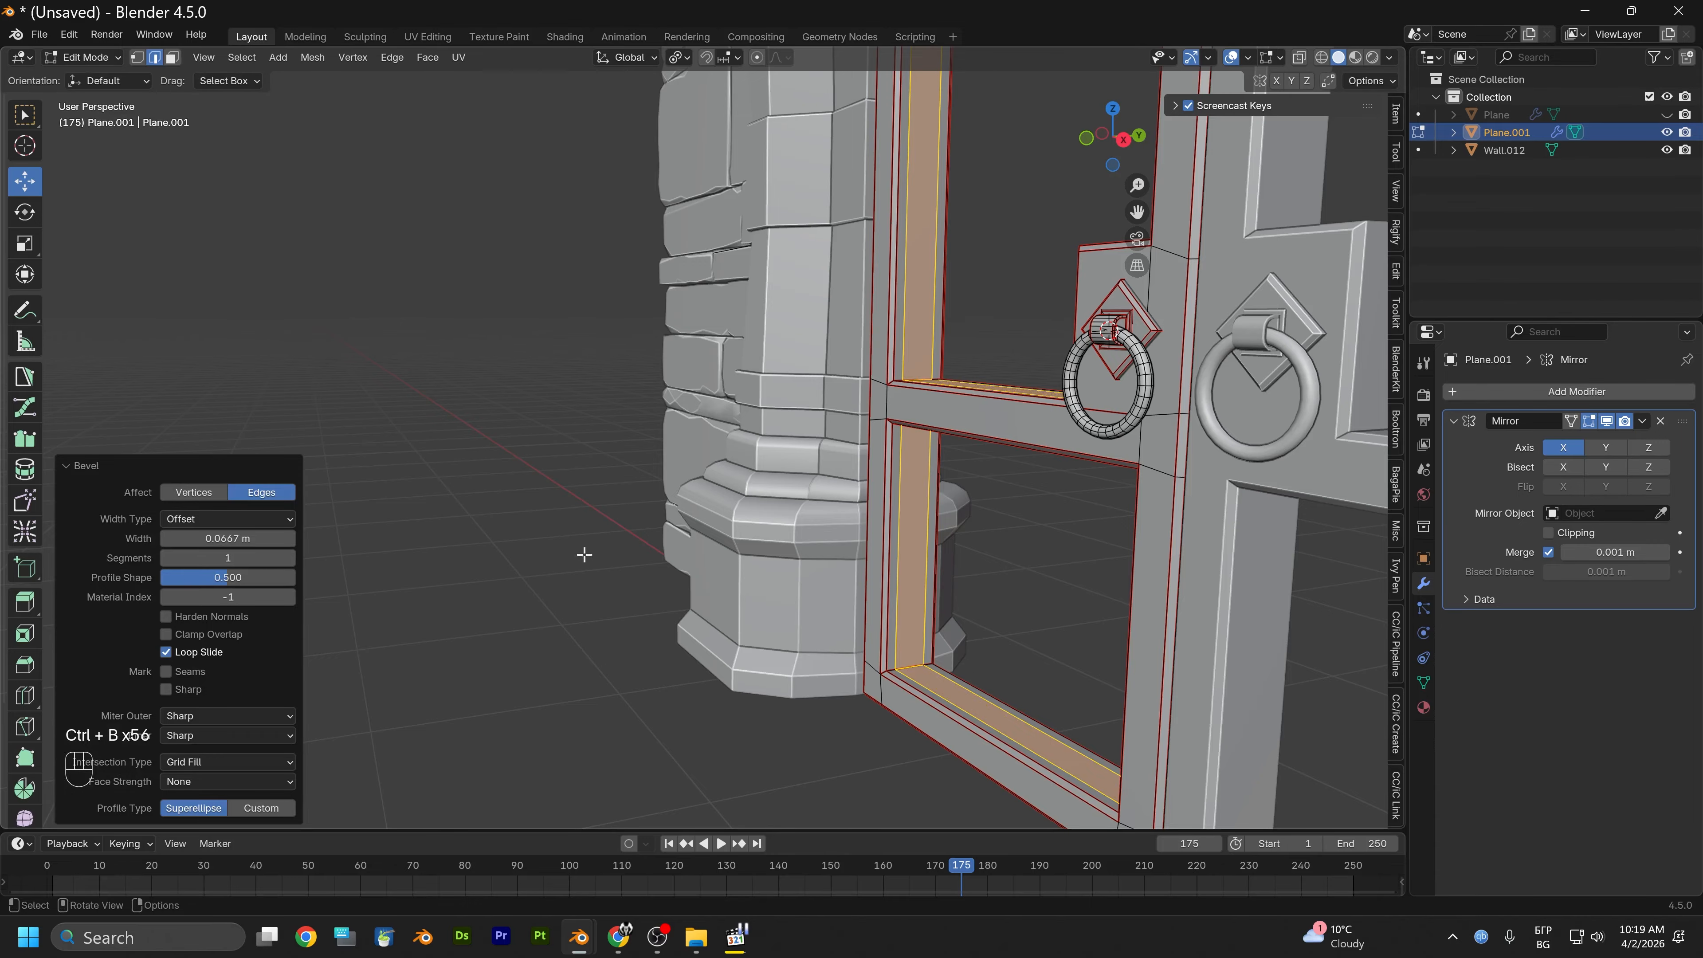
Switch to face select mode and delete the bevelled face strips inside the three openings
middle_drag(729, 483, 819, 526)
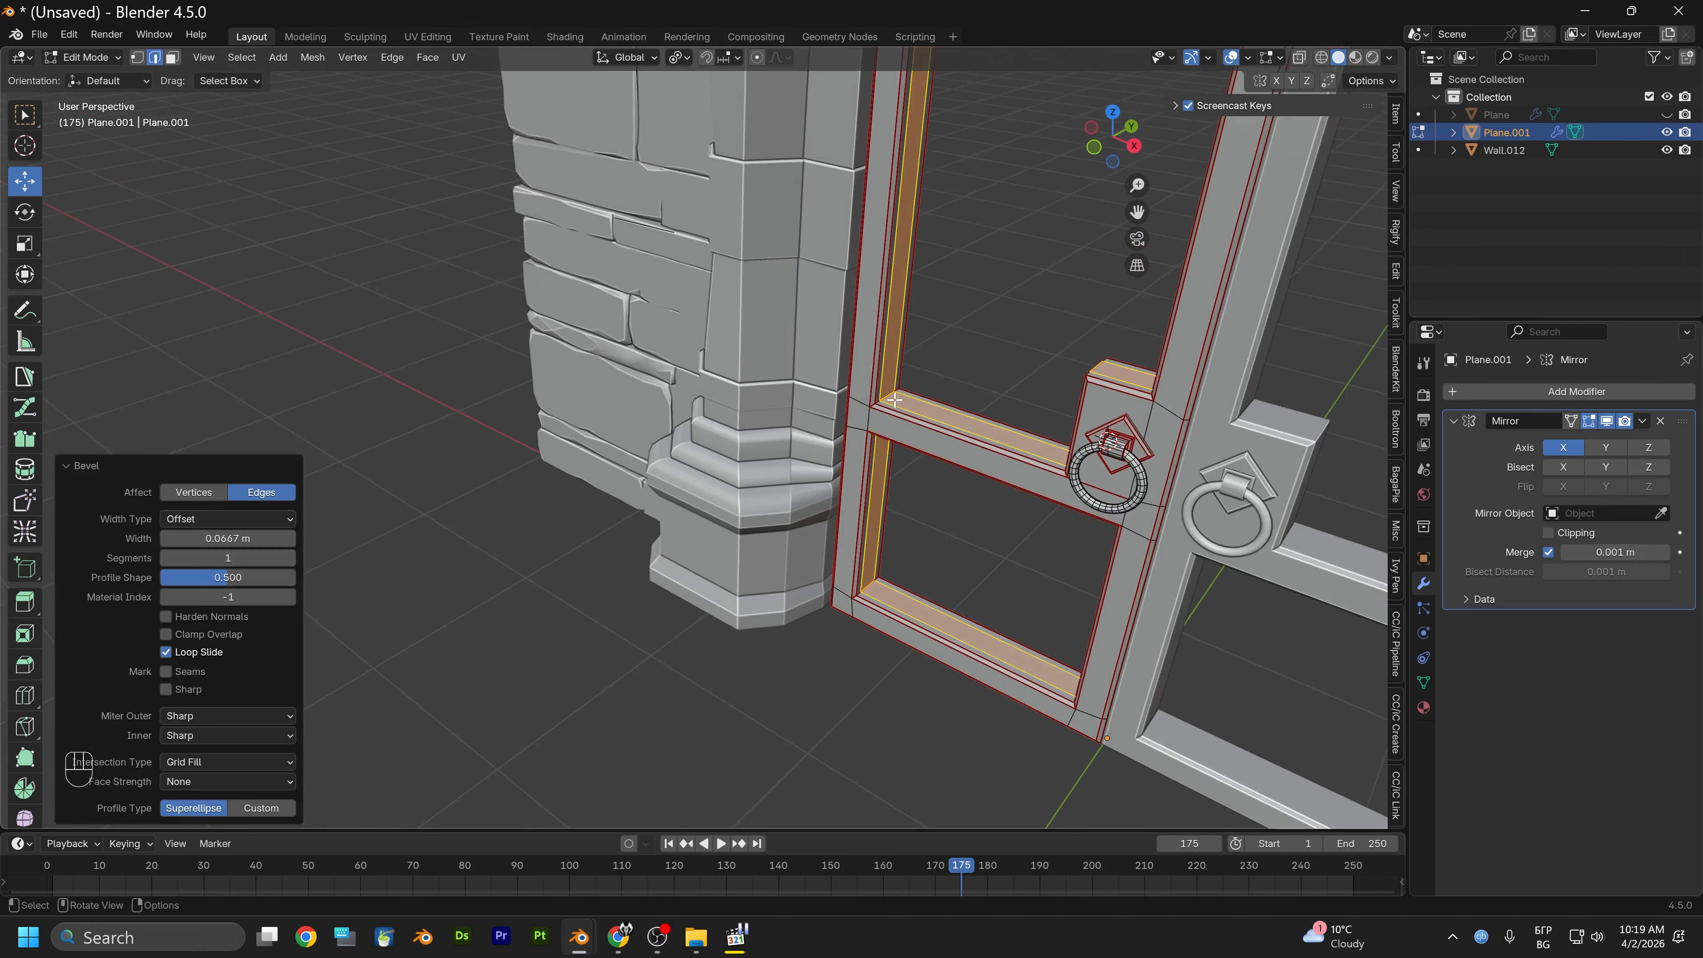
click(173, 59)
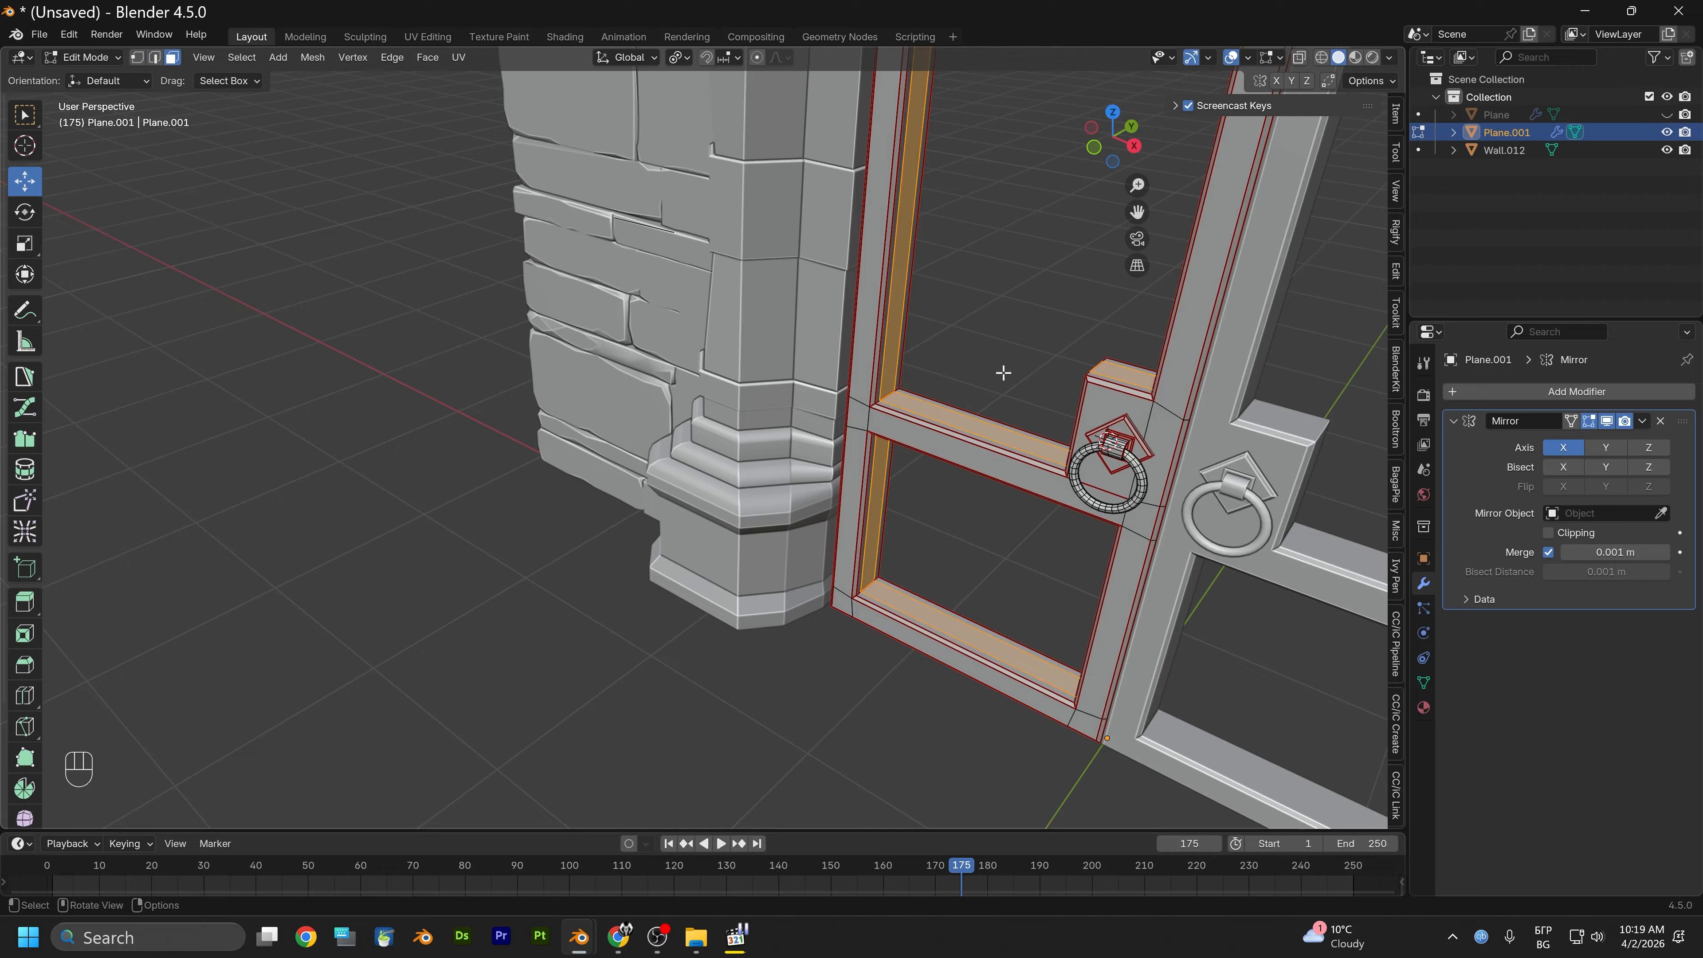
right_click(910, 406)
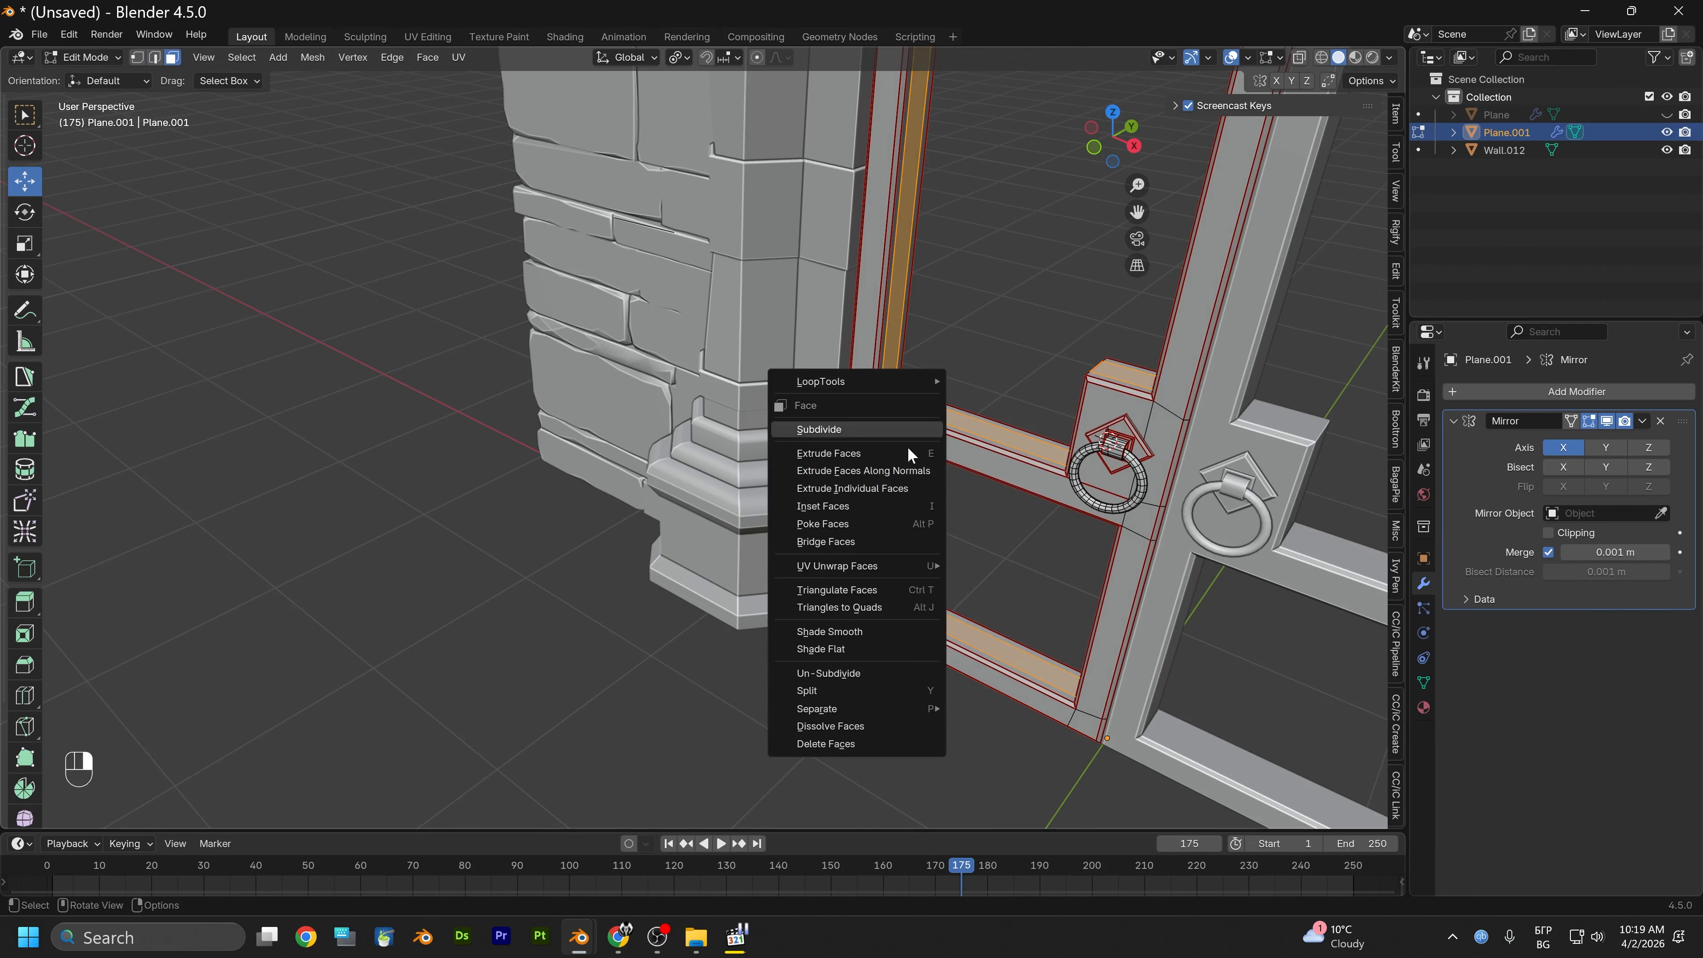
click(834, 742)
Switch to edge select mode and select the front open edge loops inside the frame's lower and middle openings
middle_drag(970, 641, 846, 664)
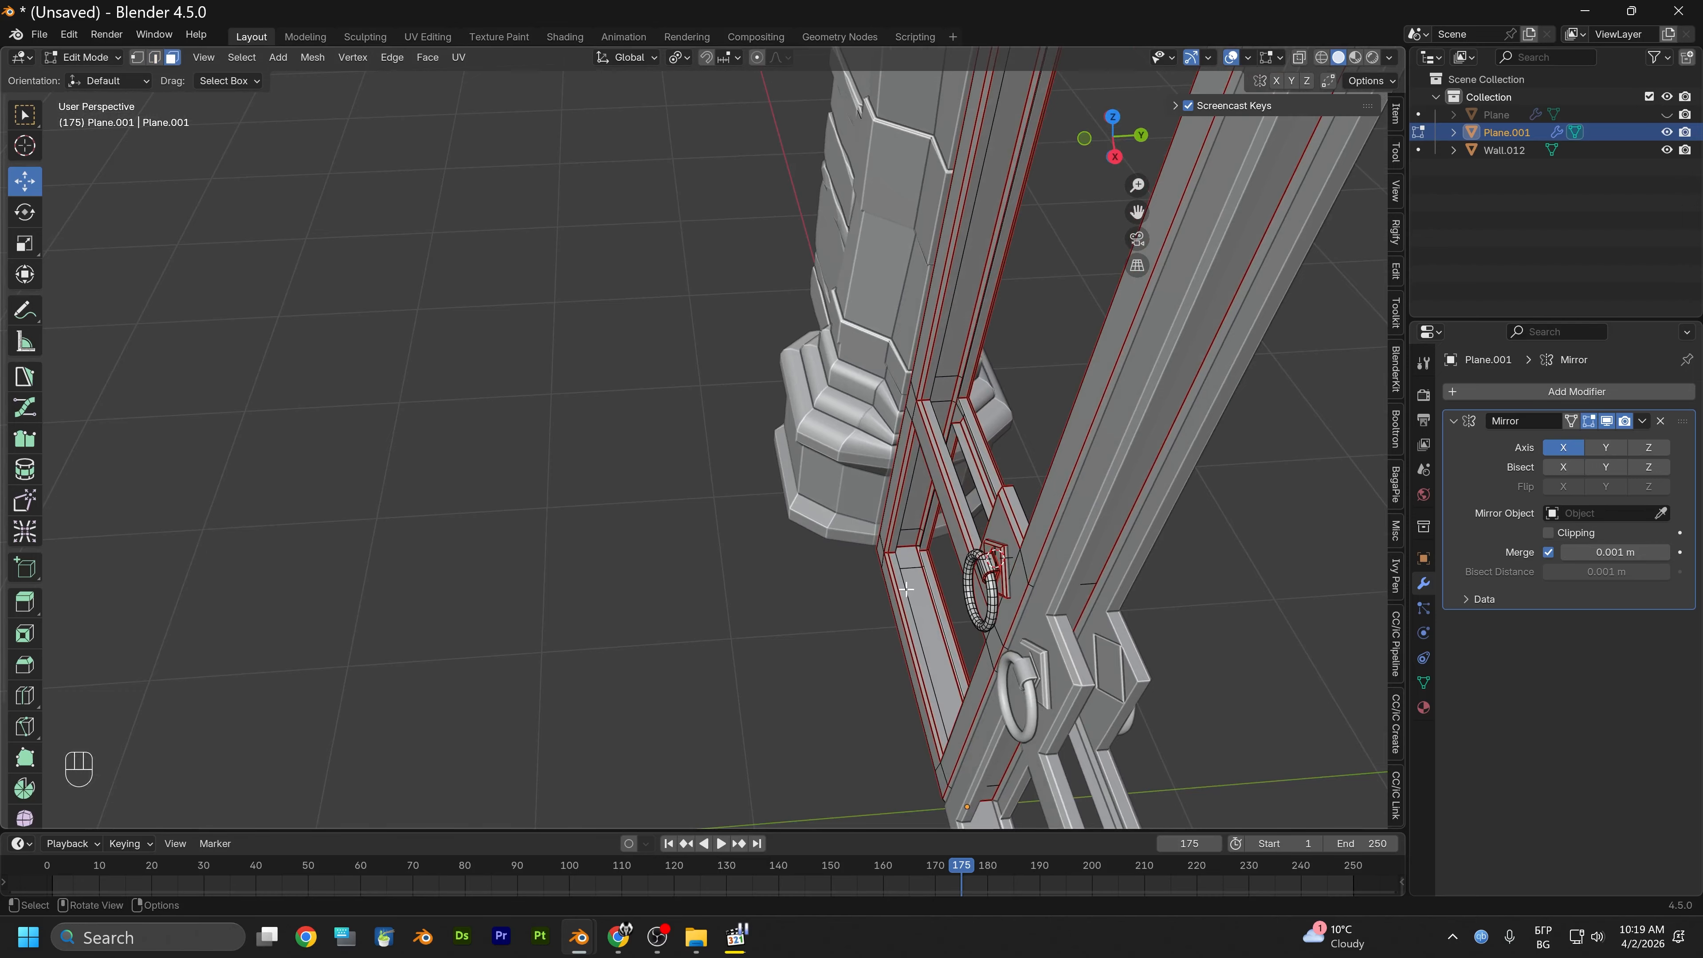
middle_drag(906, 588, 884, 458)
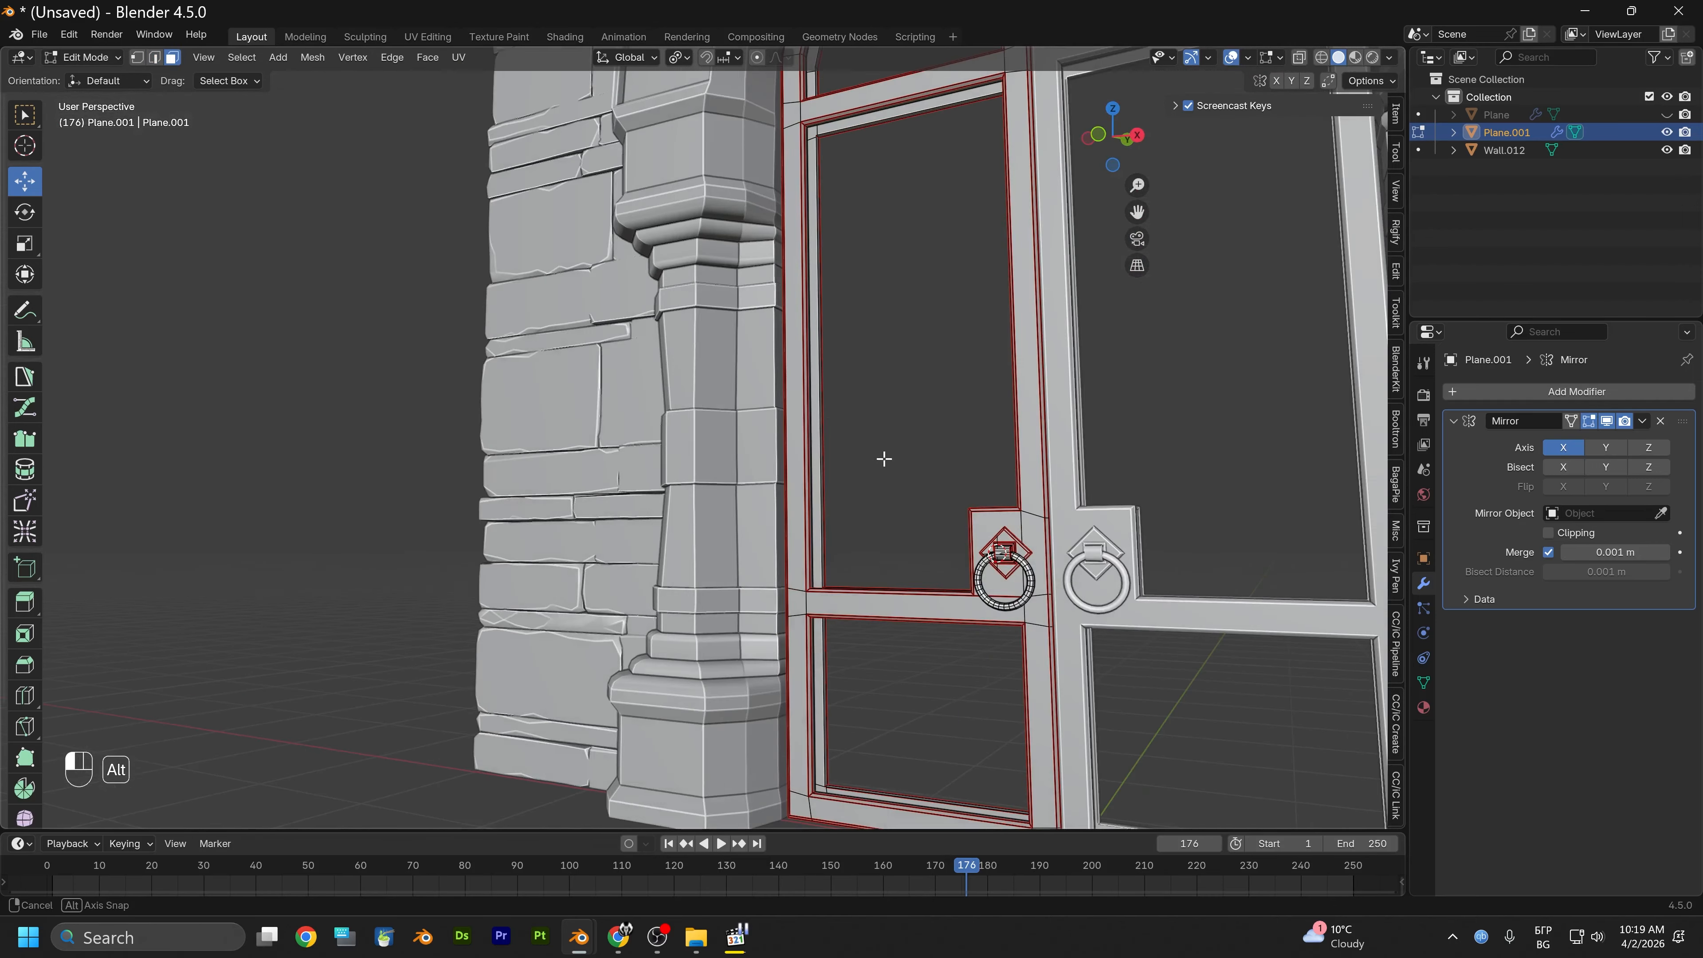
alt+shift+drag(882, 662, 802, 429)
alt+drag(801, 429, 787, 657)
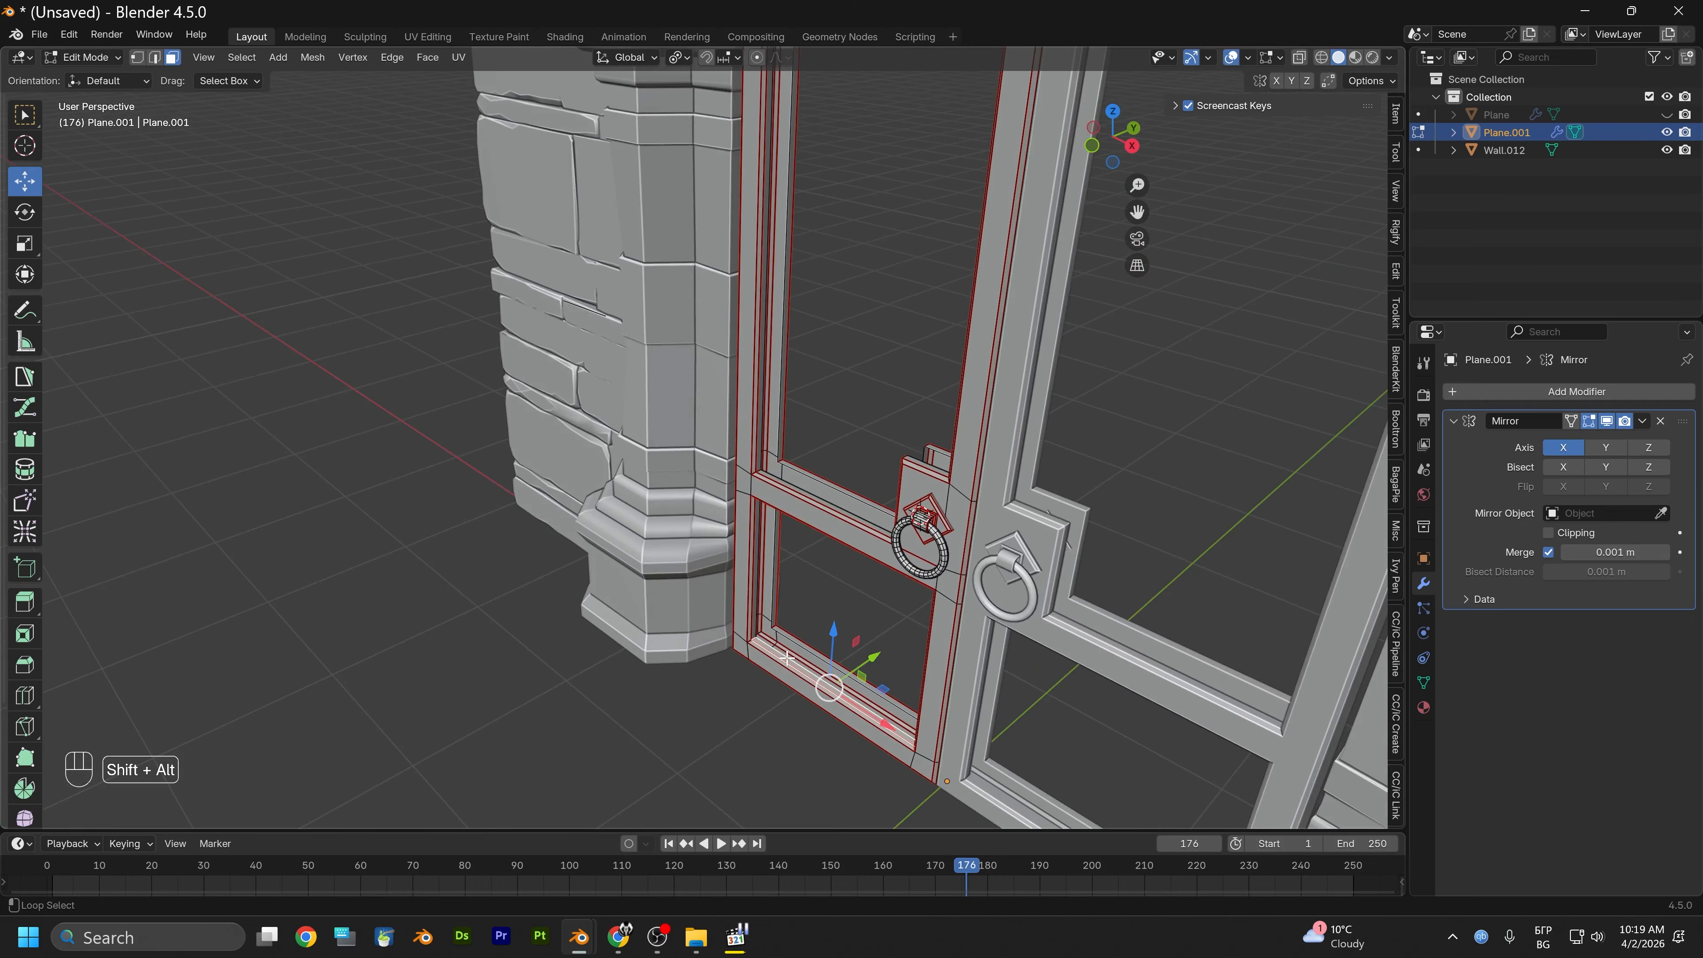
scroll(641, 615, up, 5)
click(152, 61)
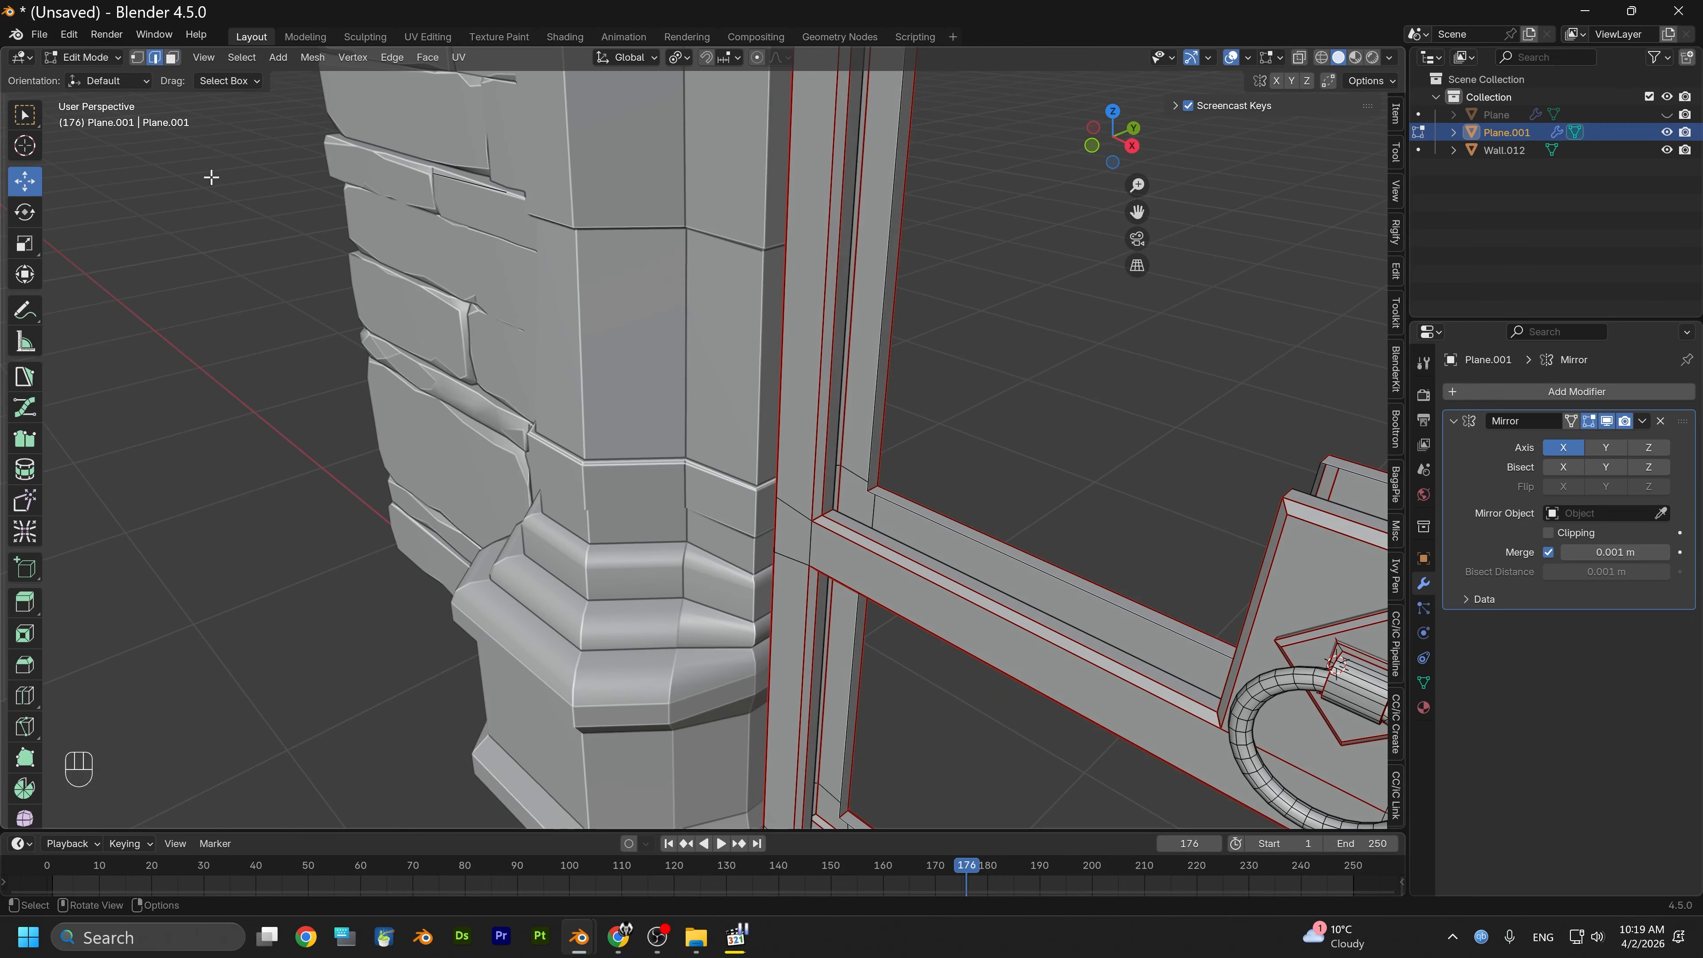
alt+drag(209, 171, 394, 159)
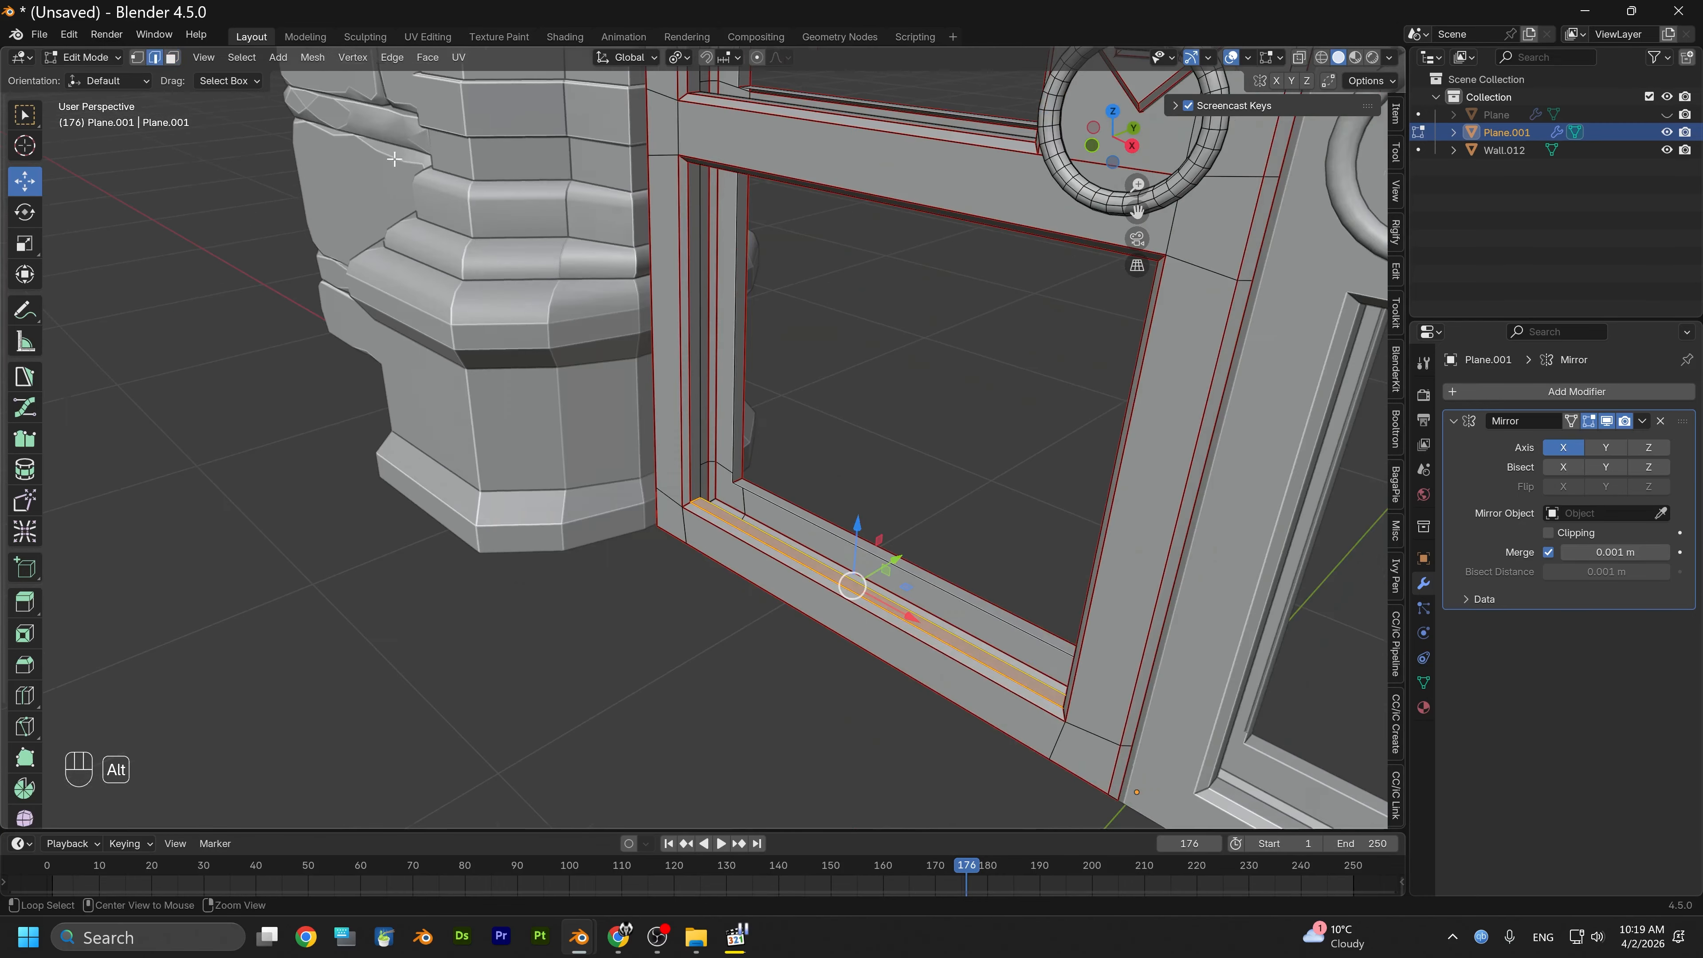
alt+shift+click(714, 510)
alt+middle_drag(697, 301, 681, 484)
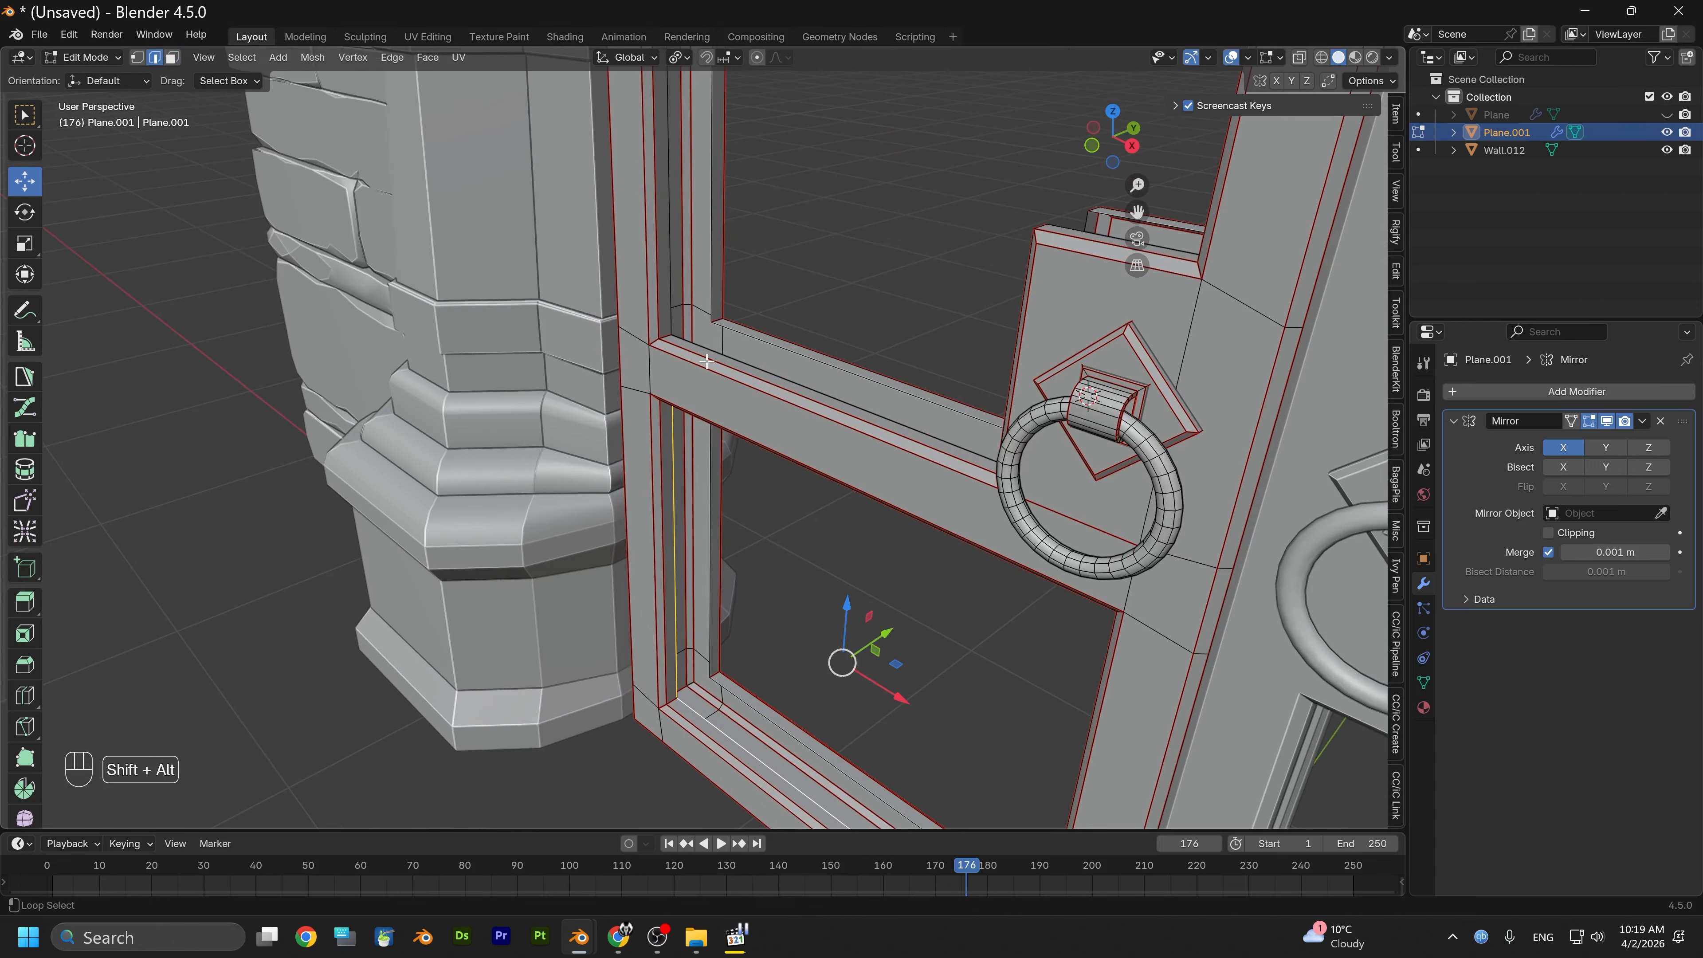
alt+shift+click(702, 347)
Add the upper arched opening's front edge loop to the selection and fill all three loops with faces
scroll(711, 373, down, 5)
alt+middle_drag(710, 365, 716, 479)
alt+middle_drag(749, 248, 742, 681)
alt+shift+click(727, 282)
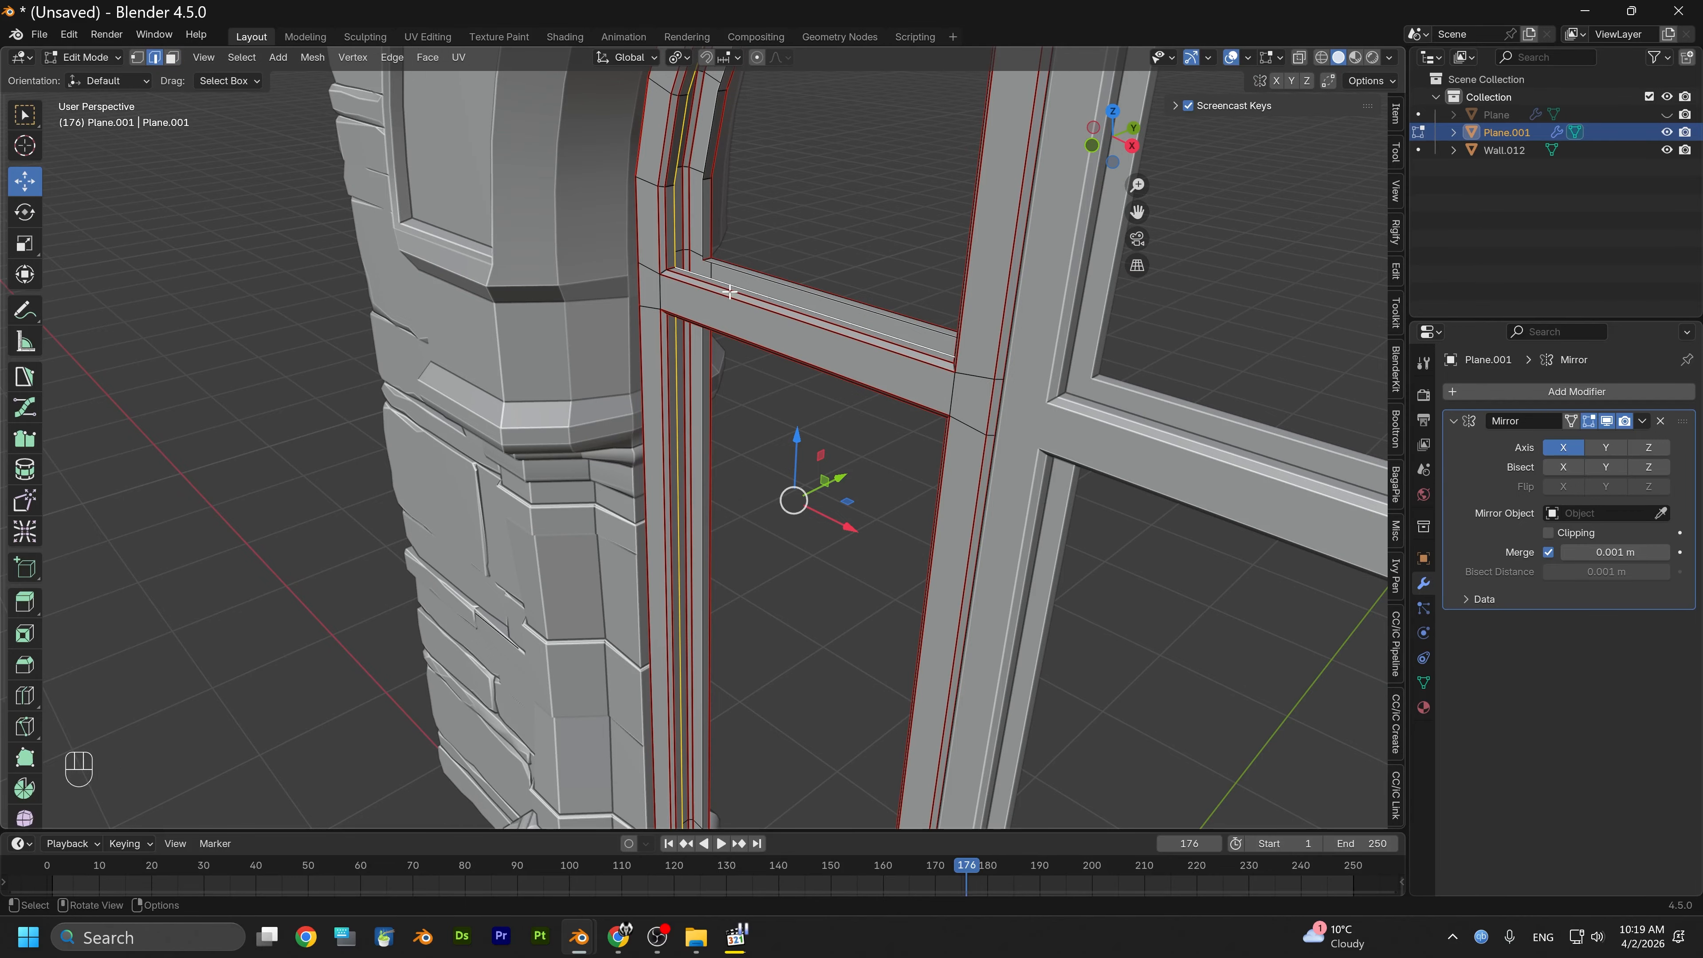
key(f)
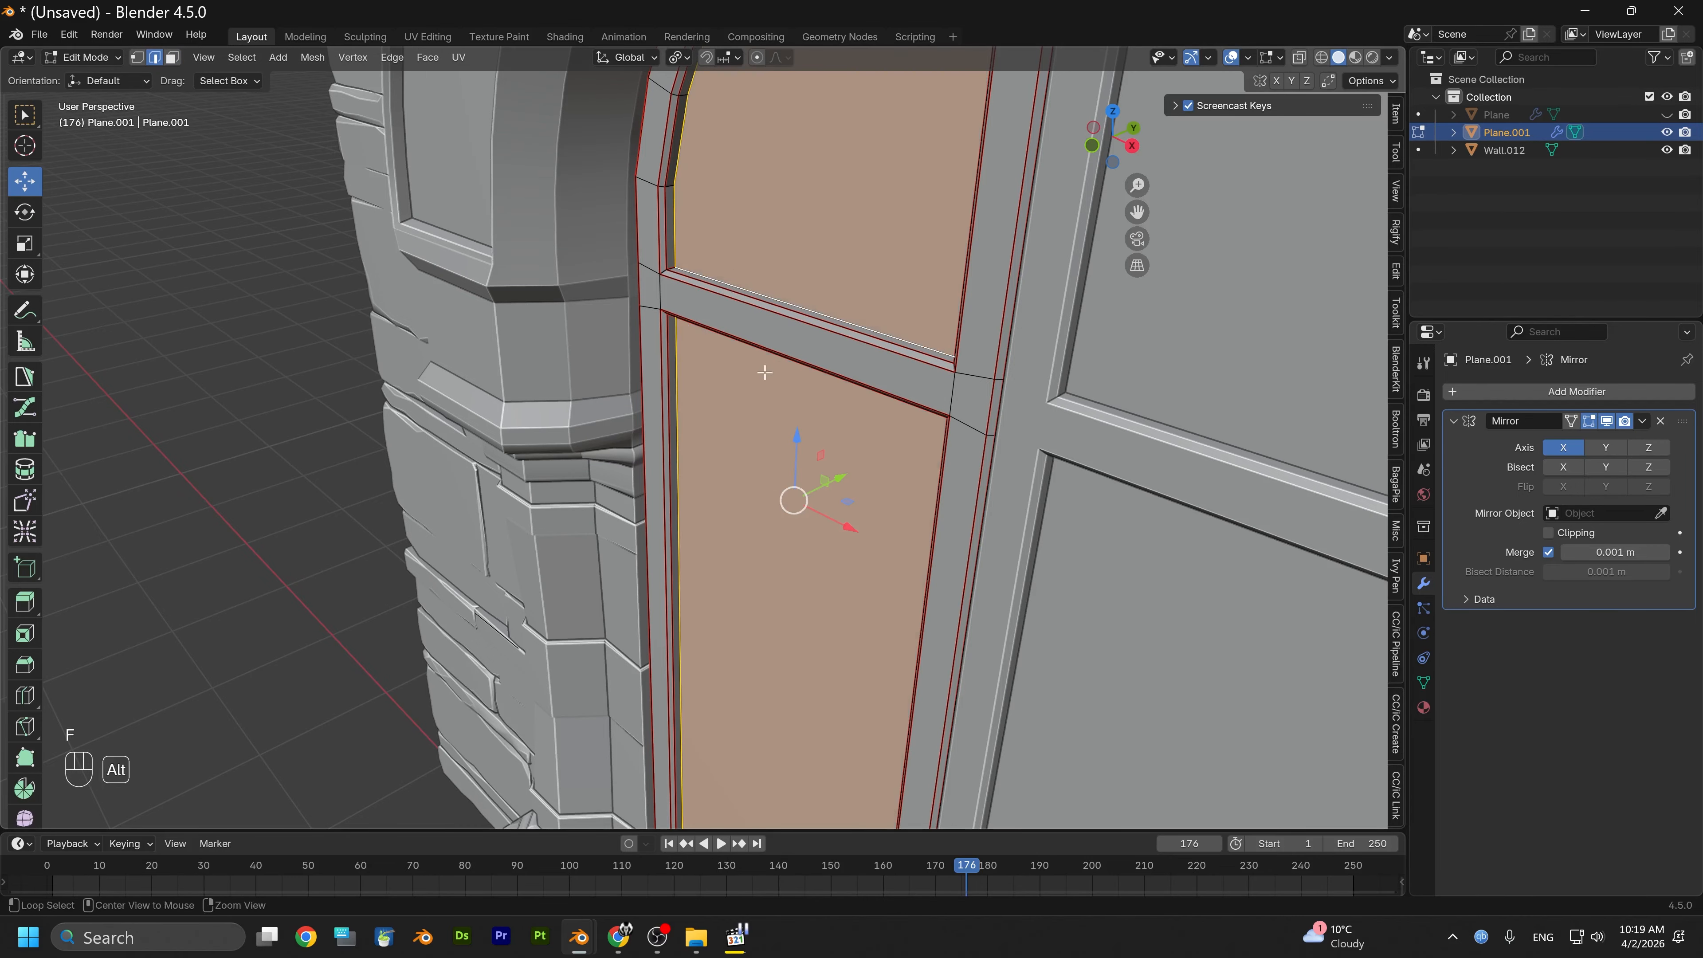
Select the remaining open edge loop inside the lower opening on the back side of the door
middle_drag(760, 373, 703, 171)
middle_drag(697, 376, 718, 453)
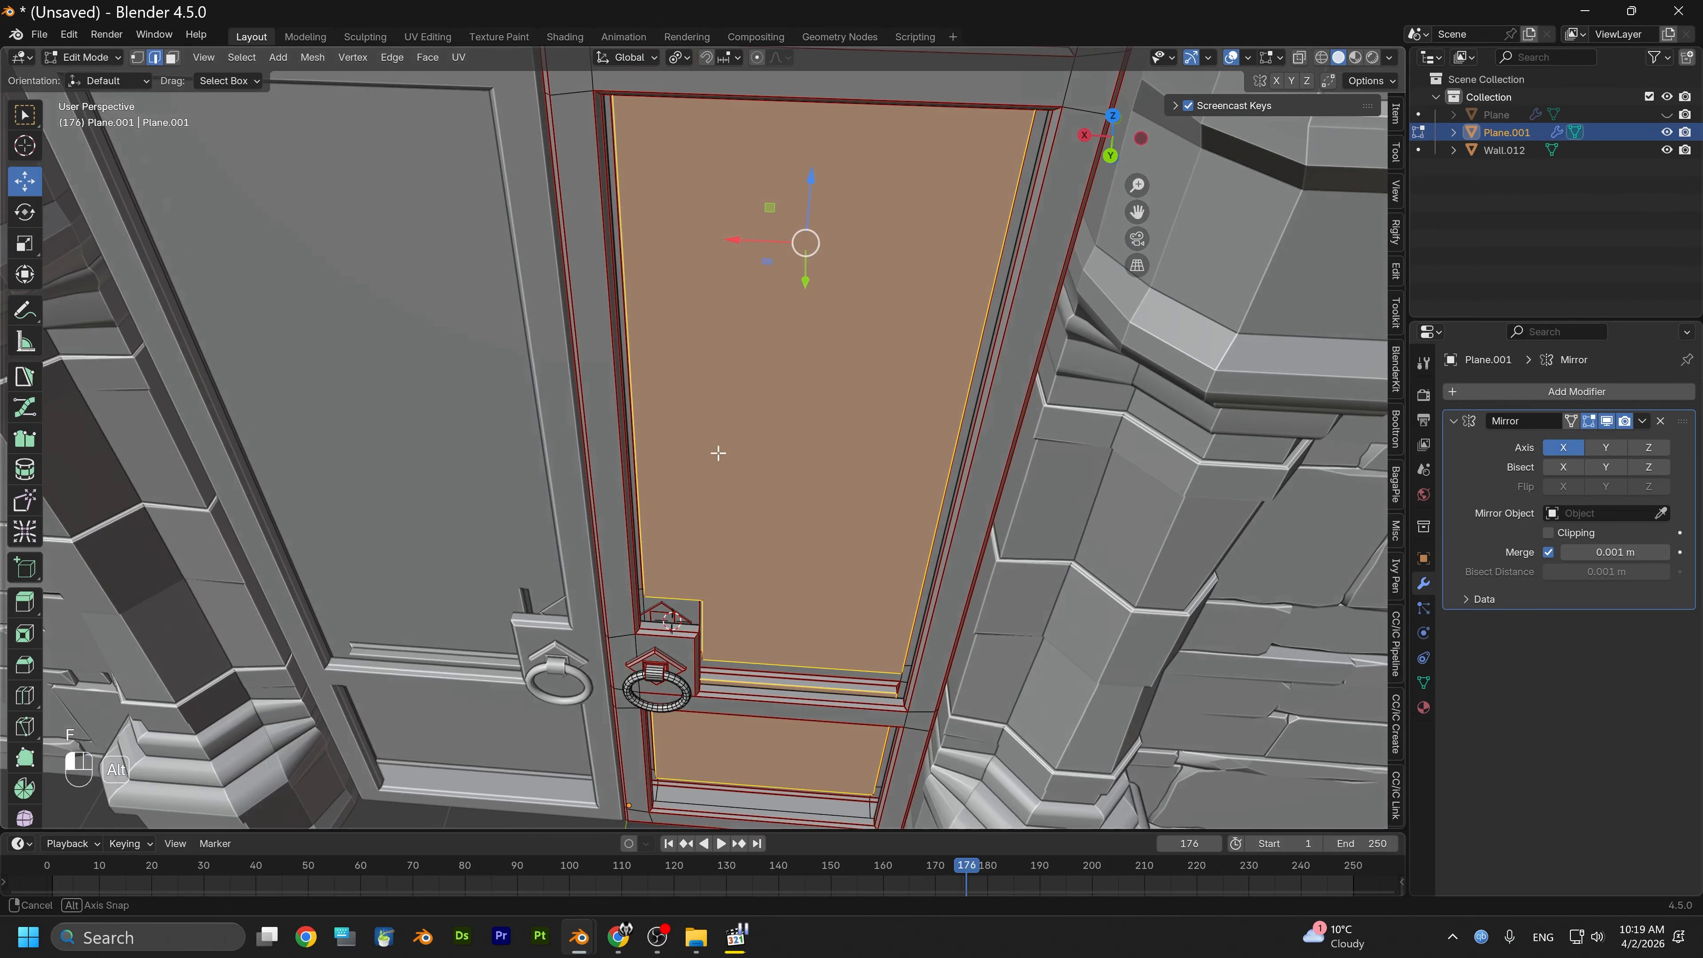
alt+middle_drag(798, 567, 795, 288)
scroll(763, 462, up, 4)
alt+middle_drag(823, 498, 829, 248)
middle_drag(846, 329, 869, 404)
alt+shift+click(892, 444)
alt+middle_drag(891, 269, 870, 472)
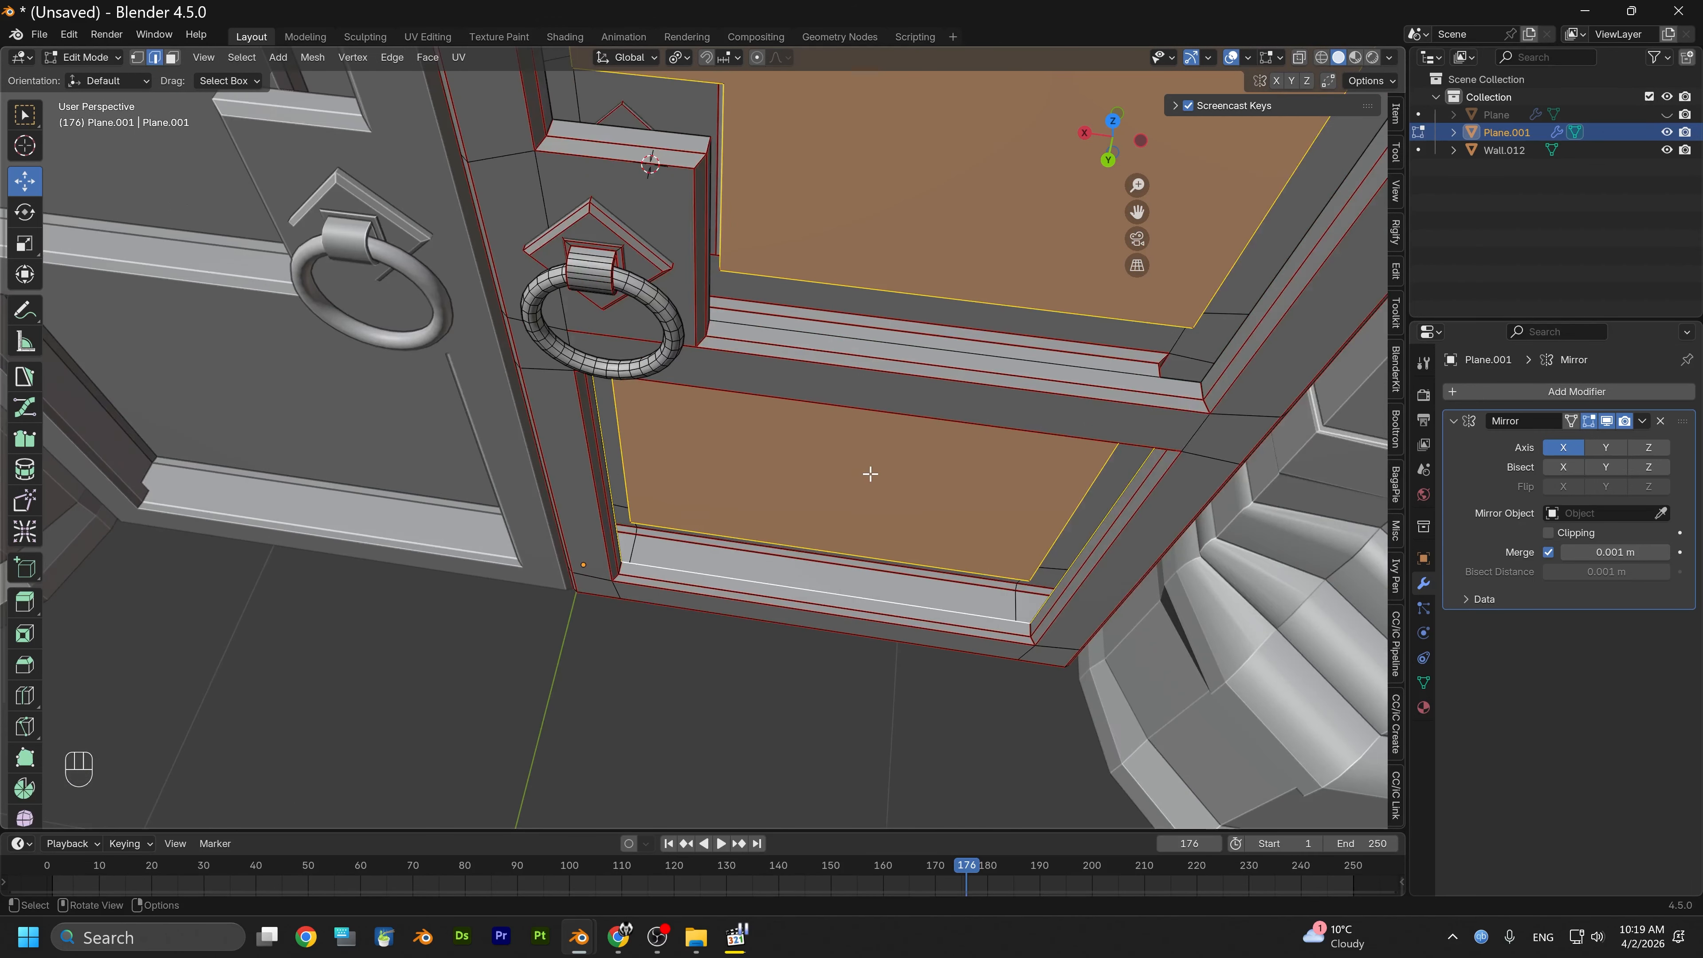
scroll(870, 472, down, 1)
middle_drag(879, 391, 831, 383)
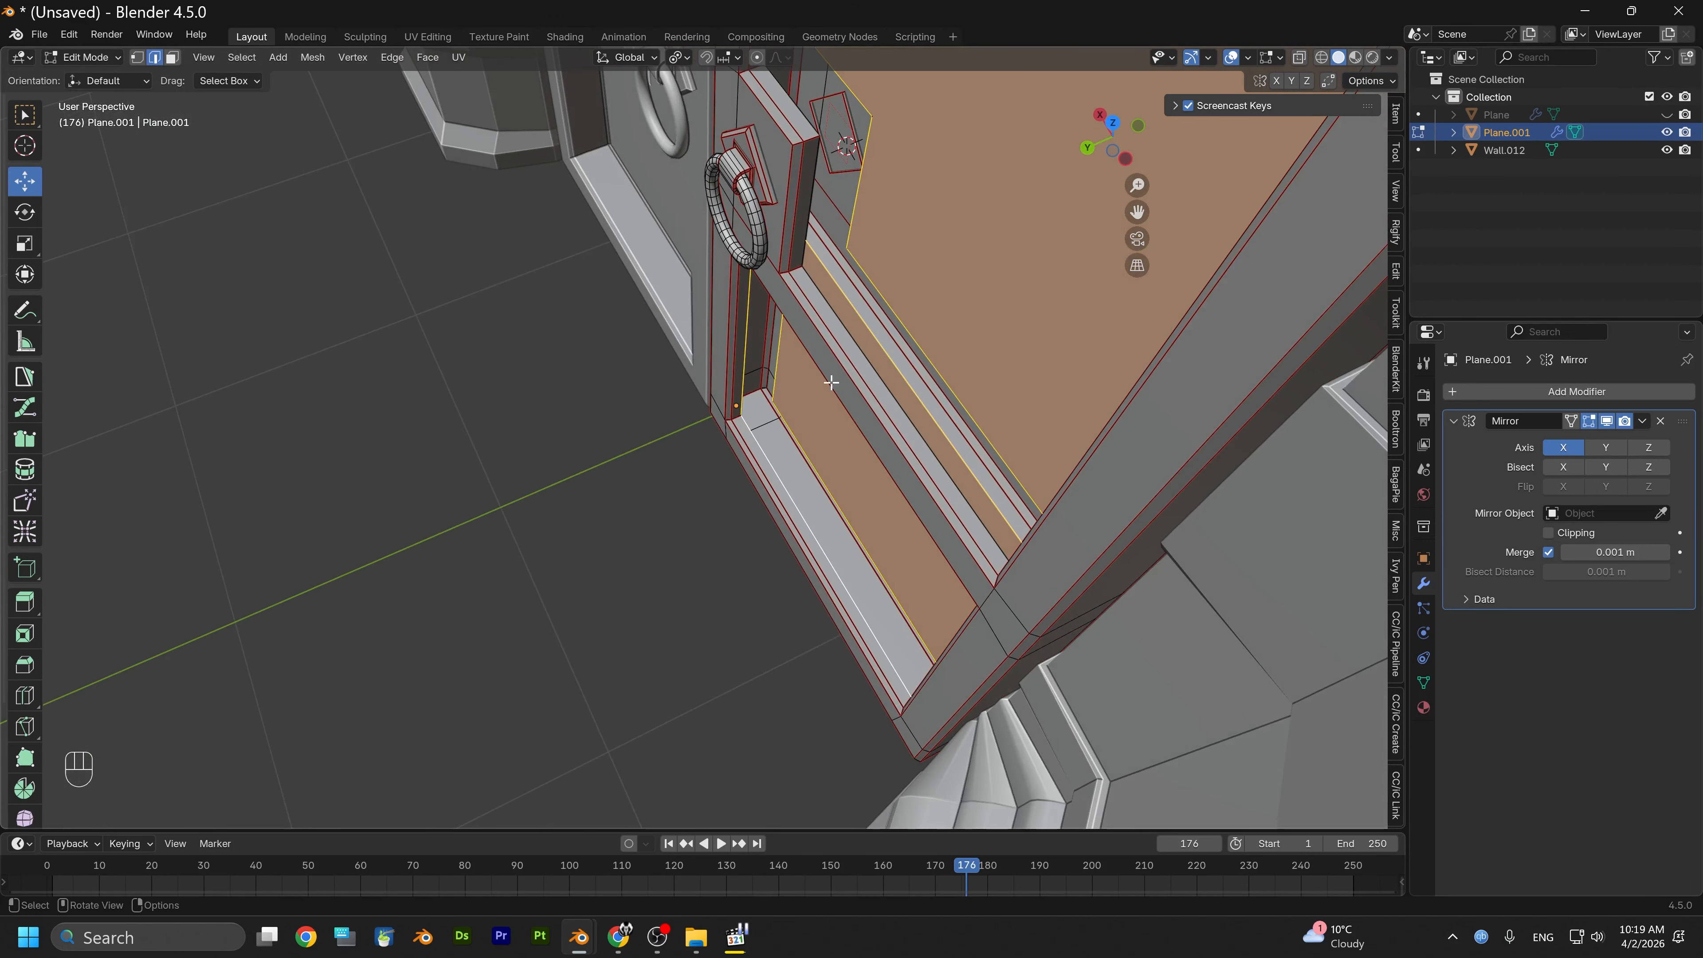
alt+shift+click(769, 466)
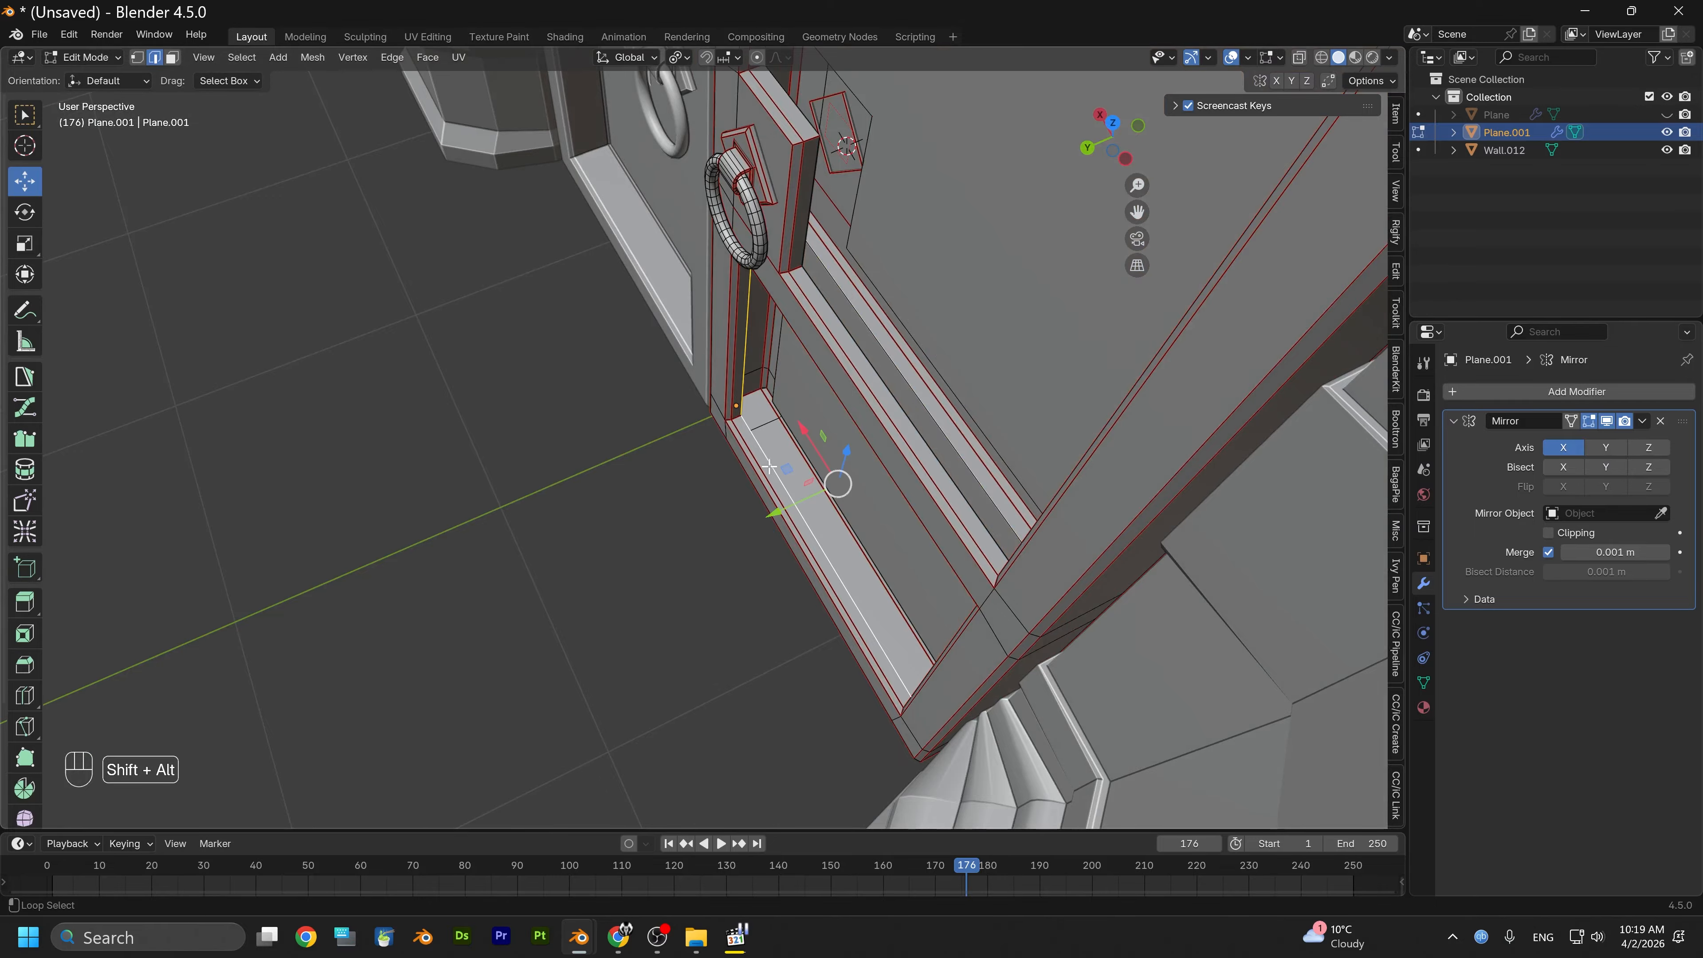
Add the back edge loops of the middle and upper openings and fill all three with faces
alt+shift+click(886, 372)
alt+middle_drag(886, 372, 859, 595)
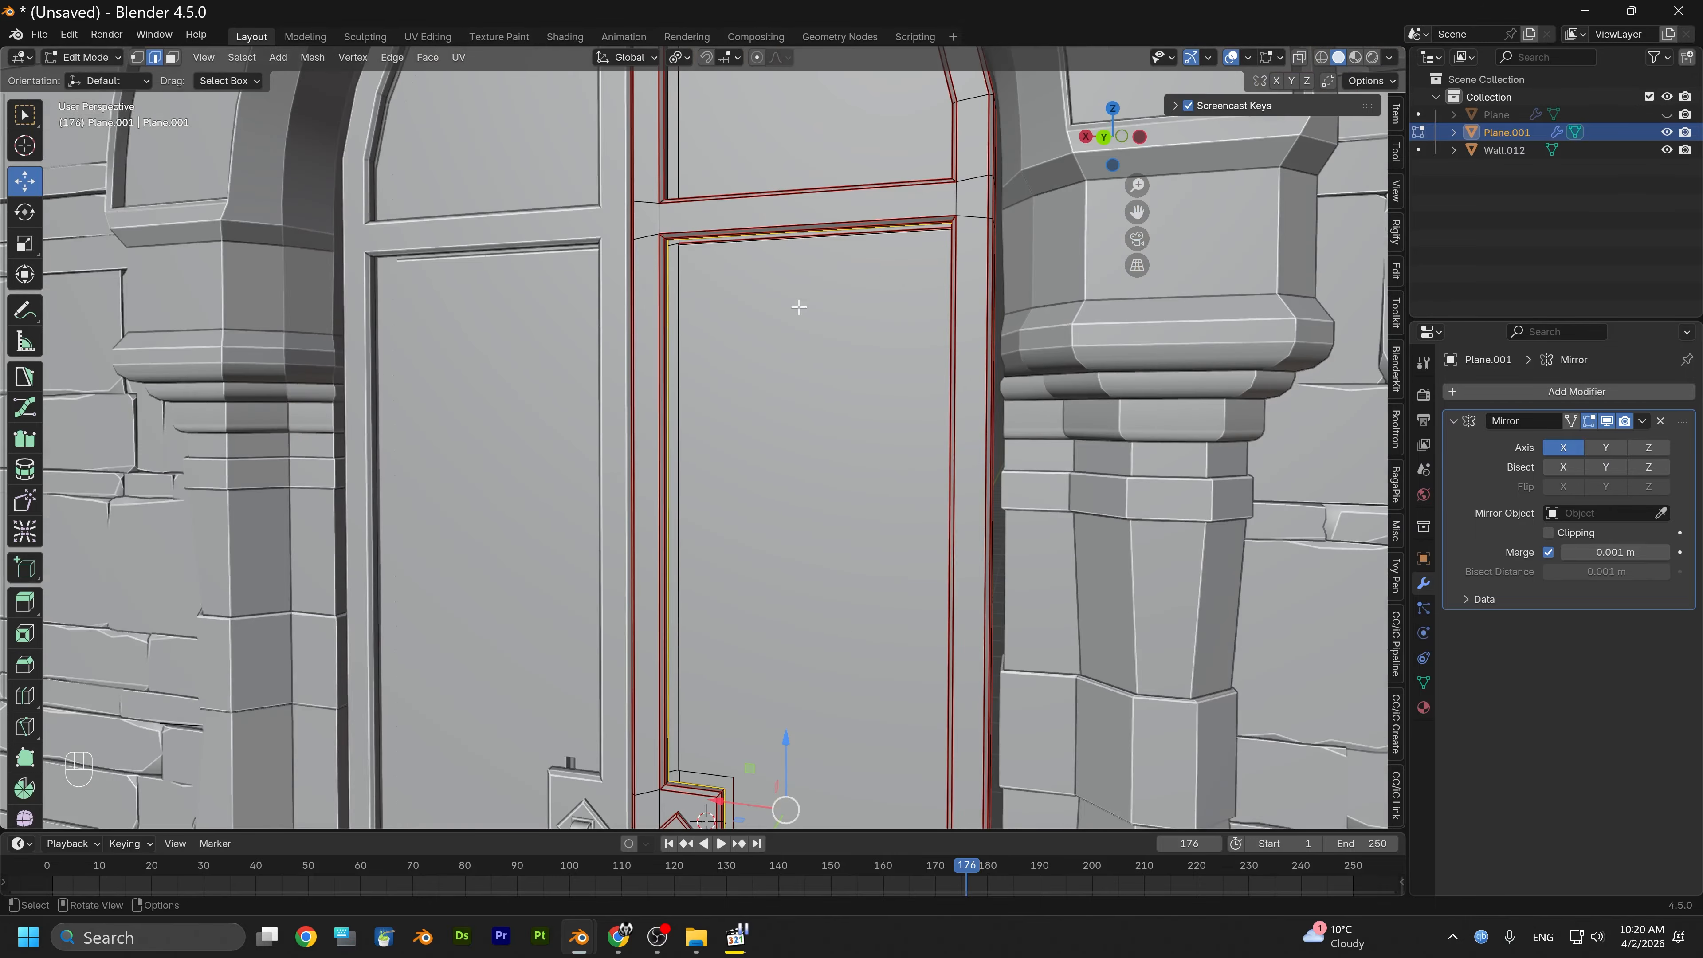
middle_drag(798, 307, 743, 309)
alt+shift+click(754, 220)
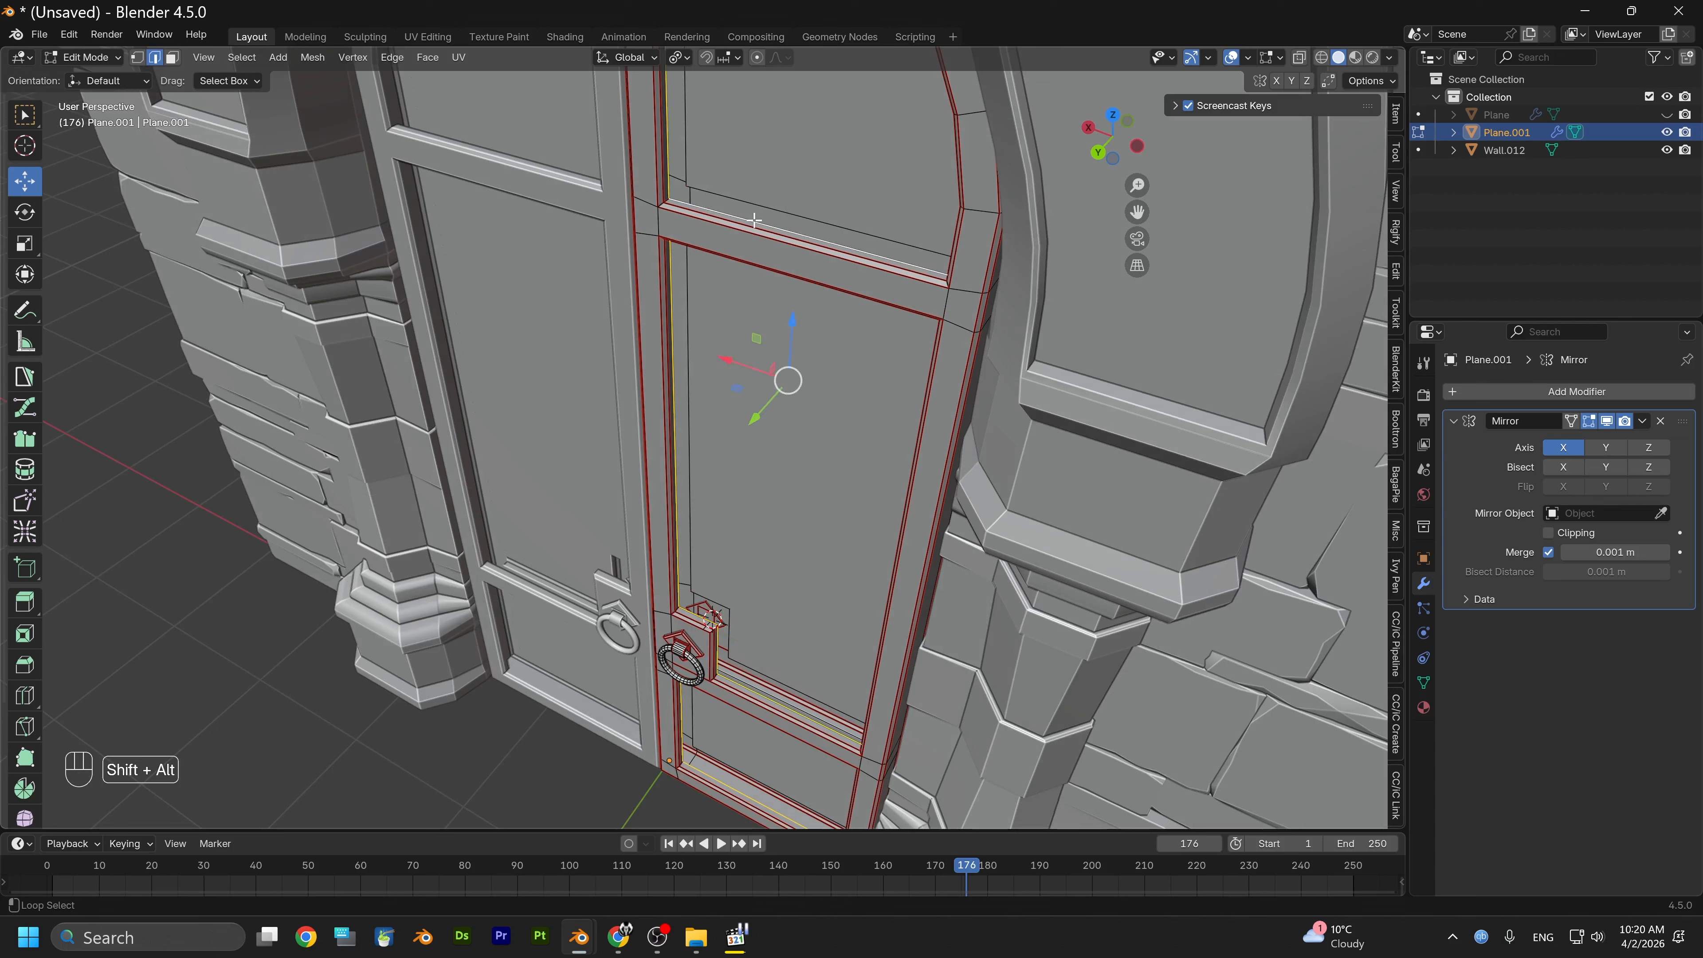
key(f)
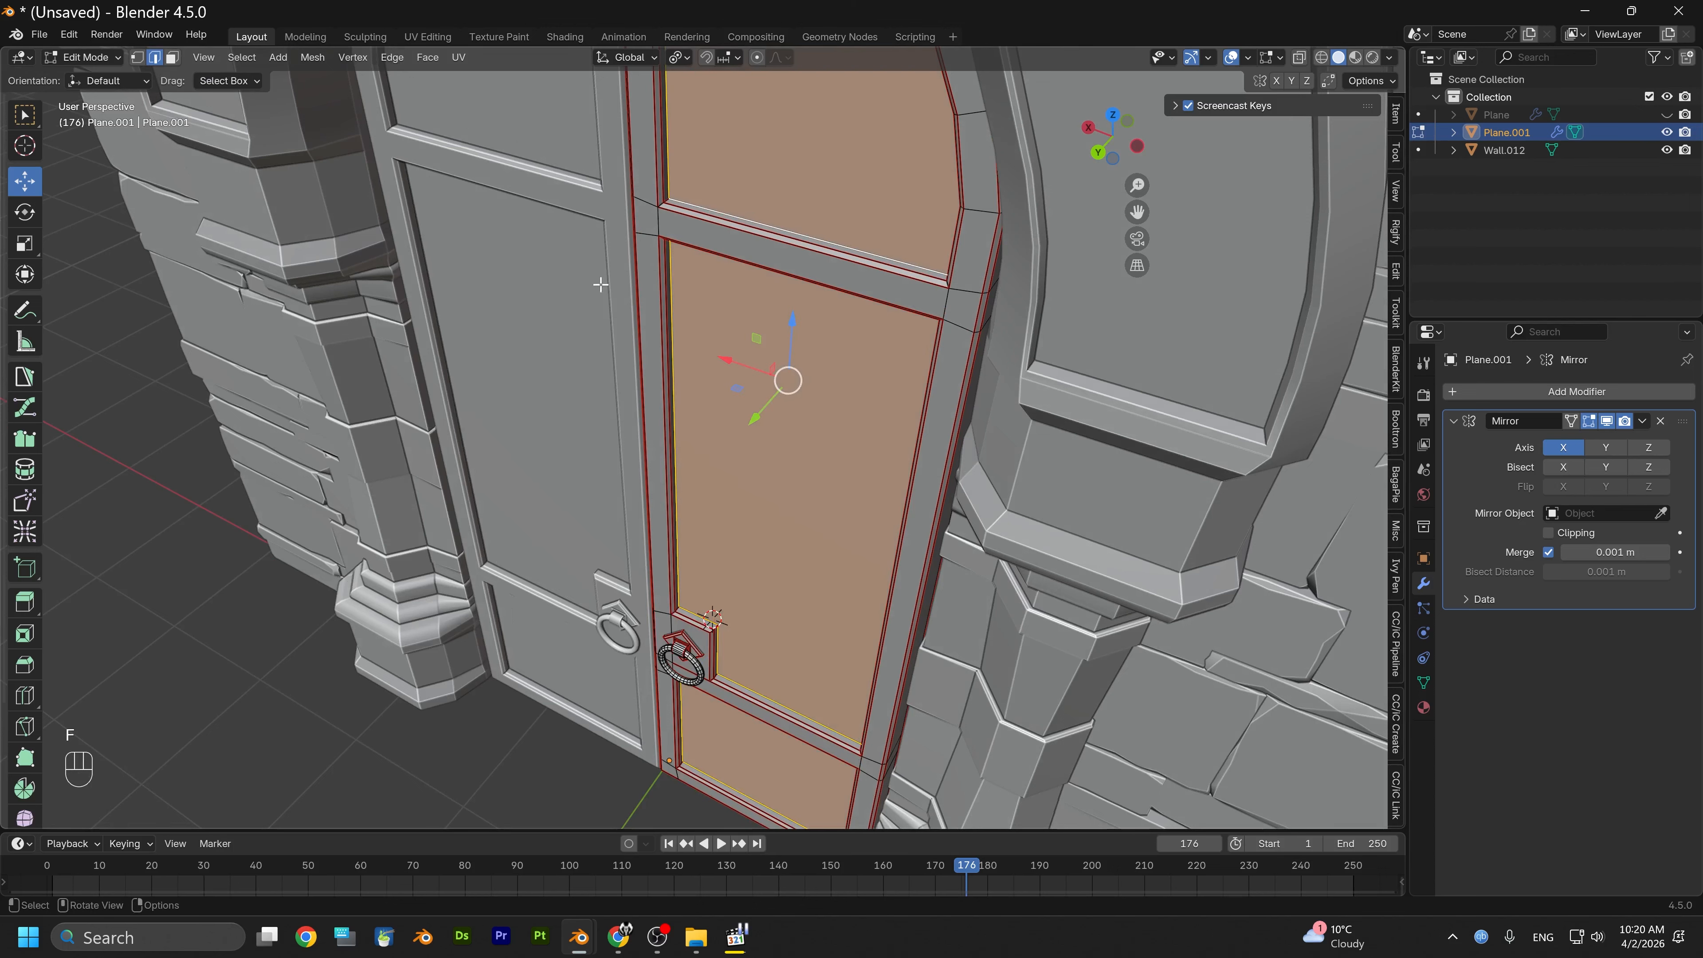
Mark the border edges of the three back panels as seam and sharp
key(ctrl+e)
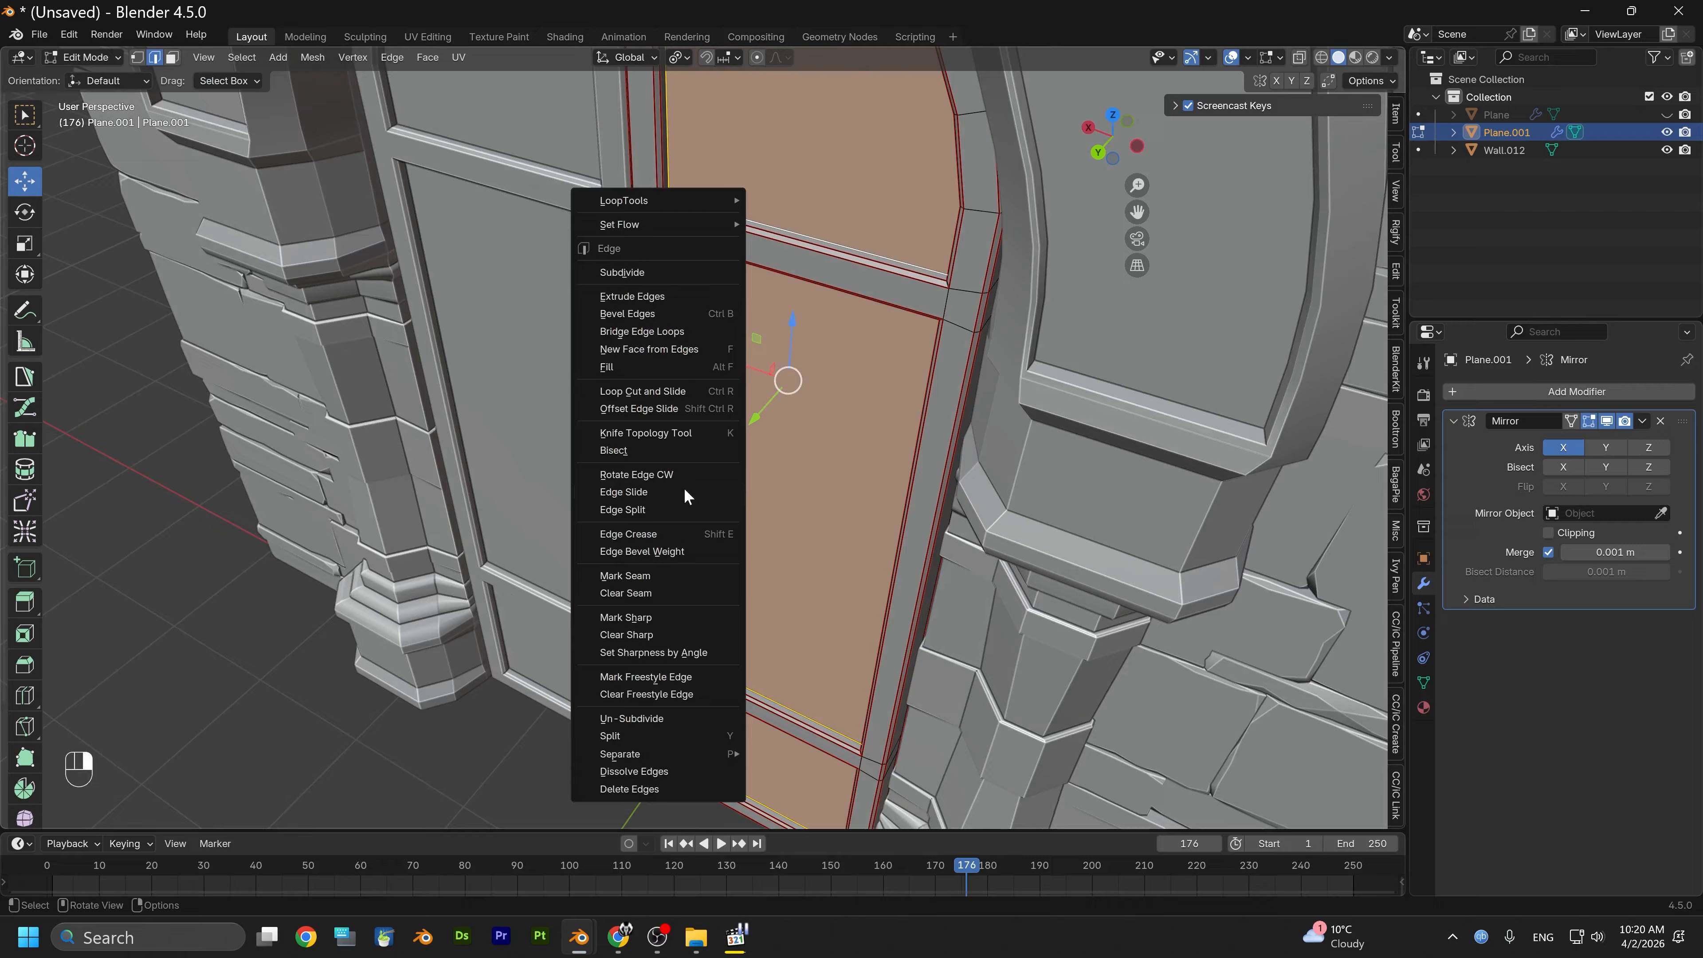
click(675, 585)
key(ctrl+e)
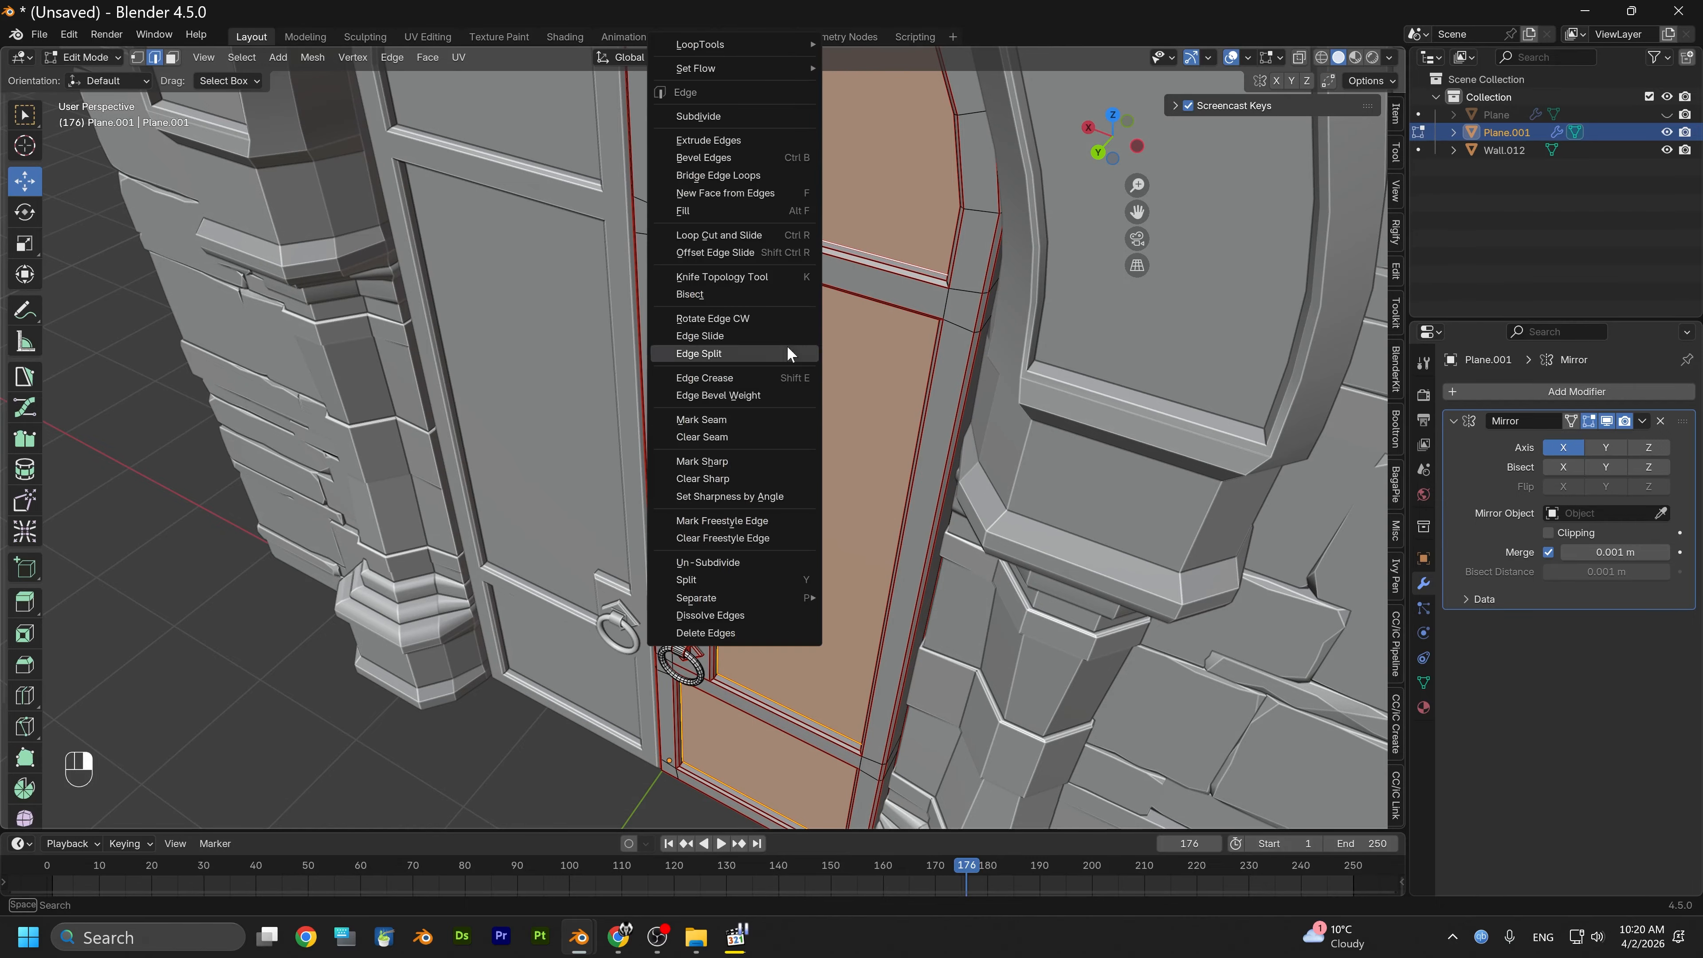
click(723, 463)
Select the border edge loop of the middle panel on the front side of the door
alt+drag(750, 568, 783, 395)
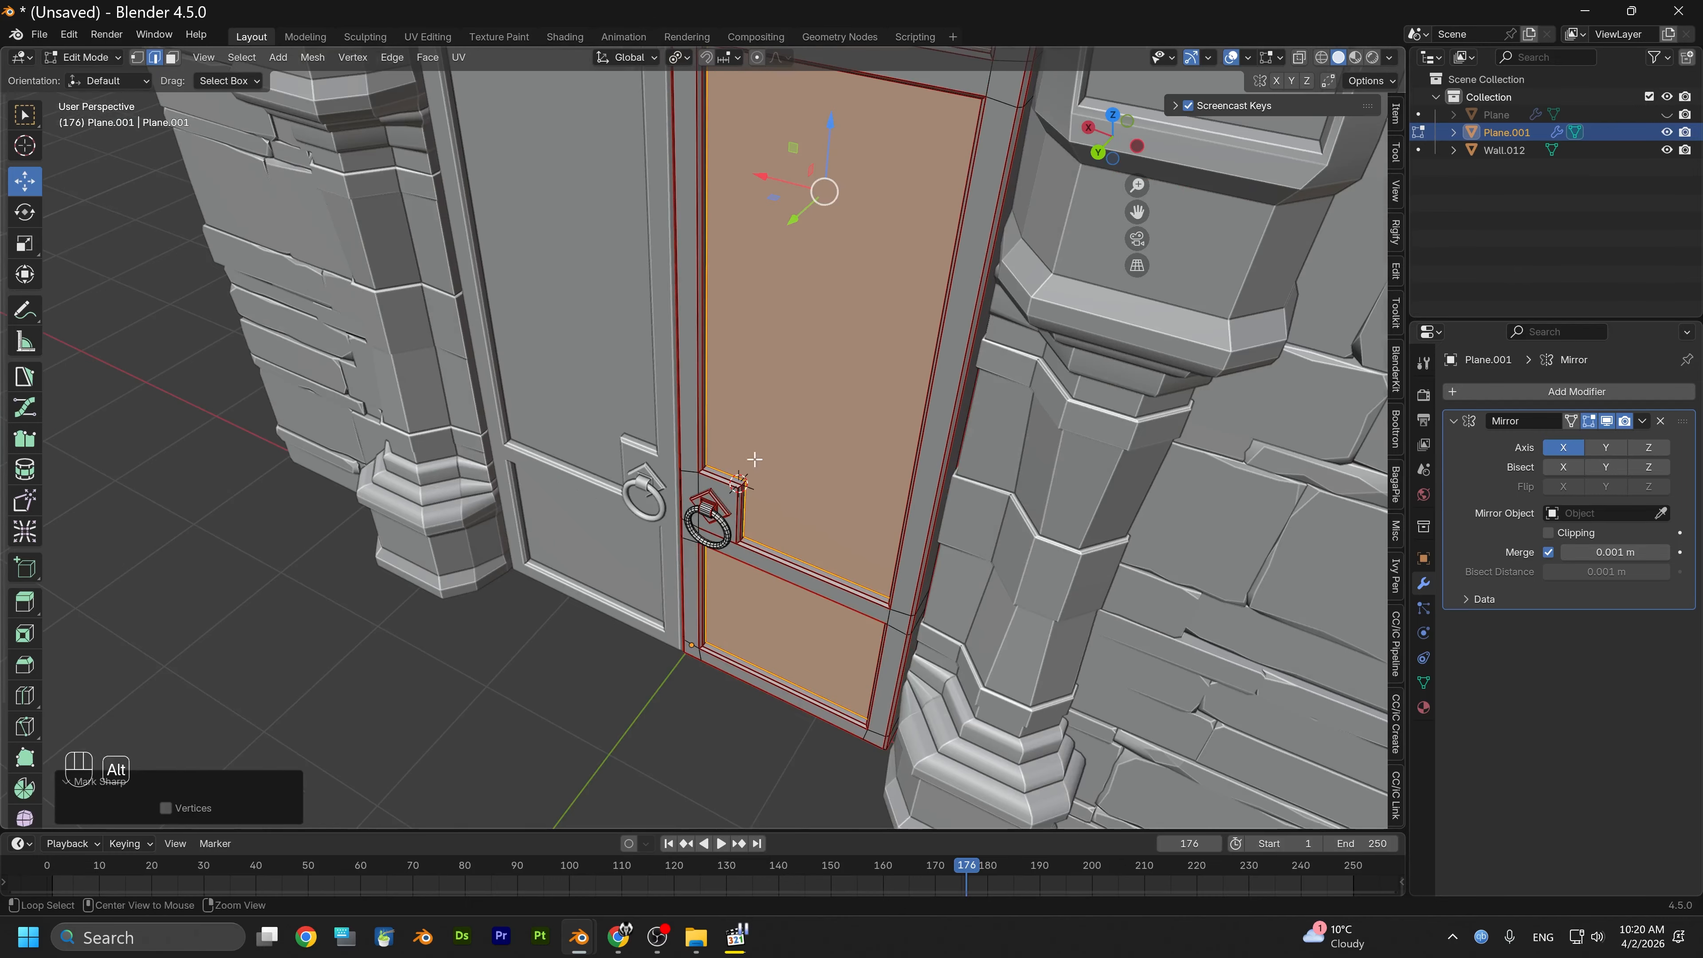
alt+drag(753, 458, 1032, 419)
click(642, 383)
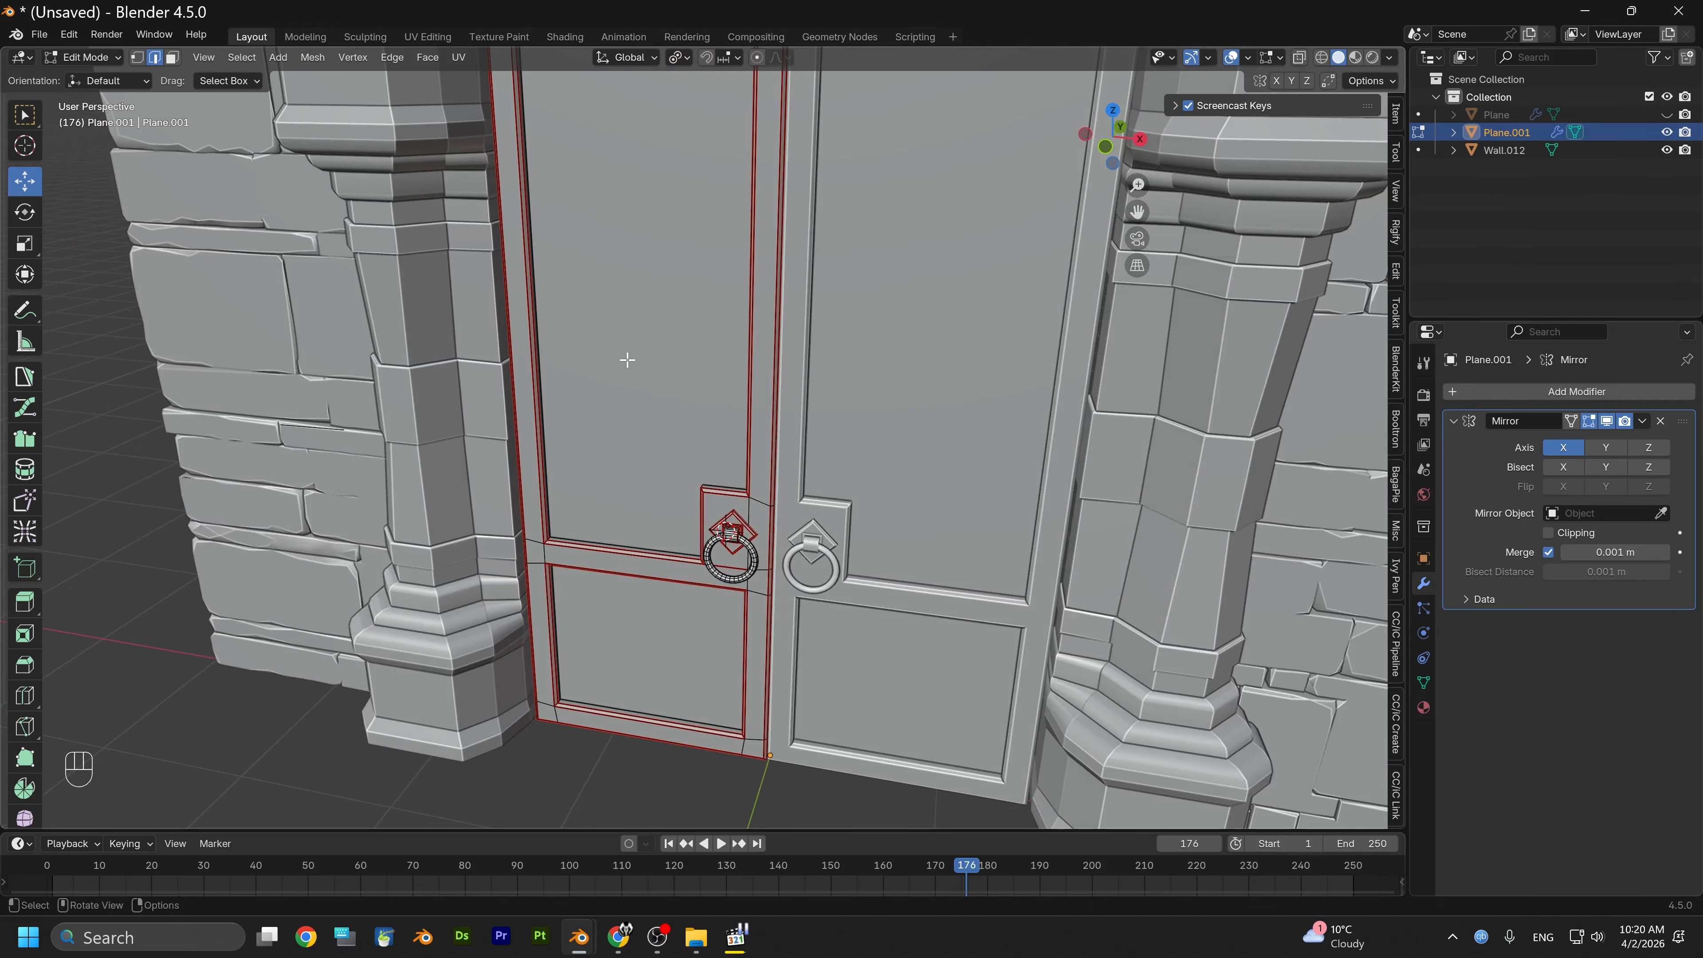
alt+shift+click(623, 532)
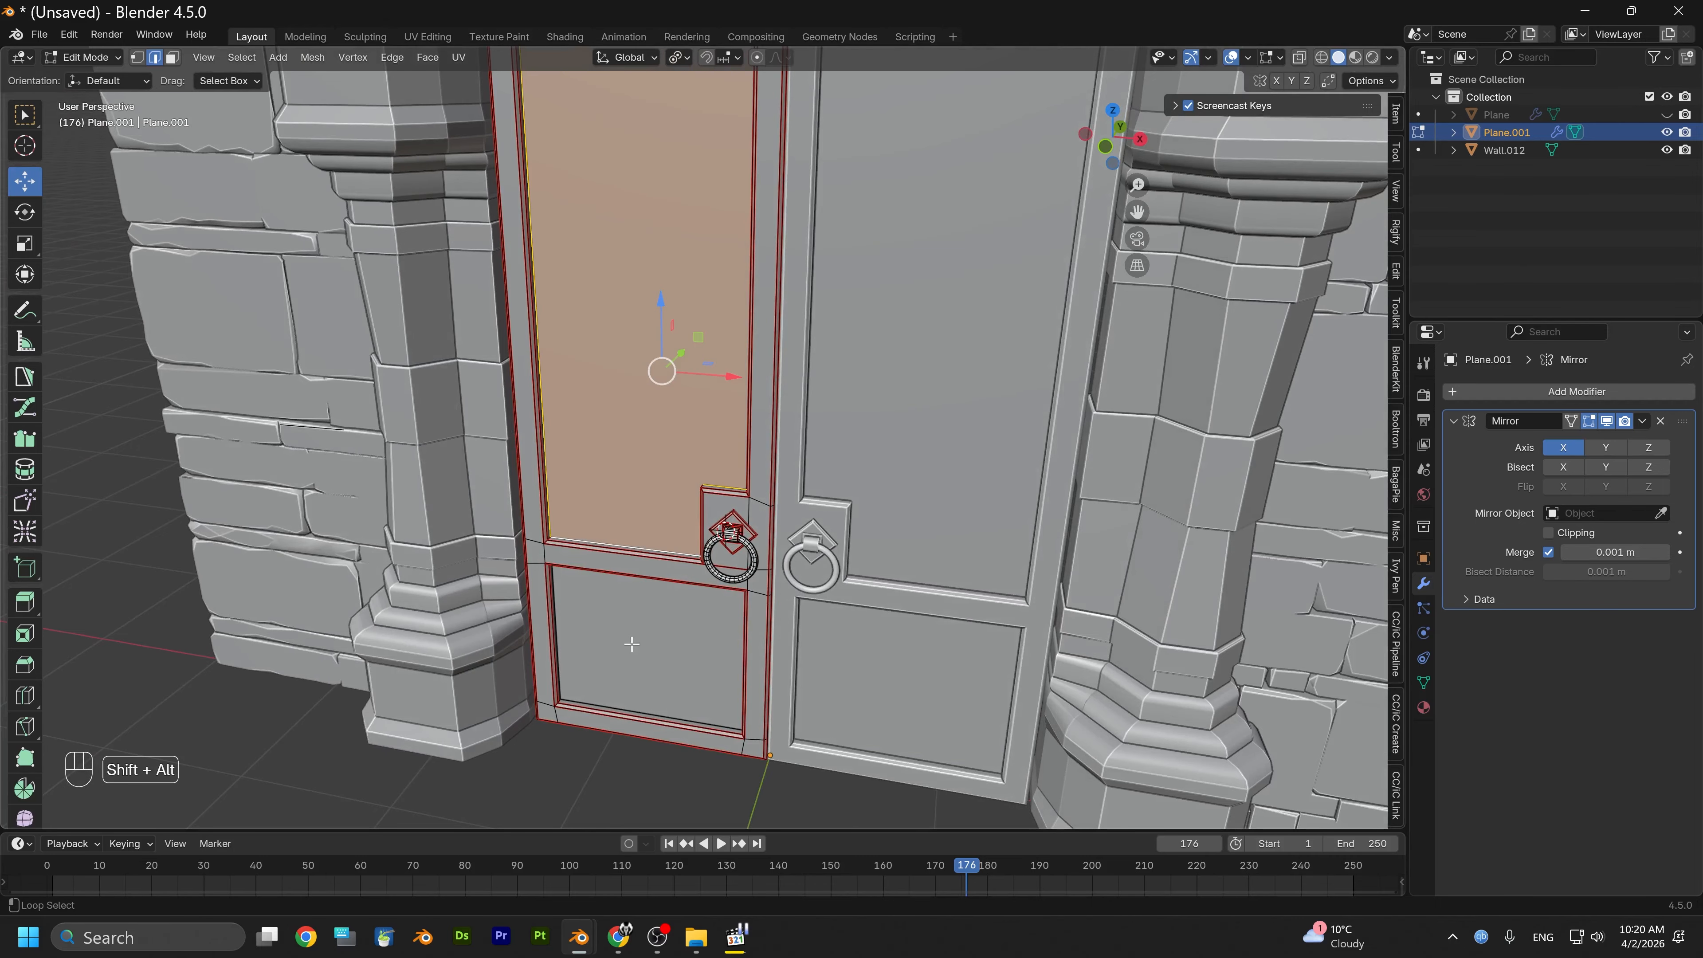
alt+shift+click(617, 699)
alt+middle_drag(612, 221, 638, 600)
scroll(644, 570, down, 1)
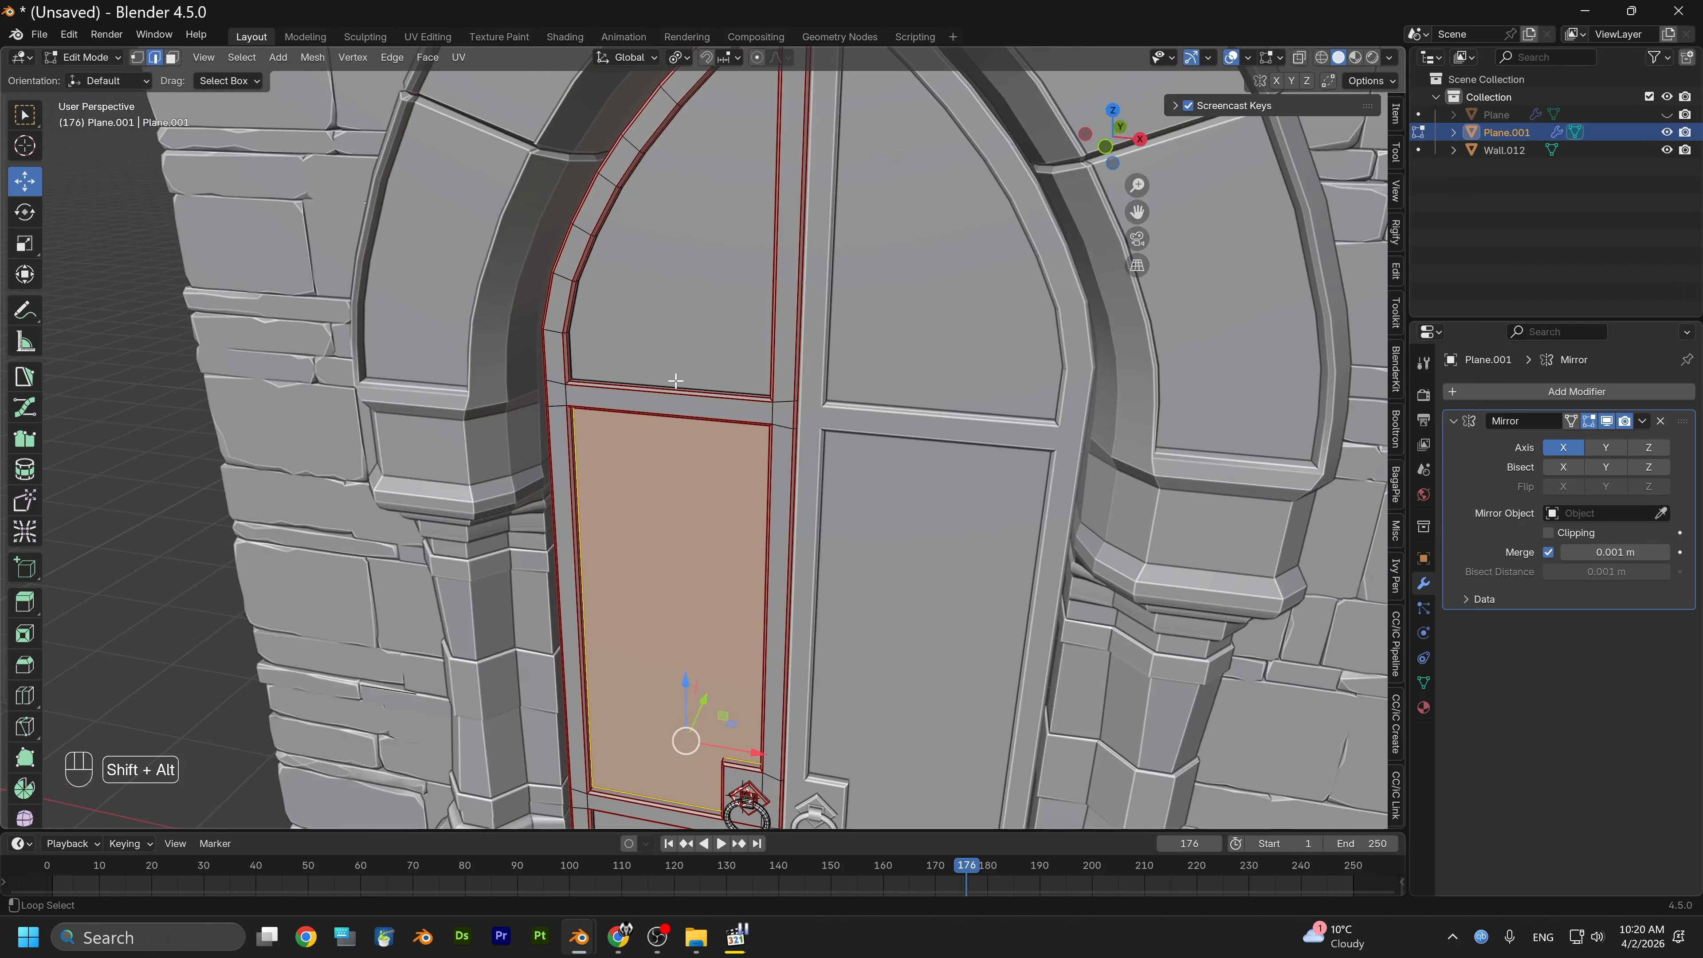
Add the upper arched front panel's border to the selection and mark the selected edges as seam and sharp
alt+shift+click(675, 381)
key(ctrl+e)
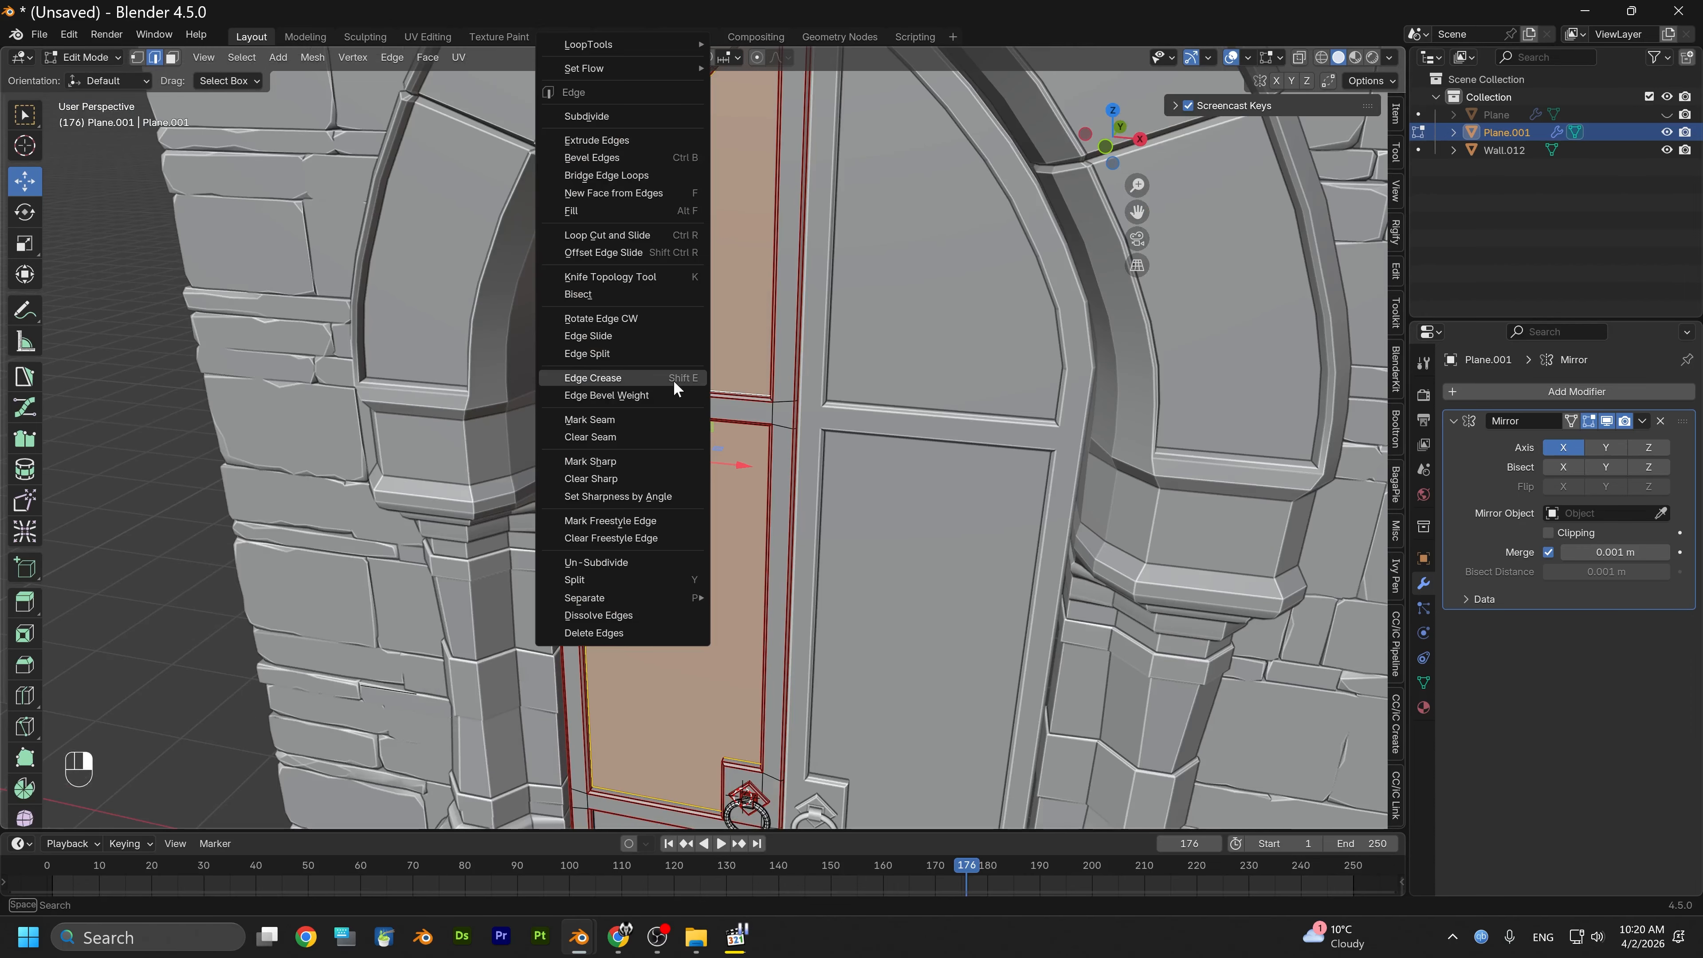
click(597, 420)
key(ctrl+e)
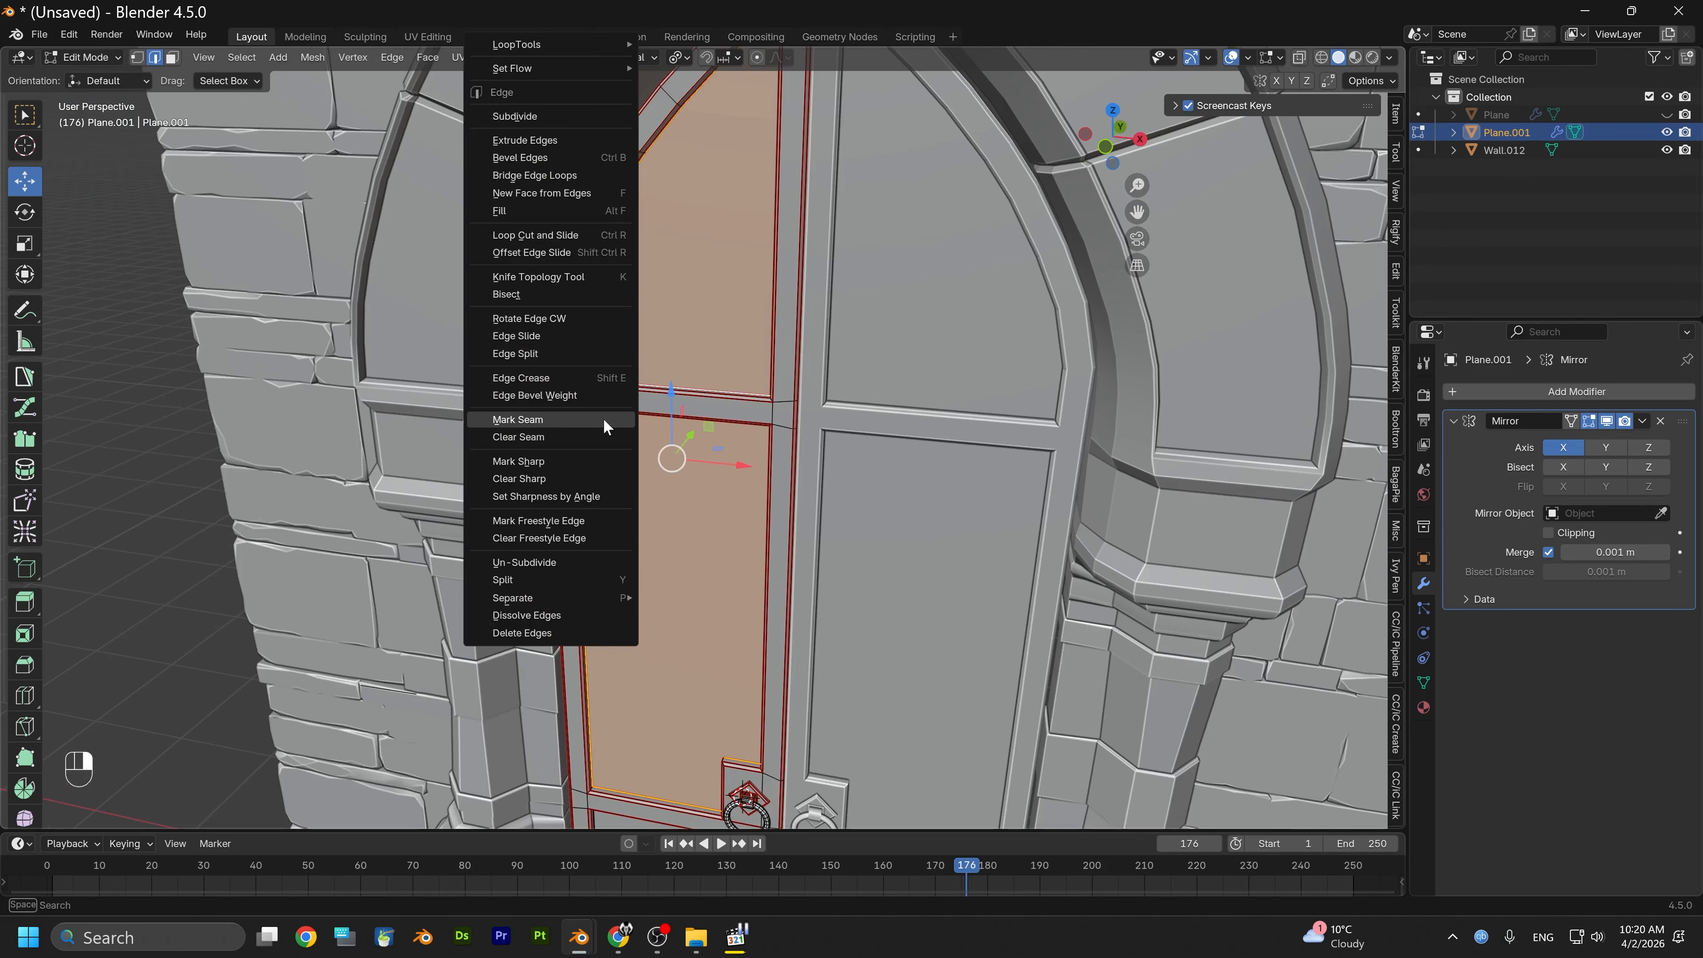
click(527, 463)
scroll(588, 428, down, 3)
middle_drag(617, 429, 717, 387)
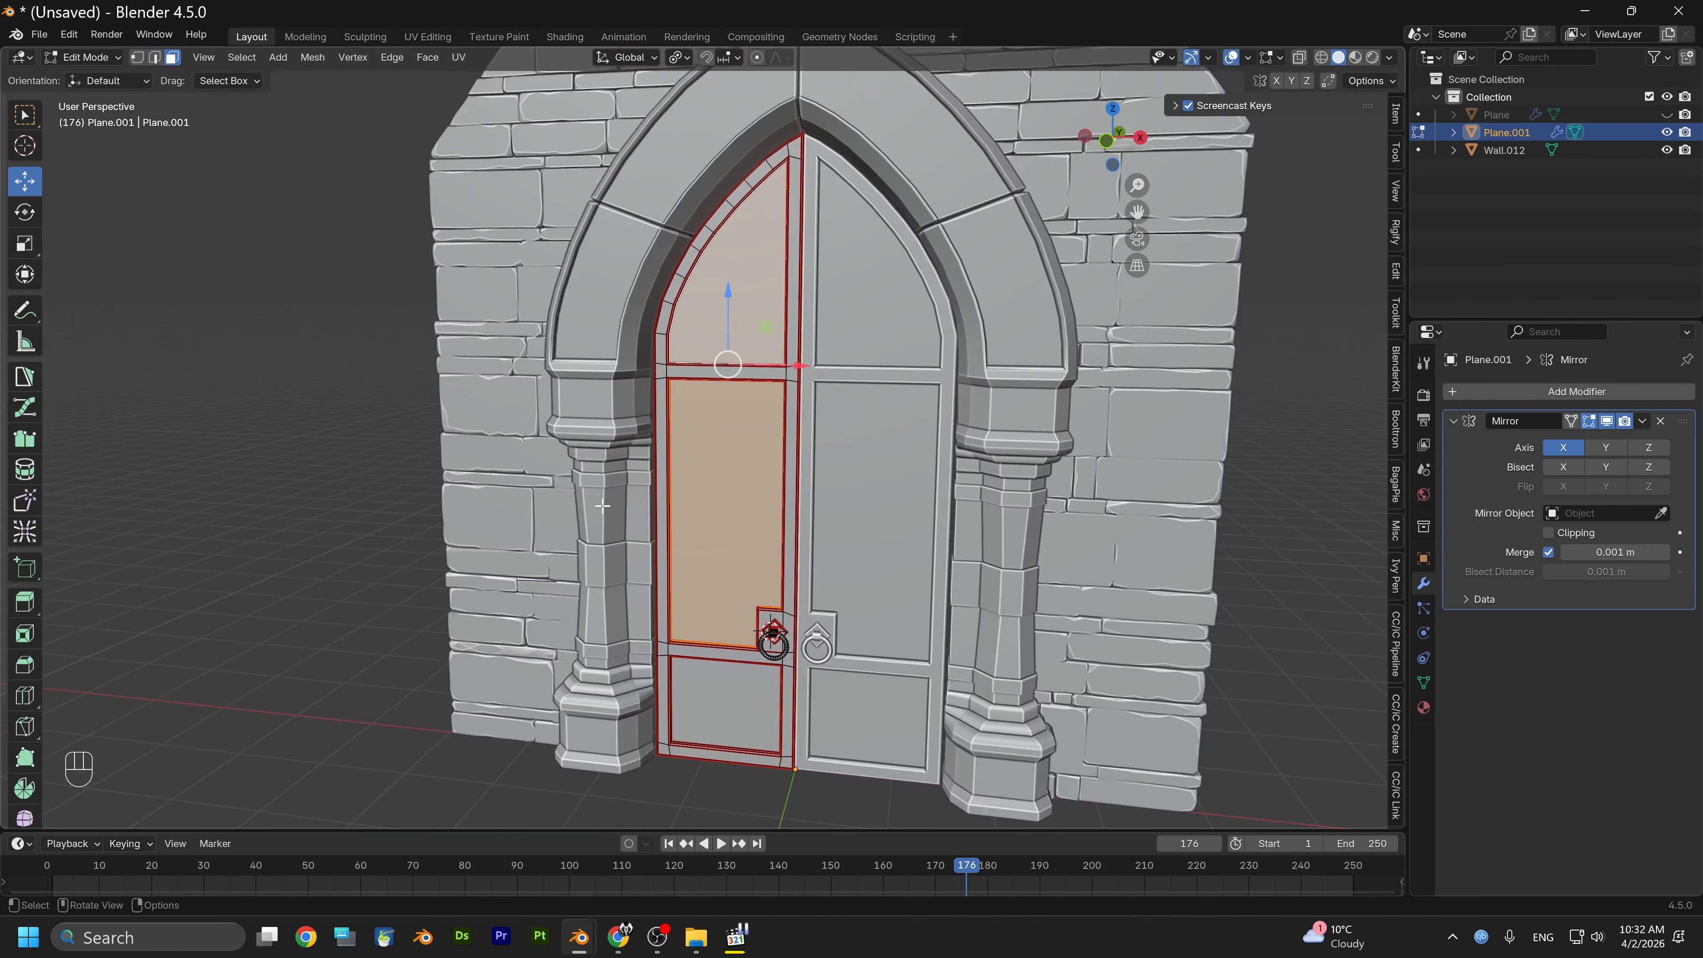
Return to edge select mode and add the lower front panel's border loop to the selected panel borders
middle_drag(577, 496, 530, 351)
scroll(602, 506, up, 5)
scroll(602, 506, down, 5)
alt+shift+click(734, 659)
key(ctrl+z)
click(156, 58)
middle_drag(670, 695, 926, 748)
key(ctrl+z)
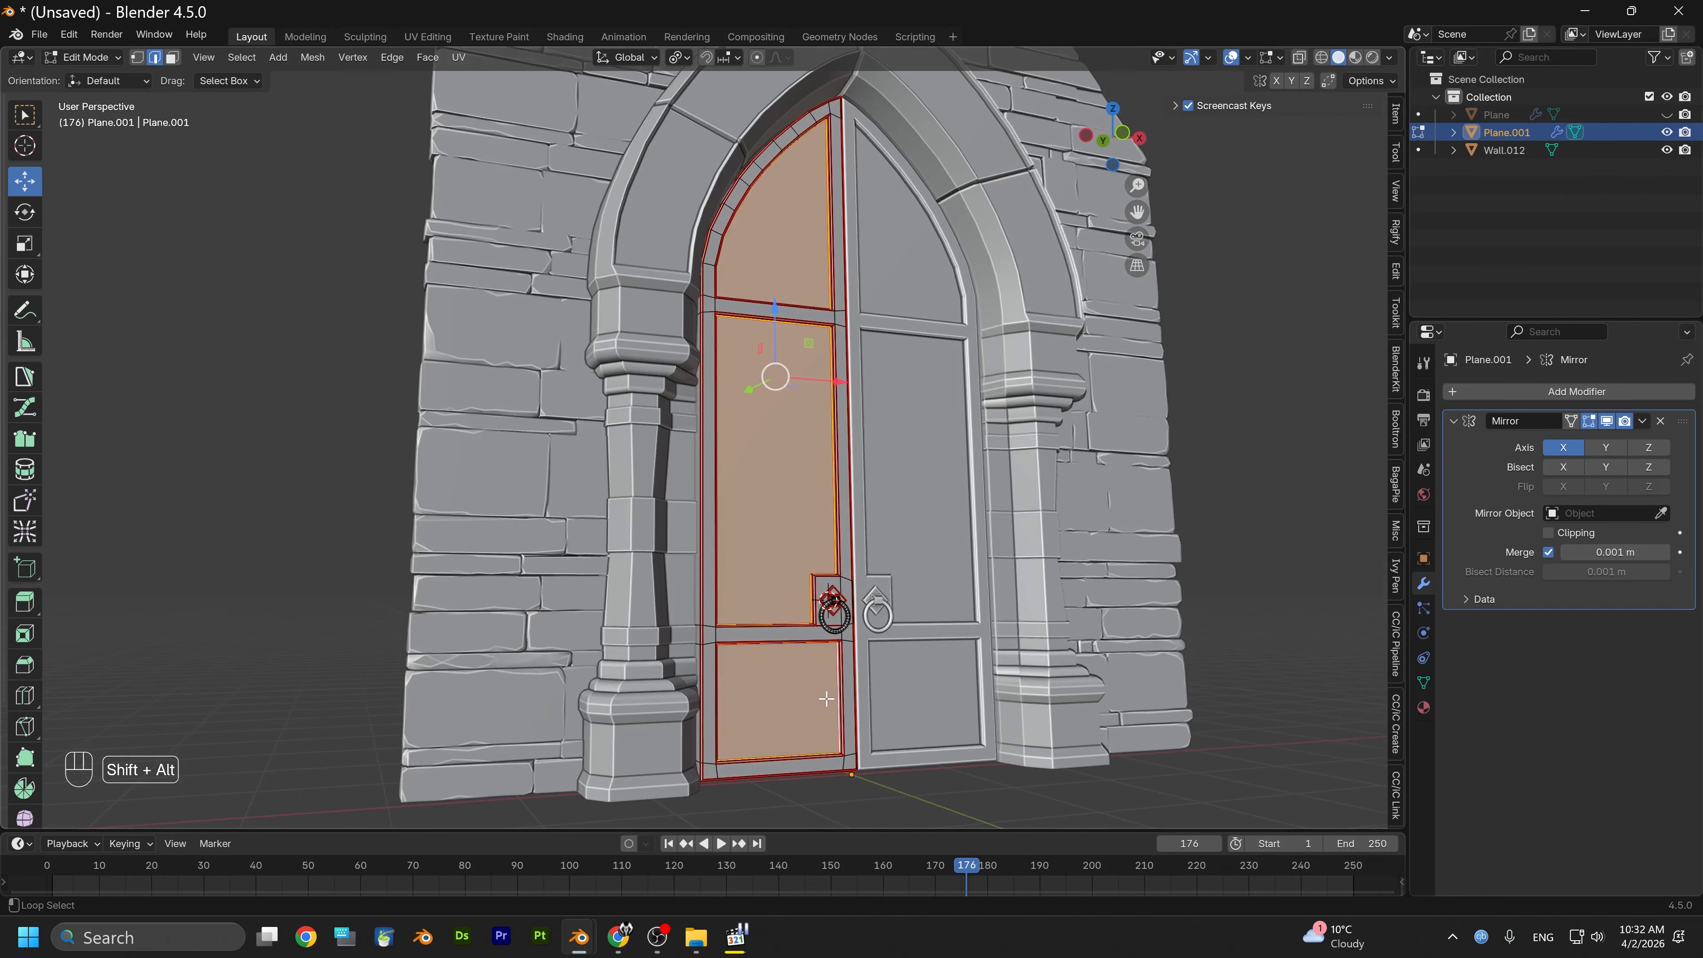
scroll(825, 699, up, 4)
alt+shift+drag(826, 699, 769, 654)
Mark the three front panels' borders as sharp and seam, and return to Object Mode
right_click(775, 640)
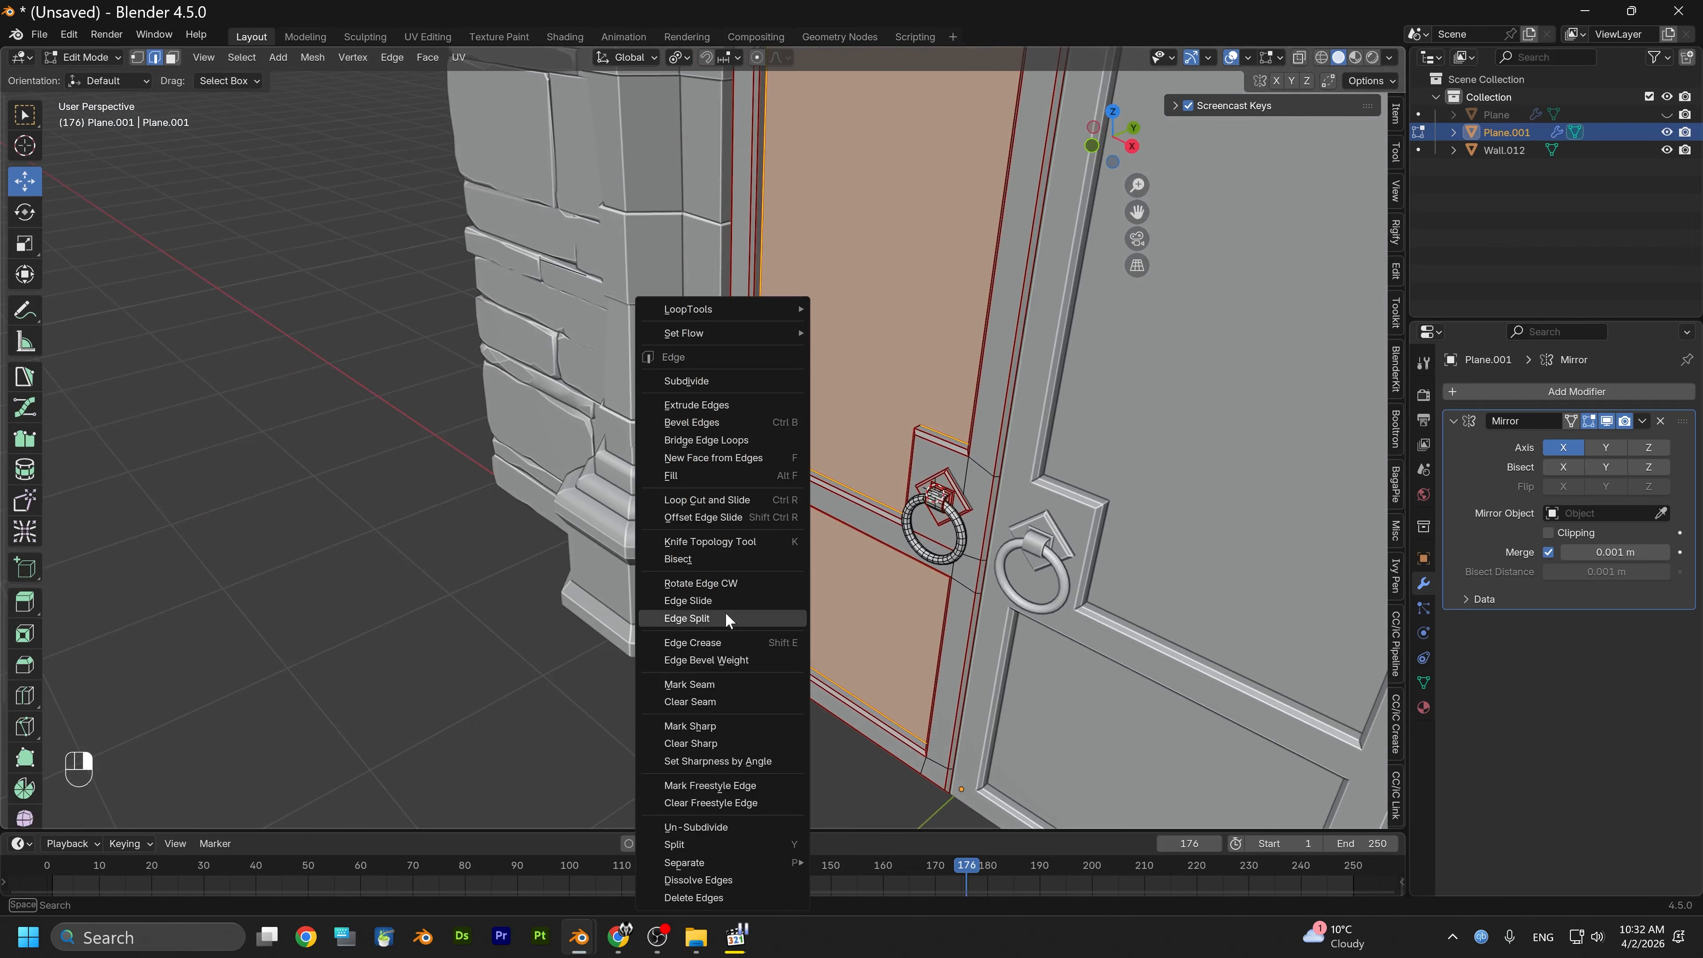
click(776, 683)
right_click(799, 639)
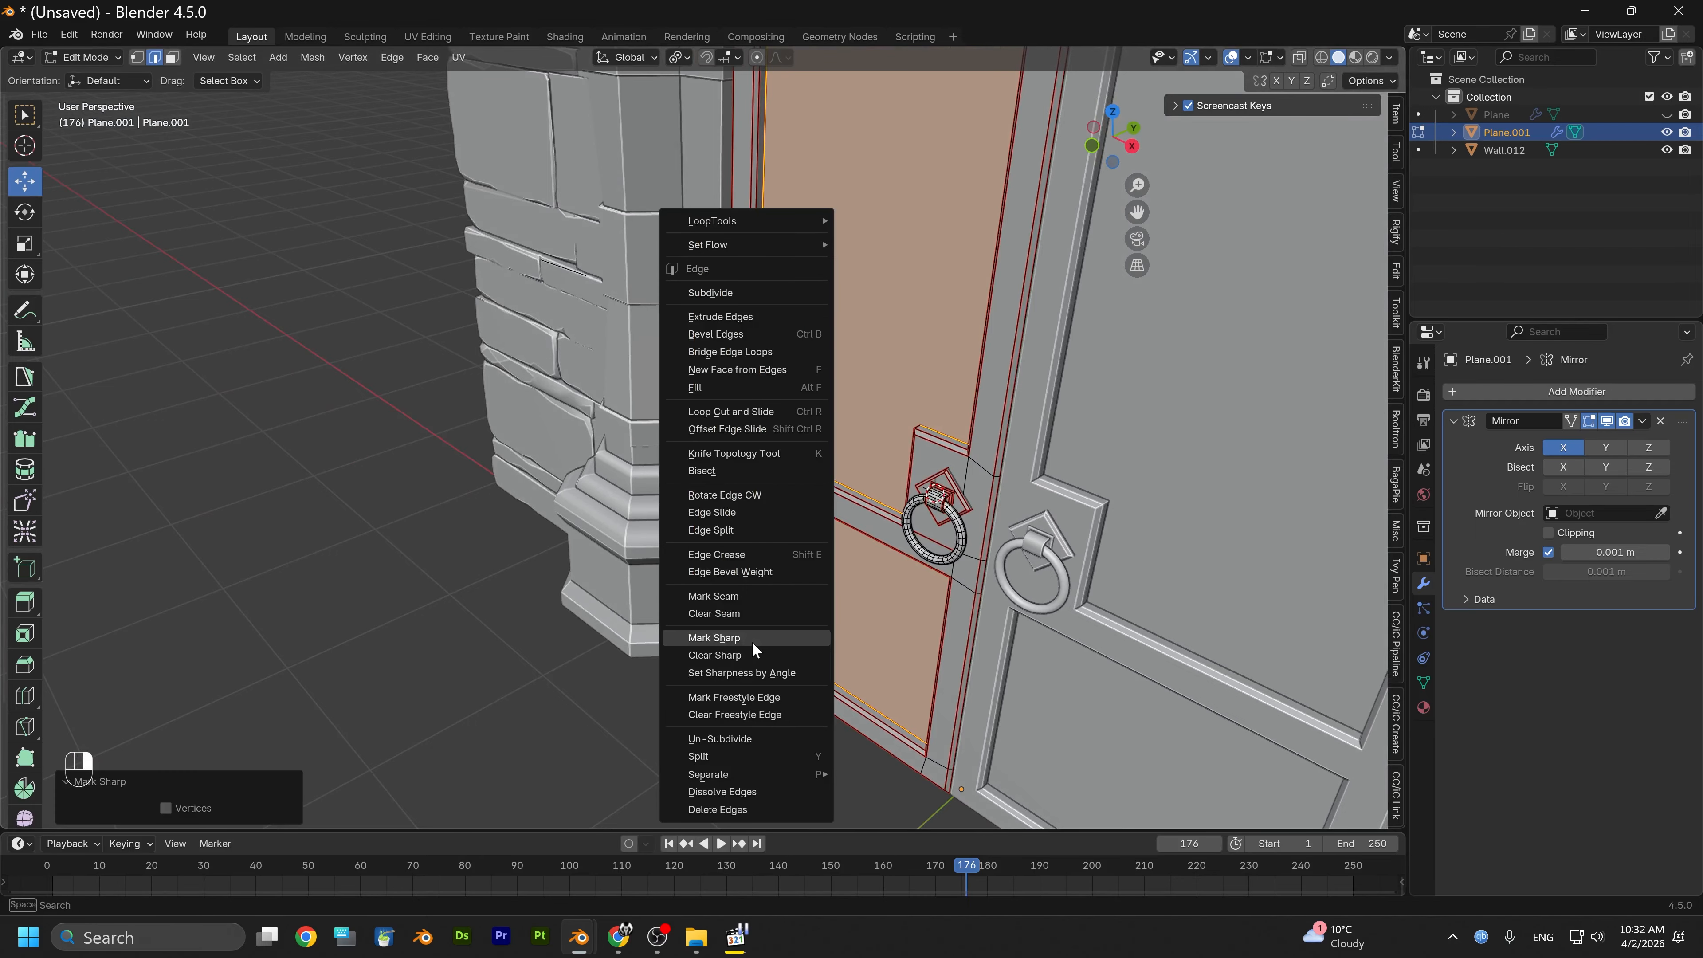
click(735, 601)
scroll(733, 601, down, 3)
alt+shift+drag(733, 601, 661, 425)
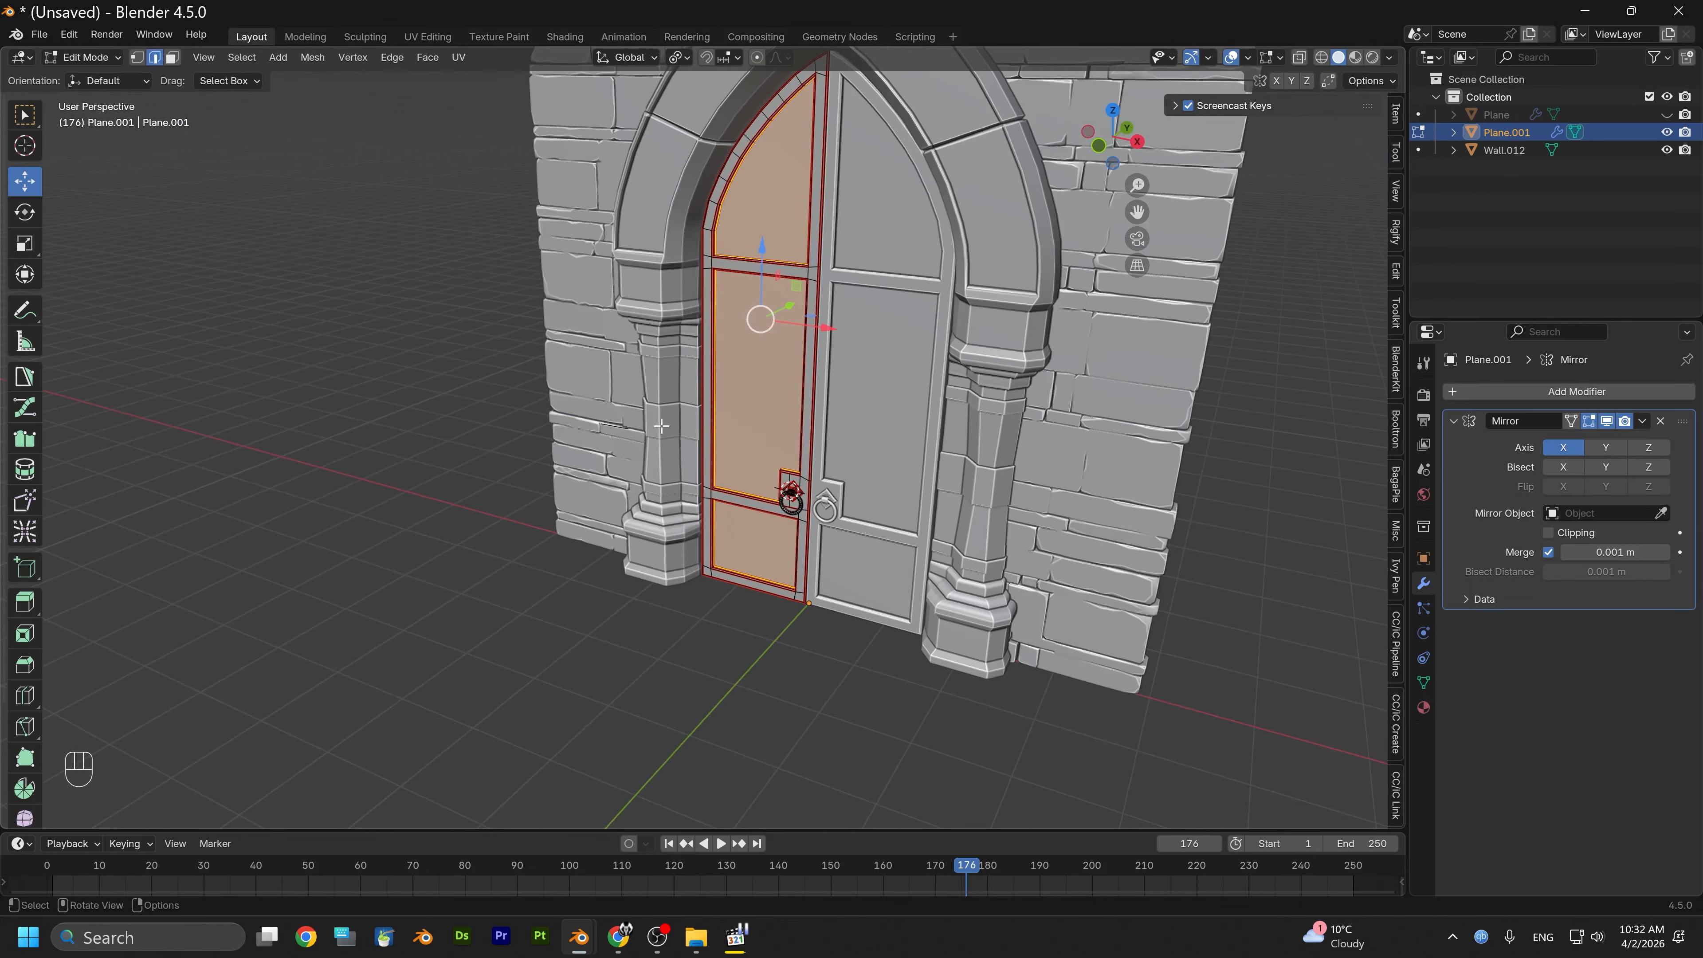
click(86, 57)
click(105, 80)
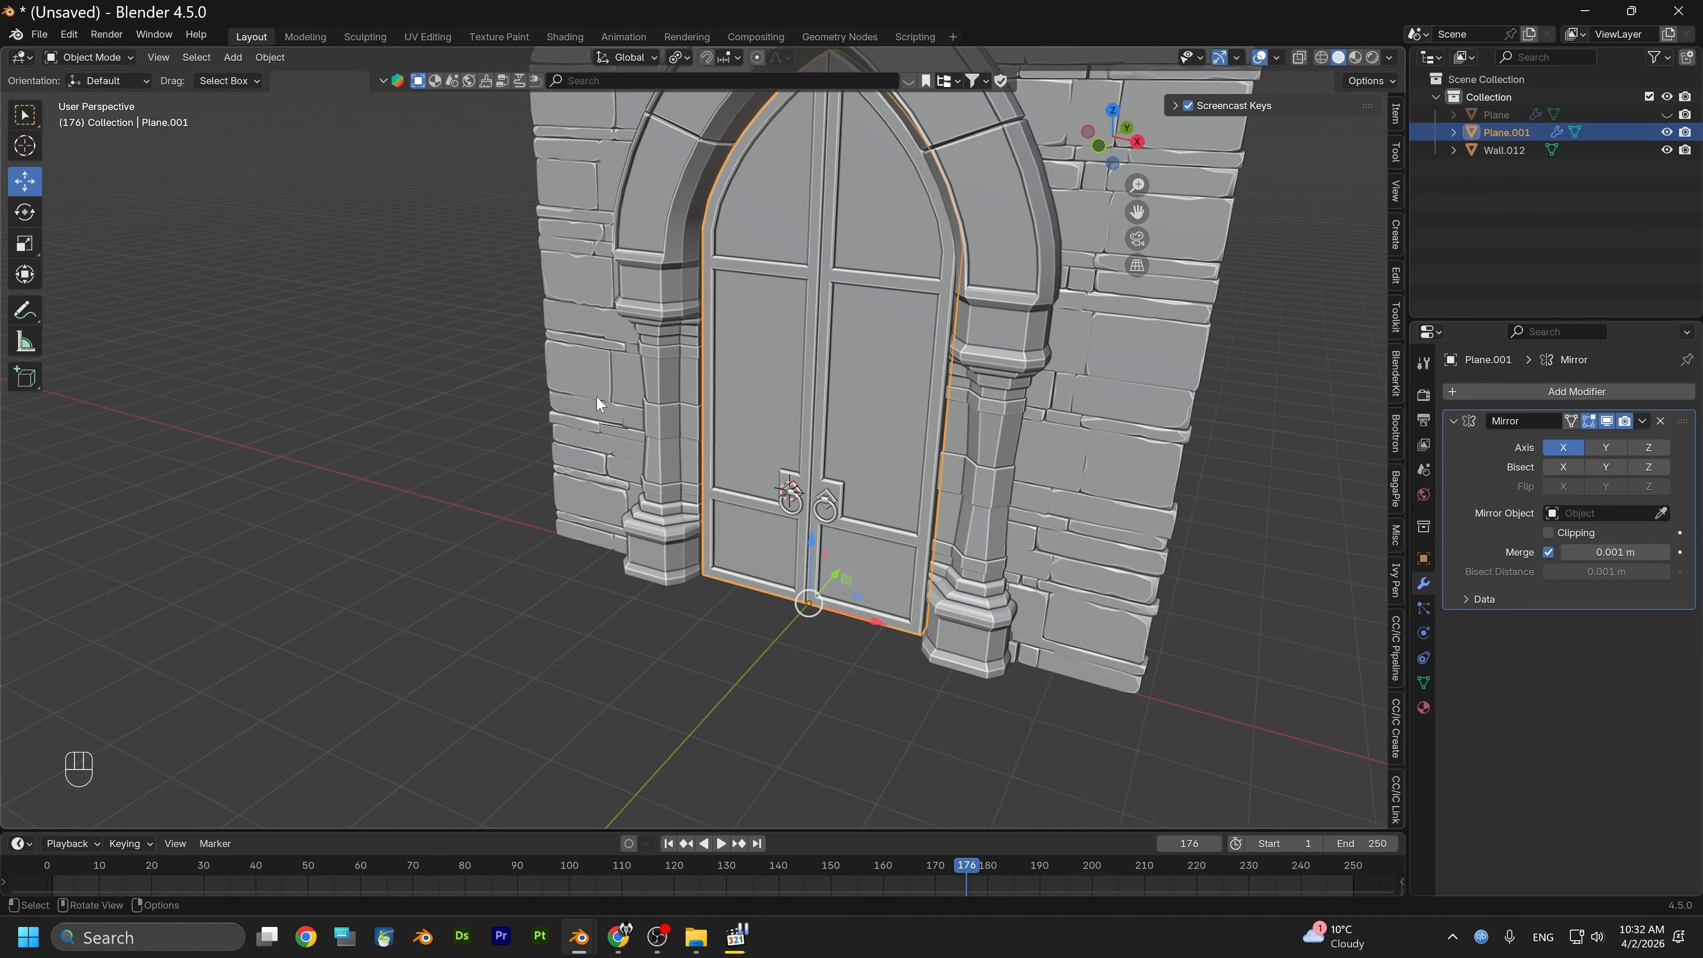
Examine the closed panels, frame and ring handles of the double door from the front
alt+drag(596, 397, 726, 431)
scroll(734, 428, up, 3)
alt+middle_drag(734, 427, 703, 485)
alt+drag(703, 483, 695, 417)
scroll(703, 423, up, 1)
alt+middle_drag(798, 480, 726, 543)
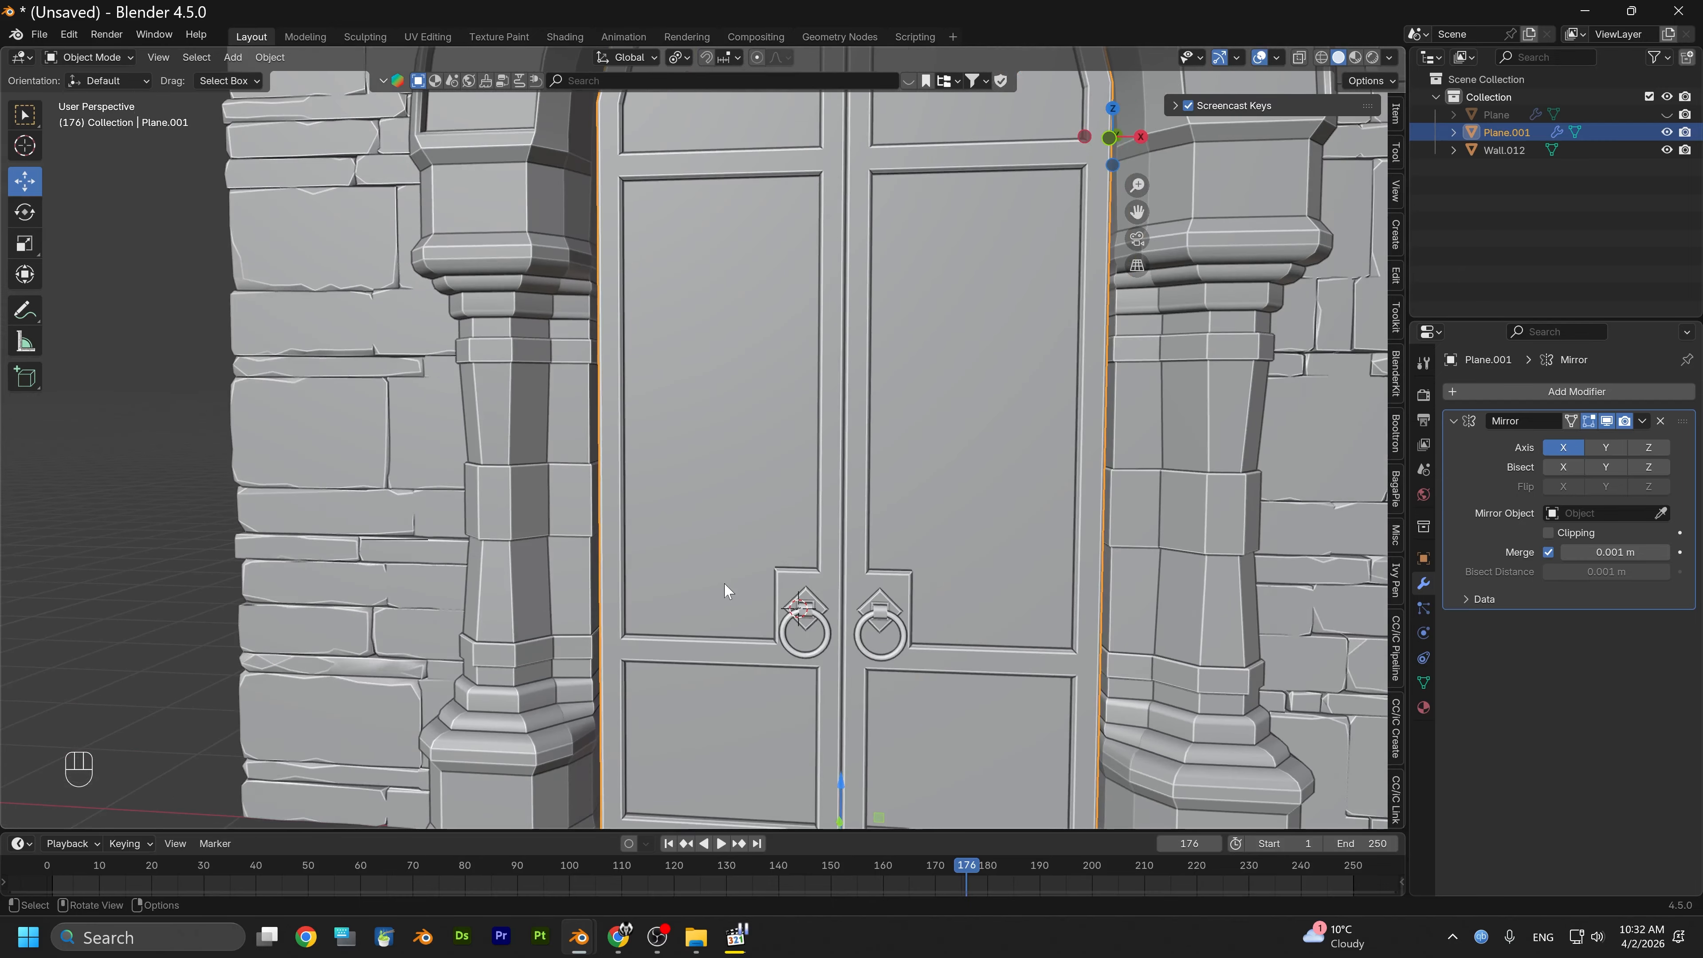
scroll(726, 583, up, 3)
alt+middle_drag(864, 725, 850, 589)
mouse_move(850, 590)
alt+mouse_down()
mouse_move(786, 555)
mouse_move(847, 569)
alt+mouse_up()
scroll(819, 514, down, 3)
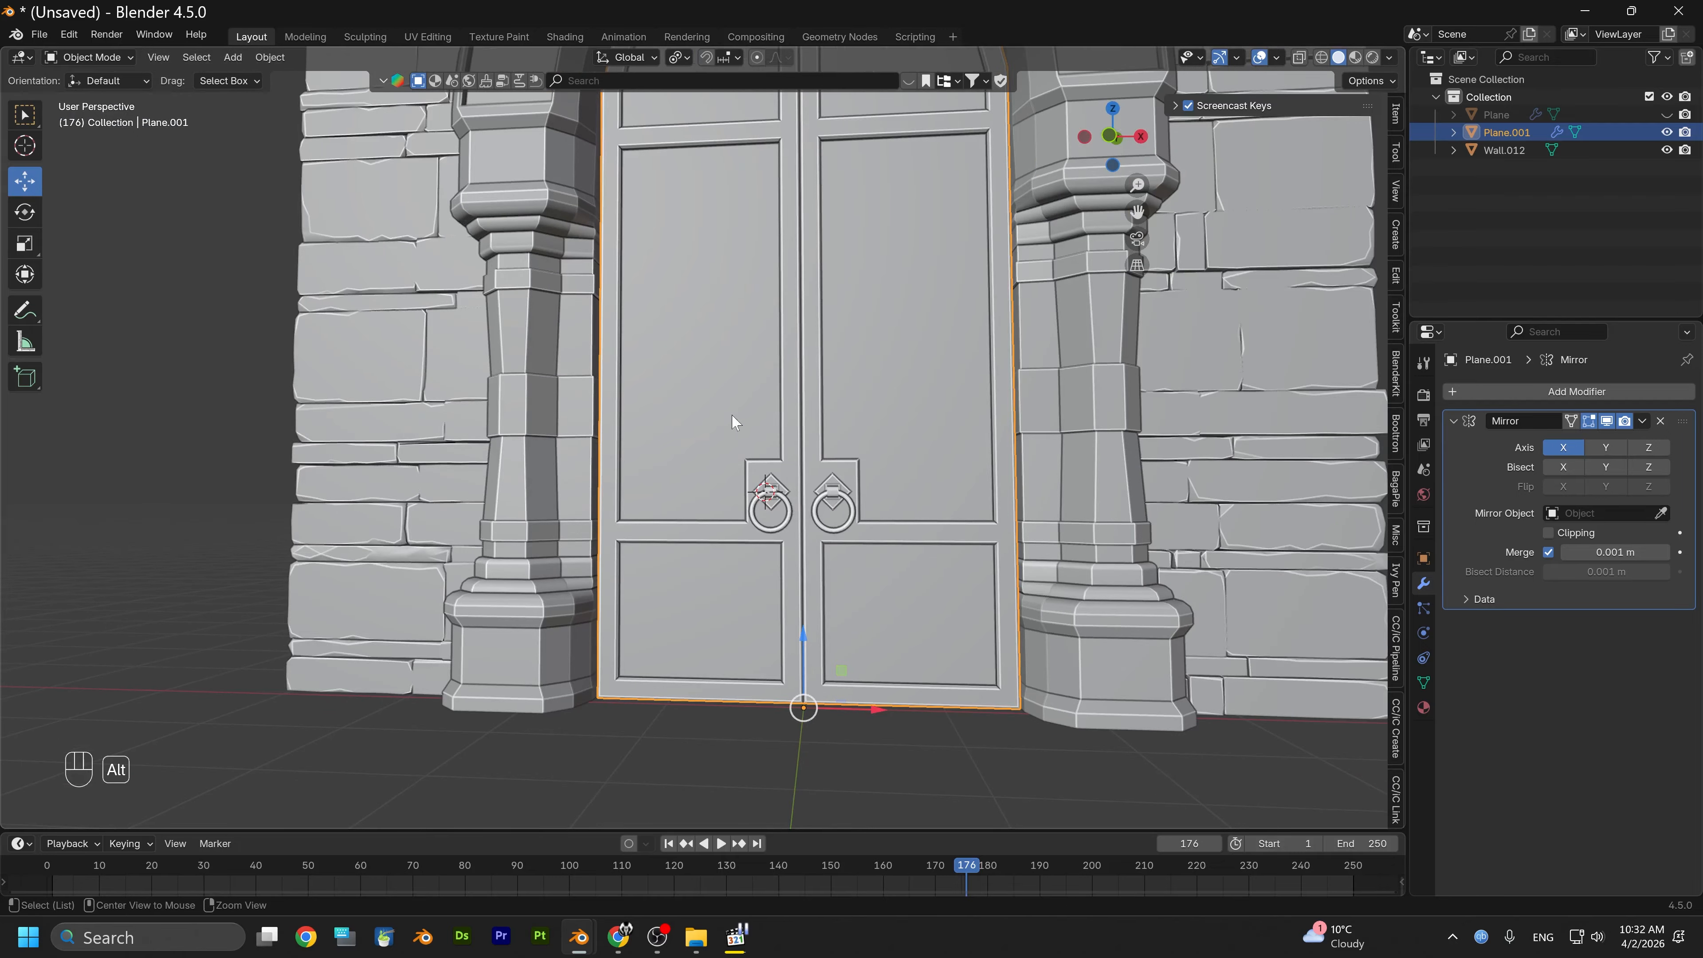
Unhide the door planks and select the planks object
alt+middle_drag(733, 419, 775, 606)
alt+drag(820, 439, 732, 516)
key(alt+h)
click(734, 515)
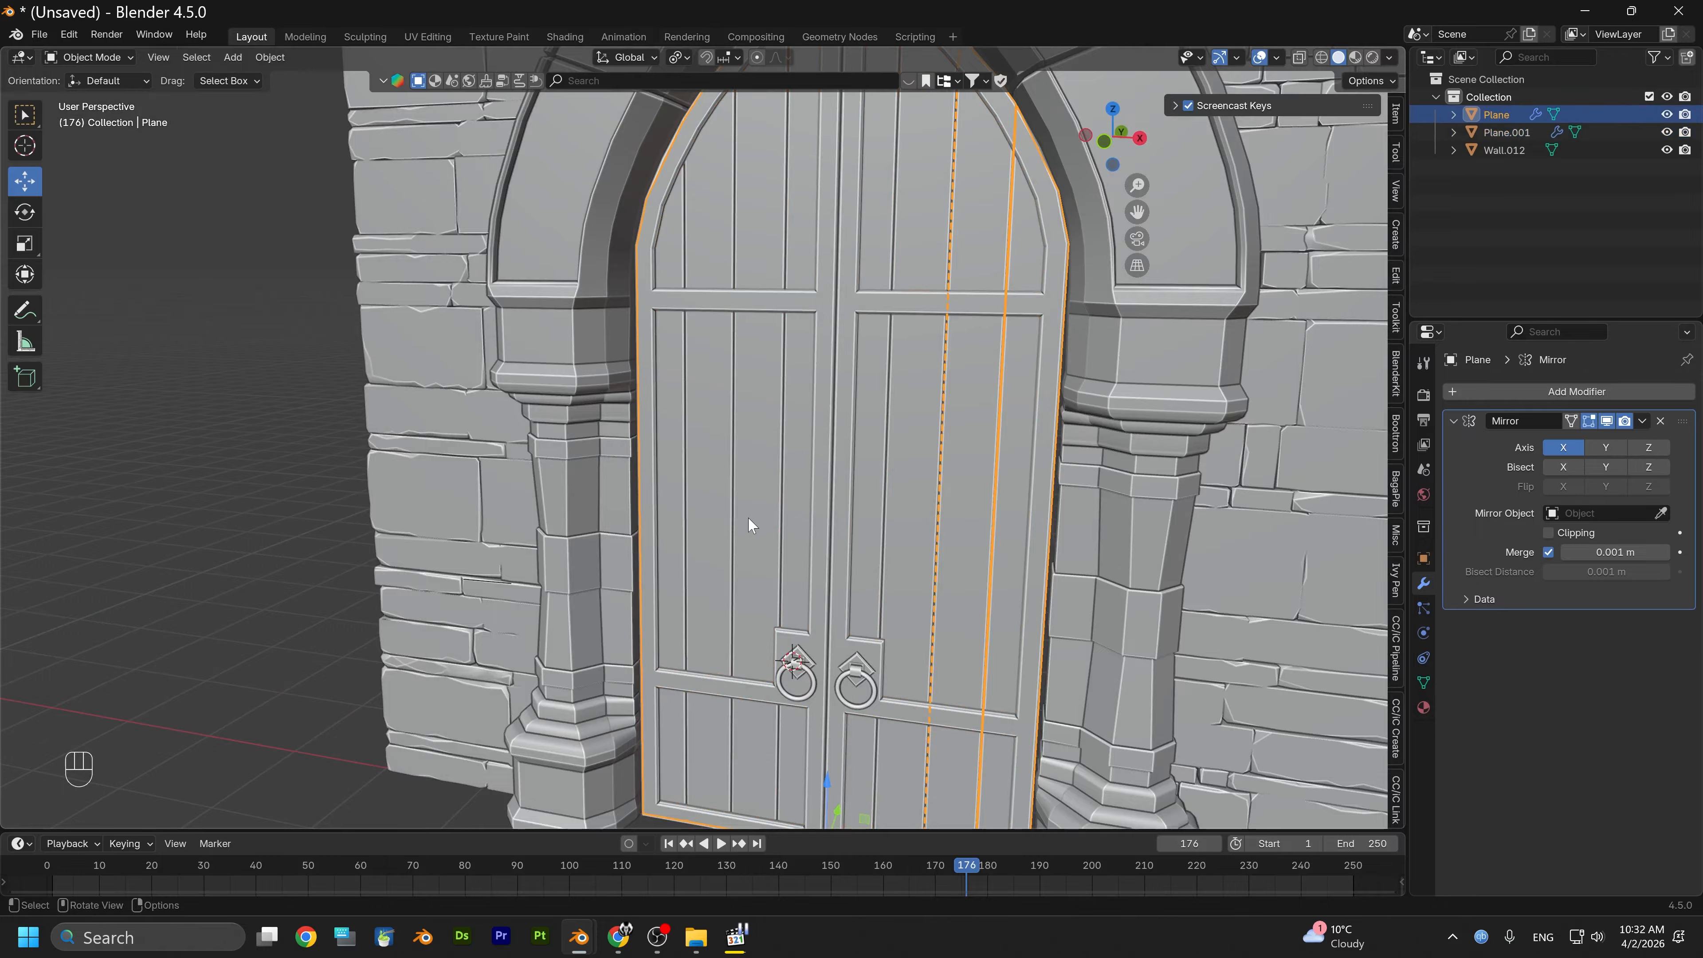
scroll(749, 523, up, 3)
alt+drag(761, 437, 708, 495)
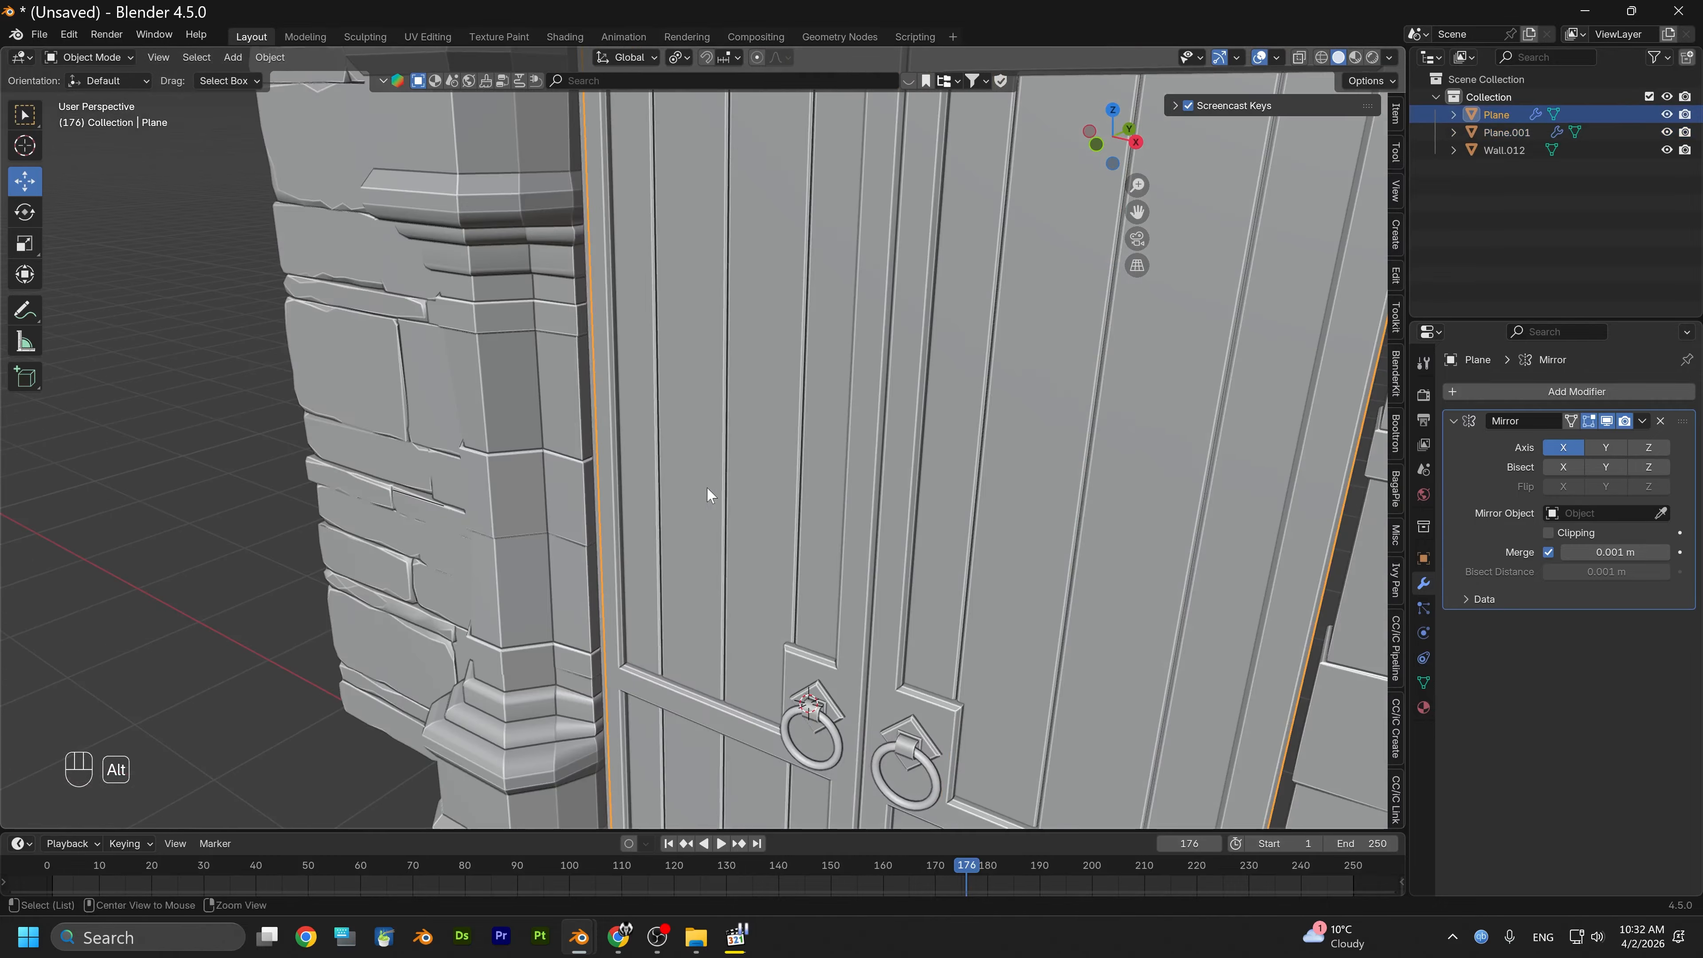
scroll(504, 486, down, 5)
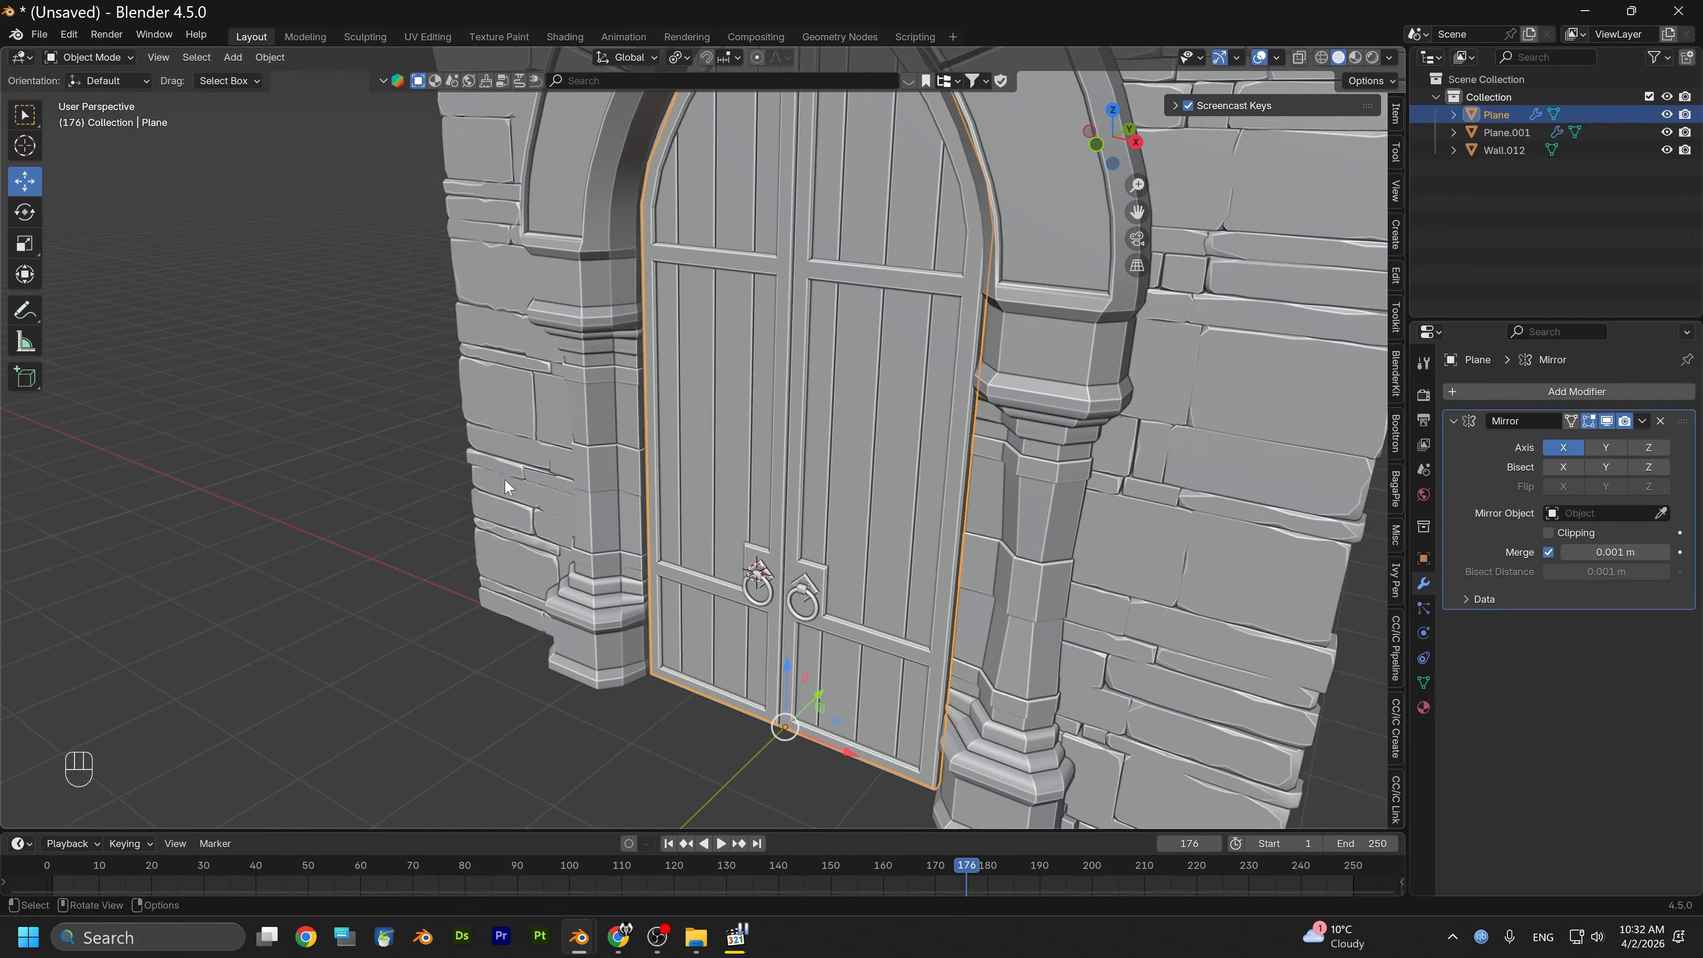
In Edit Mode, select the whole planks mesh and symmetrize it from -Y to +Y
click(111, 59)
click(100, 97)
alt+drag(709, 364, 649, 146)
key(a)
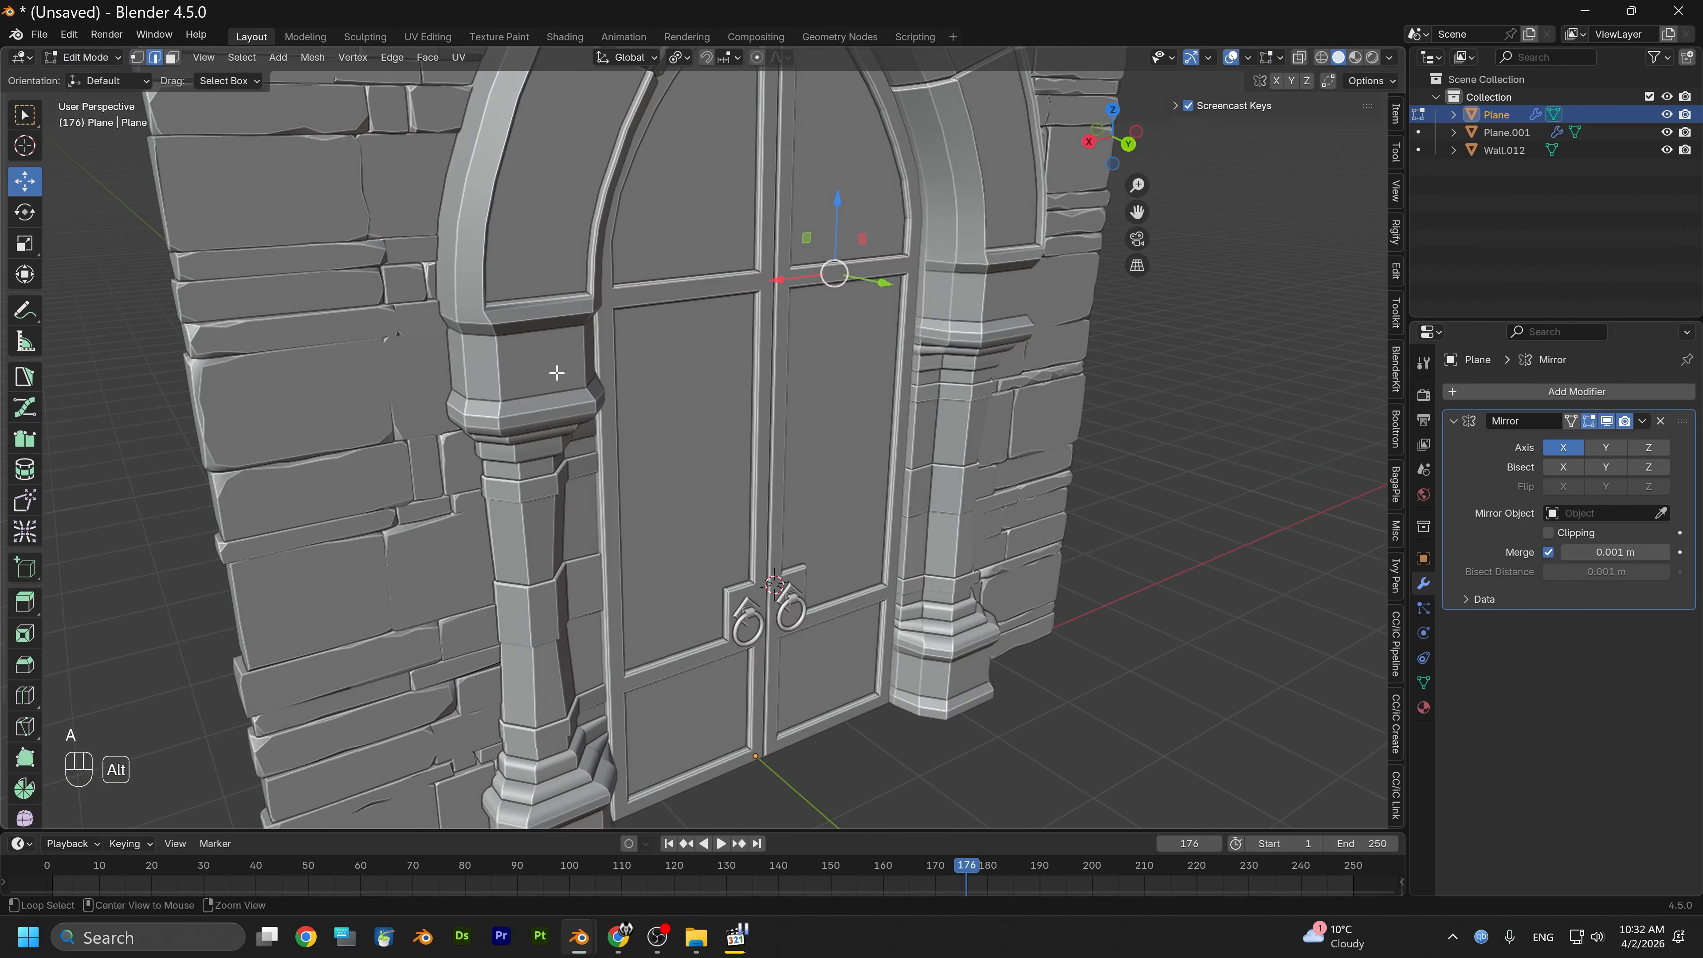
click(313, 57)
click(353, 339)
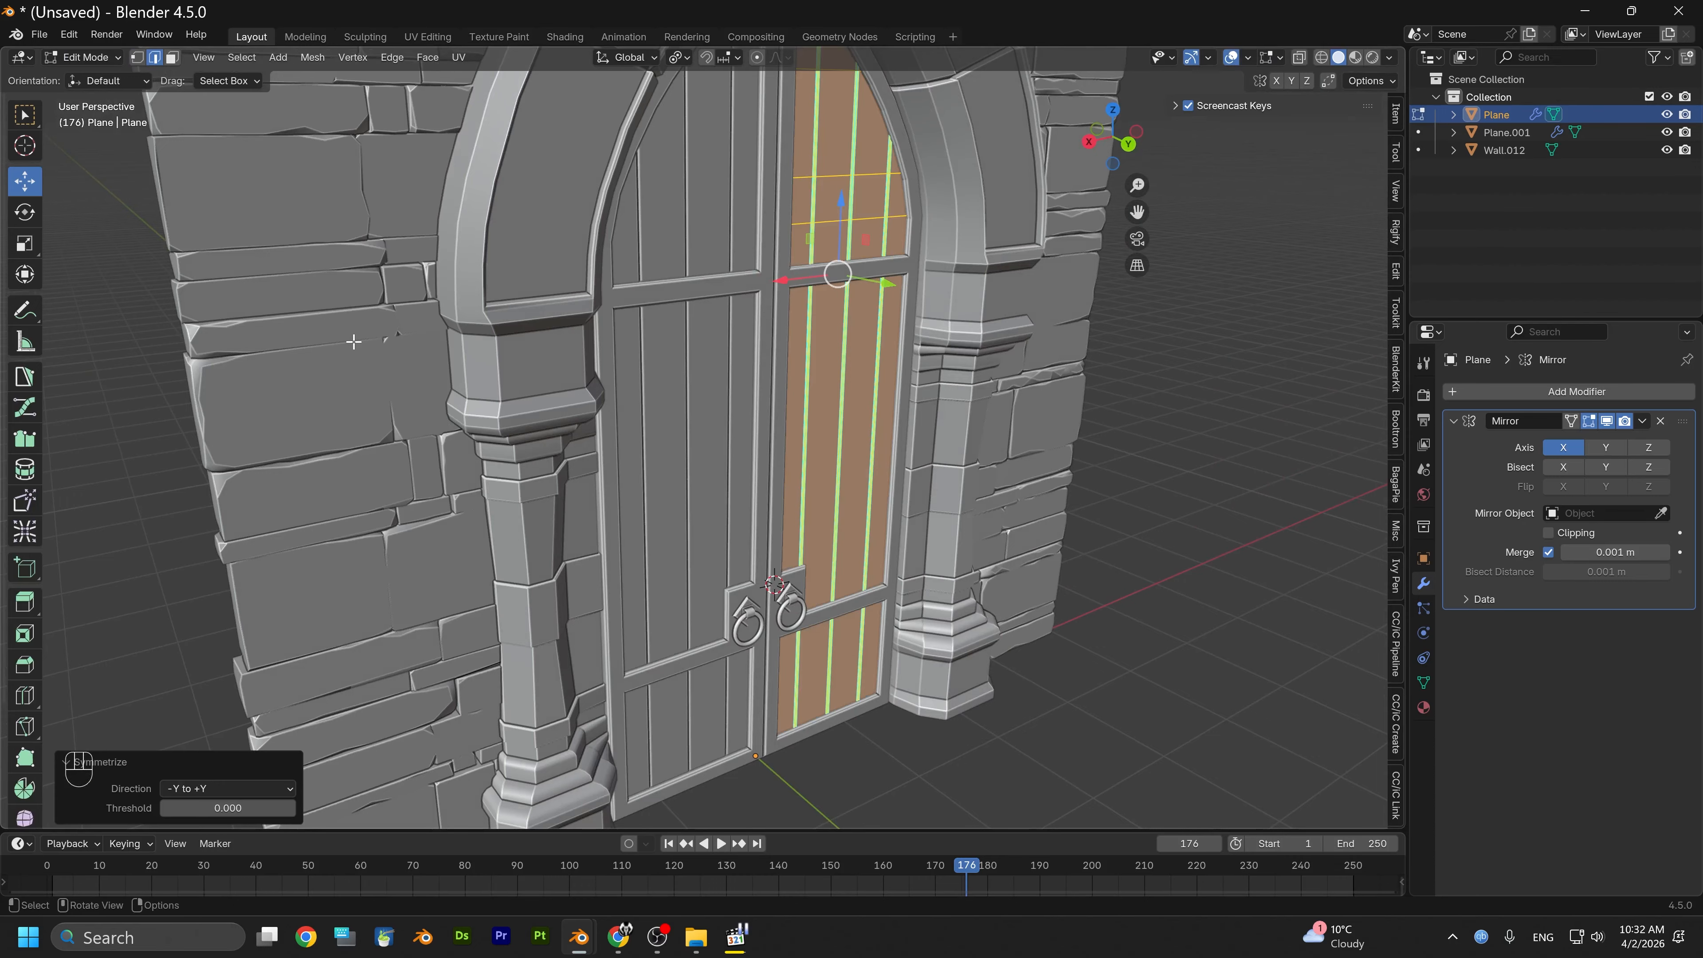
Examine the symmetrized planks from both sides of the door, including their fit around the ring handles and frame rails
alt+drag(802, 466, 646, 464)
scroll(842, 629, up, 2)
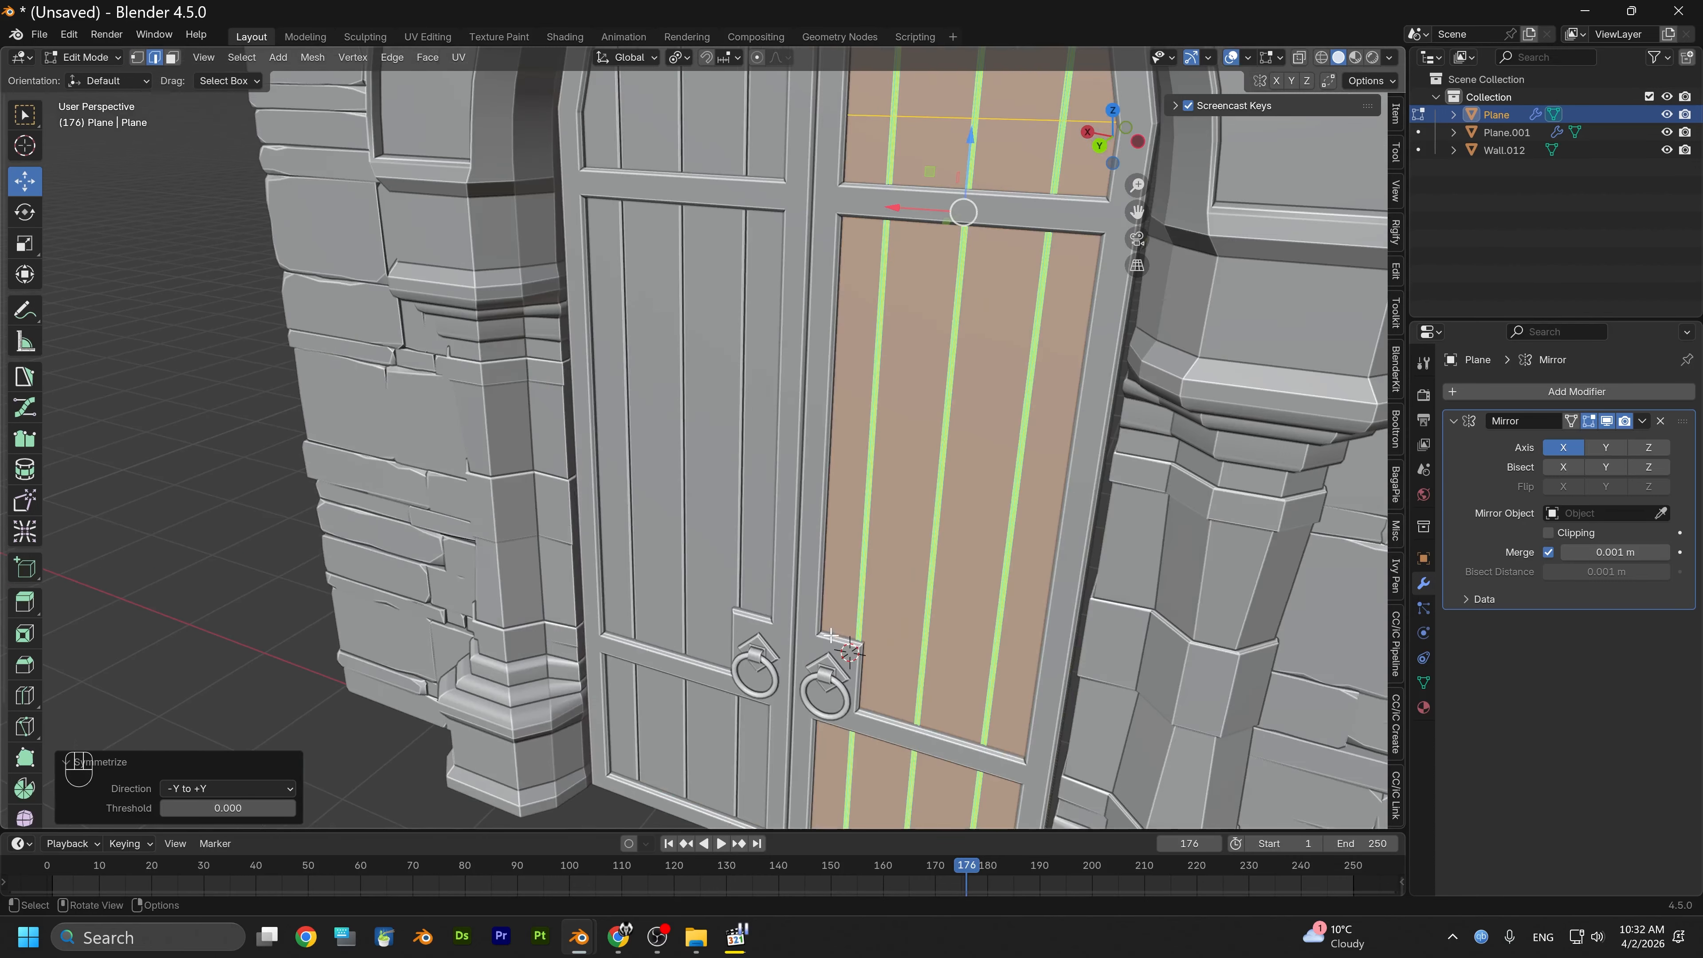
alt+shift+drag(842, 630, 855, 570)
scroll(825, 549, up, 3)
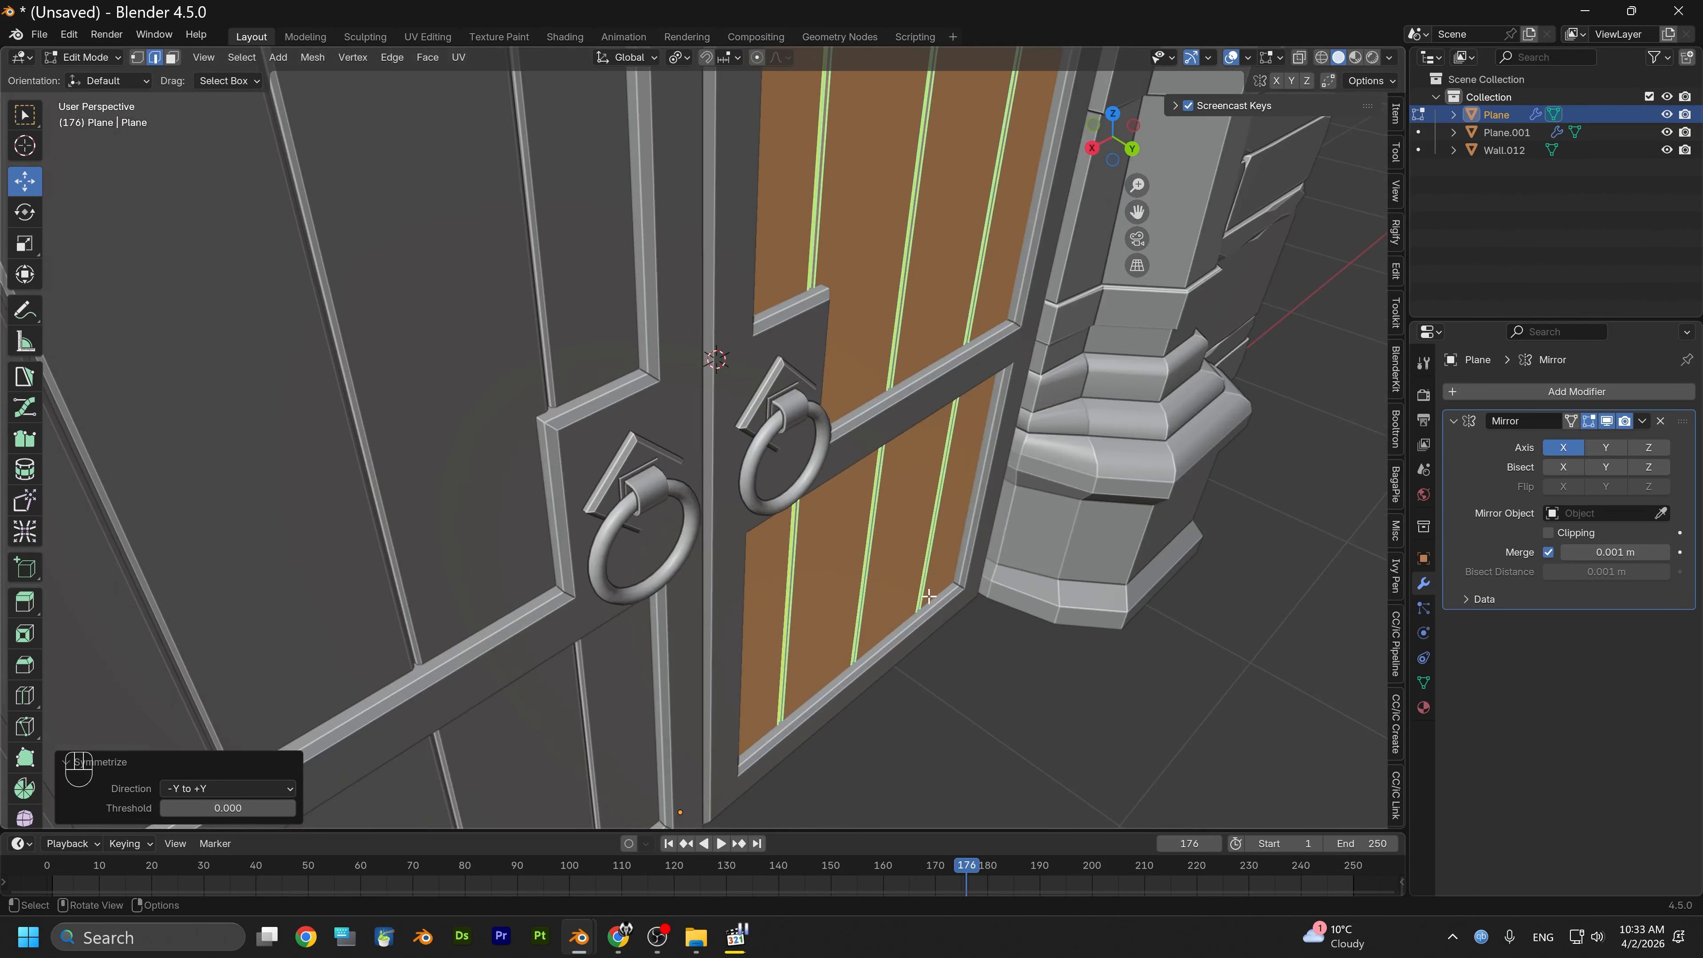
scroll(884, 436, down, 4)
alt+drag(681, 409, 790, 392)
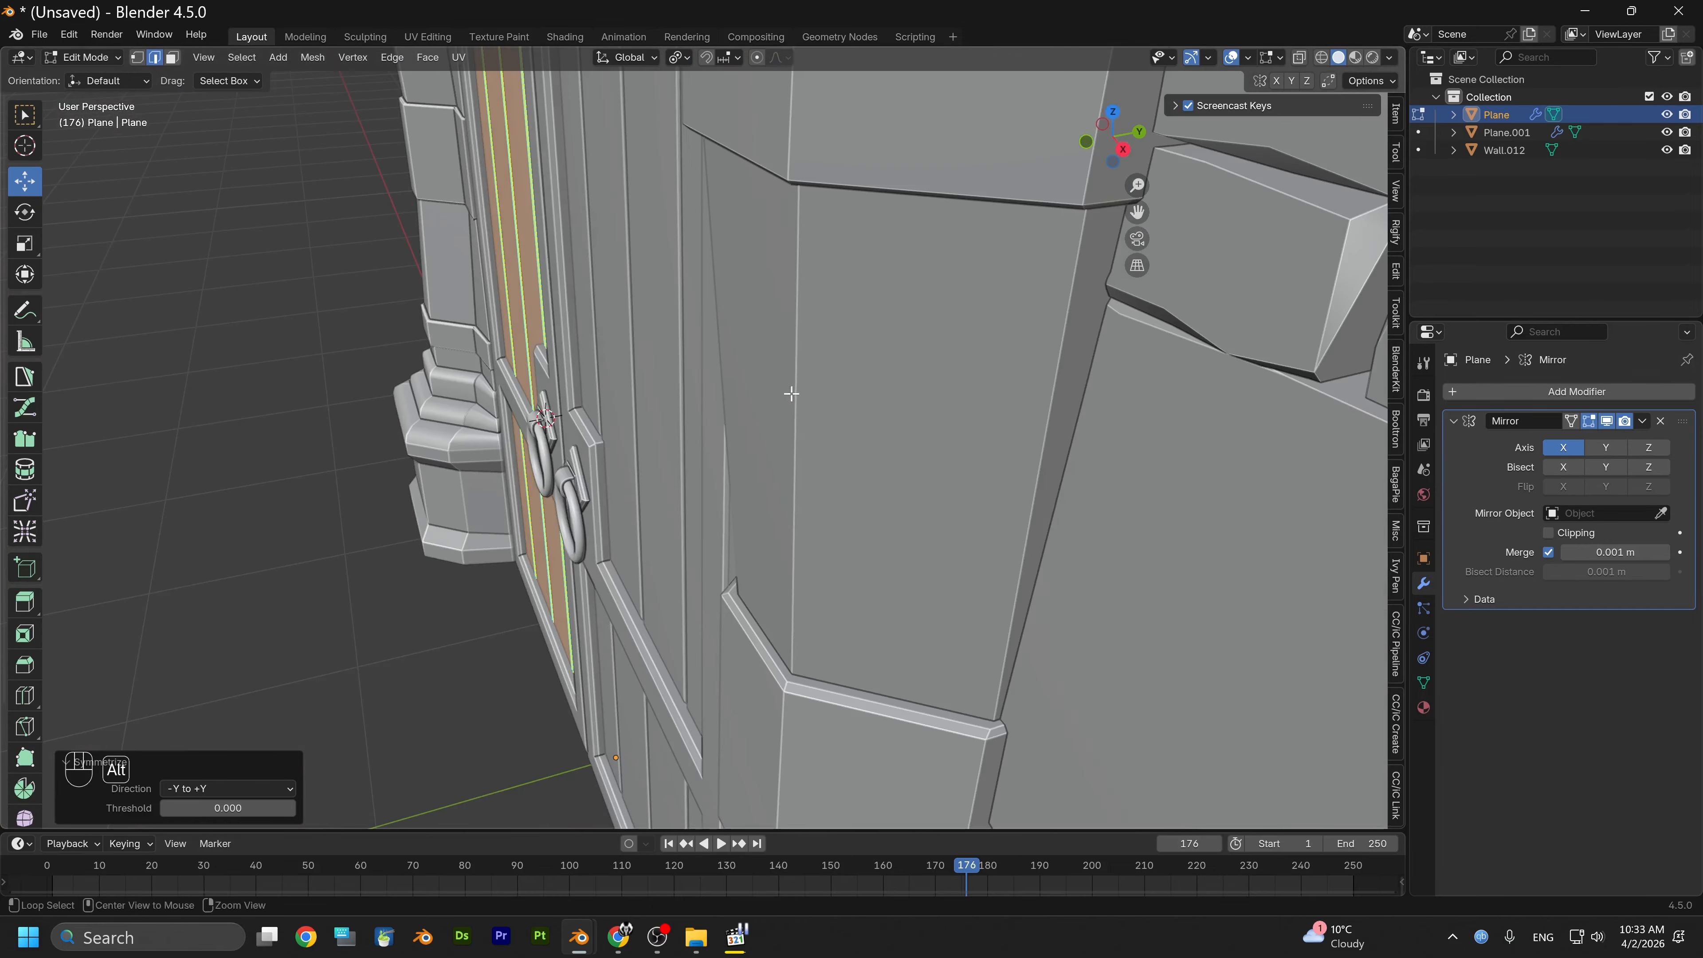
alt+drag(608, 430, 712, 430)
alt+drag(876, 365, 707, 501)
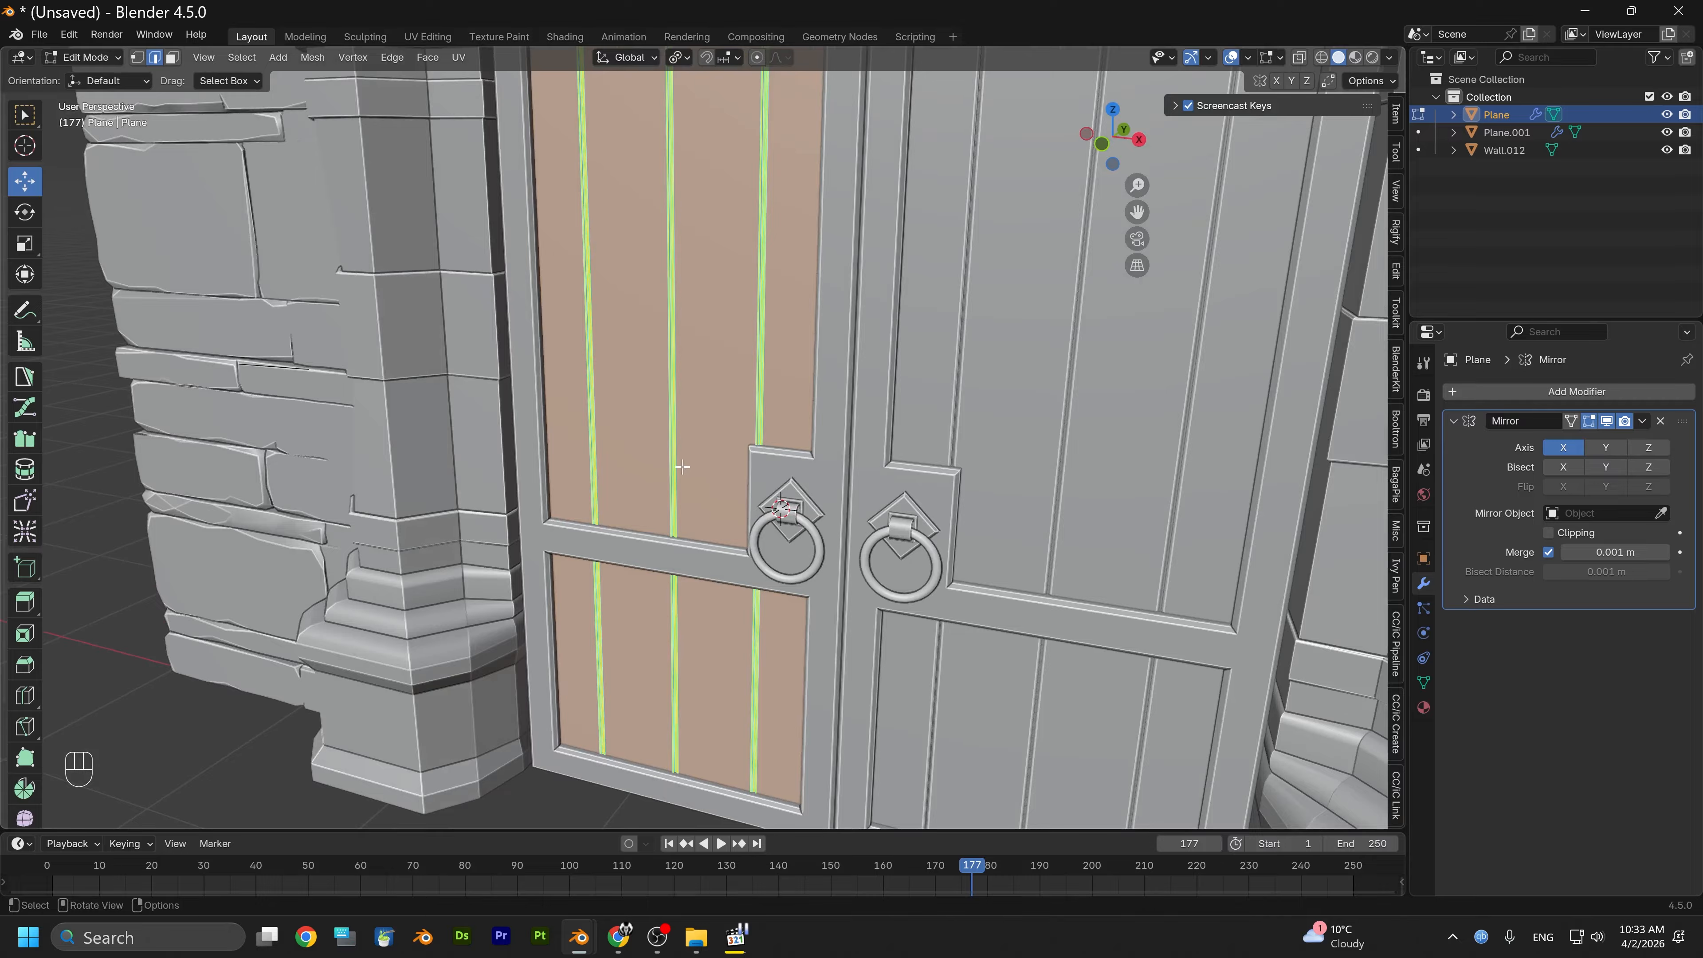
scroll(637, 433, down, 5)
alt+shift+drag(672, 336, 712, 494)
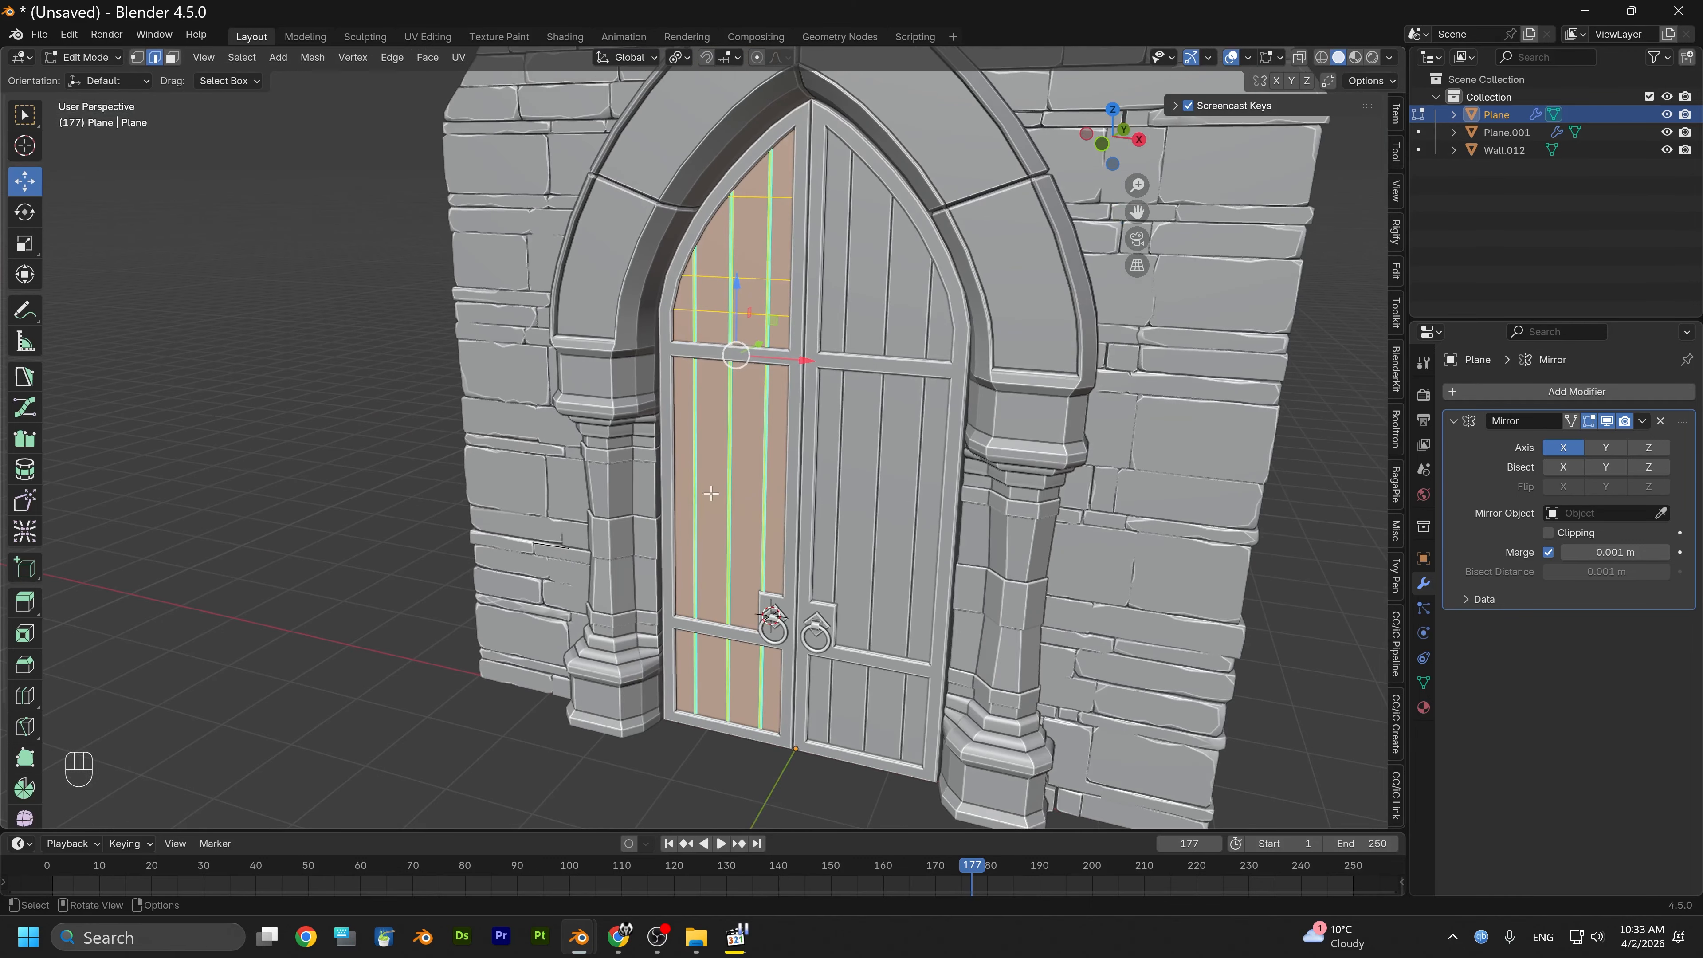
scroll(703, 410, up, 6)
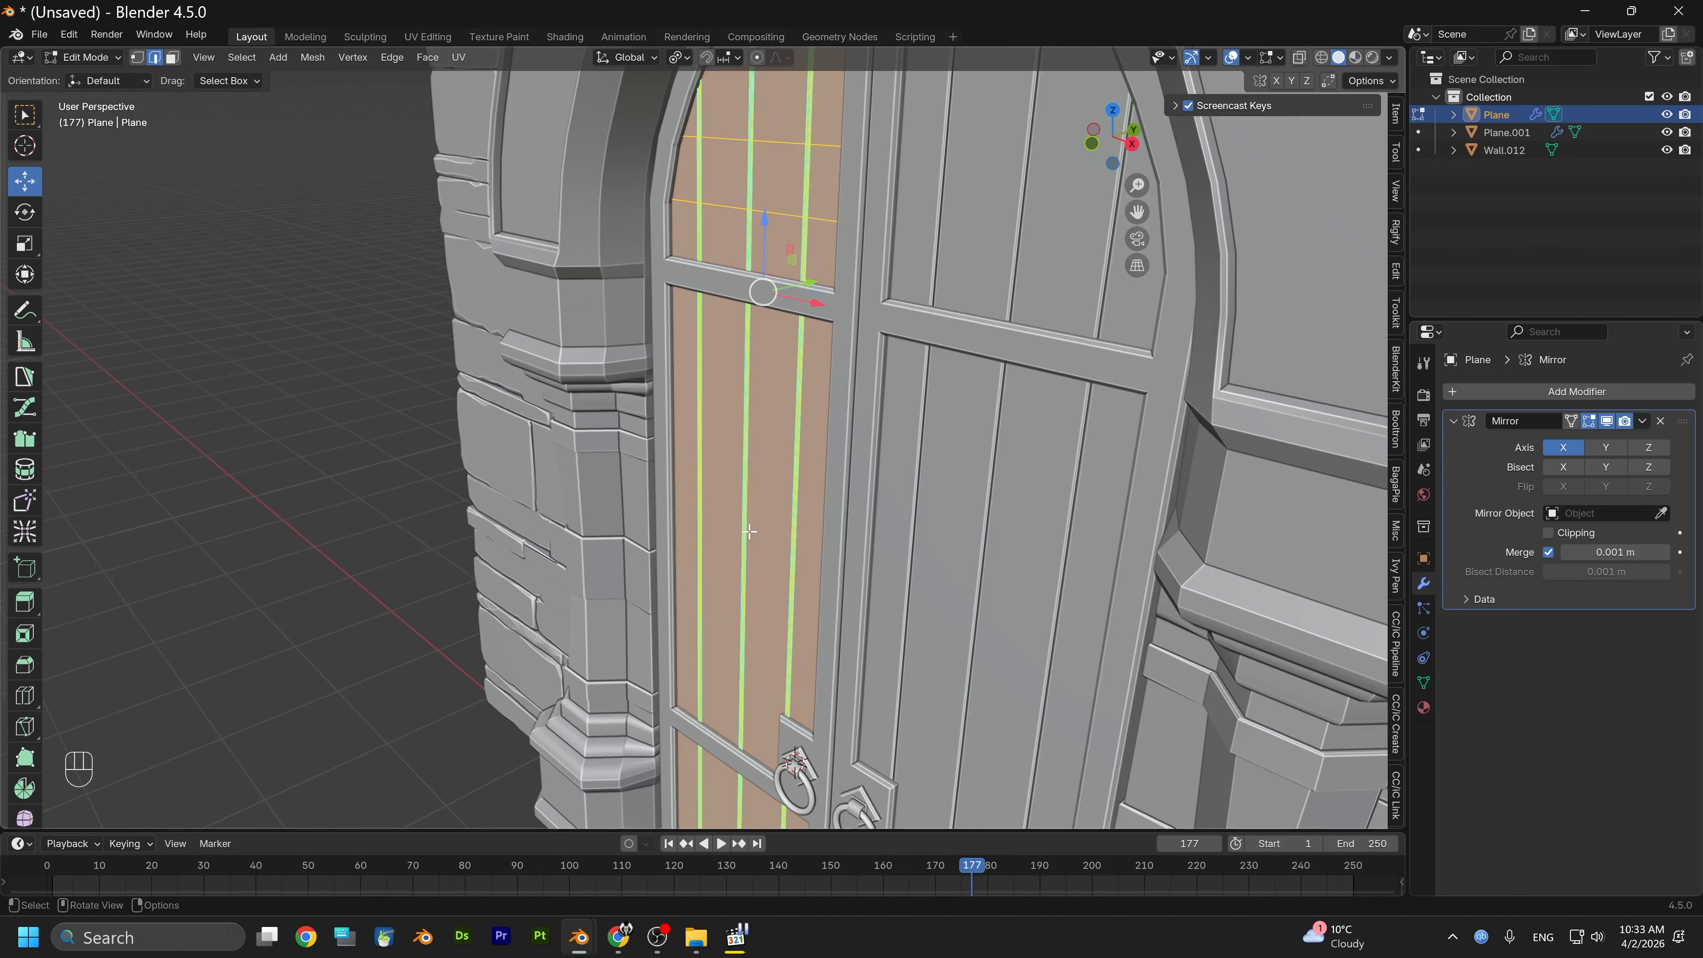
alt+drag(771, 426, 730, 437)
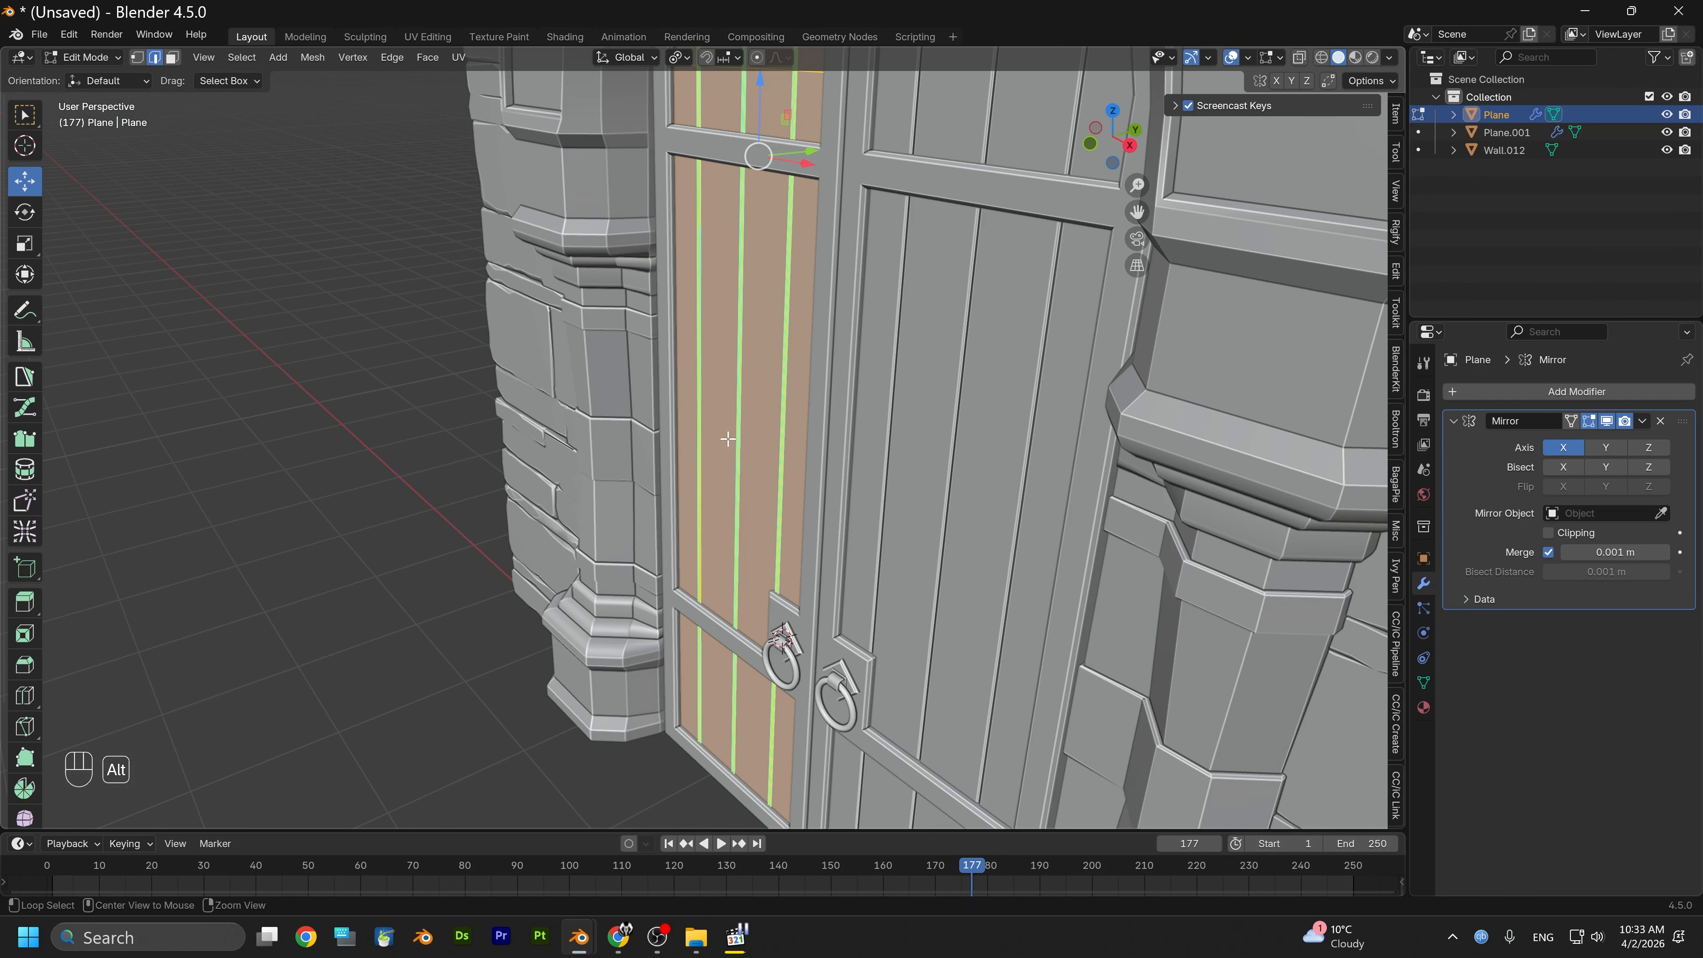
Return to Object Mode, hide the planks and select the door frame object
click(123, 61)
click(84, 77)
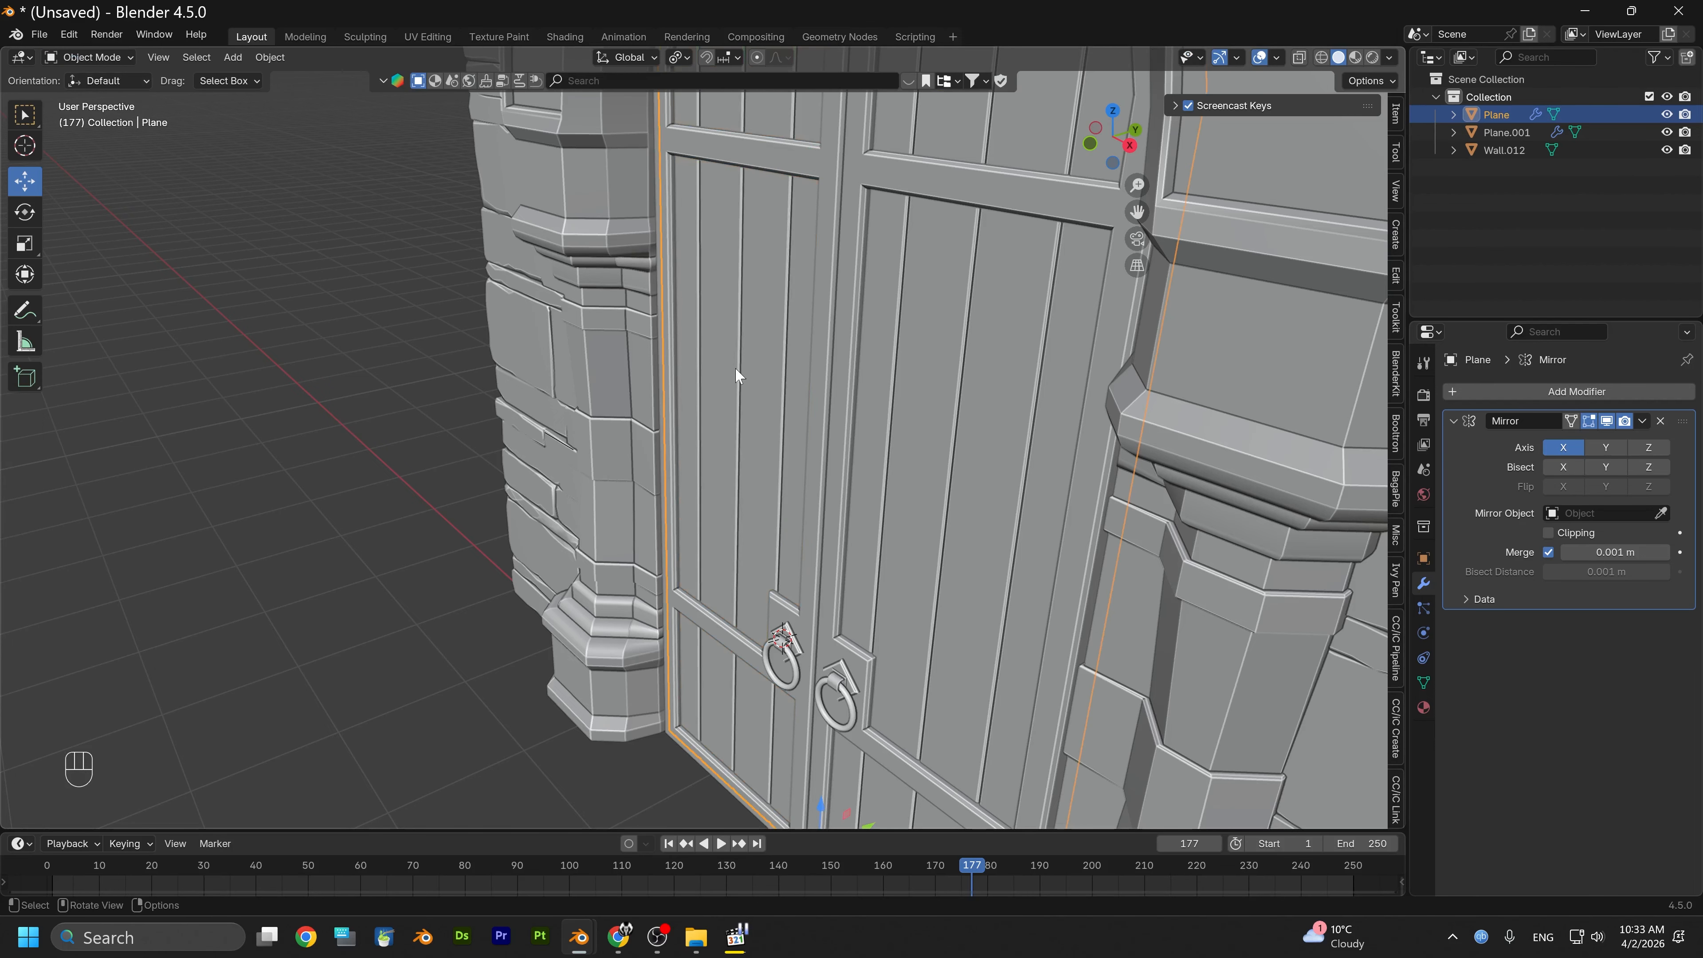
key(h)
click(733, 478)
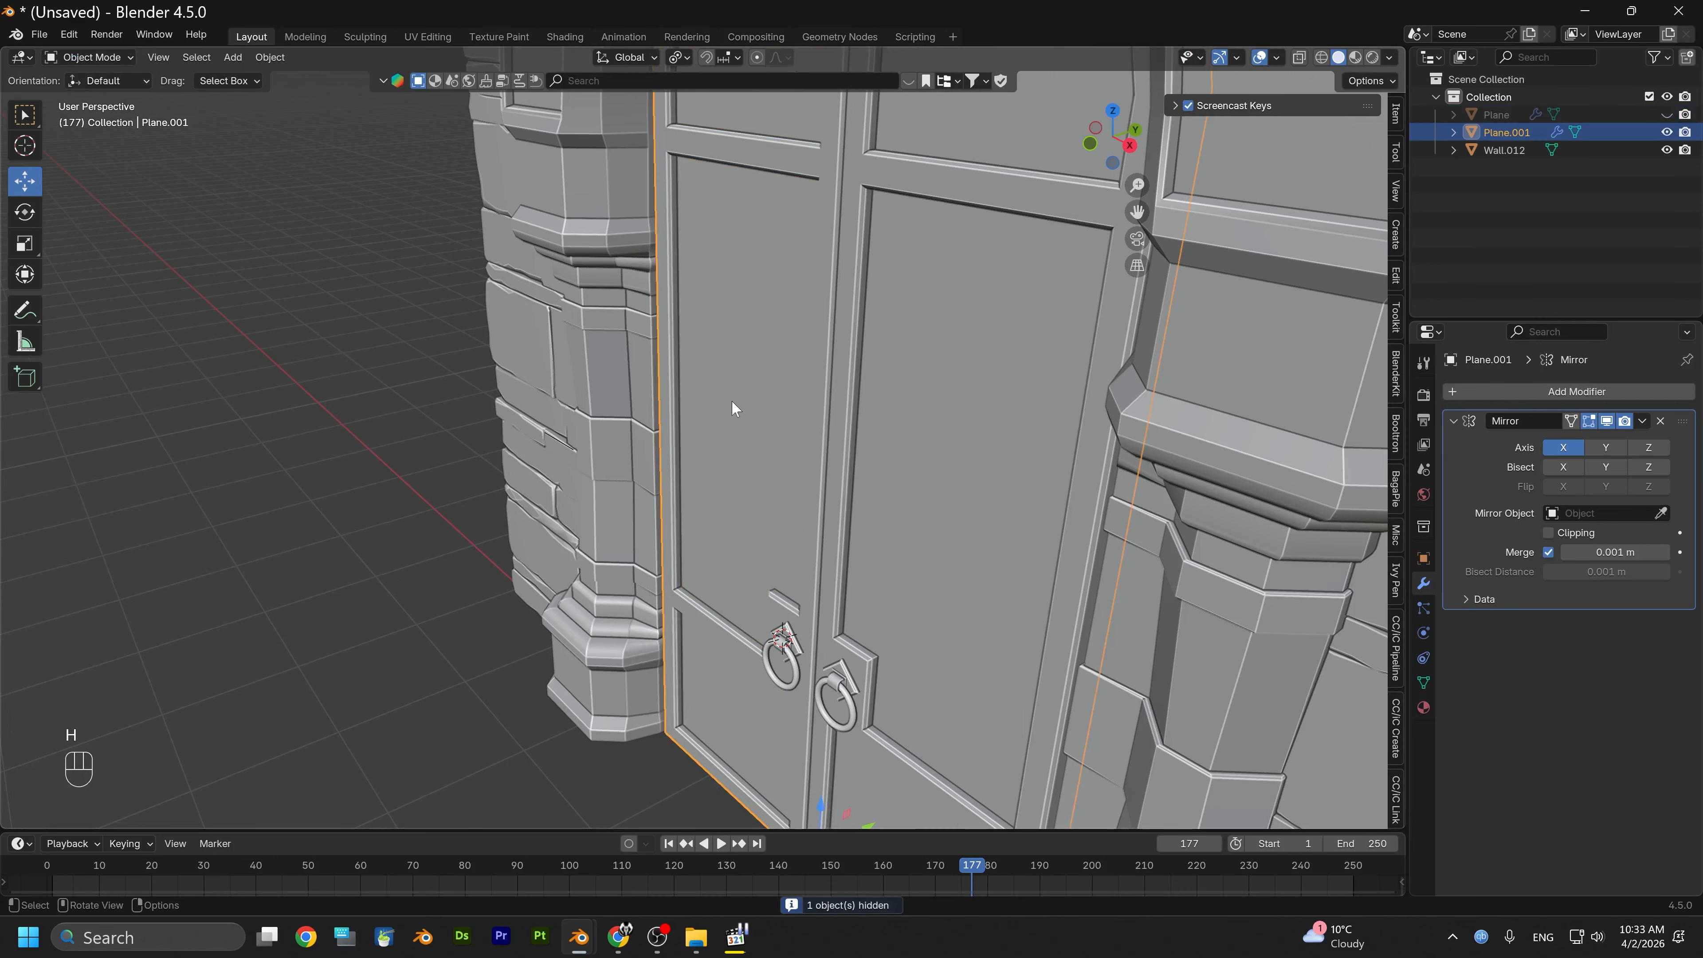
alt+drag(731, 402, 808, 374)
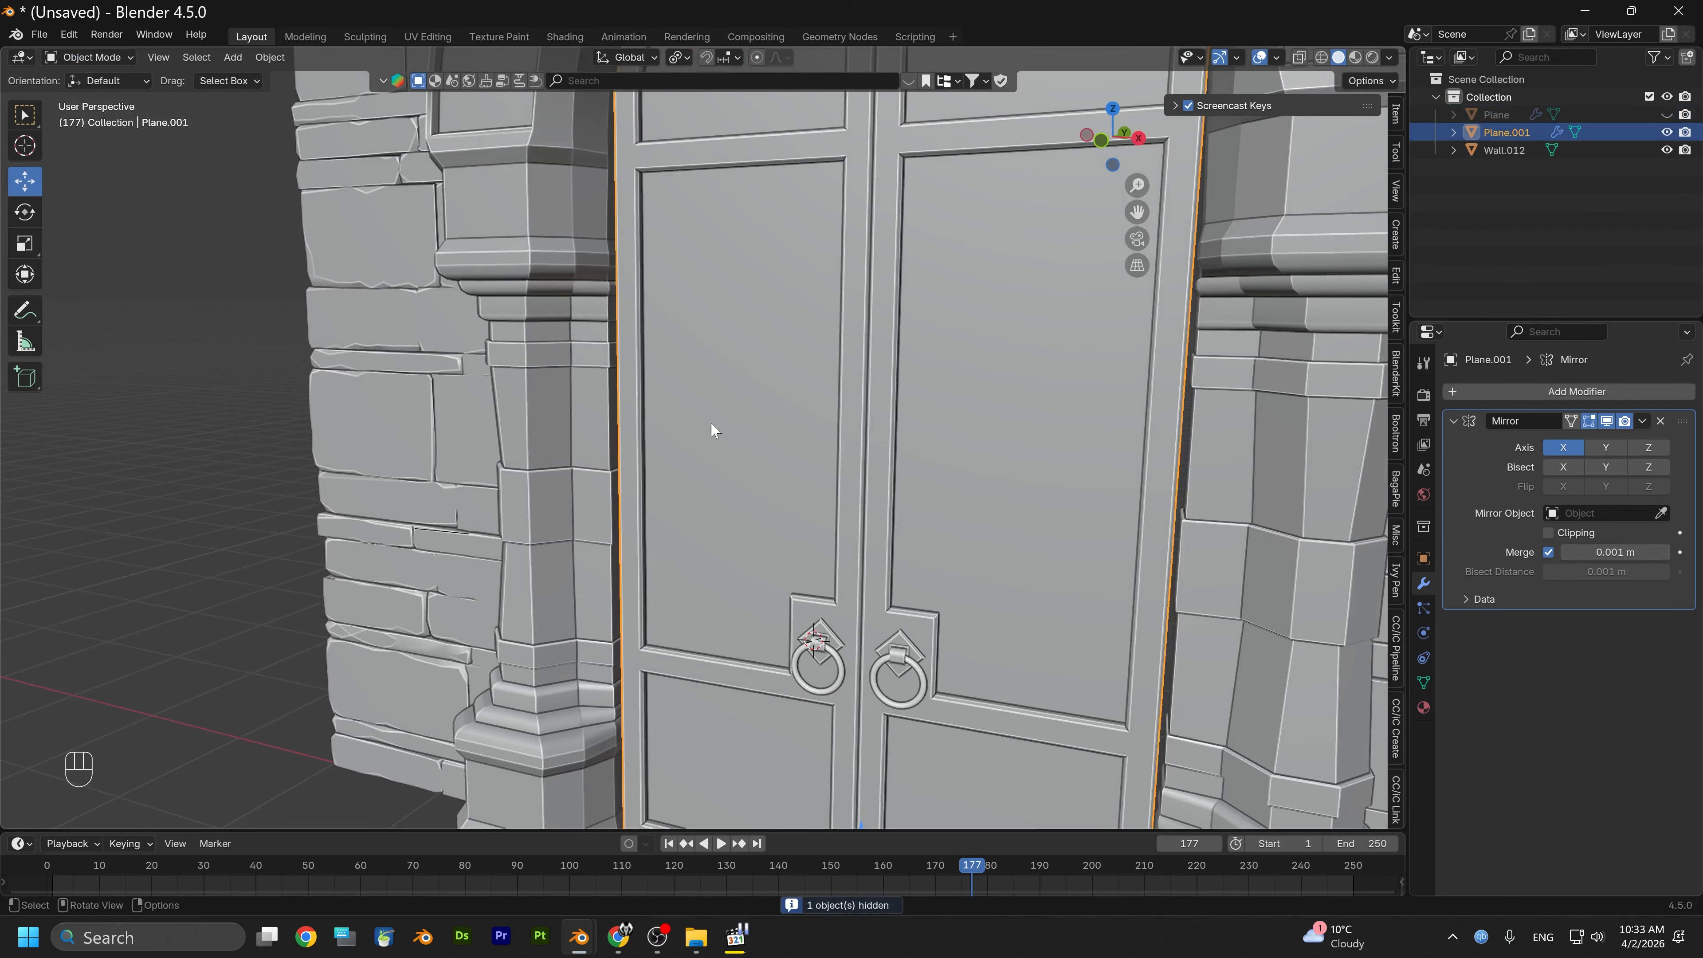
alt+drag(711, 423, 776, 469)
scroll(741, 411, down, 2)
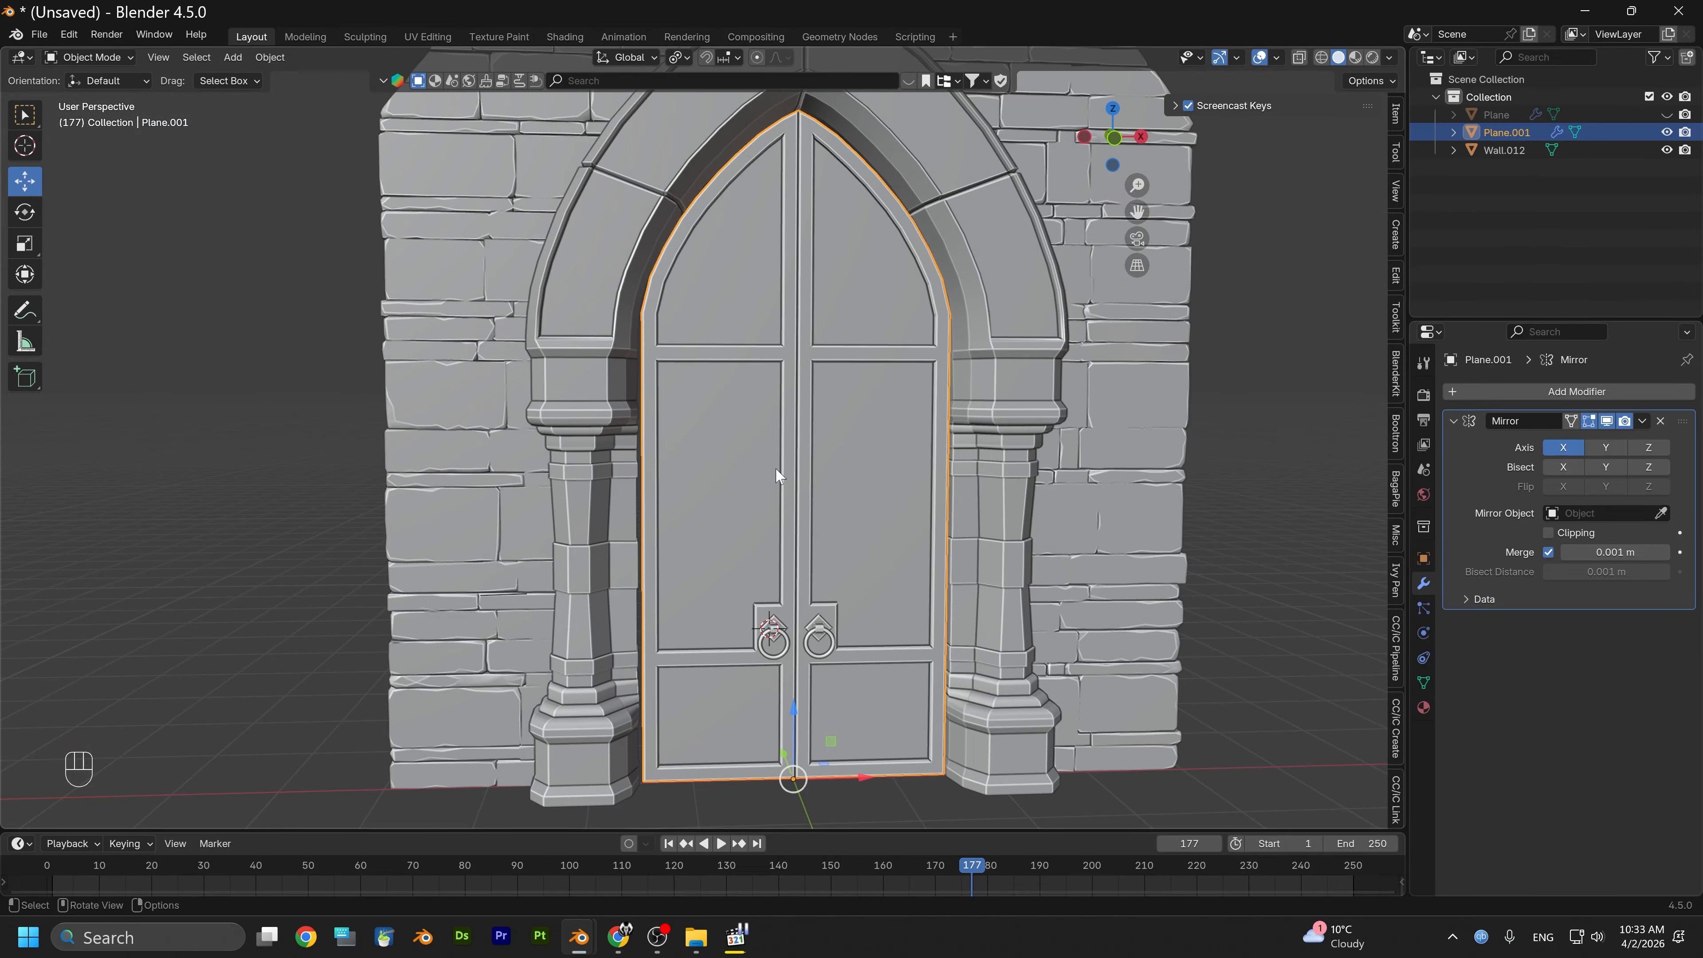
key(s)
key(s)
key(s)
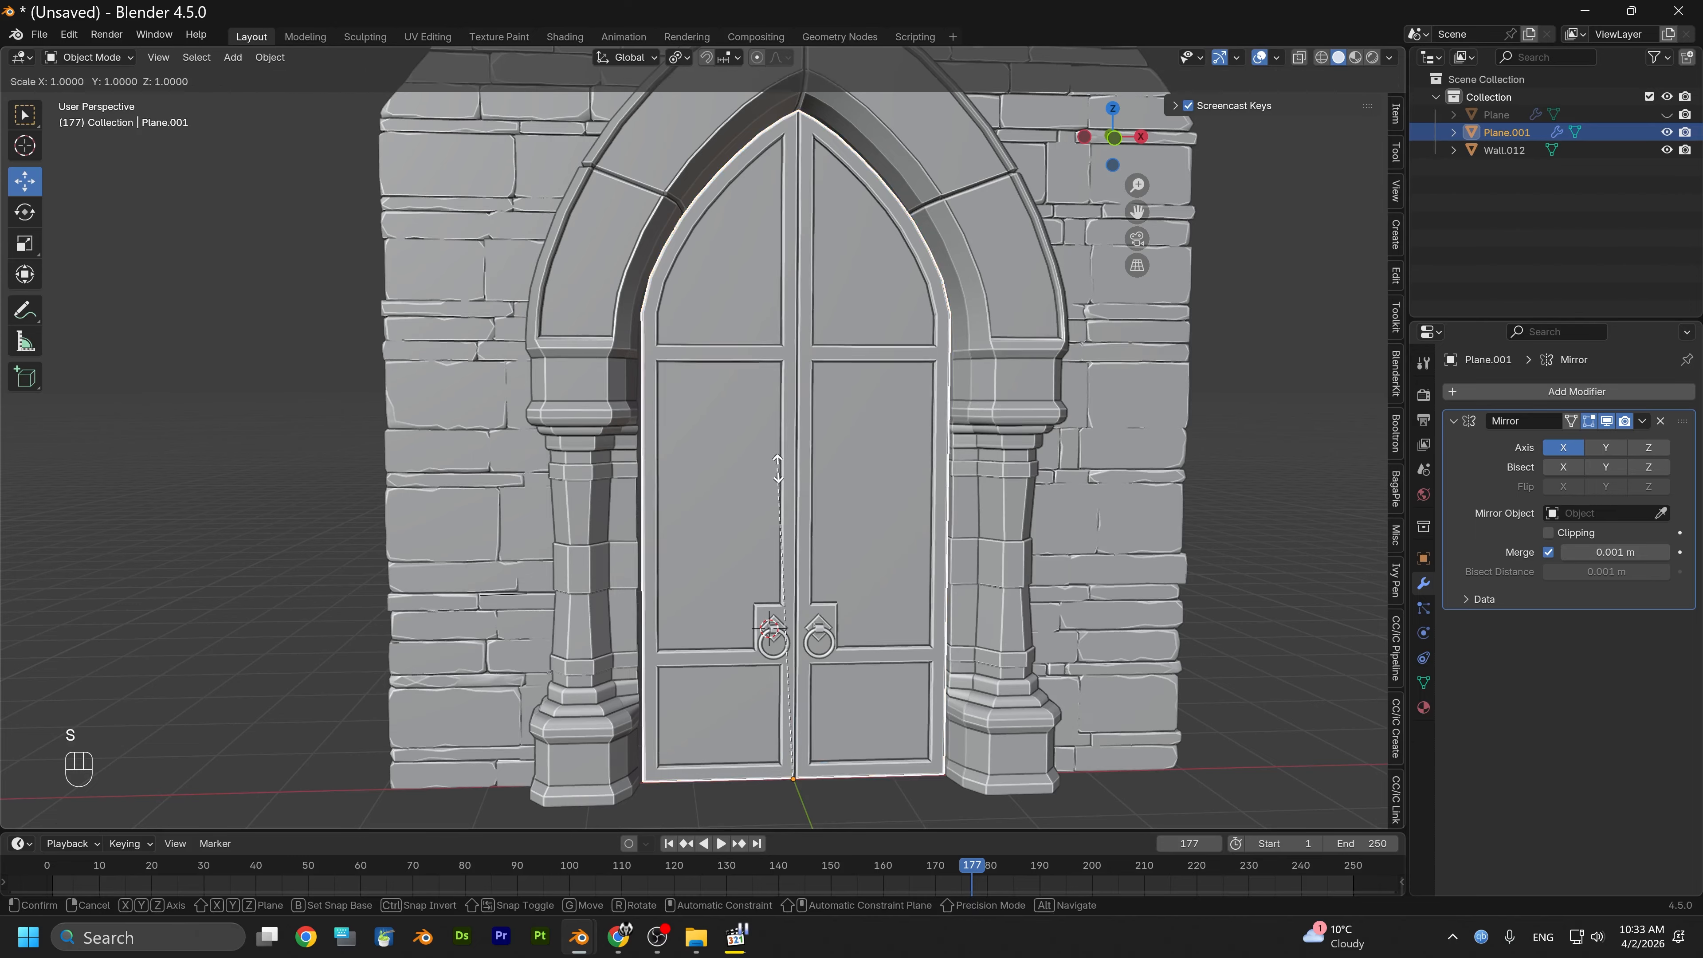
key(ctrl+z)
Shift the door frame about -0.016 m along X and apply all its transforms to separate the two mirrored leaves
alt+drag(751, 474, 486, 593)
scroll(663, 578, up, 3)
alt+shift+drag(662, 577, 642, 383)
scroll(613, 464, up, 3)
alt+drag(737, 453, 784, 441)
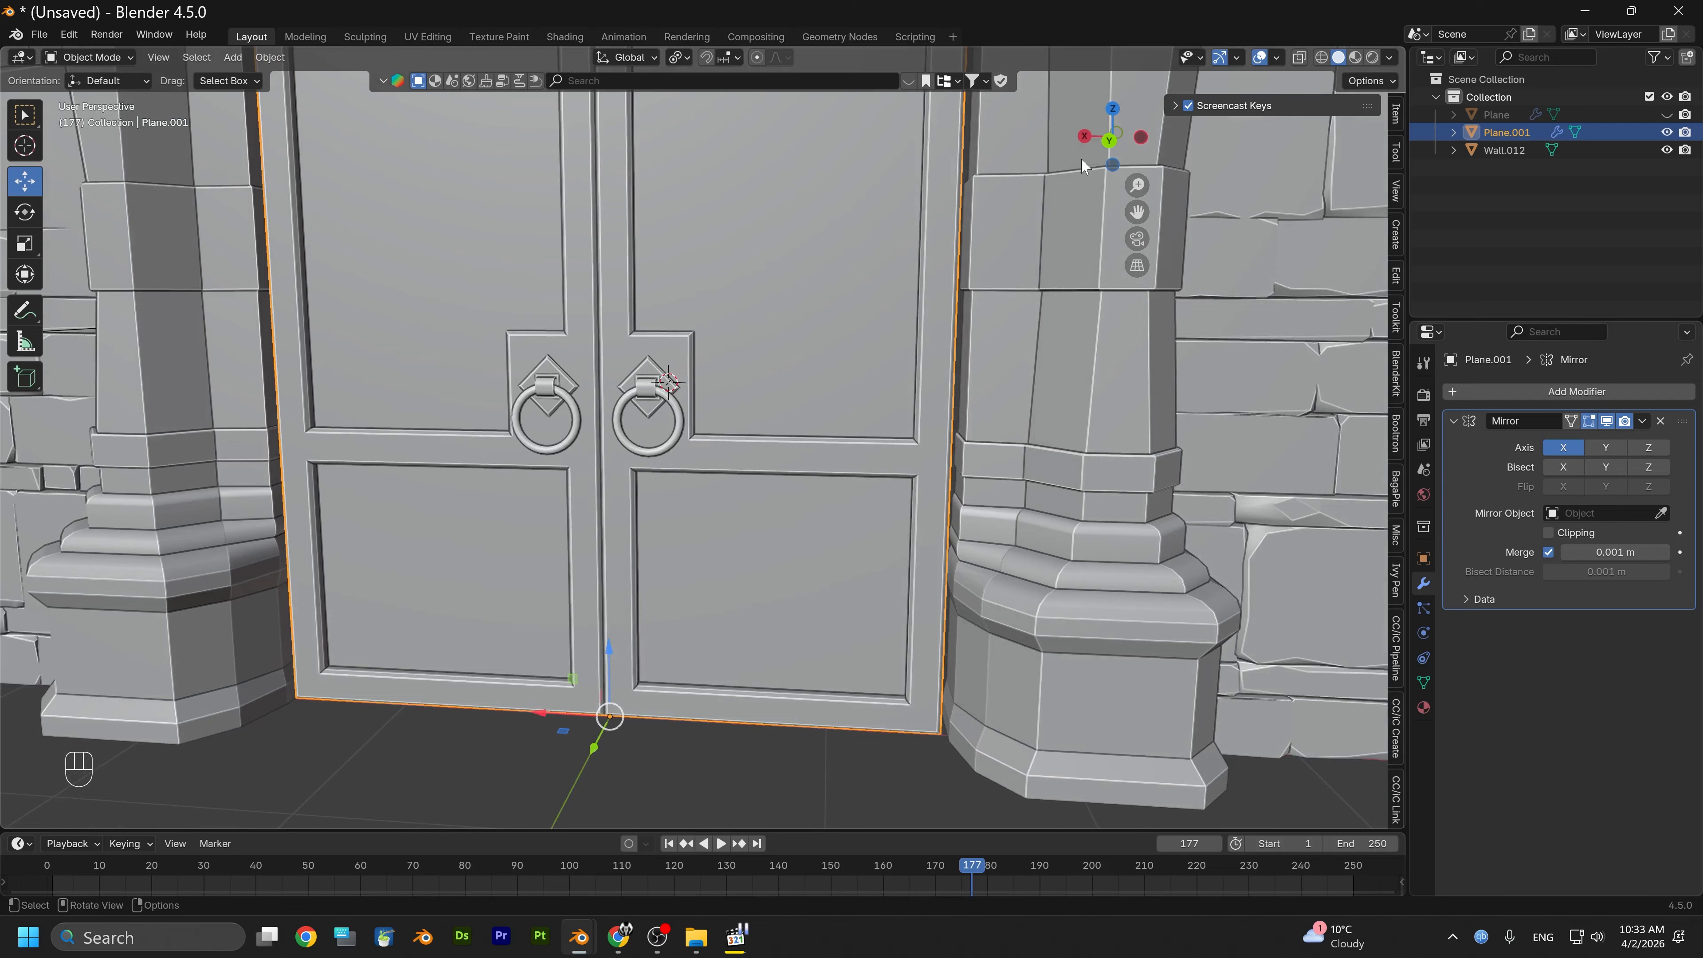
click(1105, 140)
scroll(804, 383, down, 1)
alt+scroll(705, 376, down, 1)
alt+shift+drag(712, 375, 798, 565)
scroll(807, 504, down, 1)
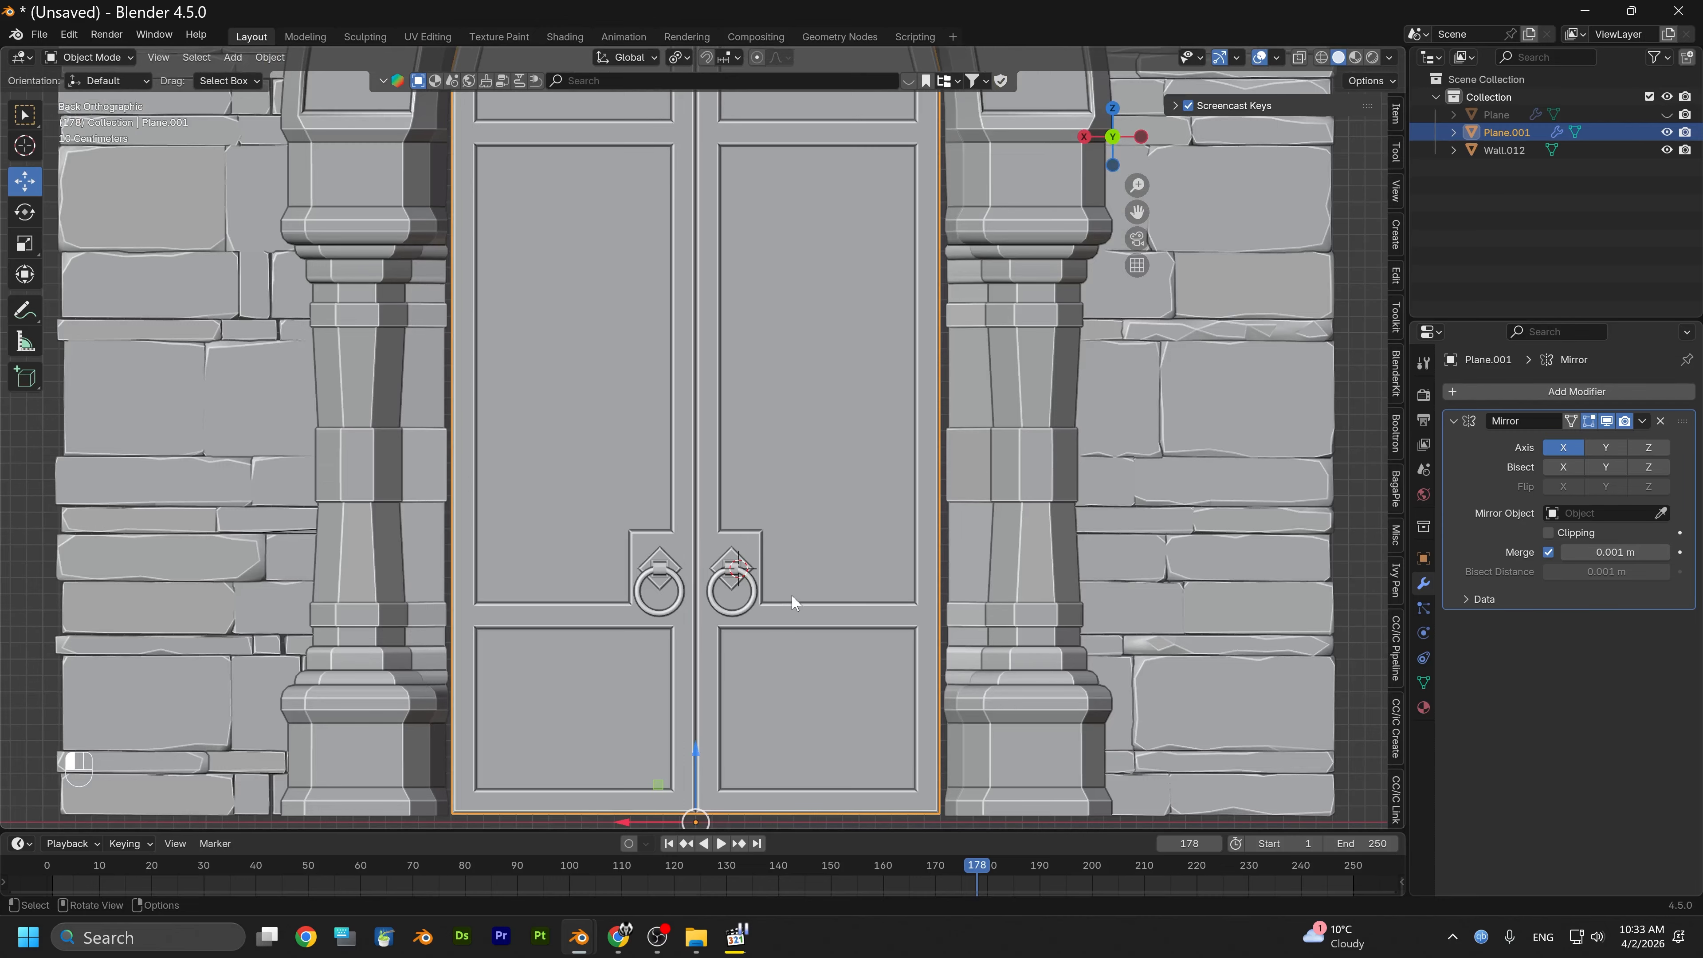
scroll(799, 655, down, 1)
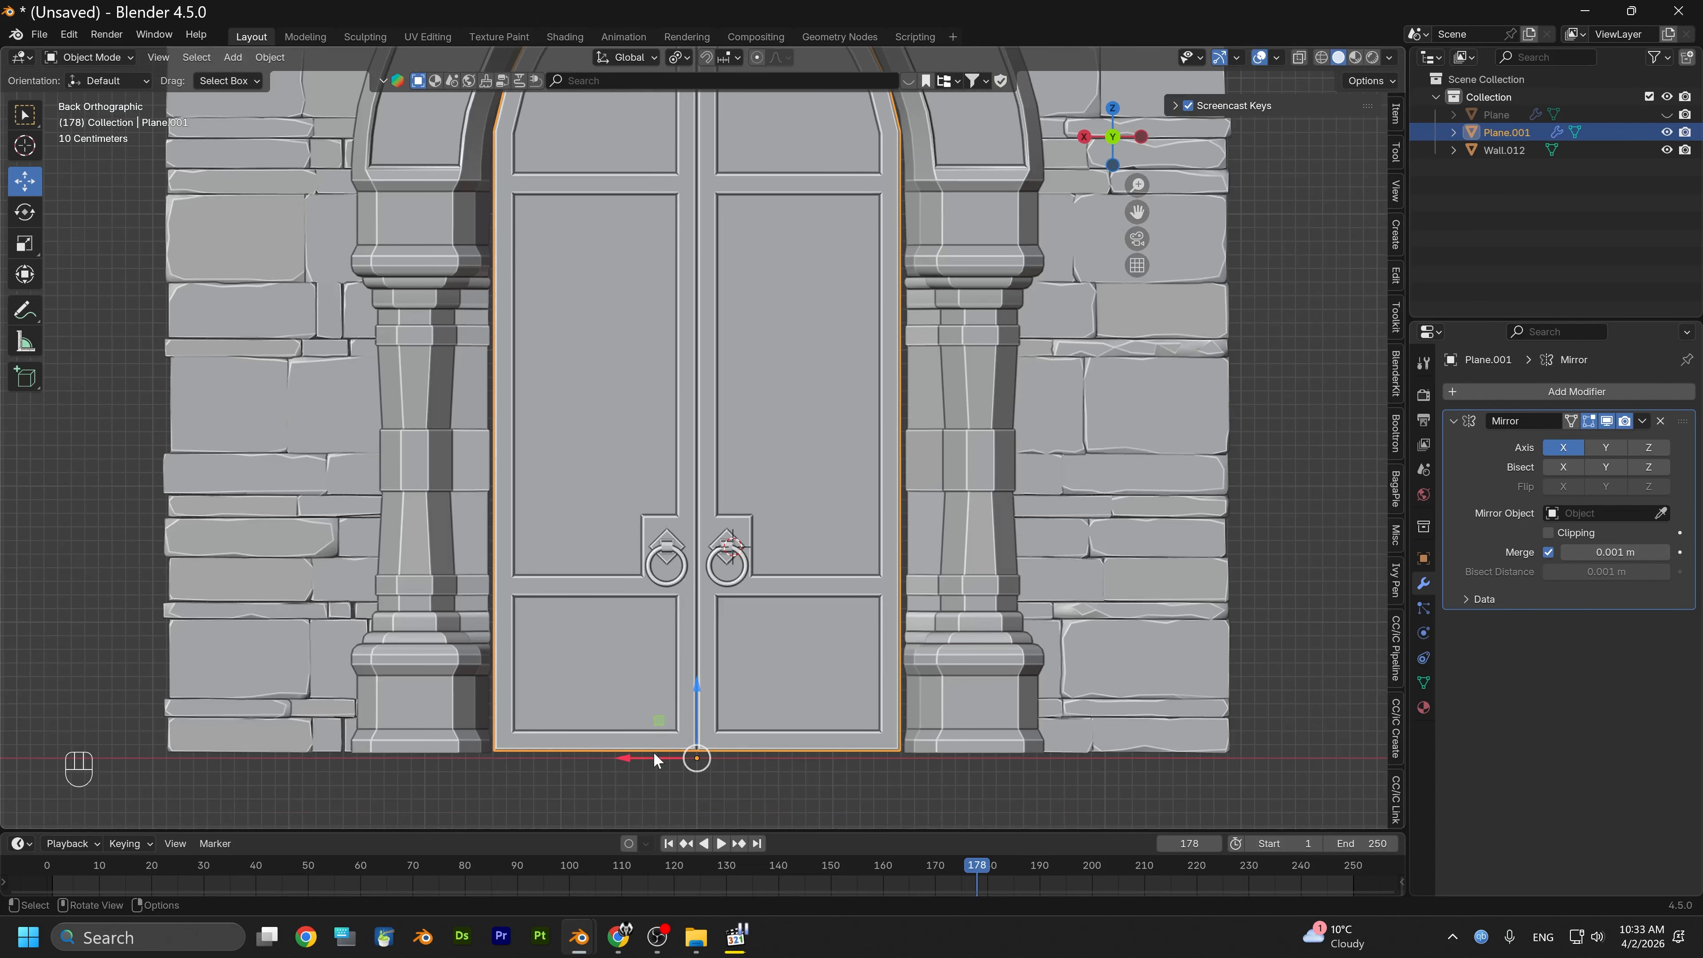
drag(654, 754, 659, 749)
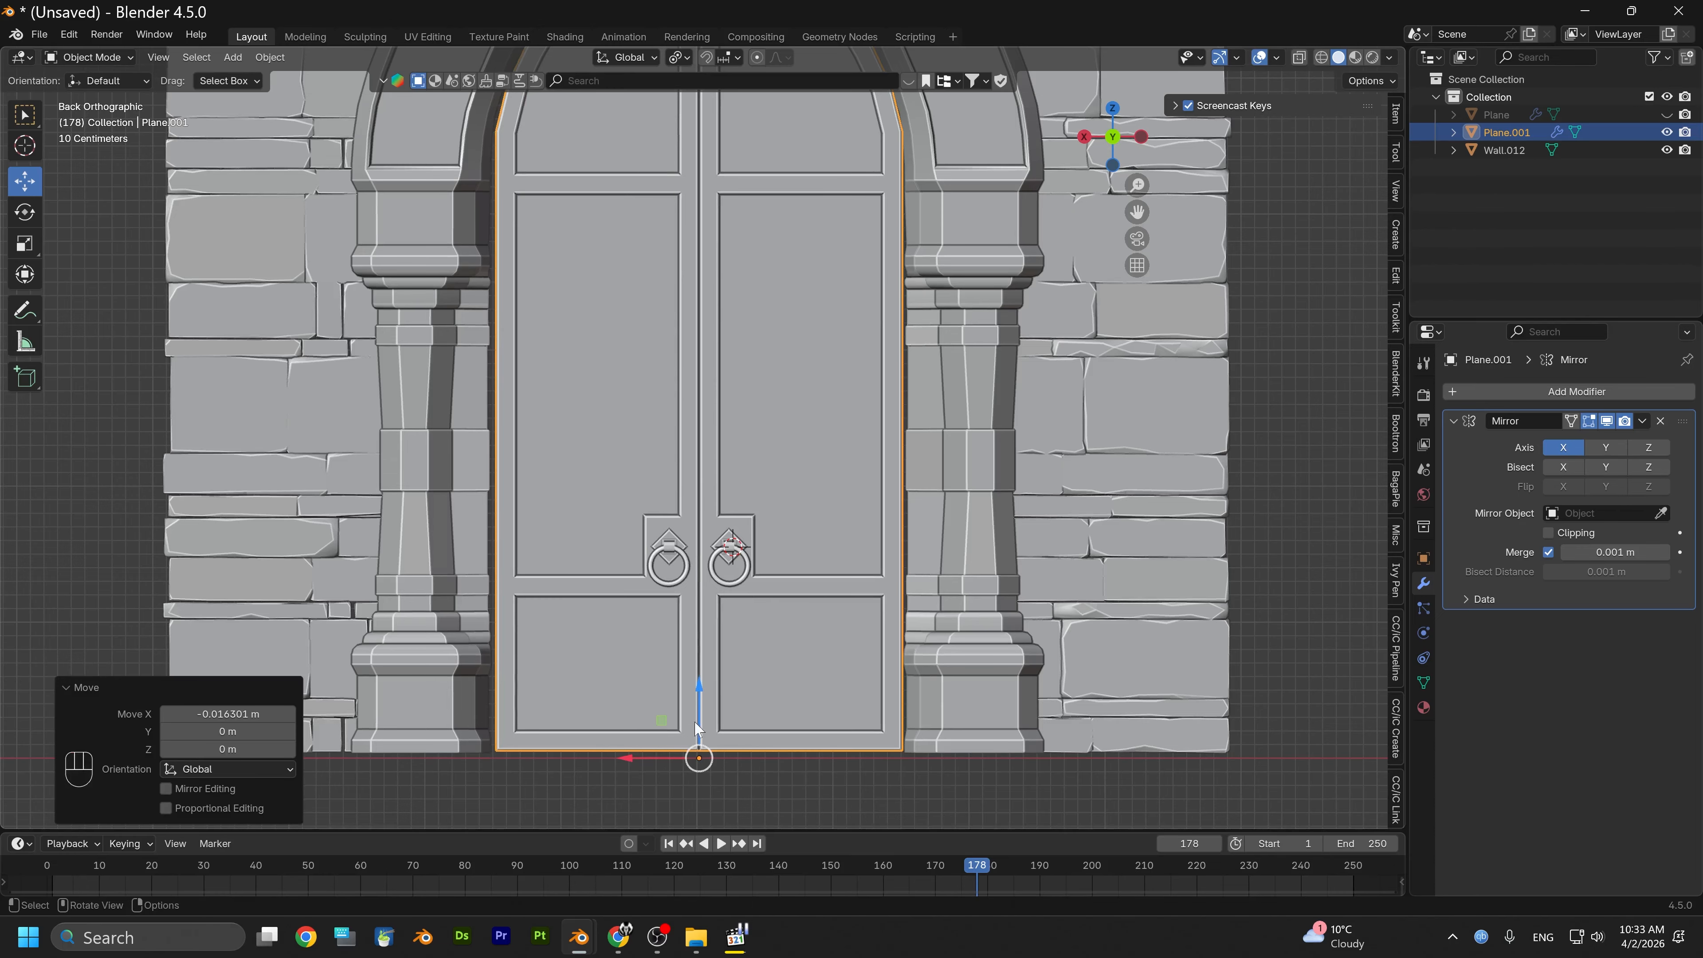
key(ctrl+a)
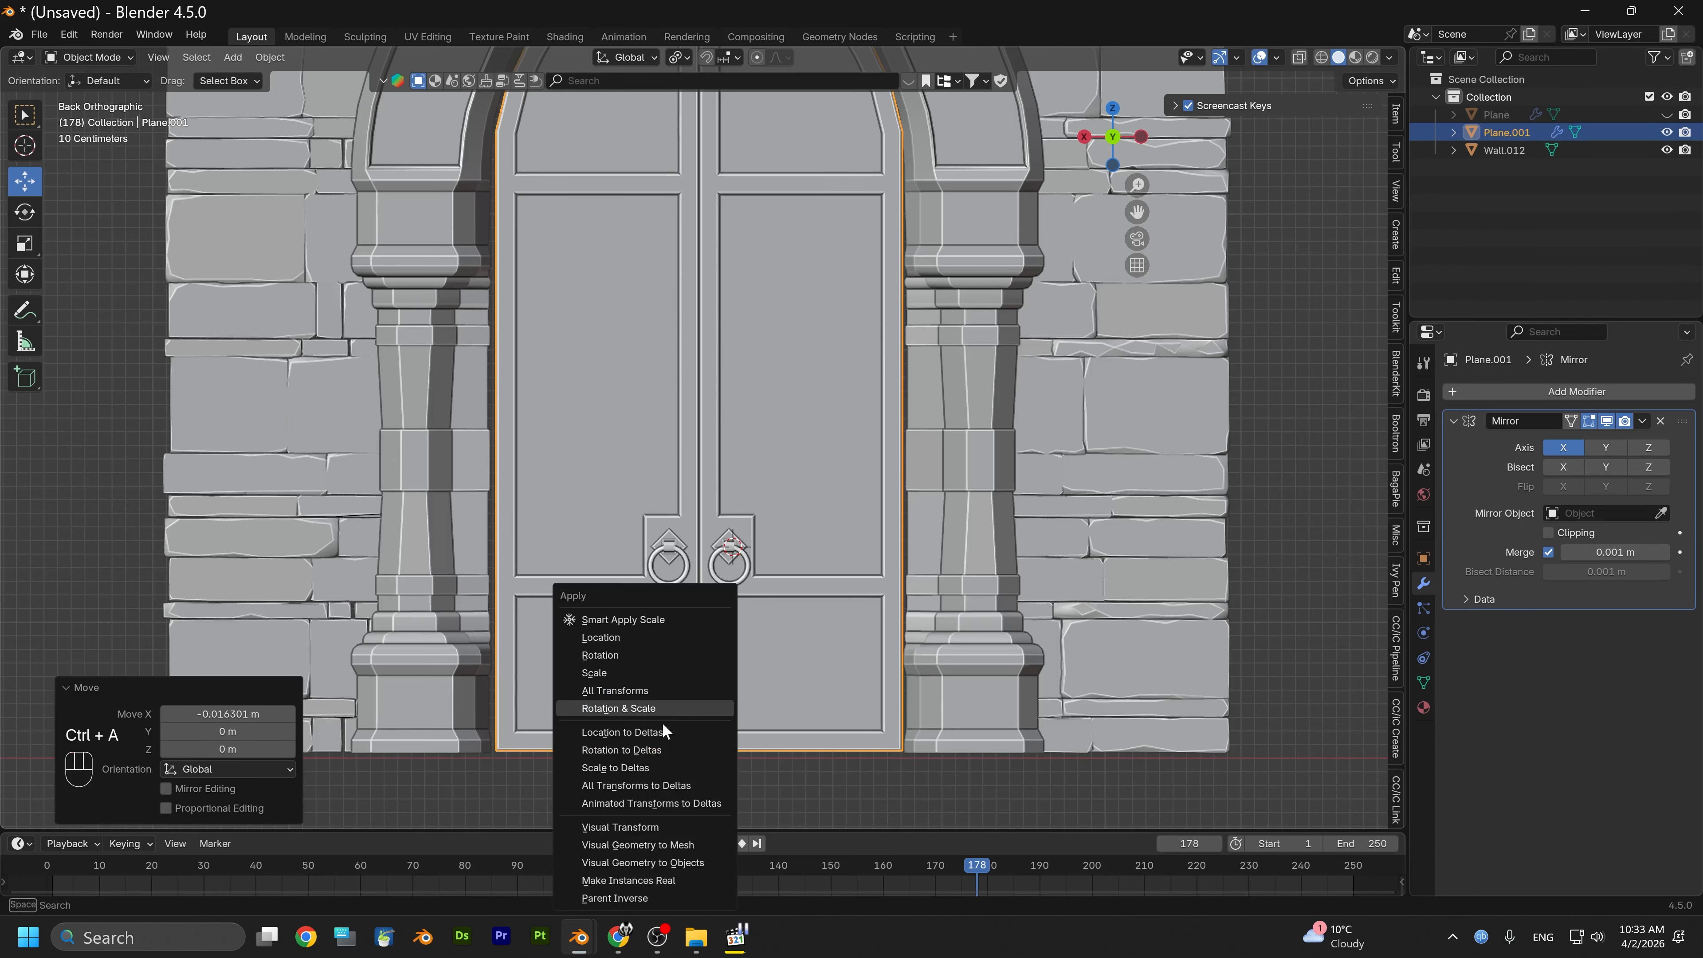
click(619, 691)
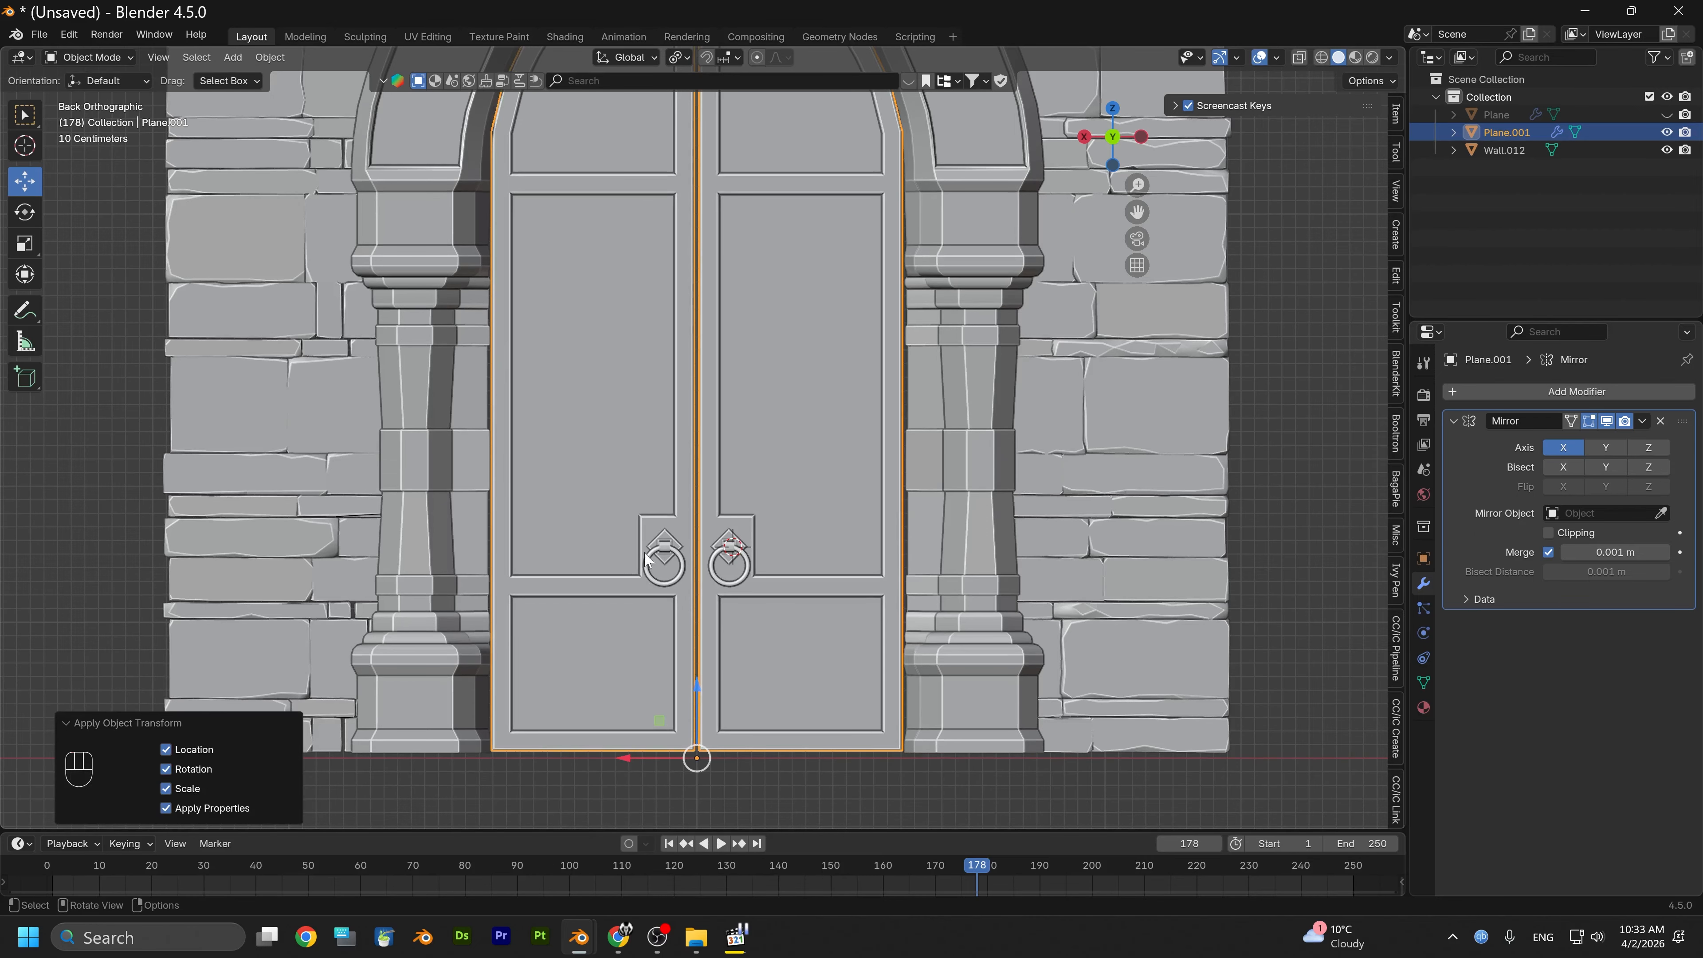
Narrow the gap between the leaves by moving the frame about 0.0055 m along X and applying all its transforms
alt+middle_drag(808, 454, 672, 311)
scroll(753, 648, down, 1)
scroll(683, 500, up, 5)
alt+drag(683, 500, 603, 489)
click(1114, 140)
scroll(672, 445, down, 2)
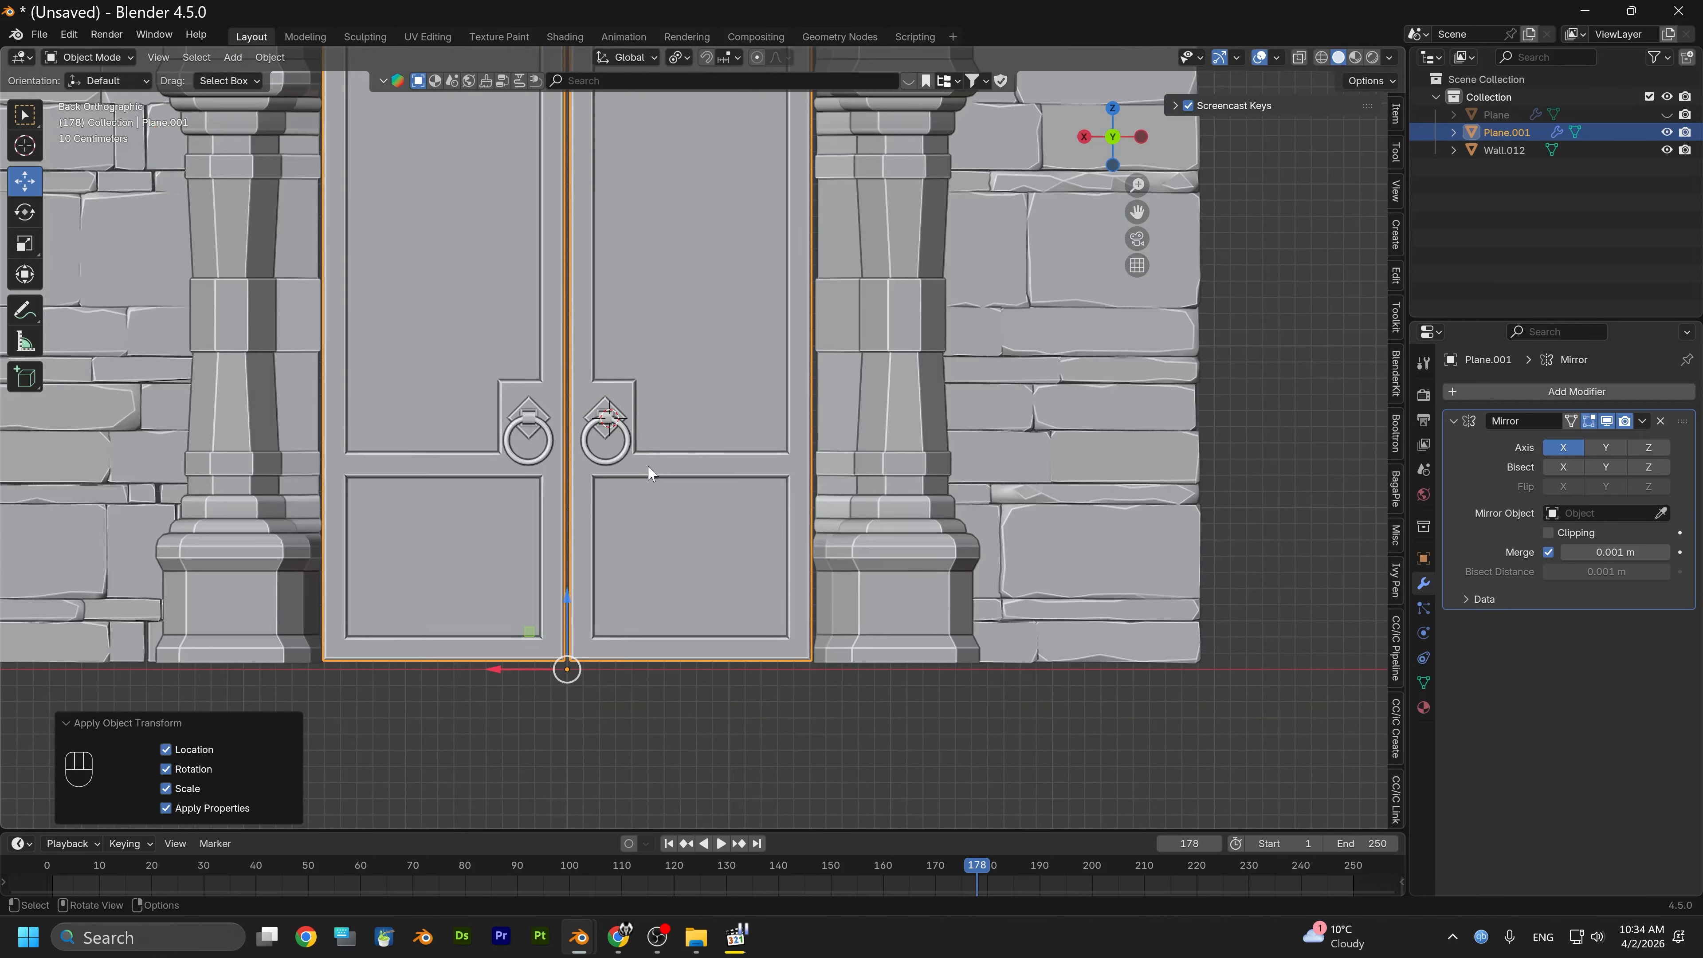
shift+middle_drag(599, 466, 674, 537)
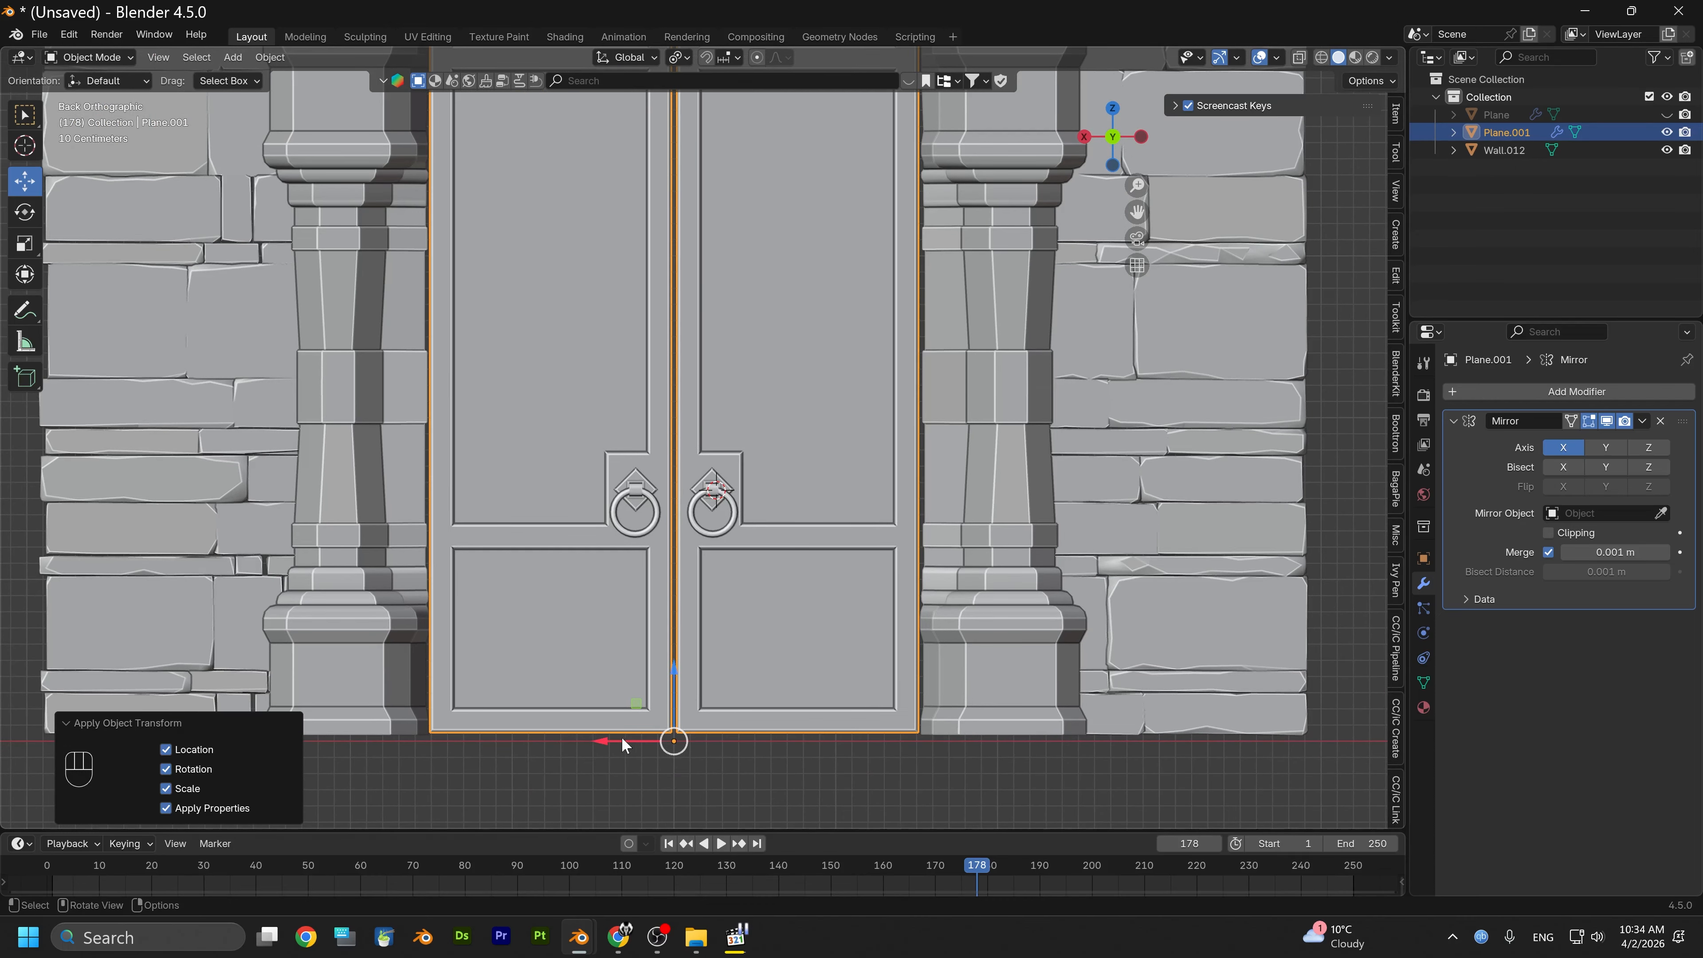
drag(611, 742, 607, 740)
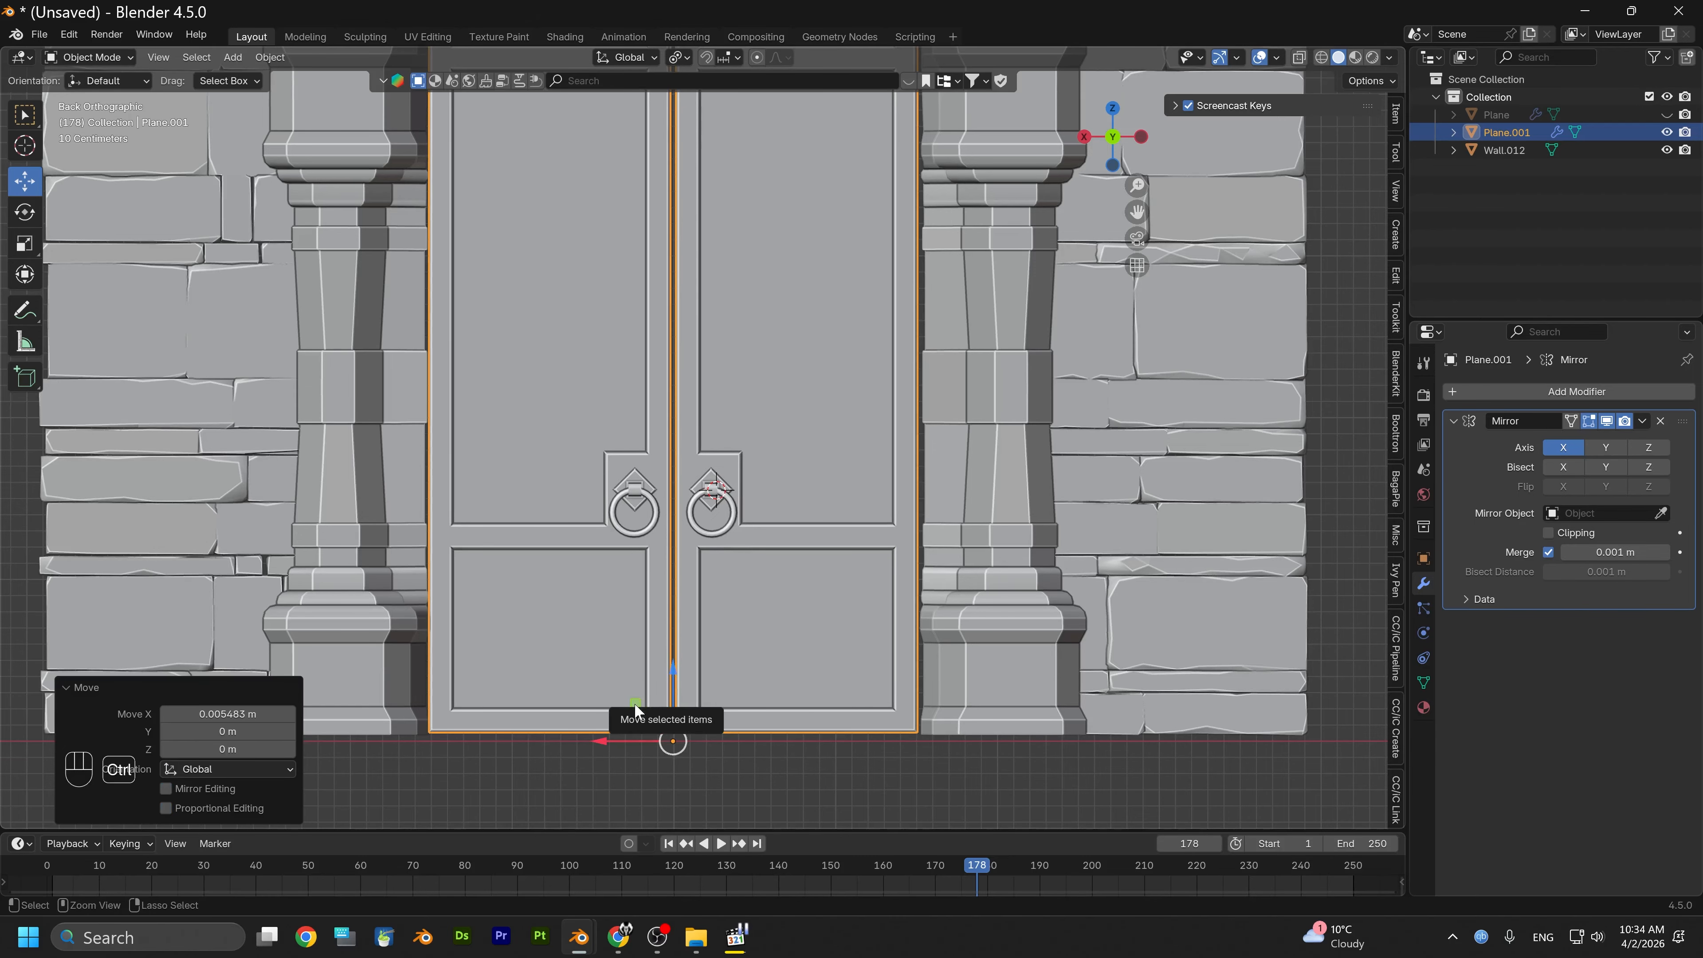
key(ctrl+a)
click(578, 703)
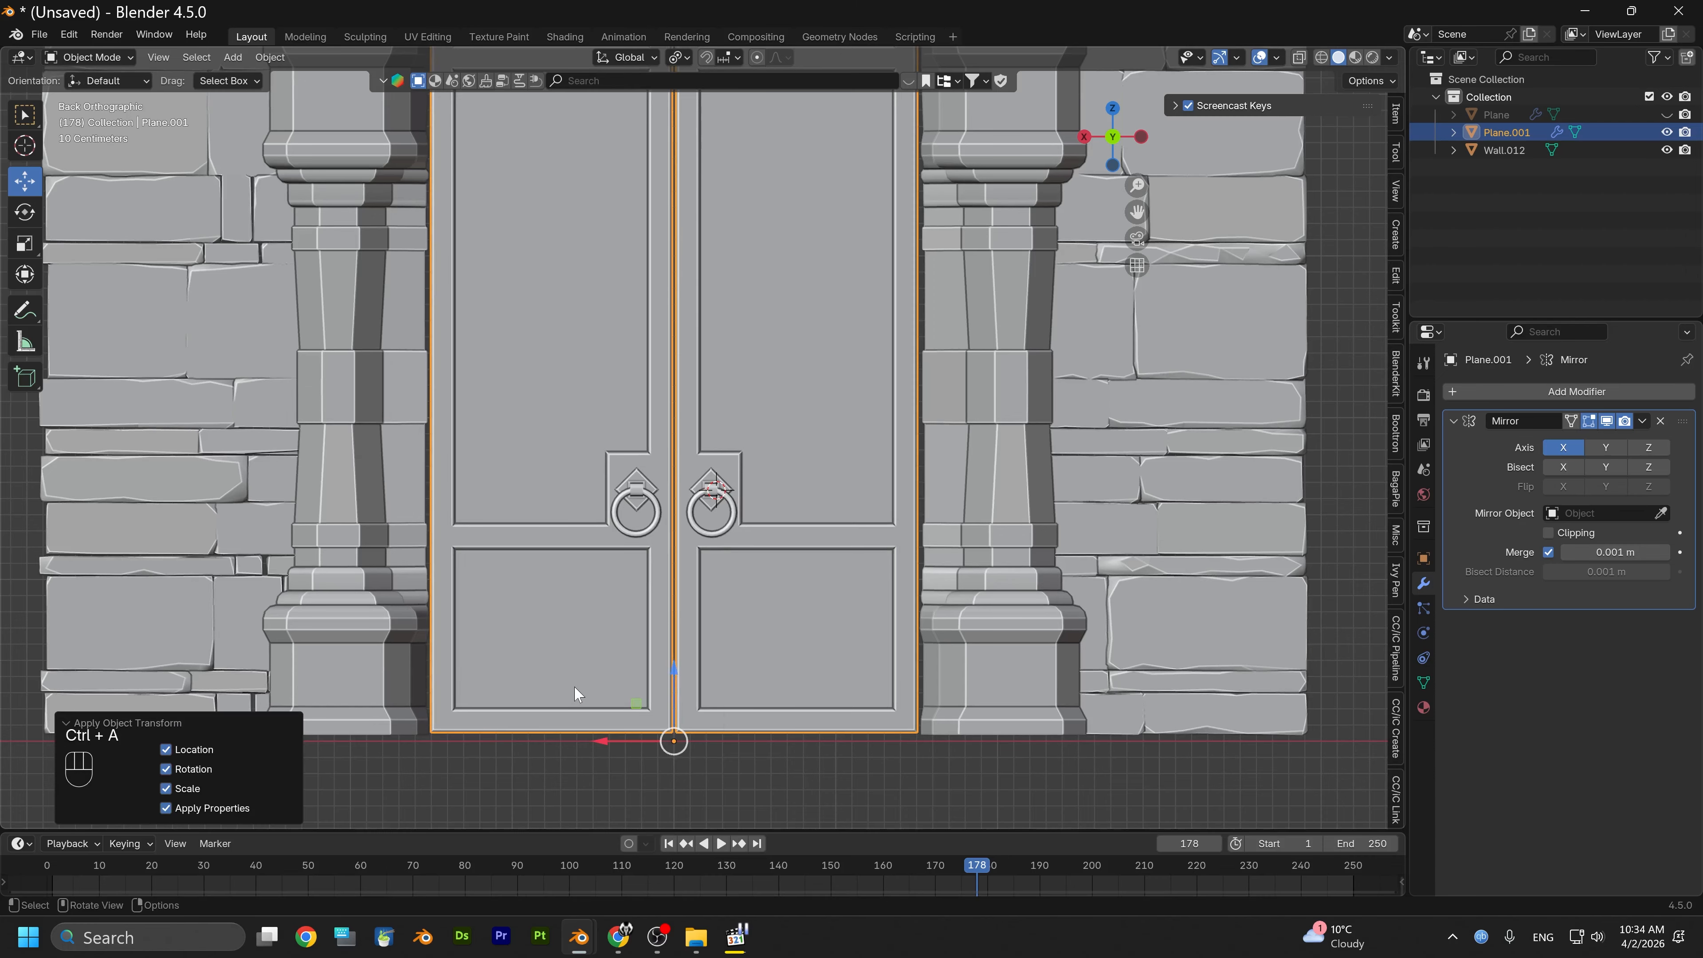
Examine the gap between the two door leaves in the back view, from the arch's apex down to the base
scroll(532, 587, down, 2)
shift+middle_drag(534, 520, 568, 664)
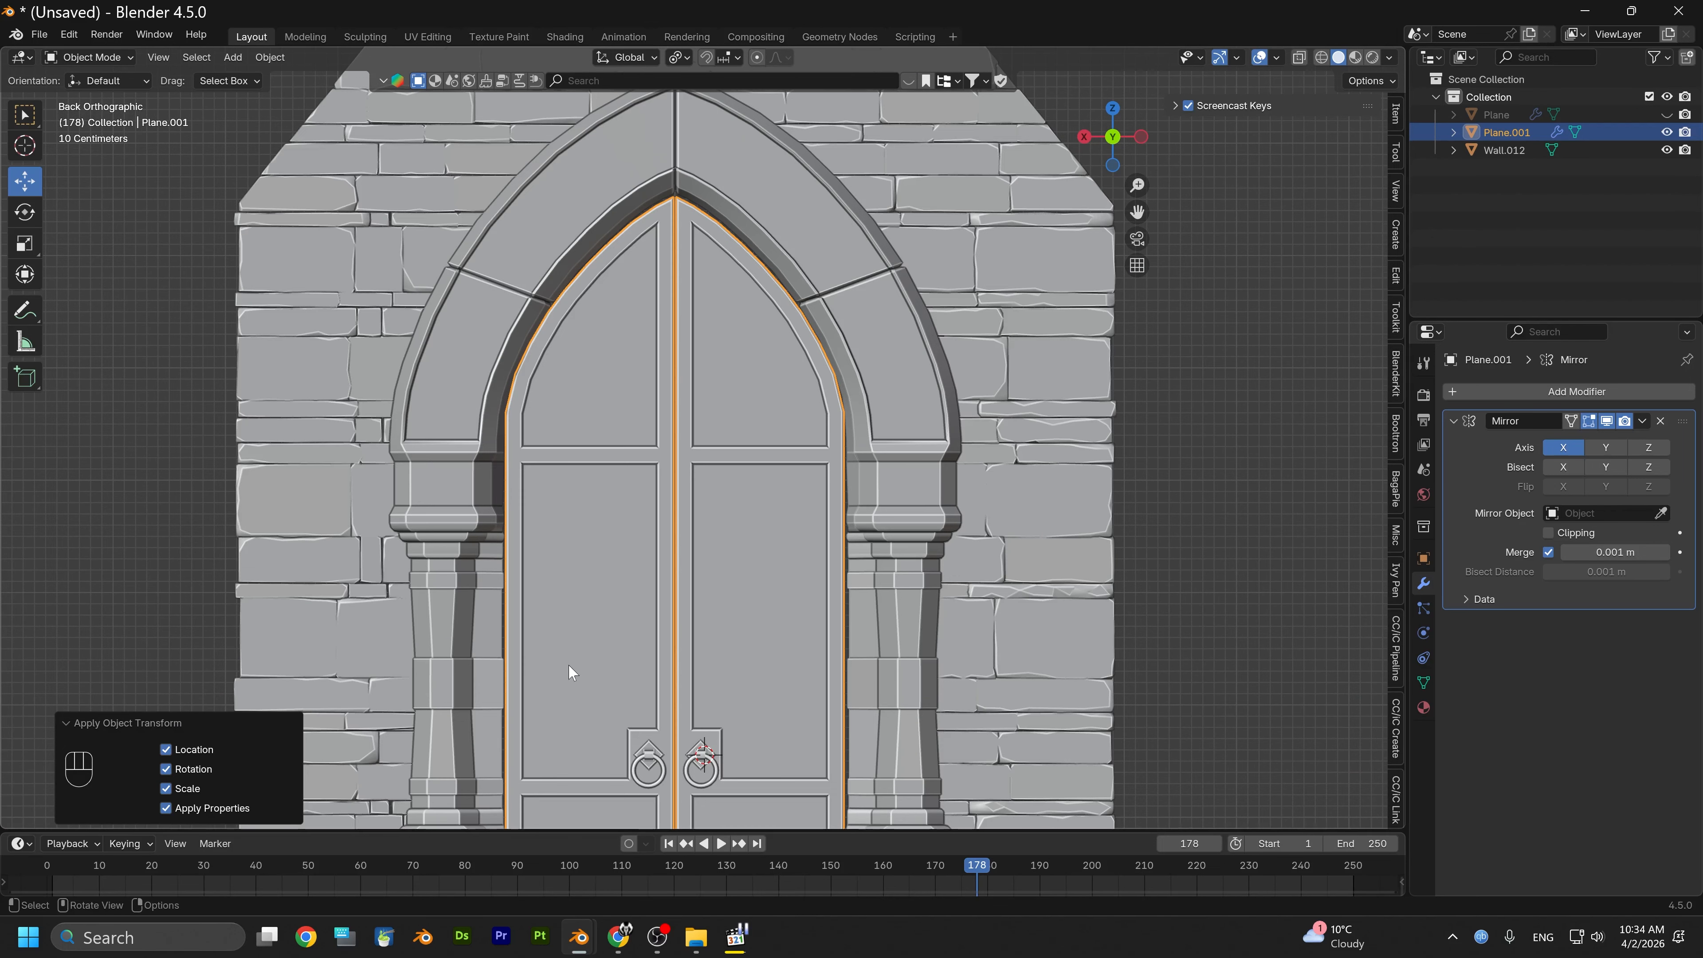
scroll(568, 663, up, 2)
mouse_move(550, 510)
shift+middle_down()
mouse_move(577, 566)
mouse_move(569, 542)
mouse_move(699, 356)
shift+middle_up()
alt+middle_drag(668, 669, 629, 426)
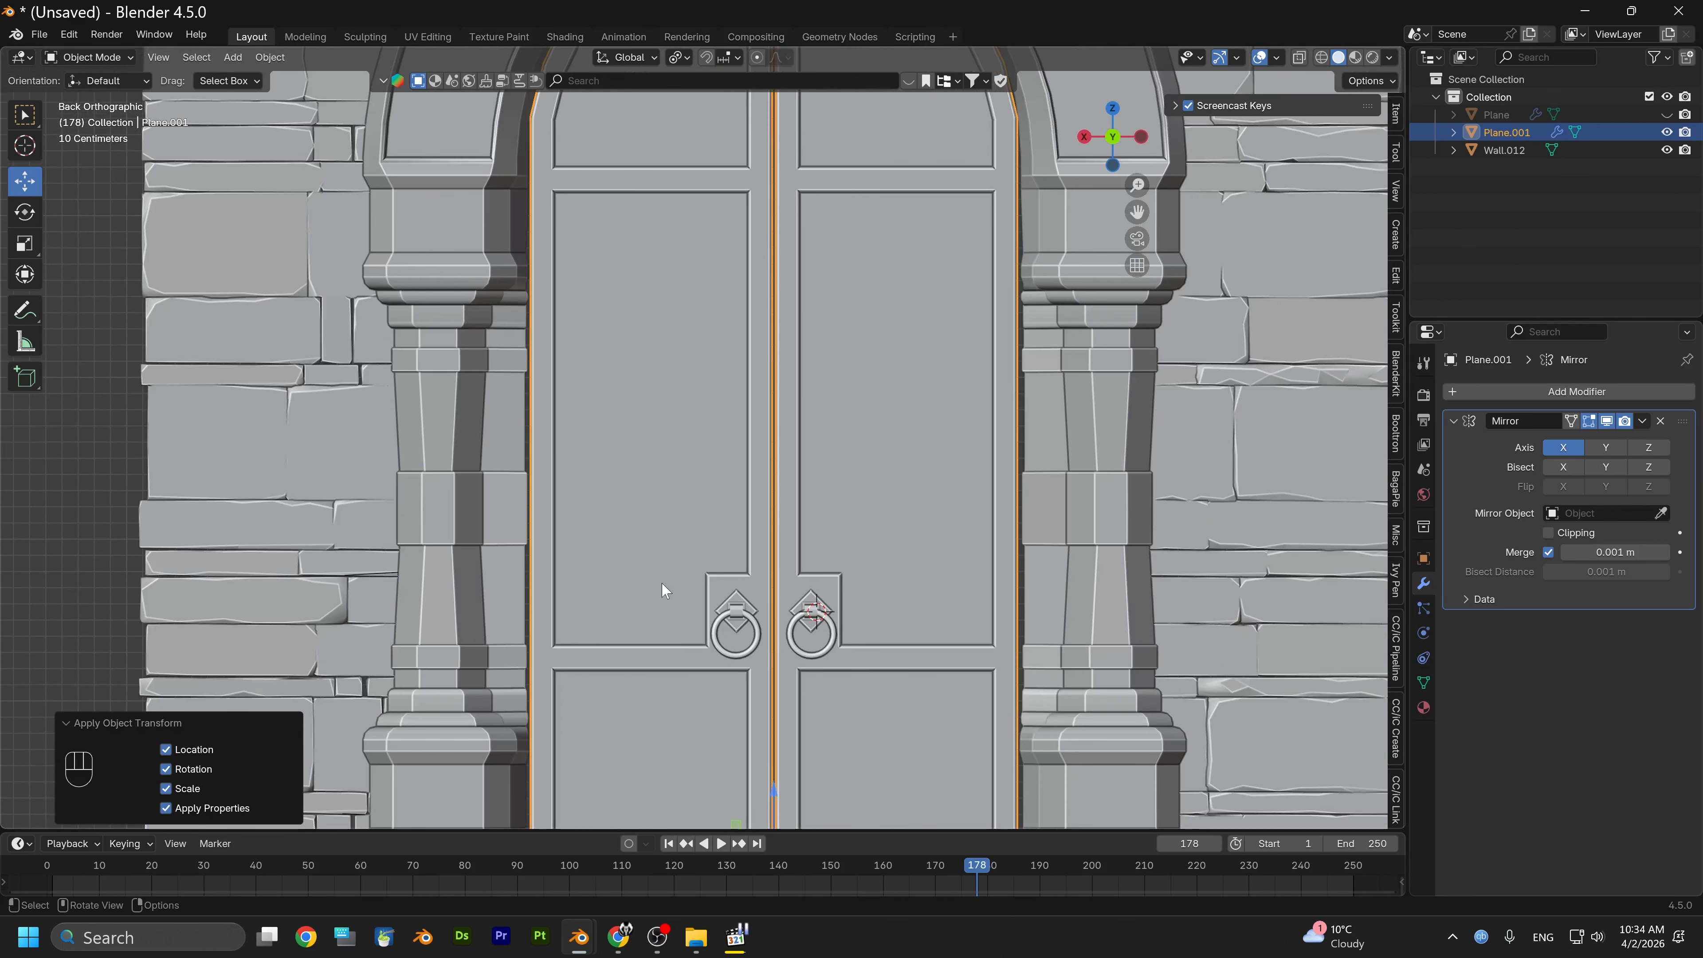
shift+middle_drag(662, 581, 607, 351)
scroll(646, 487, up, 1)
shift+middle_drag(673, 475, 586, 499)
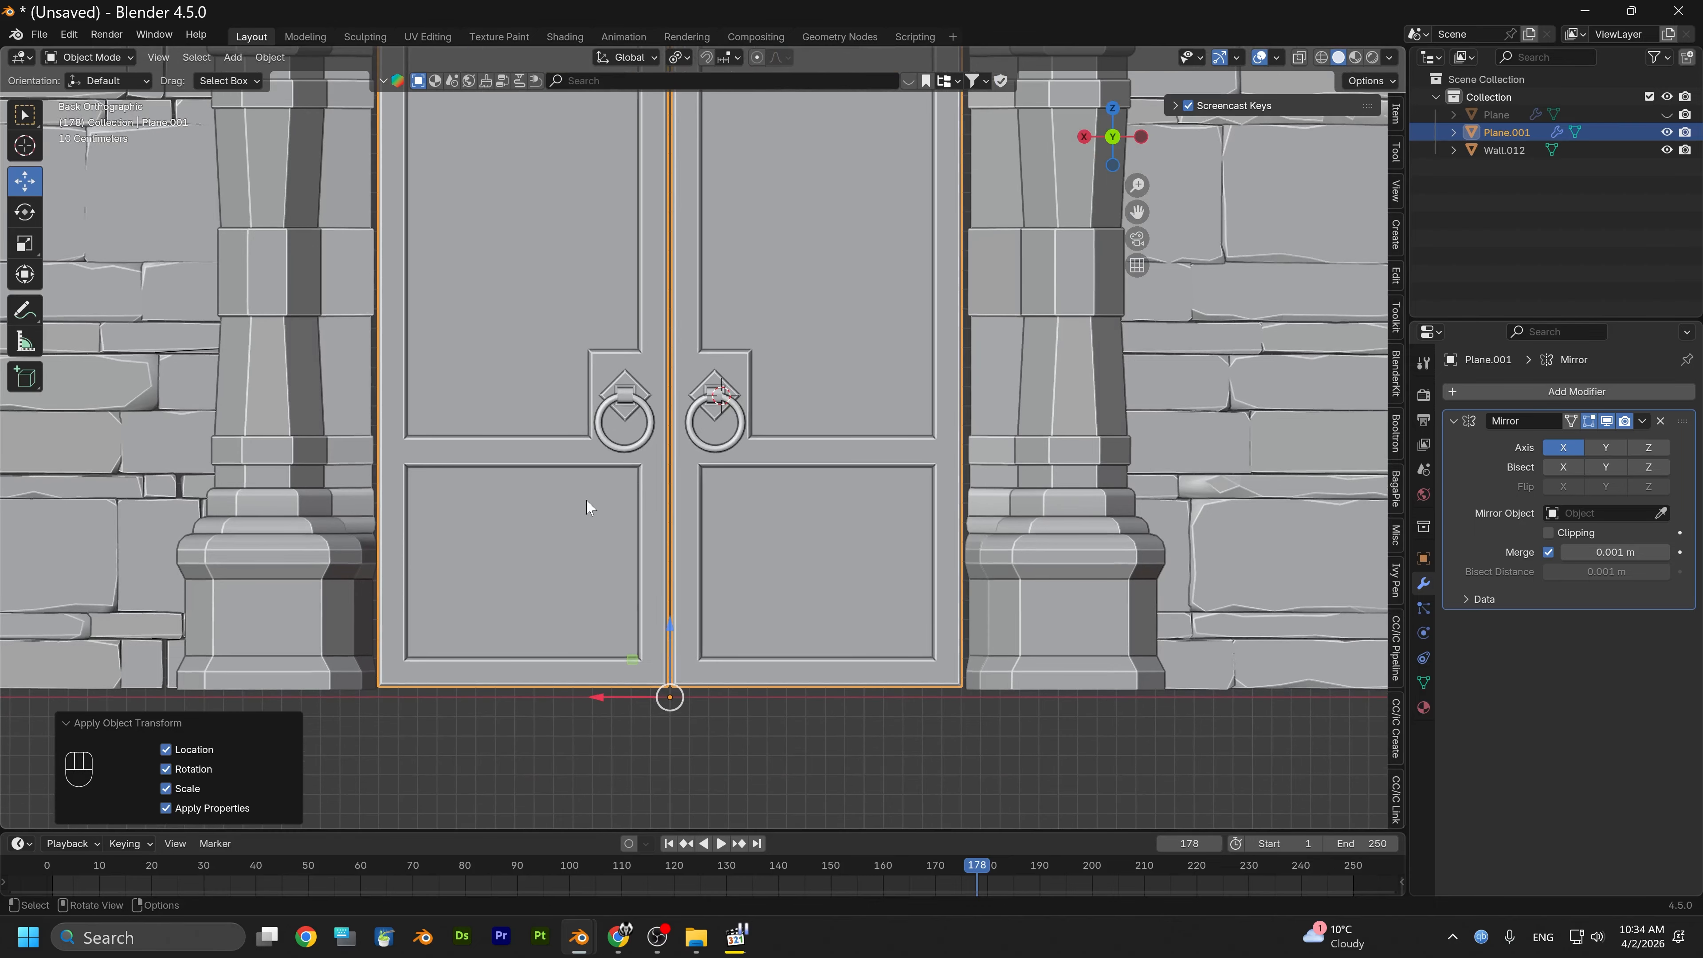
Compare the door's front and back views, checking the leaf gap and the clearance to the columns up close
scroll(802, 464, down, 4)
alt+middle_drag(802, 464, 1024, 520)
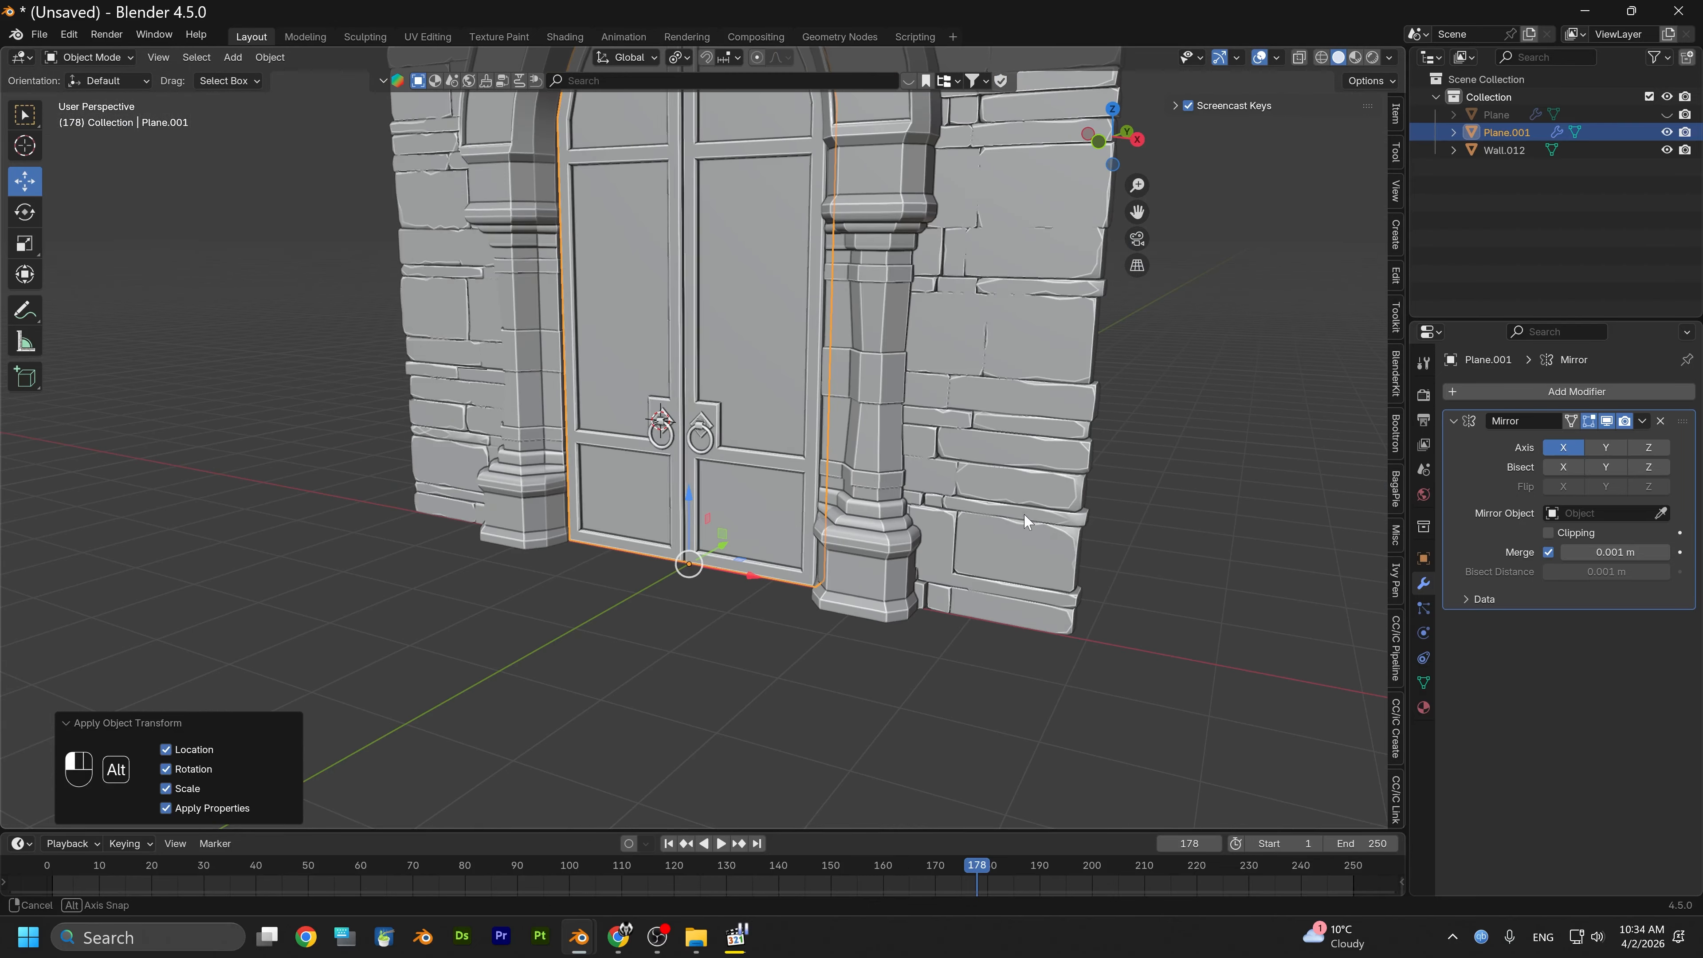
click(1100, 143)
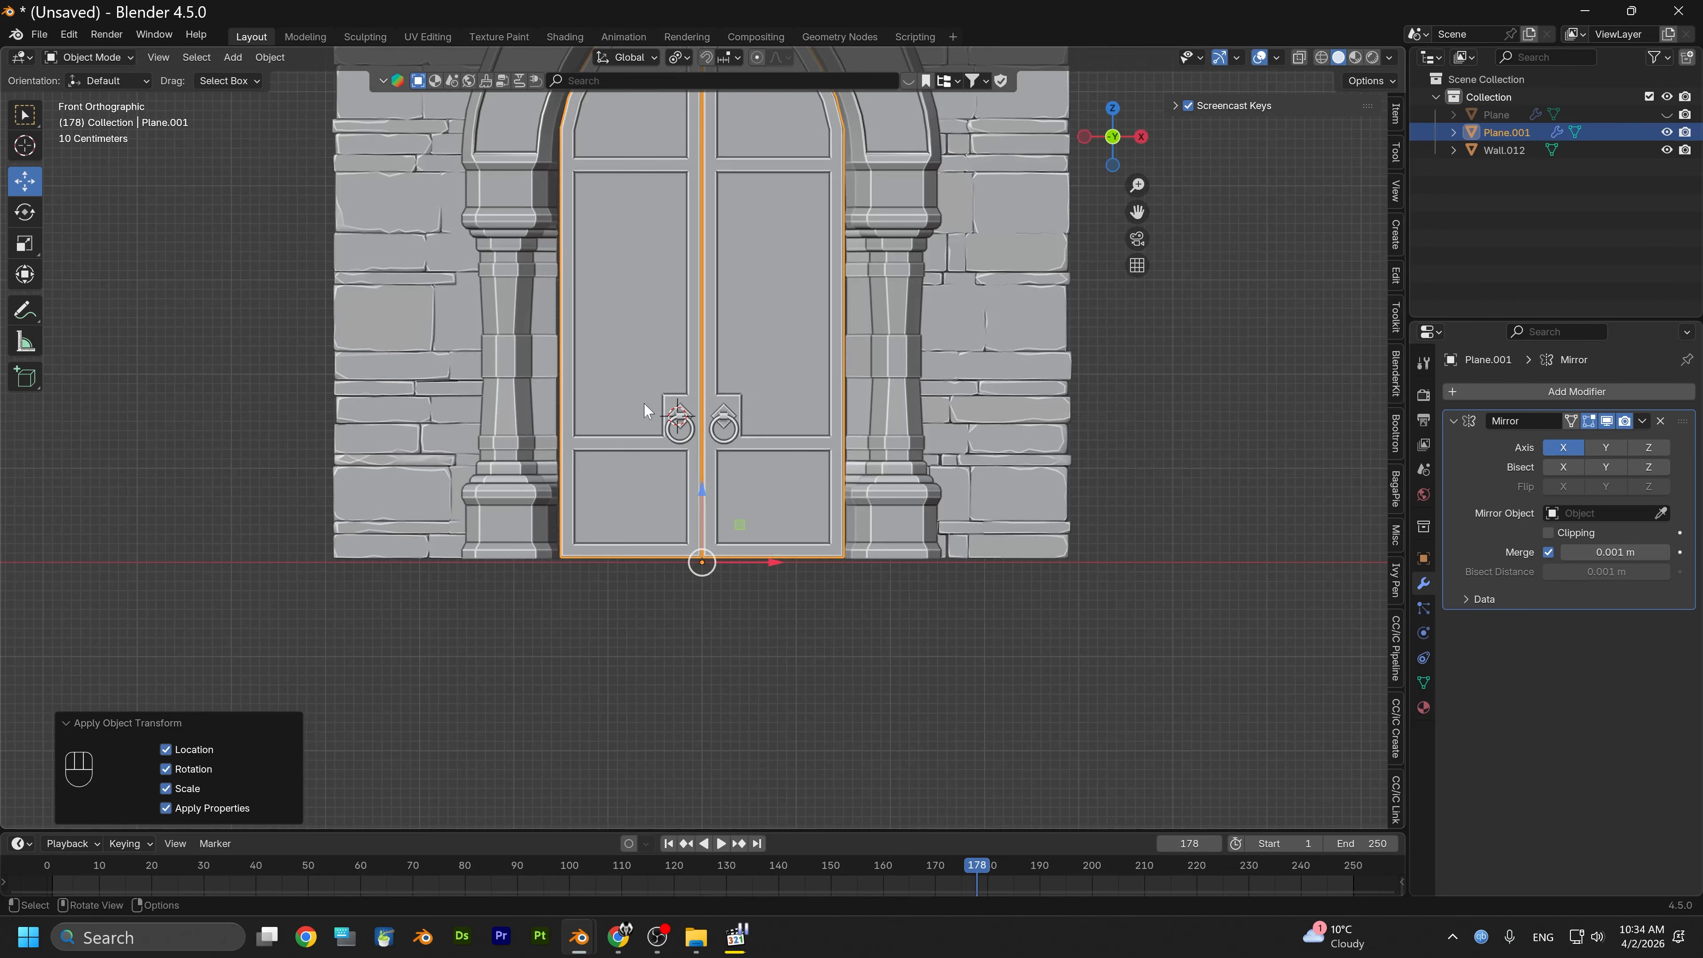
scroll(643, 411, down, 3)
alt+middle_drag(643, 410, 804, 384)
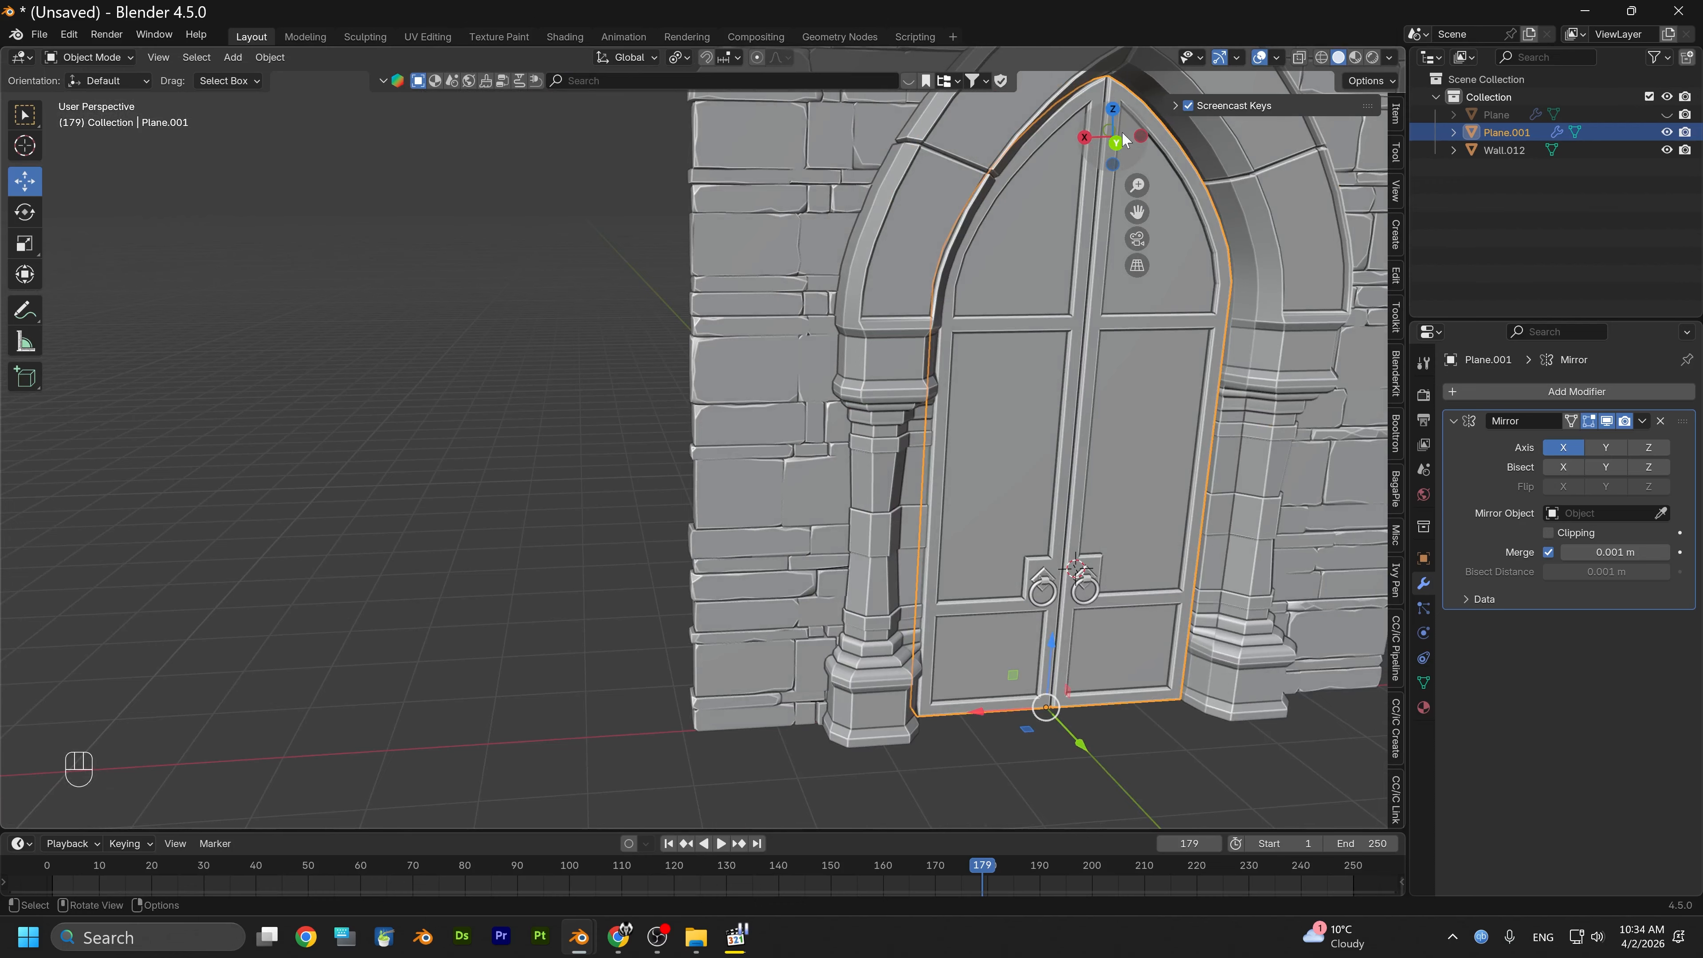
click(1116, 145)
scroll(809, 670, up, 6)
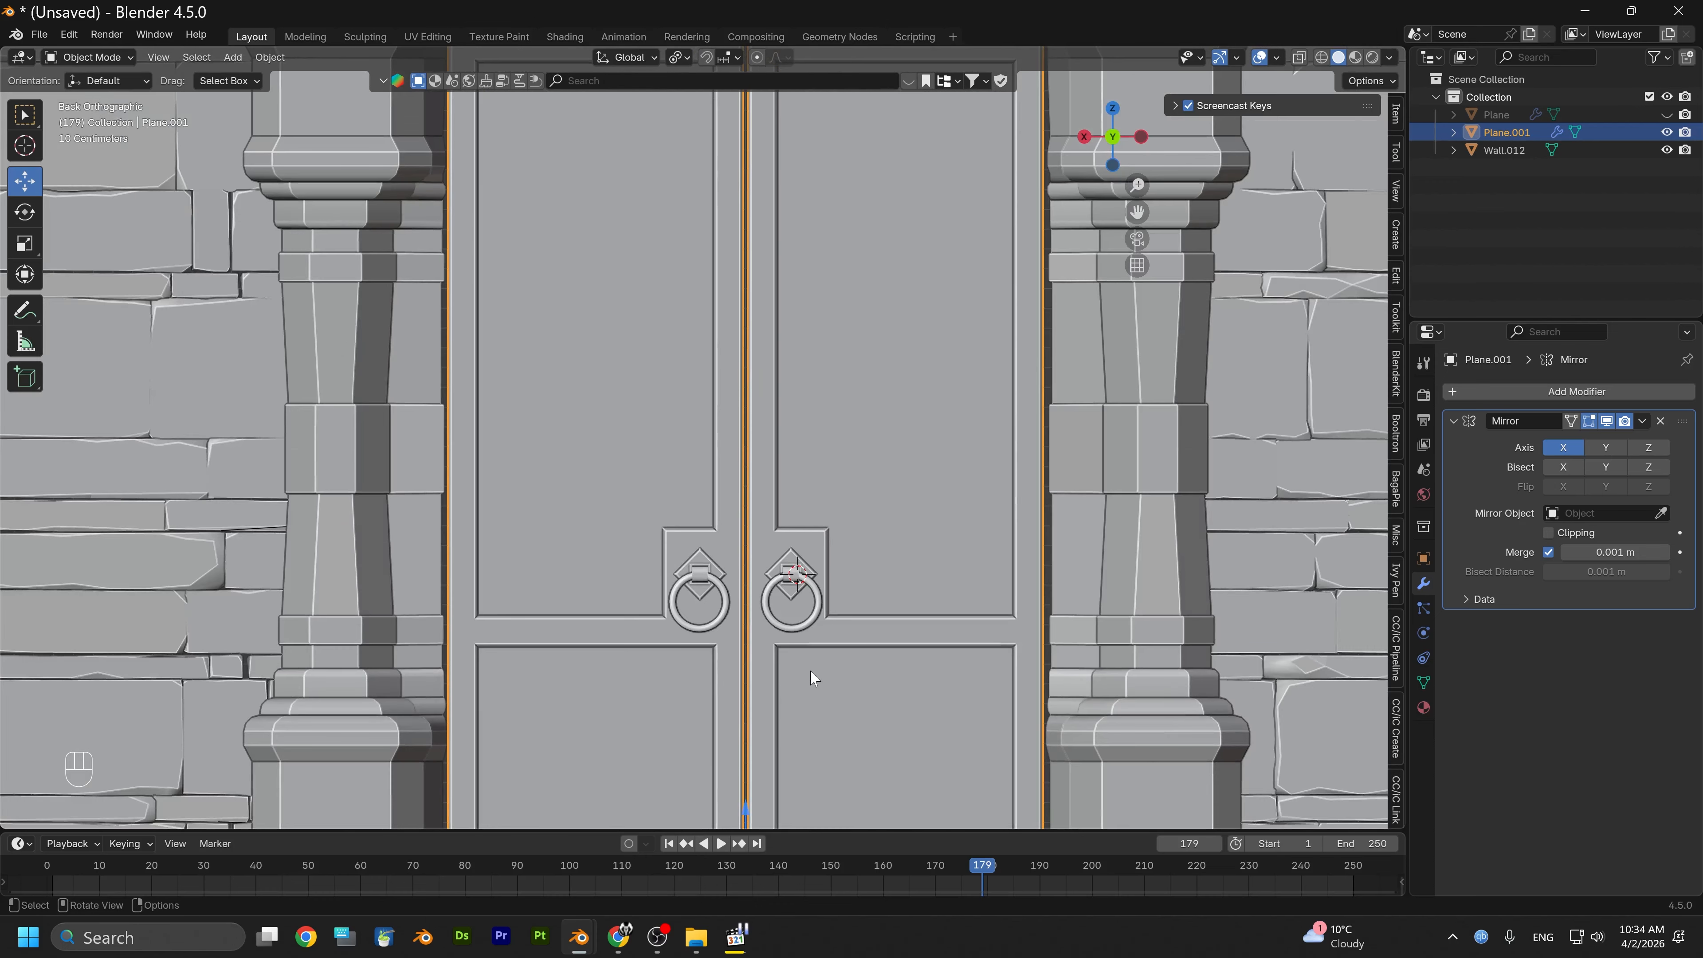
scroll(812, 649, down, 5)
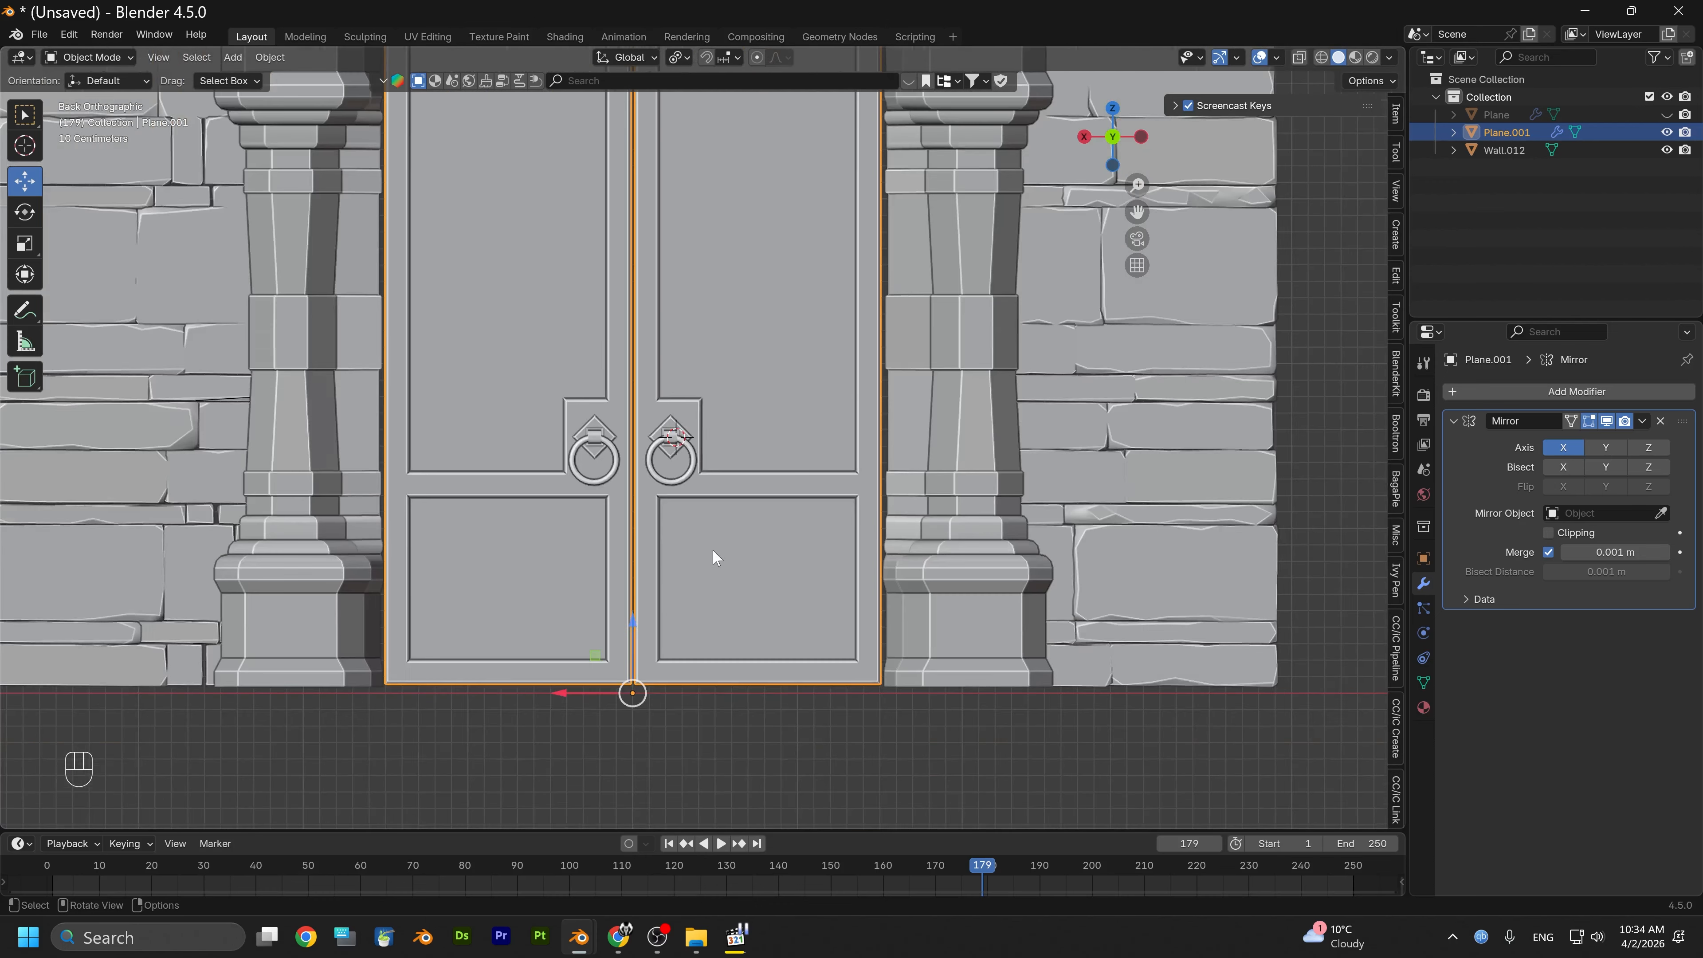
scroll(716, 463, up, 6)
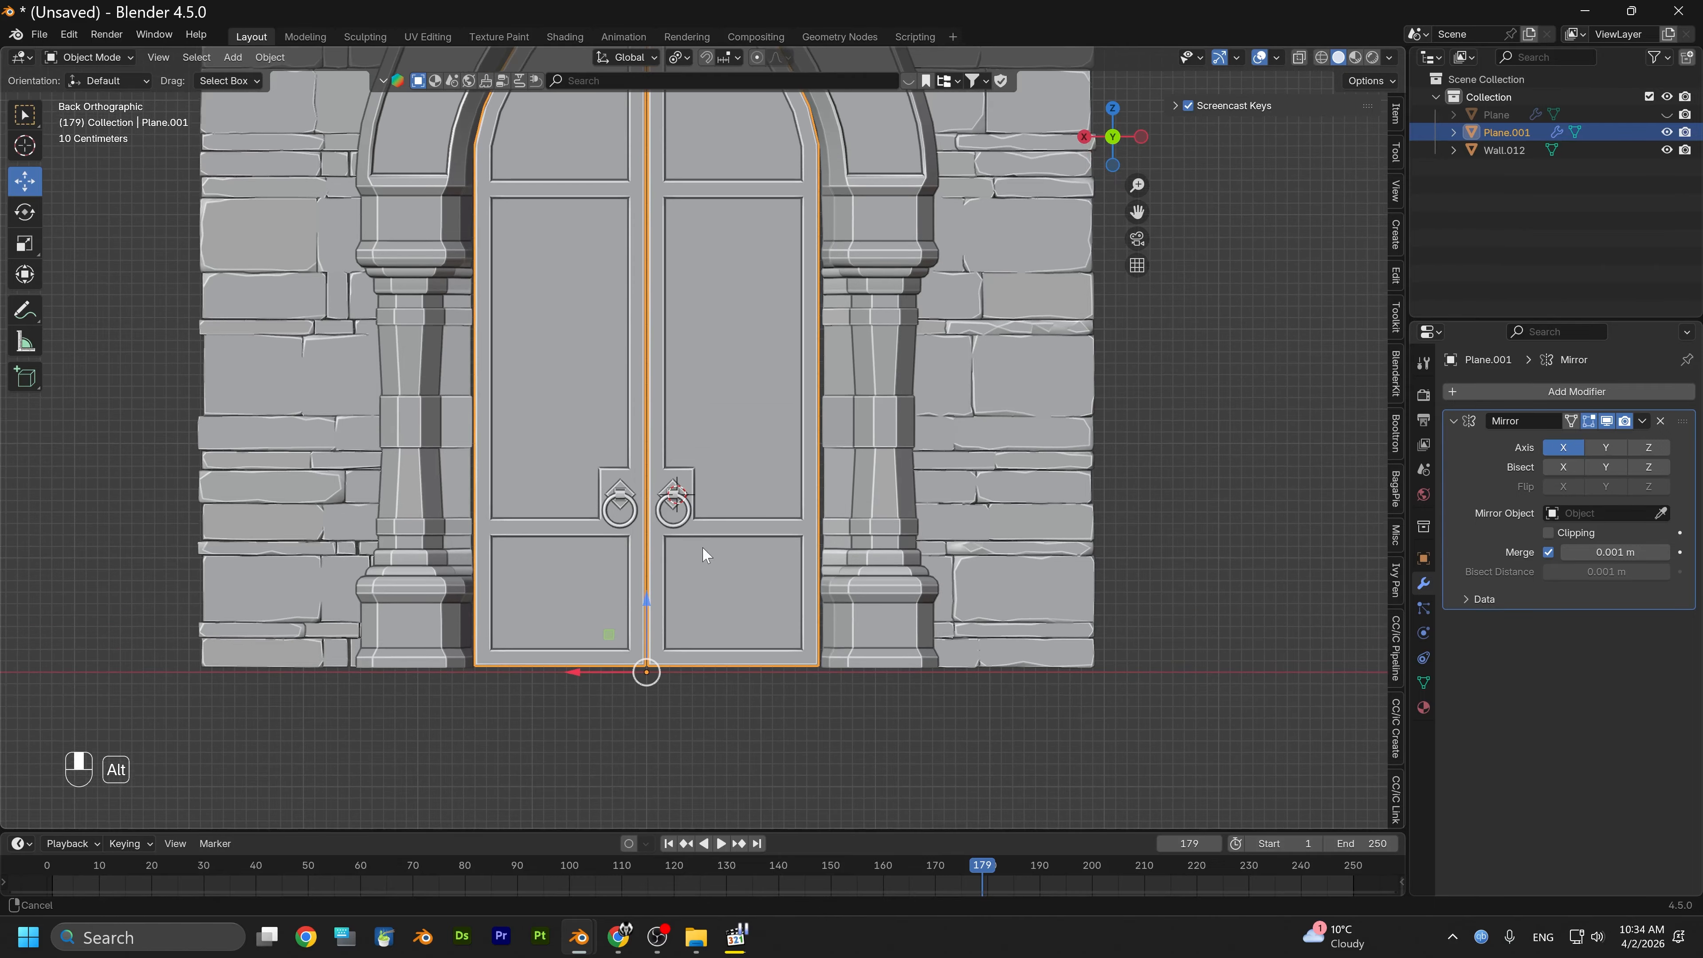
scroll(729, 563, up, 3)
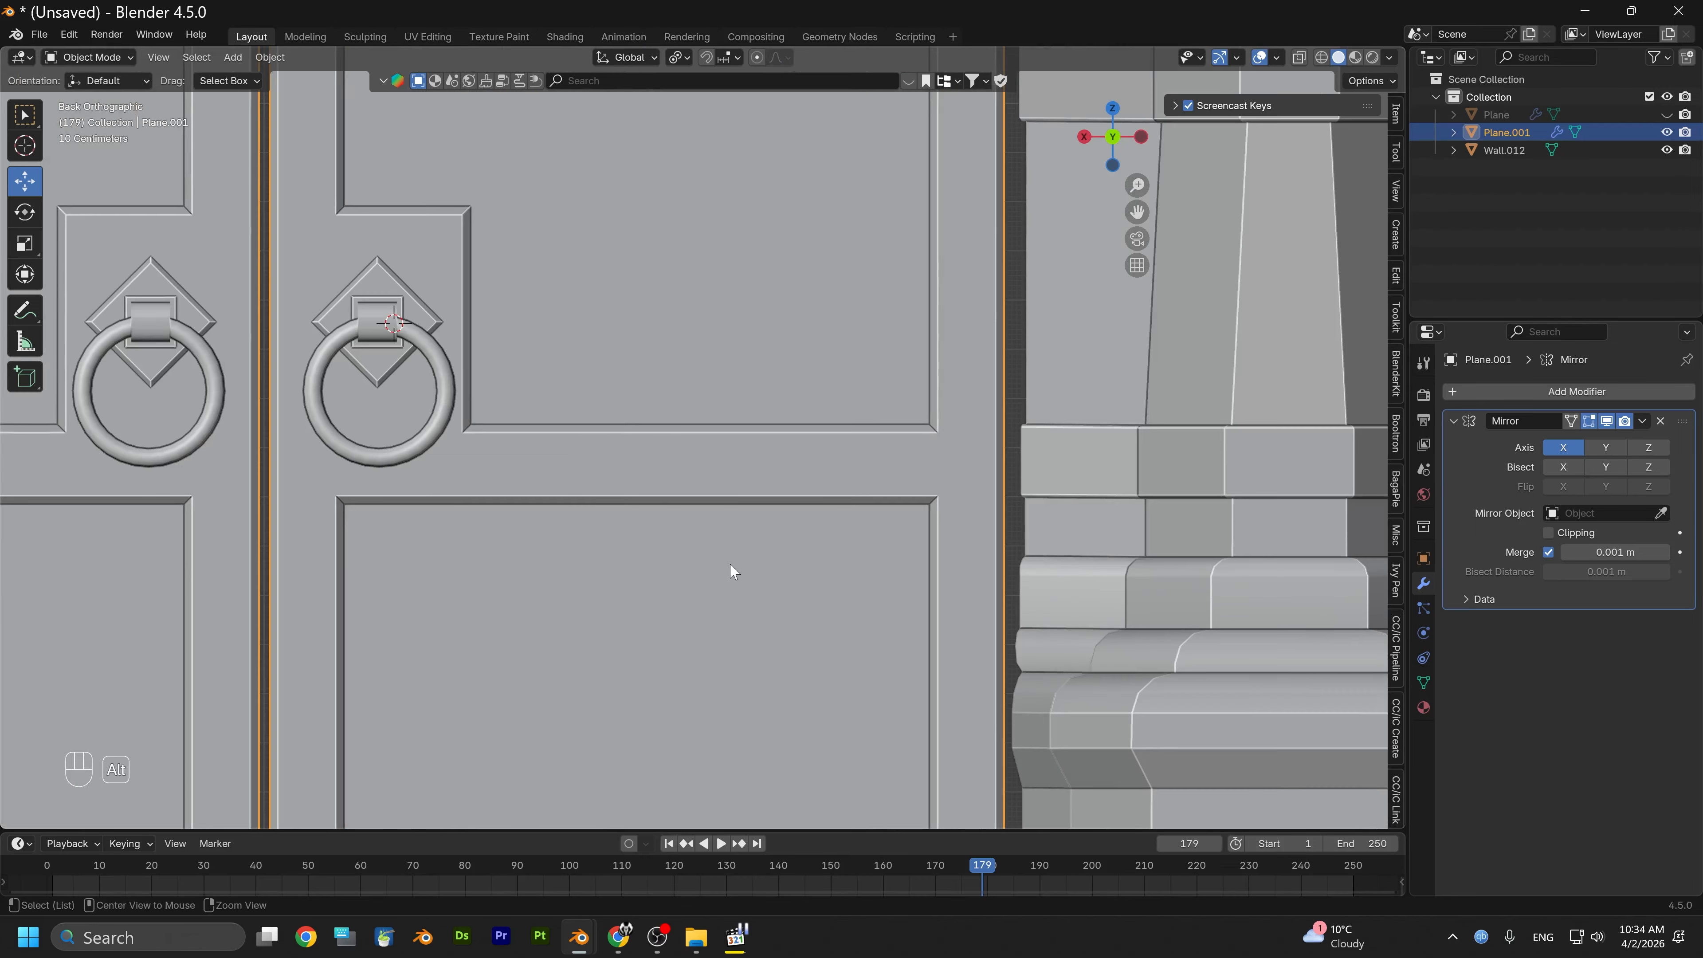
scroll(665, 521, down, 2)
scroll(705, 540, down, 2)
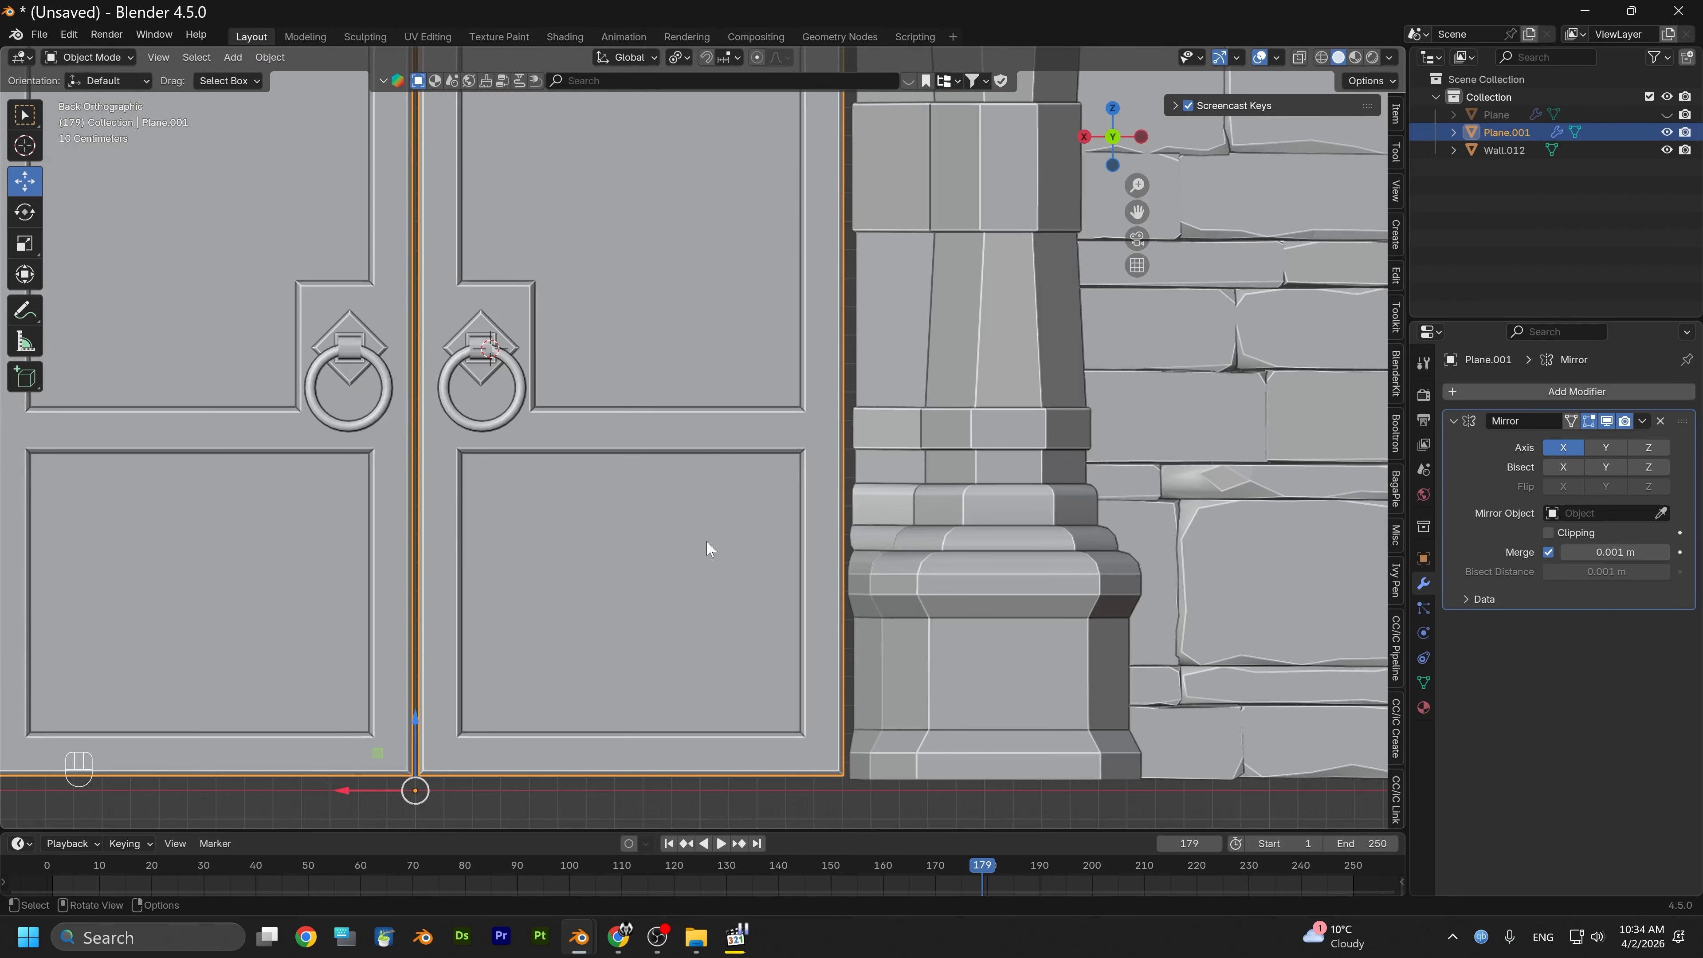
Try widening the leaf gap by moving the door about -0.0187 m along X and applying all its transforms
scroll(706, 544, up, 2)
scroll(706, 544, down, 2)
drag(365, 796, 372, 785)
ctrl+scroll(691, 732, down, 15)
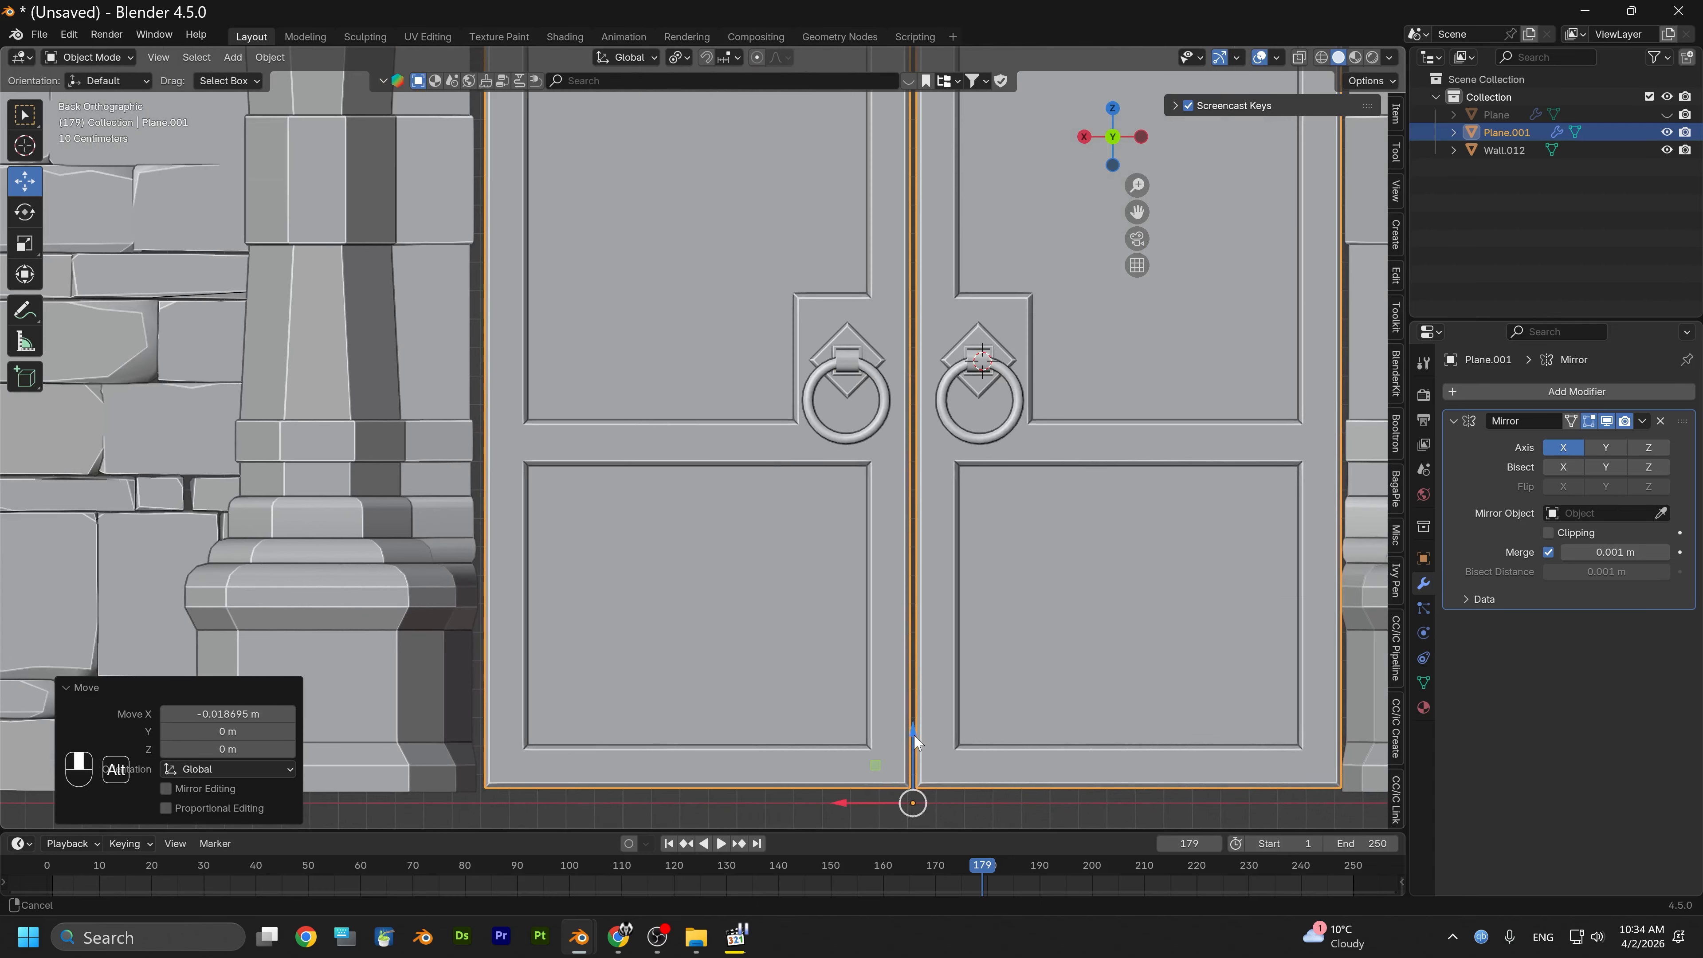
key(ctrl+a)
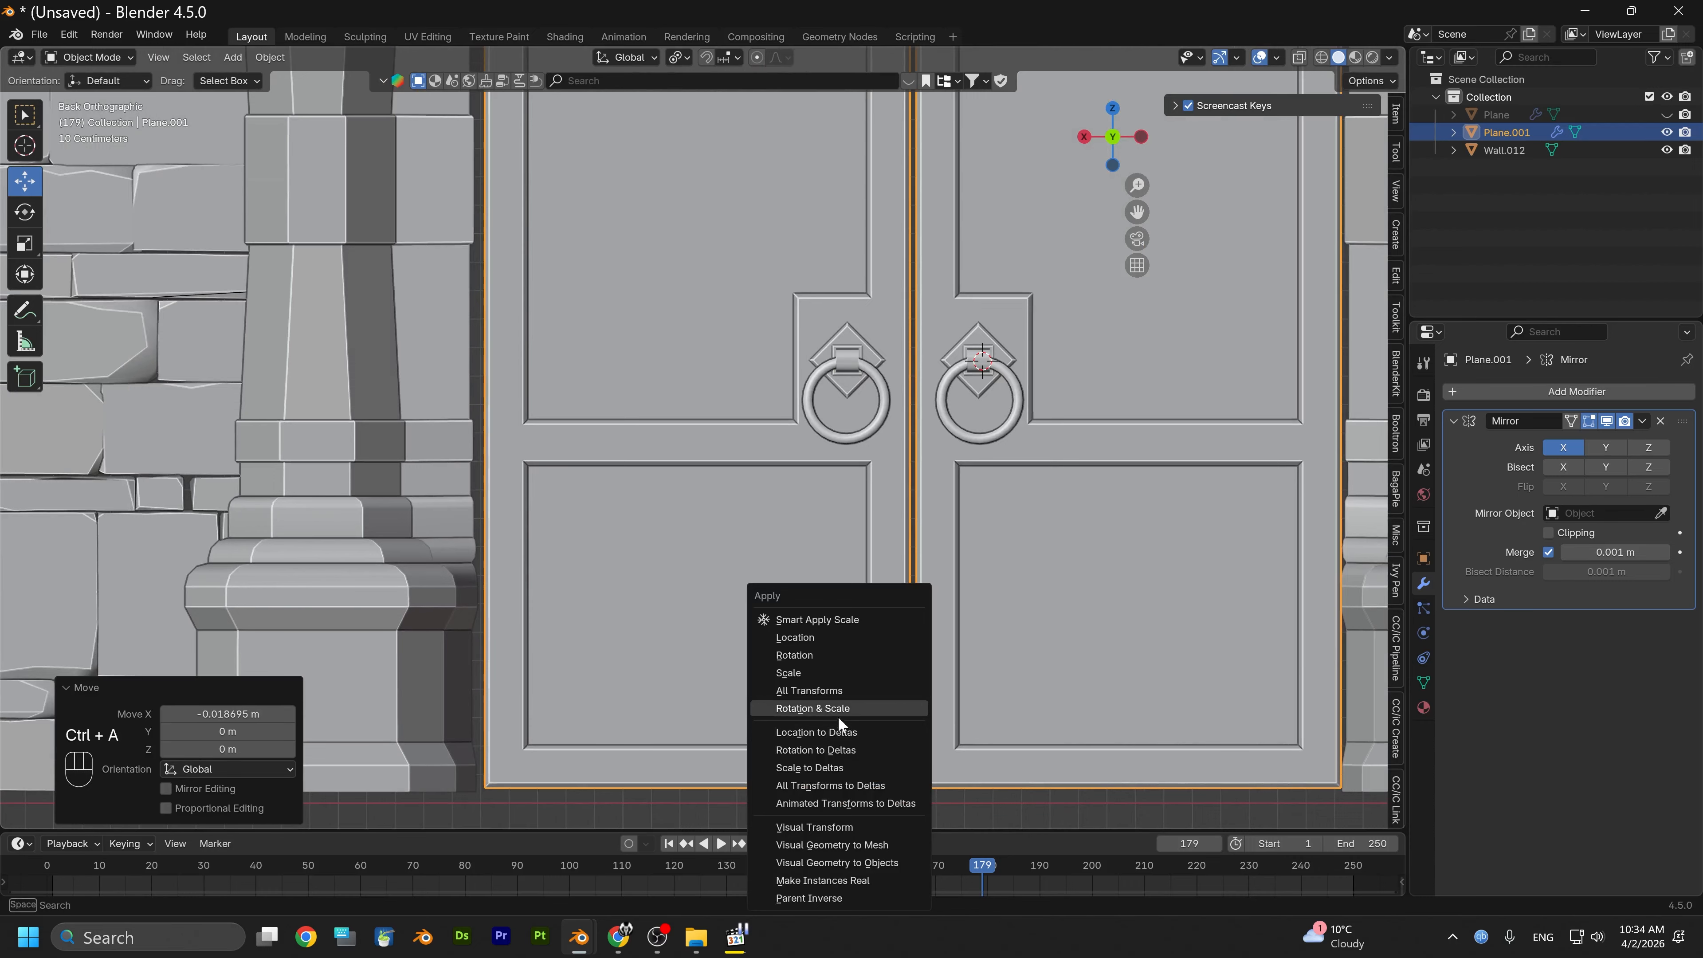
click(811, 691)
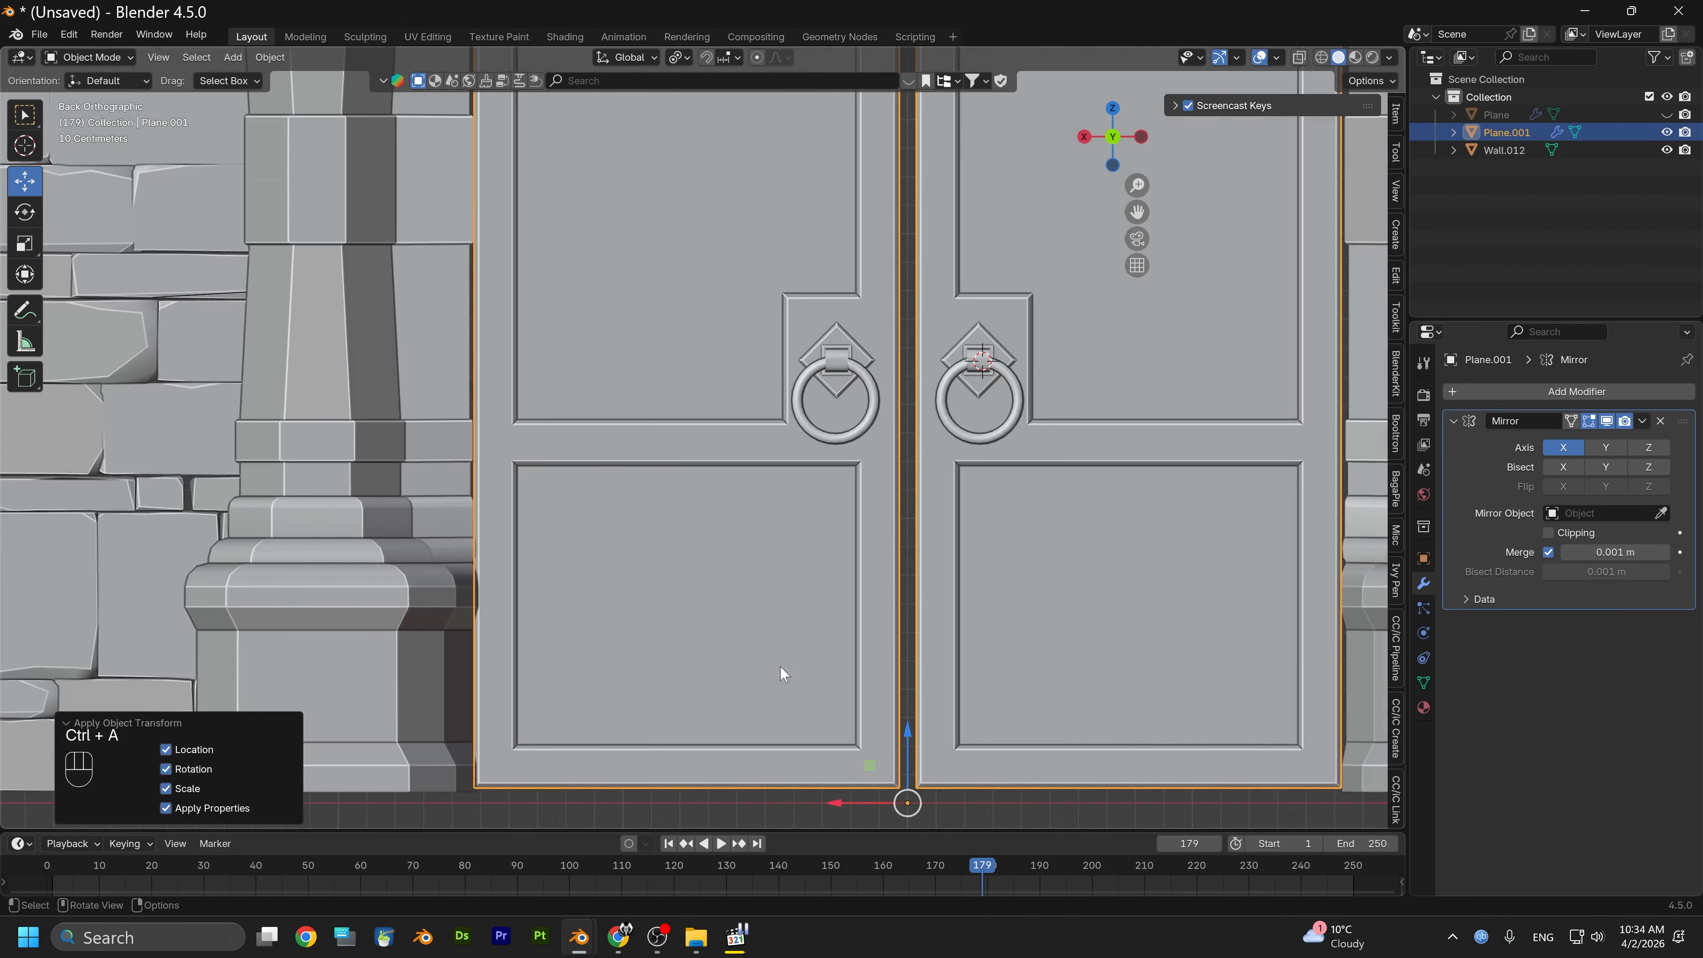
scroll(779, 666, down, 3)
alt+middle_drag(720, 571, 711, 623)
key(ctrl+z)
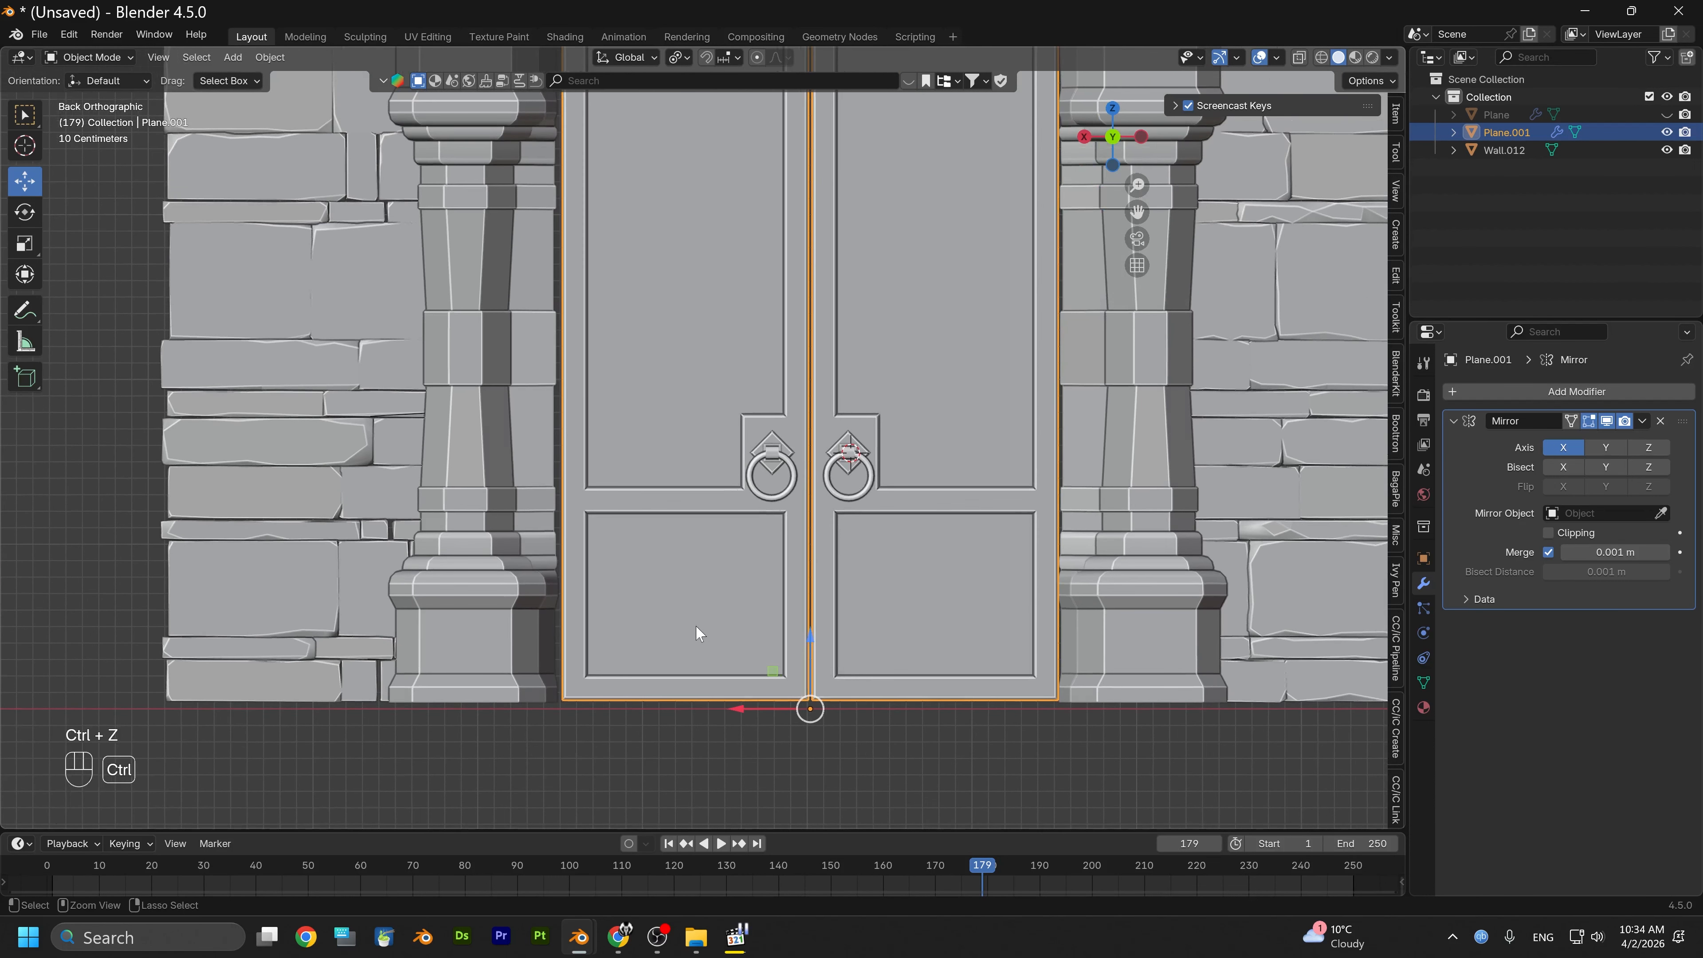
key(ctrl+z)
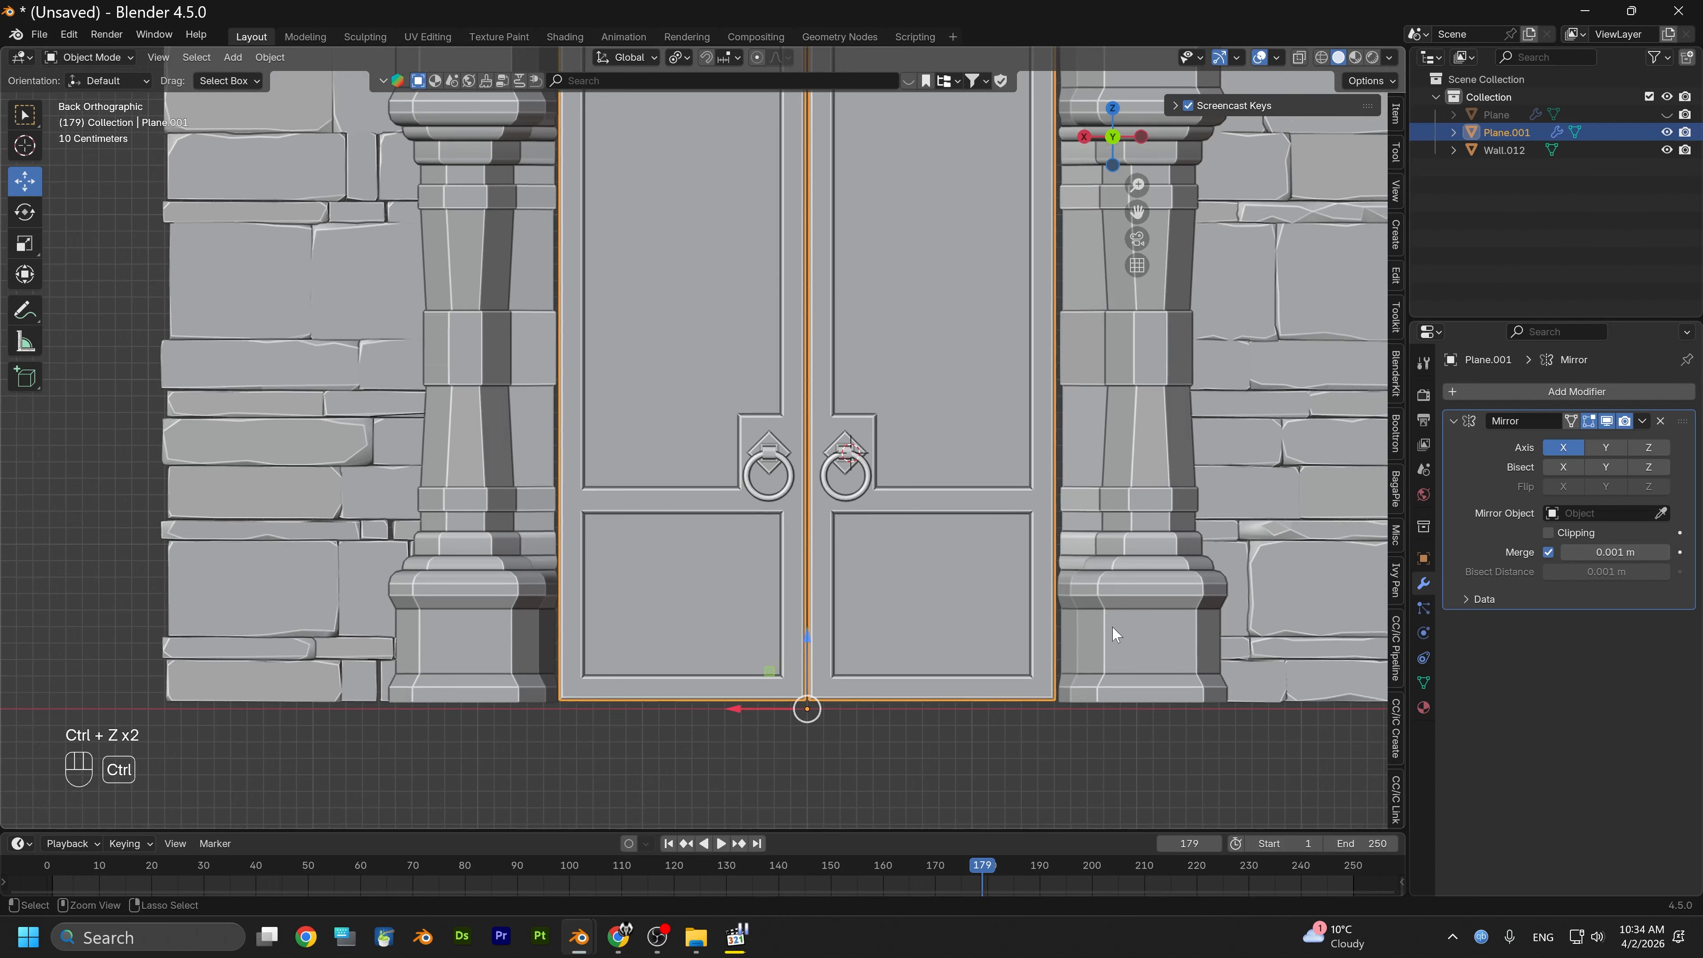
Examine the leaf gap and the clearance between the door and the wall columns in the back view
click(1131, 624)
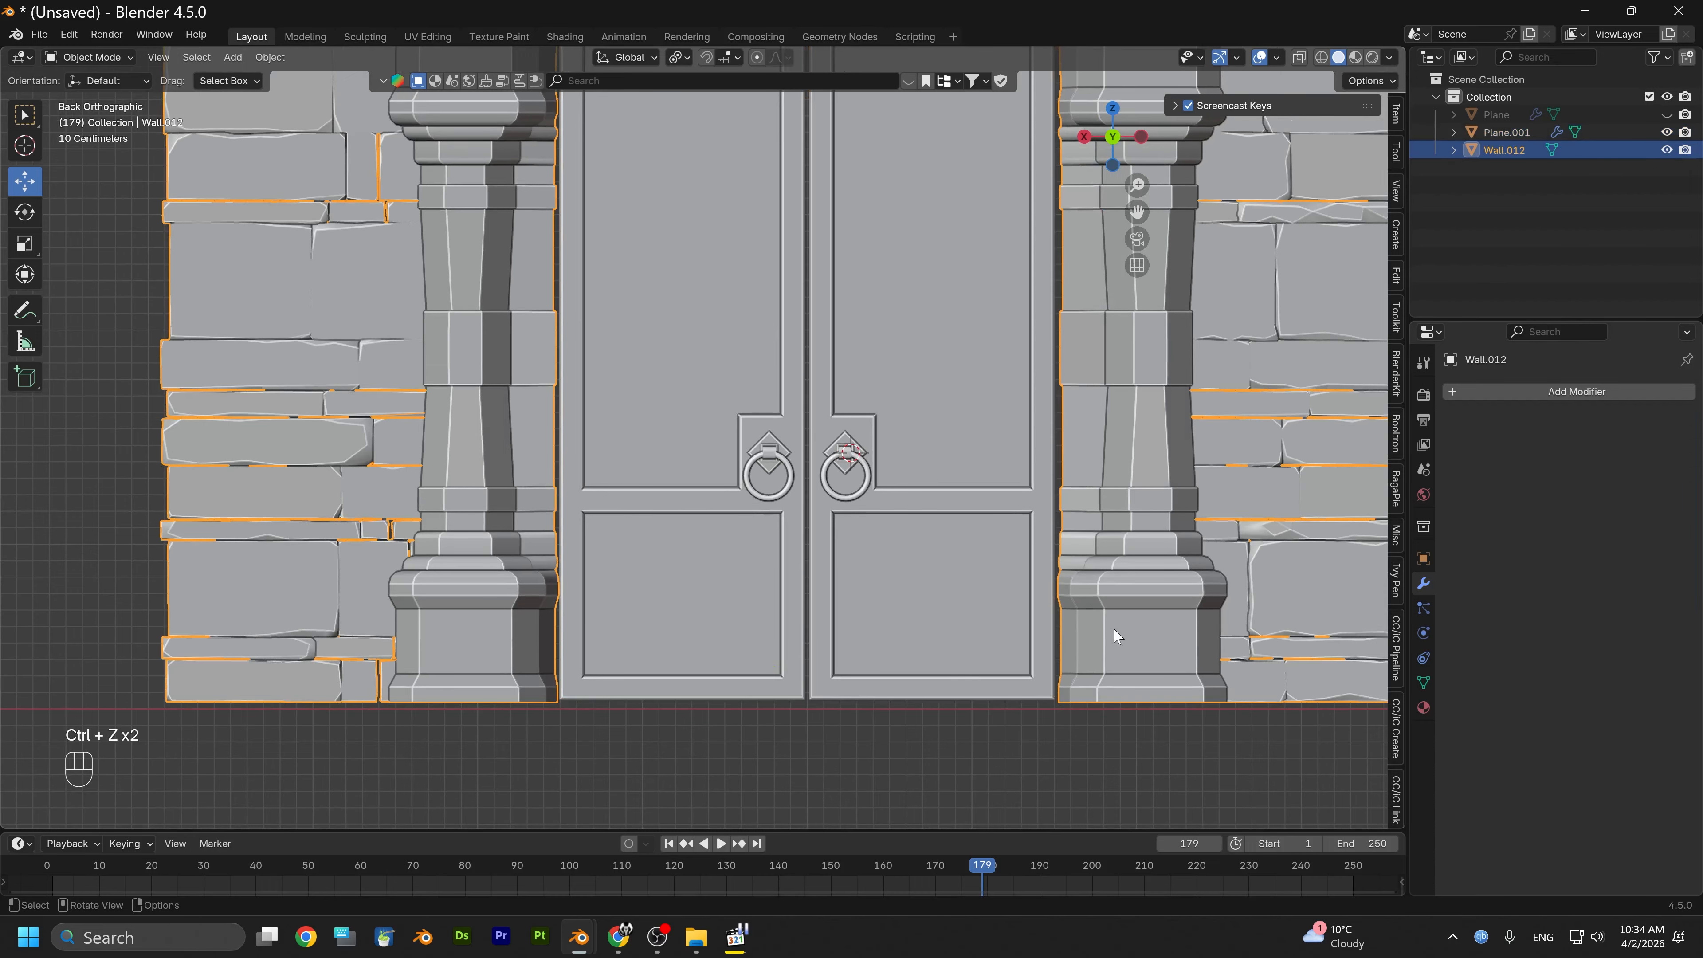
scroll(958, 669, down, 3)
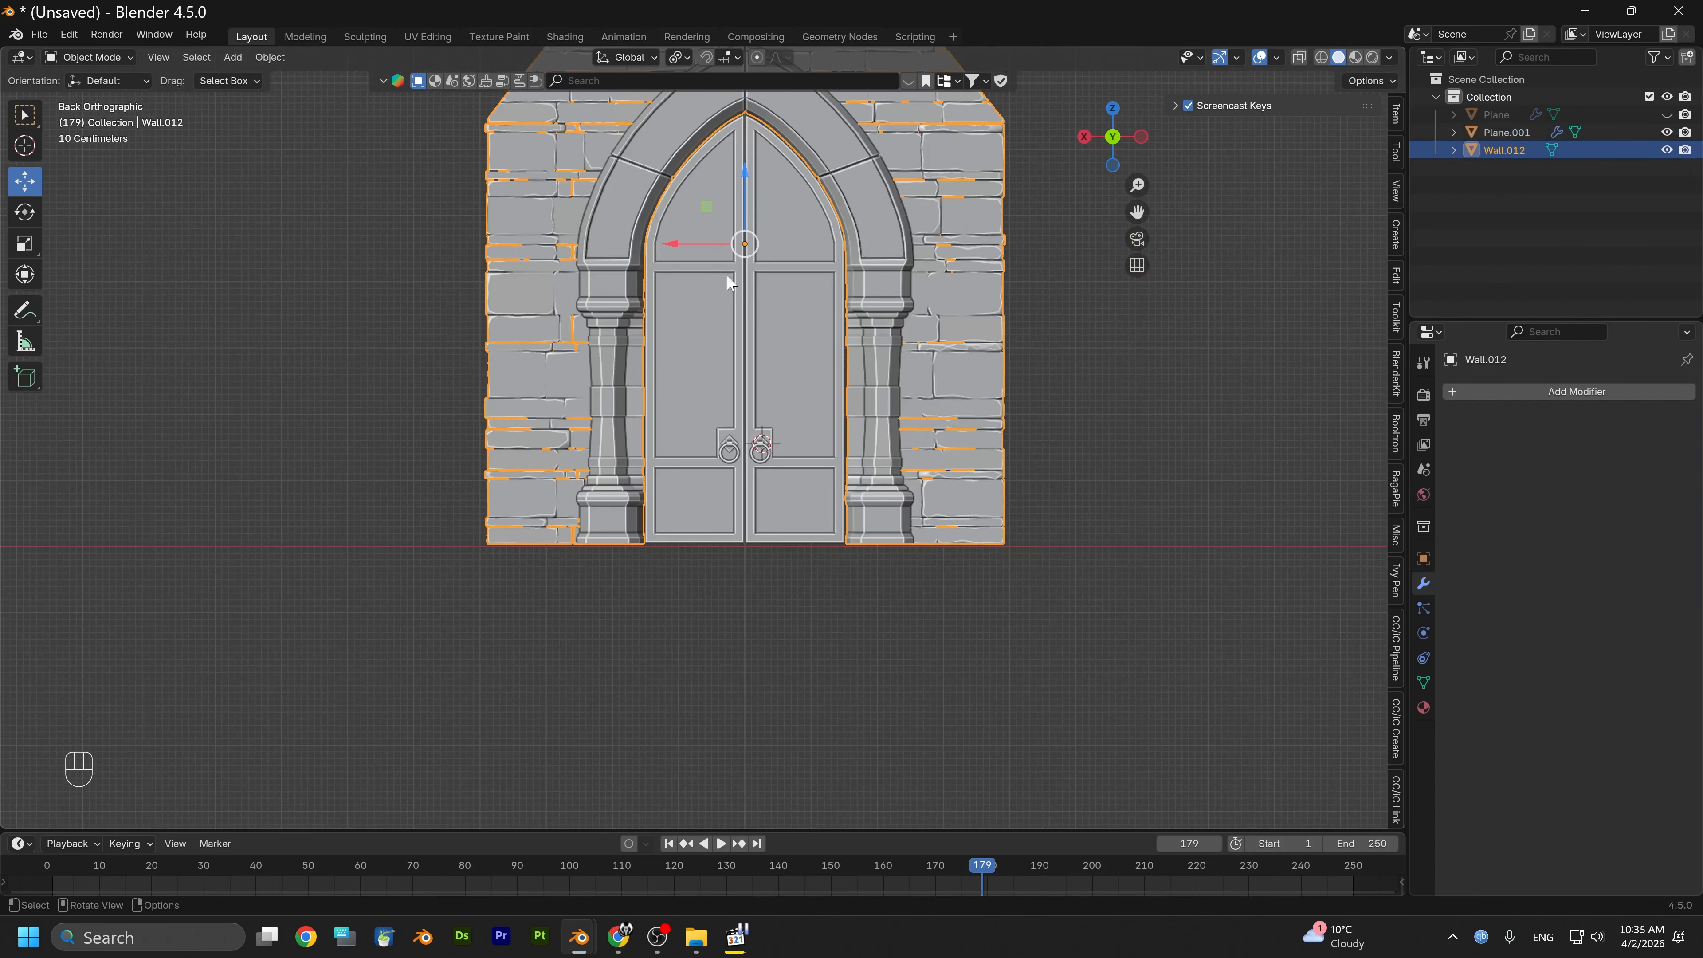
scroll(709, 468, up, 2)
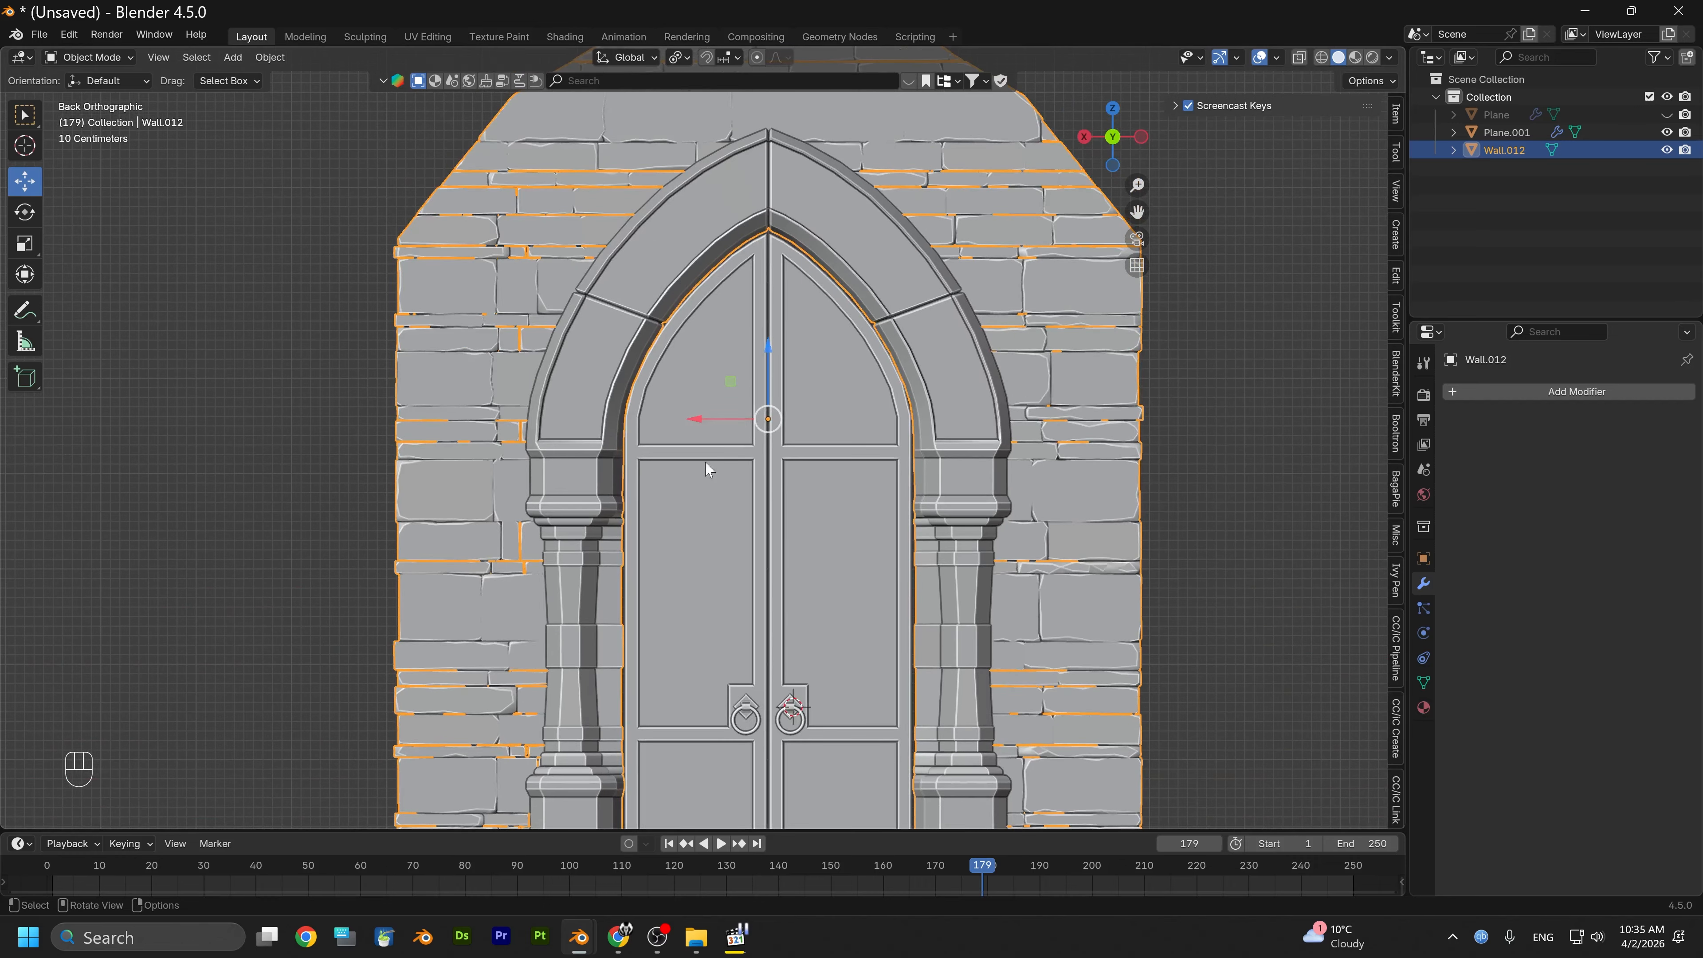
drag(700, 426, 697, 422)
scroll(761, 550, up, 4)
click(148, 448)
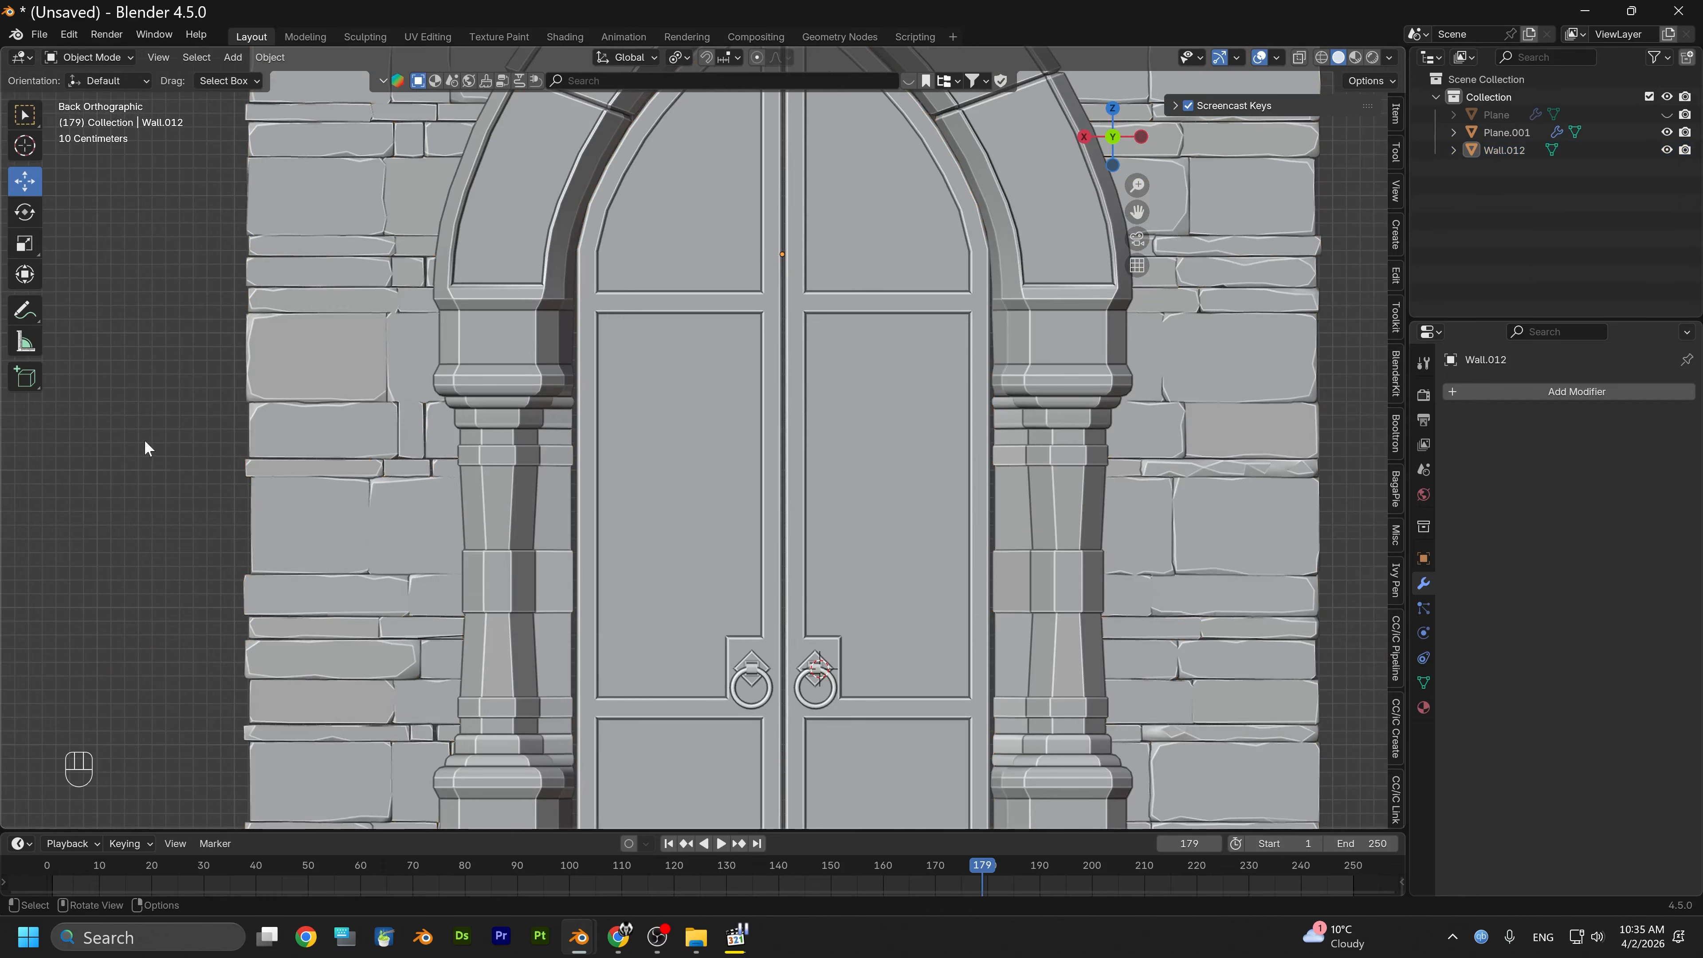
shift+middle_drag(148, 447, 389, 369)
scroll(616, 544, up, 2)
shift+middle_drag(617, 545, 428, 469)
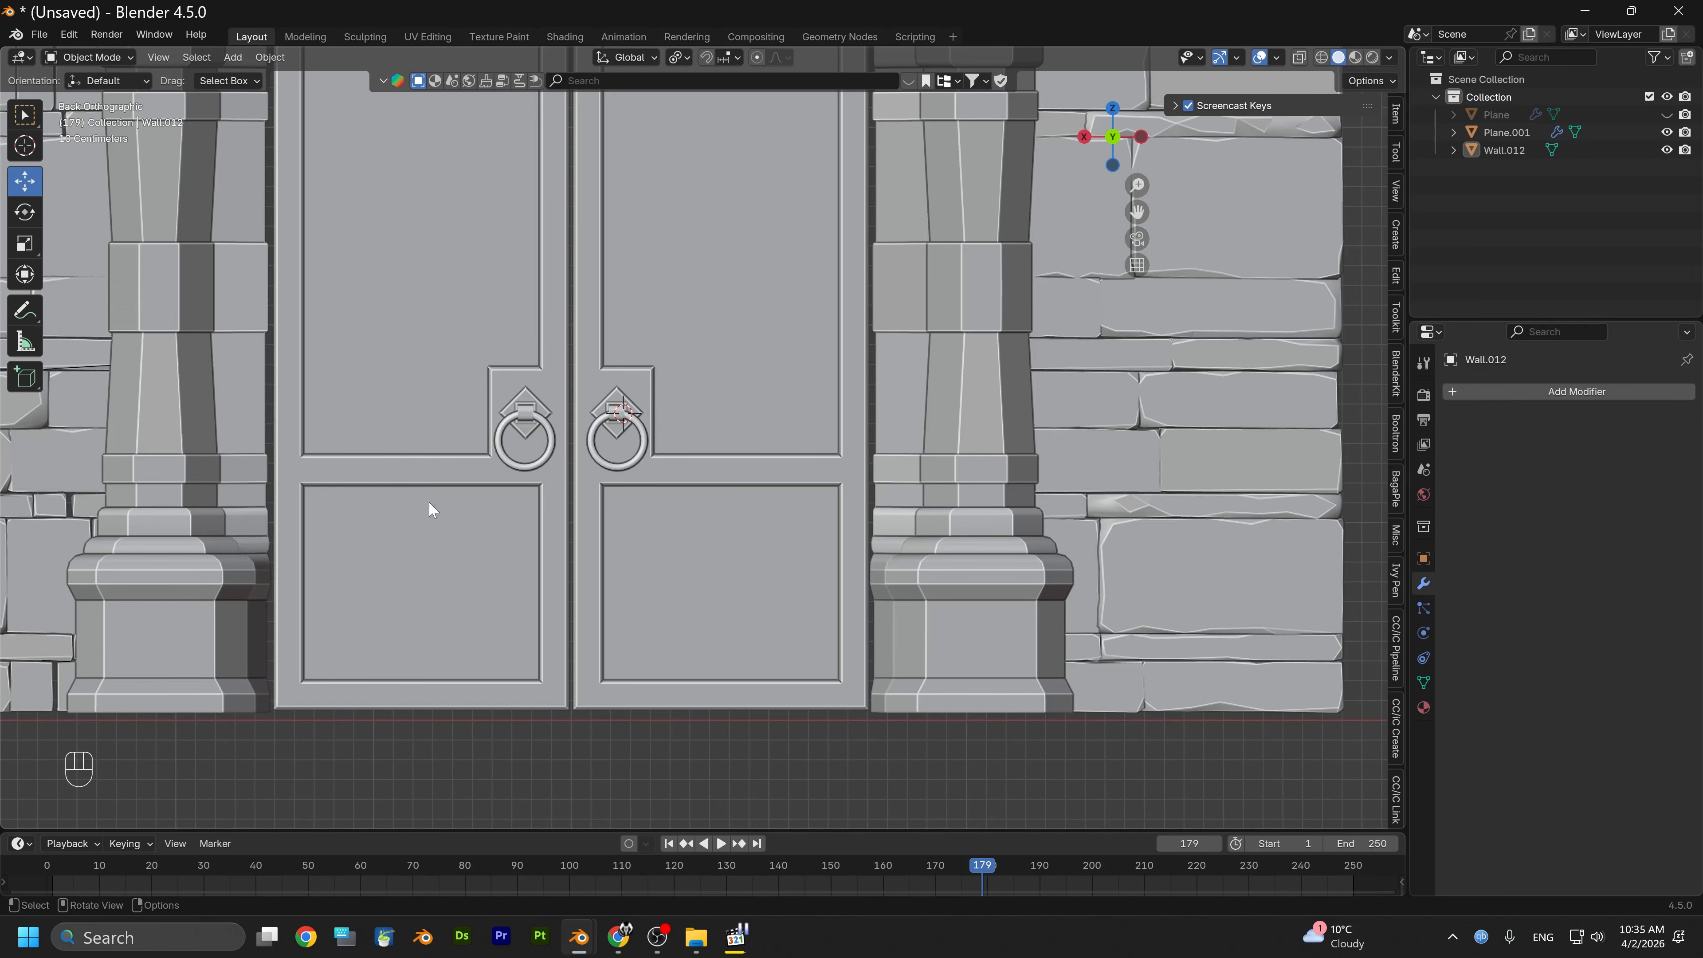
scroll(455, 520, up, 1)
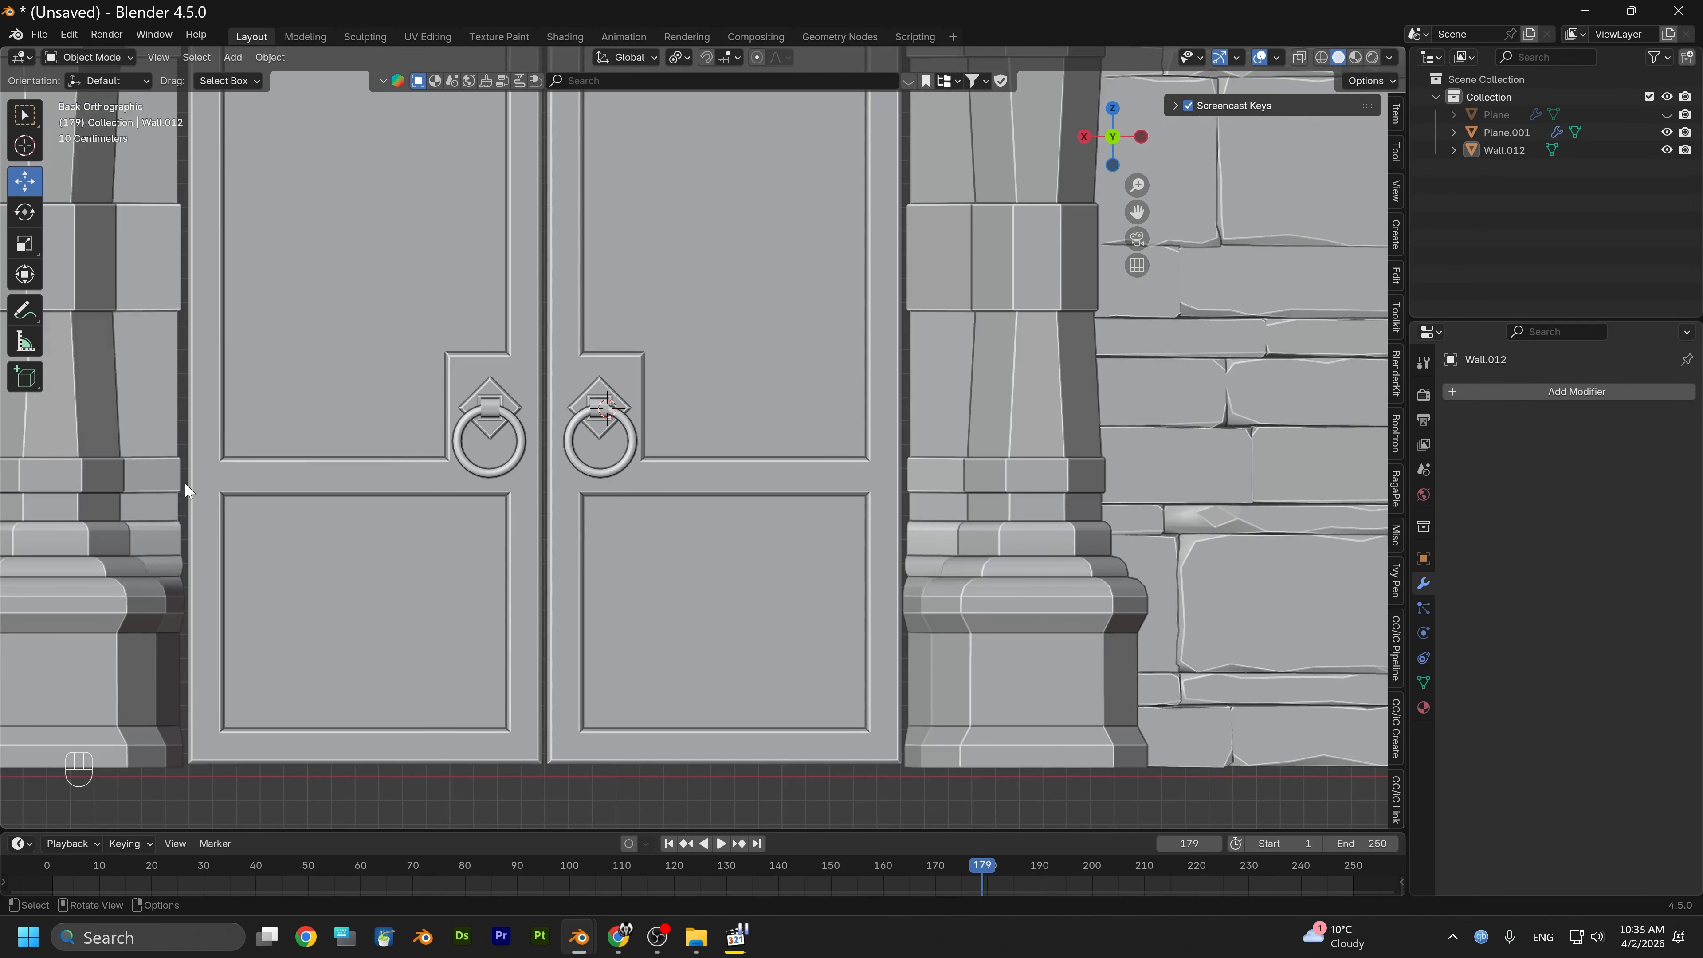
alt+middle_drag(638, 505, 579, 495)
alt+scroll(589, 498, up, 1)
scroll(630, 507, up, 2)
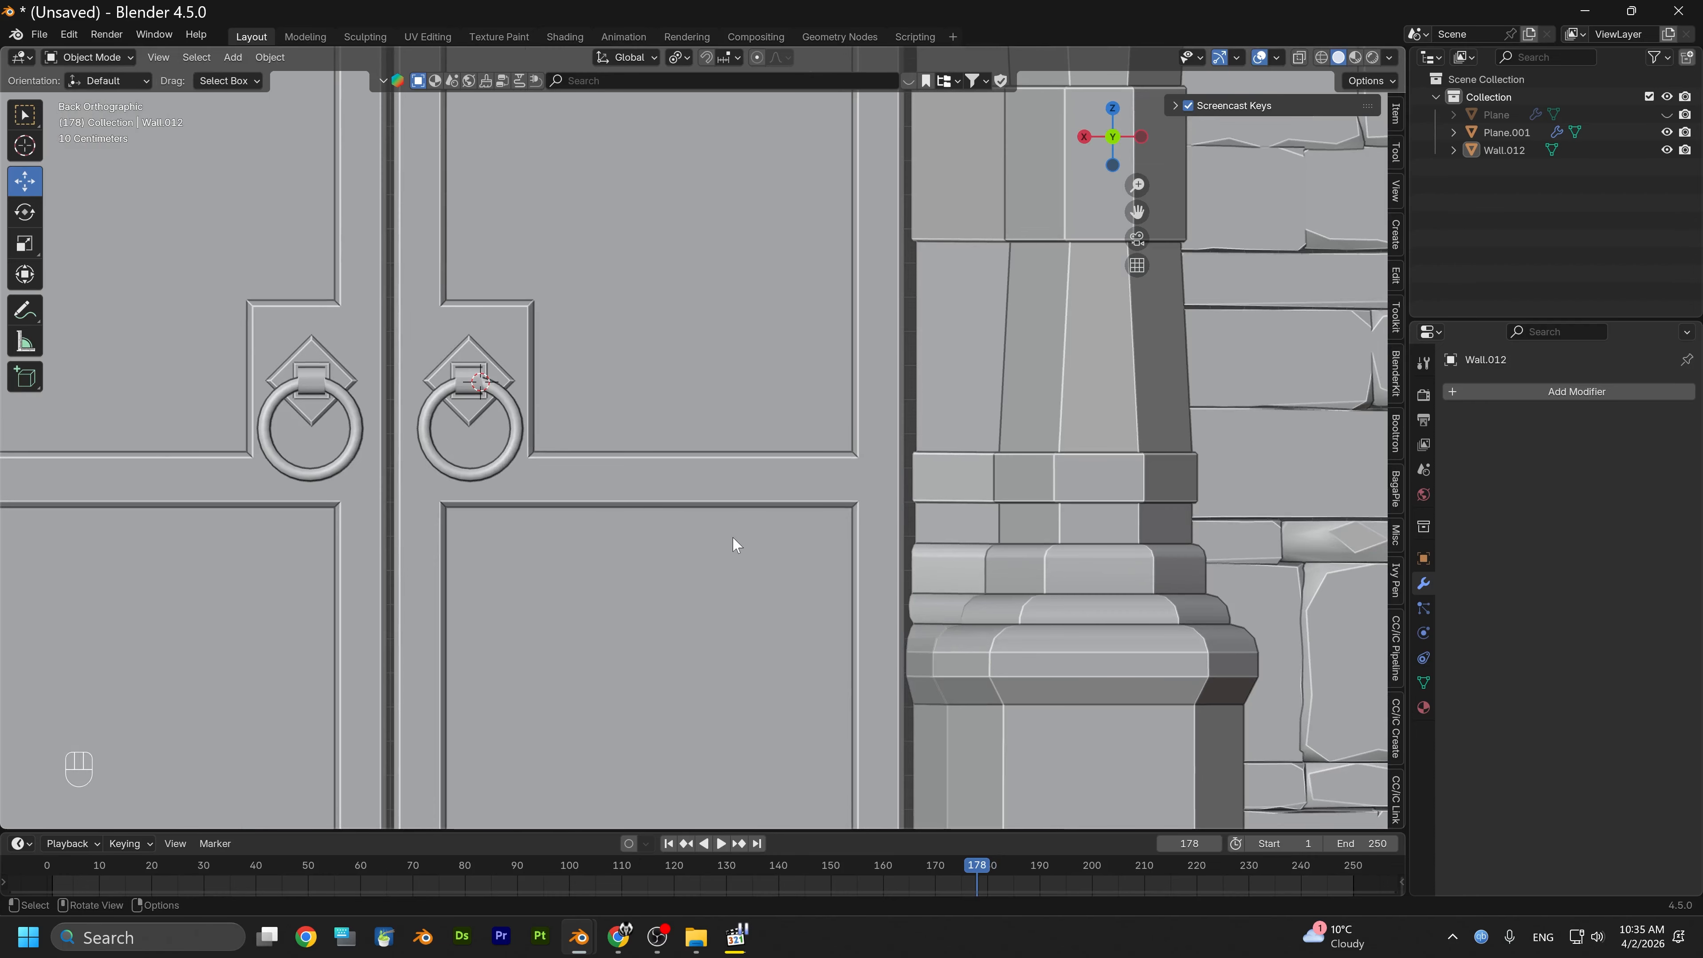
scroll(737, 537, up, 2)
shift+middle_drag(749, 532, 695, 510)
click(114, 58)
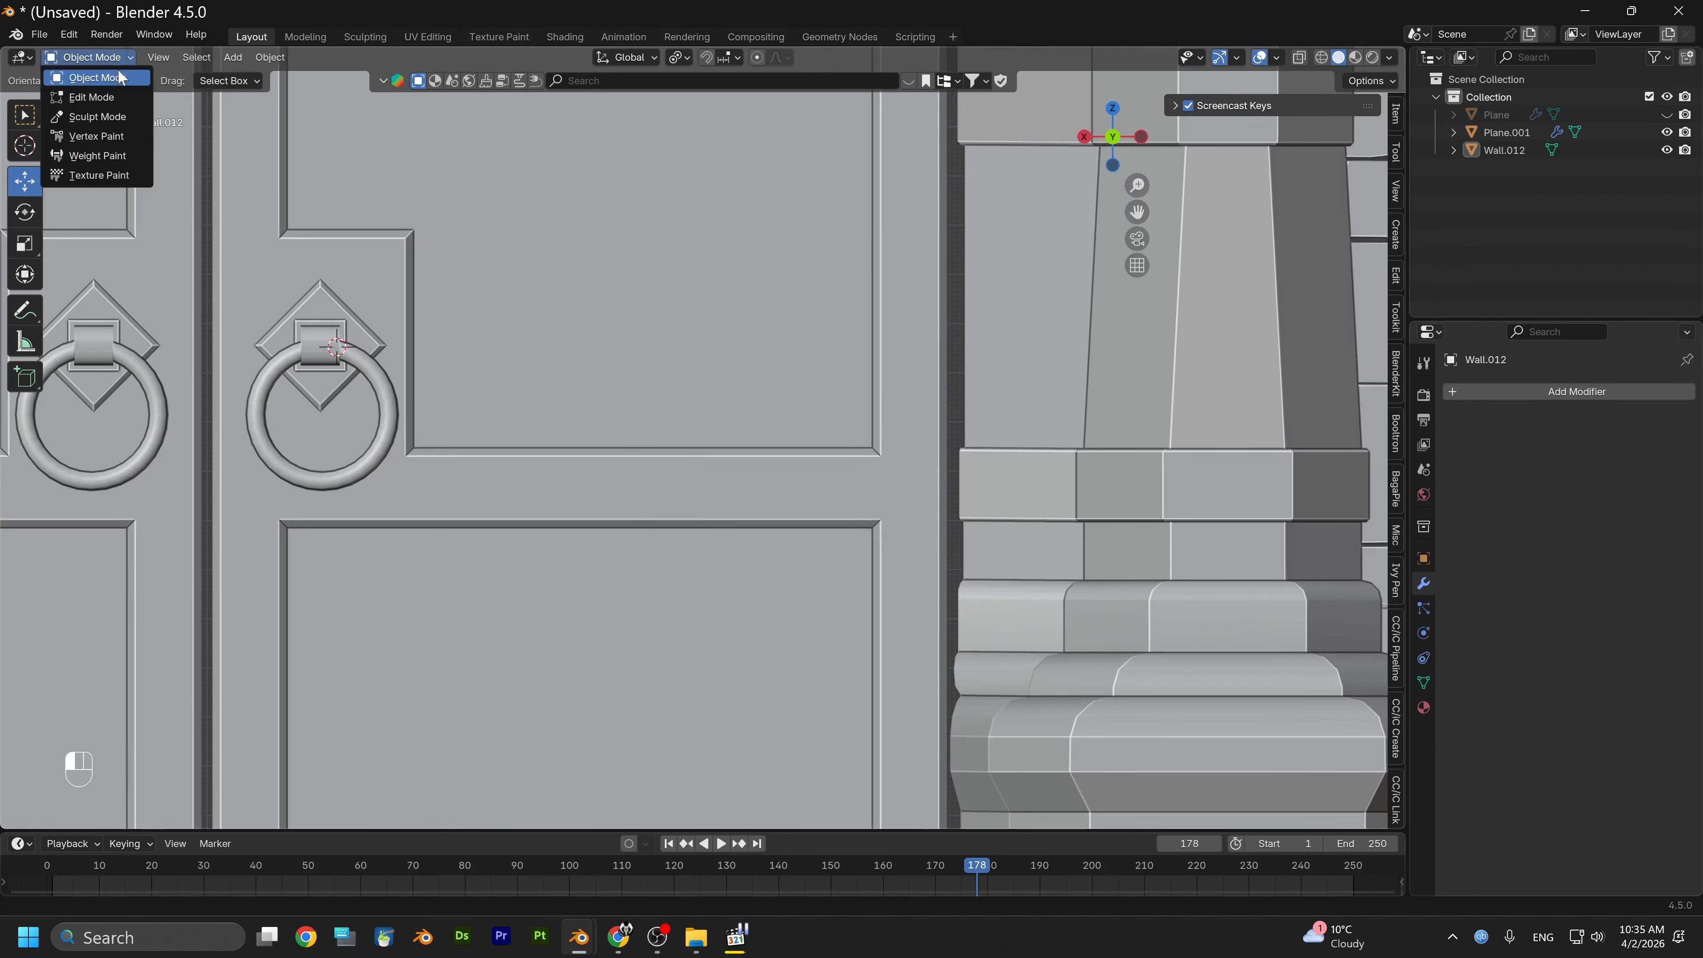
scroll(594, 546, down, 7)
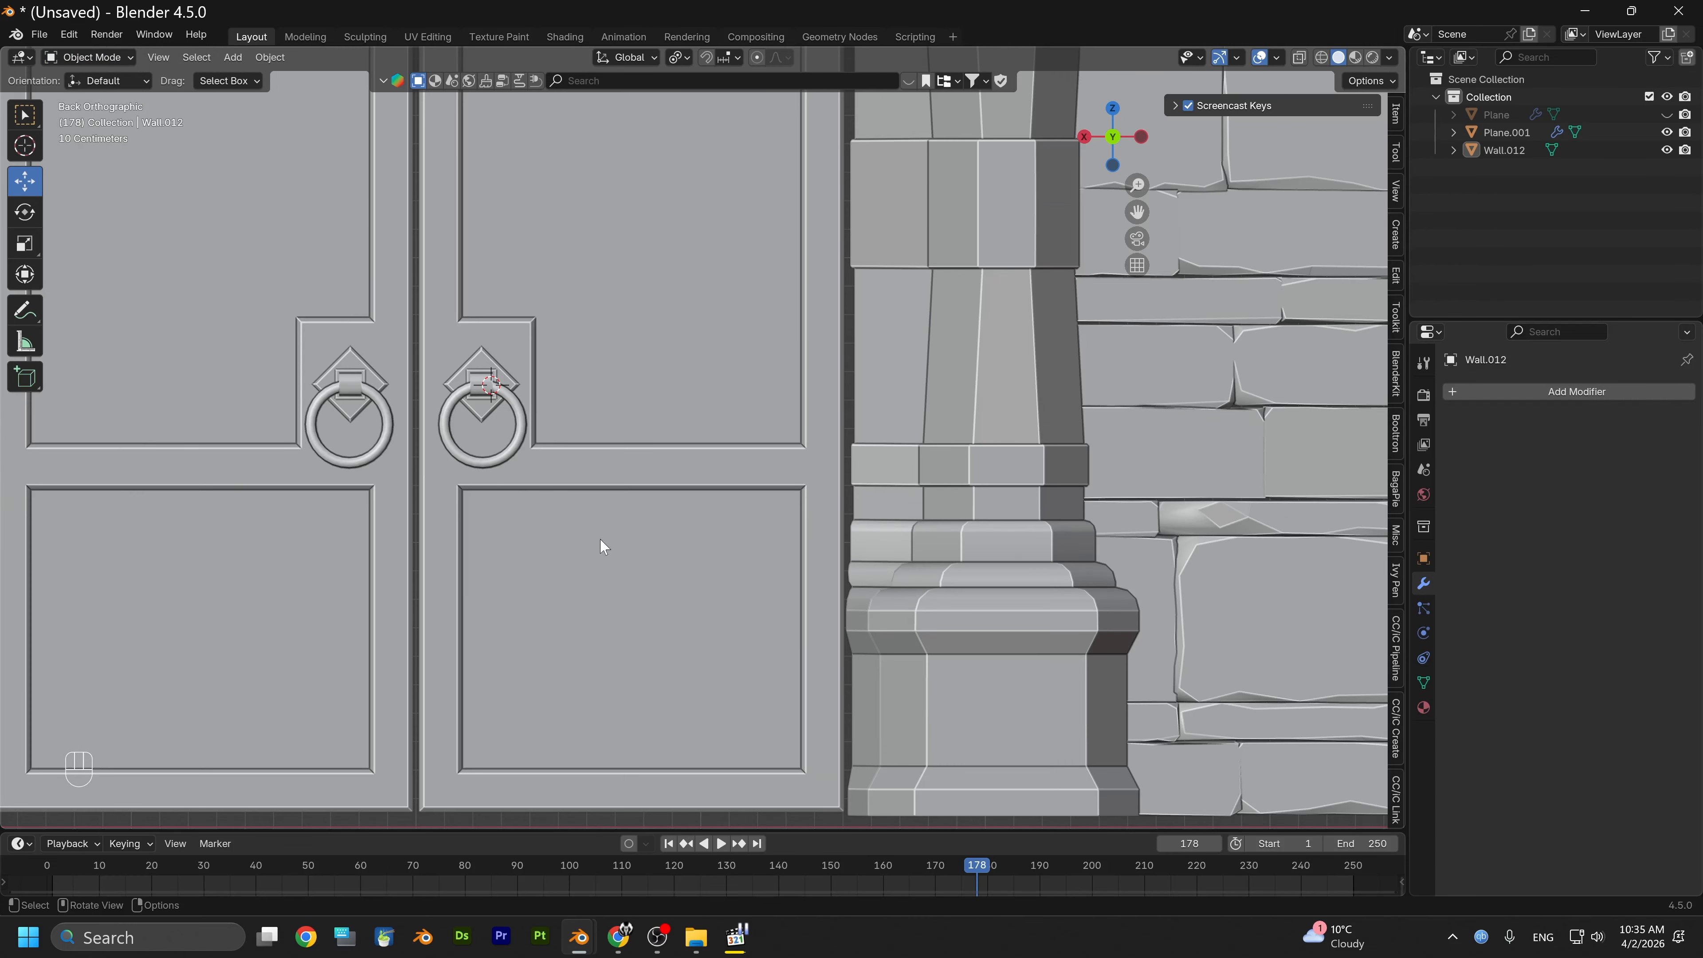
Reset the 3D cursor to the world origin at the base of the door
scroll(560, 583, up, 2)
key(shift+s)
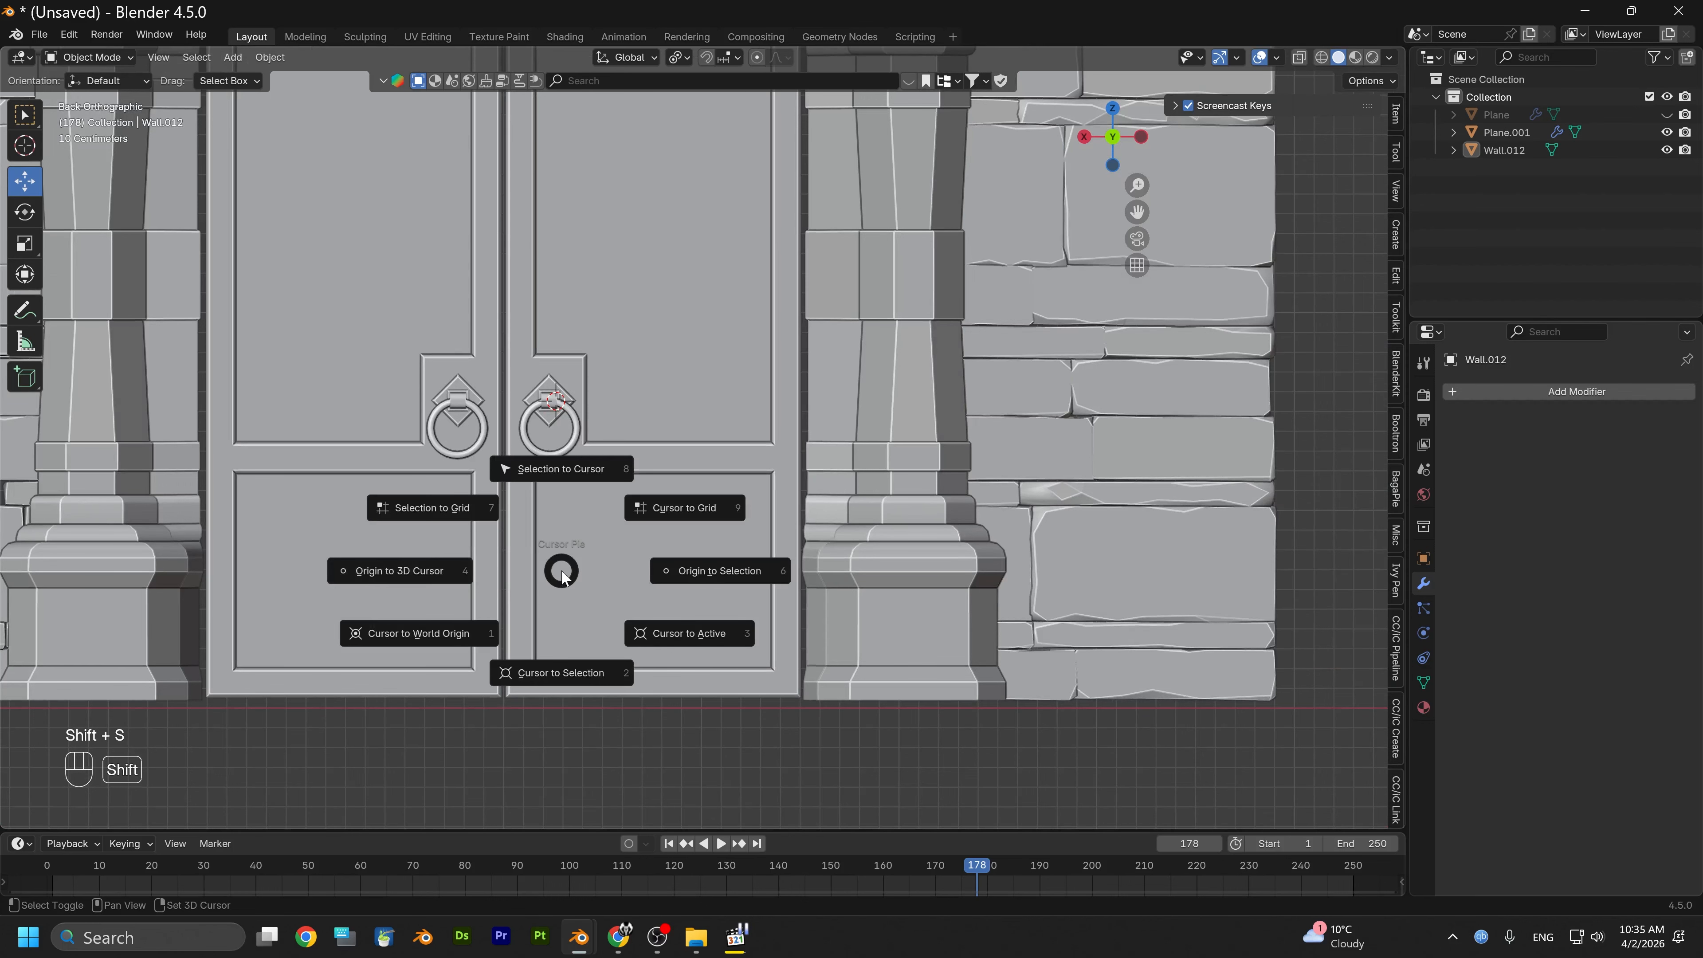
click(414, 632)
key(shift)
key(shift+s)
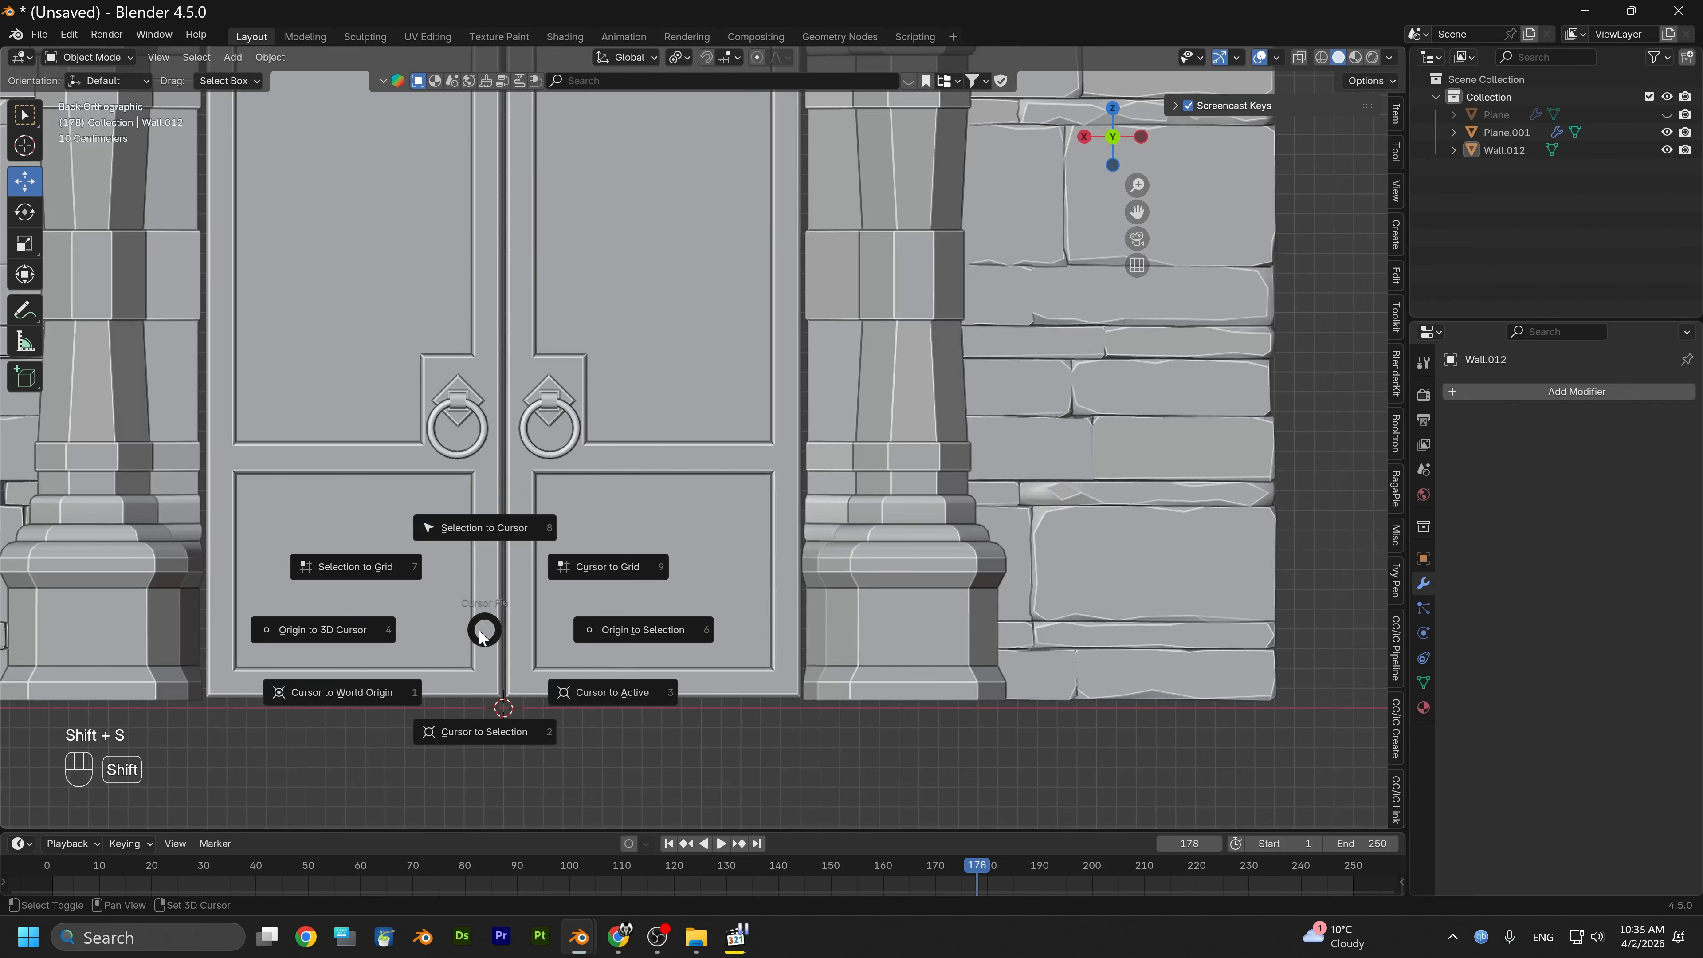
click(508, 723)
click(84, 61)
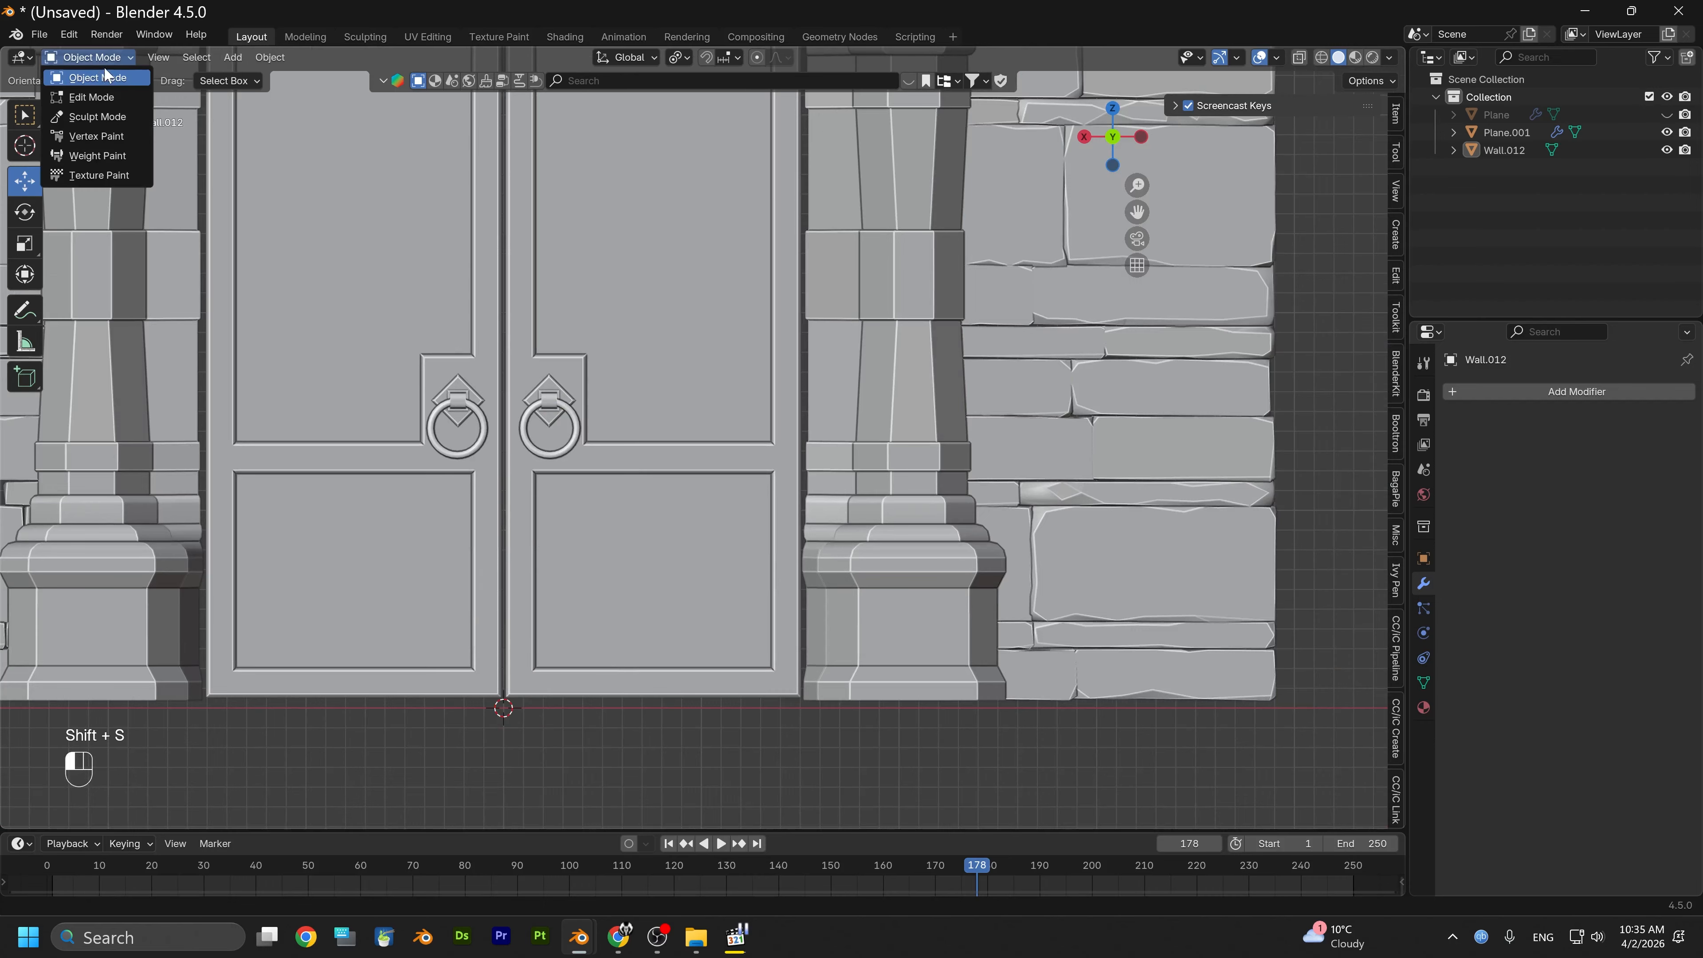
click(104, 80)
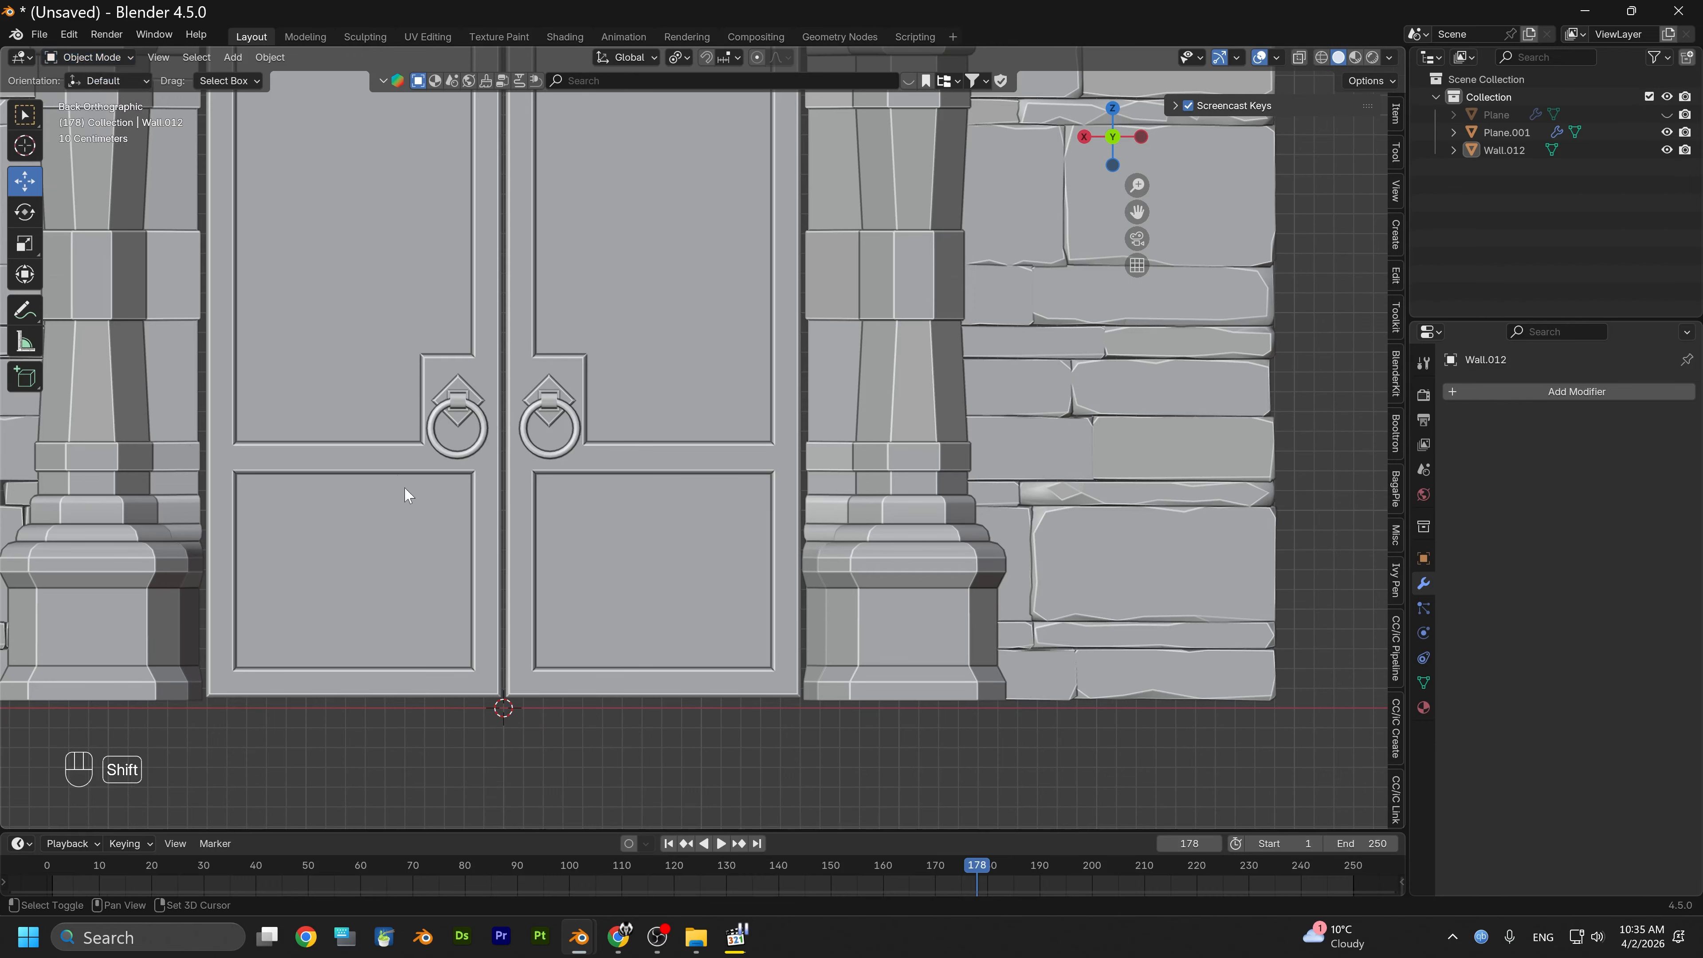
key(shift+s)
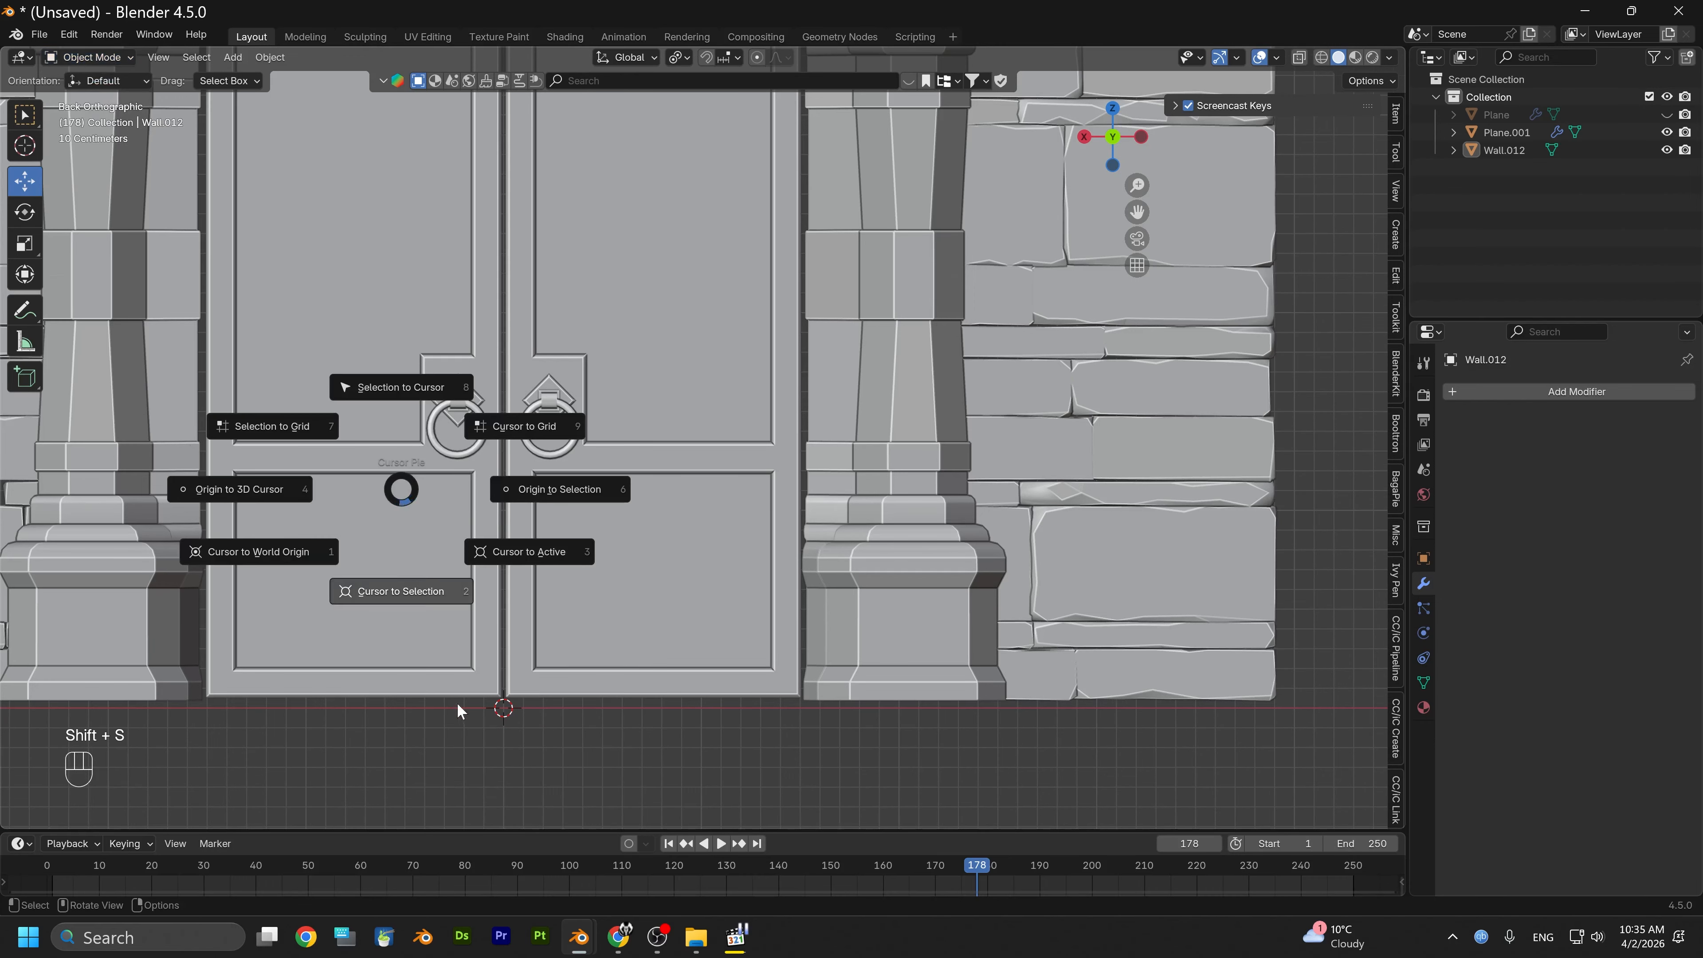
click(393, 599)
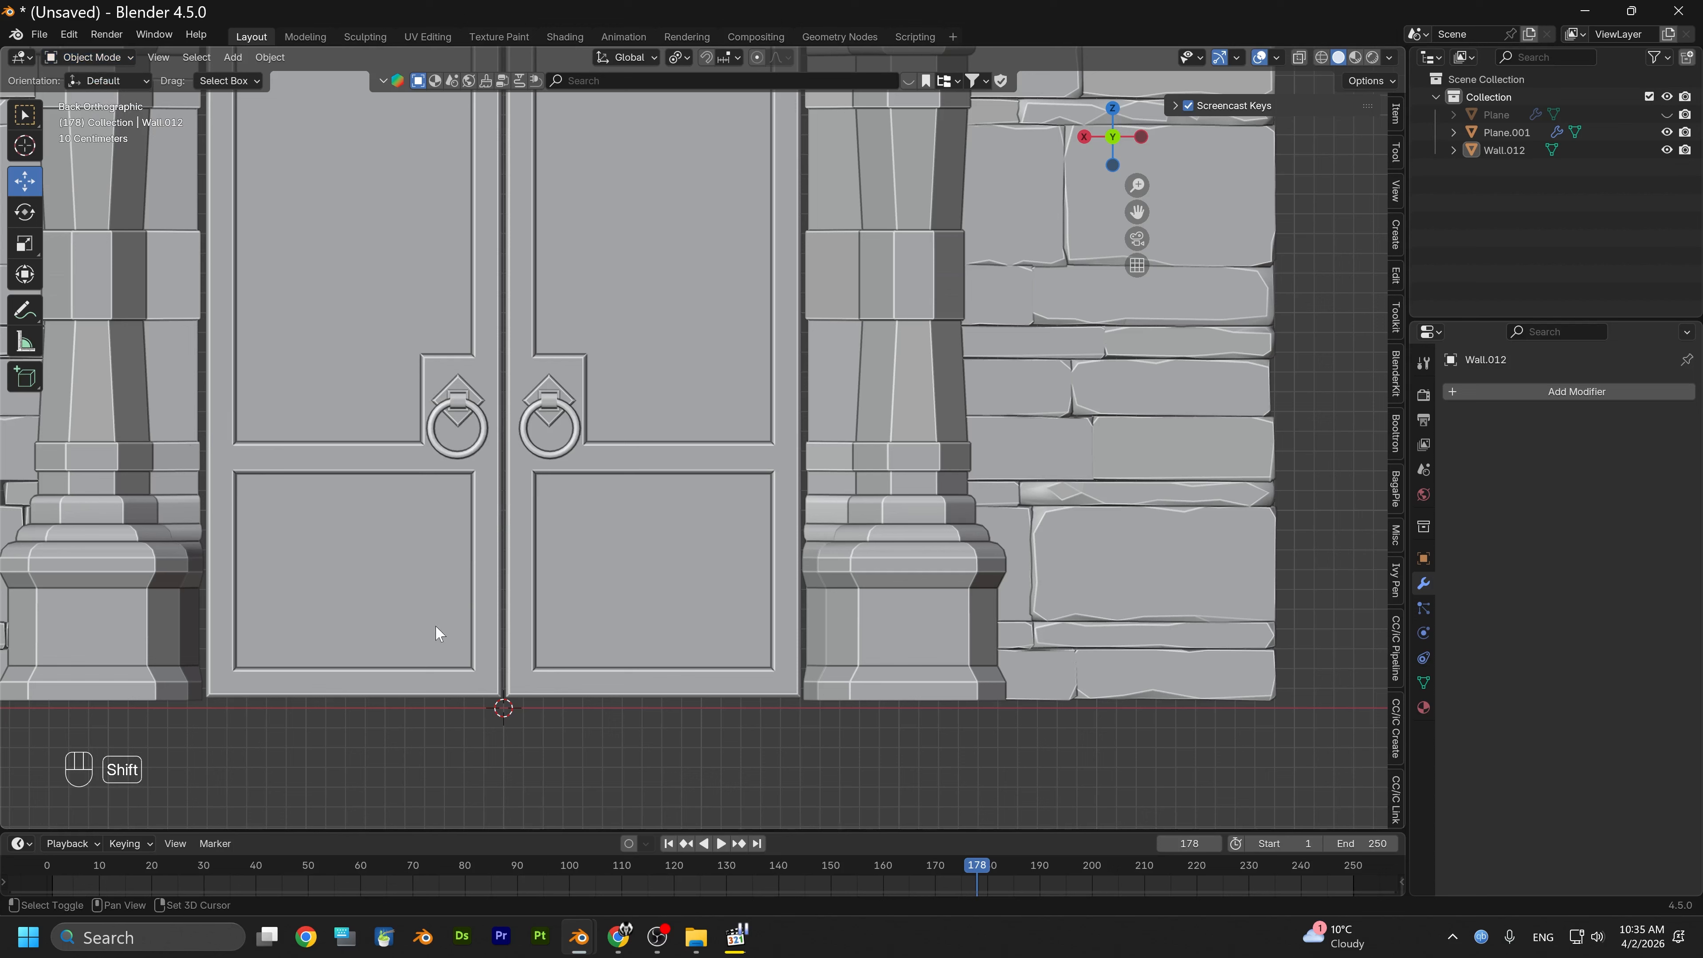
Add a 32-vertex cylinder at the 3D cursor and scale it down uniformly to a small size
key(shift+a)
mouse_move(412, 521)
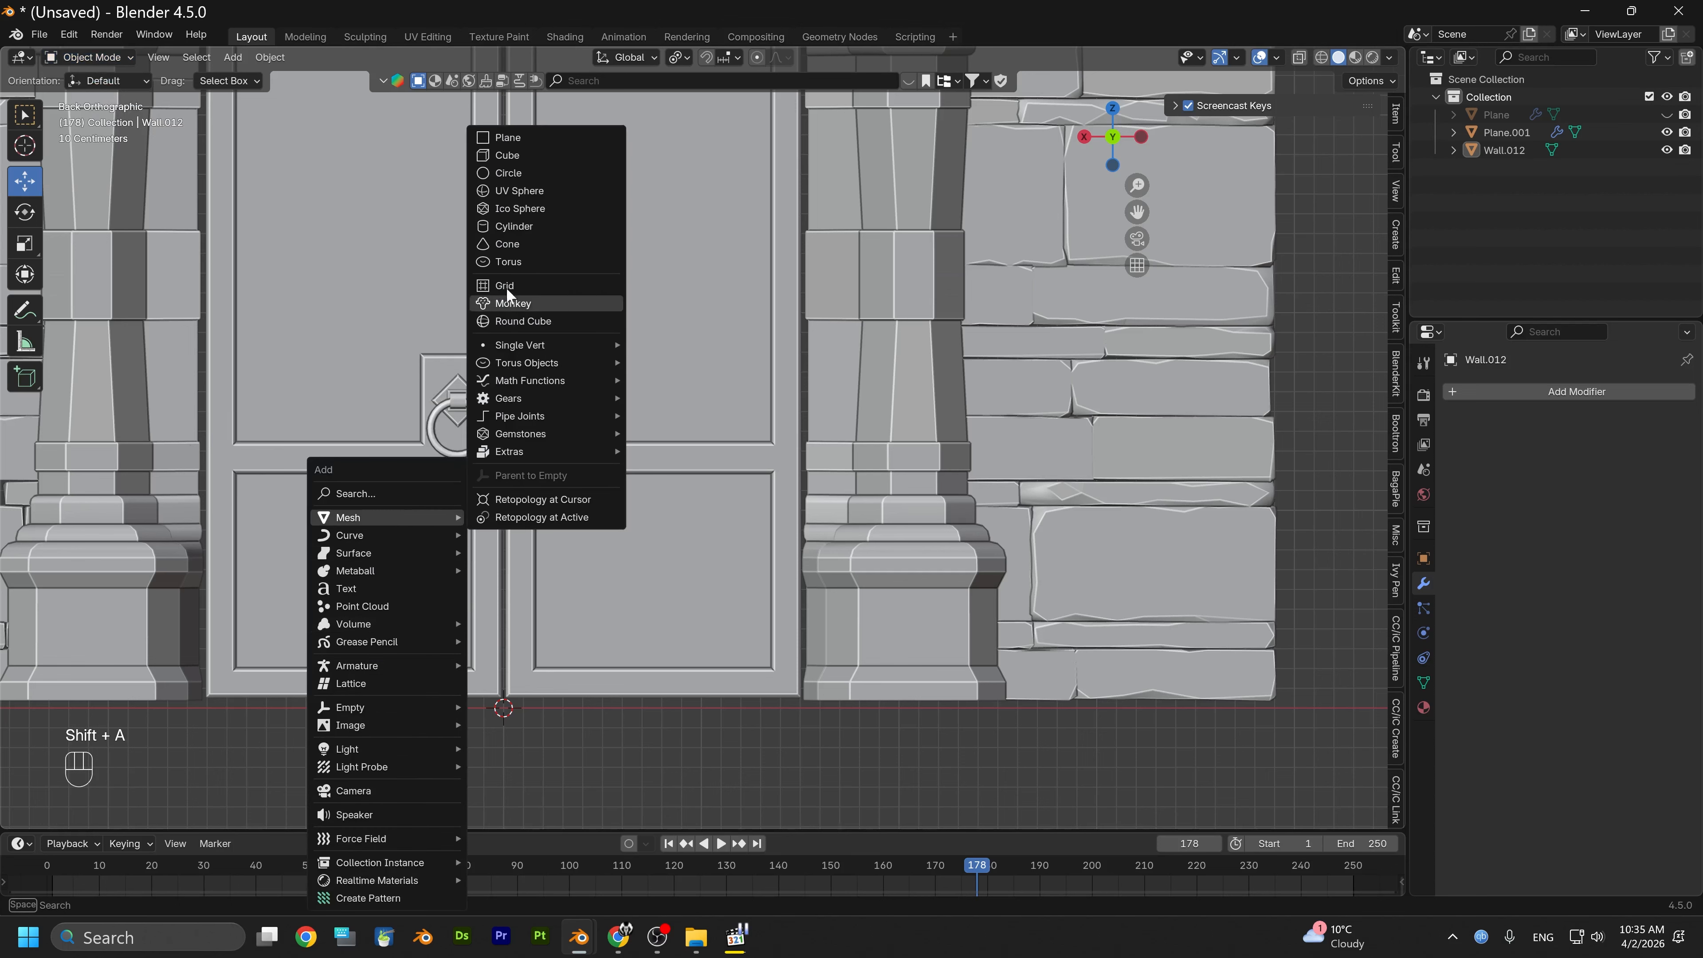
click(558, 227)
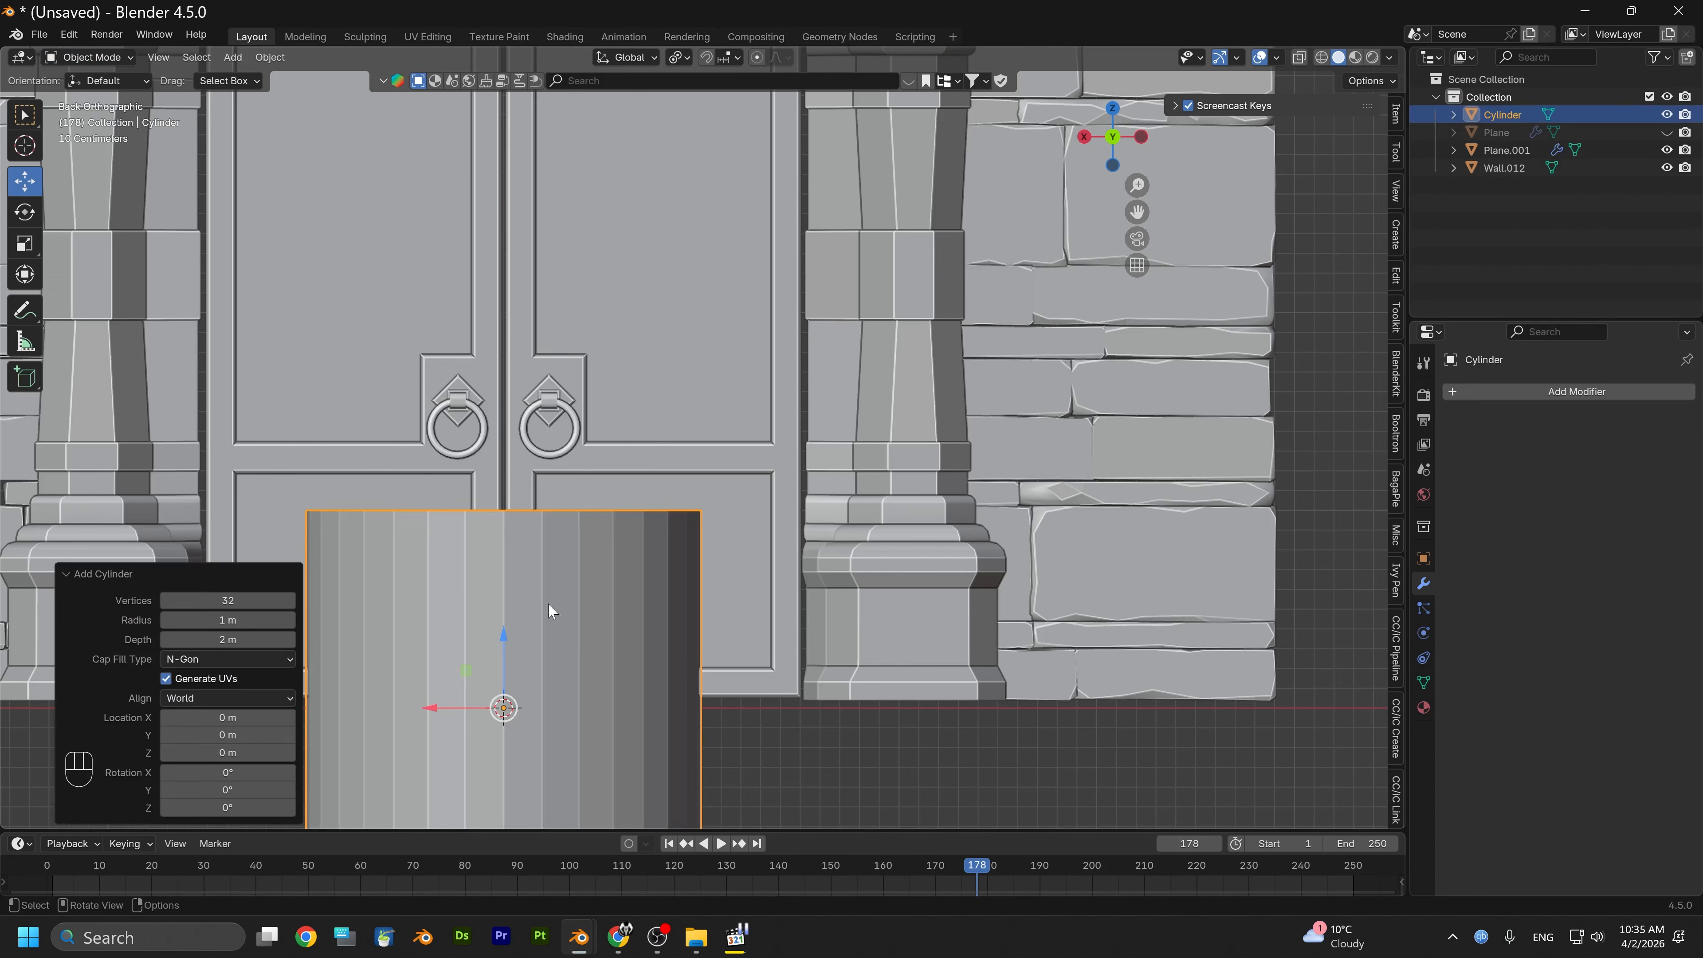
scroll(579, 544, down, 2)
key(s)
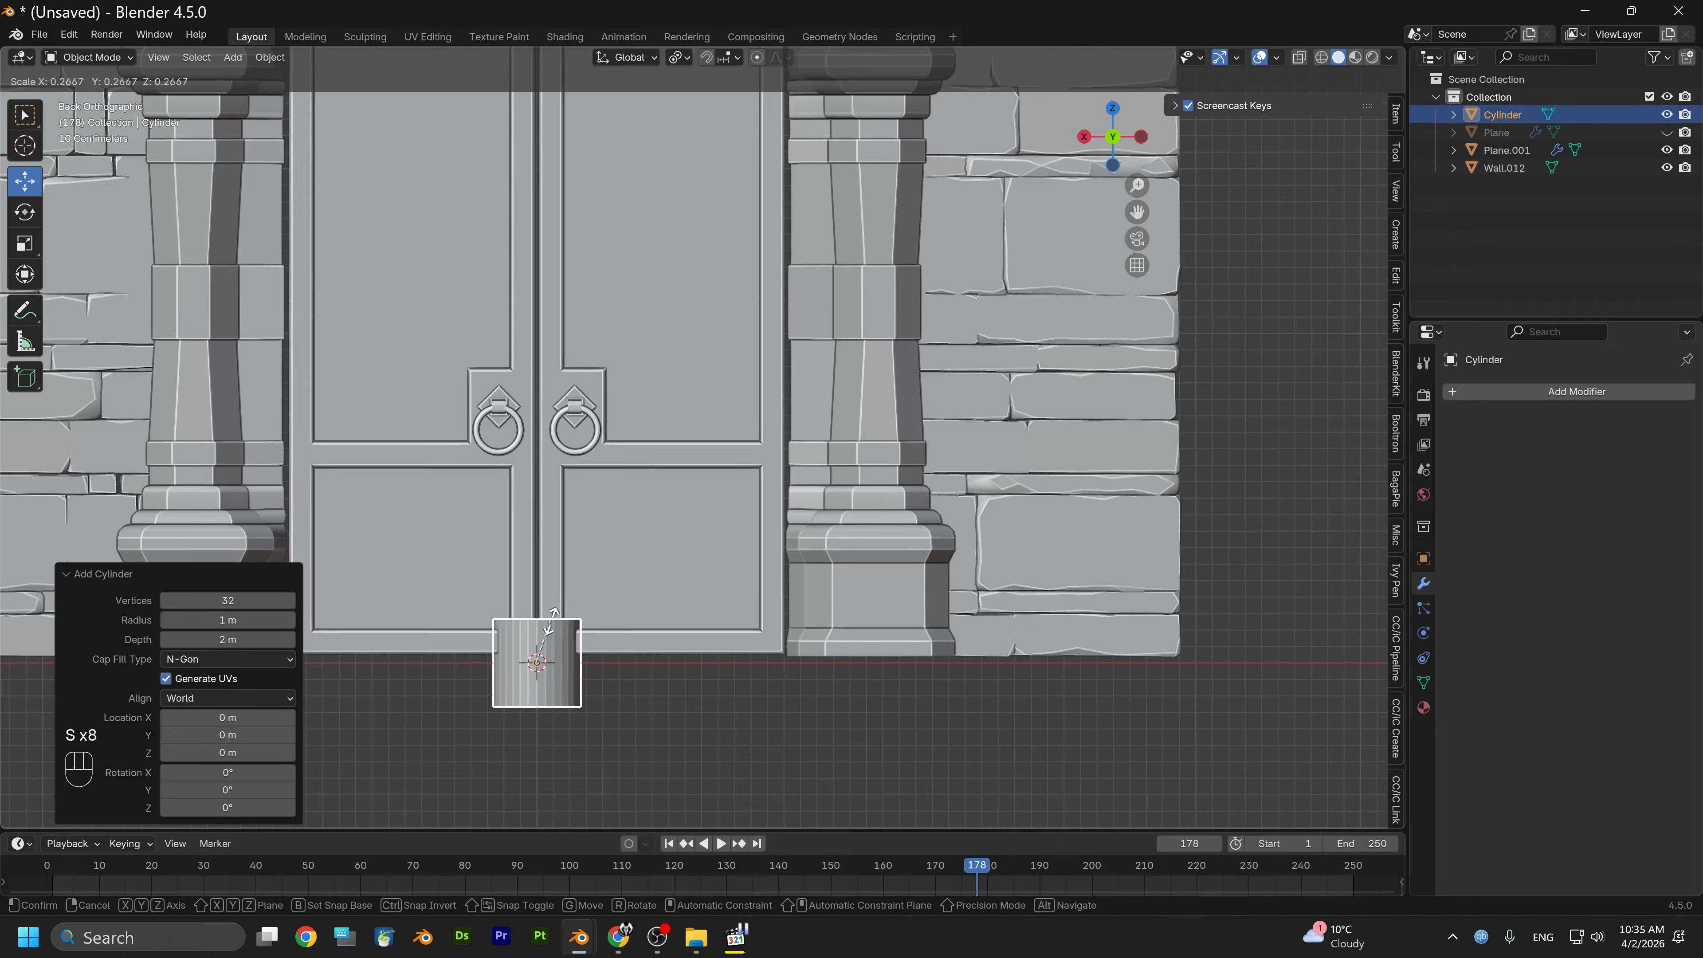
click(545, 634)
Position the cylinder by the lower crossrail, about -1.43 m along X at the door's outer edge, and scale it by 0.362
drag(539, 631, 557, 420)
drag(469, 451, 734, 449)
scroll(726, 482, up, 8)
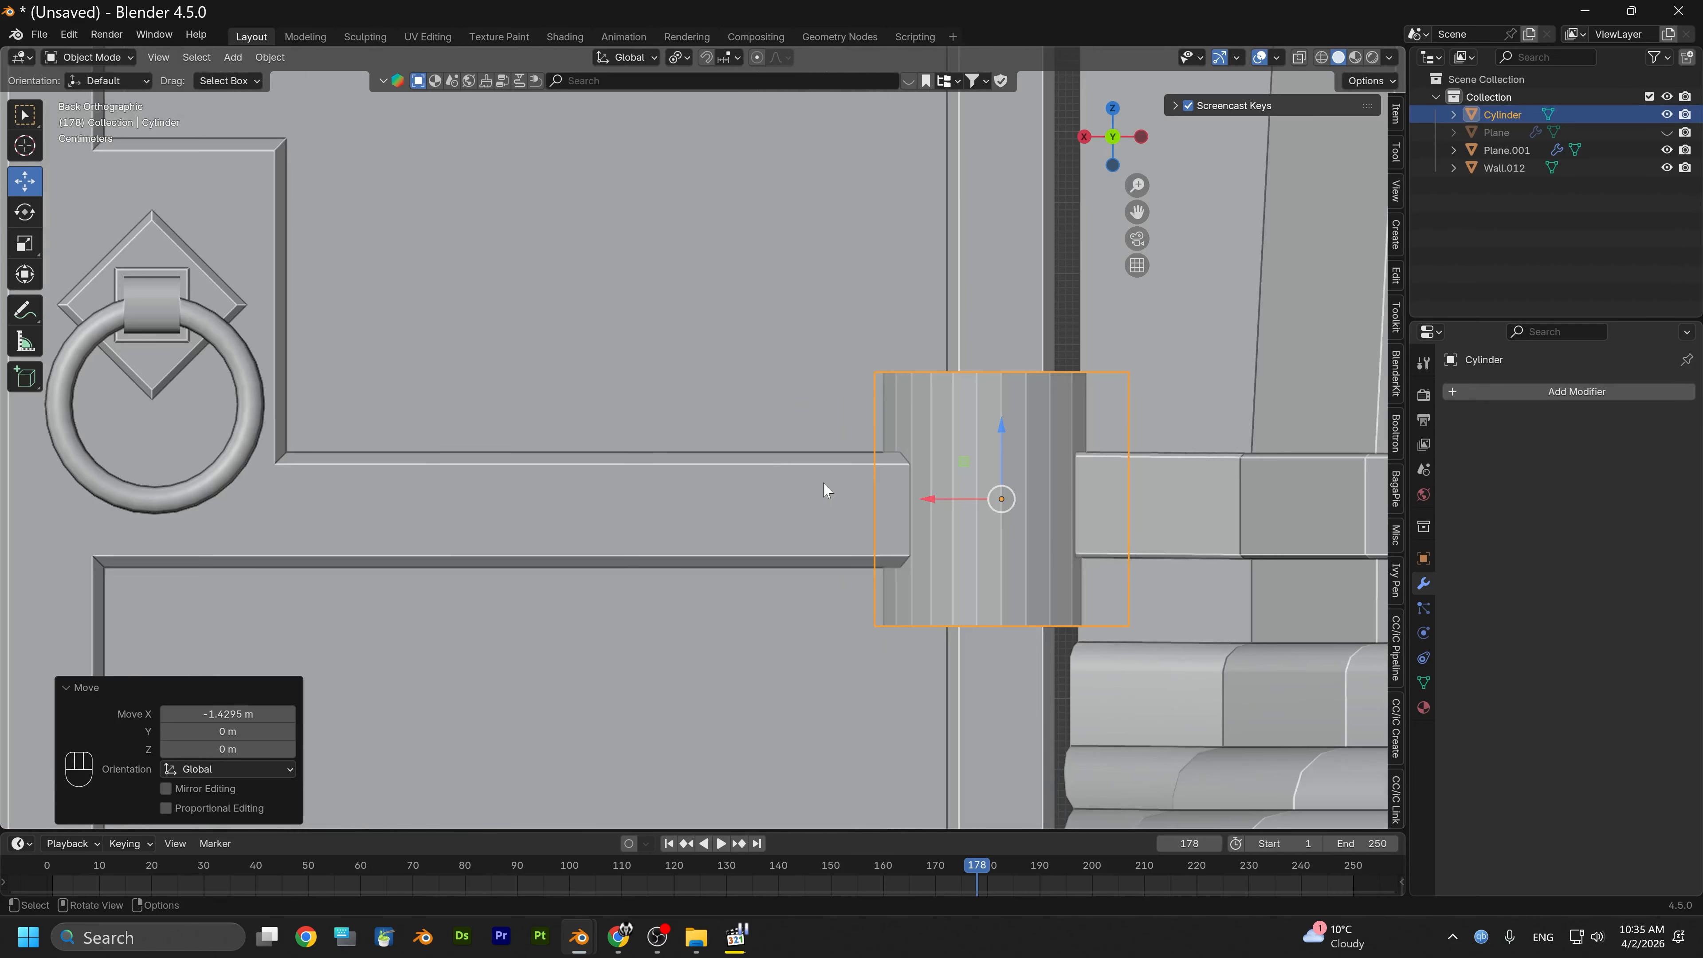
shift+middle_drag(826, 490, 456, 462)
key(s)
click(614, 446)
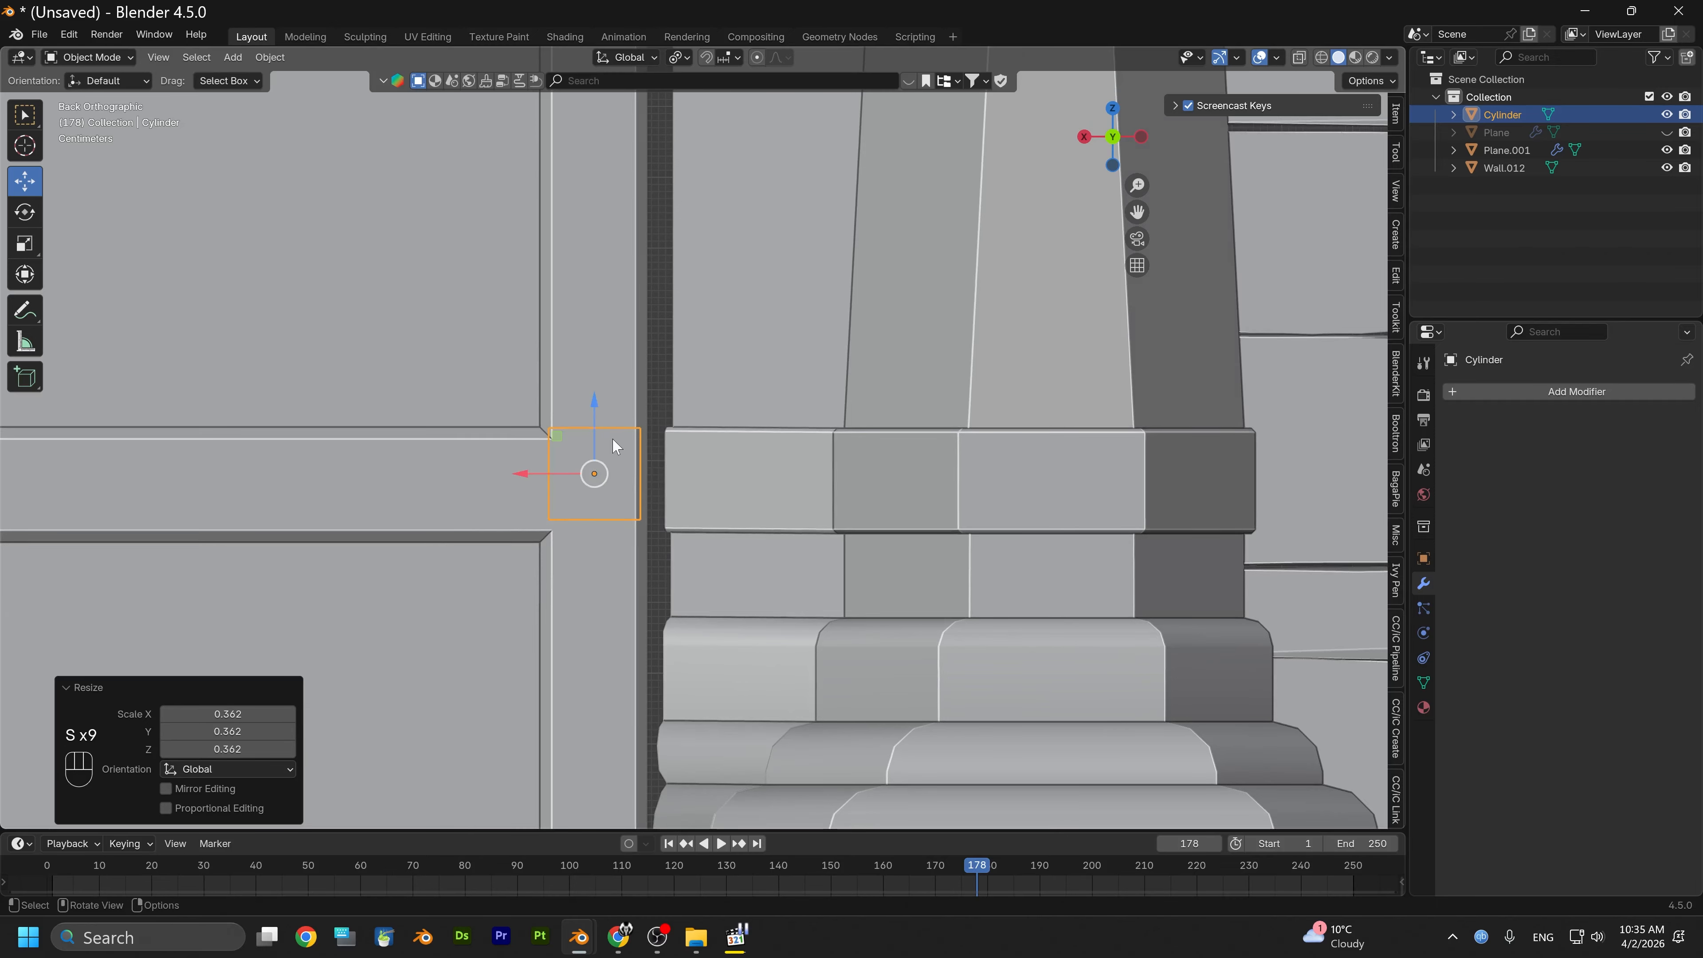
Shrink the cylinder and move it along X into the narrow gap between the door edge and the column
scroll(593, 451, up, 3)
drag(470, 500, 526, 508)
alt+drag(538, 525, 636, 534)
drag(484, 495, 443, 483)
key(s)
click(612, 481)
click(1124, 136)
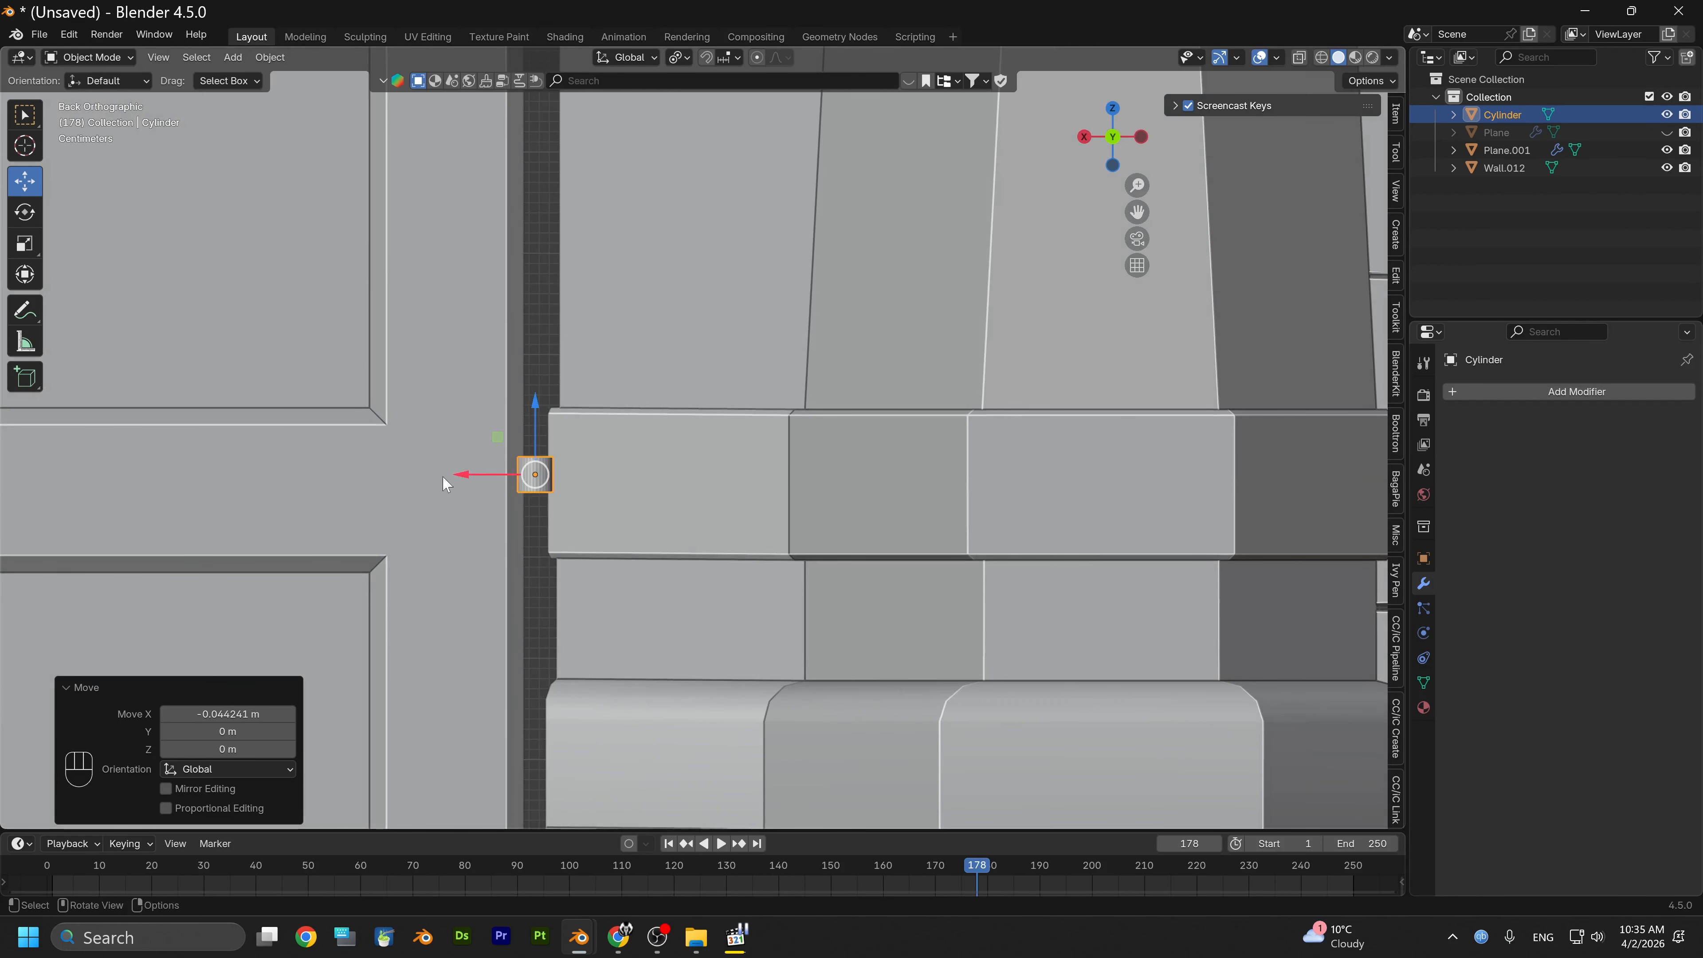
Shift the cylinder about -0.0103 m along Y and enlarge it uniformly by 1.121
scroll(414, 548, up, 5)
alt+middle_drag(414, 550, 804, 559)
alt+drag(805, 559, 689, 502)
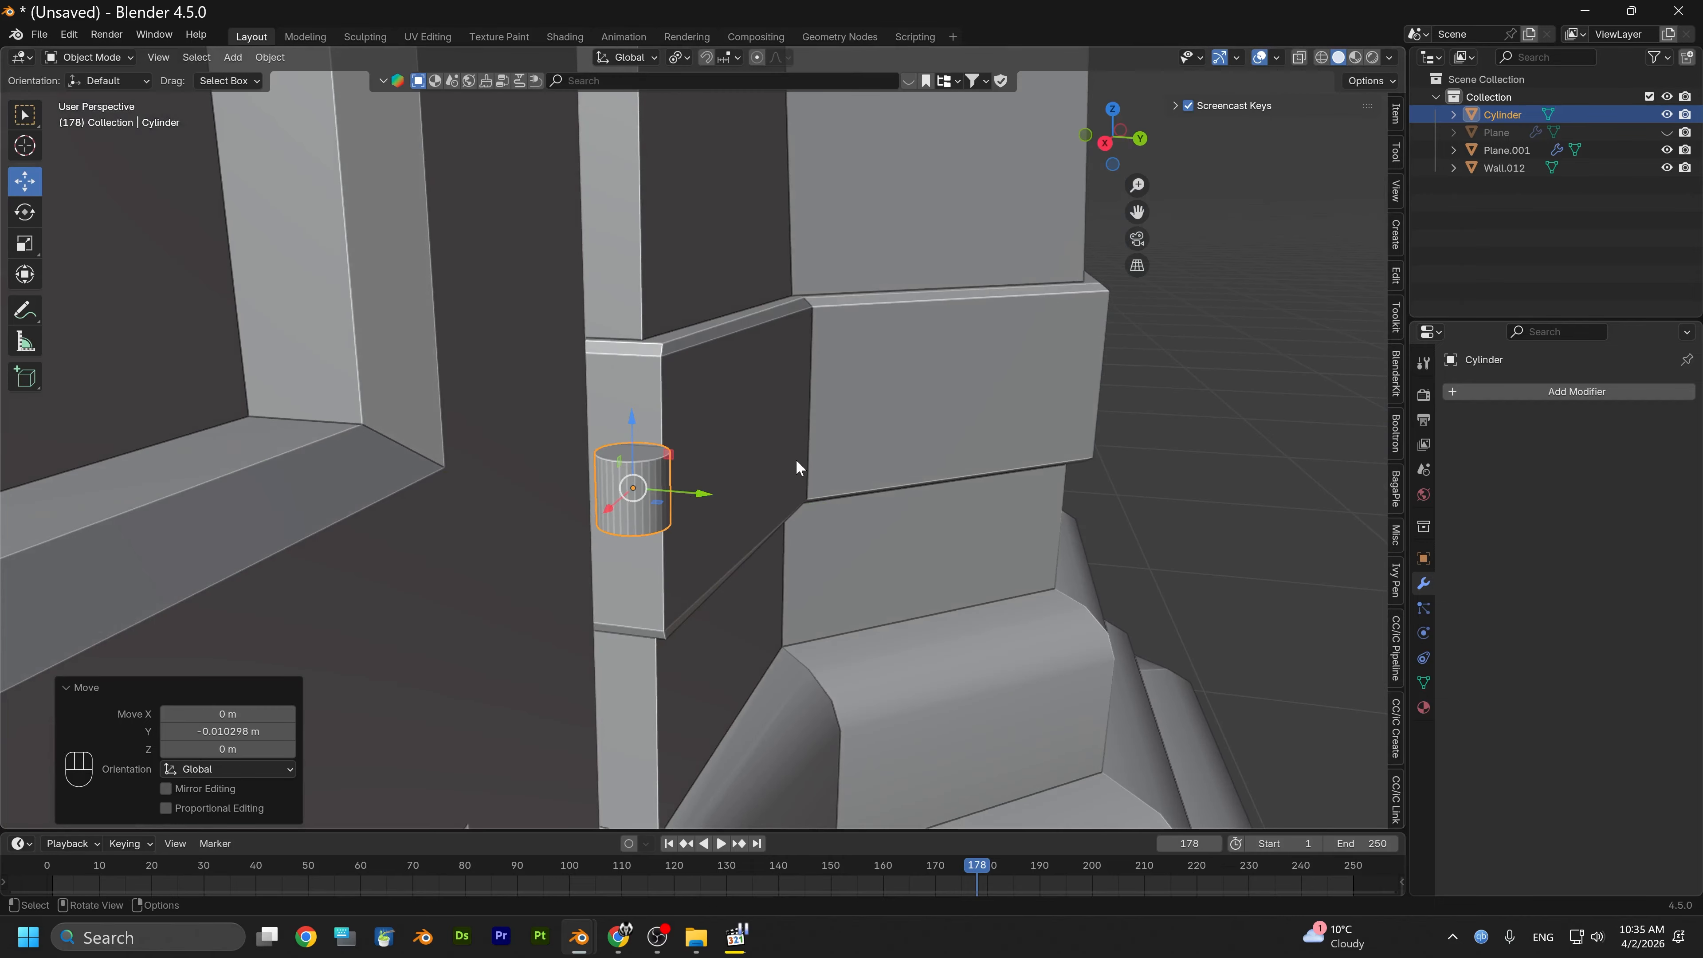
key(s)
click(813, 450)
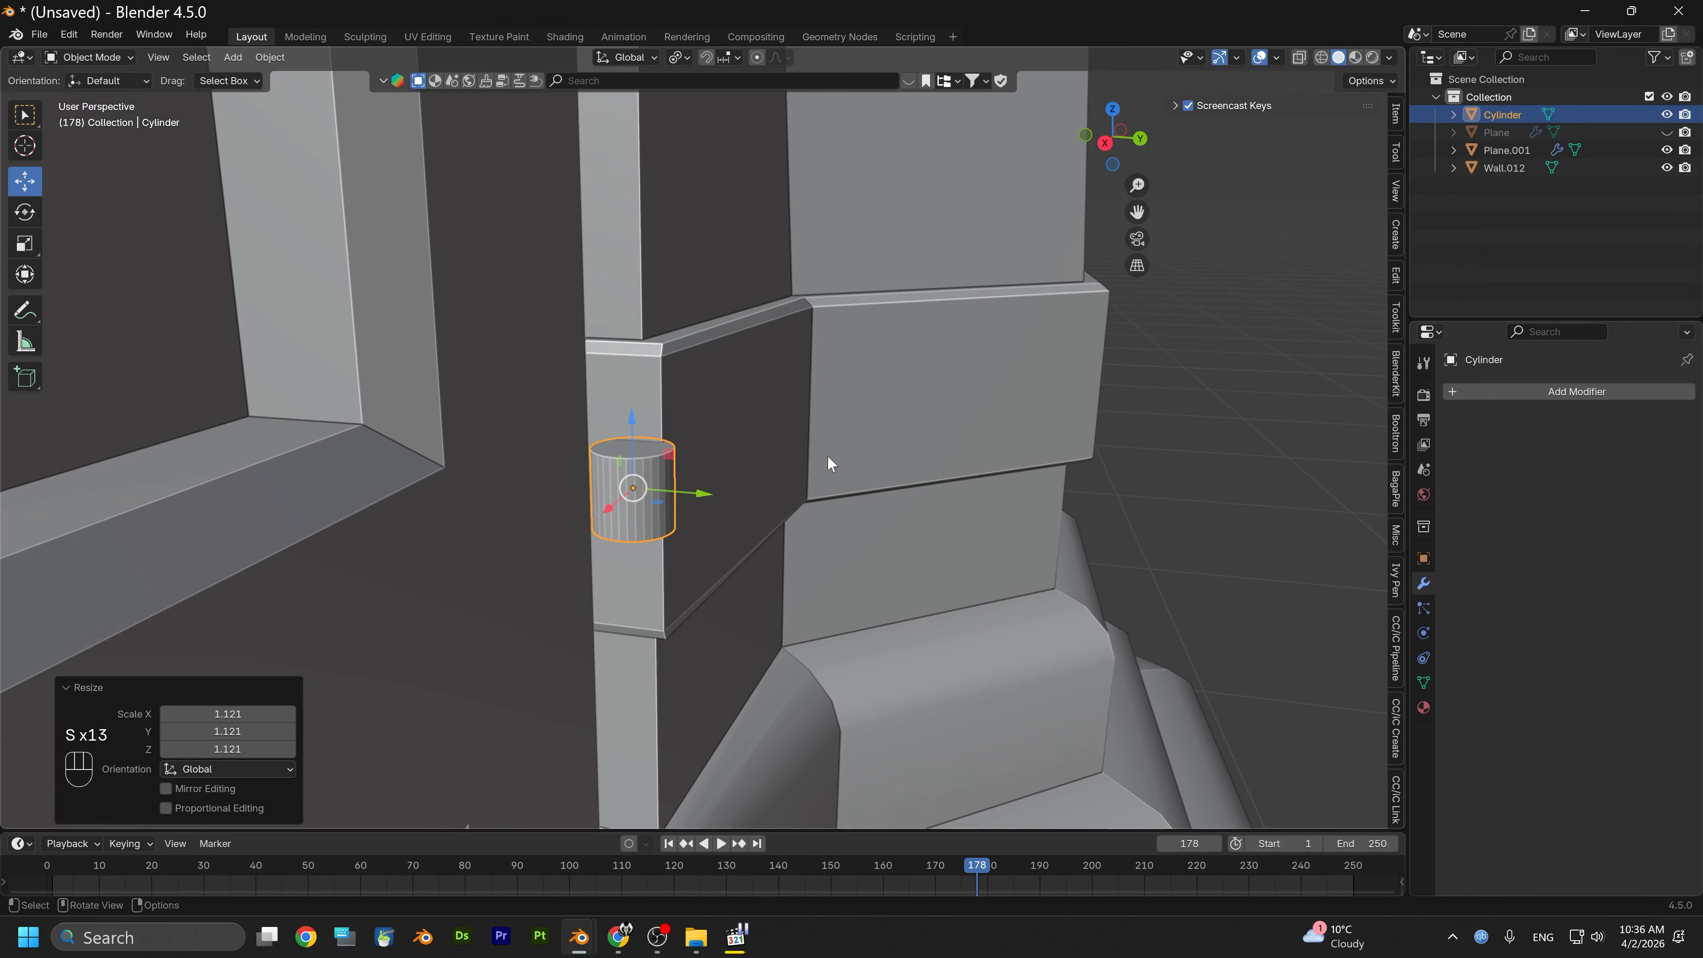
Nudge the cylinder about 0.0063 m along X so that it bridges the door edge and the column
alt+drag(828, 456, 724, 461)
click(1123, 143)
alt+middle_drag(618, 402, 845, 483)
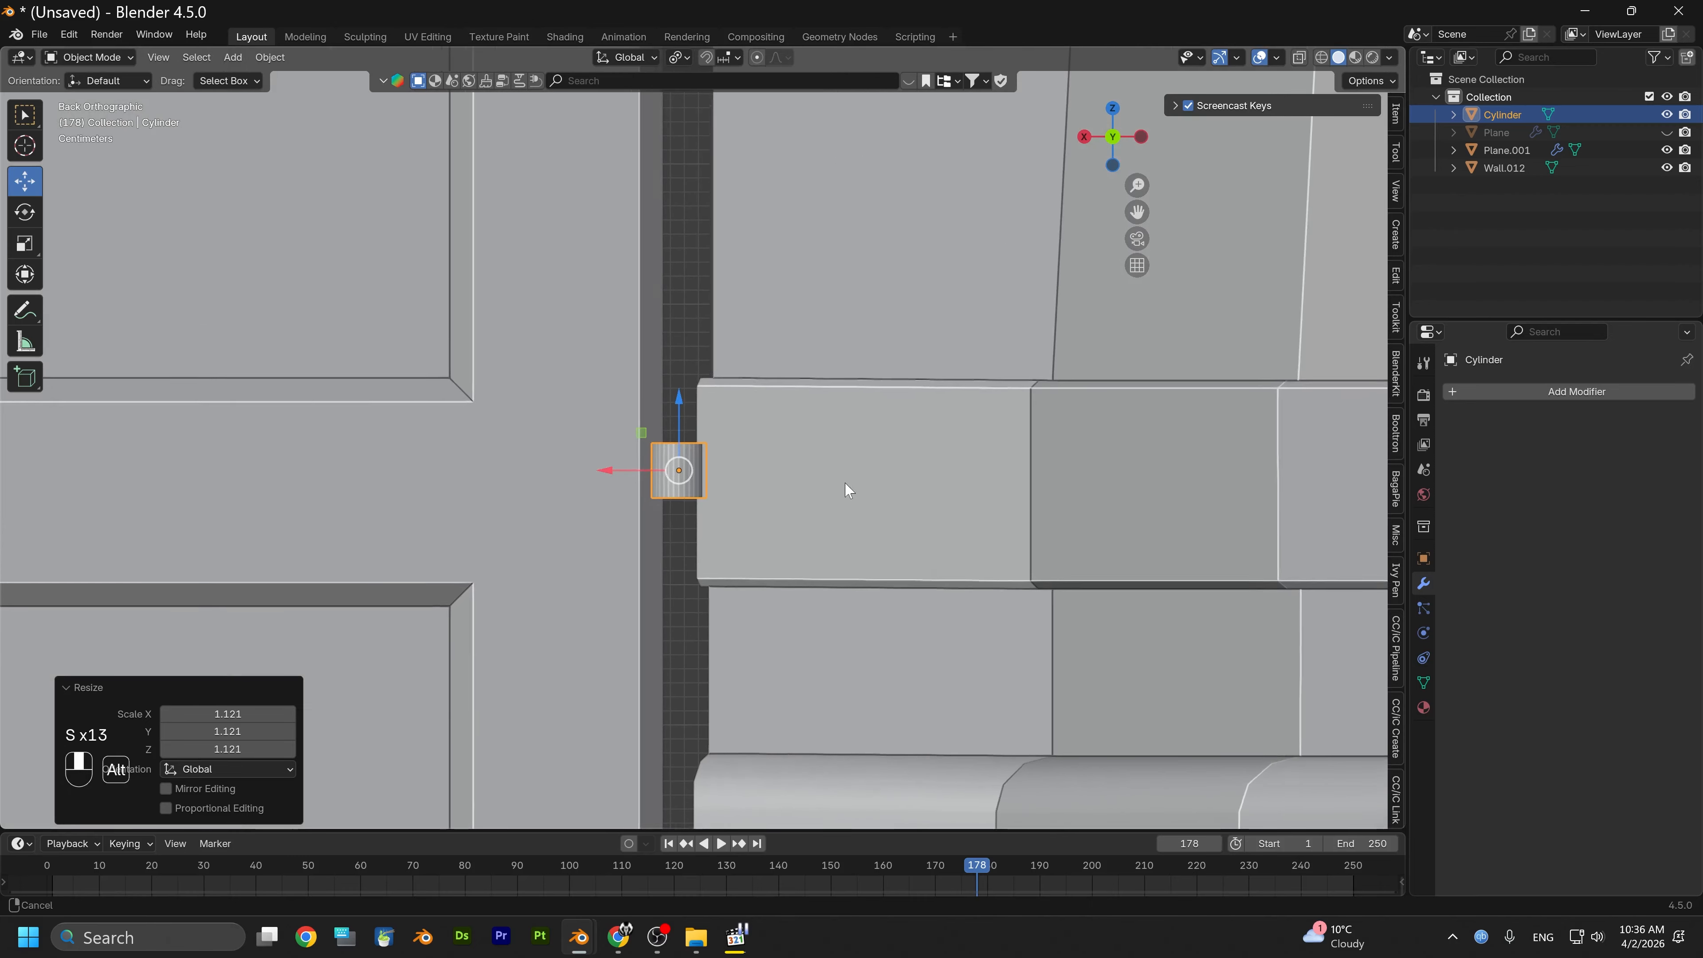
drag(634, 481, 610, 471)
key(ctrl+z)
click(620, 472)
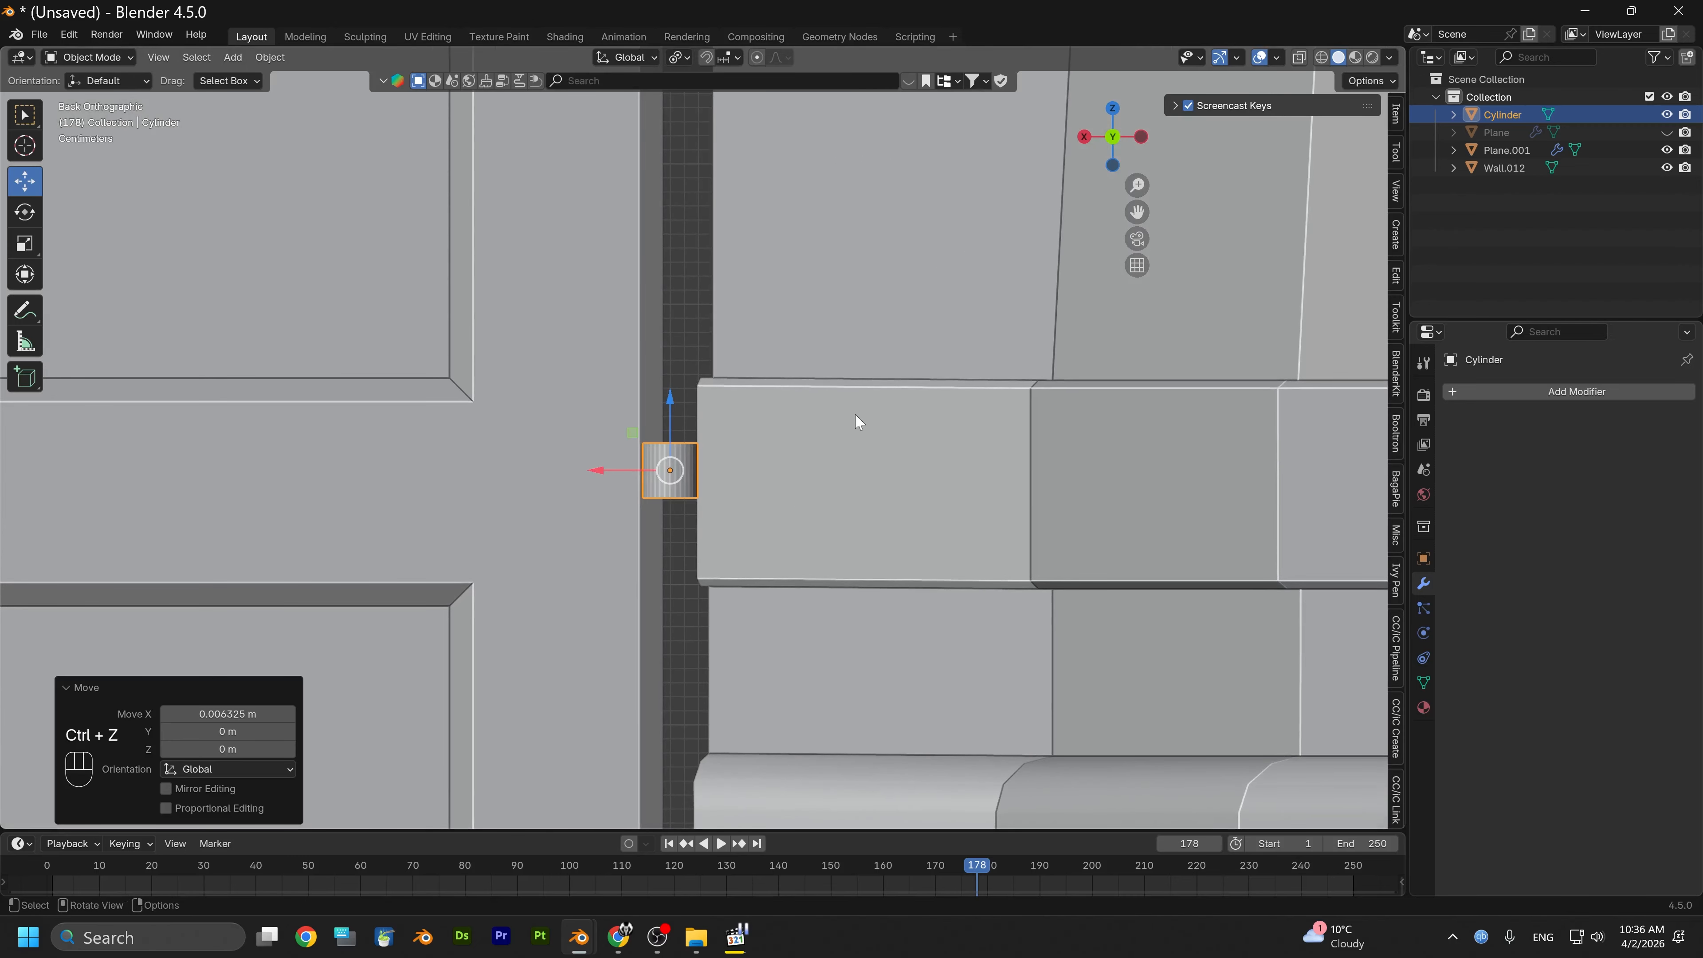
Stretch the cylinder along Z by a factor of about 3.02 to form a tall hinge barrel
key(s)
key(z)
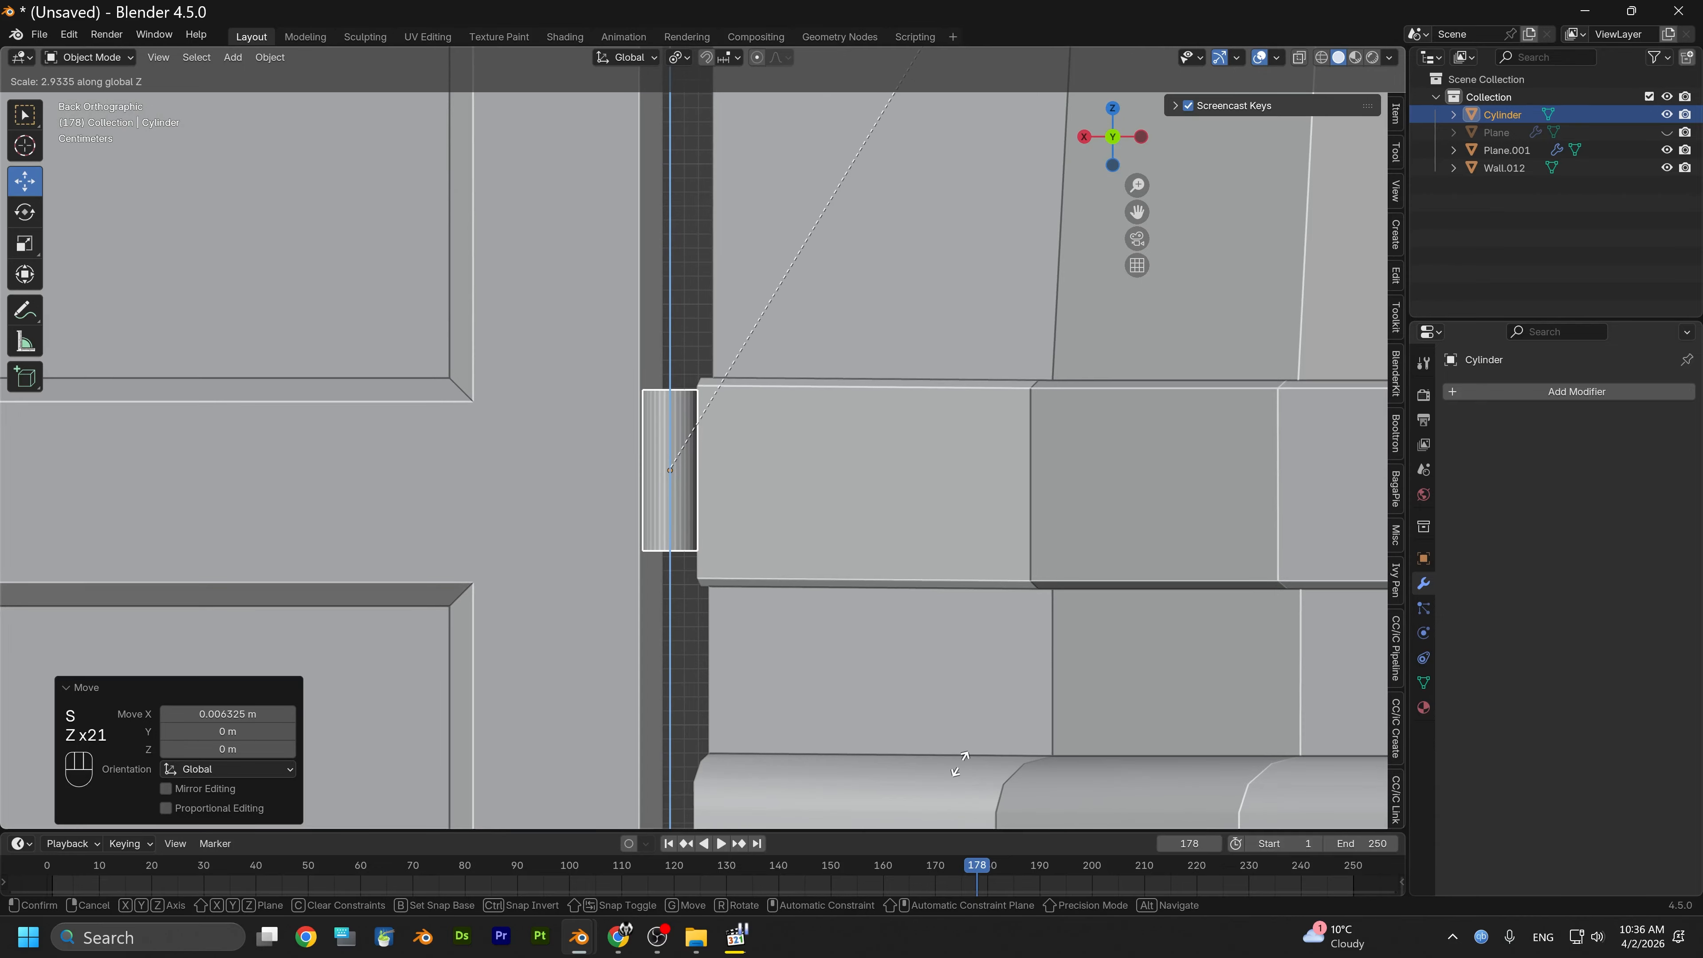
click(958, 742)
scroll(695, 578, up, 5)
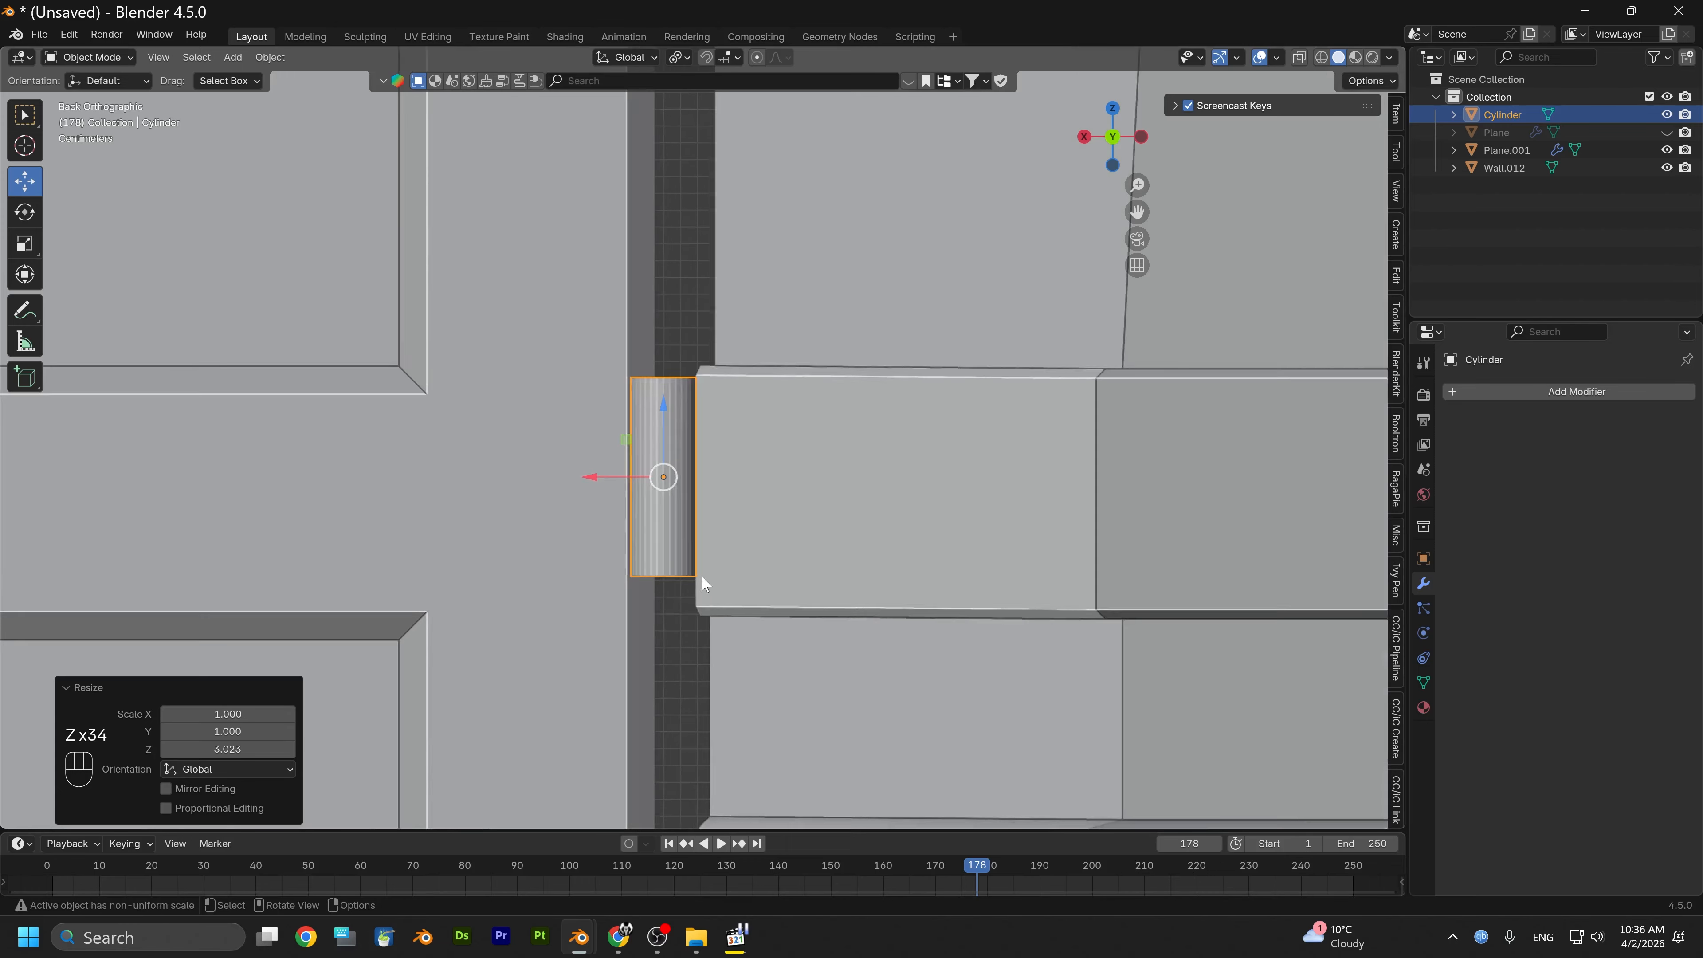
Move the hinge cylinder outward along Y to the outer edge of the column's side face
middle_drag(696, 573, 784, 706)
drag(654, 622, 704, 623)
click(1149, 141)
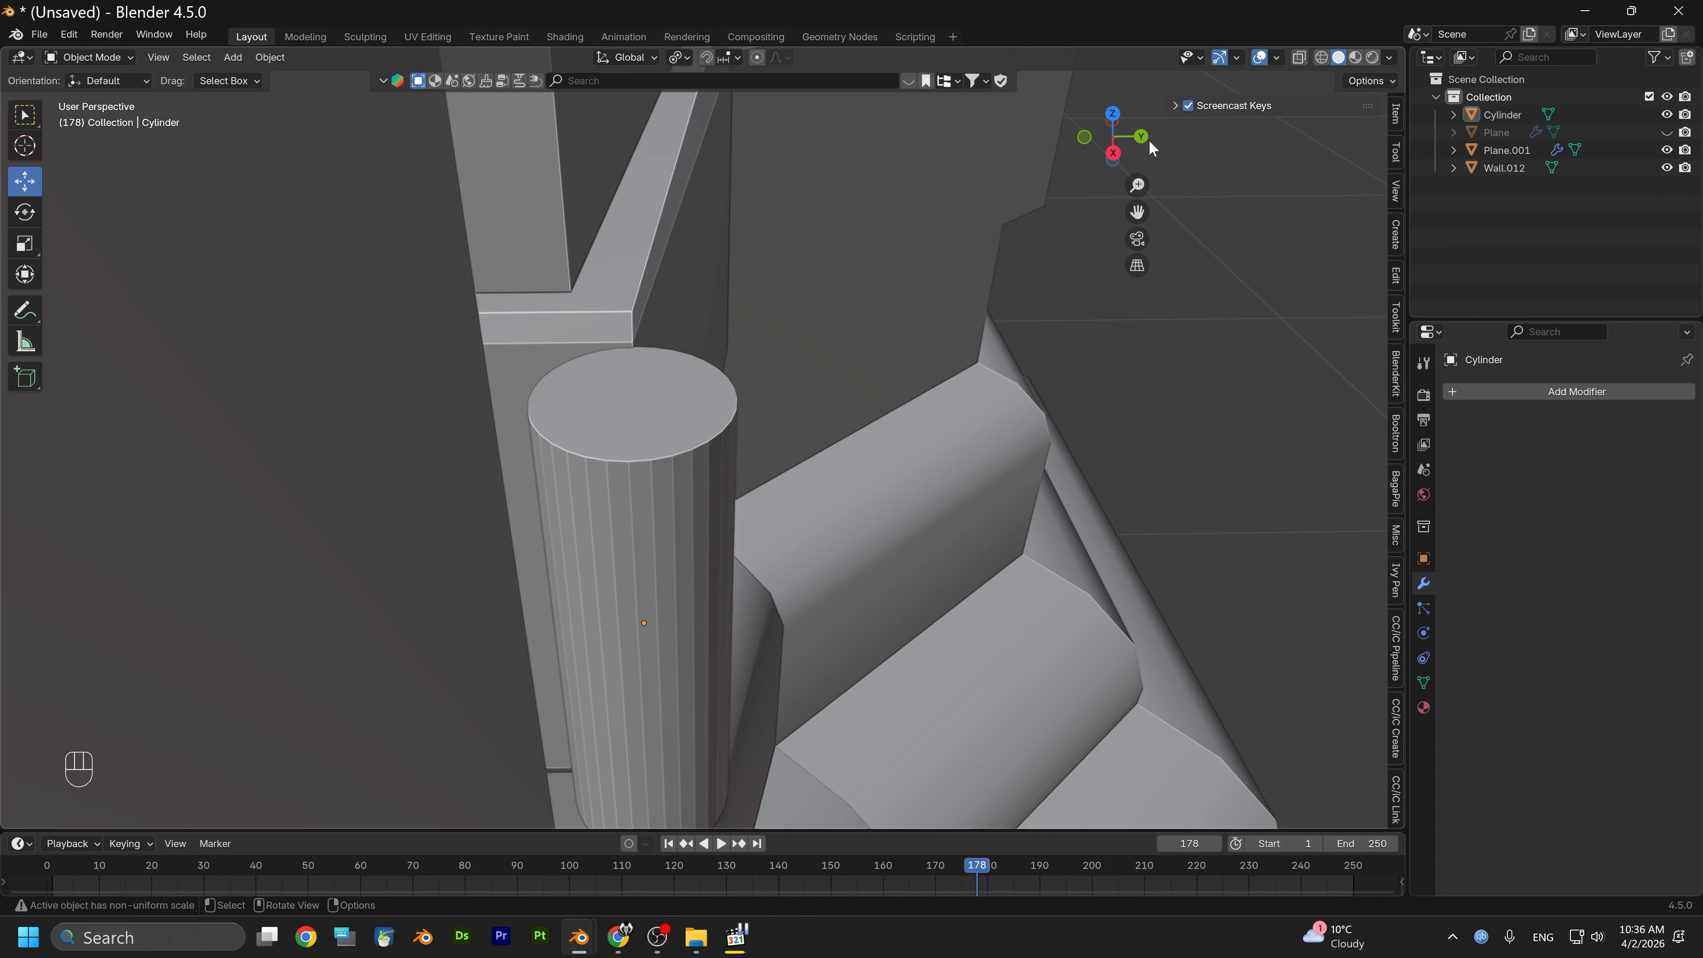
click(1142, 139)
alt+middle_drag(627, 505, 660, 564)
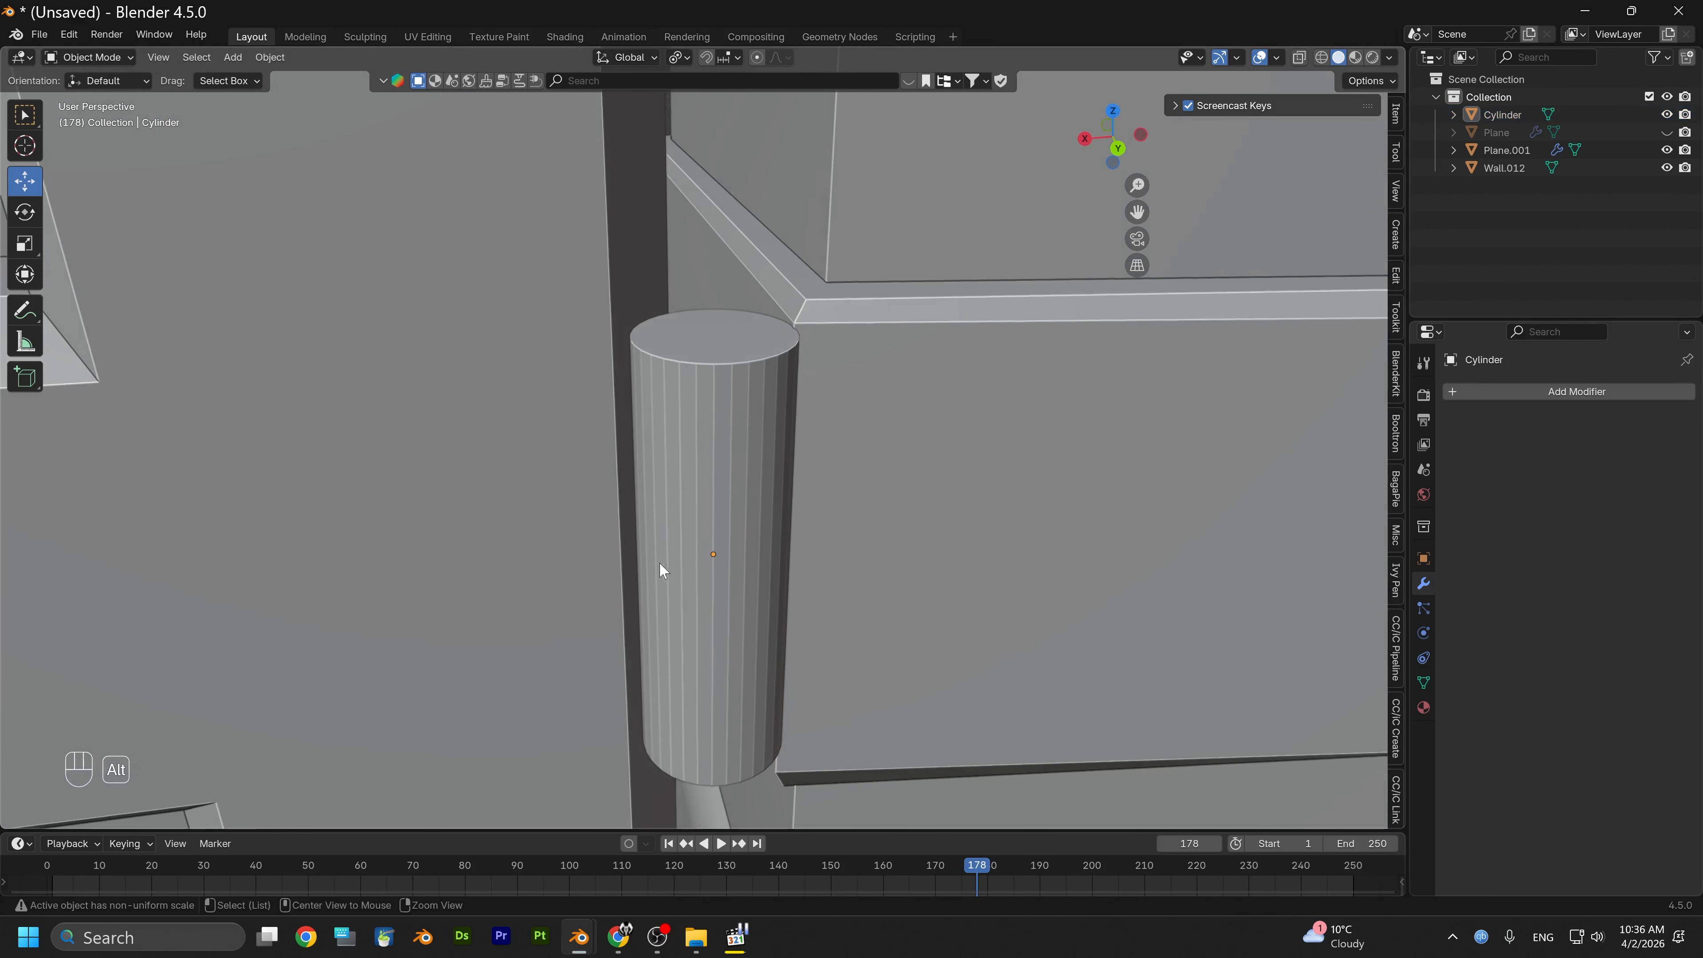
In Edit Mode, dissolve every other vertical edge around the hinge cylinder to halve its number of sides
click(100, 58)
click(98, 100)
click(693, 518)
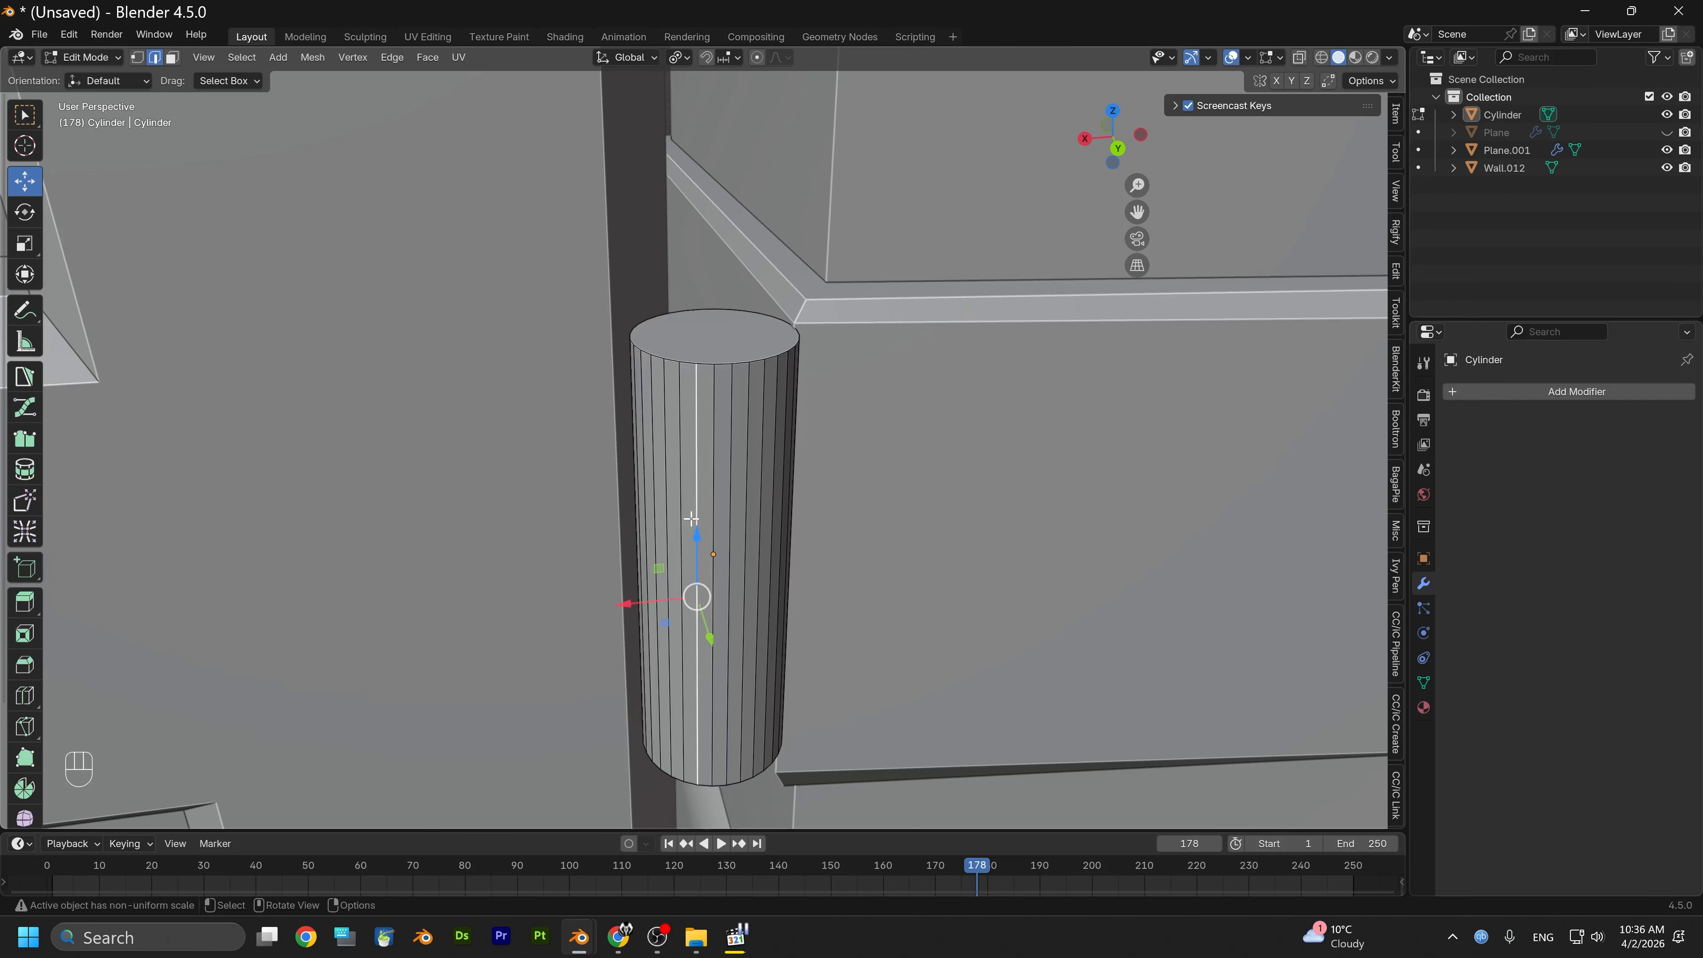
shift+click(731, 510)
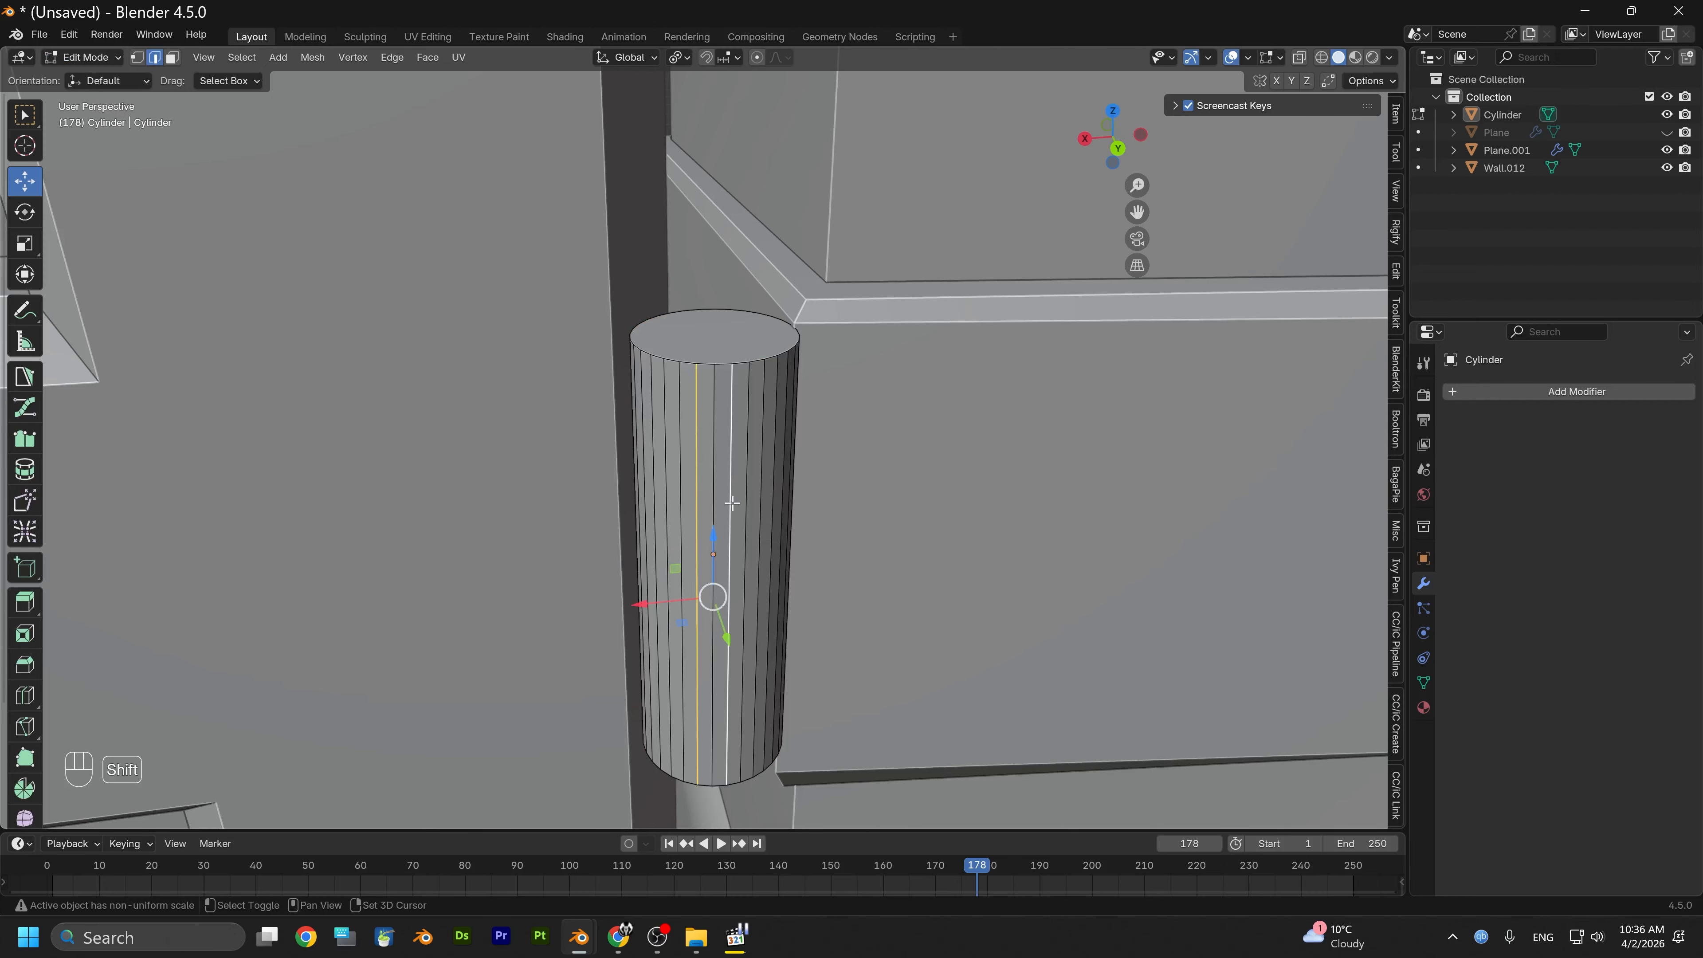
shift+click(761, 488)
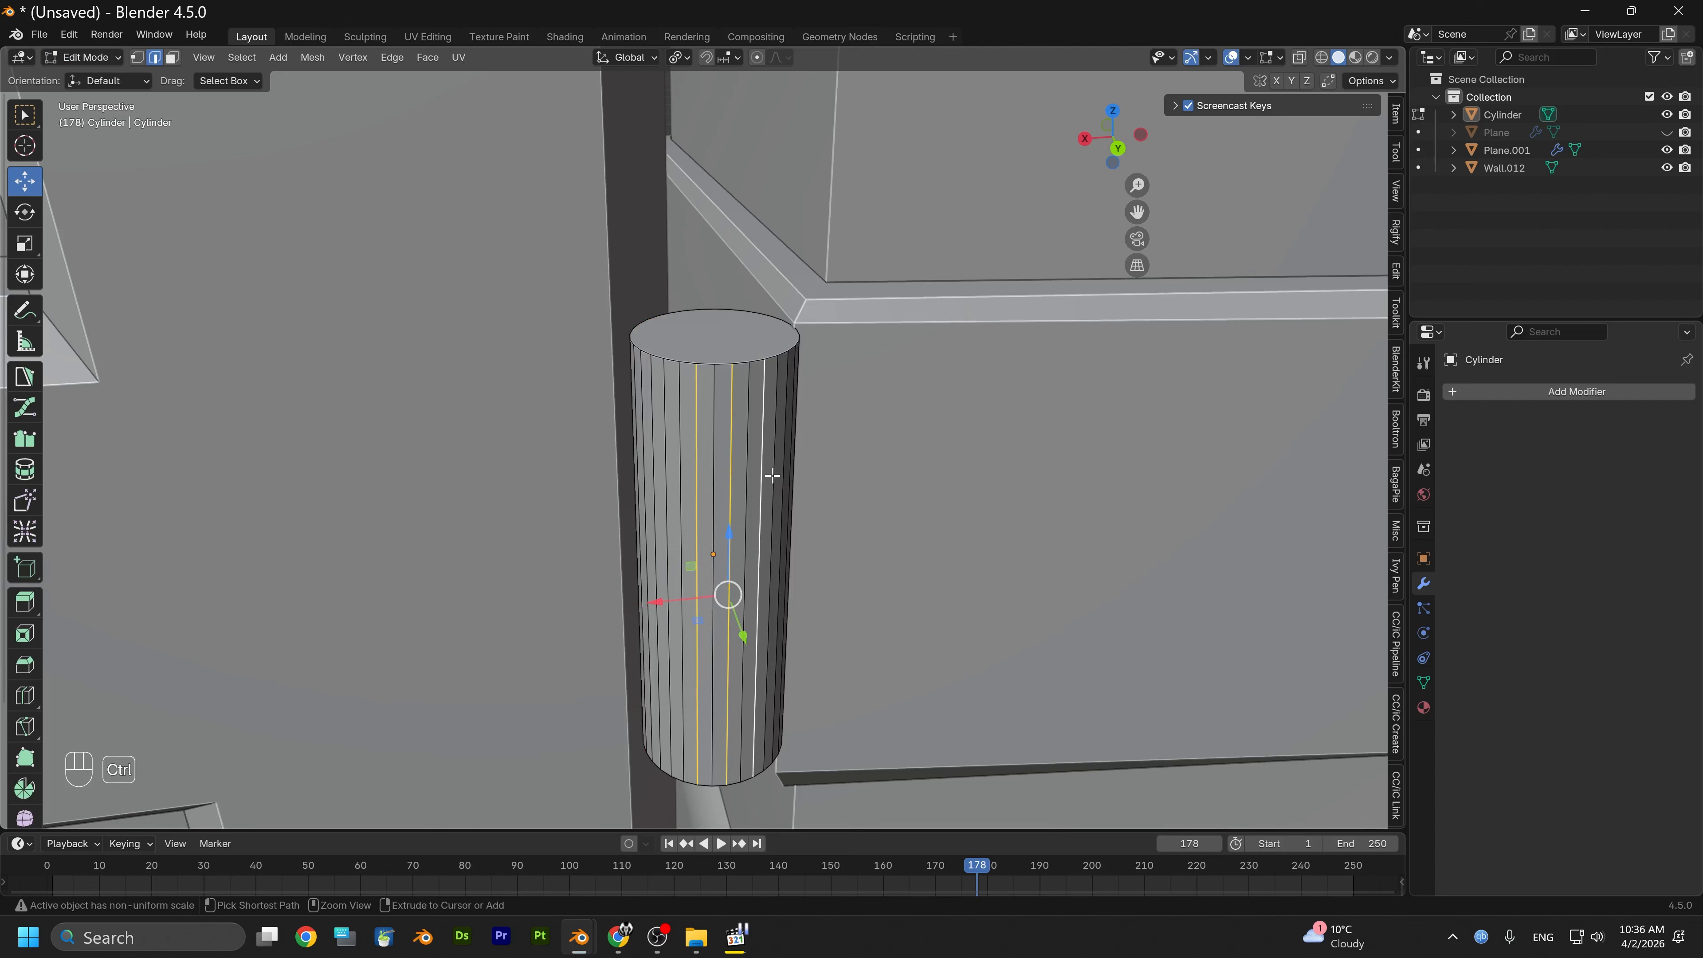
key(ctrl+shift+KP_Add)
key(ctrl+shift+KP_Add)
key(ctrl+shift+KP_Add)
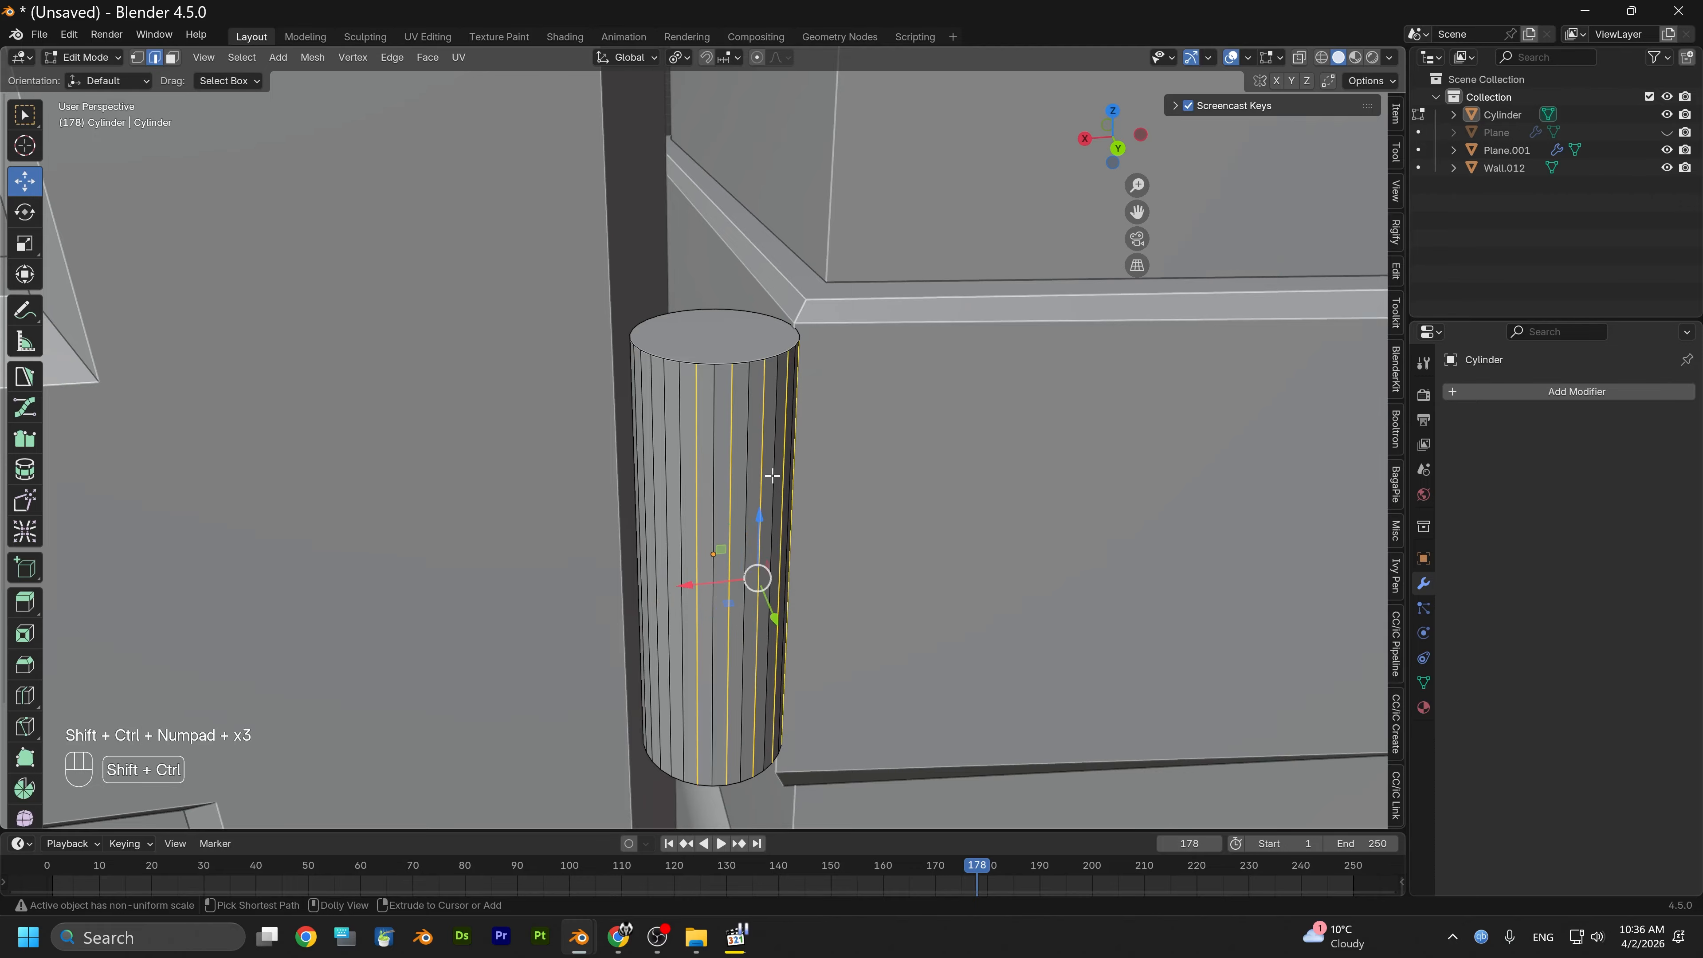
key(ctrl+shift+KP_Add)
key(ctrl+shift+KP_Add)
key(ctrl+shift+KP_Add)
key(ctrl+shift+KP_Add)
key(ctrl+shift+KP_Add)
key(ctrl+shift+KP_Add)
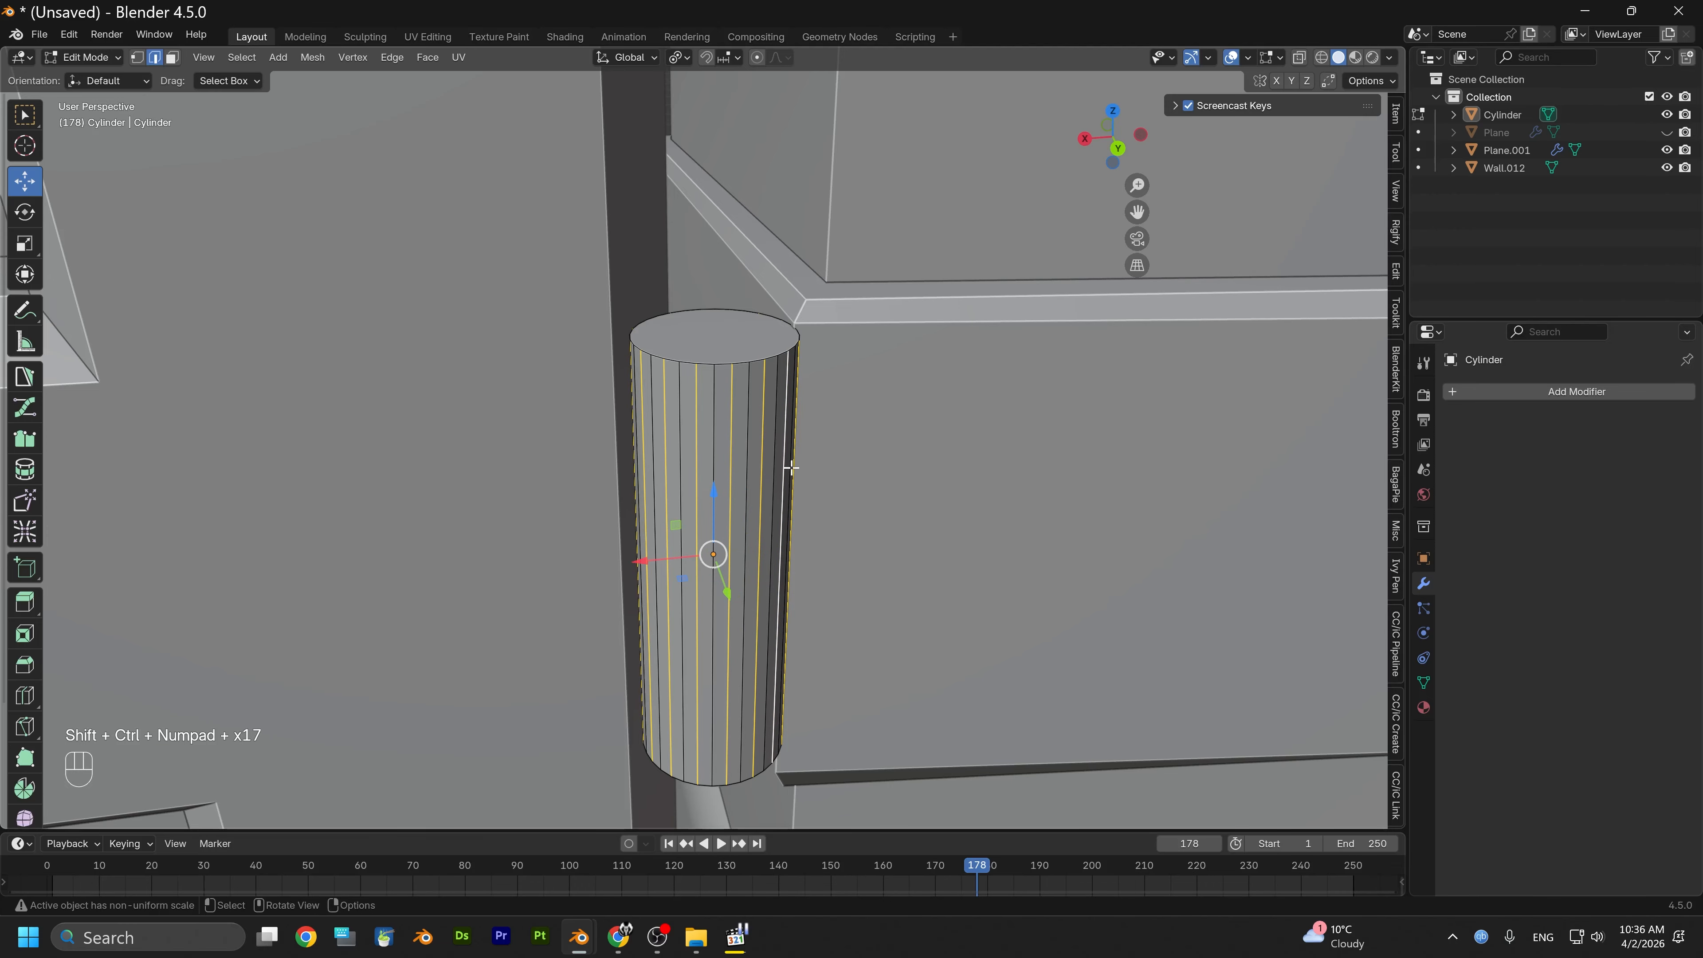
right_click(751, 470)
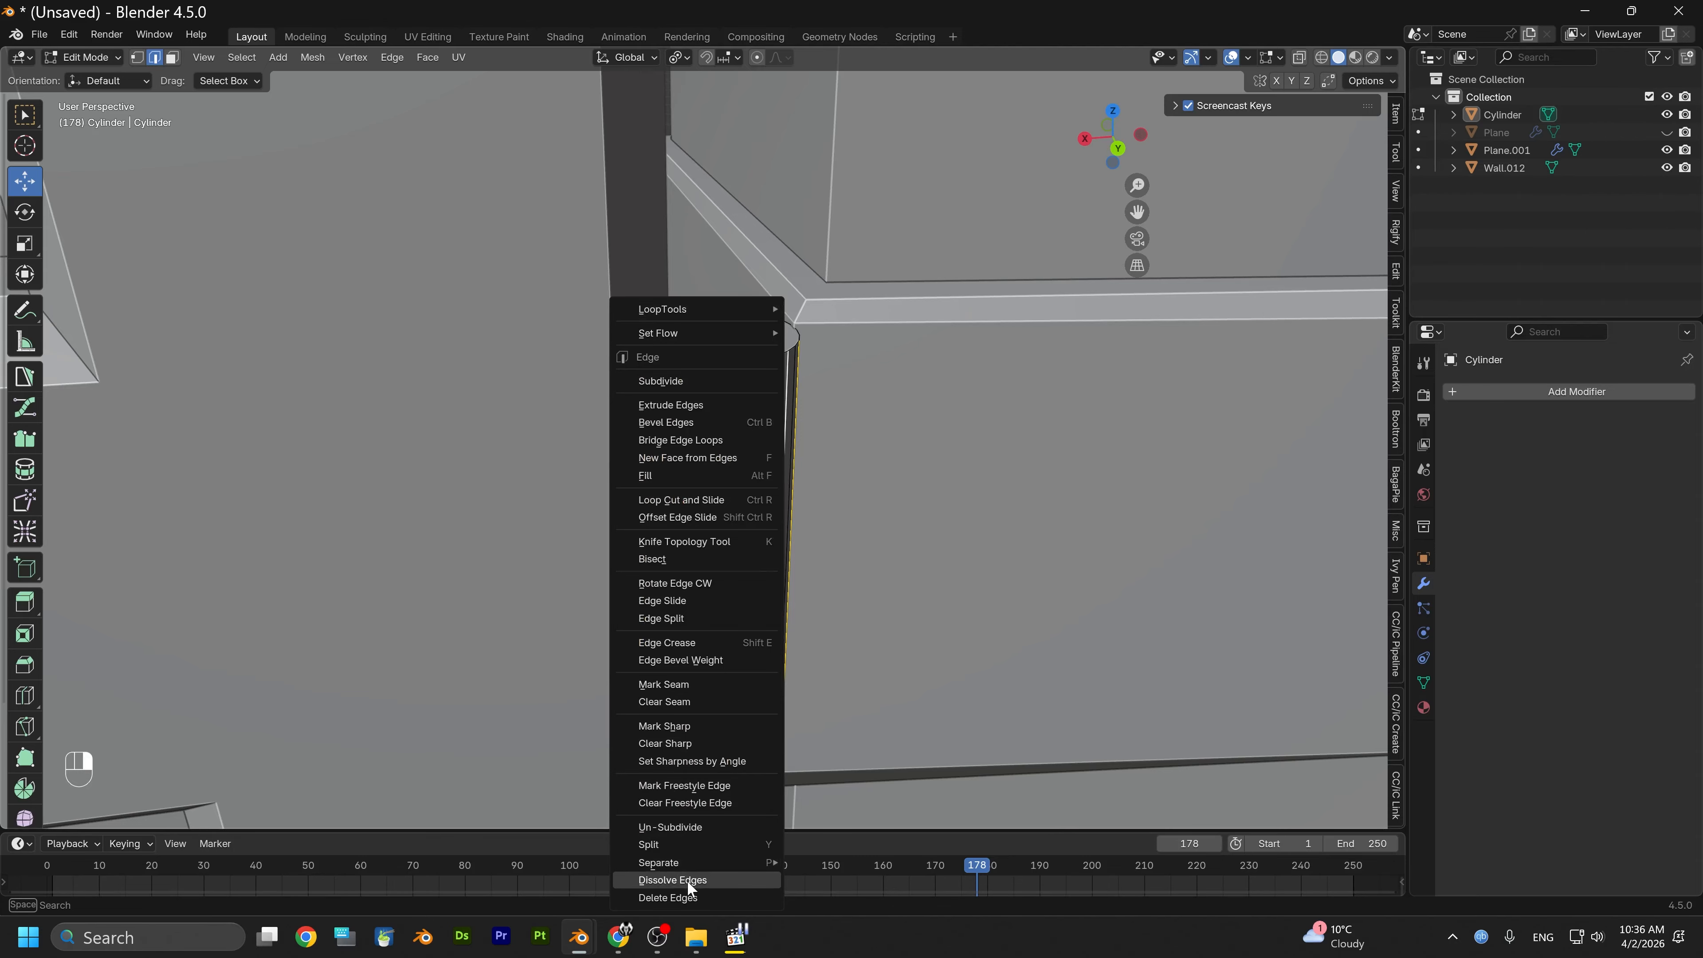
click(686, 880)
Dissolve every other remaining vertical edge of the hinge barrel, reducing it to an eight-sided prism
alt+drag(749, 590, 711, 555)
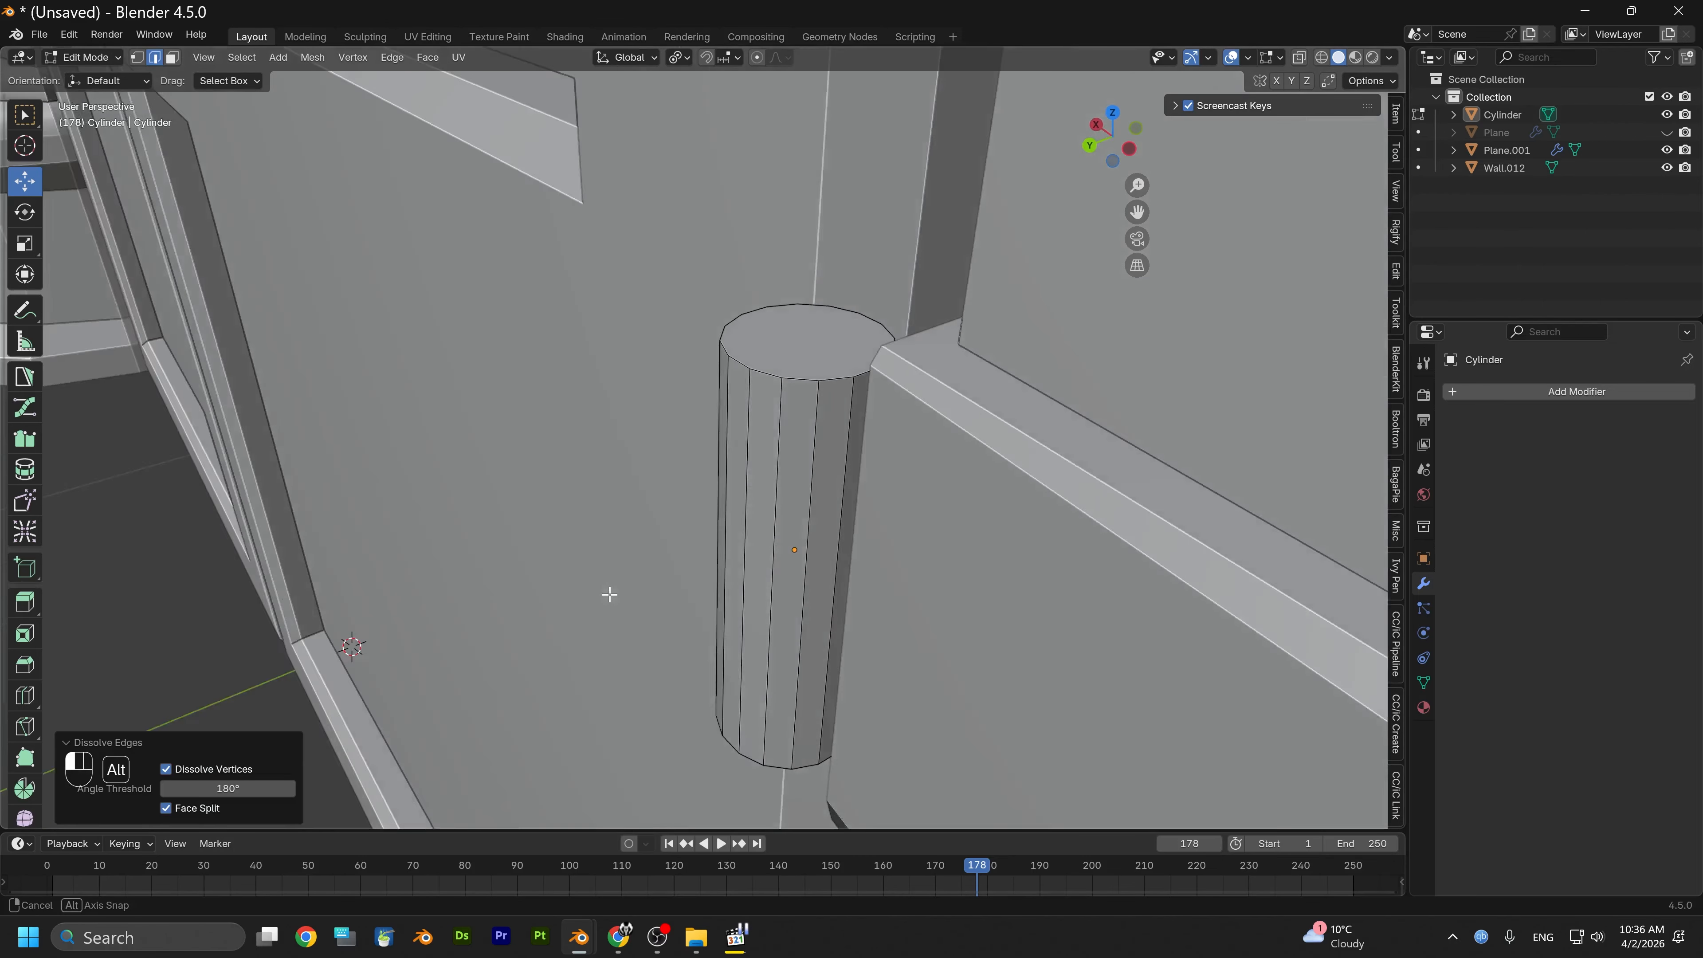
shift+click(710, 537)
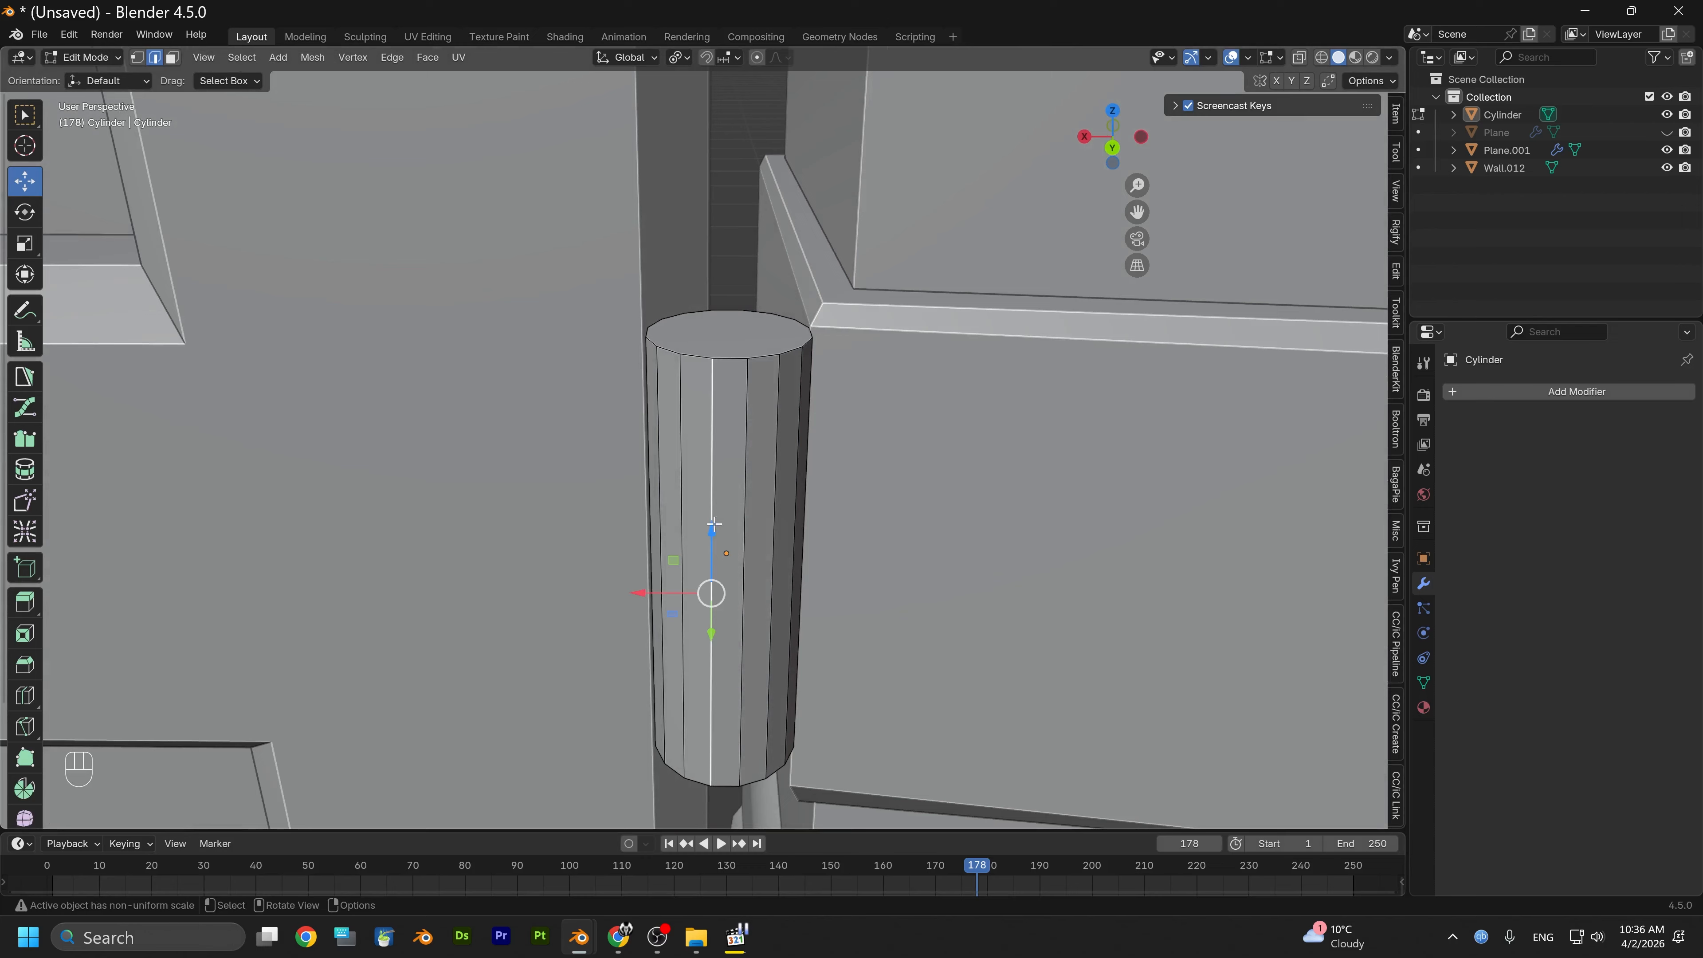
shift+click(765, 512)
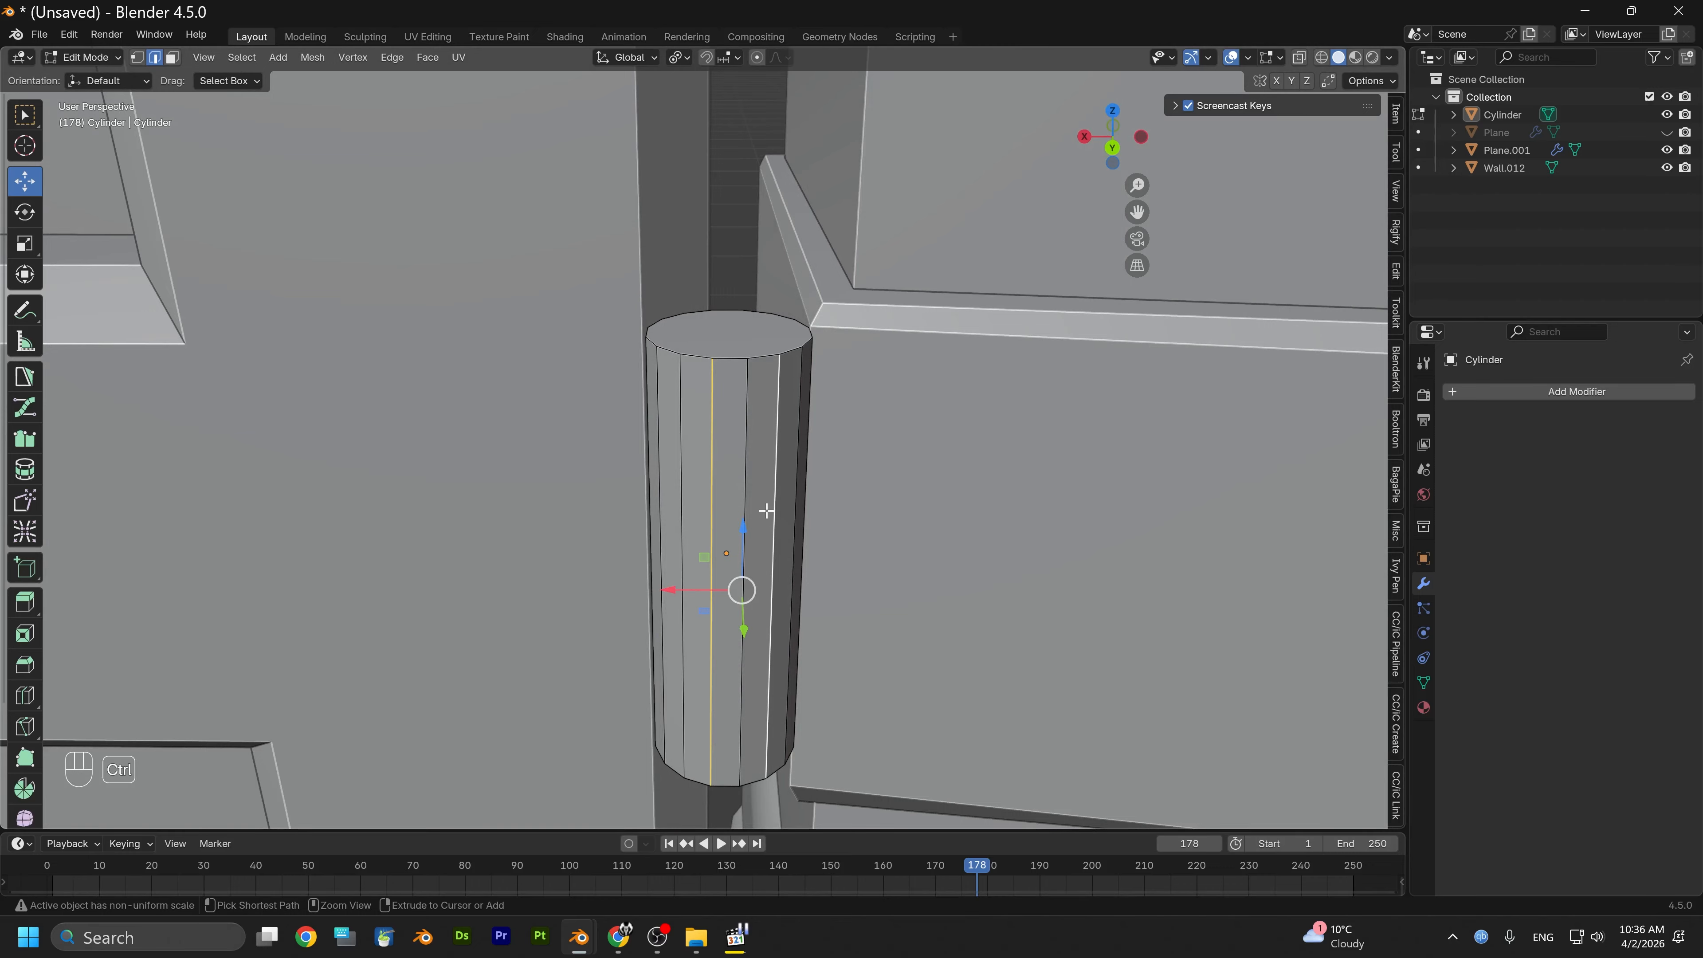
key(shift+ctrl+KP_Add)
key(shift+ctrl+KP_Add)
key(shift+ctrl+KP_Add)
key(shift+ctrl+KP_Add)
key(shift+ctrl+KP_Add)
key(shift+ctrl+KP_Add)
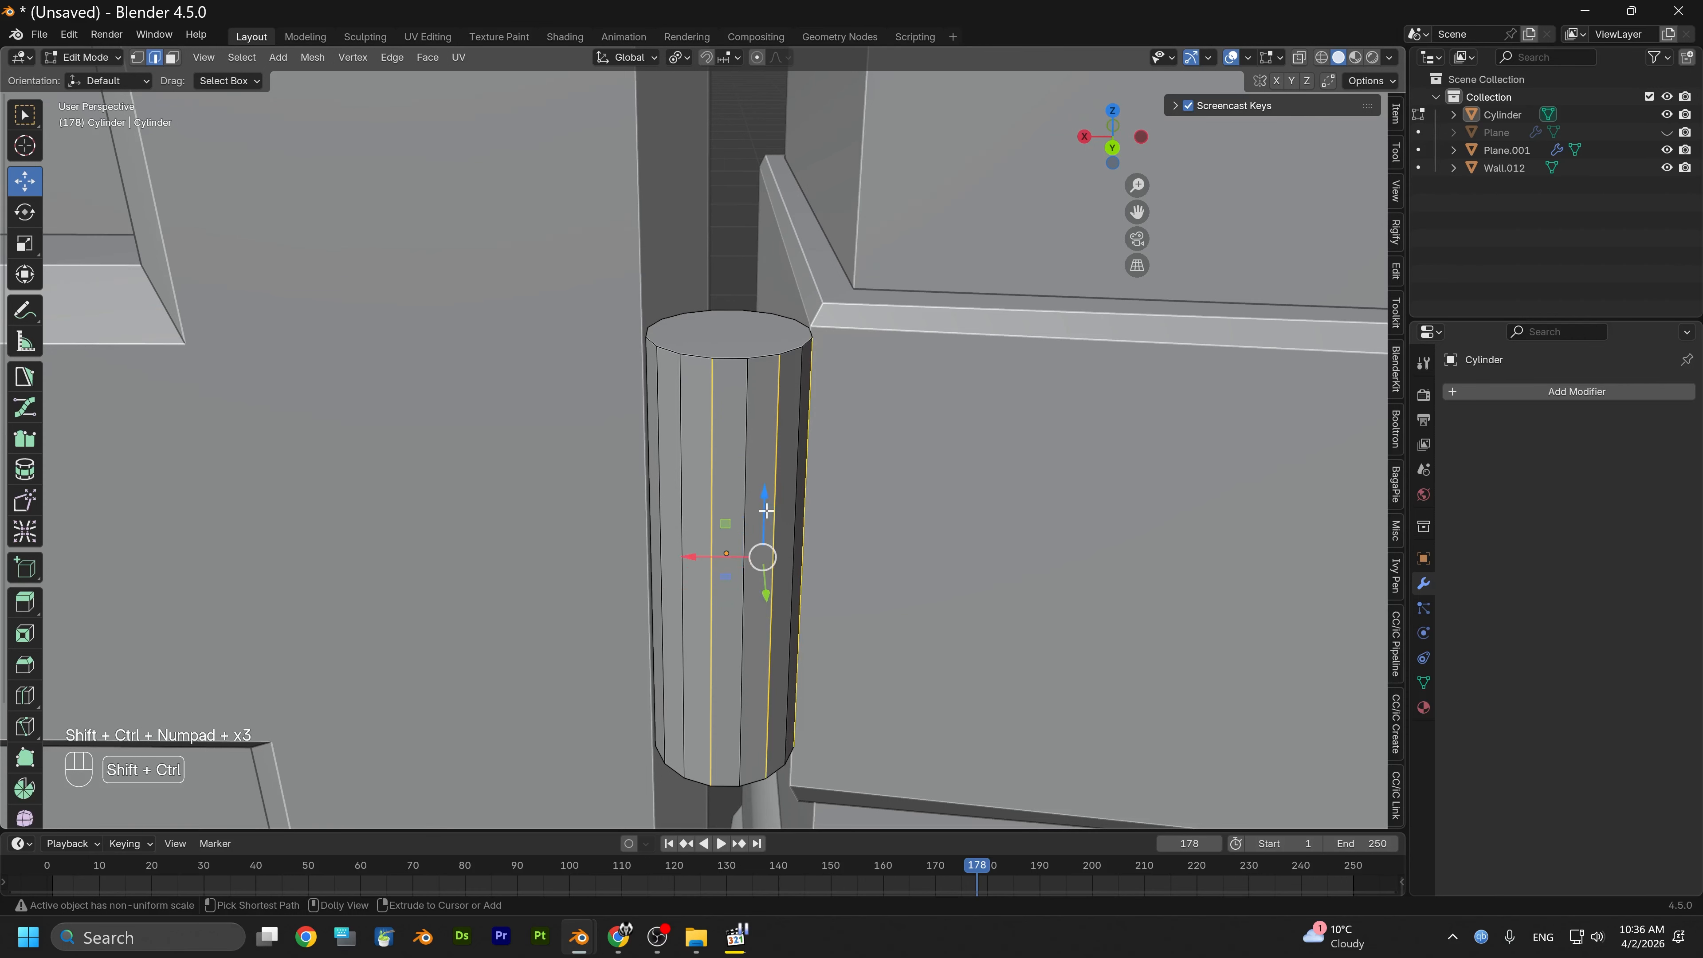
right_click(766, 510)
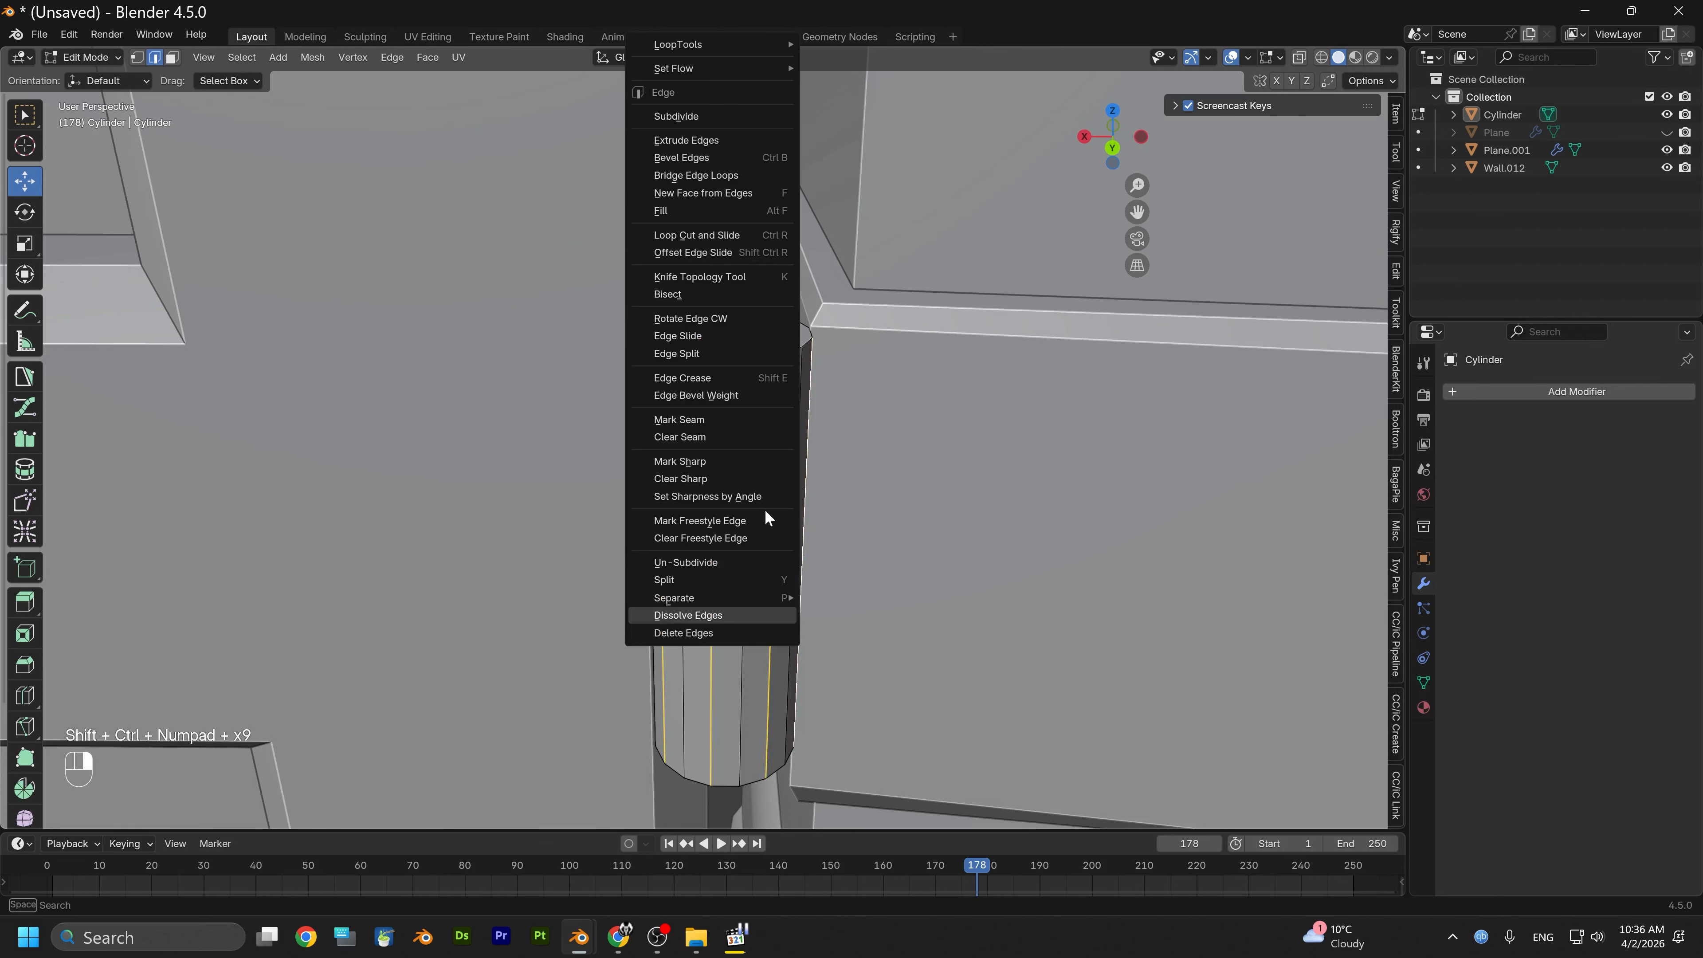
click(707, 615)
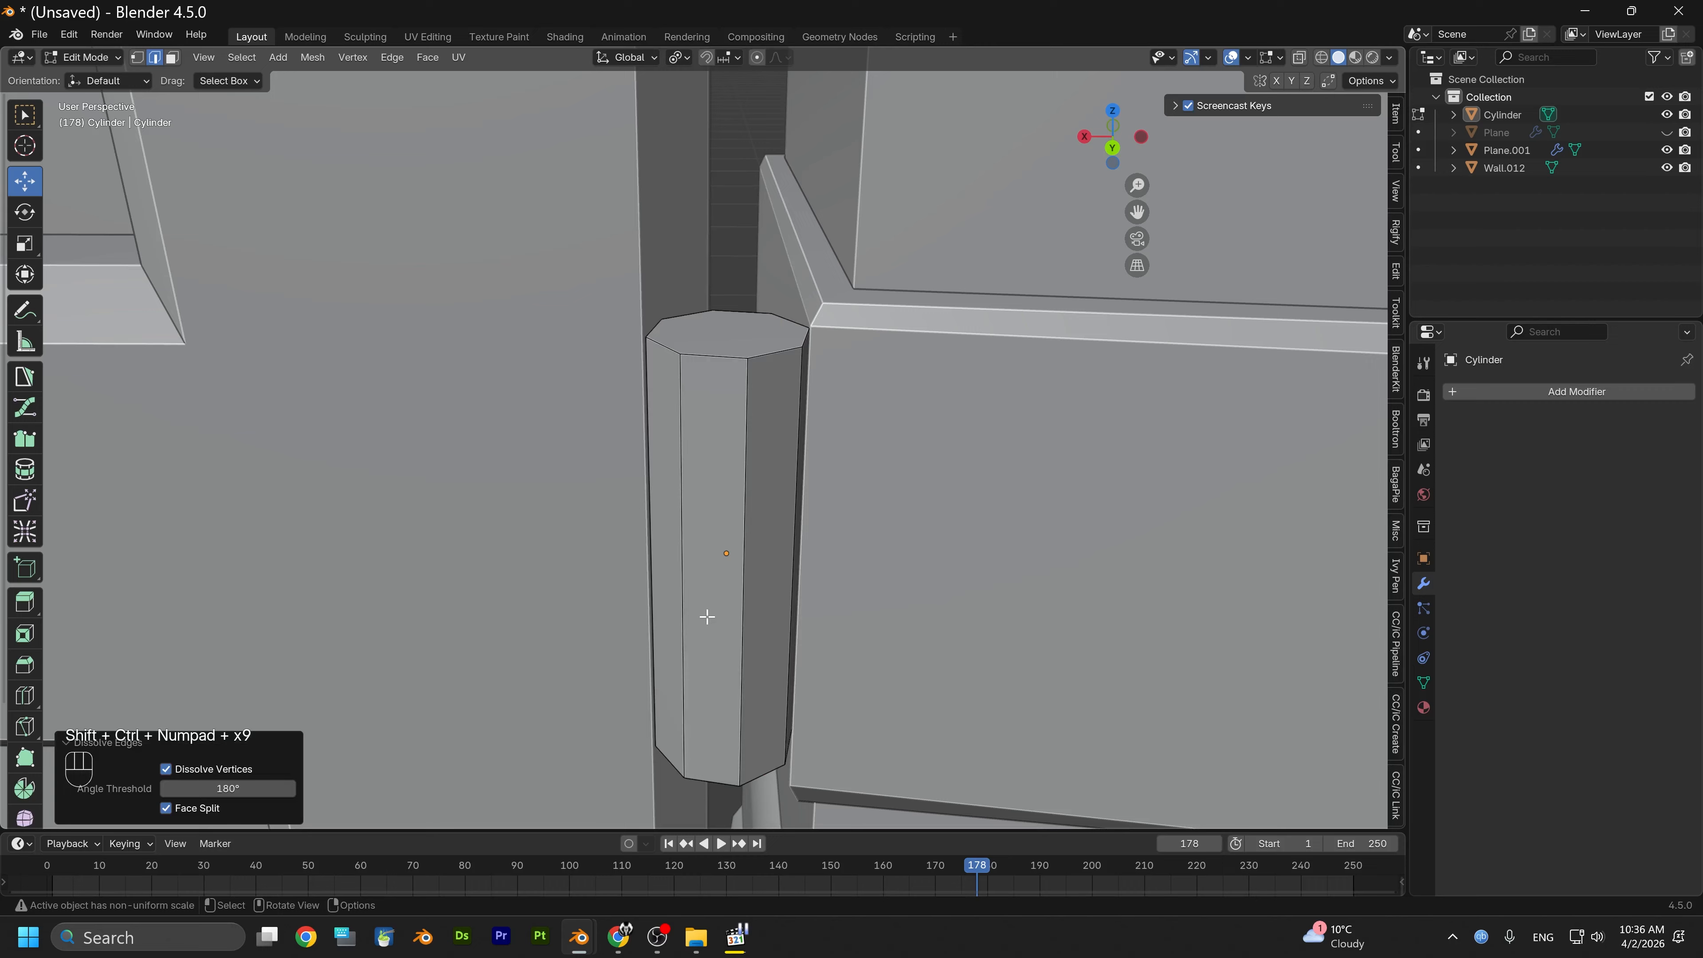
In face mode, select the hinge barrel's vertical side face that points toward the door leaf
alt+drag(706, 615, 949, 564)
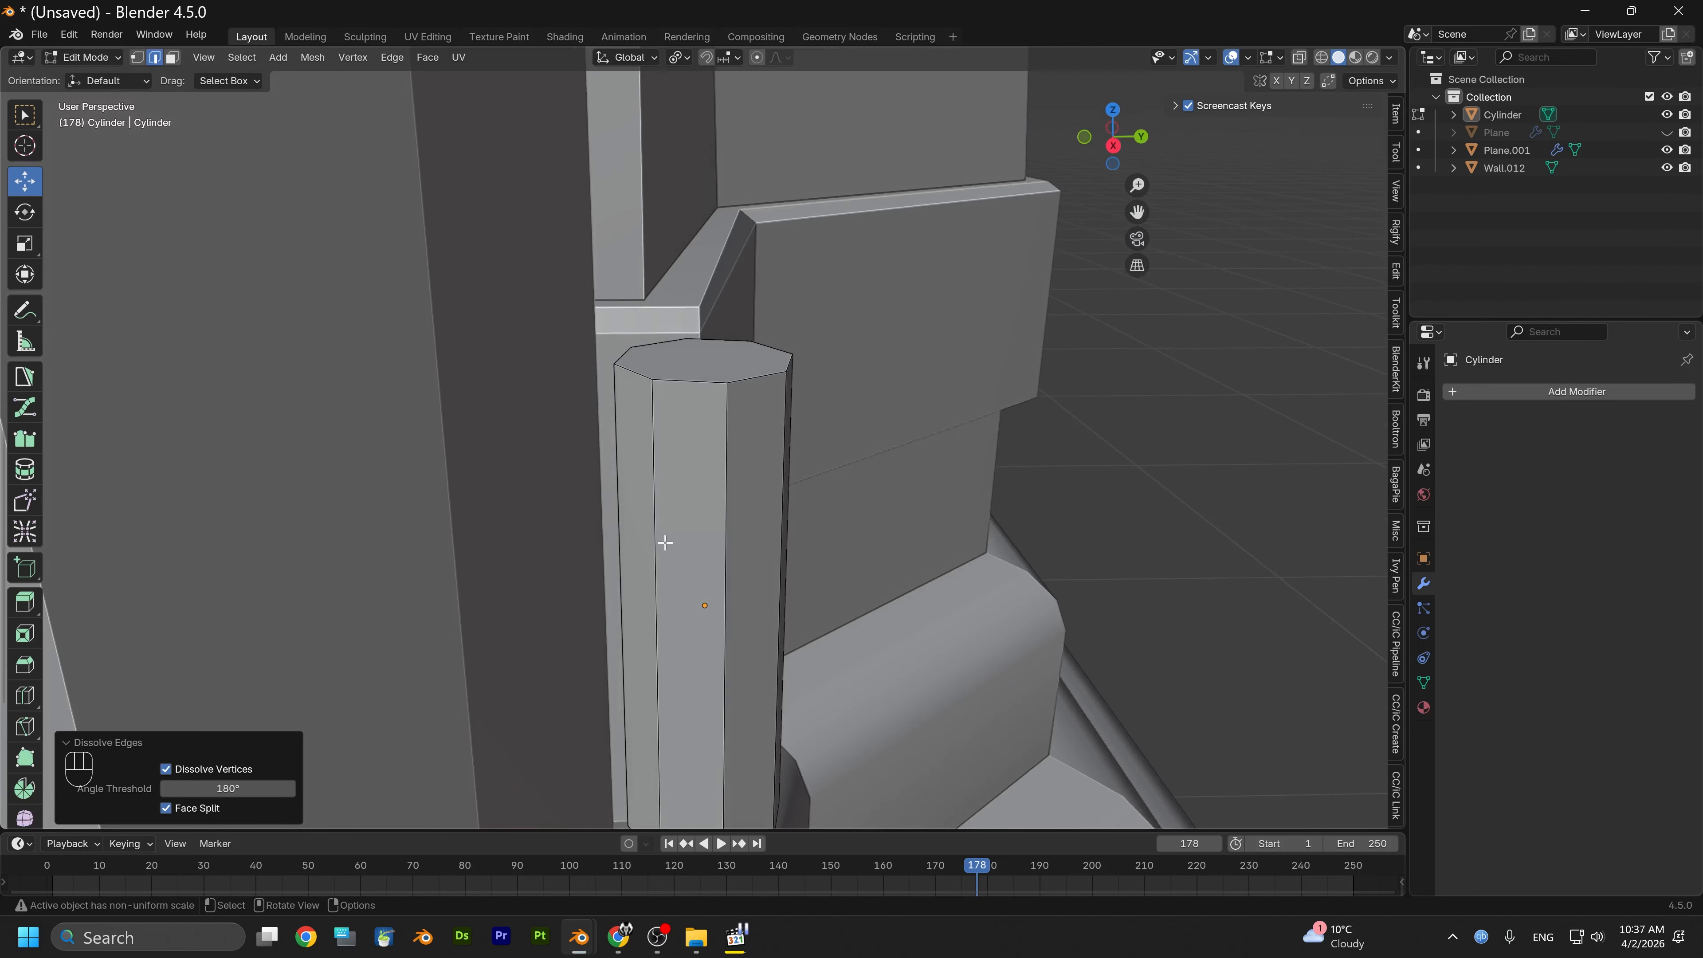
alt+drag(697, 518, 586, 487)
click(1132, 142)
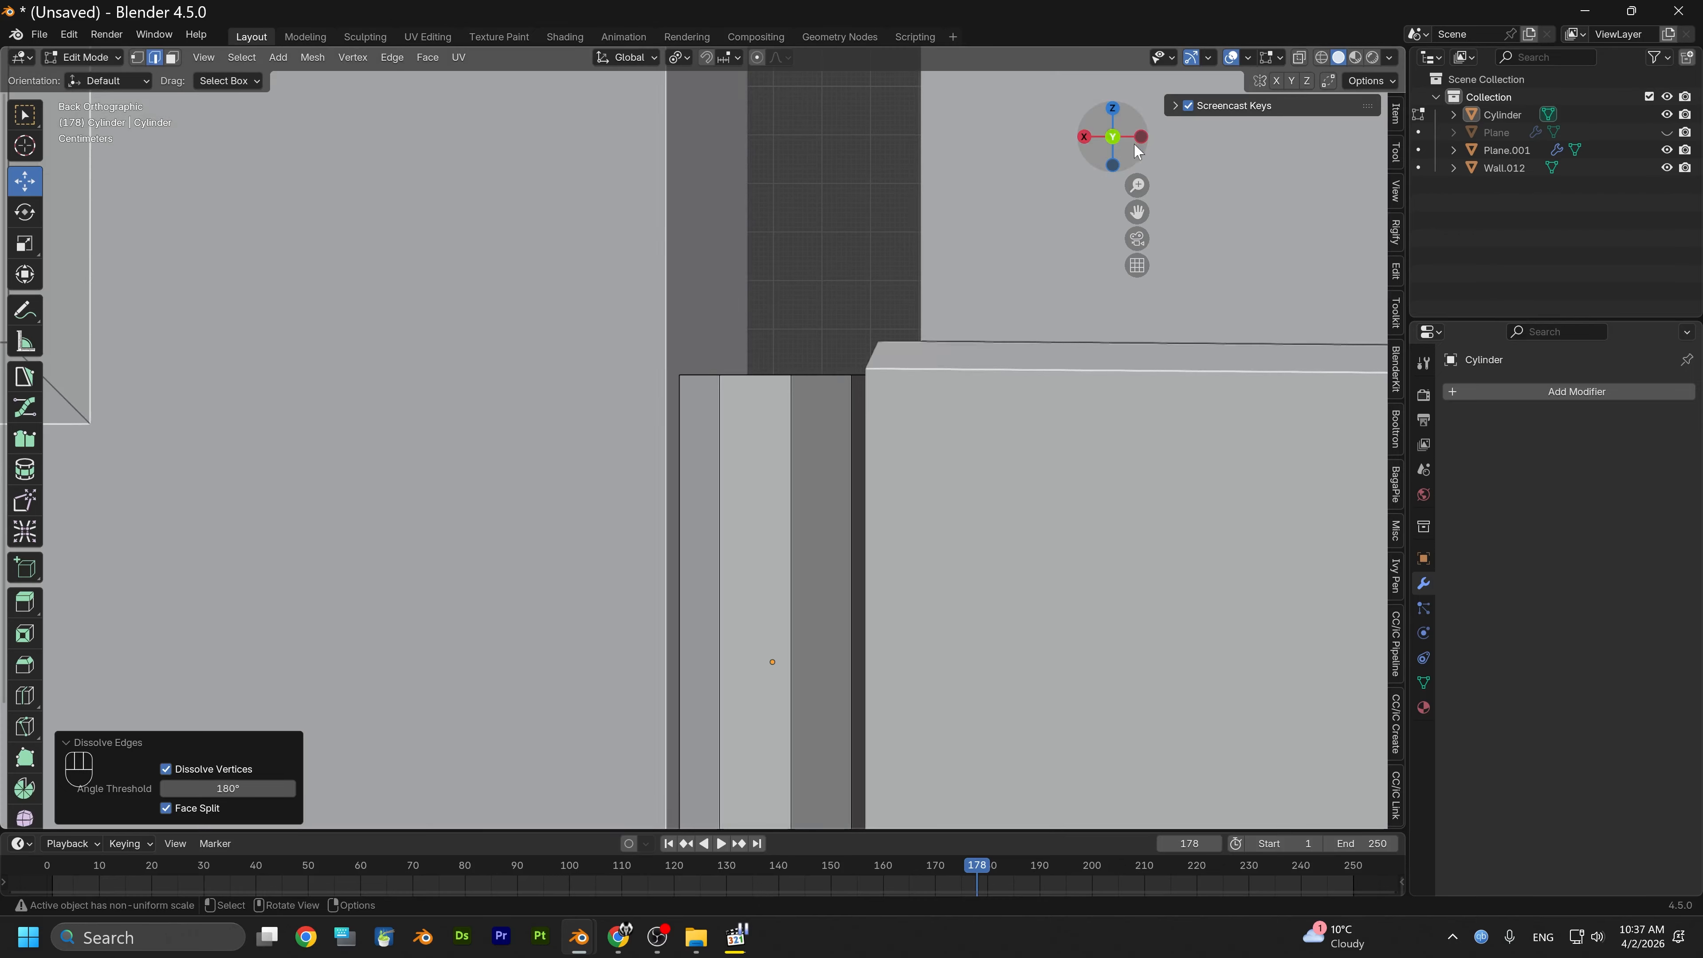
scroll(854, 403, down, 4)
scroll(854, 403, down, 10)
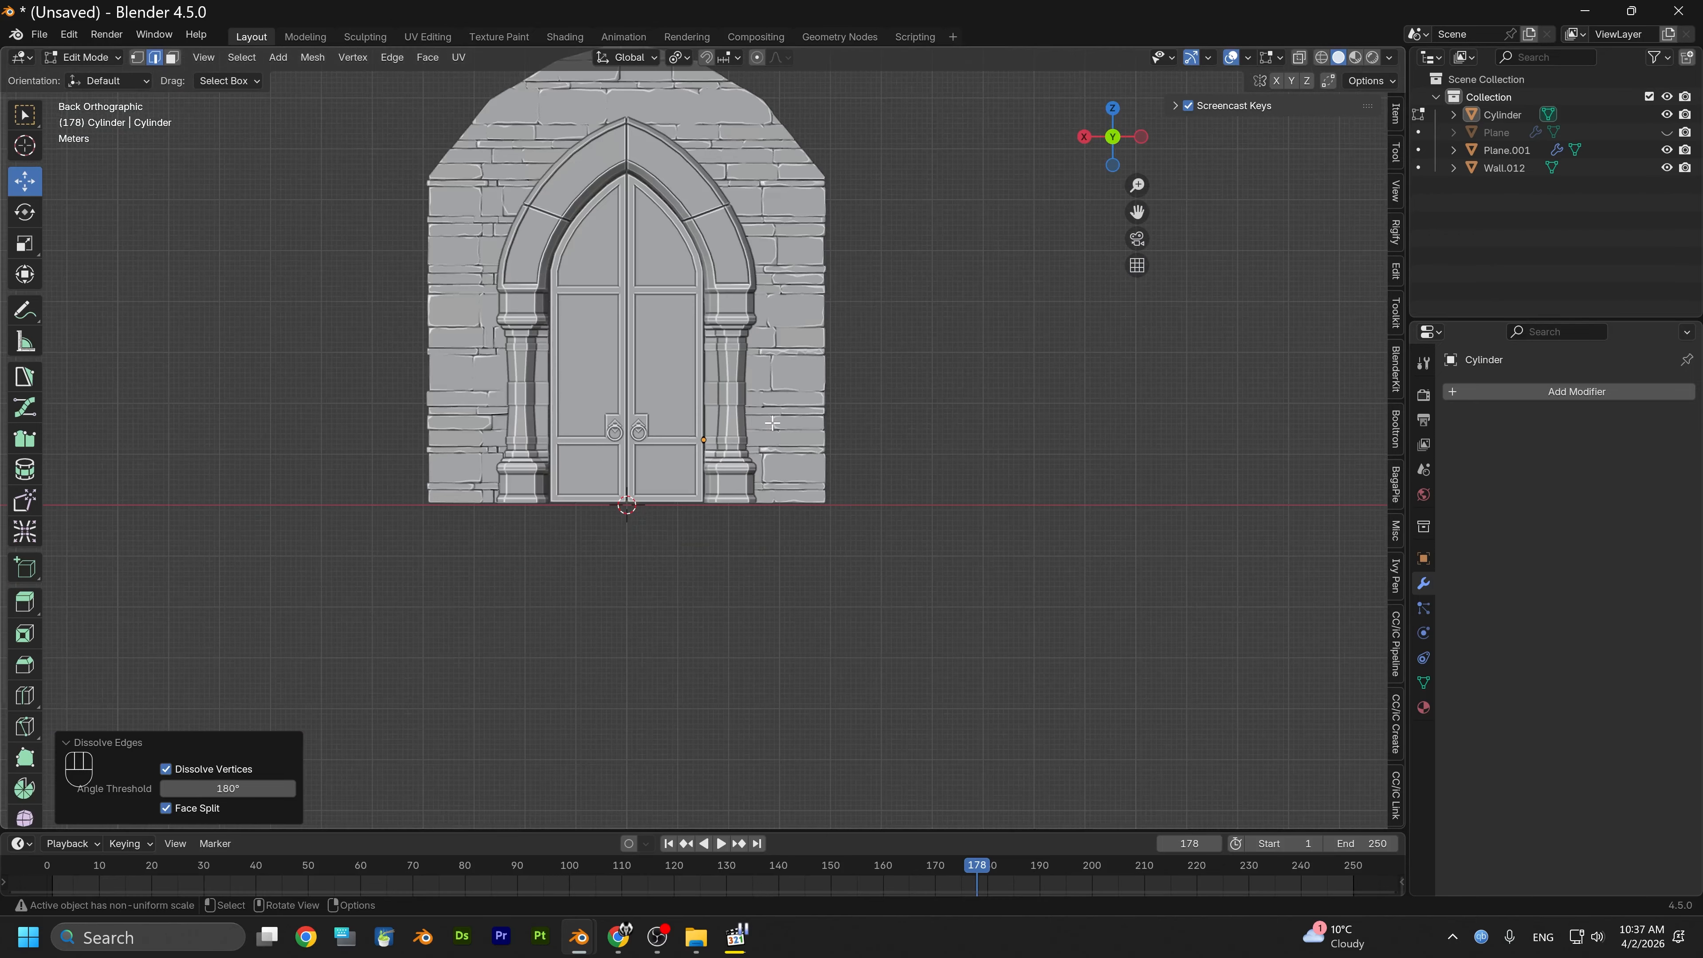
scroll(772, 422, up, 6)
alt+middle_drag(758, 418, 905, 483)
scroll(878, 453, up, 5)
alt+drag(864, 544, 828, 526)
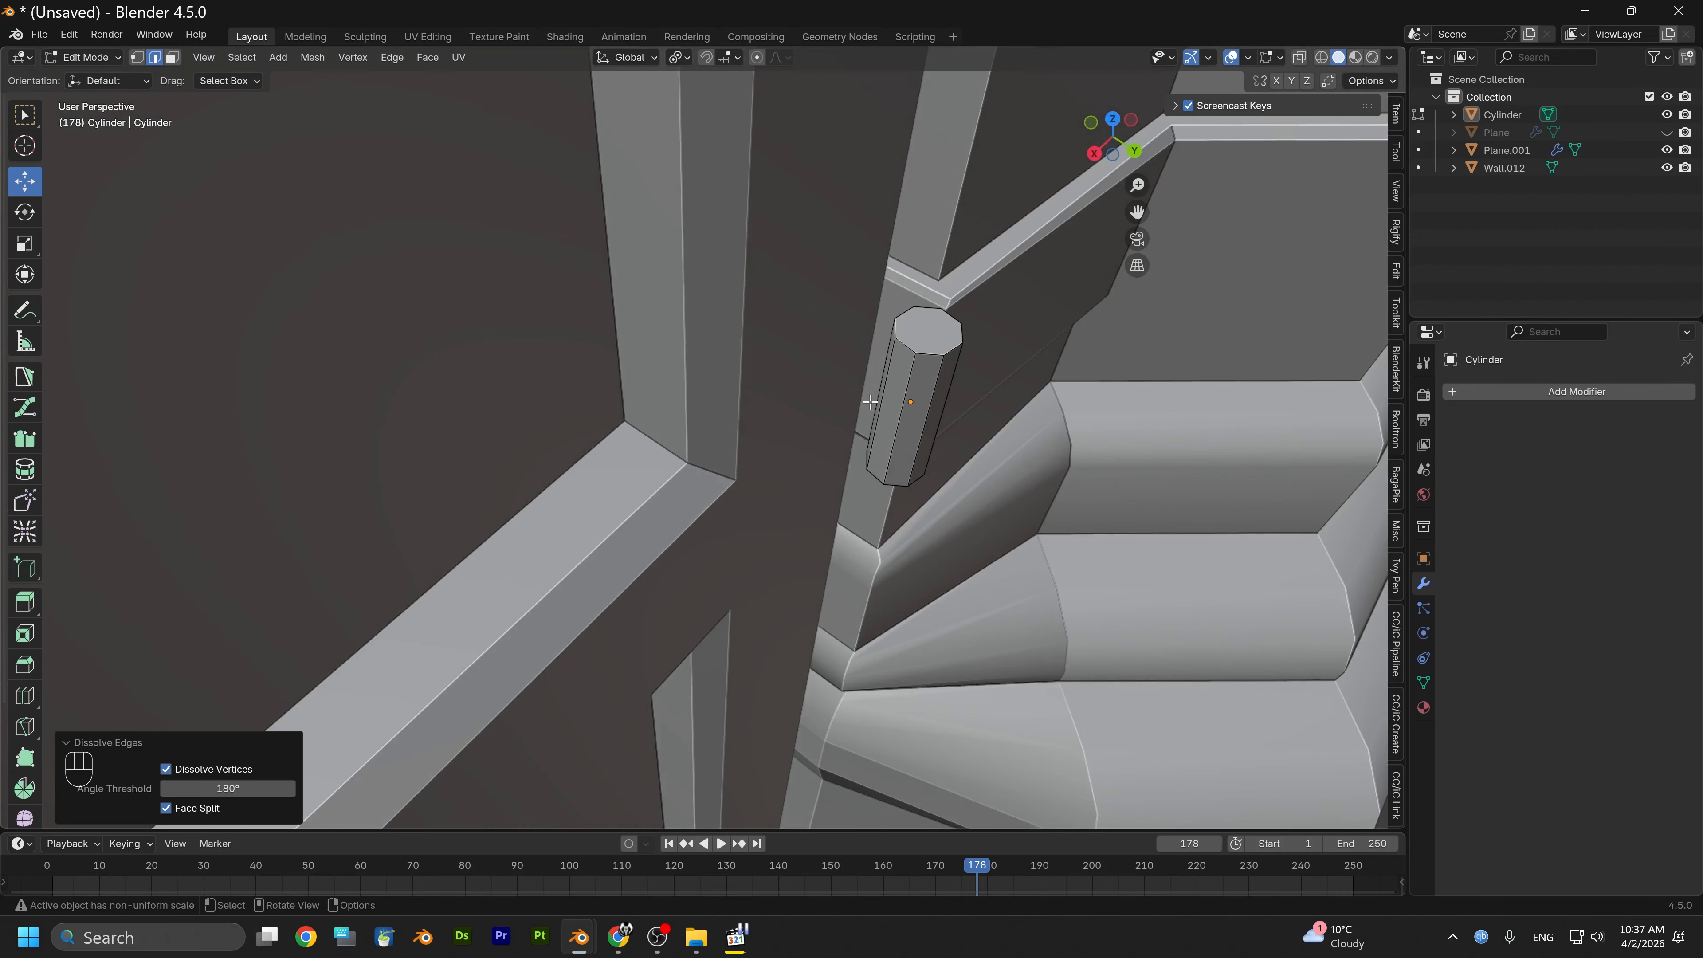
scroll(906, 401, up, 3)
click(1015, 346)
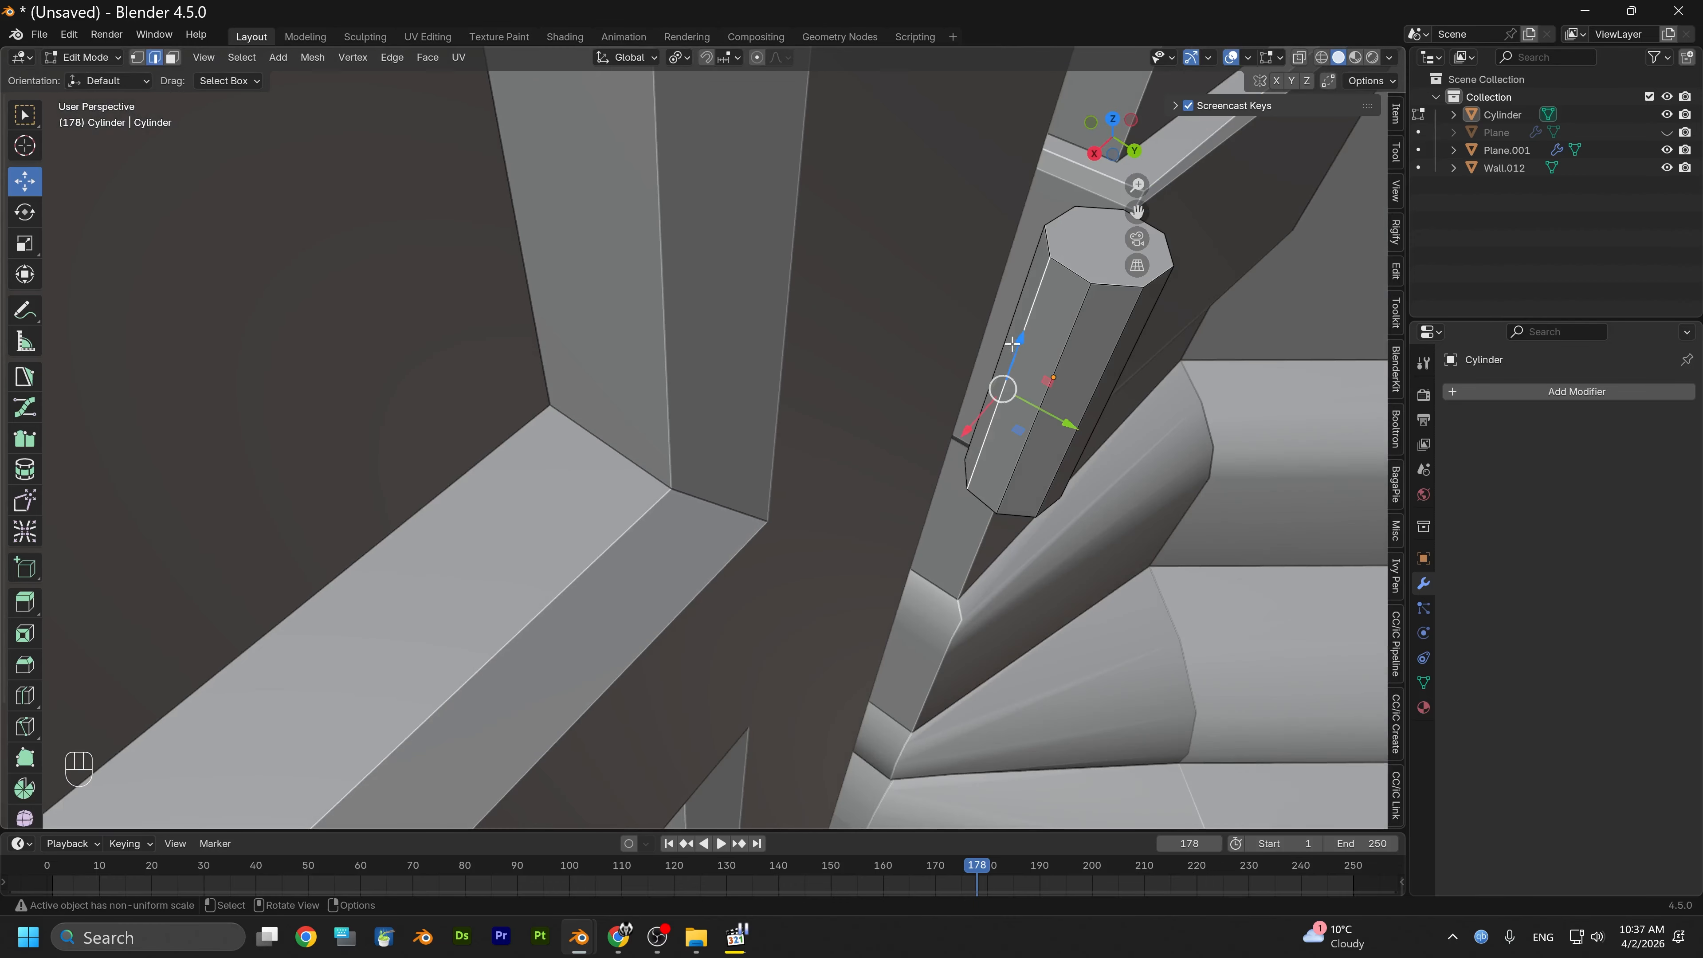
click(173, 58)
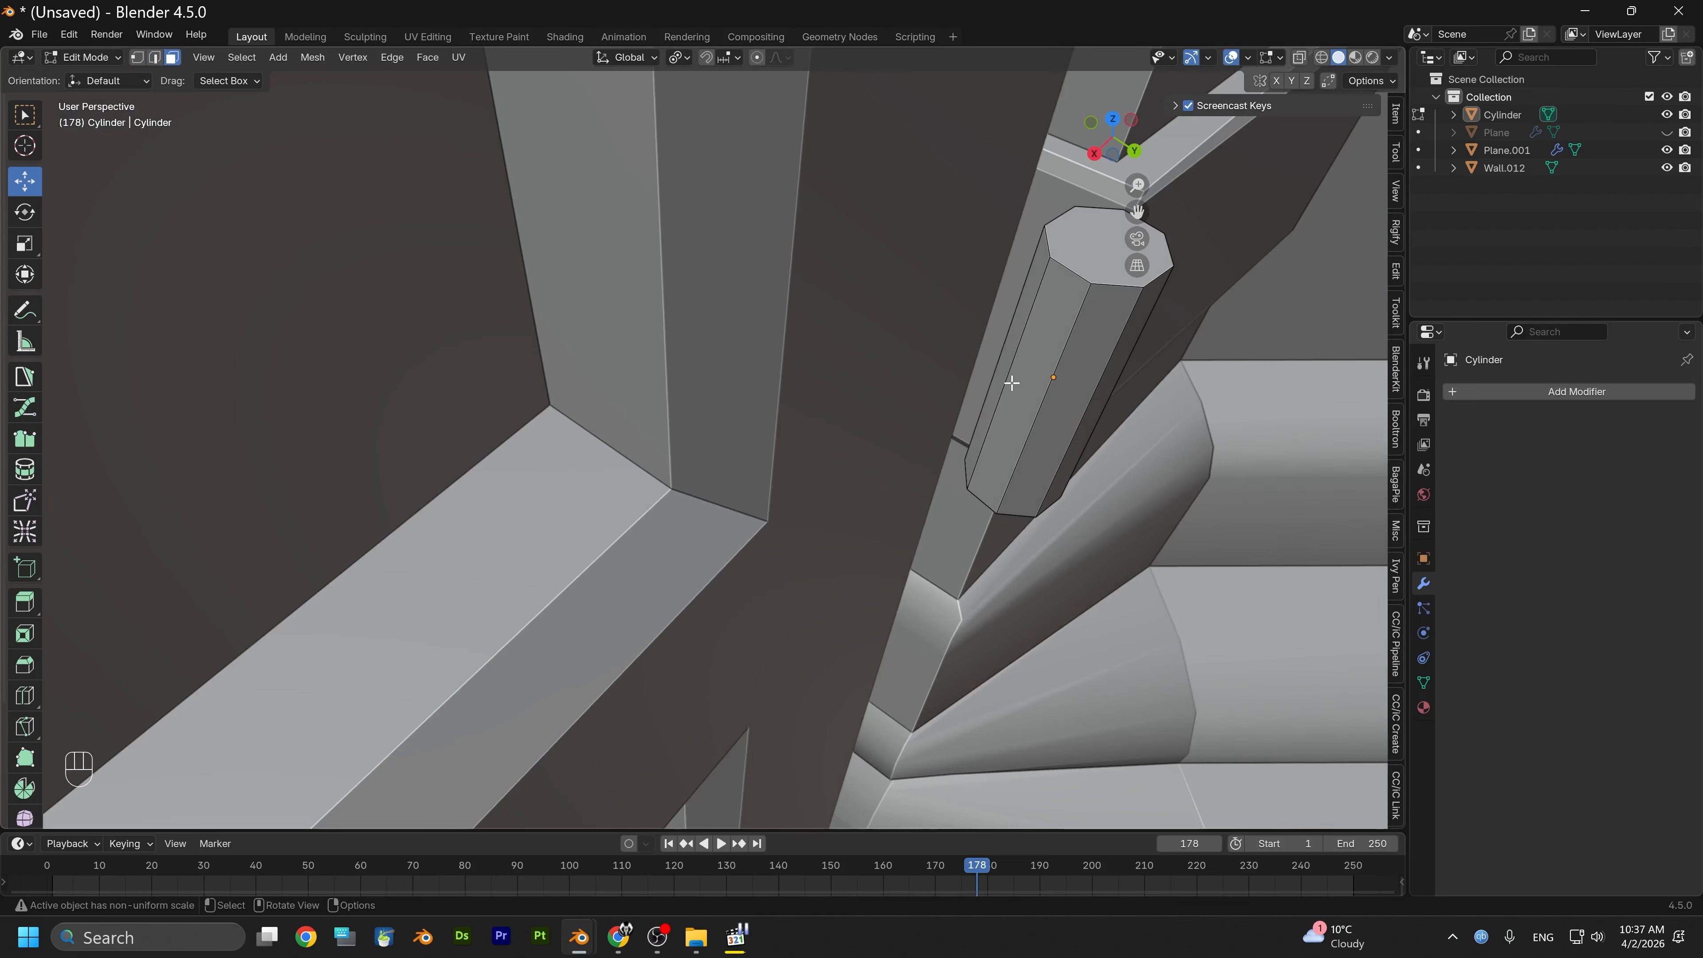
click(1002, 374)
Try to extrude the selected barrel face along its normal toward the door leaf
click(1133, 151)
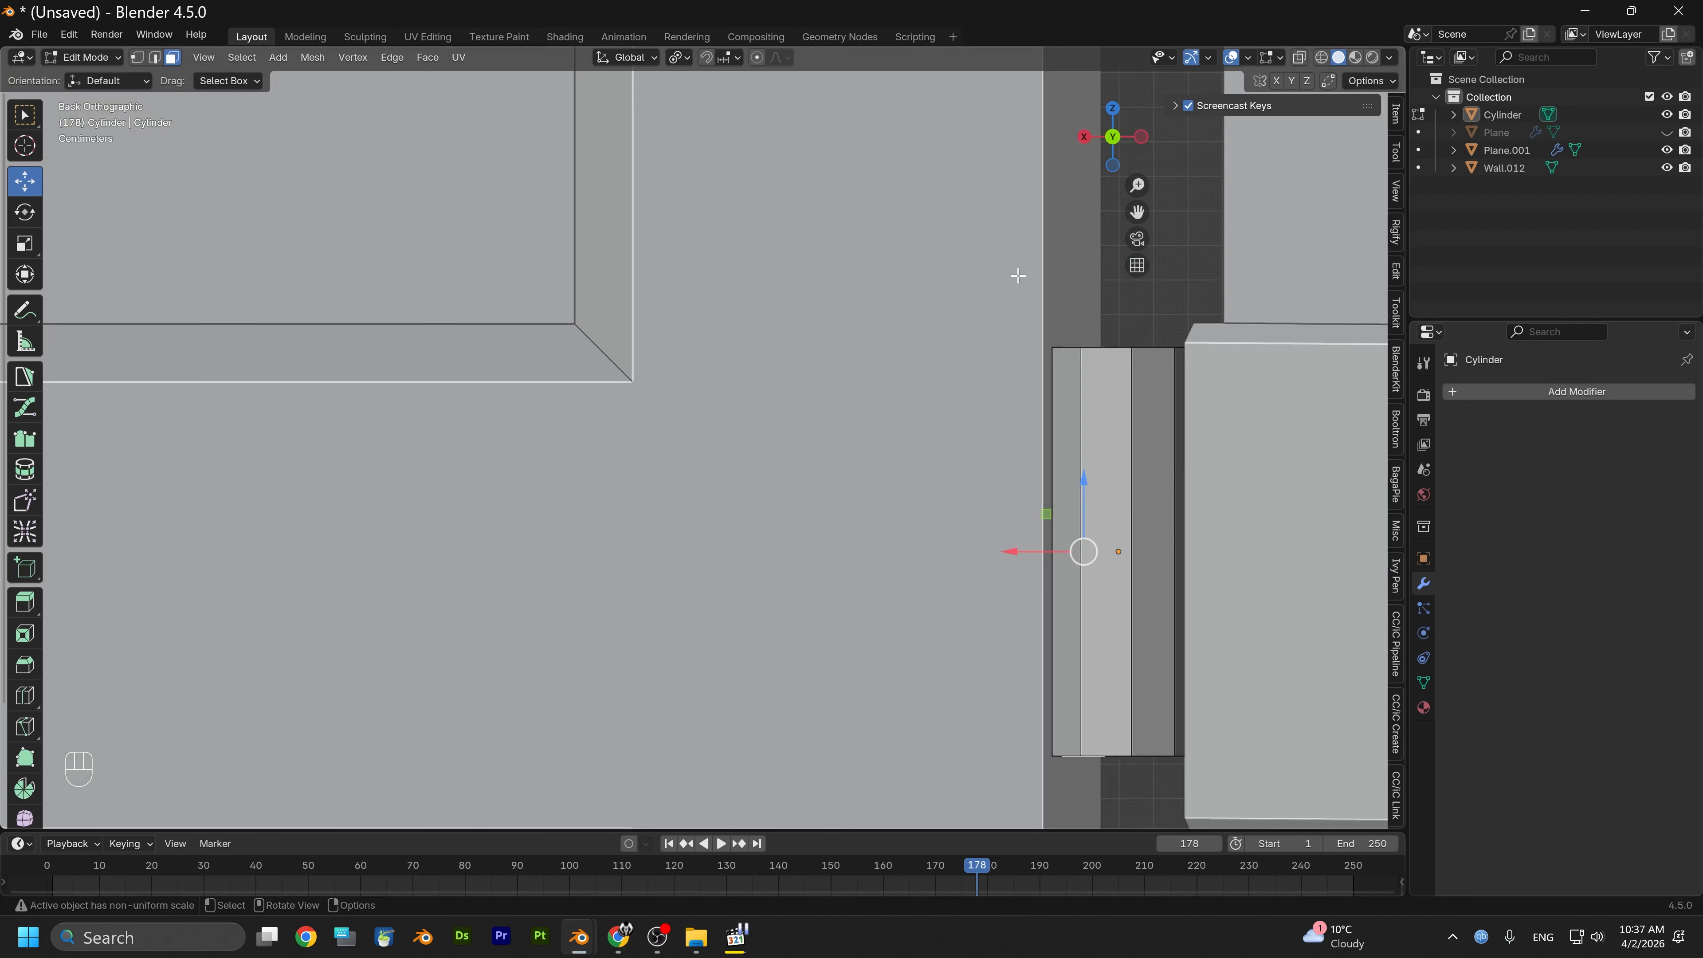
key(e)
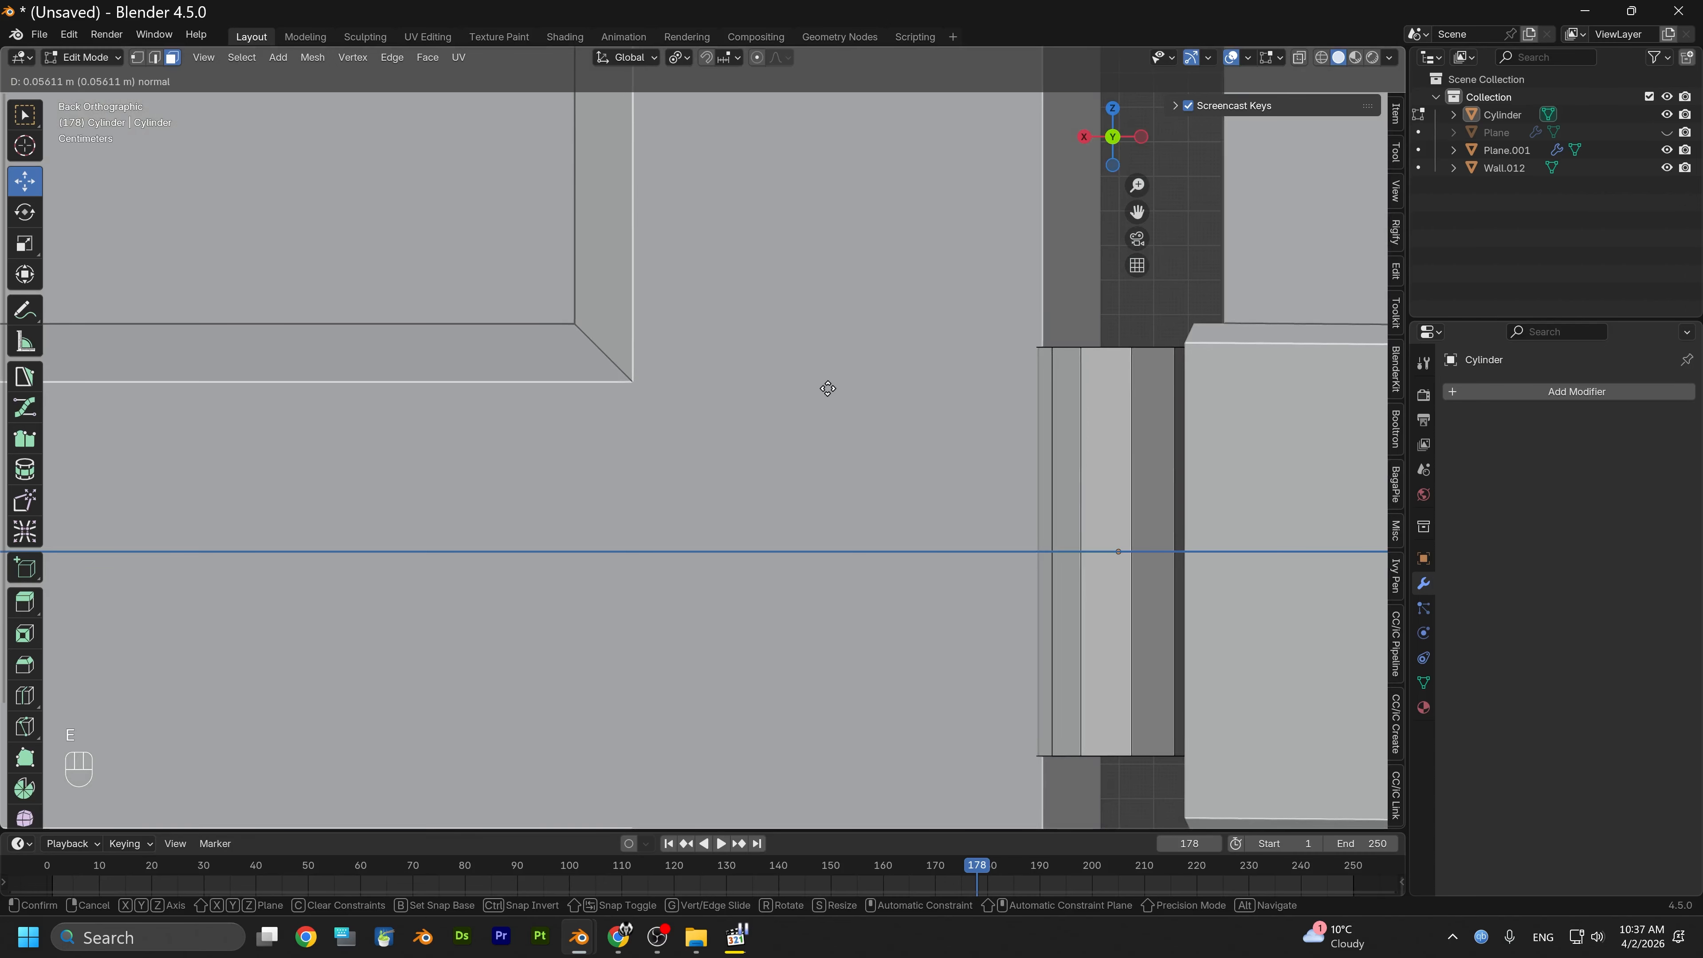
click(697, 384)
middle_drag(792, 487, 951, 597)
key(ctrl+z)
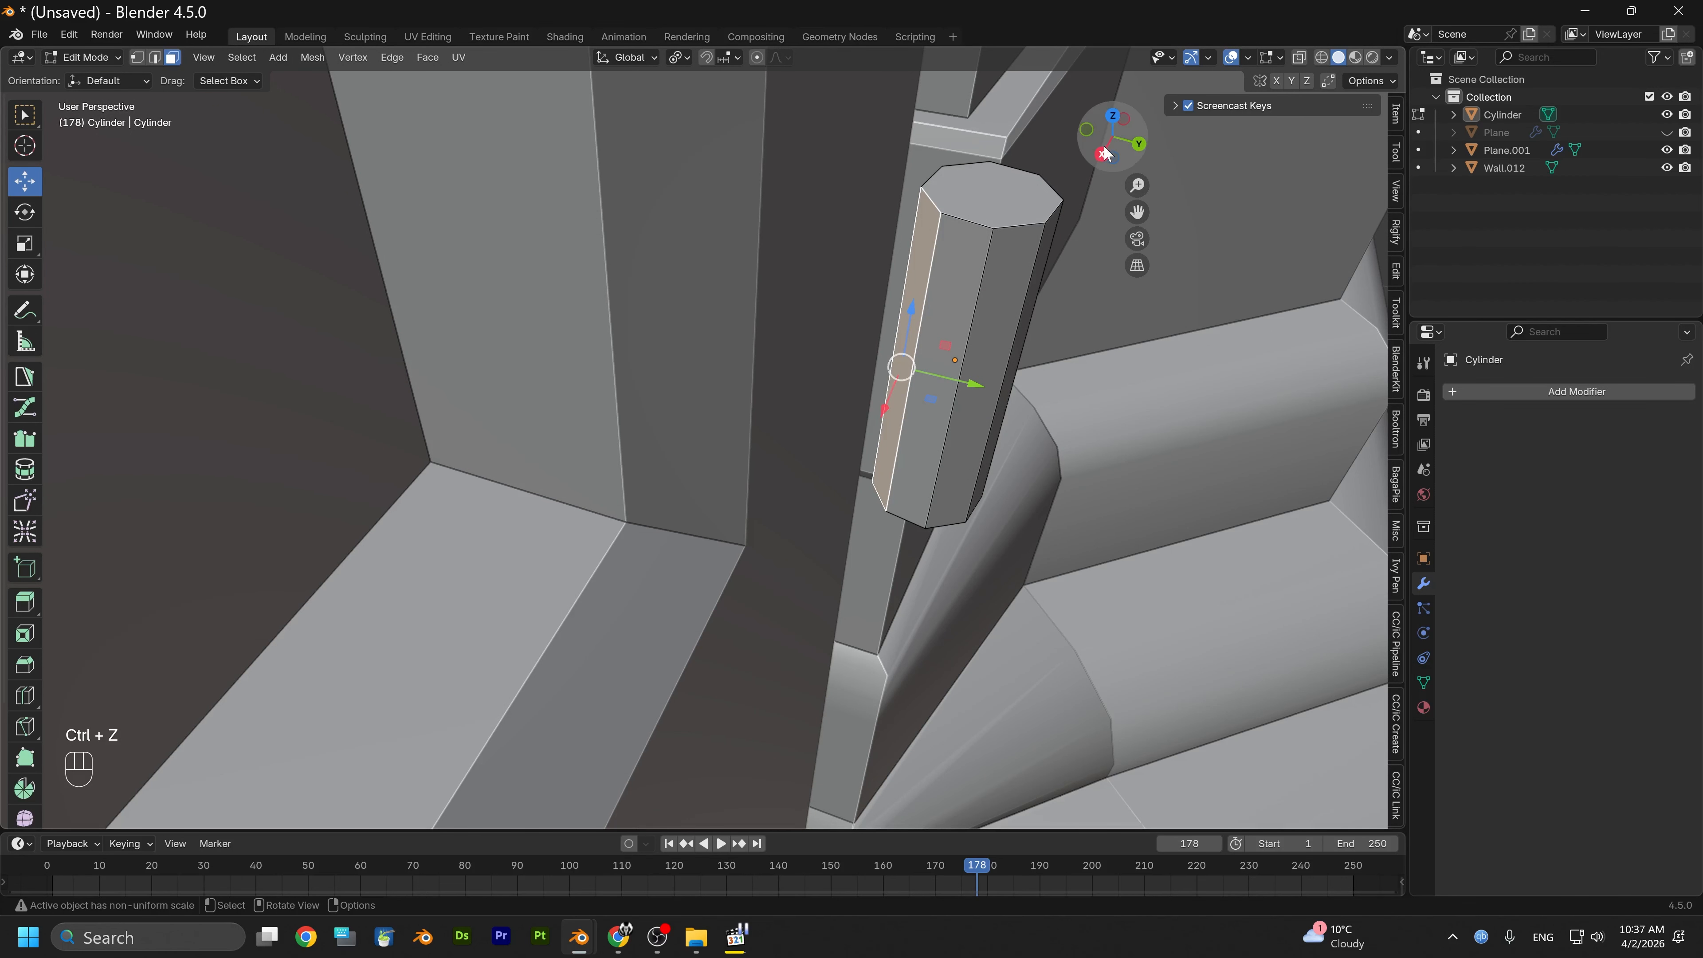
click(1139, 146)
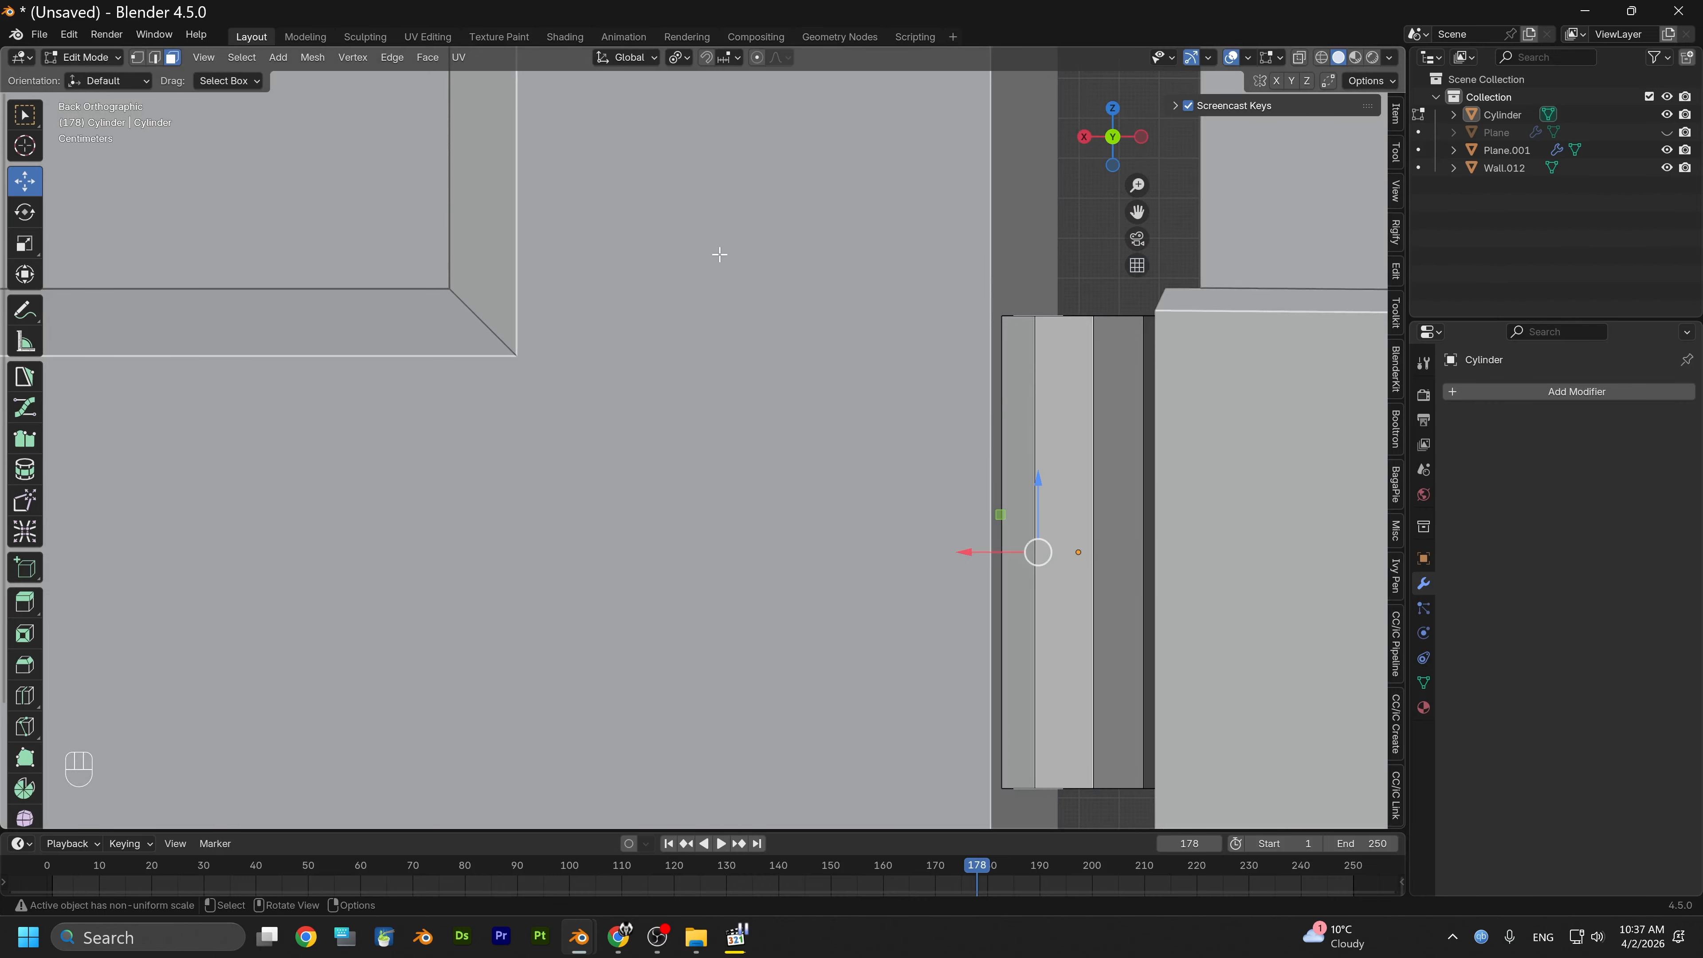
key(e)
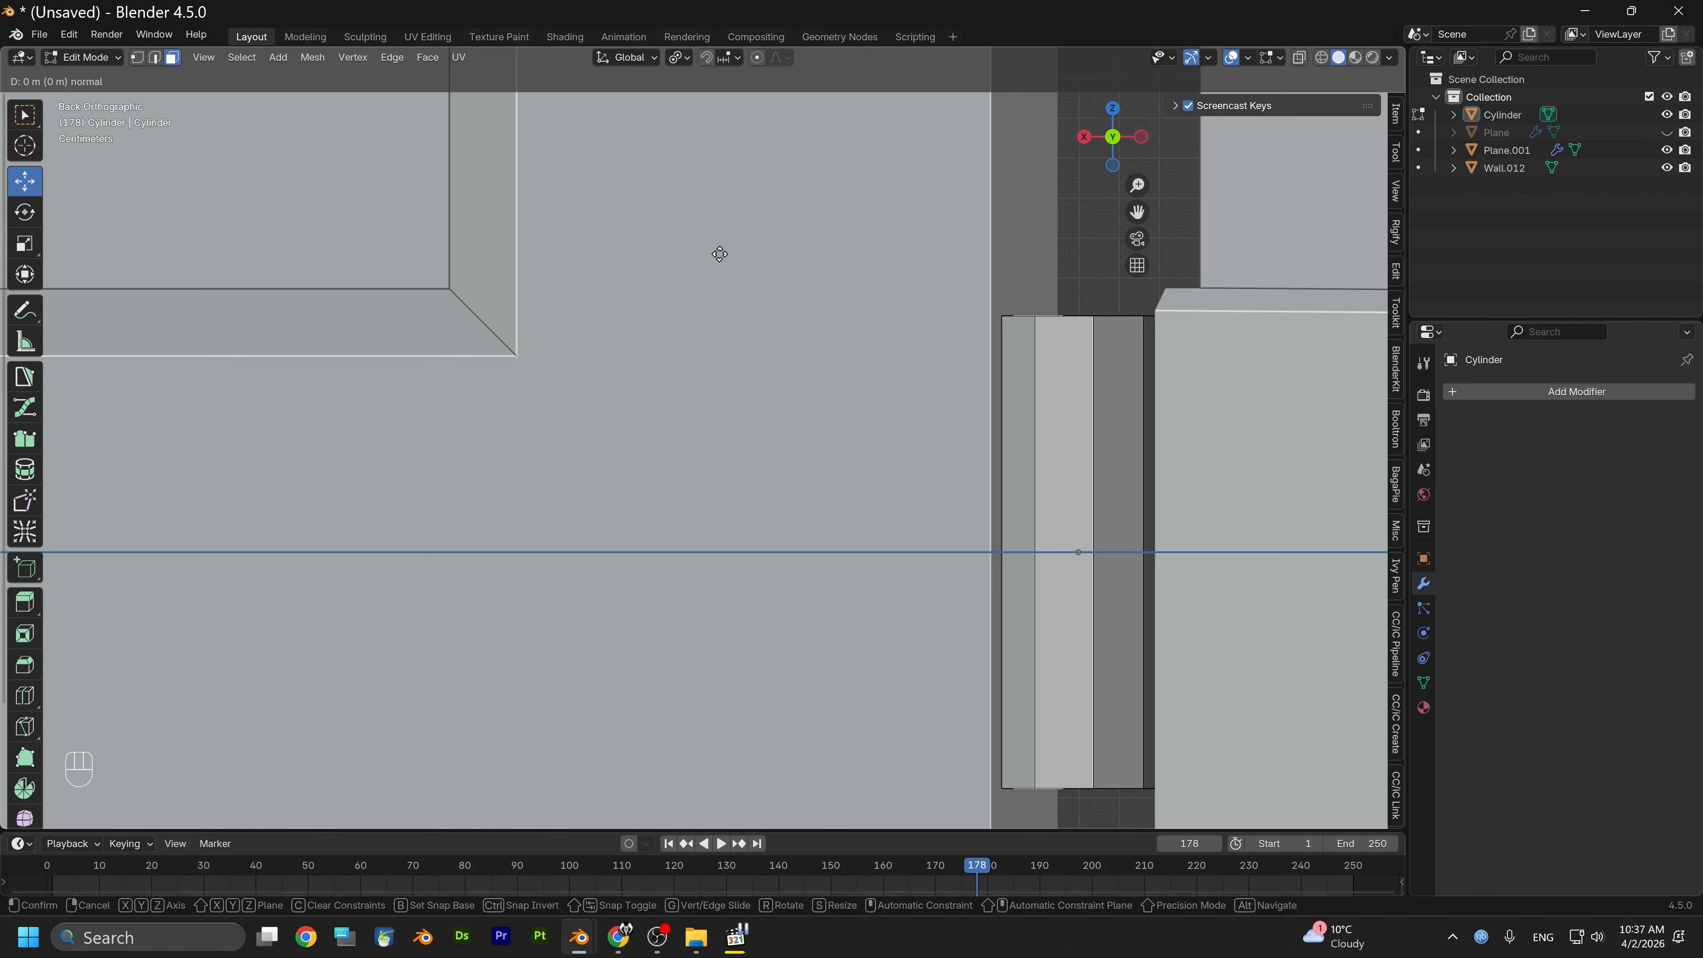
click(506, 255)
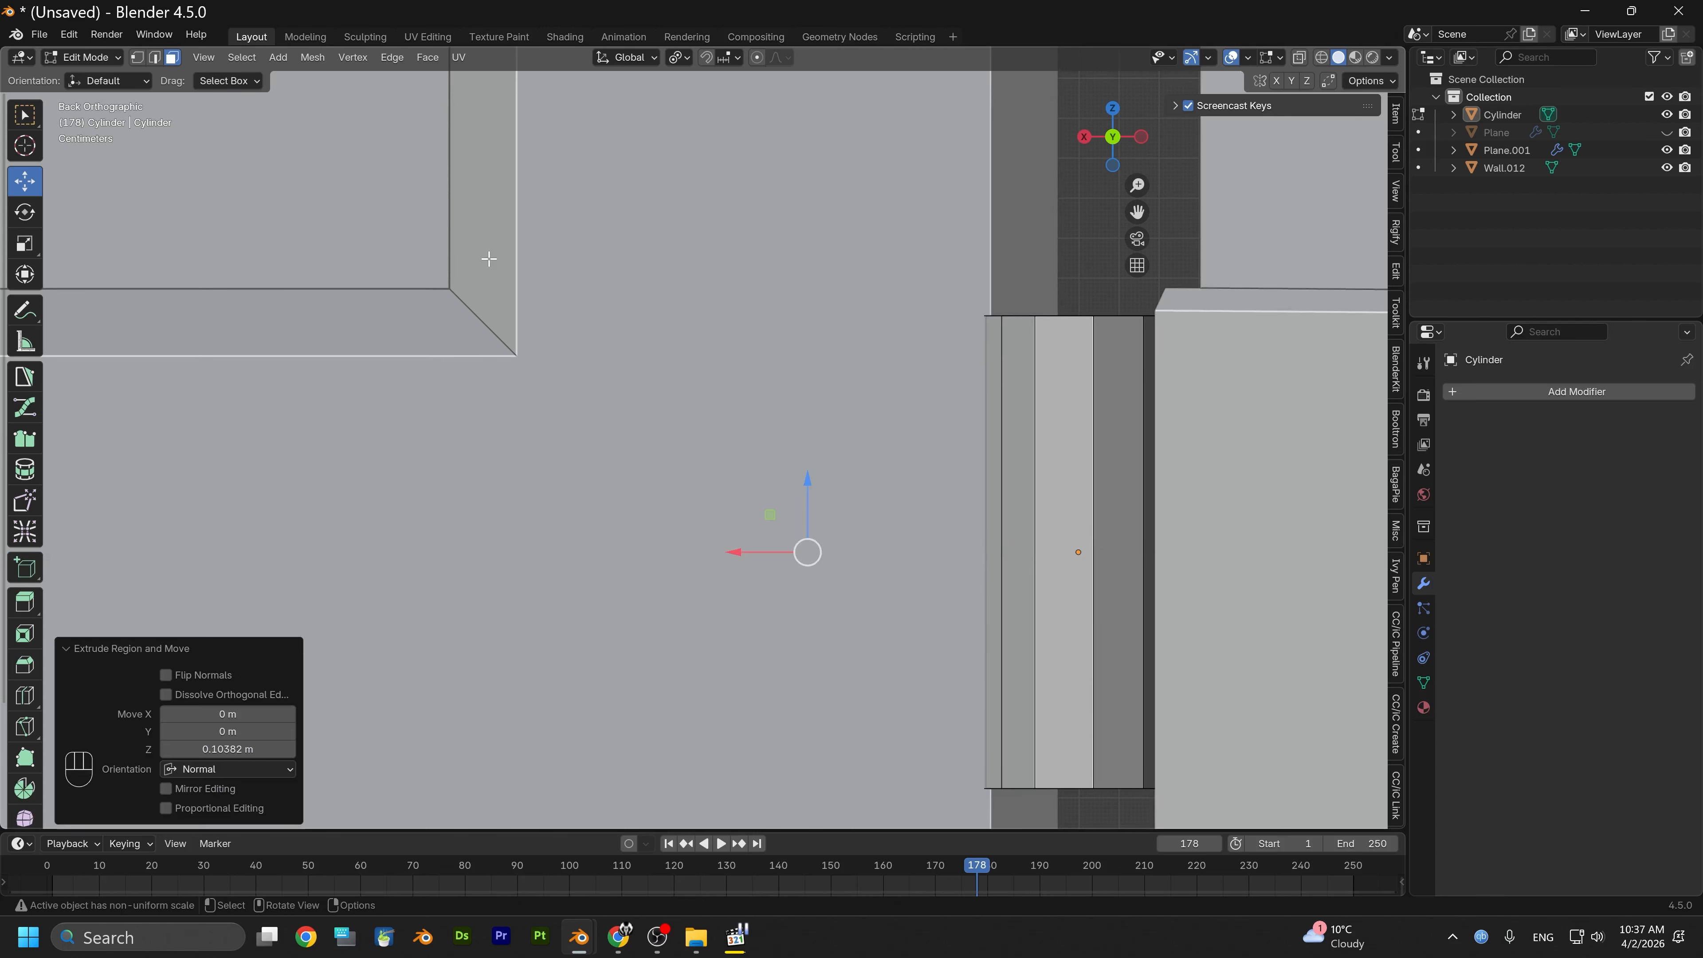
middle_drag(758, 529, 693, 499)
key(ctrl+z)
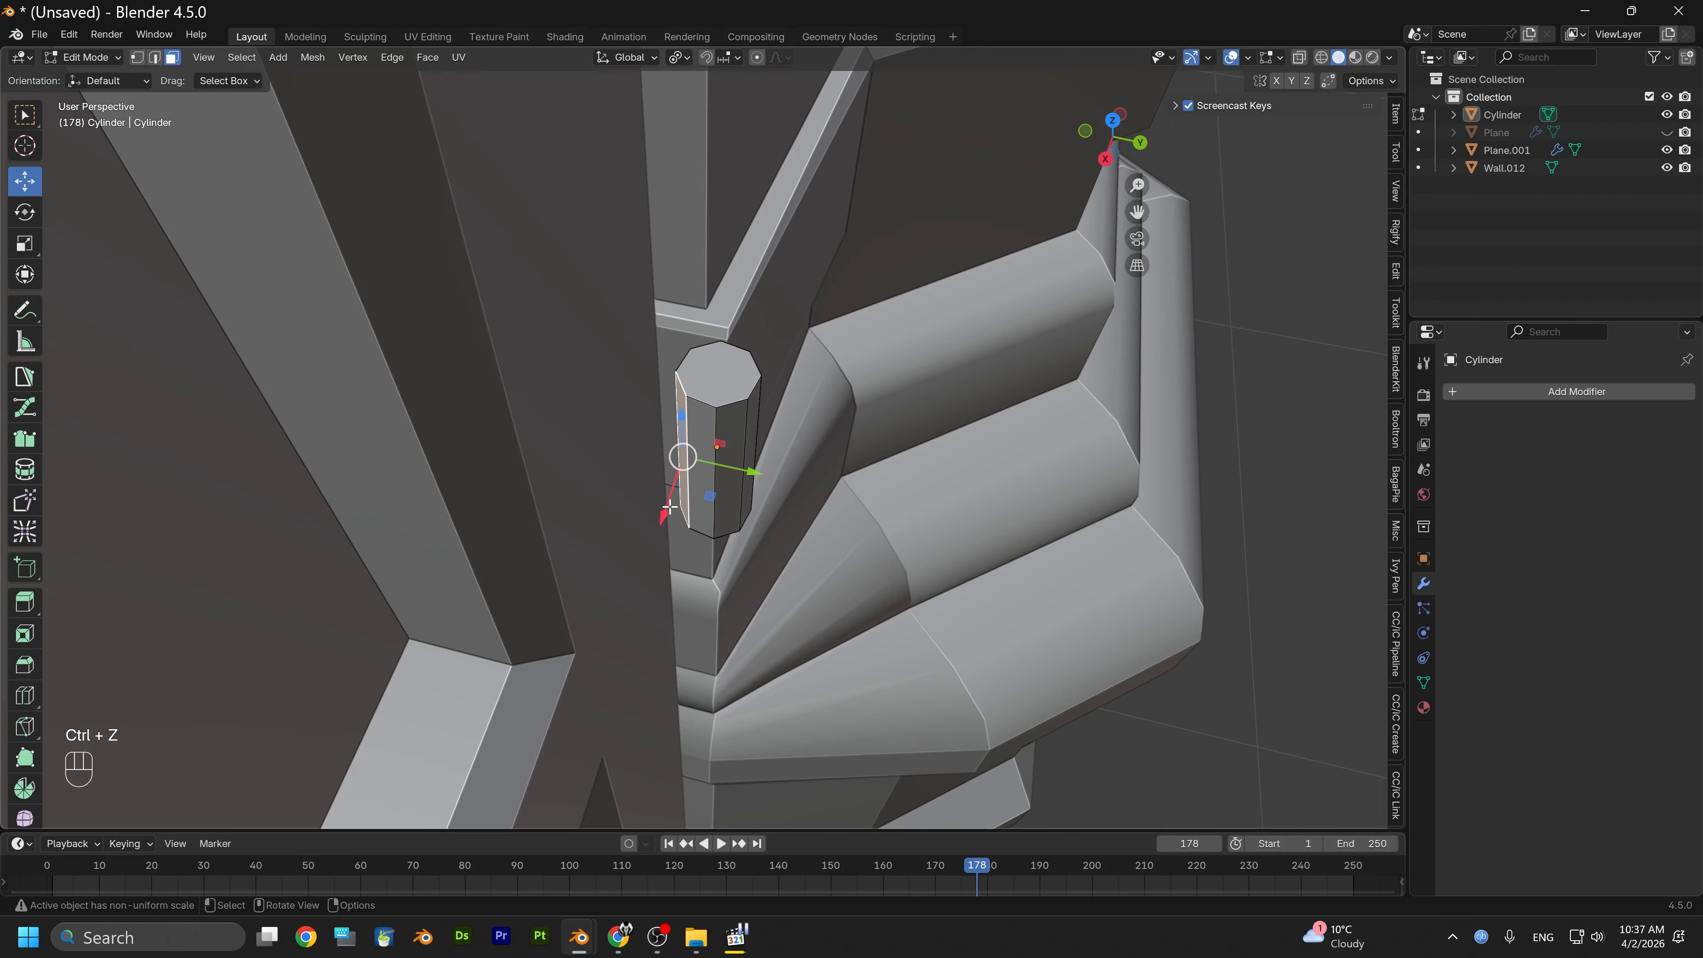
key(ctrl+z)
key(e)
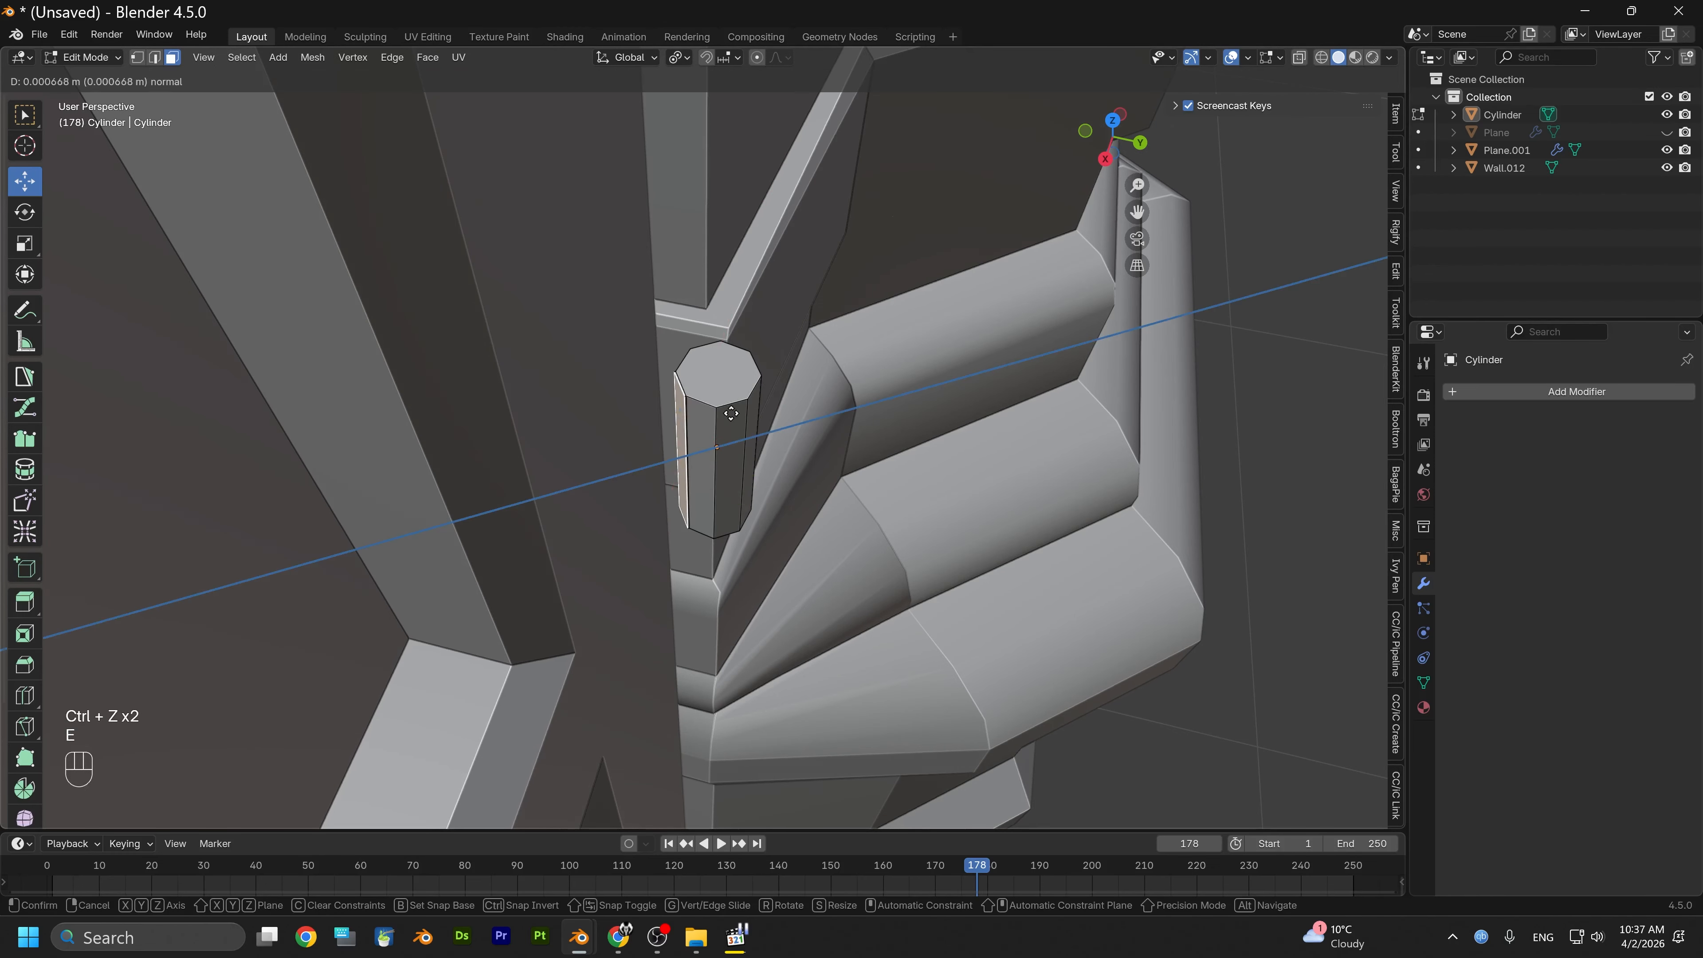
right_click(711, 461)
key(ctrl+z)
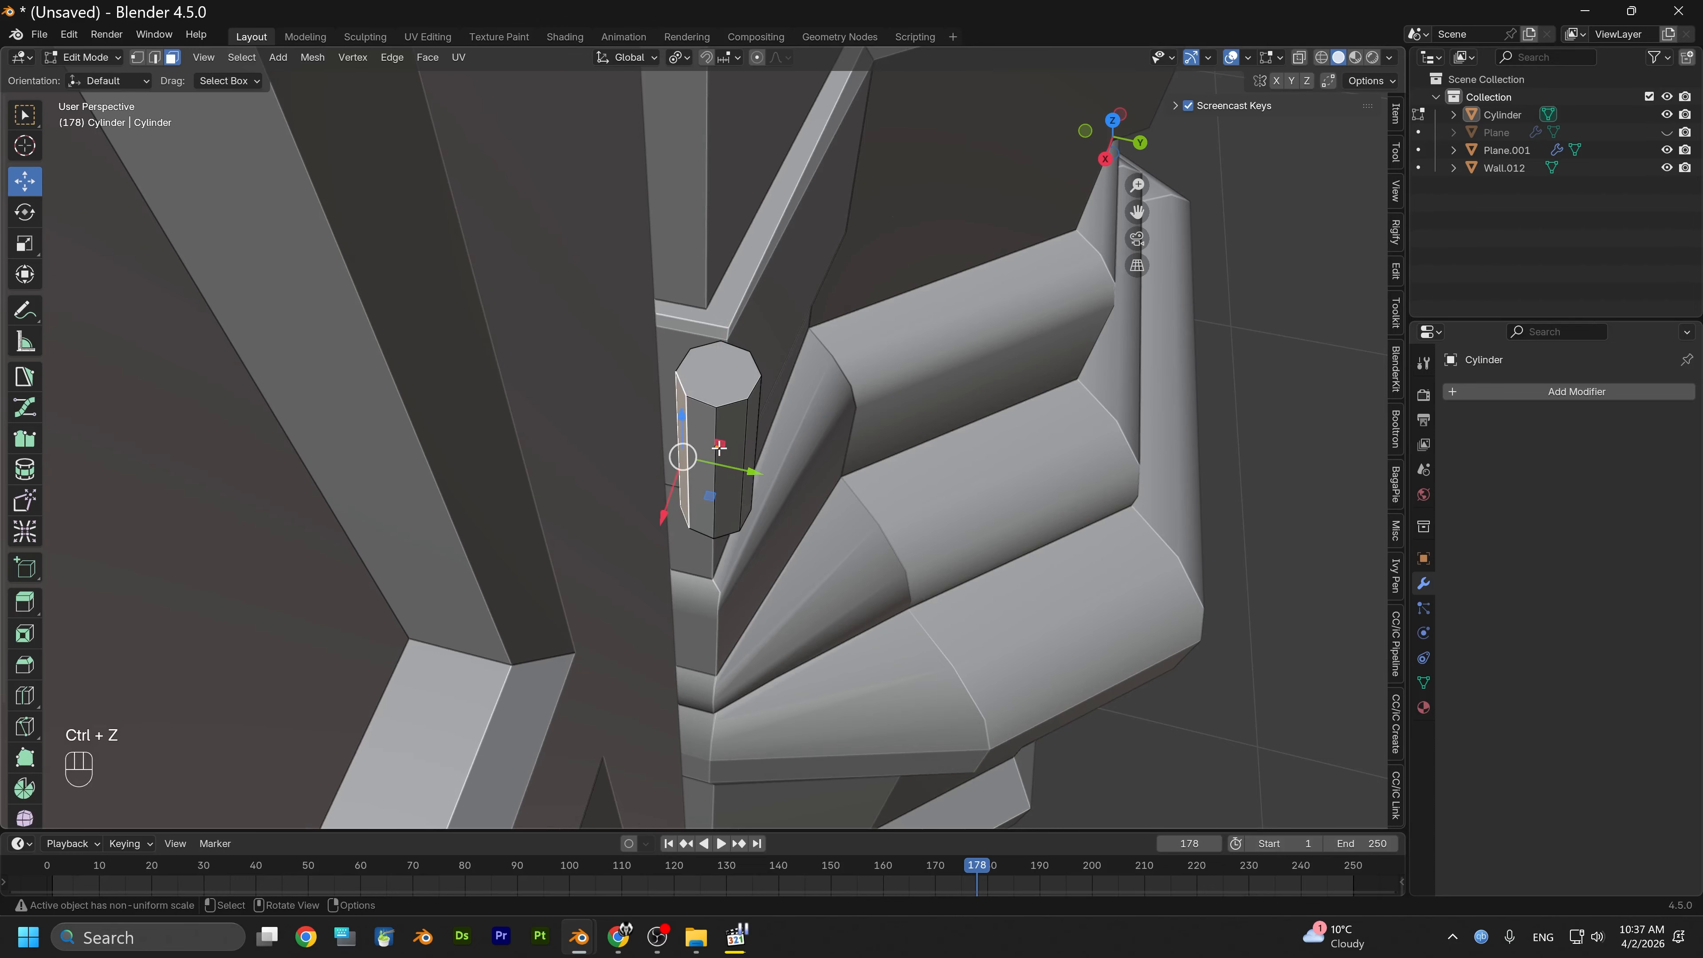
Extrude the selected barrel face along the global X axis to form a hinge plate across the door leaf
key(e)
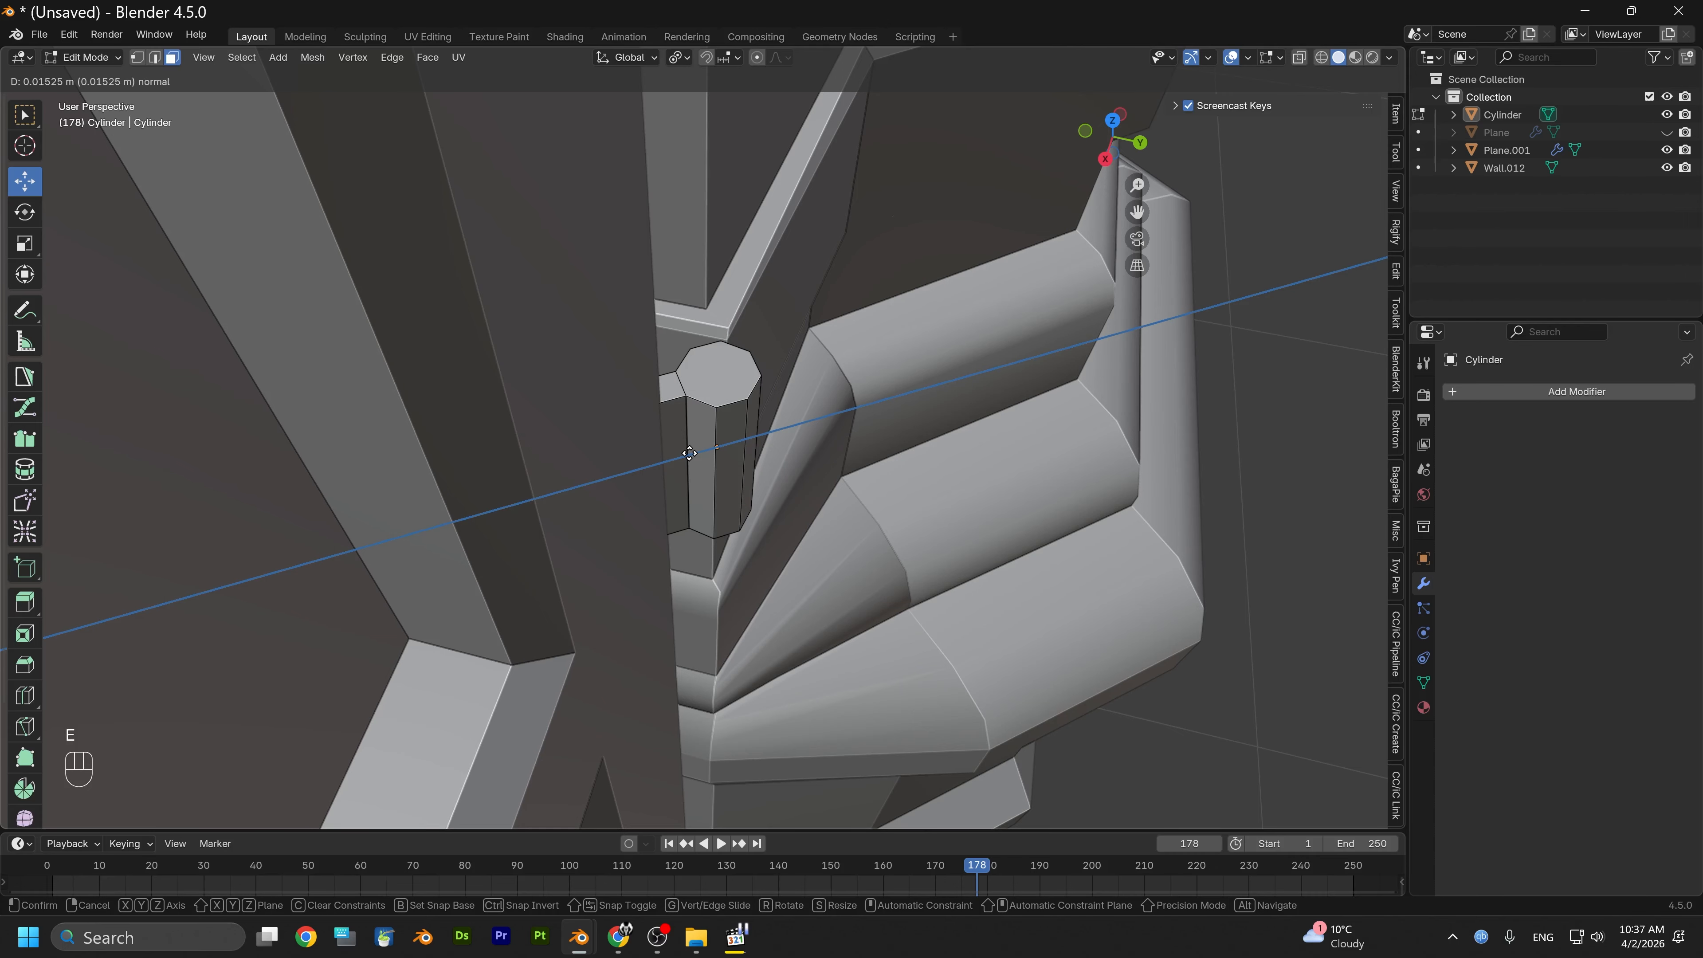
key(x)
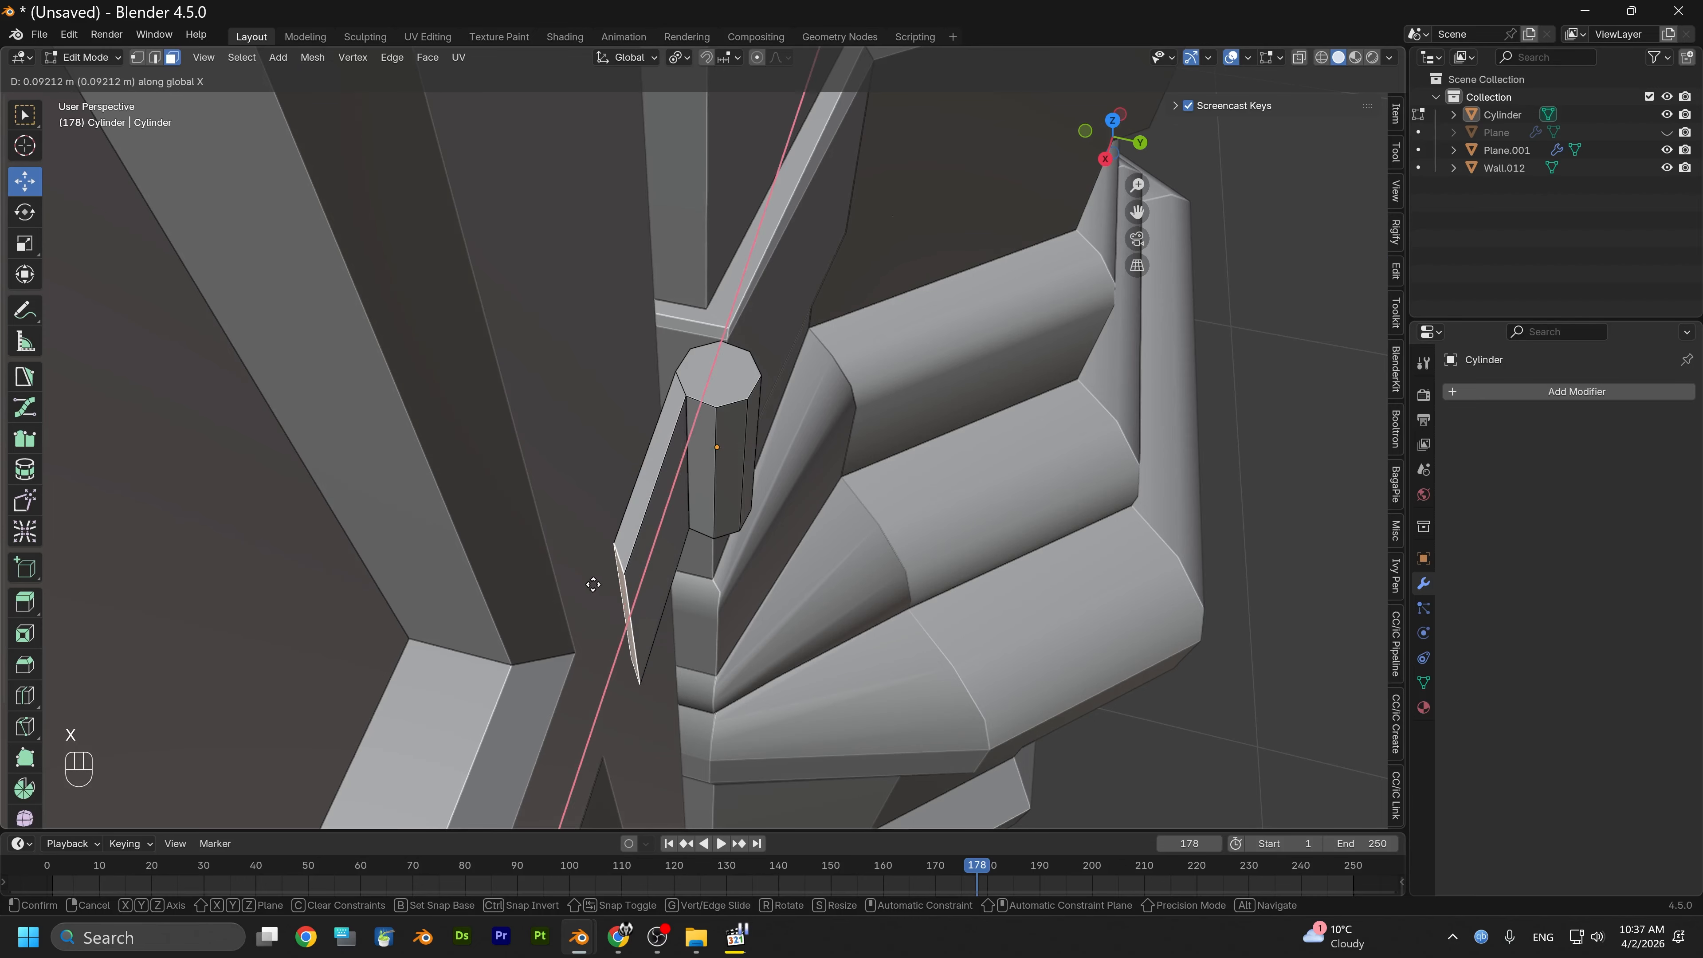
click(506, 715)
alt+drag(687, 643, 521, 574)
alt+middle_drag(608, 496, 659, 523)
drag(569, 479, 852, 384)
Select the whole hinge mesh and lower it about 0.0136 m along Z onto the door's horizontal rail
click(1116, 154)
shift+middle_drag(748, 357, 922, 463)
key(a)
drag(944, 411, 976, 530)
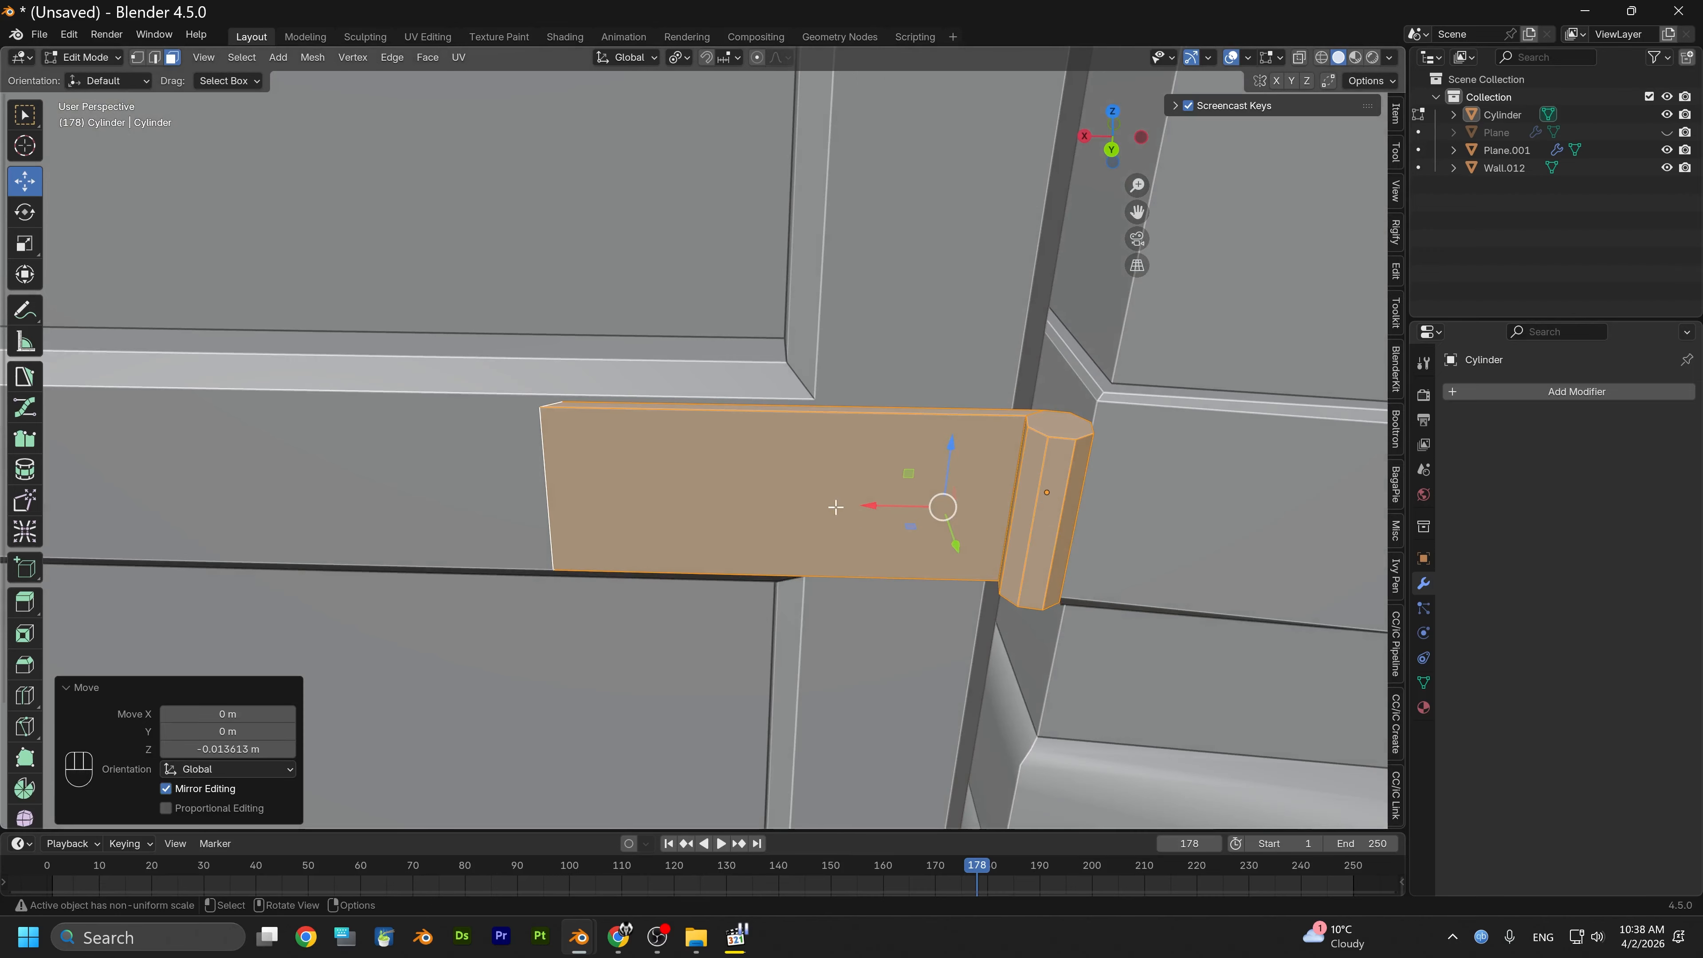
Flatten the hinge plate's slanted free end by scaling its see-through-selected vertices to 0 along X
alt+shift+drag(836, 508, 1007, 521)
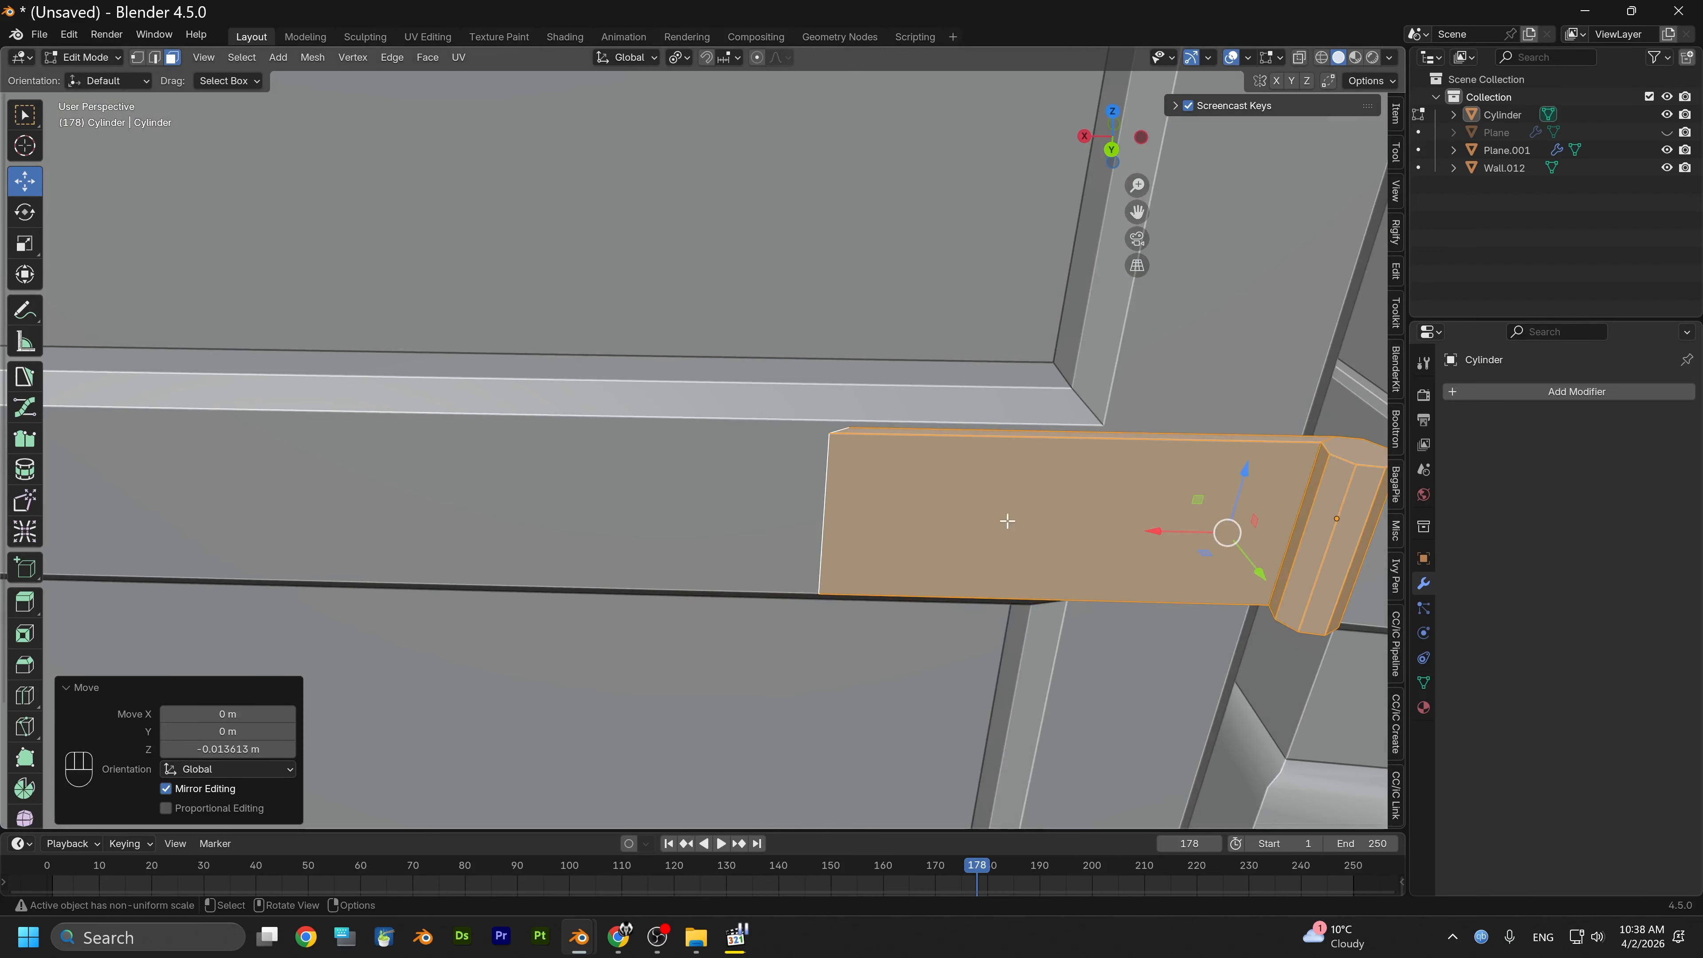
click(1113, 150)
click(1299, 57)
drag(742, 291, 889, 698)
click(137, 58)
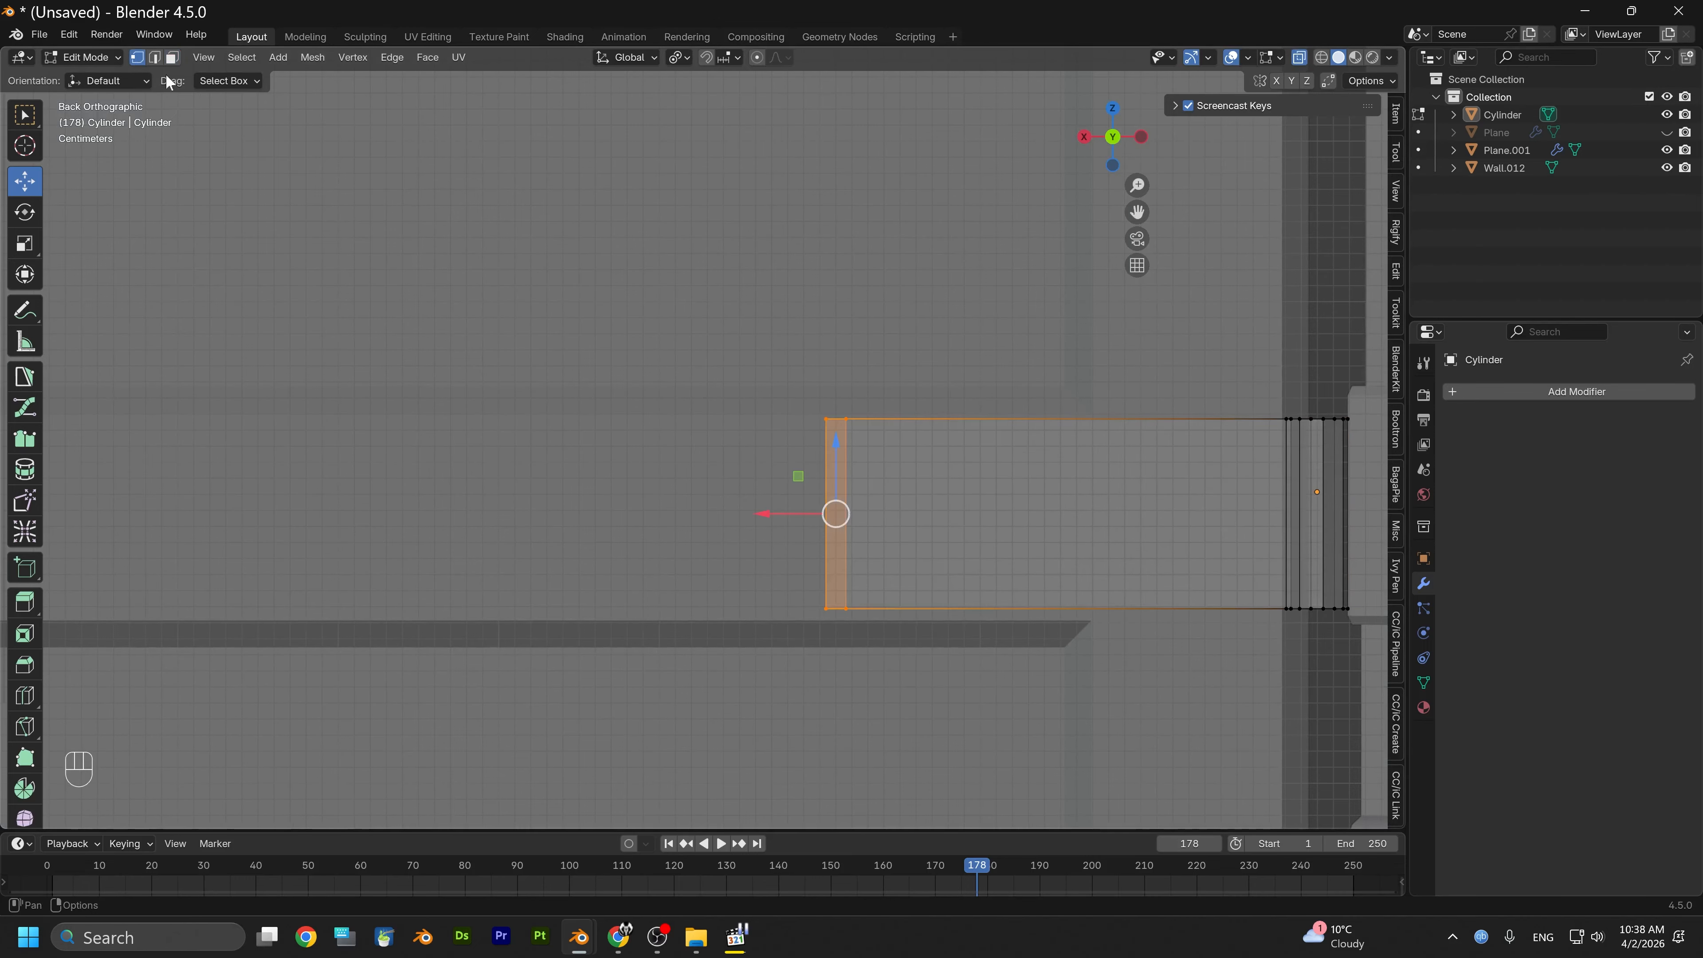
drag(707, 306, 947, 709)
key(s)
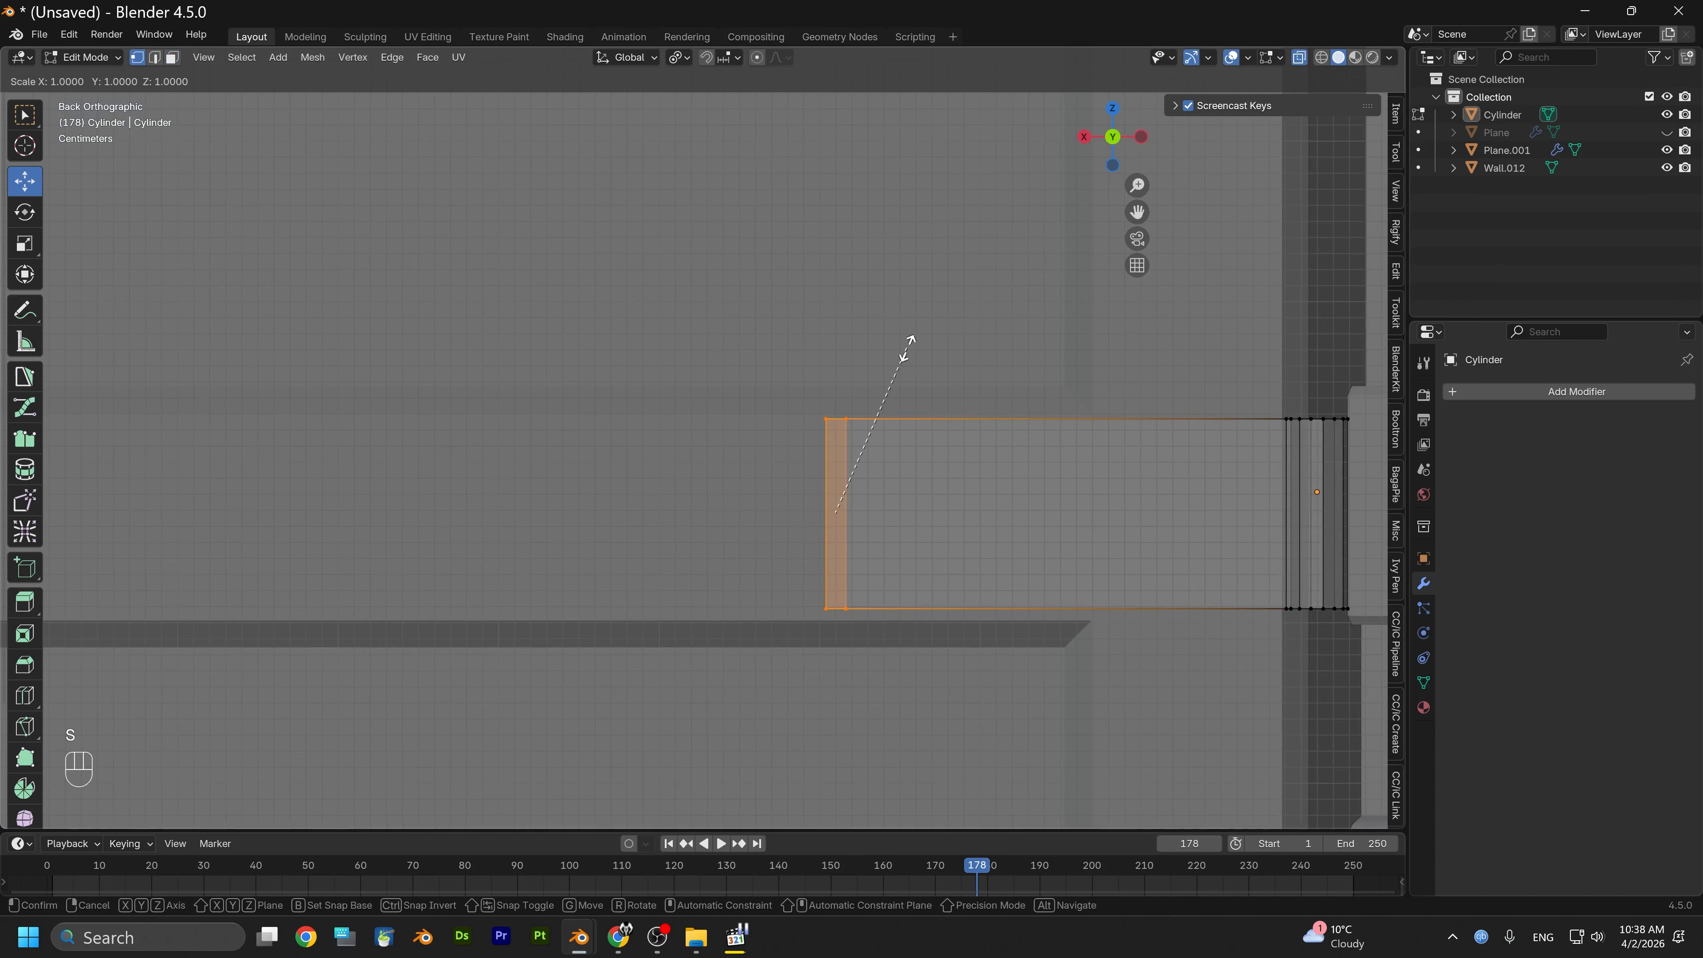
key(x)
key(0)
key(Return)
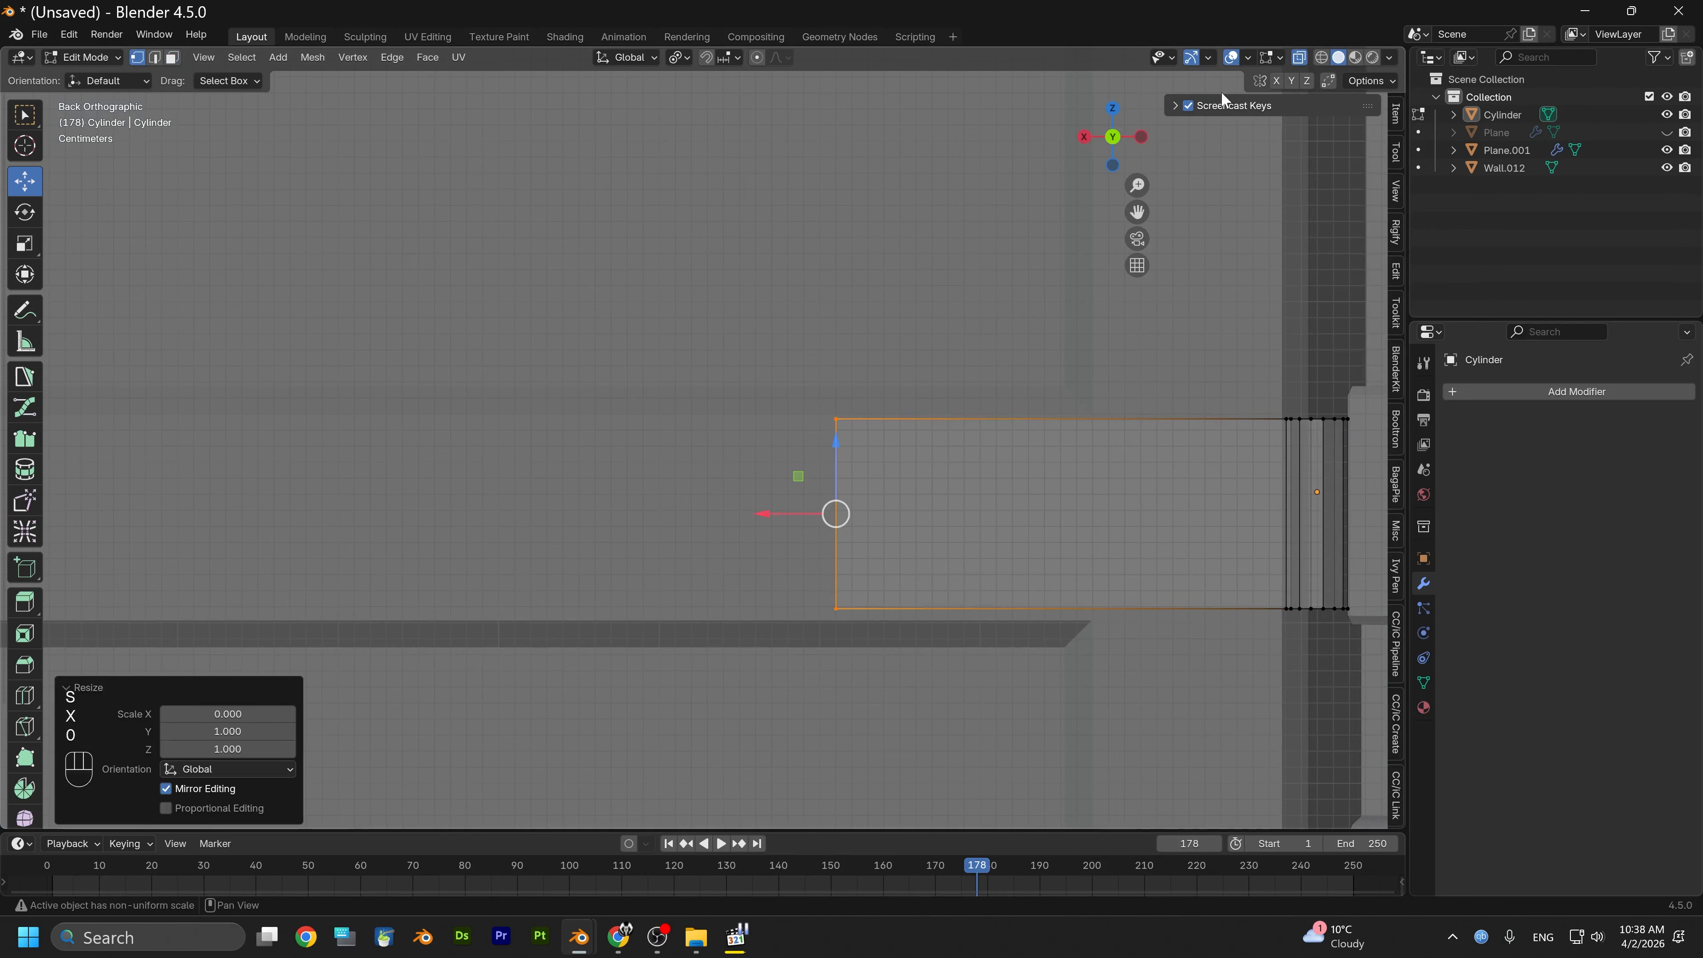
click(1297, 58)
middle_drag(1027, 349, 870, 427)
alt+drag(870, 427, 843, 385)
scroll(841, 386, down, 4)
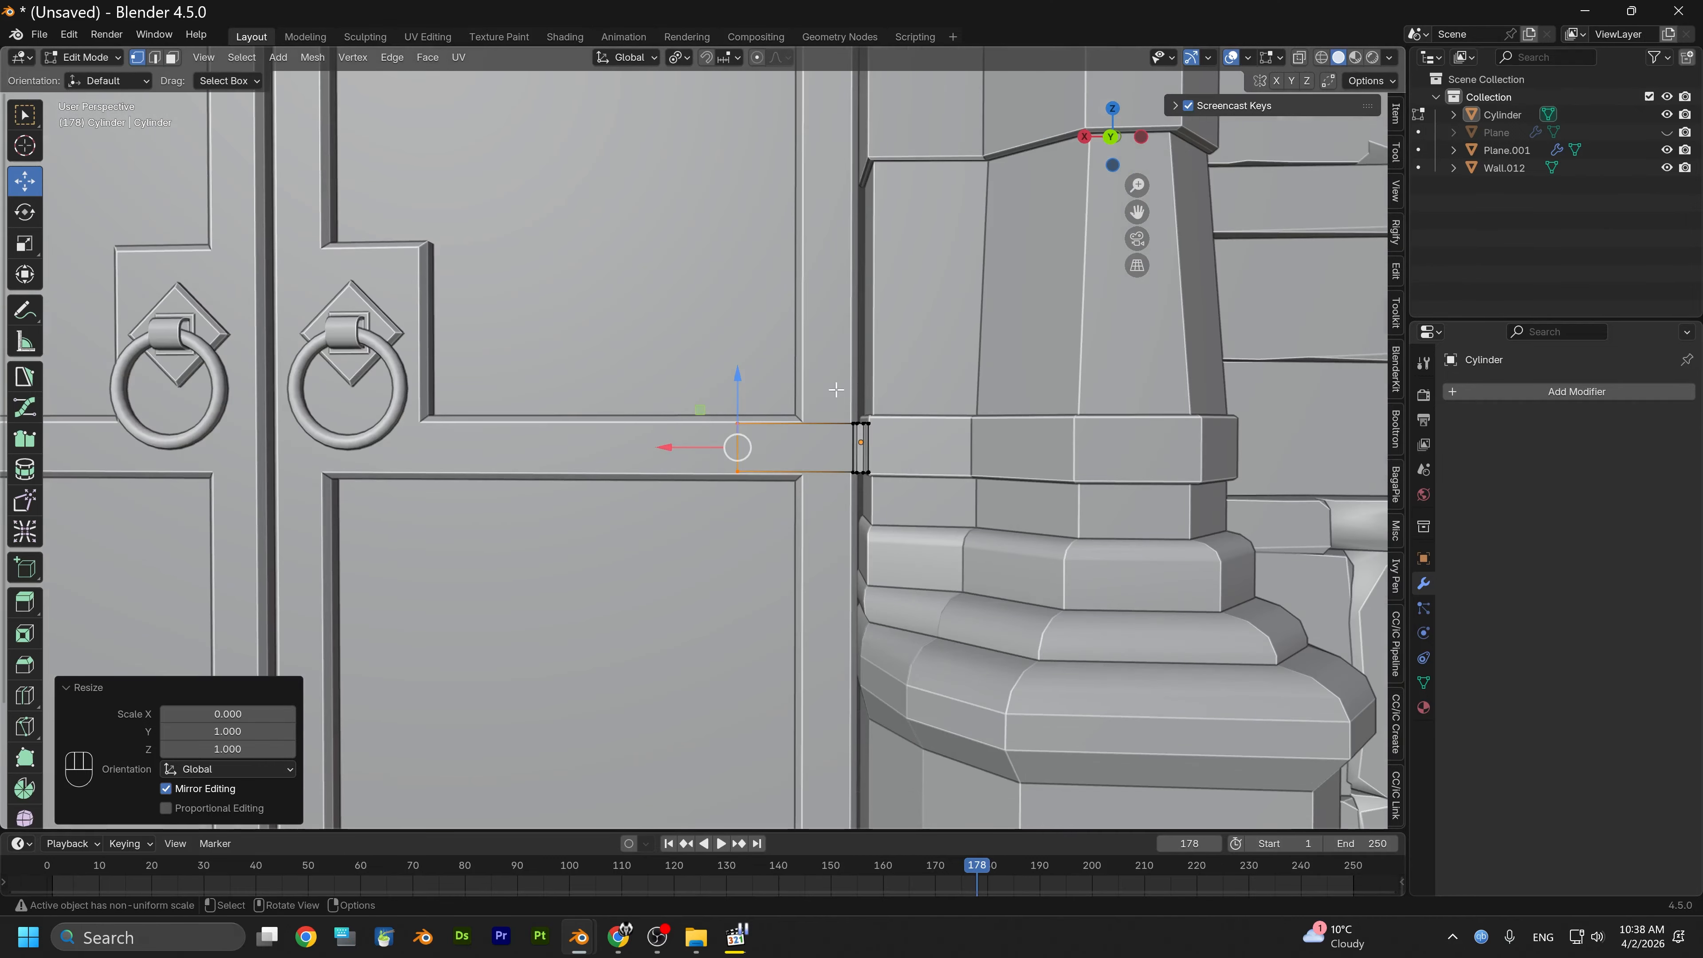
Duplicate the whole hinge mesh and raise the copy about 1.3127 m along Z above the original
scroll(840, 506, up, 7)
alt+drag(946, 515, 814, 590)
scroll(911, 519, down, 3)
scroll(839, 542, down, 4)
alt+shift+drag(802, 378, 797, 525)
scroll(754, 616, up, 2)
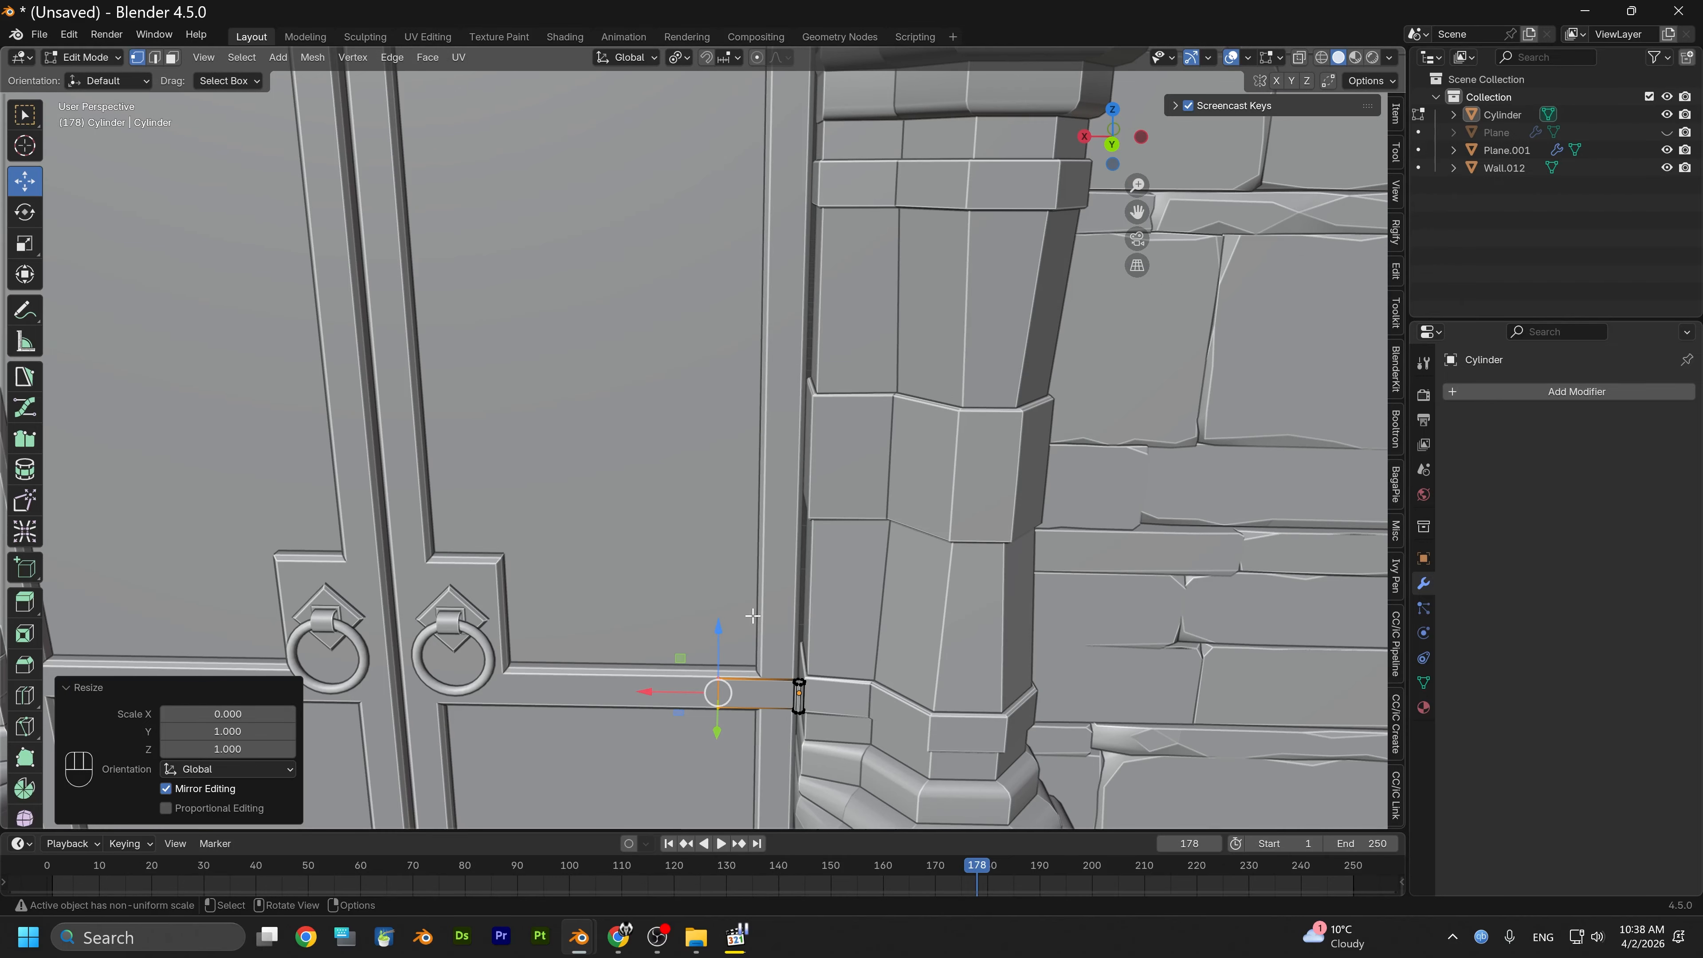
key(a)
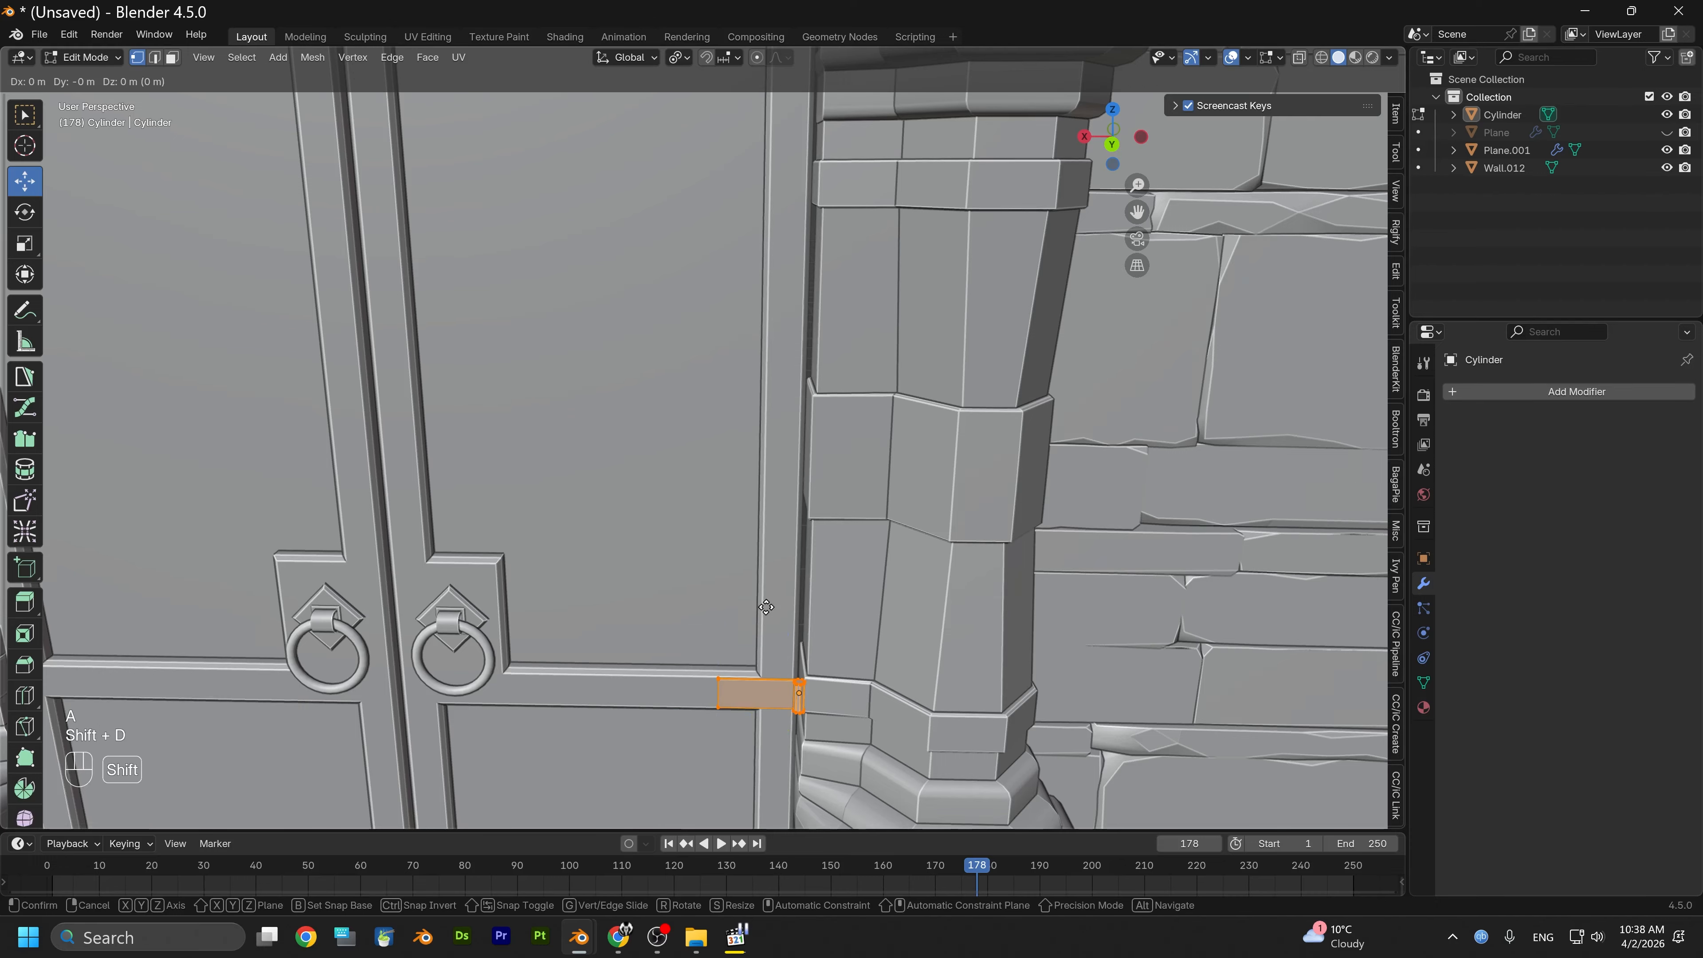
key(shift+d)
right_click(773, 605)
drag(783, 630, 842, 321)
shift+middle_drag(841, 320, 856, 602)
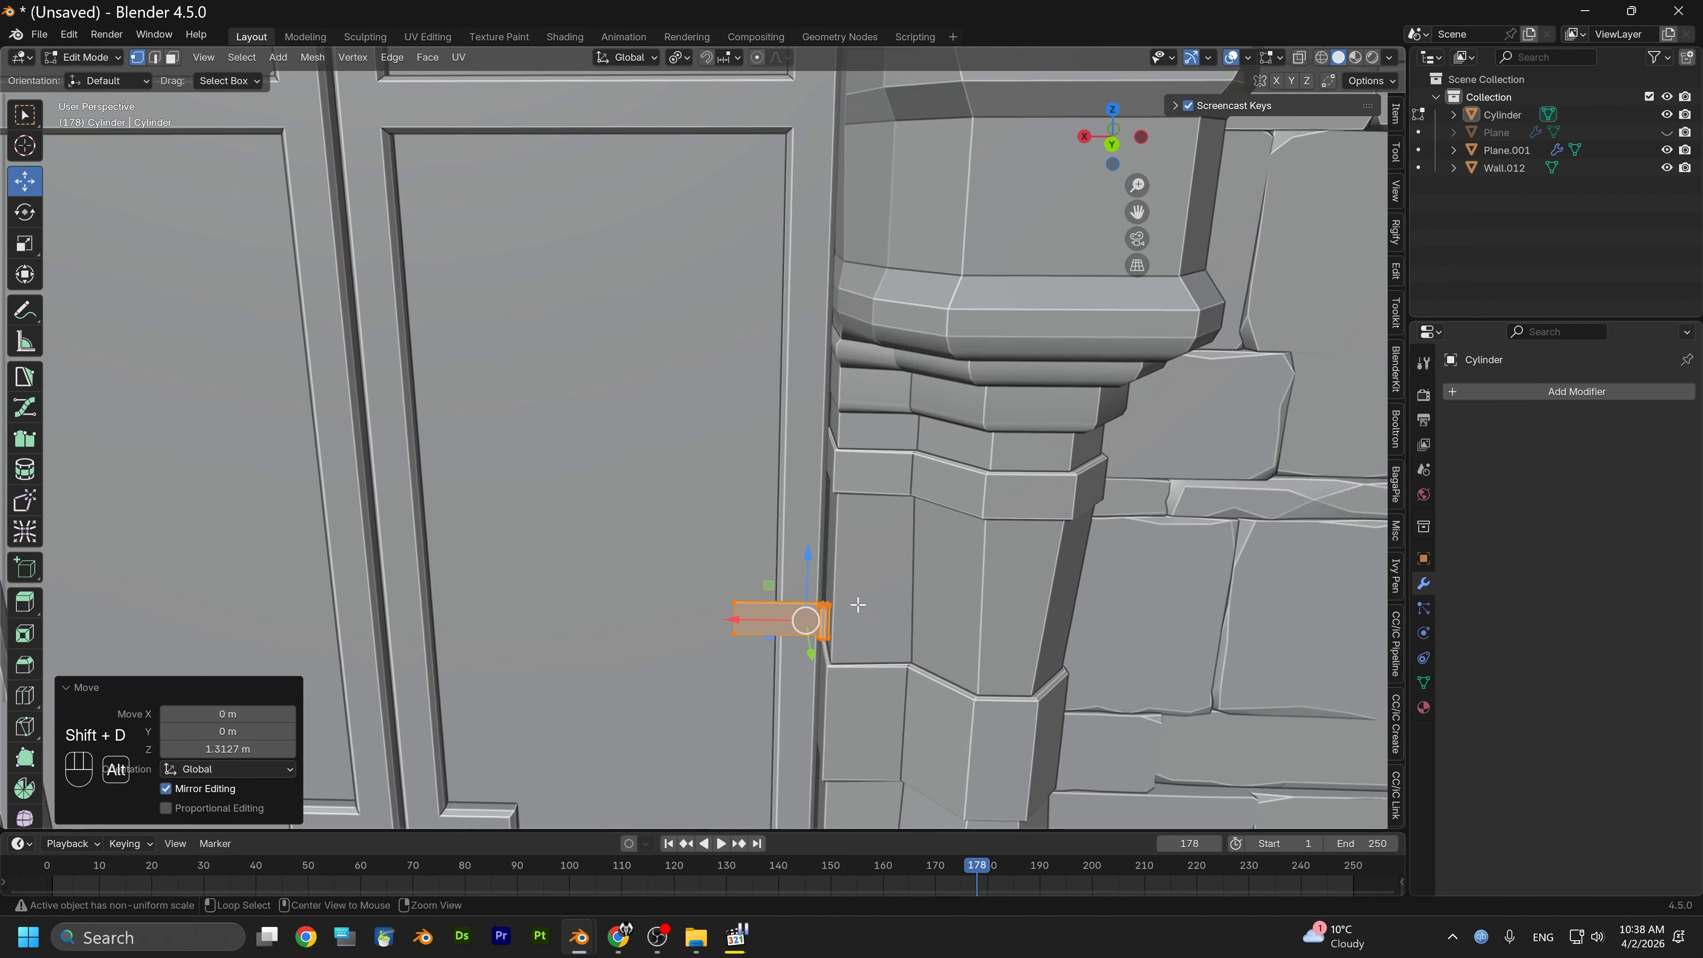
Raise the duplicated hinge further along Z onto the door's upper horizontal rail and fine-tune its height in back view
drag(807, 597, 813, 364)
shift+middle_drag(883, 408, 878, 594)
drag(812, 513, 827, 248)
scroll(731, 461, up, 5)
shift+middle_drag(730, 464, 619, 661)
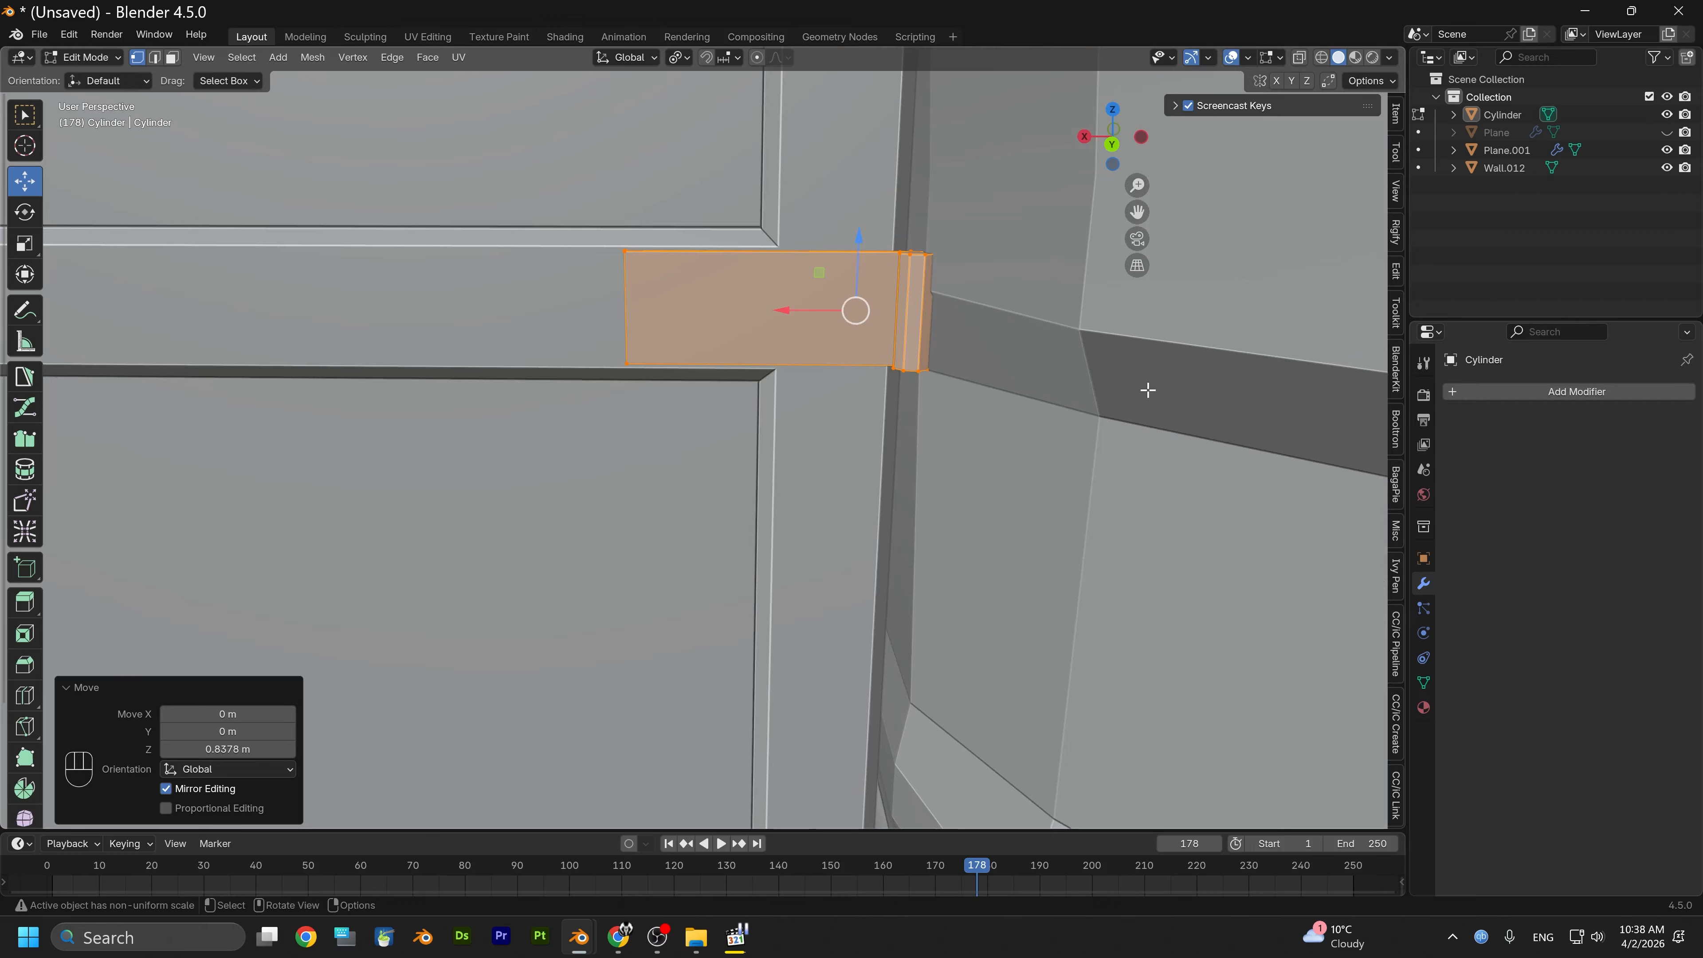
click(1115, 147)
drag(837, 234, 838, 236)
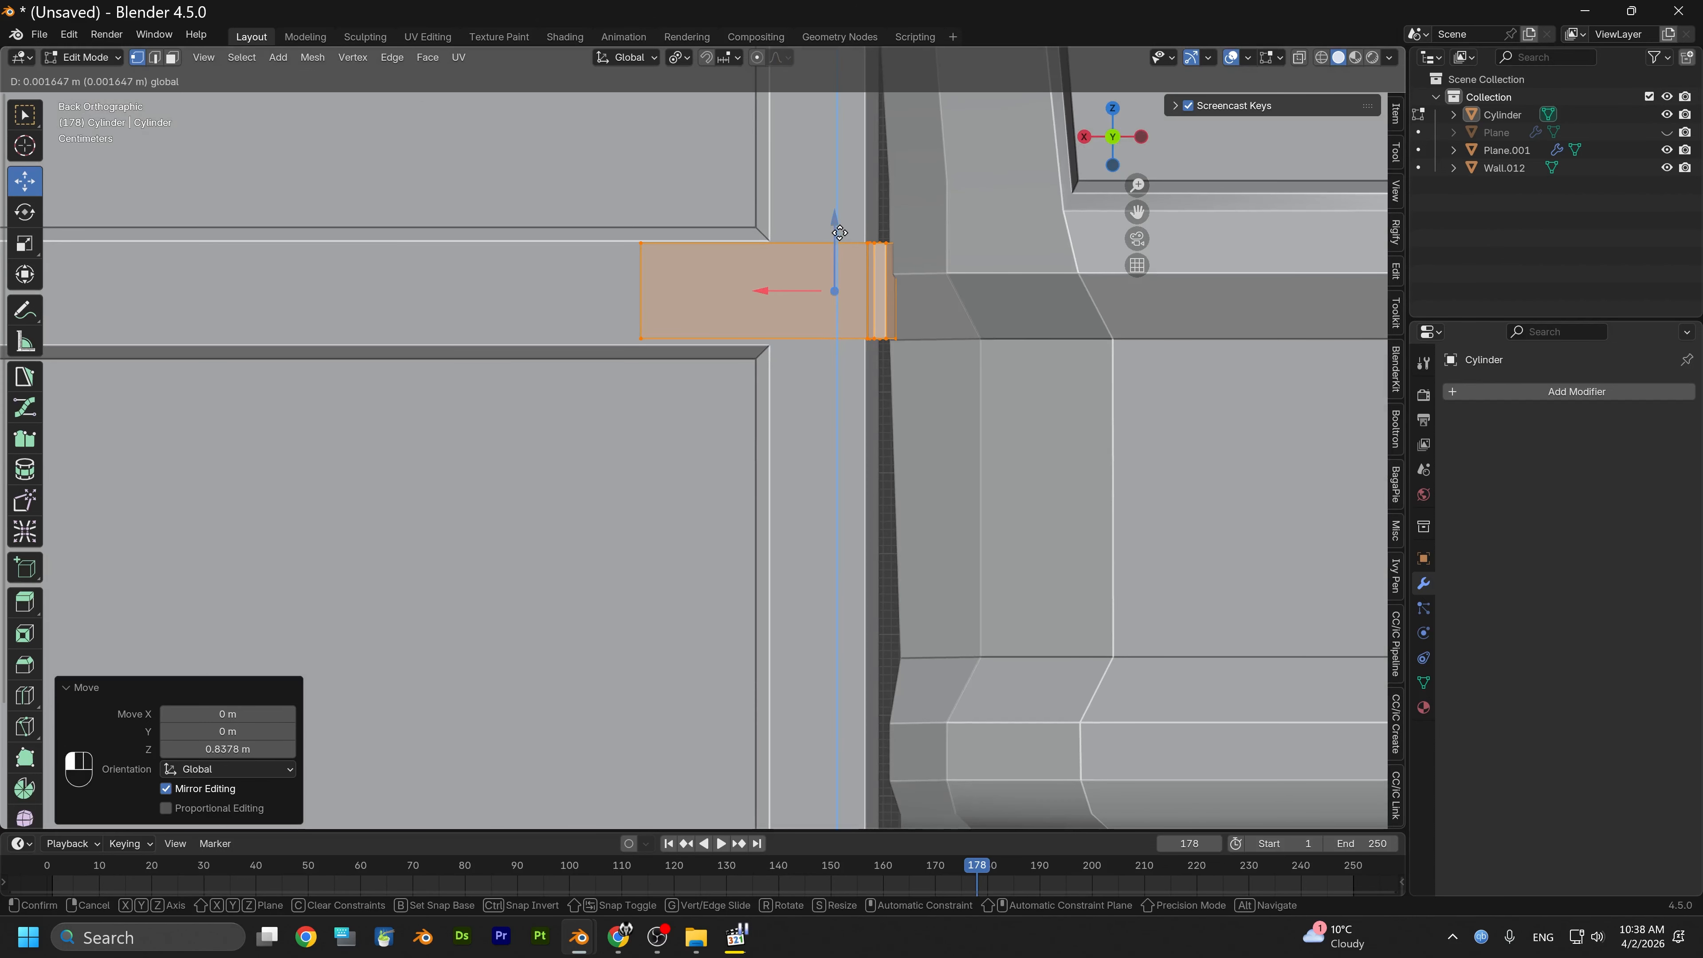
drag(838, 235, 838, 234)
scroll(887, 516, down, 8)
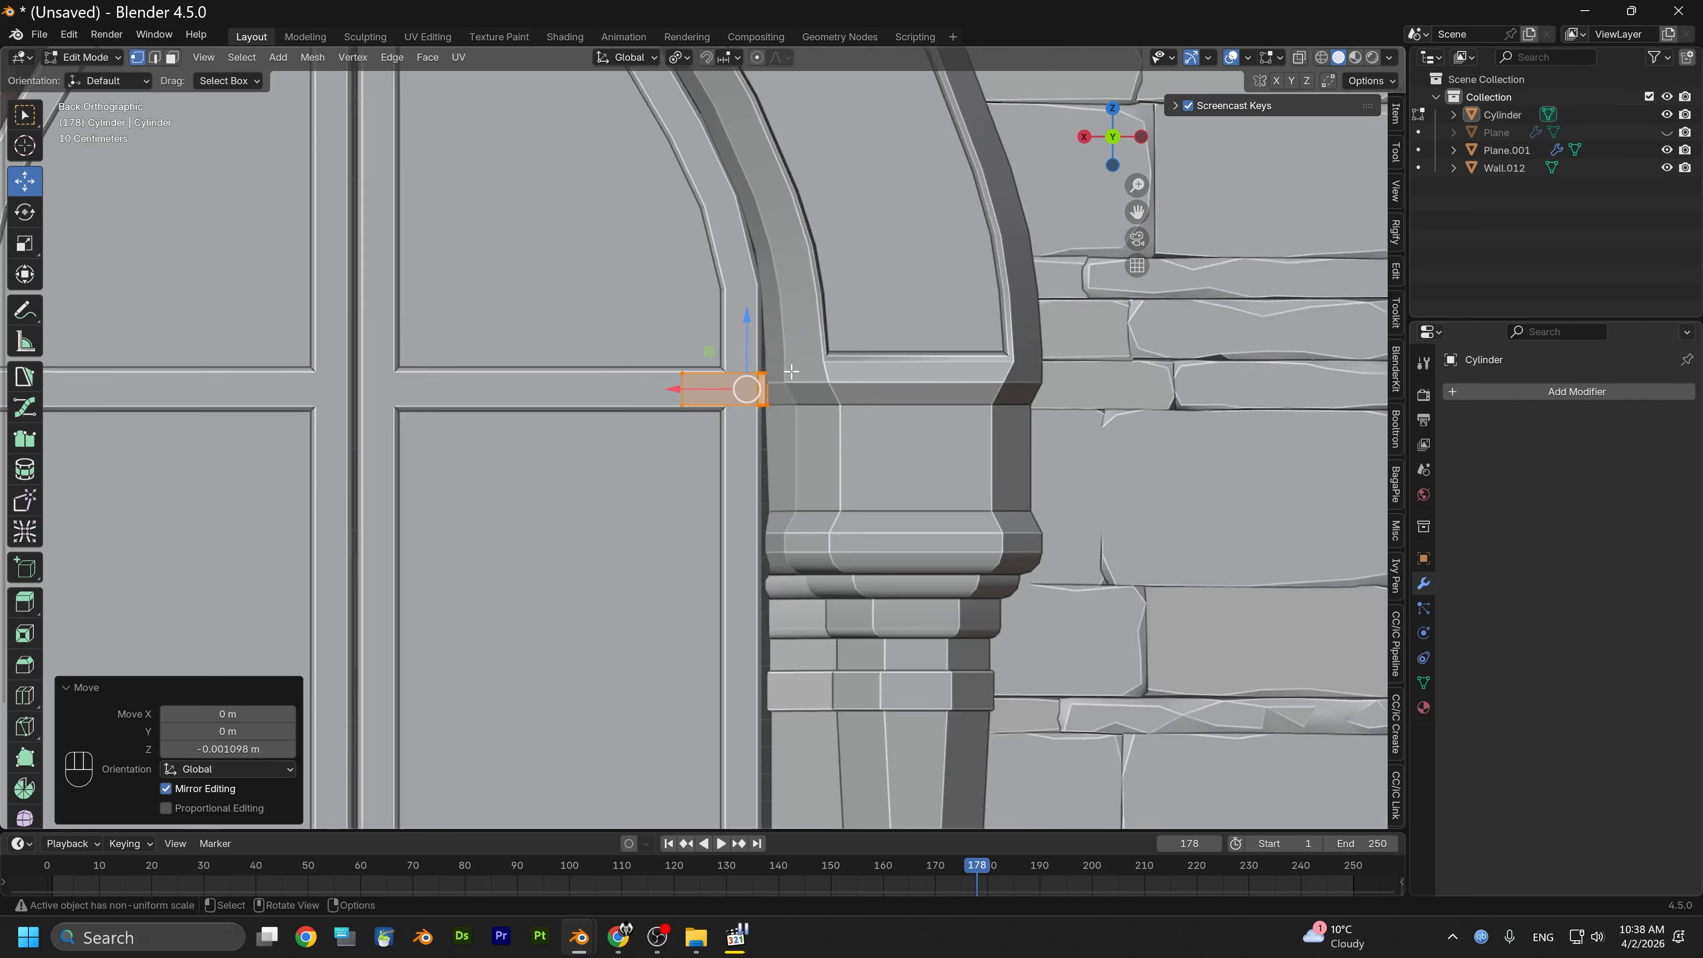
Examine the placement and proportions of the upper and lower hinges against the door rails and column
alt+scroll(887, 516, down, 1)
alt+middle_drag(866, 513, 845, 359)
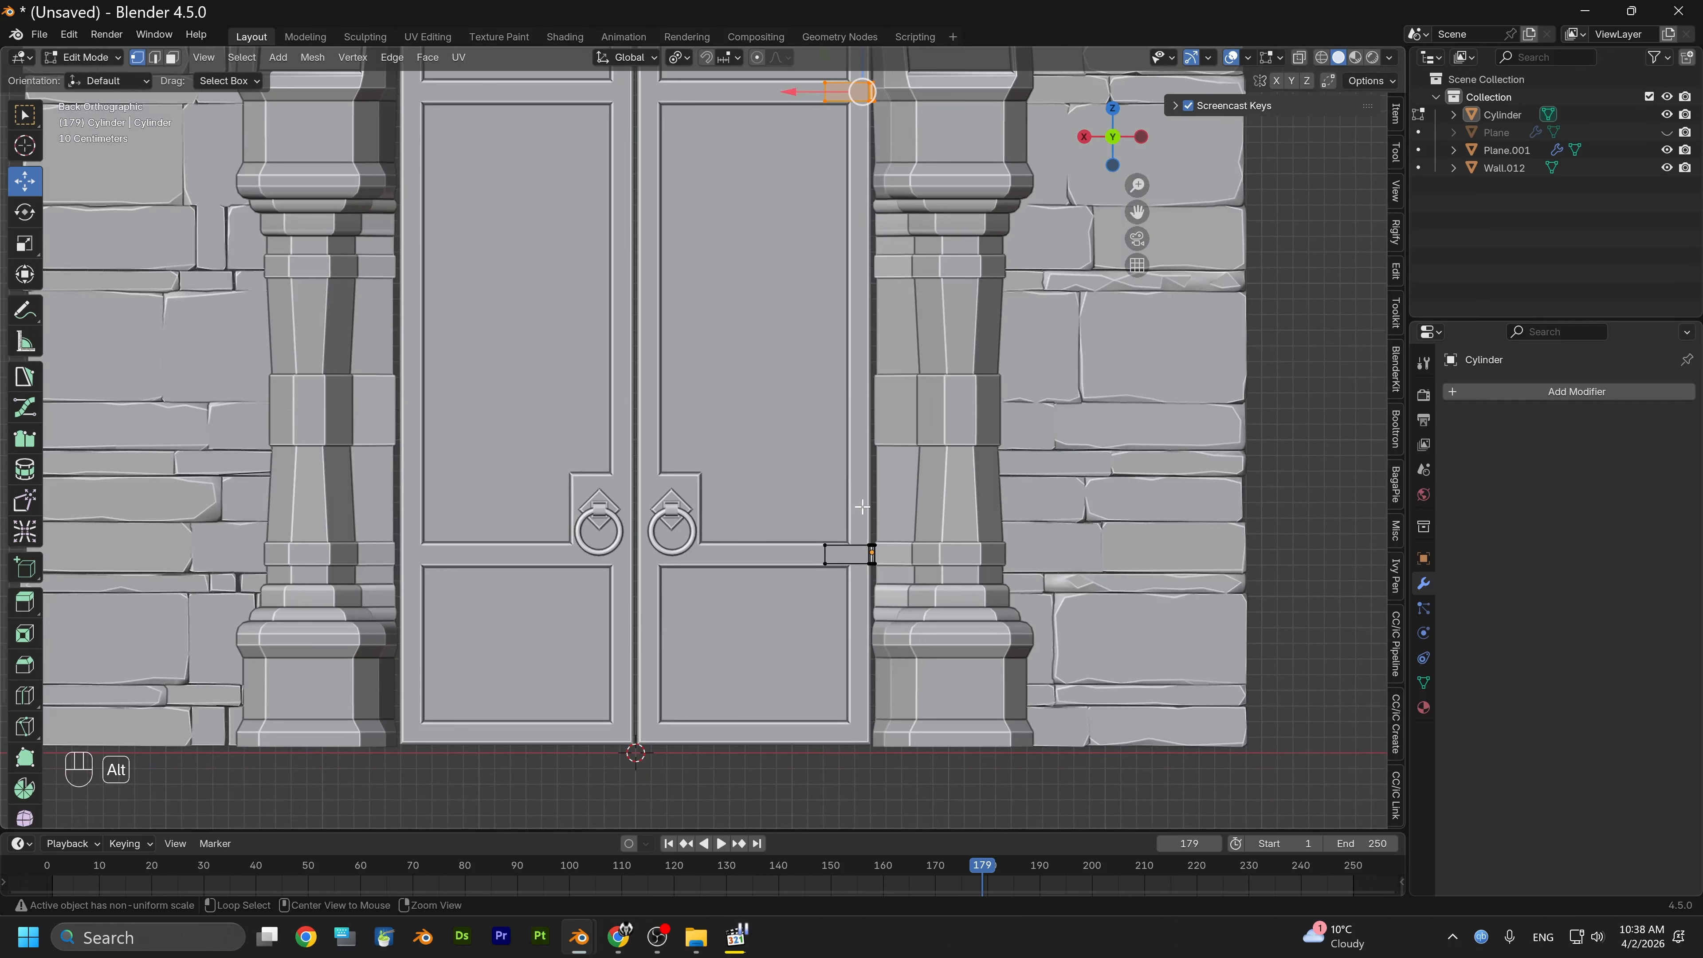
mouse_move(861, 510)
alt+mouse_down()
mouse_move(858, 548)
mouse_move(810, 541)
mouse_move(863, 527)
alt+mouse_up()
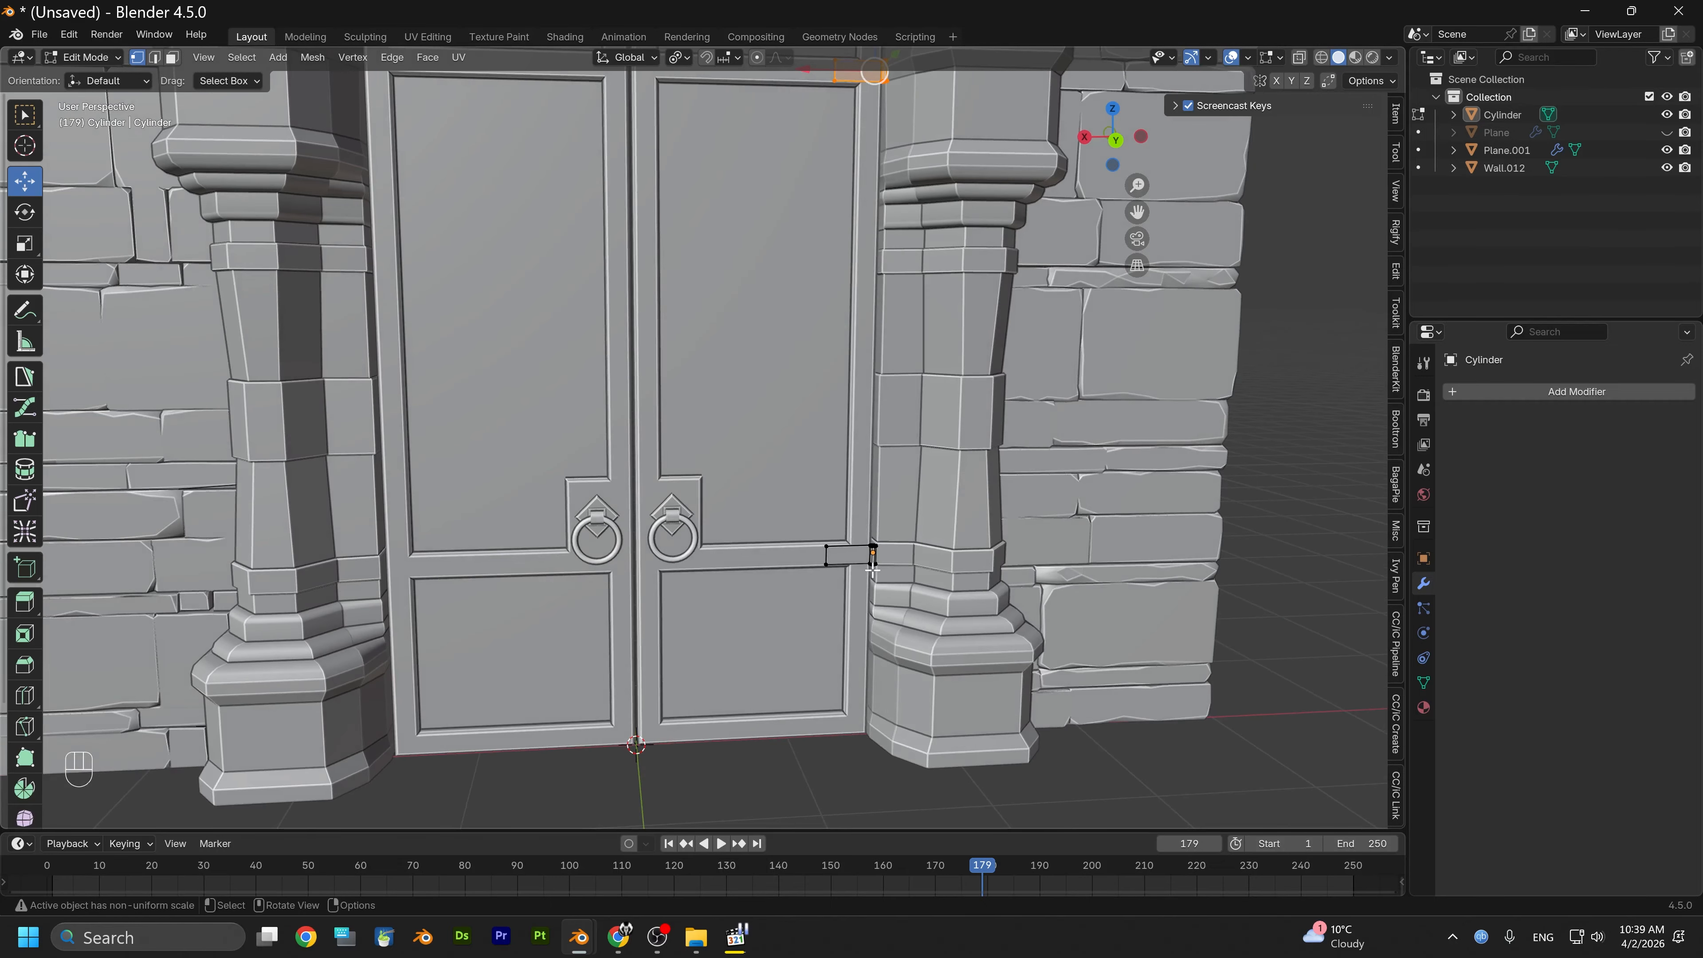
scroll(865, 533, up, 3)
alt+middle_drag(901, 373, 944, 580)
scroll(966, 479, down, 3)
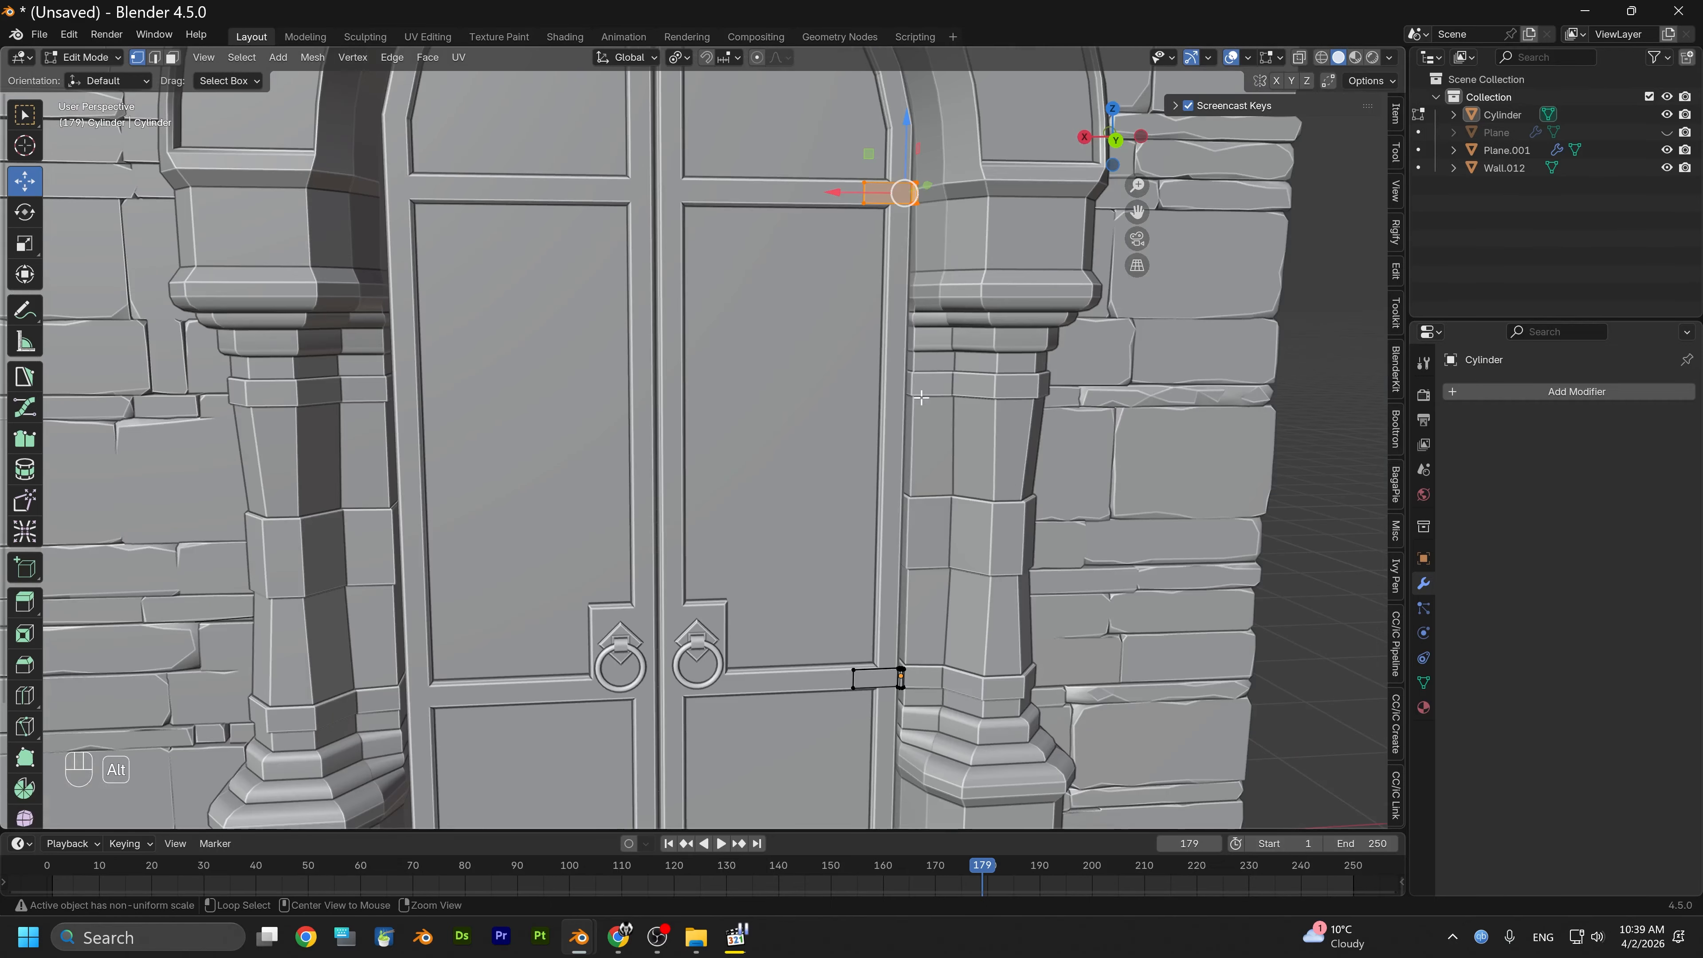
alt+middle_drag(905, 277, 894, 410)
mouse_move(871, 397)
alt+mouse_down()
mouse_move(813, 422)
mouse_move(867, 396)
alt+mouse_up()
scroll(1019, 358, up, 3)
alt+middle_drag(947, 370, 699, 456)
scroll(734, 421, up, 3)
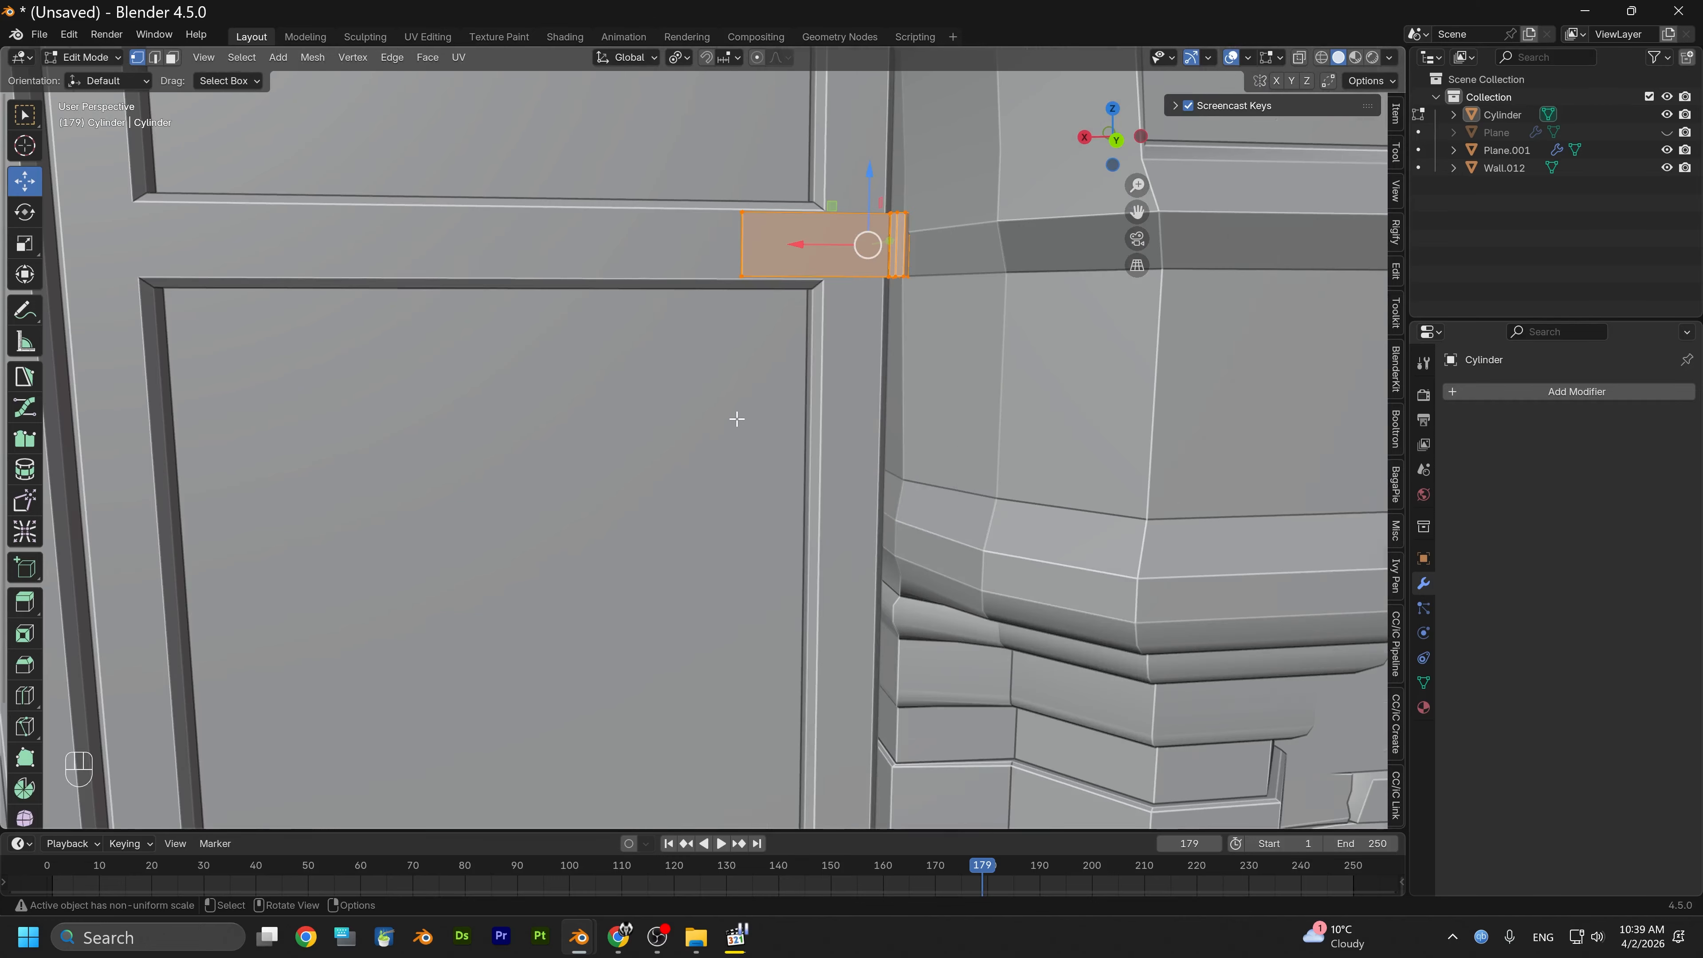
alt+drag(866, 398, 896, 329)
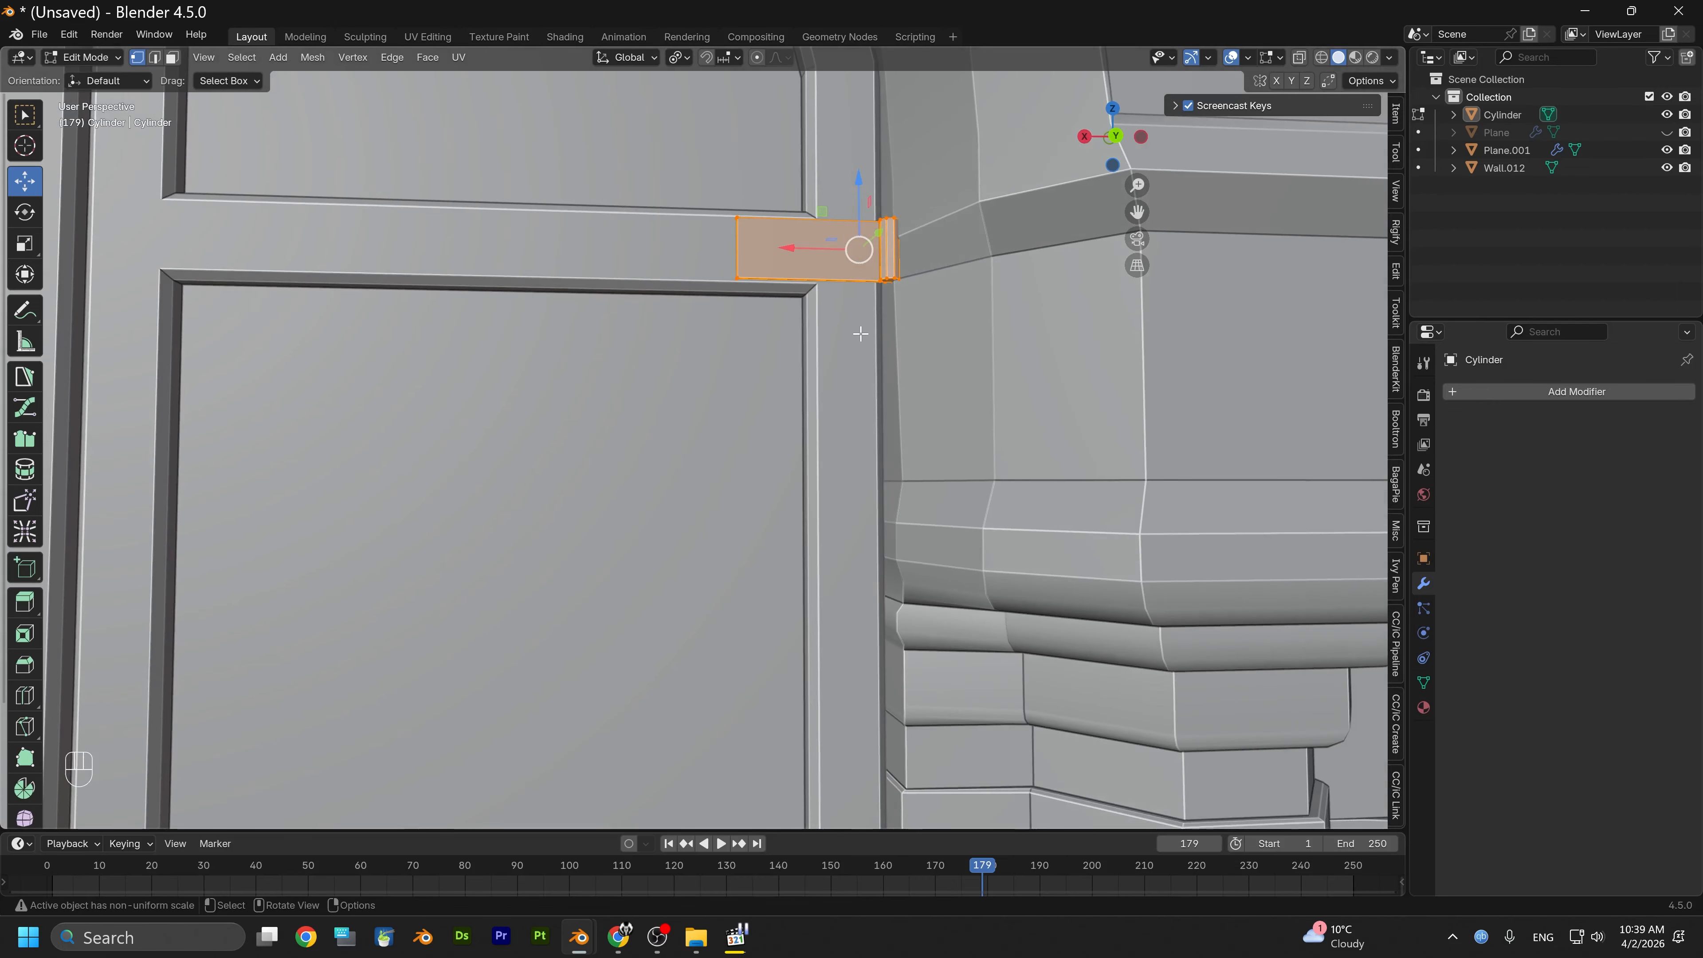
scroll(822, 306, down, 8)
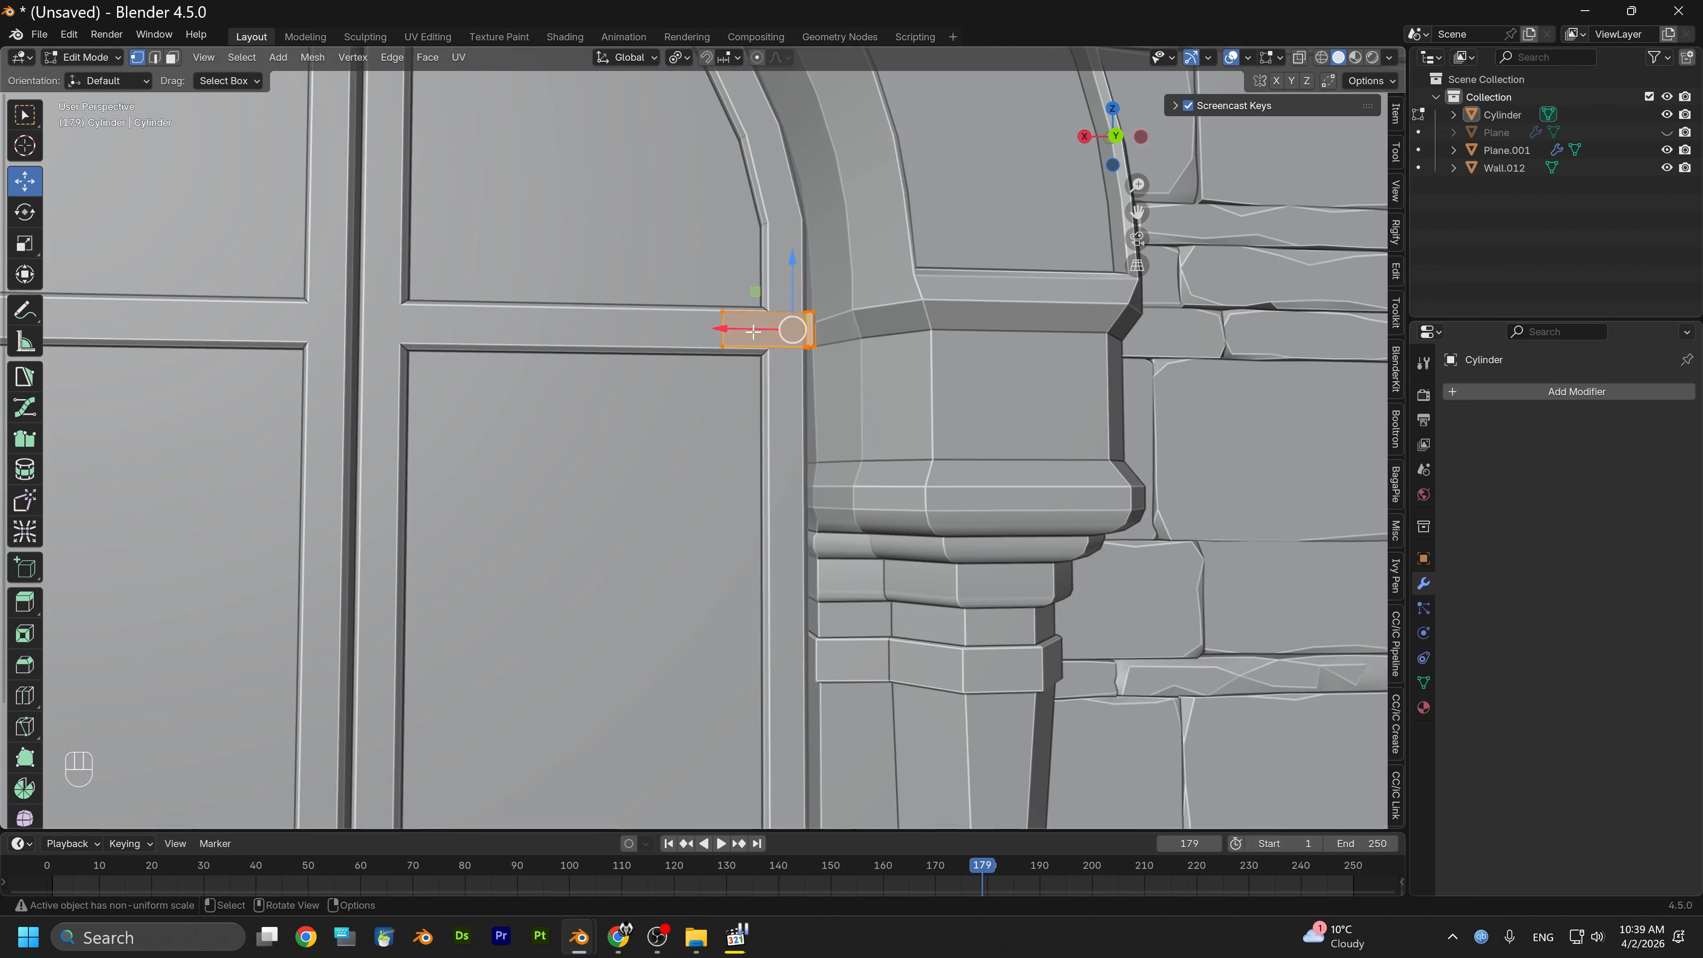
scroll(810, 419, up, 5)
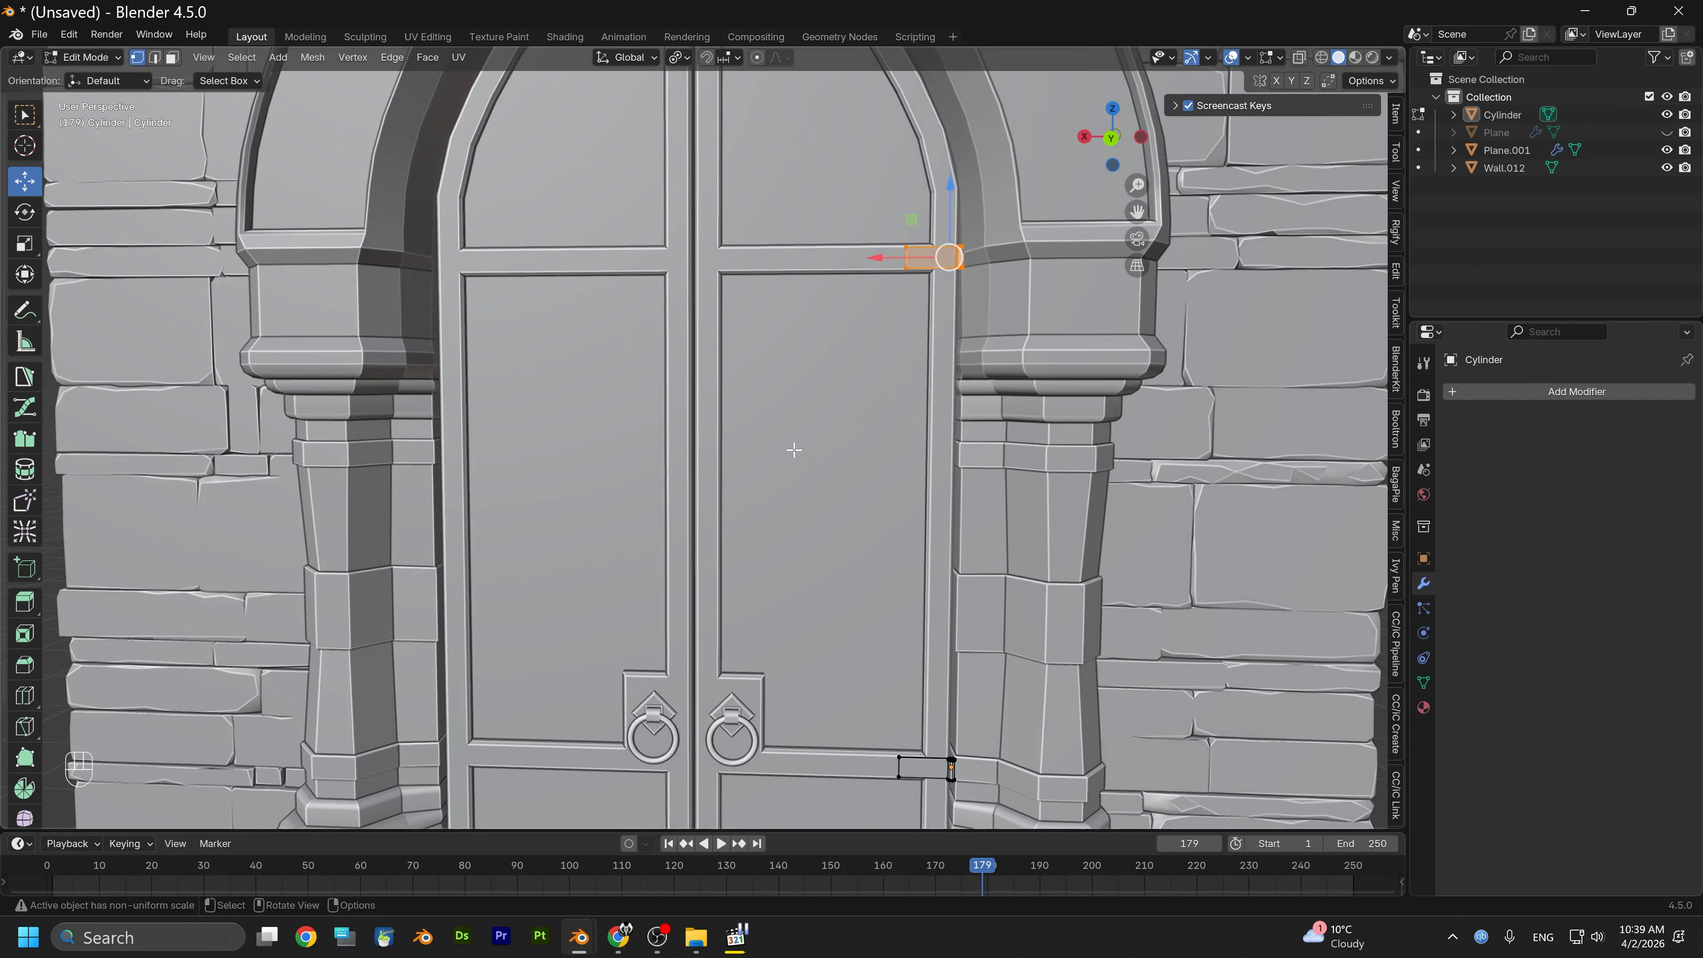
scroll(763, 487, down, 3)
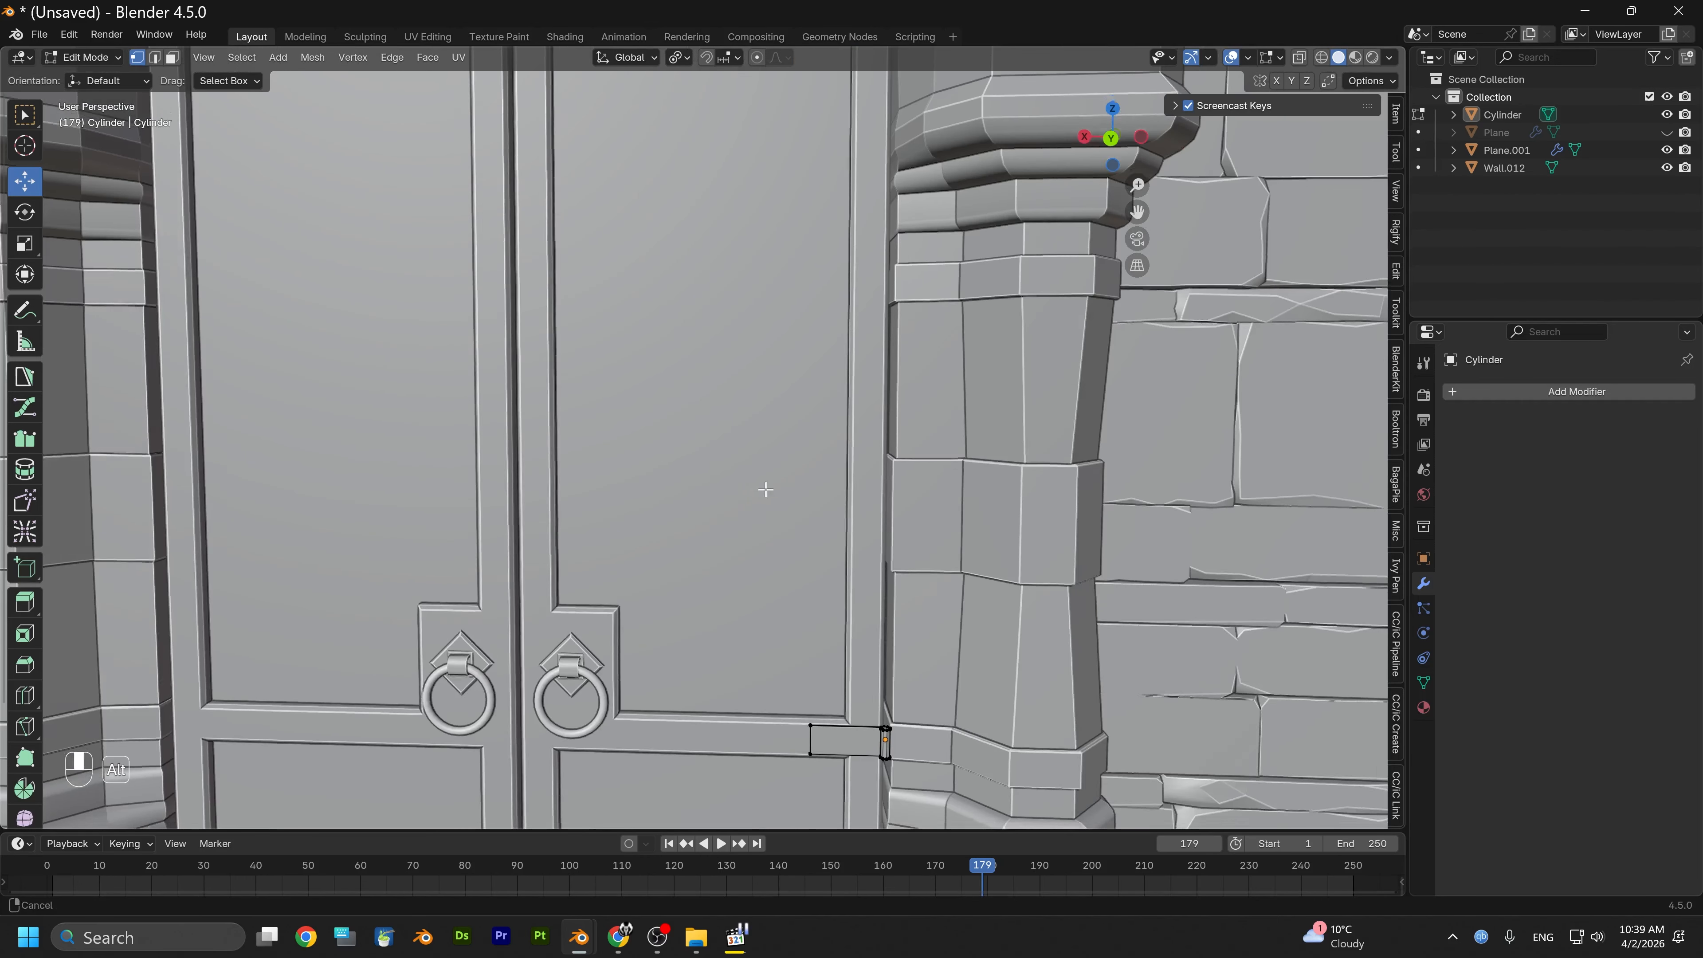
mouse_move(820, 475)
alt+mouse_down()
mouse_move(946, 524)
mouse_move(826, 477)
alt+mouse_up()
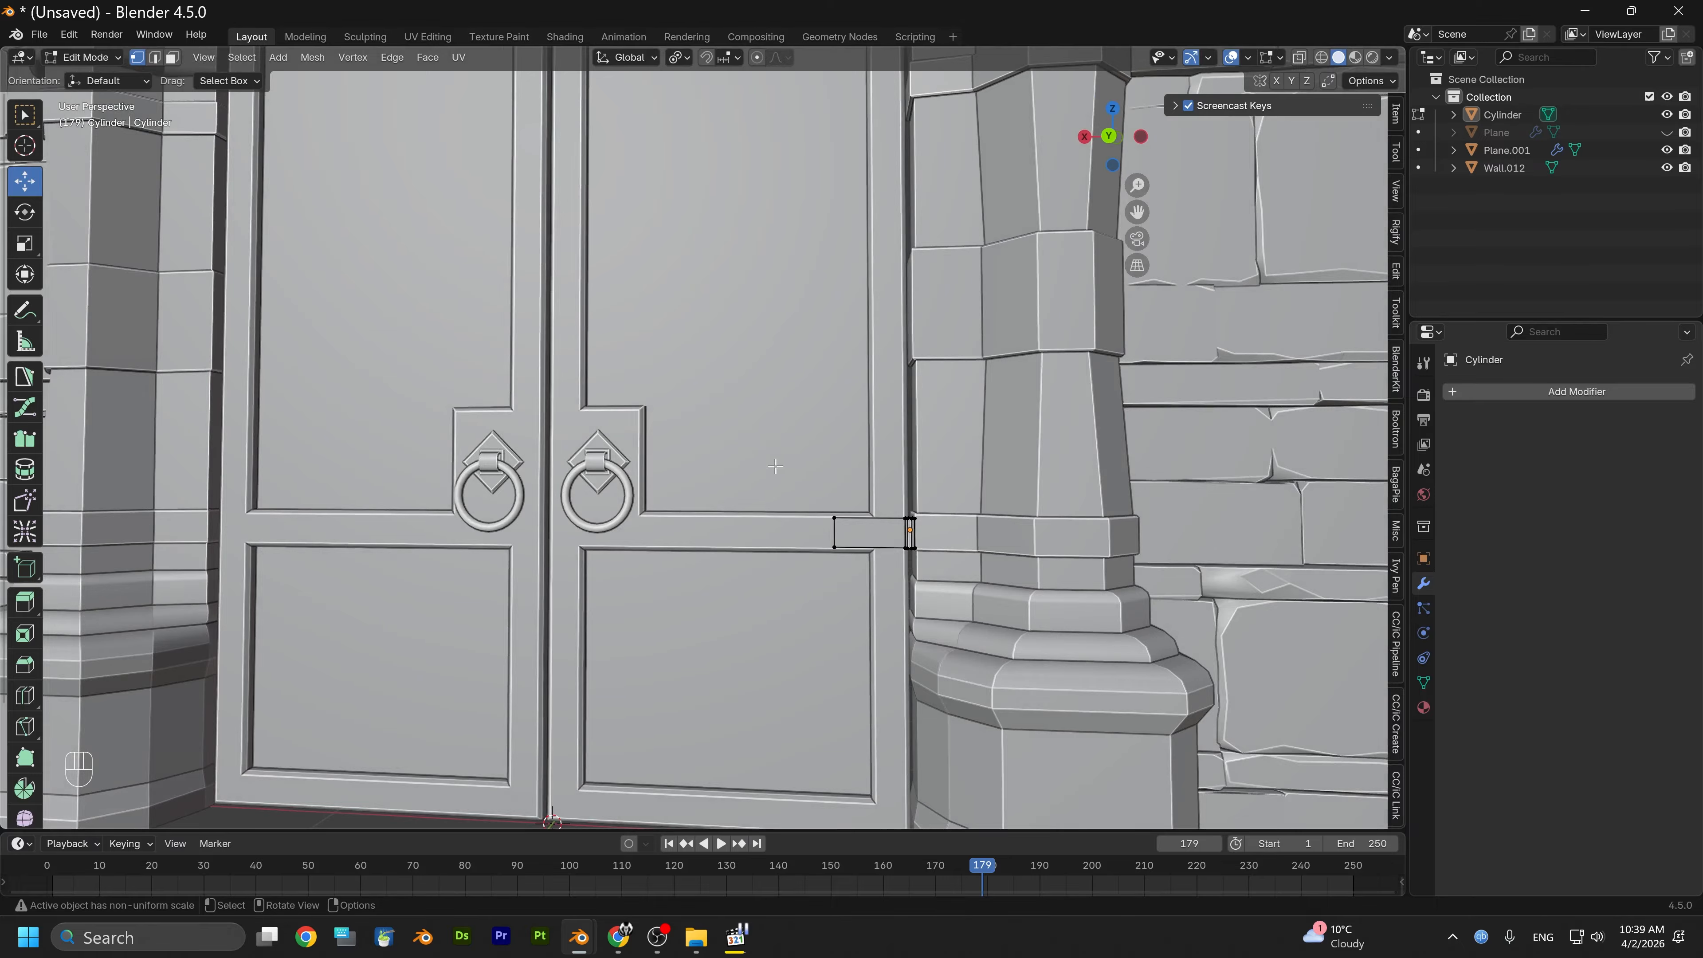
middle_drag(776, 466, 830, 502)
scroll(831, 501, up, 2)
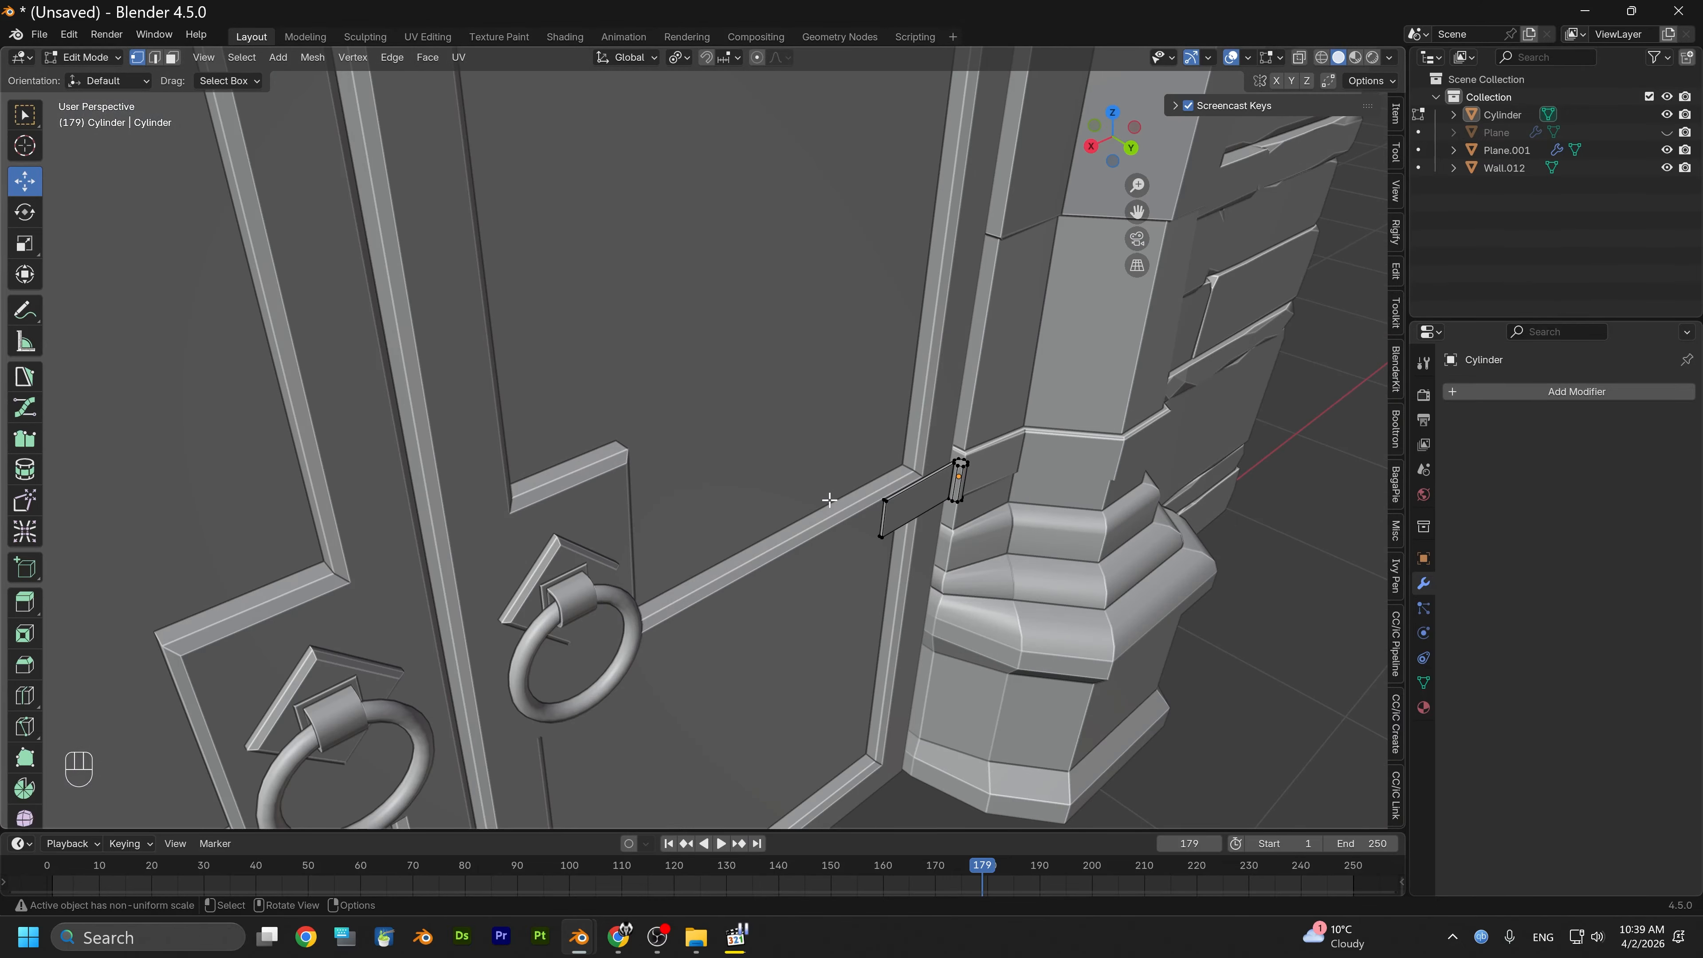
scroll(817, 453, down, 8)
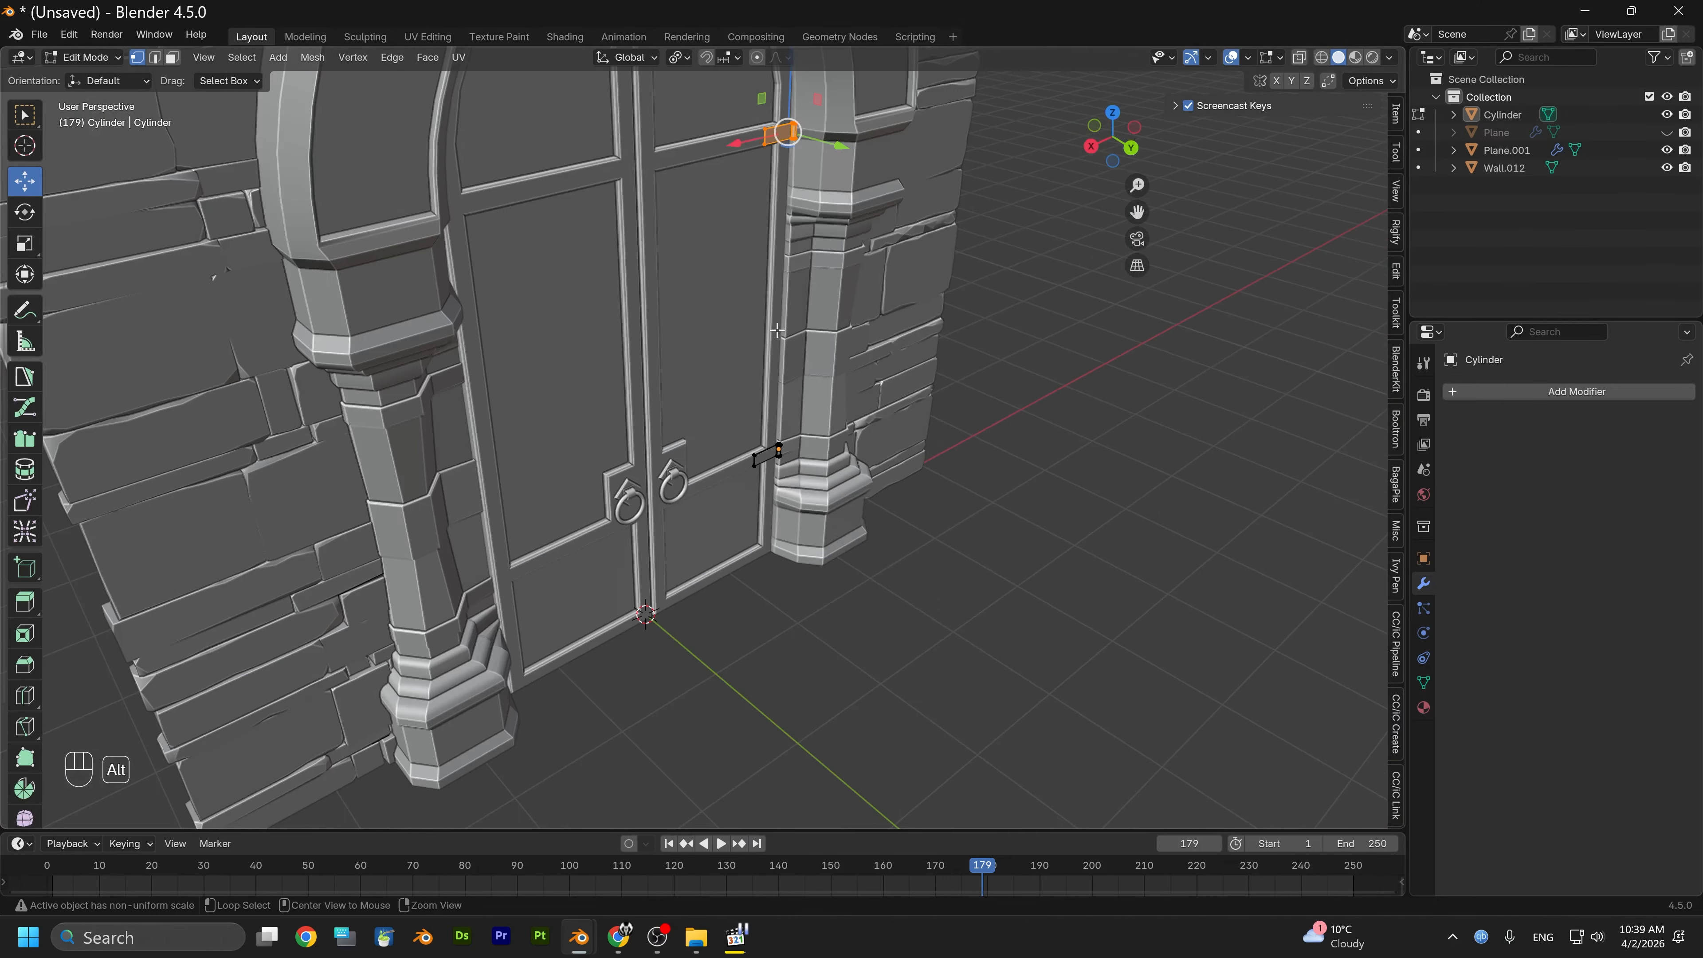
scroll(779, 420, up, 2)
alt+middle_drag(799, 396, 722, 362)
scroll(722, 362, up, 3)
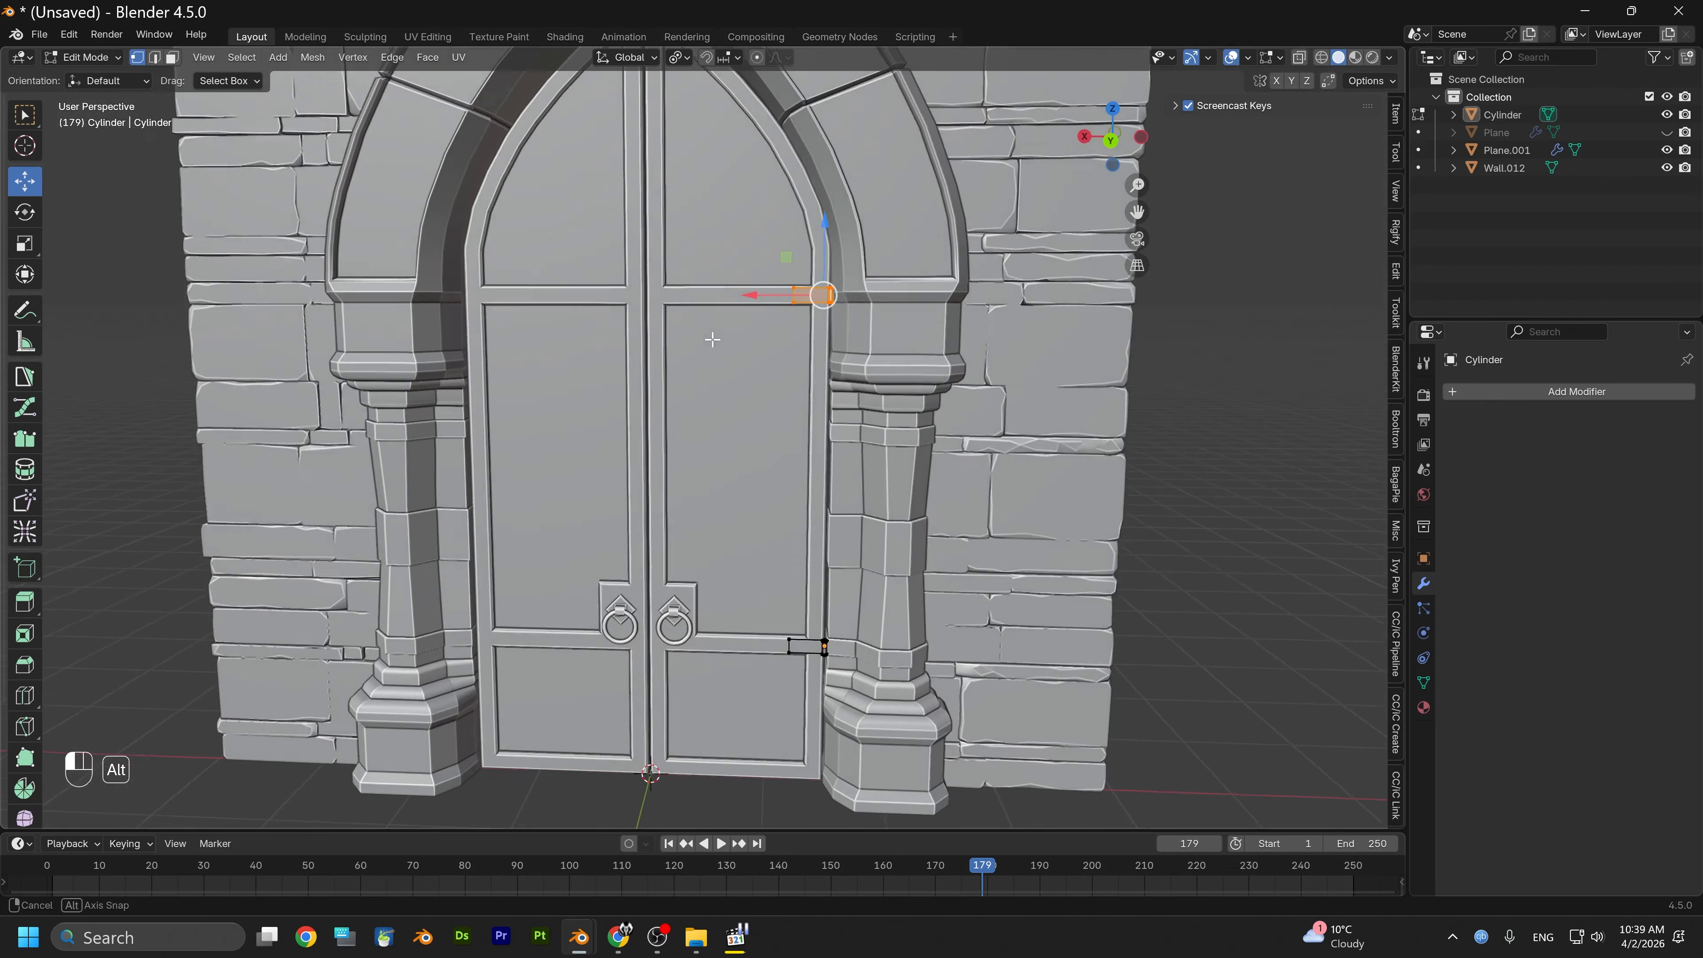
Lengthen both hinge plates by moving their see-through-selected free ends about 0.20774 m along X across the door leaf, then restore solid display
scroll(733, 331, up, 4)
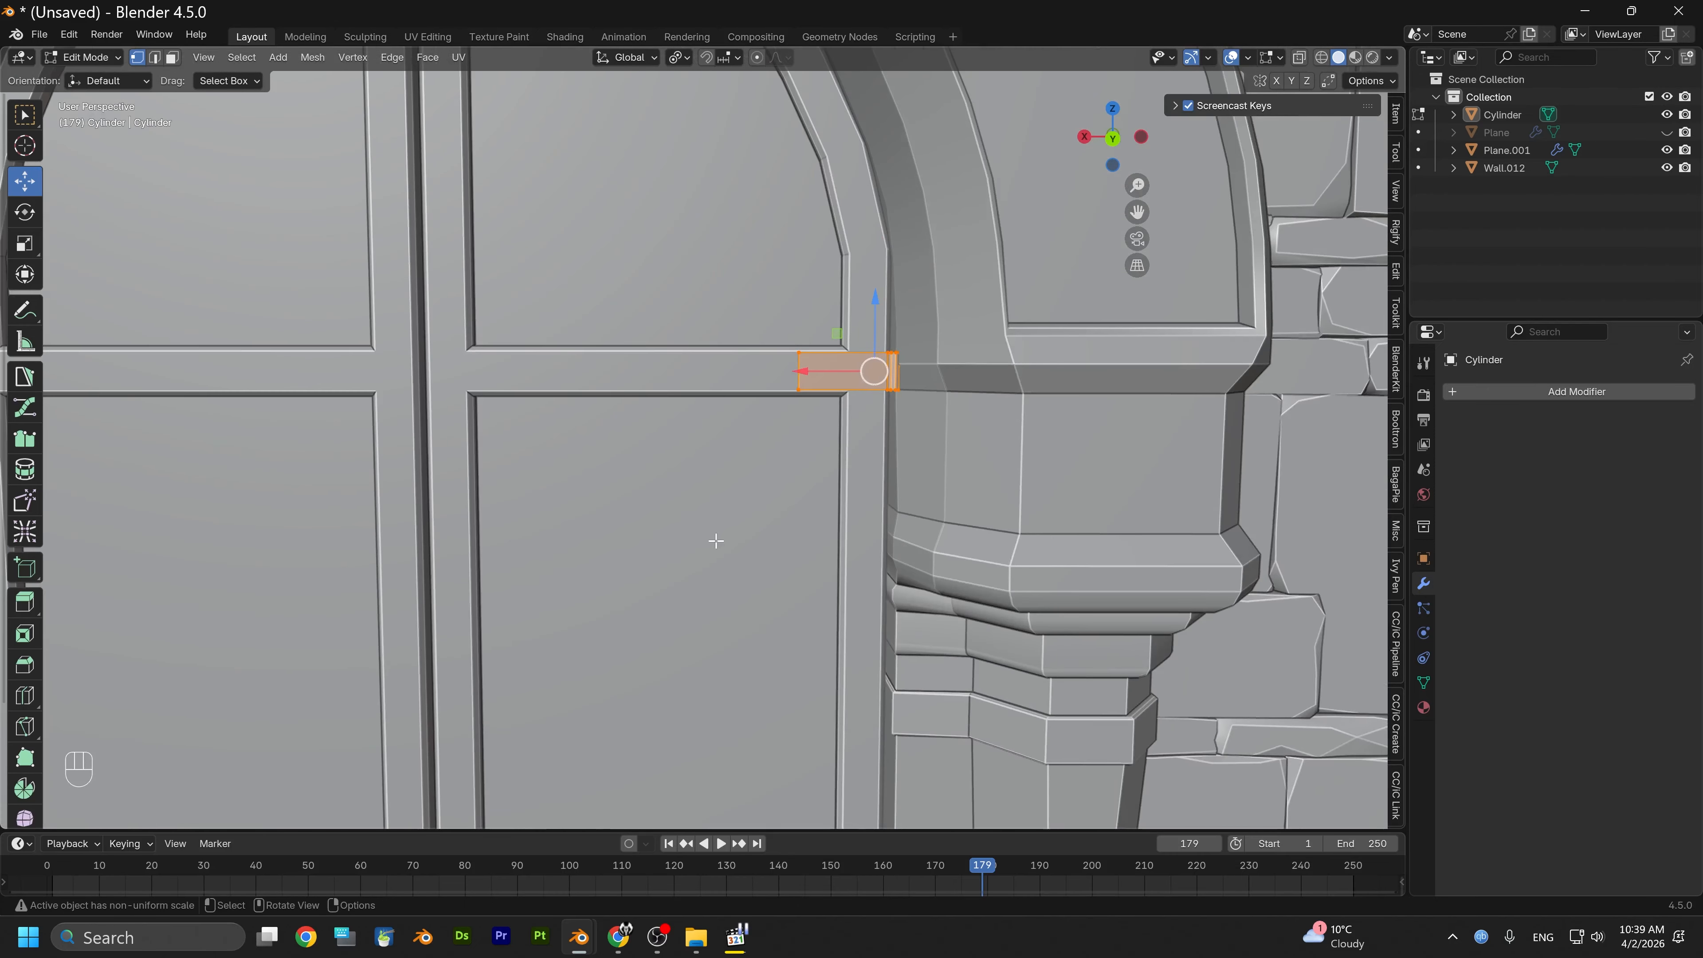
click(798, 374)
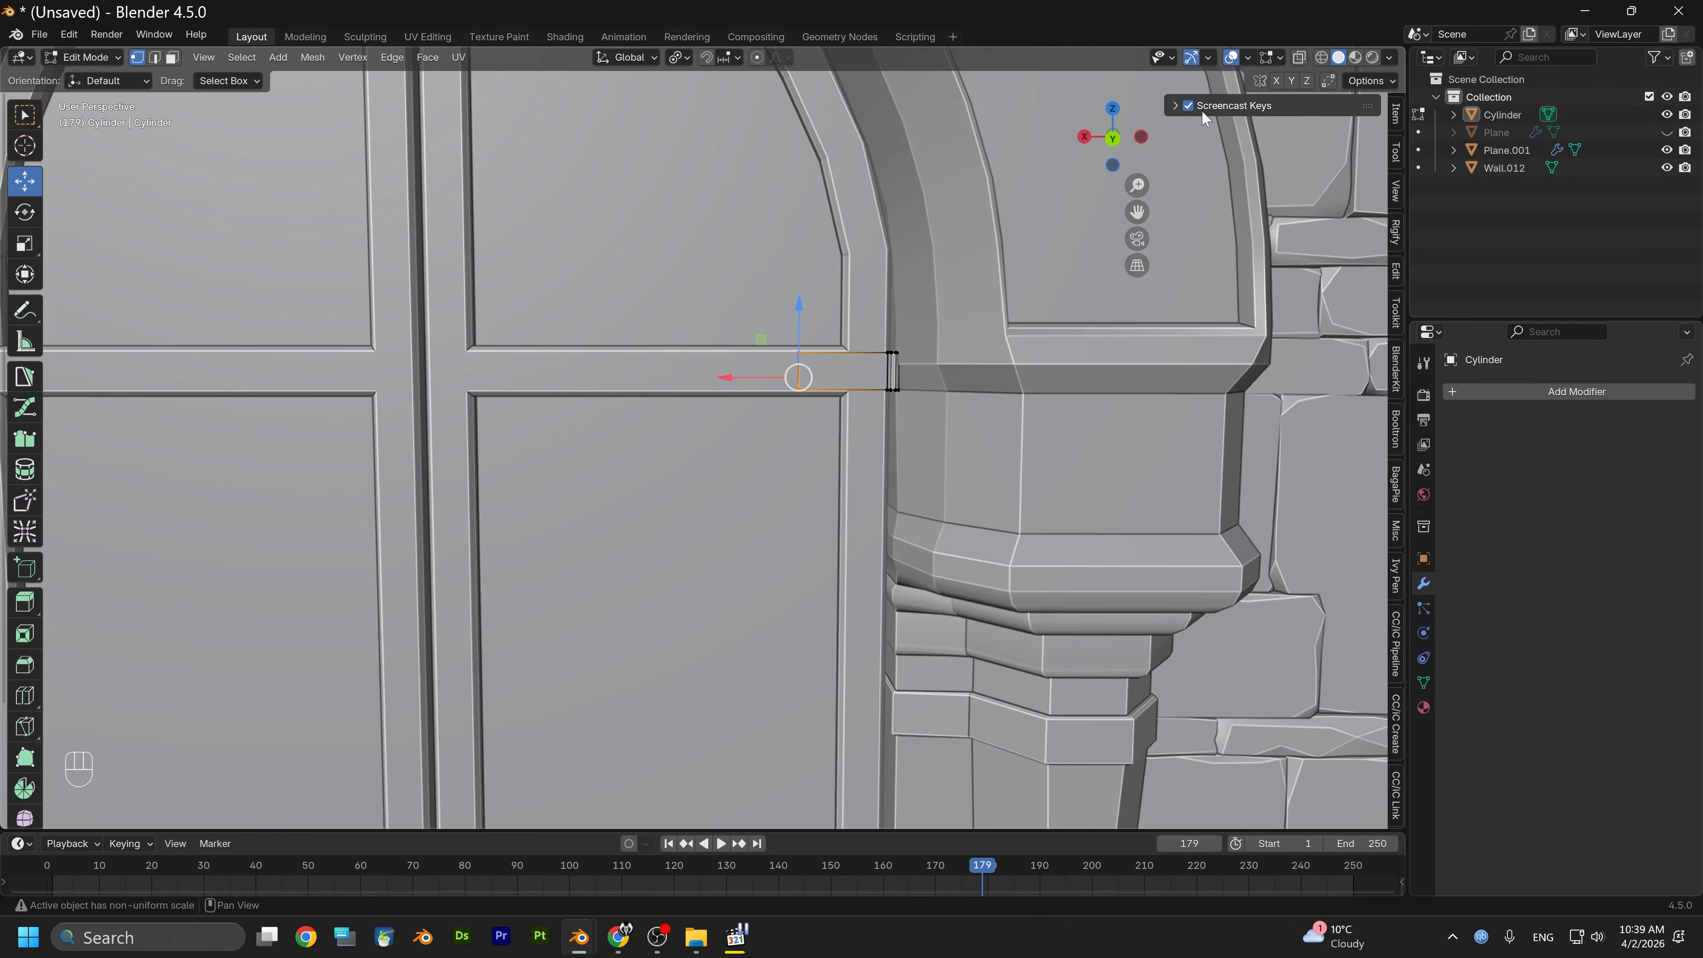
click(1299, 58)
shift+middle_drag(816, 619, 793, 281)
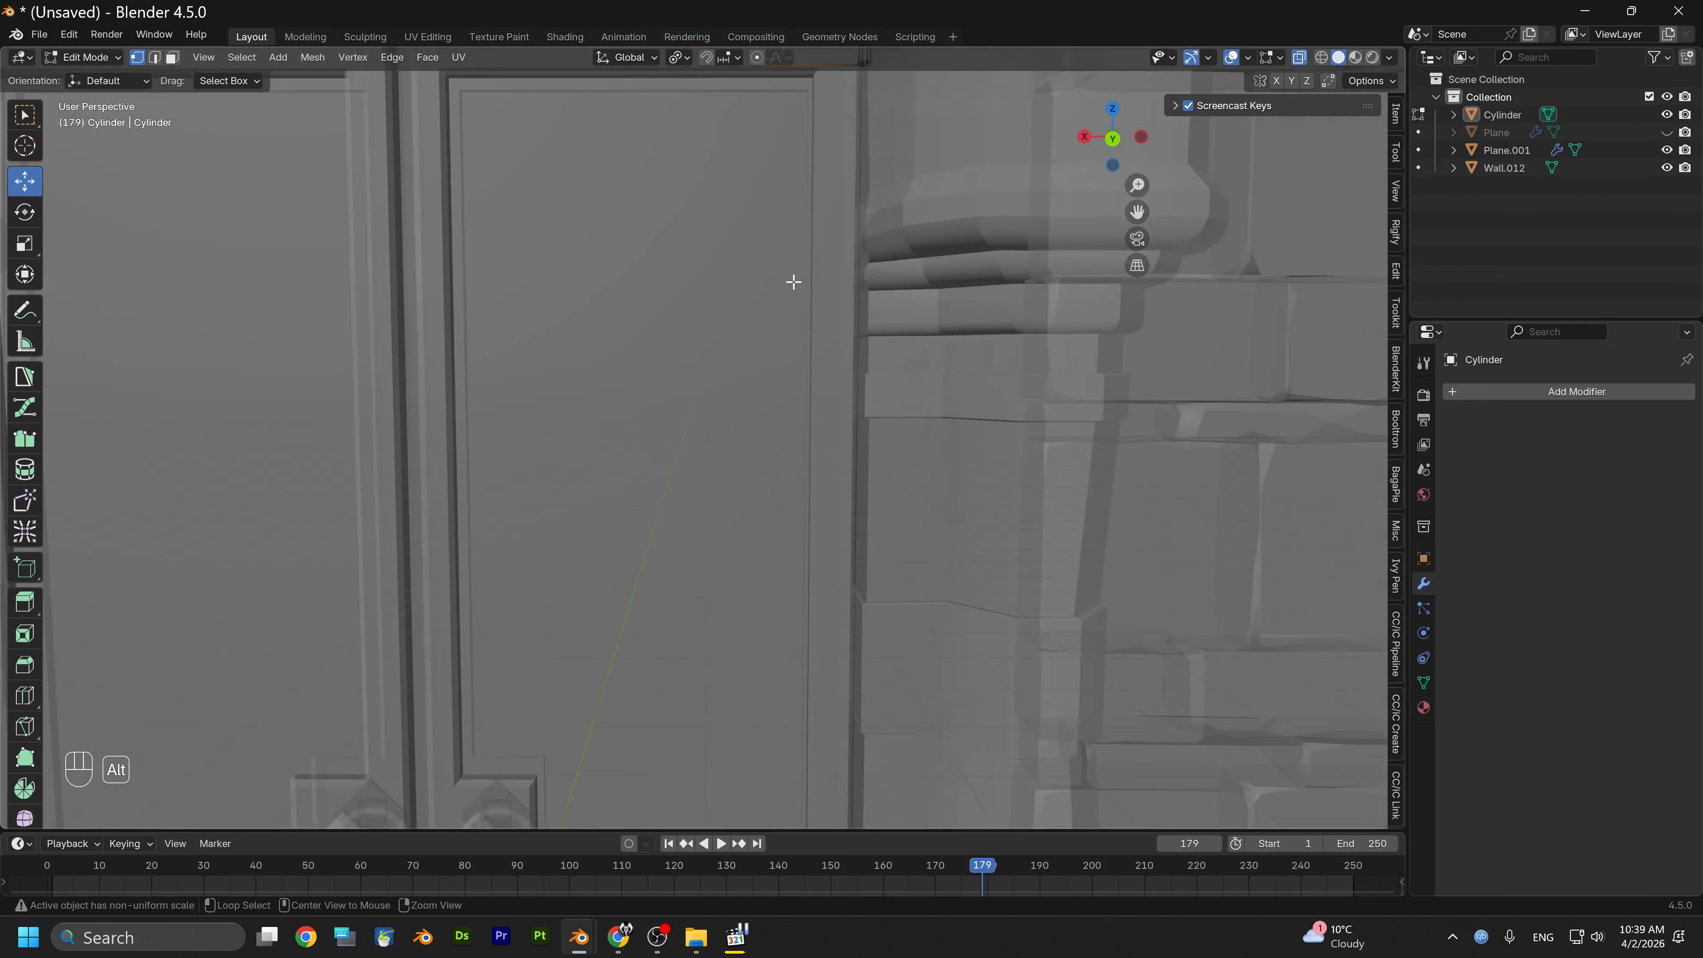
scroll(800, 538, down, 5)
shift+drag(689, 580, 771, 726)
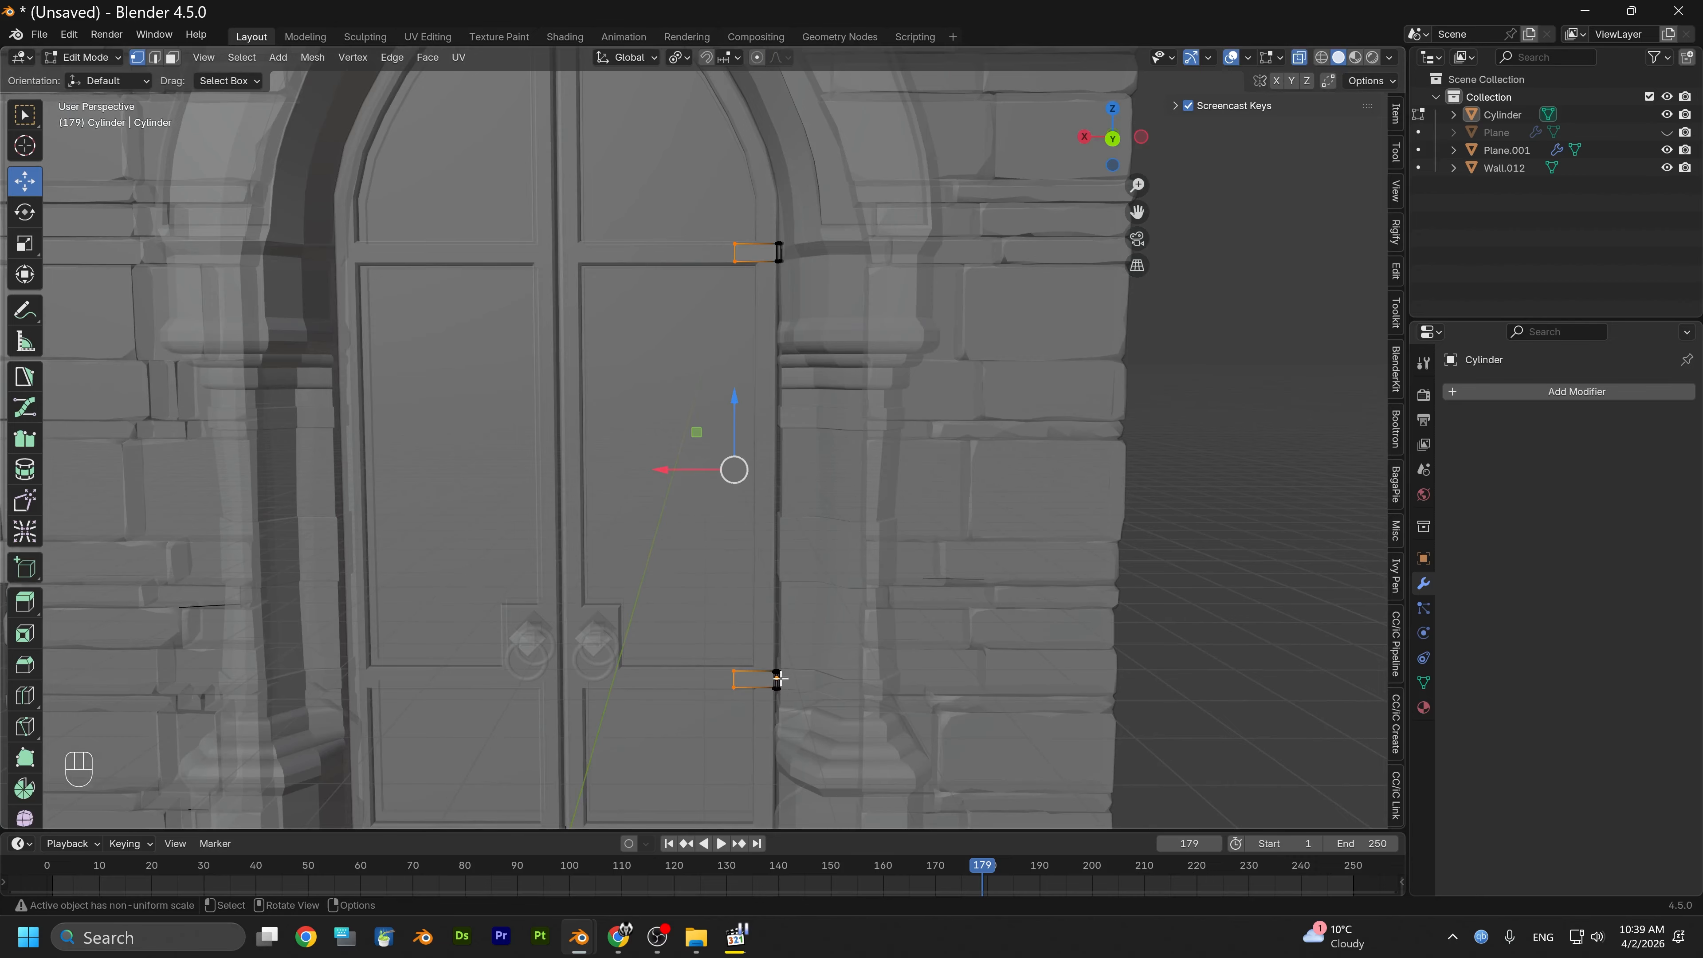
drag(688, 486, 644, 474)
scroll(670, 413, up, 7)
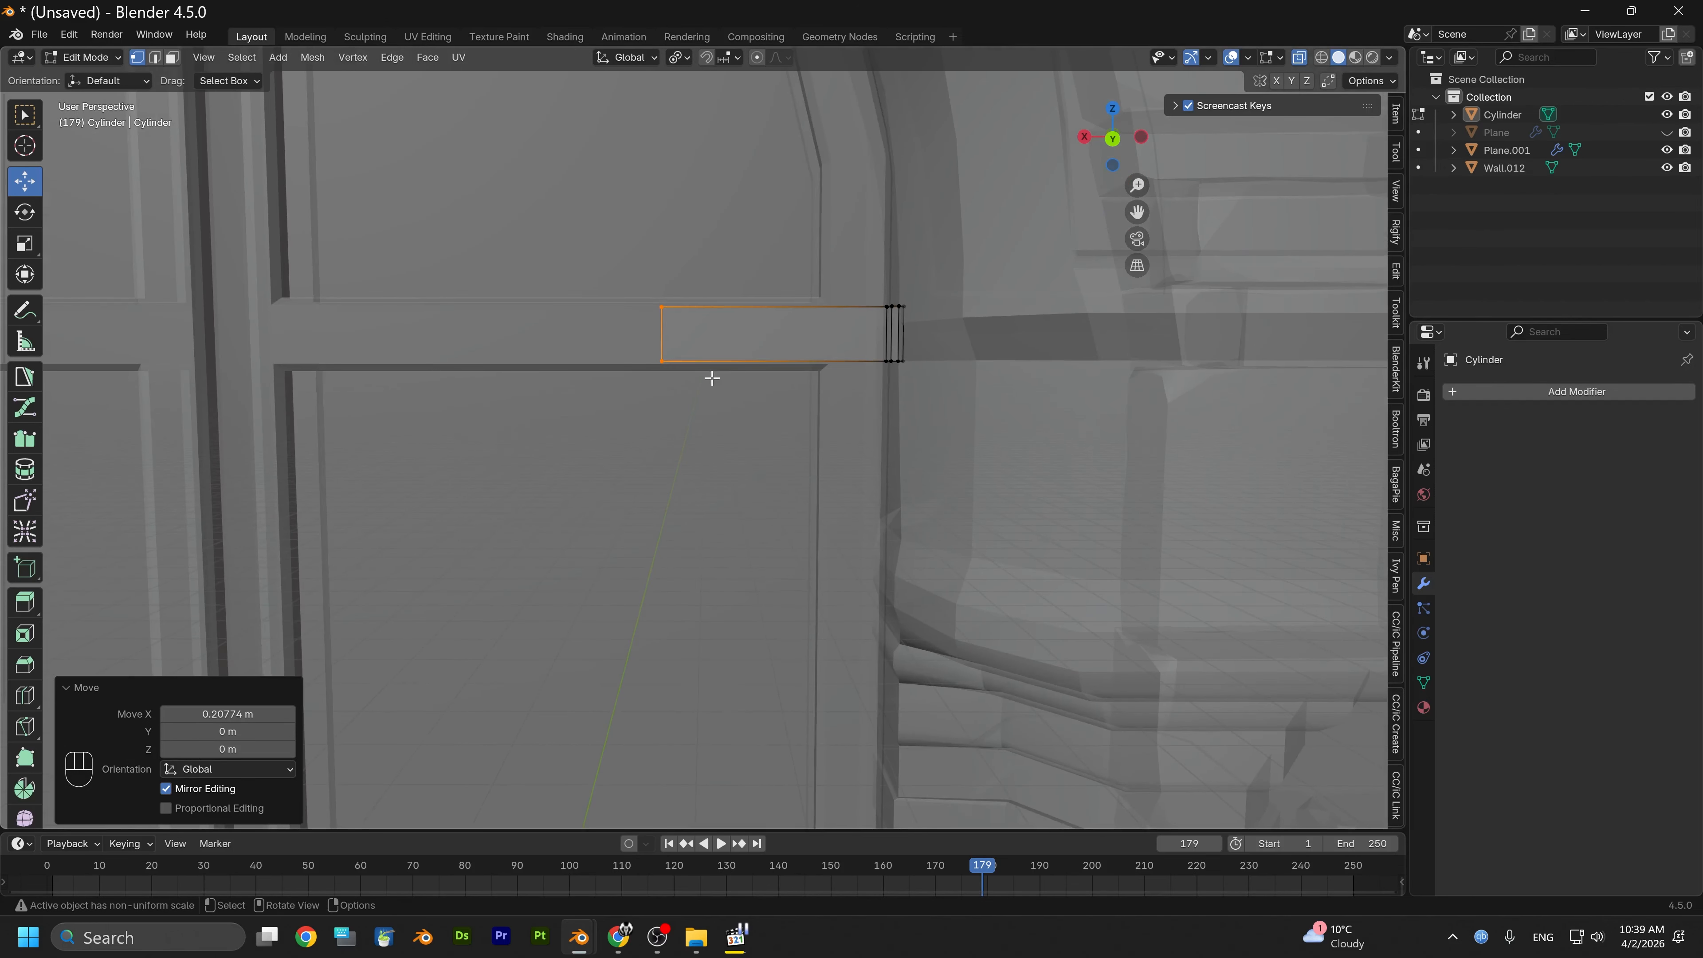
click(1112, 138)
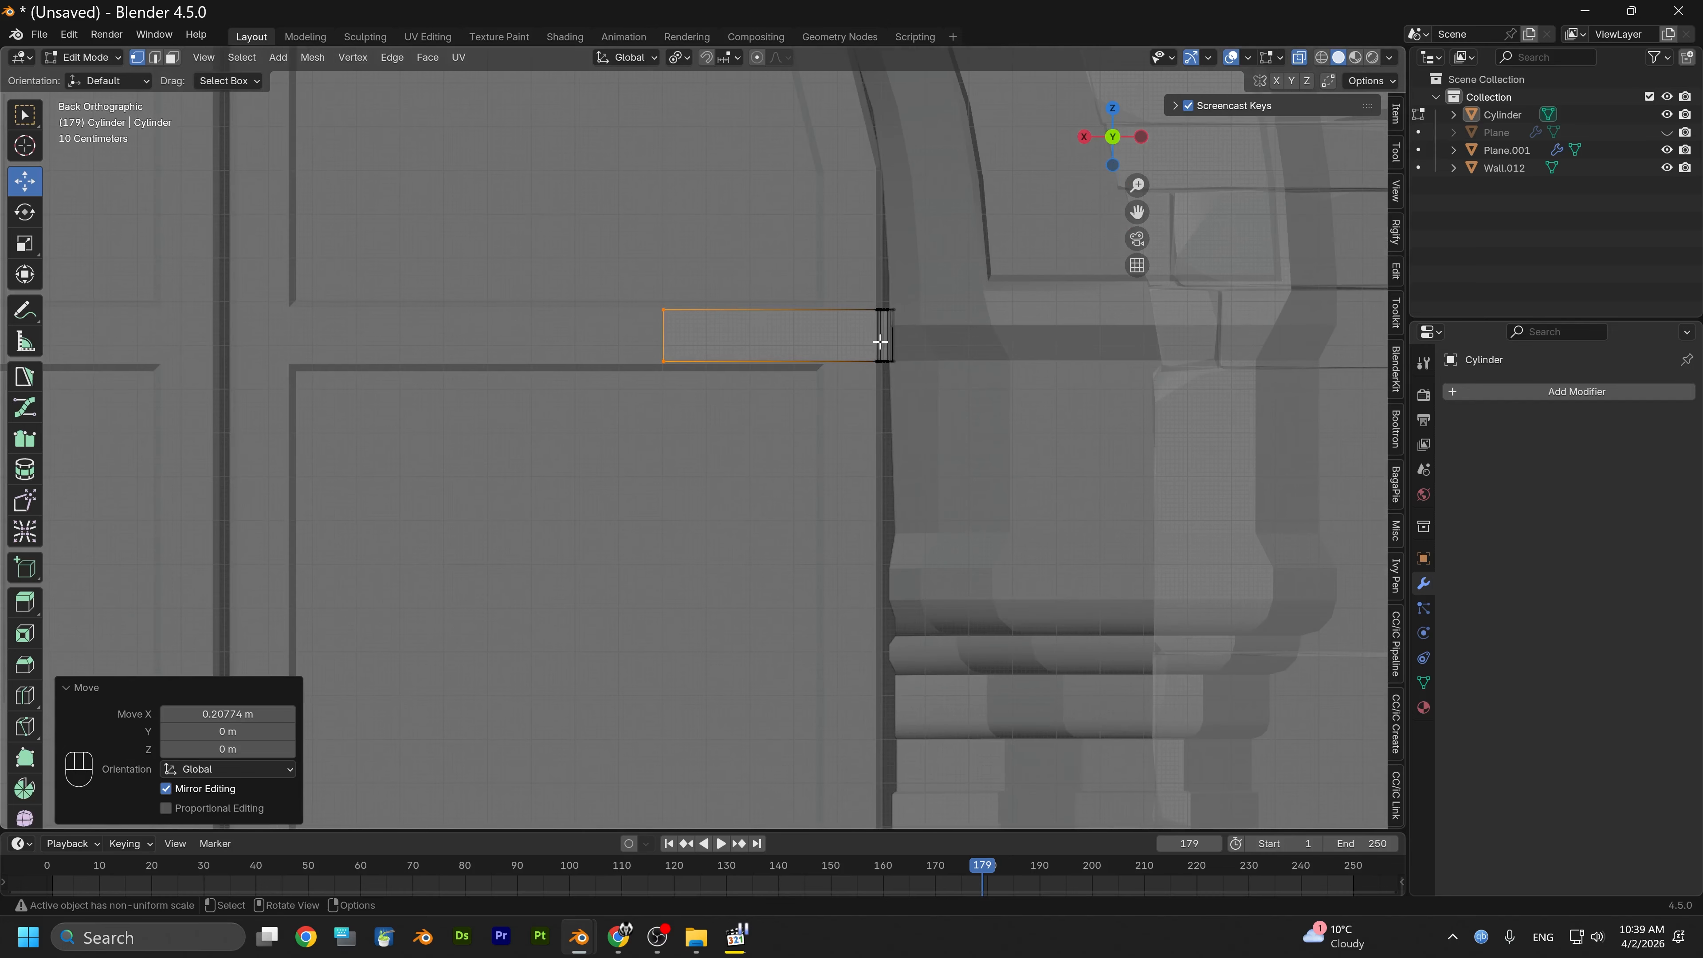
scroll(745, 358, down, 3)
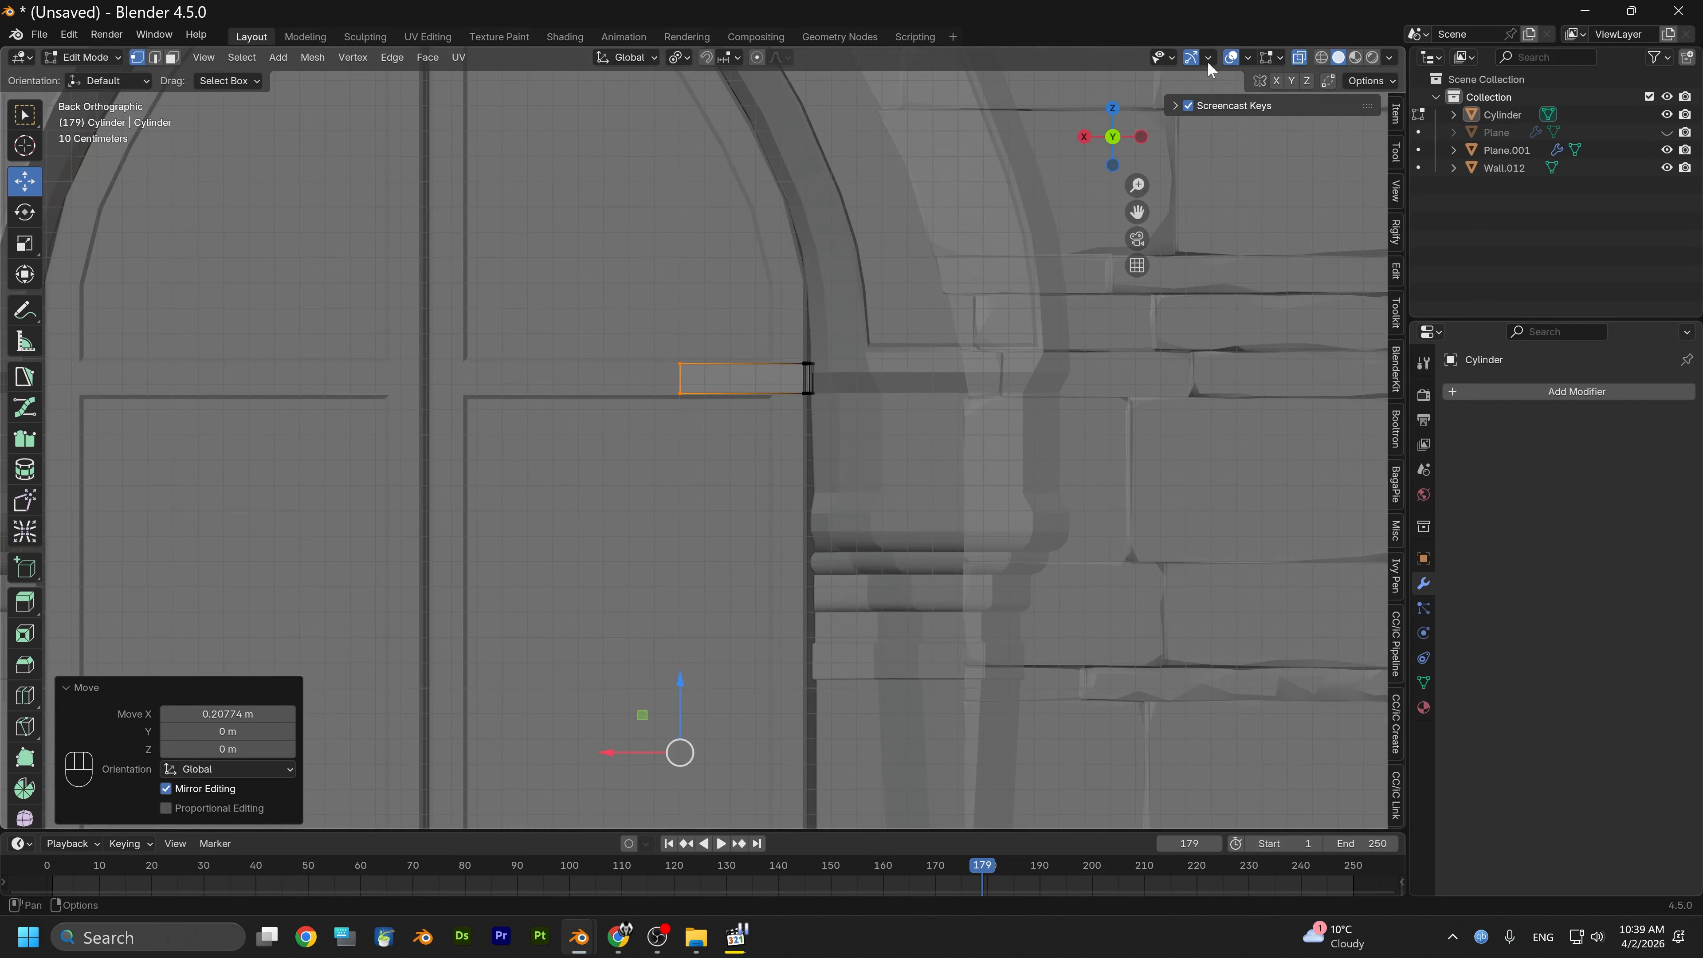
click(1298, 57)
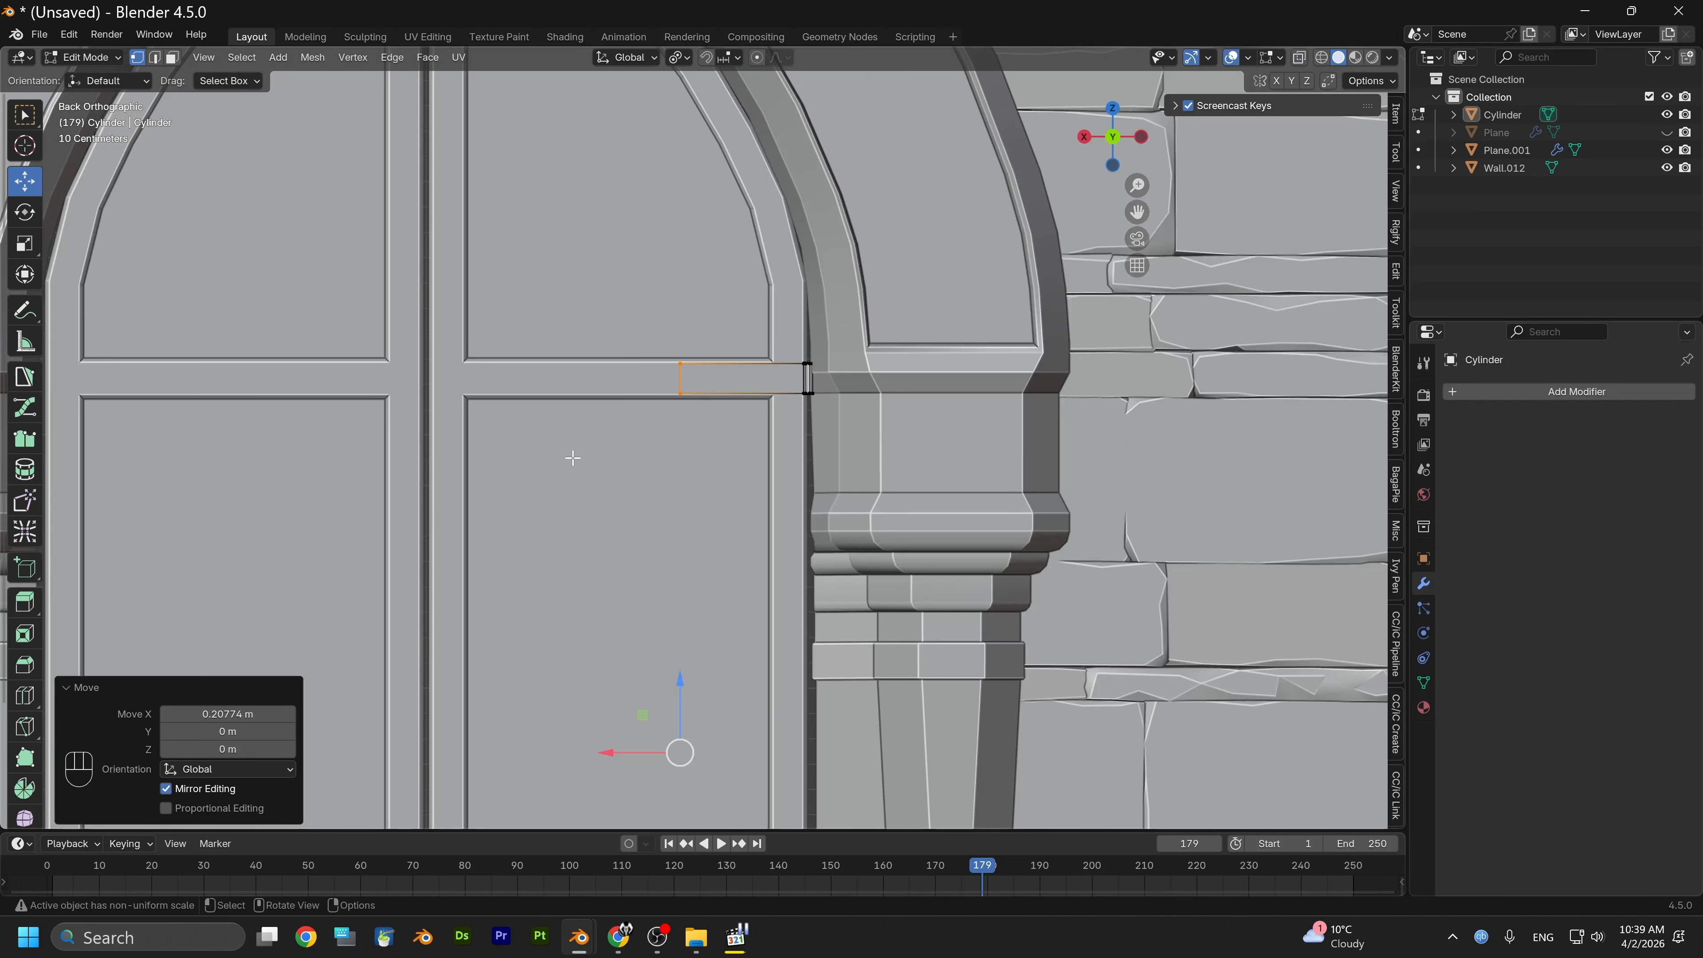
Return to Object Mode and join the hinges into the mirrored door object
scroll(570, 460, down, 3)
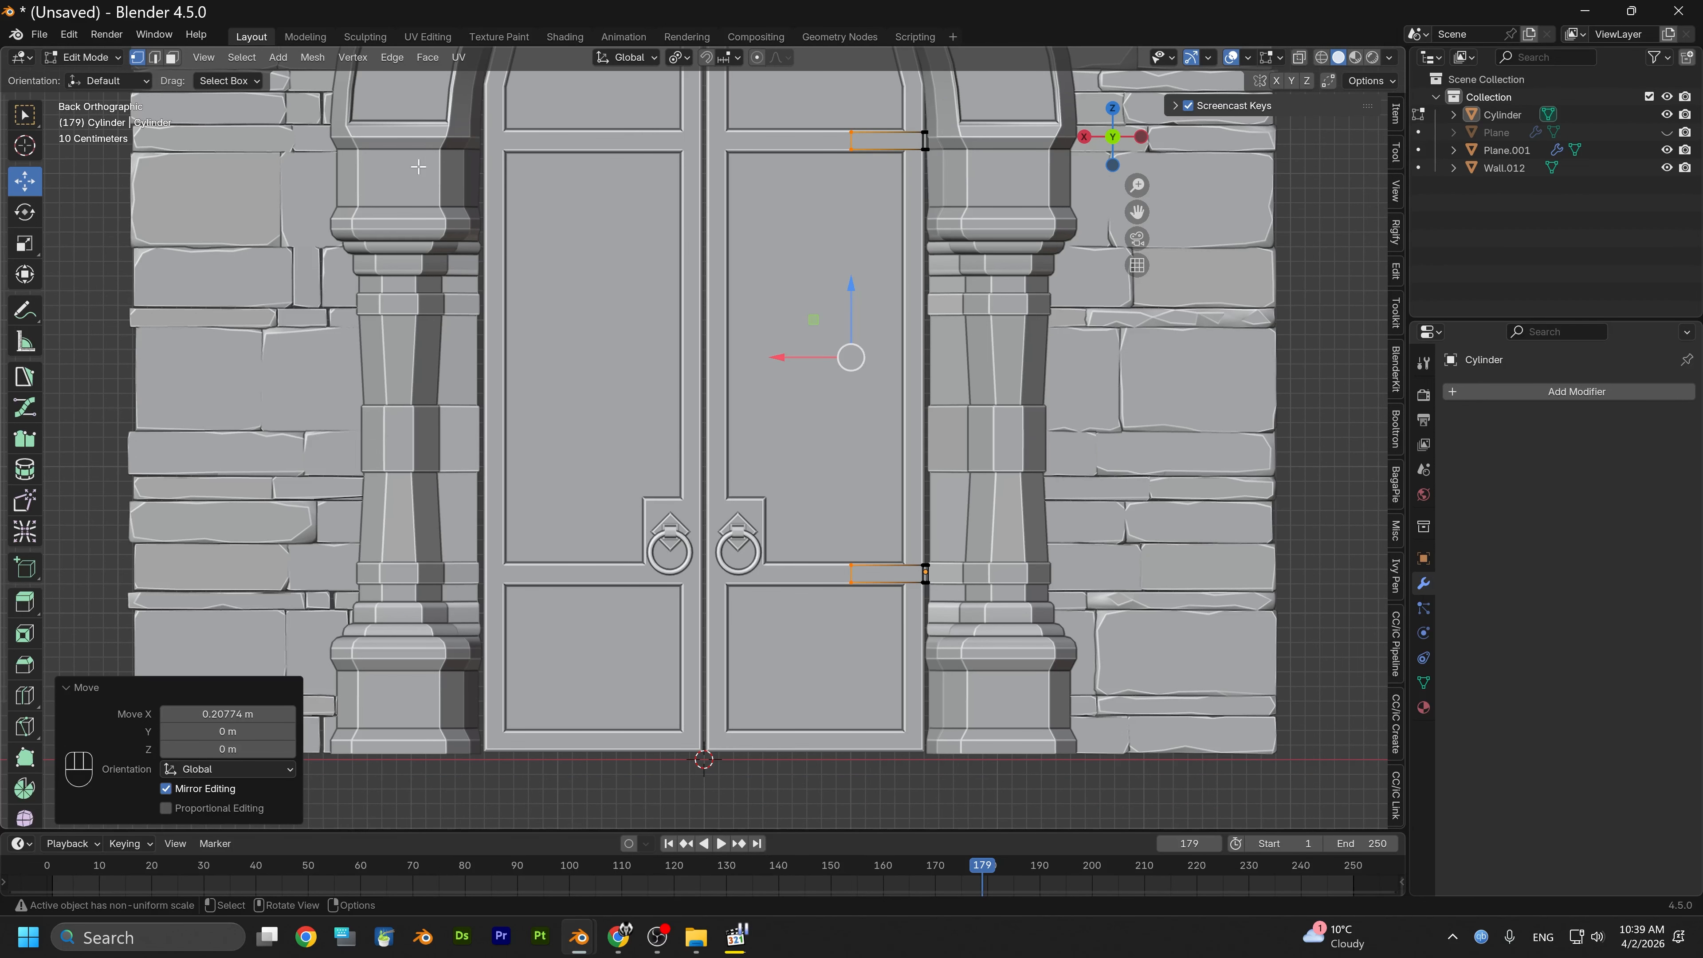
click(100, 58)
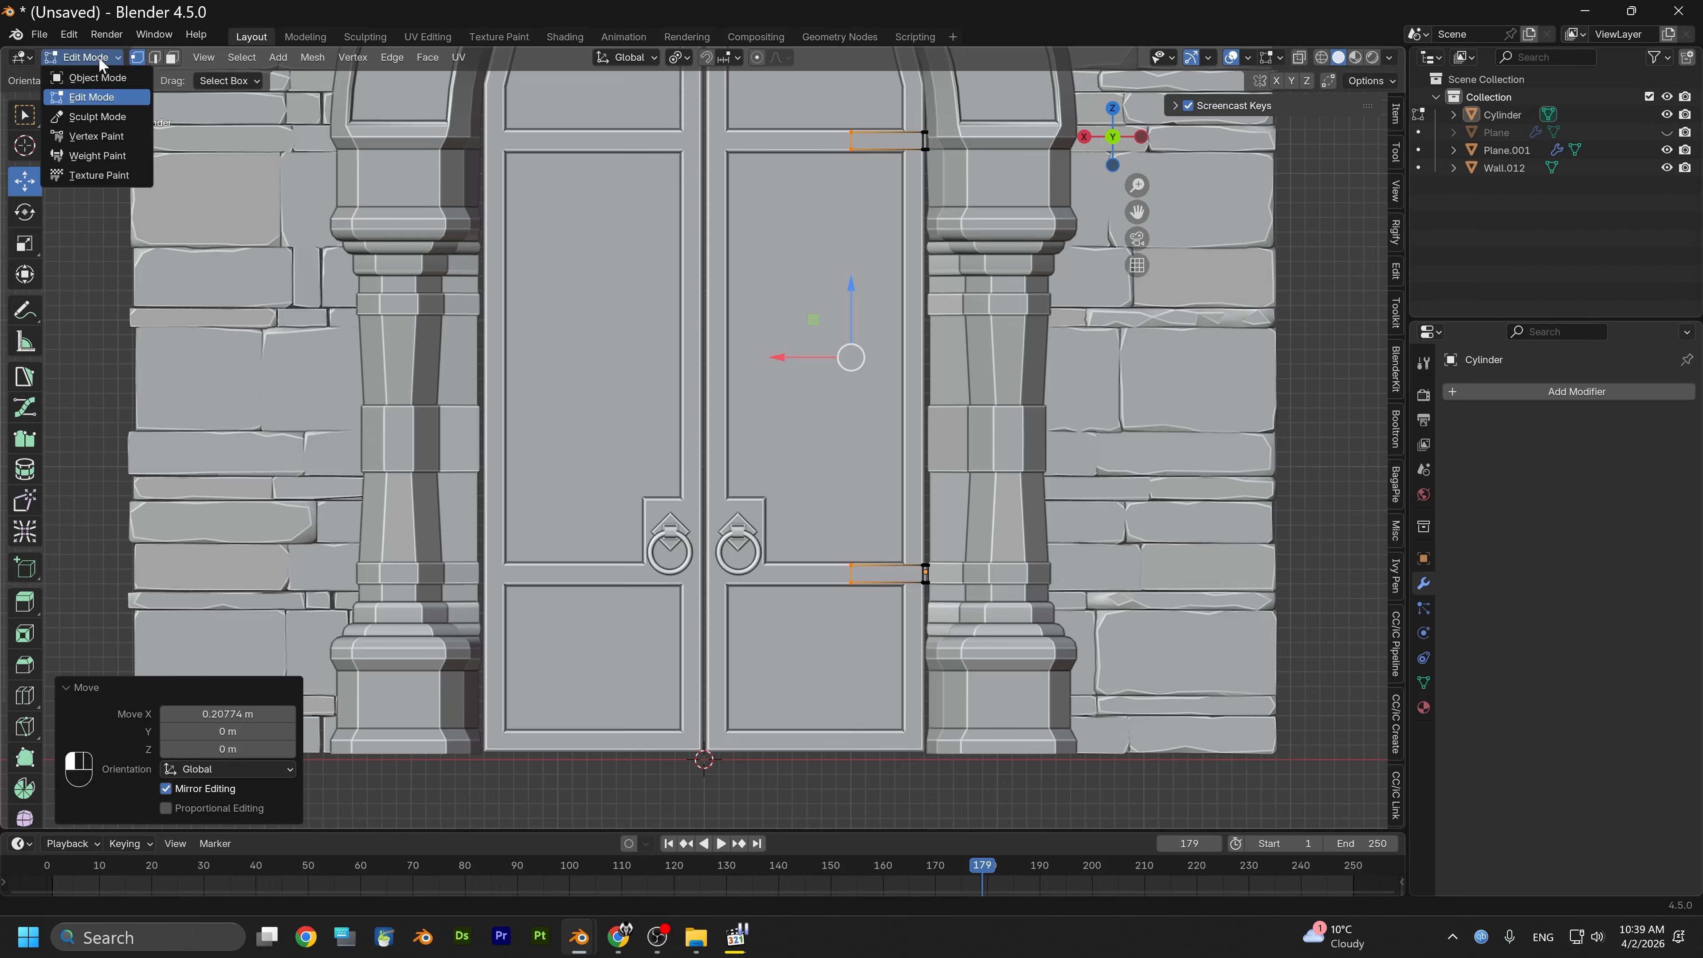
click(96, 79)
click(883, 571)
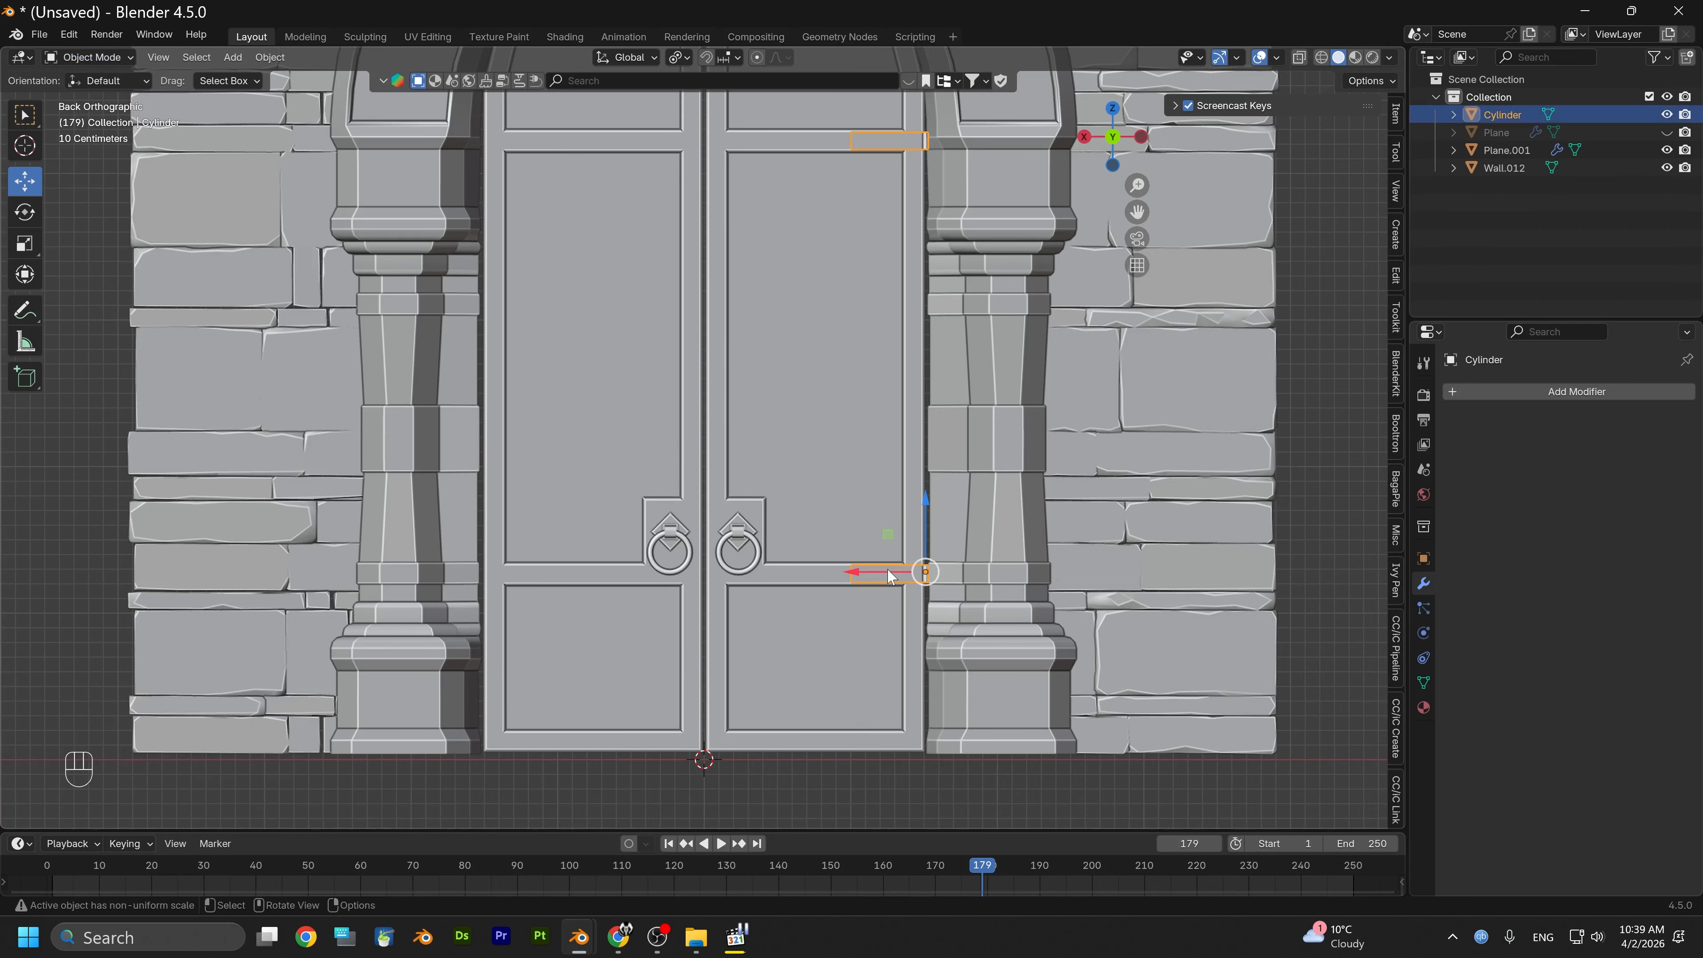
shift+click(716, 239)
right_click(716, 239)
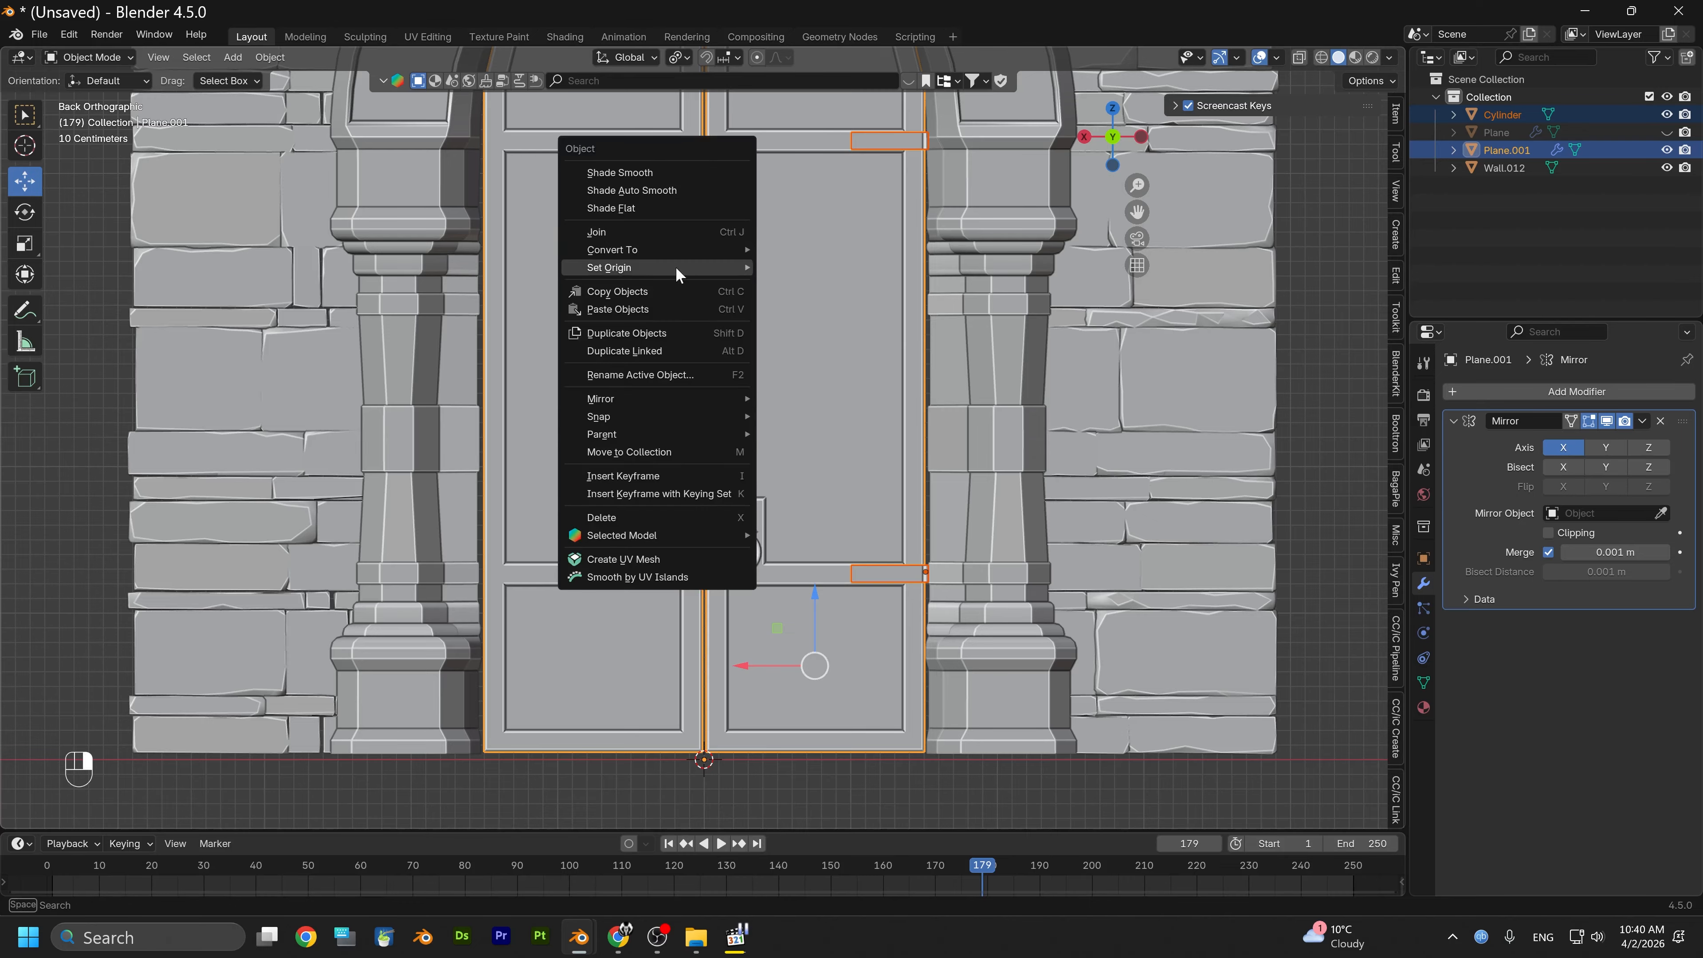
click(622, 233)
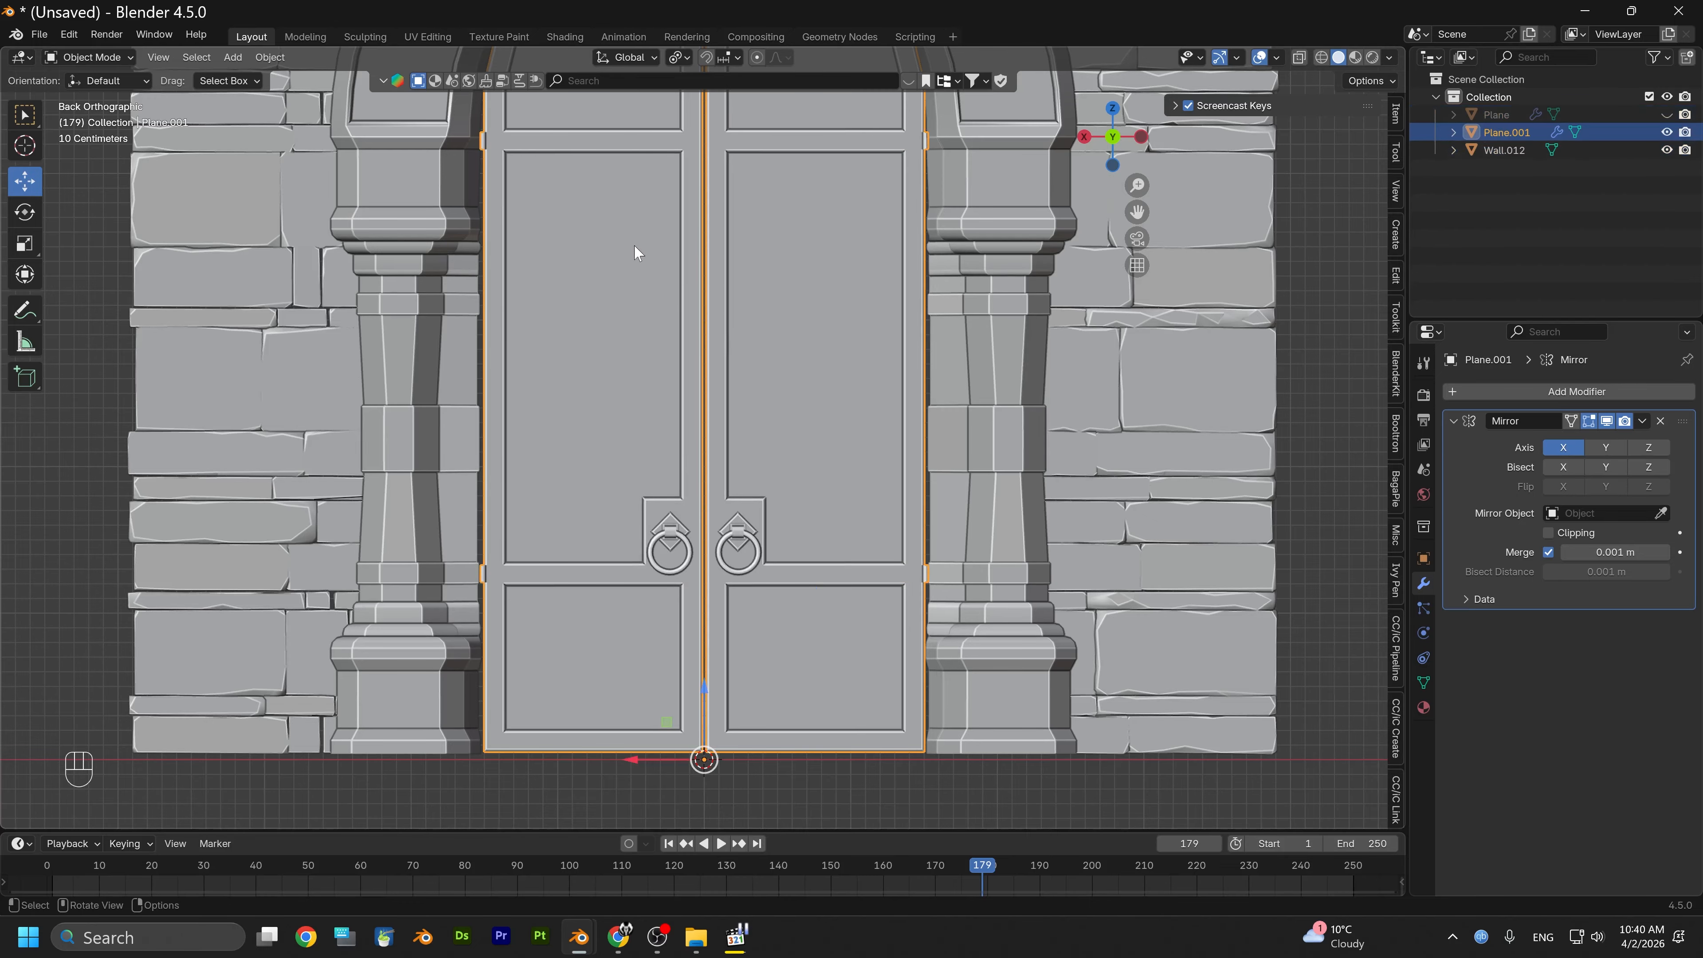
Inspect the mirrored lower hinge's barrel and plate where they meet the door edge and column
alt+middle_drag(634, 243, 562, 489)
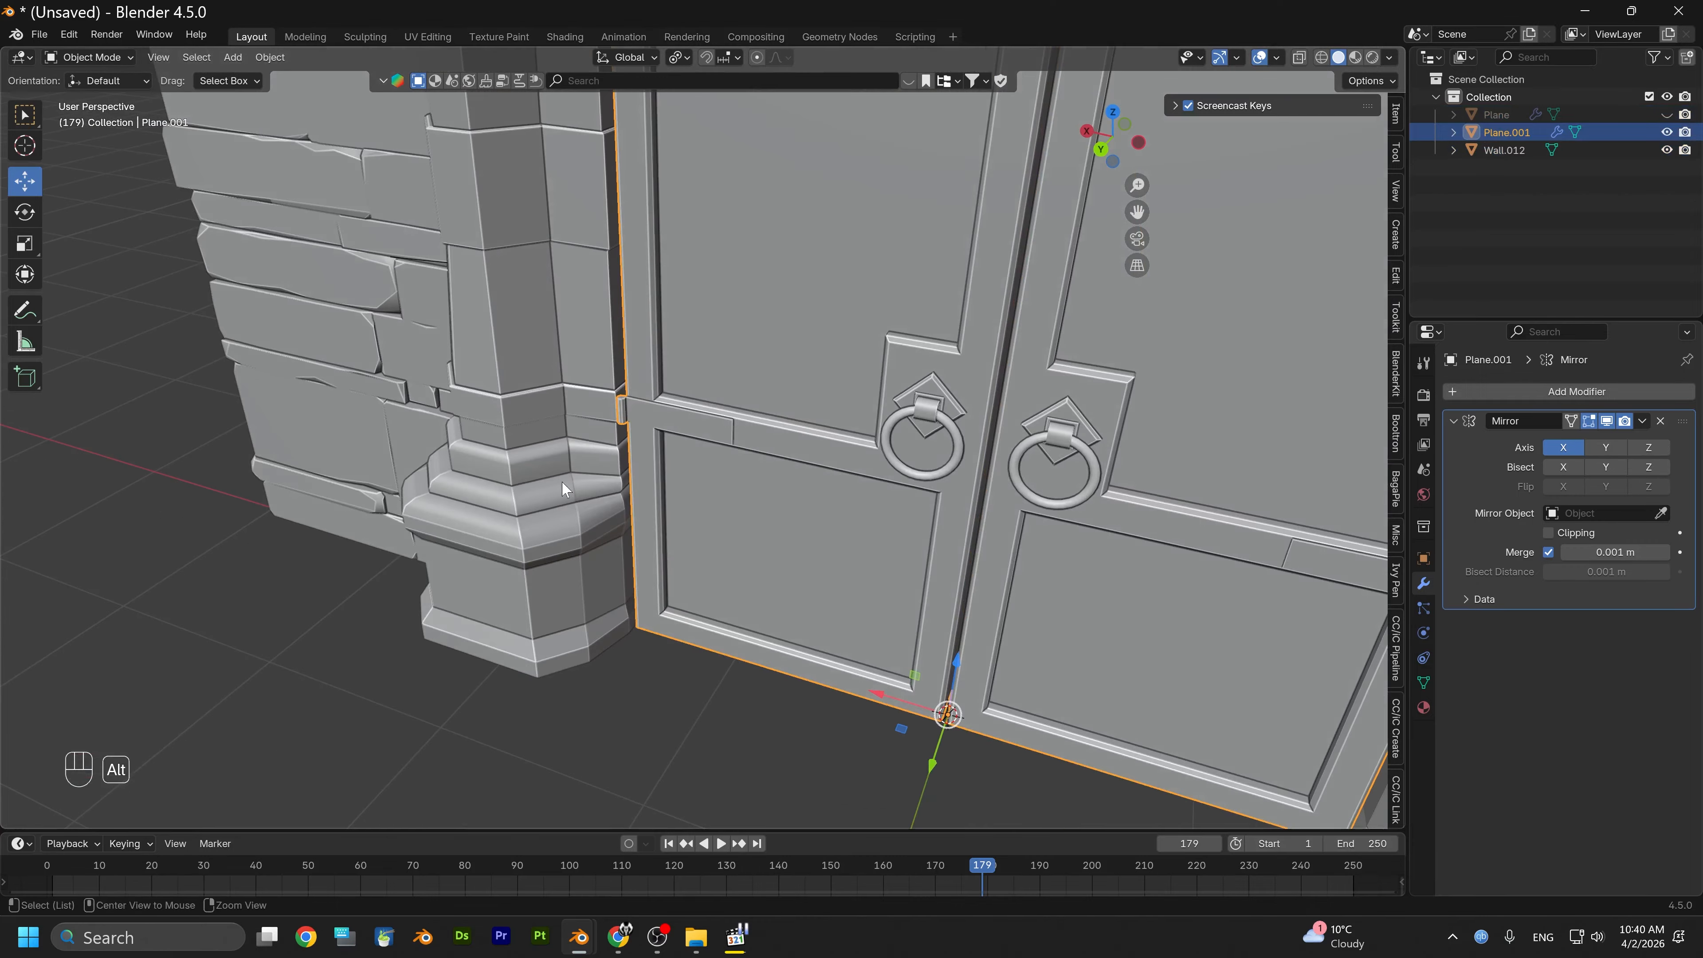
alt+middle_drag(634, 412, 704, 601)
scroll(728, 407, up, 3)
scroll(638, 404, up, 3)
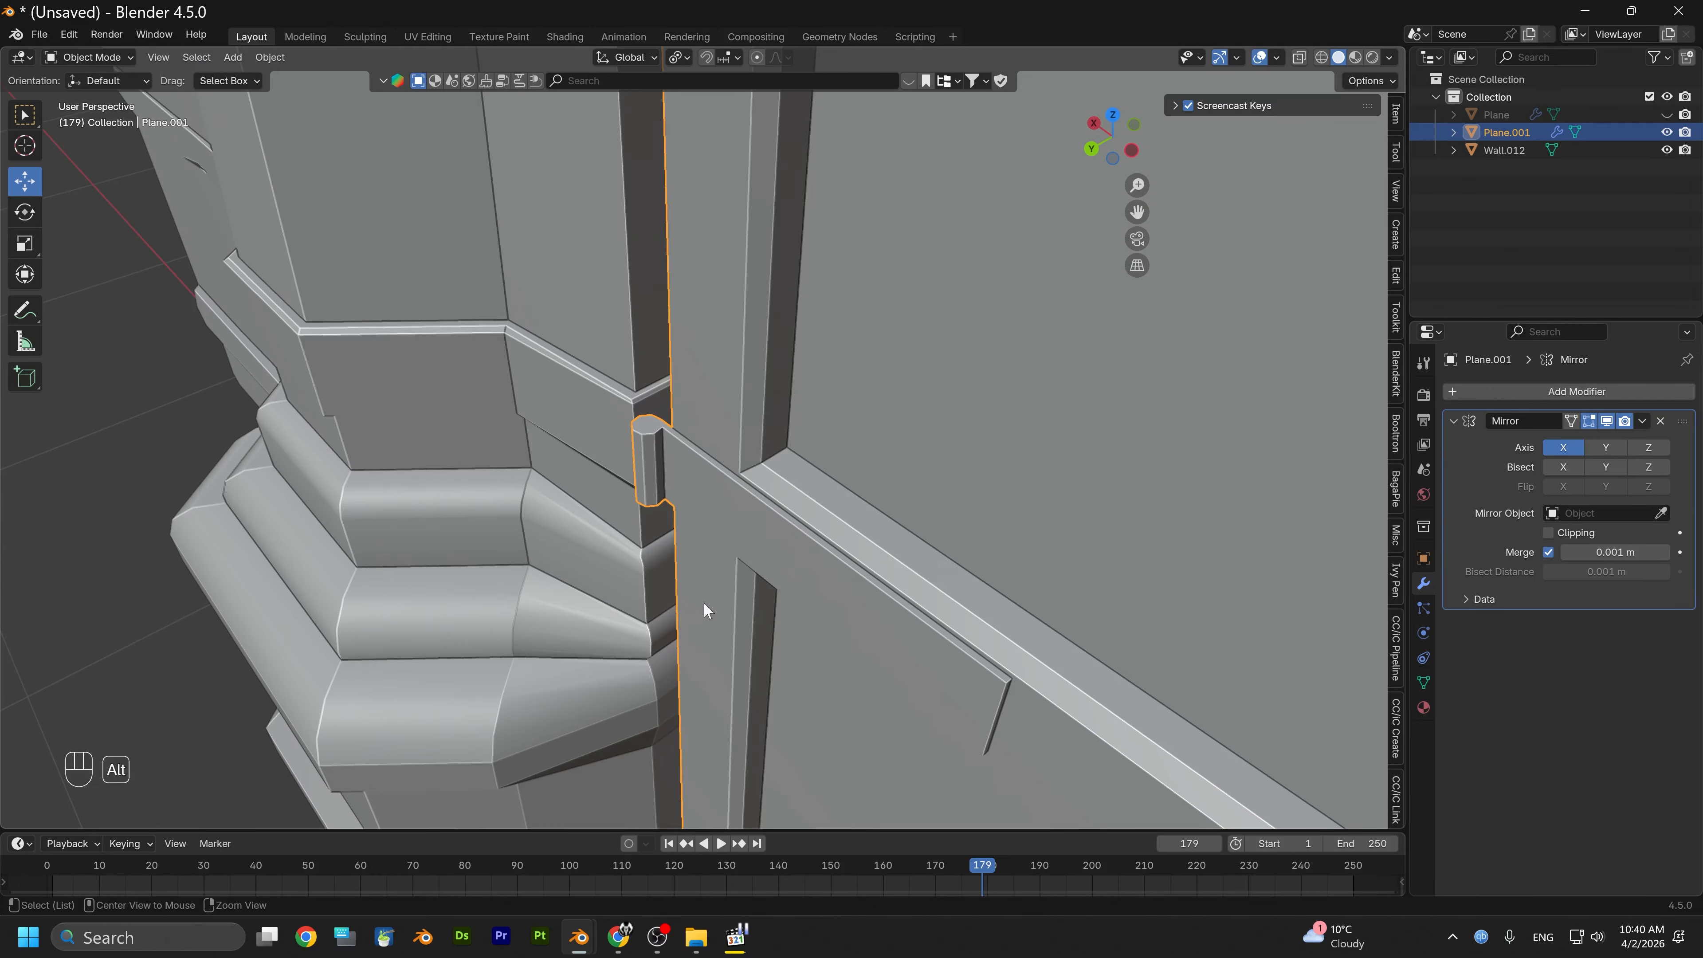
scroll(592, 497, up, 3)
alt+middle_drag(602, 424, 733, 348)
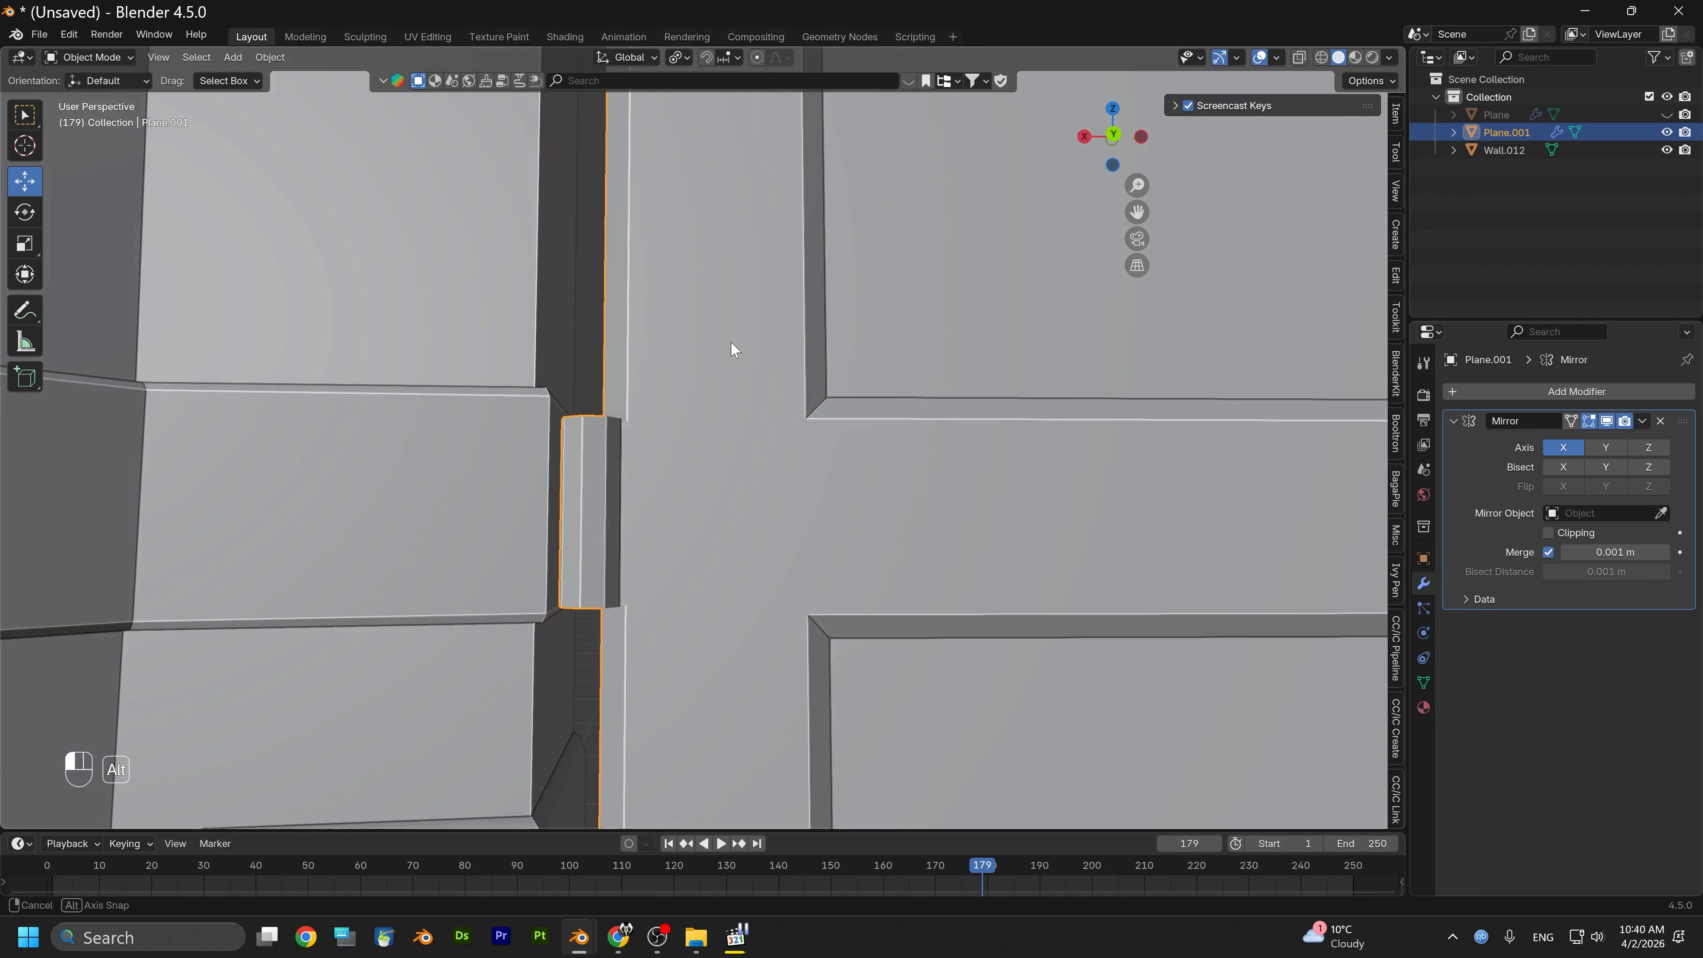
alt+middle_drag(725, 534, 673, 467)
alt+middle_drag(895, 437, 615, 634)
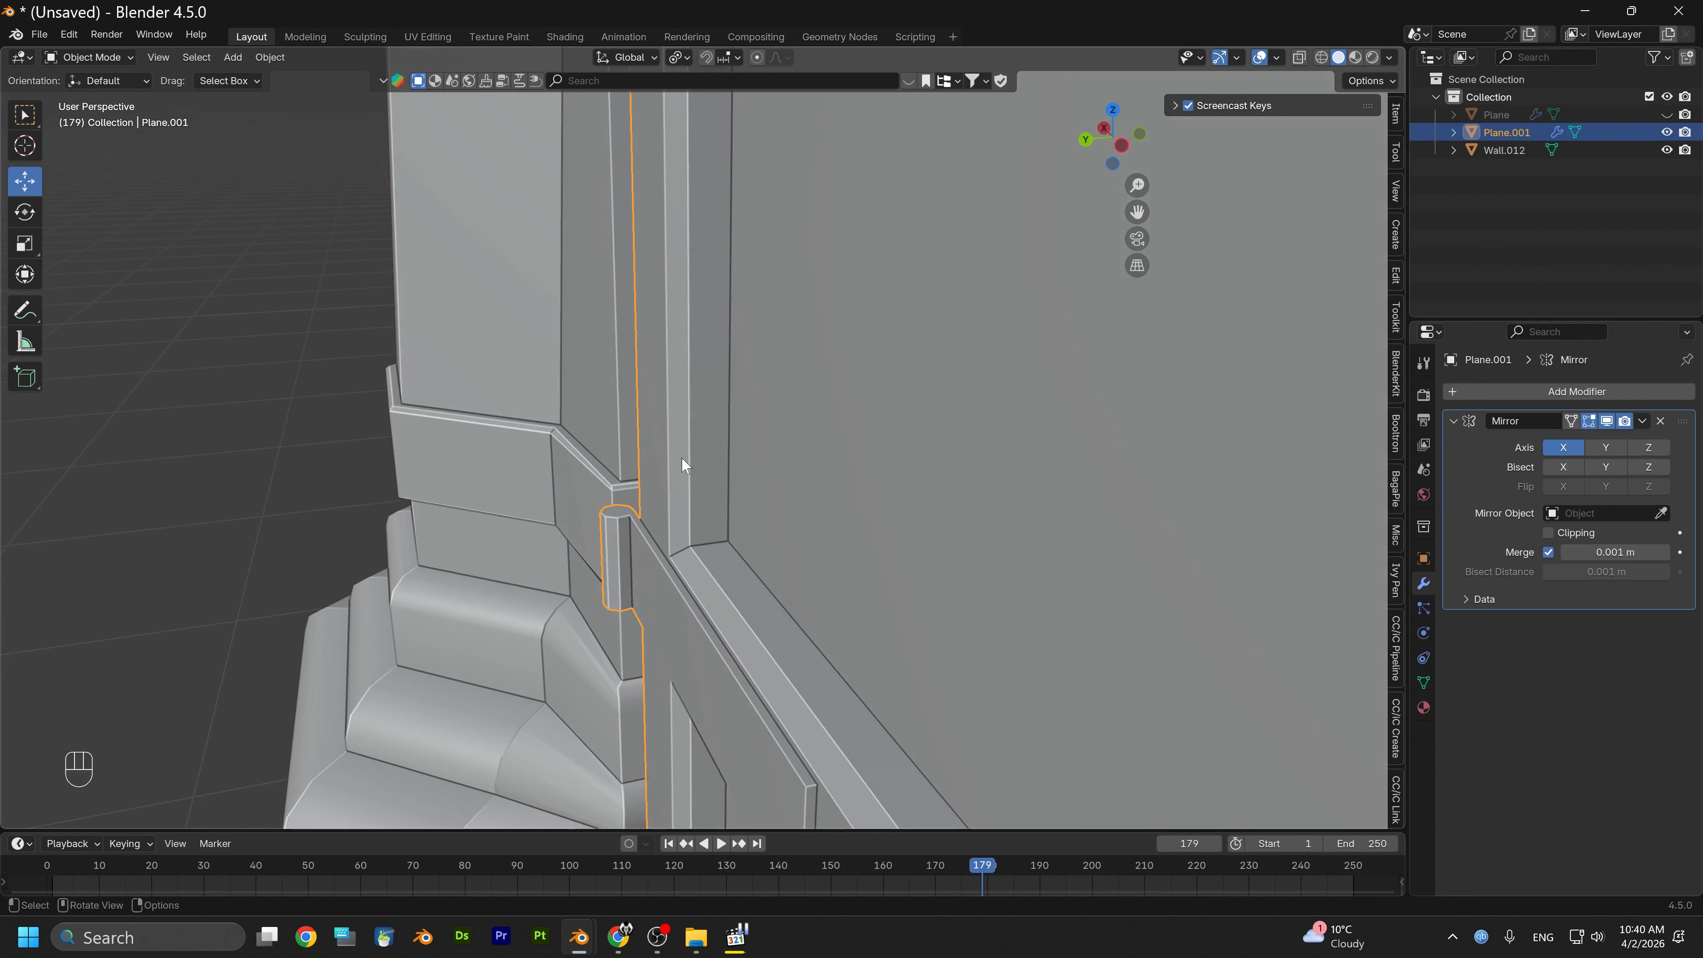
Switch the mirrored door object to Edit Mode for reworking its hinges
scroll(680, 451, down, 5)
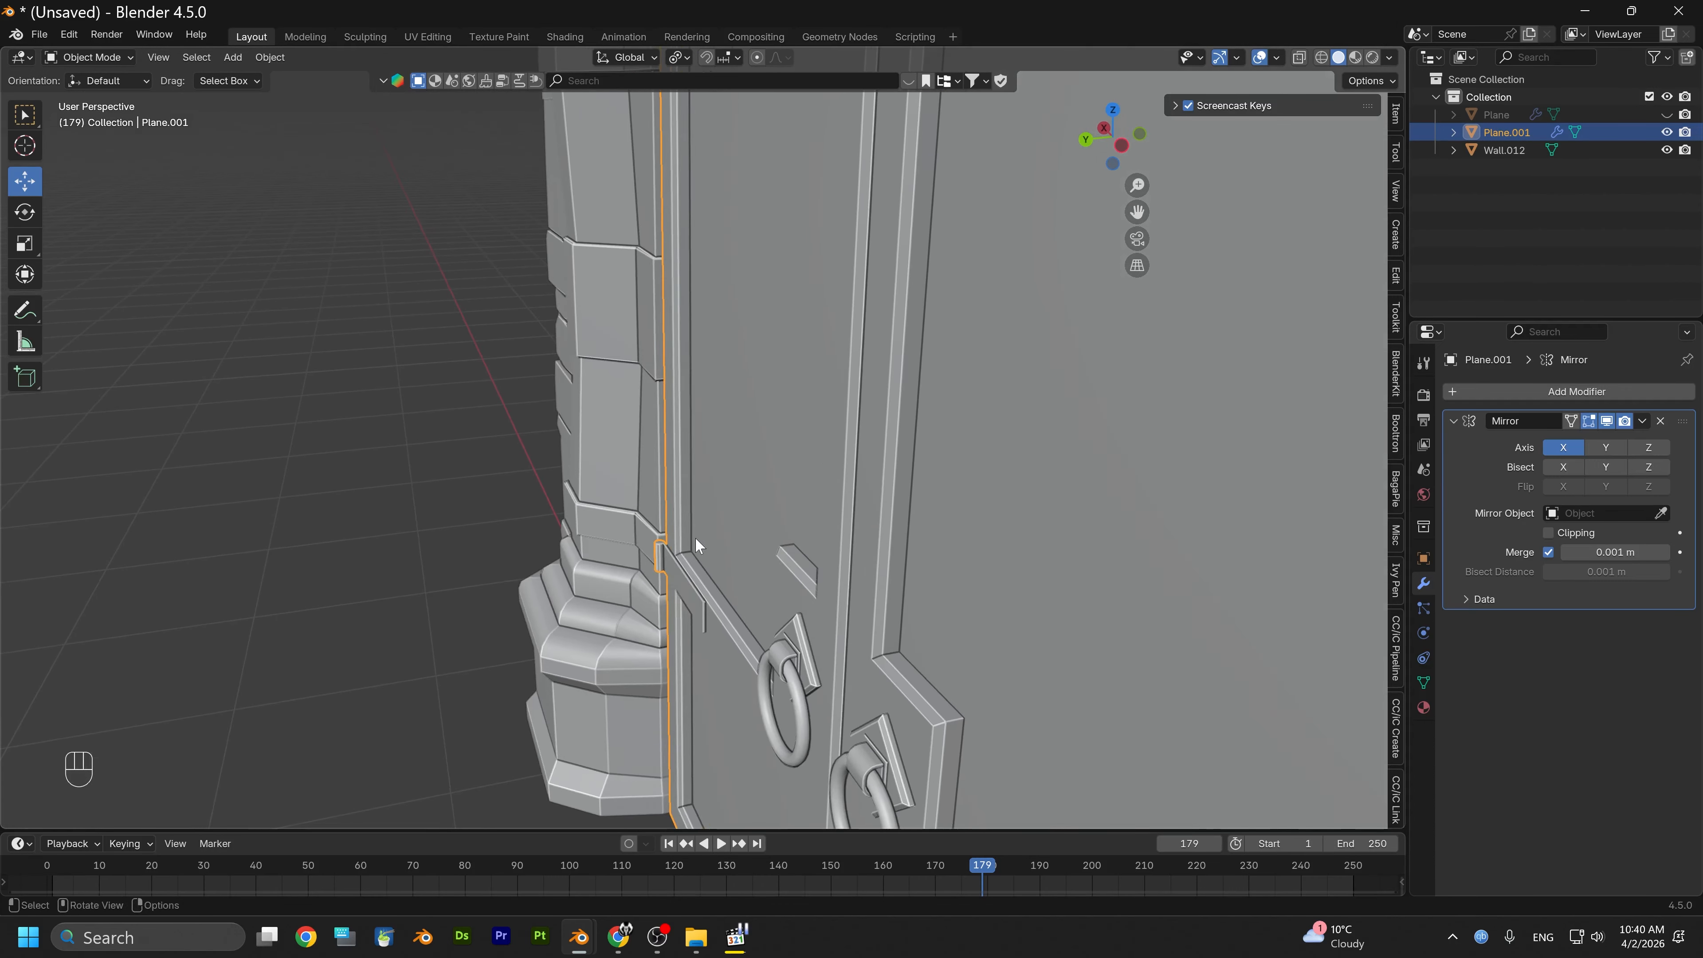
alt+middle_drag(695, 536, 883, 507)
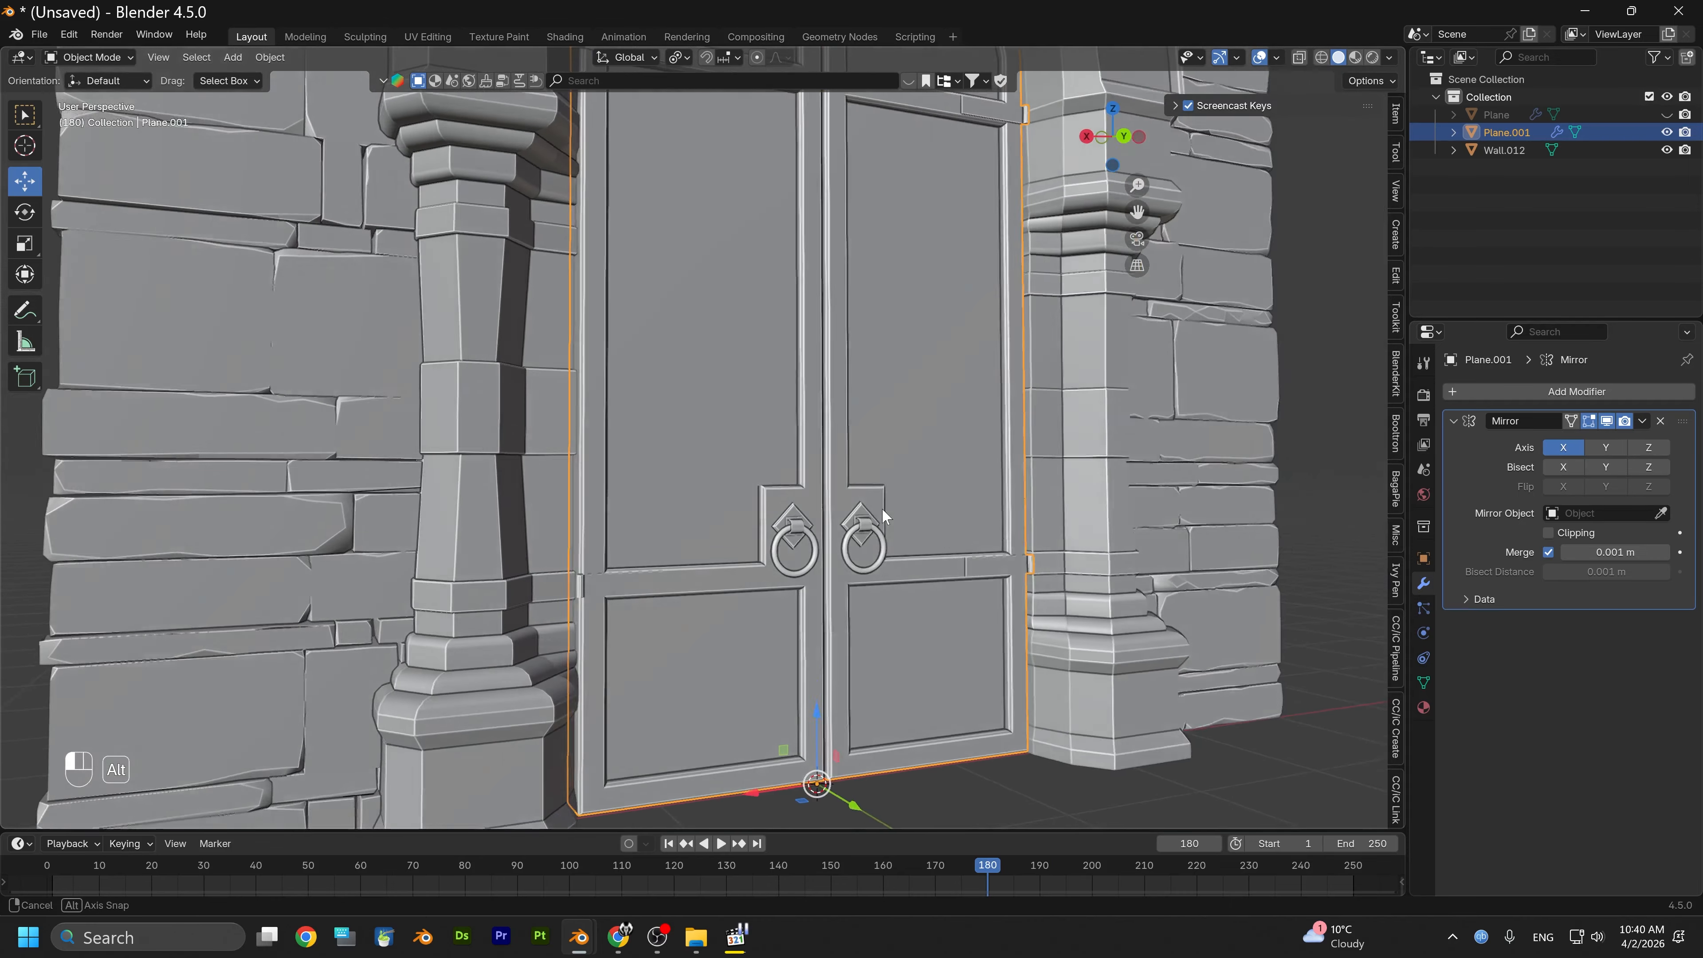
alt+drag(882, 508, 777, 401)
scroll(632, 558, up, 3)
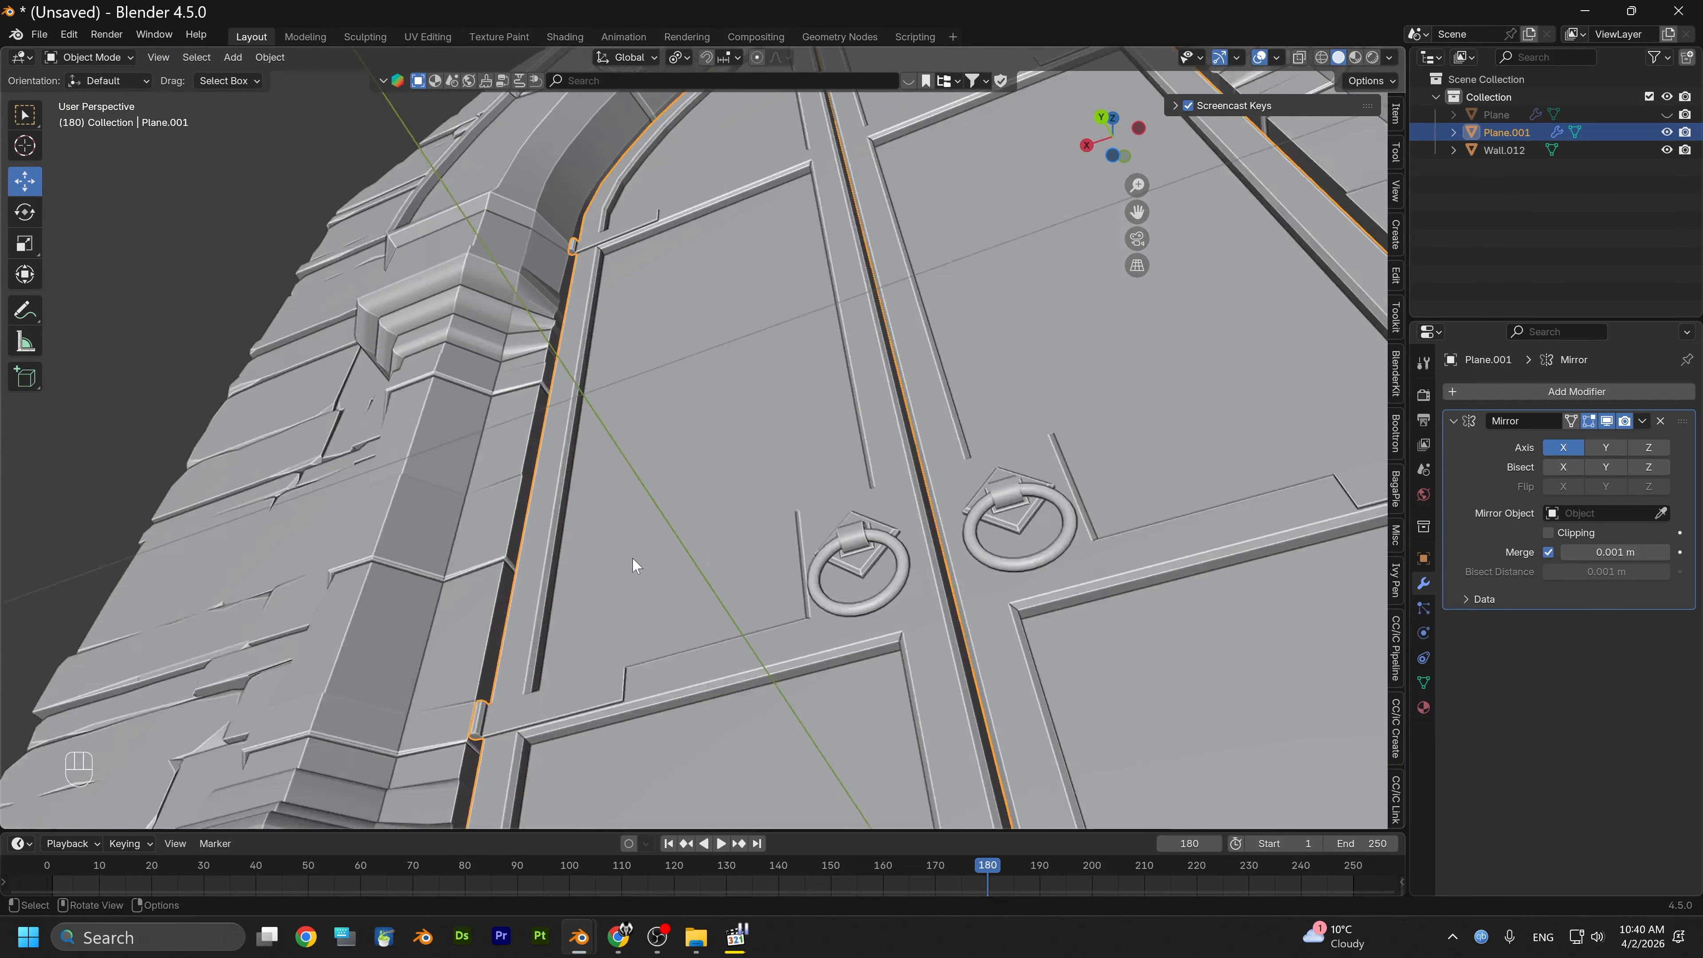
middle_drag(635, 565, 667, 493)
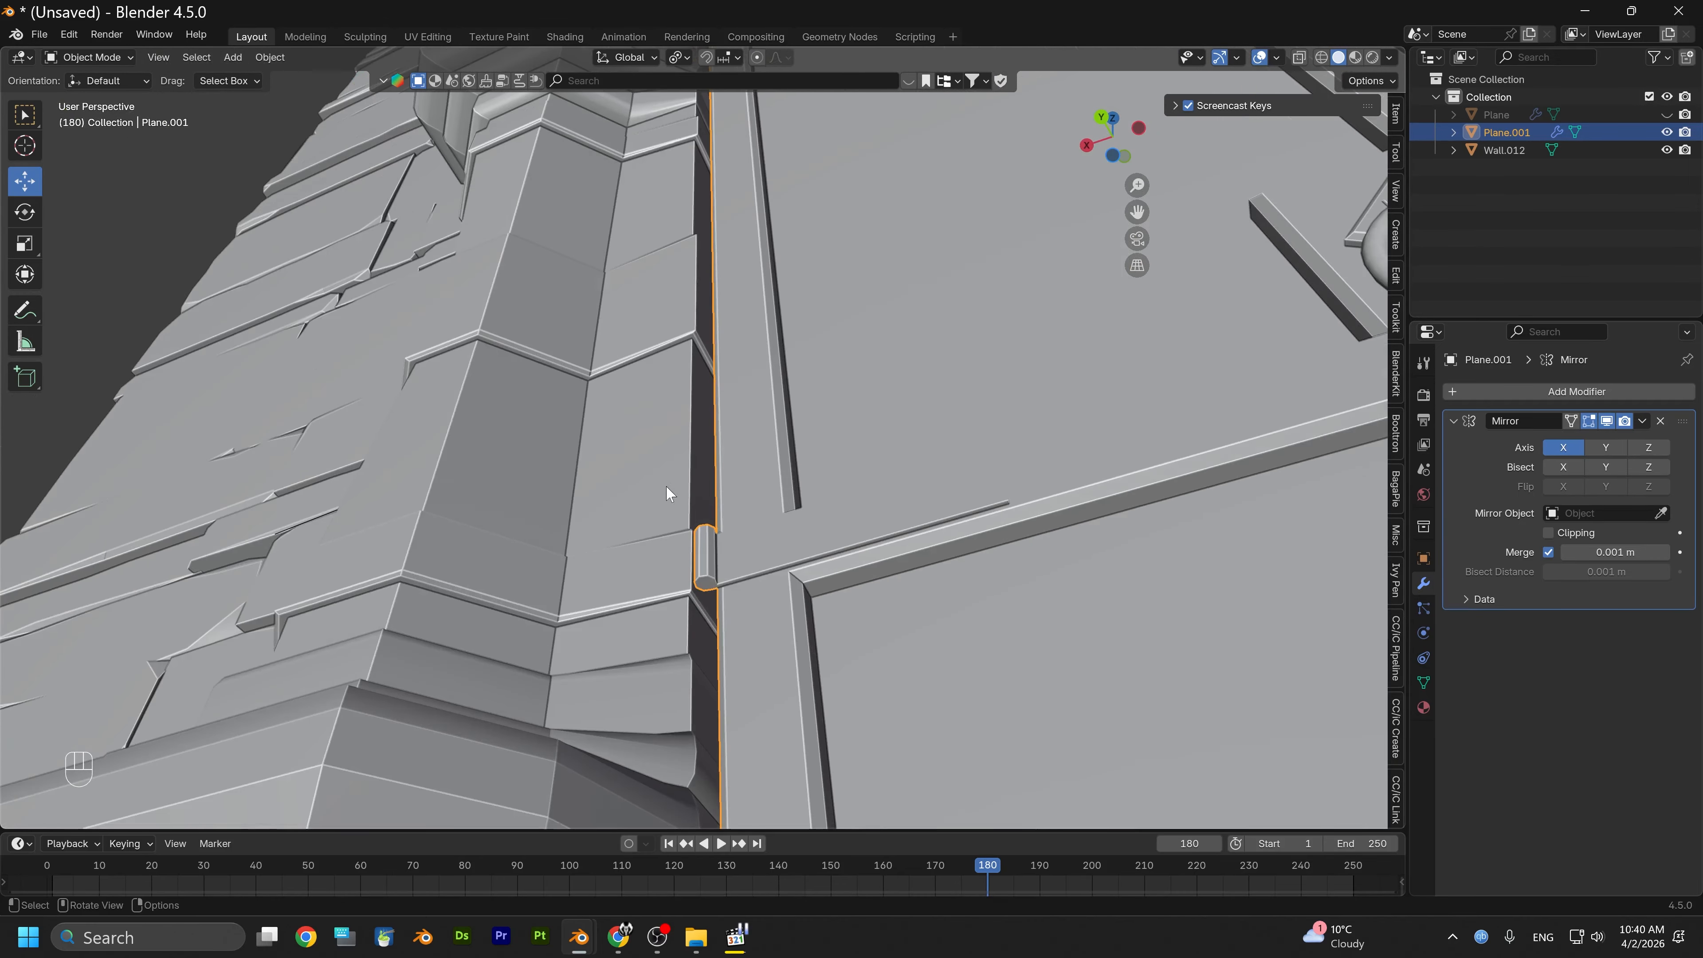
click(125, 62)
click(124, 93)
Extrude the bottom cap faces of both the lower and upper hinge barrels 0.11109 m downward along their normals
alt+drag(436, 314, 431, 355)
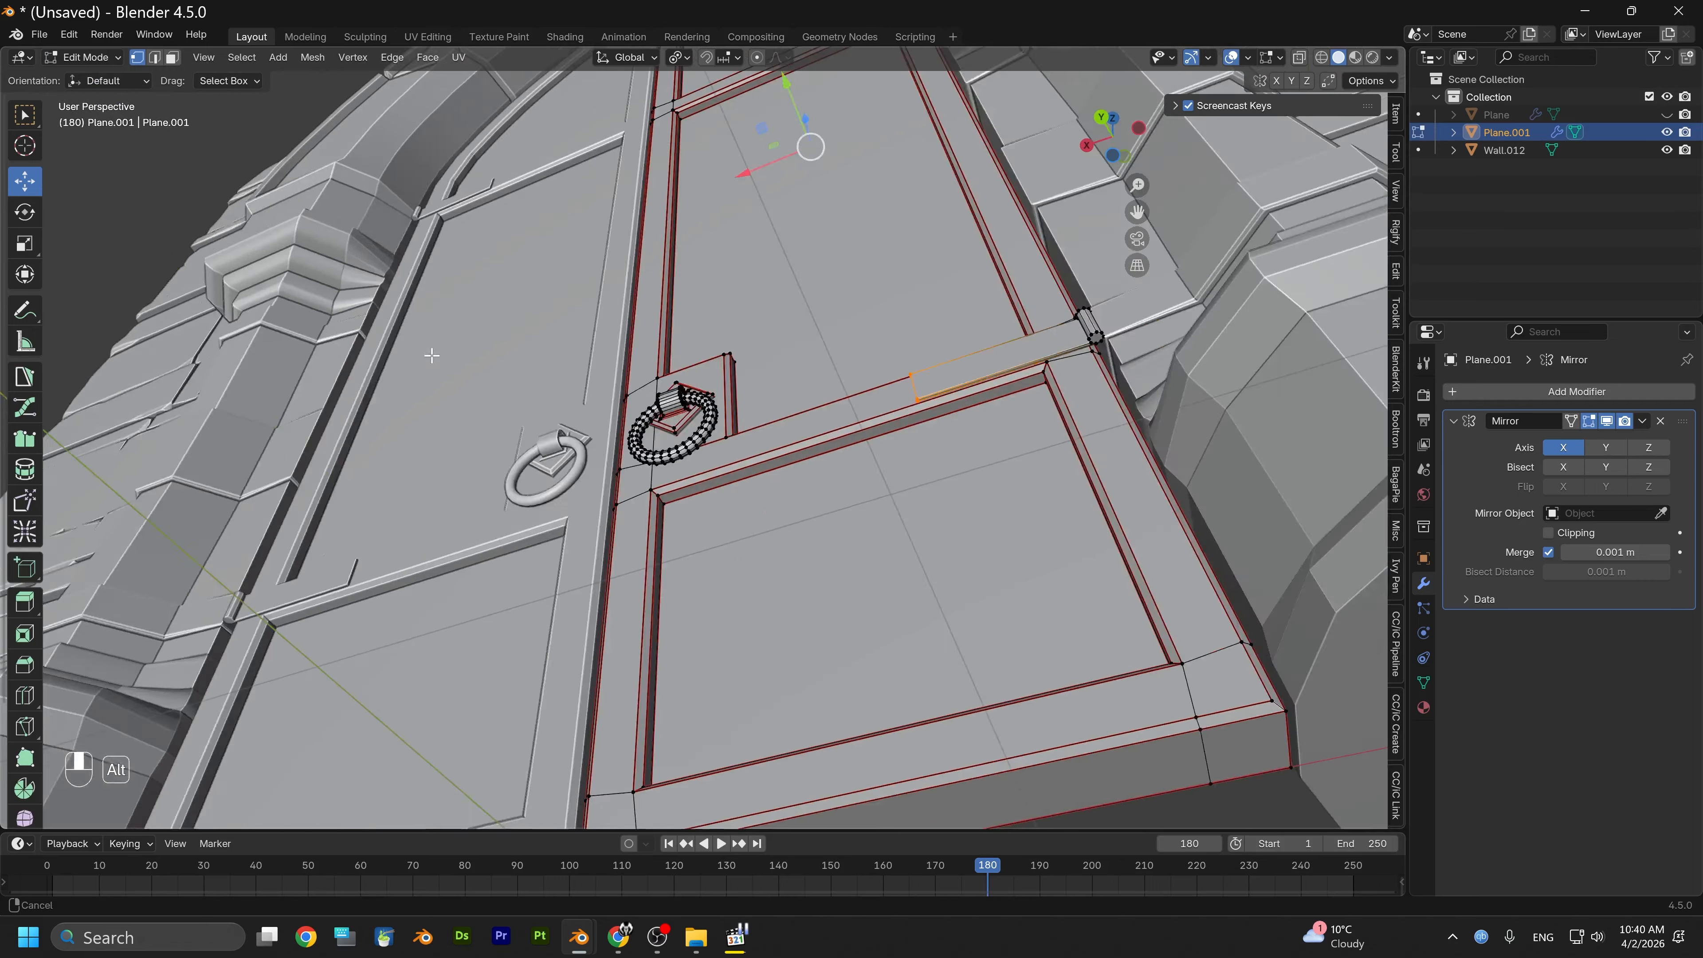
alt+middle_drag(431, 354, 647, 518)
scroll(553, 496, up, 4)
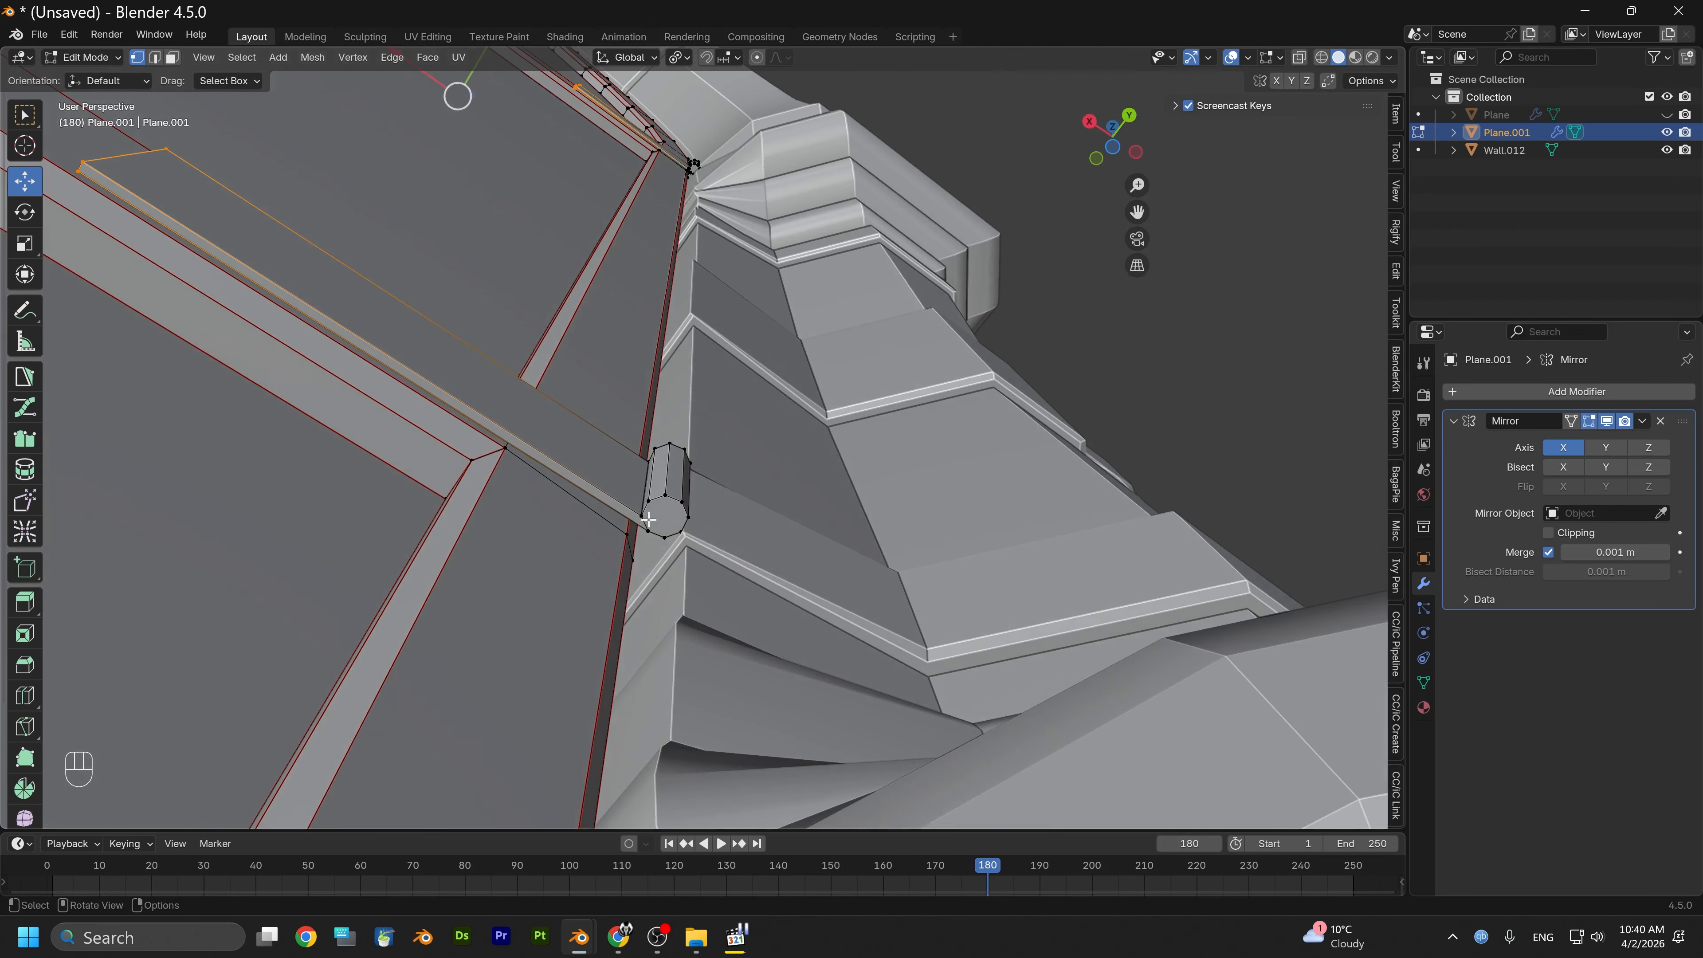
click(172, 58)
click(664, 519)
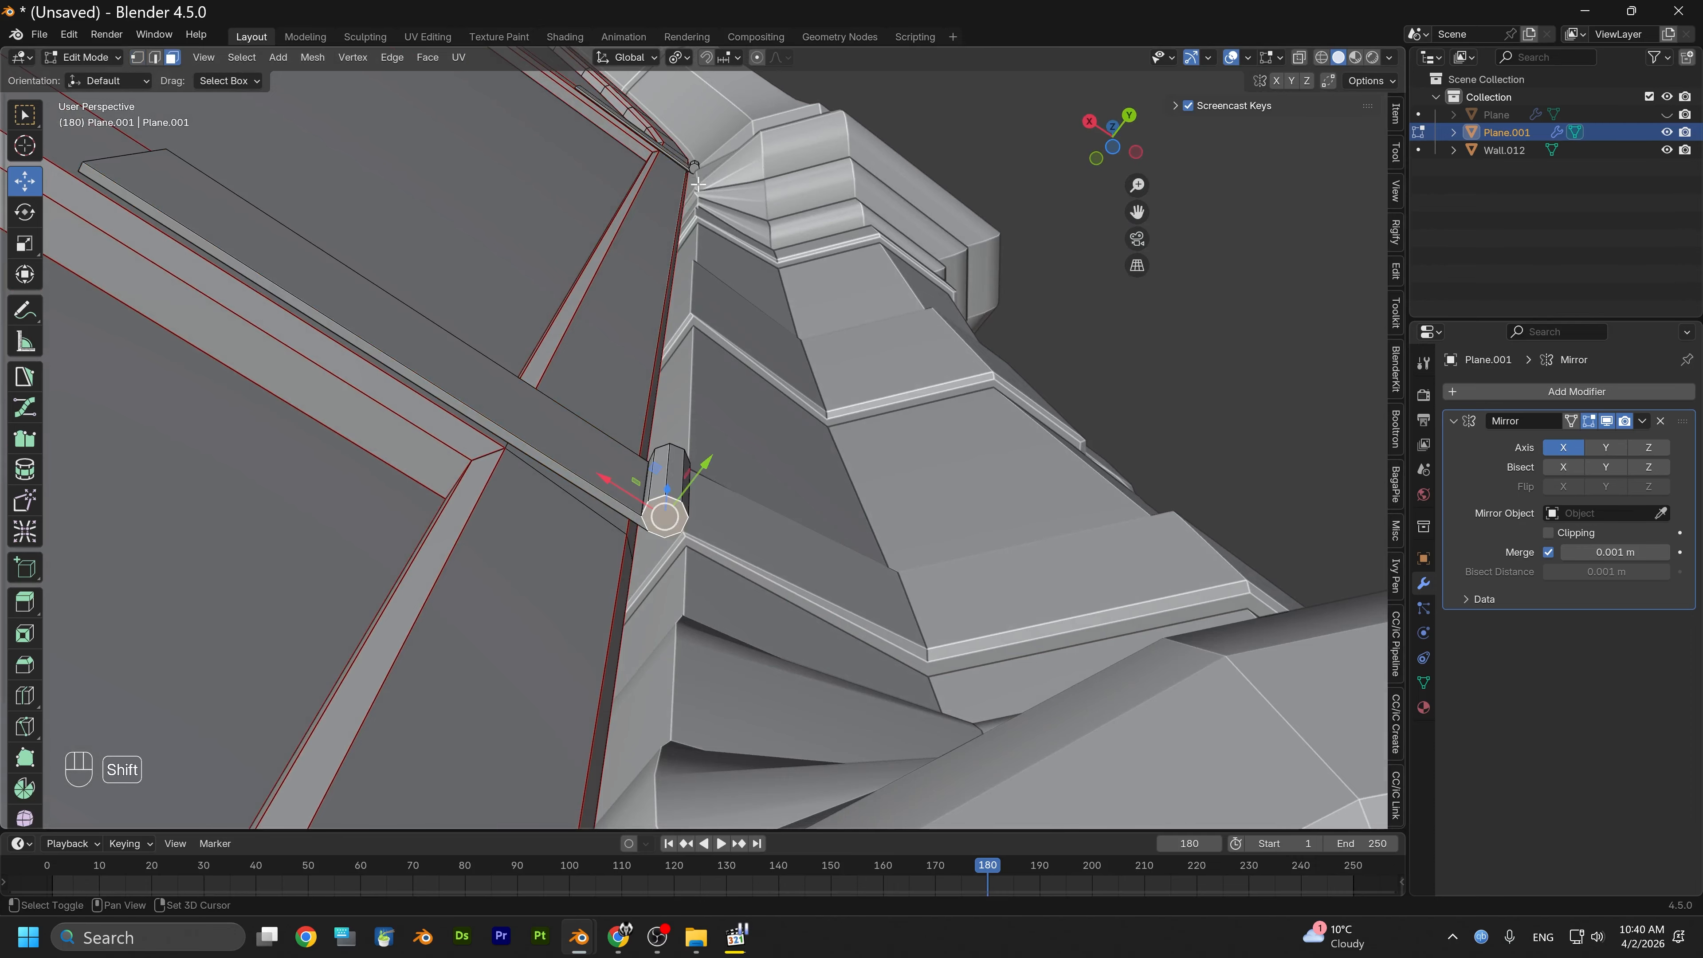
shift+click(694, 166)
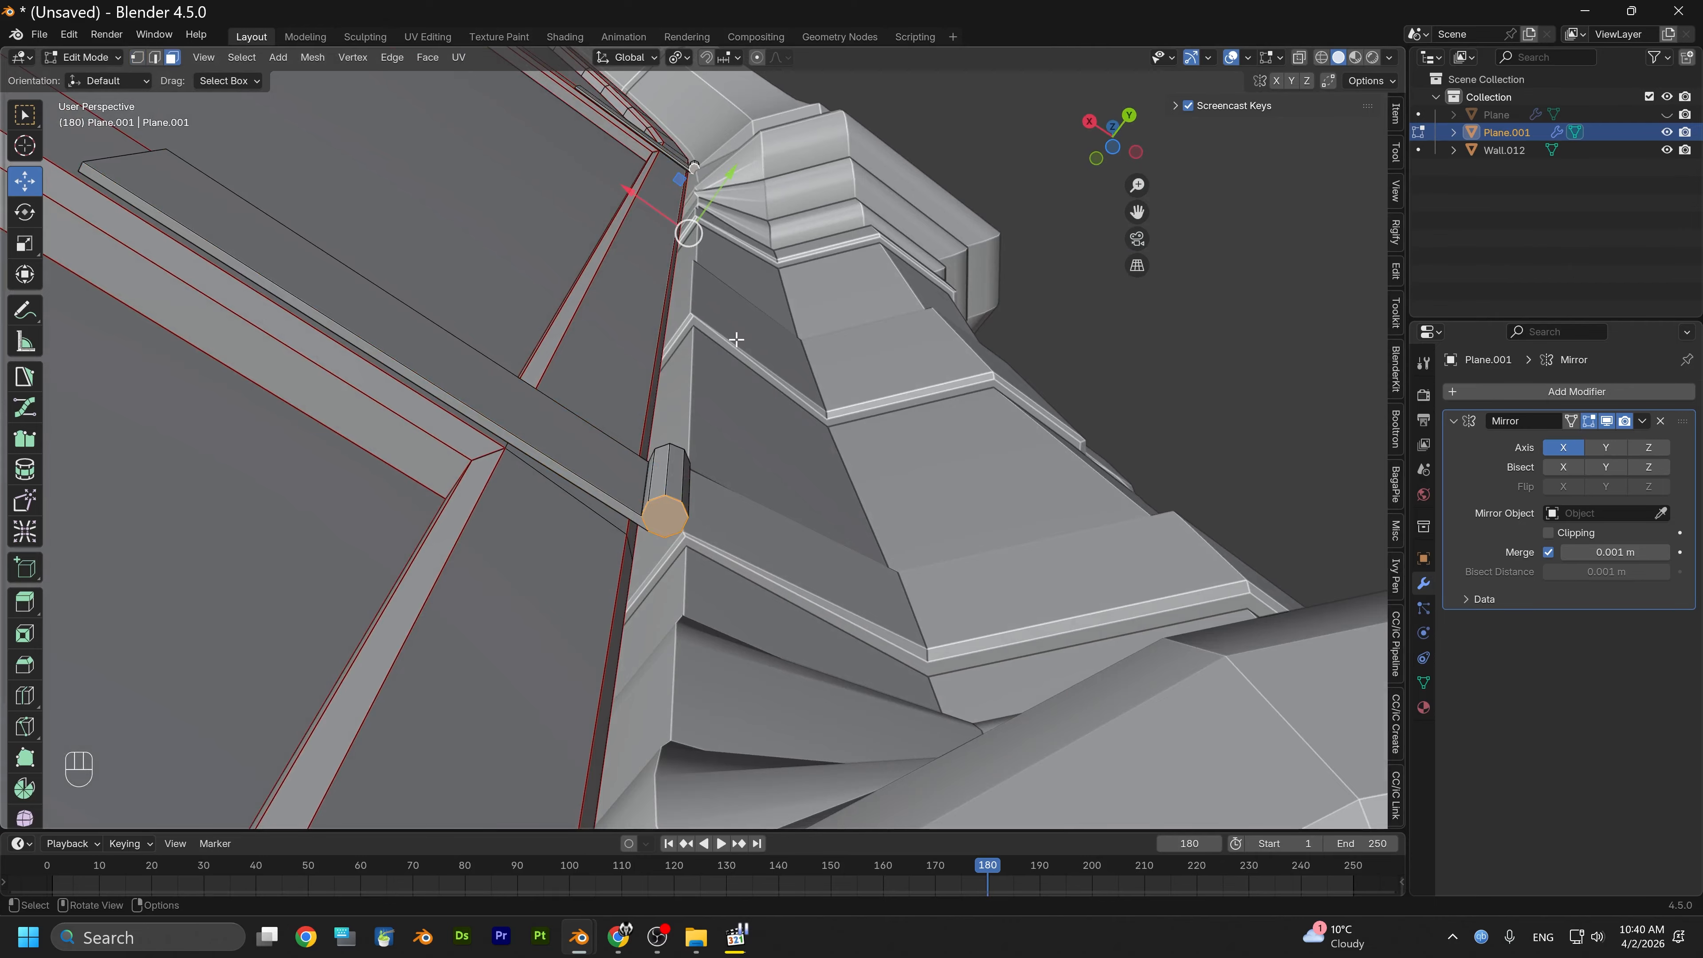
key(e)
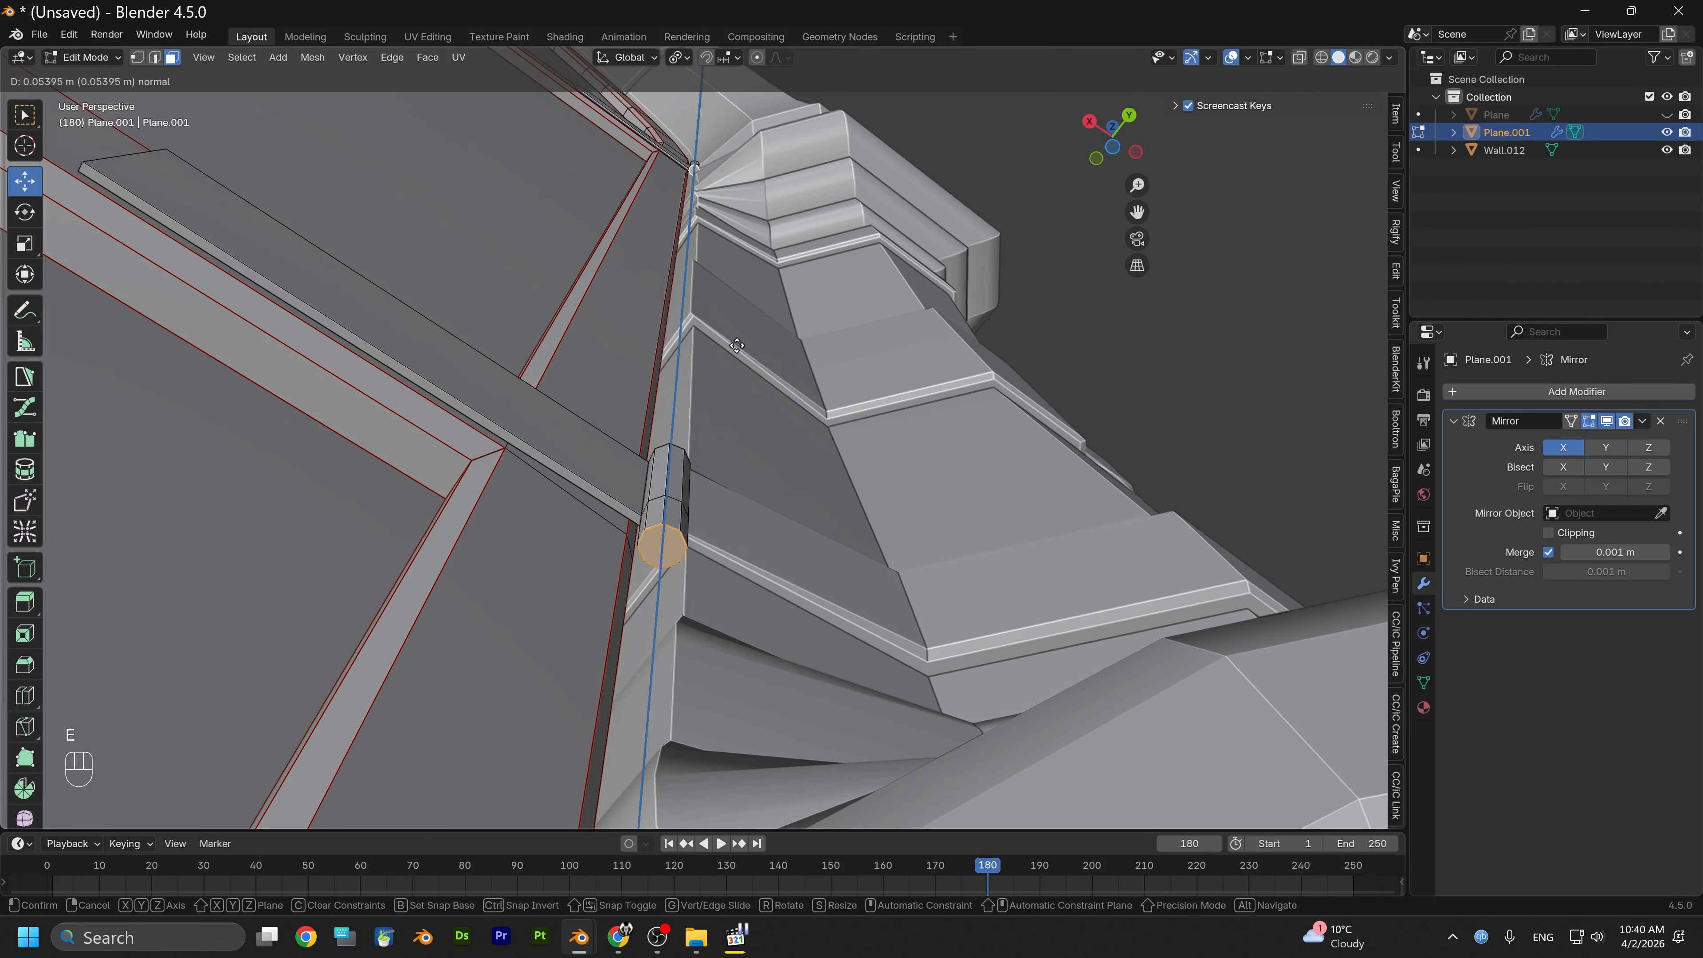
click(753, 348)
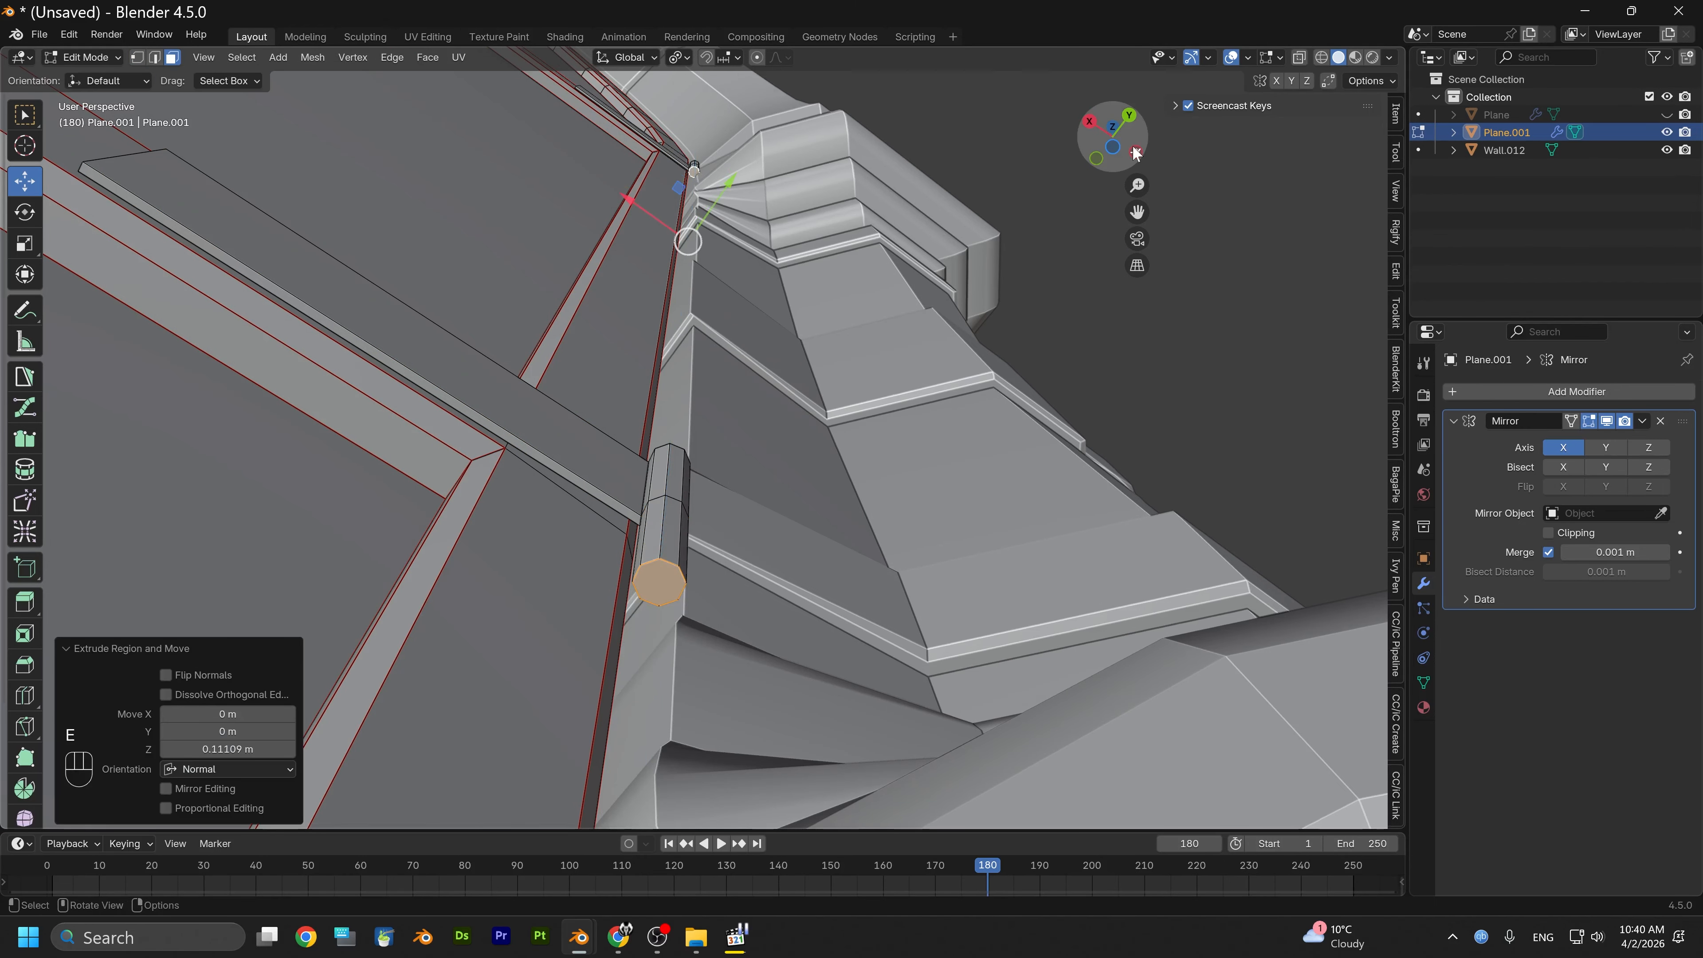
Clear the selection and select all linked geometry of the lower hinge, including its plate and extended barrel, delimited by seam
alt+drag(818, 329, 712, 482)
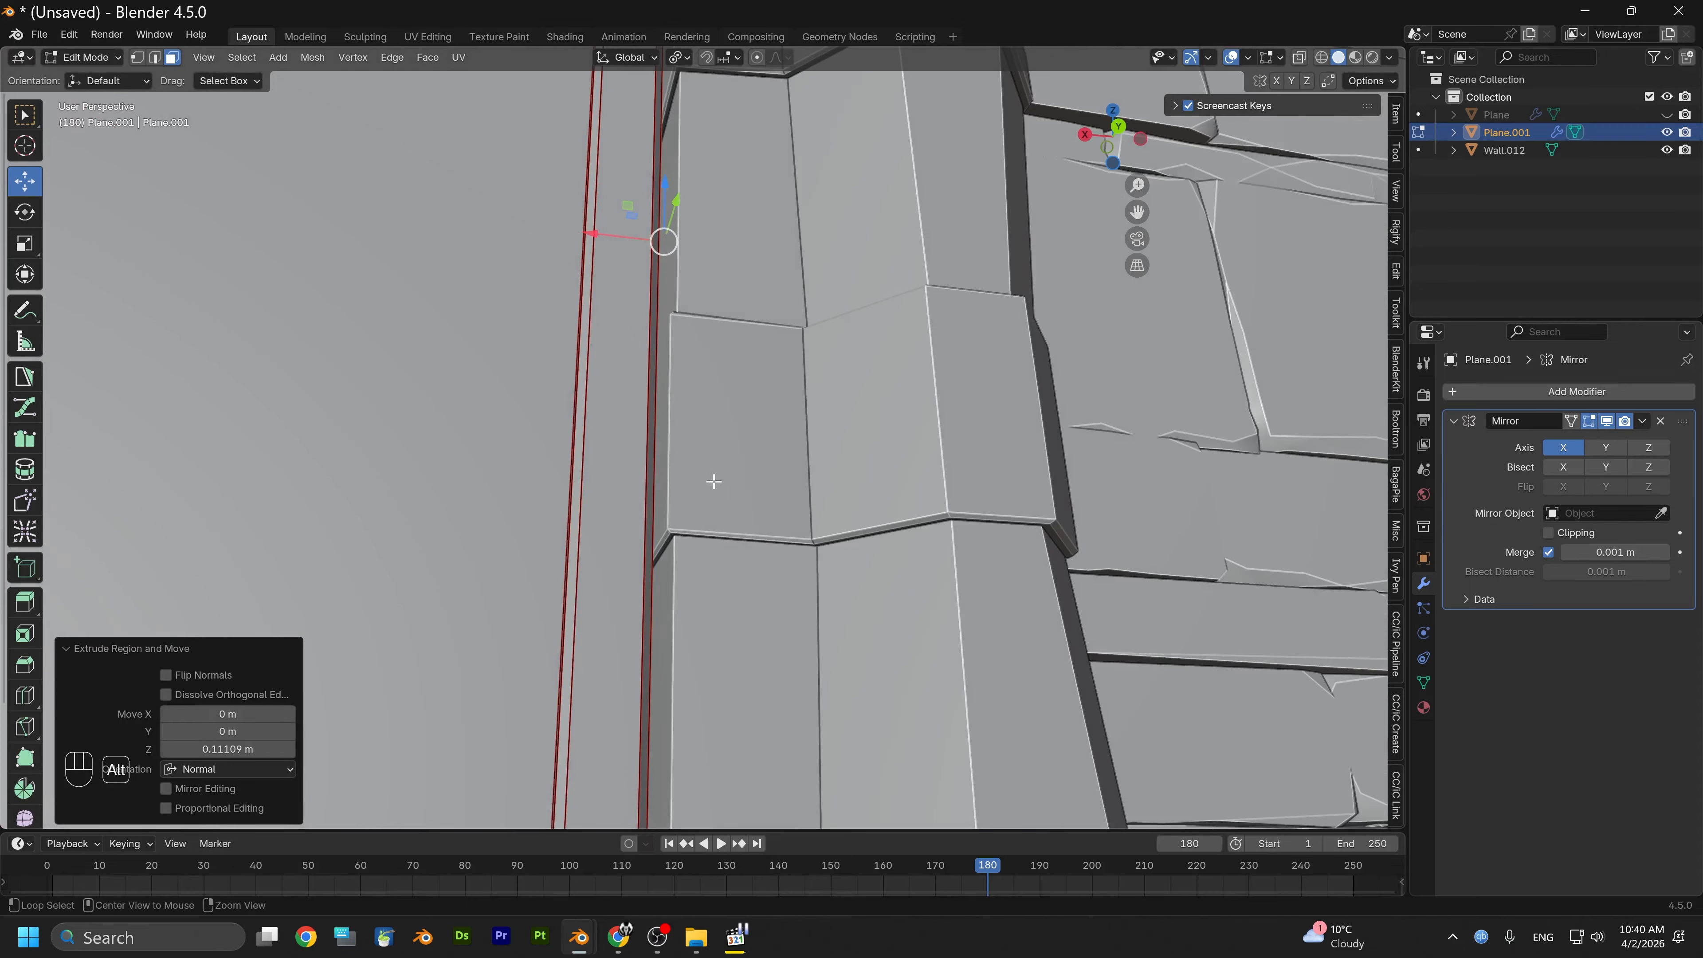
alt+middle_drag(713, 482, 754, 153)
alt+drag(772, 358, 870, 441)
scroll(923, 525, up, 3)
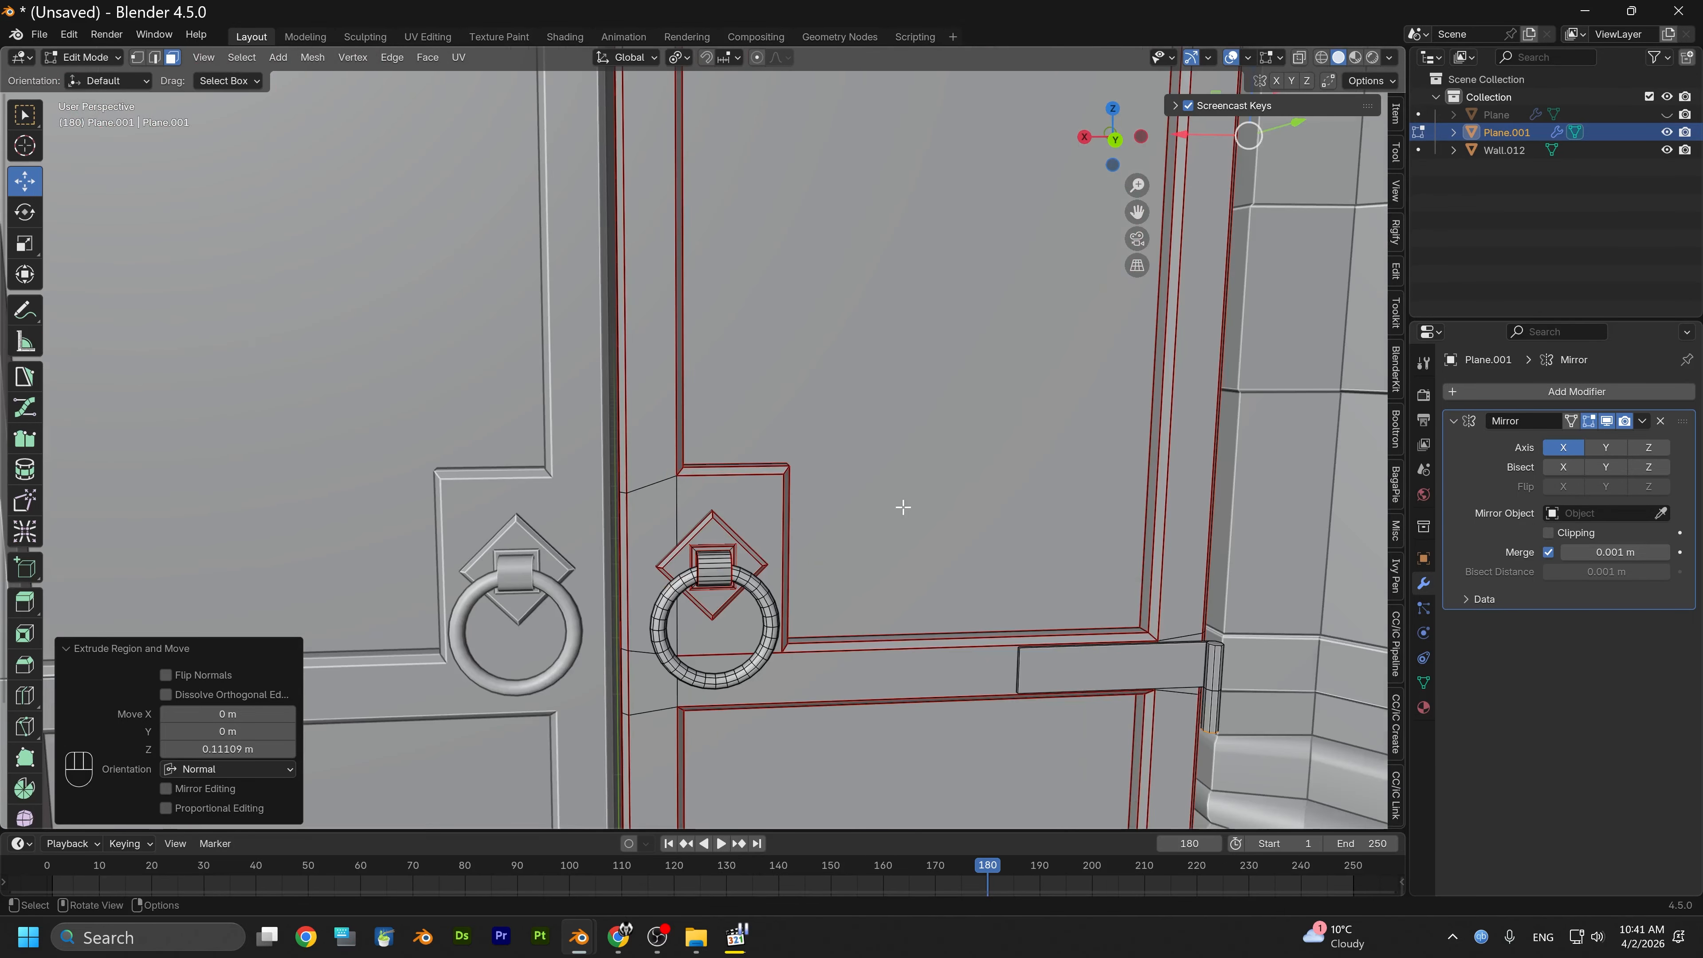
alt+middle_drag(903, 508, 615, 313)
scroll(615, 312, up, 5)
alt+drag(875, 419, 832, 458)
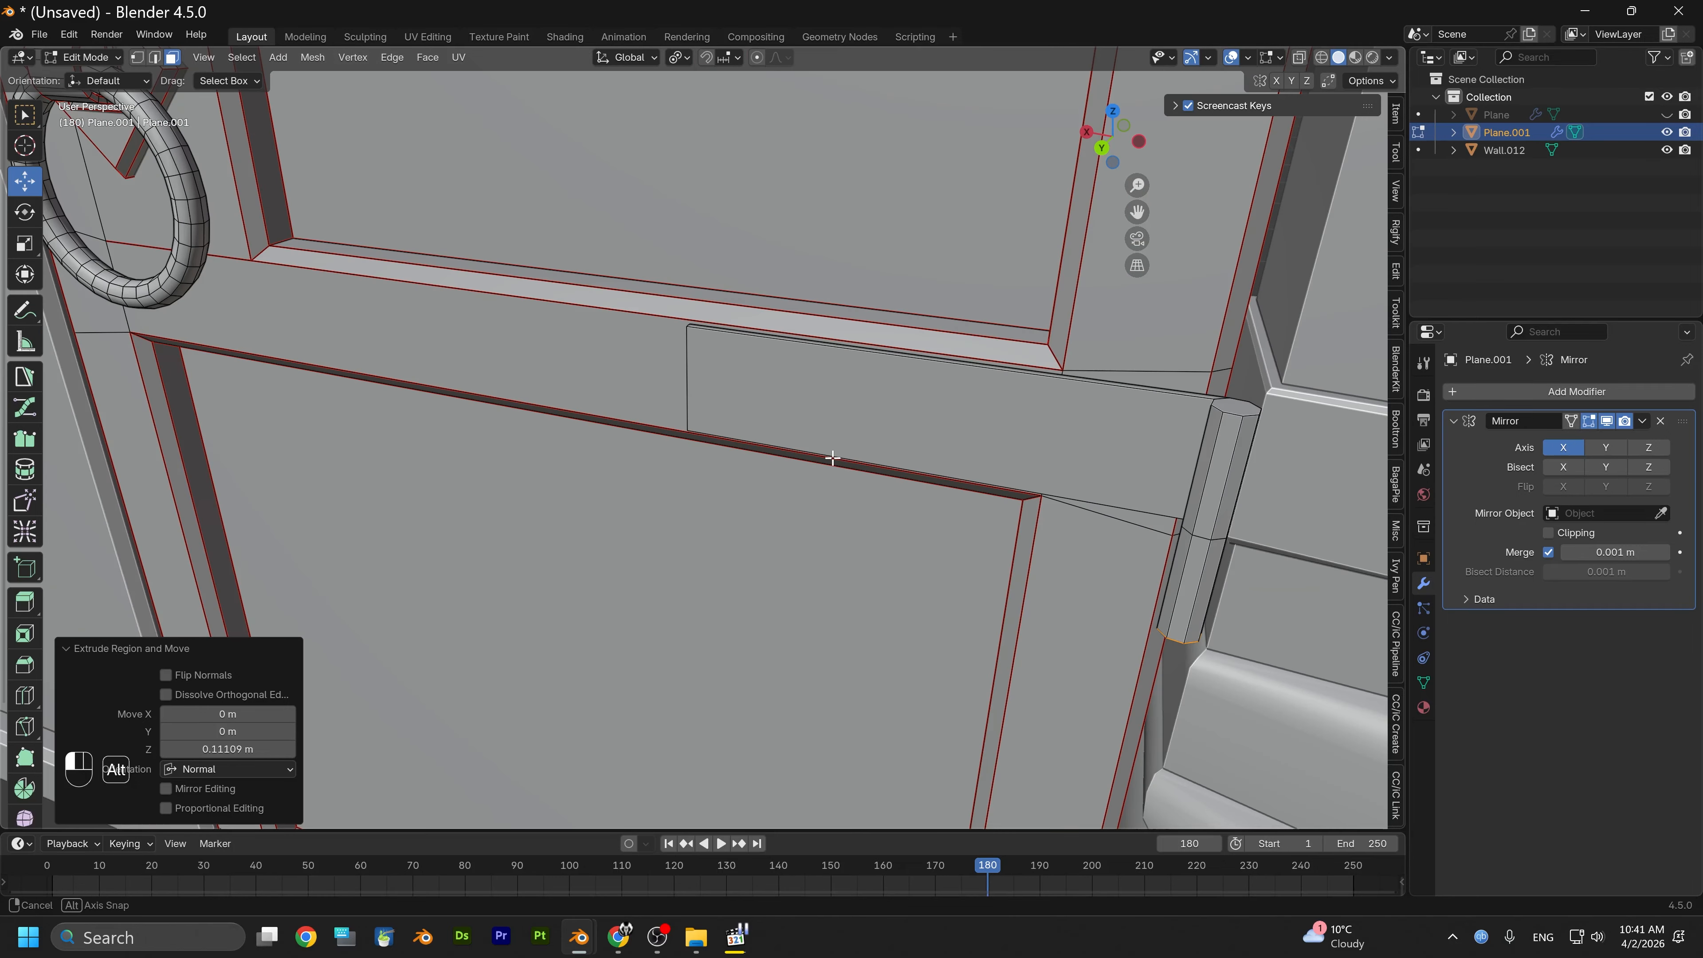
key(a)
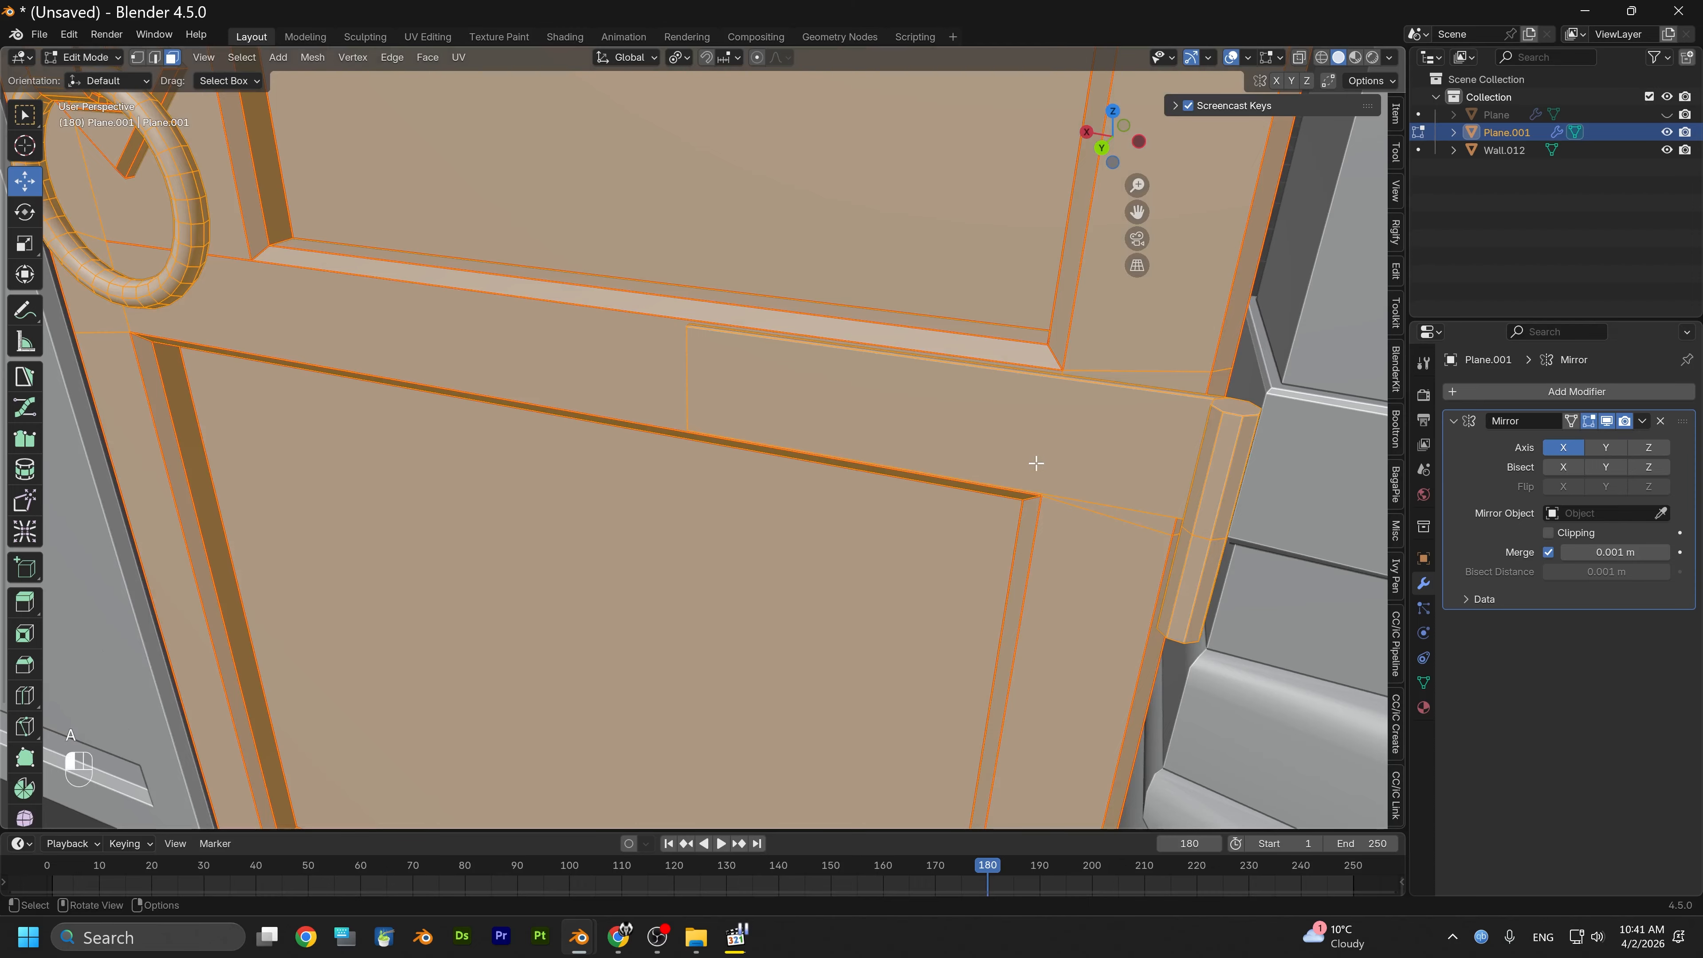
key(a)
key(l)
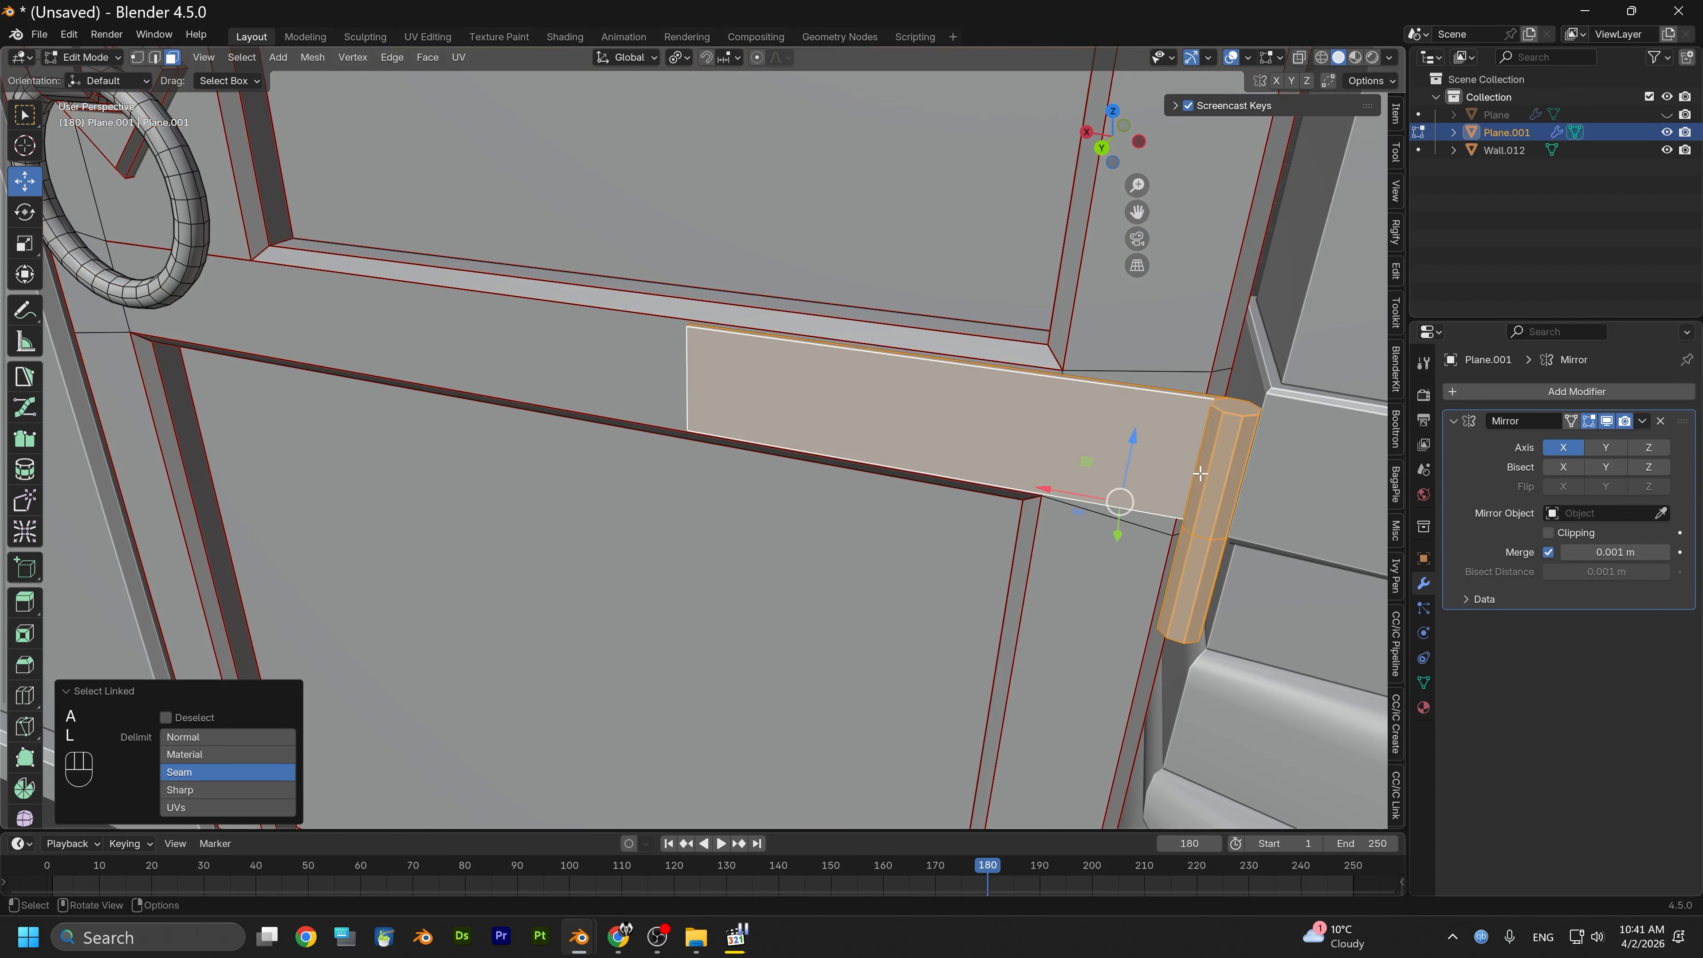
Add the upper hinge to the hinge selection, invert the selection and hide the rest of the door mesh
alt+drag(1213, 469, 941, 615)
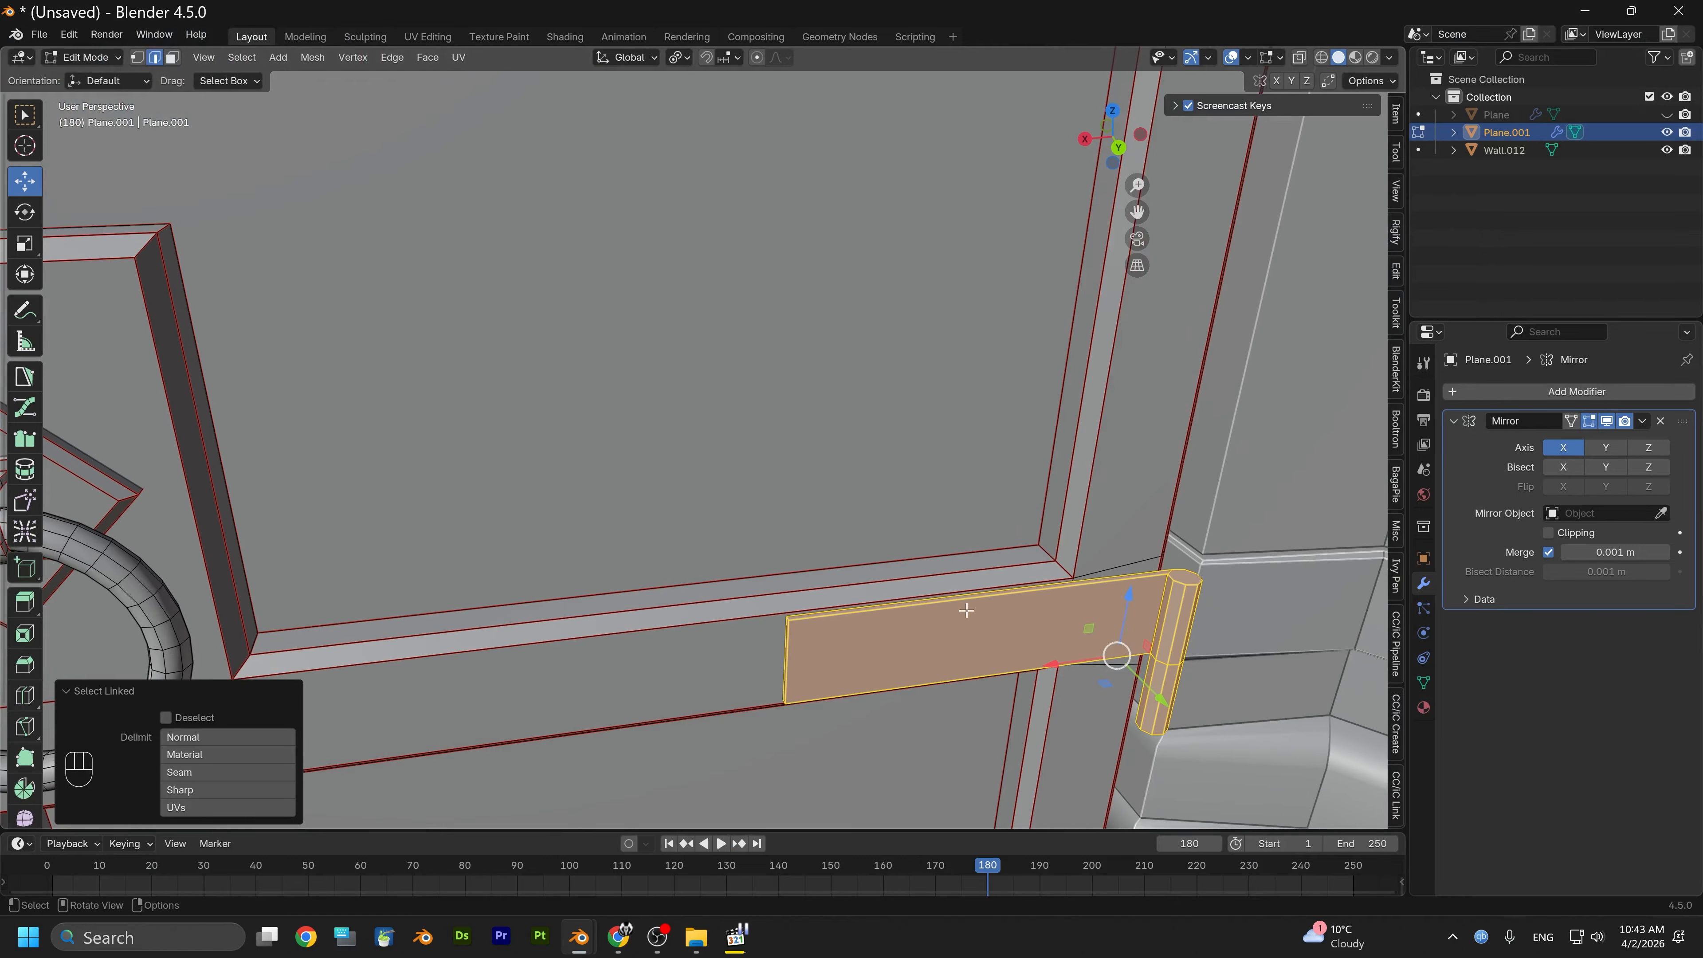
alt+middle_drag(994, 318, 981, 498)
scroll(981, 499, down, 4)
alt+middle_drag(904, 239, 874, 414)
scroll(874, 415, up, 3)
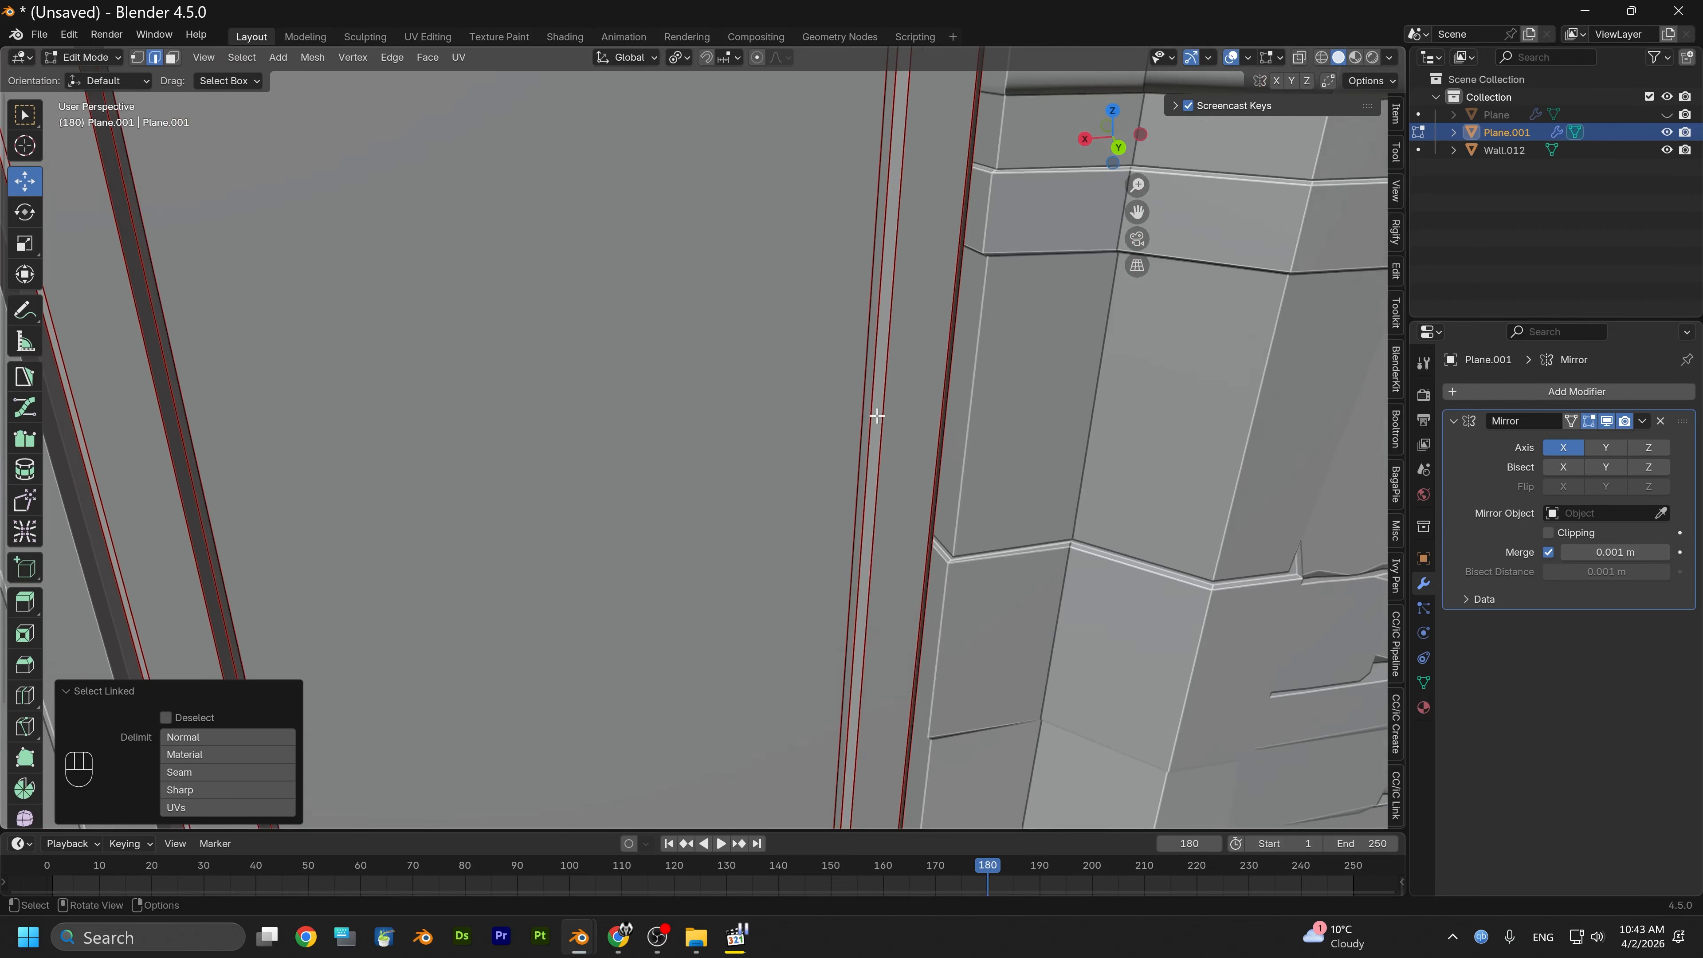
alt+middle_drag(874, 288, 881, 501)
scroll(881, 502, down, 4)
alt+middle_drag(853, 214, 827, 525)
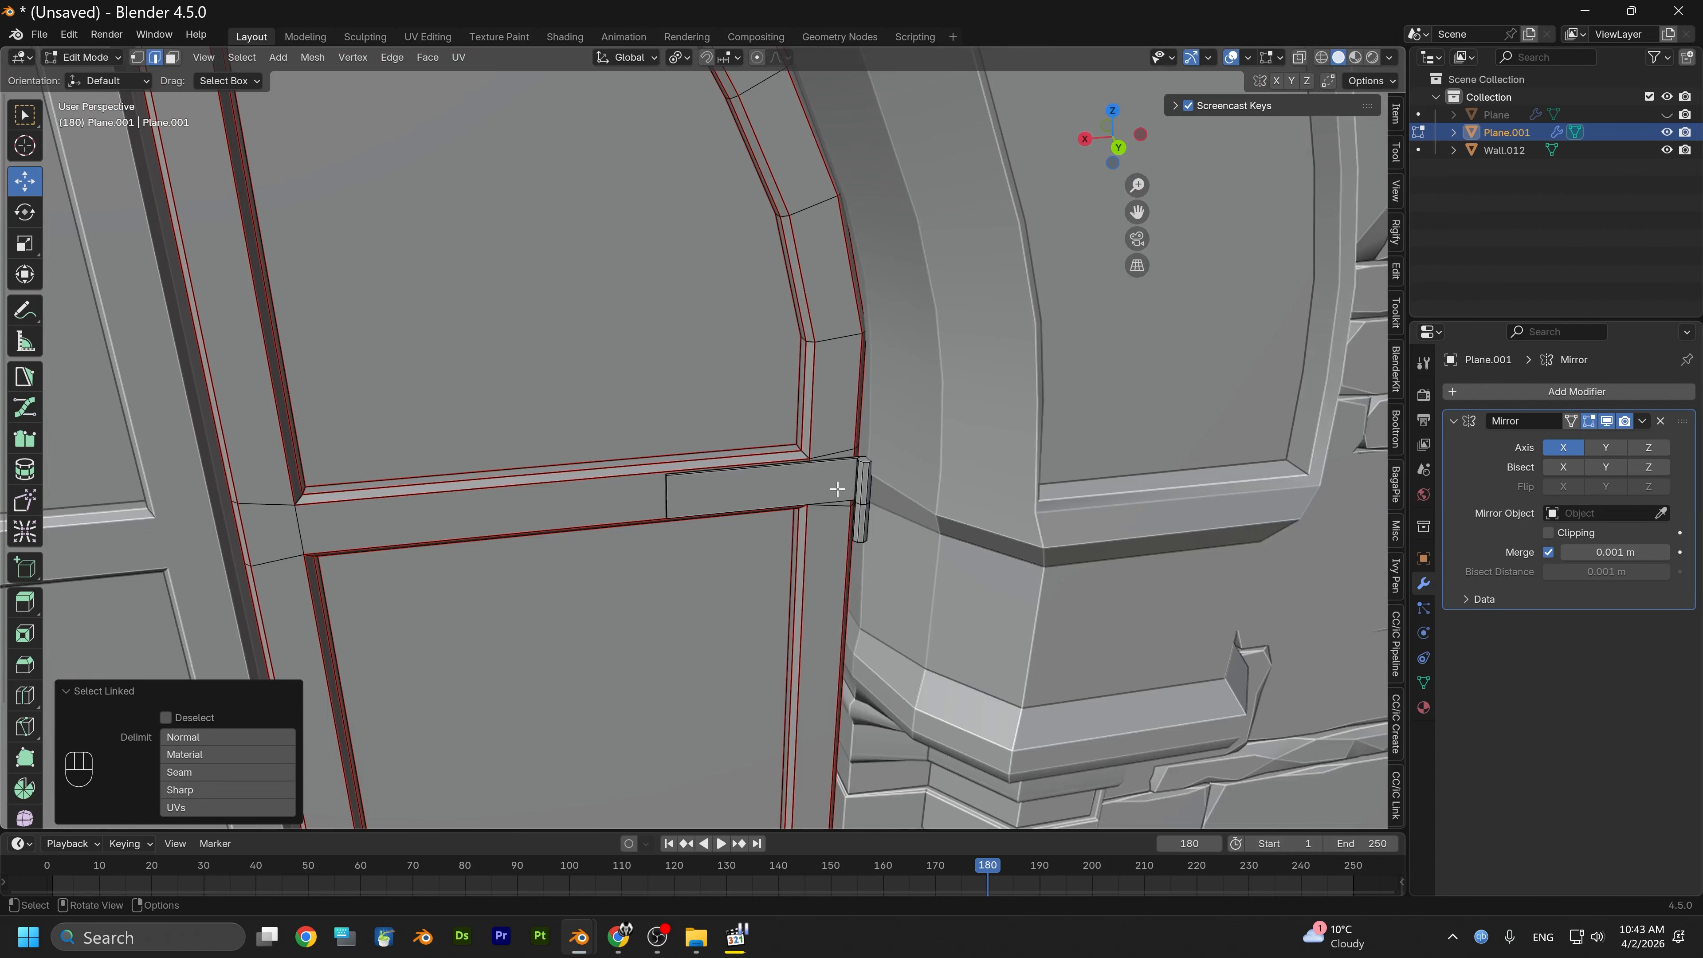
key(l)
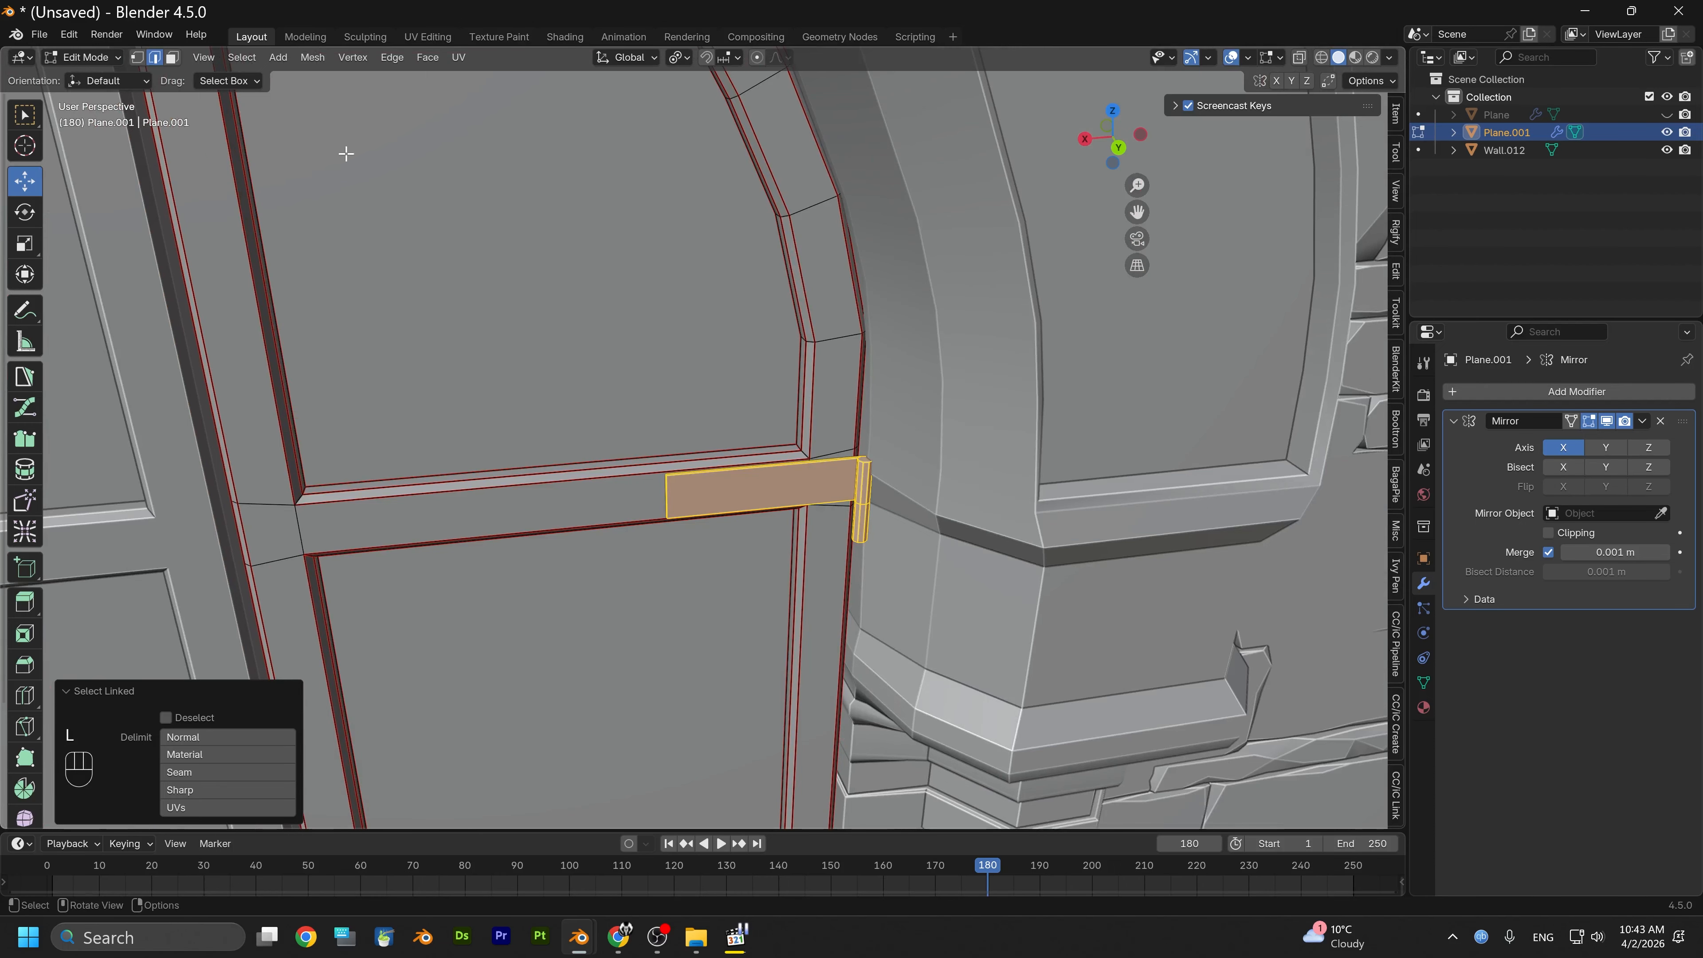
click(241, 58)
click(288, 111)
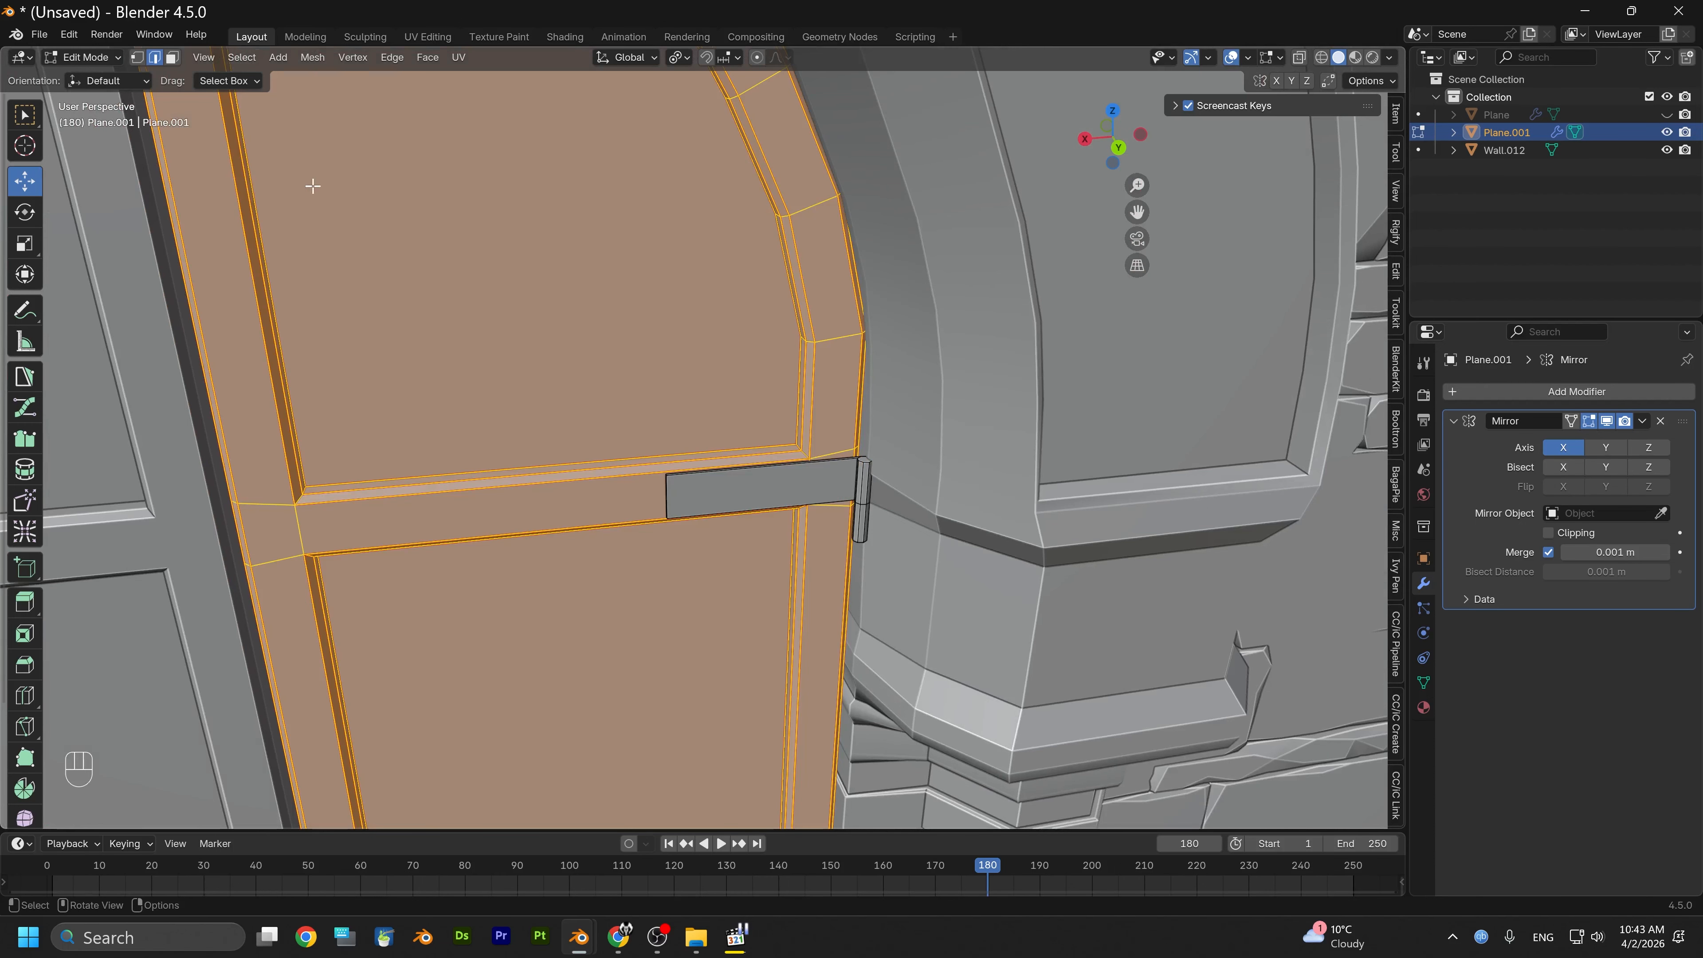
scroll(592, 457, down, 2)
scroll(592, 456, down, 2)
key(h)
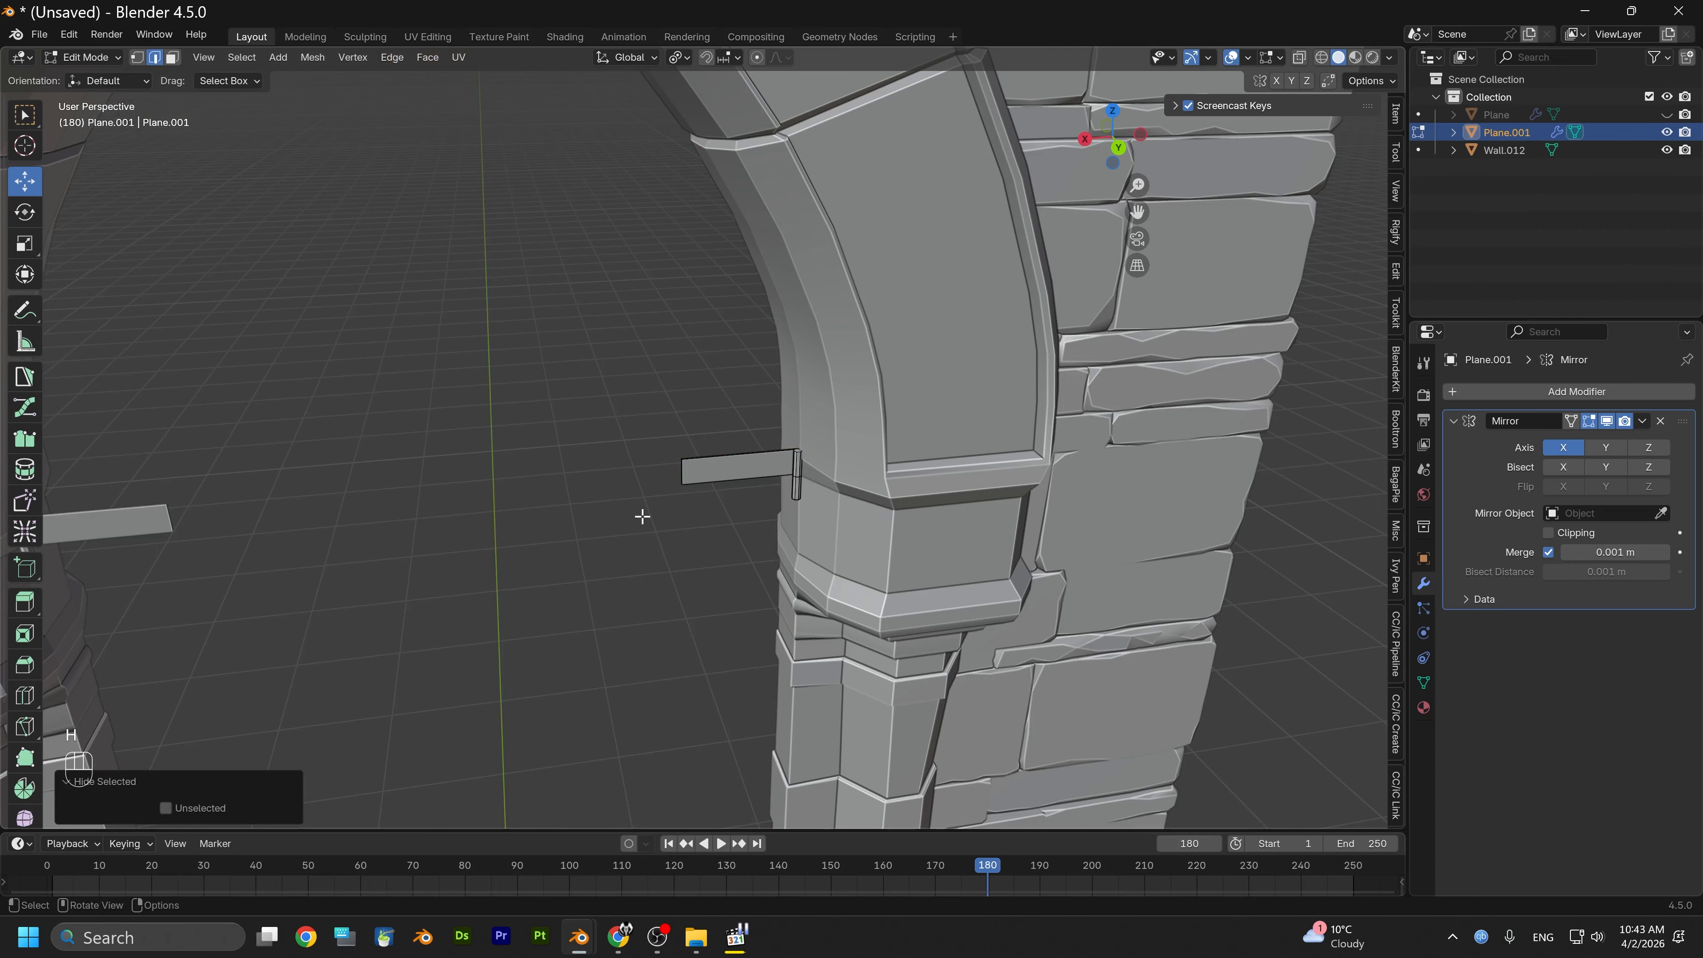
Select the complete linked meshes of the upper and lower hinges
scroll(653, 530, up, 6)
mouse_move(652, 516)
middle_down()
mouse_move(638, 558)
mouse_move(674, 499)
middle_up()
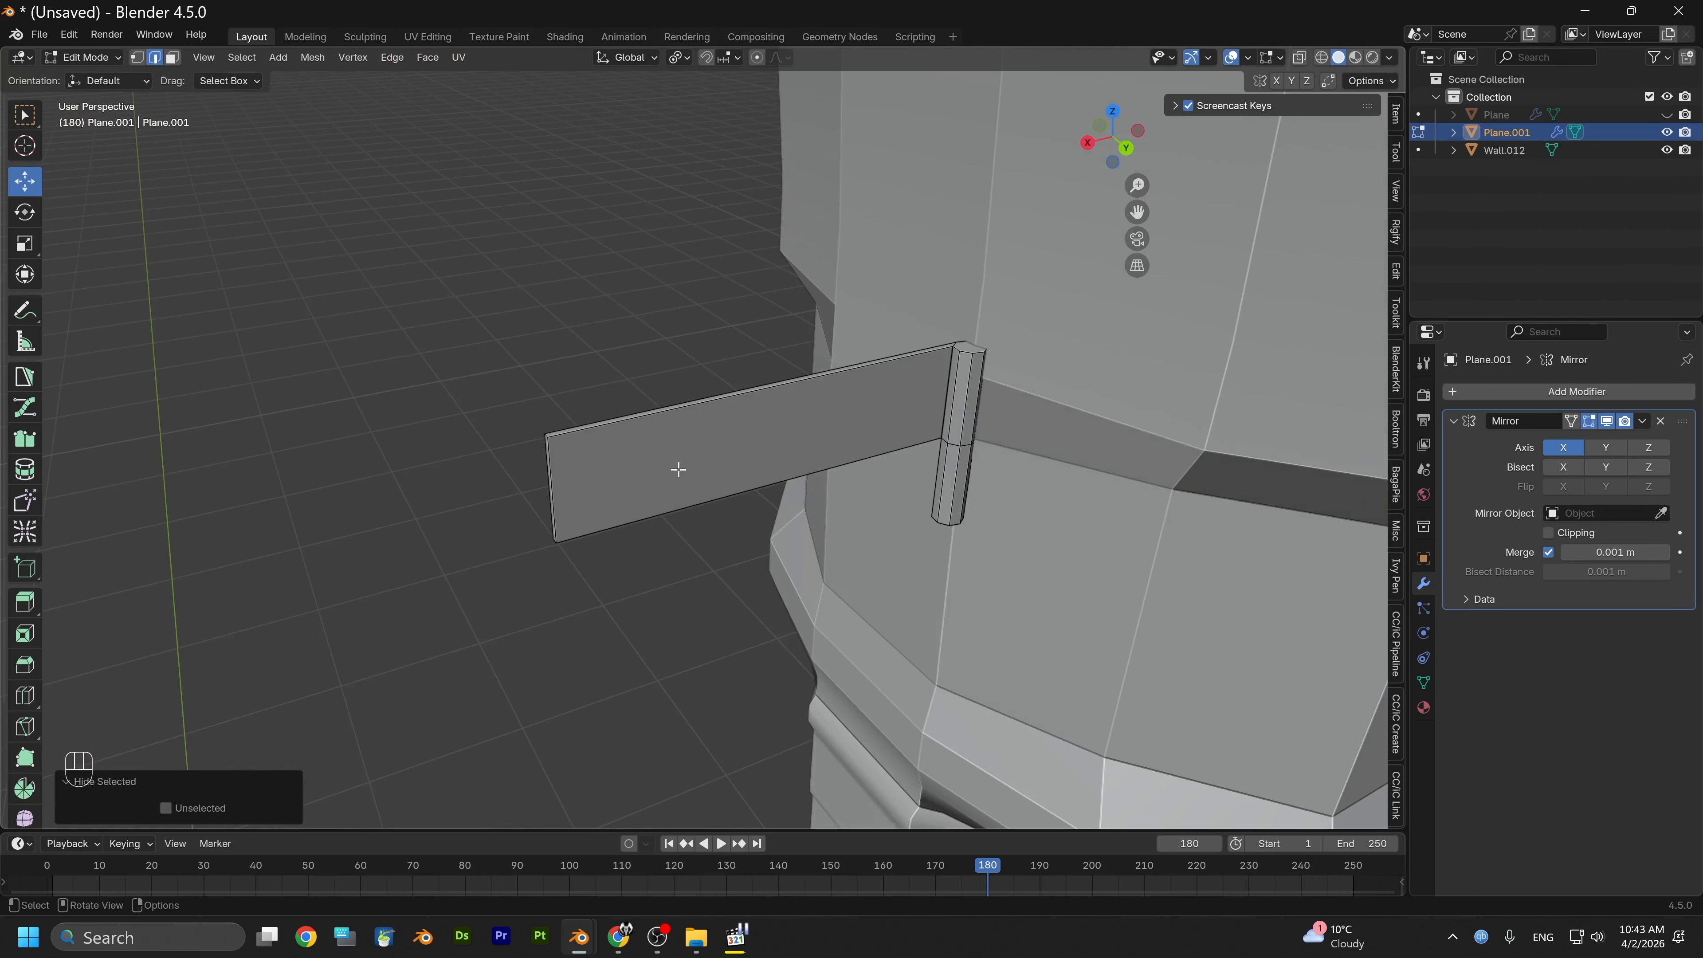
key(l)
scroll(684, 577, down, 4)
middle_drag(685, 578, 643, 370)
scroll(674, 594, up, 4)
scroll(671, 591, down, 3)
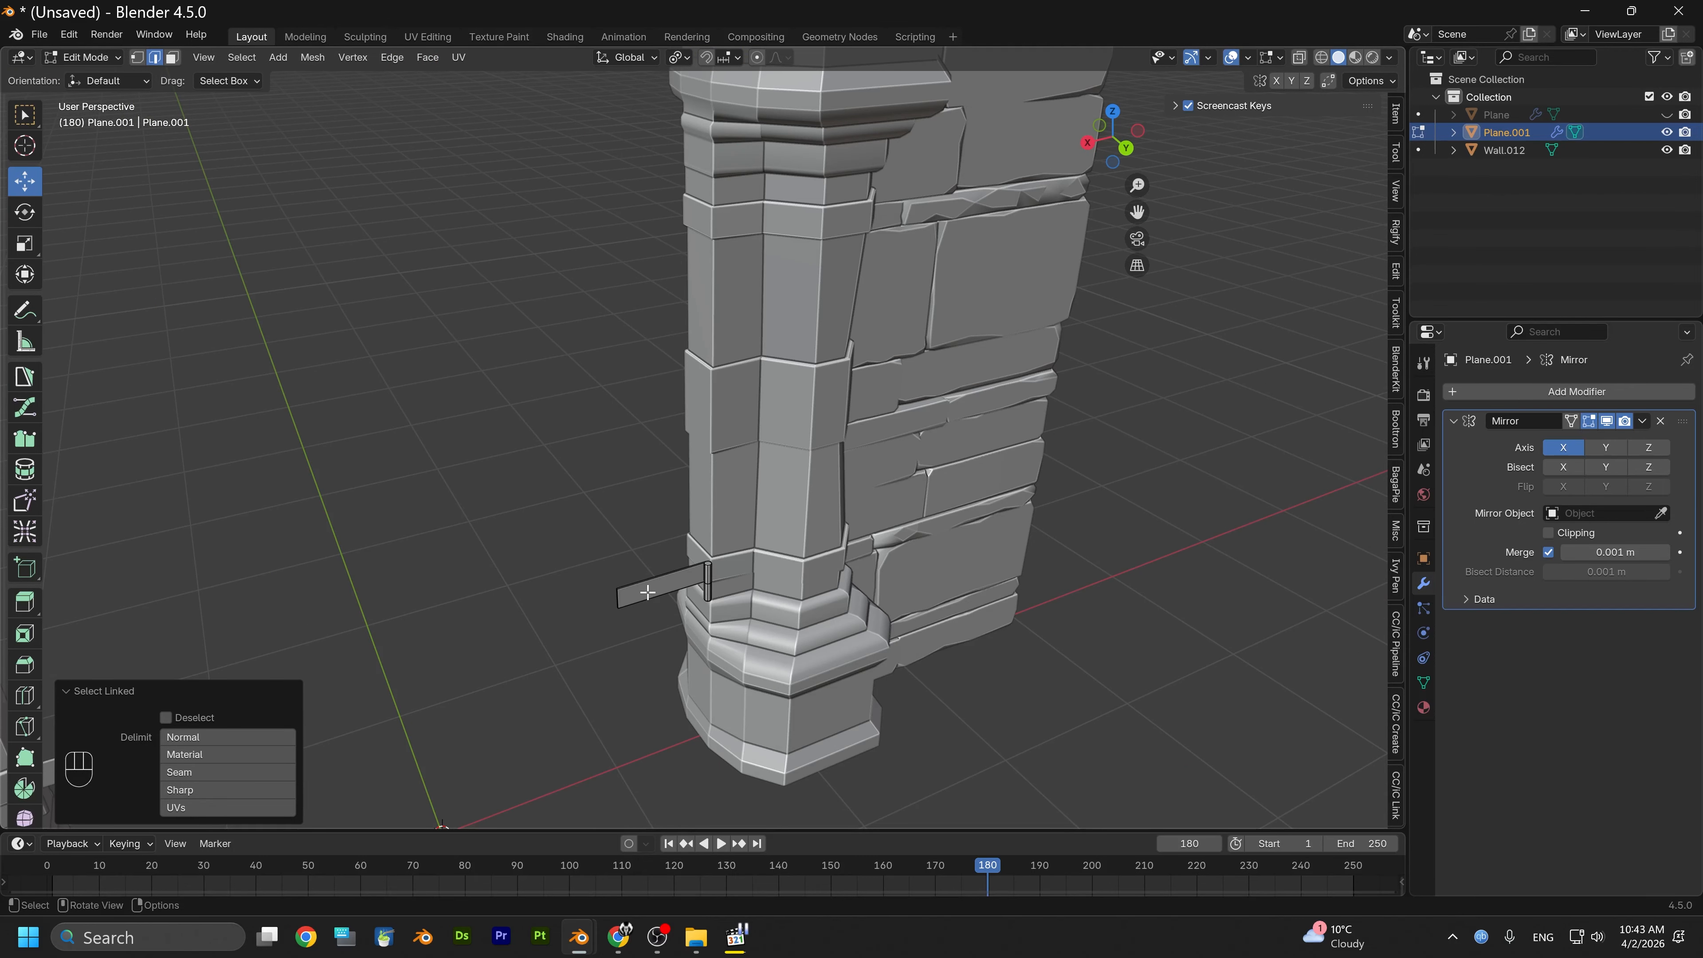
key(l)
scroll(627, 500, up, 2)
scroll(667, 604, up, 6)
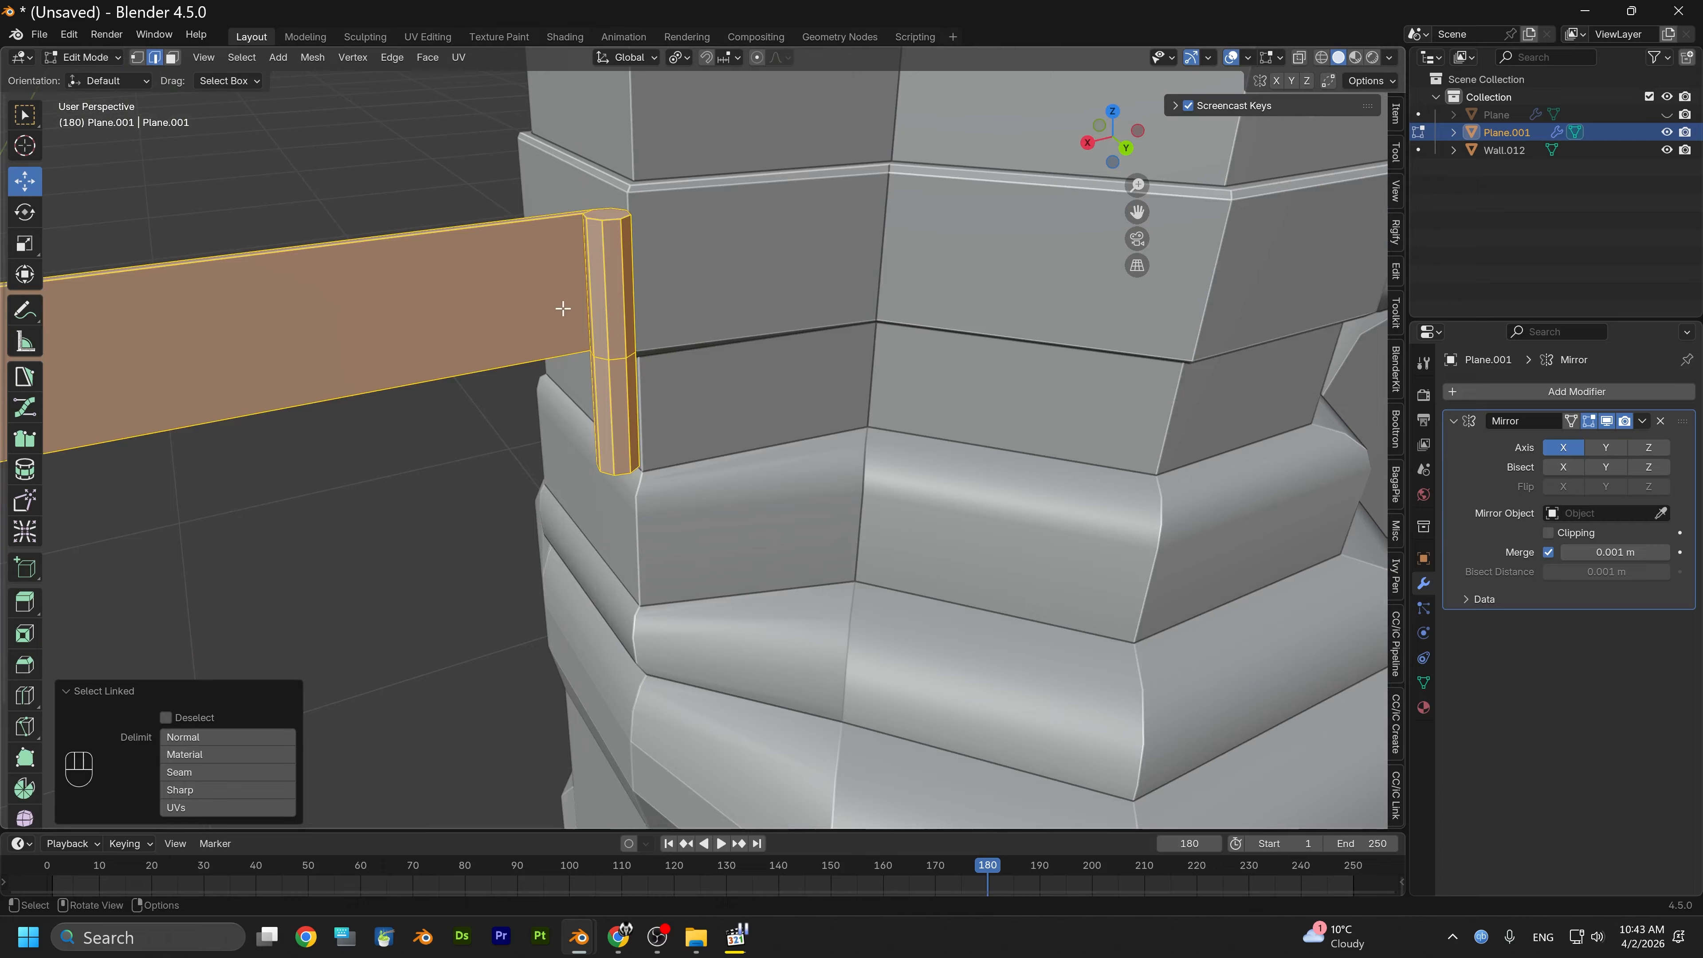
Deselect the vertical edges around the lower hinge's barrel, keeping its ring edges and the strap selected
middle_drag(562, 308, 601, 353)
alt+shift+click(626, 294)
alt+shift+click(620, 295)
alt+shift+click(697, 310)
middle_drag(701, 308, 675, 491)
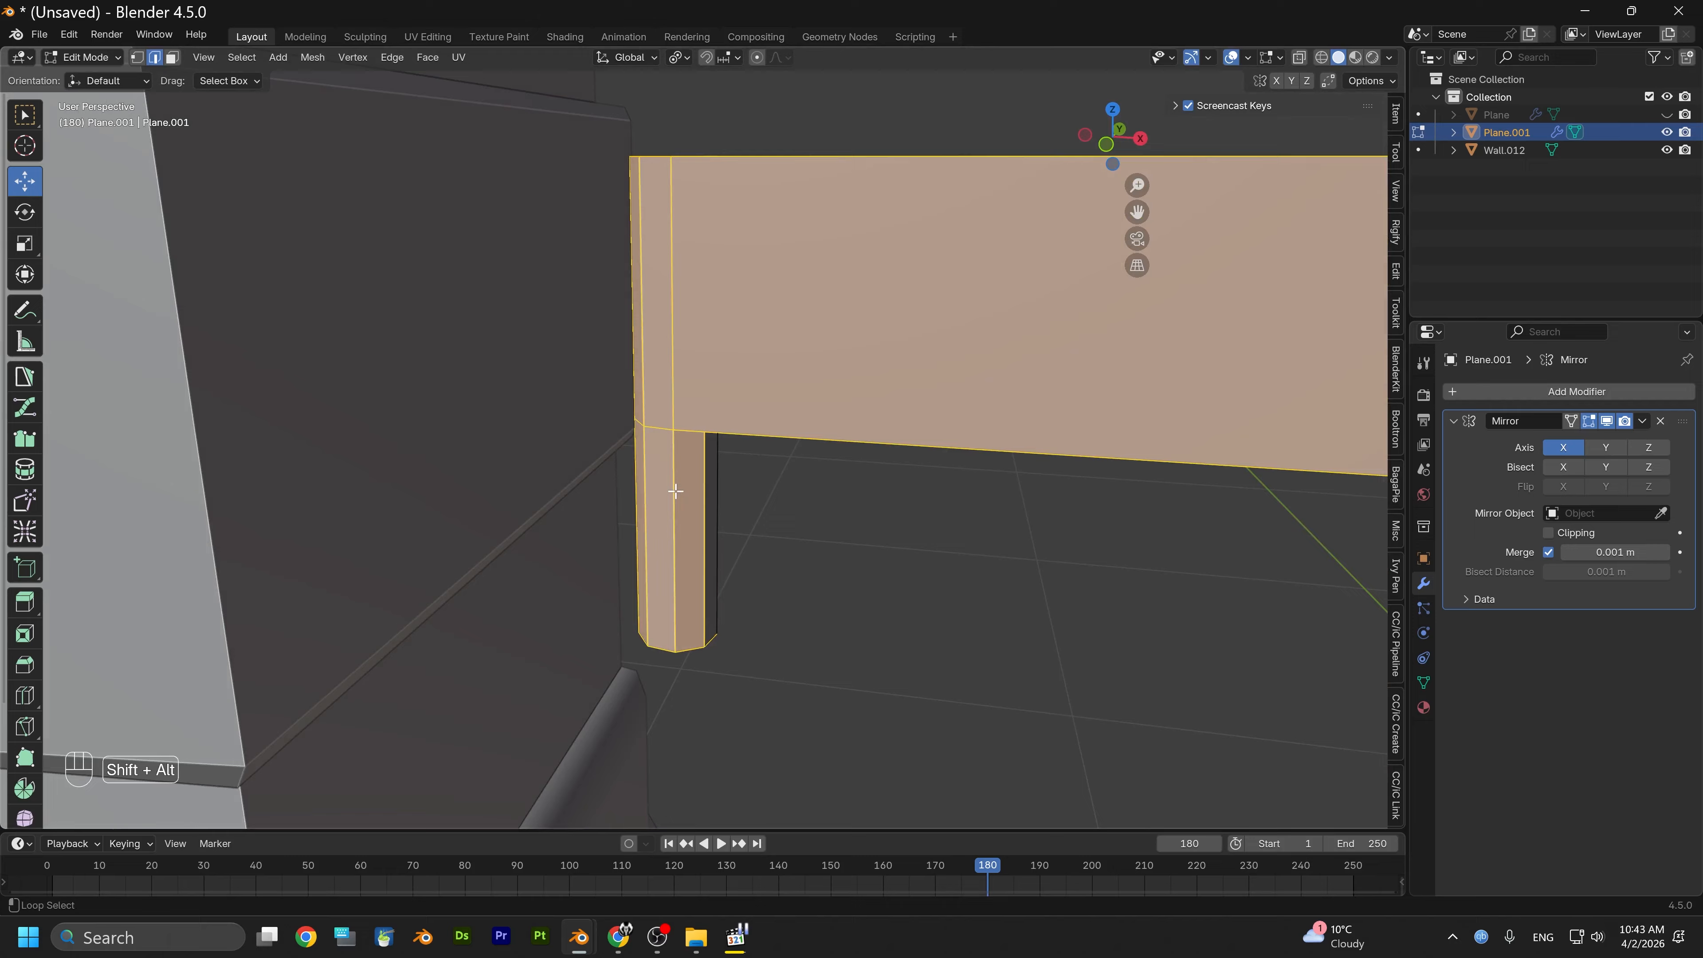
alt+shift+click(651, 501)
alt+drag(642, 506, 918, 521)
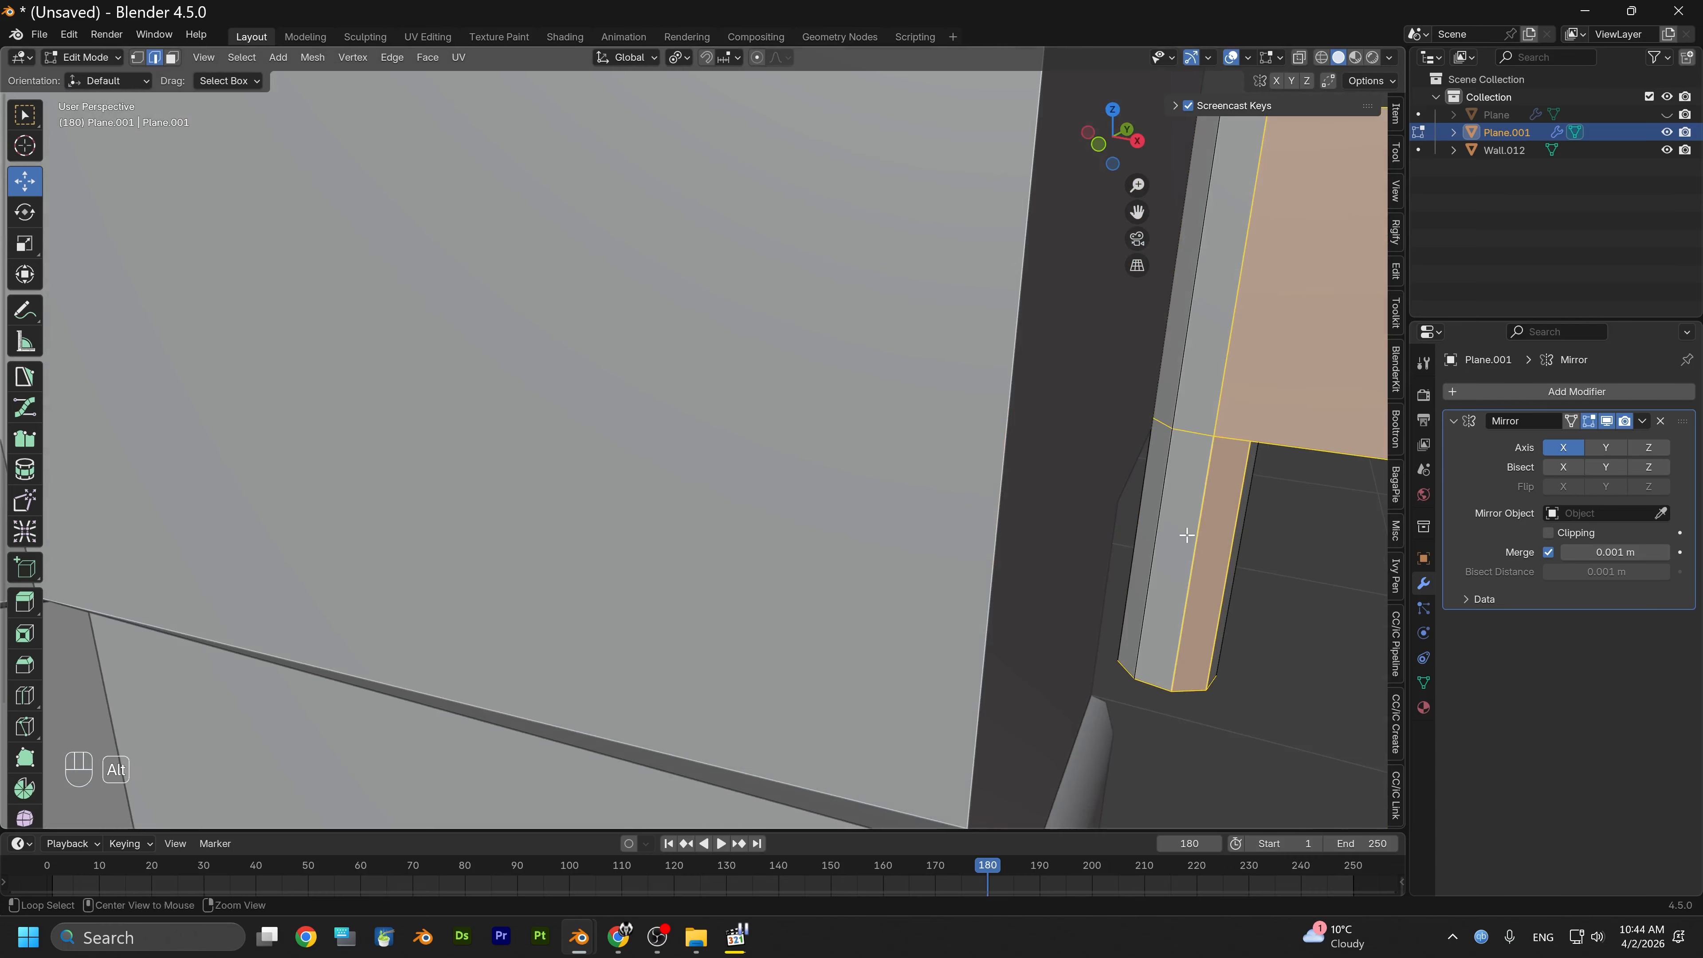
shift+middle_drag(1198, 544, 987, 435)
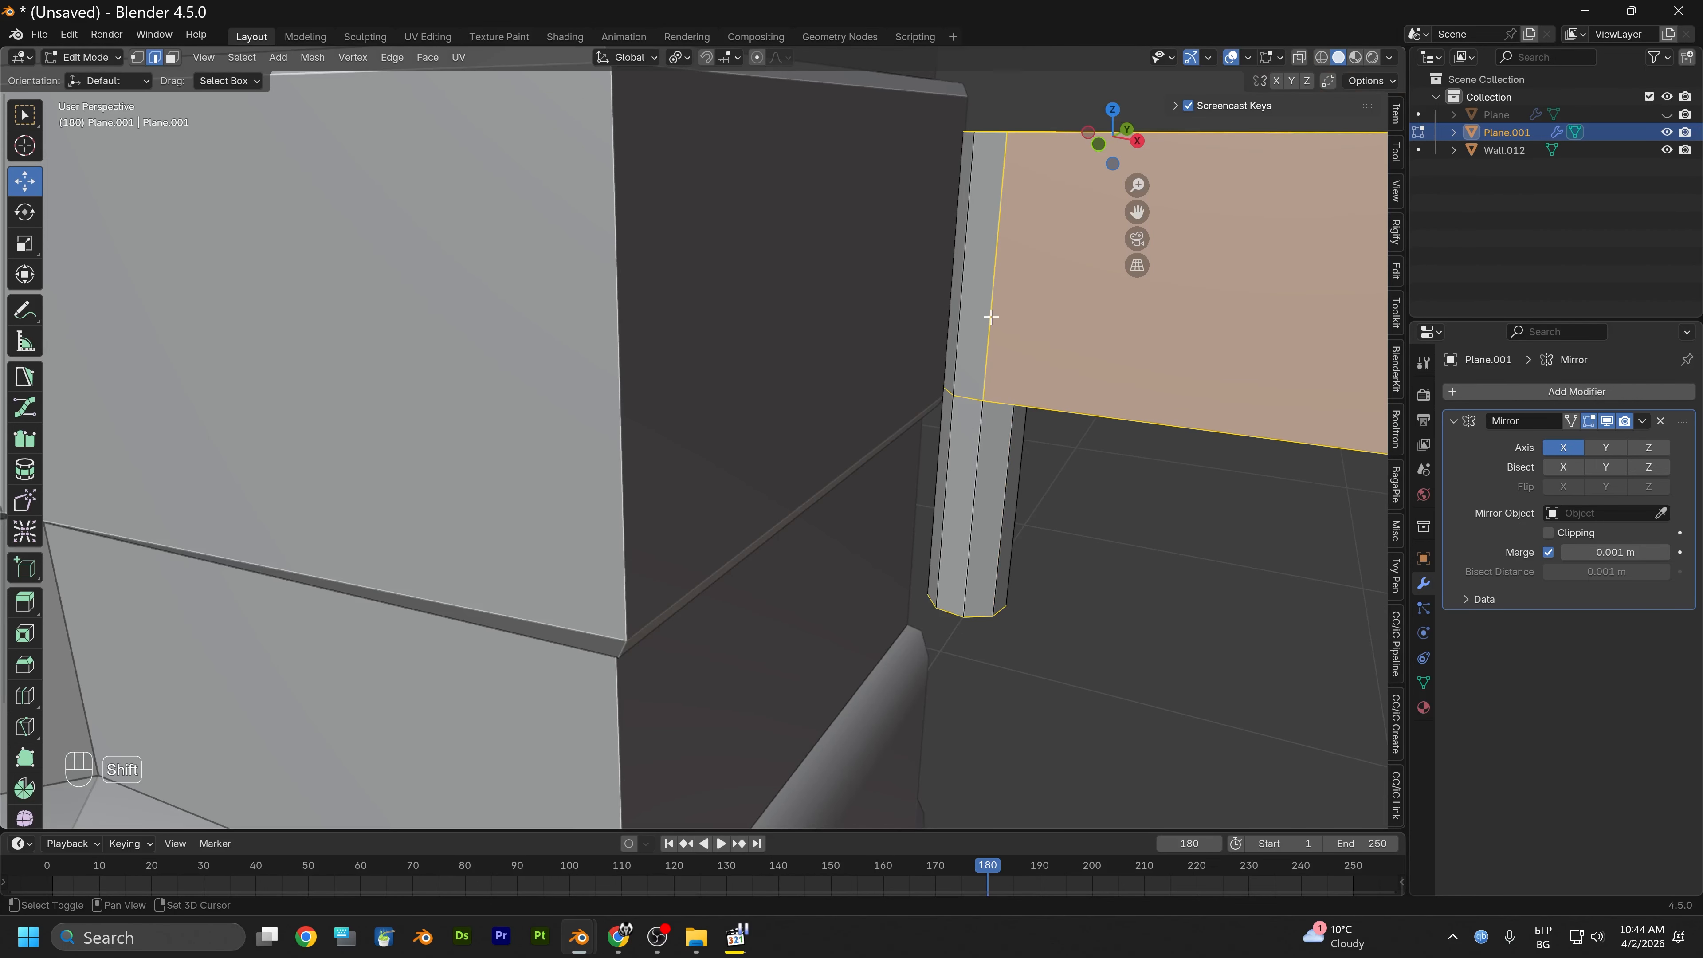
alt+drag(1000, 335, 761, 360)
Mark the selected hinge edges as seams and as sharp
right_click(821, 328)
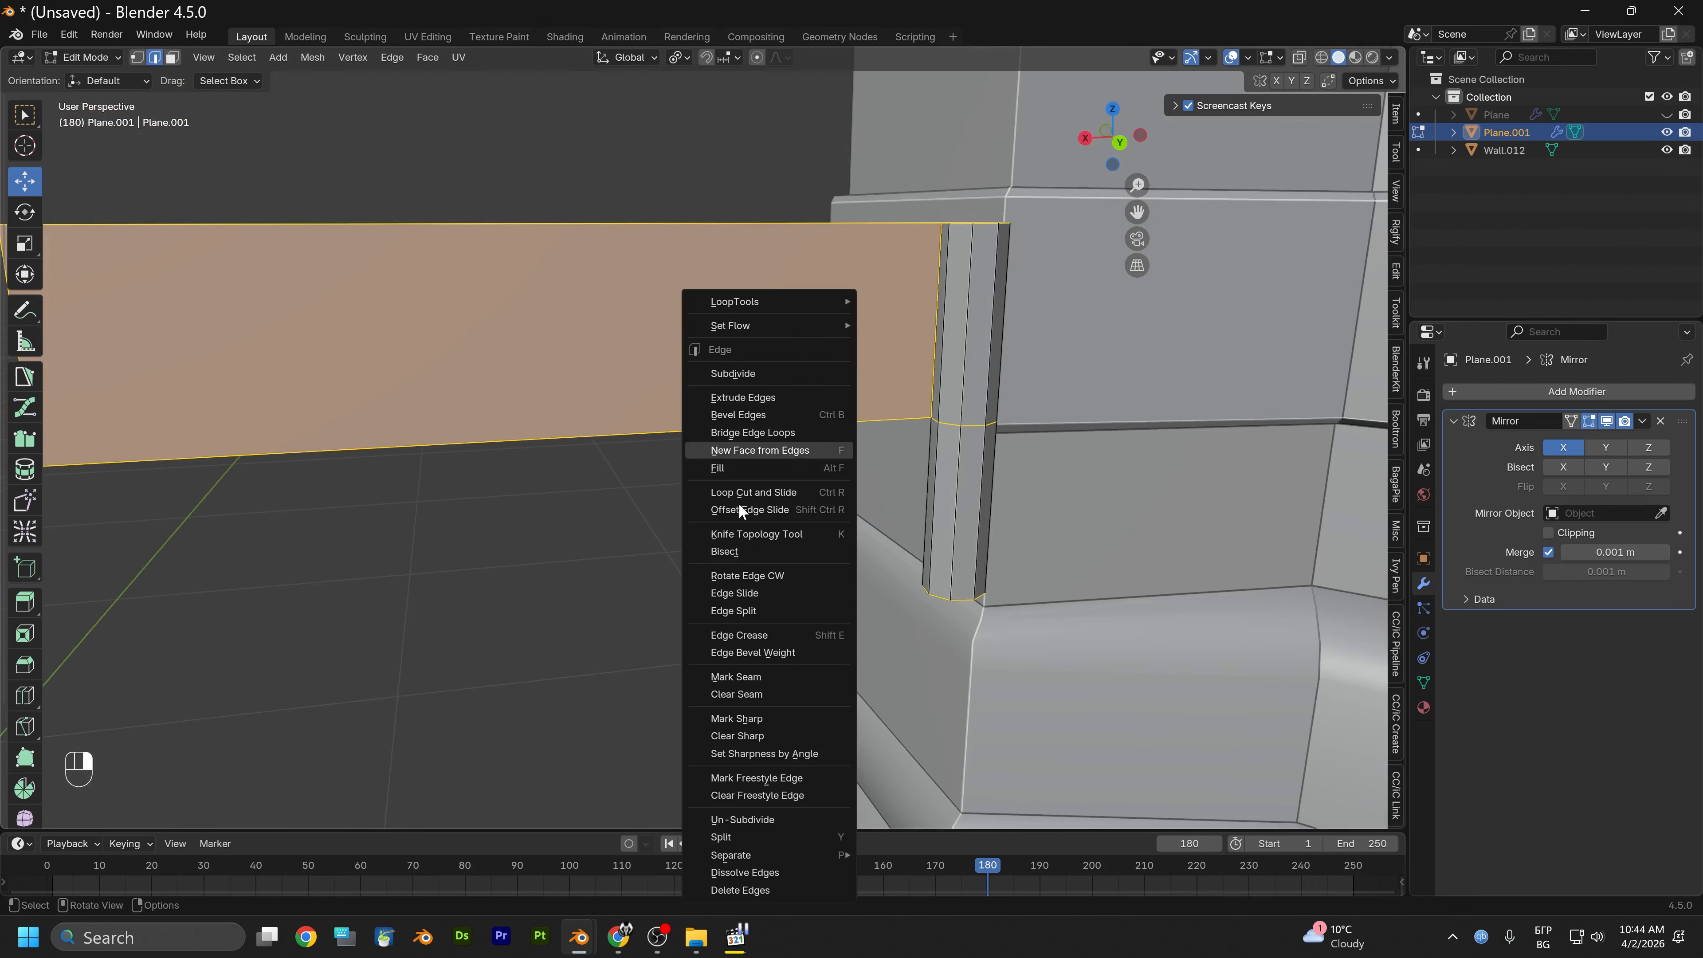
click(769, 678)
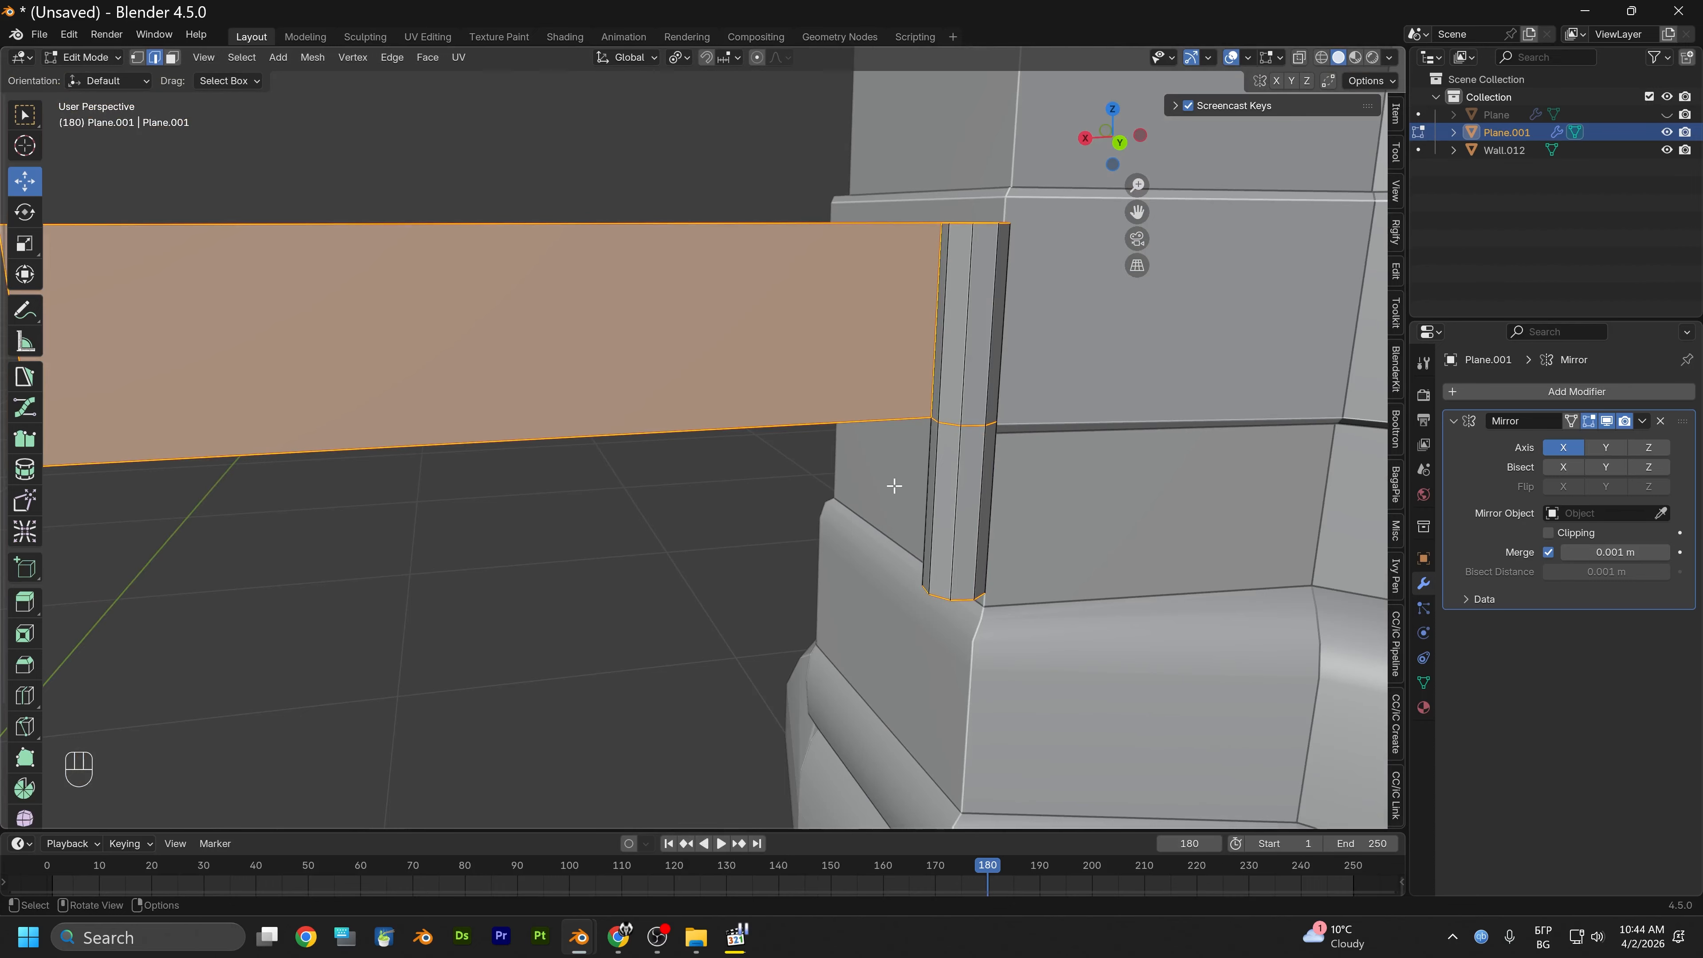
alt+drag(939, 470, 844, 508)
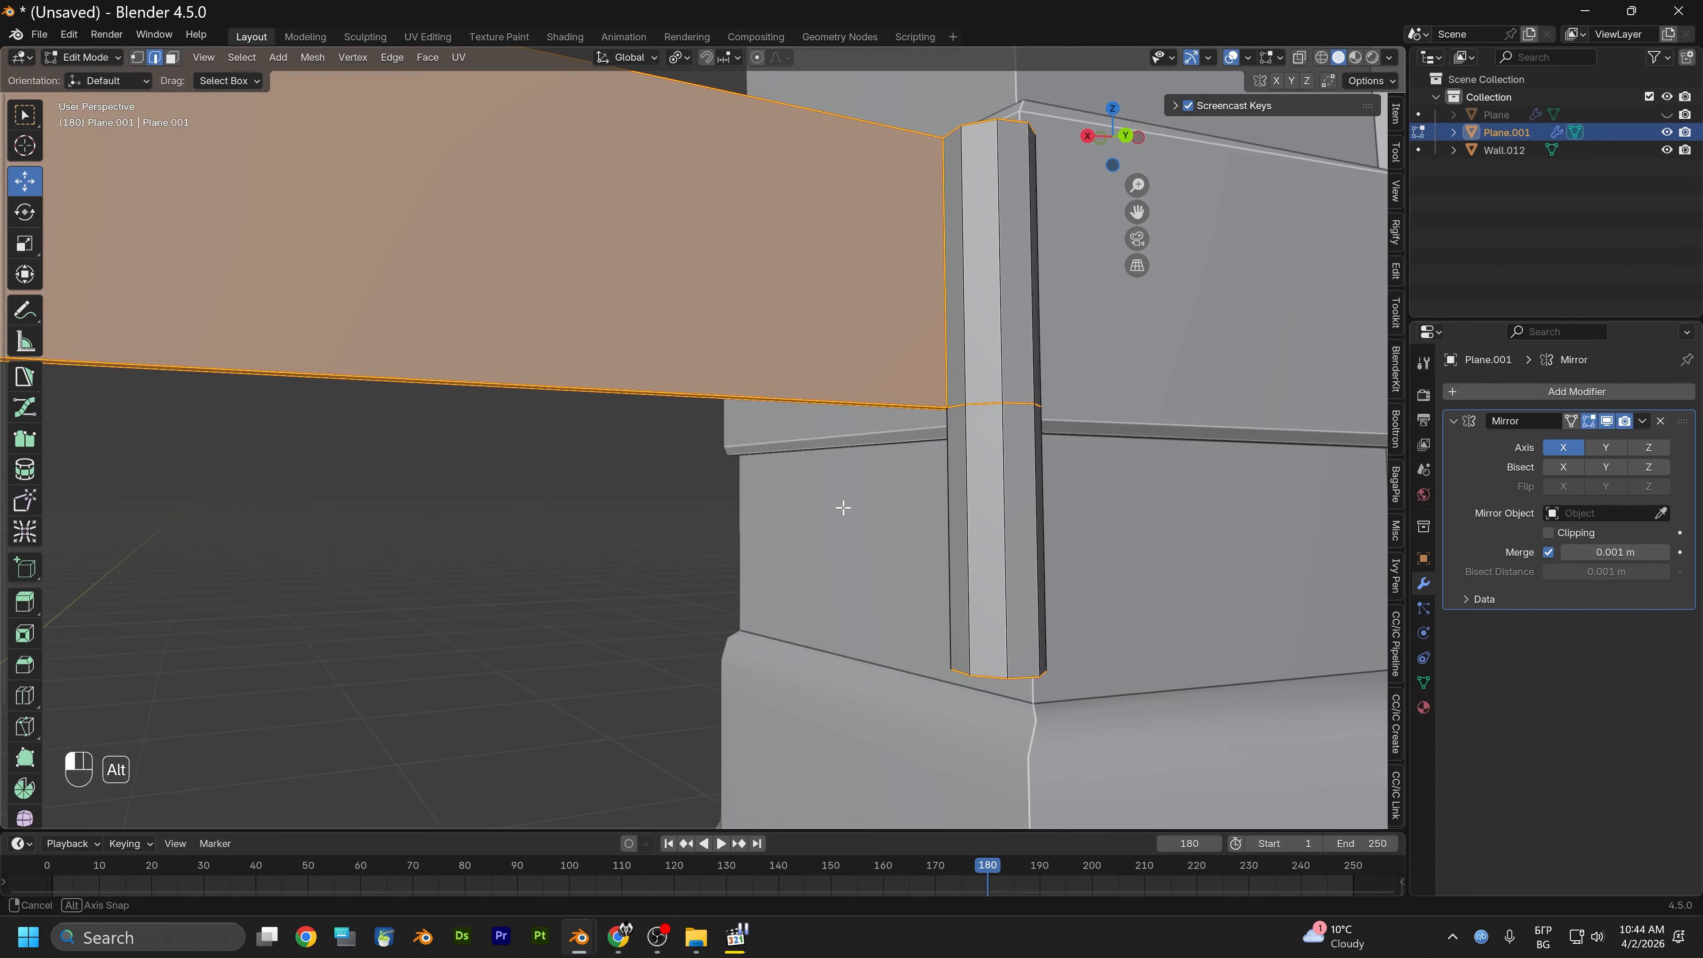
right_click(916, 503)
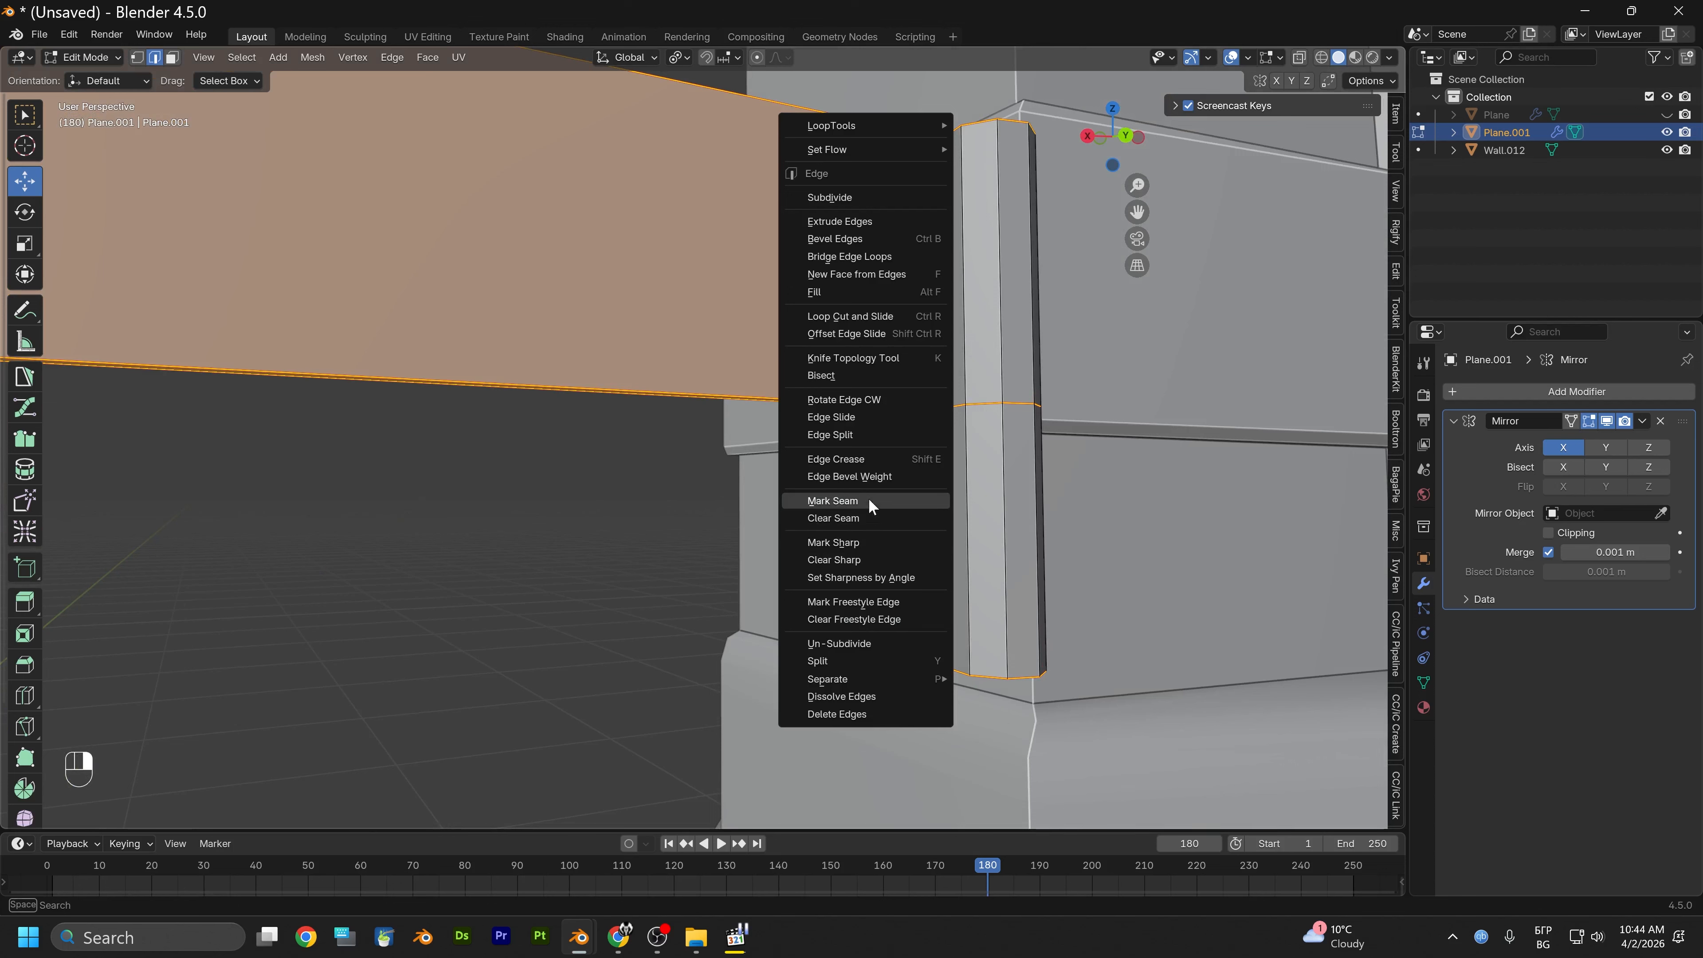
click(858, 543)
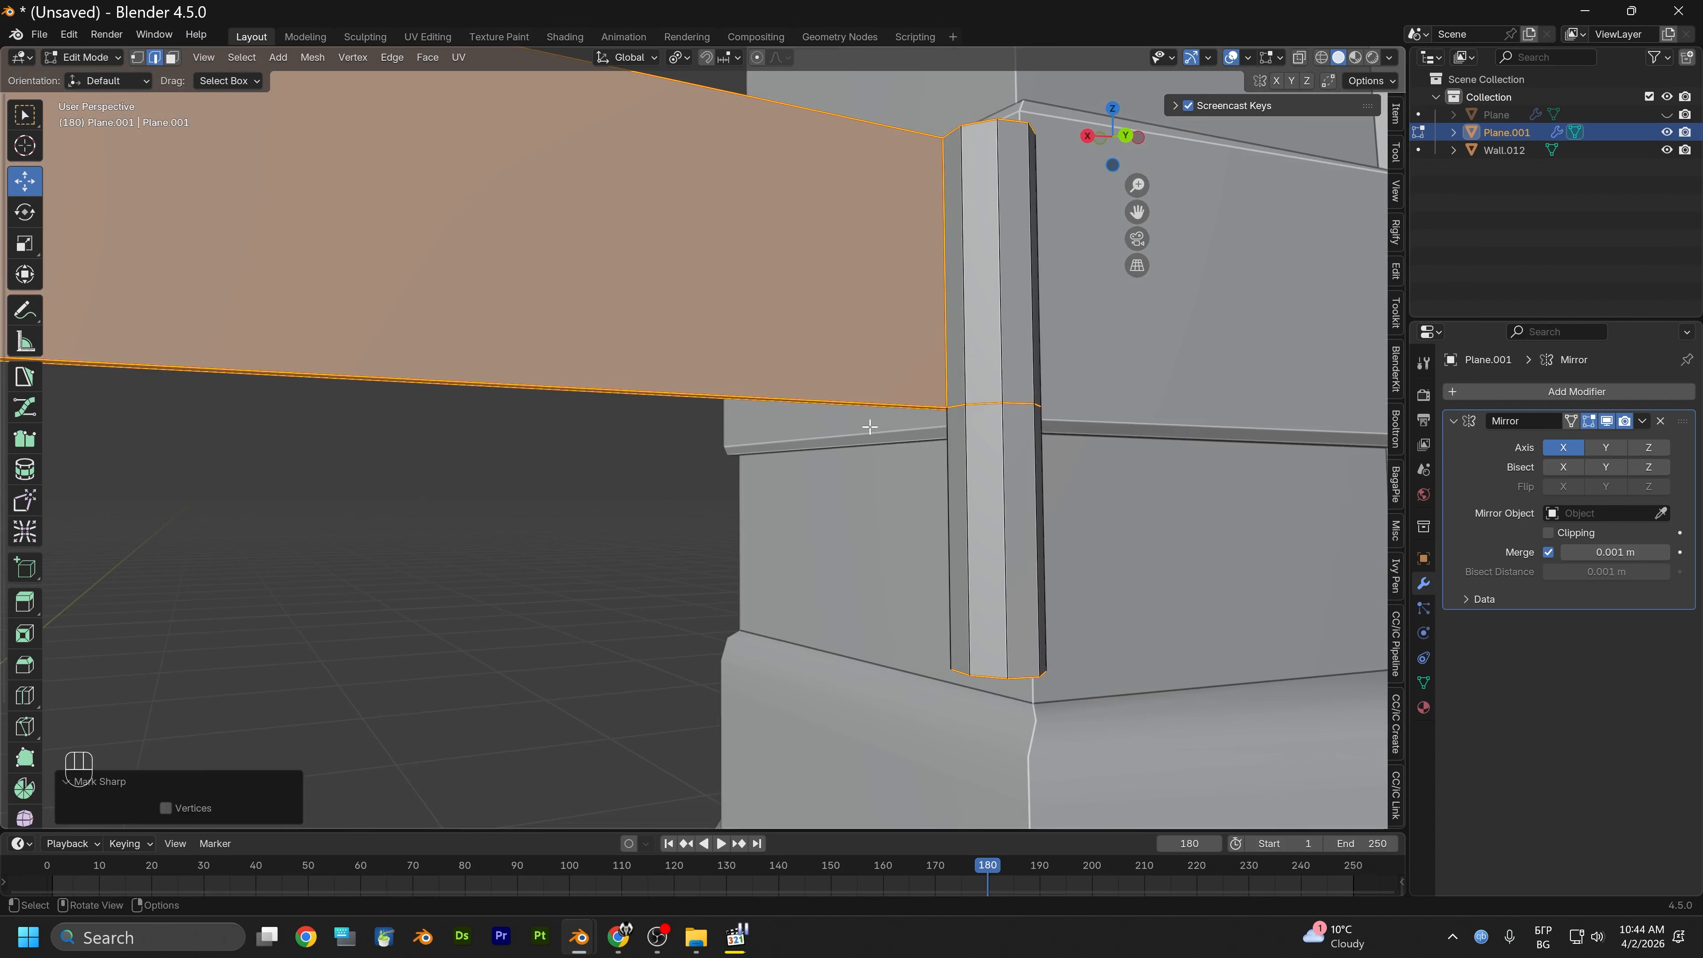
Check the hinge against the whole door in Object Mode and return to editing its mesh
alt+drag(870, 427, 902, 446)
scroll(758, 441, down, 5)
alt+middle_drag(582, 408, 1008, 415)
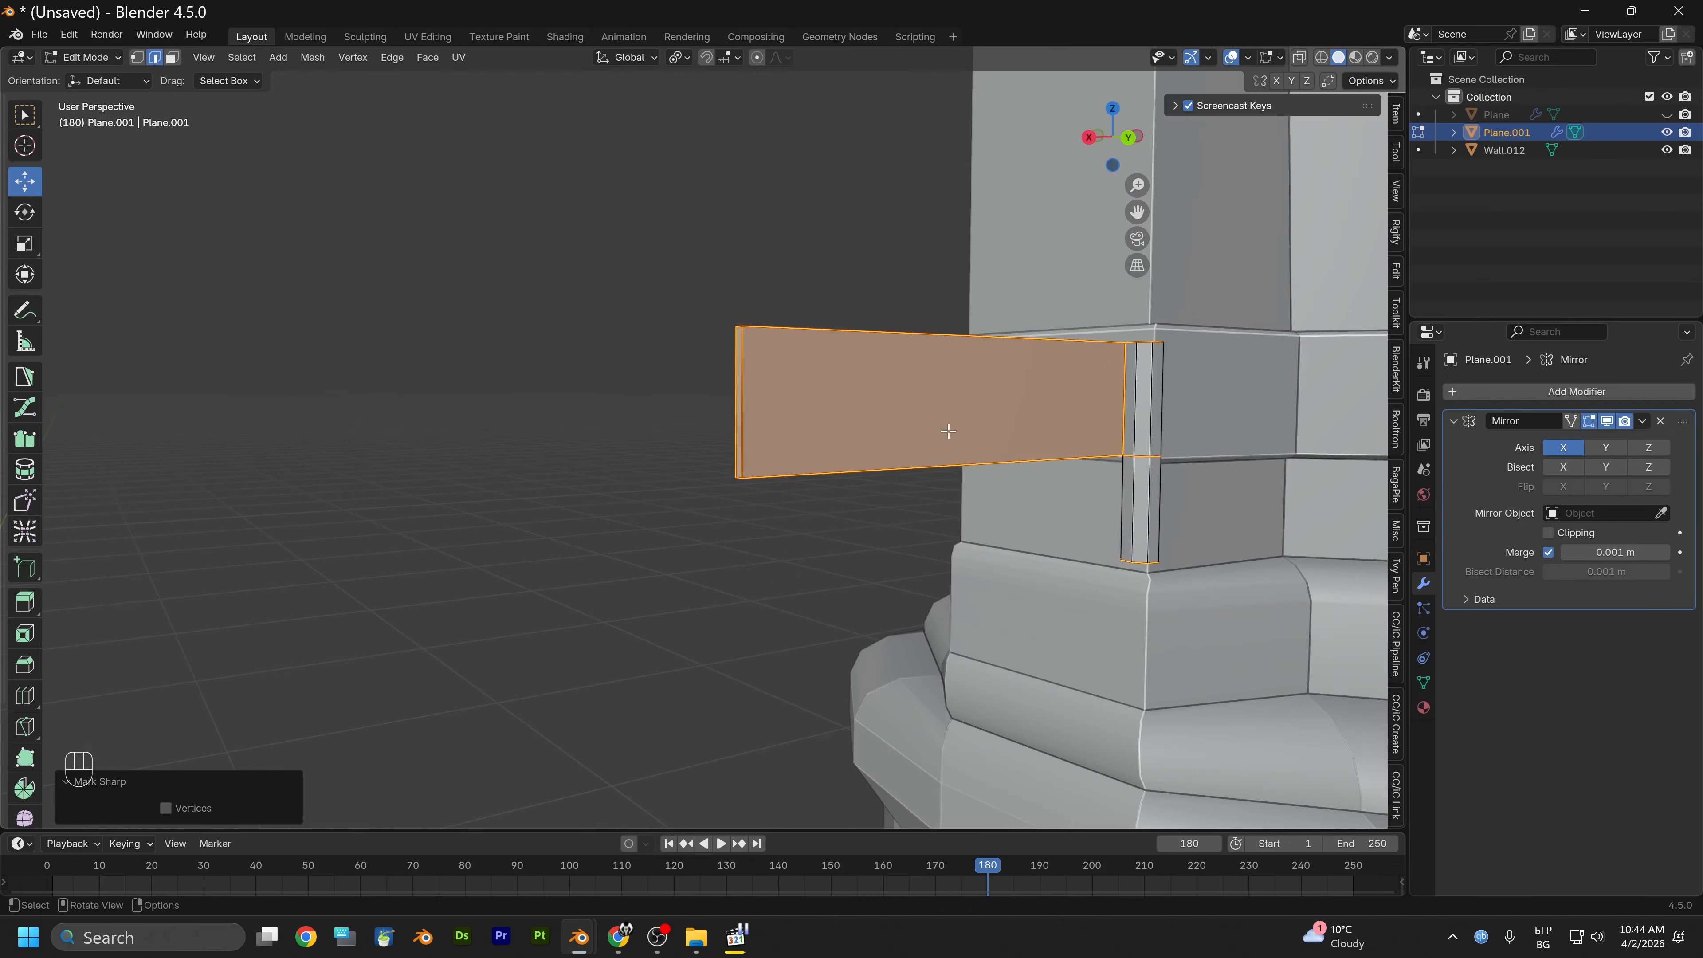
alt+drag(947, 430, 783, 430)
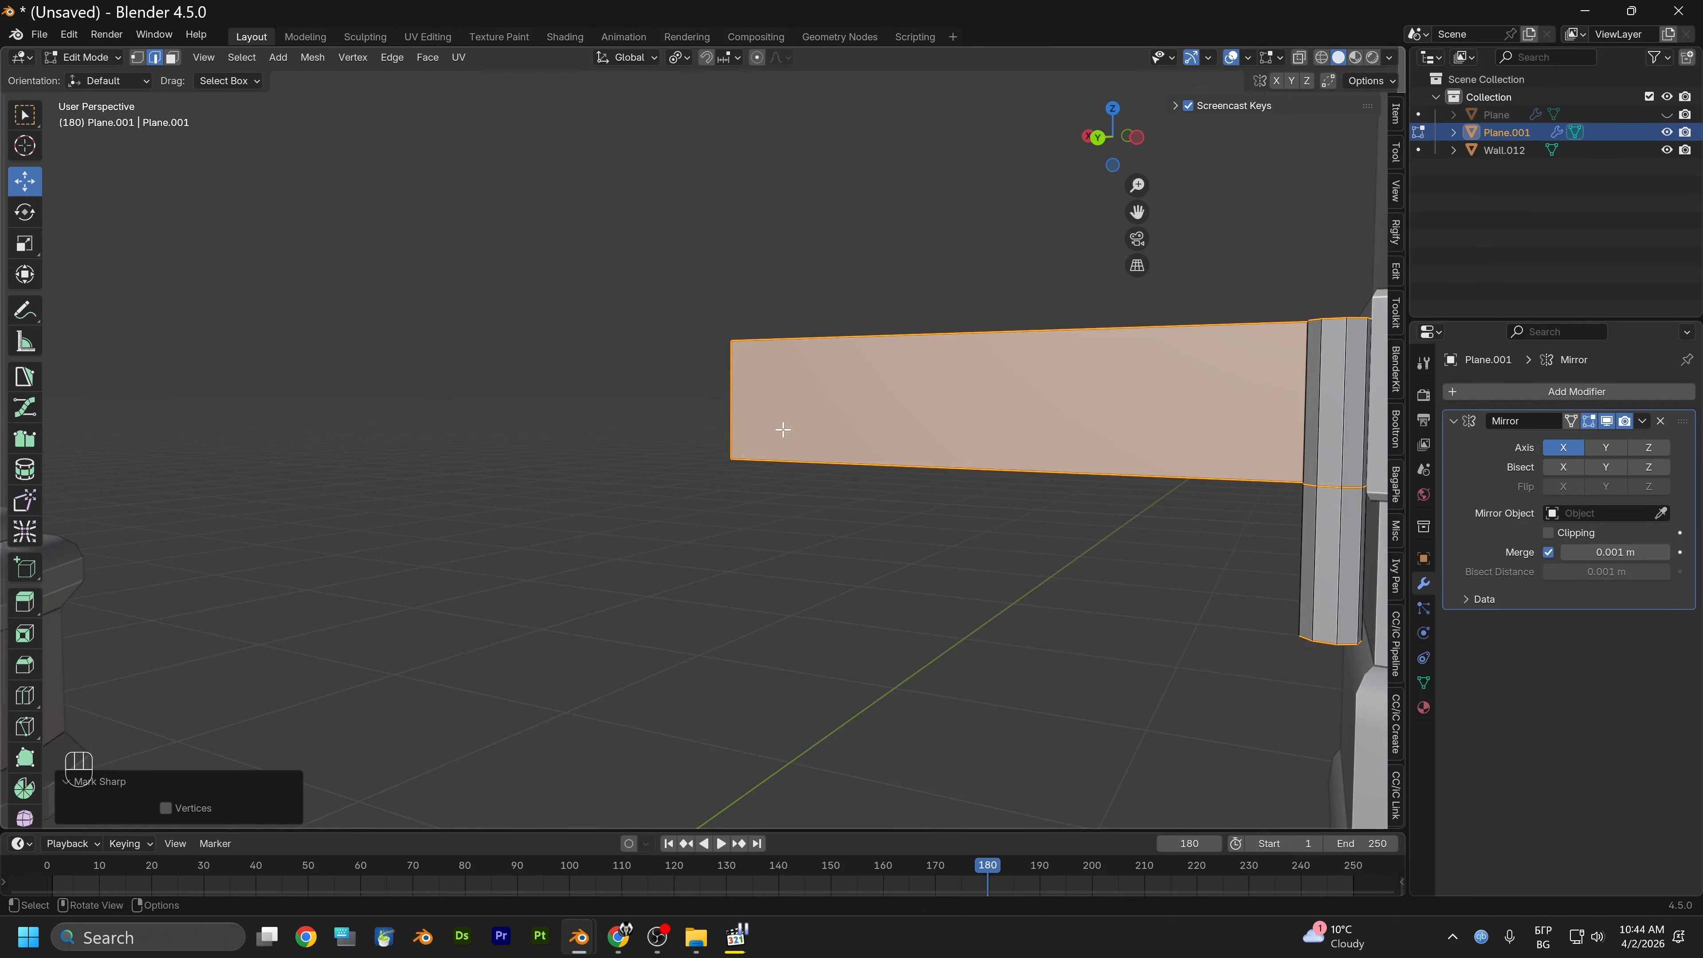
click(95, 66)
click(87, 100)
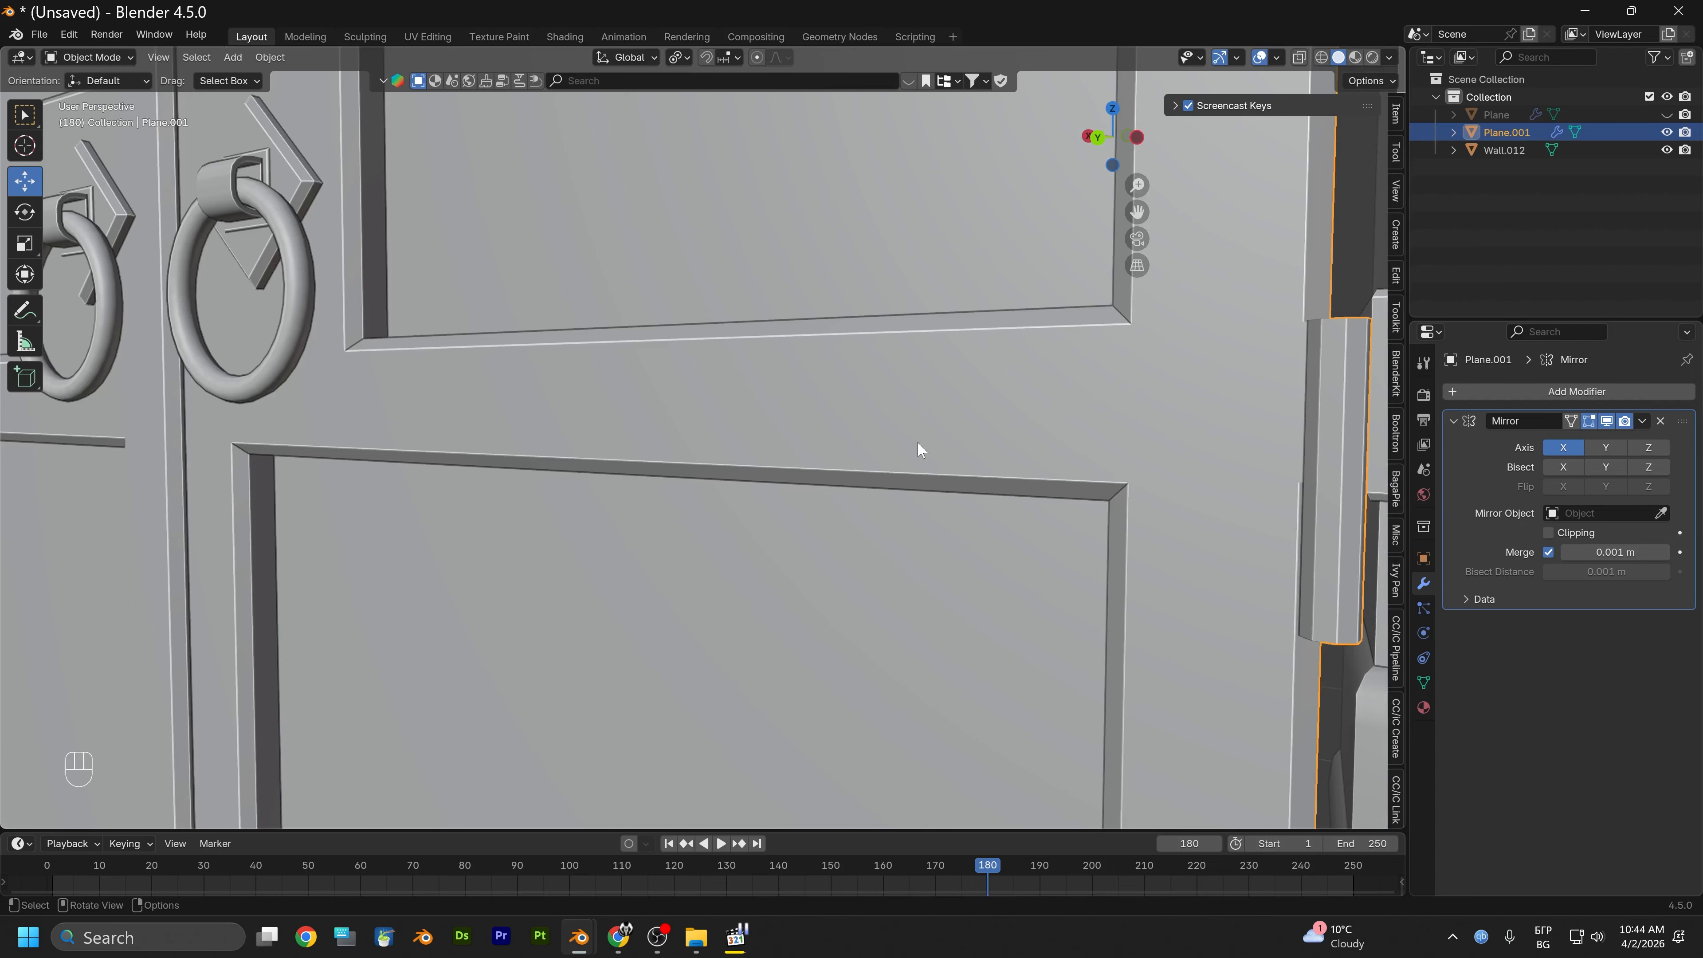
mouse_move(920, 449)
alt+mouse_down()
mouse_move(657, 407)
mouse_move(932, 472)
mouse_move(899, 470)
alt+mouse_up()
key(ctrl+z)
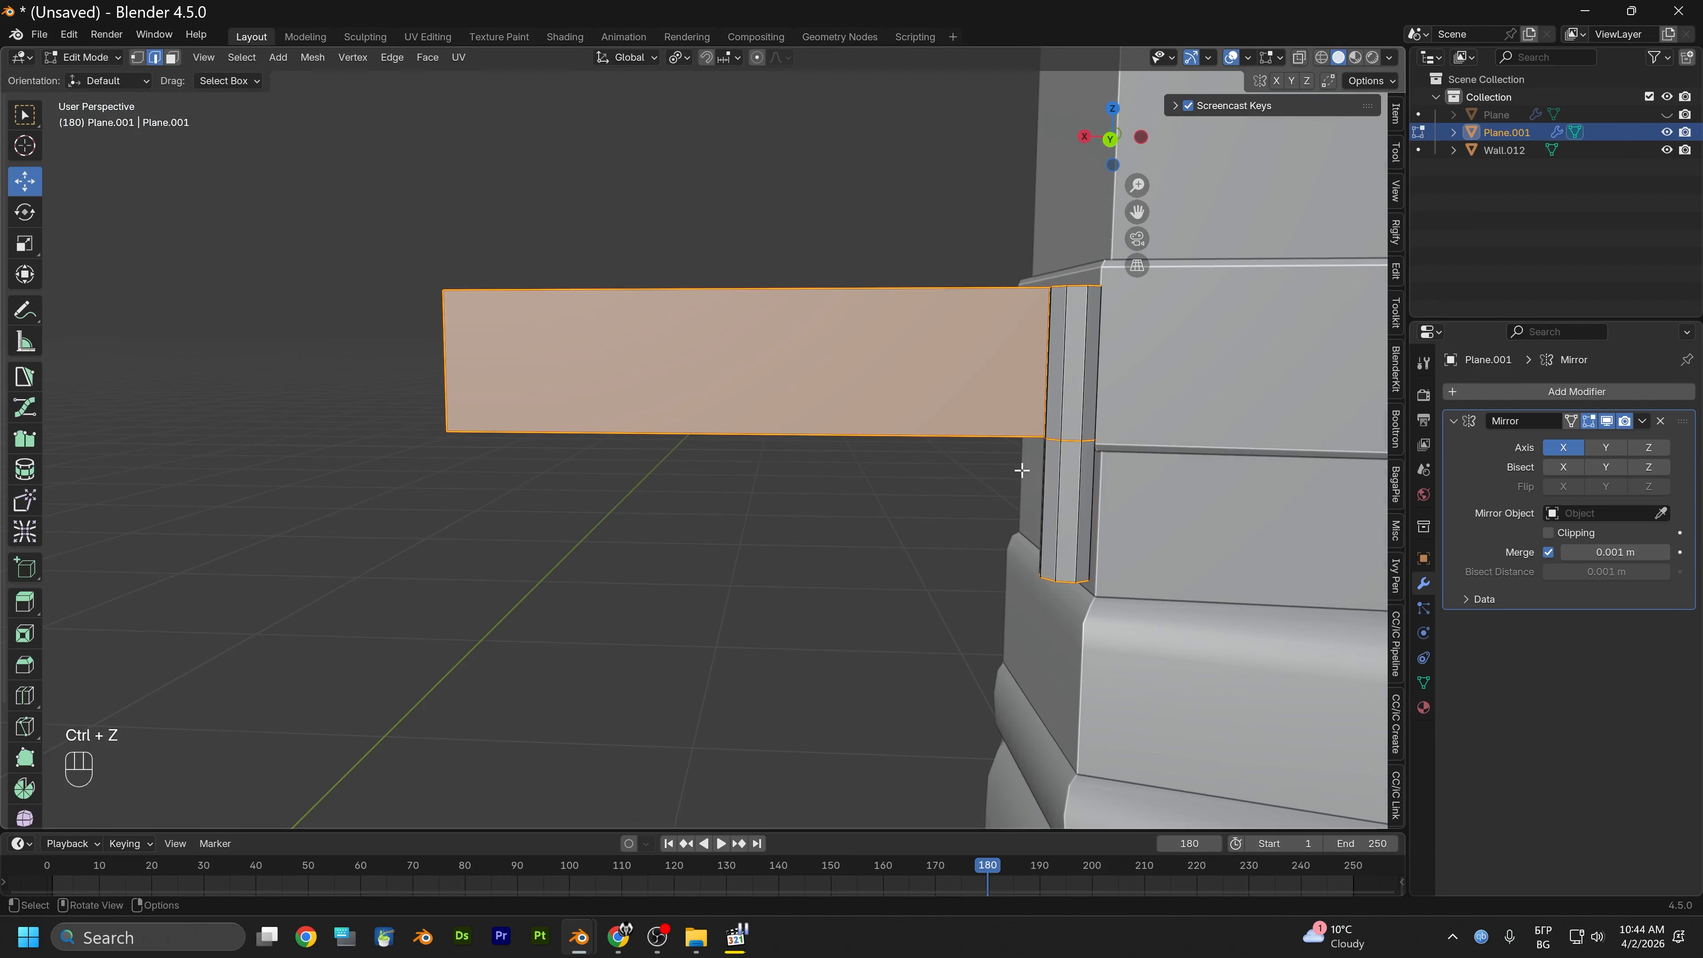
Add a single loop cut to the lower half of the hinge barrel, slid up close under the middle seam
scroll(1021, 469, up, 6)
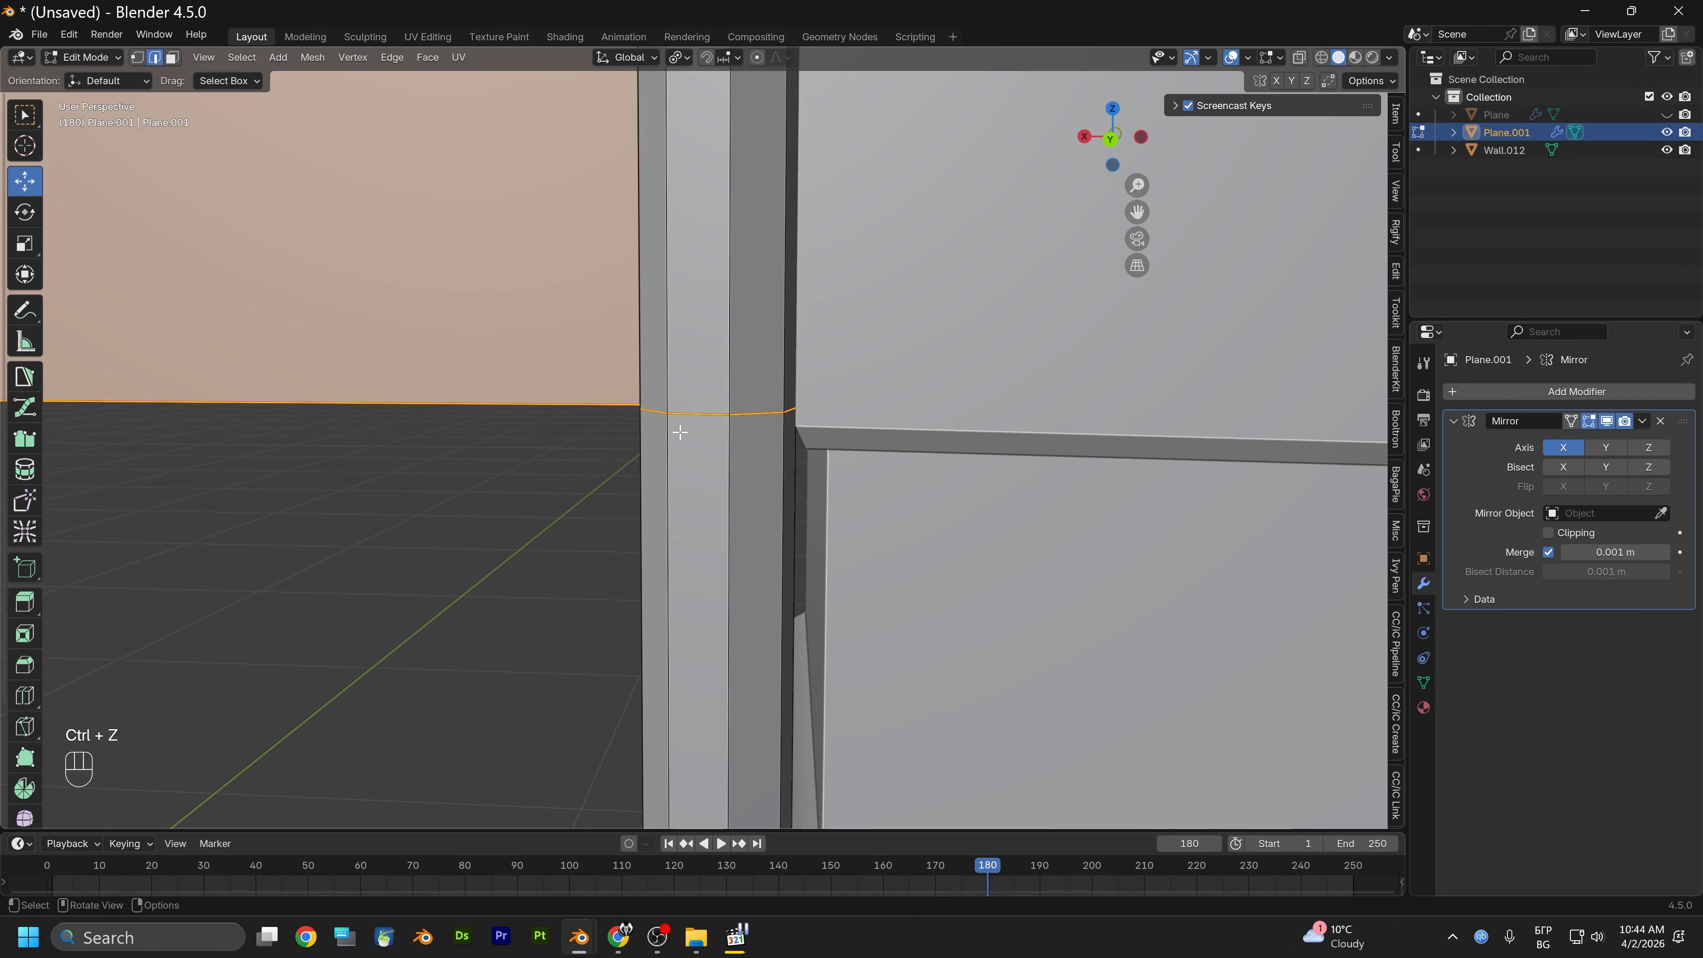
alt+drag(680, 432, 677, 429)
key(ctrl+r)
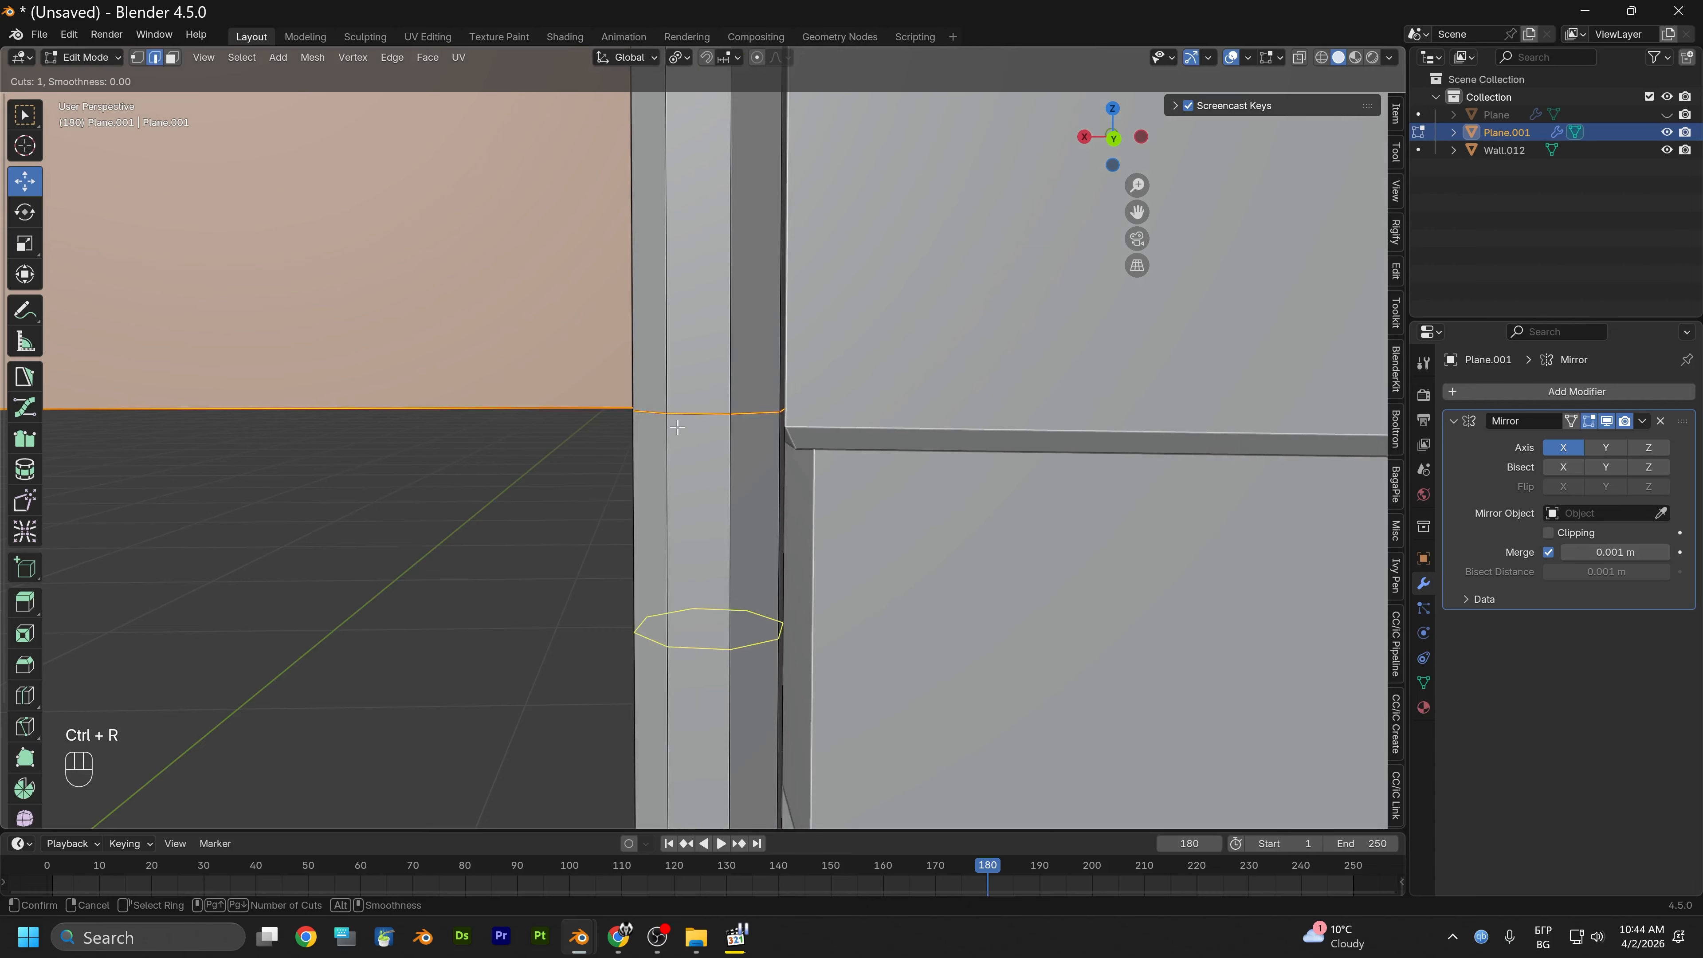
click(666, 427)
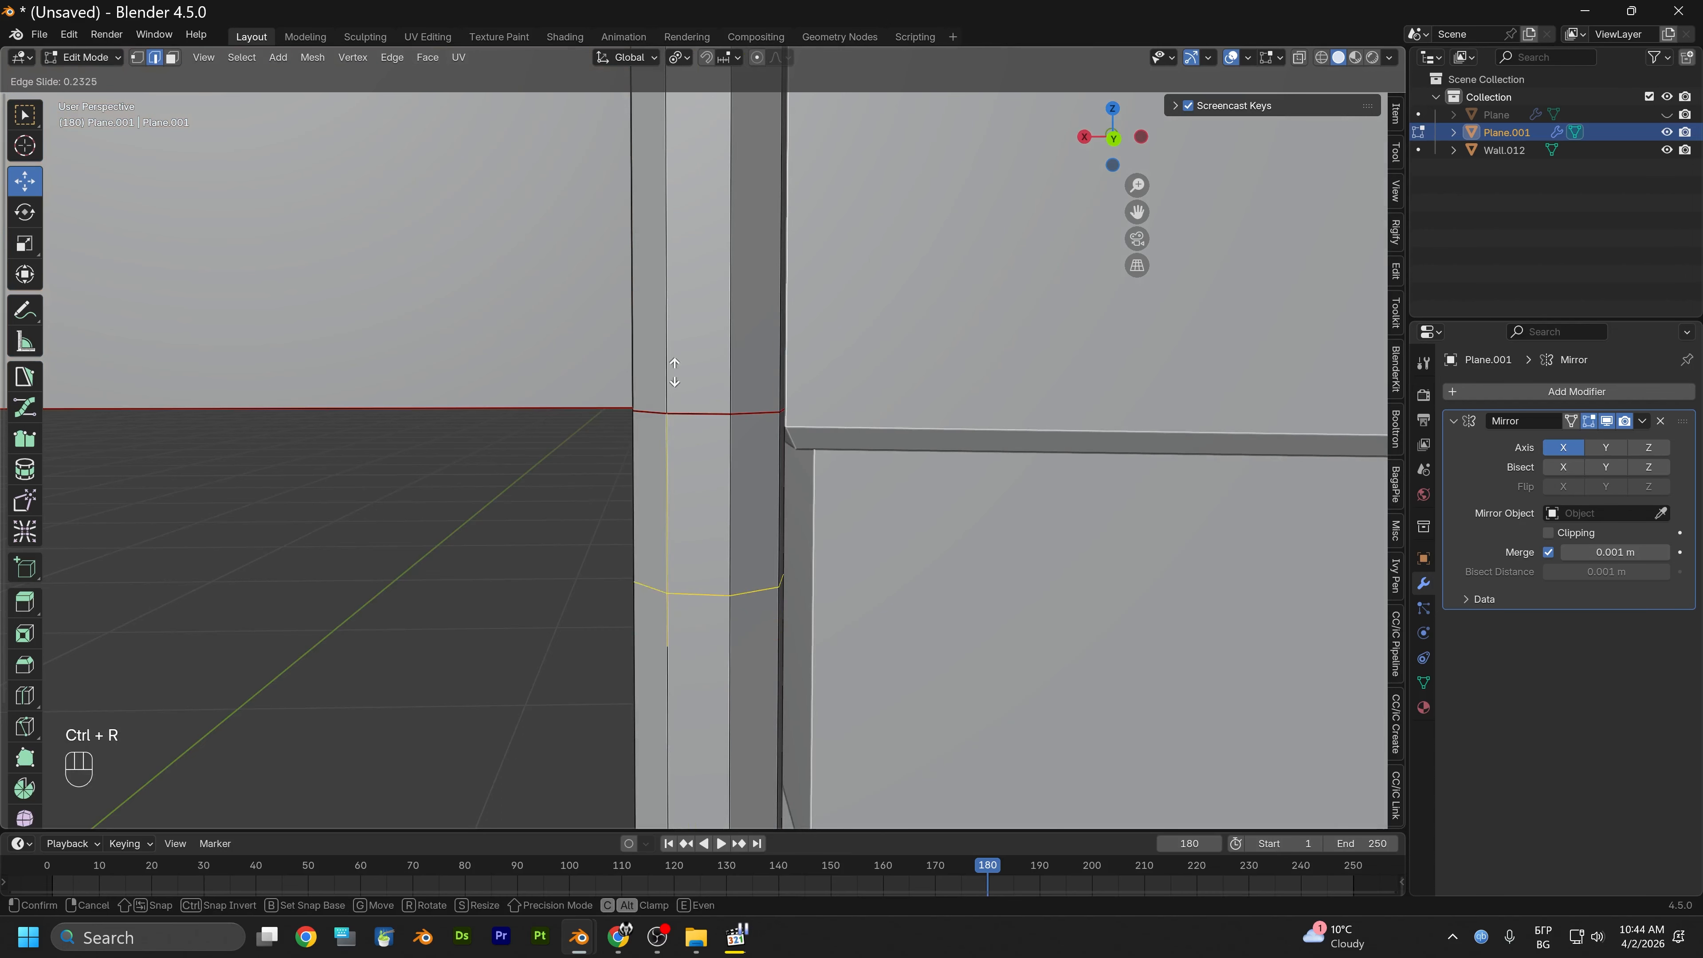
click(666, 205)
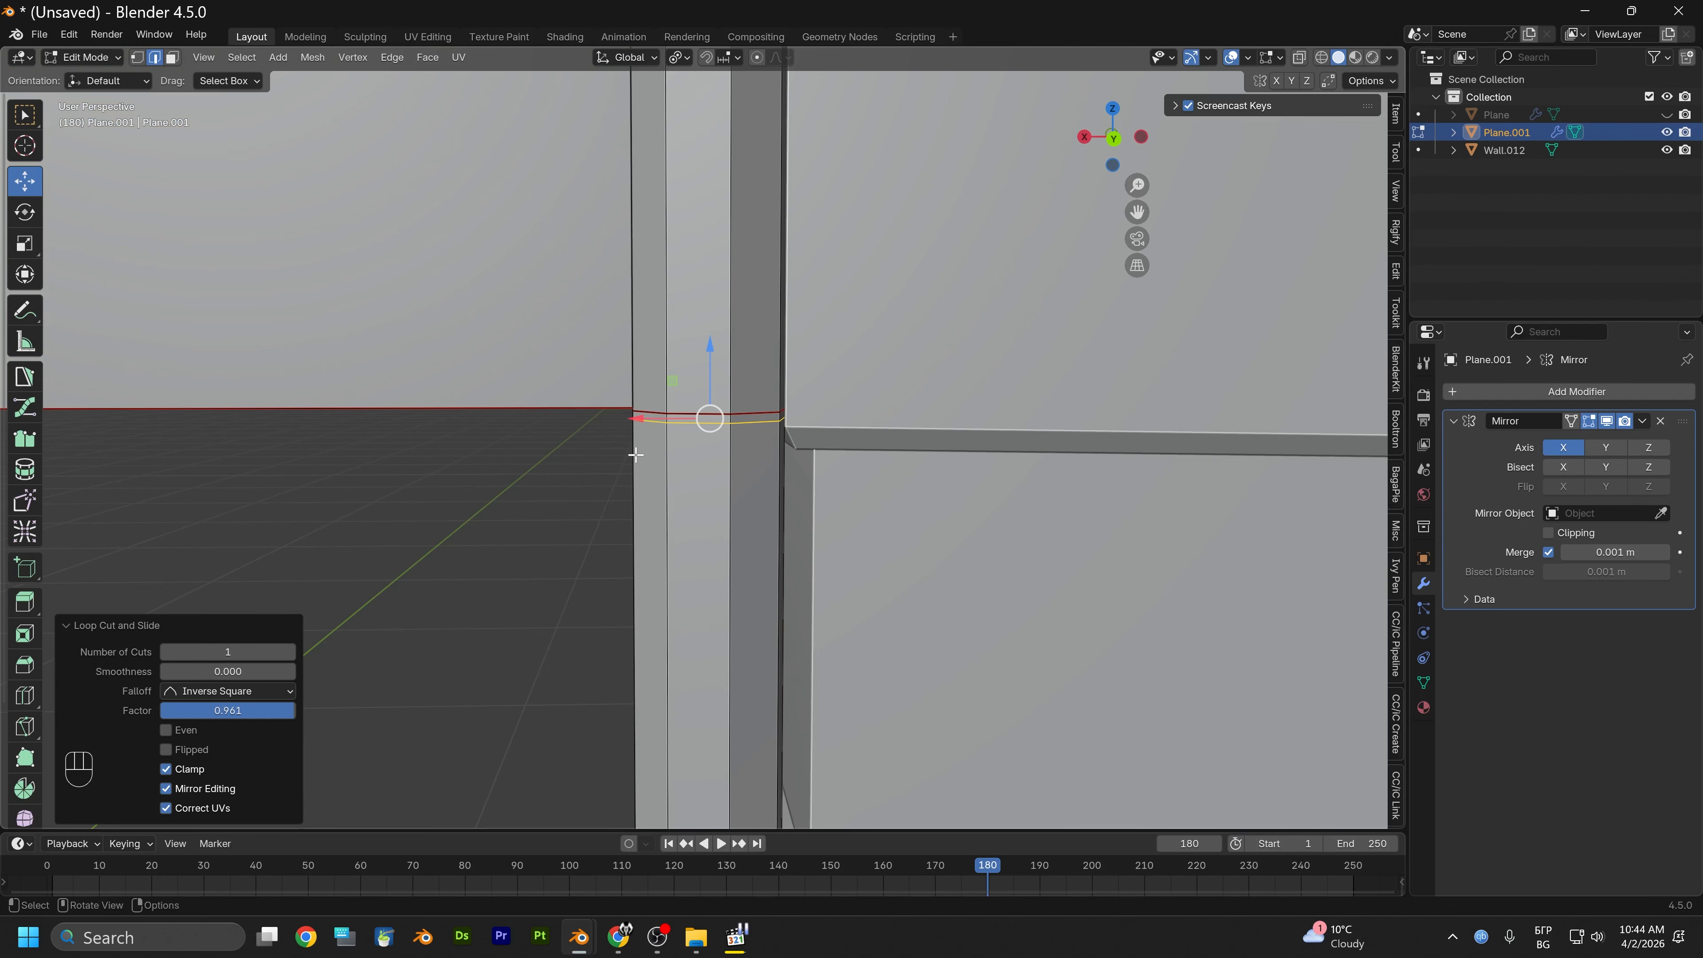
Bevel the new barrel edge loop into a narrow band with one segment
key(ctrl+b)
key(ctrl+b)
key(ctrl+b)
key(ctrl+b)
key(ctrl+b)
key(ctrl+b)
key(ctrl+b)
key(ctrl+b)
key(ctrl+b)
key(ctrl+b)
key(ctrl+b)
key(ctrl+b)
key(ctrl+b)
key(ctrl+b)
key(ctrl+b)
key(ctrl+b)
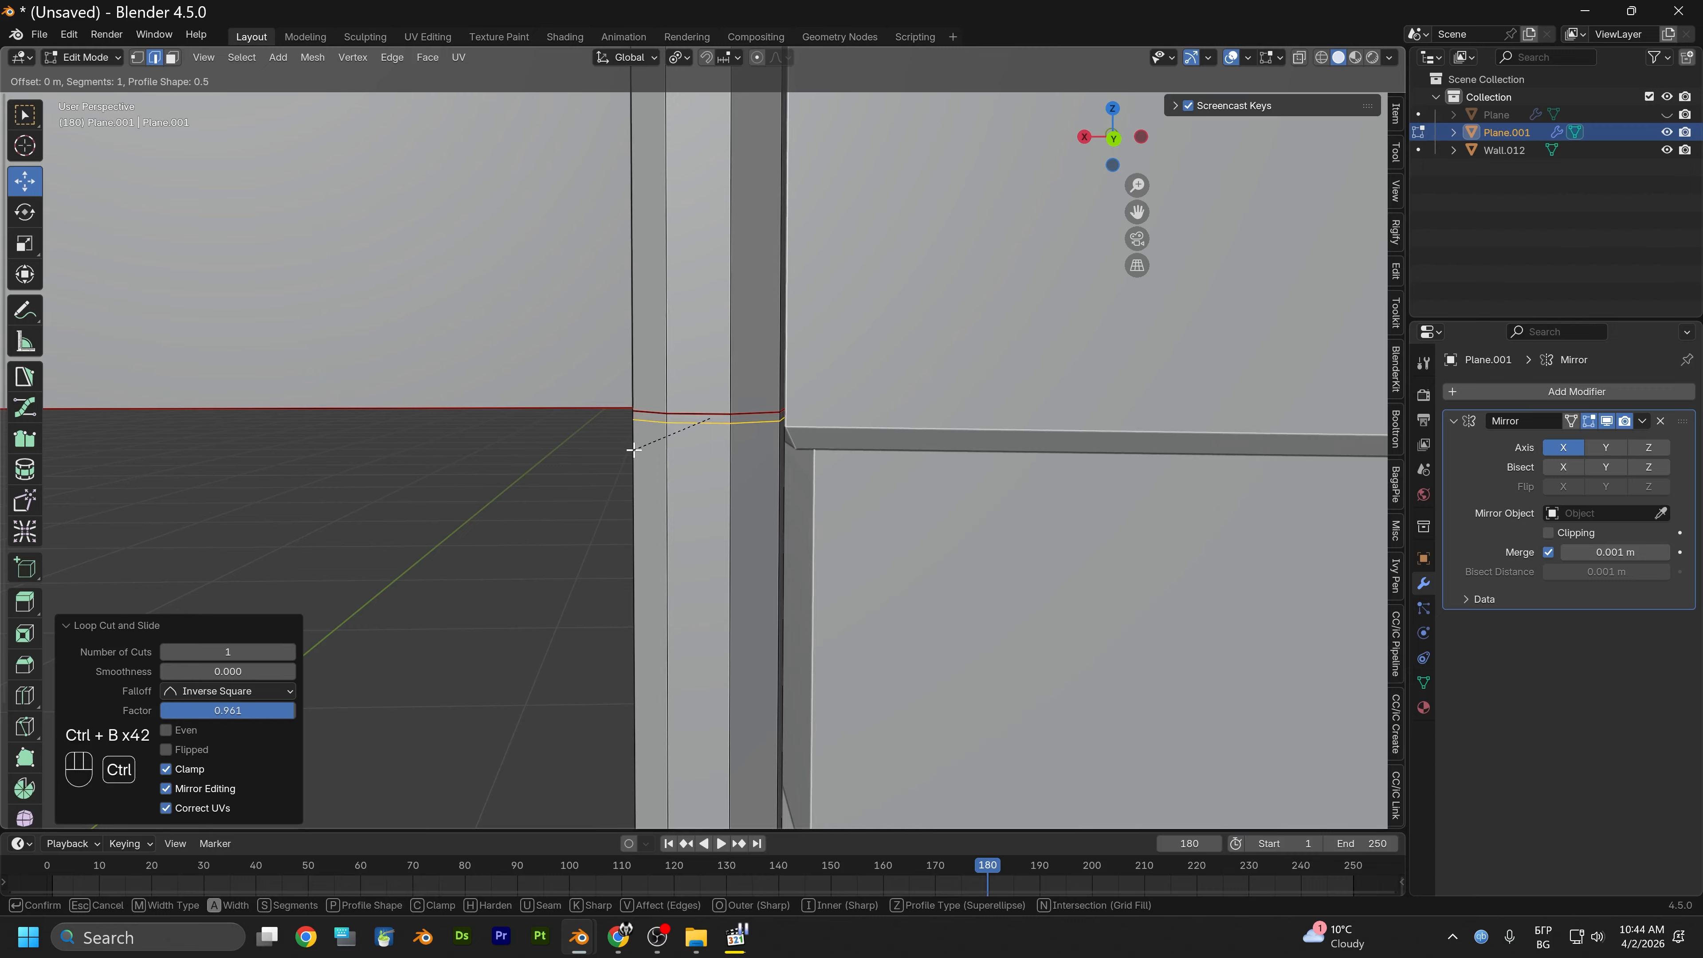
ctrl+click(628, 454)
Lower the bevelled band slightly and scale the edge loop directly under the barrel's middle seam
drag(702, 381, 697, 396)
alt+shift+click(695, 422)
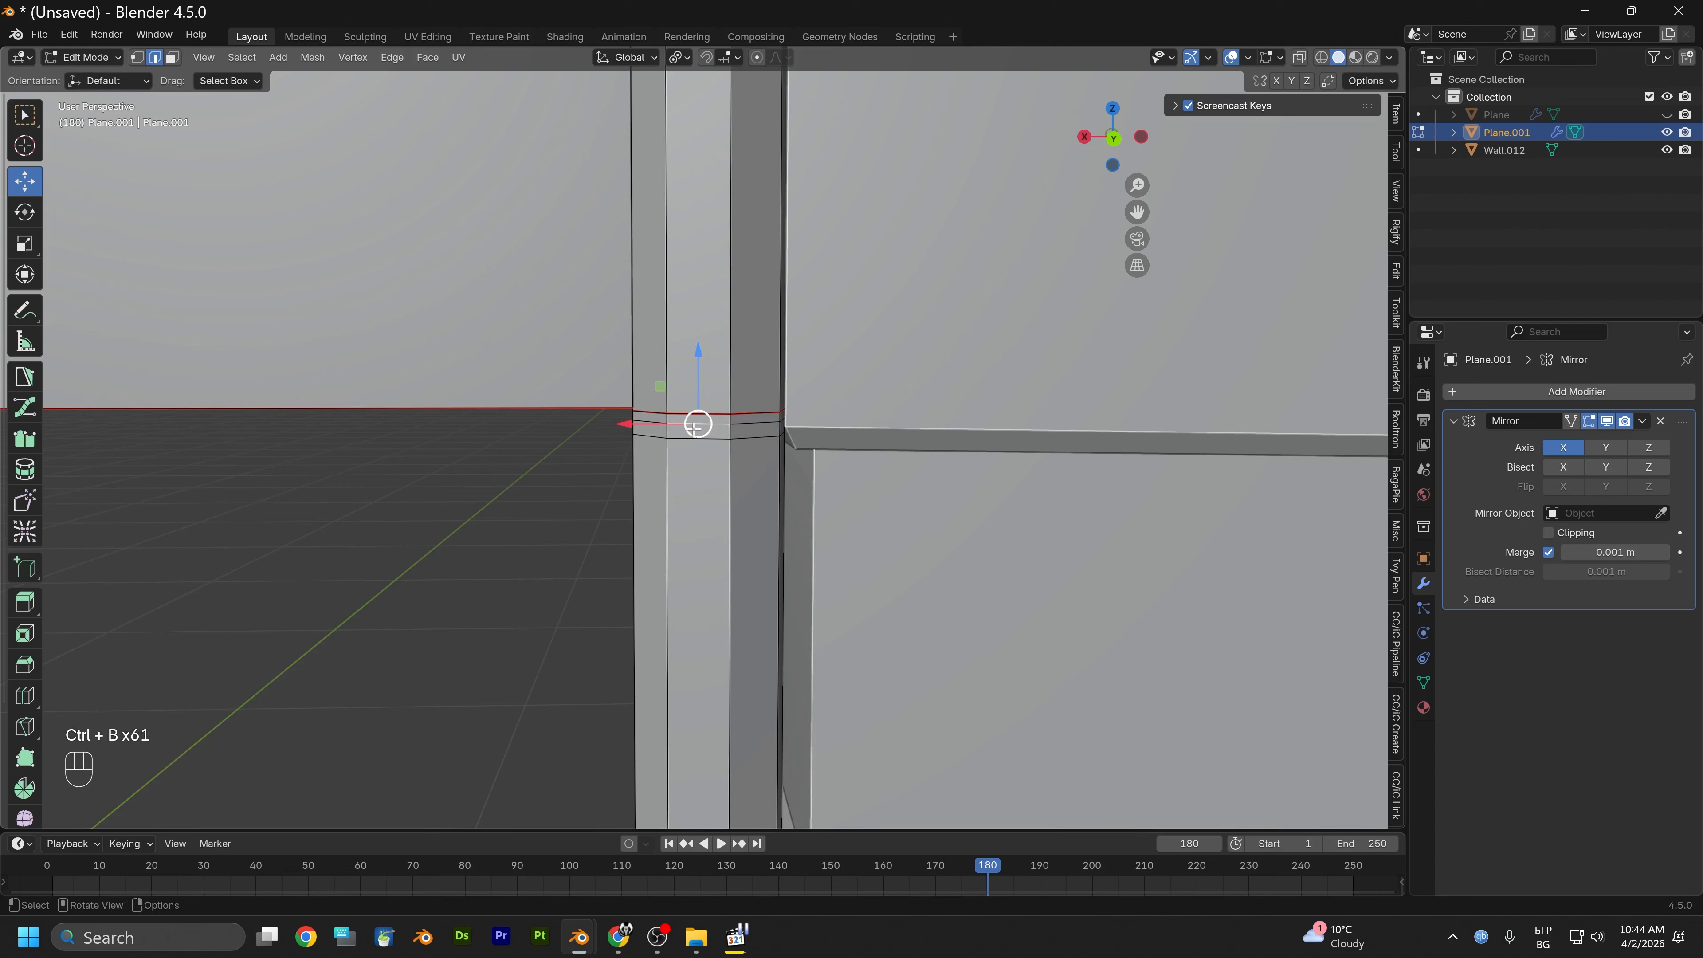
key(s)
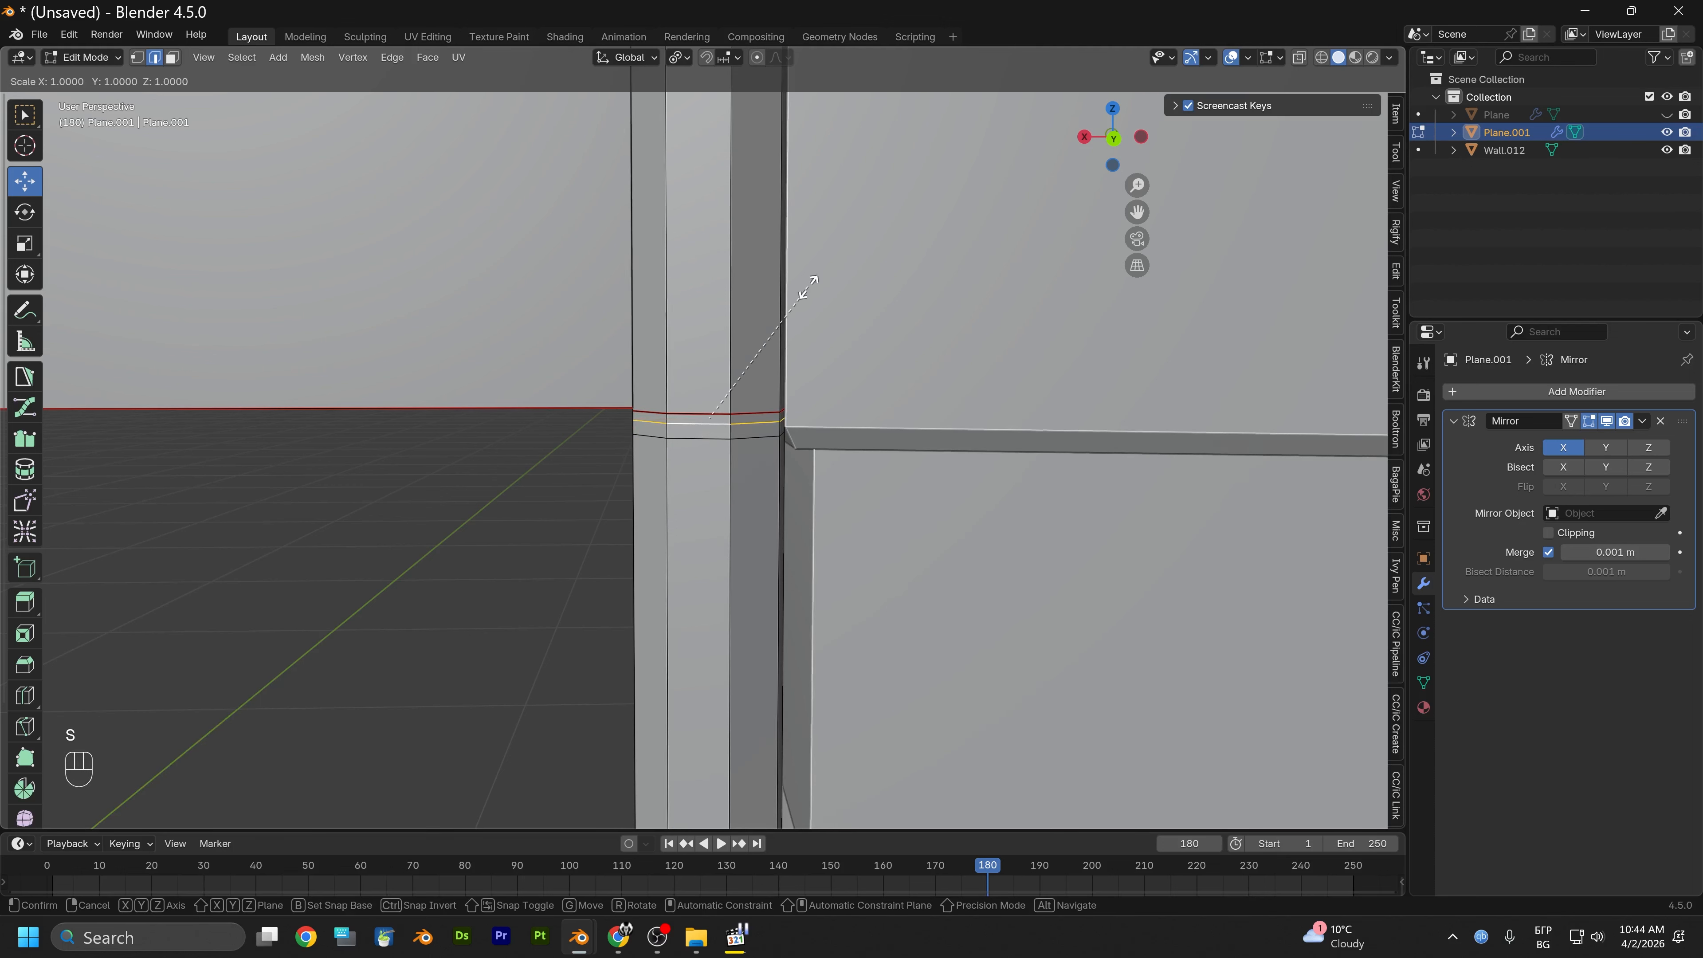
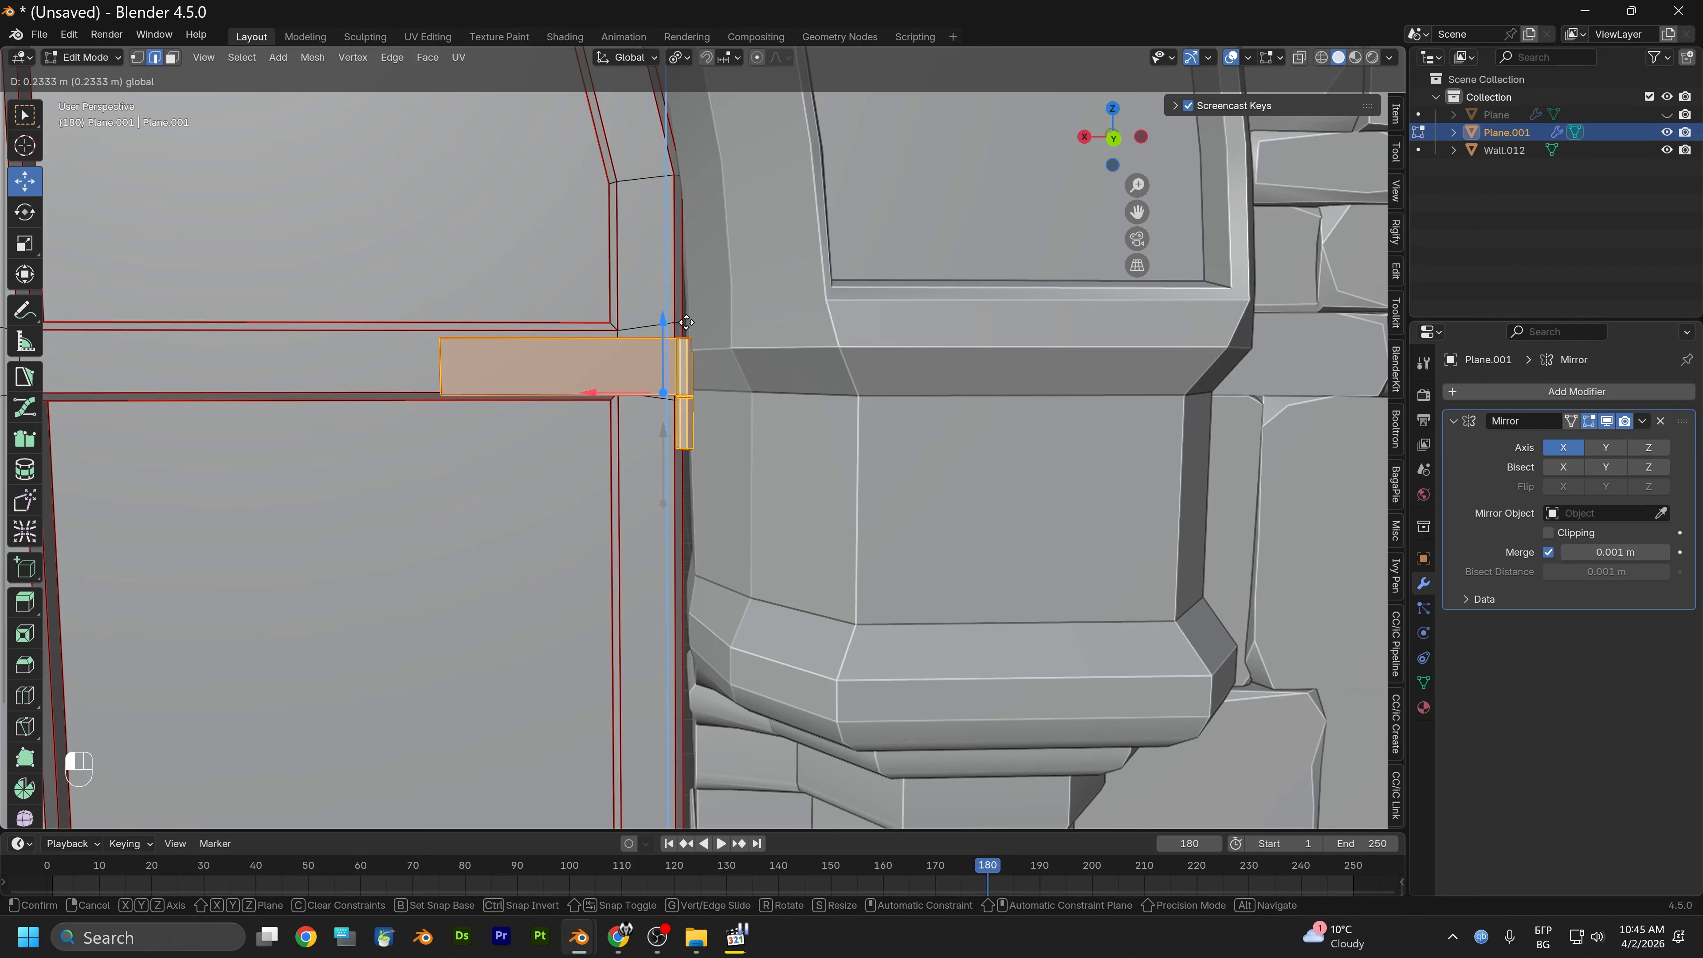
Move the selected upper hinge up along the global Z axis for a total offset of 0.24436 m
drag(687, 323, 692, 316)
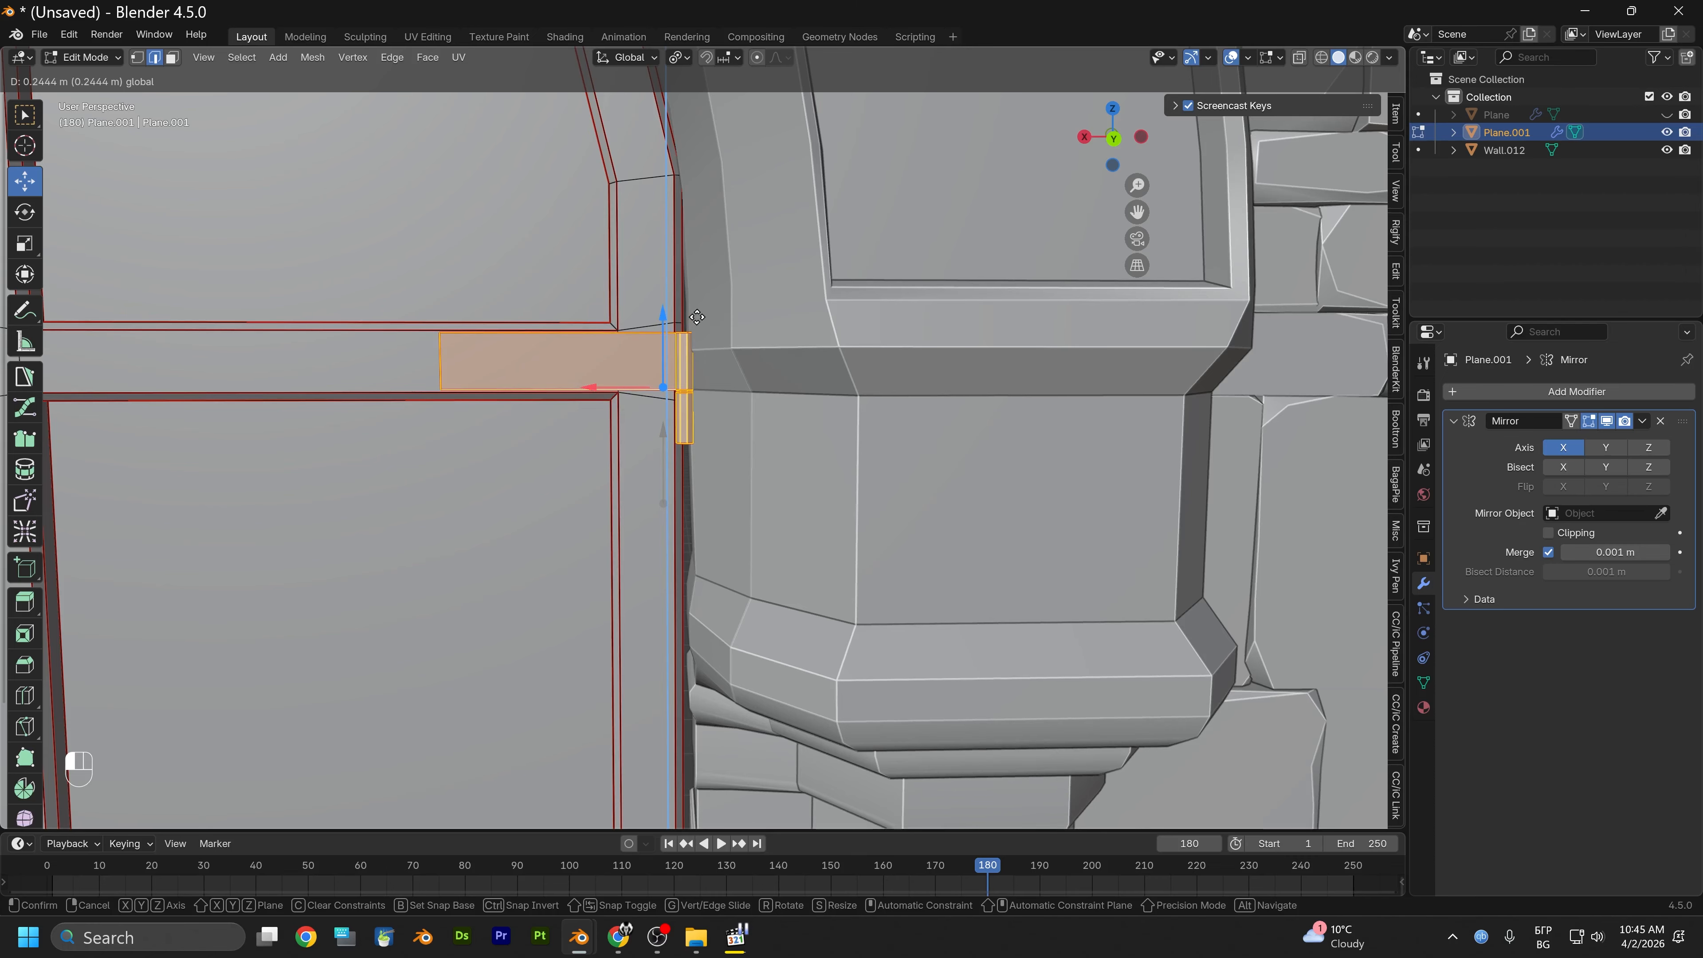
drag(697, 317, 697, 317)
scroll(738, 536, down, 8)
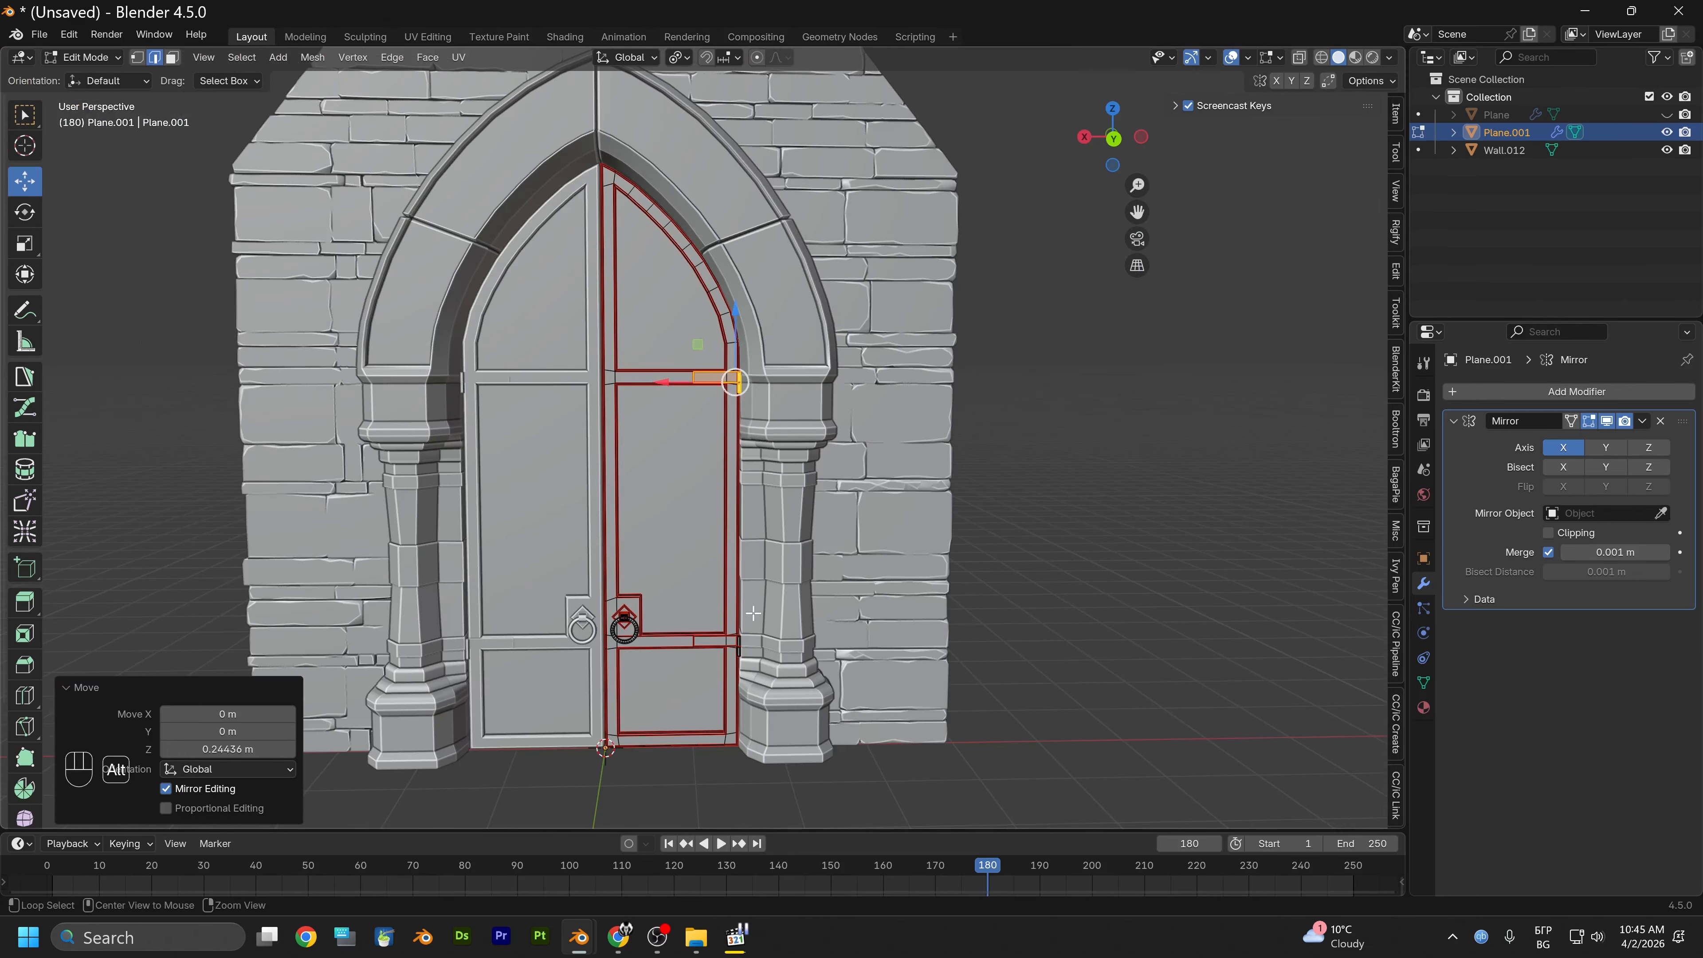
Examine the placement of the lower and upper hinges on the mirrored double door
alt+middle_drag(753, 613, 826, 495)
alt+drag(773, 500, 776, 549)
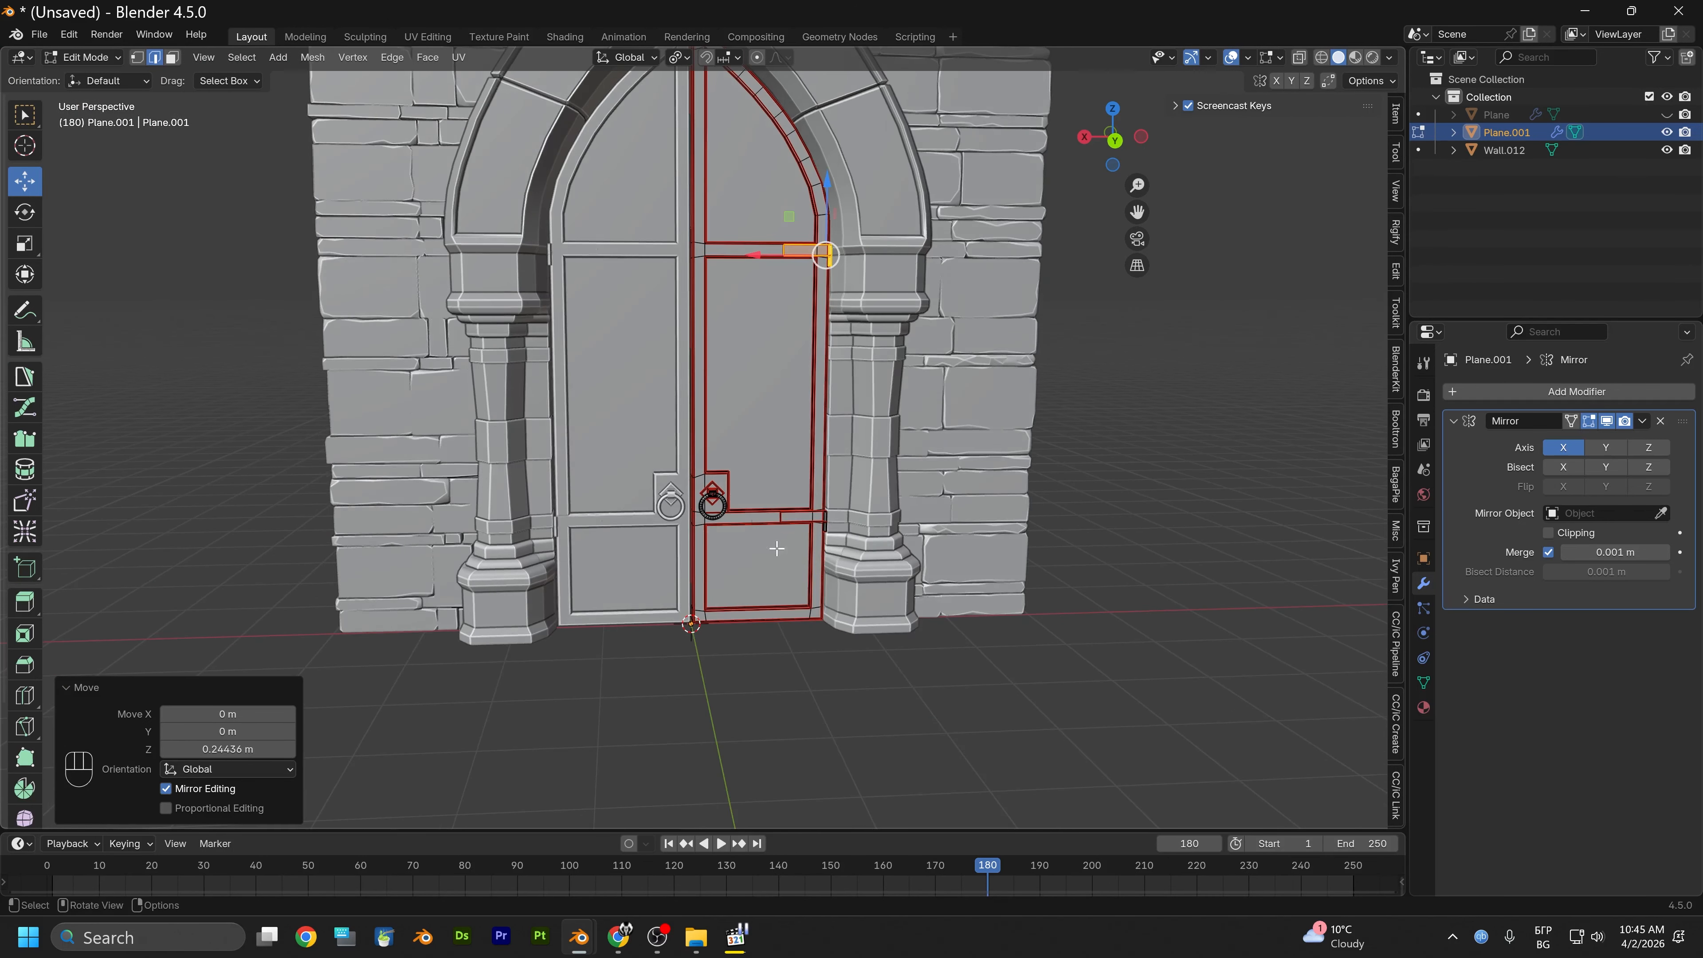
scroll(780, 550, up, 6)
alt+middle_drag(798, 572, 500, 286)
scroll(654, 513, up, 4)
scroll(721, 529, up, 2)
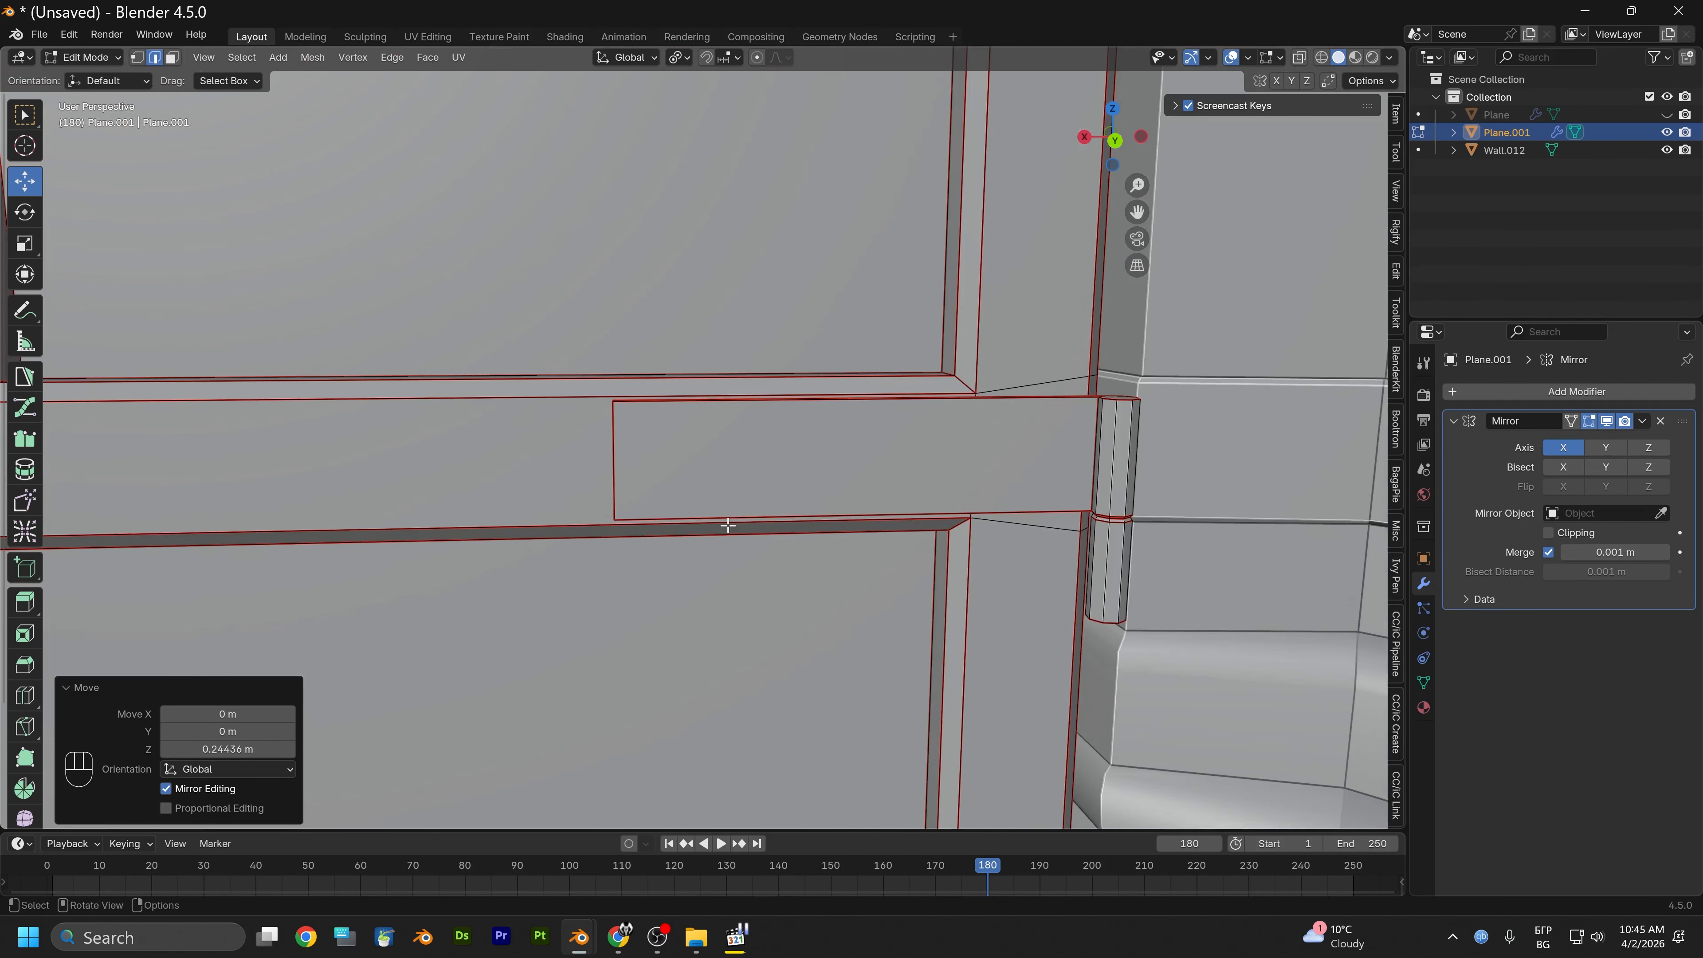
alt+drag(728, 525, 768, 464)
scroll(944, 574, up, 1)
scroll(825, 503, down, 5)
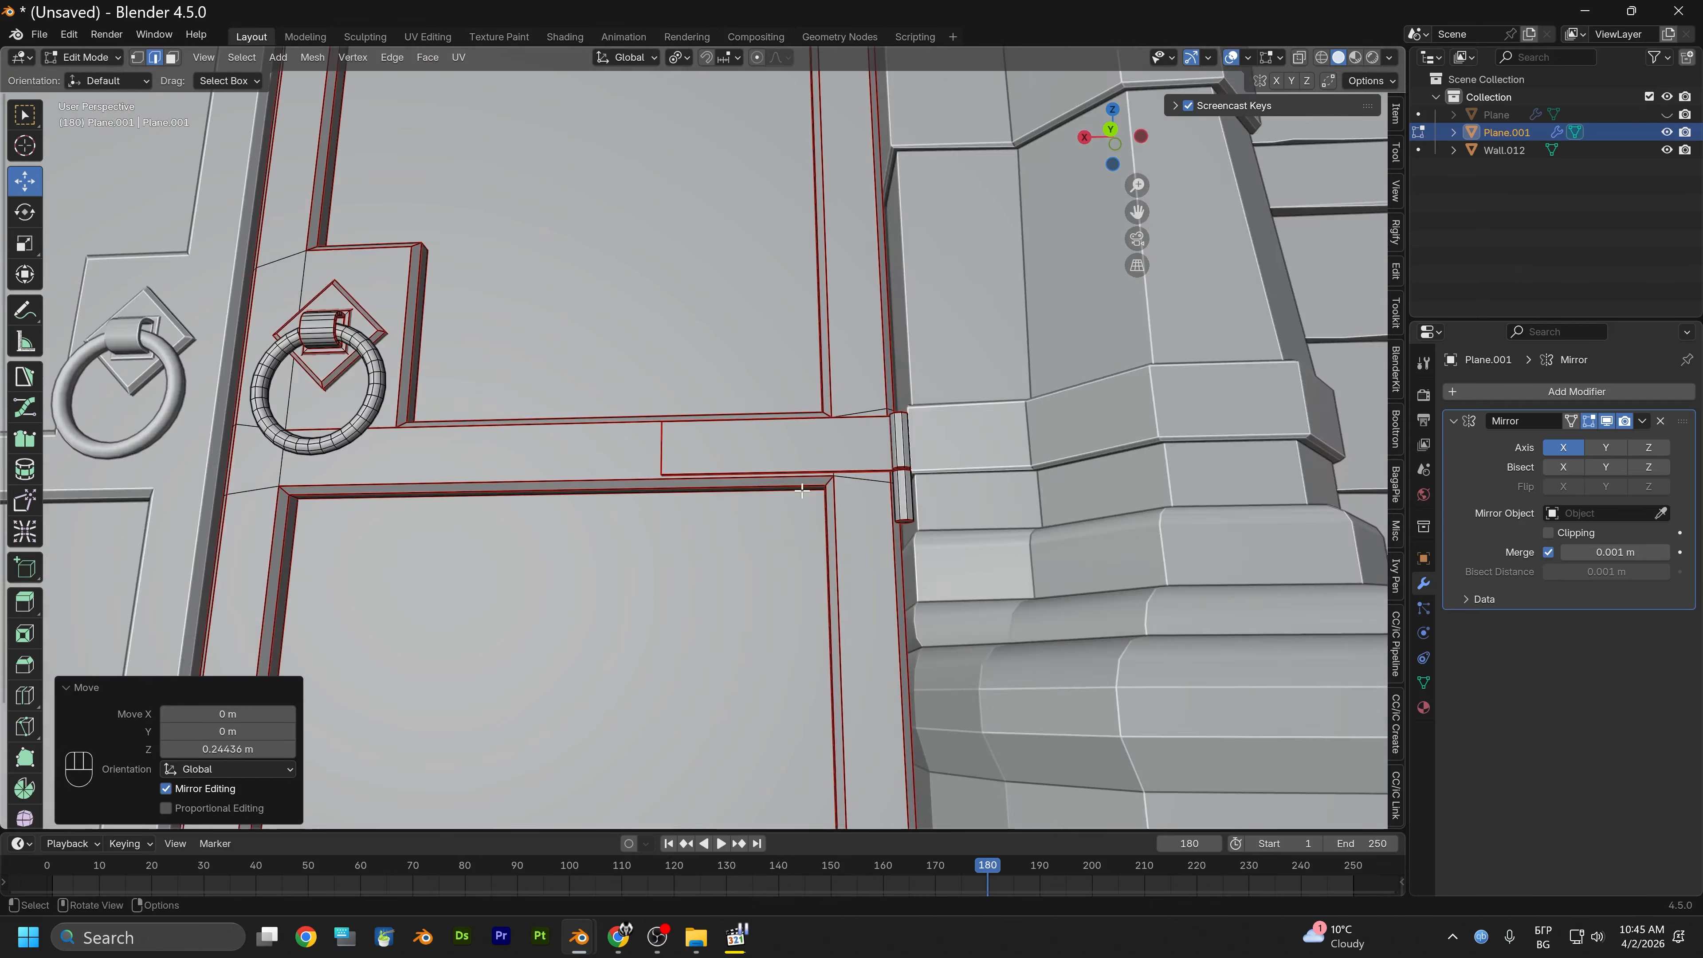
scroll(802, 491, down, 3)
alt+middle_drag(551, 202, 784, 596)
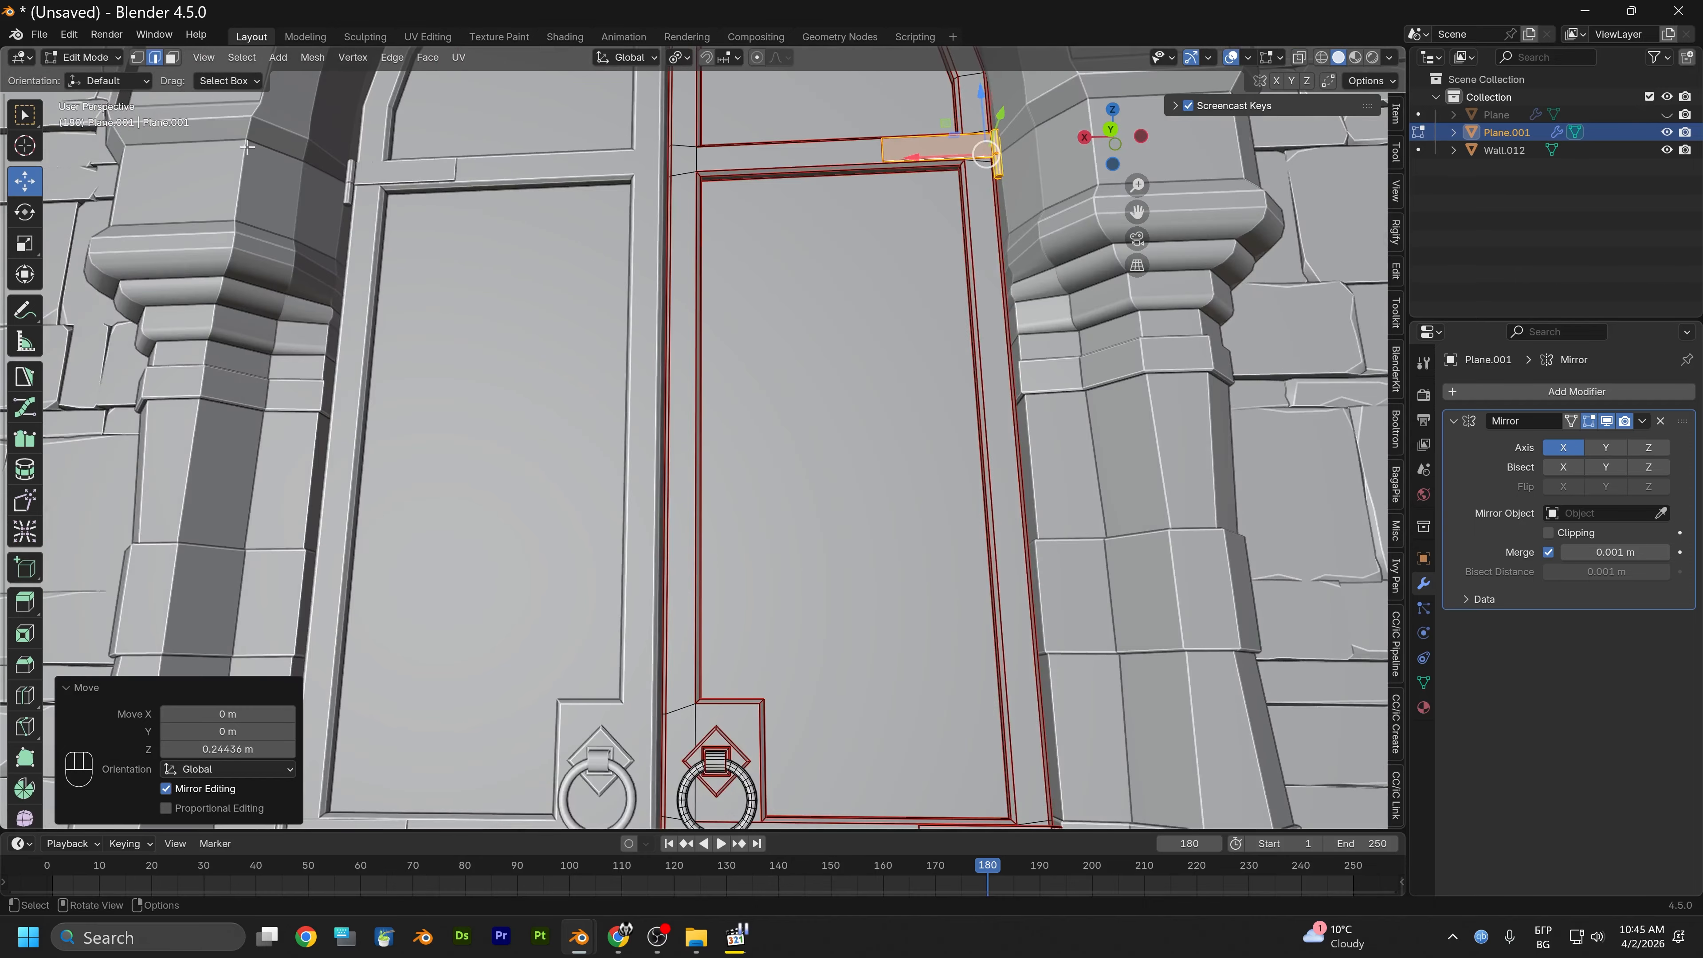
Return to Object Mode and apply Shade Smooth to the double door with sharp edges kept
click(90, 54)
click(95, 80)
shift+middle_drag(900, 528, 679, 315)
scroll(764, 460, up, 3)
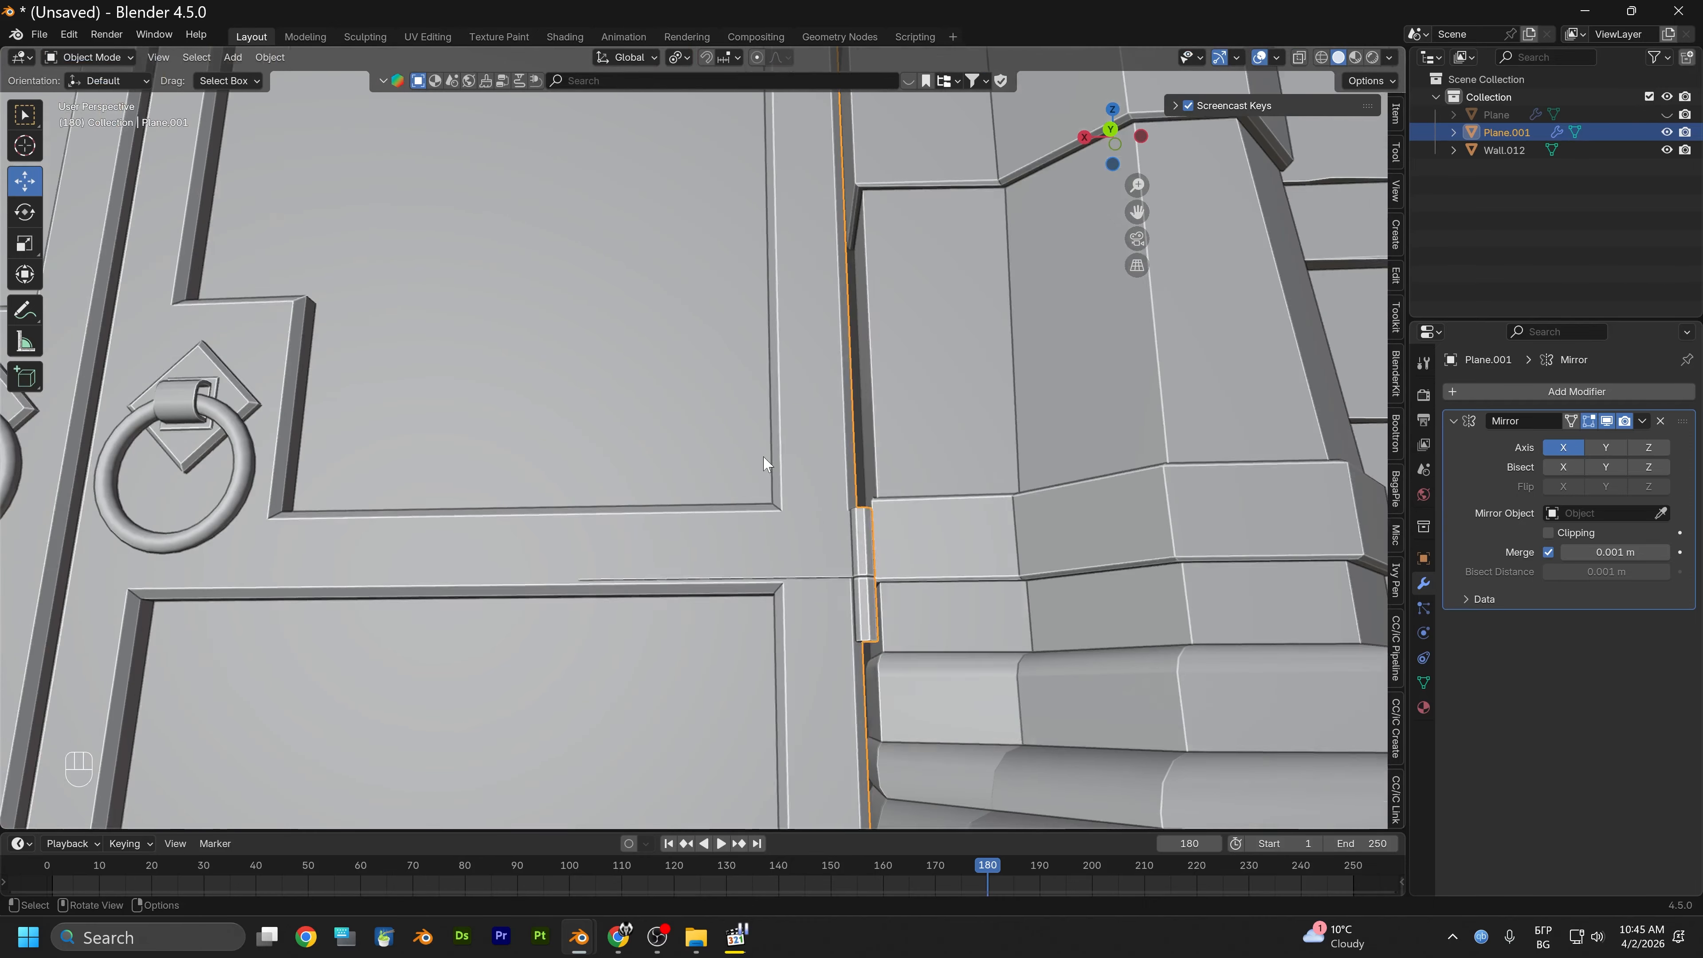
scroll(775, 465, up, 2)
alt+drag(642, 365, 697, 466)
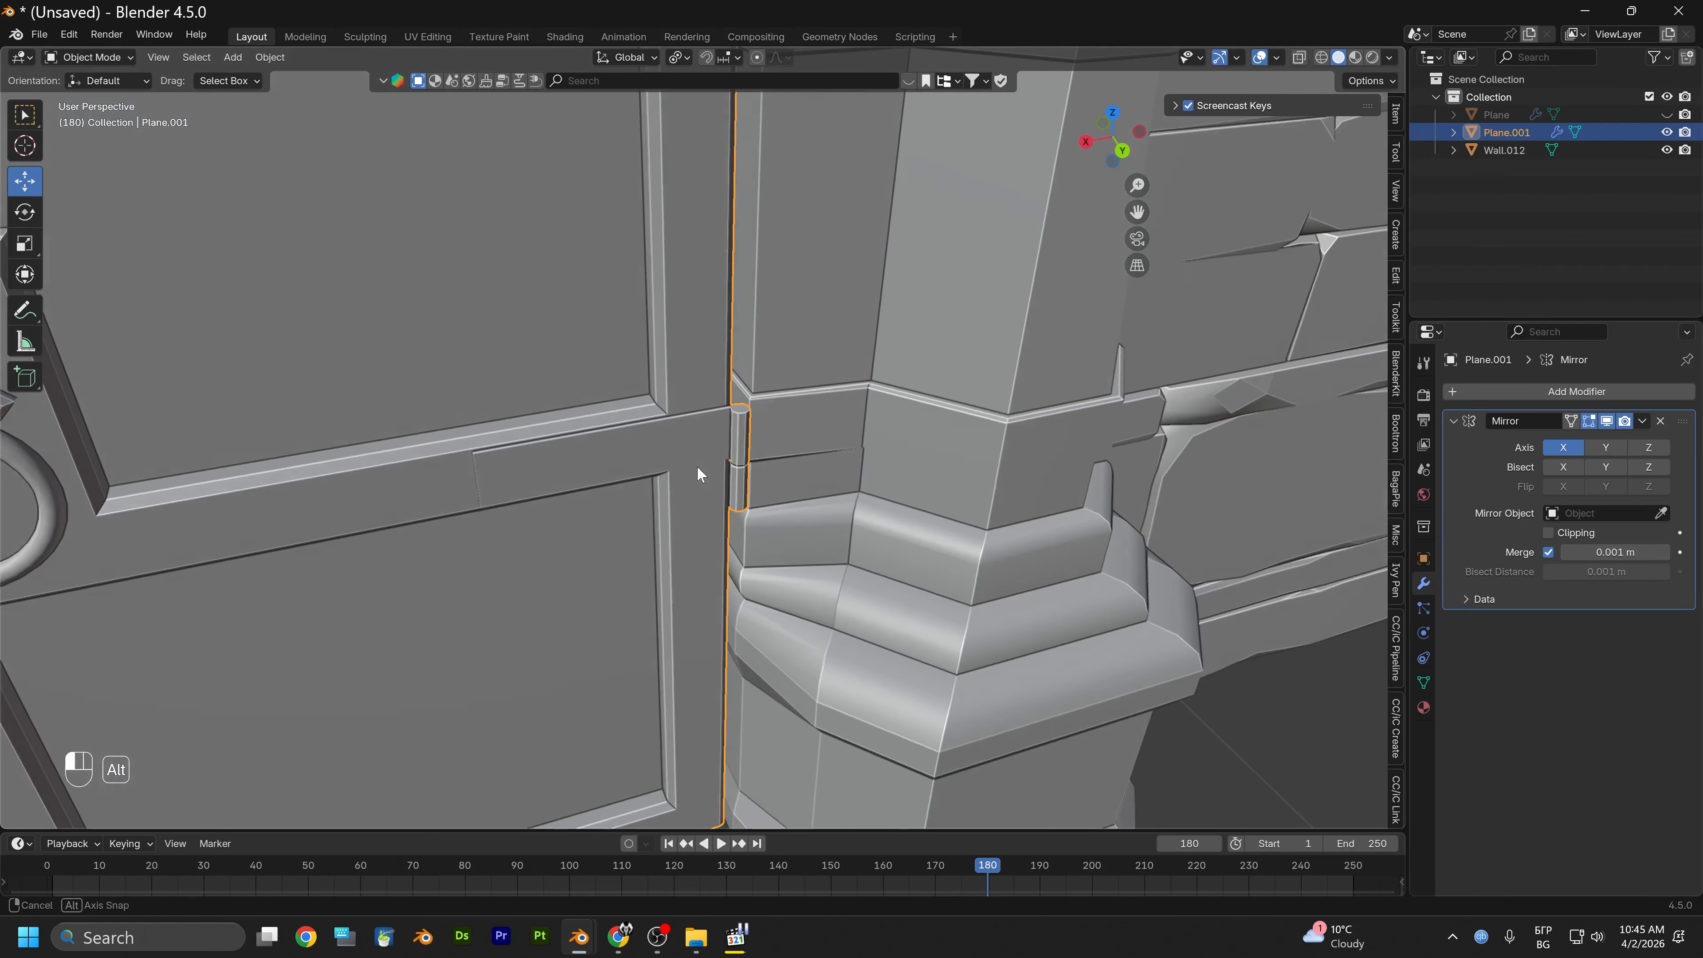
scroll(707, 463, up, 4)
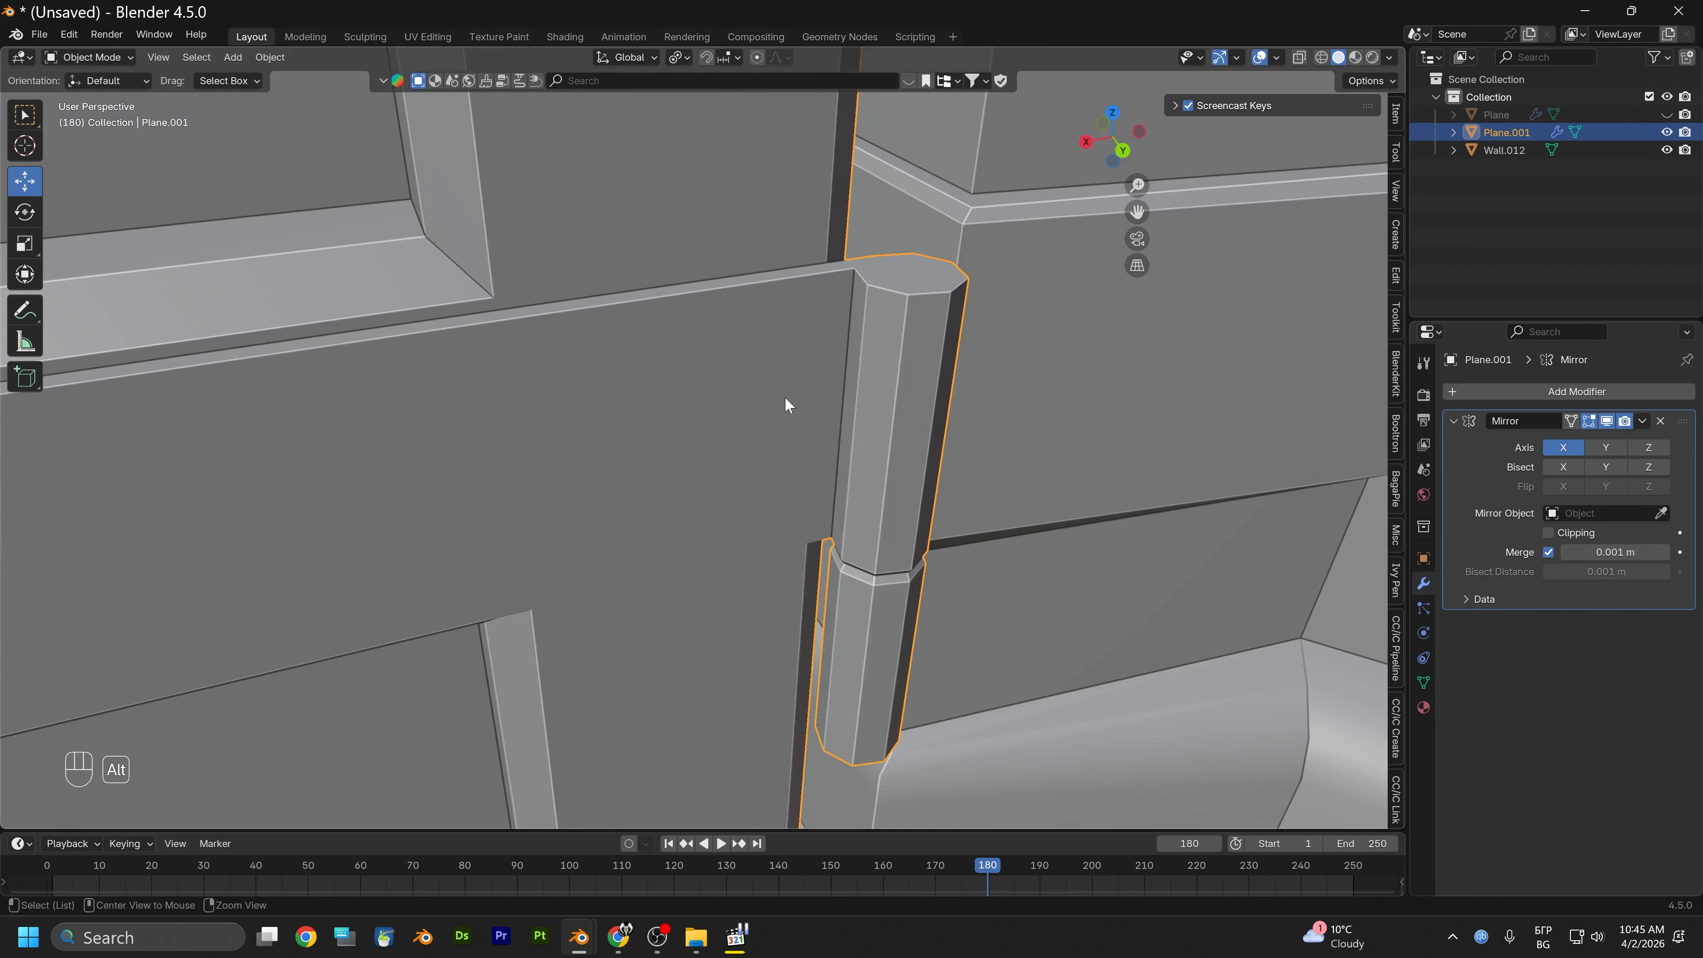
alt+drag(787, 403, 829, 403)
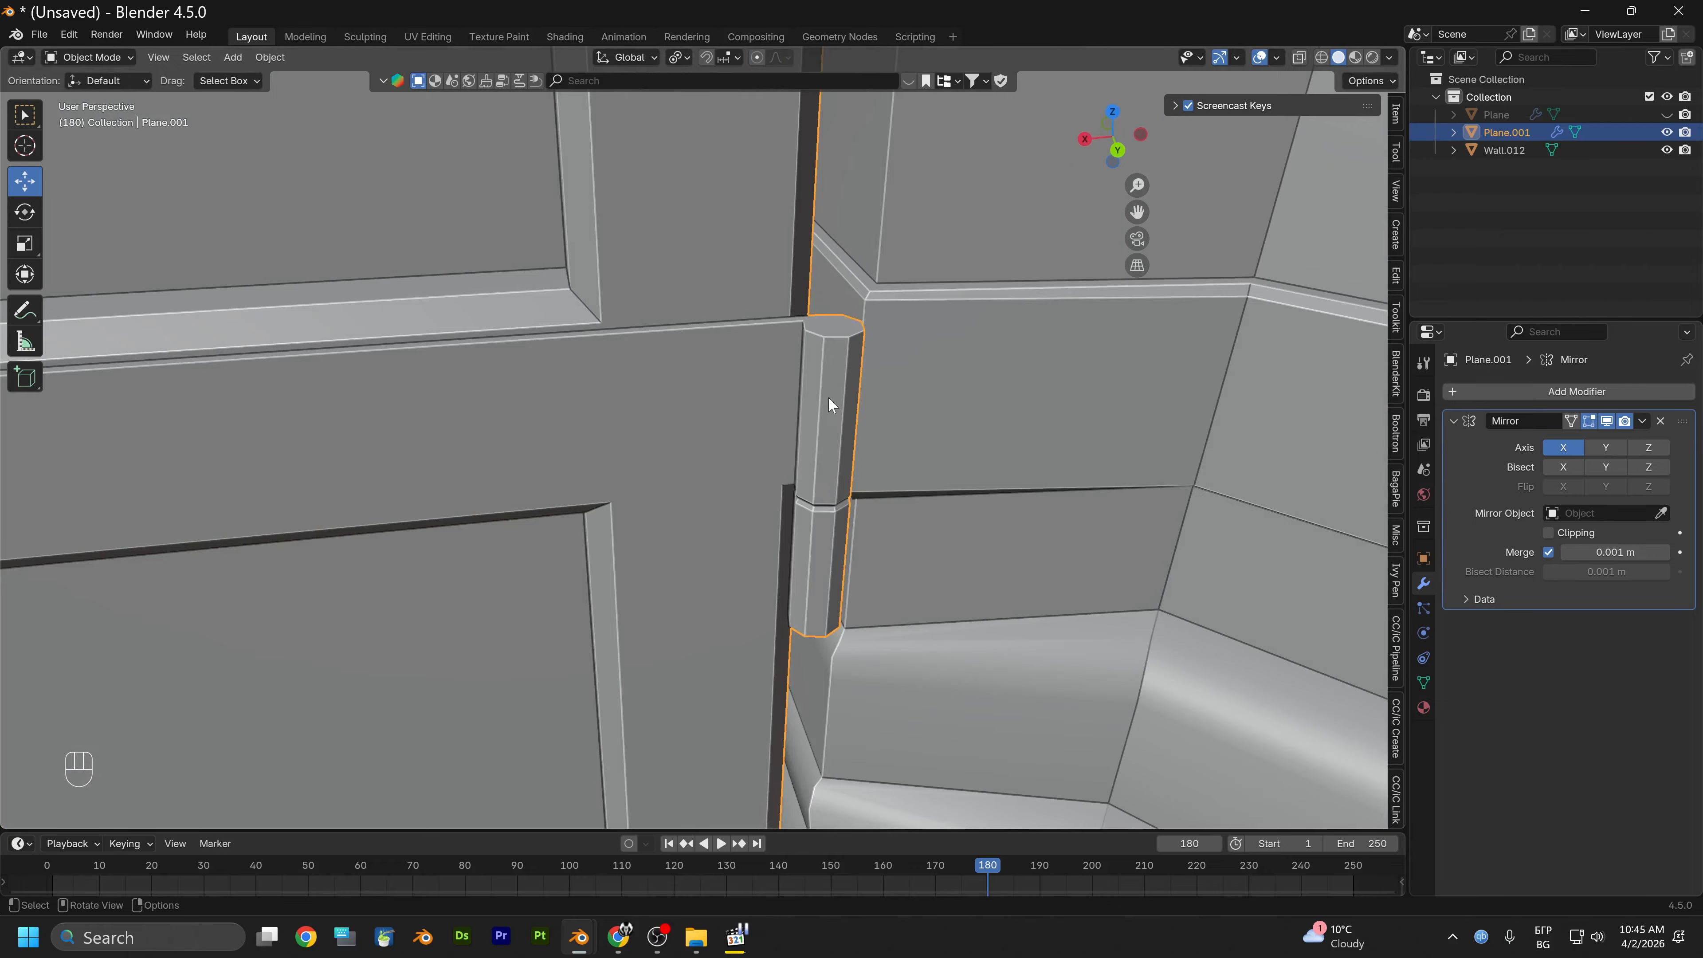
scroll(812, 288, down, 2)
click(276, 60)
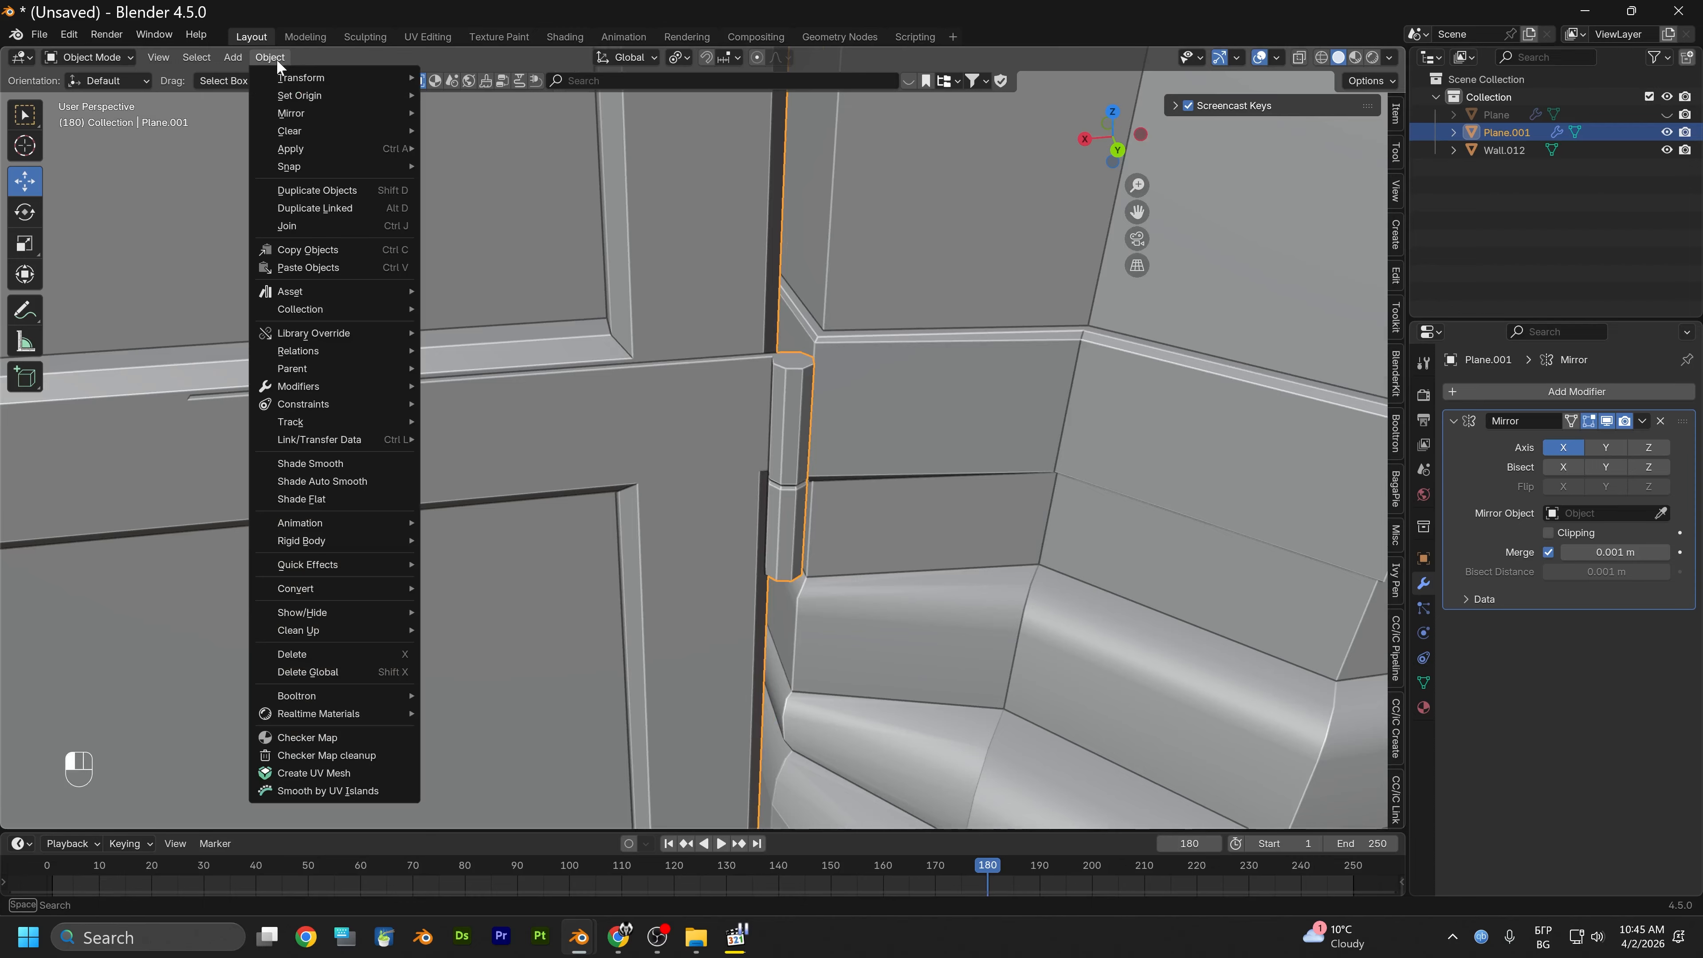
click(340, 464)
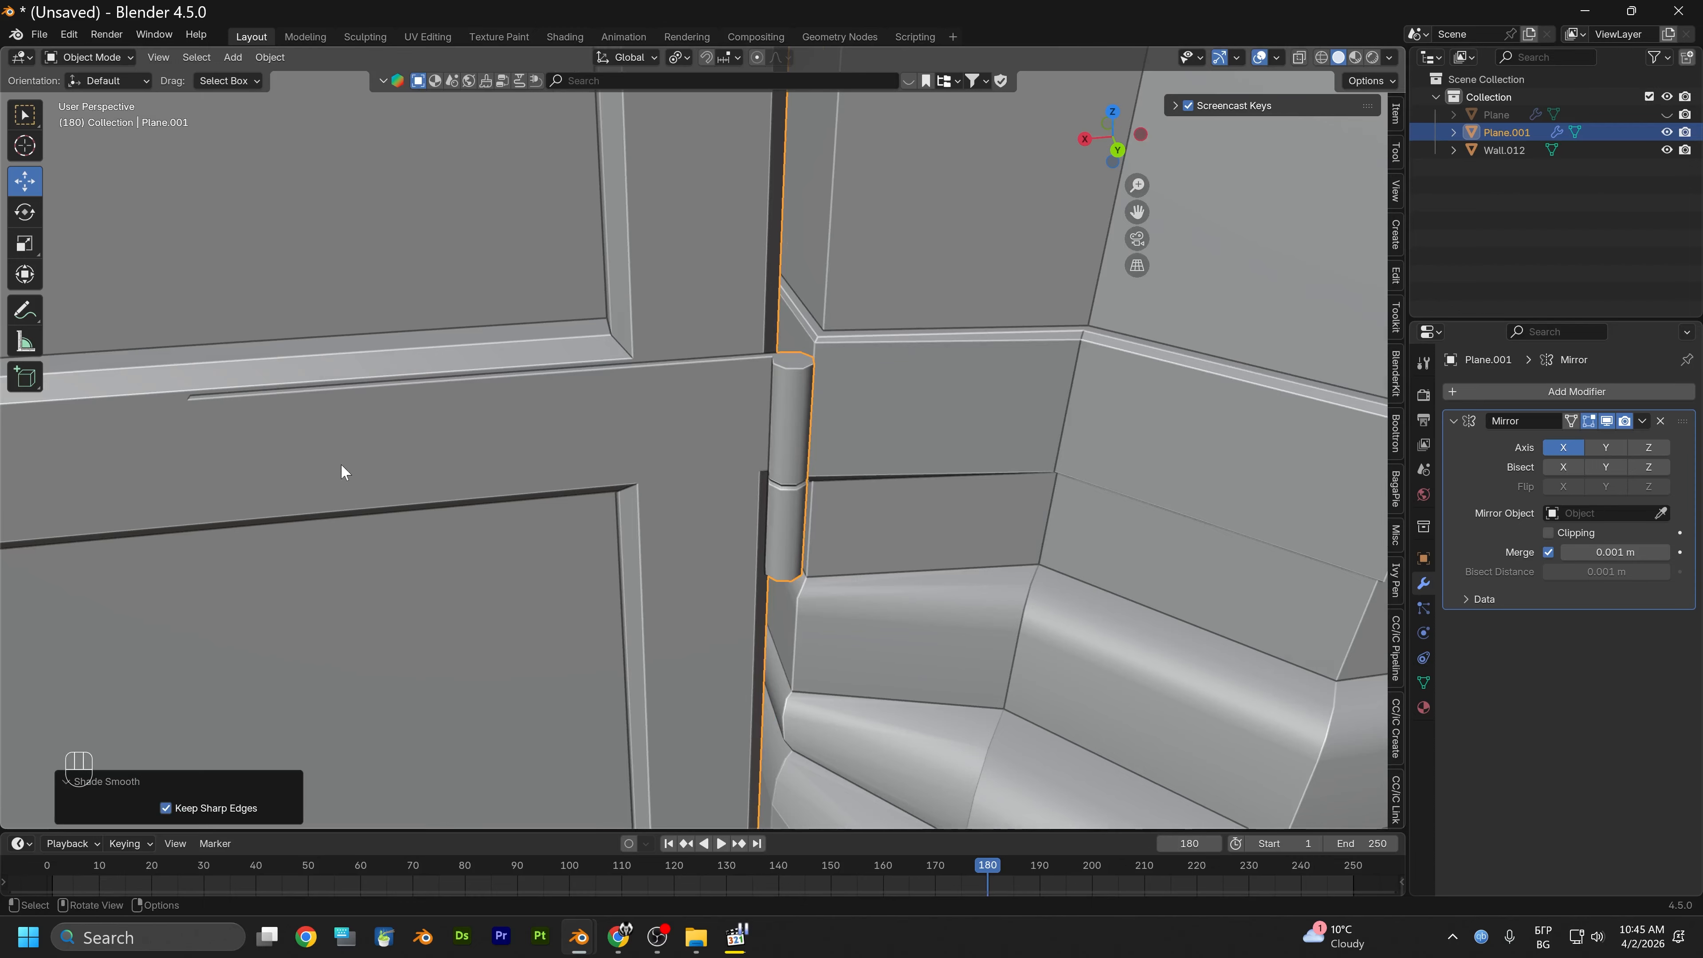
Examine the smooth shading of the upper hinge barrel and its groove at the door's outer edge
scroll(372, 461, down, 5)
alt+drag(472, 392, 857, 200)
alt+middle_drag(858, 201, 630, 487)
scroll(833, 436, down, 2)
alt+middle_drag(833, 437, 727, 464)
scroll(727, 465, up, 6)
alt+drag(728, 464, 904, 365)
alt+middle_drag(904, 364, 730, 480)
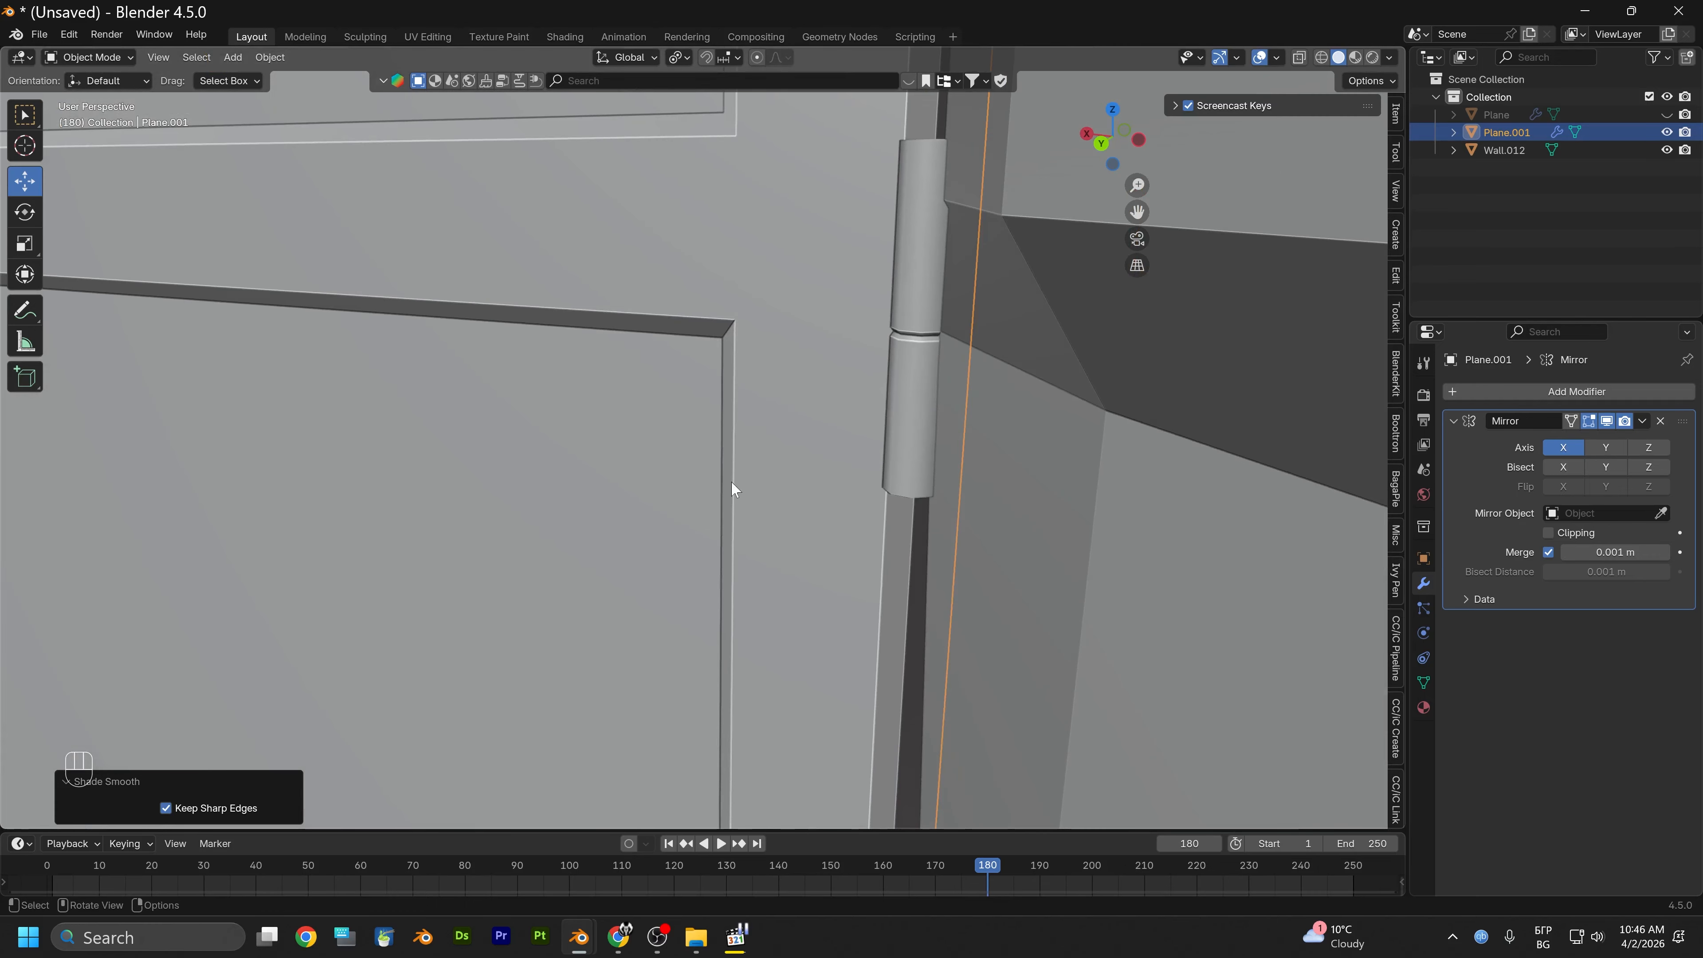
alt+drag(730, 481, 859, 453)
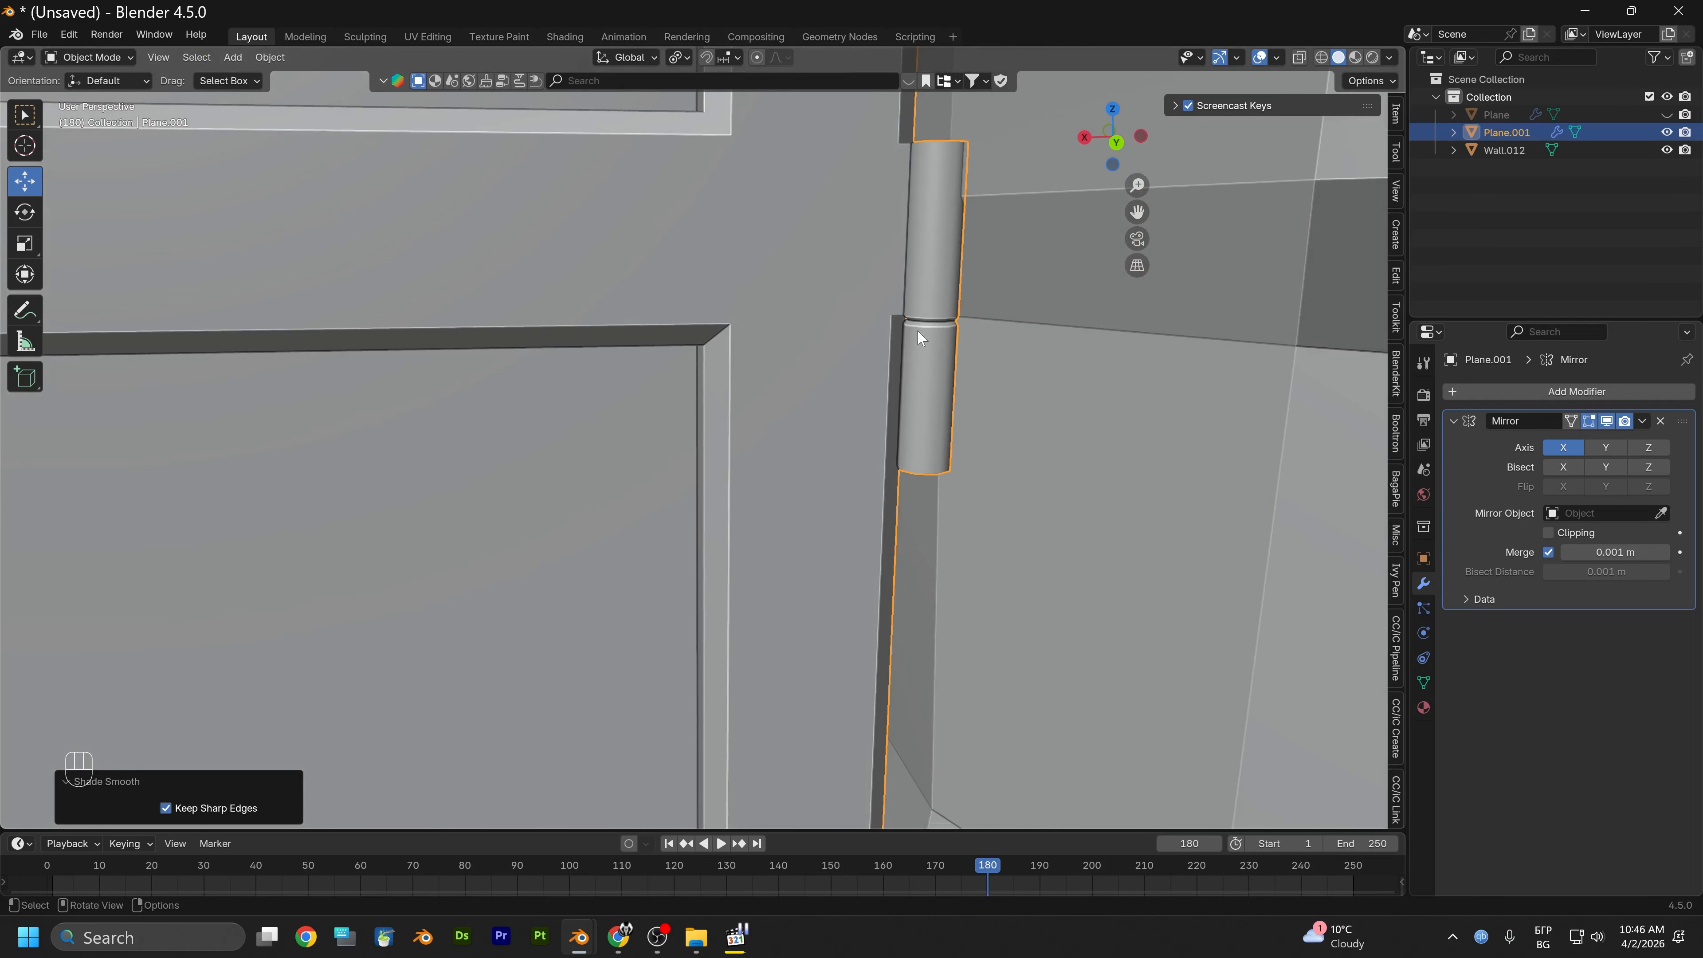
alt+drag(918, 337, 780, 396)
scroll(779, 397, up, 5)
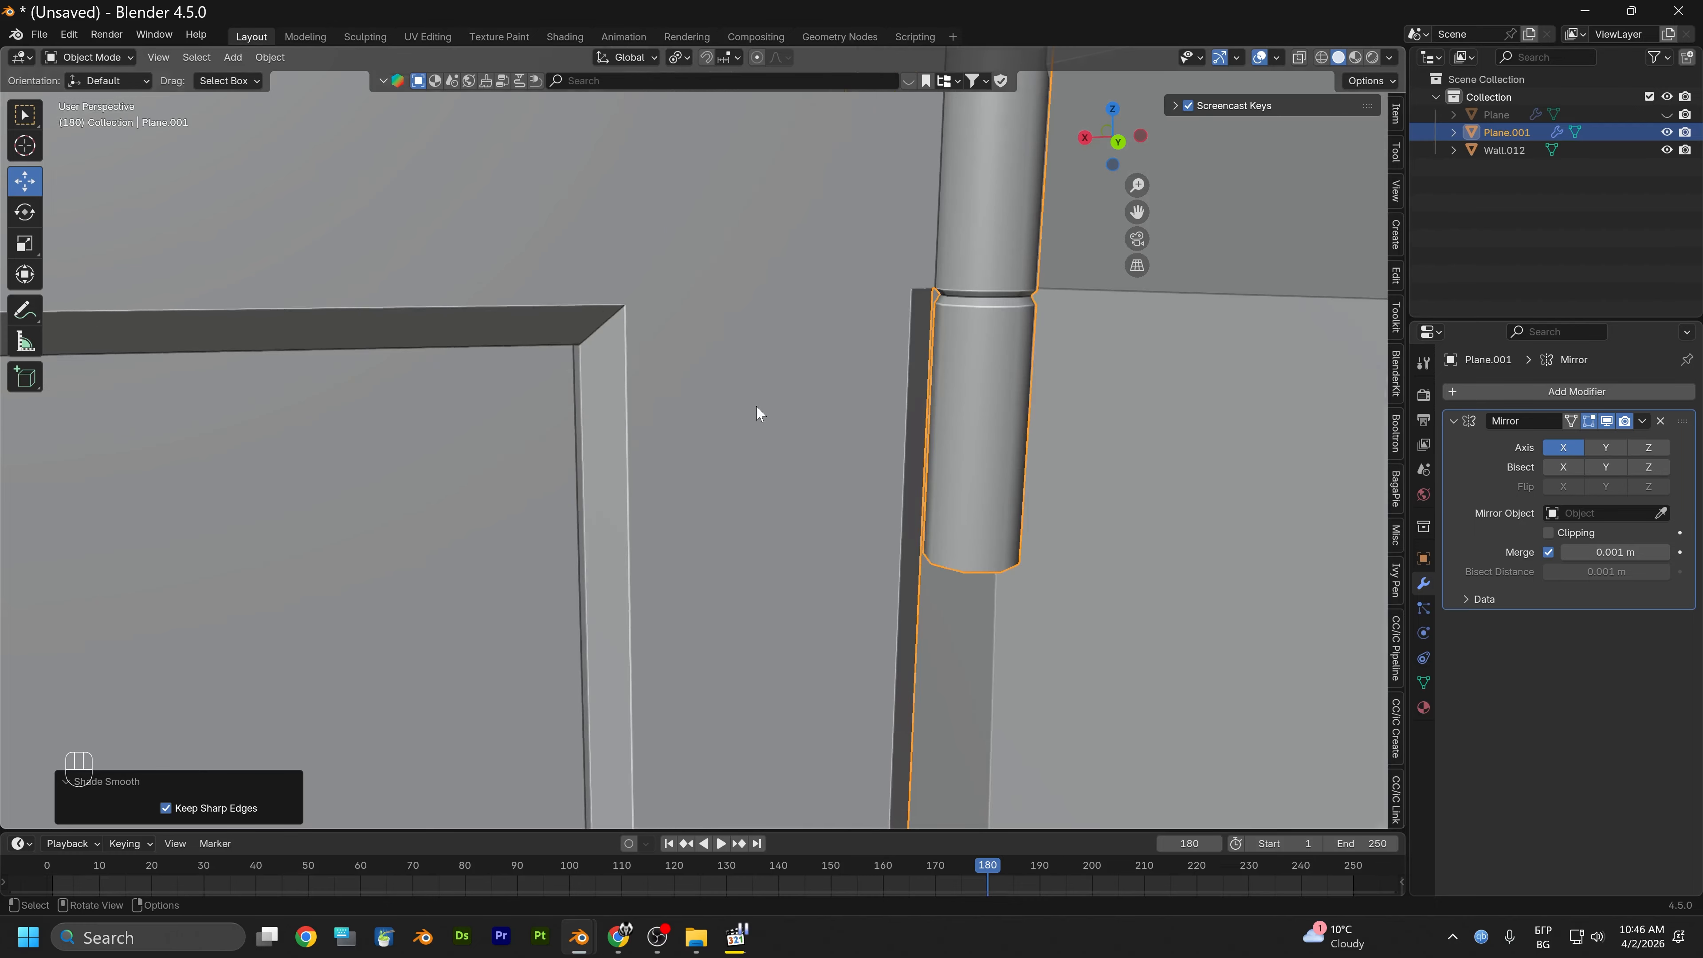
alt+drag(989, 306, 804, 349)
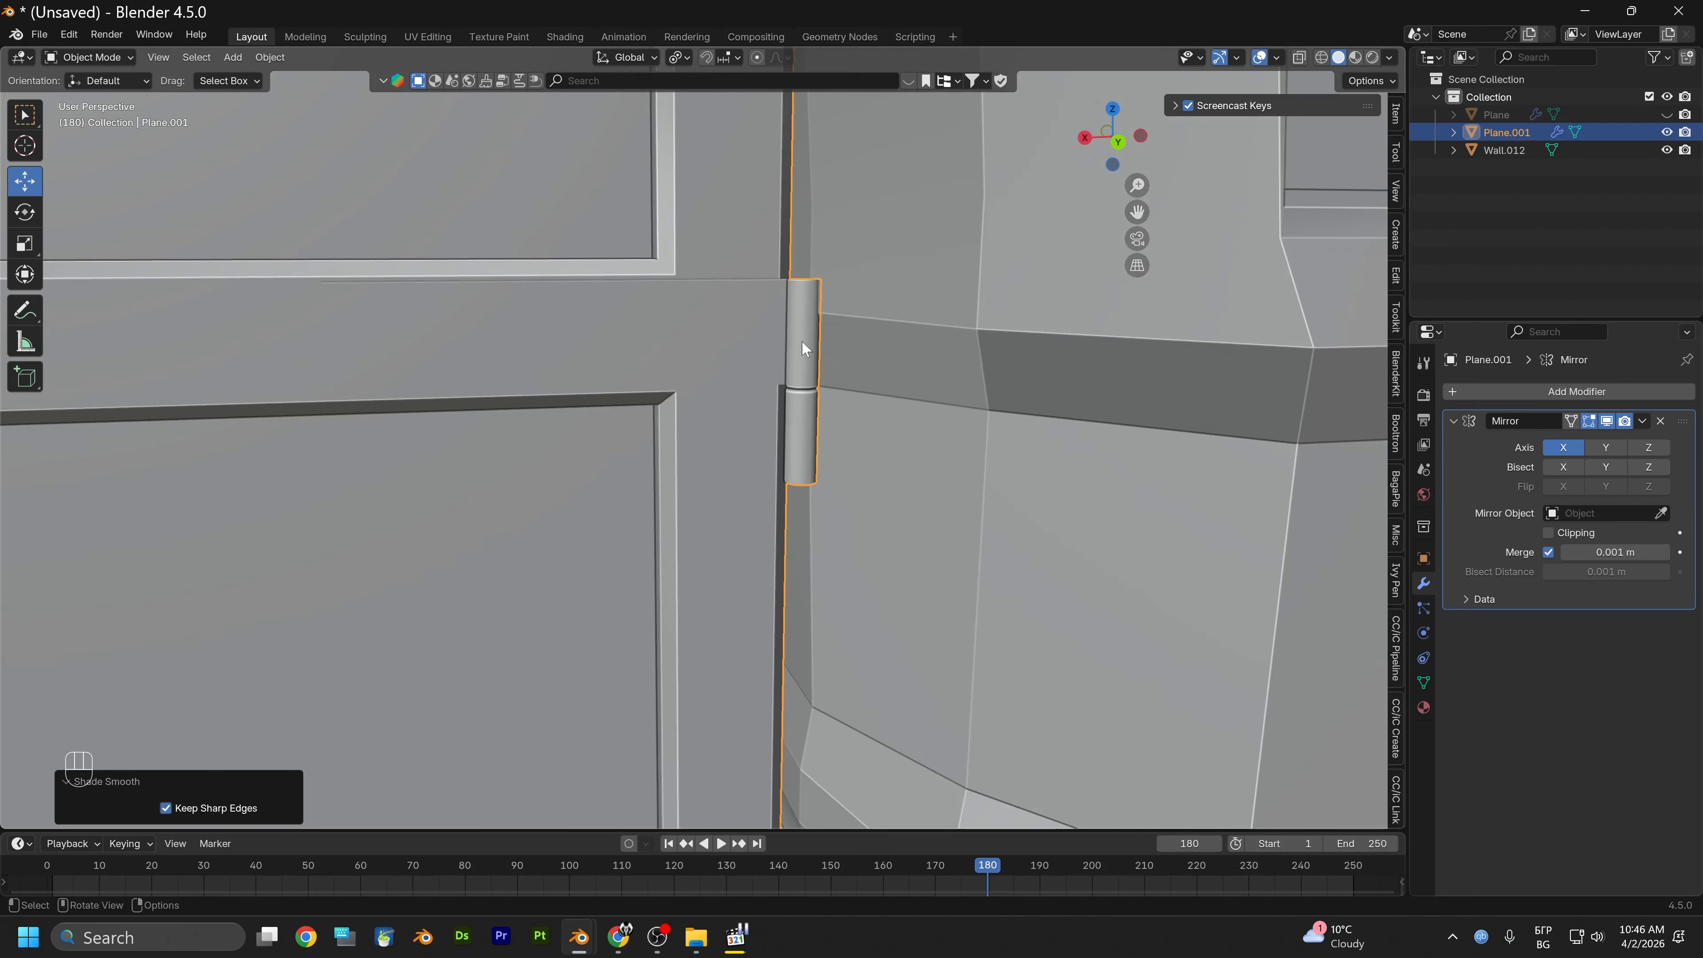
Examine the shading of the lower hinge barrel, then the door panels and ring handles from the front
scroll(801, 342, down, 7)
alt+middle_drag(598, 519, 779, 377)
scroll(780, 377, down, 2)
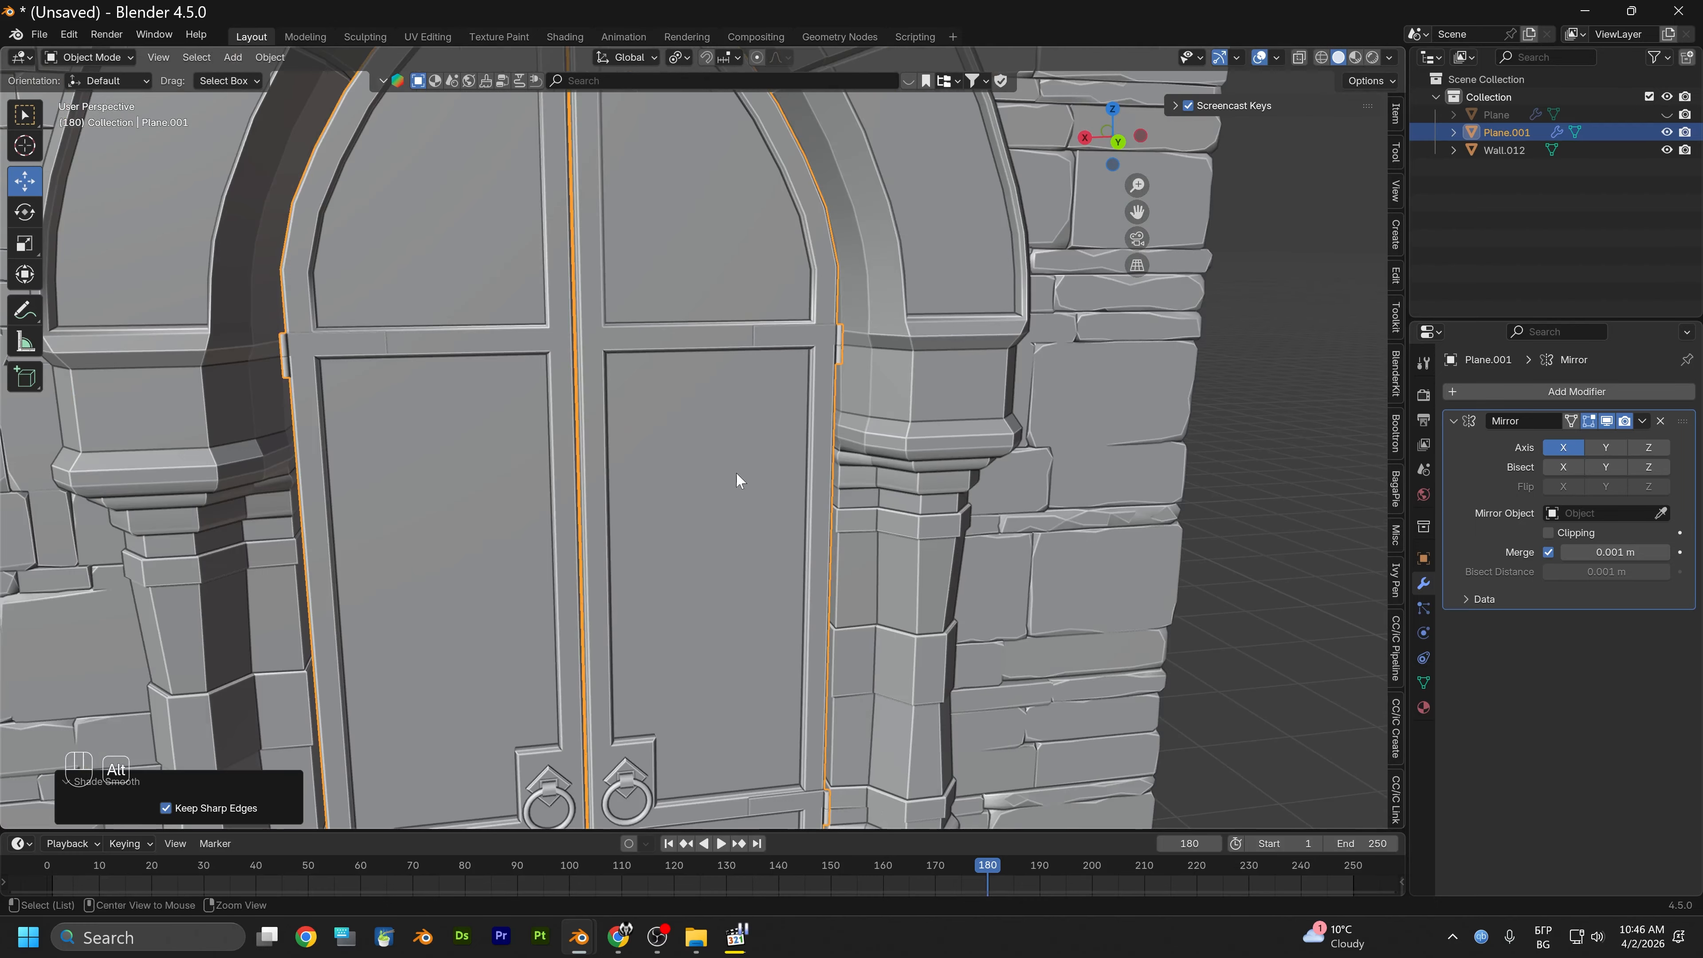
alt+middle_drag(736, 473, 797, 342)
alt+middle_drag(850, 606, 766, 434)
scroll(775, 440, up, 5)
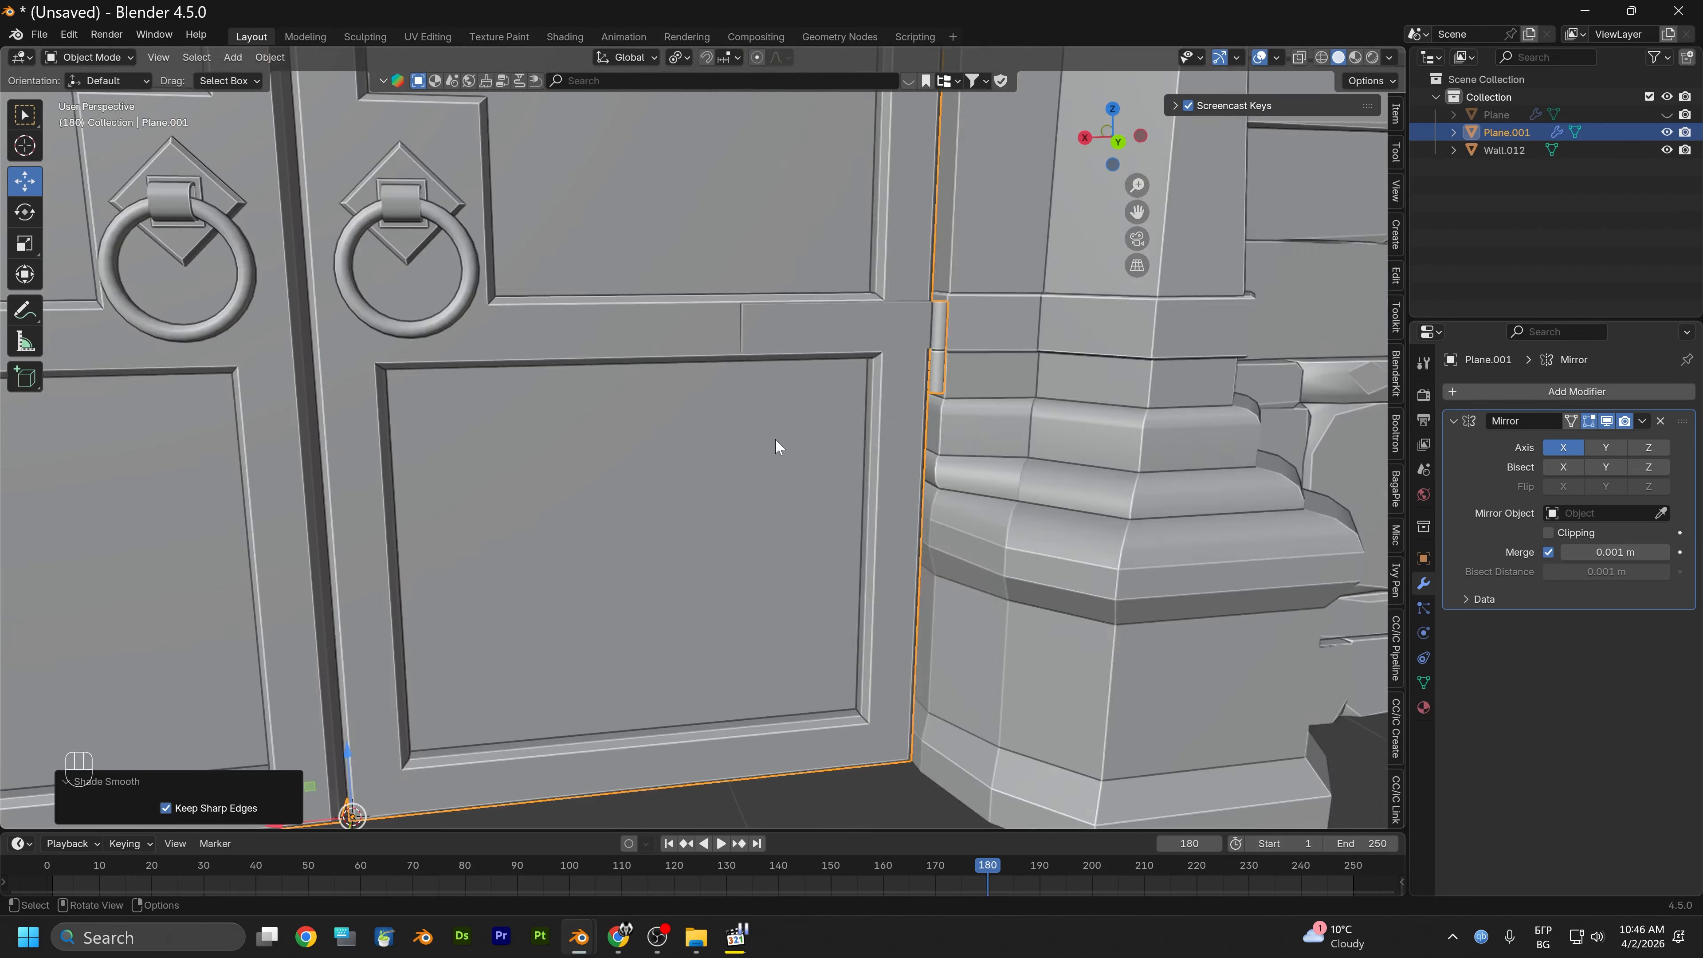
scroll(774, 438, up, 3)
alt+drag(978, 350, 925, 329)
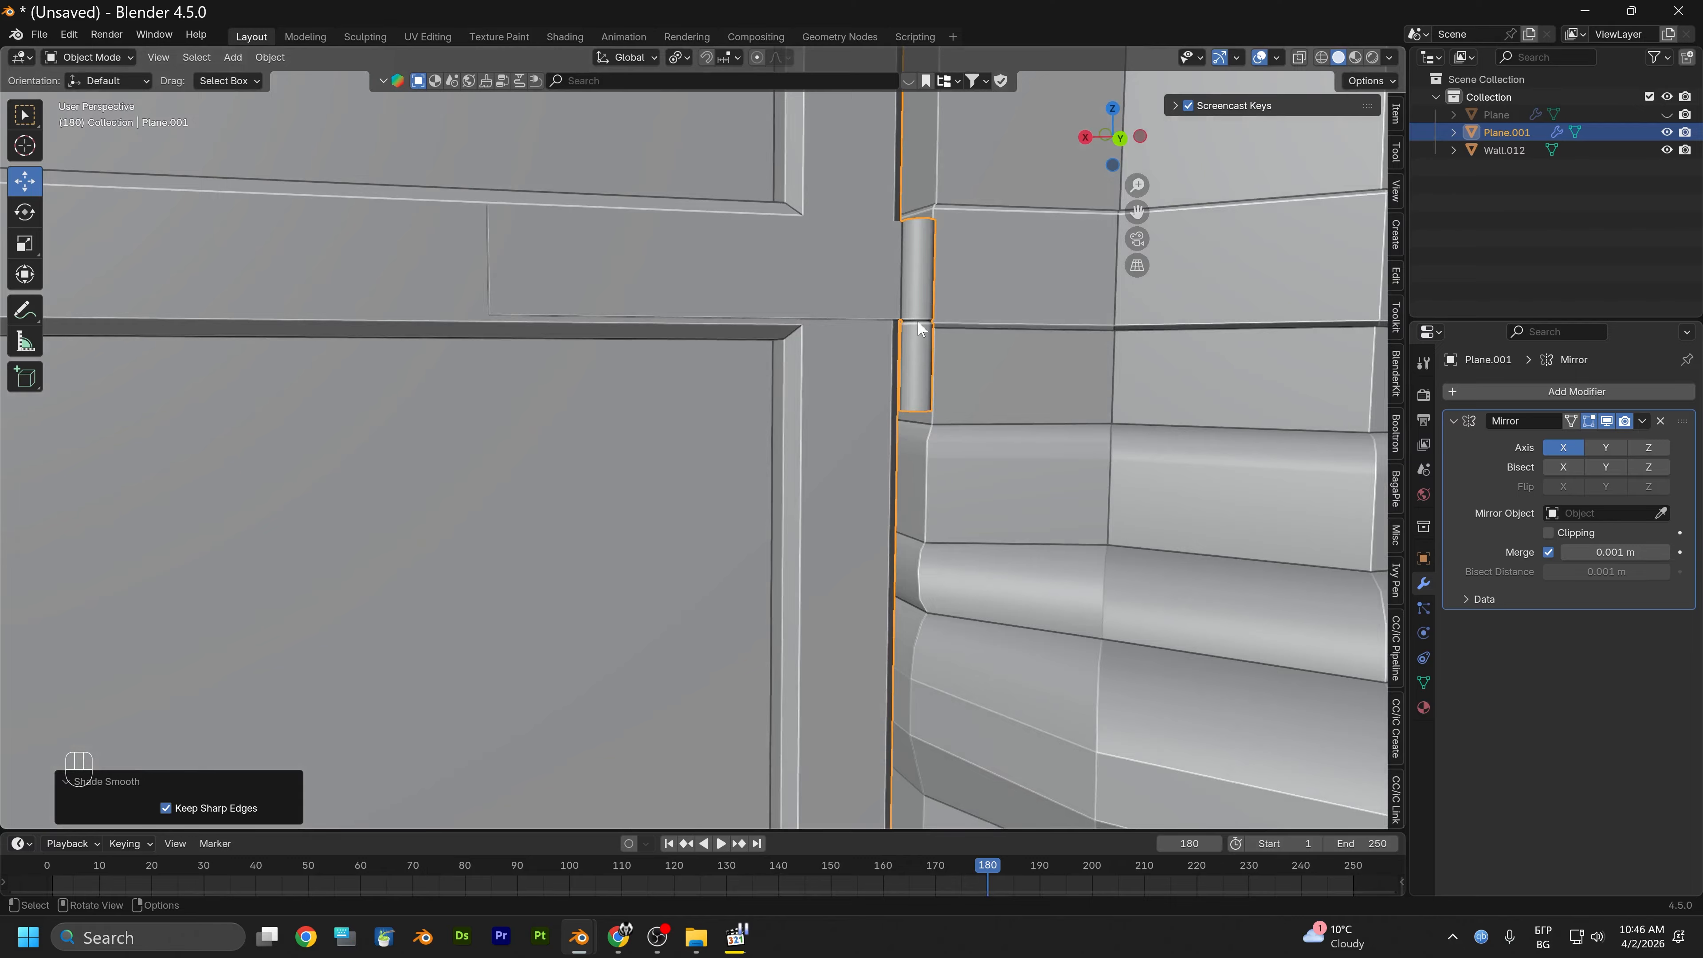
alt+drag(906, 342, 815, 577)
scroll(941, 397, down, 8)
scroll(815, 577, up, 2)
alt+middle_drag(815, 577, 782, 437)
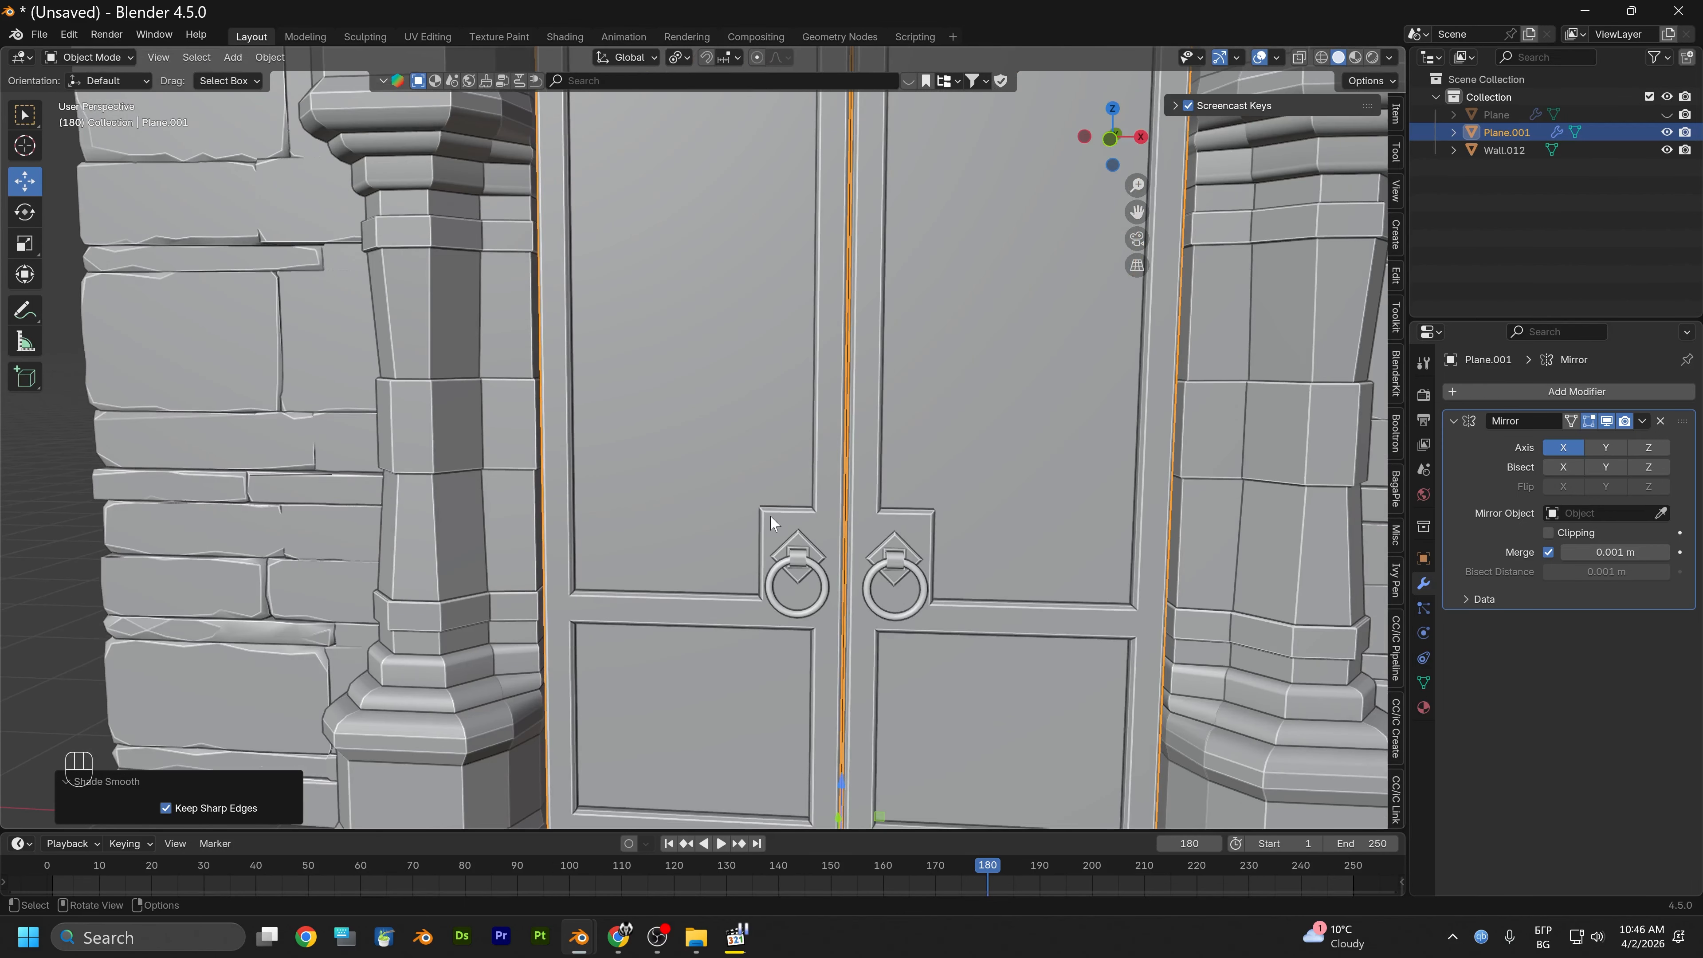
alt+middle_drag(770, 515, 734, 377)
scroll(729, 411, down, 1)
mouse_move(881, 451)
alt+mouse_down()
mouse_move(847, 456)
mouse_move(883, 479)
alt+mouse_up()
In front view, add one centred loop cut along the editable door half's outer stile and arched frame
click(1111, 144)
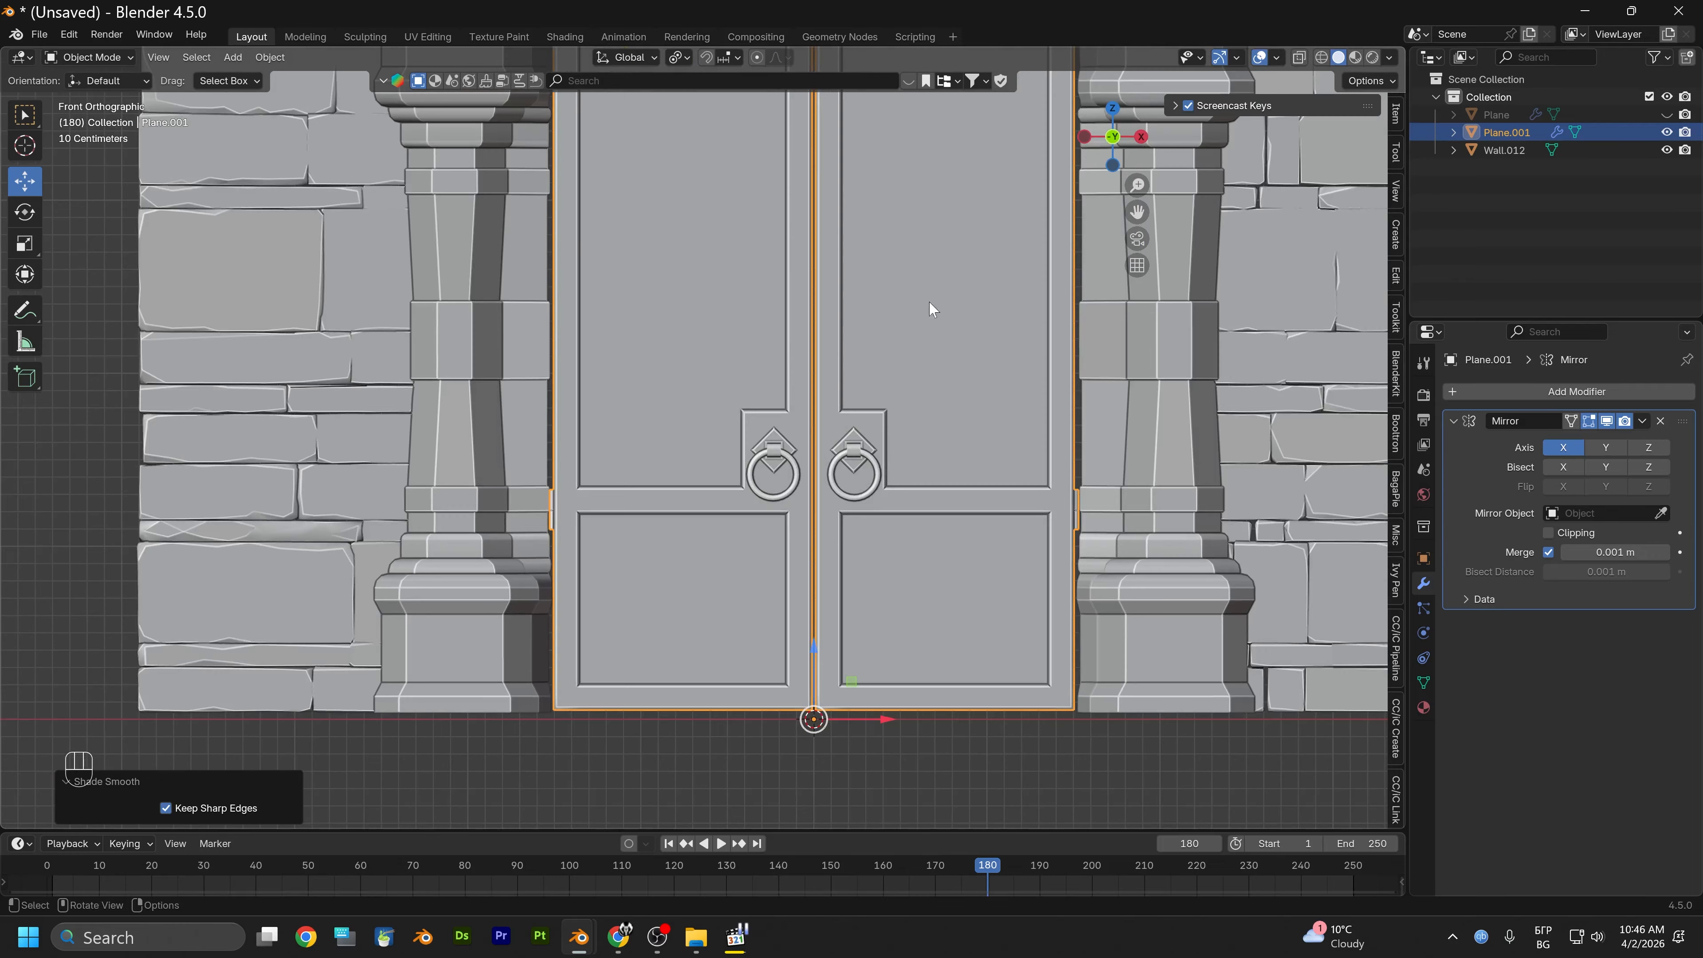
scroll(814, 344, down, 3)
alt+middle_drag(813, 335, 825, 570)
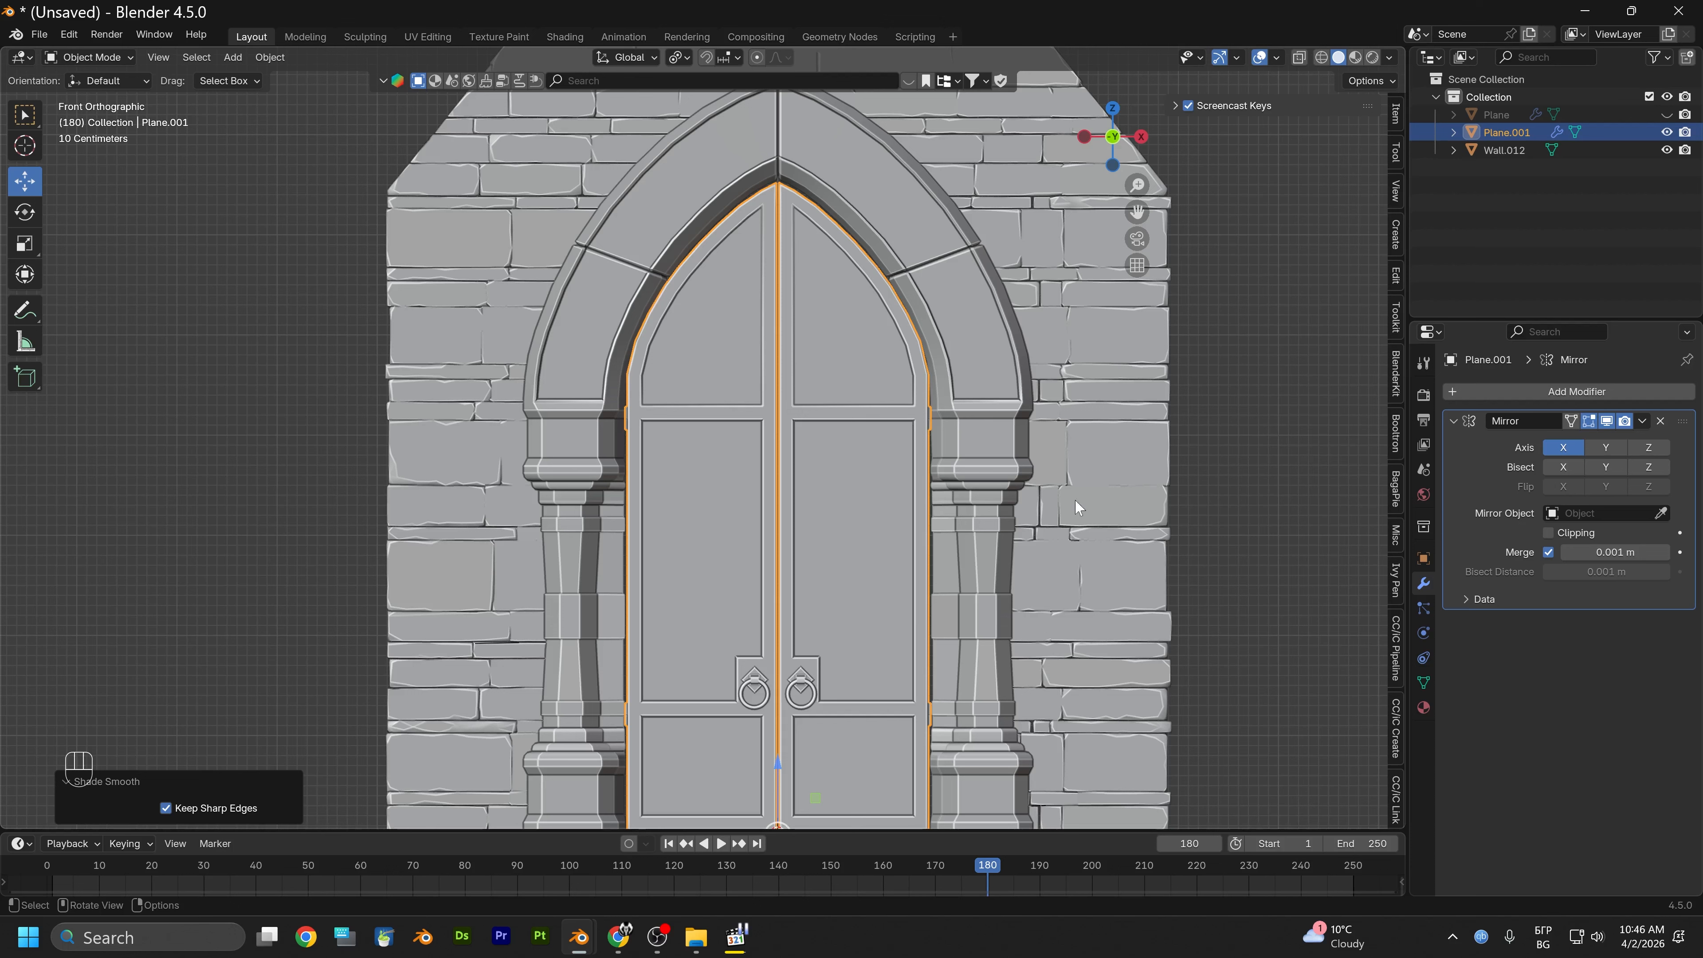
click(92, 58)
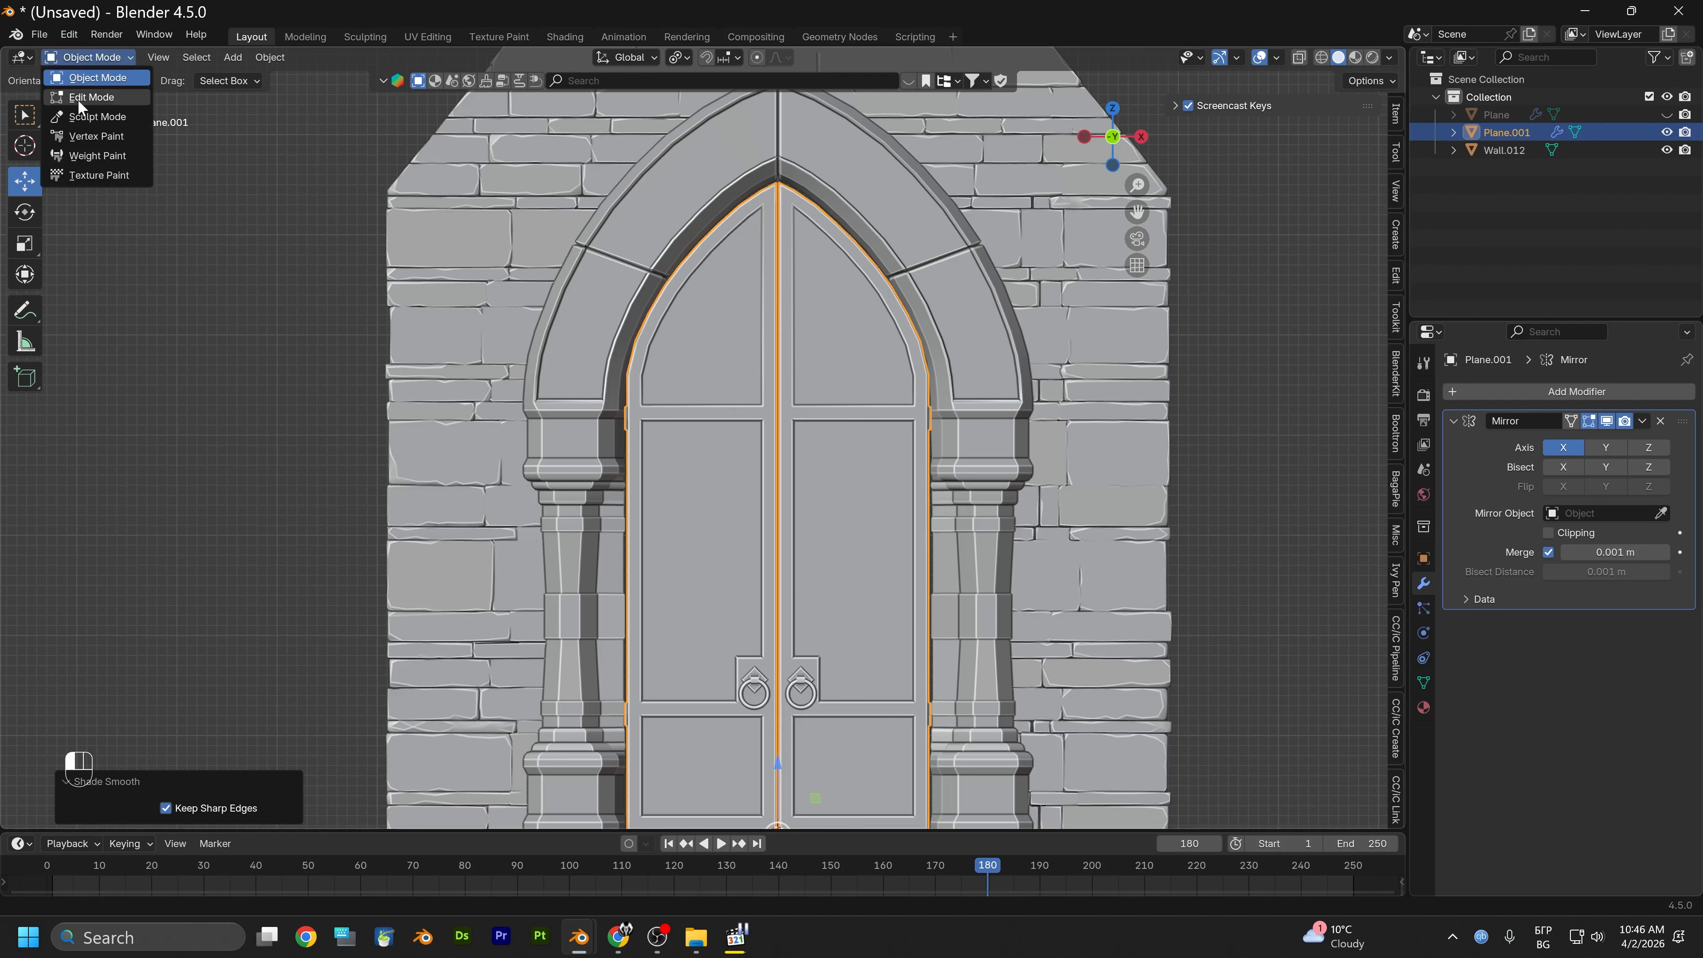
click(86, 98)
scroll(565, 508, up, 3)
alt+middle_drag(587, 492, 570, 403)
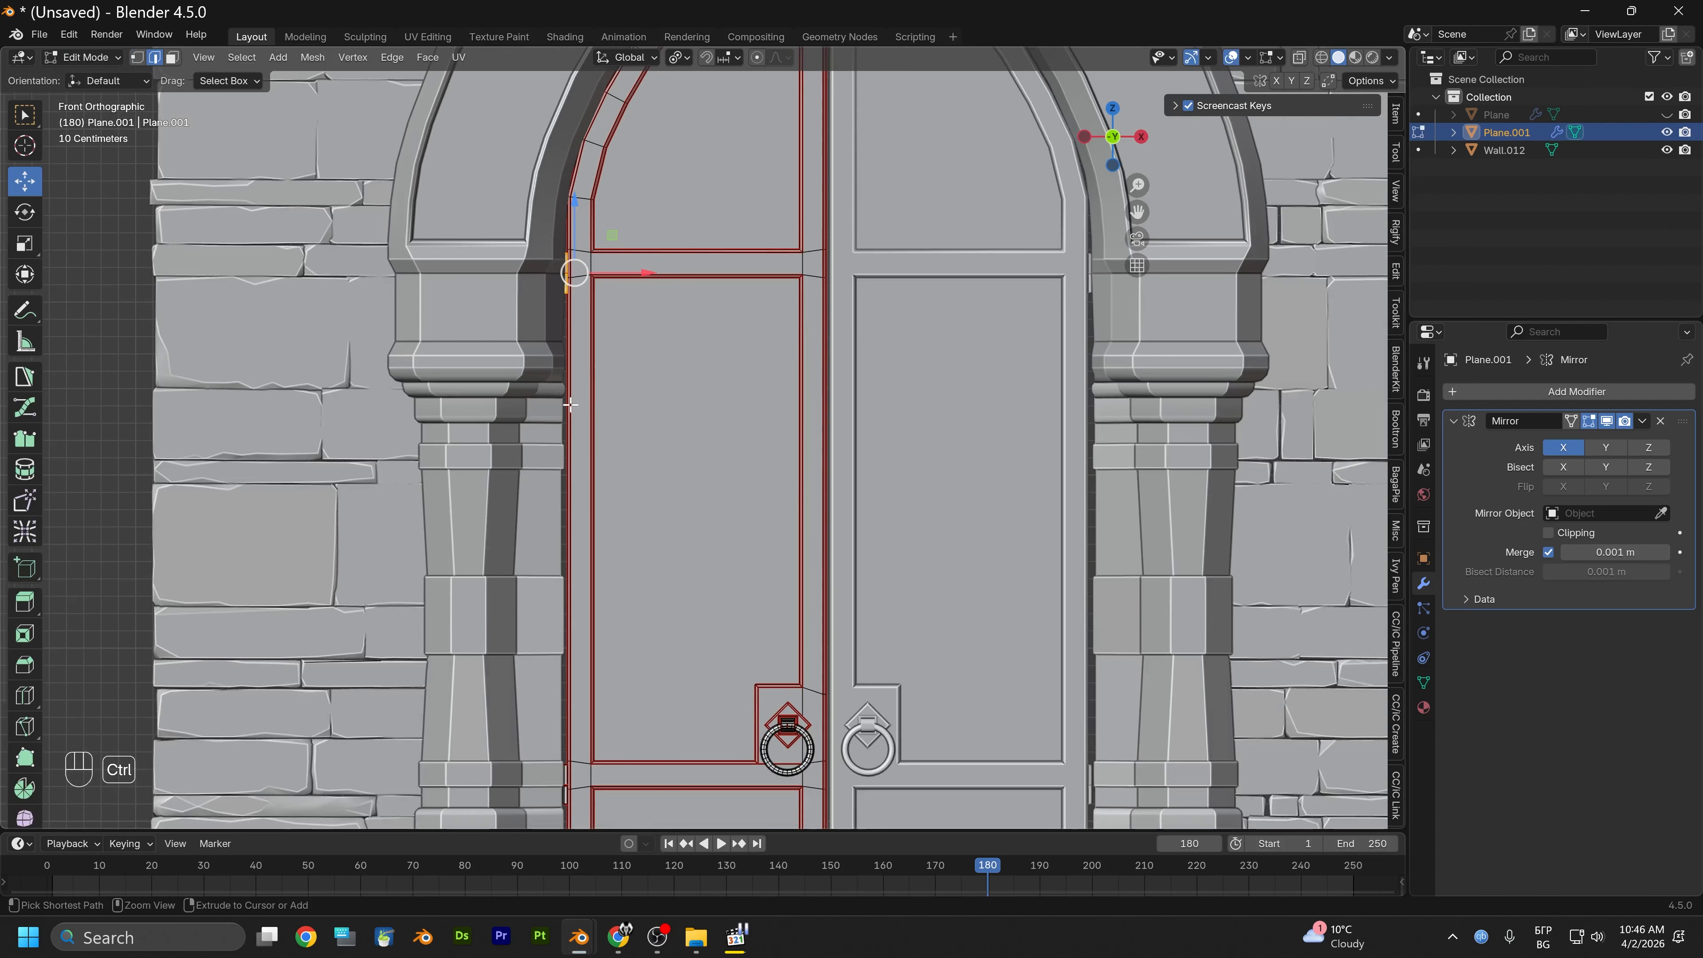
key(ctrl+r)
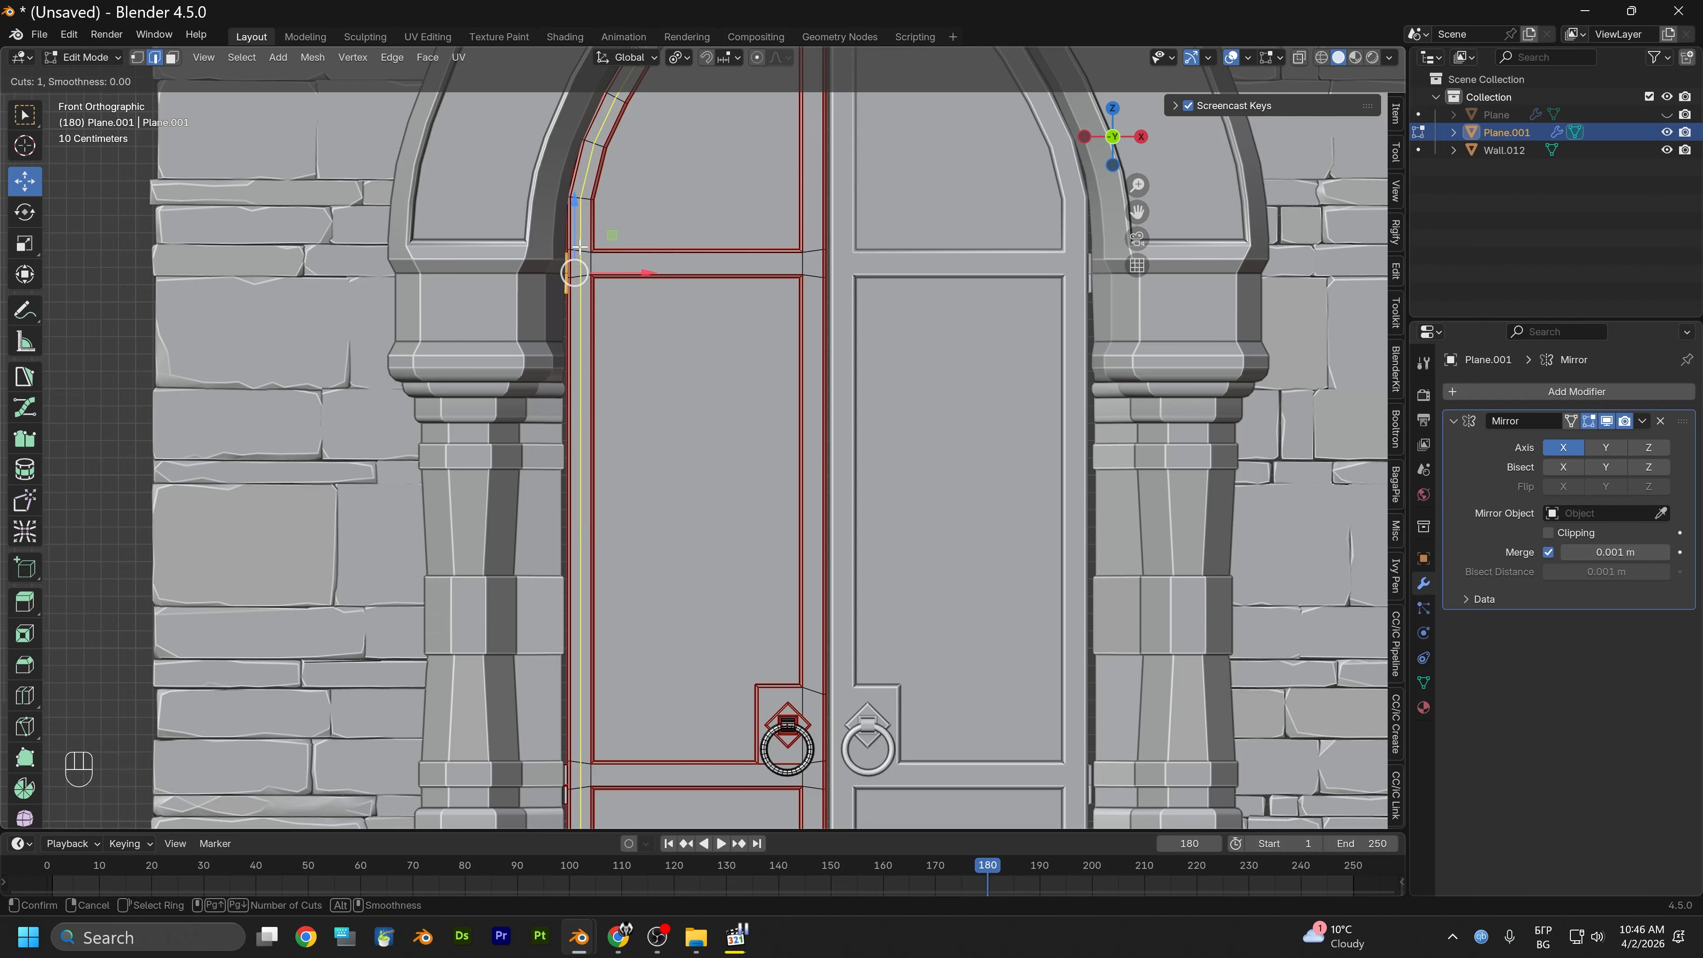
click(579, 247)
right_click(578, 247)
Add one centred vertical loop cut along the inner stile next to the door's middle gap
mouse_move(644, 373)
shift+middle_down()
mouse_move(676, 571)
mouse_move(660, 362)
shift+middle_up()
scroll(677, 569, down, 1)
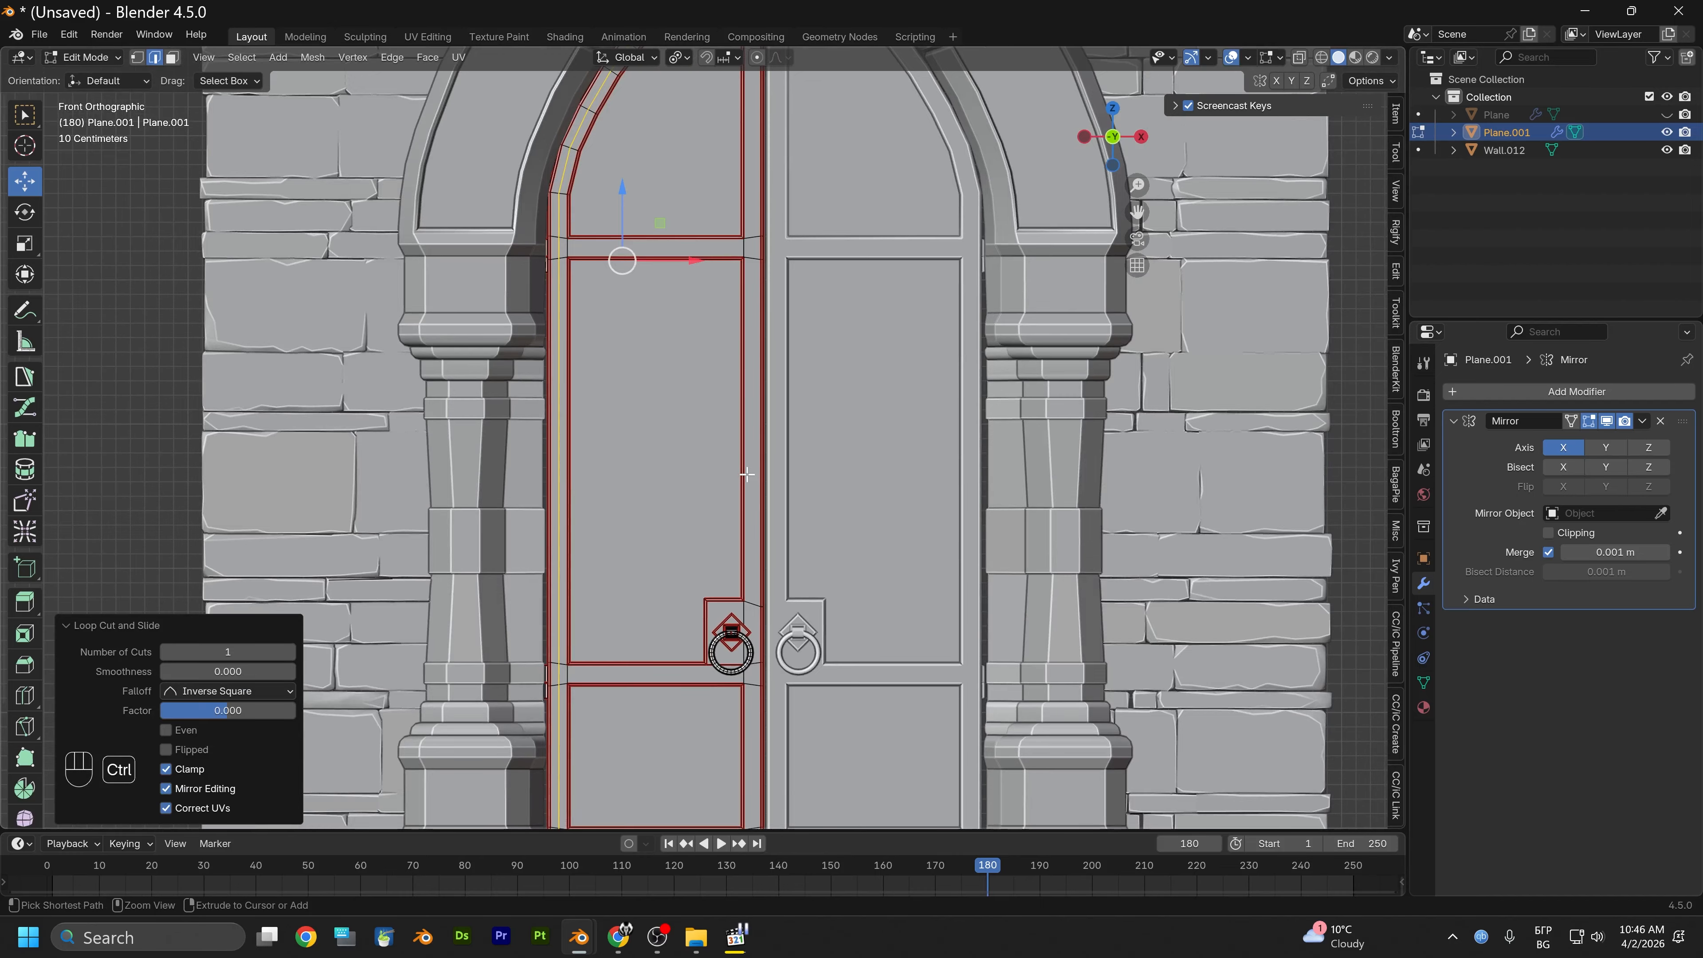
key(ctrl+r)
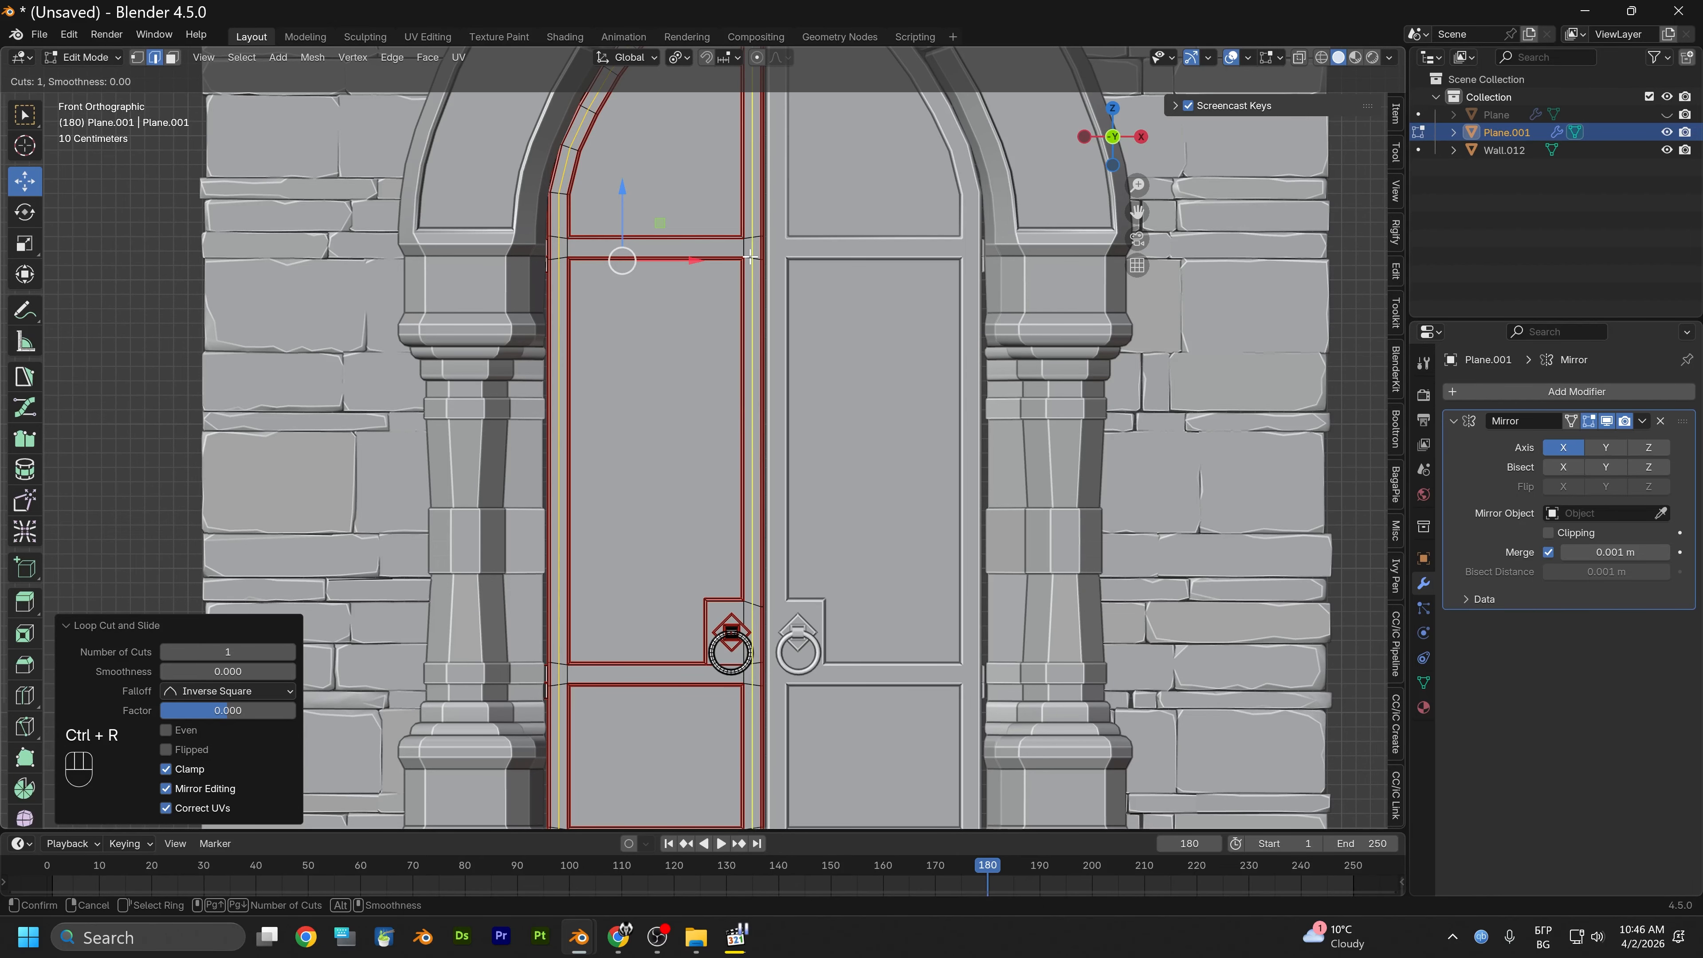
click(751, 285)
right_click(750, 255)
Add one centred horizontal loop cut along the door's bottom rail
alt+middle_drag(618, 525, 663, 351)
key(ctrl+r)
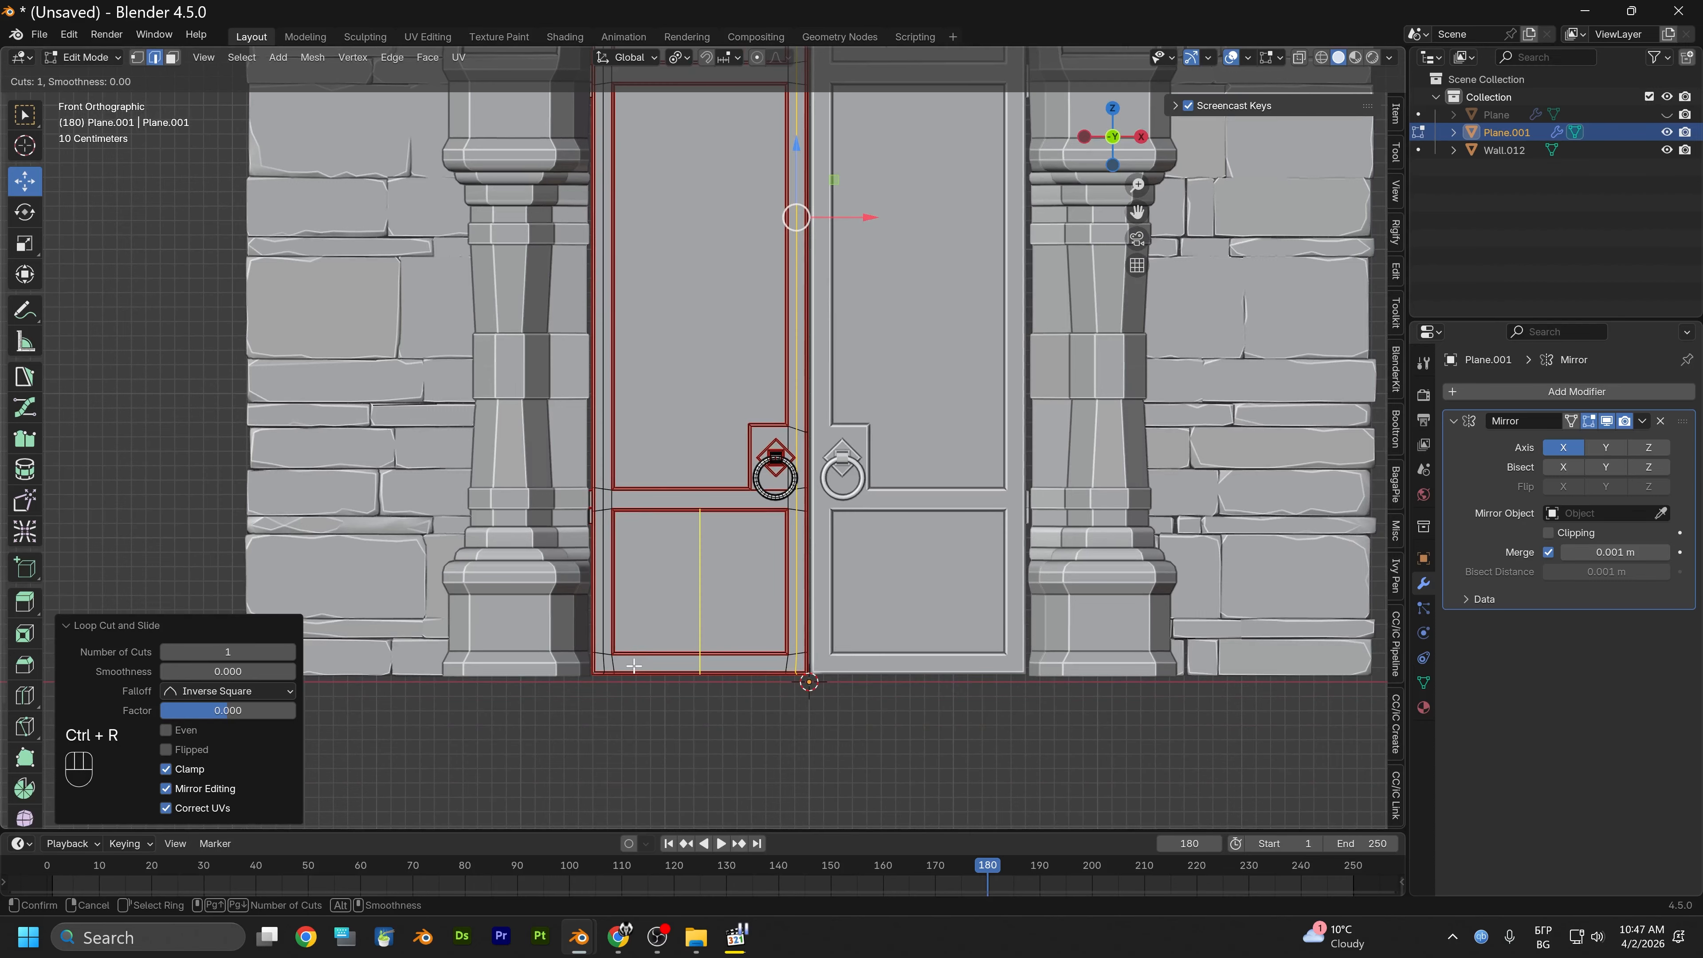
click(616, 660)
right_click(616, 660)
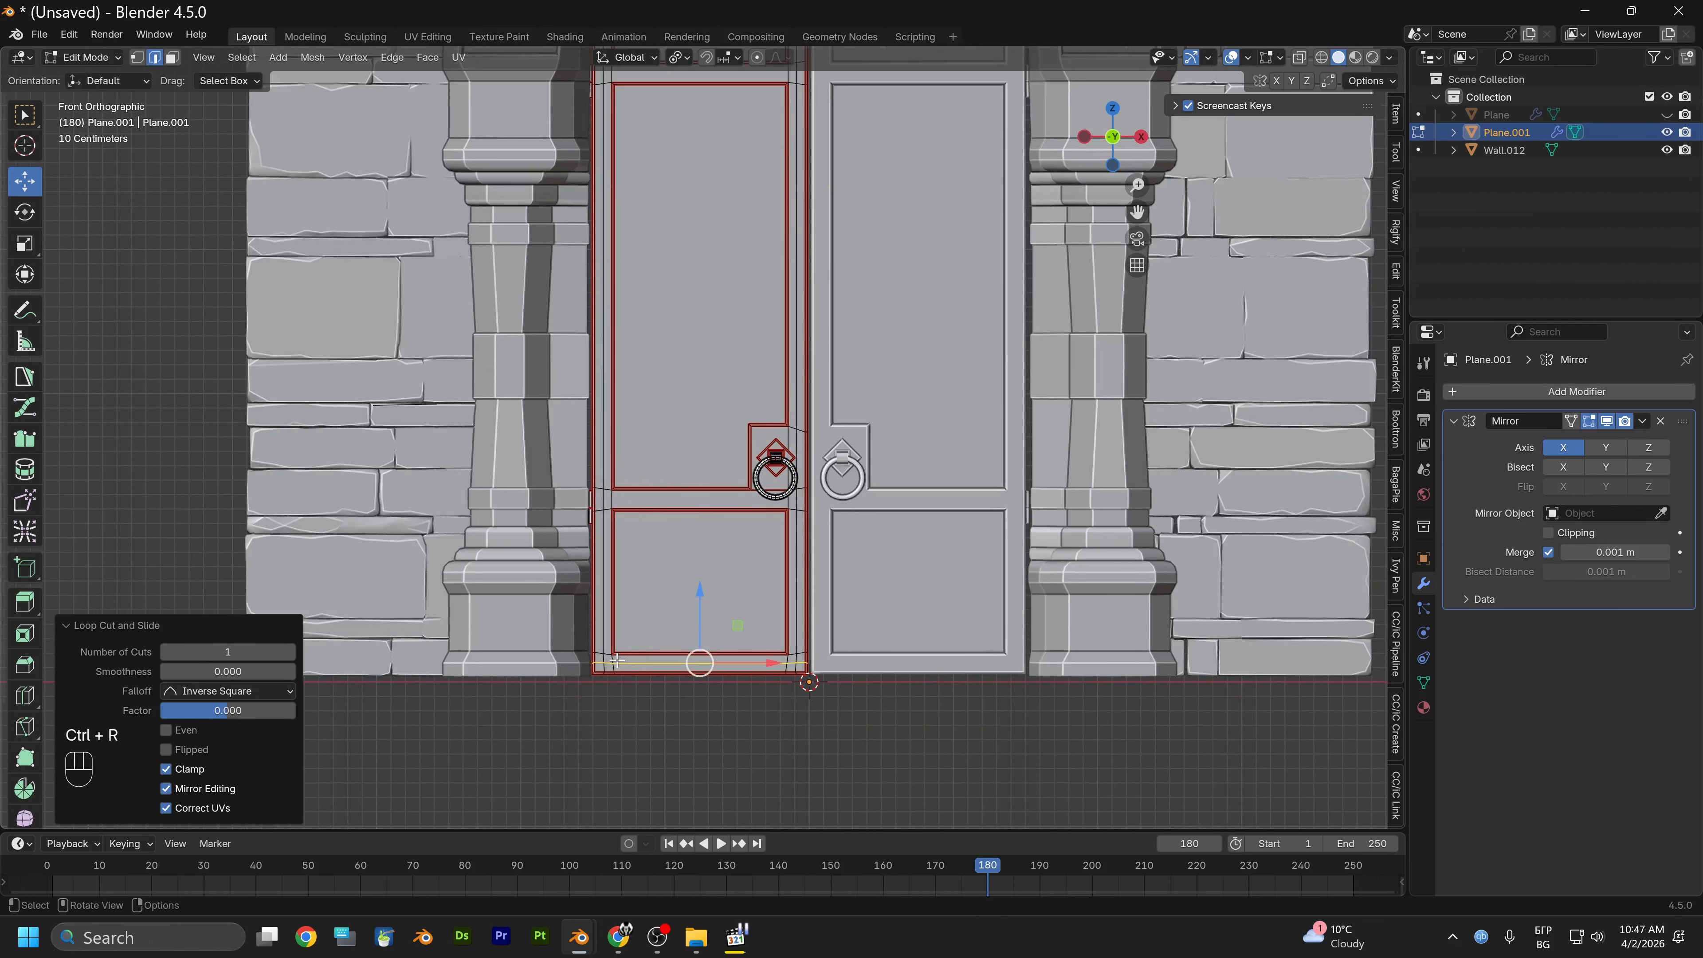
Add the centre edge loops of the outer arched frame and inner stile to the bottom rail loop selection
scroll(642, 658, up, 2)
alt+middle_drag(642, 658, 643, 478)
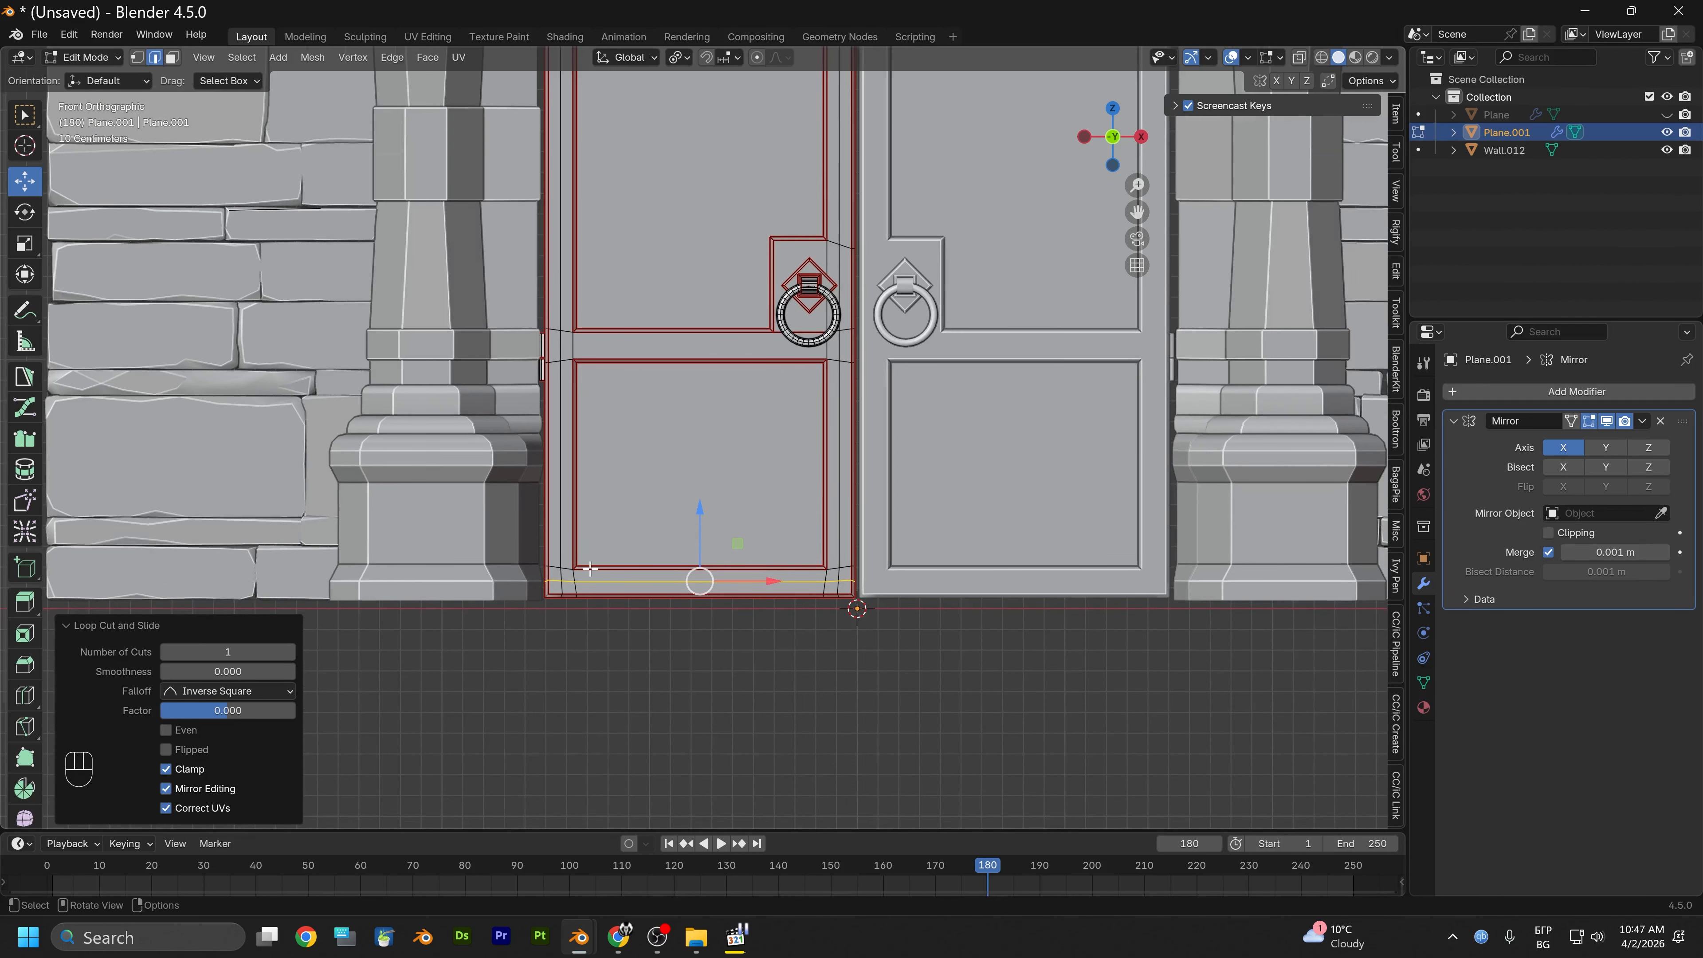
scroll(580, 560, up, 1)
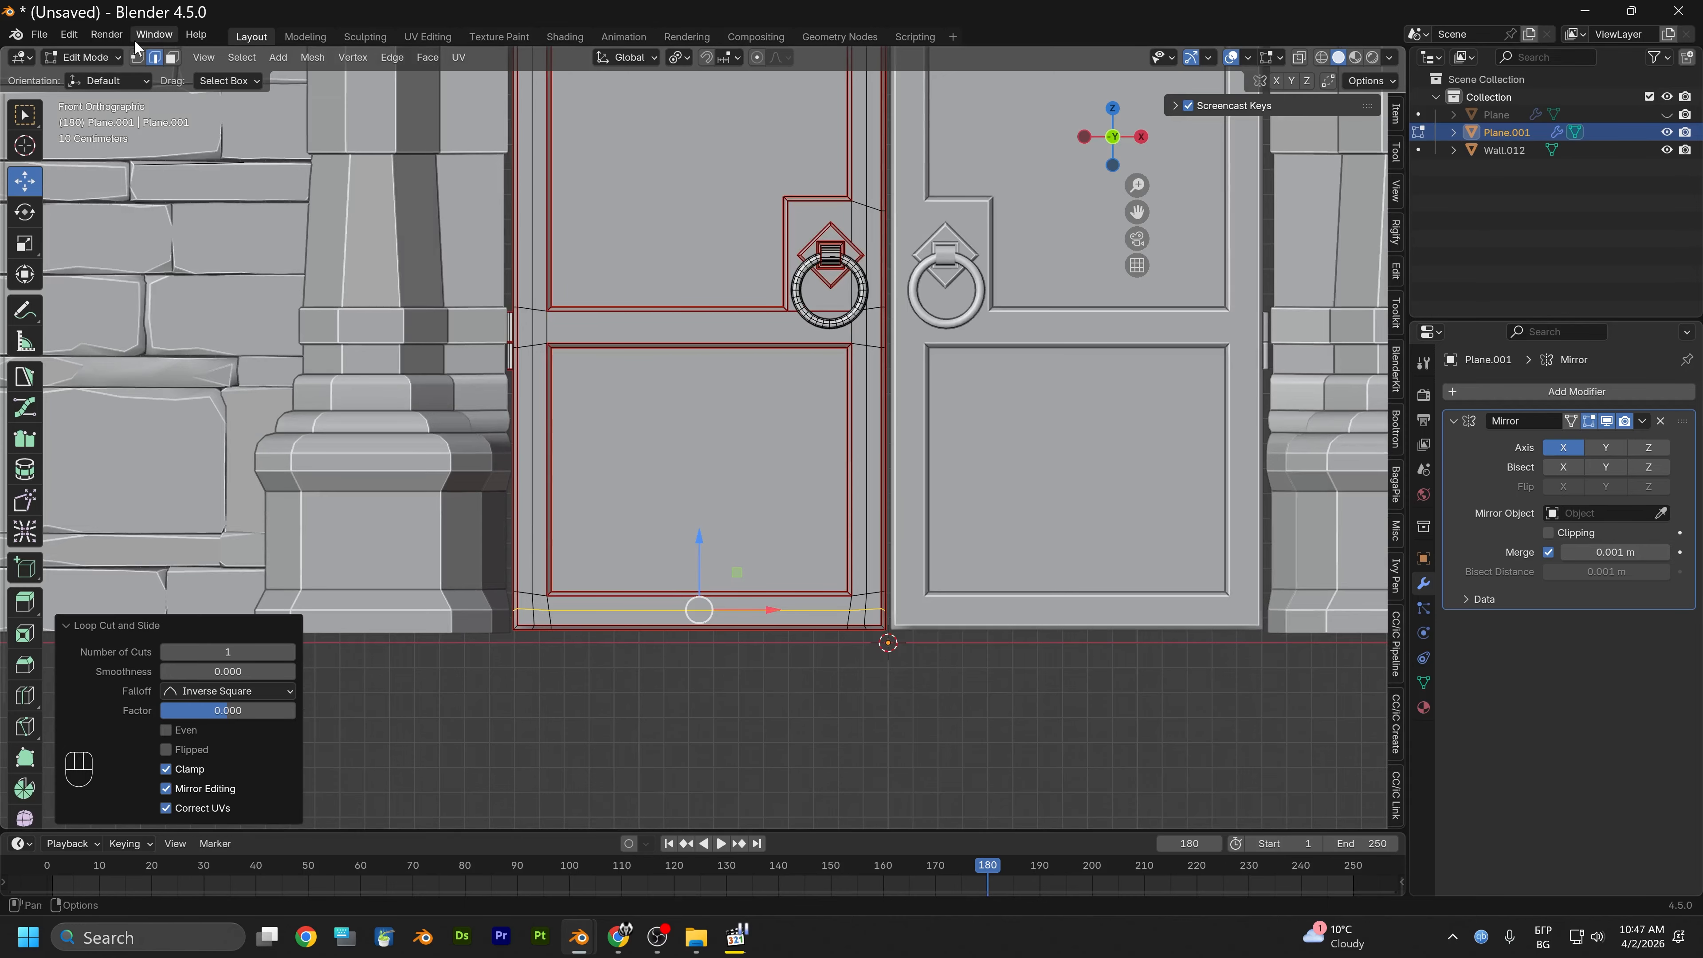
alt+shift+click(531, 507)
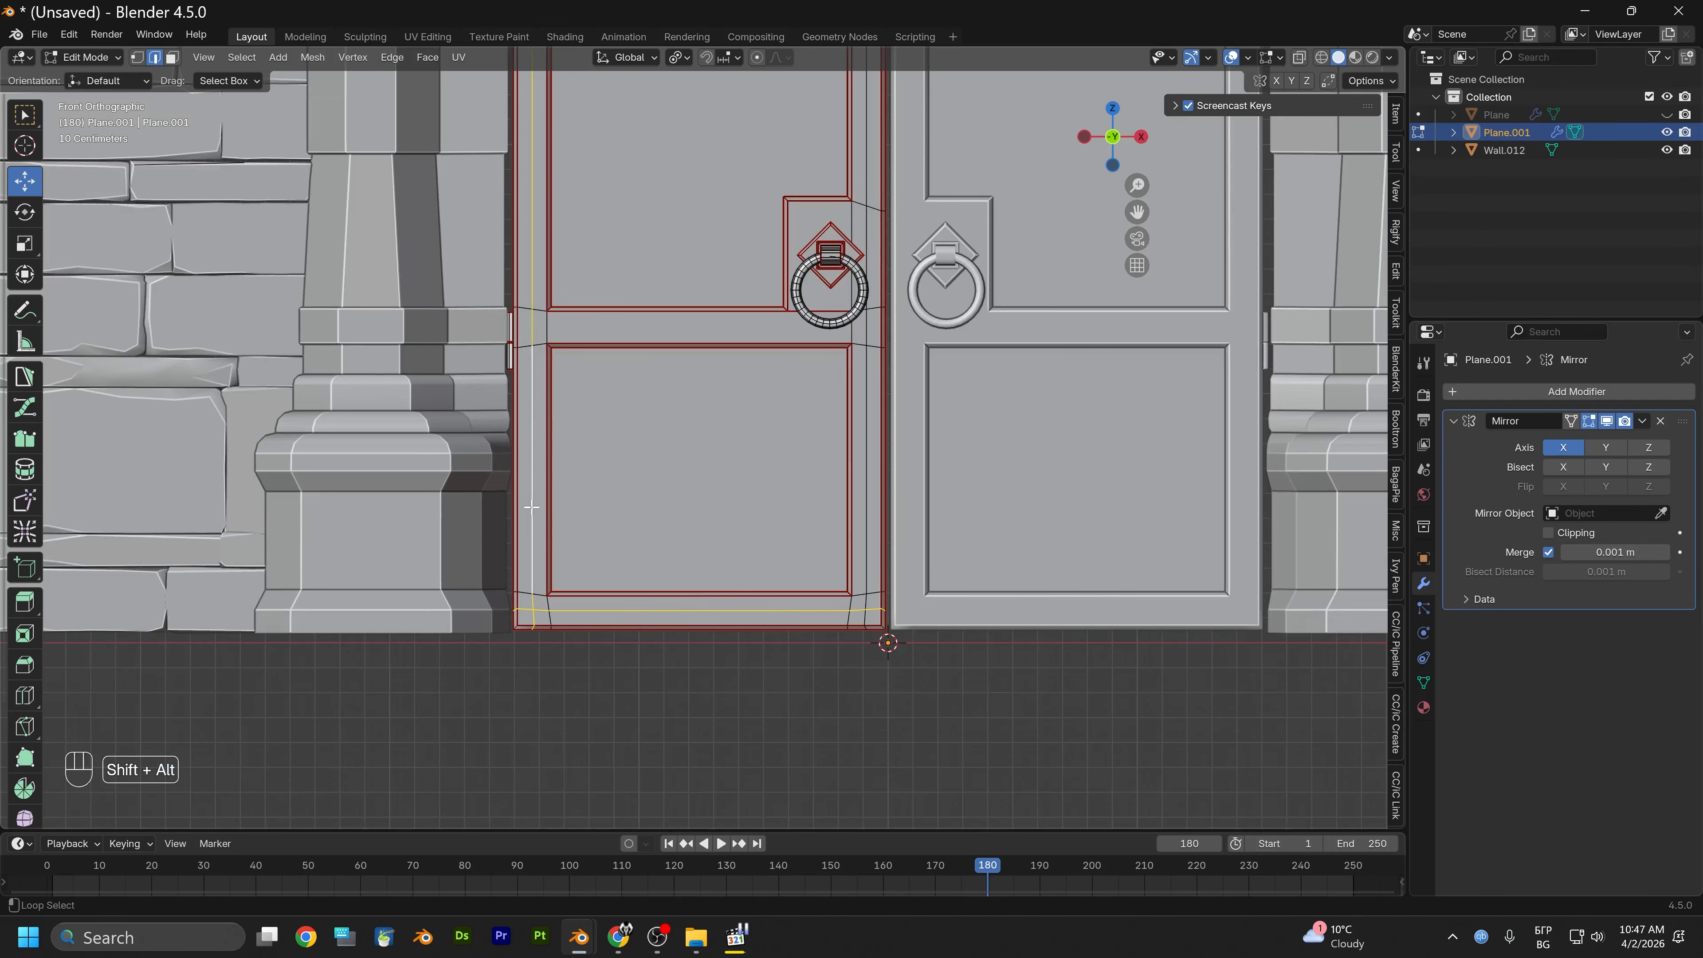
alt+shift+click(865, 506)
scroll(865, 506, down, 4)
shift+middle_drag(650, 242, 684, 702)
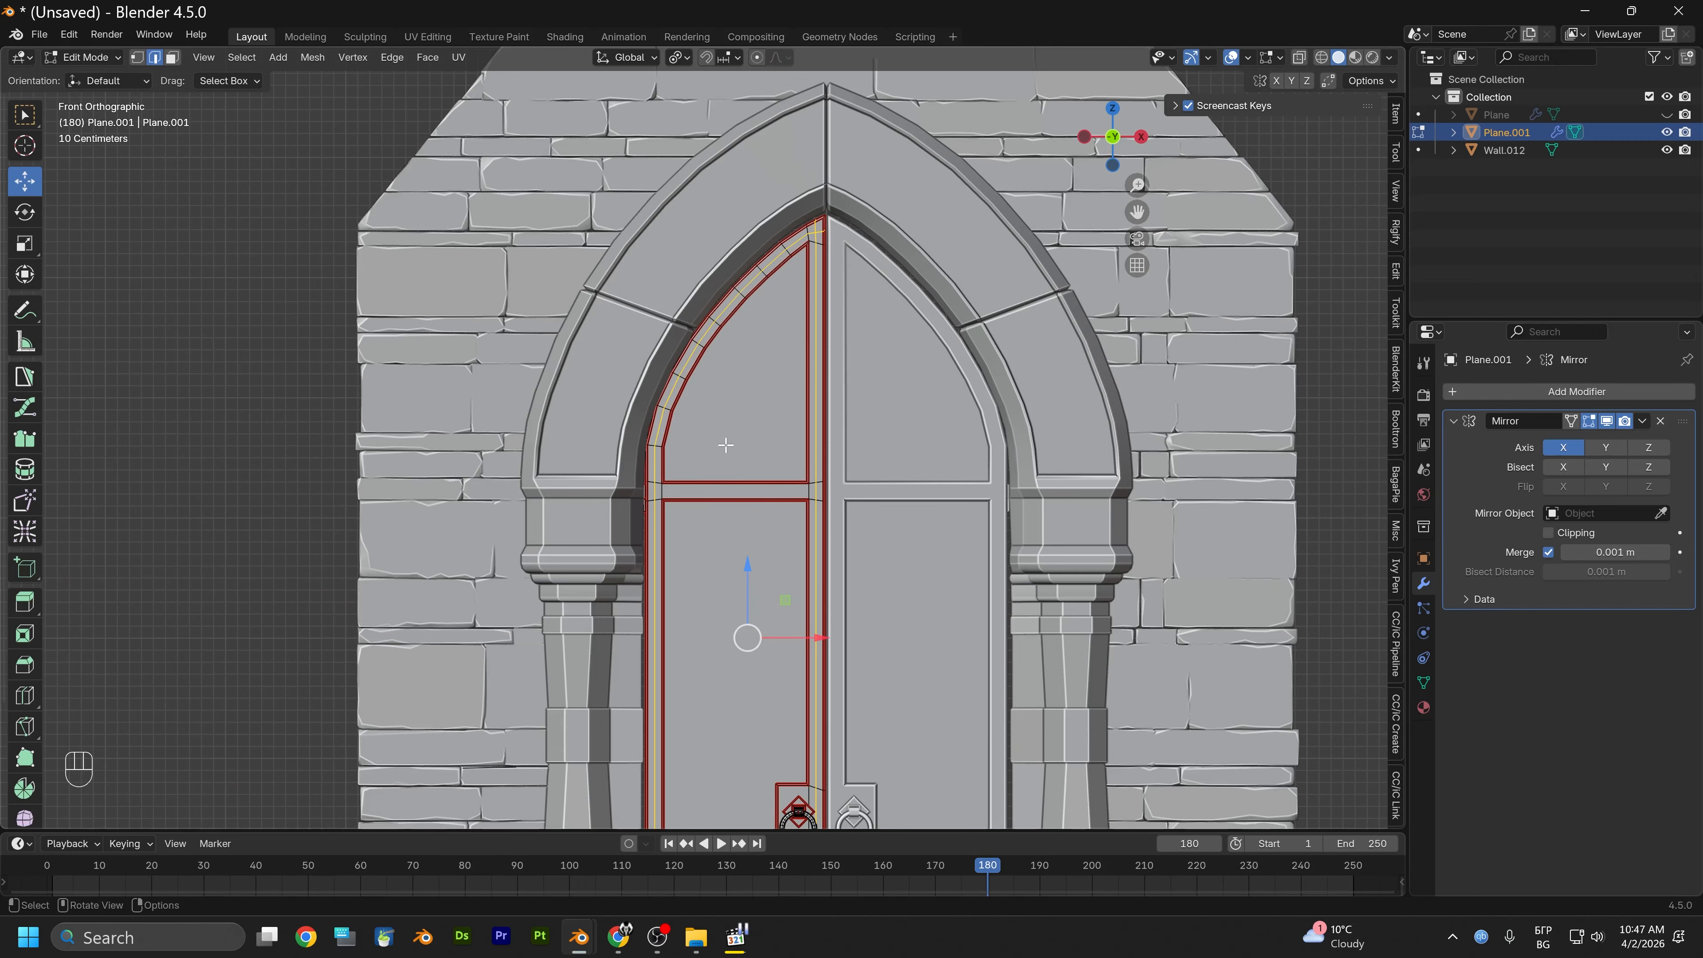
middle_drag(725, 438, 825, 413)
scroll(748, 459, up, 1)
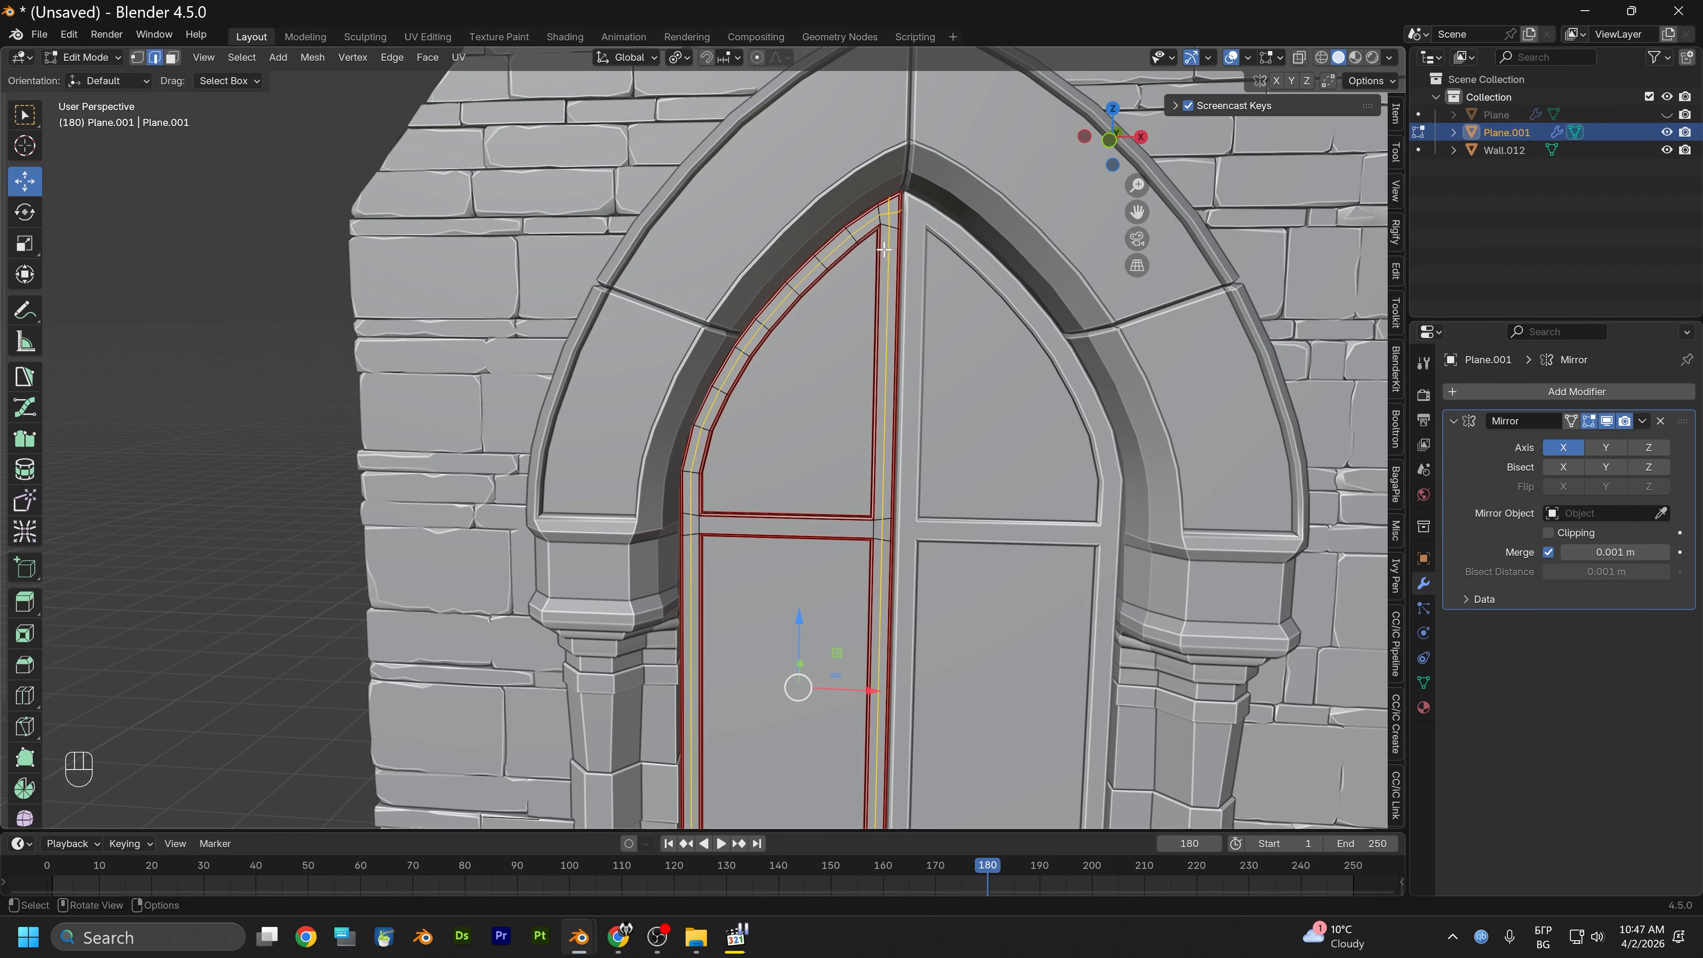
Try to duplicate the selected door-frame edge loops in place
mouse_move(858, 255)
alt+mouse_down()
mouse_move(790, 266)
mouse_move(848, 262)
alt+mouse_up()
key(shift+d)
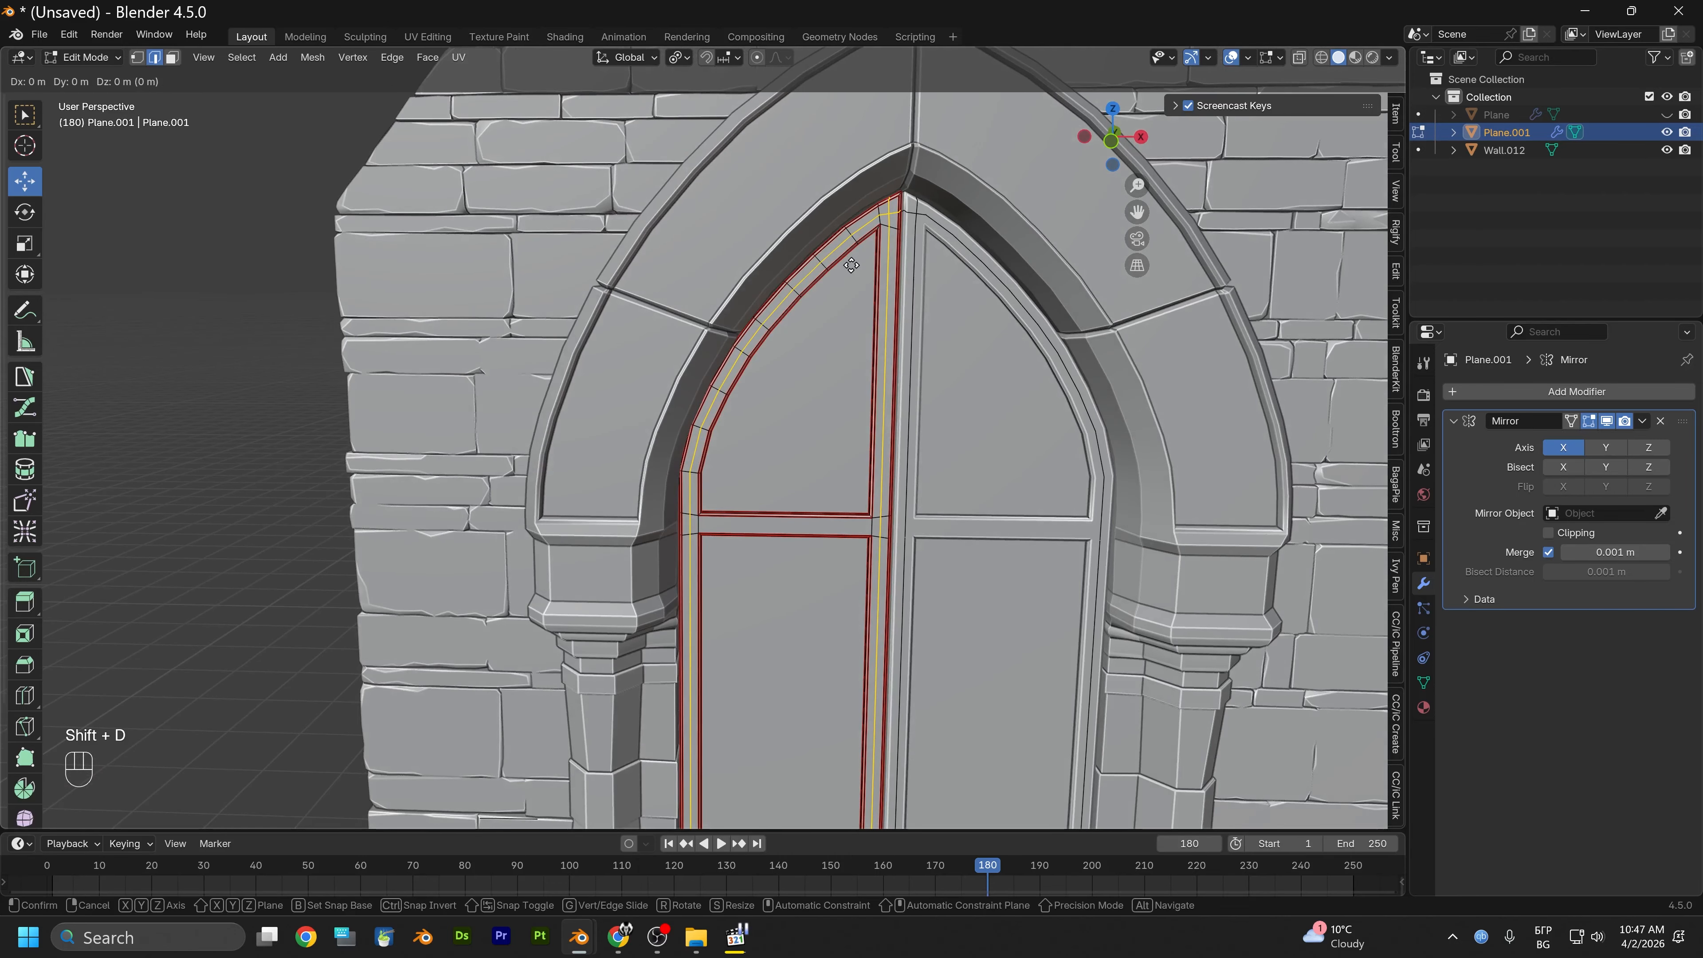
right_click(851, 266)
right_click(851, 265)
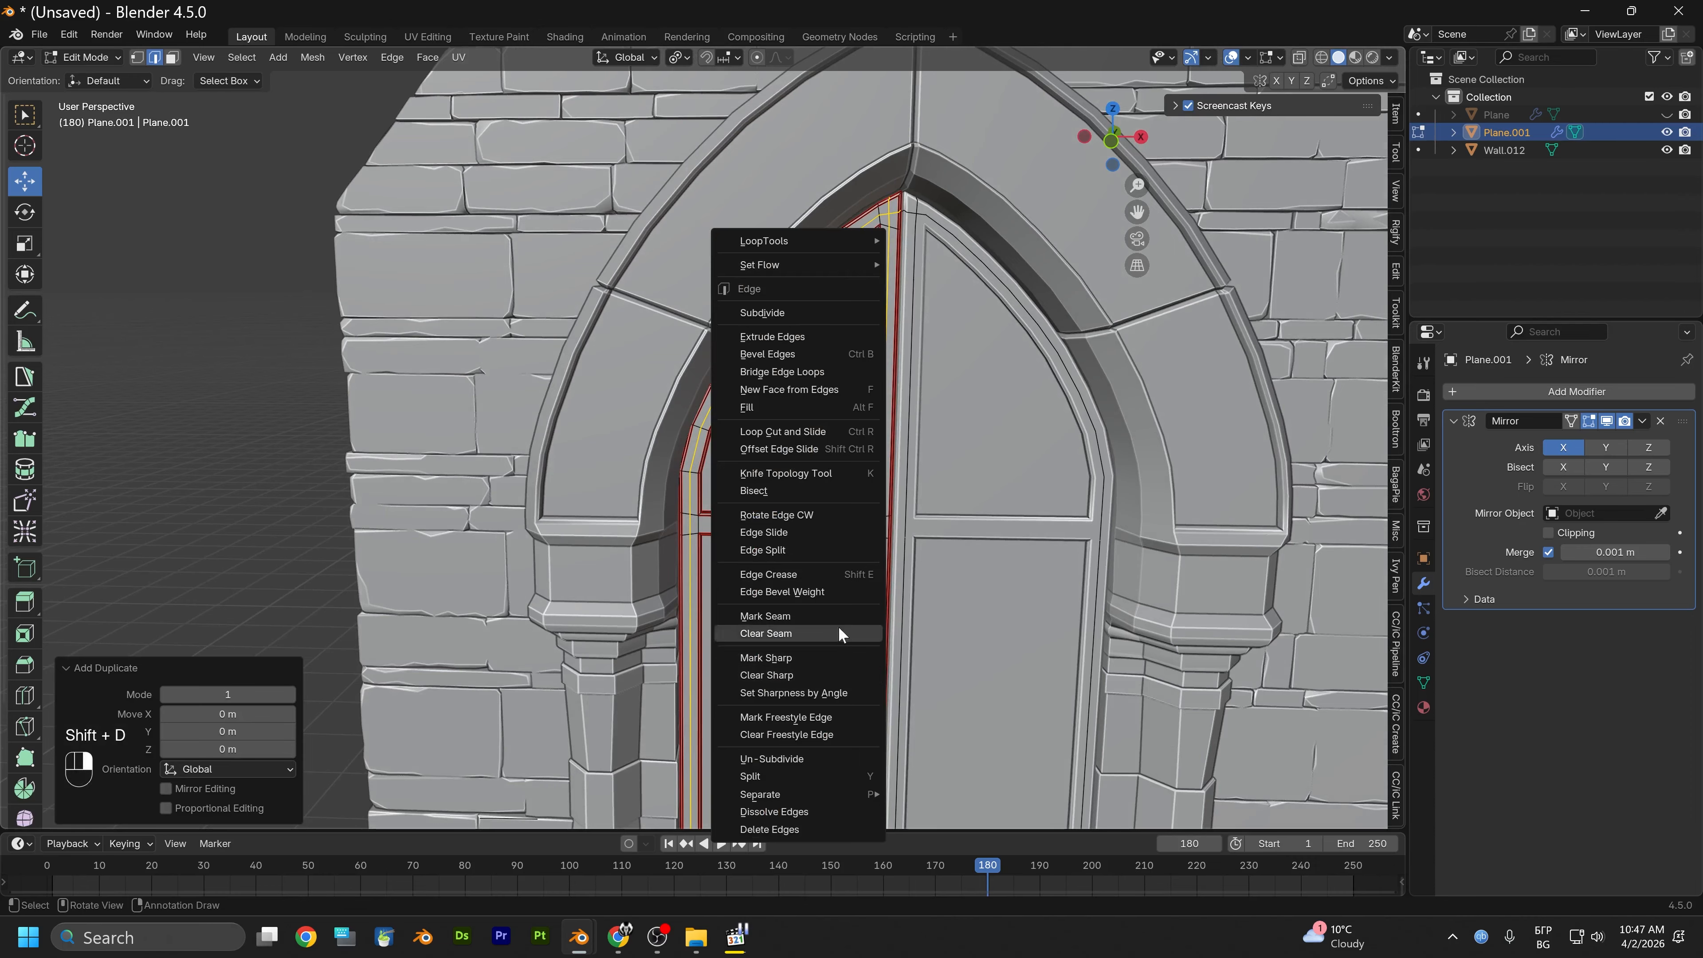
key(ctrl+z)
Separate the selected frame edge loops into an object of their own
right_click(892, 350)
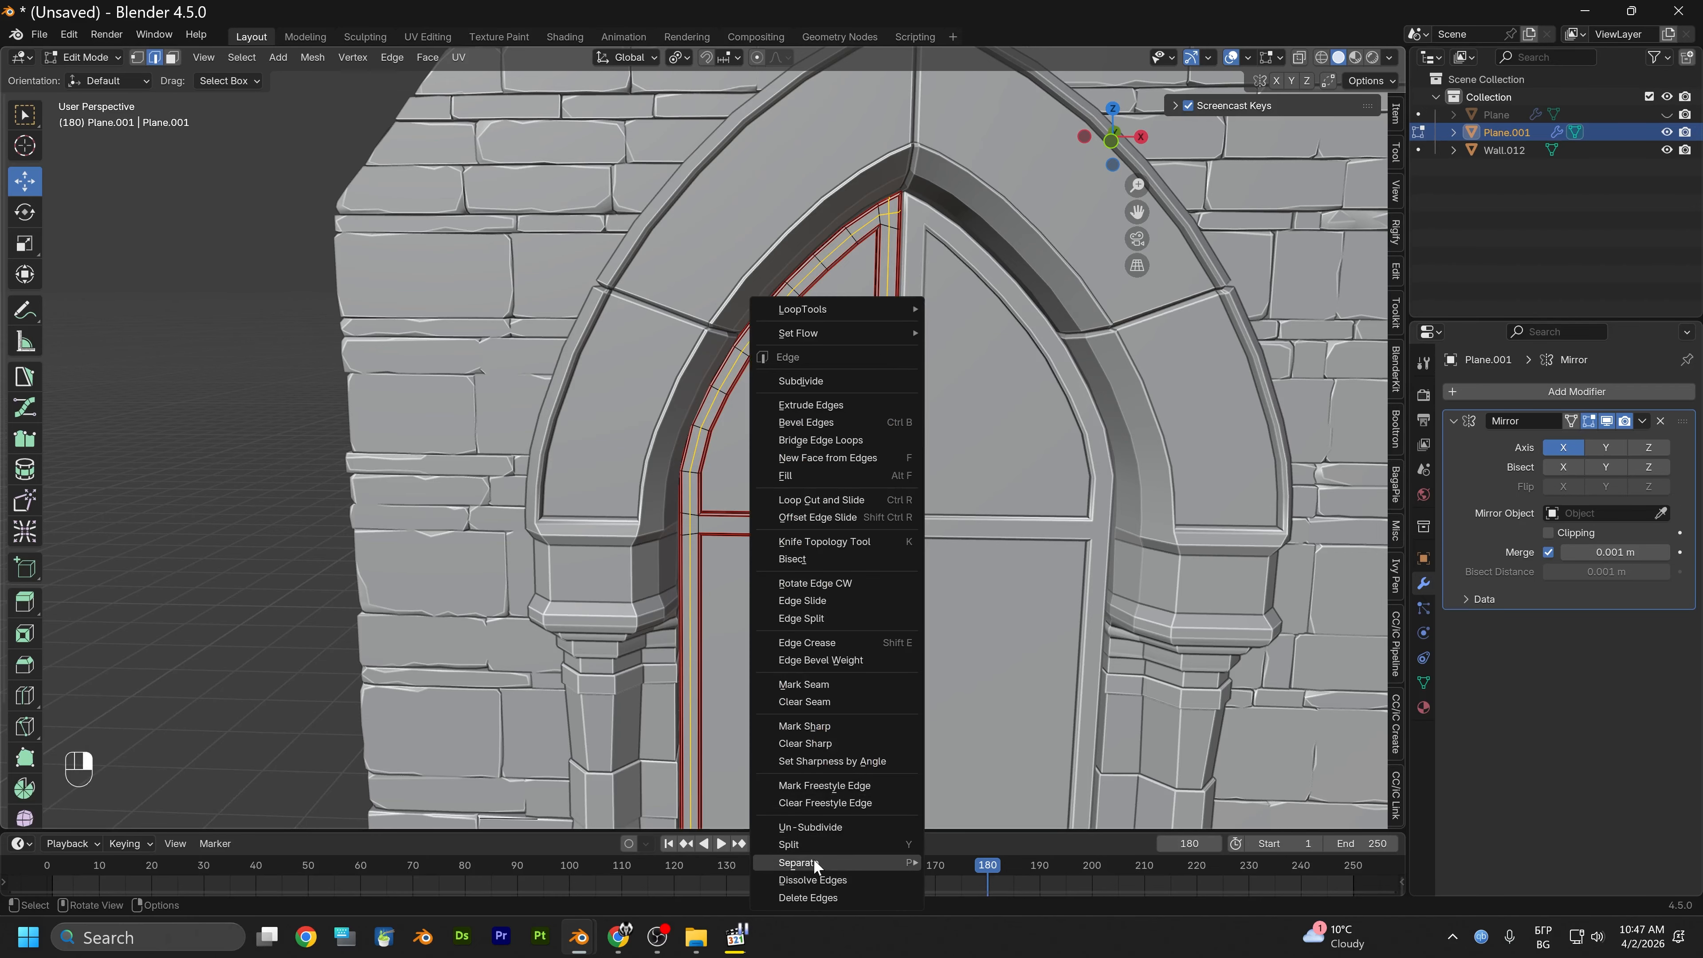
mouse_move(818, 864)
click(971, 828)
Return to Object Mode and hide the original double door object
scroll(809, 540, down, 4)
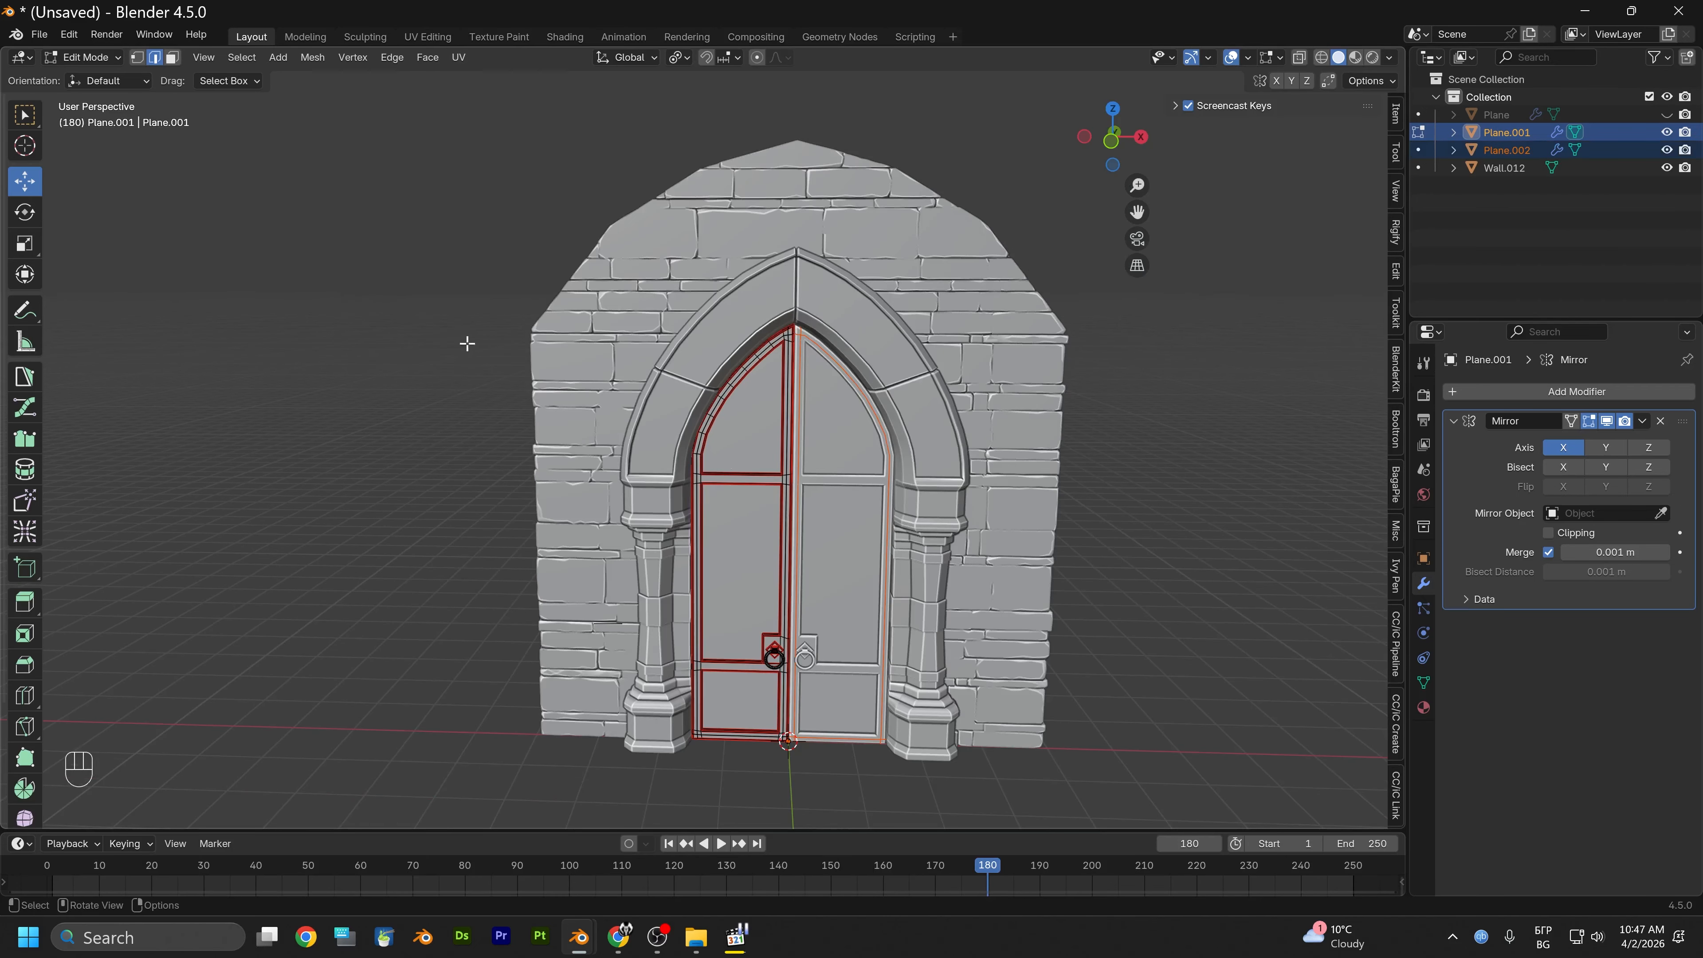
scroll(453, 448, up, 5)
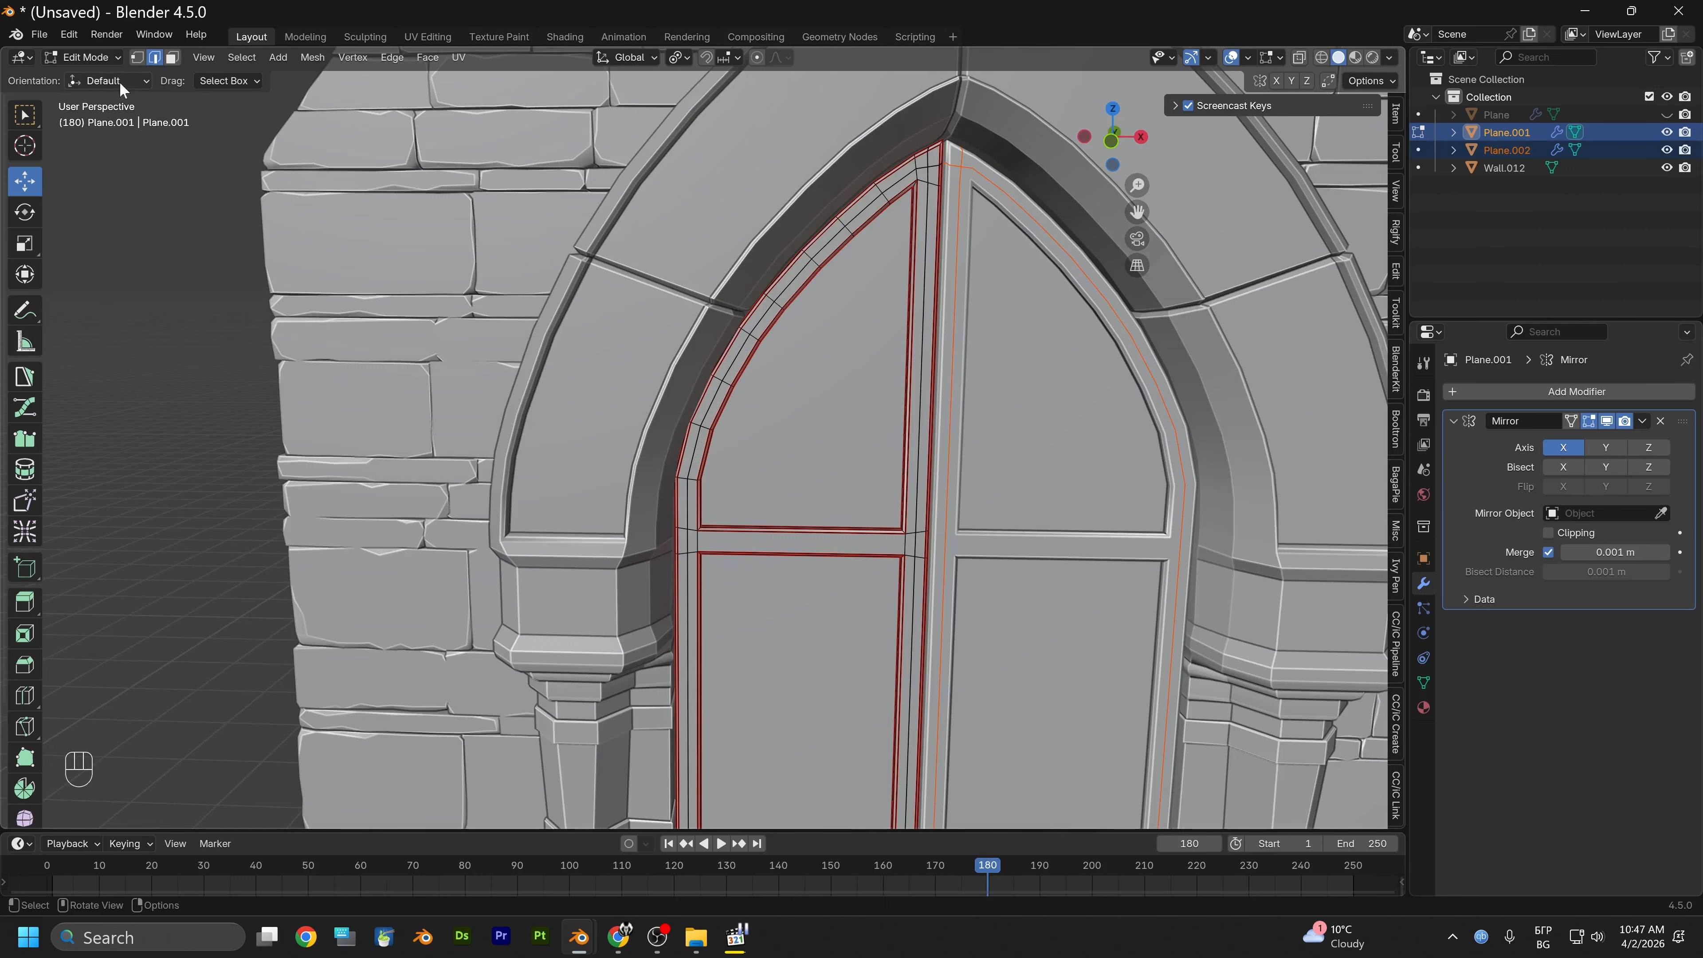
click(90, 57)
click(96, 72)
click(716, 429)
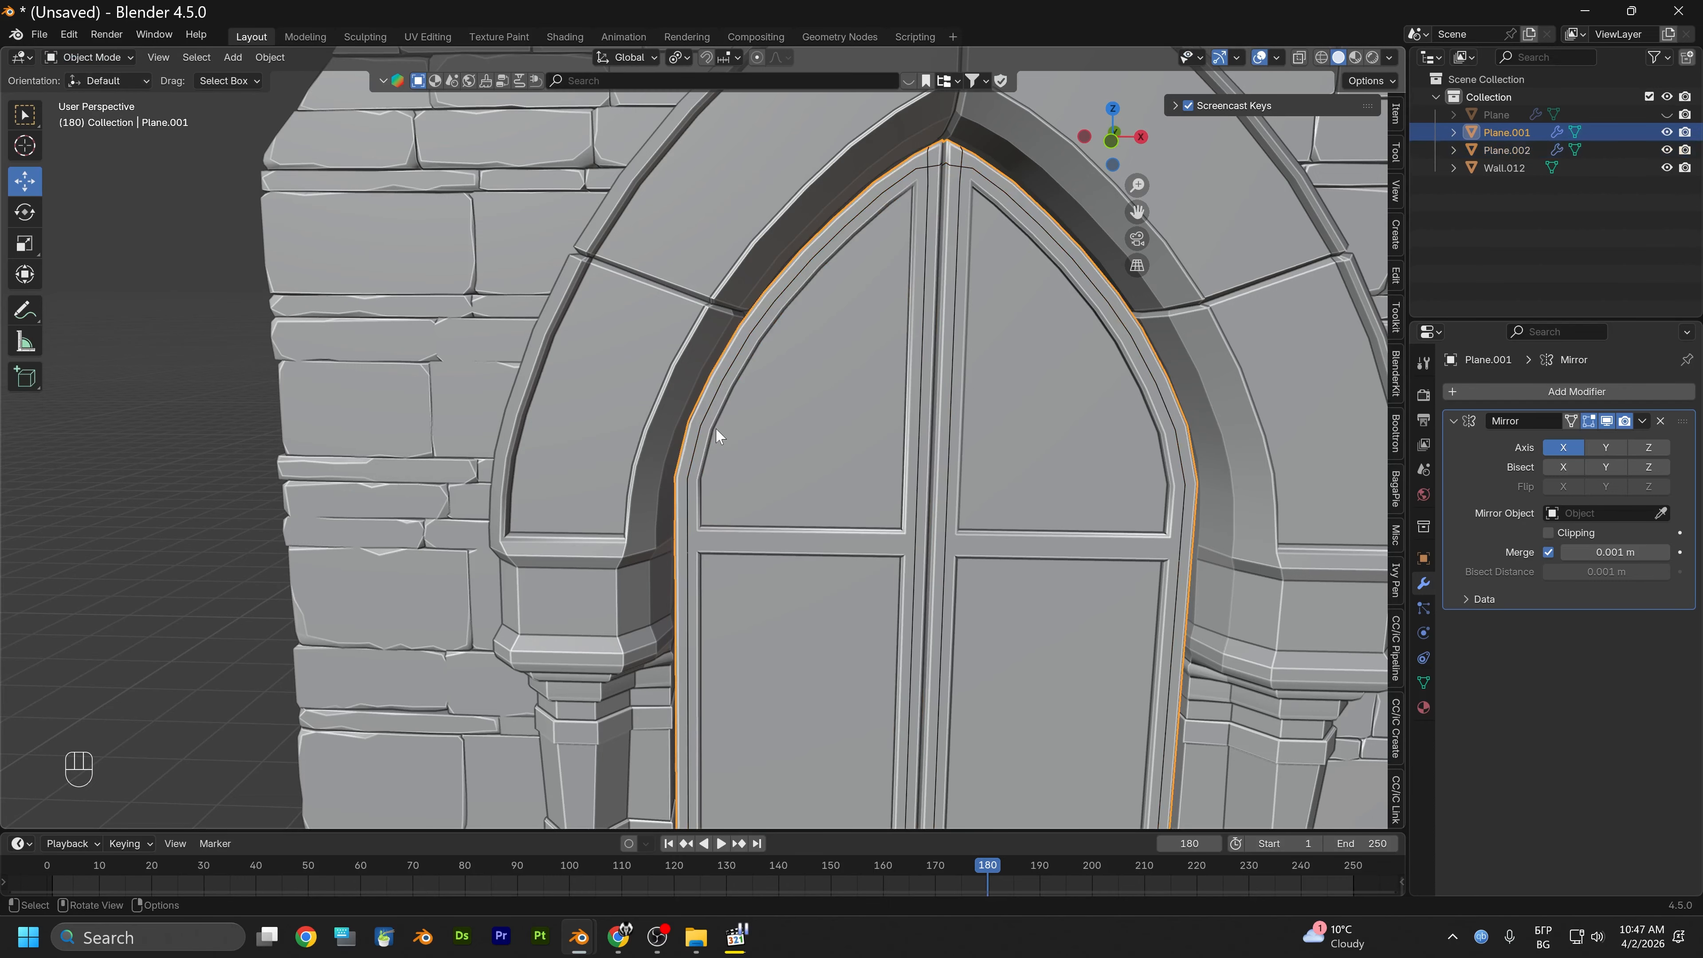
key(h)
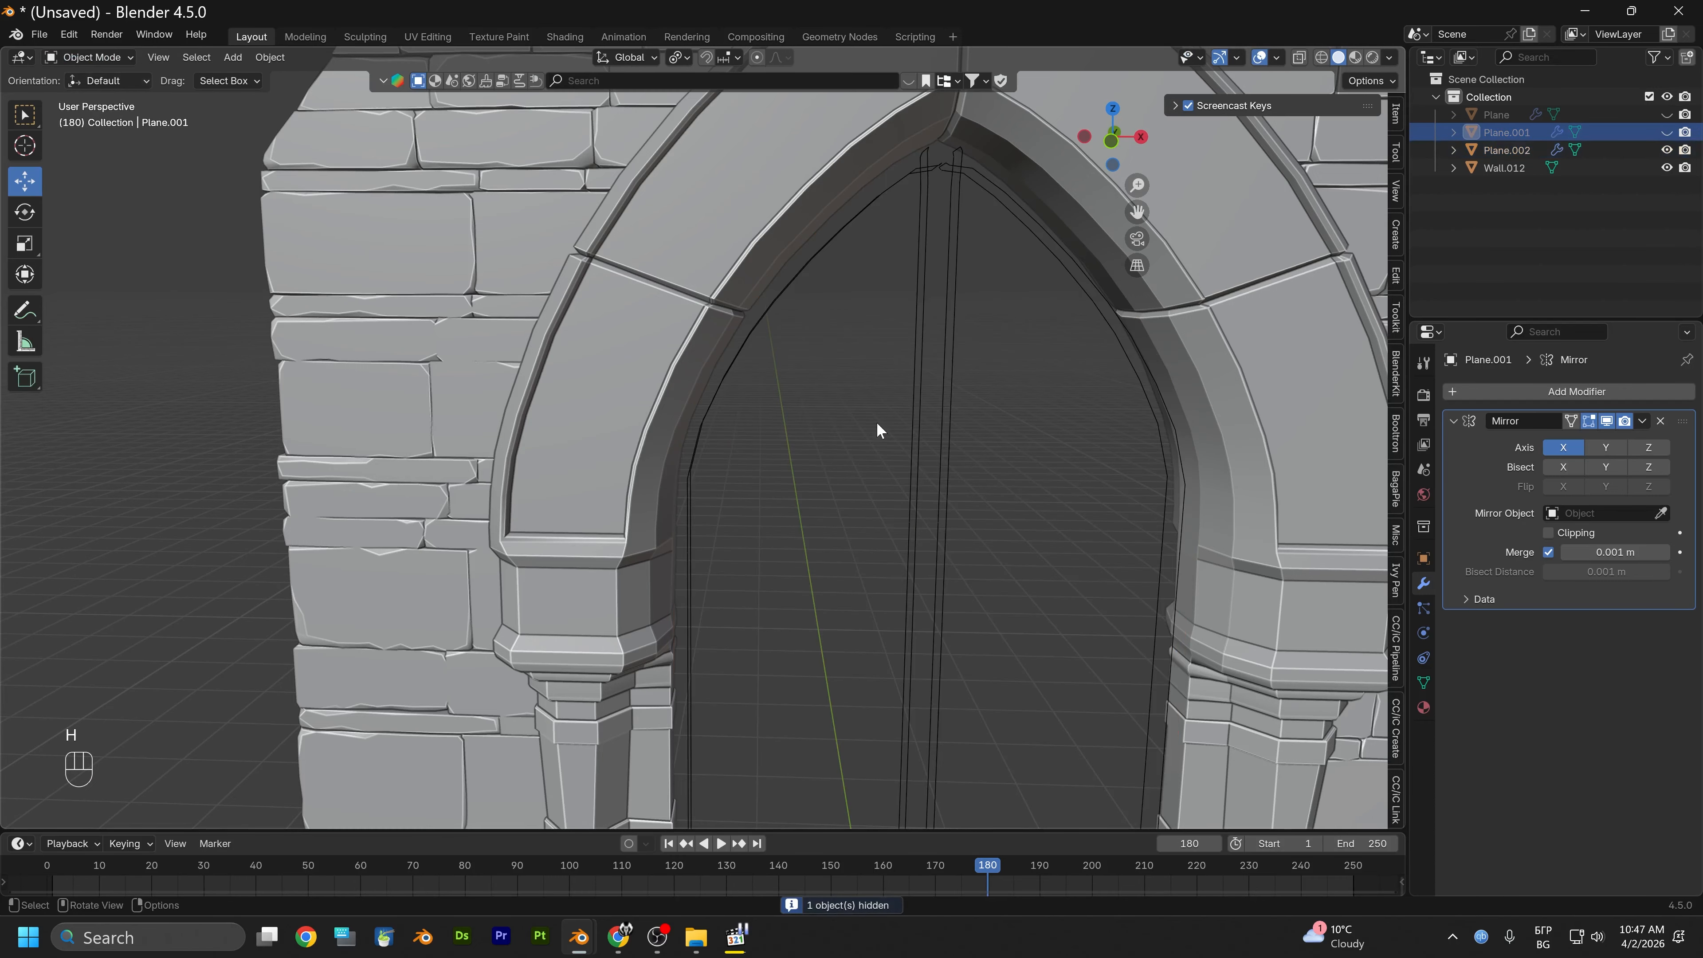
Select the separated frame edge-loop object and remove its Mirror modifier
alt+drag(876, 422, 832, 531)
click(743, 330)
scroll(744, 329, down, 4)
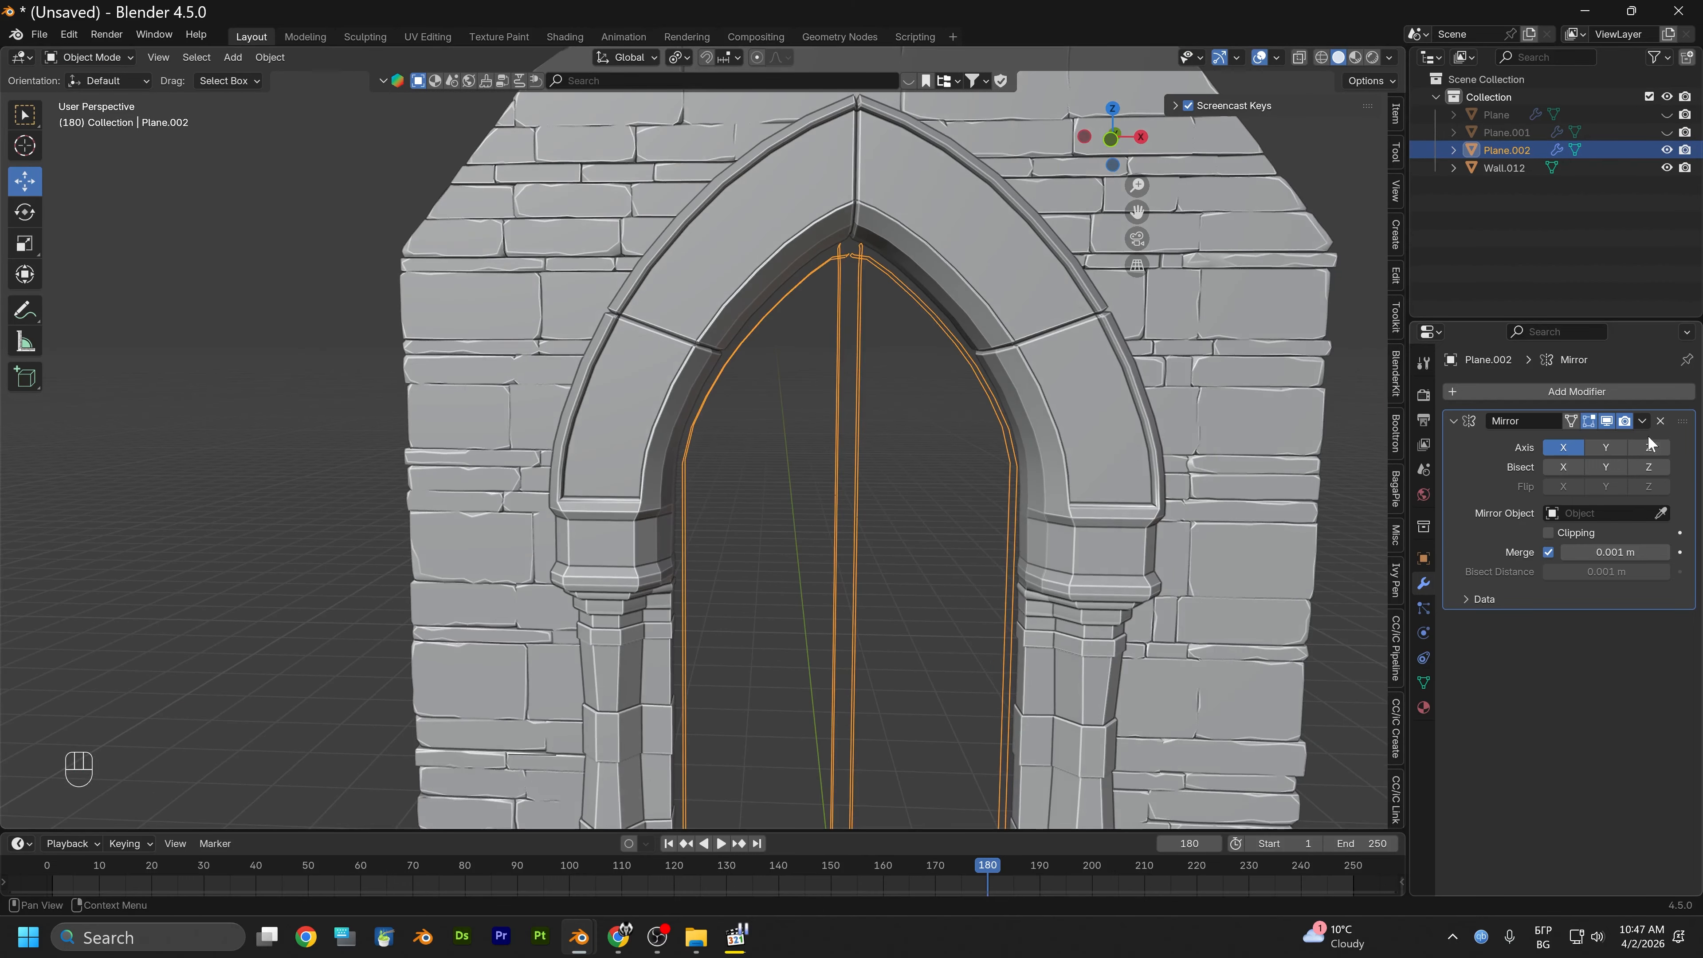
click(1661, 422)
scroll(1006, 467, up, 3)
alt+drag(947, 462, 985, 433)
Enter Edit Mode on the edge-loop object in front view, with vertex selection and X-ray enabled
click(272, 57)
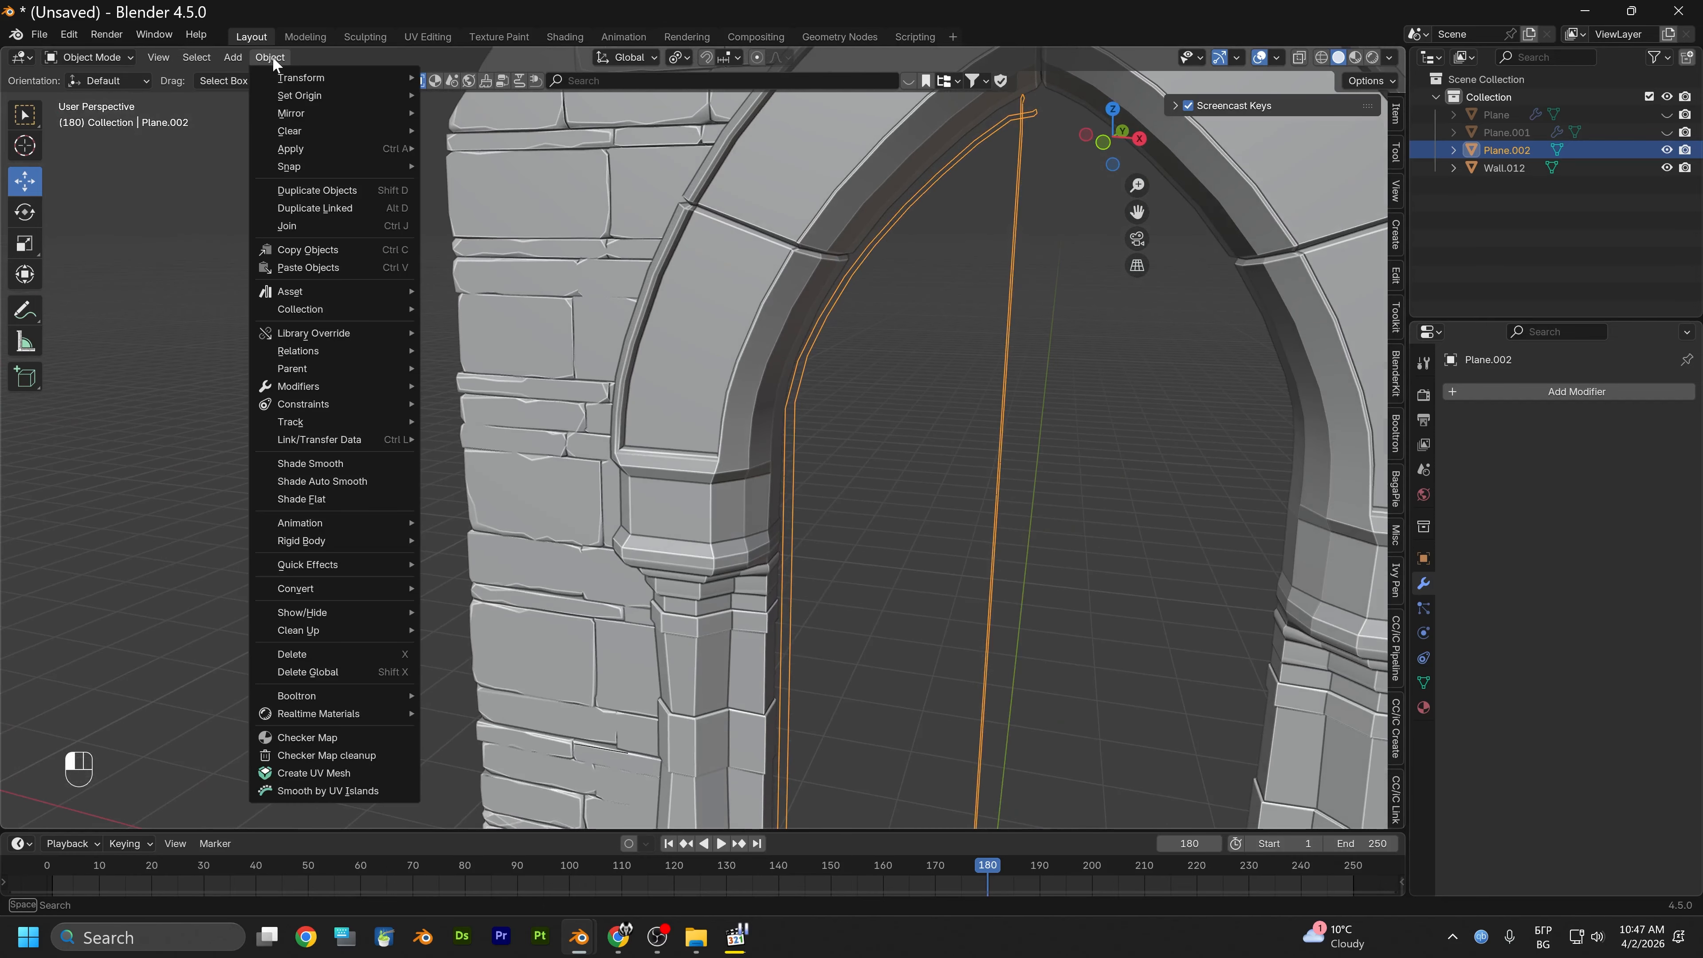
click(70, 57)
click(89, 94)
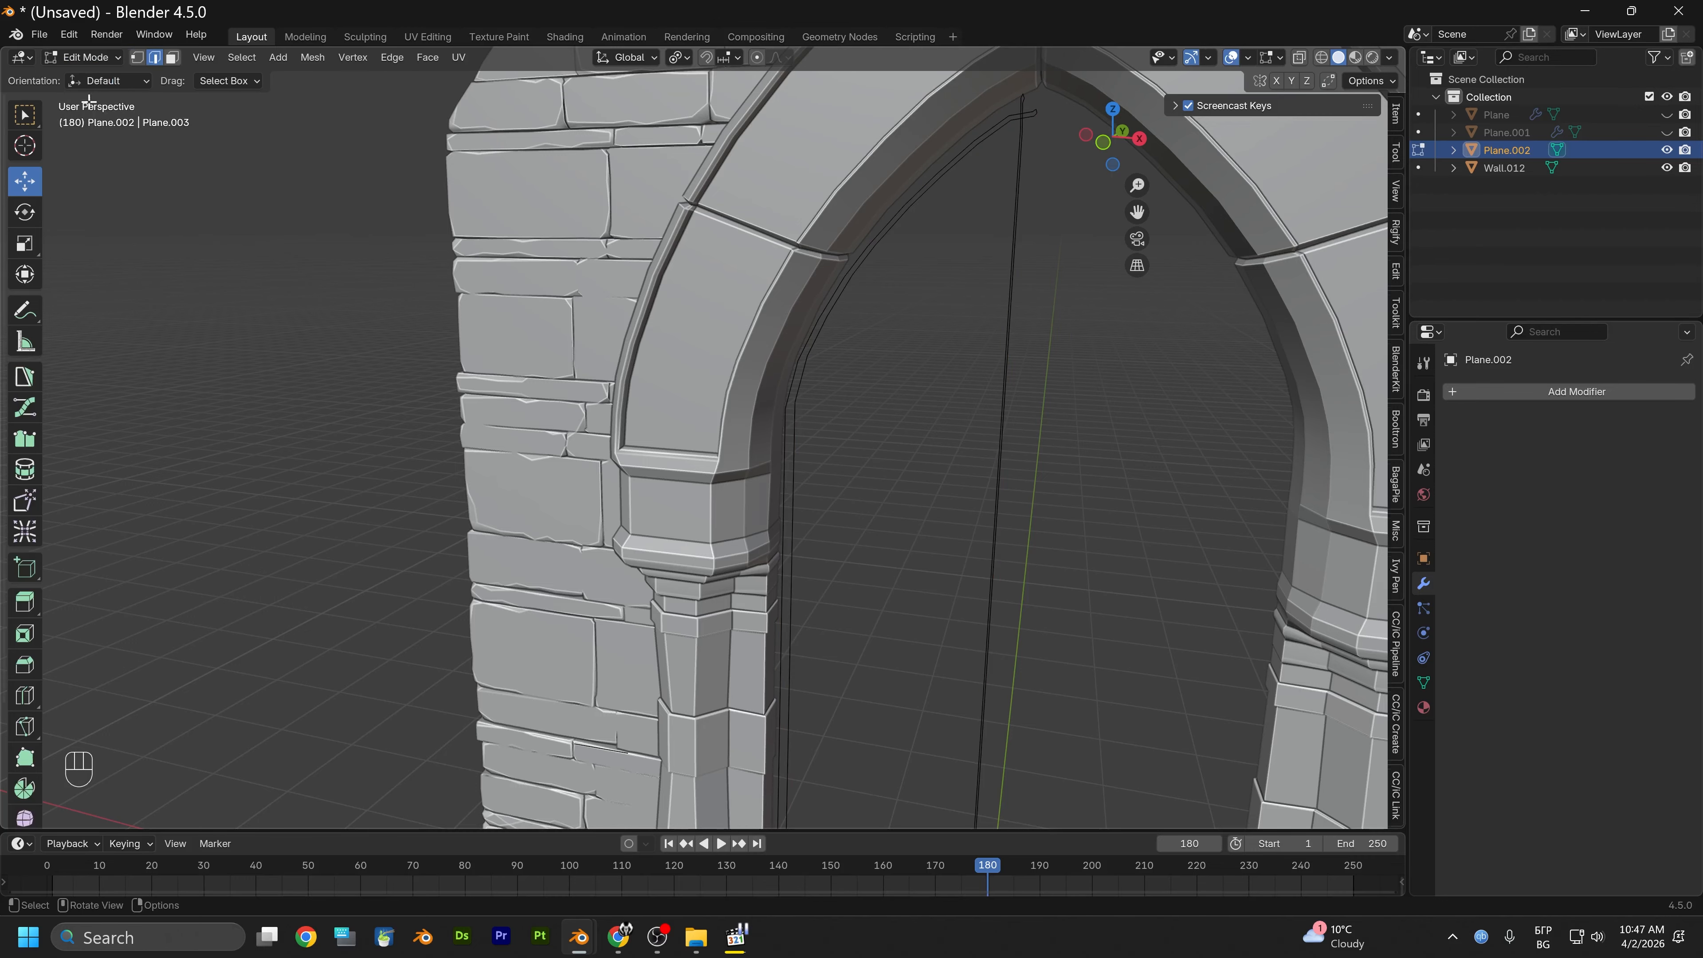
click(1103, 142)
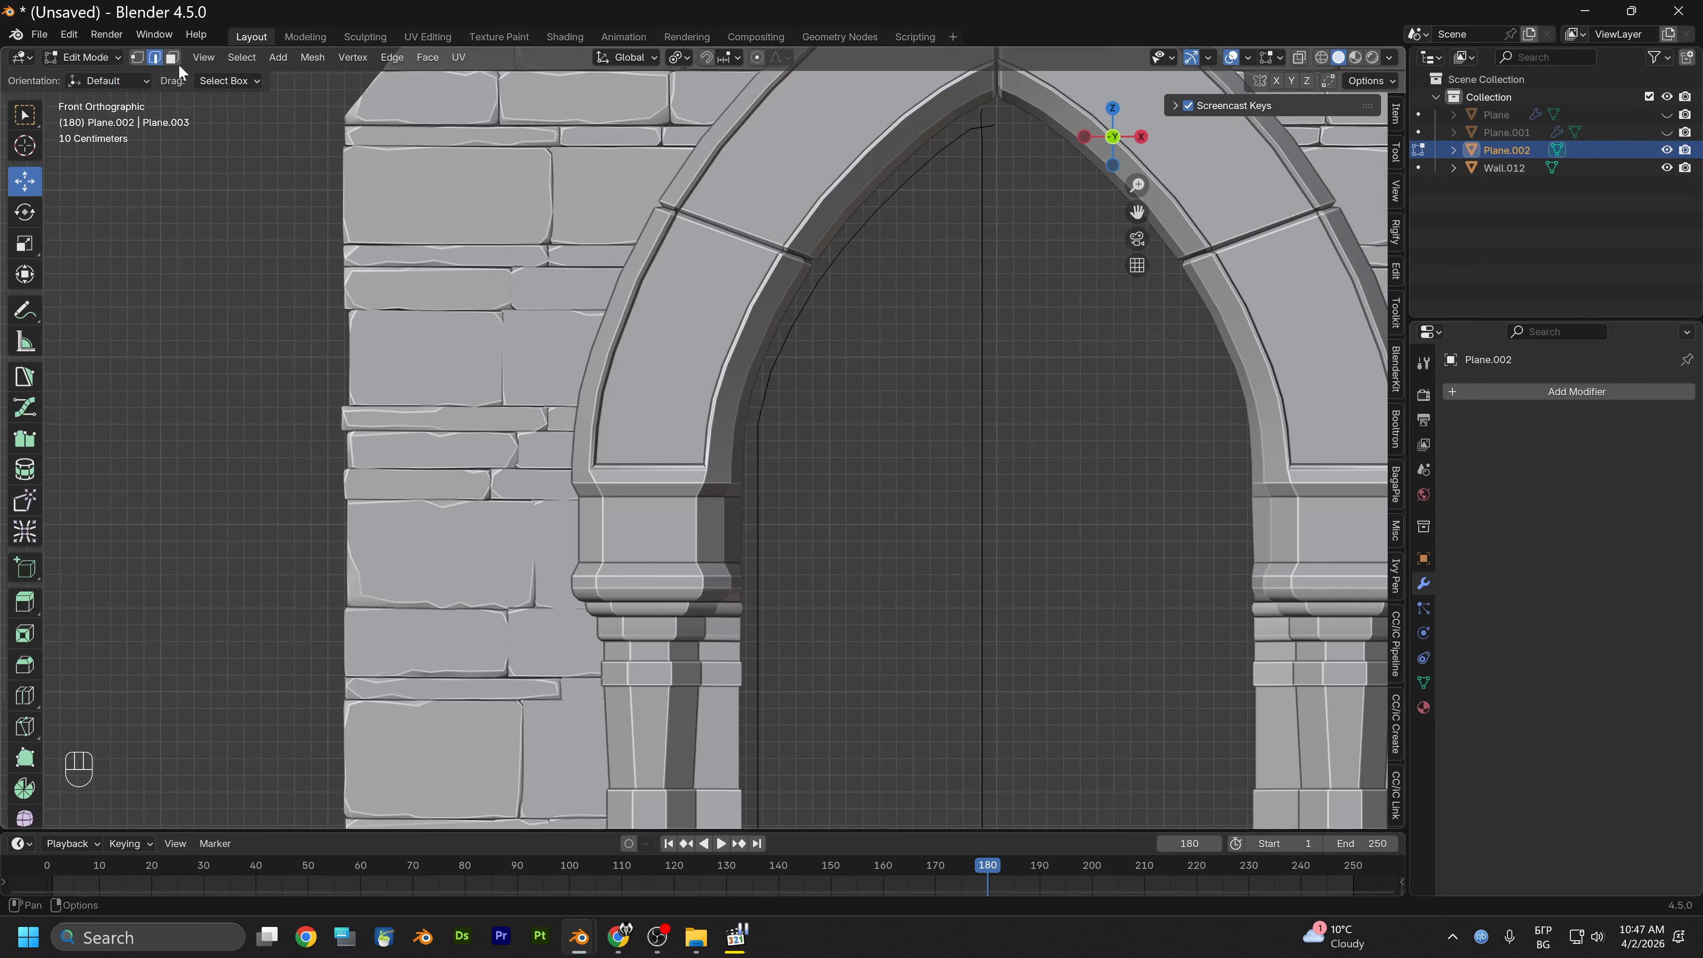
scroll(1019, 308, down, 2)
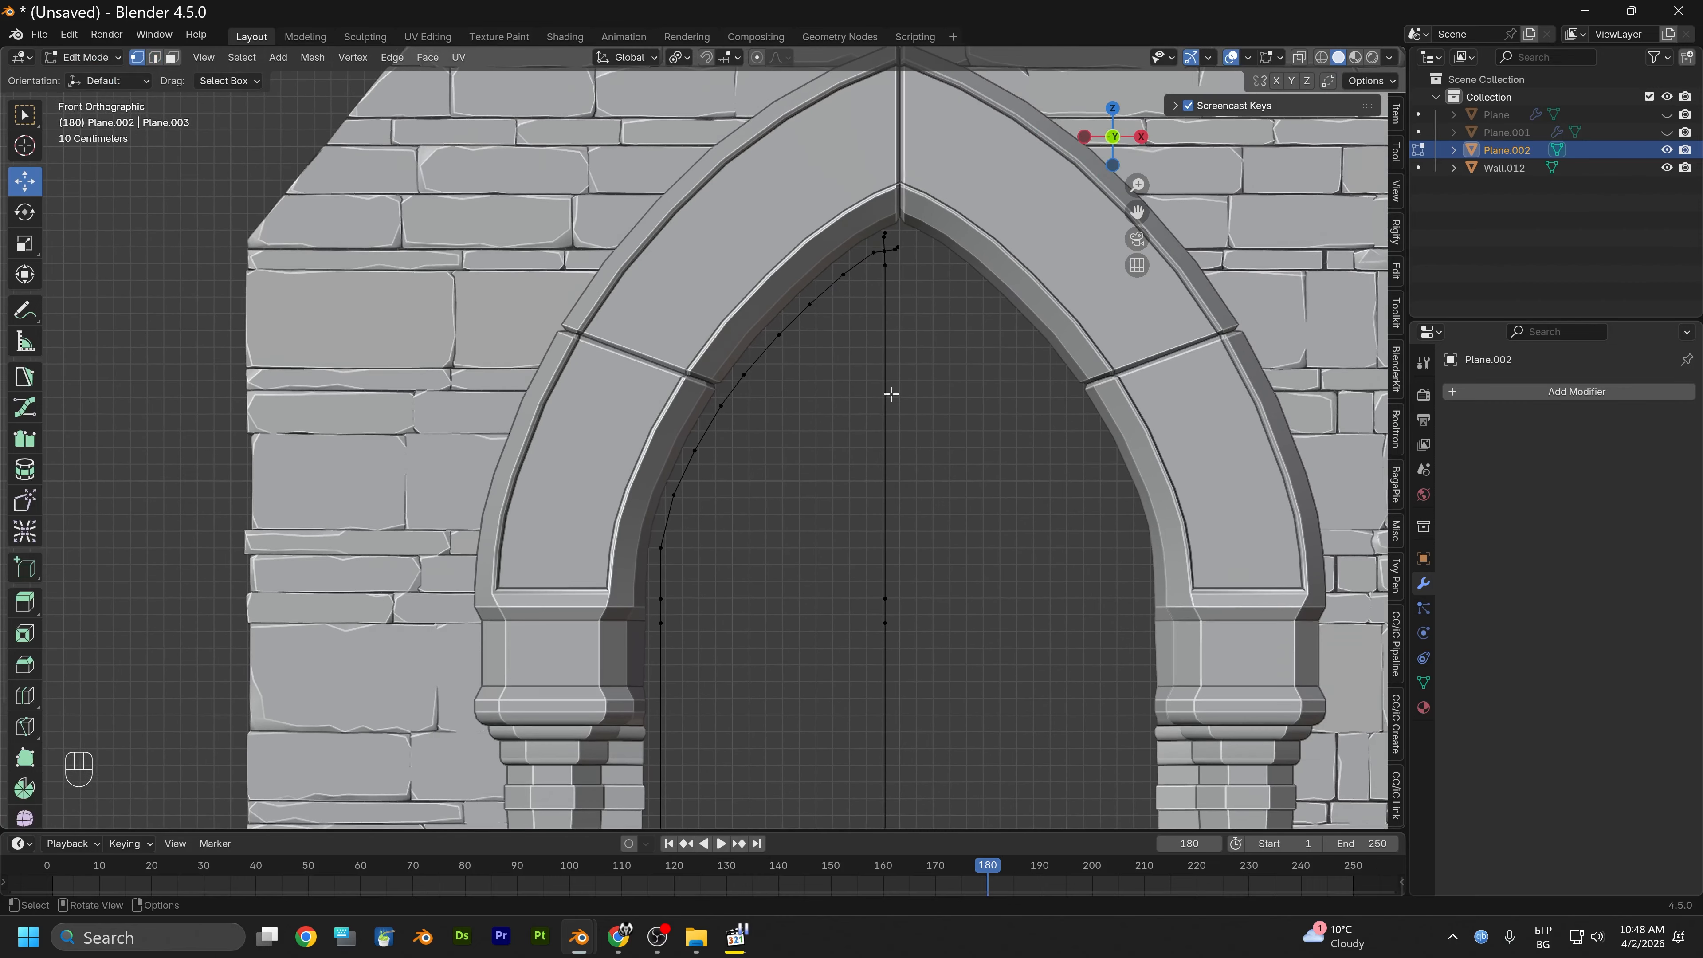
scroll(890, 392, up, 5)
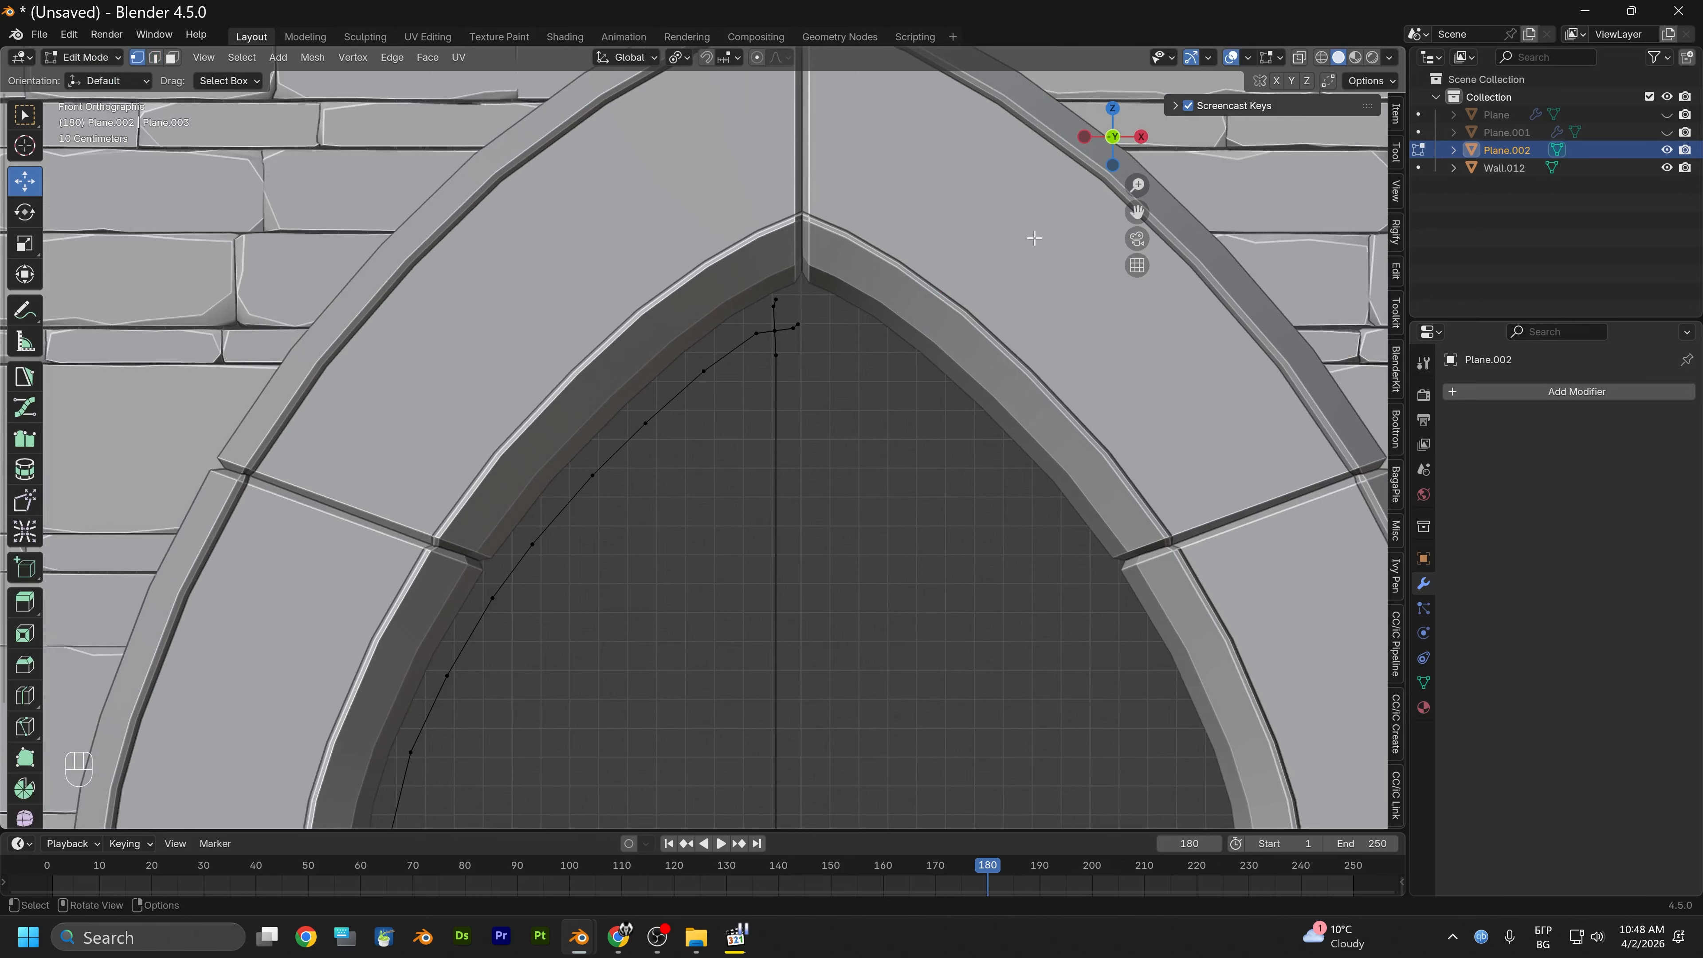
click(1300, 59)
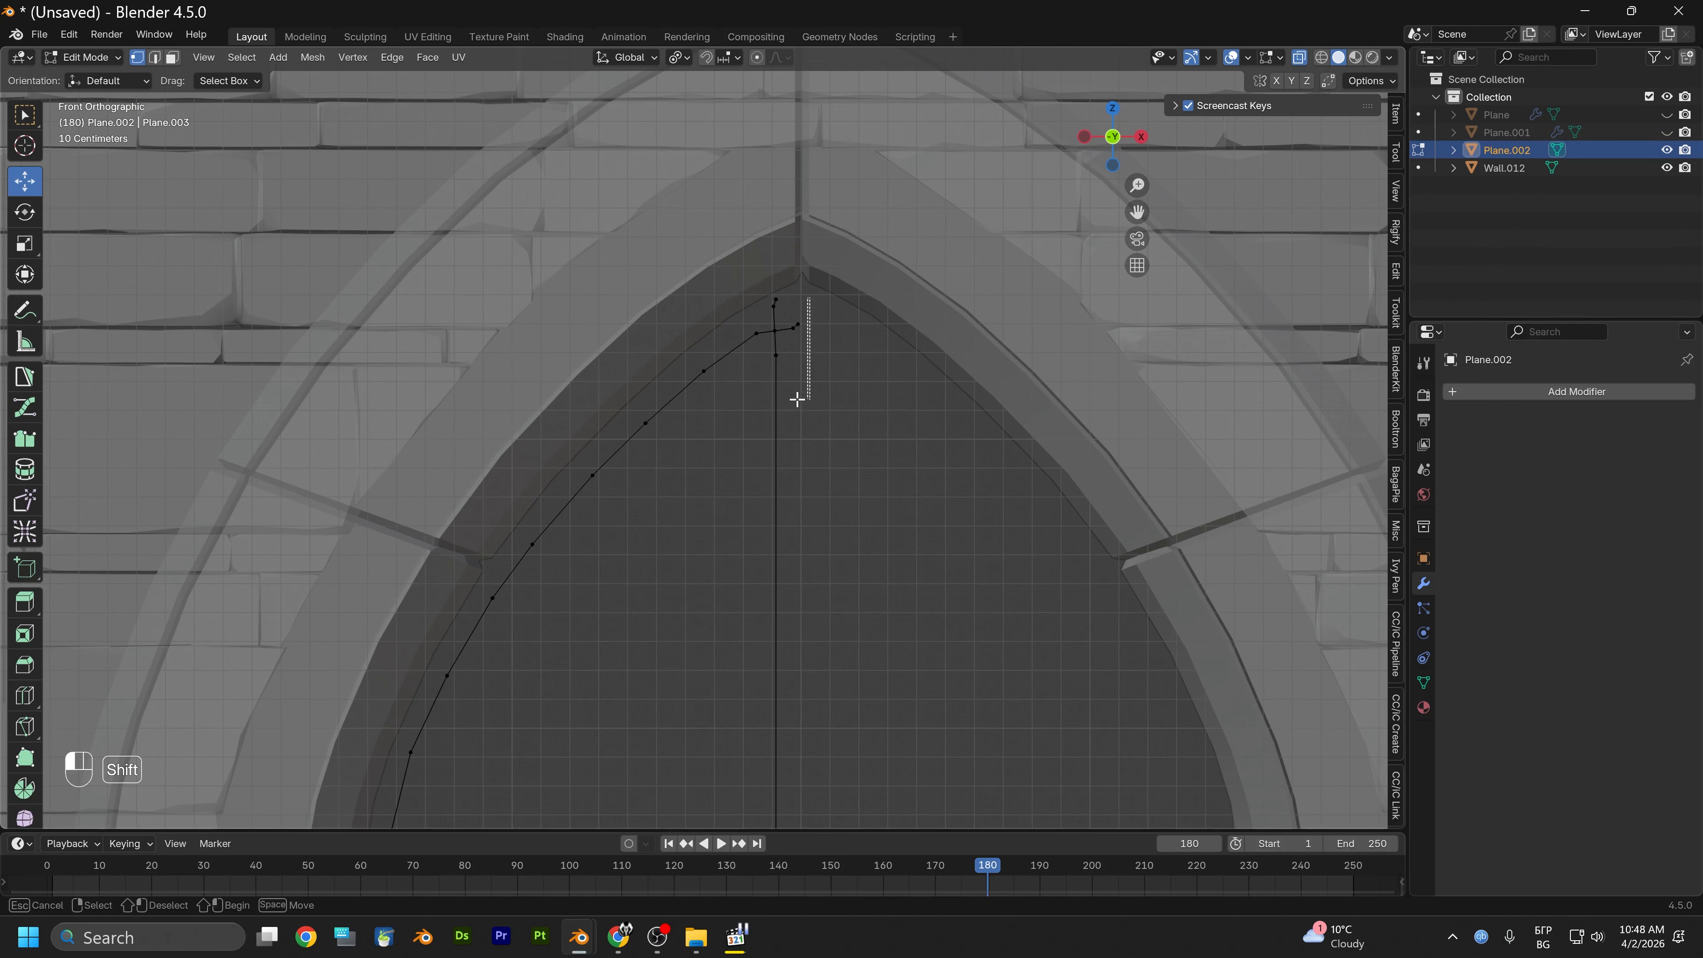
Delete the overhanging end vertices at the arch tip and at both bottom corners of the frame outline
click(794, 327)
shift+drag(718, 208, 805, 324)
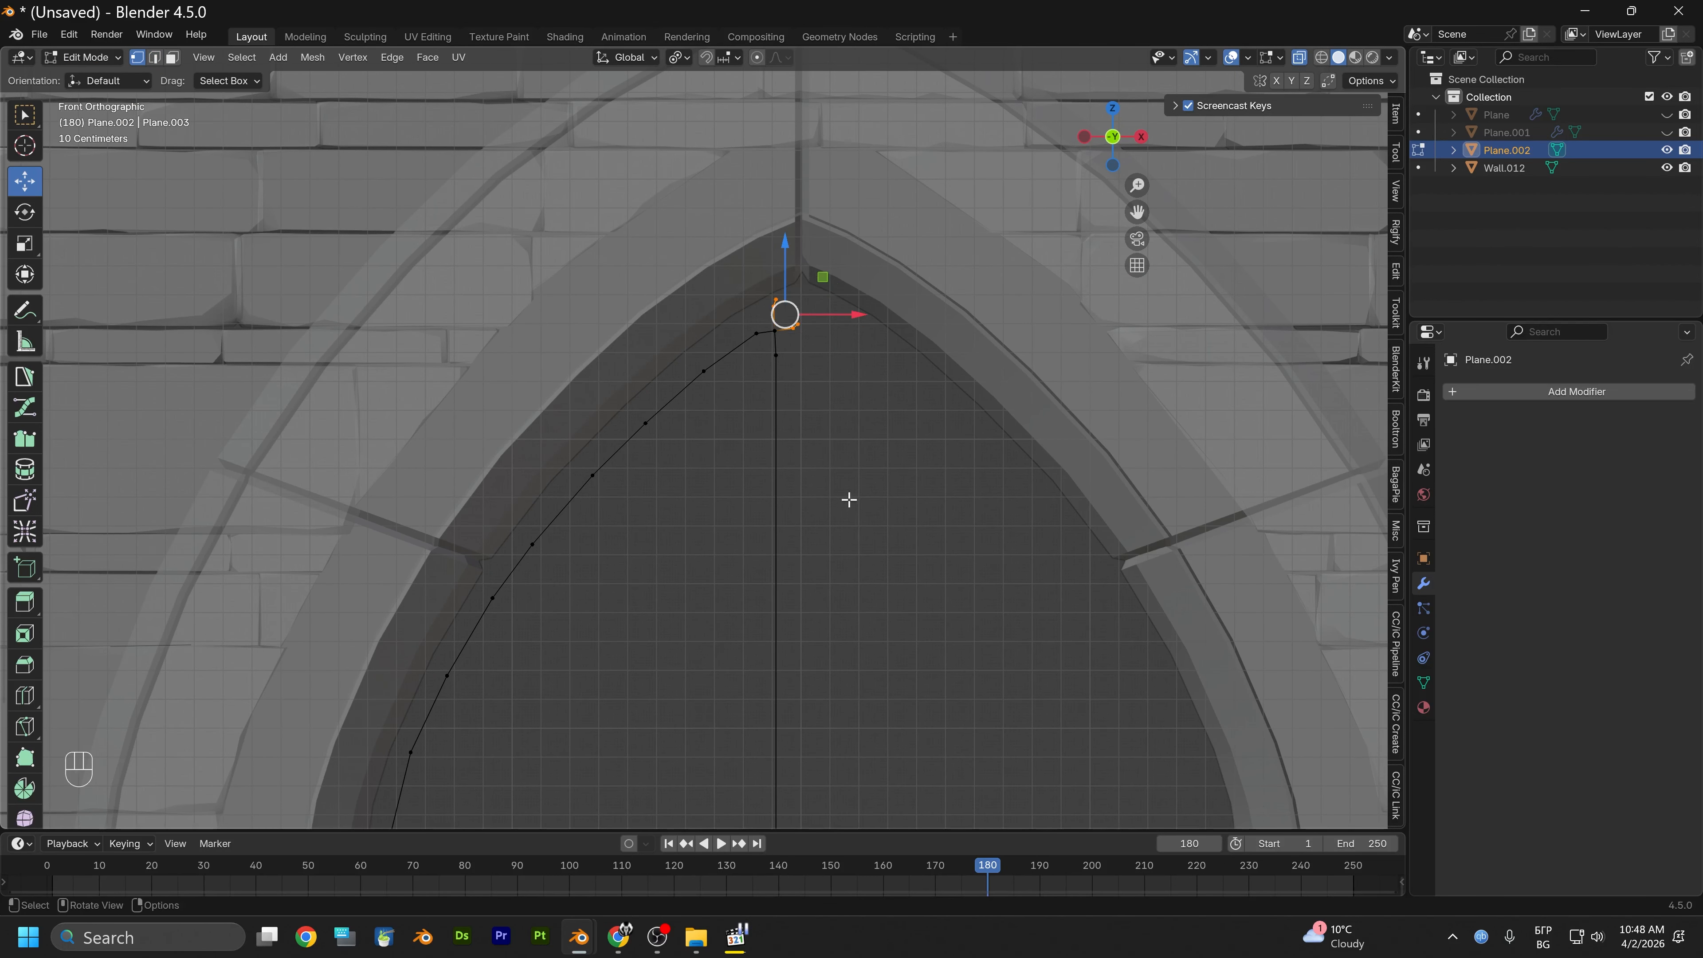
shift+middle_drag(890, 590, 862, 237)
scroll(848, 557, down, 4)
scroll(847, 556, down, 2)
alt+middle_drag(828, 470, 806, 102)
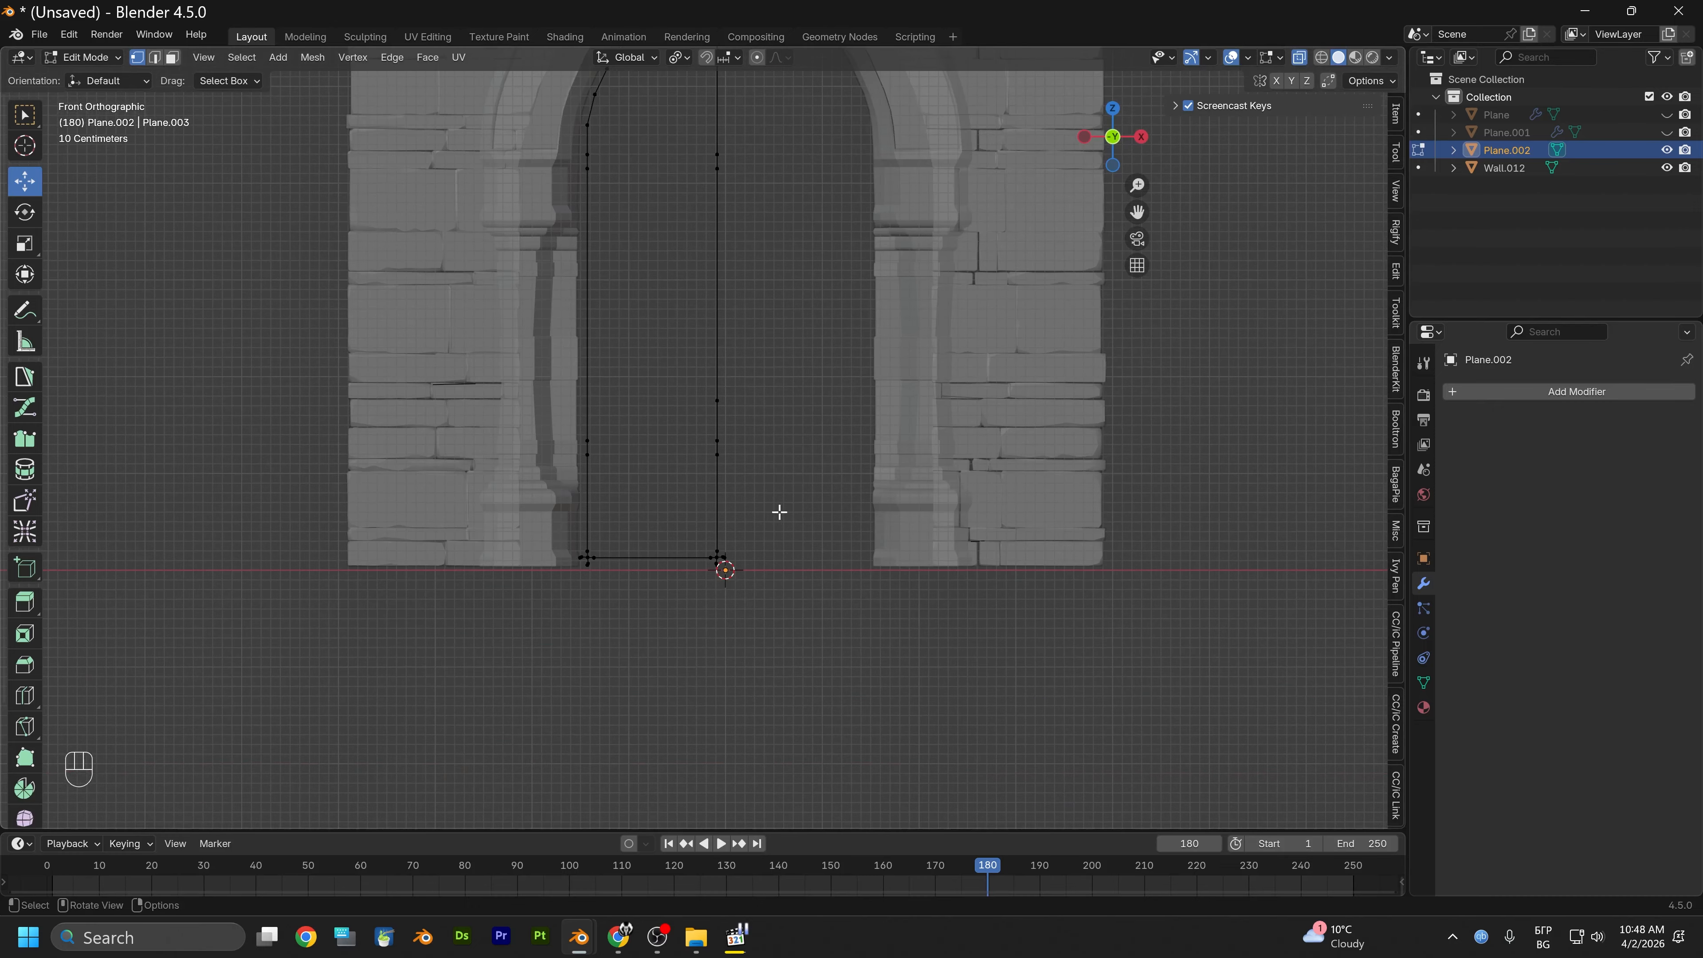
scroll(778, 533, up, 3)
alt+middle_drag(776, 536, 778, 236)
scroll(822, 466, up, 4)
shift+drag(836, 179, 780, 294)
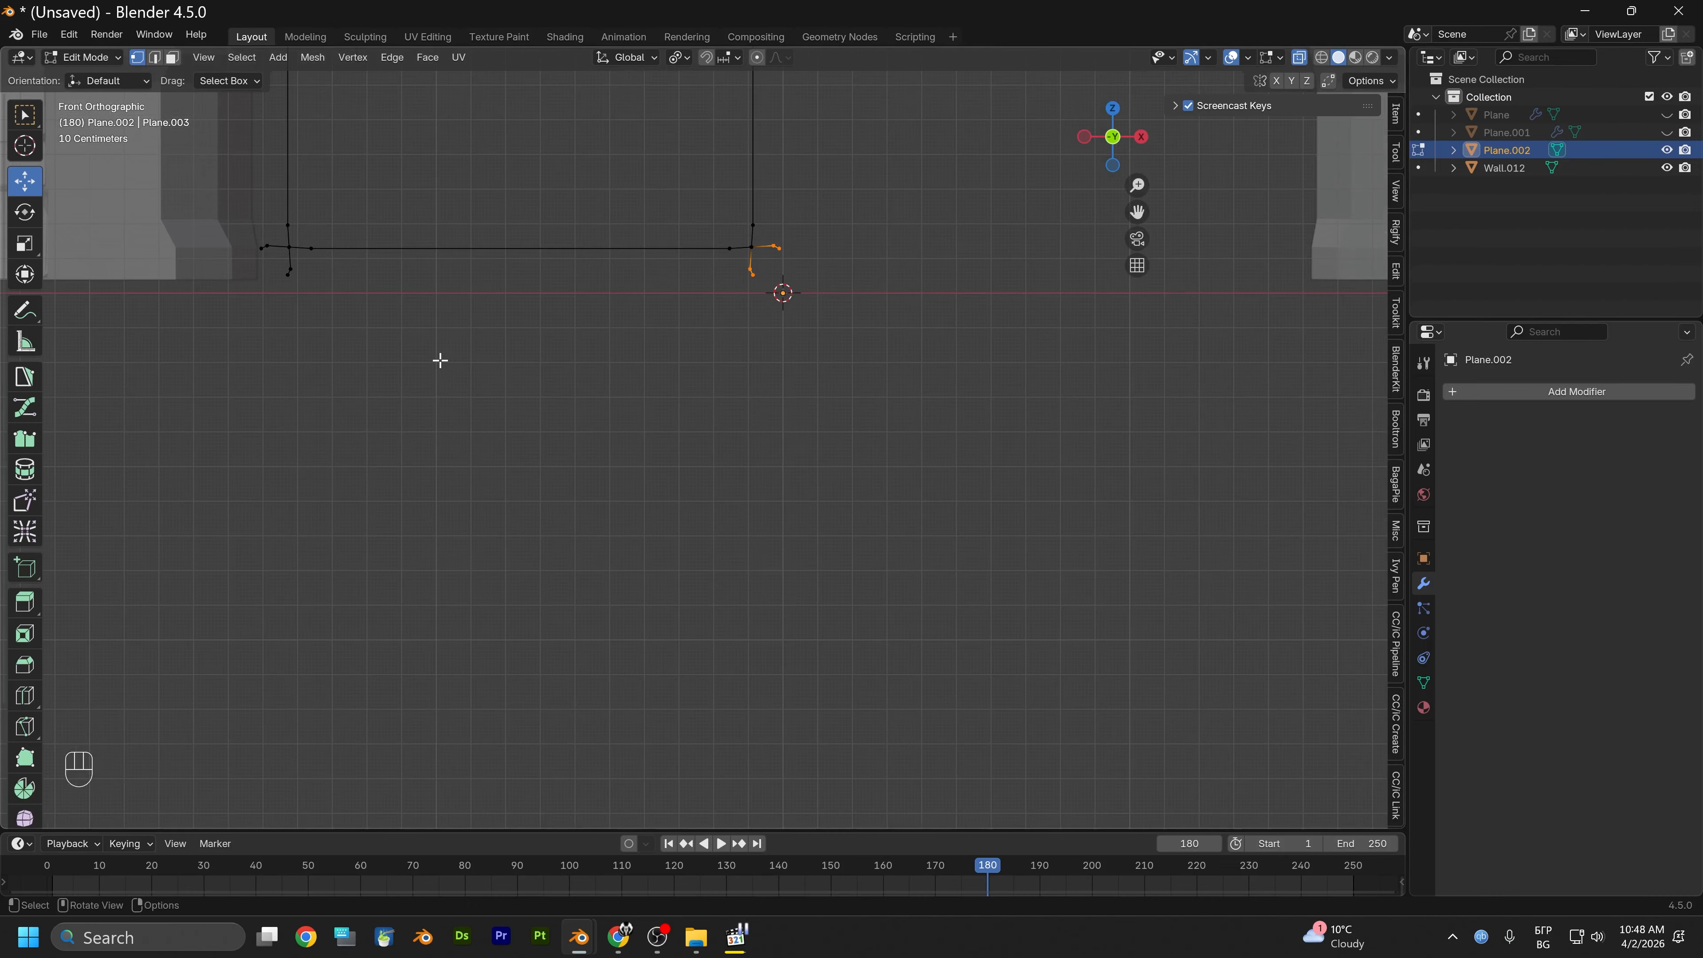
shift+middle_drag(344, 285, 802, 410)
shift+drag(674, 327, 773, 400)
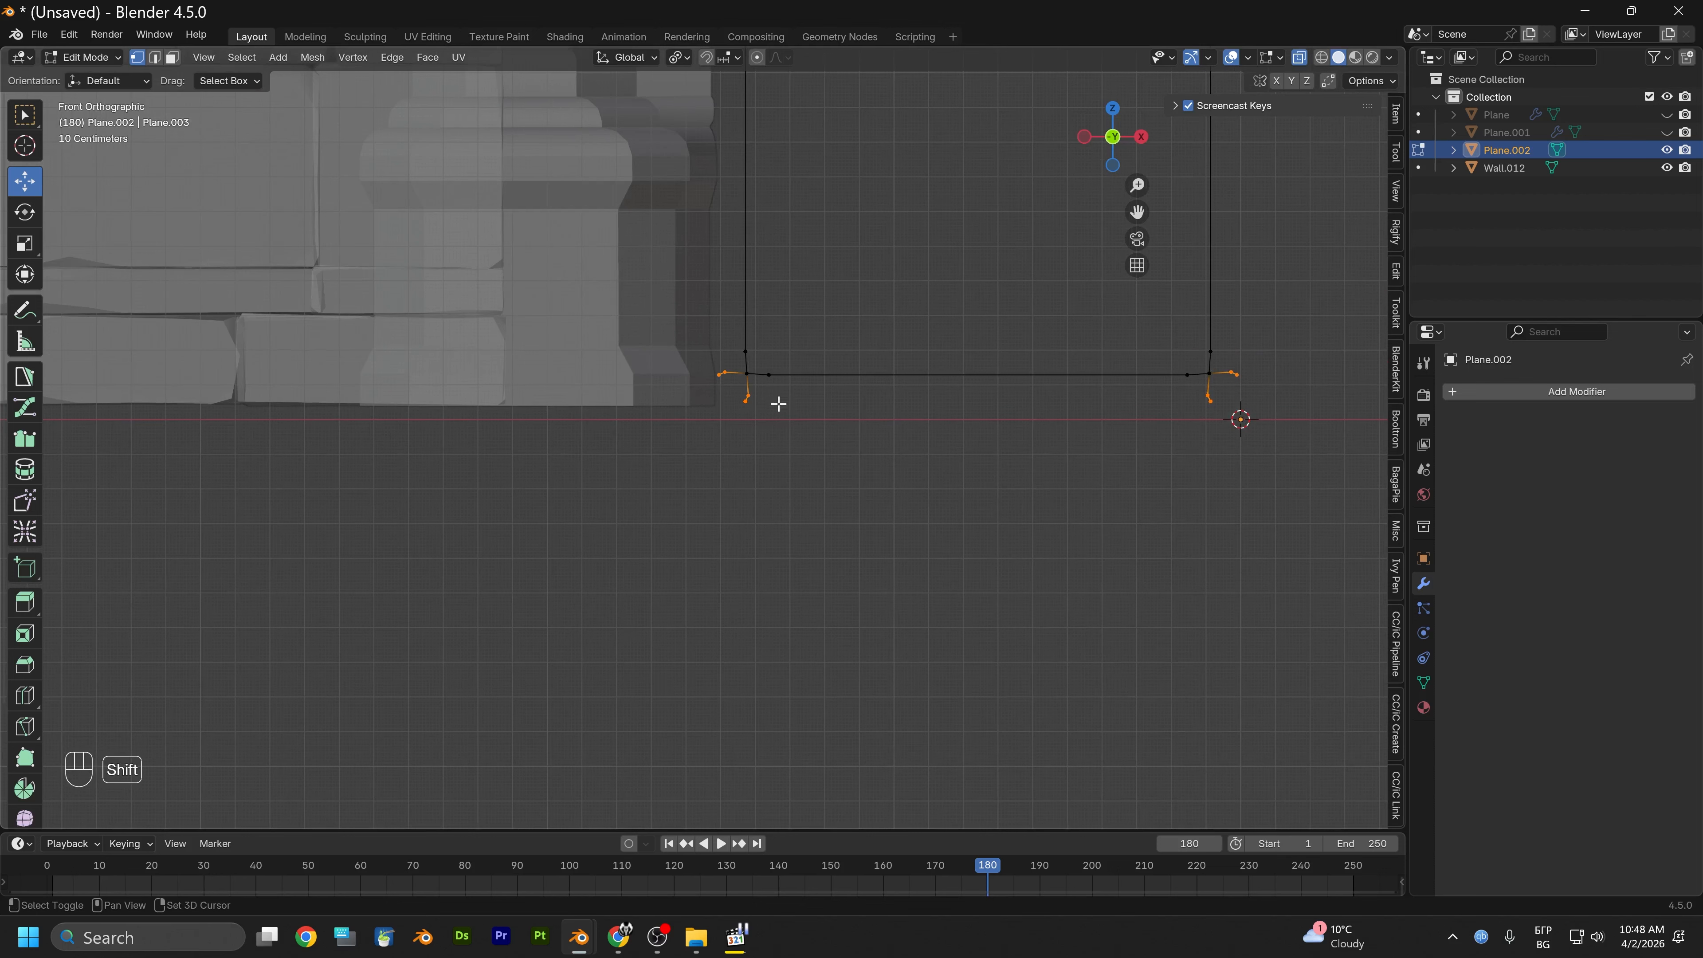
scroll(714, 451, up, 2)
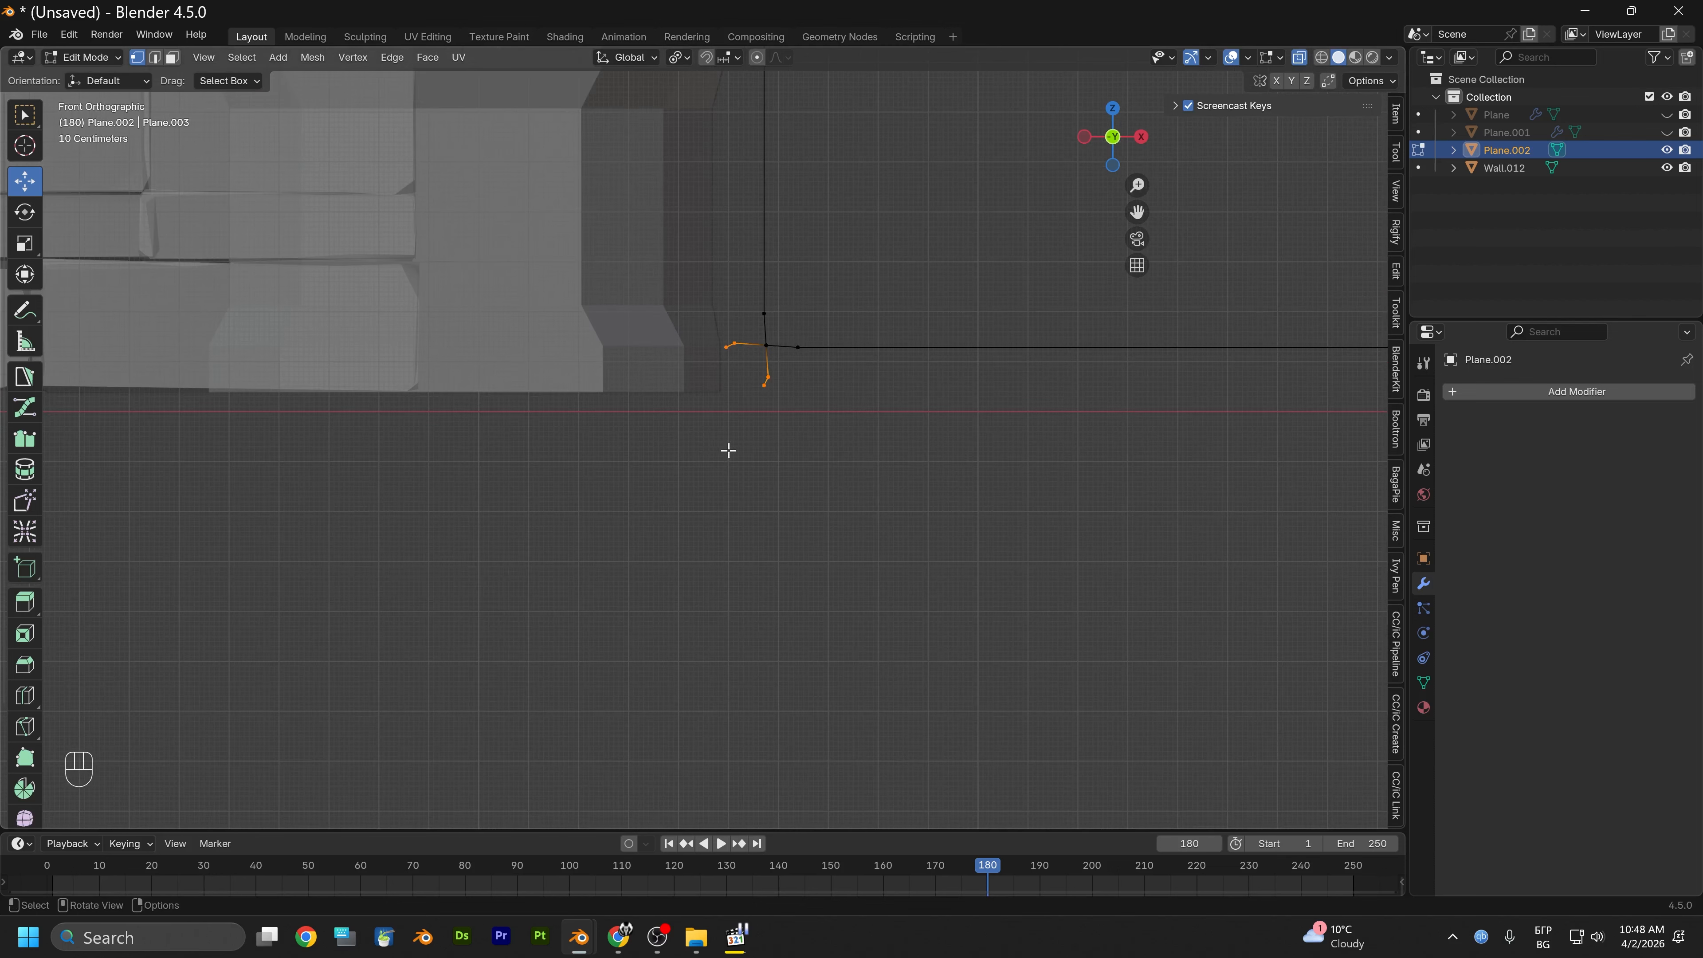
right_click(756, 432)
click(714, 859)
scroll(737, 617, down, 3)
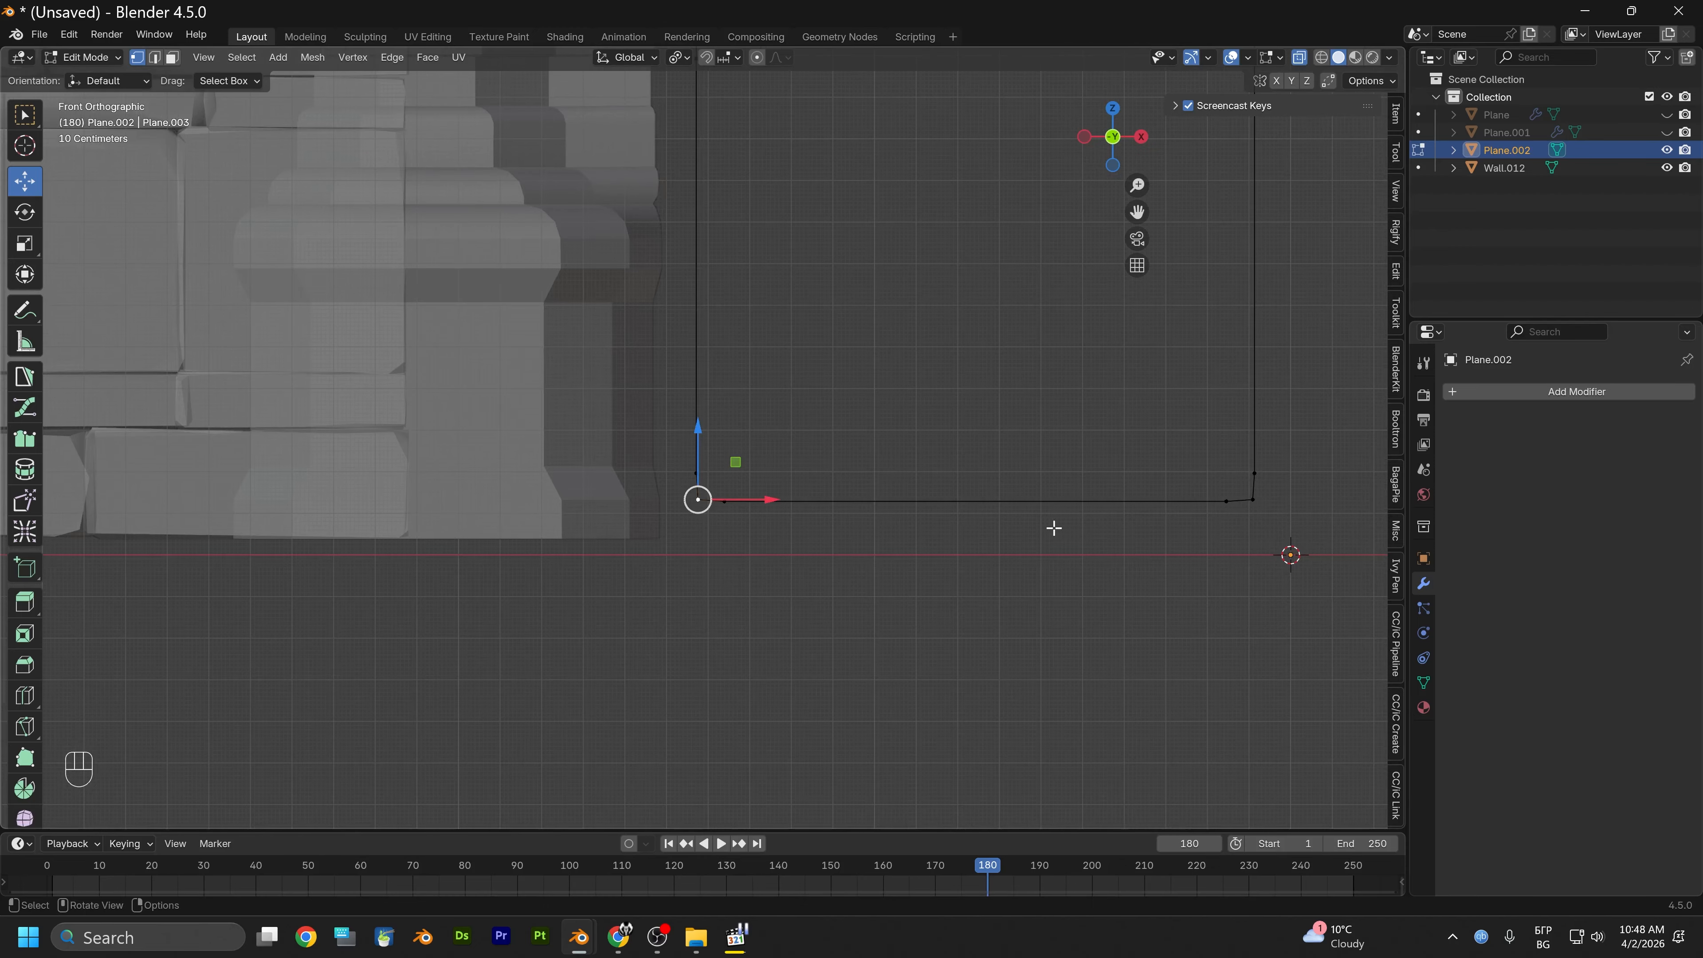
Delete the rear row of the outline's vertices in side view, keeping only the front loop
middle_drag(1054, 528, 932, 370)
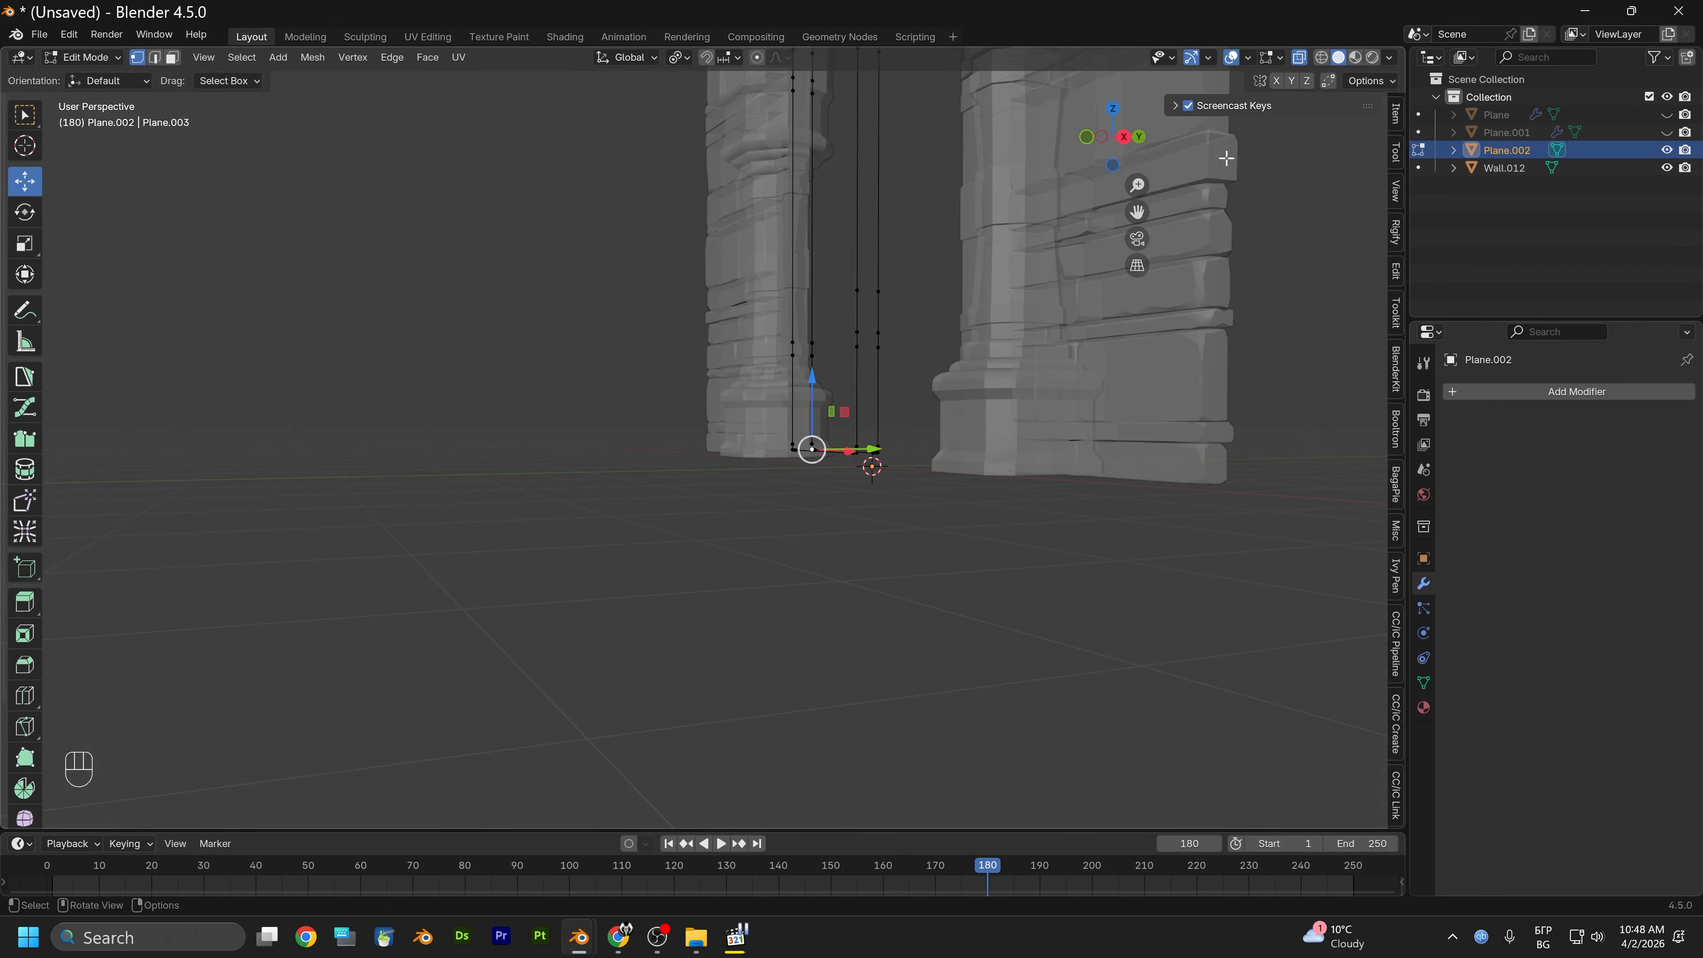
click(1124, 138)
scroll(802, 402, down, 5)
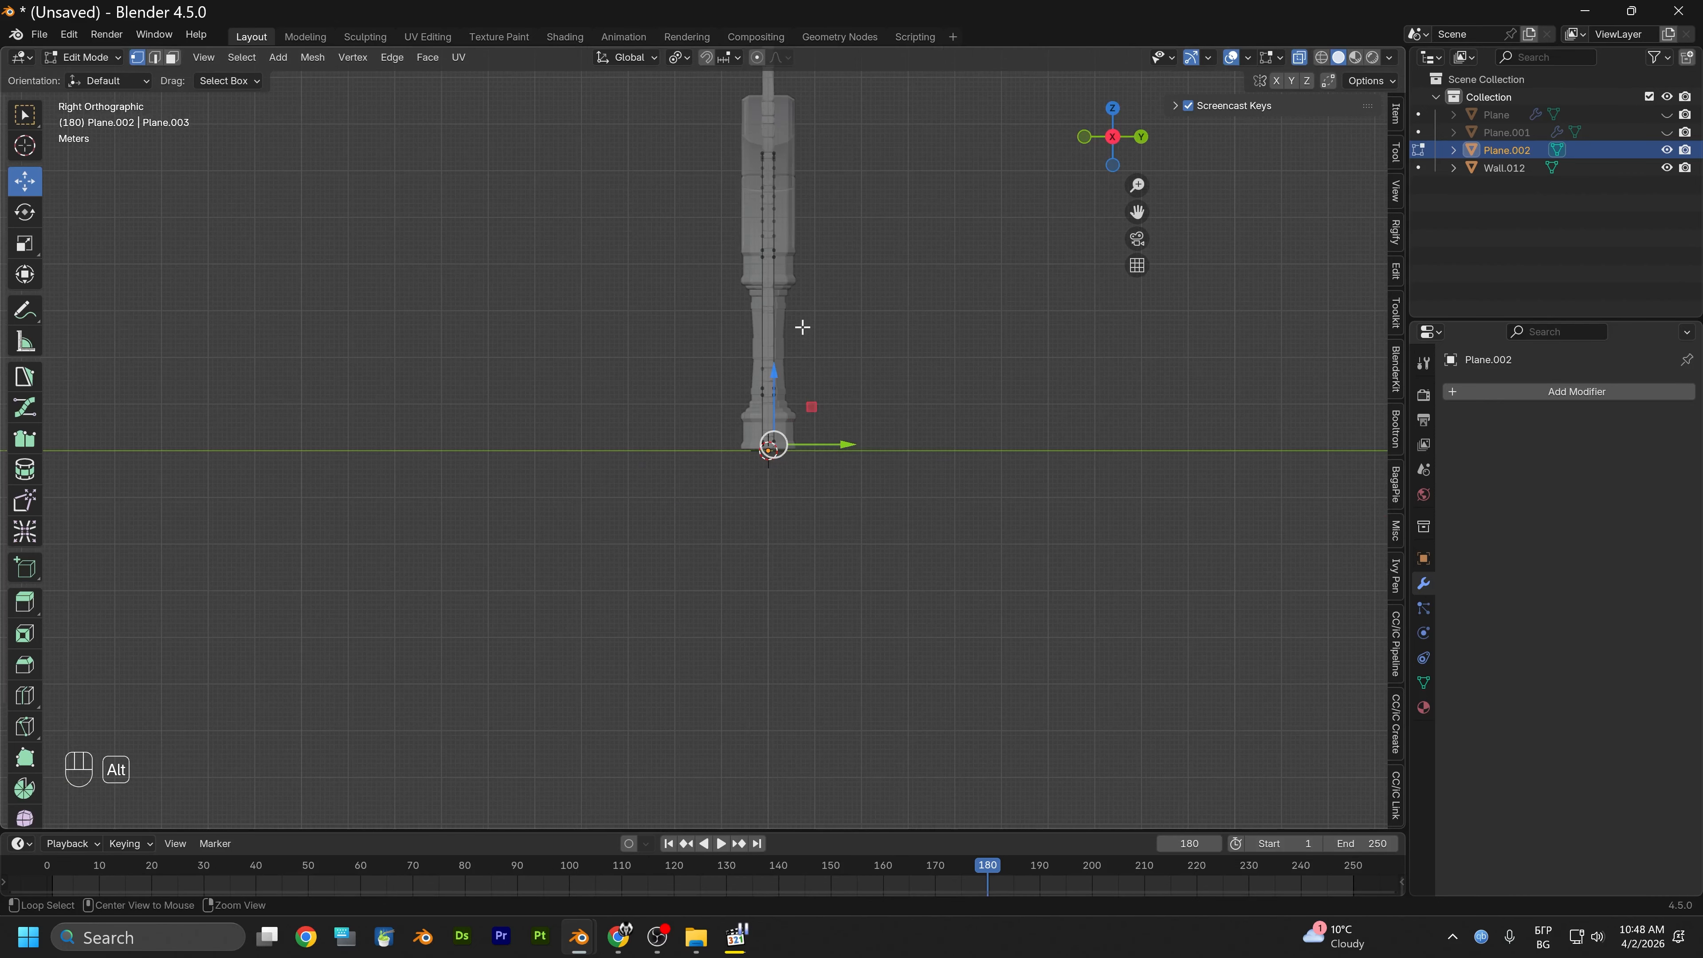
shift+middle_drag(802, 328, 802, 526)
drag(831, 264, 764, 758)
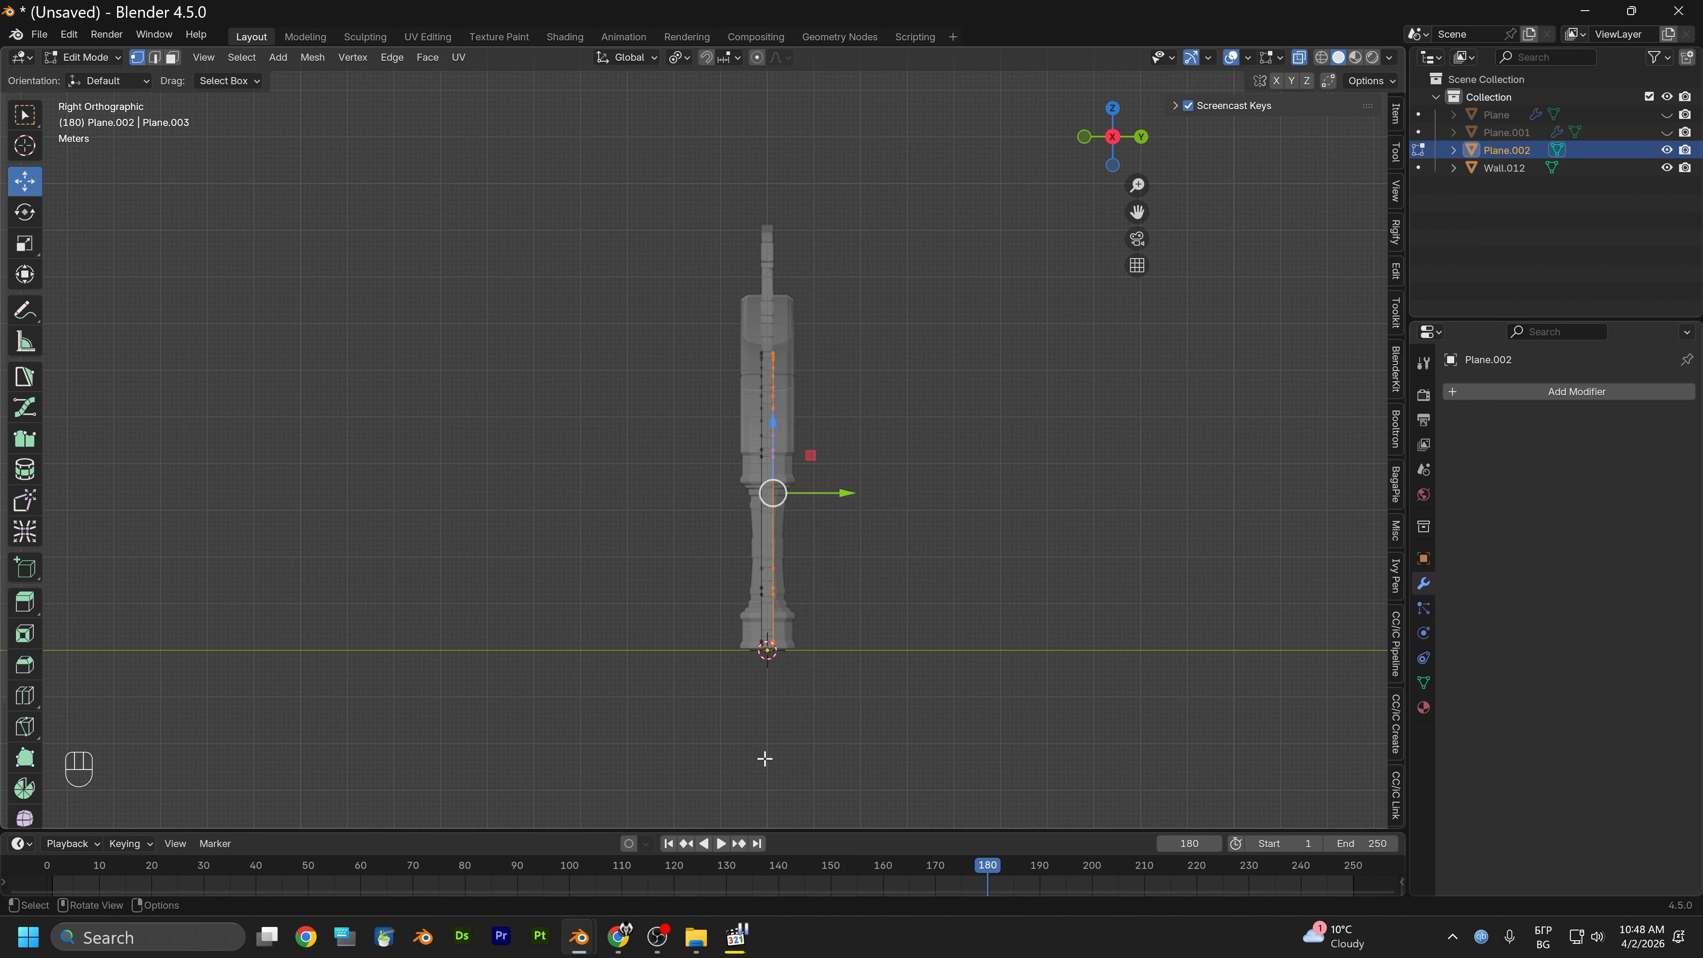
right_click(787, 675)
click(740, 675)
scroll(665, 677, up, 4)
middle_drag(666, 677, 870, 696)
scroll(870, 695, up, 3)
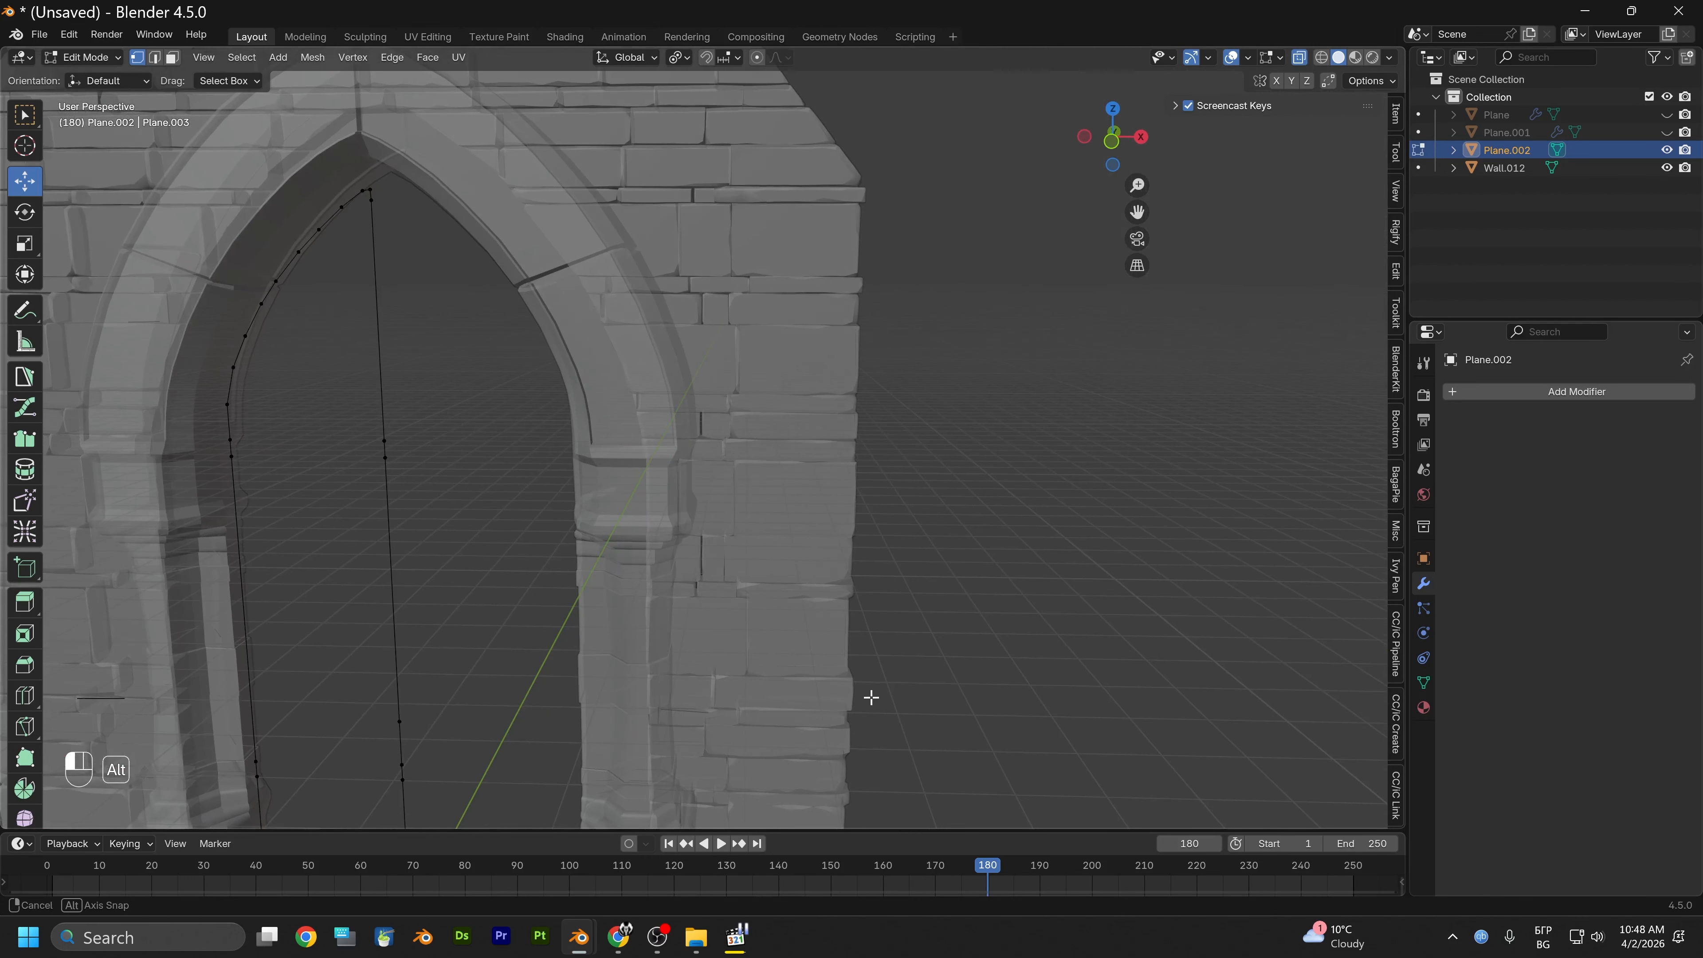
Snap the 3D cursor to the midpoint of the two bottom corner vertices and set the outline's origin there
click(1113, 166)
scroll(665, 380, up, 5)
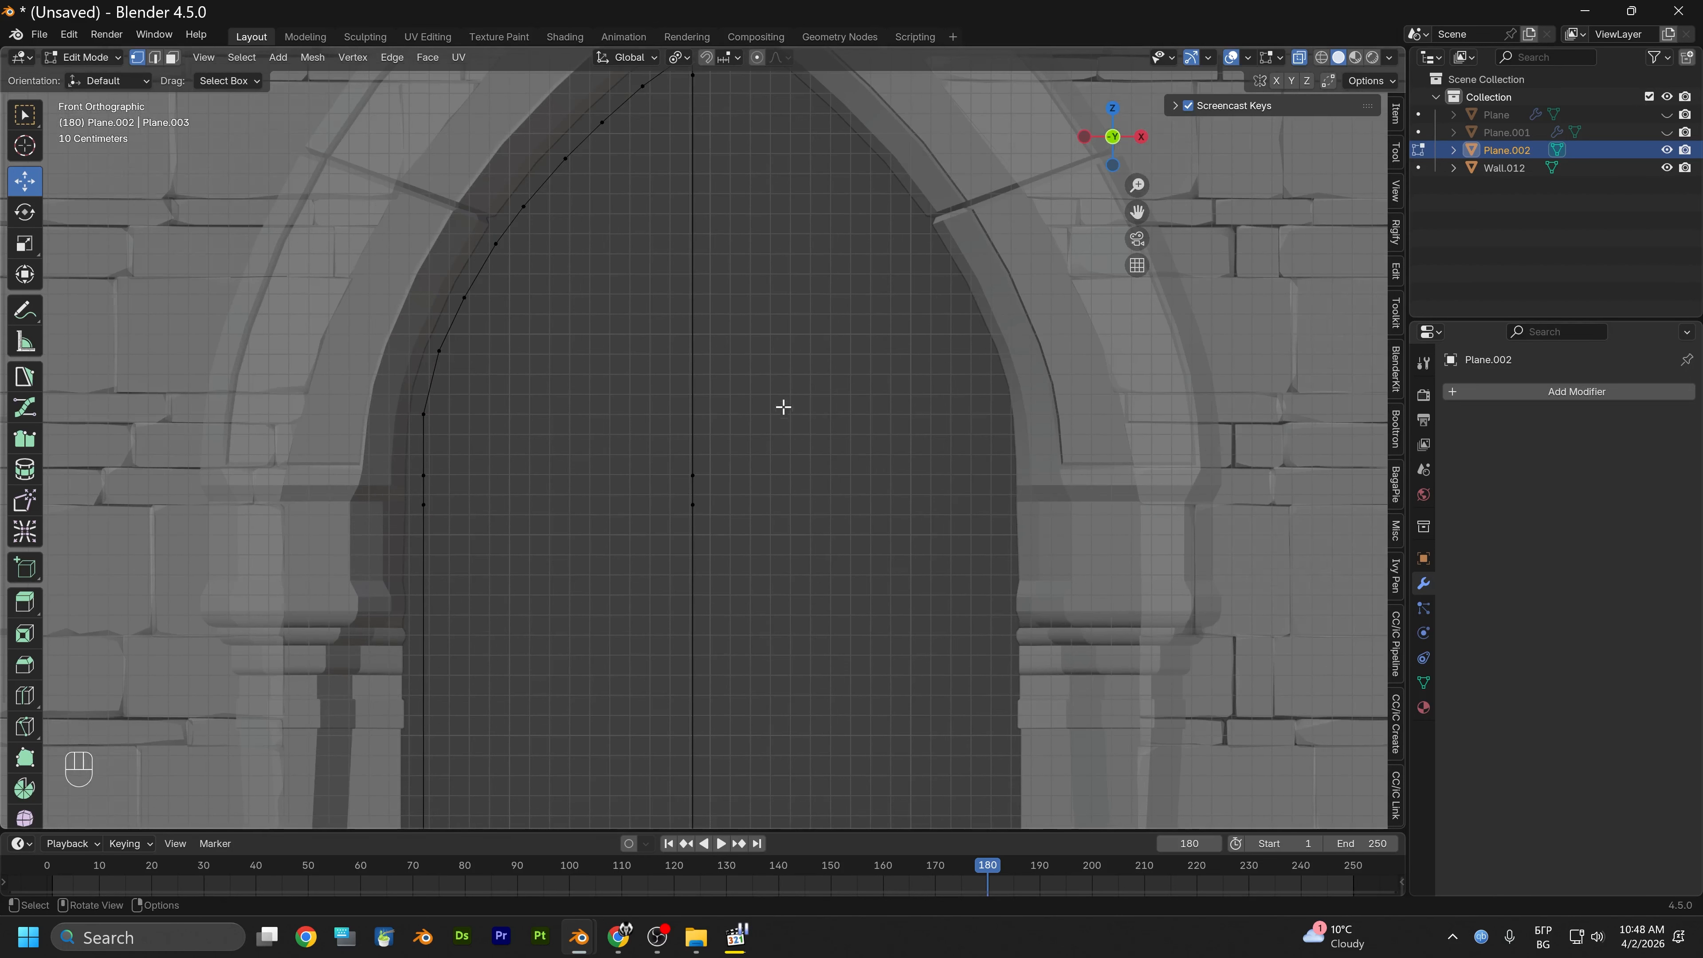
shift+middle_drag(768, 428, 861, 615)
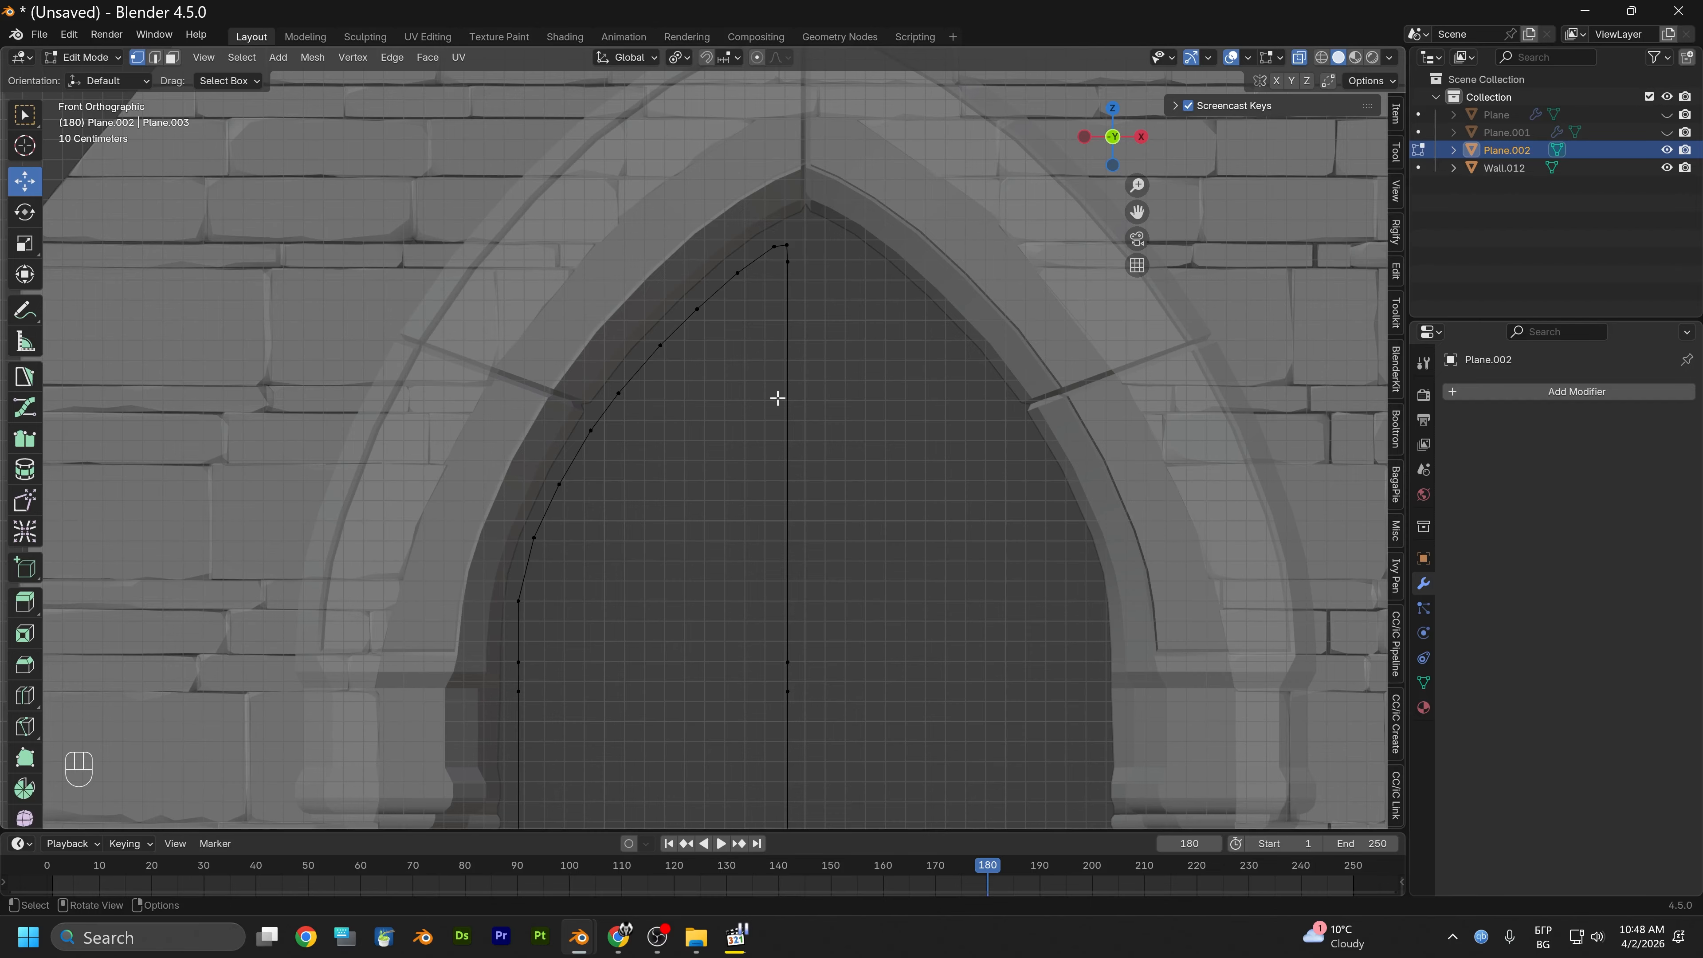
scroll(796, 492, down, 2)
shift+middle_drag(848, 499, 913, 221)
scroll(913, 225, down, 1)
shift+middle_drag(832, 778, 949, 346)
scroll(810, 491, up, 5)
scroll(759, 494, up, 1)
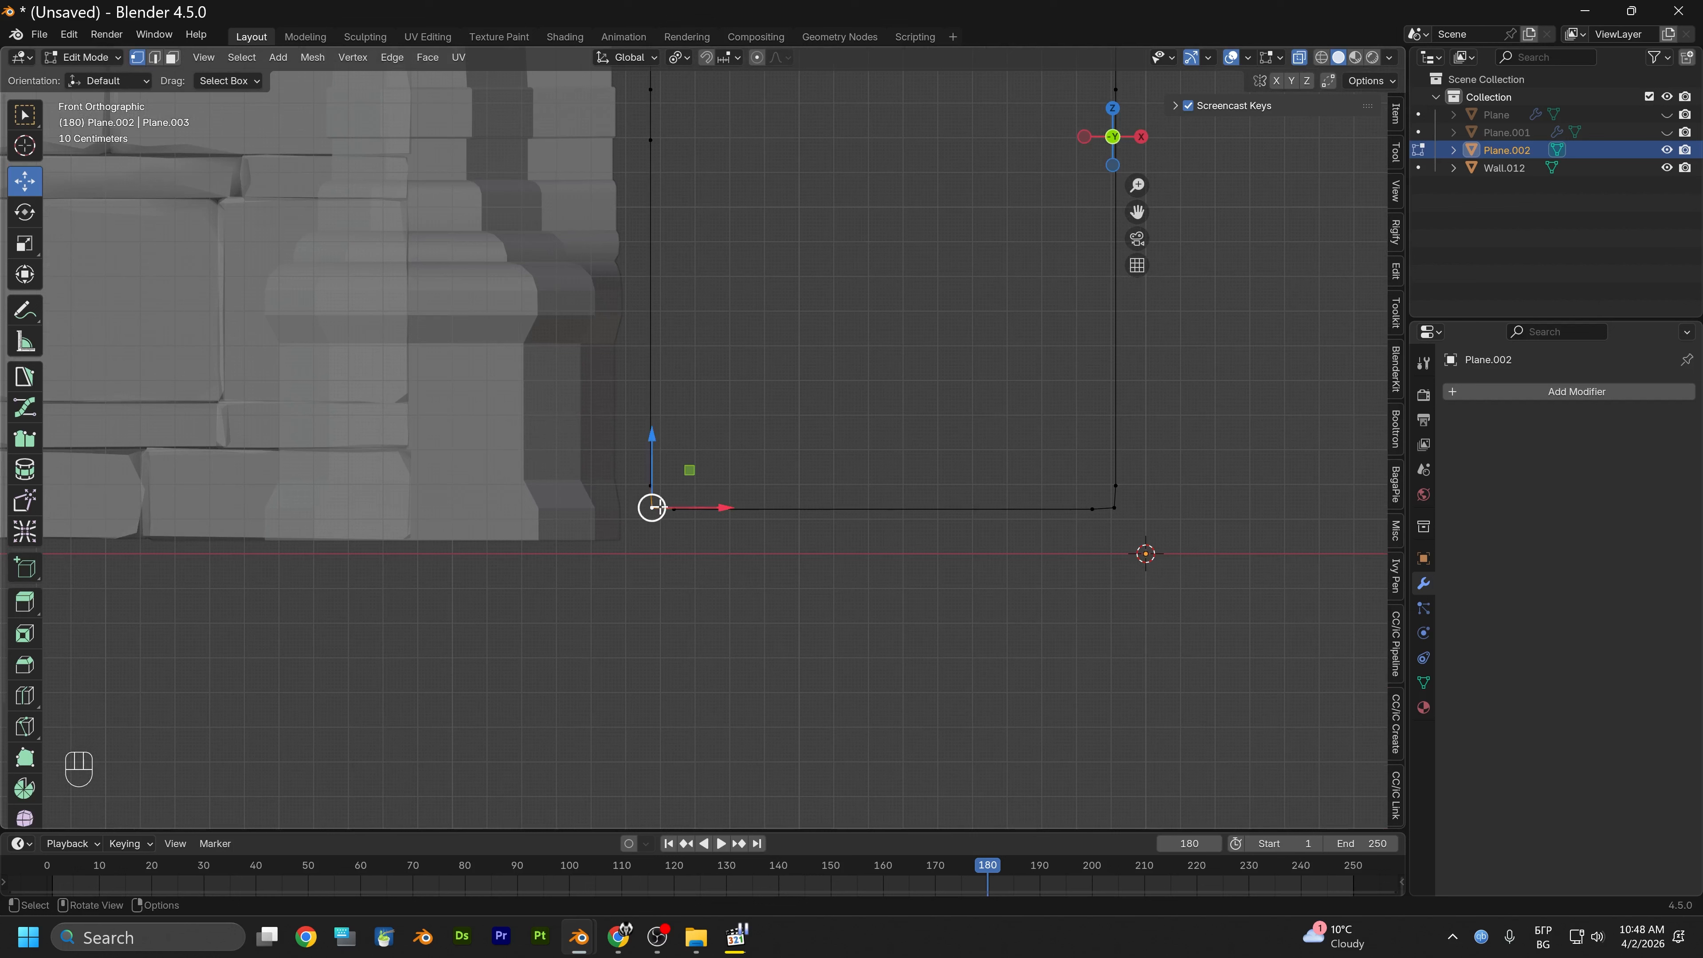
shift+click(1113, 507)
key(shift+s)
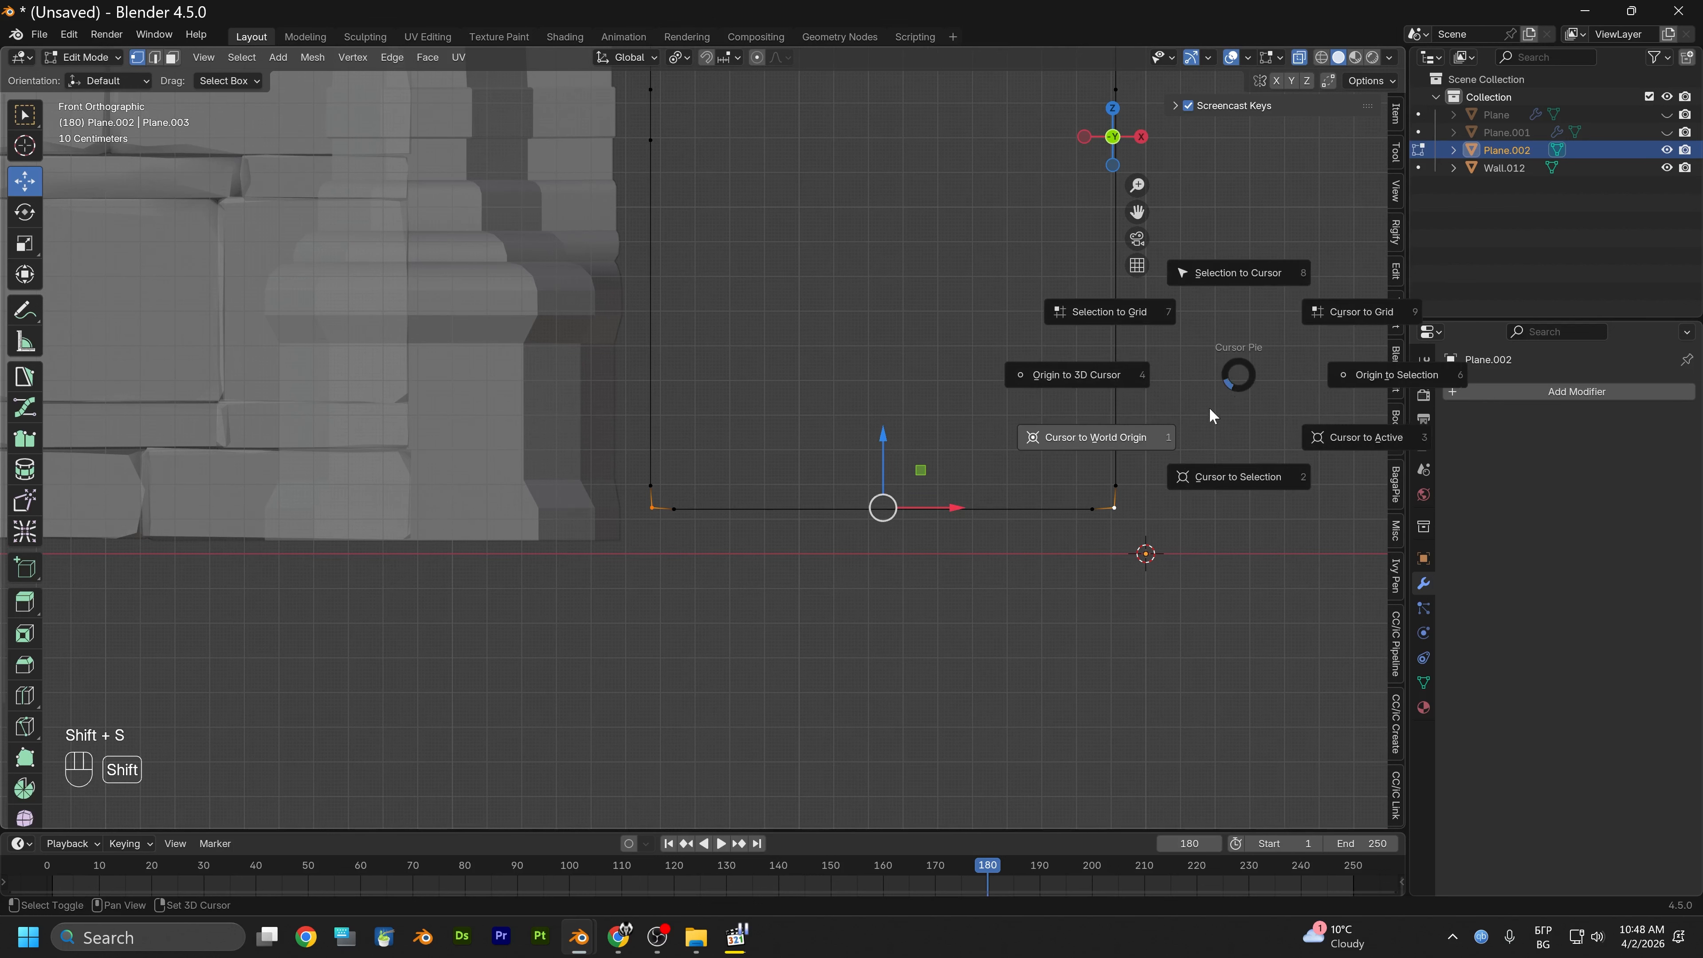
click(1230, 475)
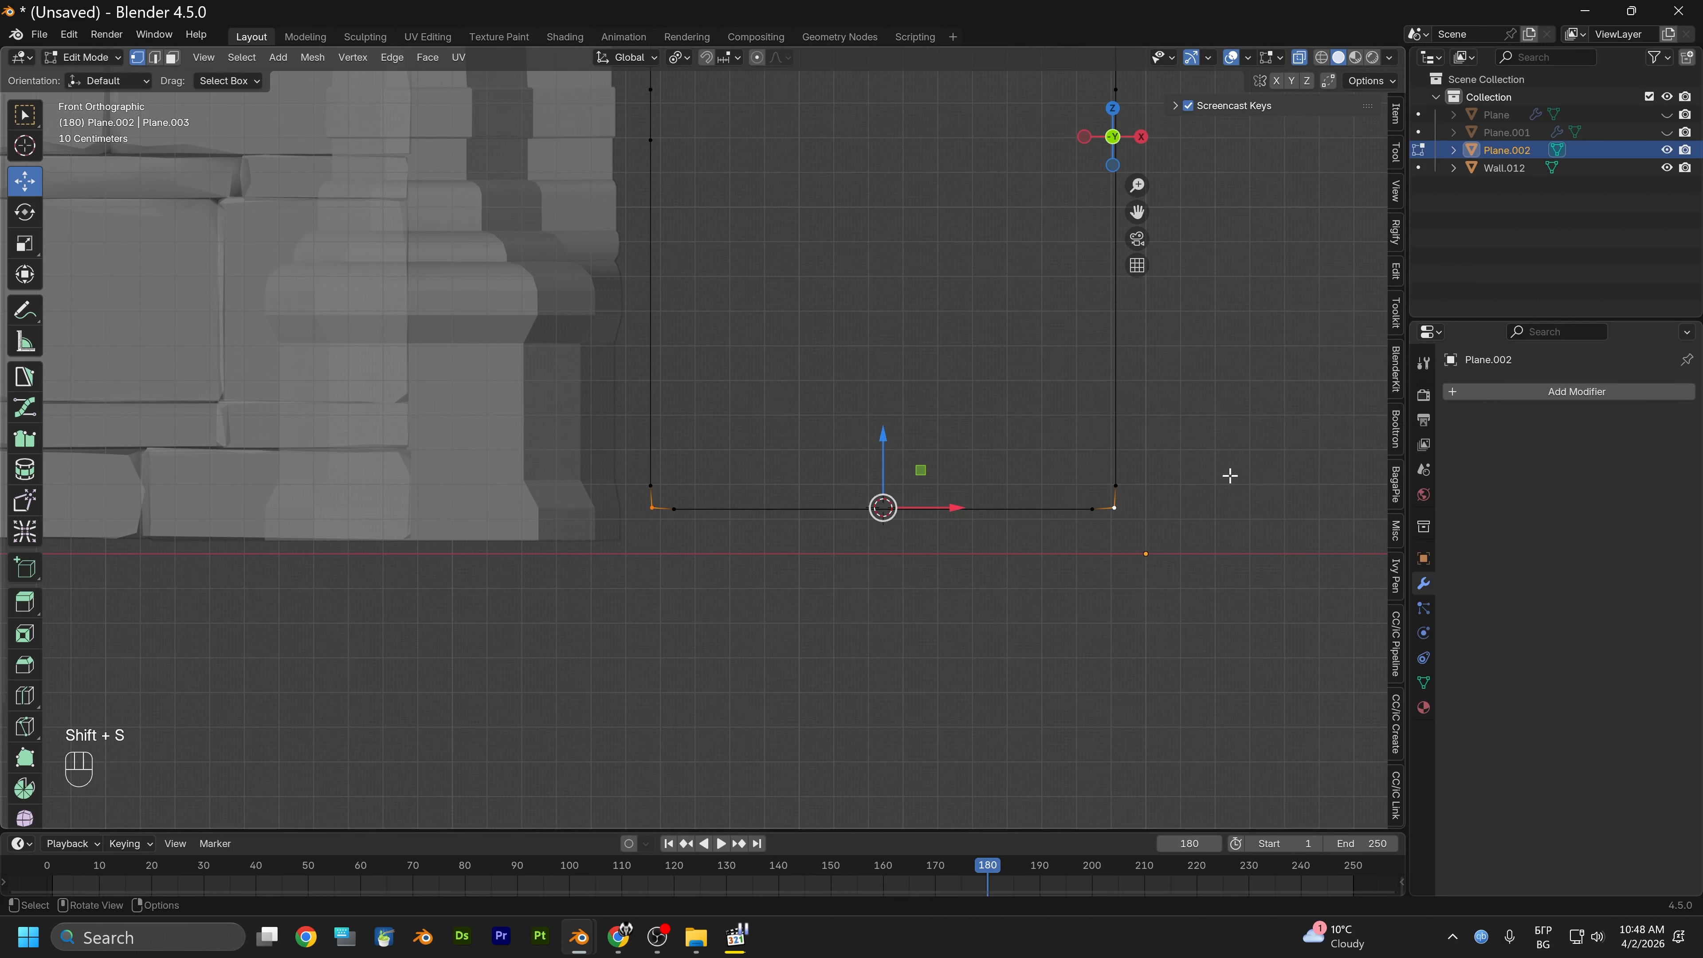
key(shift+s)
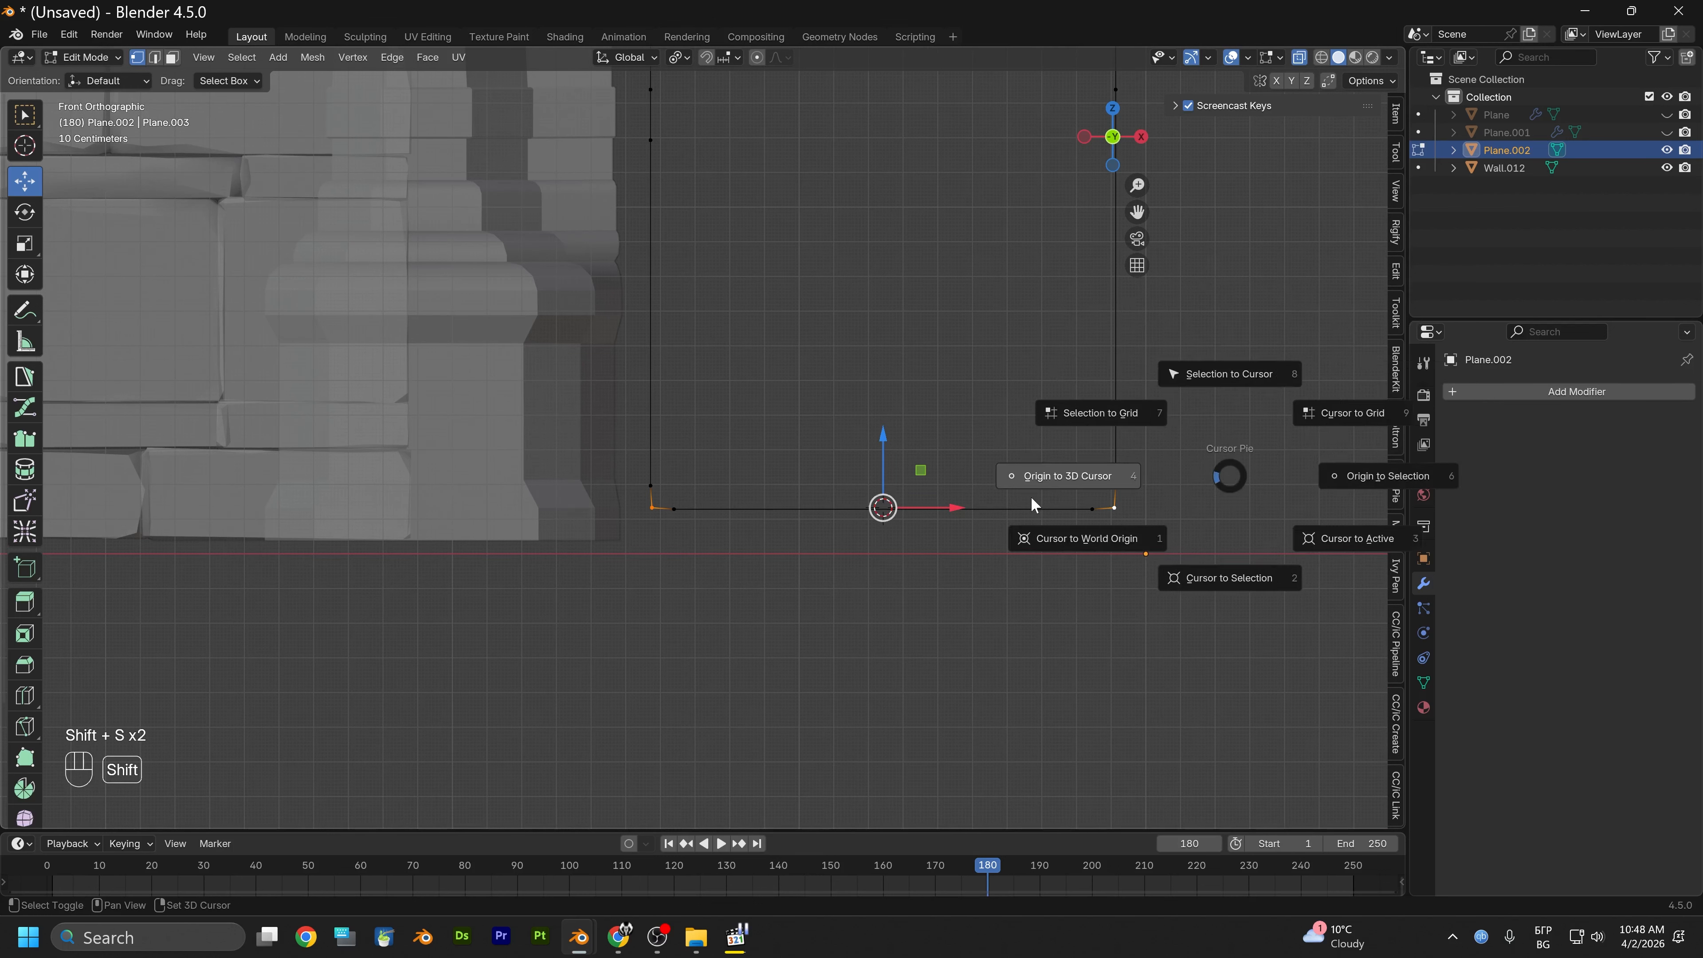
click(1082, 481)
Change the transform pivot to Median Point and scale the two bottom corner vertices apart by 1.006
key(s)
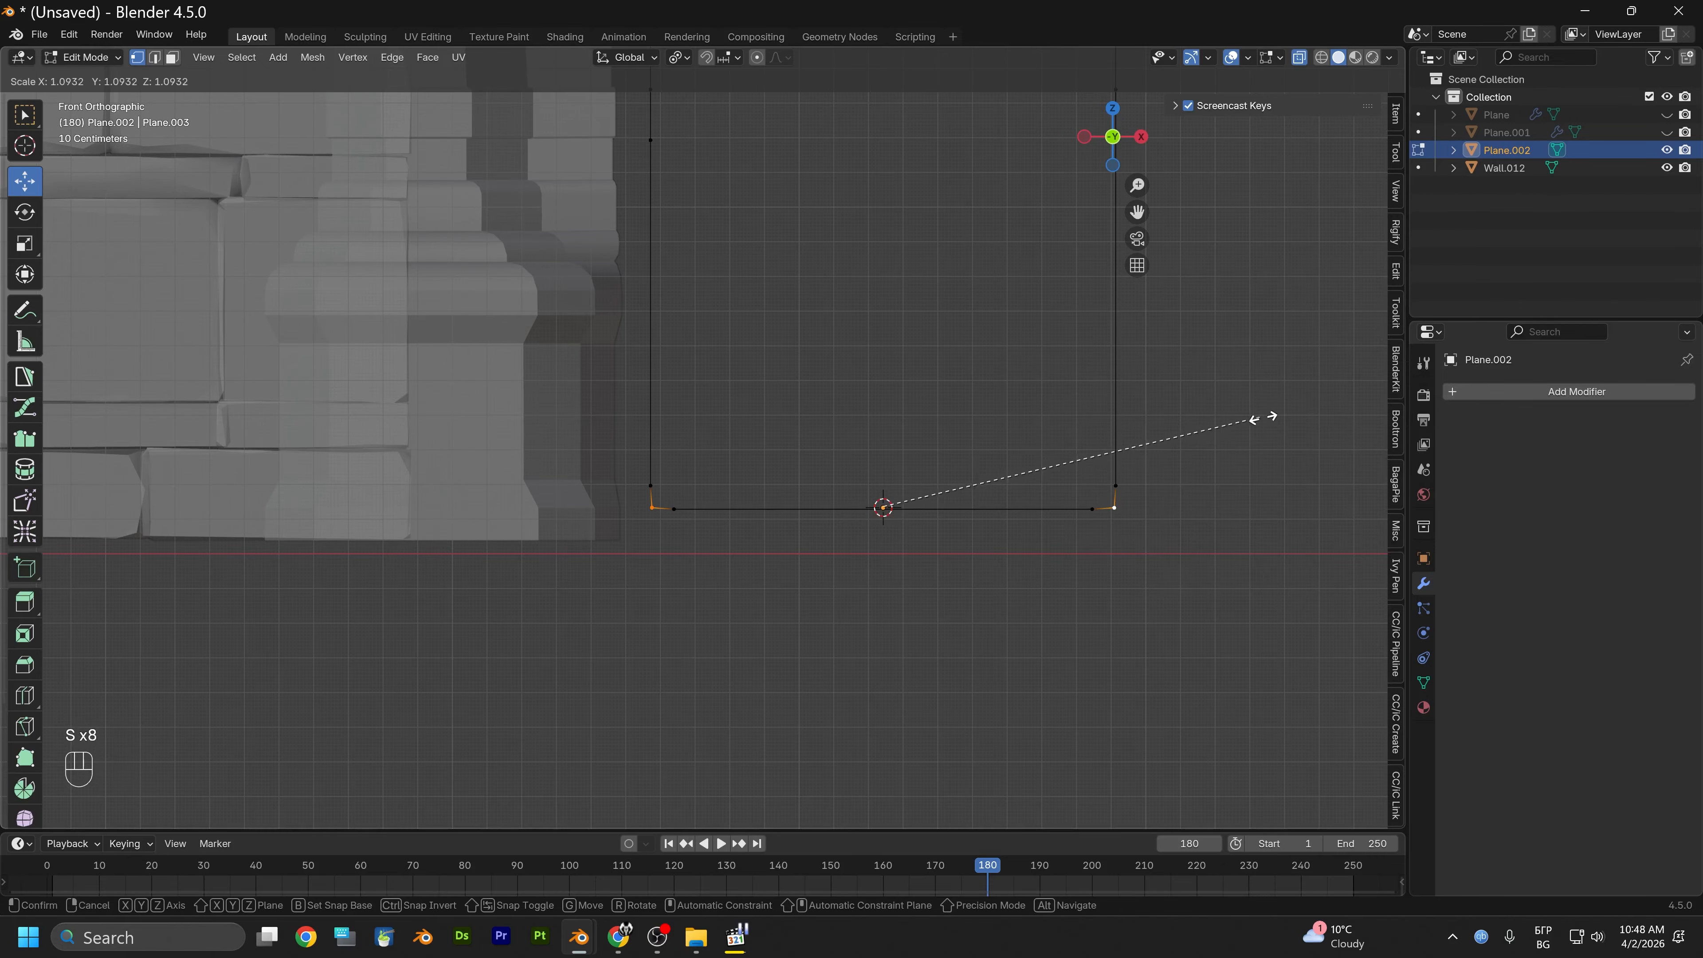
click(1269, 418)
click(681, 57)
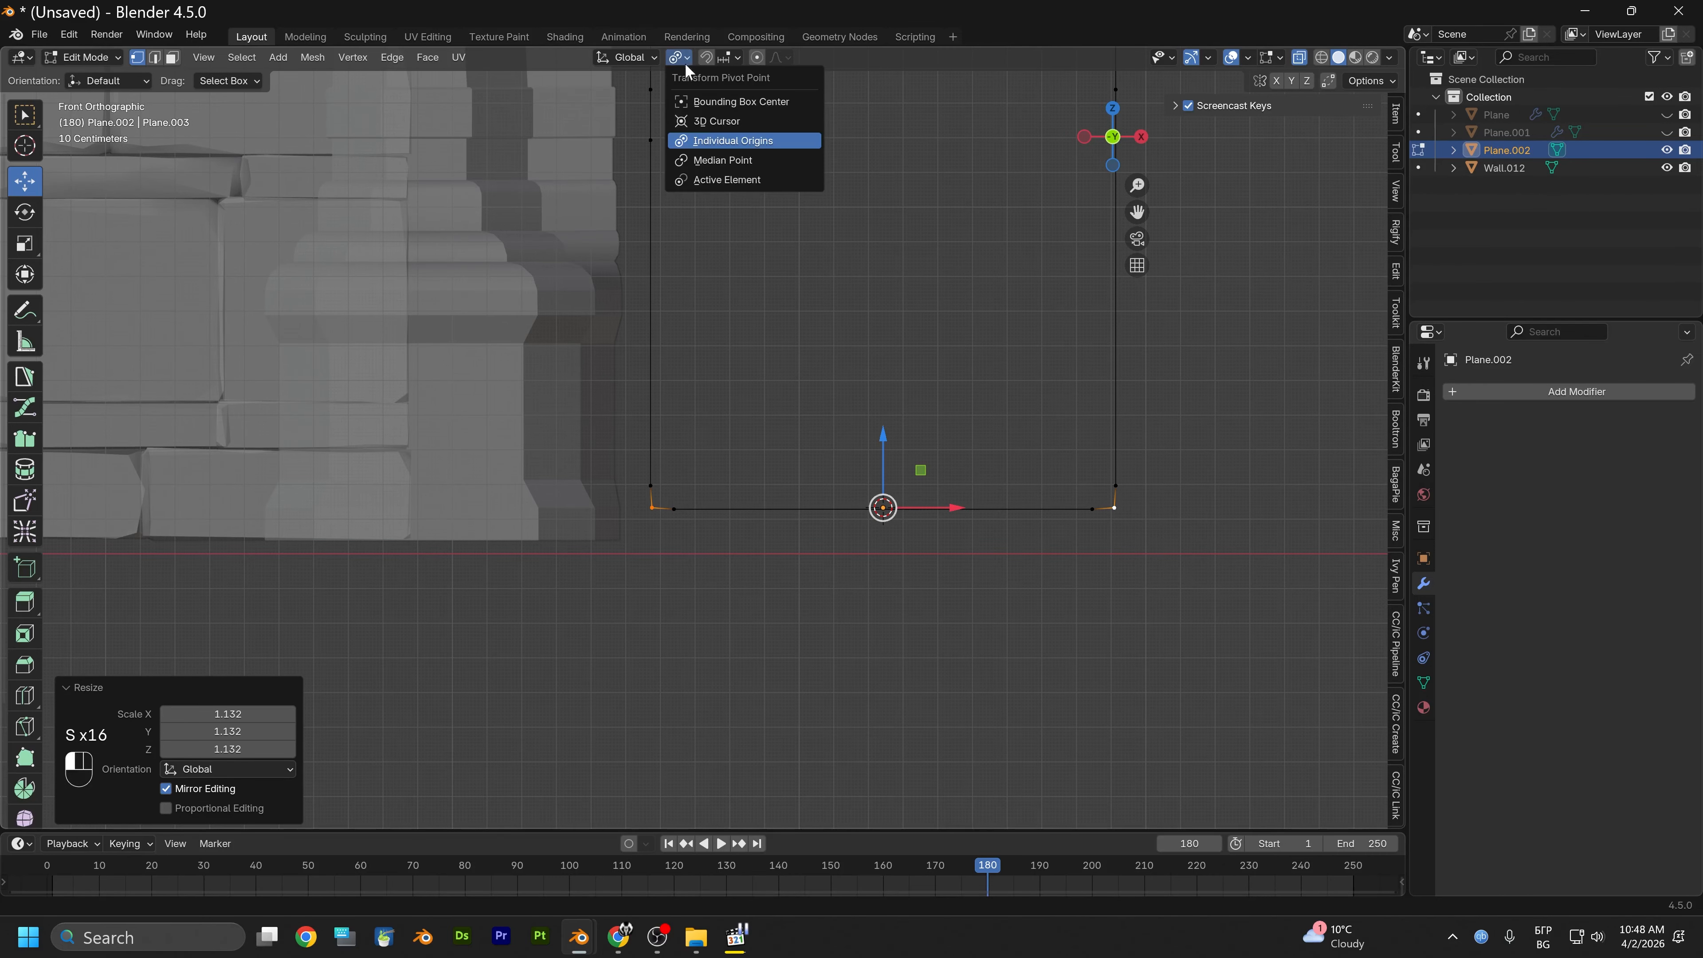
click(706, 160)
key(s)
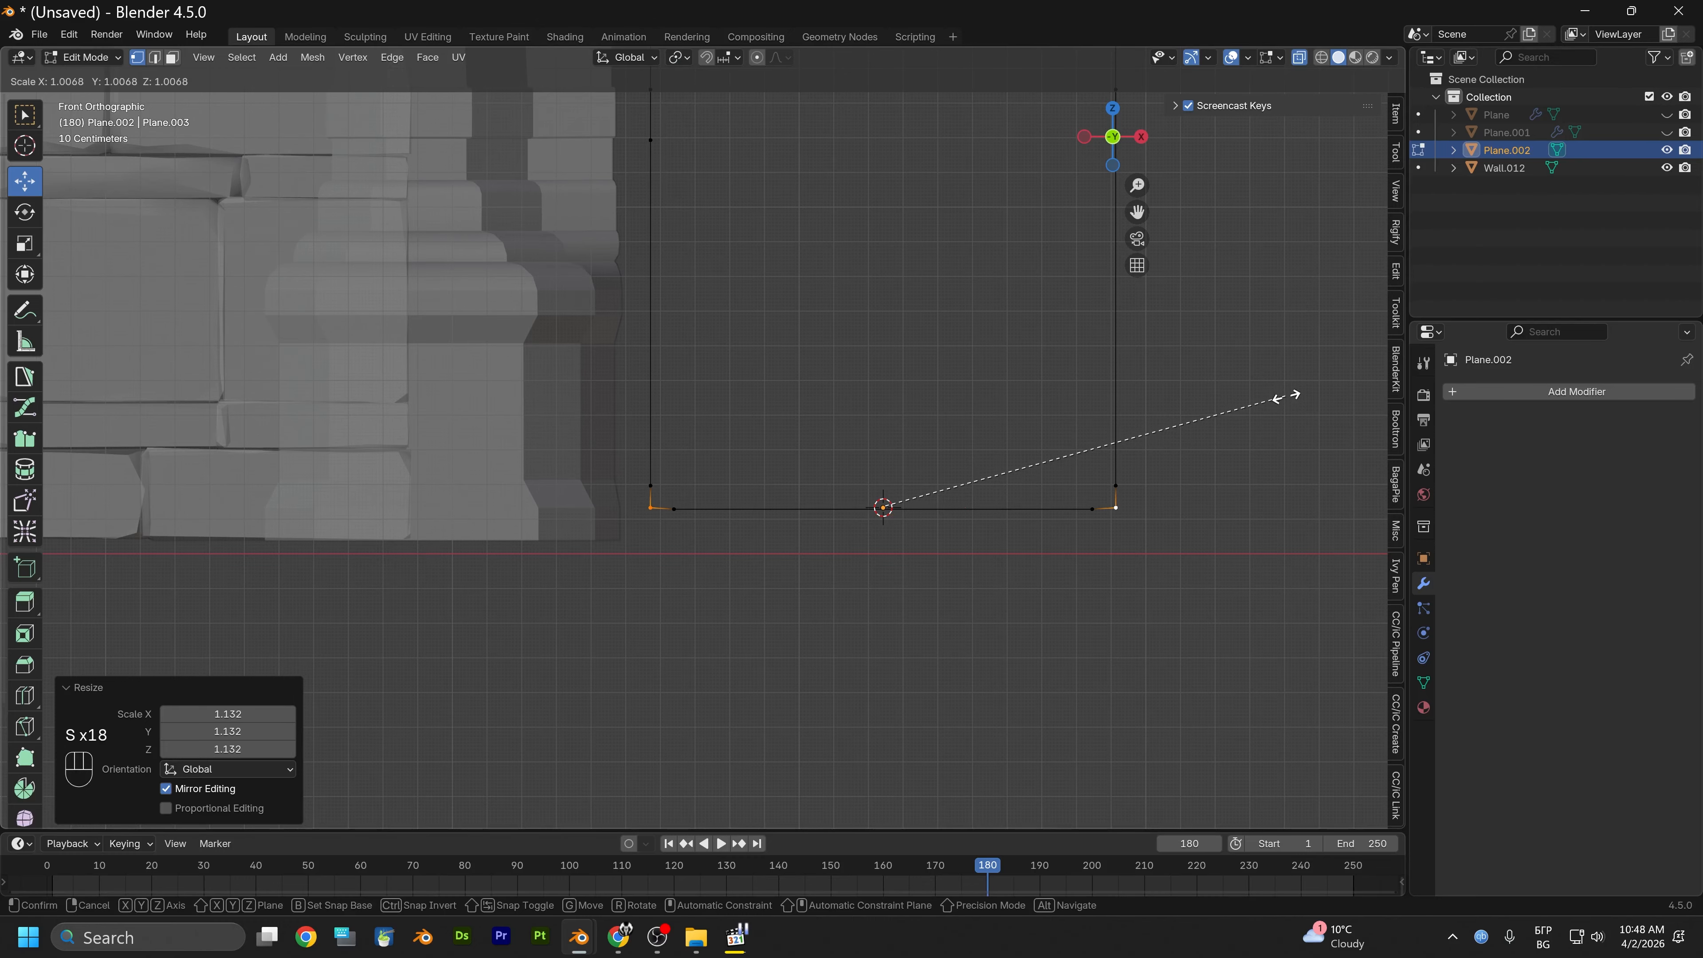
click(1288, 396)
Move the two bottom corner vertices down about 0.0037 m to level them with the bottom edge, and deselect them
scroll(836, 638, up, 4)
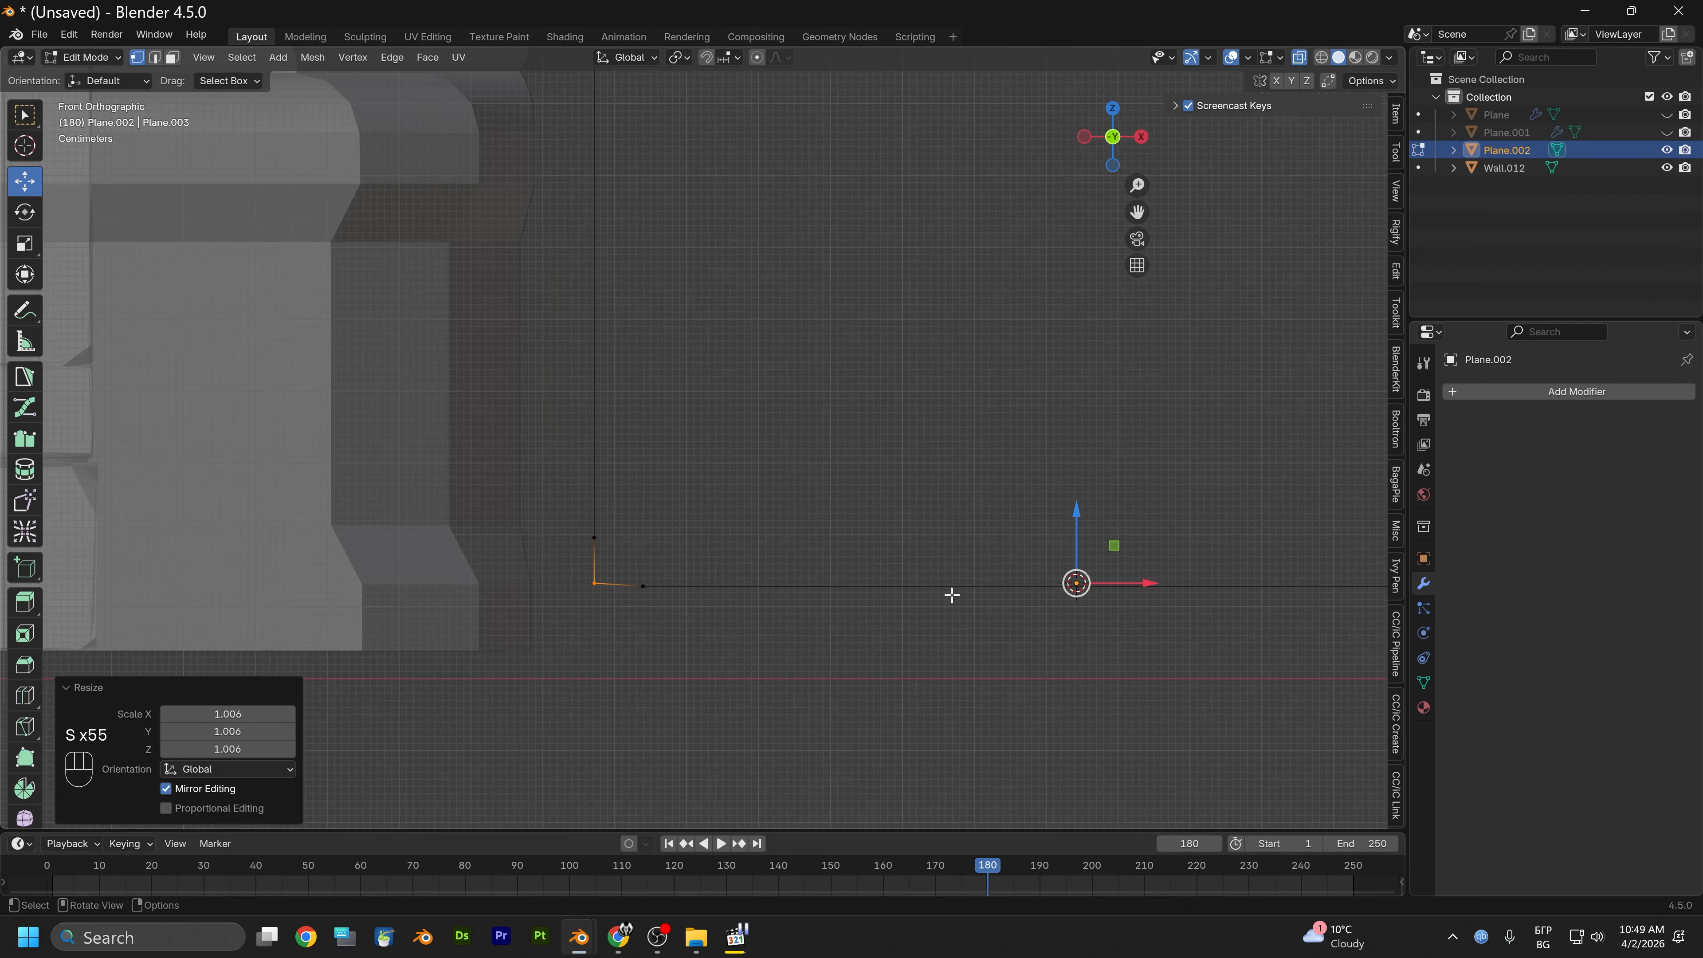
drag(1076, 534, 1075, 537)
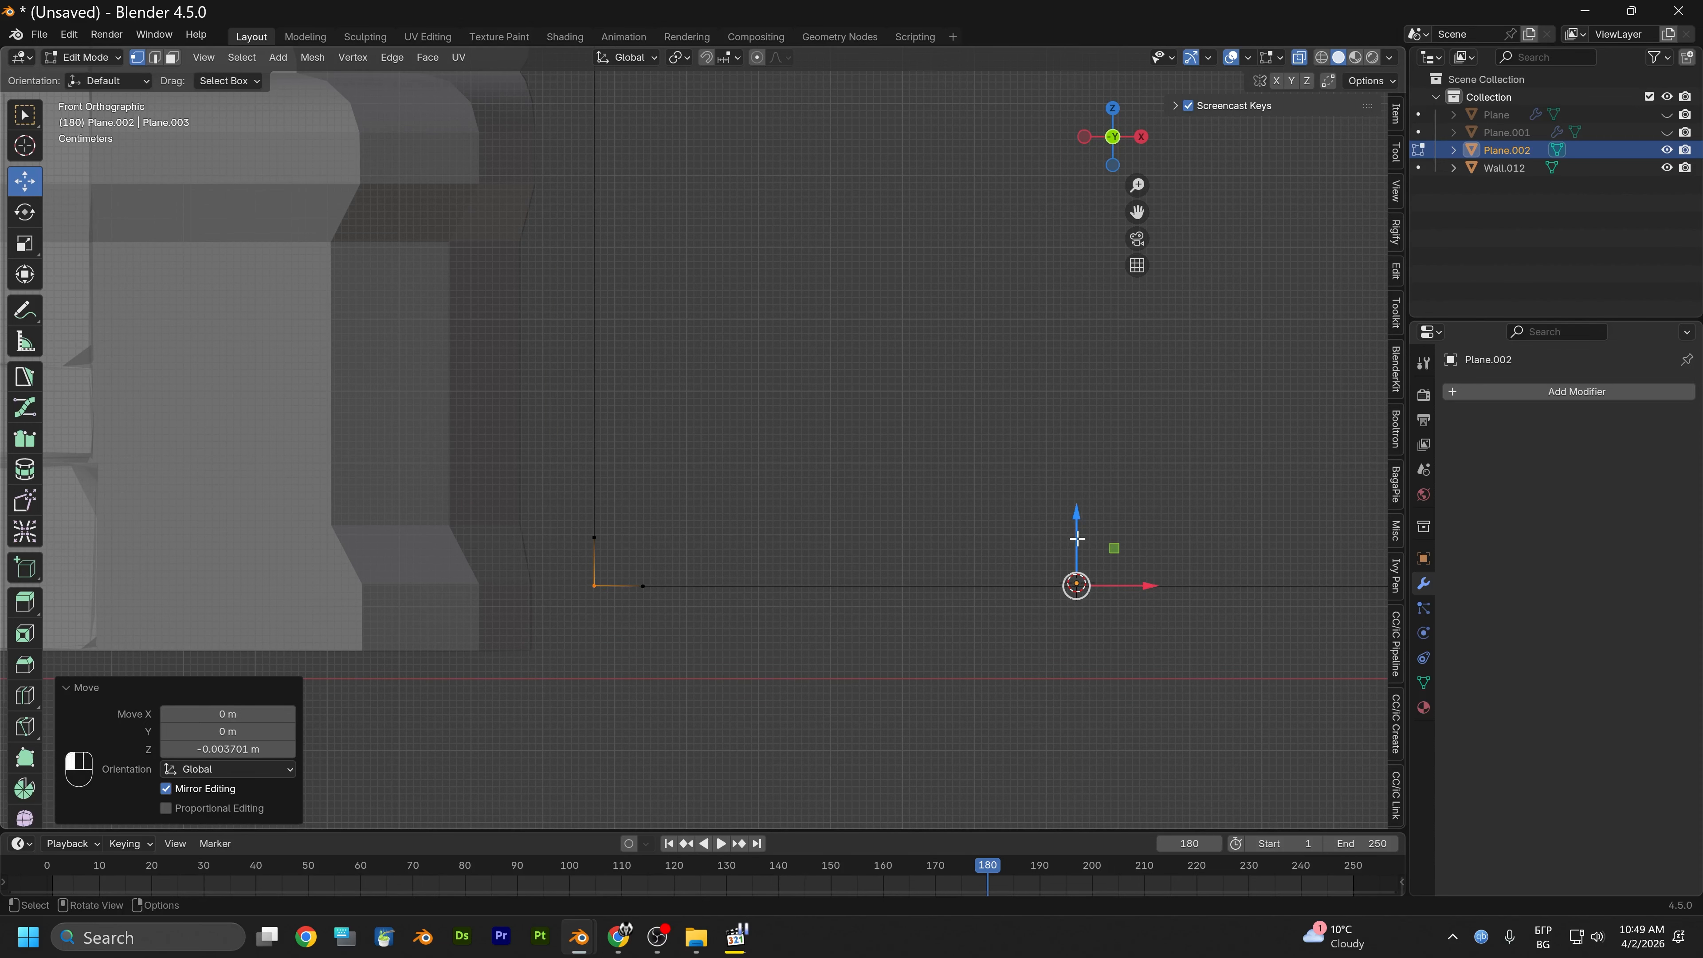
click(871, 480)
scroll(840, 472, down, 5)
alt+middle_drag(835, 439, 809, 654)
scroll(809, 472, down, 4)
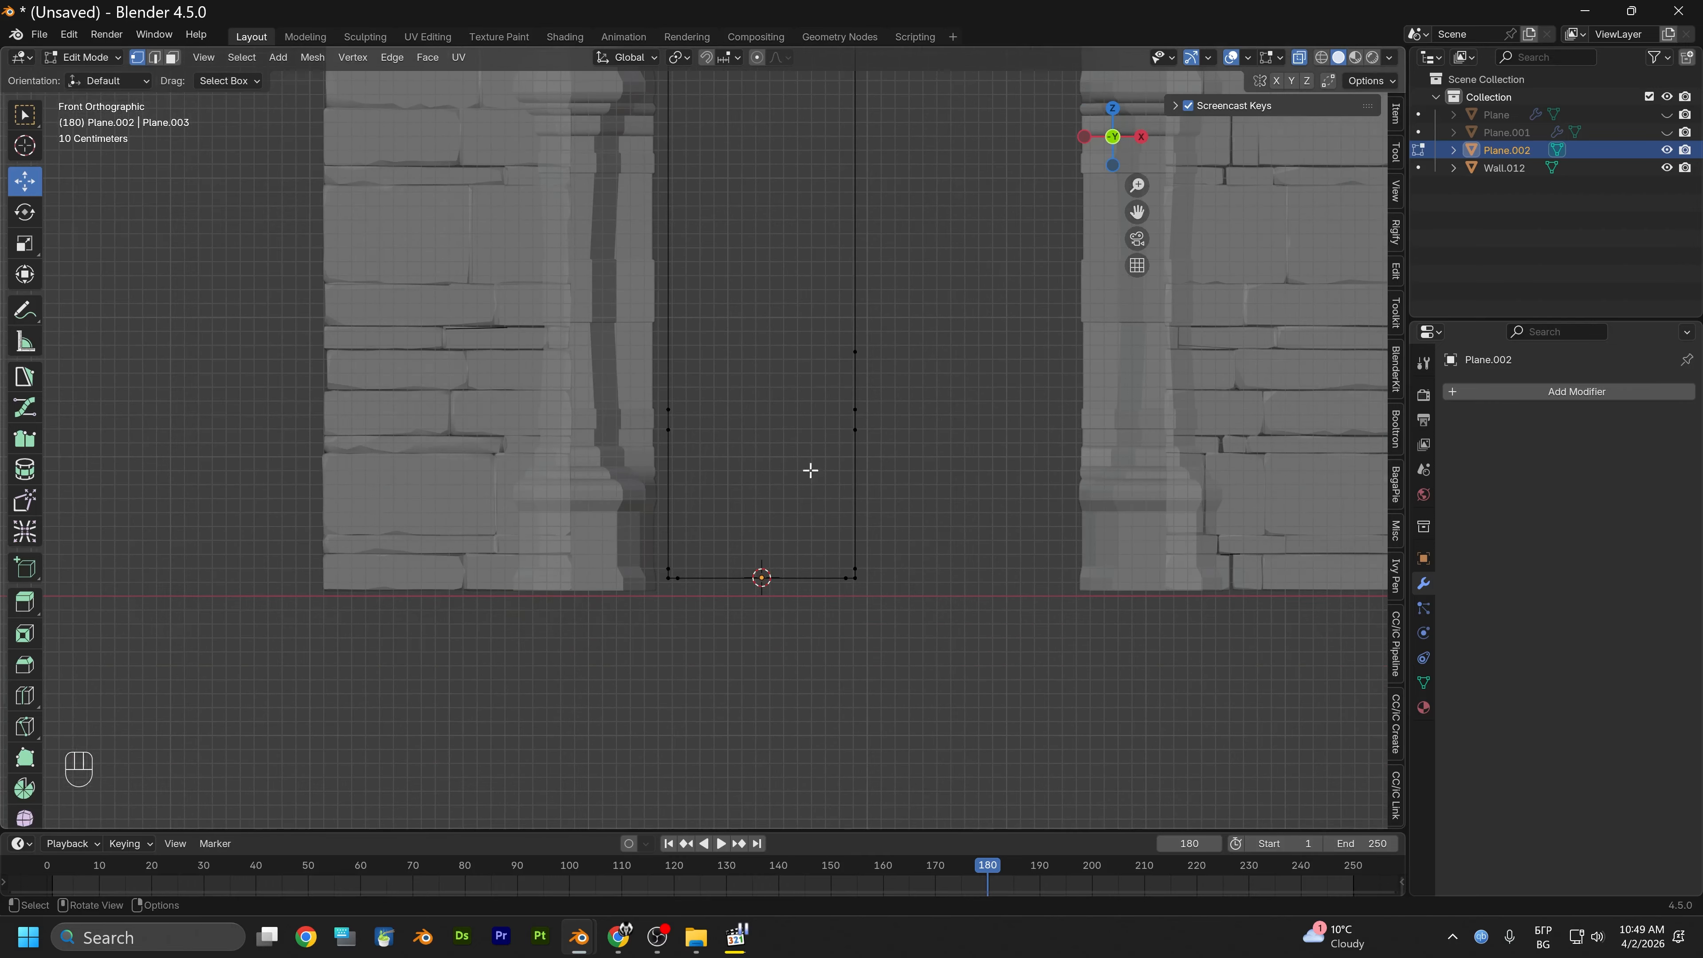
Lower the curve vertex just beside the arch tip by about 0.0077 m
alt+middle_drag(827, 349, 790, 764)
alt+middle_drag(769, 369, 788, 590)
scroll(768, 547, up, 4)
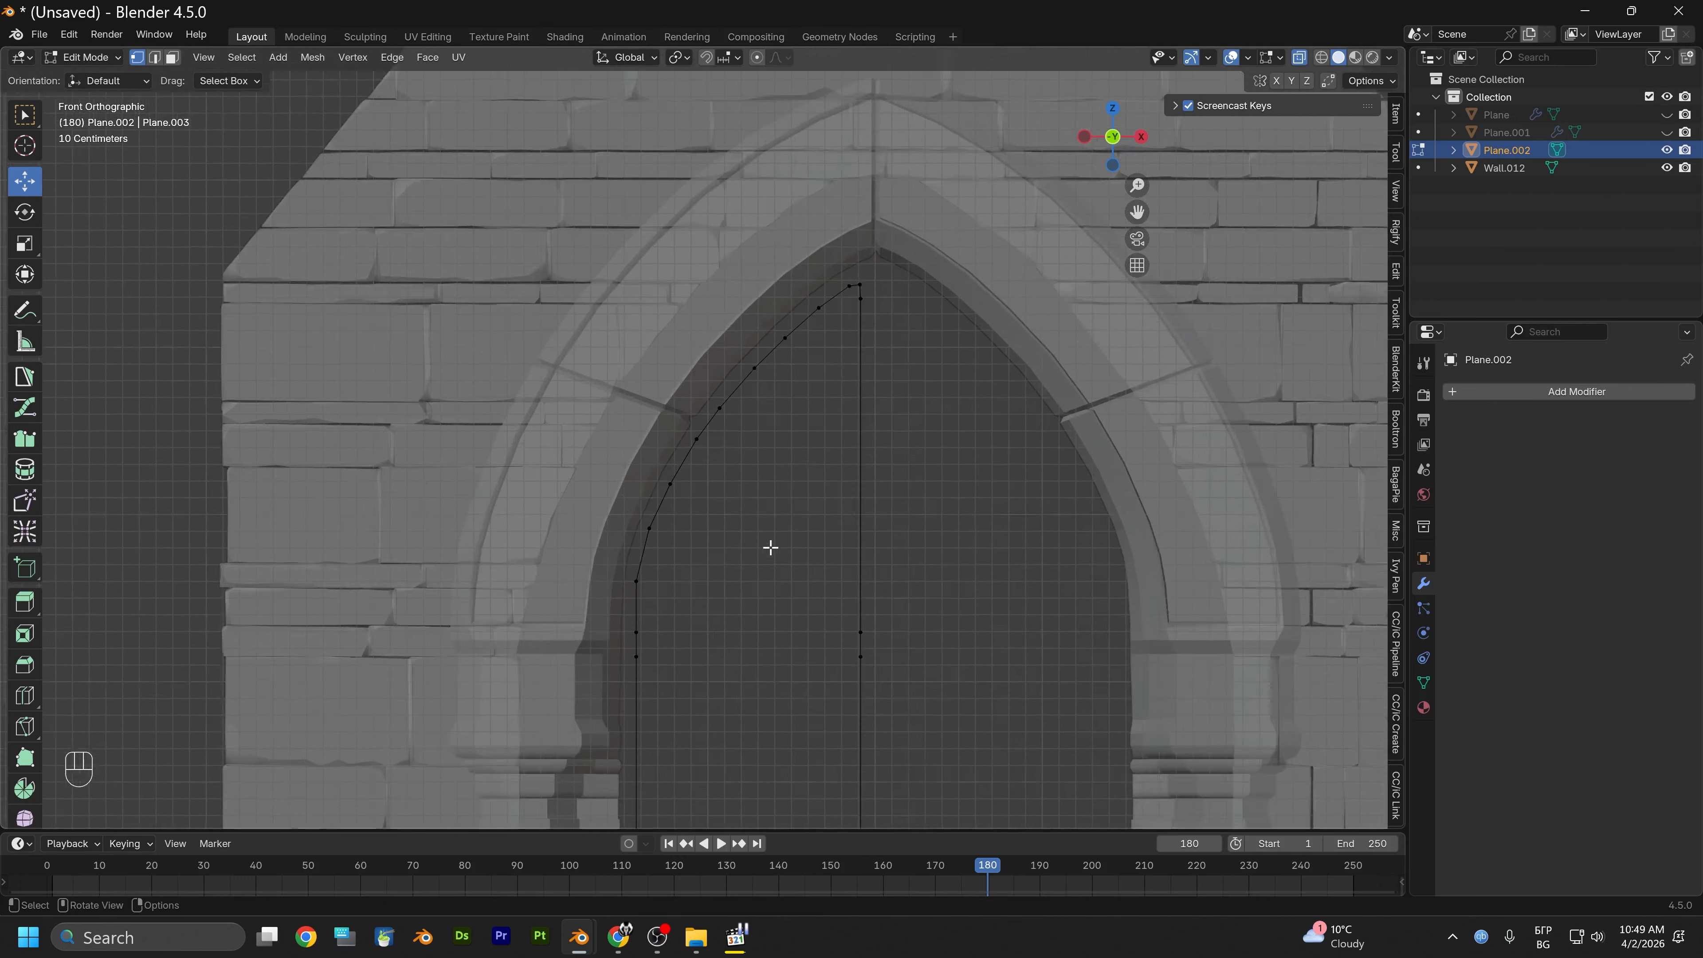
alt+middle_drag(808, 459, 670, 684)
scroll(828, 484, up, 1)
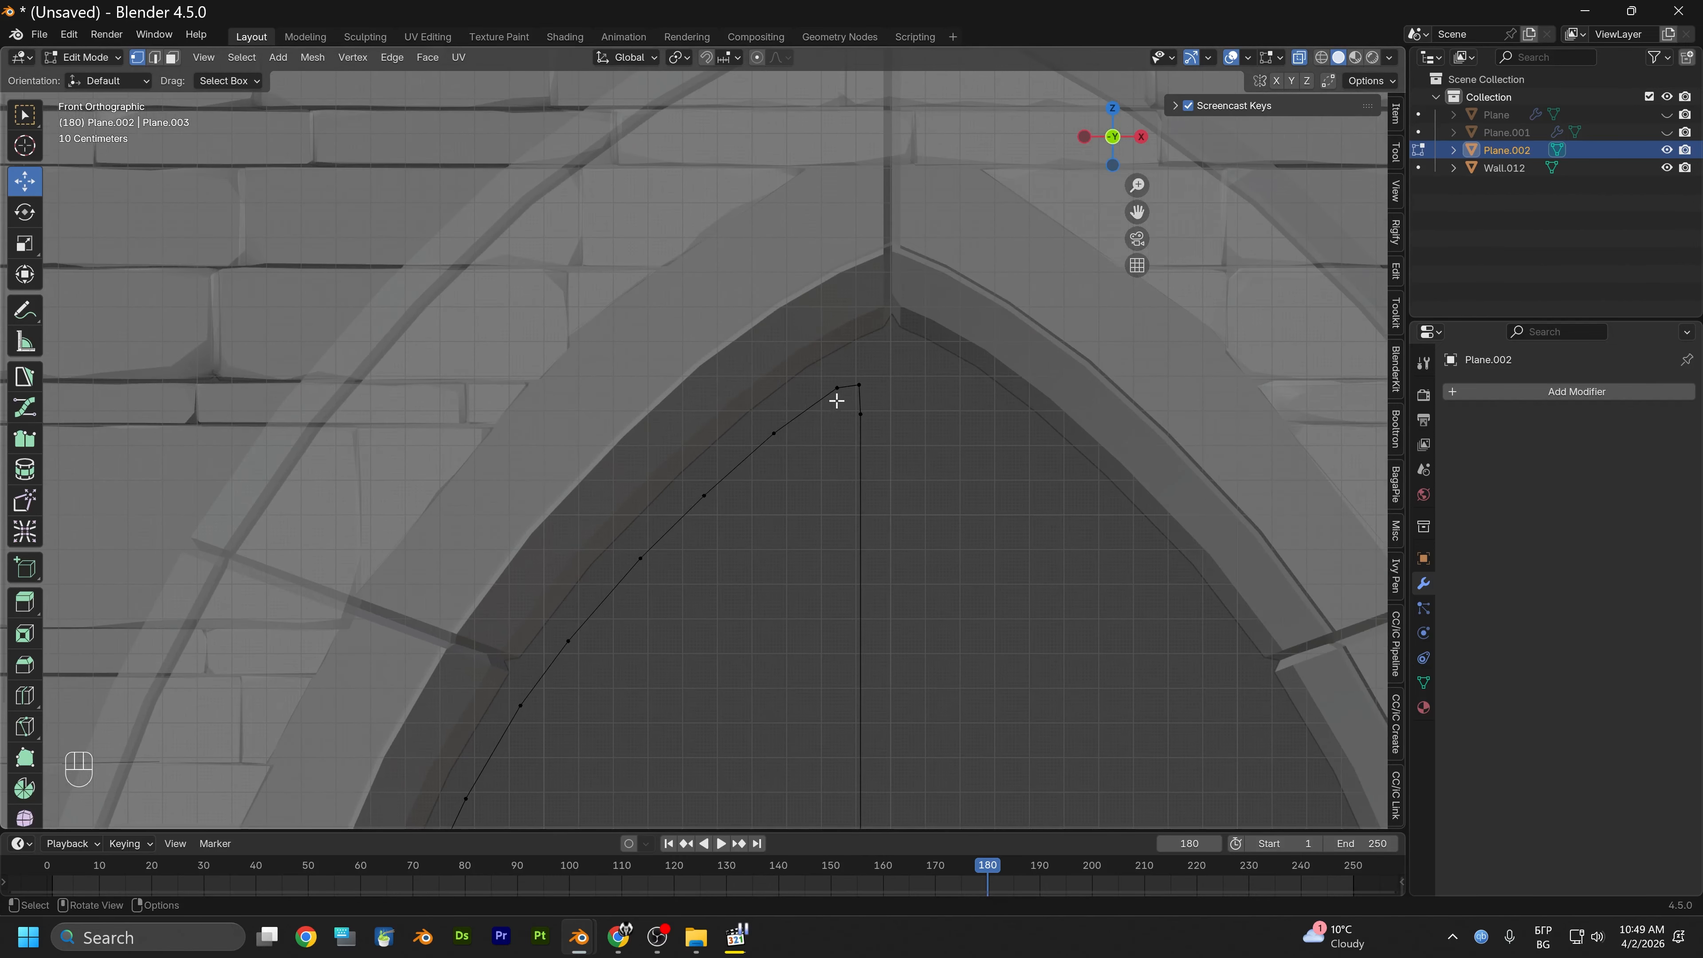
click(837, 388)
drag(838, 348, 840, 353)
scroll(833, 354, down, 2)
shift+middle_drag(708, 581, 821, 392)
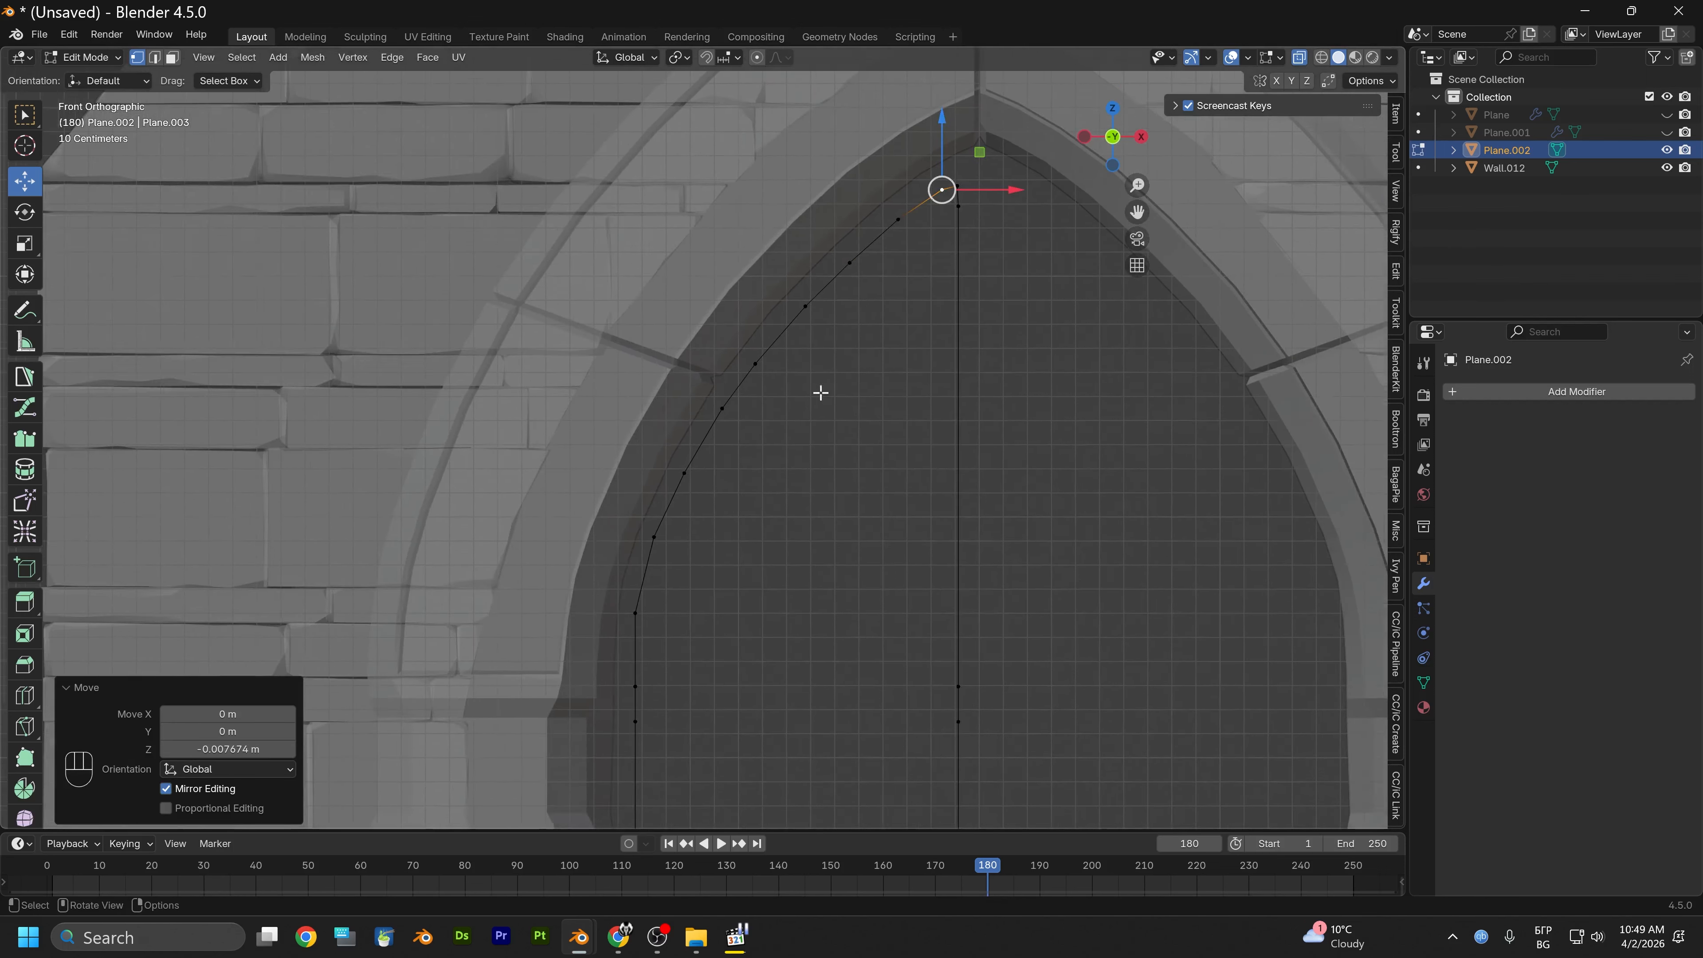
Return to Object Mode and copy the cleaned half-arch outline object to the clipboard
scroll(760, 544, down, 2)
shift+middle_drag(760, 544, 782, 287)
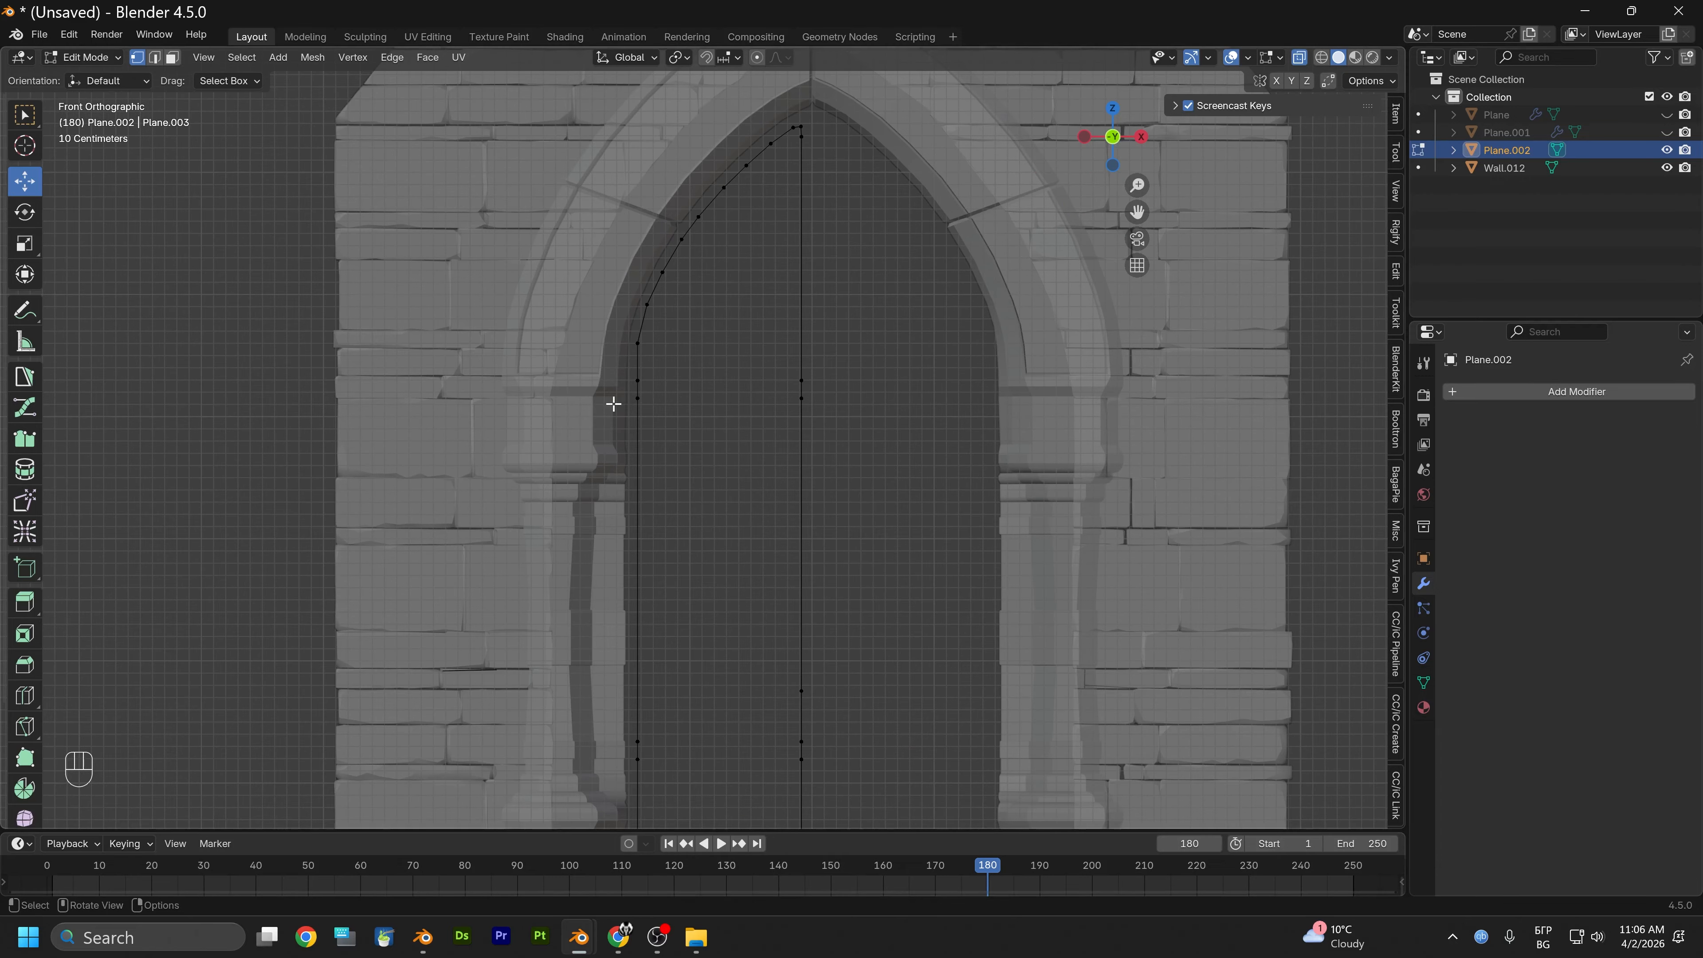
click(86, 57)
click(94, 77)
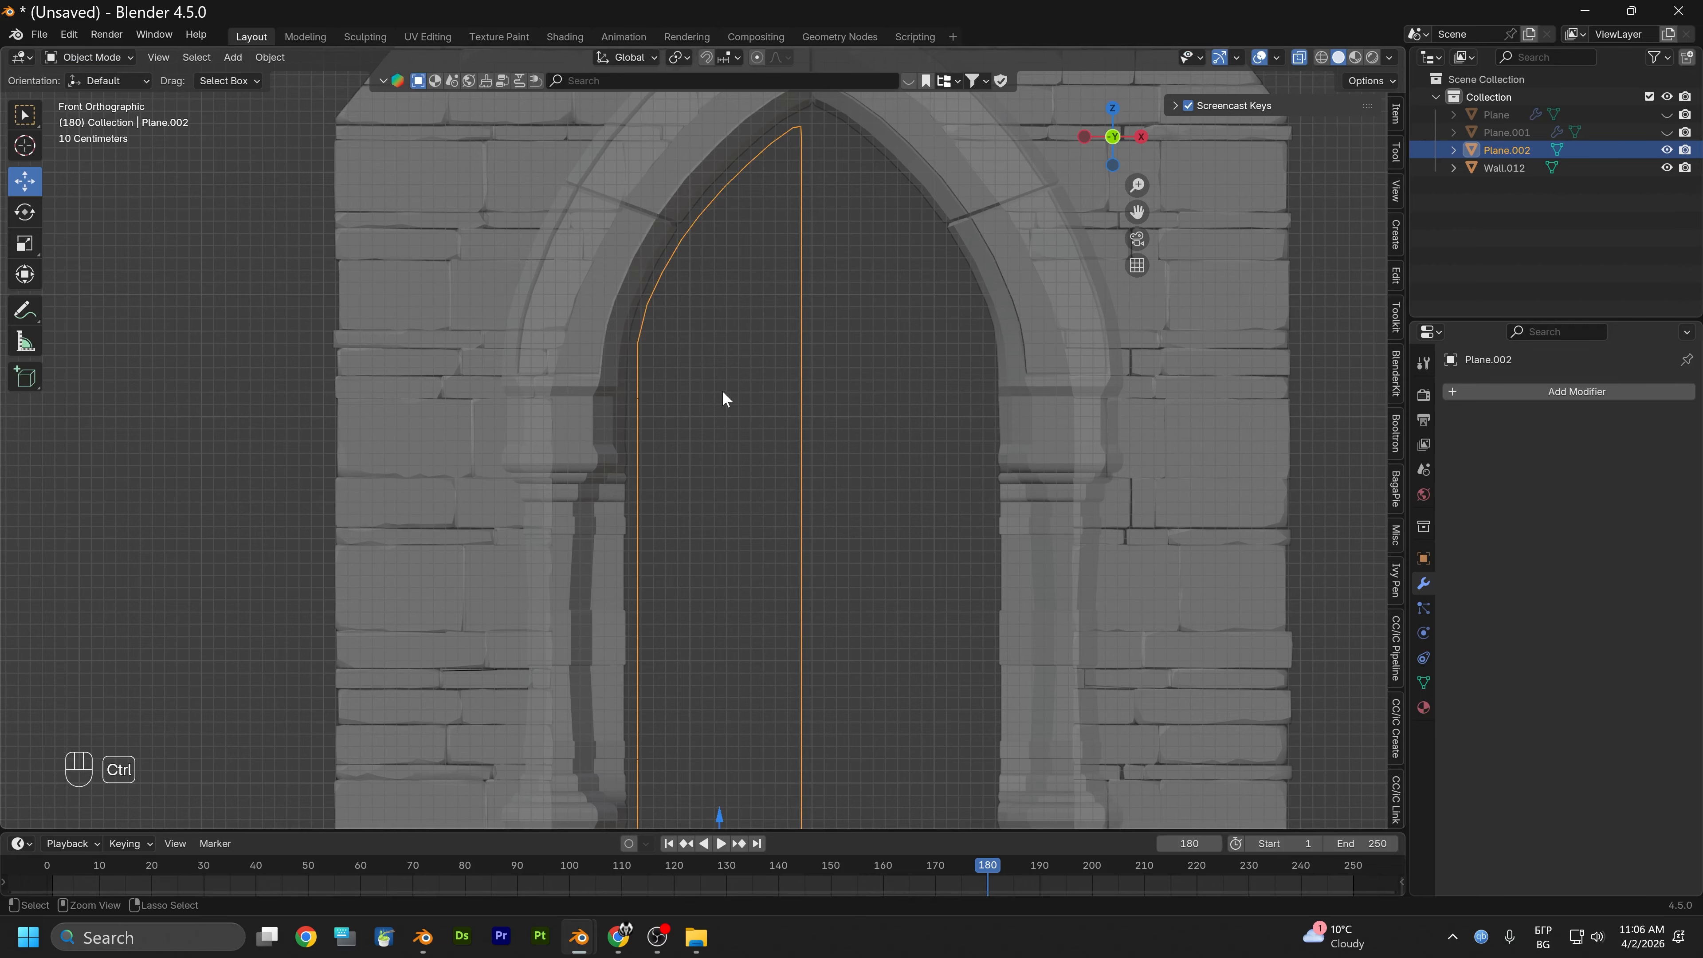
key(ctrl+c)
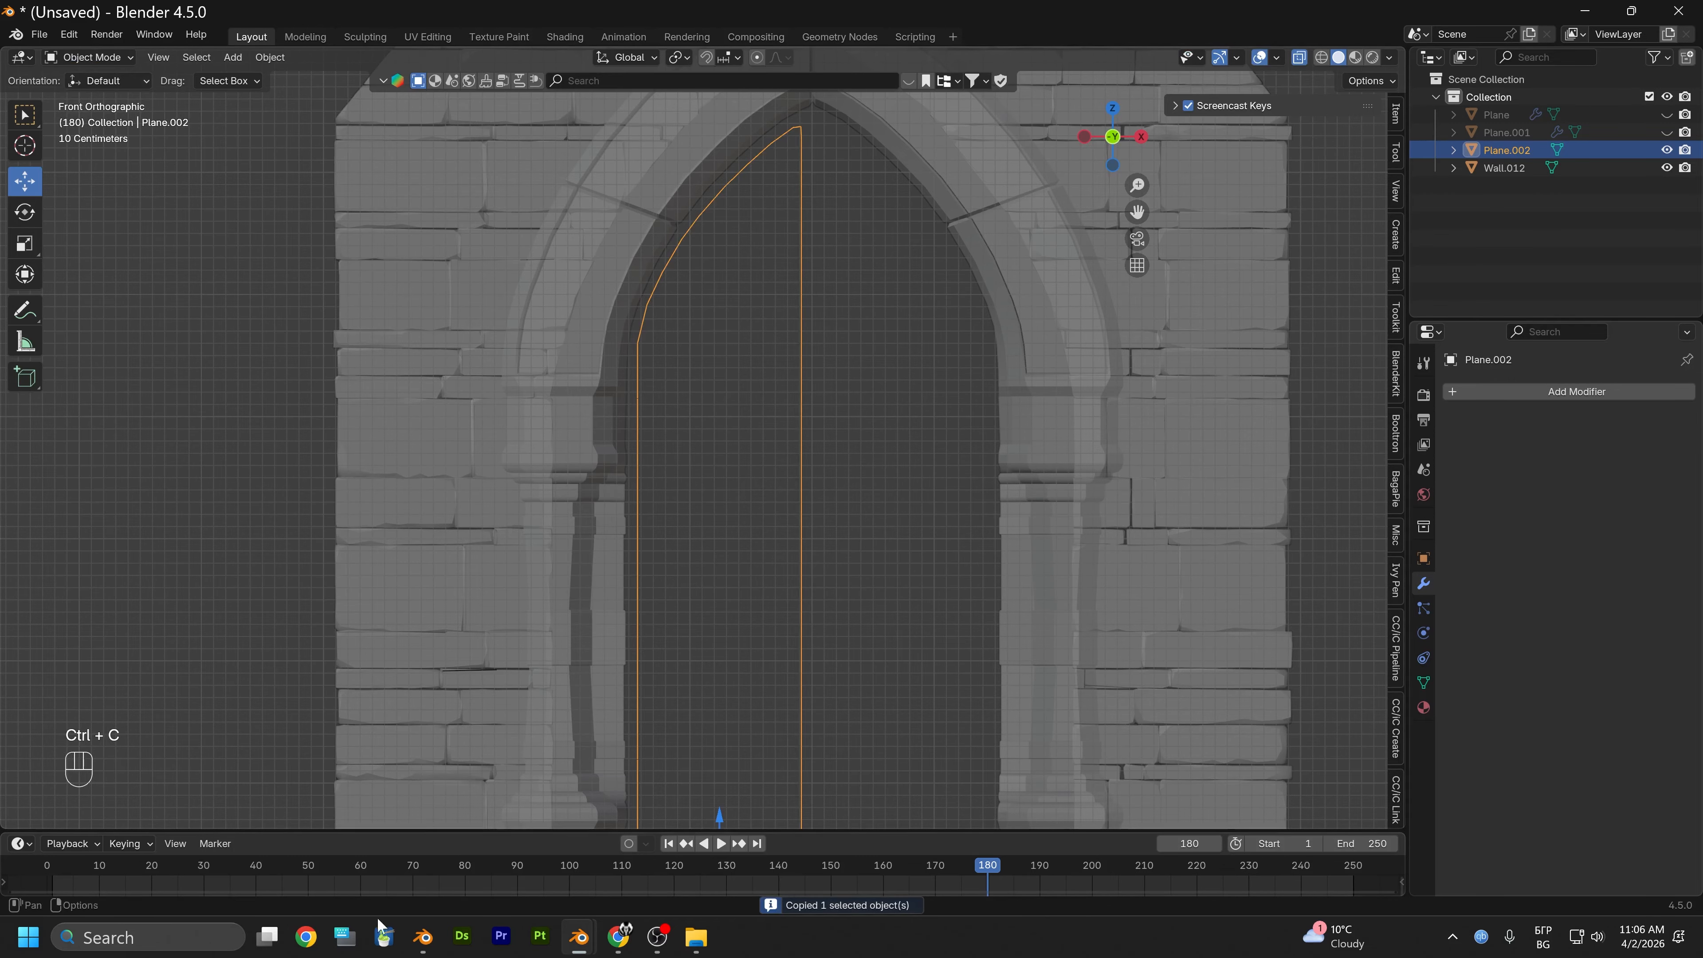
Switch to a new Blender 5.0 session and delete the default cube, camera and light
click(423, 938)
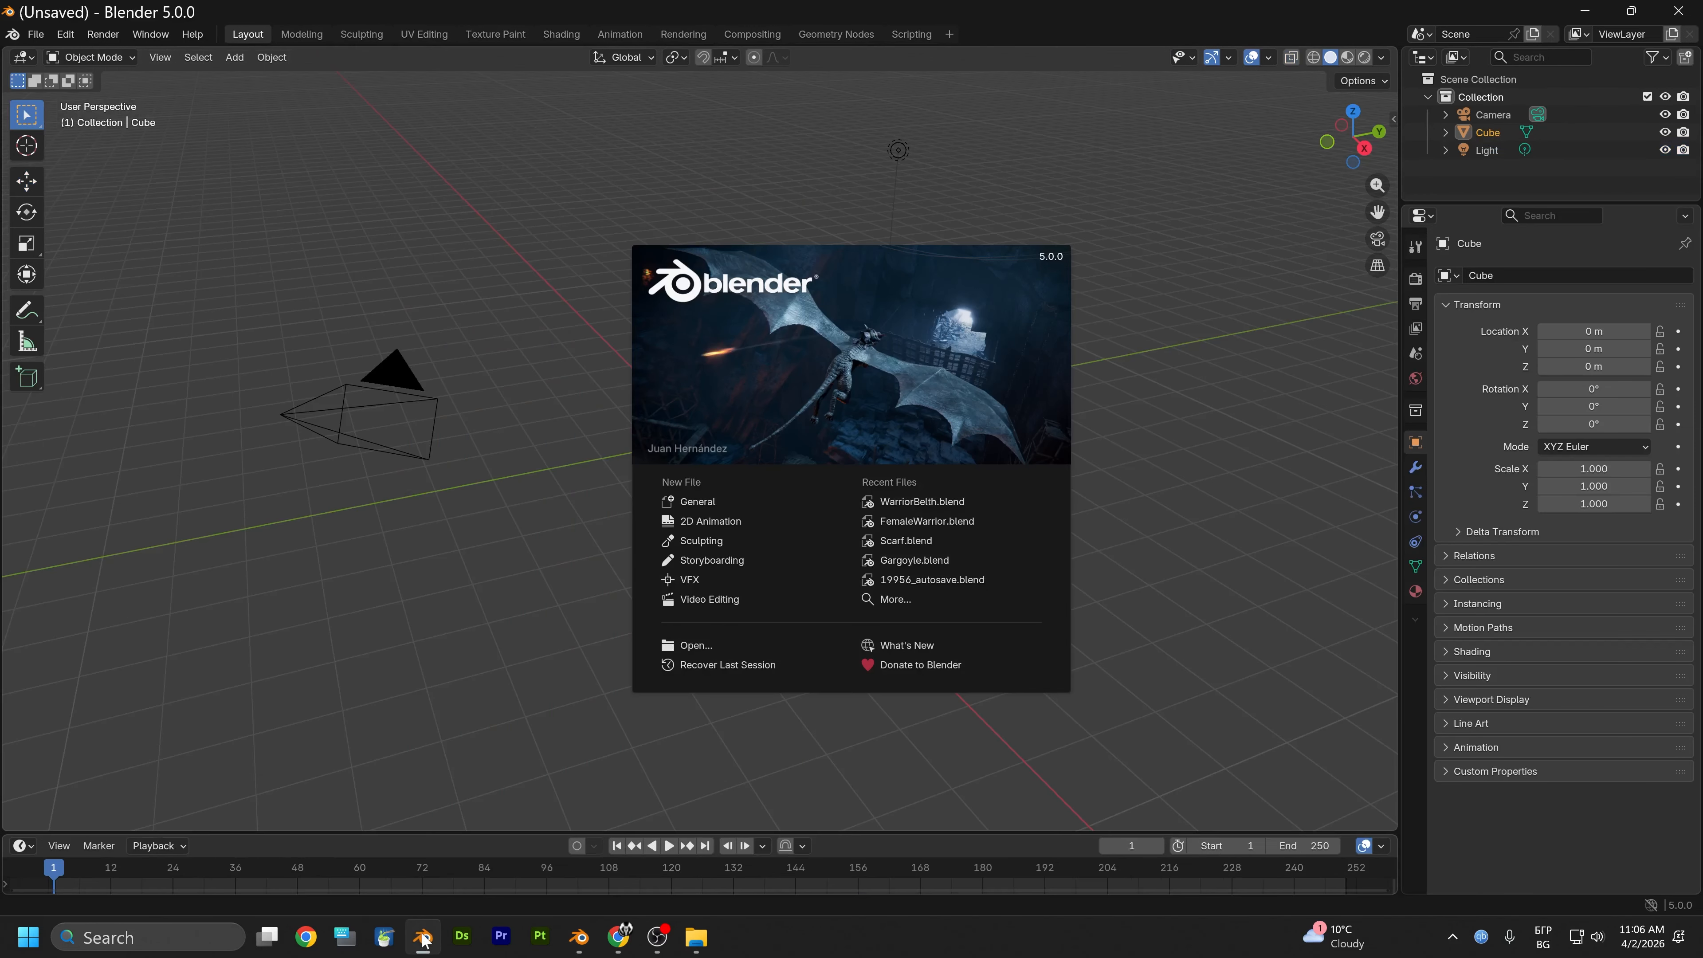
click(491, 518)
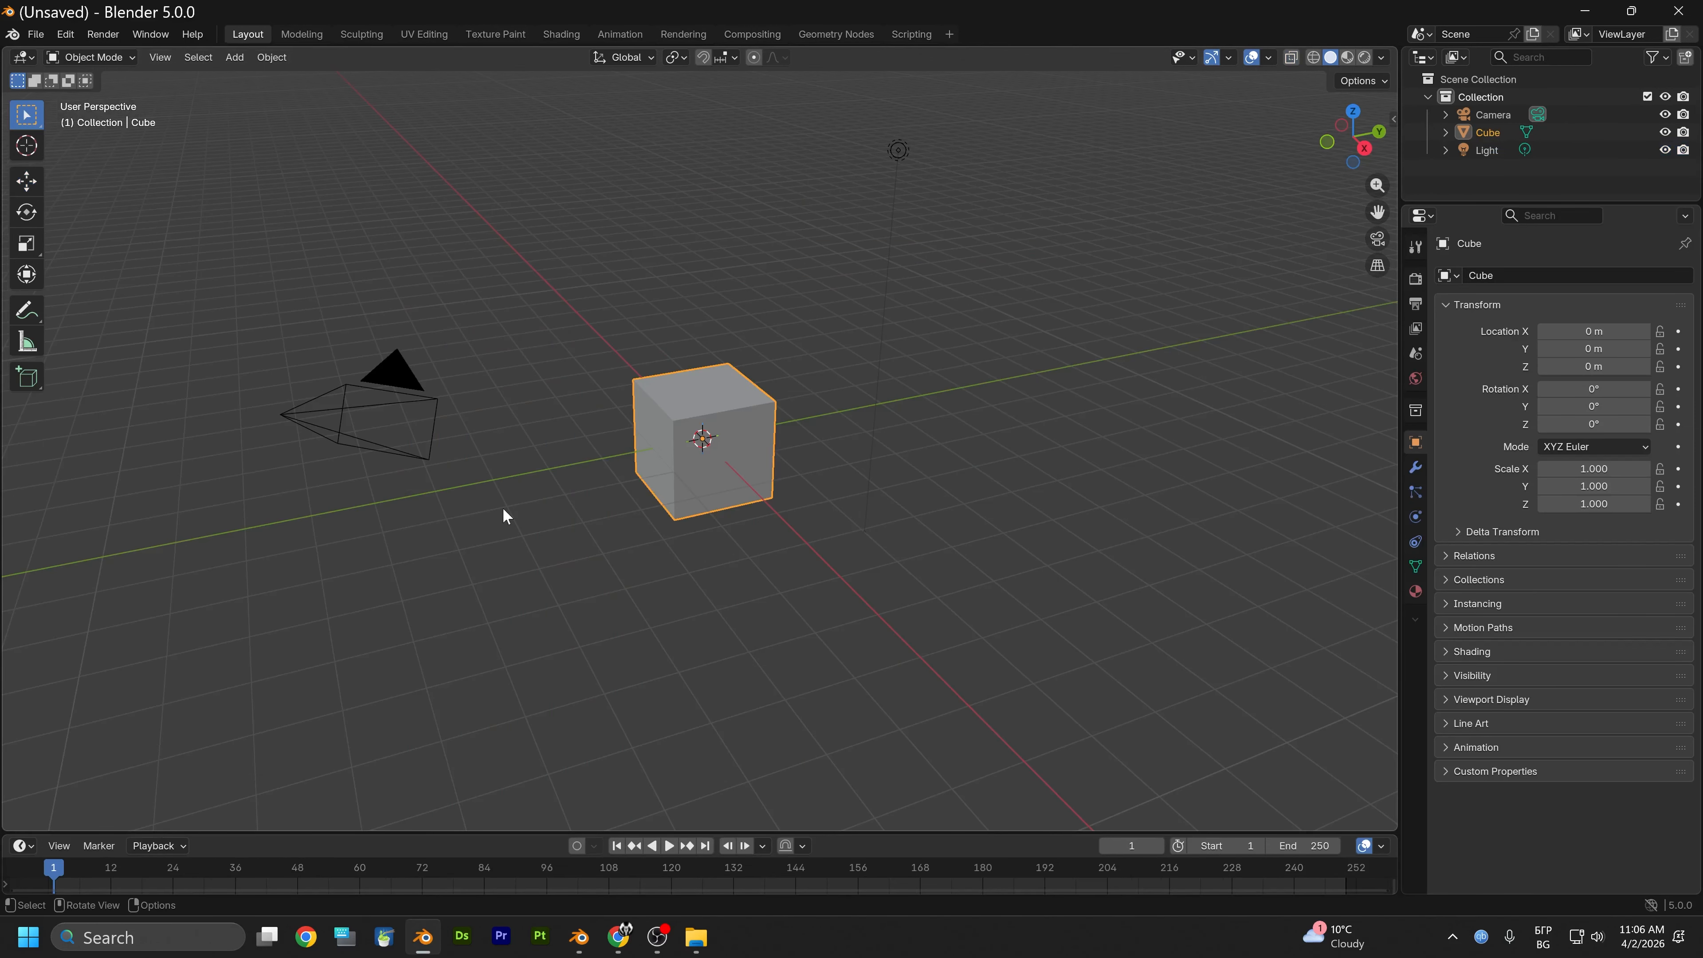
key(a)
right_click(496, 453)
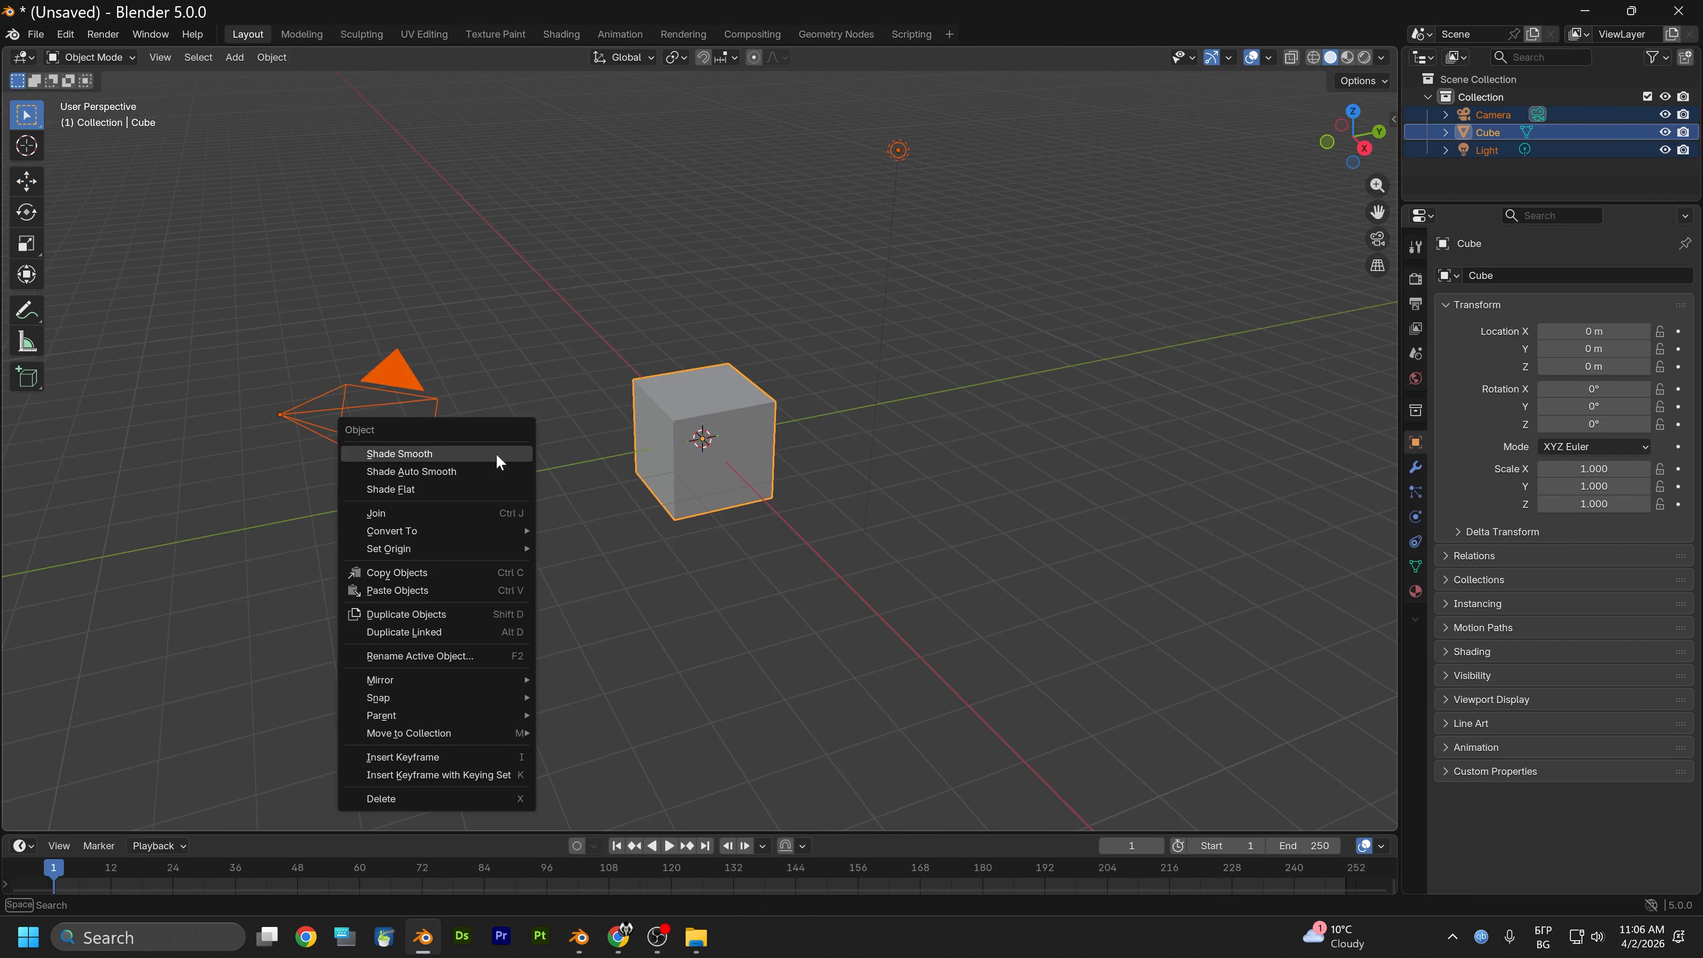
click(389, 796)
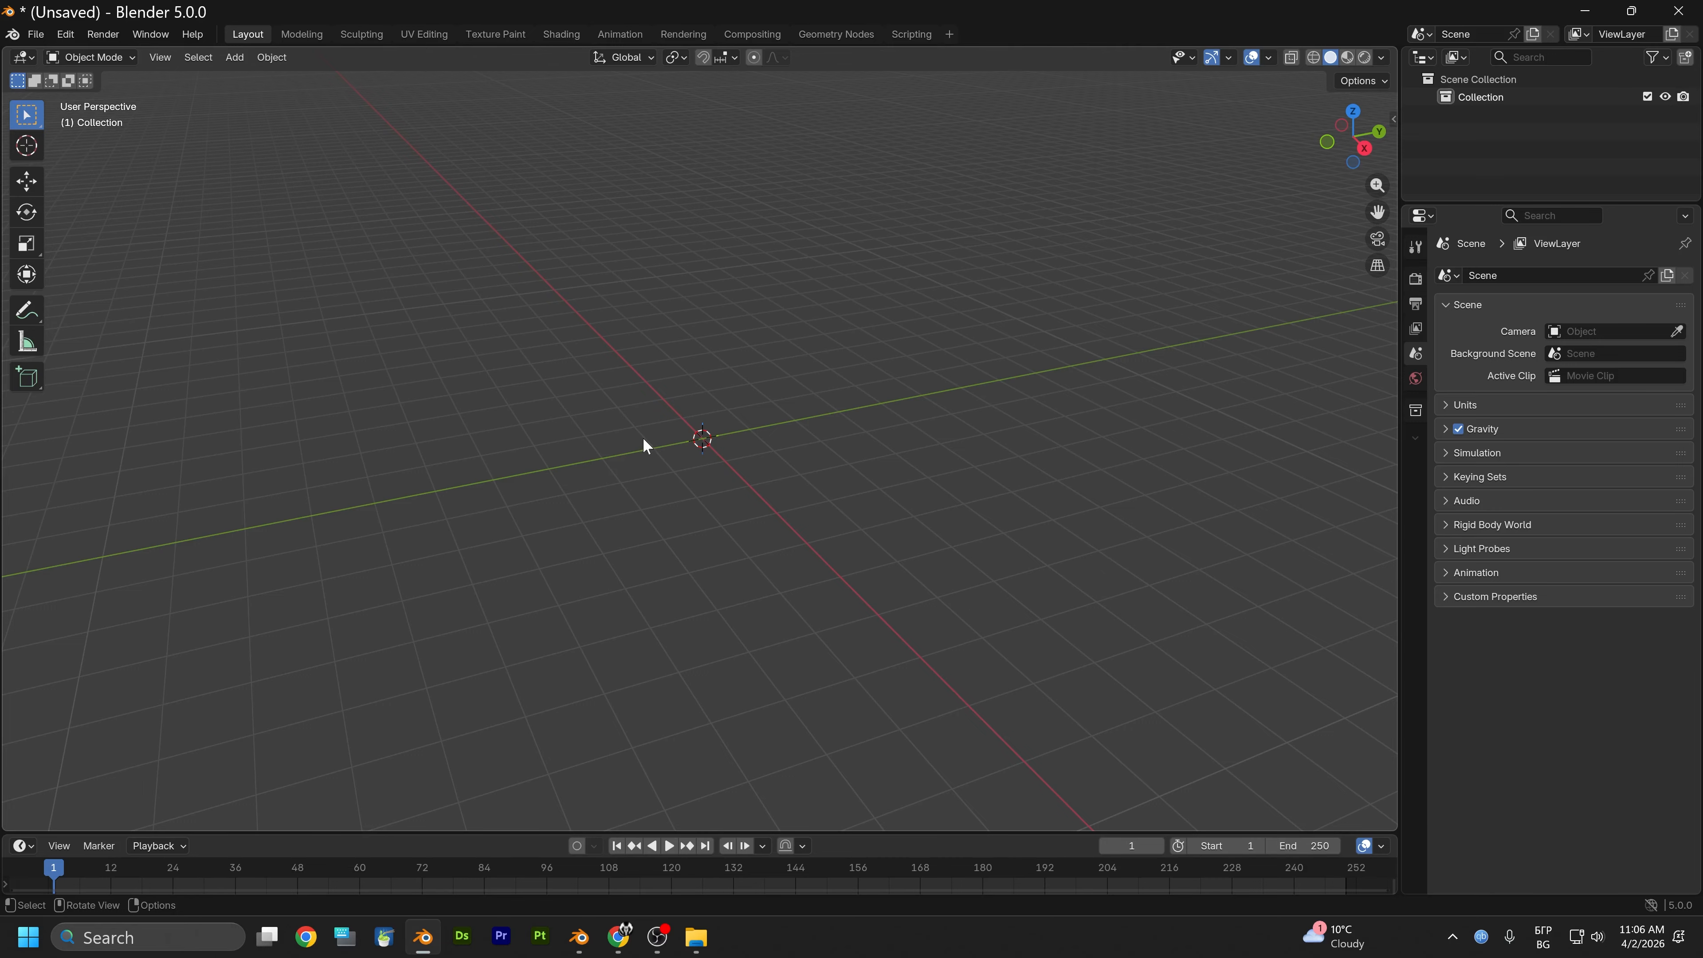
Paste the copied half-arch outline into the empty scene in front view and make it the active object
scroll(642, 436, up, 2)
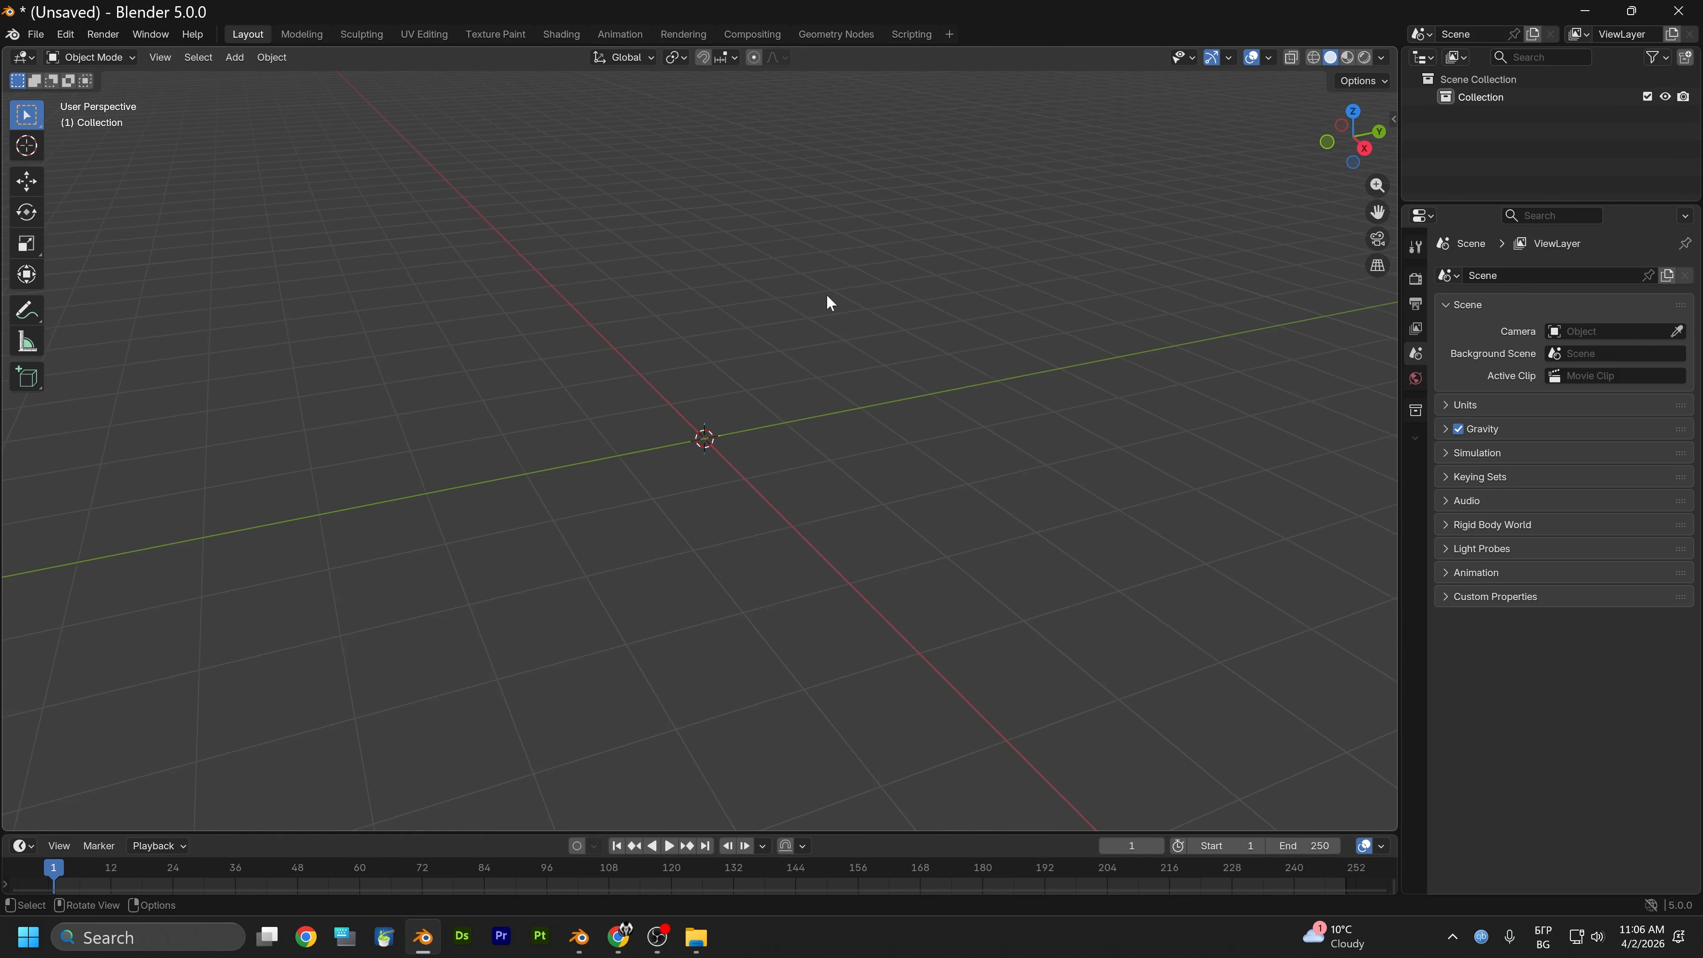
click(1327, 143)
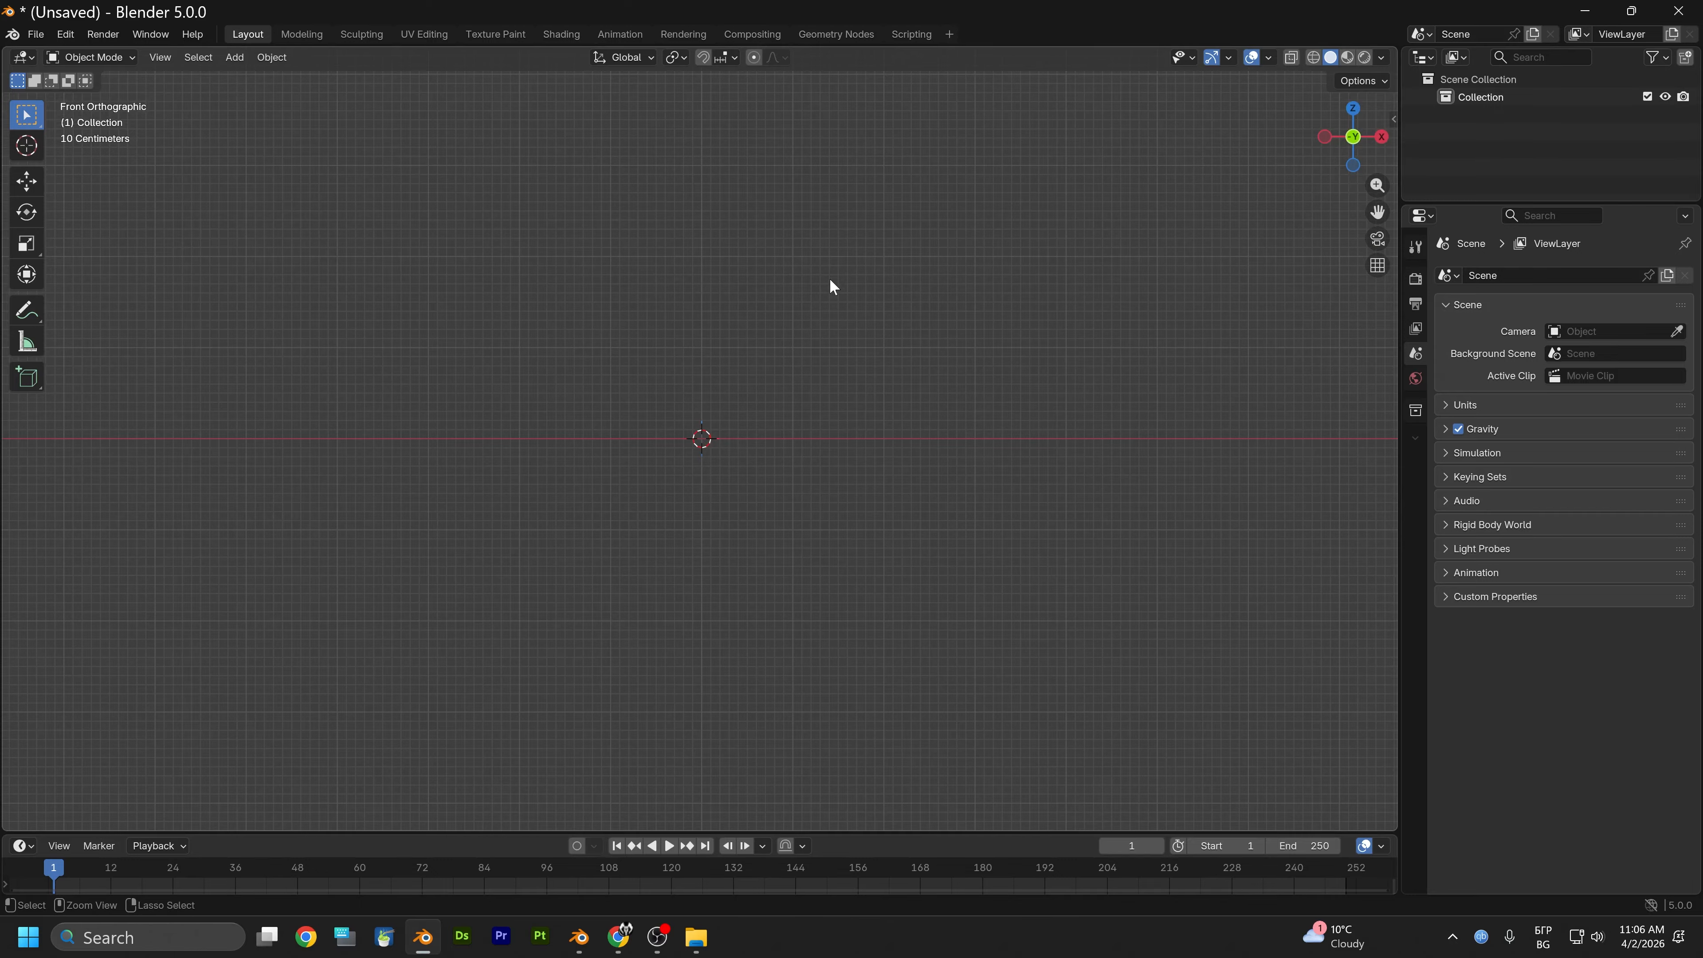
key(ctrl+v)
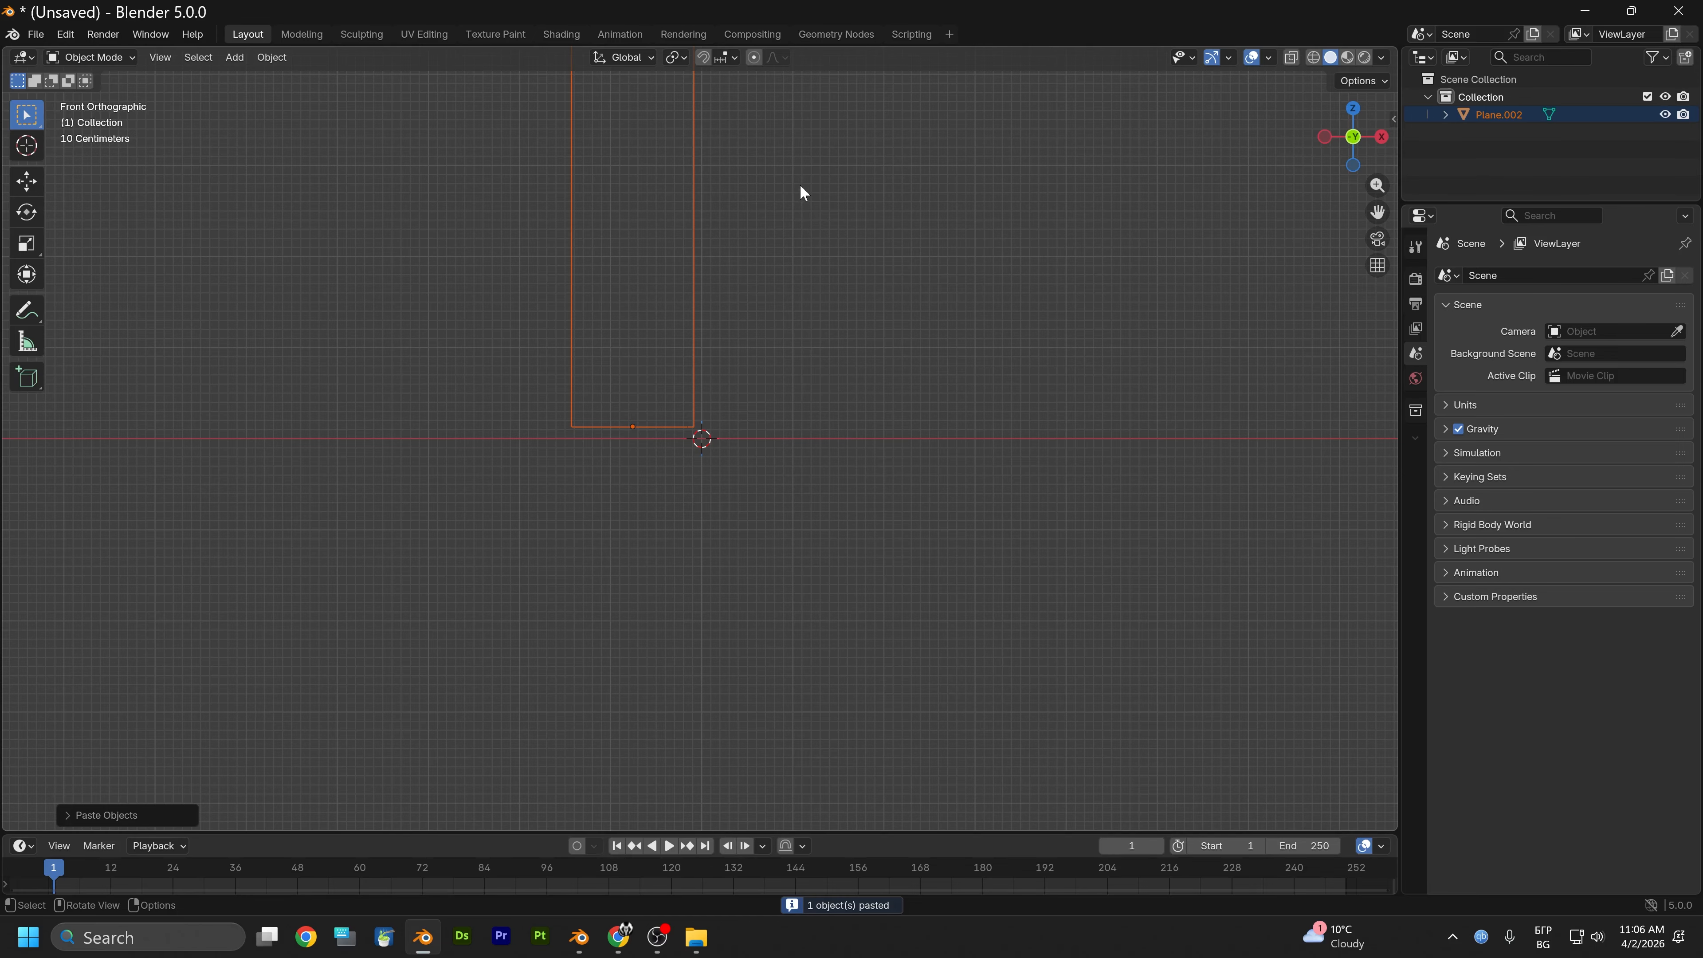
middle_drag(800, 183, 837, 442)
key(Escape)
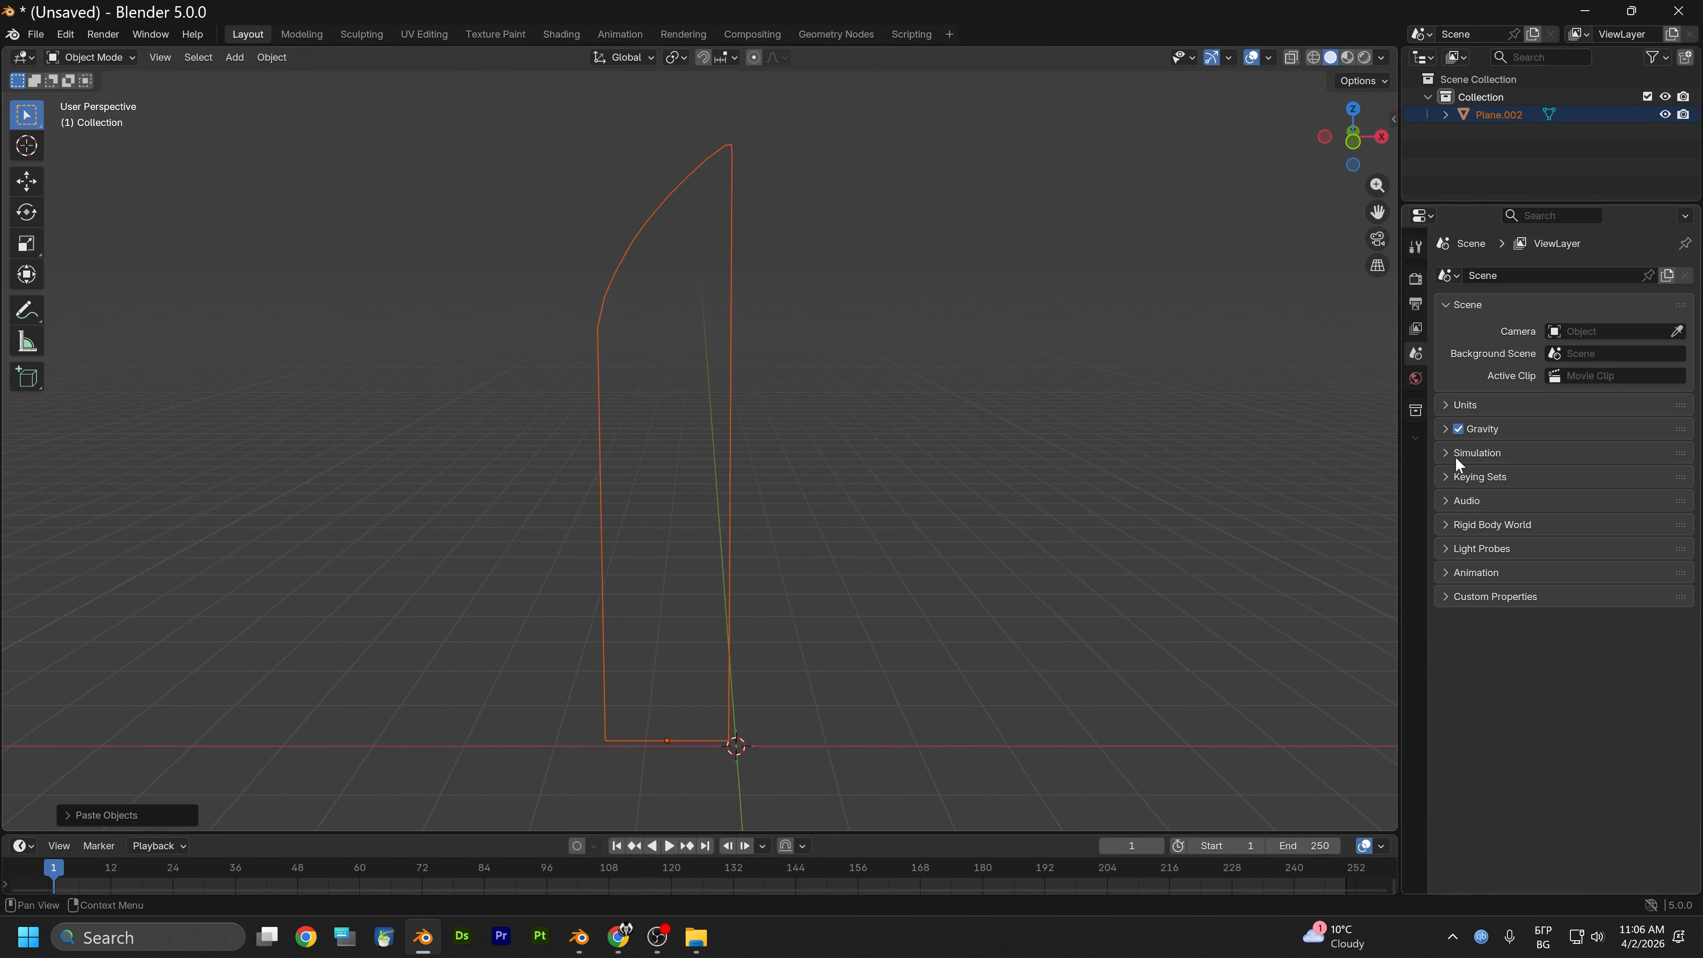
click(650, 224)
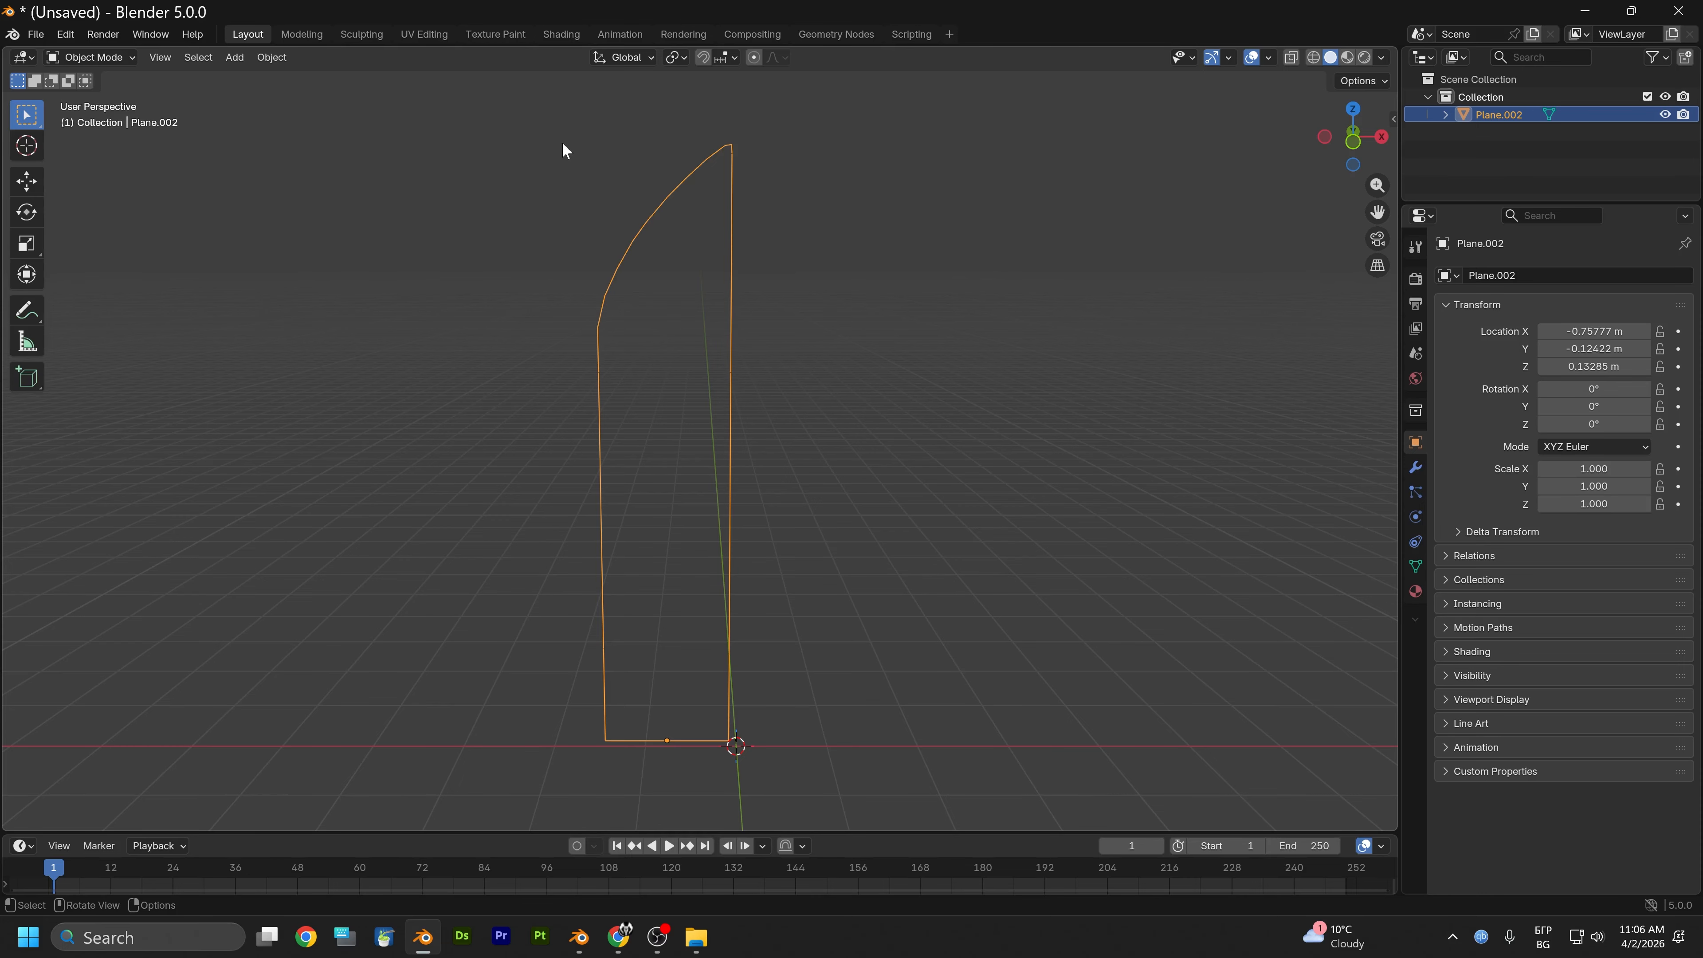
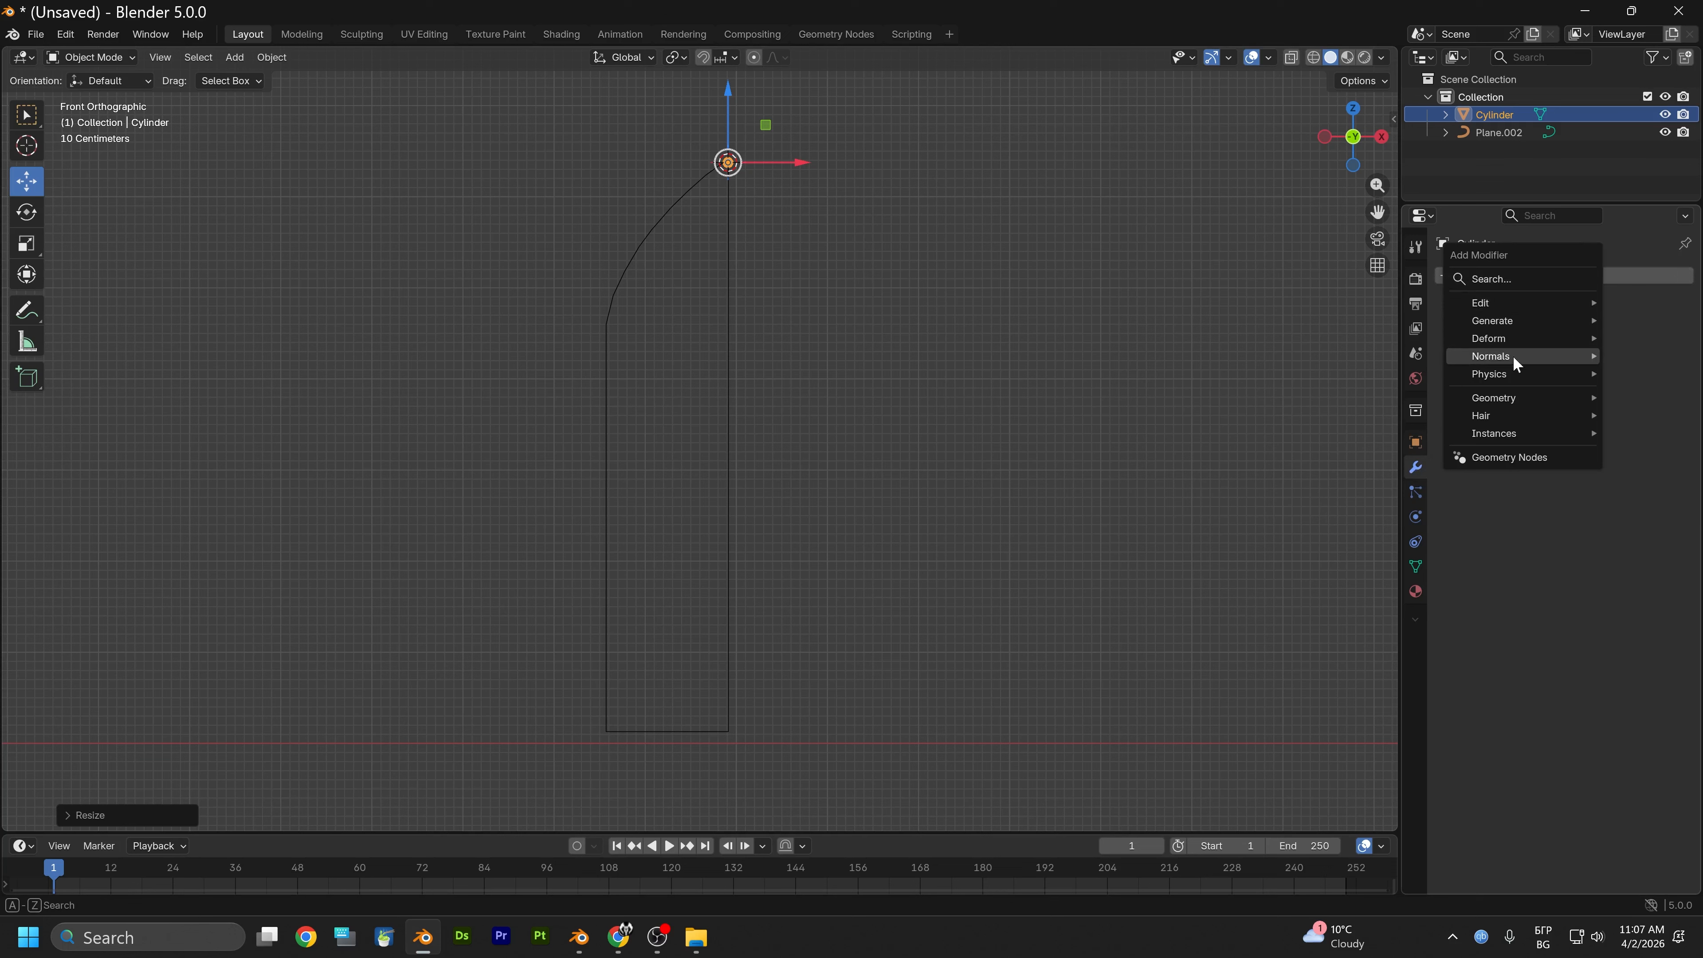
Add an Array modifier to the cylinder with the Curve shape, using the half-arch outline Plane.002 as its curve object
mouse_move(1523, 322)
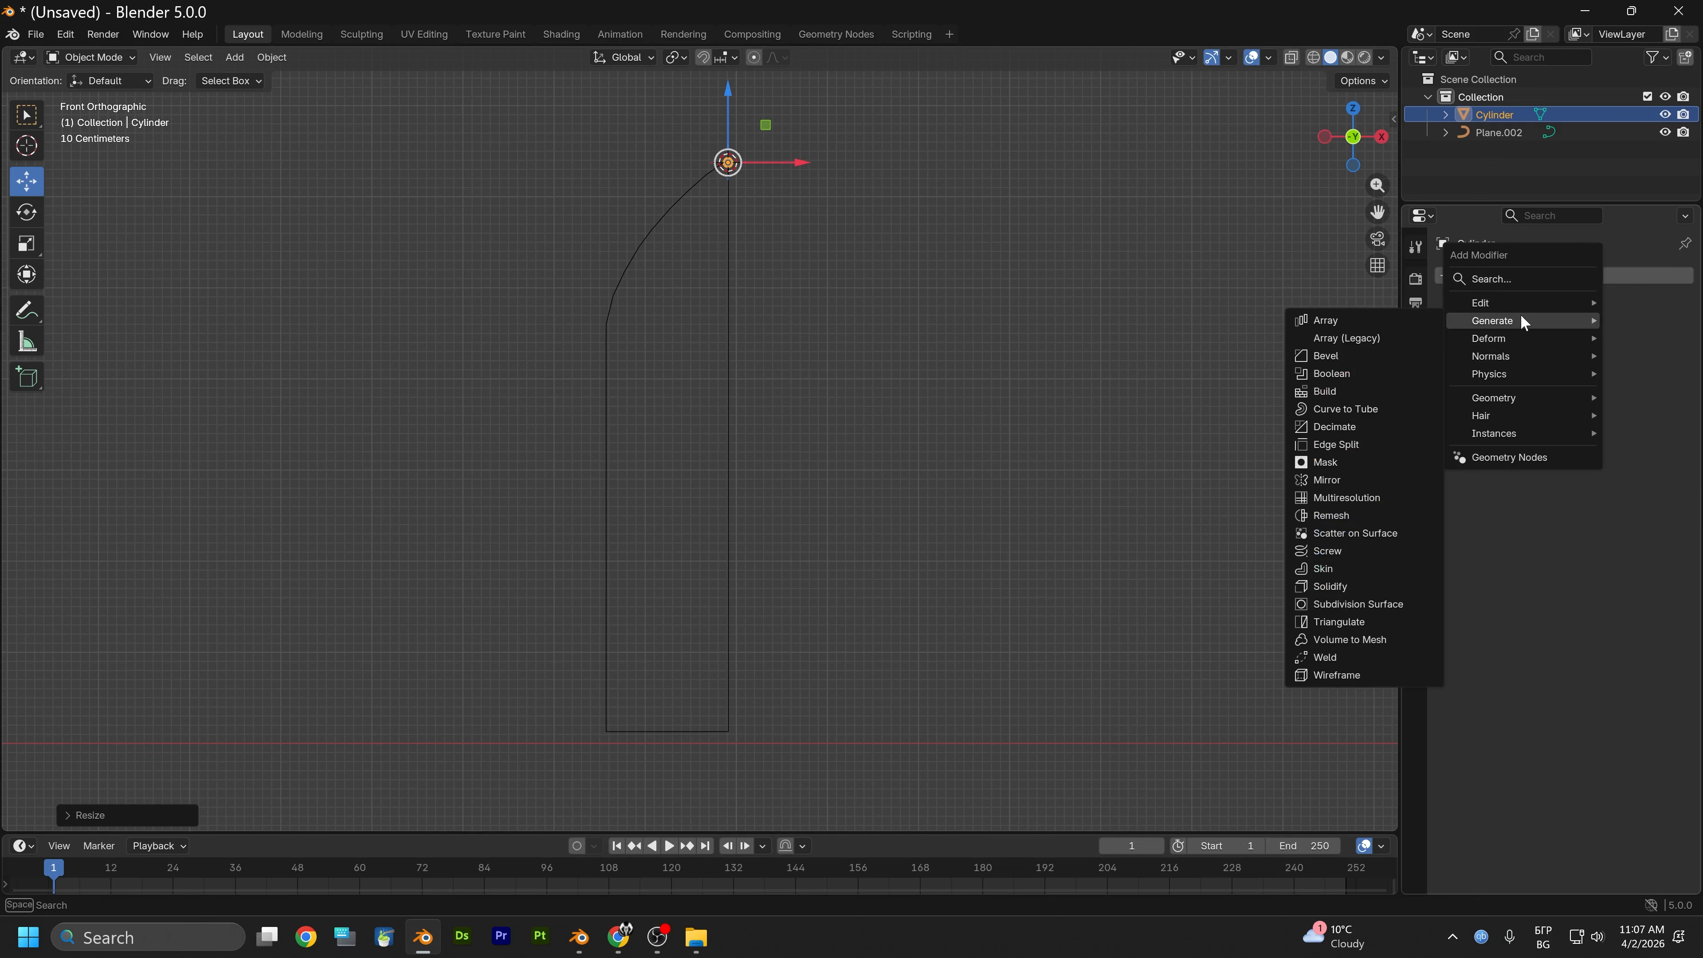
click(1374, 319)
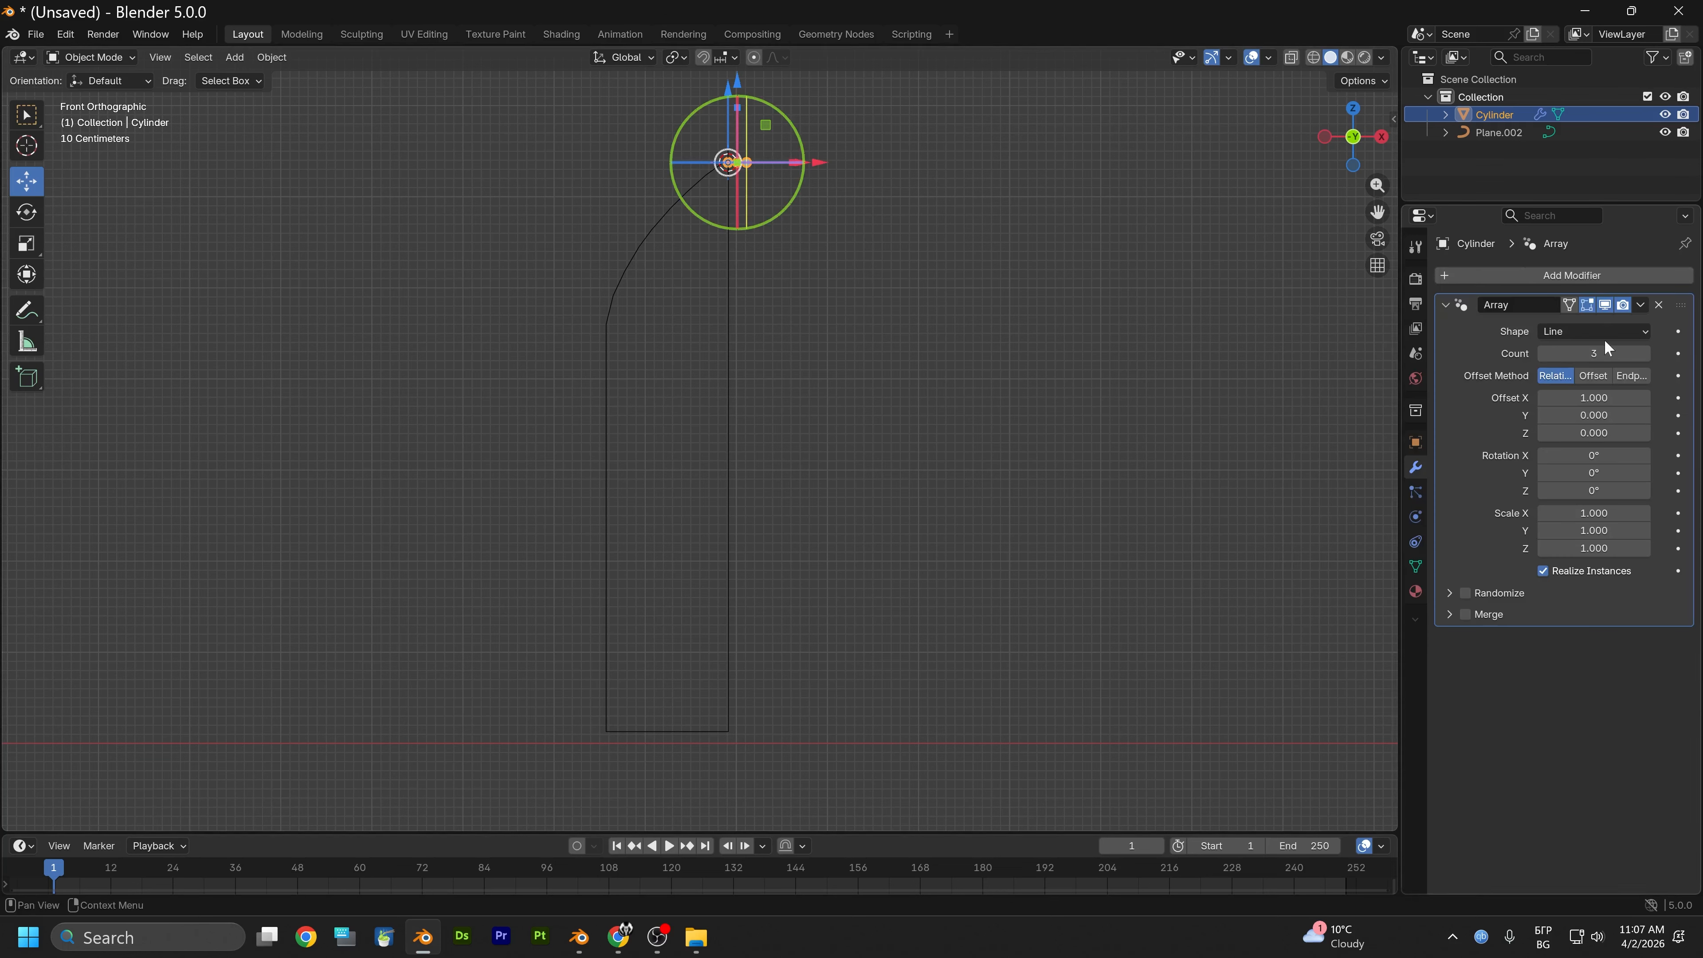
click(1642, 330)
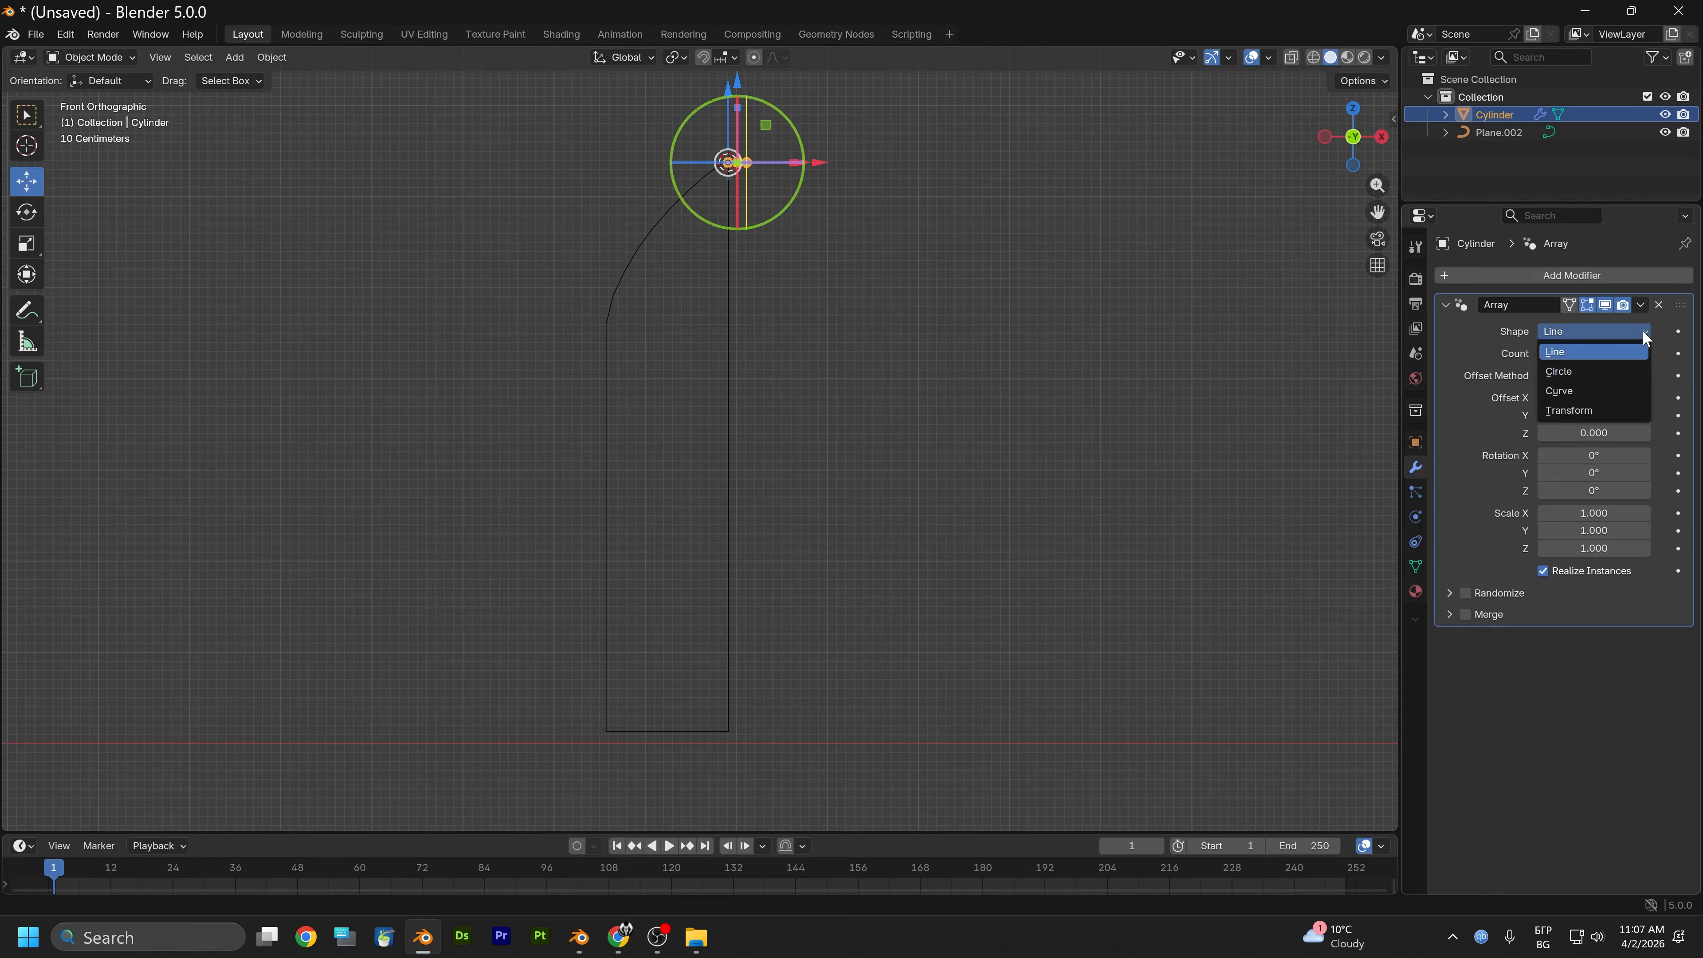
click(1577, 390)
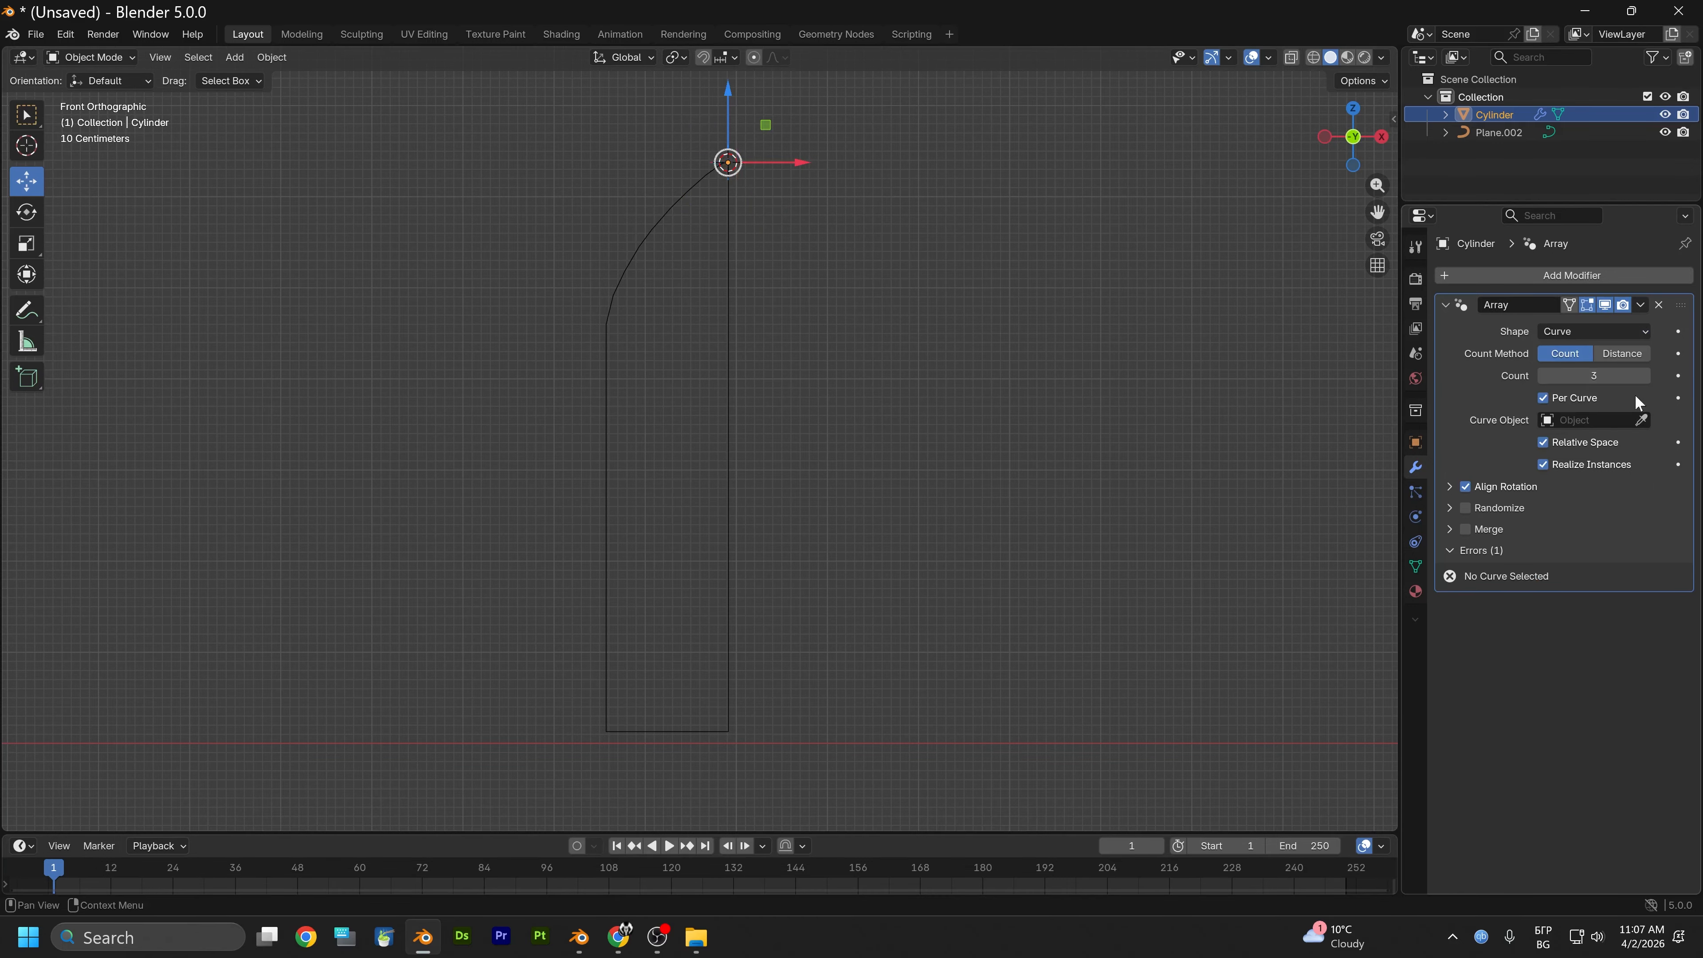
click(1642, 420)
click(648, 234)
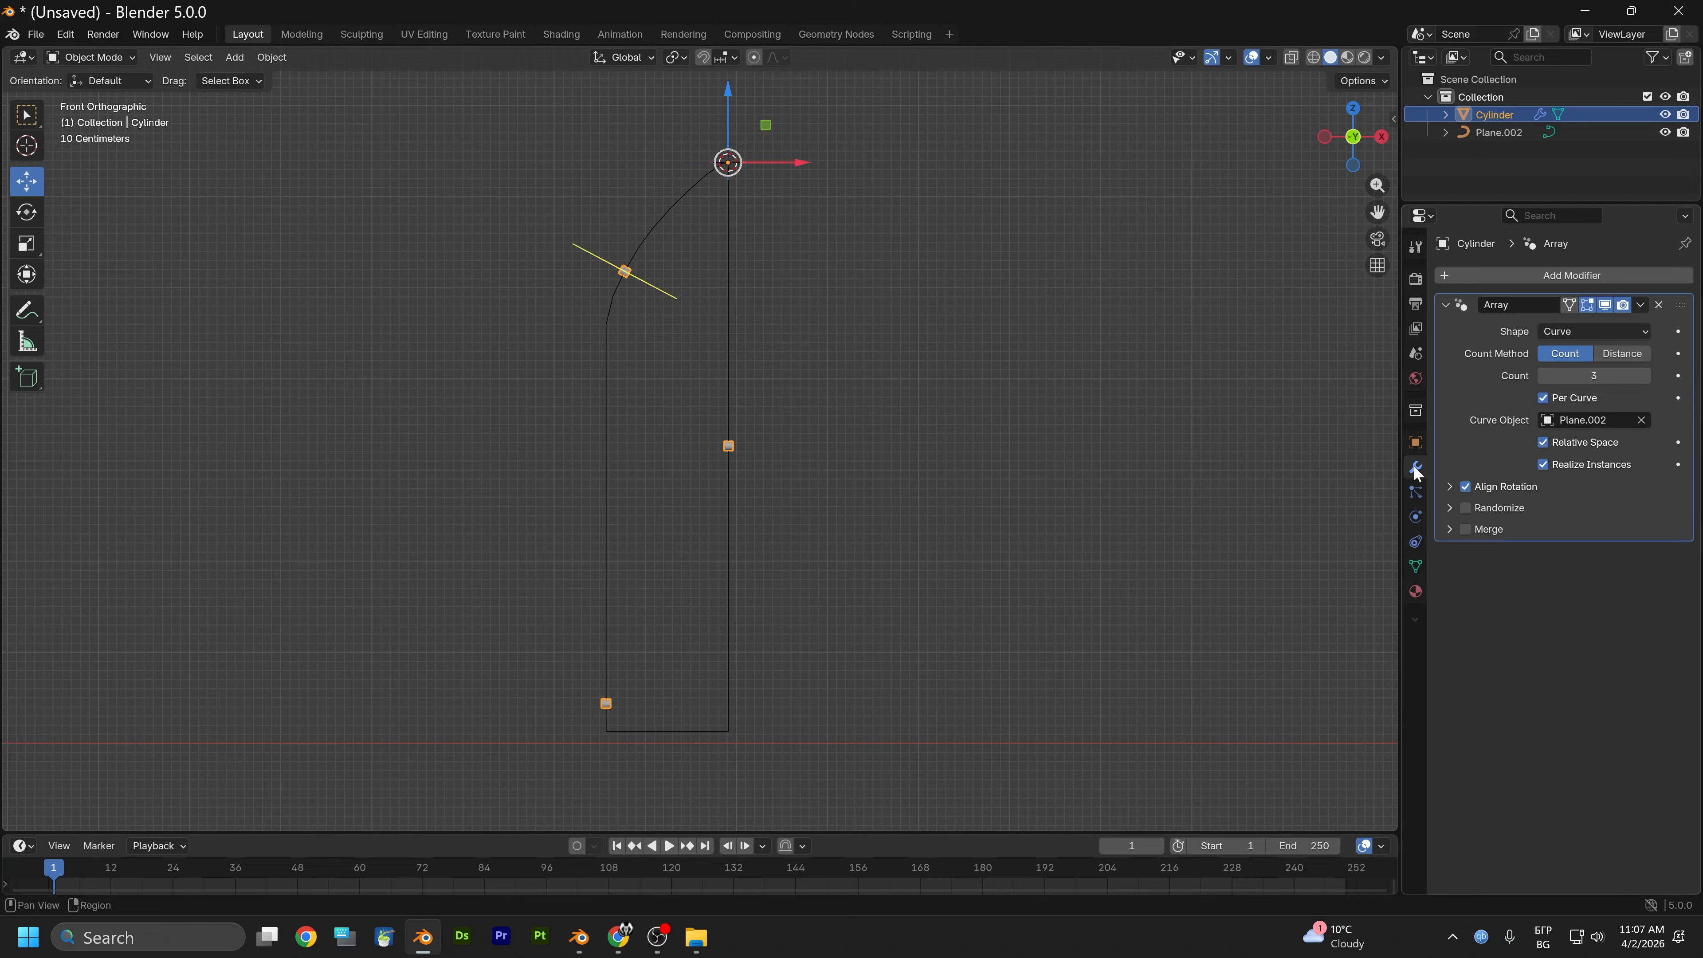
Turn off Align Rotation in the cylinder's Array modifier and set the count to 51
click(1466, 486)
drag(1582, 375, 1629, 375)
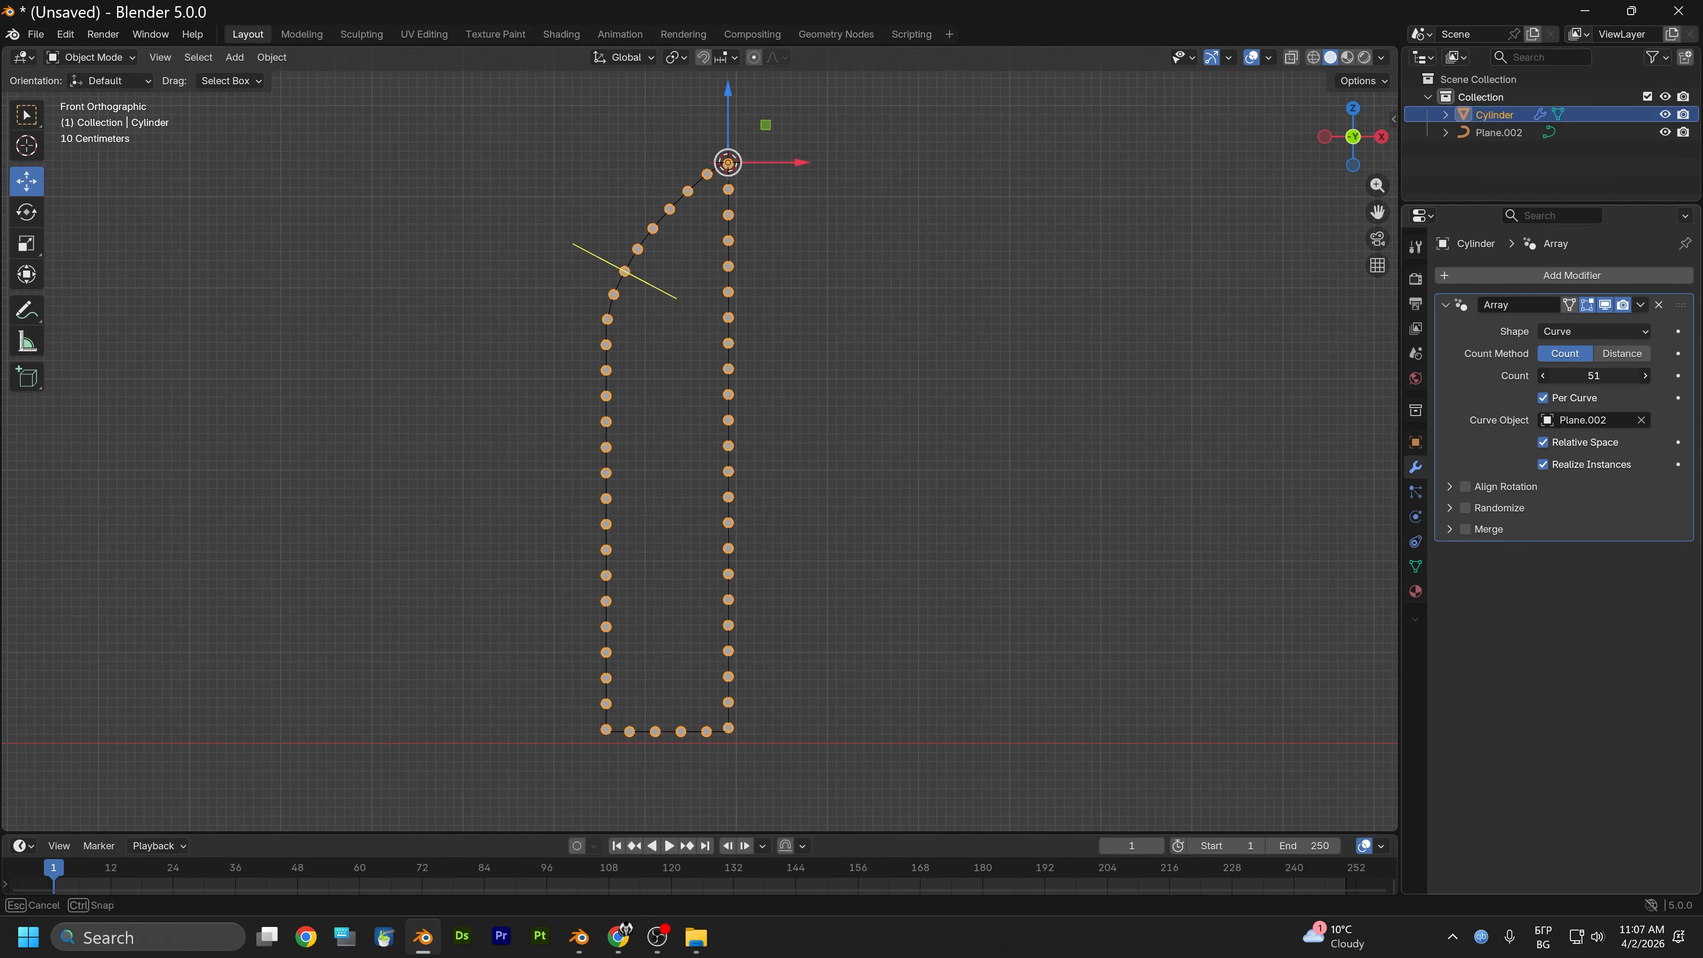
drag(1629, 375, 1629, 375)
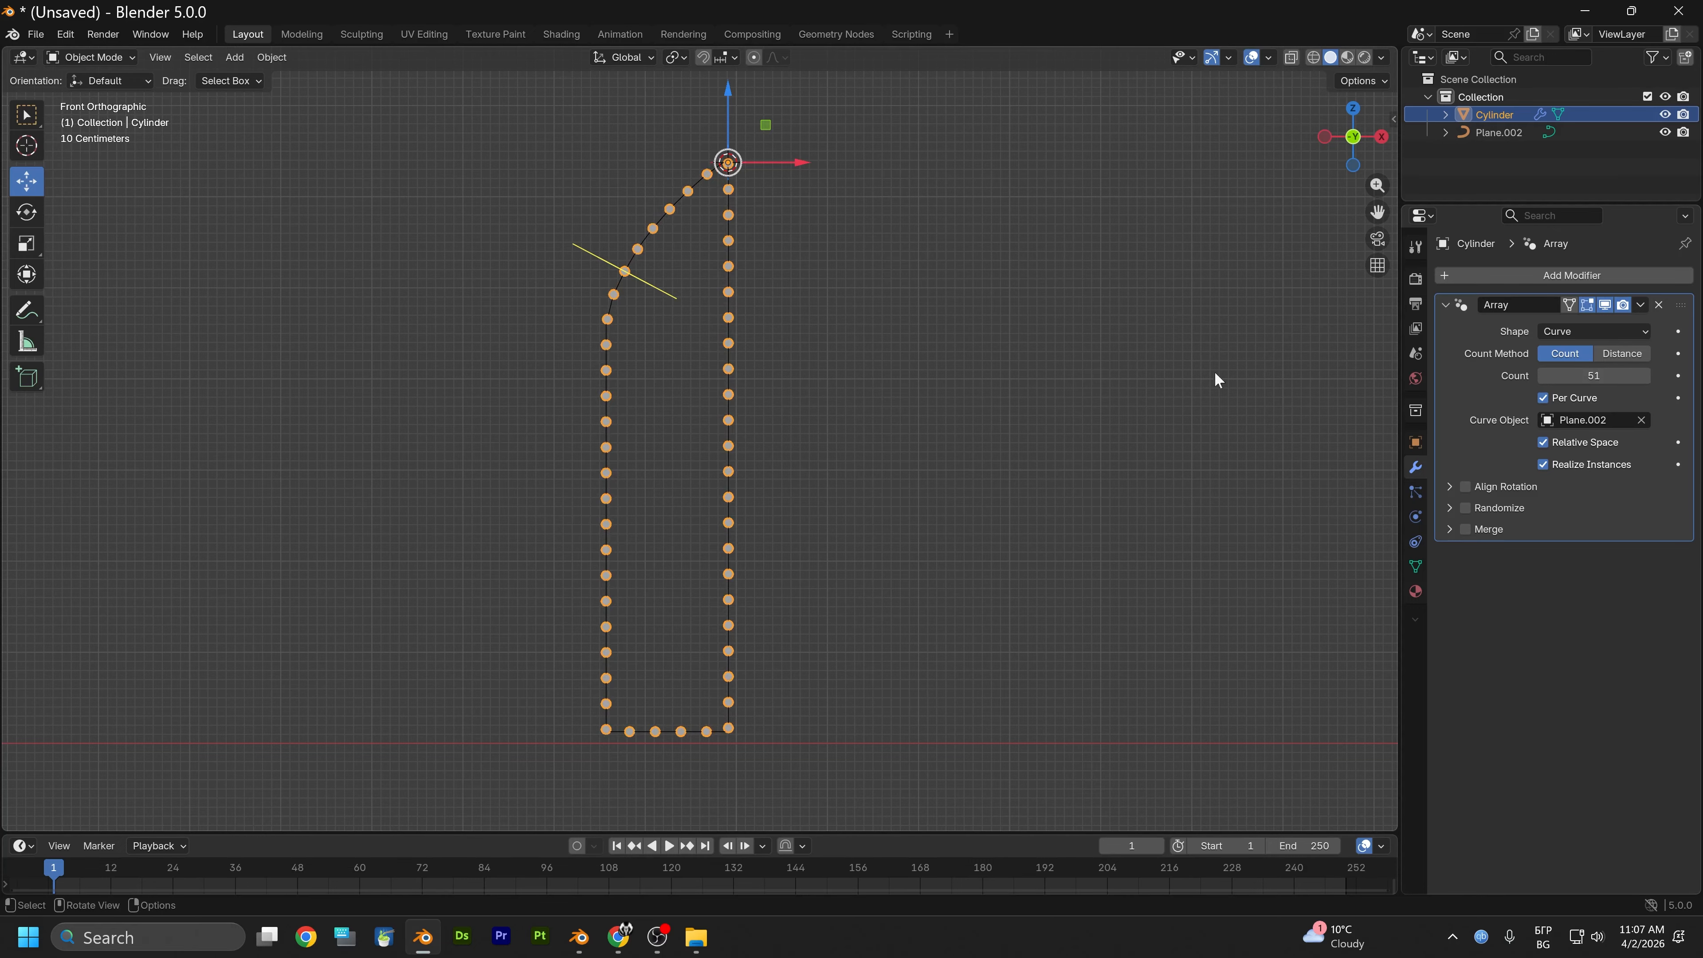
scroll(720, 352, up, 12)
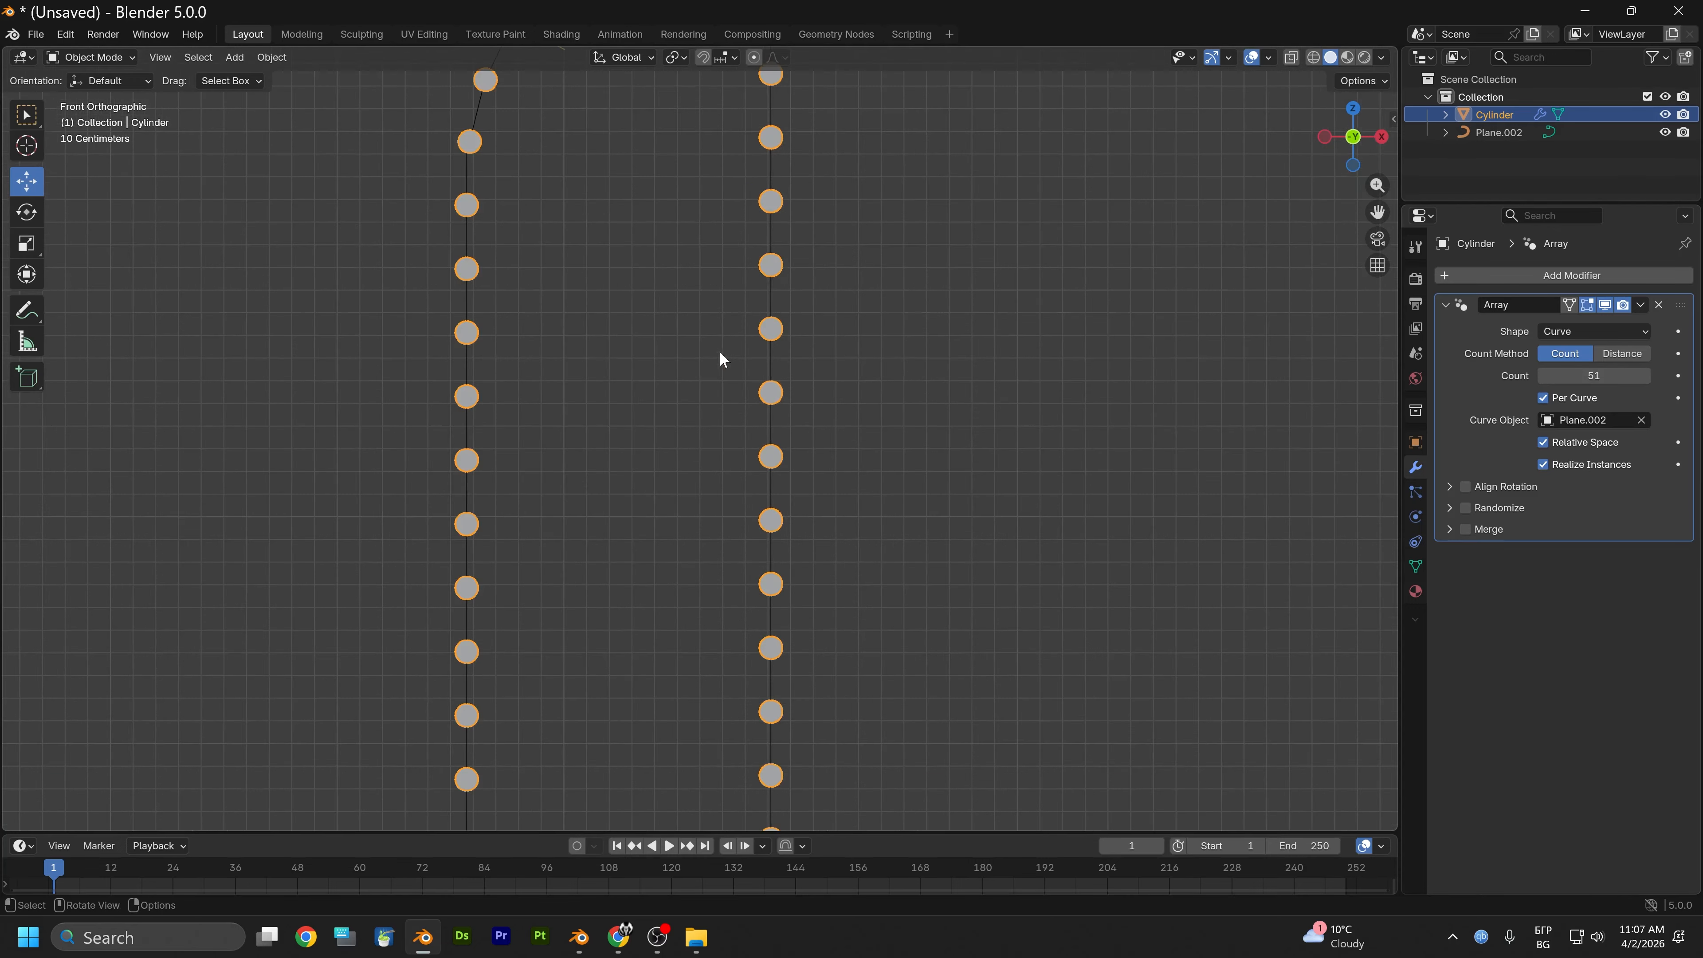
scroll(720, 350, down, 12)
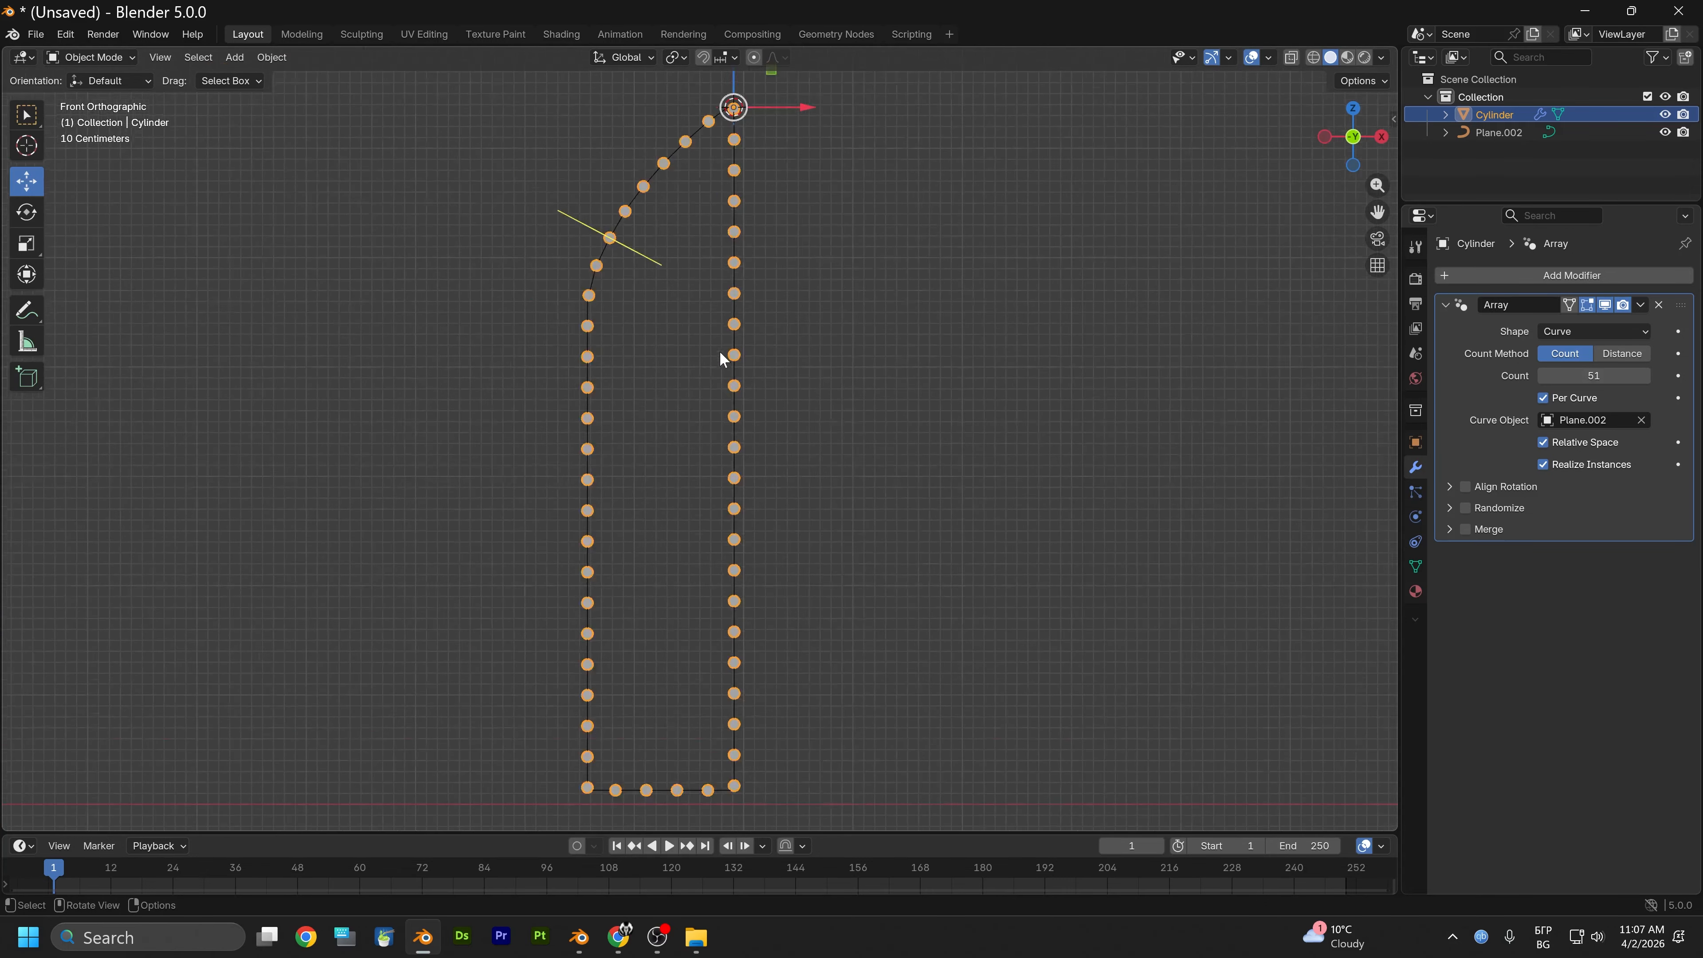
Copy the cylinder array together with its curve and paste both into the Blender 4.5 door scene
drag(596, 154, 840, 485)
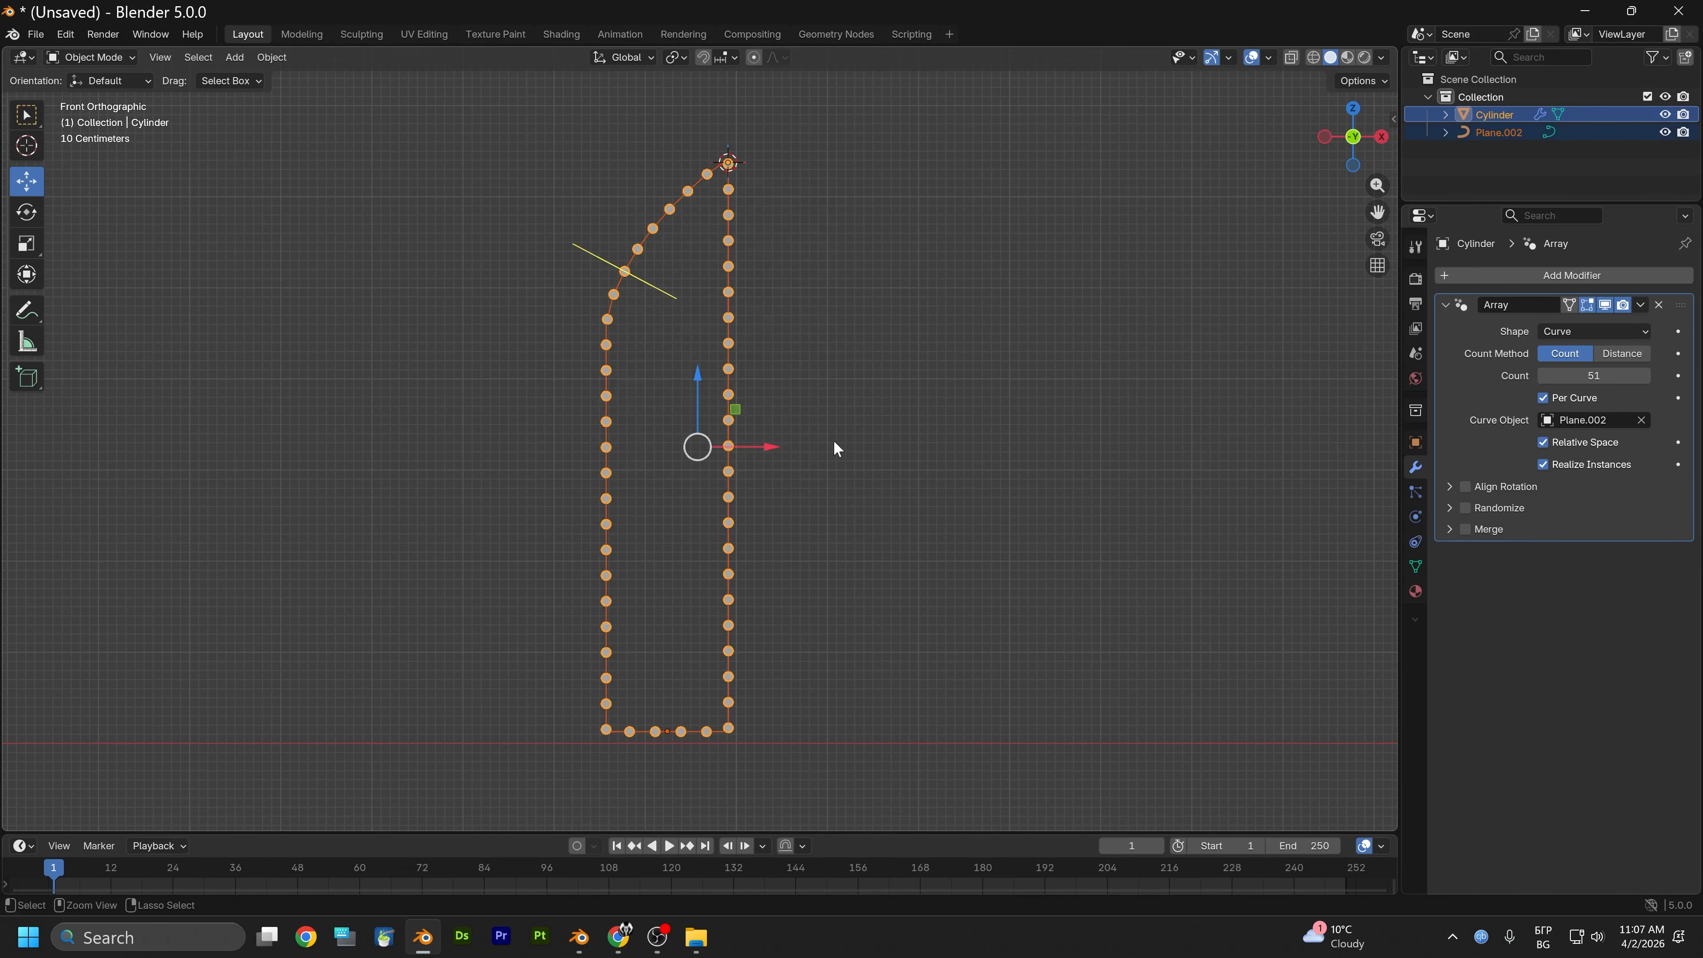
key(ctrl+c)
mouse_move(582, 942)
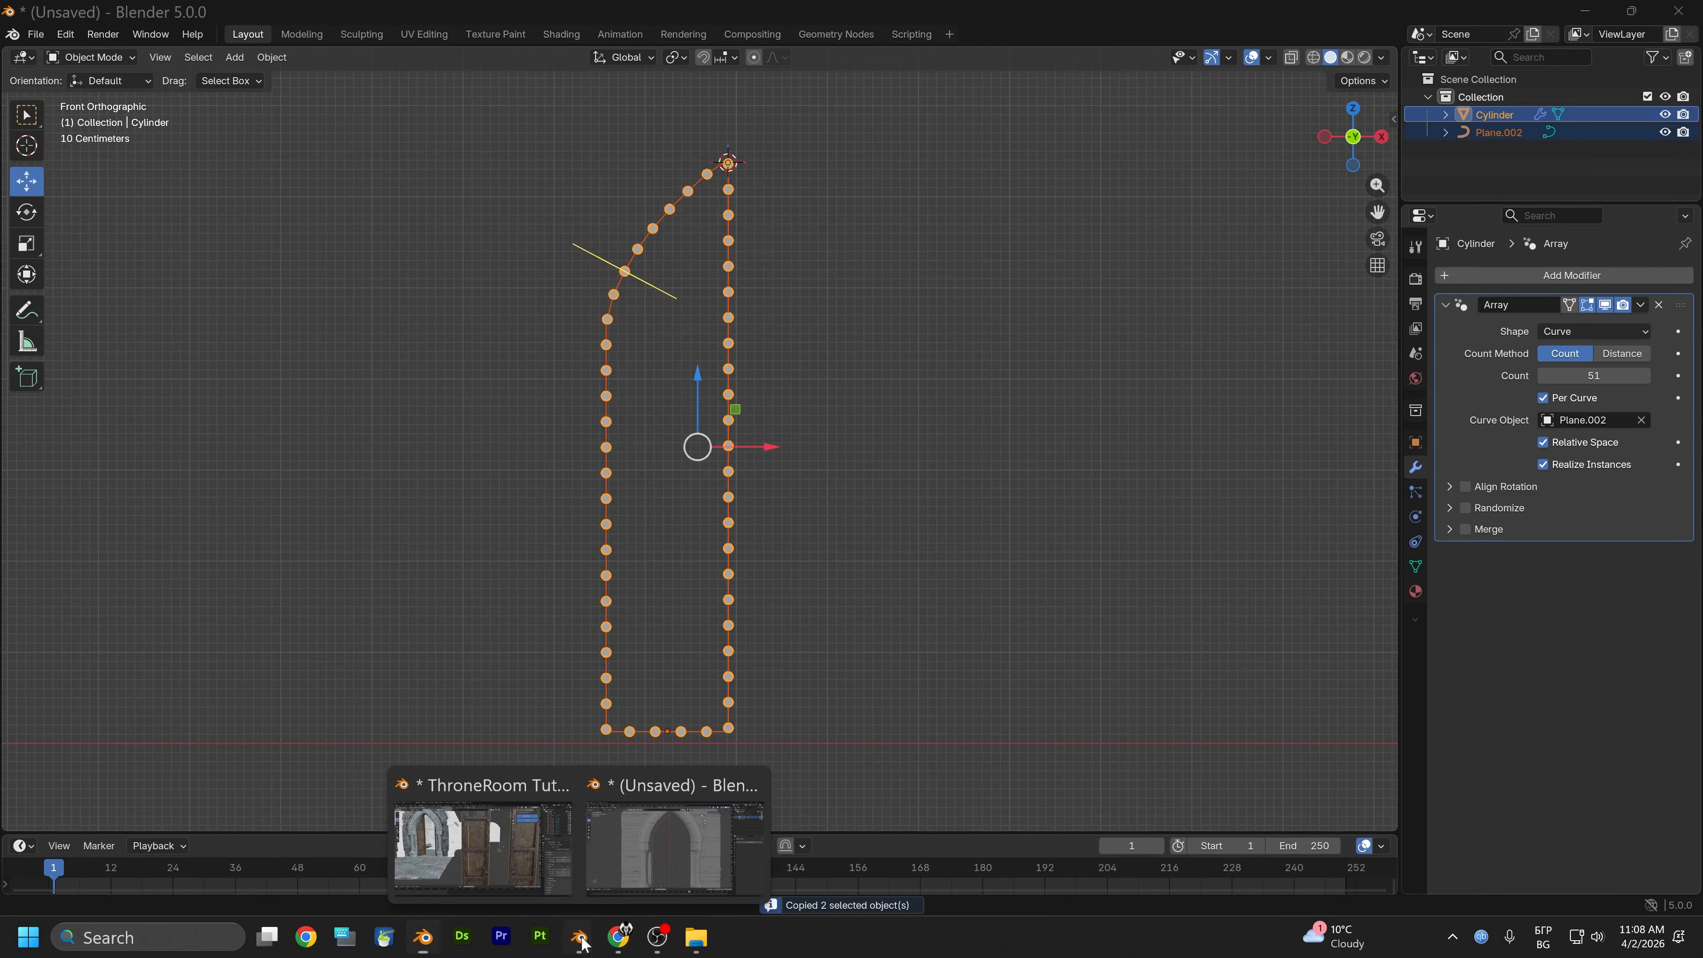
click(654, 865)
key(ctrl+v)
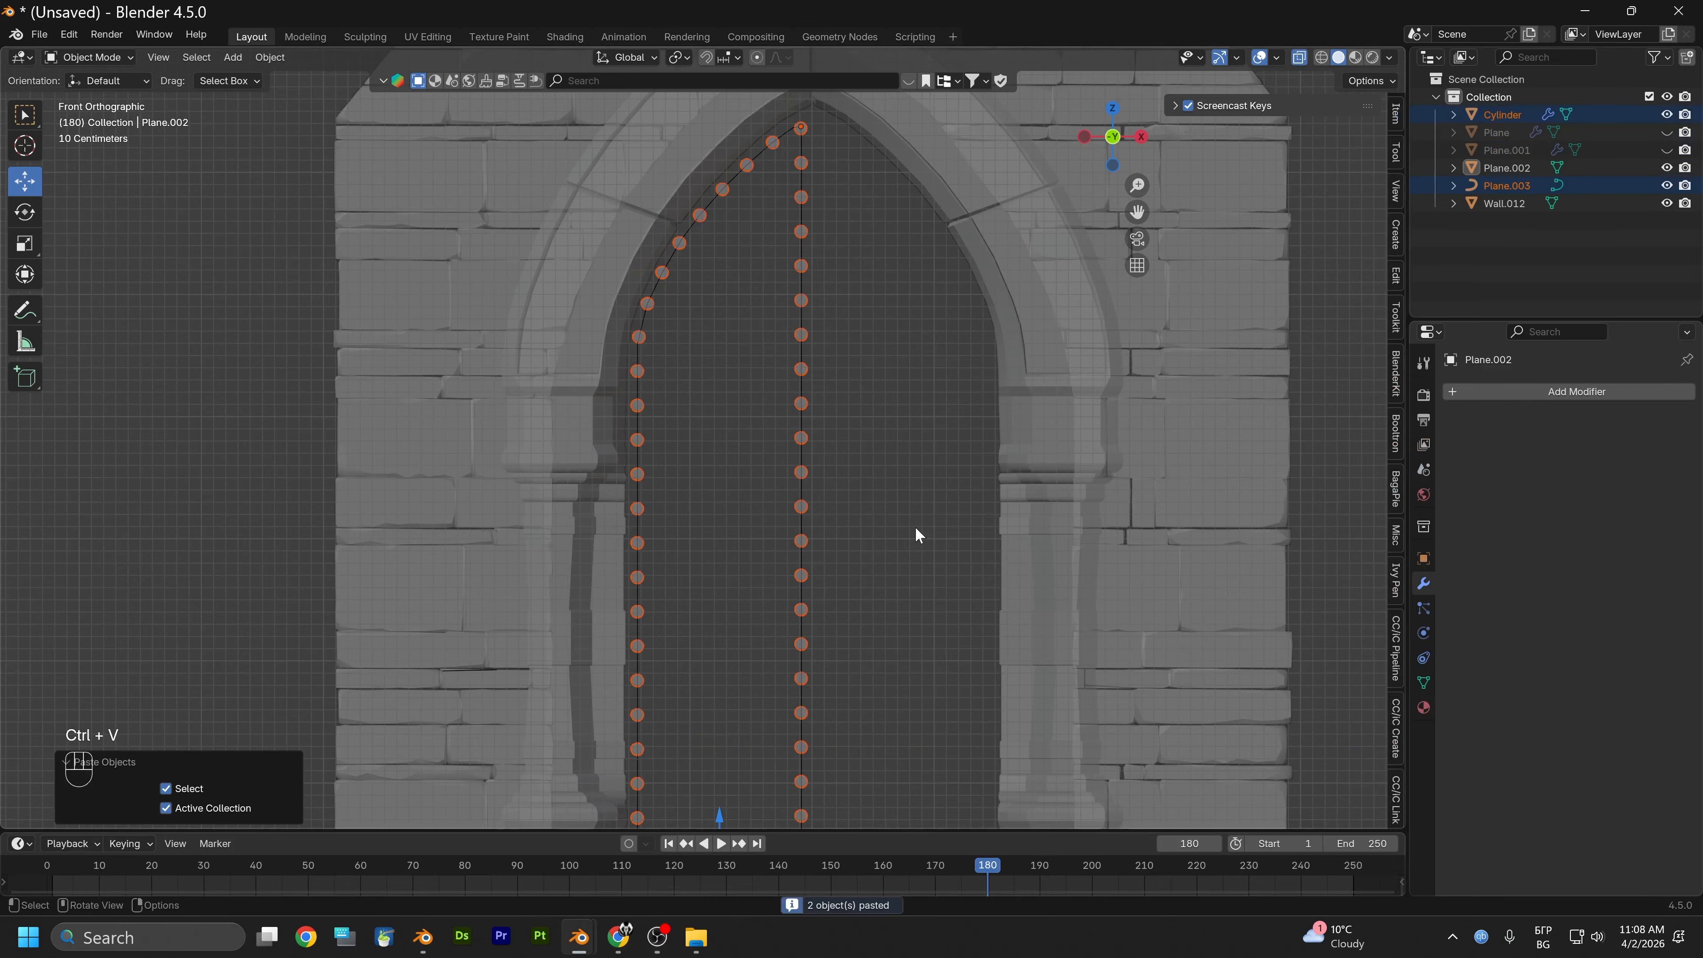
scroll(829, 442, down, 1)
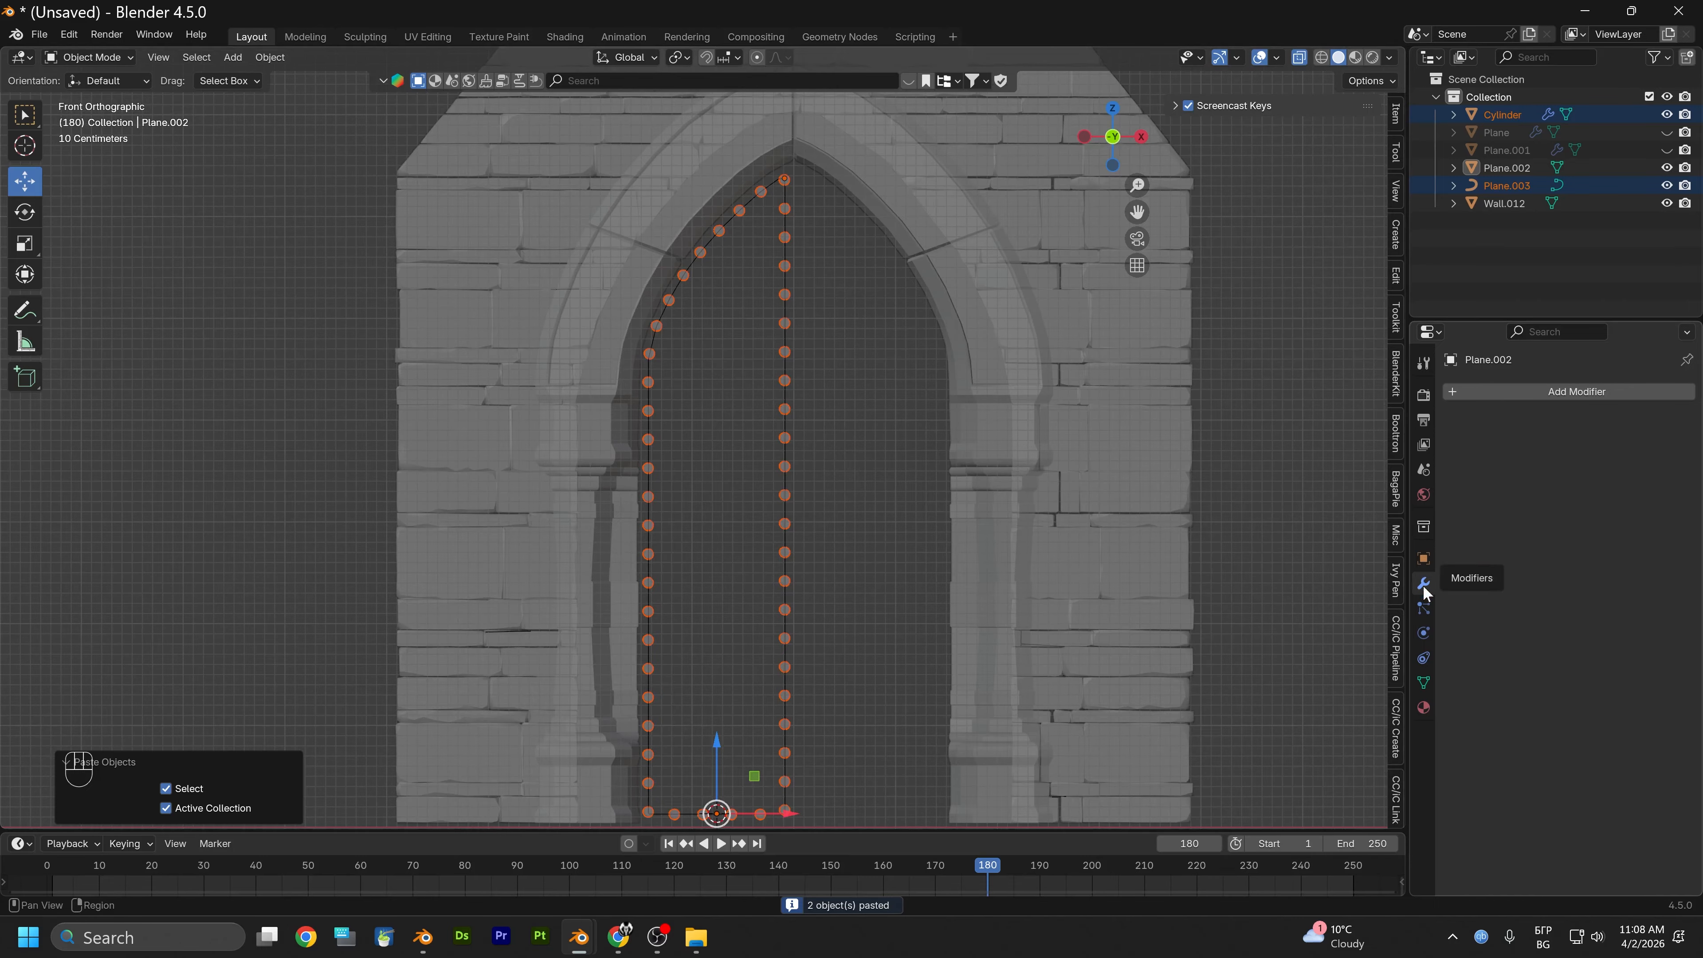
Select the pasted cylinder array, reveal all hidden door objects and turn off X-ray display
click(783, 668)
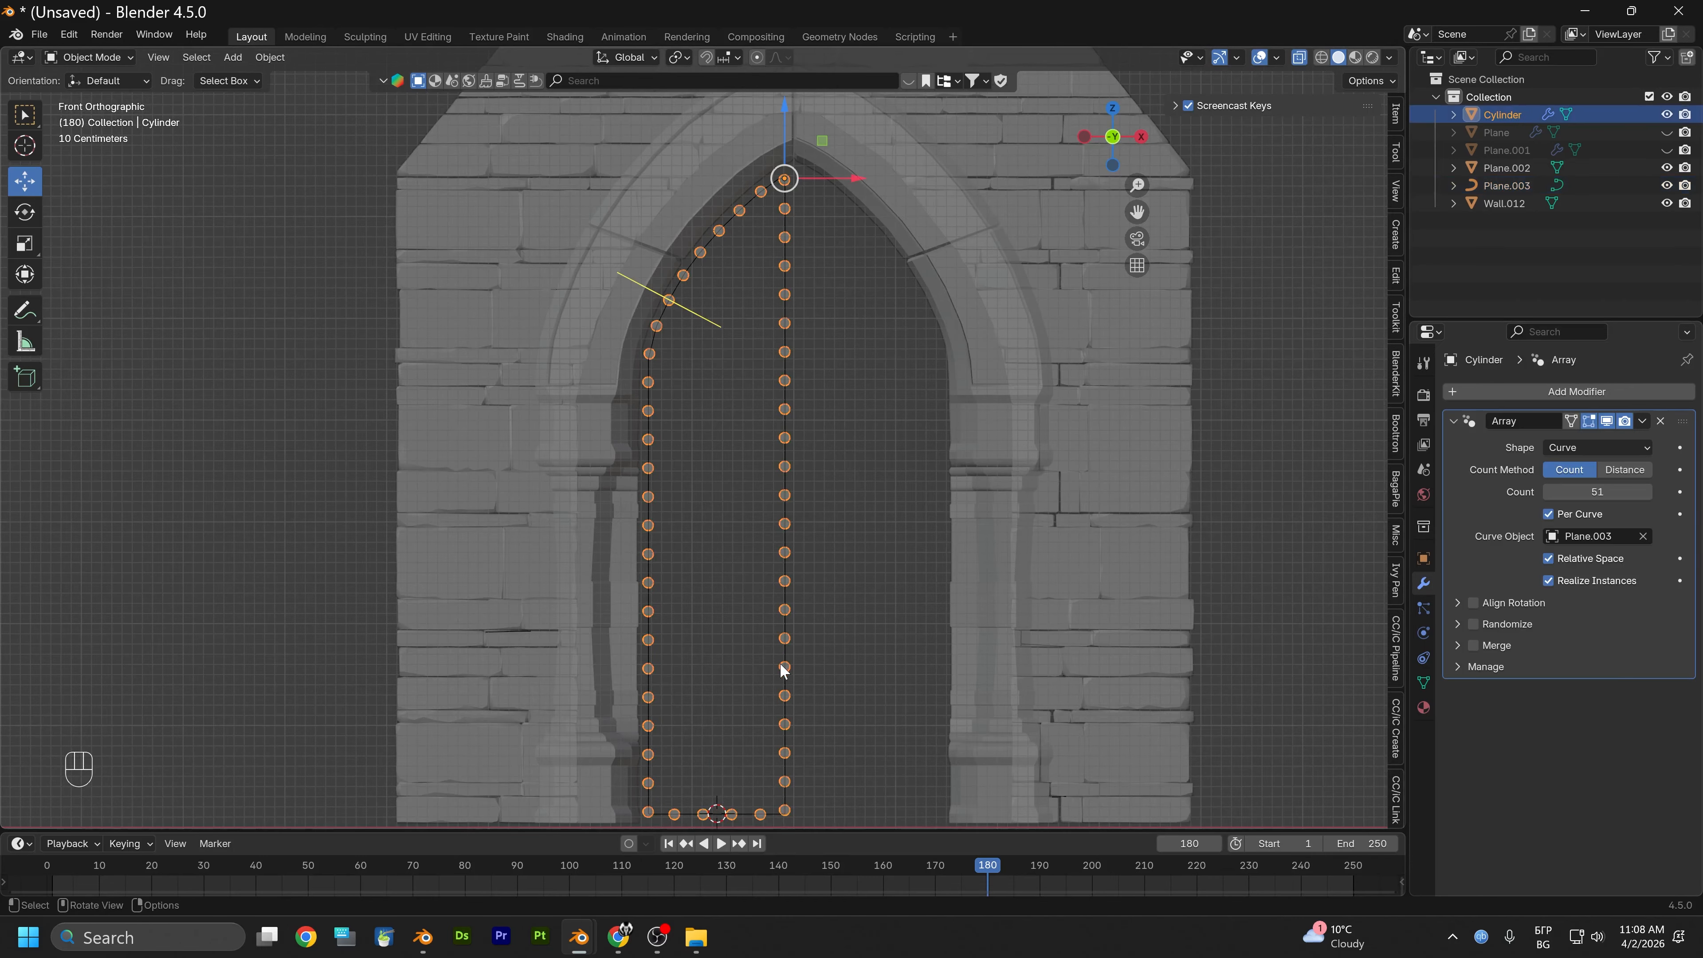
scroll(790, 663, up, 7)
scroll(791, 657, down, 6)
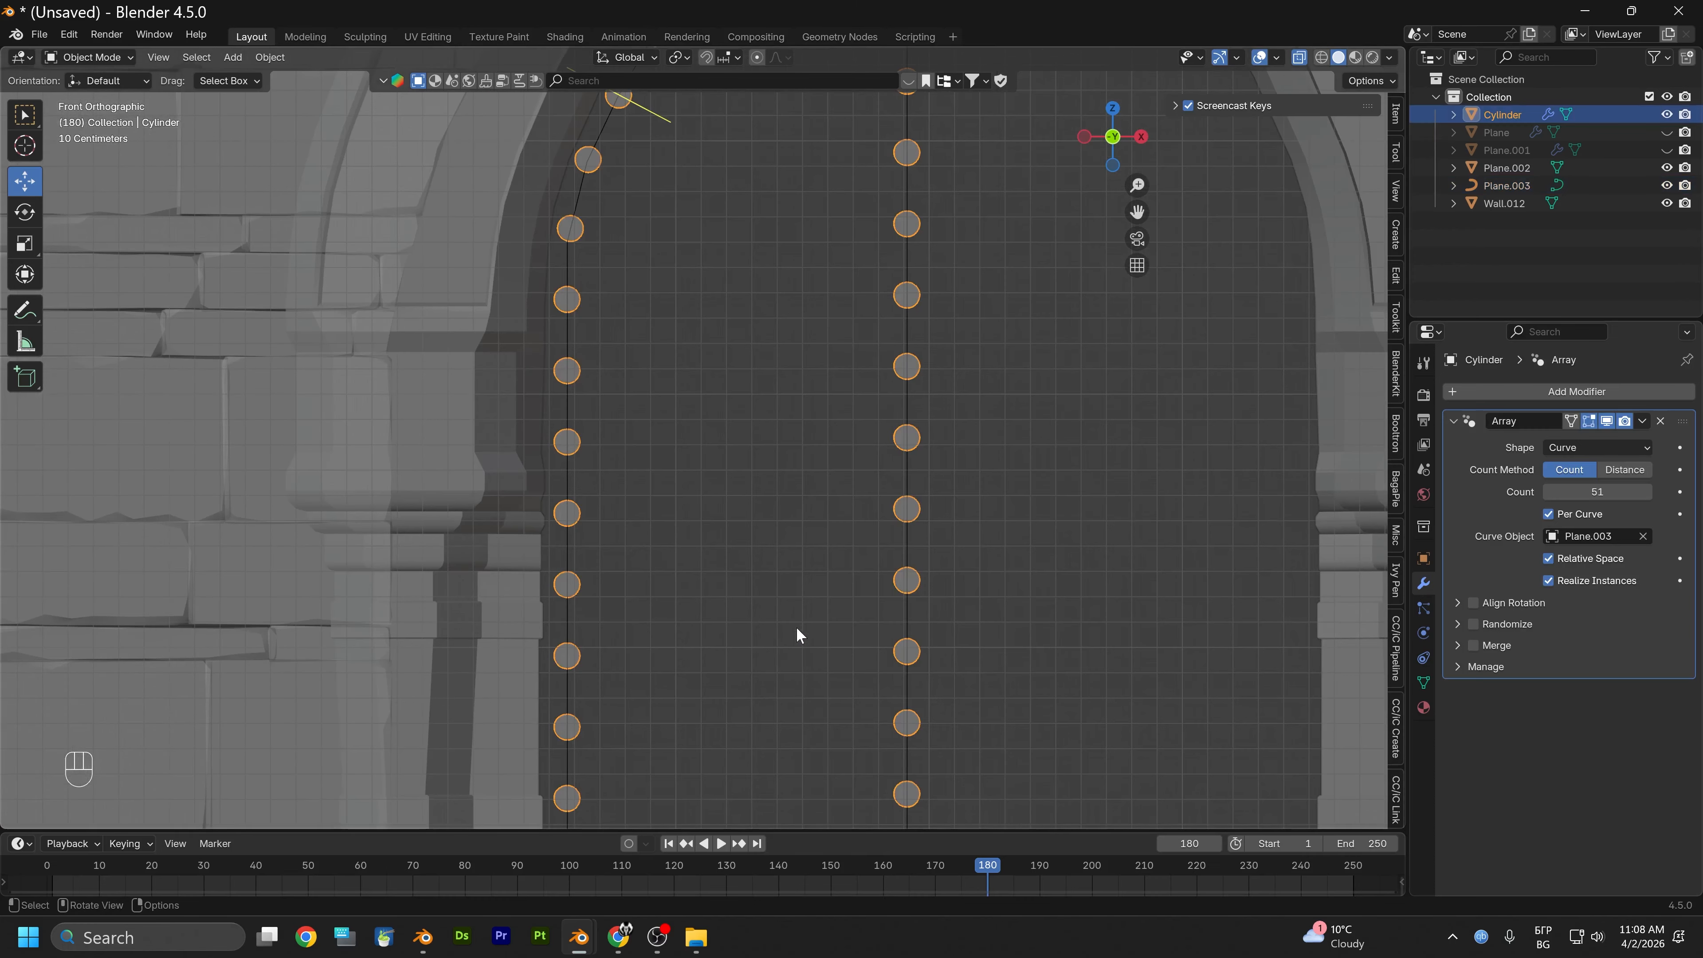
mouse_move(804, 664)
middle_down()
mouse_move(786, 643)
mouse_move(778, 661)
middle_up()
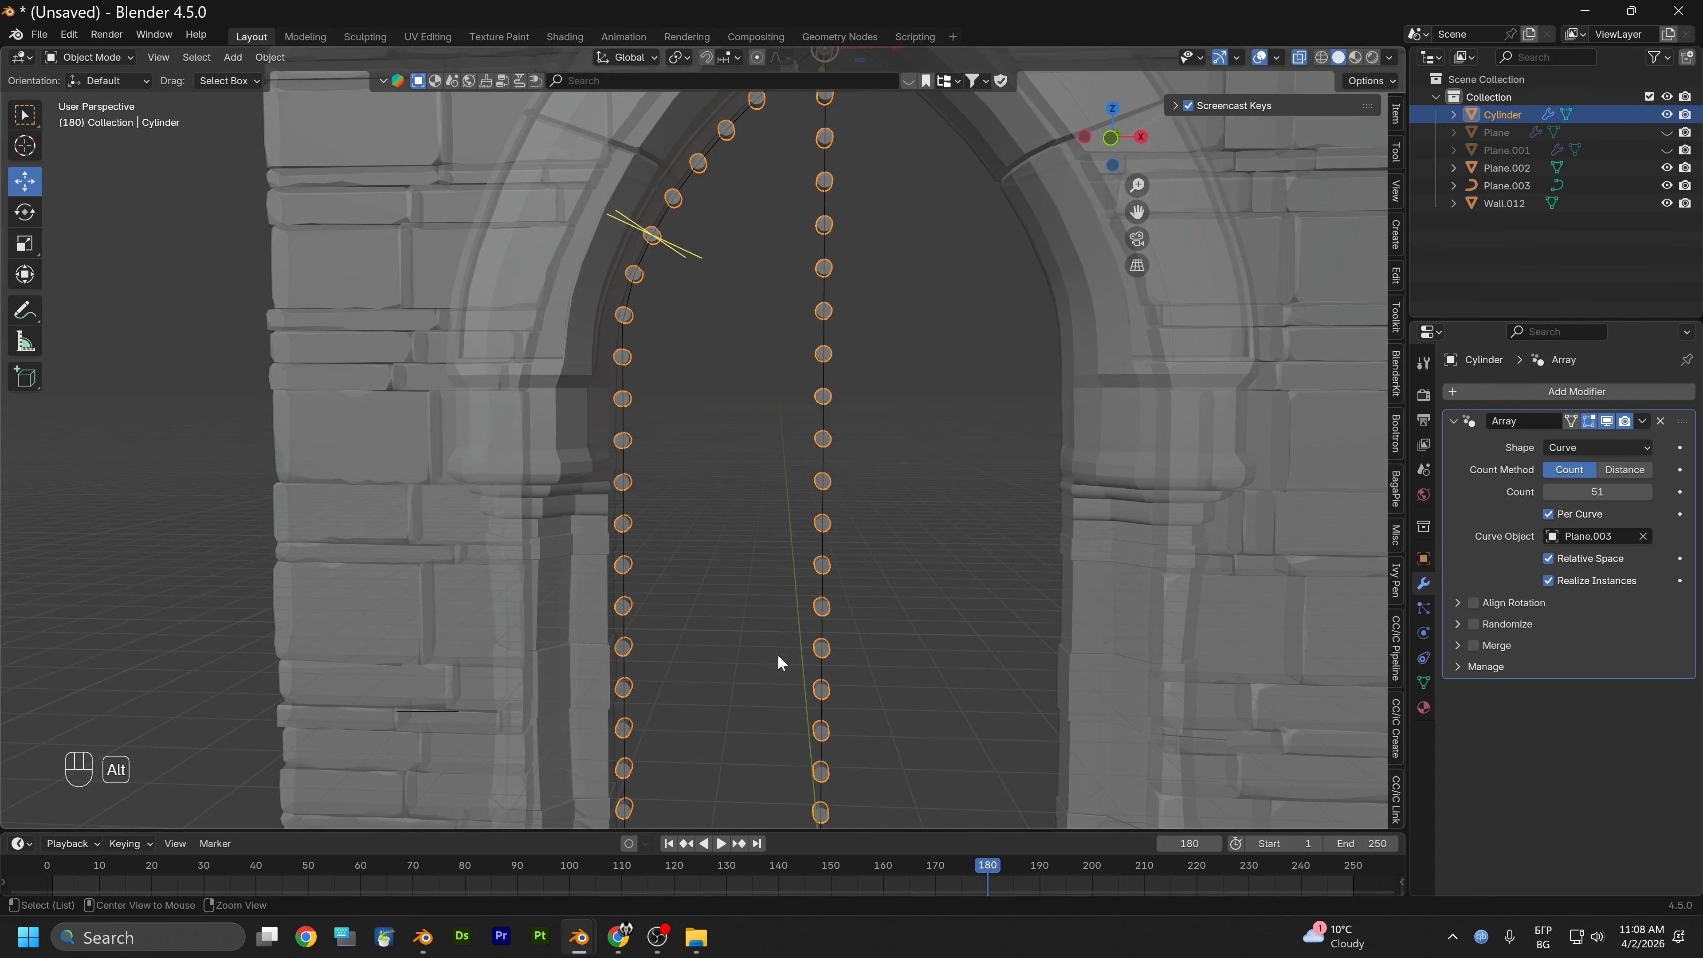
key(alt+h)
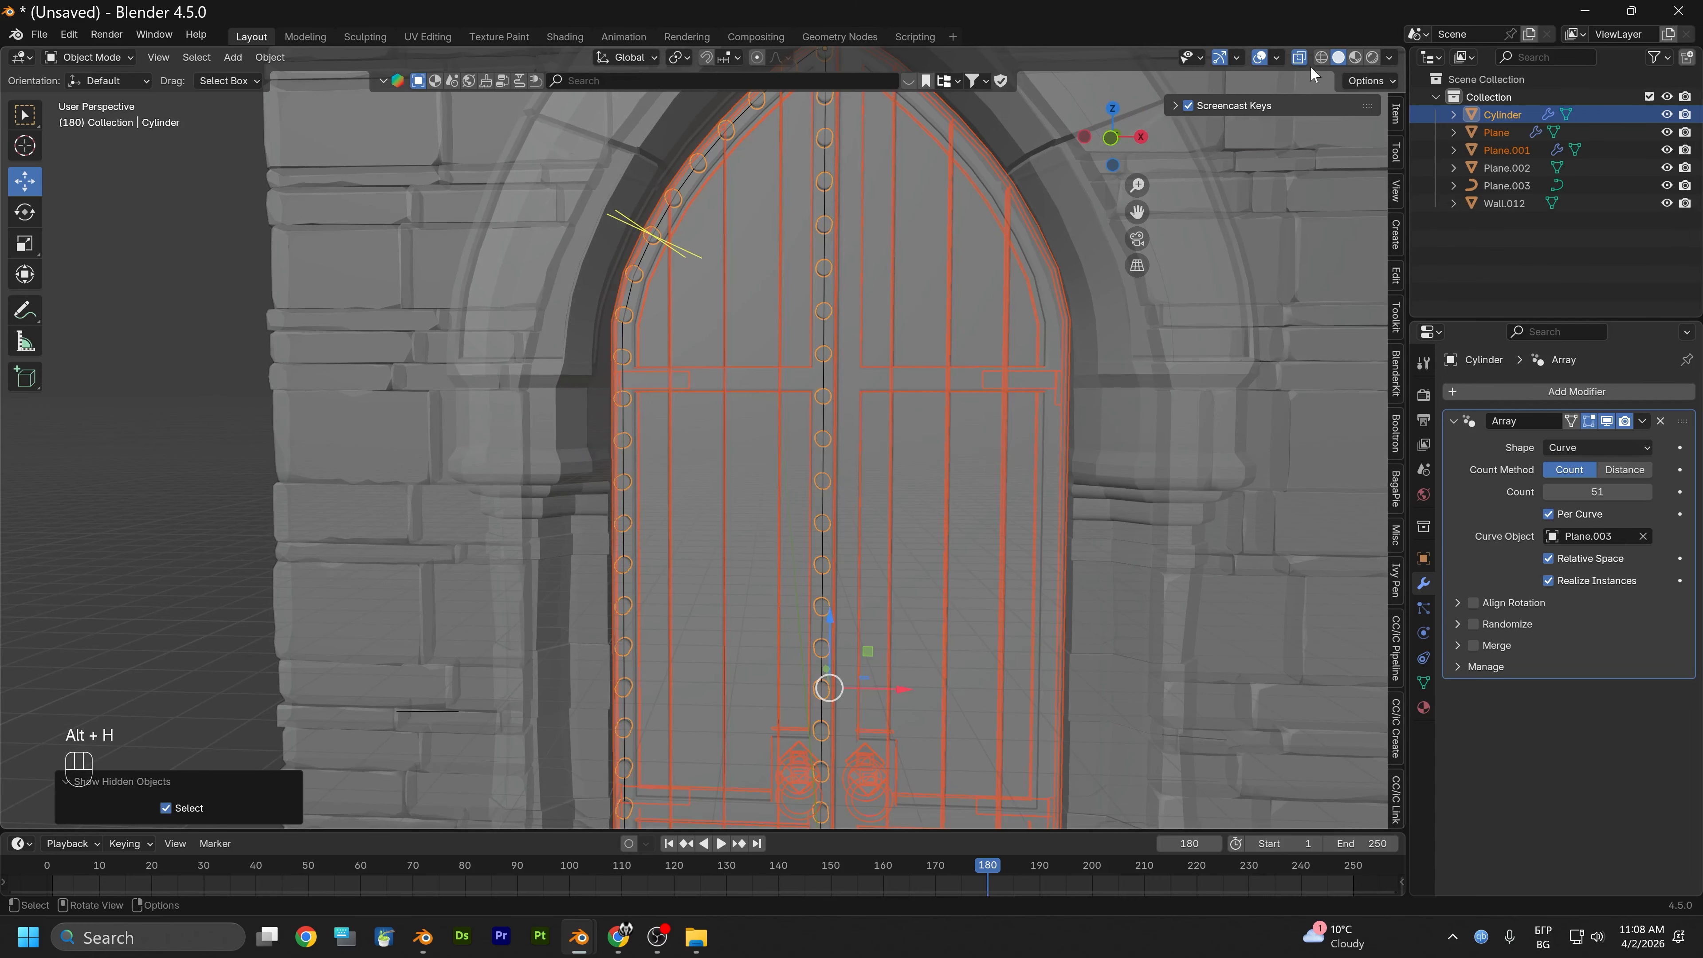
Inspect how the rivets sit along the frame of the left door leaf, from the base to the arch
scroll(816, 568, down, 2)
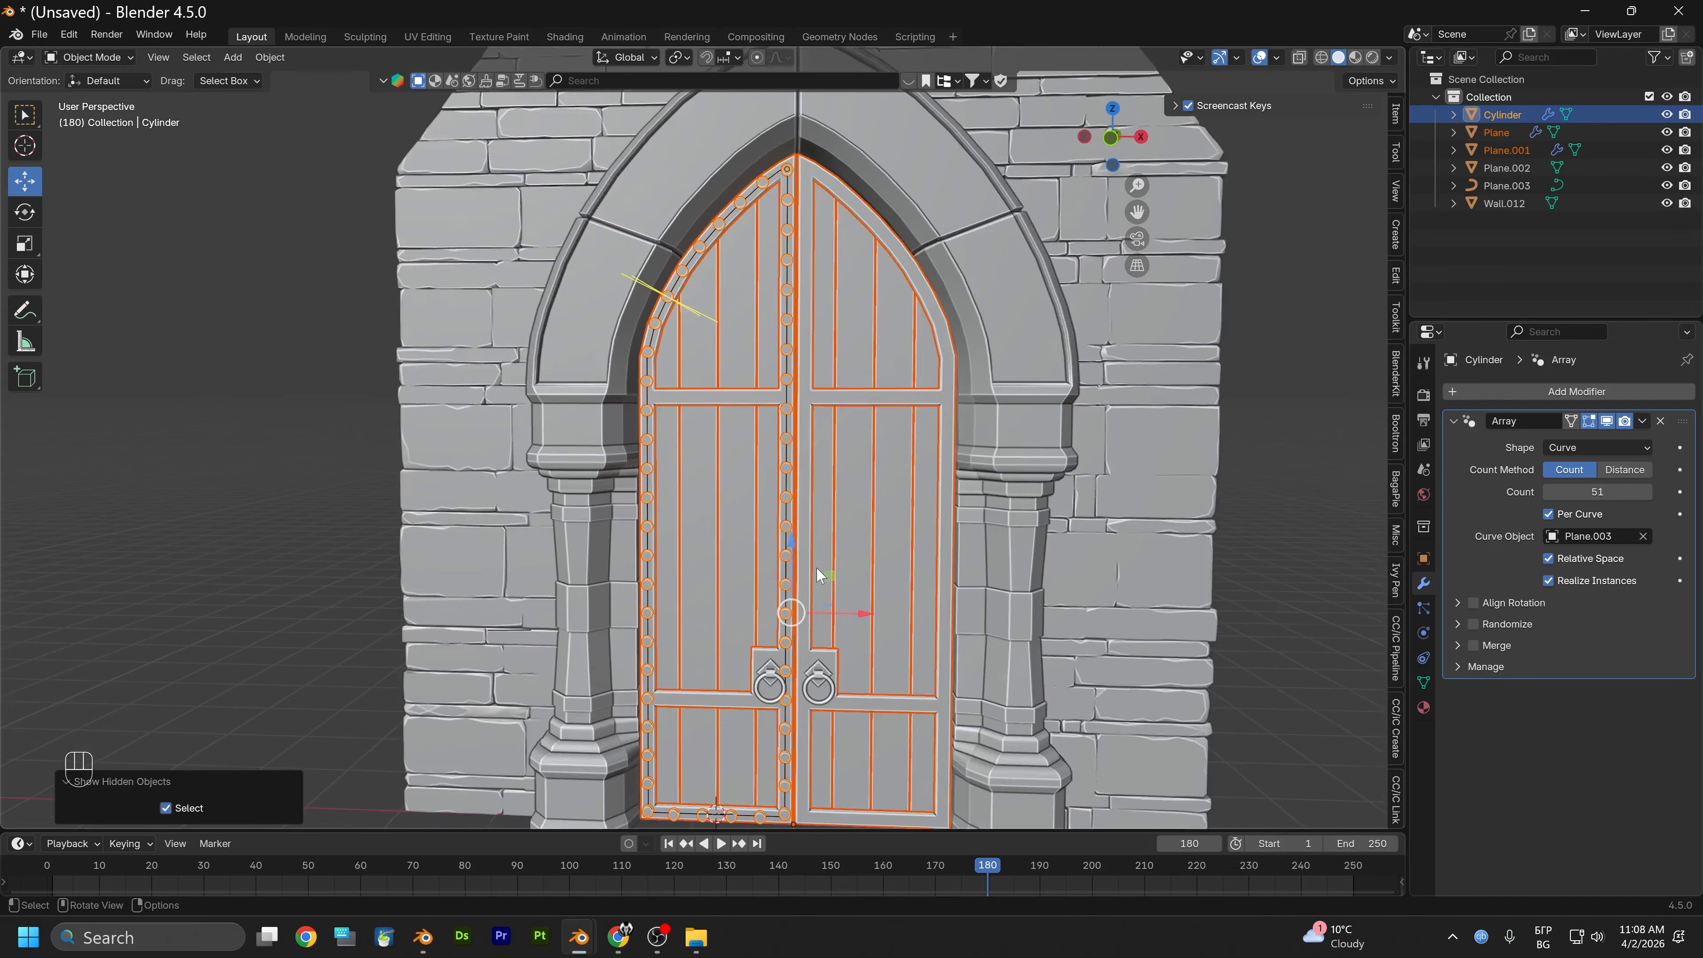
scroll(816, 568, up, 3)
scroll(816, 568, down, 1)
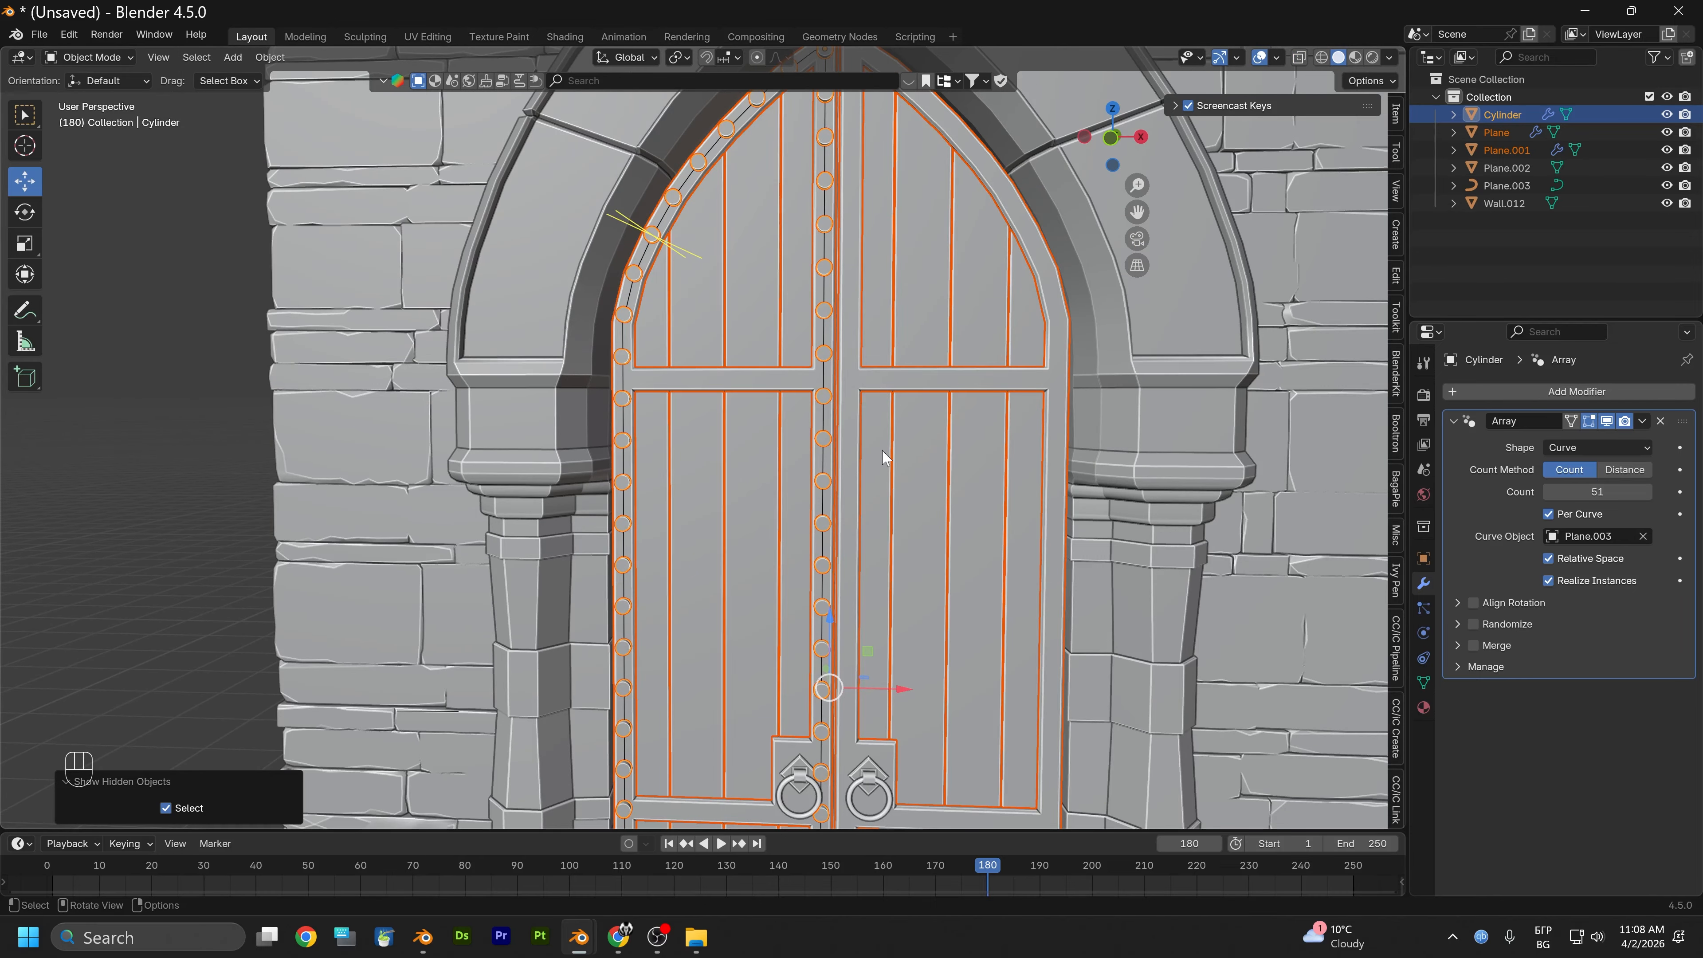
alt+middle_drag(953, 496, 1016, 215)
scroll(905, 389, down, 1)
scroll(902, 397, up, 3)
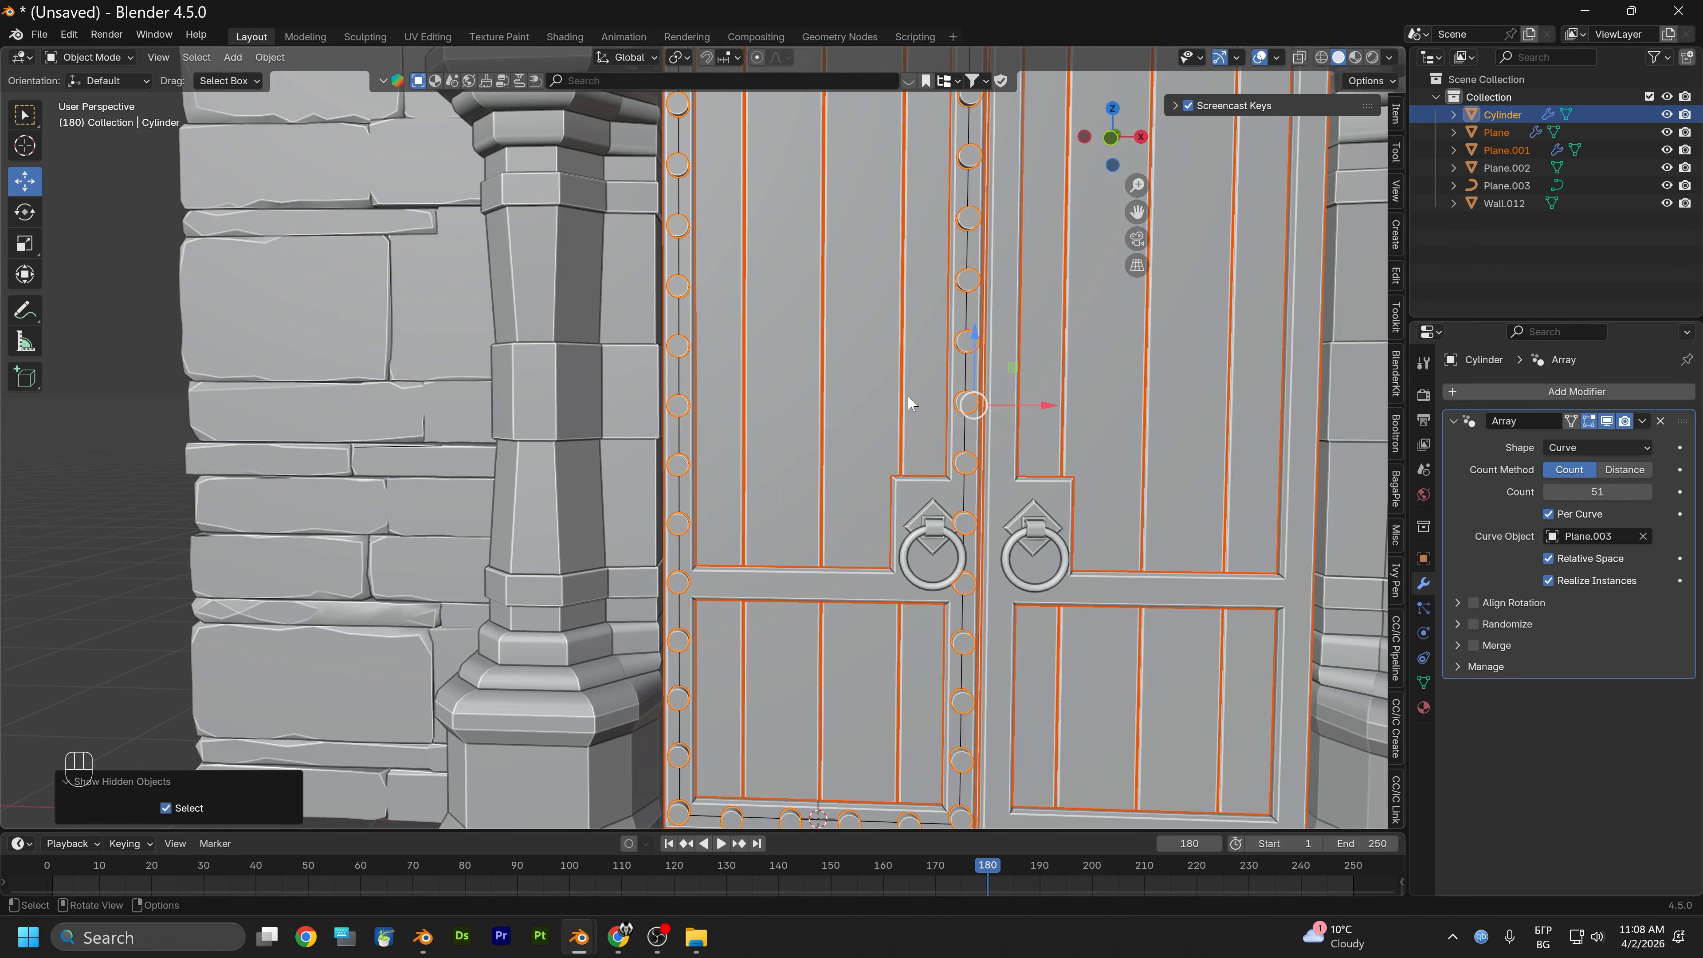
alt+middle_drag(919, 356, 815, 526)
alt+middle_drag(874, 369, 854, 667)
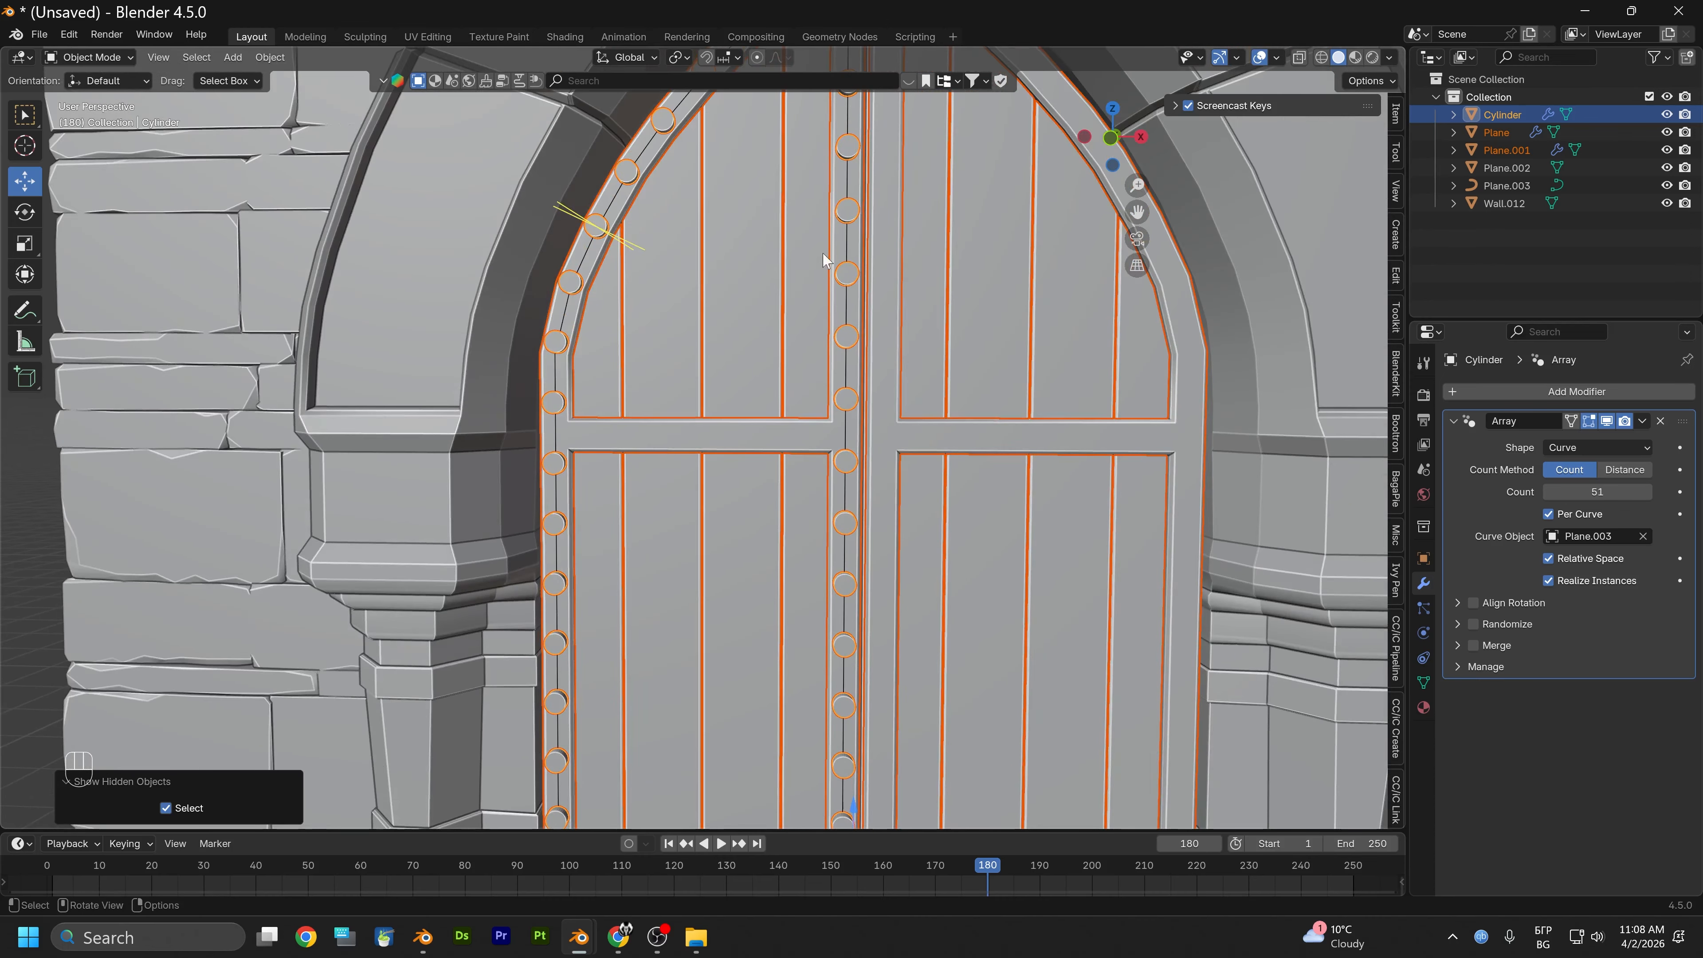
Select only the rivet array and scale its cylinders uniformly to 0.549 at the arch tip
click(848, 211)
alt+middle_drag(881, 238, 824, 599)
alt+scroll(876, 379, up, 1)
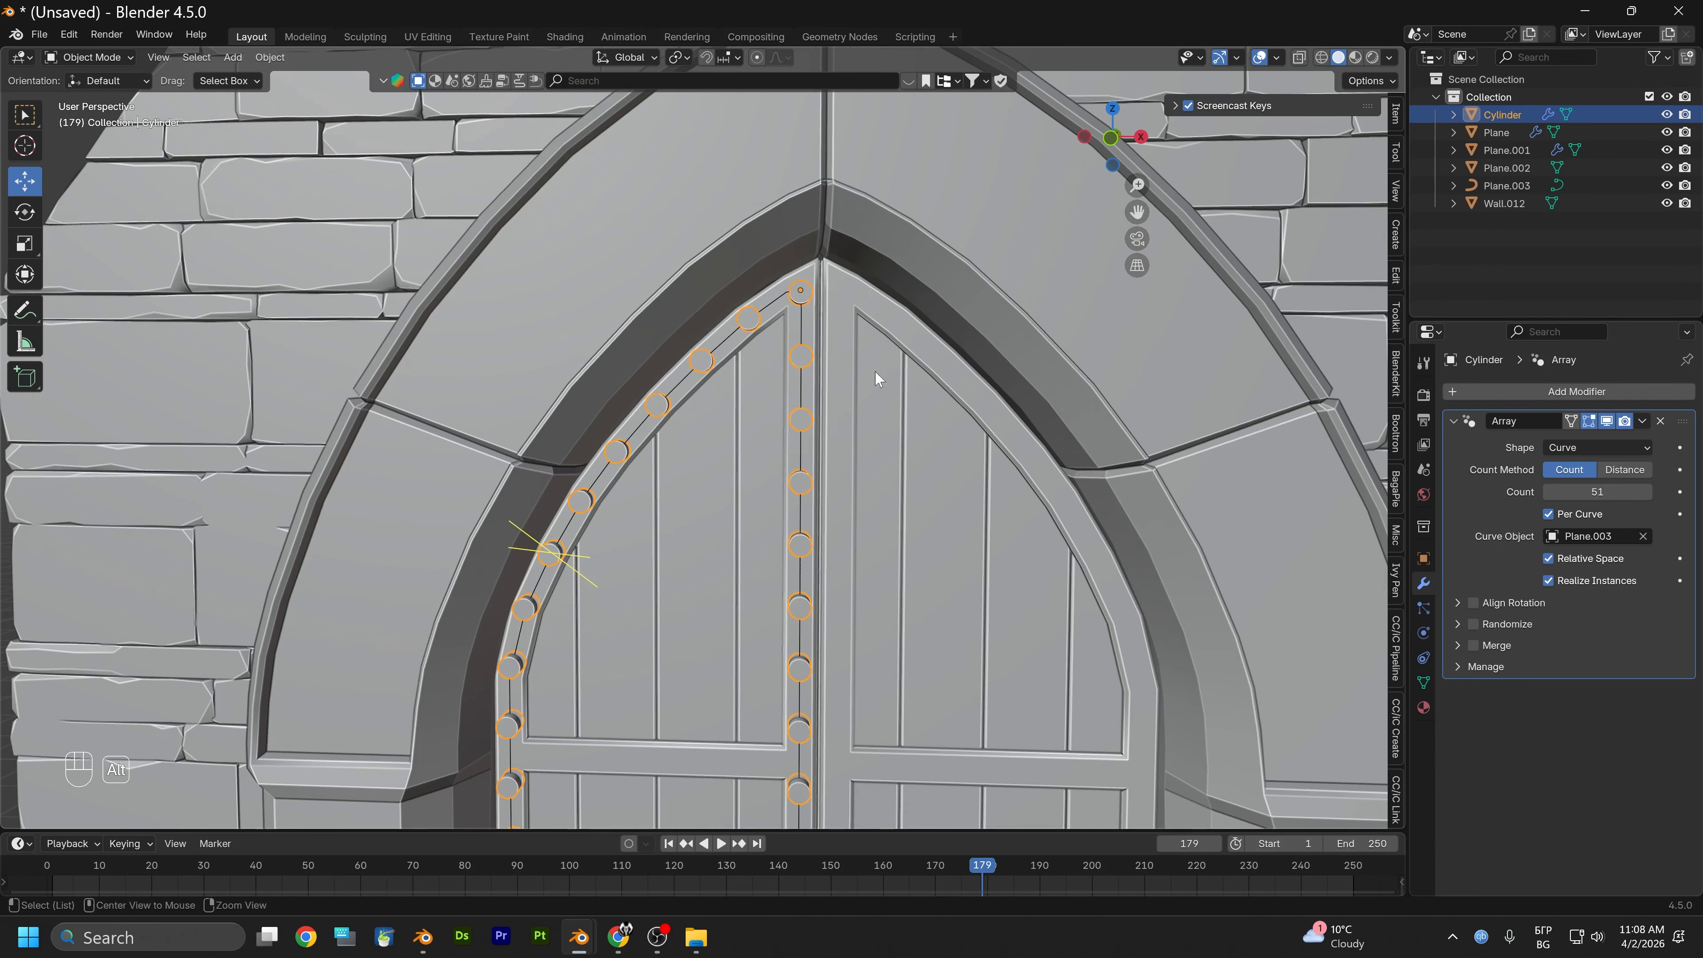
alt+middle_drag(874, 349, 575, 500)
scroll(851, 515, up, 5)
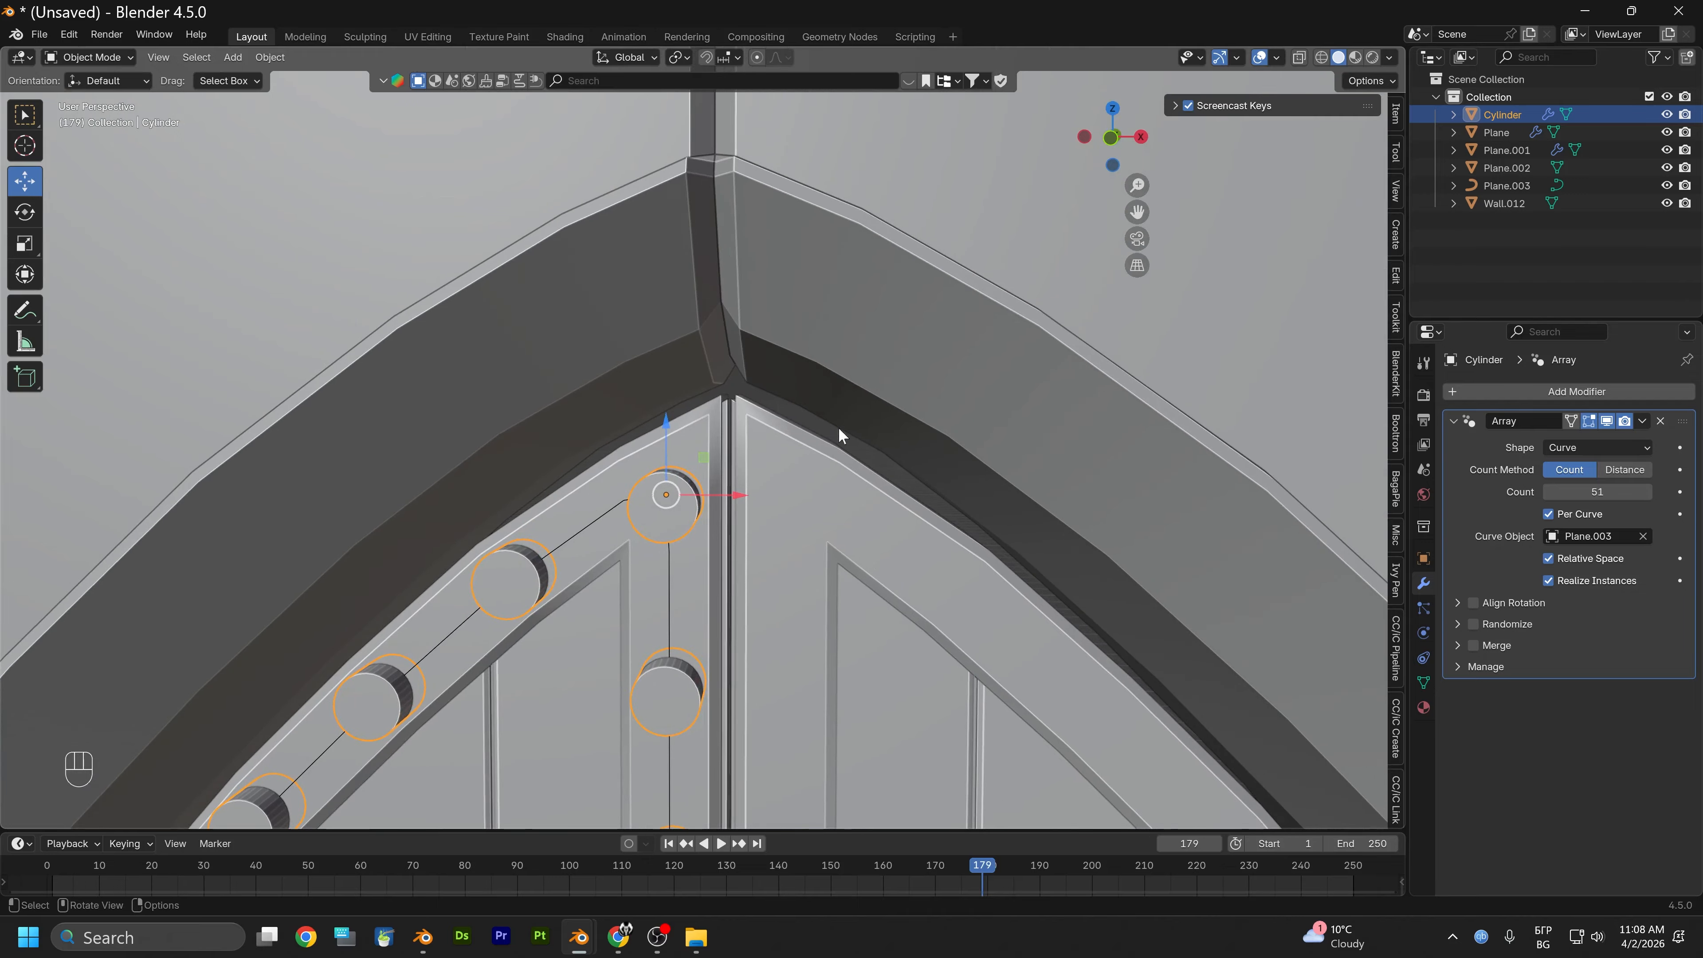
key(s)
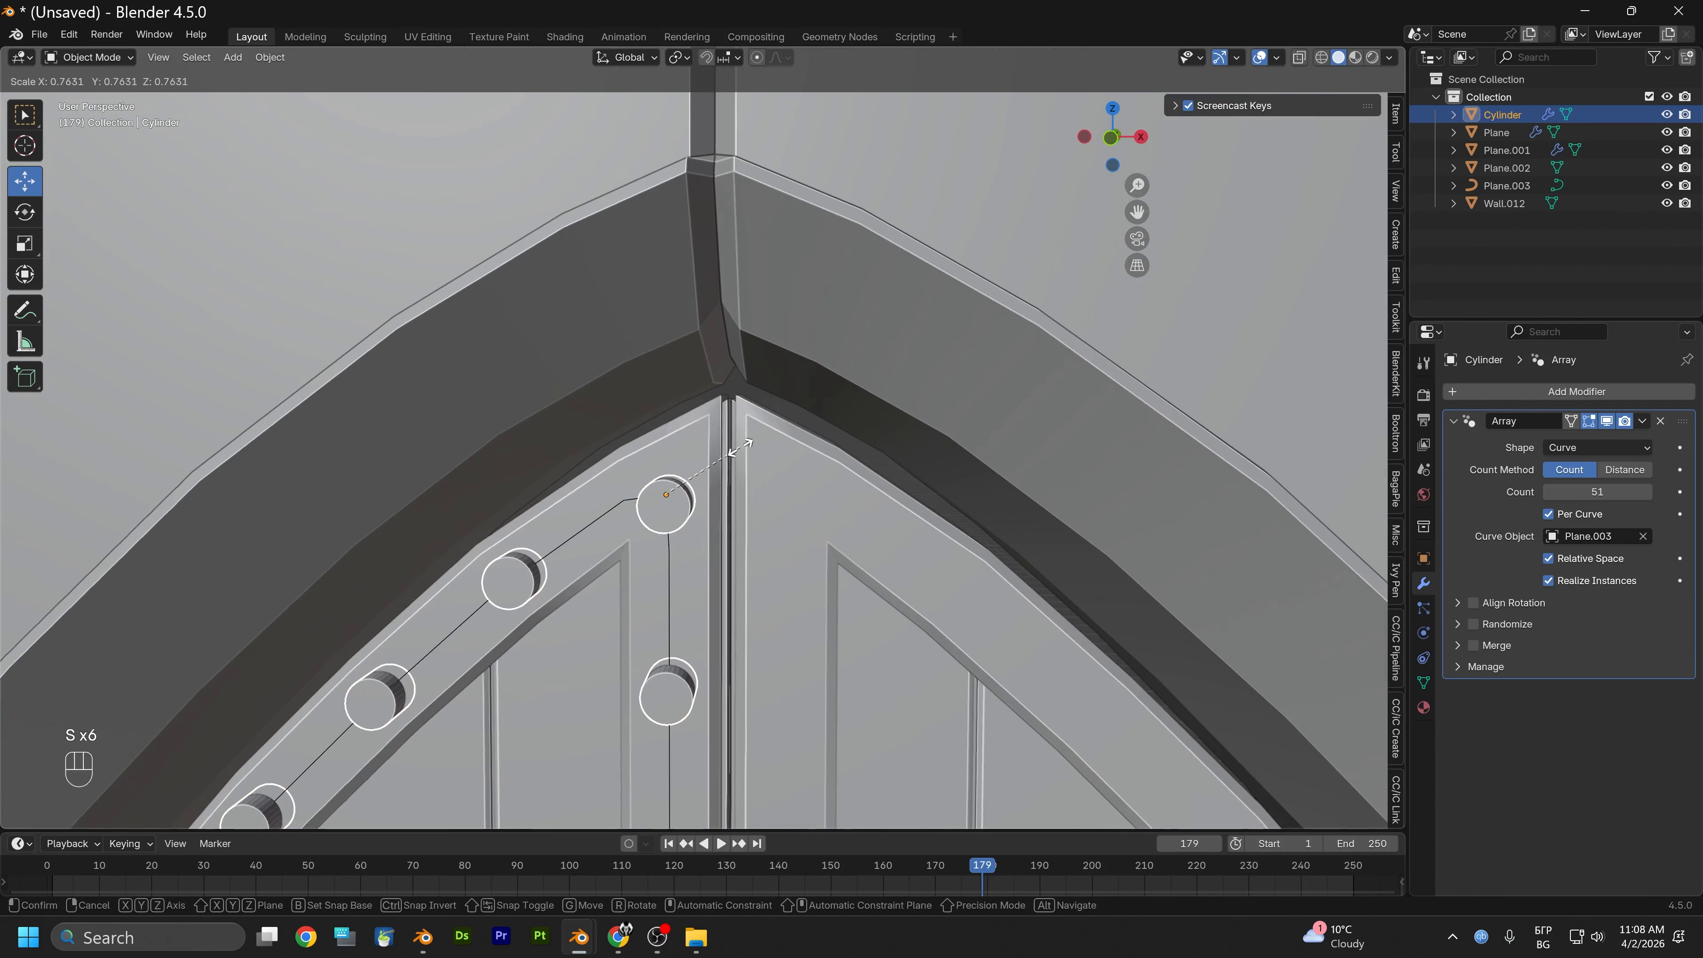
click(719, 463)
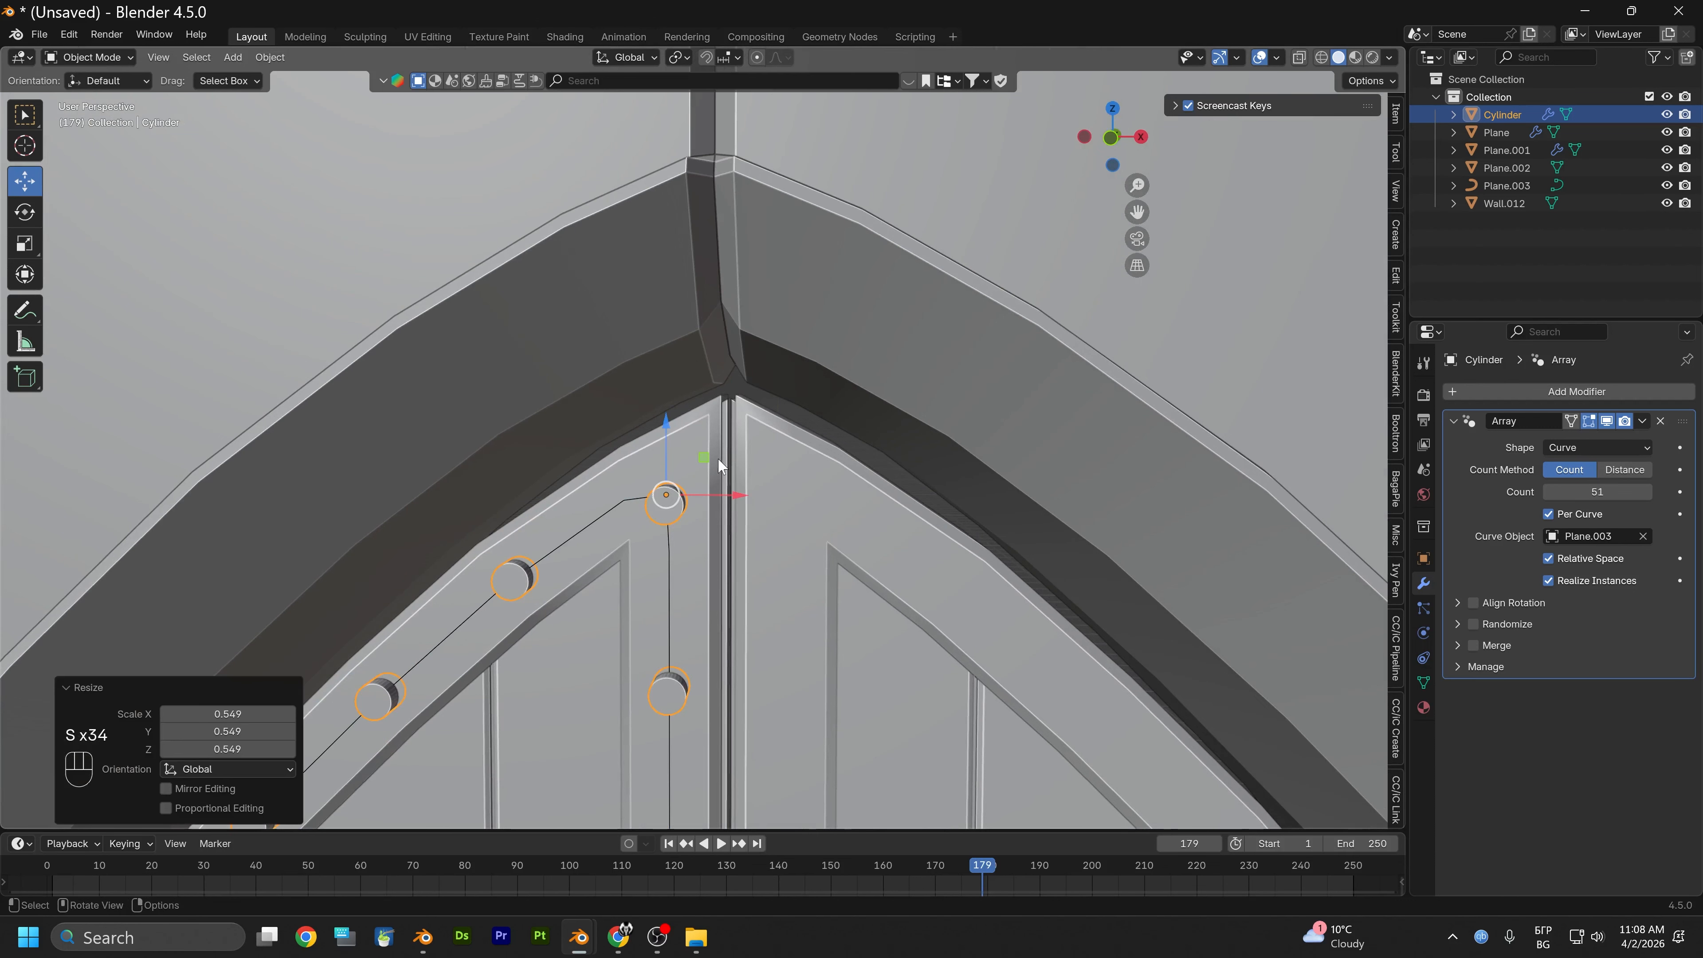
In the rivet mesh, scale the cylinder by -0.115 along global Y and move it -0.014445 m along Y
alt+drag(799, 488, 671, 493)
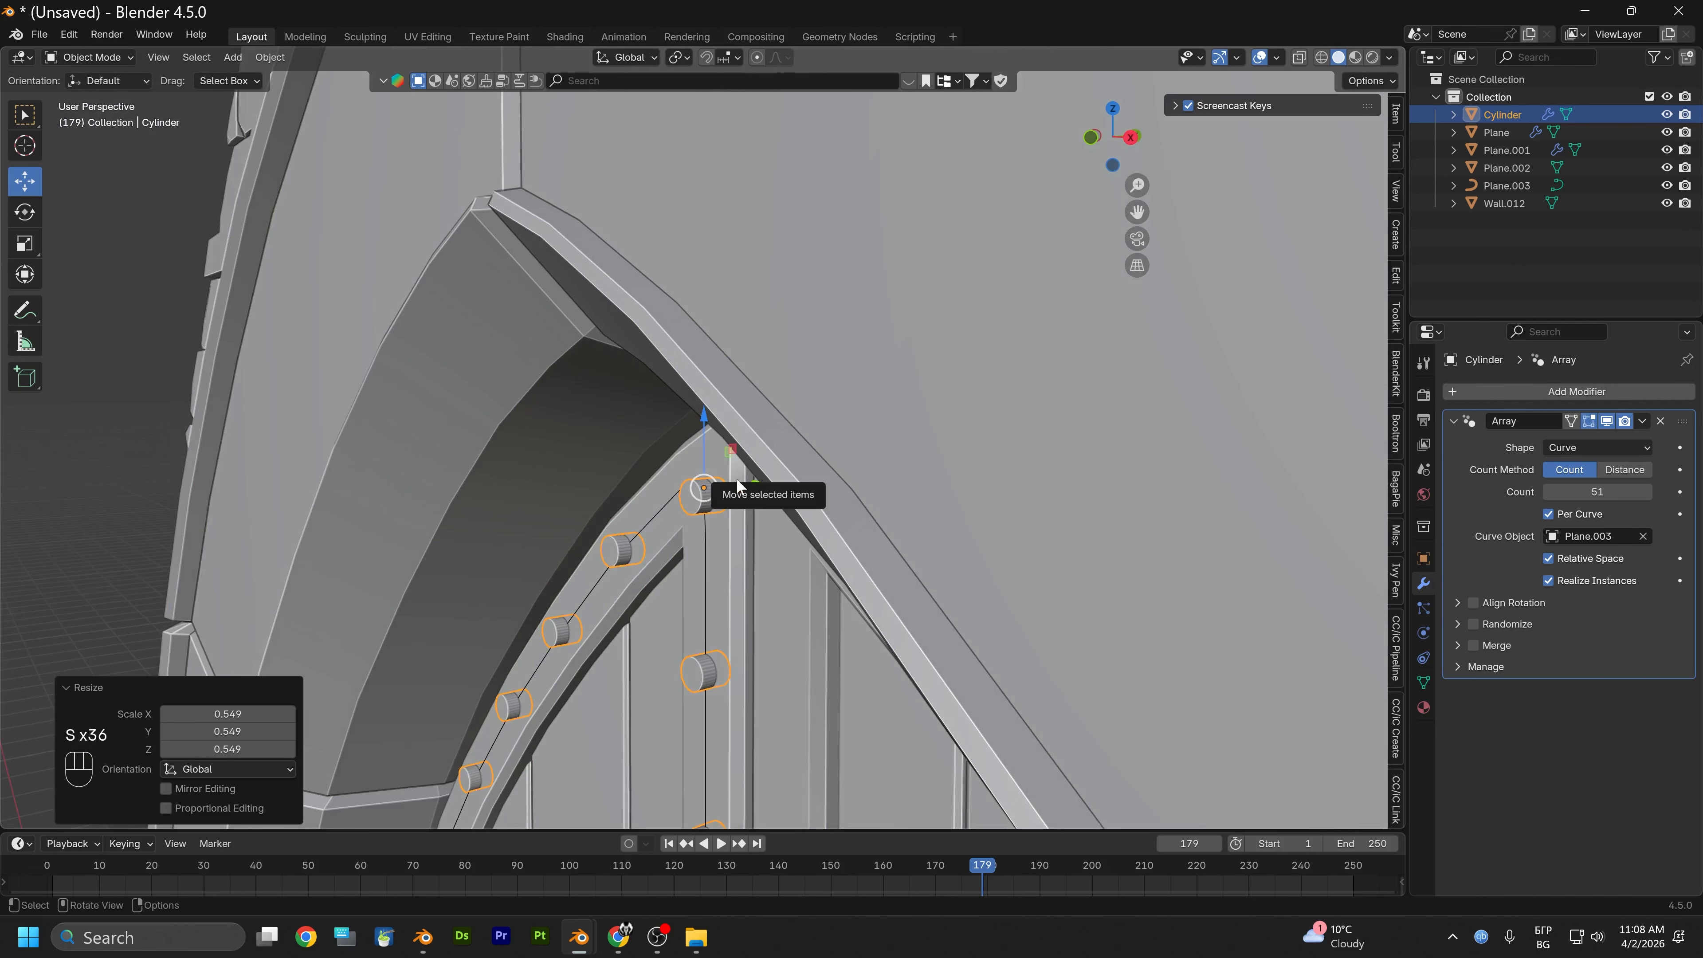
click(89, 57)
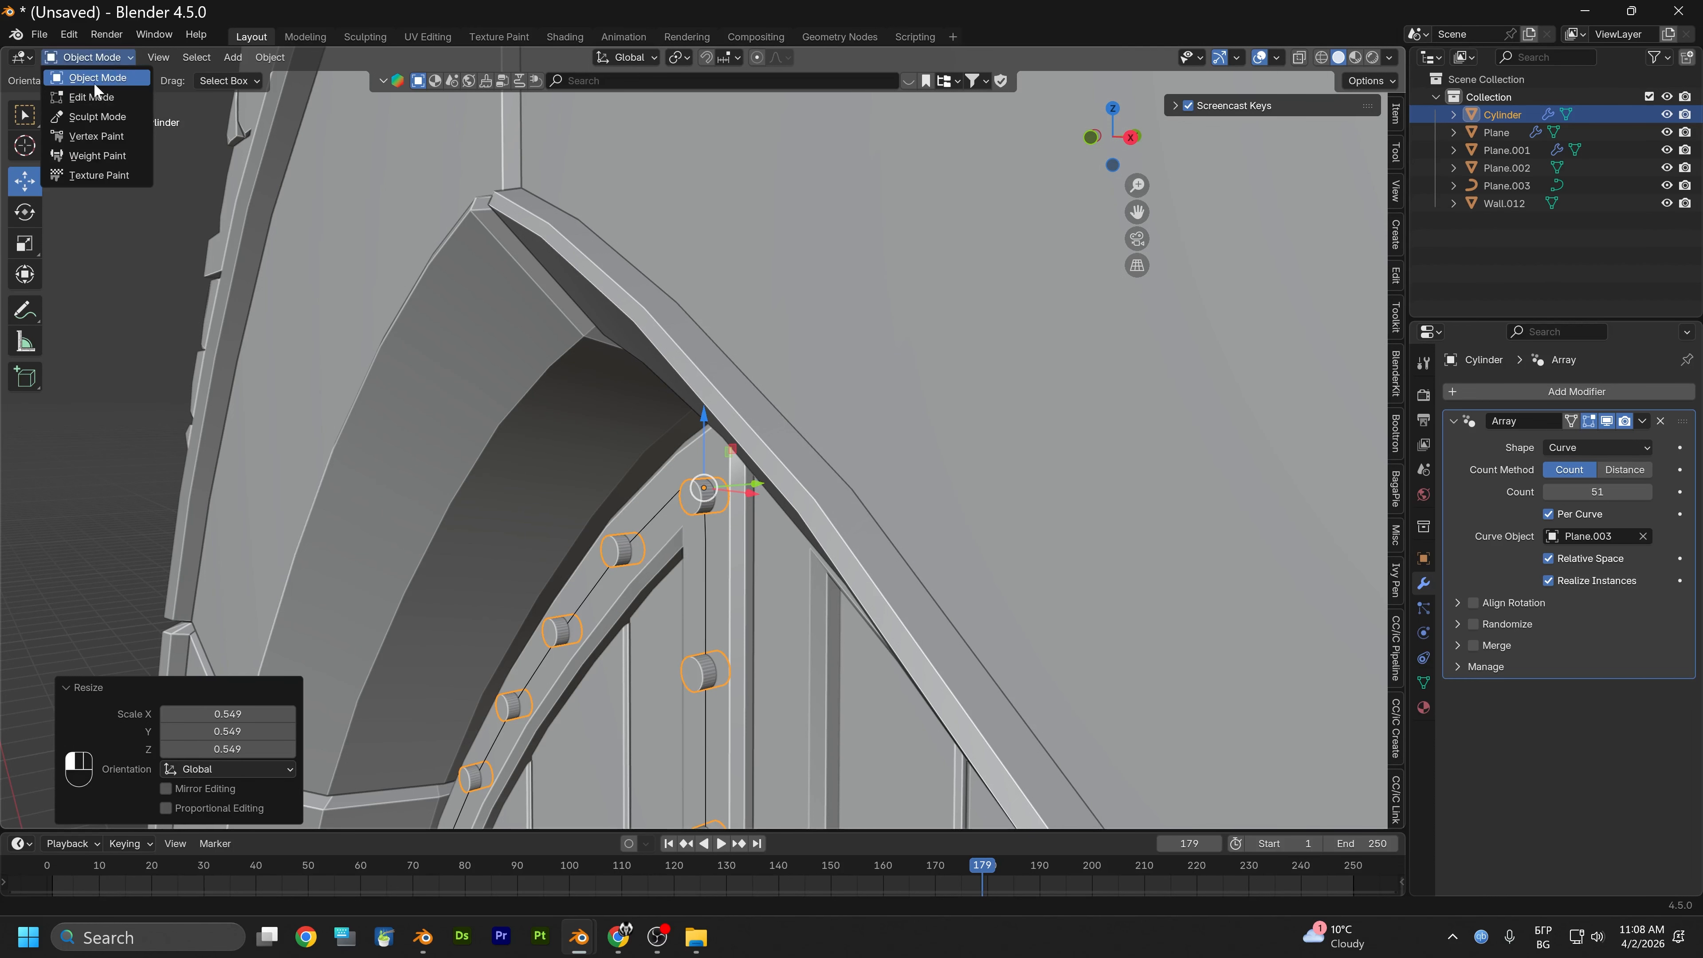
click(94, 97)
key(s)
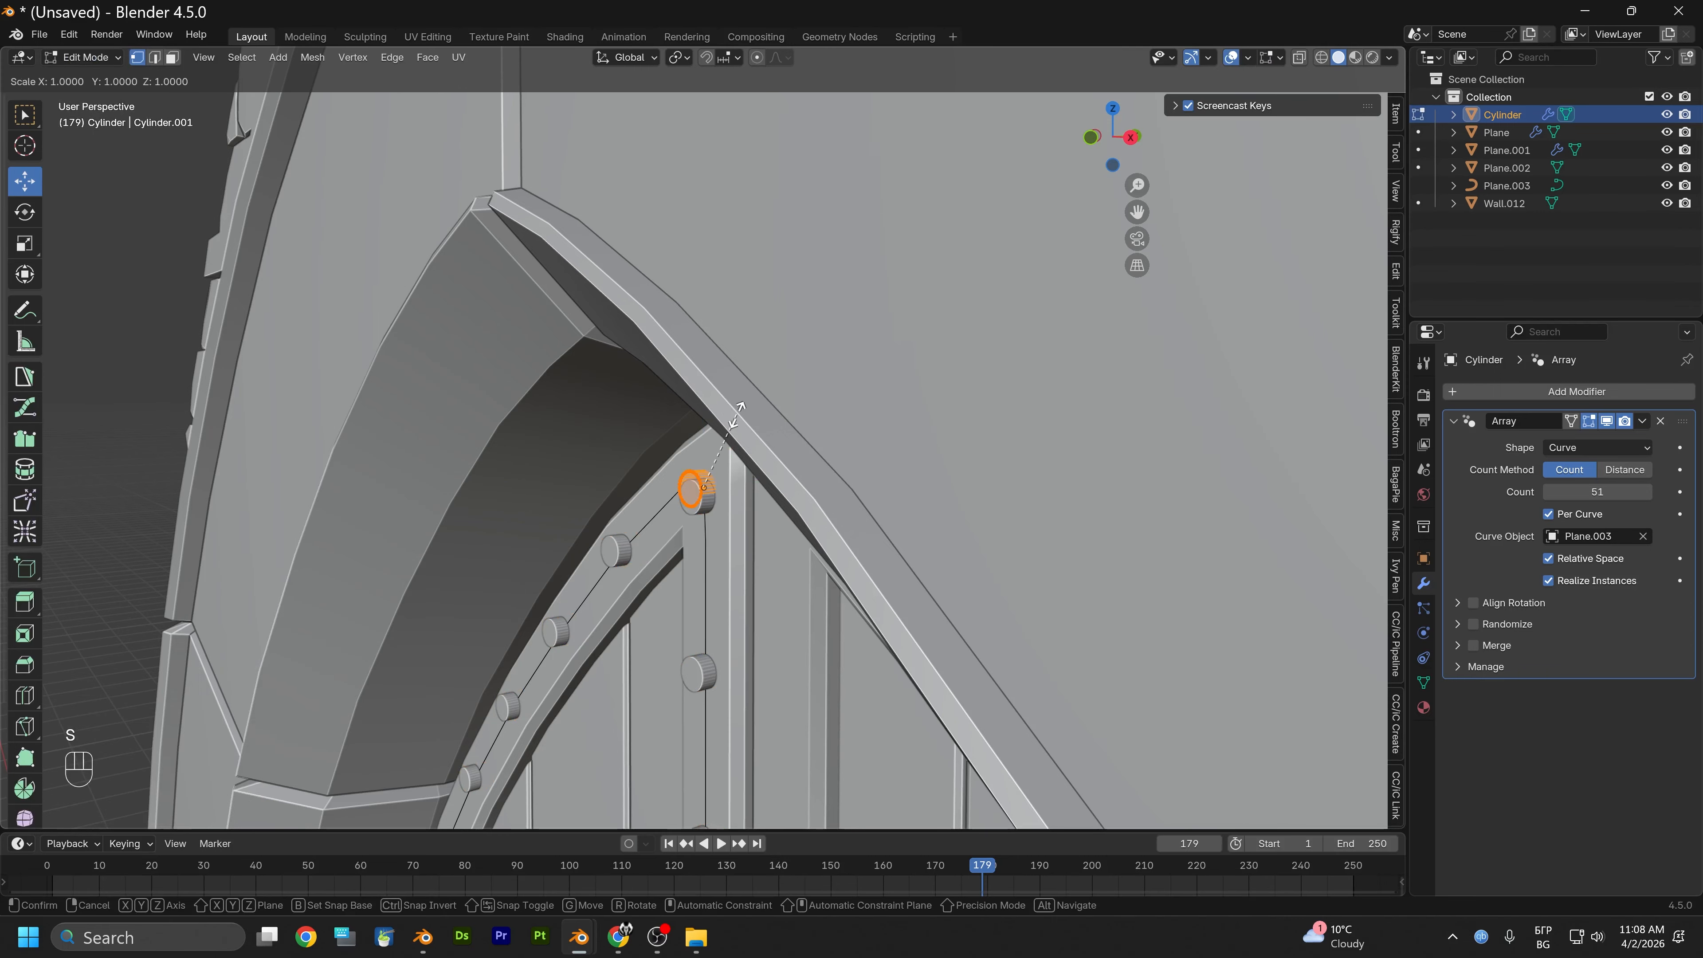
key(y)
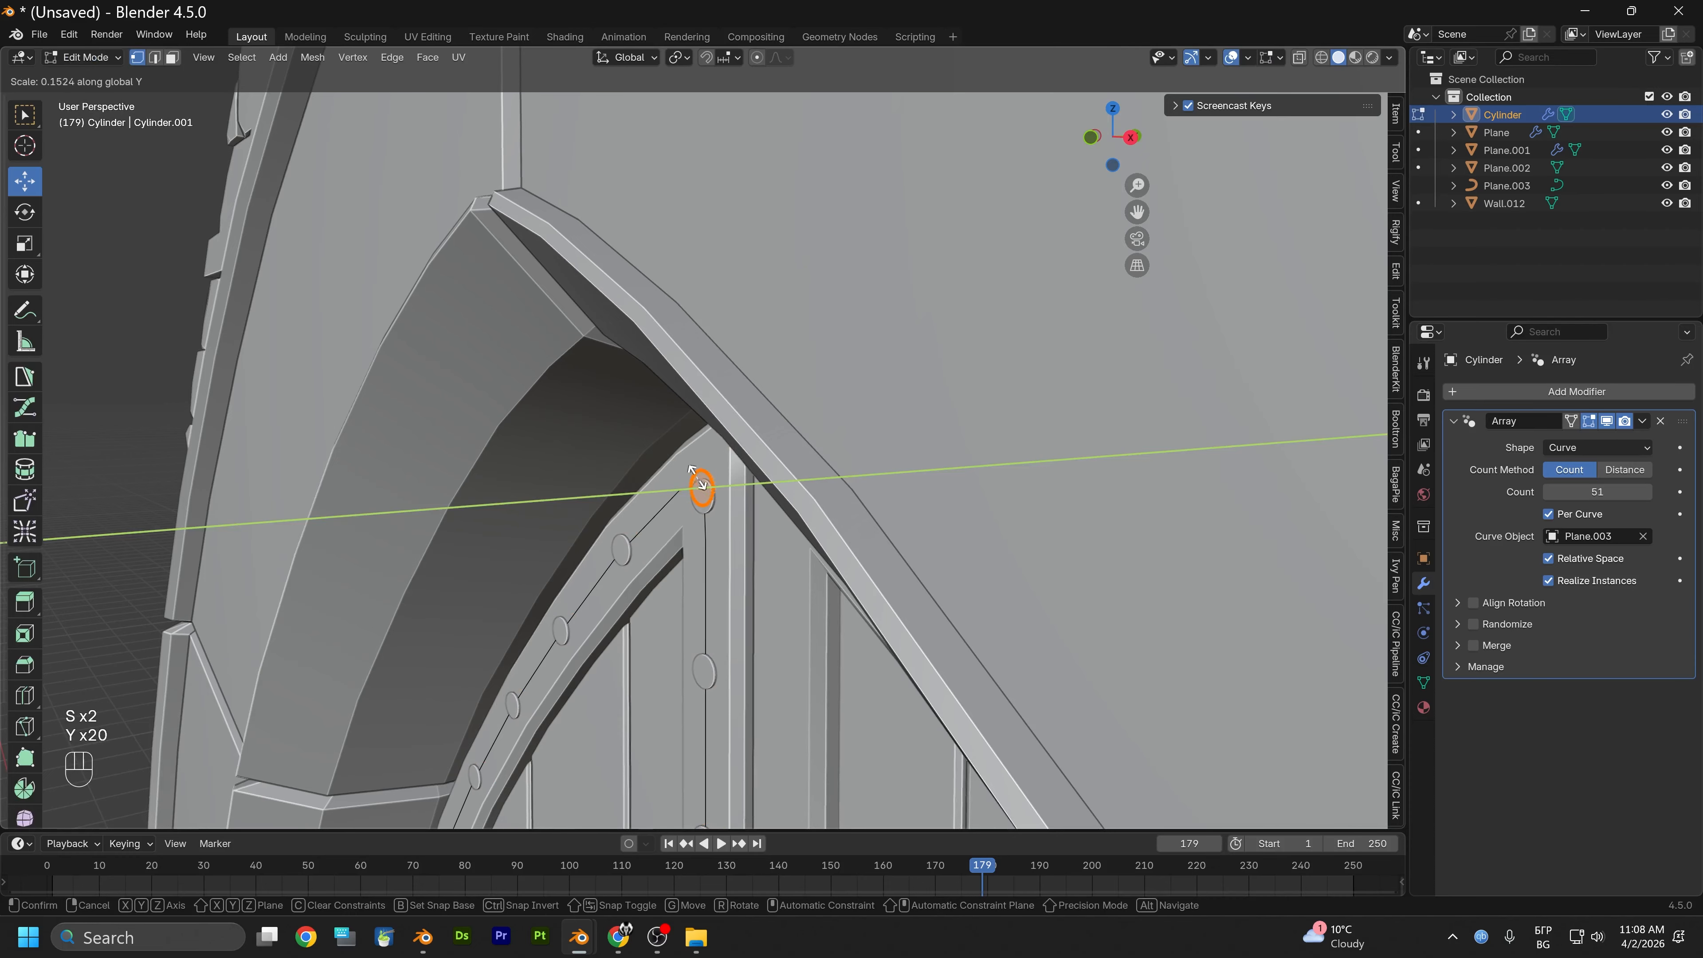
click(704, 484)
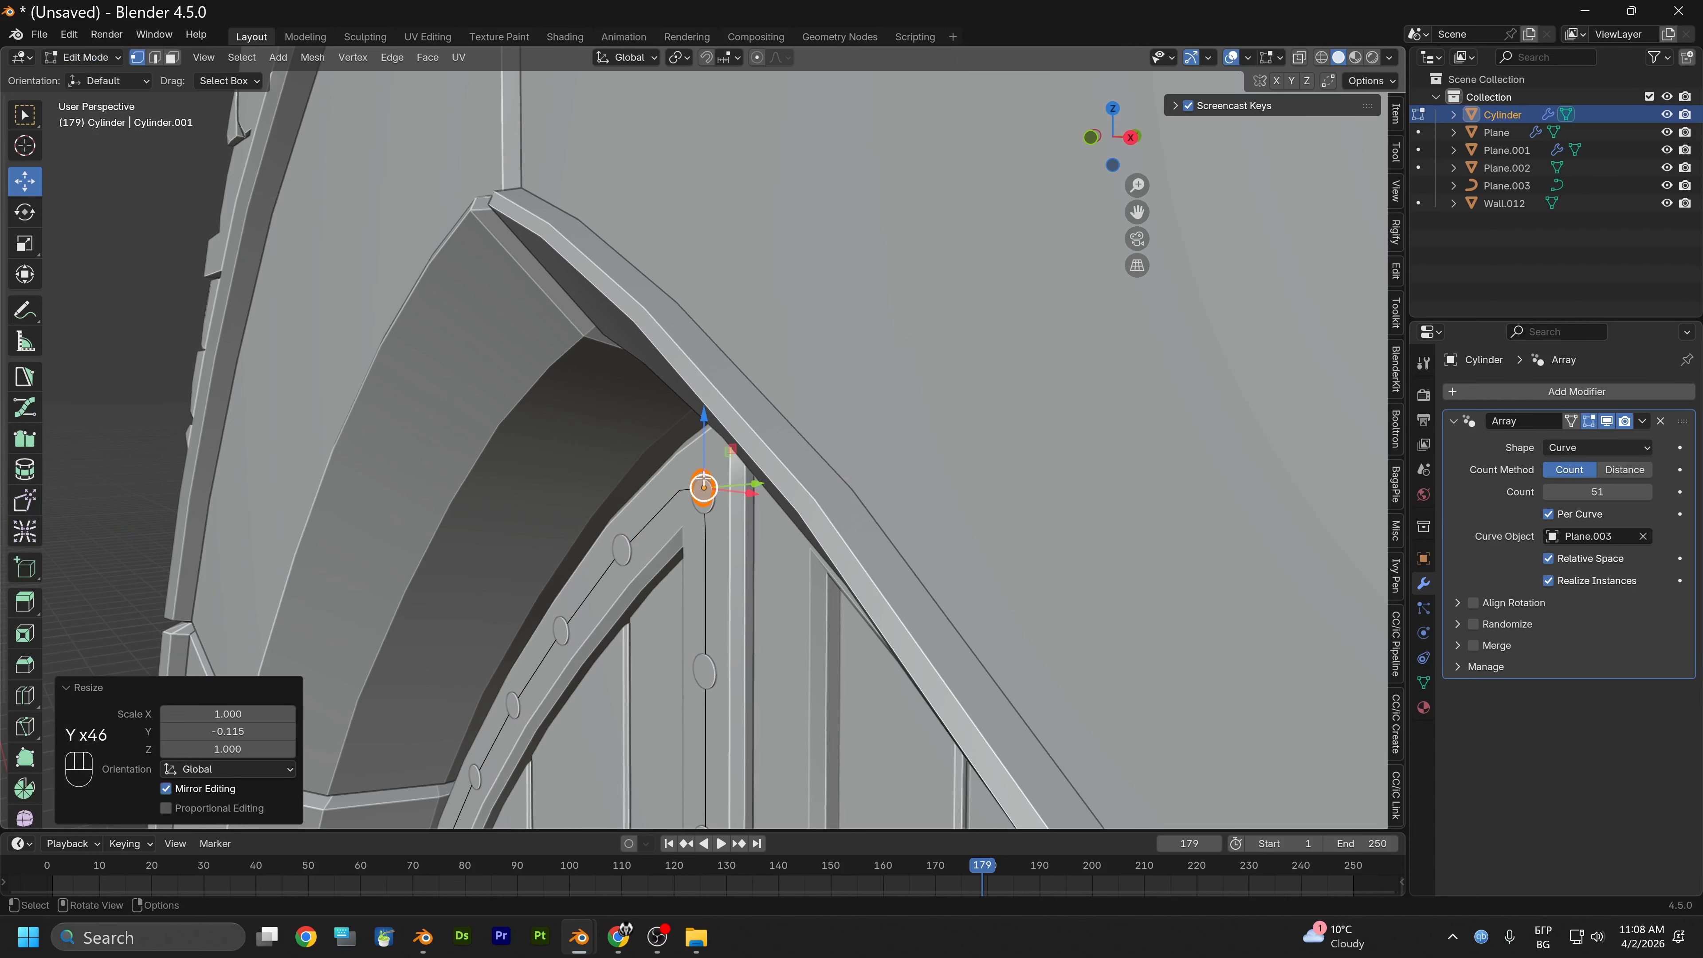
key(g)
key(y)
click(754, 480)
Move the flattened rivet 0.011392 m along global Y and thicken it by a factor of 1.858 along Y
key(KP_Decimal)
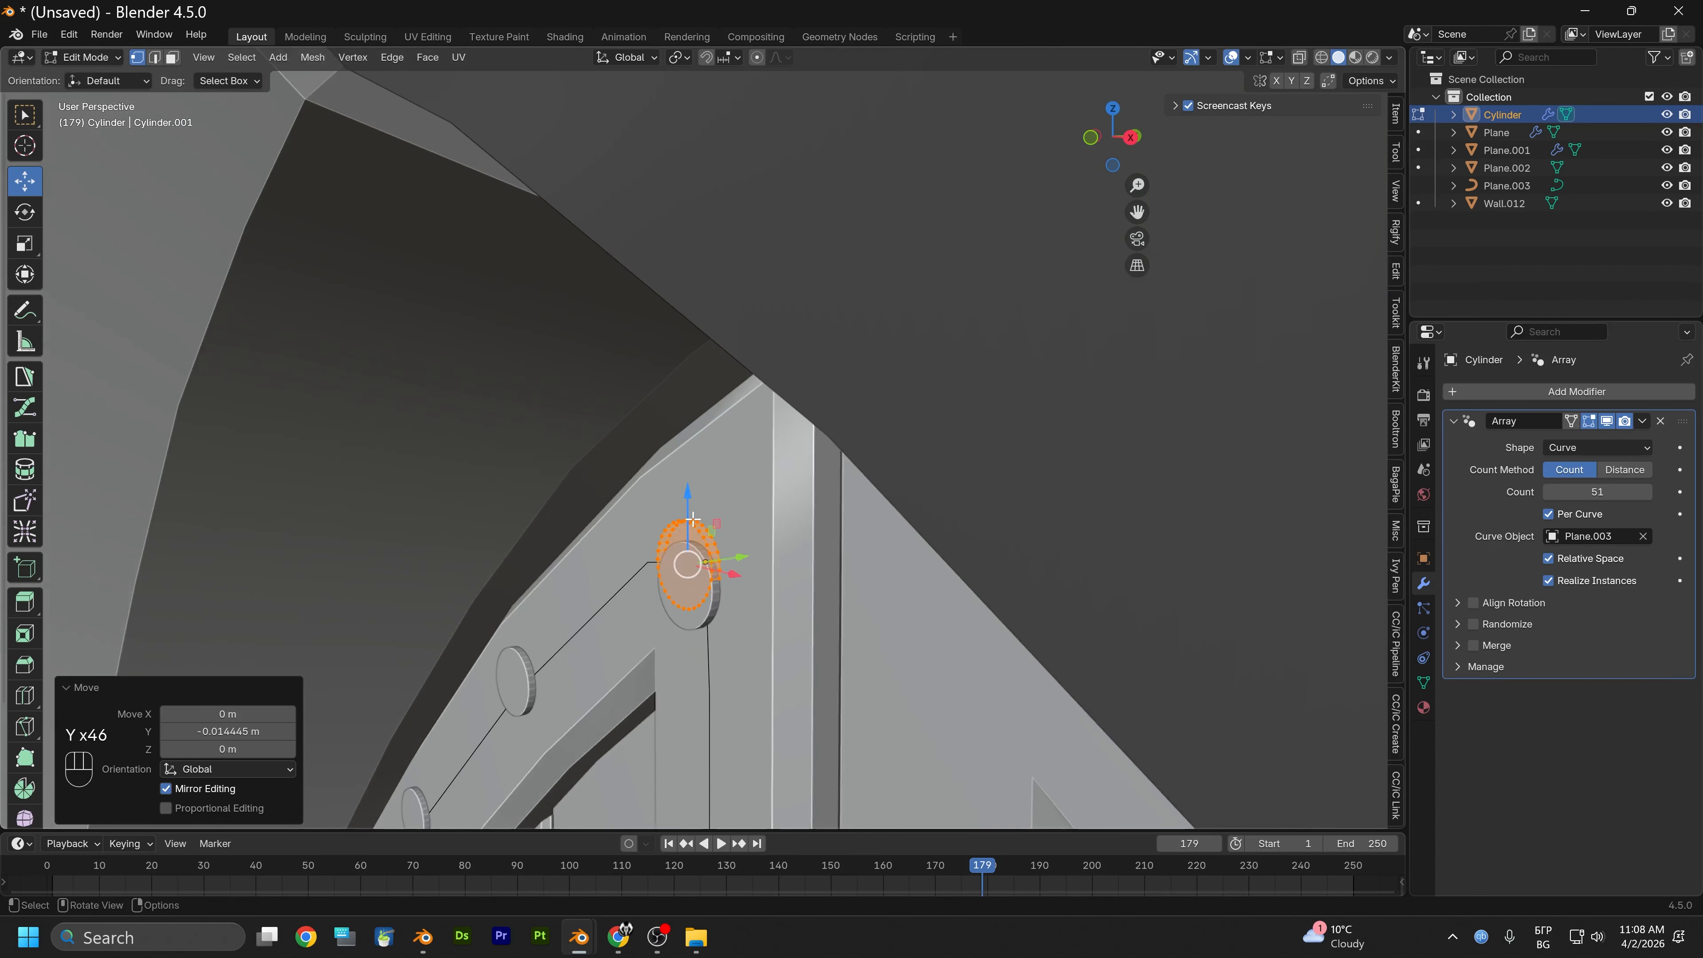
key(g)
key(y)
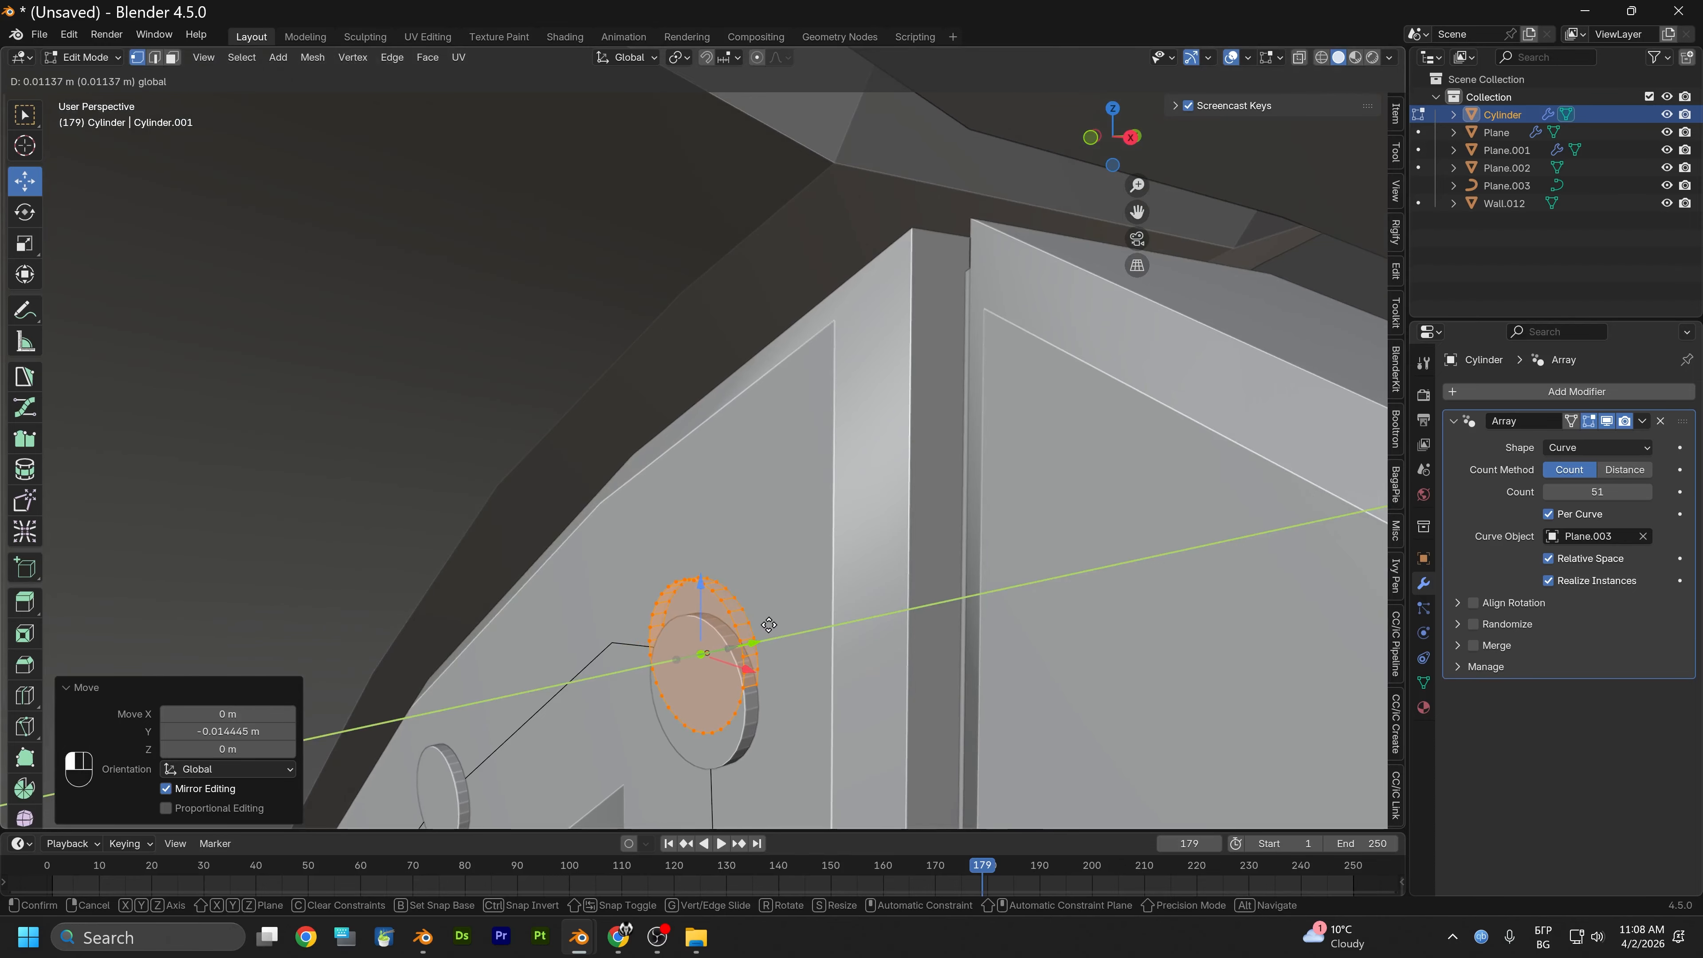
click(769, 625)
key(s)
key(y)
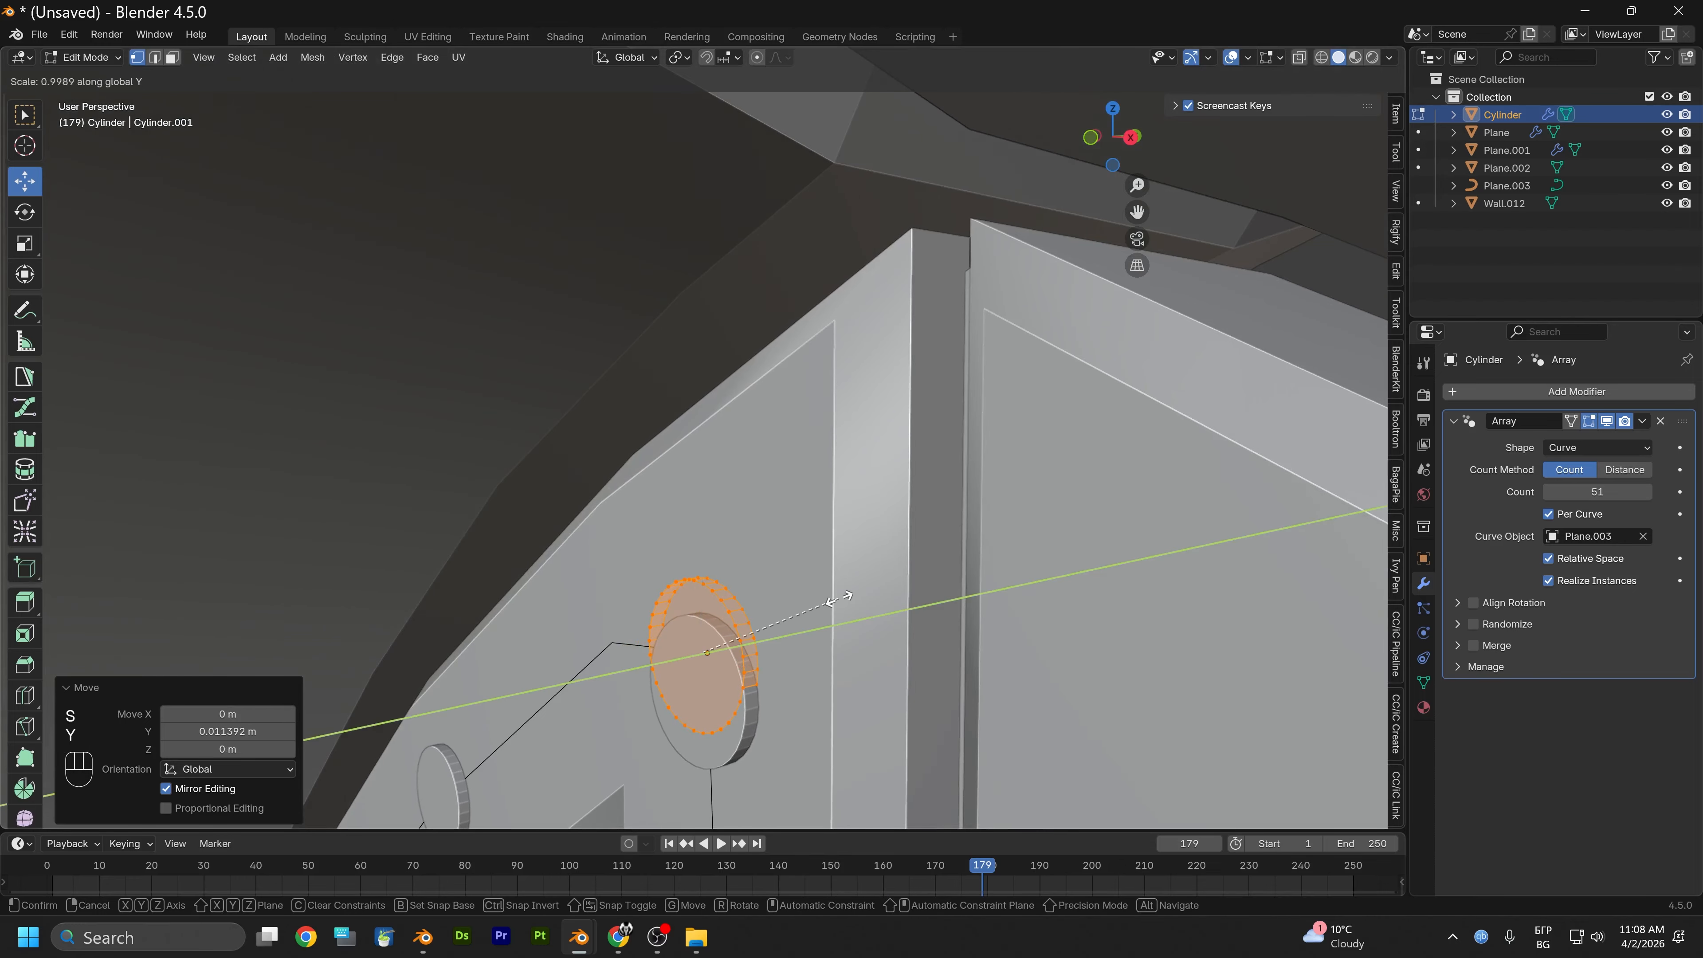
click(942, 523)
Delete the rivet's circular back face, using X-ray display only while working on it
key(alt+z)
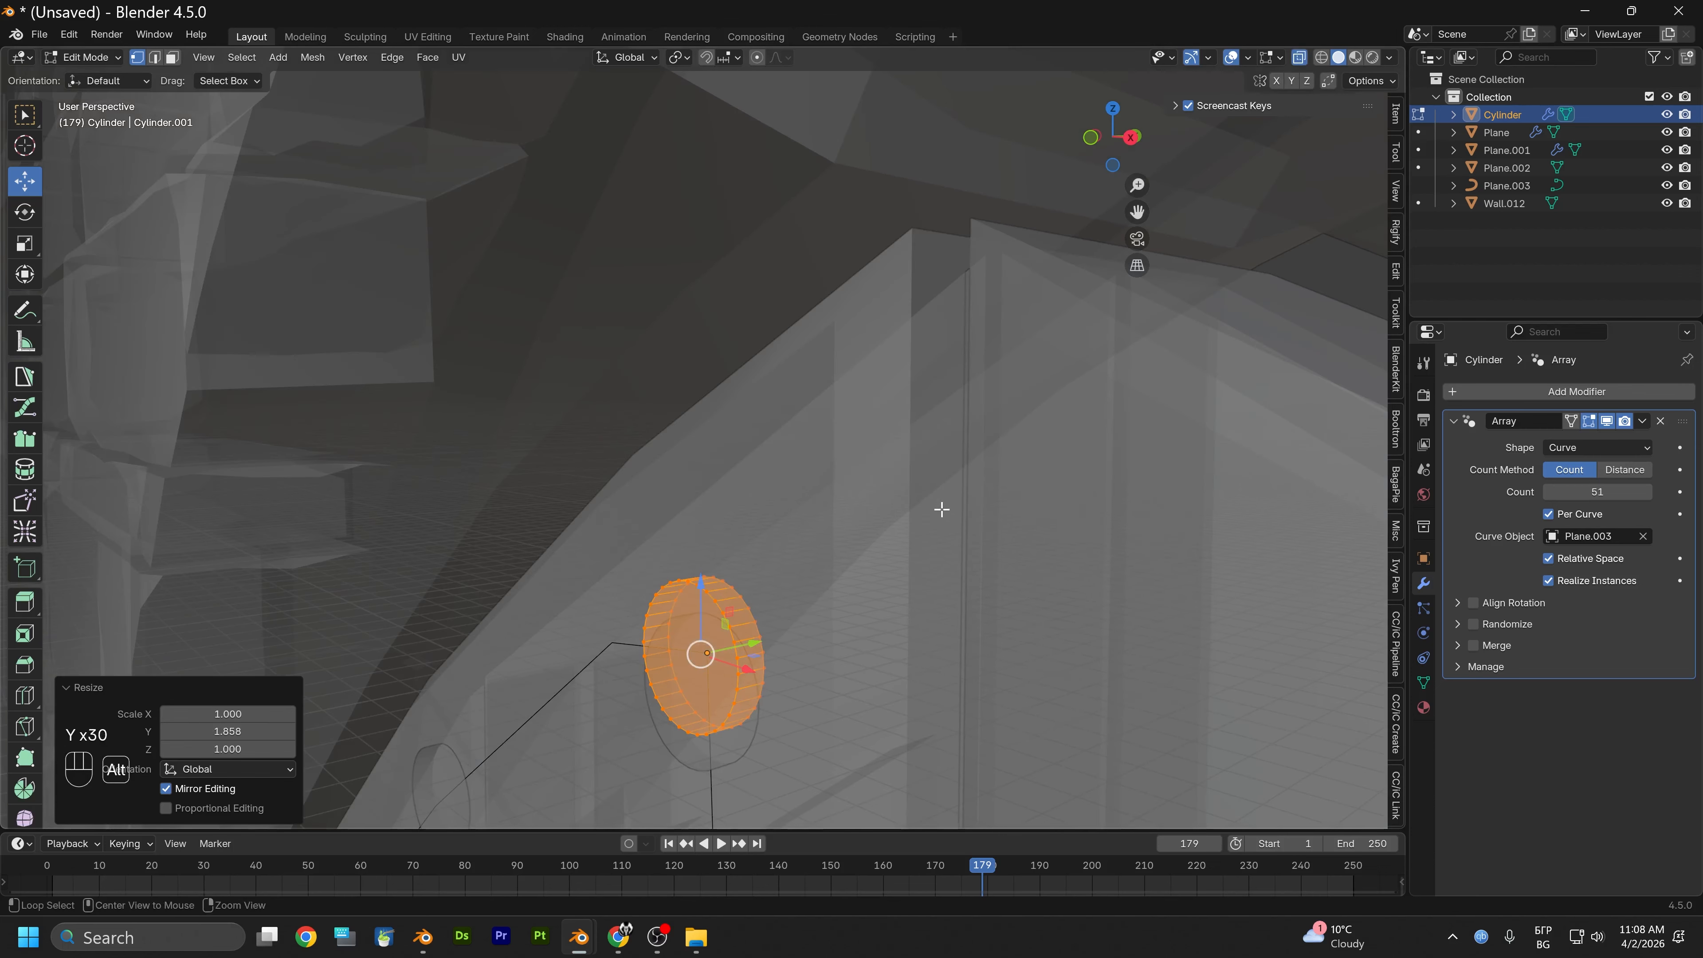
middle_drag(942, 509, 620, 506)
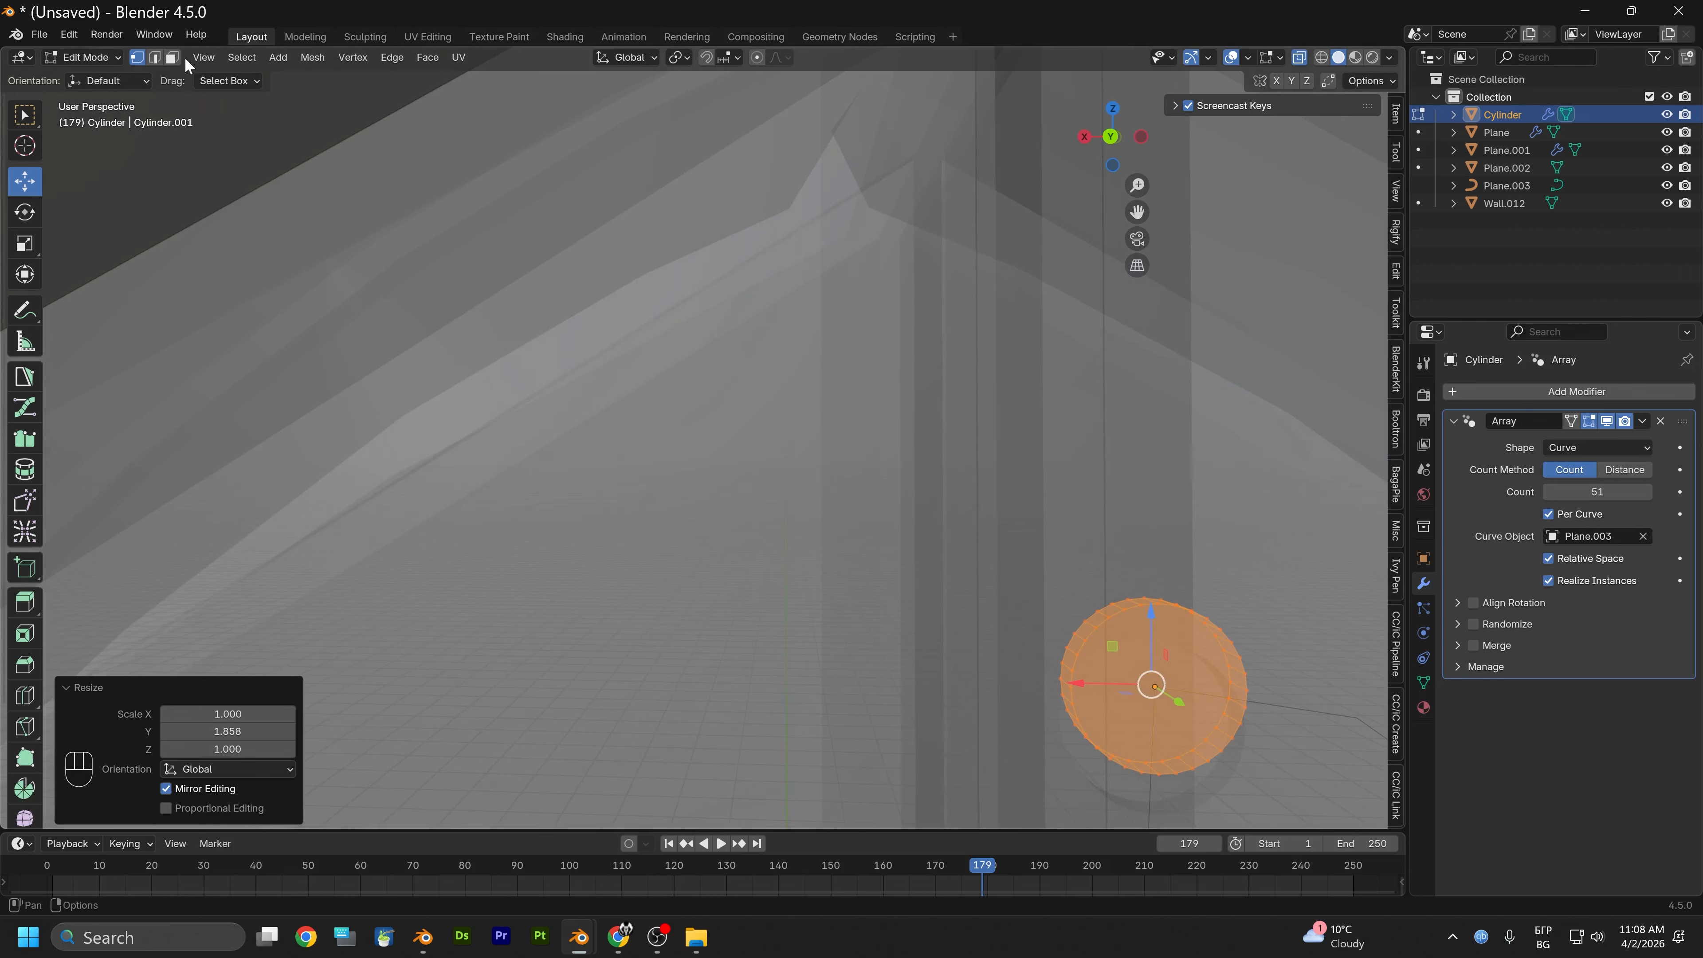
click(172, 58)
click(1148, 707)
right_click(1122, 705)
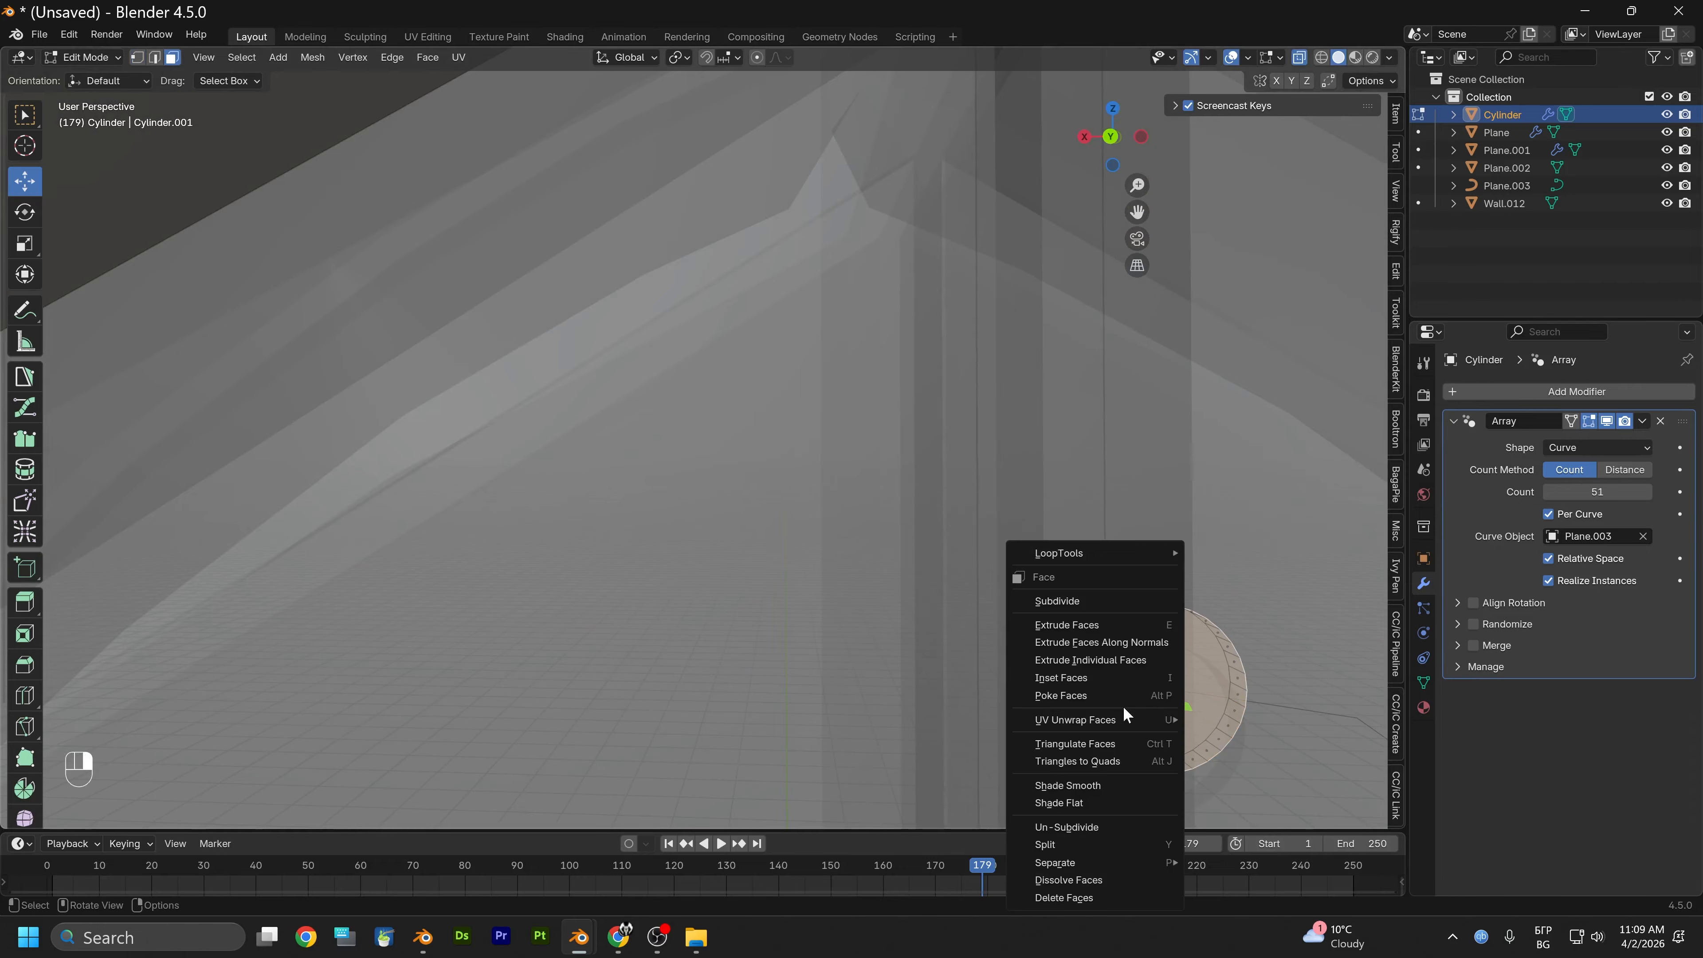
click(1058, 897)
middle_drag(1065, 844, 1170, 236)
click(1302, 58)
Select every second side edge around the rivet's circumference by repeating an alternating edge selection
scroll(591, 610, down, 7)
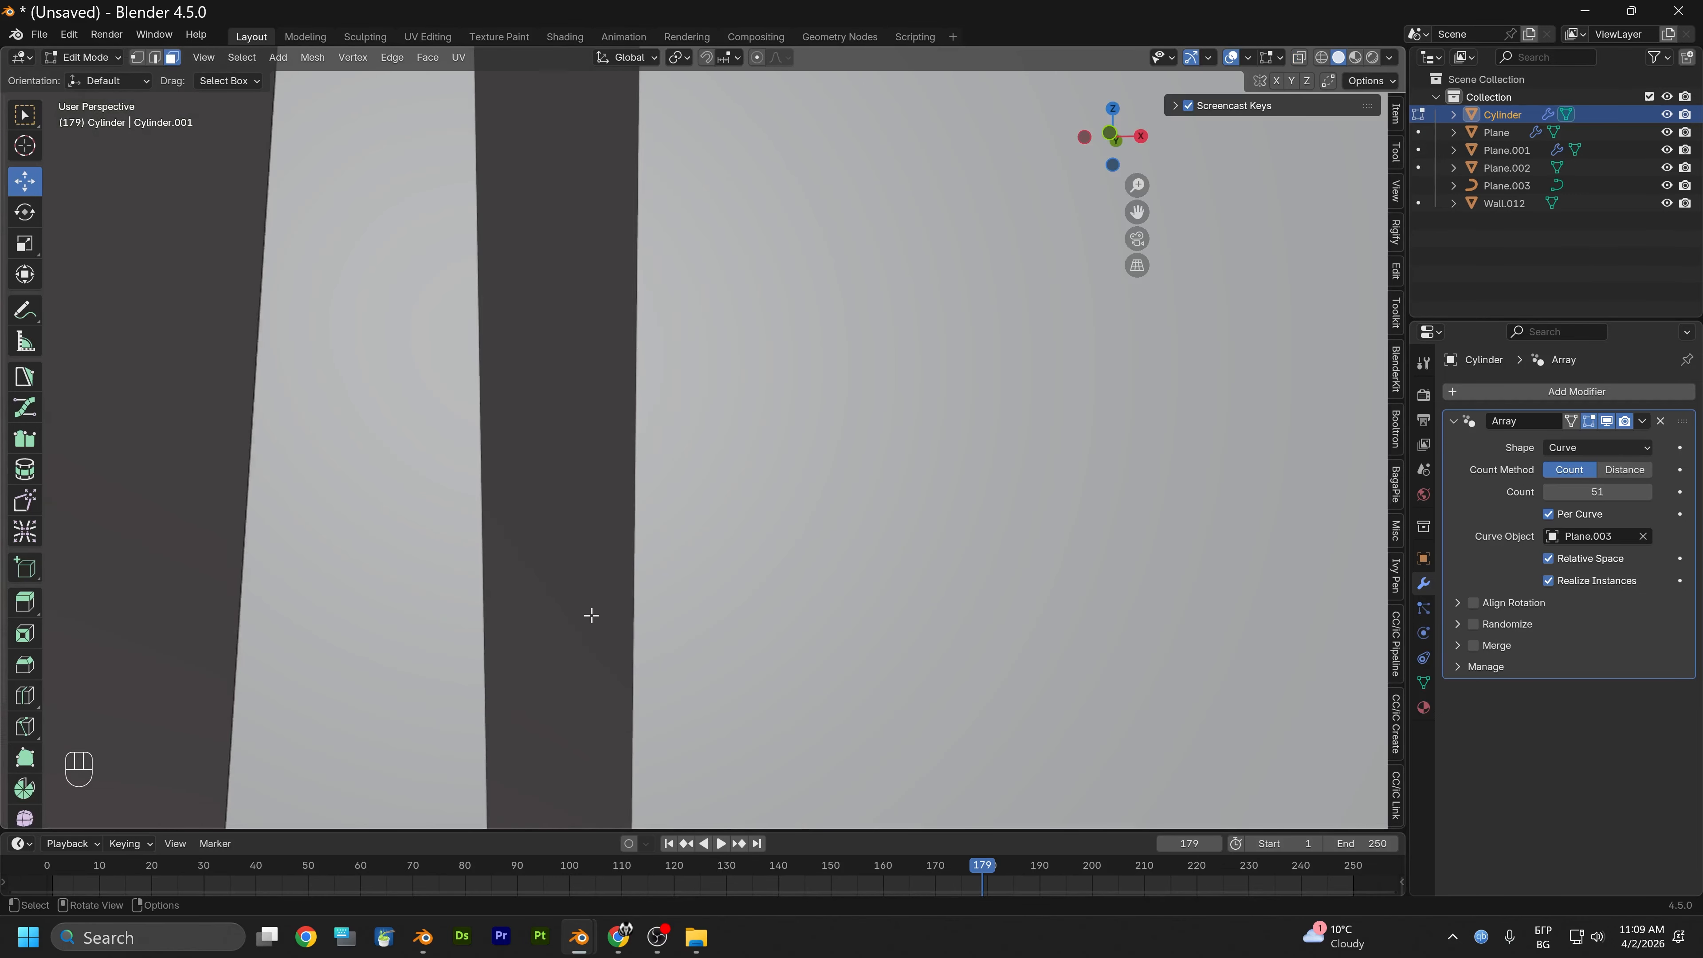
scroll(560, 612, up, 8)
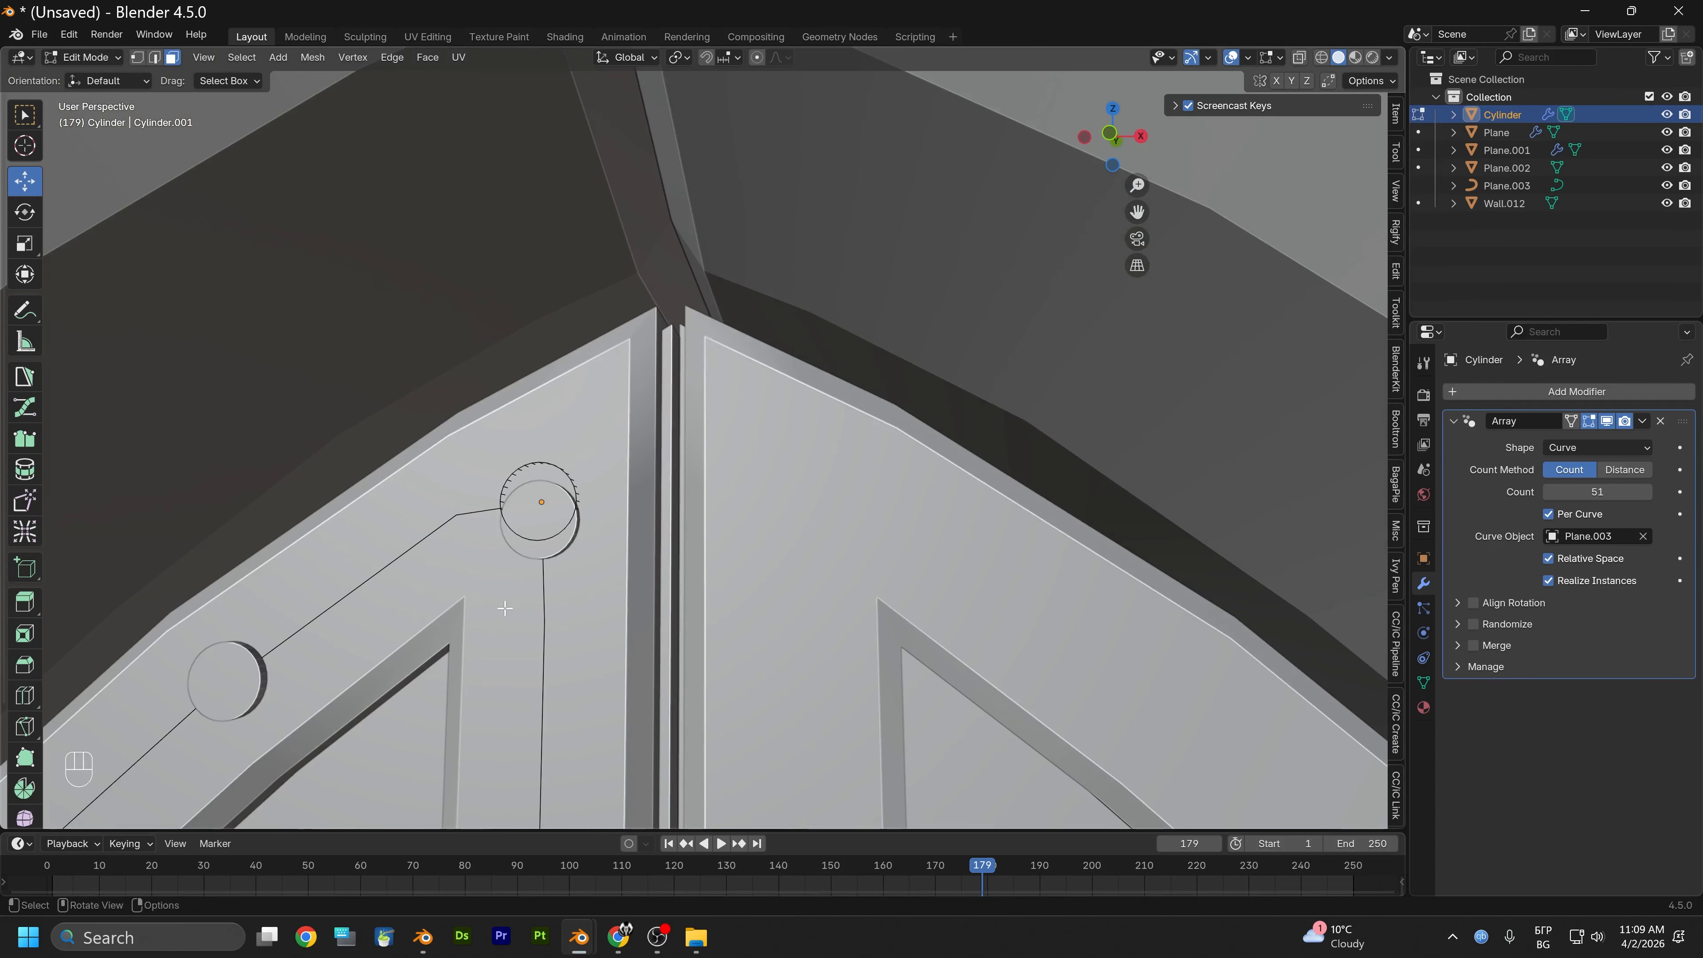
scroll(562, 609, down, 6)
middle_drag(545, 619, 585, 654)
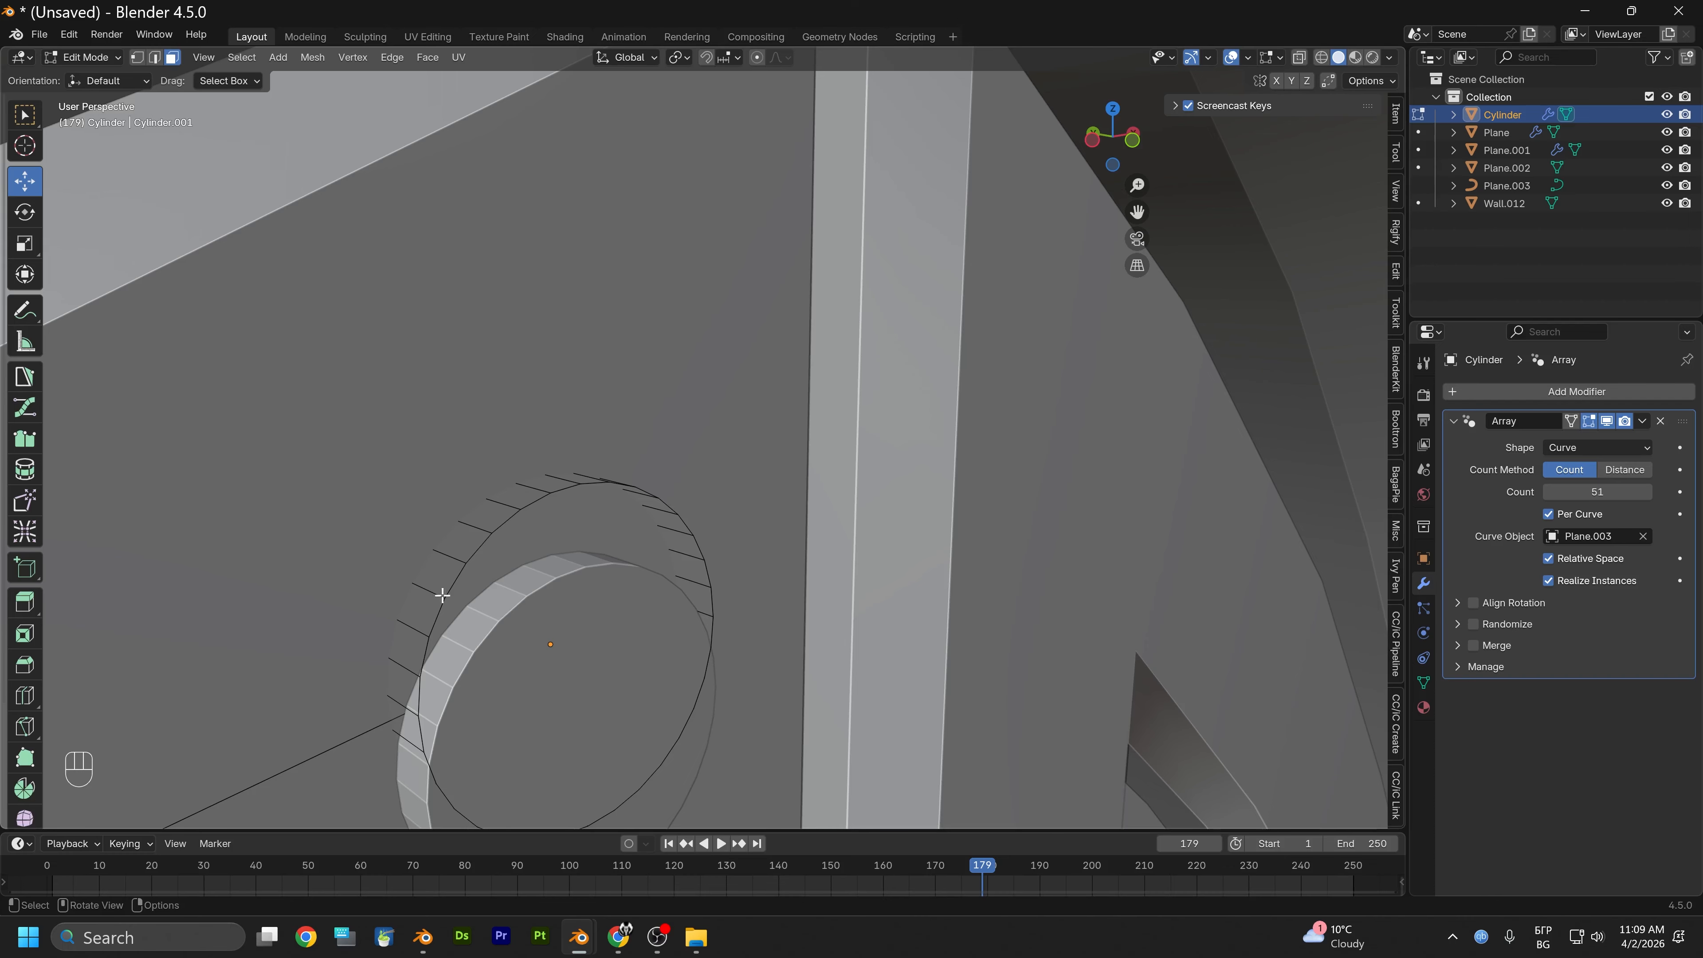
click(453, 556)
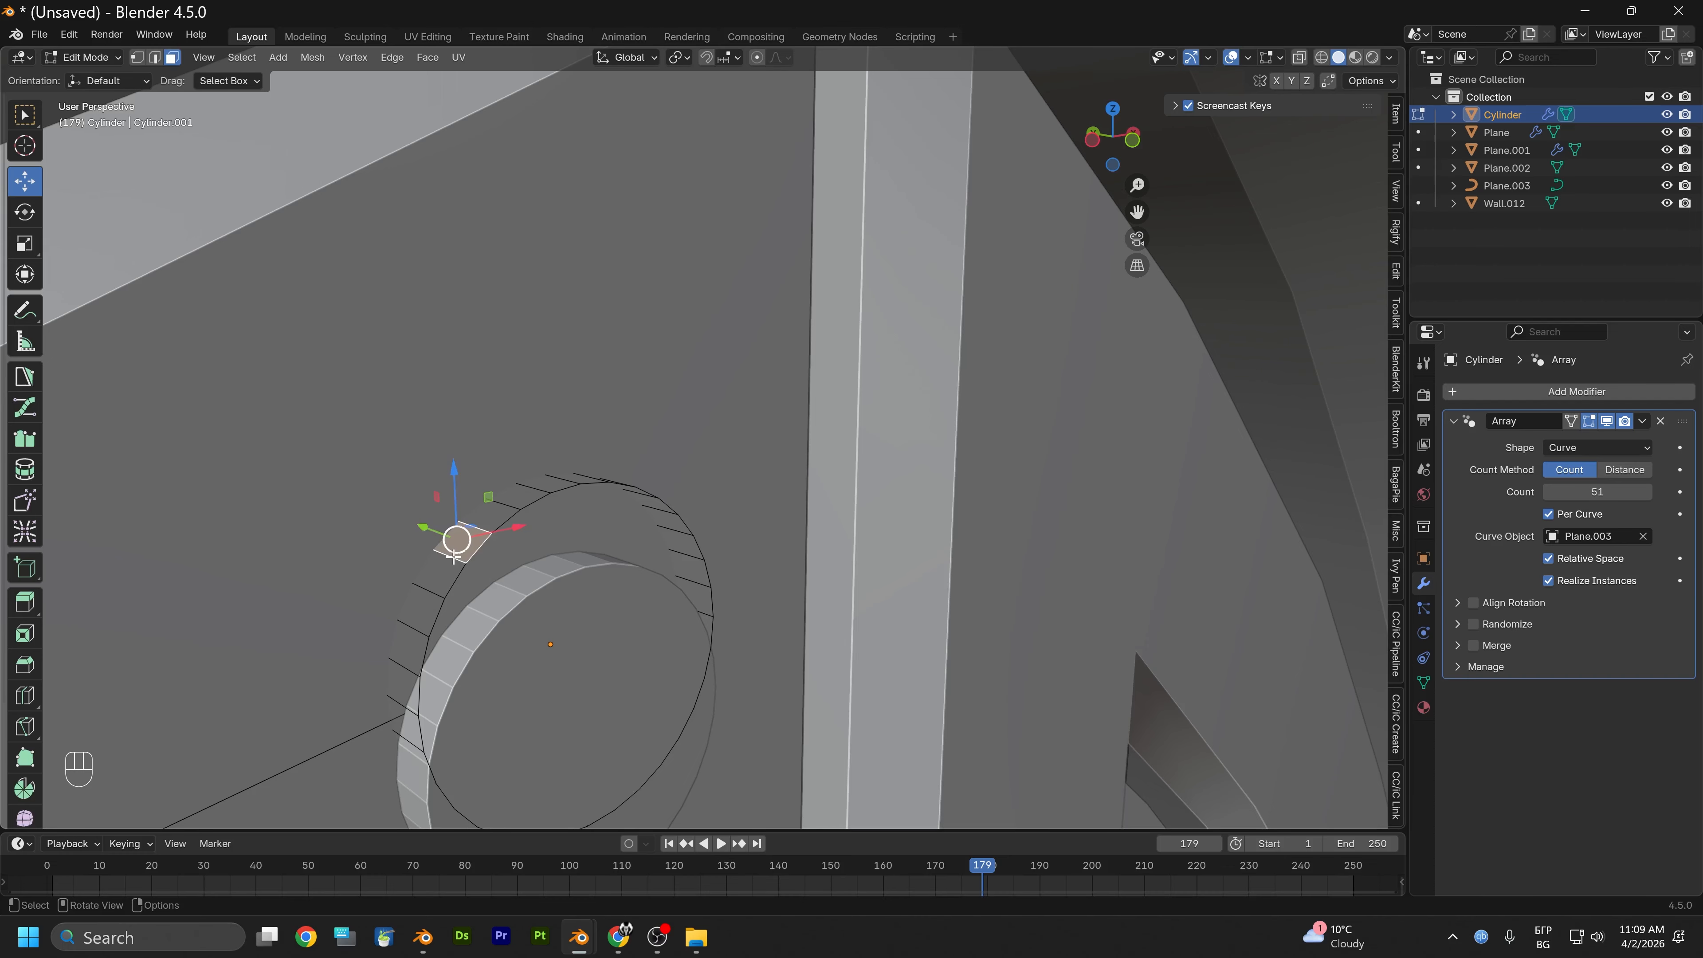
click(154, 57)
click(444, 554)
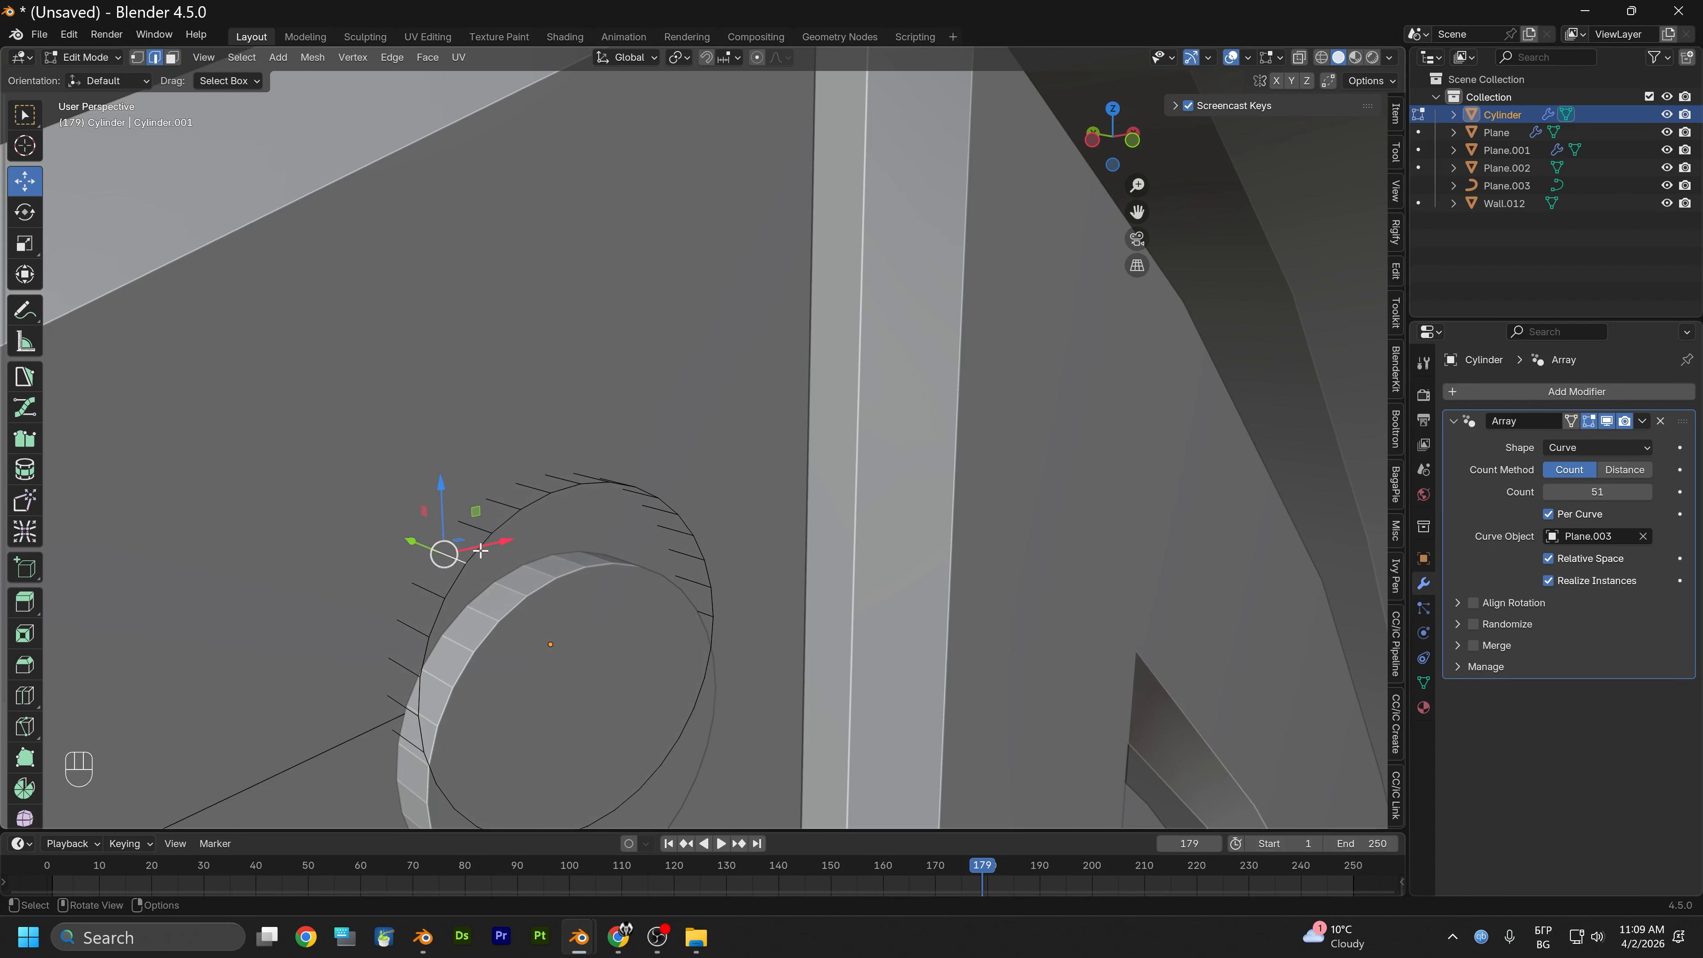
middle_drag(619, 637, 473, 582)
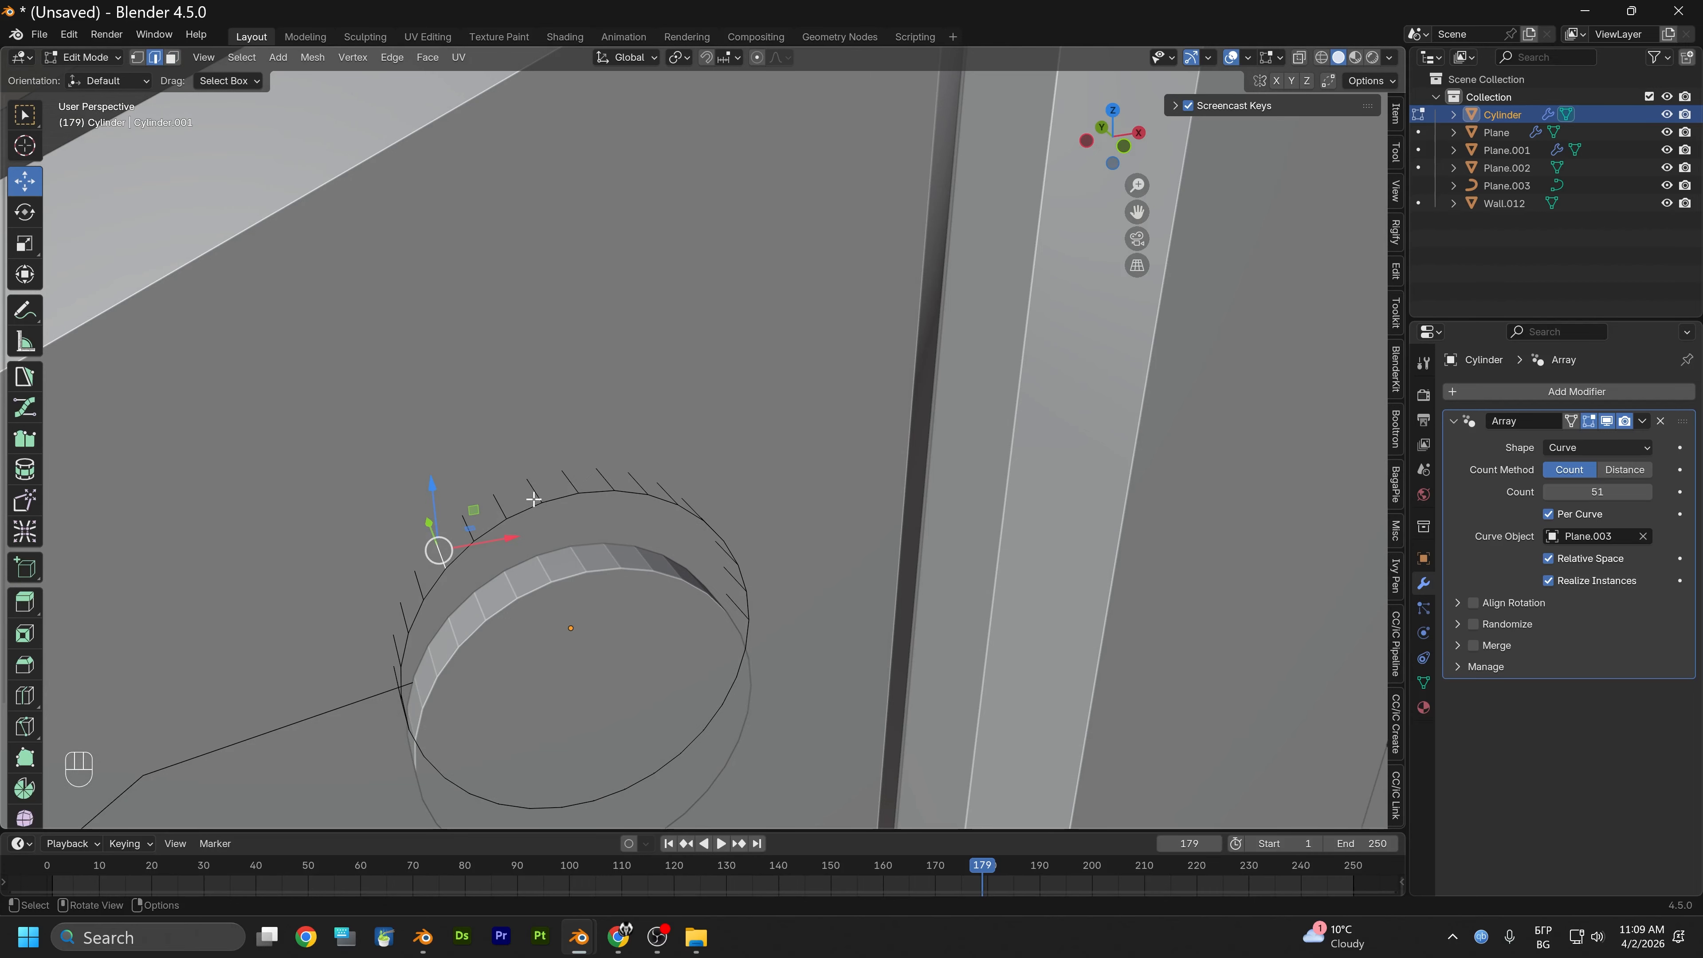
middle_drag(511, 577, 583, 581)
shift+click(702, 511)
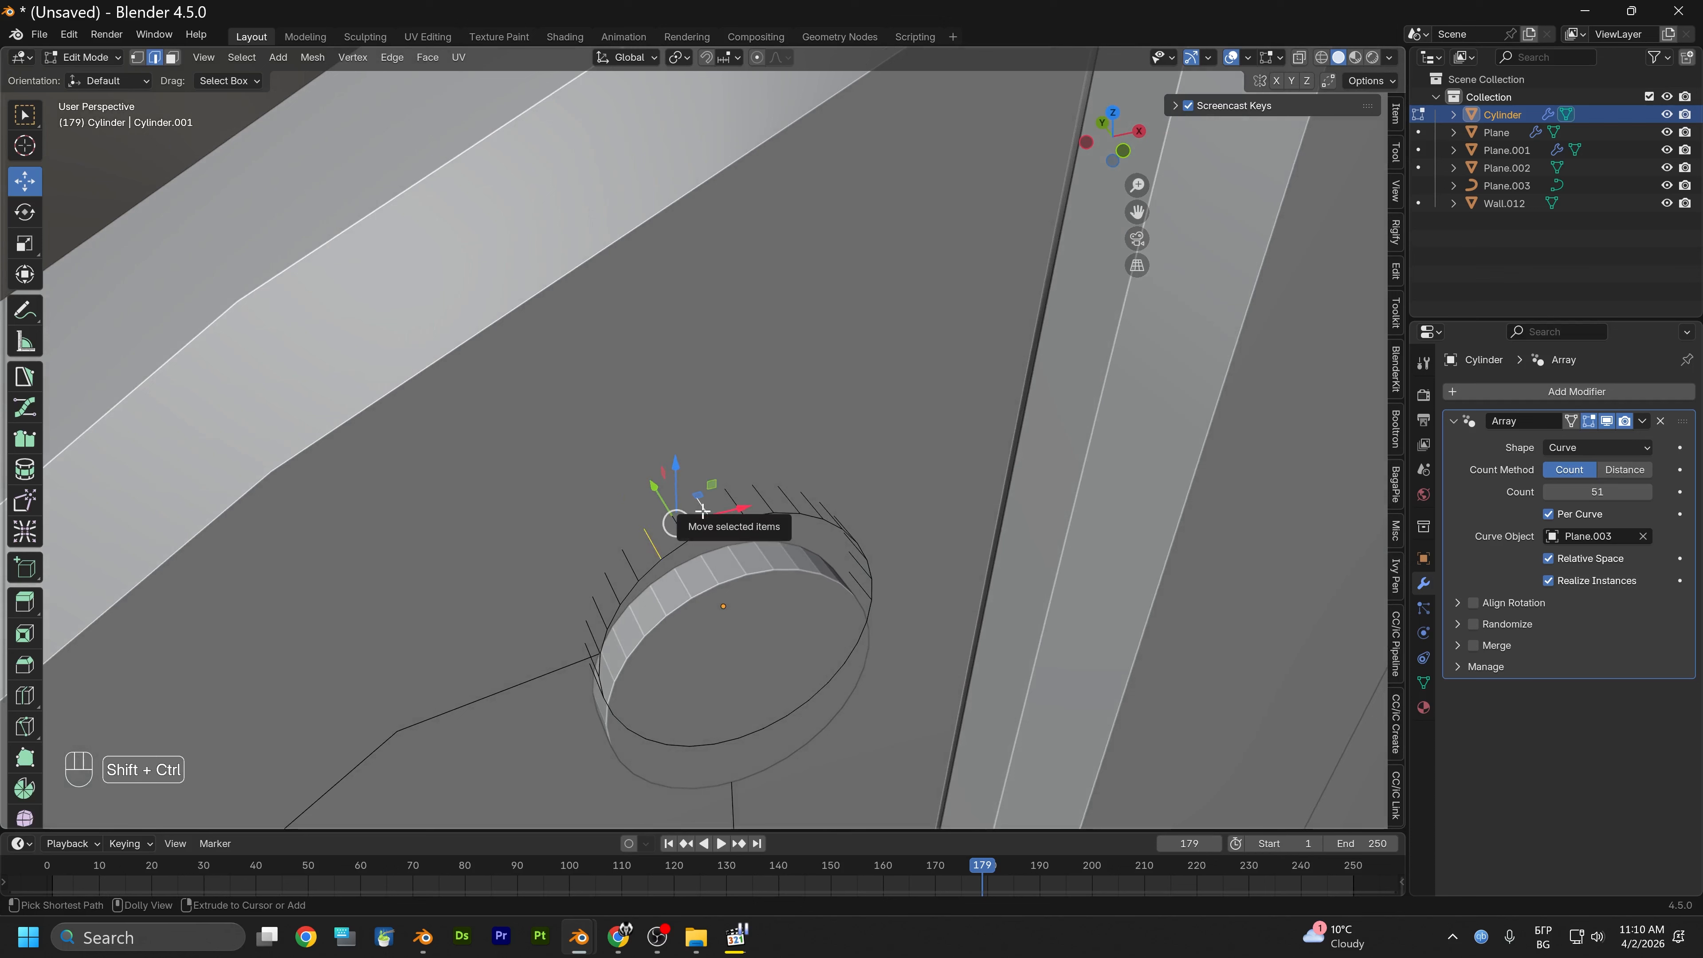
key(ctrl+shift+KP_Add)
key(ctrl+shift+KP_Add)
key(ctrl+shift+KP_Add)
key(ctrl+shift+KP_Add)
key(ctrl+shift+KP_Add)
key(ctrl+shift+KP_Add)
key(ctrl+shift+KP_Add)
key(ctrl+shift+KP_Add)
key(ctrl+shift+KP_Add)
key(ctrl+shift+KP_Add)
key(ctrl+shift+KP_Add)
key(ctrl+shift+KP_Add)
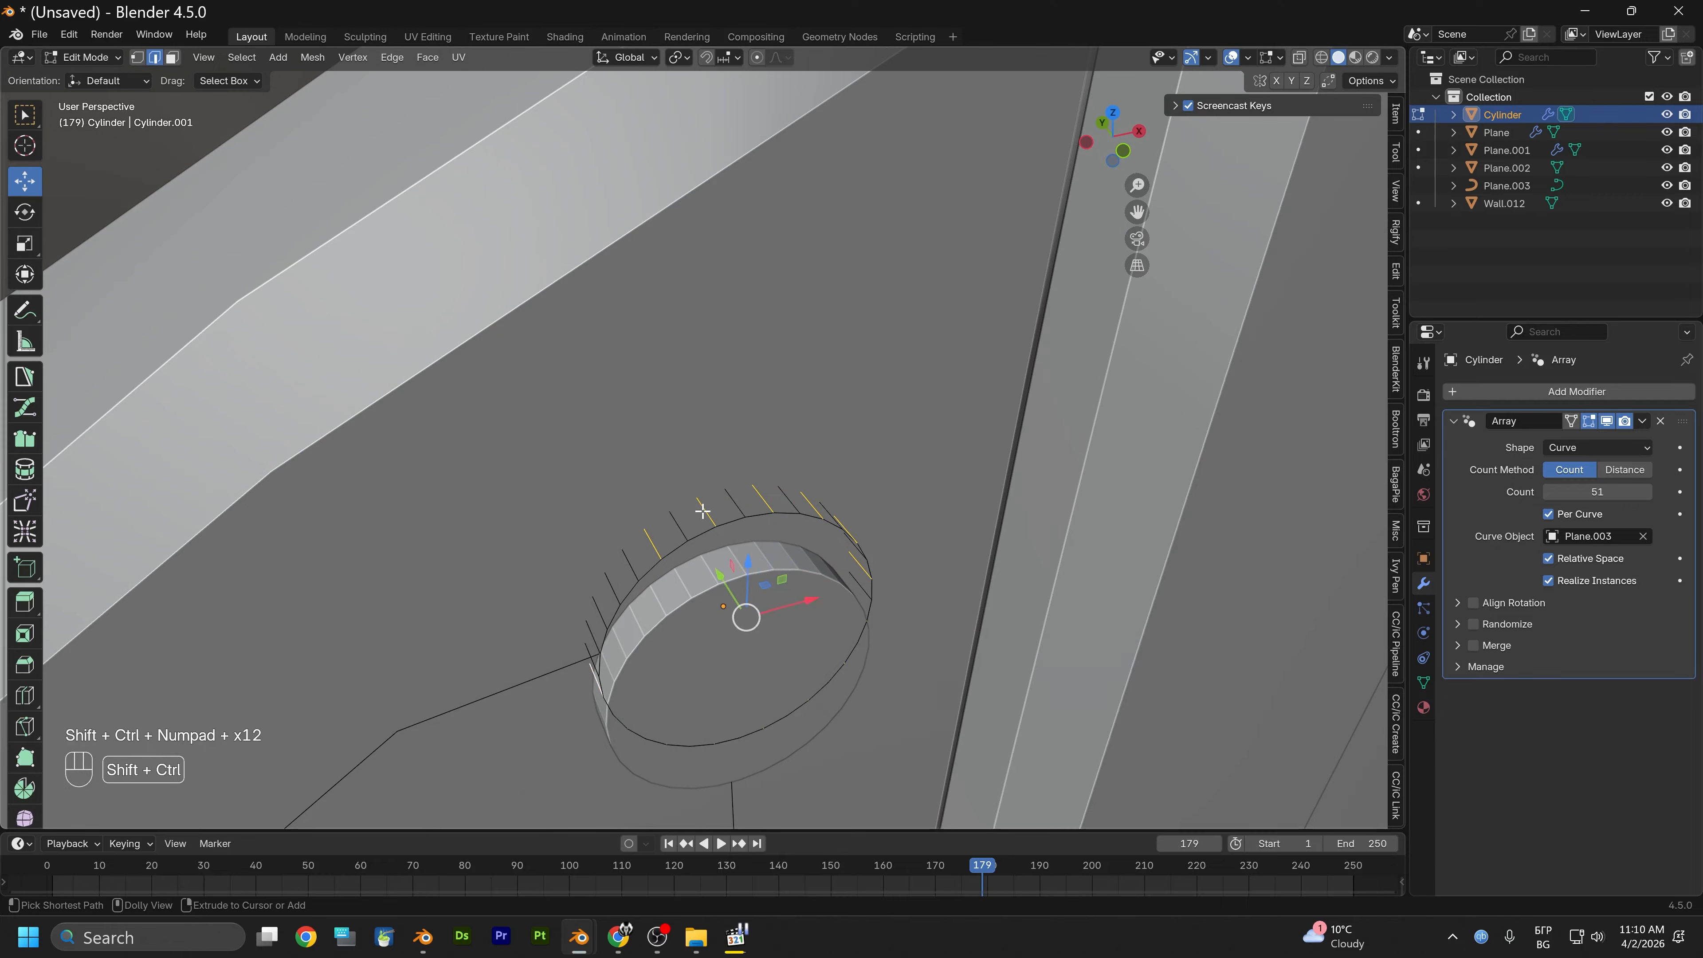
key(ctrl+shift+KP_Add)
key(ctrl+shift+KP_Add)
key(ctrl+shift+KP_Add)
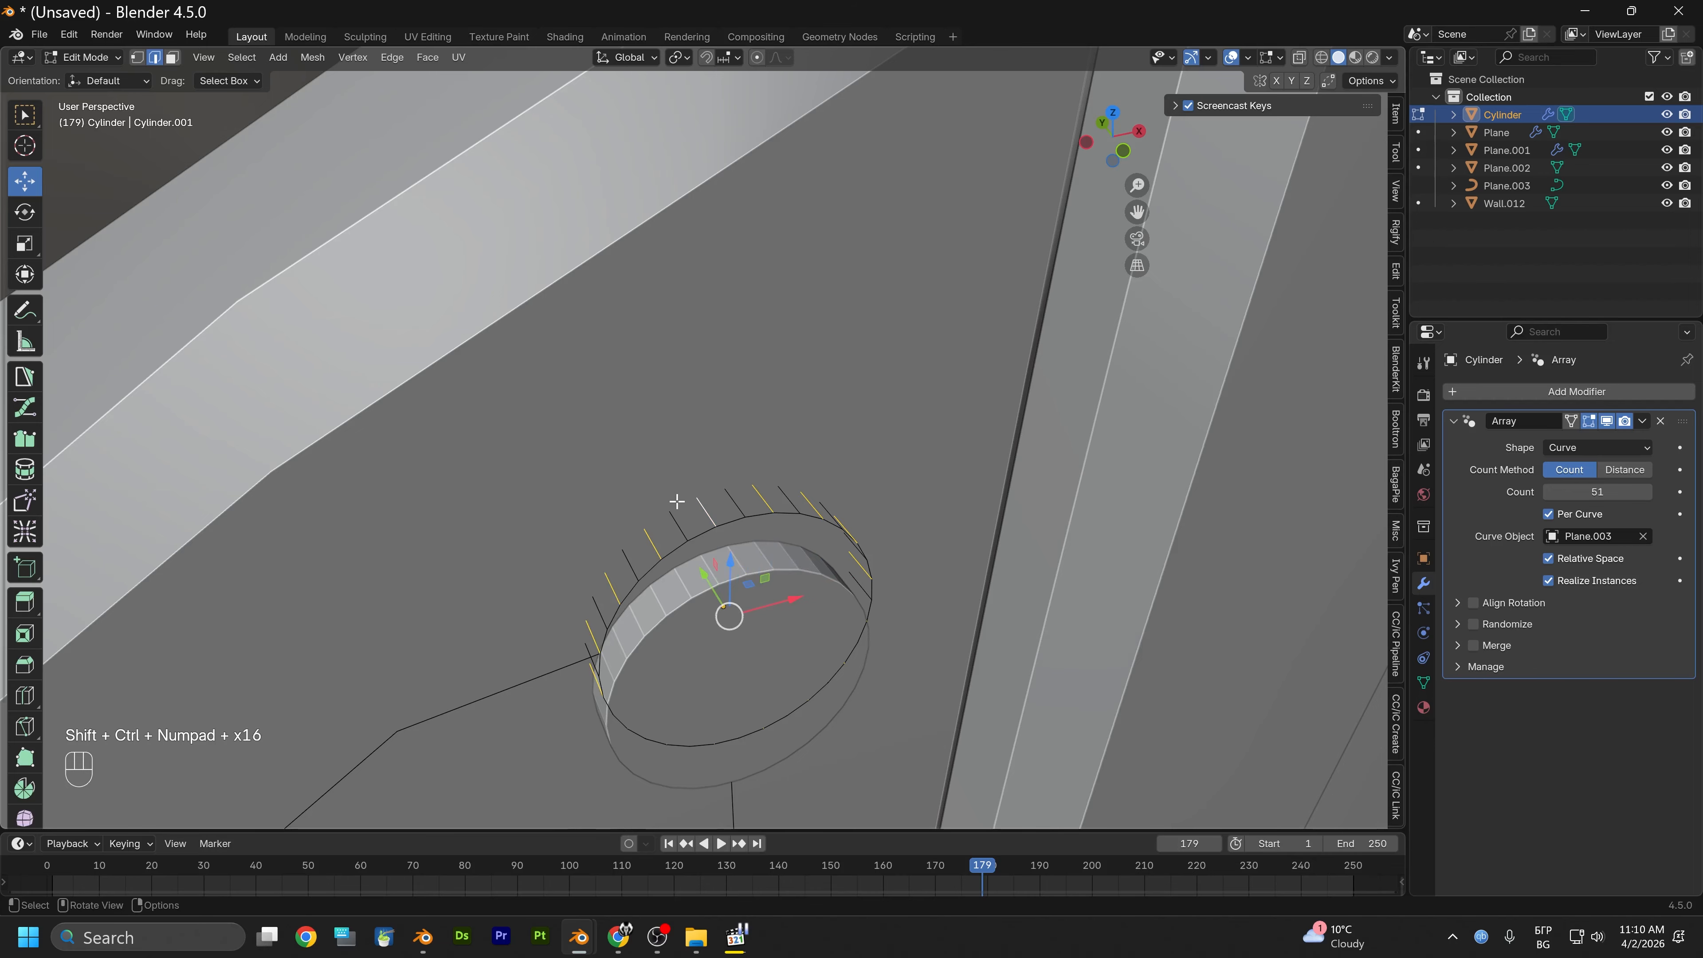
Try deleting the selected alternate side edges and selecting the rivet's front rim
right_click(676, 502)
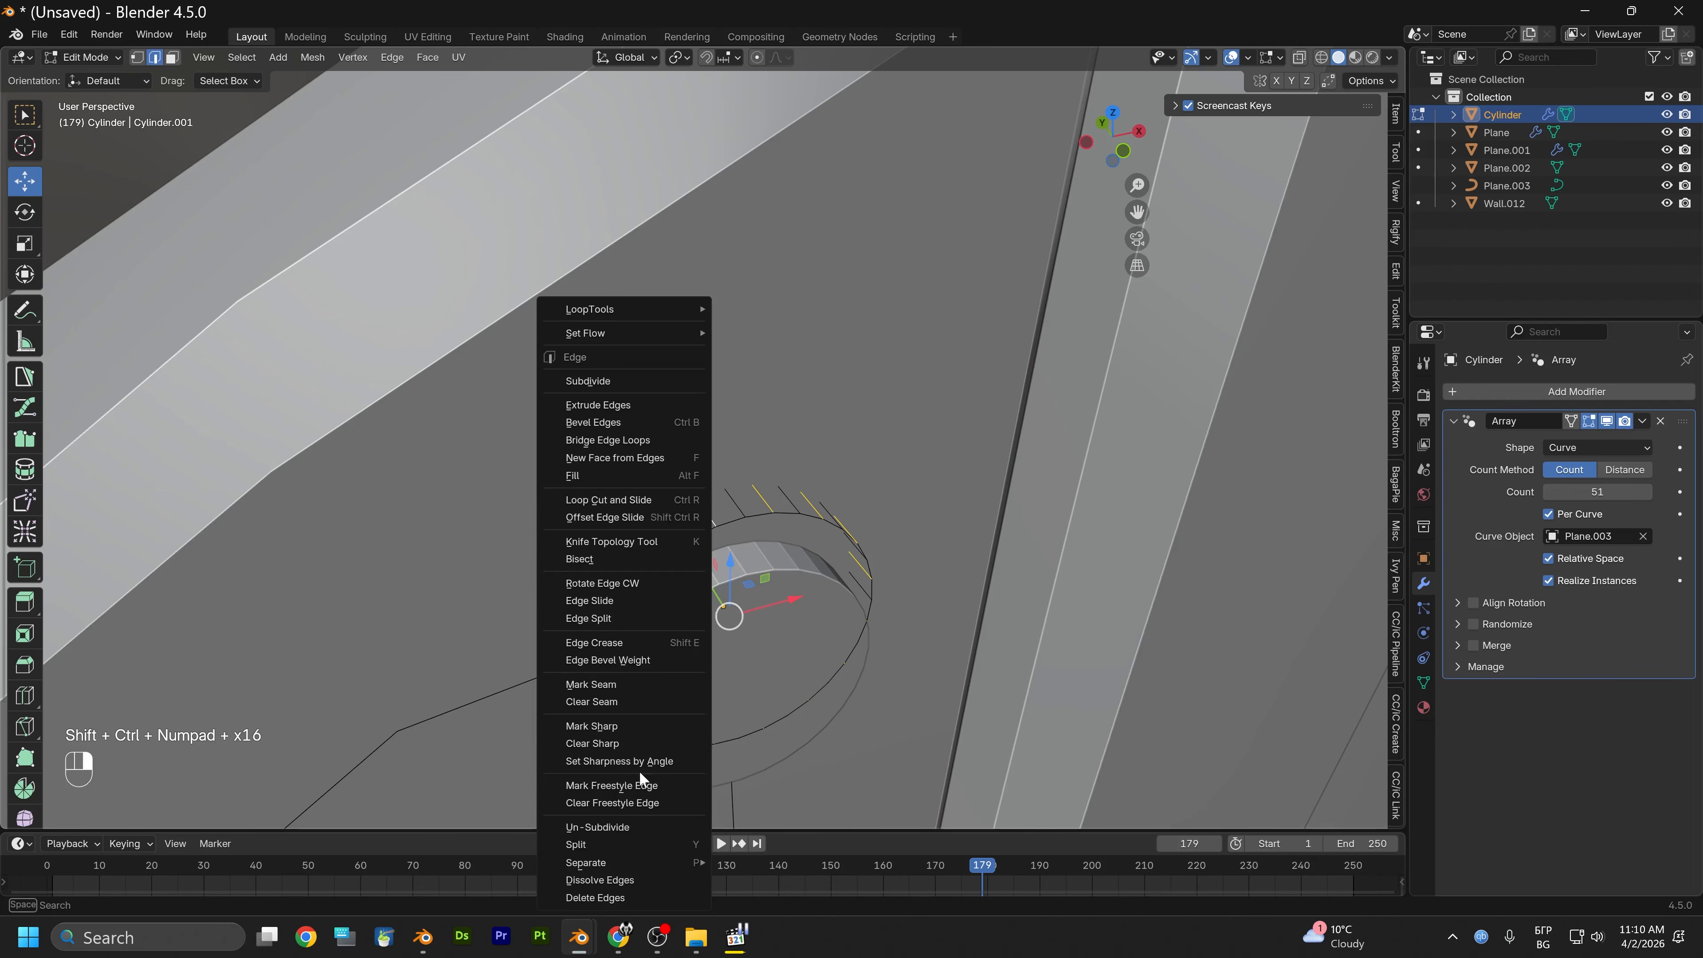
click(629, 898)
middle_drag(755, 633, 696, 544)
click(660, 520)
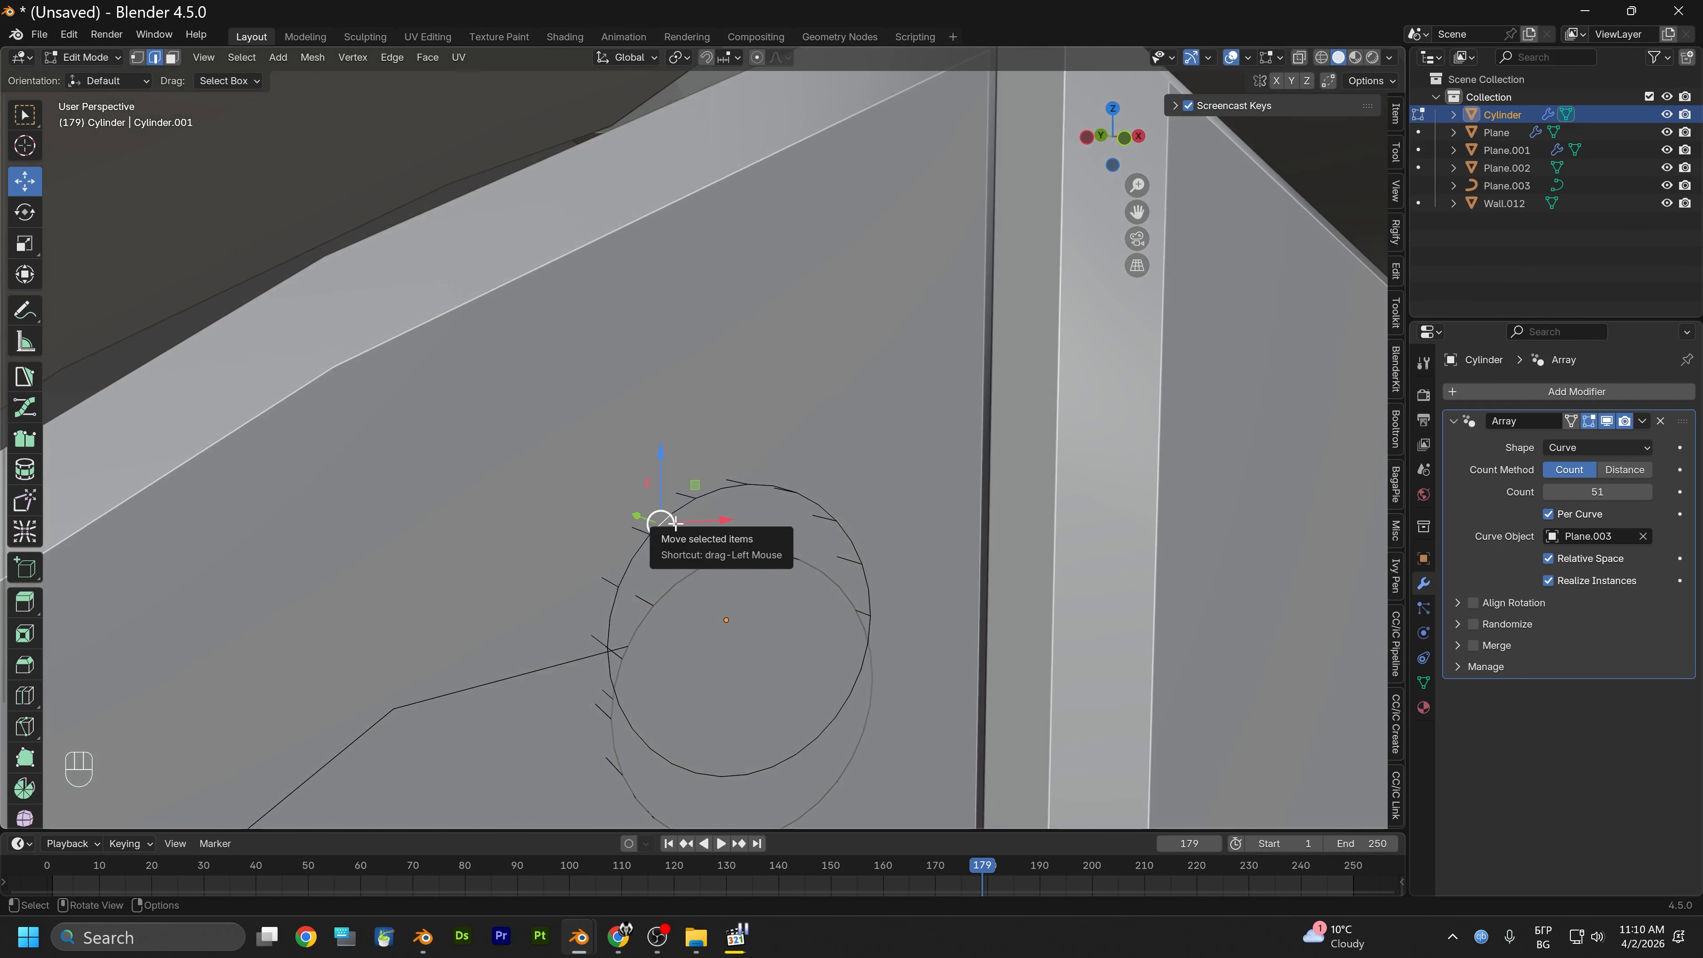
key(shift+alt)
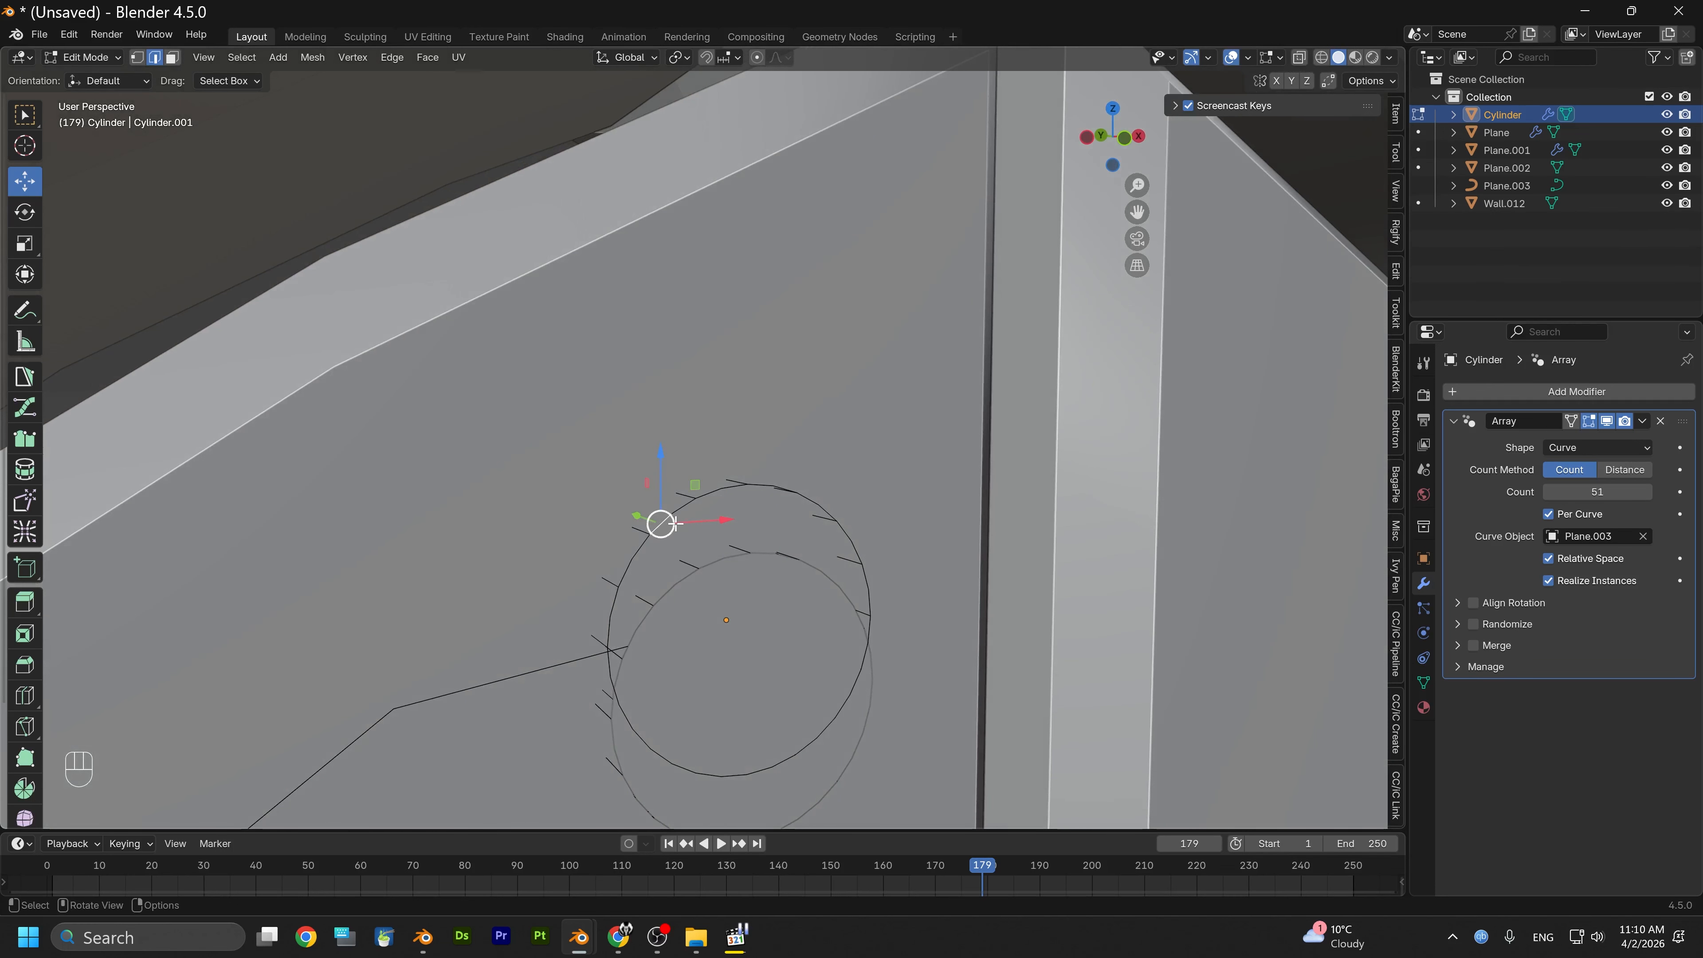
alt+shift+click(675, 523)
middle_drag(675, 524, 655, 529)
click(138, 58)
middle_drag(516, 488, 646, 491)
alt+drag(647, 493, 580, 501)
Undo back to the alternate side-edge selection from before the edges were deleted
key(ctrl+z)
key(ctrl+z)
key(ctrl+z)
key(ctrl+z)
key(ctrl+z)
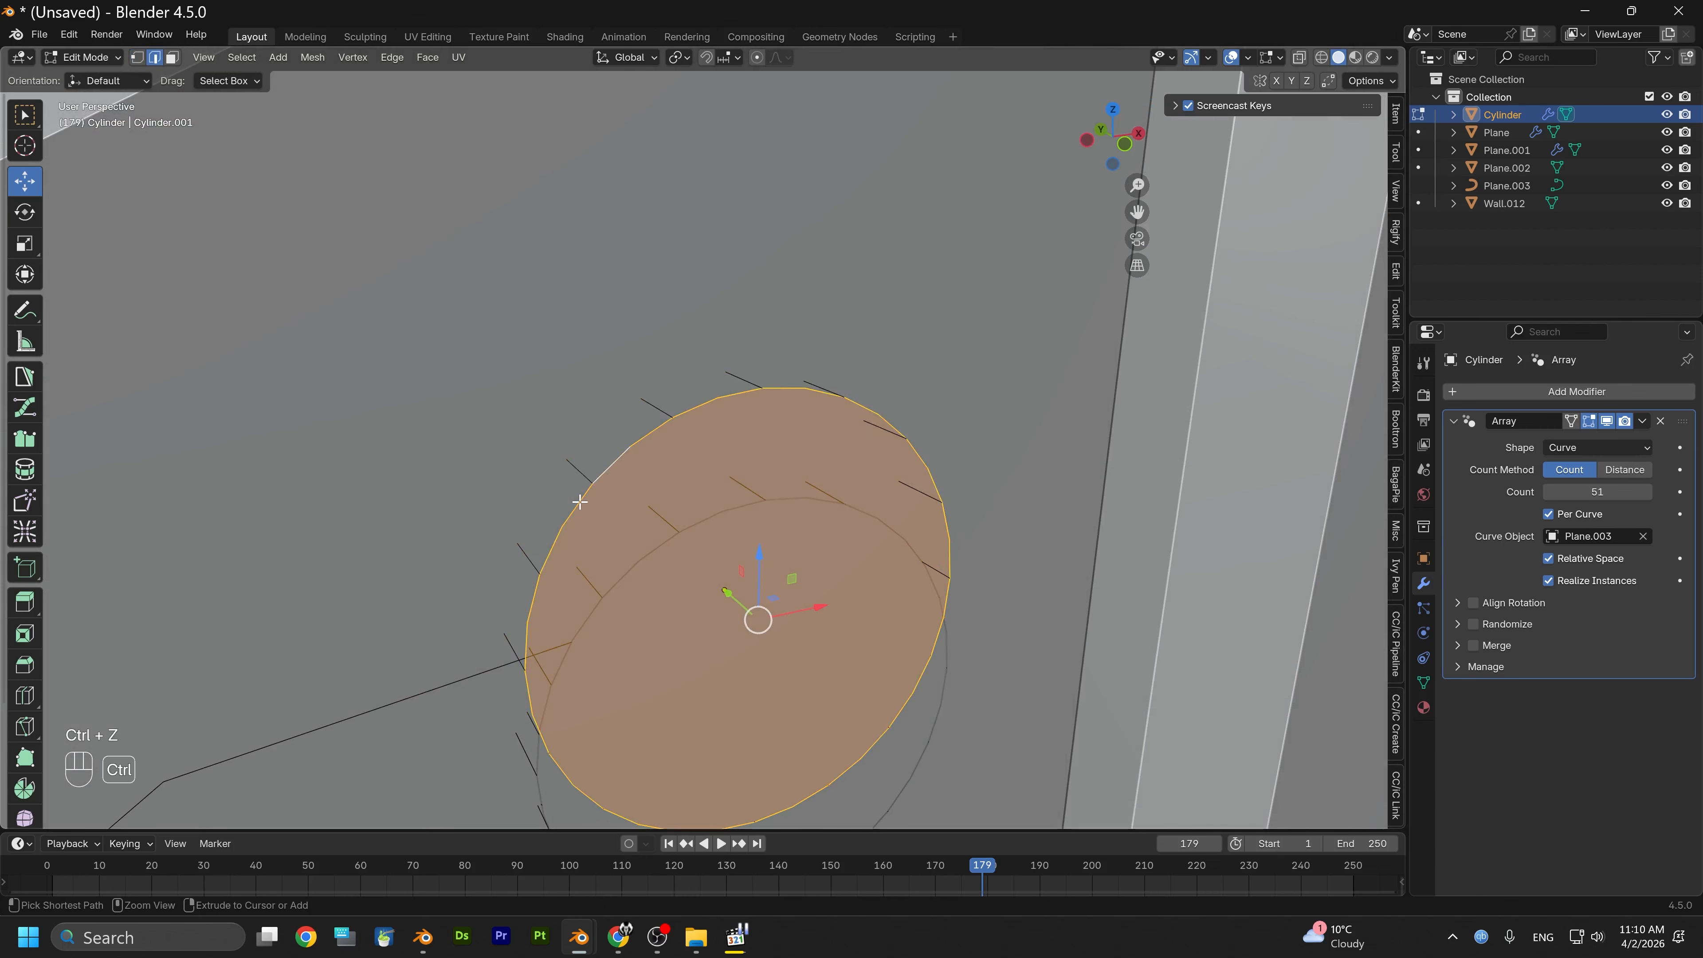
key(ctrl+z)
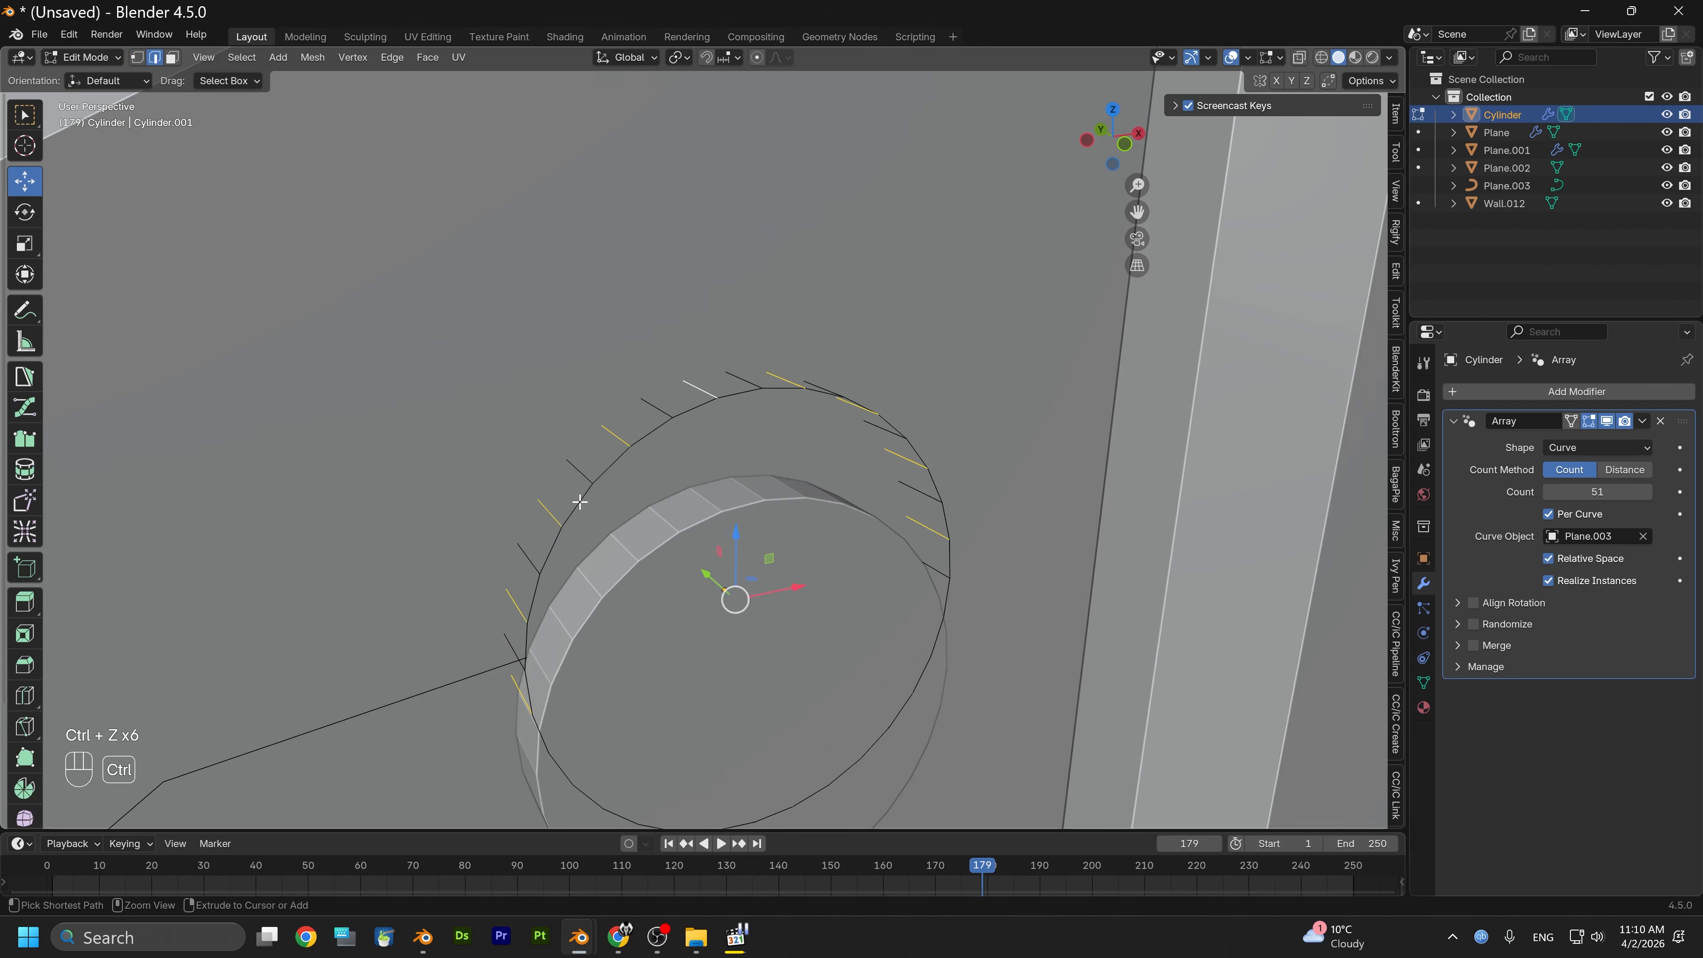
Try dissolving the vertices of the selected side edges and undo the operation
click(137, 57)
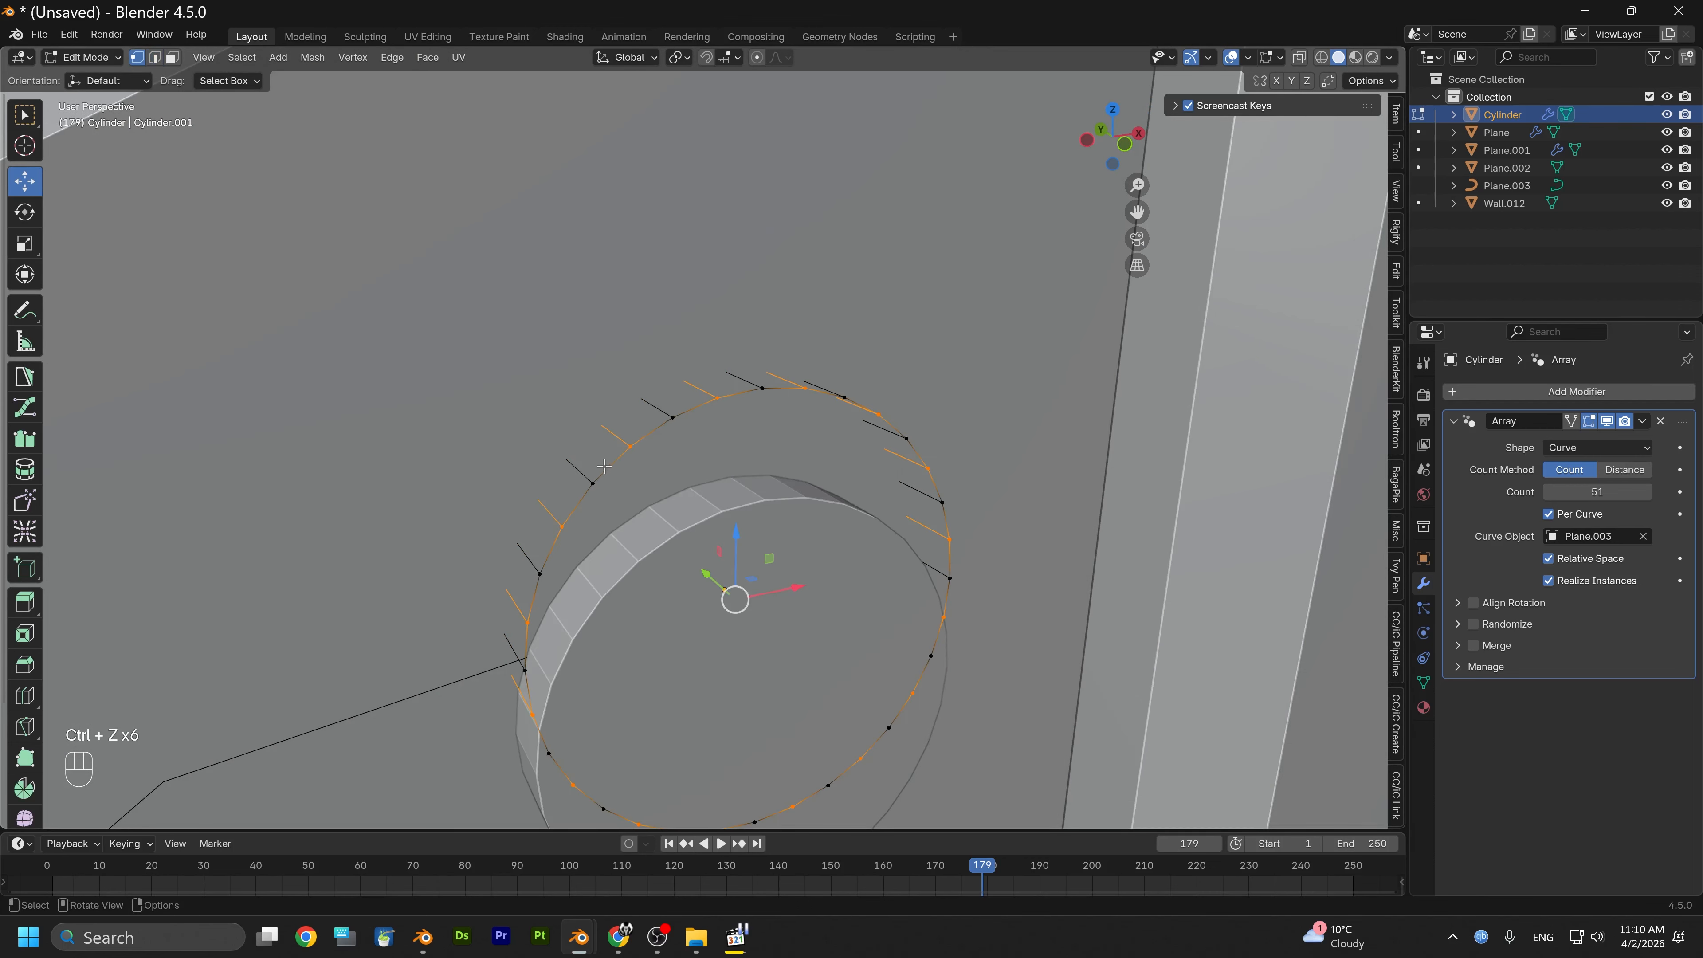
right_click(625, 458)
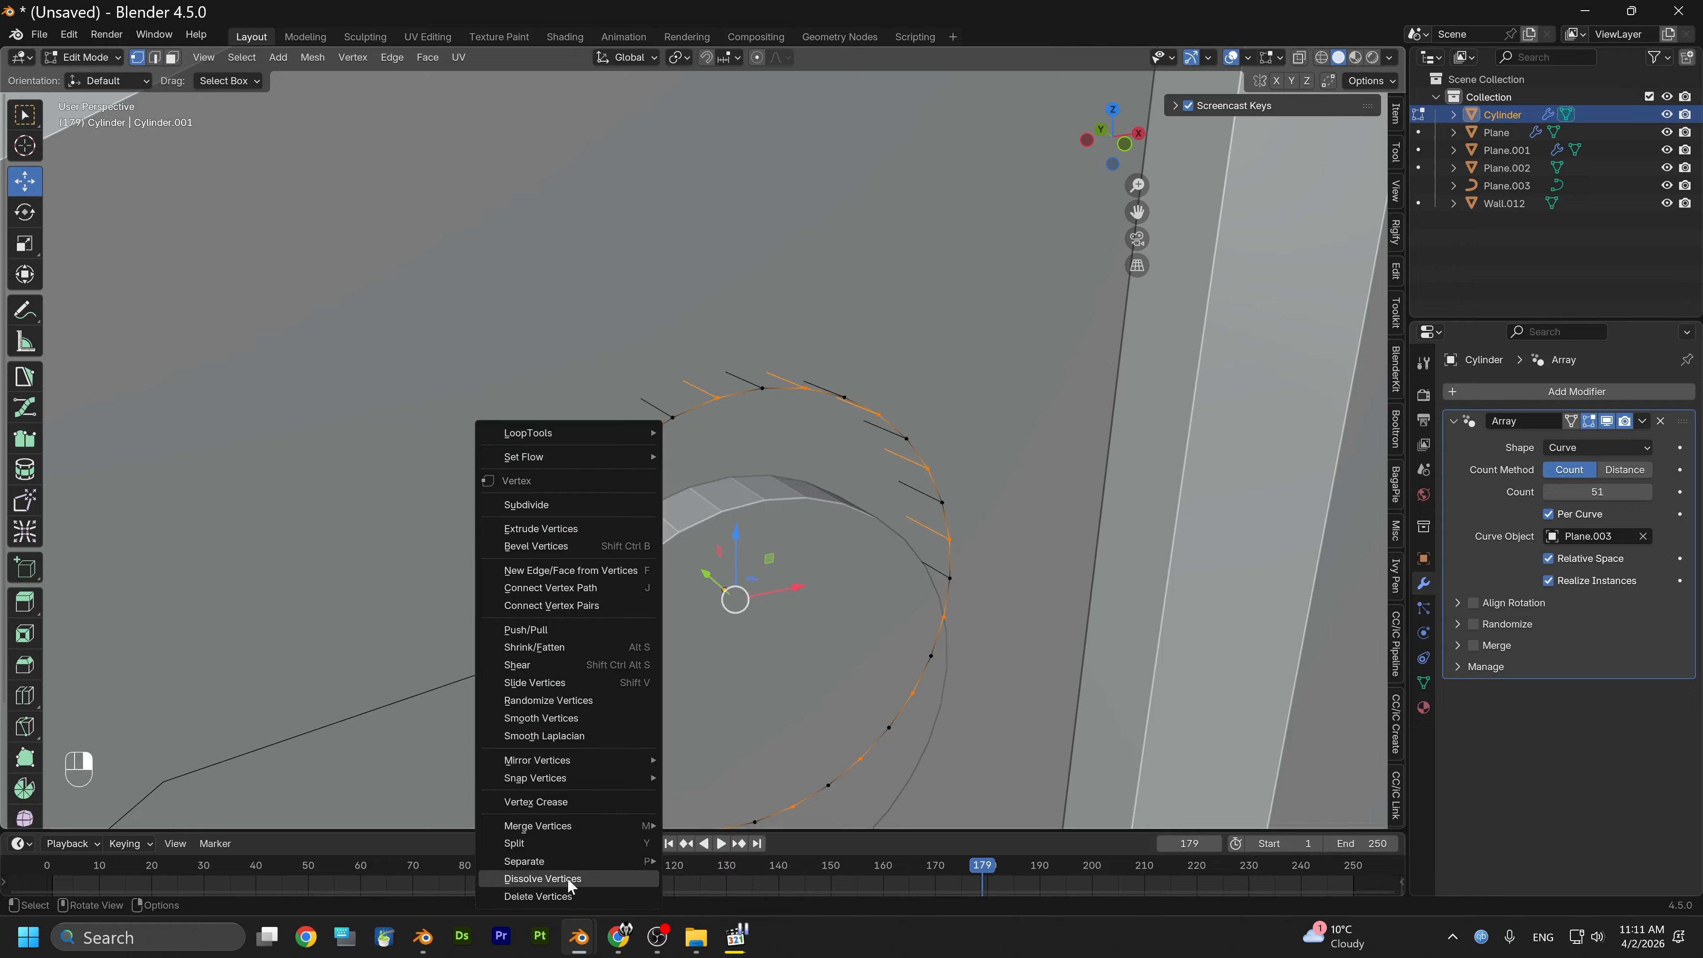
click(582, 879)
key(ctrl+z)
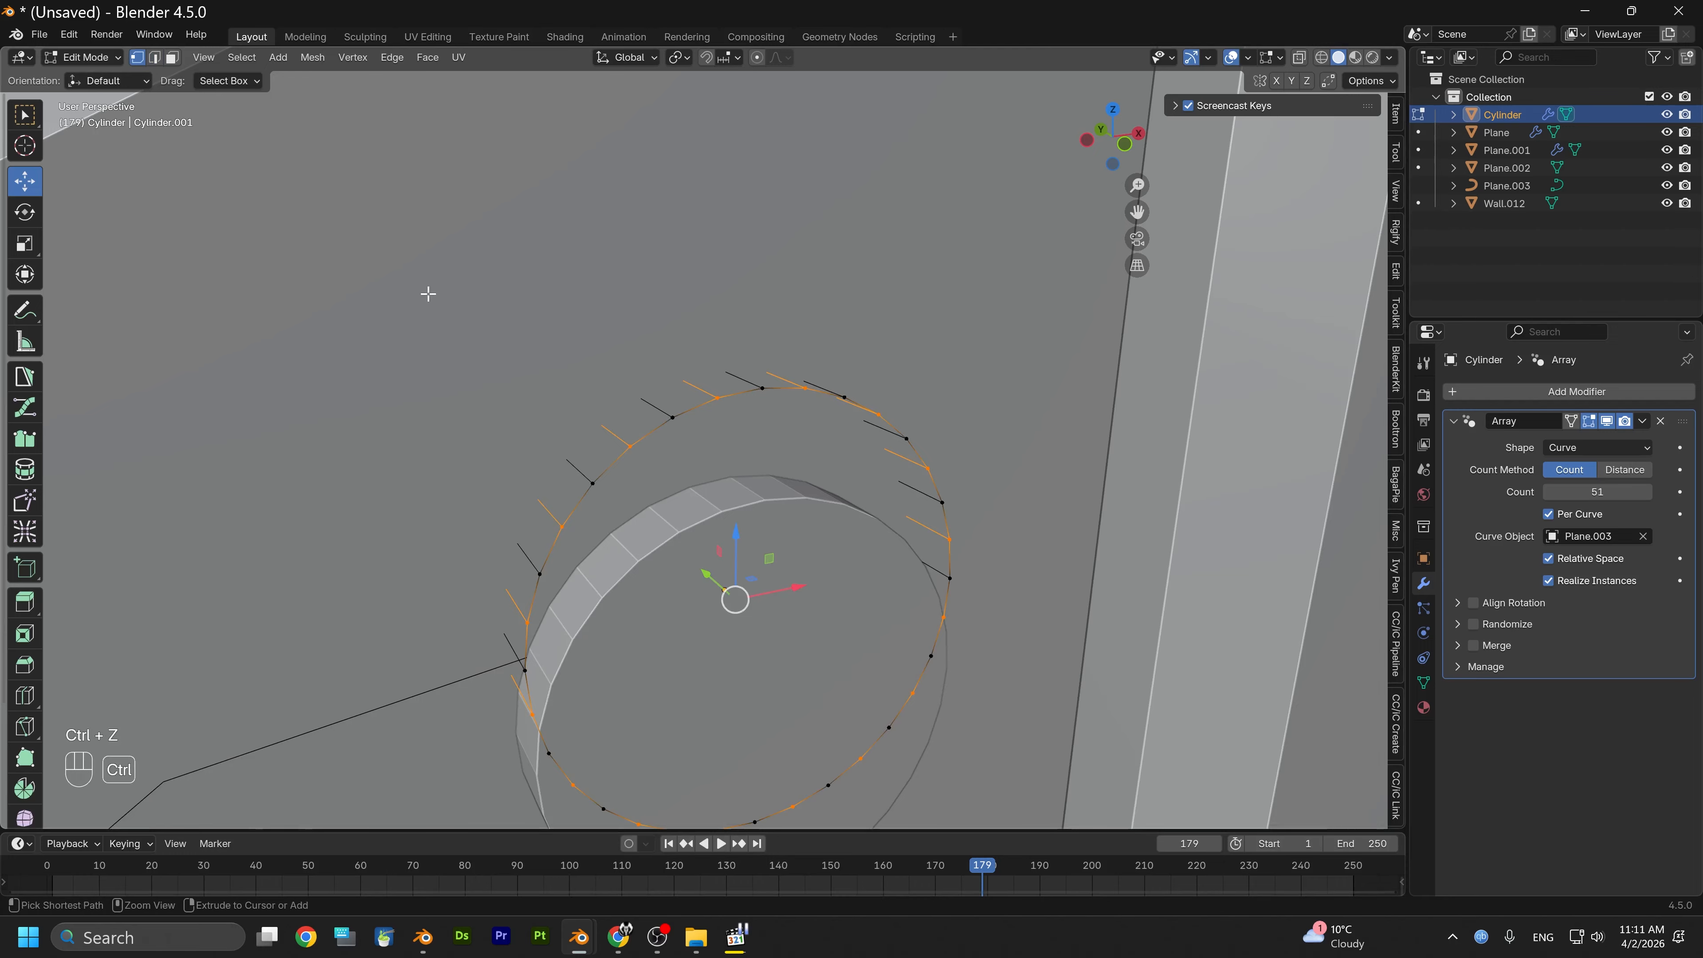
Dissolve the selected alternate side edges of the rivet, with vertices dissolved and face split enabled
click(155, 57)
right_click(594, 429)
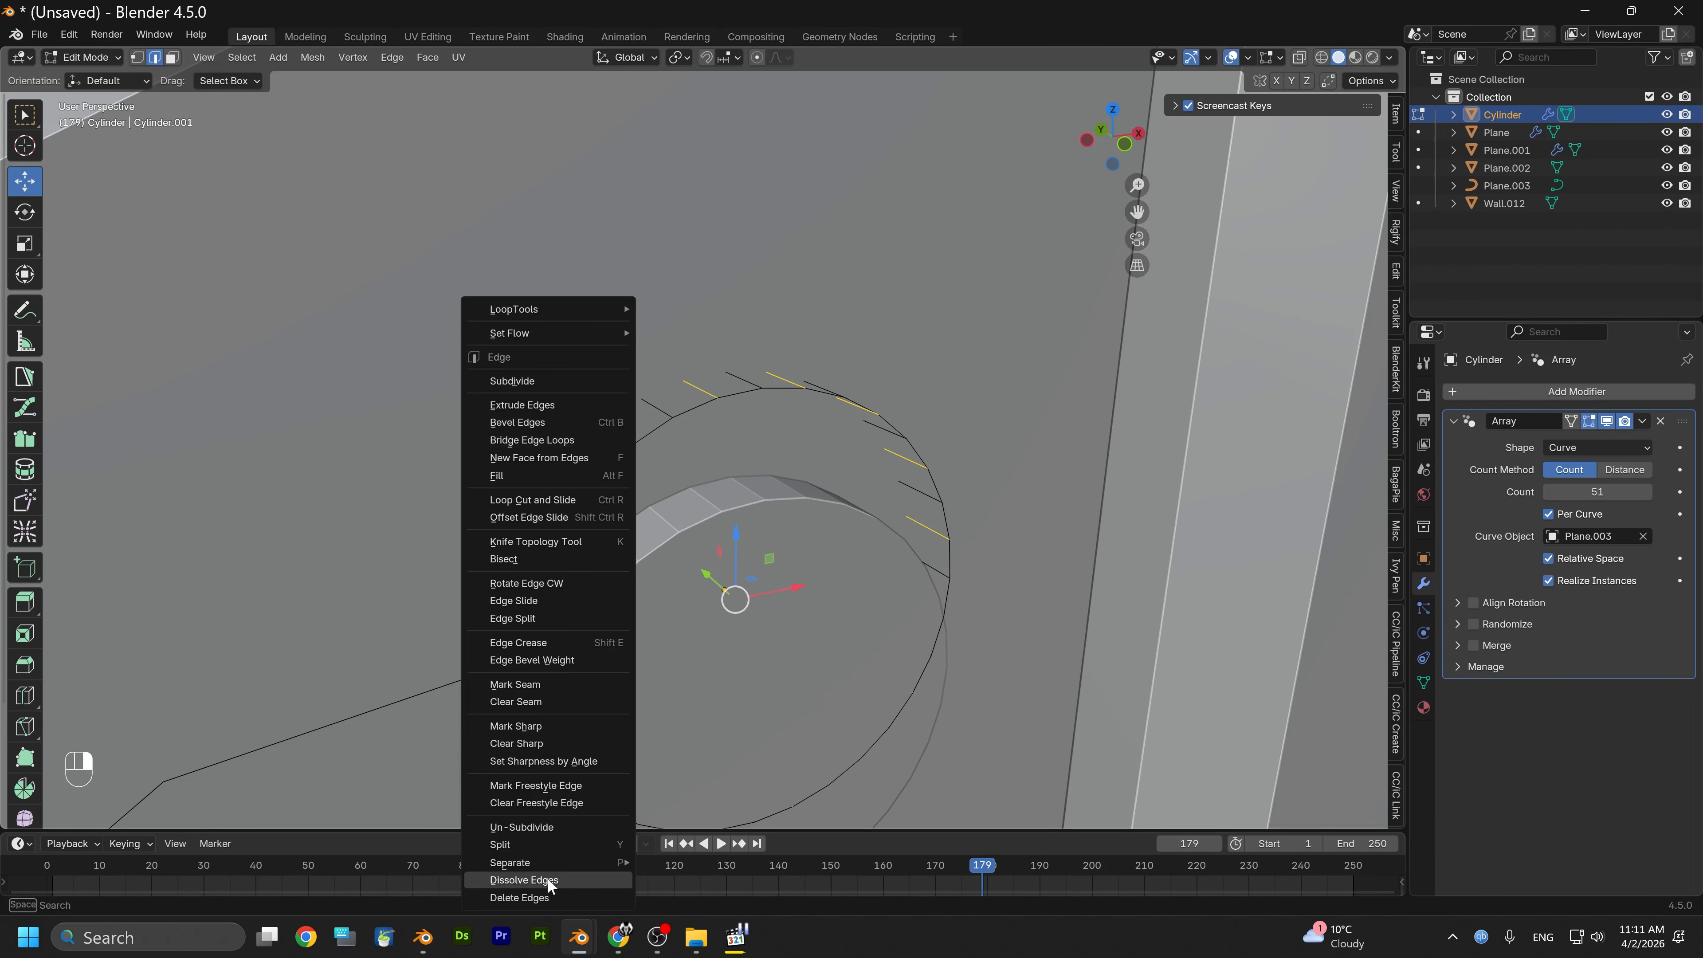
click(550, 880)
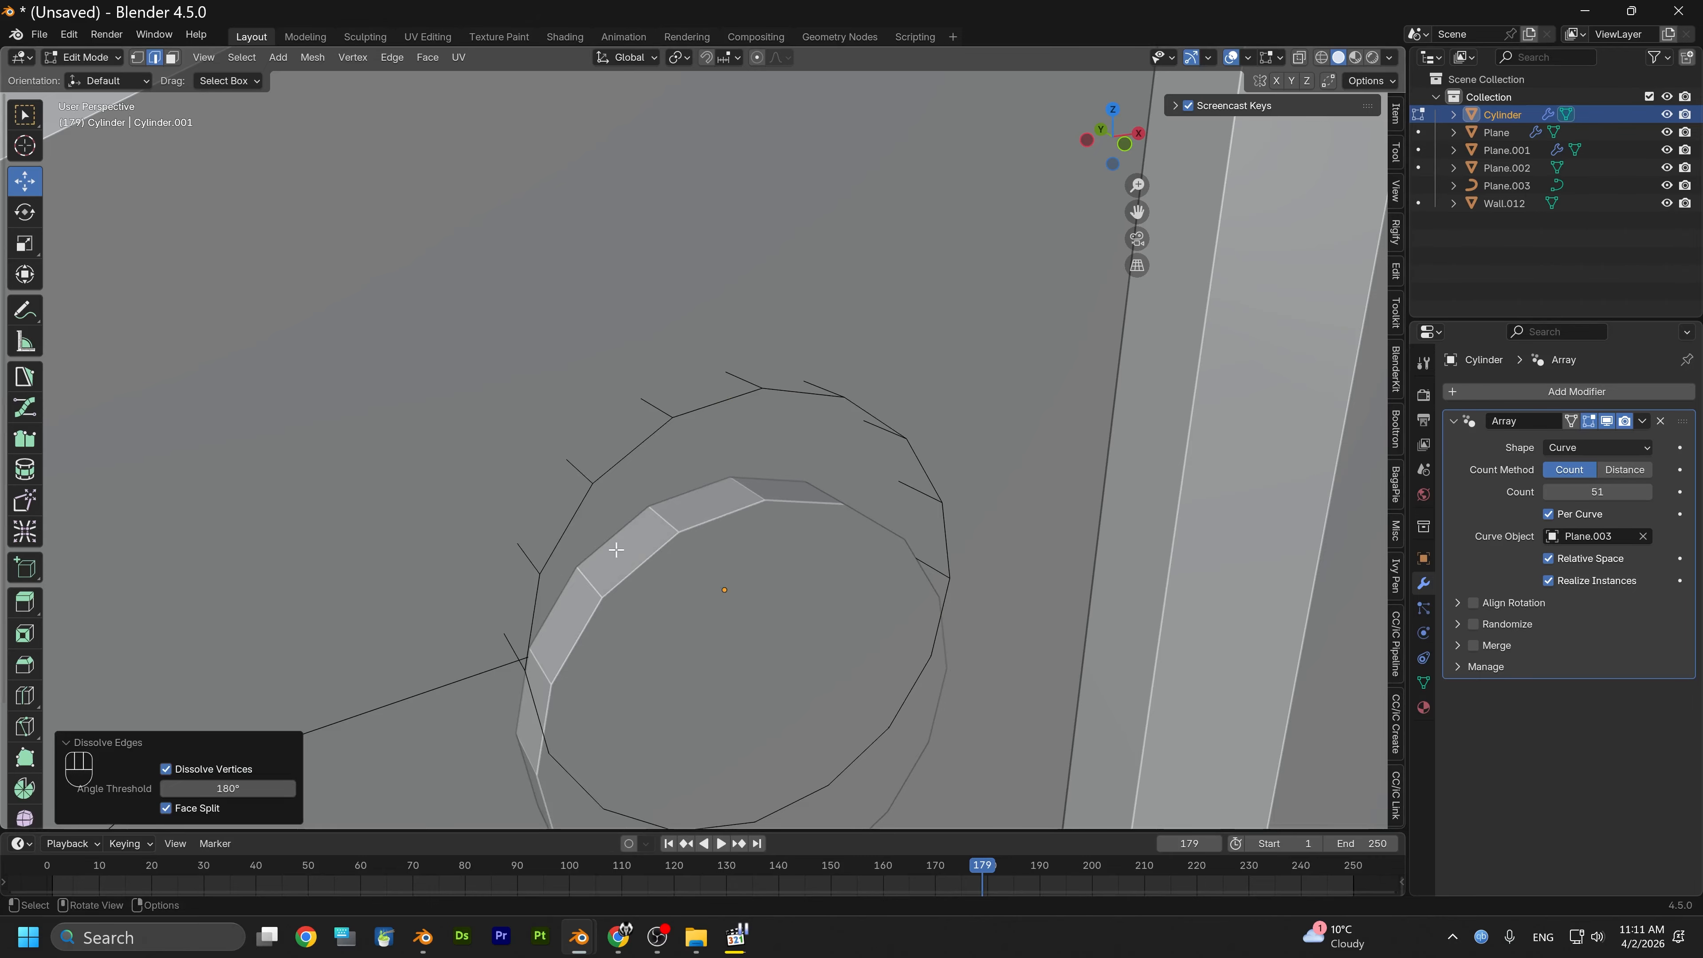
Bevel the rivet's front rim edge loop with a 0.117 m width and one segment
scroll(616, 550, down, 3)
alt+drag(648, 550, 664, 510)
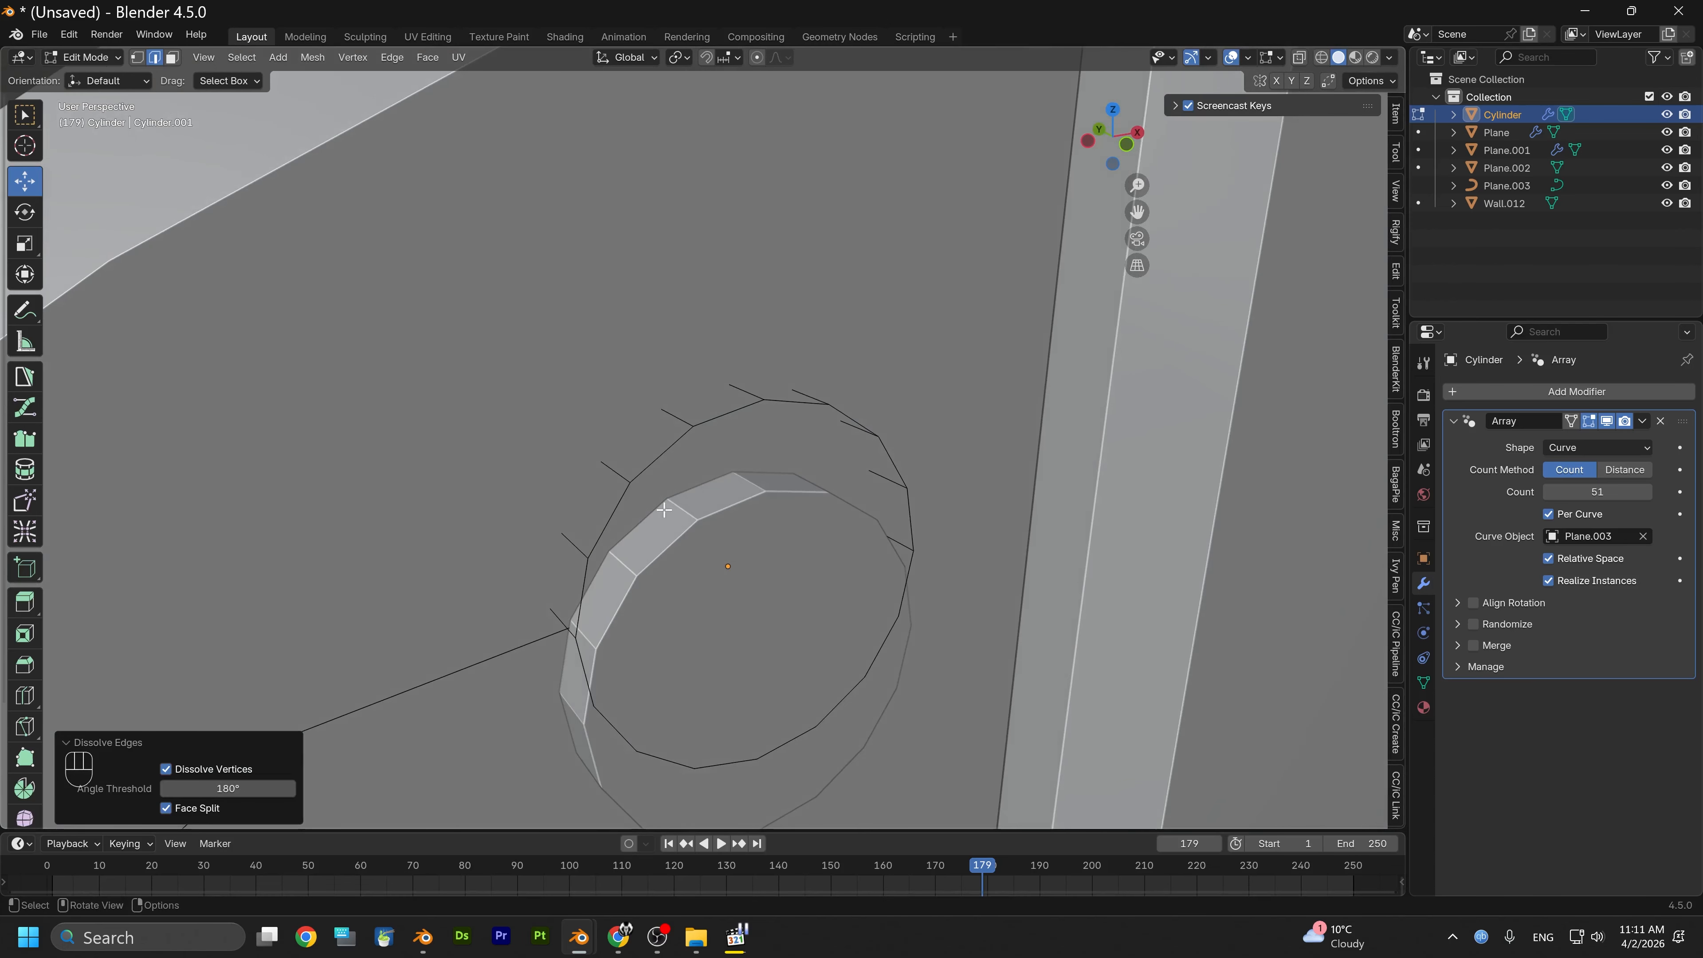
alt+shift+click(649, 469)
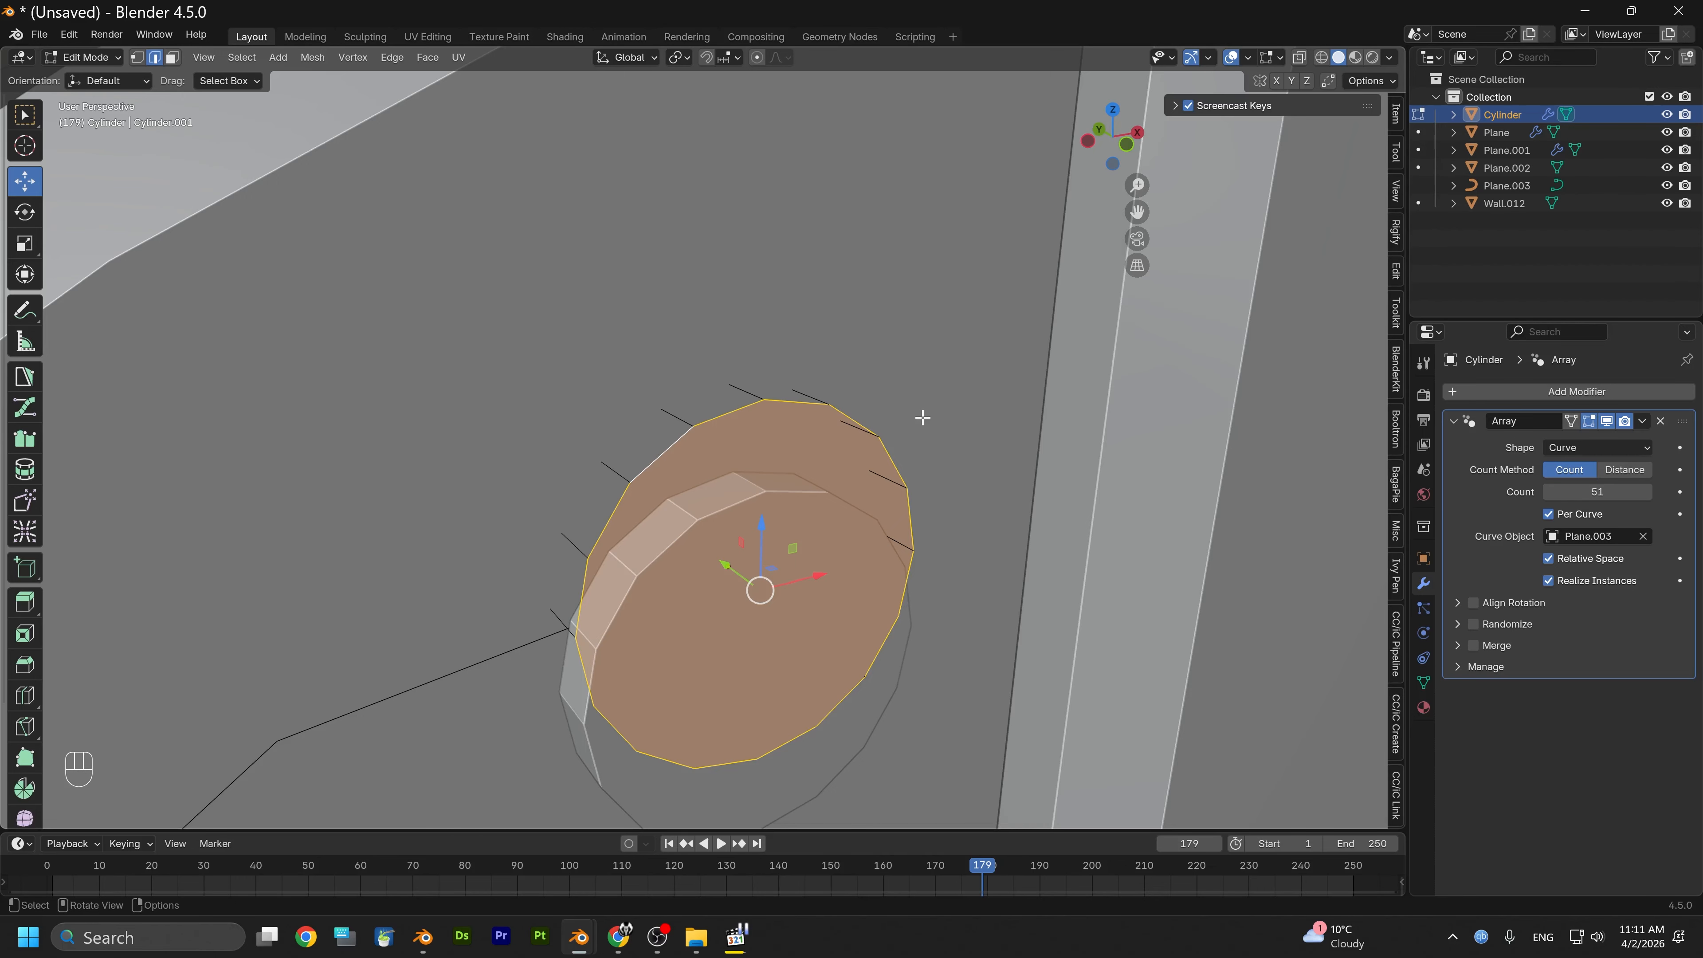
key(ctrl+b)
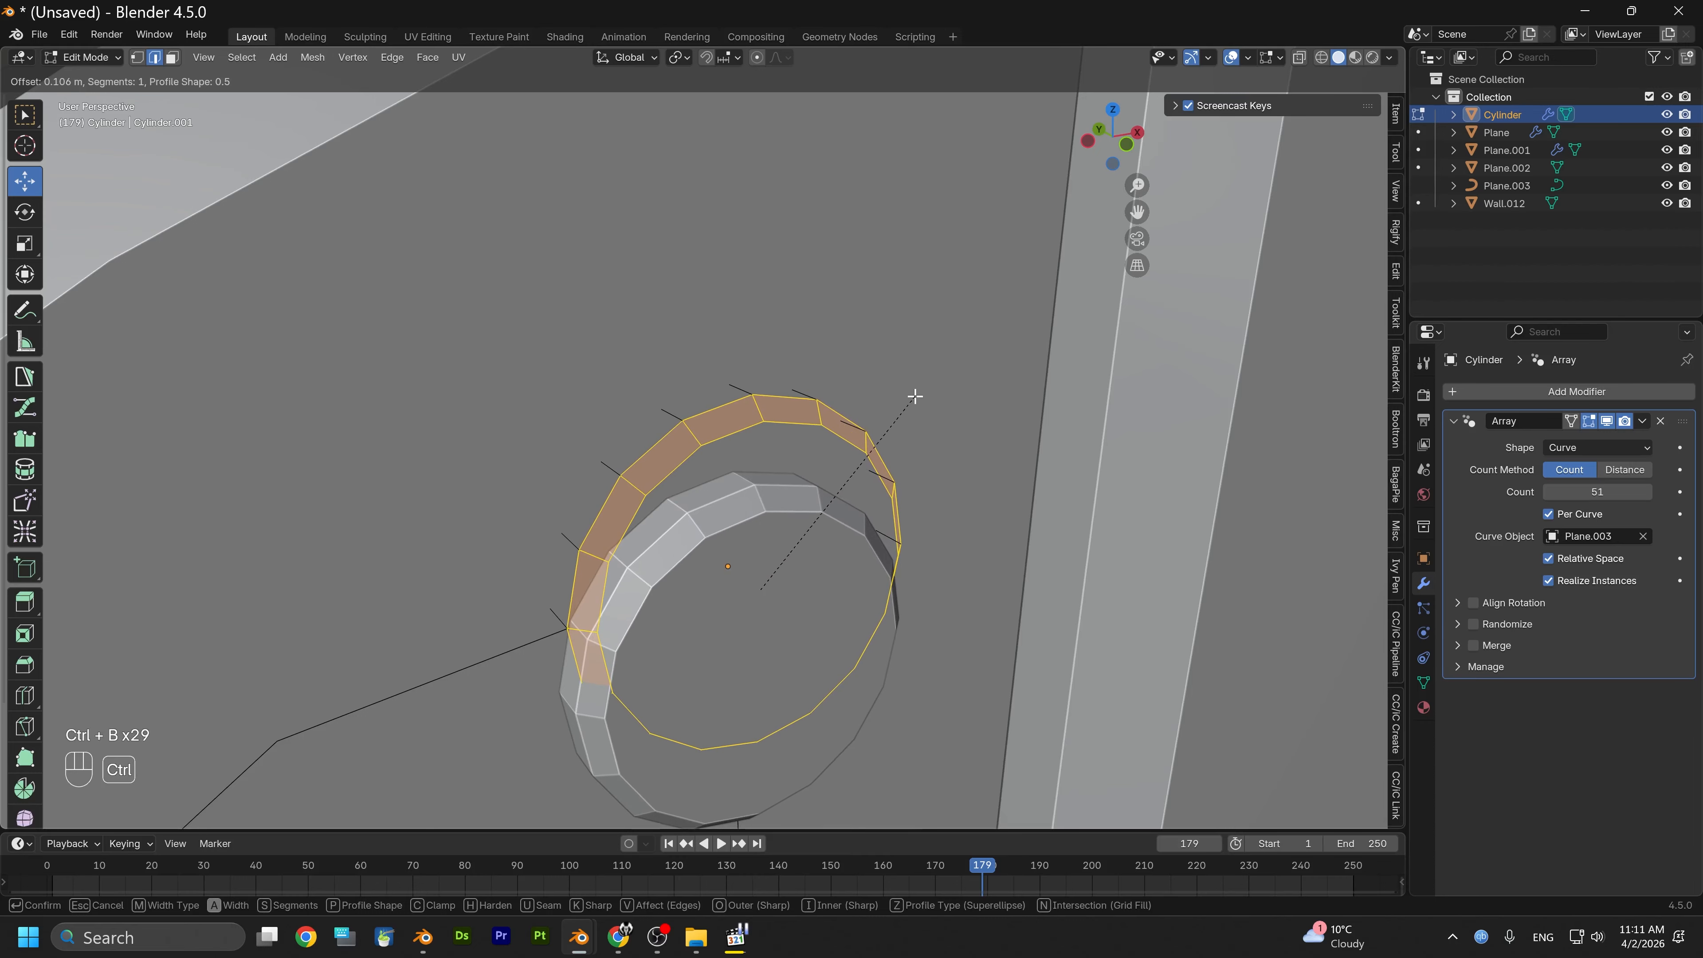
click(914, 398)
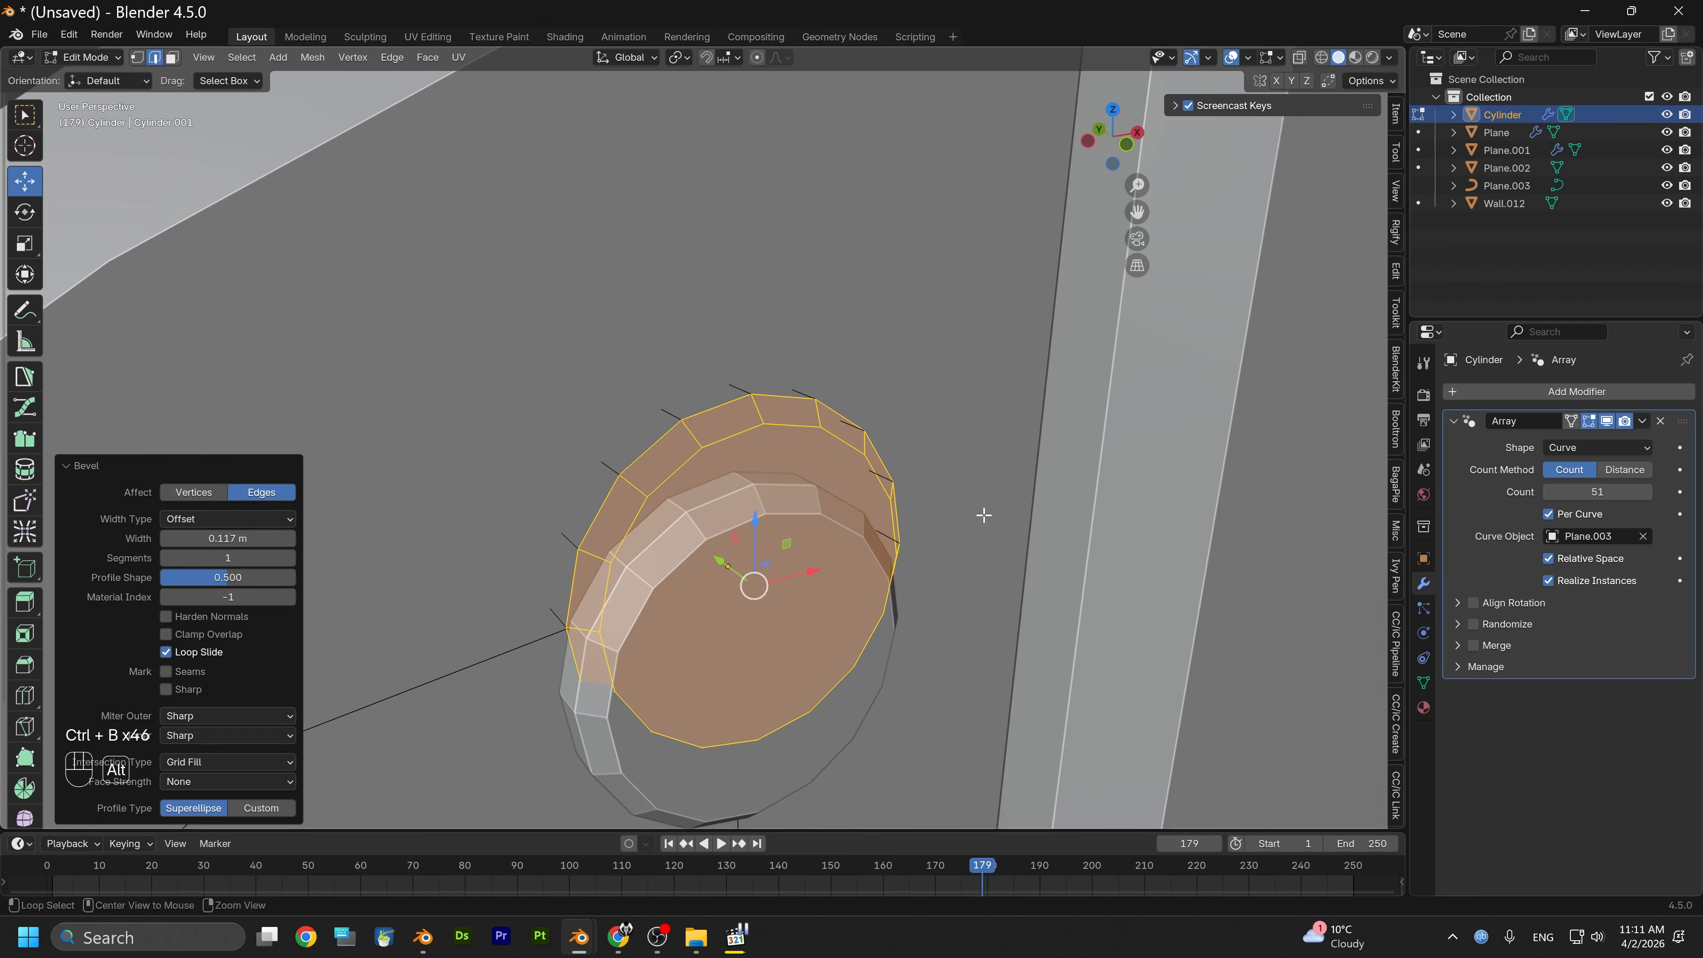
alt+drag(981, 514, 947, 460)
scroll(765, 584, up, 1)
alt+shift+drag(748, 575, 886, 539)
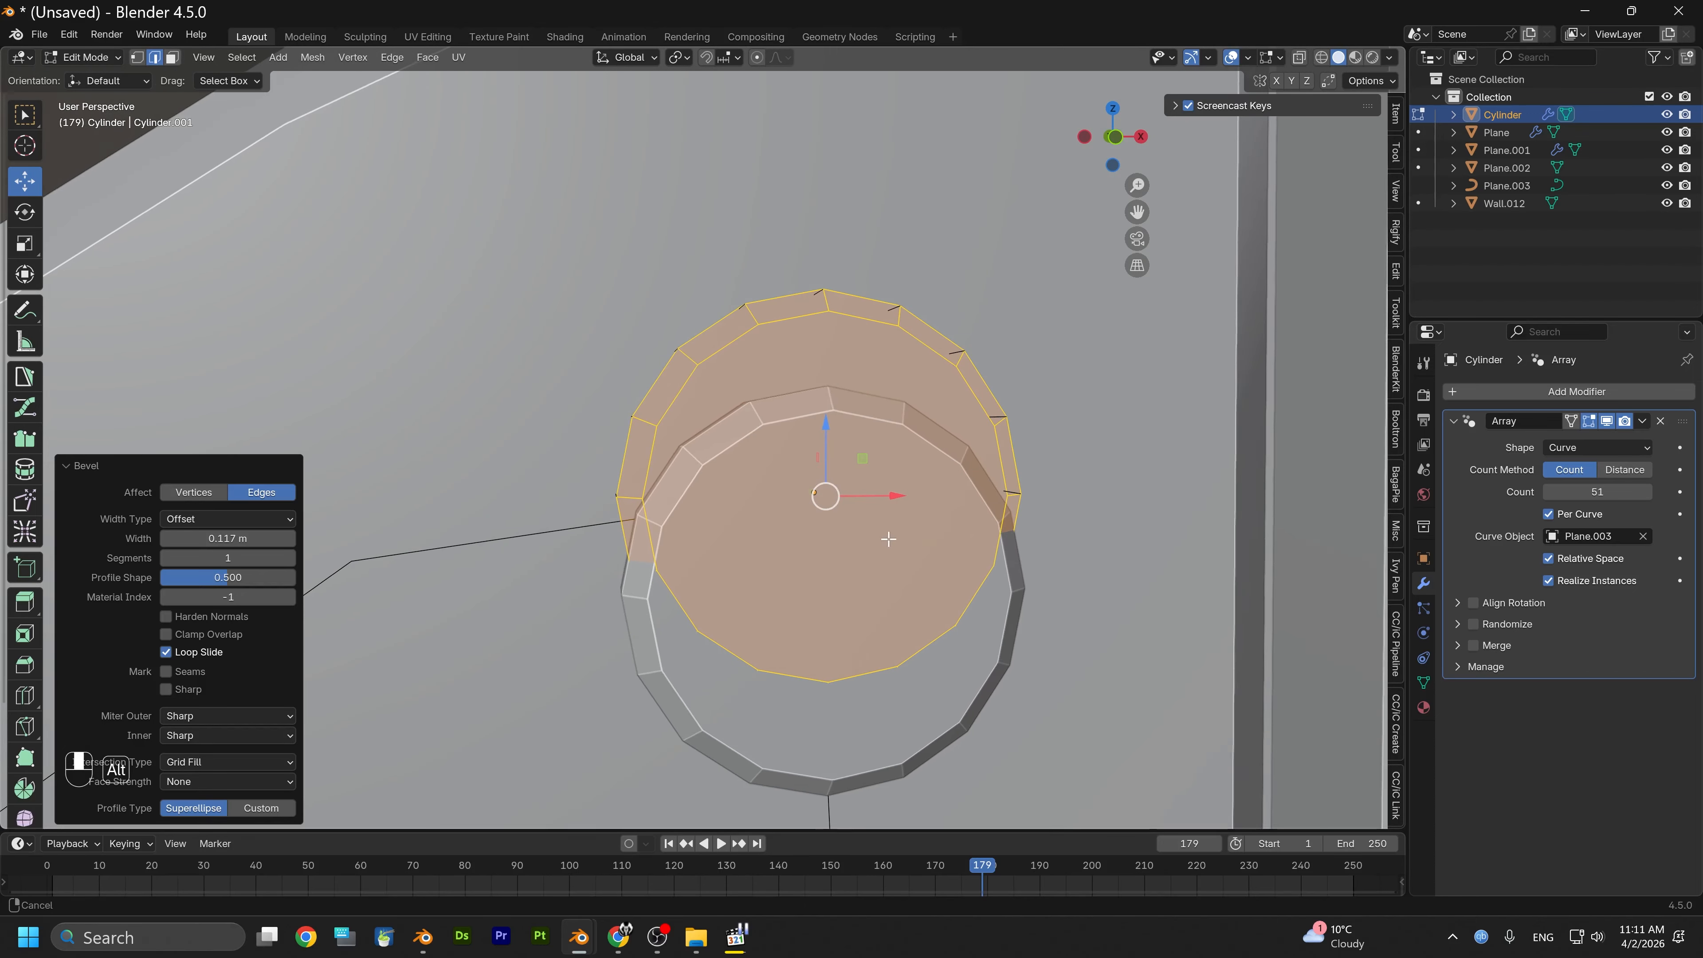
Select the rivet's flat front cap face inside the bevelled rim and delete it
click(173, 57)
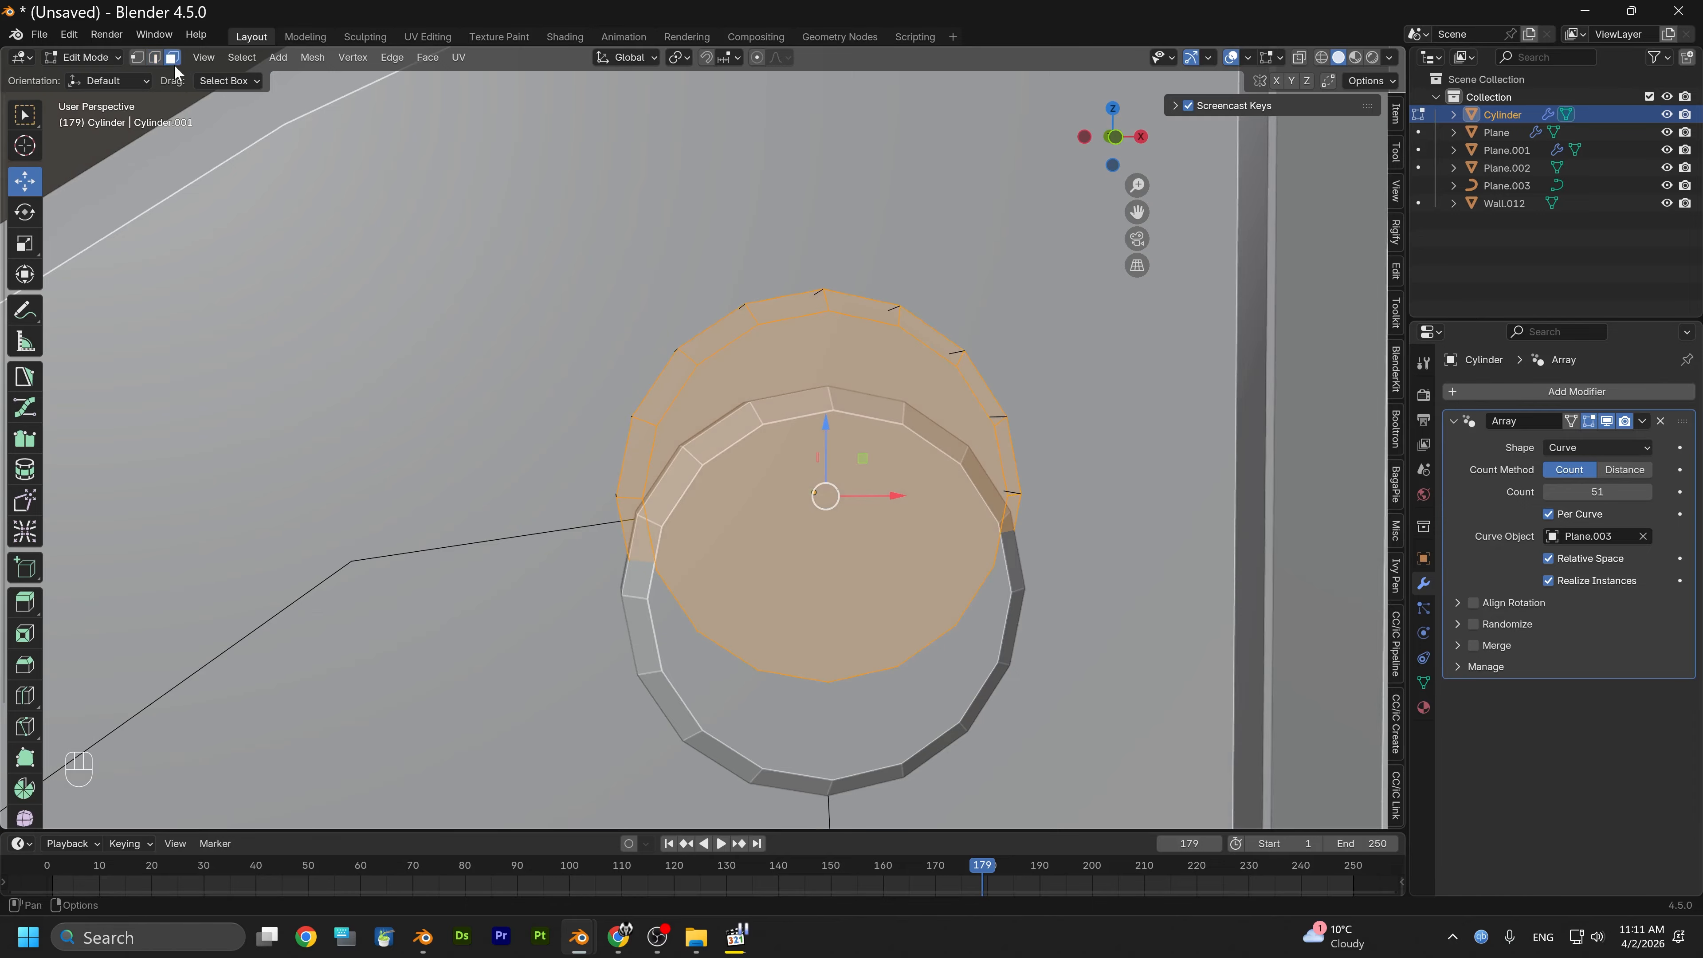
click(833, 550)
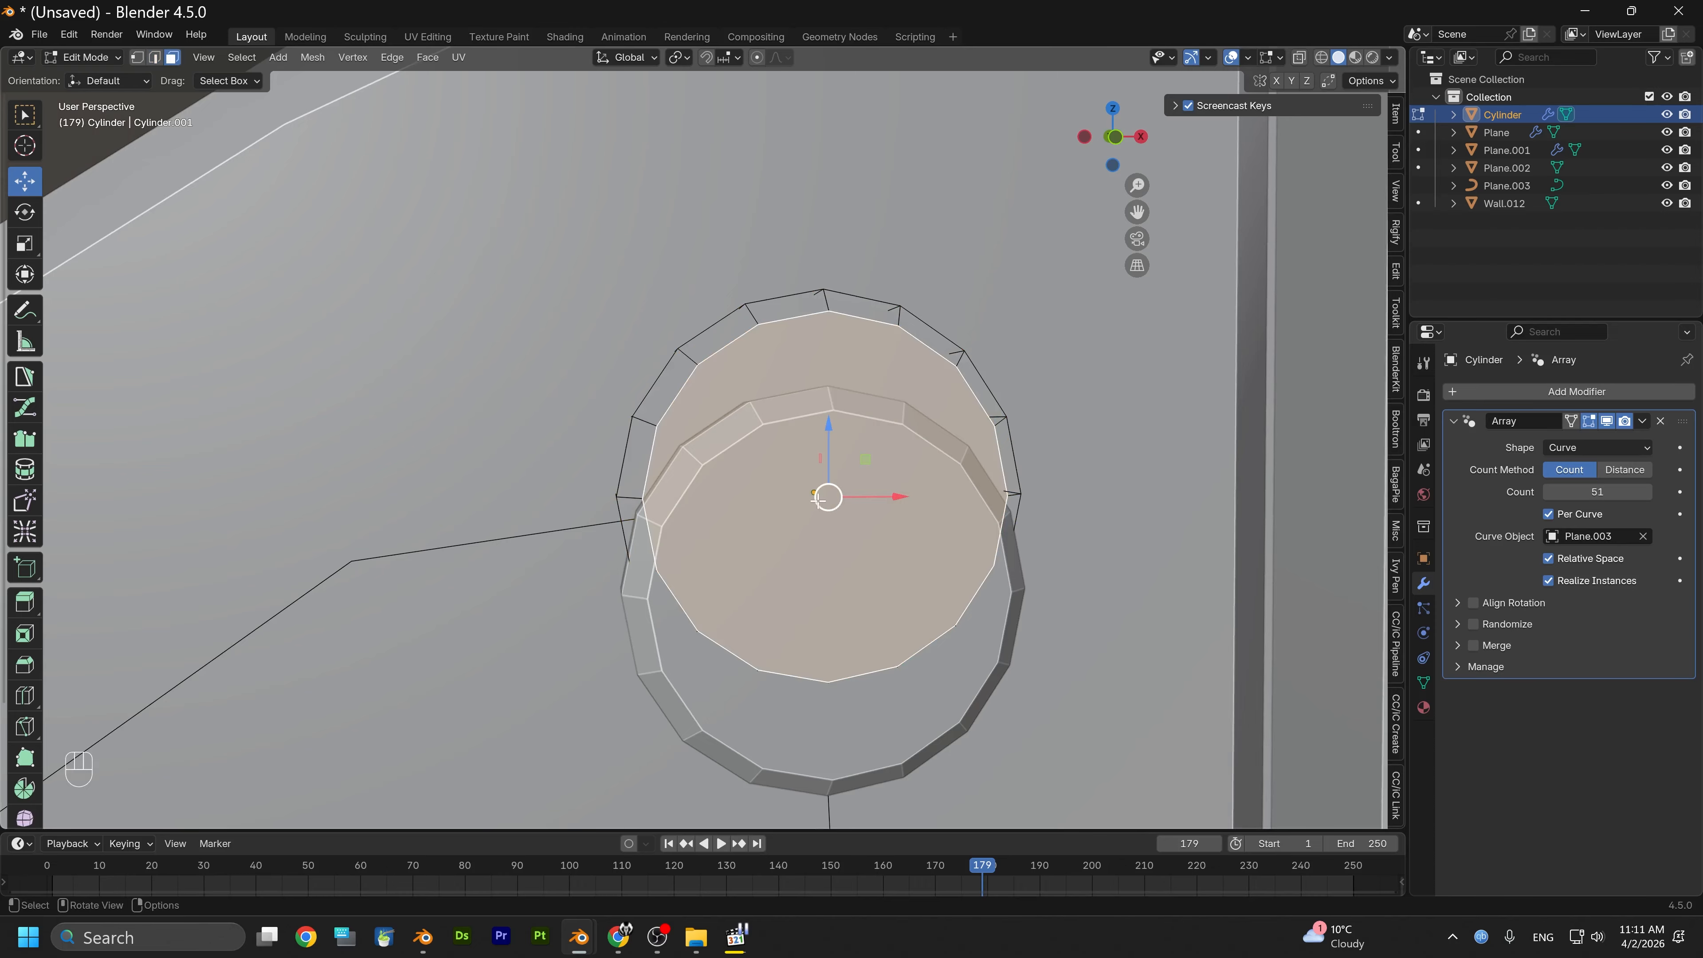
right_click(817, 498)
click(733, 821)
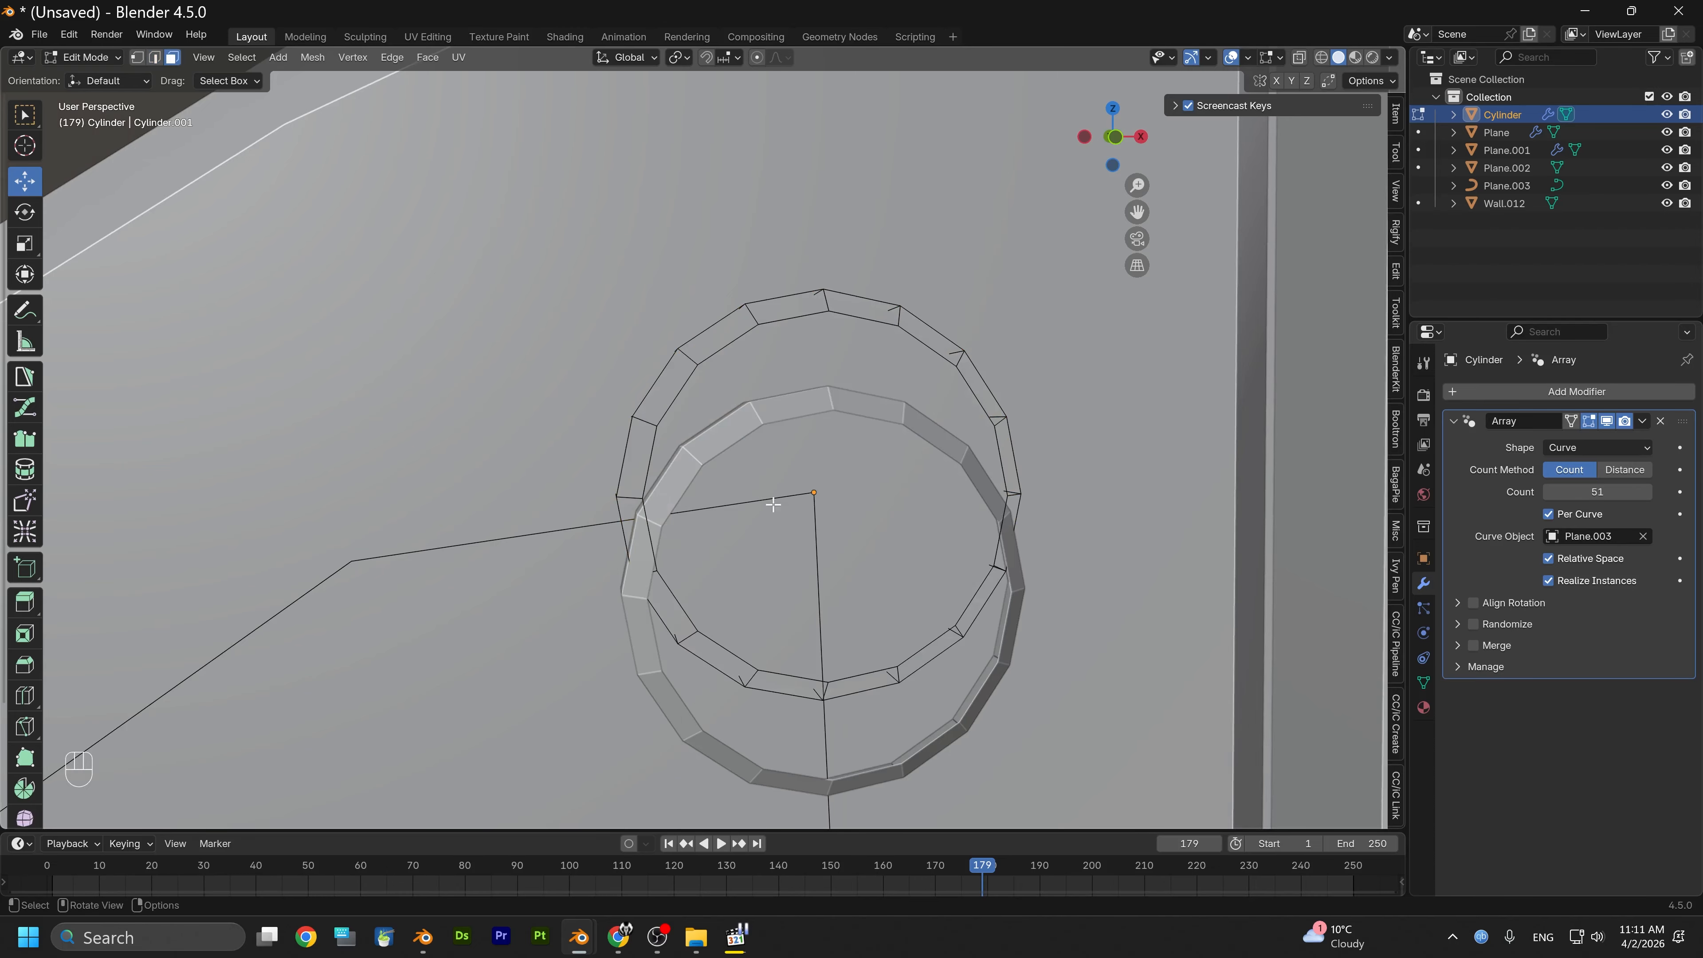
Select the rivet's inner front rim edge loop and close the opening with a Grid Fill of span 4 and offset 0
click(155, 57)
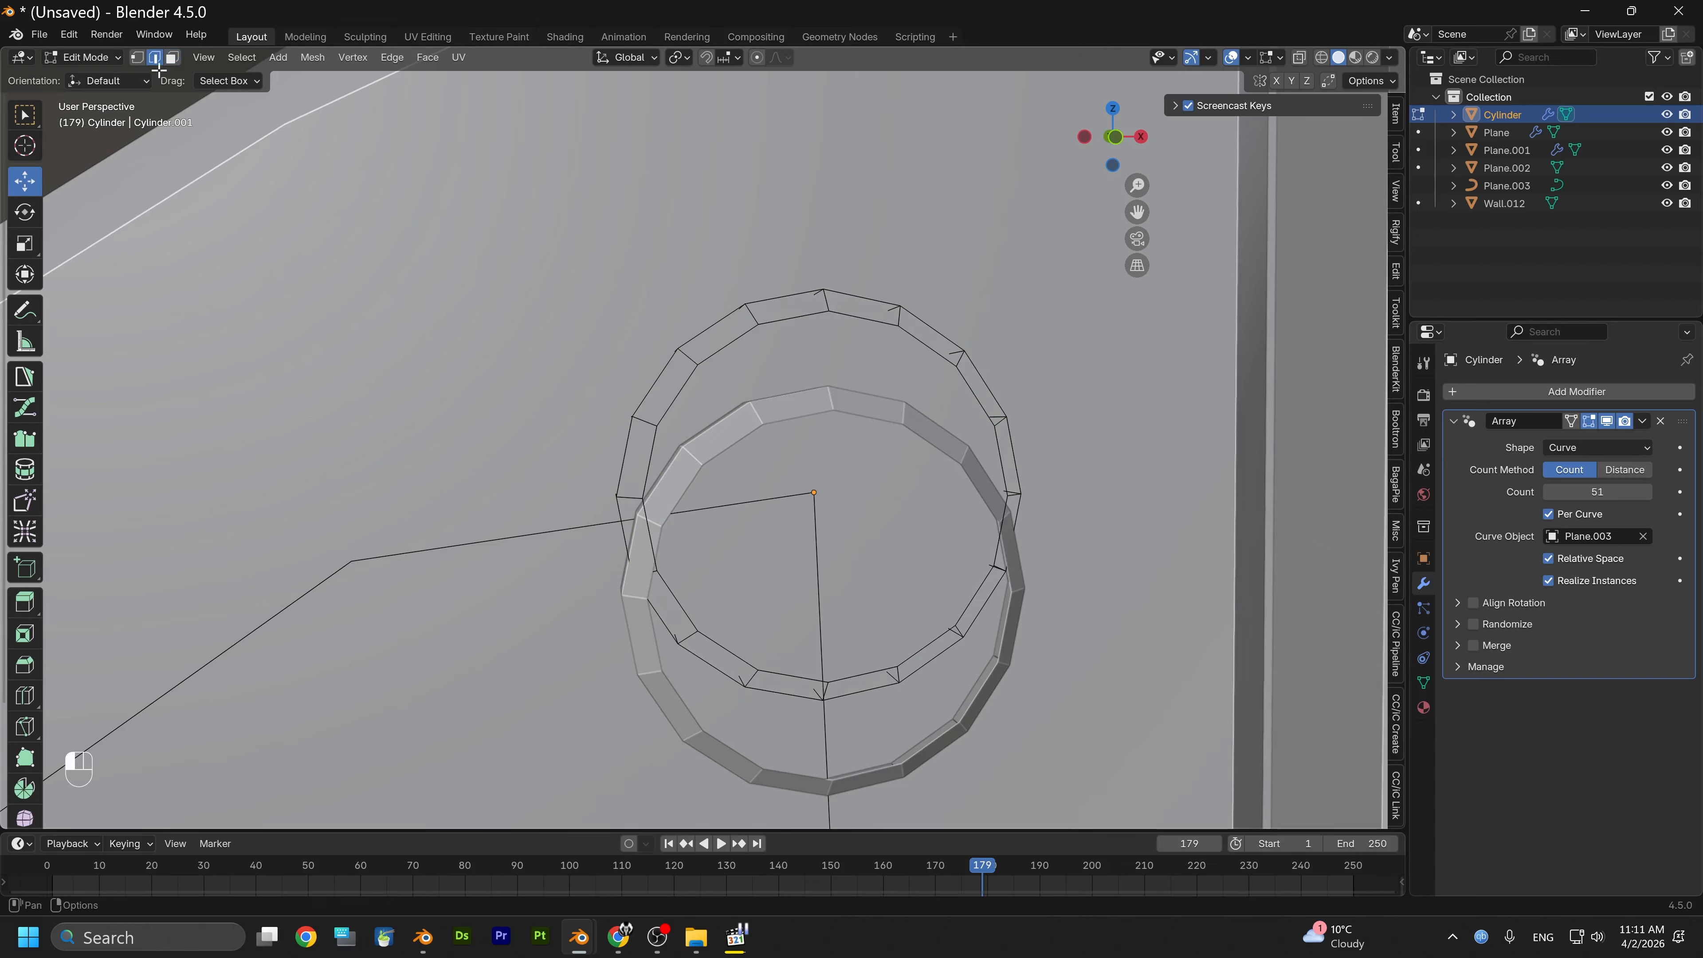
click(669, 415)
alt+click(669, 415)
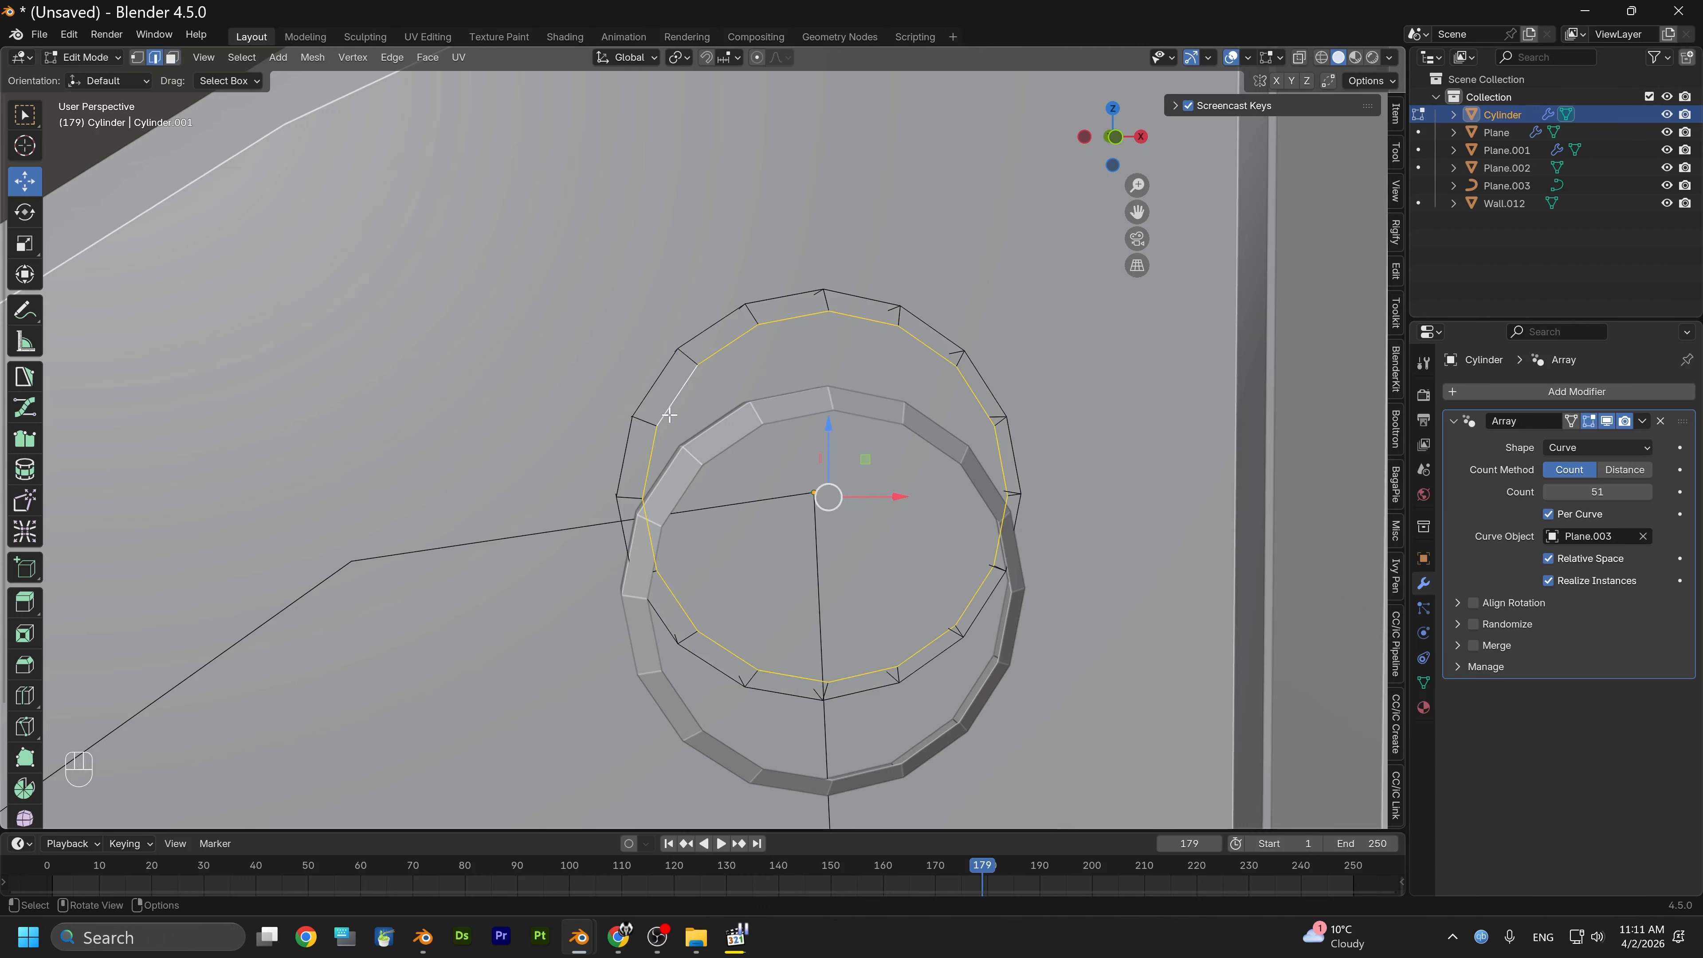
key(ctrl+f)
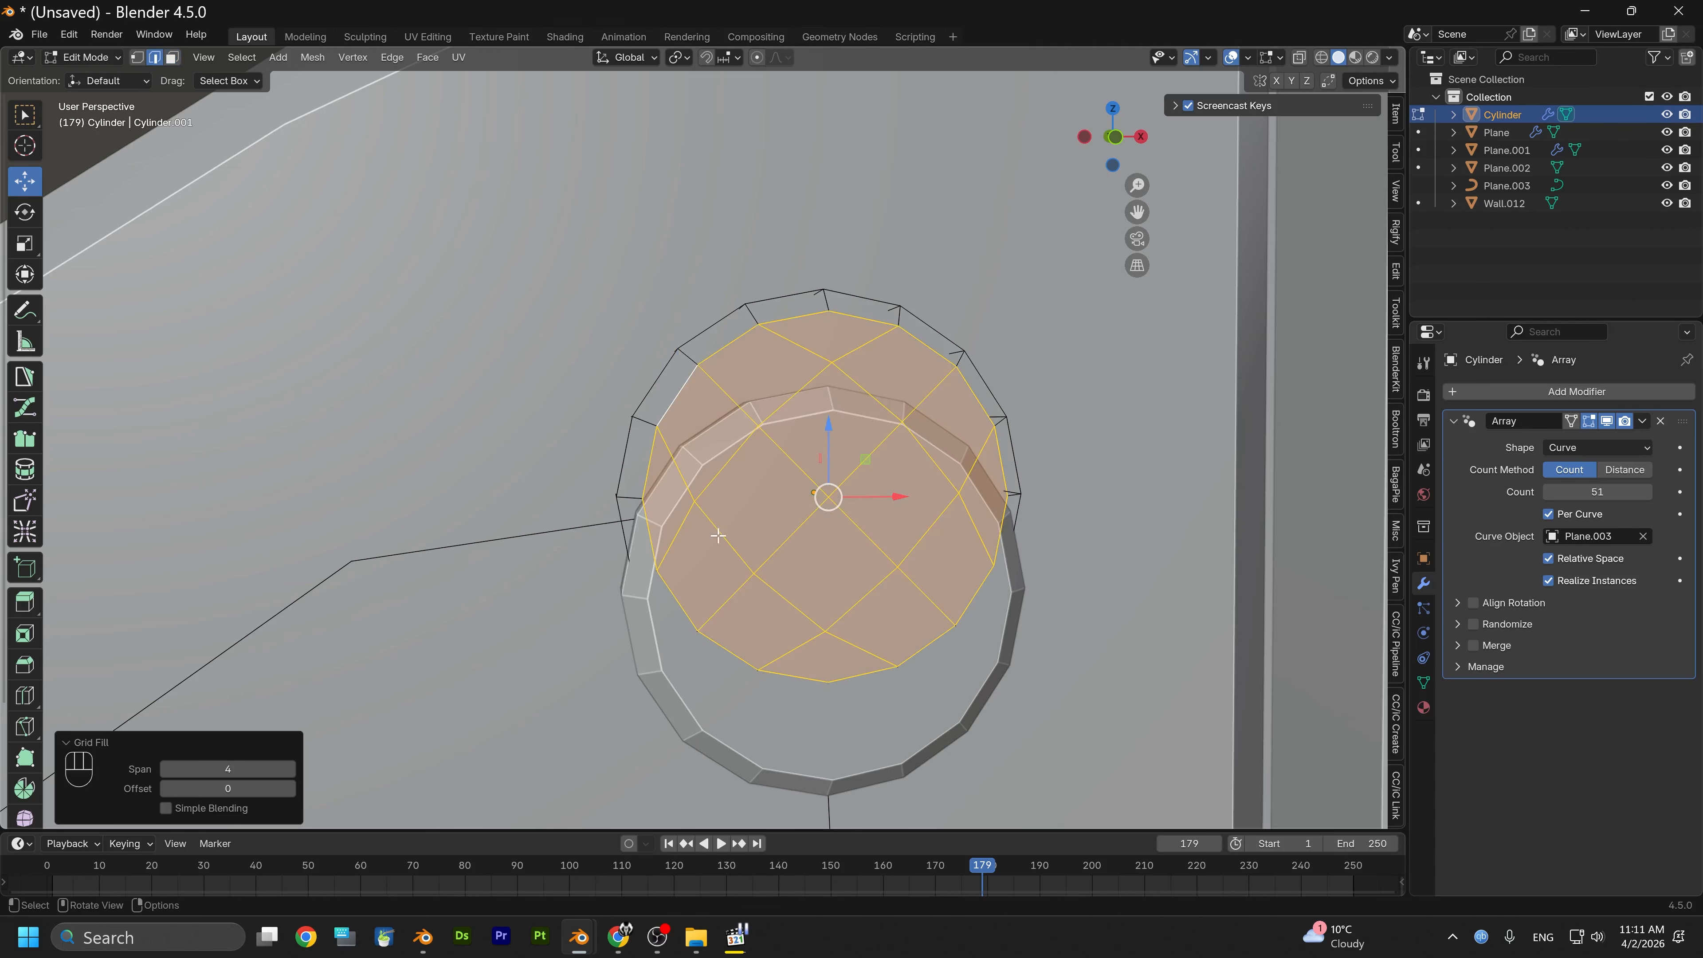
Examine the grid-filled rivet cap from several angles and check the rivets along the door-leaf frame
middle_drag(544, 555, 729, 538)
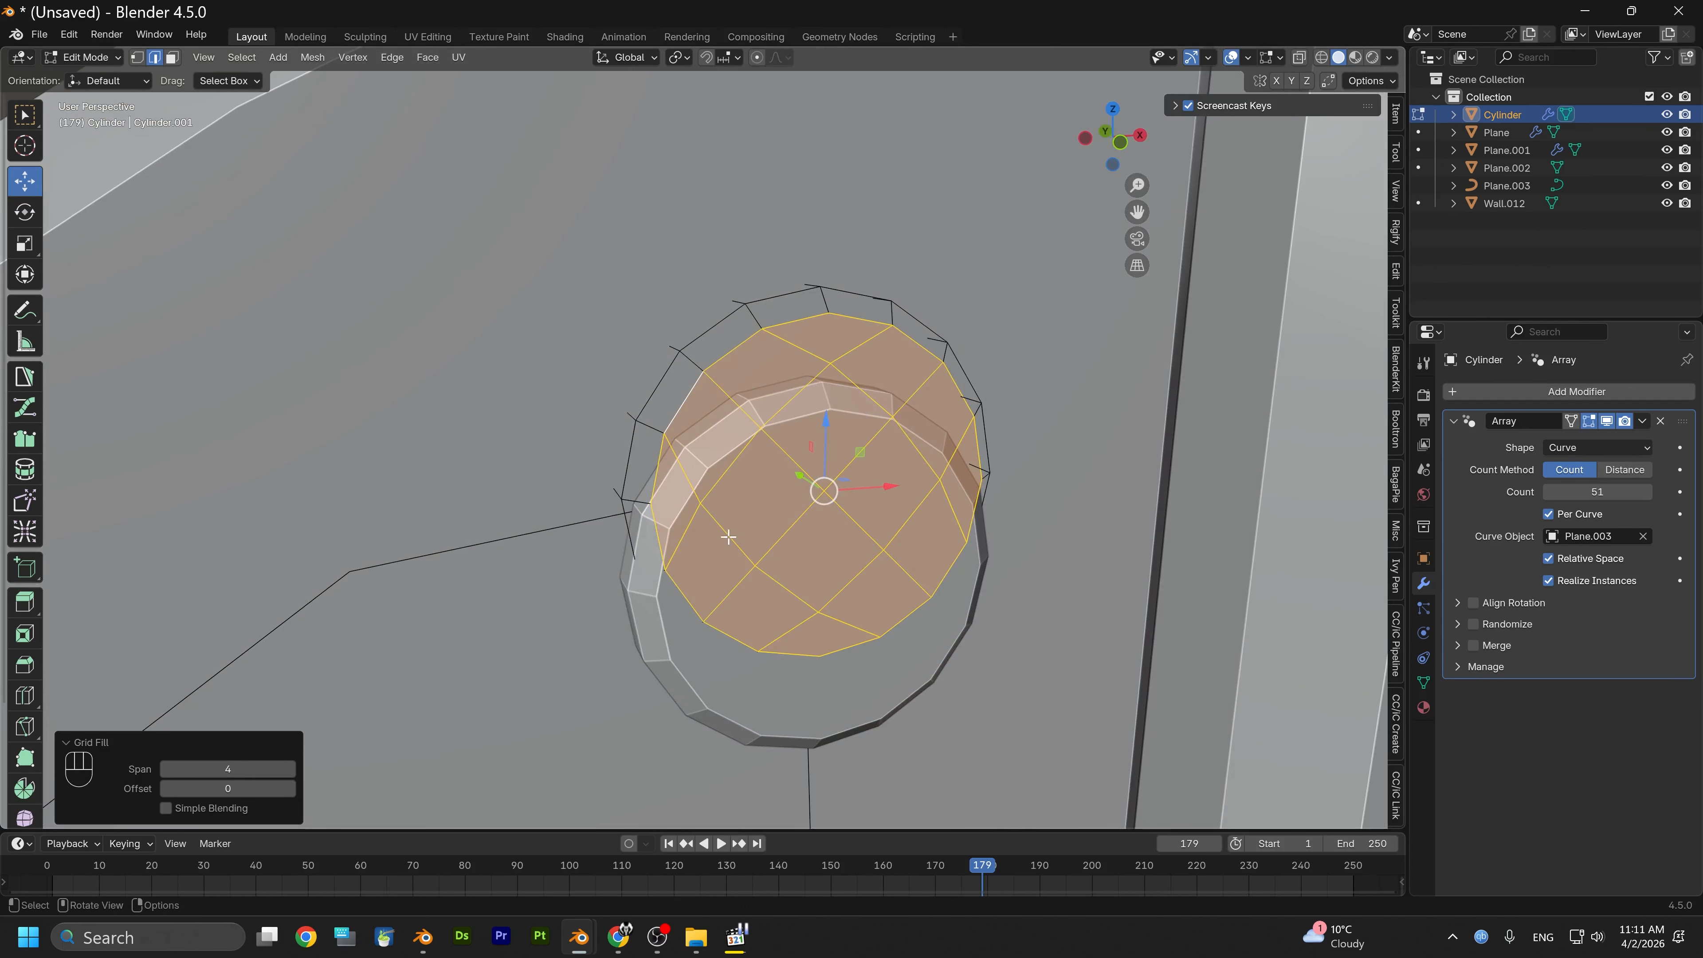
middle_drag(708, 482, 772, 624)
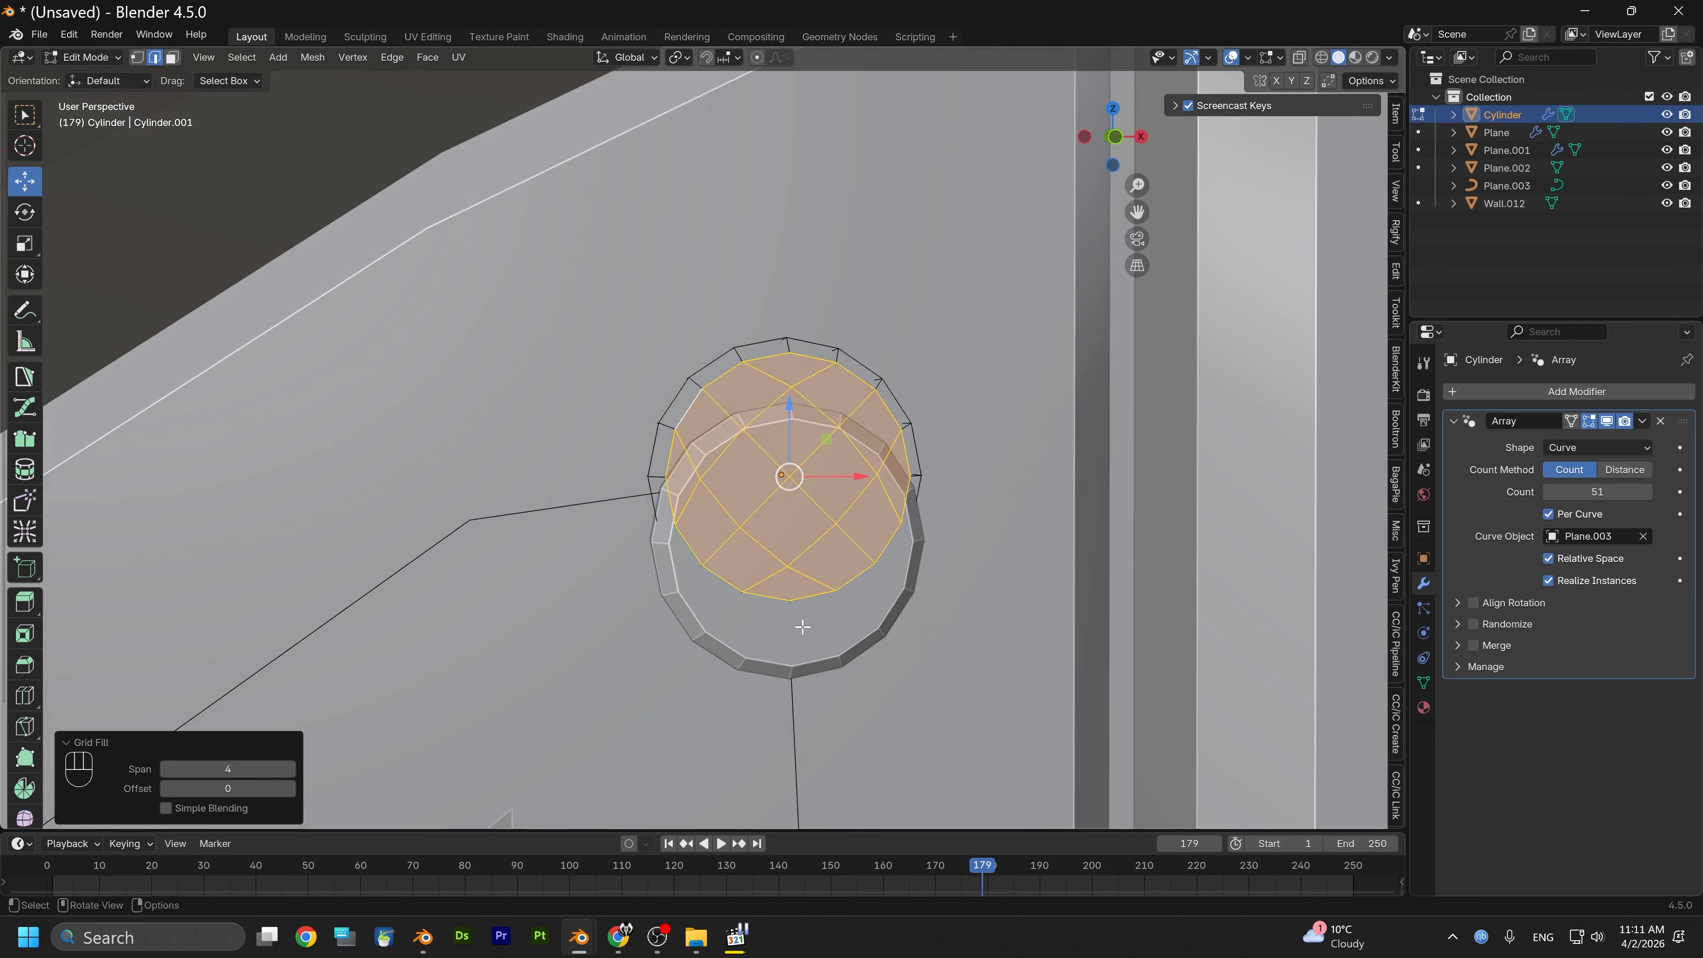
scroll(793, 627, up, 1)
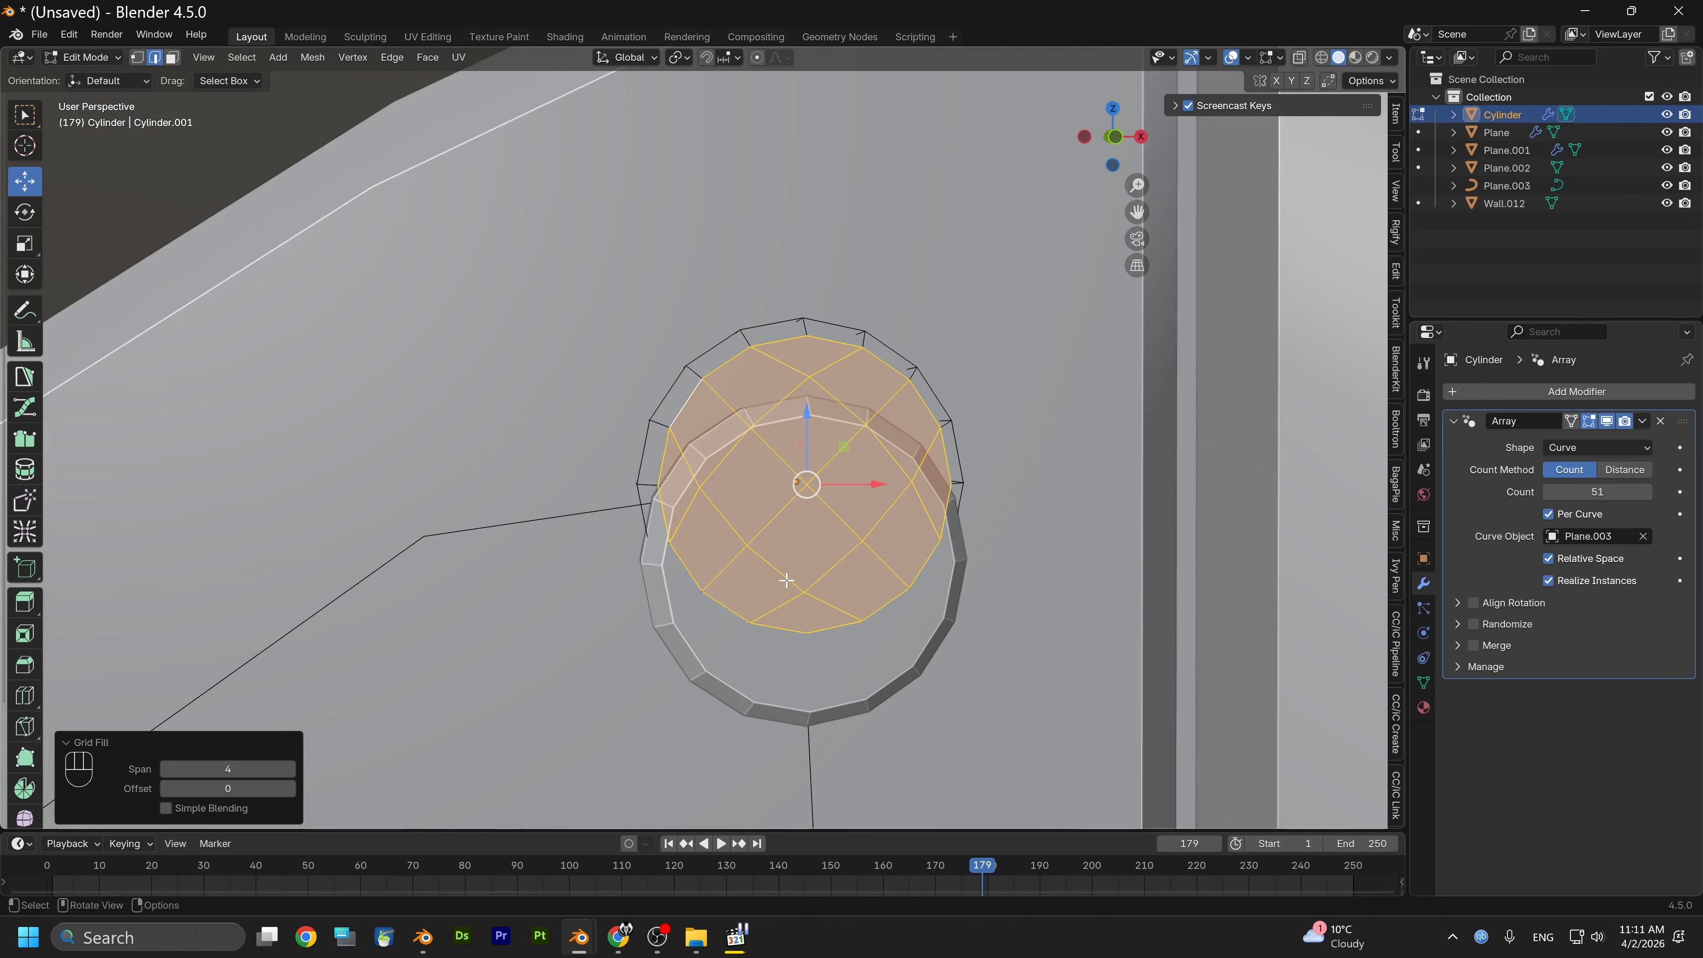
scroll(786, 579, down, 2)
middle_drag(761, 564, 629, 489)
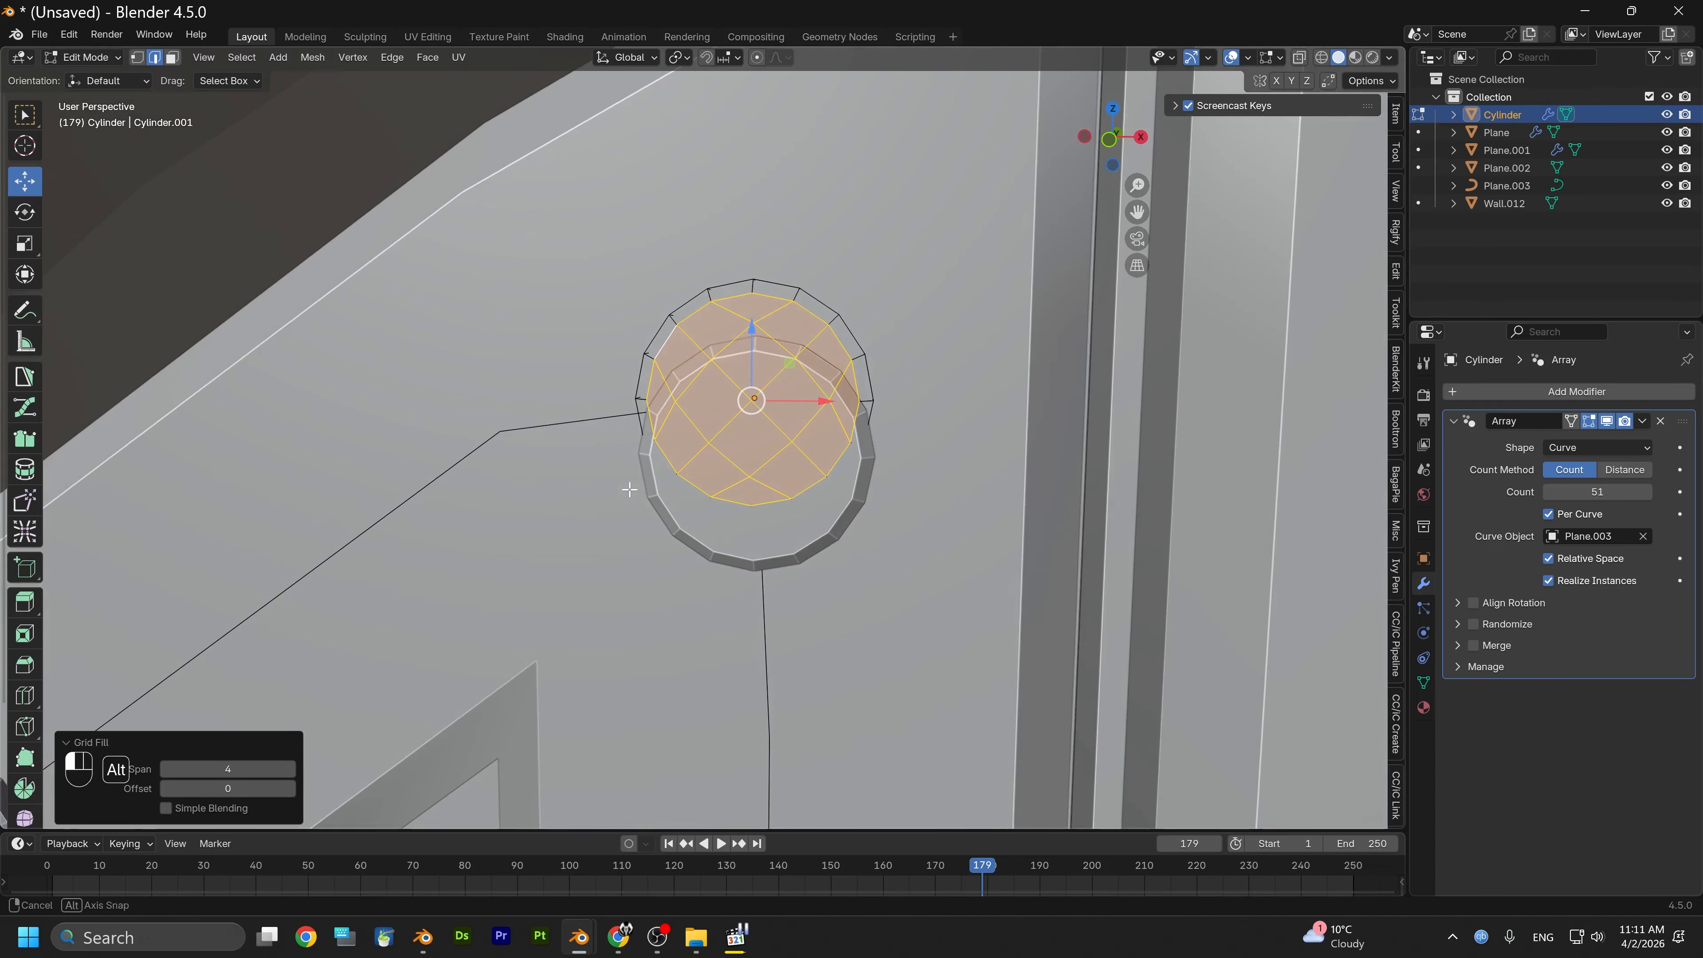
scroll(629, 489, down, 4)
alt+middle_drag(559, 608, 677, 475)
scroll(700, 591, down, 7)
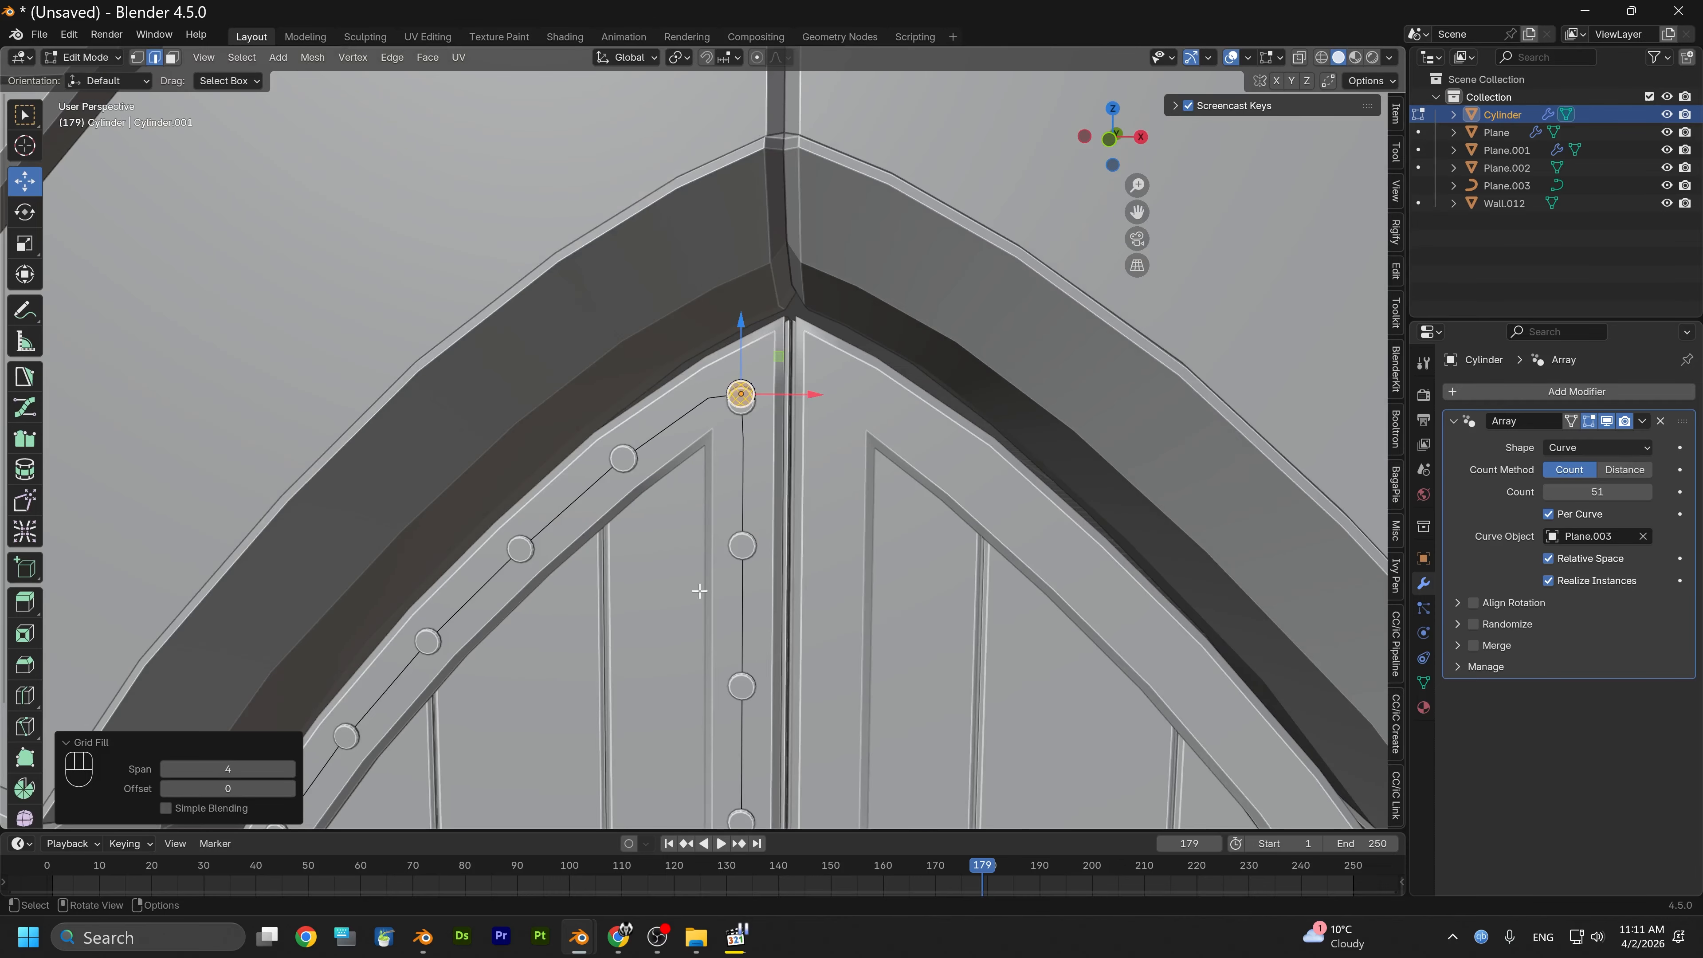
shift+middle_drag(699, 591, 700, 305)
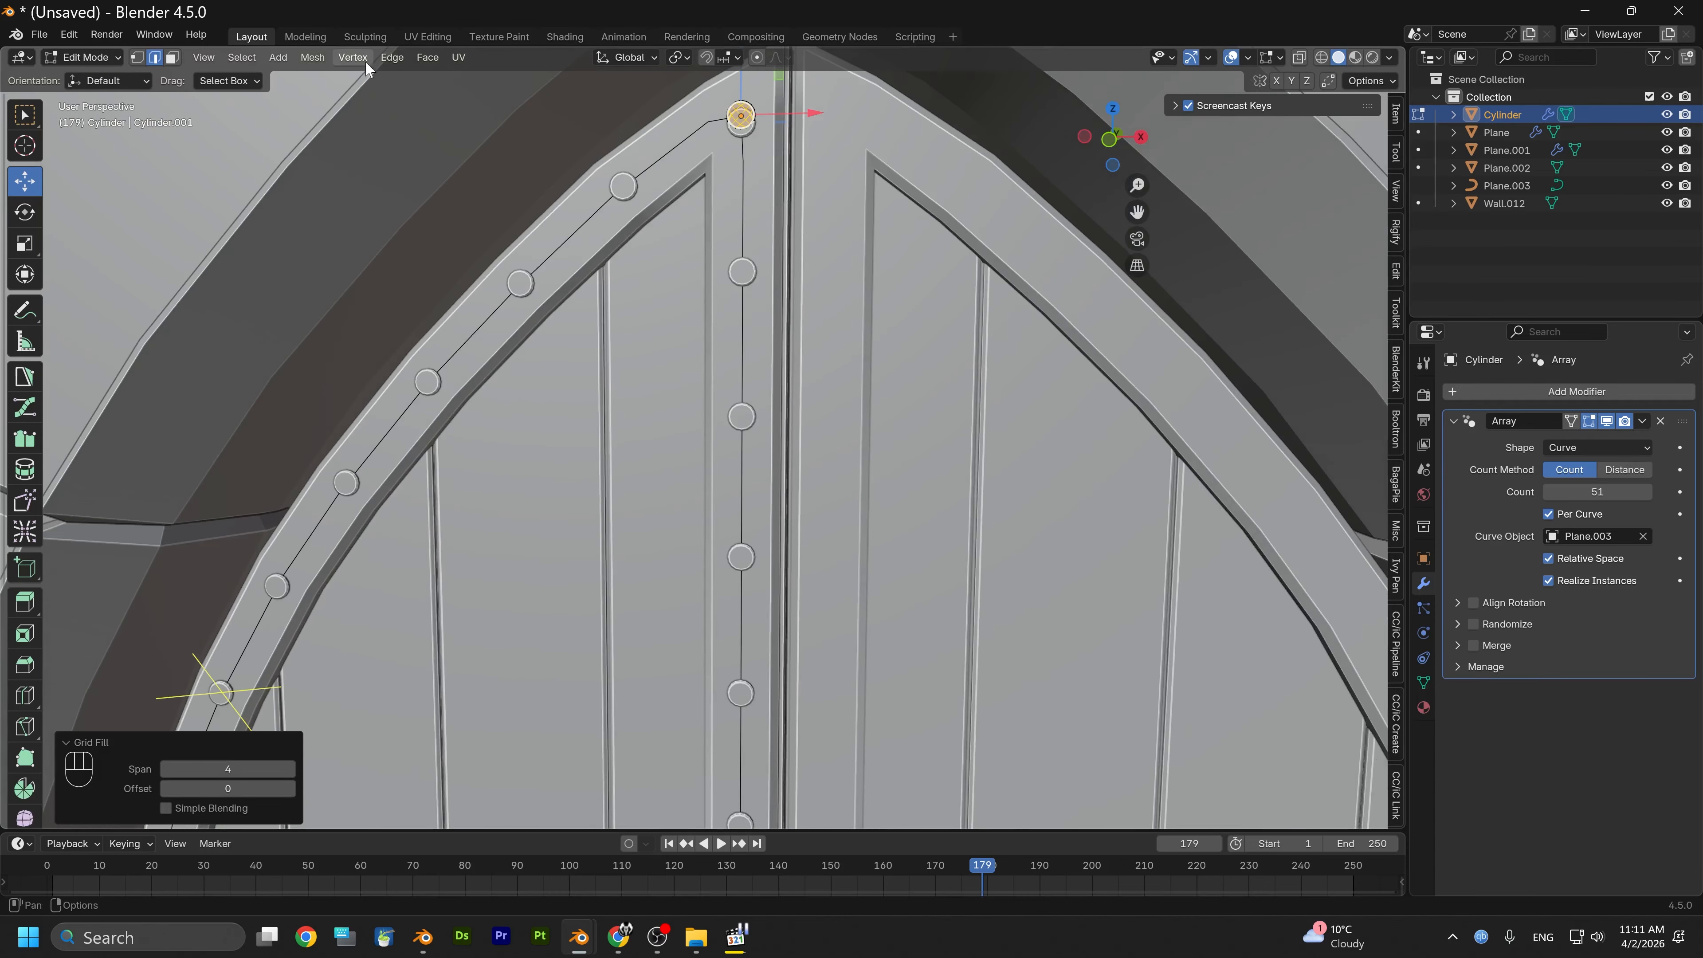
Return to Object Mode and apply Shade Smooth to the rivets, keeping sharp edges
click(88, 58)
click(114, 80)
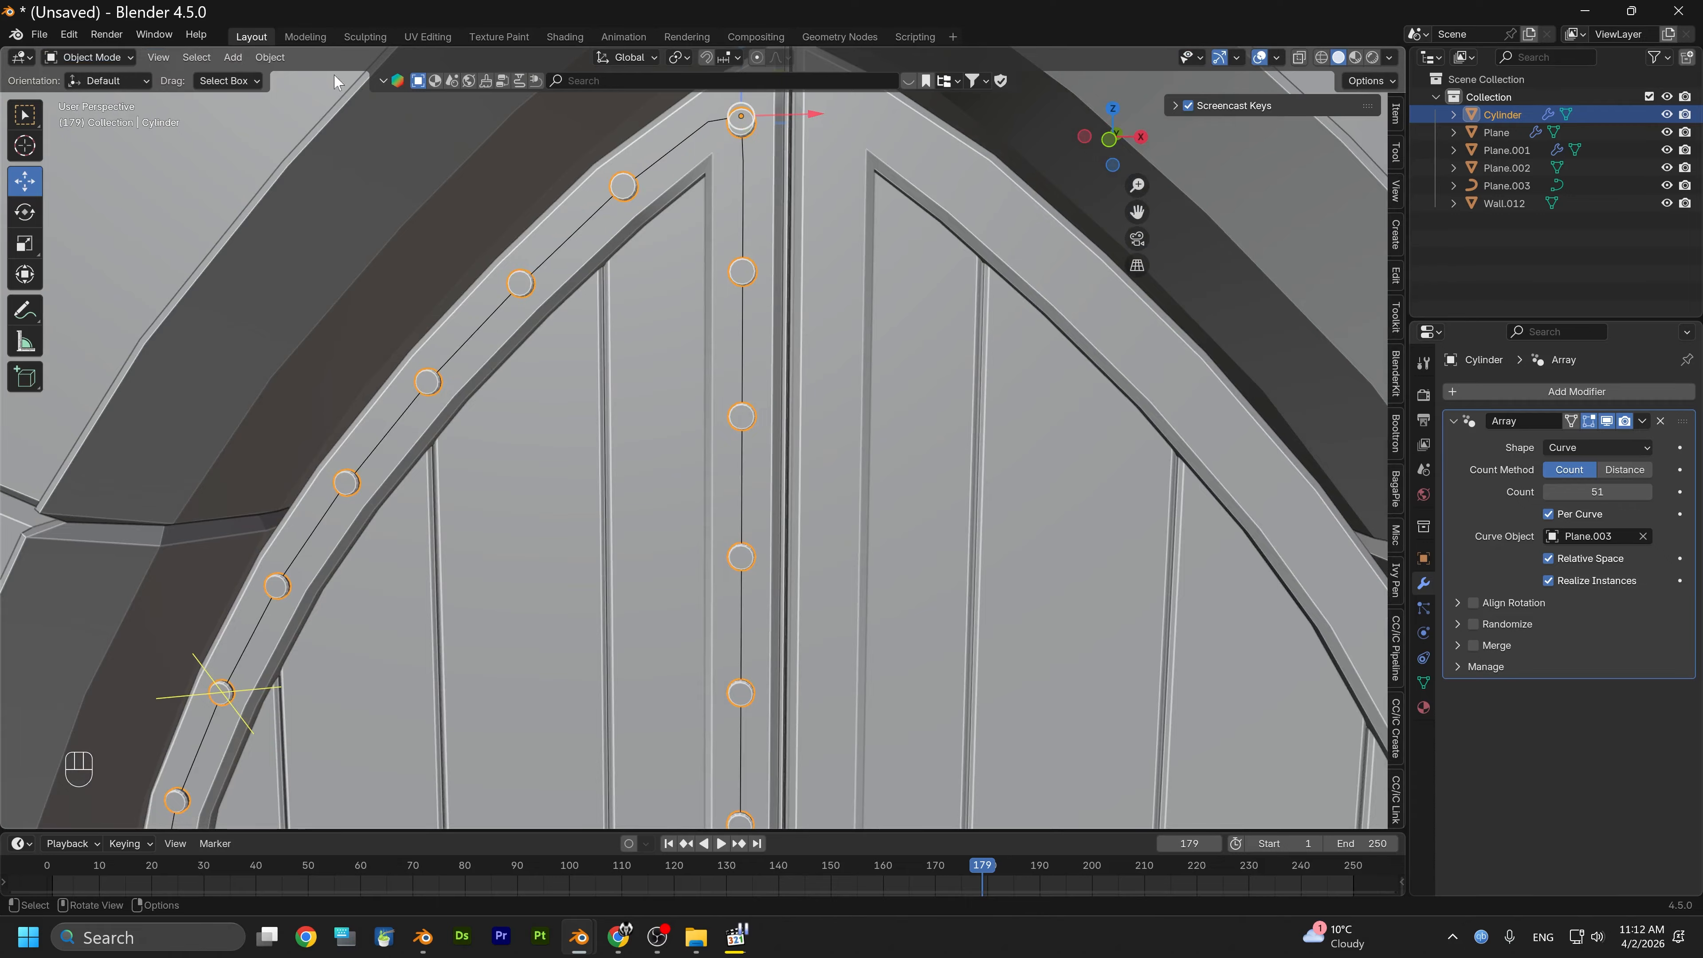
click(267, 59)
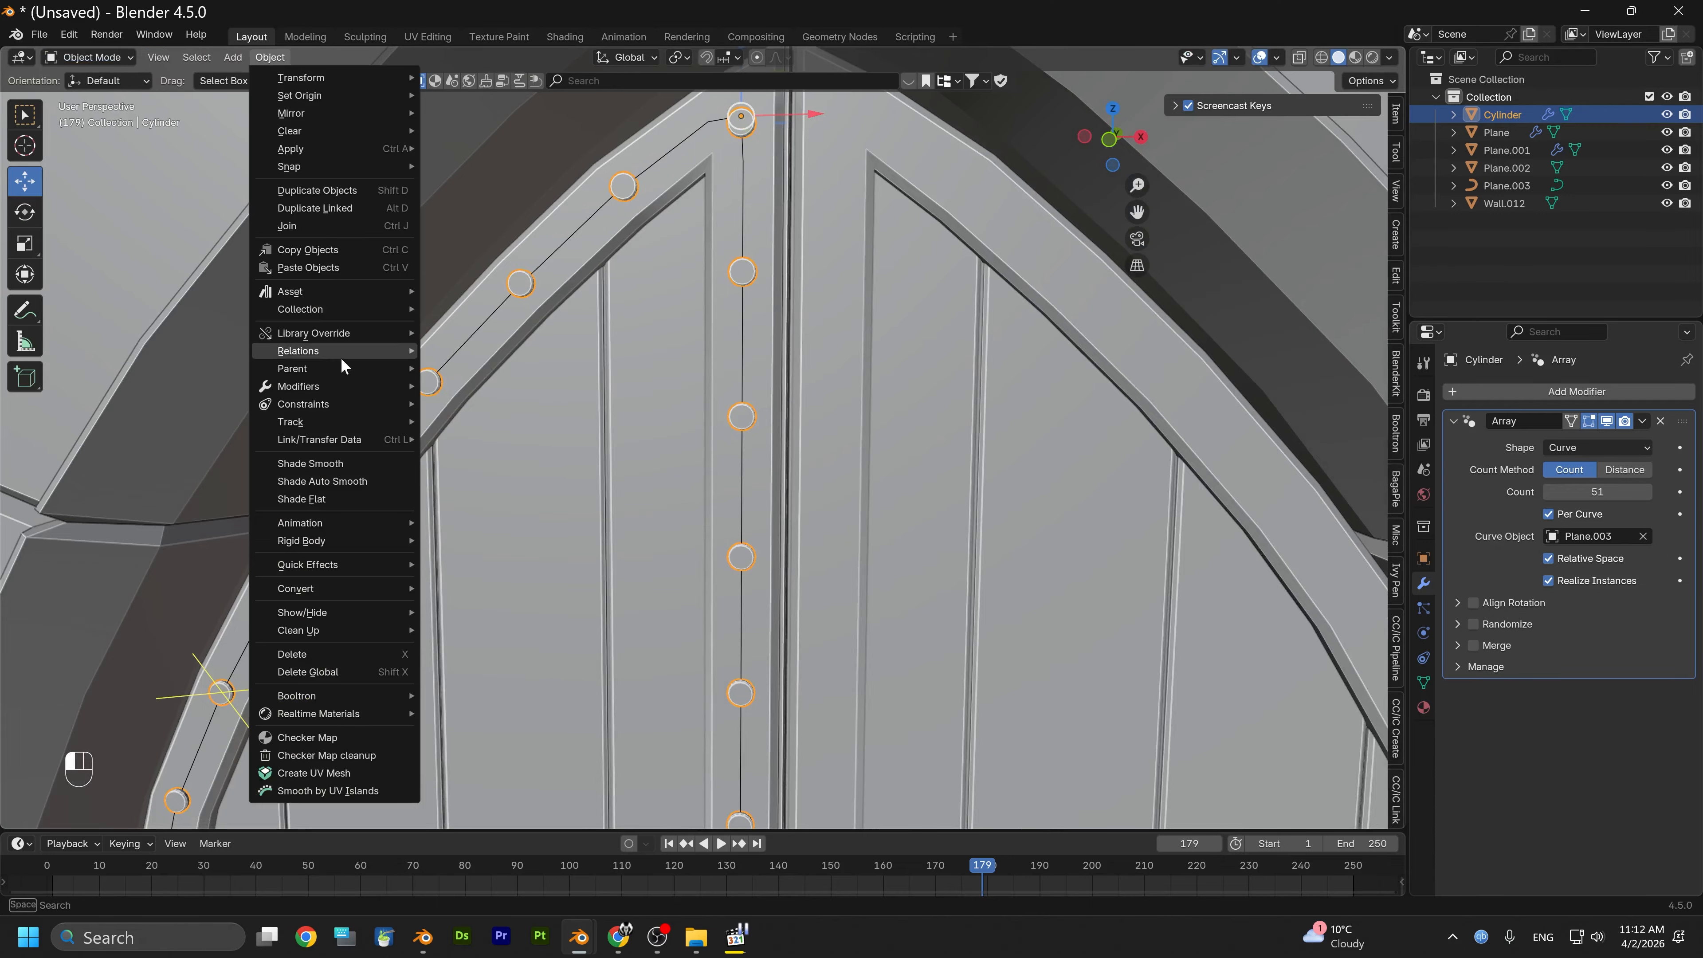
click(346, 463)
scroll(598, 533, down, 8)
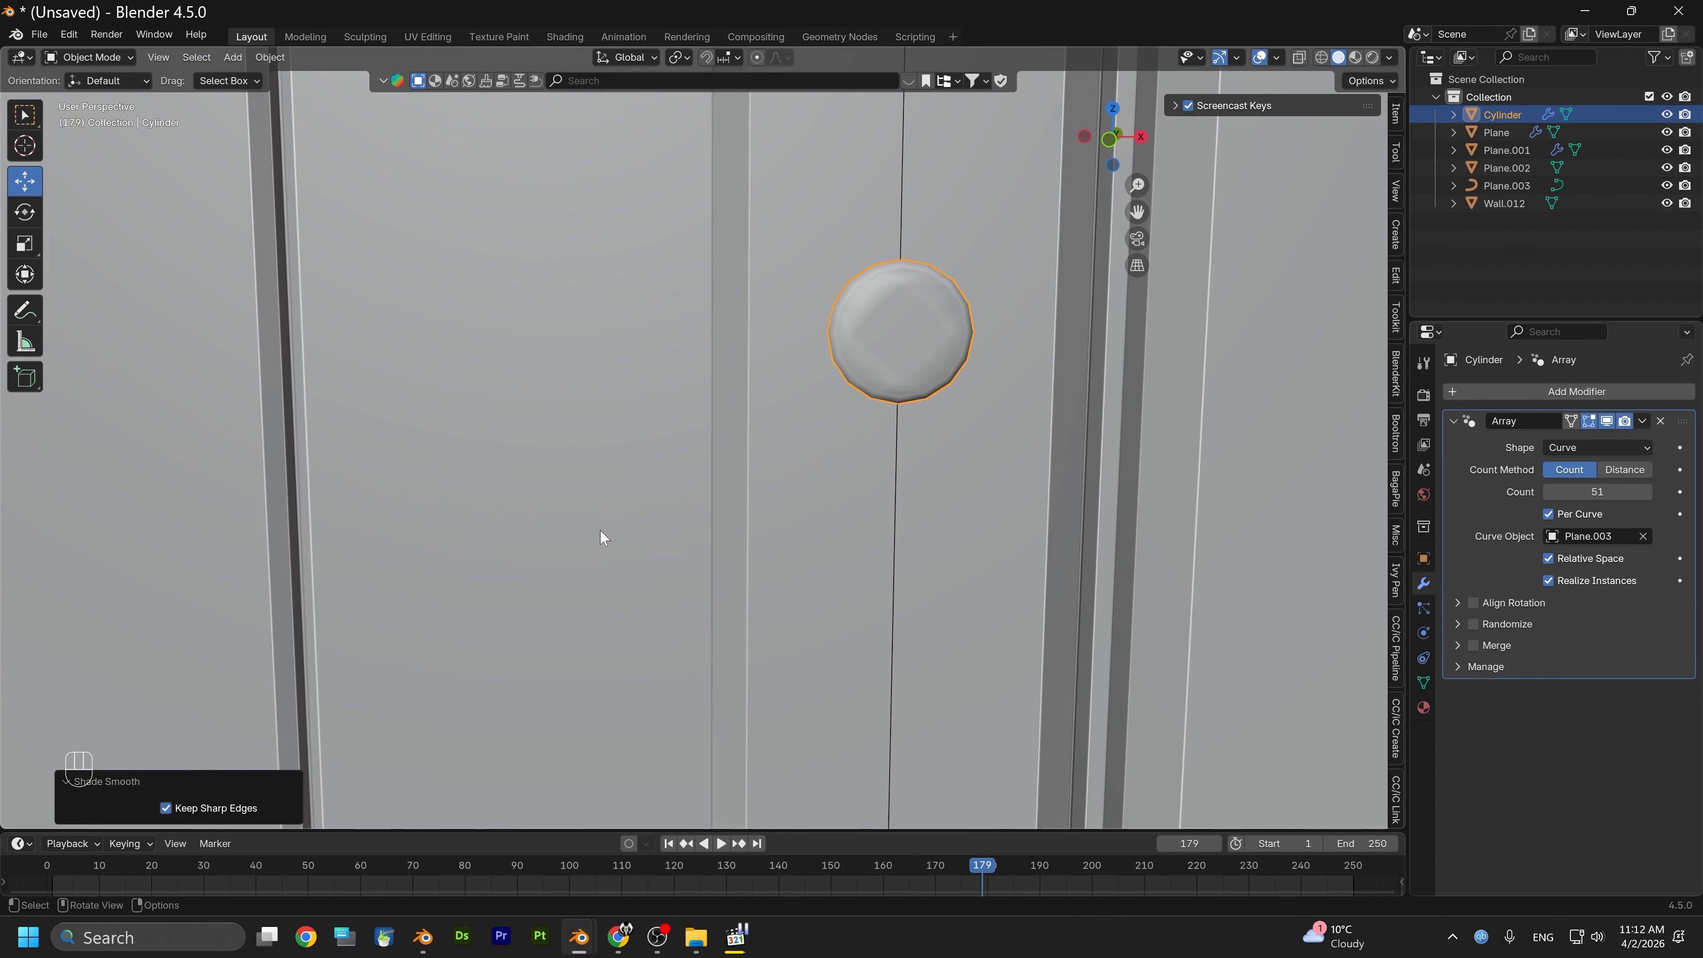
shift+middle_drag(635, 520, 419, 377)
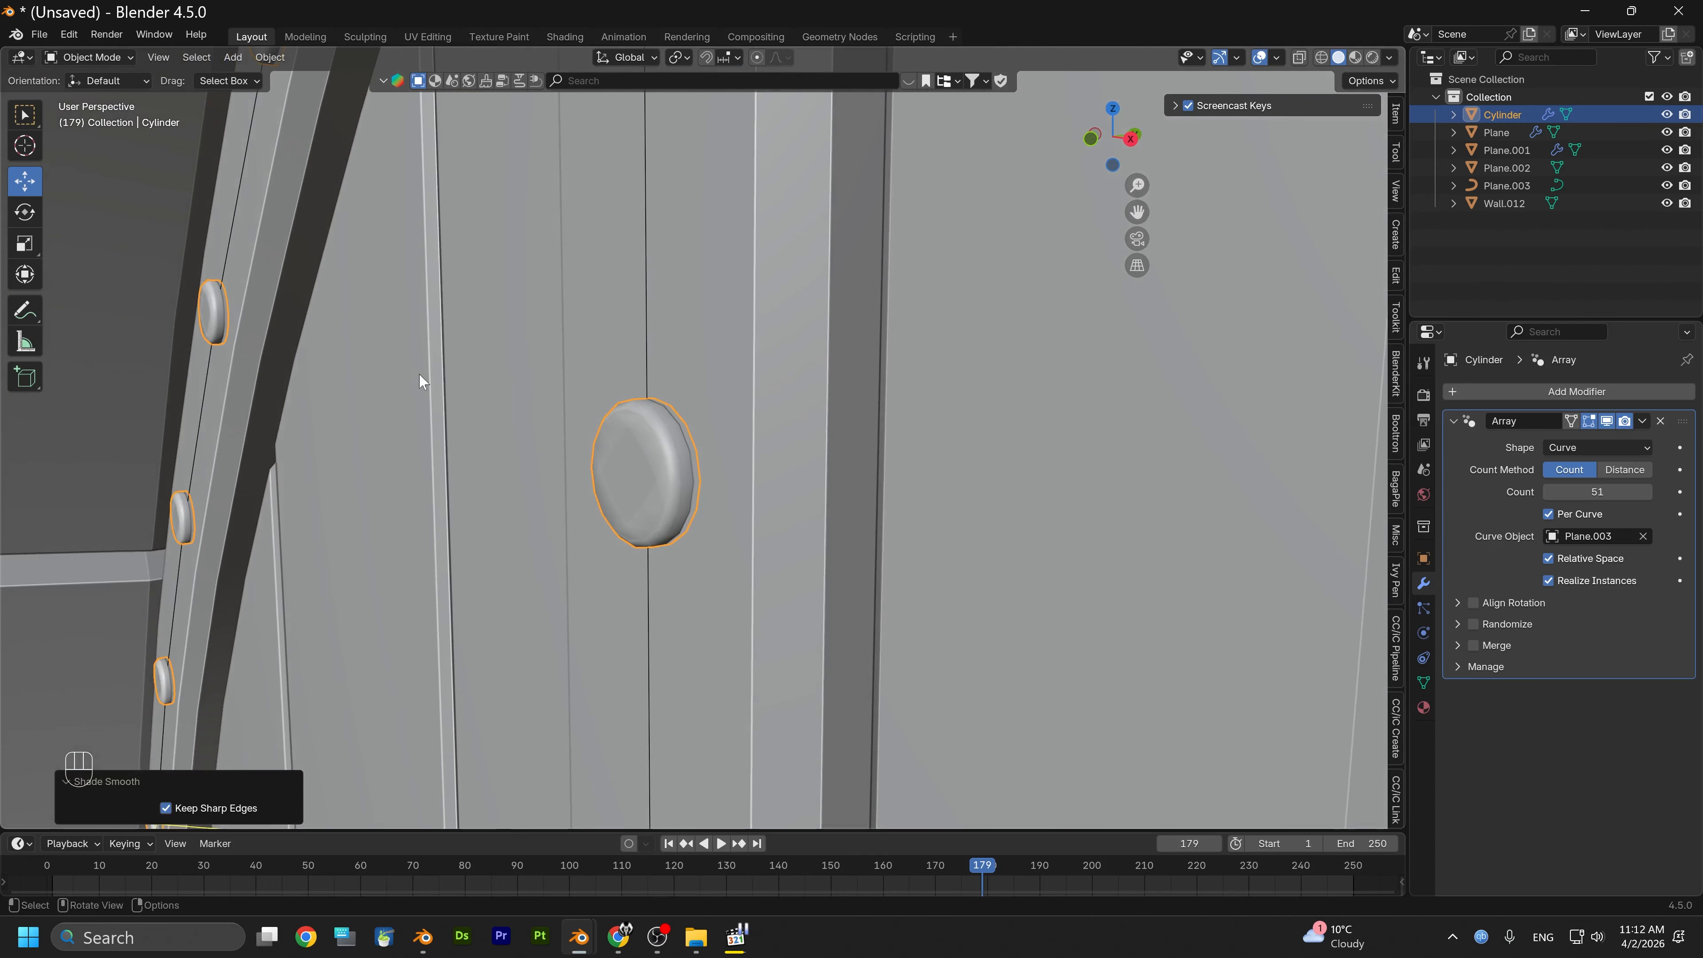
Apply Shade Auto Smooth with a 30° angle to the rivets and check them down the door leaf
click(272, 60)
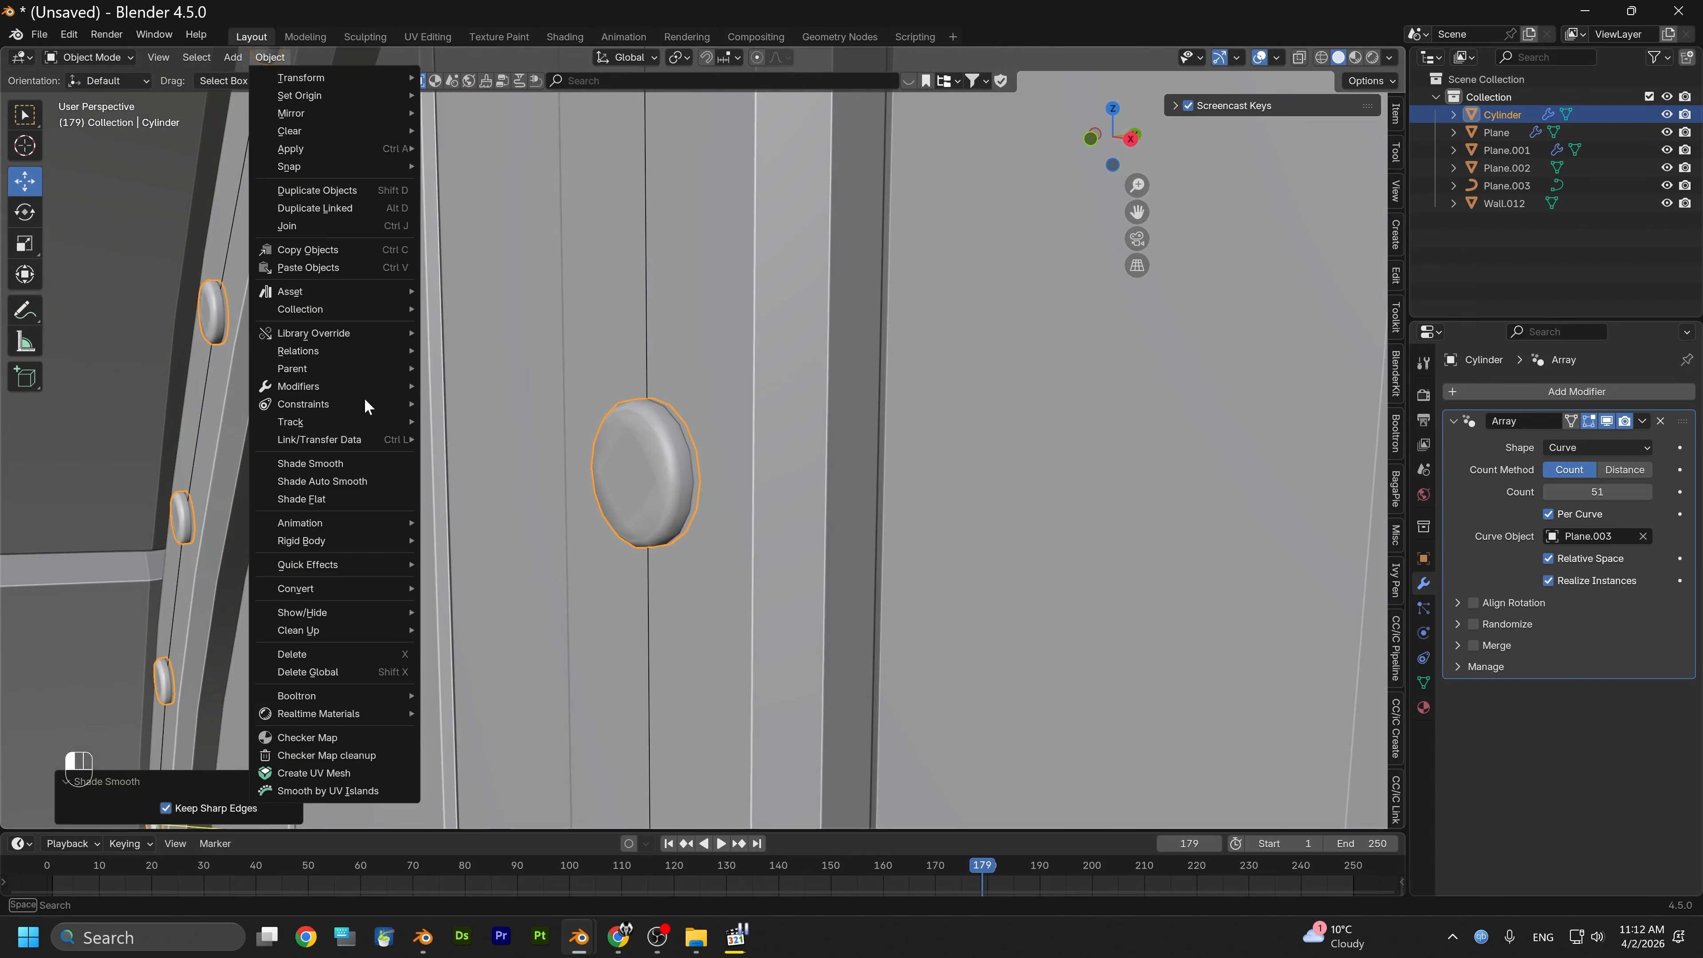
click(315, 476)
middle_drag(389, 484, 475, 481)
scroll(510, 454, down, 12)
alt+drag(473, 475, 584, 153)
scroll(596, 488, down, 2)
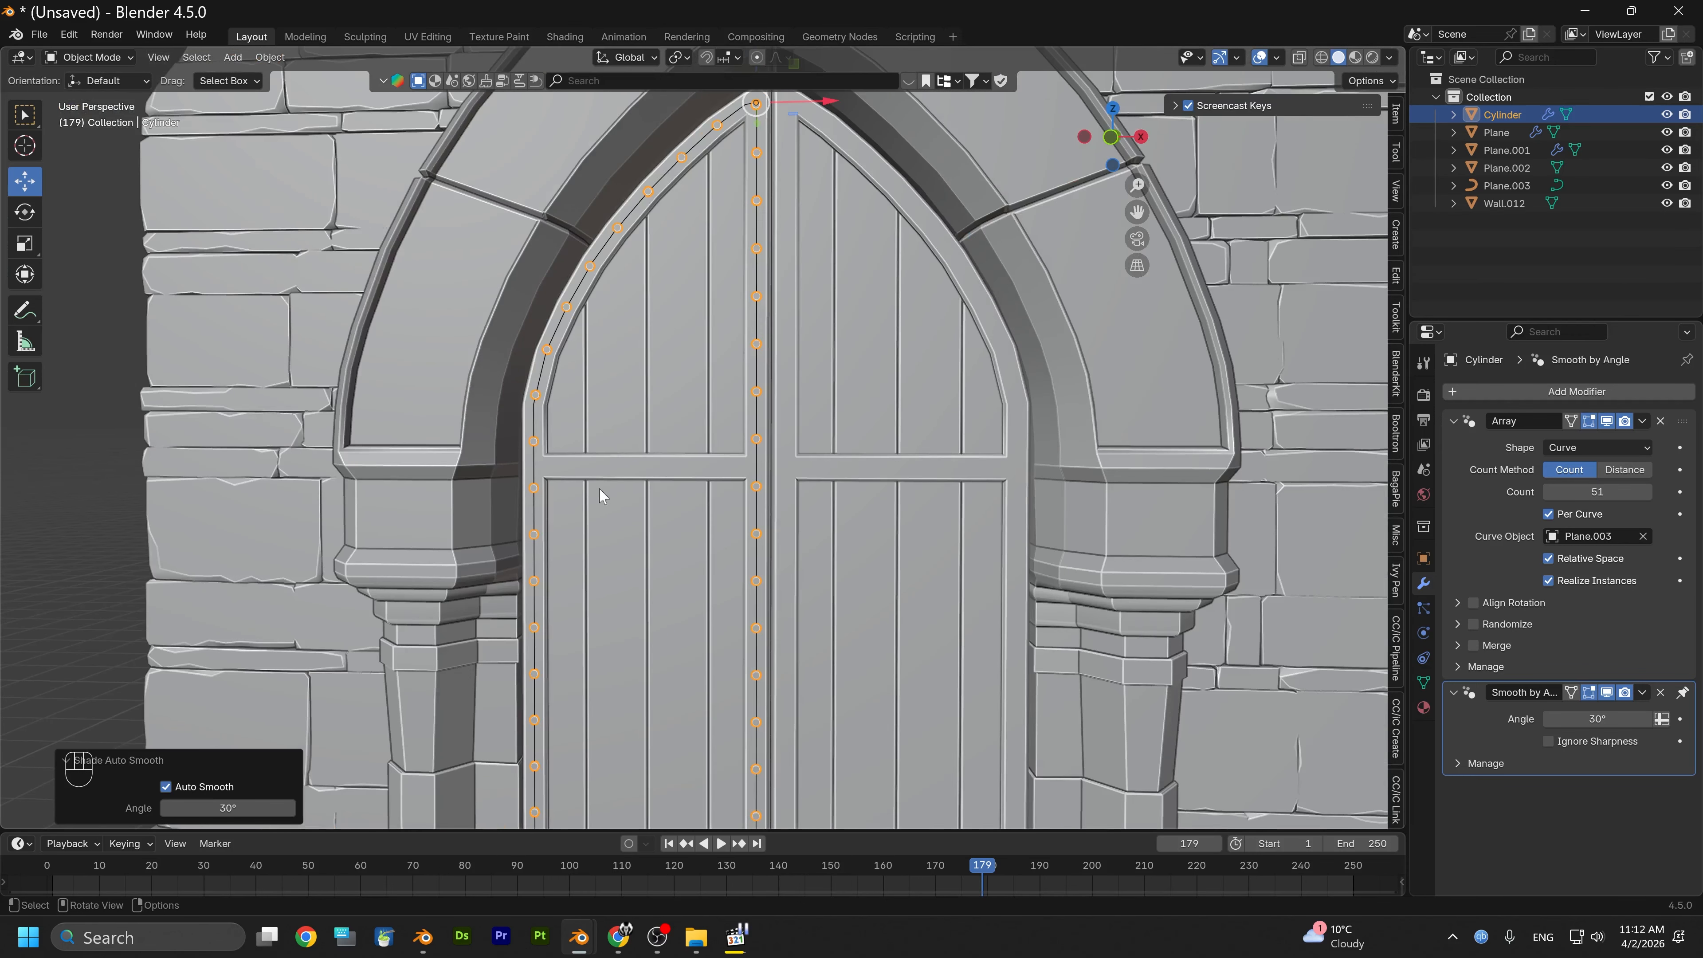
alt+shift+drag(592, 520, 560, 272)
alt+shift+drag(631, 512, 646, 342)
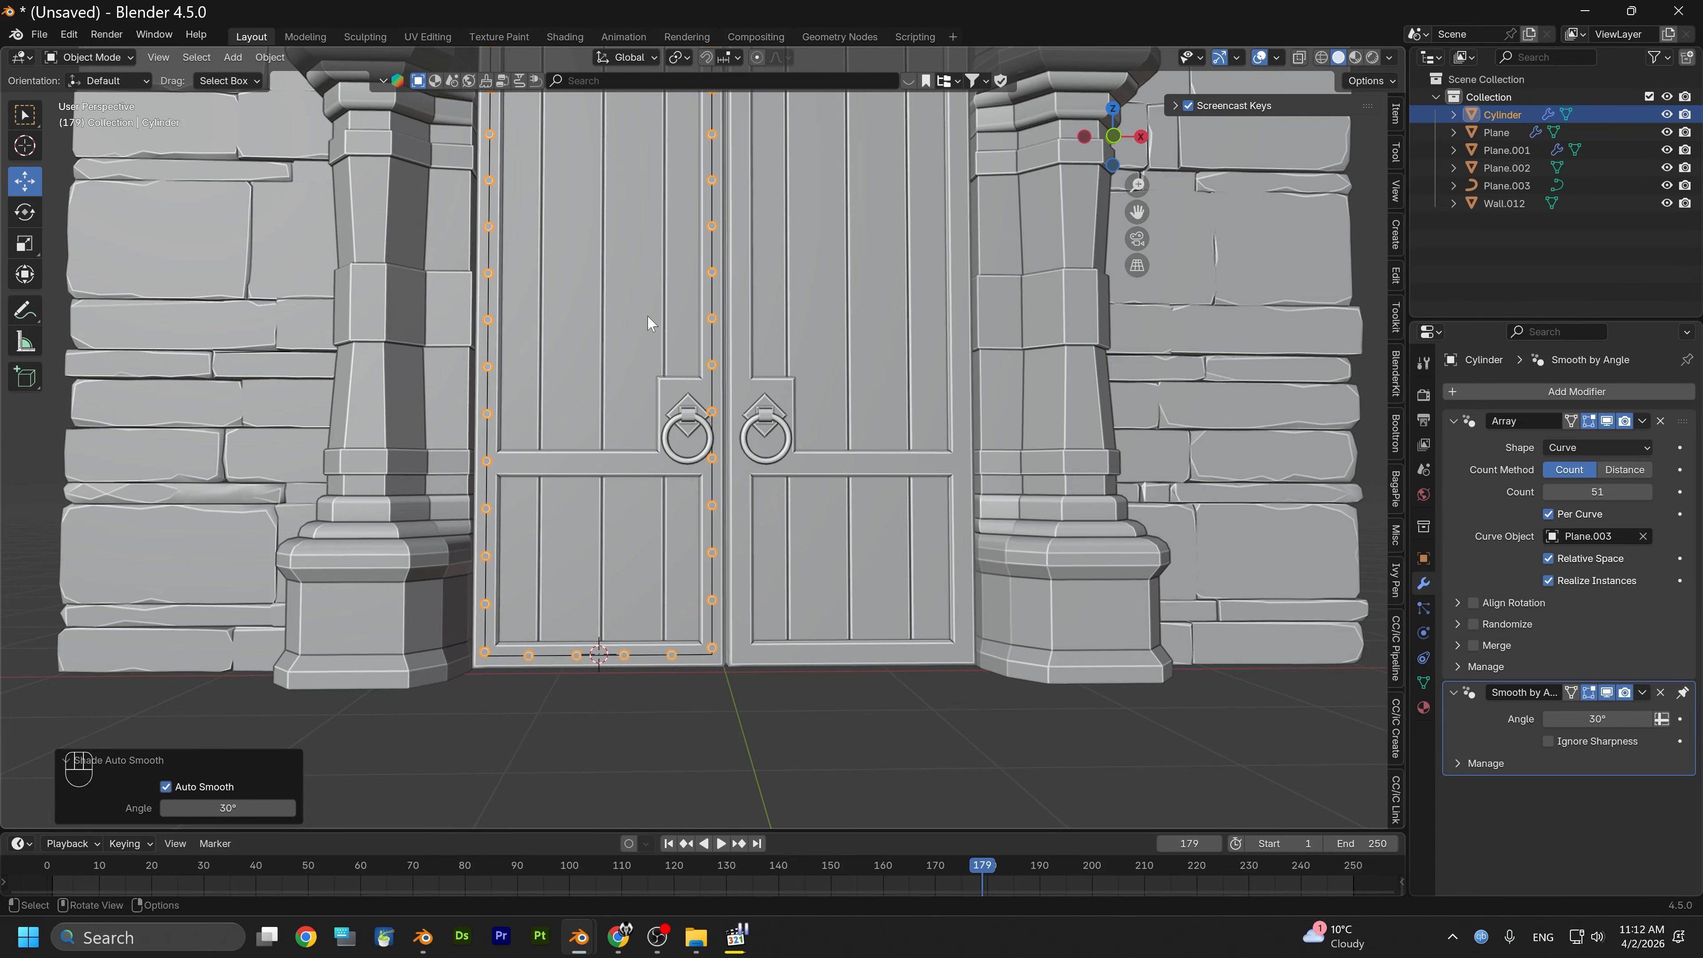
Reduce the rivet array's count to 29 and check the spacing over the whole door
drag(1589, 492, 1535, 492)
scroll(715, 363, down, 1)
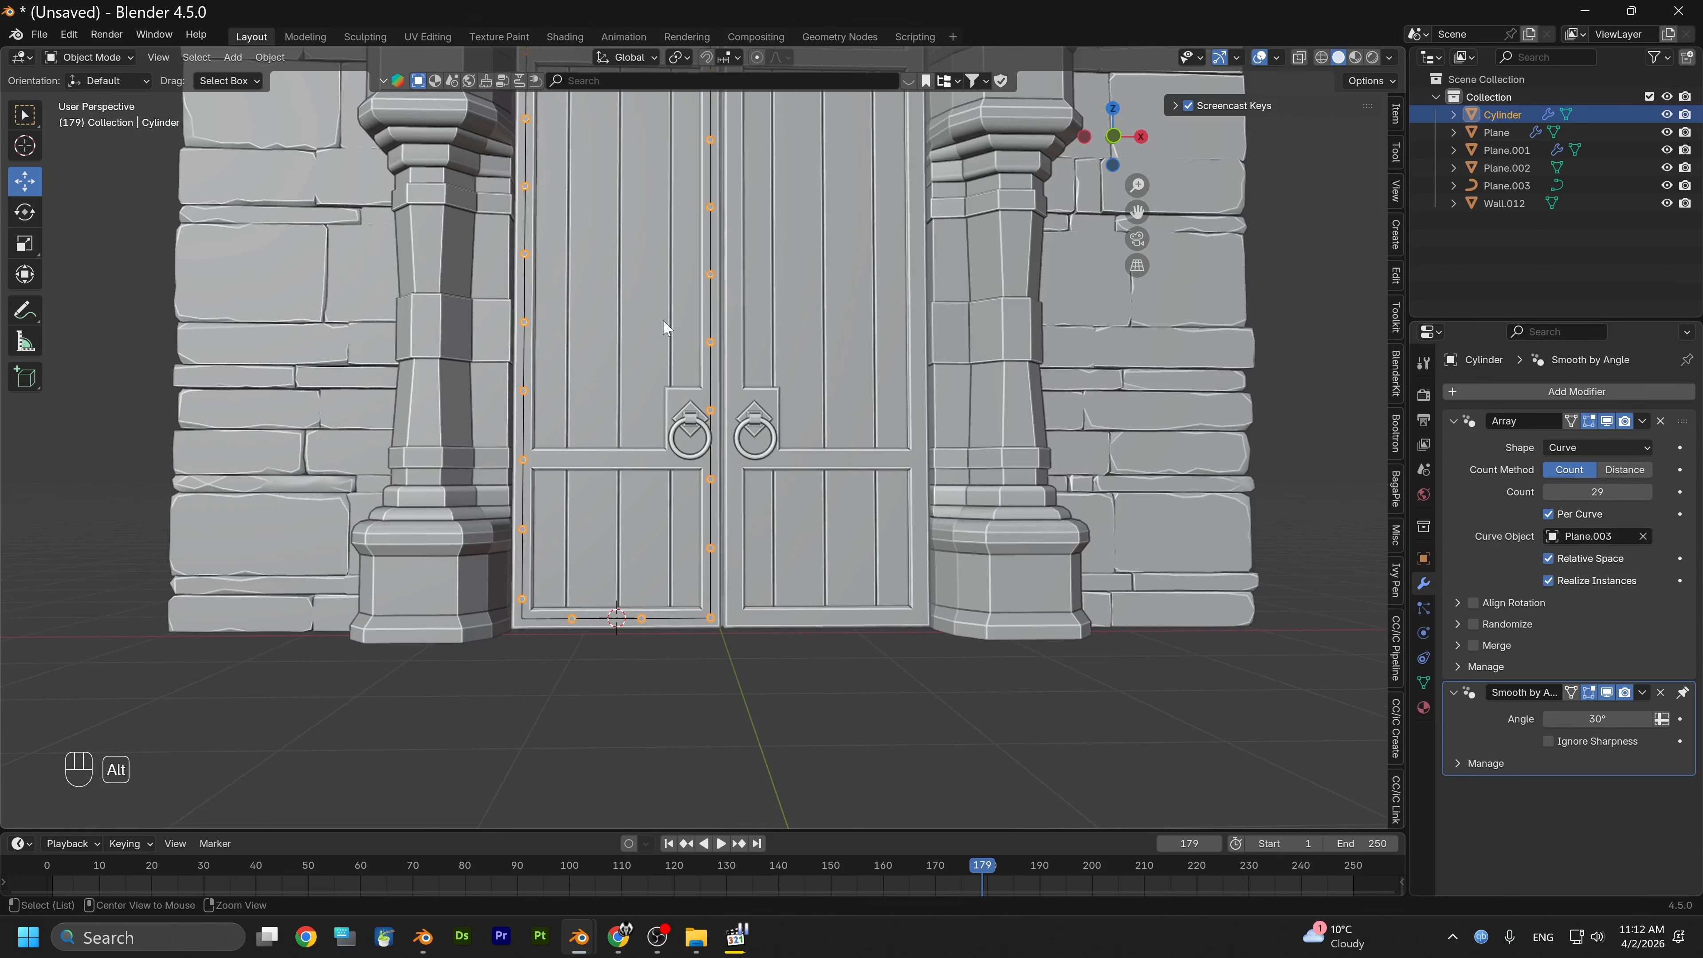
shift+middle_drag(674, 330, 722, 510)
scroll(735, 444, down, 2)
alt+middle_drag(735, 444, 736, 502)
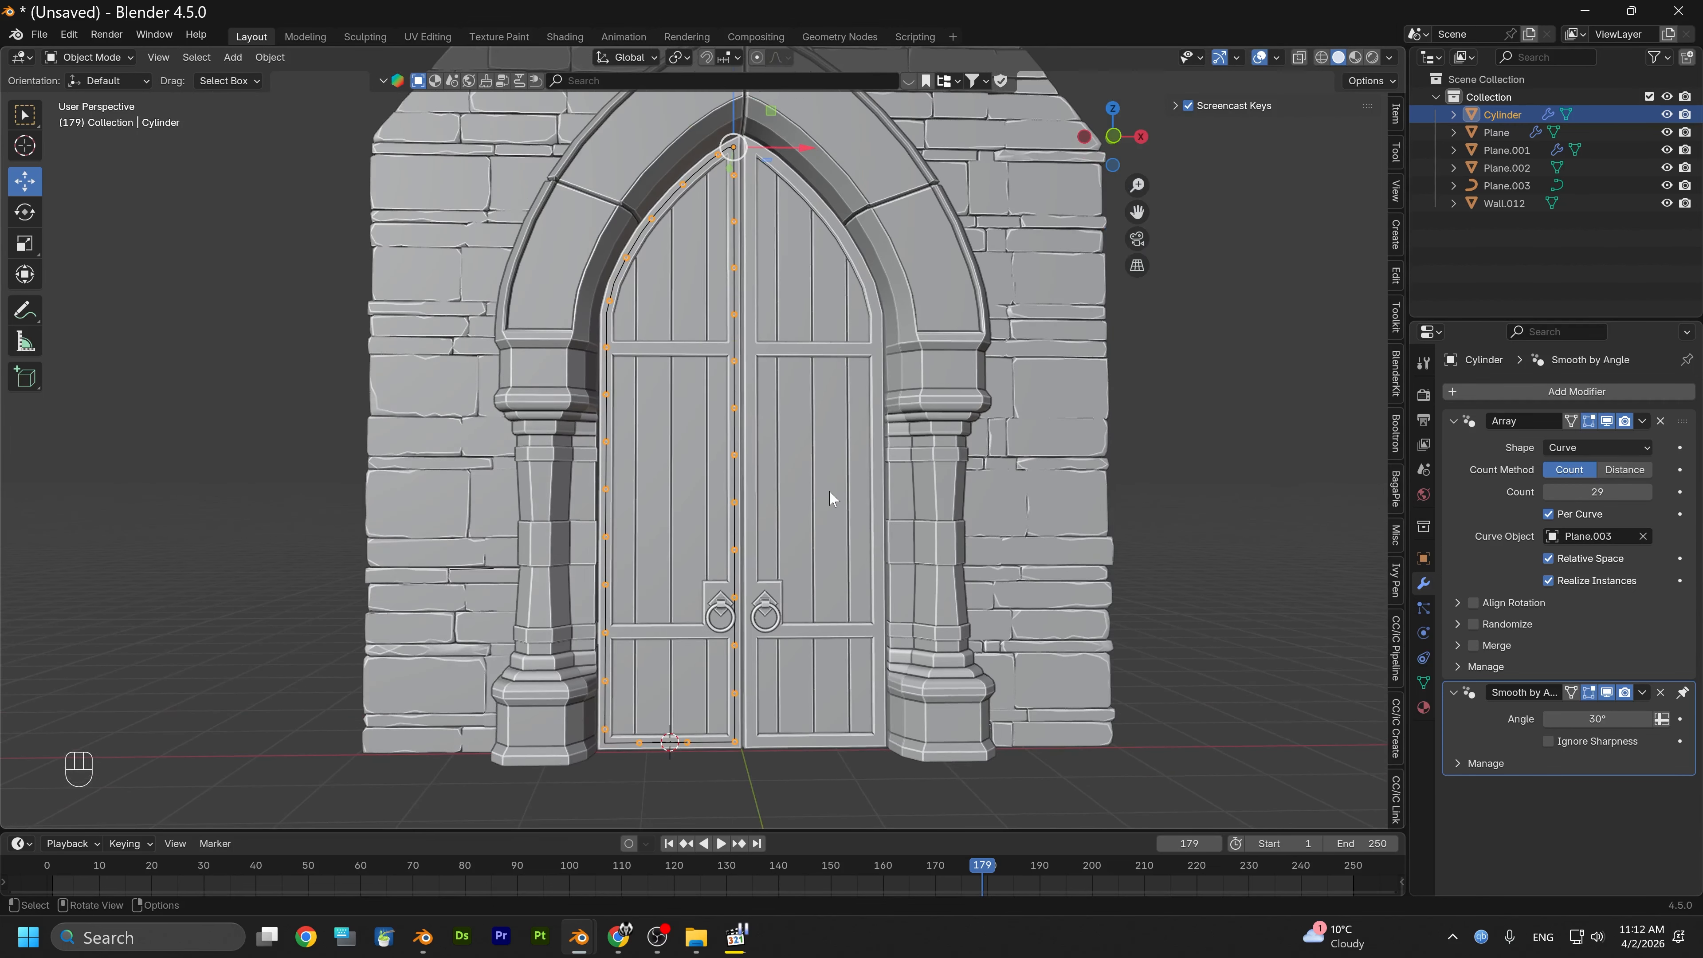
Raise the rivet array's count gradually to 41 to try a denser spacing
click(1648, 492)
click(1647, 492)
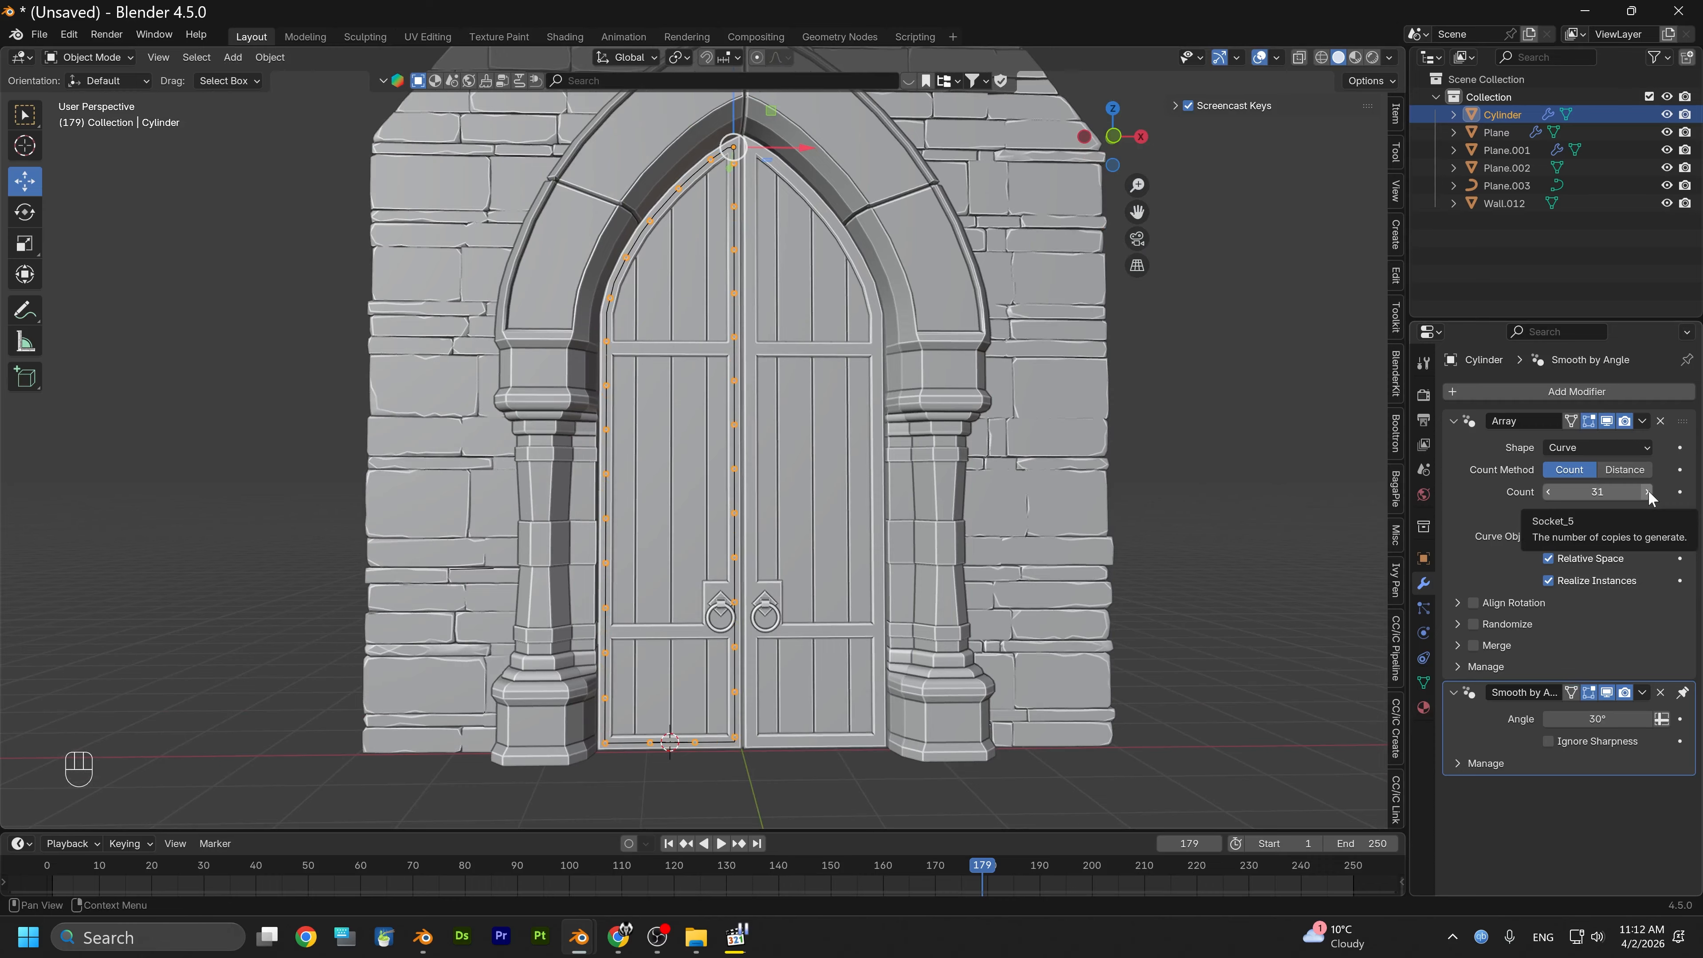
click(1648, 492)
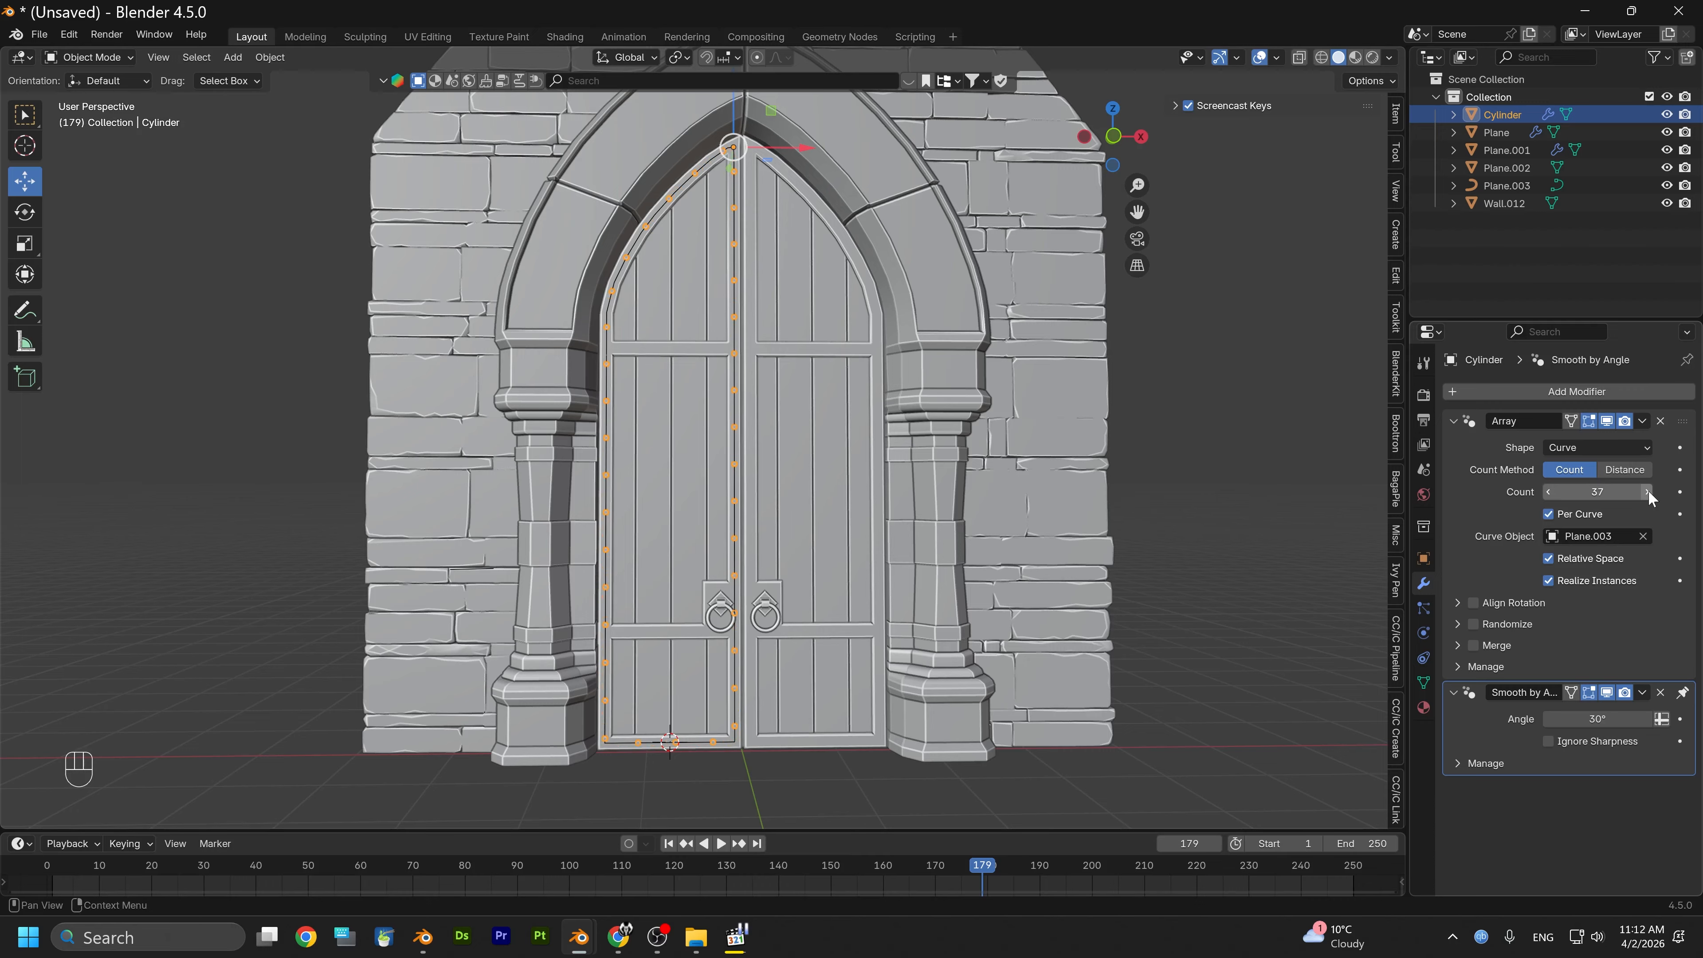
click(1647, 492)
click(1648, 492)
click(1648, 491)
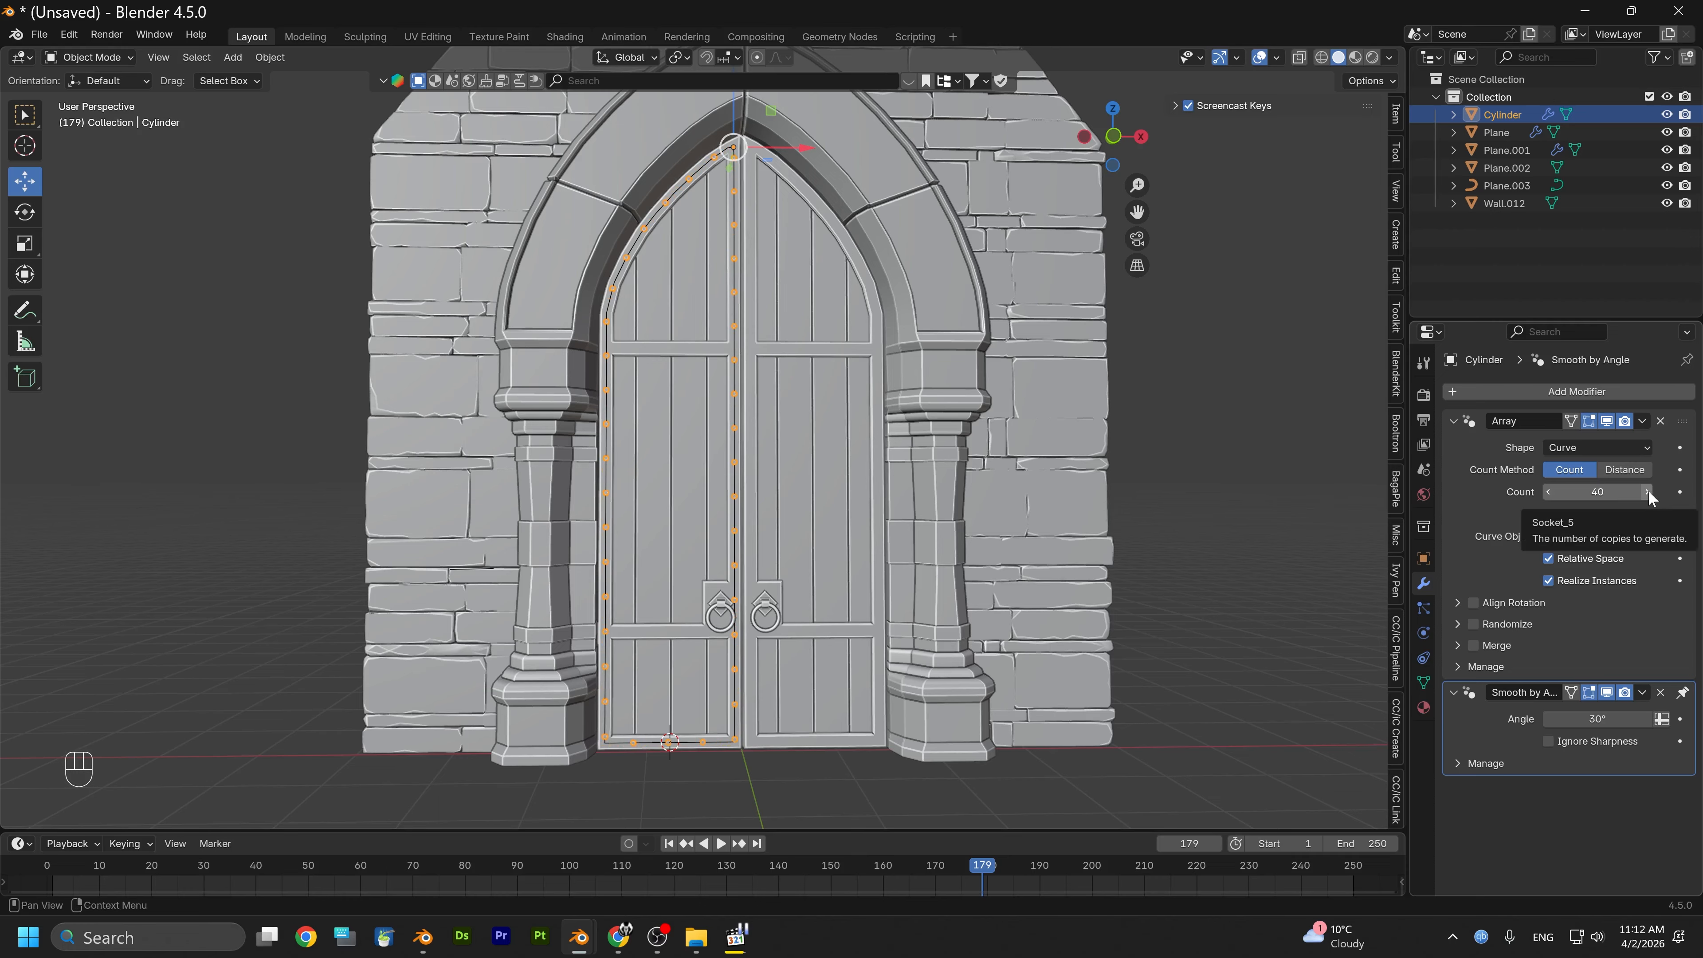
click(1648, 491)
Lower the rivet array's count gradually through 30 and 24 to try a wider spacing
click(1548, 492)
click(1548, 492)
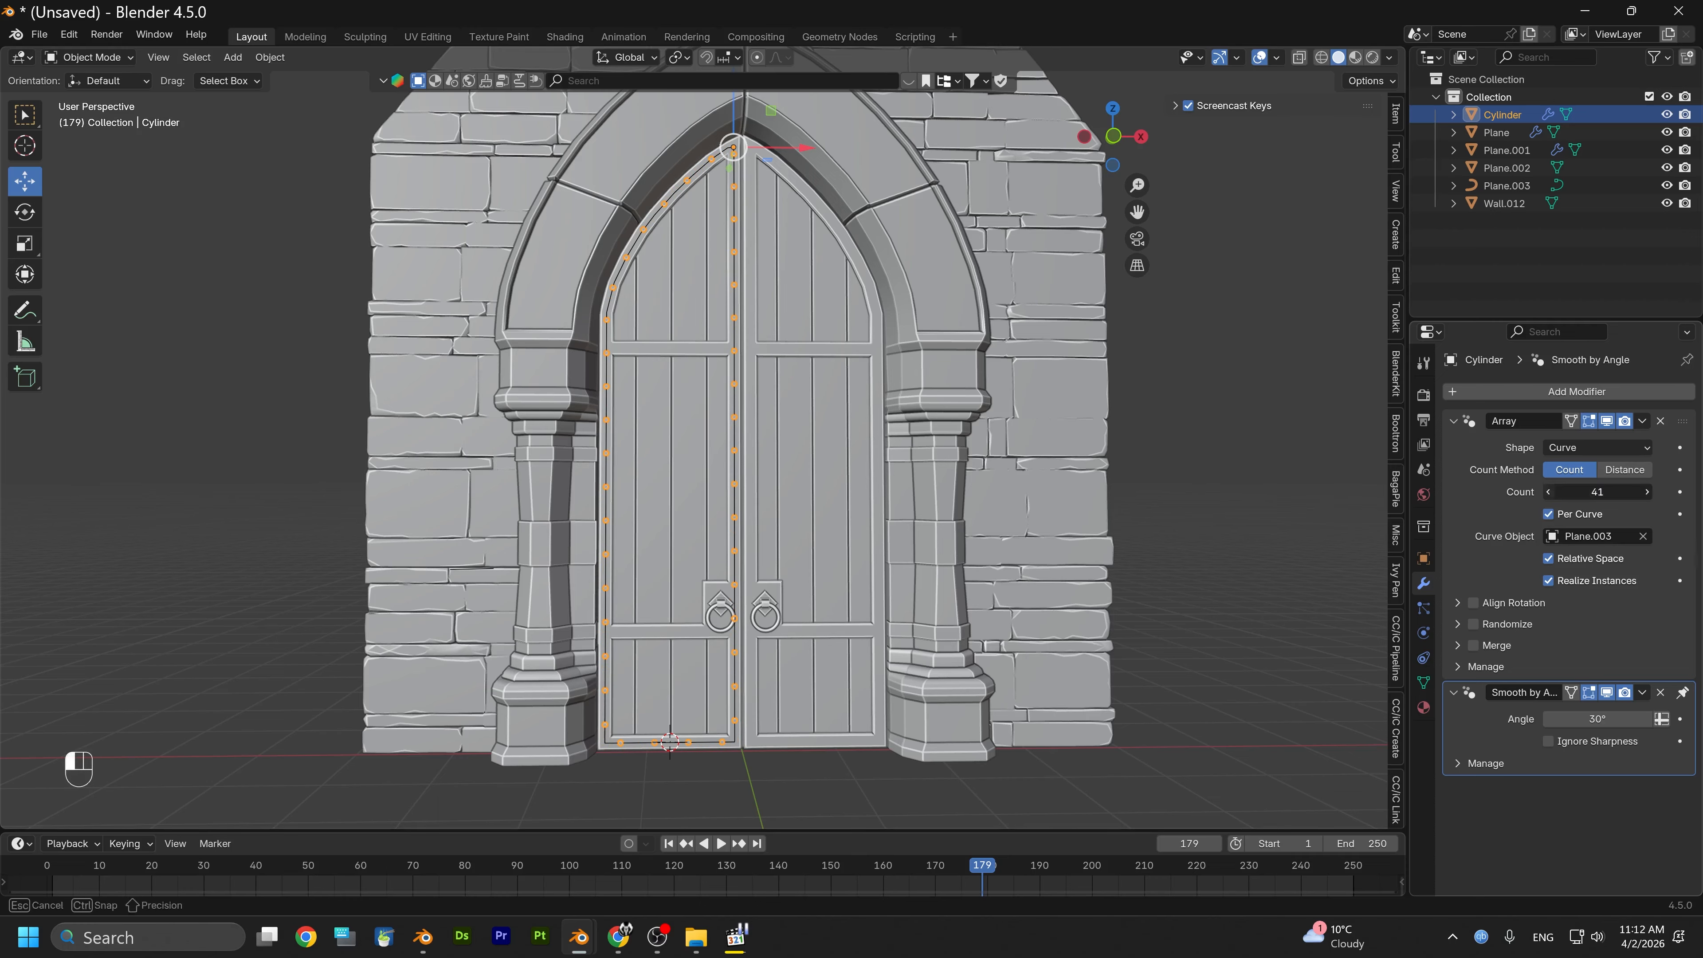
click(1548, 492)
click(1548, 492)
click(1548, 492)
click(1548, 491)
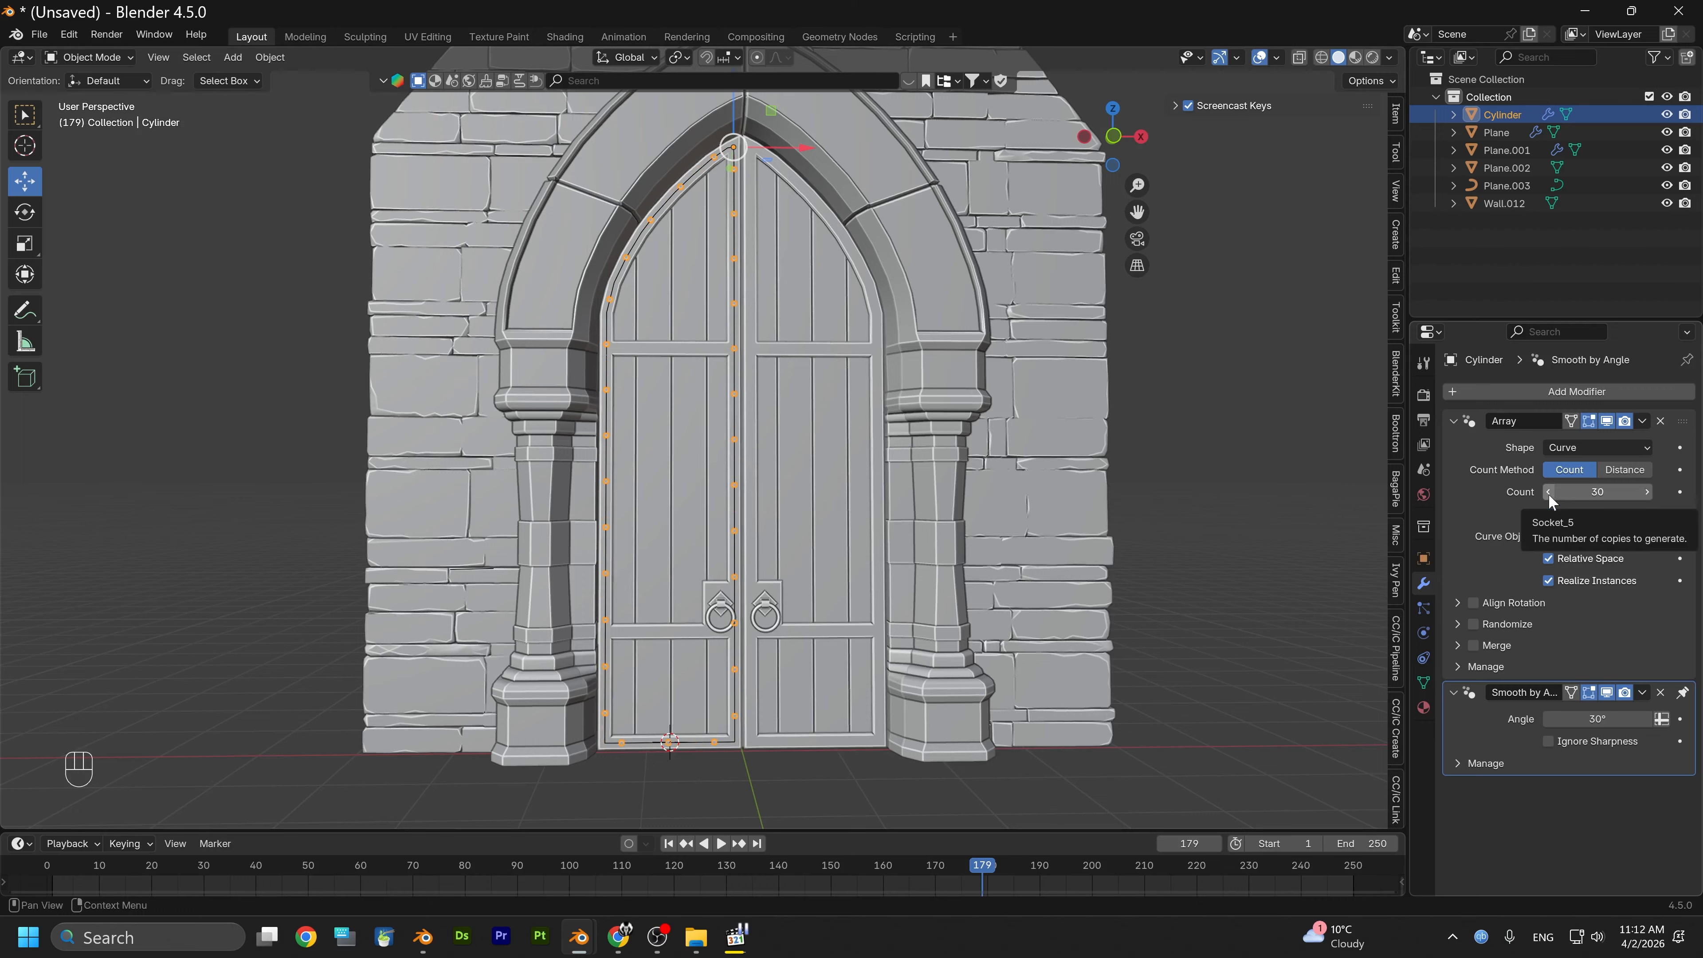
click(1548, 491)
click(1548, 492)
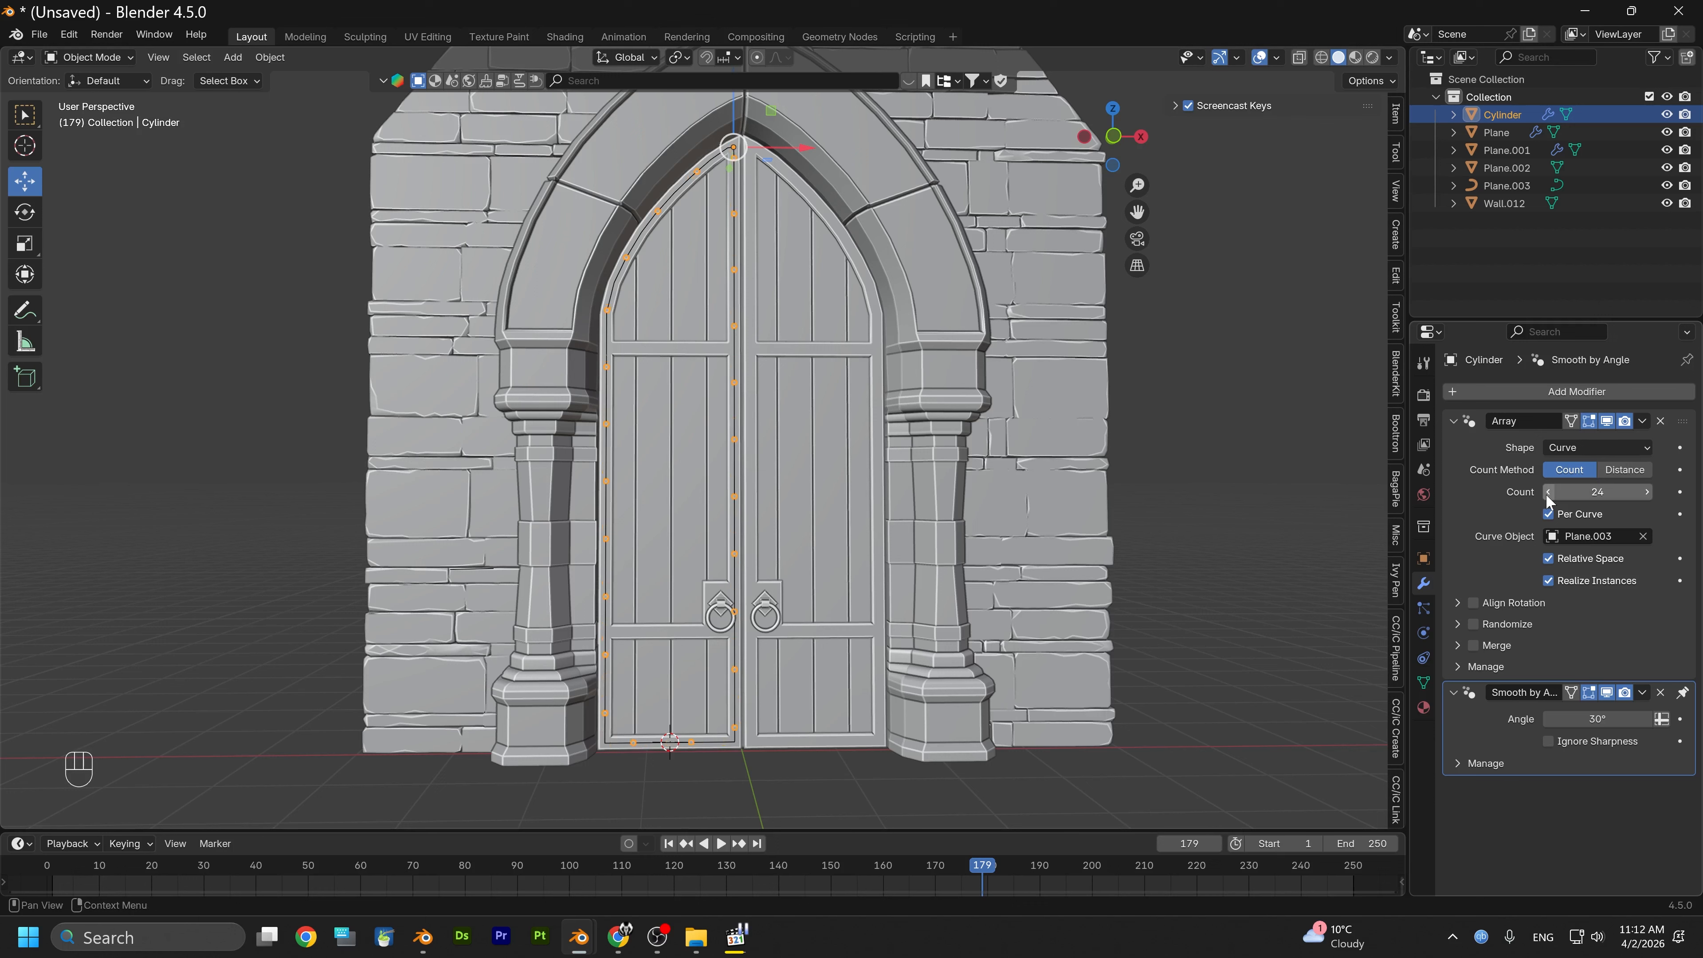
click(1548, 492)
click(1548, 493)
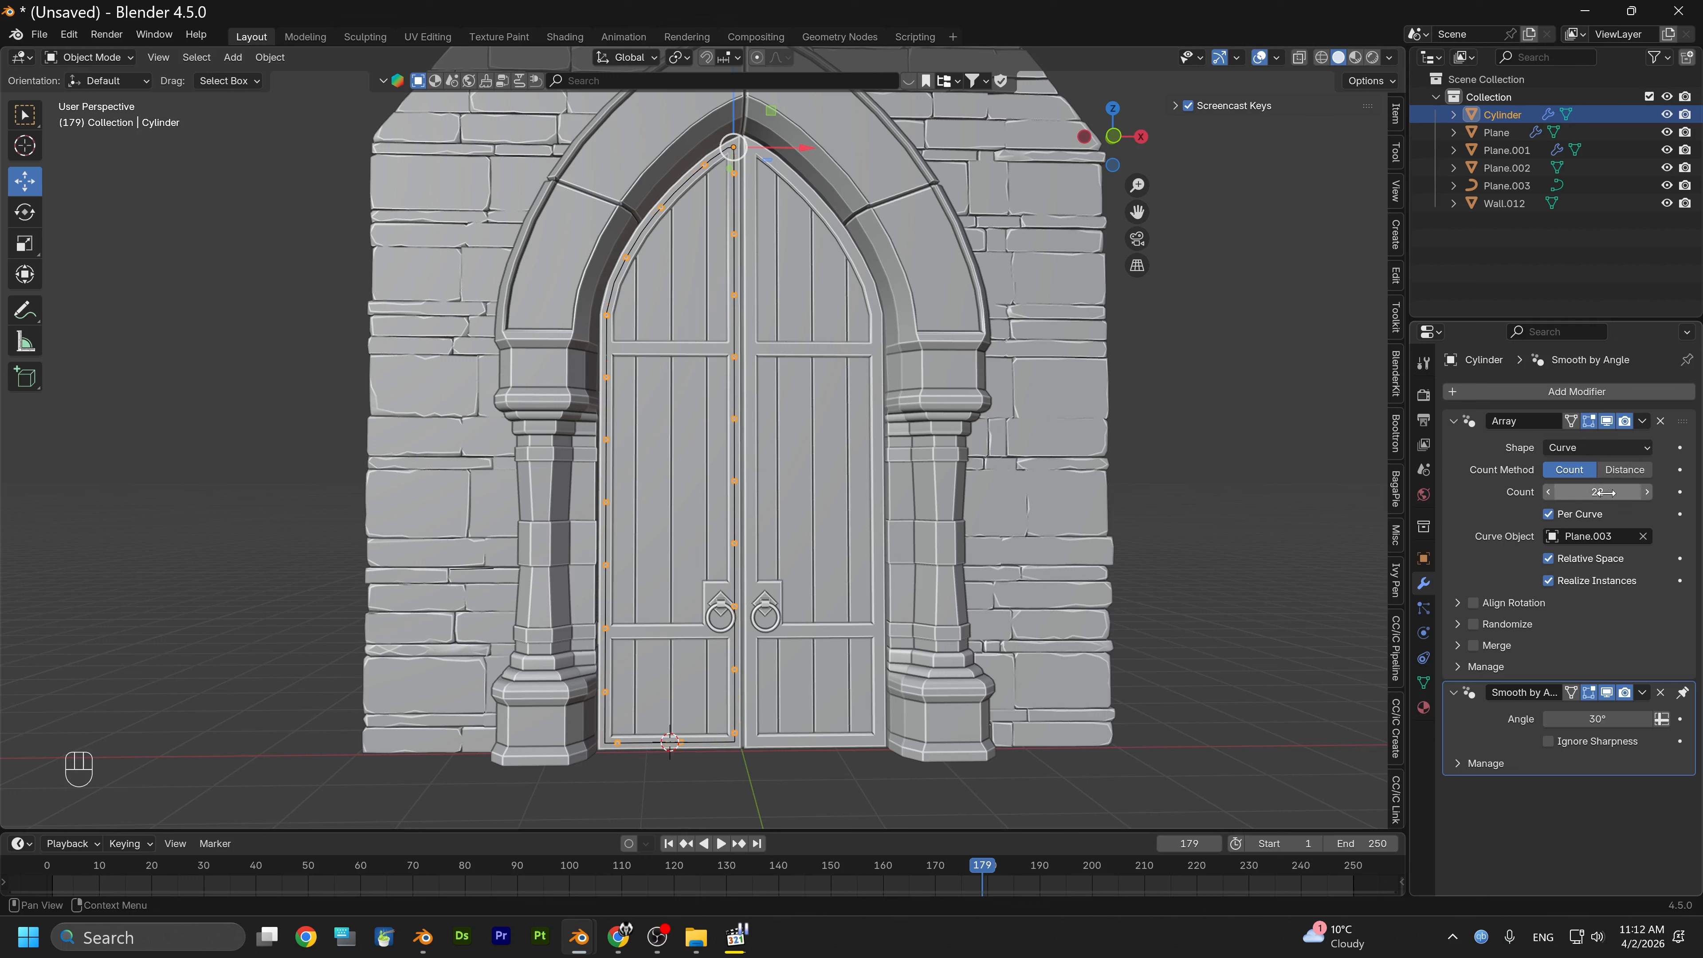
click(1646, 491)
Switch the rivet array's count method to Distance and set the distance to 14.3 m
click(1632, 470)
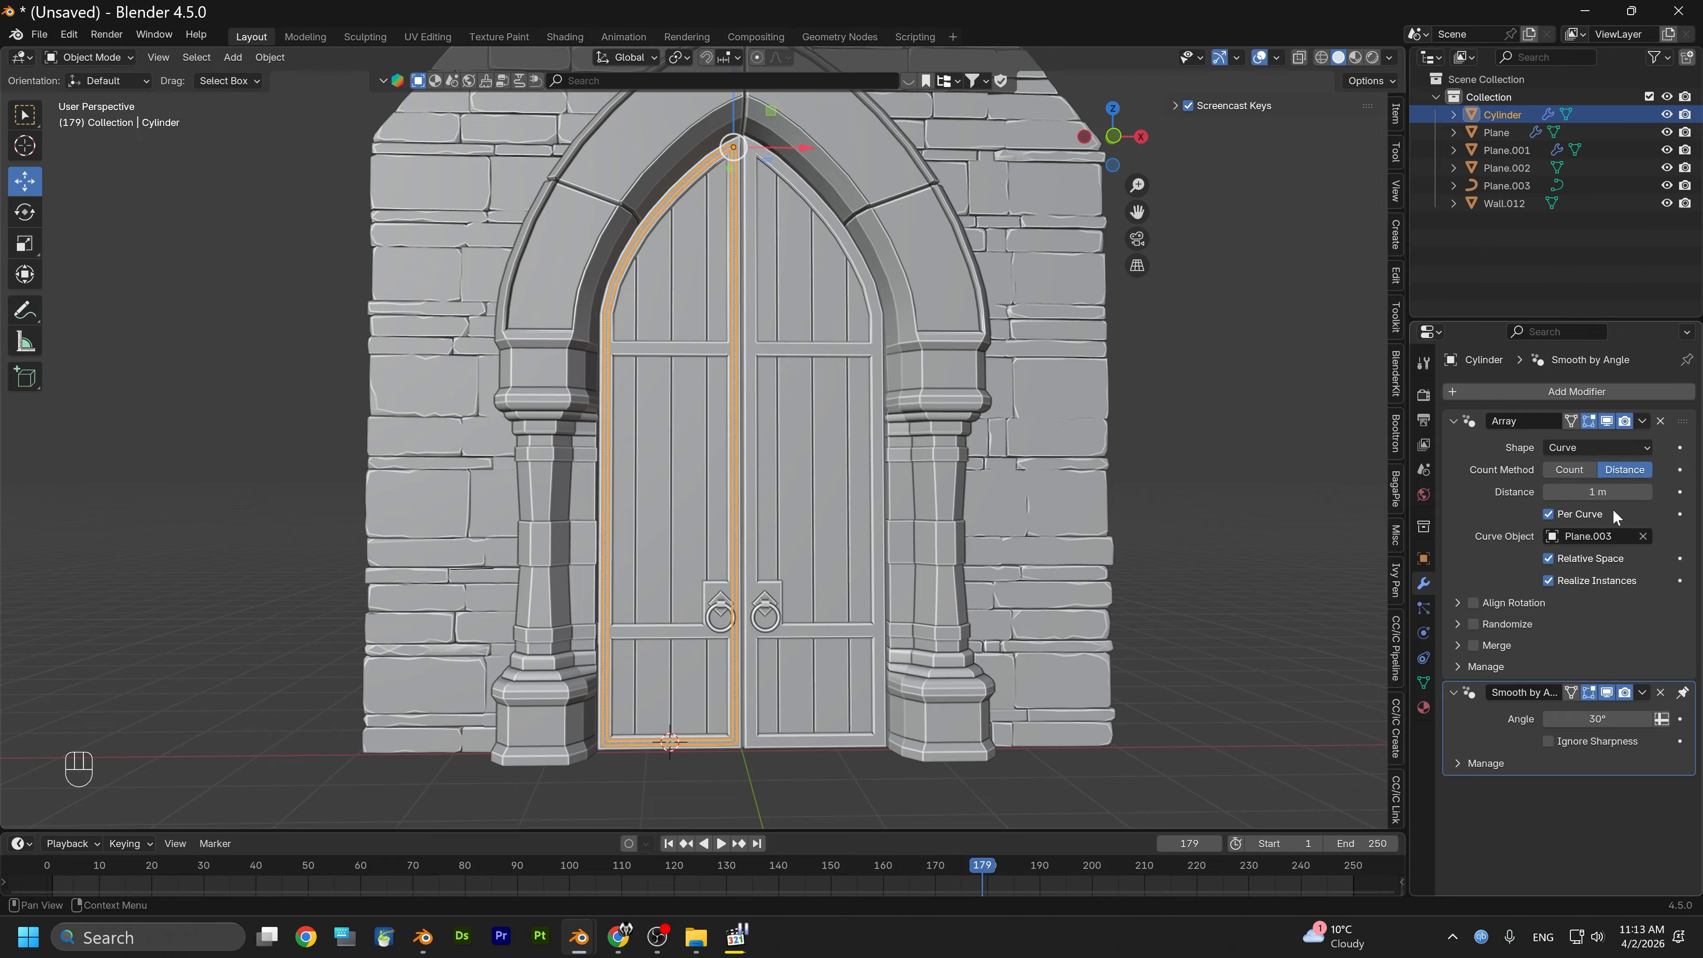
drag(1552, 494, 1700, 493)
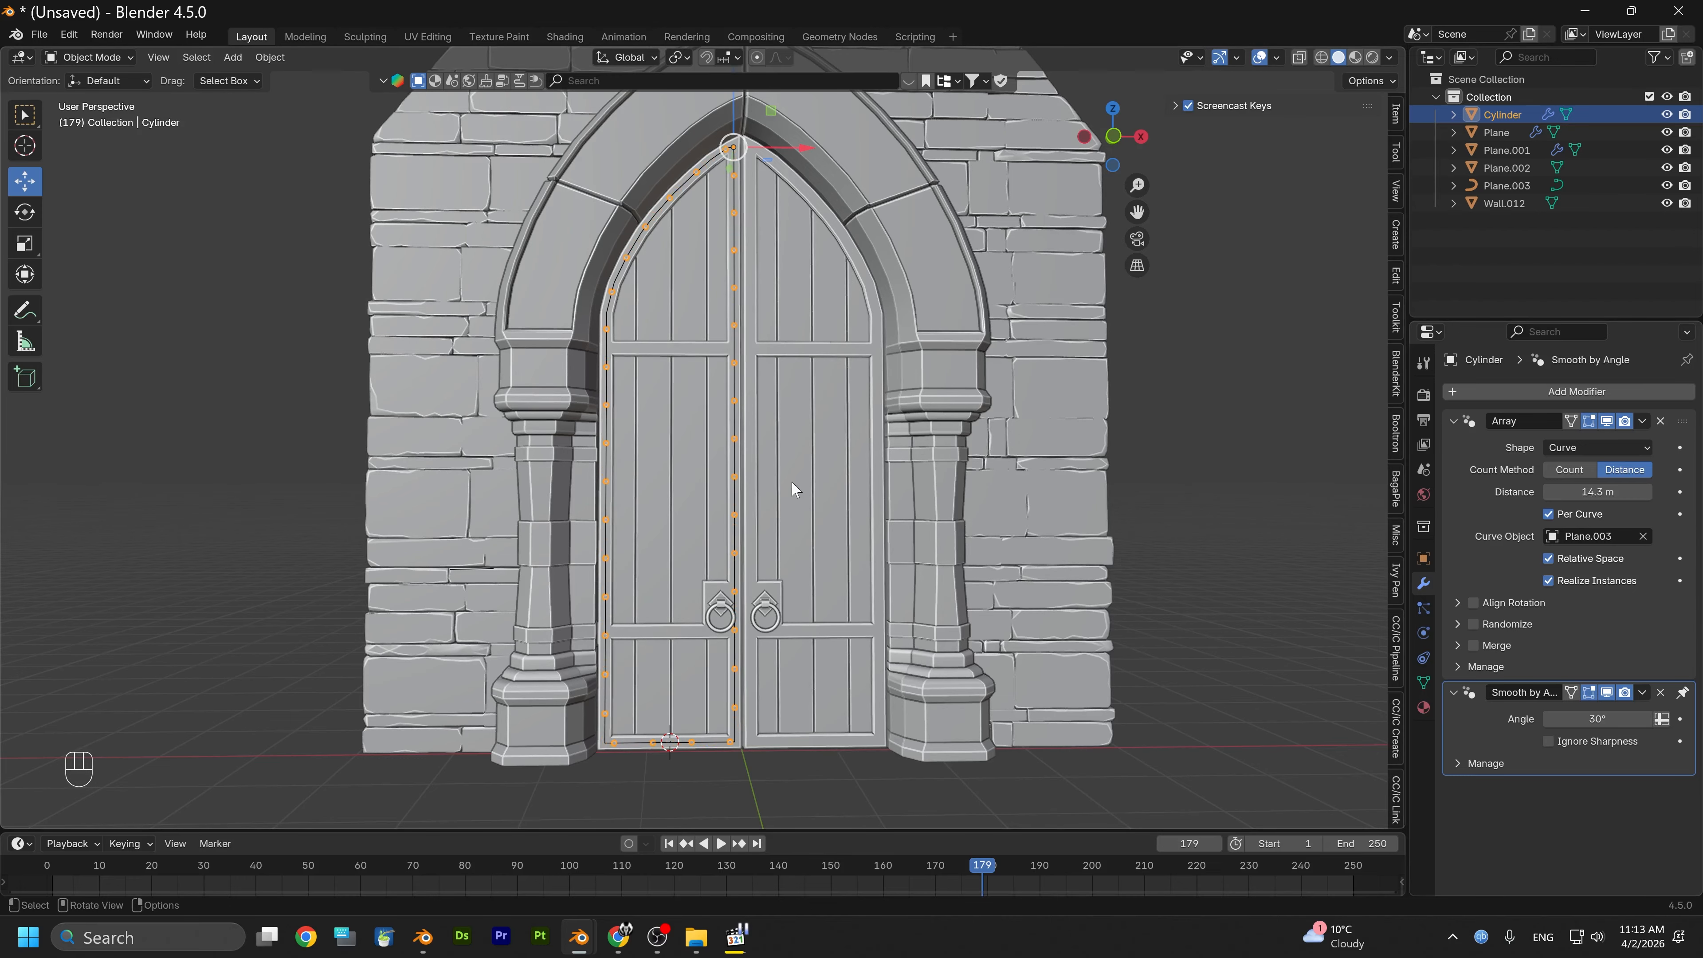
scroll(791, 480, up, 2)
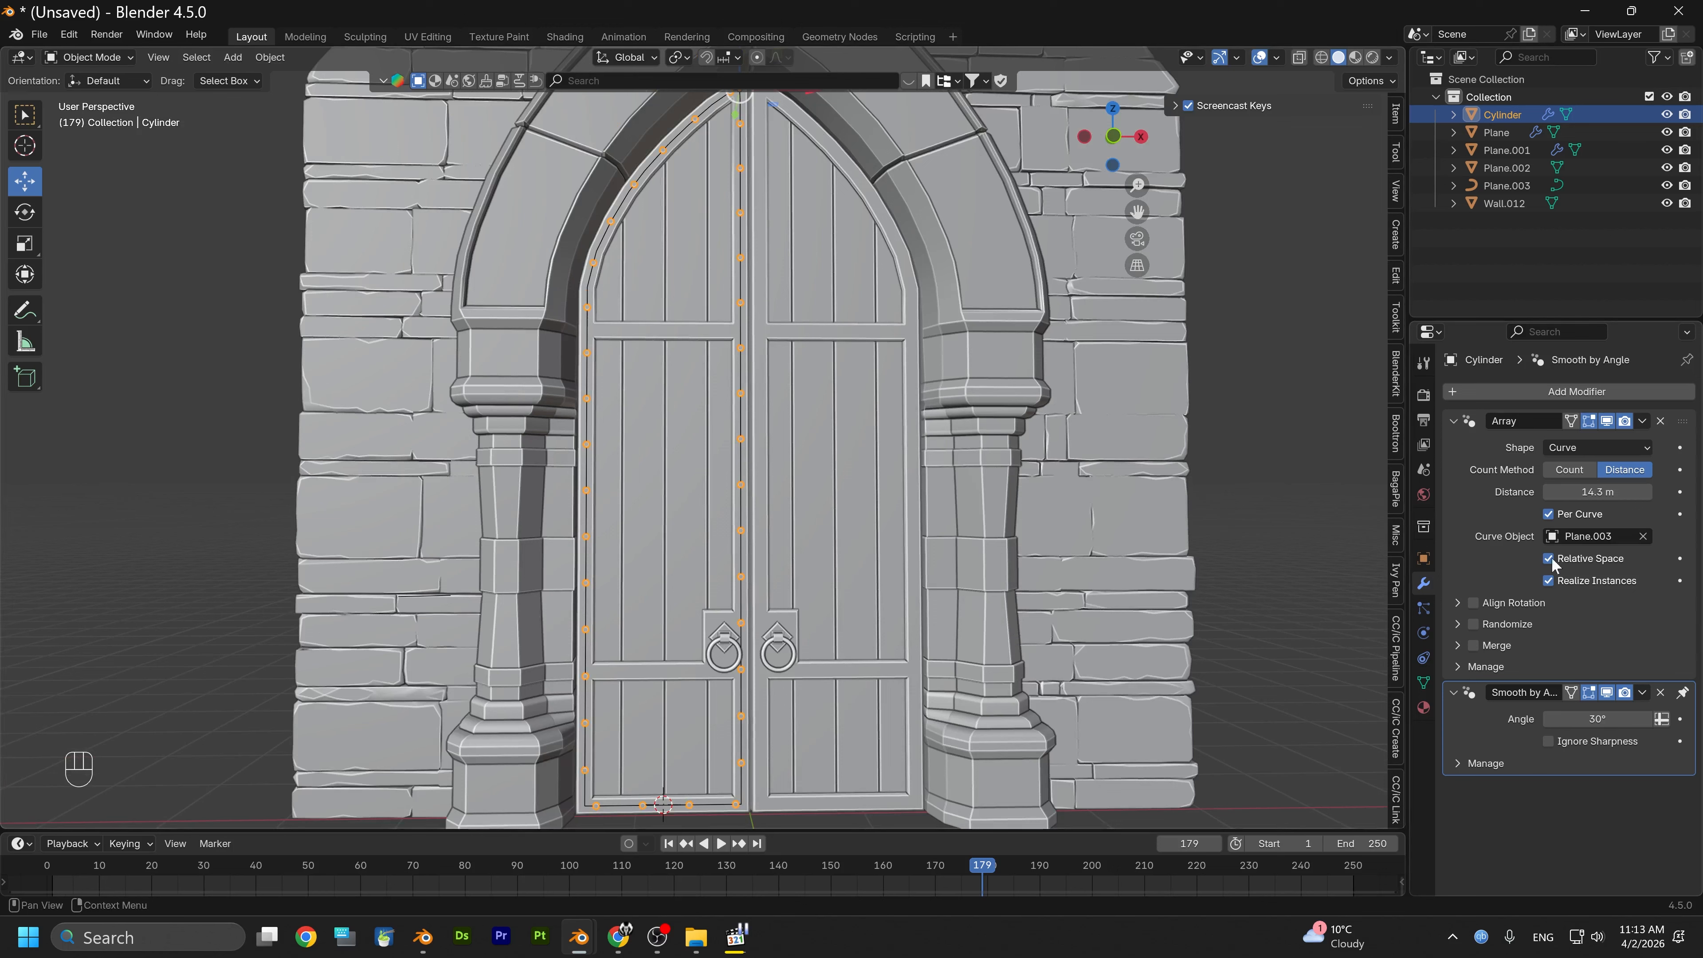
Fine-tune the rivet array's distance to 14.2 m, trying 14.1 m on the way, and check the rivet placement
drag(1606, 492, 1606, 492)
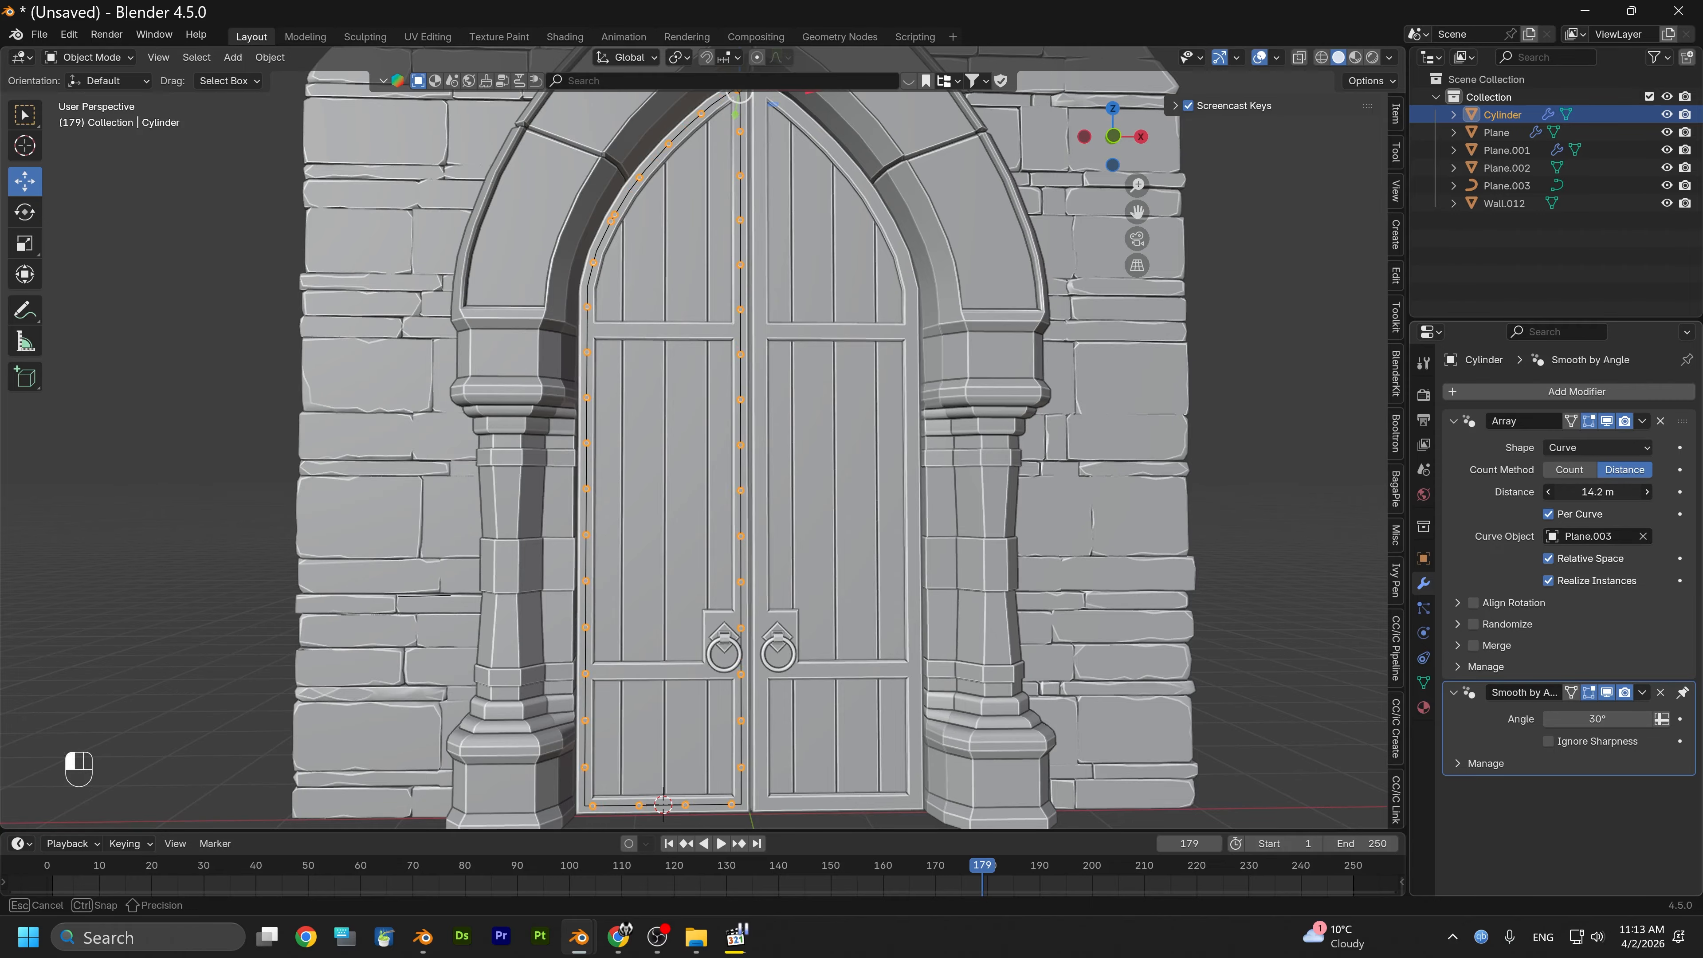
drag(1606, 491, 1606, 492)
scroll(995, 400, up, 1)
shift+middle_drag(995, 400, 1007, 600)
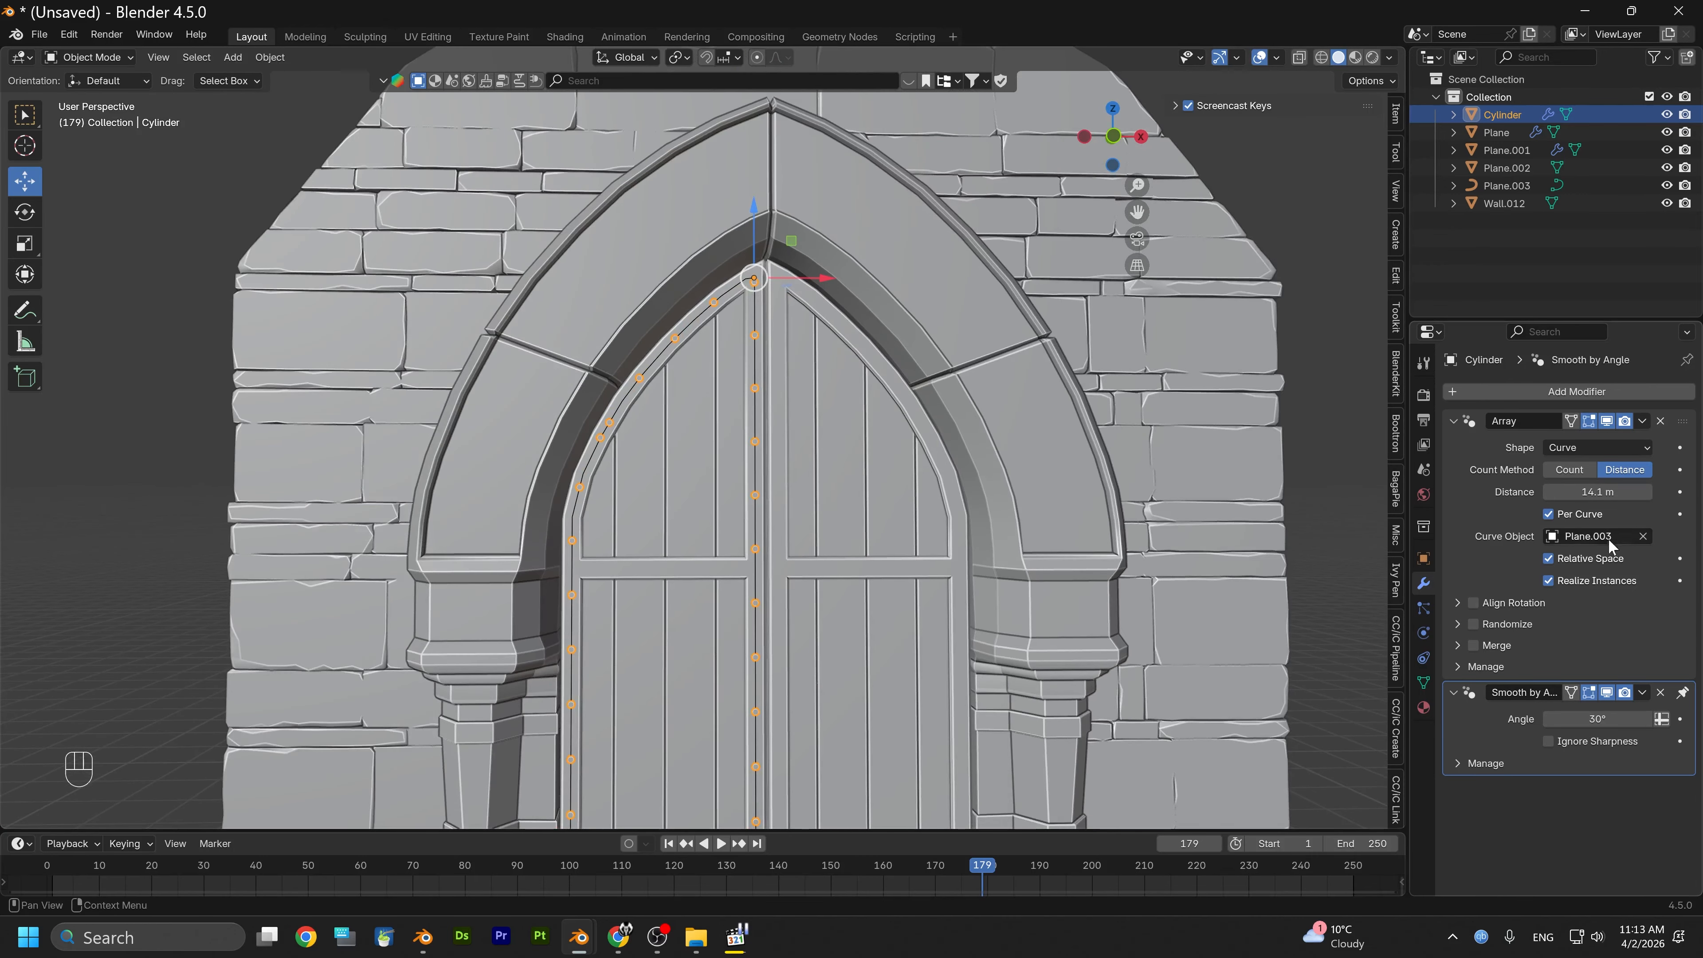
drag(1600, 494, 1601, 494)
scroll(719, 591, down, 5)
middle_drag(718, 600, 745, 525)
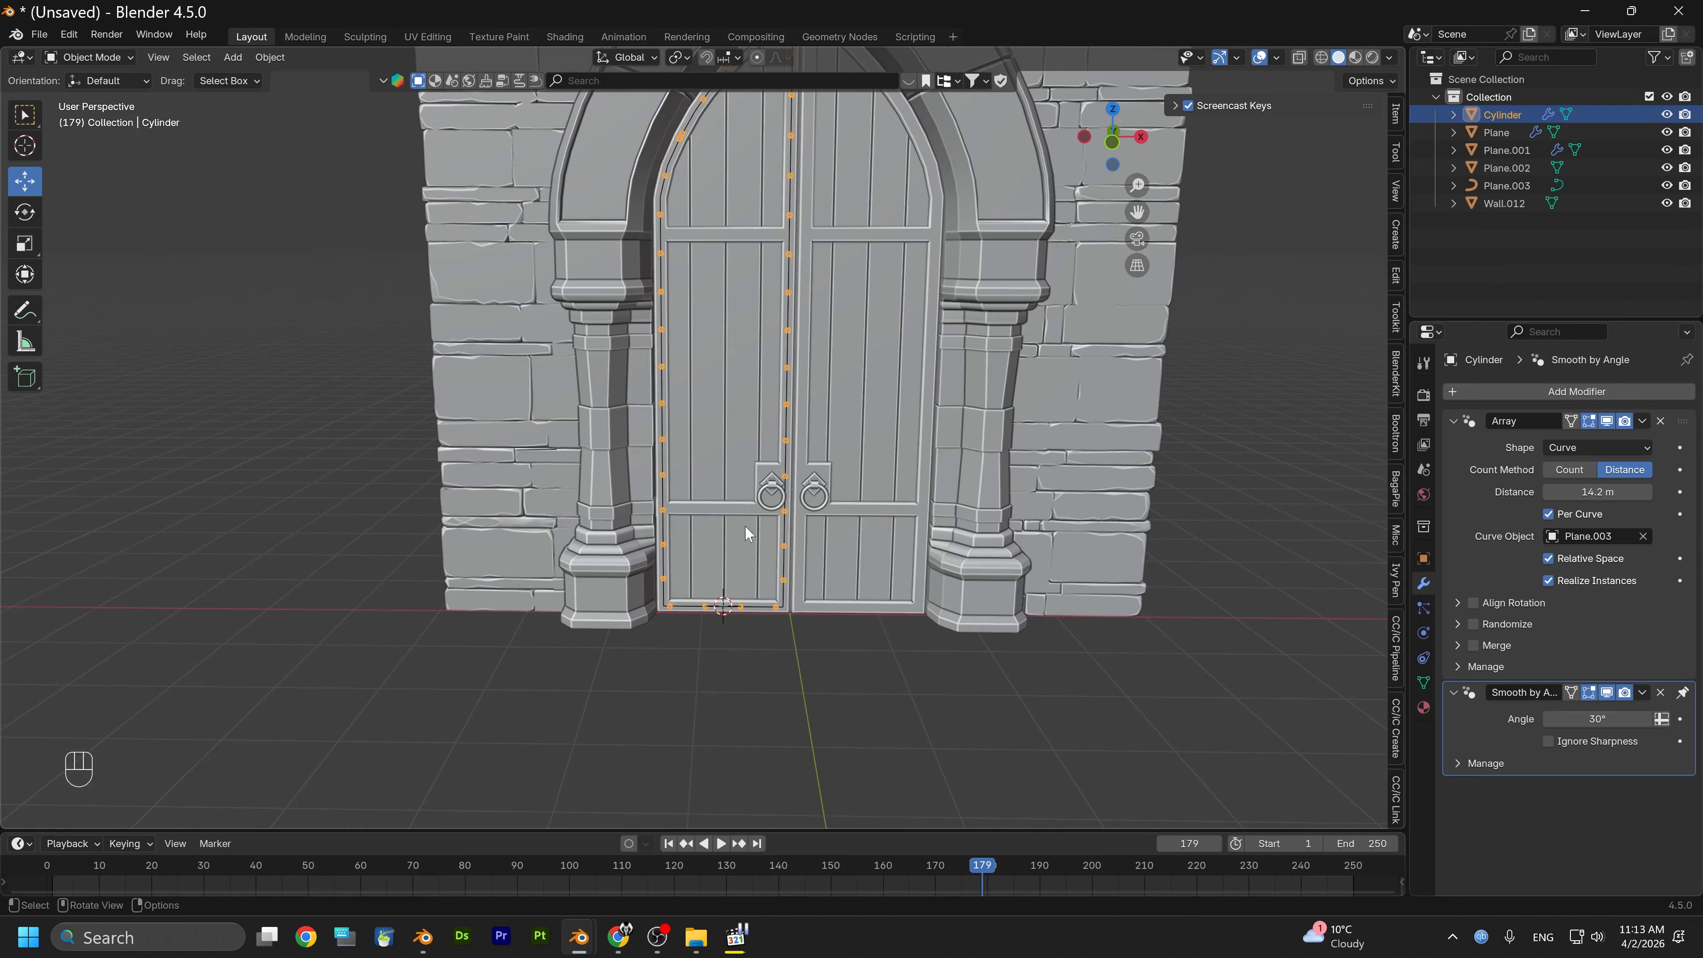
Try a wider spacing for the rivet array by raising its distance to 17.9 m and on to 20.6 m
scroll(745, 524, up, 4)
alt+shift+drag(712, 603, 720, 498)
drag(1598, 492, 1626, 492)
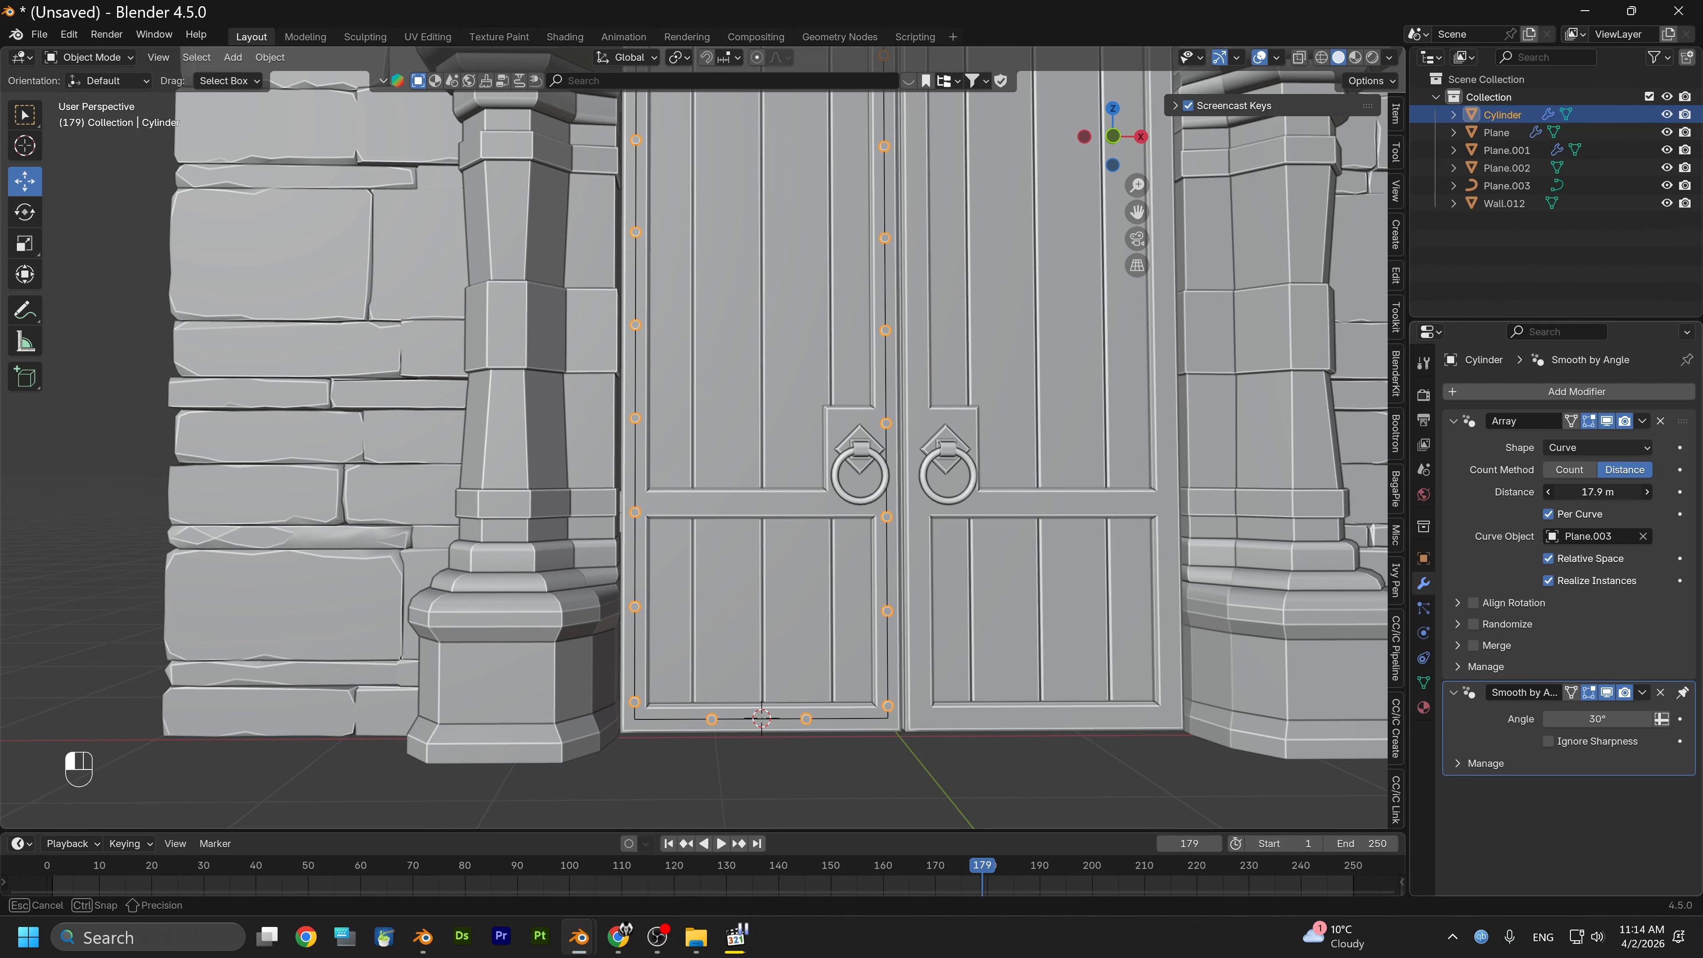
drag(1627, 492, 1637, 491)
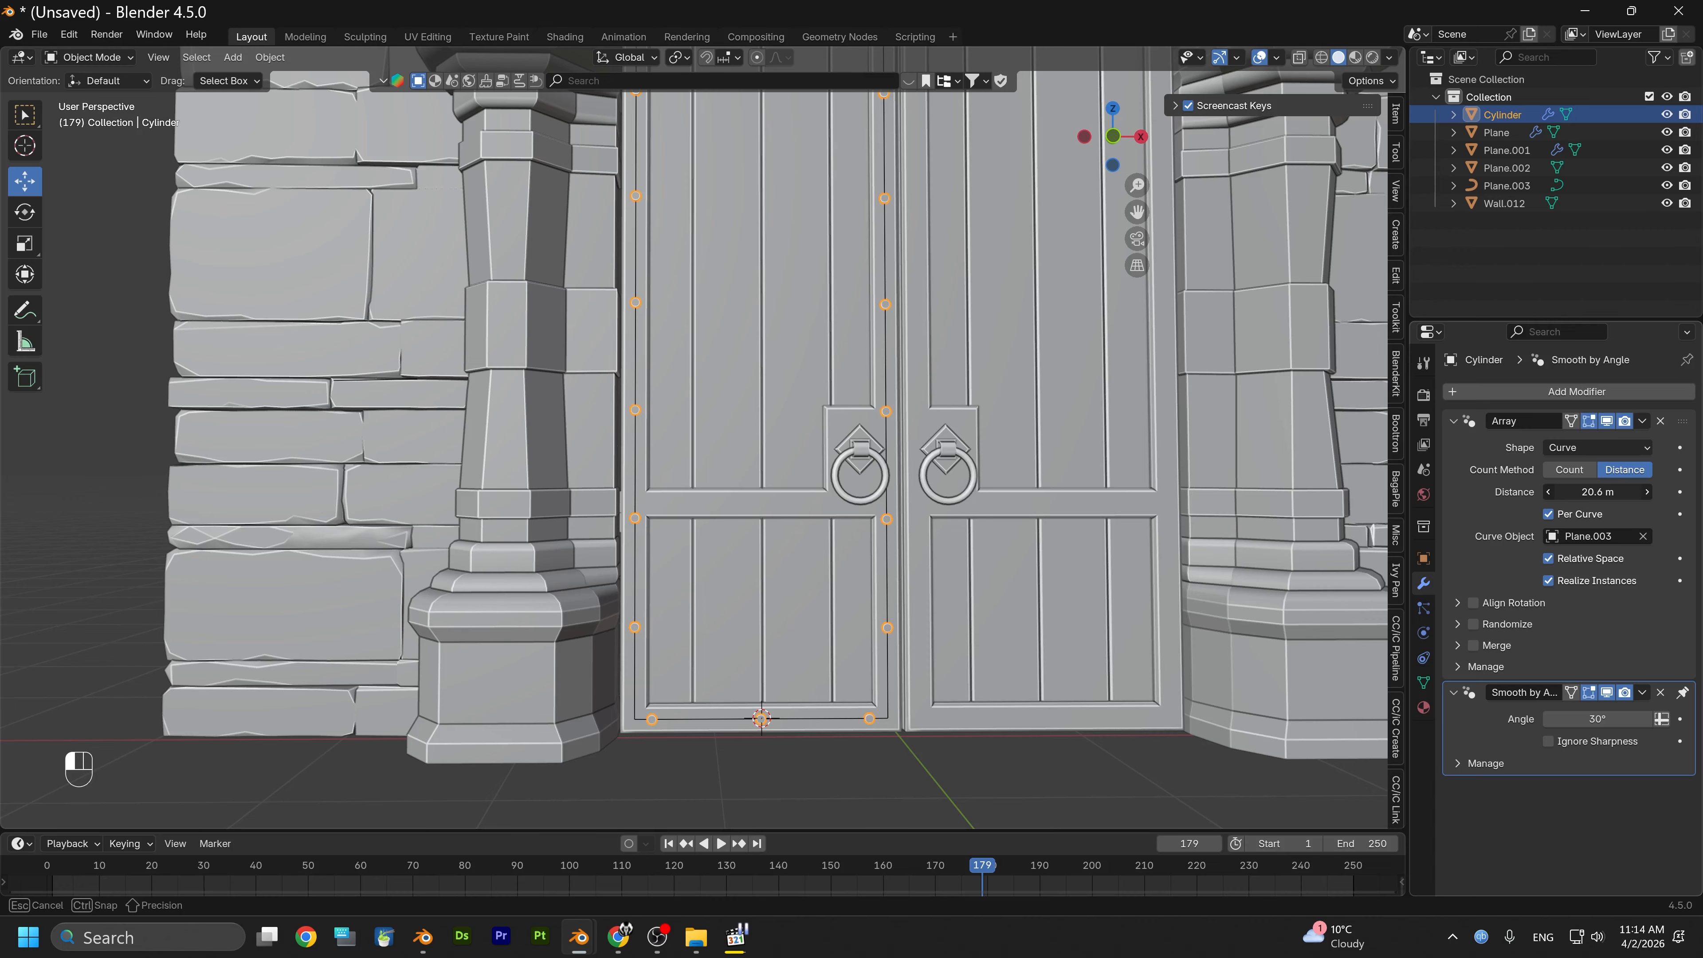
drag(1638, 492, 1637, 492)
Examine the rivet spacing from the door leaf's arched tip down to its lower frame
scroll(1022, 417, down, 3)
alt+middle_drag(931, 341, 892, 587)
scroll(819, 499, up, 2)
alt+middle_drag(819, 499, 808, 749)
scroll(705, 540, up, 4)
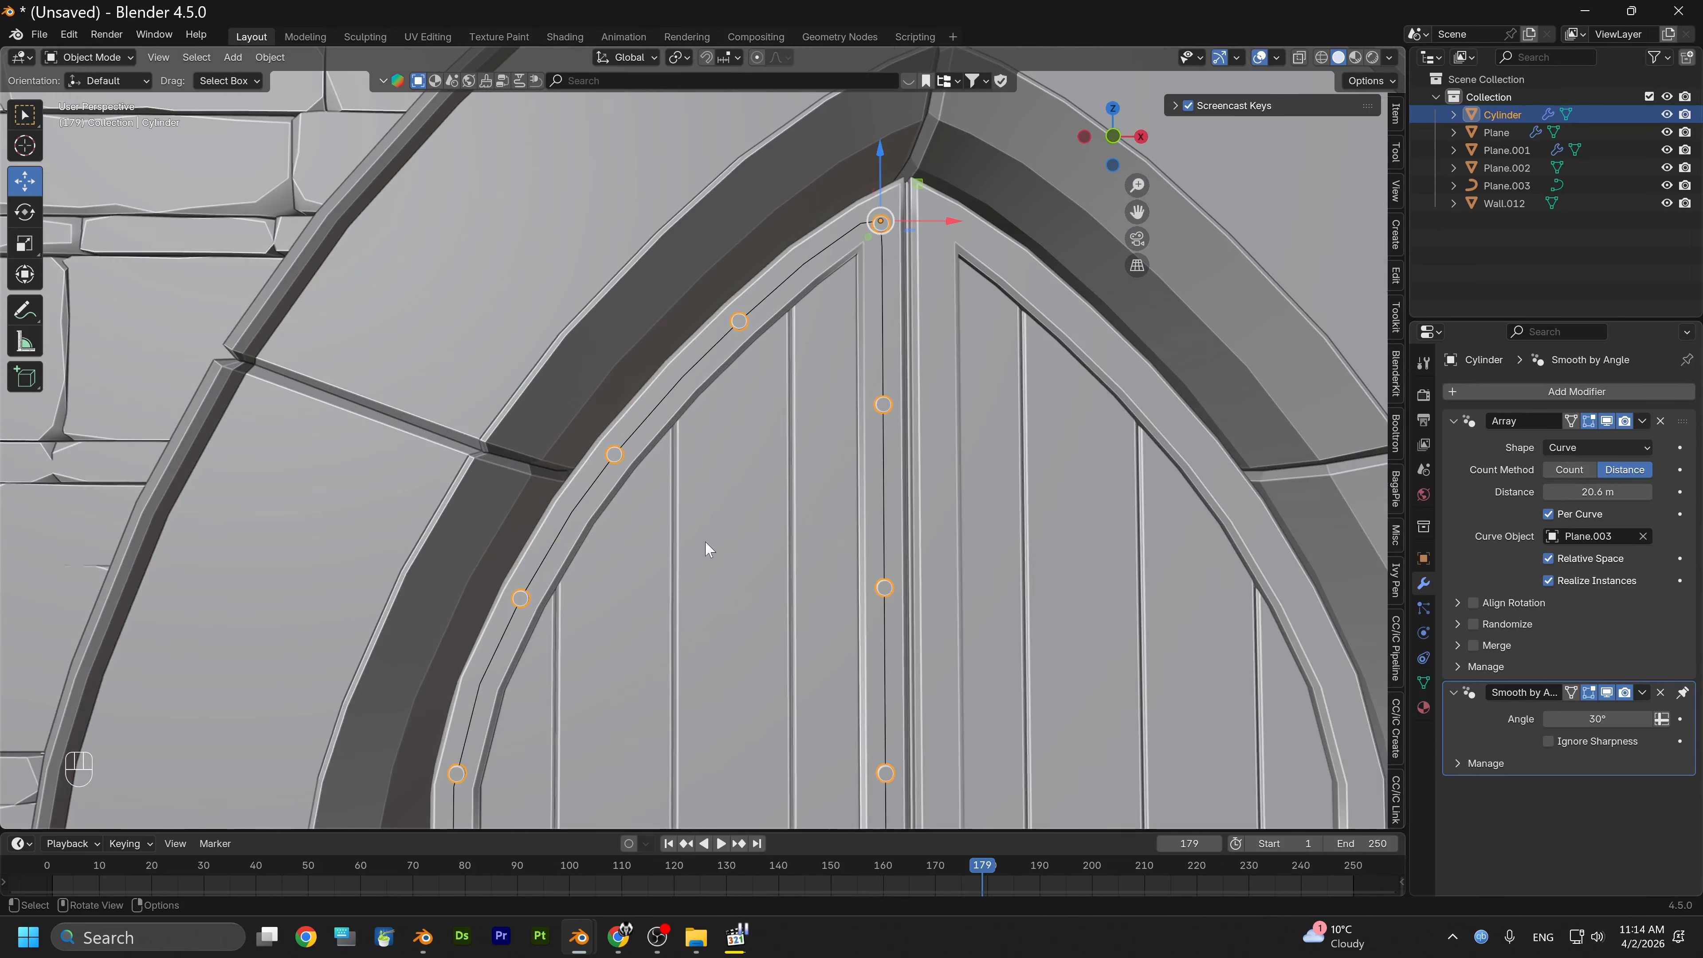
alt+middle_drag(810, 475, 791, 532)
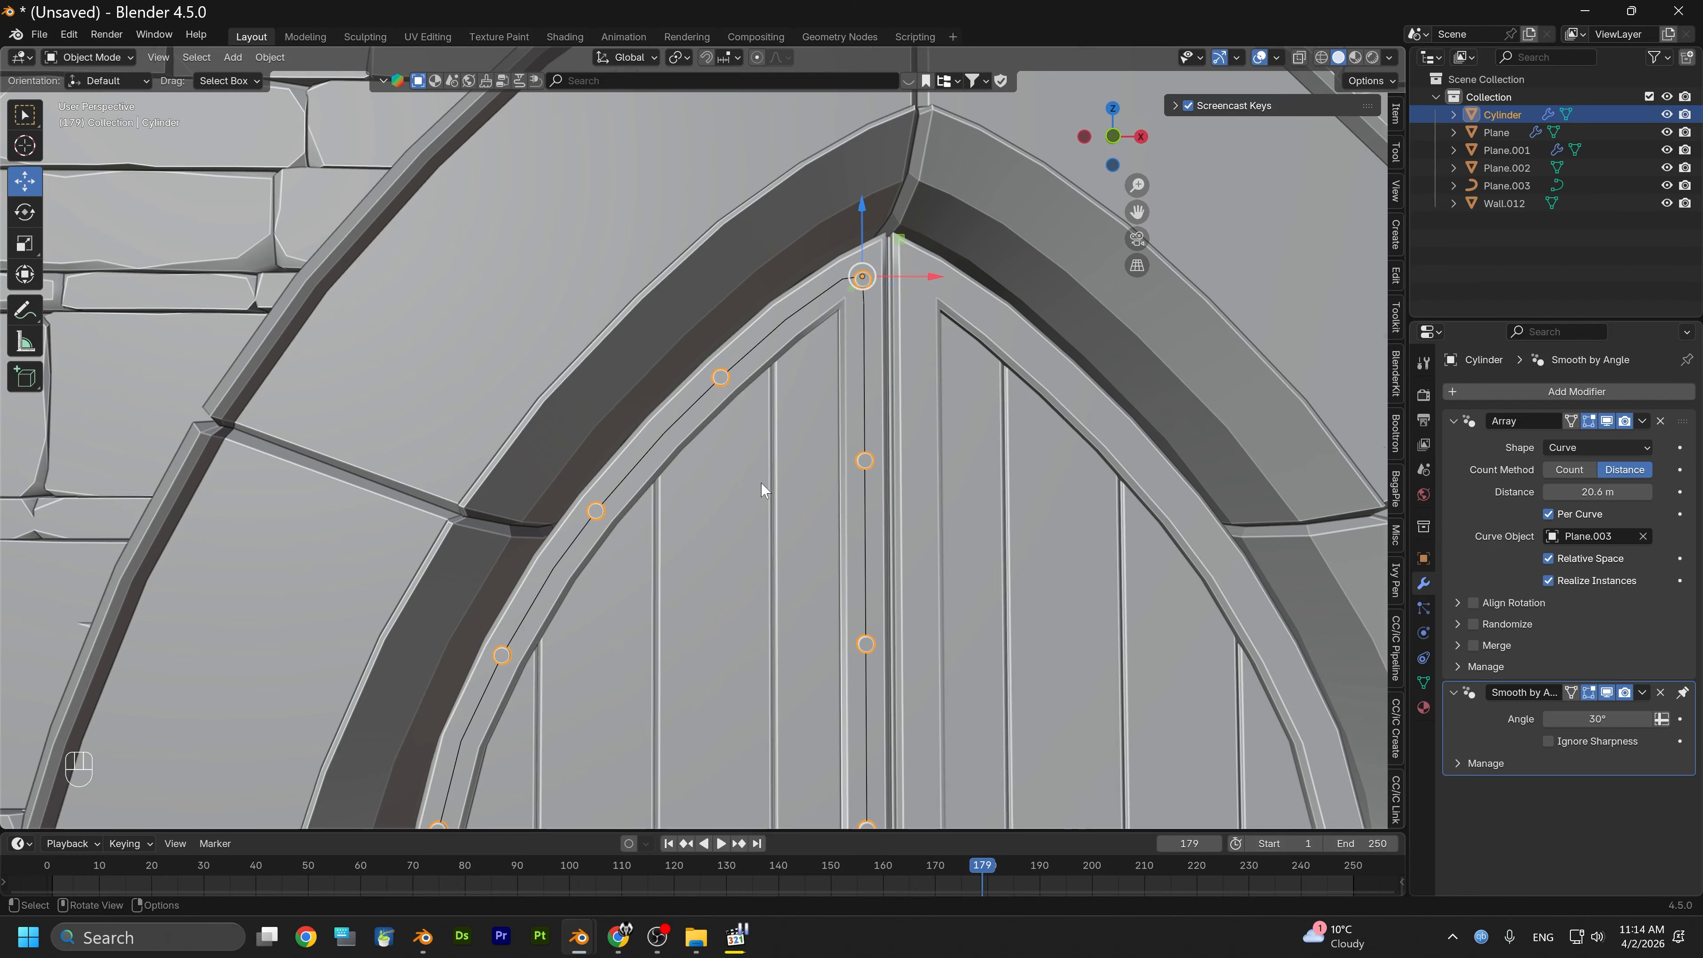
scroll(761, 482, down, 4)
alt+middle_drag(745, 627, 767, 323)
scroll(753, 495, down, 1)
alt+middle_drag(743, 509, 744, 233)
scroll(798, 544, up, 1)
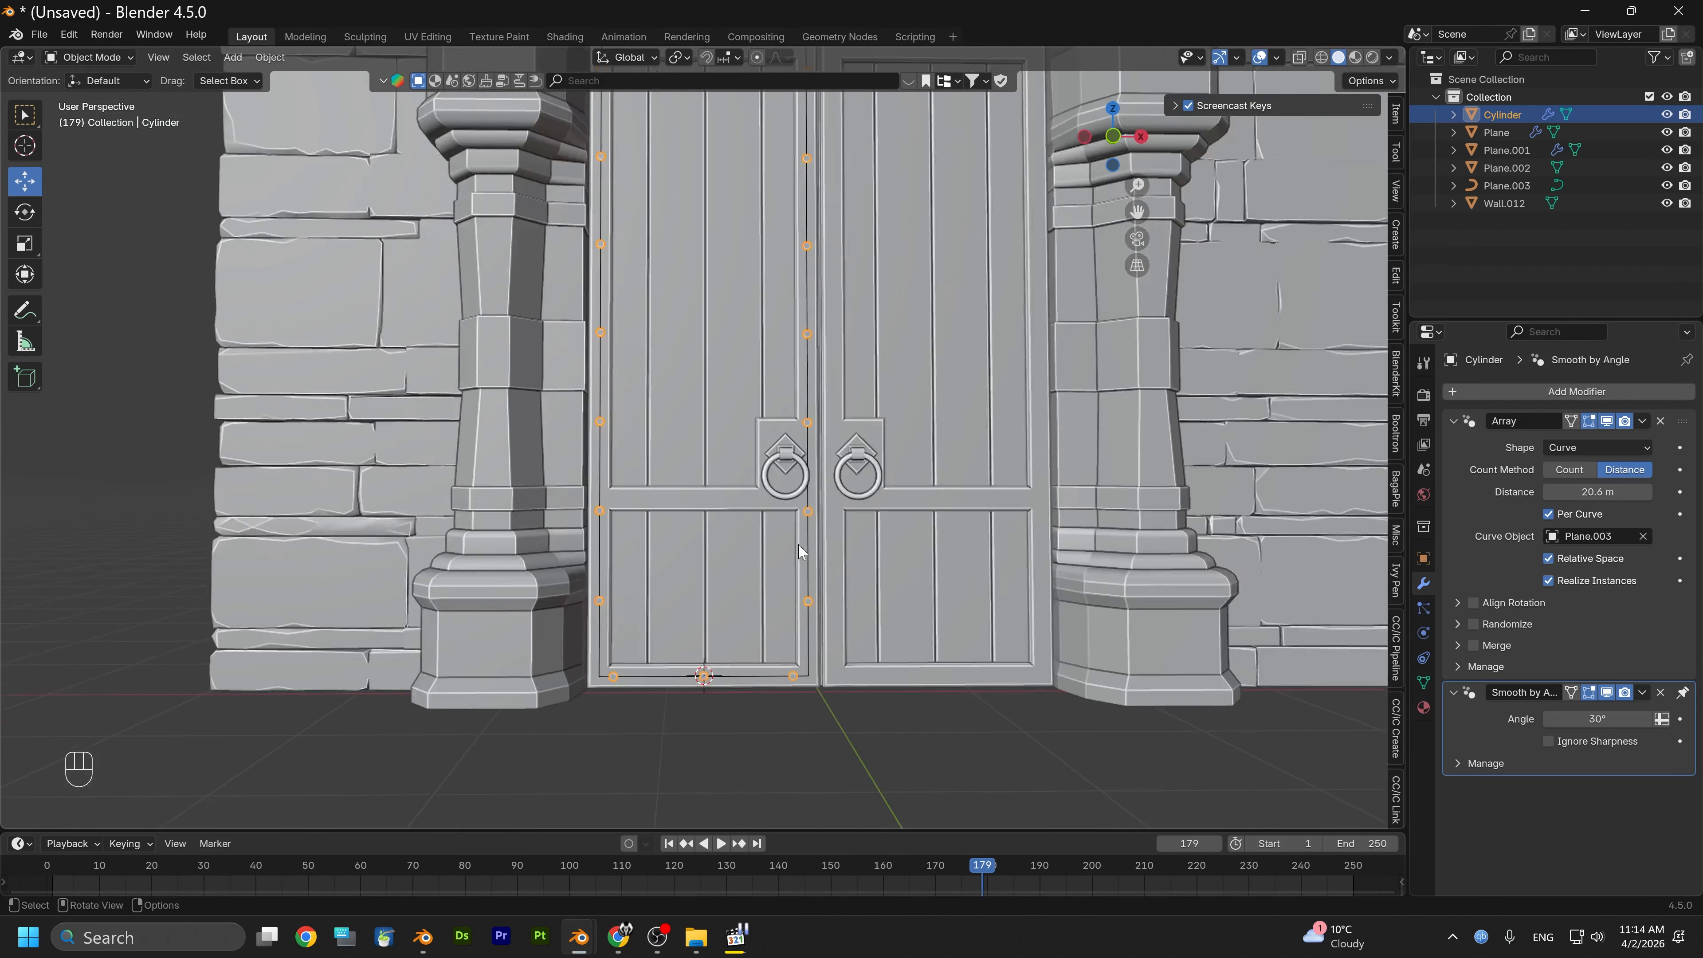
Check how the rivets meet the bottom corners and how evenly they follow the sides of the door leaf
scroll(797, 545, up, 2)
alt+middle_drag(836, 762, 830, 542)
scroll(831, 542, up, 2)
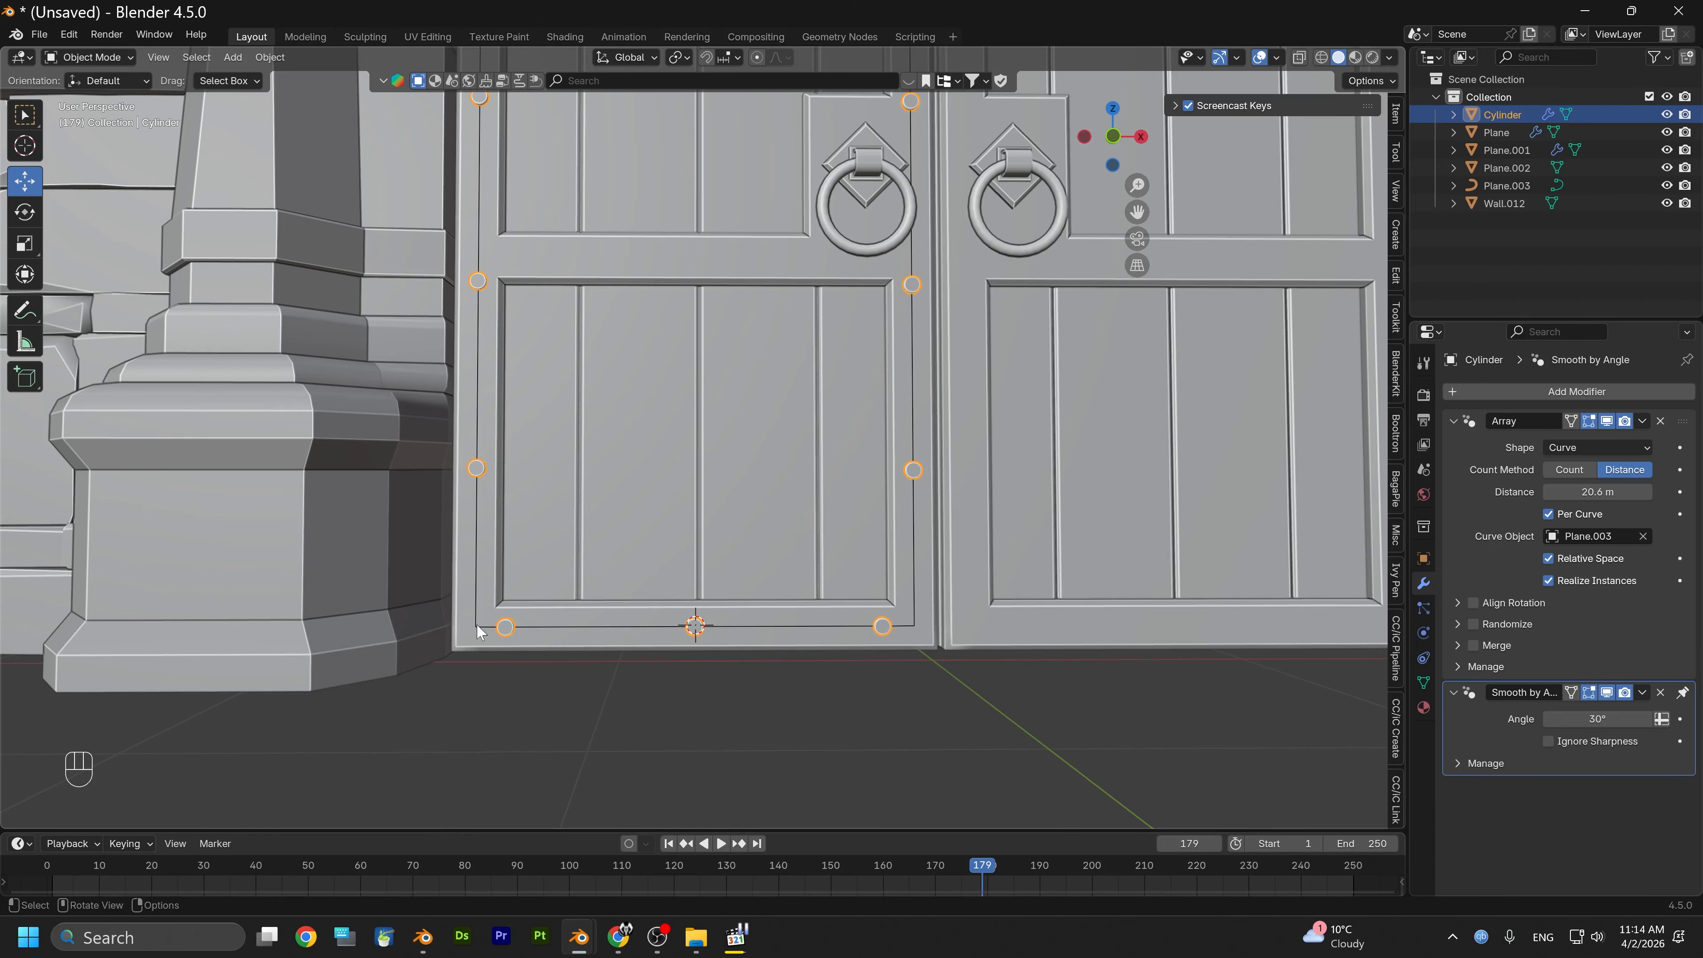
scroll(672, 563, down, 3)
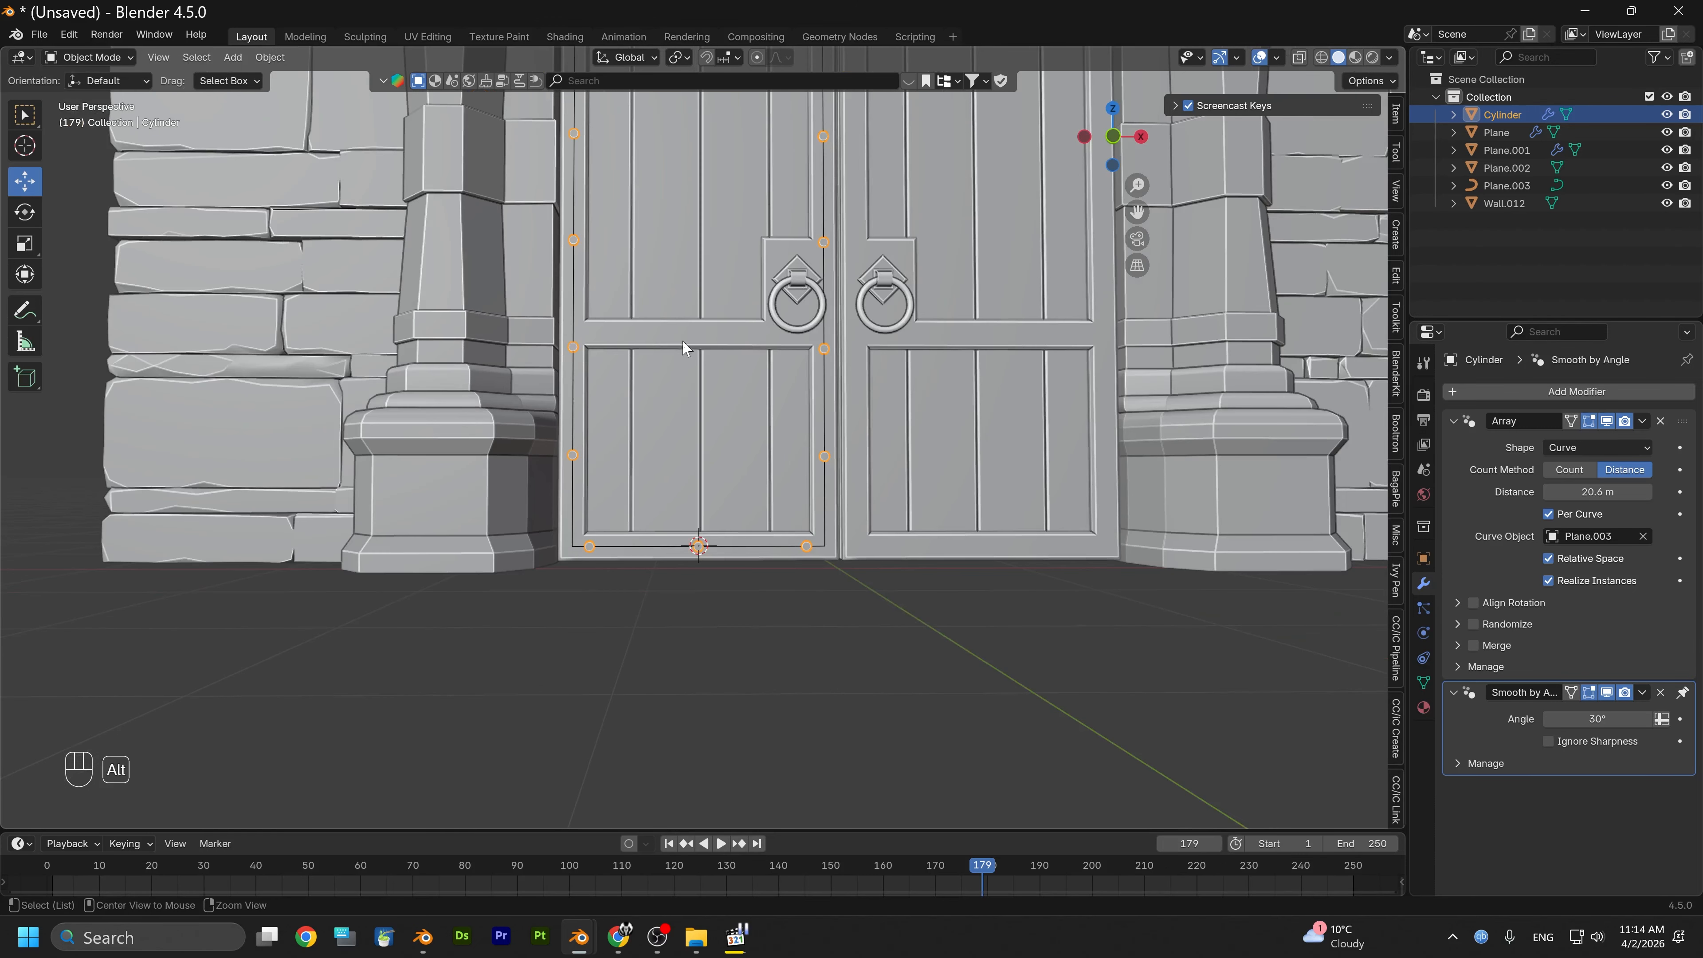
alt+middle_drag(683, 340, 702, 674)
shift+middle_drag(715, 530, 730, 654)
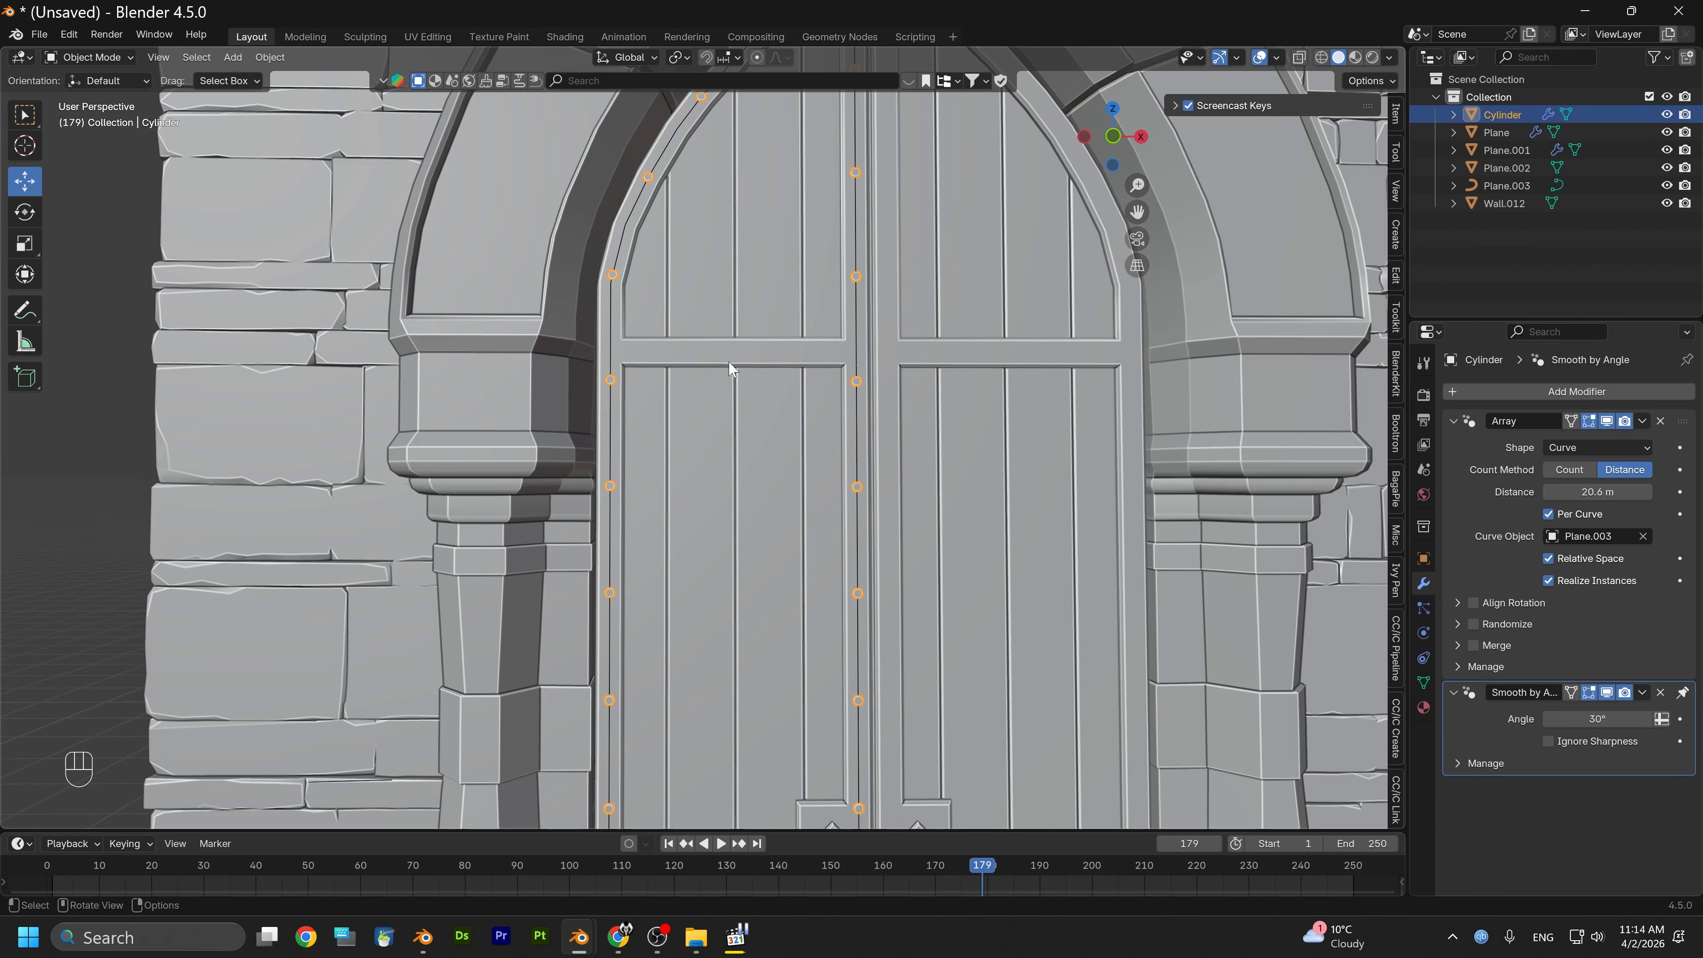
scroll(739, 456, down, 2)
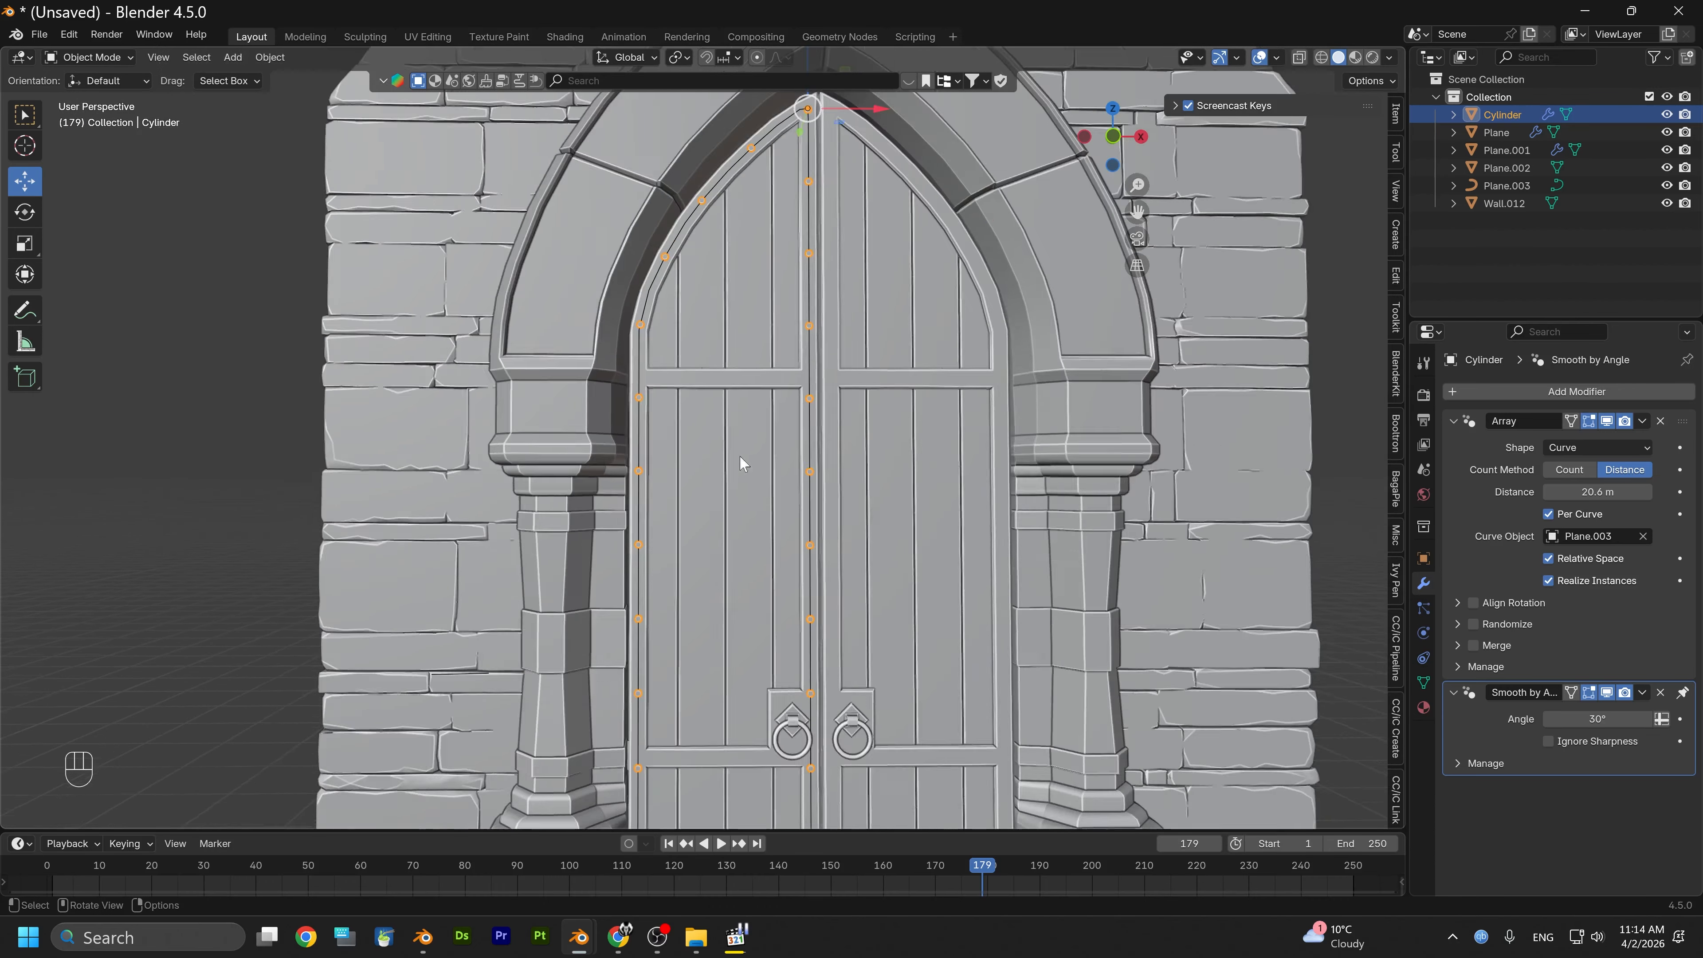
alt+middle_drag(679, 637, 645, 323)
scroll(662, 513, up, 3)
mouse_move(648, 563)
alt+middle_down()
mouse_move(654, 462)
mouse_move(676, 544)
alt+middle_up()
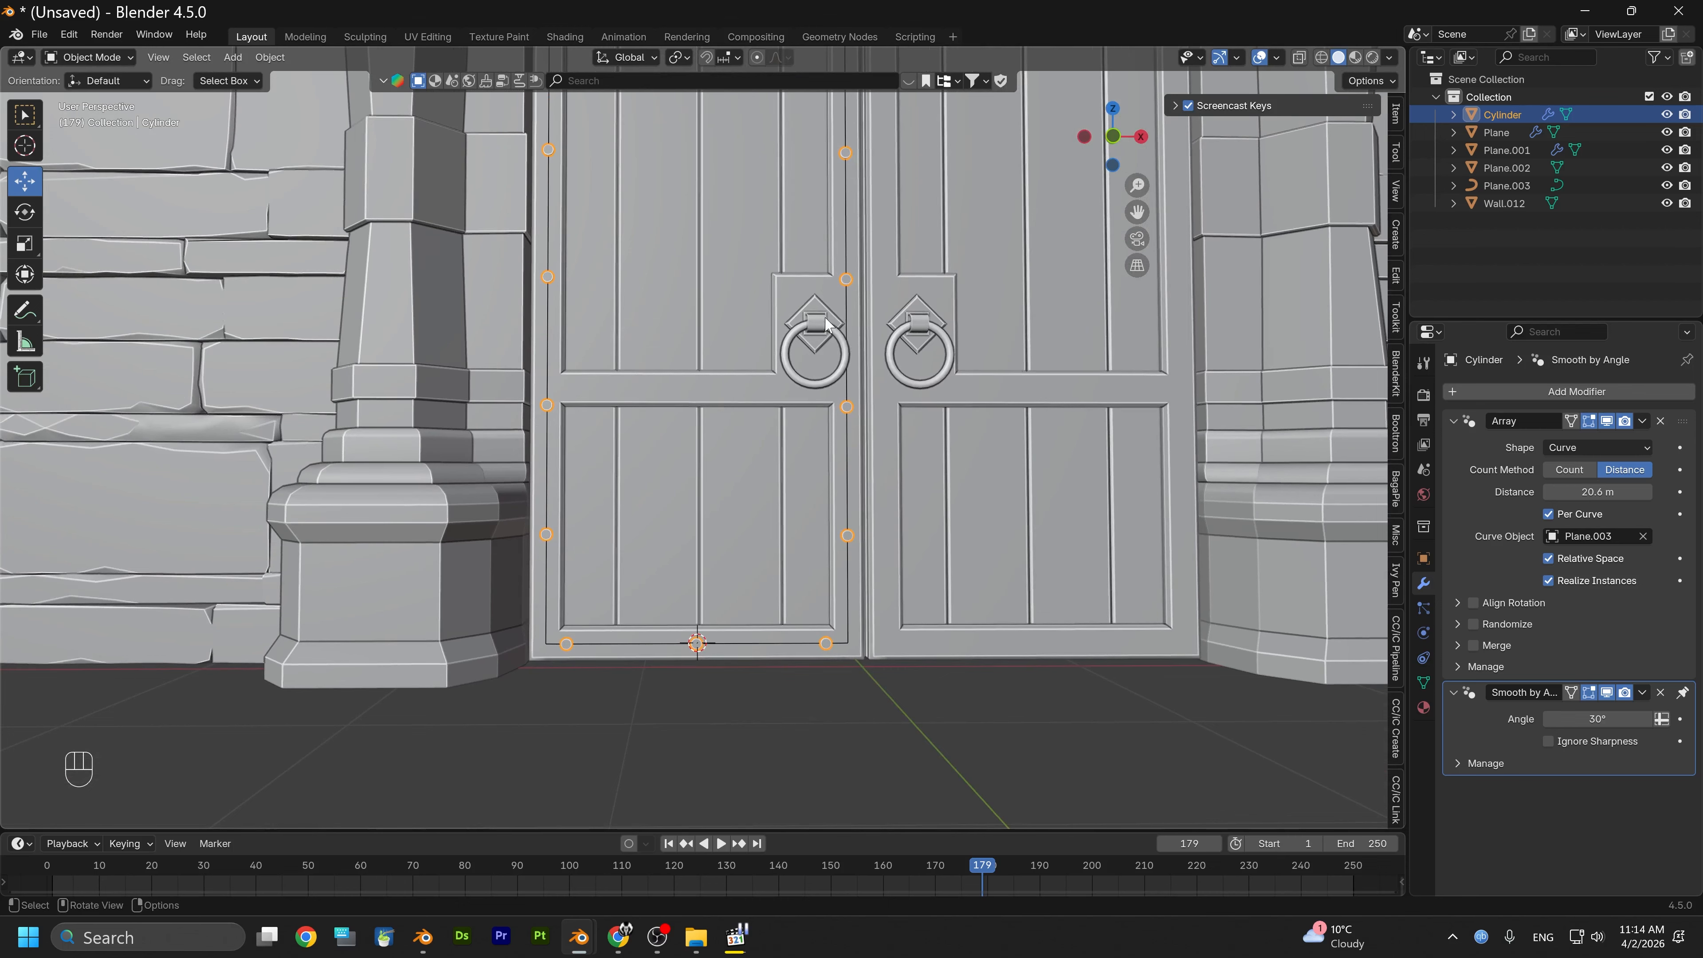
alt+middle_drag(647, 454, 615, 486)
scroll(630, 498, up, 1)
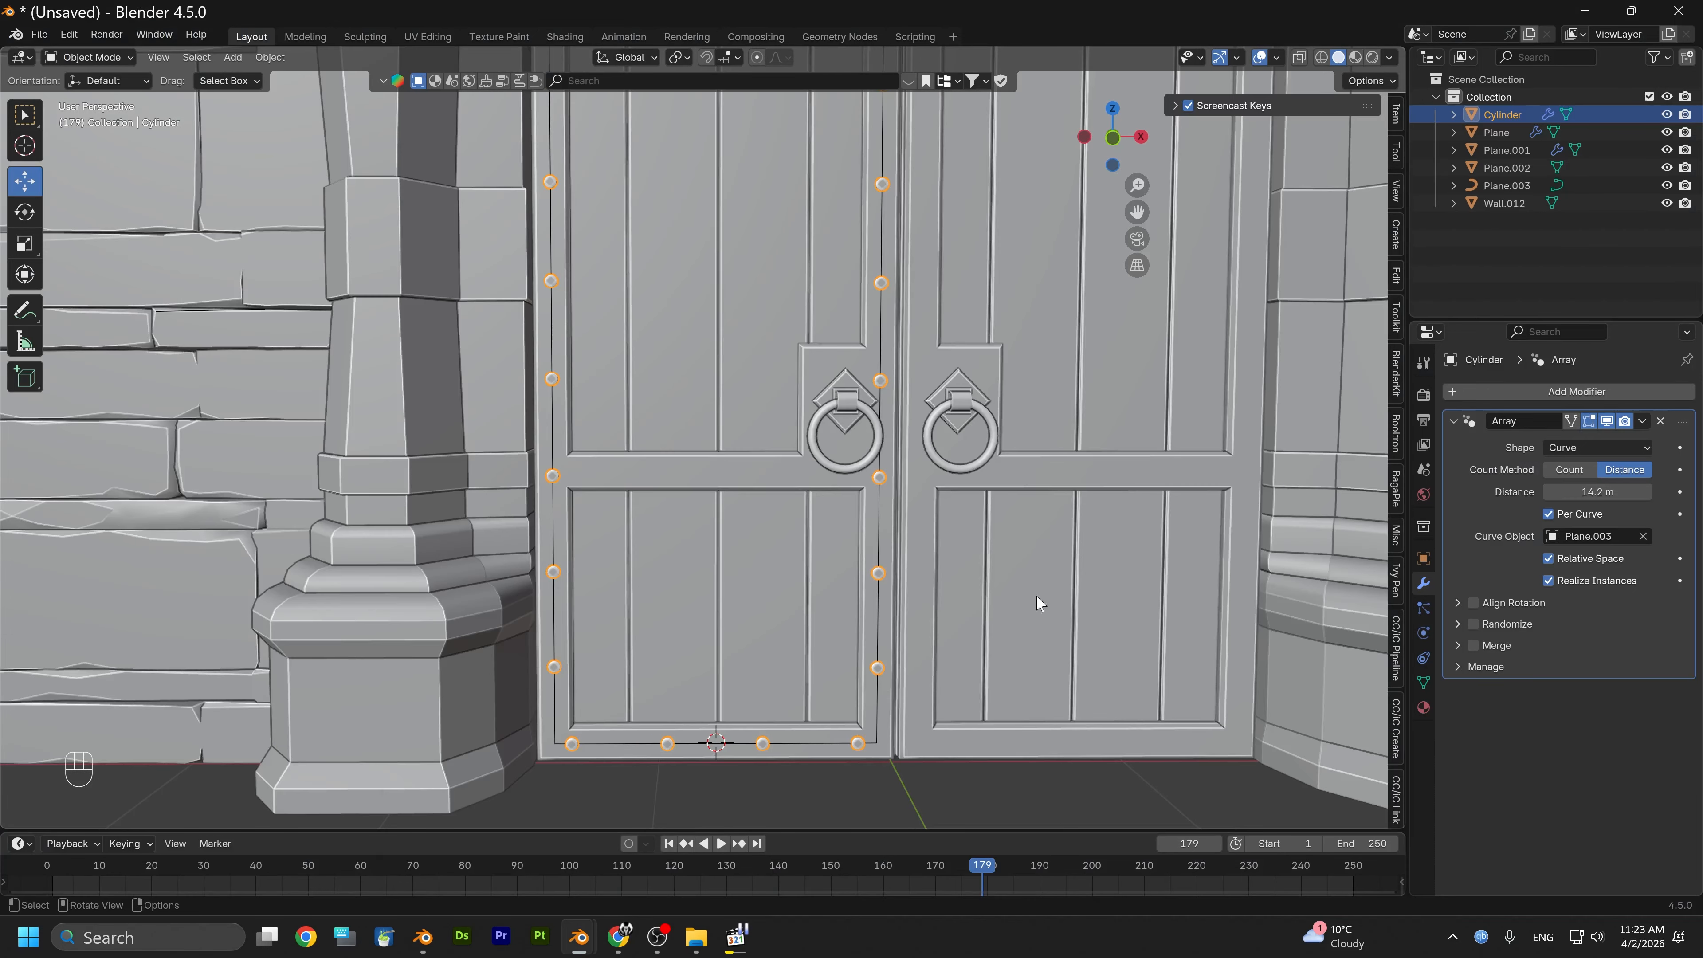
Open the rivet's mesh in Edit Mode at the tip of the arch
alt+drag(911, 559, 788, 684)
alt+drag(764, 602, 735, 7)
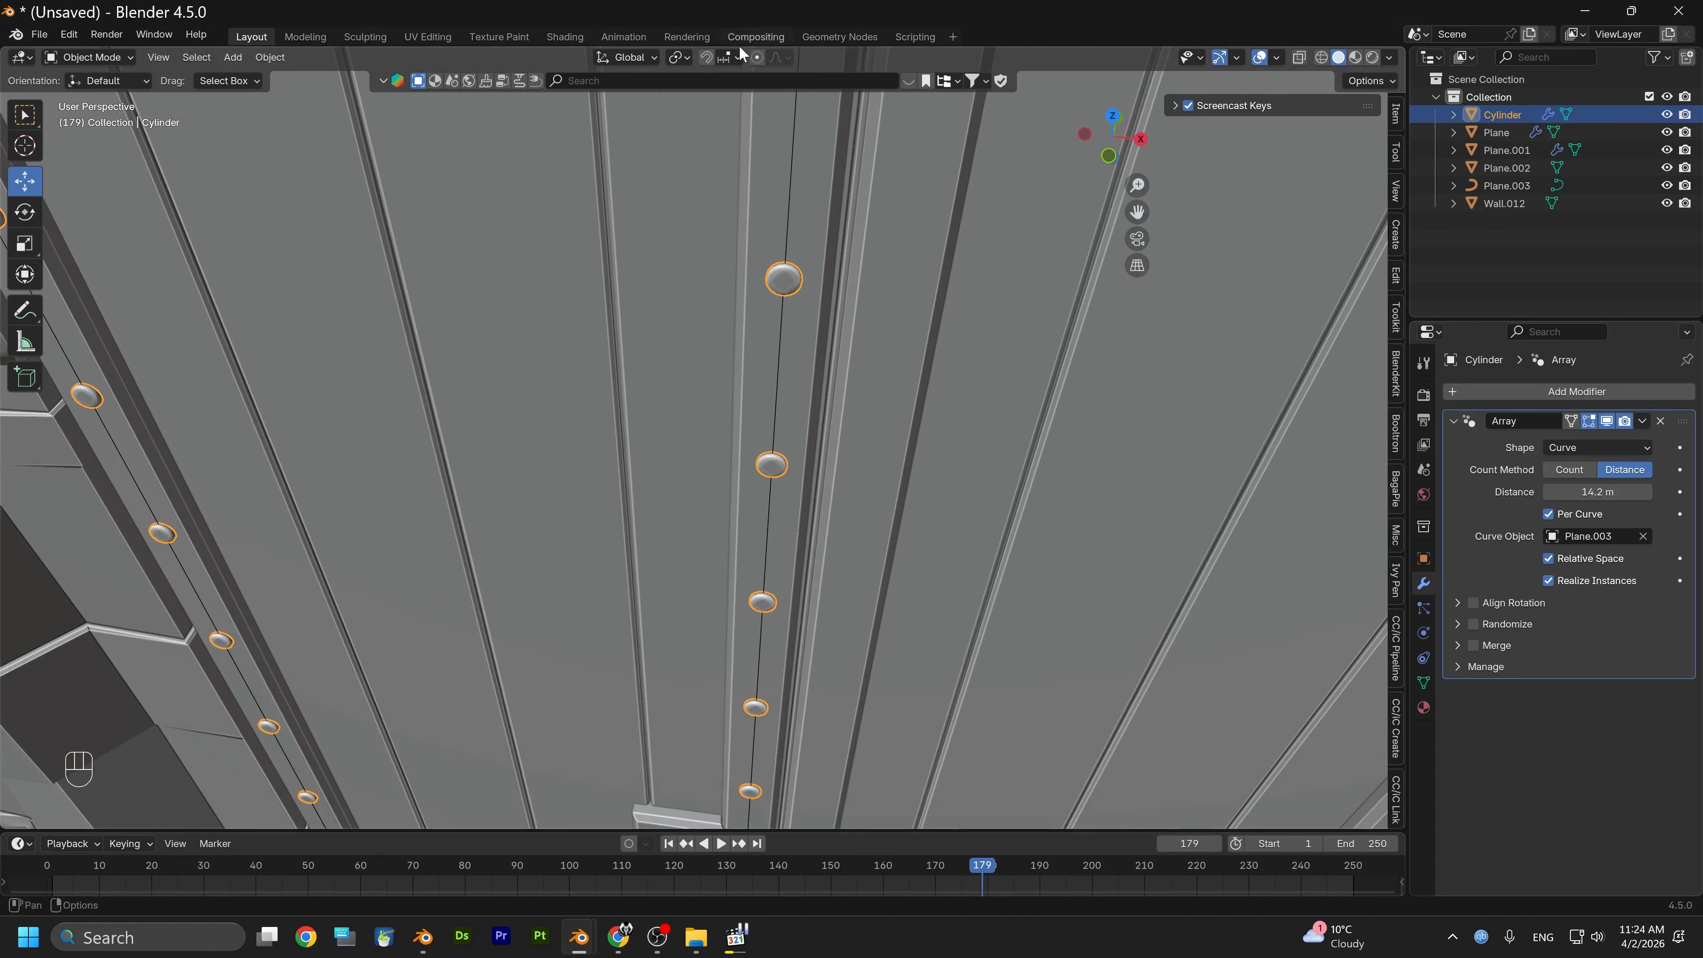
alt+drag(808, 320, 834, 691)
alt+drag(867, 437, 814, 637)
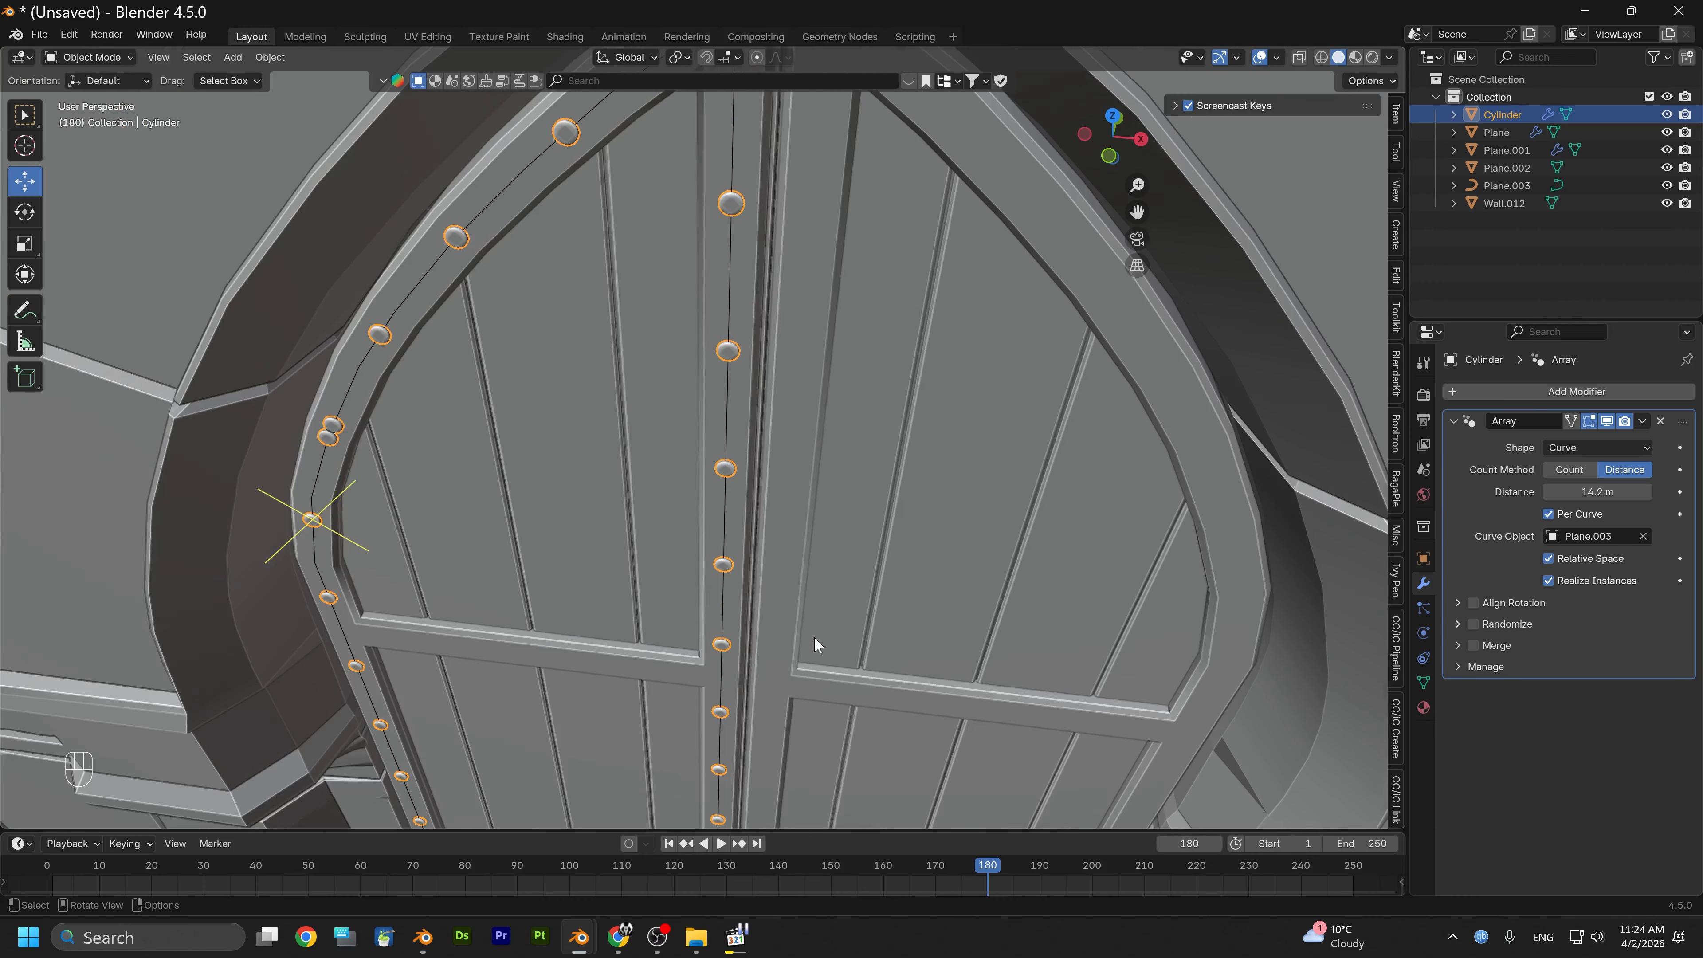
click(90, 57)
click(94, 98)
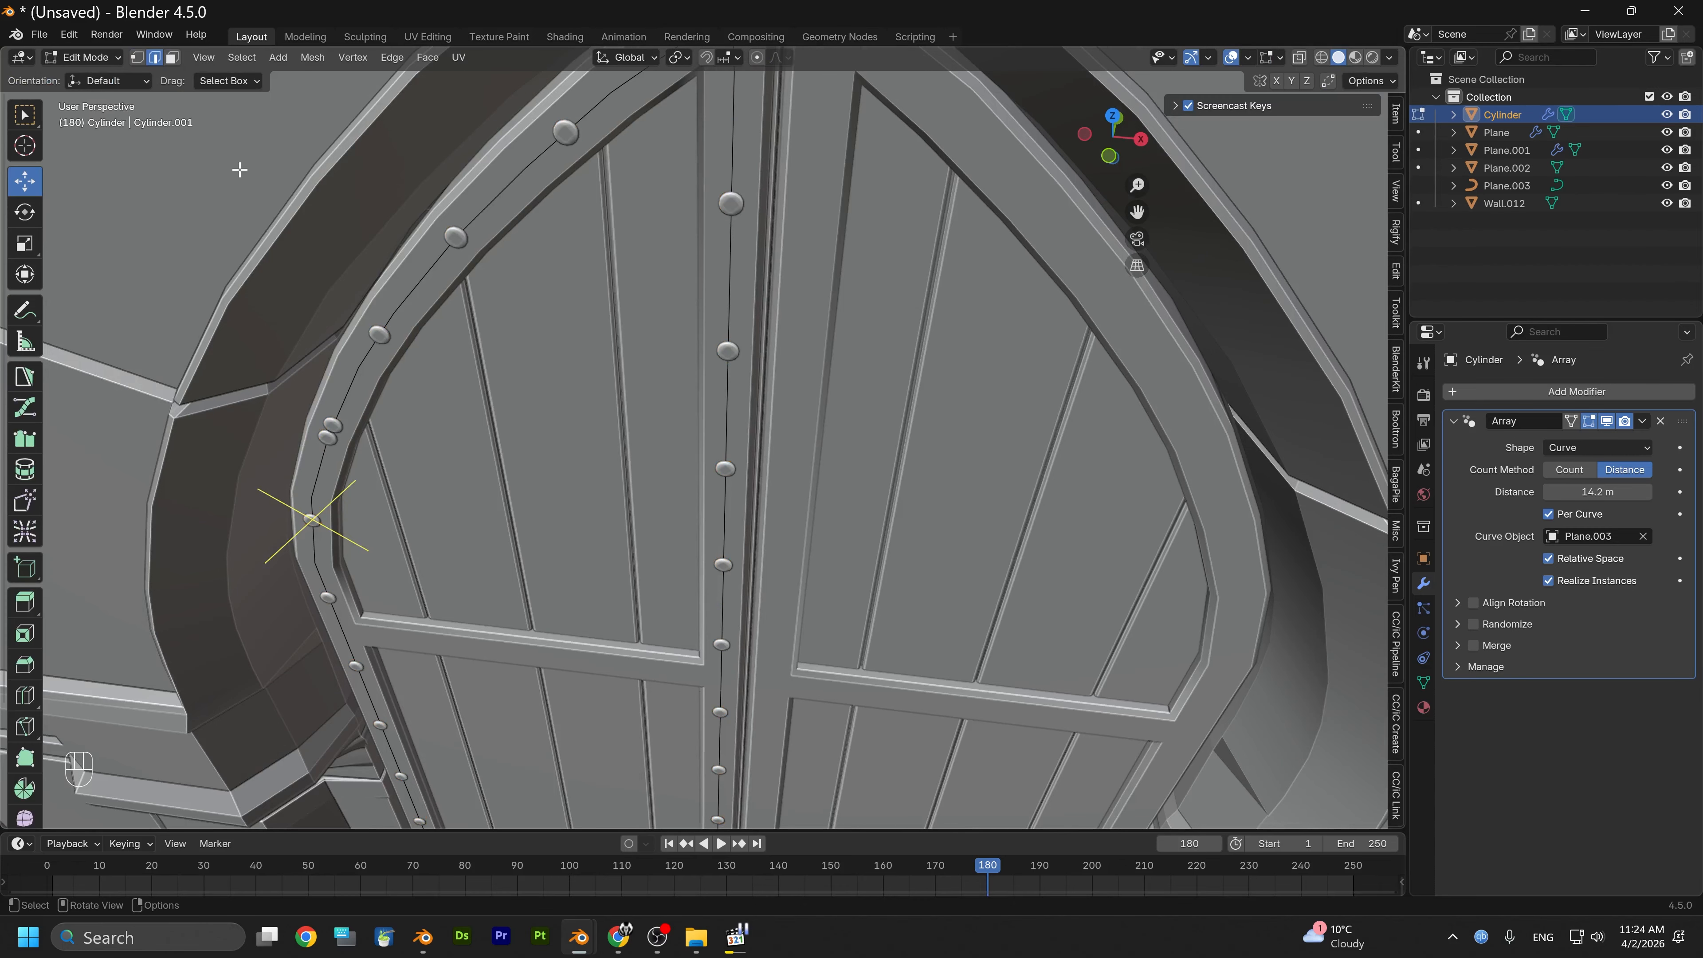
alt+drag(636, 269, 607, 382)
alt+middle_drag(606, 383, 611, 439)
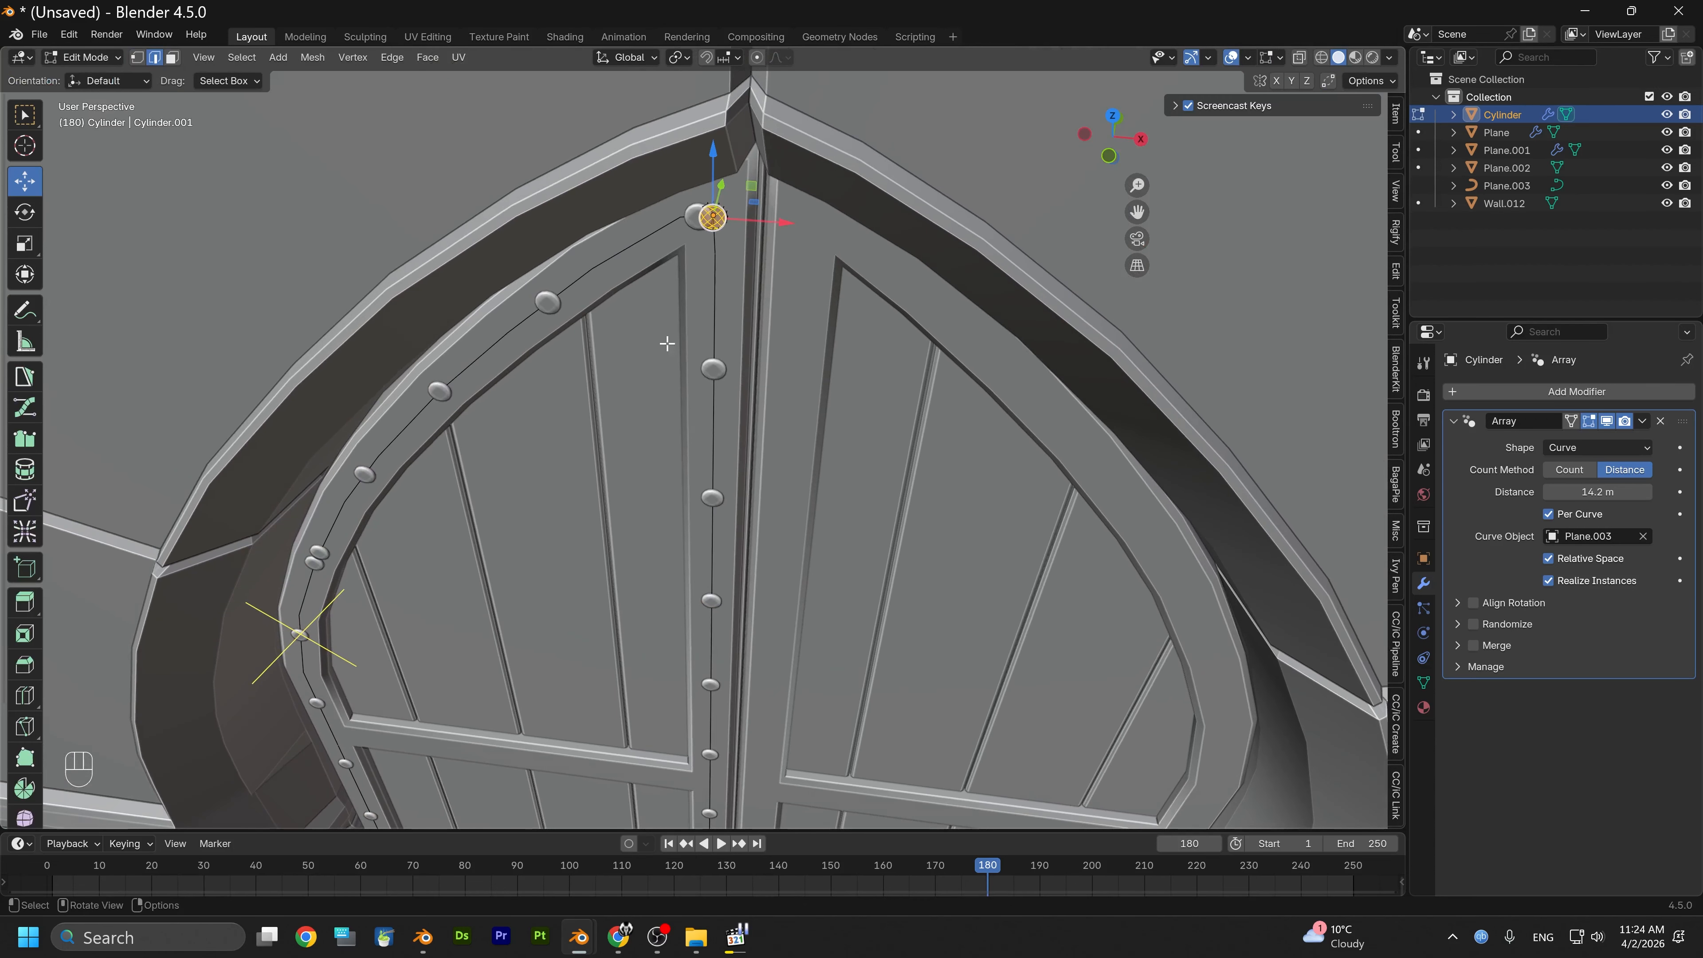
alt+middle_drag(669, 342, 669, 259)
alt+right_drag(669, 259, 754, 136)
alt+middle_drag(754, 136, 677, 568)
alt+right_drag(676, 568, 650, 283)
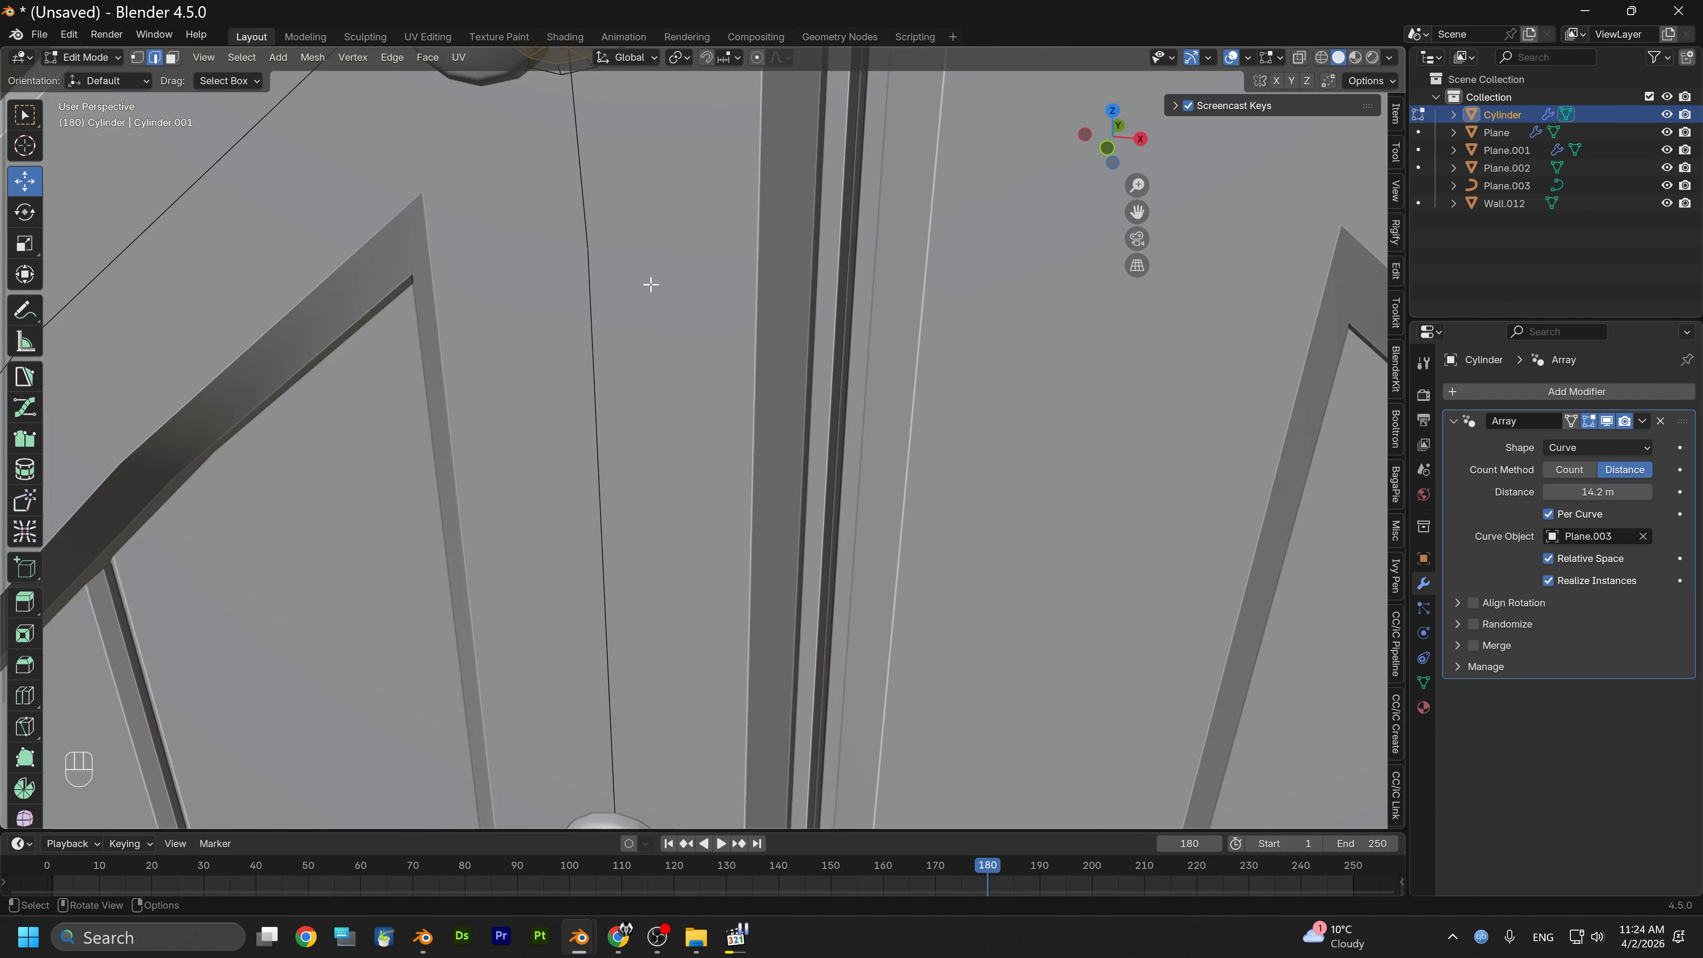
alt+middle_drag(650, 283, 679, 607)
alt+drag(679, 607, 677, 570)
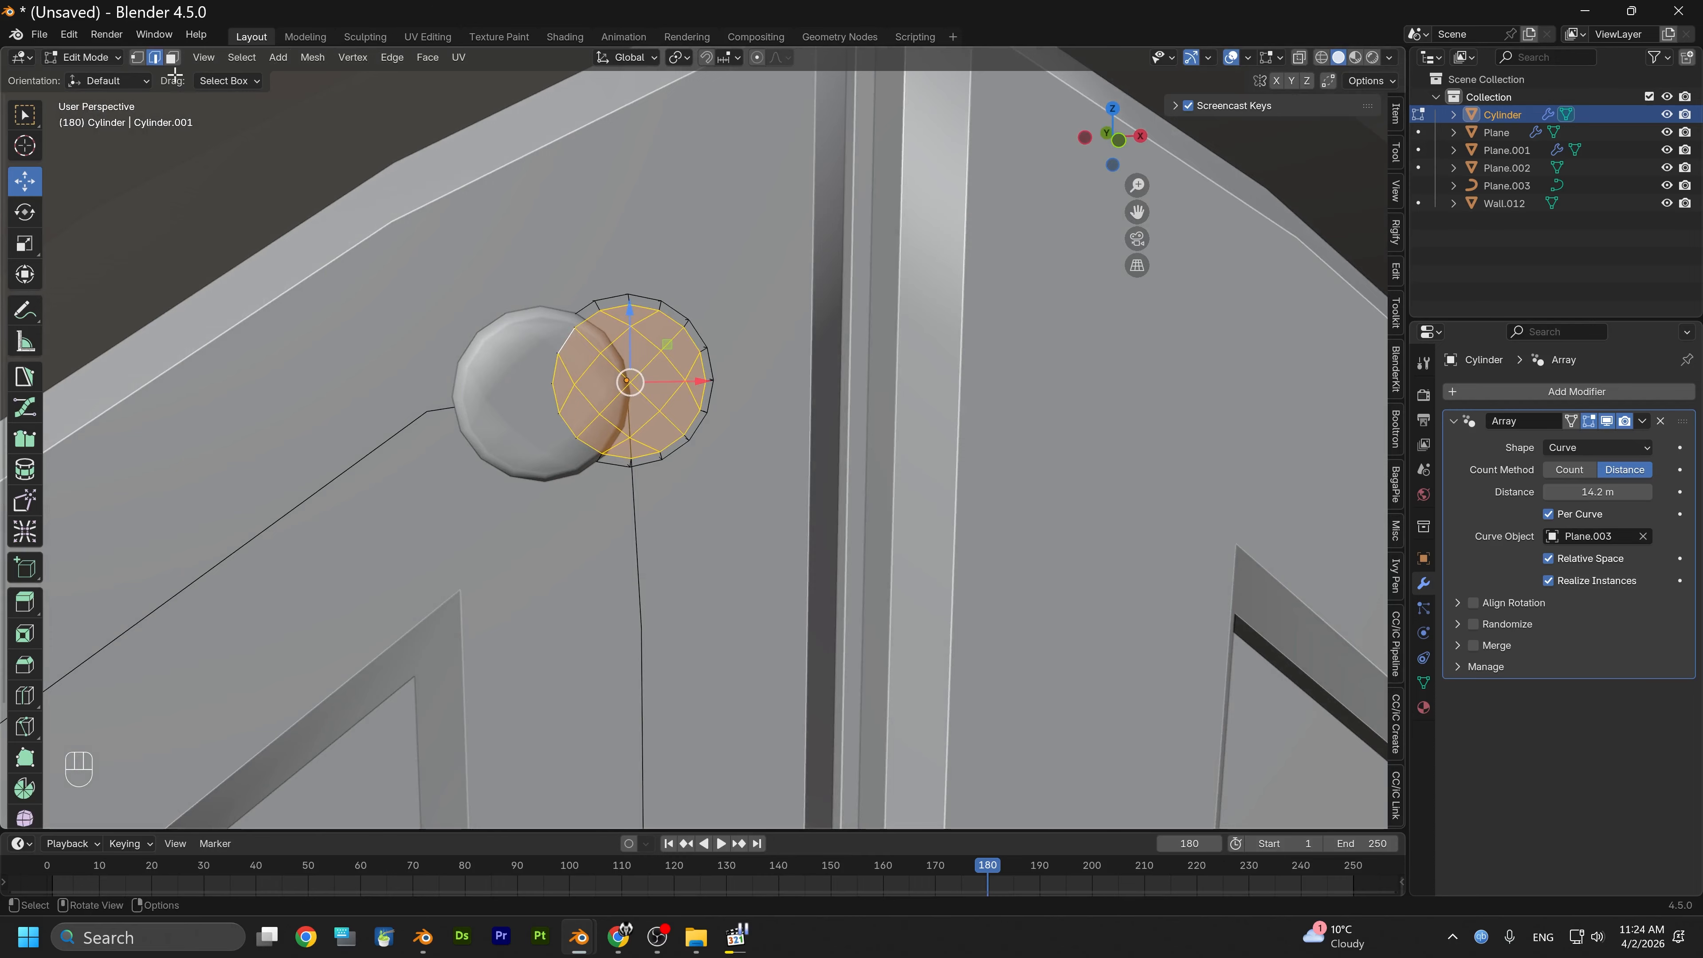
Select the two edge loops bounding the source rivet's front bevel and mark them as sharp
click(590, 319)
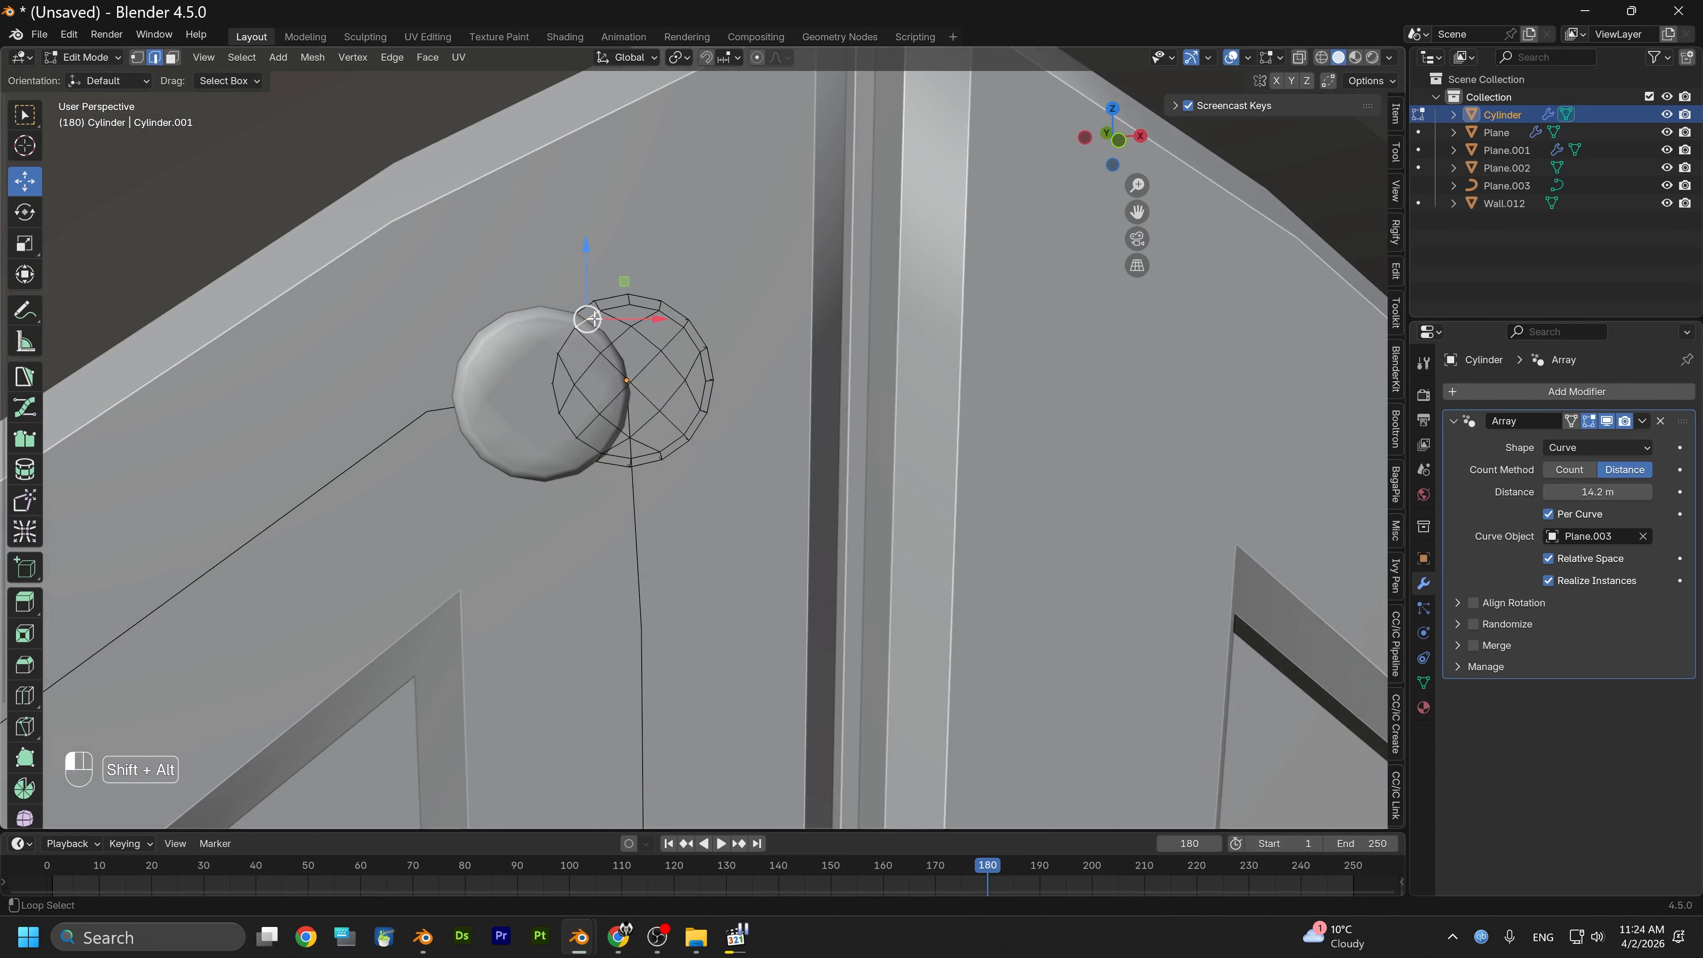
alt+shift+click(595, 318)
alt+shift+click(556, 405)
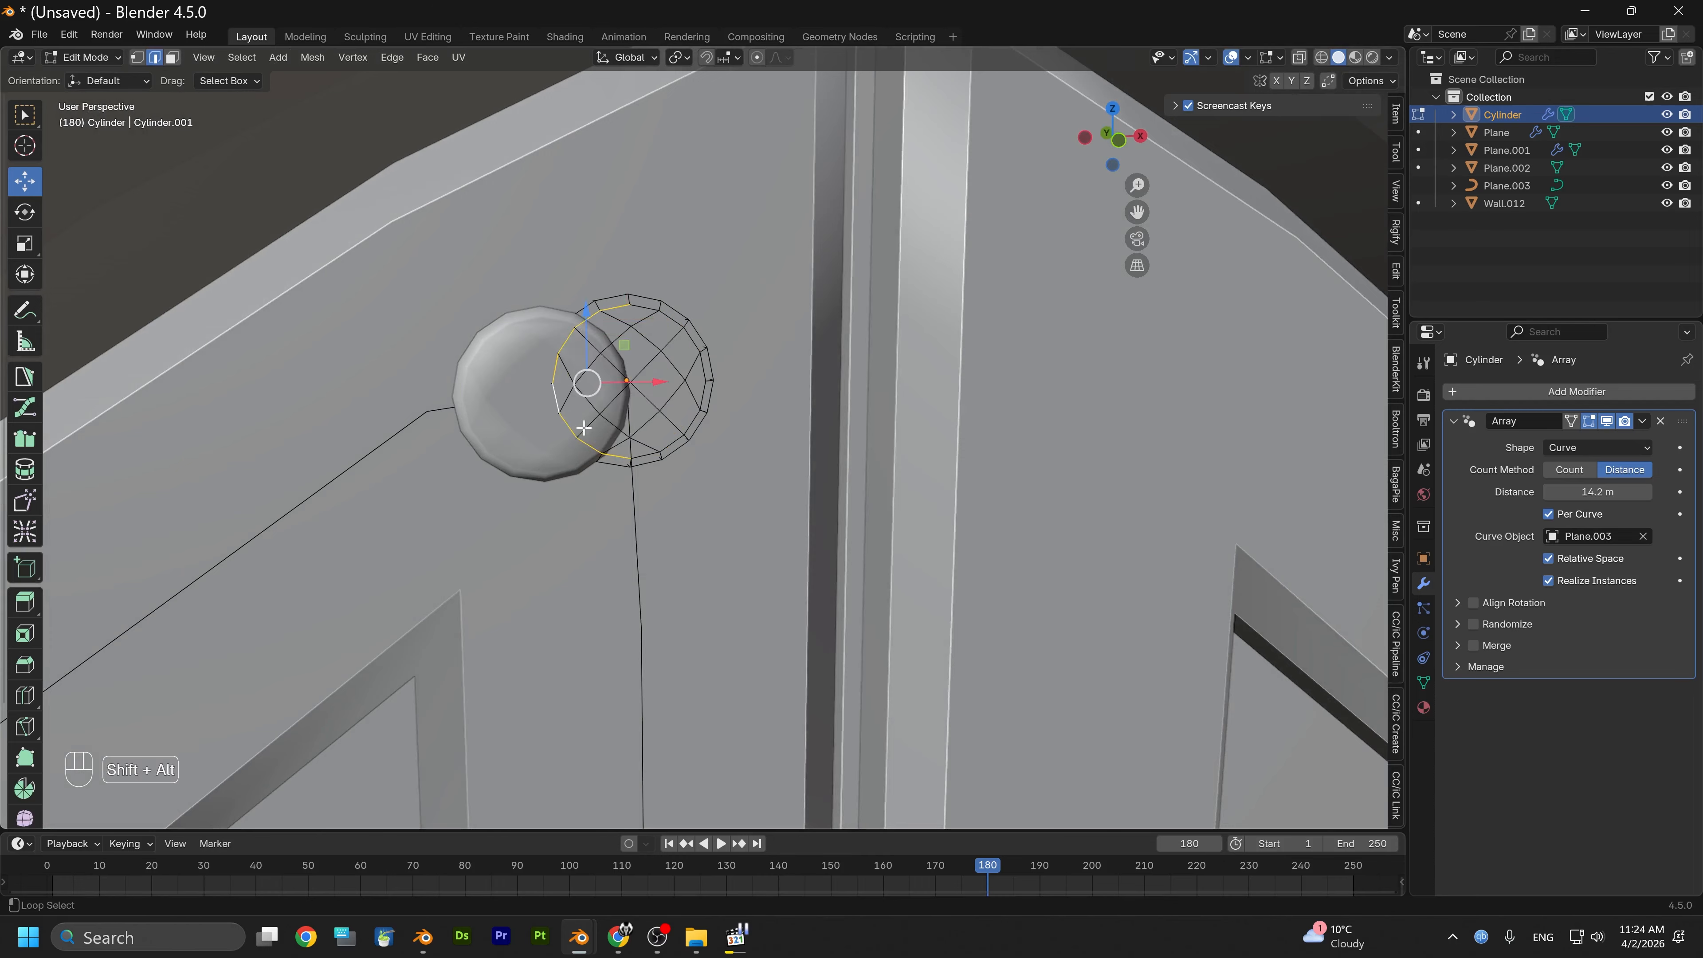
alt+shift+click(638, 455)
alt+shift+click(688, 344)
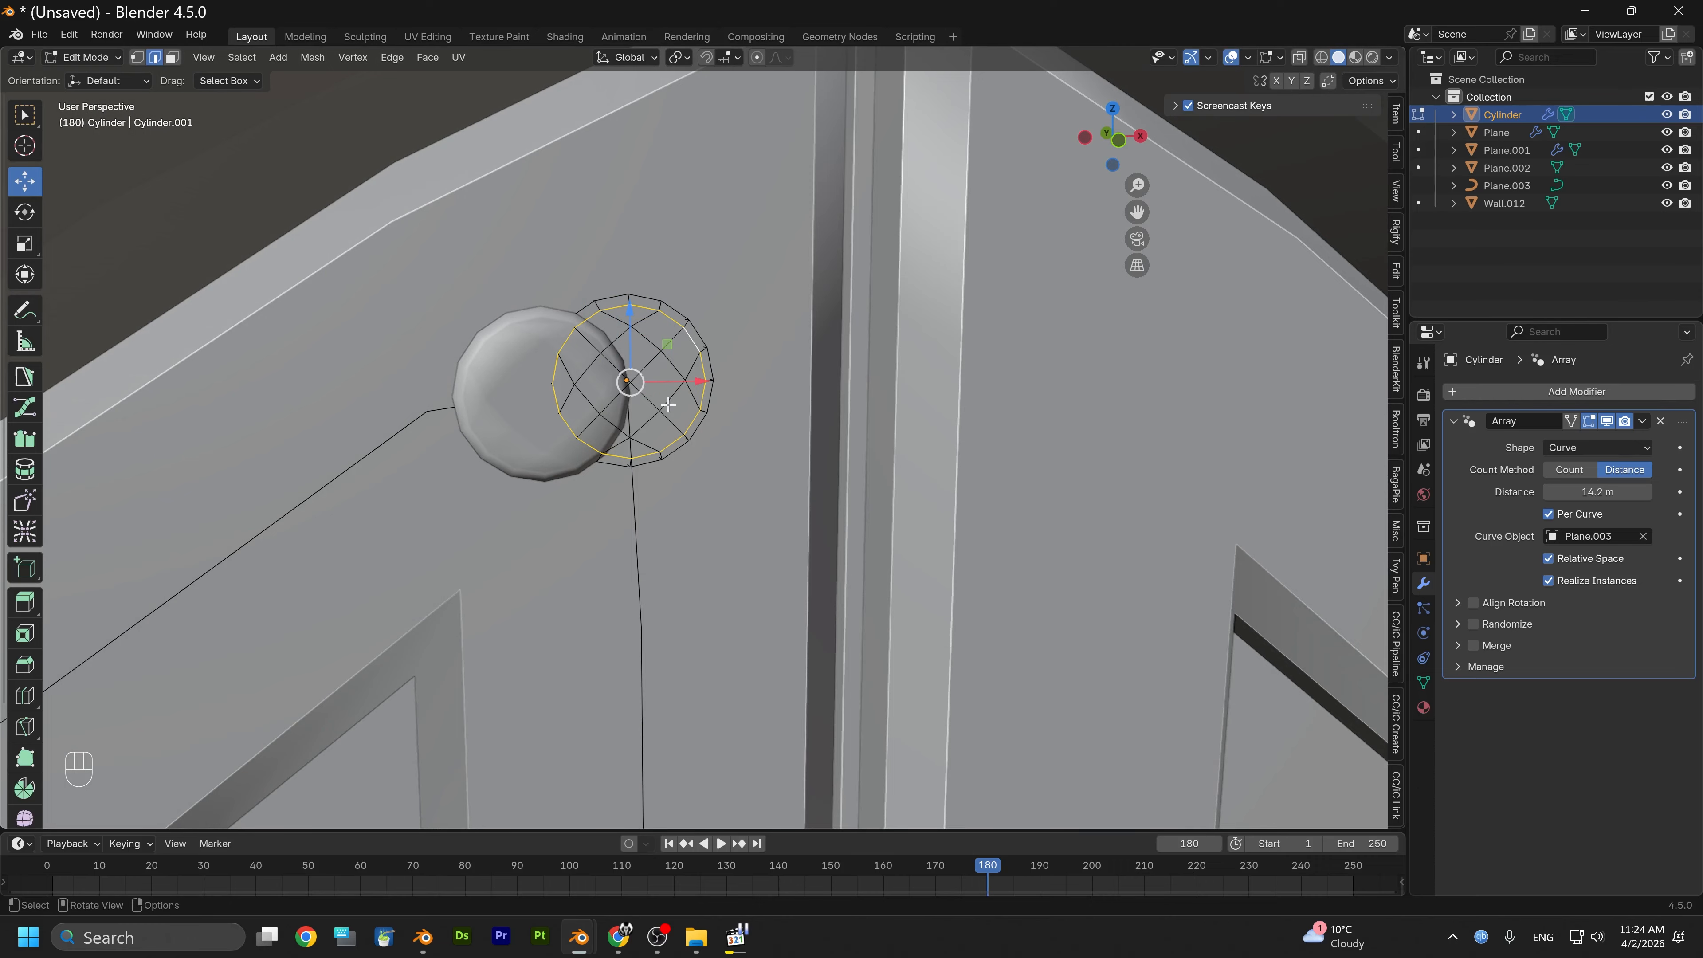
middle_drag(728, 310, 687, 339)
alt+shift+click(671, 326)
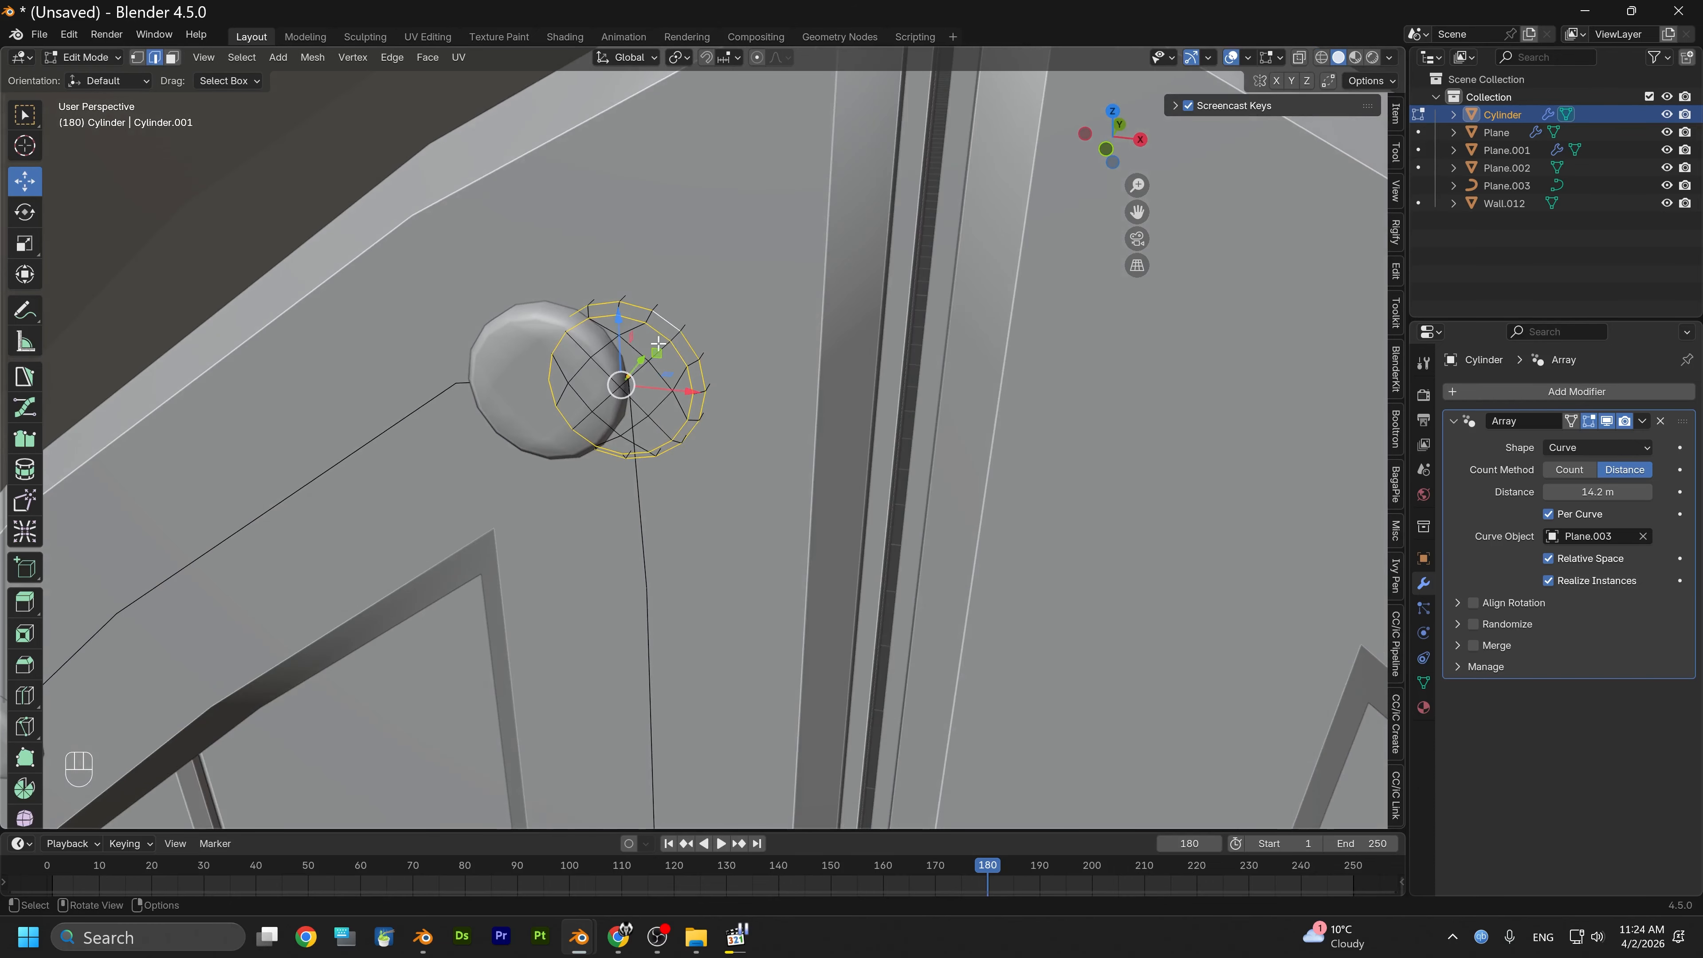
right_click(632, 498)
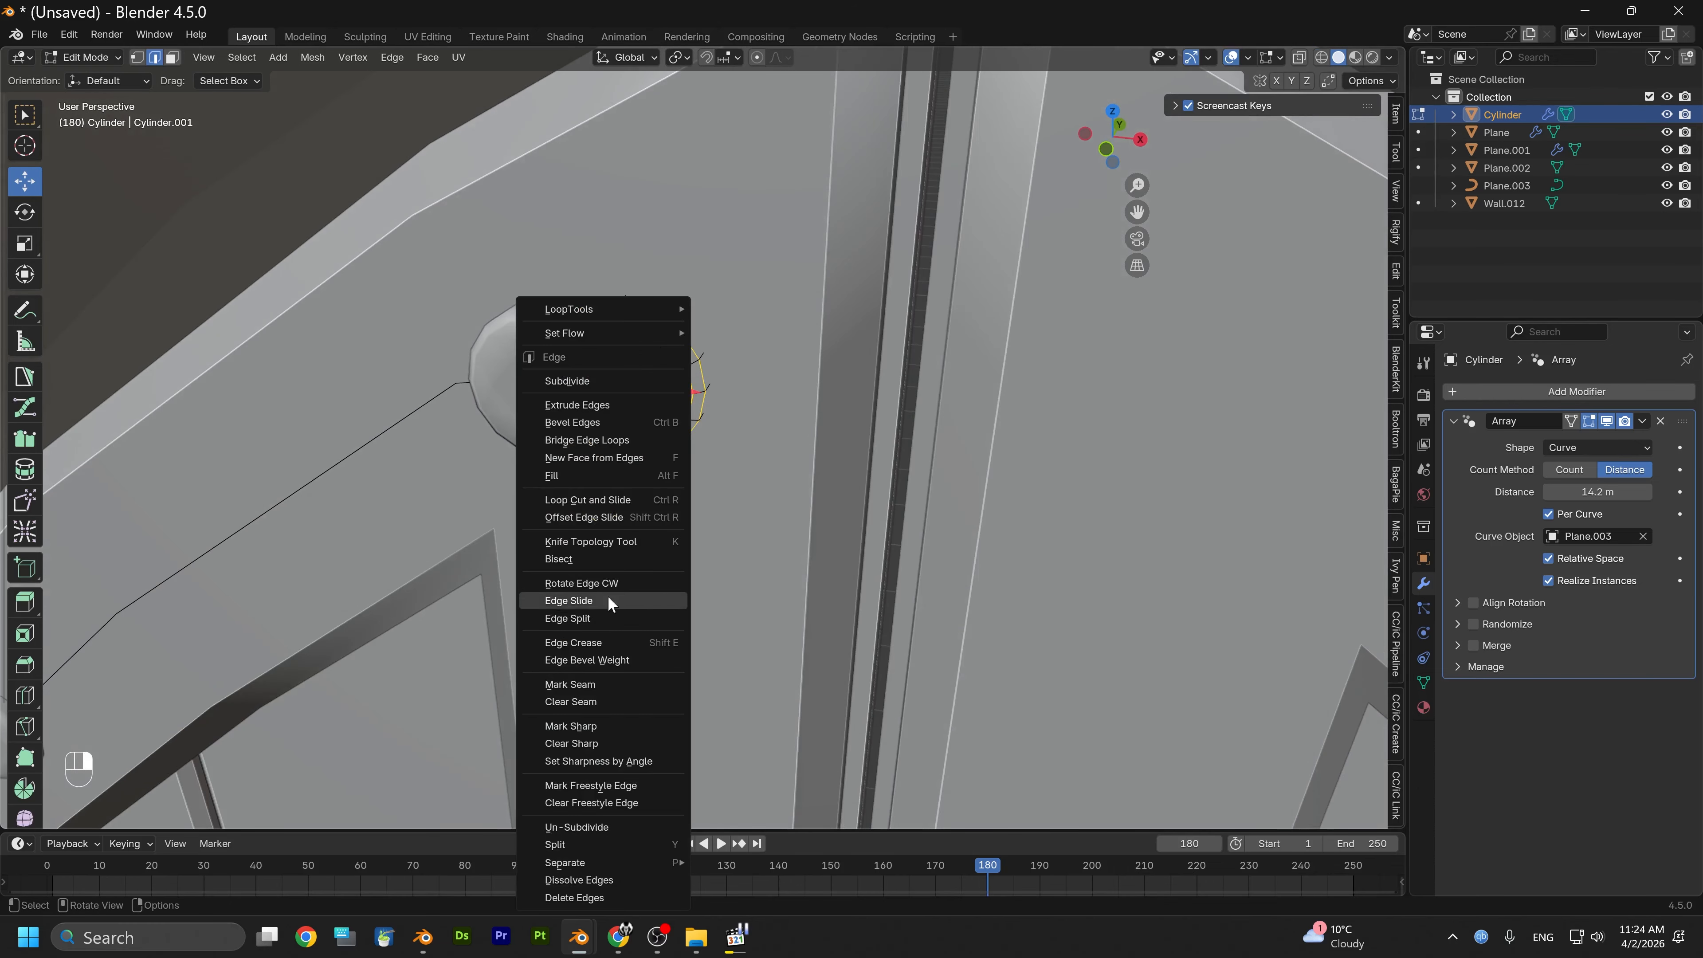
click(584, 725)
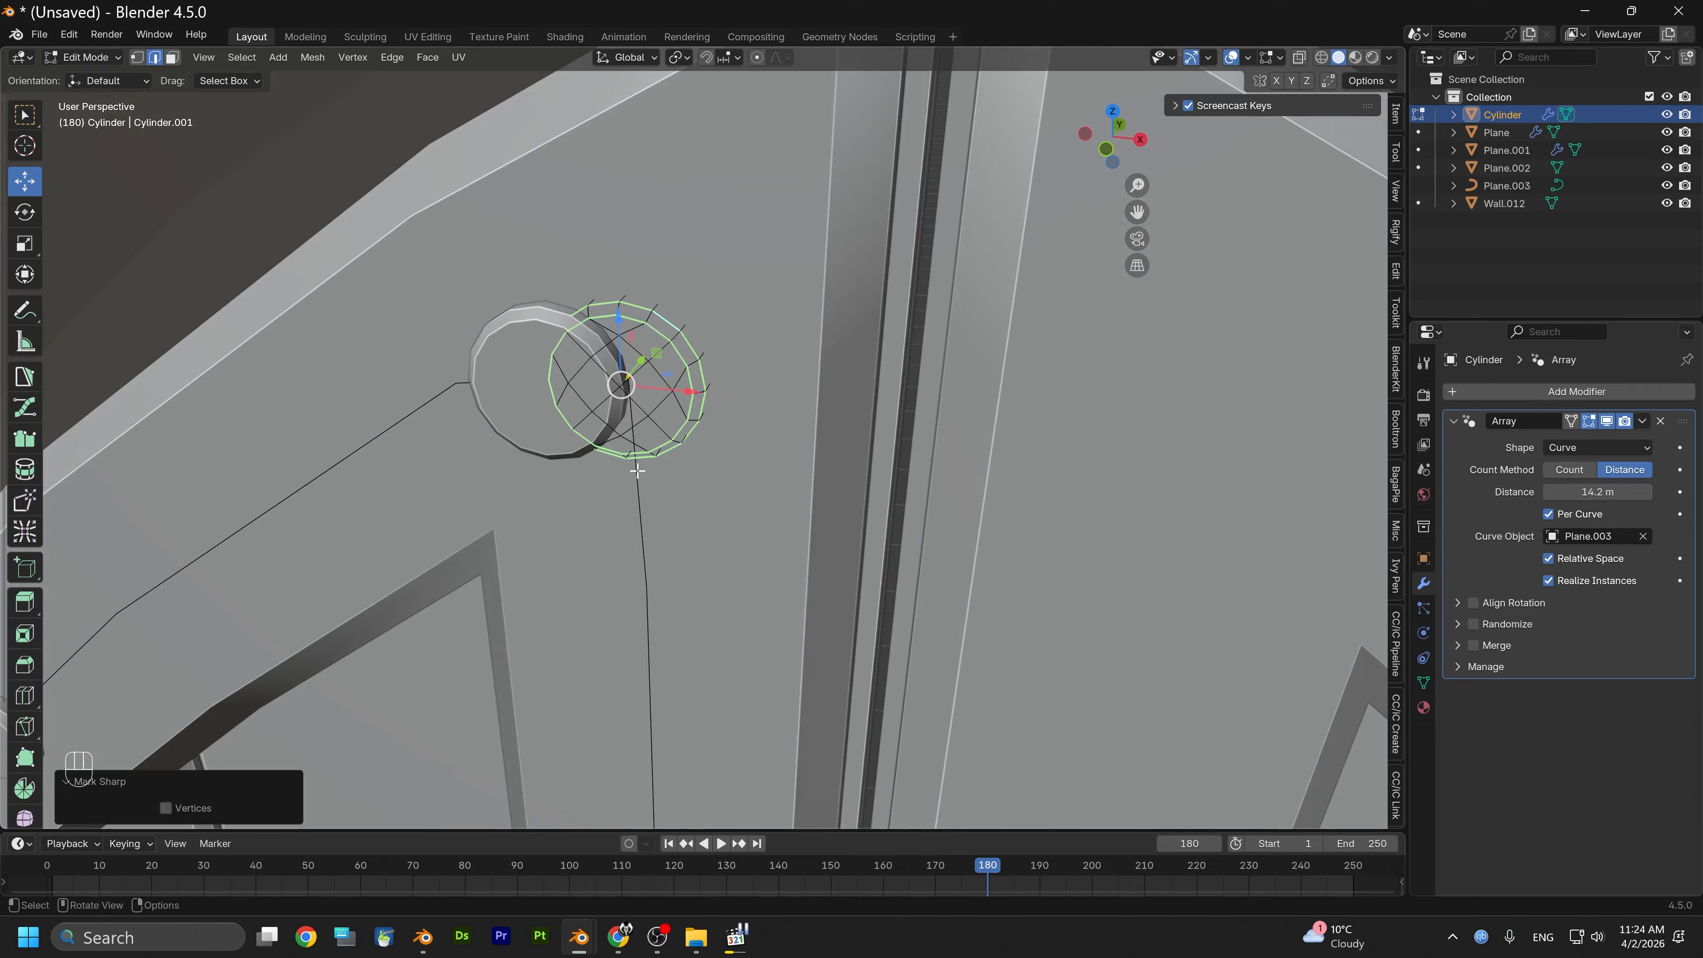
Mark the rivet's two bevel edge loops as seams, then add its rear rim loop using X-ray and mark it as a seam too
scroll(670, 342, up, 3)
right_click(670, 319)
click(641, 415)
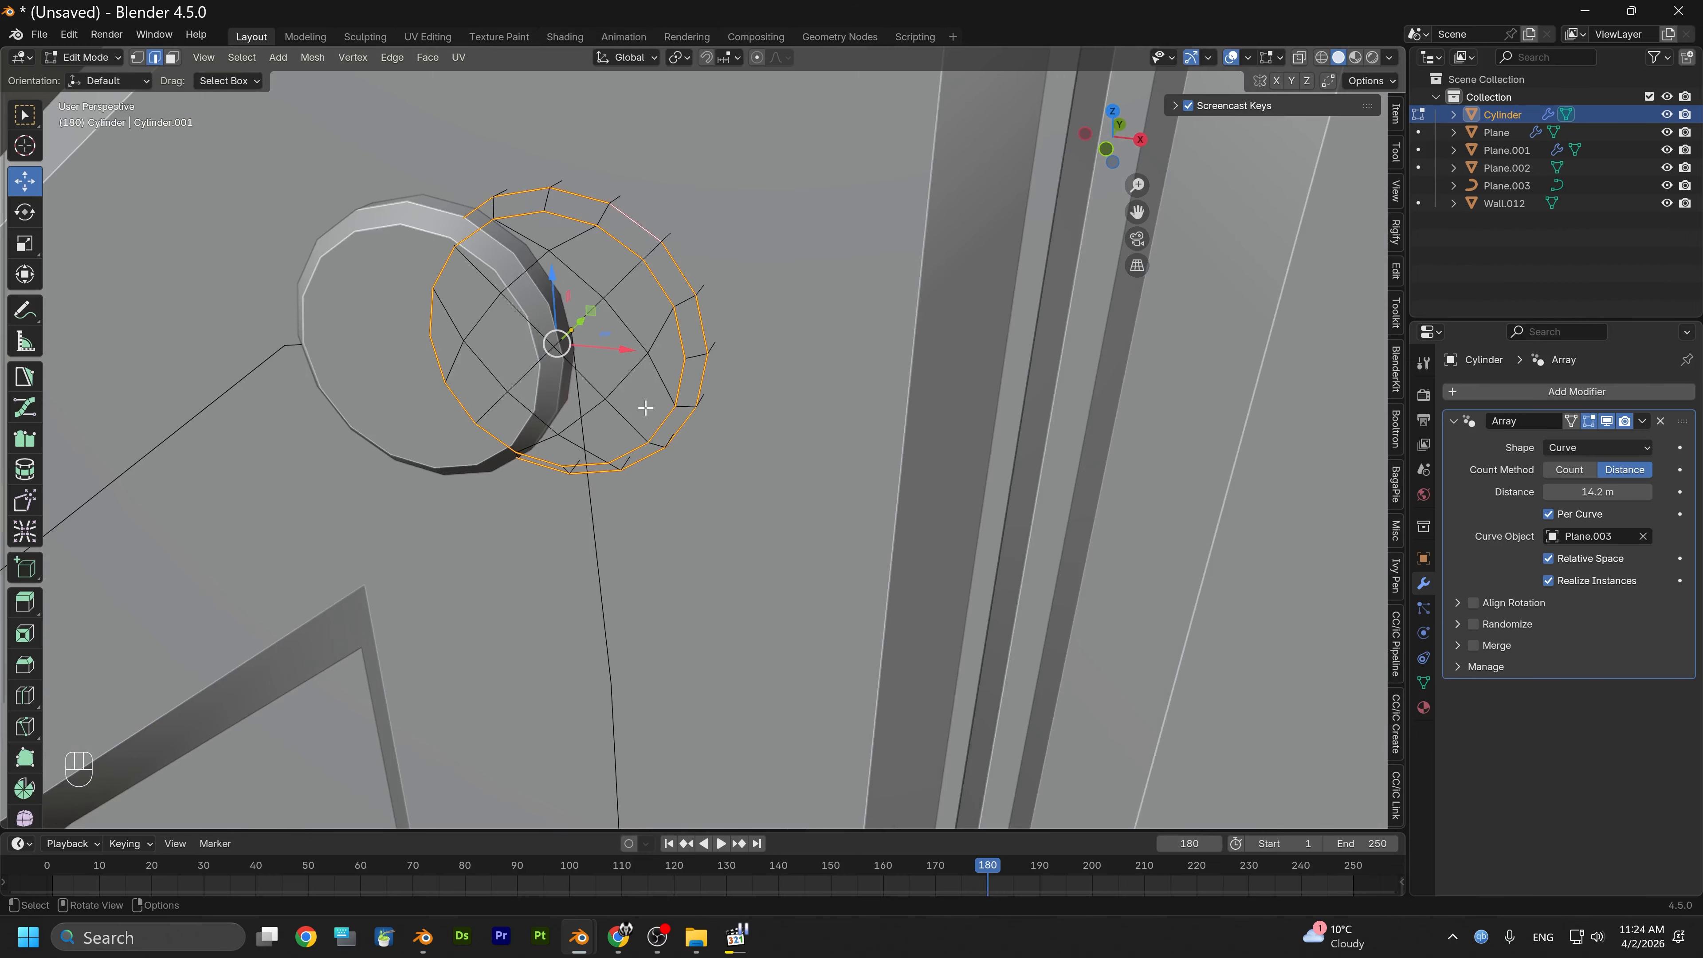
middle_drag(683, 368, 648, 409)
middle_drag(602, 207, 567, 382)
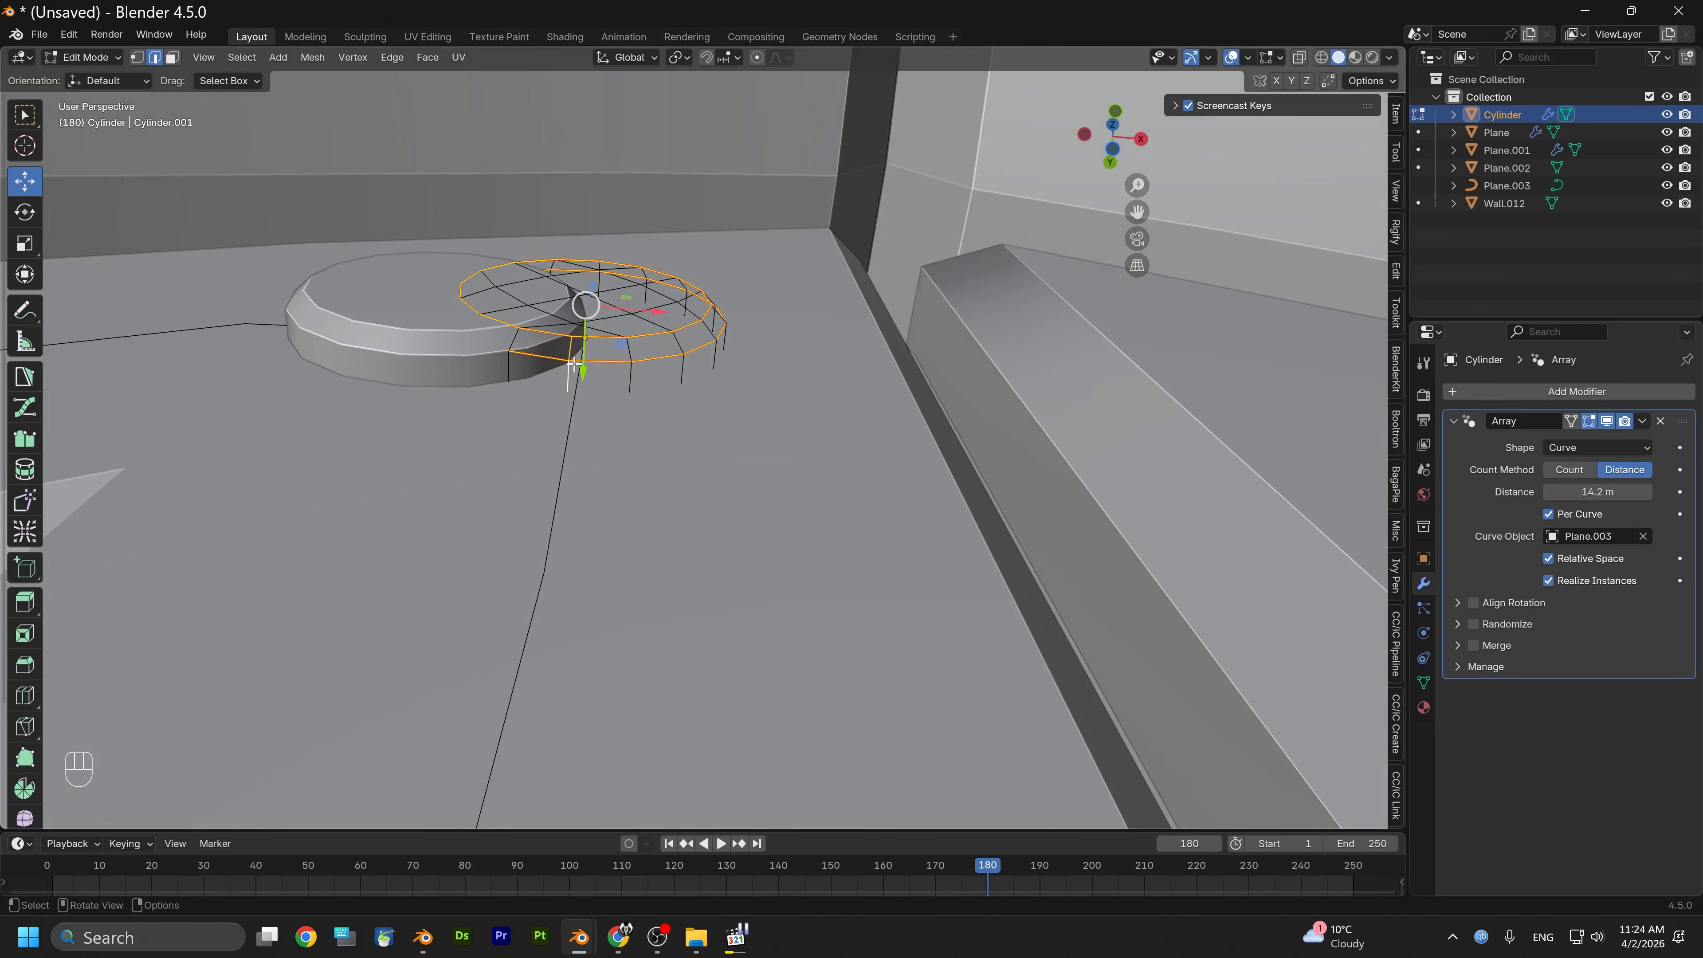
alt+shift+click(543, 397)
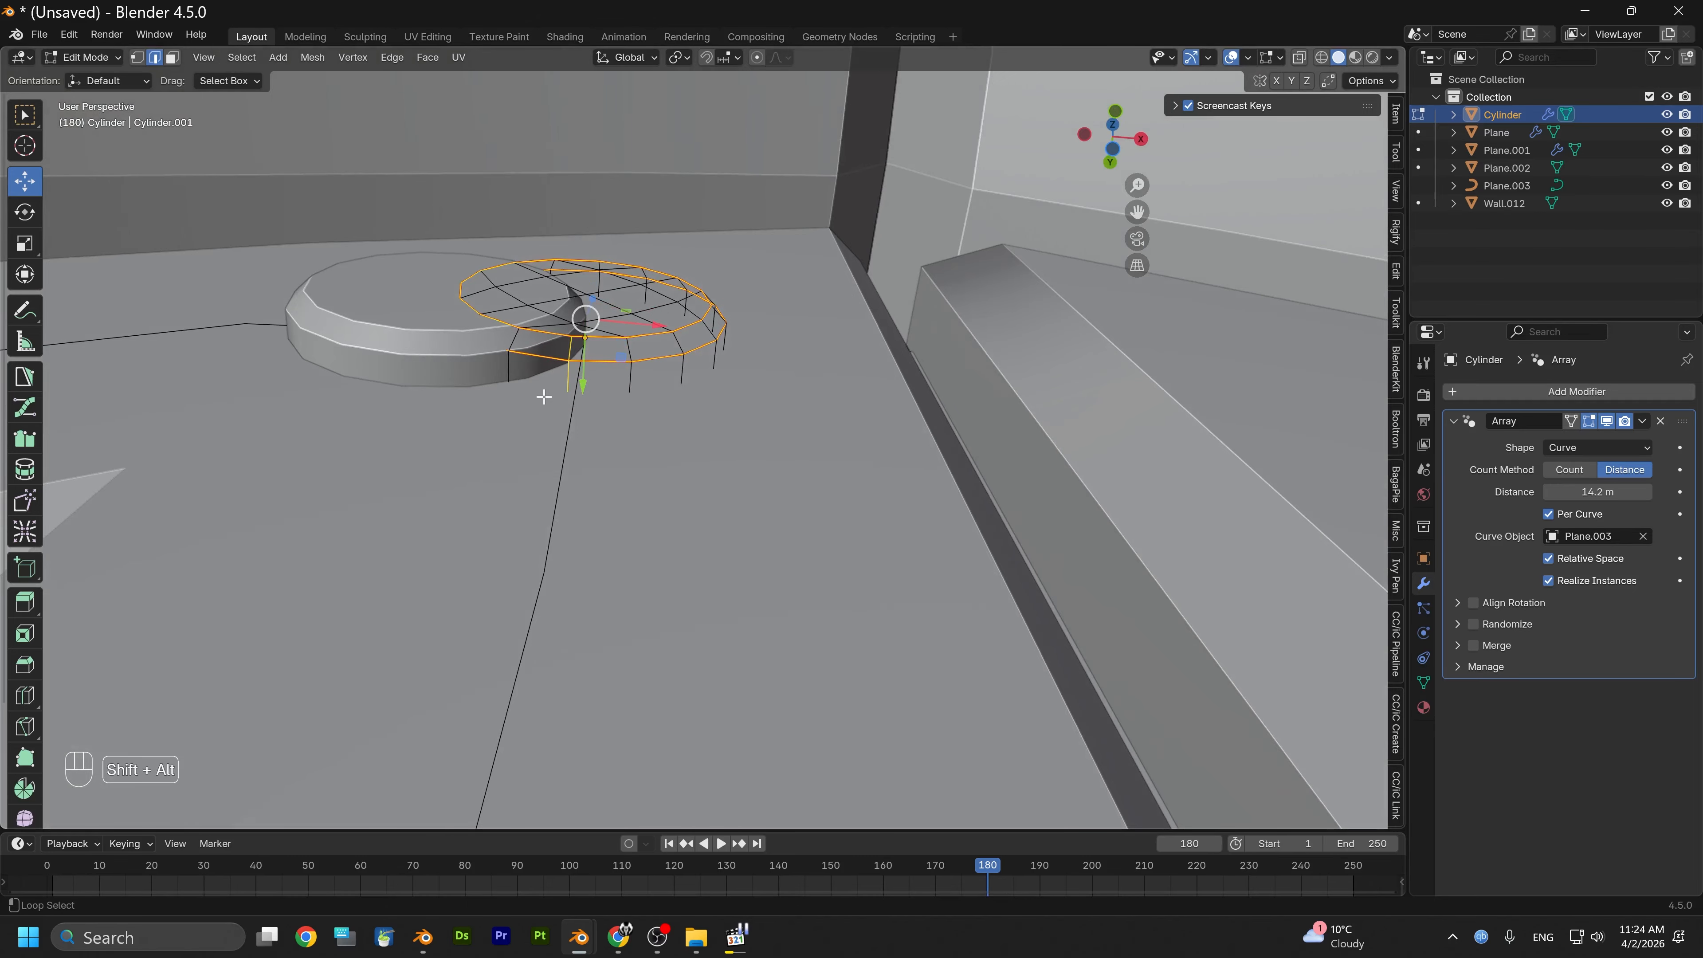
key(alt+z)
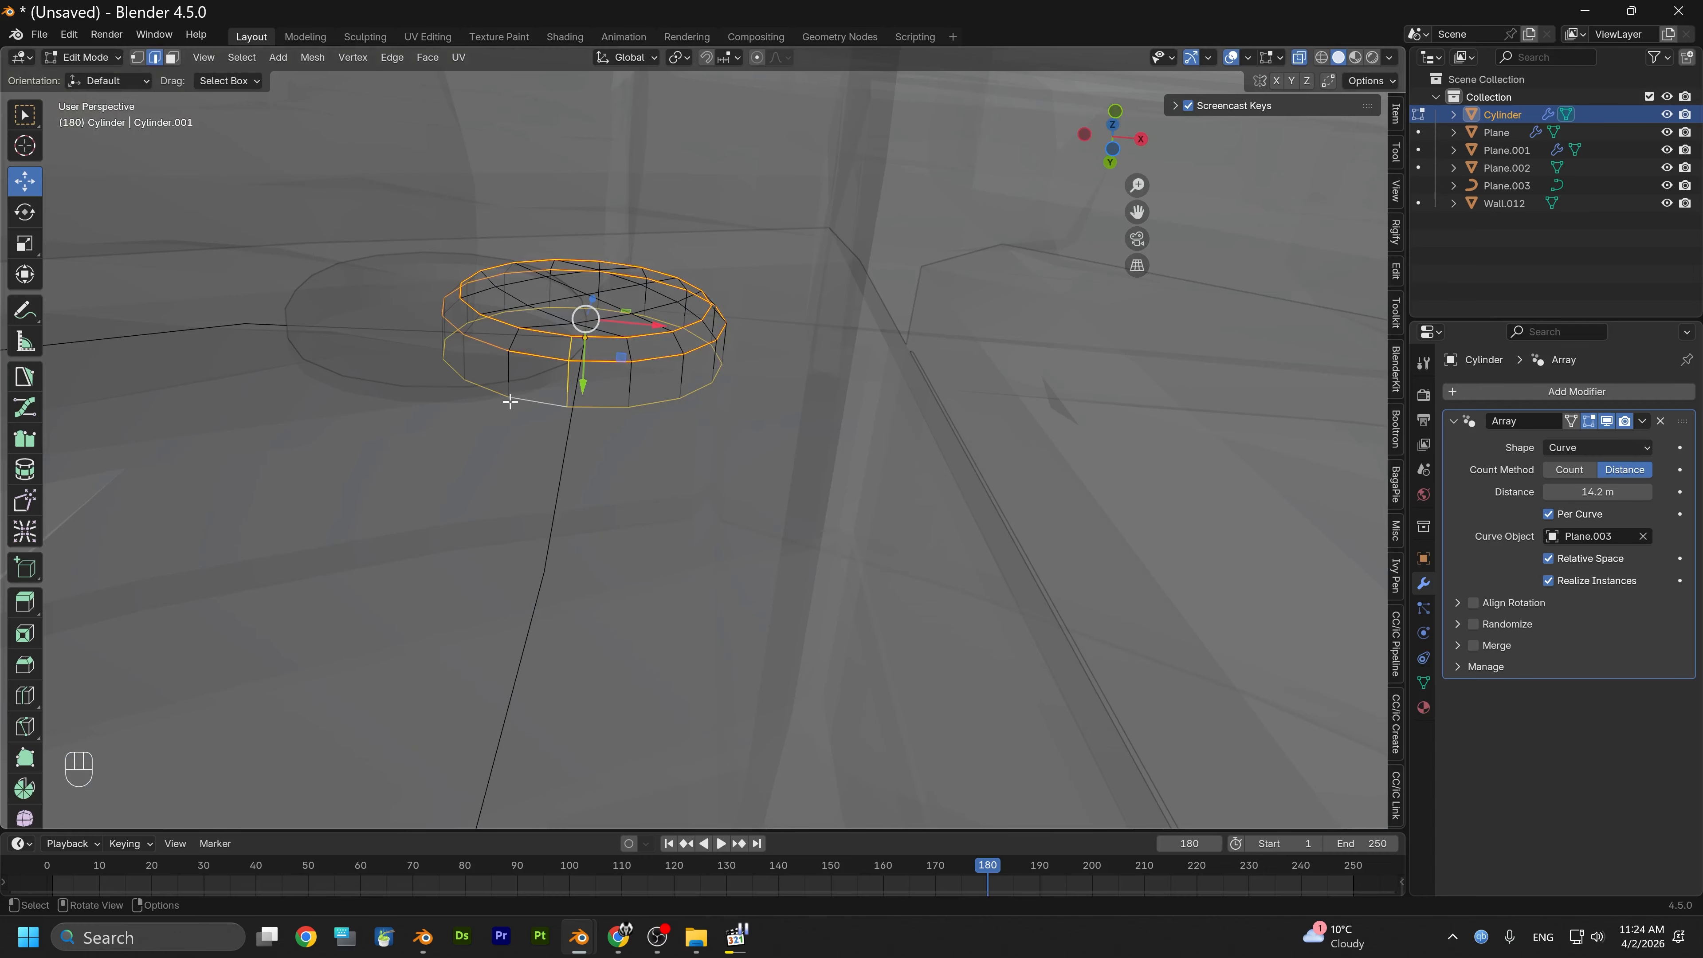
key(ctrl+e)
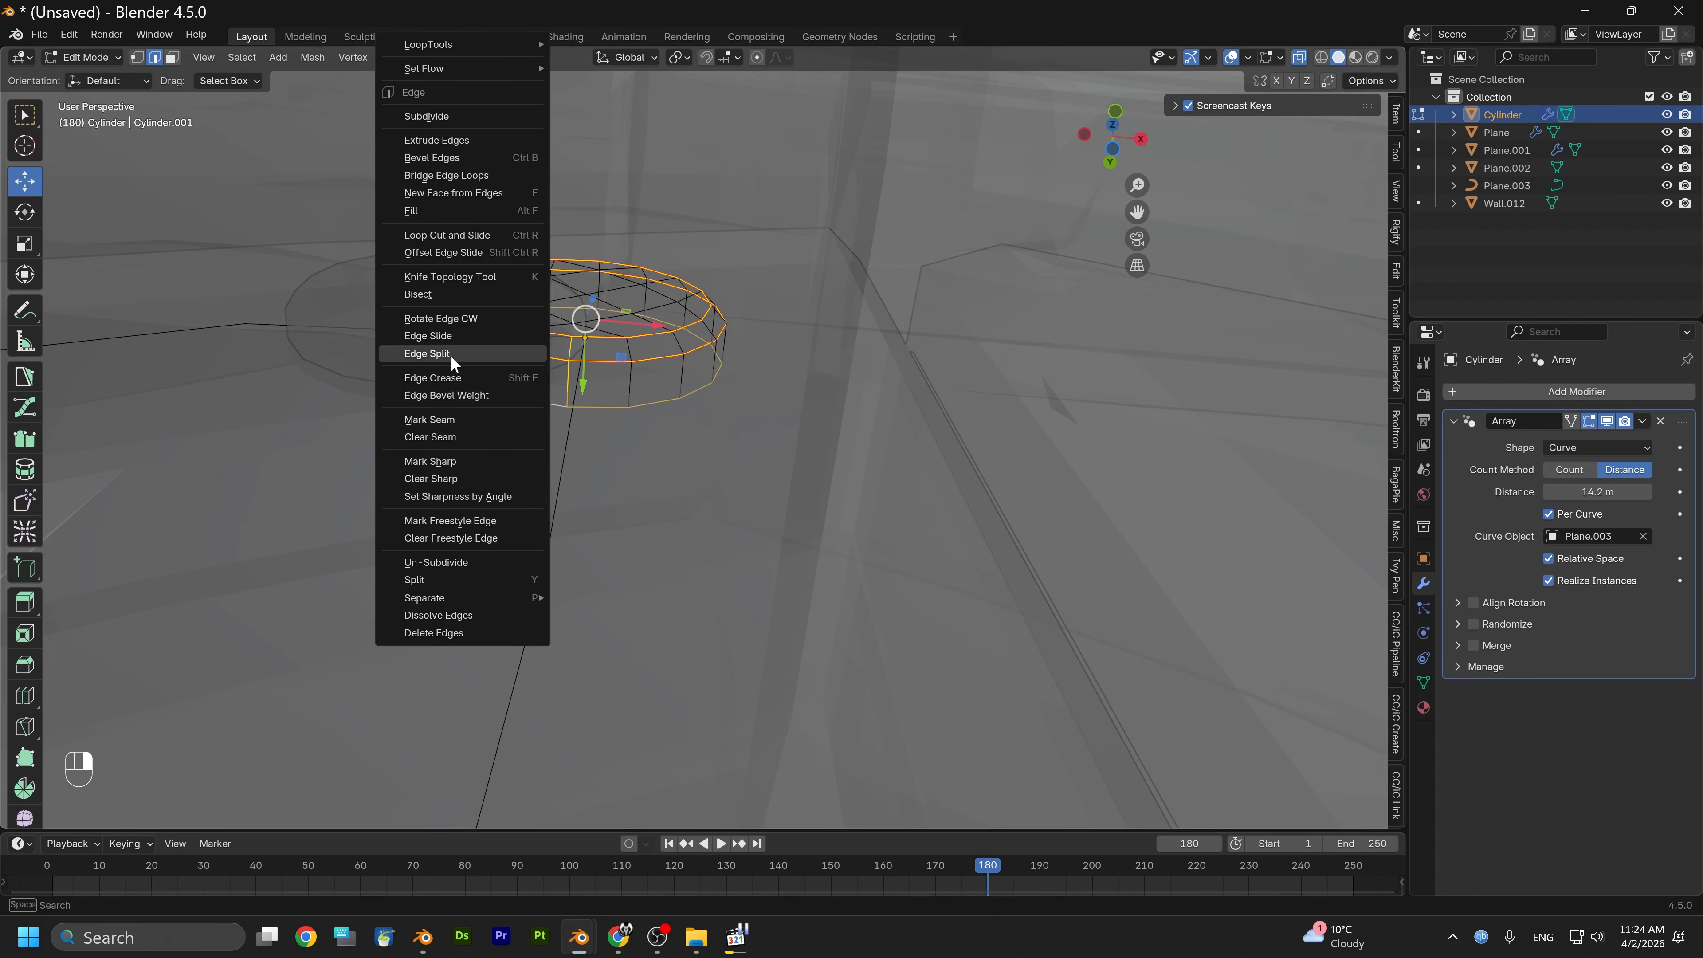
click(446, 420)
middle_drag(601, 423, 563, 533)
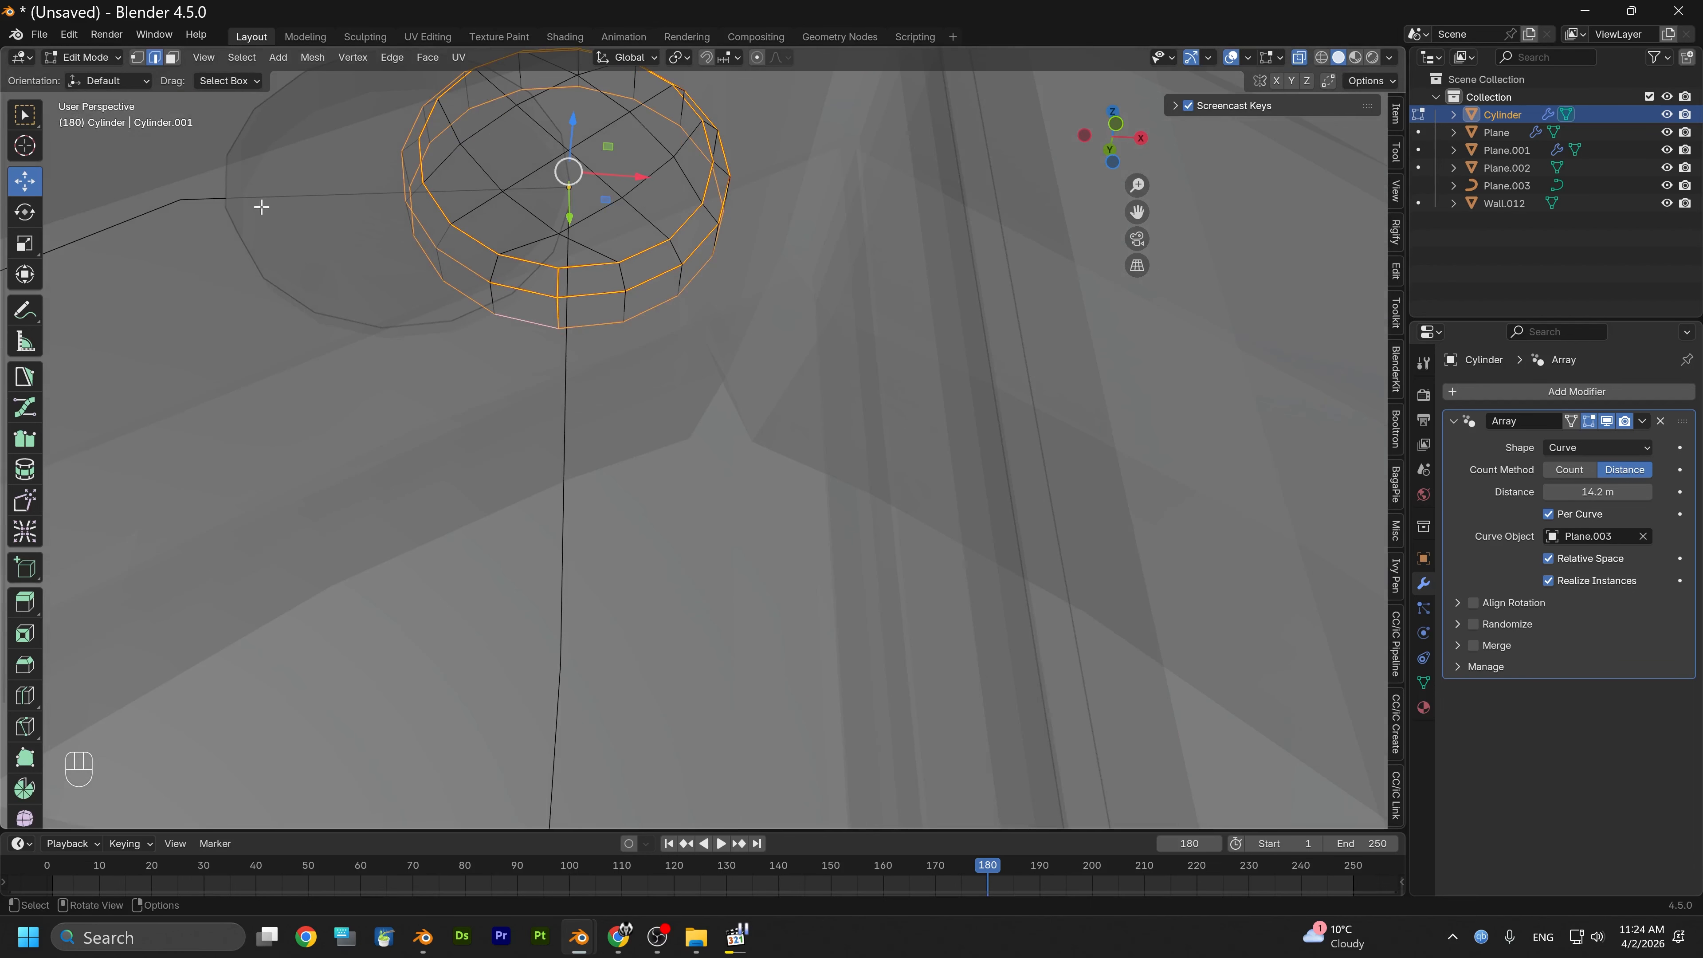
Return the rivets to Object Mode and turn off X-ray display
click(94, 58)
click(91, 64)
middle_drag(430, 297, 477, 379)
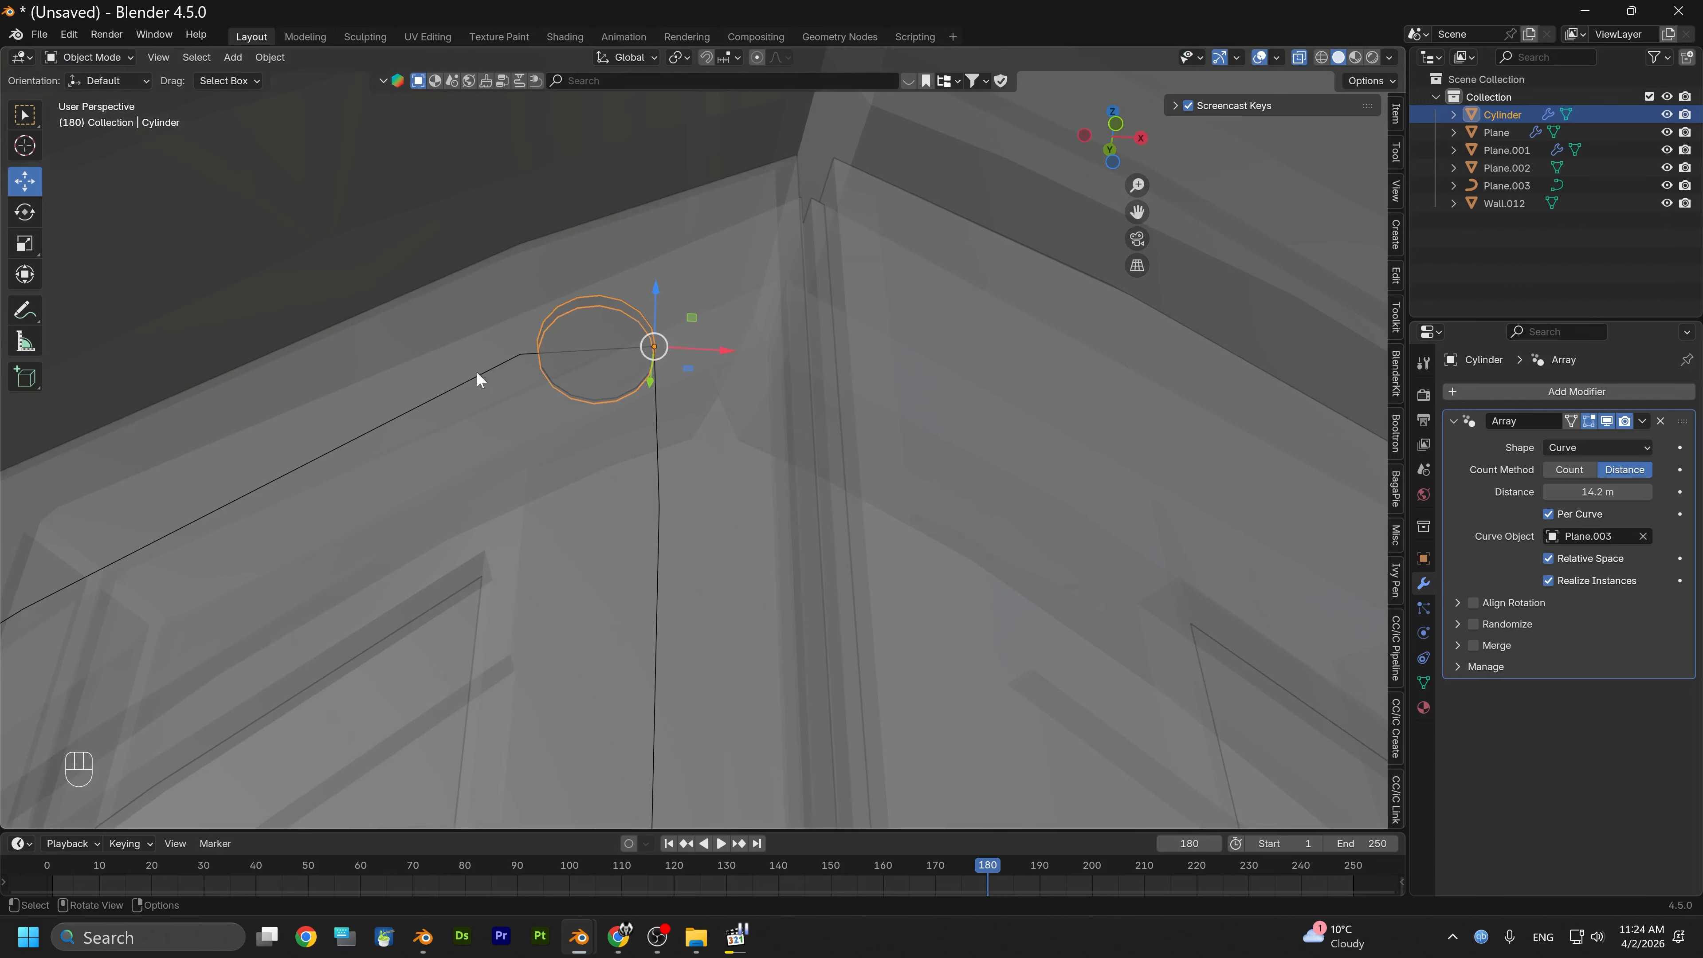
click(1301, 59)
scroll(825, 330, down, 8)
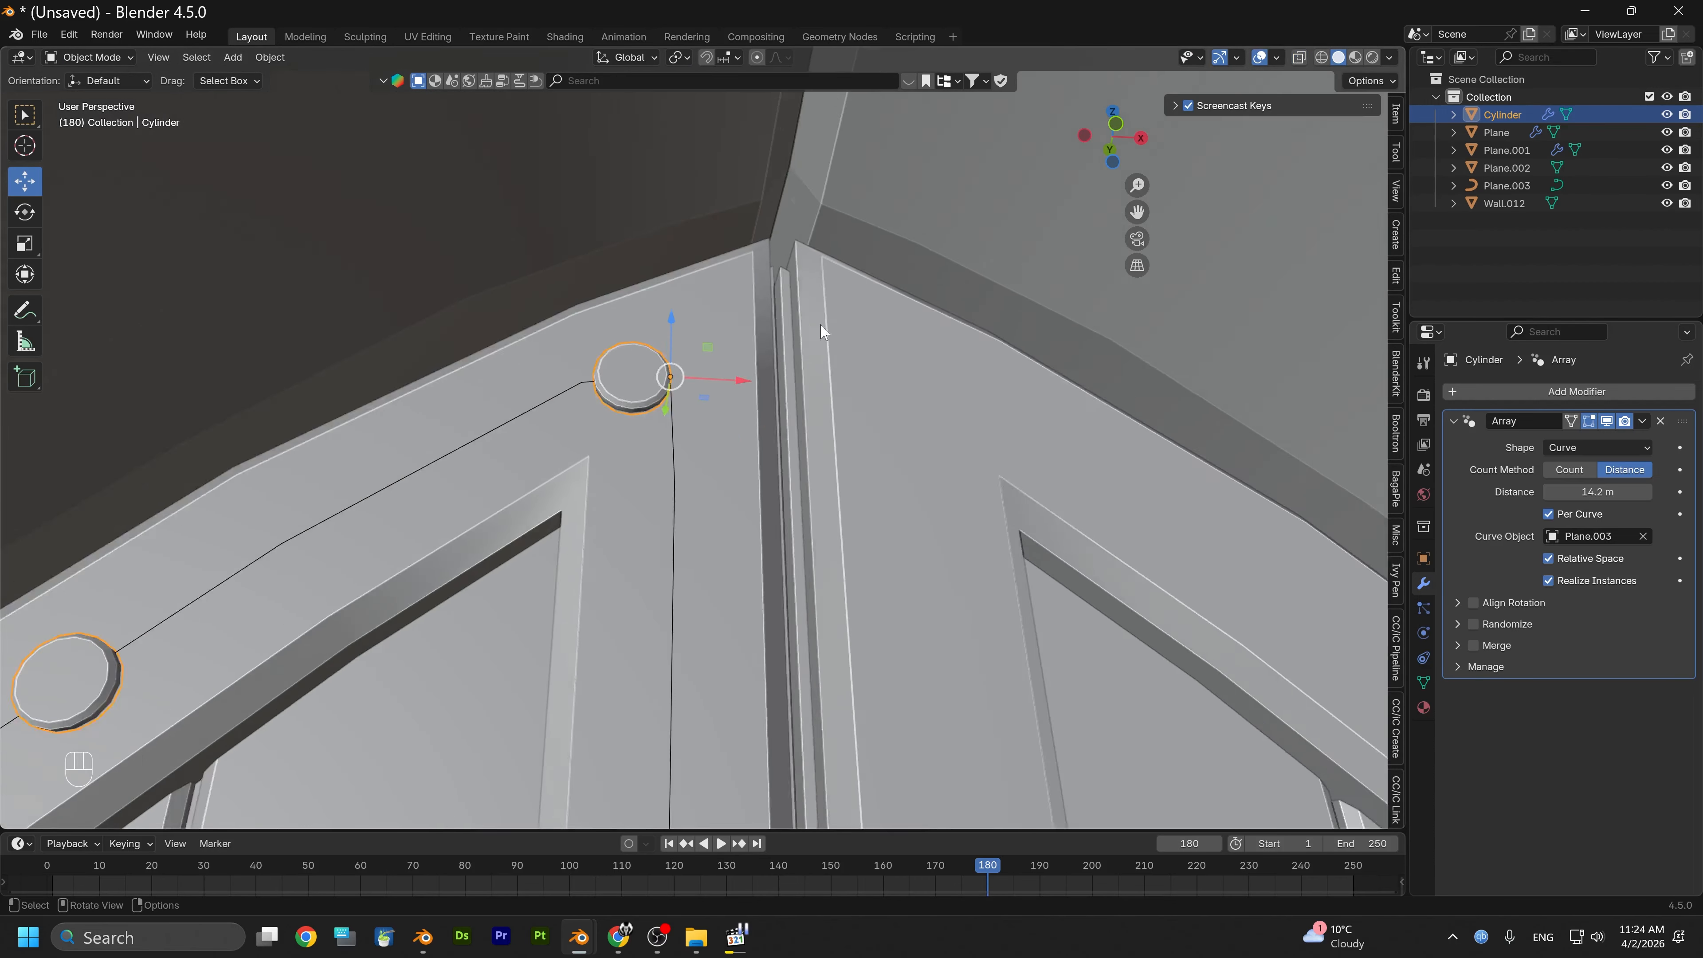
shift+middle_drag(663, 550, 787, 345)
scroll(642, 594, down, 4)
scroll(687, 617, down, 2)
scroll(875, 593, down, 2)
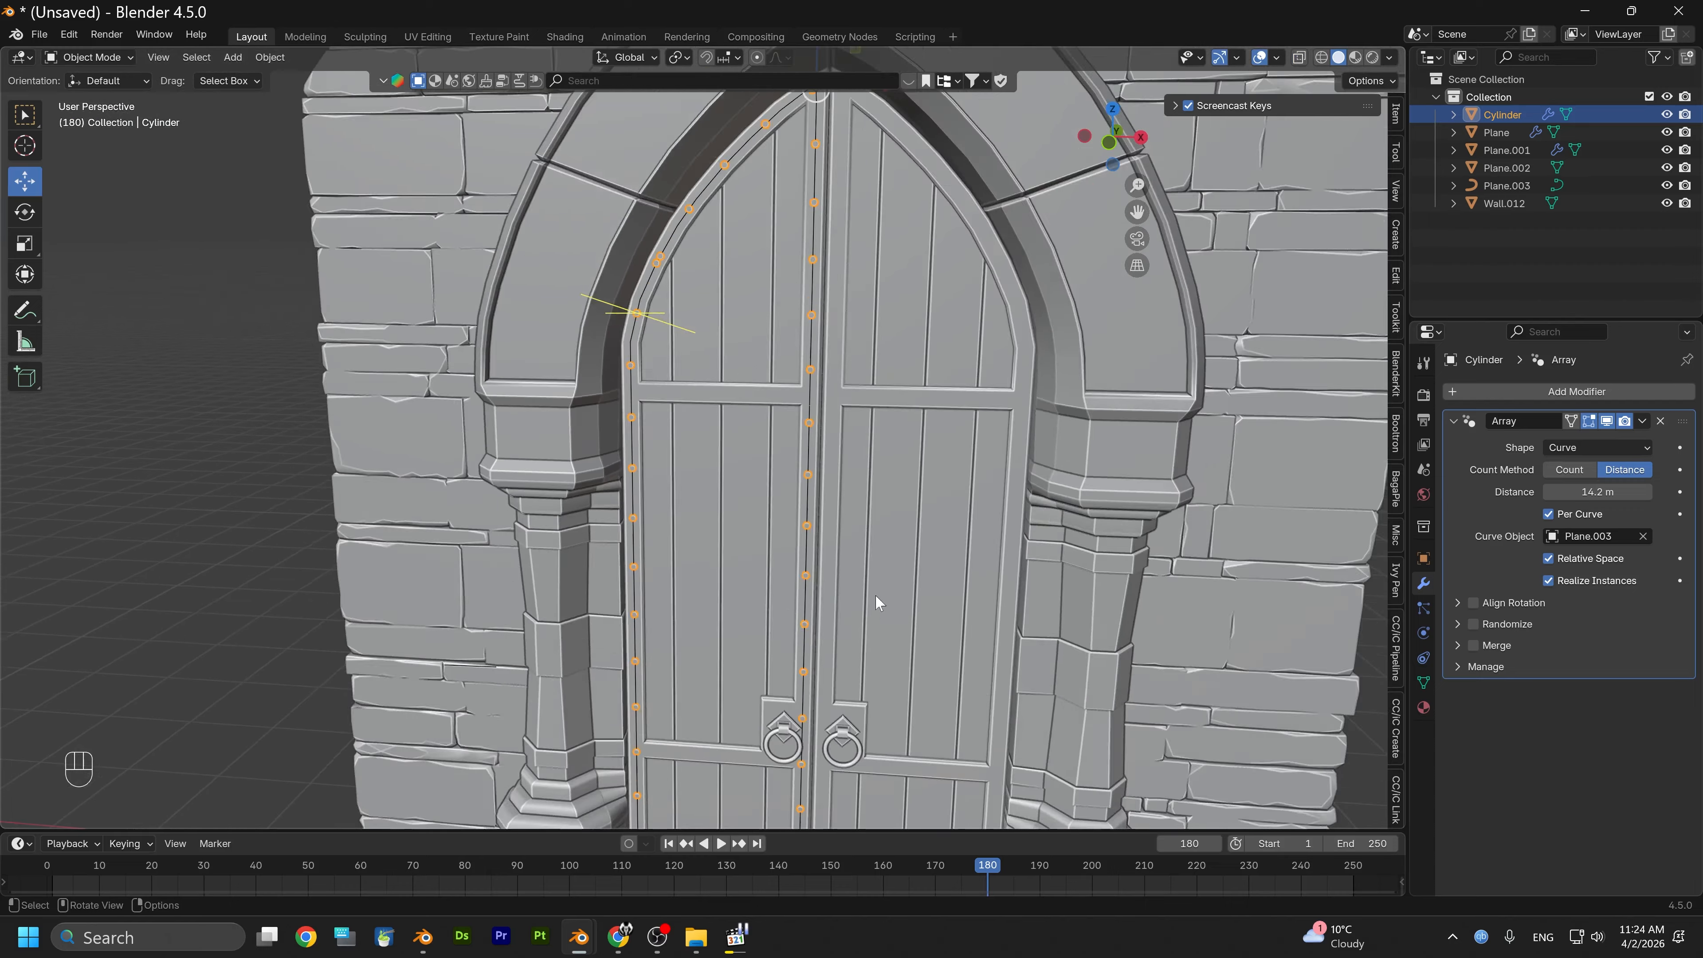
Apply the Array modifier on the rivets after checking their placement along the door leaf's bottom edge
shift+middle_drag(875, 593, 868, 384)
scroll(838, 537, up, 3)
shift+middle_drag(833, 581, 844, 333)
scroll(764, 513, up, 3)
alt+drag(766, 516, 872, 469)
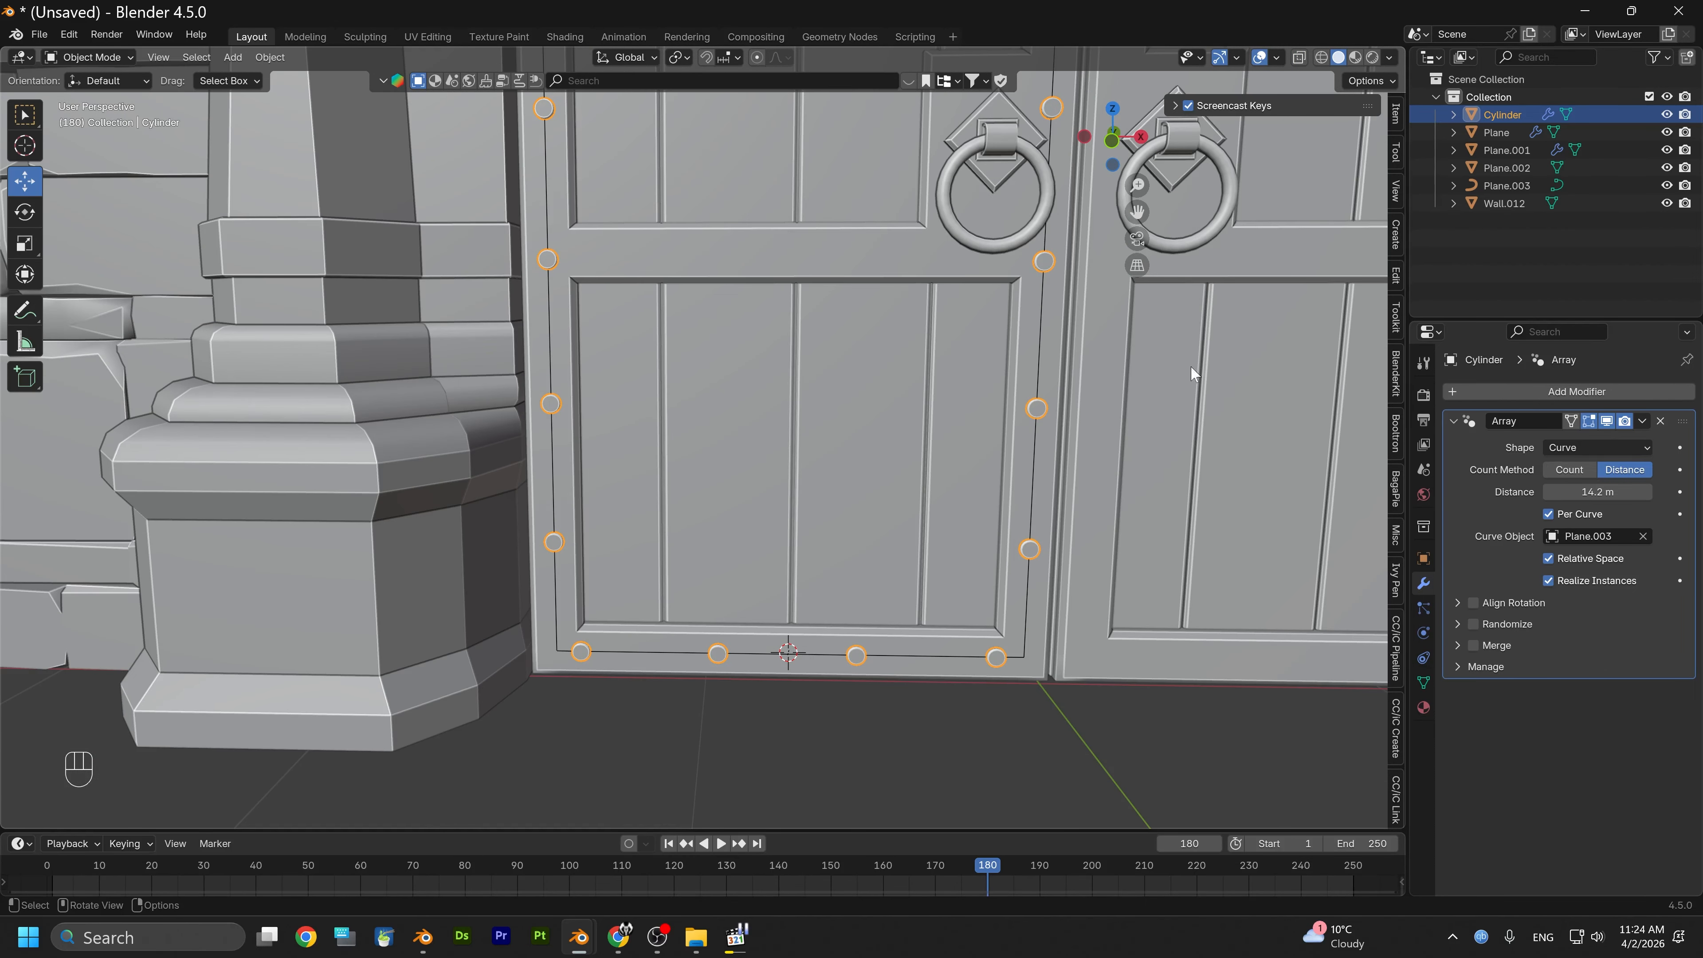
click(1642, 421)
click(1582, 444)
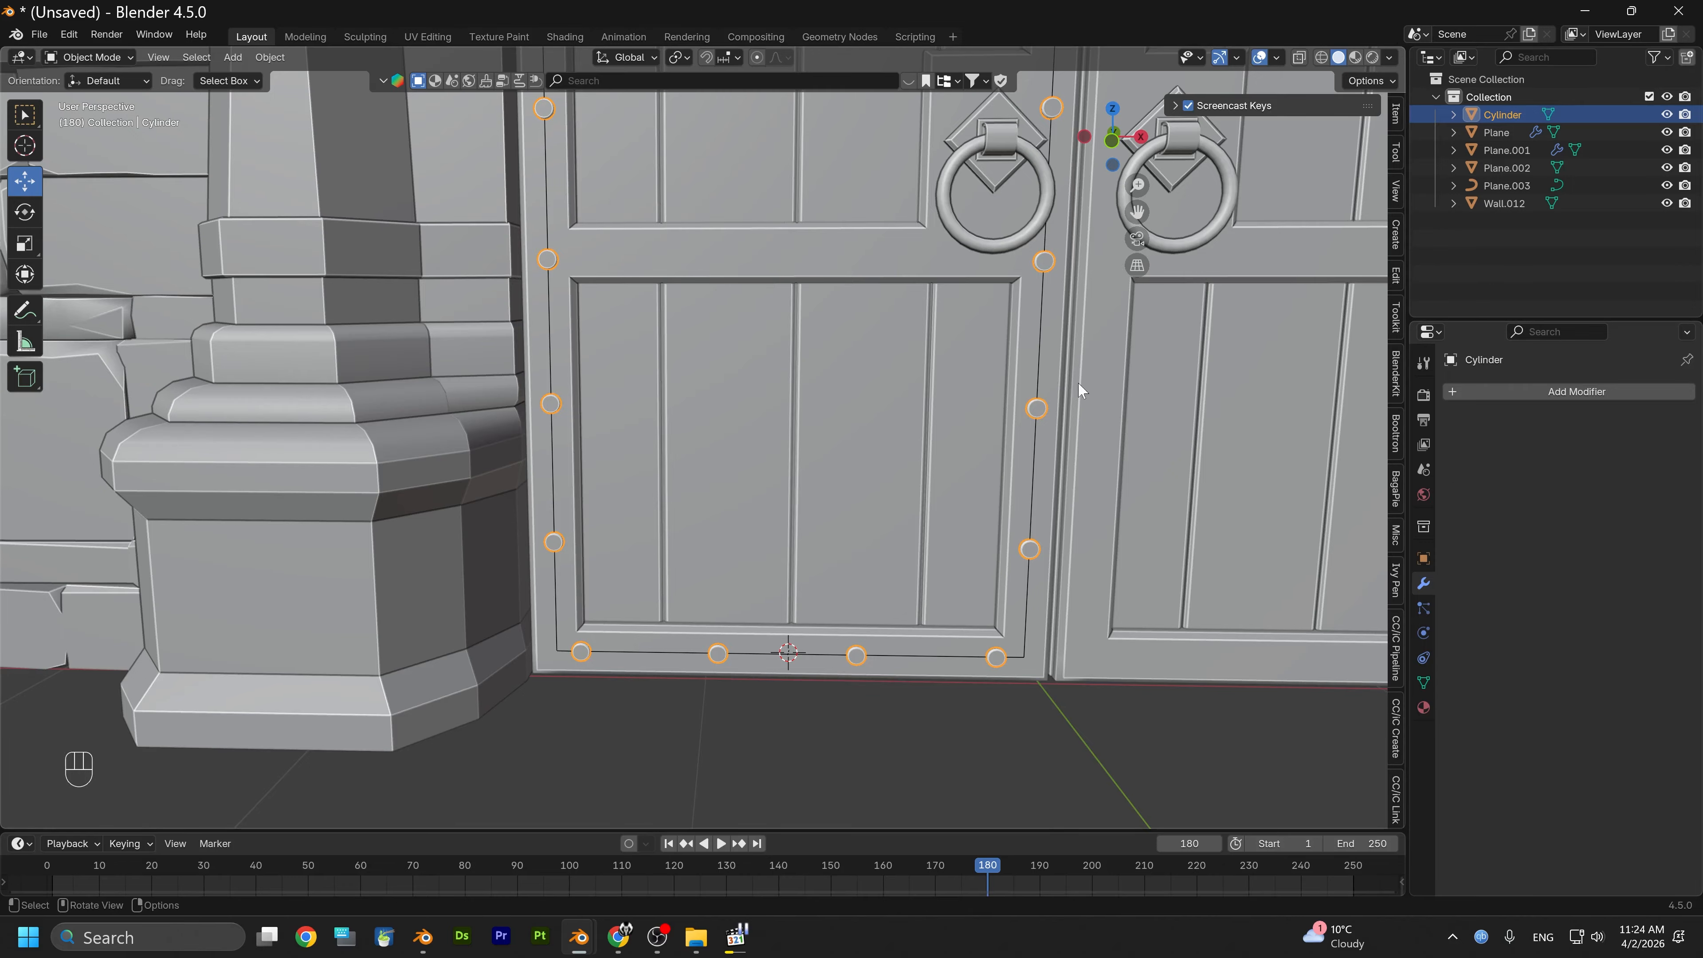
Enter Edit Mode on the rivets and frame the door leaf's bottom row in front orthographic view
click(118, 58)
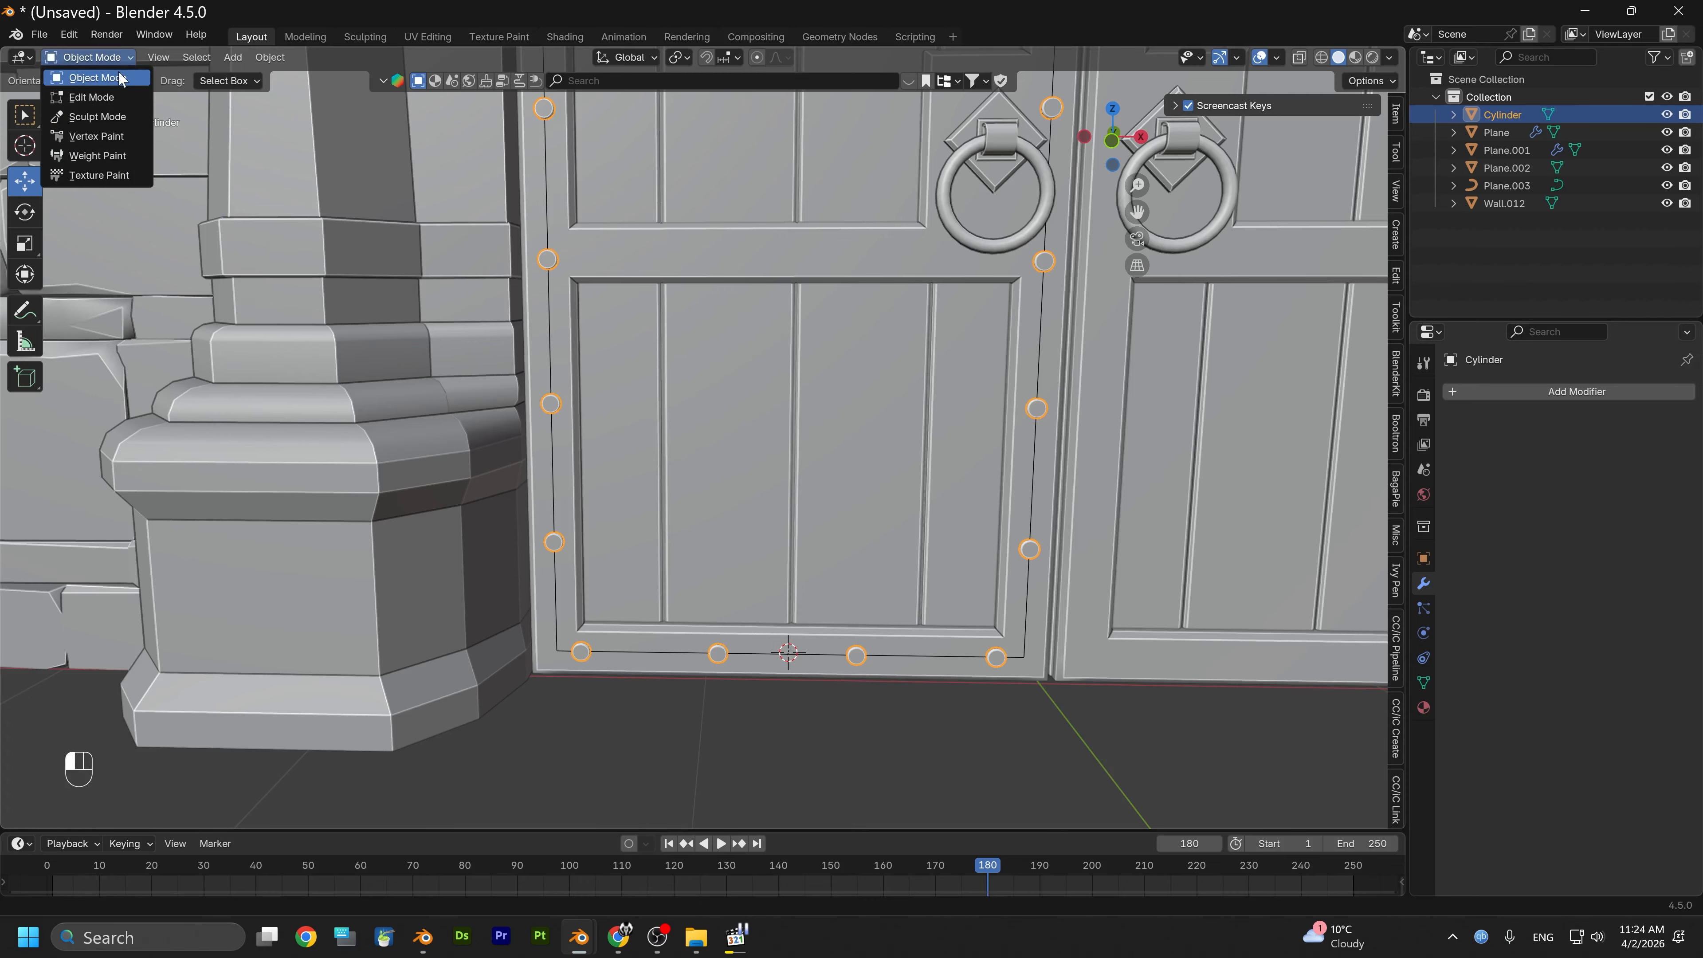
click(108, 79)
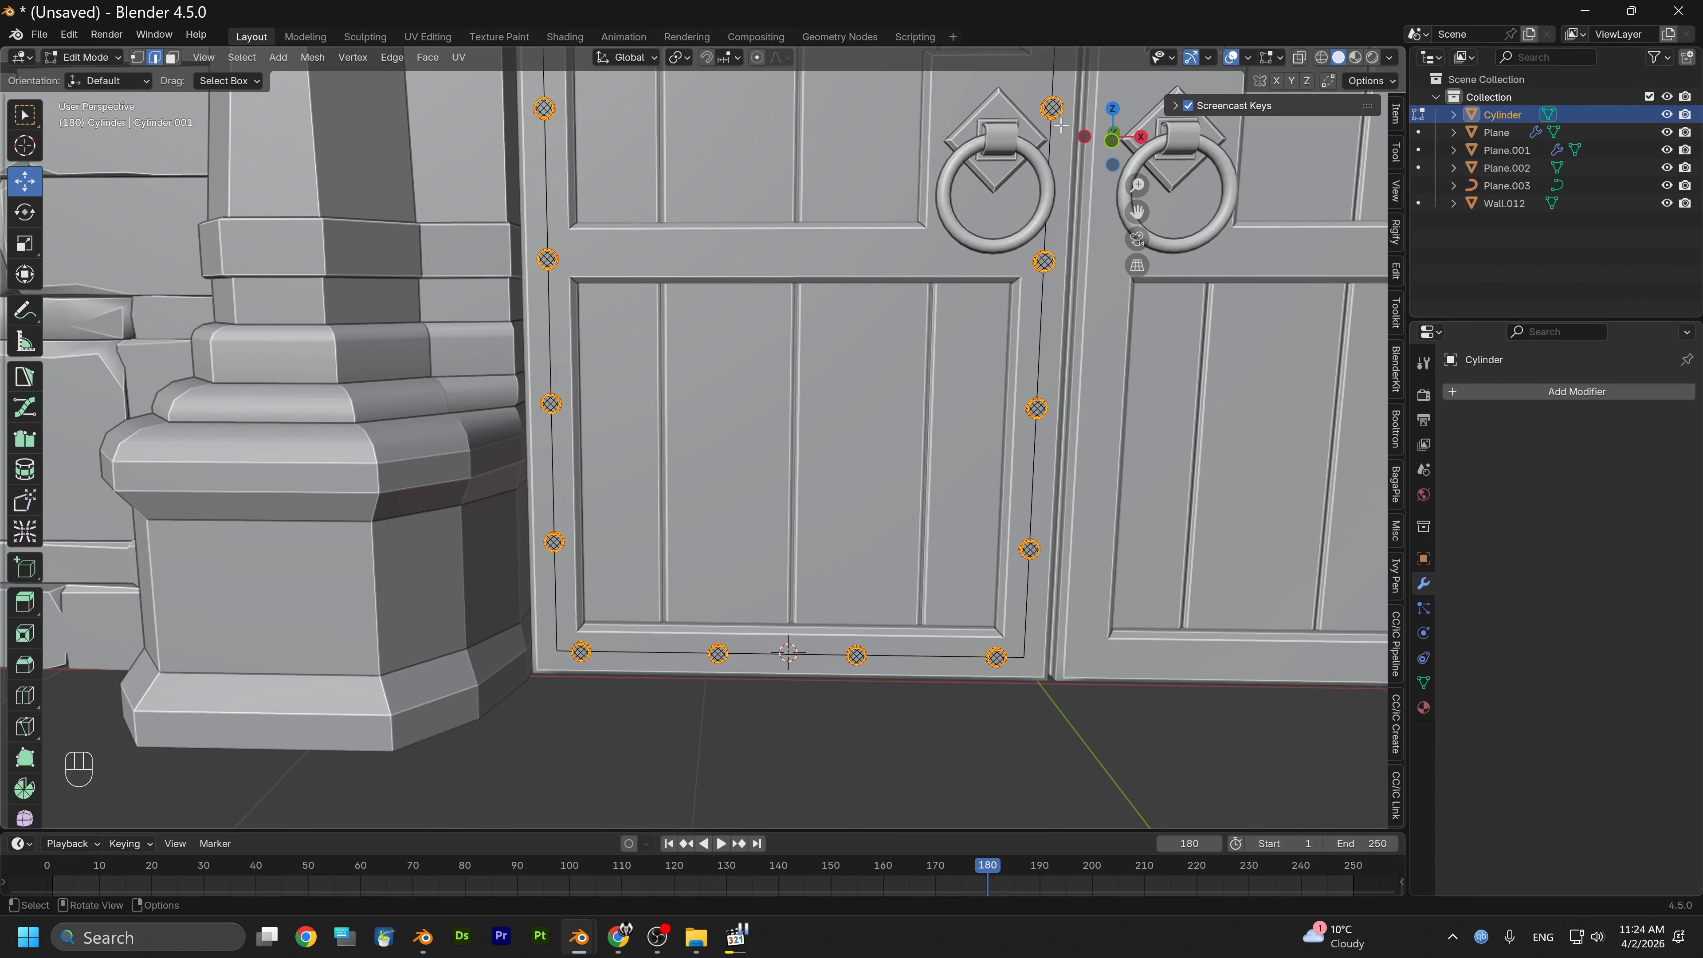
click(1111, 142)
scroll(831, 584, up, 2)
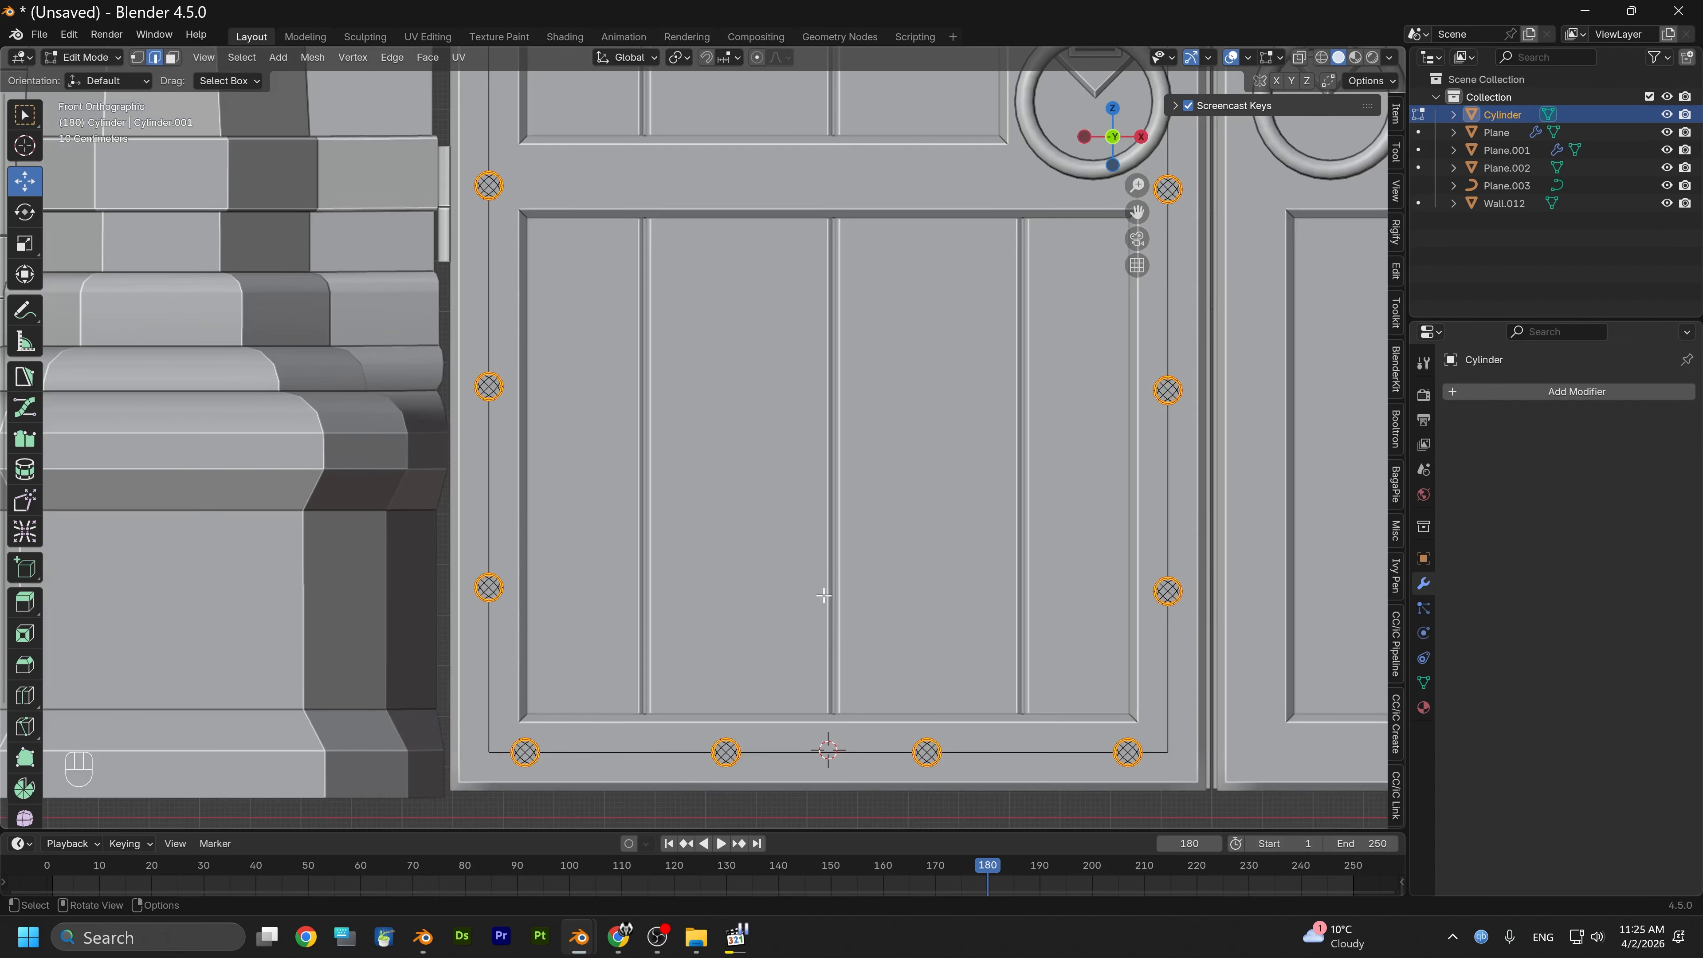
shift+middle_drag(773, 603, 688, 486)
scroll(559, 660, up, 2)
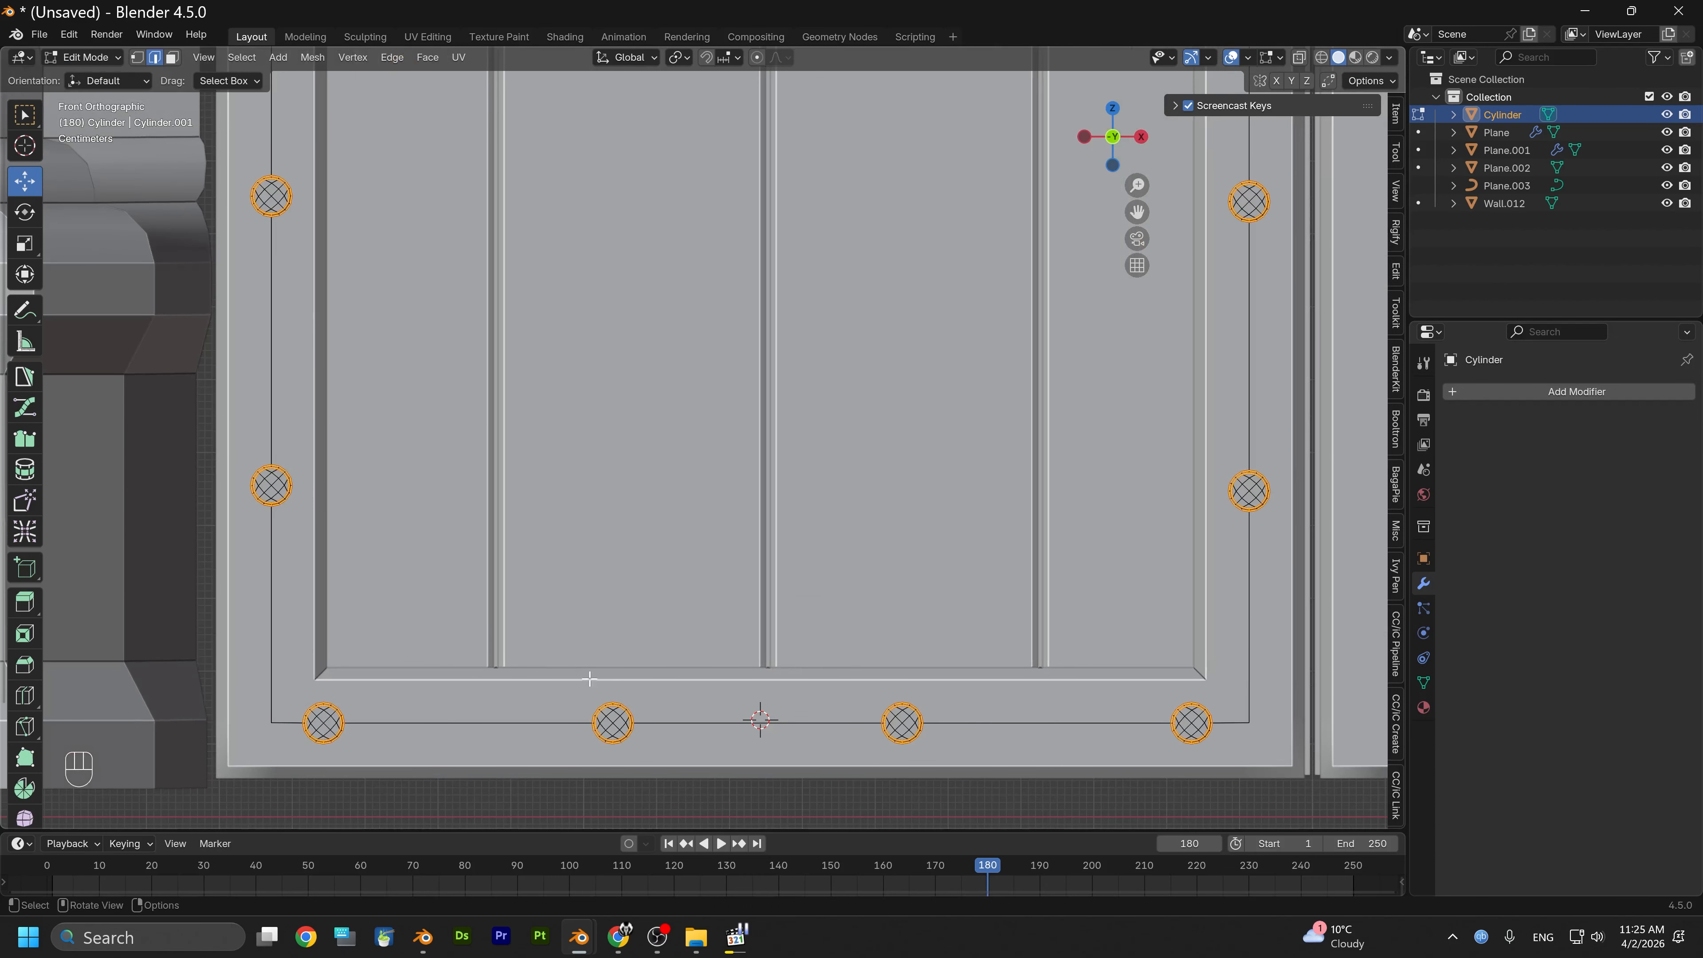
Select the whole left-end rivet of the bottom row and move it inward along X
drag(279, 690, 303, 730)
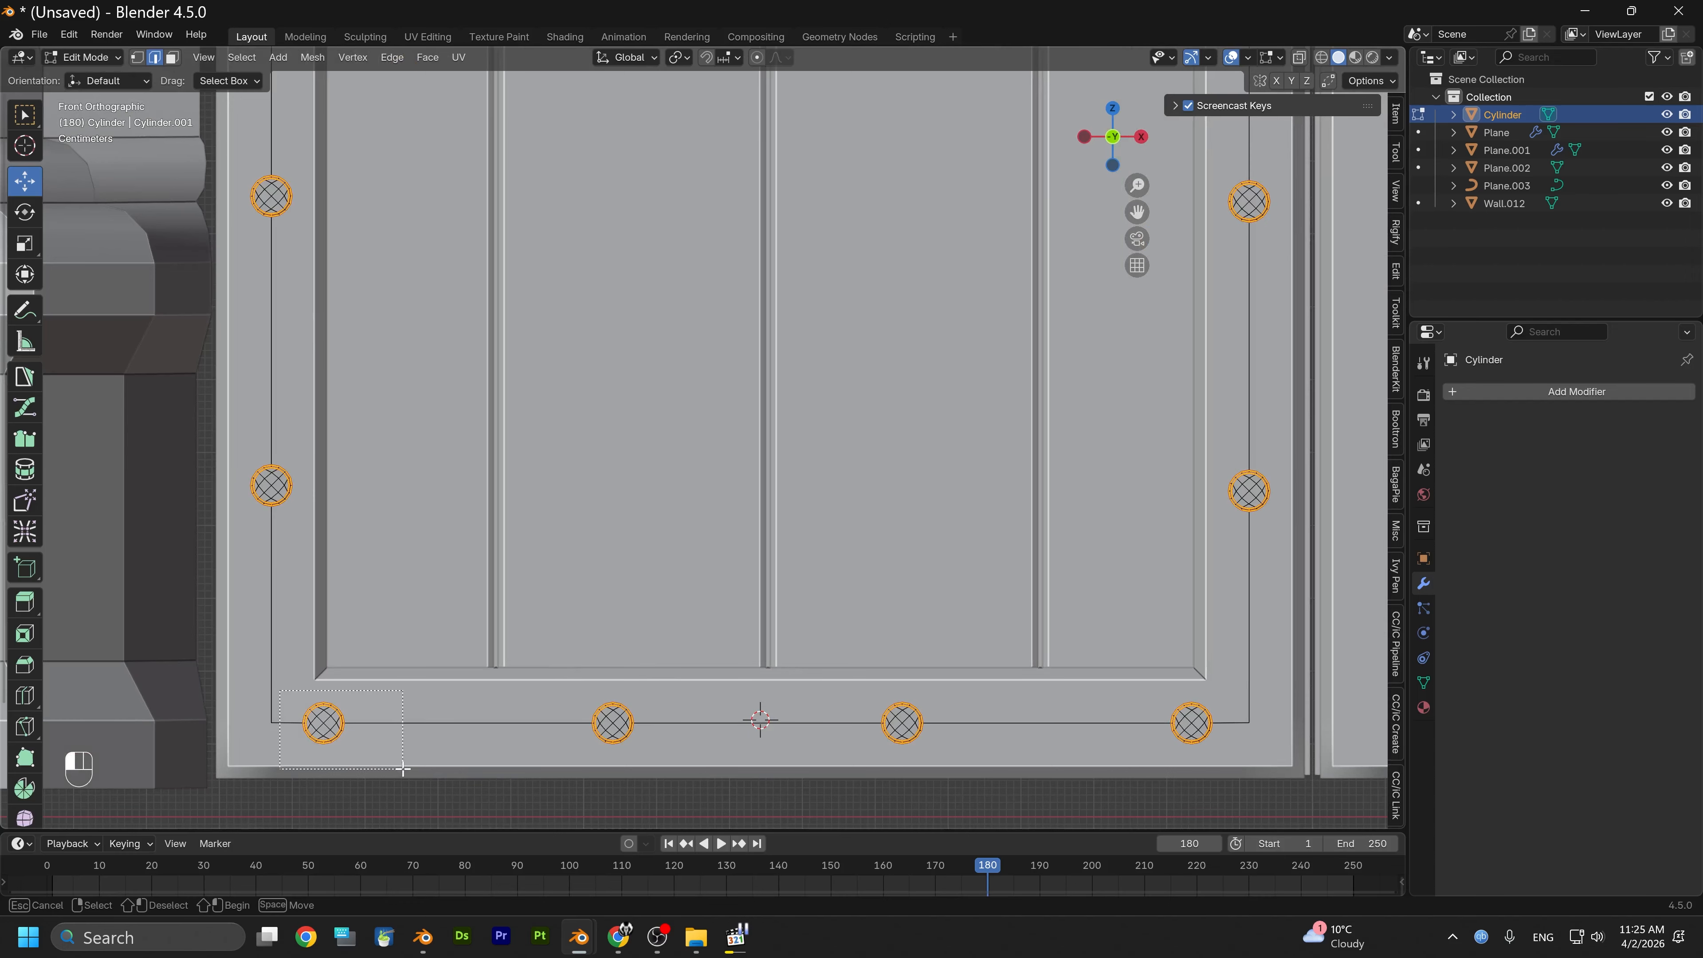
drag(403, 769, 444, 717)
key(ctrl+z)
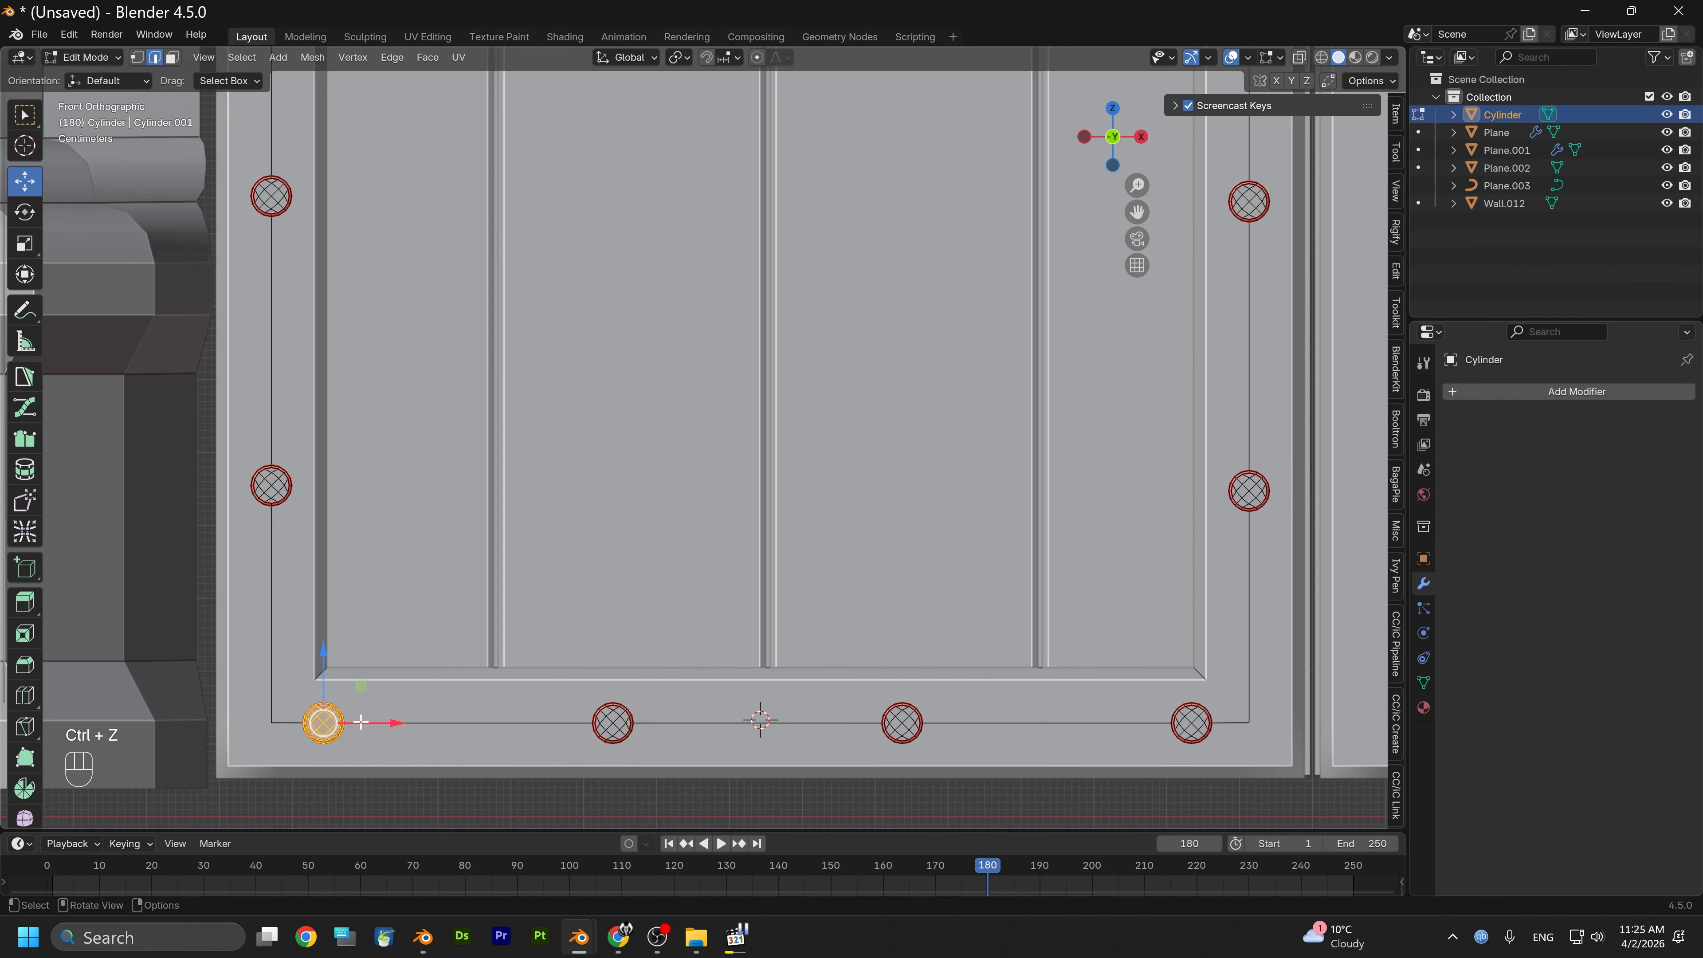
key(l)
key(l)
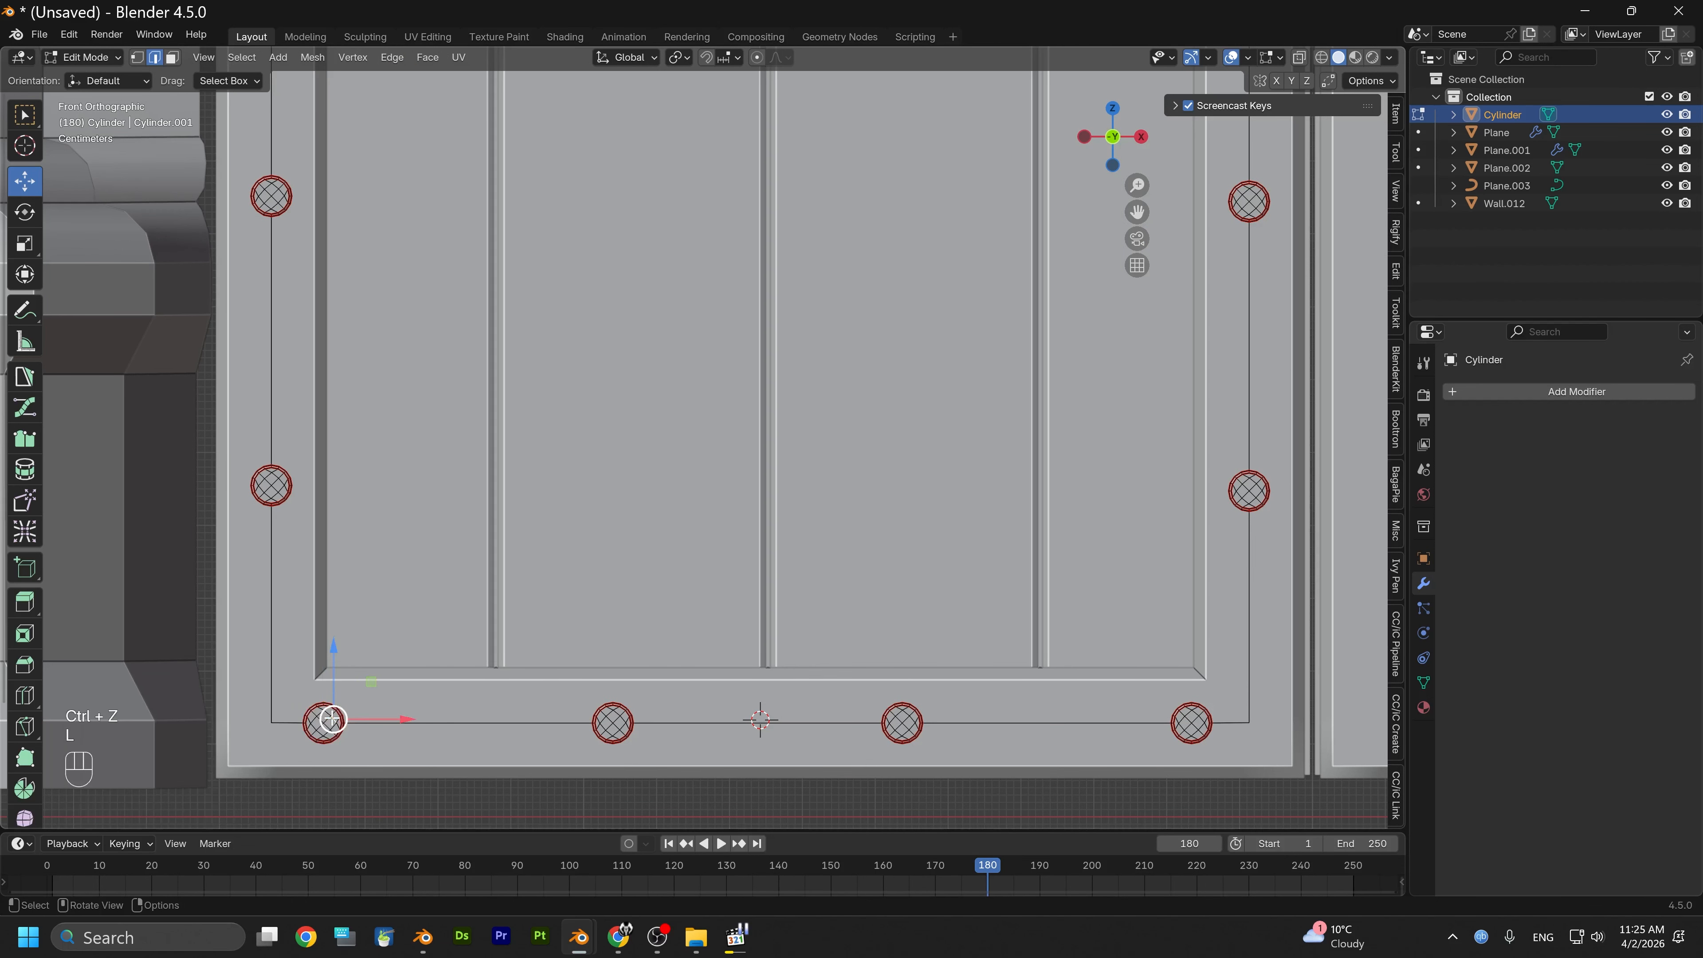
drag(400, 723, 456, 733)
Select the right-end rivet of the bottom row and move it inward about 0.099 m along X
click(1178, 721)
key(l)
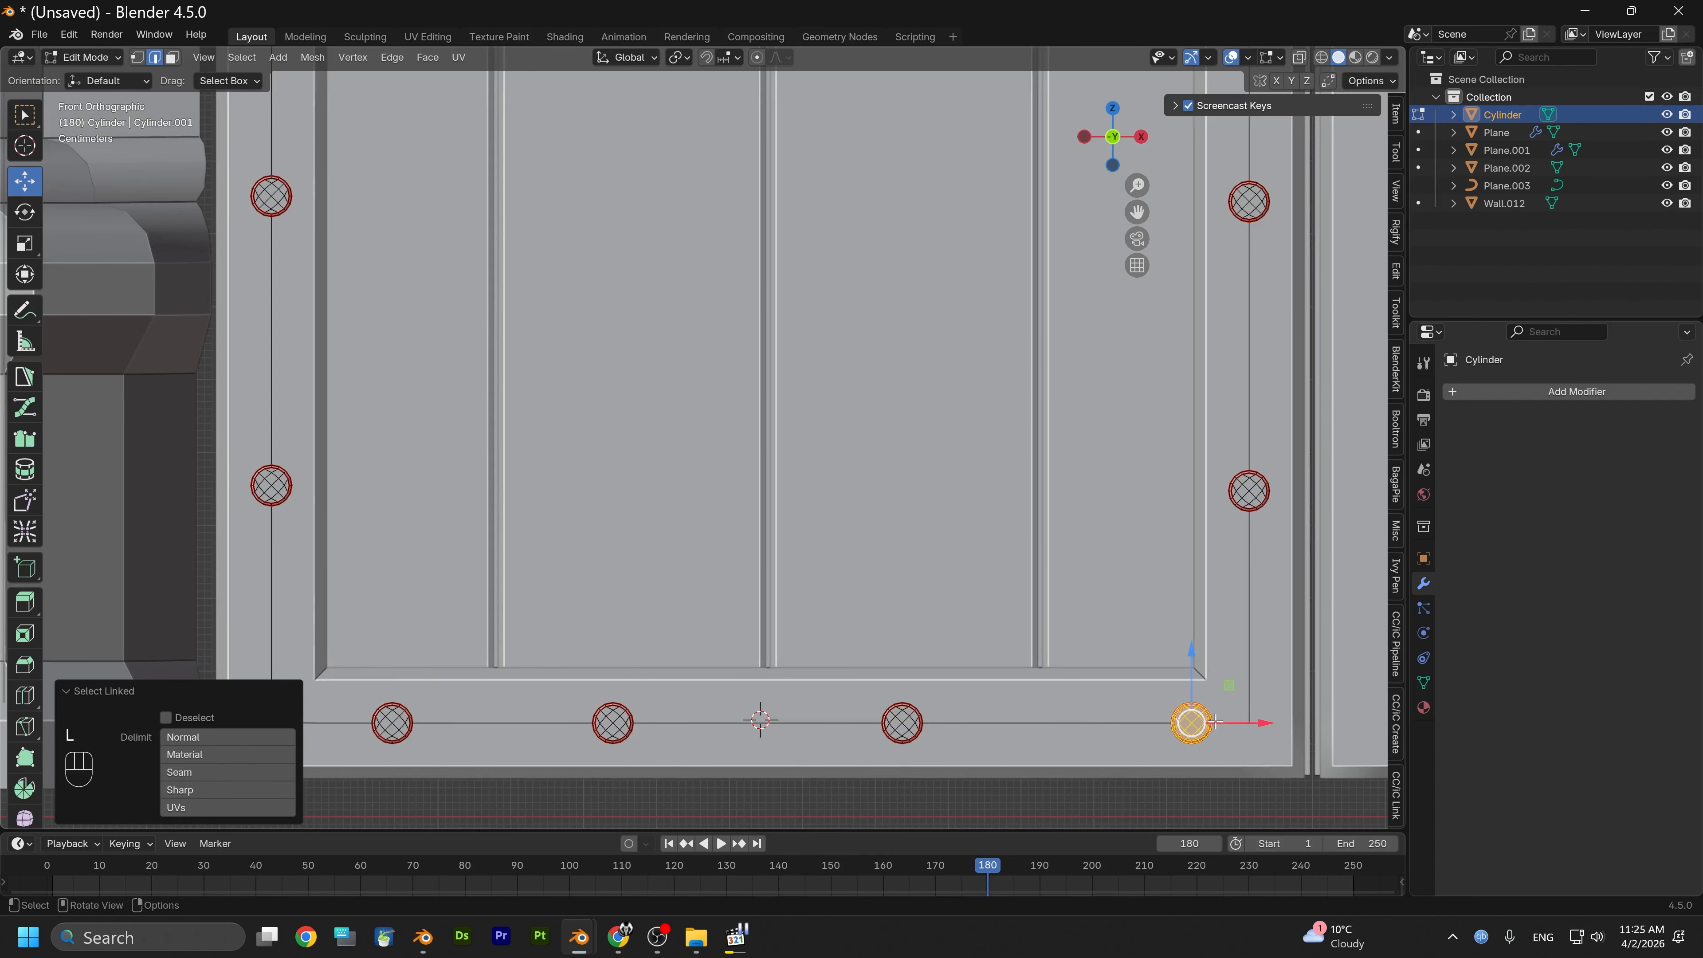
drag(1240, 724, 1168, 728)
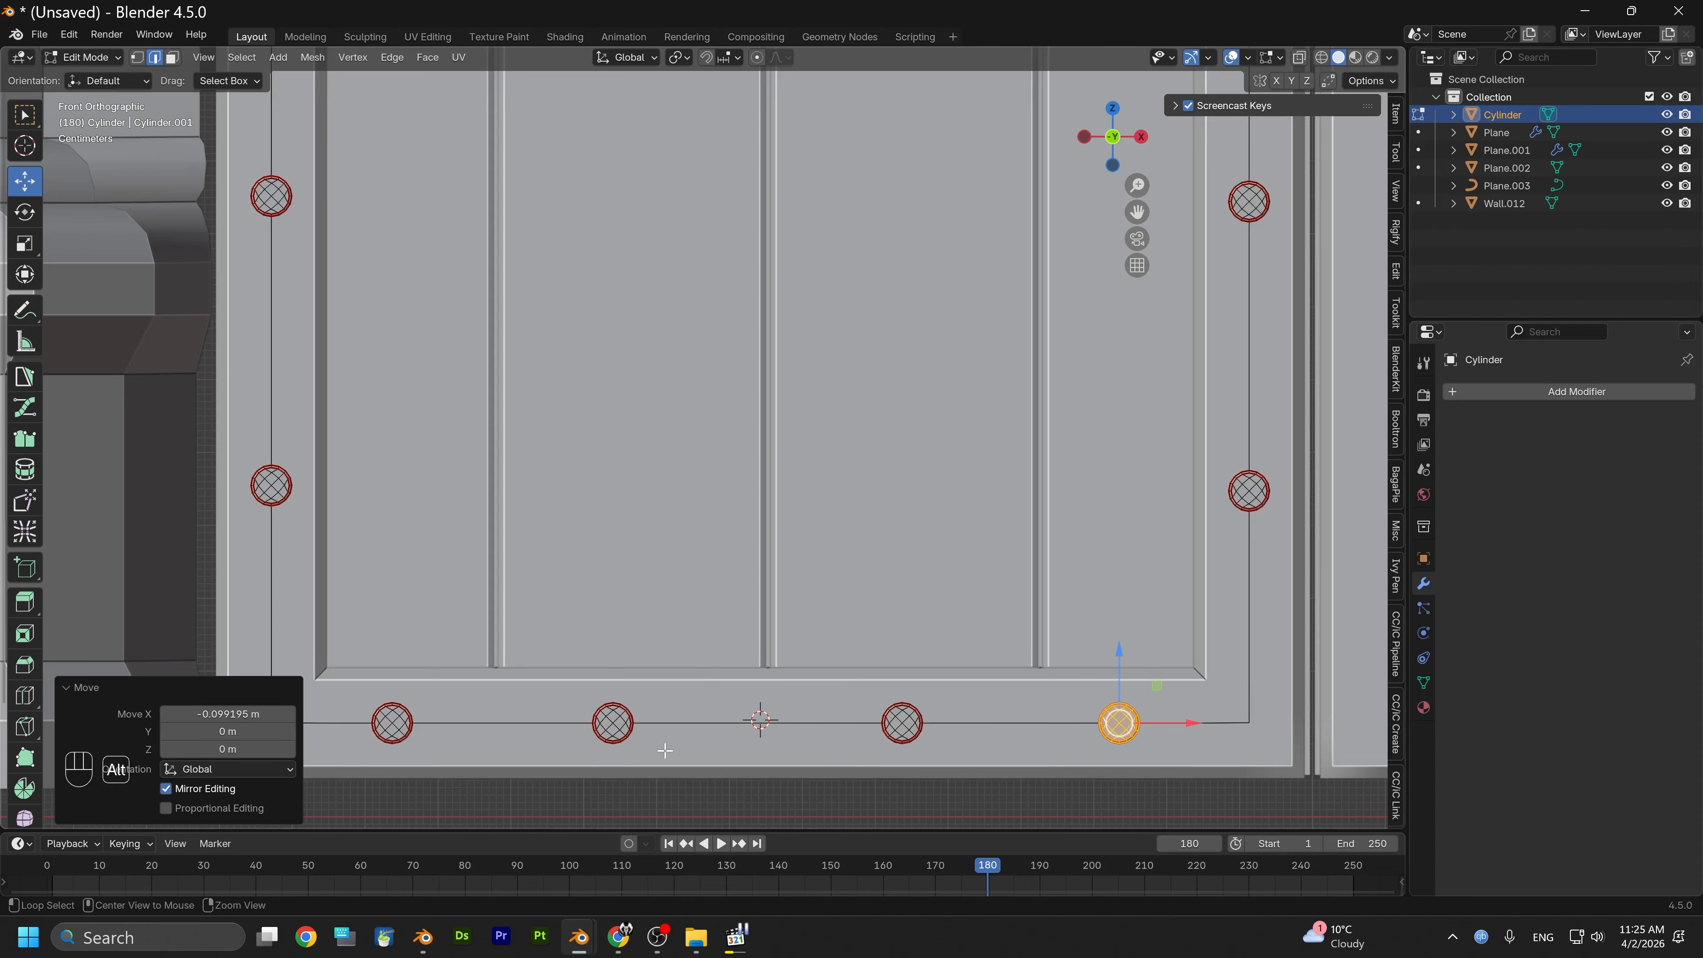
Duplicate the right-end rivet about 0.176 m outward along X into the door leaf's bottom-right corner, in line with the side column
shift+middle_drag(642, 731, 832, 688)
shift+middle_drag(1095, 697, 862, 732)
scroll(838, 751, up, 2)
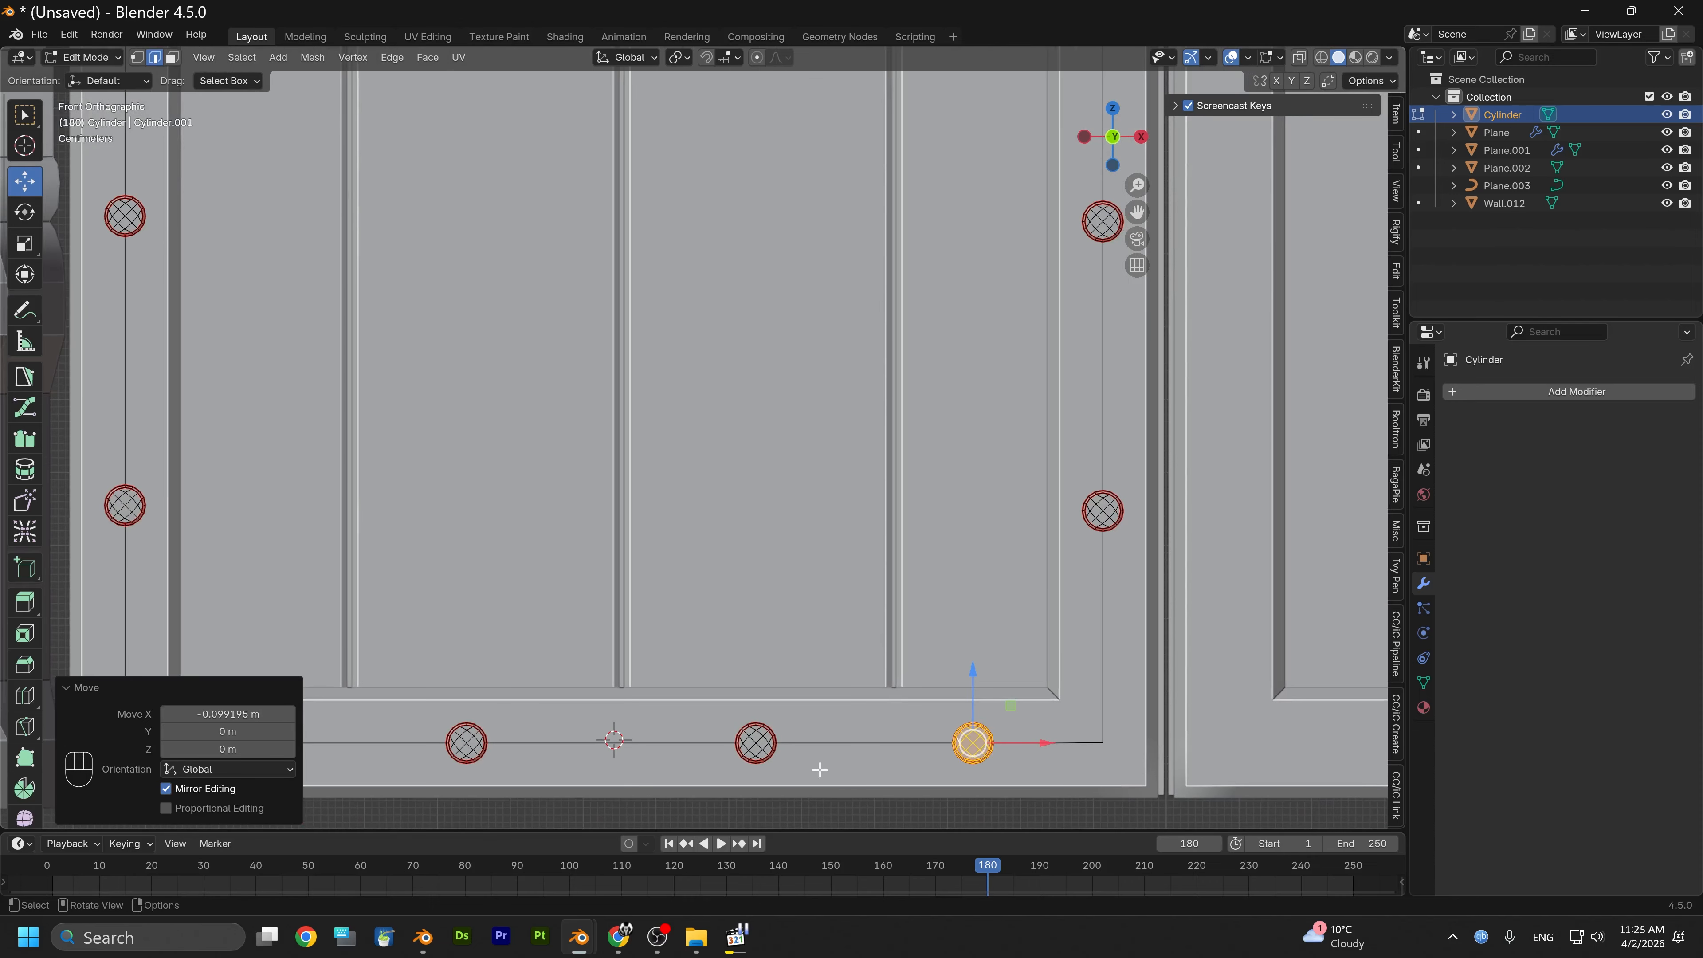
key(shift+d)
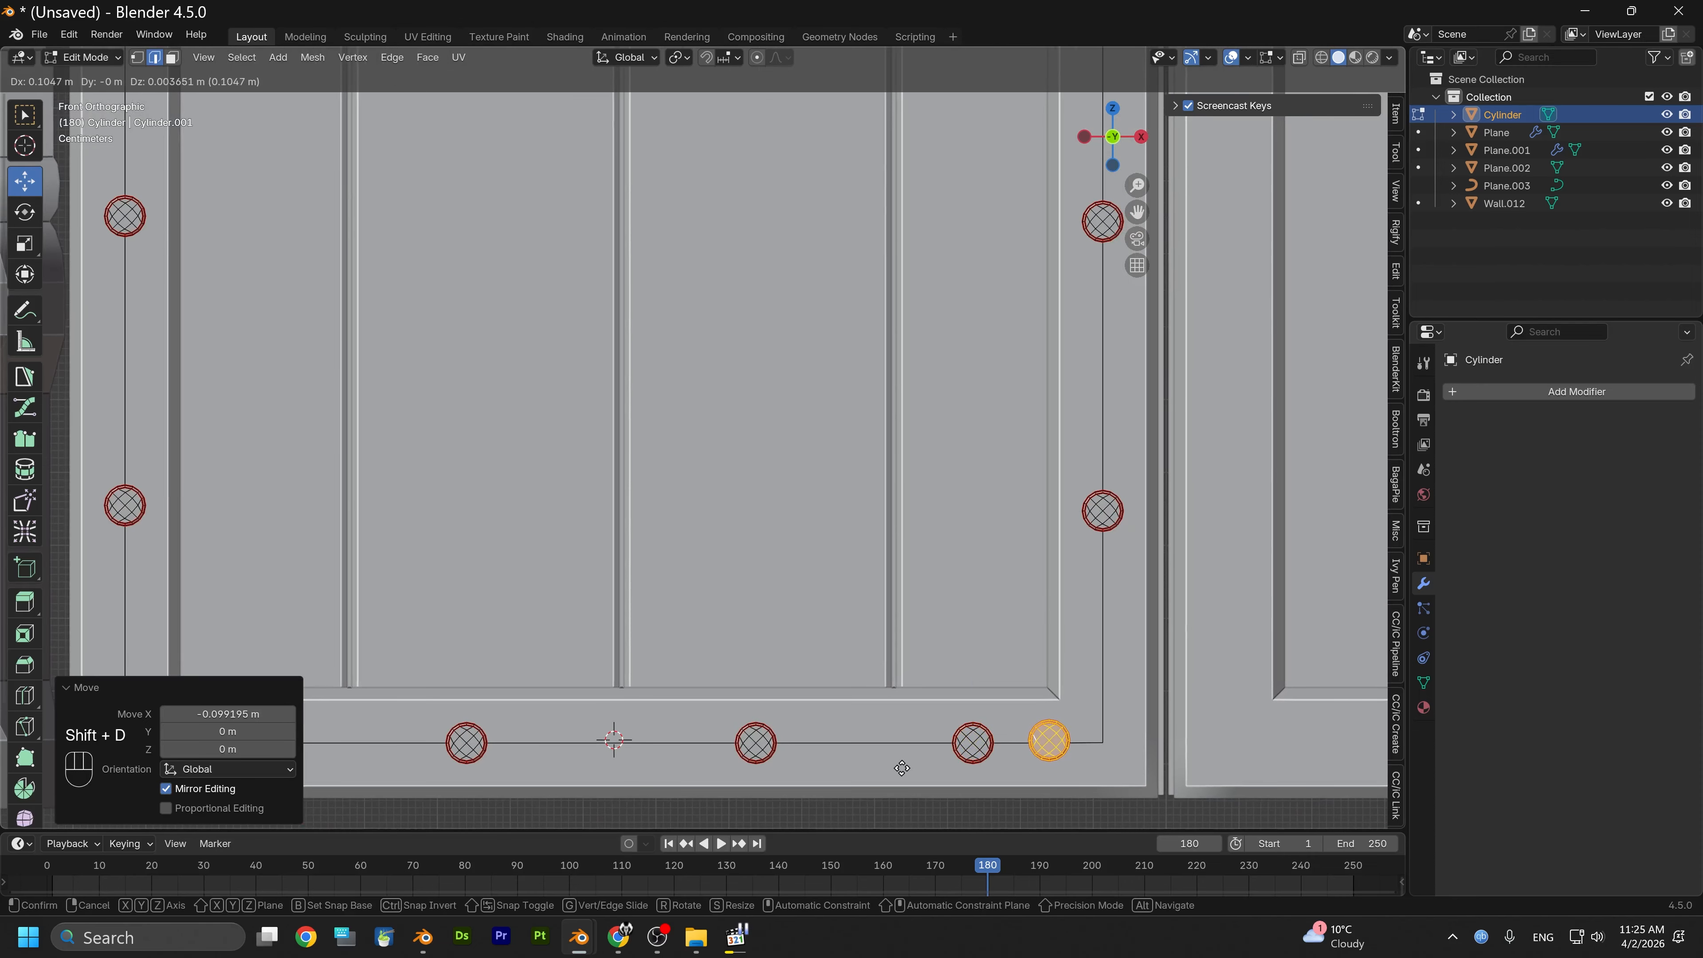
key(x)
key(x)
key(x)
key(x)
key(x)
key(x)
key(x)
key(x)
key(x)
key(x)
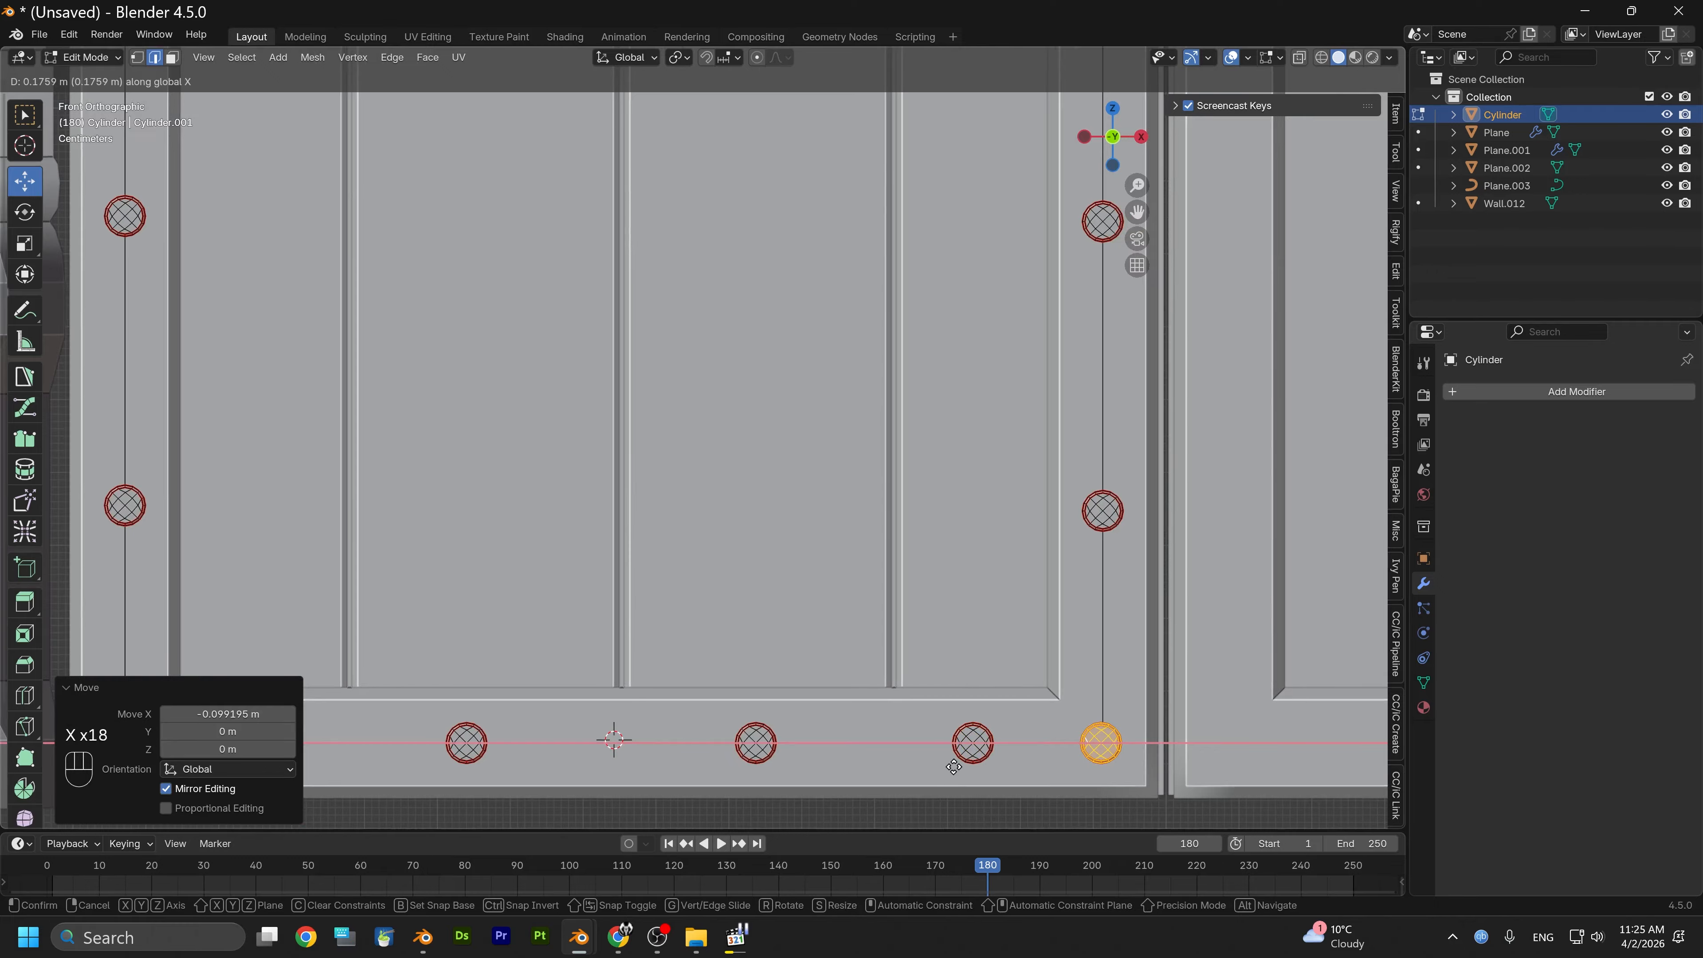
key(x)
key(x)
key(x)
key(x)
click(954, 767)
Duplicate the left-end rivet of the bottom row about 0.168 m outward along X into the door leaf's bottom-left corner
mouse_move(743, 690)
middle_down()
mouse_move(814, 688)
mouse_move(755, 687)
middle_up()
click(1113, 138)
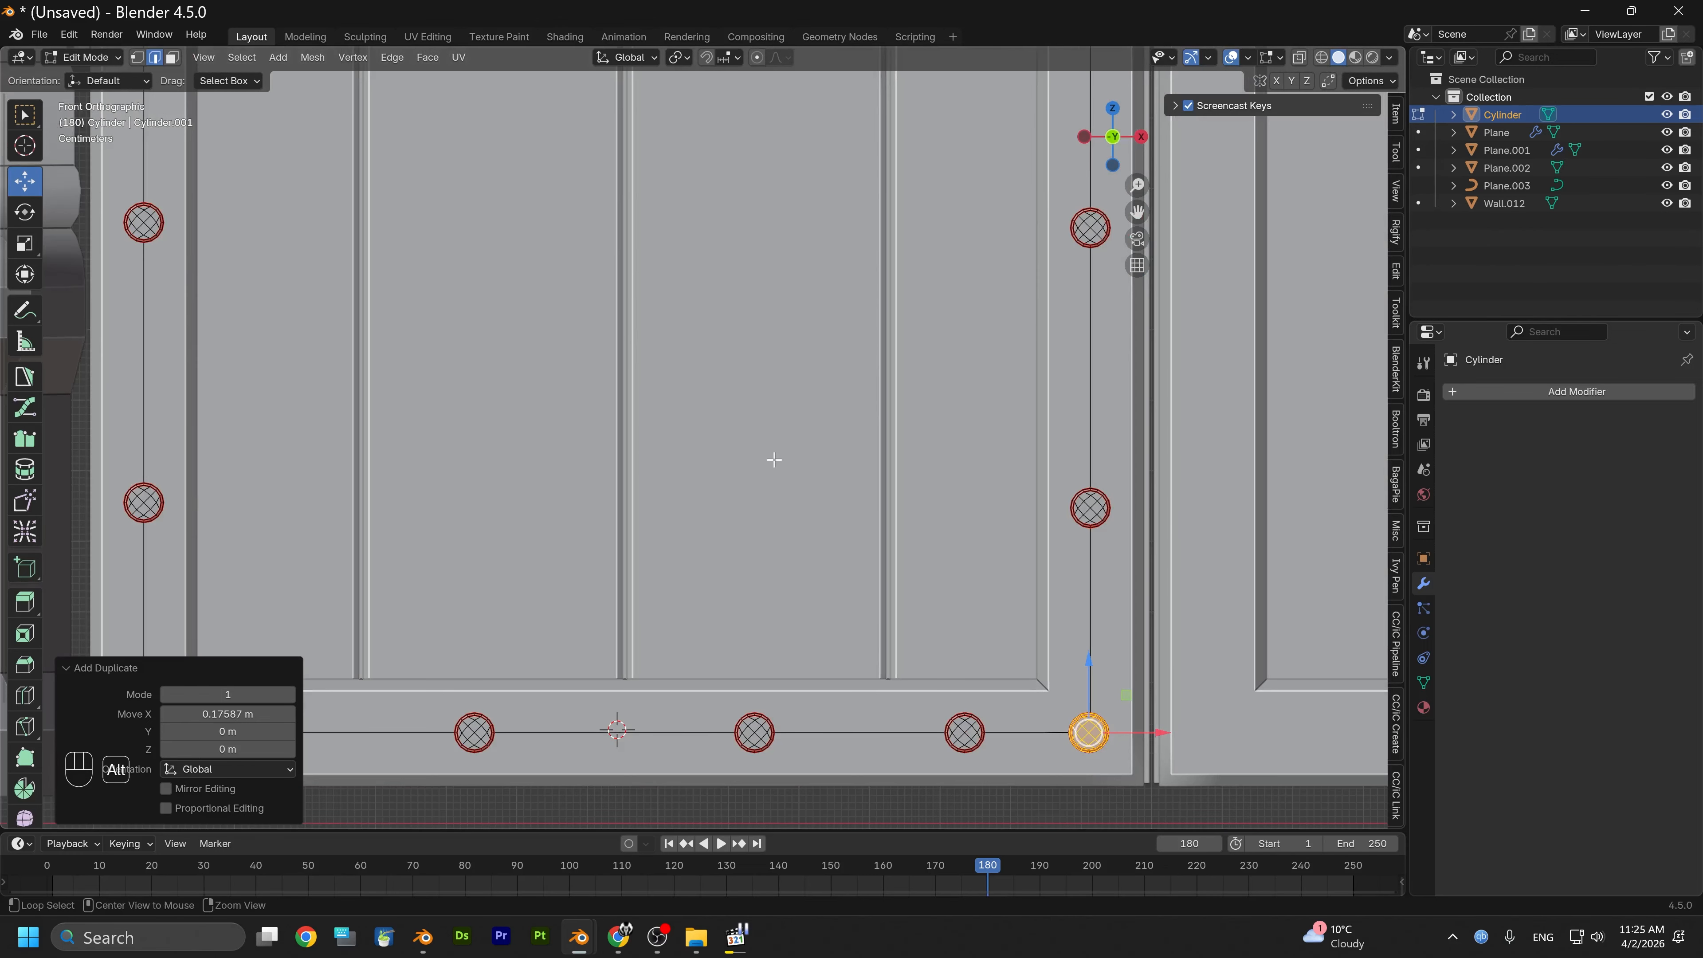
shift+middle_drag(358, 634, 771, 602)
click(680, 706)
key(l)
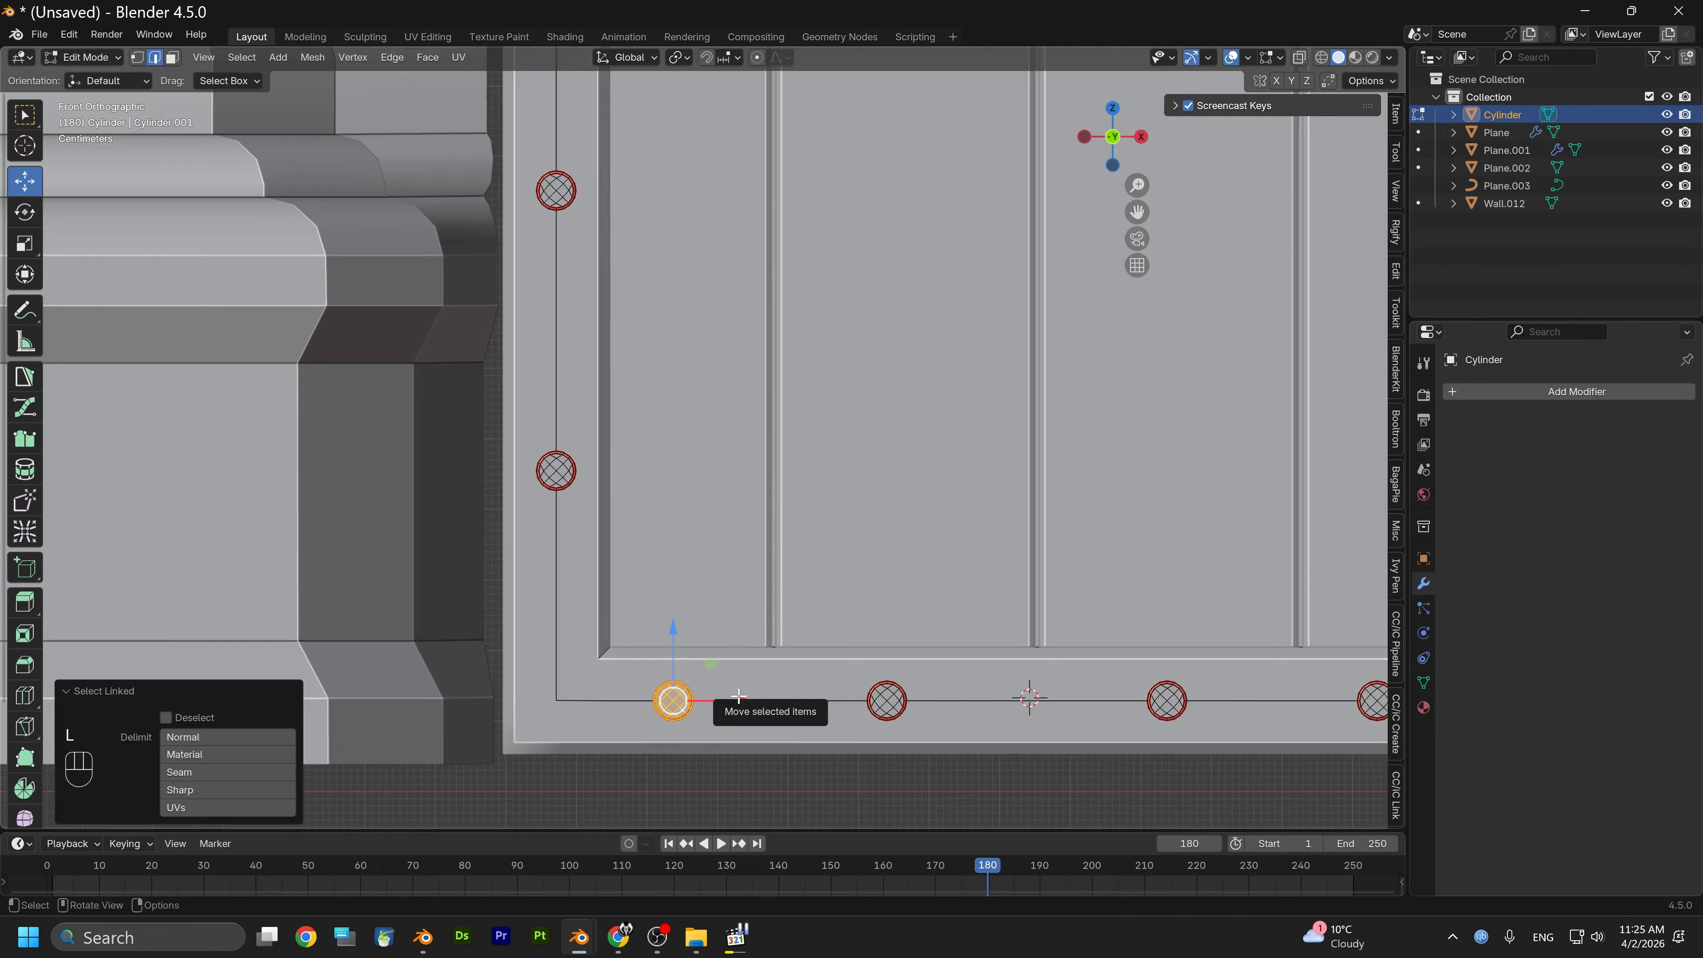
key(shift+d)
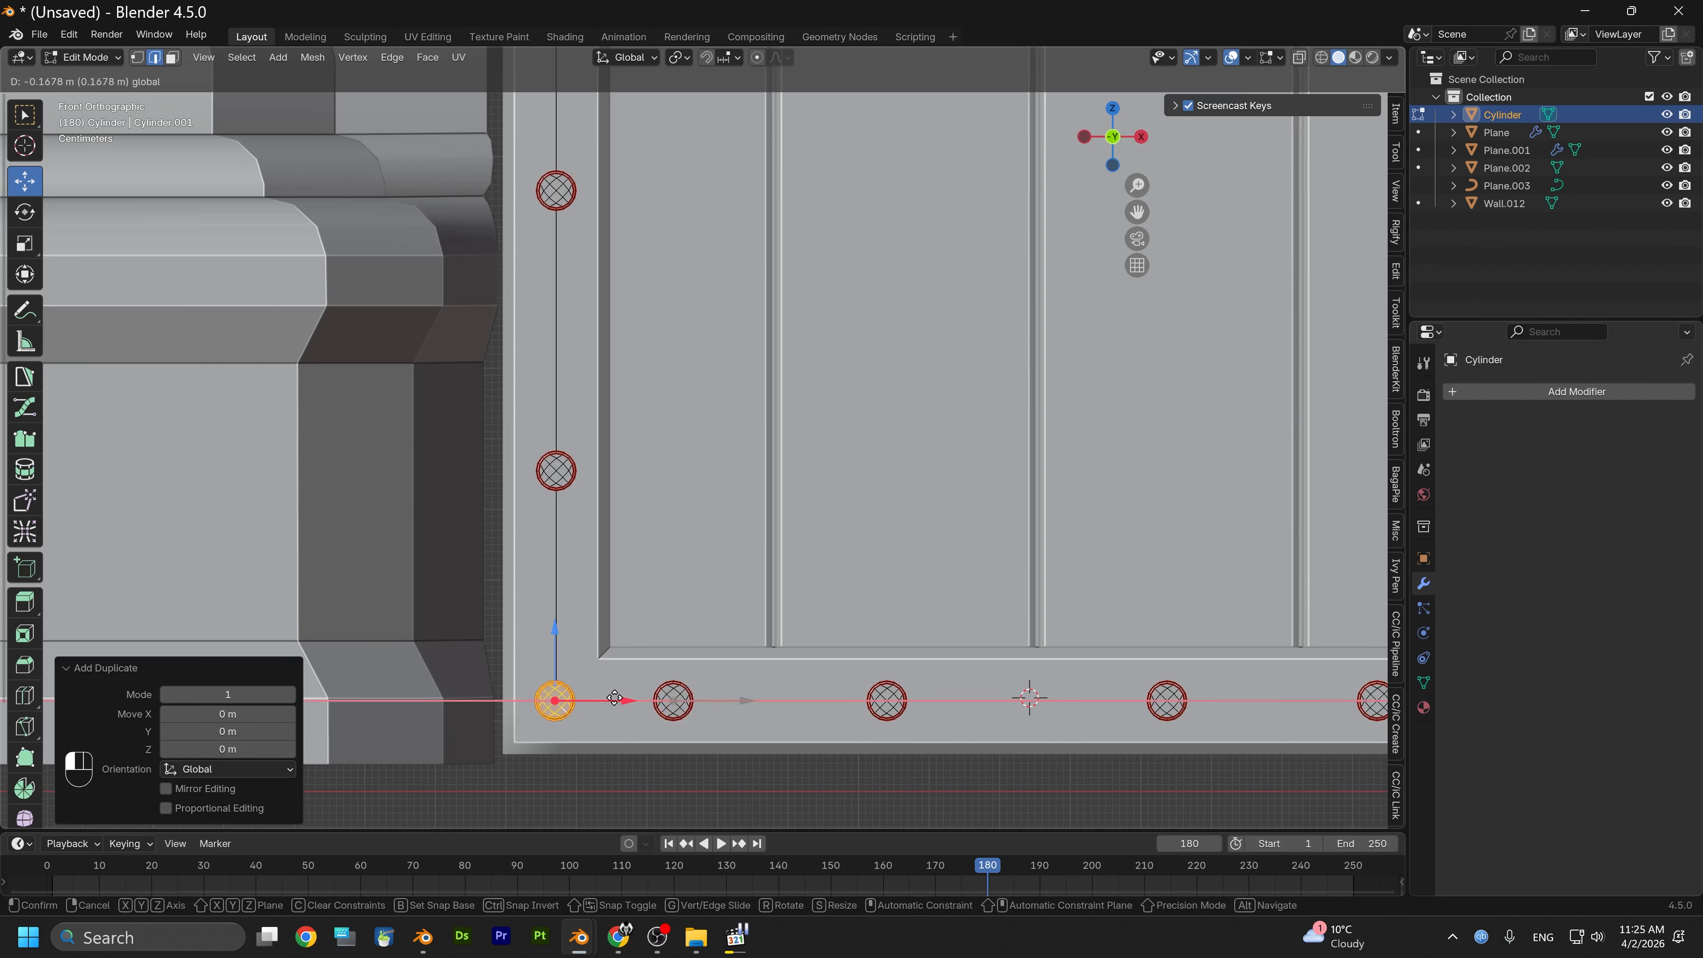
drag(614, 697, 614, 698)
Select the four bottom-row rivets between the corner ones and duplicate them in place
scroll(719, 468, down, 2)
shift+middle_drag(777, 669, 657, 742)
click(565, 695)
key(l)
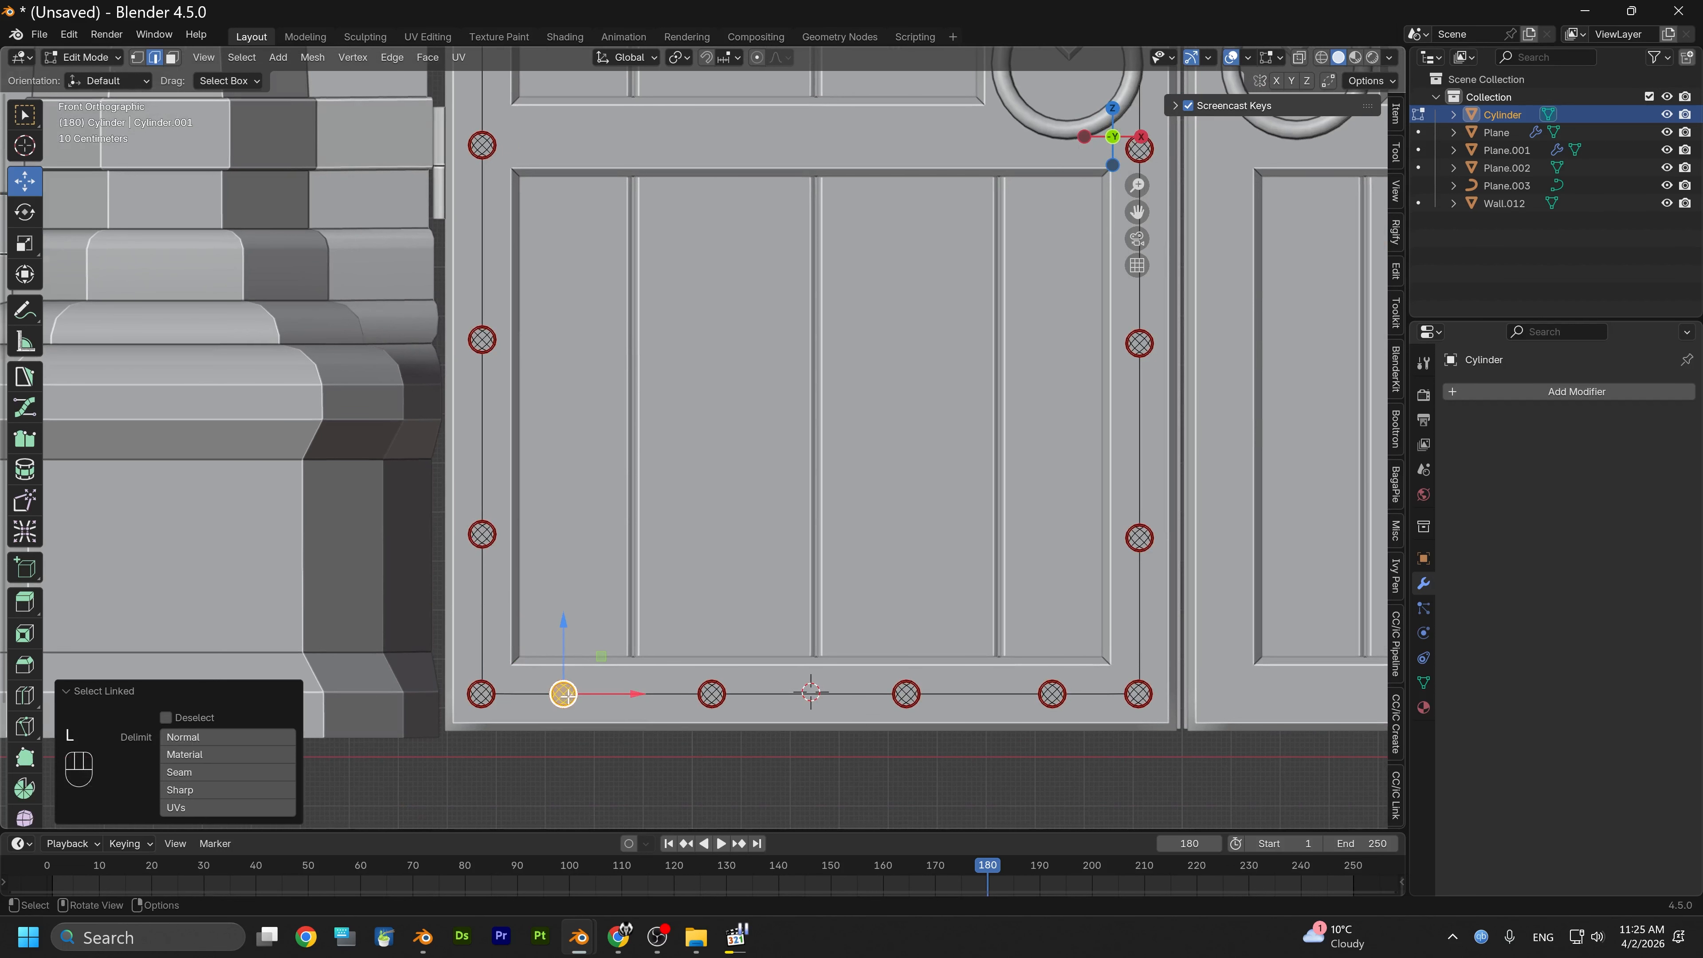
key(l)
key(l)
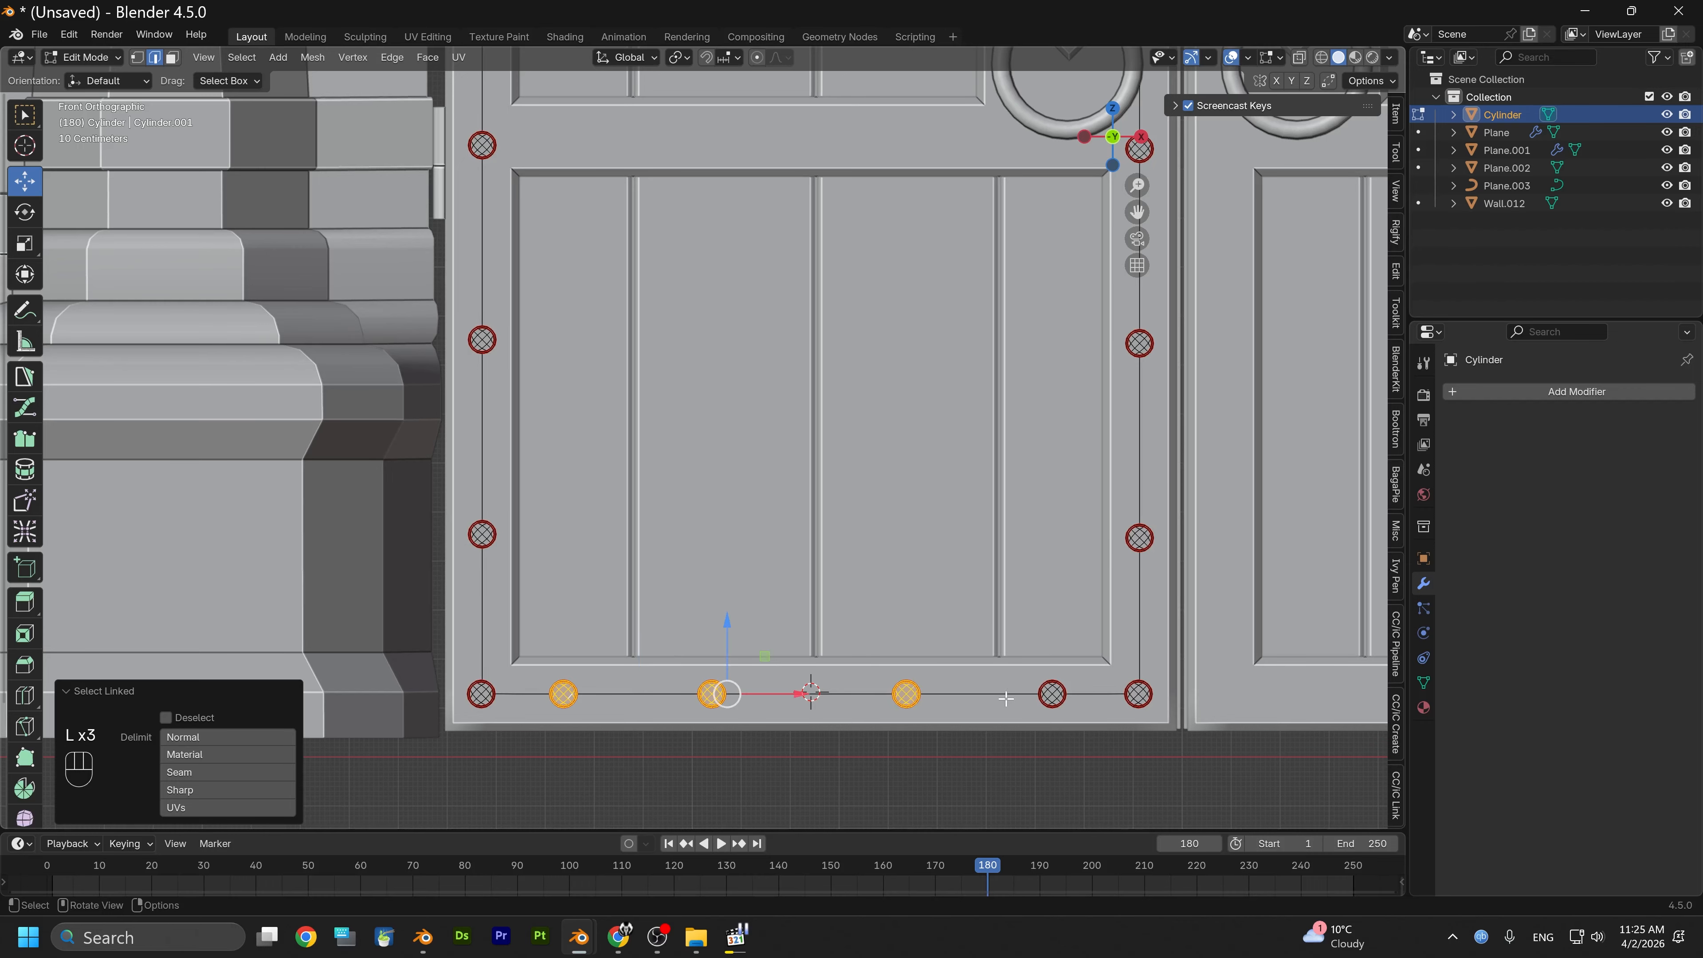
key(l)
key(shift+d)
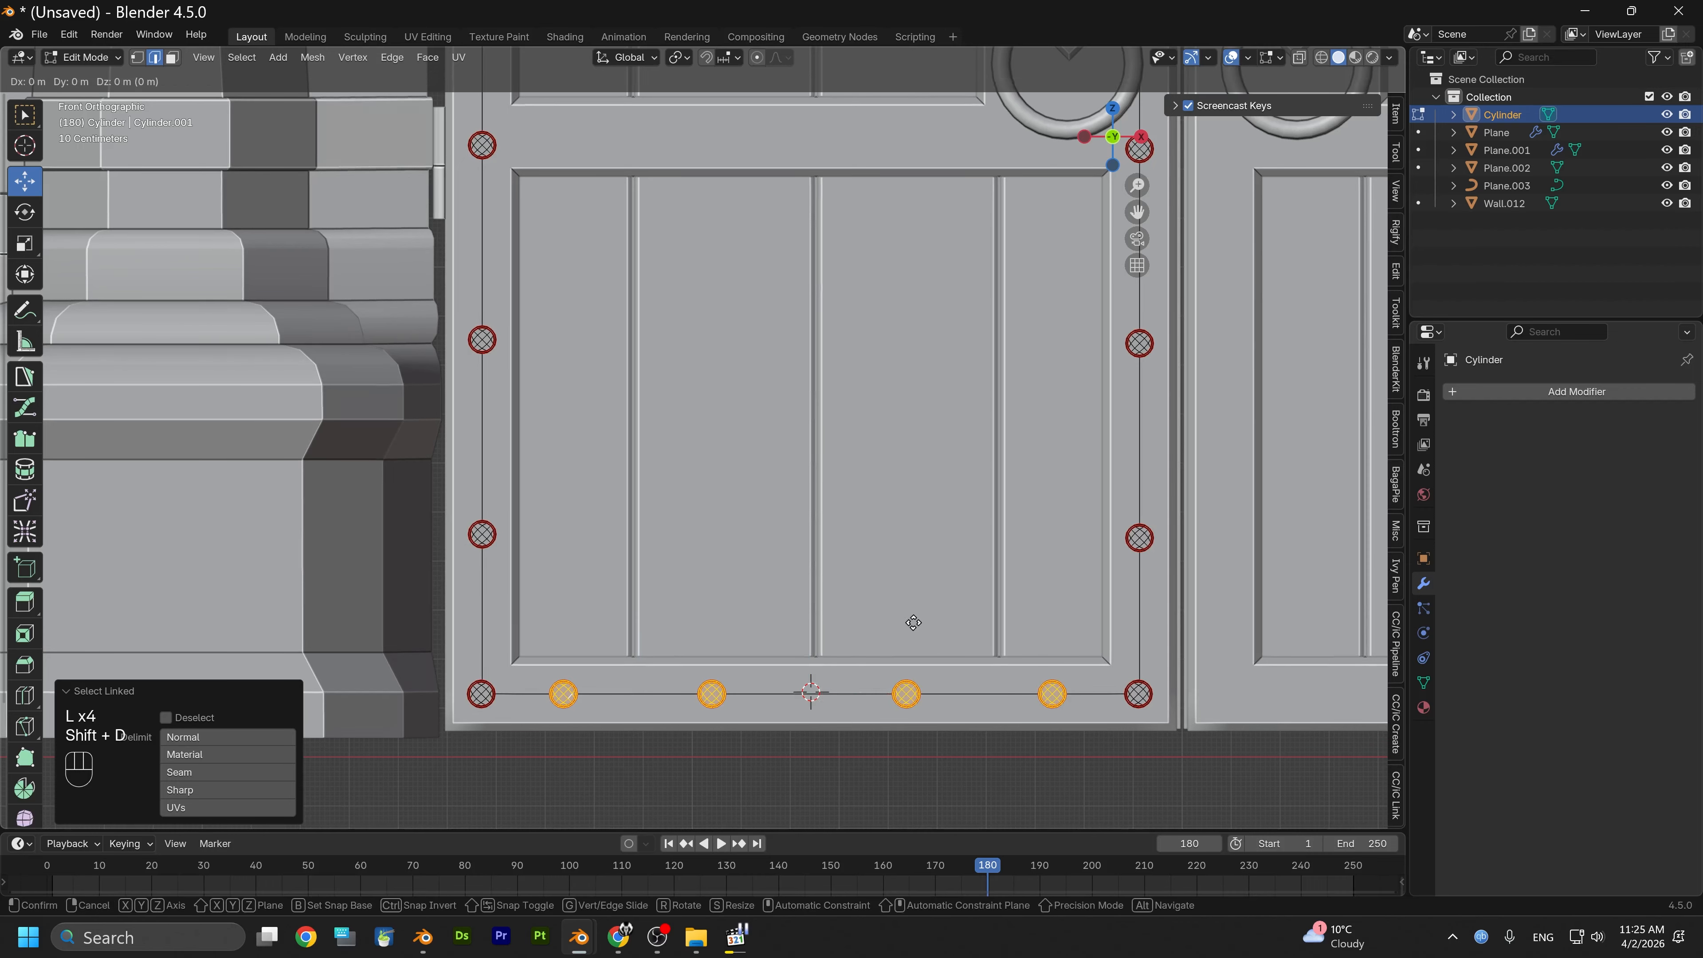
right_click(902, 626)
Raise the four duplicated rivets about 1.13 m along Z and center them on the door leaf's middle rail
drag(810, 642, 865, 258)
shift+middle_drag(938, 189, 933, 591)
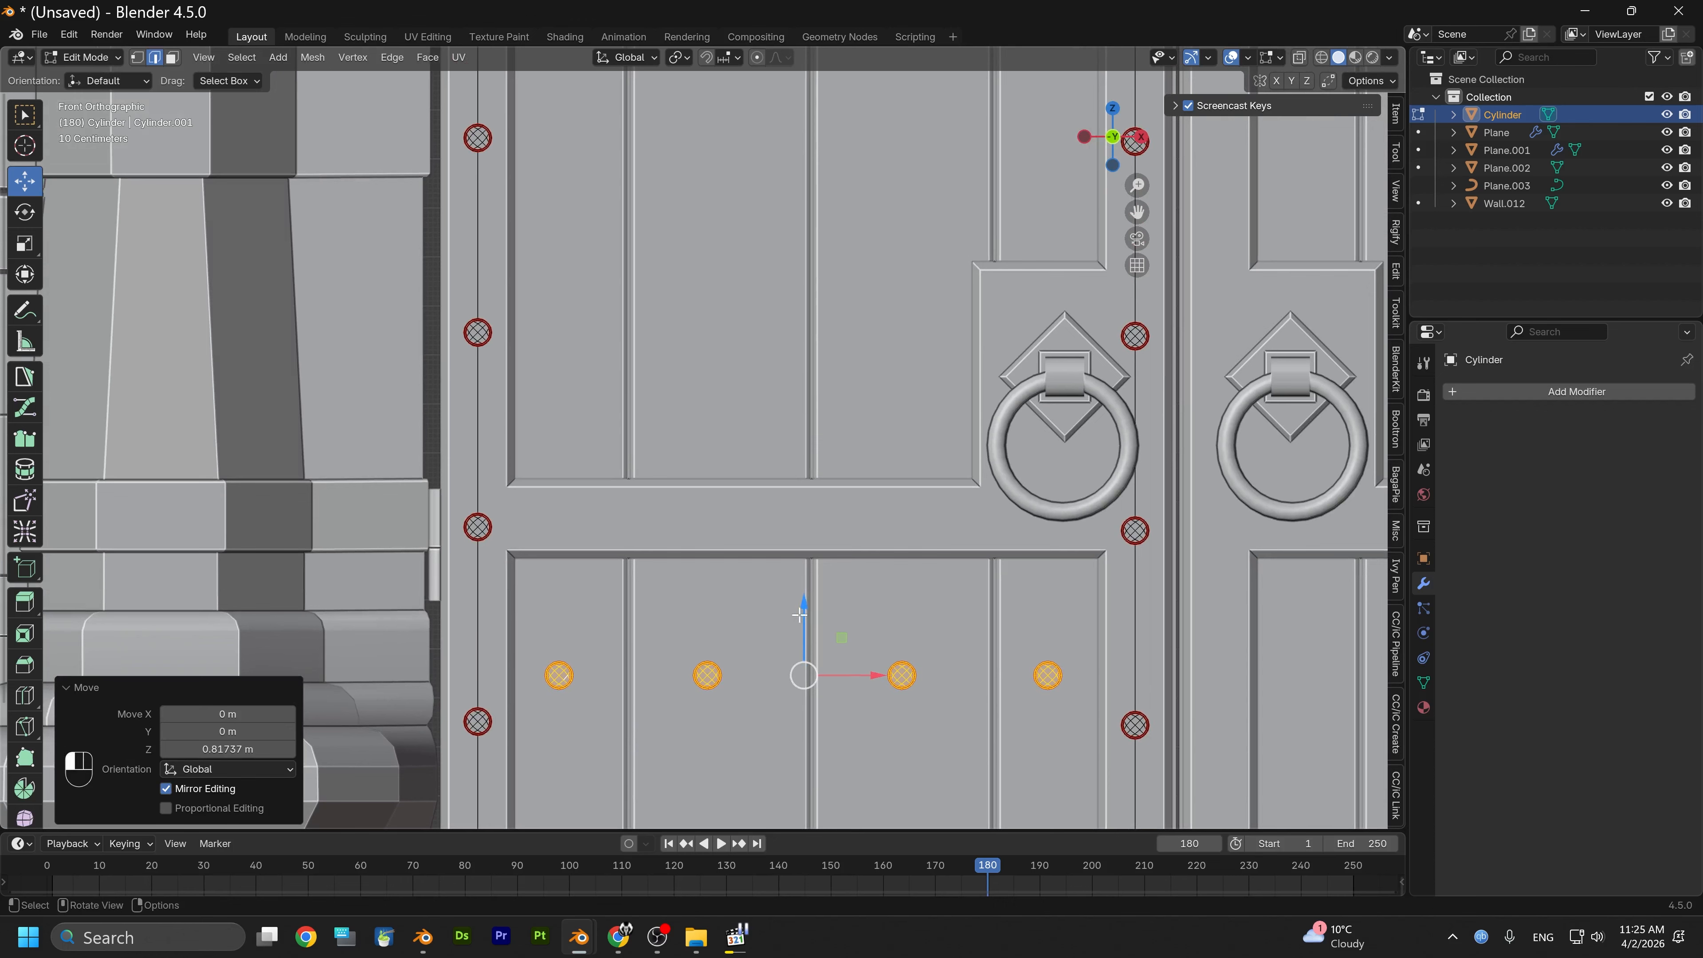
drag(799, 615, 789, 463)
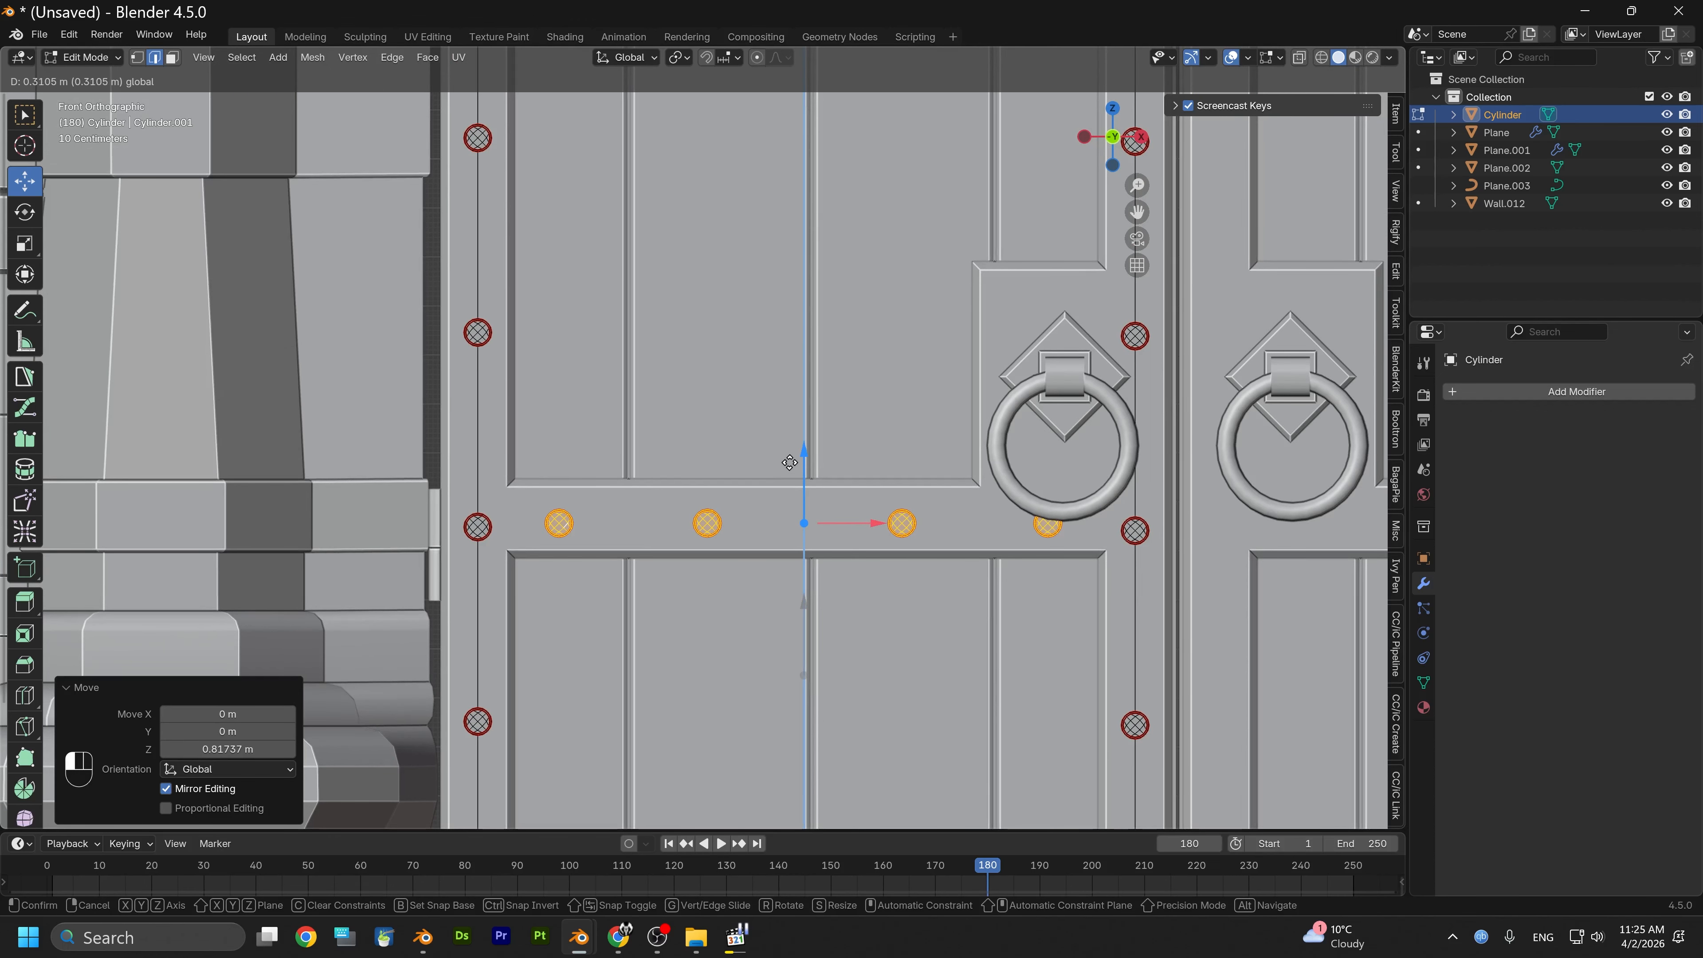
drag(789, 463, 789, 462)
shift+middle_drag(846, 397, 833, 571)
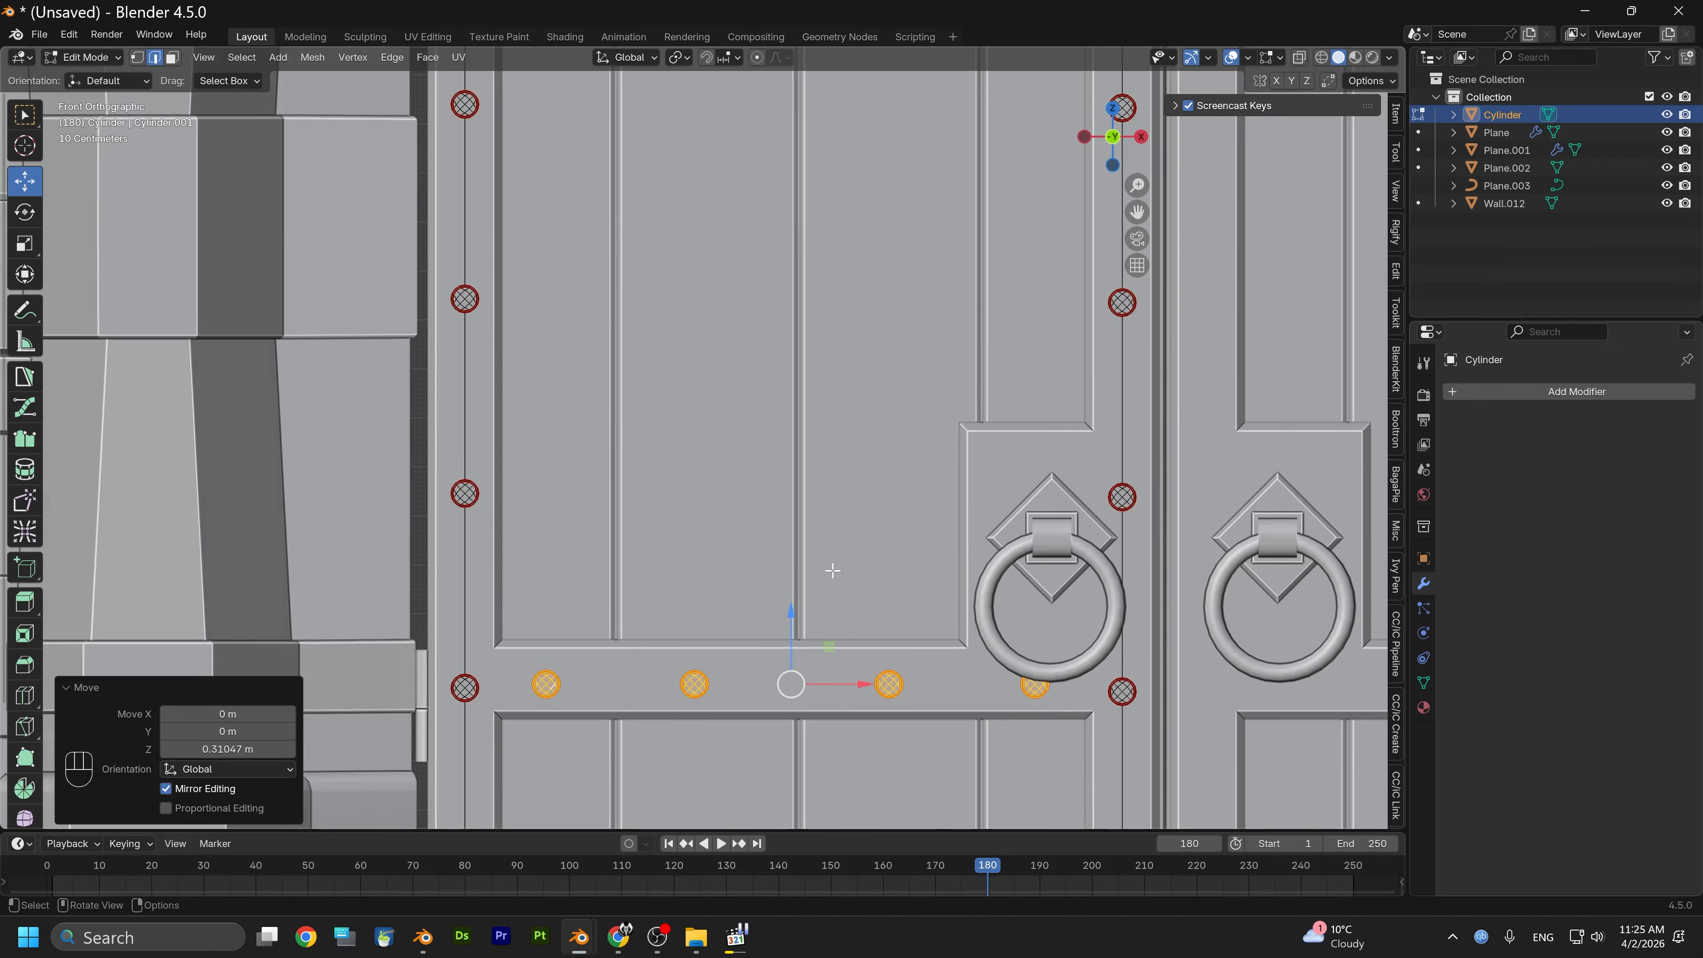
scroll(776, 667, up, 1)
shift+middle_drag(776, 667, 775, 385)
scroll(775, 518, up, 3)
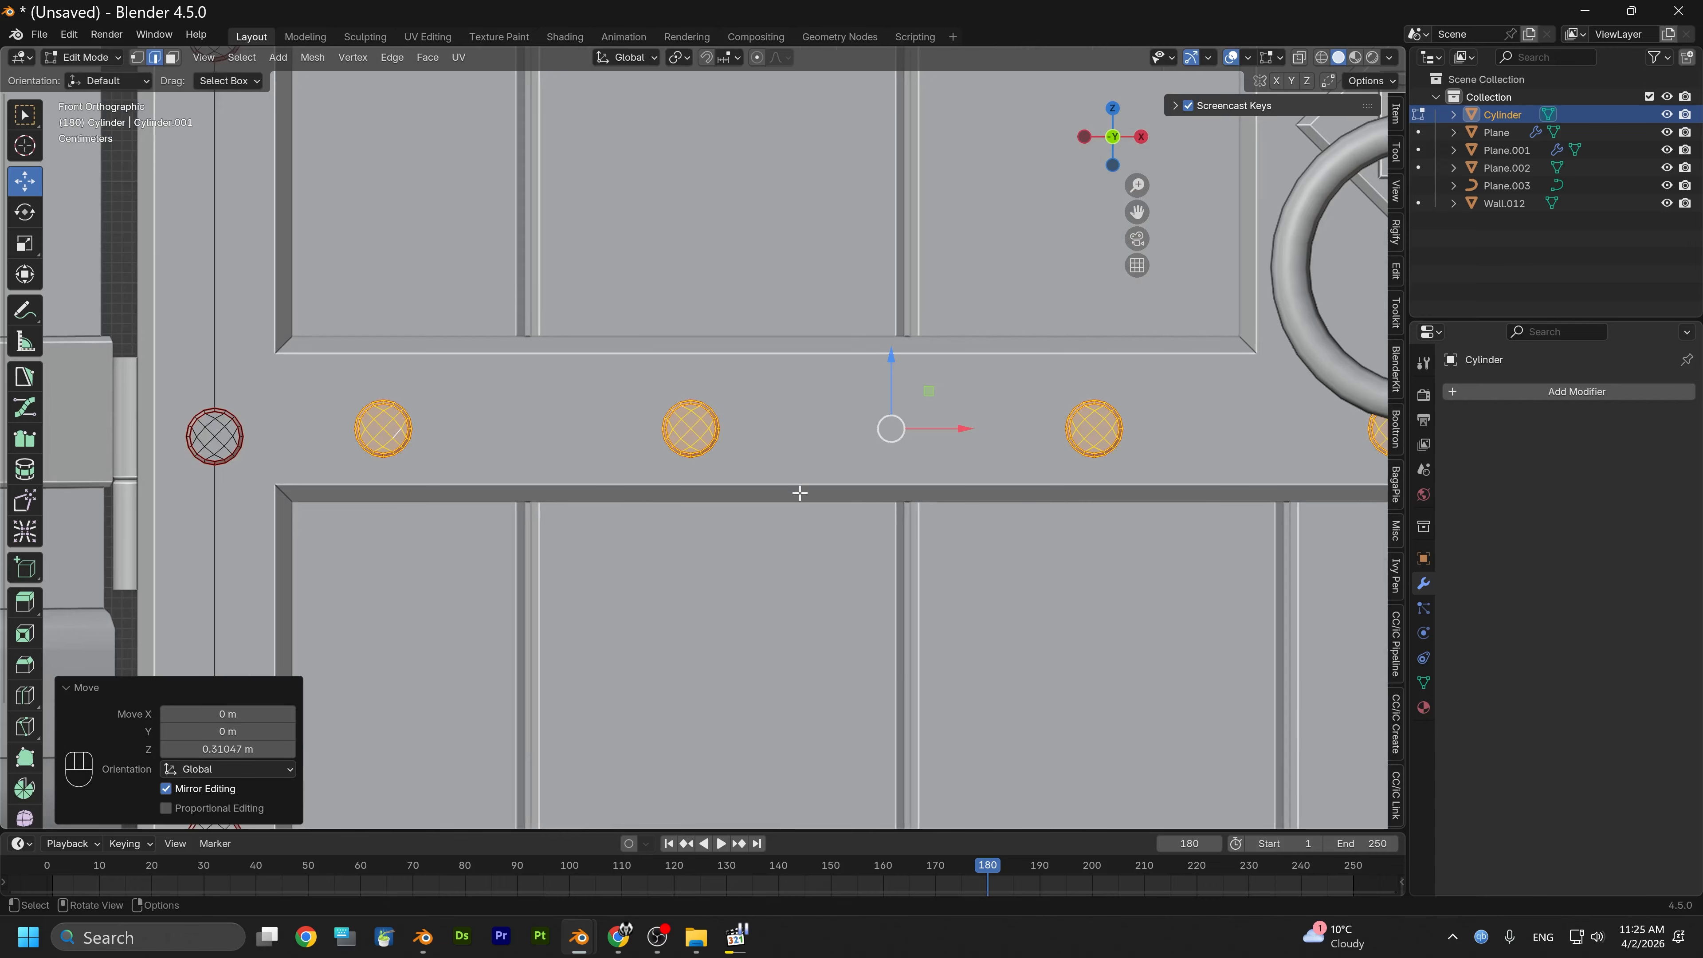
drag(894, 370, 891, 359)
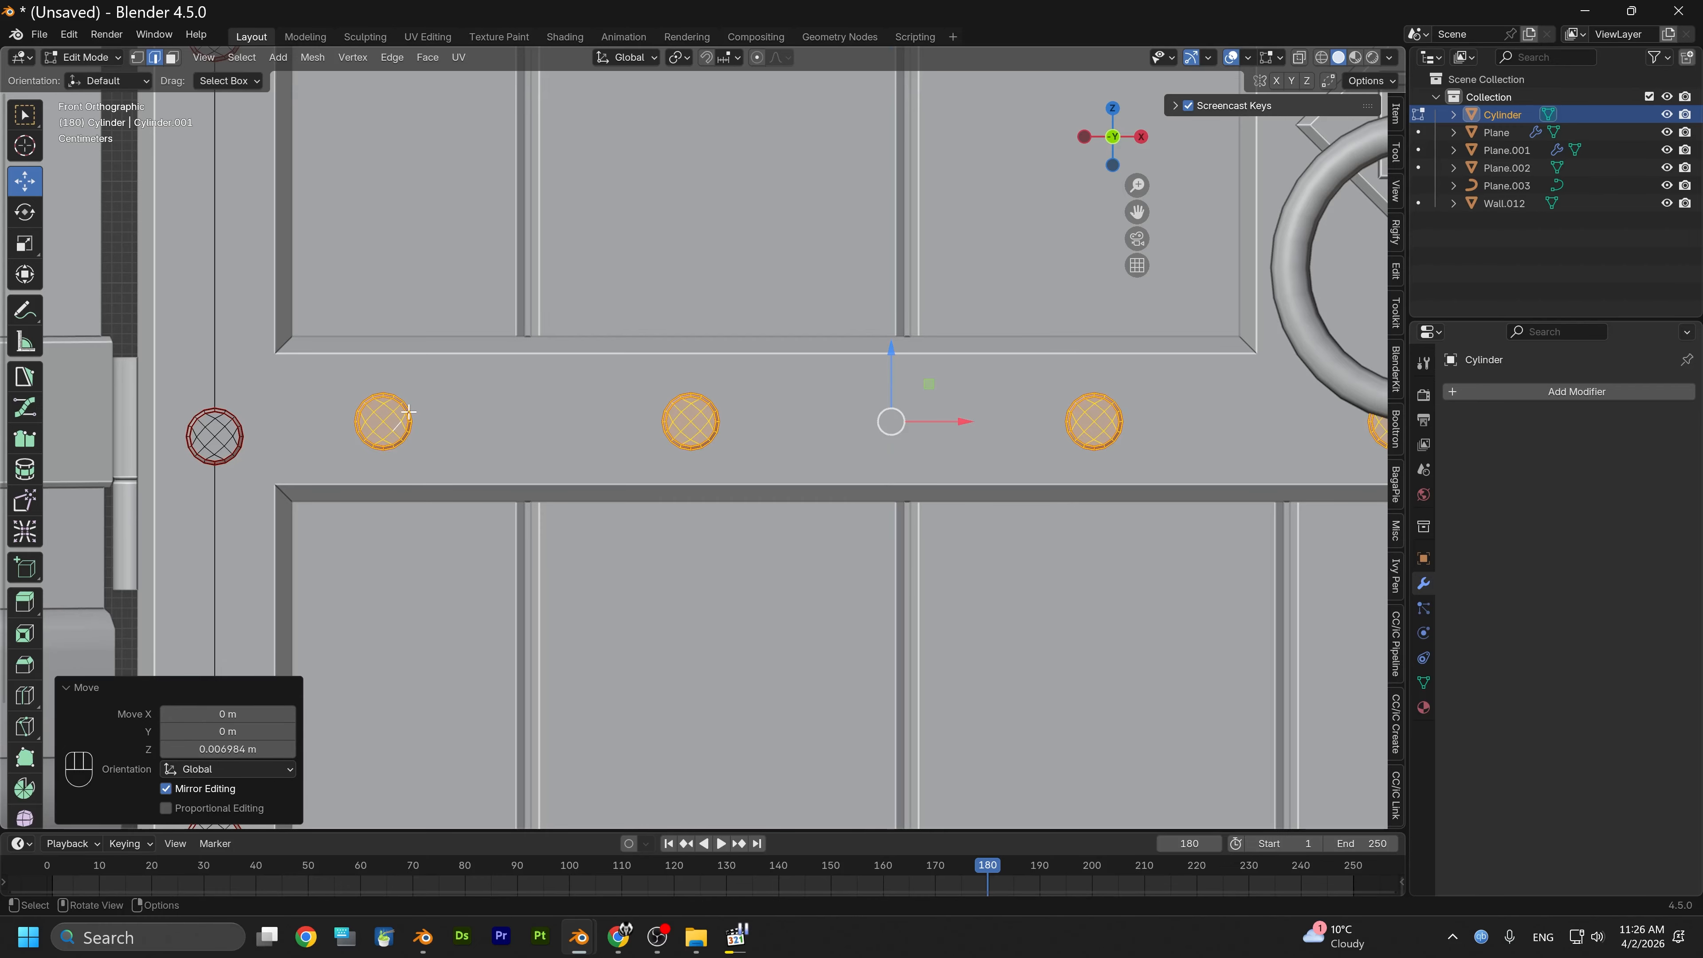
Select the two side-column rivets at the middle rail's ends and raise them about 0.013 m along Z, level with the rail's row
key(alt+a)
key(l)
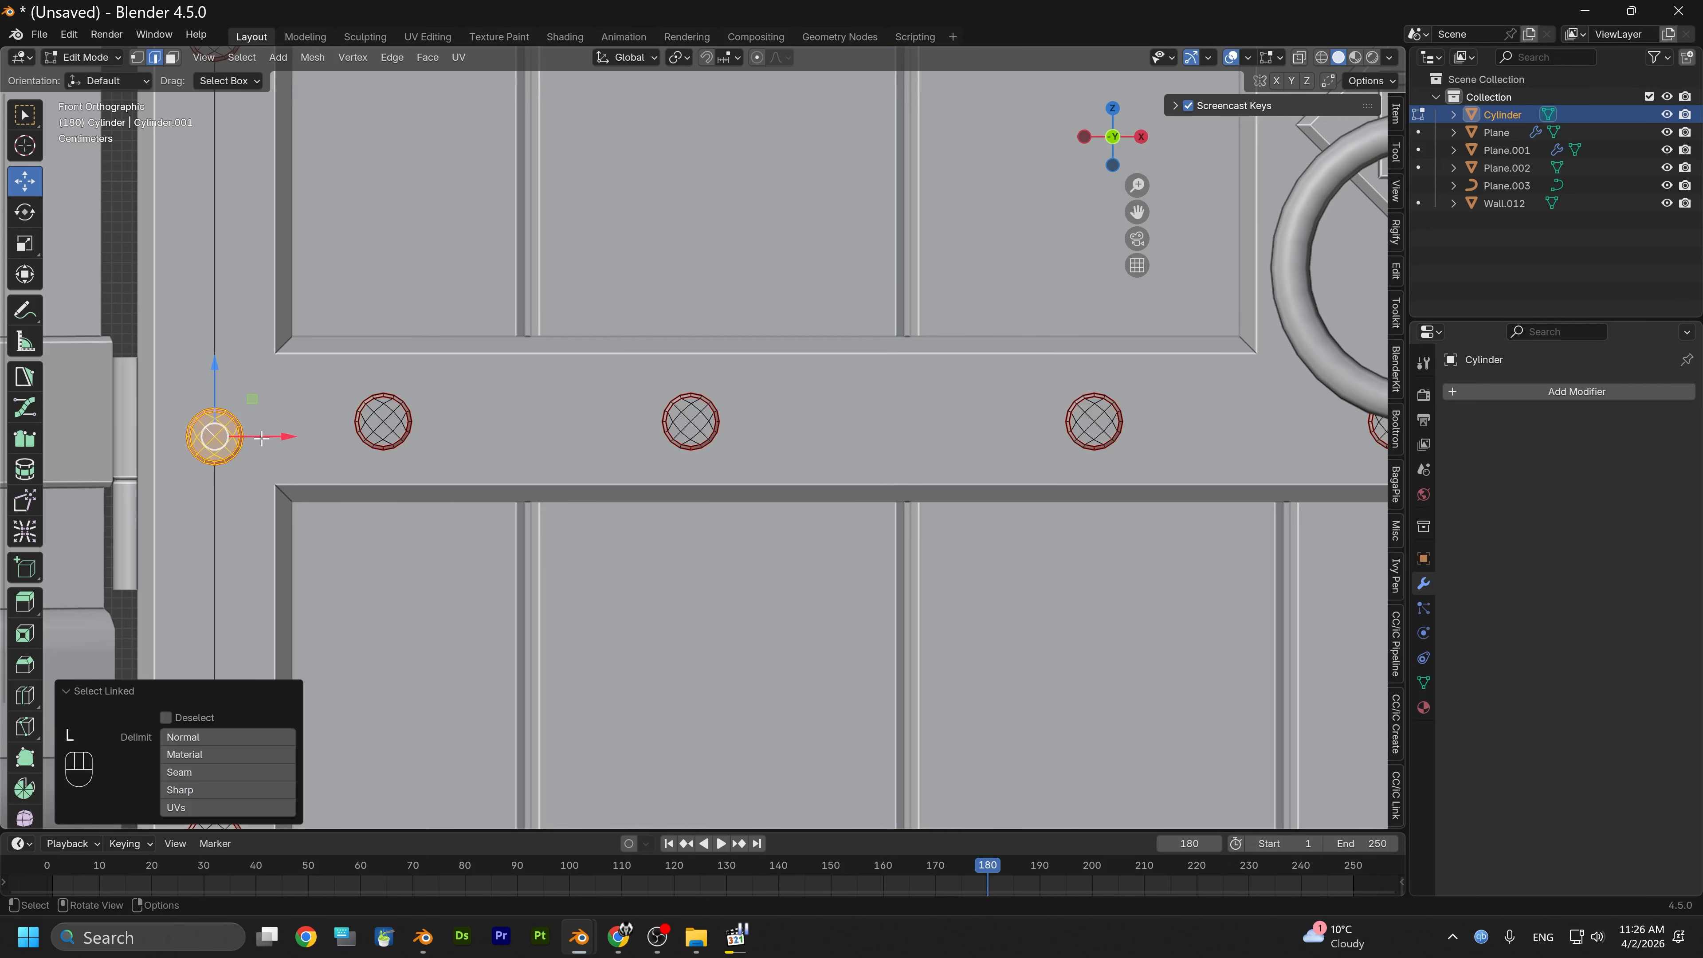
scroll(466, 454, down, 4)
alt+middle_drag(776, 488, 536, 501)
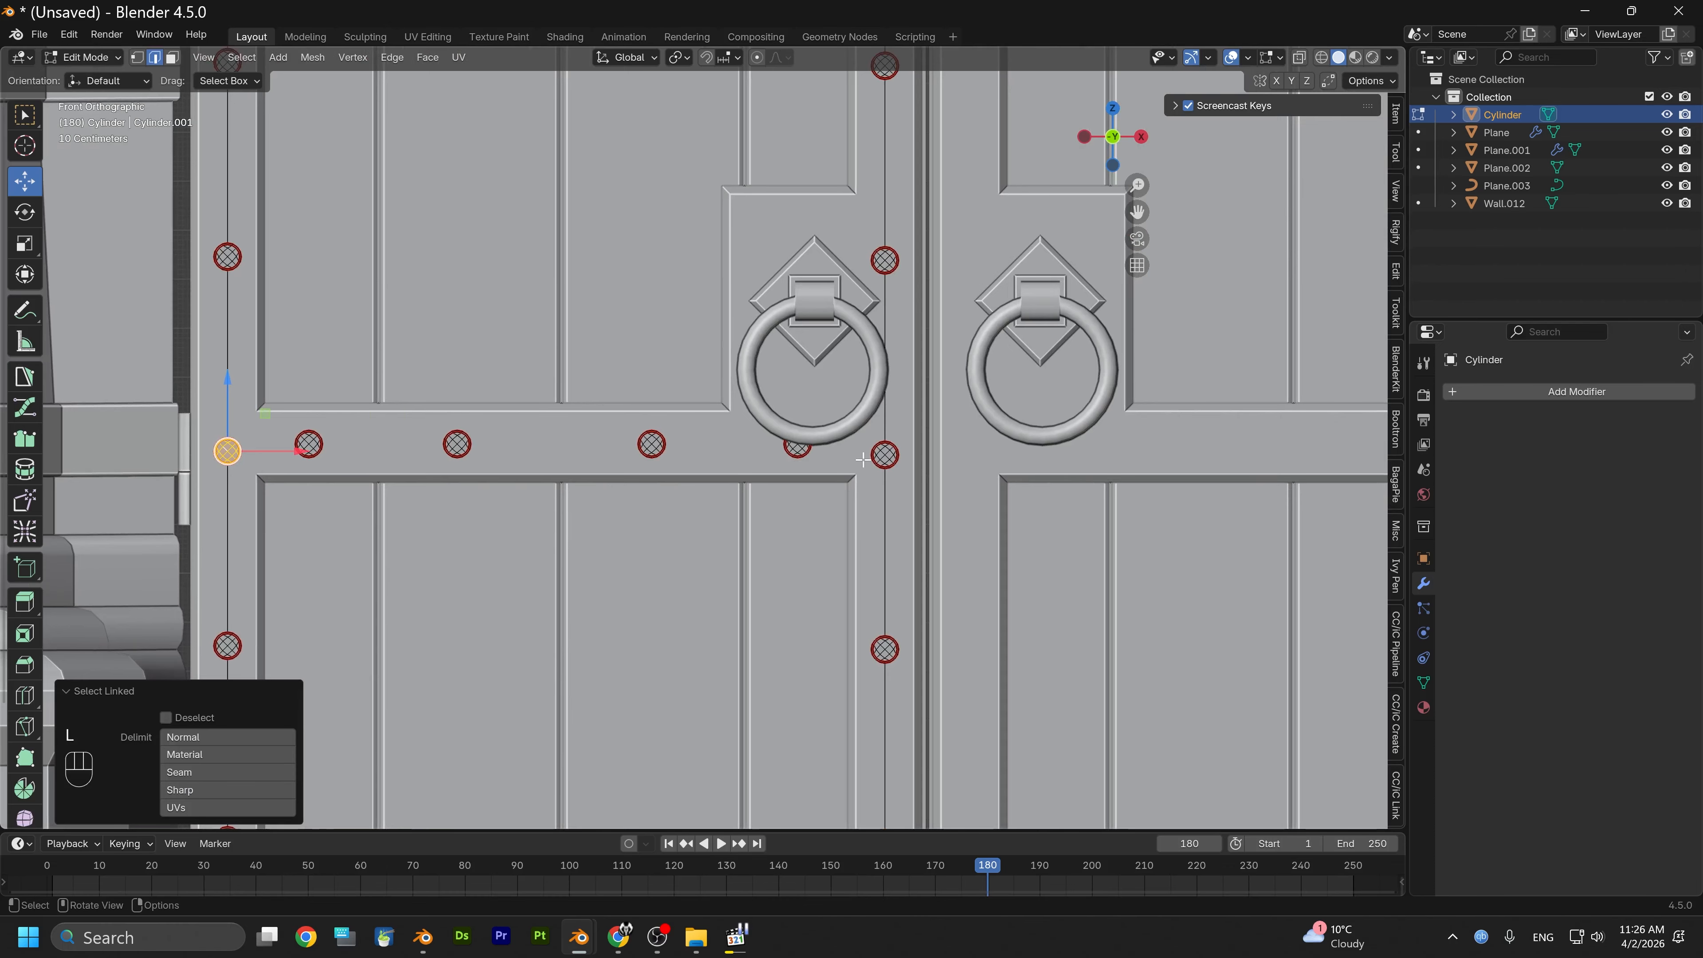
key(l)
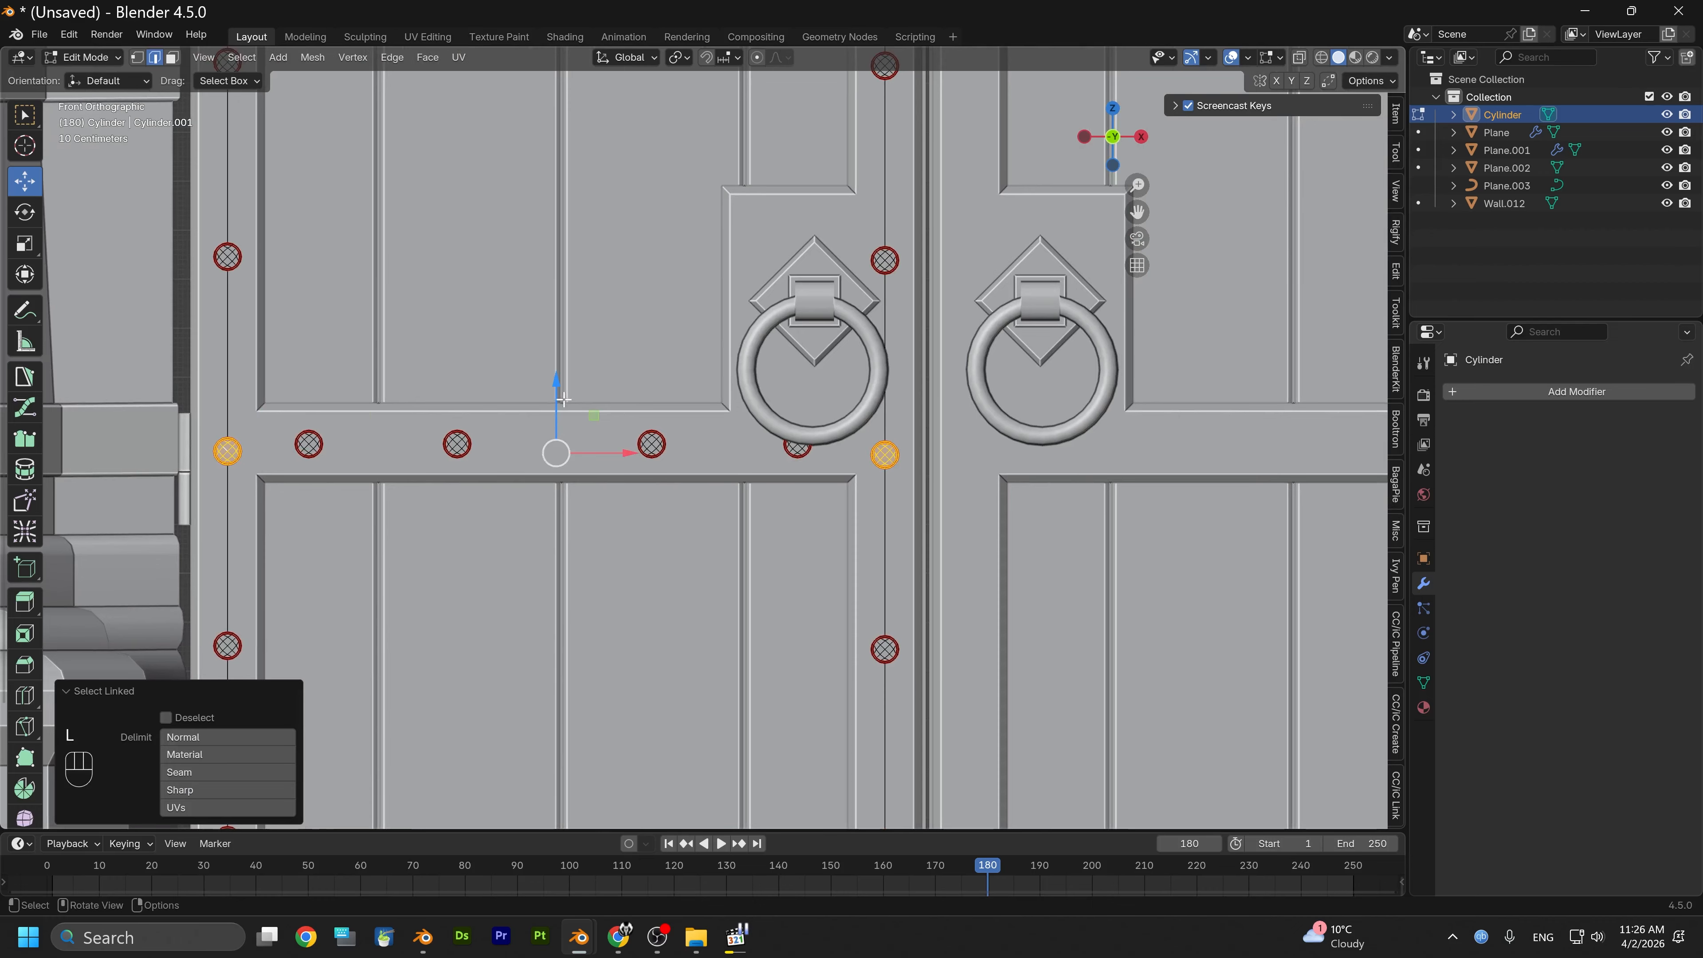
drag(563, 398, 554, 388)
scroll(554, 387, up, 4)
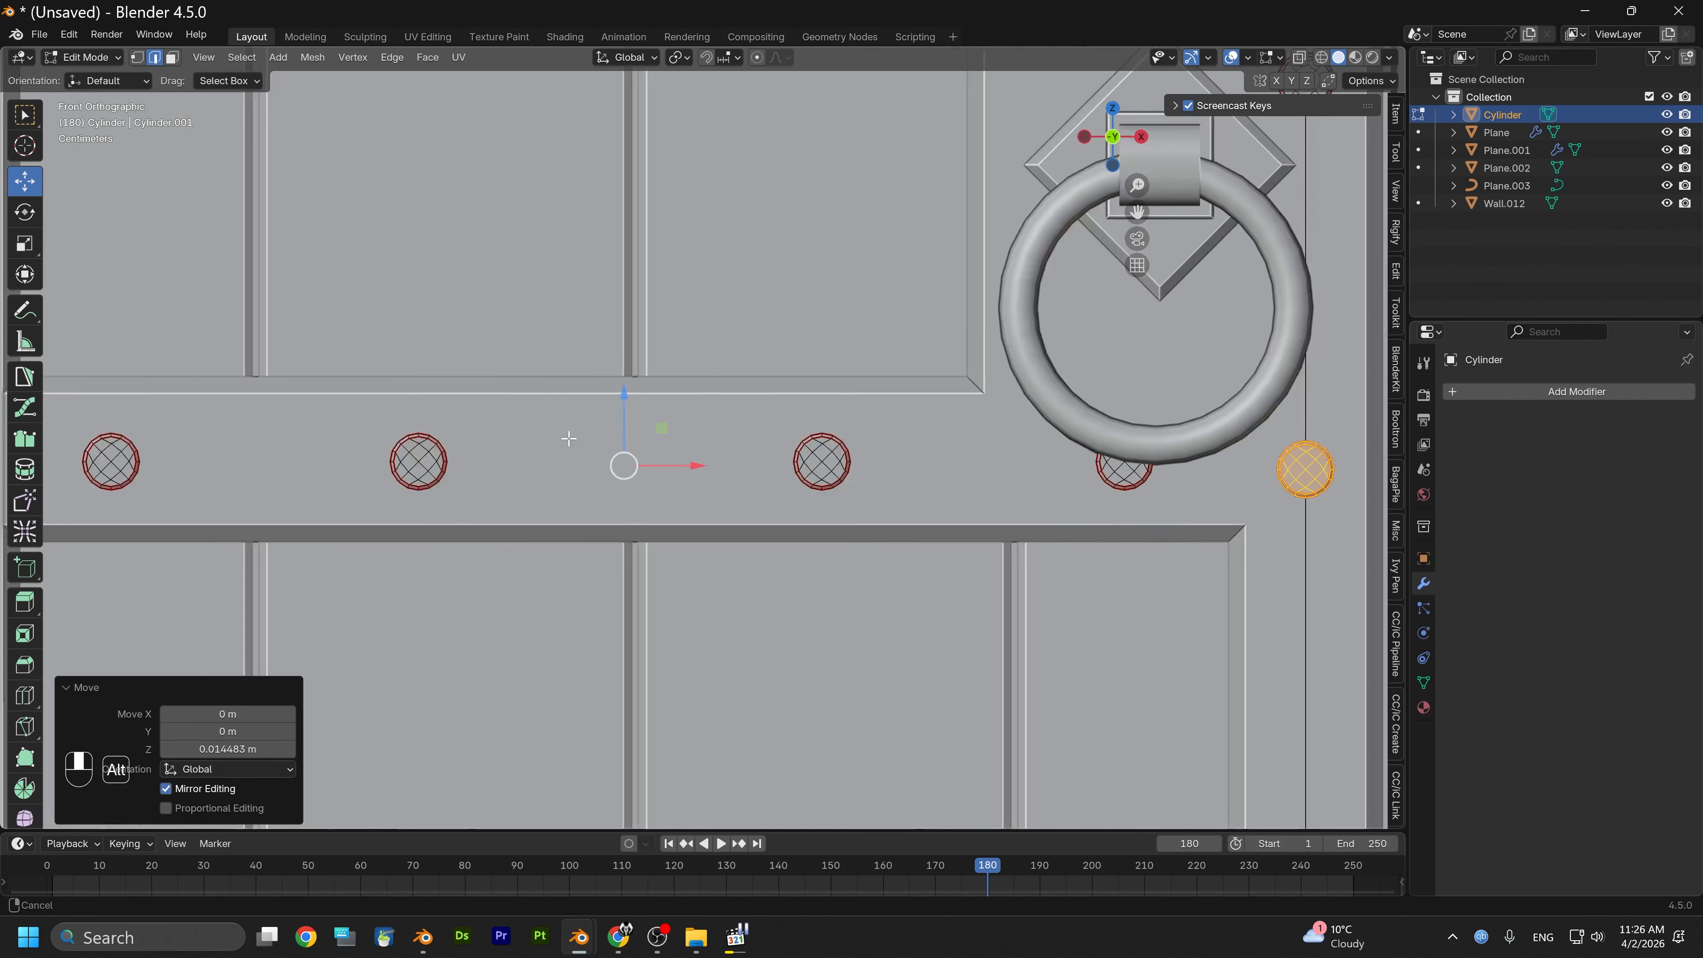
shift+middle_drag(567, 442, 967, 431)
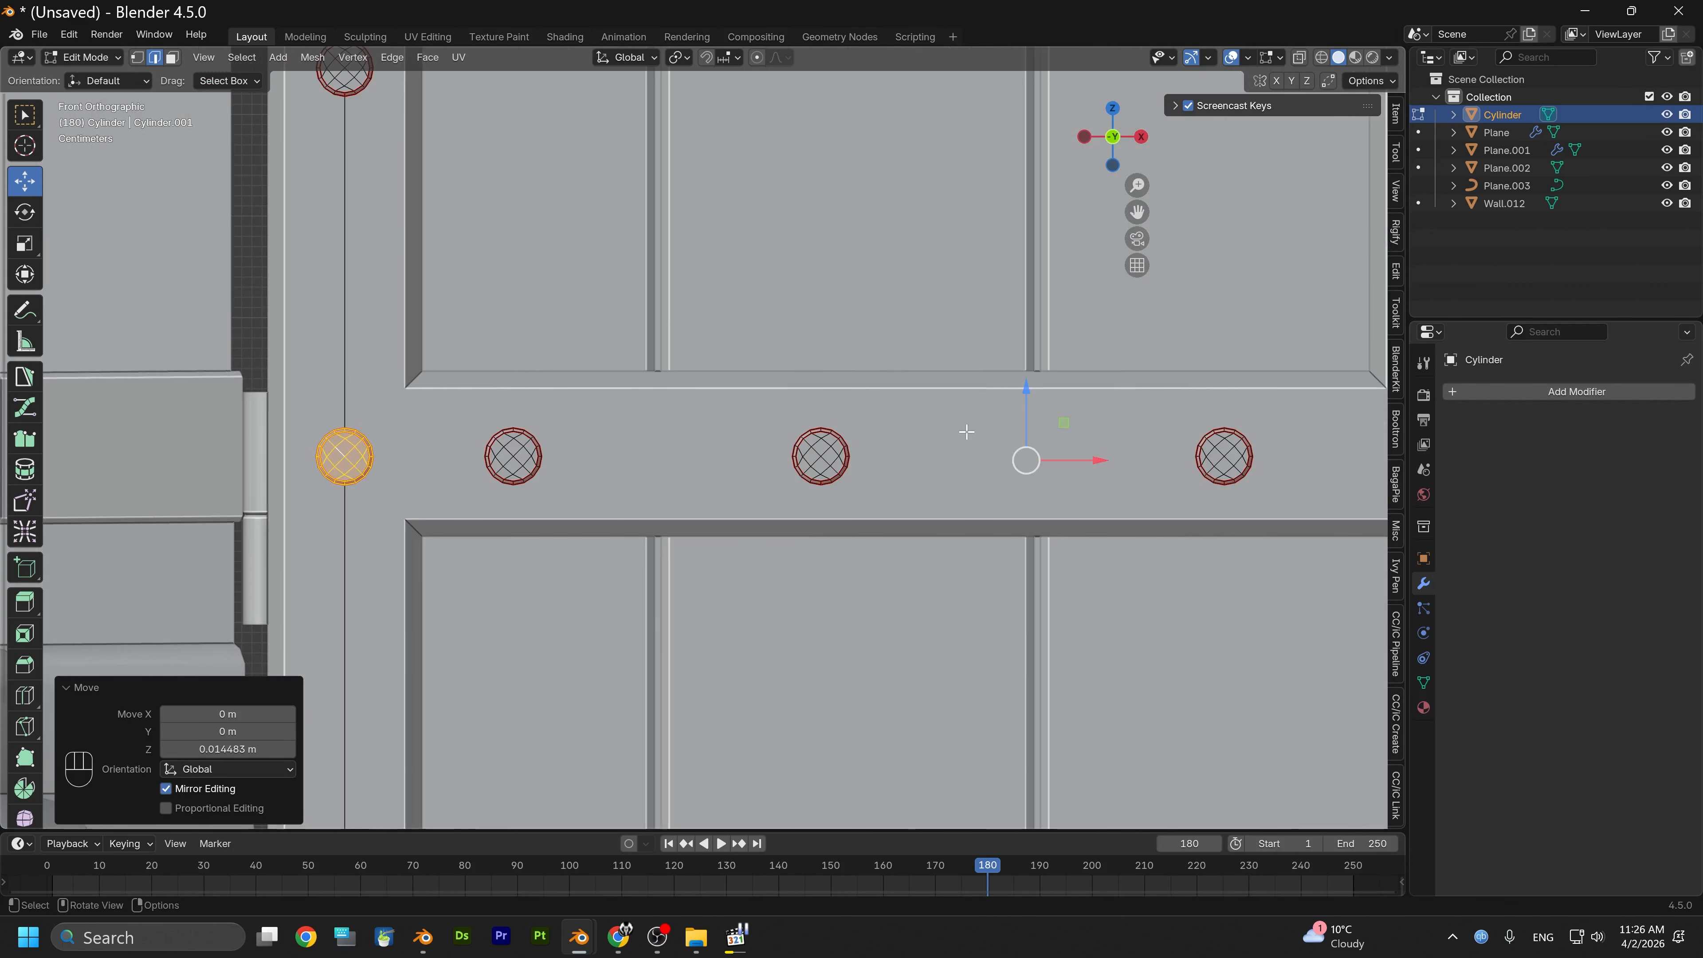
click(1035, 404)
drag(1027, 397, 1023, 398)
Add the four middle-rail rivets to the selected end rivets and duplicate the whole row in place
scroll(756, 456, down, 5)
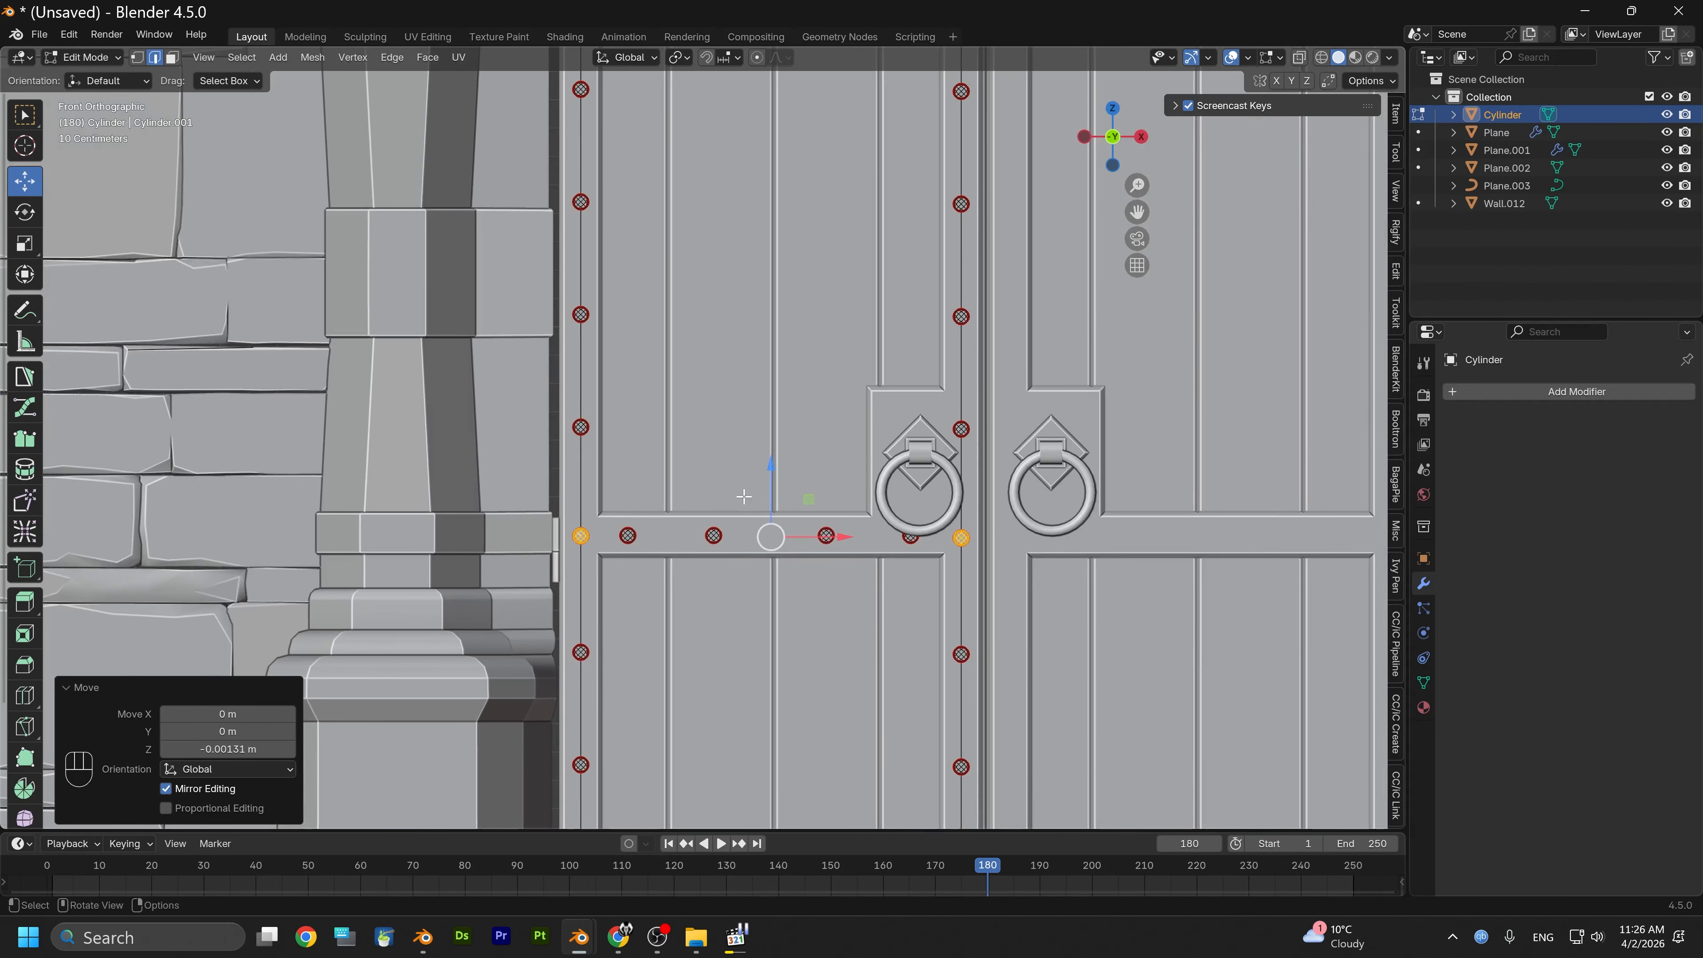
shift+middle_drag(753, 407, 690, 493)
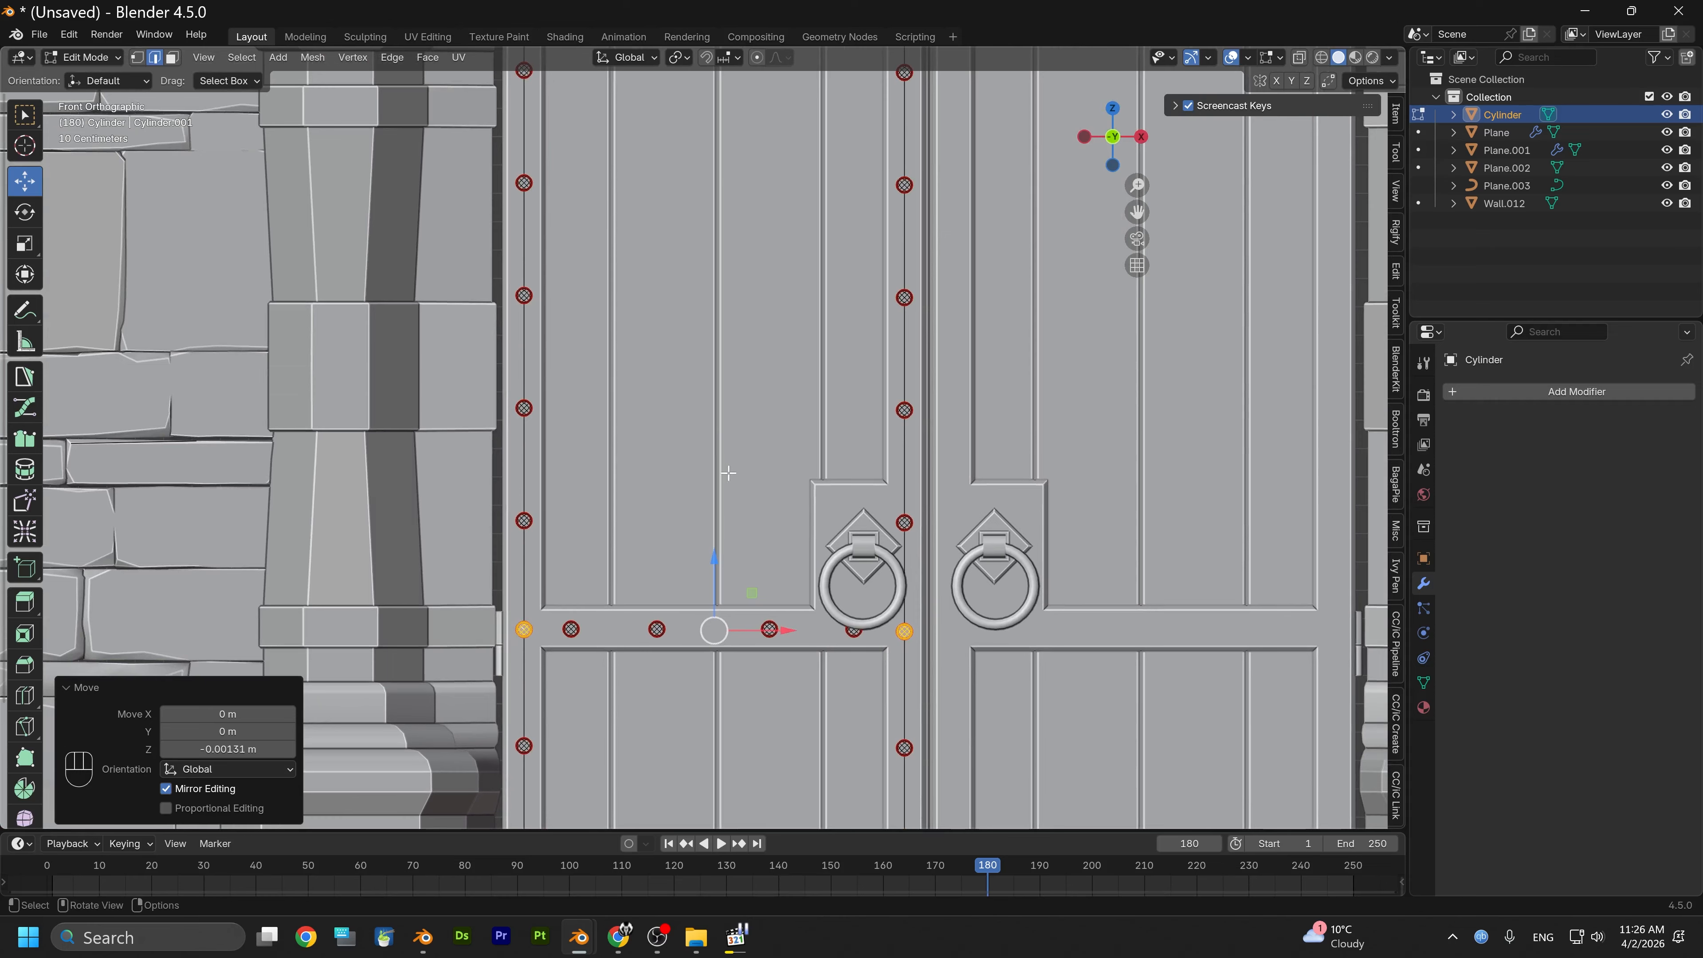
alt+middle_drag(737, 384, 761, 266)
scroll(772, 549, up, 2)
alt+middle_drag(769, 555, 792, 342)
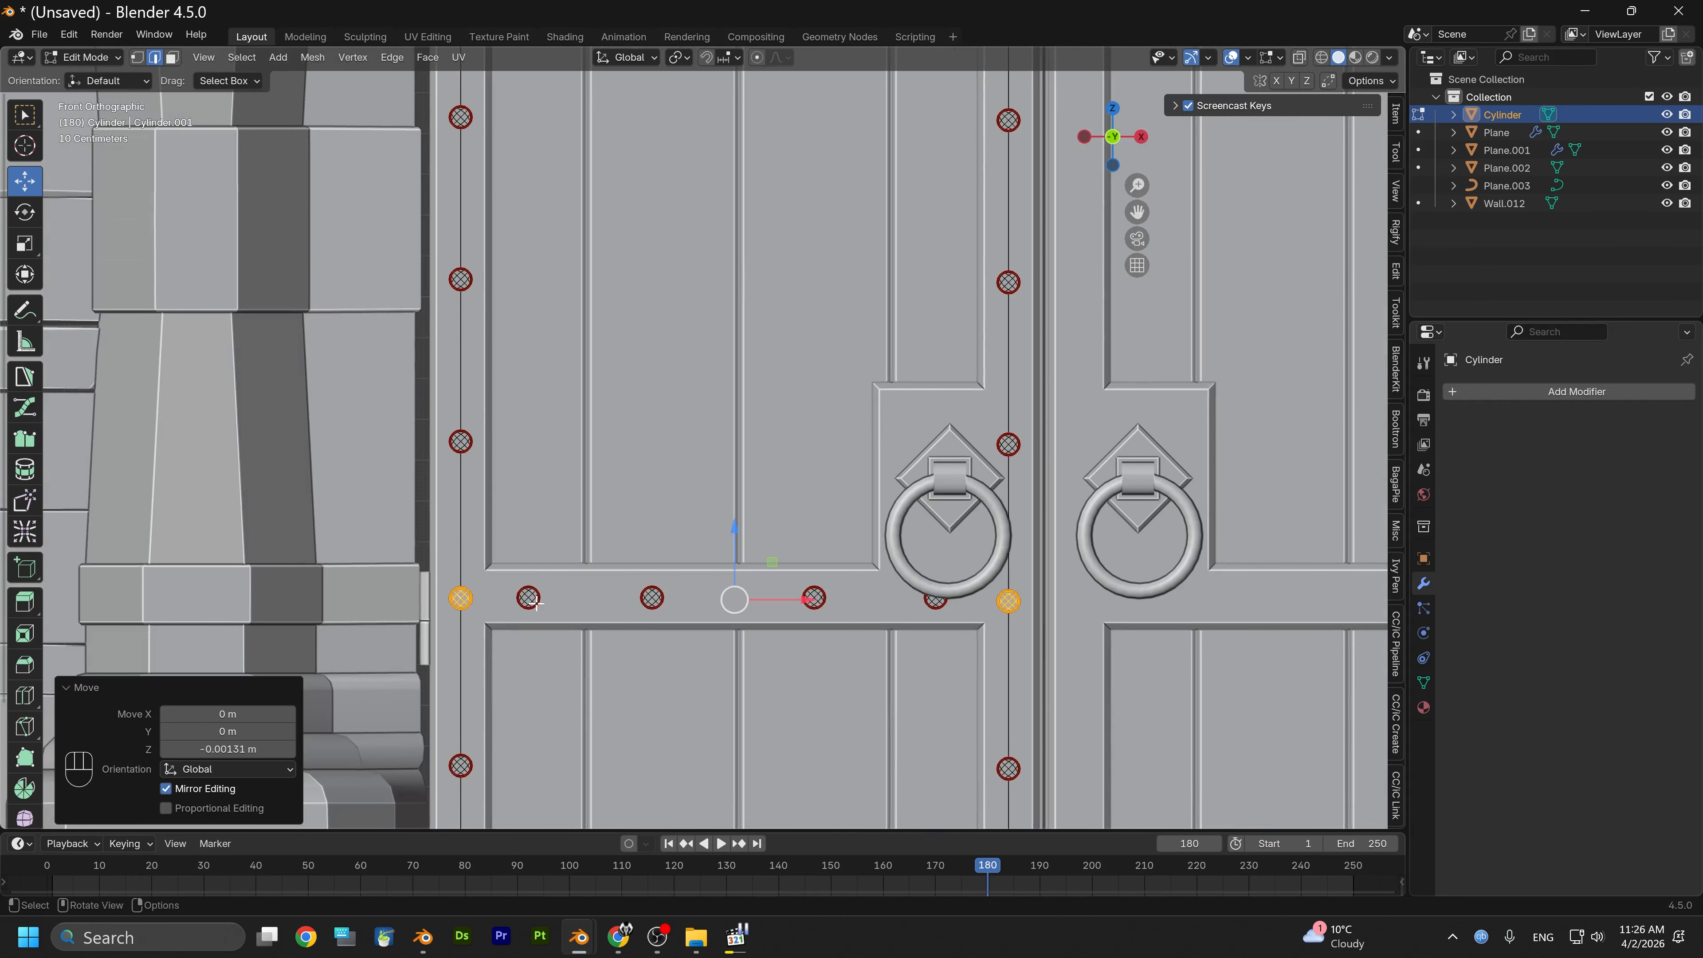
key(l)
key(l)
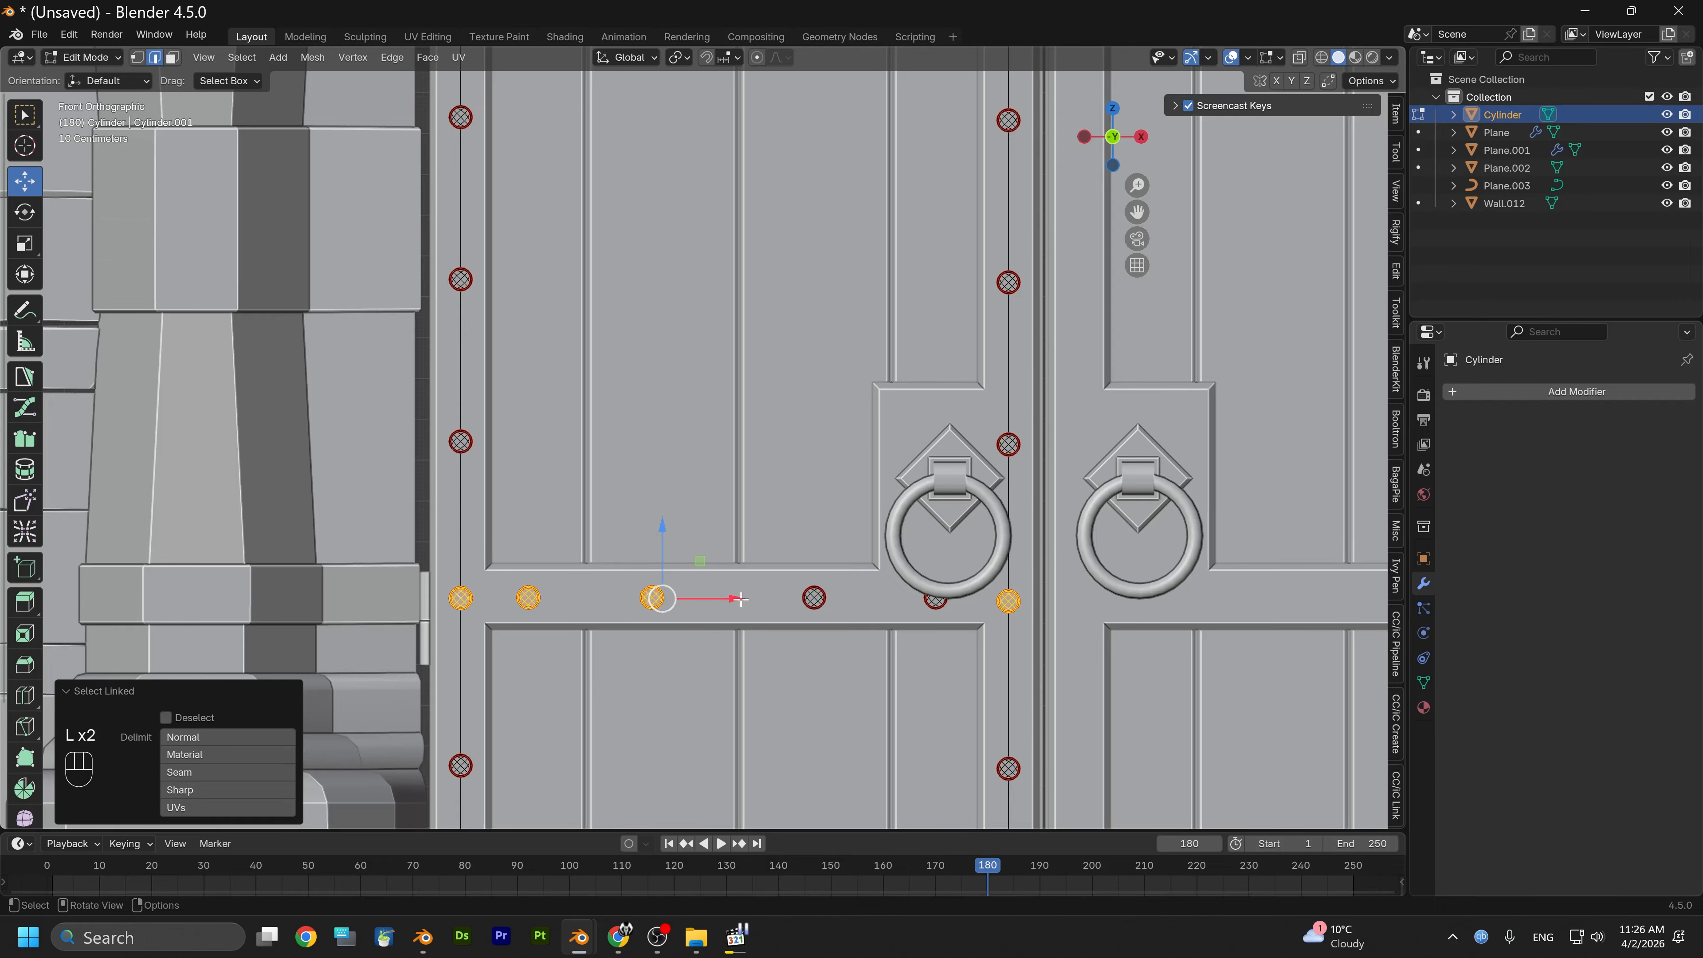
key(l)
key(l)
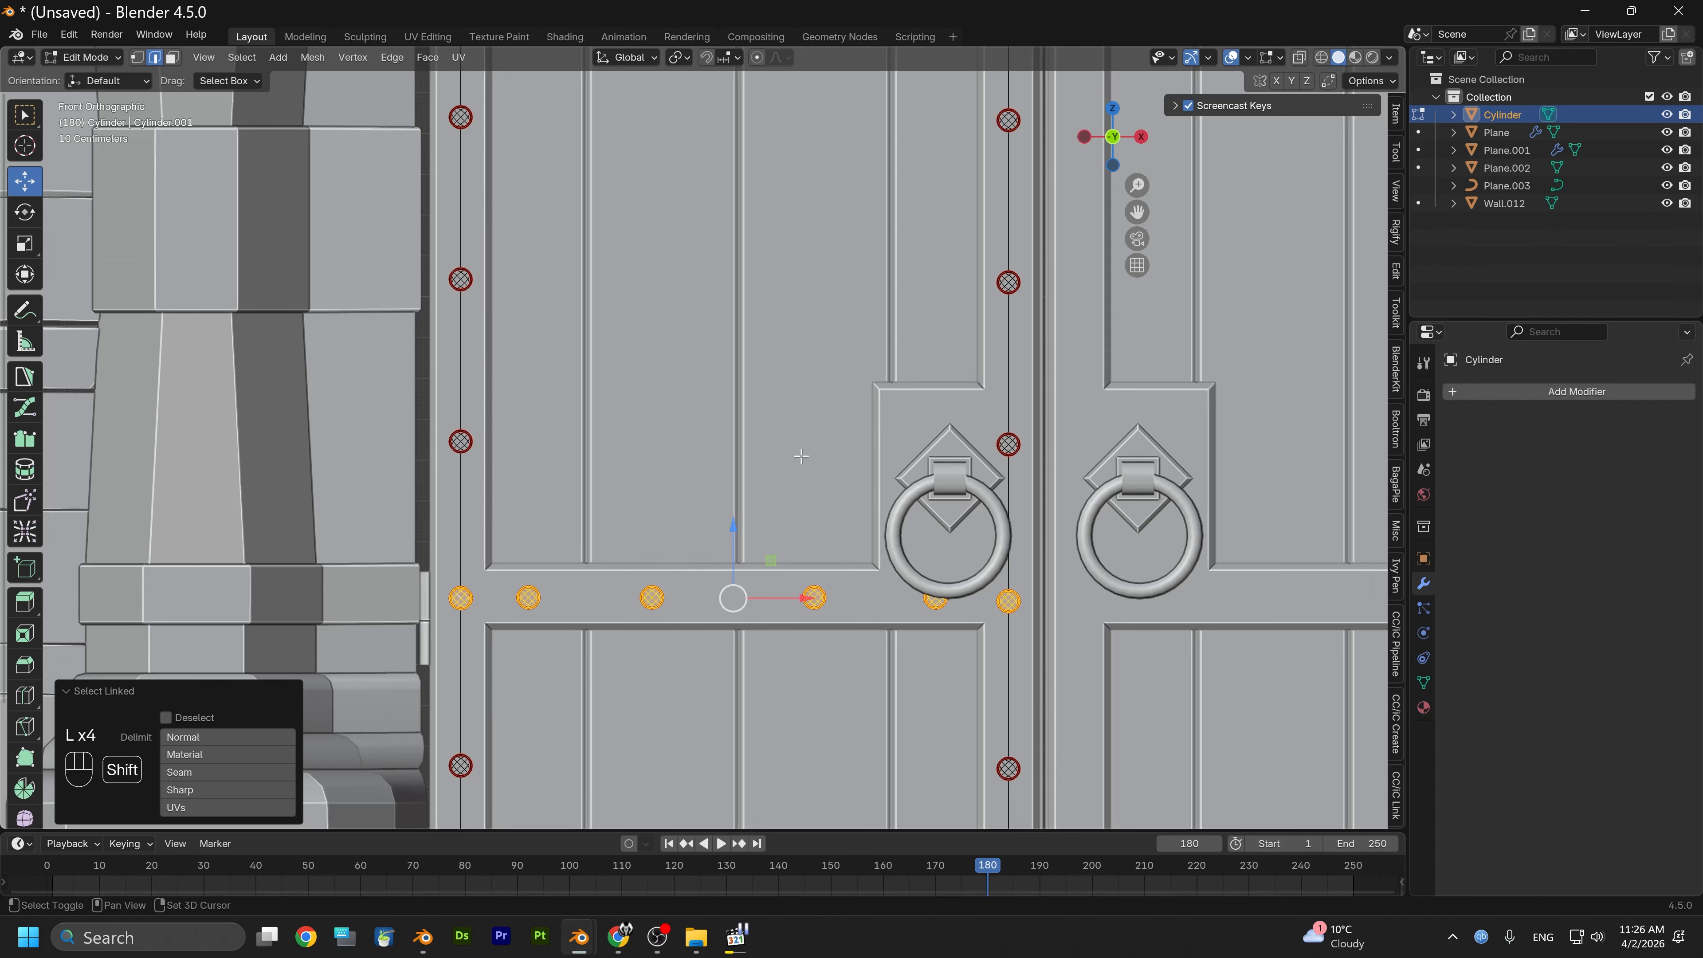
key(shift+d)
key(ctrl+z)
key(ctrl+z)
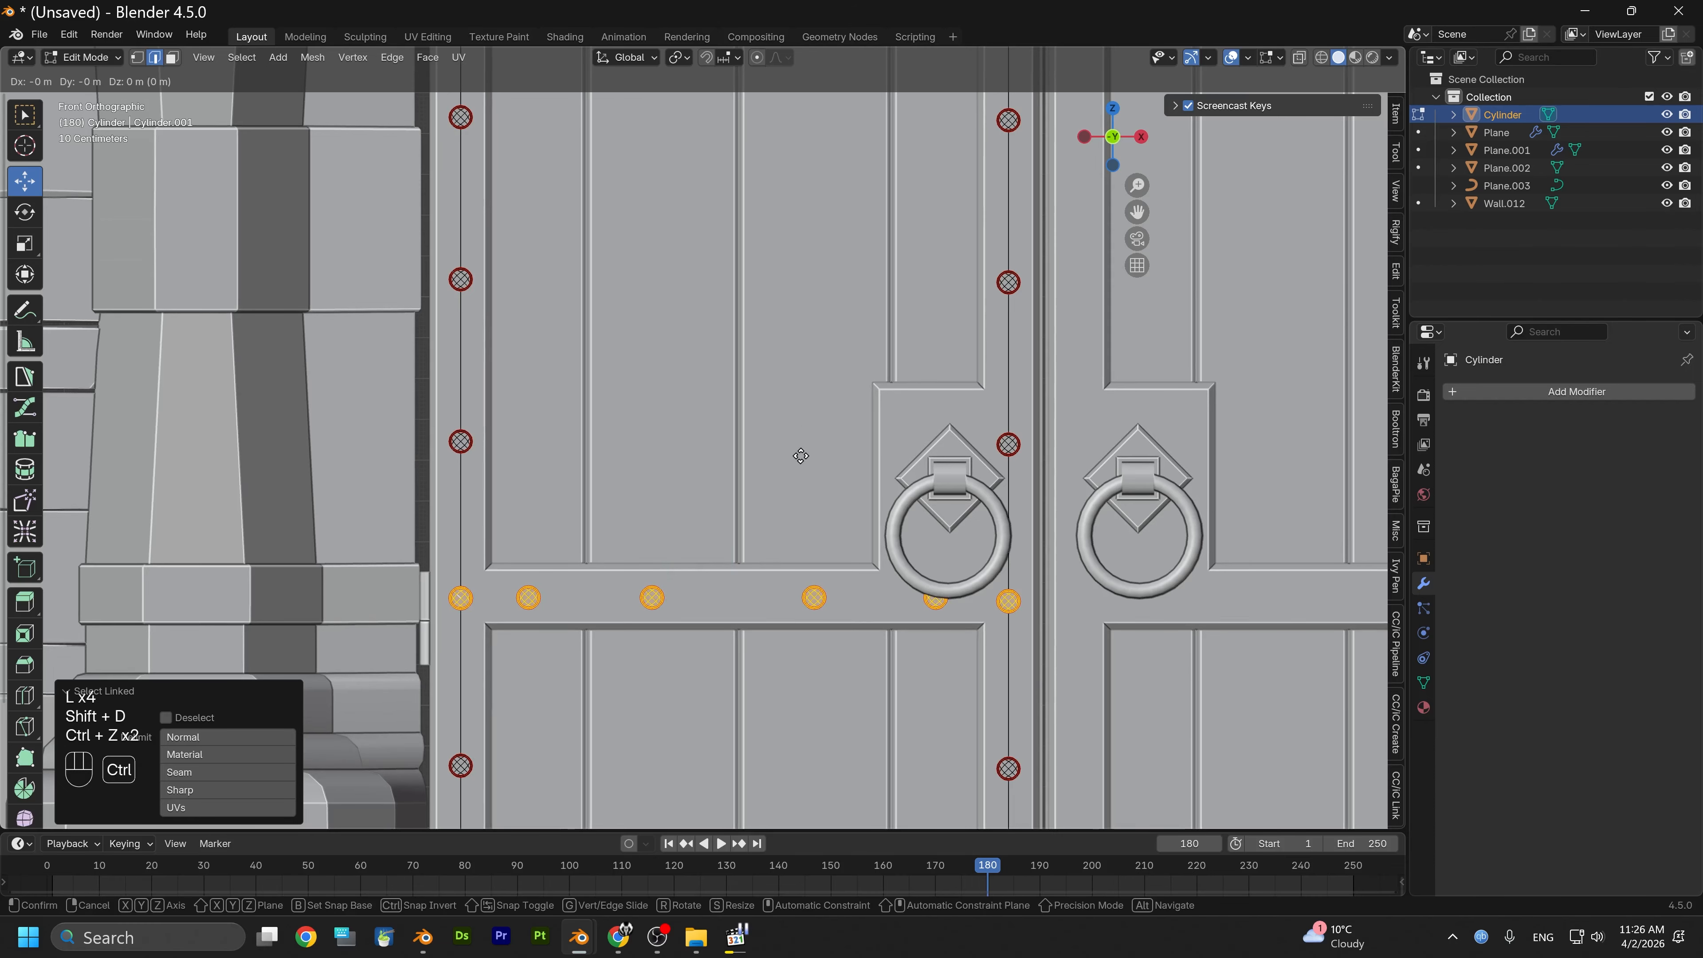
right_click(639, 540)
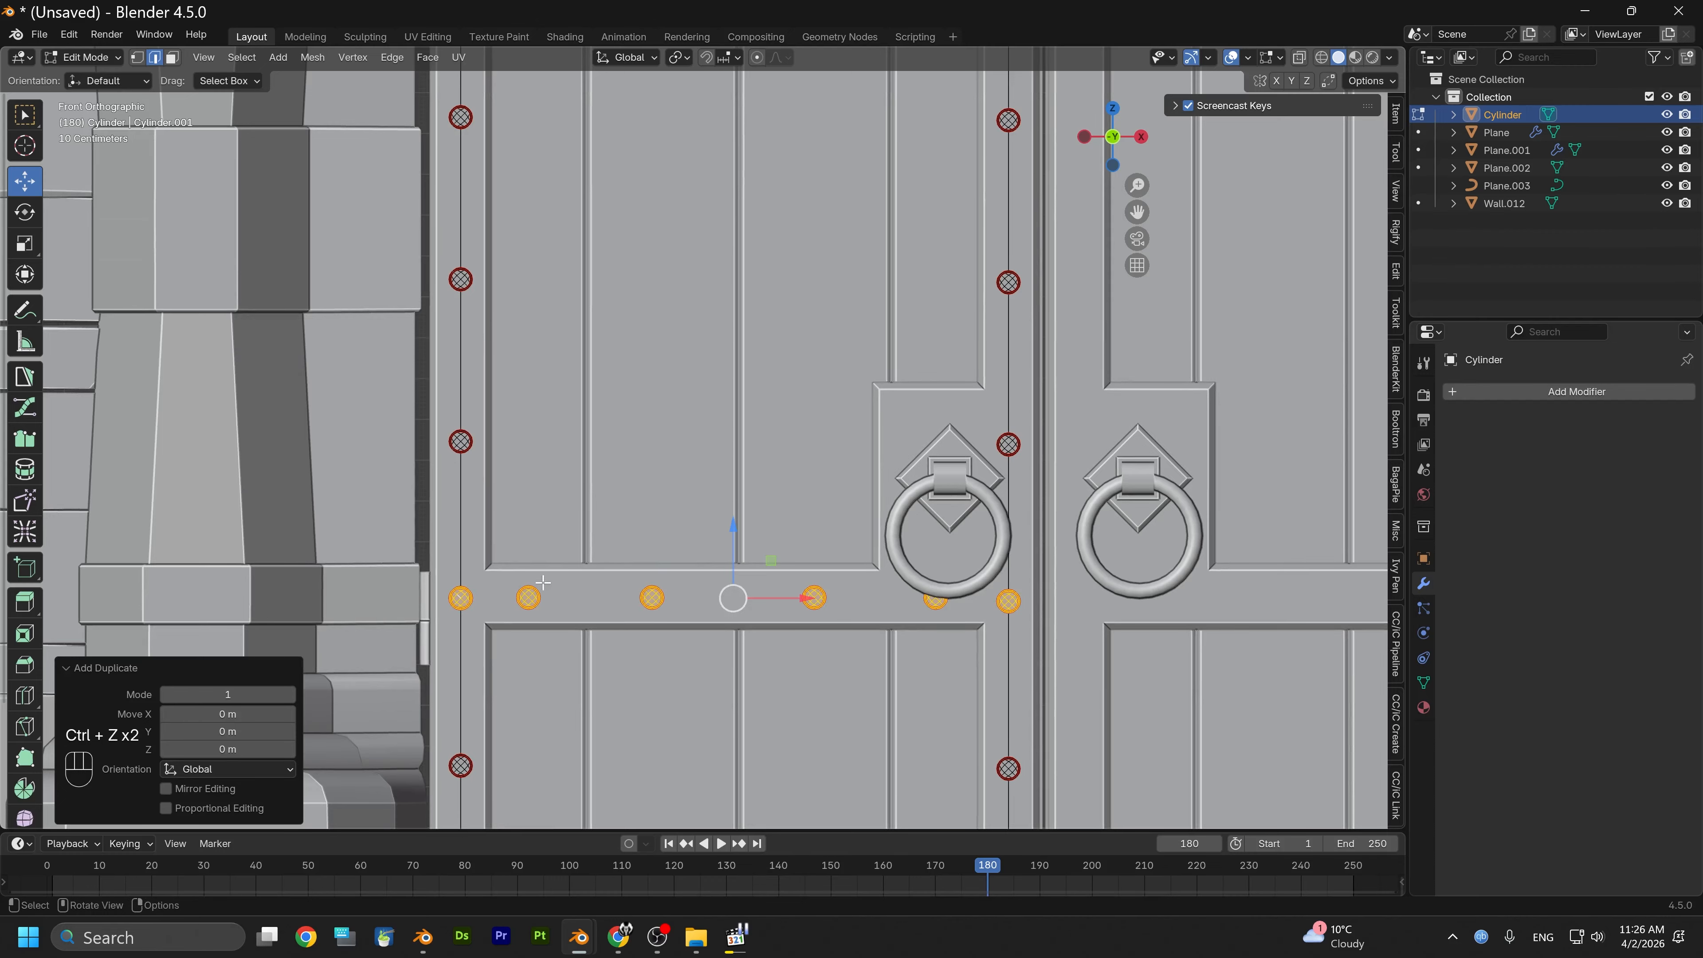
scroll(542, 591, down, 5)
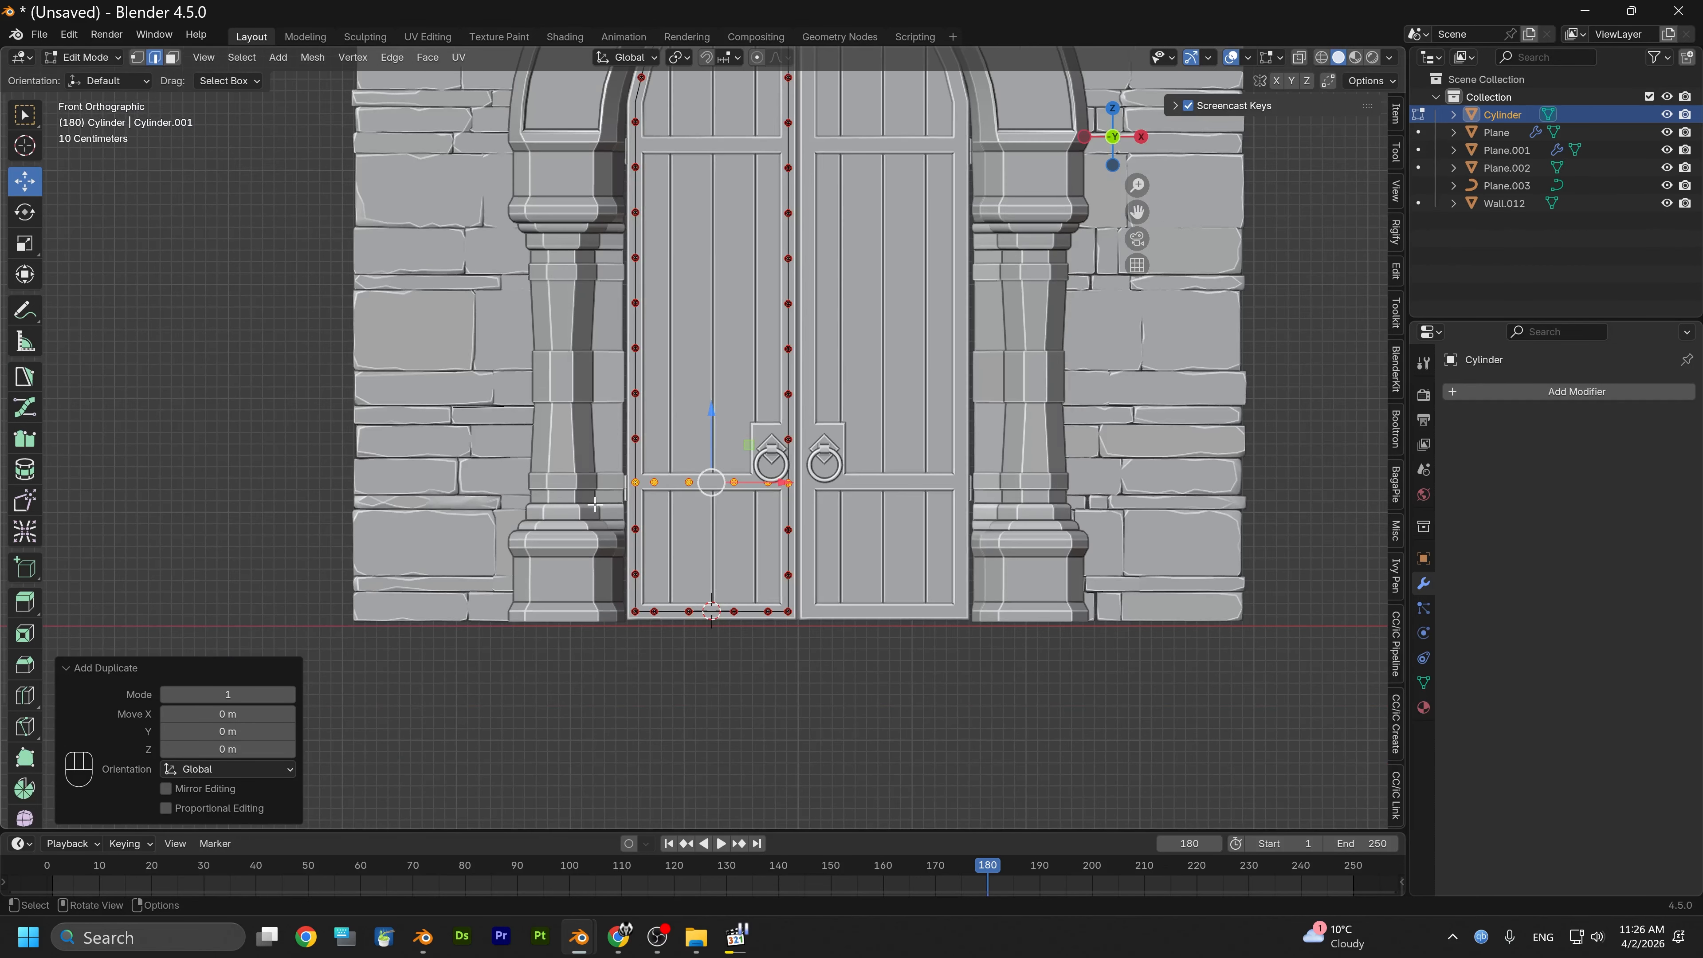
scroll(595, 504, up, 7)
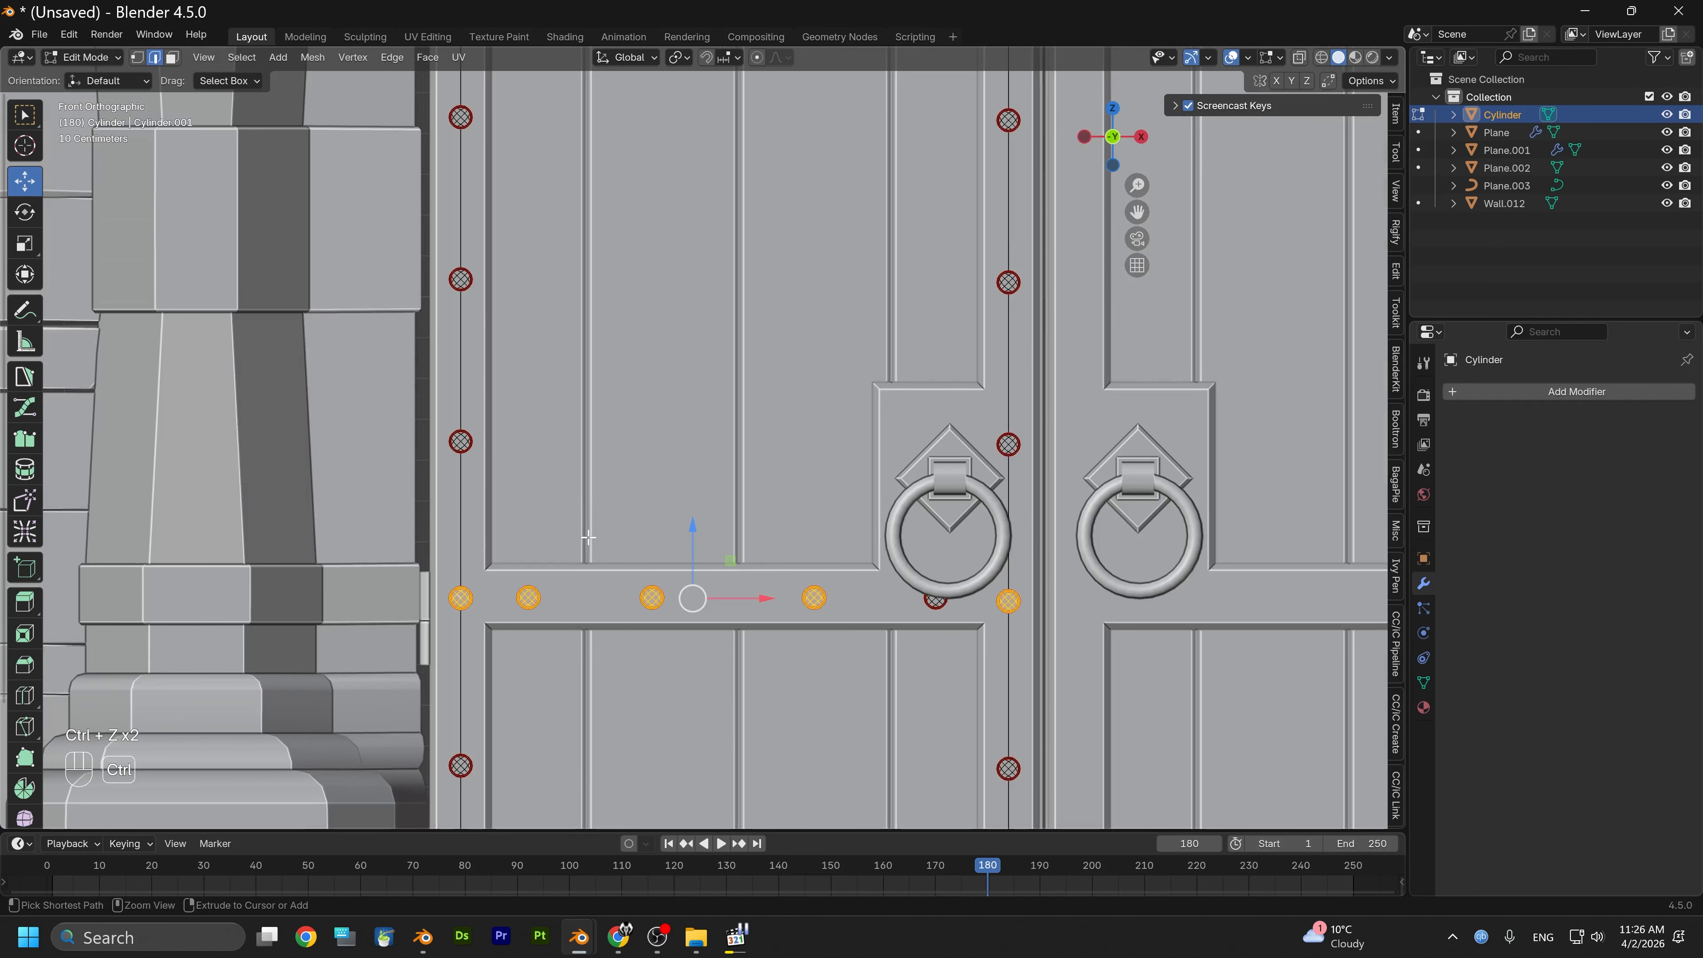
key(ctrl+shift+z)
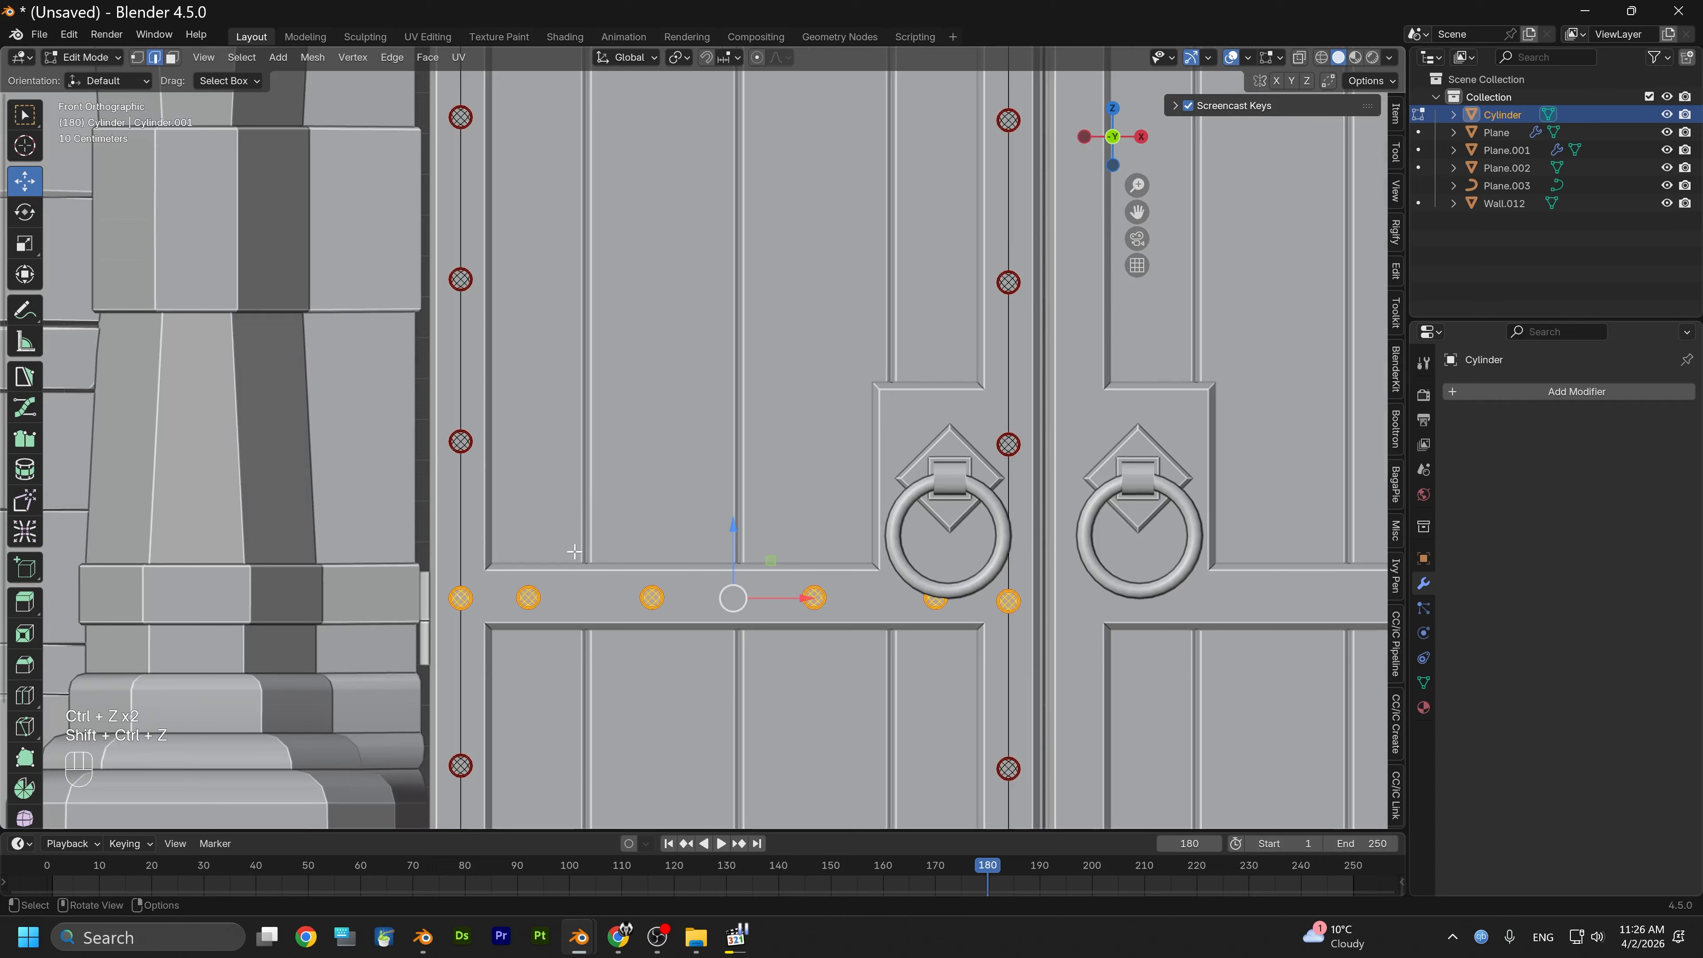
click(530, 598)
key(k)
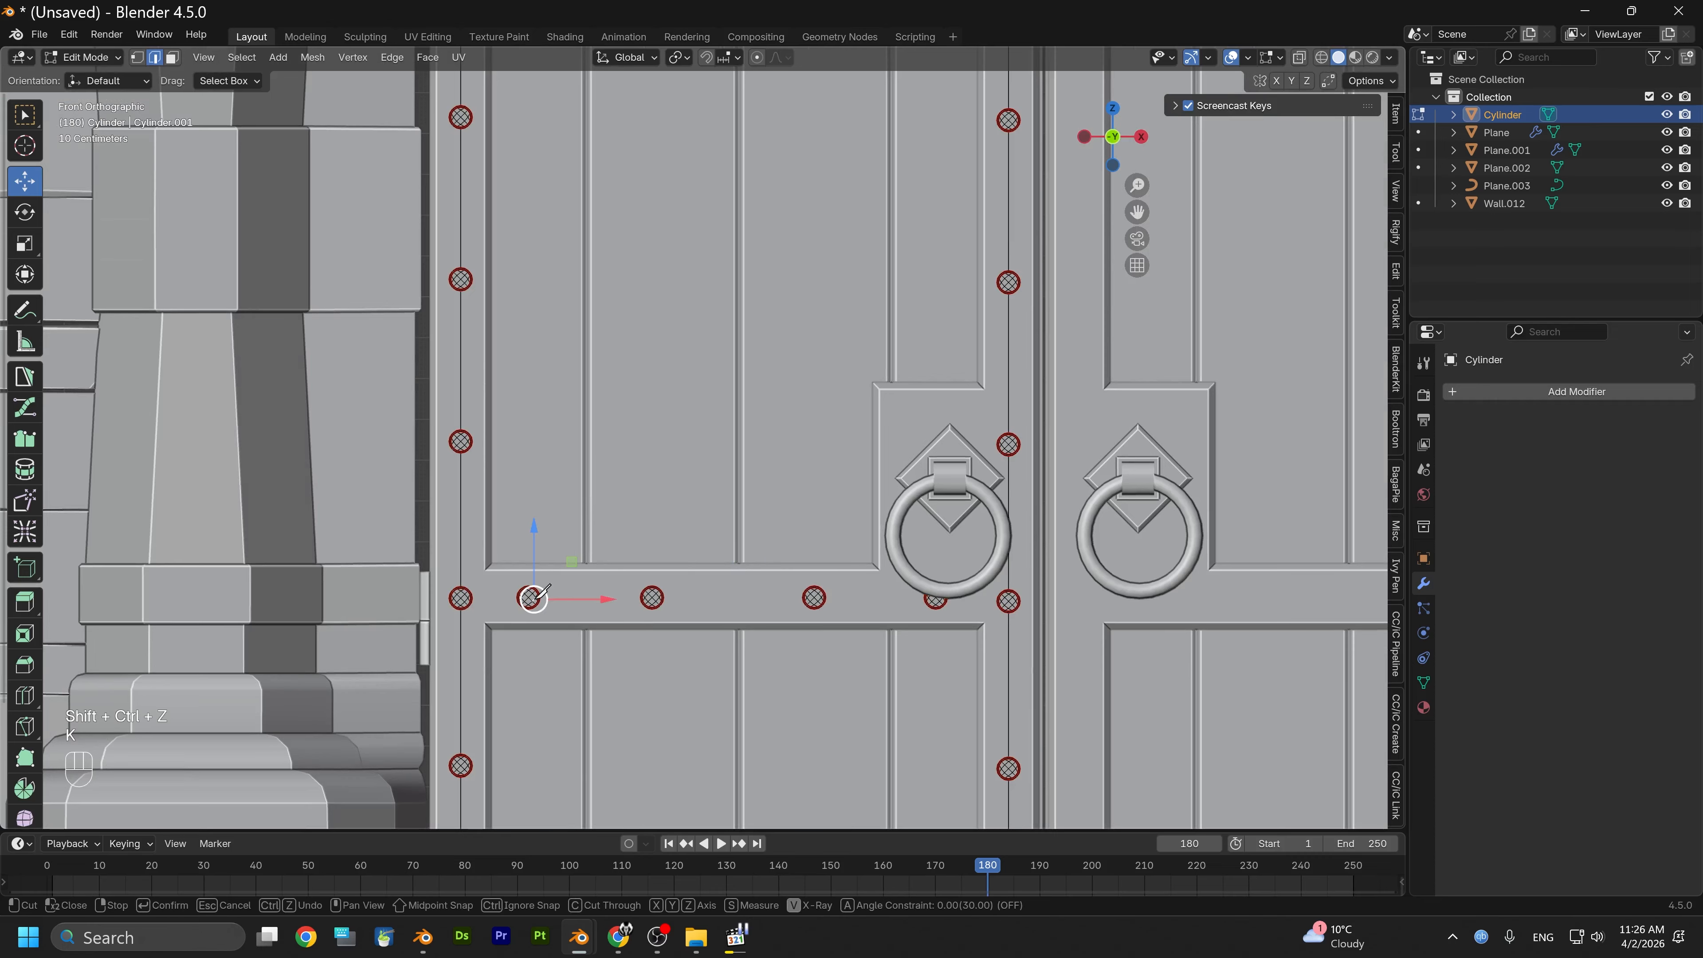
right_click(534, 597)
key(ctrl+z)
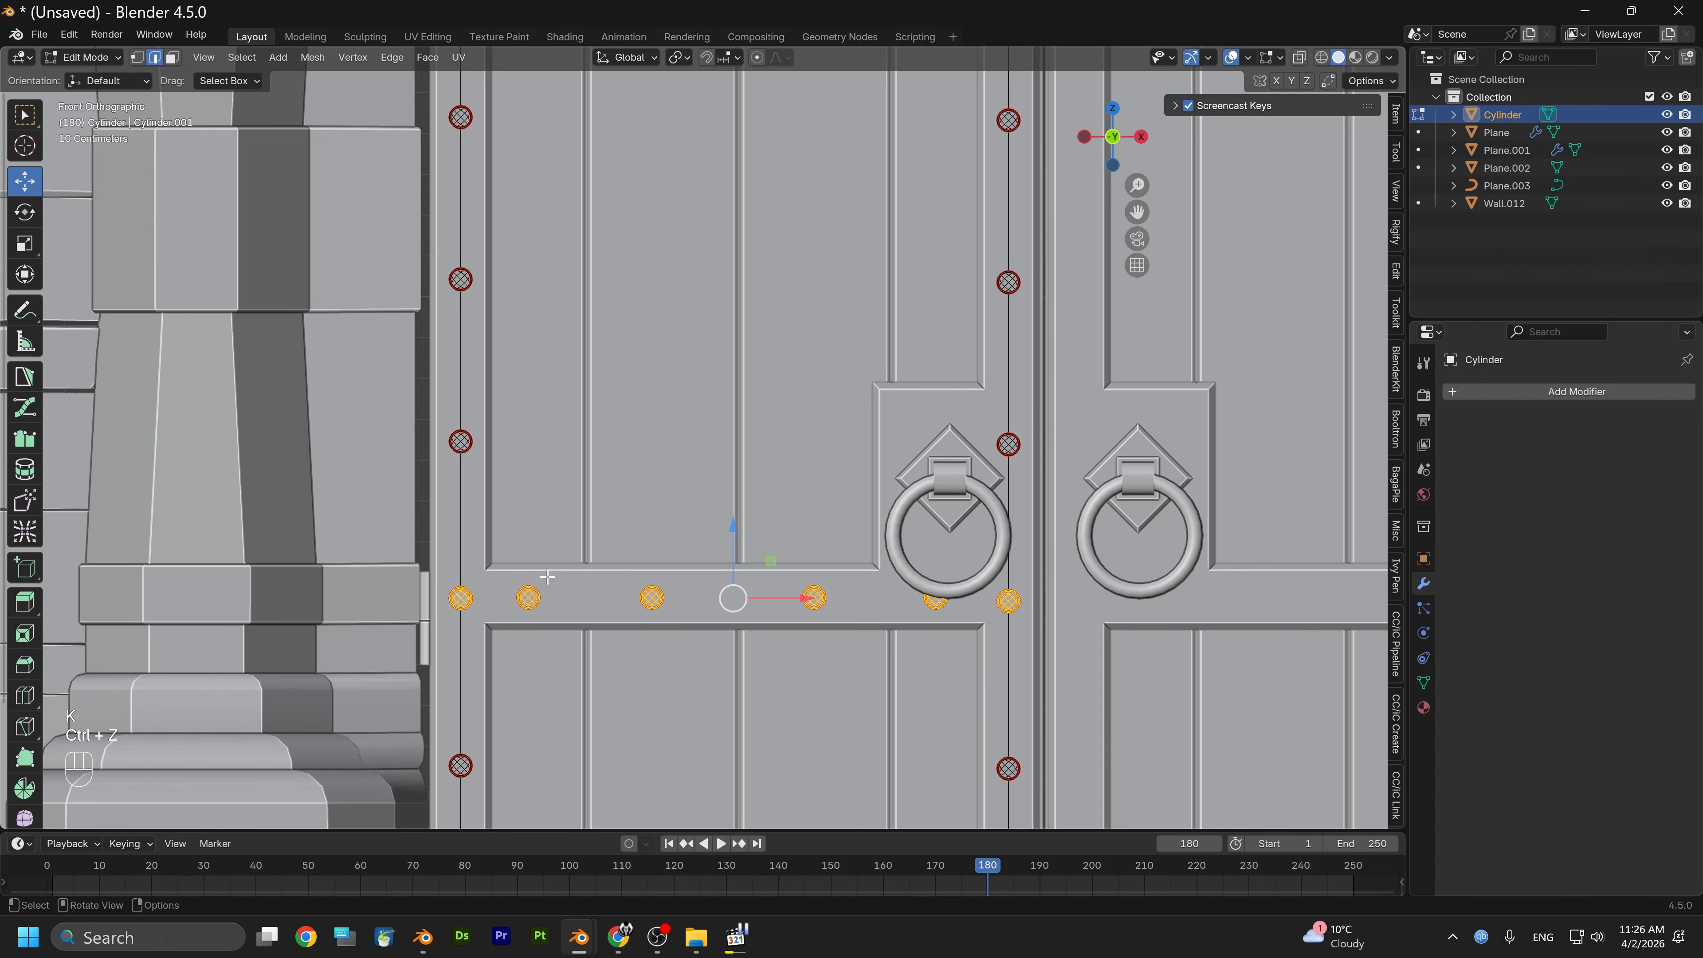
Select the four middle-rail rivets between the two end ones and duplicate them in place
click(534, 599)
key(l)
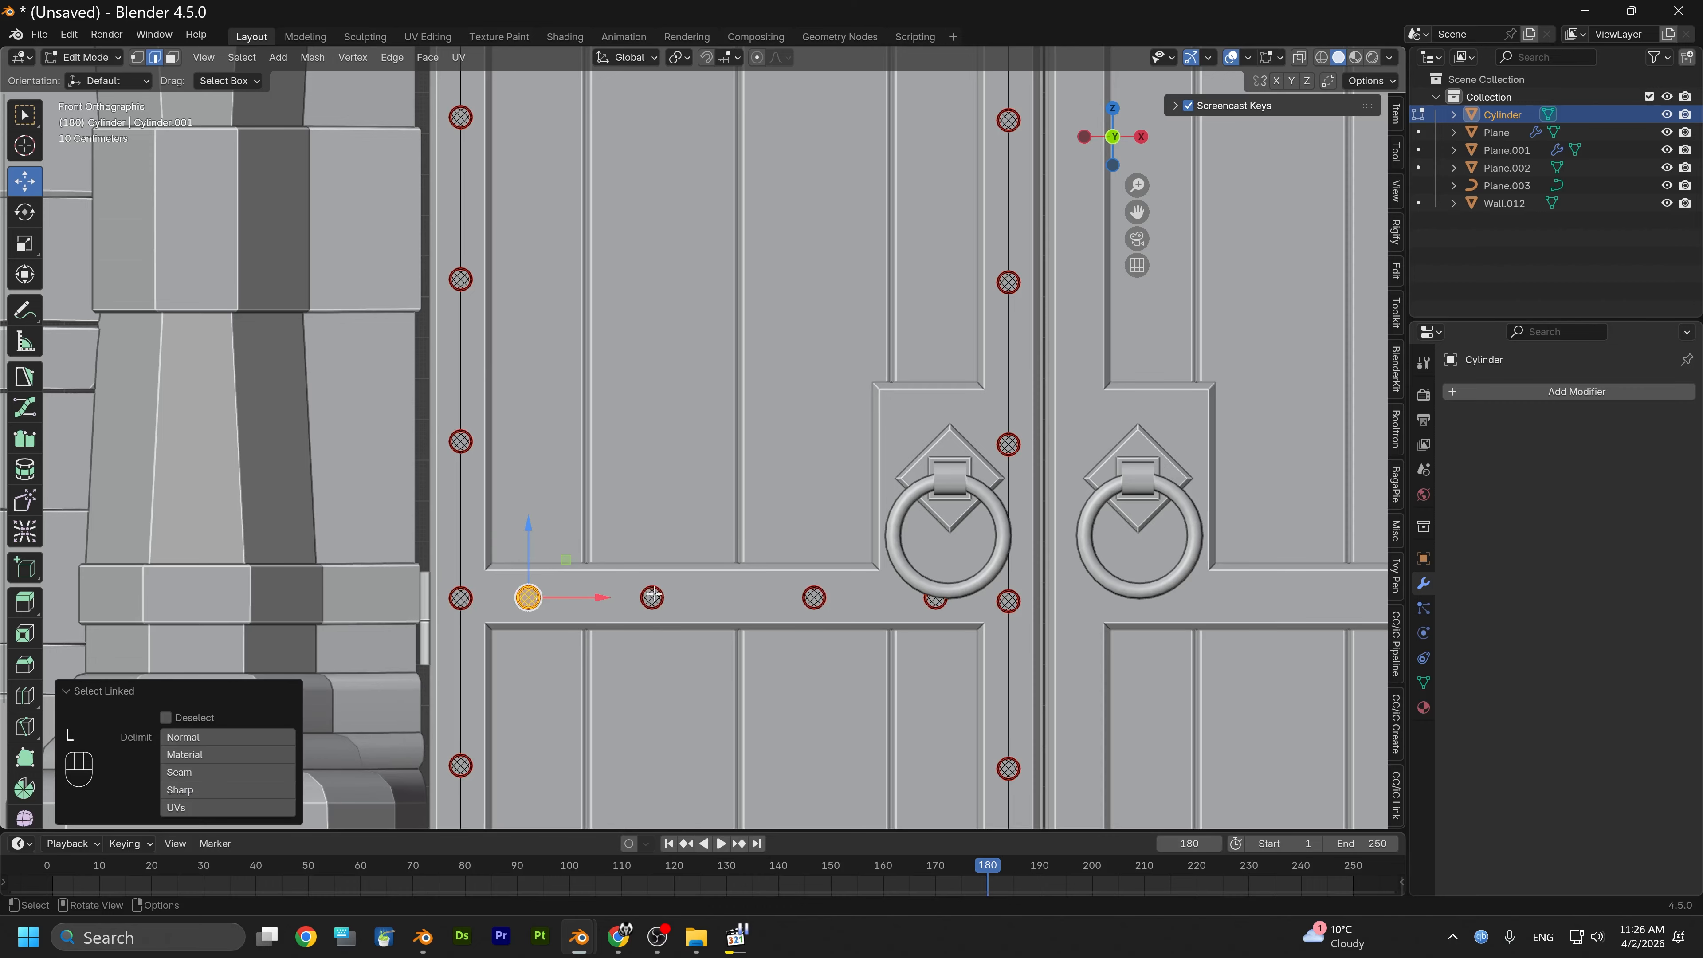
key(l)
key(l)
key(l)
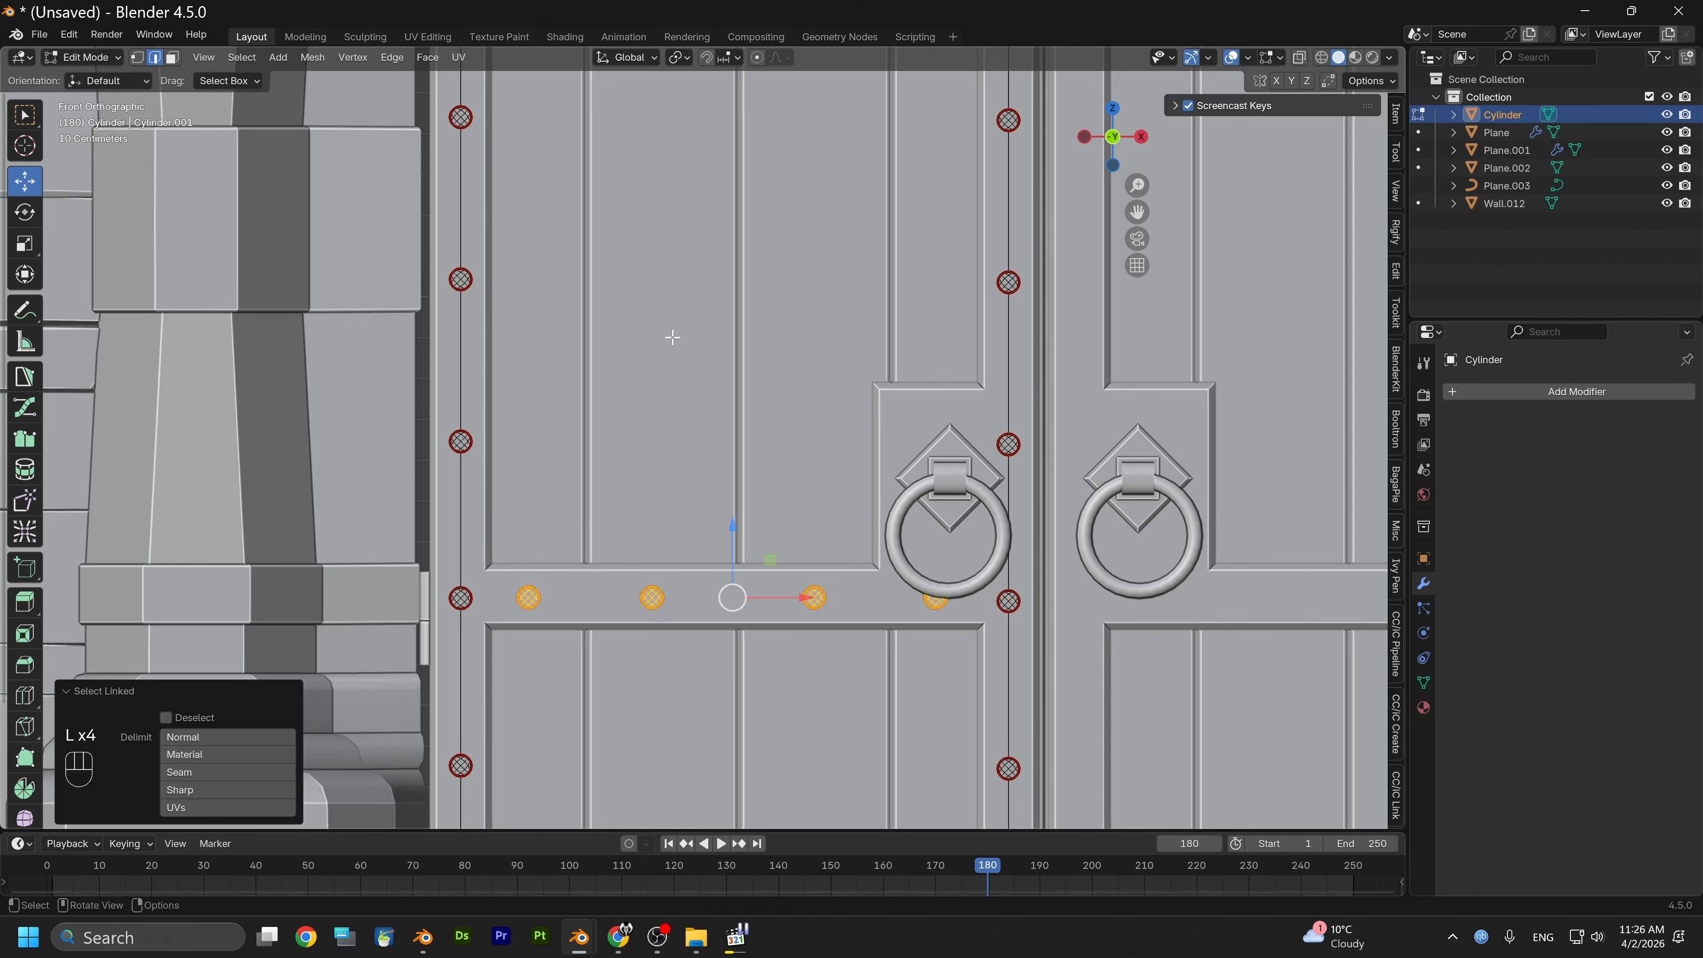
key(shift+d)
right_click(670, 337)
Raise the four duplicated rivets along Z to the door leaf's upper rail and center them on its height
drag(741, 519, 744, 212)
alt+middle_drag(772, 169, 739, 708)
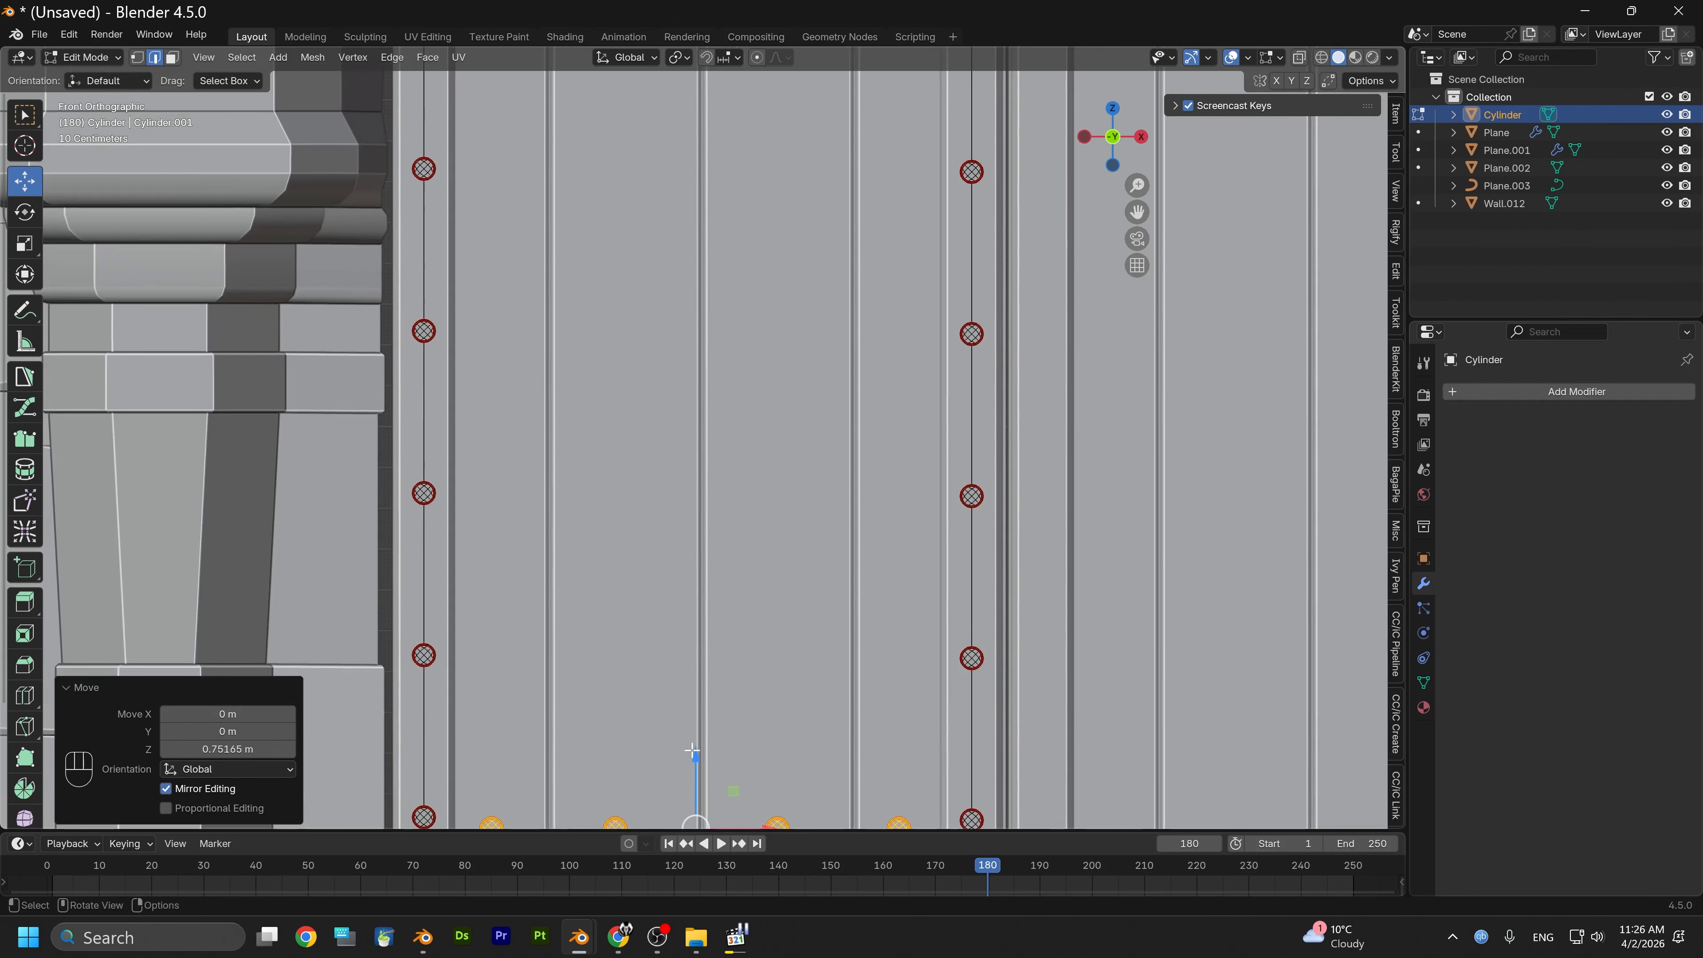
drag(697, 749, 689, 196)
alt+middle_drag(692, 241, 691, 770)
drag(691, 764, 709, 414)
scroll(701, 439, up, 4)
alt+scroll(620, 403, up, 1)
alt+middle_drag(616, 417, 644, 530)
drag(694, 546, 695, 544)
scroll(639, 544, down, 11)
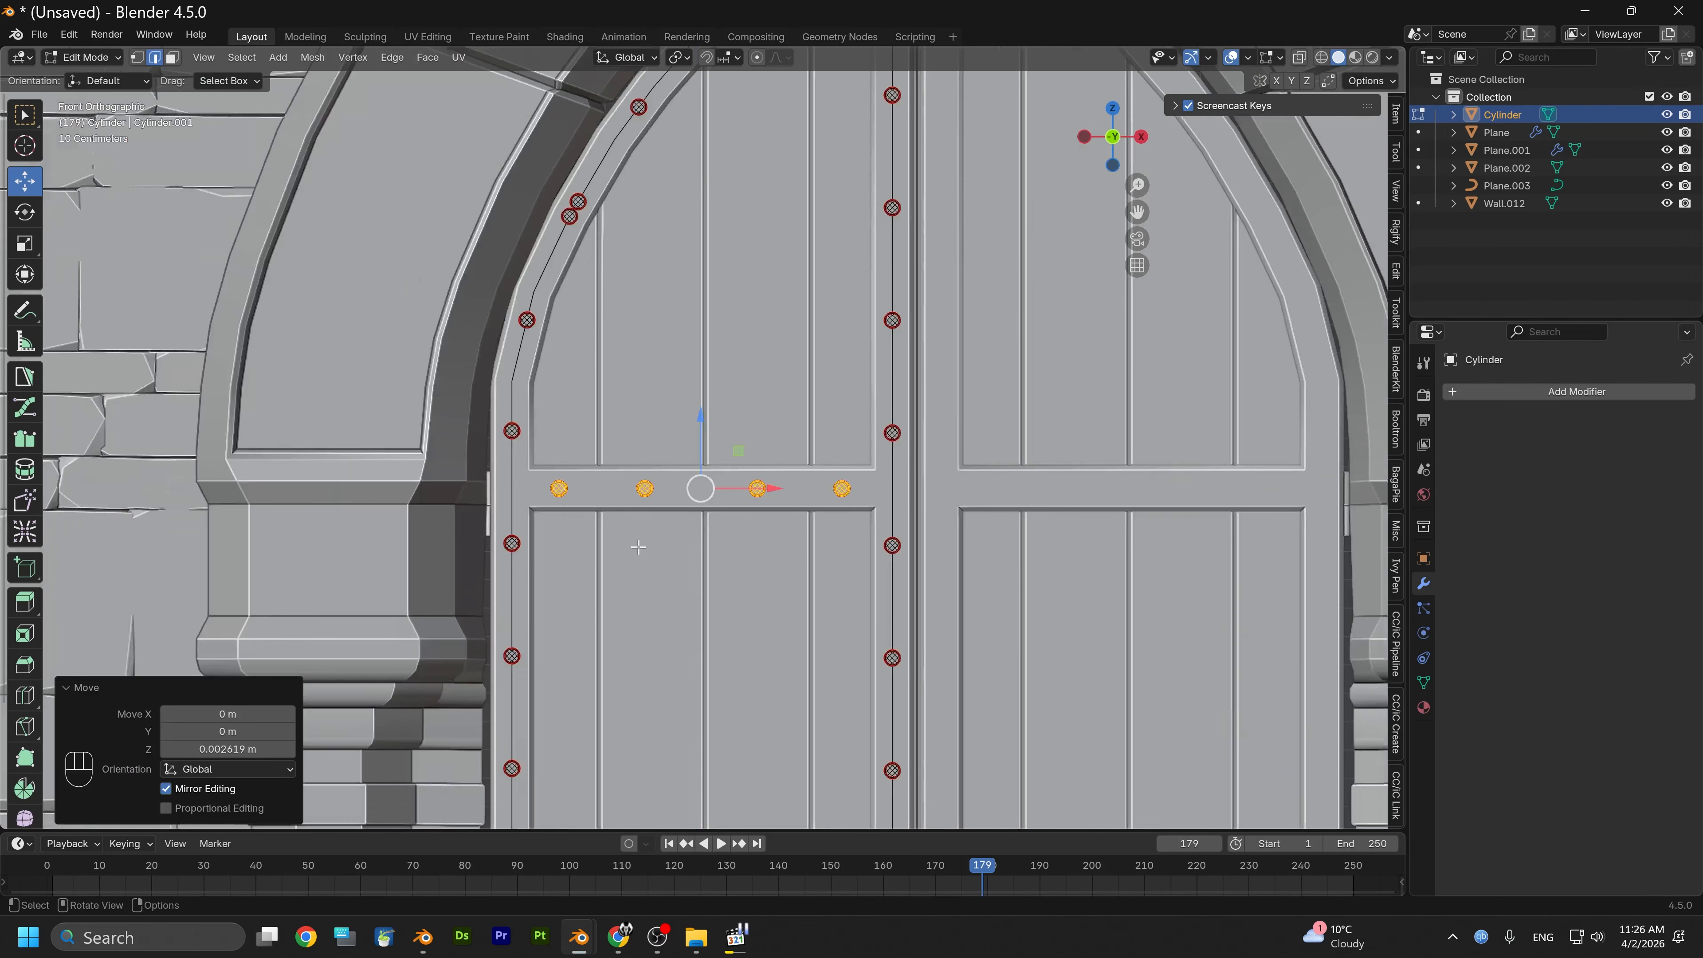
Leave mesh editing for Object Mode, deselect the rivets and inspect them along the door leaf
alt+middle_drag(640, 607, 574, 438)
scroll(571, 429, up, 2)
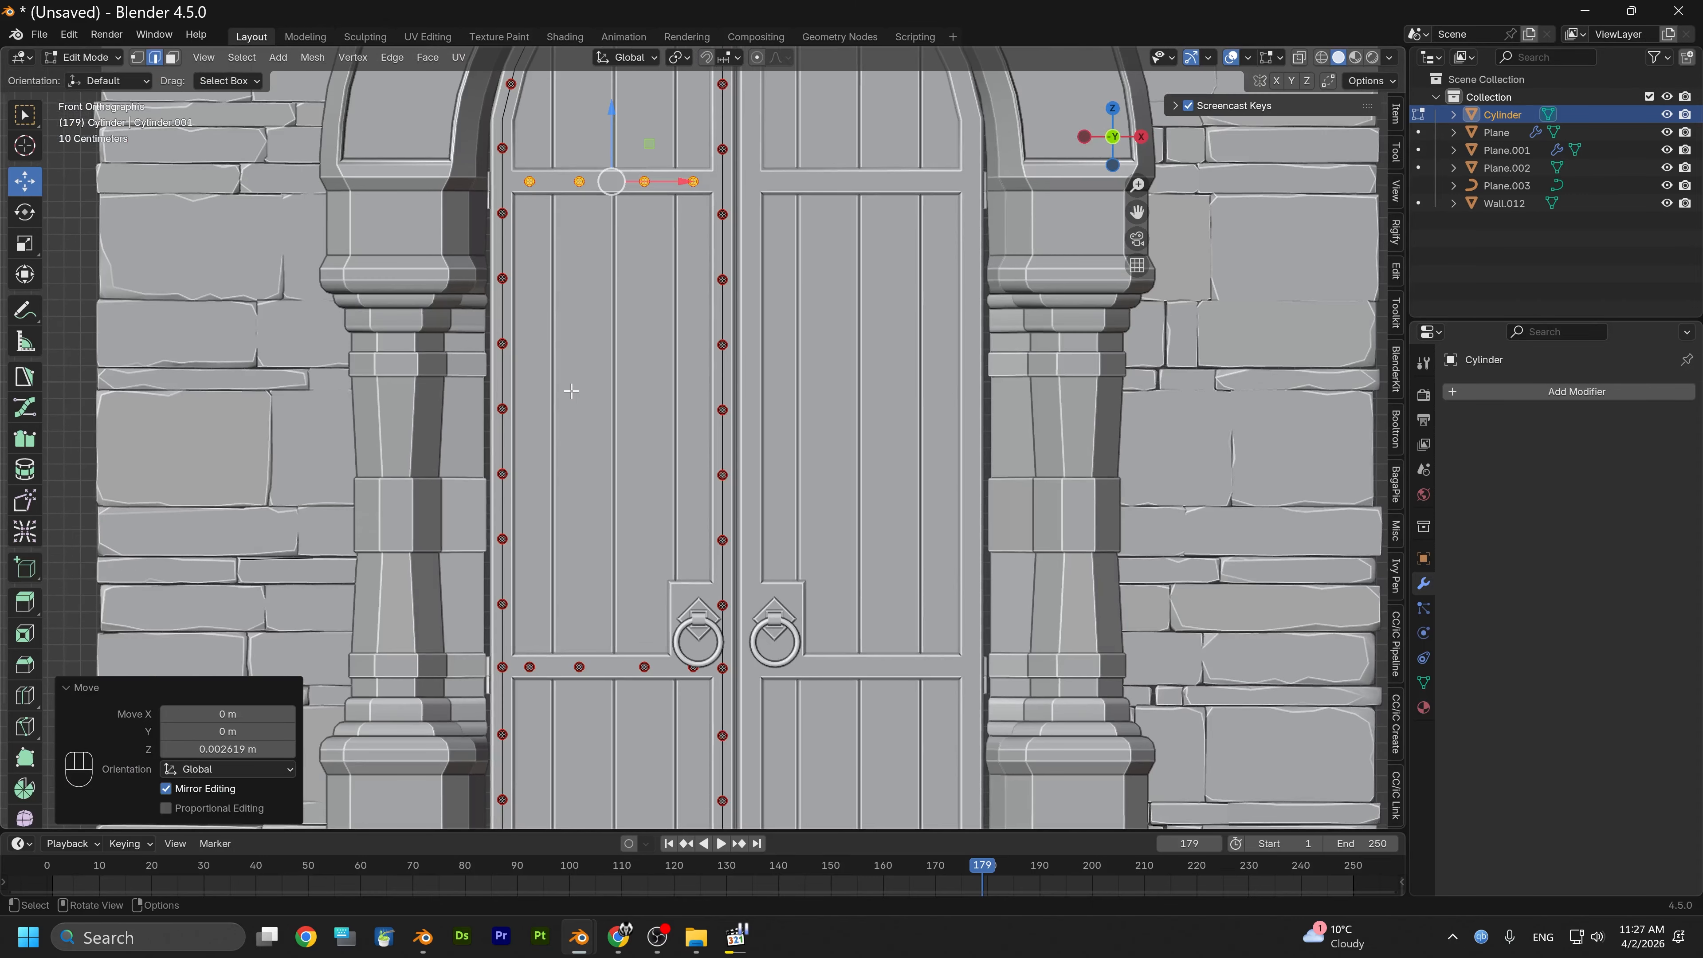
click(88, 57)
click(100, 82)
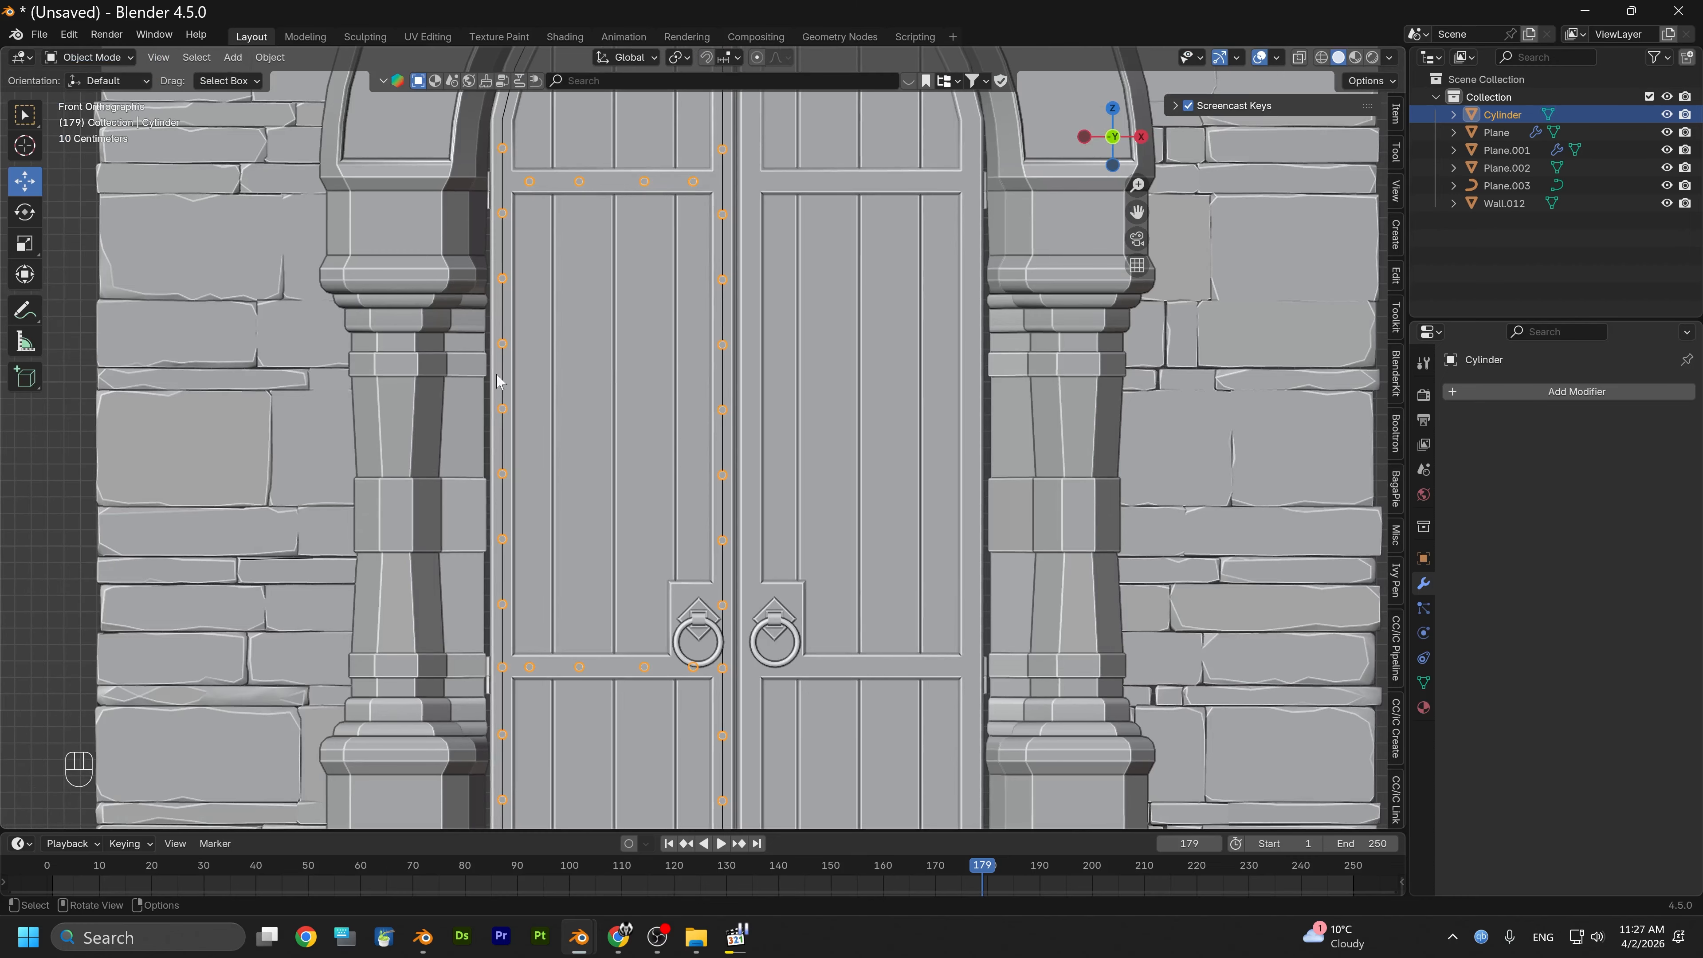
click(70, 438)
alt+middle_drag(511, 416, 524, 635)
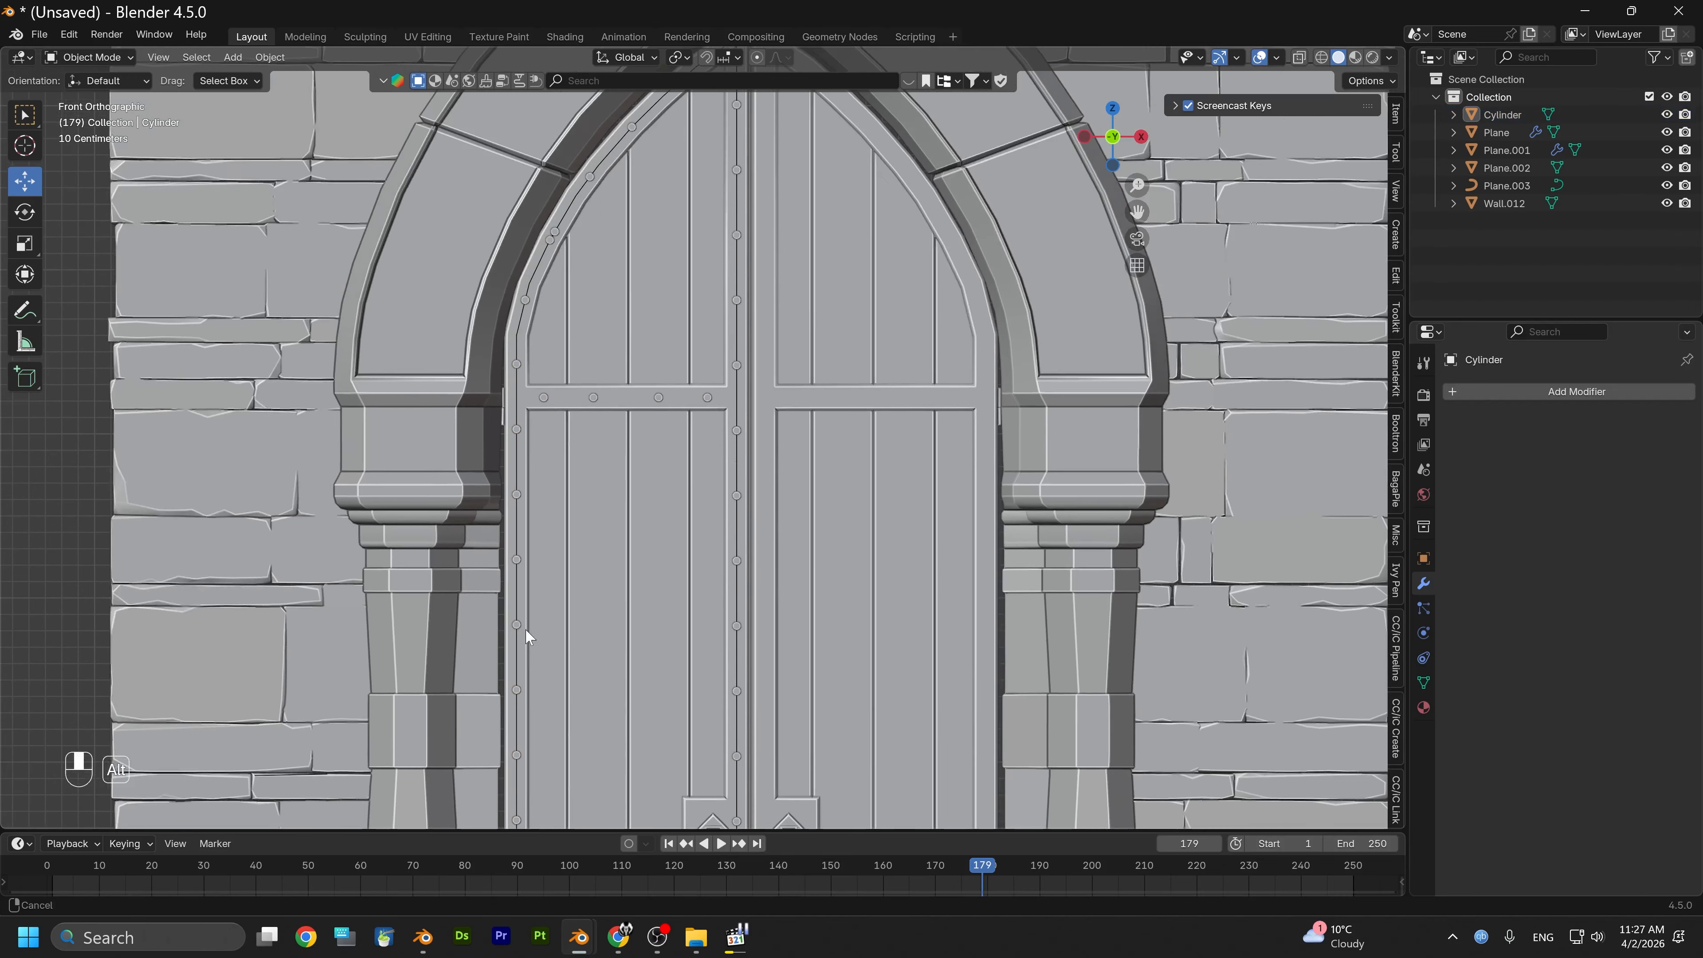
alt+drag(520, 562, 412, 563)
scroll(458, 553, up, 3)
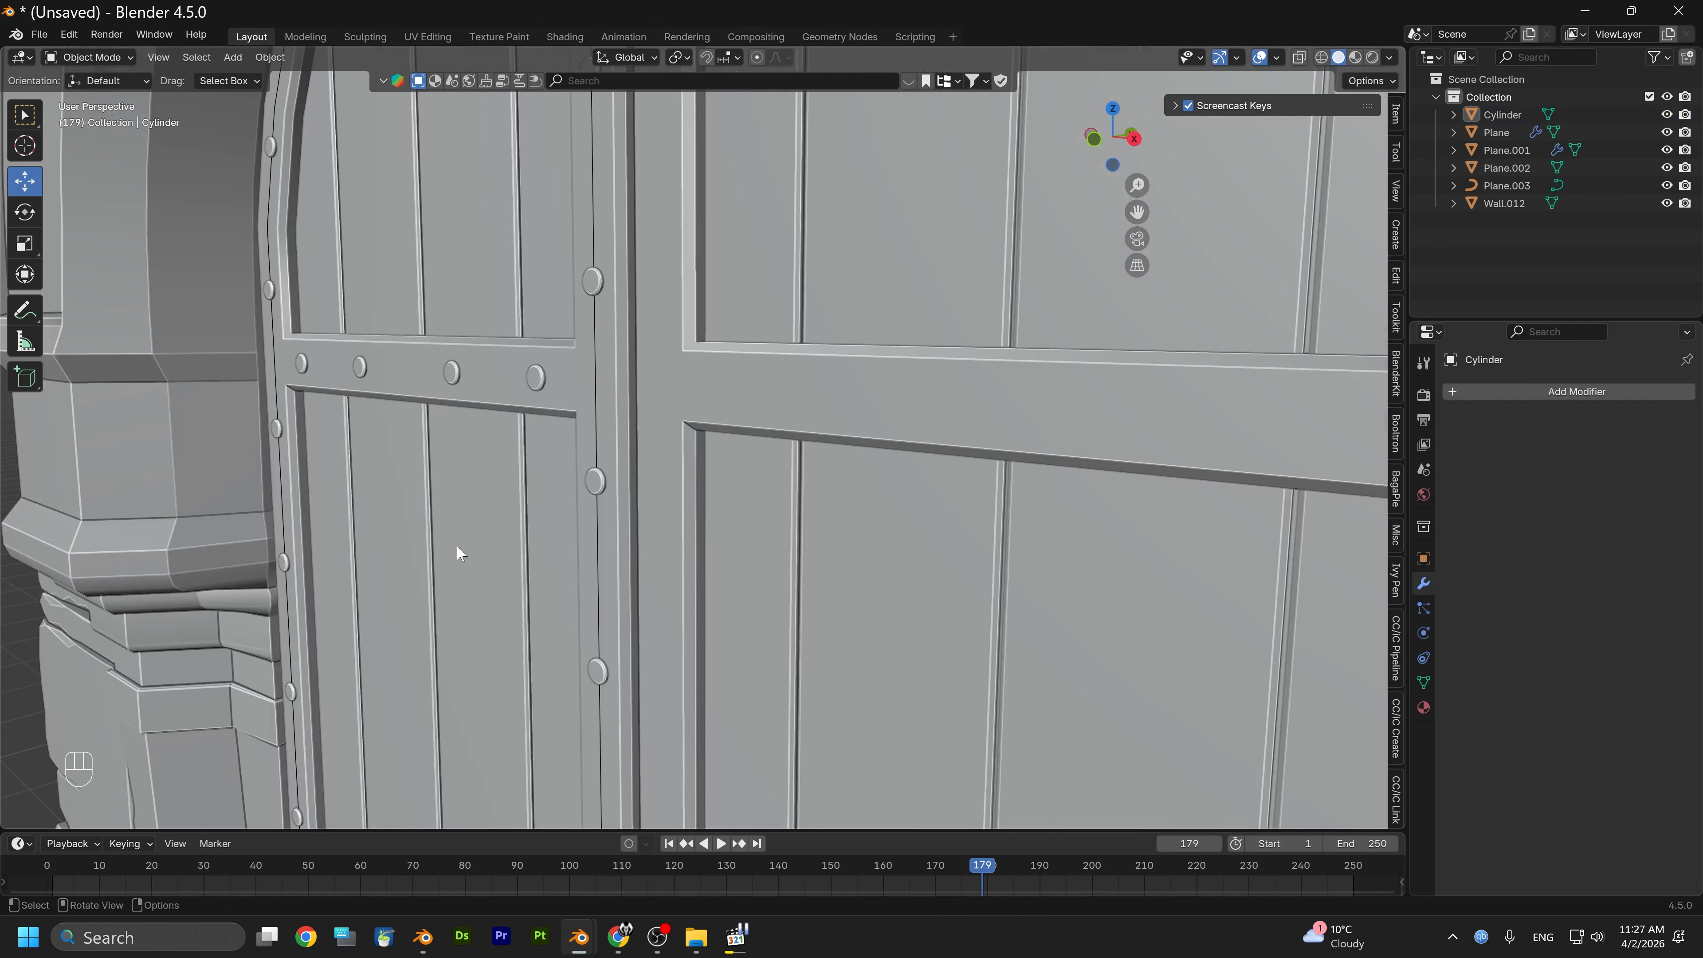
alt+middle_drag(444, 520, 672, 553)
scroll(528, 552, up, 3)
click(468, 499)
scroll(510, 536, down, 3)
Select the rivets object and apply all its transforms
click(711, 328)
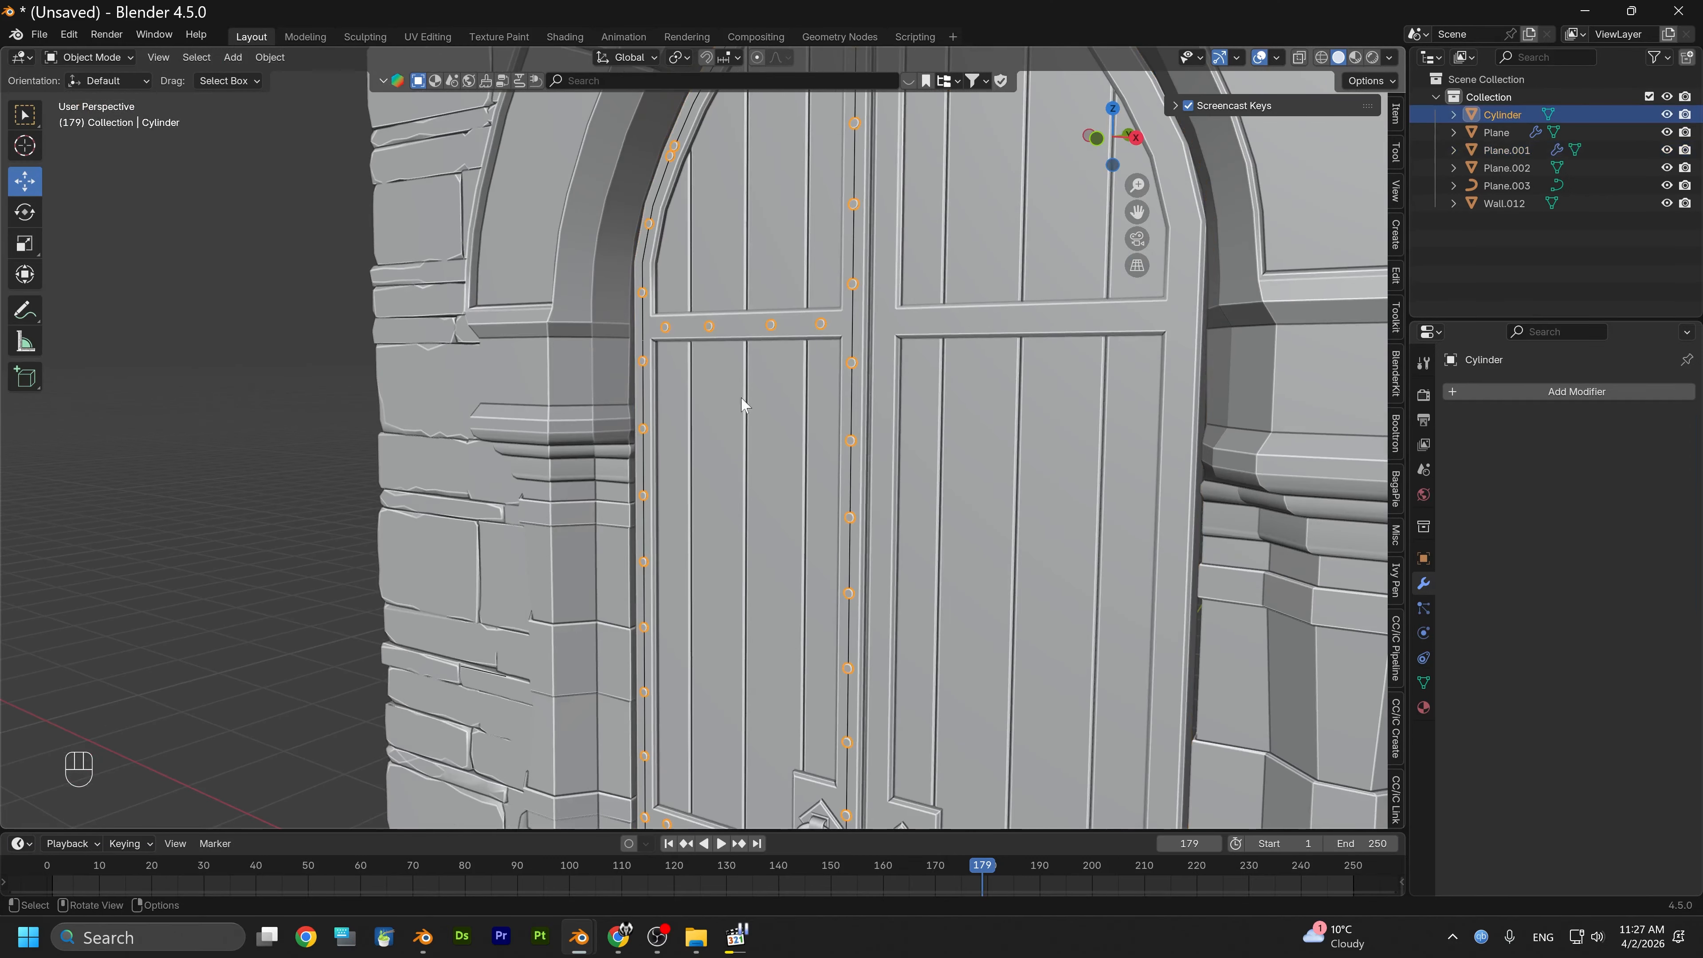
scroll(895, 510, down, 2)
alt+middle_drag(894, 510, 872, 344)
key(ctrl+a)
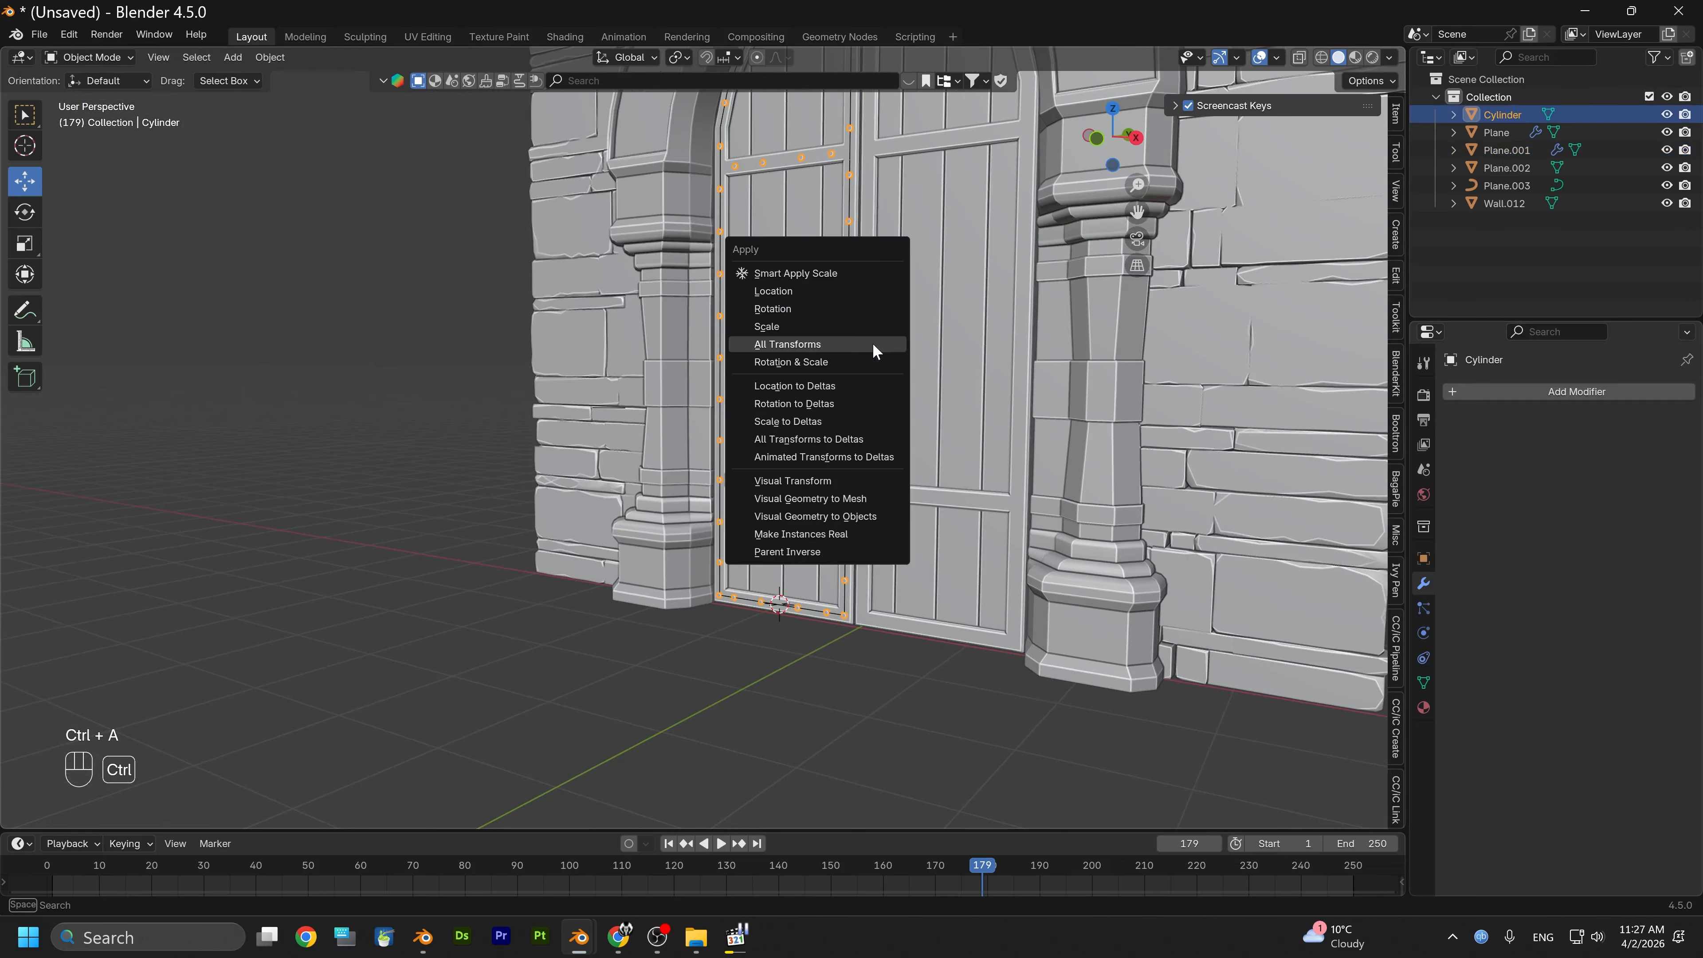
click(806, 344)
Add a Mirror modifier to the rivets and set its axis to Y only, covering the door leaf's back side
click(1563, 392)
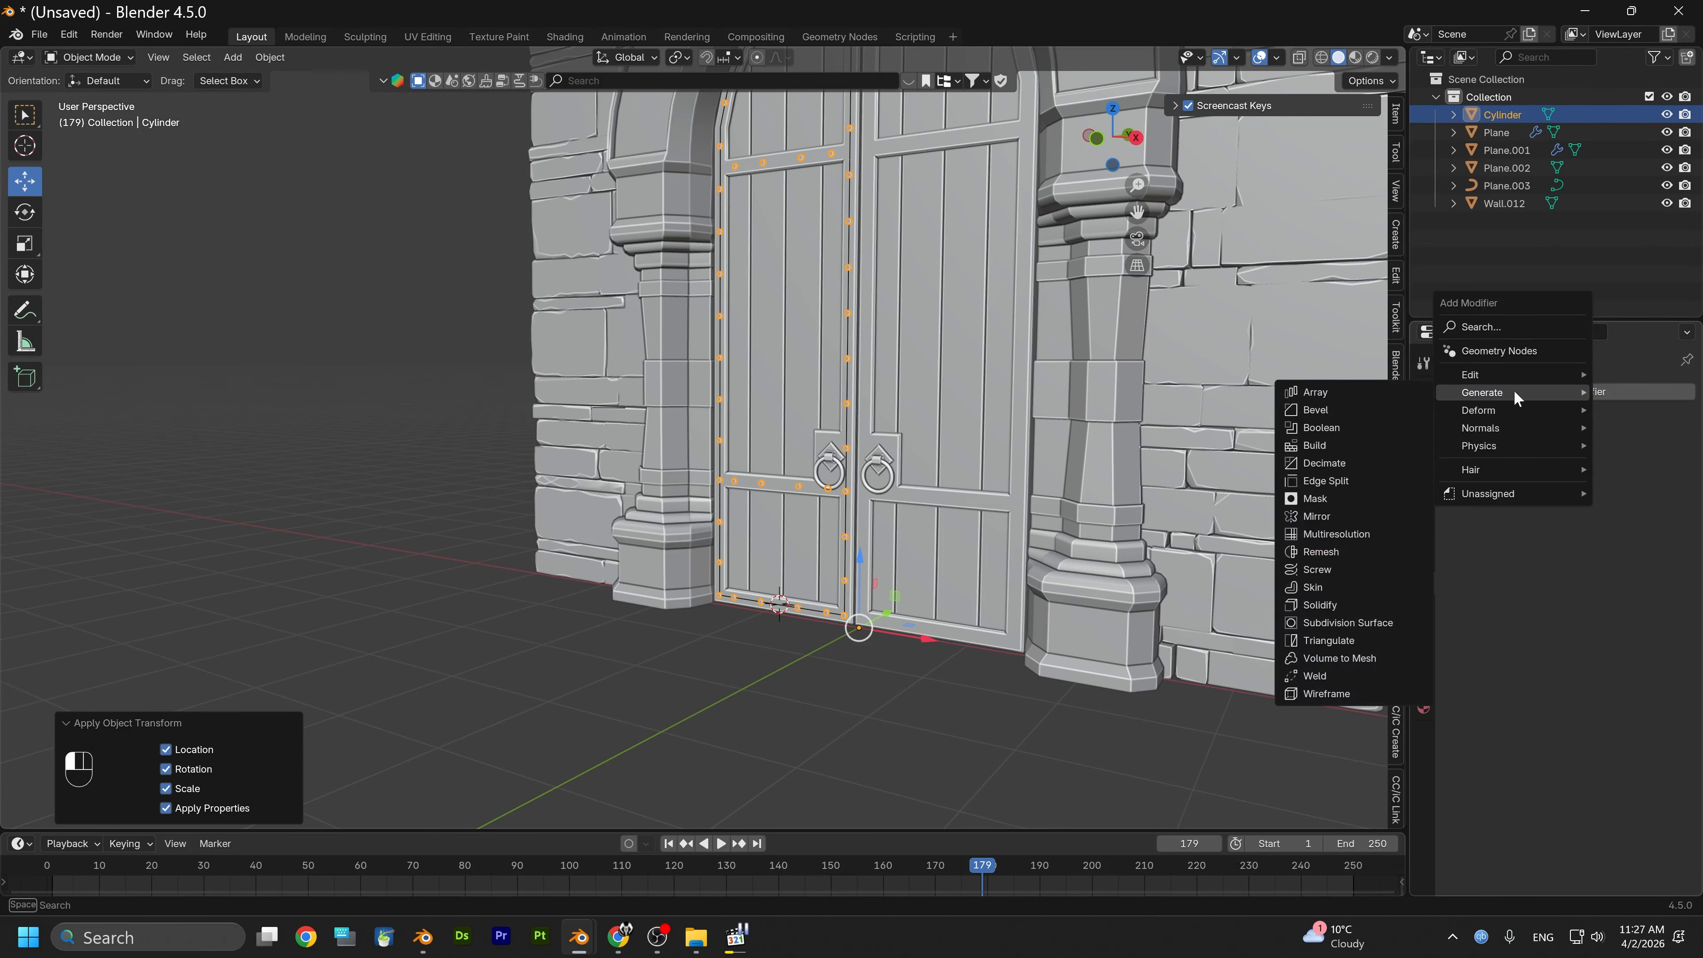
mouse_move(1492, 396)
click(1313, 518)
alt+drag(954, 491, 1072, 491)
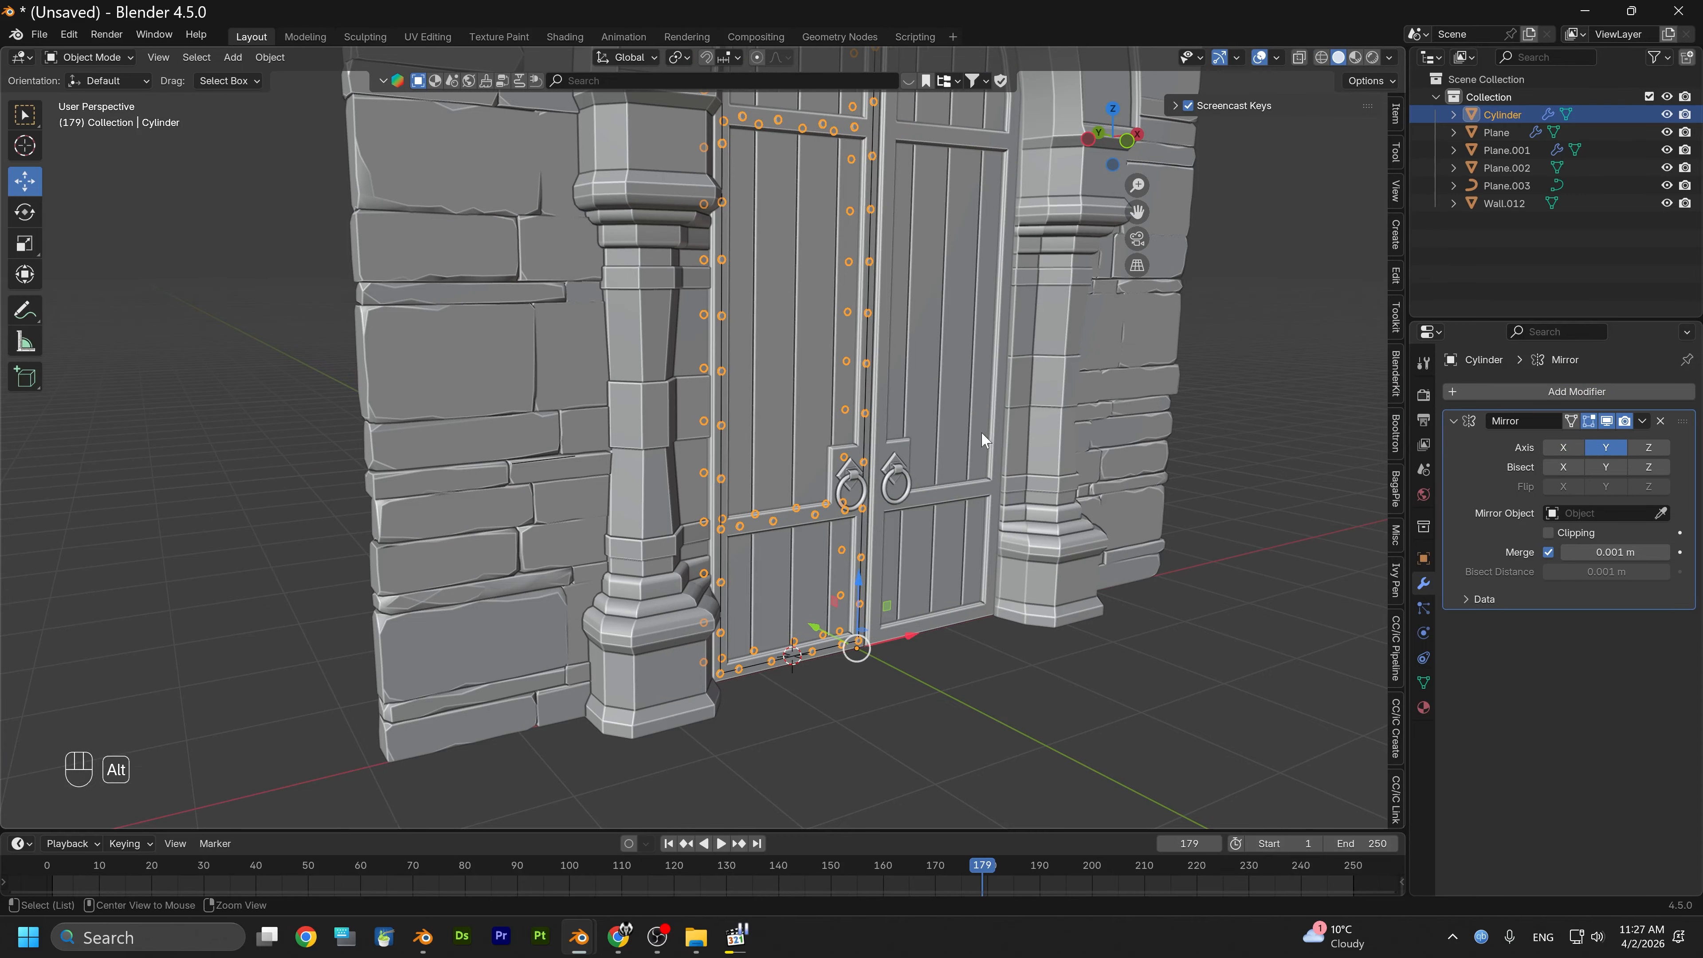
Check the mirrored rivets from both sides of the door and apply the Mirror modifier
alt+drag(980, 431, 1166, 437)
scroll(1165, 437, up, 7)
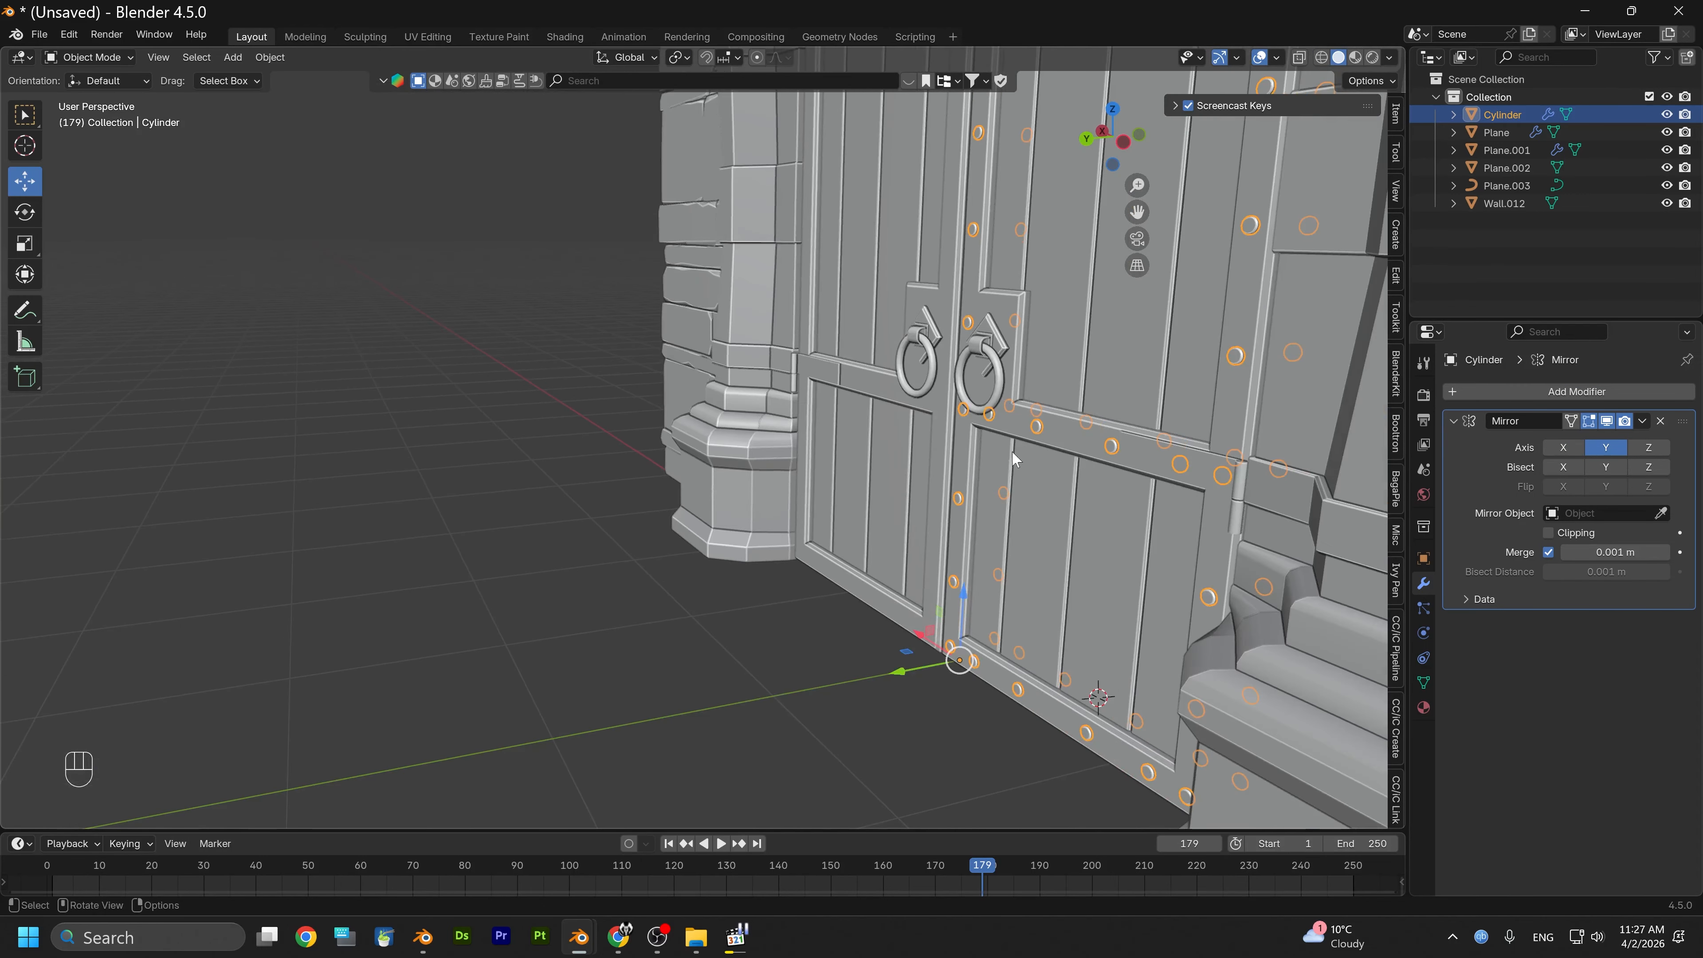
alt+drag(933, 424, 872, 517)
scroll(966, 415, down, 4)
alt+scroll(984, 409, down, 1)
scroll(851, 545, up, 2)
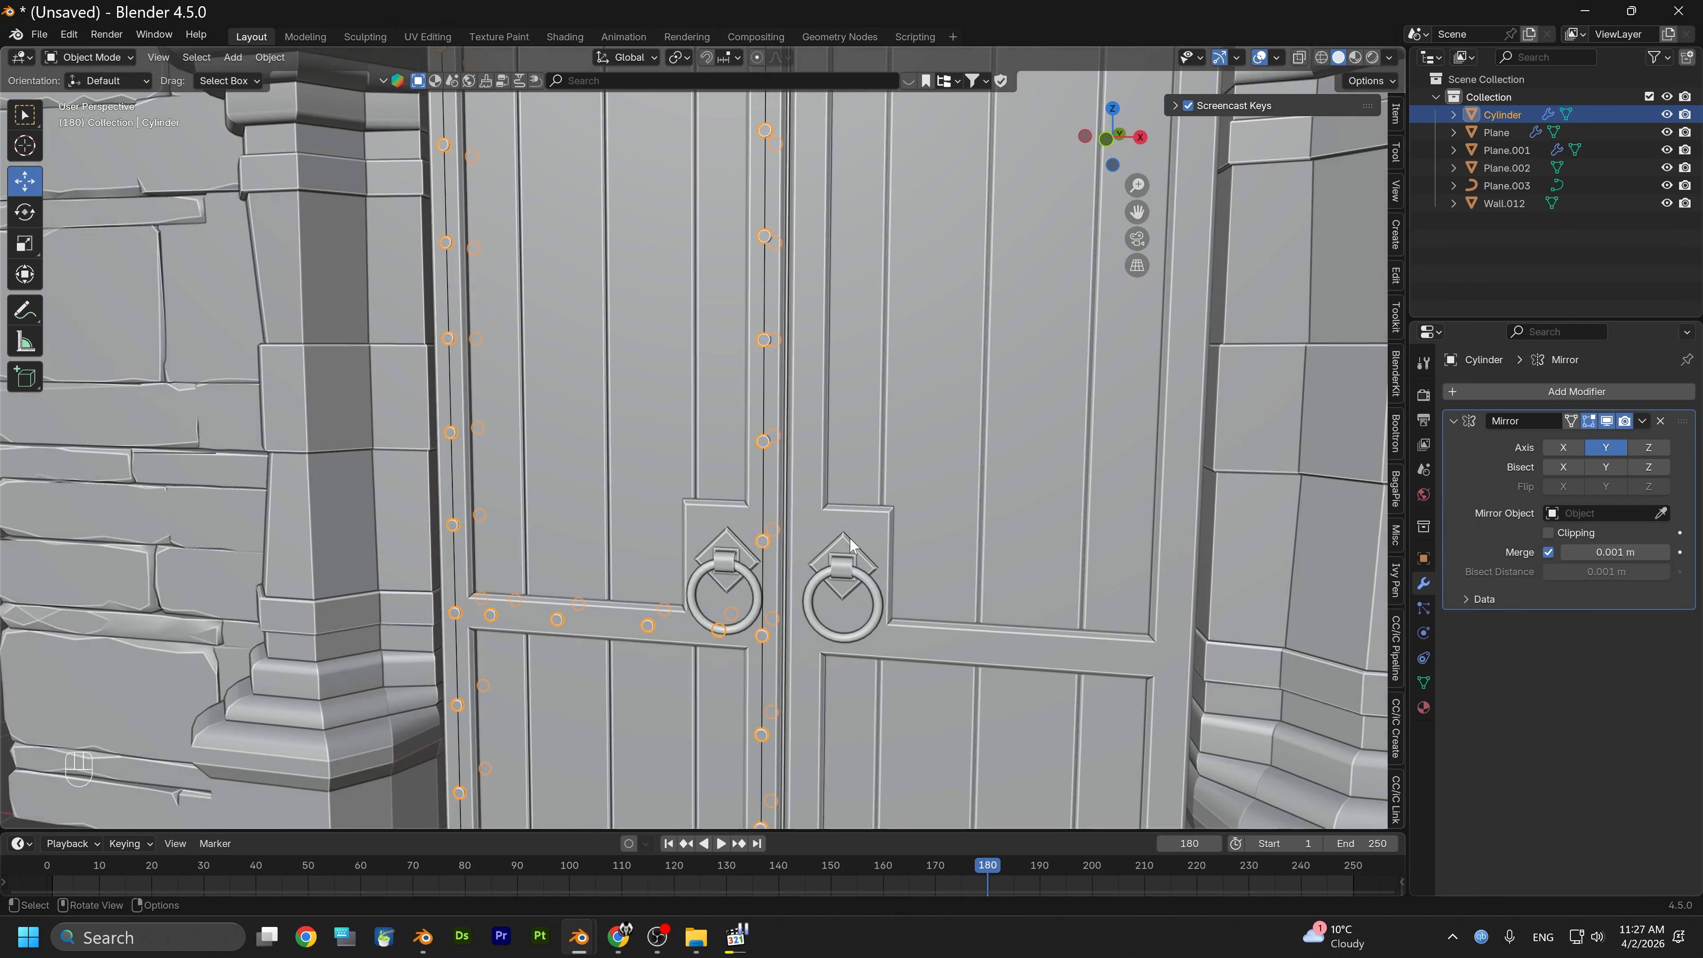
click(1642, 420)
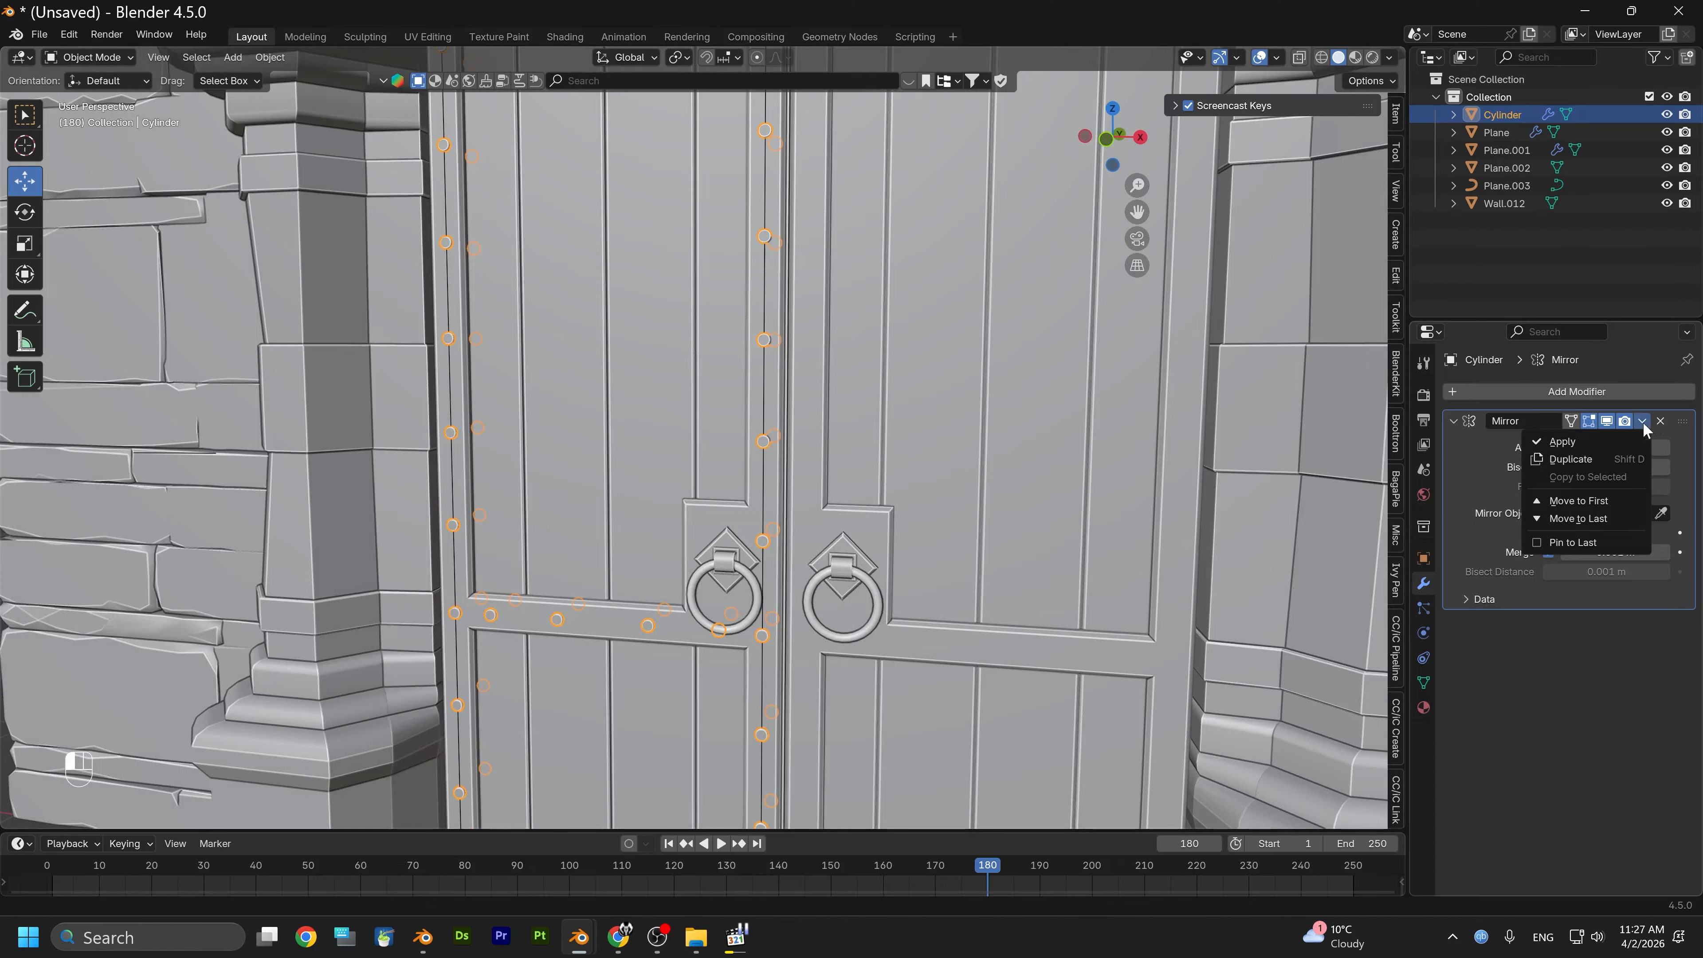
click(1586, 442)
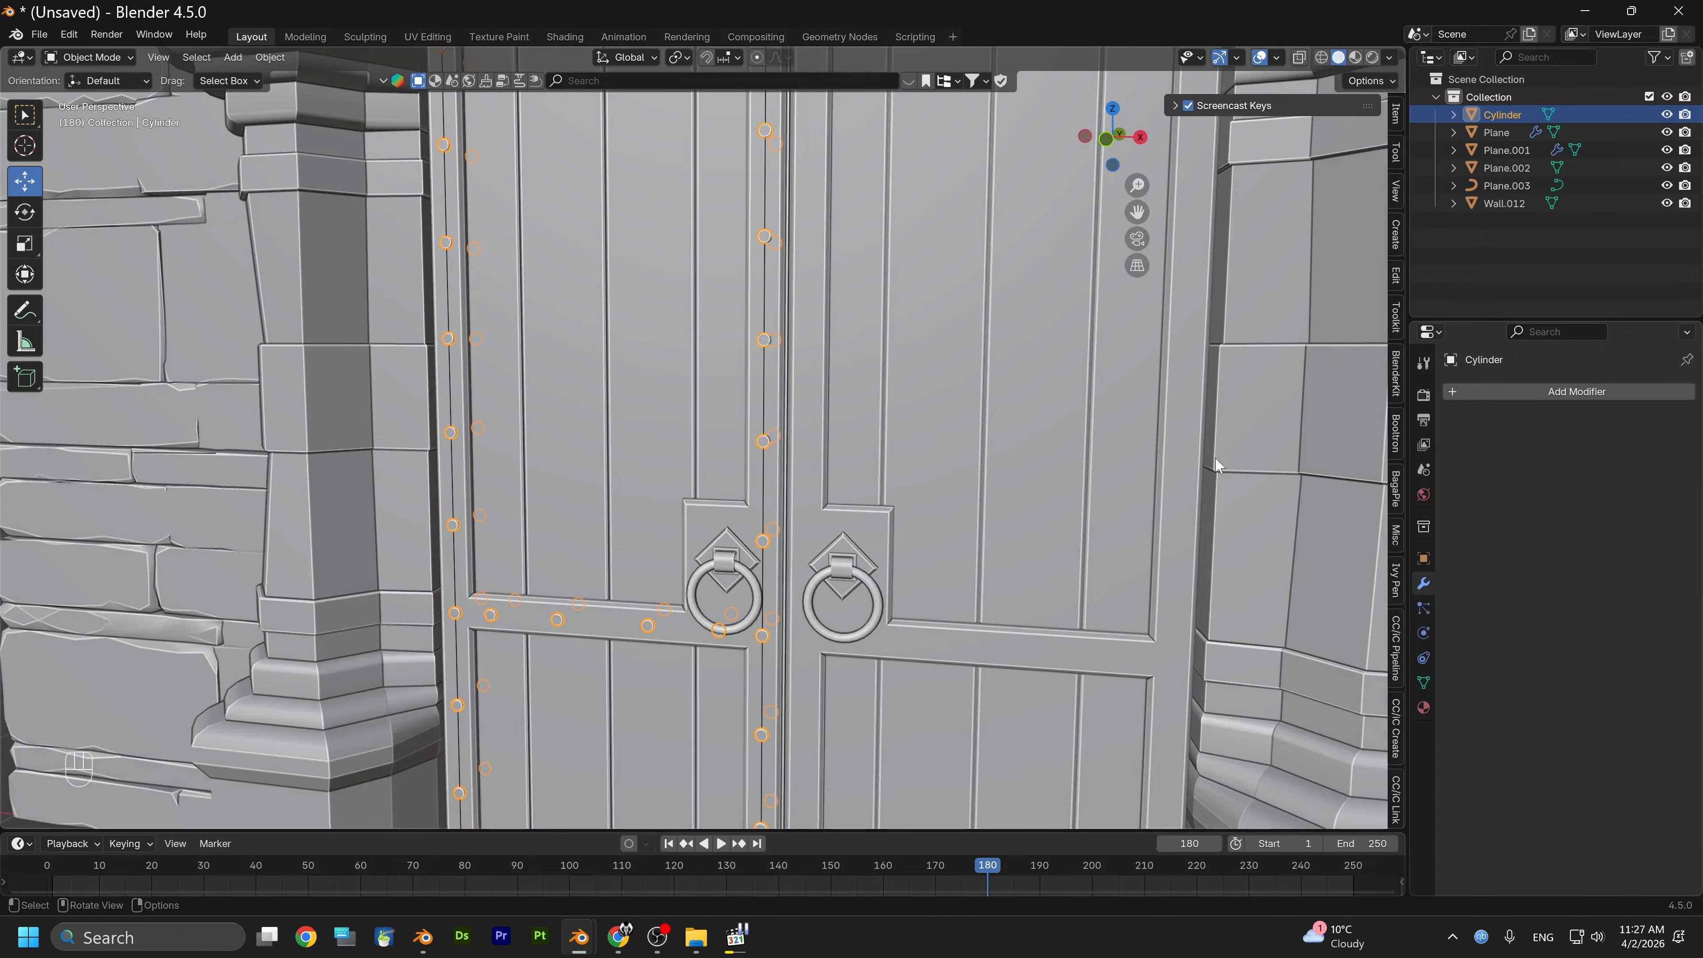
Join the rivets into the door frame object Plane.001 so its X-axis Mirror modifier covers both leaves
click(603, 628)
shift+click(558, 620)
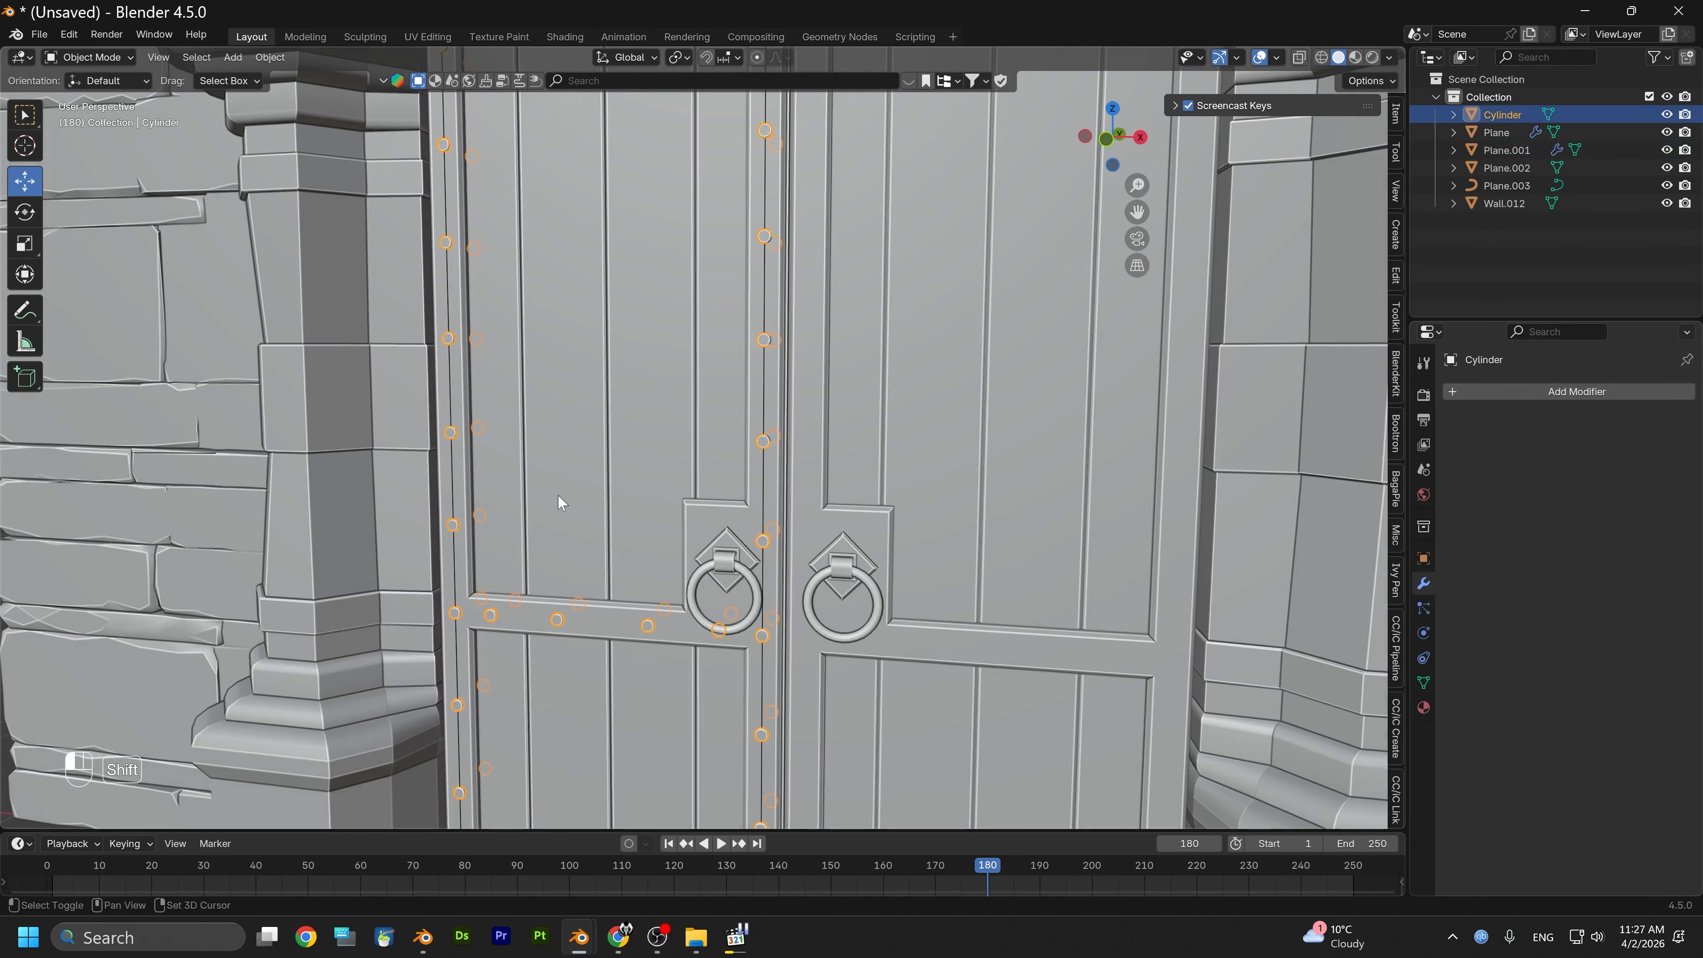
shift+click(554, 508)
key(ctrl+z)
key(ctrl+z)
shift+click(462, 565)
right_click(462, 557)
click(462, 557)
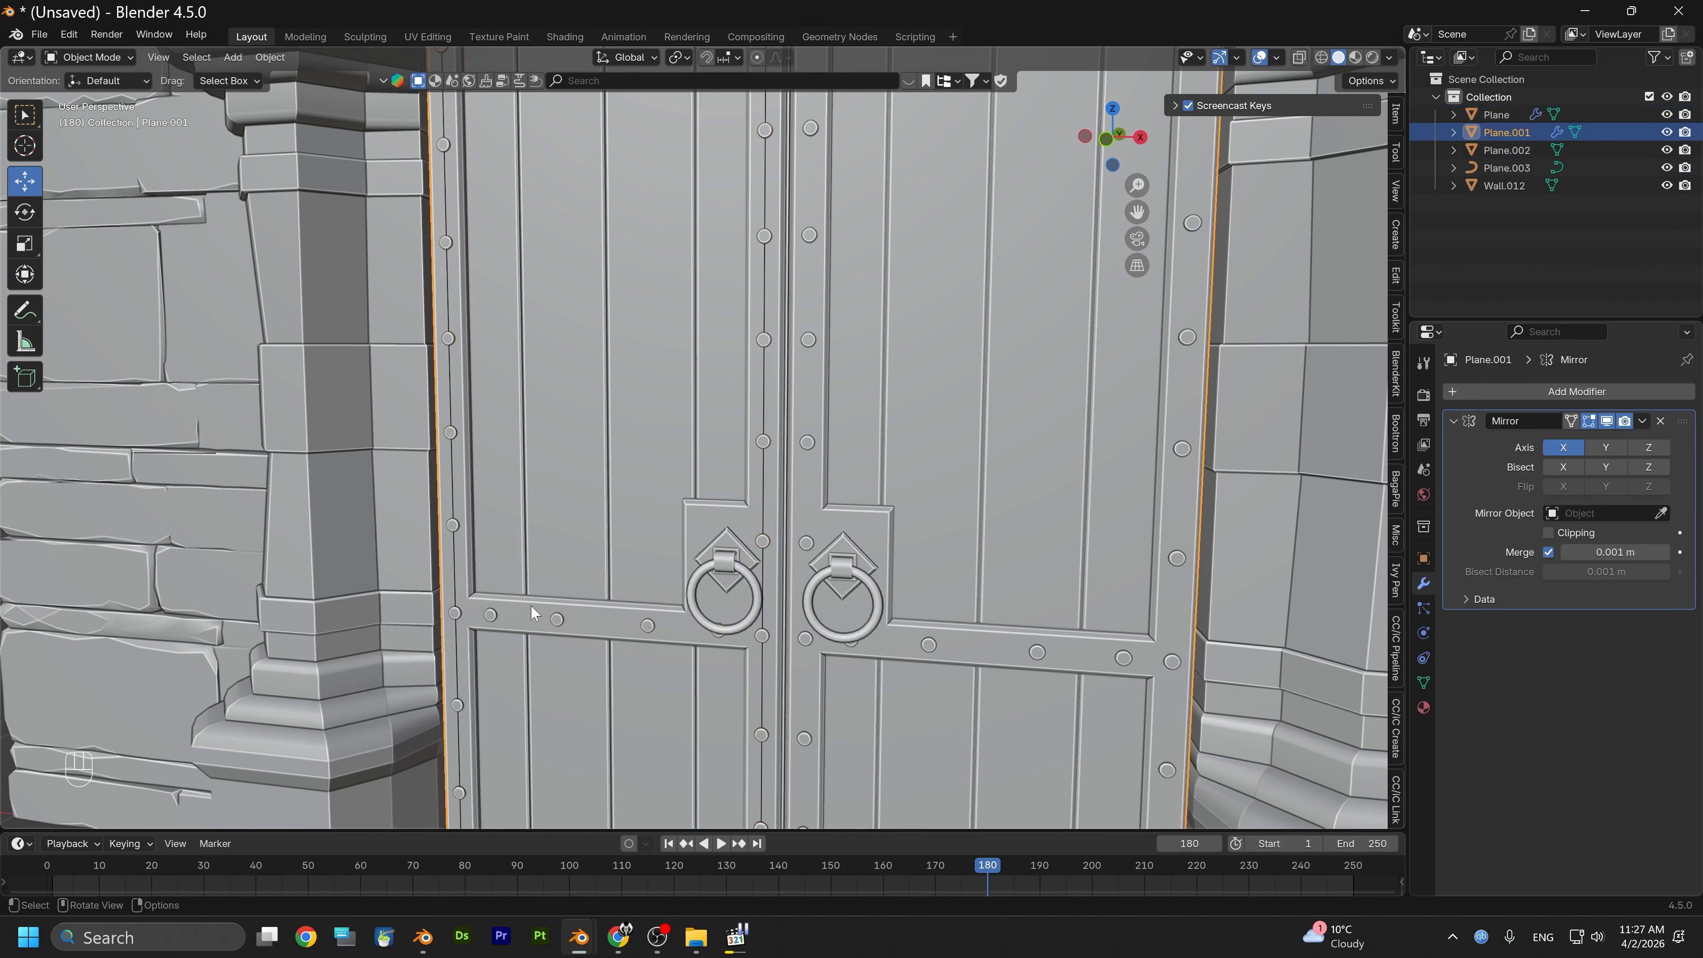
Inspect the rivets and ring handles on both door leaves up close
scroll(534, 613, up, 5)
shift+middle_drag(607, 768, 794, 425)
scroll(584, 513, down, 5)
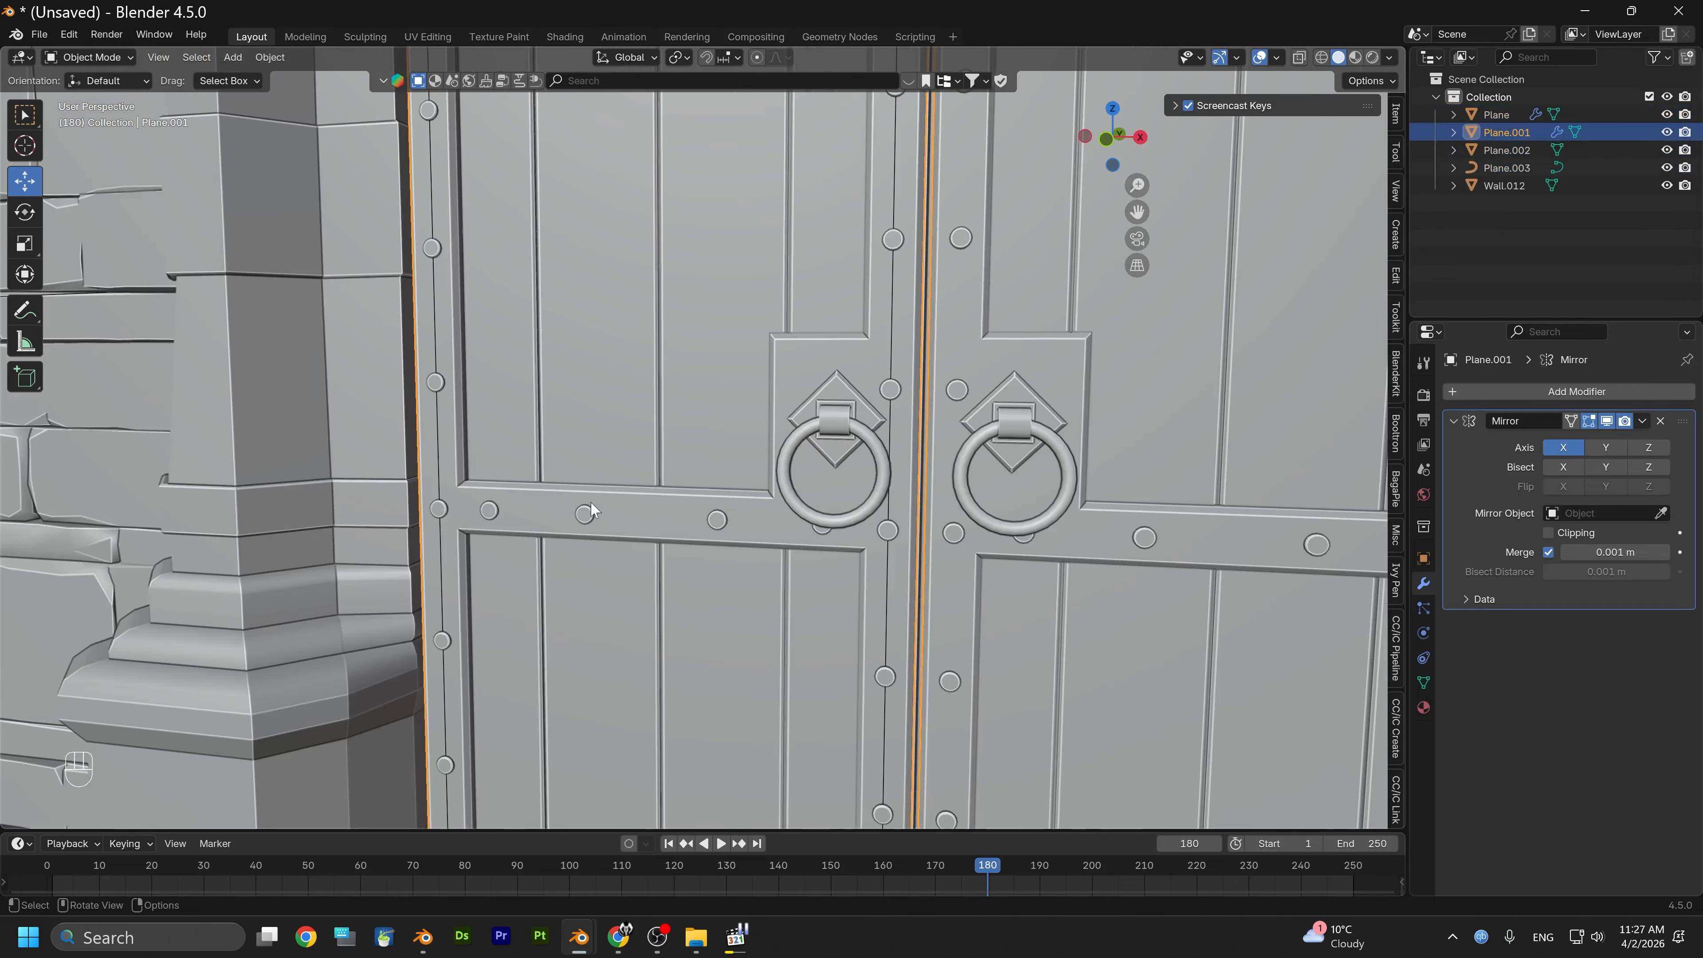
shift+middle_drag(632, 383, 630, 638)
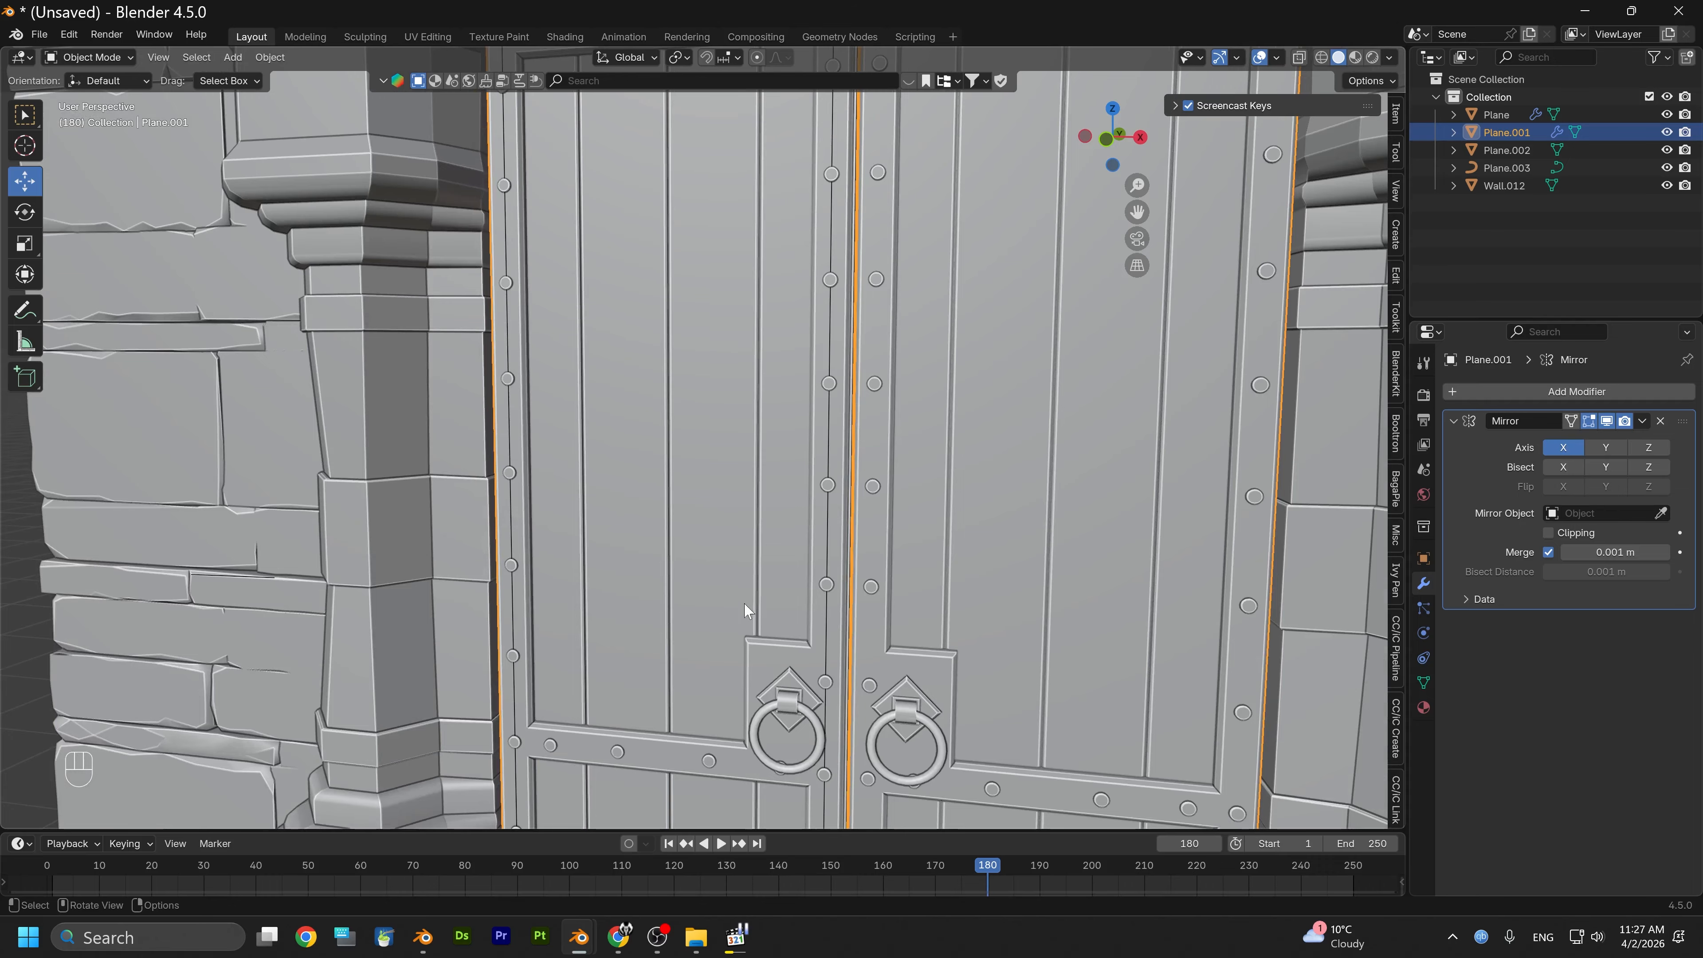
scroll(778, 596, down, 3)
middle_drag(775, 594, 781, 558)
scroll(781, 558, up, 5)
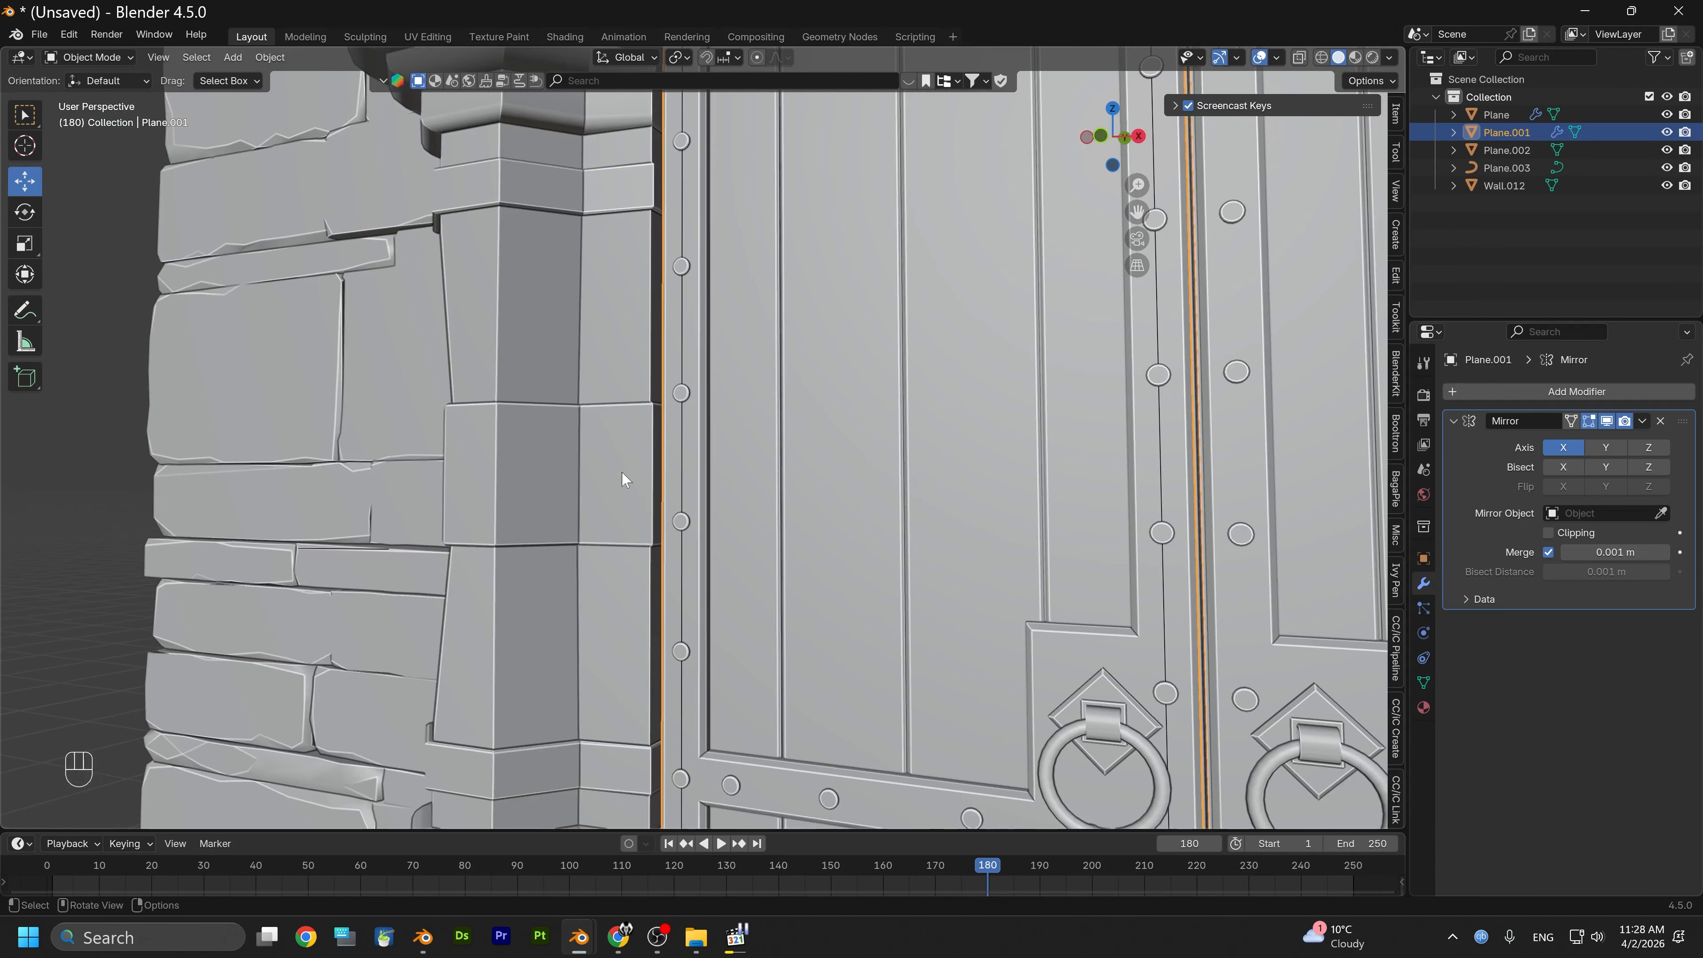
Hide the riveted door frame and the plank panel behind it
key(h)
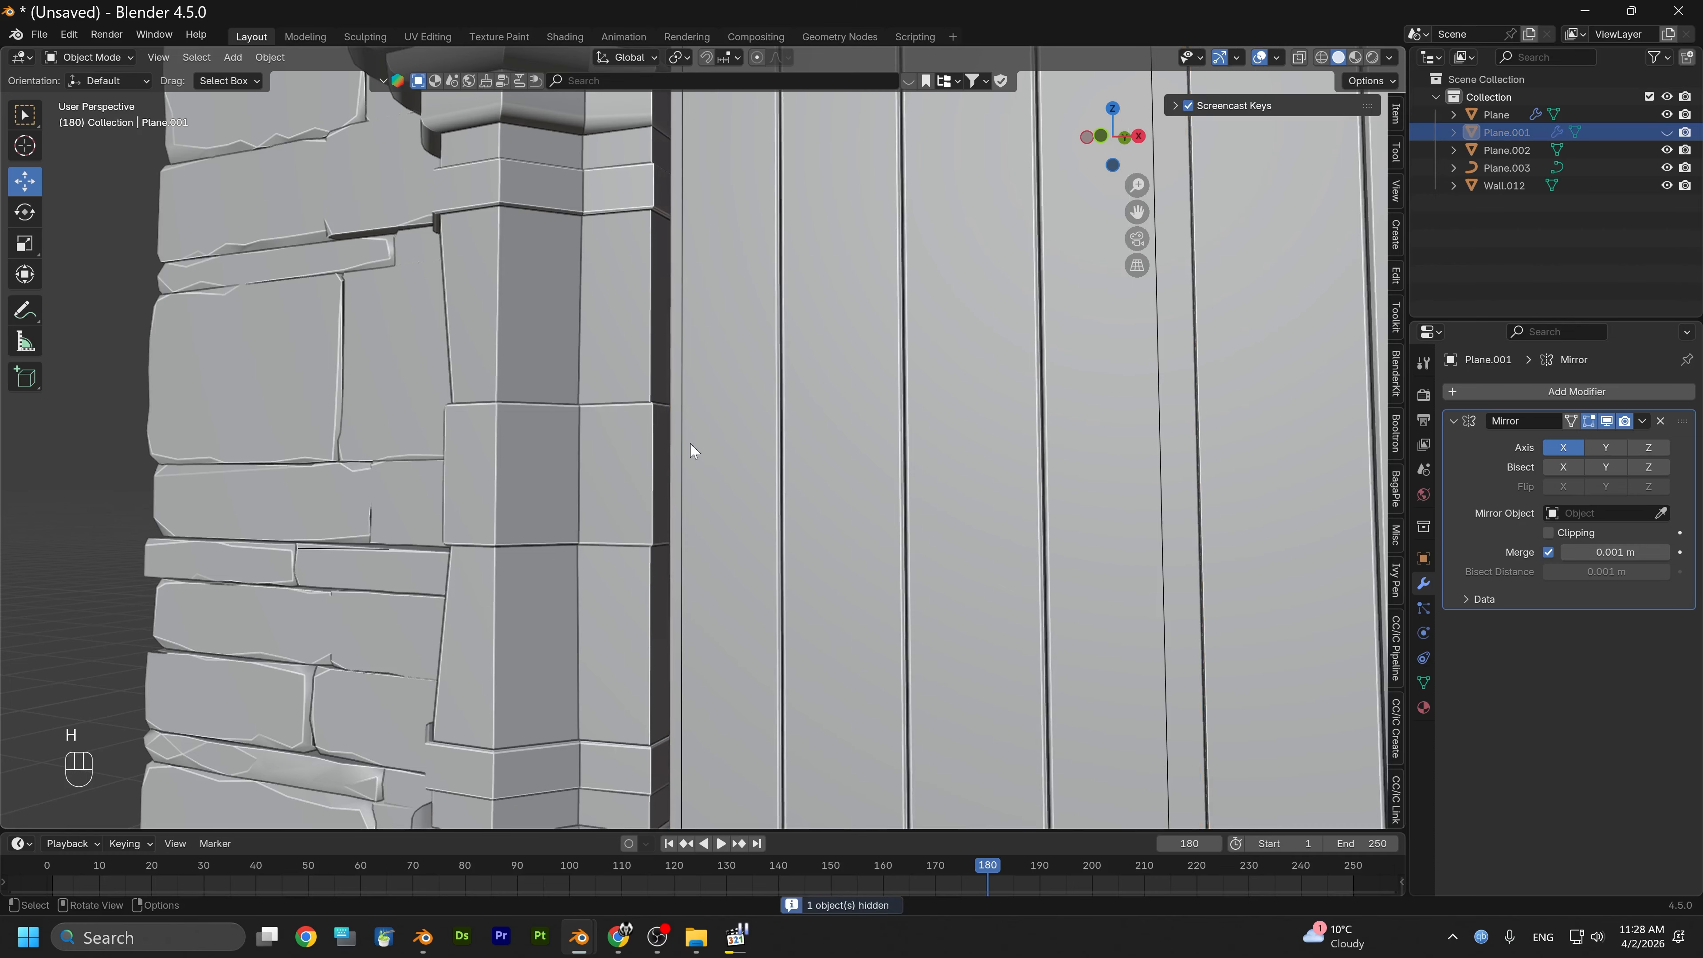
click(684, 459)
key(g)
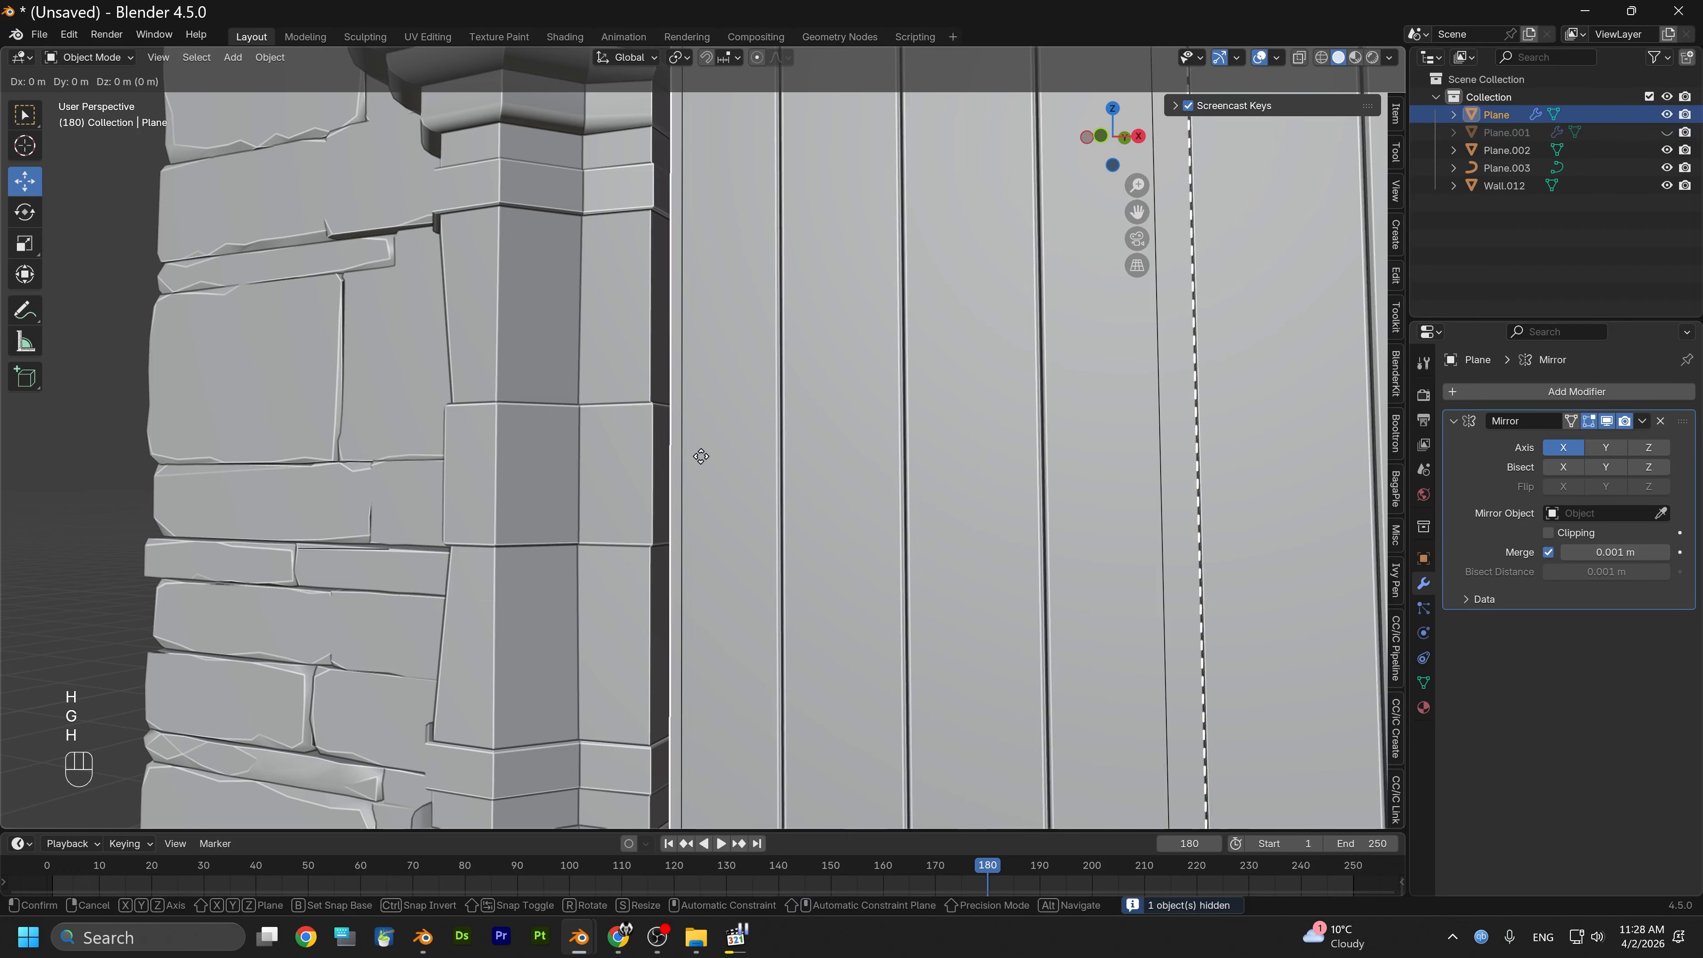
click(701, 456)
key(h)
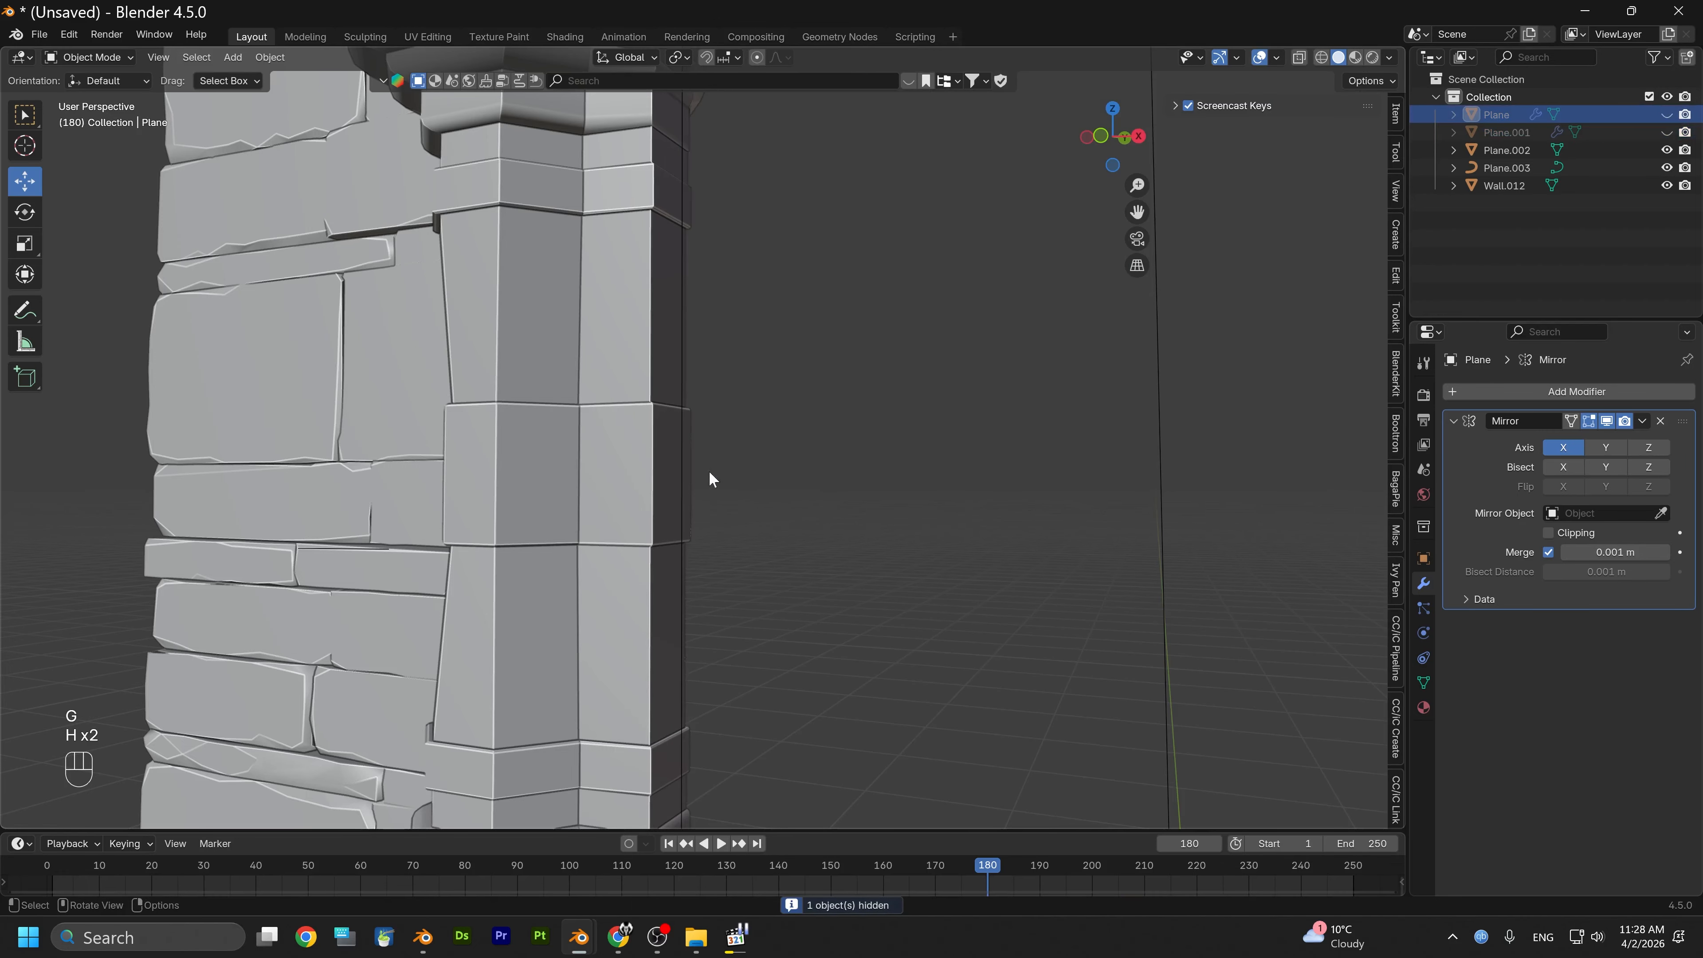
Delete the two leftover outline objects in the doorway, Plane.002 and the curve Plane.003
alt+middle_drag(709, 470, 851, 555)
click(724, 537)
scroll(830, 550, down, 4)
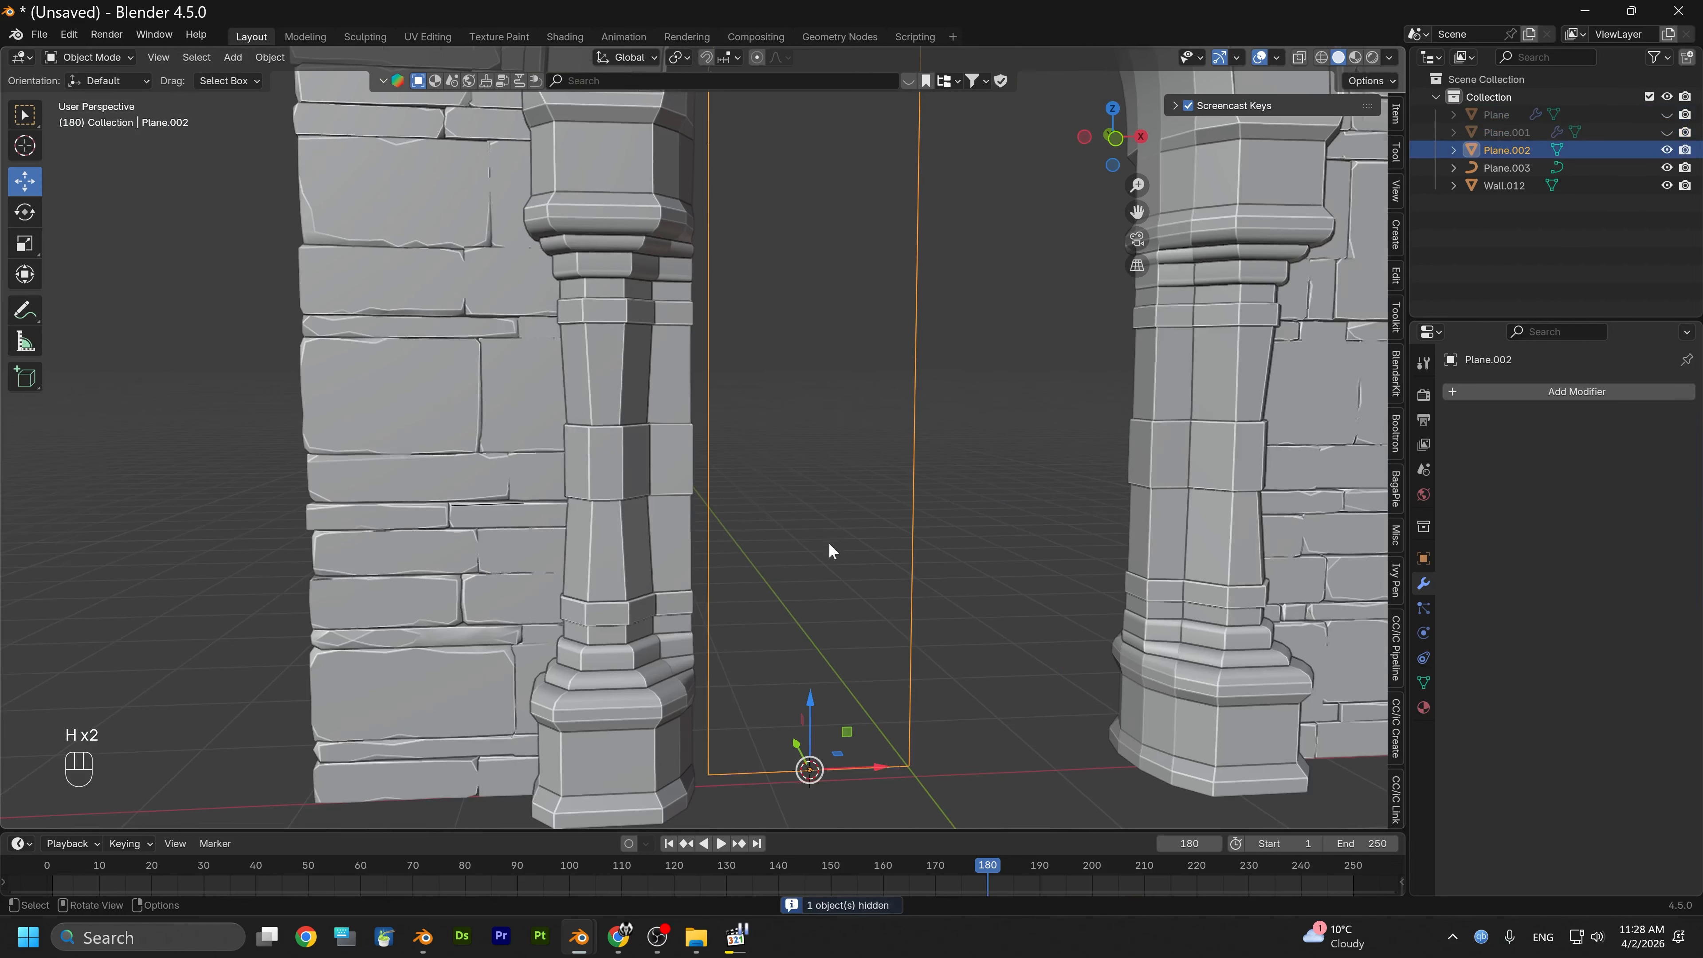
right_click(773, 541)
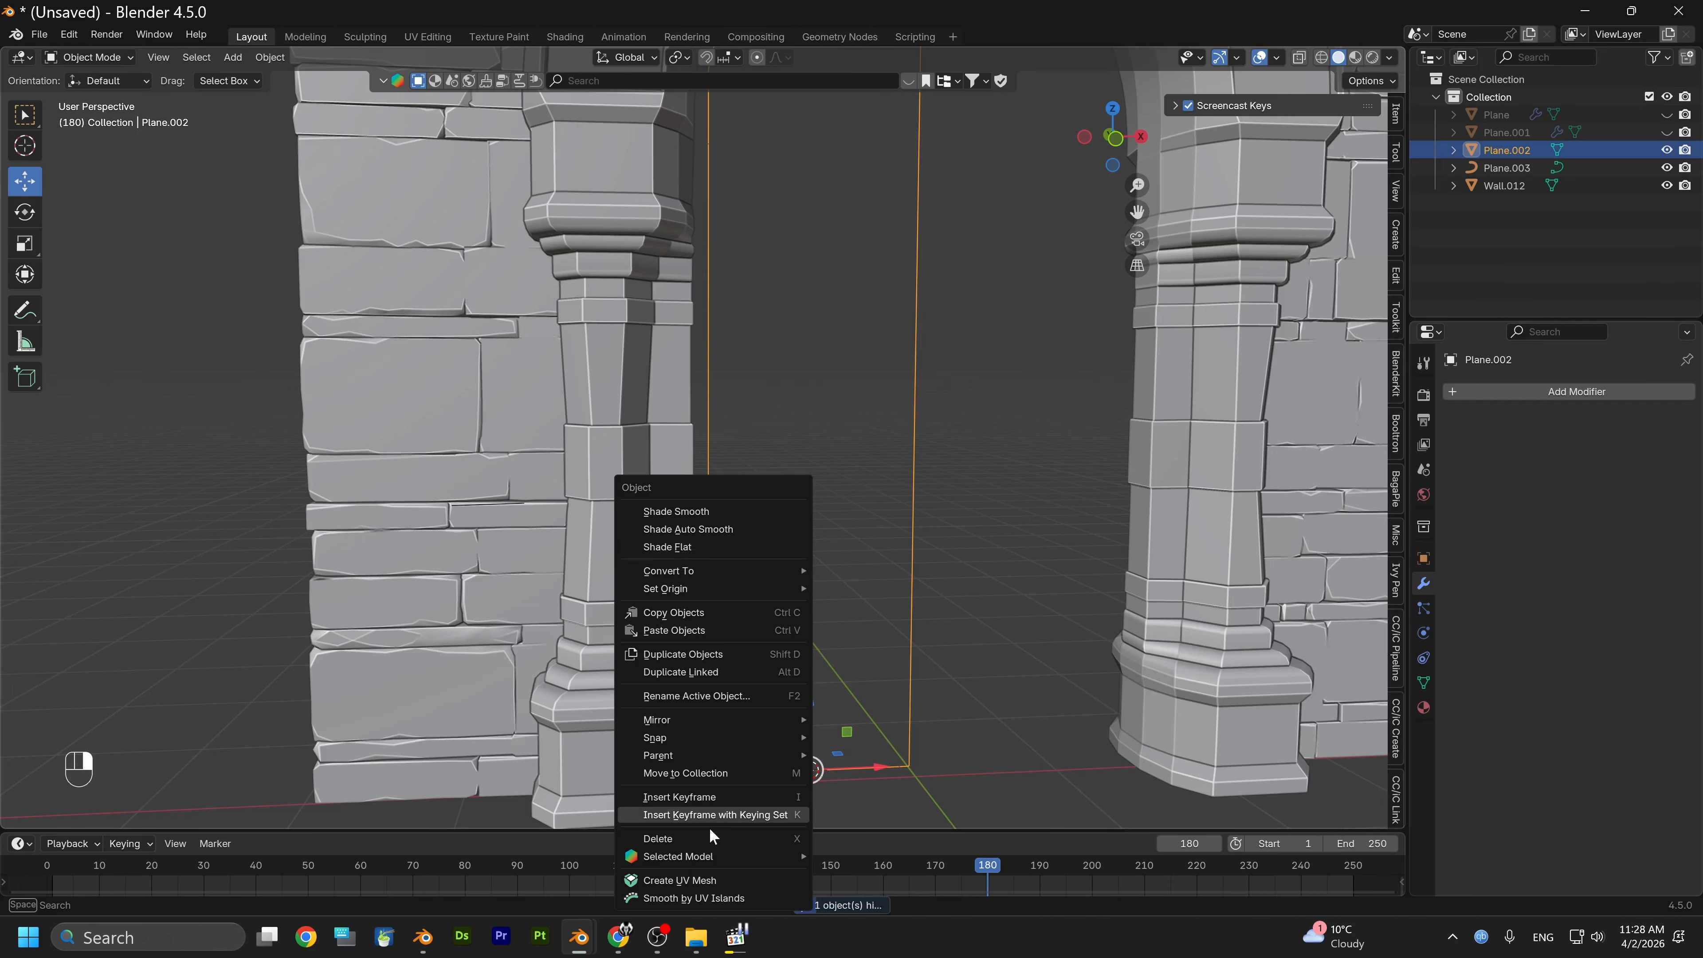
click(682, 839)
click(707, 540)
right_click(706, 538)
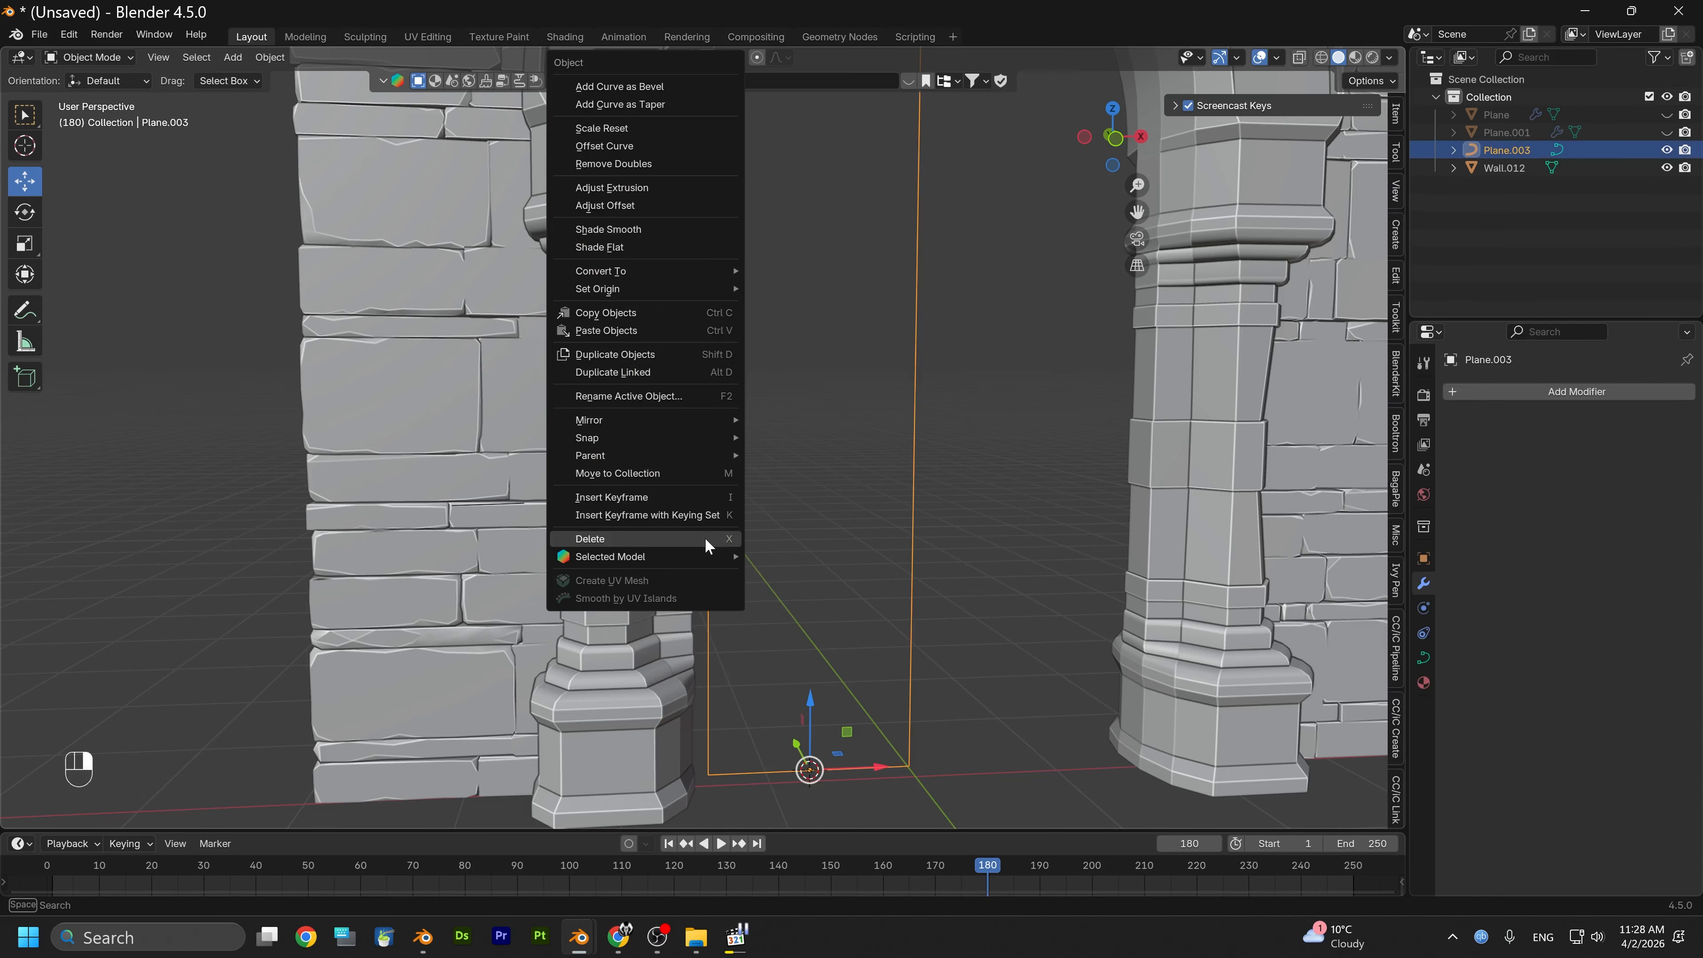
click(658, 539)
Unhide the door frame and planks, deselect everything and view the whole doorway from the front
scroll(752, 545, down, 3)
alt+middle_drag(752, 545, 763, 672)
alt+drag(828, 571, 789, 572)
alt+drag(794, 471, 783, 479)
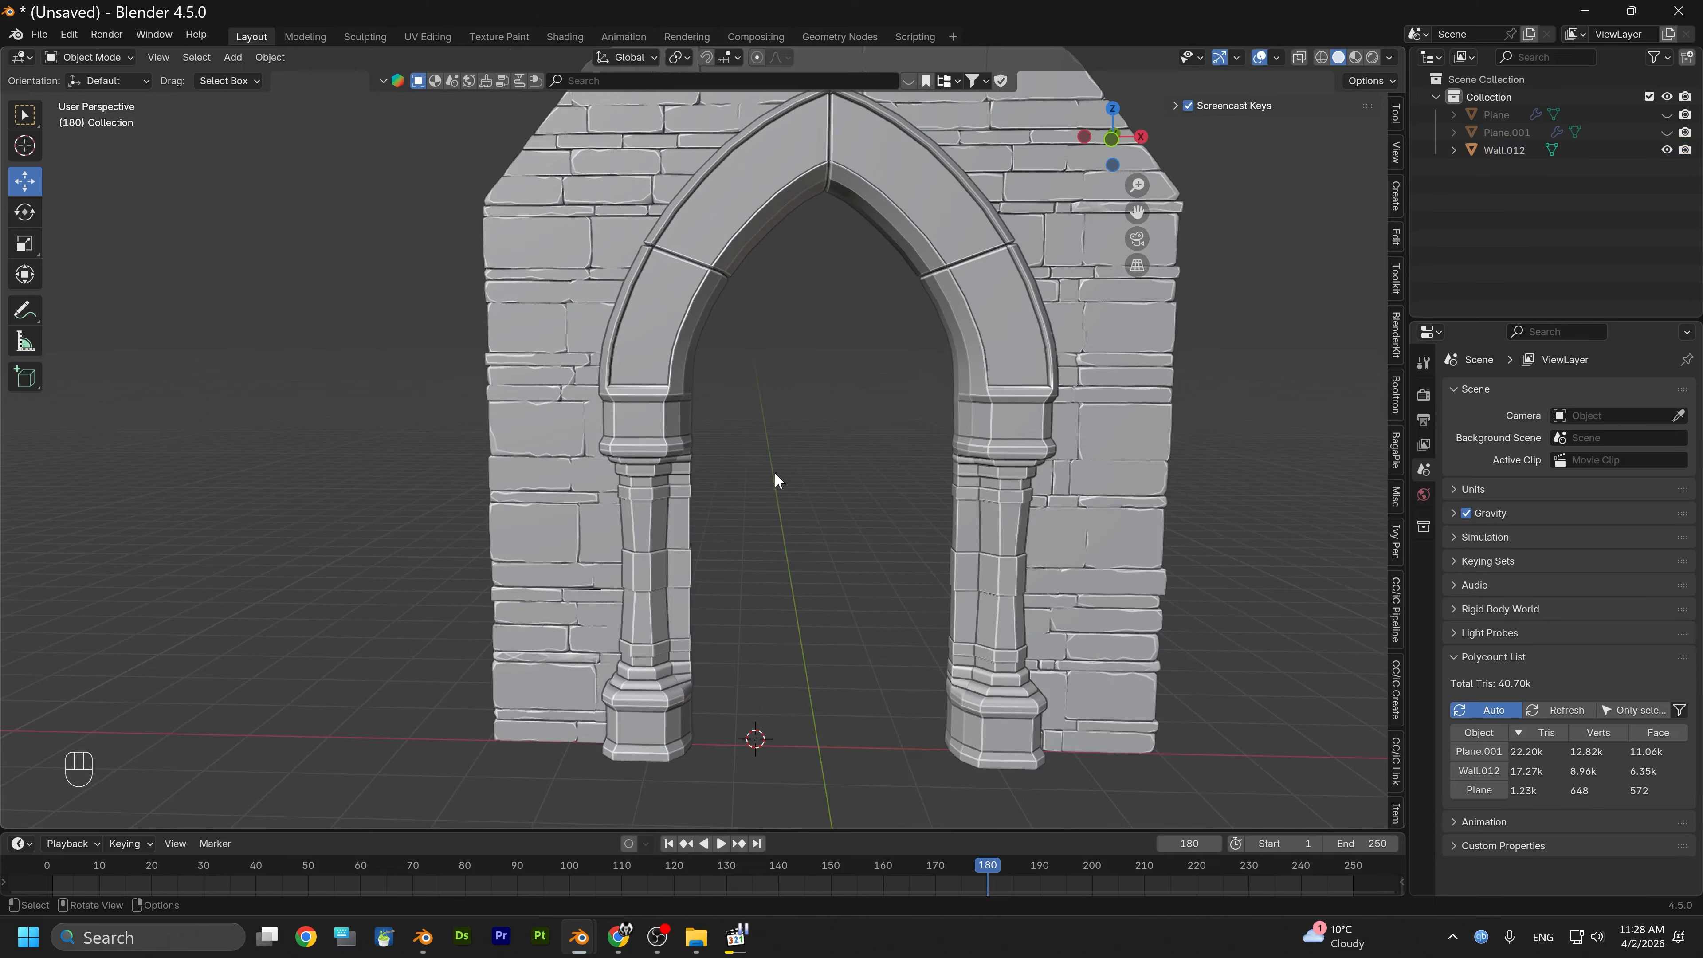
key(alt+h)
click(403, 482)
scroll(443, 516, up, 3)
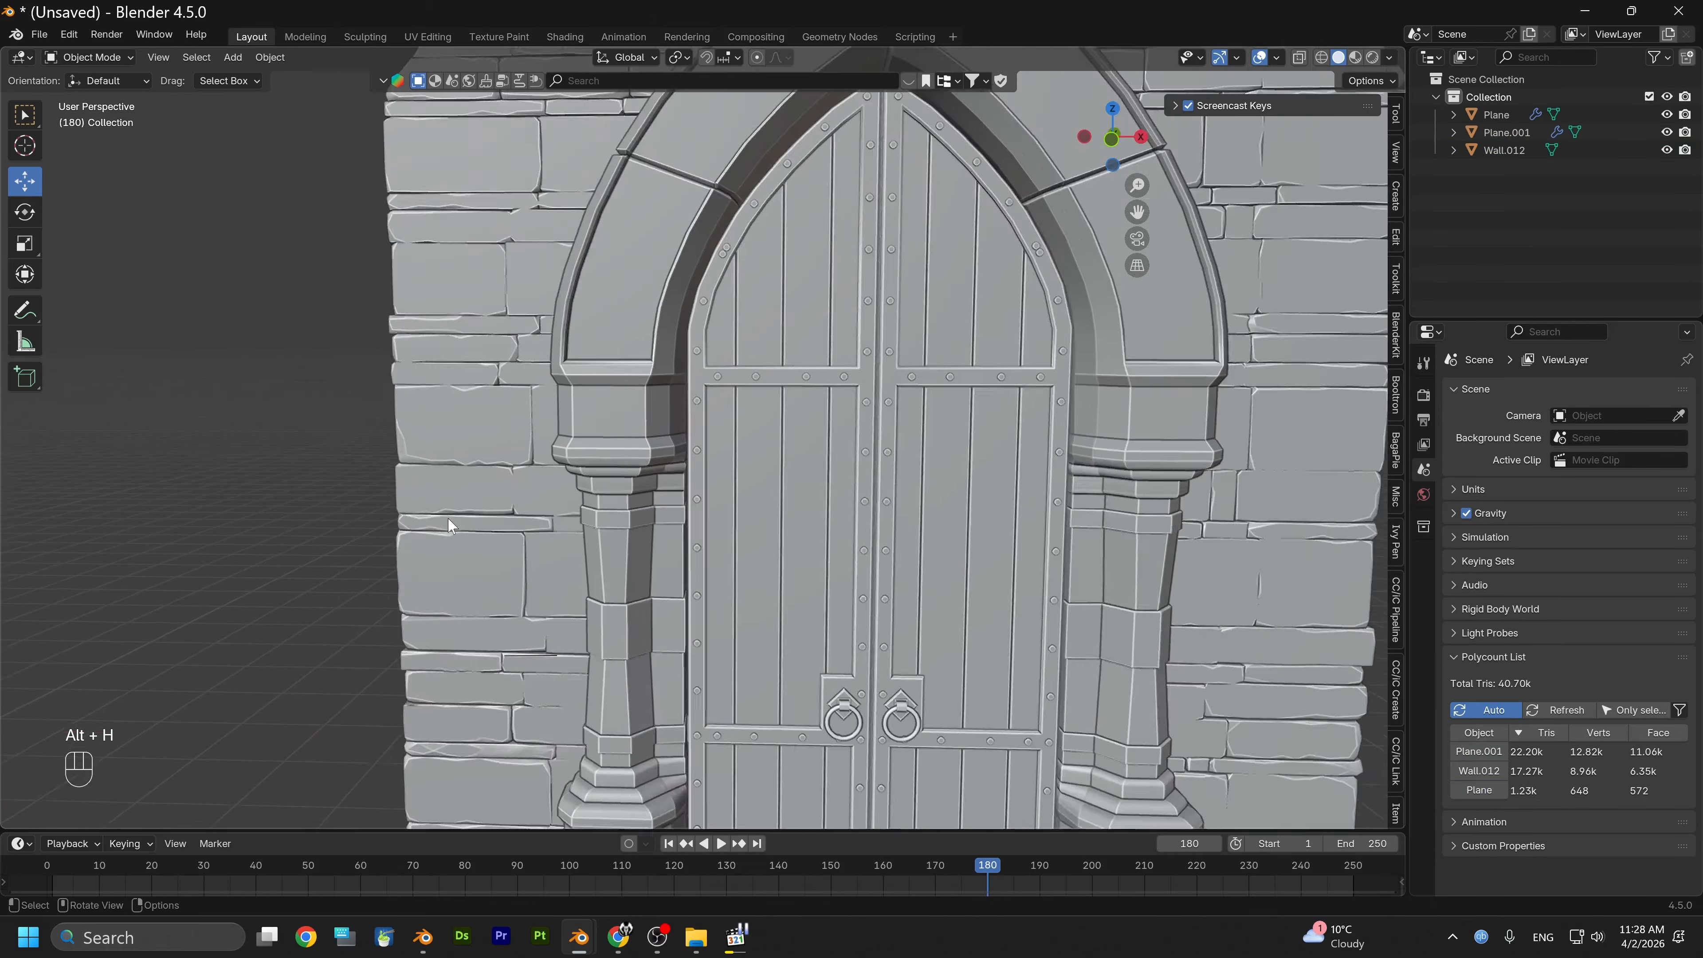
alt+middle_drag(760, 633, 631, 454)
mouse_move(631, 454)
alt+mouse_down()
mouse_move(571, 406)
mouse_move(619, 430)
mouse_move(592, 445)
mouse_move(630, 448)
mouse_move(675, 410)
mouse_move(627, 515)
mouse_move(624, 483)
mouse_move(648, 483)
alt+mouse_up()
scroll(649, 476, down, 2)
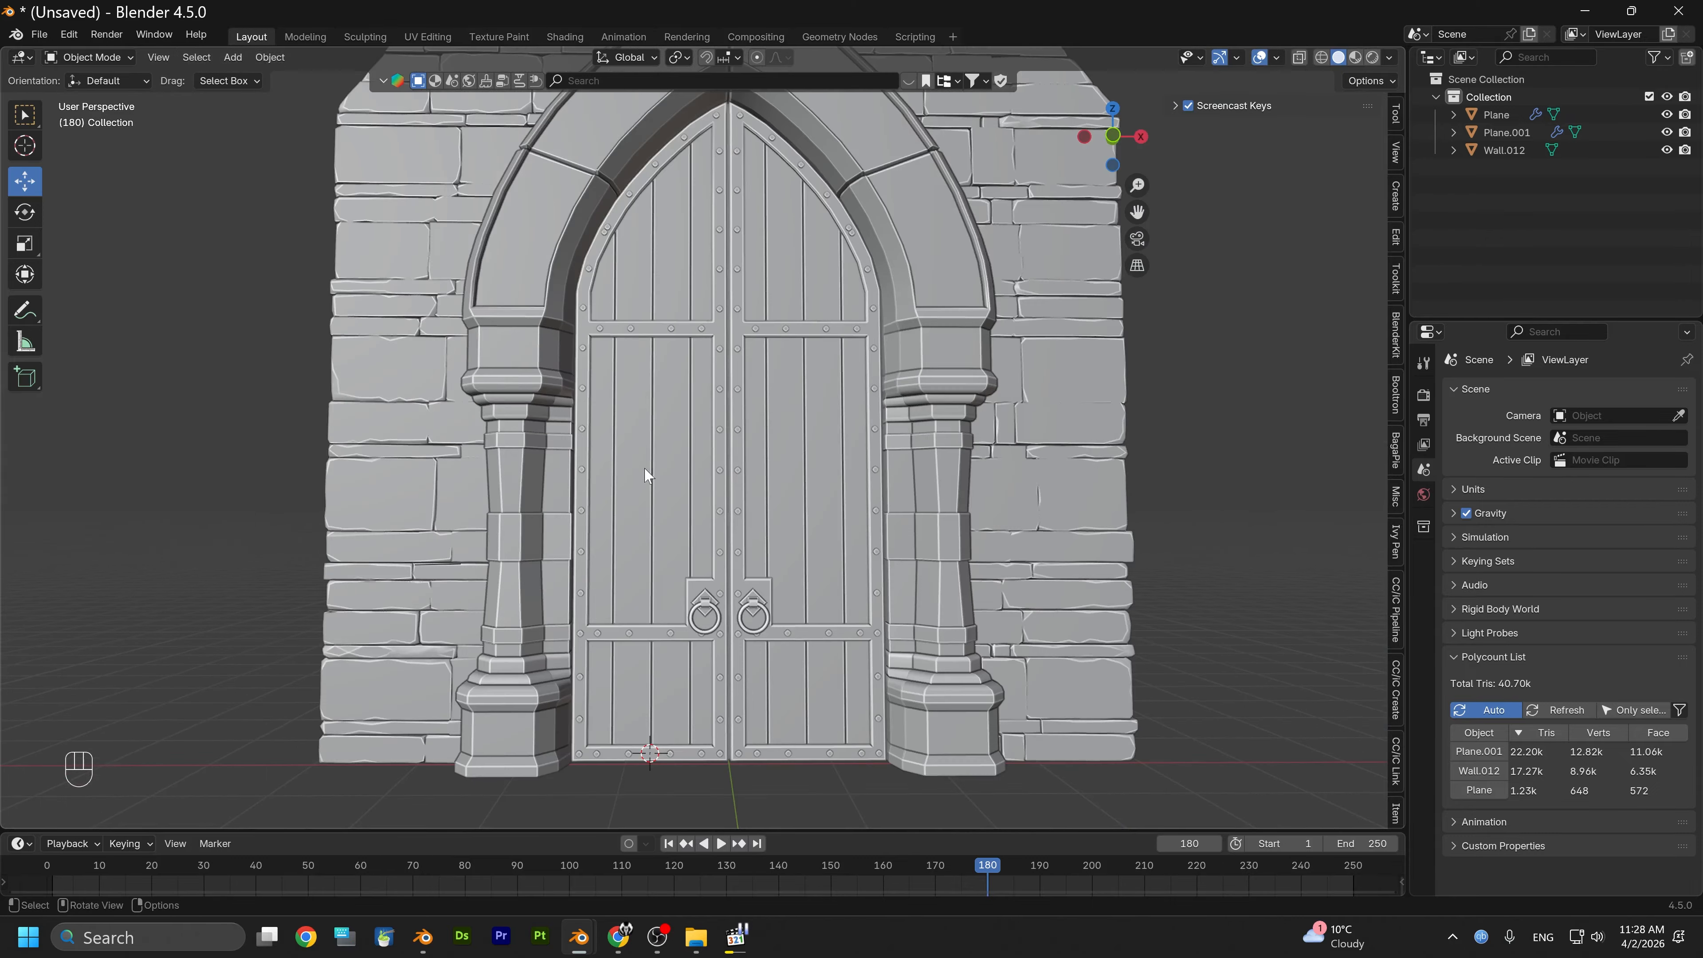
Inspect the double door's planks, rails and stone arch from slightly different front angles
alt+middle_drag(646, 472, 626, 591)
scroll(628, 562, up, 4)
mouse_move(708, 519)
alt+mouse_down()
mouse_move(608, 525)
mouse_move(640, 560)
mouse_move(701, 543)
mouse_move(699, 513)
alt+mouse_up()
scroll(583, 600, down, 1)
alt+drag(582, 599, 614, 519)
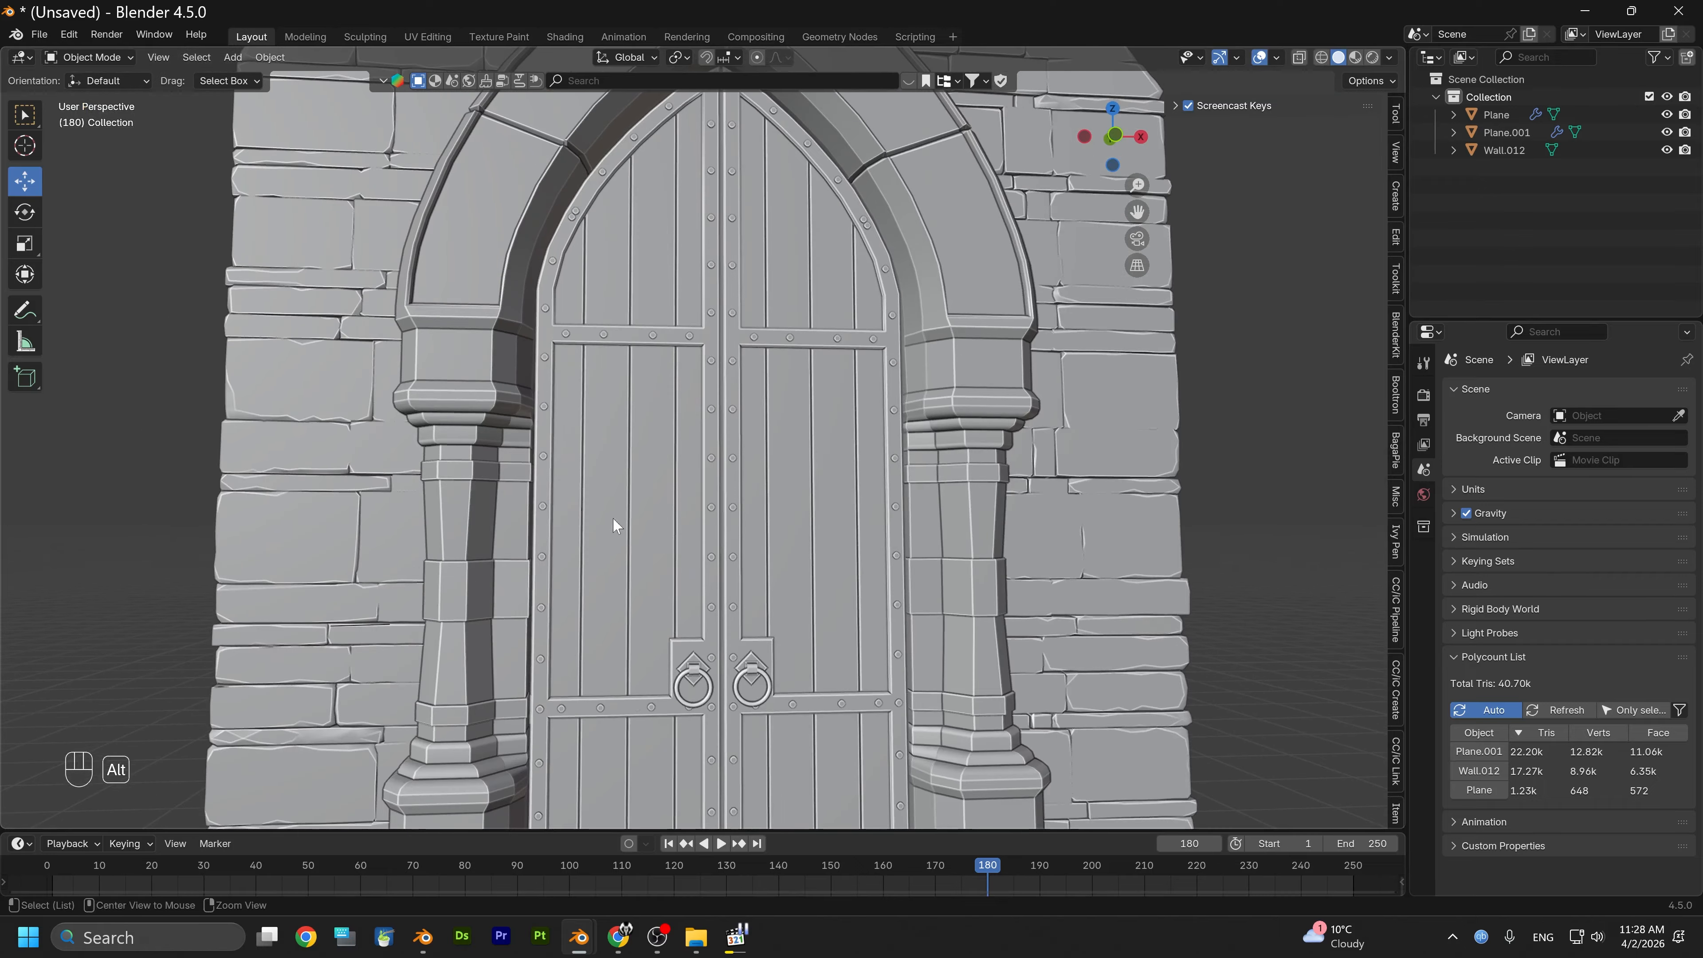
alt+drag(661, 373, 630, 375)
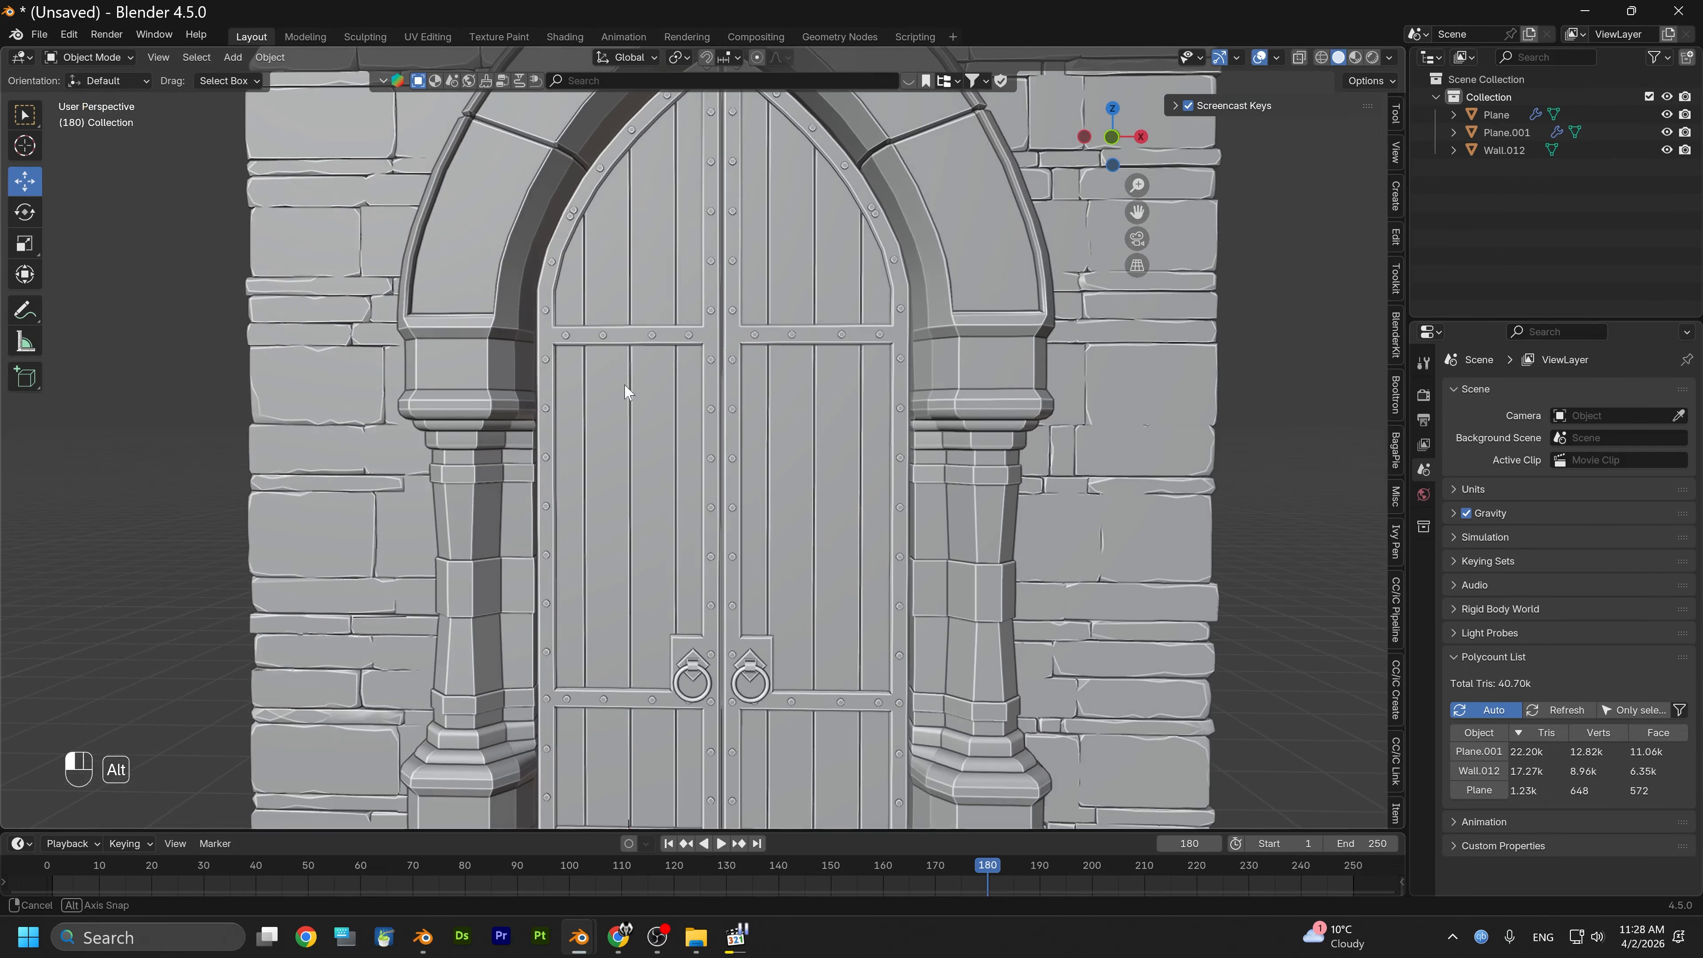
Switch to the ThroneRoom Tutorial Blender window and examine the wood planks, rivets and rails of the textured reference doors
mouse_move(577, 939)
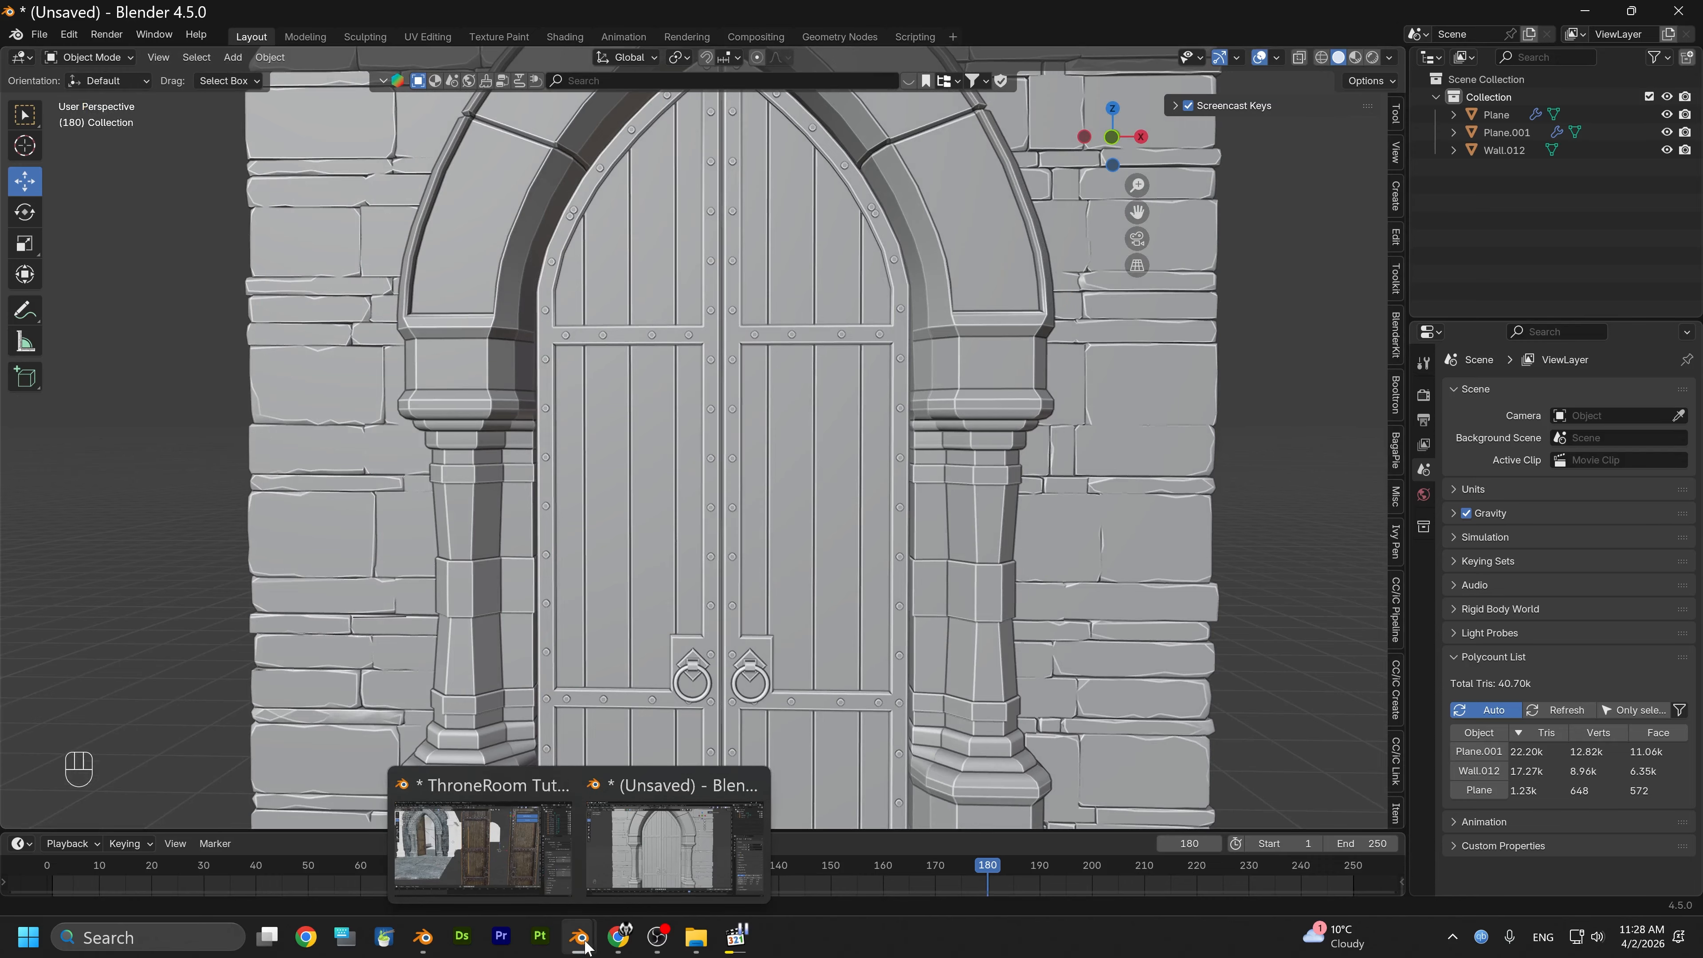
click(486, 865)
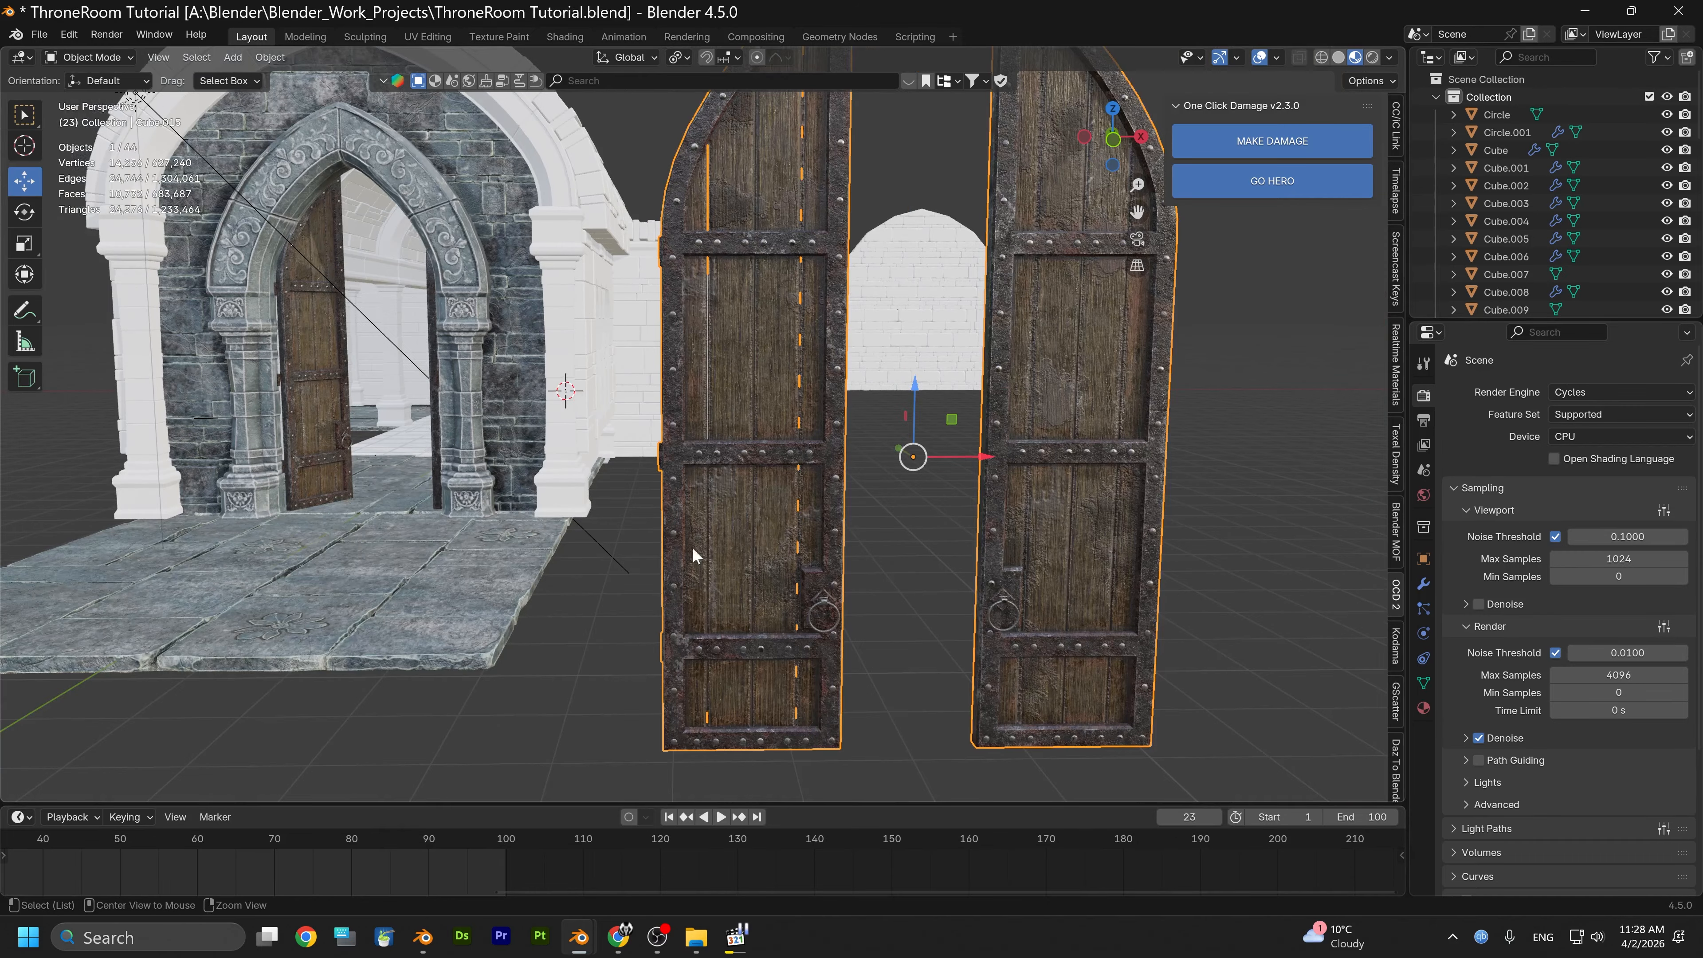
scroll(723, 482, up, 3)
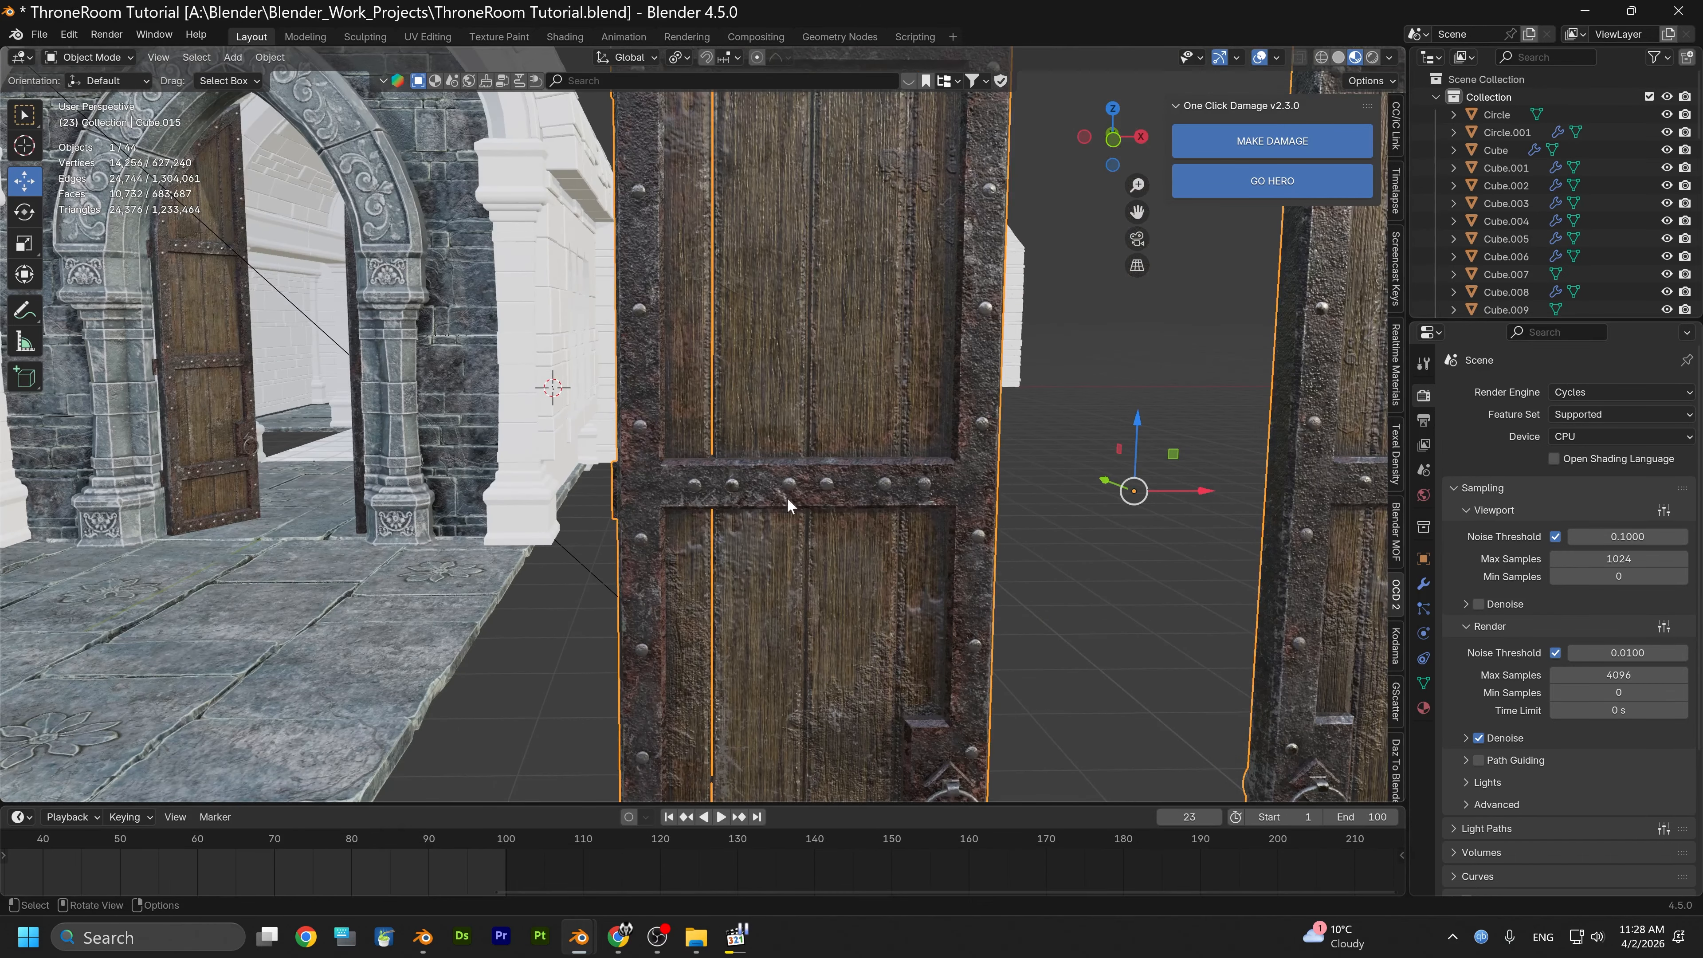
scroll(849, 487, down, 6)
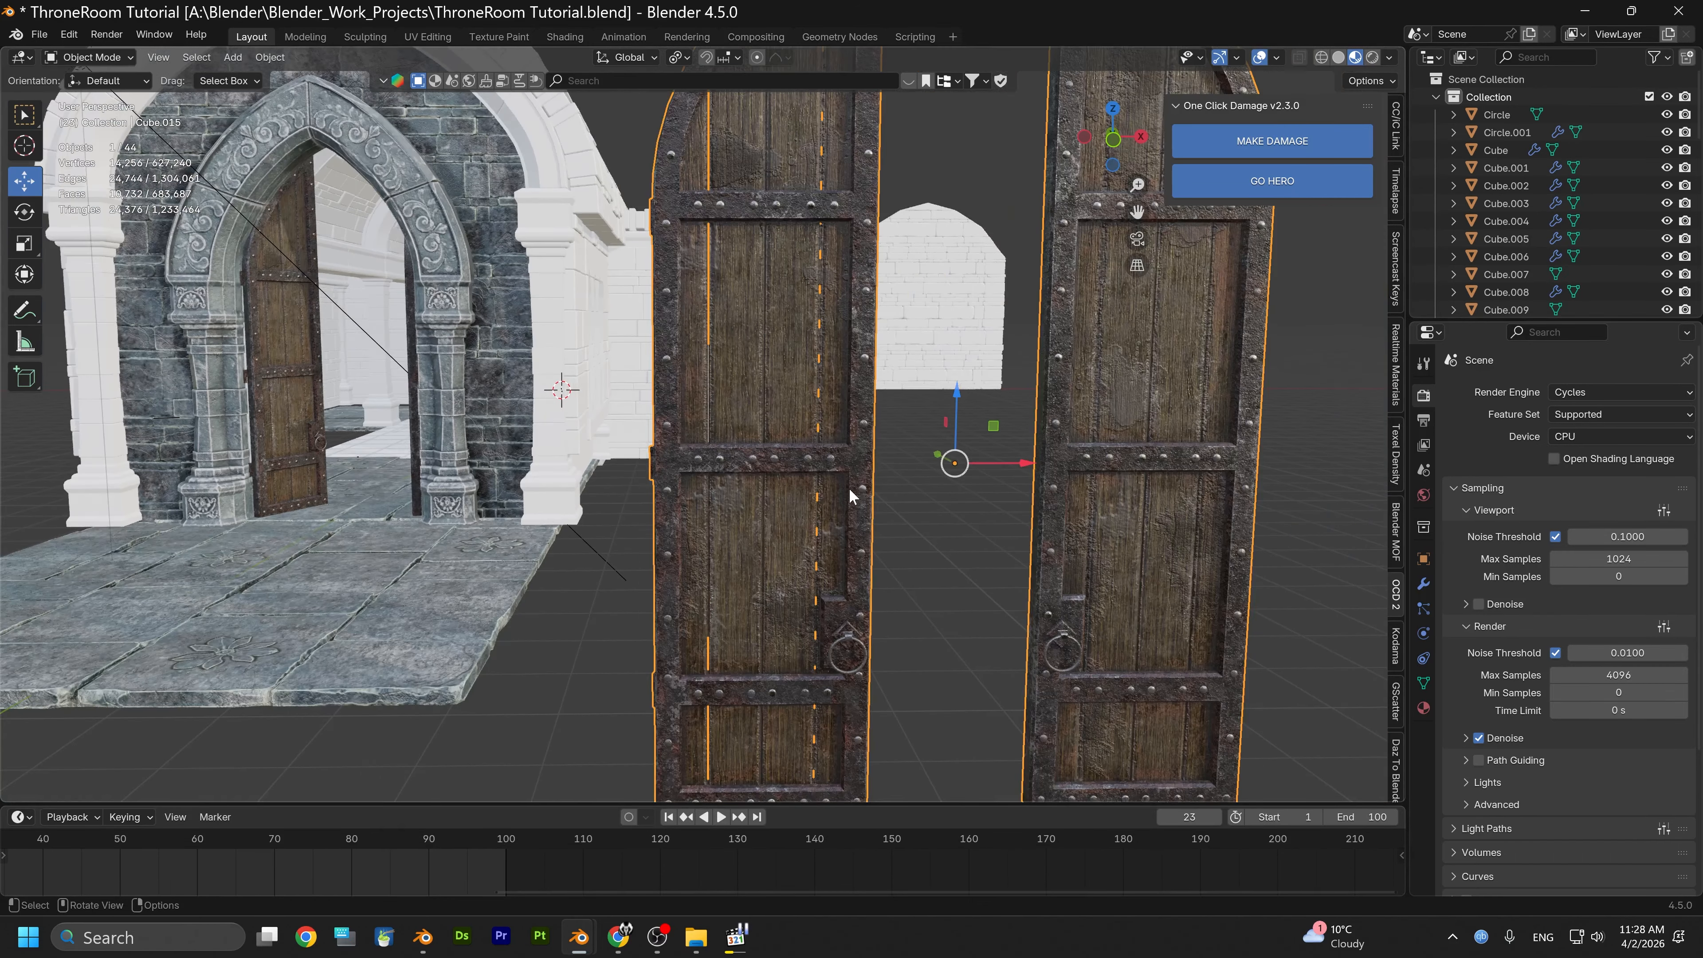
middle_drag(849, 487, 798, 480)
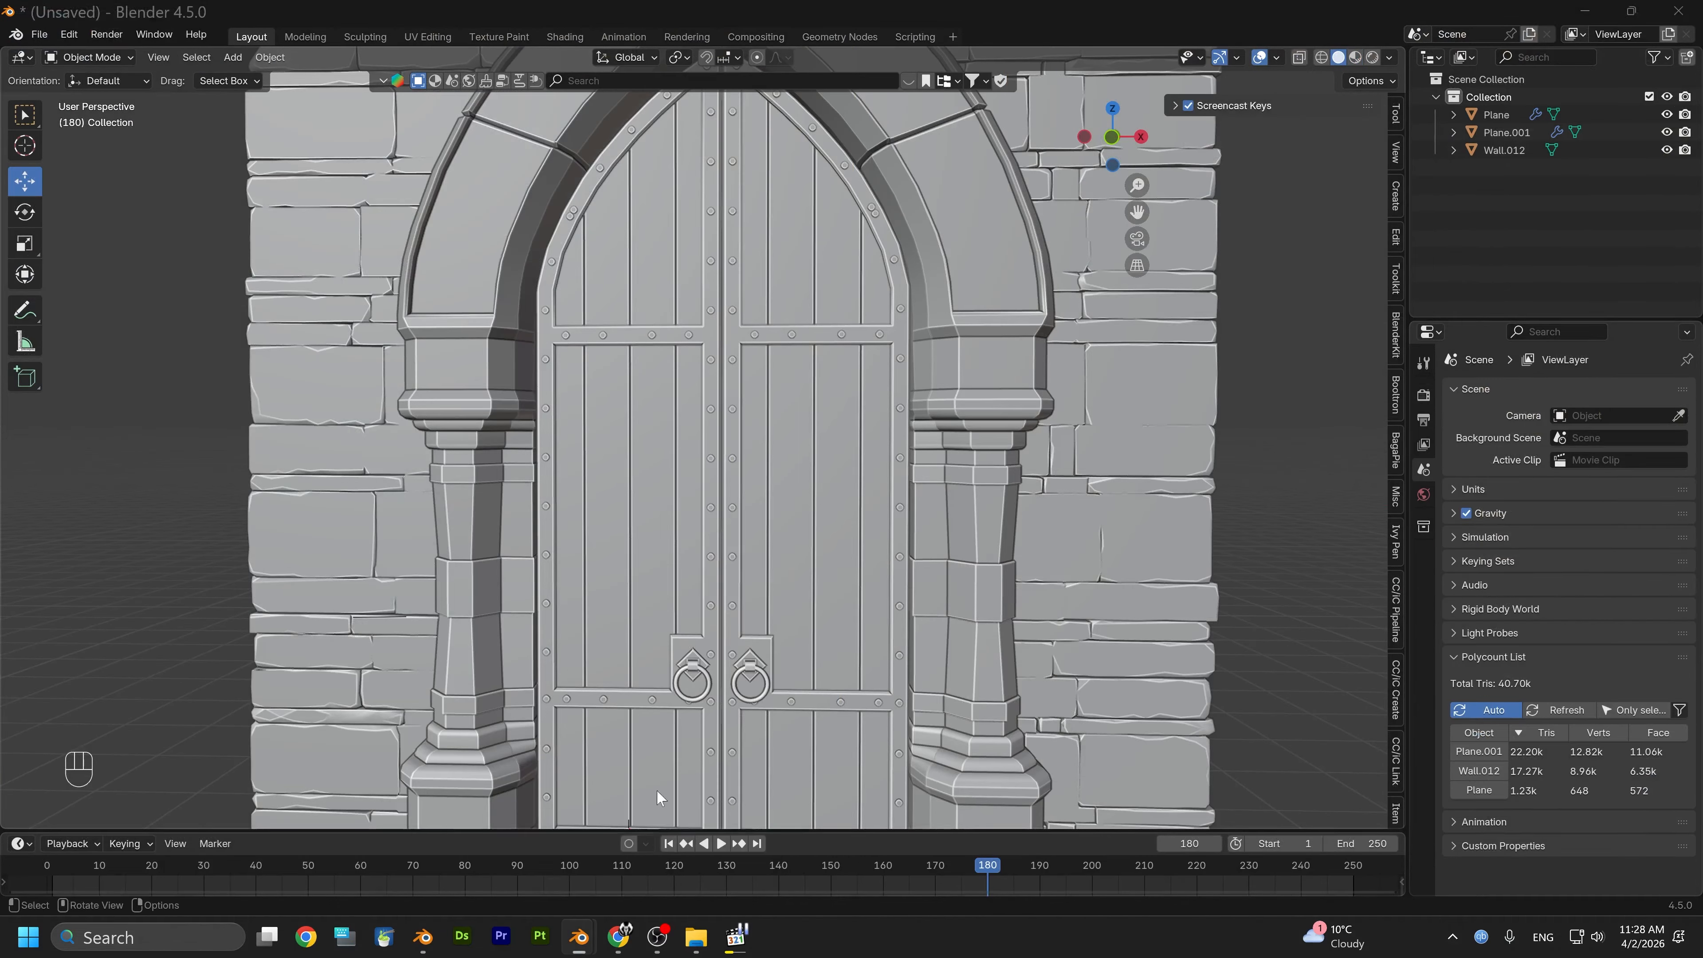
Return to the unsaved Blender scene and compare the modelled door leaves and handles close up and within the whole doorway
click(656, 790)
shift+middle_drag(622, 603, 693, 544)
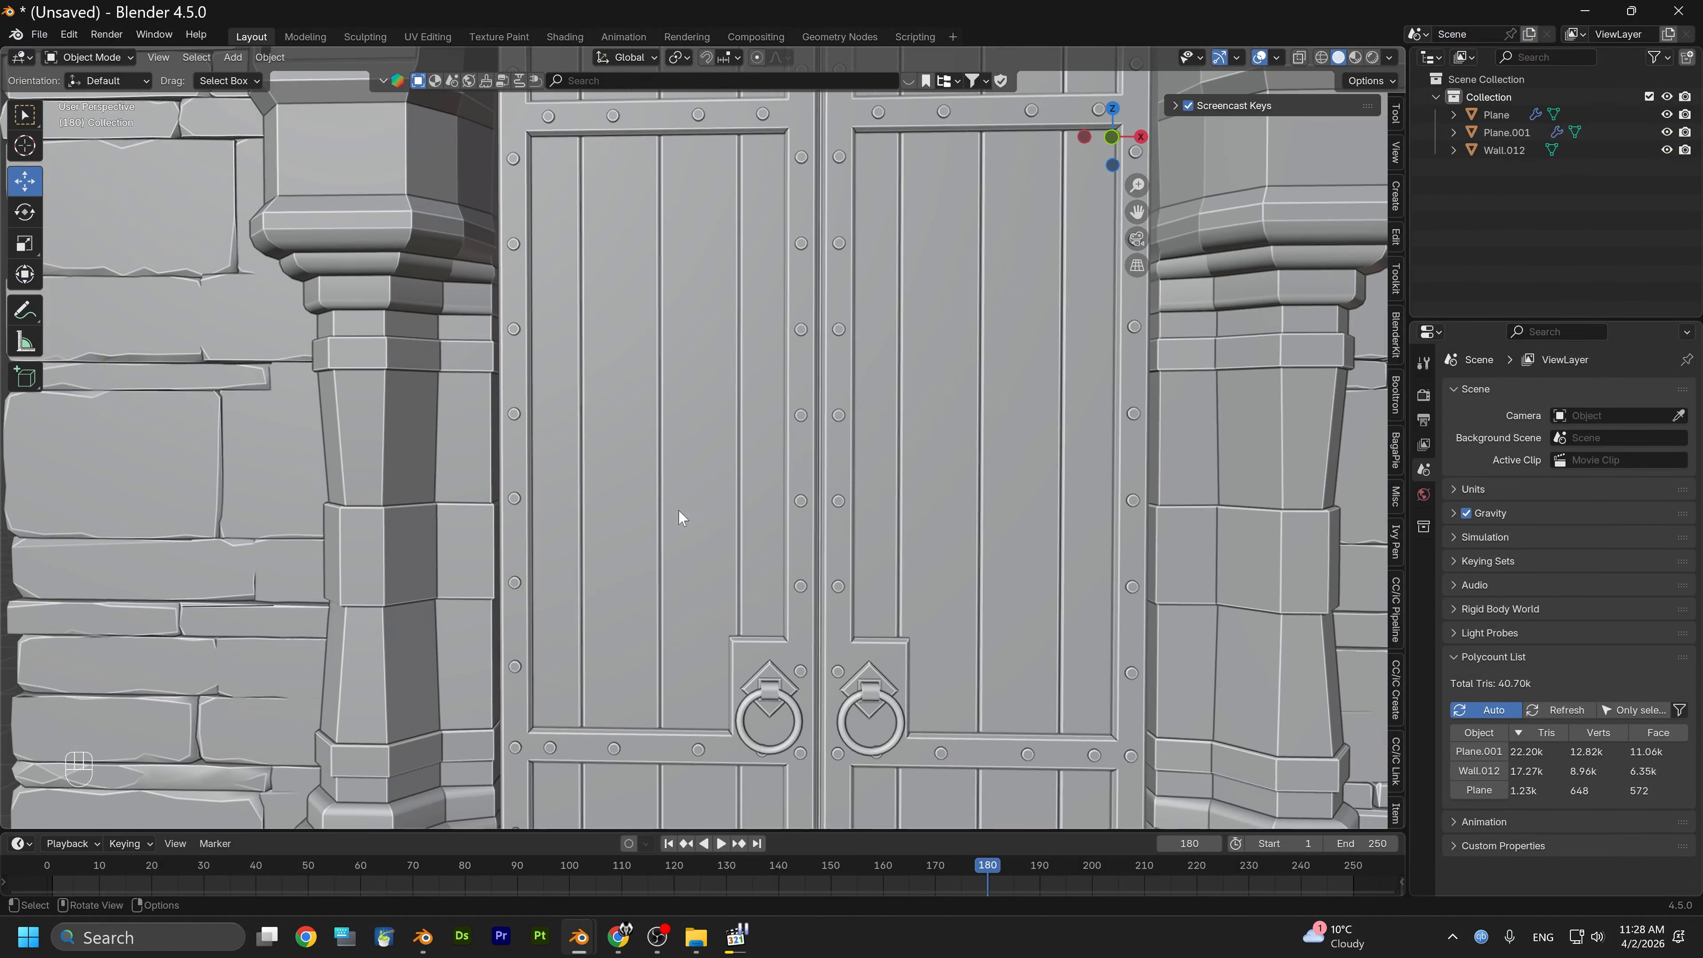
scroll(552, 503, down, 3)
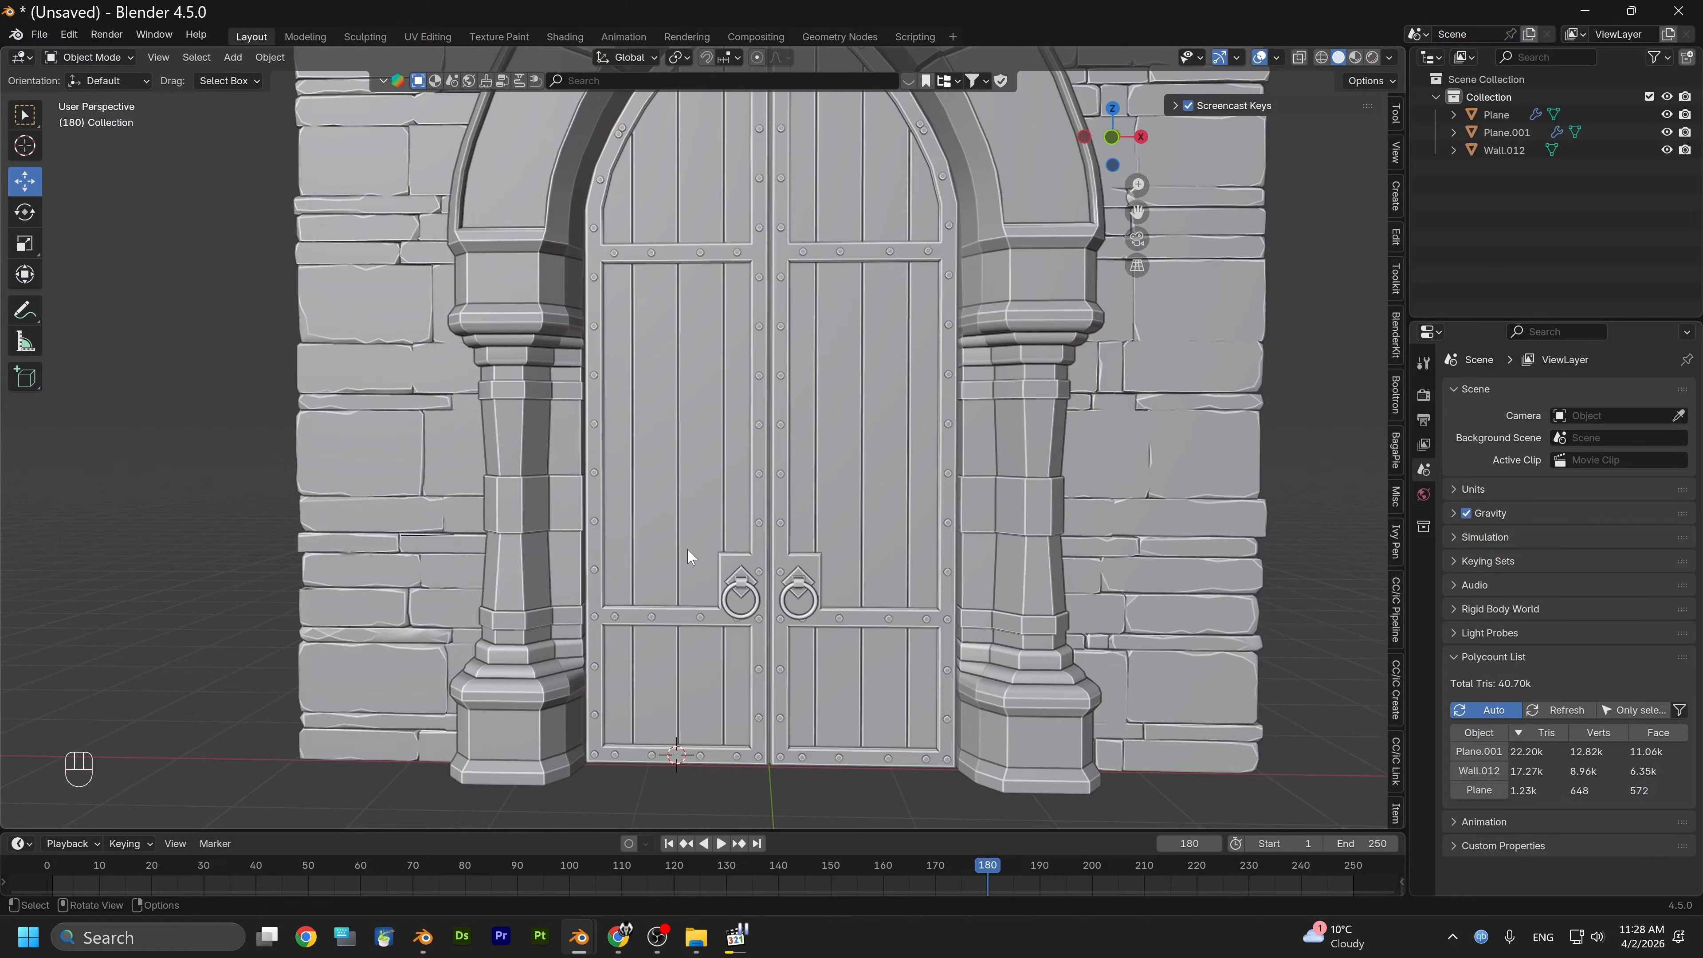
alt+middle_drag(686, 549, 610, 599)
scroll(611, 600, down, 2)
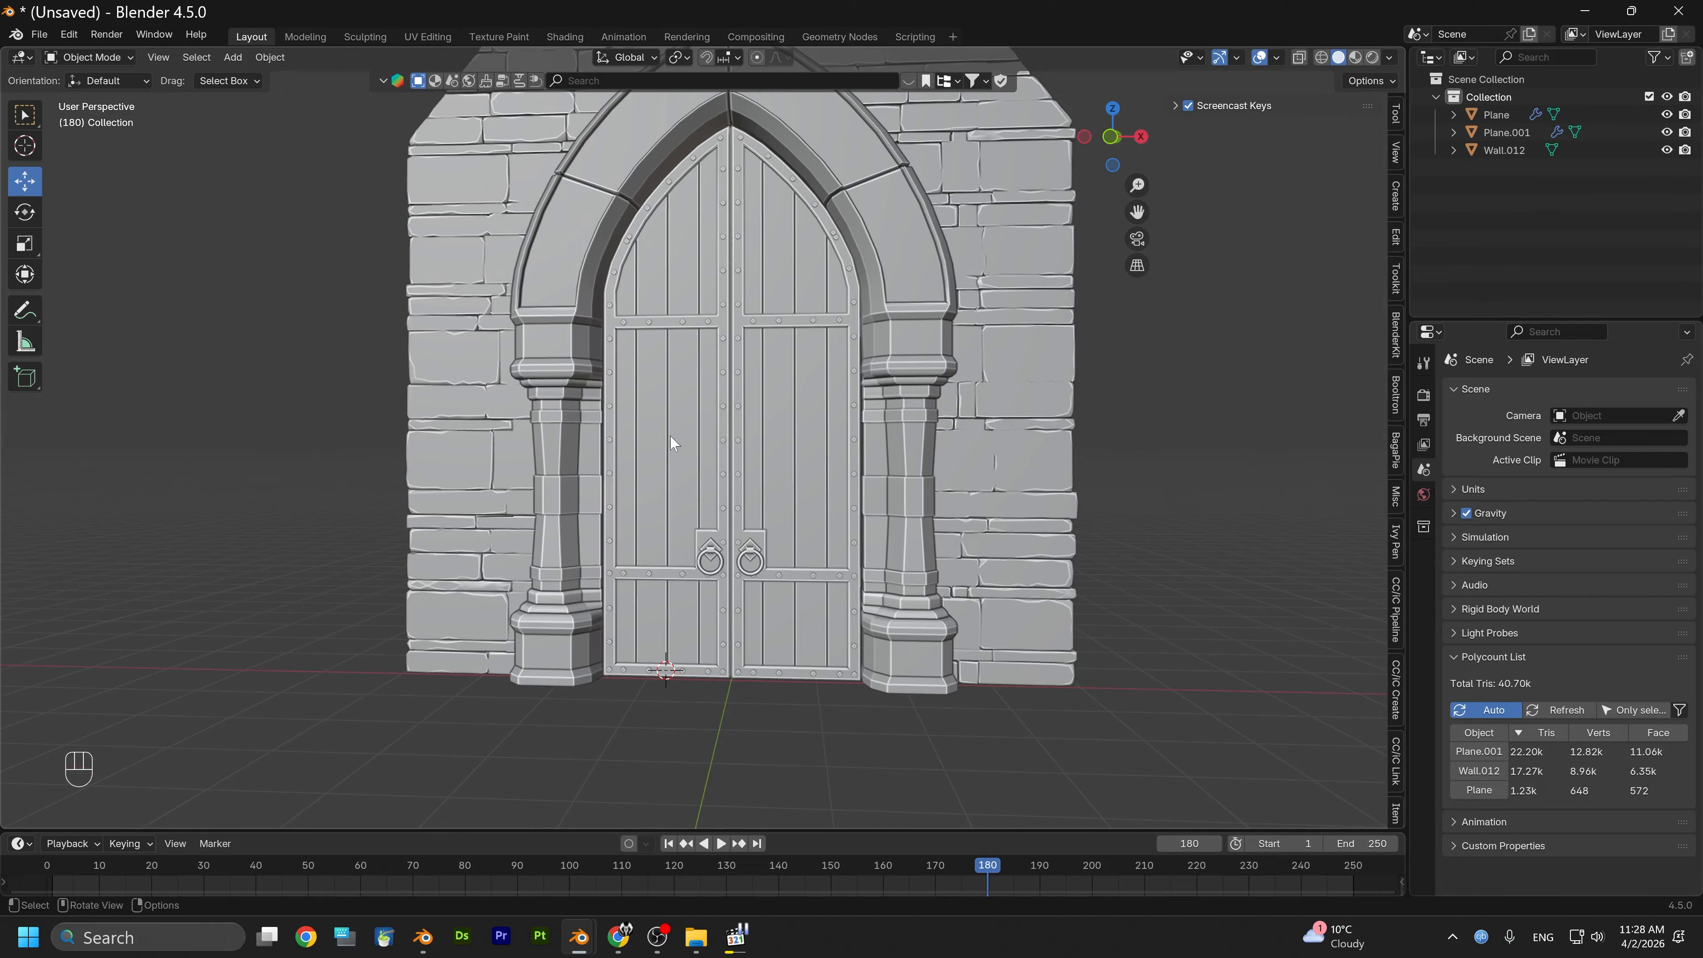
scroll(674, 447, up, 3)
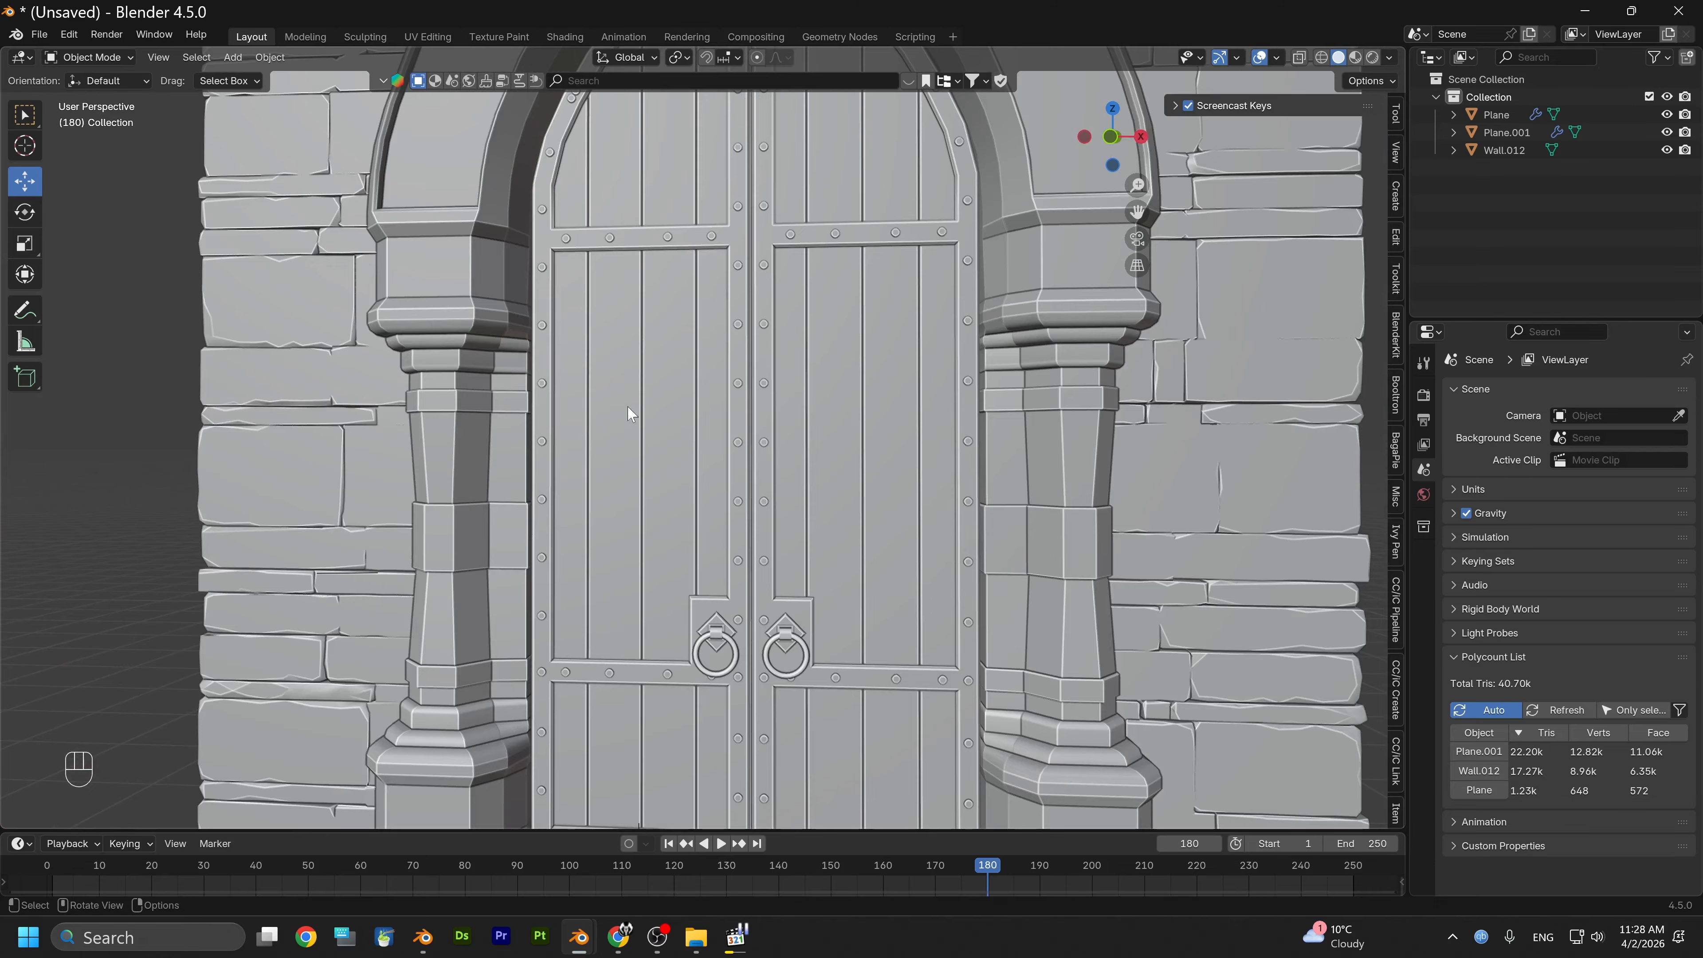
scroll(635, 411, down, 1)
scroll(635, 446, down, 1)
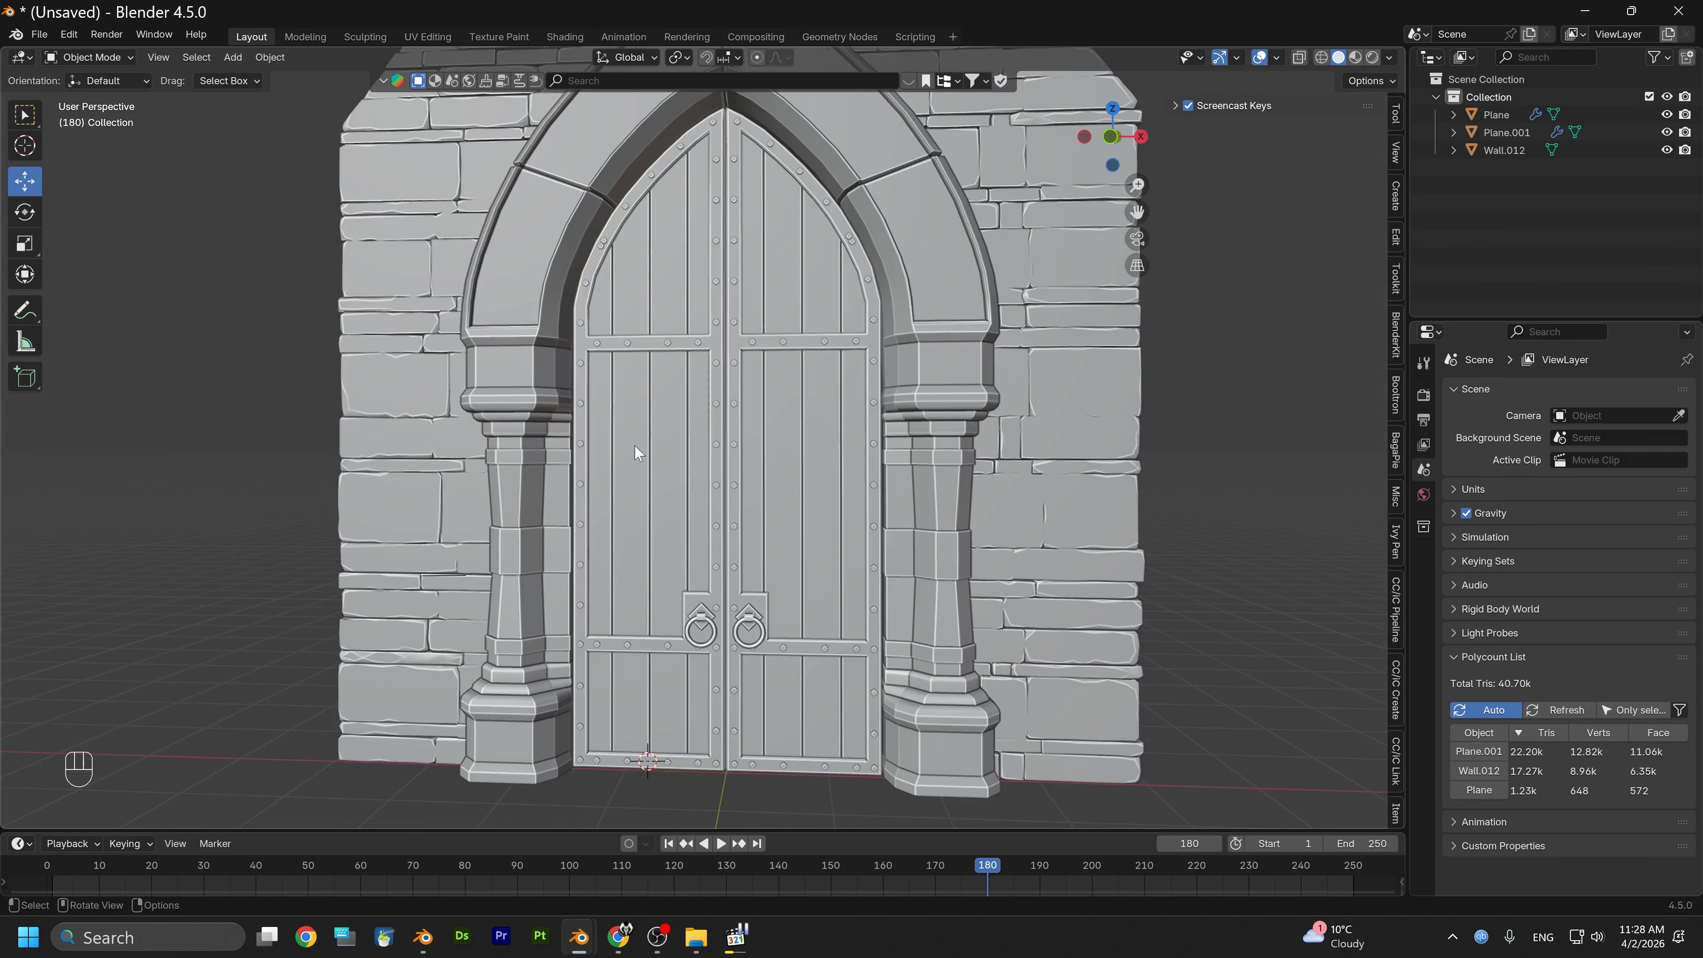